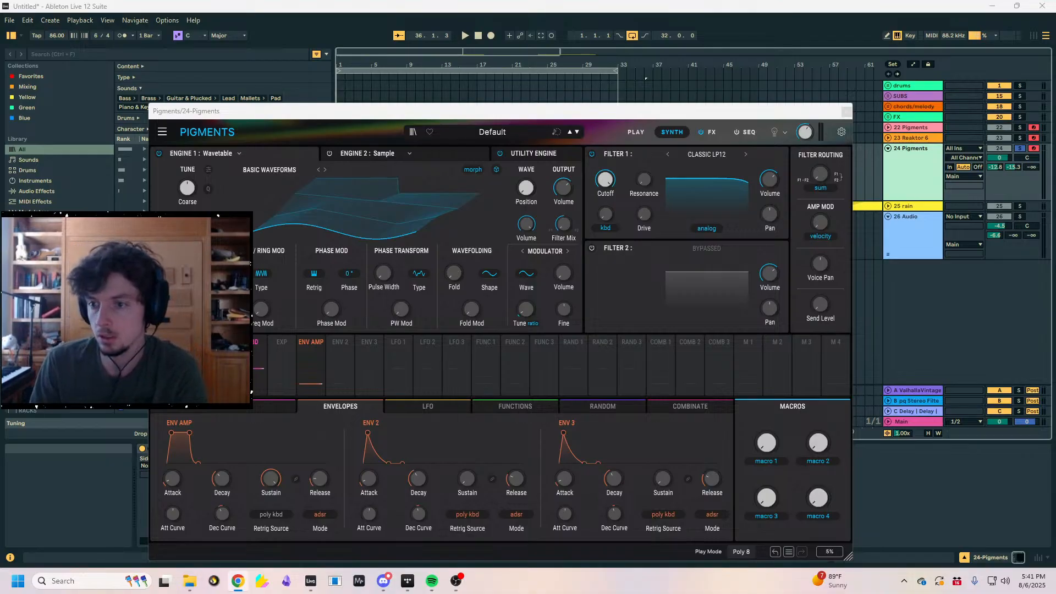
- Bring up Discord and move its window to the other monitor, away from Ableton Live
click(384, 581)
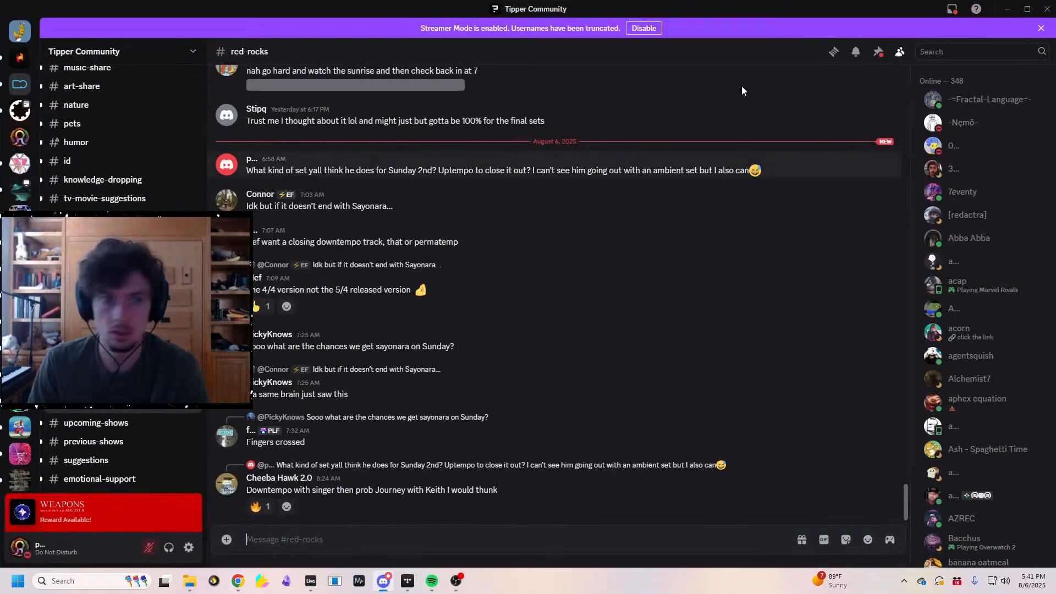
drag(759, 7, 1055, 110)
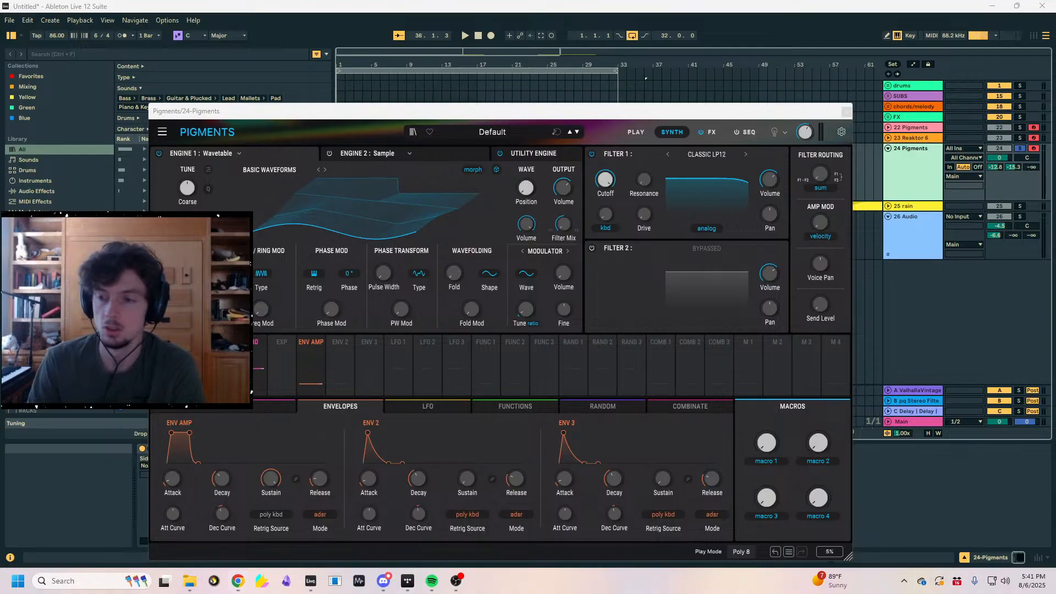
- Bring the MiniMeters window over Ableton Live, toggle its pinning, and detach the spectrogram into its own window through the settings
drag(1055, 341, 401, 153)
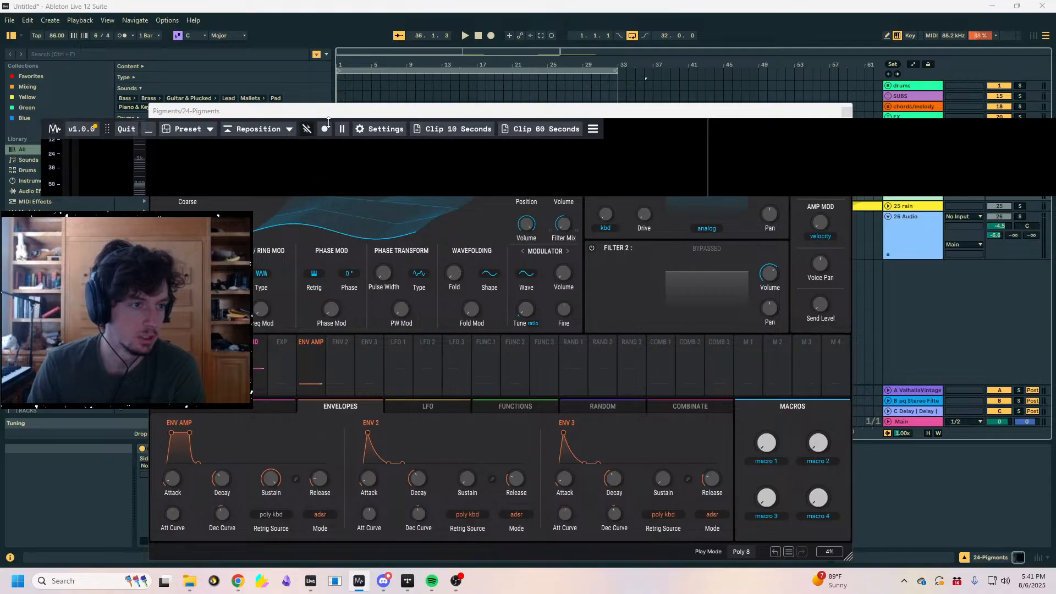
click(307, 128)
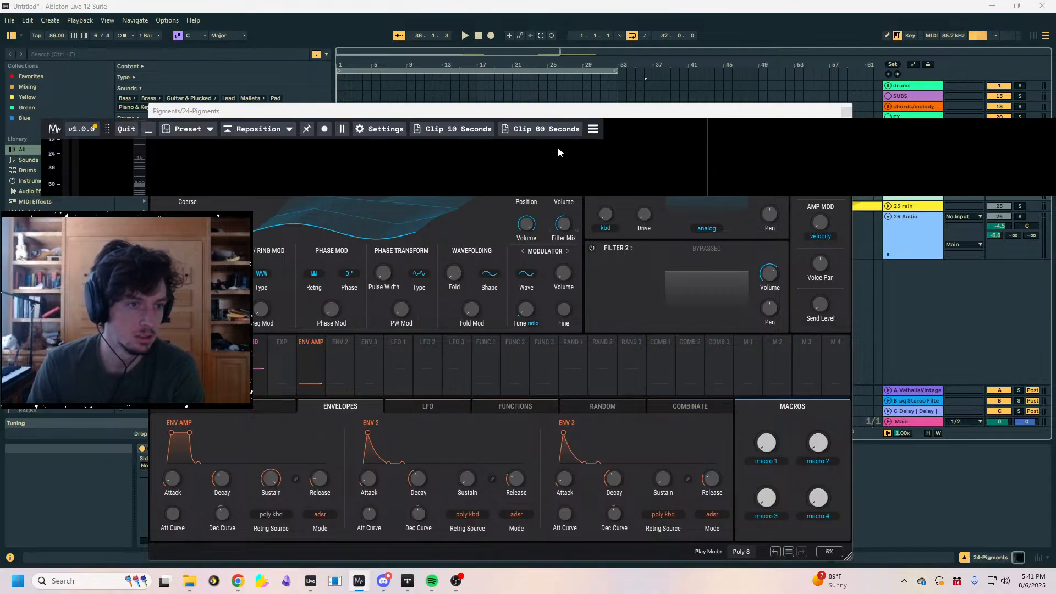
click(382, 133)
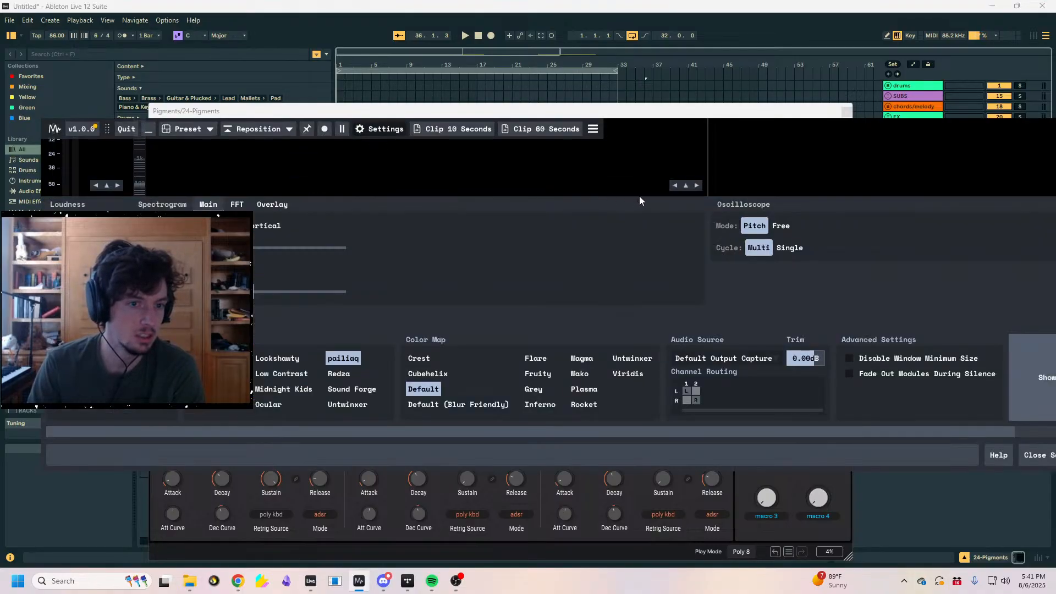
click(685, 185)
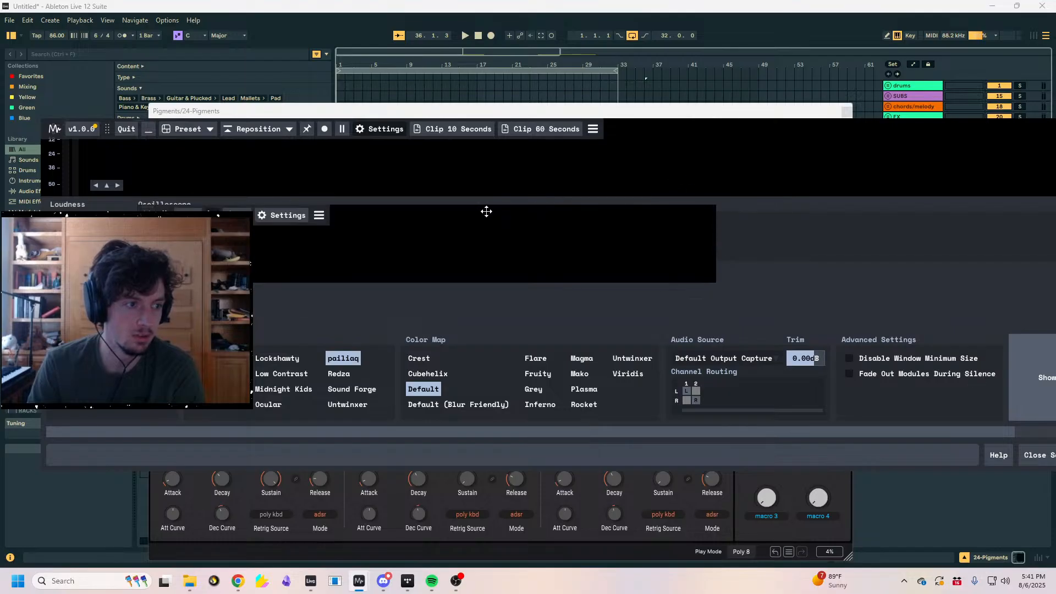
- Place the detached spectrogram over Ableton's Tuning section, shrink it to a small window, and return to Ableton Live
drag(486, 210, 349, 479)
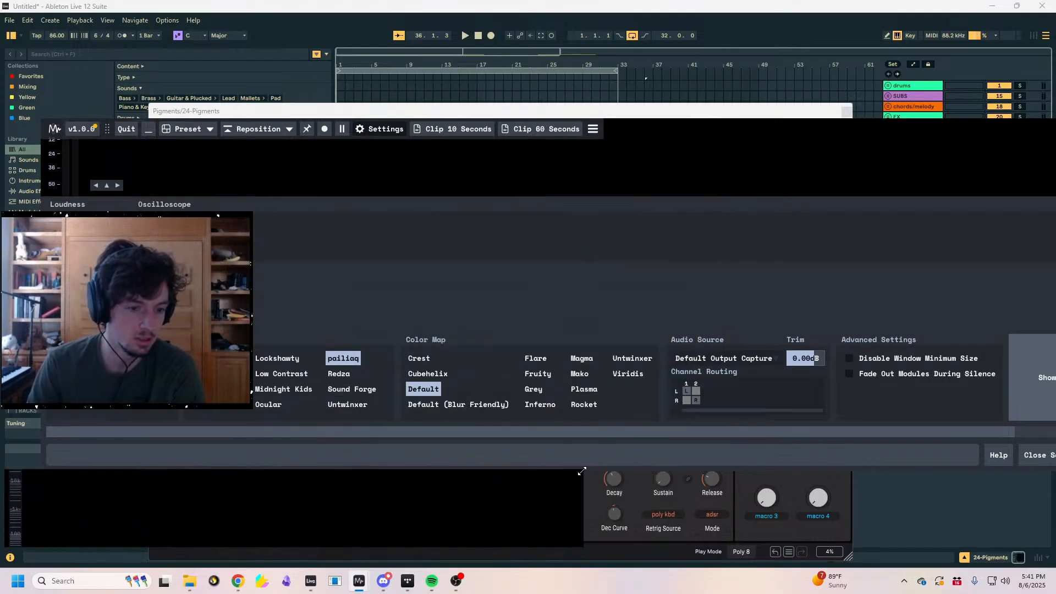
drag(582, 471, 150, 439)
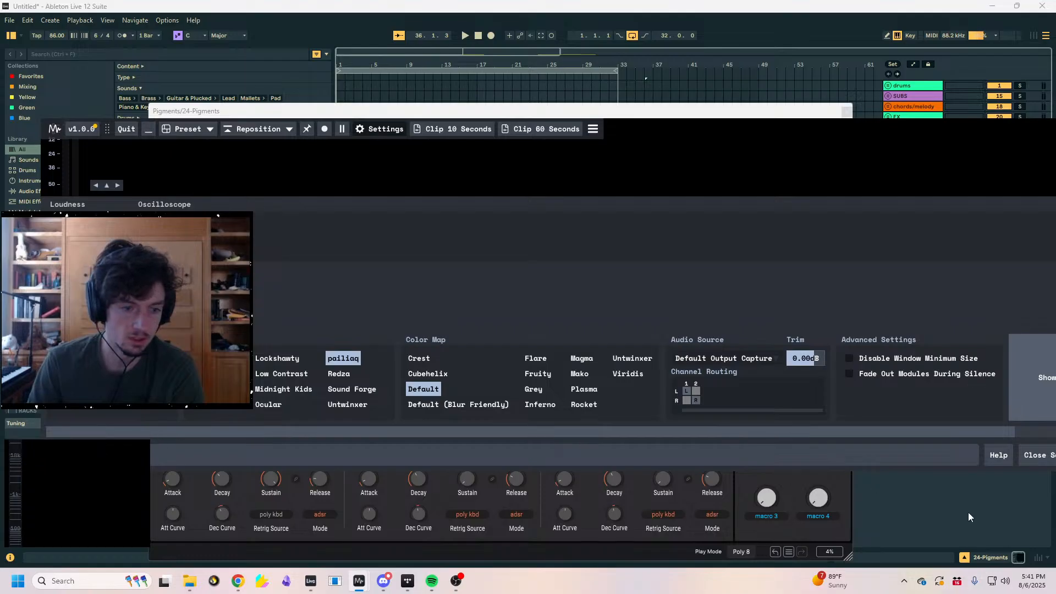
click(969, 517)
click(887, 359)
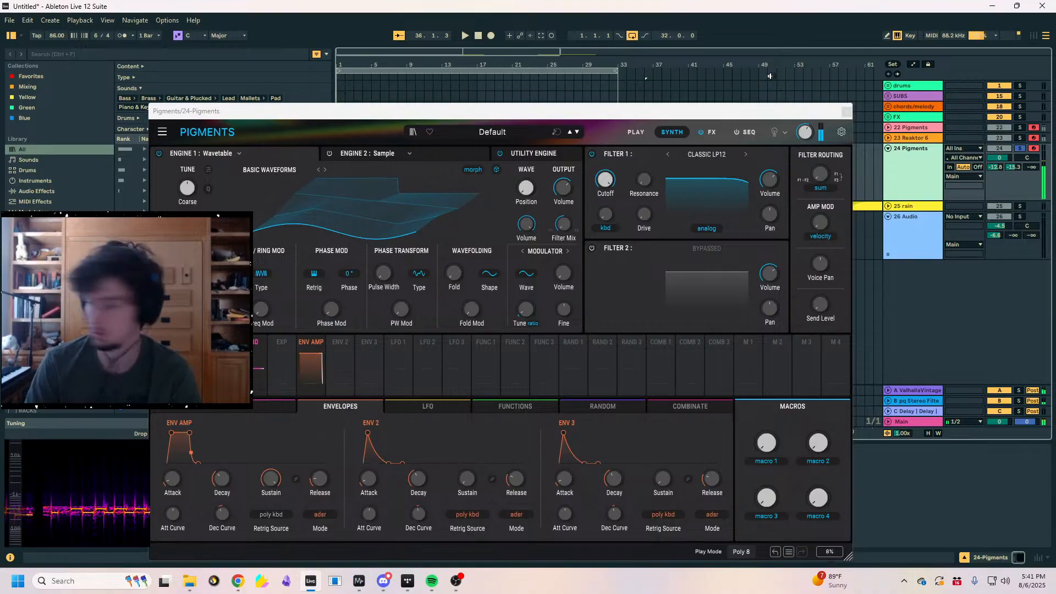
- Start a new Live Set without saving the changes to "Untitled"
key(z)
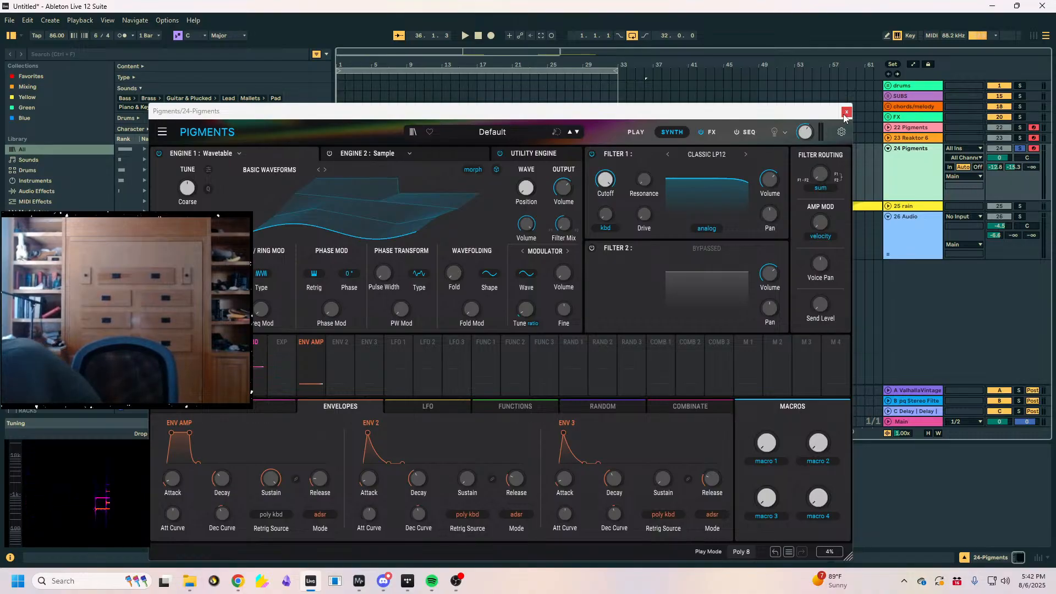
click(9, 21)
click(27, 33)
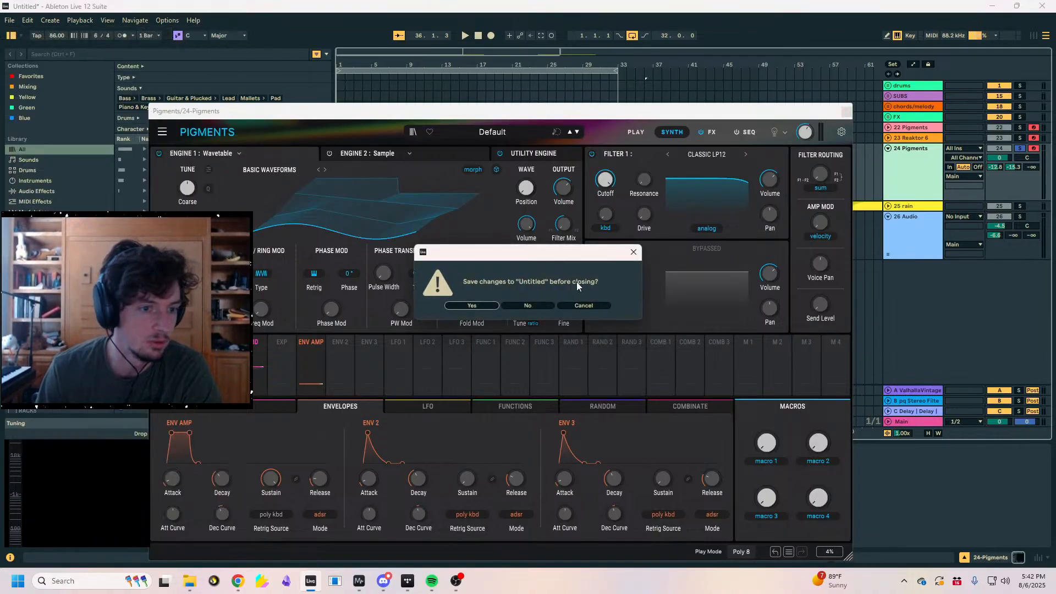
click(537, 307)
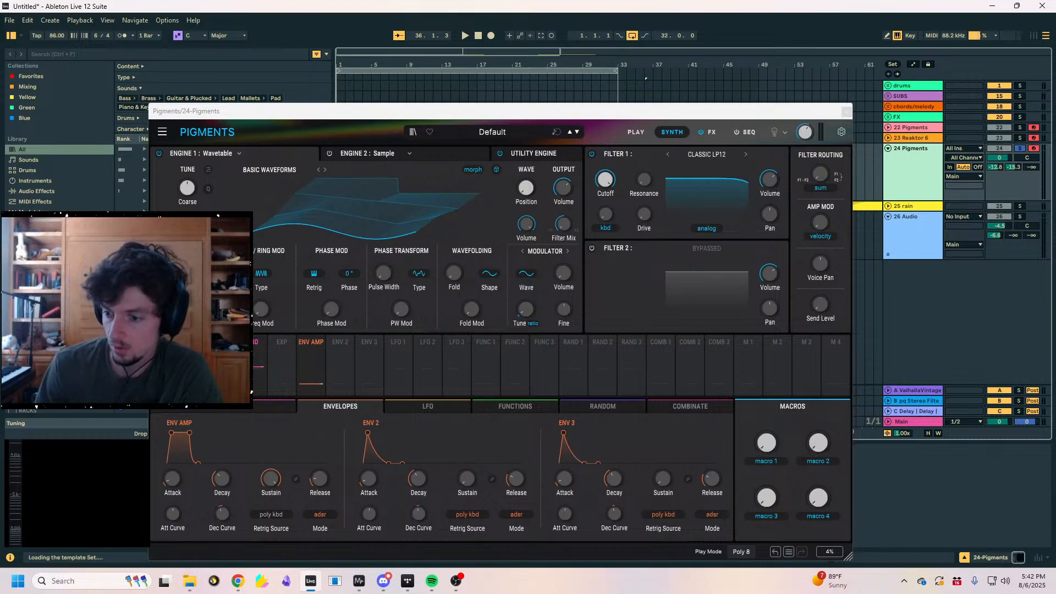
- Switch to the browser with the YouTube gamelan results and position its window over Ableton Live
key(alt+Tab)
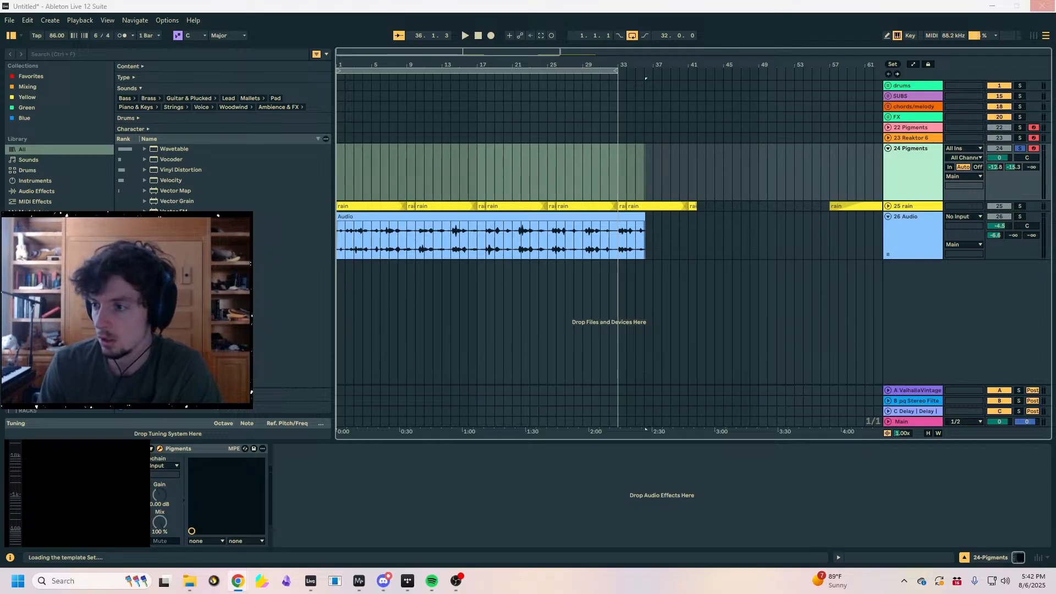
drag(1055, 73, 652, 51)
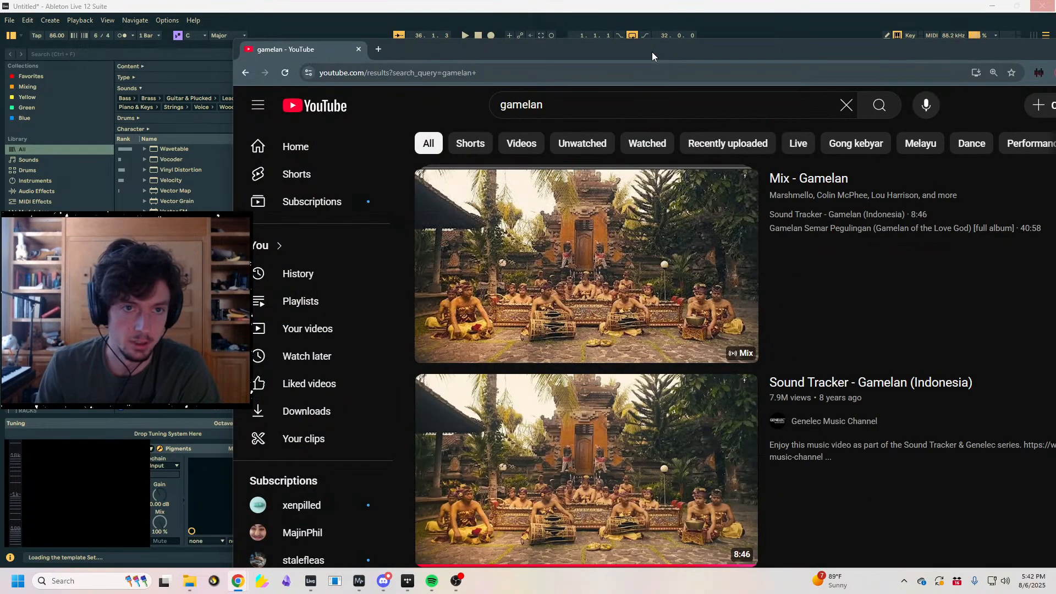
scroll(754, 276, down, 5)
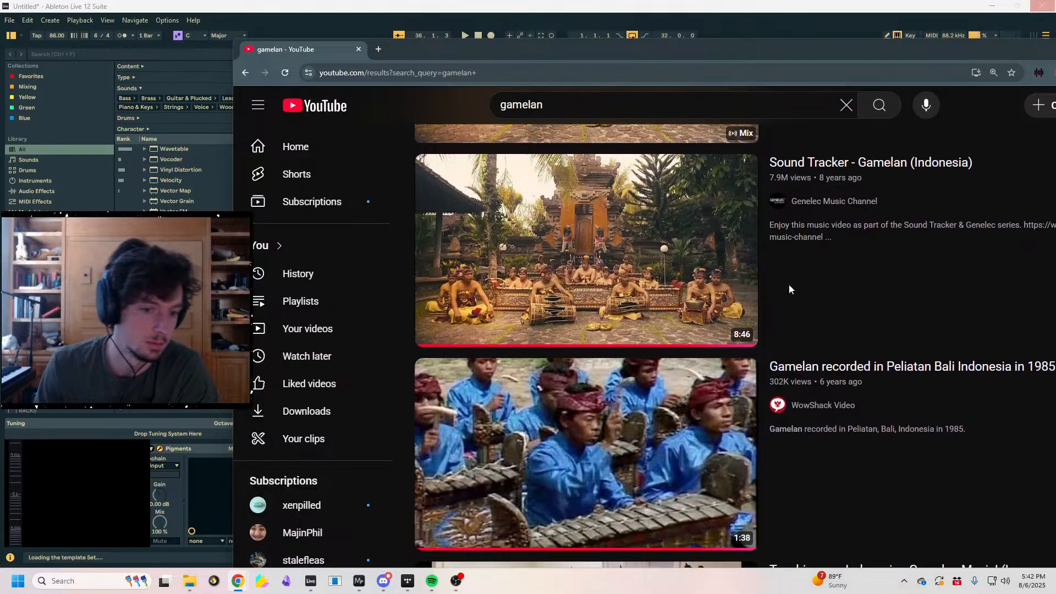
scroll(784, 285, up, 1)
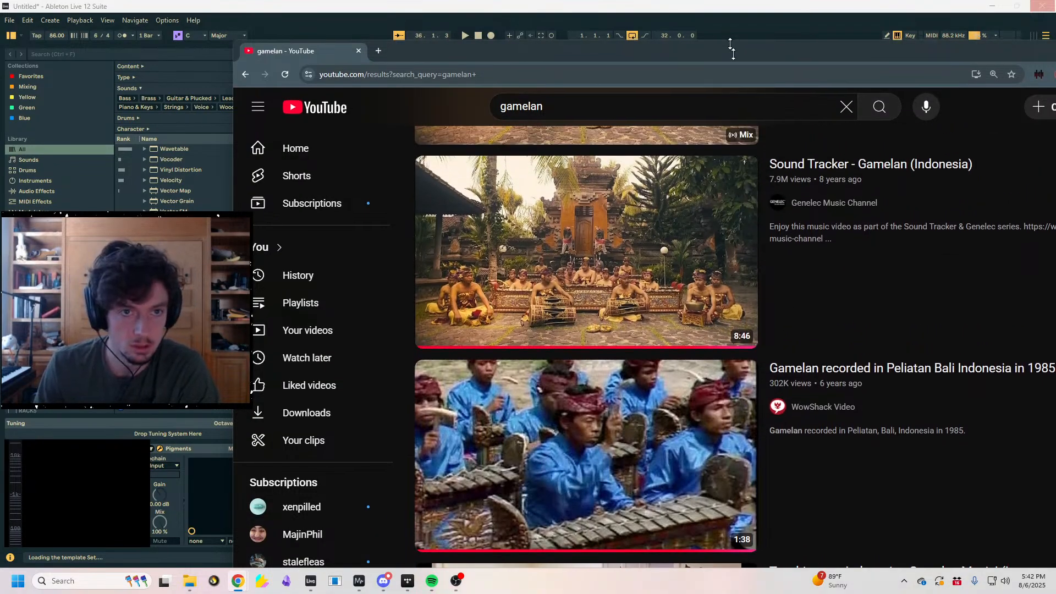
drag(747, 48, 655, 93)
- Look through the YouTube search results for "gamelan" for a suitable video
scroll(804, 275, down, 3)
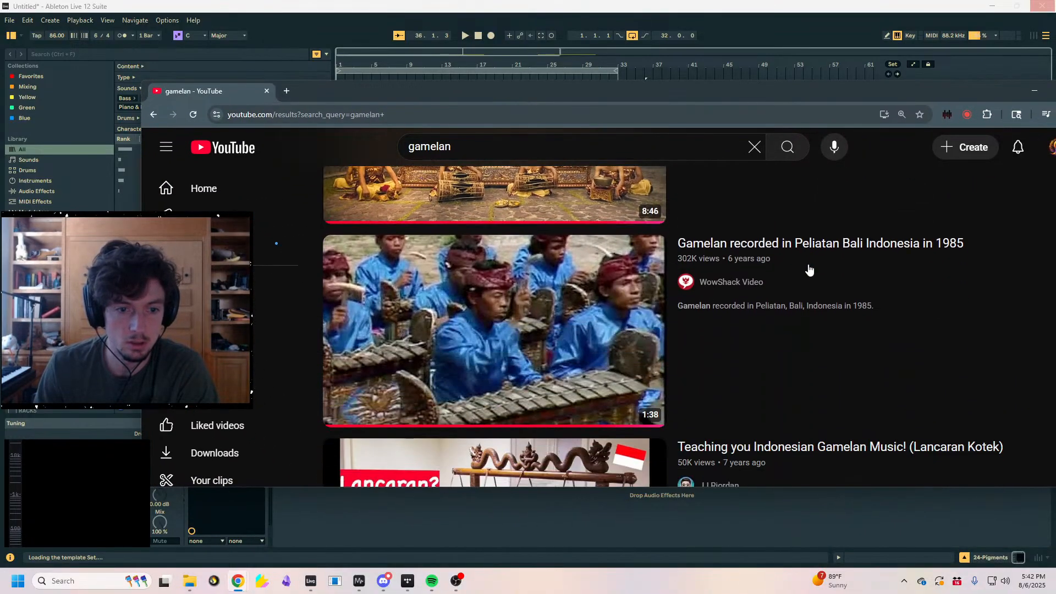
scroll(805, 282, up, 2)
scroll(823, 279, down, 4)
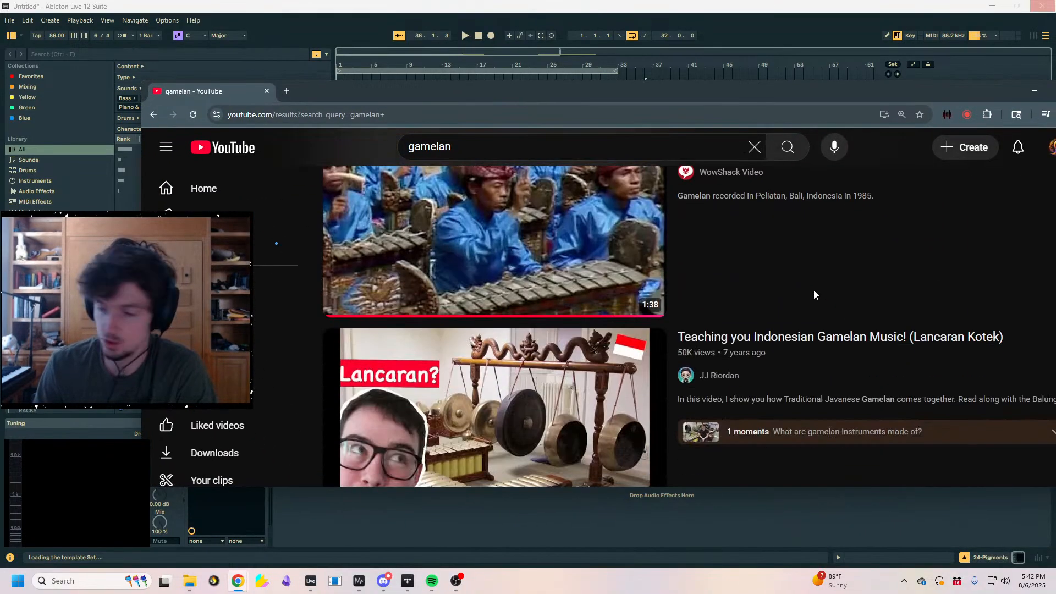
scroll(814, 292, up, 5)
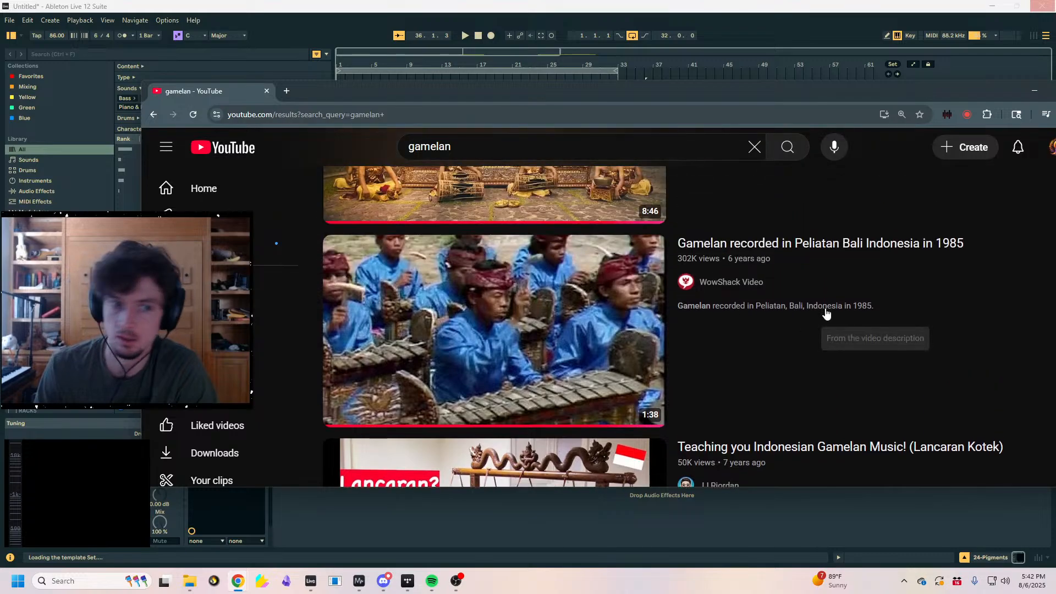
scroll(801, 318, down, 8)
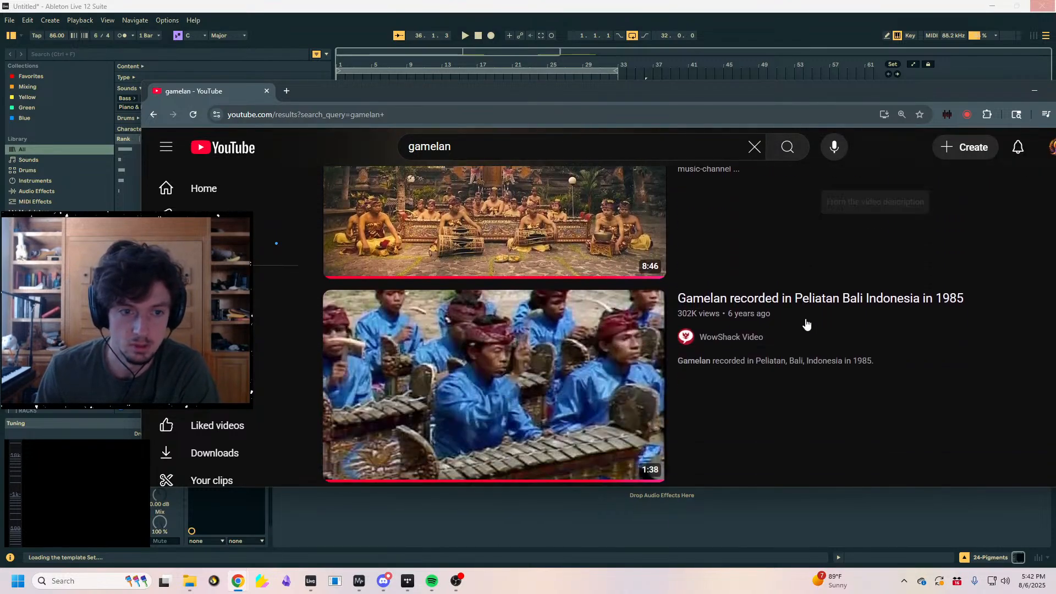
scroll(796, 326, up, 8)
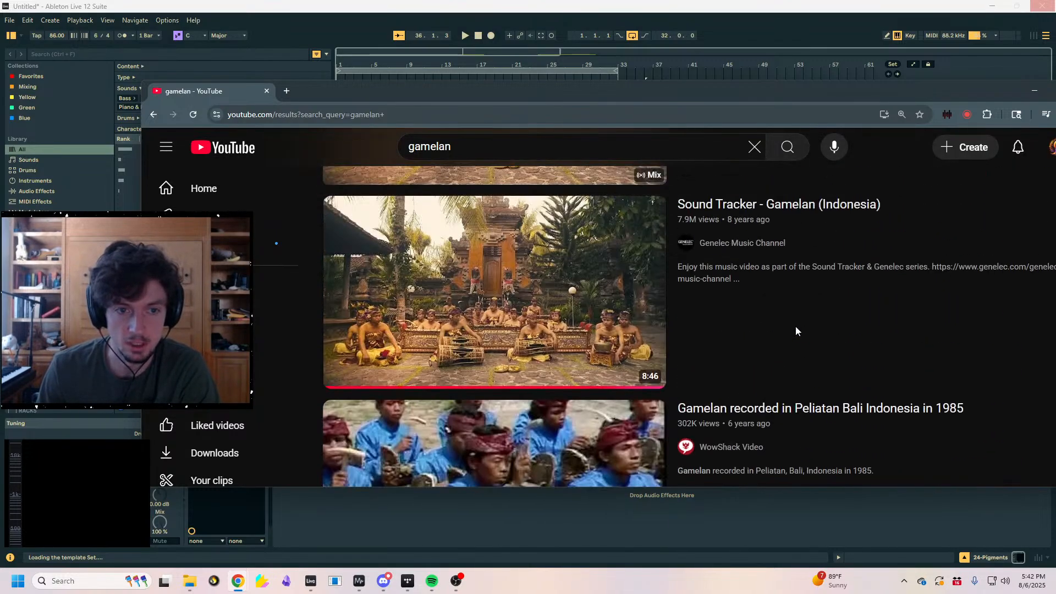
scroll(802, 330, down, 11)
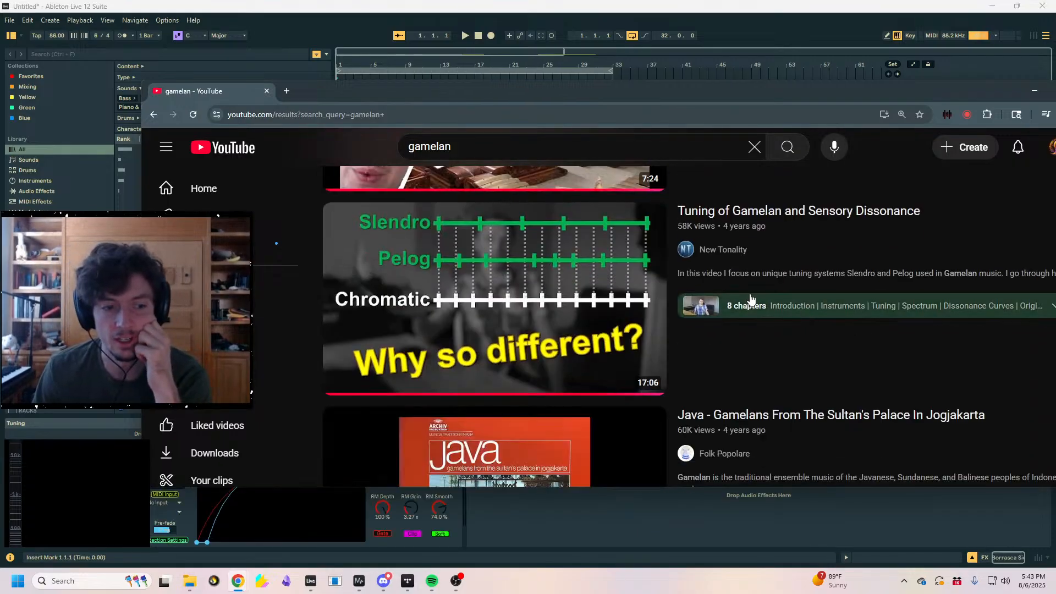
scroll(751, 299, down, 1)
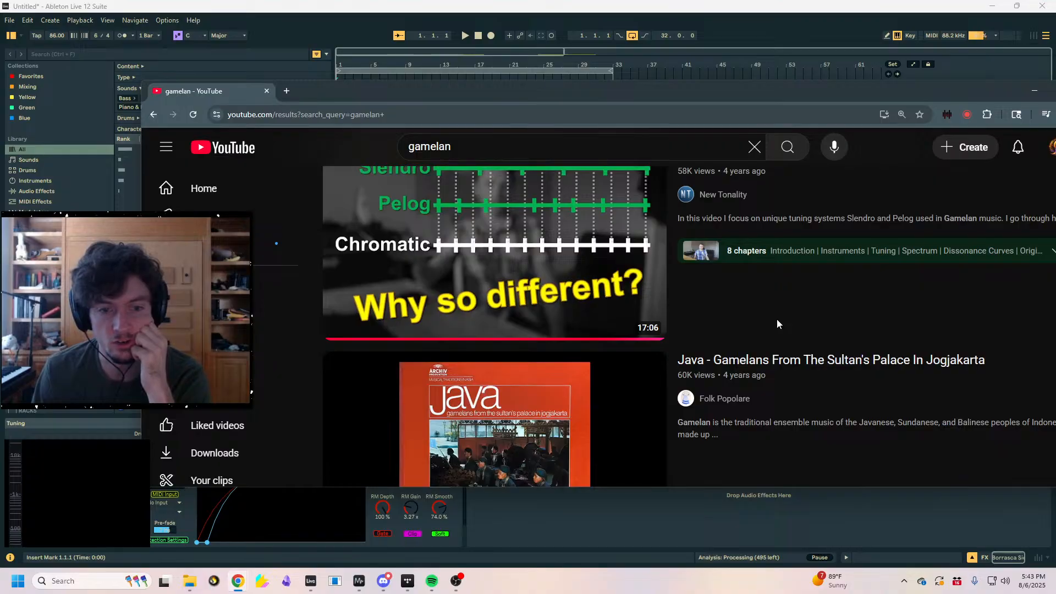
scroll(777, 319, down, 8)
scroll(777, 320, up, 5)
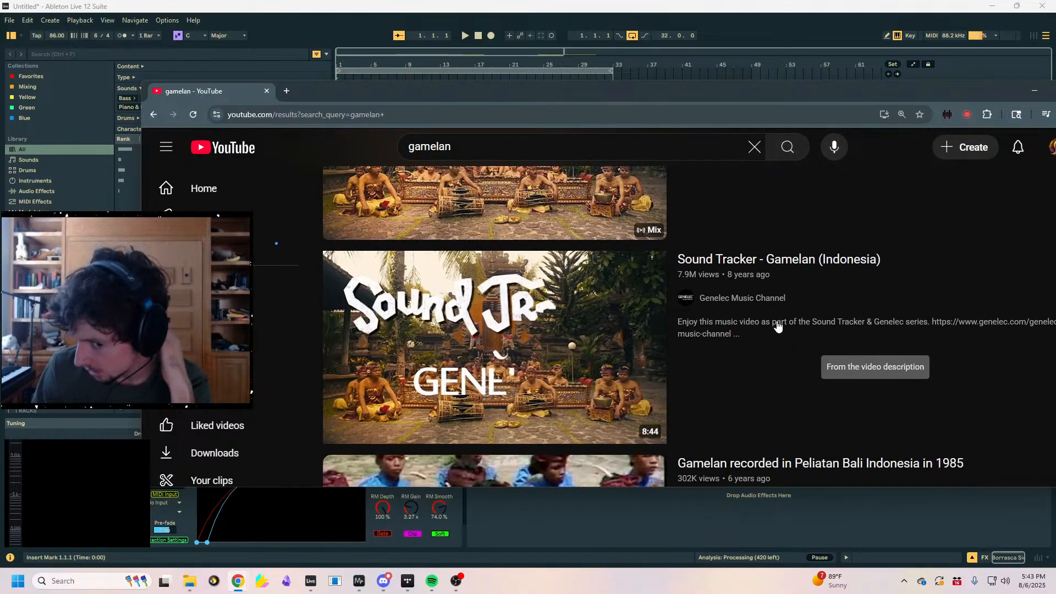
scroll(672, 254, up, 3)
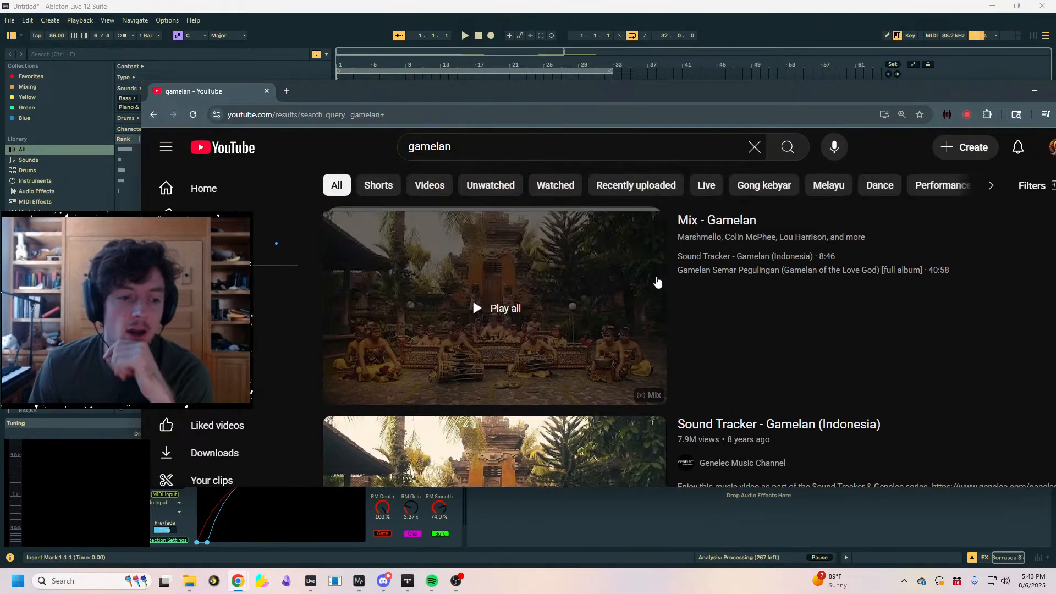
scroll(809, 462, down, 3)
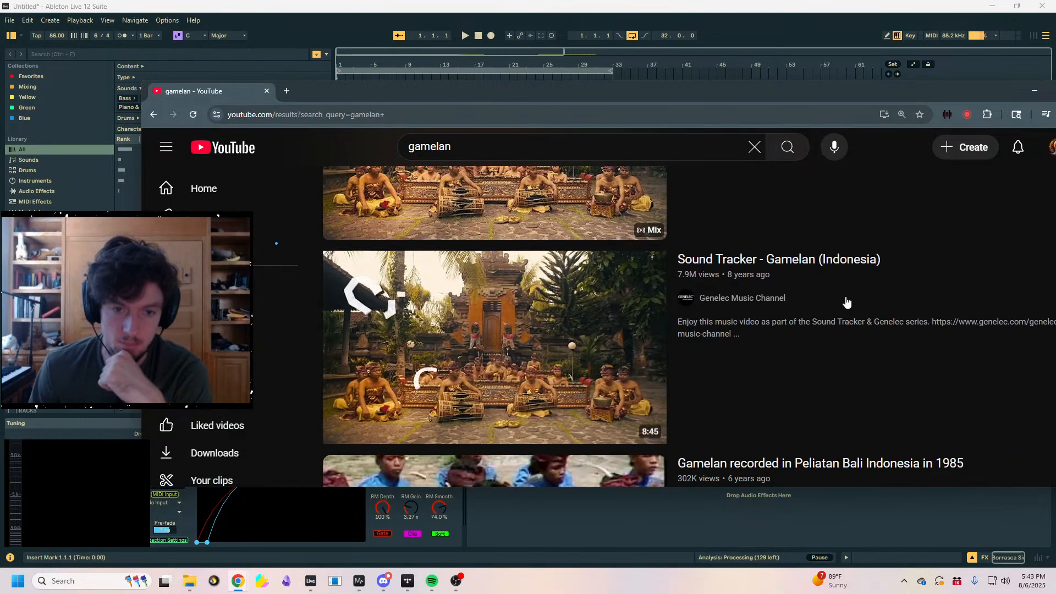
- Open the video "Sound Tracker - Gamelan (Indonesia)", raise its volume slightly, and pause it
click(839, 263)
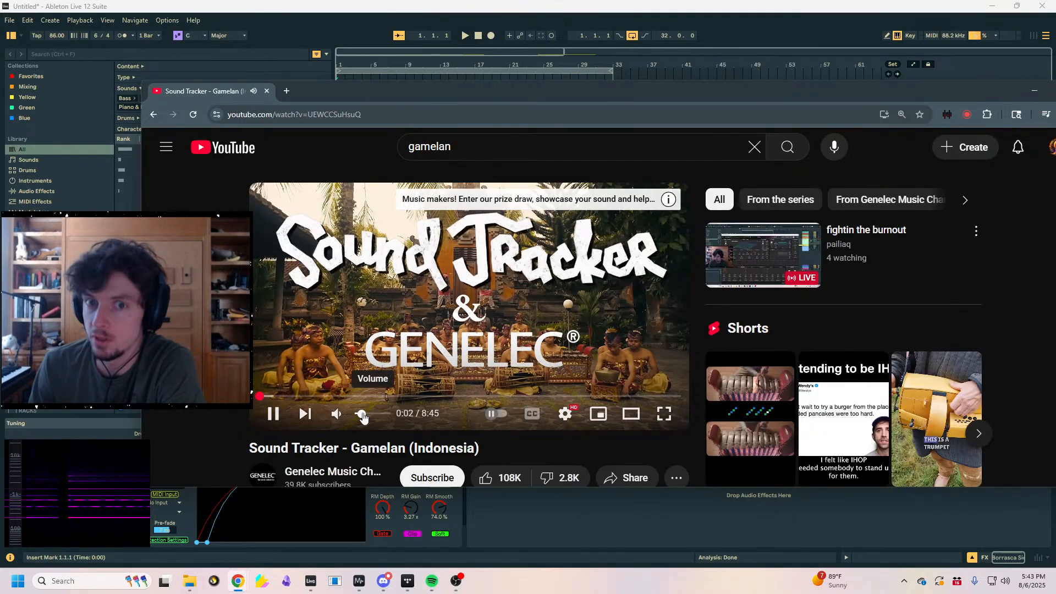
drag(362, 414, 367, 414)
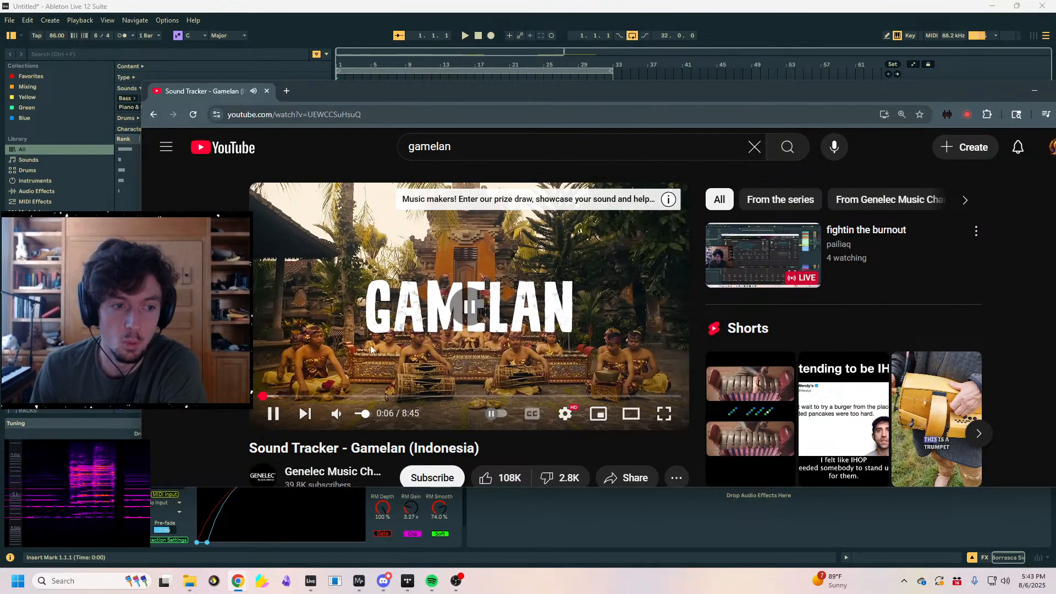
click(390, 366)
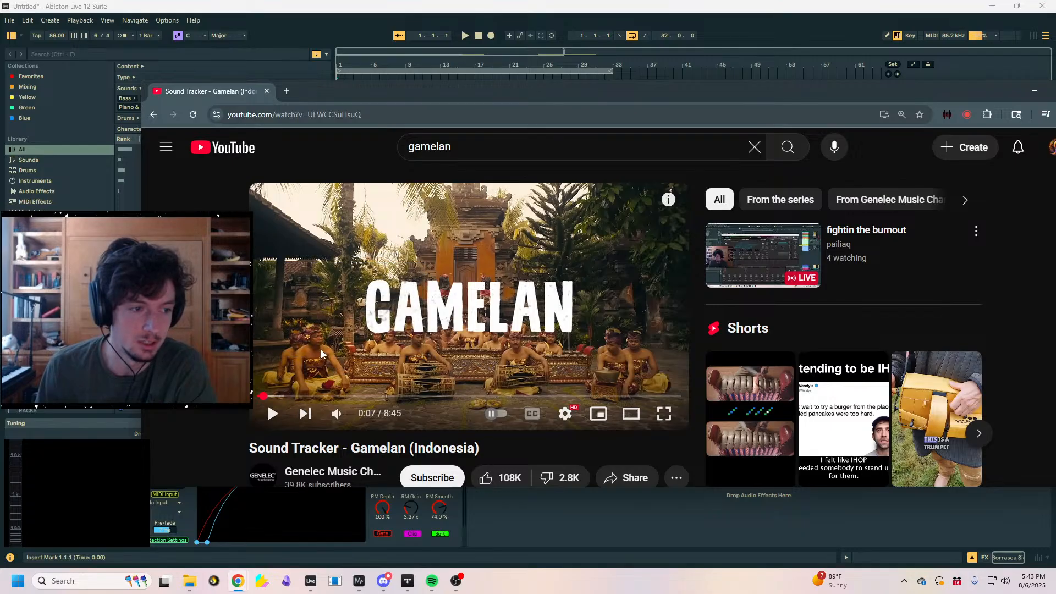
- Seek the paused video to 2:43 and highlight the word "Gamelan" in its title
mouse_move(337, 416)
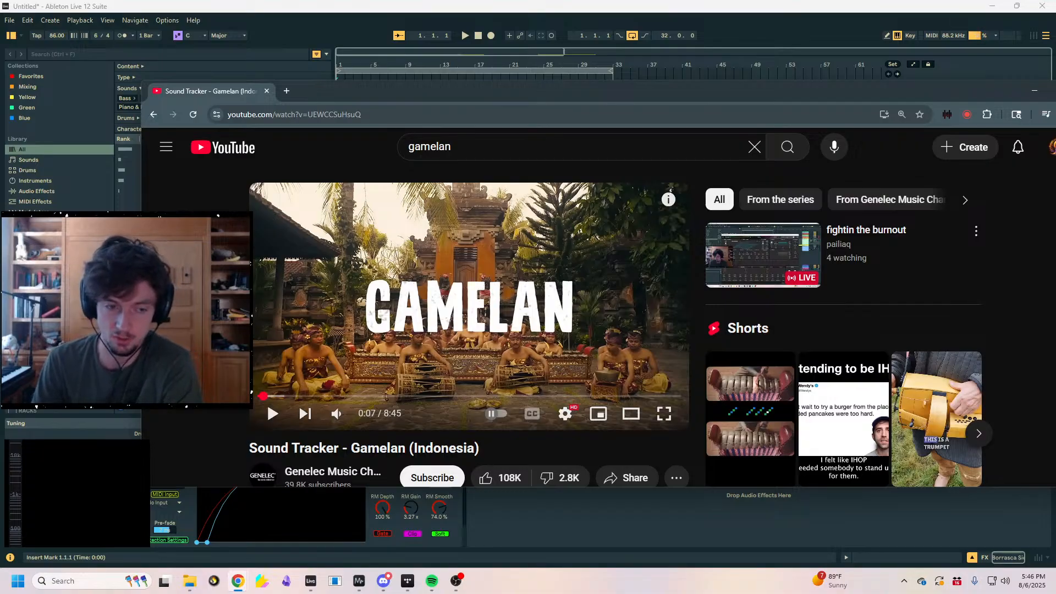
click(409, 396)
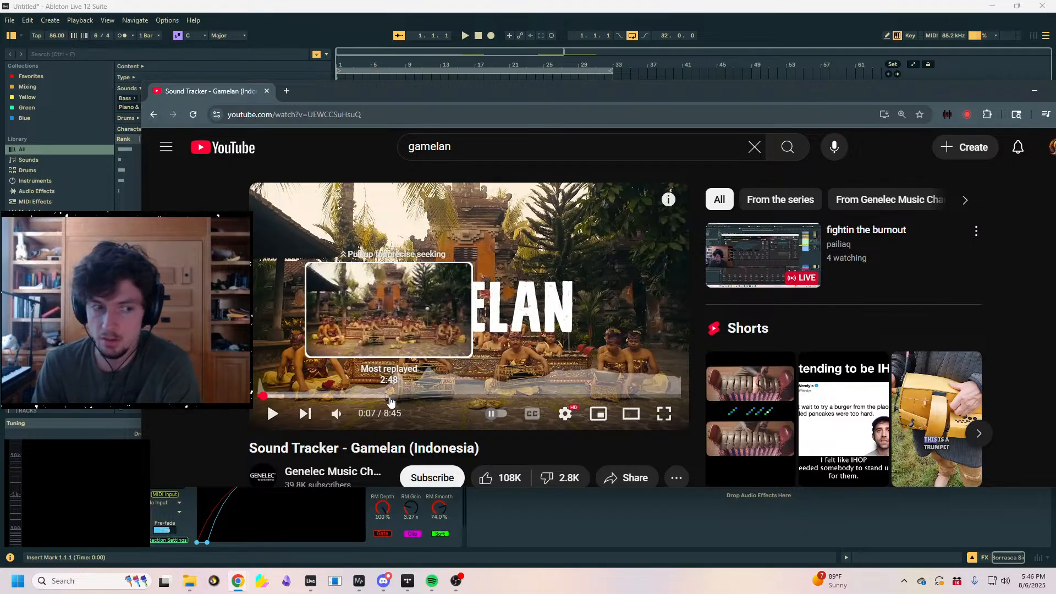
click(390, 397)
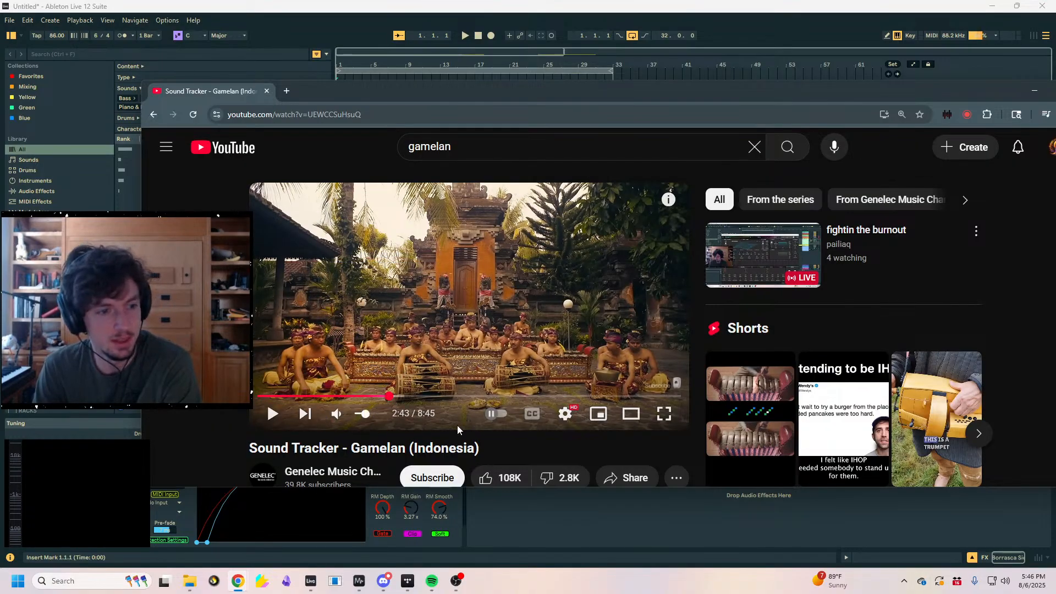
drag(482, 447, 350, 450)
click(355, 449)
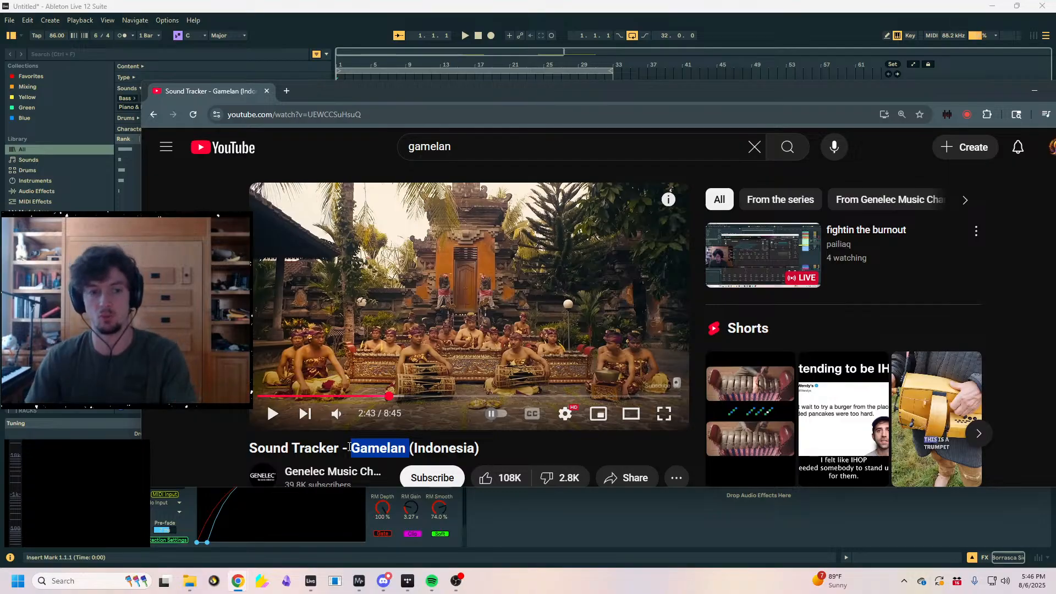
- Resume the gamelan video and lower its volume slightly
click(355, 373)
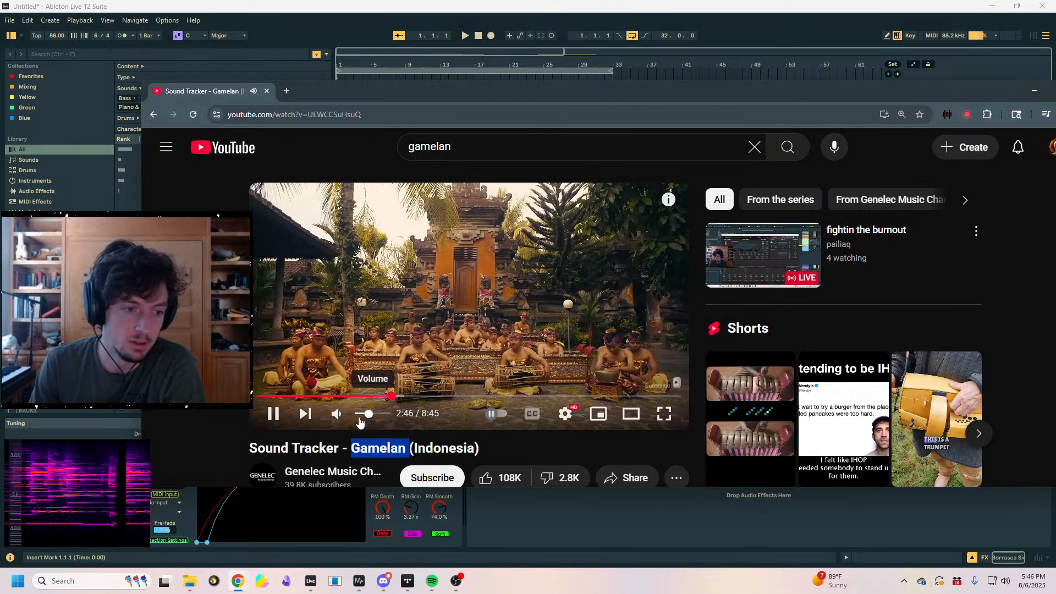
click(361, 415)
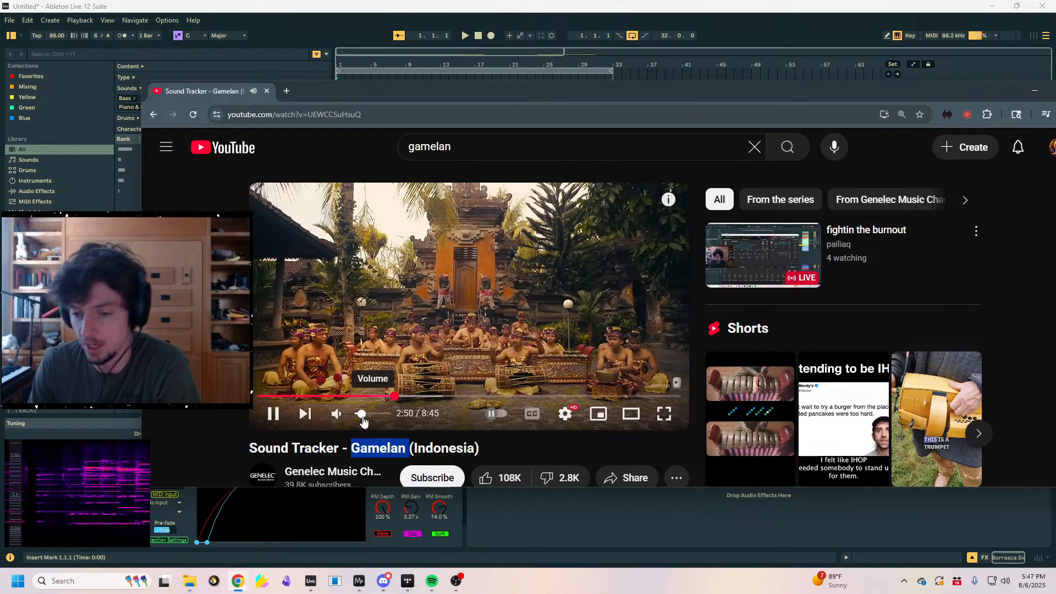
- Fine-tune the gamelan video's volume while listening, pause it at 3:03, and resume playback
click(366, 416)
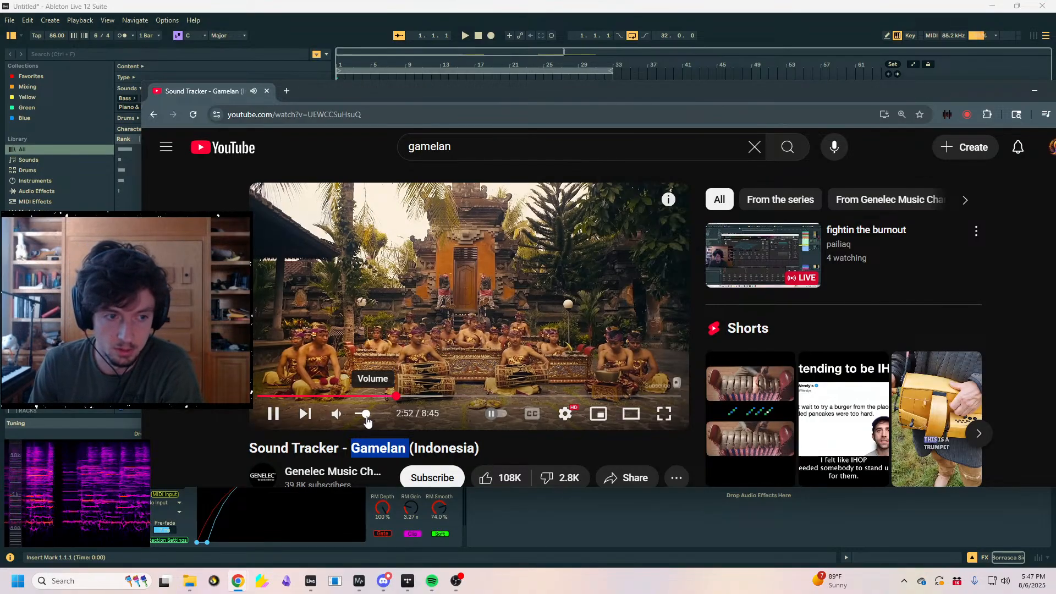
drag(366, 417, 368, 417)
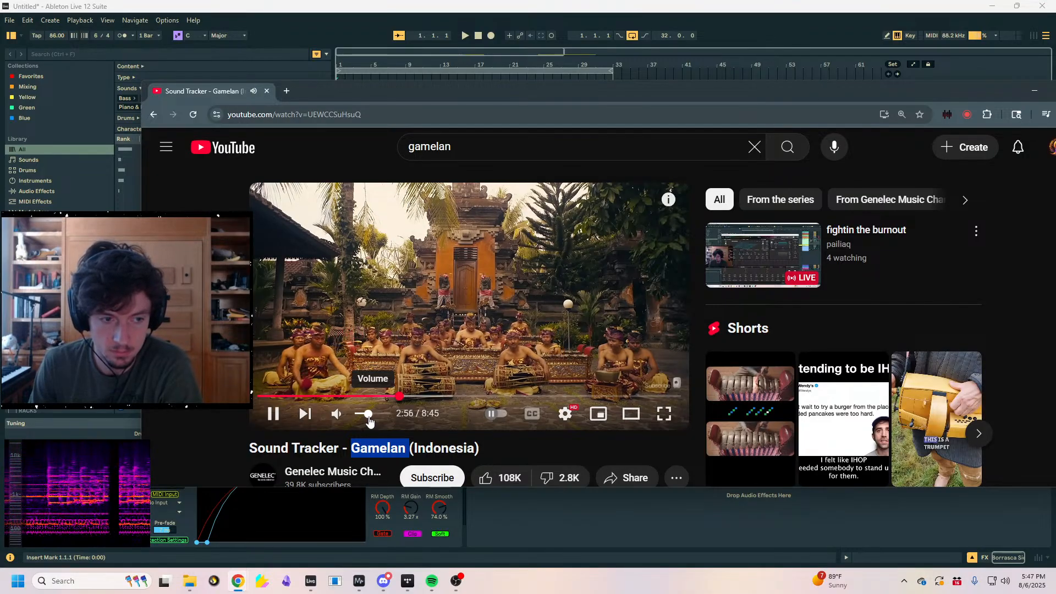
drag(369, 417, 365, 418)
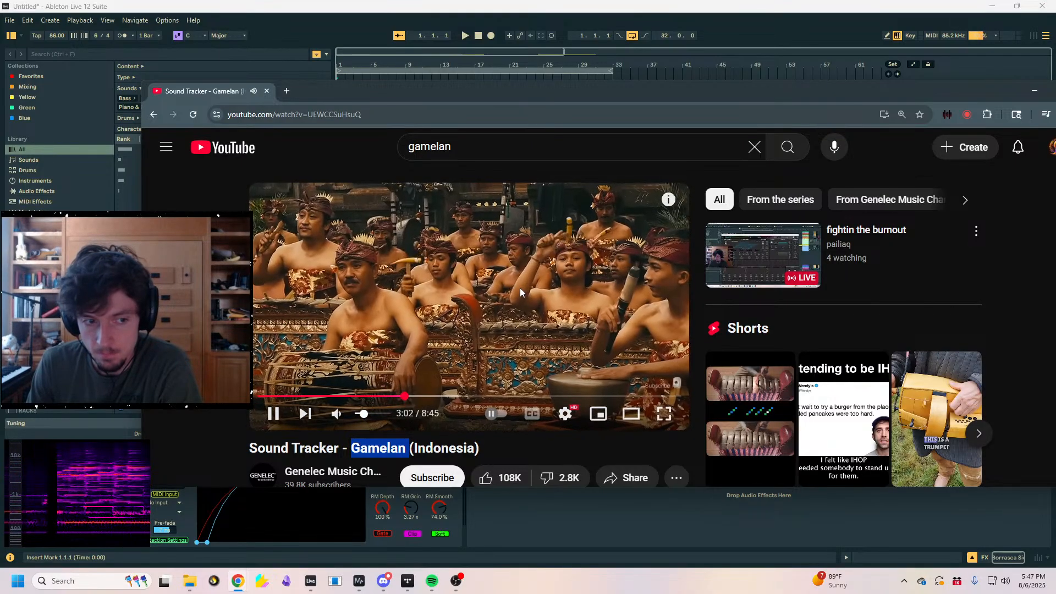
click(510, 275)
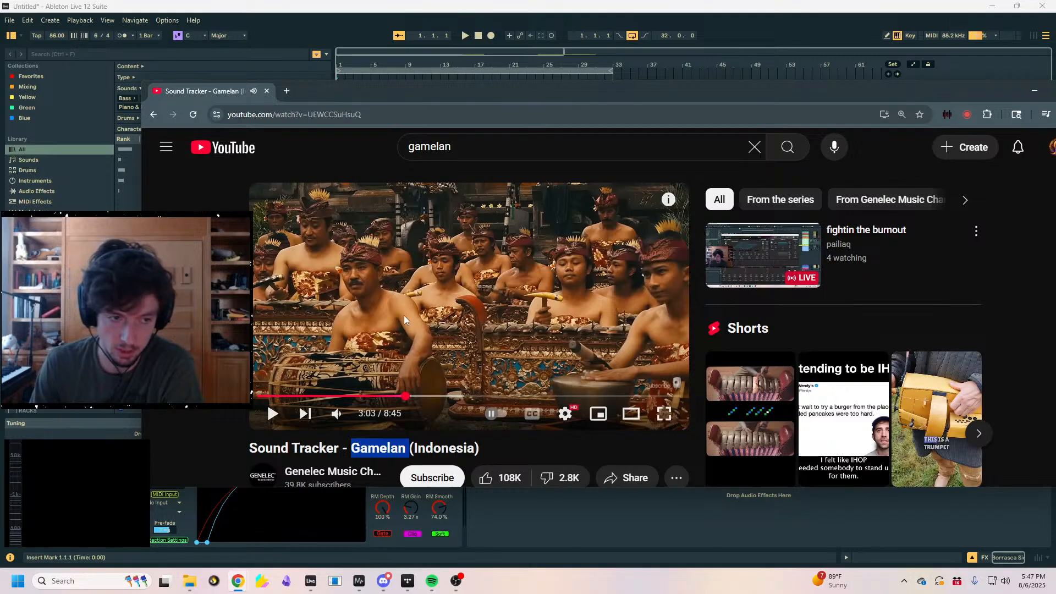
click(473, 338)
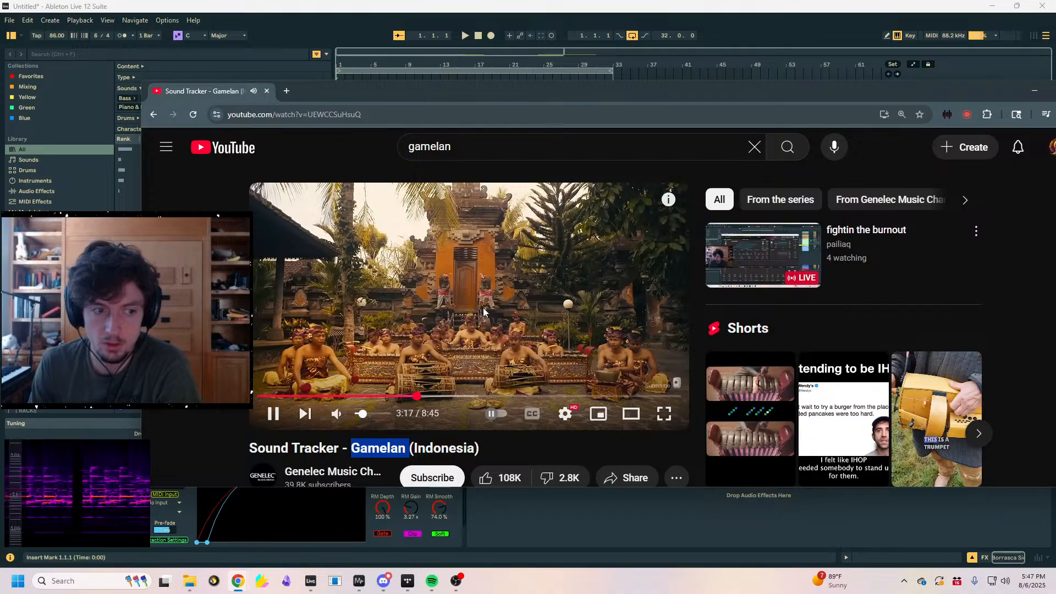
- Switch to Ableton Live and select the aangklang track near bar 62 to show its Pigments device
click(633, 516)
click(867, 211)
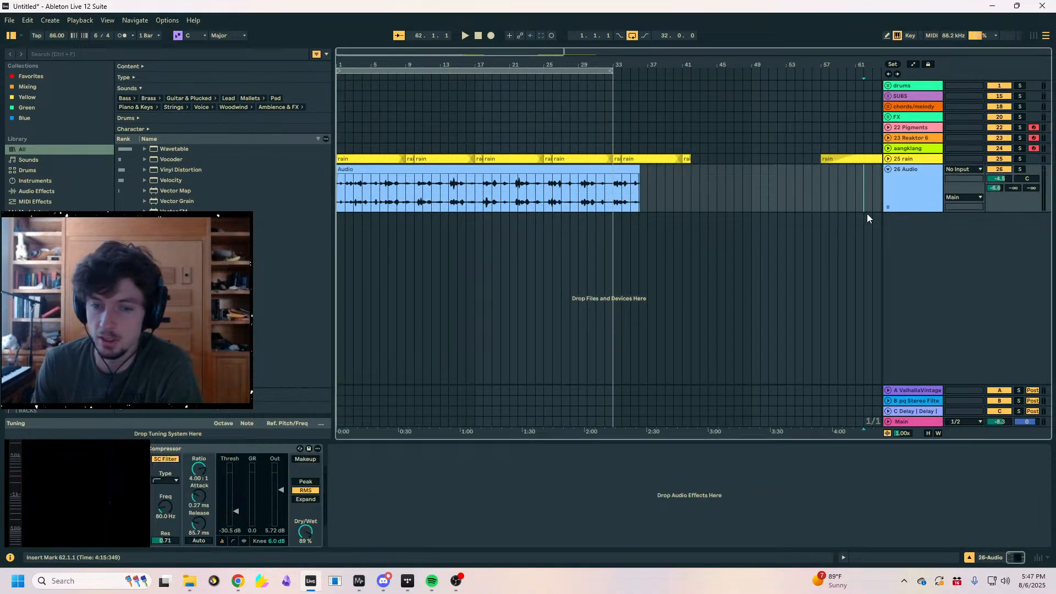
click(864, 148)
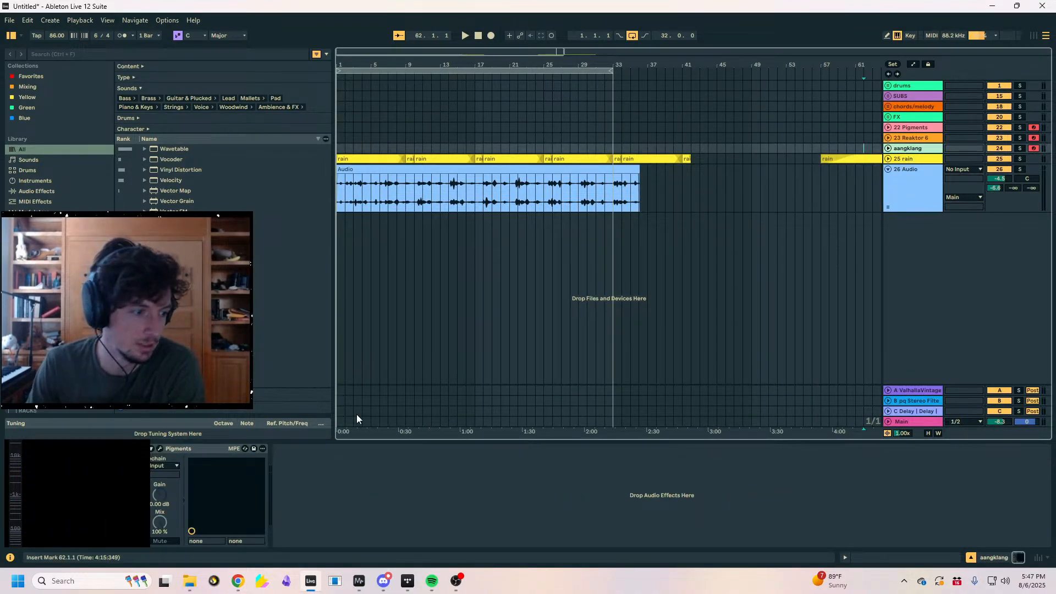
- Narrow the spectrogram so it clears the Pigments device, make Live full screen, and realign the spectrogram with the device view
drag(141, 442, 134, 443)
click(507, 480)
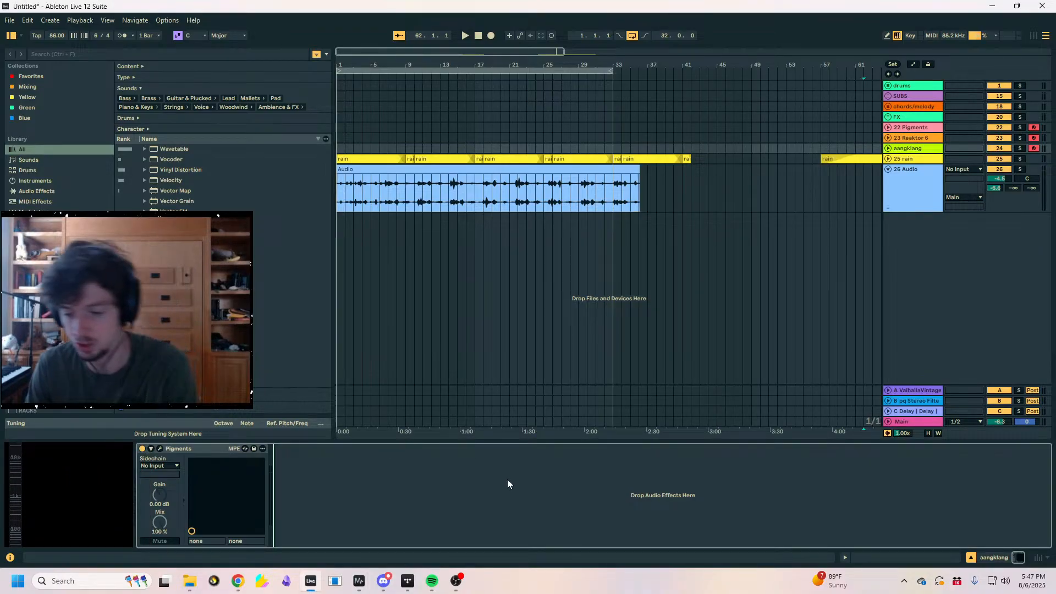
key(F11)
drag(104, 454, 130, 469)
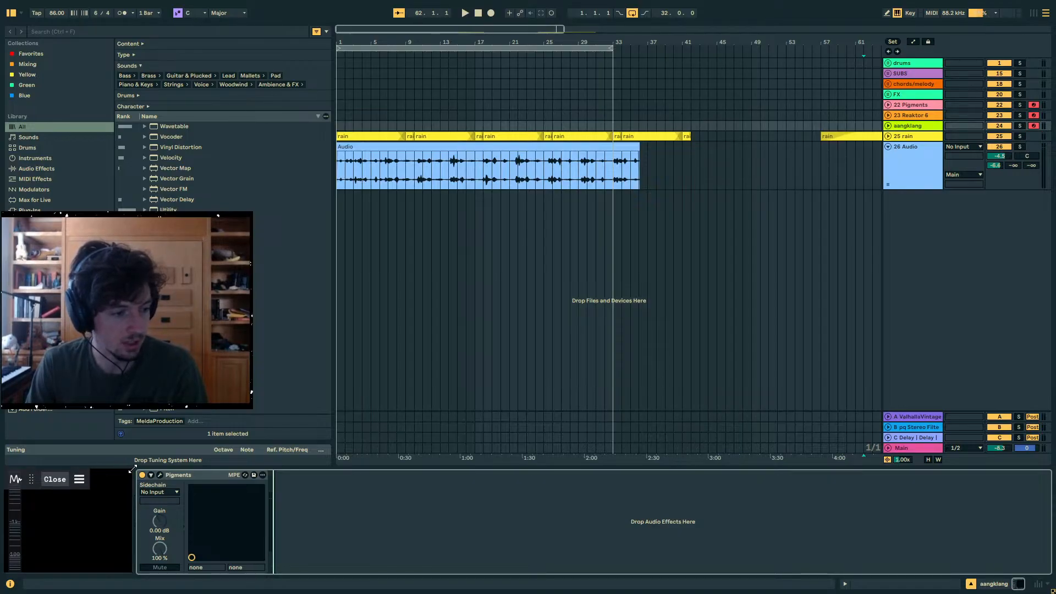
- Unfold the aangklang track and reset its volume and the Main volume to 0 dB
click(901, 130)
double_click(995, 134)
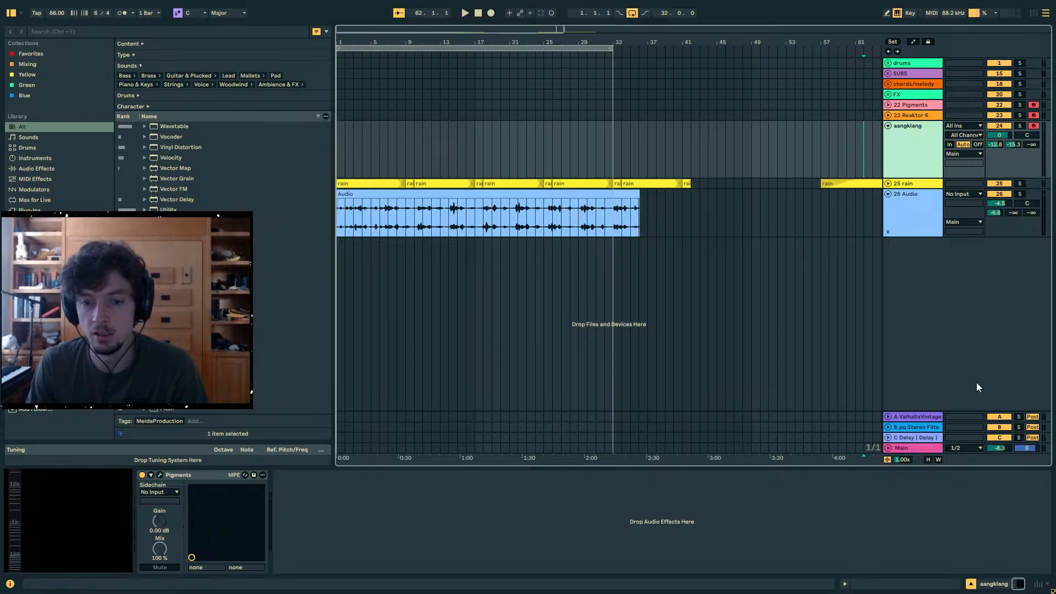
double_click(998, 447)
- Open Pigments on the aangklang track, start a new default preset, and set Engine 1 to the Modal type
click(913, 176)
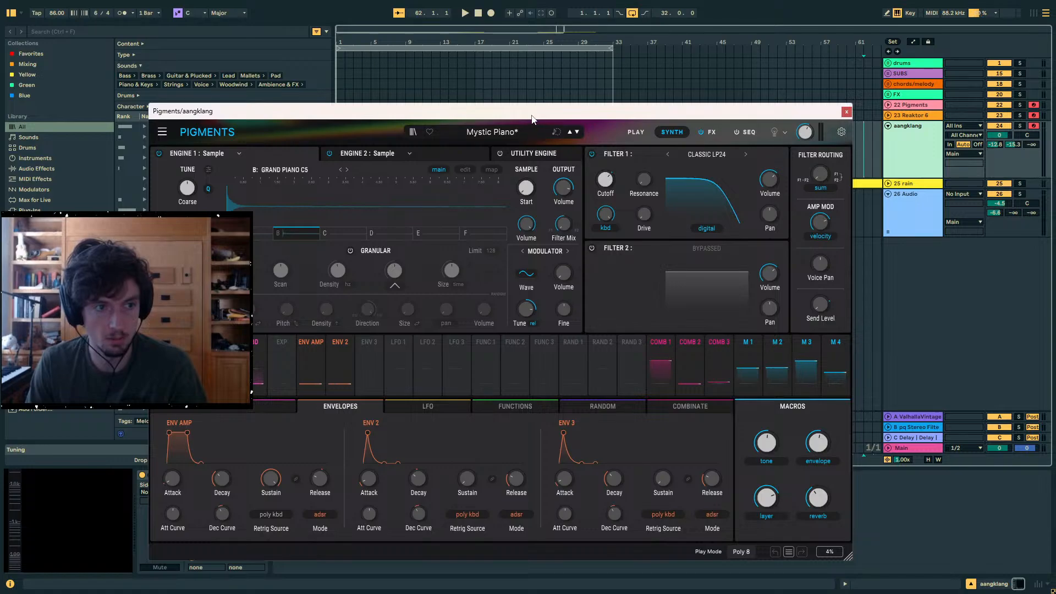
drag(533, 115, 633, 103)
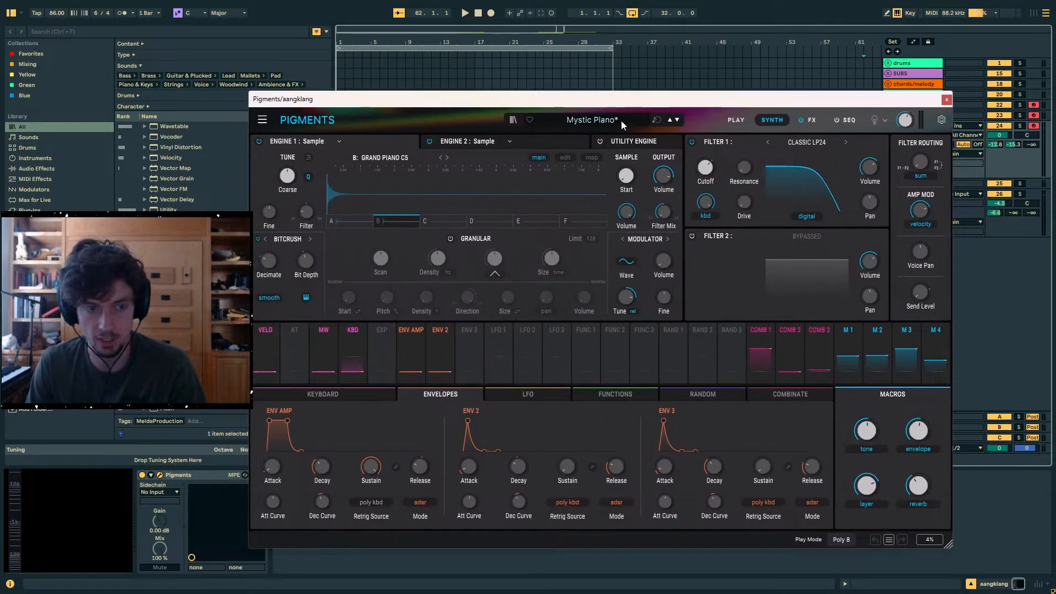
click(262, 121)
click(281, 135)
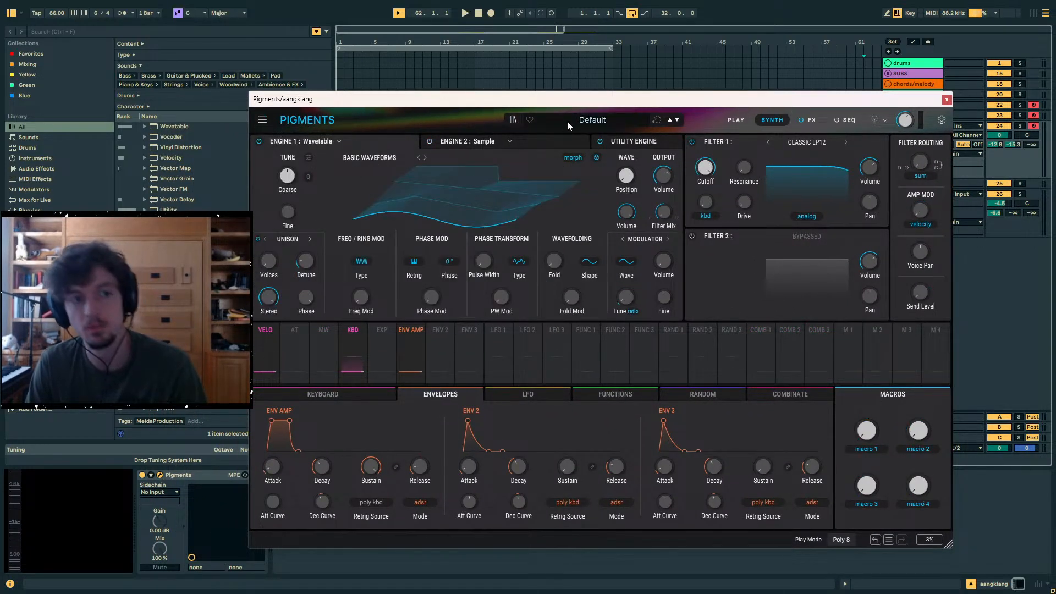
click(318, 145)
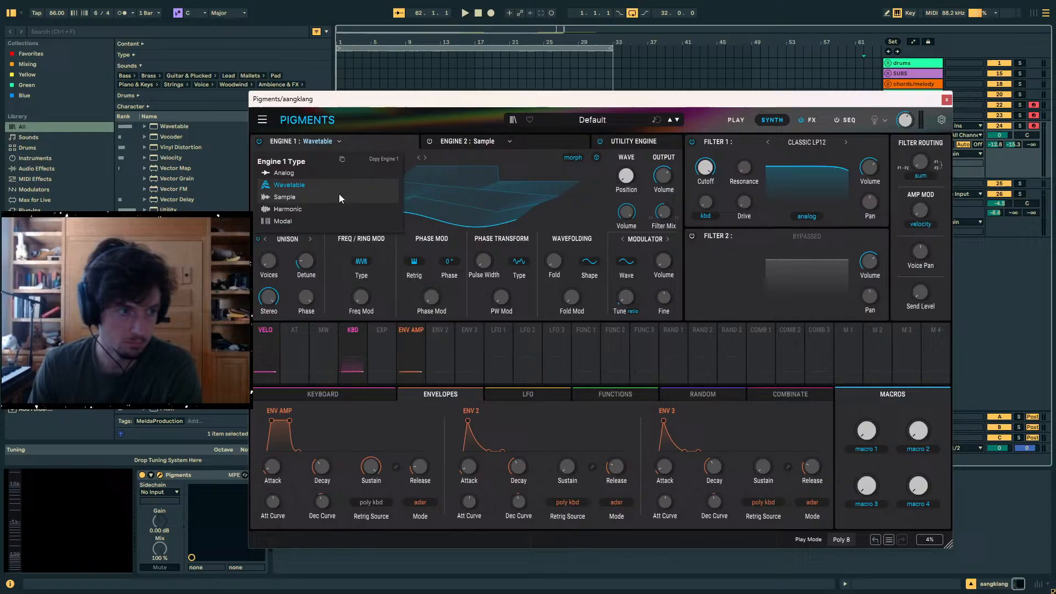
click(303, 220)
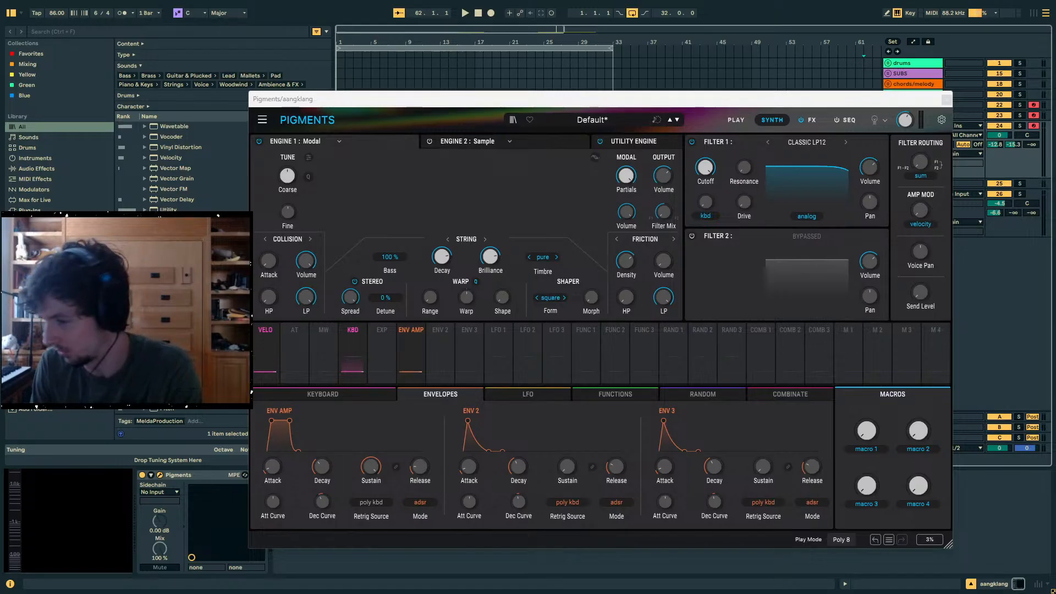
drag(872, 96, 824, 99)
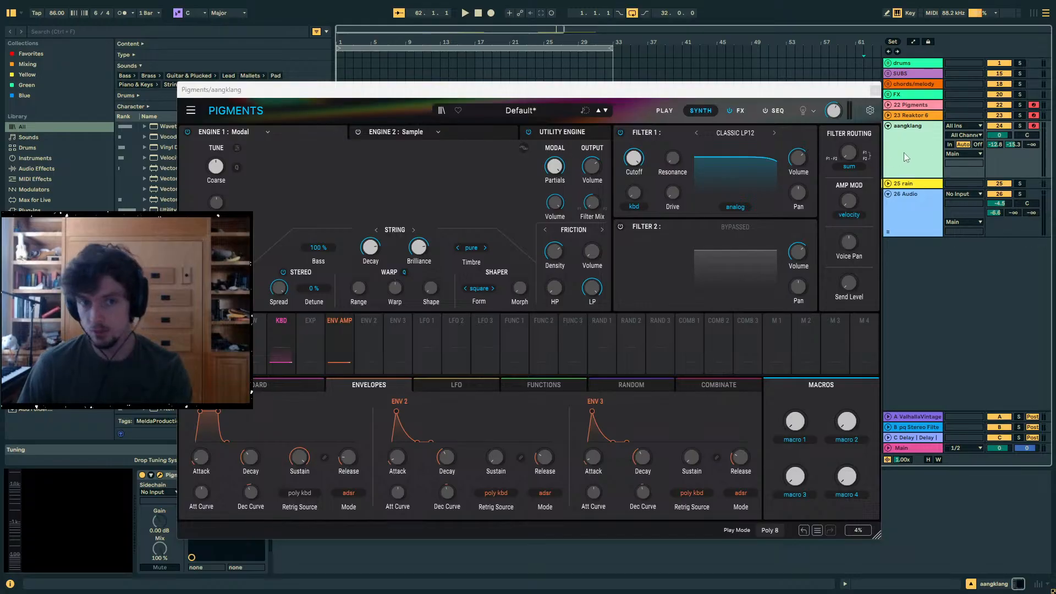
- Lower the computer keyboard octave to C2, then turn off the aangklang track's first two sends and solo the track
key(z)
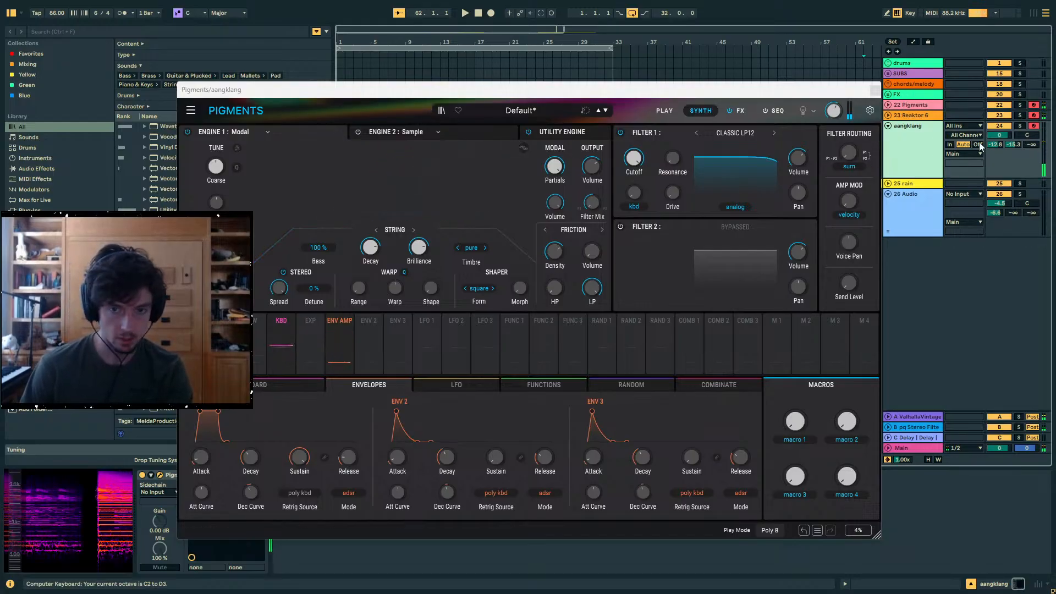
double_click(996, 144)
double_click(1013, 145)
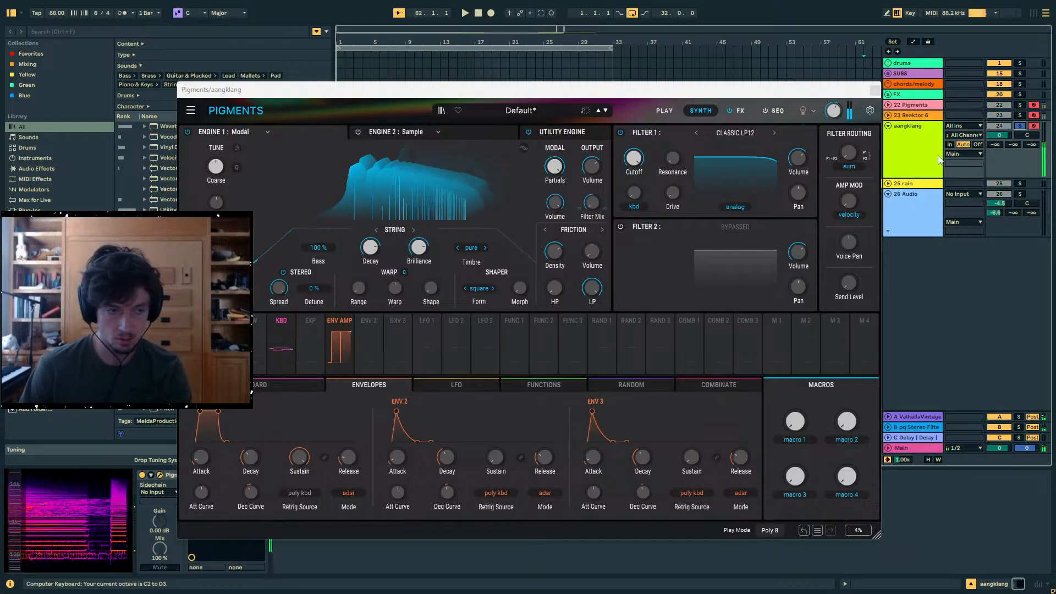
click(1019, 126)
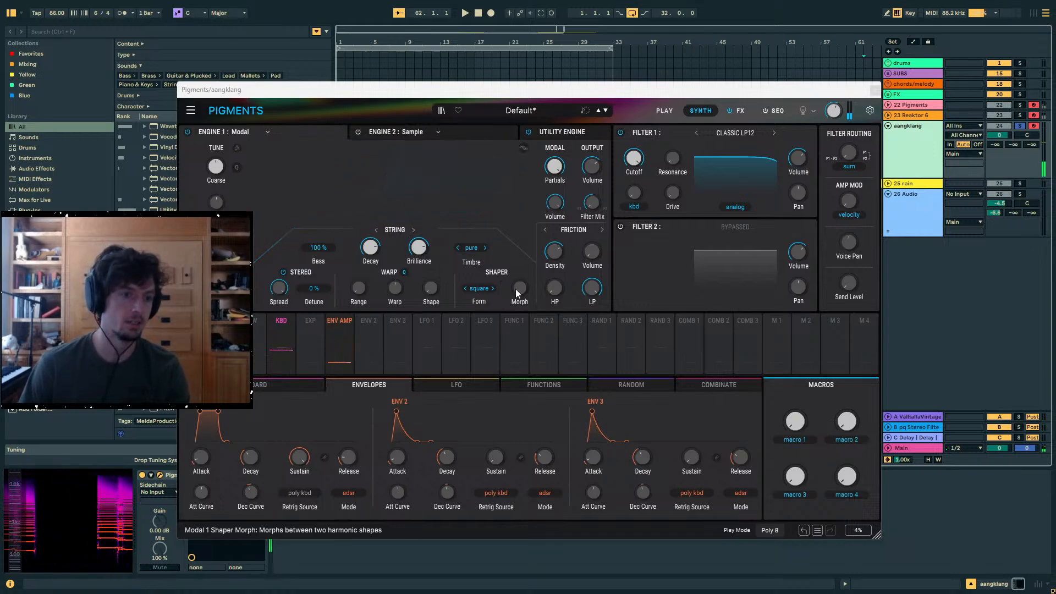
- Set the modal engine's Shaper Morph to 1.00 and try its harmonic forms, settling on vocal
drag(520, 289, 538, 154)
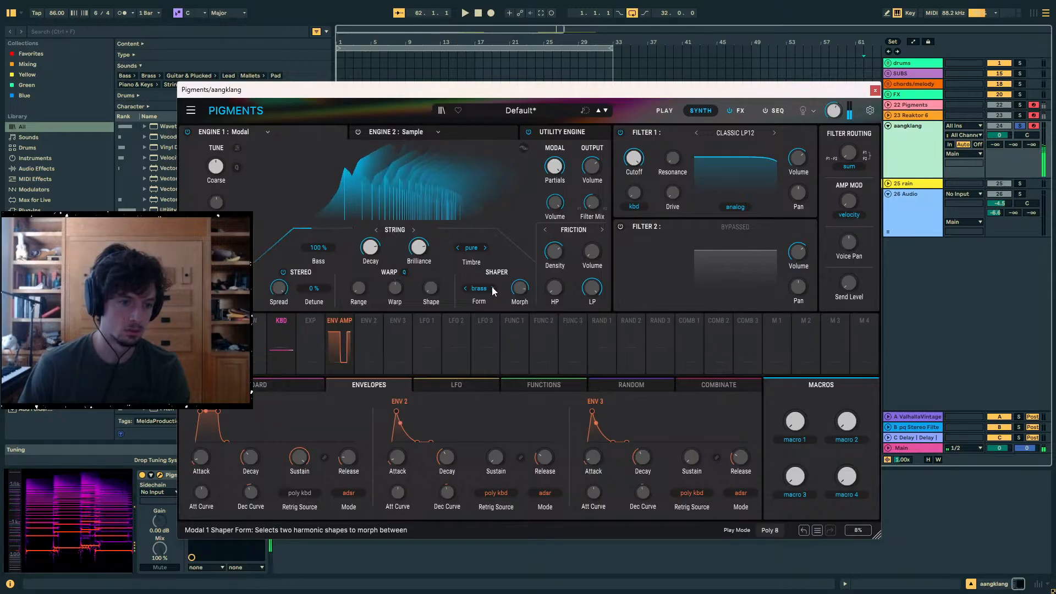
click(493, 288)
click(493, 288)
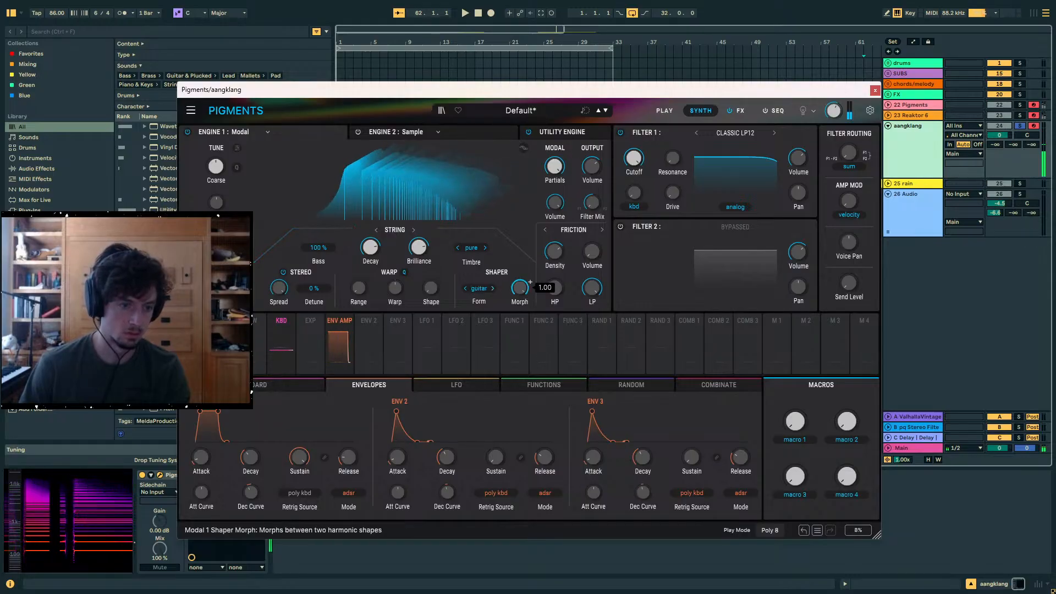
click(493, 288)
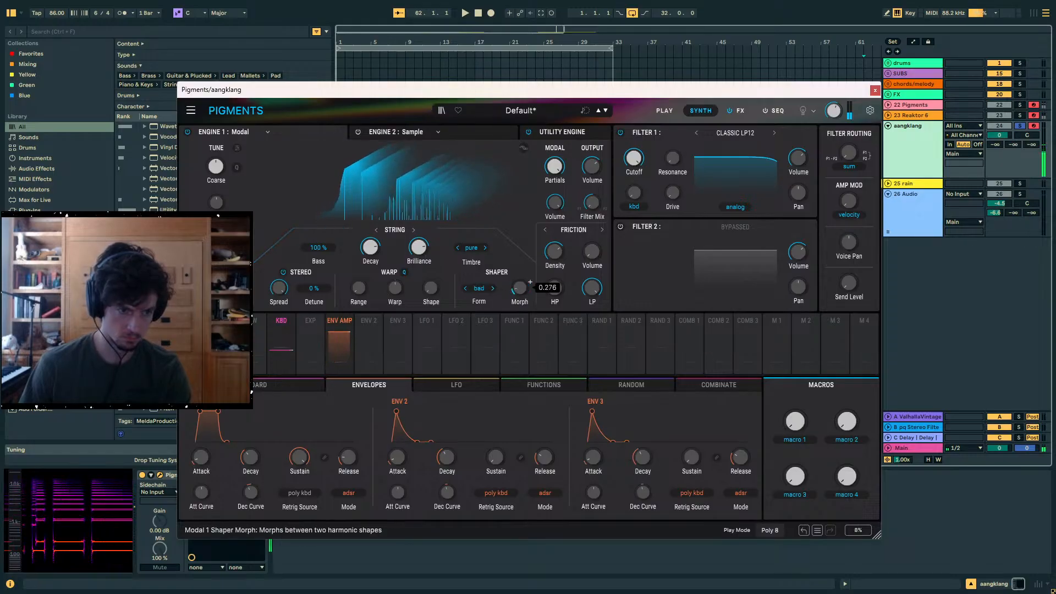
click(492, 289)
click(493, 288)
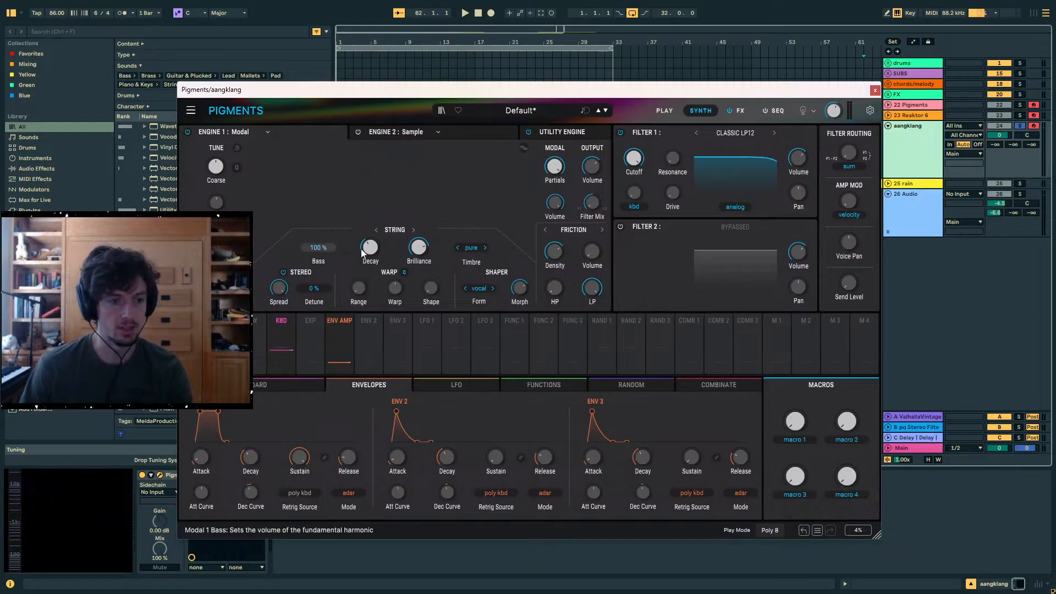
- Raise the Friction exciter's volume, reduce its Density to about 3.11 Hz, and adjust the string's Brilliance
mouse_move(554, 253)
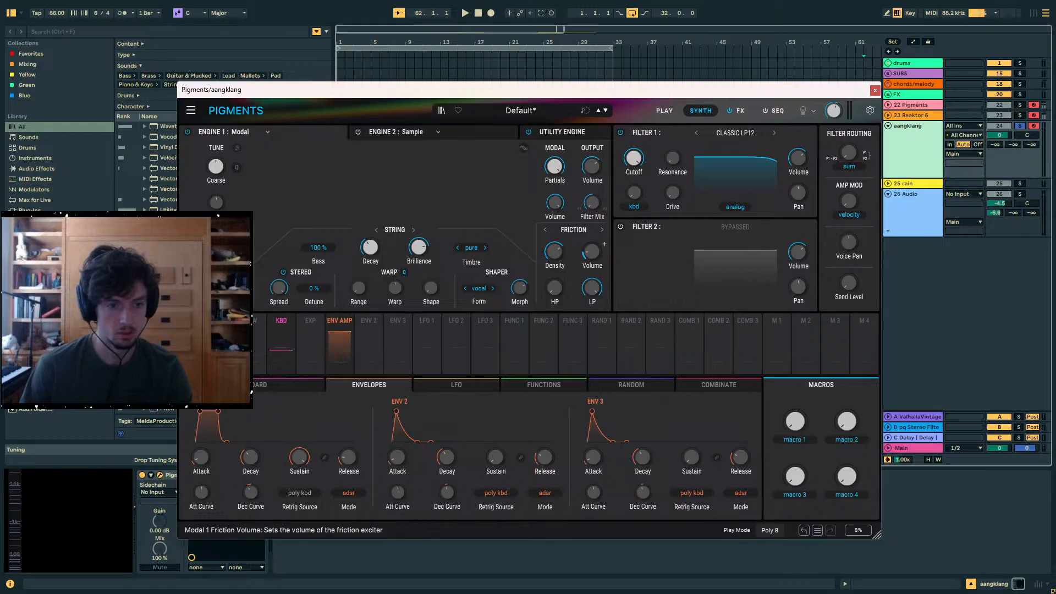
drag(592, 253, 592, 204)
drag(555, 254, 554, 300)
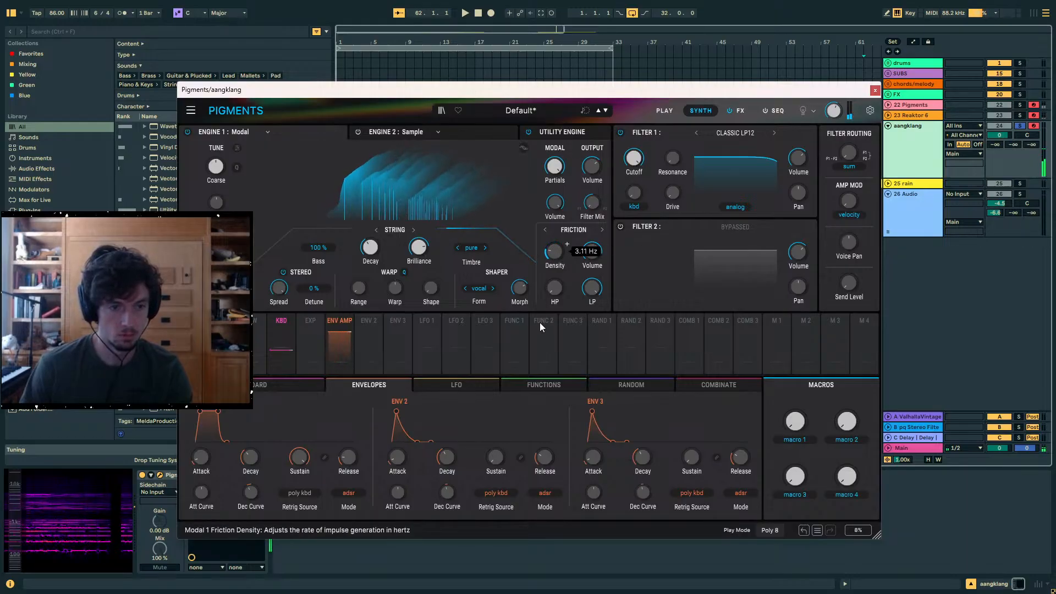
drag(420, 247, 414, 197)
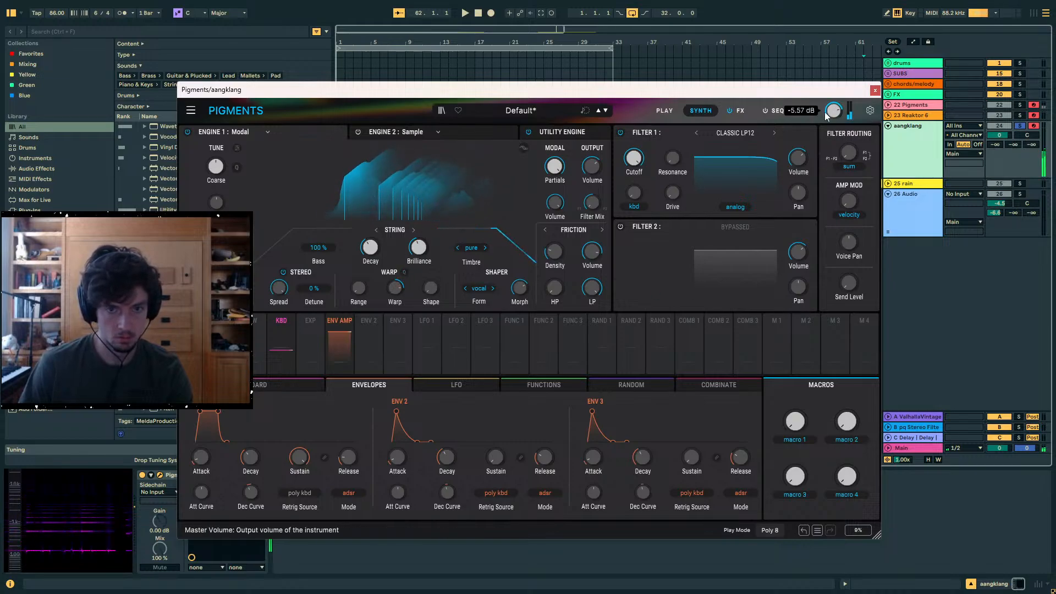
- Adjust the Pigments master volume, then set the modal Warp amount to about 3.06 and raise the Warp Shape
drag(833, 112, 834, 87)
drag(396, 289, 396, 253)
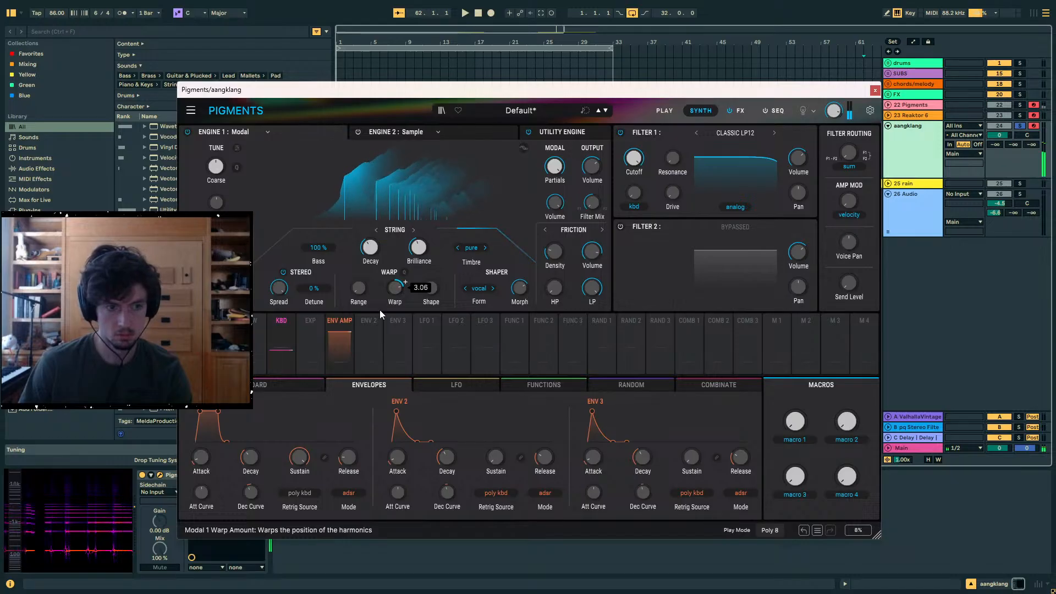
mouse_move(417, 211)
mouse_down()
mouse_move(419, 330)
mouse_move(389, 526)
mouse_move(434, 204)
mouse_up()
drag(482, 133, 477, 140)
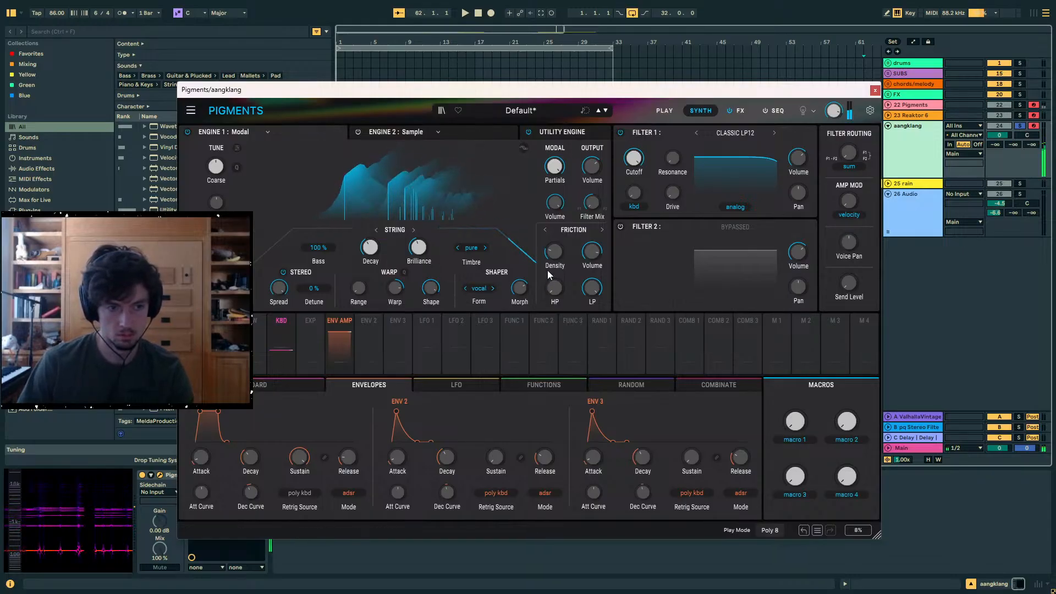
- Fine-tune the Friction Density and audition the patch with the keyboard octave at C1 and then C3
drag(554, 251, 554, 256)
key(z)
key(a)
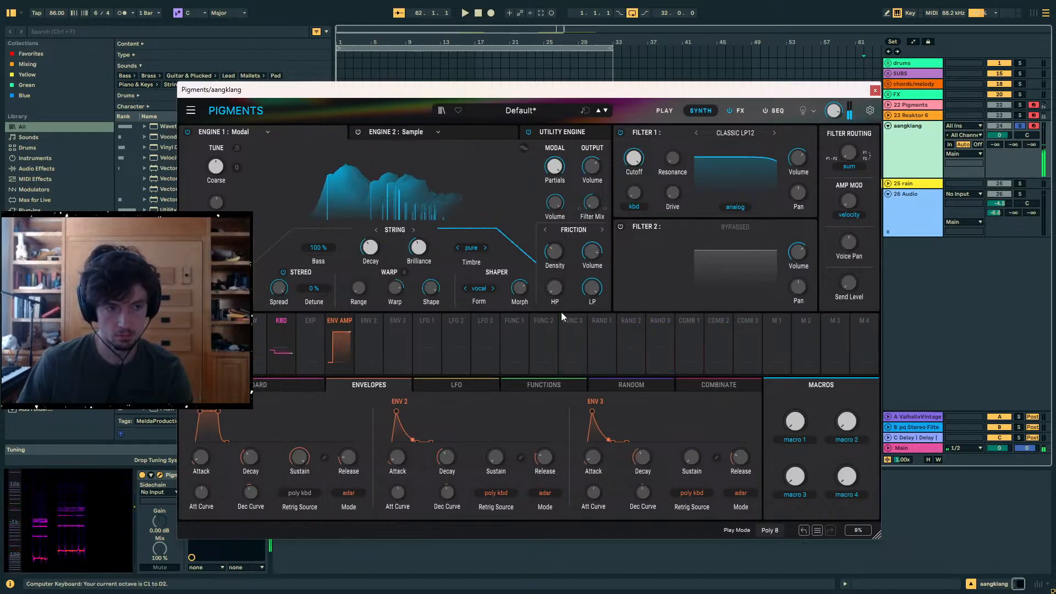
key(x)
key(x)
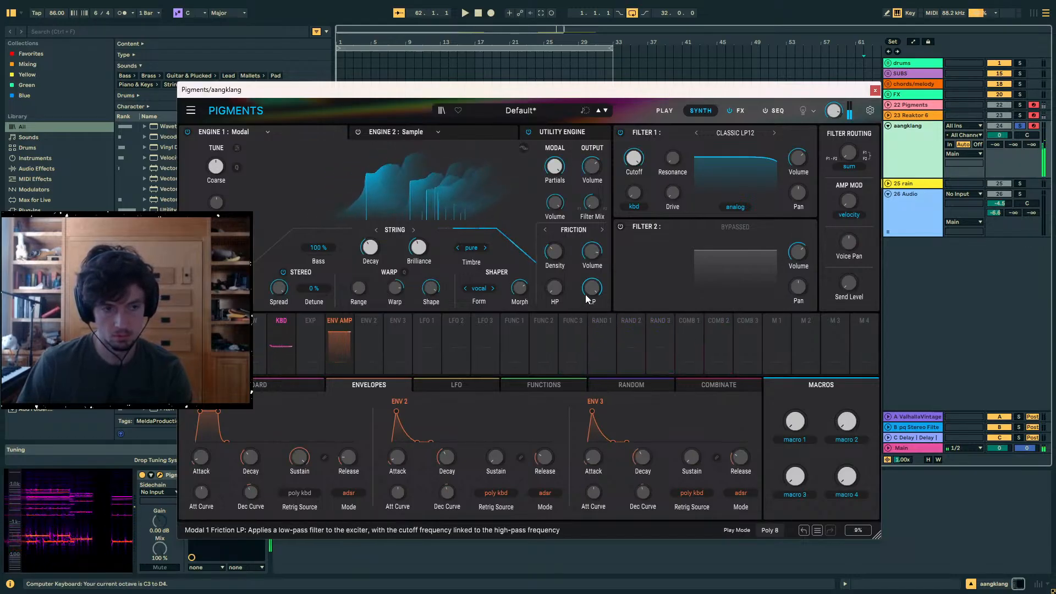
- Raise the Friction Density to about 9.93 Hz and lengthen the amp envelope's Release while auditioning notes
drag(549, 254, 541, 259)
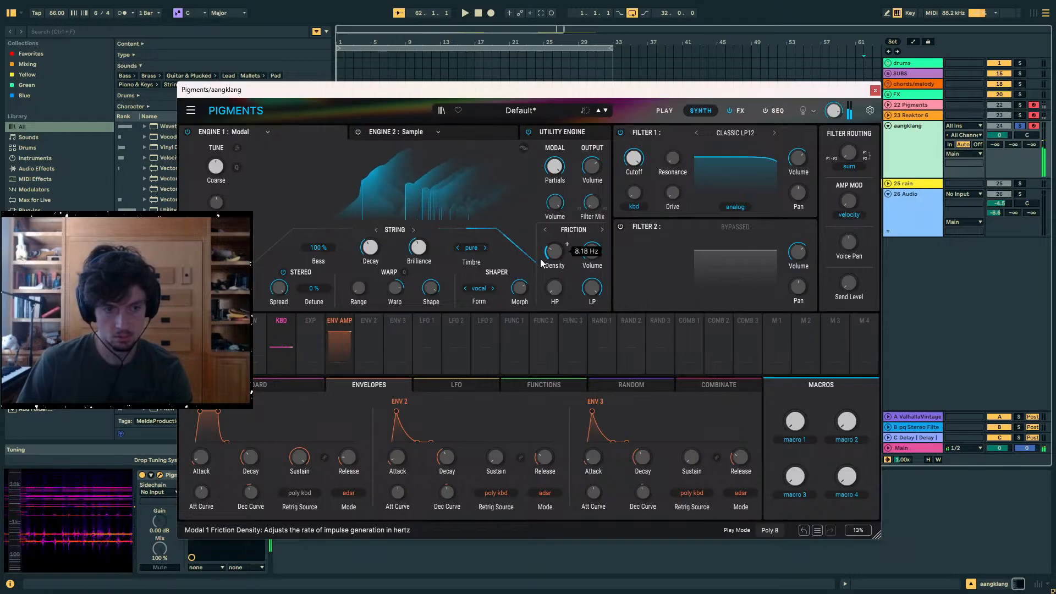
drag(225, 441, 260, 442)
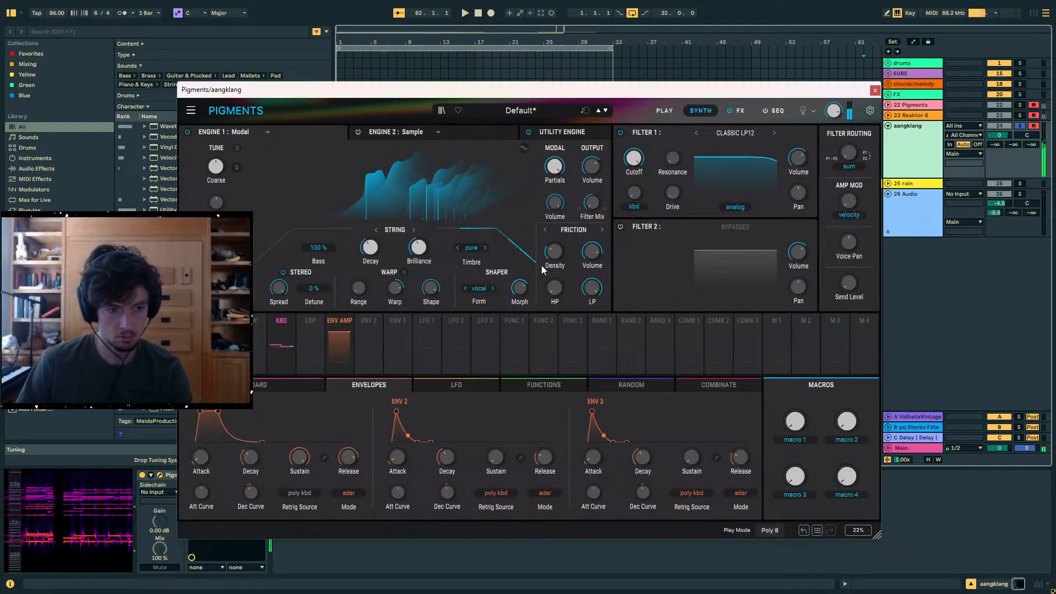
mouse_move(554, 259)
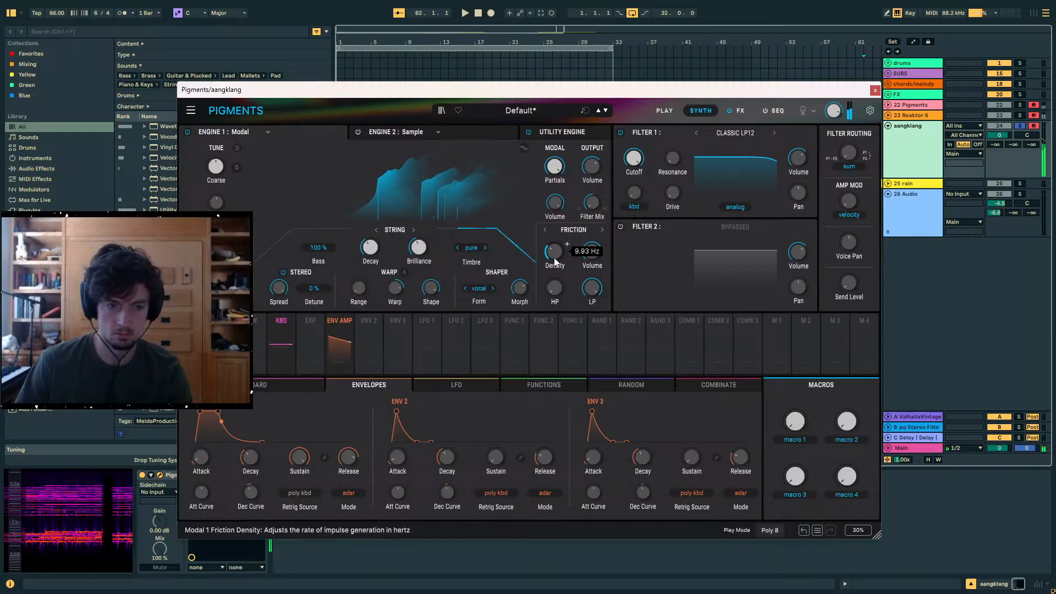
key(x)
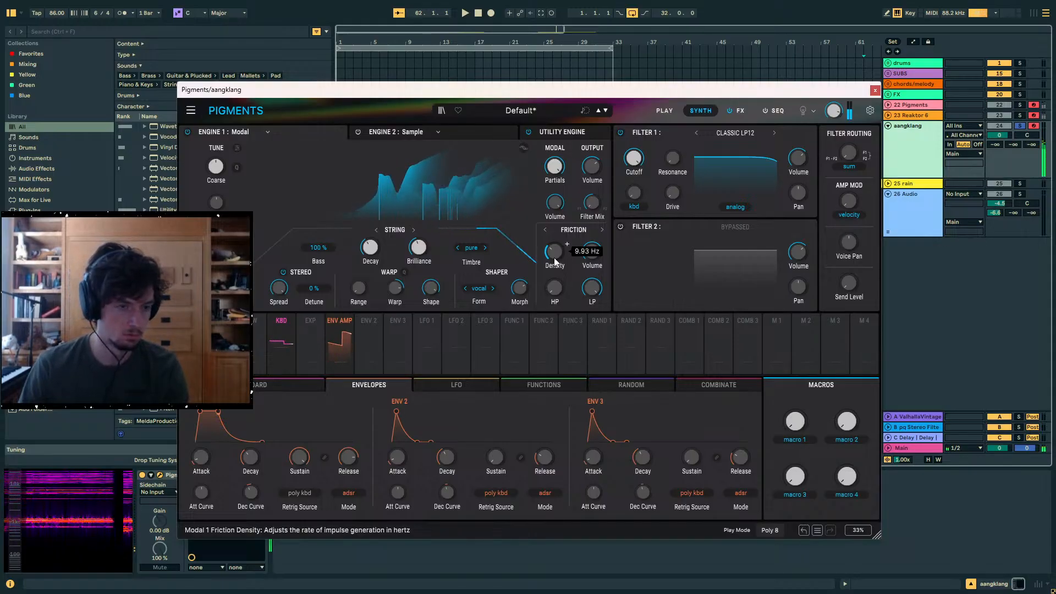
- Set the Pigments preset's play mode to Poly 32
click(192, 112)
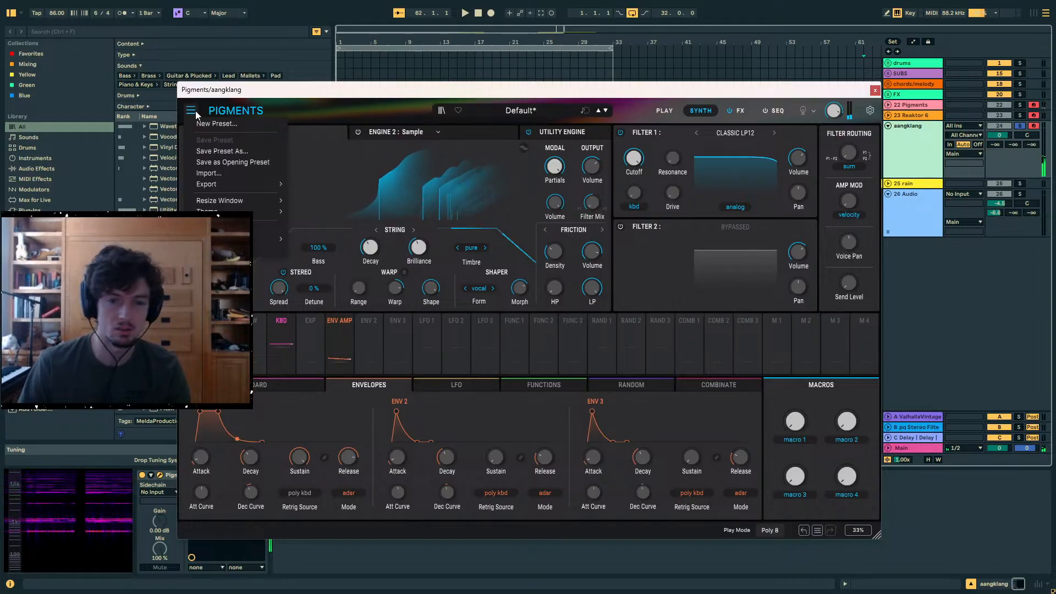
click(869, 111)
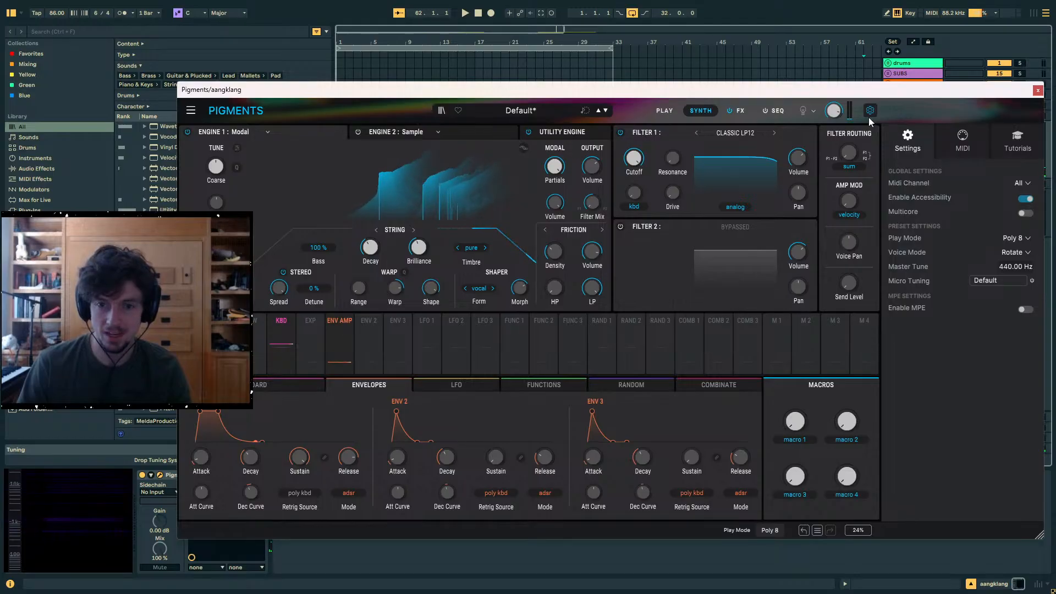
click(1035, 243)
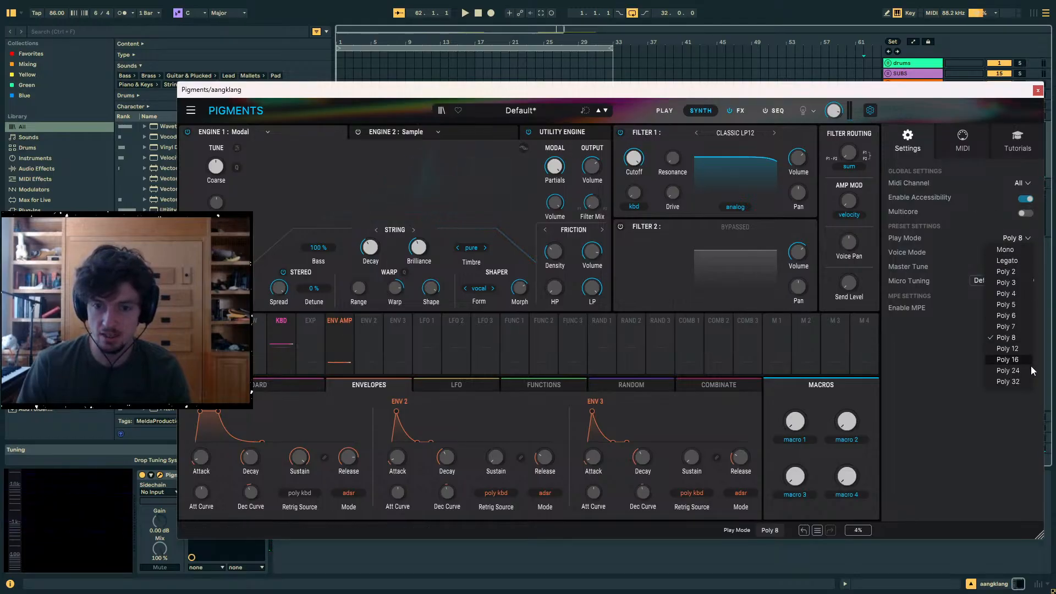
click(1011, 382)
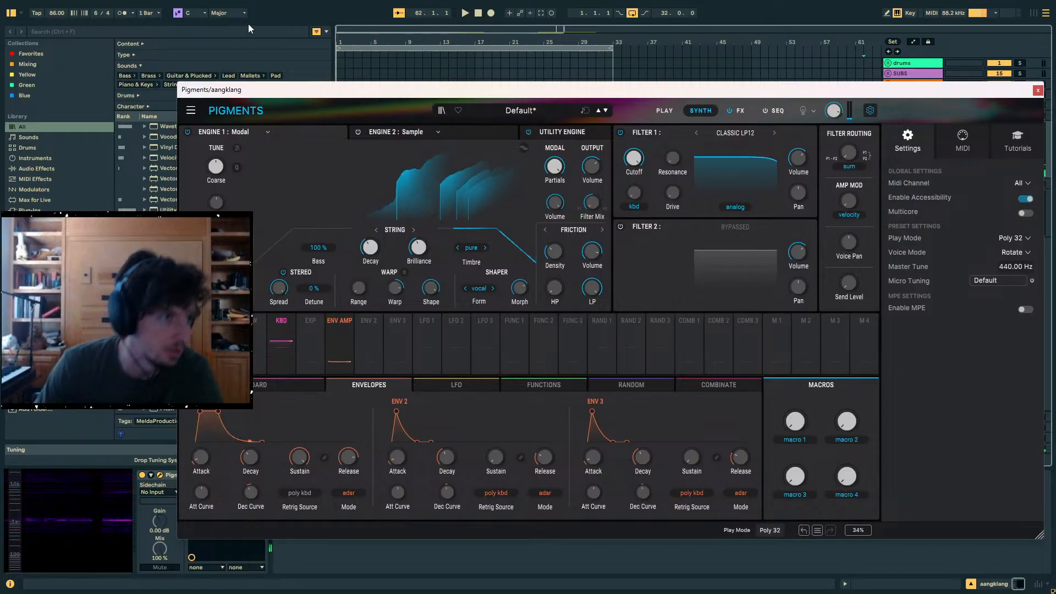
- Open Live's Link, Tempo & MIDI settings and check the control surface choices for the first slot
key(F11)
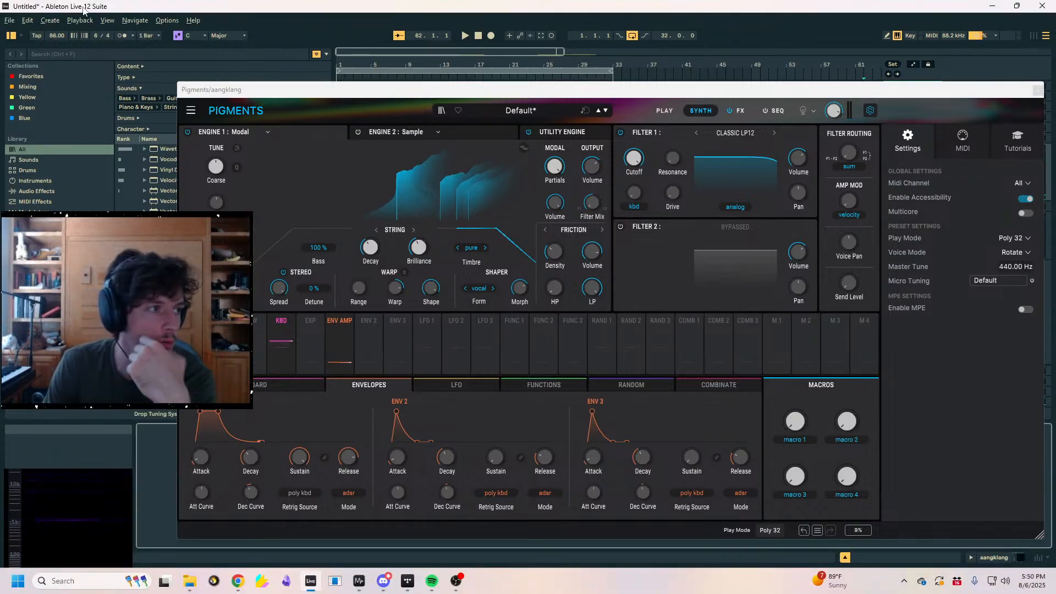
click(167, 20)
click(190, 417)
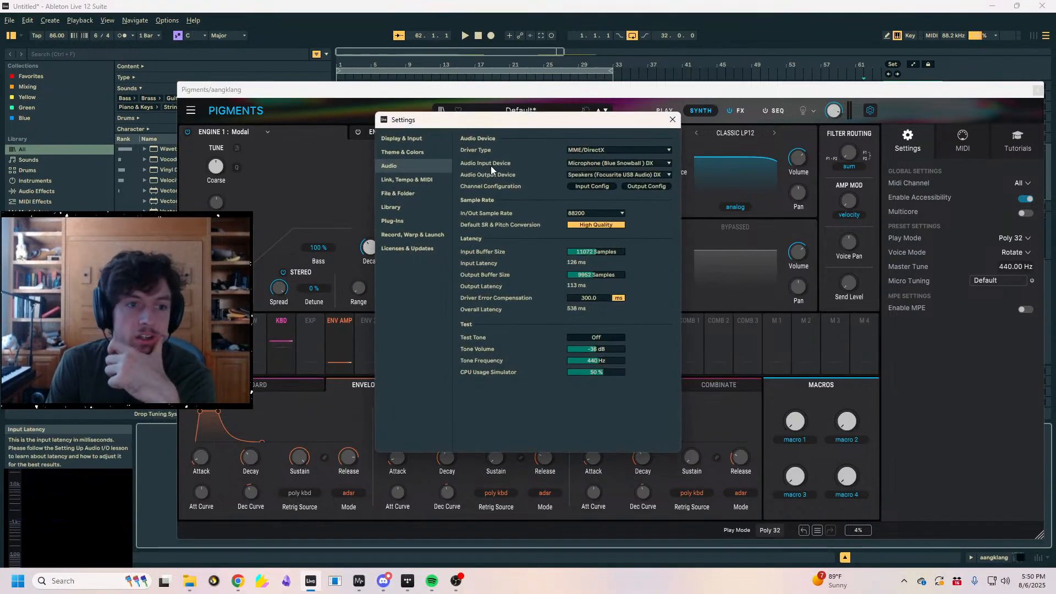
click(414, 181)
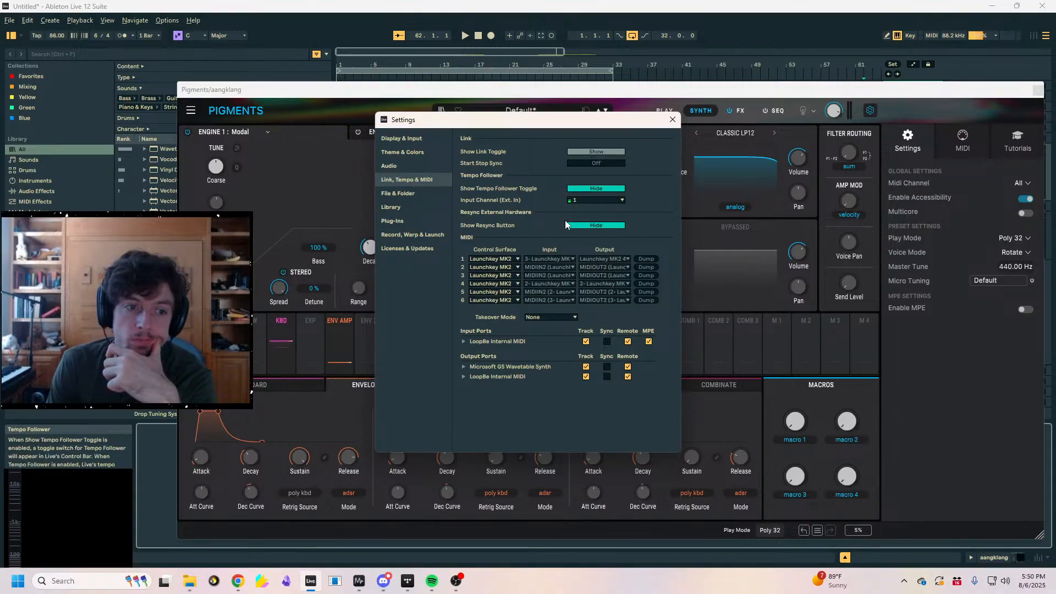
click(498, 258)
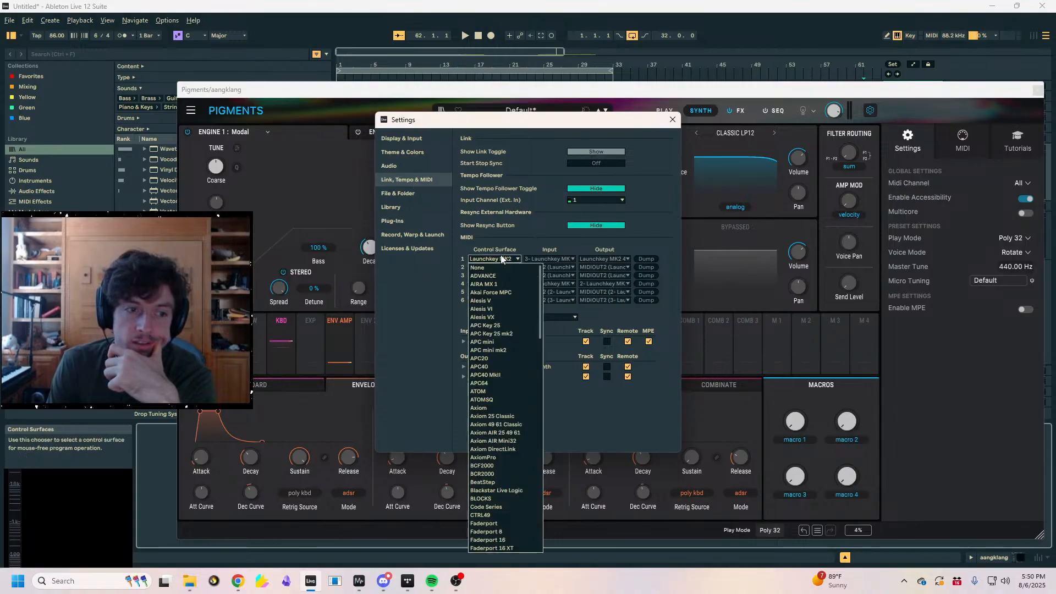
click(502, 259)
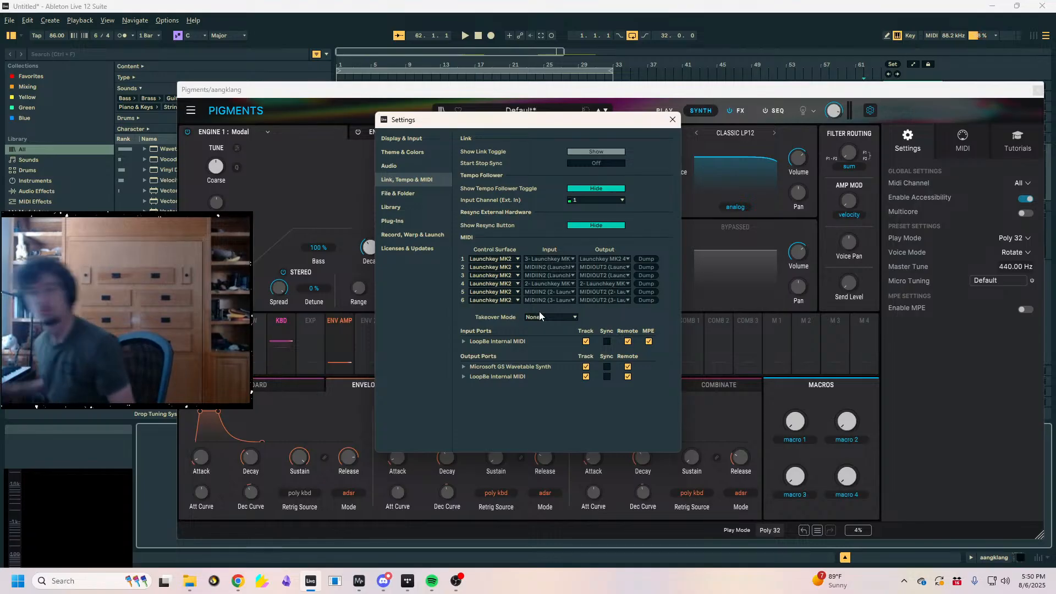
- Browse the first slot's control surface models for names beginning with O, and close the settings without choosing one
click(571, 201)
click(516, 262)
click(494, 260)
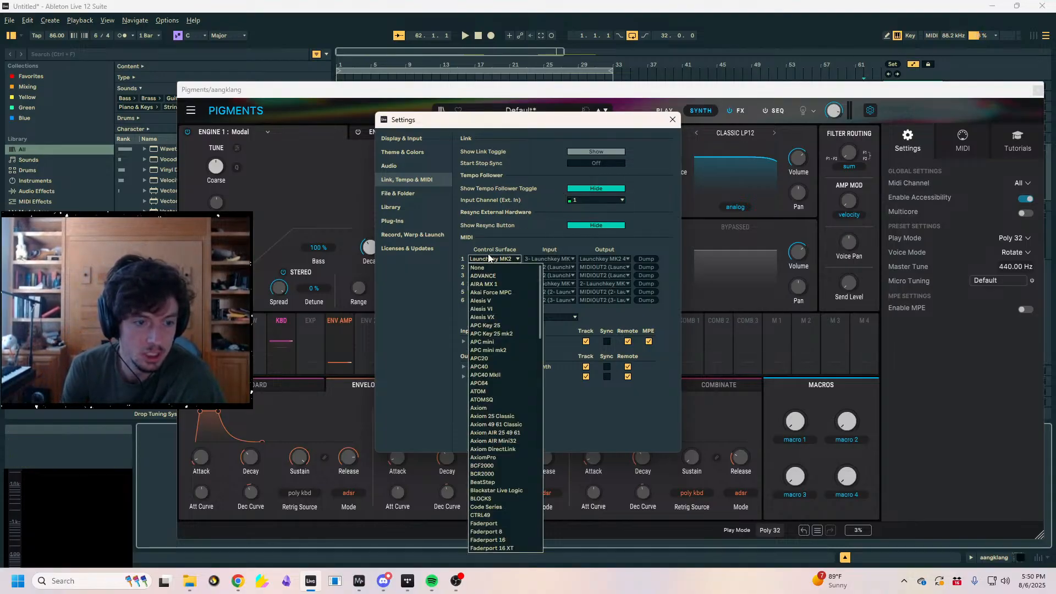
scroll(496, 289, down, 2)
scroll(496, 289, up, 2)
key(o)
key(o)
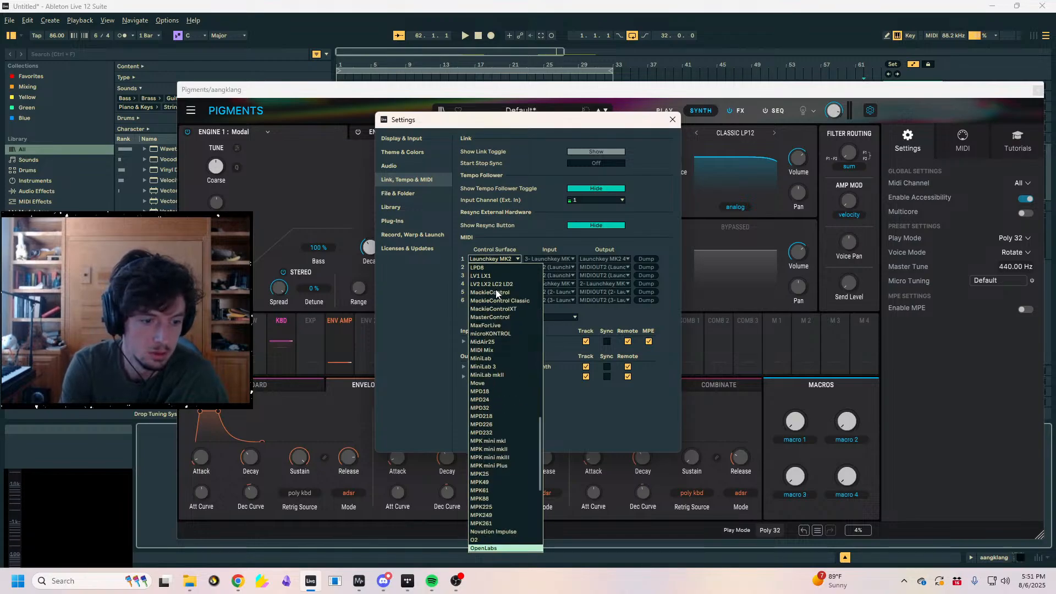
key(Escape)
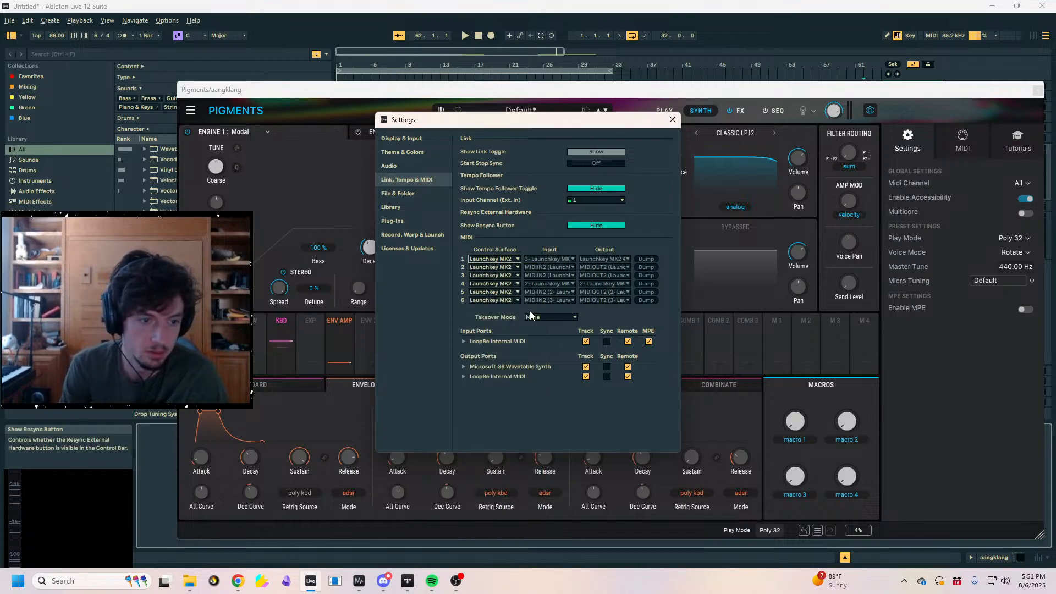
click(672, 120)
- Reposition the Pigments window, try a different level for the modal Bass and restore it to 100%
drag(734, 94, 581, 166)
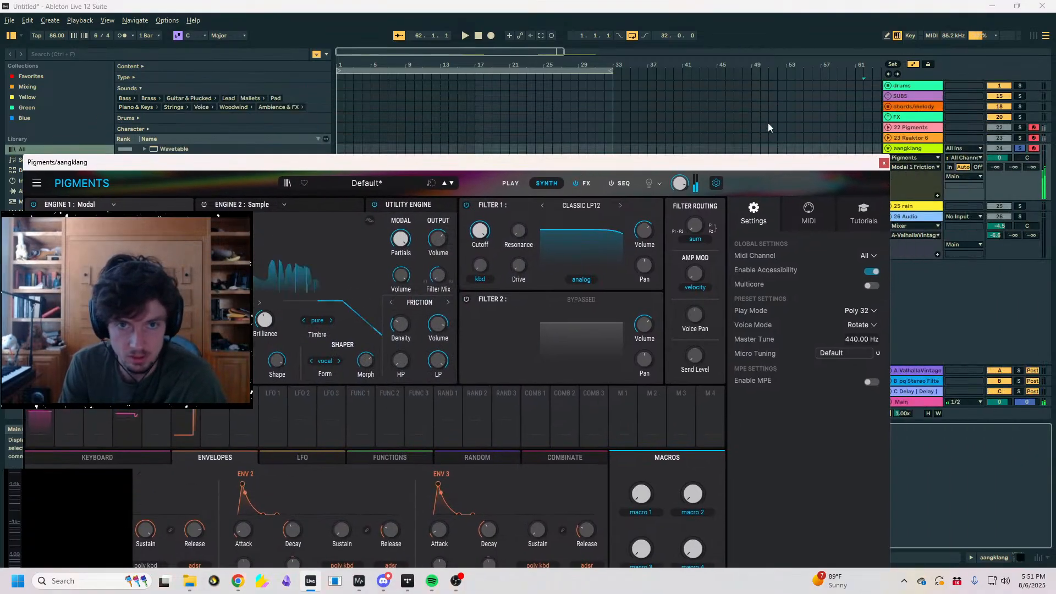
drag(738, 164, 797, 95)
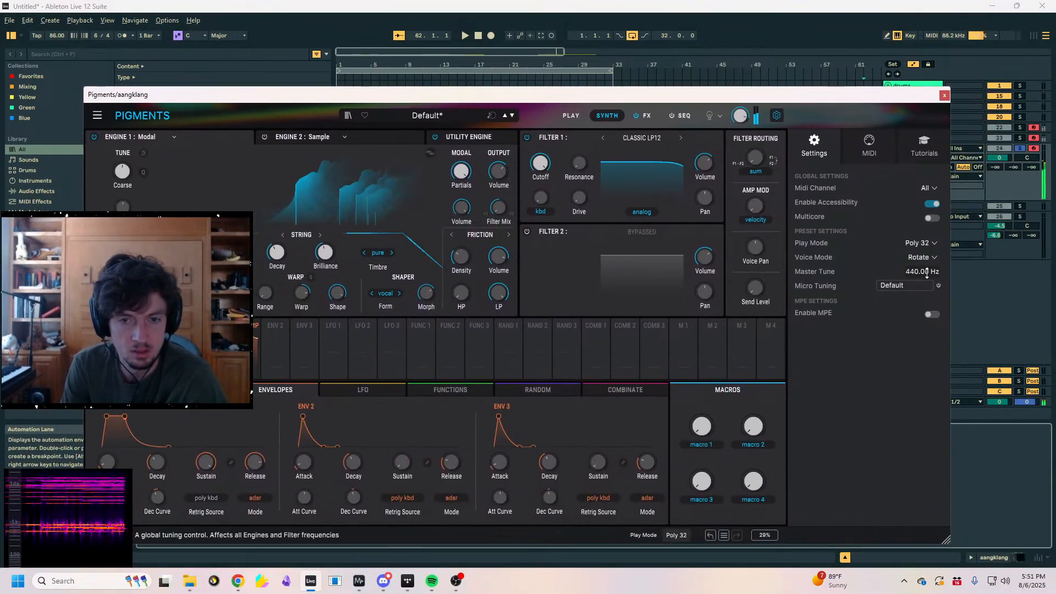
drag(759, 97, 838, 72)
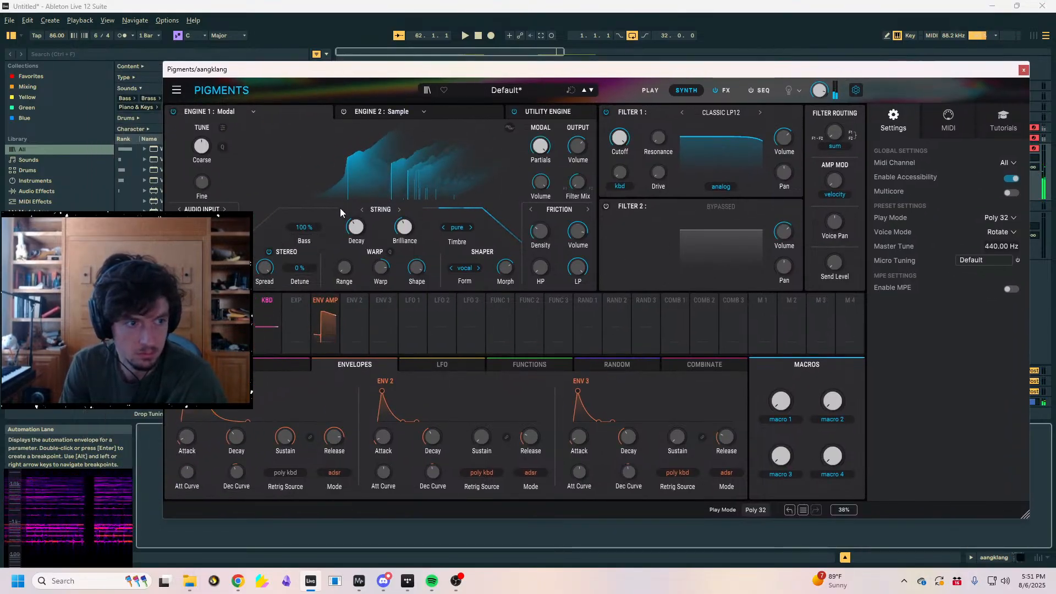
drag(306, 227, 306, 325)
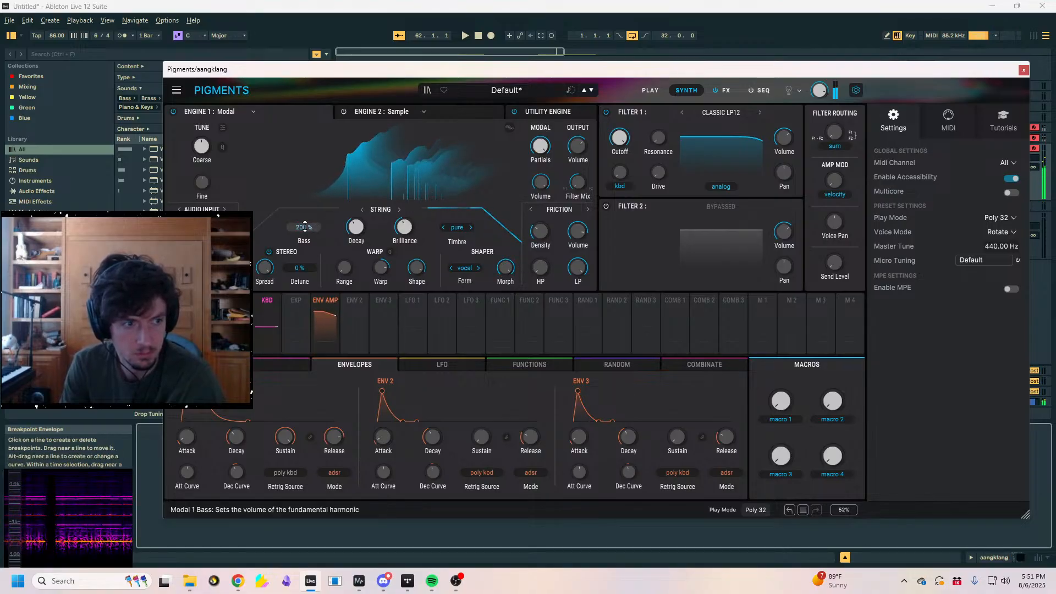
scroll(501, 267, down, 3)
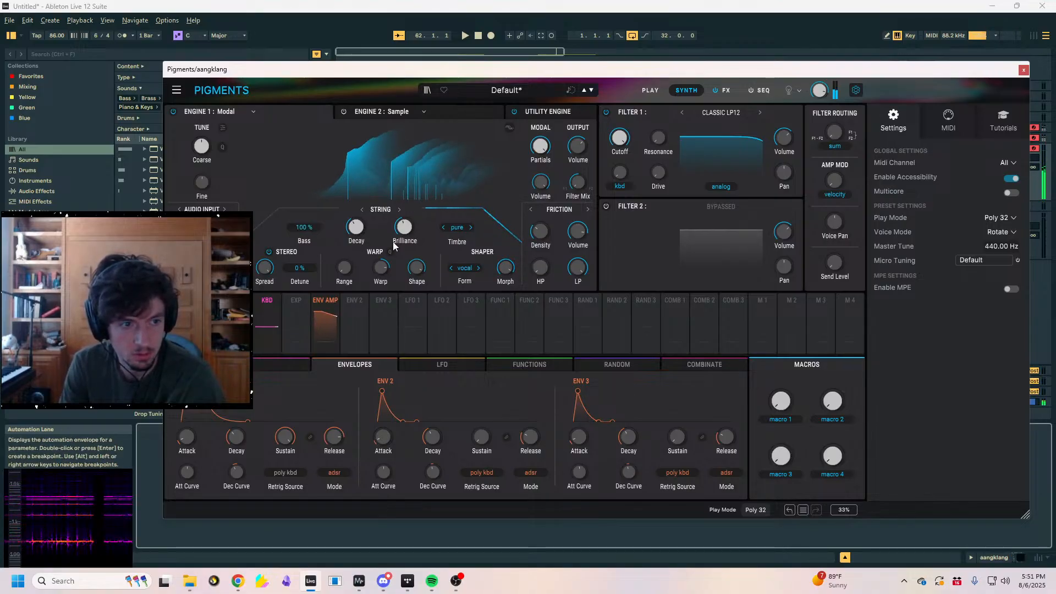
- Assign Random 2 to modulate the modal Warp Shape, and raise Random 2's Smooth and Jitter
scroll(515, 262, down, 2)
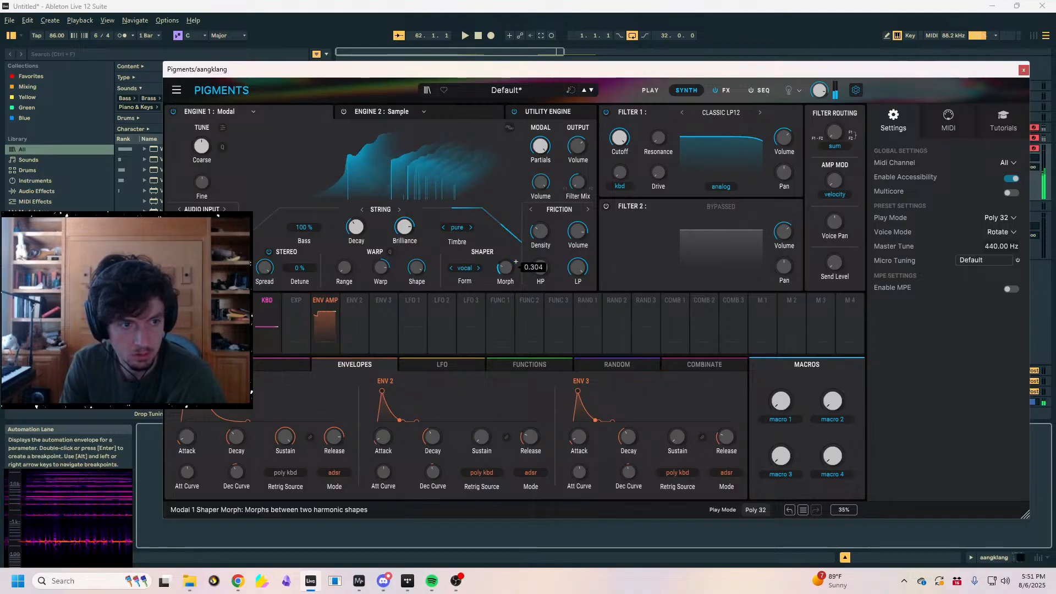
scroll(516, 262, down, 5)
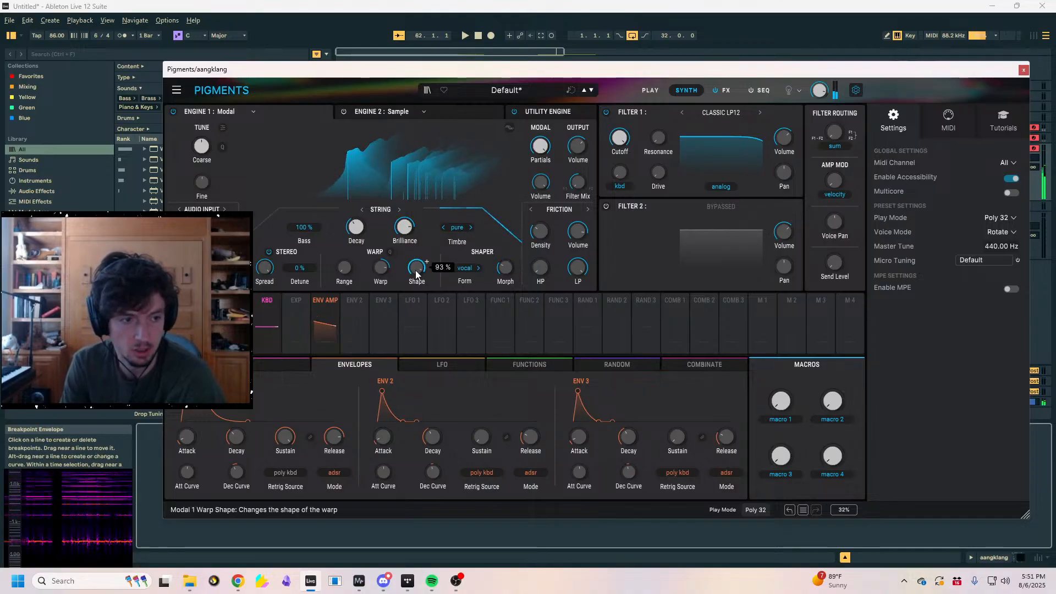
scroll(417, 270, down, 5)
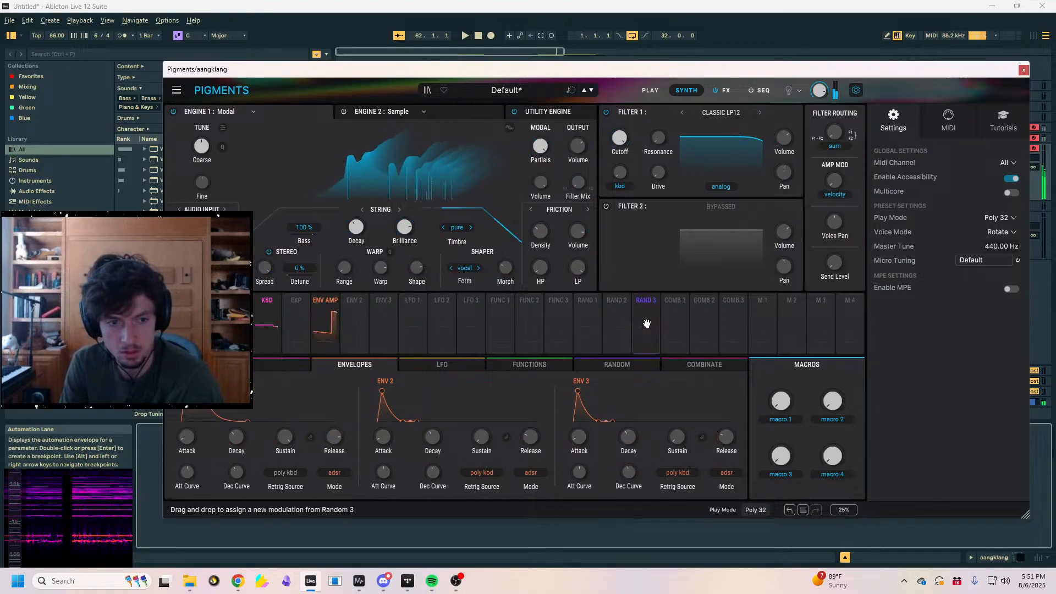
mouse_move(616, 327)
mouse_down()
mouse_move(392, 272)
mouse_move(423, 272)
mouse_move(418, 294)
mouse_up()
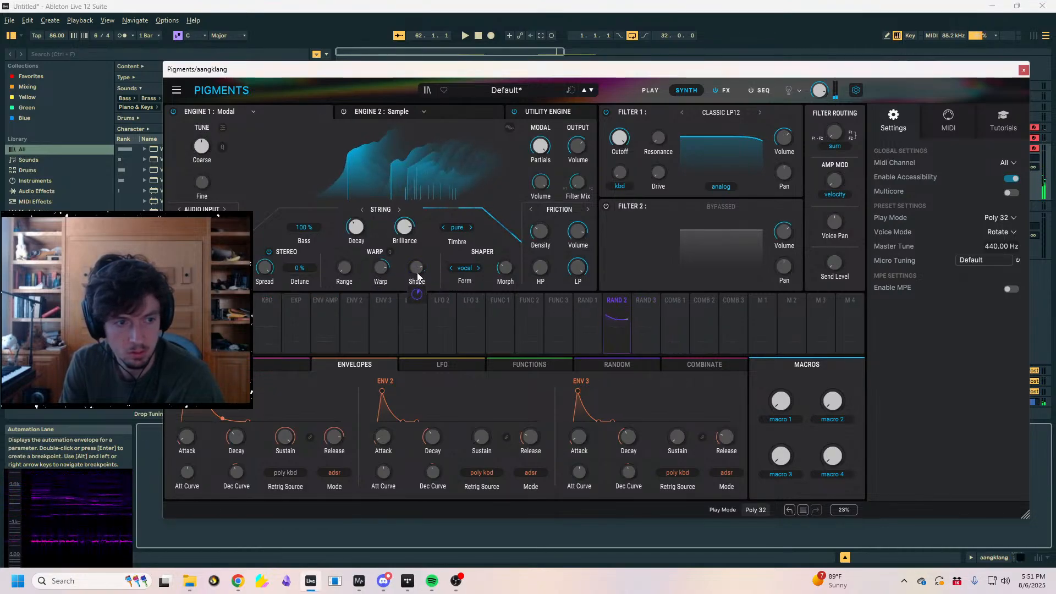
click(623, 321)
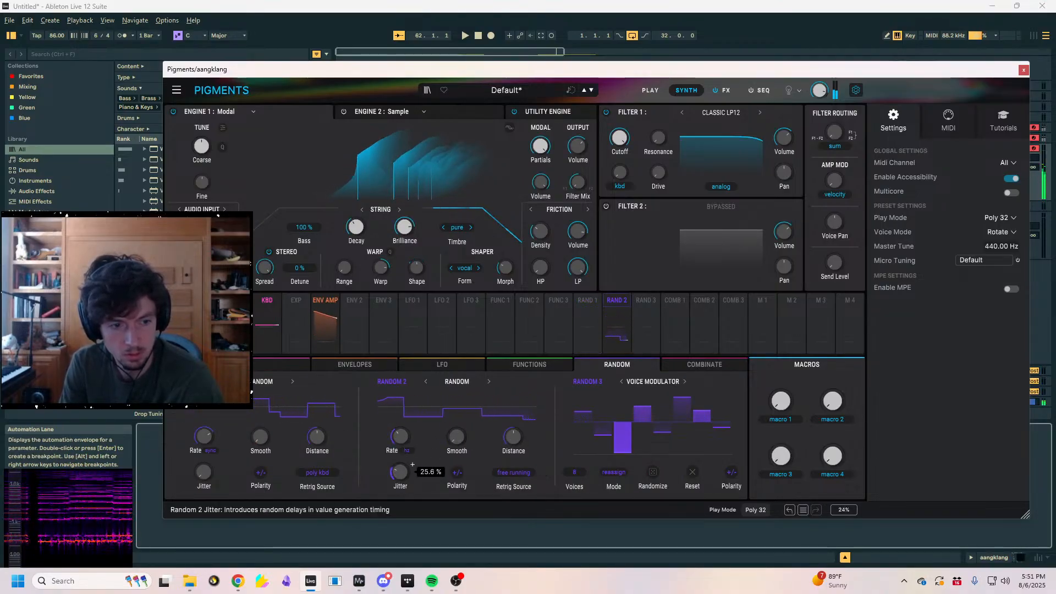
drag(400, 472, 400, 415)
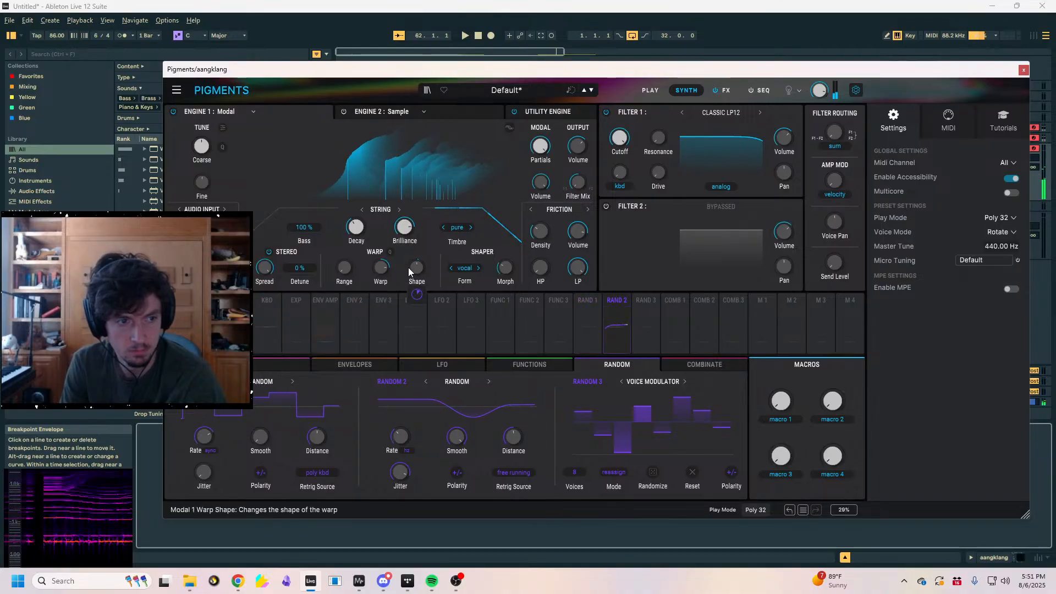
- Reset and readjust the modal Warp Shape, and rework the Random 2 modulation
double_click(423, 273)
drag(417, 268, 438, 199)
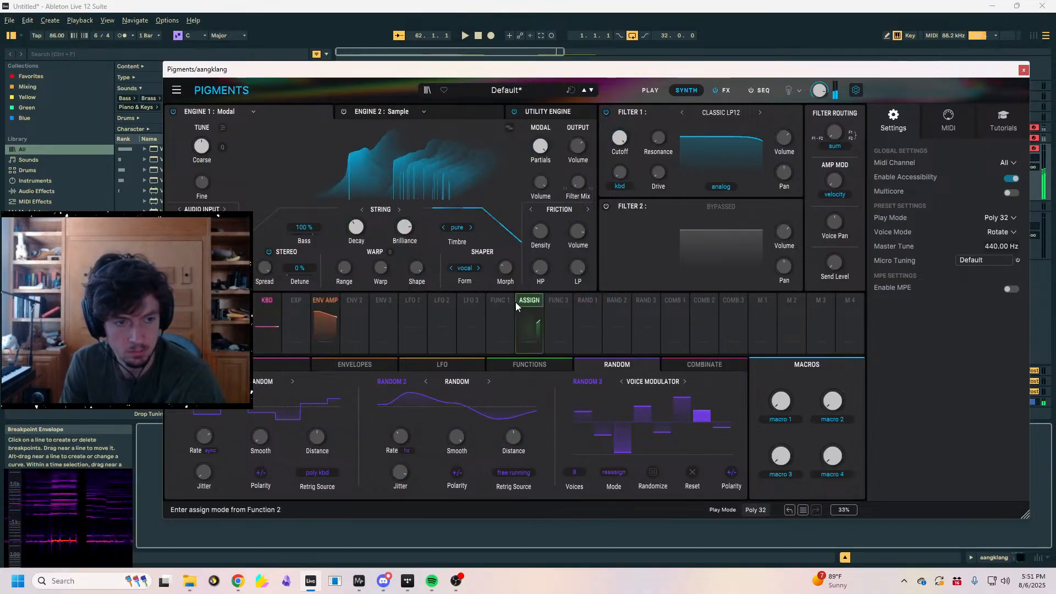
drag(529, 284, 504, 301)
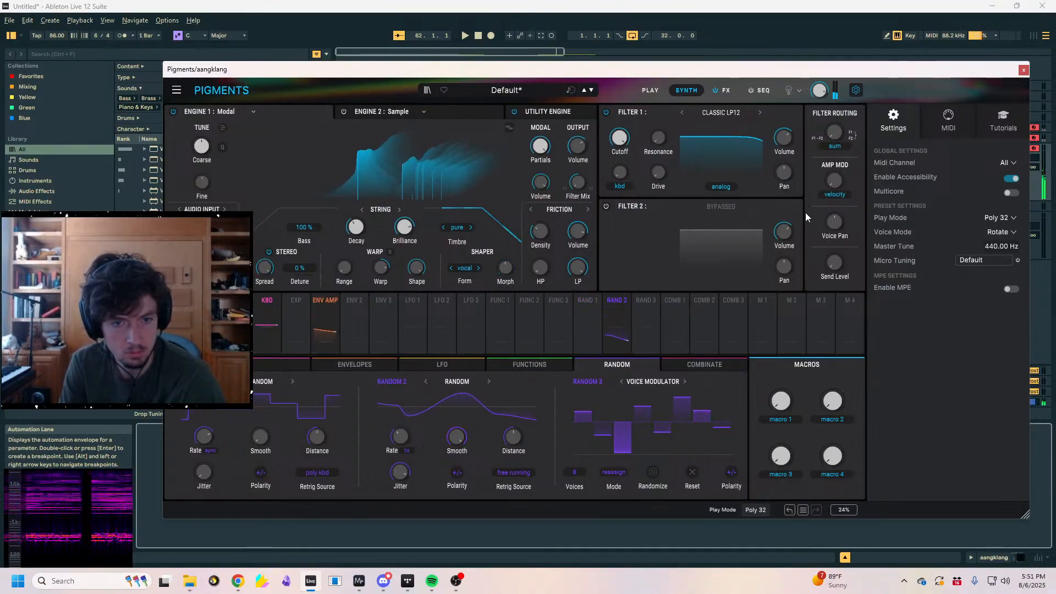
- Raise the aangklang track's sends A and B to 0 dB, moving the Pigments window aside to reach them
drag(970, 70, 765, 79)
drag(1013, 168, 994, 113)
drag(709, 81, 777, 98)
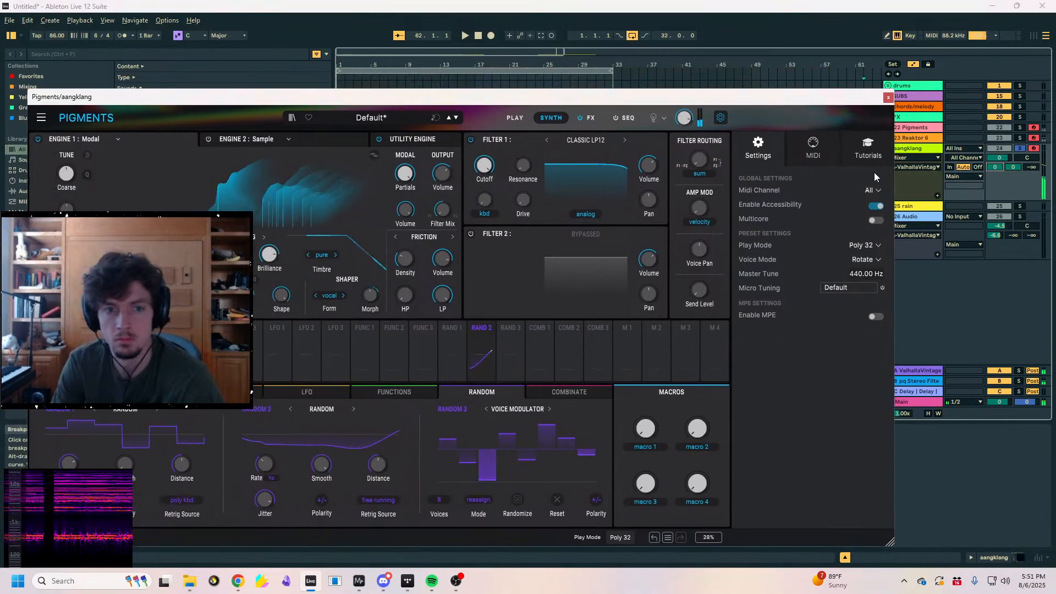
drag(595, 102, 716, 82)
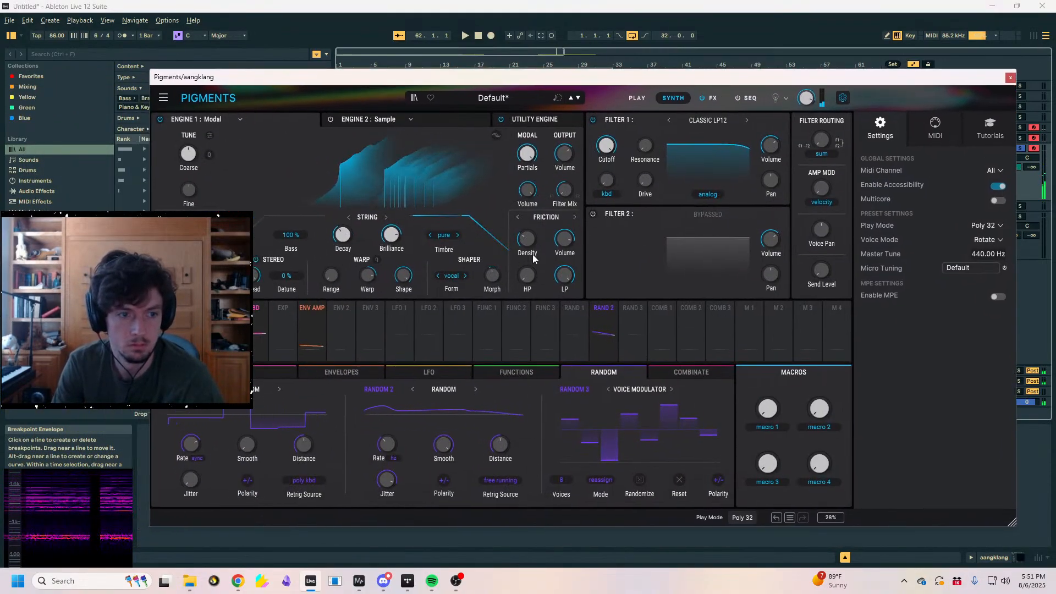
- Set the Friction Density to about 12.0 Hz and modulate it with Random 2 by an amount of 0.12
mouse_move(526, 247)
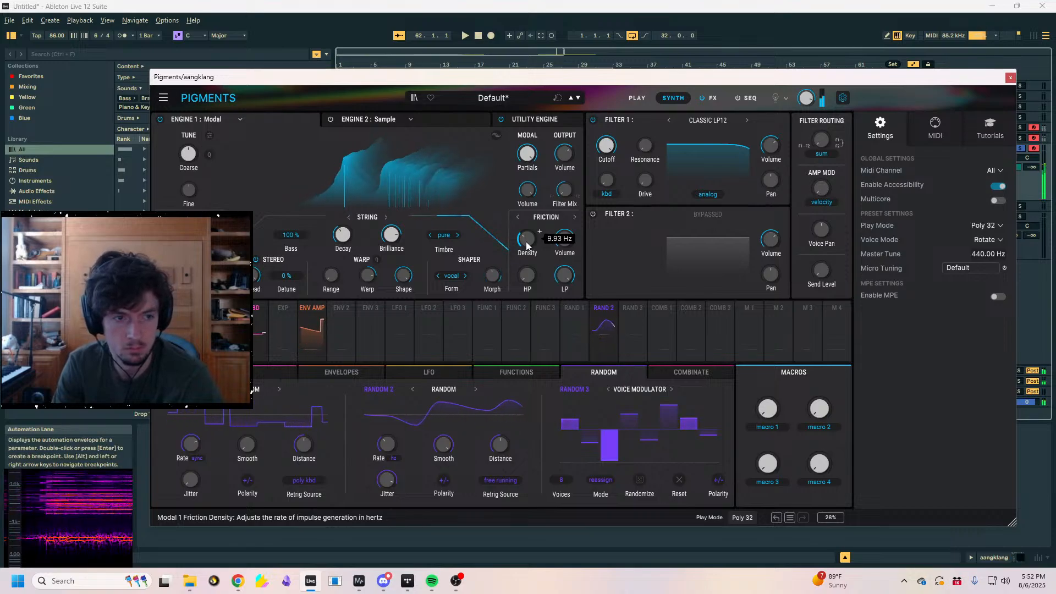
drag(526, 242, 527, 258)
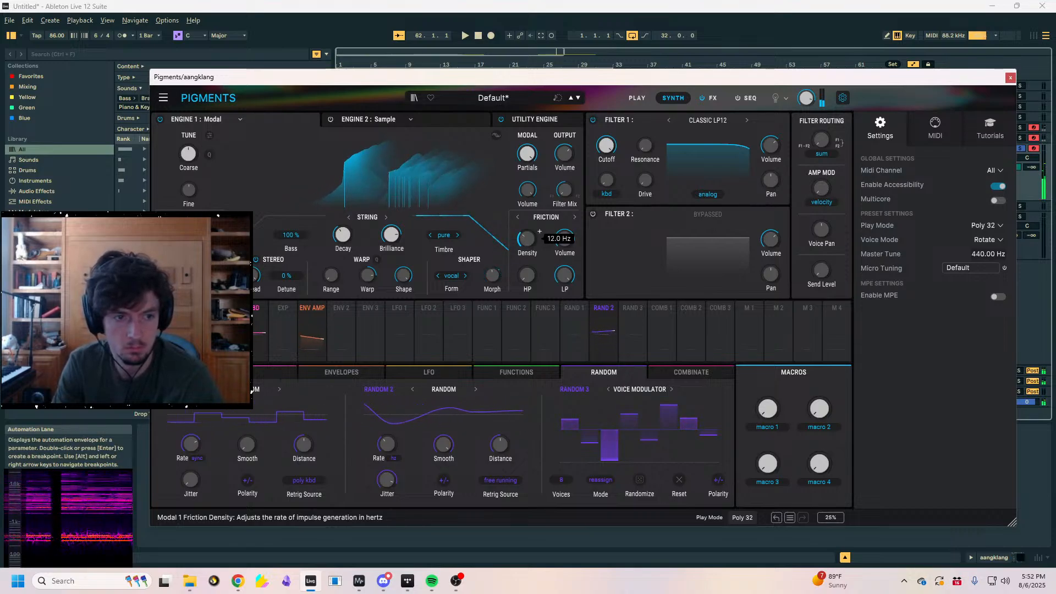
drag(604, 325, 529, 271)
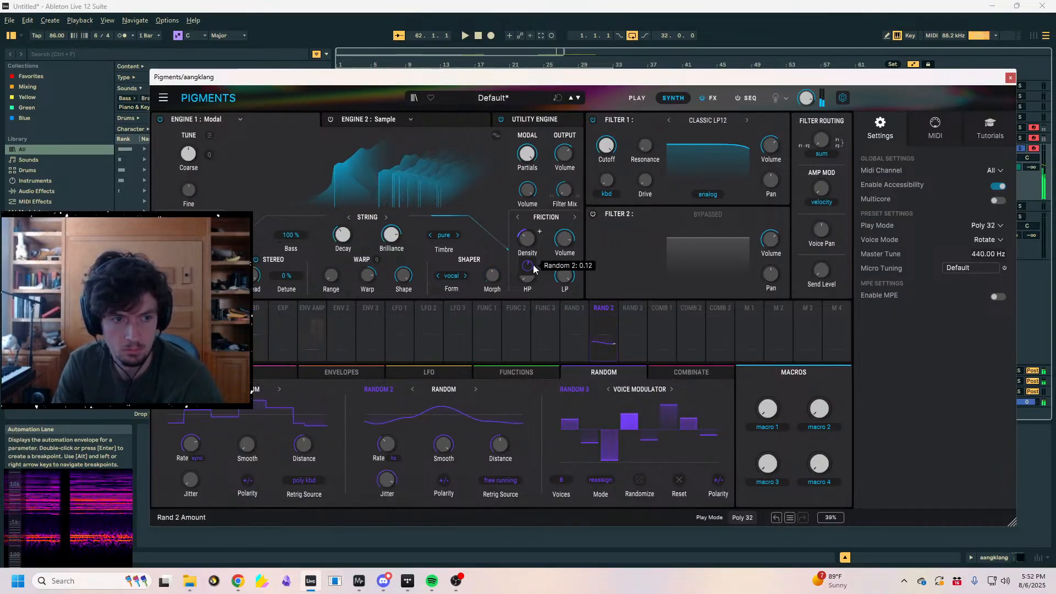
- Close the Pigments window, and set the aangklang track's volume to -1.4 dB, send A to minimum and send B to -6.2 dB
click(1010, 77)
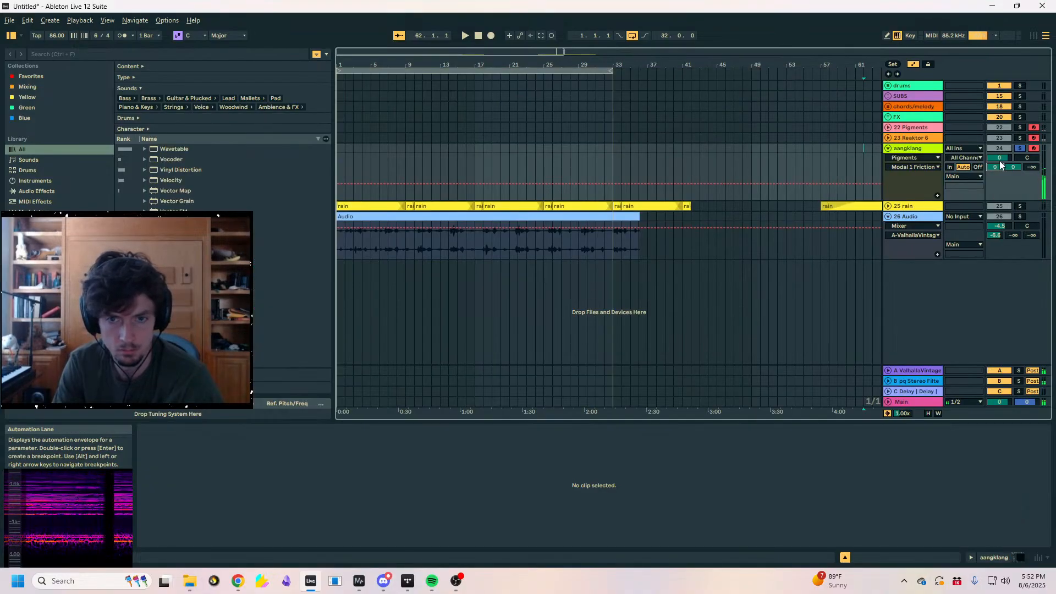
drag(999, 158, 1013, 179)
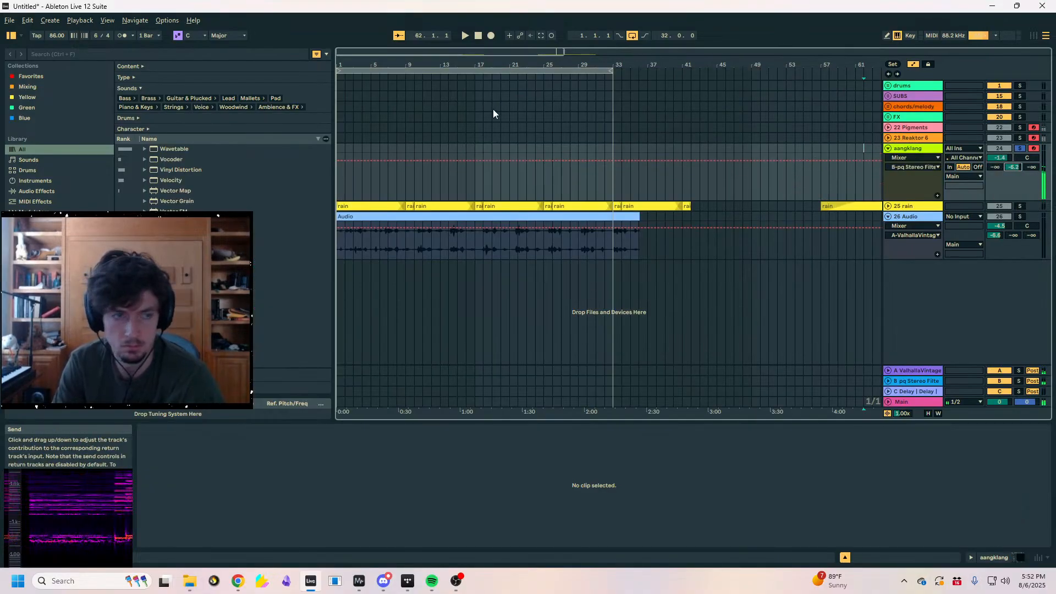
drag(500, 65, 650, 74)
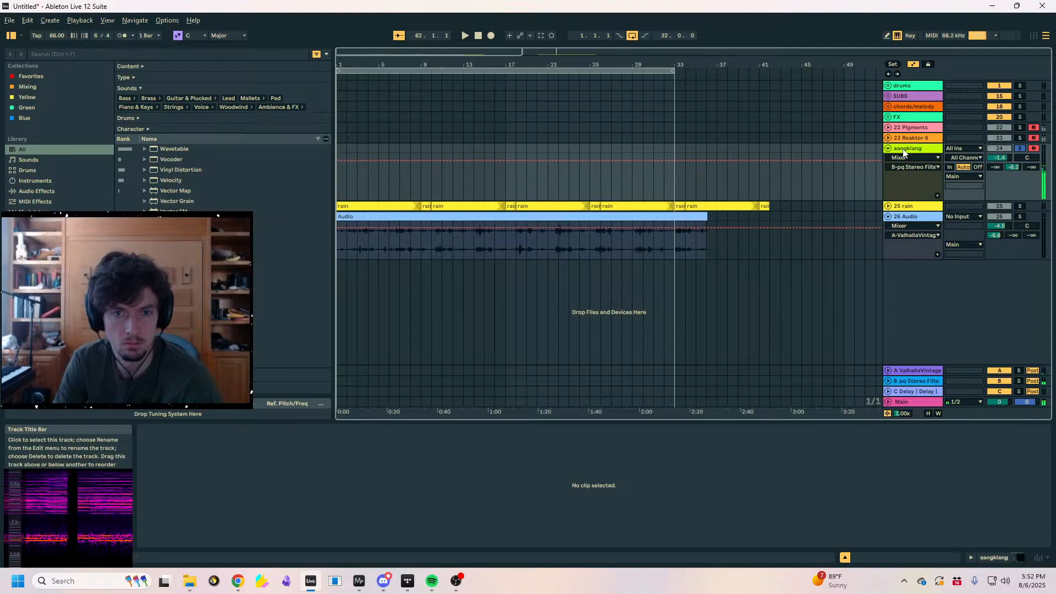
- Show the aangklang track's device chain, reopen the Pigments window and return Live to full screen
click(1019, 557)
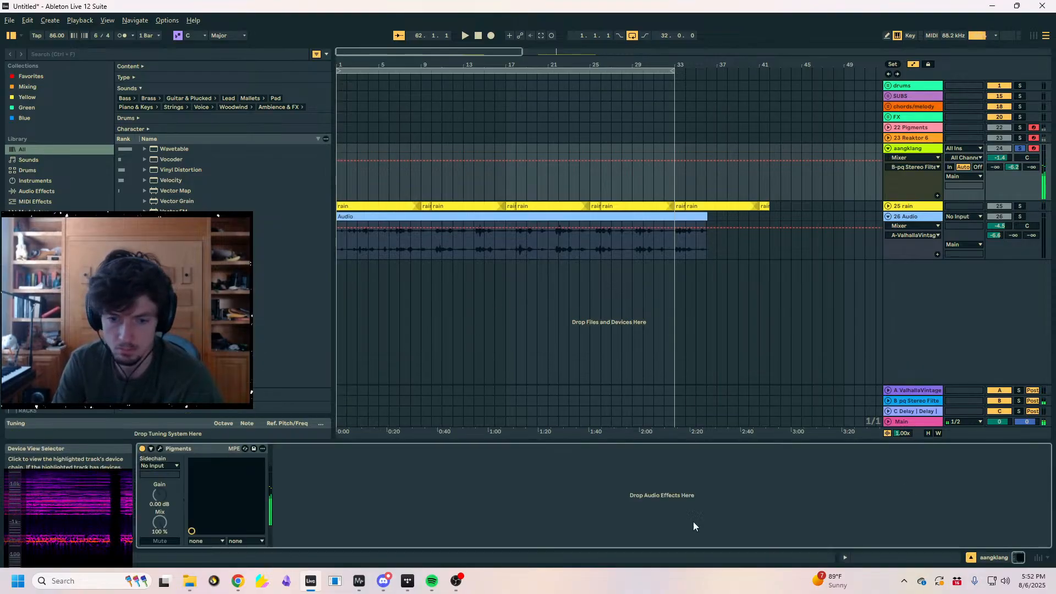
click(160, 448)
key(F11)
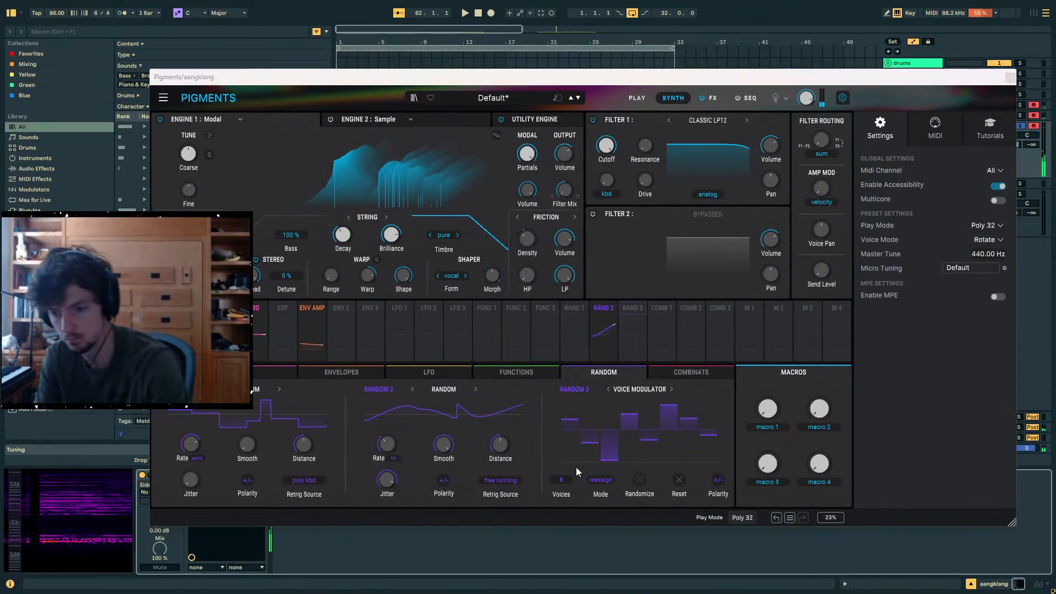
- Audition notes in different octaves while cycling the string resonator's Timbre through pinch, hollow, nylon and bass, ending on full
key(x)
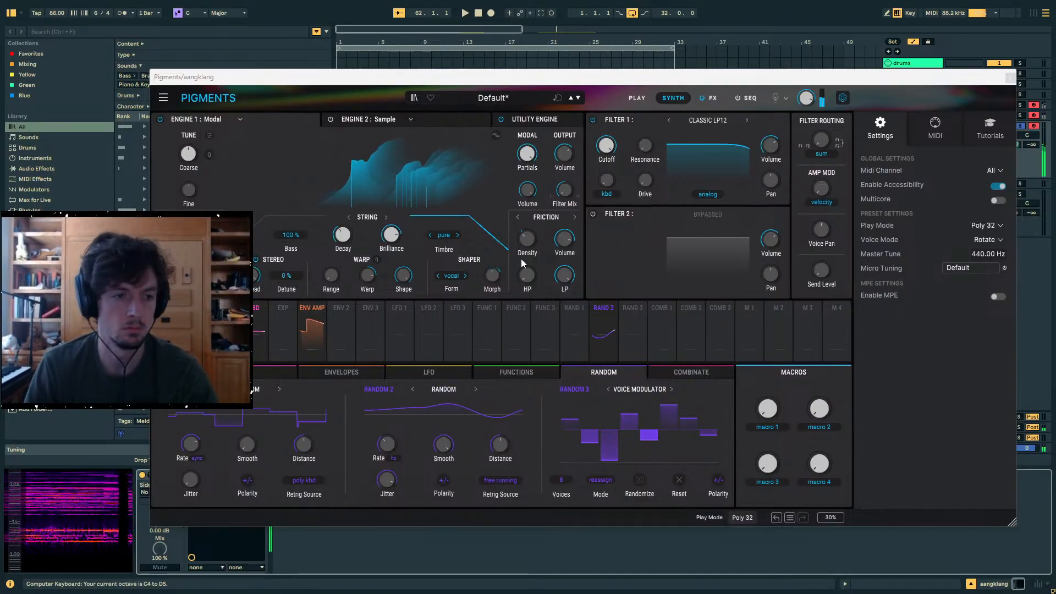
click(457, 235)
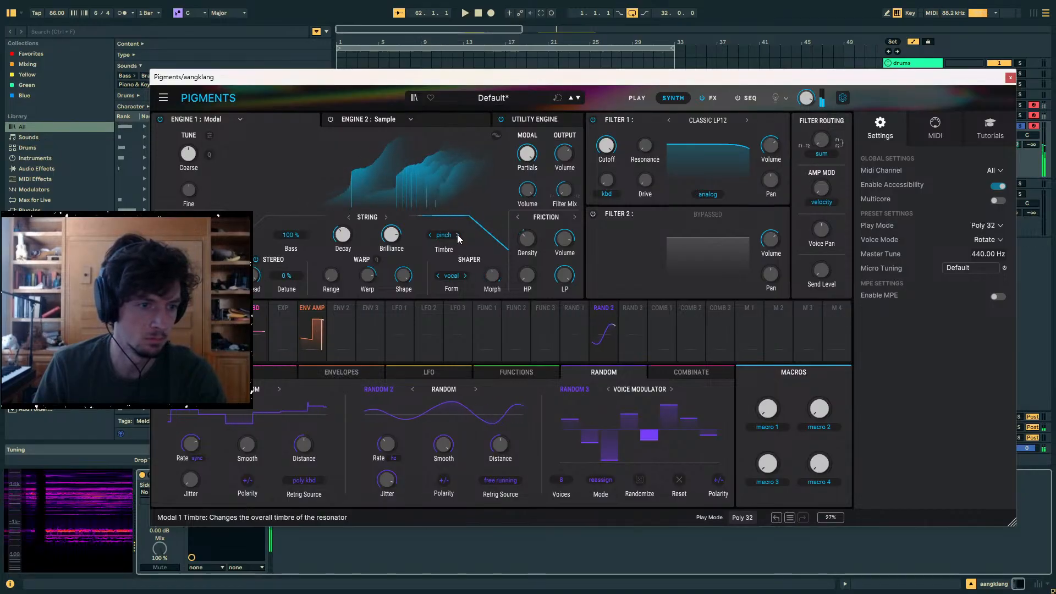
click(457, 235)
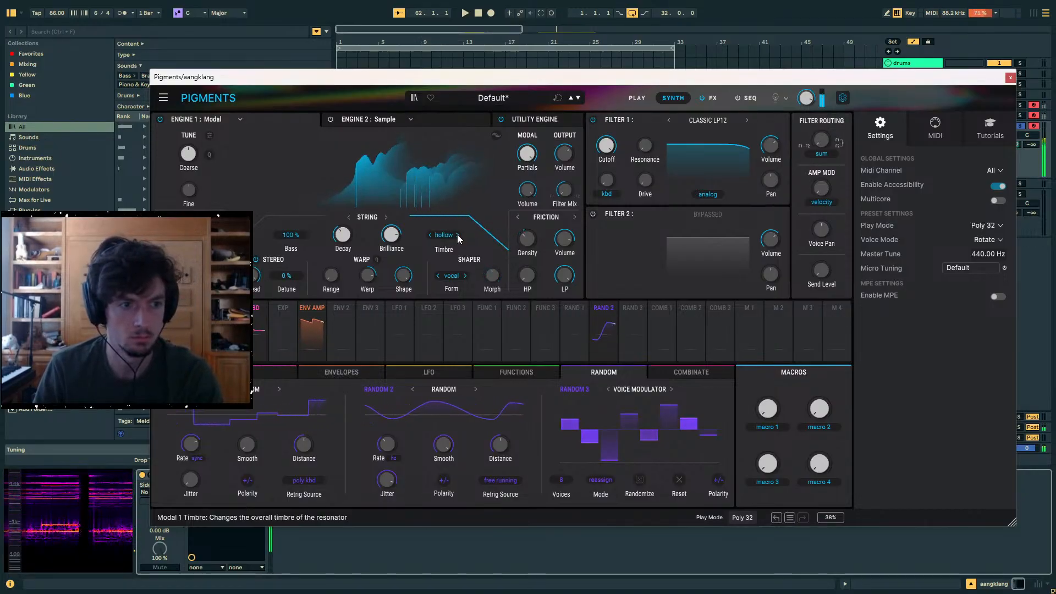
click(457, 235)
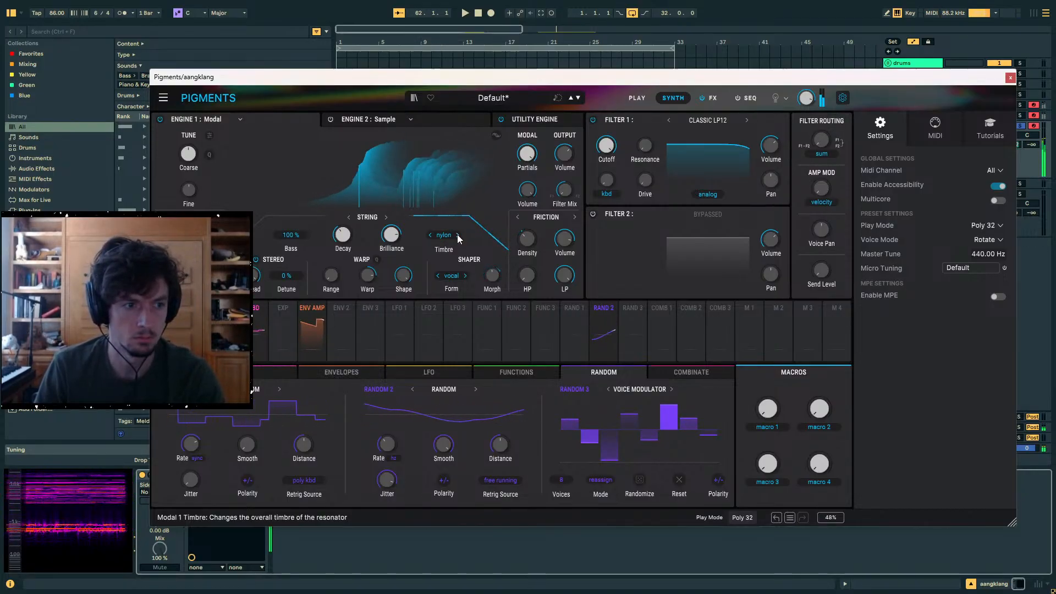
drag(392, 235, 392, 241)
drag(368, 275, 368, 281)
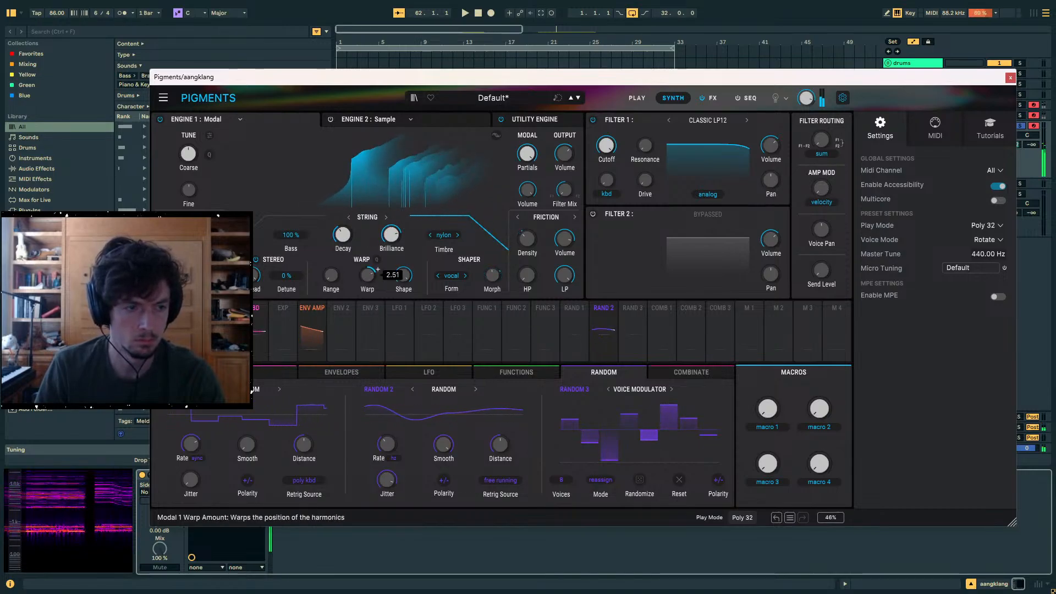
click(456, 234)
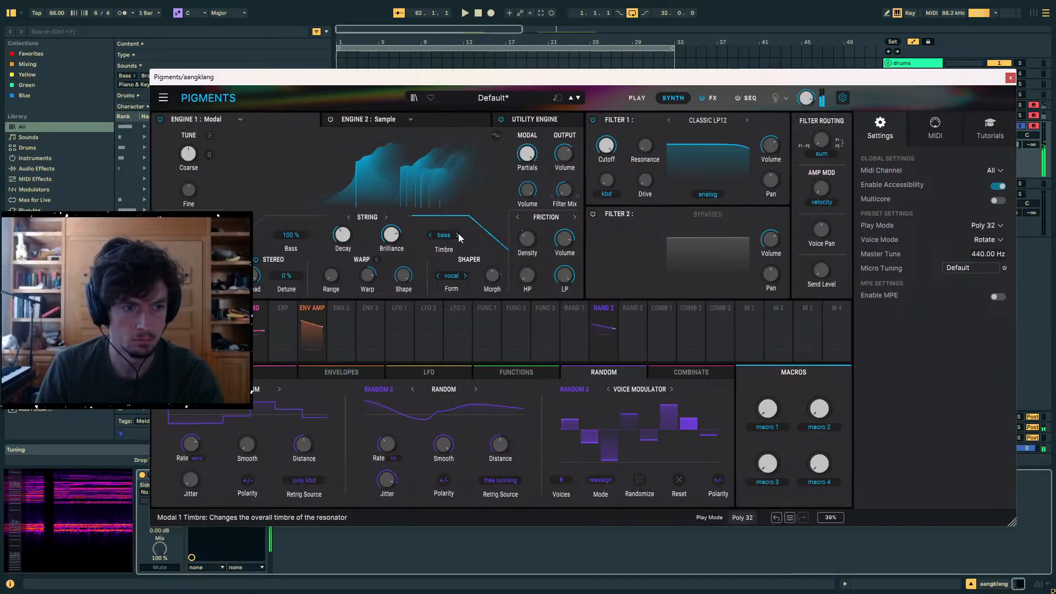
click(458, 235)
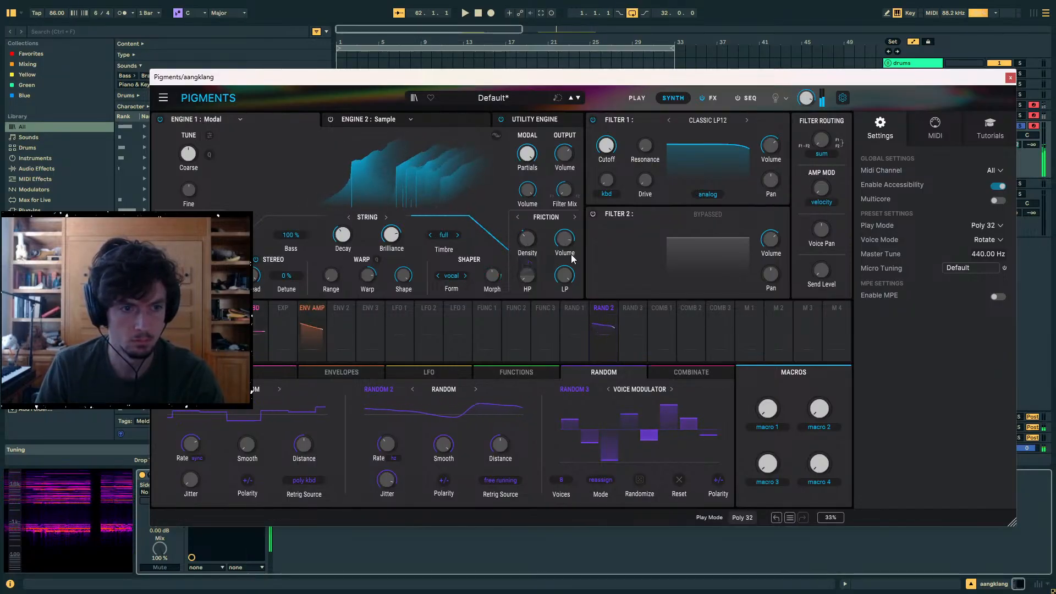
mouse_move(577, 268)
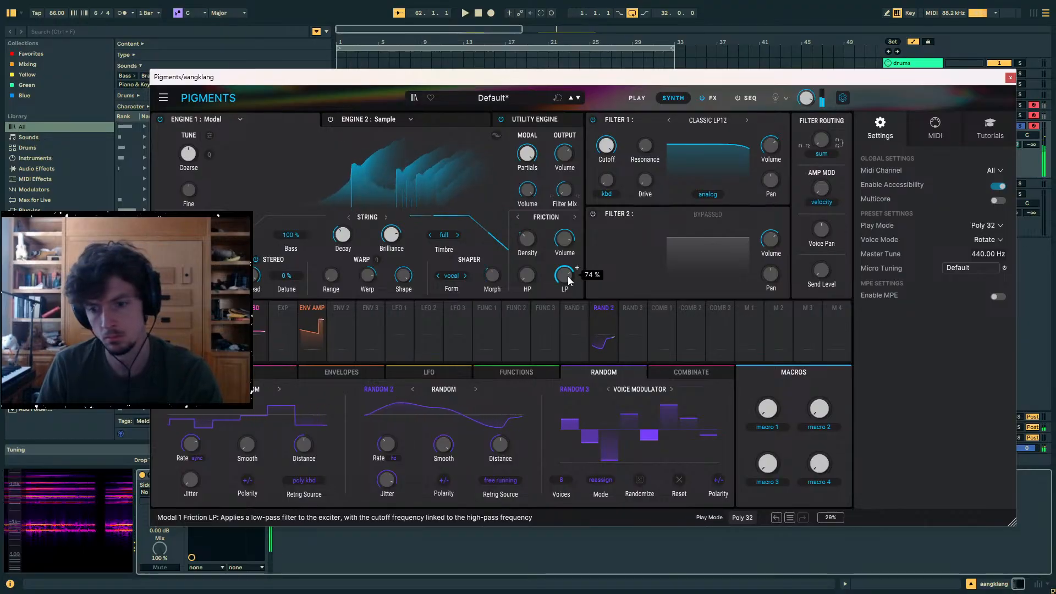
key(z)
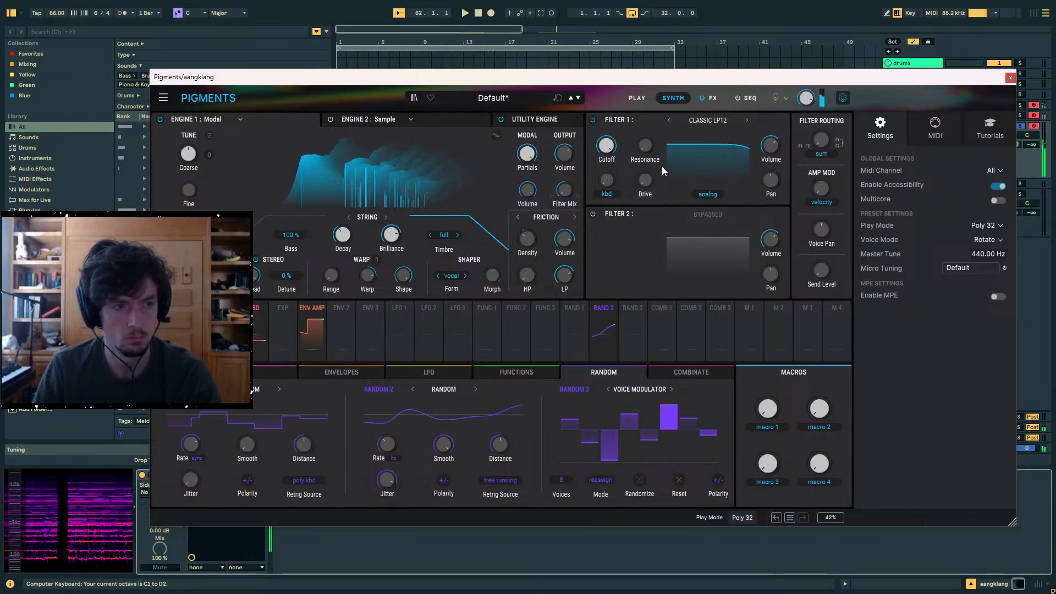
- Close the Pigments window and insert an empty eight-bar MIDI clip on the aangklang track, from bar 1 to bar 9
click(1011, 78)
click(920, 128)
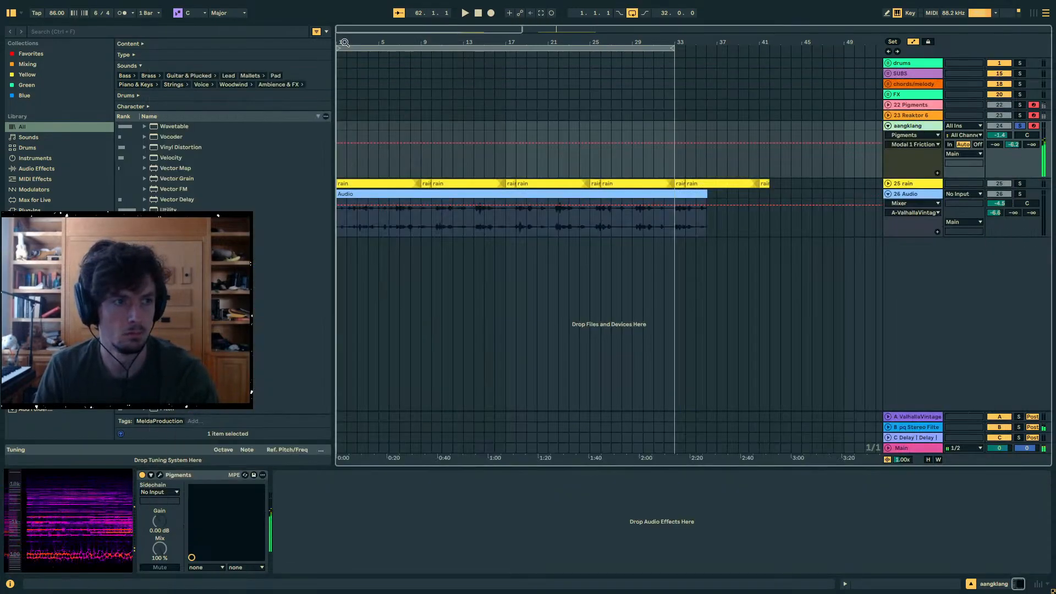
drag(345, 42, 473, 94)
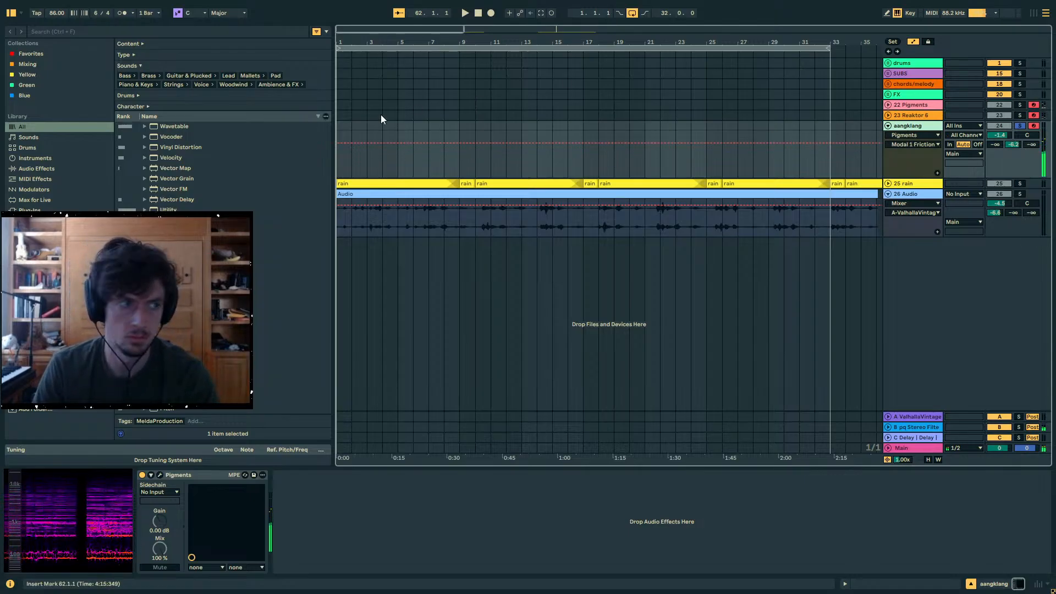
drag(452, 156, 292, 153)
key(ctrl+shift+m)
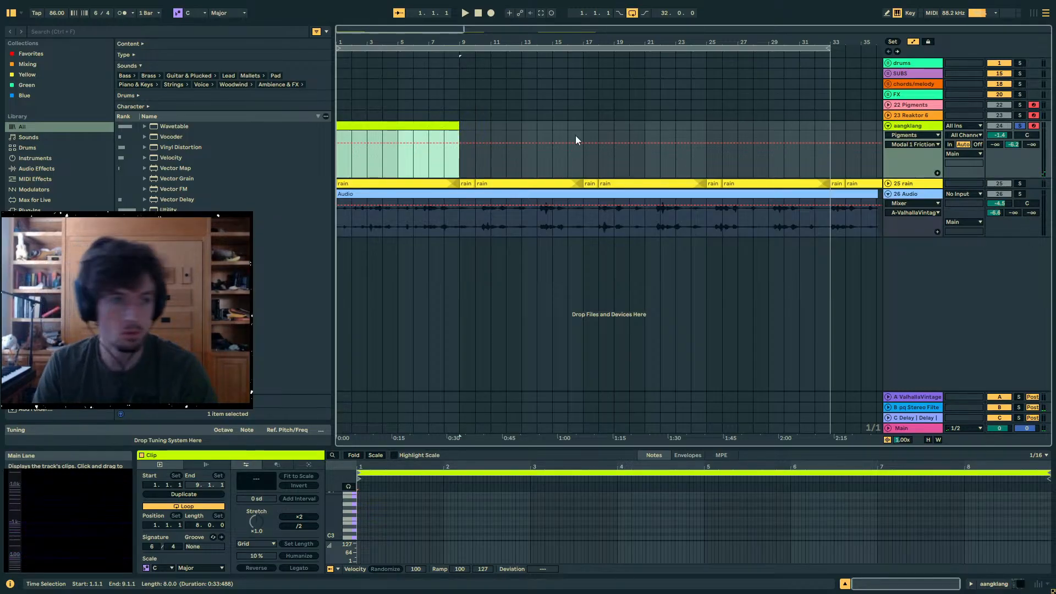
- Open the new aangklang clip, enlarge its note editor and zoom out vertically to show a wider pitch range
click(428, 128)
drag(576, 448, 572, 219)
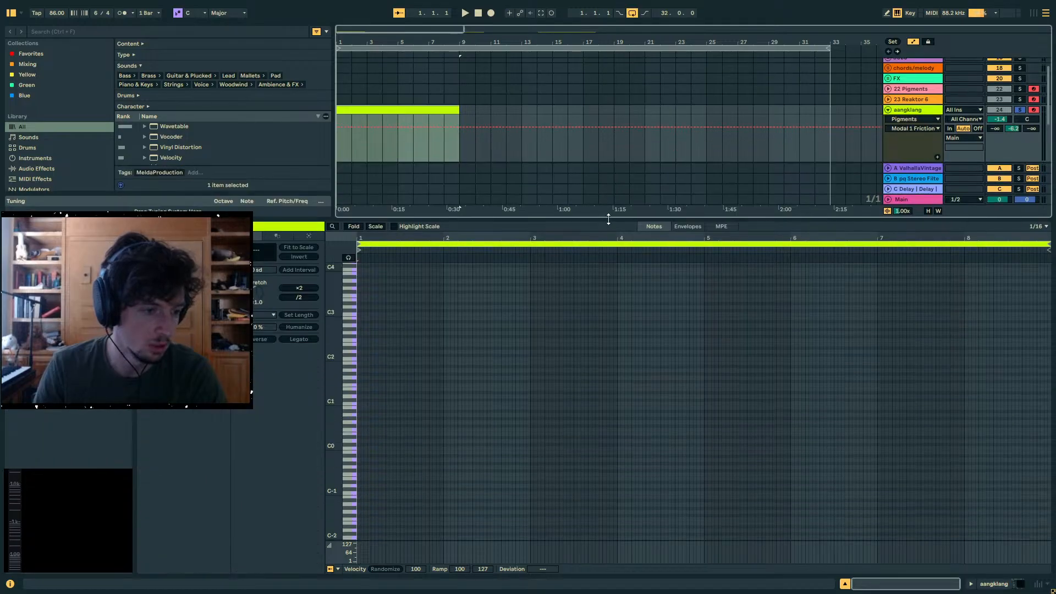
drag(468, 216, 468, 222)
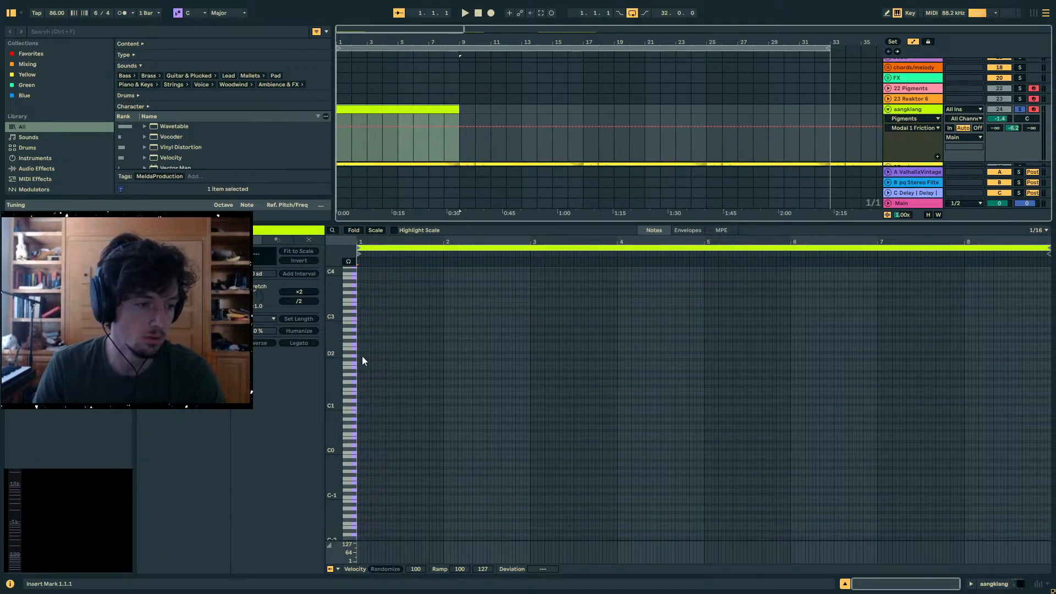
drag(332, 358, 316, 358)
- Search the browser for 23ed and load 23-edo.ascl as the set's tuning system
click(54, 37)
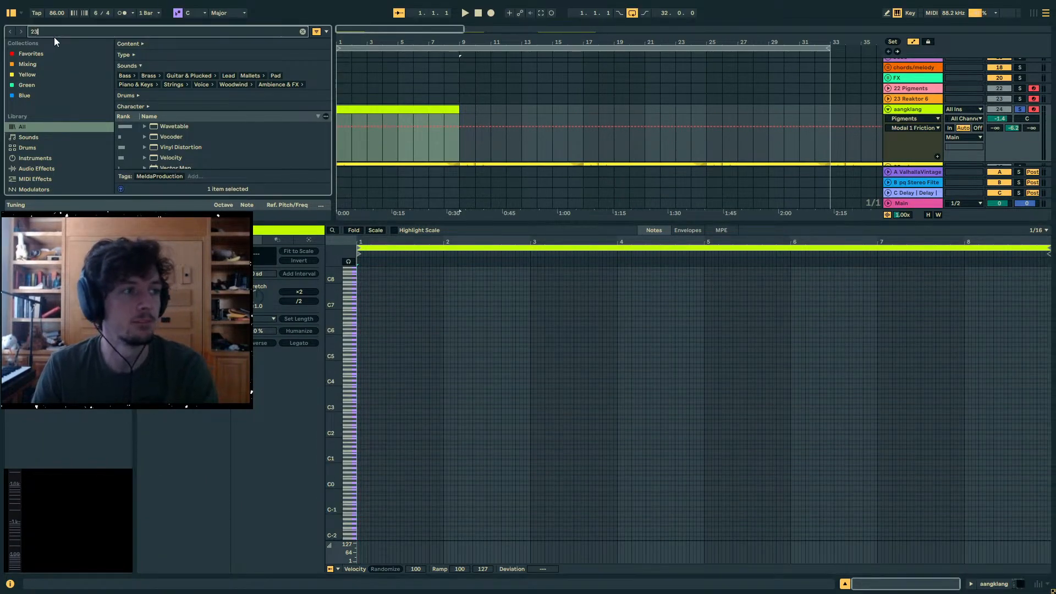
text(23ed)
click(166, 137)
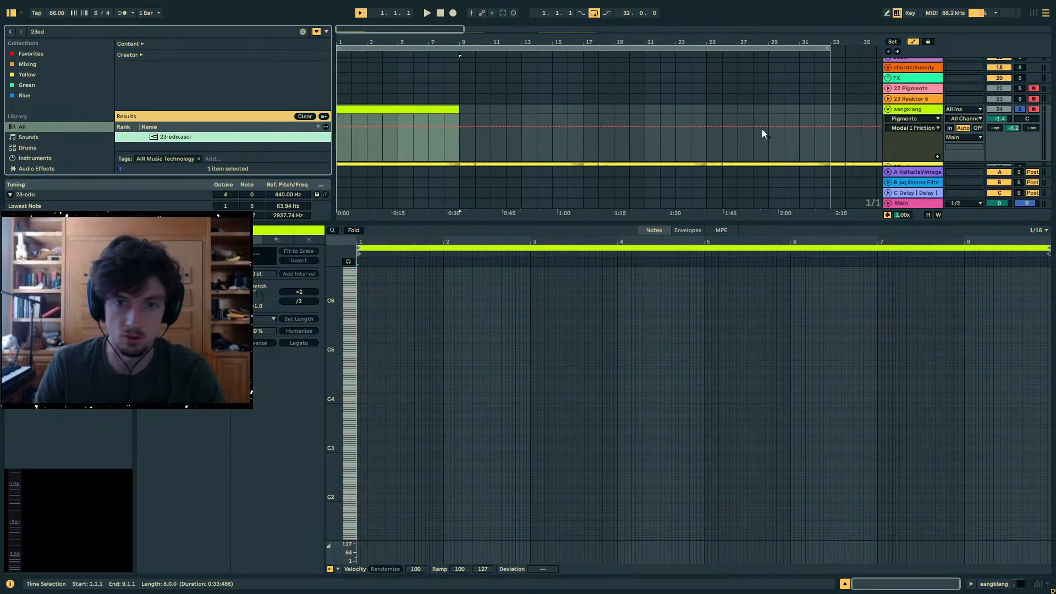
- Show the aangklang track's device chain, reopen the Pigments window and bring up its sequencer page with the settings beside it
scroll(764, 133, down, 2)
scroll(917, 105, up, 1)
click(915, 77)
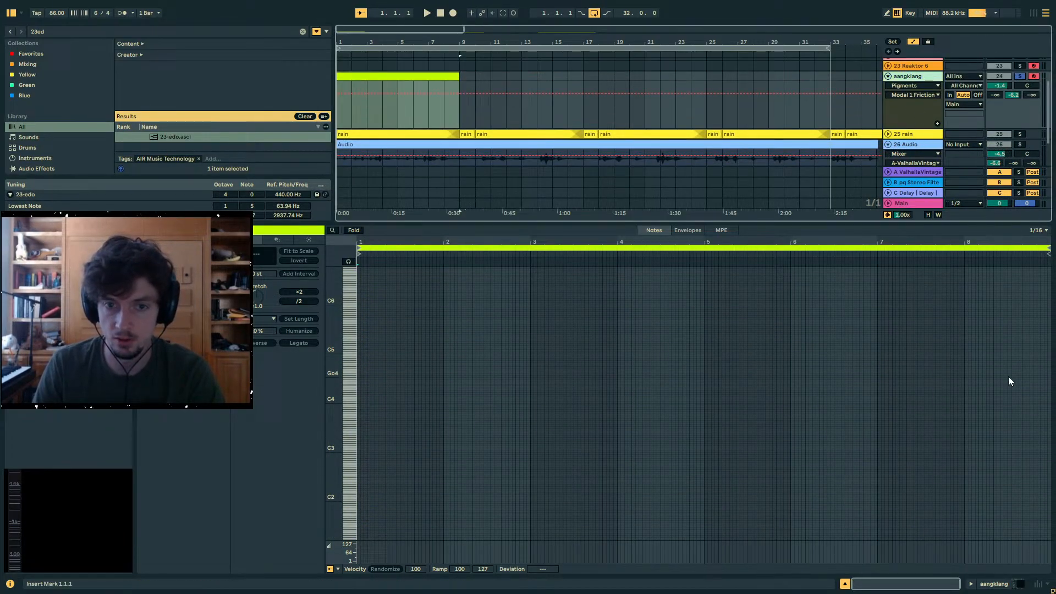
click(1001, 582)
click(164, 474)
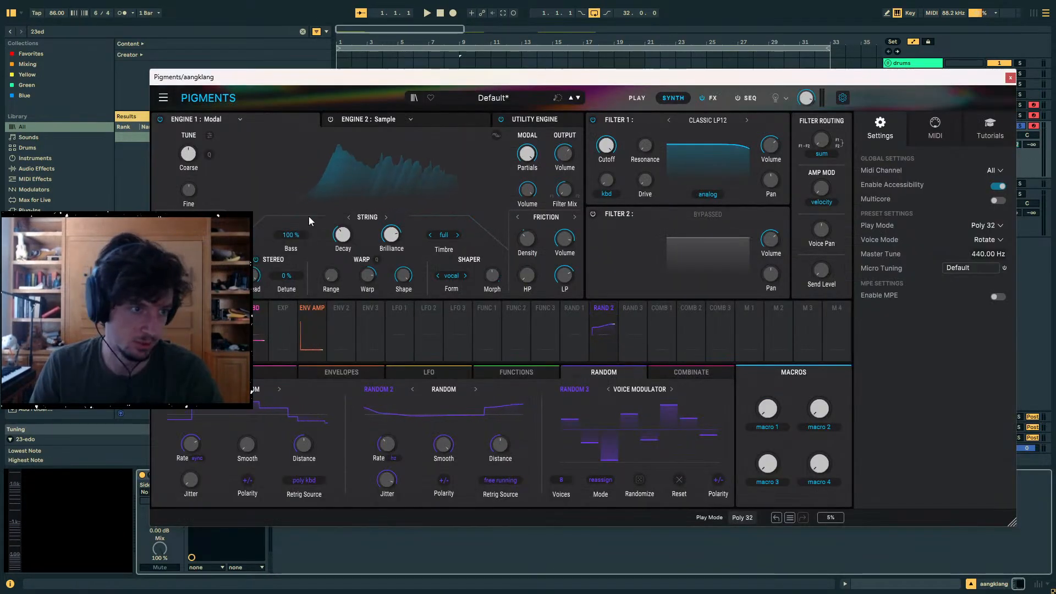
click(751, 97)
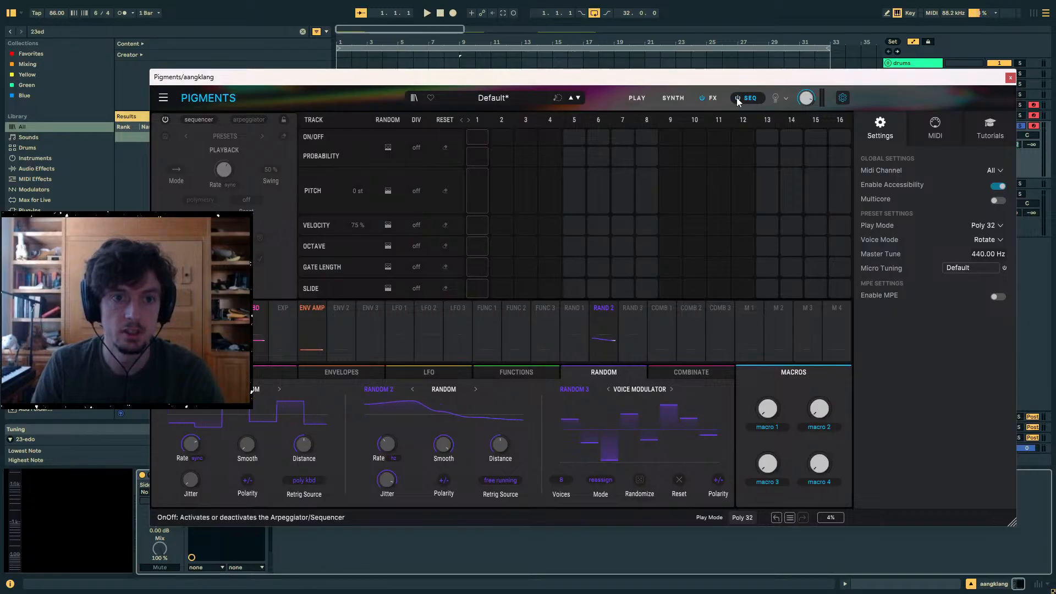
click(842, 97)
click(840, 99)
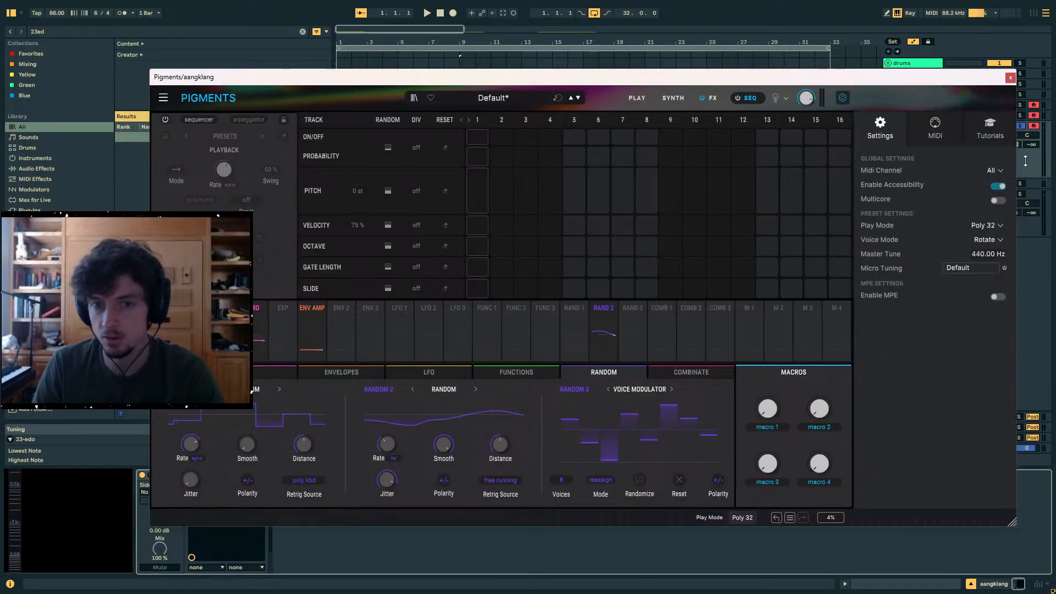
- Load the Scala file "23 equal divisions of 2_1.scl" from Downloads as Pigments' Micro Tuning, with reference note D4
click(979, 266)
click(979, 270)
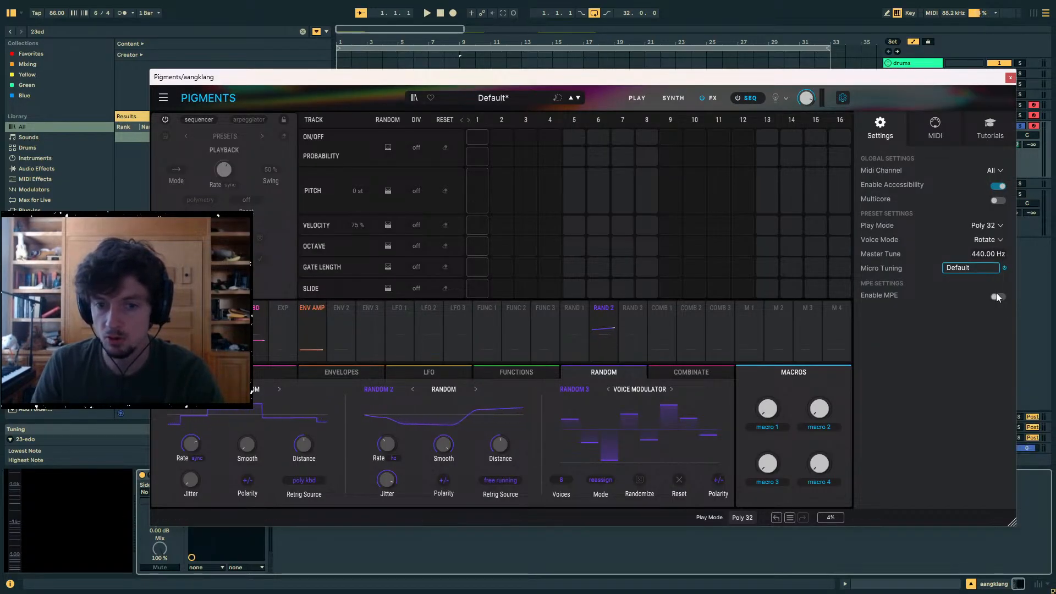
click(976, 268)
click(976, 449)
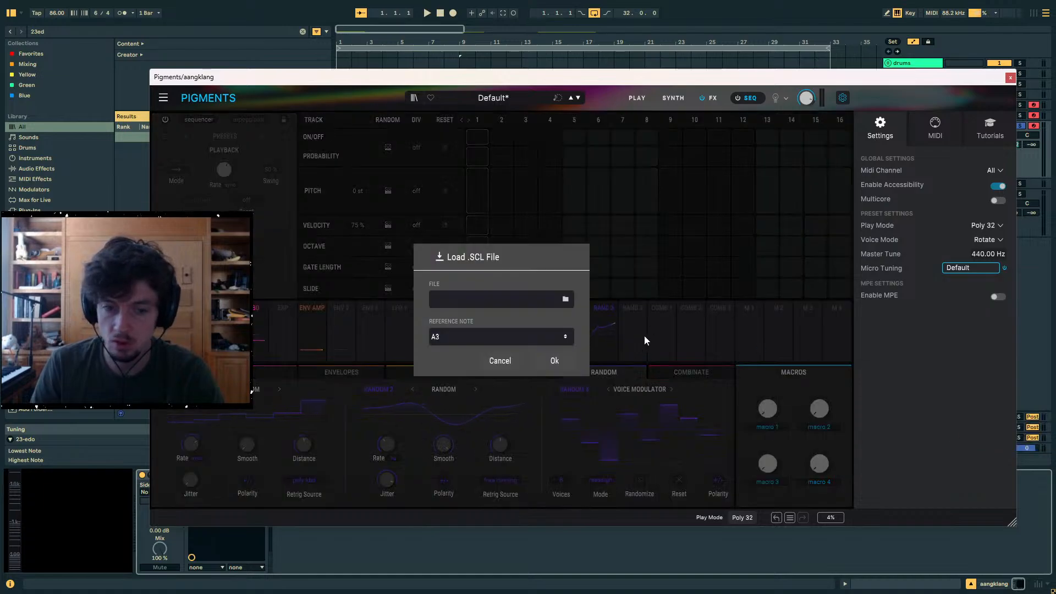
click(567, 298)
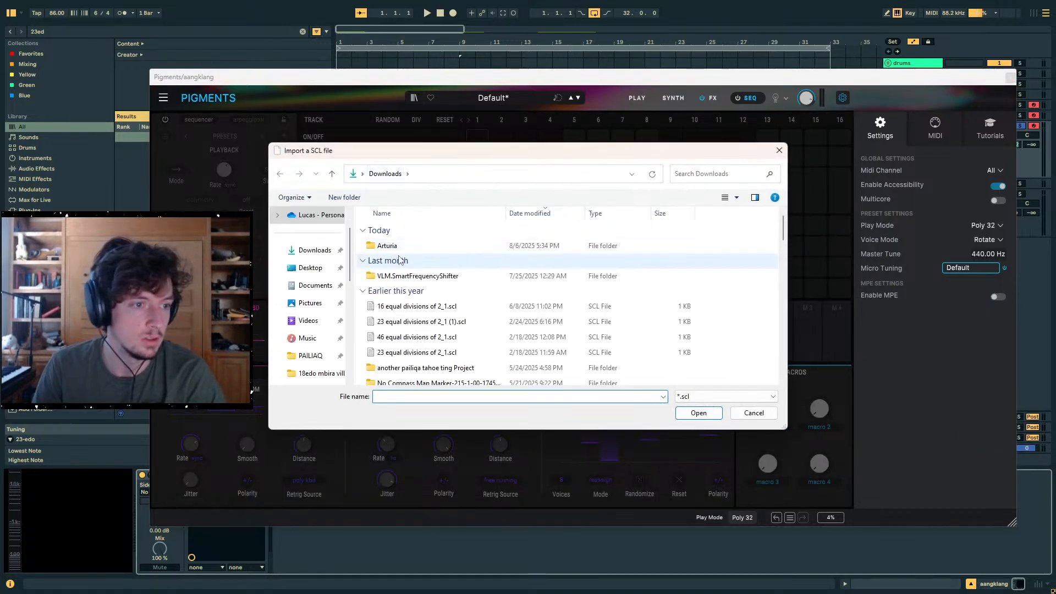
click(418, 352)
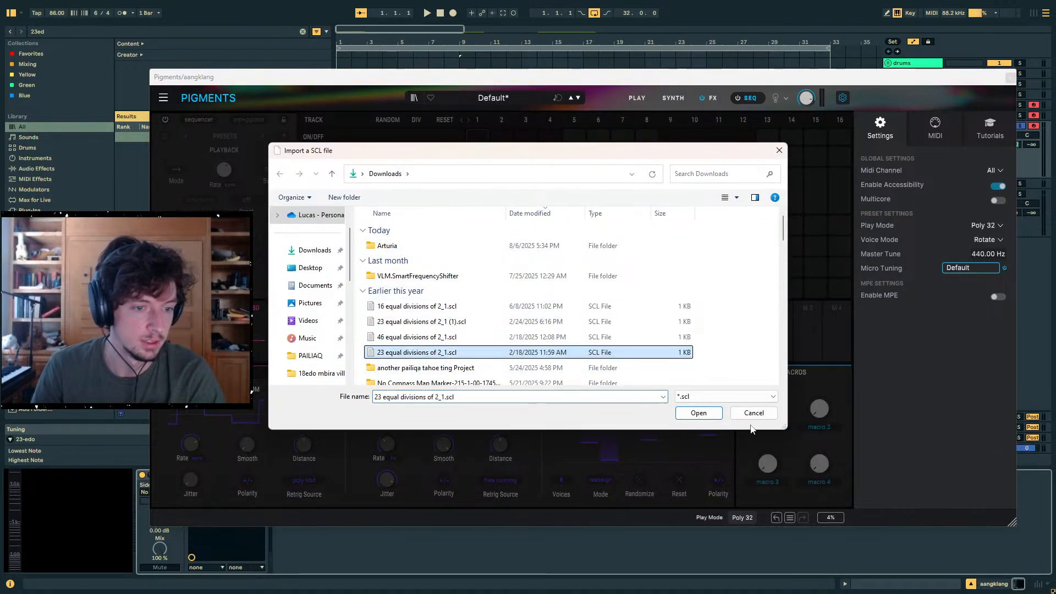
click(695, 413)
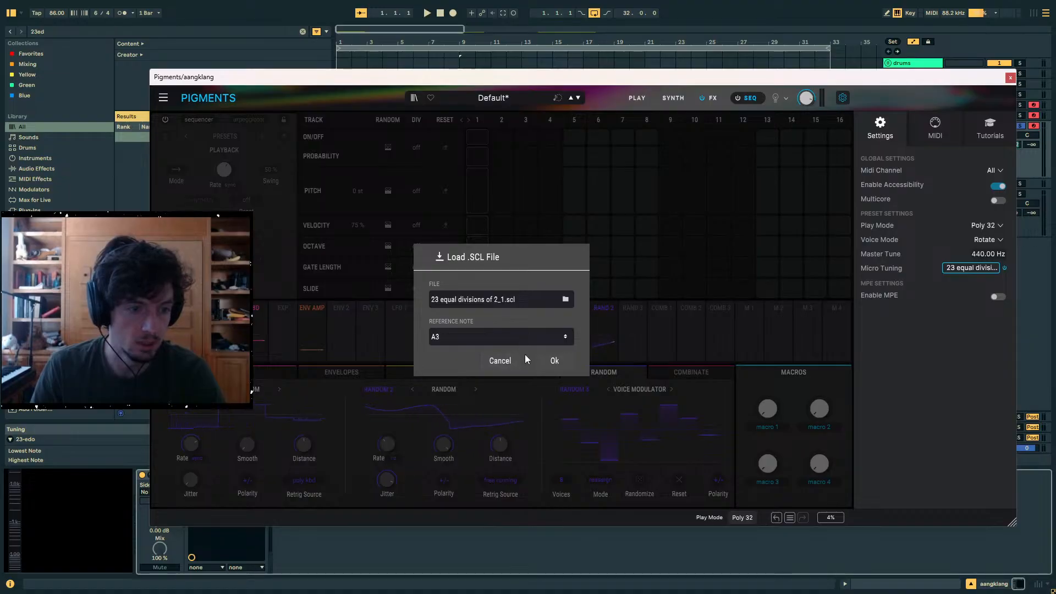
drag(500, 336, 501, 328)
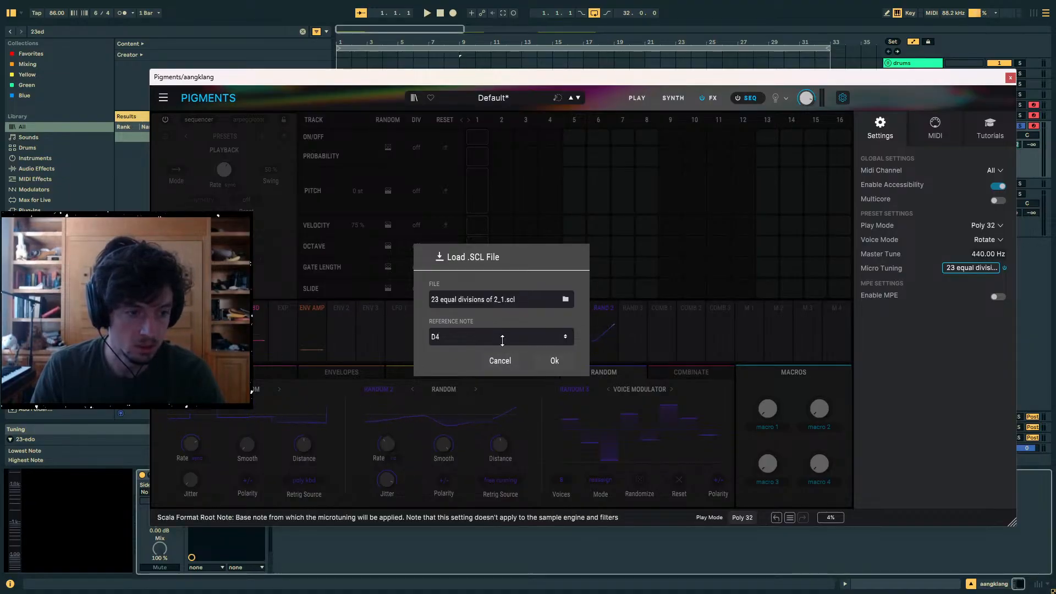
click(546, 356)
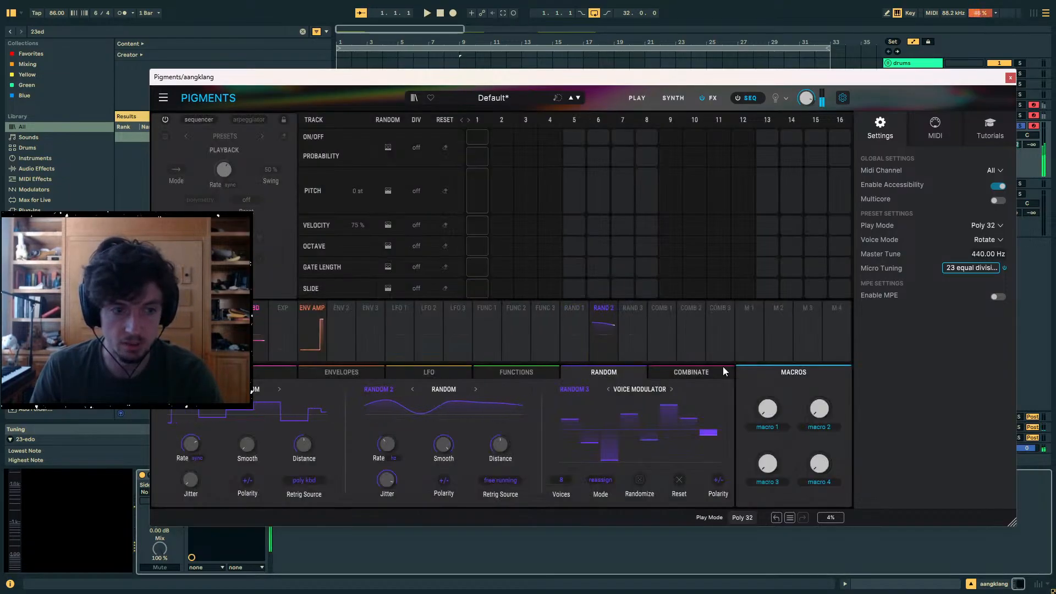
- Search the browser for tuner and add the Tuner effect after Pigments, moving the Pigments window aside to reach it
click(28, 32)
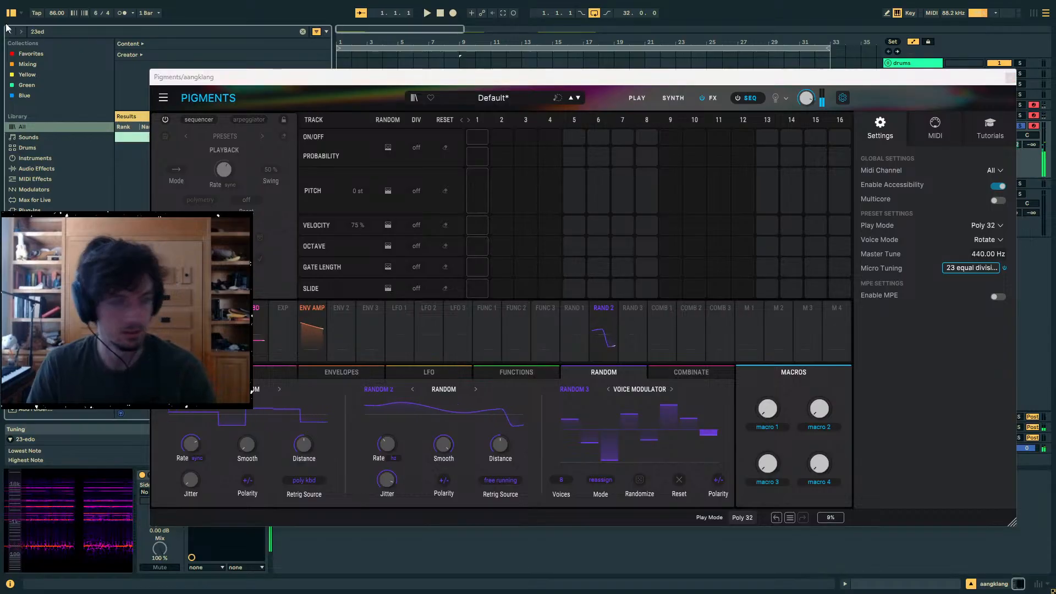
text(tune)
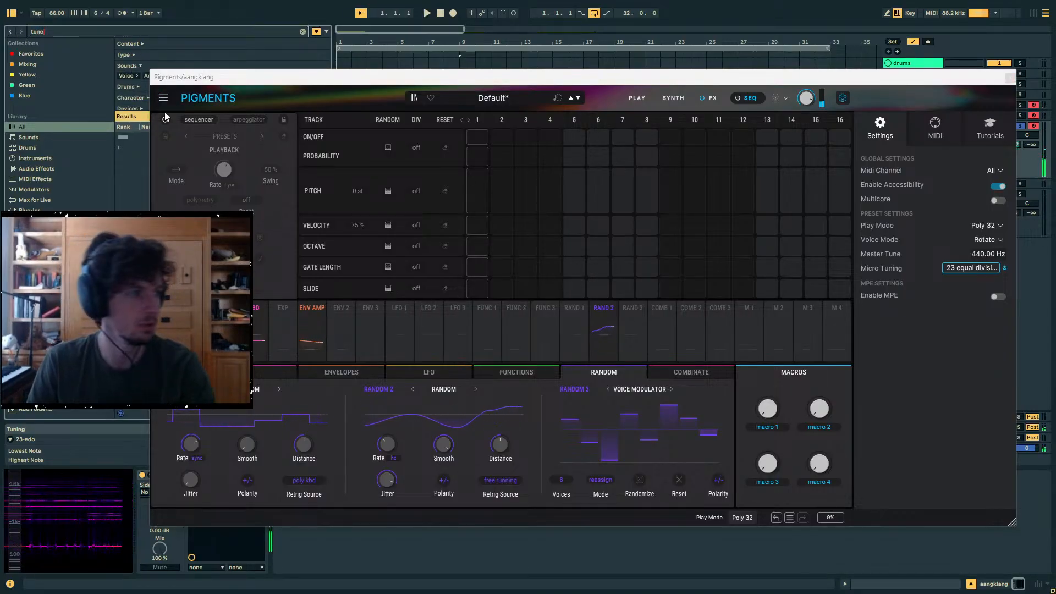
text(r)
drag(218, 77, 352, 42)
double_click(175, 137)
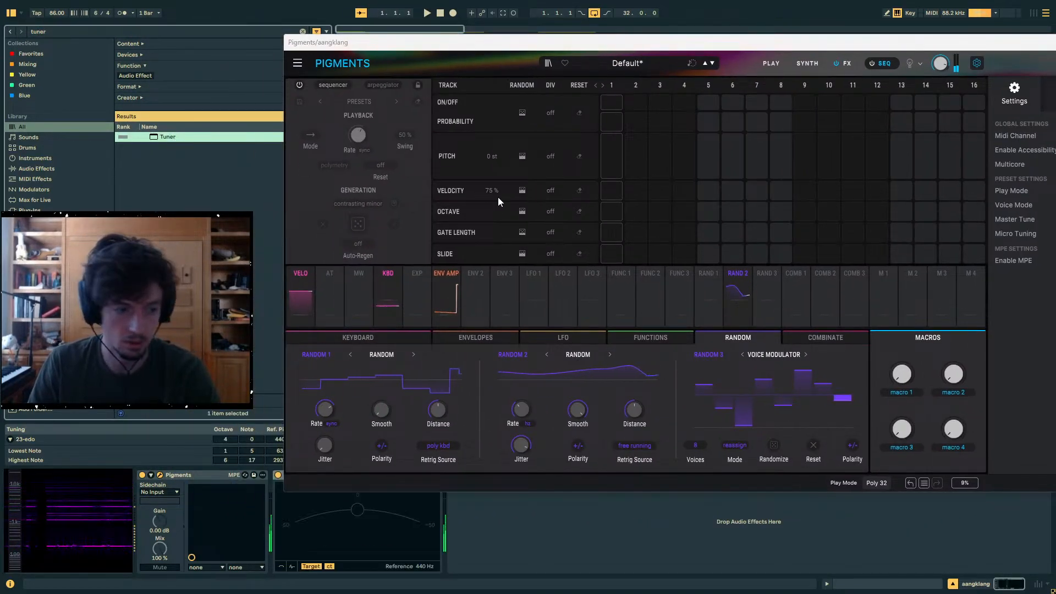
- Check the pitch of played notes on the Tuner, lowering the computer keyboard's octave to C1–D2, and close the Pigments window
drag(556, 49, 396, 71)
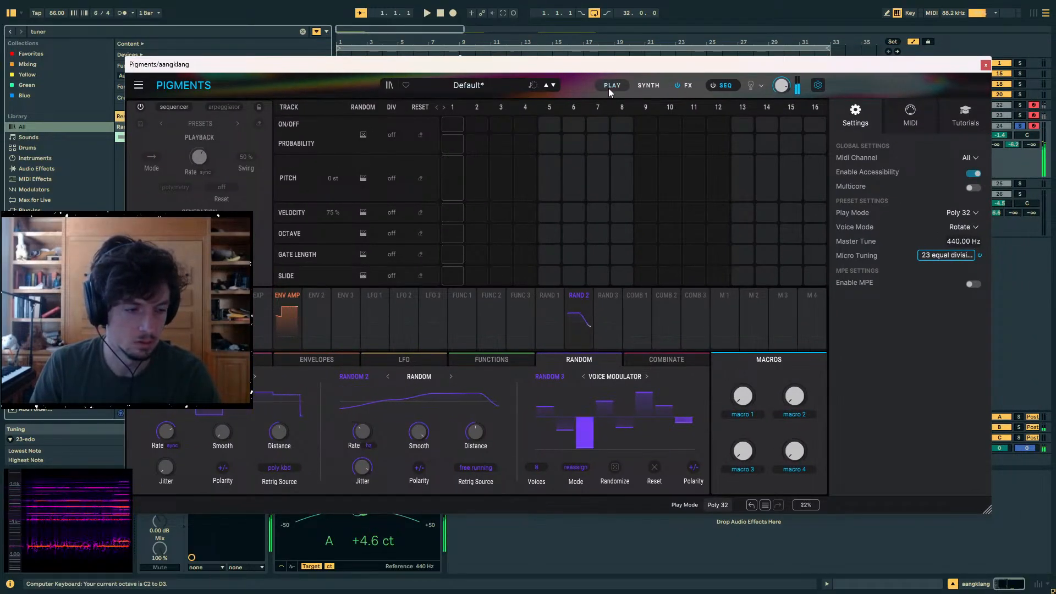
key(z)
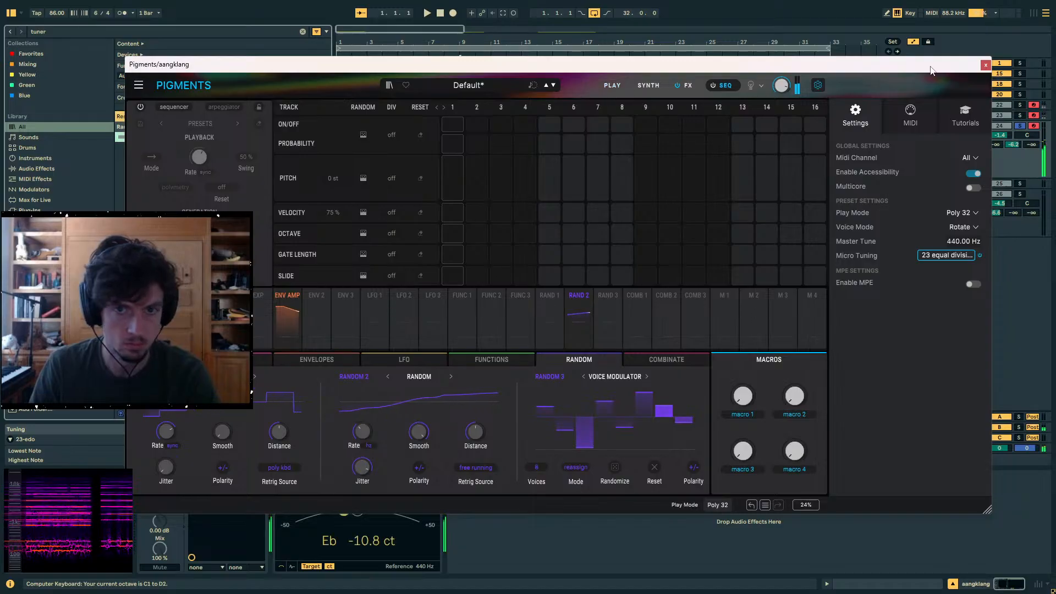
click(986, 65)
- Reopen the eight-bar aangklang clip's note editor and draw a long C3 note from 1.1.1 to about 3.6.2
click(828, 155)
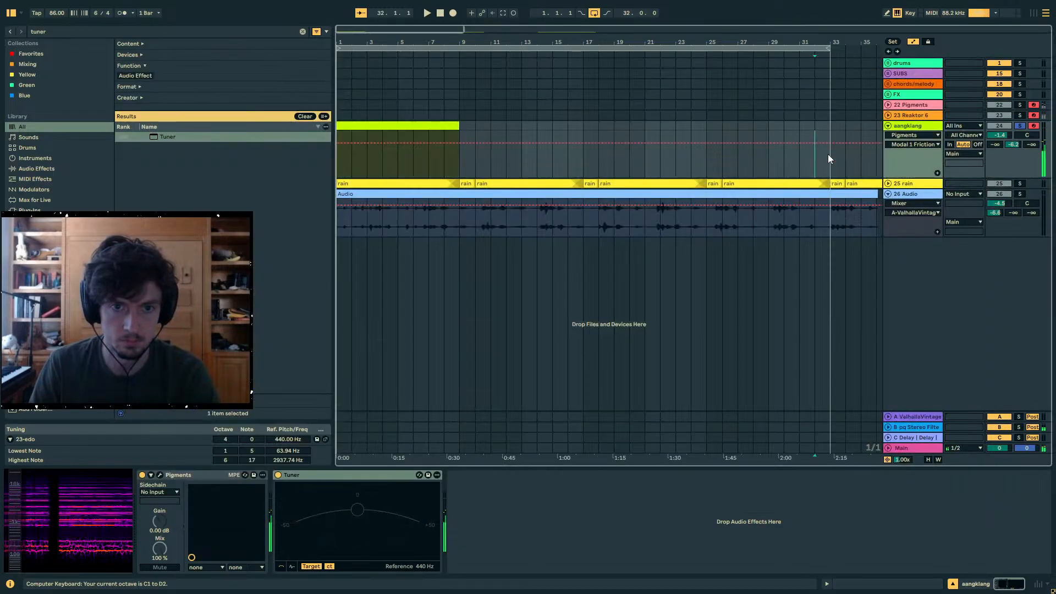
click(429, 139)
click(850, 586)
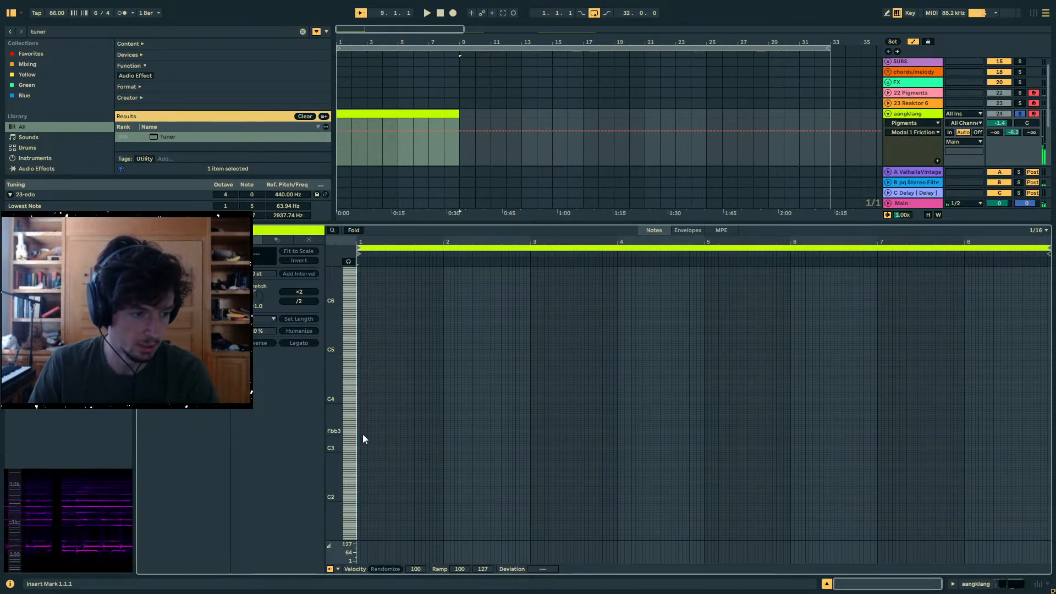
double_click(359, 451)
drag(359, 451, 620, 470)
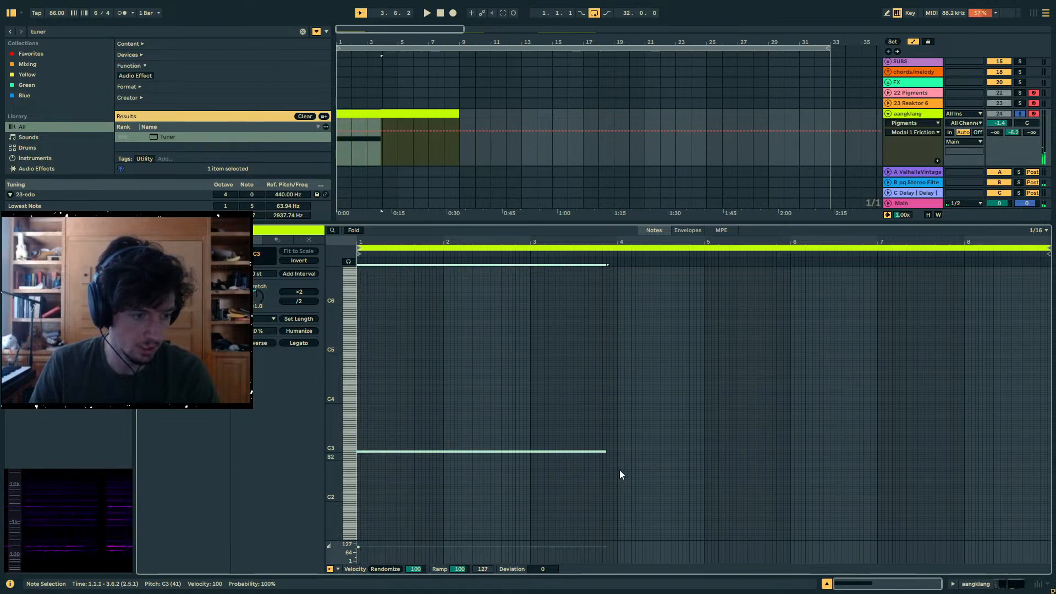
- Play the clip, reopen Pigments from the device chain, and enable Engine 2 while switching Engine 1 off
key(shift+Tab)
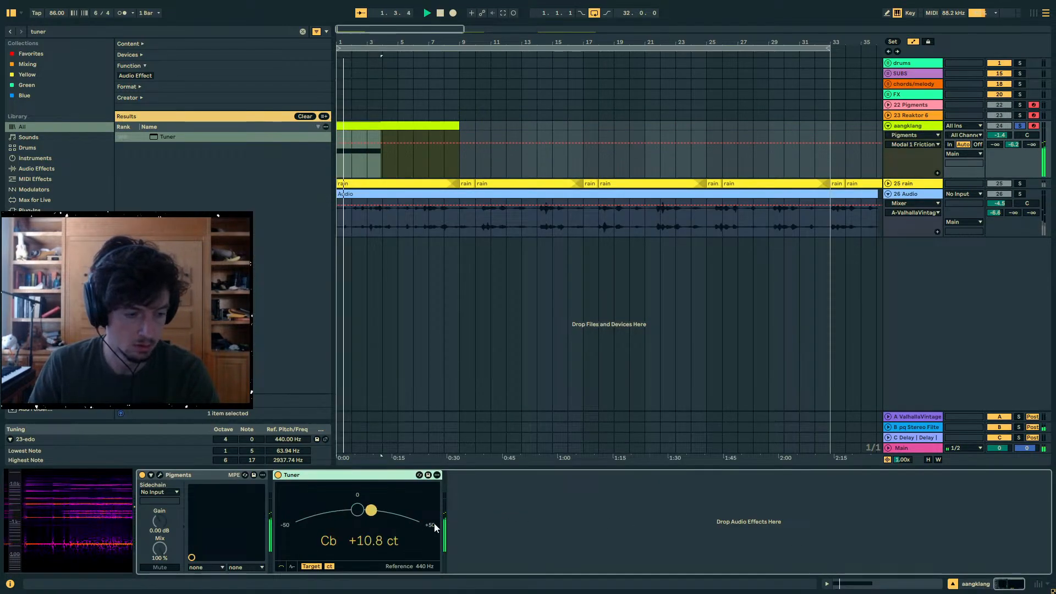
click(161, 474)
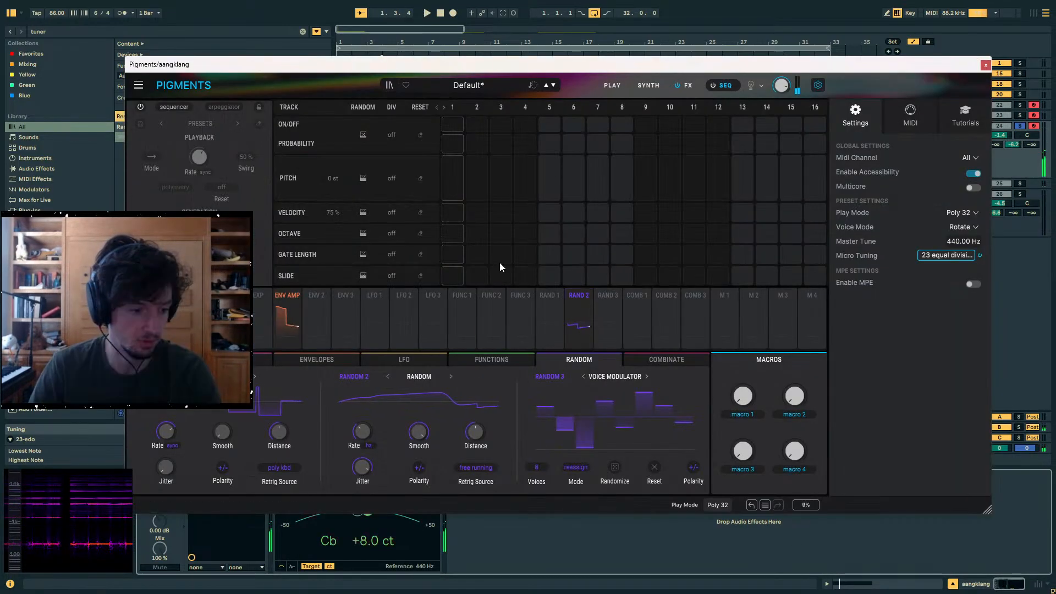
click(610, 89)
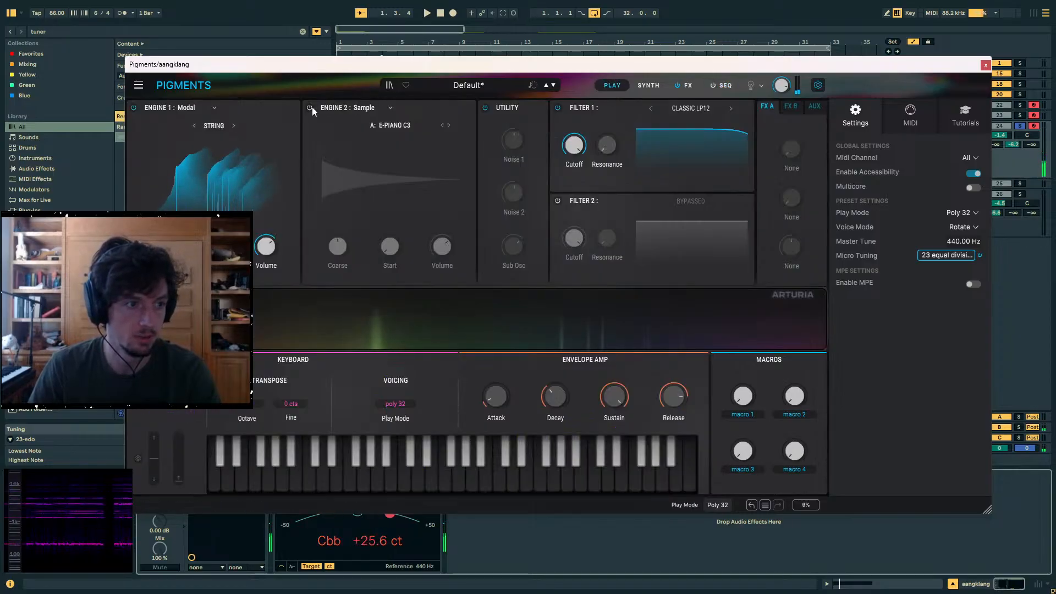
click(366, 108)
click(407, 107)
click(399, 125)
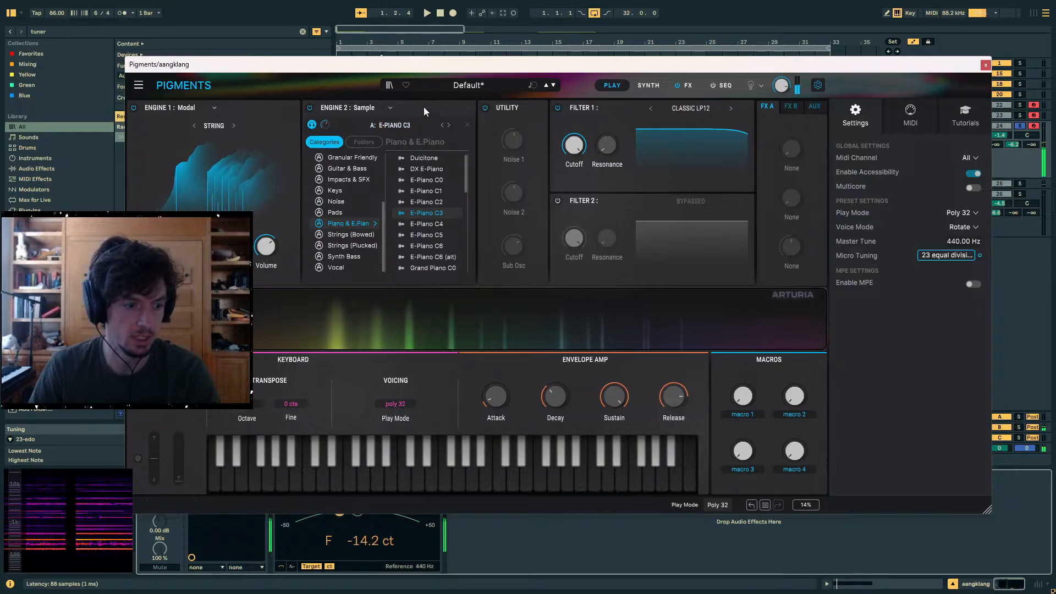
click(134, 108)
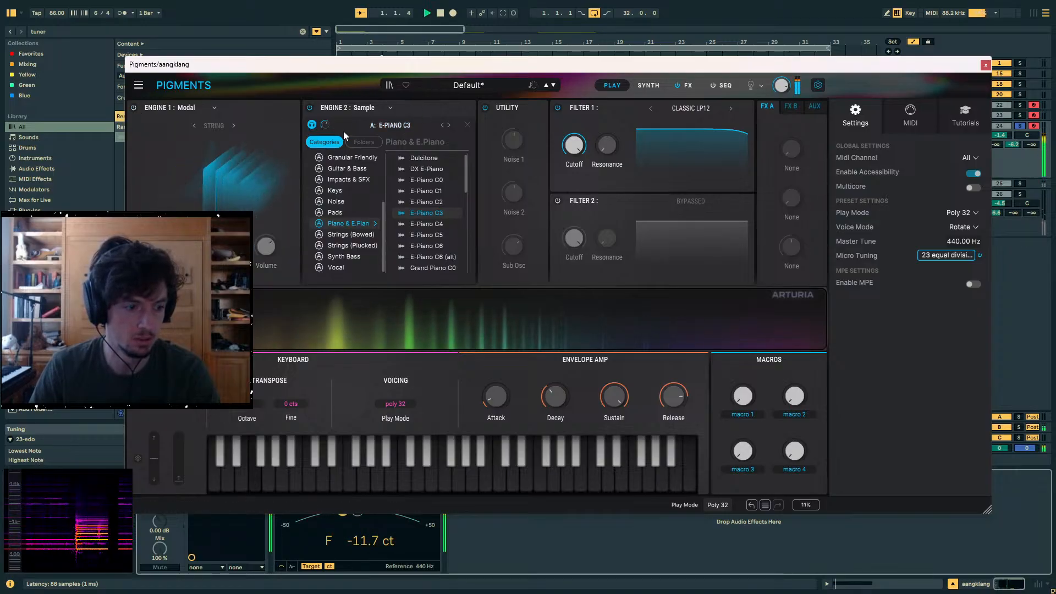
- Show Engine 2's synth settings and change its engine type to Analog
click(658, 87)
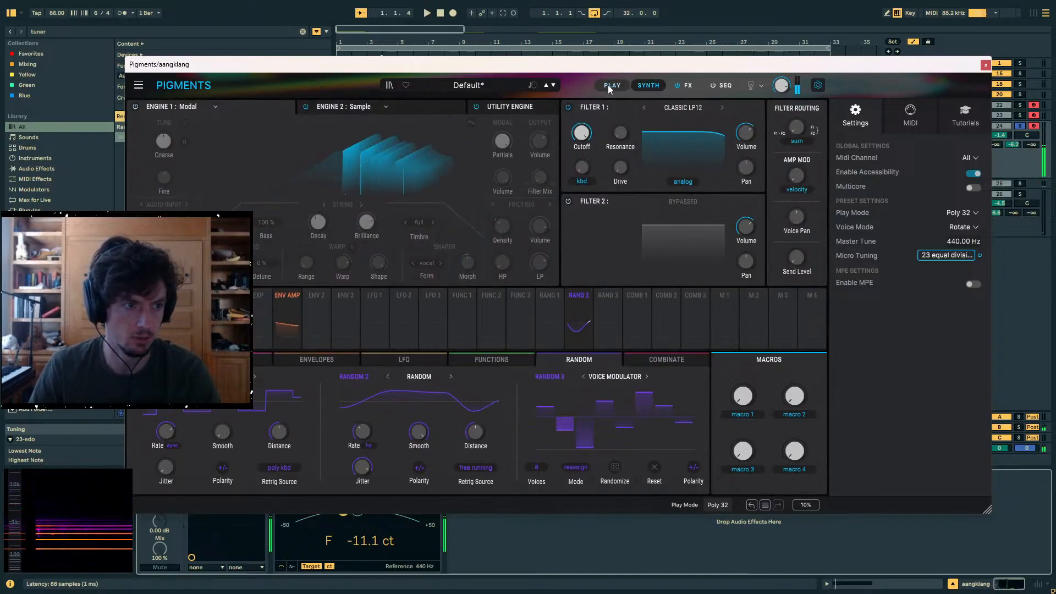
click(366, 108)
click(420, 107)
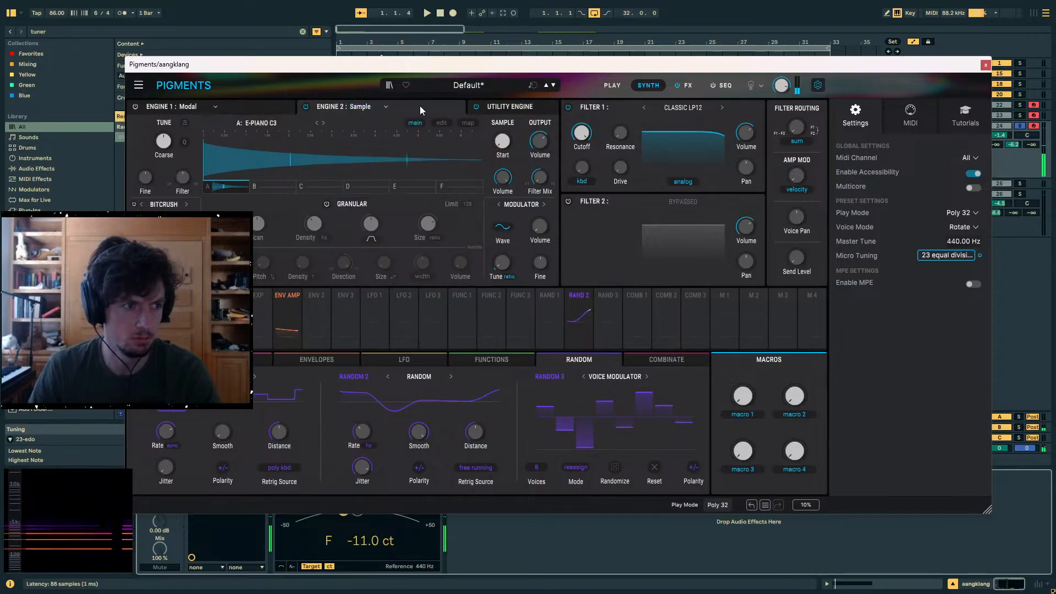
click(270, 126)
click(295, 122)
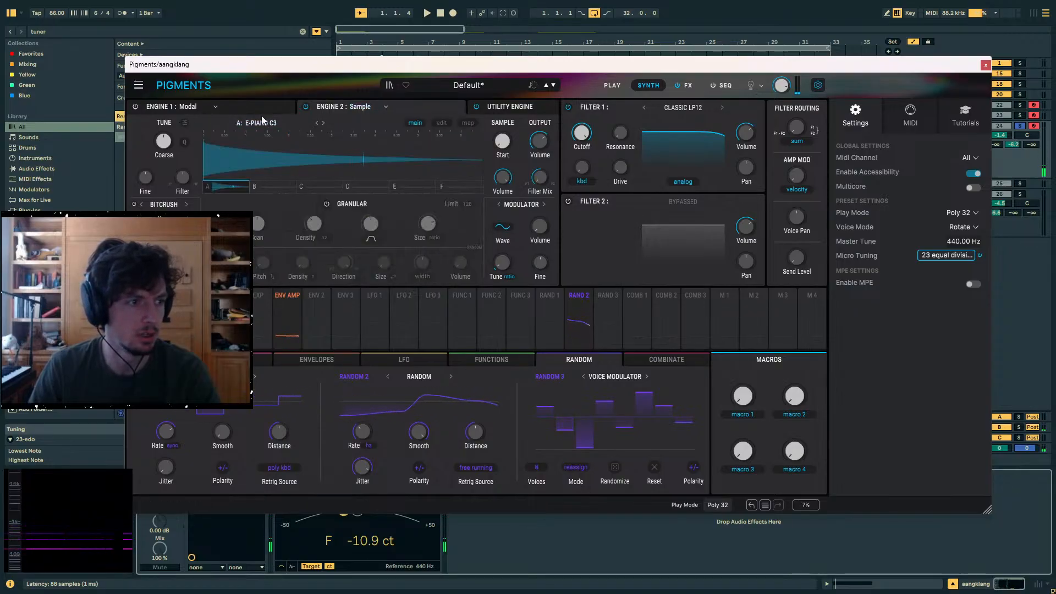
click(336, 107)
click(336, 139)
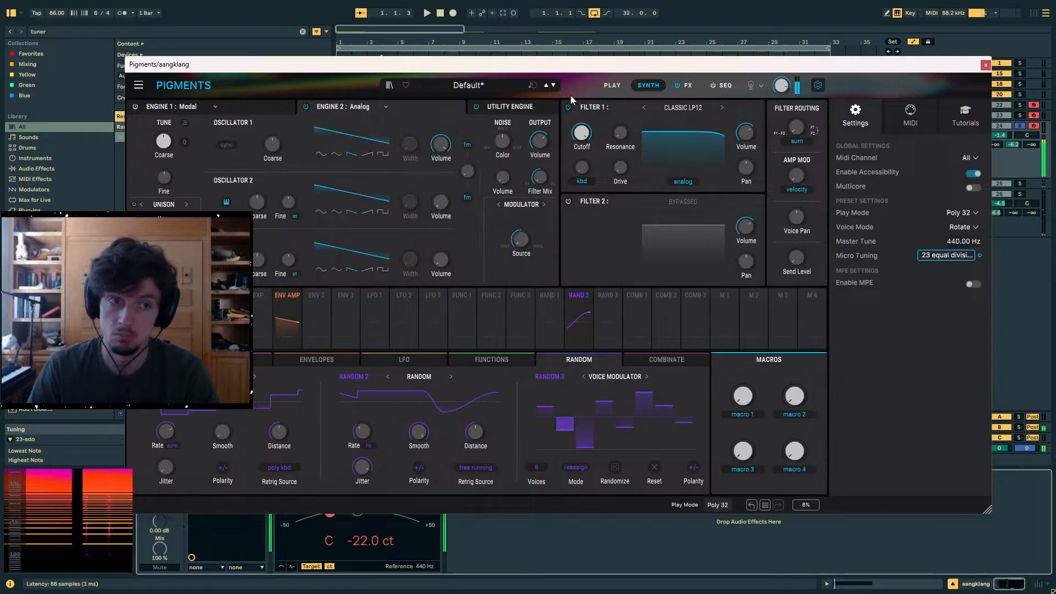
- Lower the aangklang track's volume to -9.1 dB and reposition the Pigments window so the engine tuning controls are accessible
drag(570, 64, 543, 66)
drag(1012, 147, 999, 130)
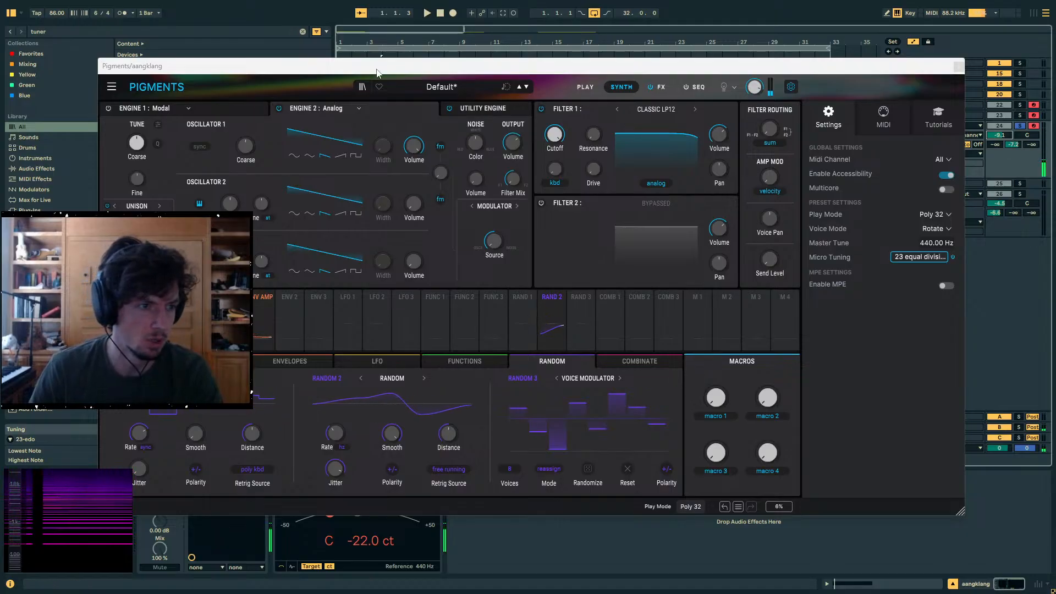
click(330, 109)
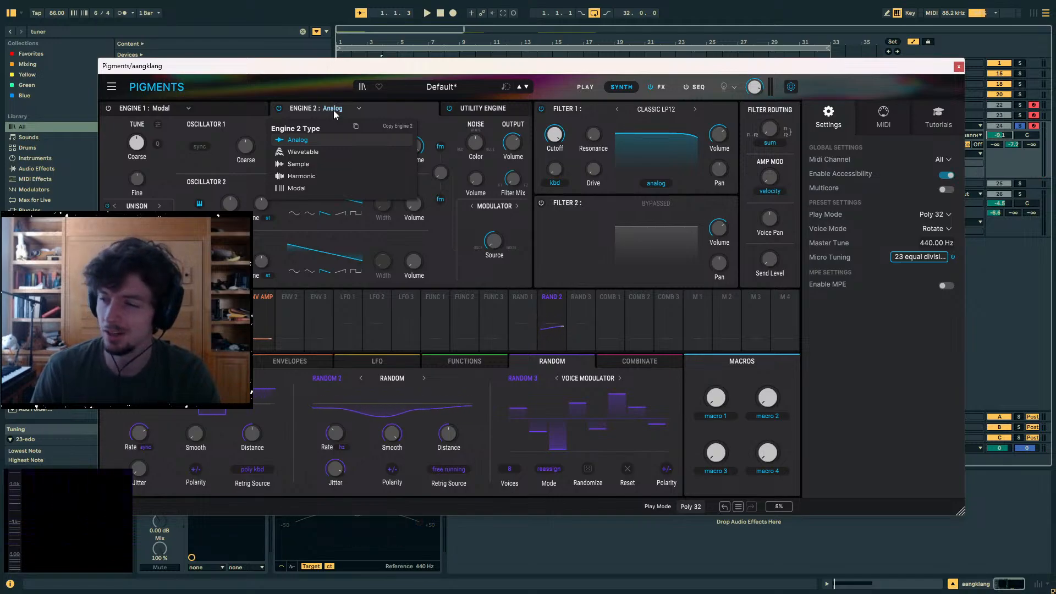
drag(279, 70, 352, 72)
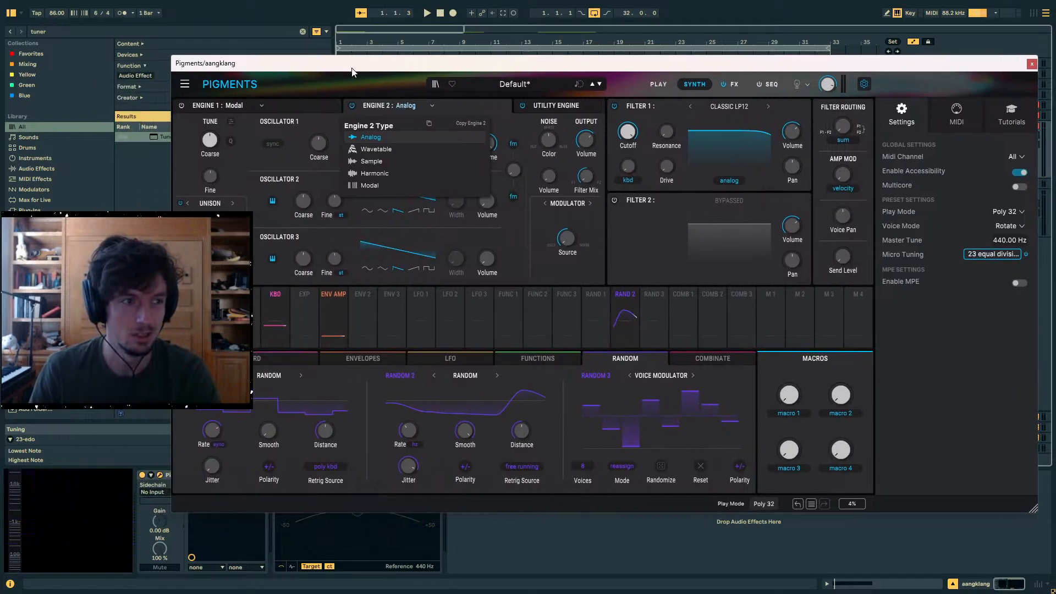
- Adjust Engine 2's tuning until the held C is in tune on the Tuner, and switch Engine 2 off
click(218, 142)
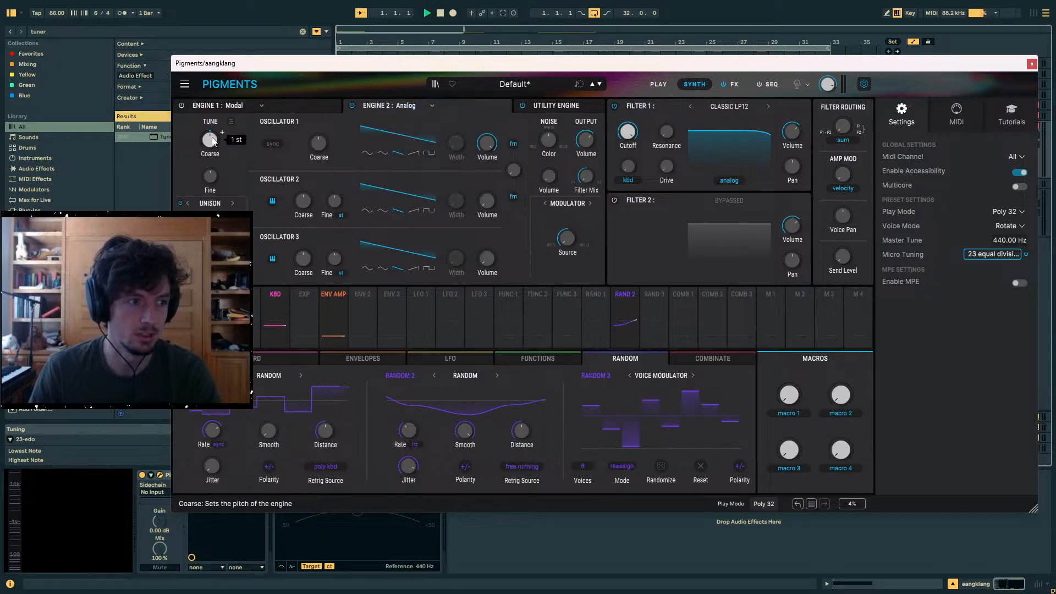
drag(213, 141, 211, 174)
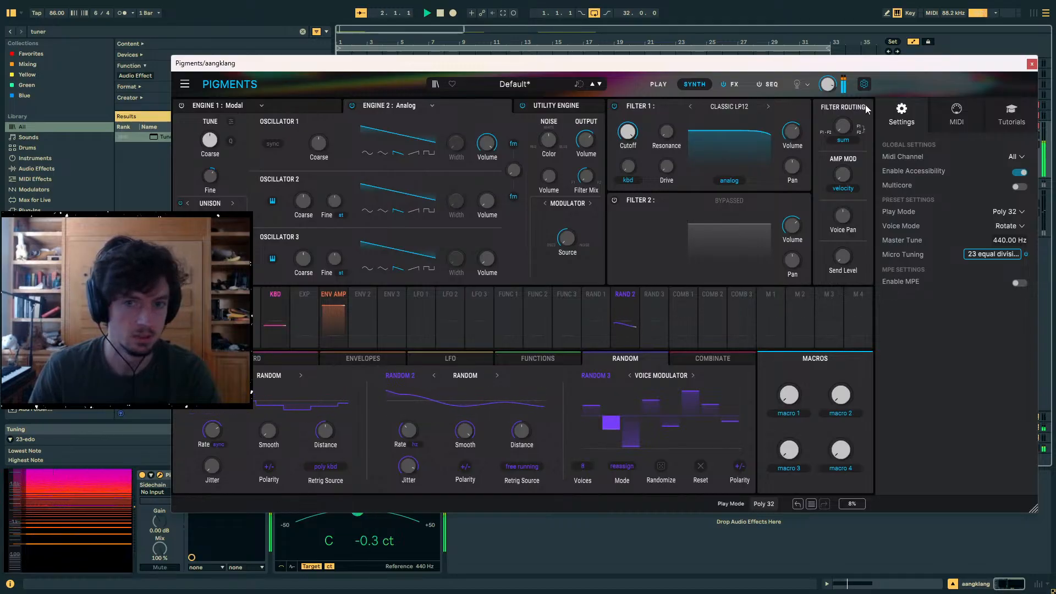
click(352, 105)
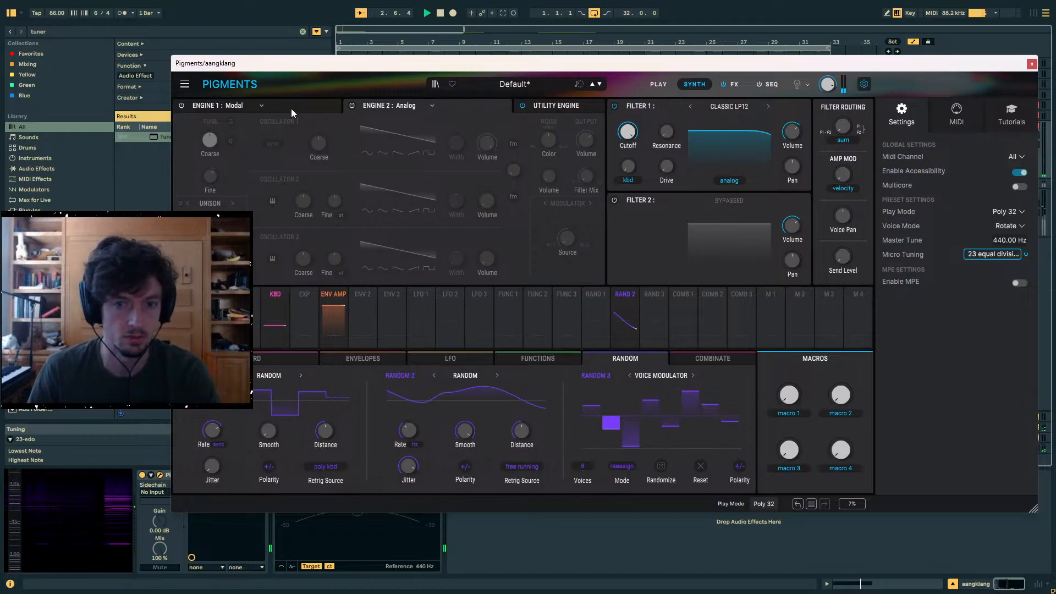
- Inspect Engine 1's coarse modulation quantize and fine-tune the engine by about 0.23 st against the Tuner
click(292, 107)
click(231, 140)
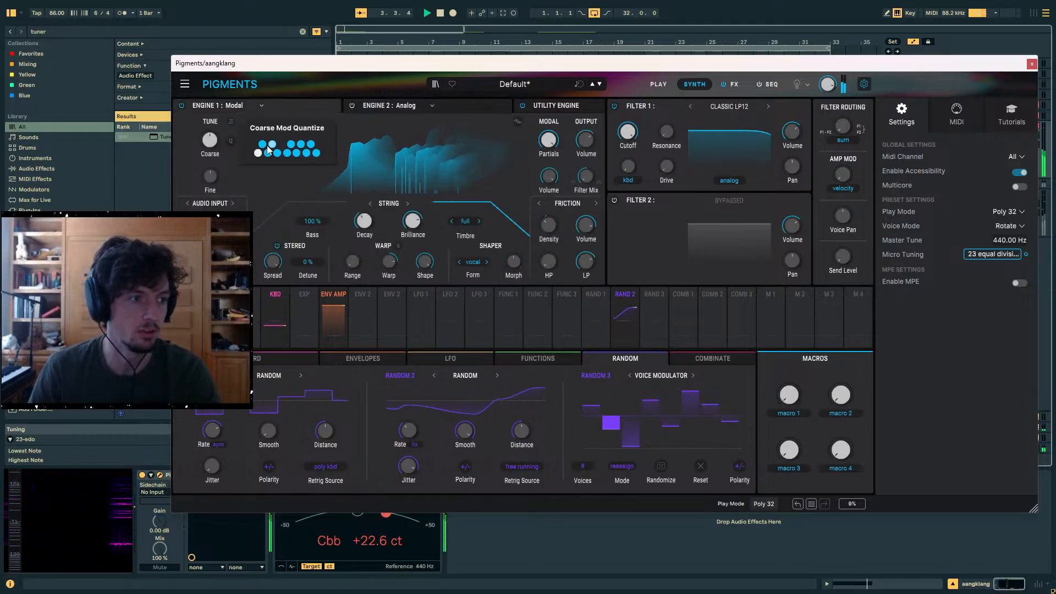
click(400, 108)
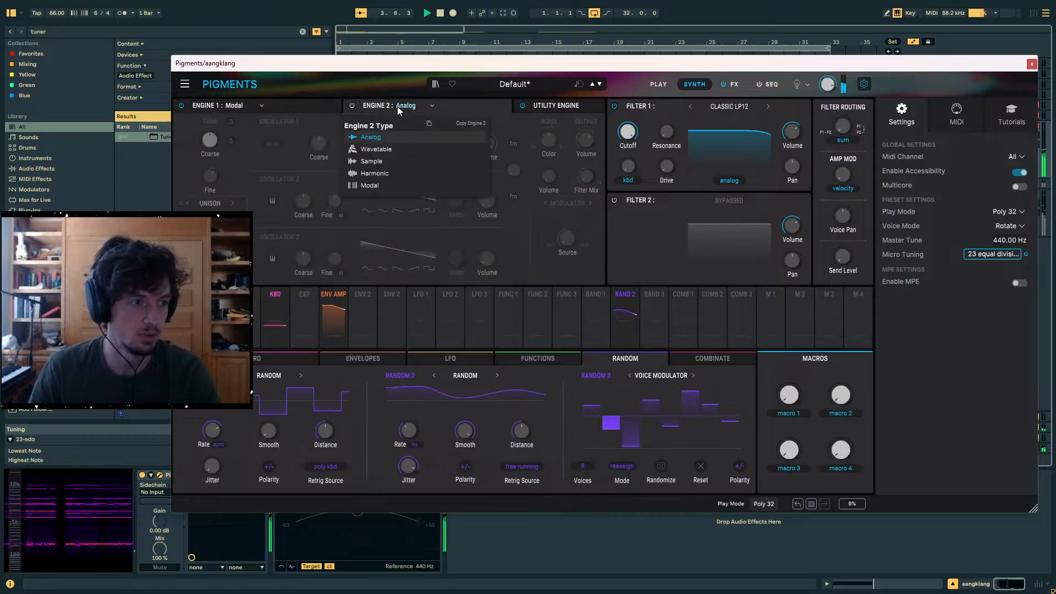
click(243, 157)
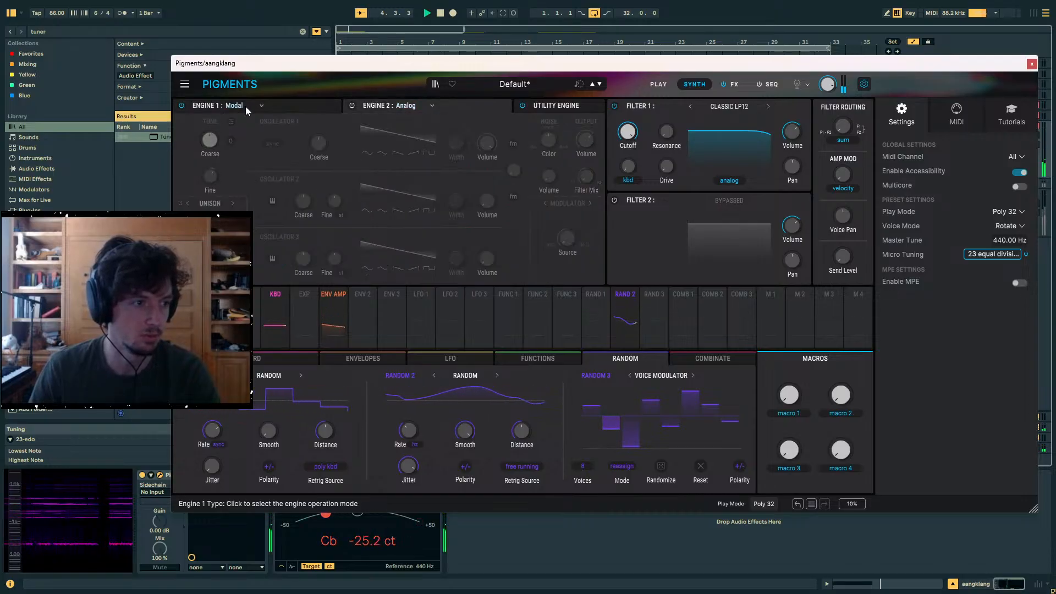
click(273, 104)
drag(211, 175, 210, 167)
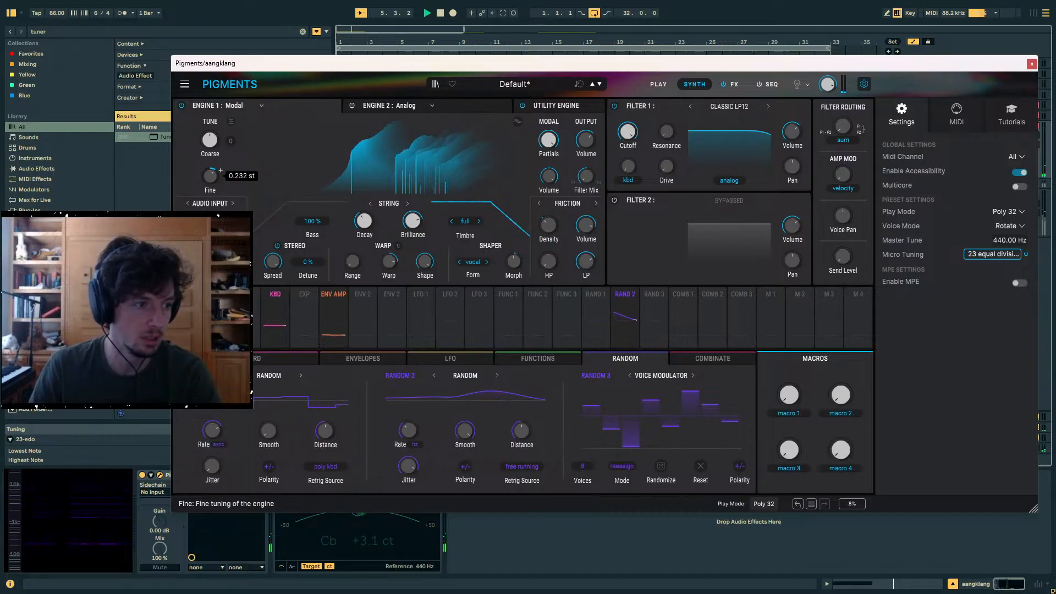
drag(210, 176, 210, 176)
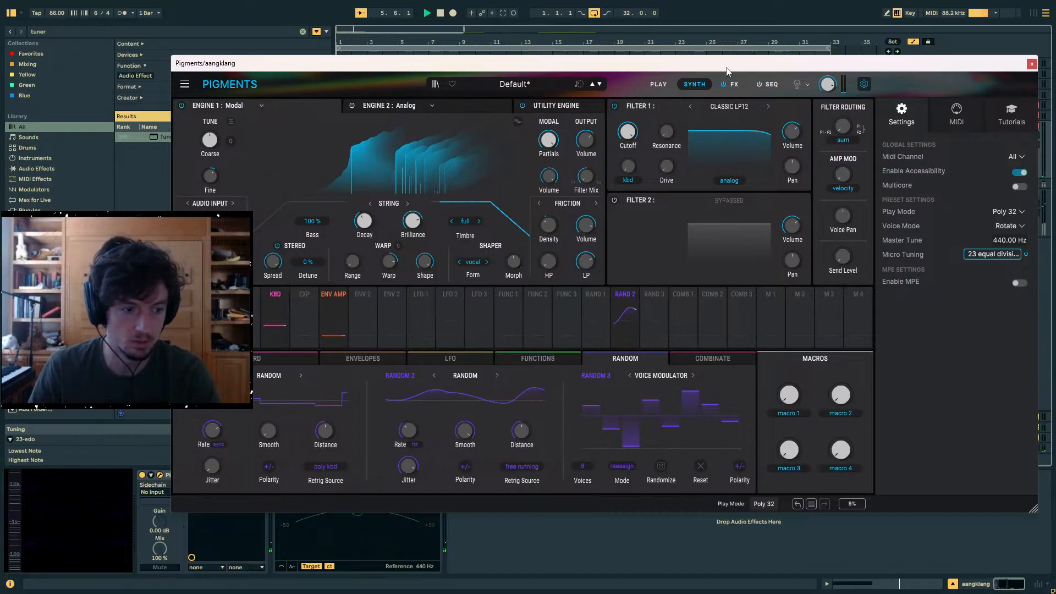
- Close the Pigments window, start playback and reopen the eight-bar aangklang clip's note editor
drag(978, 63, 587, 145)
click(641, 159)
click(578, 146)
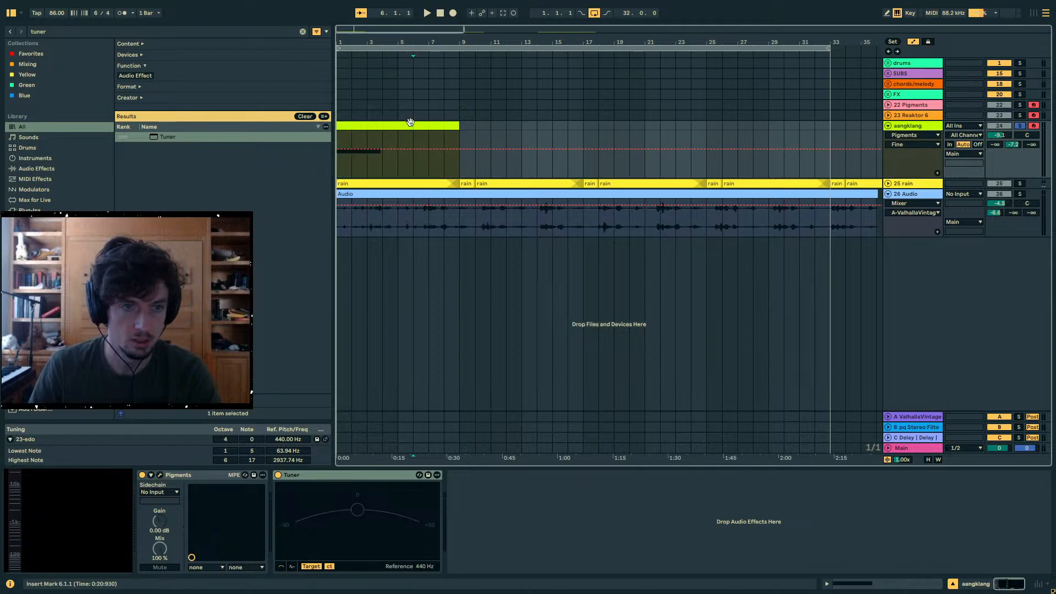
click(418, 125)
key(space)
click(873, 583)
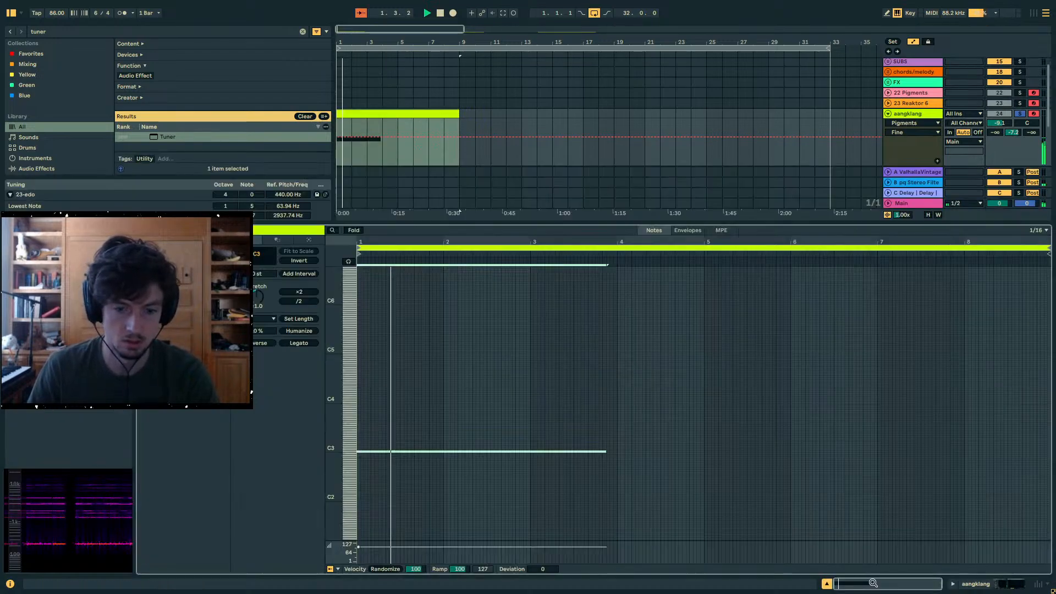
- Draw a short Fbb4 note at 1.1.1 above the long C3 note and replay the clip
click(358, 385)
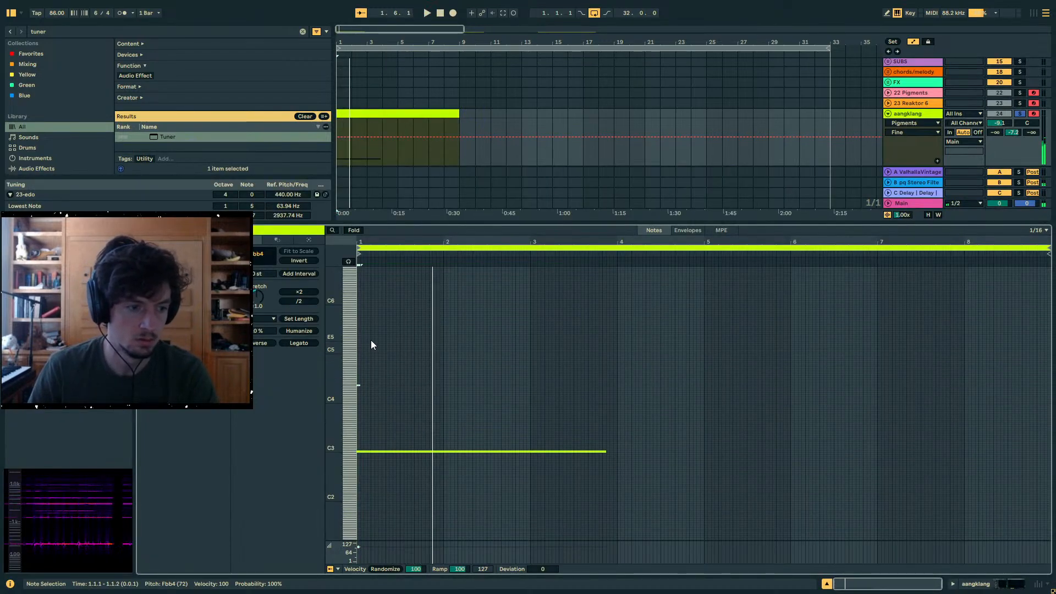
key(space)
key(space)
- Enlarge the note editor, split the aangklang clip at bars 5 and 3, and open the first two-bar clip
drag(372, 225, 437, 164)
click(380, 96)
key(Right)
key(ctrl+e)
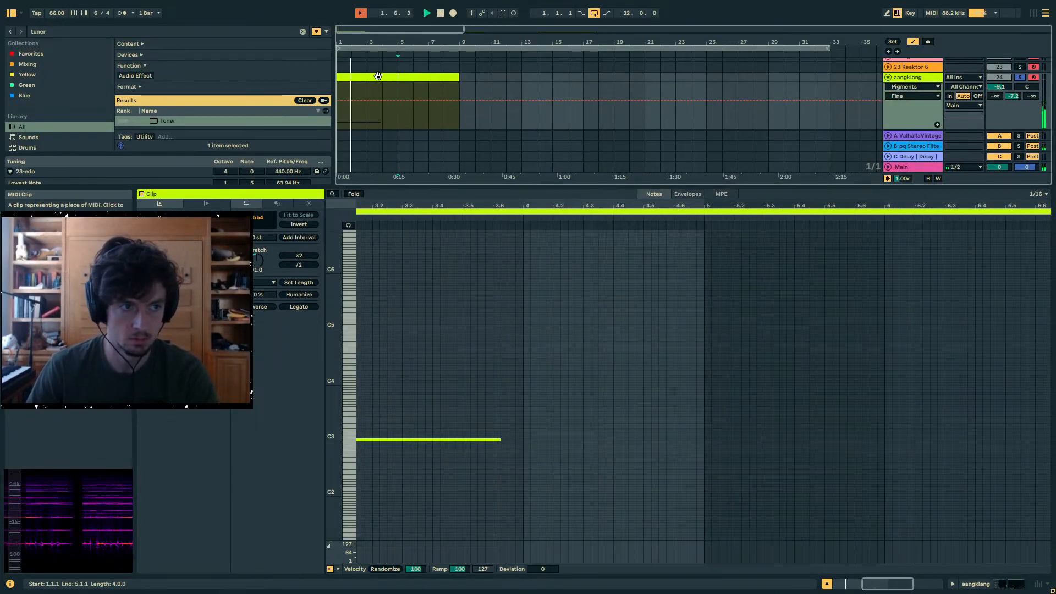
click(378, 76)
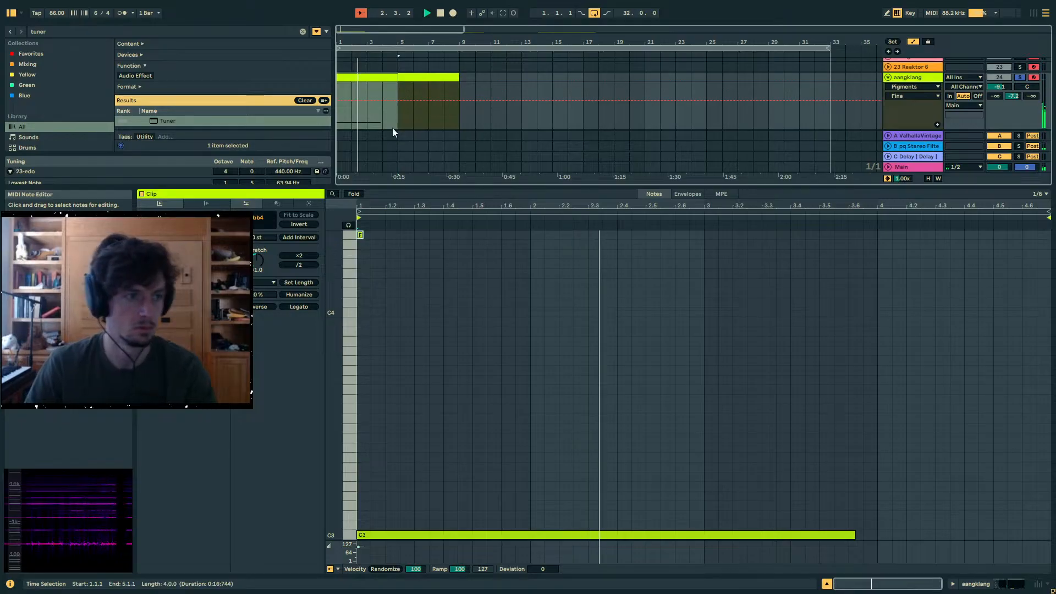
click(366, 88)
key(ctrl+e)
click(355, 79)
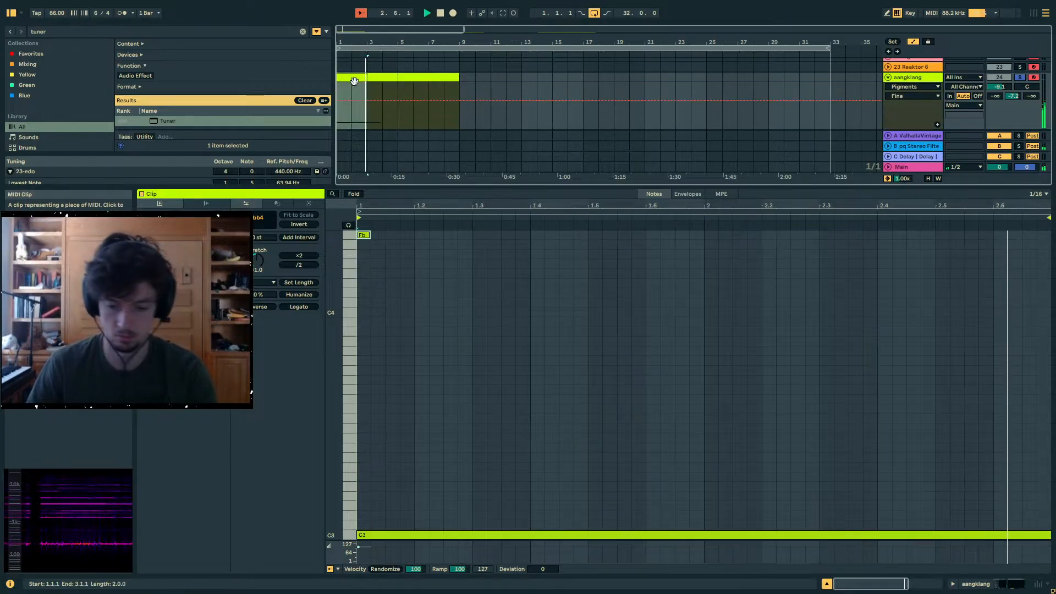
- Try a short Gb3 note at 1.1.1 during playback and remove it again
key(space)
double_click(367, 420)
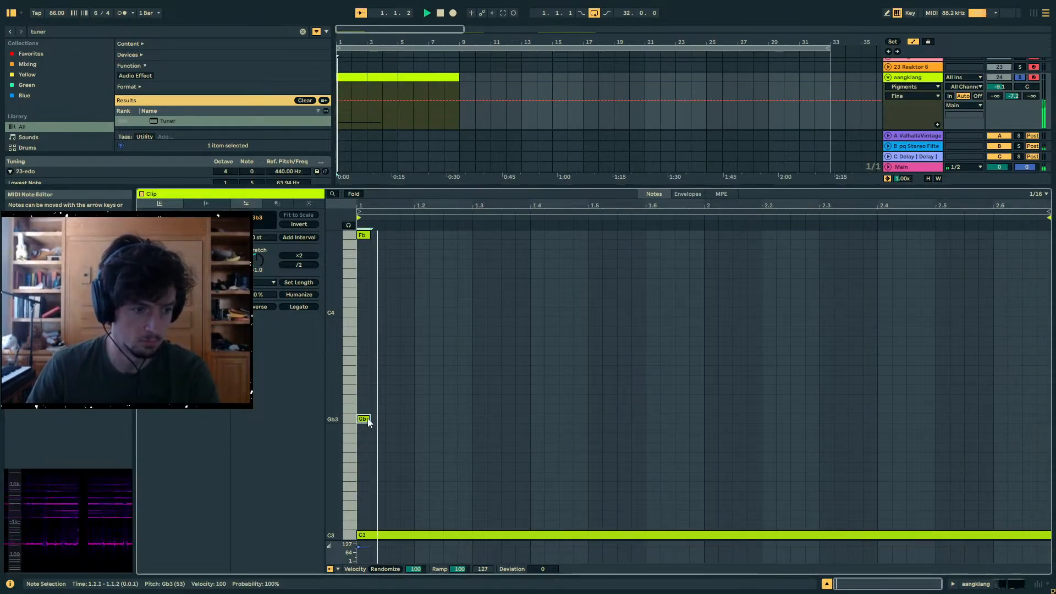
double_click(367, 421)
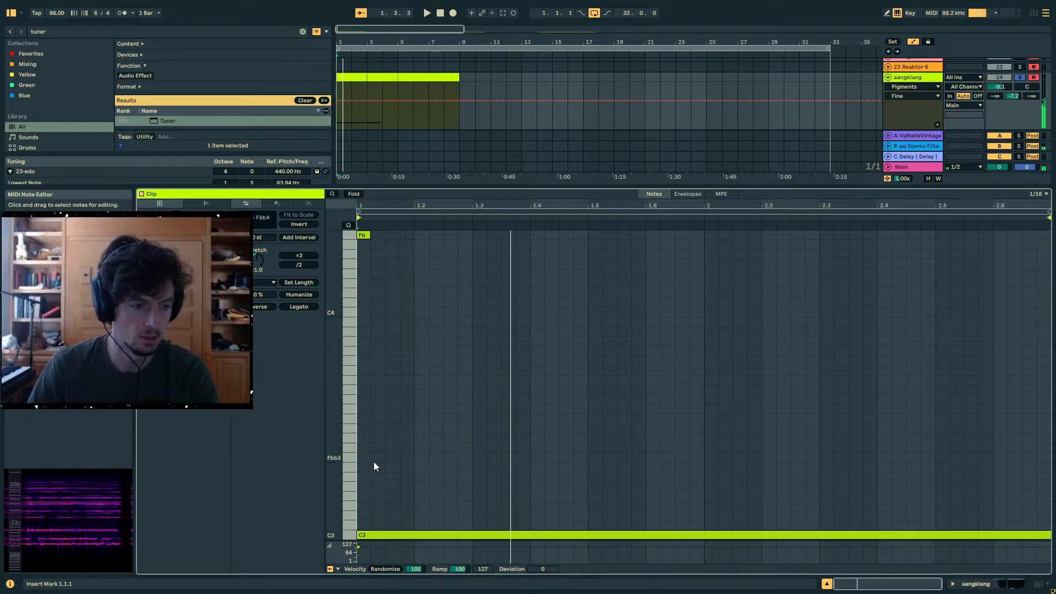
- Replace the long C3 note with a short C3 at 1.1.1 and delete the short Fbb4 note
double_click(361, 535)
double_click(361, 534)
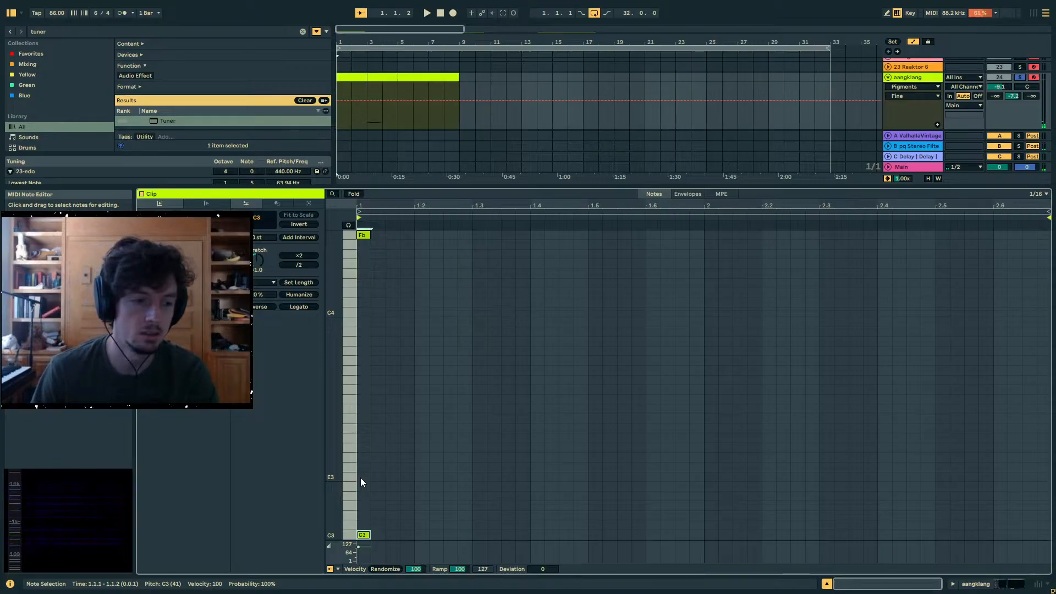
scroll(430, 358, up, 2)
drag(437, 310, 361, 272)
key(Delete)
scroll(394, 405, down, 3)
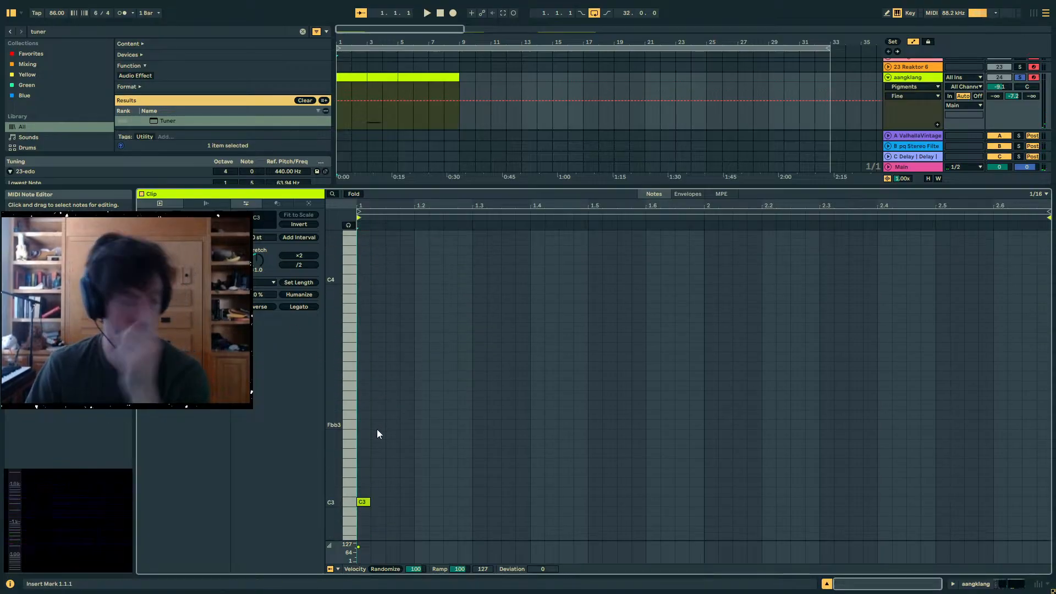
- Add a short D#3 note at 1.1.1 and duplicate the C3 and D#3 pair up to Fbb3 and Gb3
double_click(365, 472)
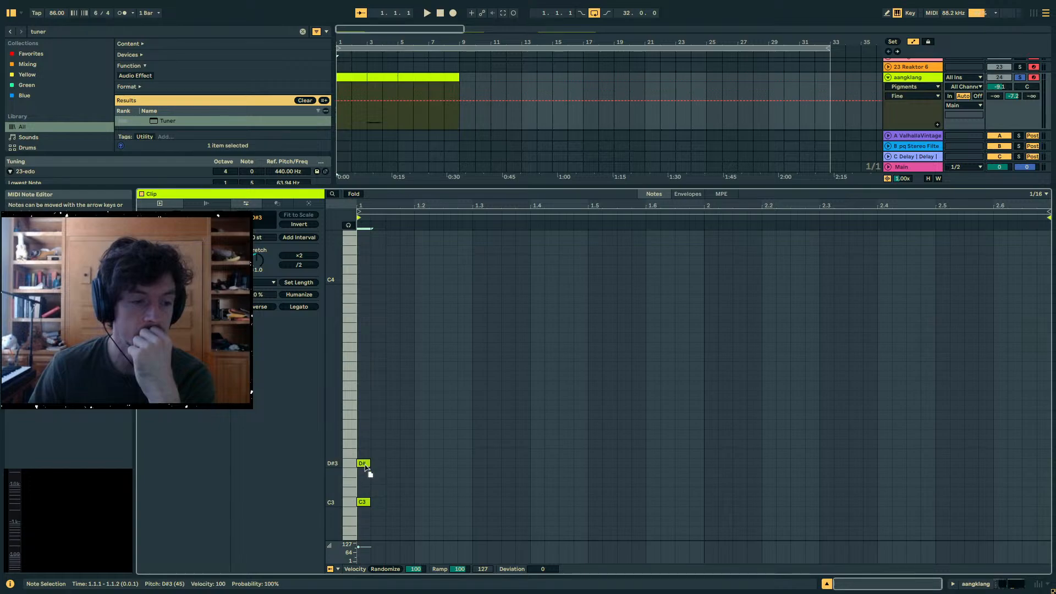
drag(356, 491, 352, 509)
key(ctrl+c)
key(ctrl+v)
key(Up)
key(Up)
key(Up)
key(Up)
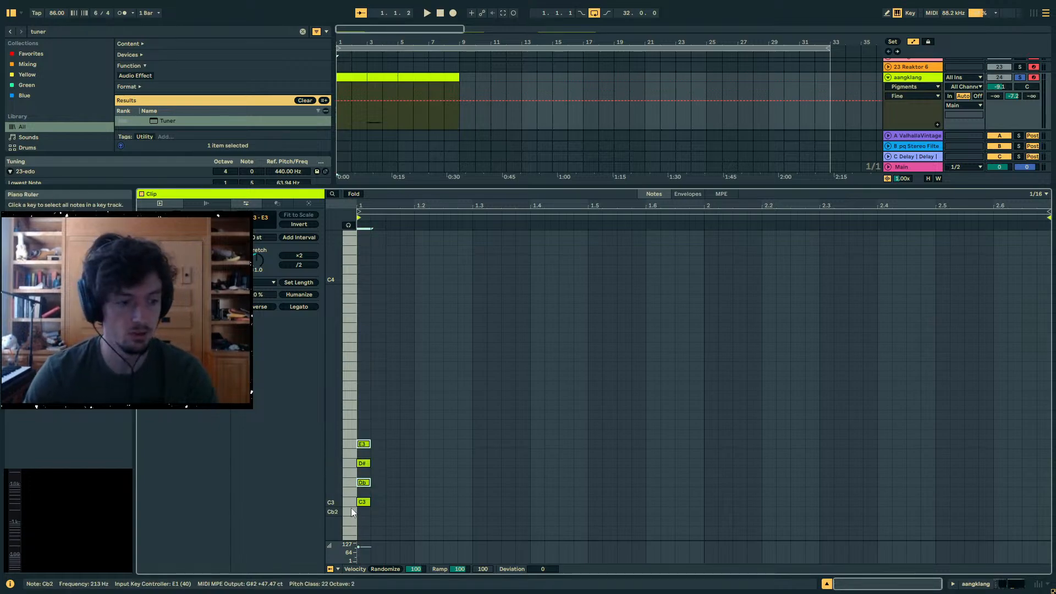
key(ctrl+c)
key(ctrl+v)
key(Up)
key(Up)
key(Up)
key(Up)
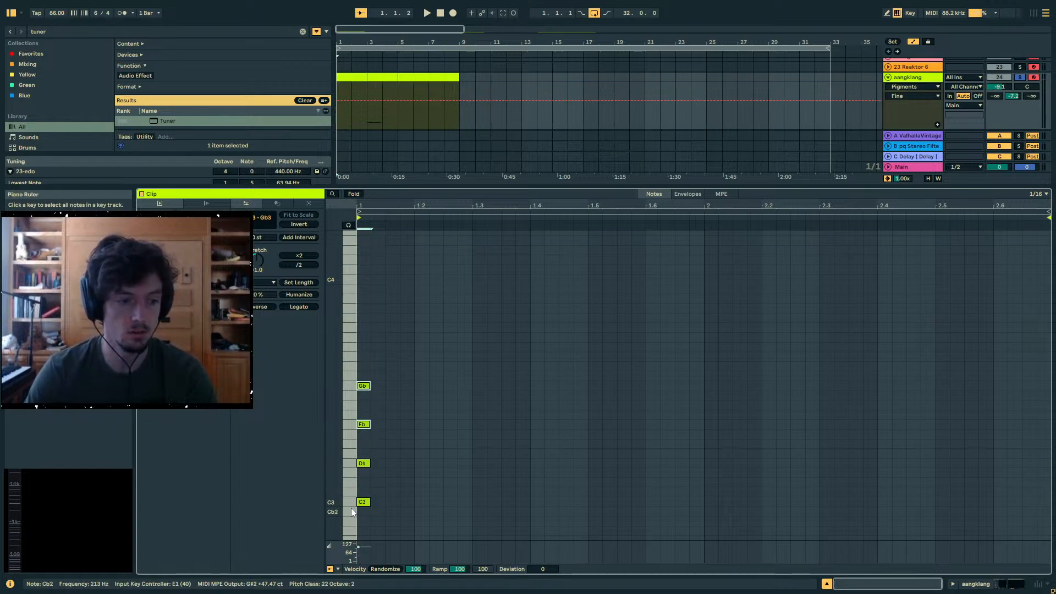
- Lower the stack's highest note, Gb3, by two scale steps to F3
click(395, 408)
click(363, 387)
key(Down)
key(Down)
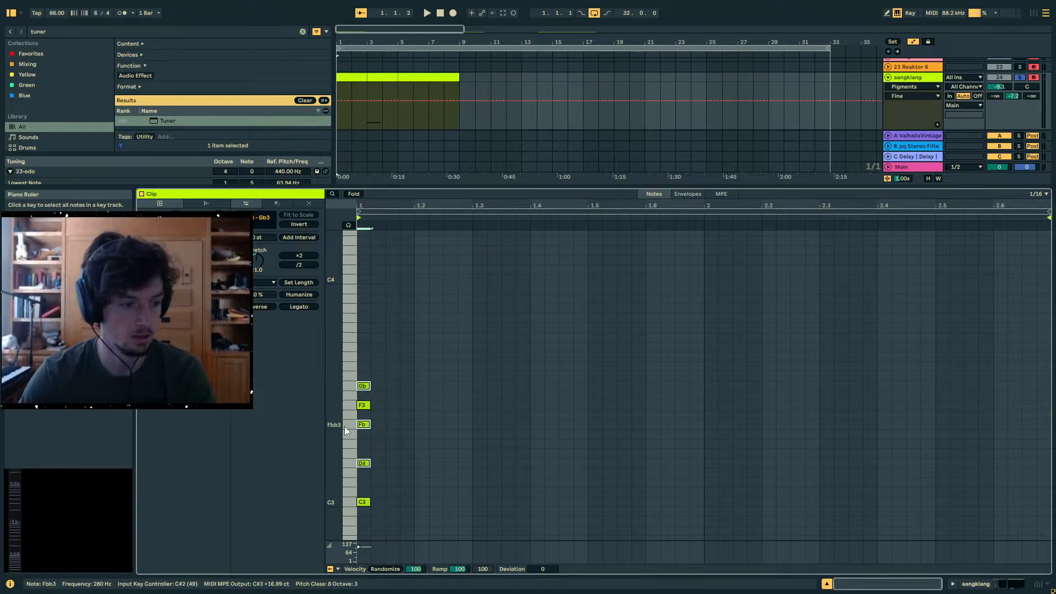
- Duplicate the four stacked notes from C3 to F3 upward so the copies run from G#3 to C#4
key(ctrl+c)
key(ctrl+v)
key(Up)
key(Up)
key(Up)
key(Up)
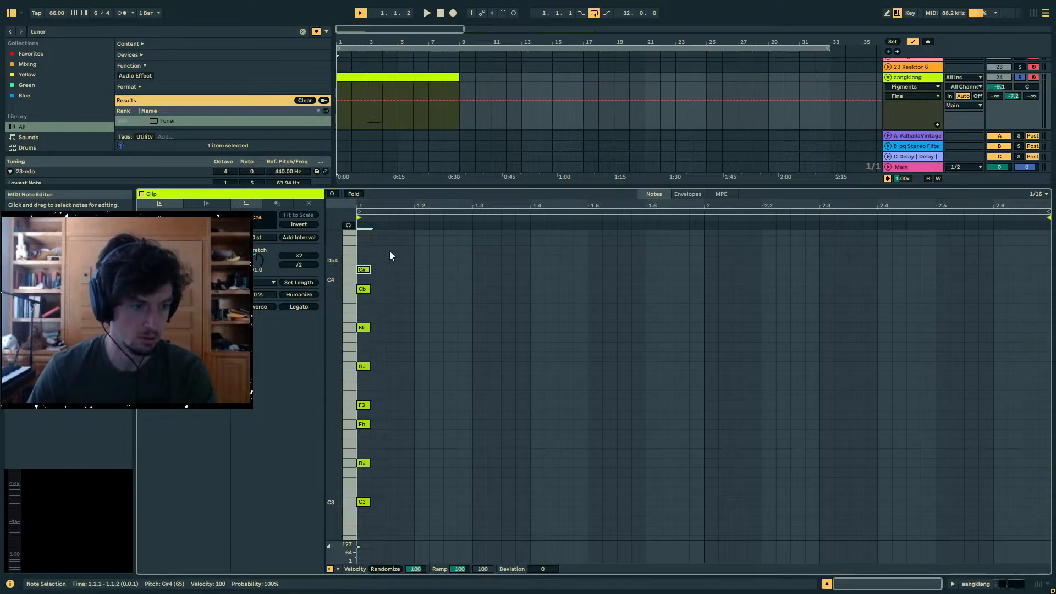
- Lower the stack's four upper notes by one scale step so they run from G3 to C4
drag(387, 245, 324, 531)
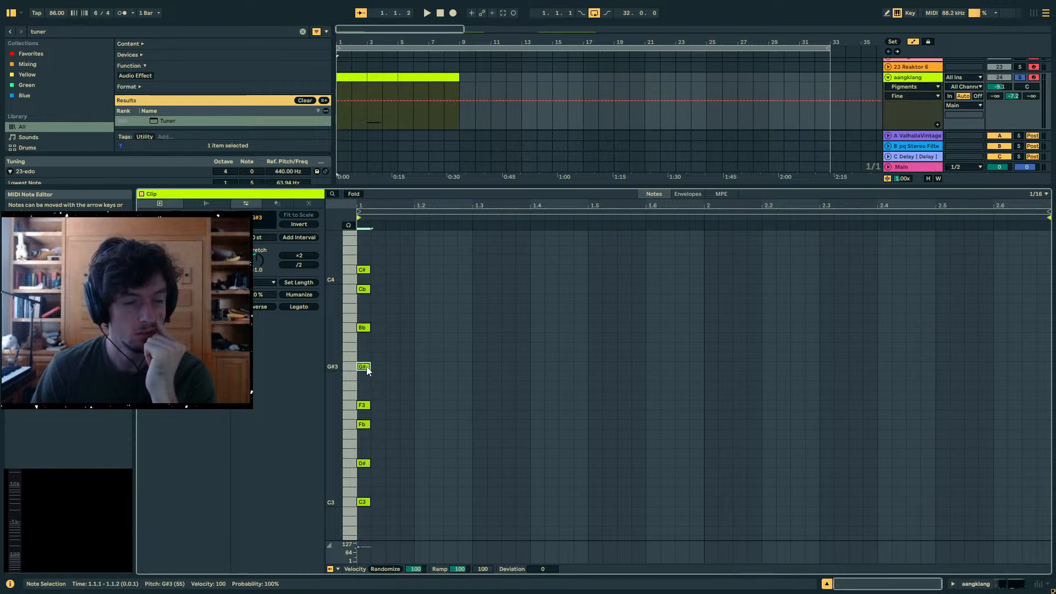
drag(402, 373, 359, 364)
click(413, 309)
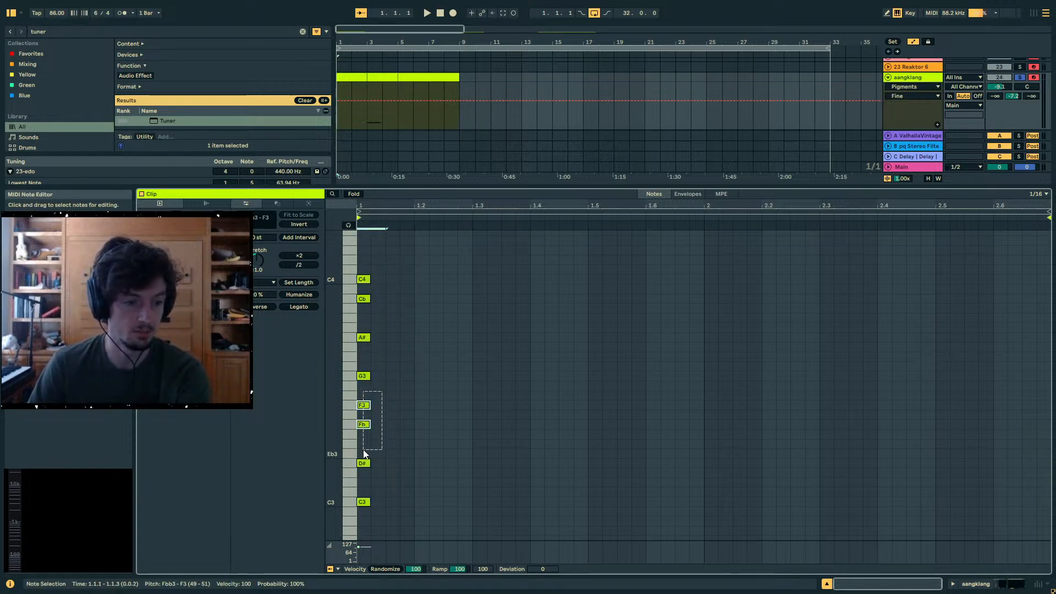
- Move the C3 and D#3 notes up an octave and duplicate Fbb3 up to Fbb4
click(384, 414)
mouse_move(387, 420)
mouse_down()
mouse_move(350, 425)
mouse_move(486, 421)
mouse_move(415, 431)
mouse_up()
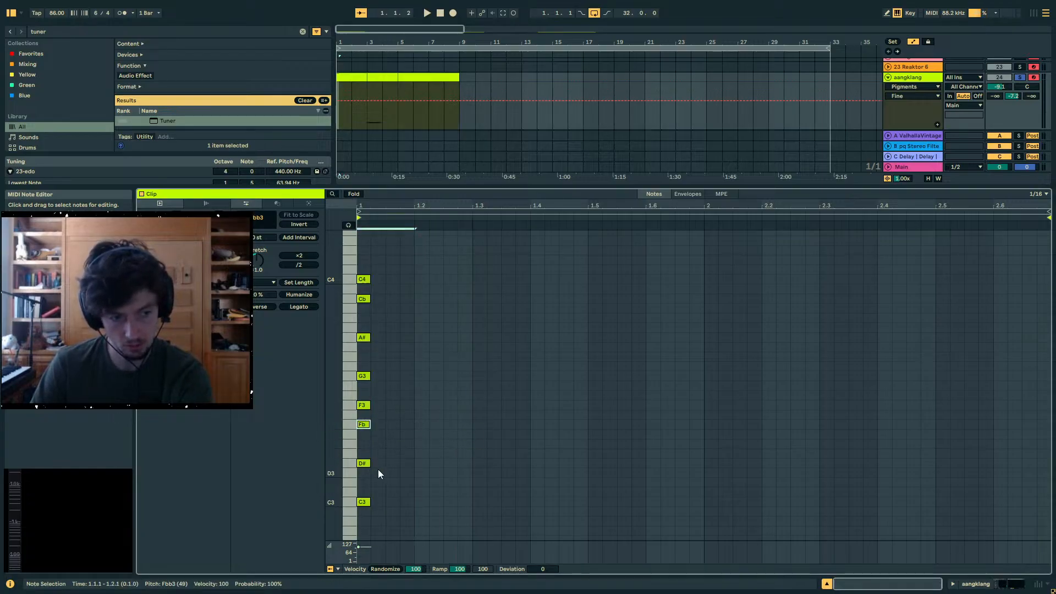
key(shift+Up)
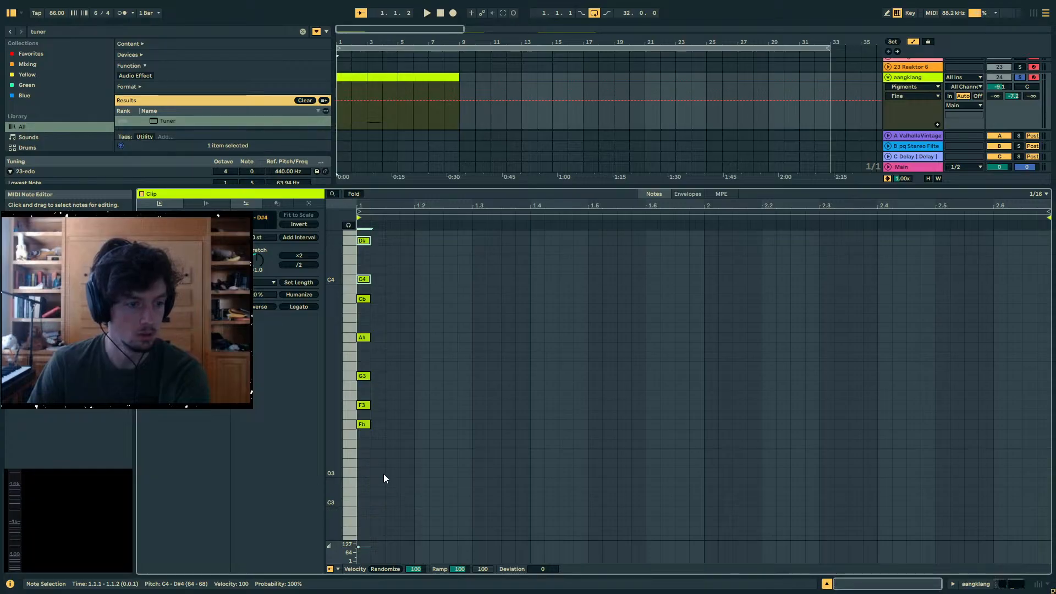
drag(384, 473, 354, 424)
scroll(355, 425, up, 3)
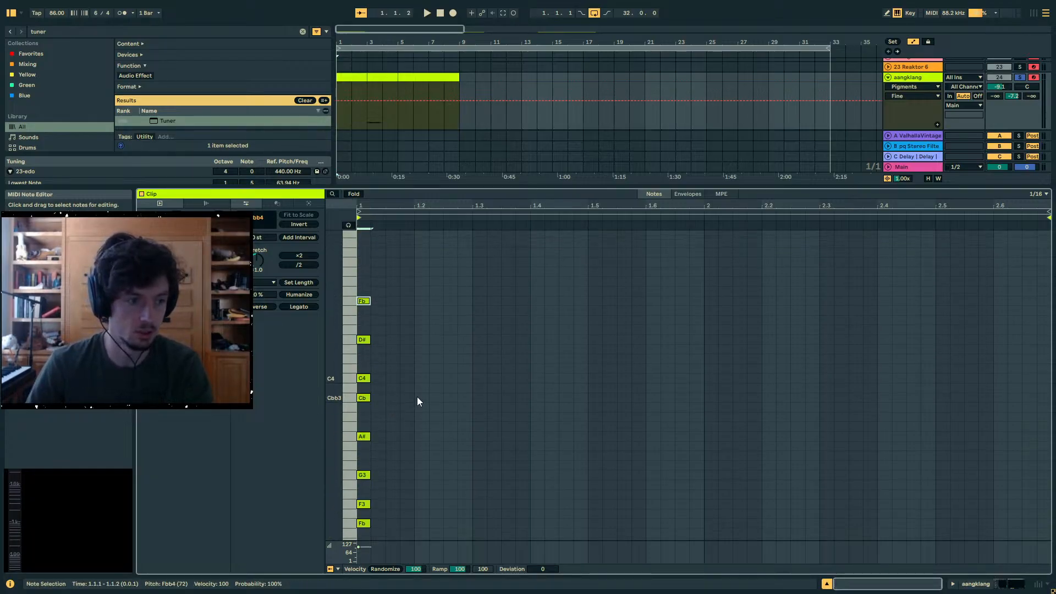
- Transpose the whole stack up to run from F3 to F4 and shift it one sixteenth earlier, ahead of 1.1.1
key(ctrl+a)
scroll(457, 422, down, 3)
key(Down)
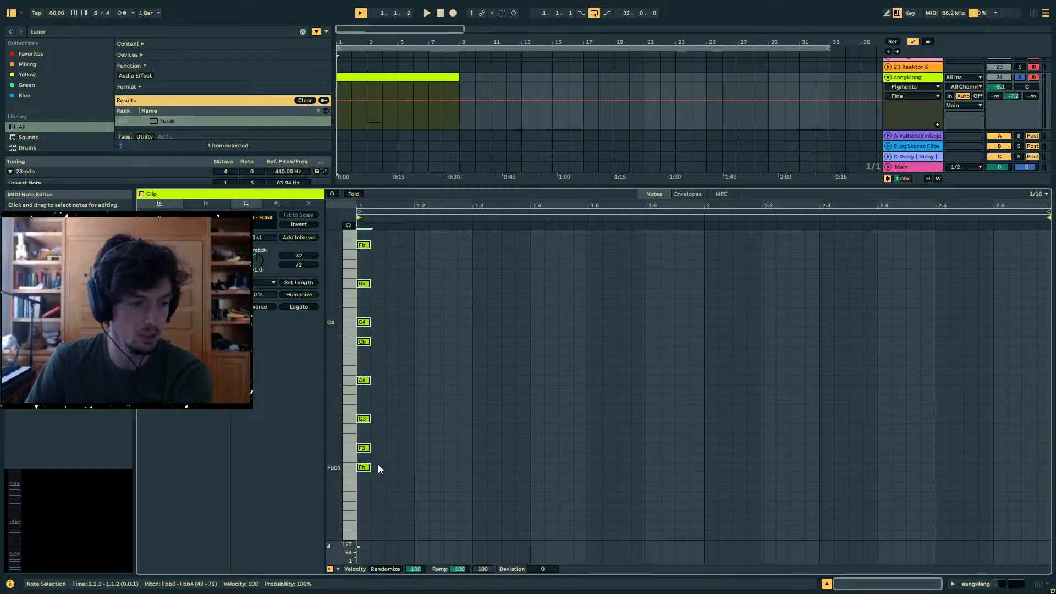
key(Up)
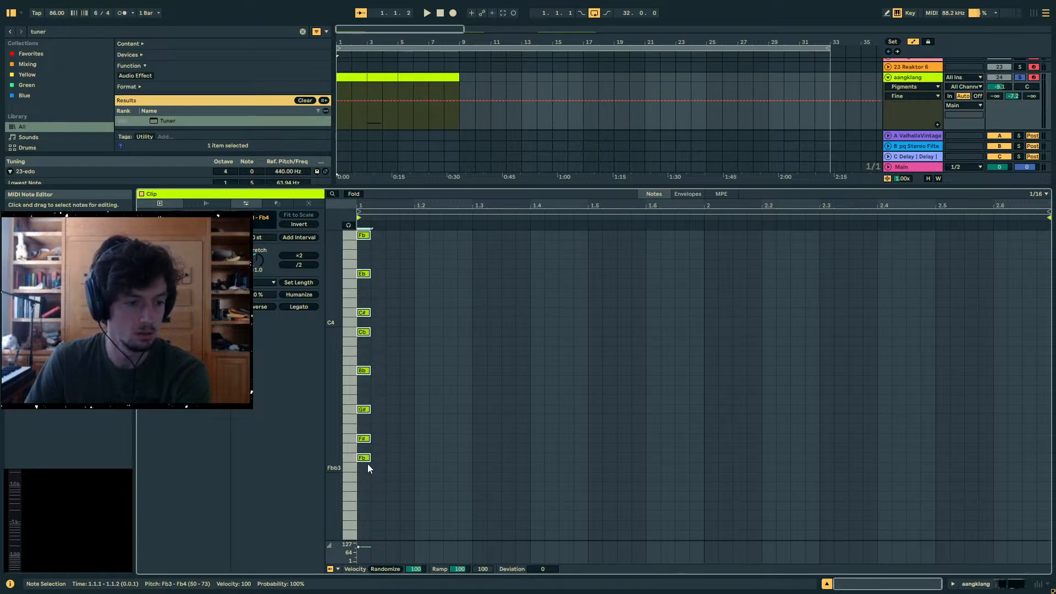
key(Up)
key(Up)
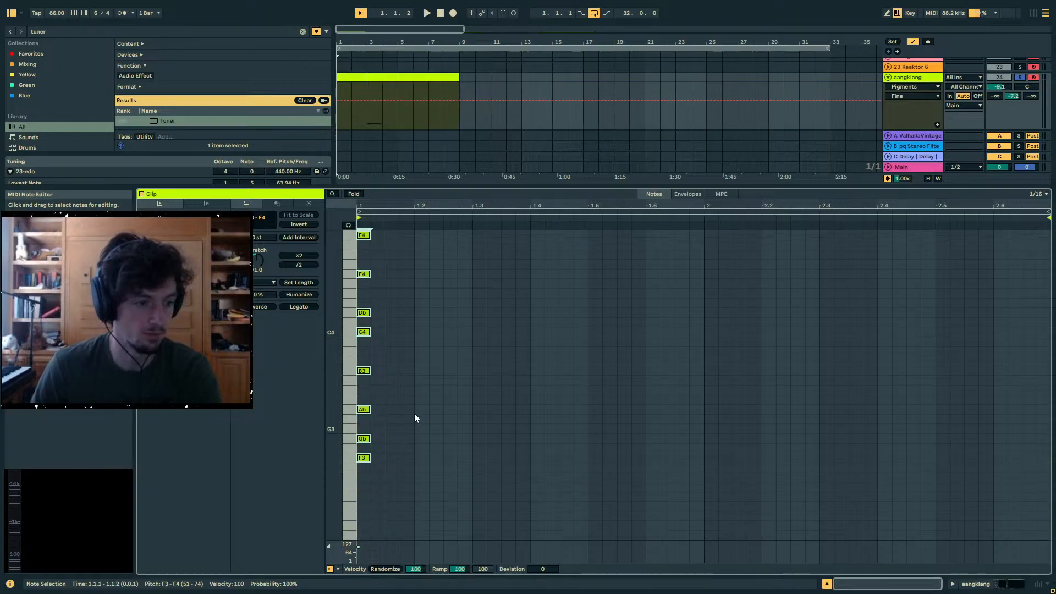
key(Left)
- Fold the note editor to the used pitches and add long F3 and C4 notes at 1.1.1, with F3 ending at 2.3.2
click(354, 194)
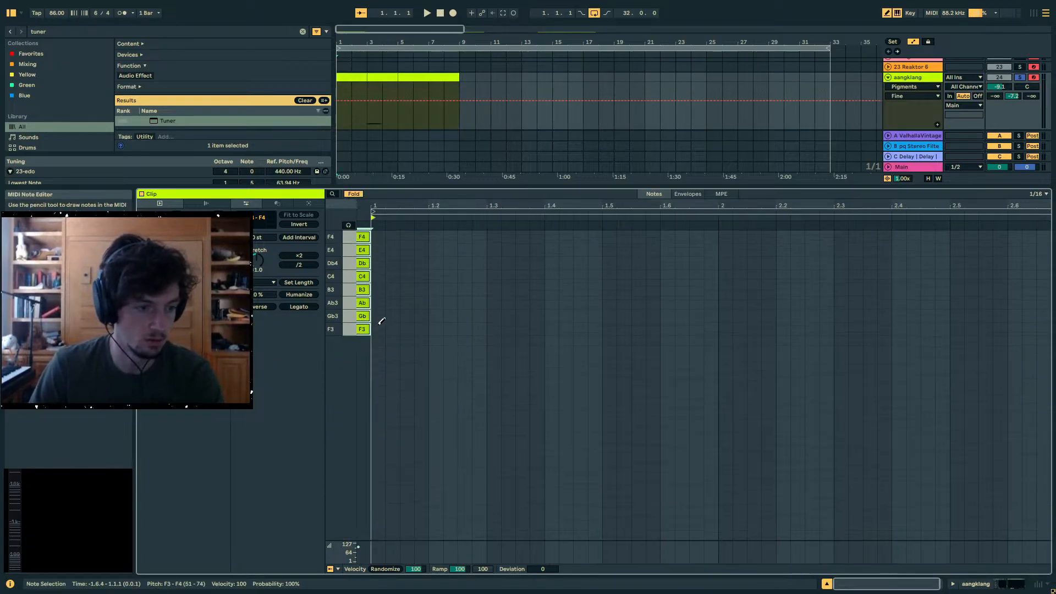
click(380, 329)
key(space)
key(b)
drag(385, 329, 848, 327)
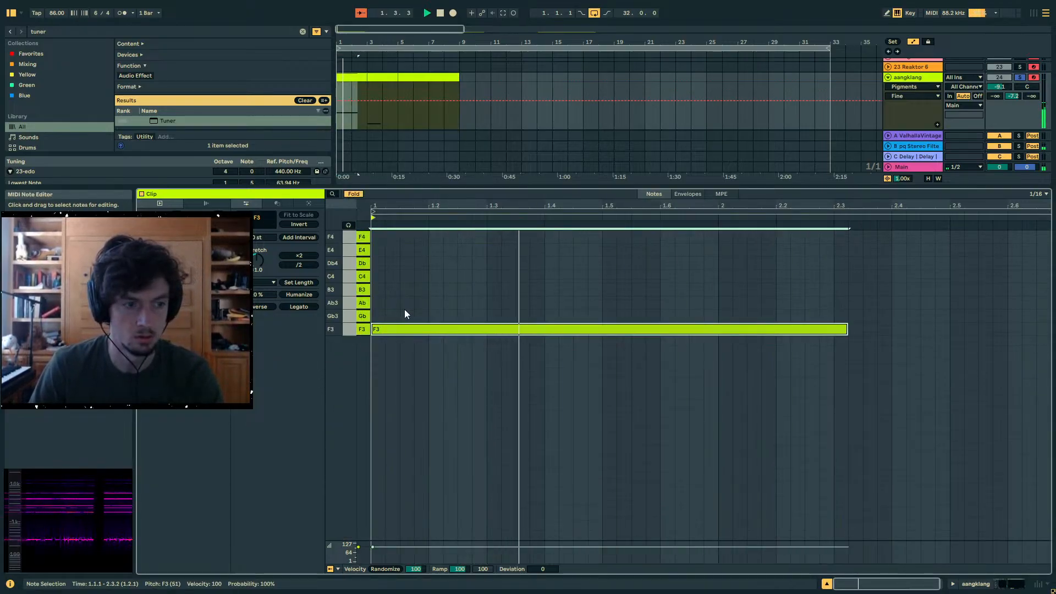
double_click(379, 276)
drag(386, 277, 645, 272)
- Add a melody of Gb3 at 1.4.1, B3 at 2.1.1, Ab3 at 2.3.4 and a short F3 at 2.6.2
double_click(551, 316)
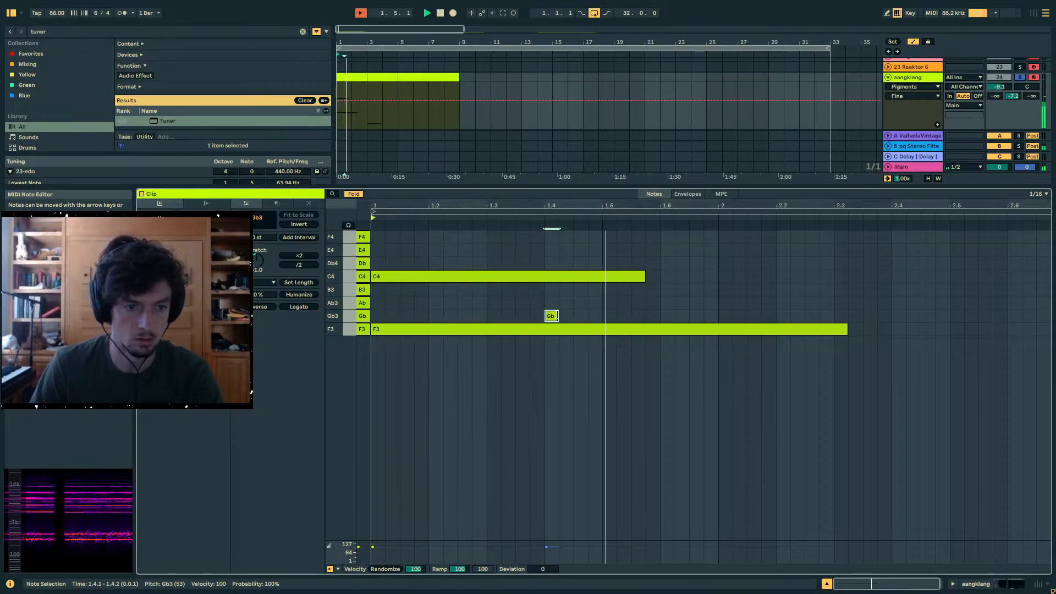
drag(557, 316, 1022, 302)
double_click(724, 289)
double_click(883, 303)
double_click(1029, 329)
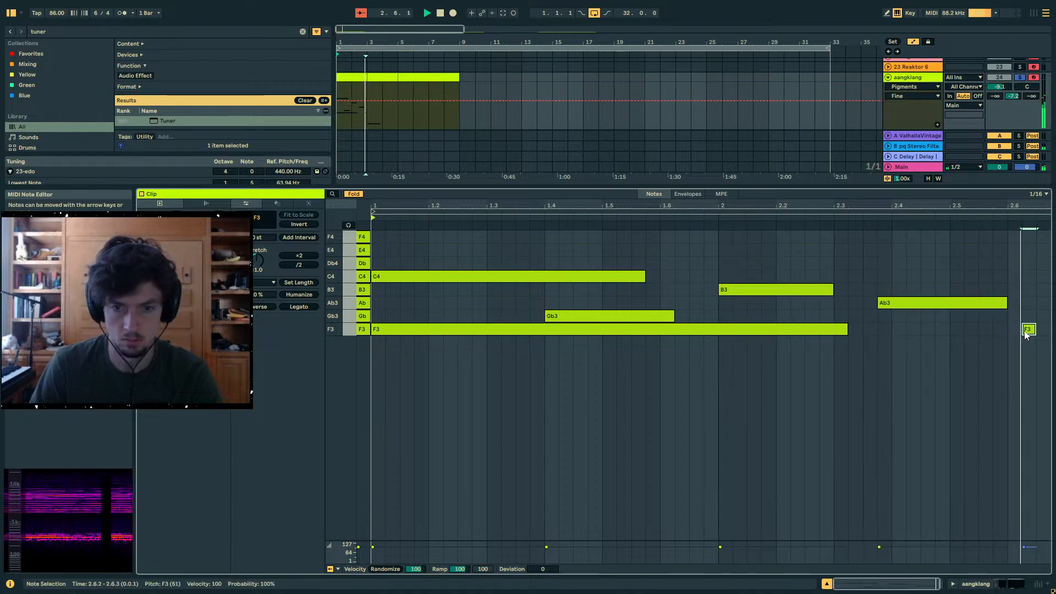
- Duplicate the long F3 note an octave down to F2 and play the phrase from the start
click(372, 80)
click(378, 118)
click(354, 79)
key(space)
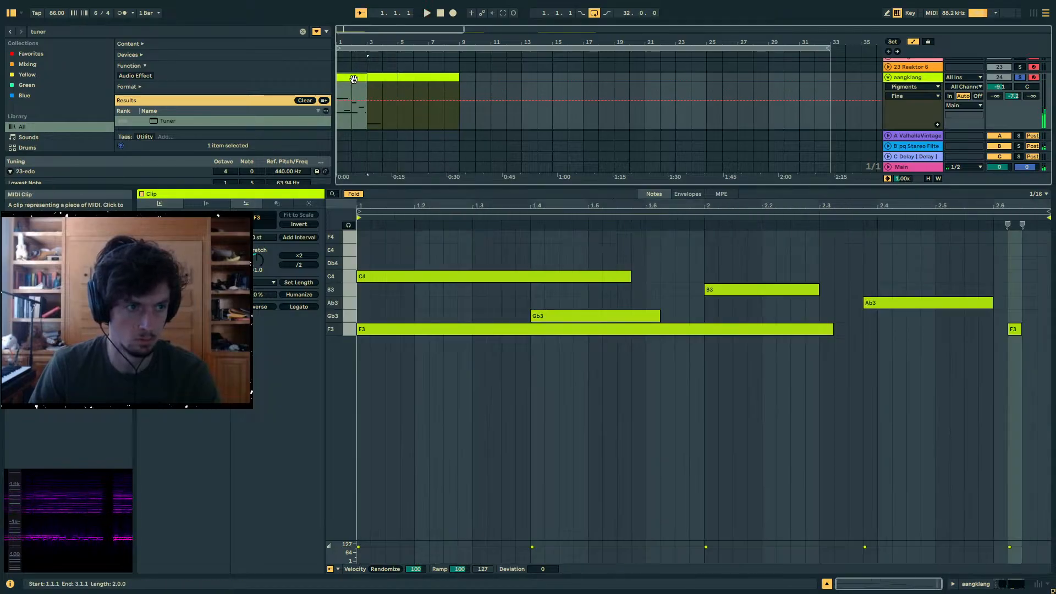
click(402, 330)
key(space)
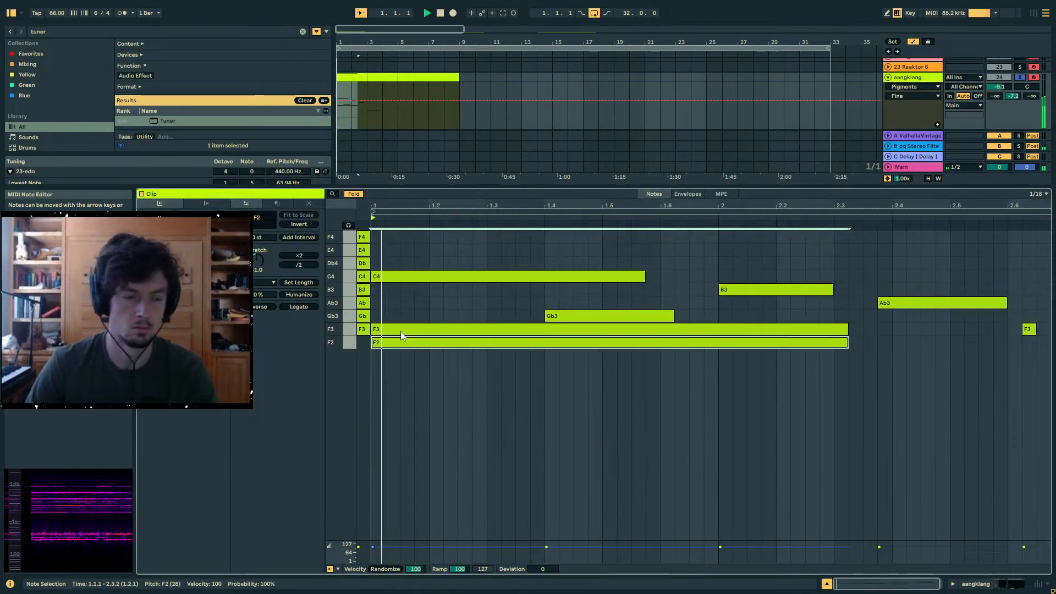
- Raise the aangklang track's volume to -8.0 dB and lower the String Decay in Pigments' modal engine
key(shift+Tab)
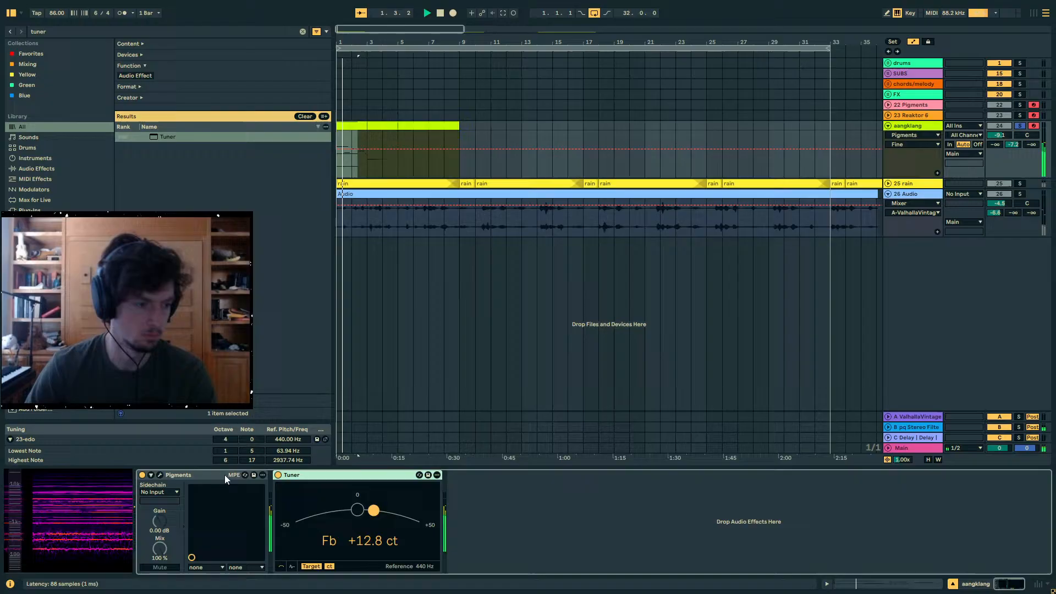
click(161, 476)
drag(1001, 137, 1001, 132)
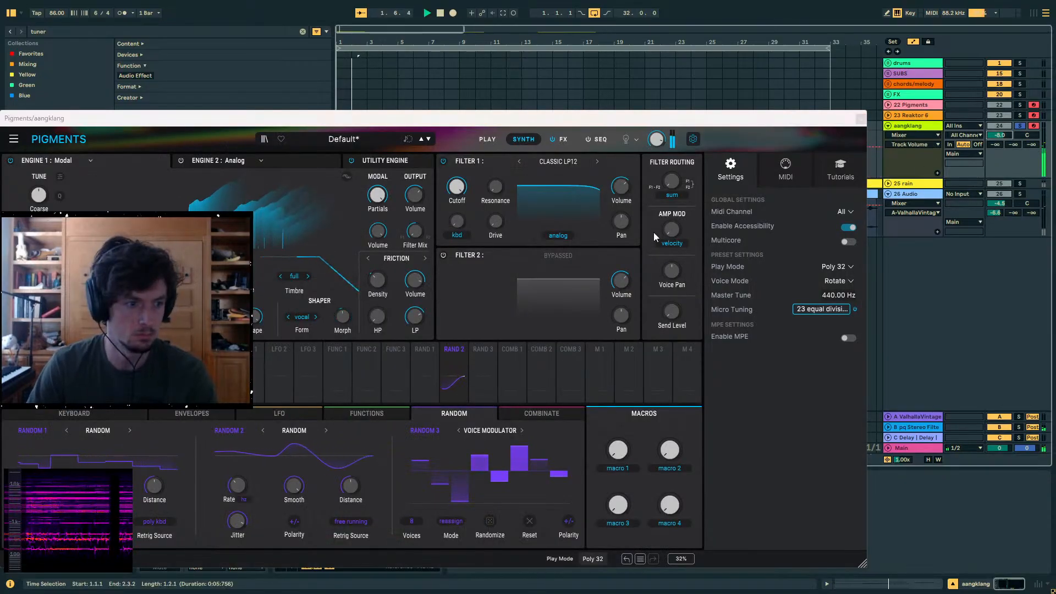
drag(487, 118, 683, 94)
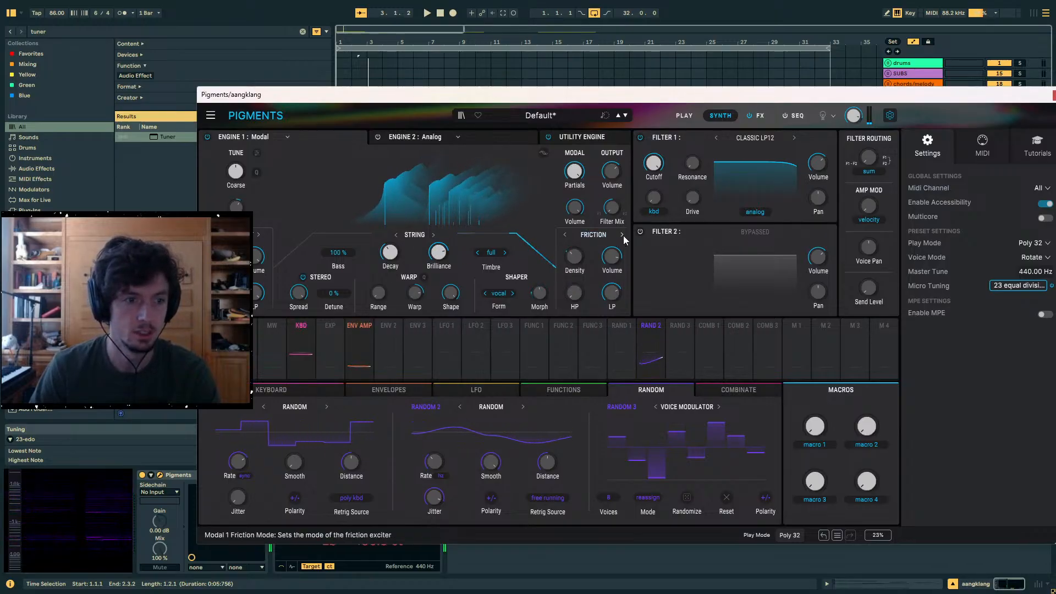
drag(390, 253, 390, 279)
key(space)
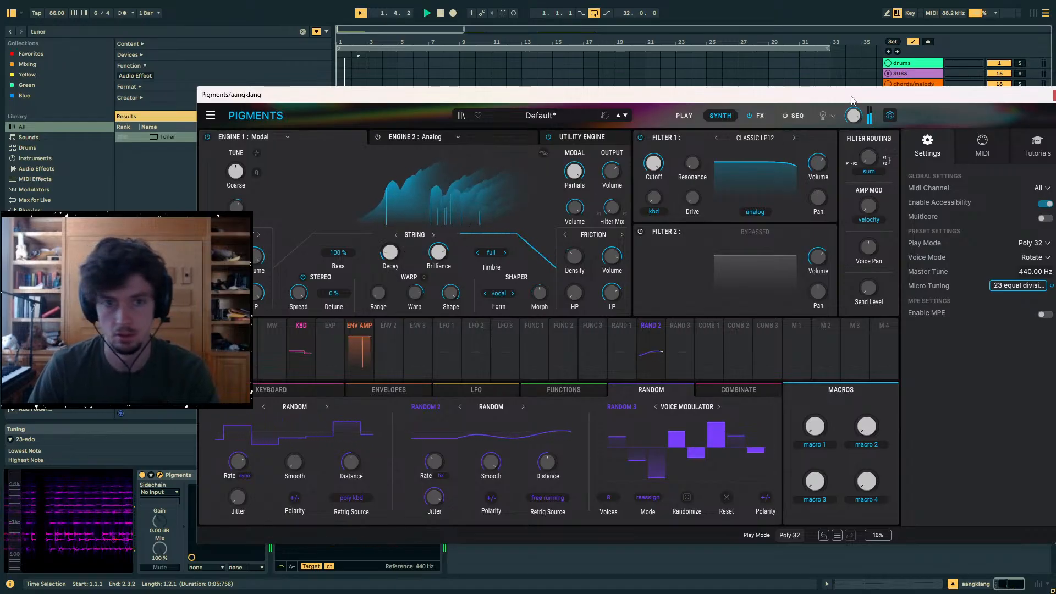
- Set the aangklang track's volume to -3.0 dB and its send to return B to -12.8 dB
drag(605, 94, 375, 100)
drag(1014, 144, 1014, 119)
drag(832, 99, 972, 82)
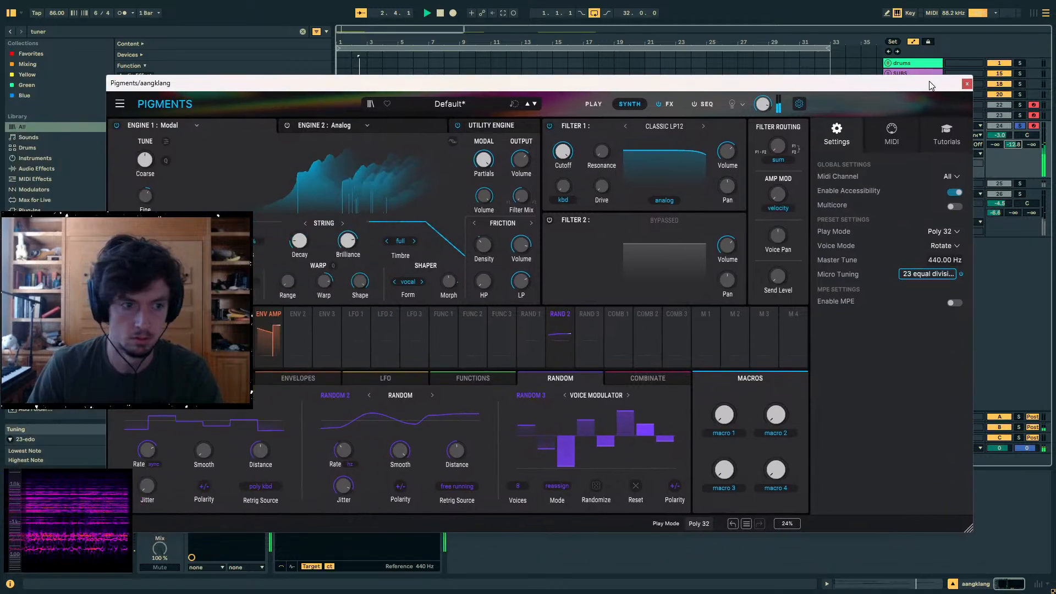
- Nudge up the HP of the modal Friction exciter, replay the phrase and close the Pigments editor
mouse_move(484, 258)
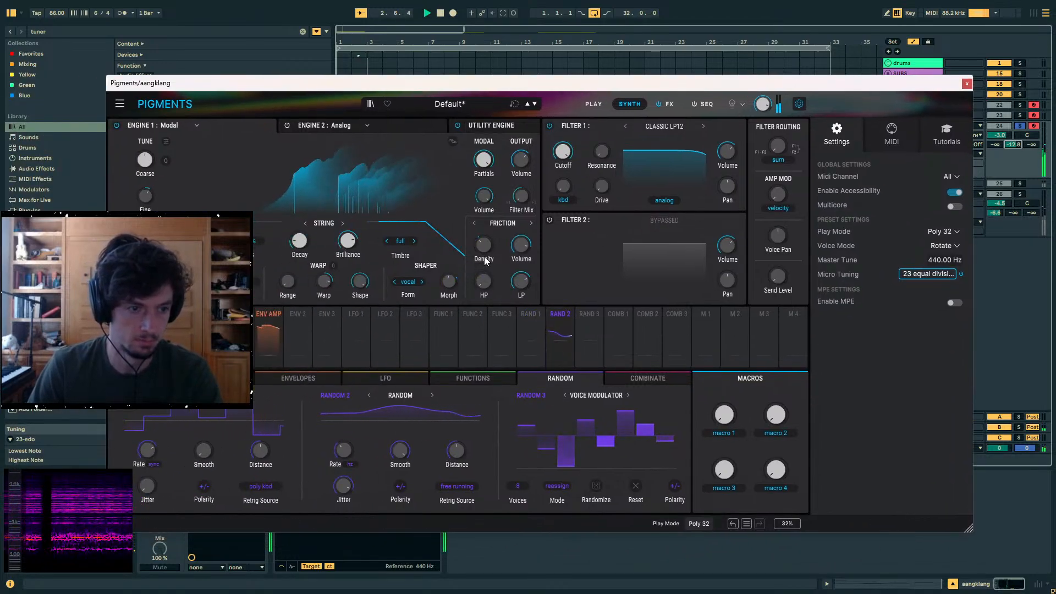
drag(484, 272, 484, 268)
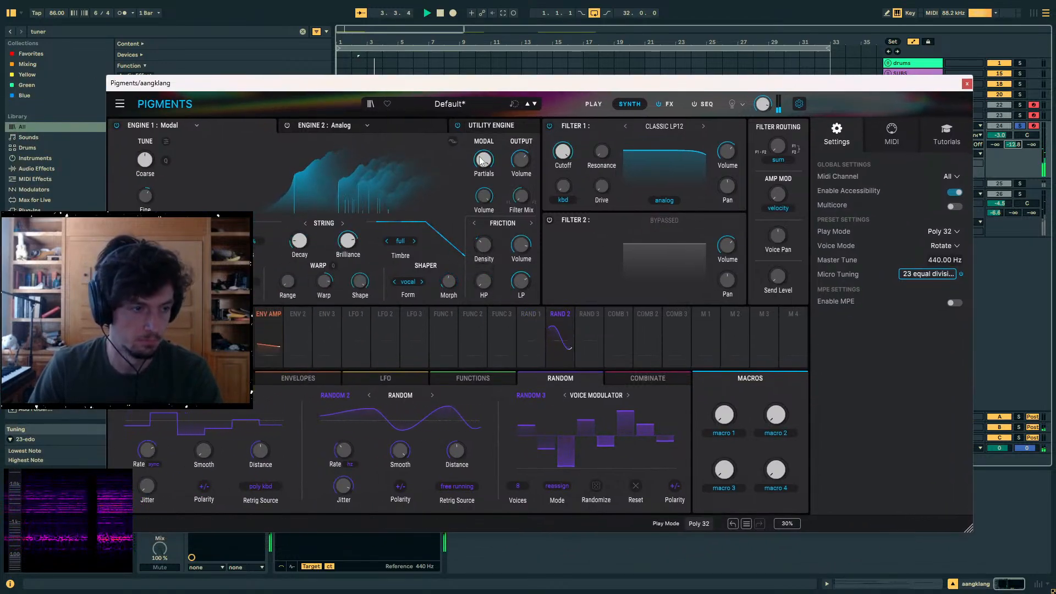
key(space)
key(space)
click(968, 85)
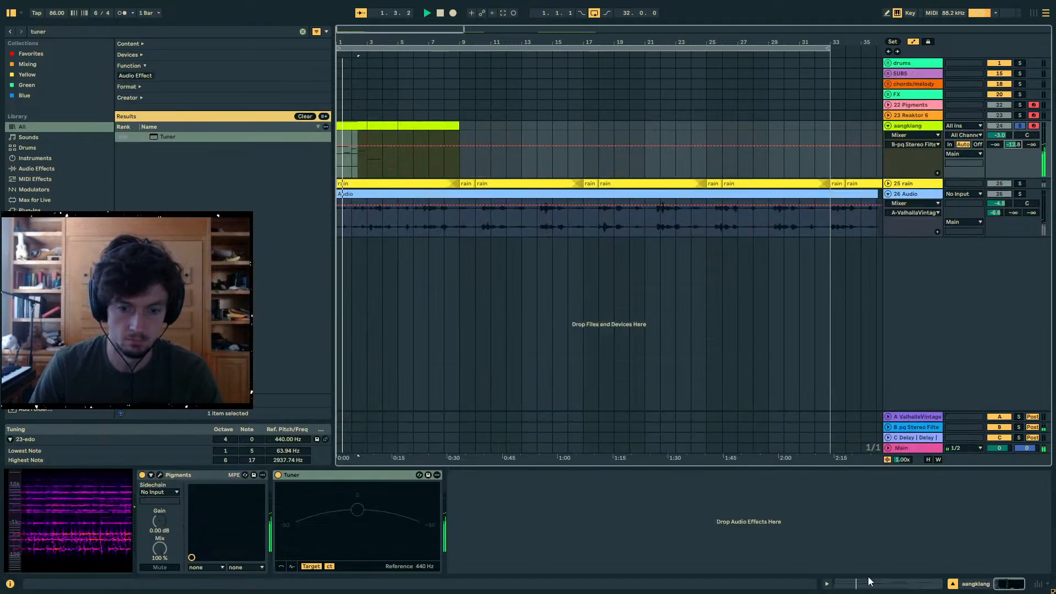
key(space)
- Reopen the clip's notes and apply Legato to all of them
click(868, 582)
click(549, 342)
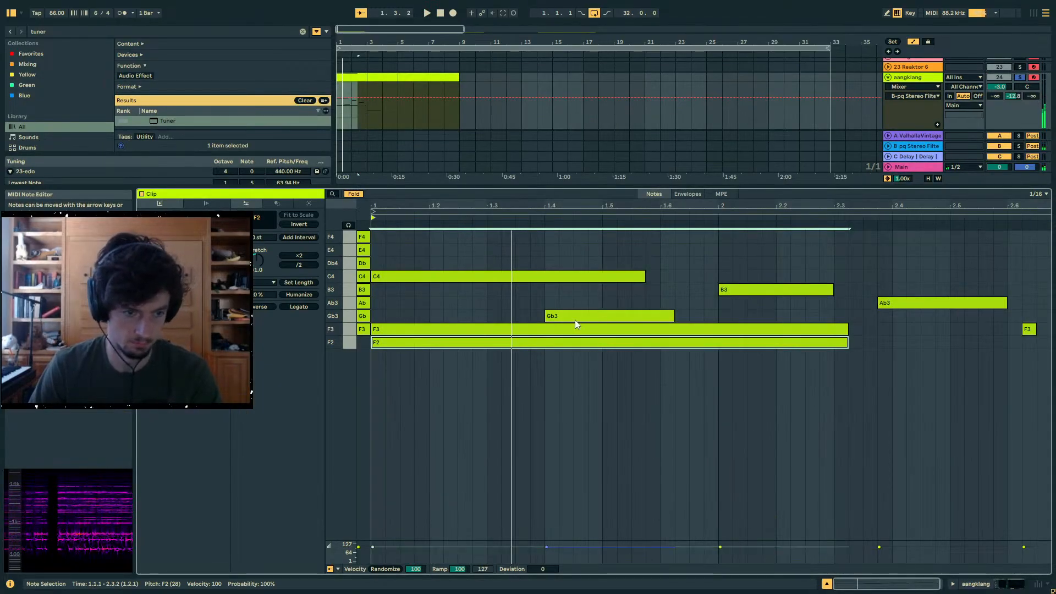
key(space)
click(889, 359)
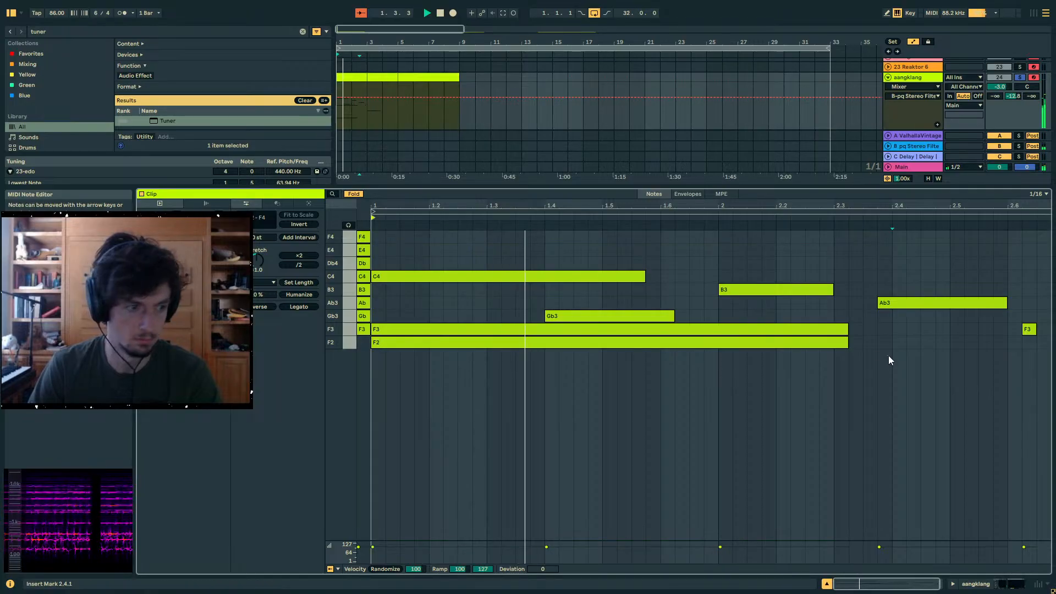
key(ctrl+a)
click(297, 307)
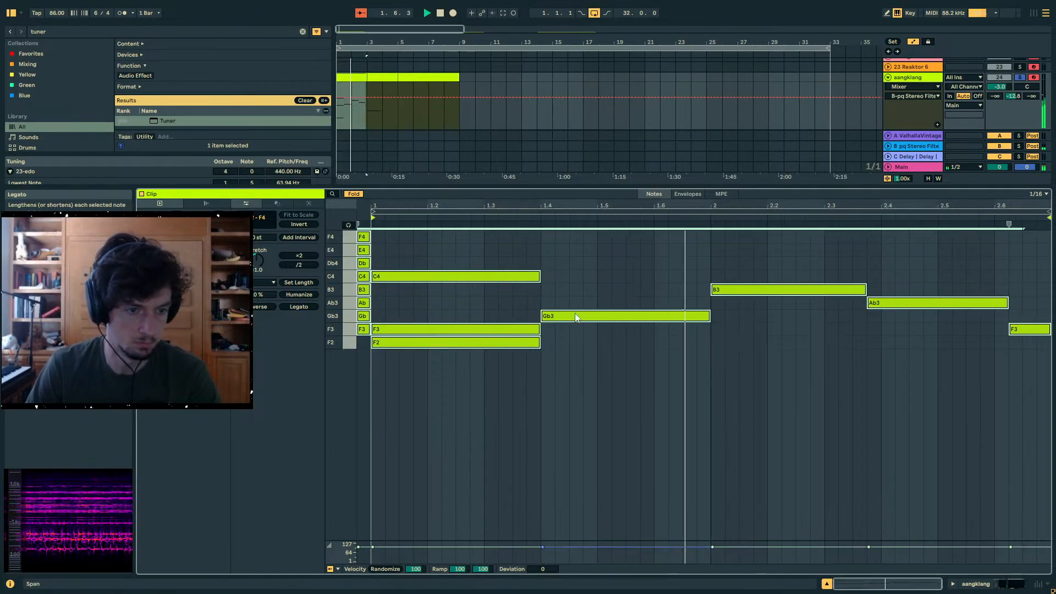
click(627, 357)
click(732, 384)
click(812, 380)
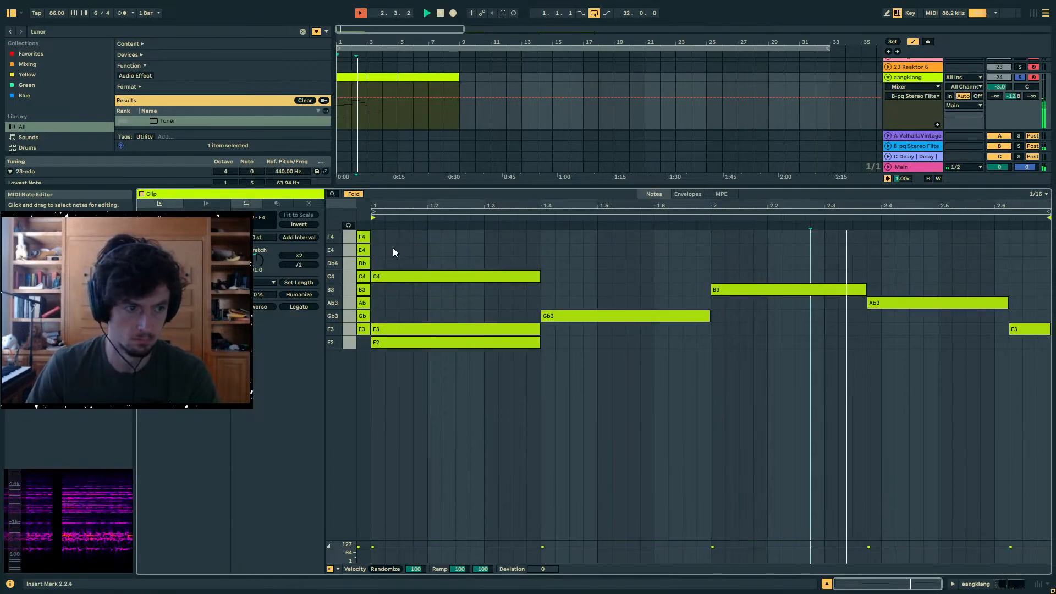
- Add upper notes of F4 at 1.1.1 (three sixteenths), F4 at 2.1.1 (two sixteenths) and E4 at 2.4.1 (four sixteenths)
double_click(378, 237)
drag(386, 236, 413, 237)
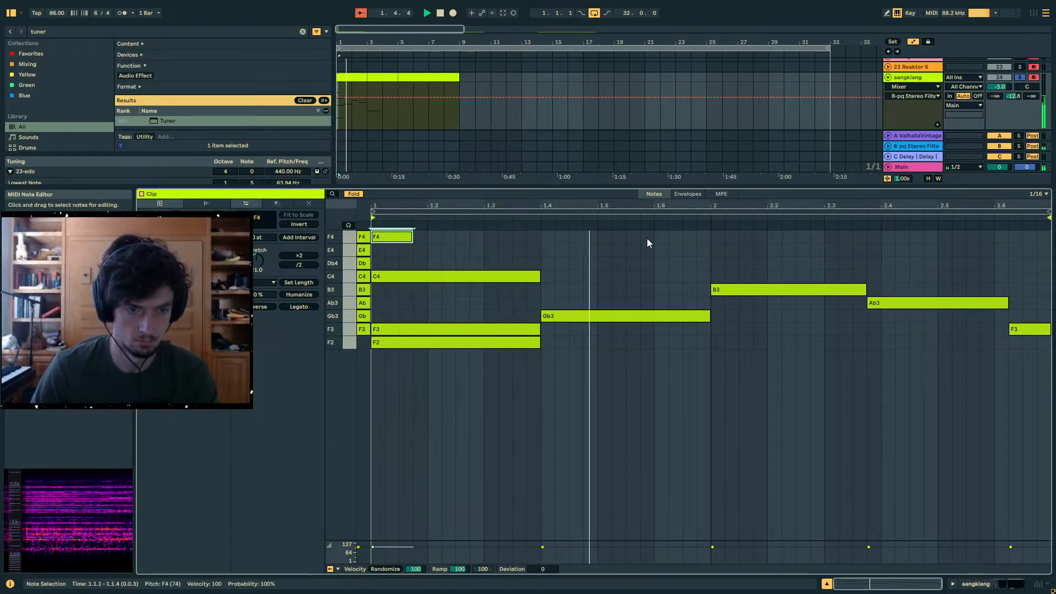
double_click(715, 237)
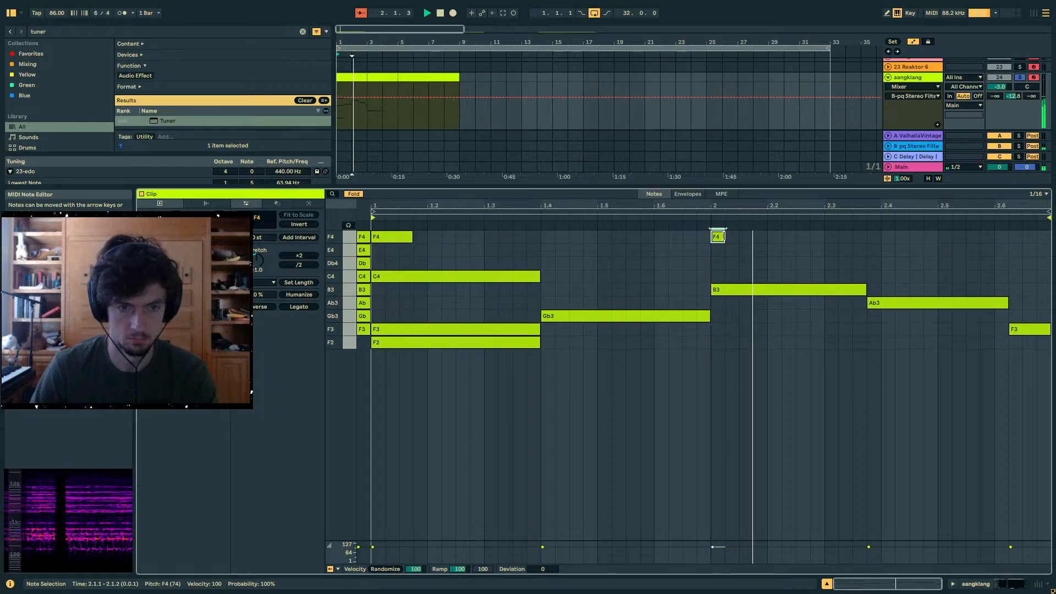
drag(724, 237, 739, 236)
double_click(886, 249)
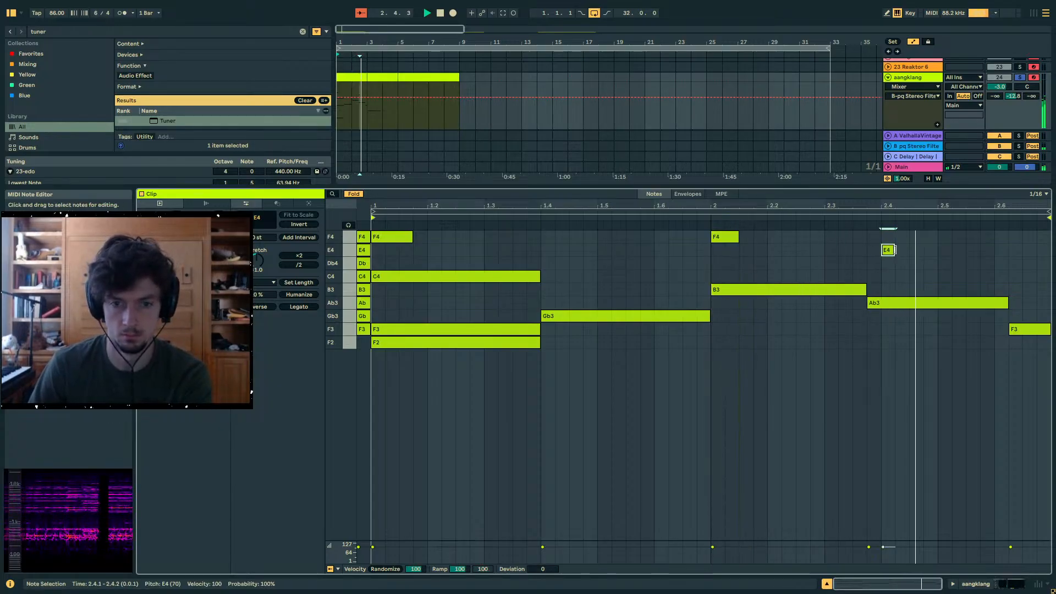
drag(895, 250, 938, 249)
- Add a short F4 at 2.6.1, delete the F3 note at 2.6.2 and restart playback
double_click(1017, 236)
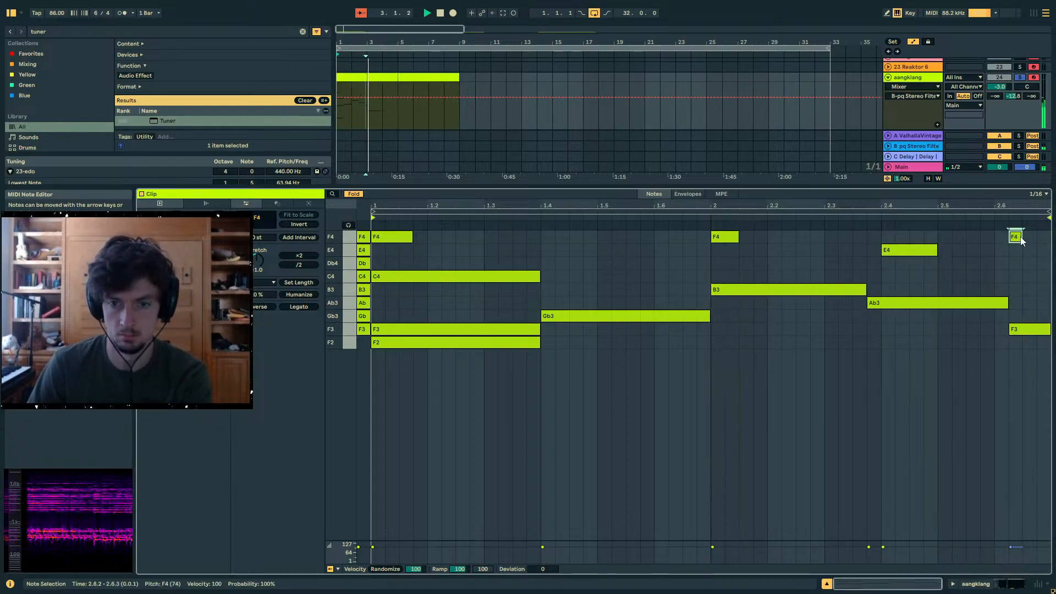
key(Left)
double_click(1022, 331)
key(space)
key(space)
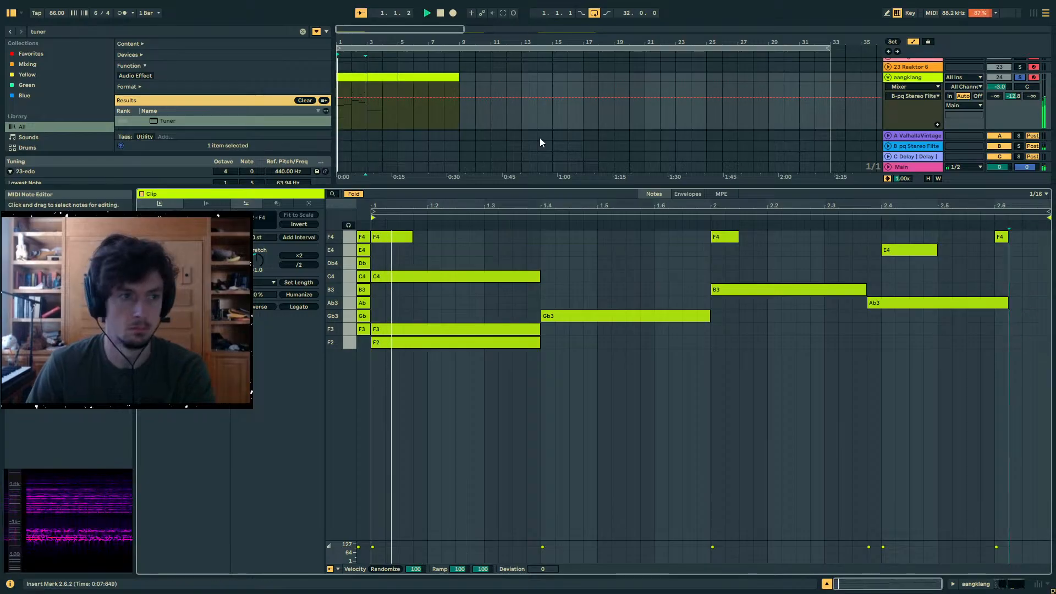
- Set the aangklang track's send to return A, ValhallaVintage, to -21.0 dB
click(362, 78)
drag(355, 29, 380, 61)
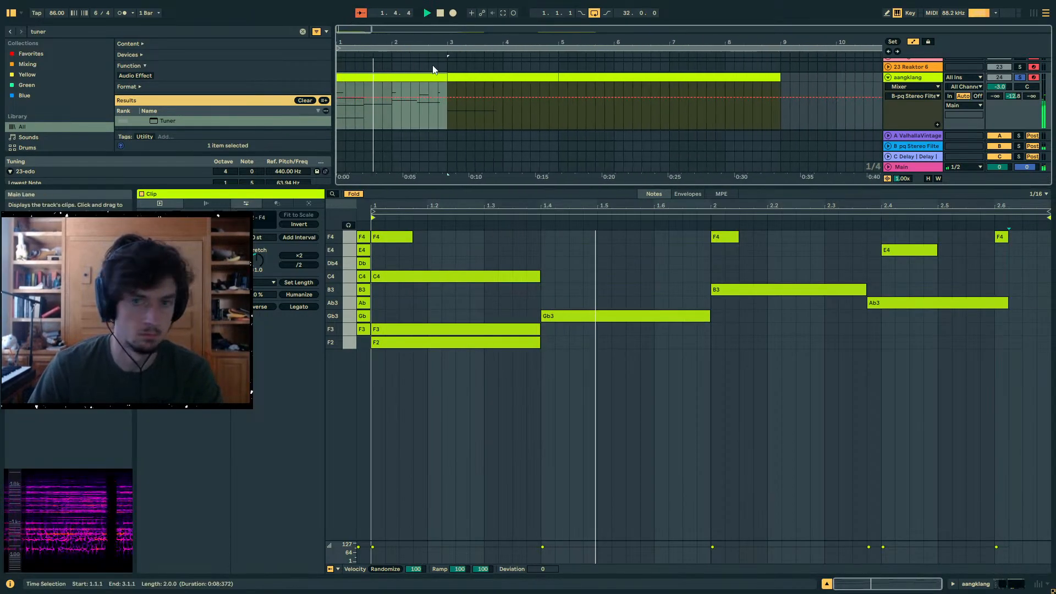
drag(995, 96, 995, 62)
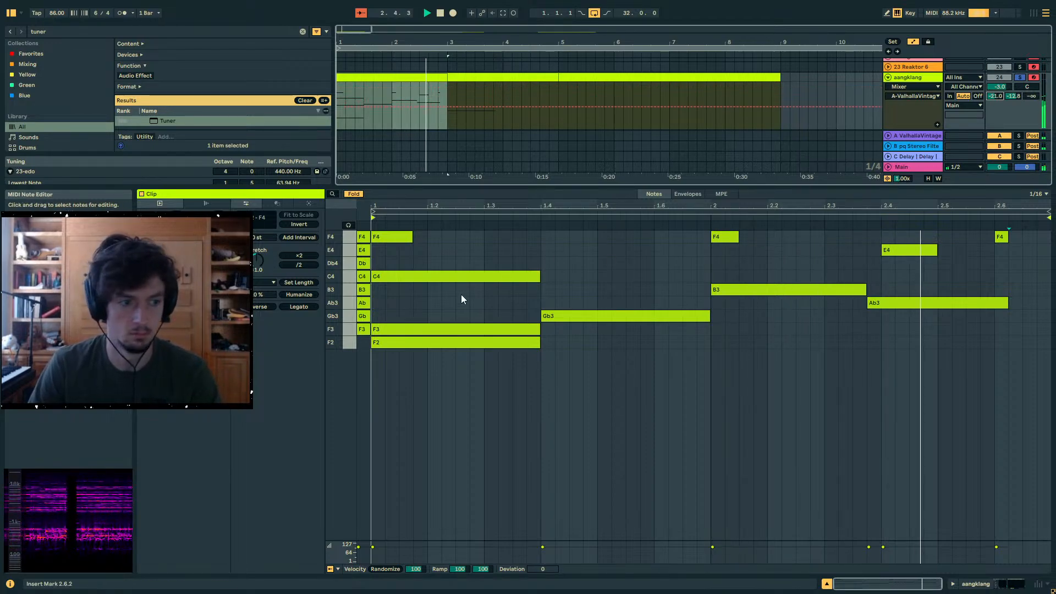
- Duplicate the note stack before 1.1.1 an octave up to F5, and duplicate the first two-bar clip to bar 3
drag(362, 237, 356, 214)
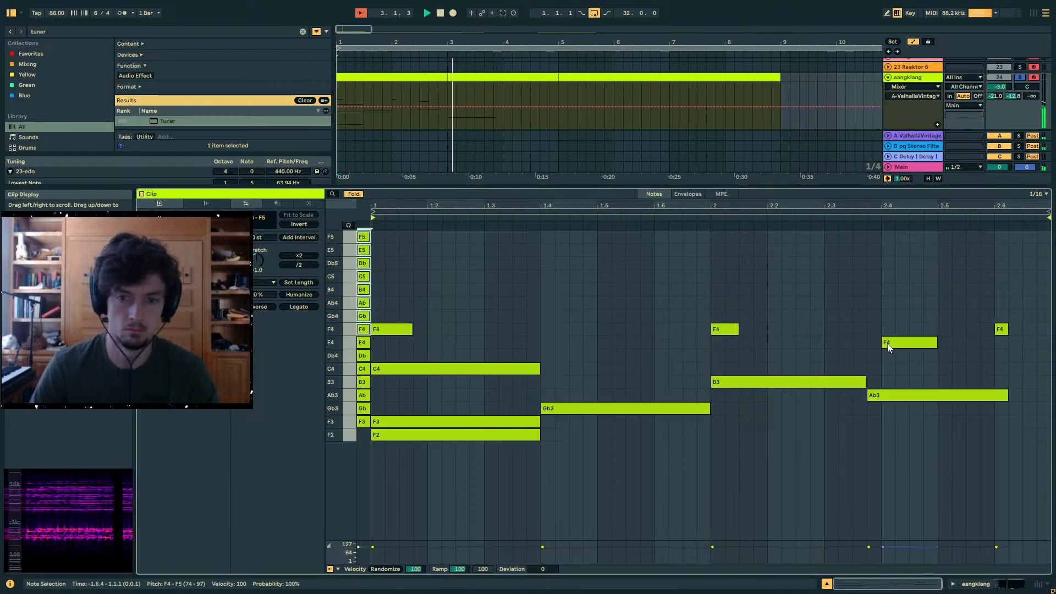
click(429, 78)
key(ctrl+d)
click(429, 78)
key(space)
key(space)
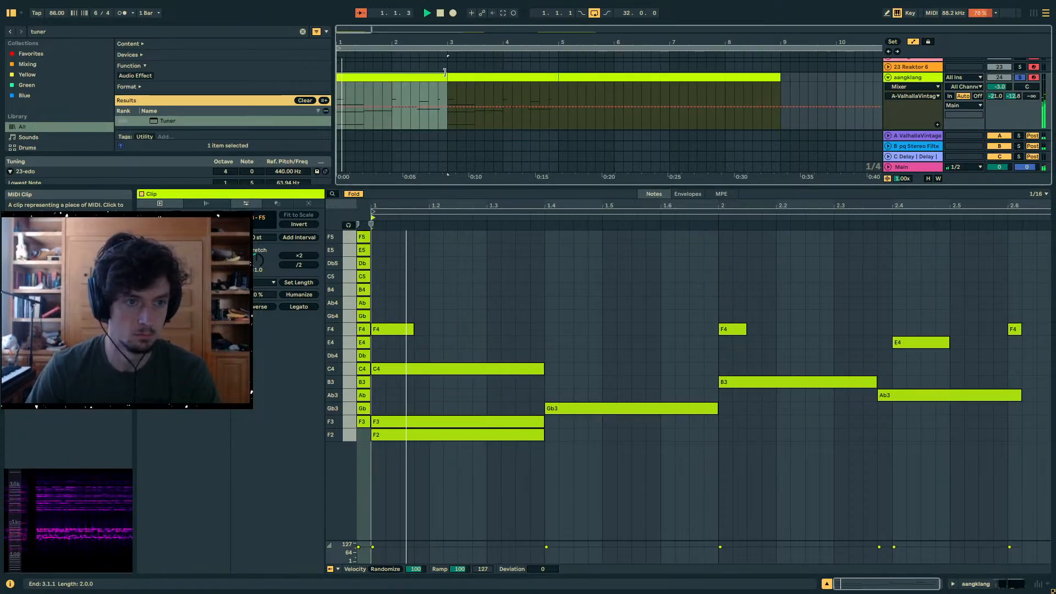
- Raise the F4 at the start of the bar 3 clip to Ab4 and restart playback
click(473, 106)
click(1004, 330)
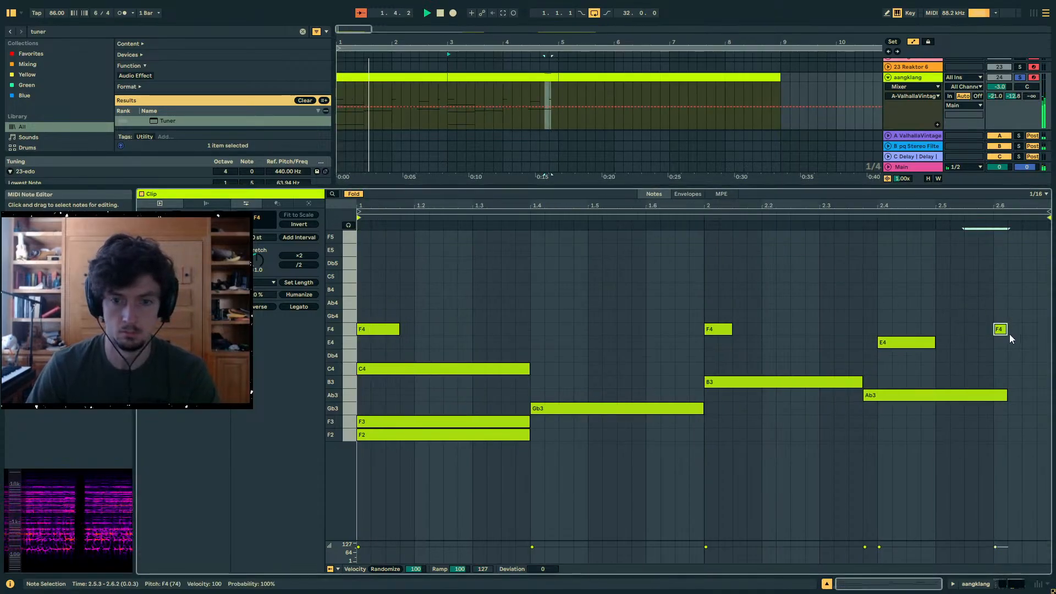
click(474, 76)
drag(365, 329, 365, 304)
key(space)
- Delete the F3 at the start of the bar 3 clip, shorten the F2 below it to one sixteenth and start playback
key(space)
click(371, 422)
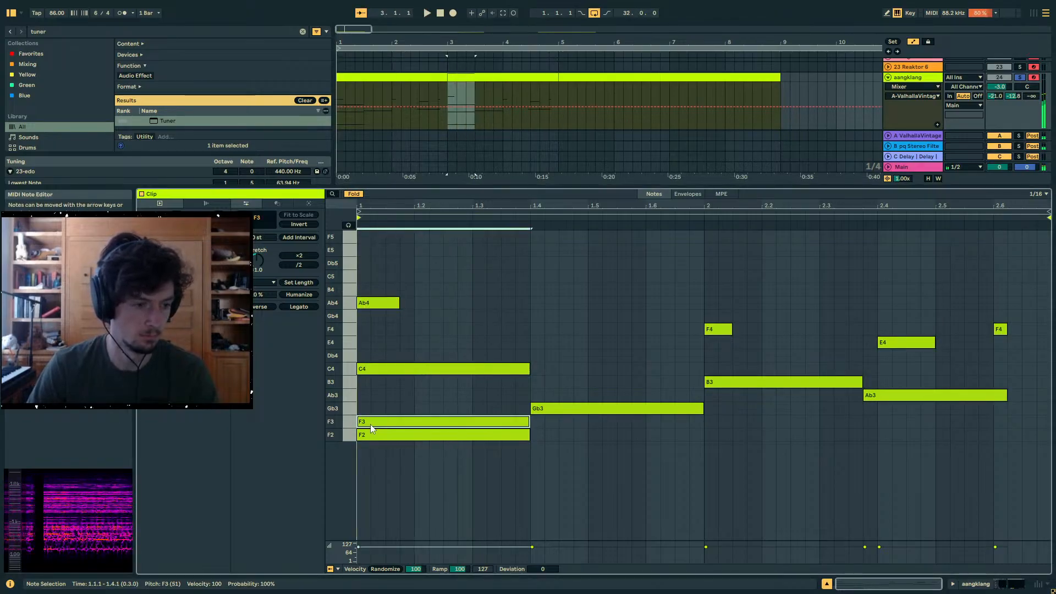
key(Delete)
drag(528, 435, 371, 435)
key(space)
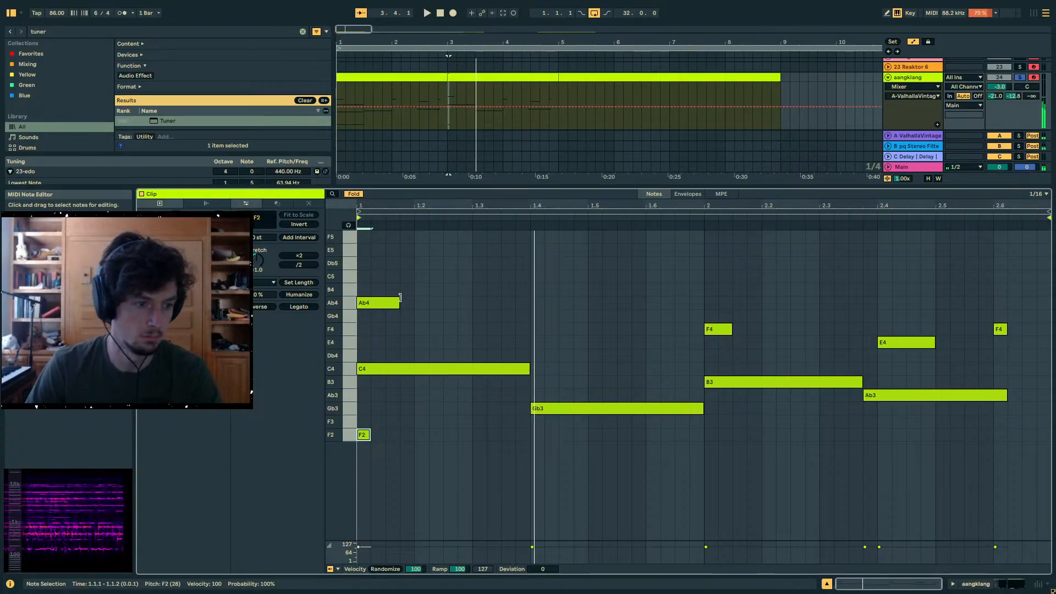
- Extend the opening Ab4 to 1.4.1 and continue the upper line with C5 at 1.4.1, B4 at 2.1.1 and Ab4 at 2.4.1
drag(399, 303, 551, 308)
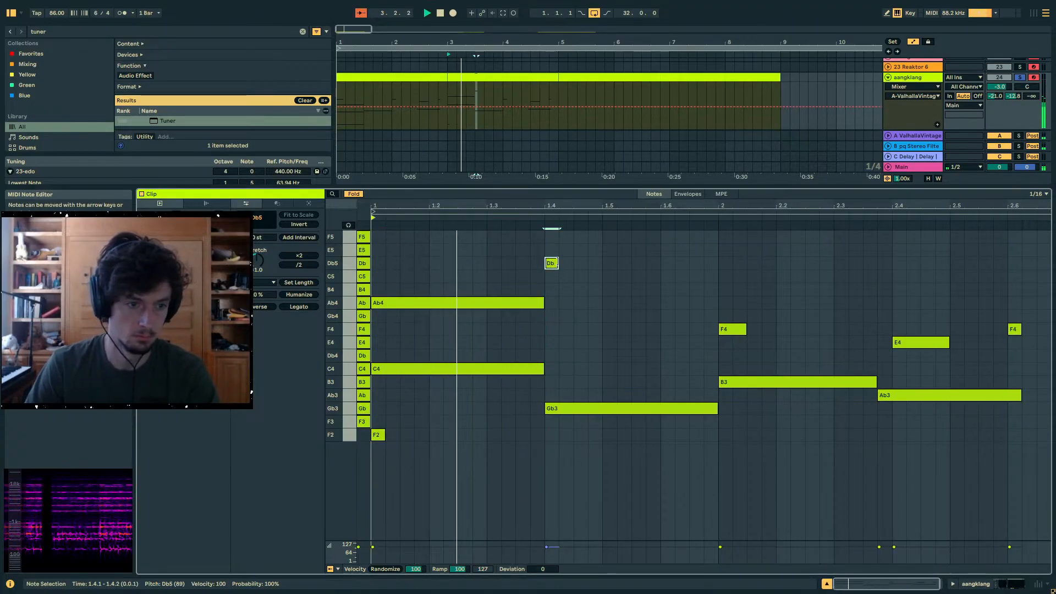
mouse_move(546, 263)
mouse_down()
mouse_move(702, 264)
mouse_move(713, 266)
mouse_move(707, 278)
mouse_move(894, 290)
mouse_up()
click(729, 290)
ctrl+drag(743, 290, 912, 304)
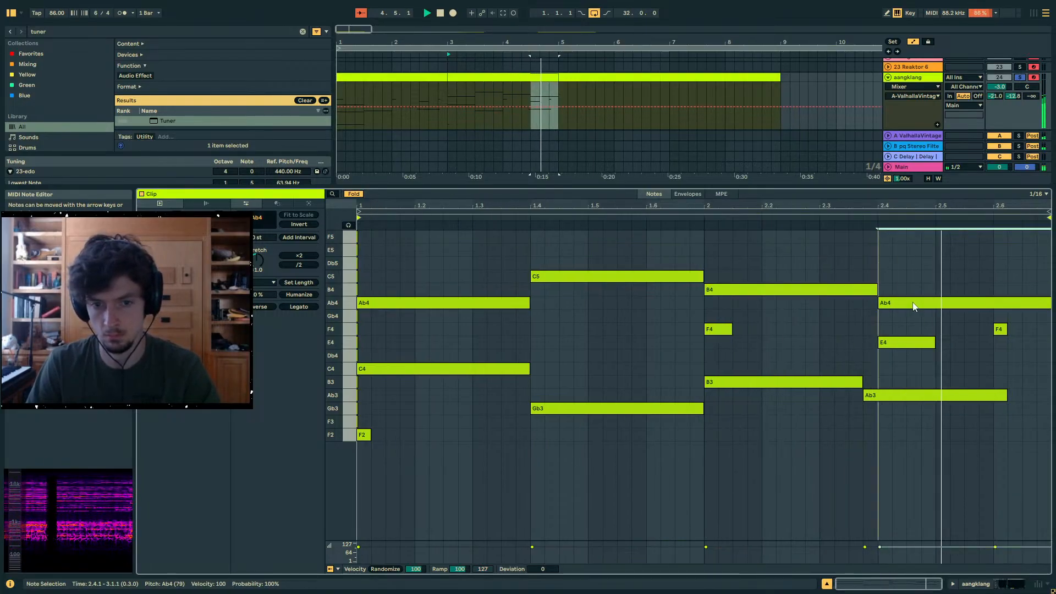
- Shorten the final Ab4 to end at 2.6.1 and fill the remaining space with B4 at 2.6.1 and C5 at 2.6.3
drag(1049, 302, 1009, 280)
key(ctrl+d)
key(shift+Tab)
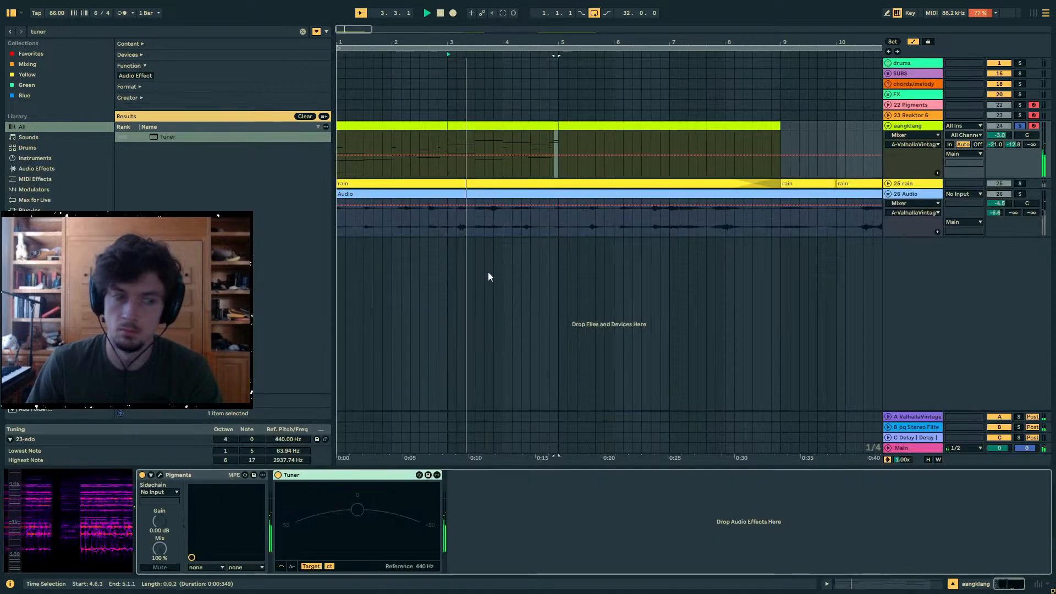
- Open both two-bar aangklang clips together for note editing and delete the short F2 at 3.1.1
click(411, 123)
click(411, 125)
shift+click(473, 126)
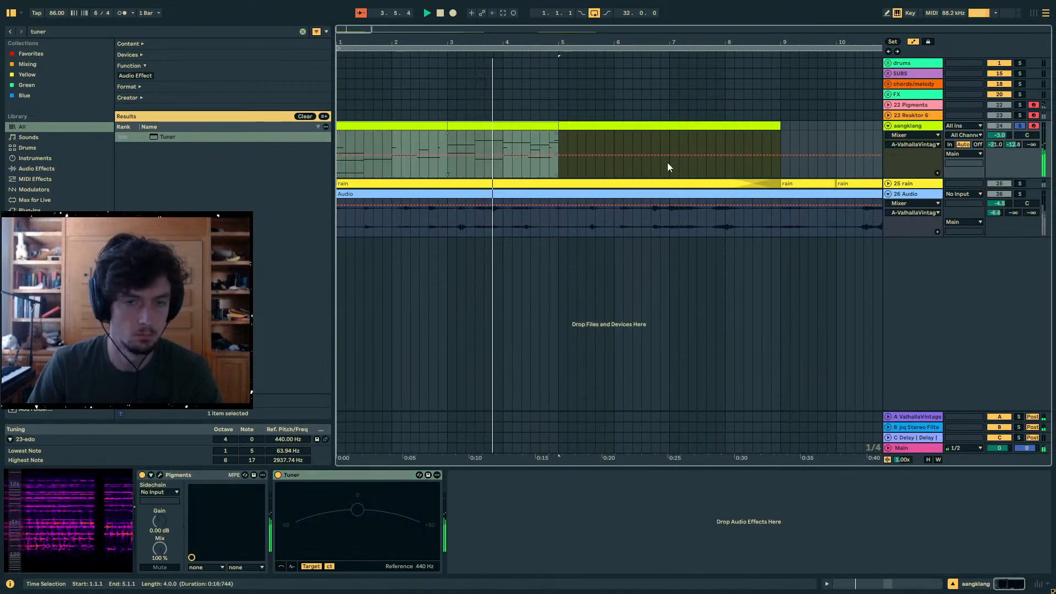
click(886, 584)
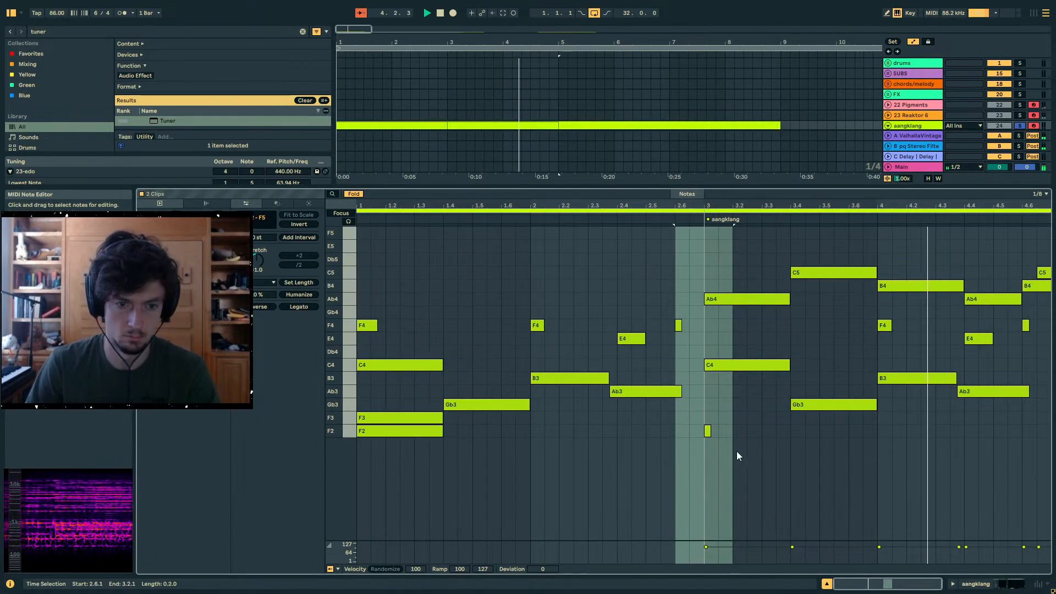
click(719, 451)
click(703, 438)
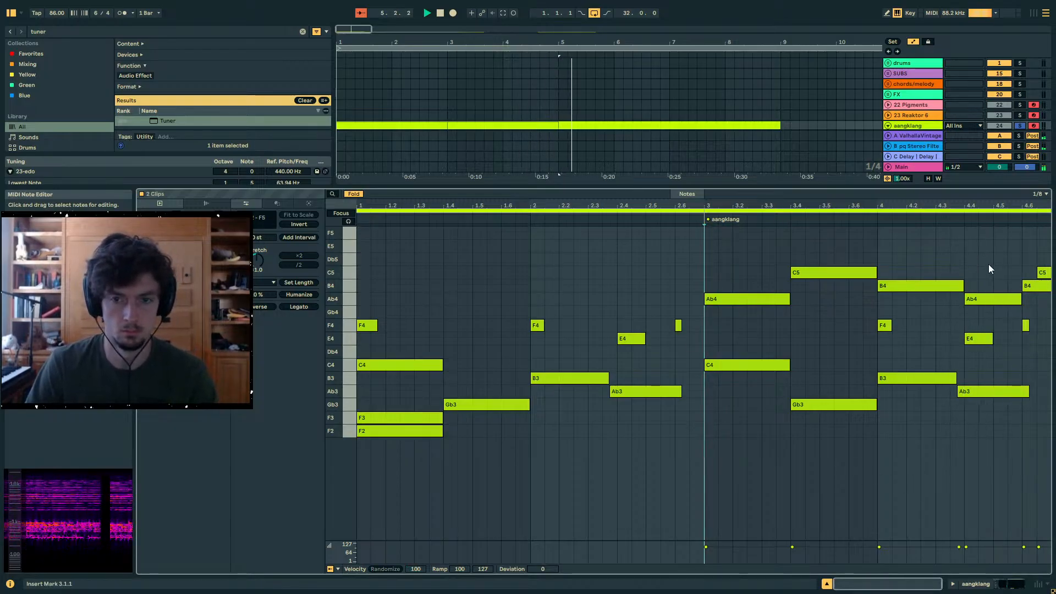
- Play the edited clip from bar 3, and compare it with the first clip played from bar 1
click(493, 120)
click(499, 126)
key(space)
key(space)
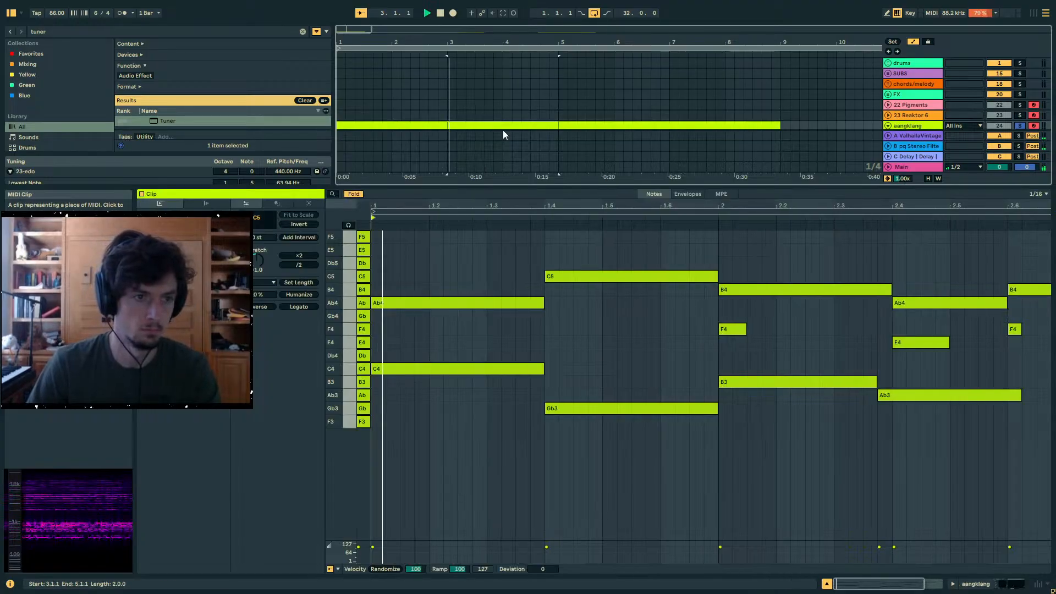
scroll(503, 128, down, 2)
scroll(440, 102, up, 1)
key(space)
click(408, 92)
key(space)
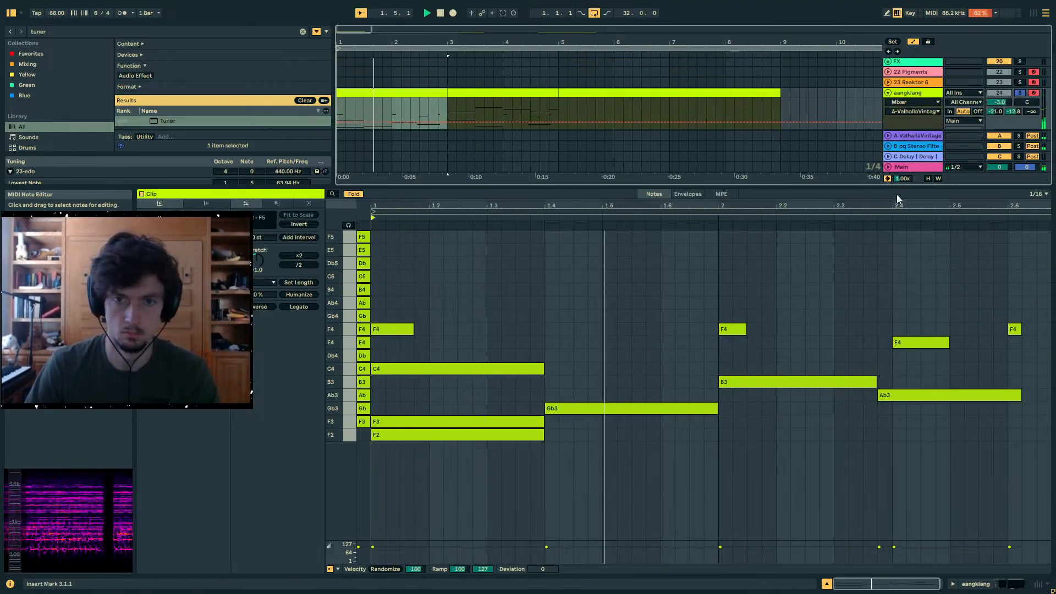
- Set the aangklang track volume to -2.3 dB and the string Decay of its Pigments modal engine to 0.392
drag(1000, 103, 999, 101)
key(shift+Tab)
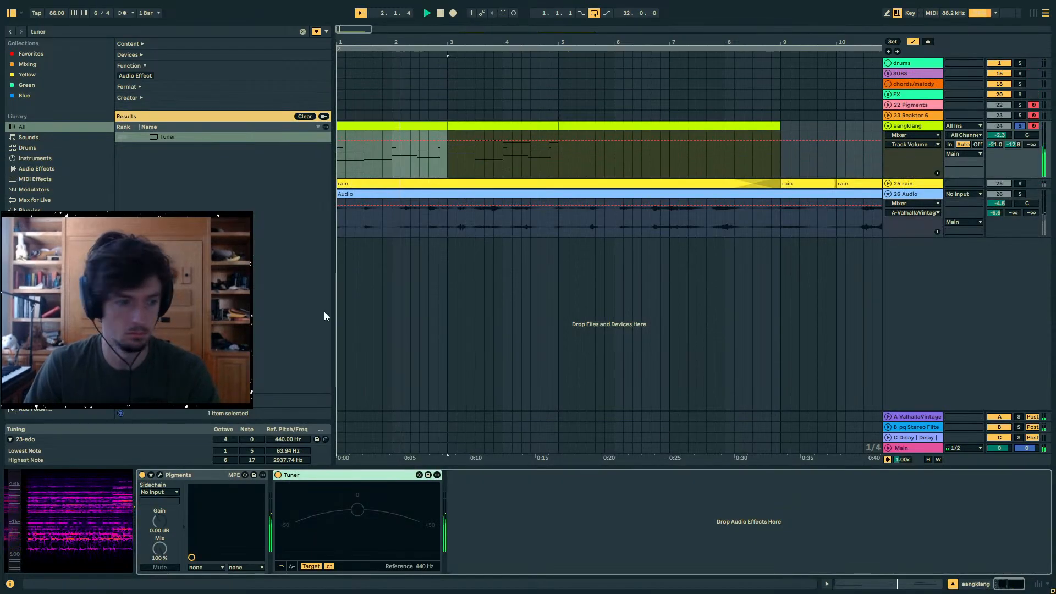
click(58, 30)
click(160, 475)
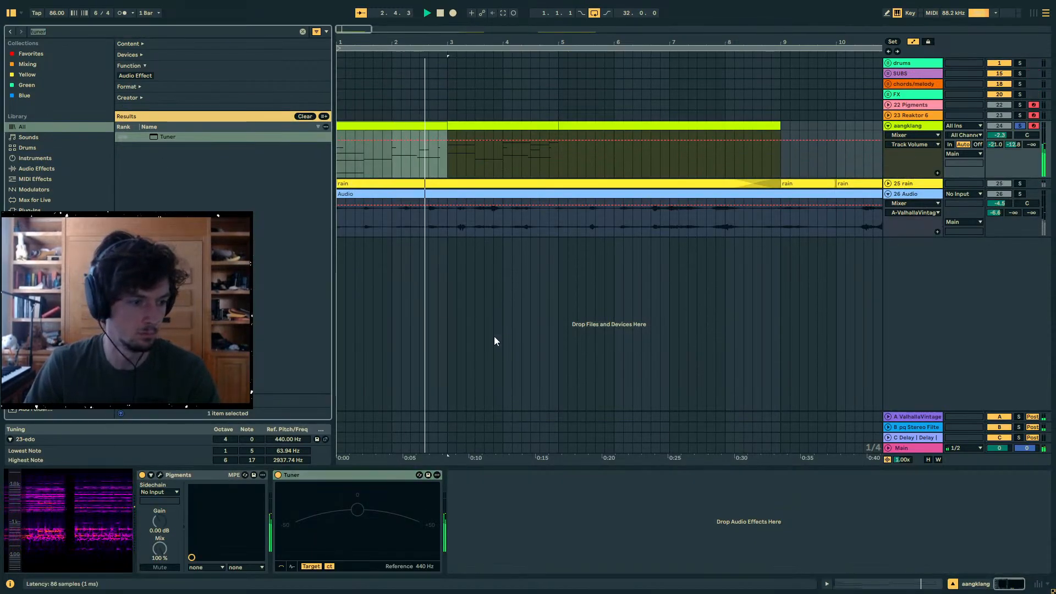
drag(303, 246, 303, 239)
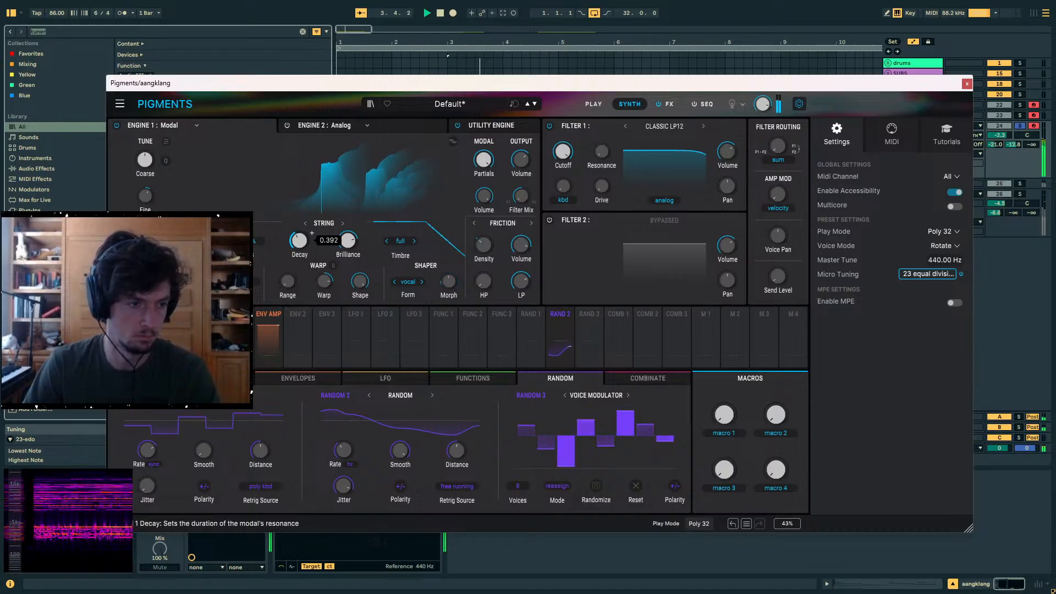
key(Escape)
- Audition the bar 3 clip and the first clip with the adjusted string decay
click(474, 126)
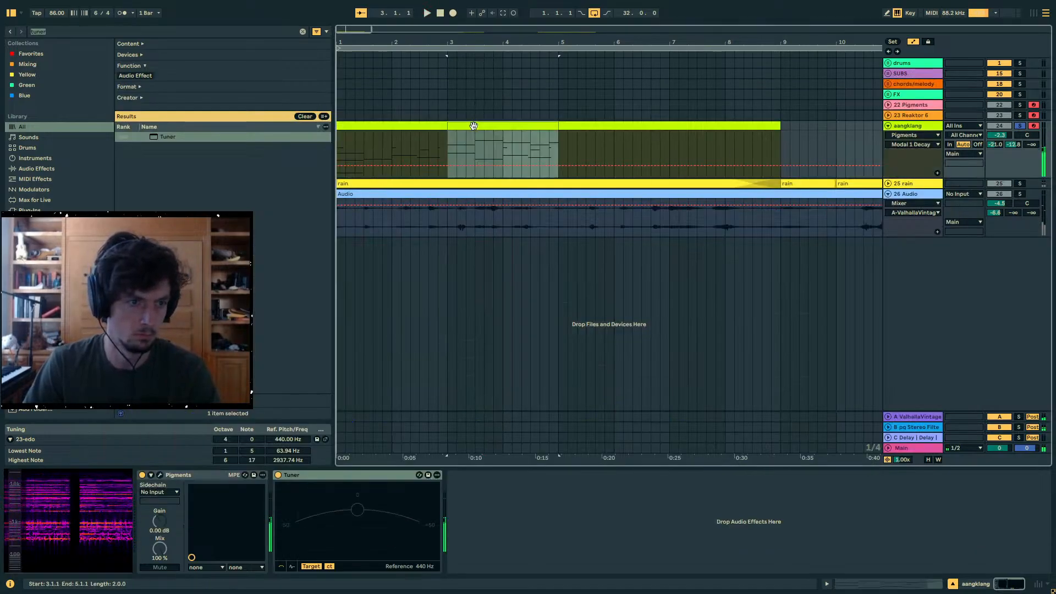
key(space)
key(space)
click(410, 125)
key(space)
- Copy the opening F4, C4, F3 and F2 stack of the first clip to 1.1.1 of the bar 3 clip and play it
click(857, 585)
drag(501, 513, 398, 275)
click(467, 78)
click(357, 258)
key(ctrl+v)
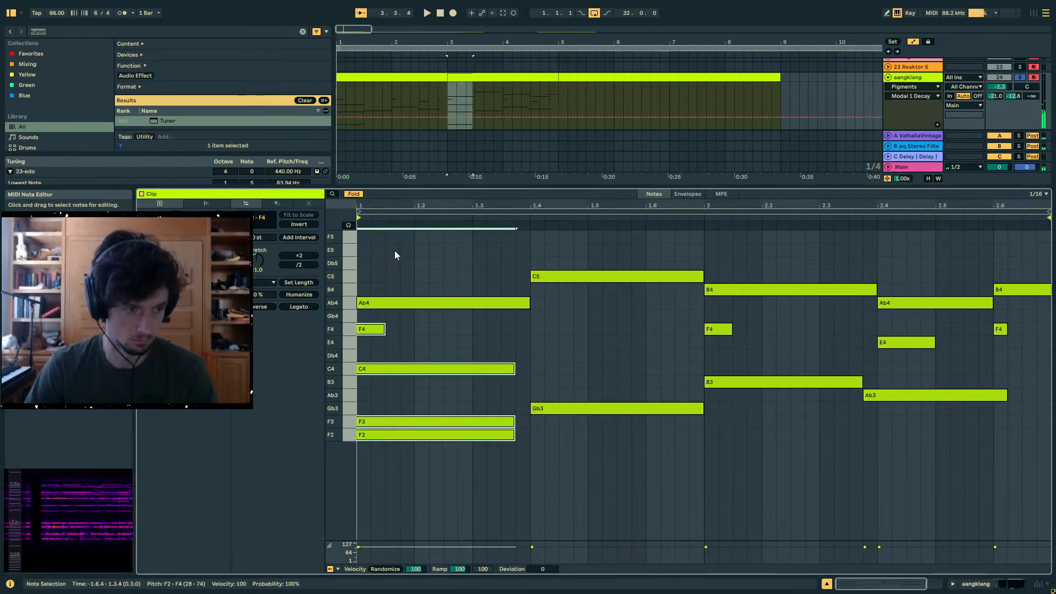
key(space)
key(Right)
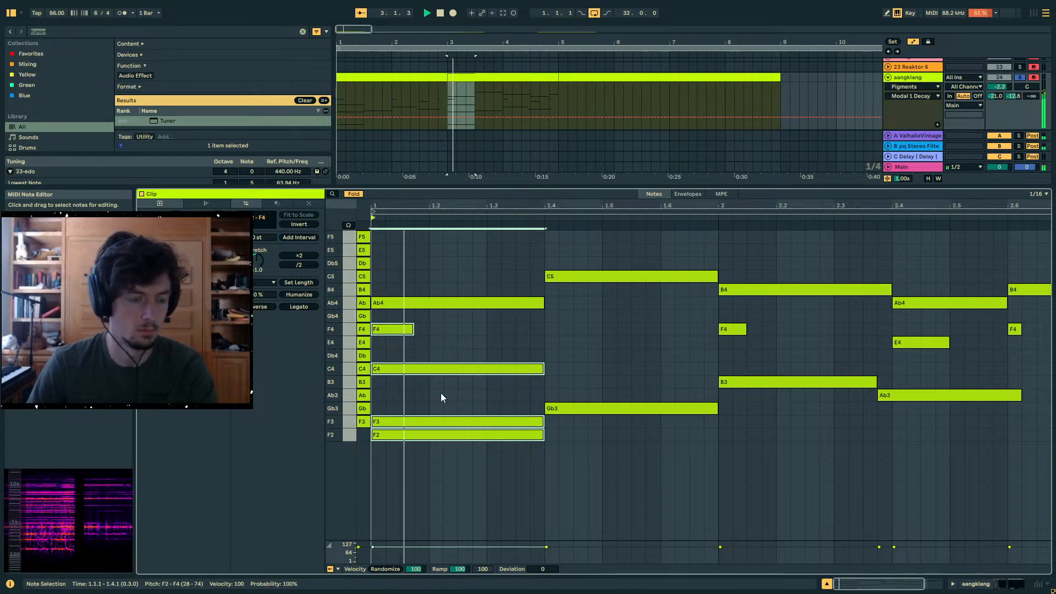
- Shorten the pasted F3 and F2 at the start of the bar 3 clip to two sixteenths each
click(442, 383)
drag(554, 450, 405, 420)
click(588, 357)
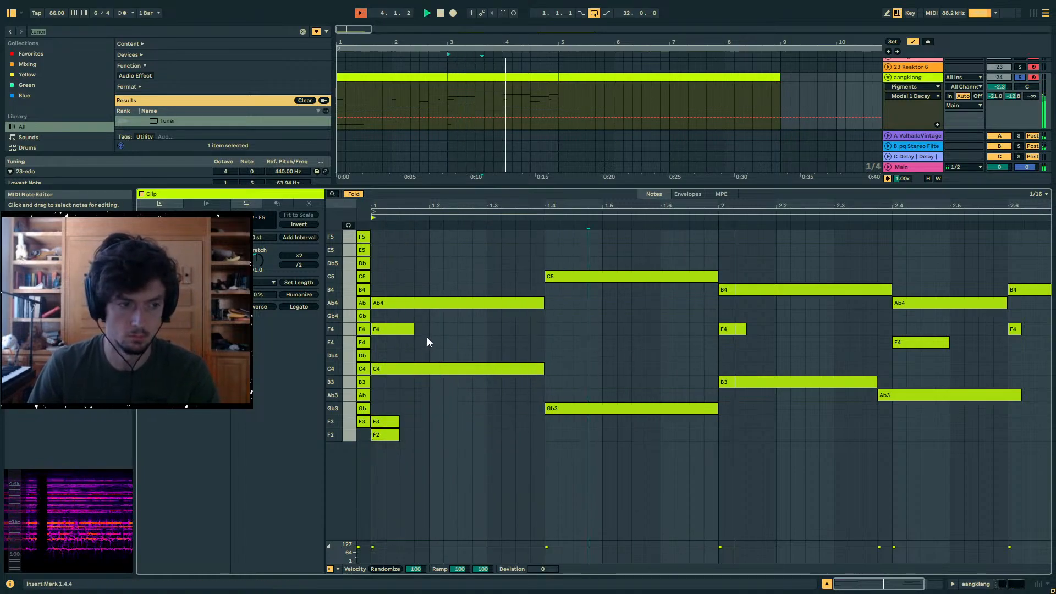
click(746, 344)
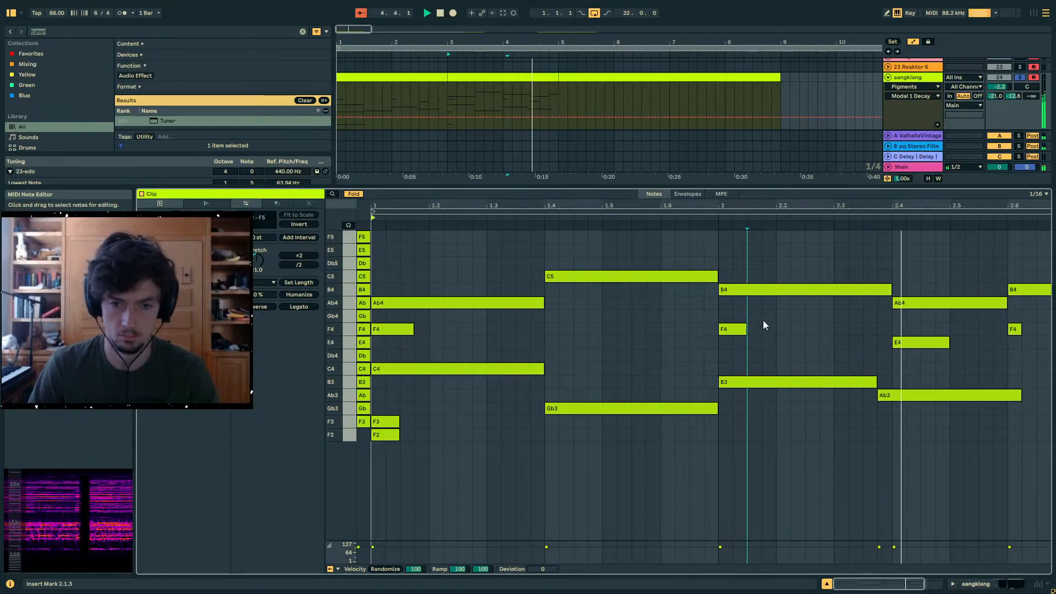
- Loop the first four bars across both clips and add an eighth-length C5 at 1.1.1
click(512, 89)
shift+click(420, 78)
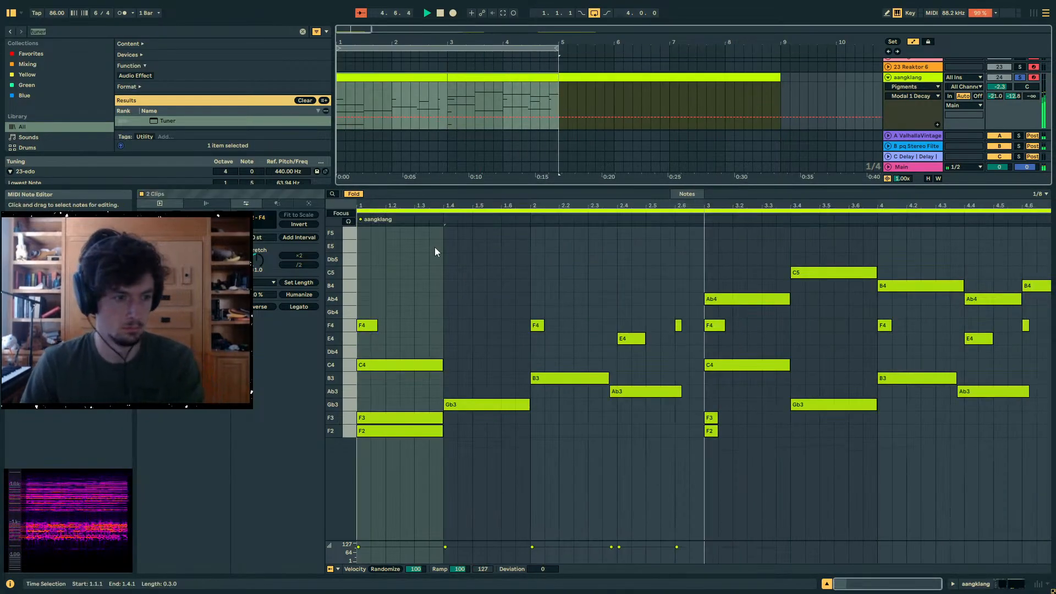
key(space)
double_click(364, 272)
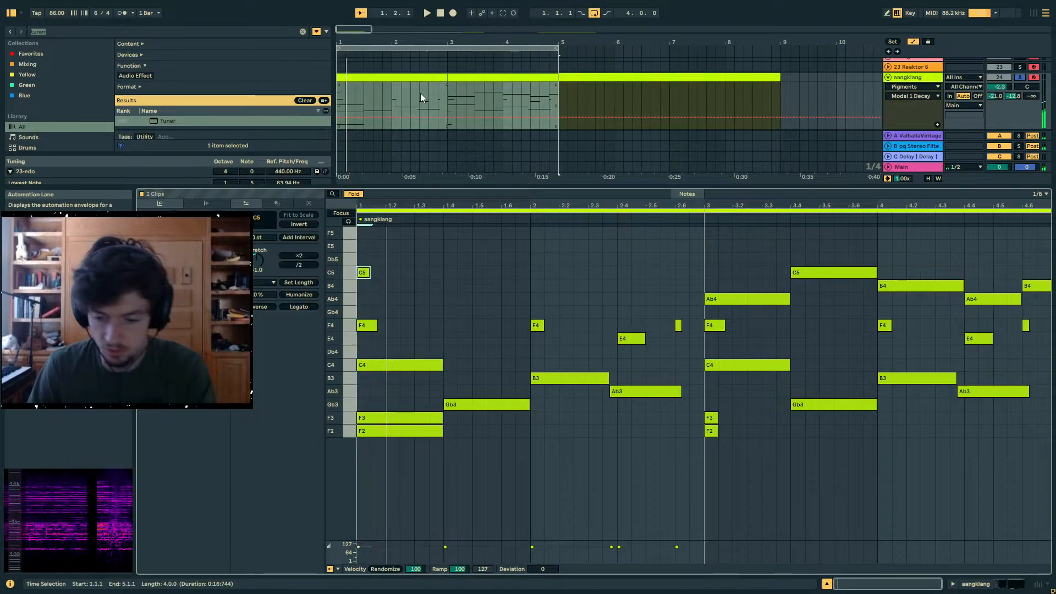
- Leave full screen, open the audio settings and change the In/Out Sample Rate
key(F11)
click(167, 20)
click(187, 422)
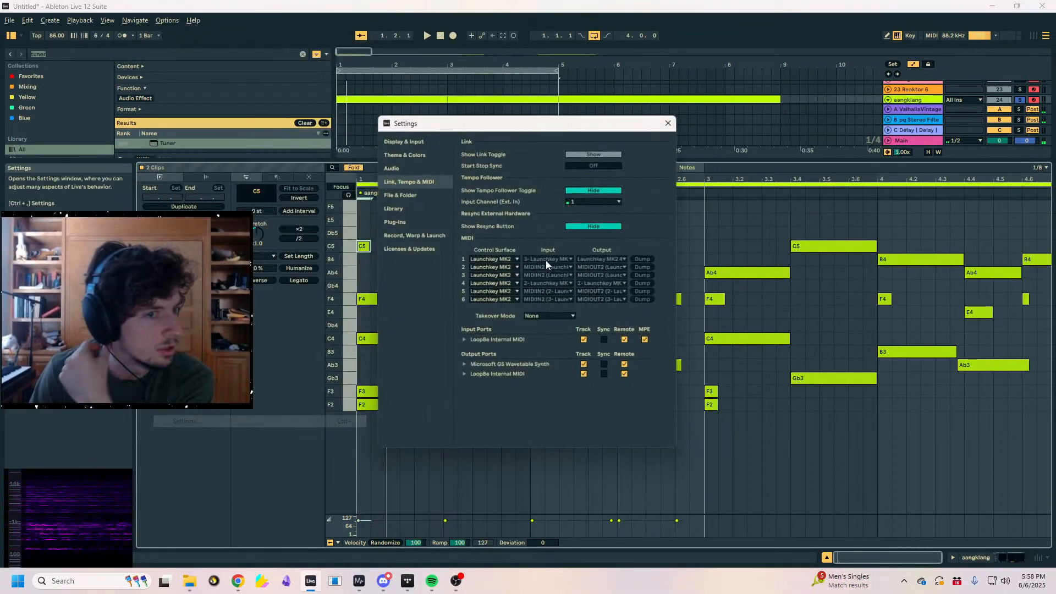
click(397, 165)
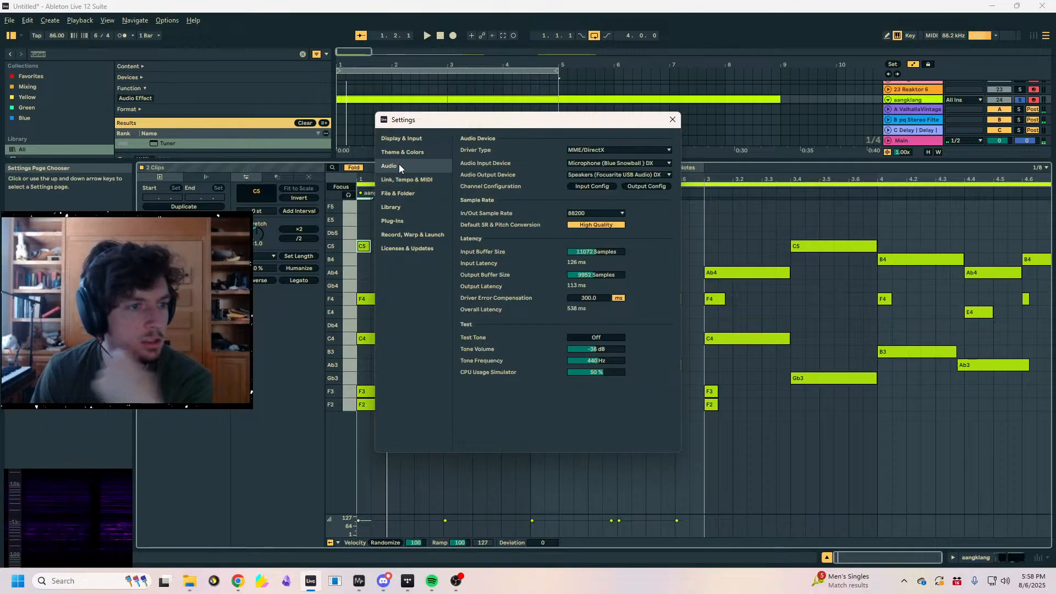
click(596, 213)
click(589, 240)
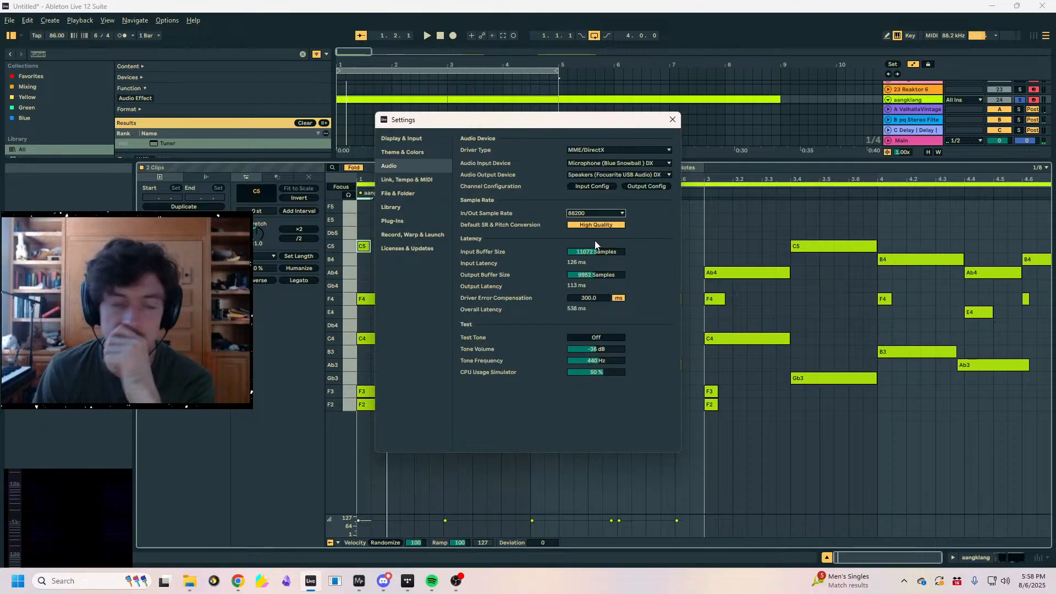
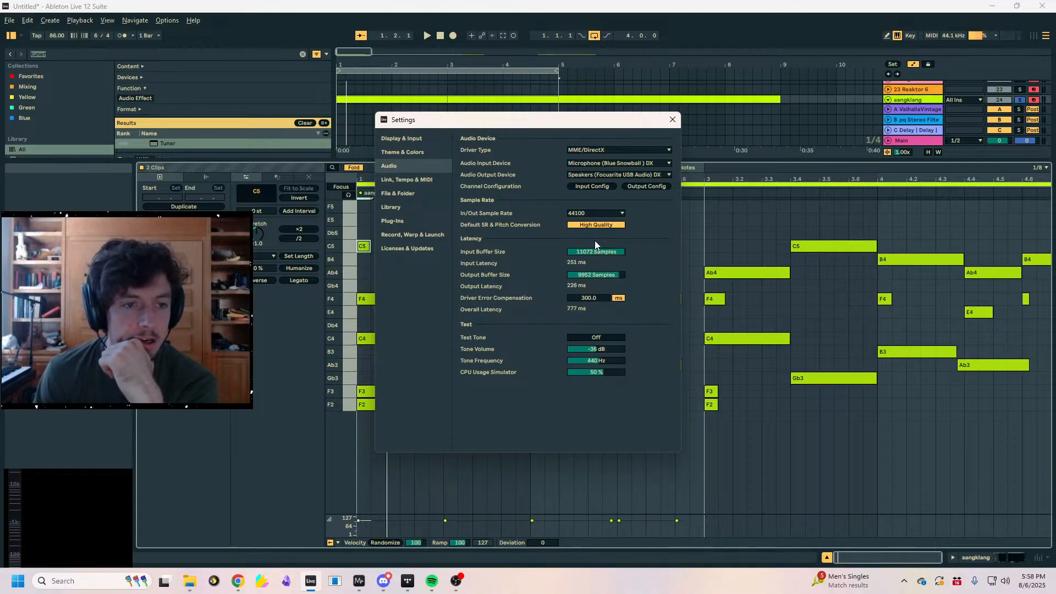
- Close the audio settings, return to full screen and play the four-bar loop
click(672, 118)
key(space)
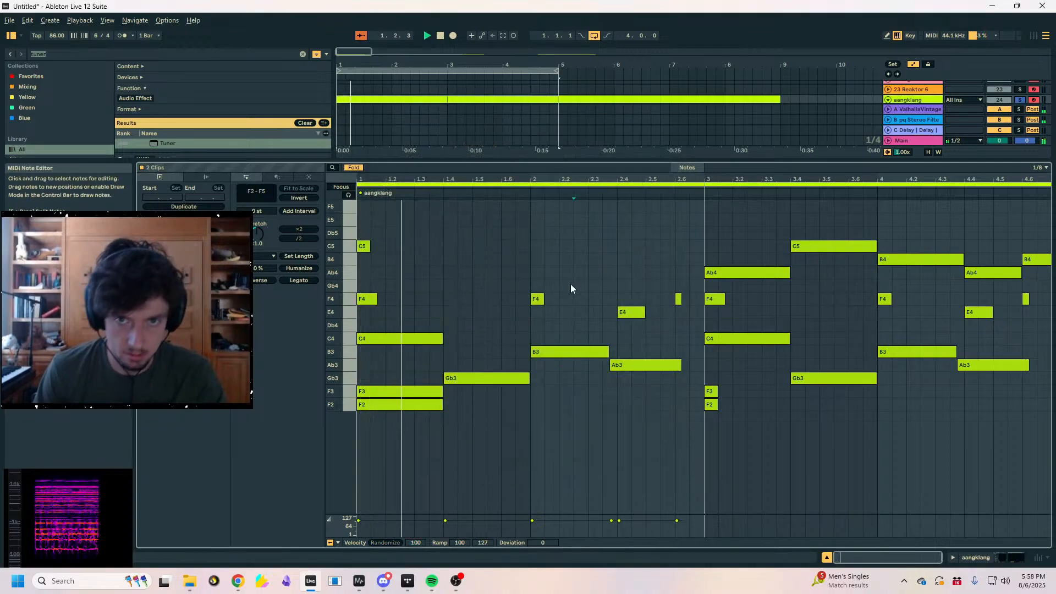
click(571, 287)
key(F11)
click(473, 318)
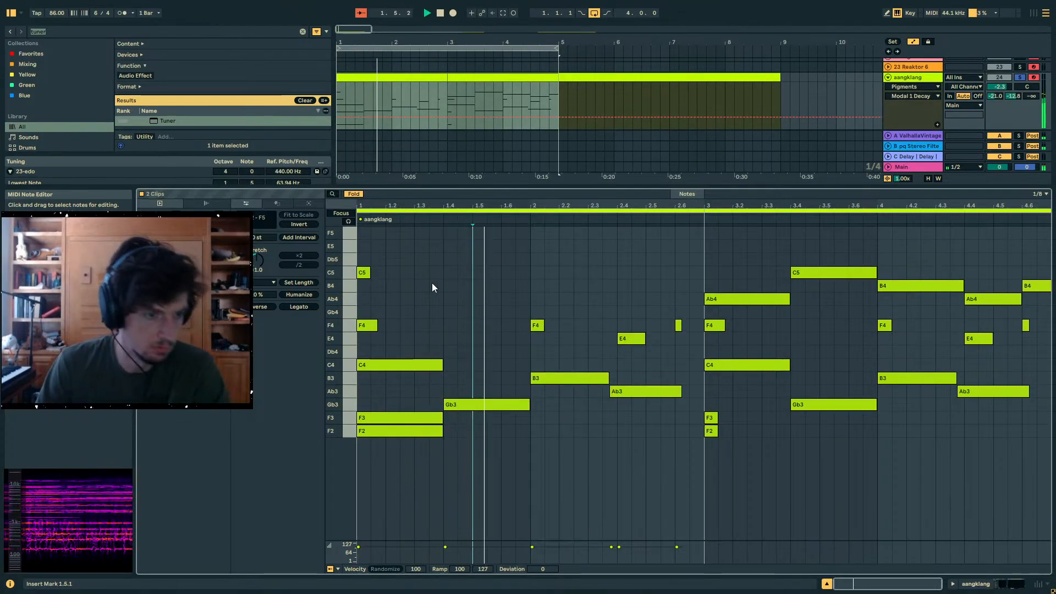
- Try an eighth-length B4 at 1.4.1 in the first aangklang clip, then remove it
double_click(464, 286)
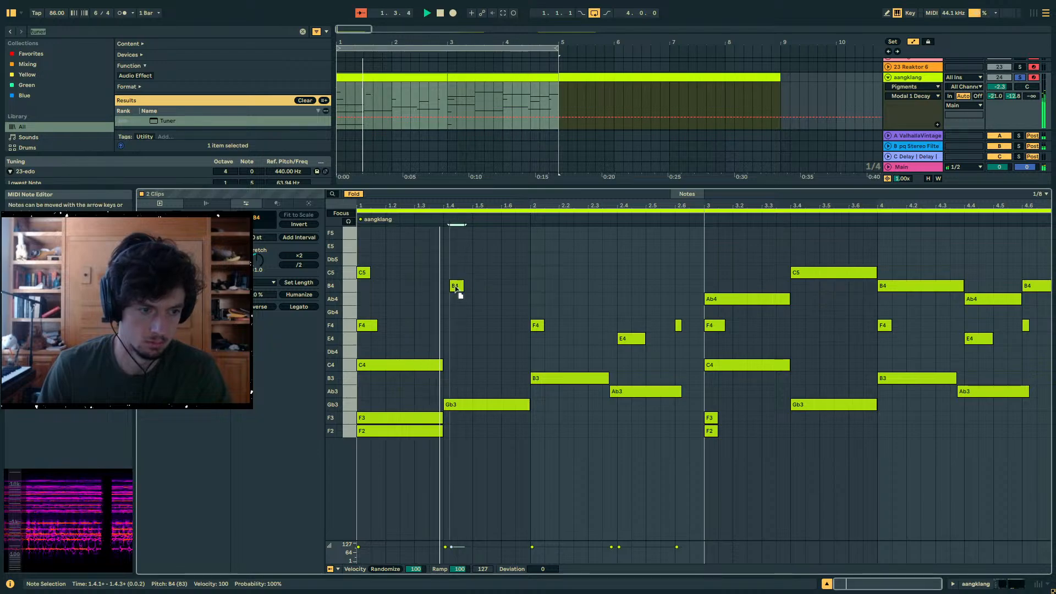
drag(466, 287, 453, 289)
key(Delete)
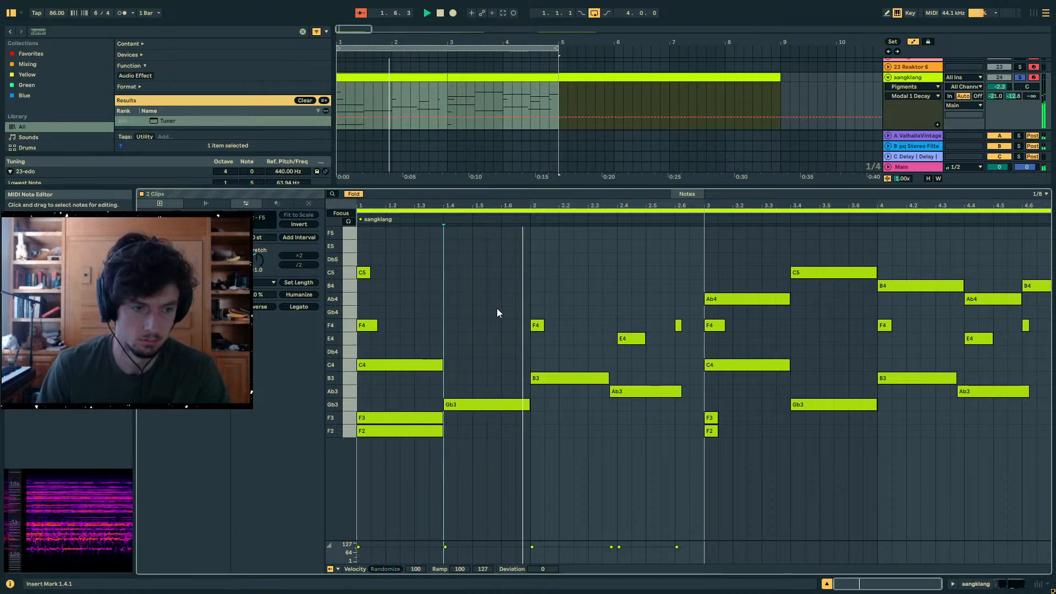
- Show both aangklang clips in the note editor and delete the C4 at 3.1.1
click(427, 105)
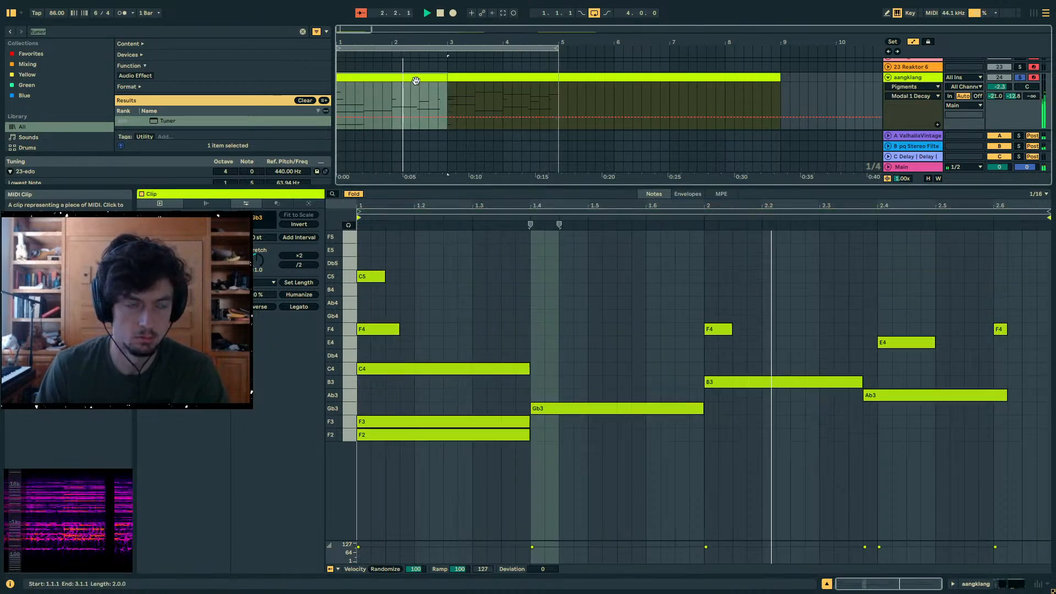
click(489, 285)
click(470, 84)
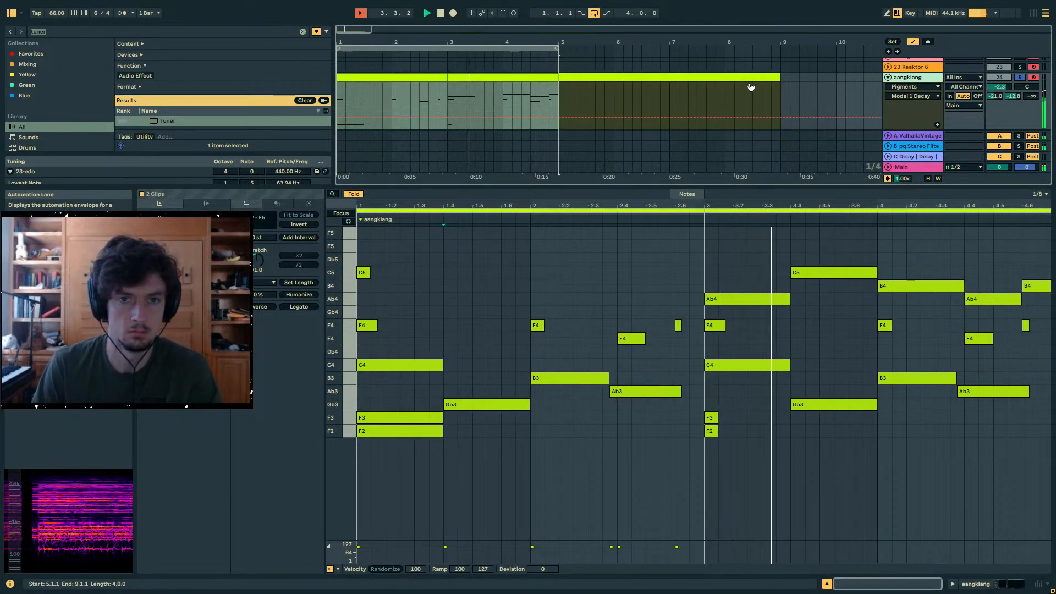
click(724, 364)
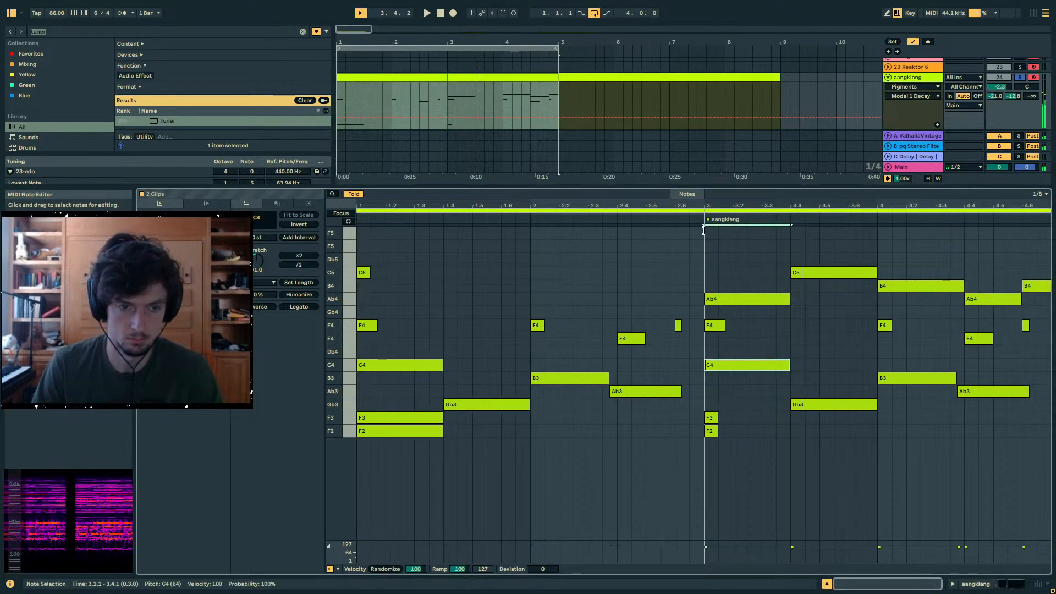
key(Delete)
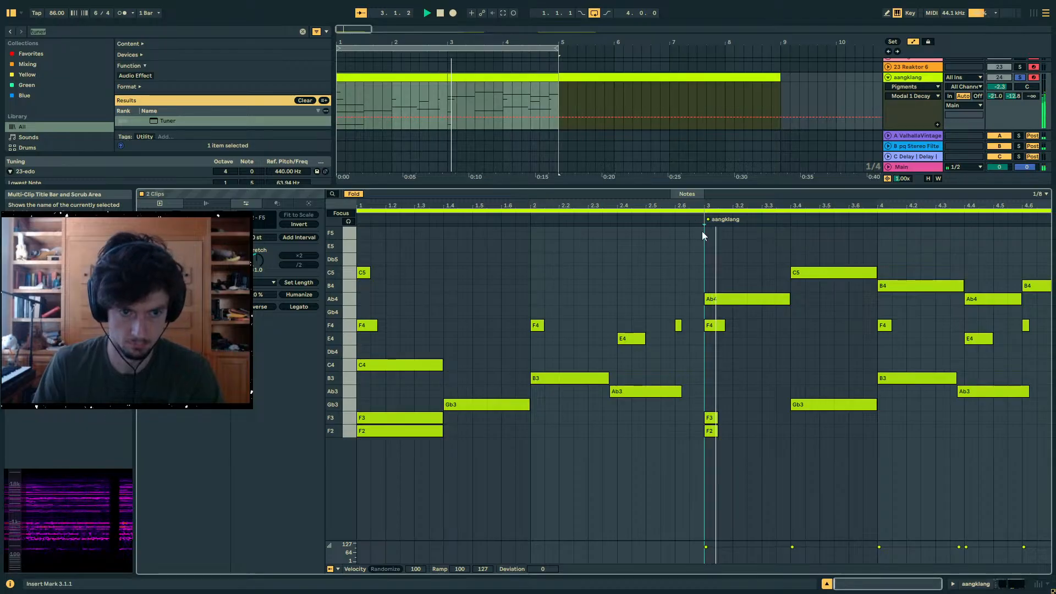
- Try raising the long Ab4 at 3.1.1 to B4, play it, and undo the change
drag(731, 302, 738, 293)
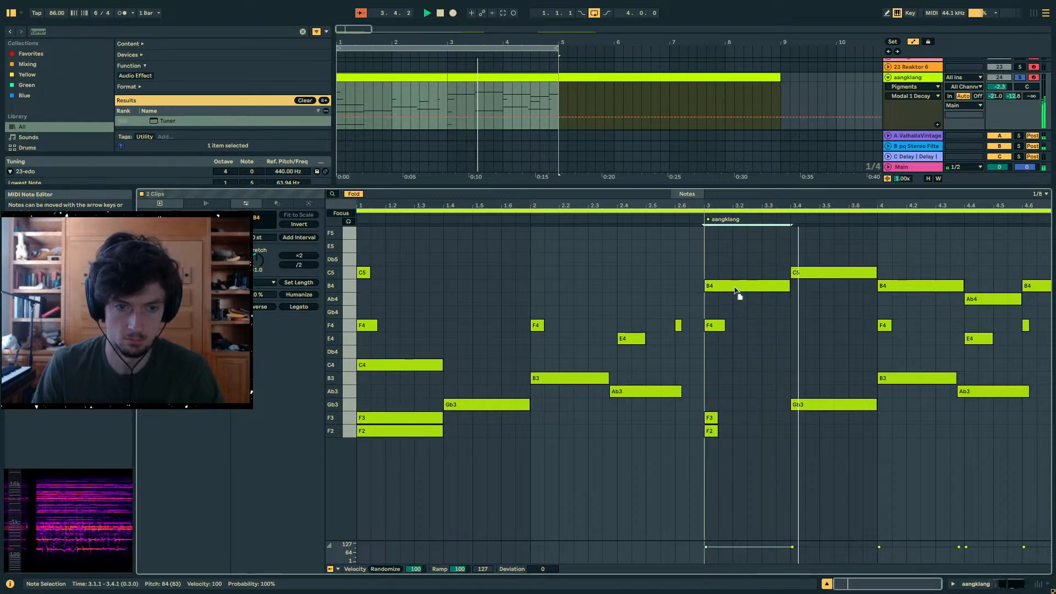
click(694, 222)
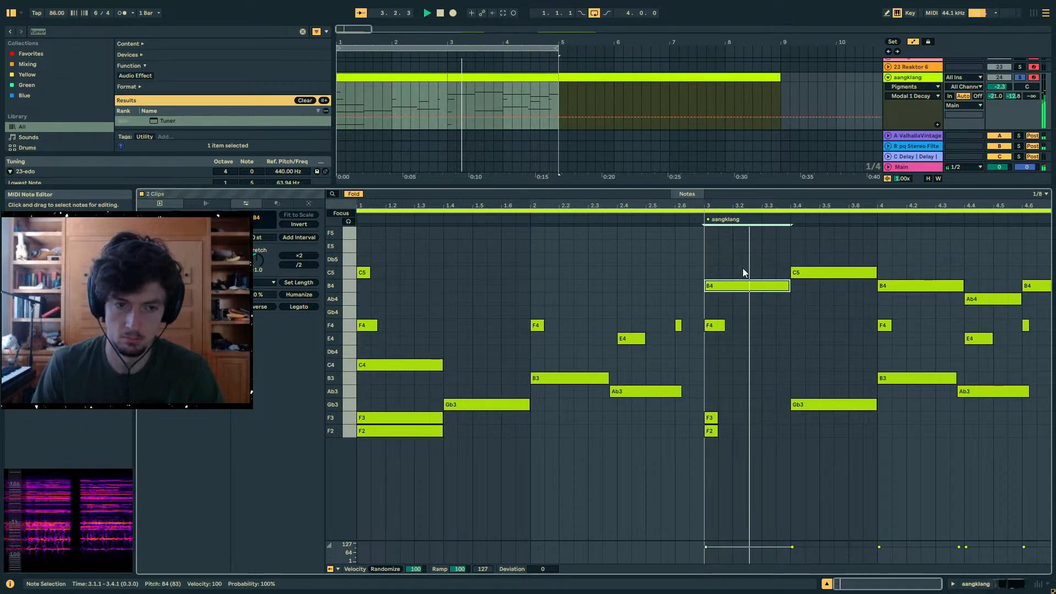
key(ctrl+z)
- Insert a new MIDI track below aangklang and copy both aangklang clips onto it at 1.1.1
click(469, 84)
shift+click(424, 78)
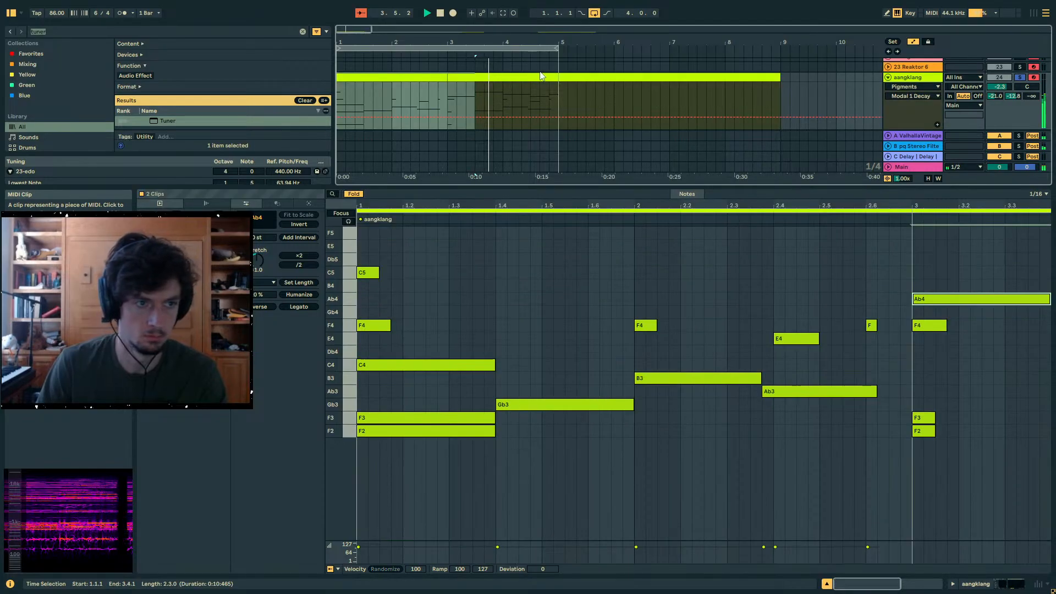
shift+click(542, 69)
click(495, 77)
shift+click(424, 77)
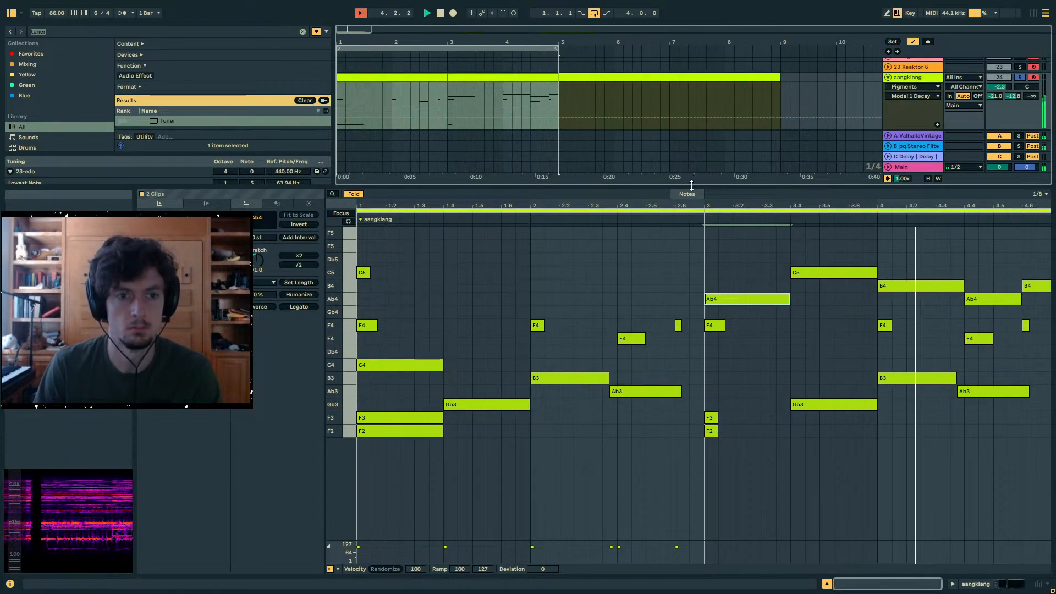
drag(692, 187, 699, 330)
drag(1013, 144, 1012, 132)
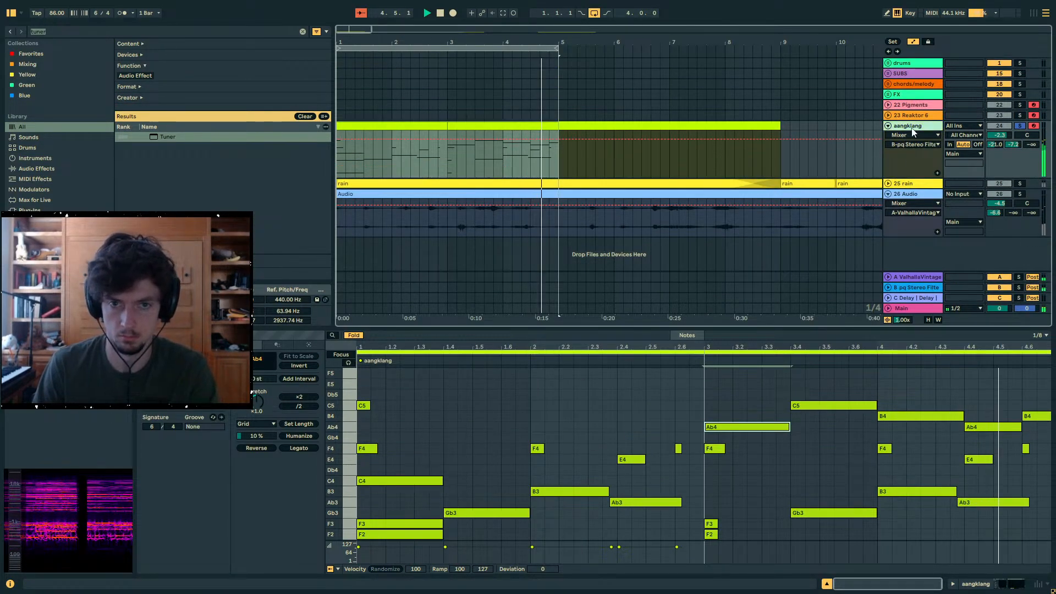
key(ctrl+shift+t)
click(355, 204)
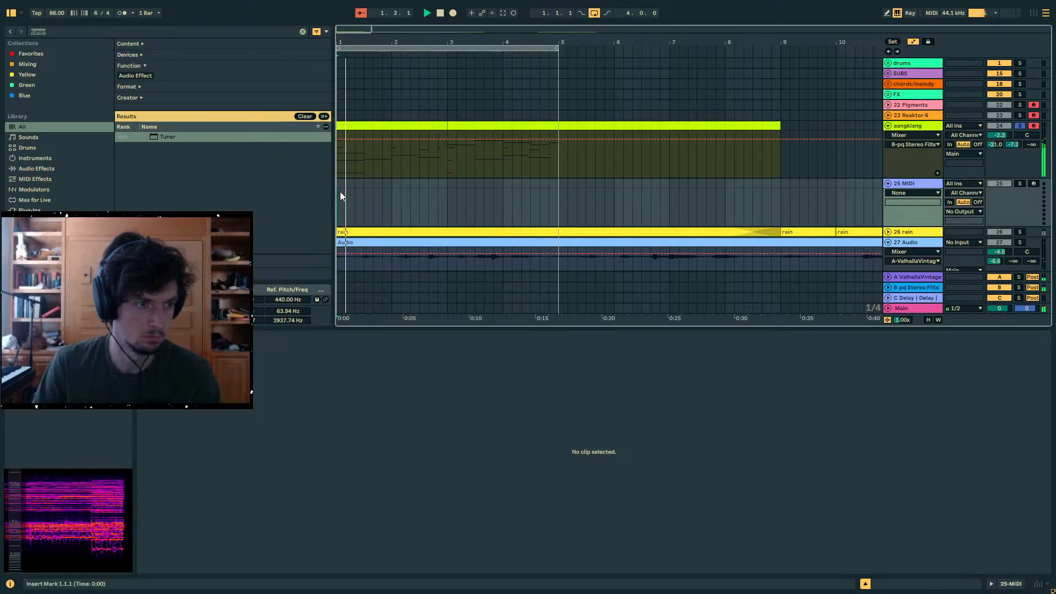
key(ctrl+v)
- Search the browser for "op" and load Operator onto the new MIDI track
key(ctrl+f)
text(op)
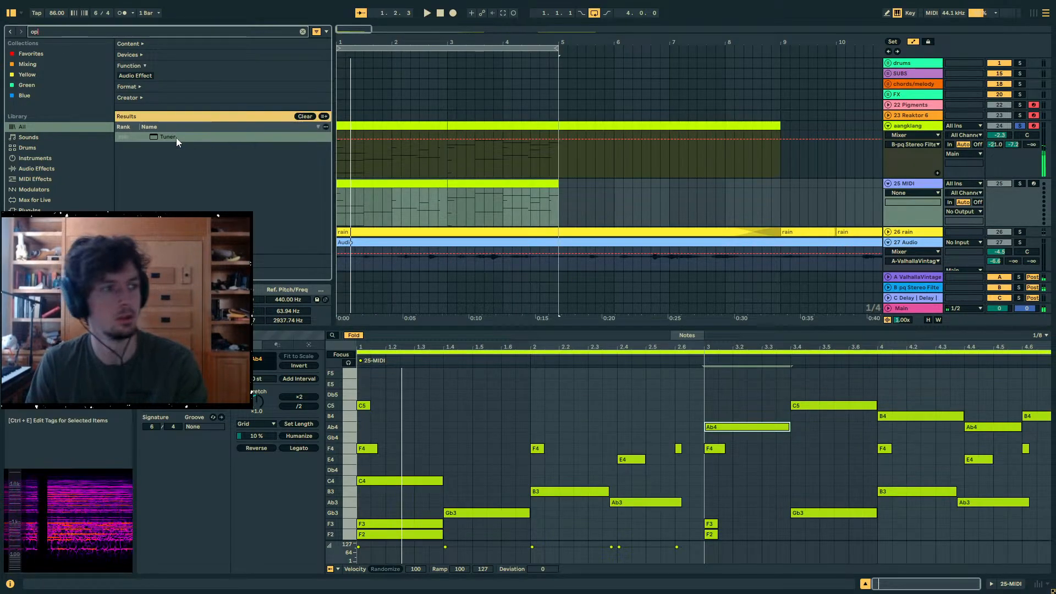
drag(172, 136, 417, 195)
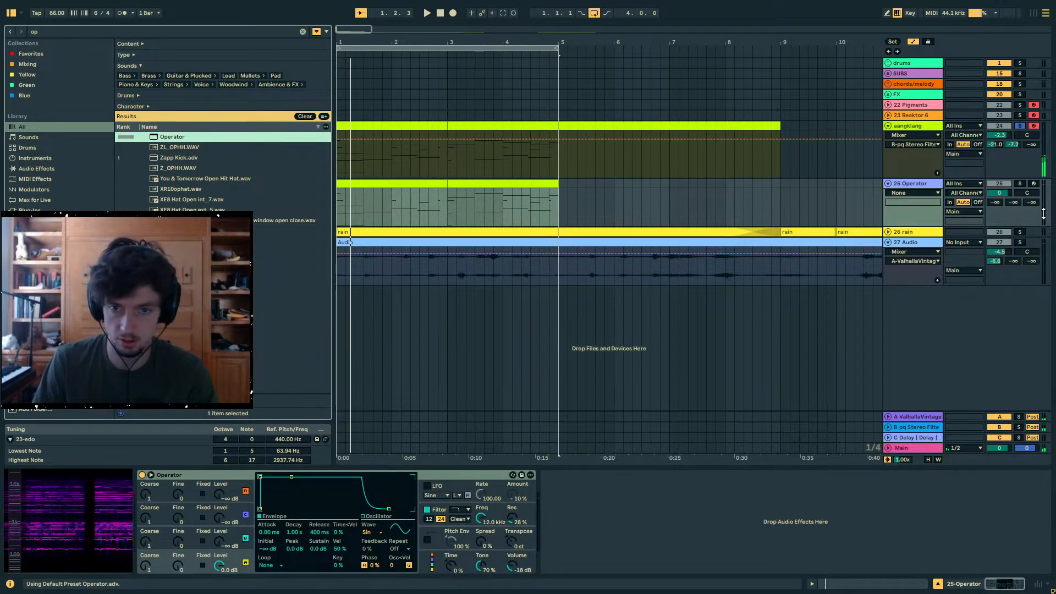
- Solo the Operator track, play the loop and lower the track volume to -9.9 dB
click(1020, 183)
key(space)
drag(999, 193, 999, 167)
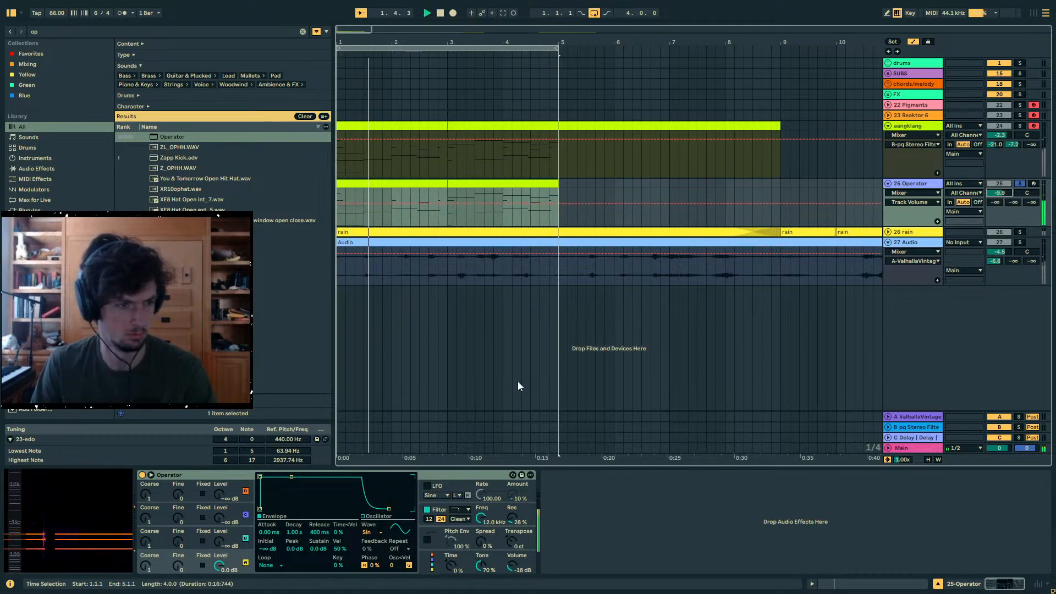
key(space)
key(space)
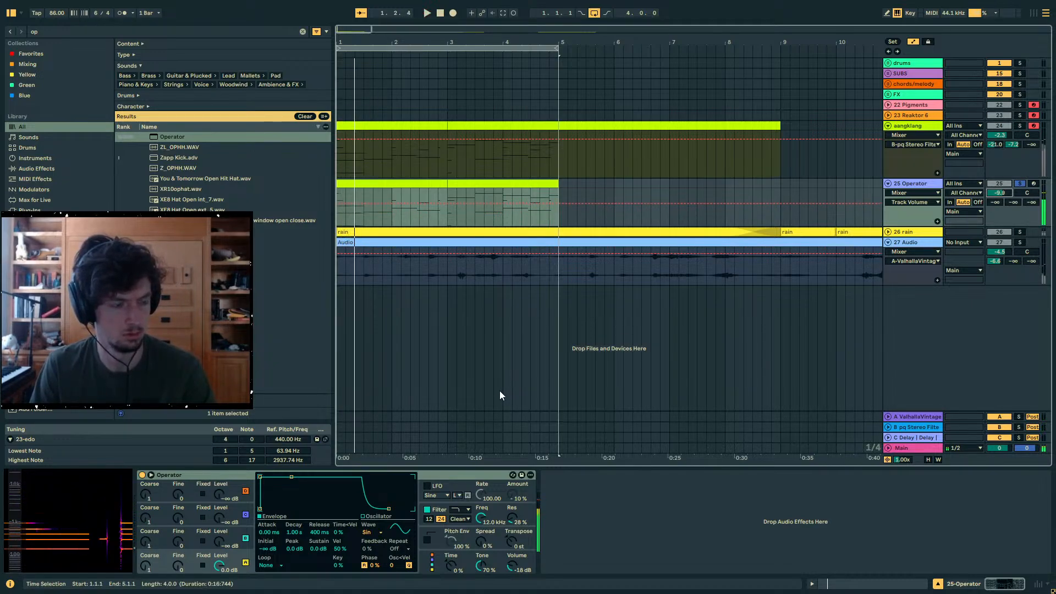
- Replay the Operator clips in an enlarged note editor and examine the F2, F3, C4, F4 and C5 opening chord
click(848, 589)
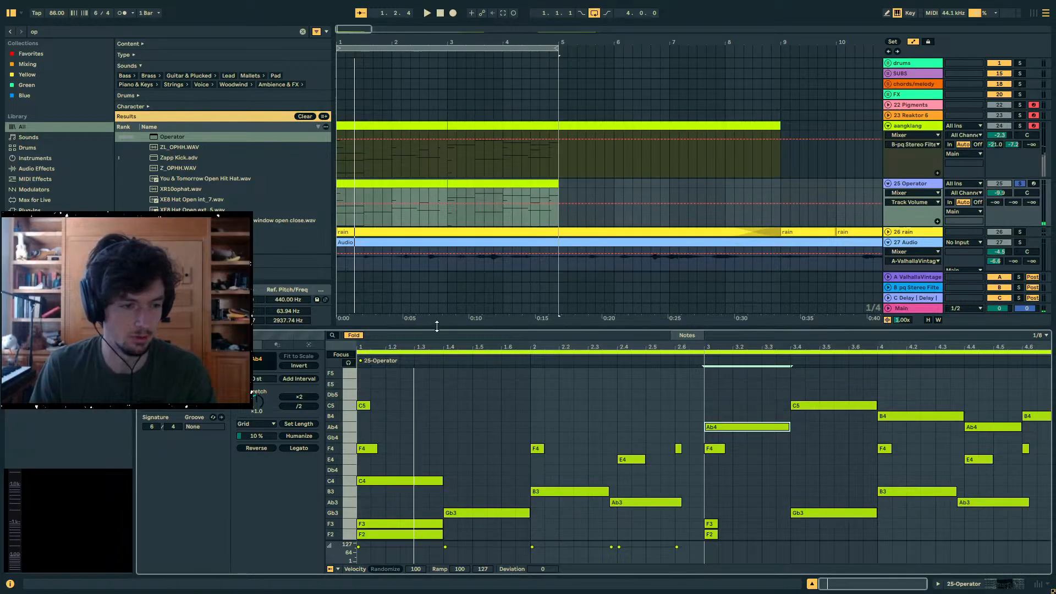
drag(437, 327, 459, 252)
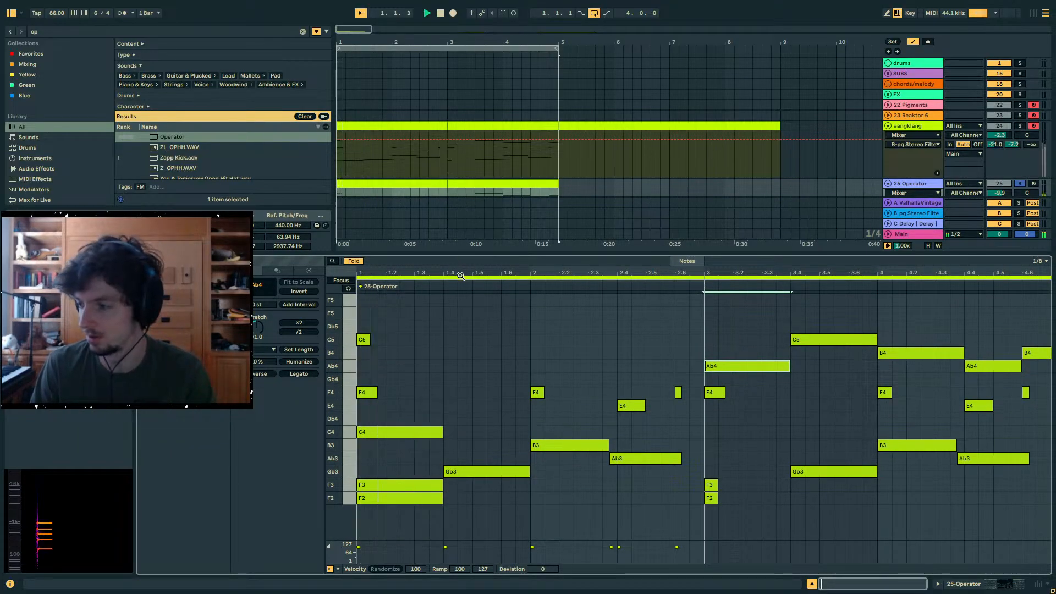
key(space)
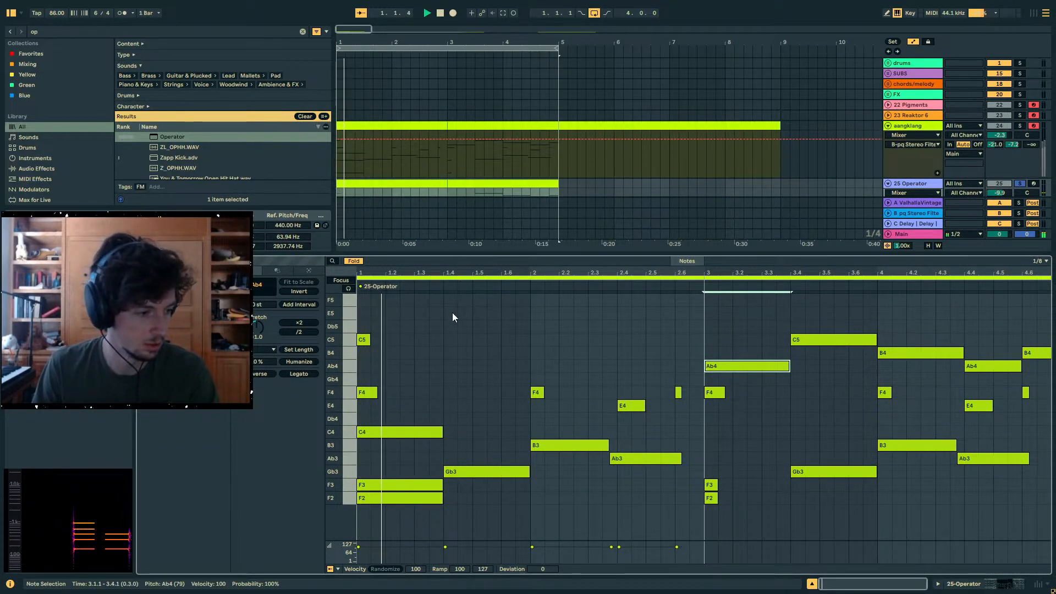
key(space)
drag(399, 344, 377, 365)
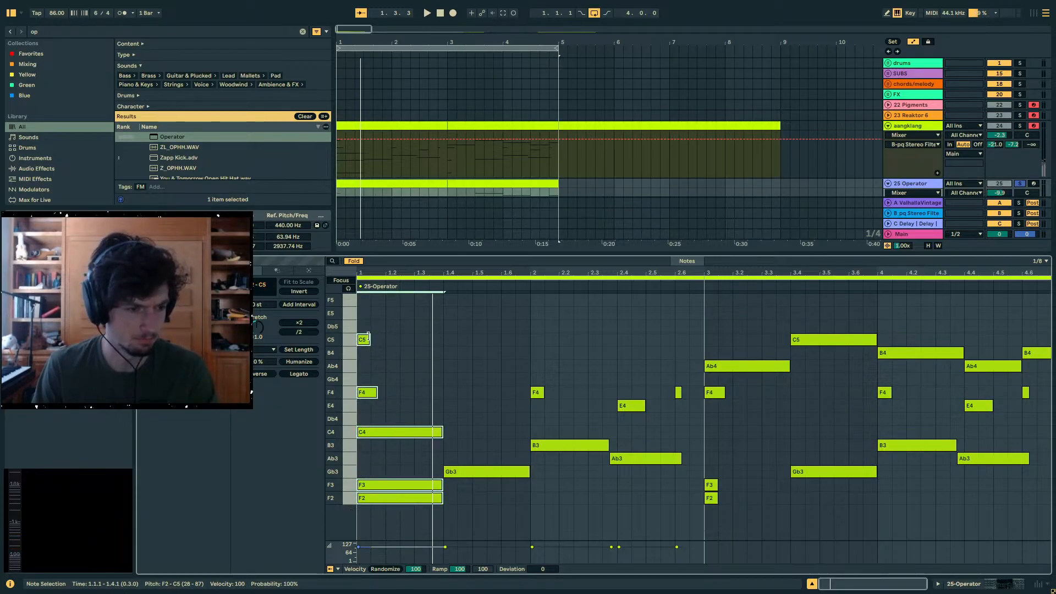
drag(399, 400, 353, 506)
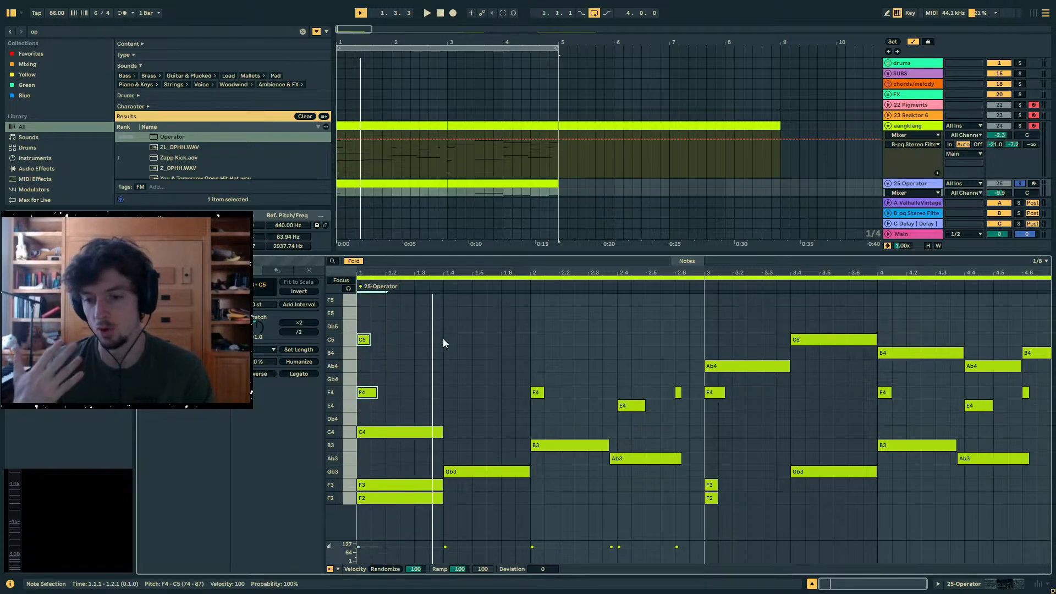
key(space)
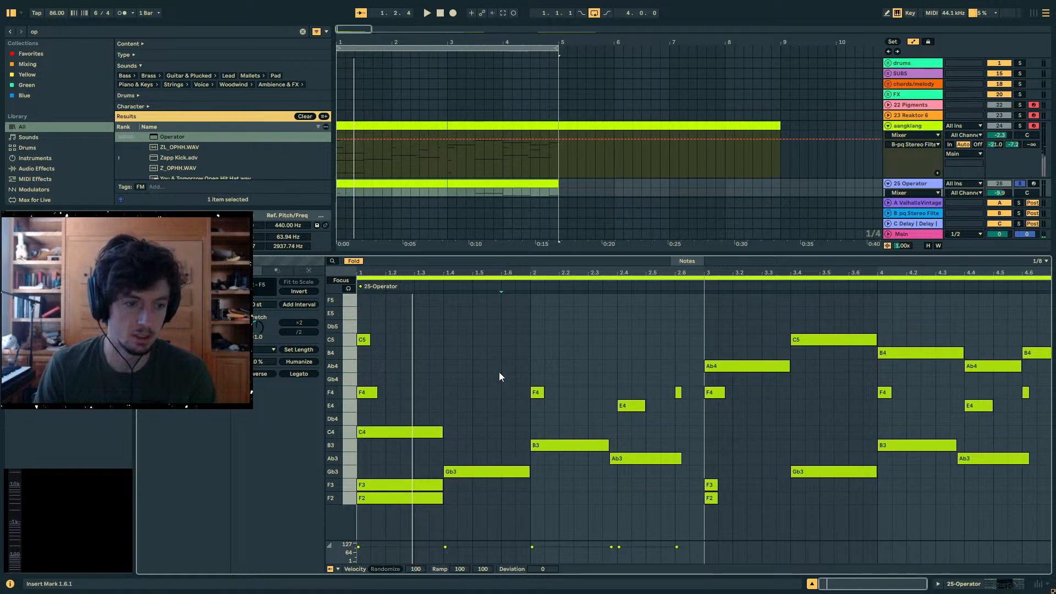
- Apply Legato to all the notes in the Operator clips and return to the device view
key(ctrl+a)
click(299, 374)
key(shift+Tab)
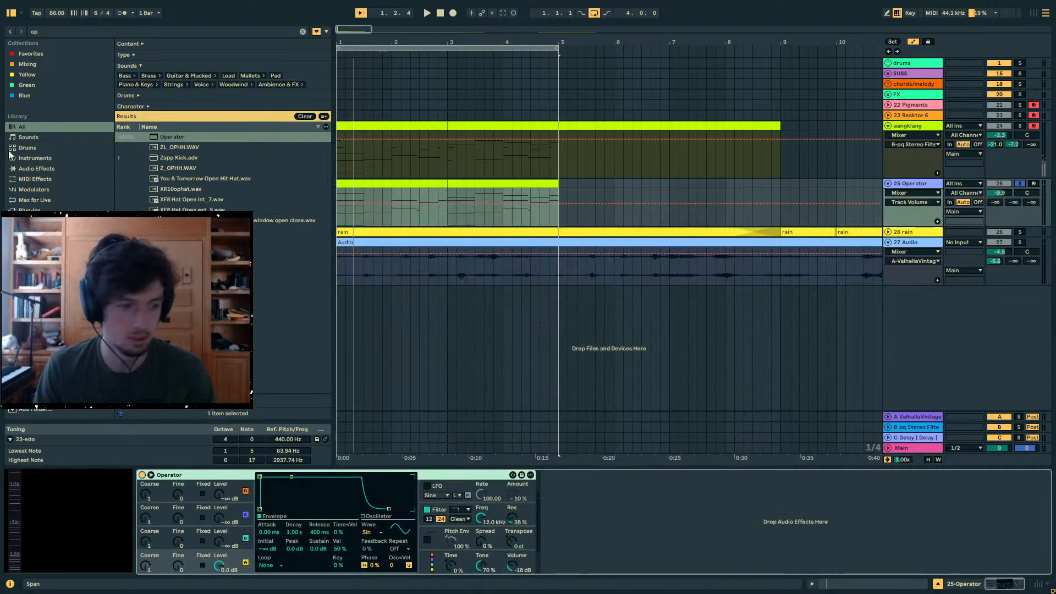
- Search the browser for "arp", add the Arpeggiator before Operator and play the result
key(ctrl+f)
text(arp)
double_click(177, 136)
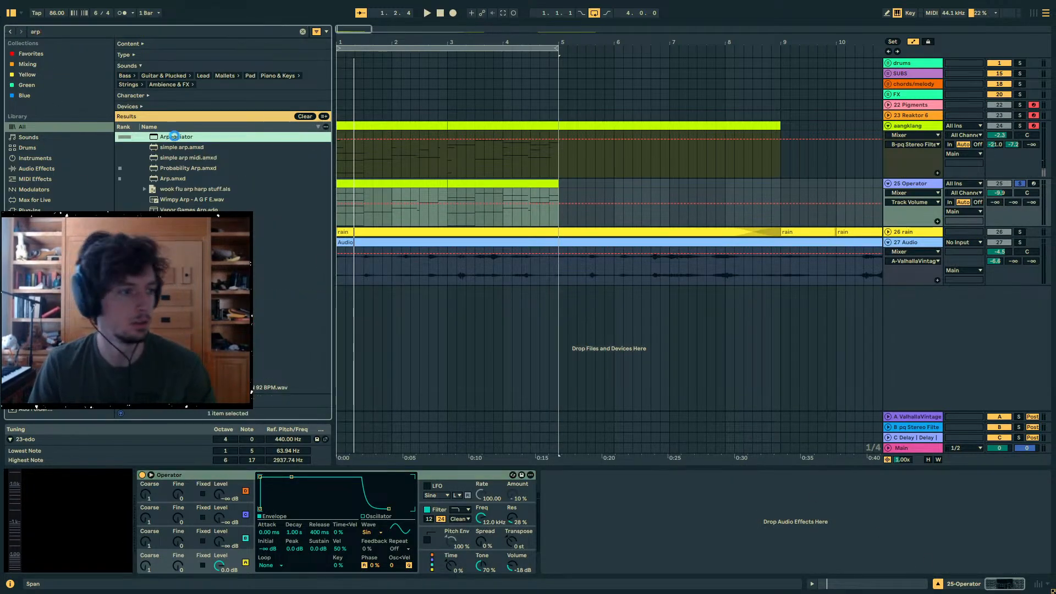
key(space)
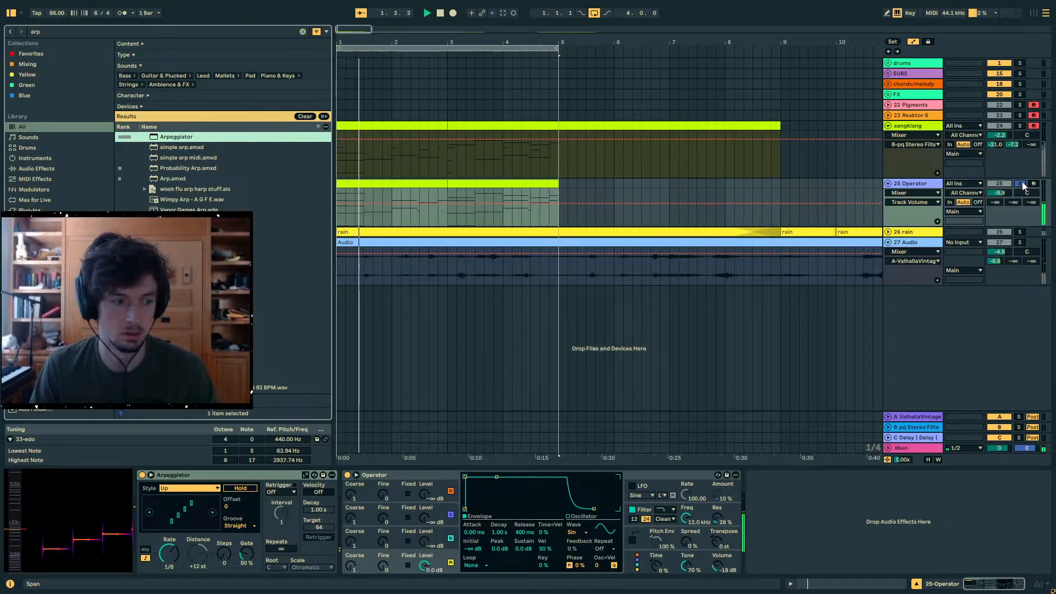
- Solo the aangklang and Operator tracks together and open the Operator clips' notes for editing
click(1021, 183)
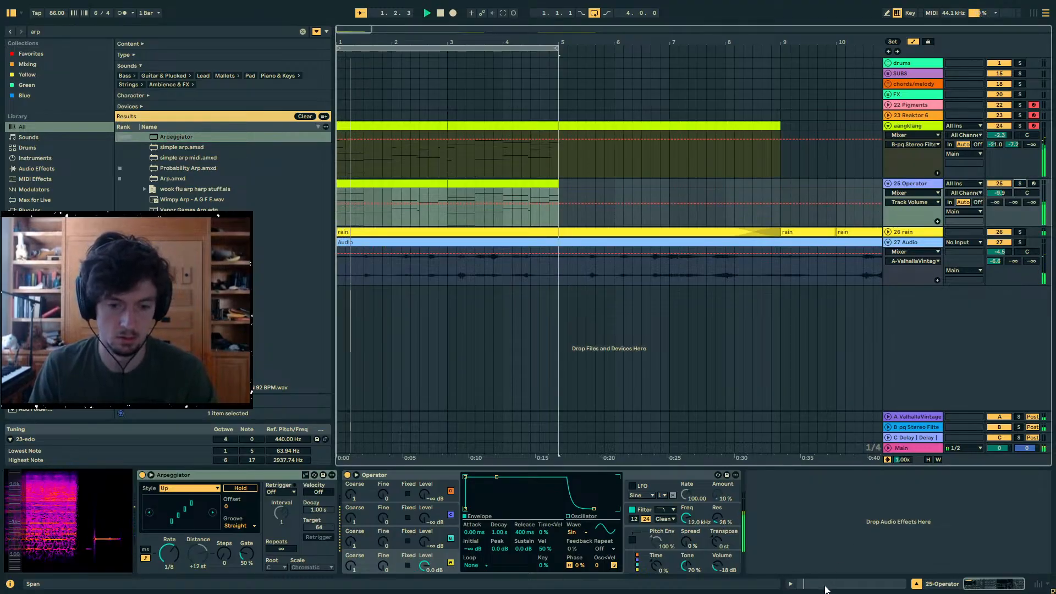
key(shift+Tab)
click(1021, 126)
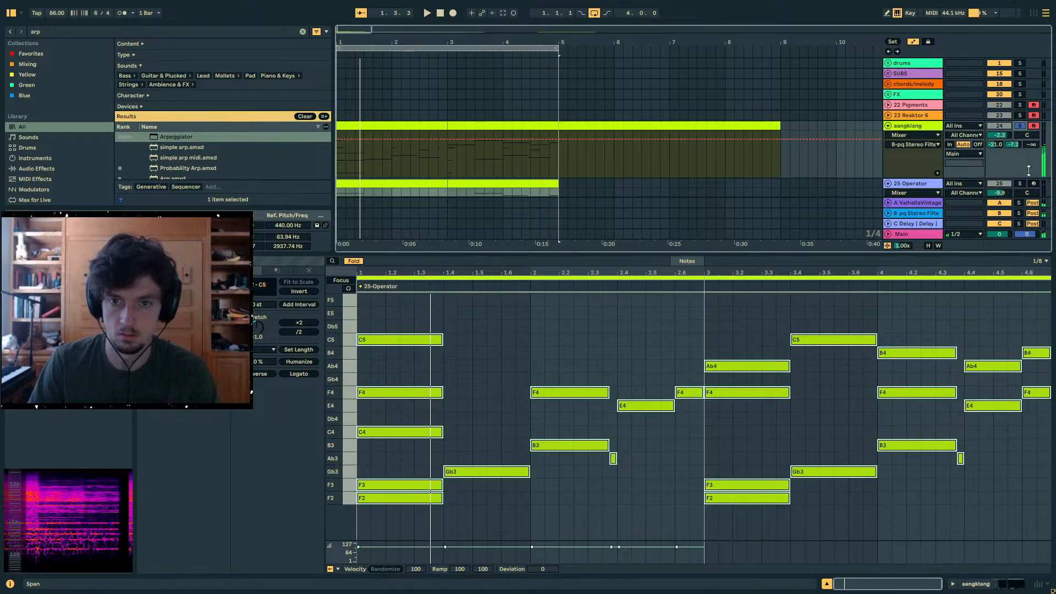
ctrl+click(1021, 183)
key(space)
- Duplicate the opening five-note chord to 1.4.1 and transpose the copy up two scale steps to Gb3, Ab3, E4, Ab4 and E5
click(494, 394)
drag(432, 319, 362, 523)
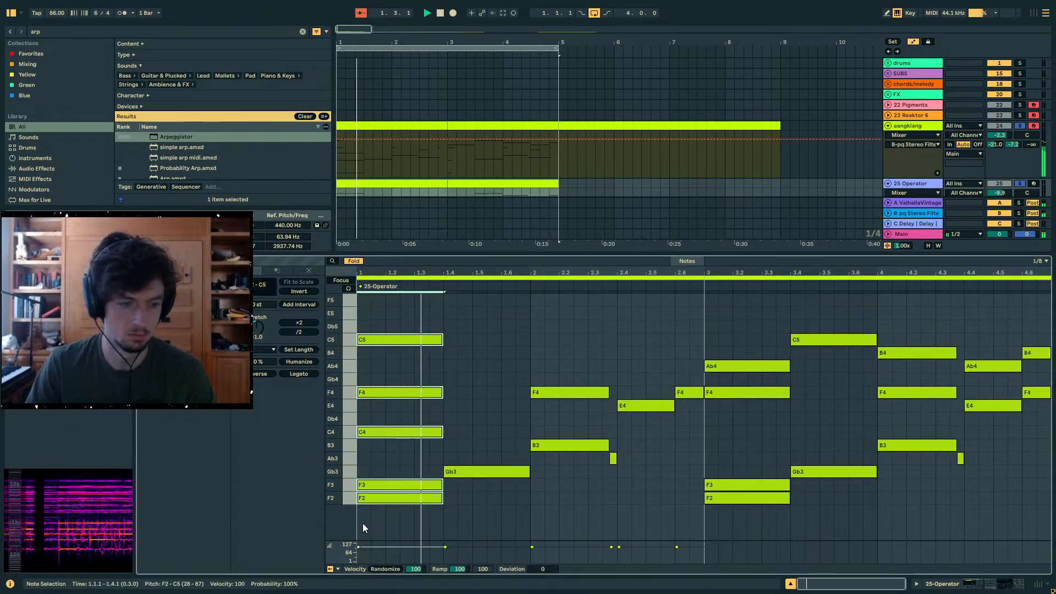
key(ctrl+d)
key(Up)
key(Up)
key(Up)
key(Down)
key(Down)
key(Up)
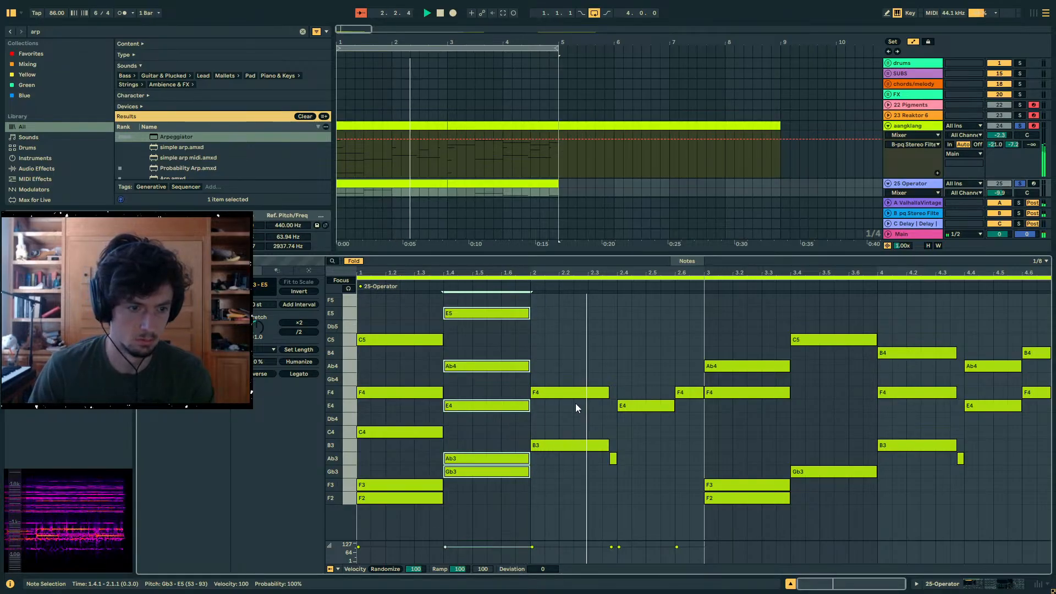
- Duplicate the Gb3, Ab3 and E4 of the second chord to 2.1.1 and raise them to F4, Gb4 and Db5
drag(613, 469, 590, 447)
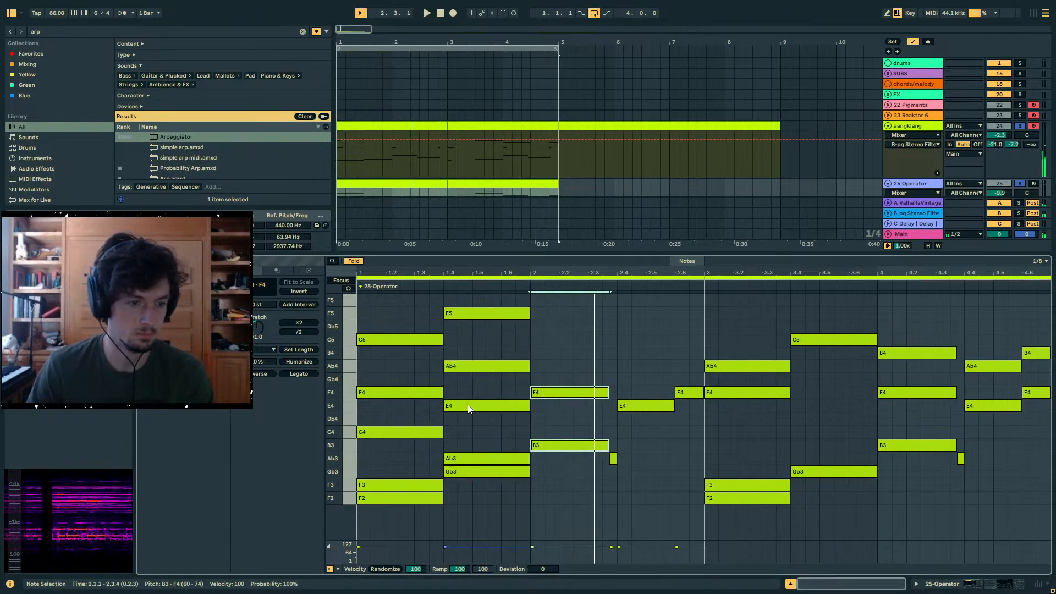
drag(468, 381, 473, 446)
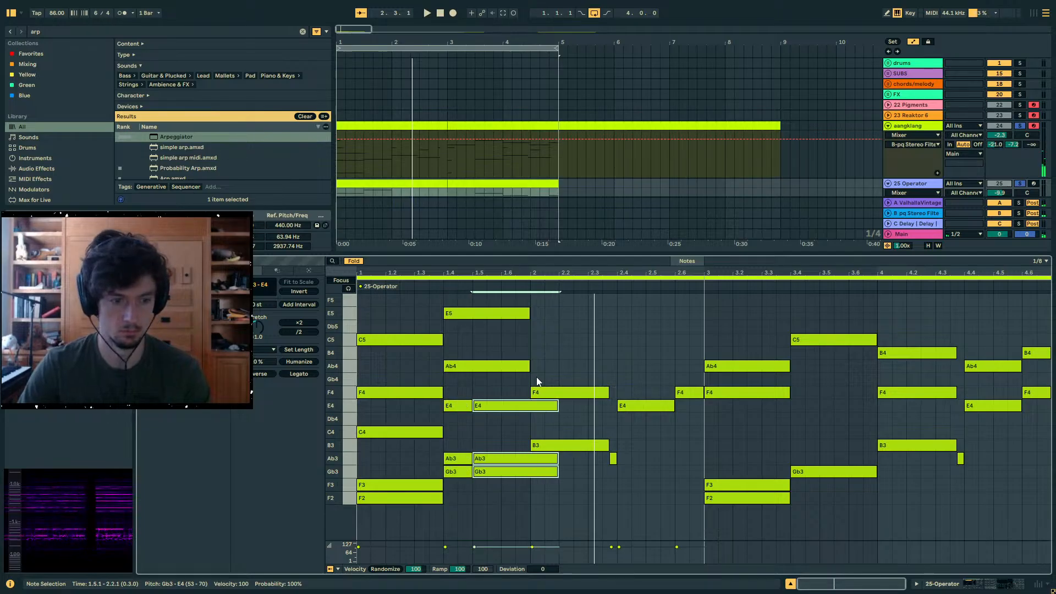
key(ctrl+d)
key(Up)
key(Up)
key(Up)
key(Up)
key(Up)
key(Up)
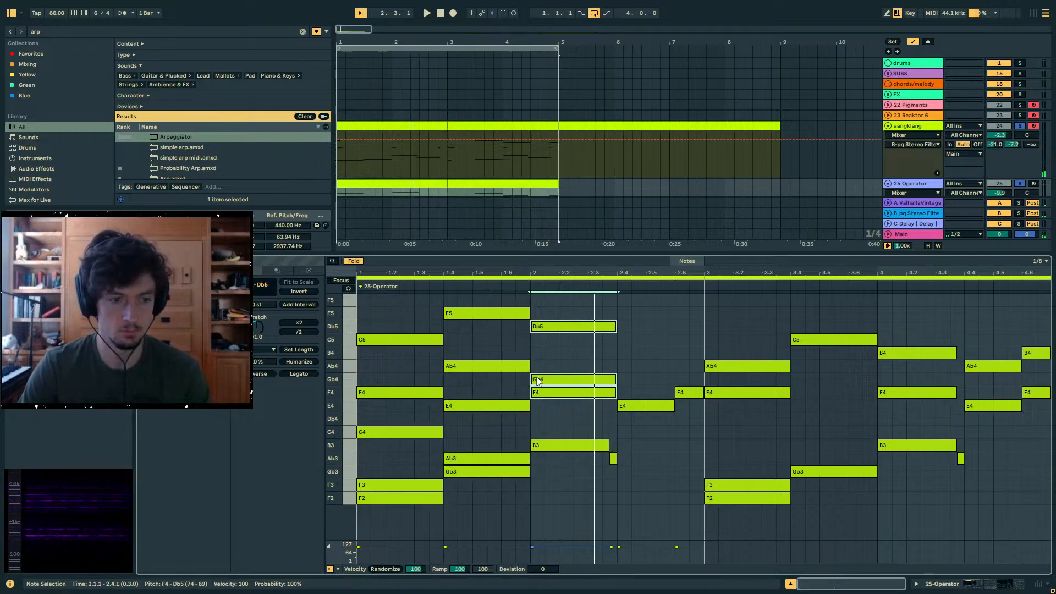
mouse_move(617, 380)
mouse_down()
mouse_move(607, 378)
mouse_move(619, 378)
mouse_up()
- Delete the short Ab3 before 2.4 and lengthen the B3 at 2.1.1 to end at 2.4.1
double_click(614, 458)
drag(609, 448, 587, 353)
key(ctrl+z)
click(609, 477)
drag(504, 495, 478, 305)
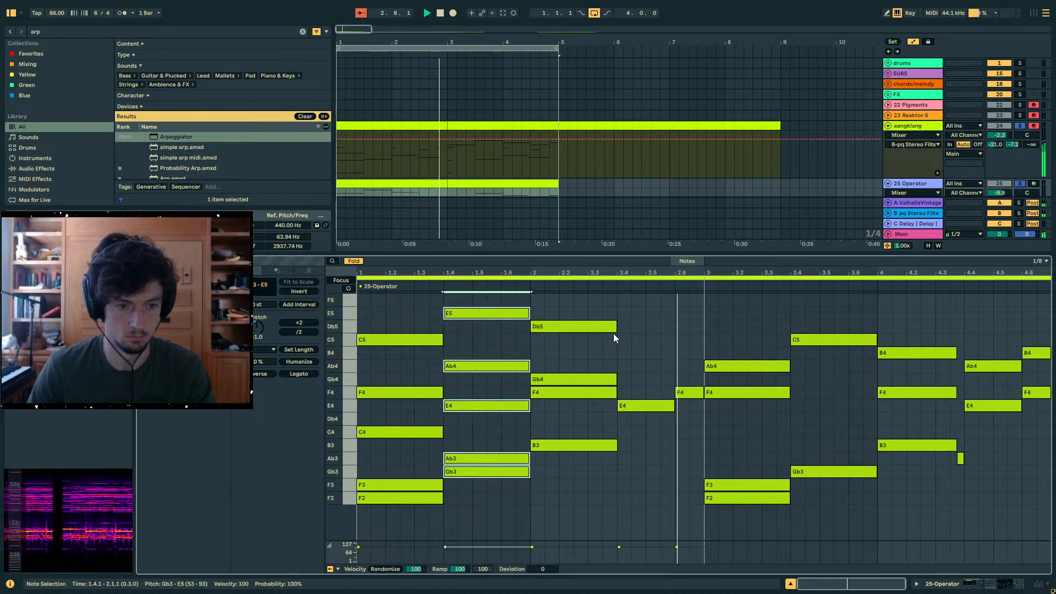
- Copy the second chord to 2.4.1 and delete the copy's Ab3 and Gb3
key(ctrl+c)
click(622, 329)
key(ctrl+v)
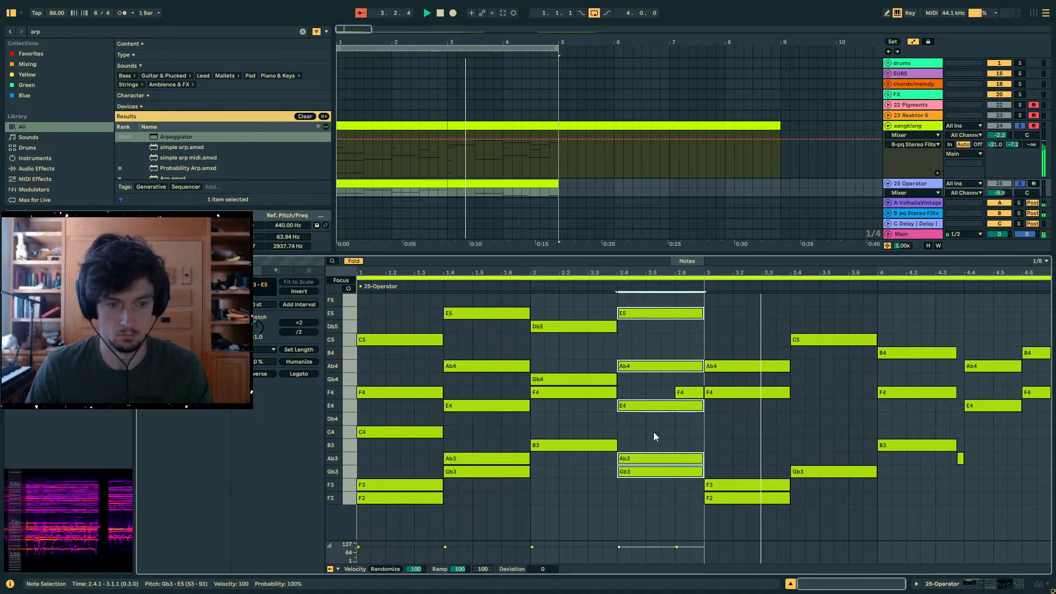
drag(643, 450, 656, 474)
key(Delete)
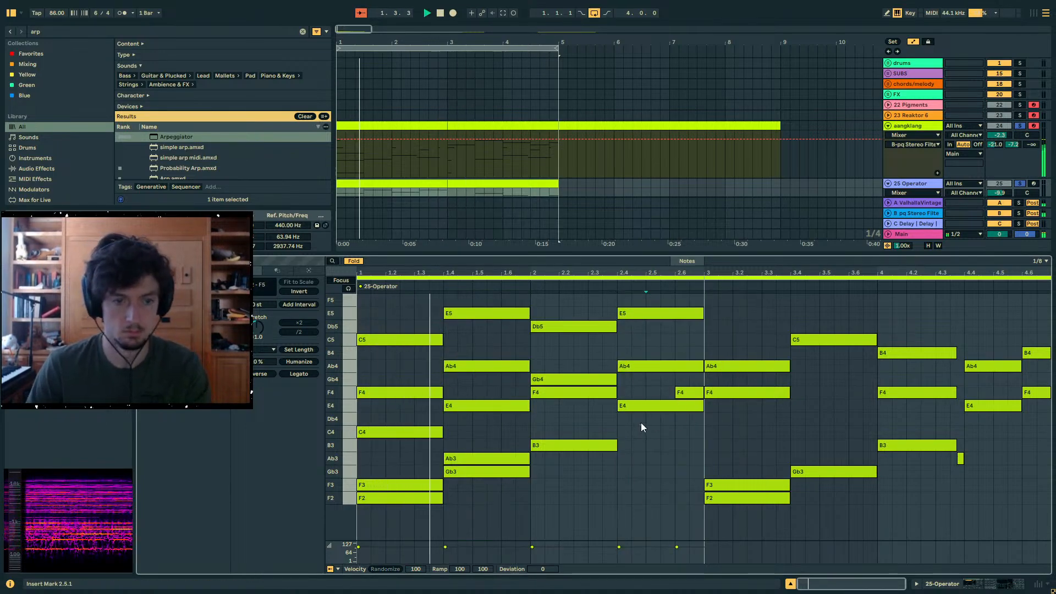
- Halve the E4, Ab4 and E5 at 2.4.1, duplicate them directly after, and raise the copy one scale step to F4, B4 and F5
drag(641, 422, 632, 311)
click(299, 332)
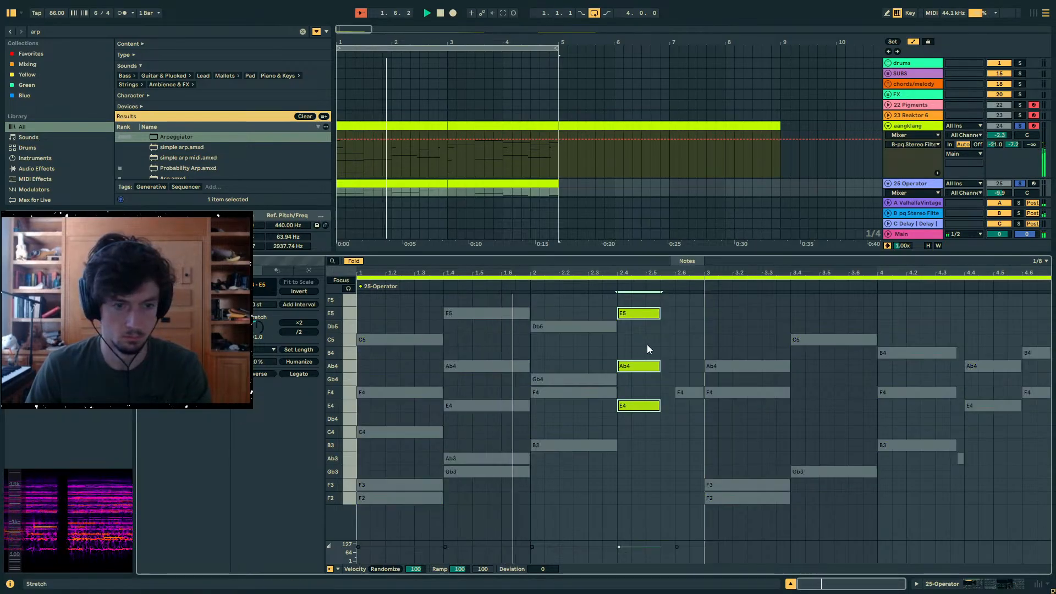
key(ctrl+d)
drag(686, 367, 684, 358)
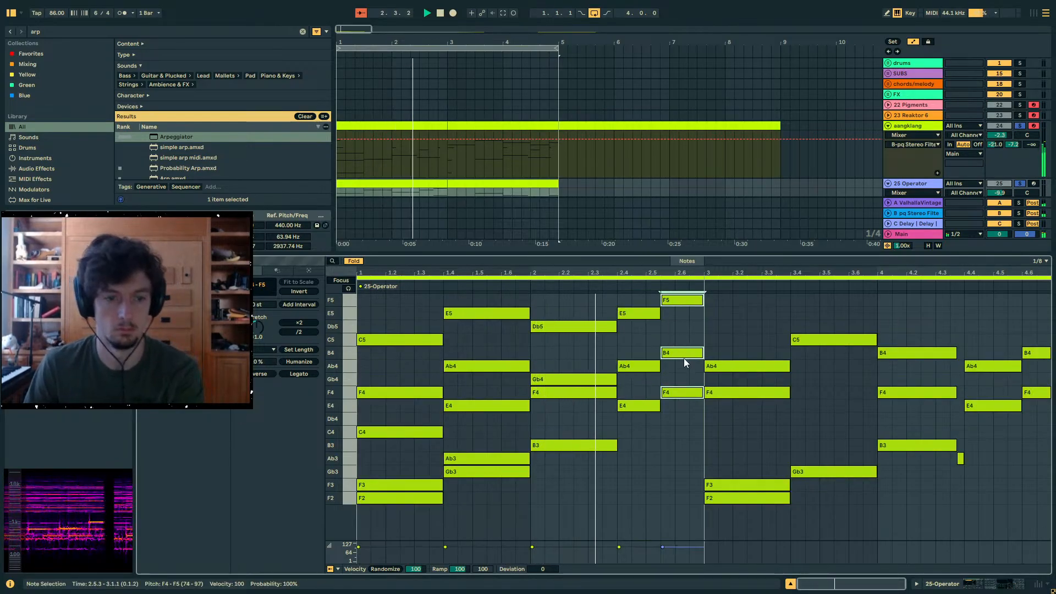
- Lower the F5 of the short chord at 2.5.3 by two octaves to F3
click(694, 301)
key(Delete)
key(shift+Down)
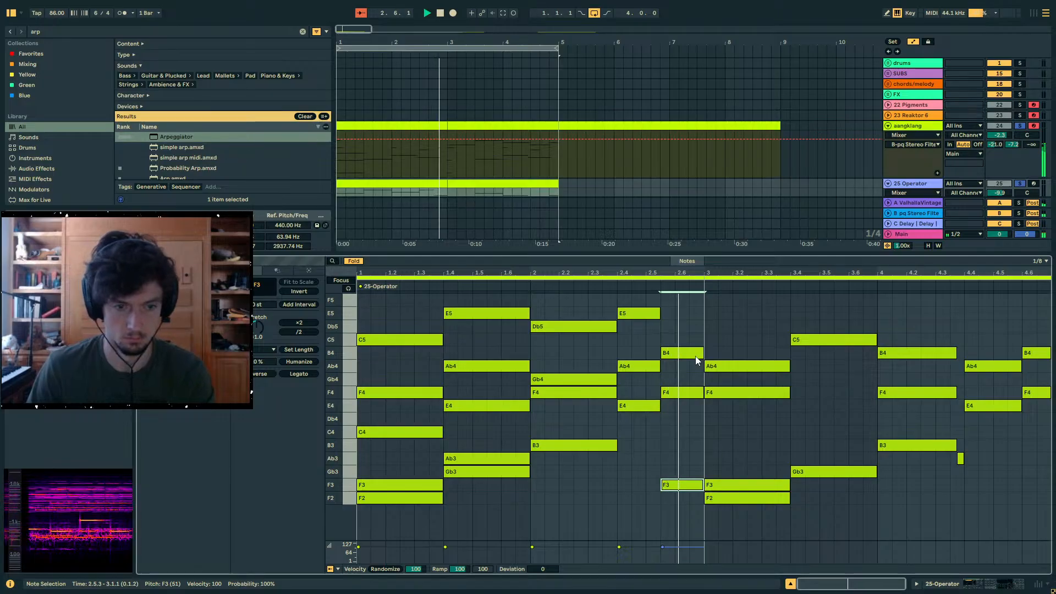
- Compare the notes of the first two-bar clips on the aangklang and Operator tracks
click(412, 136)
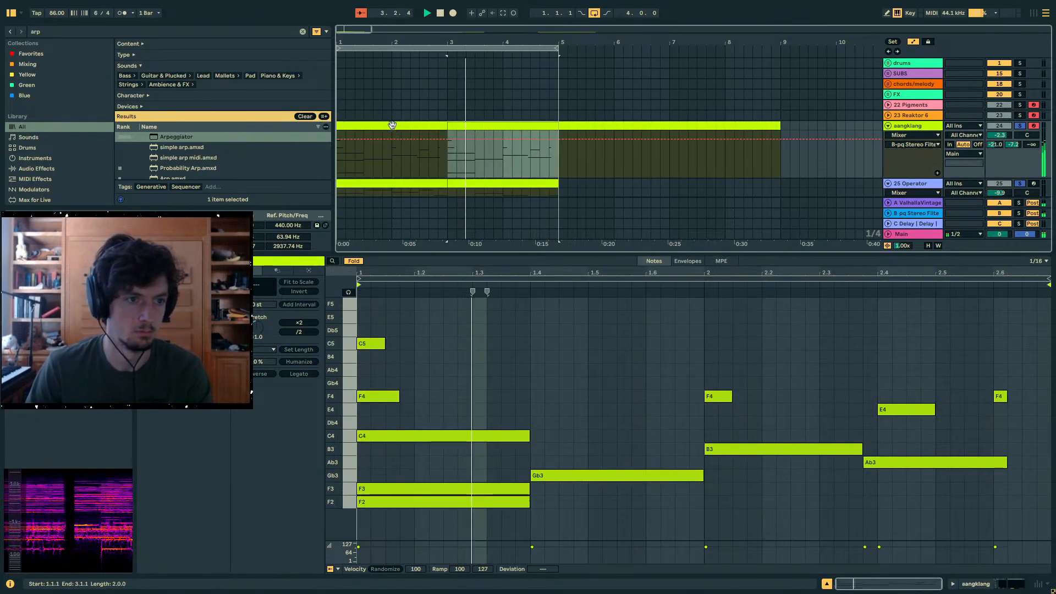
click(390, 125)
scroll(435, 163, down, 2)
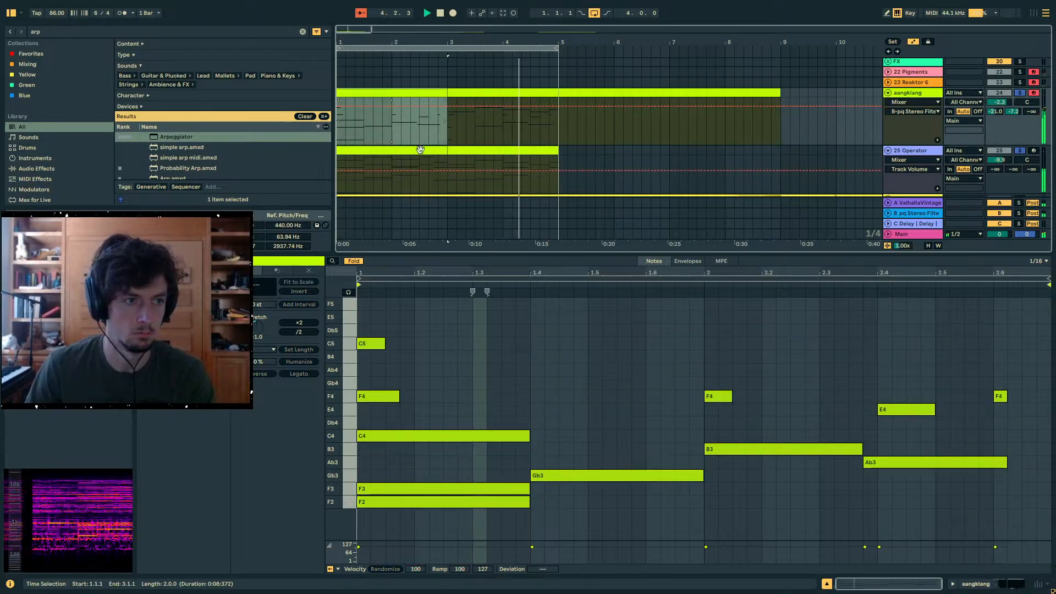
click(402, 157)
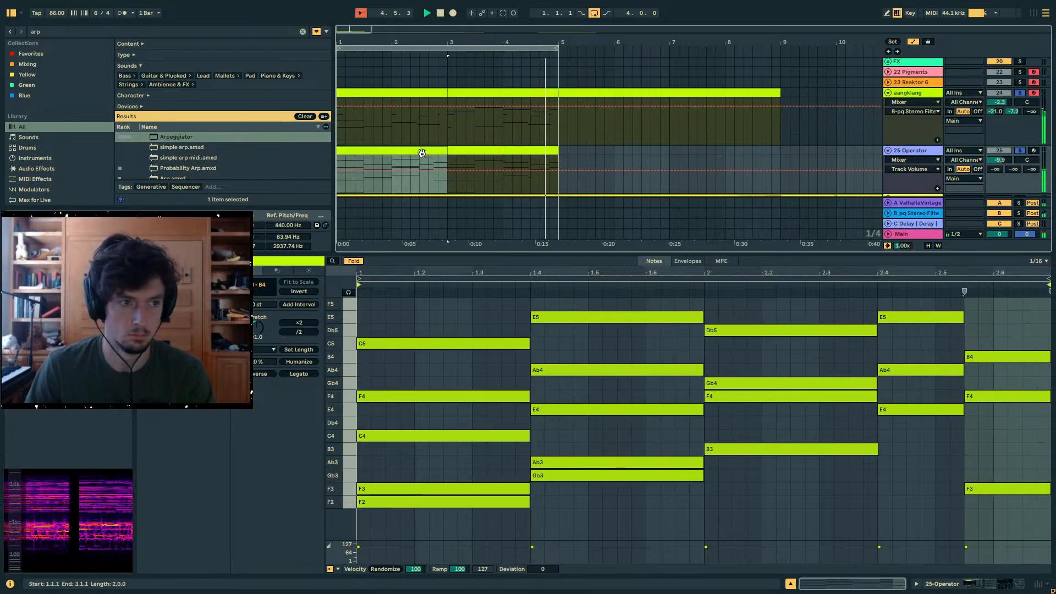
click(398, 152)
- Set the Operator track's send B to -0.3 dB and lengthen oscillator B's envelope decay to 913 ms
drag(1013, 169, 1013, 116)
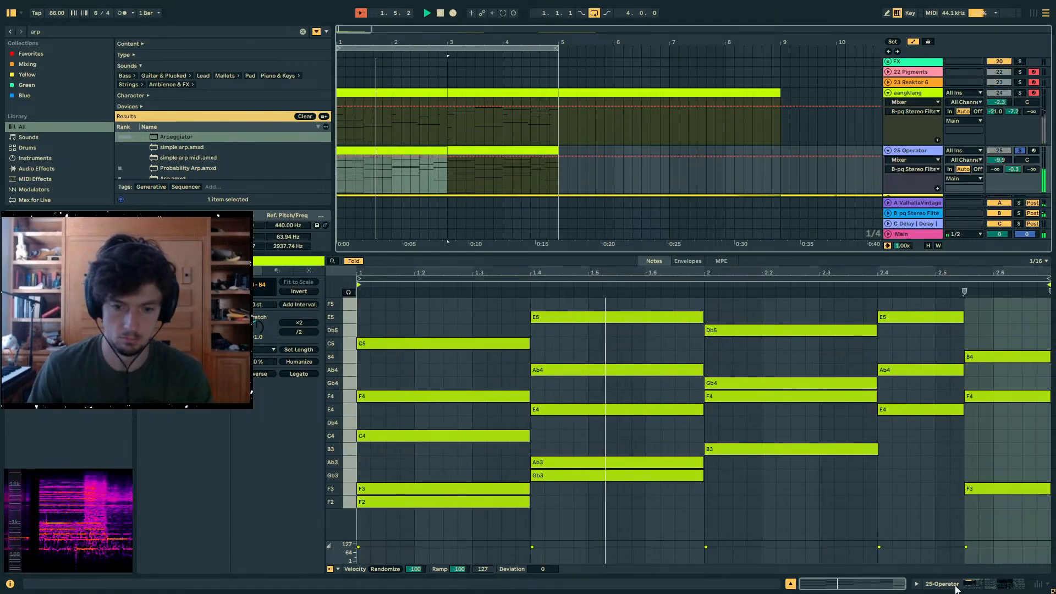
key(shift+Tab)
drag(430, 540, 404, 529)
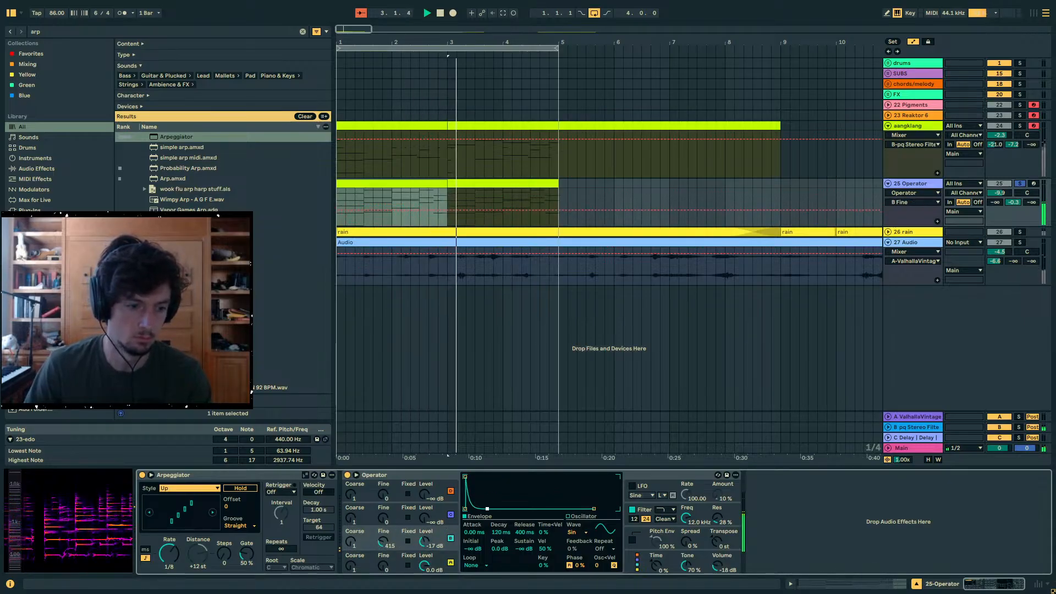
click(456, 559)
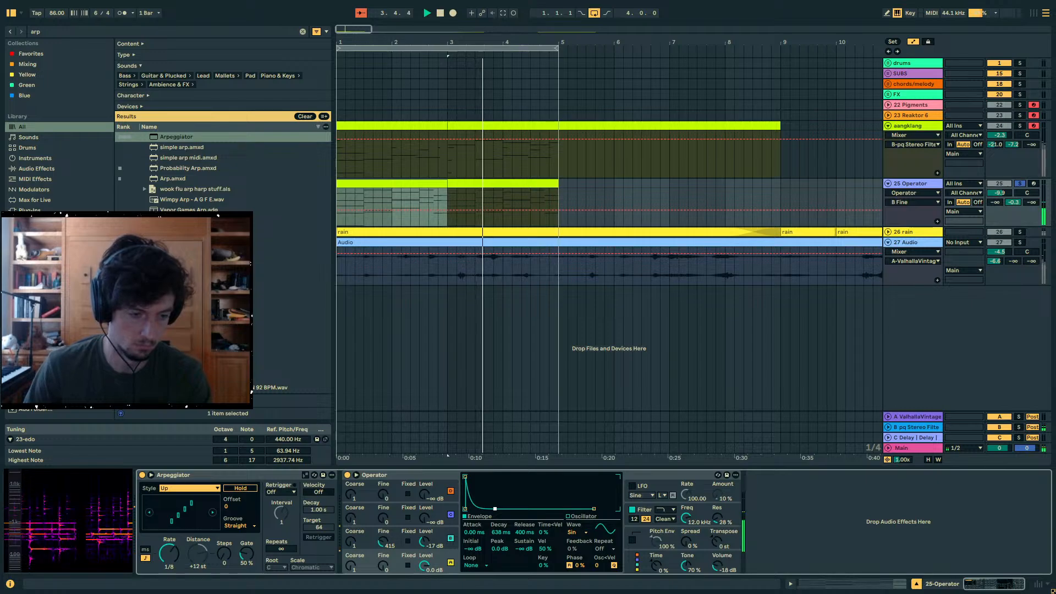
- Raise the Operator track's volume to about 0 dB and take the track out of solo
double_click(994, 193)
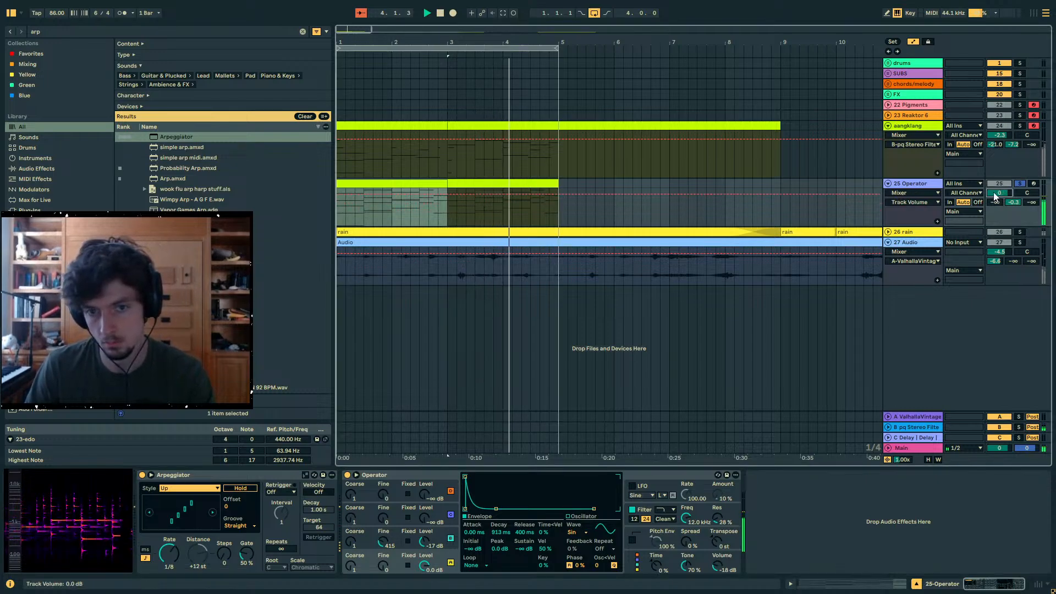
click(1020, 183)
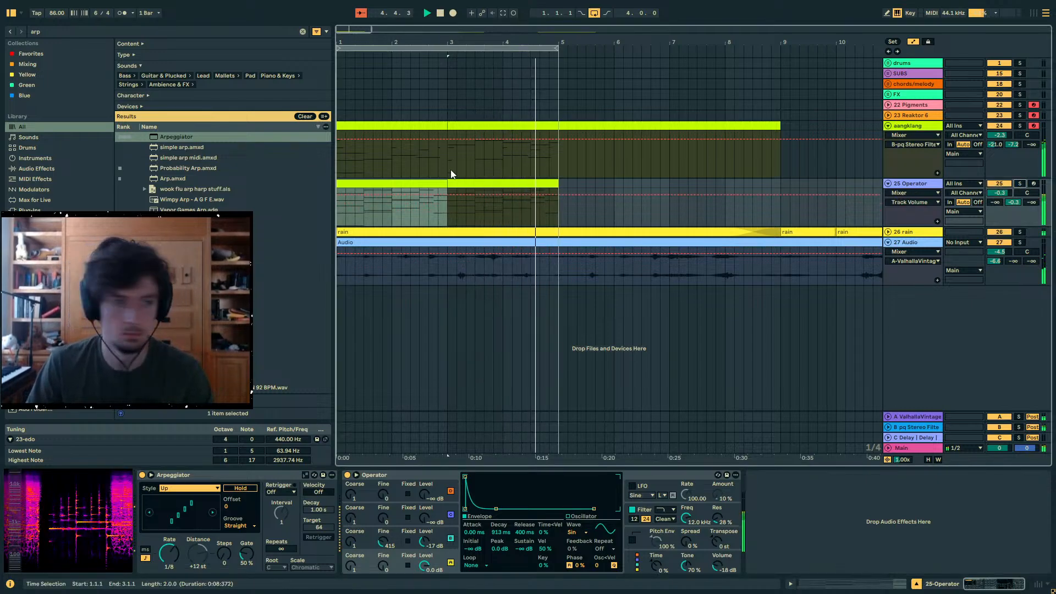
- Mute the 27 Audio track and lower the rain track's volume to -14.3 dB, keeping the rain track active
click(999, 242)
click(1000, 232)
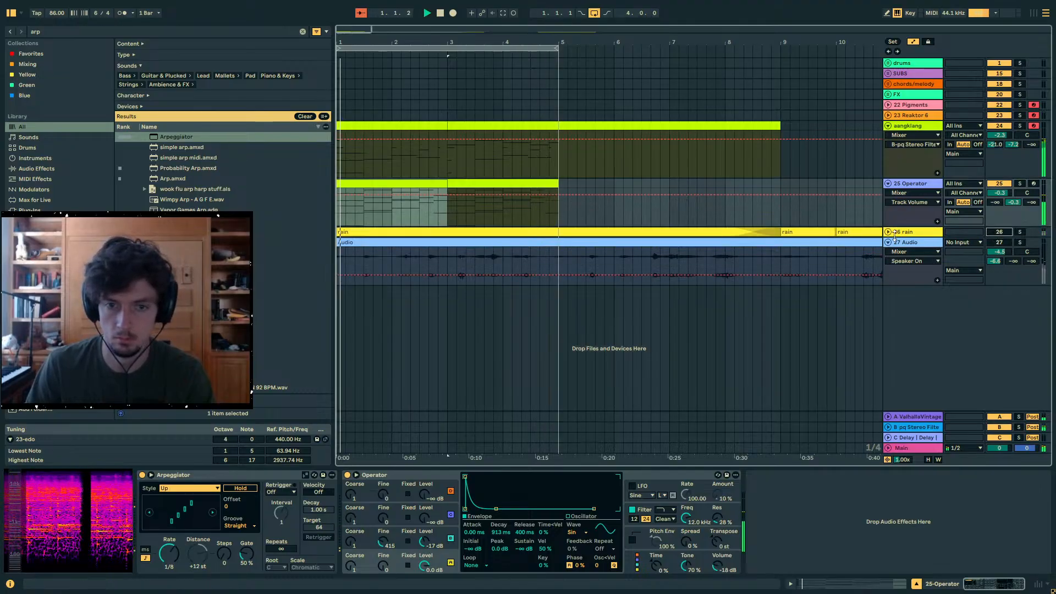
double_click(956, 236)
drag(999, 242, 998, 253)
click(999, 232)
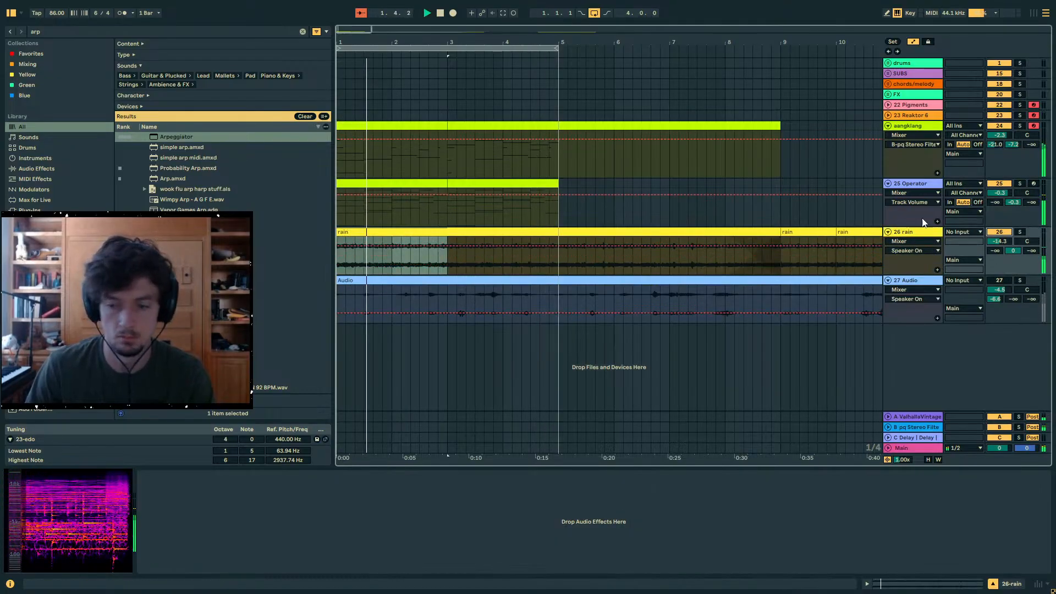
- Hide the automation lanes in the arrangement and mute the 22 Pigments and 23 Reaktor 6 tracks
click(447, 212)
drag(401, 210, 411, 209)
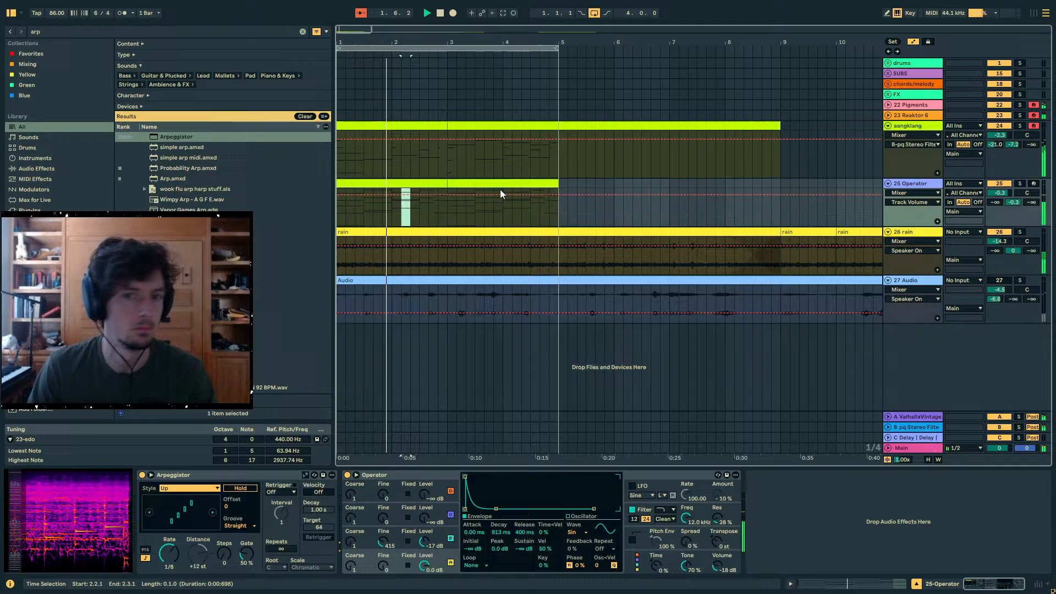
click(897, 12)
key(a)
key(Up)
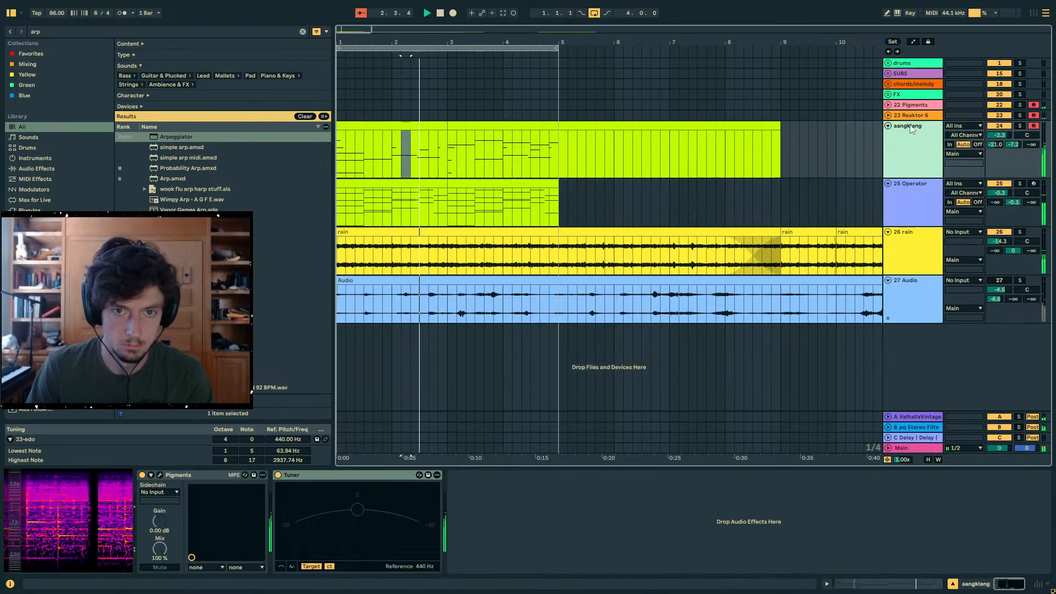
click(532, 126)
click(1000, 116)
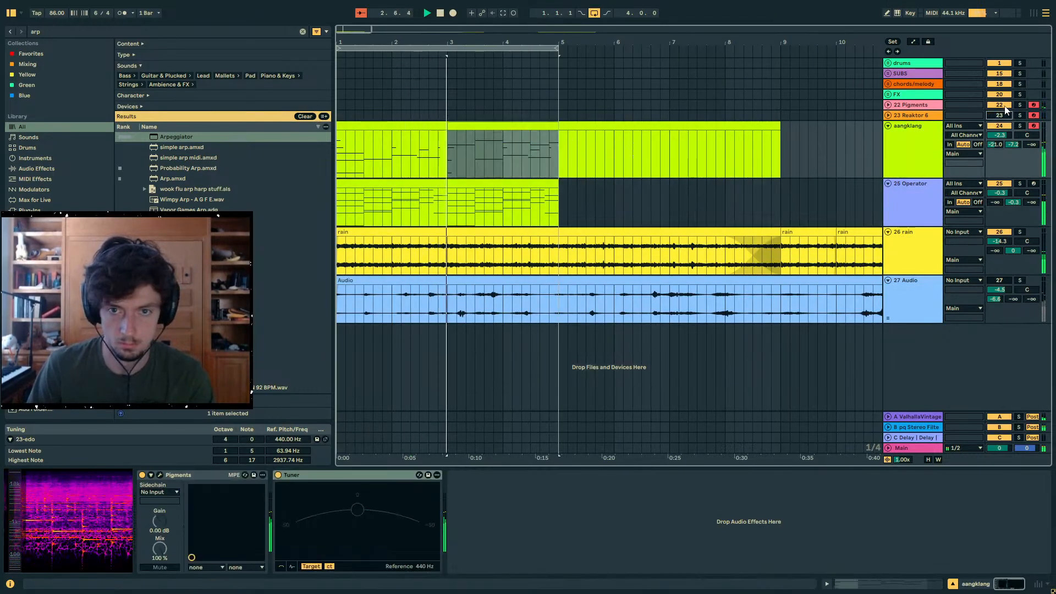
click(1000, 105)
key(Down)
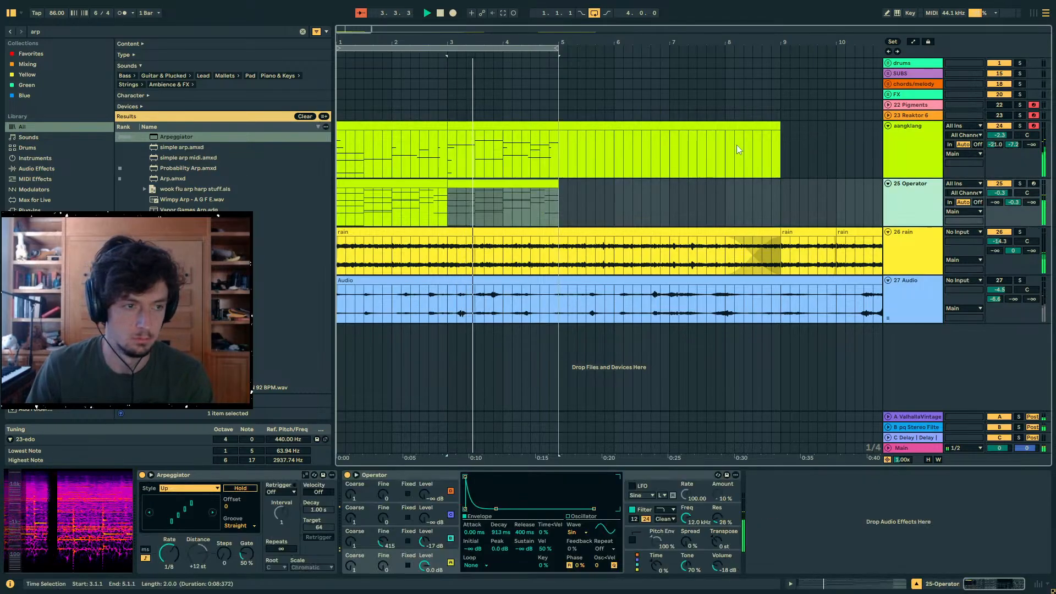
click(494, 126)
shift+click(421, 126)
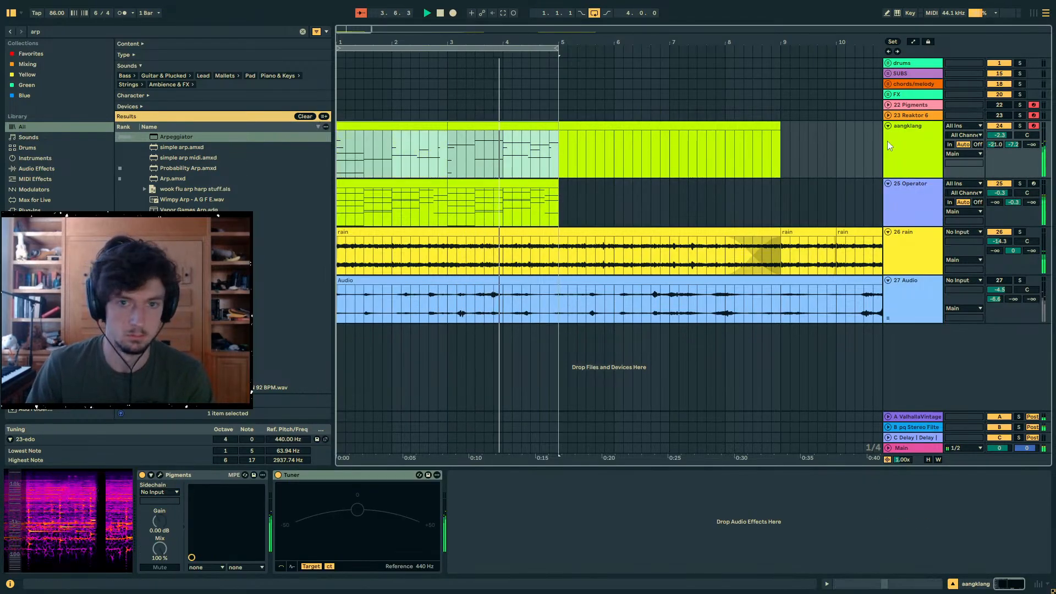
key(ctrl+d)
click(472, 126)
- Add a Delay to the Operator track with unsynced 134 ms times on both sides and 30% dry/wet
click(435, 183)
shift+click(465, 182)
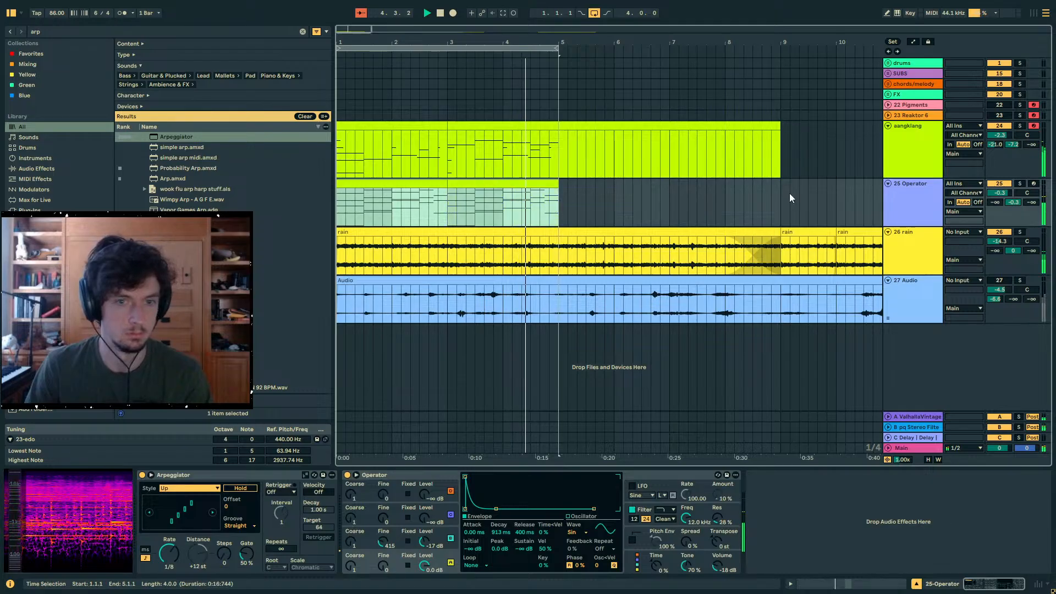
key(ctrl+f)
text(delay)
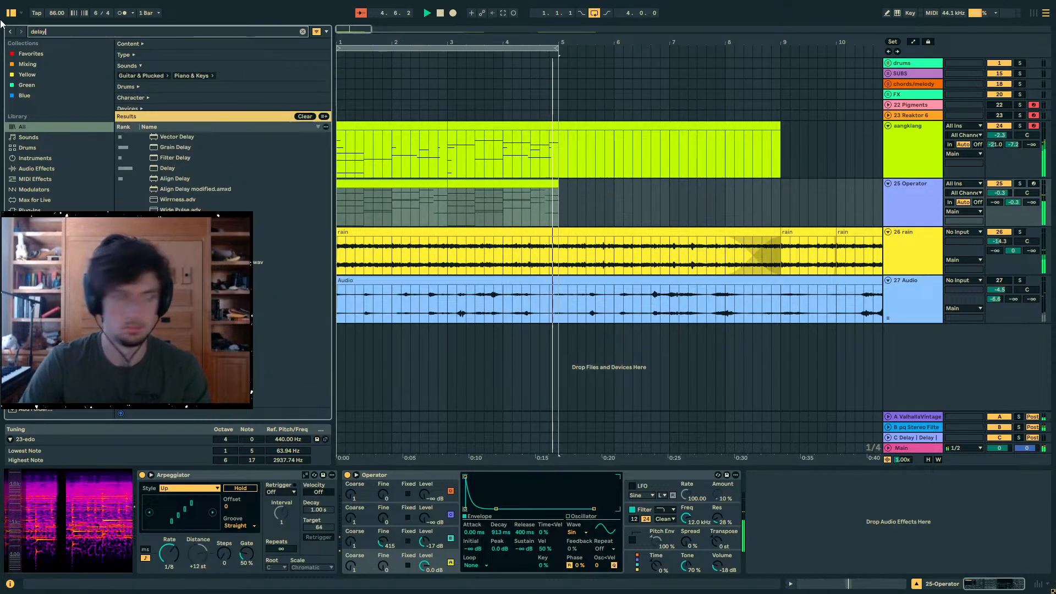
double_click(167, 168)
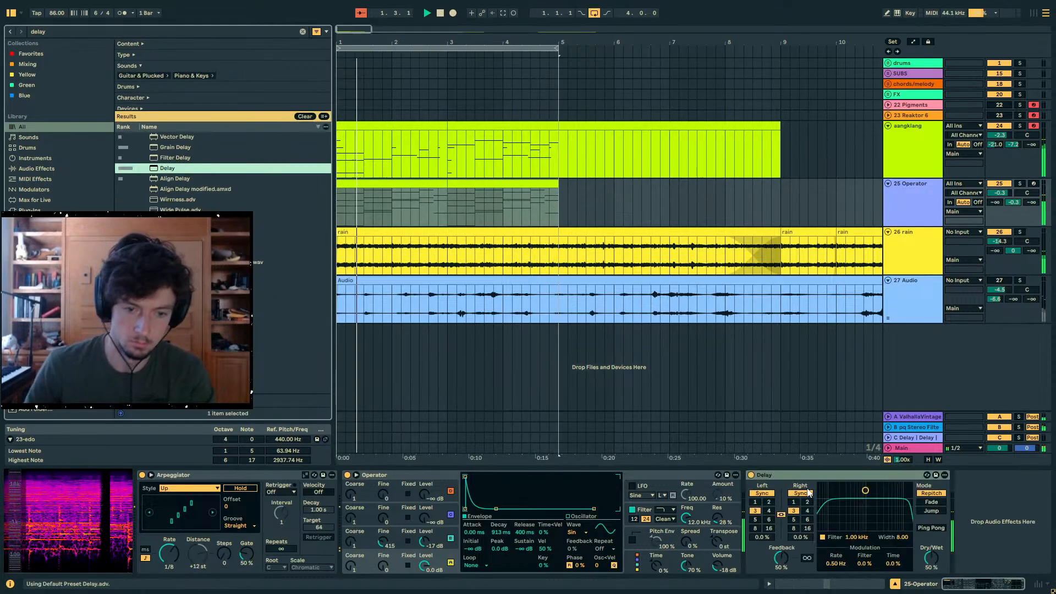
drag(802, 512, 802, 527)
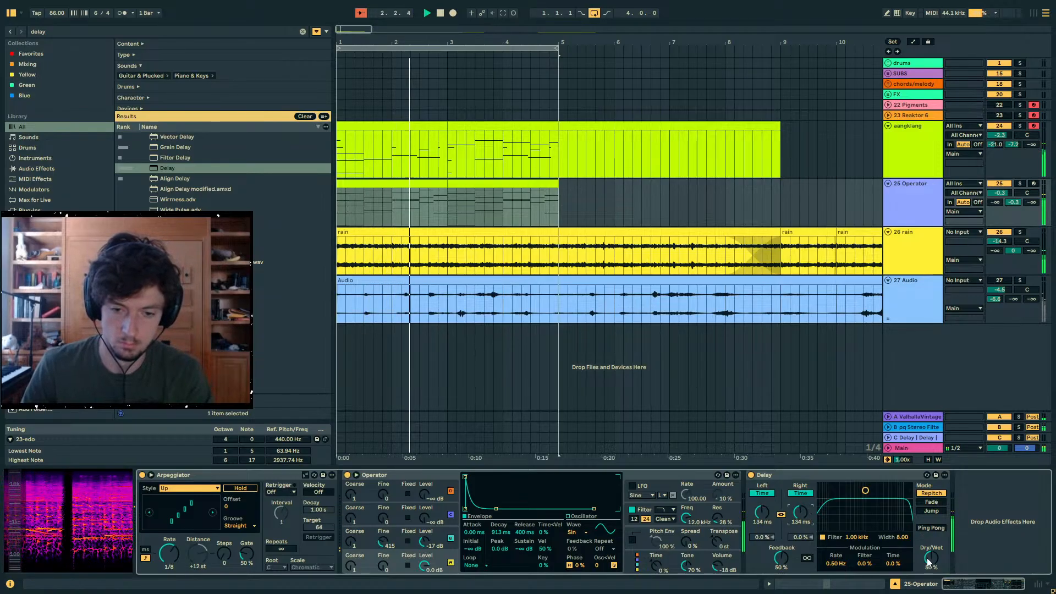
drag(931, 558, 931, 570)
- Duplicate the Delay and set the copy to 198 ms on both sides with 13% dry/wet
key(ctrl+d)
drag(899, 515, 899, 526)
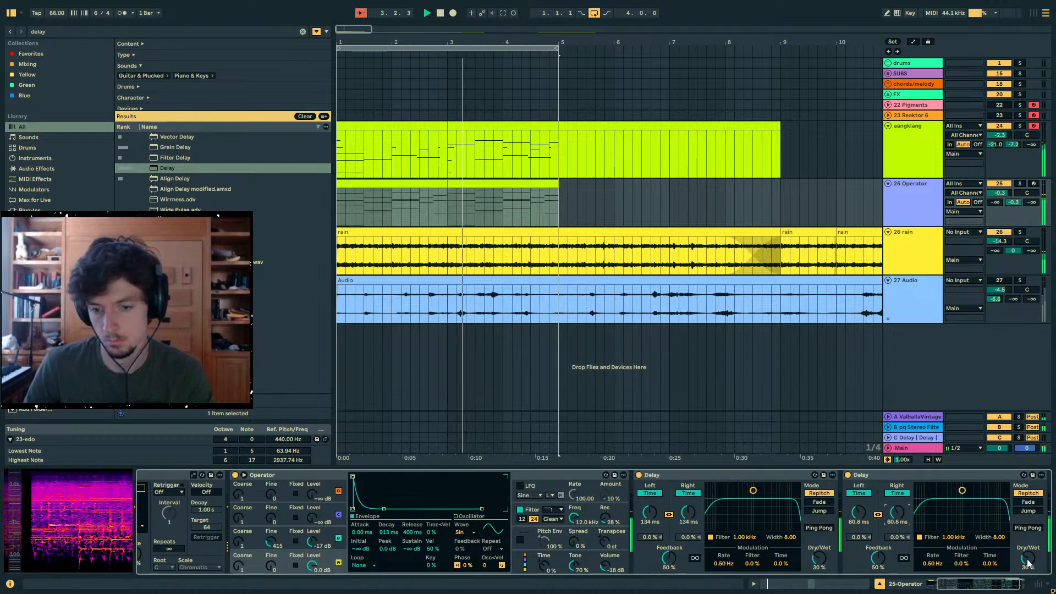
drag(1028, 559, 1028, 562)
drag(898, 514, 898, 497)
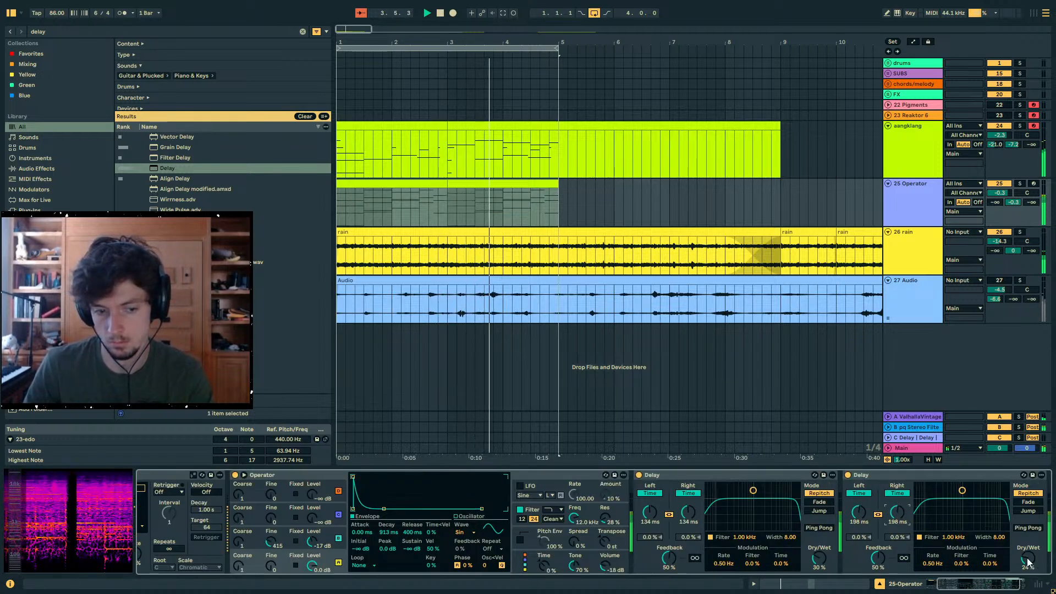
drag(1028, 563, 1027, 569)
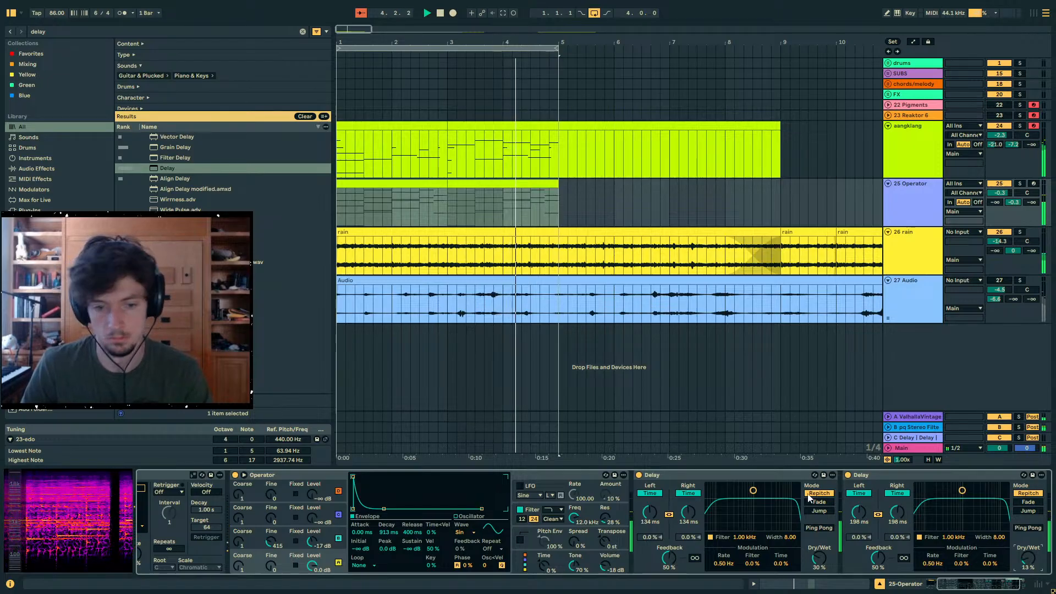
- Shorten oscillator B's envelope decay to 135 ms, and try other level and fine values for it, undoing both trials
click(916, 203)
drag(314, 541, 314, 577)
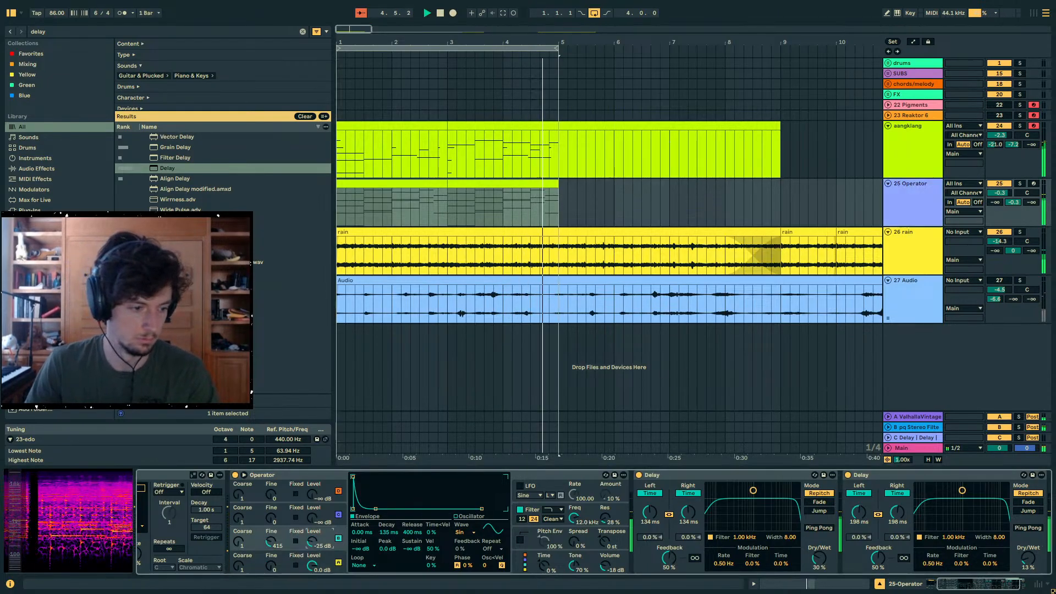
key(ctrl+z)
drag(272, 543, 273, 521)
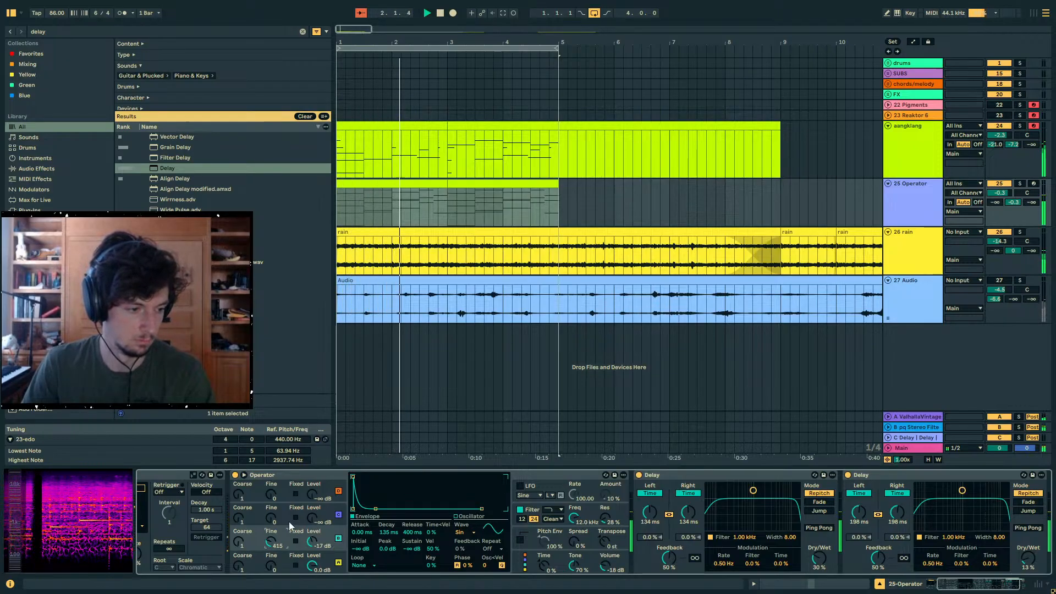
key(ctrl+z)
- Automate Operator's B Fine with breakpoints at bars 3 and 5, ramping up to 504 at bar 5
key(a)
click(448, 211)
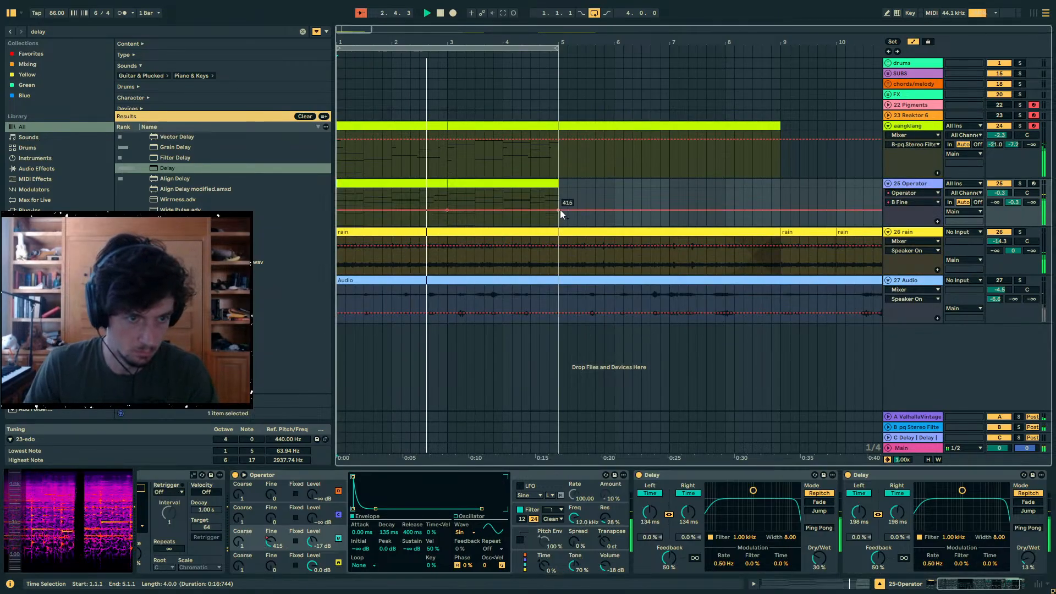
drag(559, 210, 558, 207)
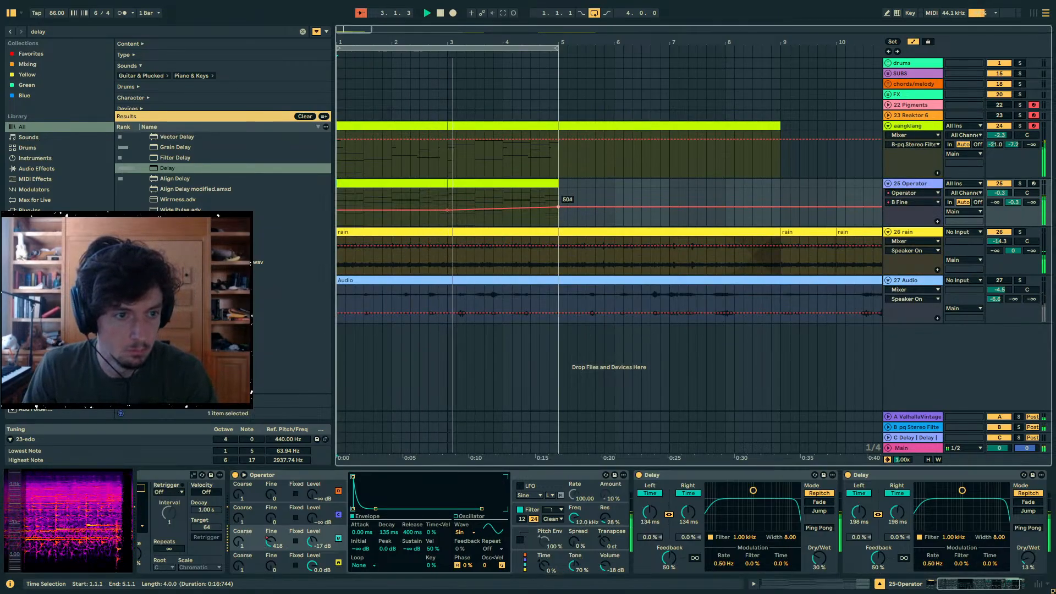
- Automate oscillator B's envelope decay on the Operator track so that it rises towards bar 5
click(318, 539)
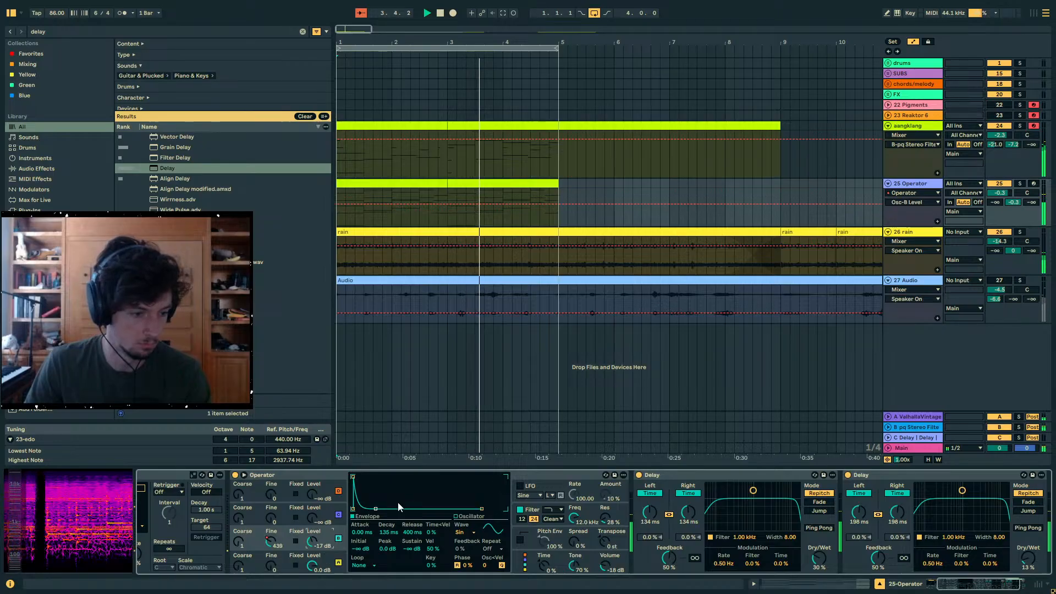
mouse_move(376, 509)
mouse_down()
mouse_move(389, 509)
mouse_move(376, 510)
mouse_up()
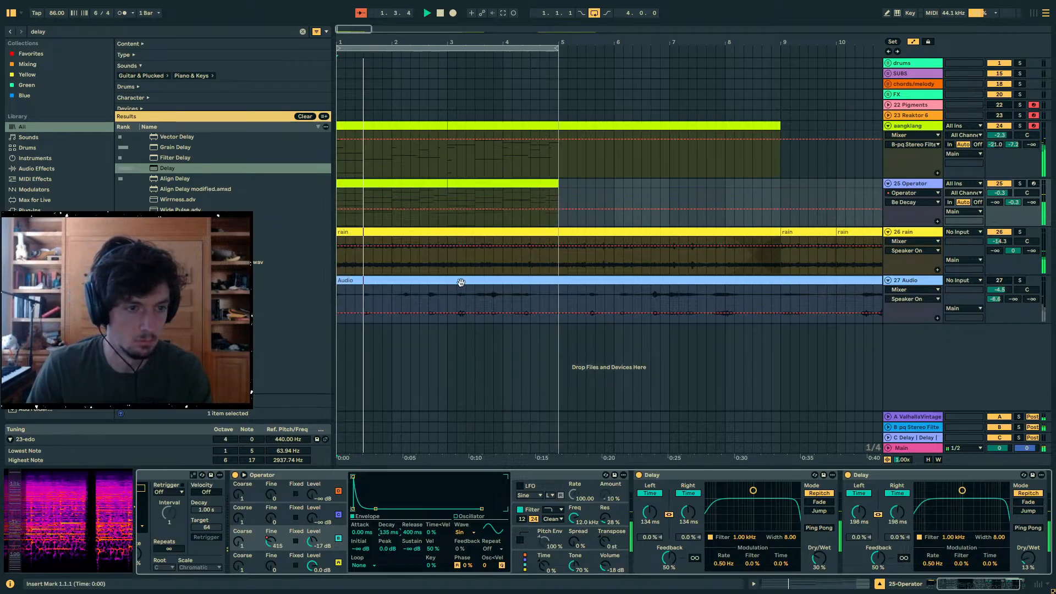
drag(556, 210, 559, 205)
- Hide the automation lanes and insert a new MIDI track below the Operator track
key(a)
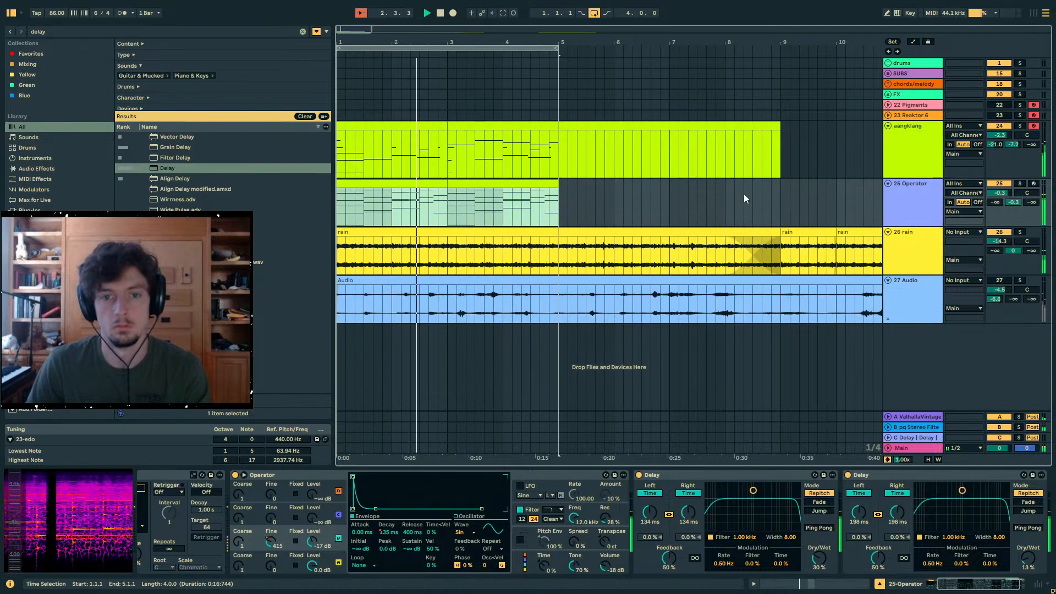
key(ctrl+shift+t)
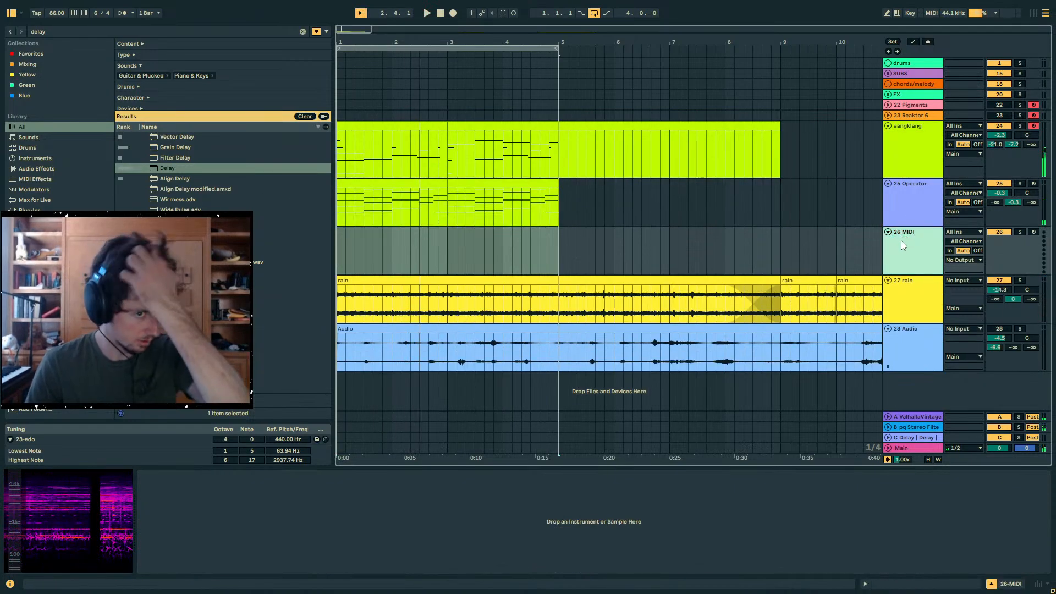
- Search the library for "gong" and audition several of the gong samples
click(556, 247)
click(72, 31)
text(g)
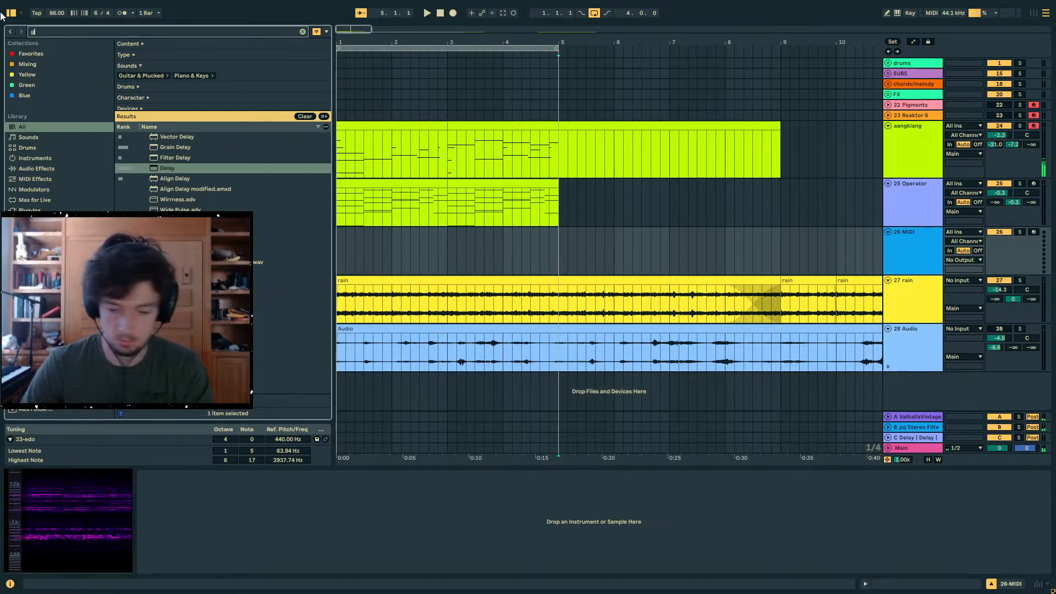
text(ong)
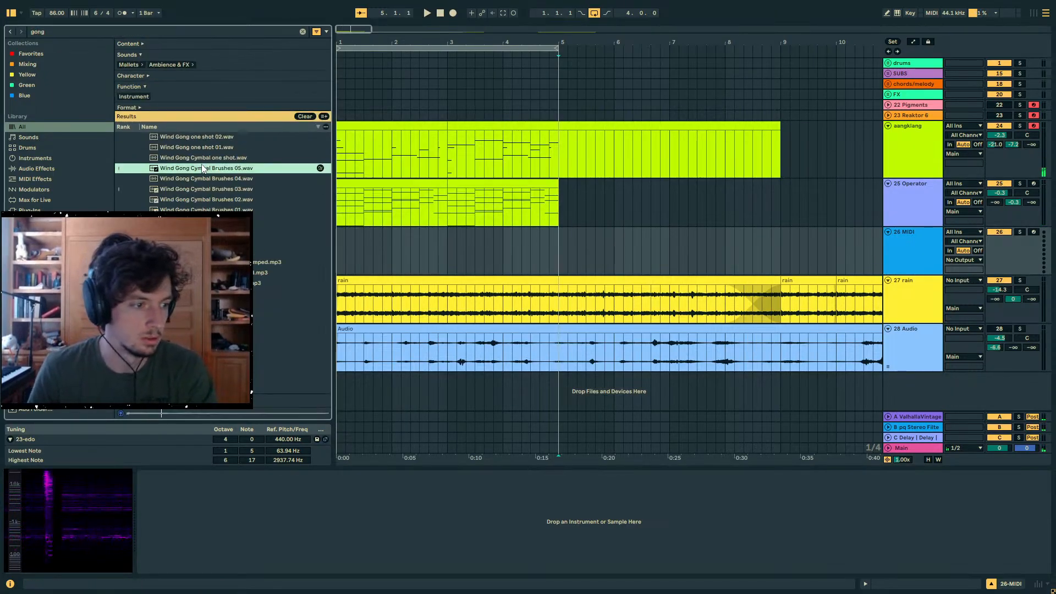
click(193, 367)
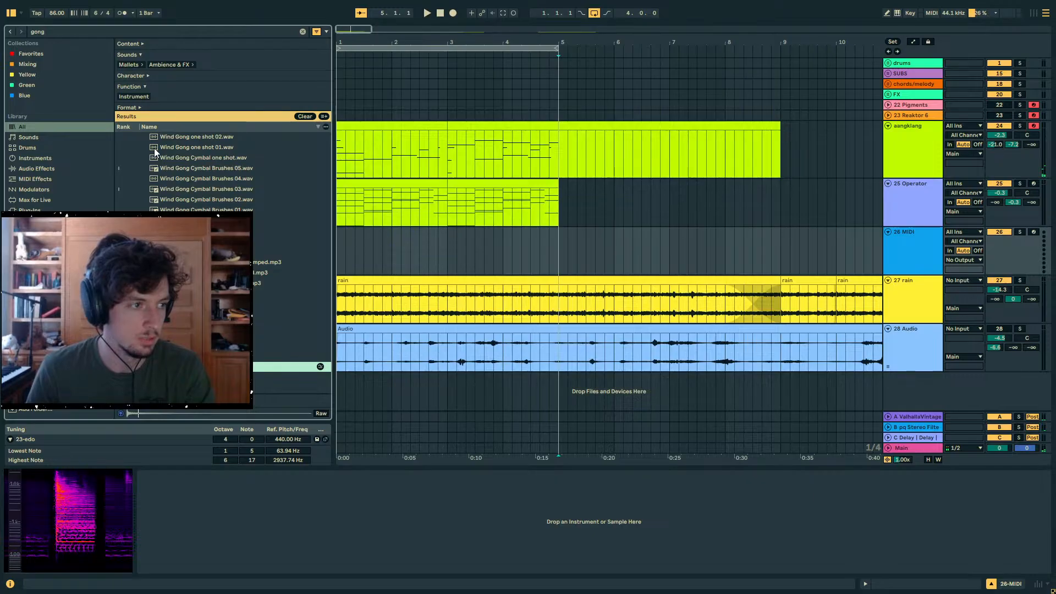
scroll(236, 171, down, 3)
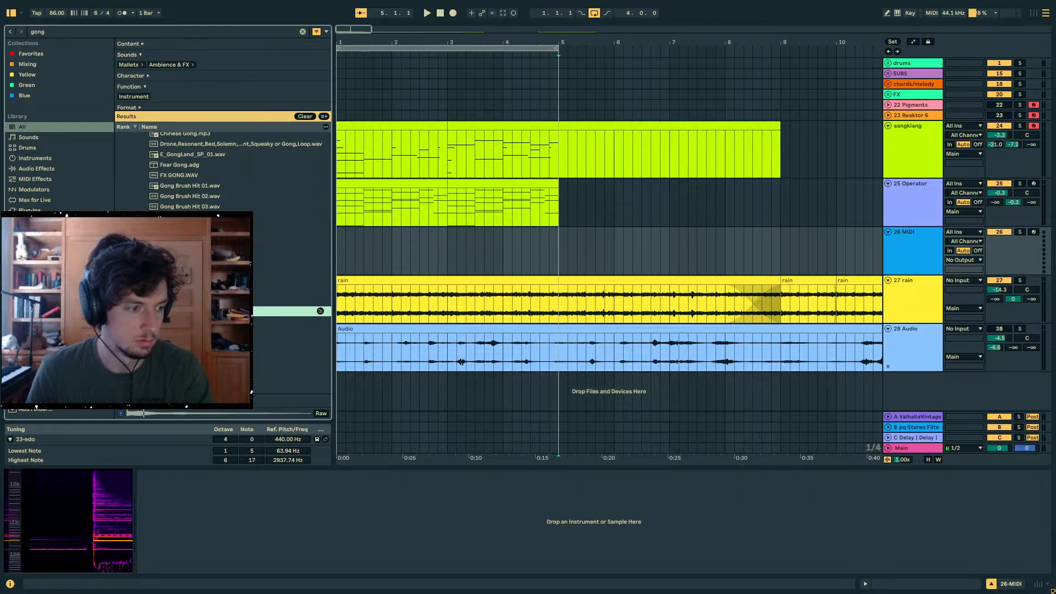
- Find Operator in the library and load it onto the new empty MIDI track
click(383, 250)
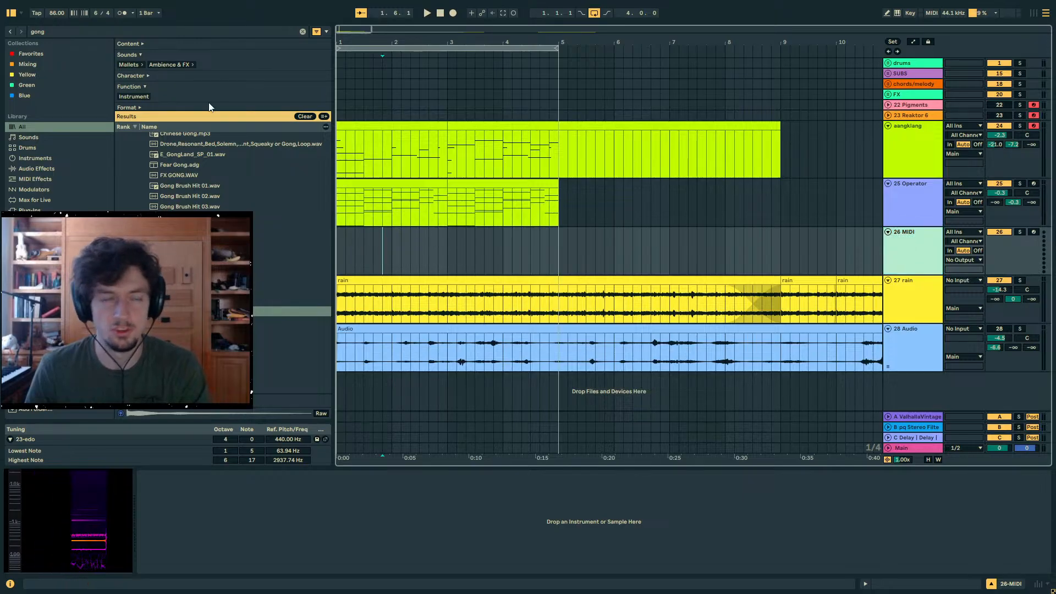
key(ctrl+f)
text(op)
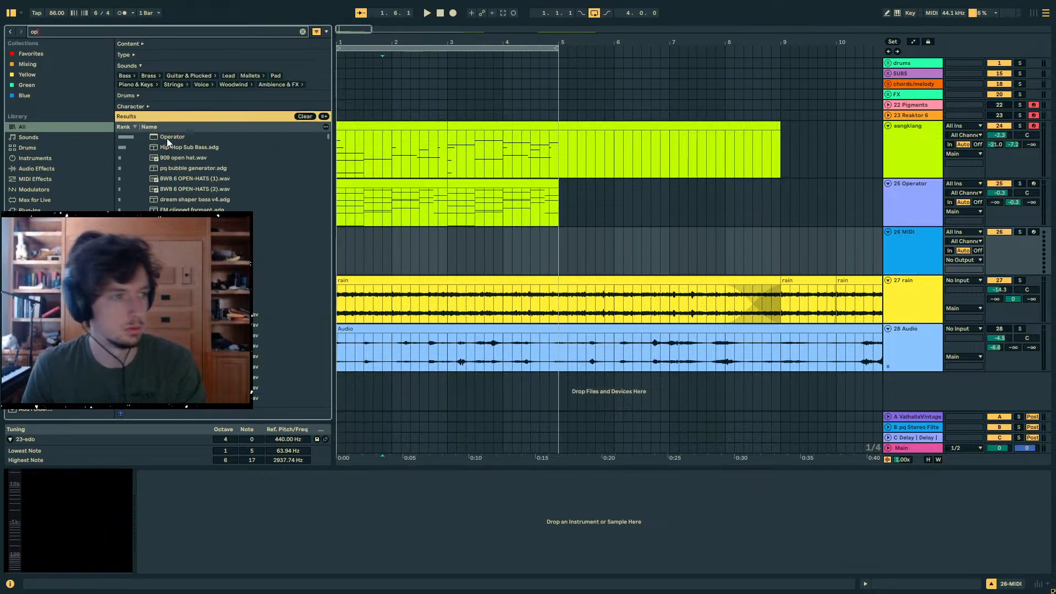
double_click(166, 138)
- Copy bars 1 and 2 of the aangklang clip to the start of the new Operator track
click(436, 243)
click(376, 126)
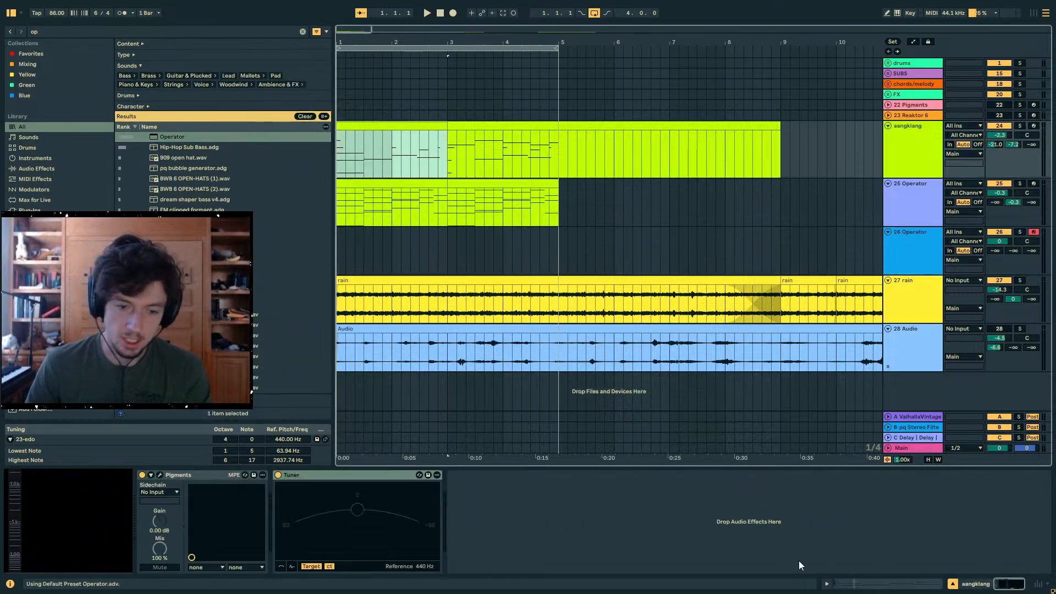
key(ctrl+c)
click(344, 237)
key(ctrl+v)
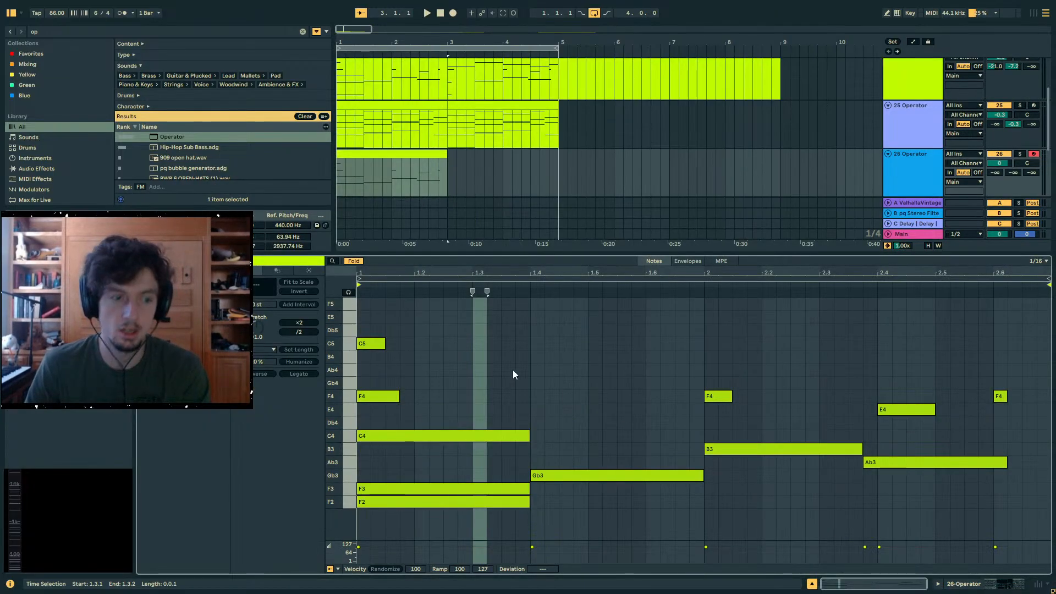
- Delete all notes in the copied two-bar clip except the opening F2 and F3 pair
drag(546, 331, 333, 449)
key(Delete)
drag(442, 439, 673, 480)
key(Delete)
drag(721, 436, 924, 484)
key(Delete)
drag(967, 497, 715, 382)
key(Delete)
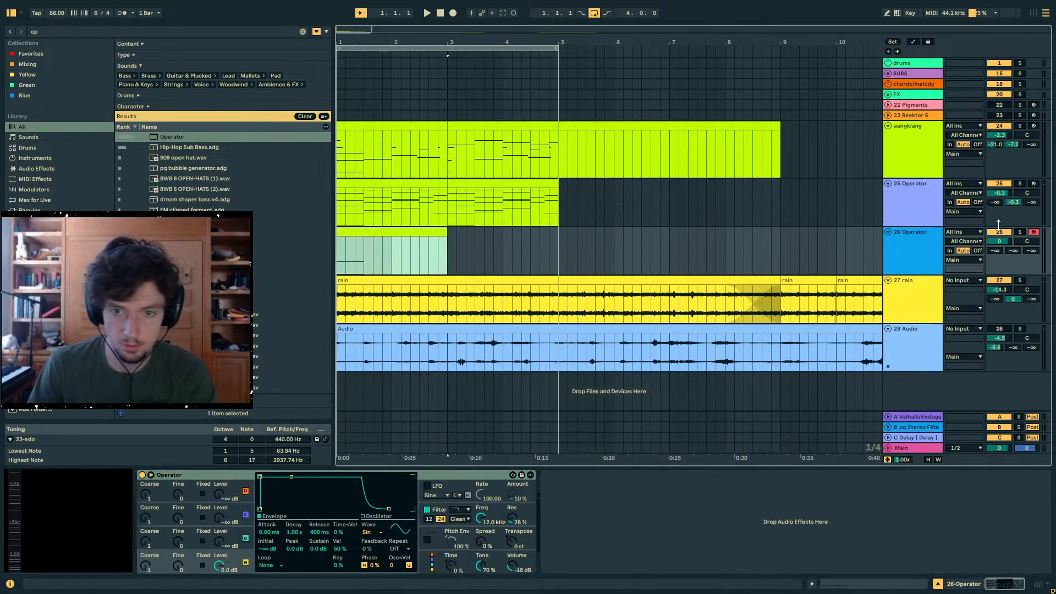
- Solo the new Operator track at -6.2 dB and set oscillator B to Fine 208, level -8.9 dB, attack 487 ms and decay 5.49 s
click(1000, 232)
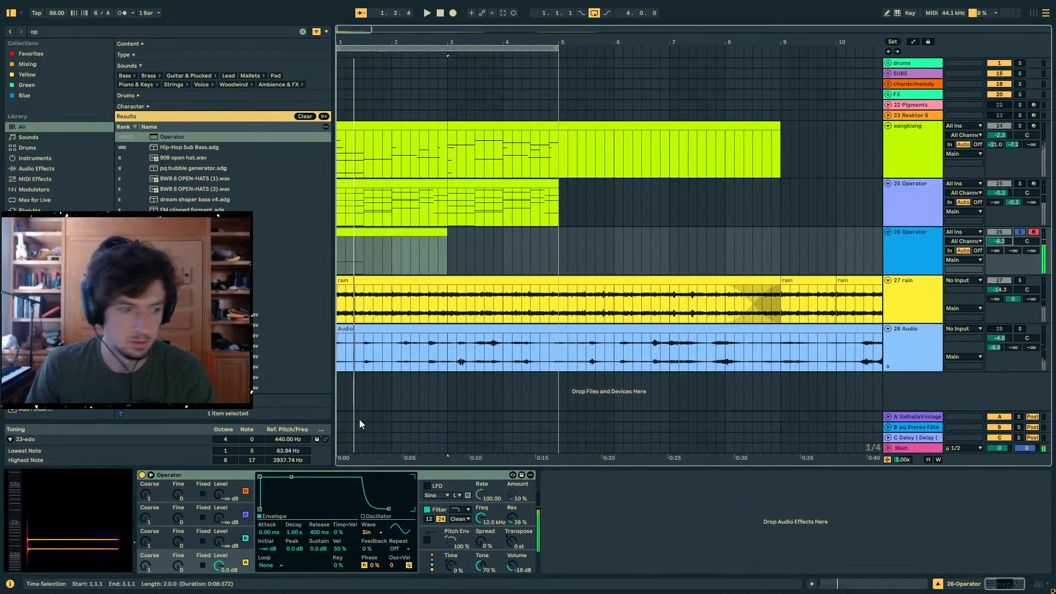
click(188, 542)
drag(219, 542, 219, 525)
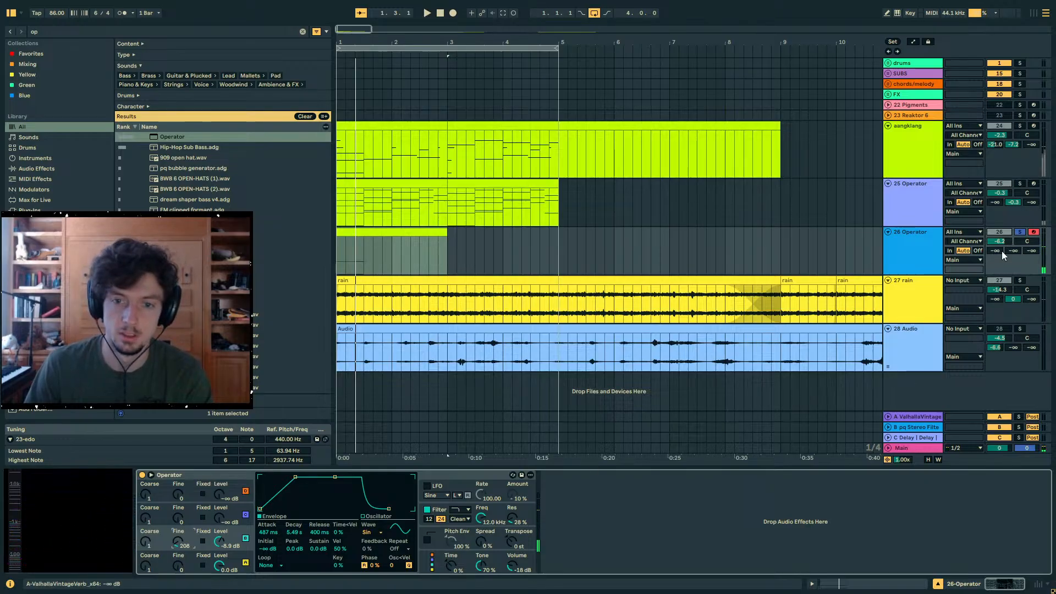
- Set sends A to -9.4 and B to -7.8 dB, and oscillator B to level -21 dB, attack 3.56 s and decay 16.5 s
drag(1002, 254, 1002, 240)
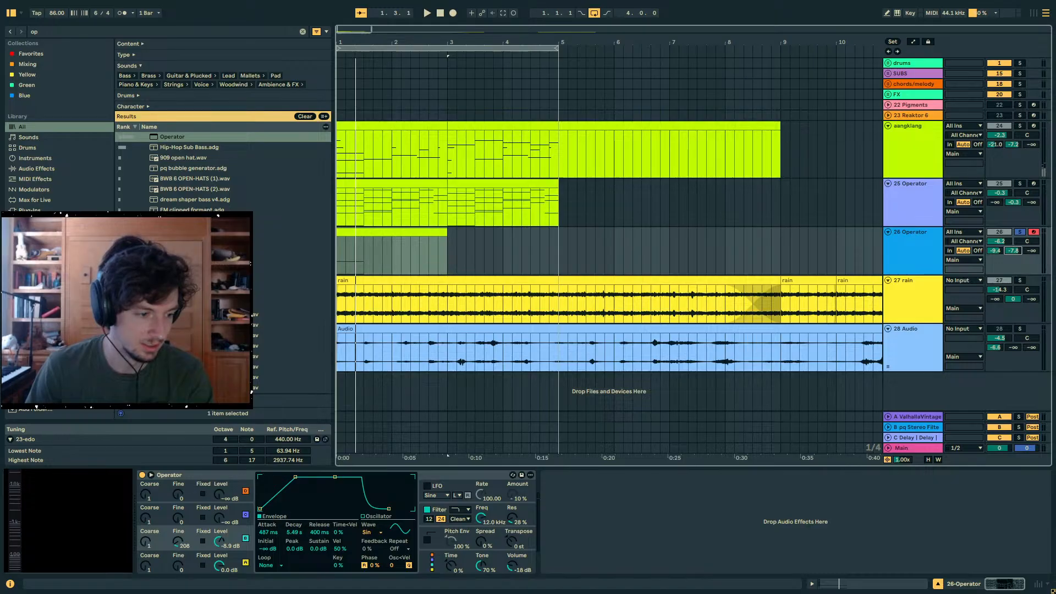
drag(294, 533, 294, 518)
key(space)
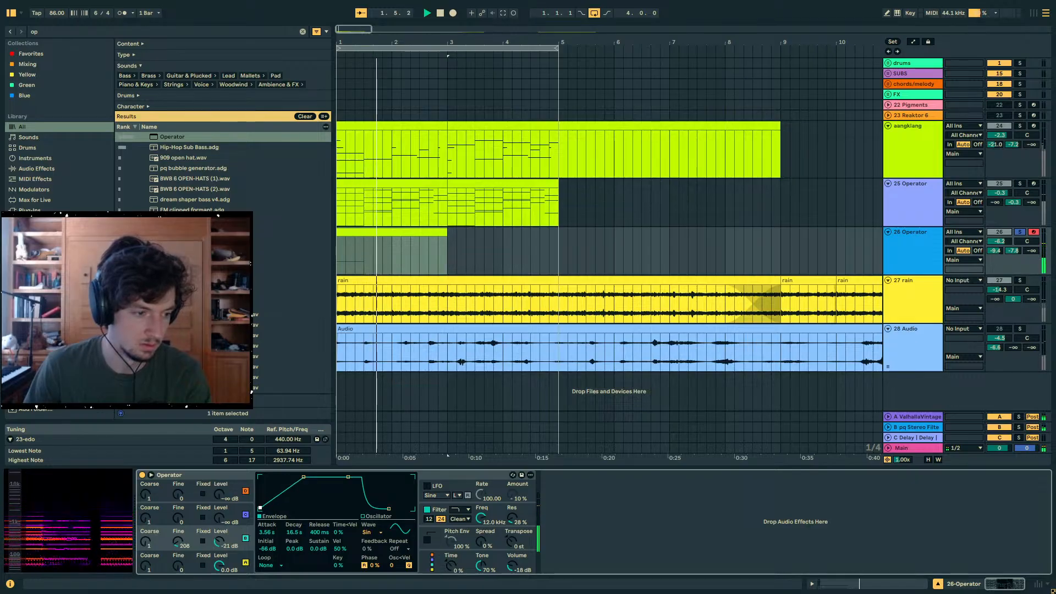
- Lengthen the F2 and F3 notes in the new Operator clip so they sustain through both bars
double_click(370, 234)
key(space)
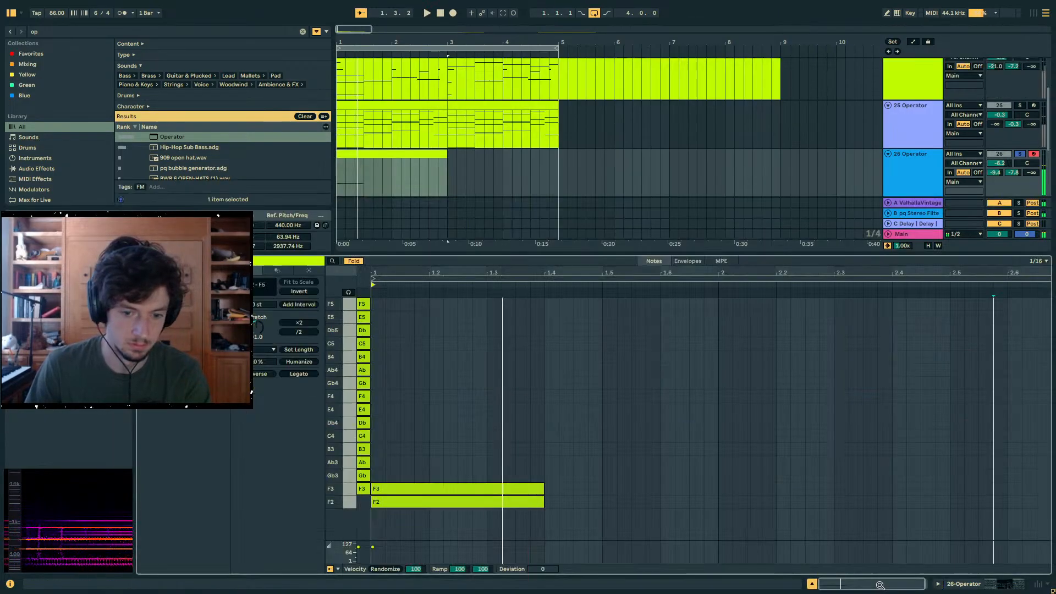
click(536, 478)
key(ctrl+a)
drag(545, 489, 915, 448)
key(ctrl+z)
drag(605, 415, 1051, 478)
key(space)
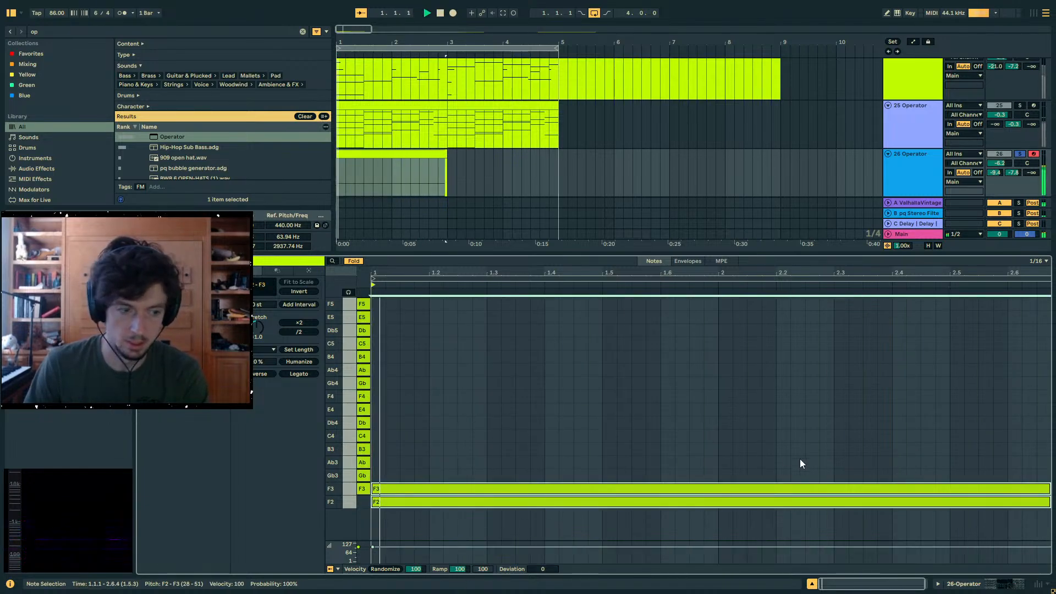
click(704, 455)
- Turn off Operator's filter and add a Saturator after it with 6.9 dB drive and -6.0 dB output
click(977, 586)
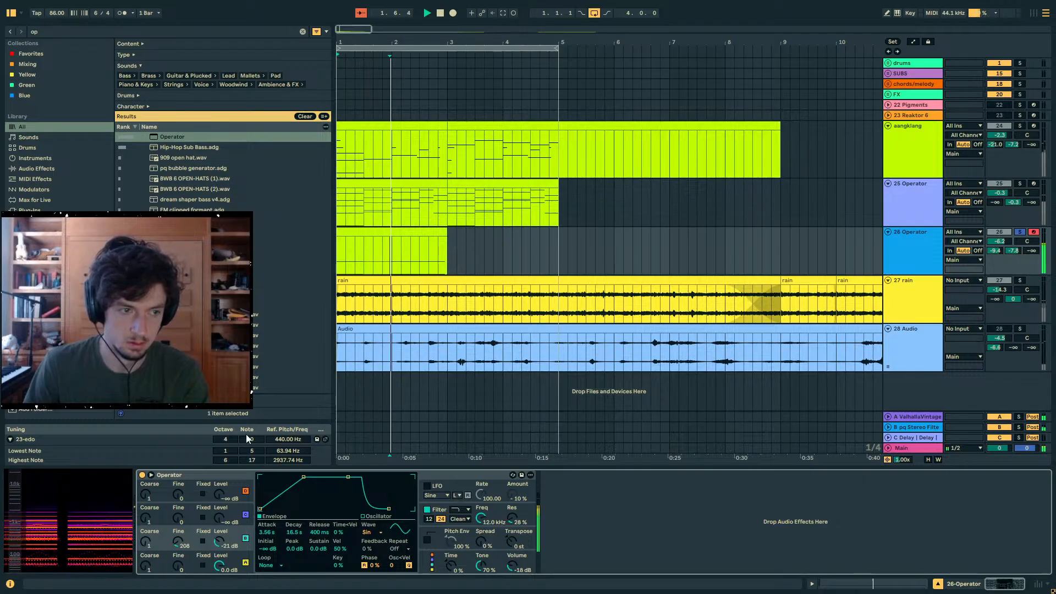
click(428, 513)
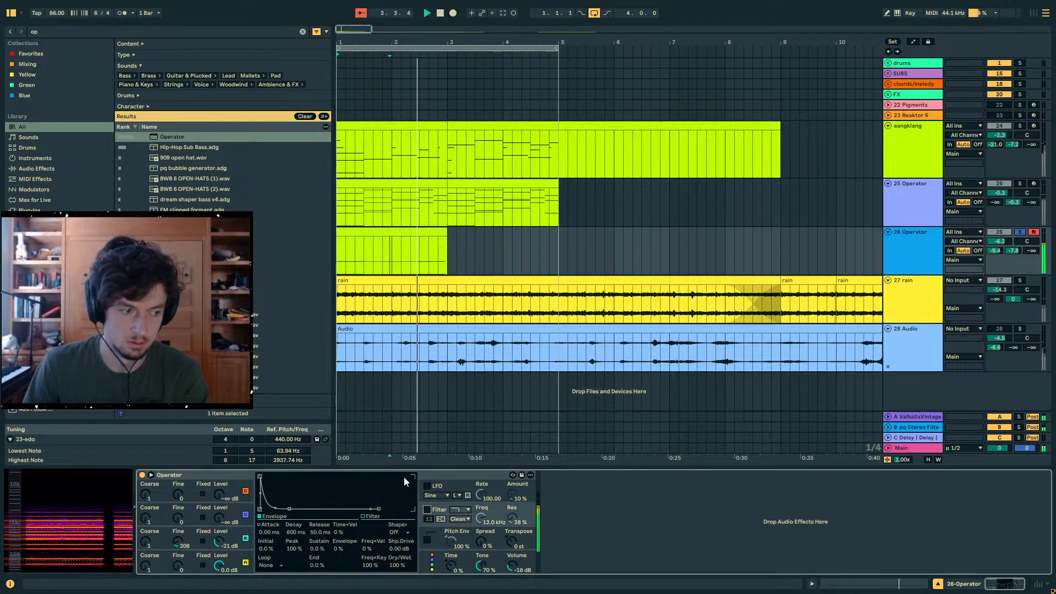
click(422, 244)
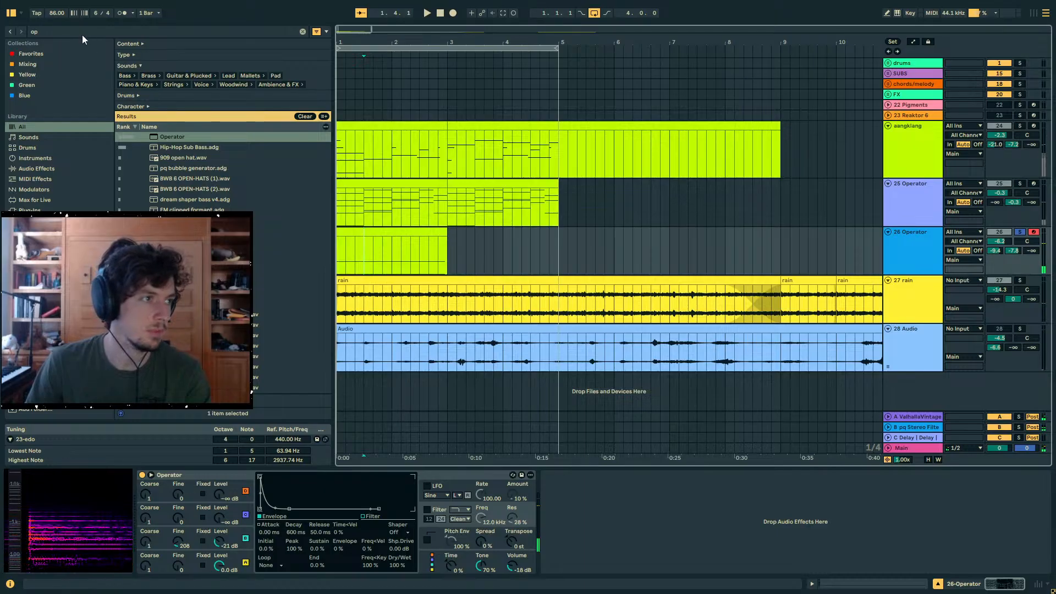
key(ctrl+f)
text(sat)
drag(171, 137, 607, 499)
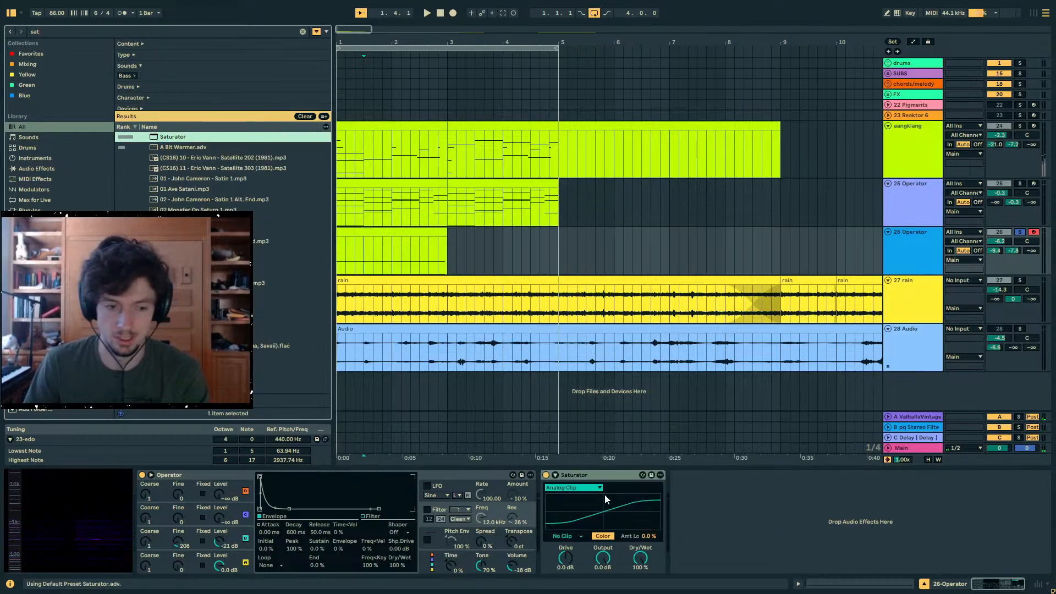
key(space)
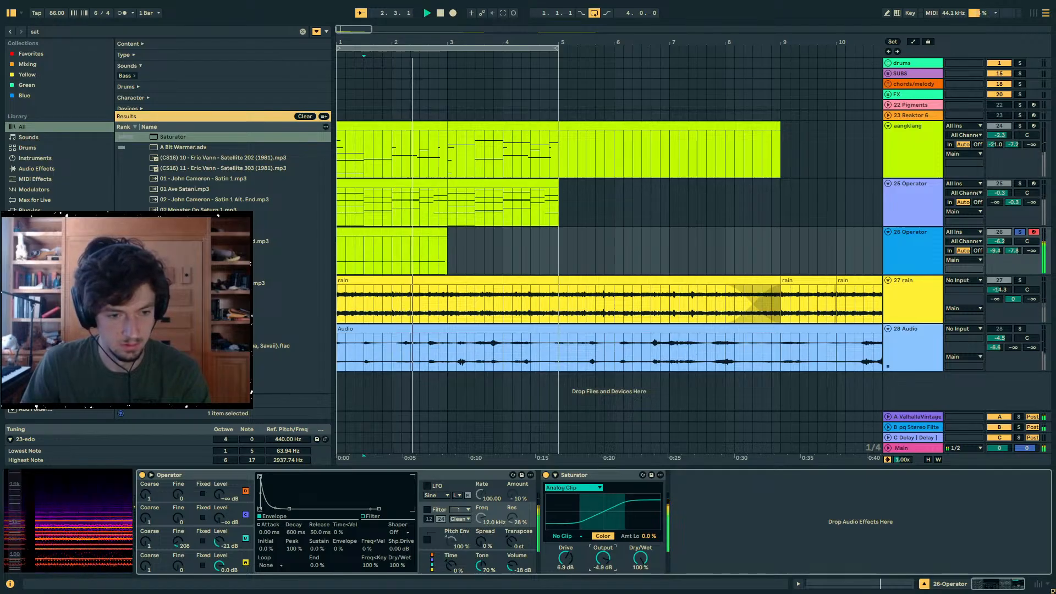
click(446, 274)
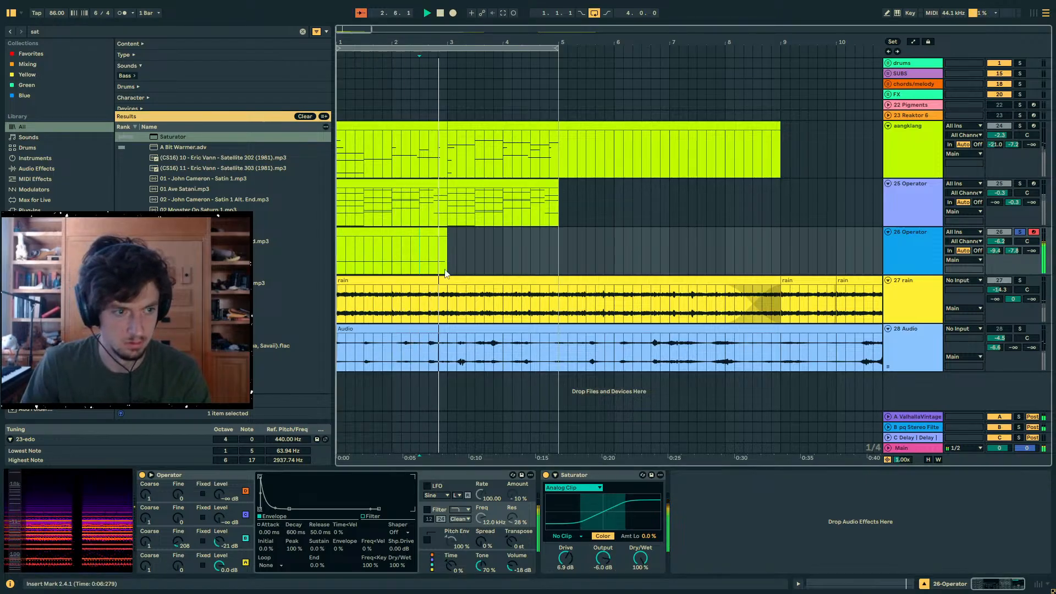
- Lengthen the envelope releases to 6.42 s for oscillator B and 16.5 s for oscillator A
click(223, 538)
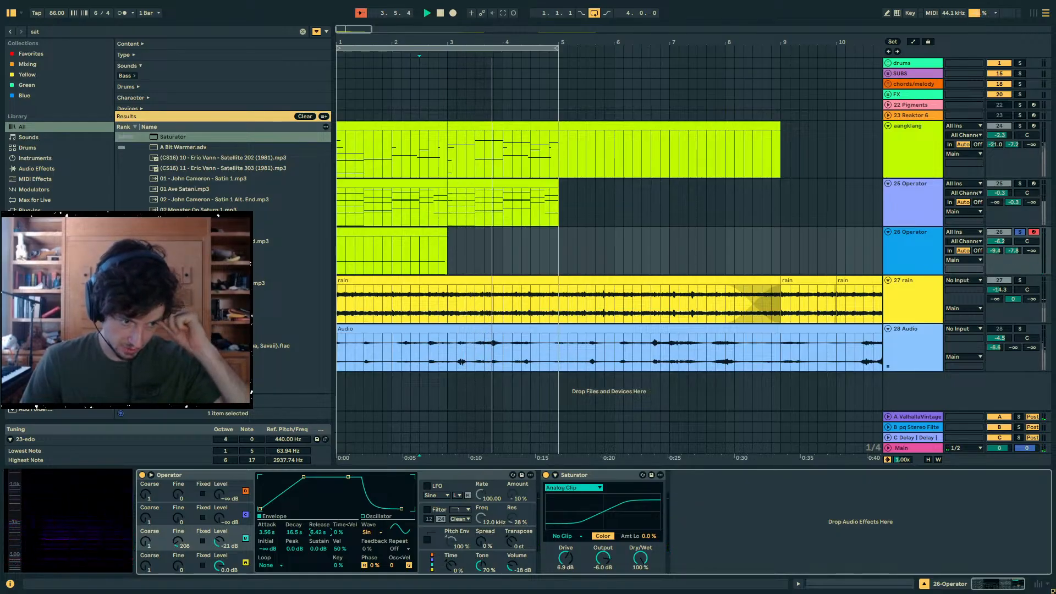
click(229, 565)
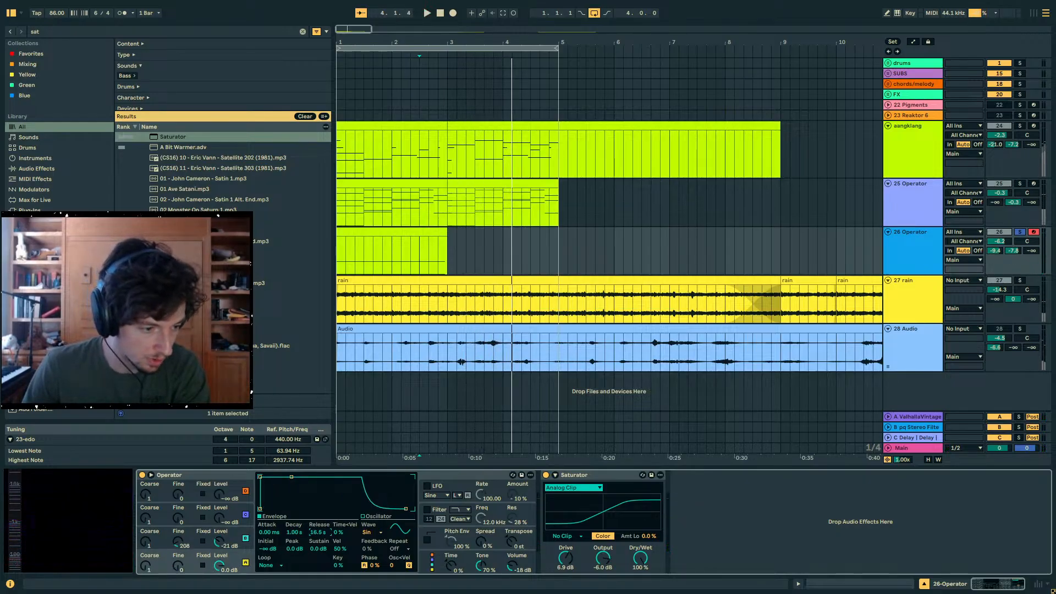
key(space)
- Shorten the new Operator clip to end at 2.4.1 and raise the track's send A to 0 dB
click(433, 232)
key(space)
key(space)
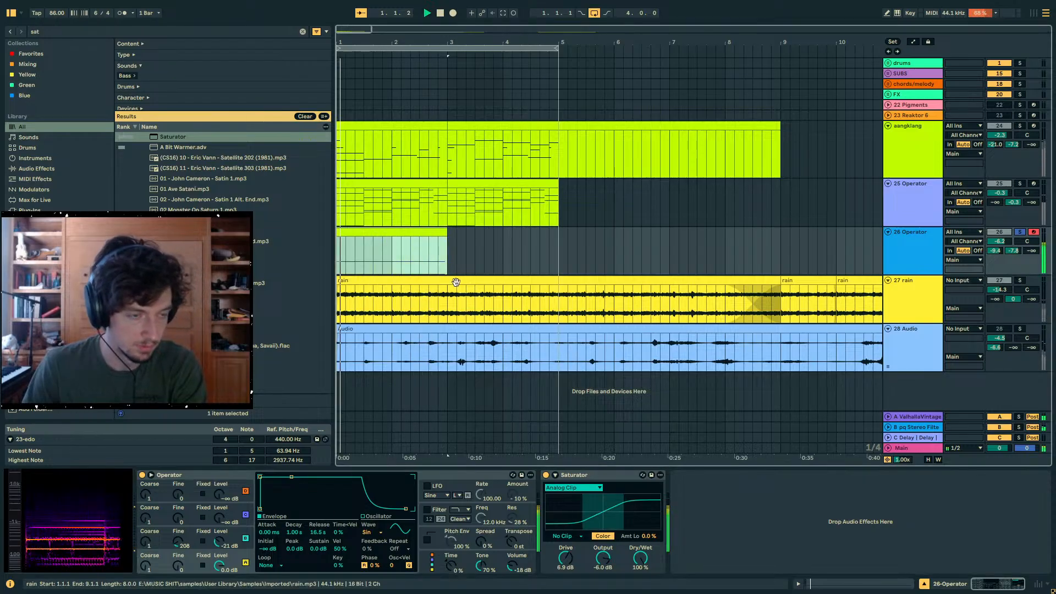
drag(446, 232, 419, 232)
drag(996, 251, 995, 231)
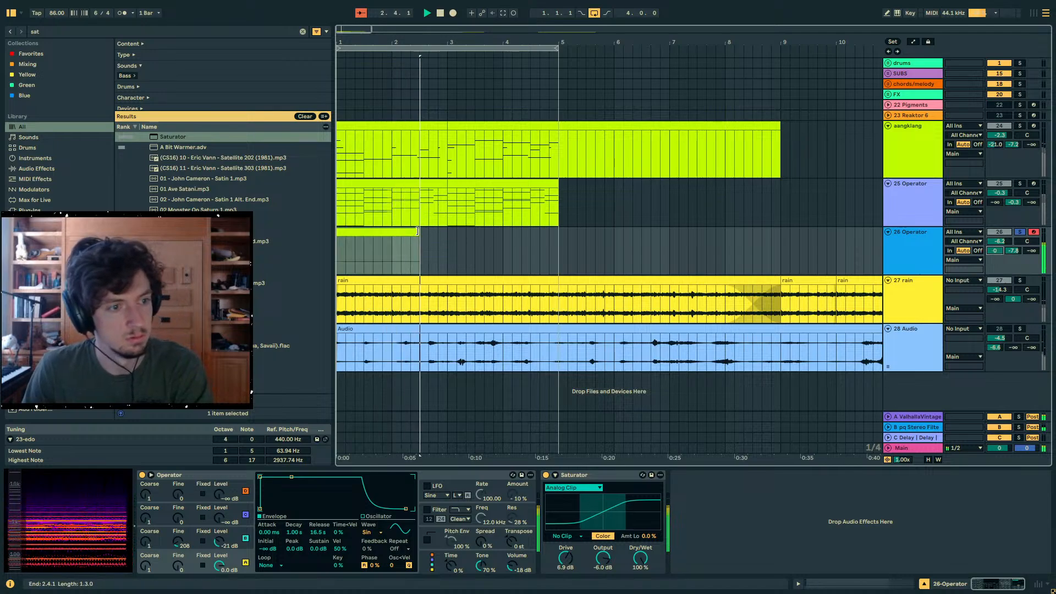
- Set oscillator B's release to 60.0 s, and oscillator C to Fine 376, level -11 dB, attack 10.3 s and decay 4.87 s
click(309, 531)
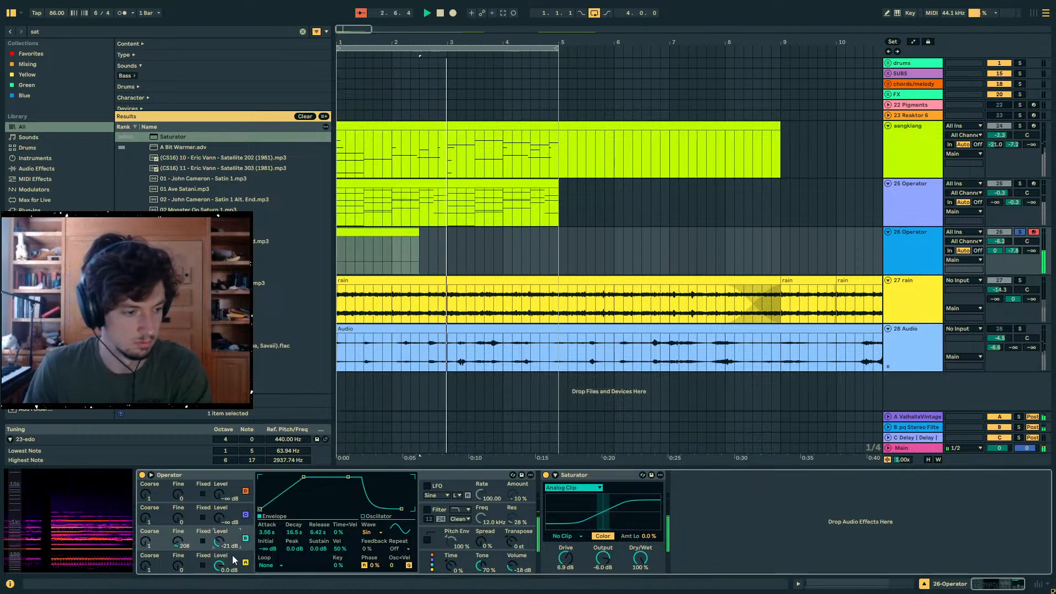
click(231, 541)
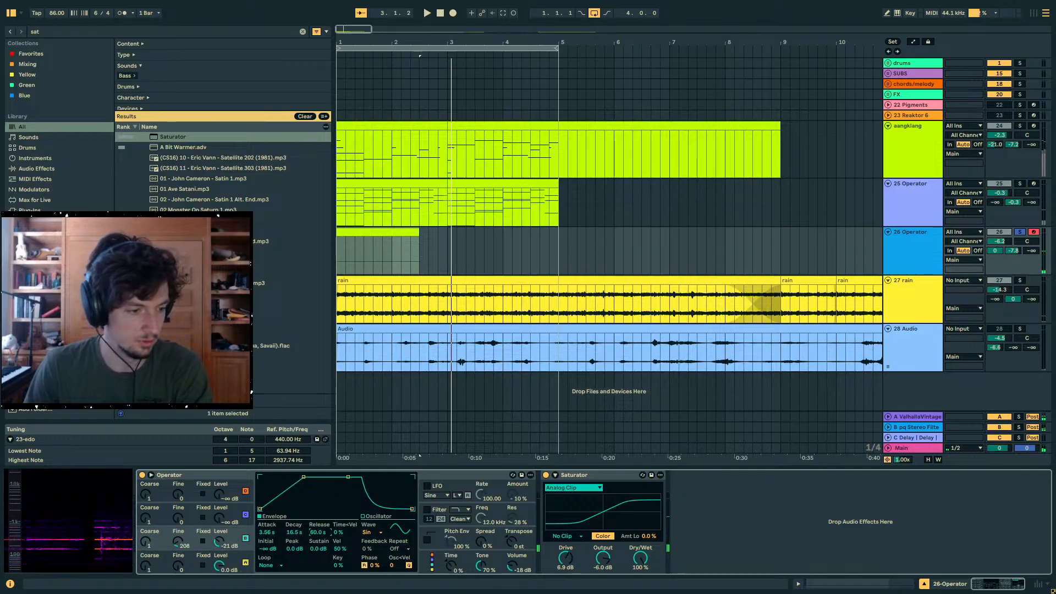
click(220, 518)
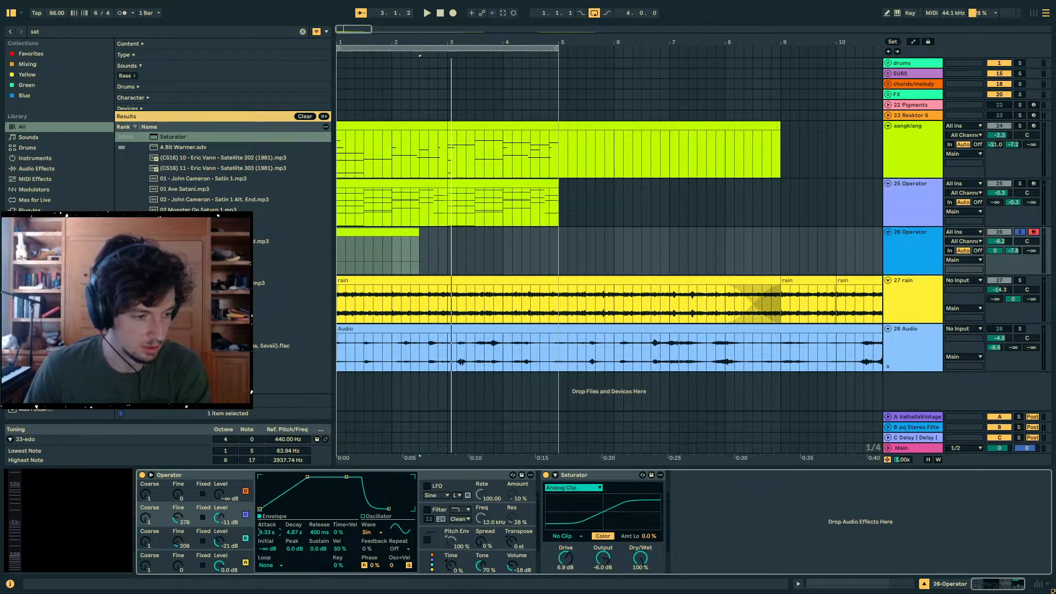
key(space)
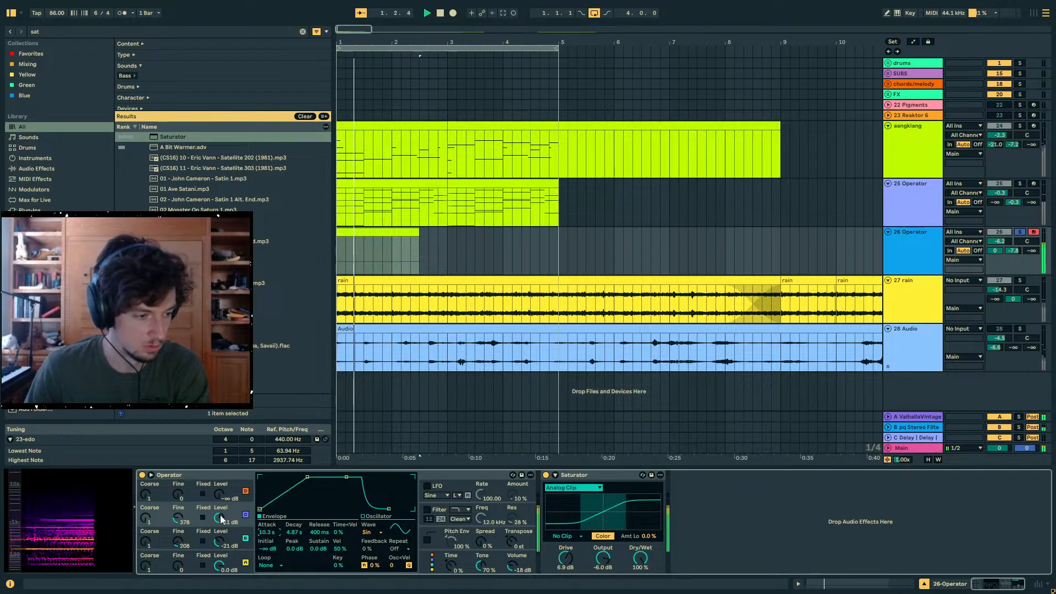
- Set oscillator C's level to -26 dB, attack to 20.0 s, Coarse to 3 and release to 60.0 s, undoing a trial decay change
drag(220, 516, 220, 532)
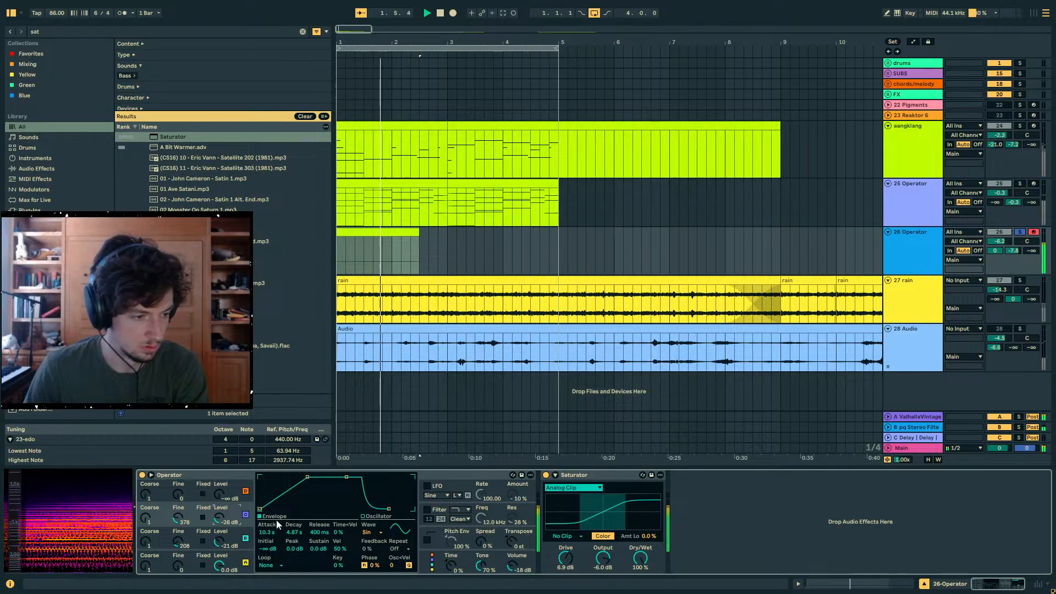
drag(295, 532, 295, 518)
key(ctrl+z)
key(space)
click(269, 532)
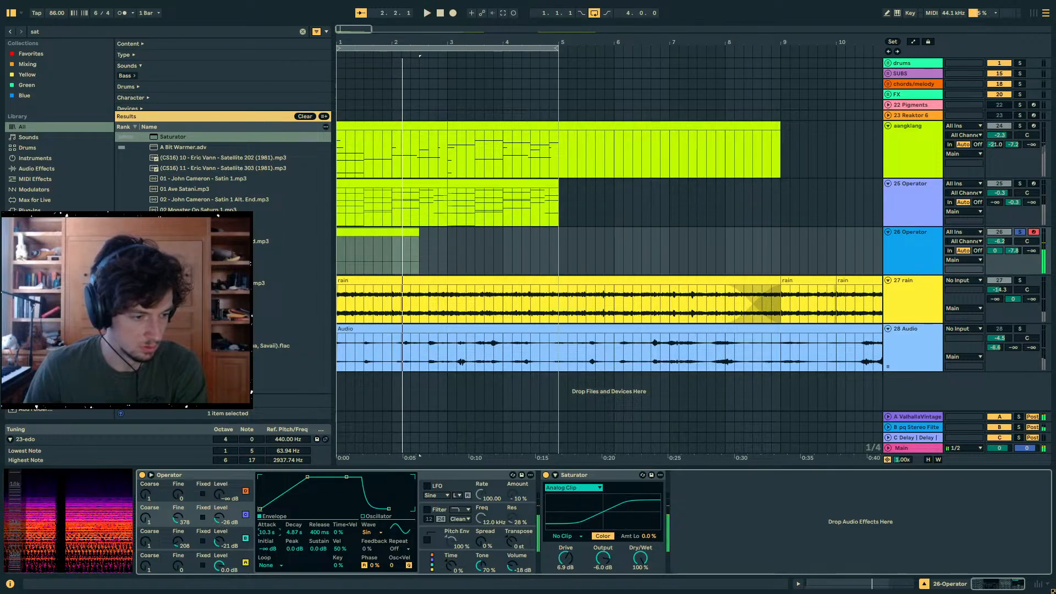
key(space)
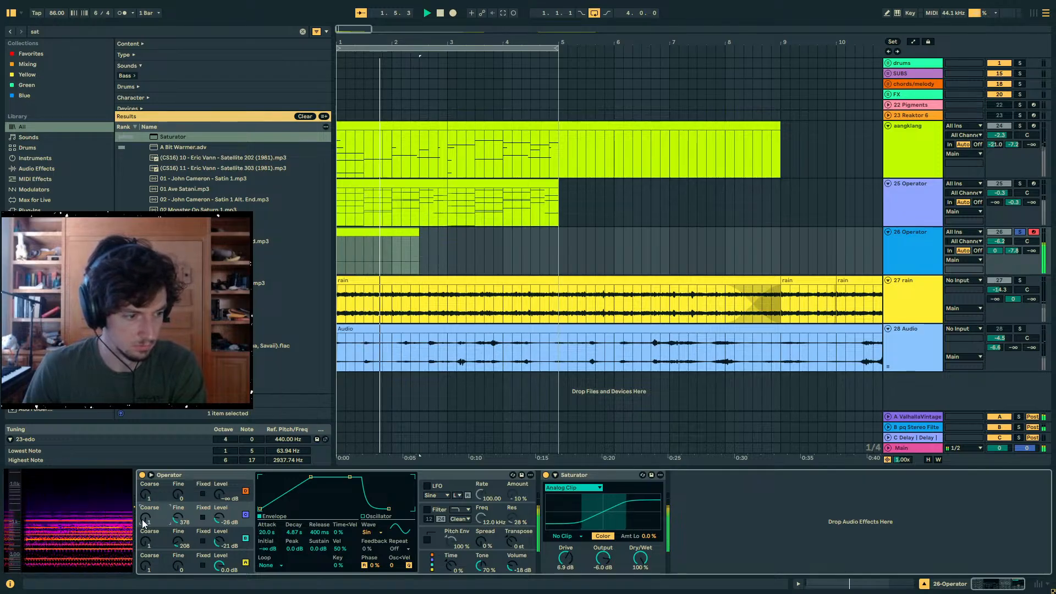
drag(142, 520, 141, 519)
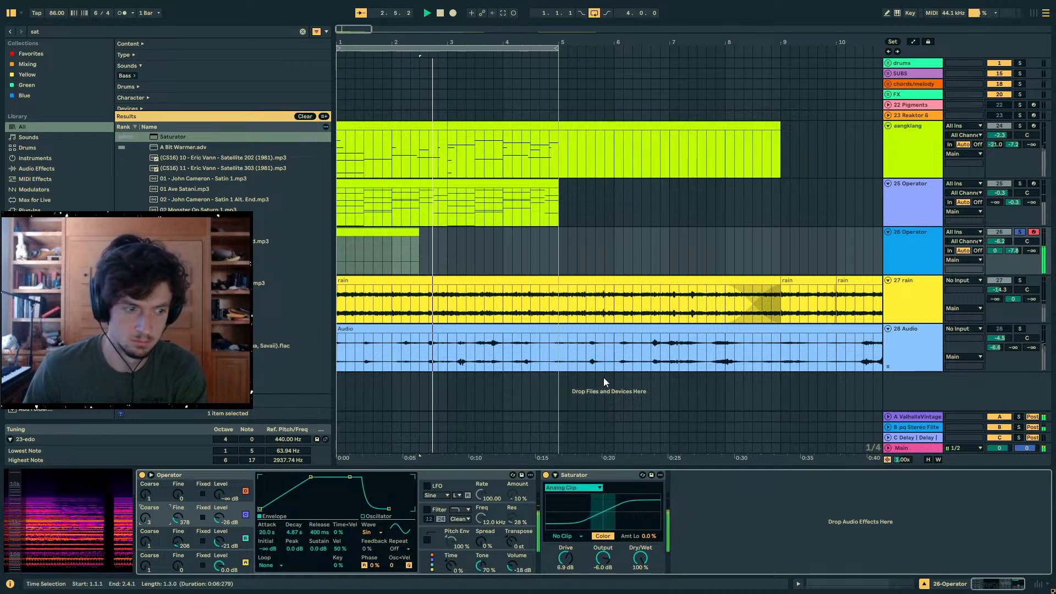
drag(328, 530, 328, 495)
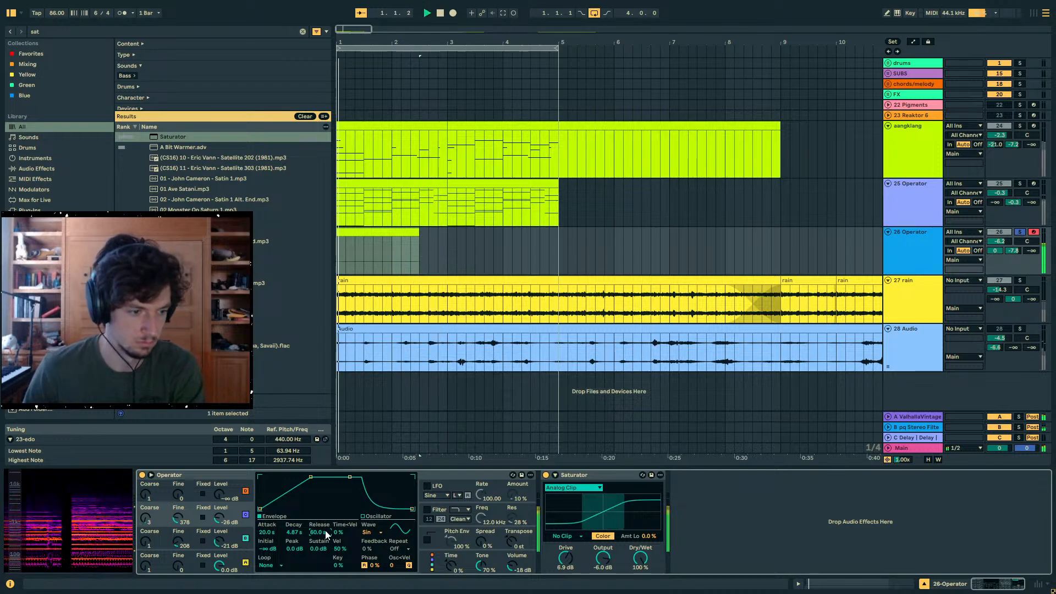
- Unsolo the new Operator track and lower its volume to -9.4 dB
click(1022, 234)
drag(1003, 241, 1002, 258)
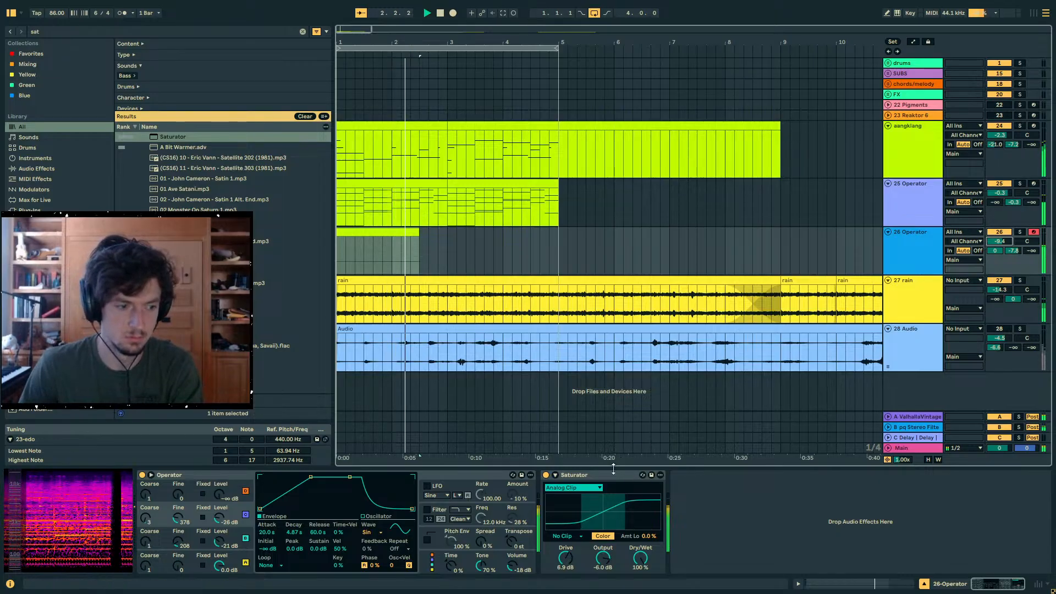
- Mute the aangklang and 25 Operator tracks and duplicate the 26 Operator clip to start at 3.1.1
click(928, 209)
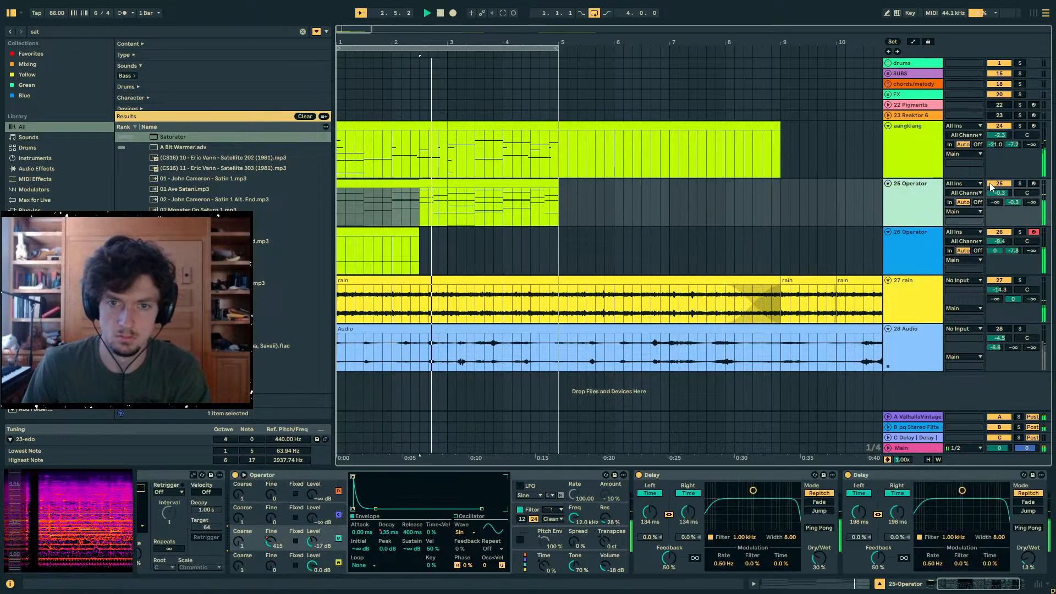
click(991, 186)
click(990, 127)
click(538, 242)
drag(445, 250, 341, 248)
key(space)
key(space)
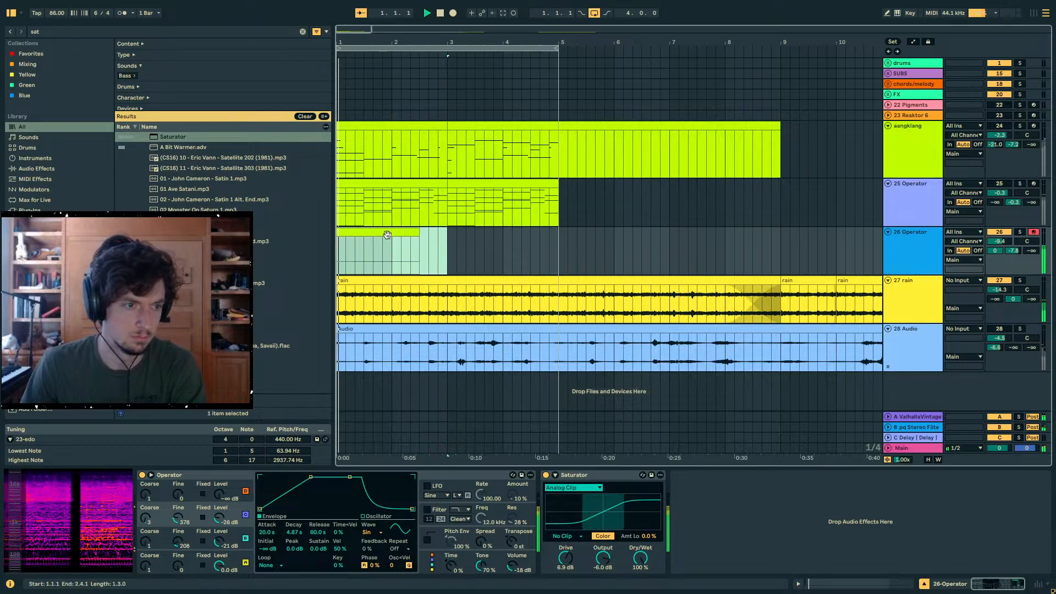
- Unmute the 25 Operator track and lower the 26 Operator track's volume to -9.5 dB
click(998, 185)
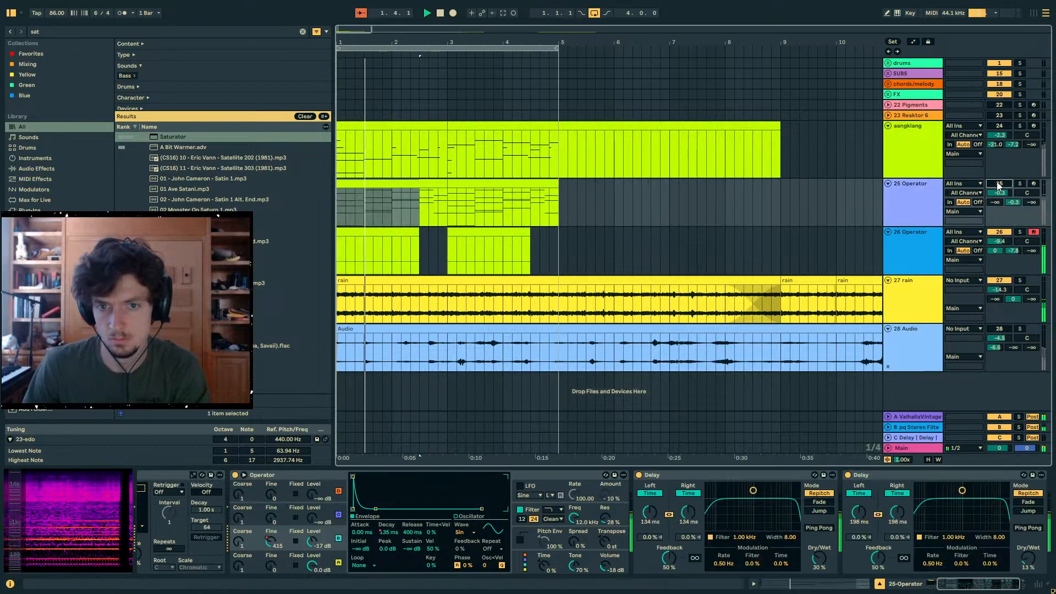
click(902, 212)
click(911, 248)
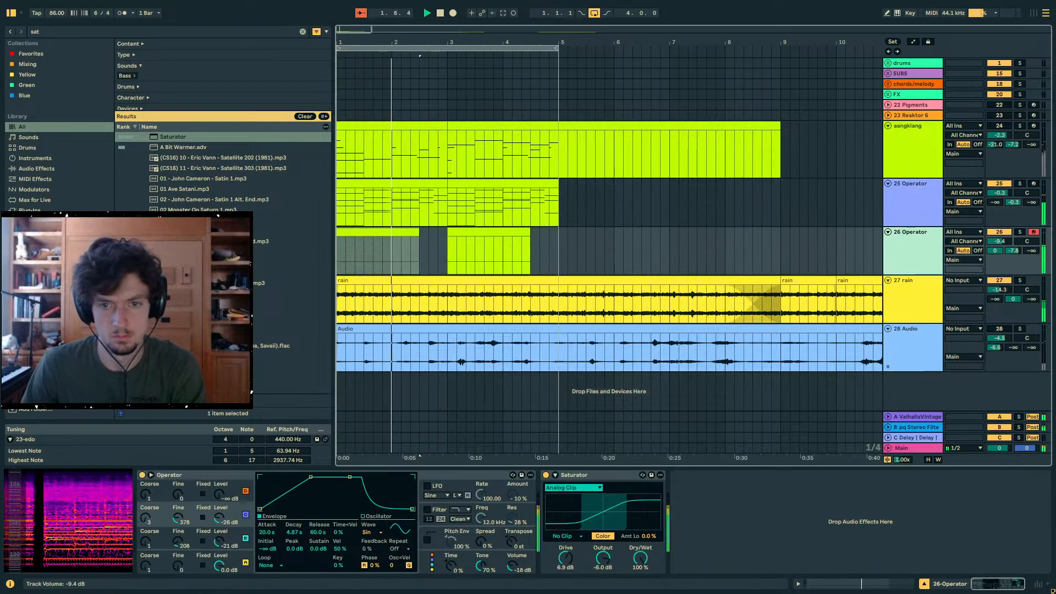
drag(999, 241, 999, 242)
click(905, 213)
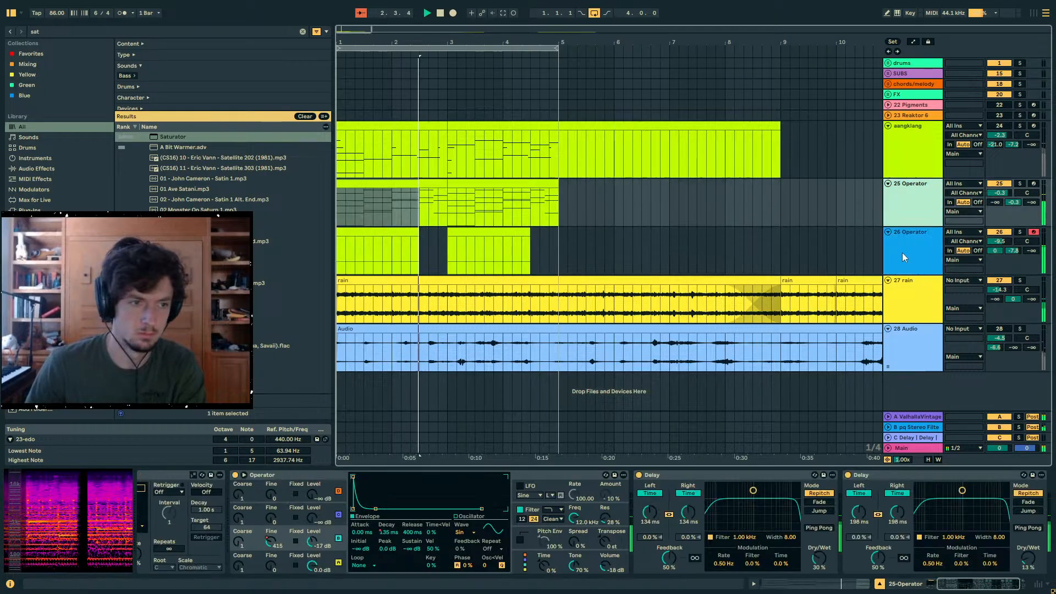
- Shorten the first 26 Operator clip to end at 2.1.1 and set that Operator's oscillator A Coarse to 0.5
click(905, 257)
drag(418, 234, 391, 235)
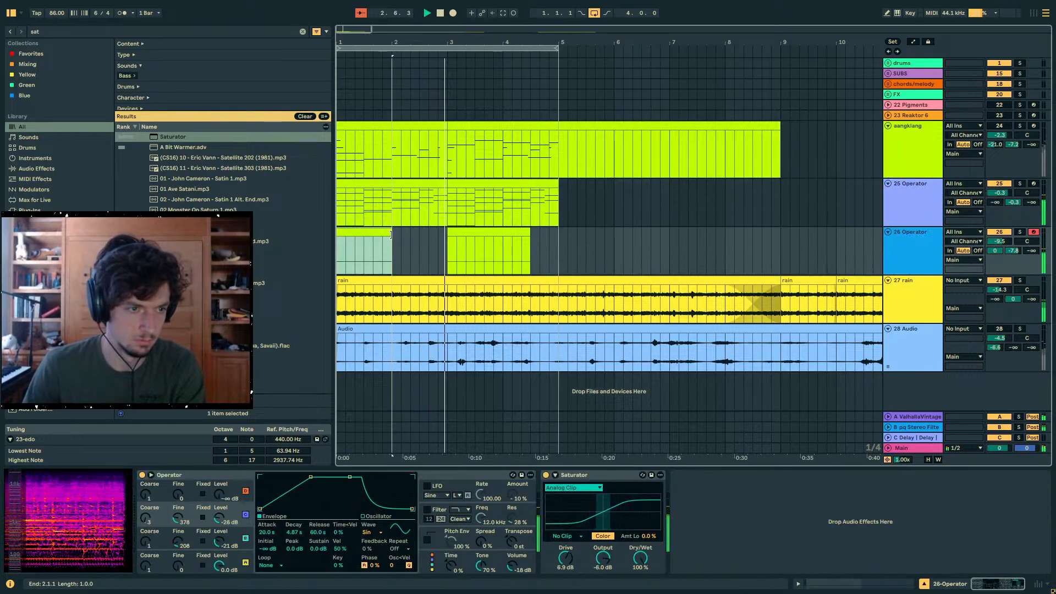
shift+click(442, 259)
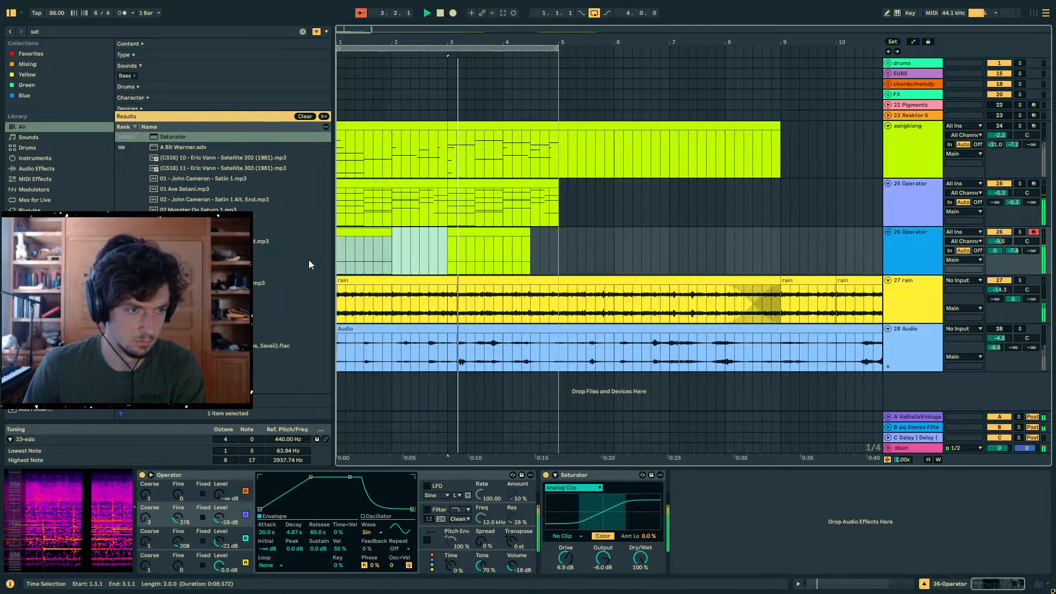
click(494, 239)
key(0)
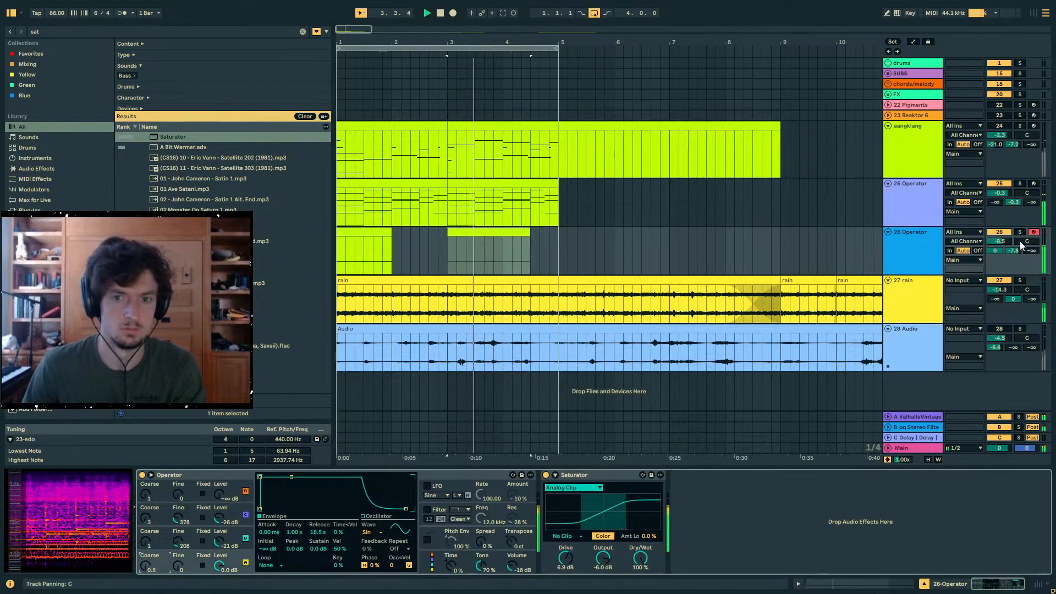
- In the 25 Operator track, set oscillator A's Coarse to 0.5 and oscillator B's level to -25 dB
key(Up)
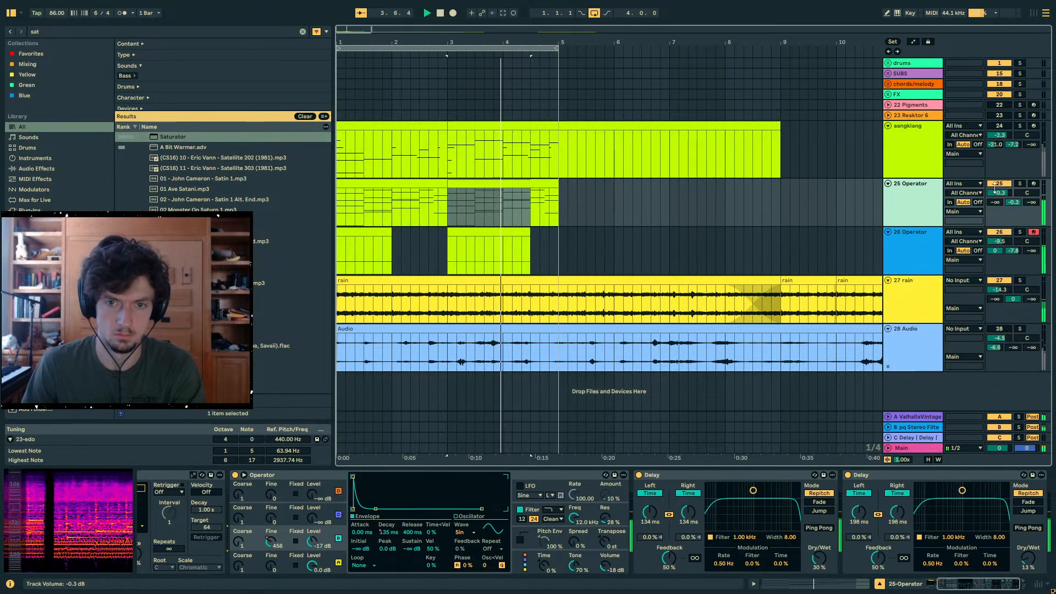
click(327, 506)
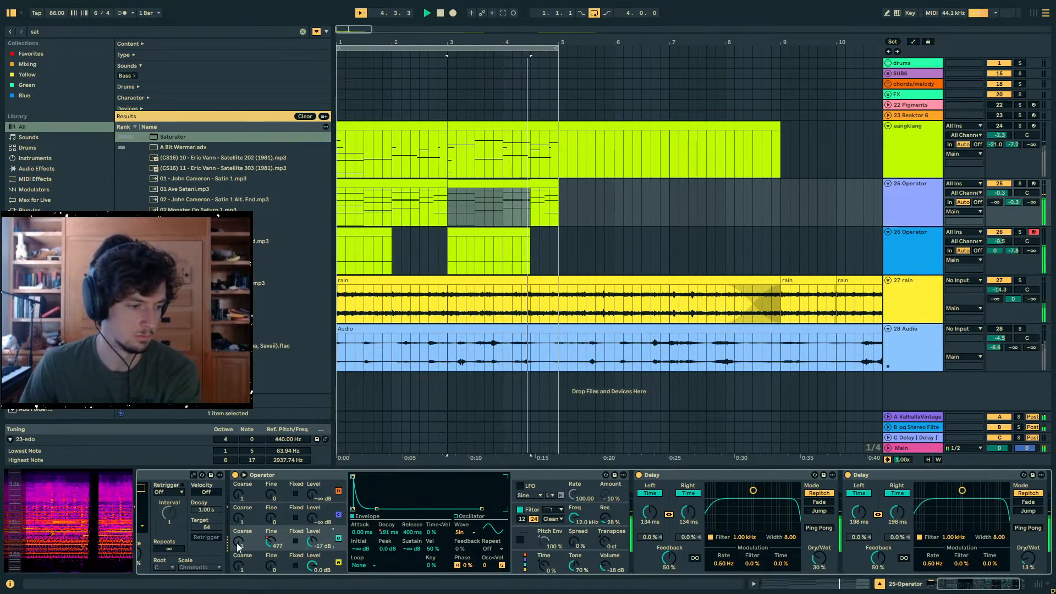
key(ctrl+z)
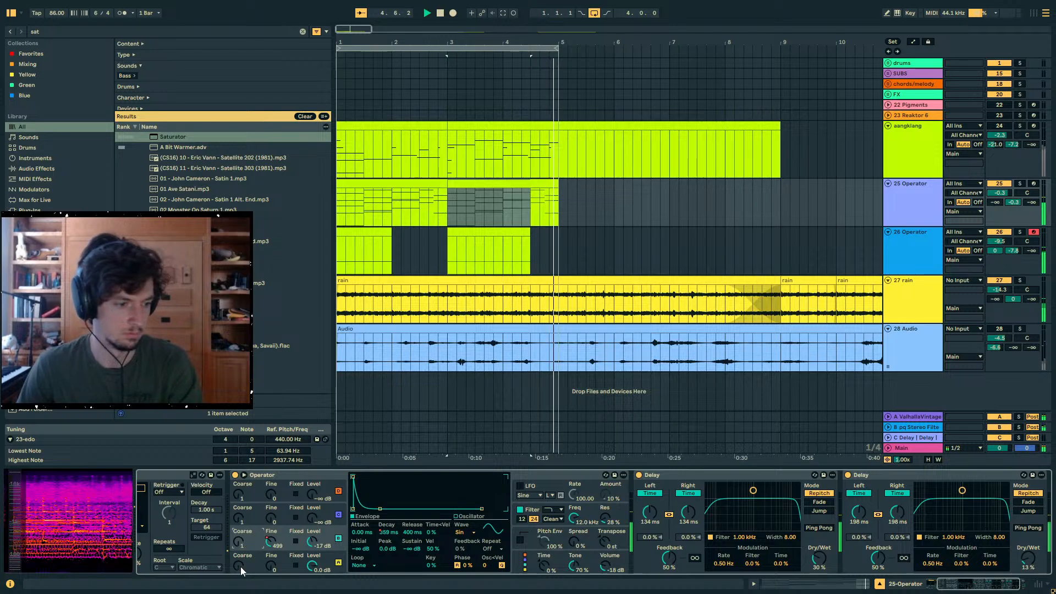
drag(240, 567, 240, 574)
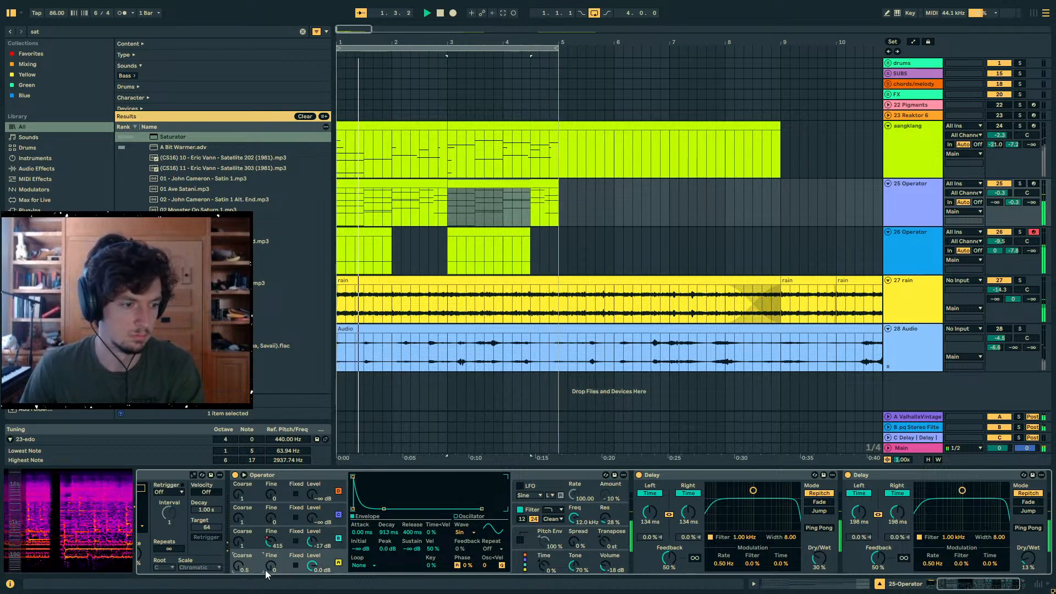
click(311, 545)
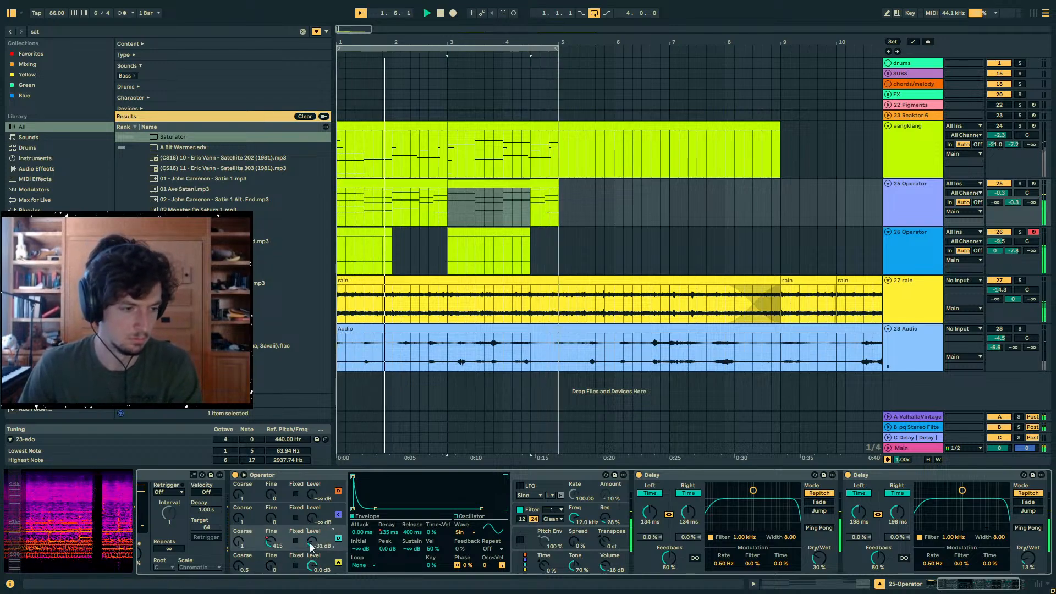
drag(311, 546, 311, 553)
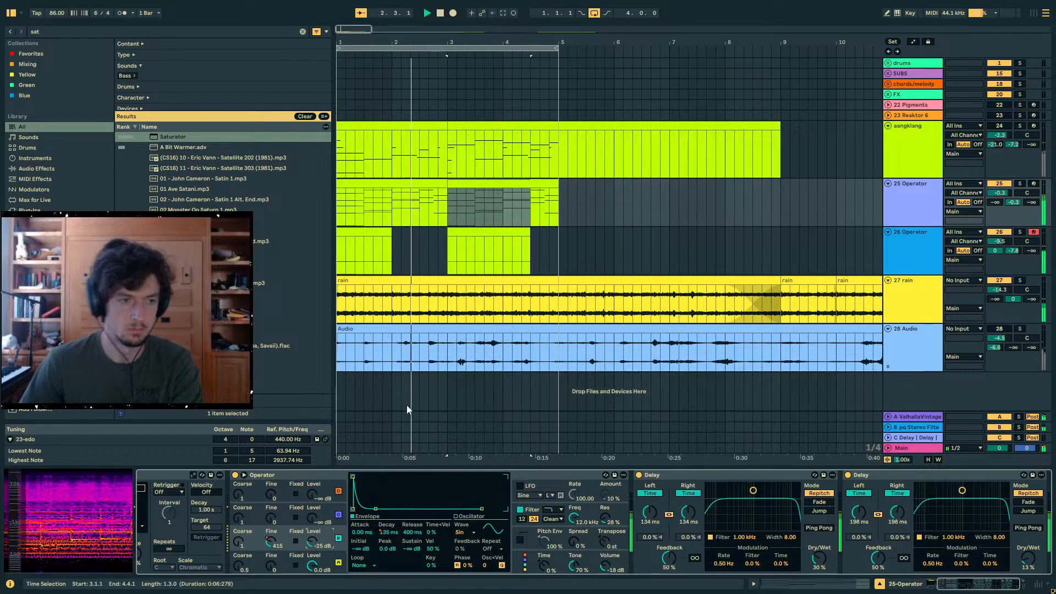
- Duplicate the four-bar loop section on all tracks so it repeats from 5.1.1
click(448, 262)
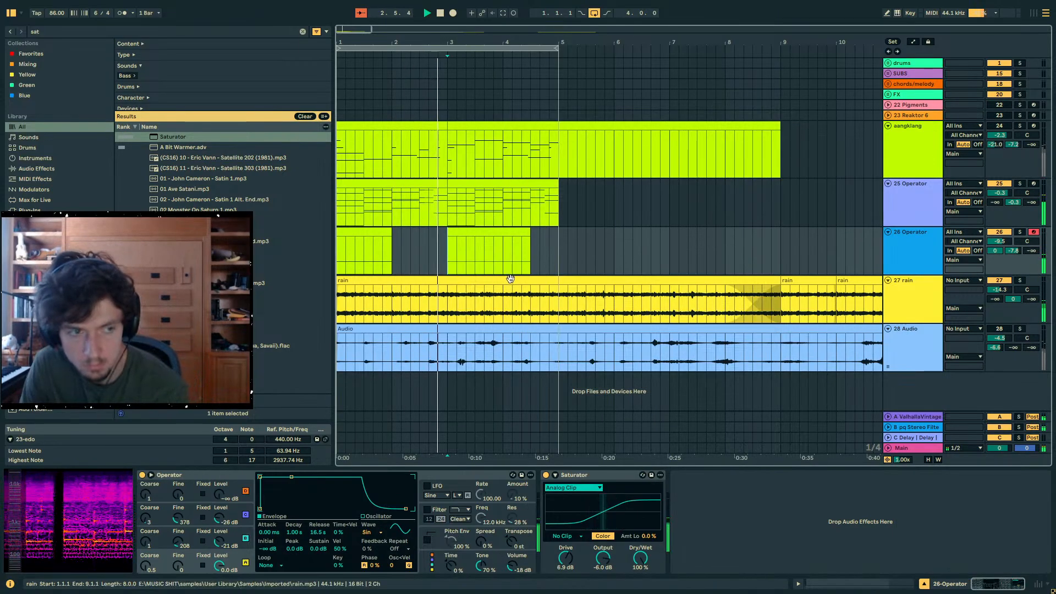
click(907, 212)
click(915, 246)
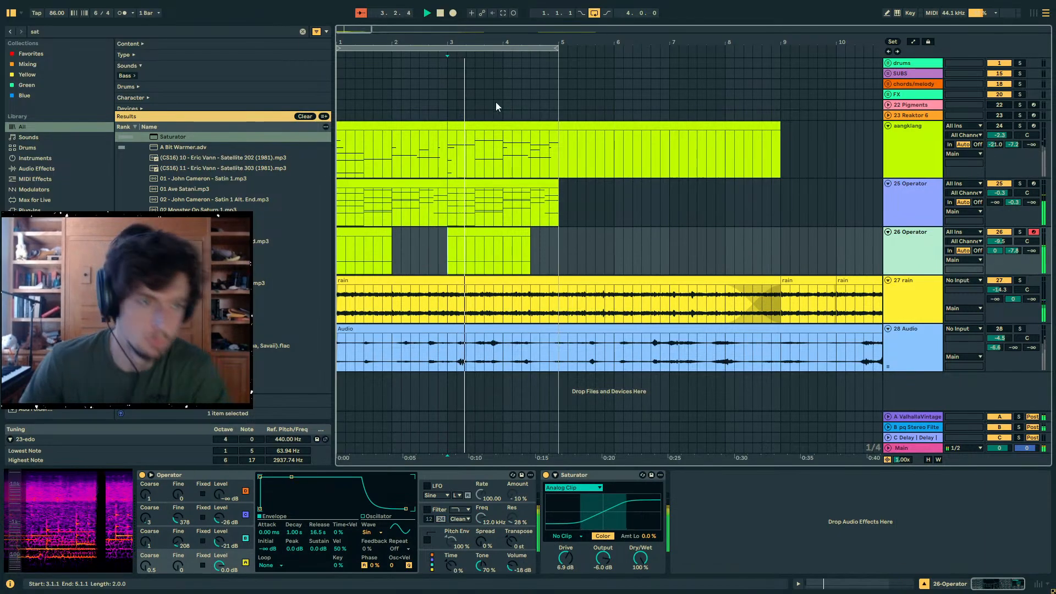
drag(462, 39, 480, 40)
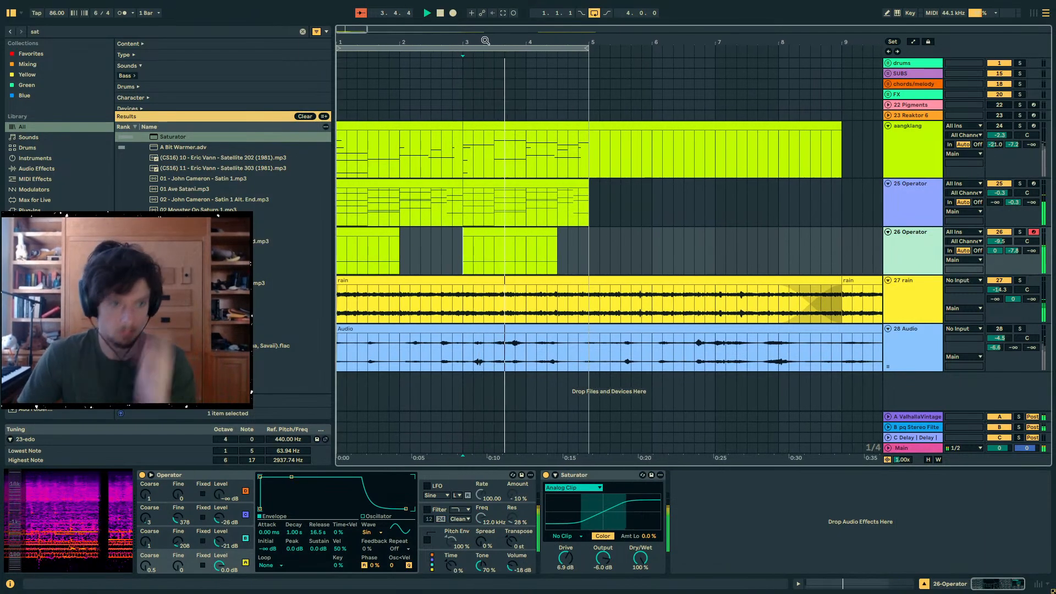
click(553, 49)
key(ctrl+d)
drag(553, 43, 537, 39)
- Unmute the aangklang track and set its volume to -2.6 dB
click(550, 151)
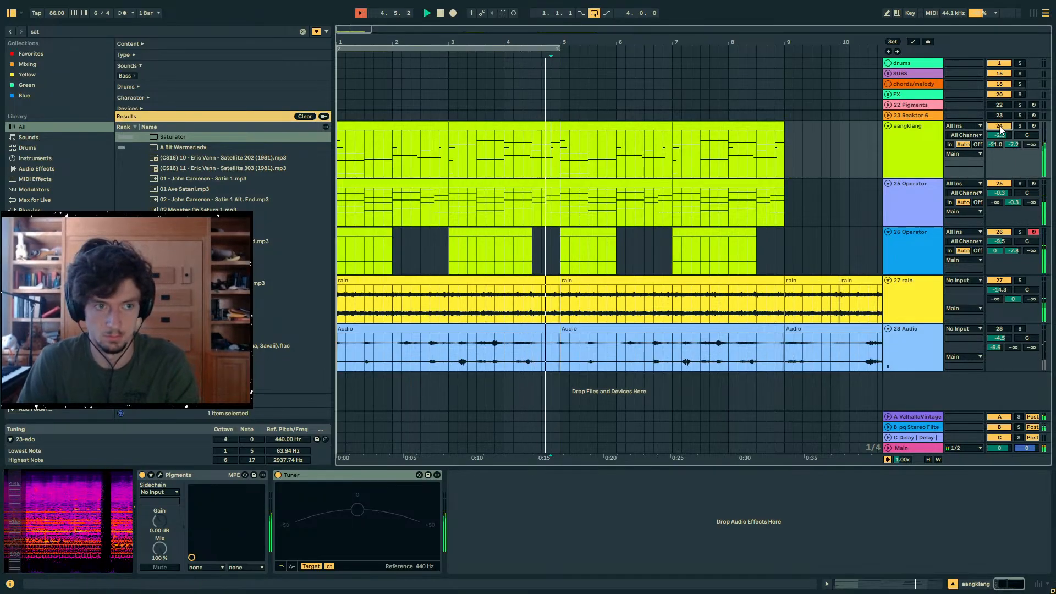
mouse_move(999, 135)
mouse_down()
mouse_move(1000, 149)
mouse_move(1000, 136)
mouse_up()
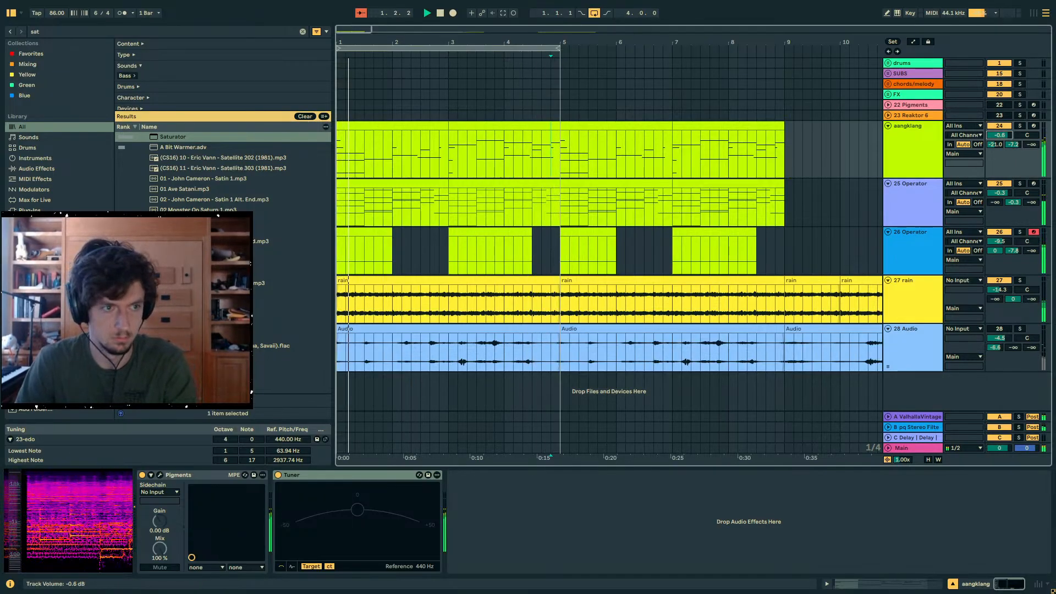
click(931, 151)
- Stop playback, search the browser for Auto Filter and add it to the aangklang track after the Tuner
key(space)
key(ctrl+f)
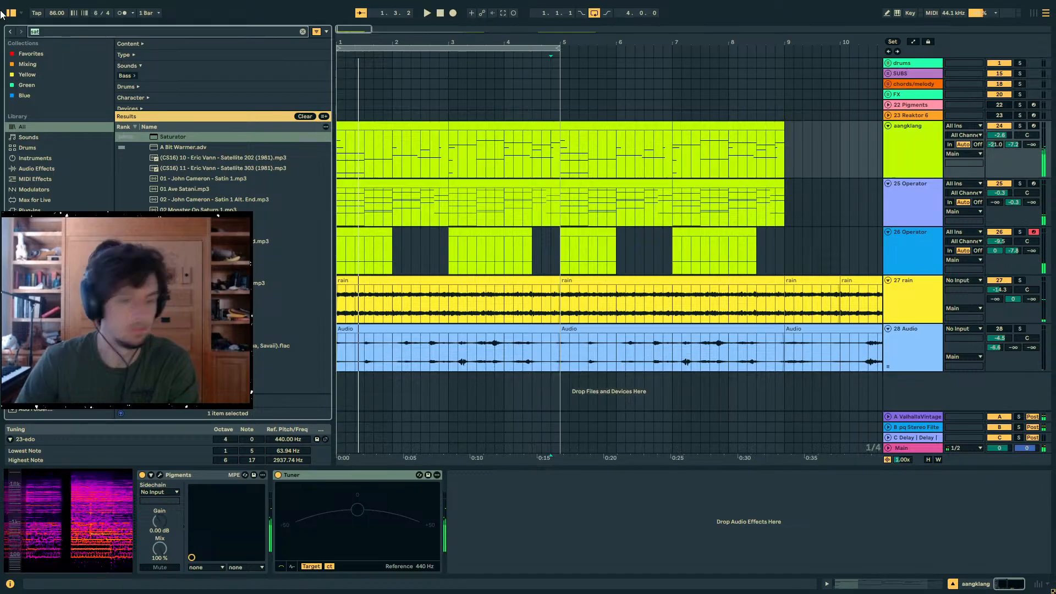
text(auto filt)
double_click(174, 137)
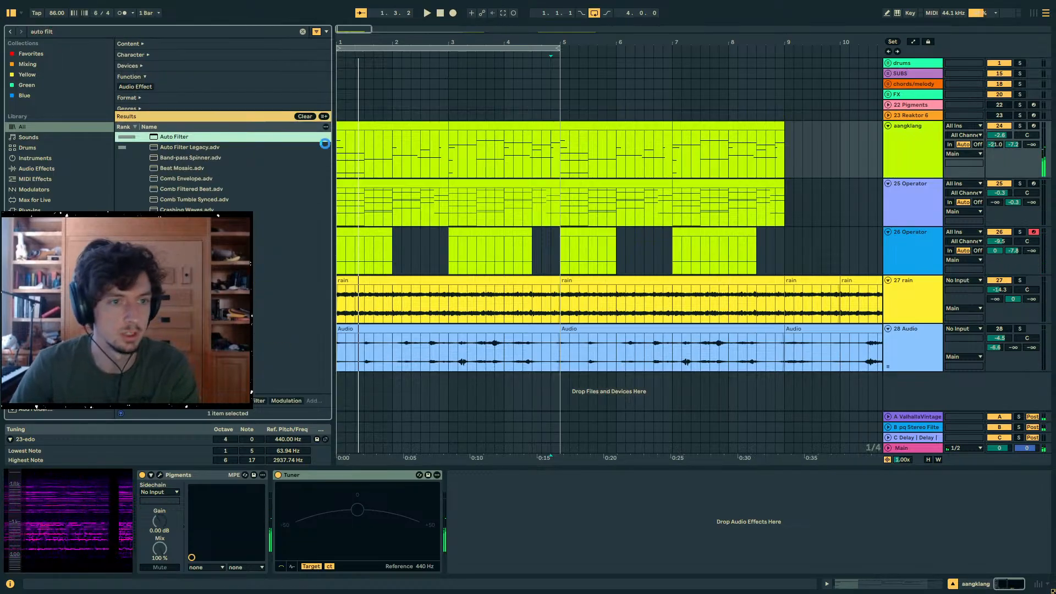
- Automate aangklang's Auto Filter frequency to rise from its minimum at 1.1.1 to 20.0 kHz at 9.1.1
key(a)
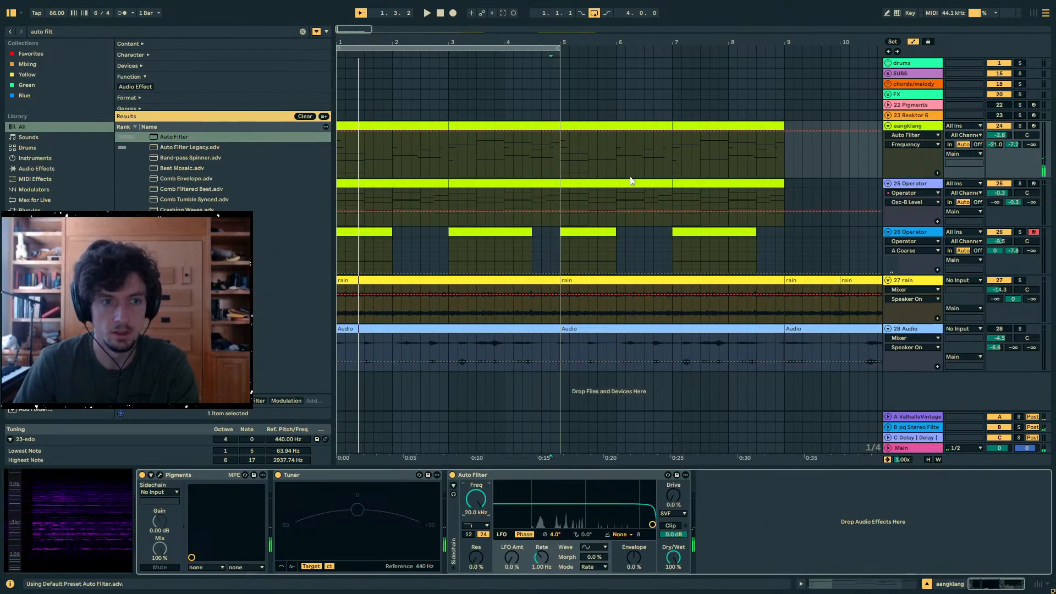
click(563, 131)
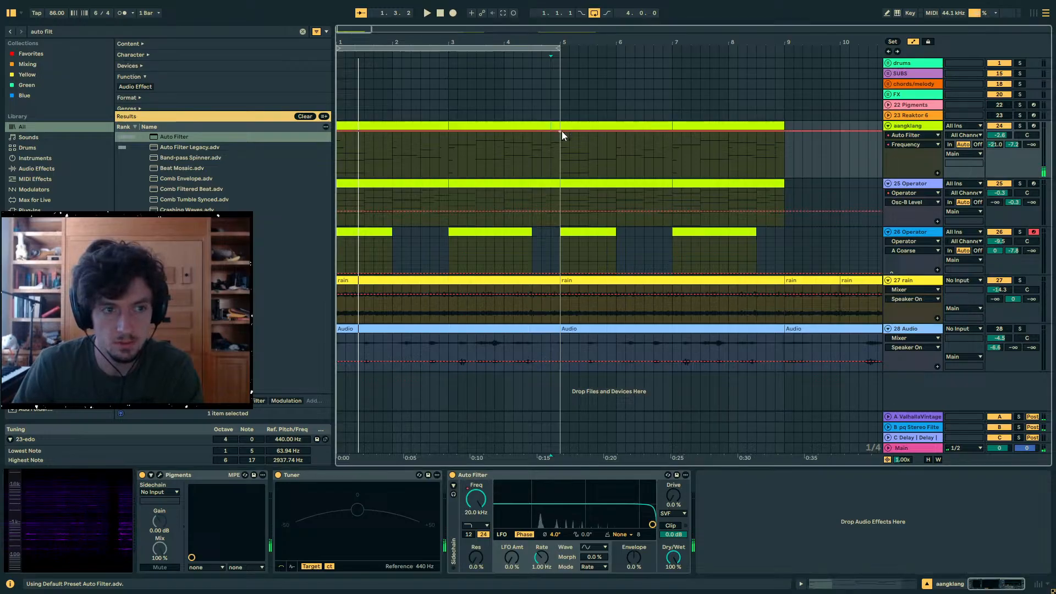
click(776, 130)
drag(338, 131, 337, 177)
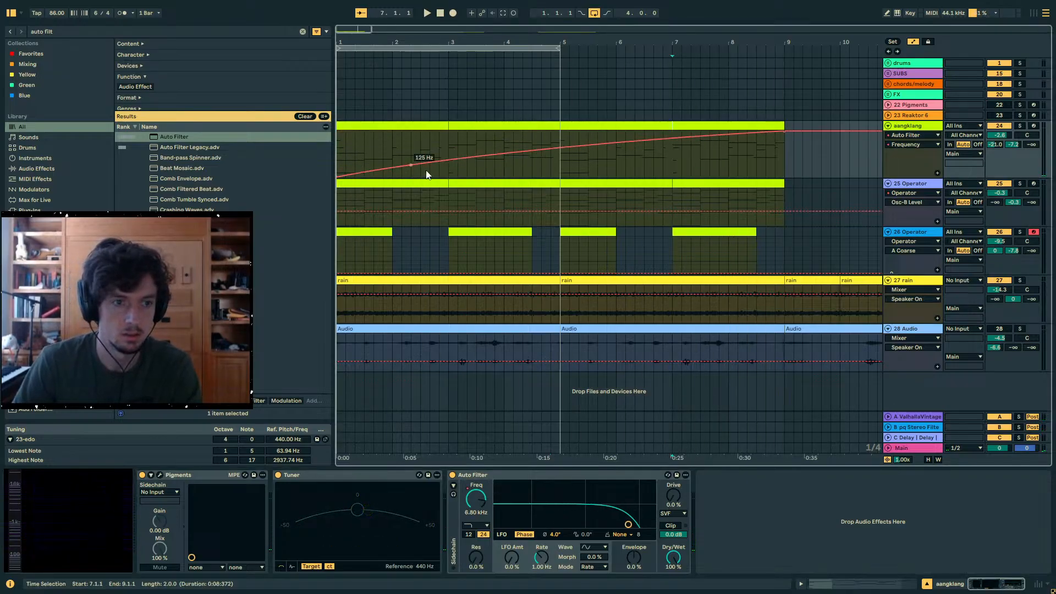
key(a)
click(542, 166)
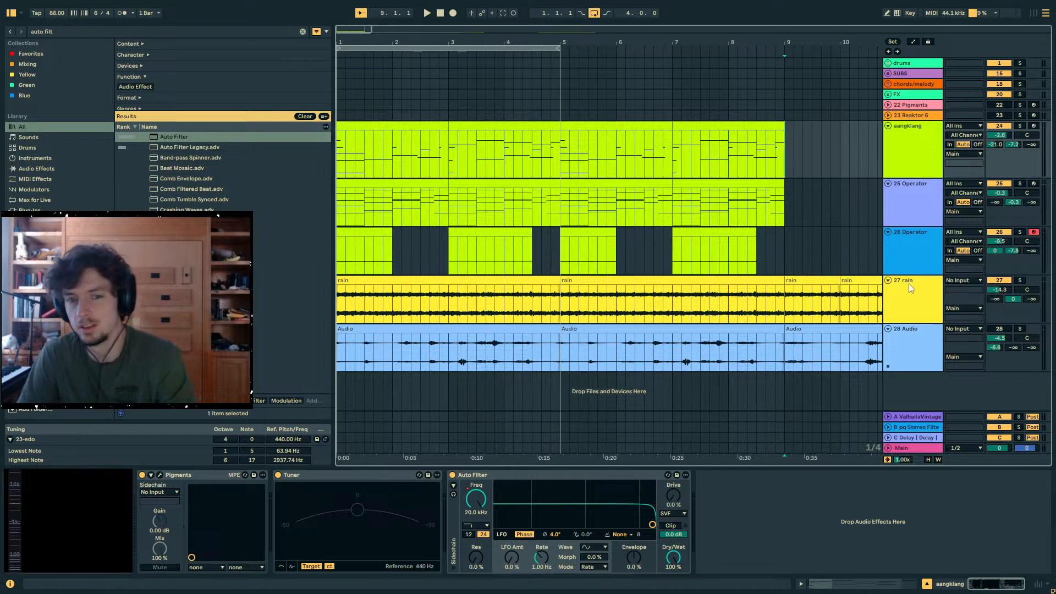
- Lower the rain track's volume to -15.3 dB and delete the 28 Audio track
click(909, 282)
click(919, 339)
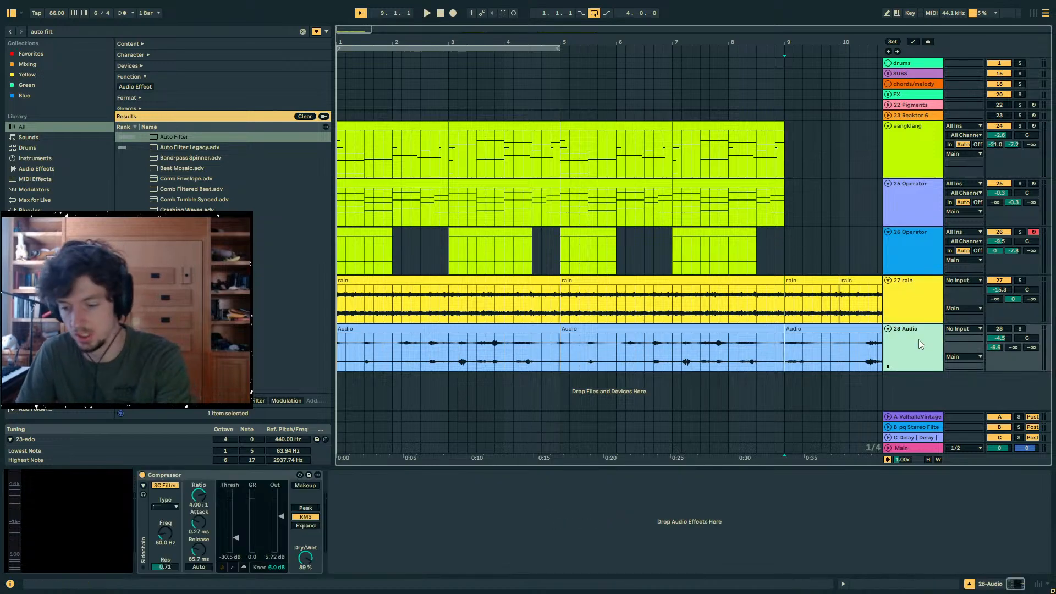
key(Delete)
click(922, 249)
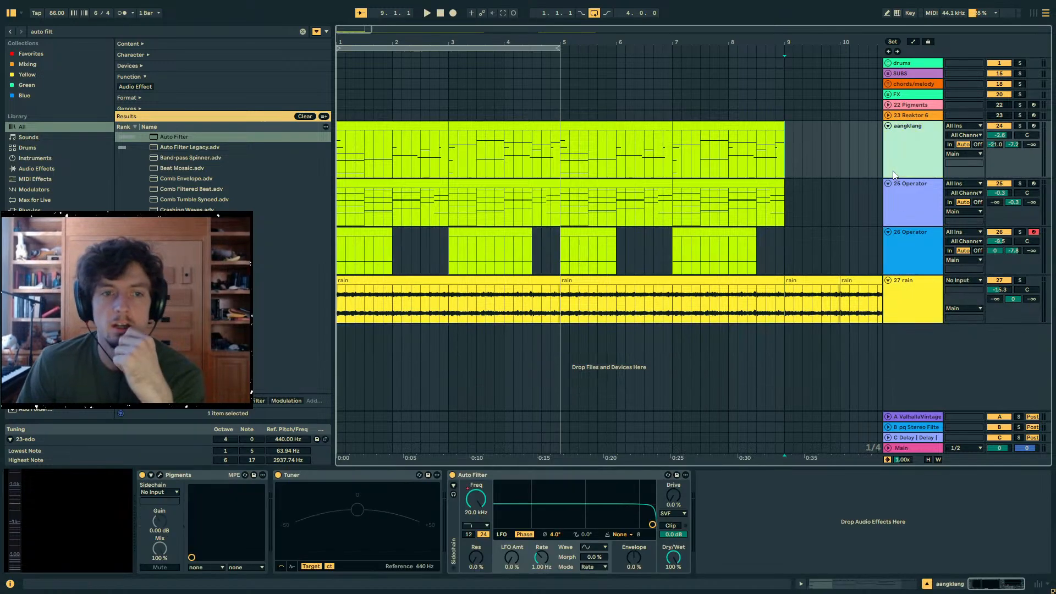
- Select the range 5.1.1 to 9.1.1 and add an audio track below rain with its input set to aangklang, Post Mixer
click(737, 183)
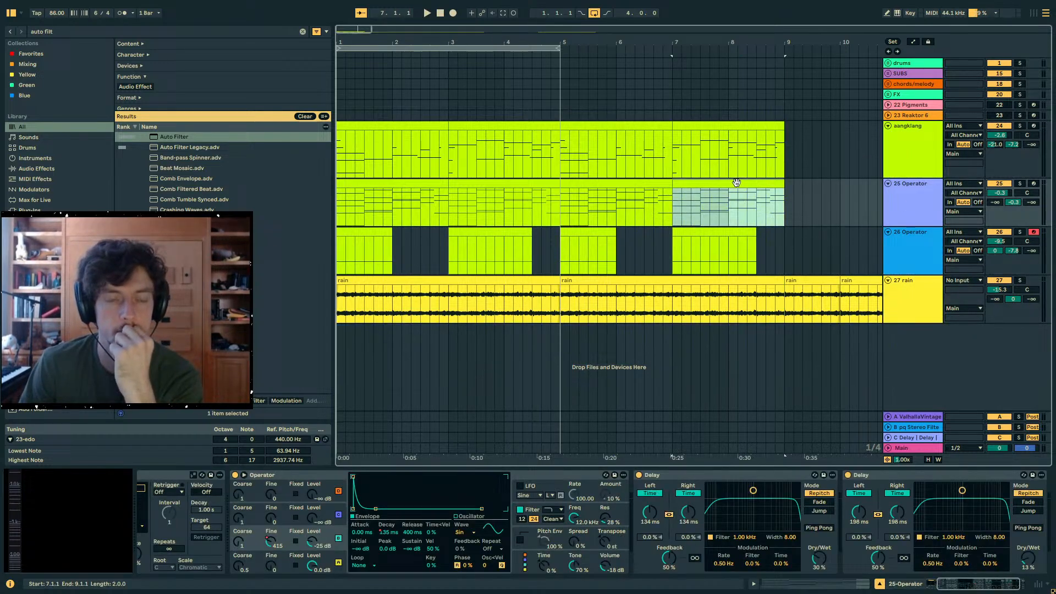
shift+click(627, 184)
key(0)
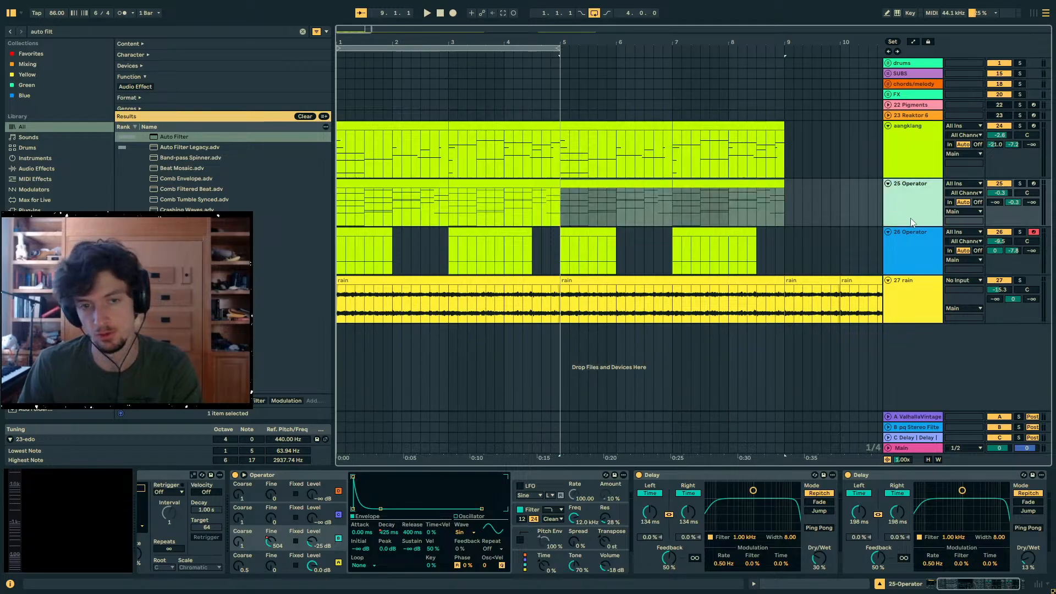
key(Up)
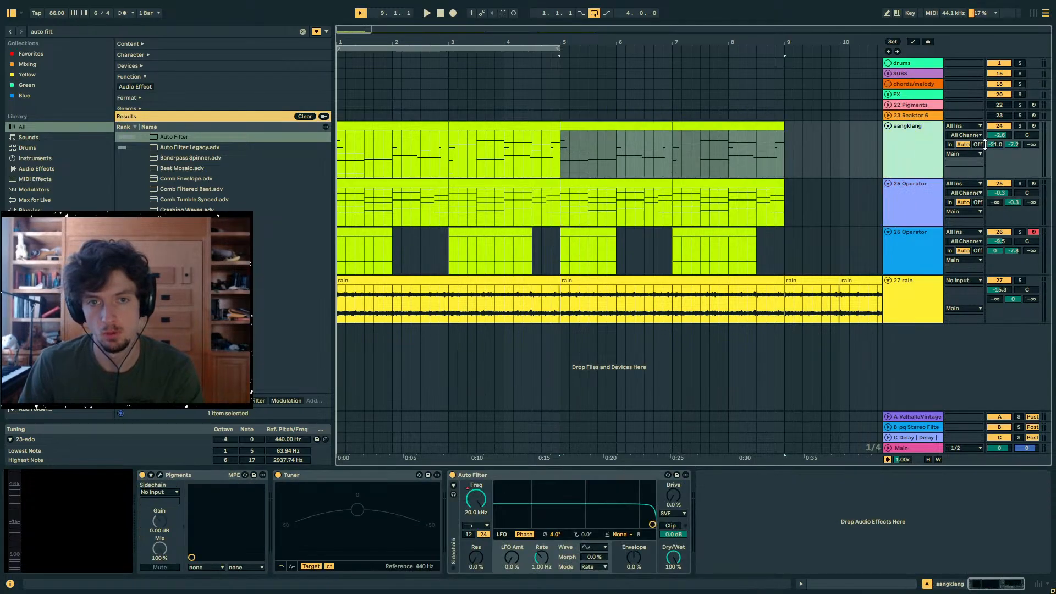
key(Down)
key(Down)
key(Down)
key(ctrl+t)
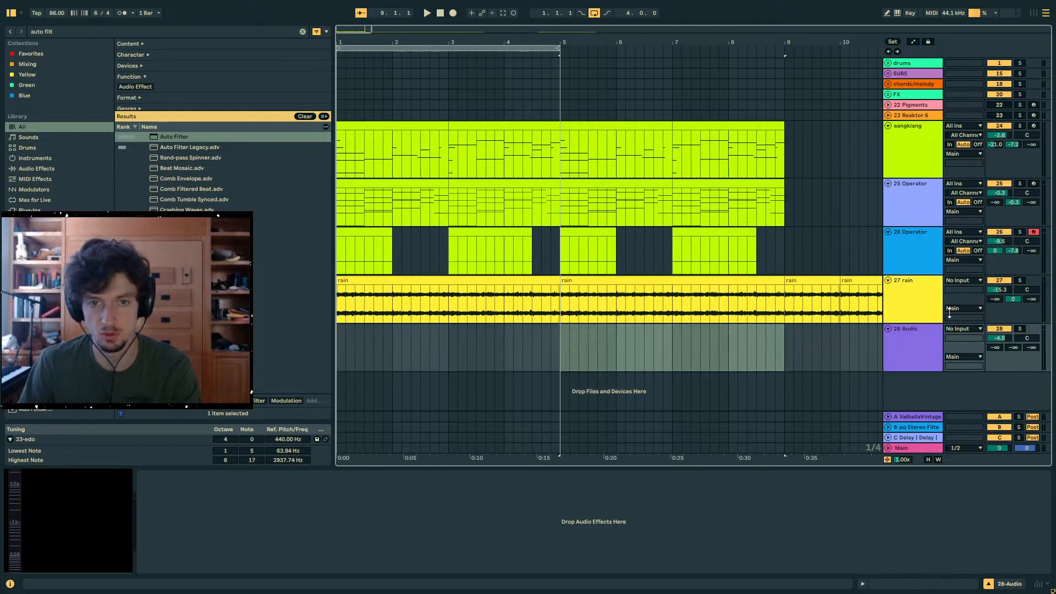
click(958, 329)
click(960, 254)
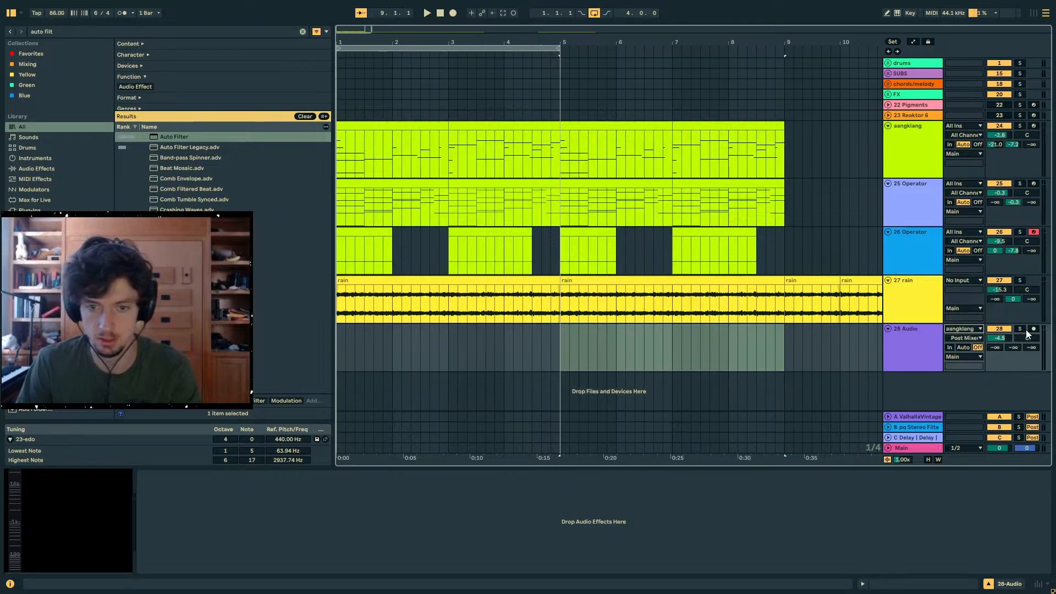
- Arm the new 28 Audio track and start recording the aangklang output from 5.1.1
click(1034, 329)
click(1002, 144)
click(1032, 127)
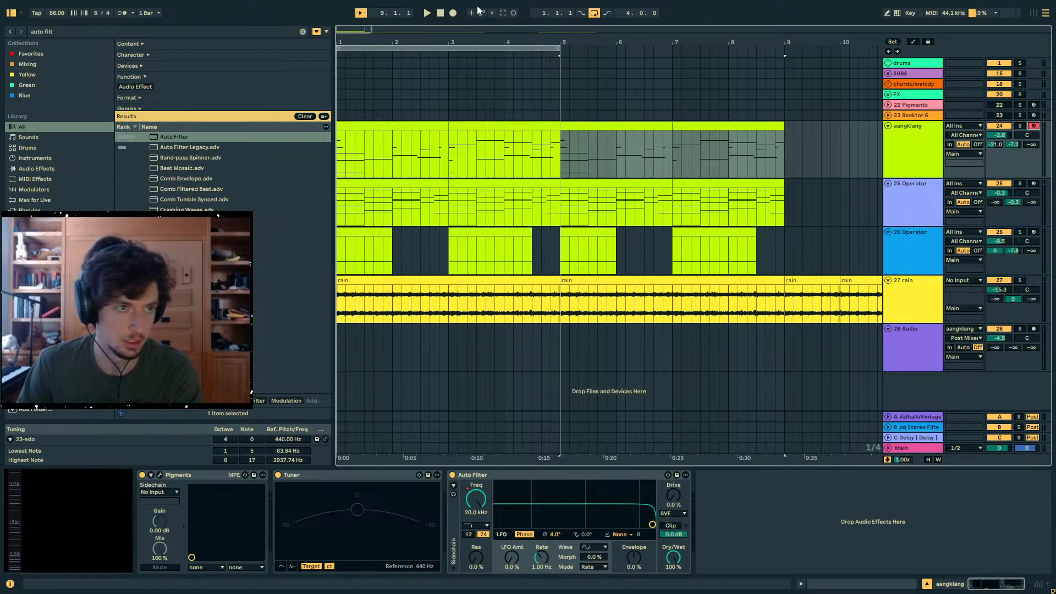
key(space)
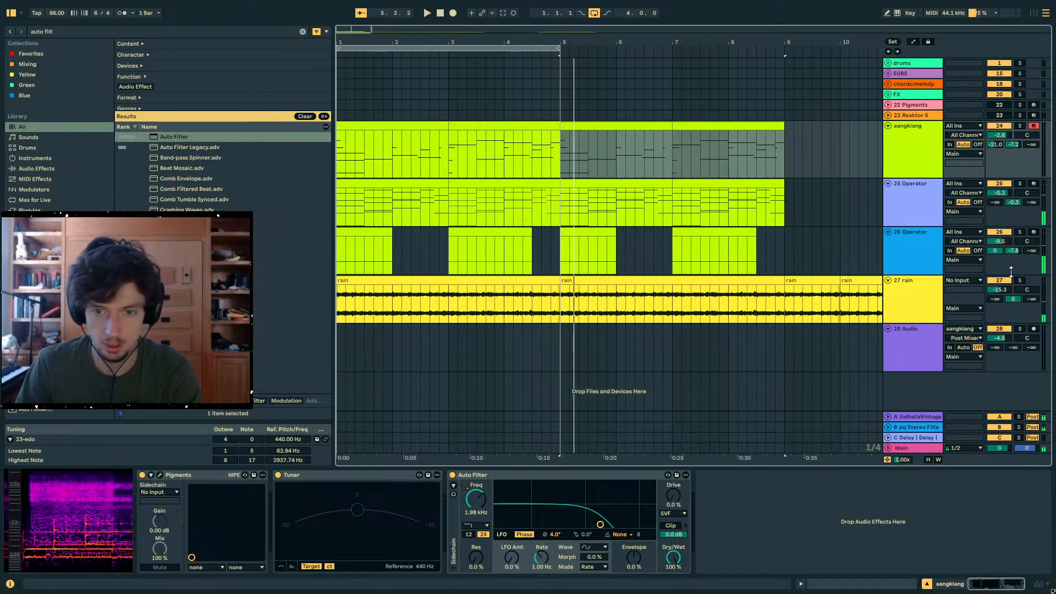
click(1033, 330)
click(453, 14)
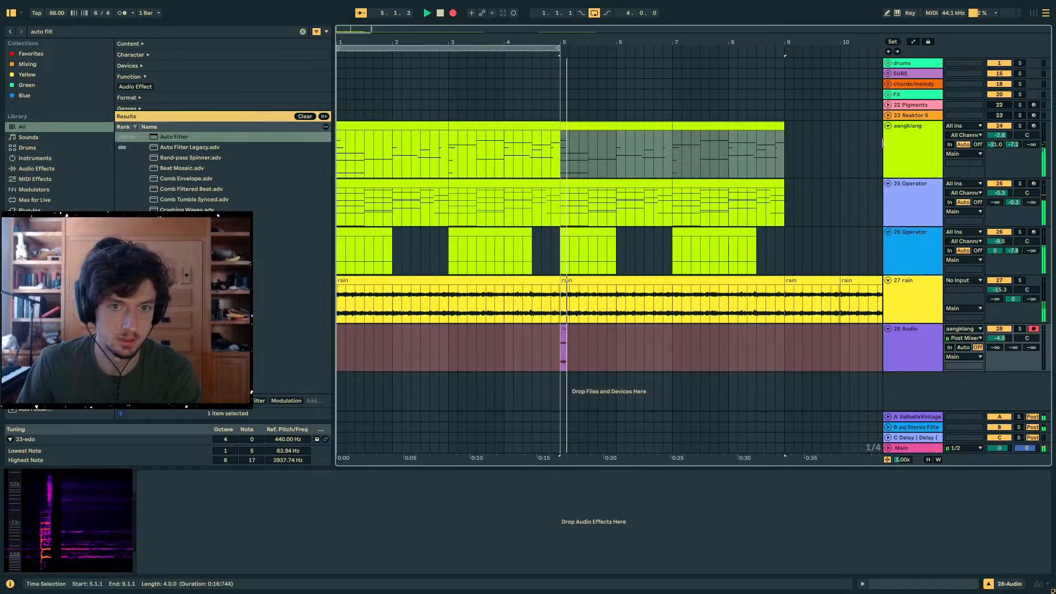
- Select the aangklang section from 5.1.1 to 9.1.1 and set the arrangement loop to that range while recording continues
drag(480, 497, 480, 468)
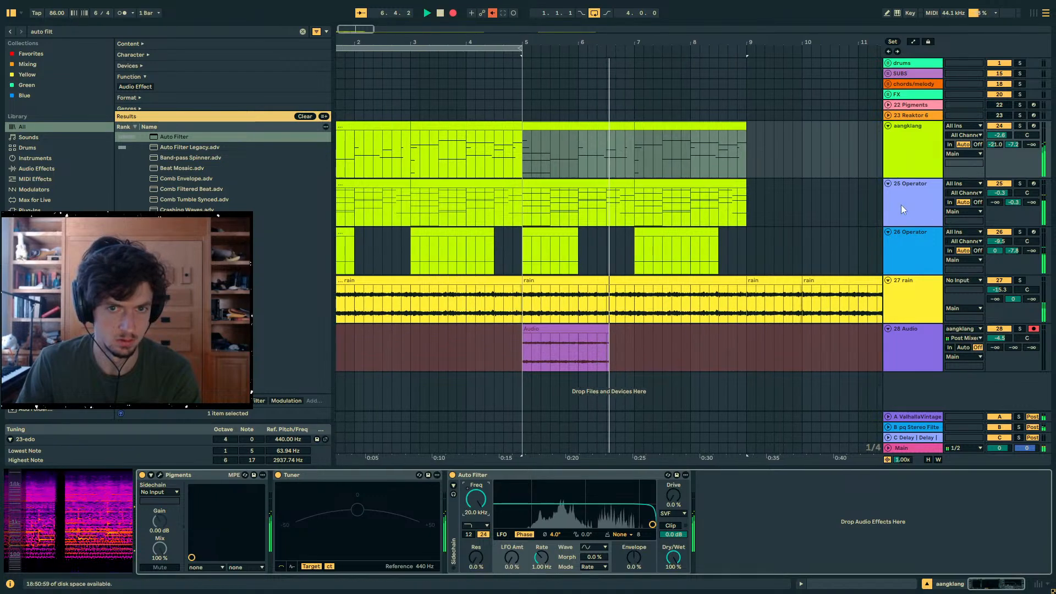
click(985, 138)
click(688, 127)
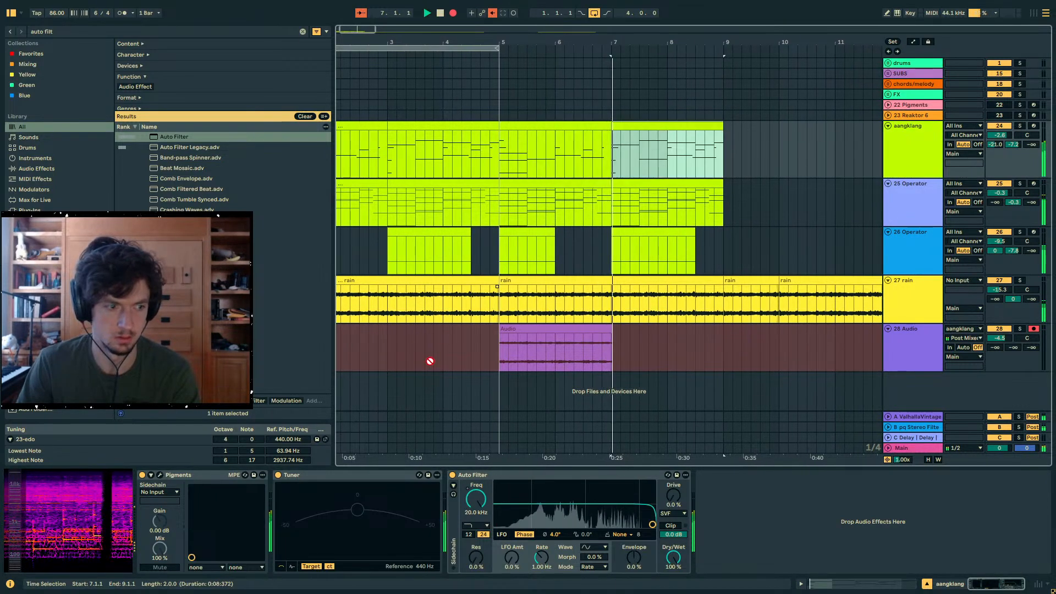
shift+click(552, 126)
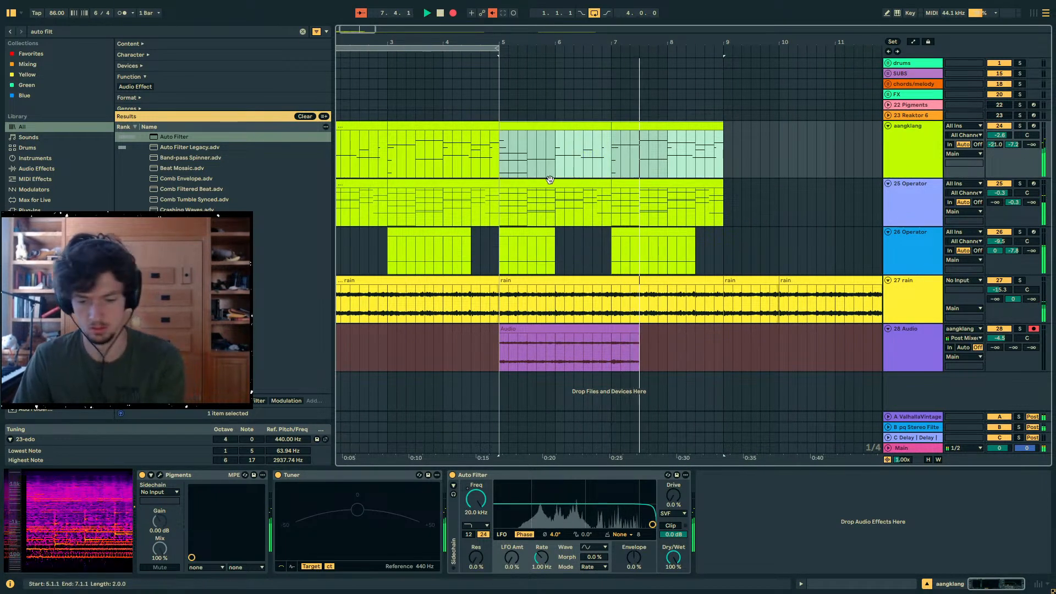
key(ctrl+l)
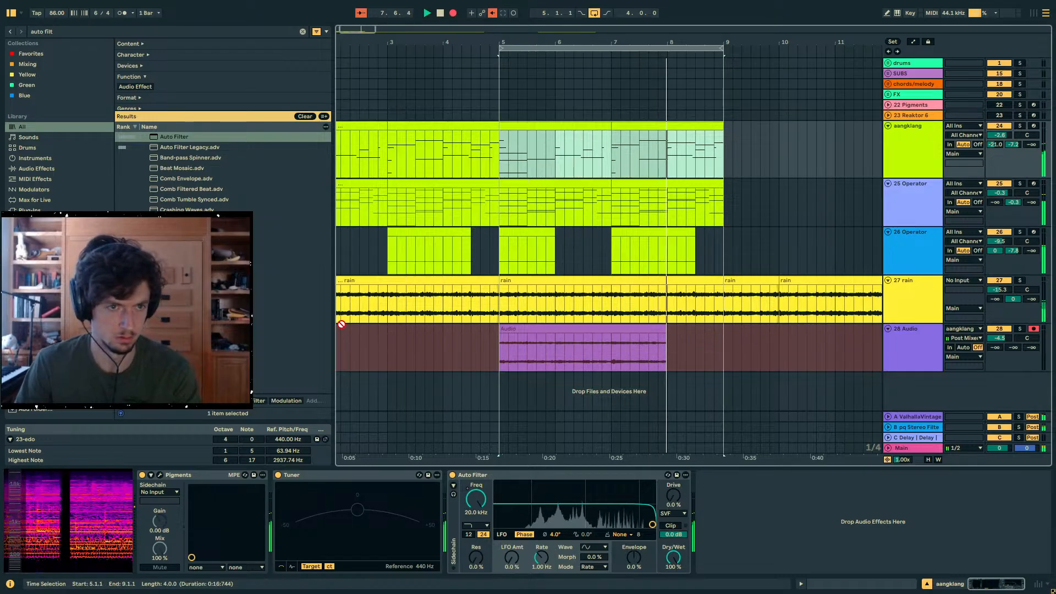
- Finish recording aangklang onto 28 Audio and select the first recorded clip on that track
click(160, 477)
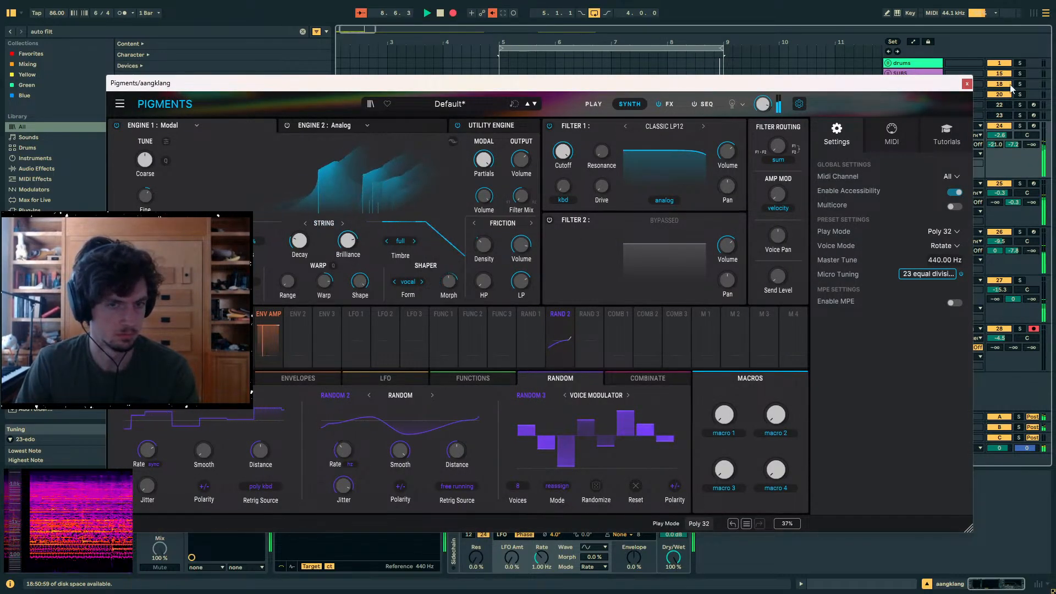
click(967, 83)
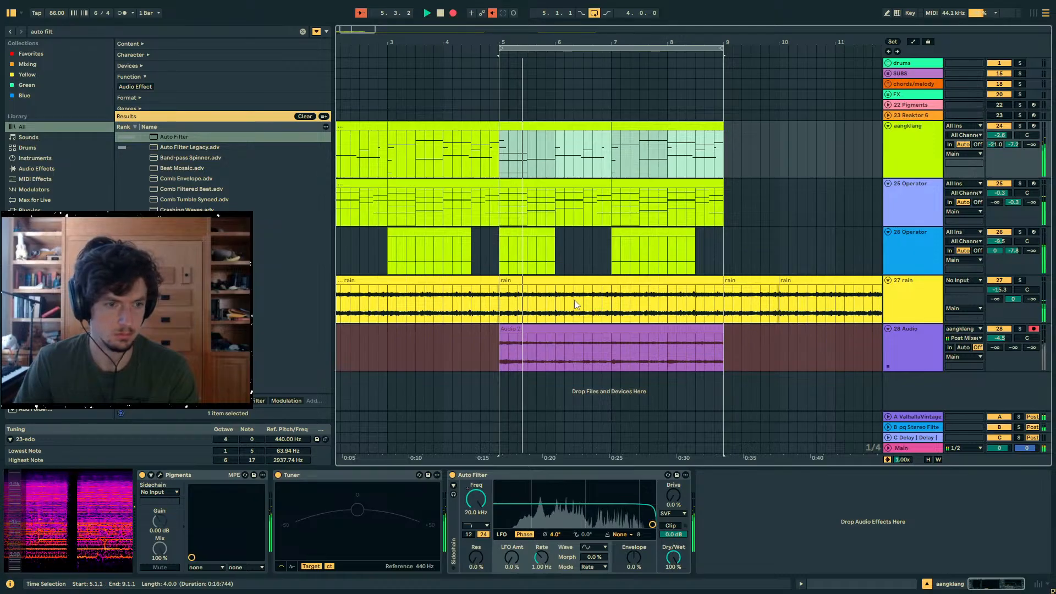
key(F9)
click(516, 328)
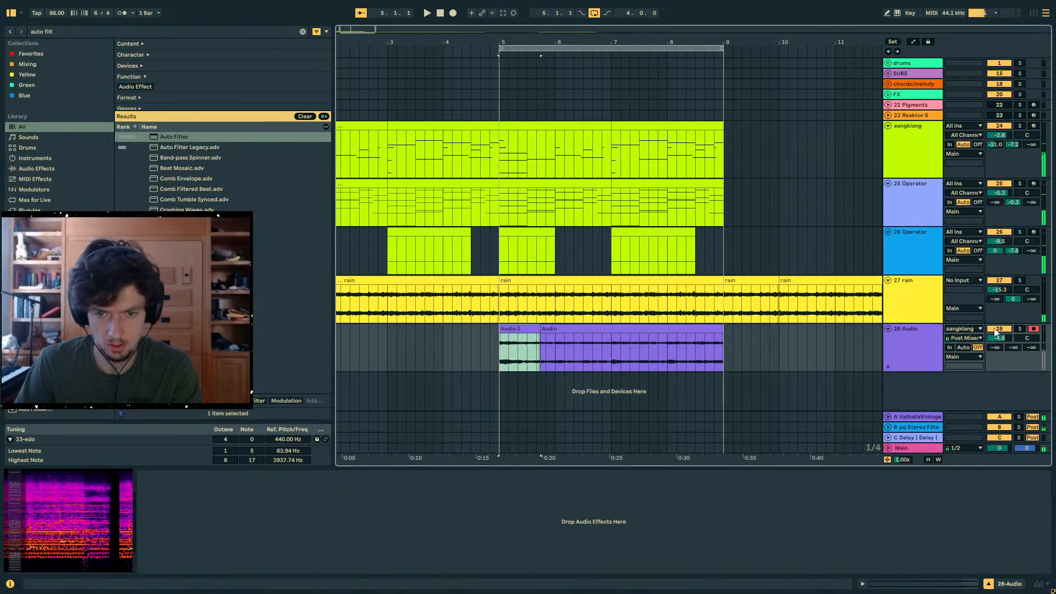
- Add an Auto Filter to the 28 Audio track, searching the browser for "auto filt"
click(74, 31)
key(BackSpace)
key(BackSpace)
key(BackSpace)
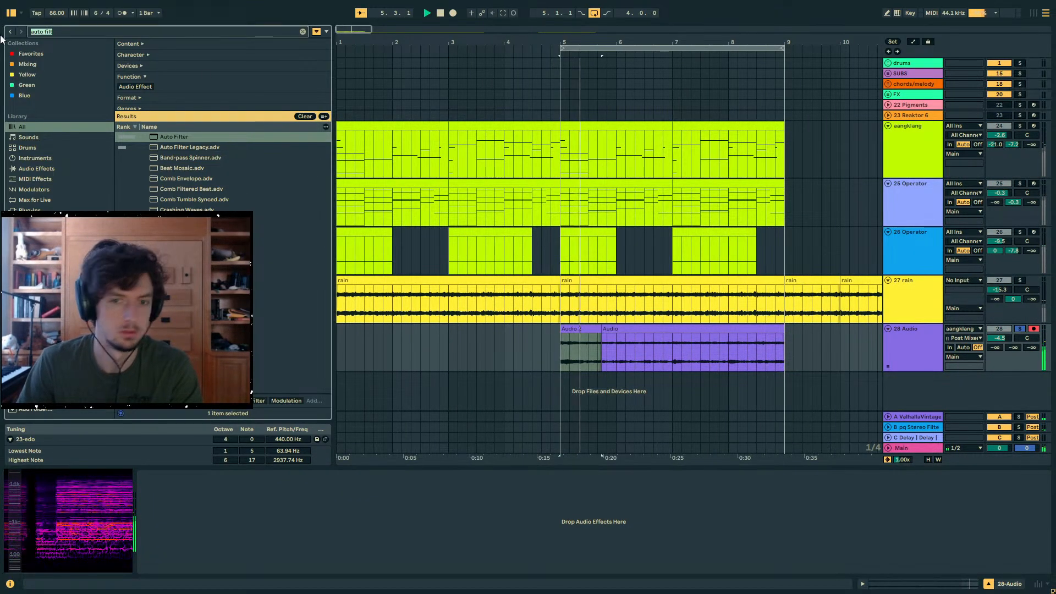
text(ilt)
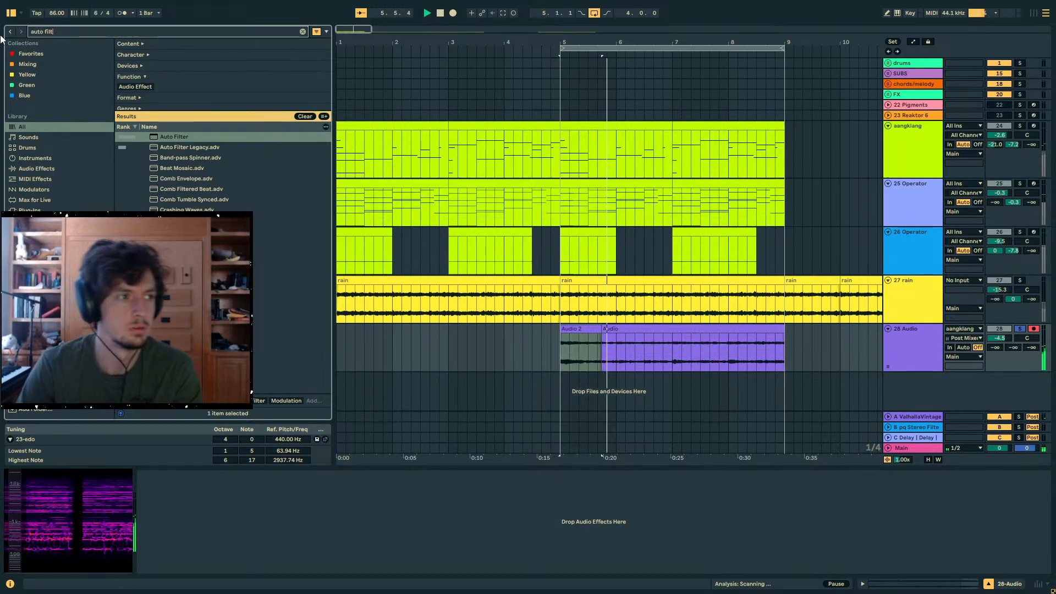
double_click(170, 136)
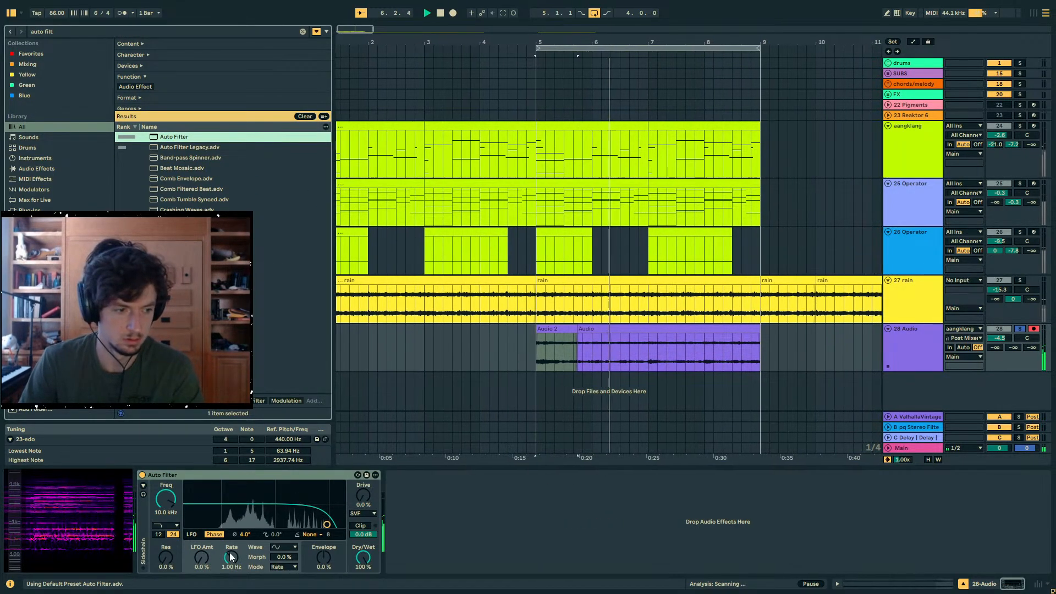
- Make the Auto Filter a band-pass at 1.29 kHz with 66% resonance while auditioning the recorded audio
click(172, 526)
click(173, 461)
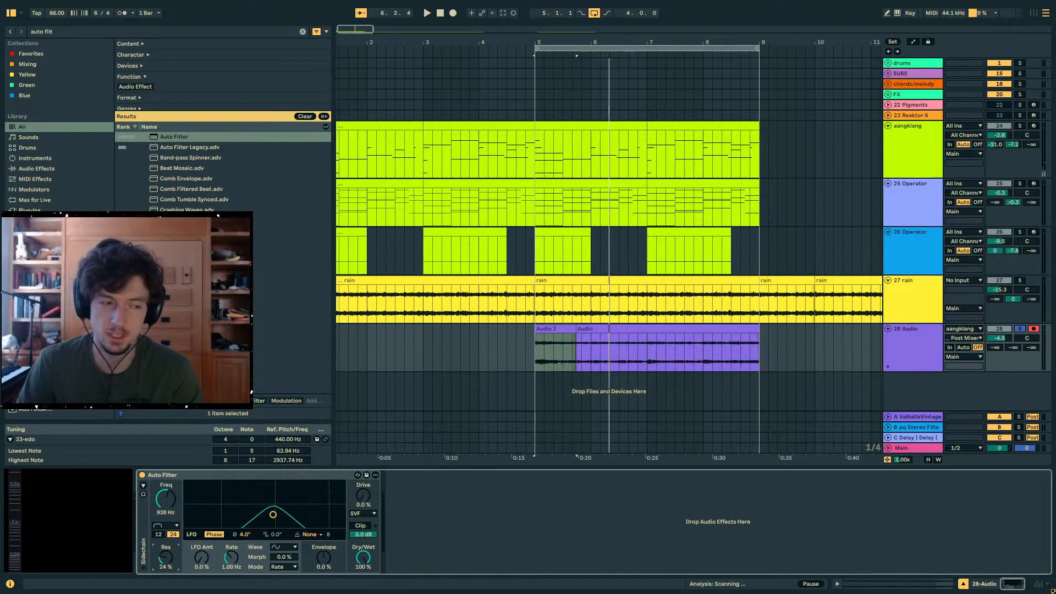
key(space)
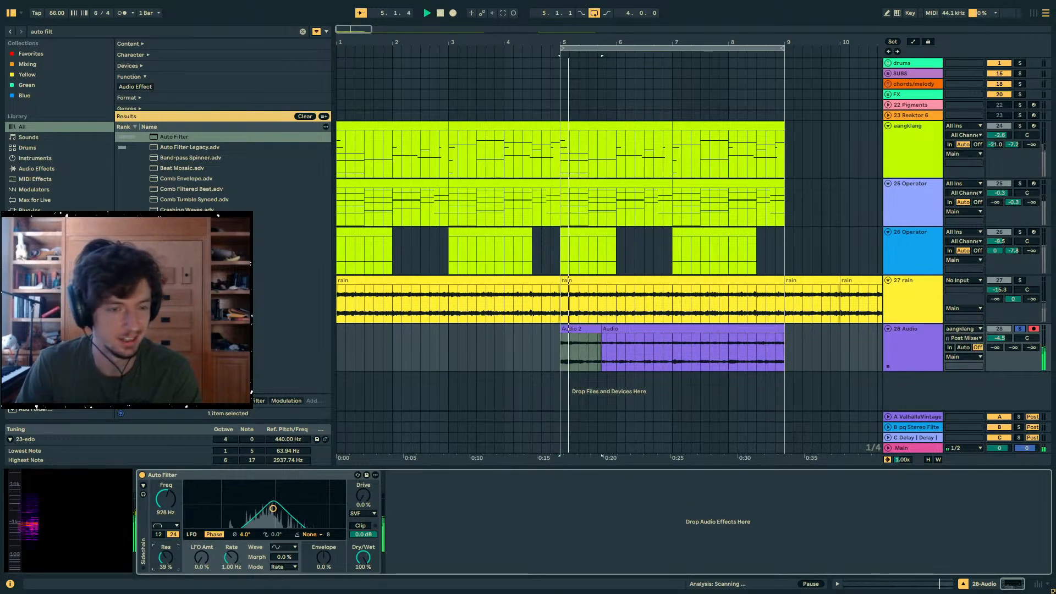
drag(166, 499, 166, 518)
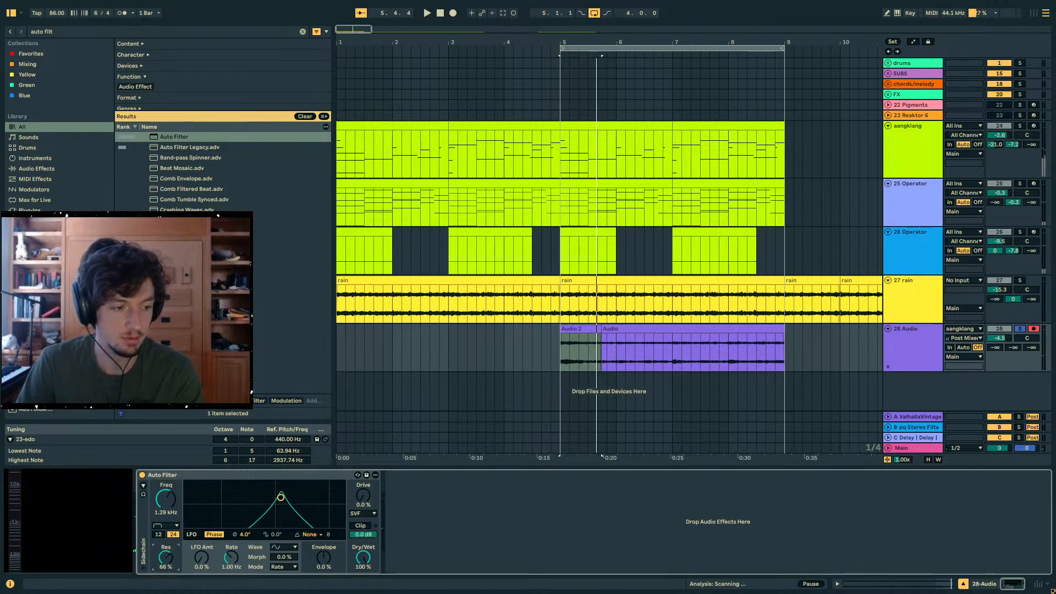
- Modulate the Auto Filter with an S&H LFO at 57% amount, 12.1 Hz rate and 183° phase
click(272, 549)
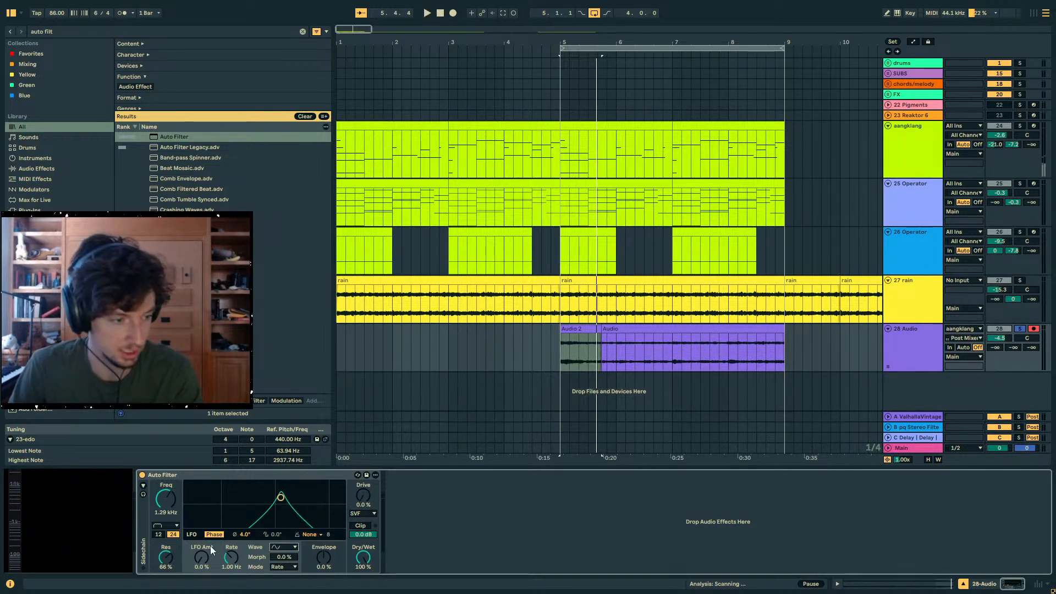
click(173, 527)
click(279, 547)
click(280, 547)
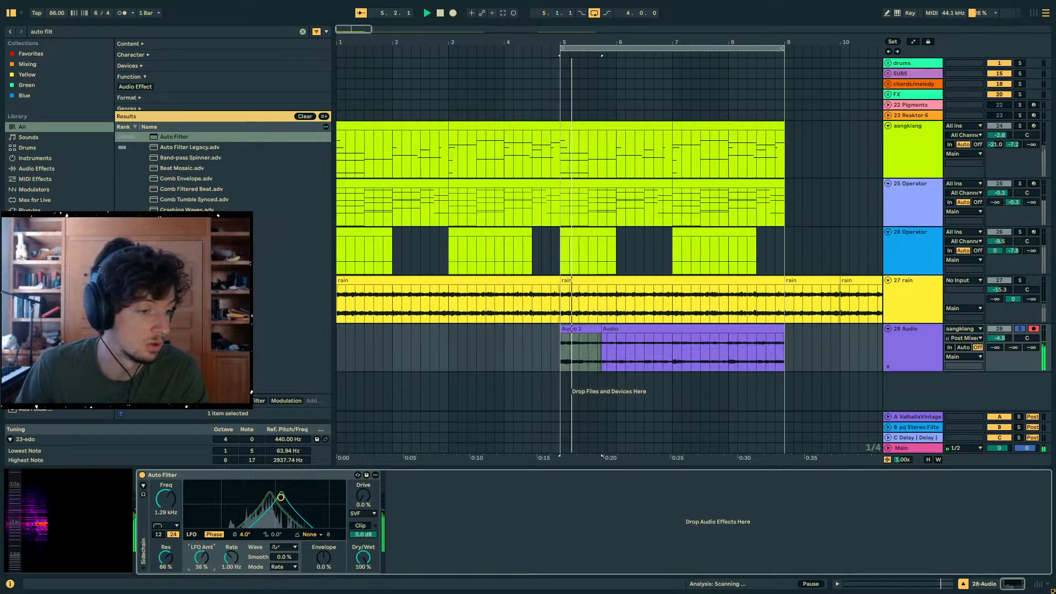
drag(231, 558, 245, 486)
click(566, 521)
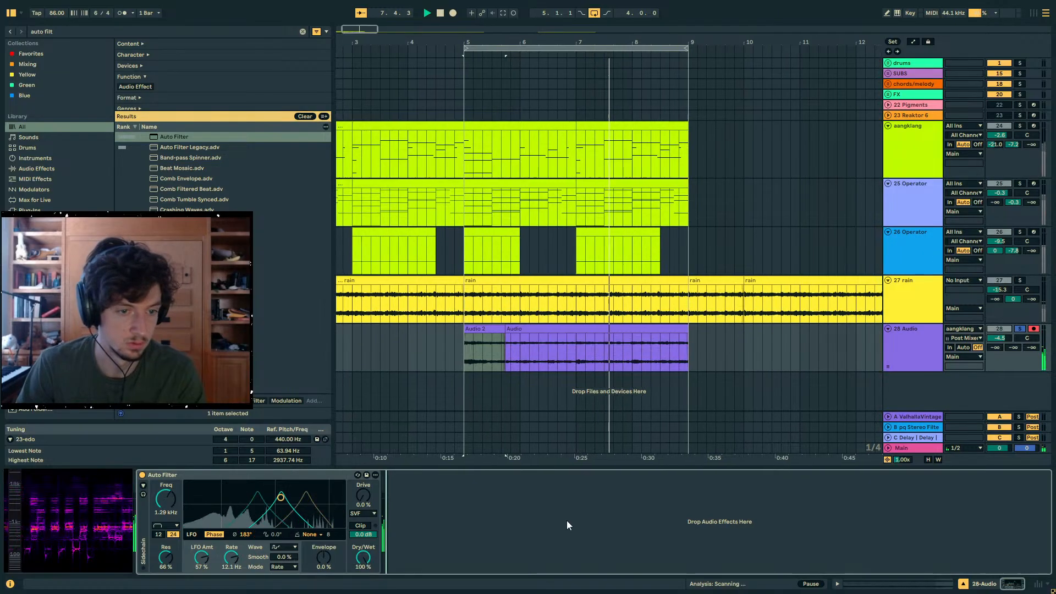
- Raise the Auto Filter resonance to 87% and switch its LFO to Synced mode at 1/16
right_click(520, 351)
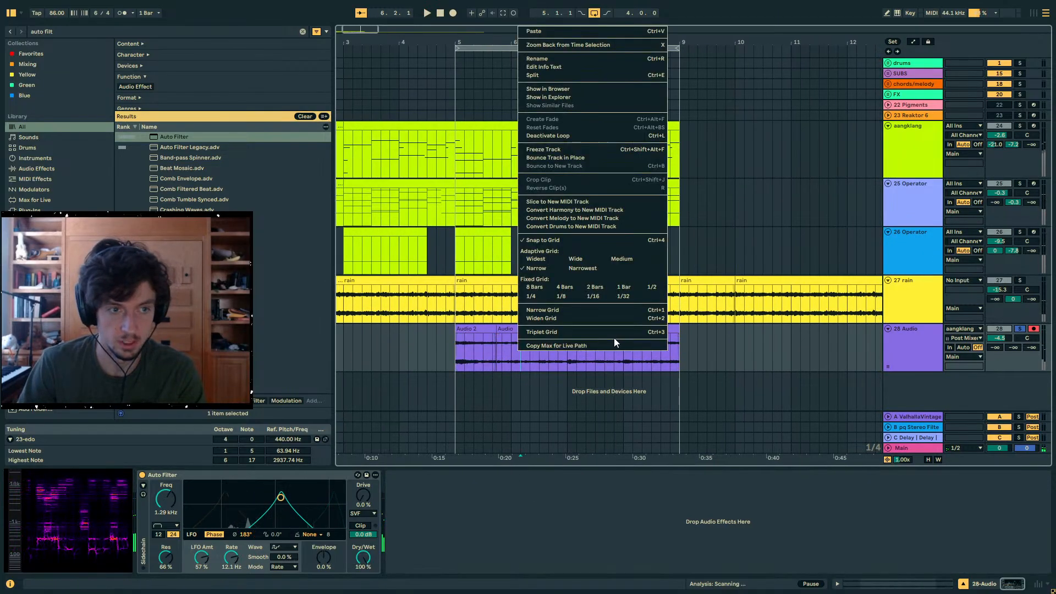
click(423, 408)
drag(201, 558, 202, 548)
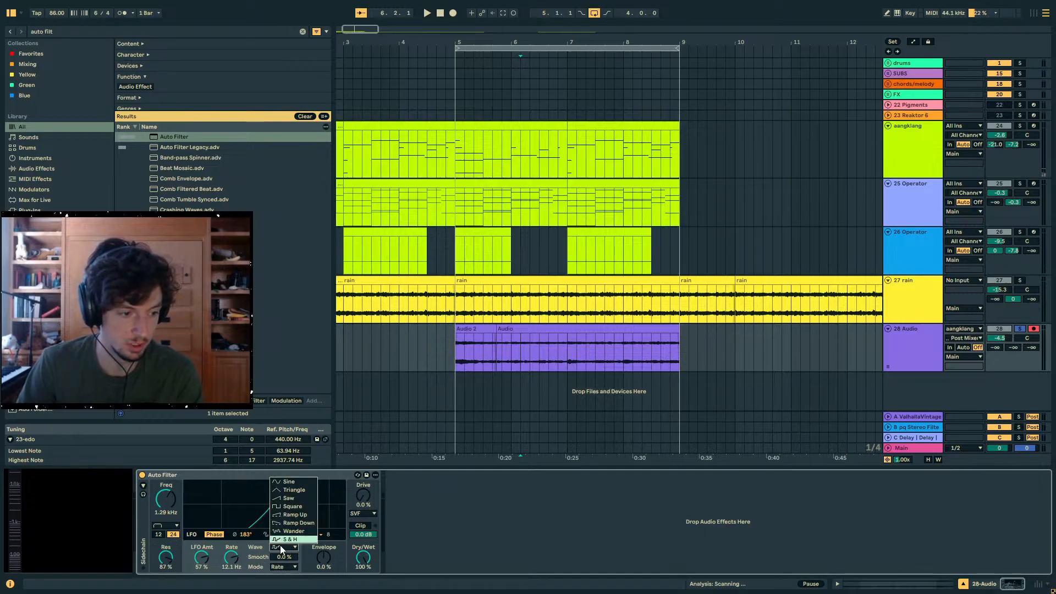
click(280, 547)
click(282, 568)
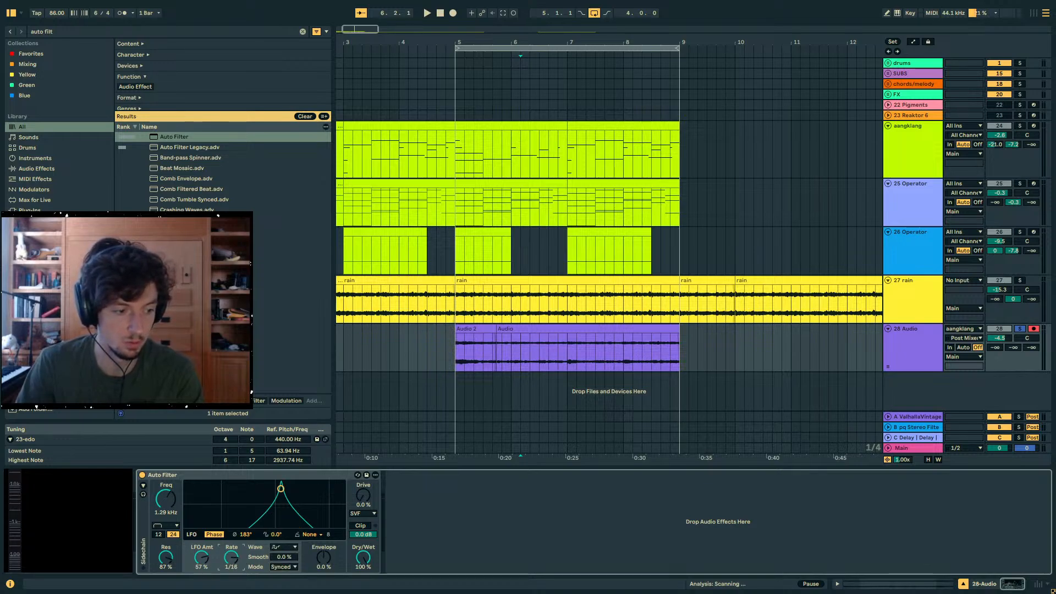
- Play back the filtered 28 Audio clips and reduce the Auto Filter's LFO amount to 33%
key(space)
click(542, 329)
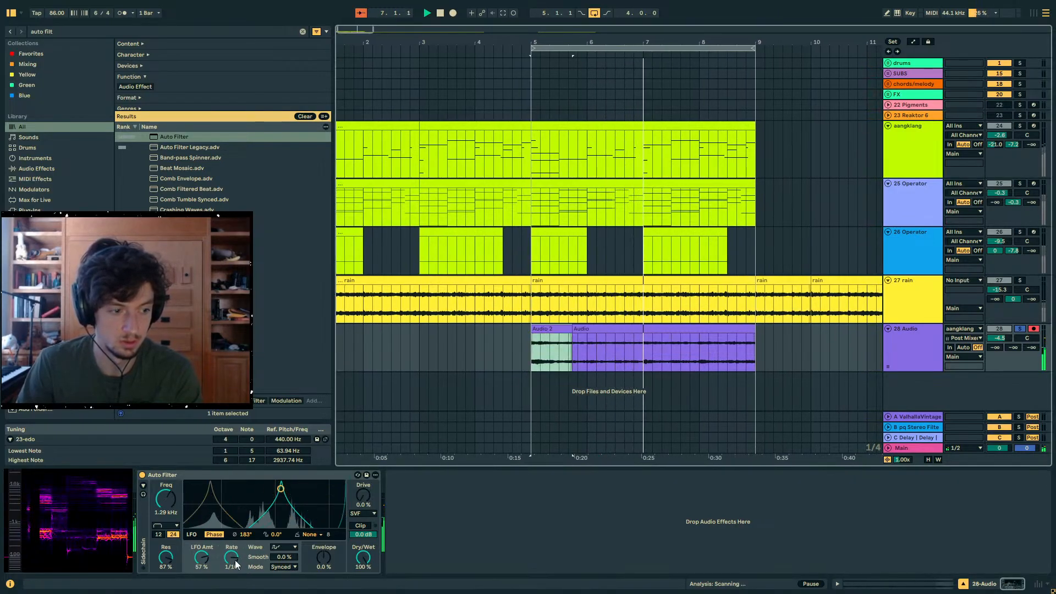
drag(202, 557, 201, 573)
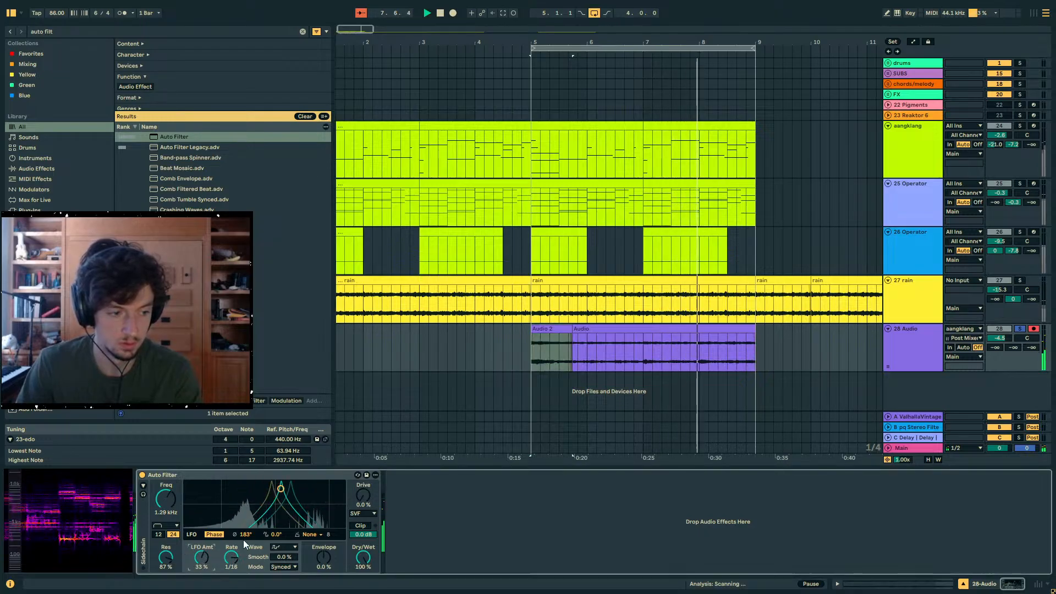
click(702, 337)
key(space)
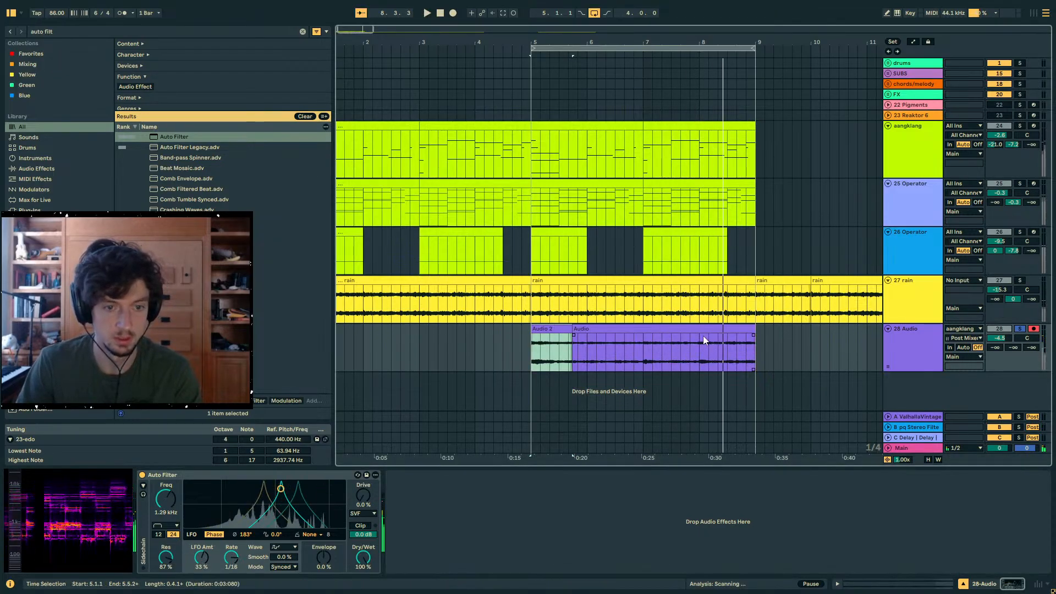
- Bounce the 28 Audio track in place with its filter effect
click(700, 331)
right_click(540, 366)
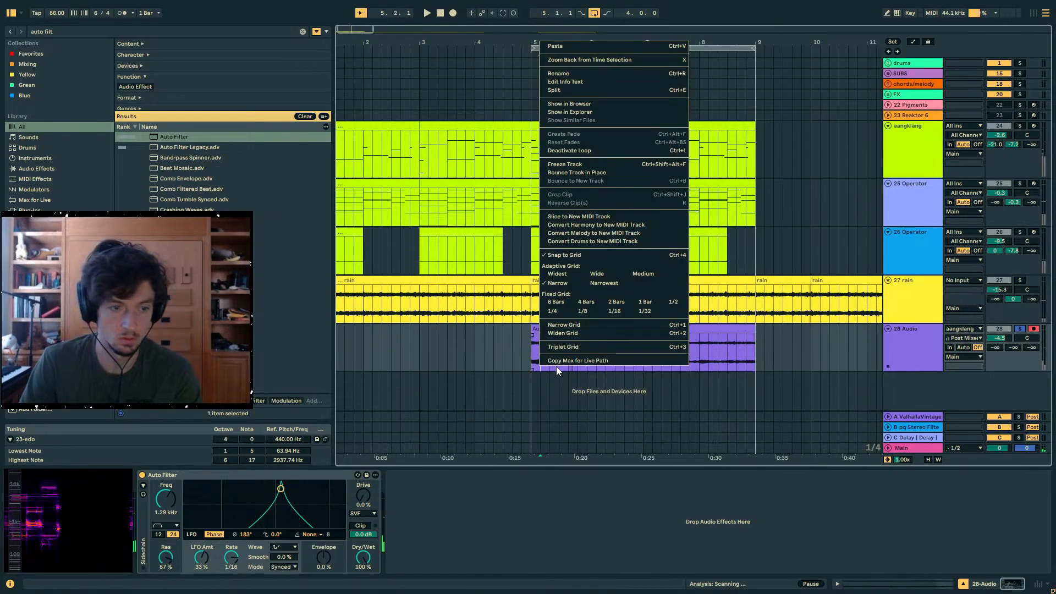
click(581, 173)
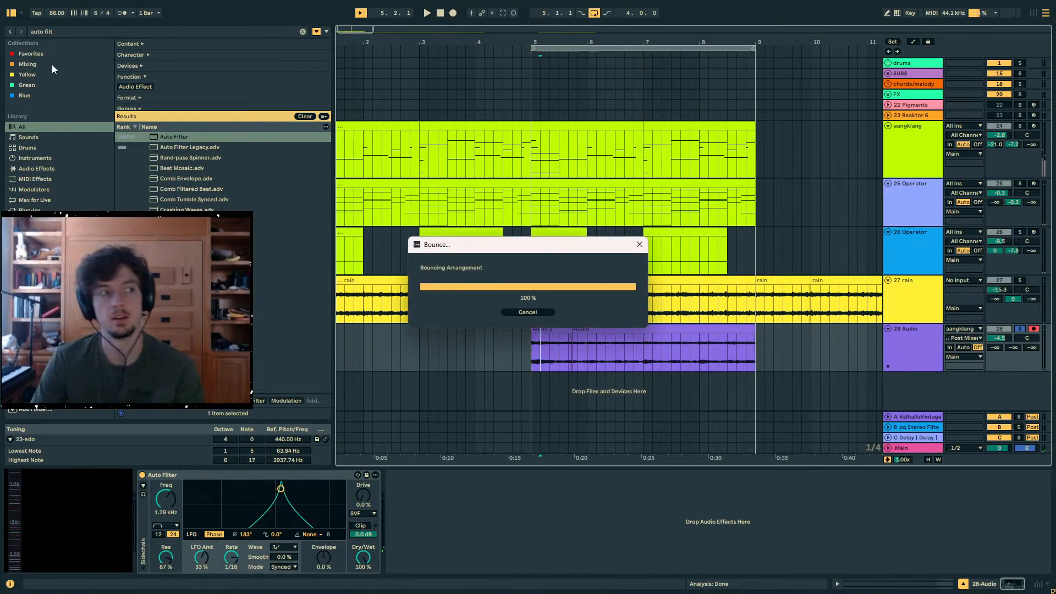
- Search the browser for "roar disp" and add pq roar disperser to the bounced audio track
drag(87, 32, 1, 16)
text(roar)
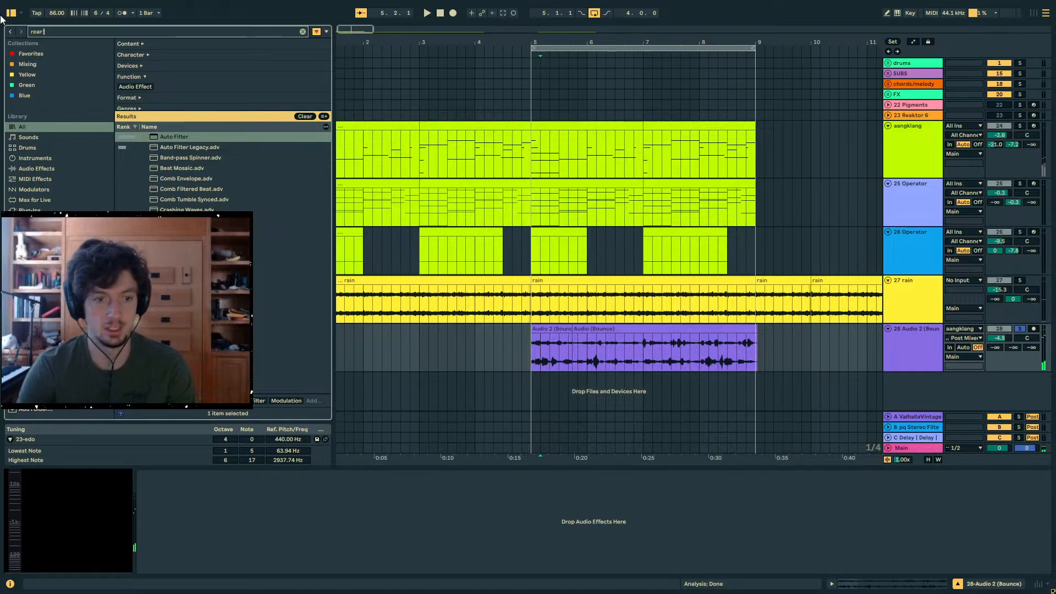
text( disp)
click(182, 139)
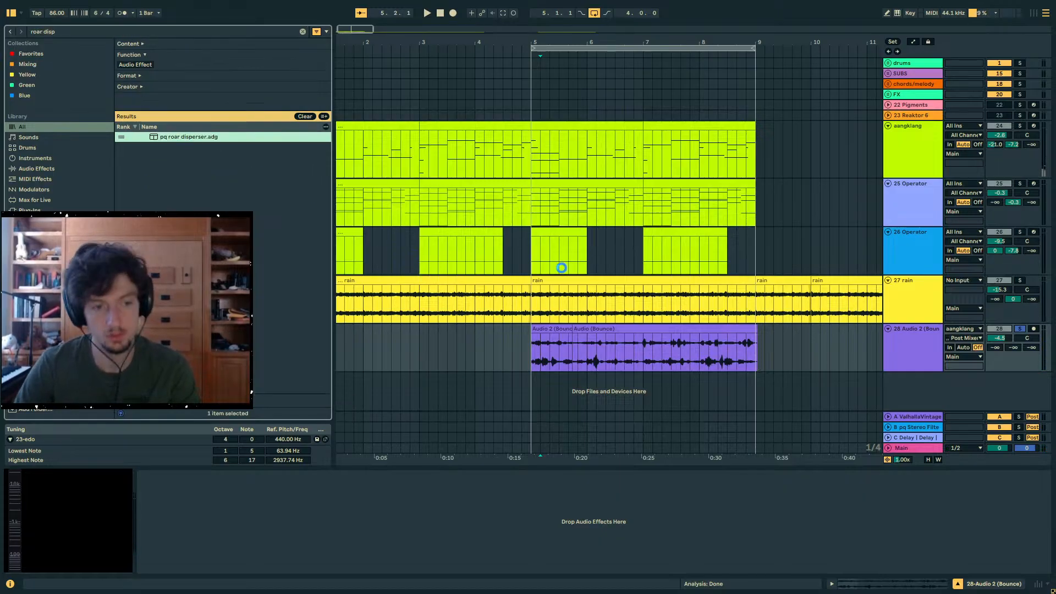
- Randomize the pq roar disperser and tune its frequencies to 82.3 Hz, 901 Hz and 4.61 kHz, crossovers to 87.7 Hz and 3.79 kHz, 11 roars
key(space)
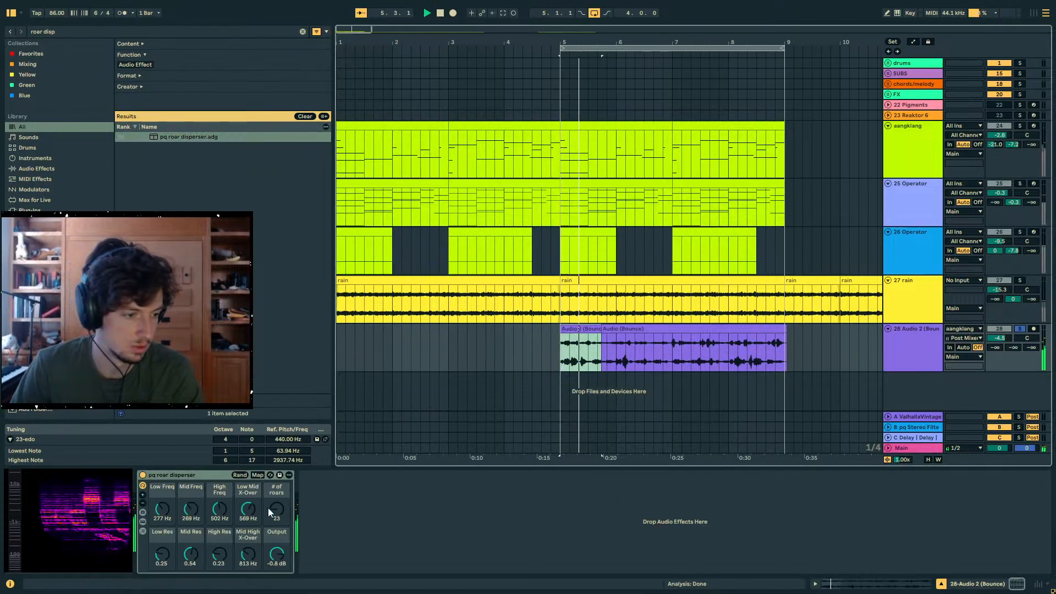
click(239, 476)
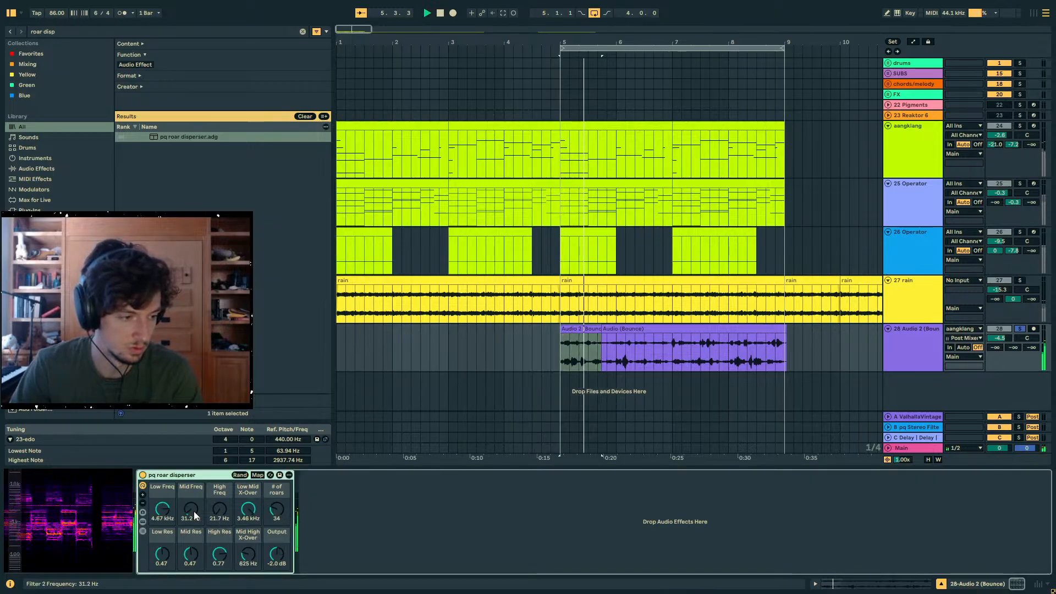
drag(195, 516, 210, 466)
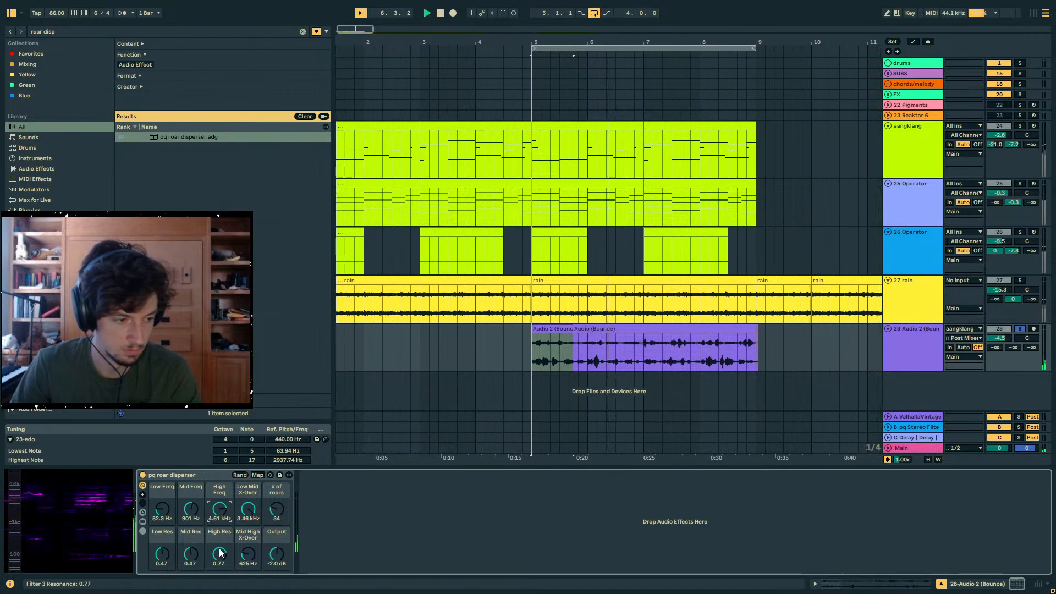
drag(248, 509, 248, 558)
drag(250, 554, 249, 530)
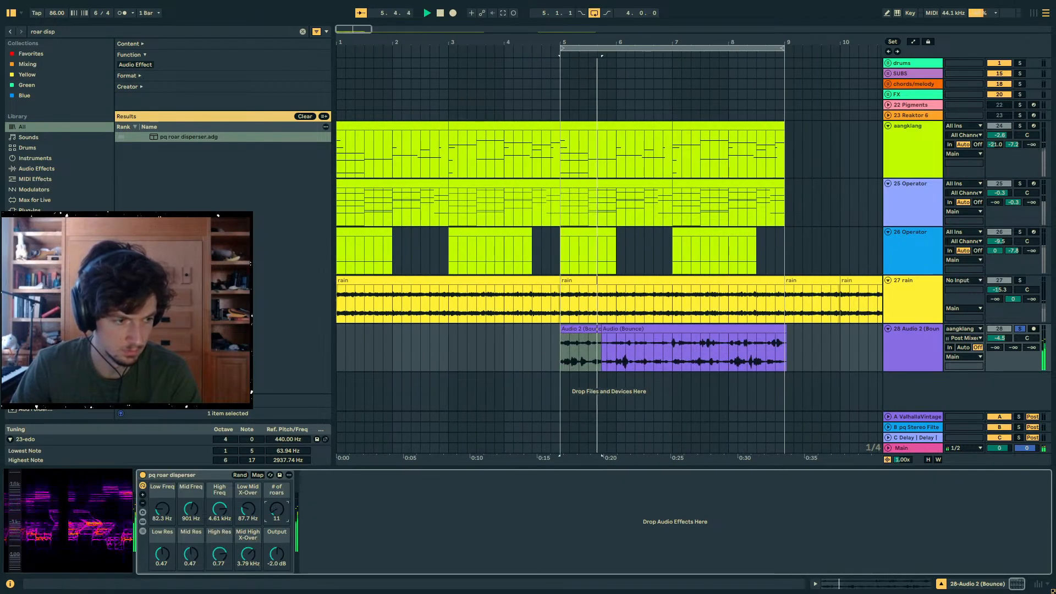
- Search the browser for Delay and insert it before the pq roar disperser
click(67, 32)
text(delay)
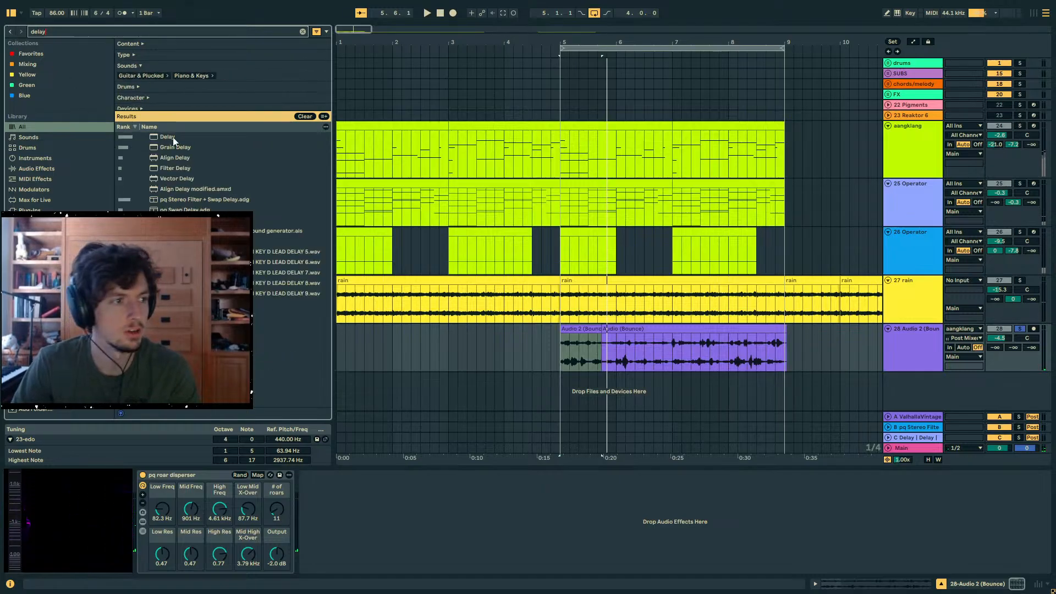
drag(174, 139, 161, 485)
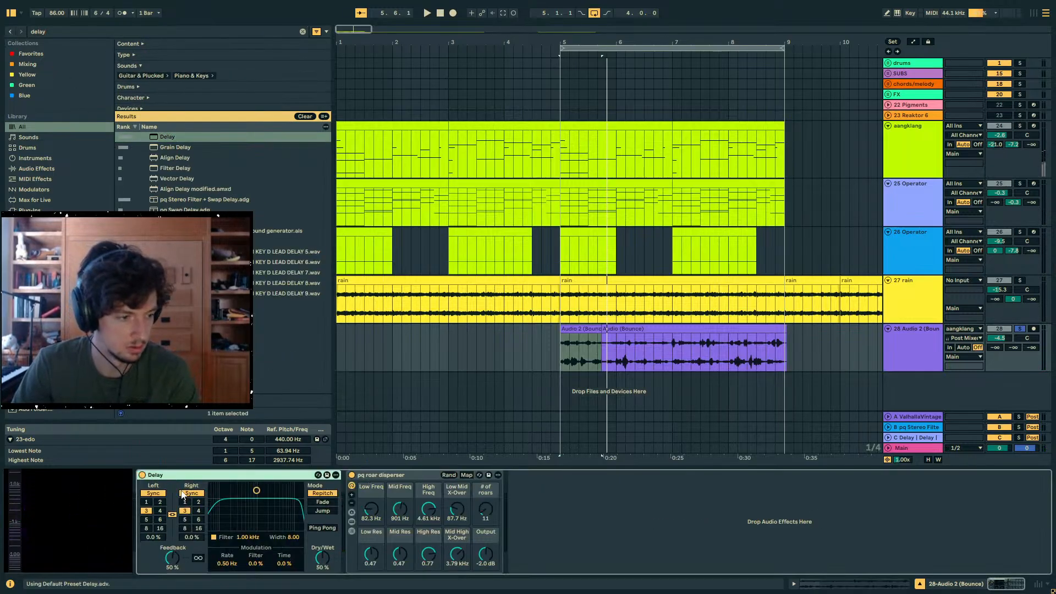
- Set both Delay channels to Time mode at 105 ms with 52% feedback, and the disperser's # of roars to 4
click(186, 494)
key(space)
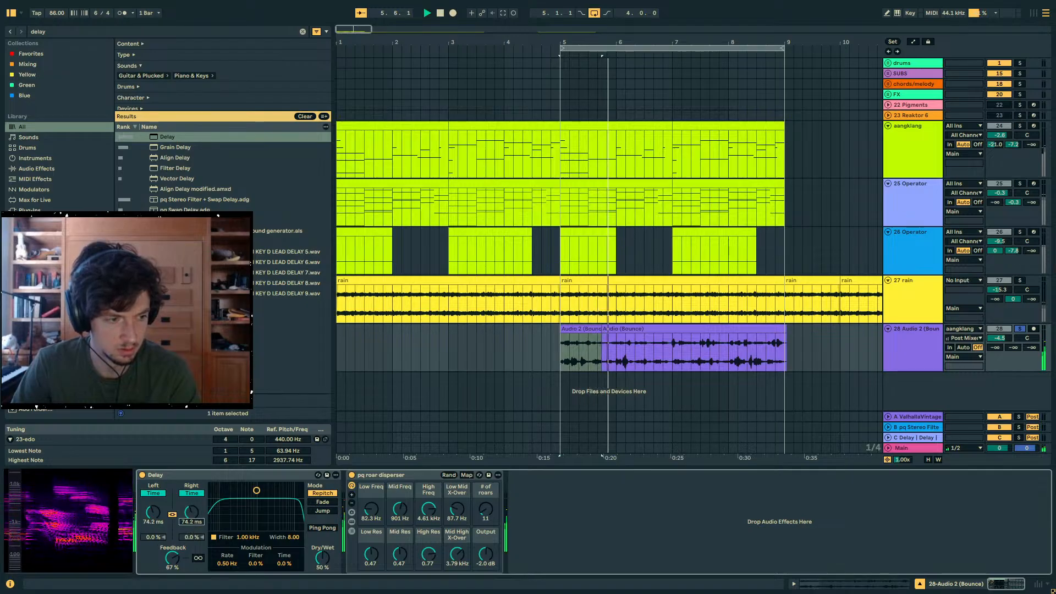
drag(191, 513, 191, 505)
drag(172, 558, 172, 572)
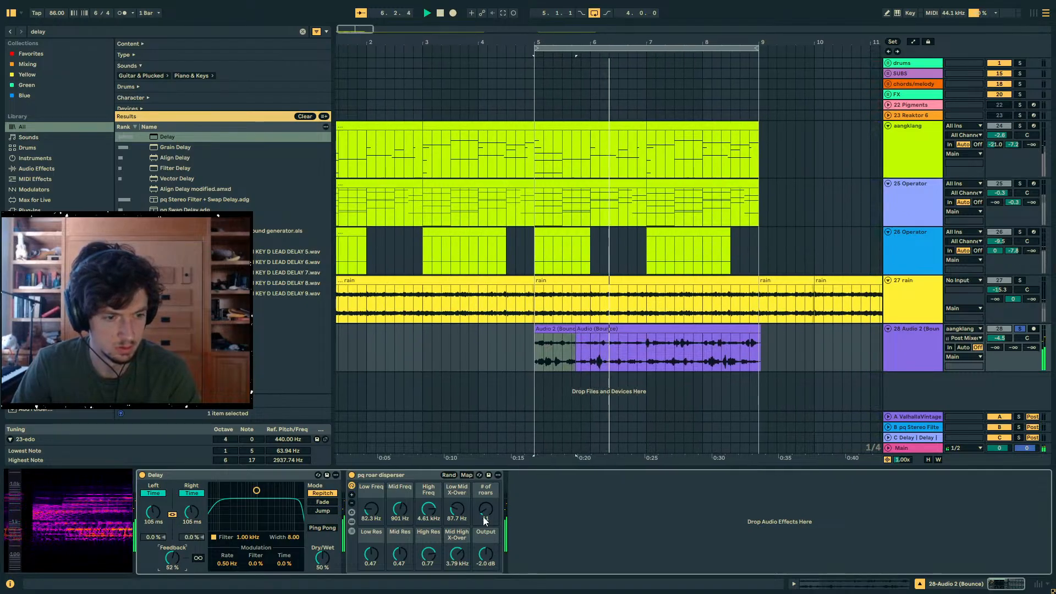
drag(485, 514, 484, 534)
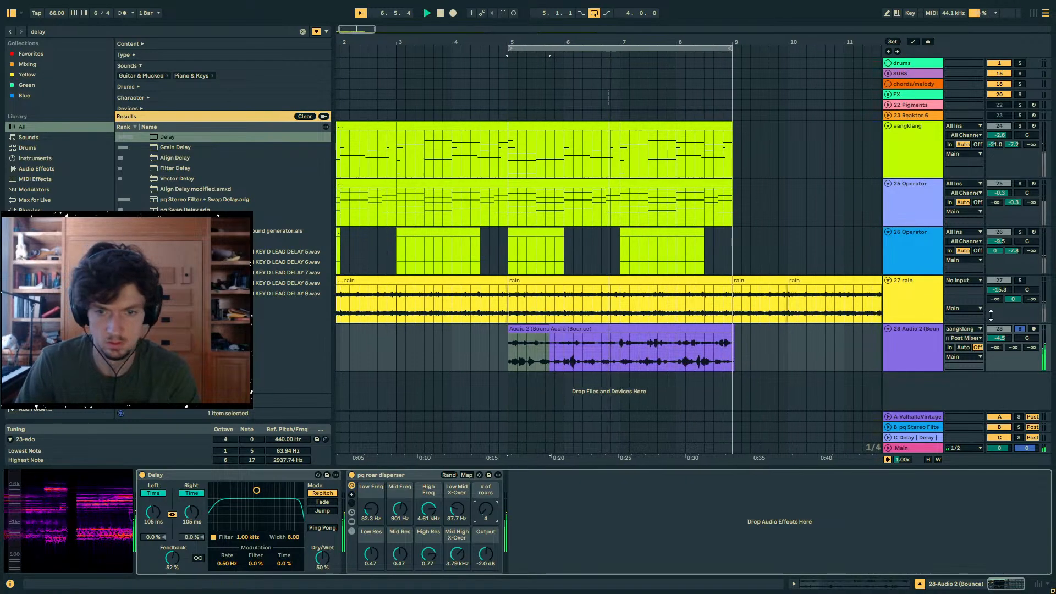
- Select the bounced audio clips, solo their track, bypass the pq roar disperser and lower the Delay's Dry/Wet to 29%
click(1020, 328)
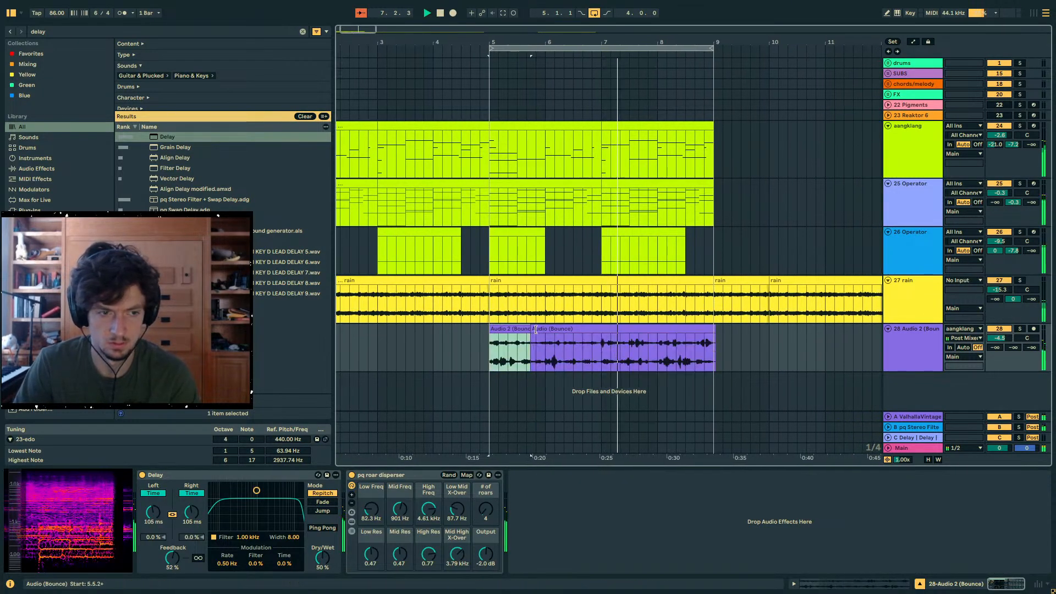
shift+click(597, 330)
drag(715, 342, 497, 350)
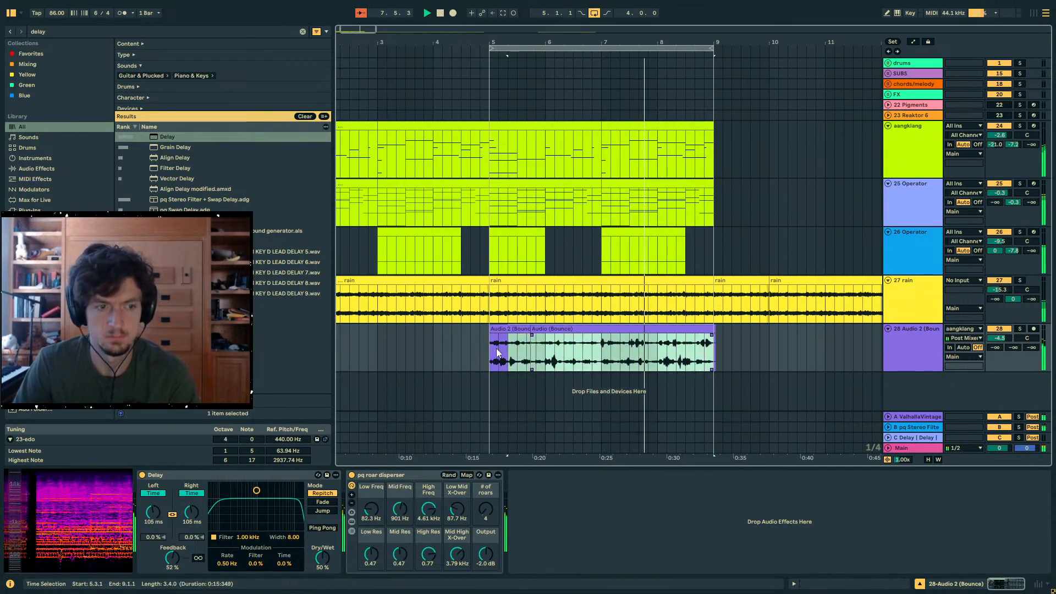
click(1021, 329)
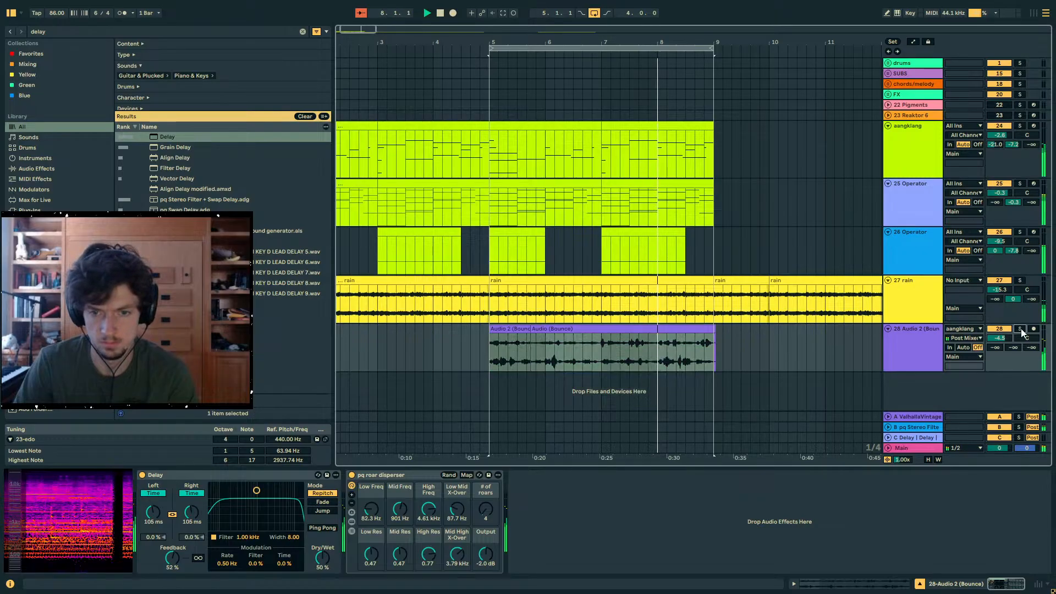
click(352, 475)
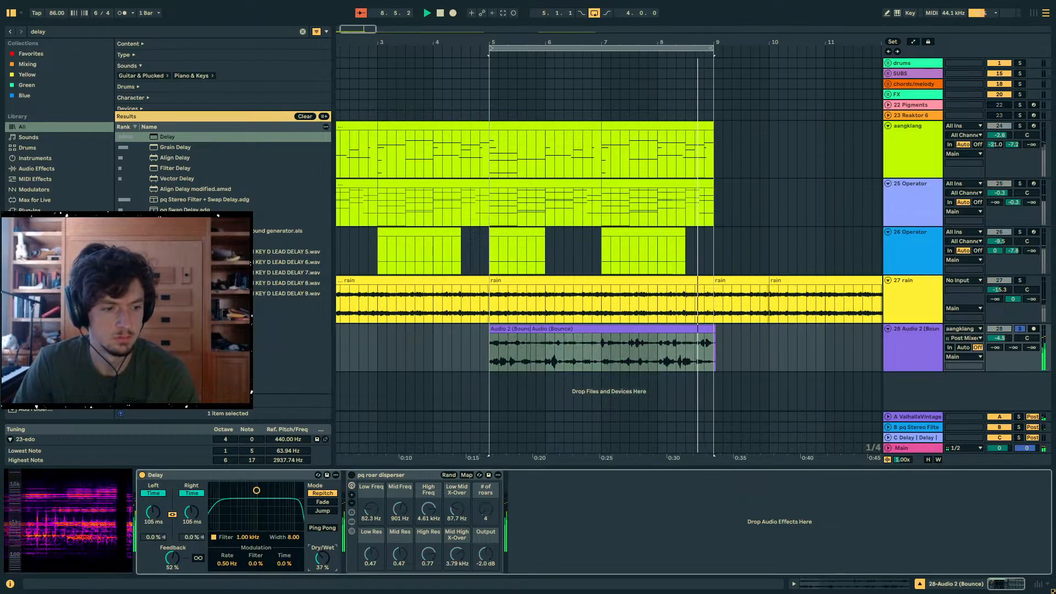
- Transpose the selected bounced clips to +12 semitones
key(shift+Tab)
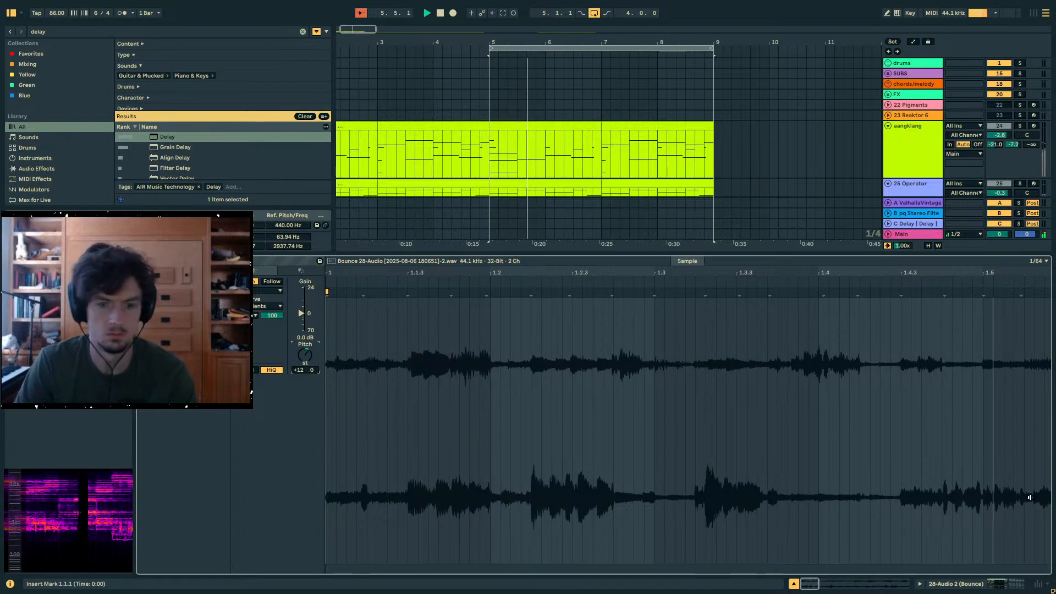
key(shift+Tab)
- Search the browser for "uti", add Utility at the end of the bounced track's device chain and set its width to 44%
key(ctrl+f)
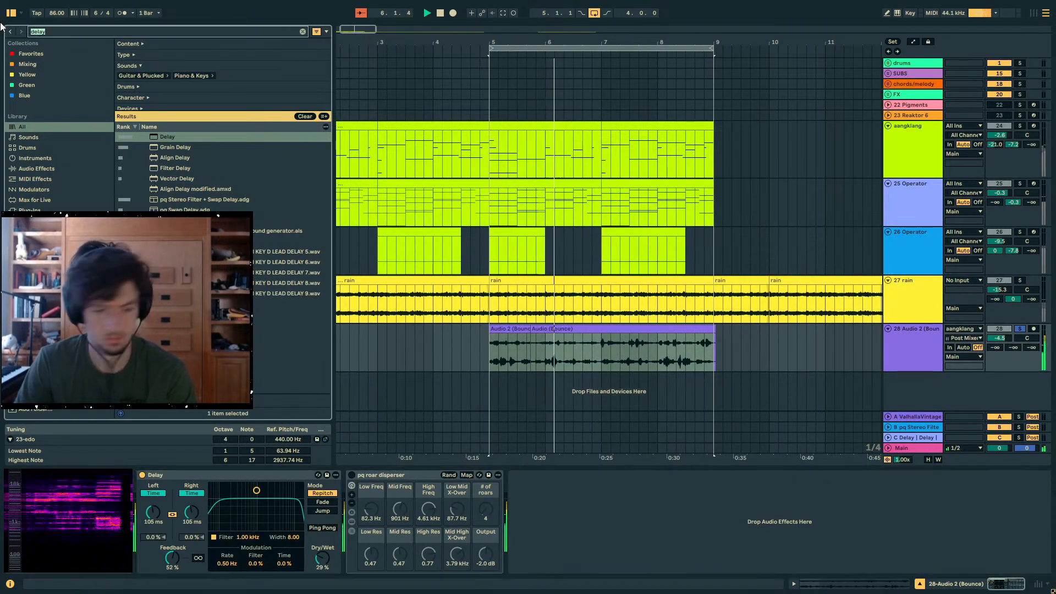
key(Down)
key(Return)
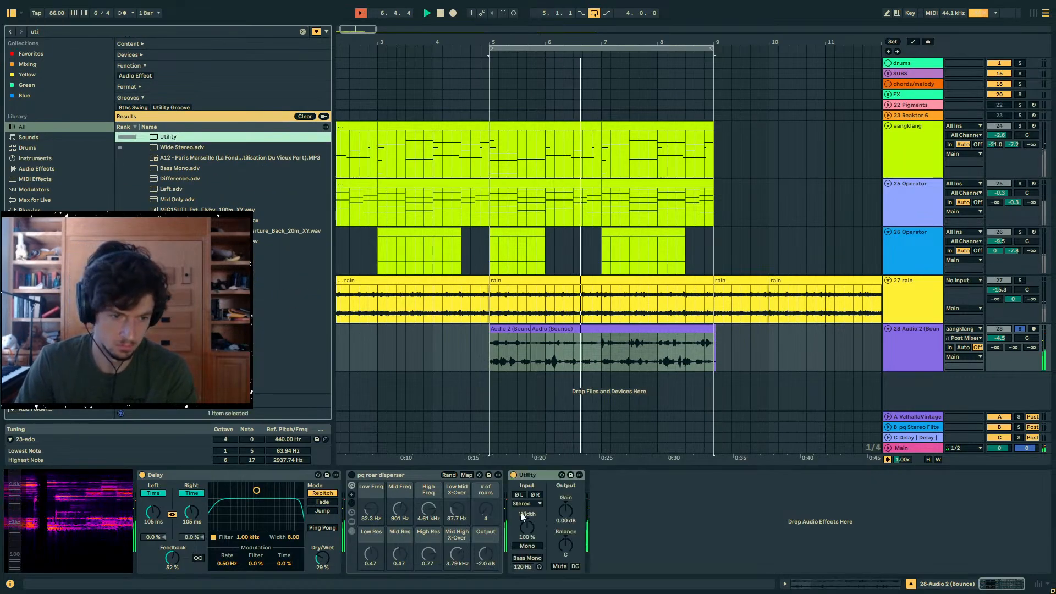
- Raise the bounced track's first two send levels to -9.7 dB and -1.2 dB
drag(995, 347, 995, 339)
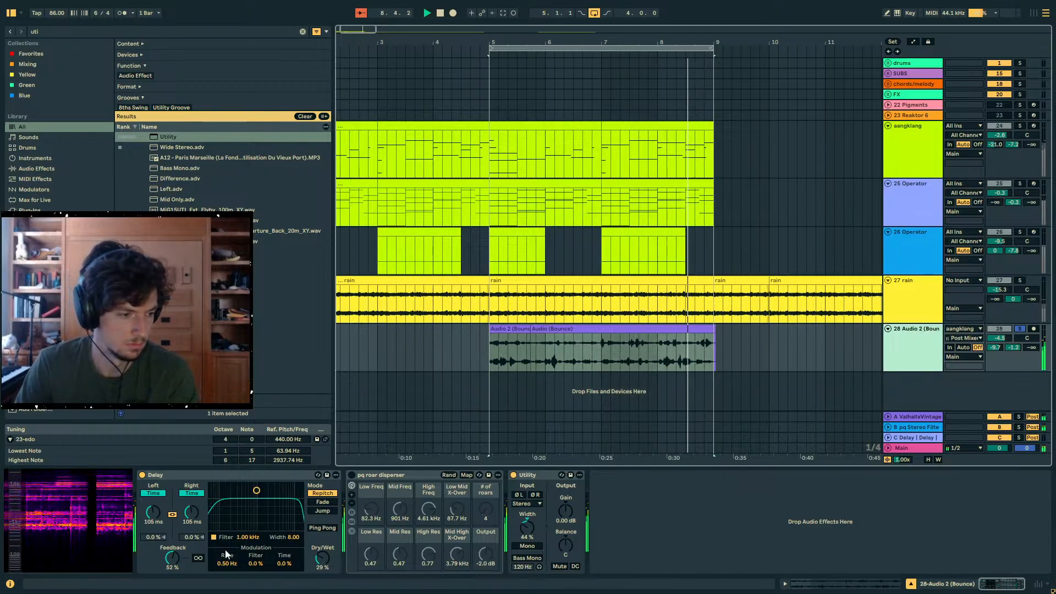
drag(322, 558, 322, 583)
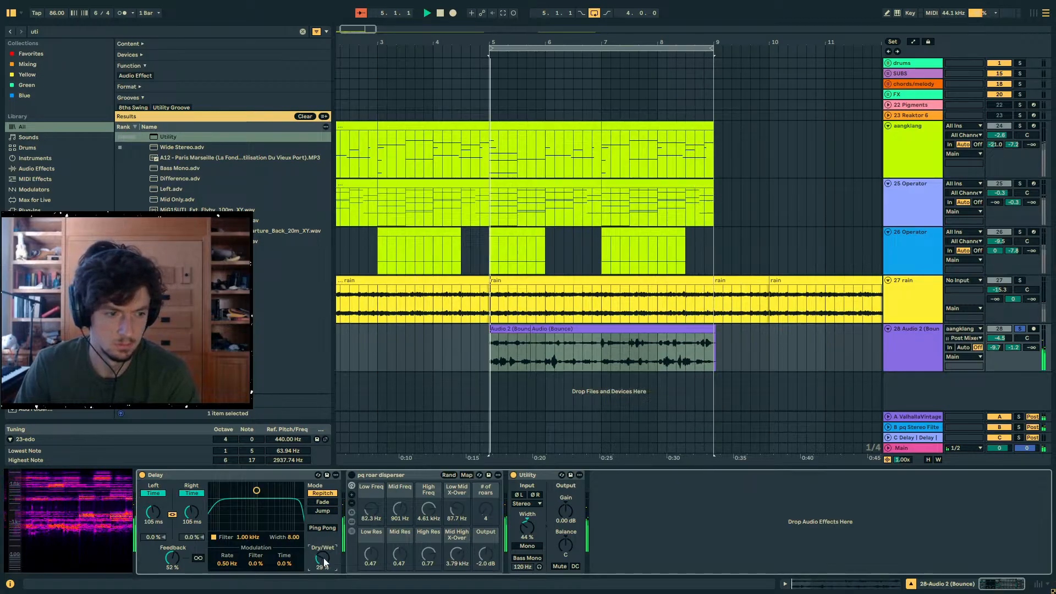
click(791, 326)
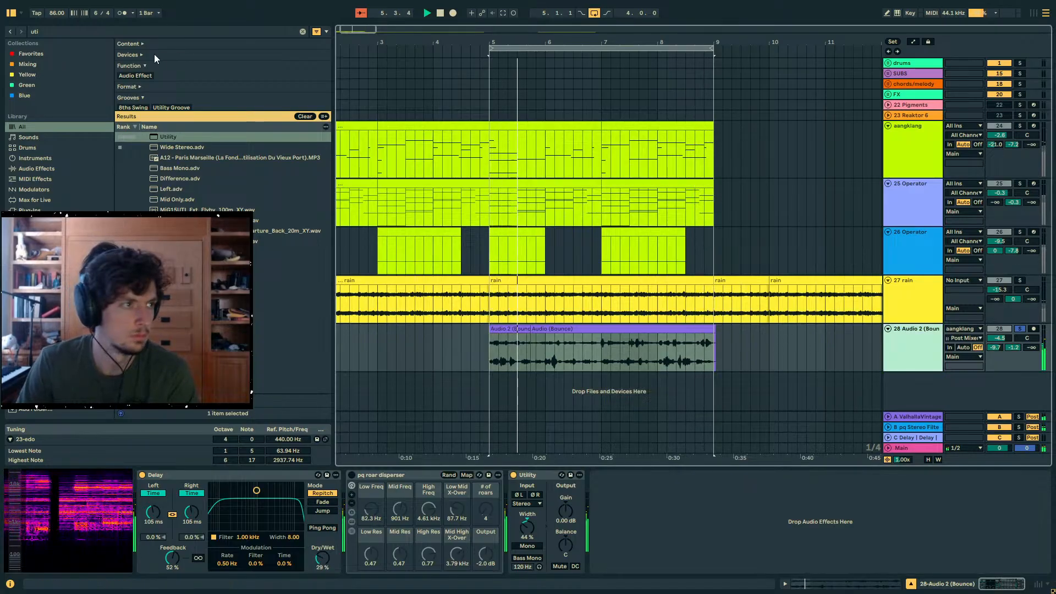
- Search the browser for "auto filt" and add Auto Filter Legacy to the bounced audio track
key(ctrl+f)
text(auto filt)
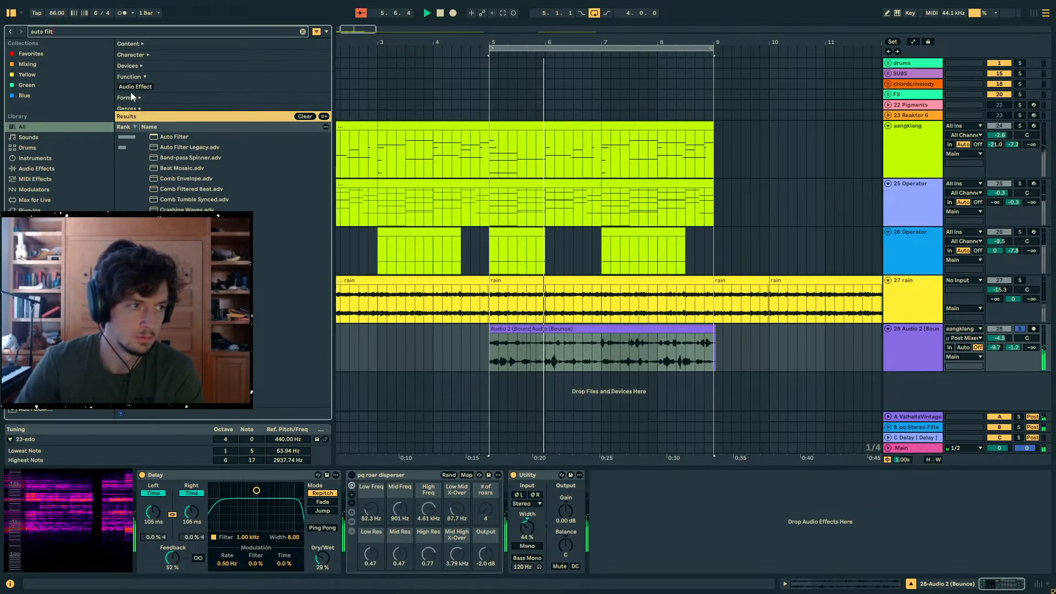
double_click(173, 147)
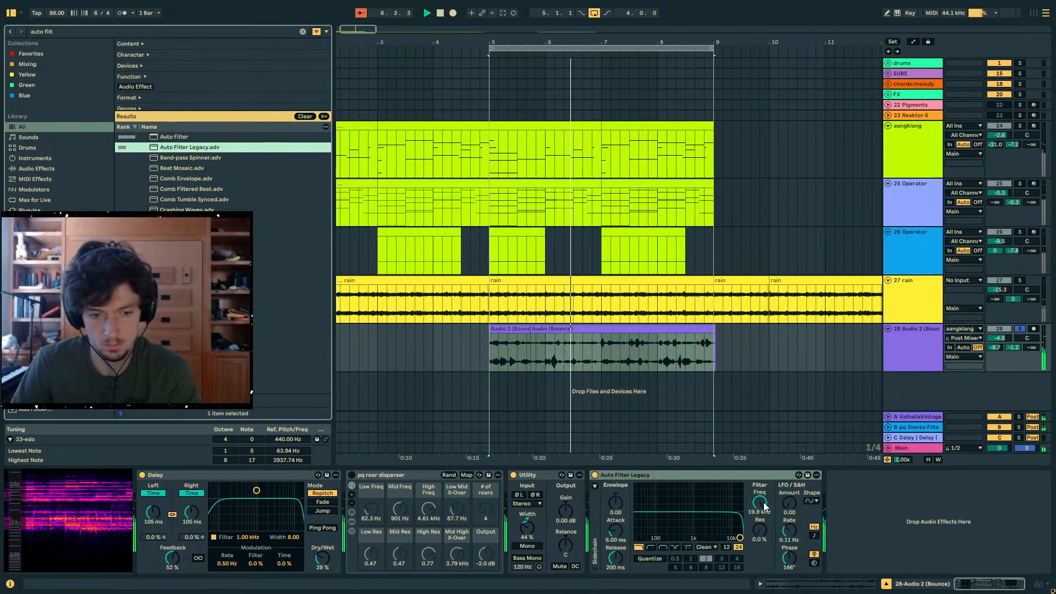
- Set Auto Filter Legacy to 1.50 kHz, 40% resonance and a synced 1/16 LFO at amount 30, and move it before the Delay
drag(761, 503, 764, 526)
click(813, 502)
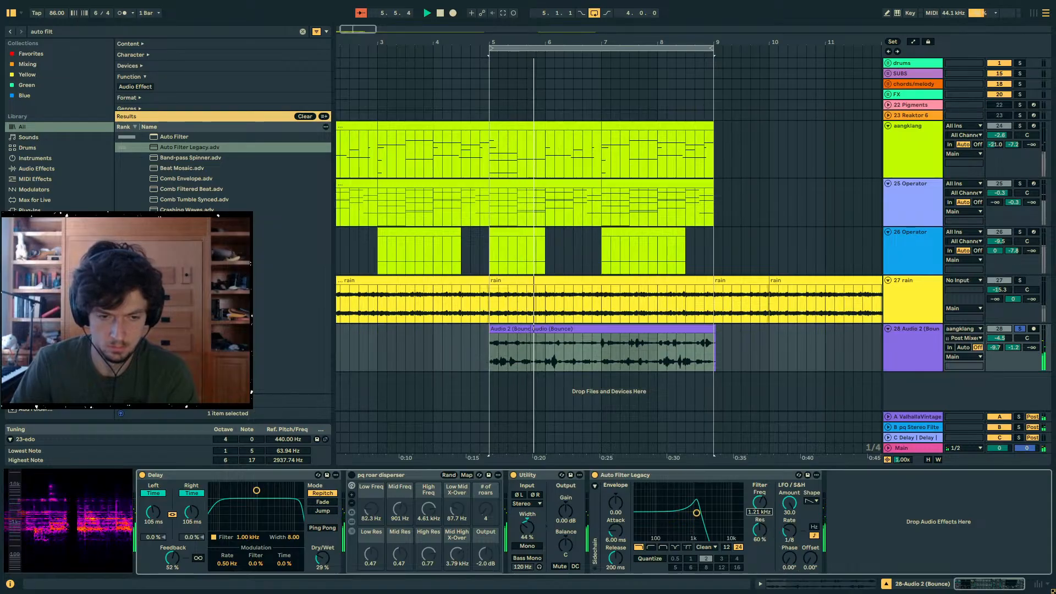
click(789, 532)
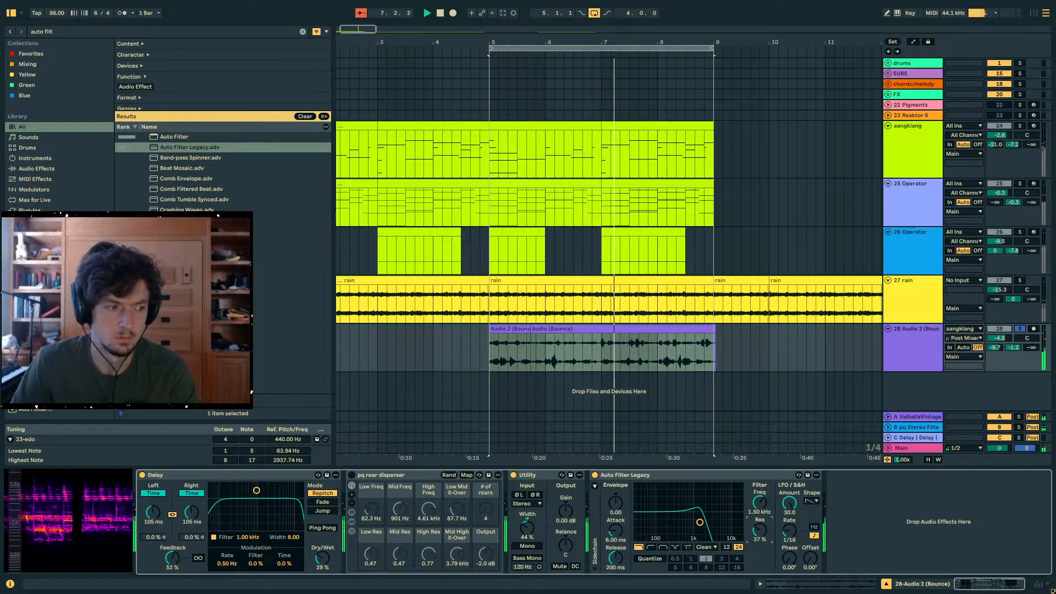
drag(652, 477, 361, 497)
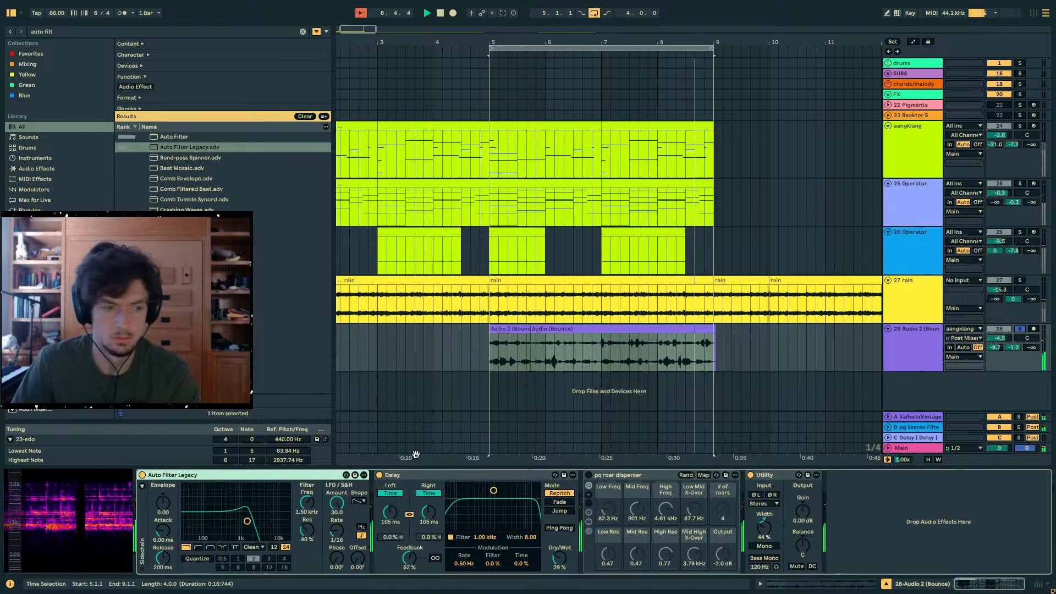
- Automate the Auto Filter Legacy frequency to rise from about 309 Hz at bar 5 to 6.69 kHz at bar 9
drag(307, 502, 307, 504)
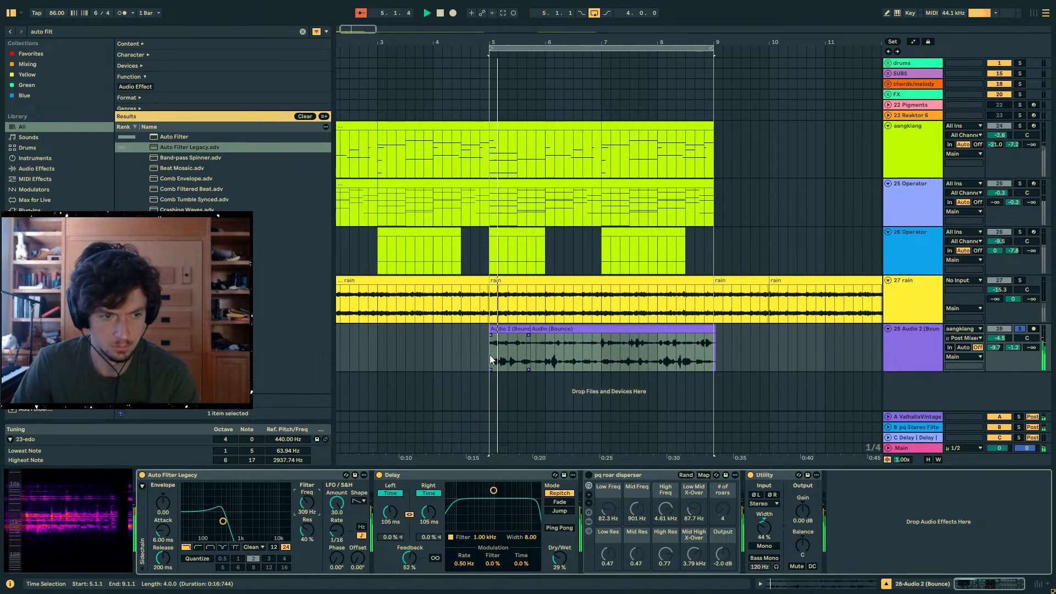
key(a)
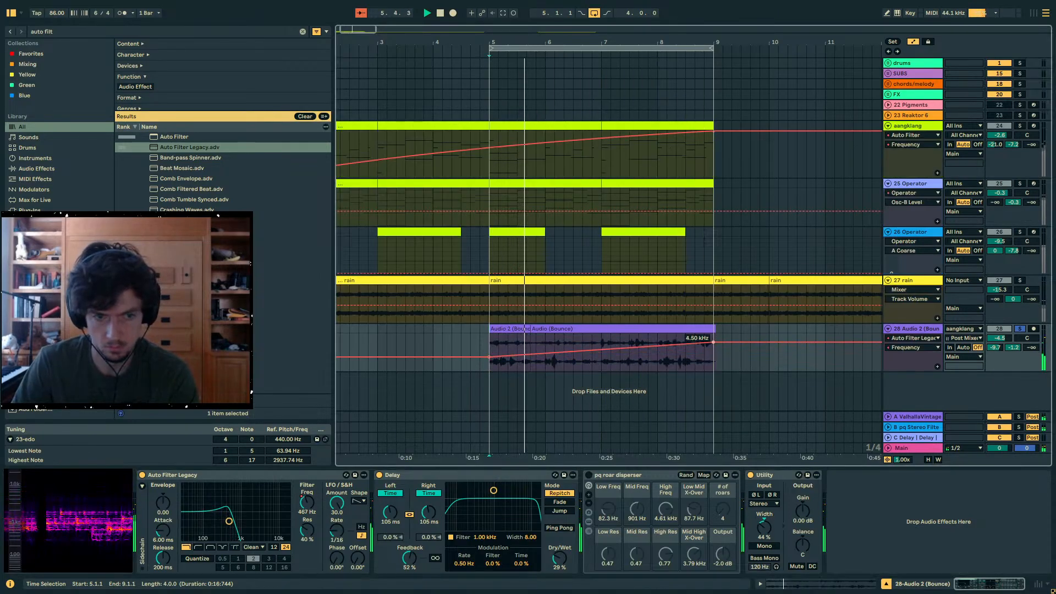
drag(713, 343, 714, 337)
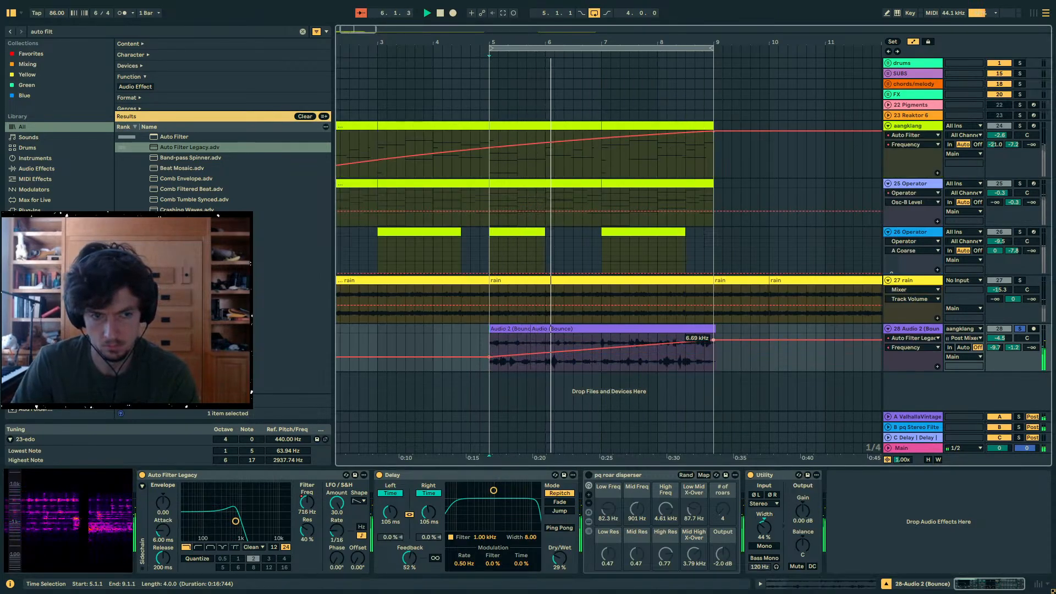
- Duplicate the bounced clips with their filter automation into bars 9 to 13
key(a)
key(ctrl+d)
key(a)
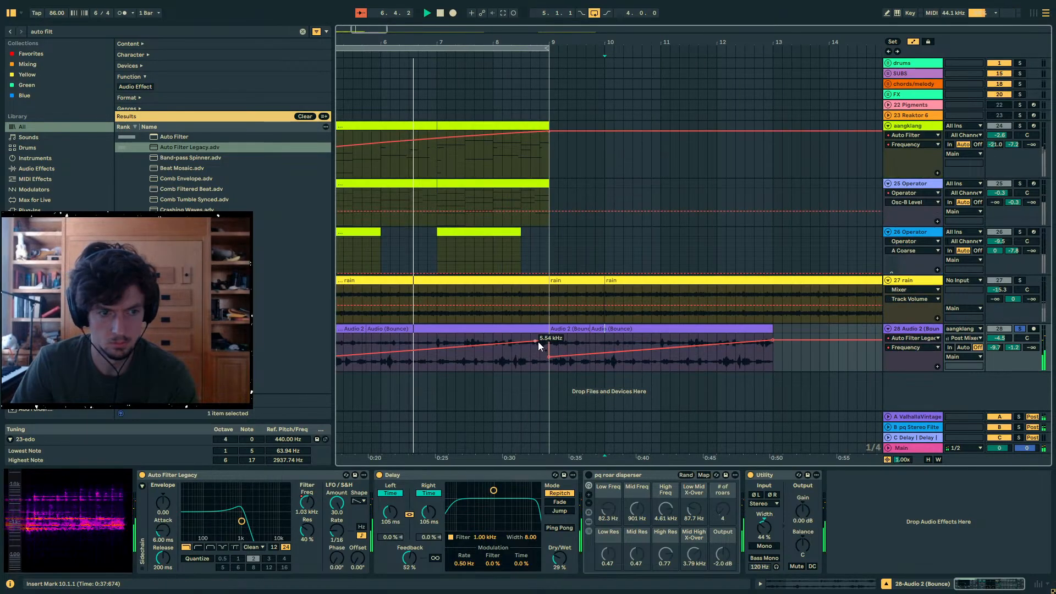
key(a)
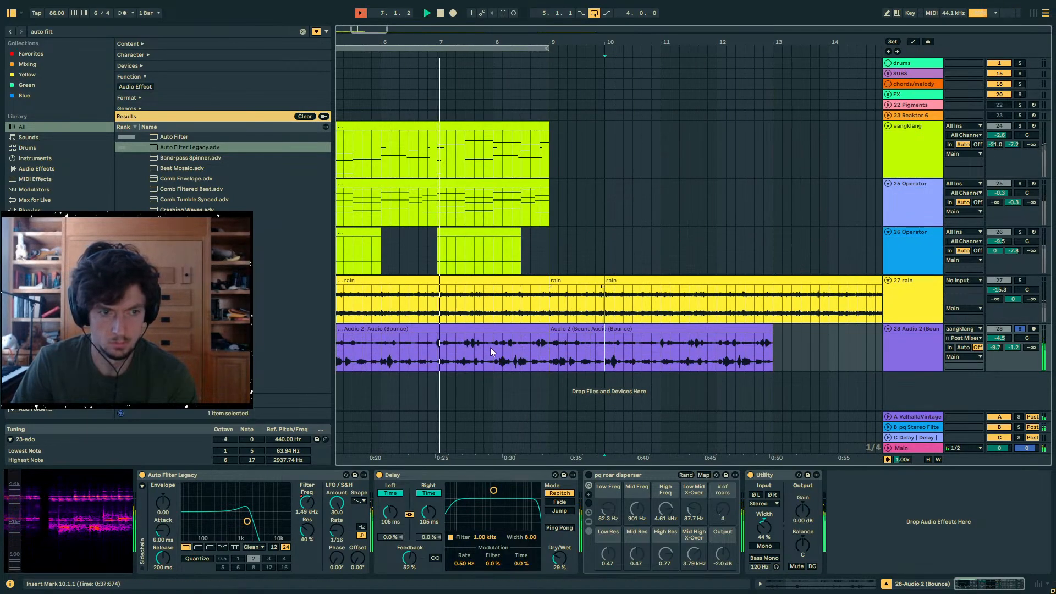
drag(537, 42, 478, 171)
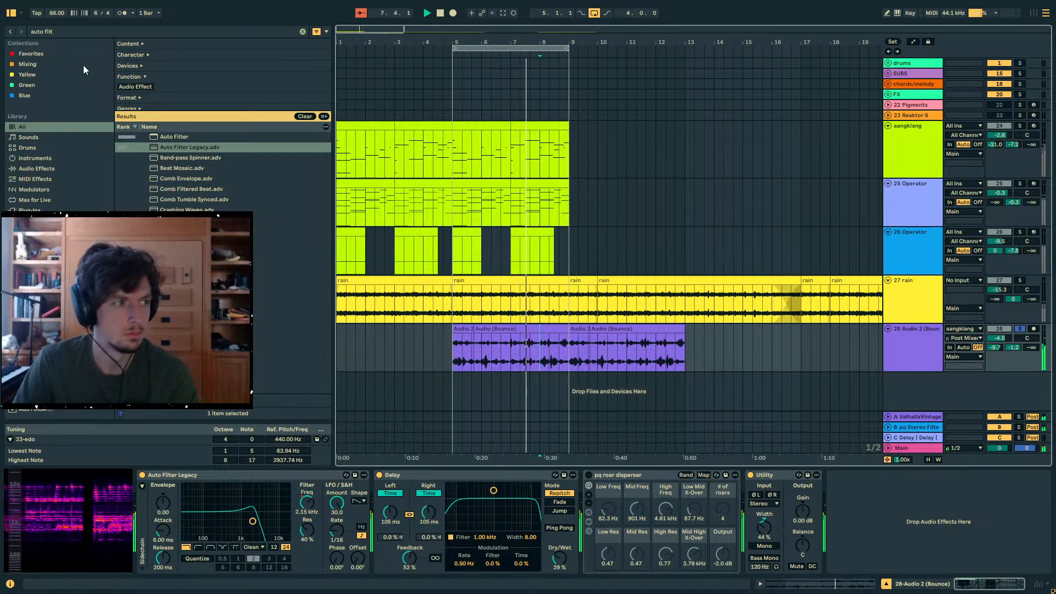
- Try Ping Pong on the Delay, switch it back off and set the Delay's Dry/Wet to 0%
key(ctrl+f)
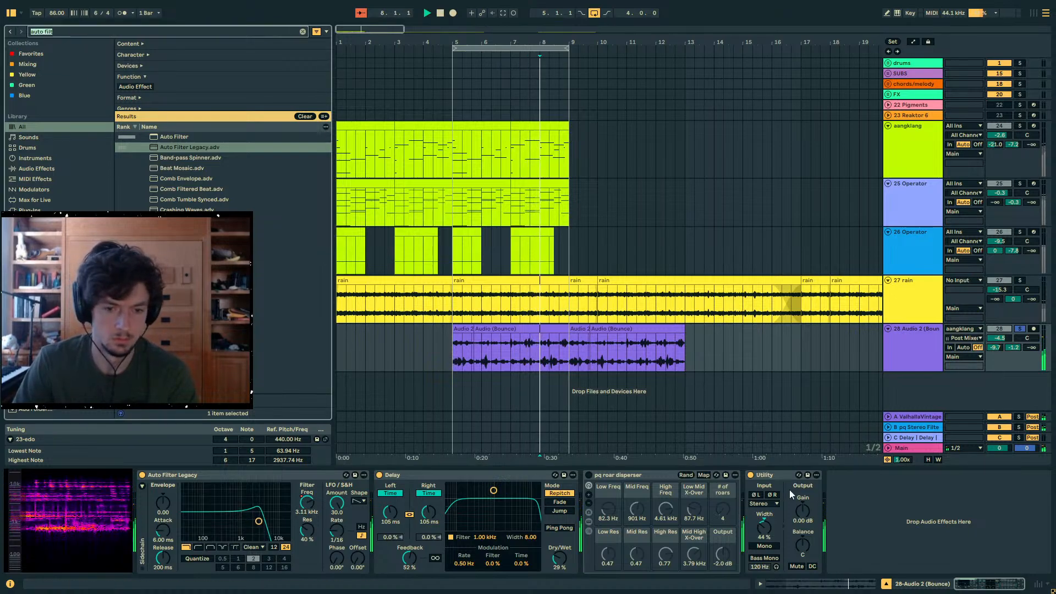
click(559, 527)
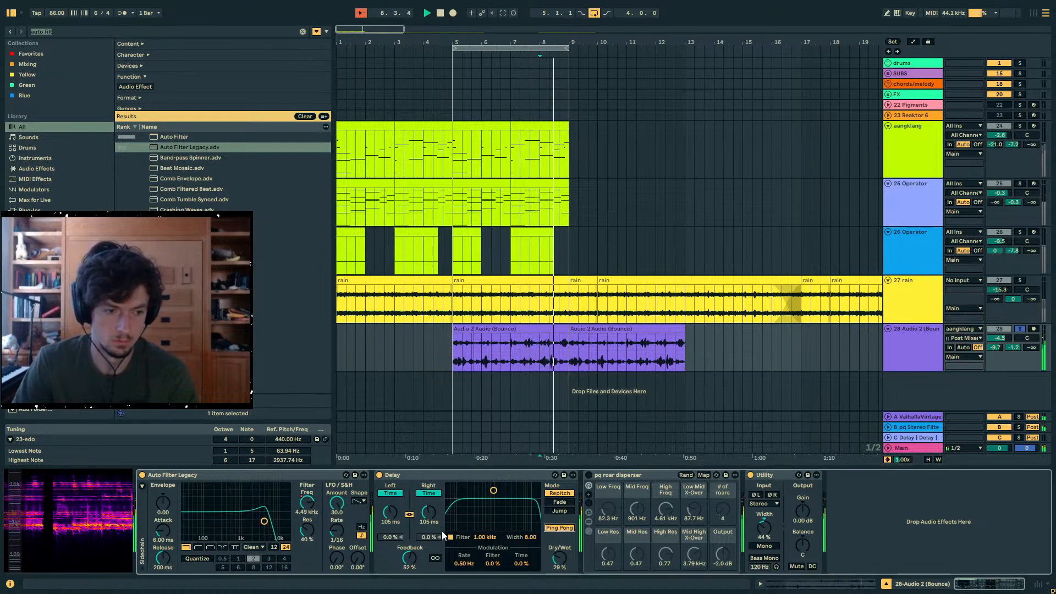
click(561, 529)
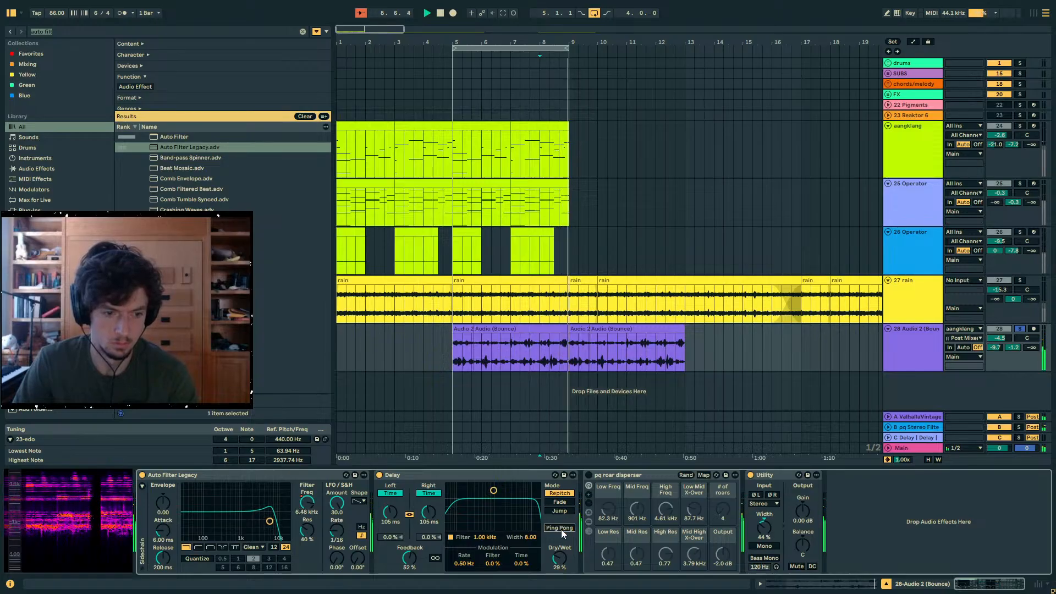
drag(564, 555, 564, 579)
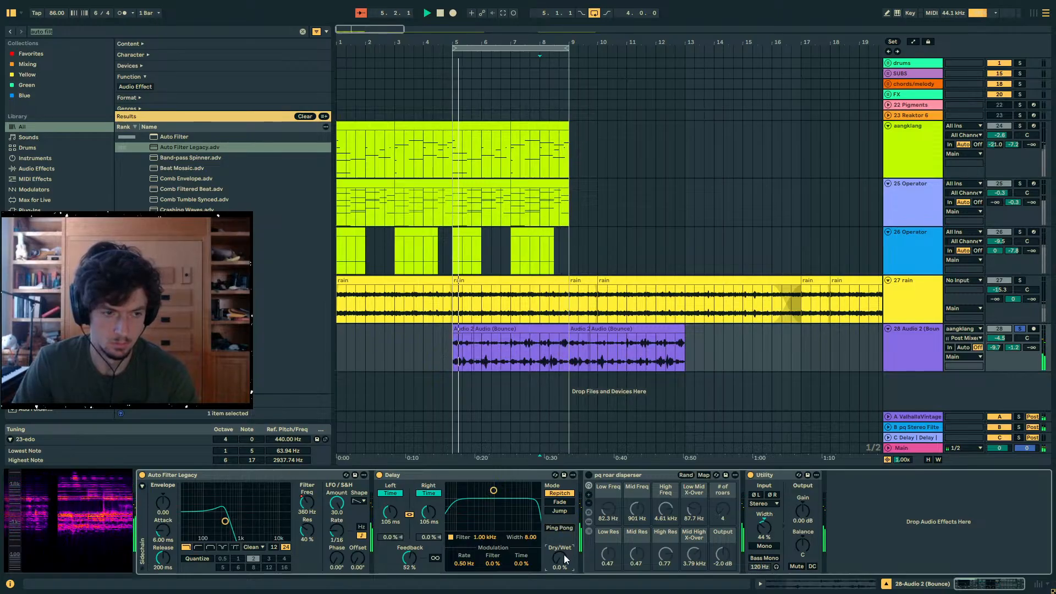
- Unsolo the bounced audio track and set its volume to -2.5 dB
click(1020, 329)
click(894, 359)
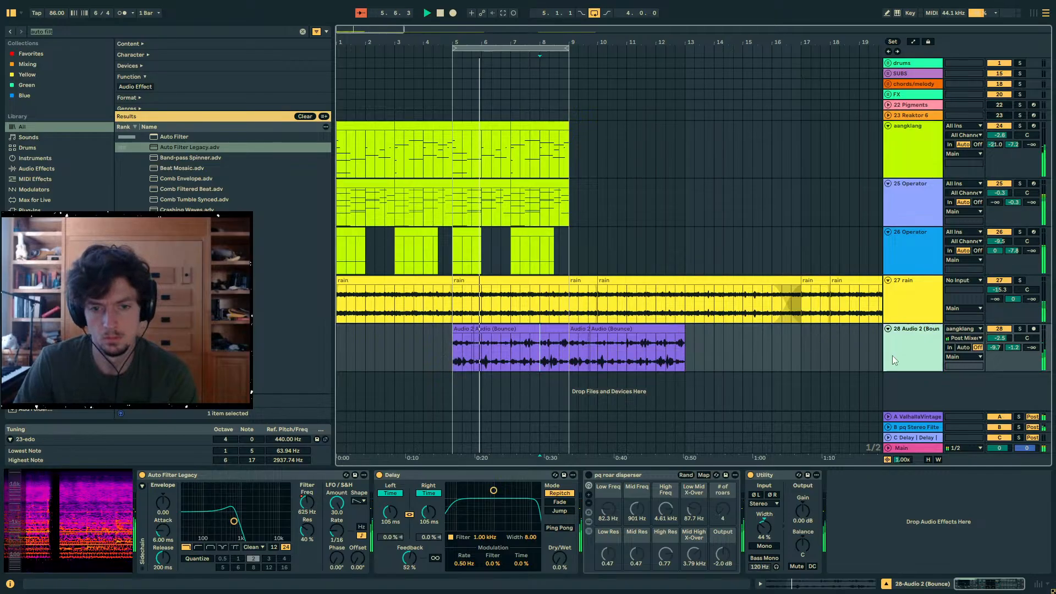
- Automate the bounced track's panning to sweep from the right at bar 5 to 41L at bar 9
click(564, 363)
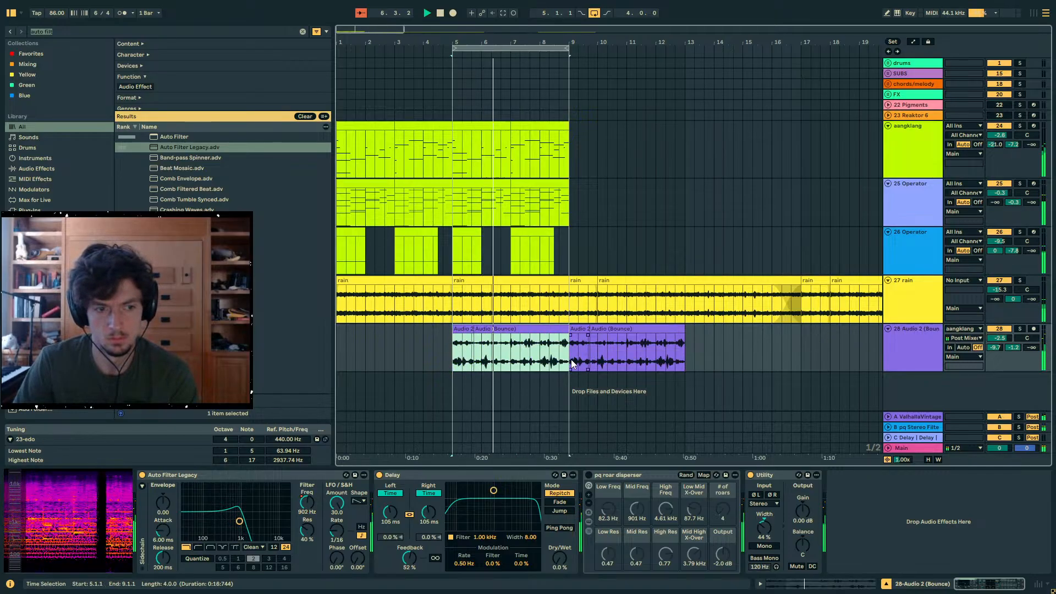
key(a)
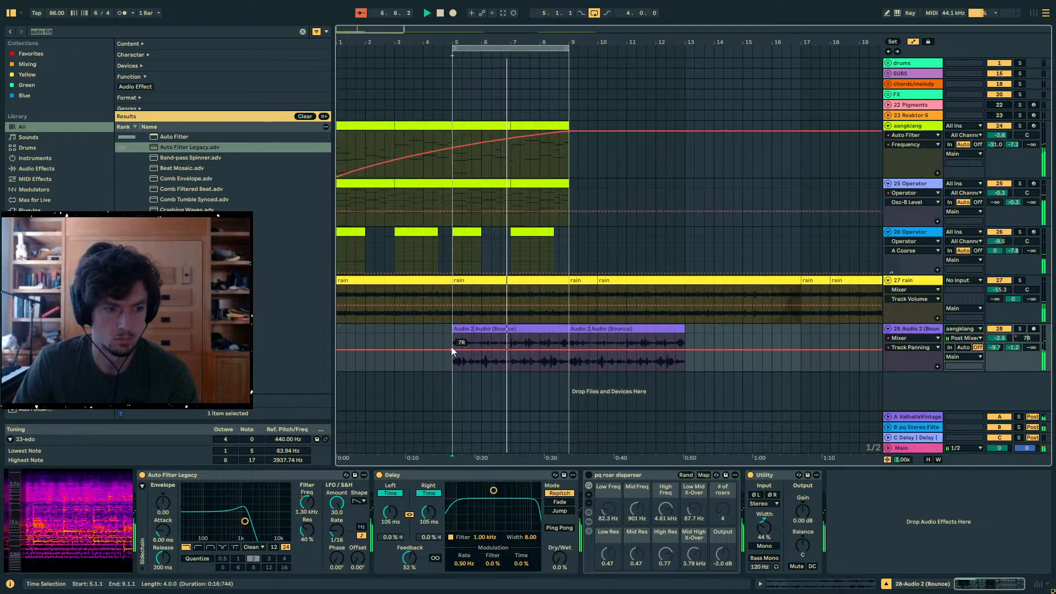
drag(452, 350, 452, 334)
drag(569, 334, 658, 368)
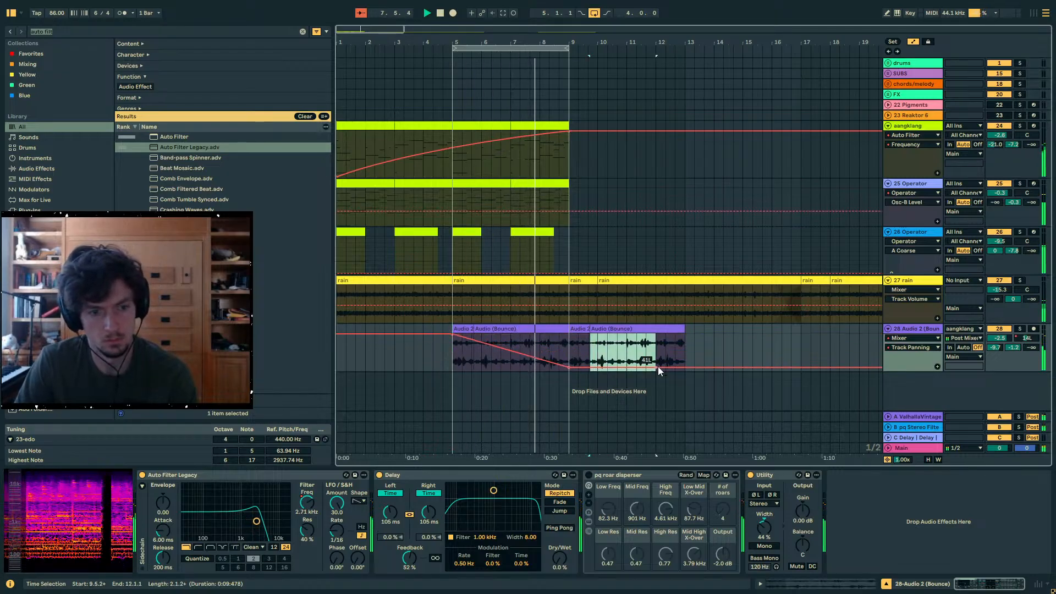
key(a)
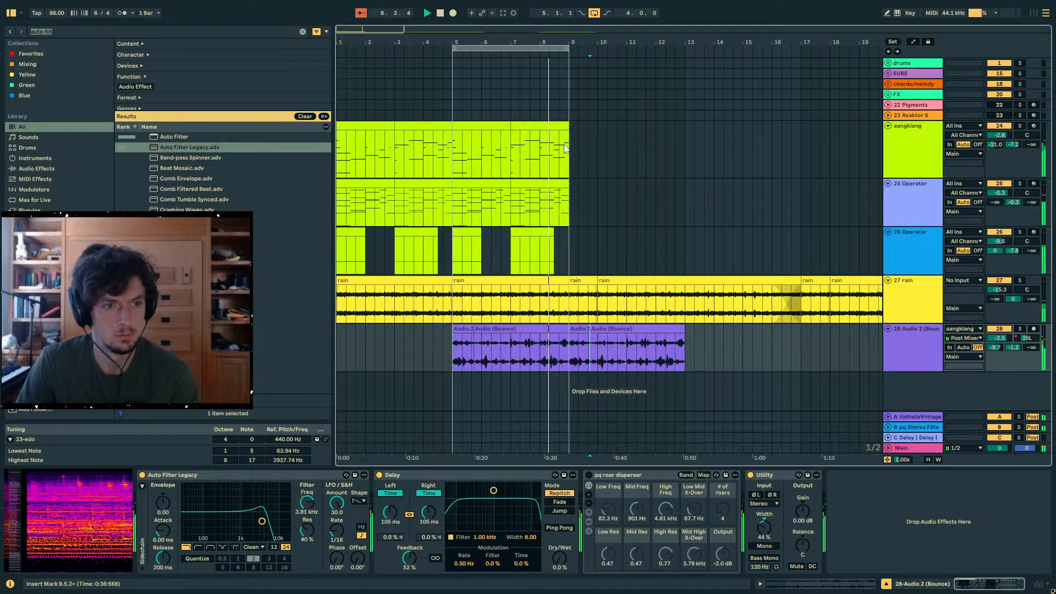
- Duplicate bars 5 to 9 of the aangklang, both Operator and rain tracks into bars 9 to 13 and loop that new section
drag(568, 149, 453, 303)
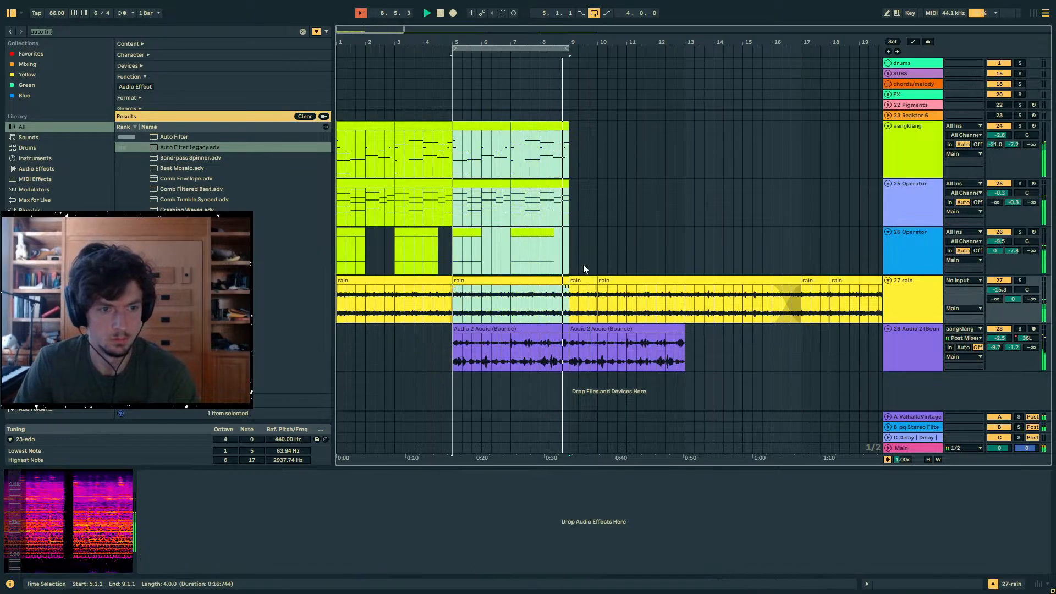
key(ctrl+d)
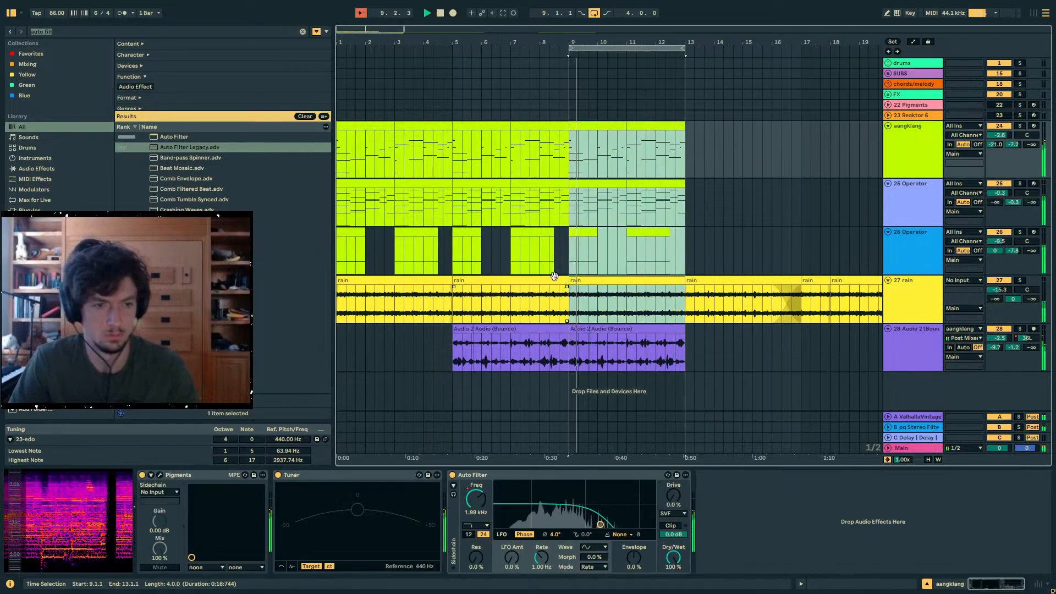
click(560, 309)
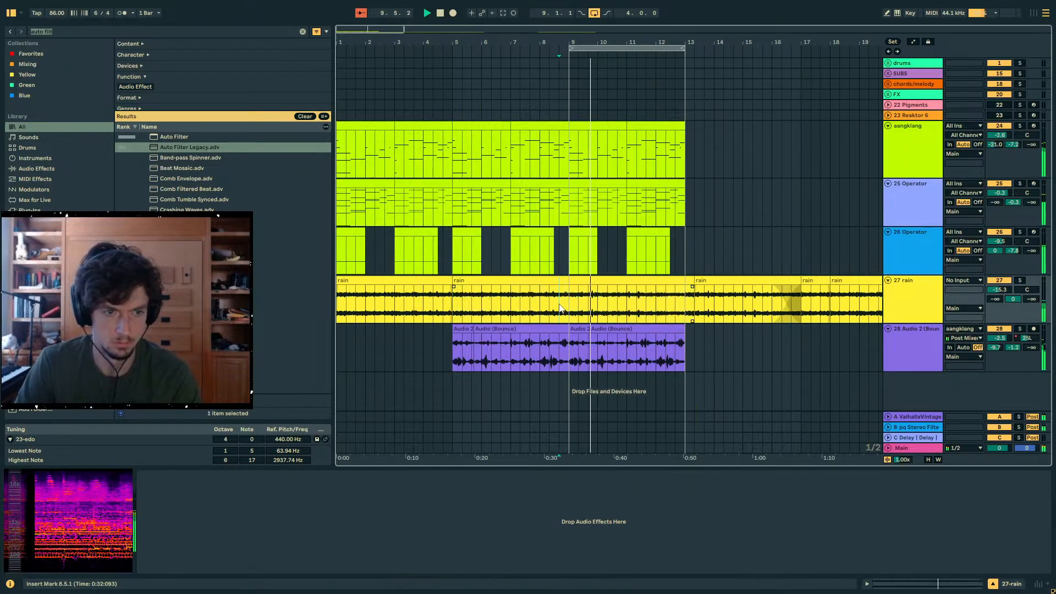
- Solo the bounced track and automate its panning from 41L at bar 9 back to the right at bar 13
click(563, 348)
click(582, 329)
key(space)
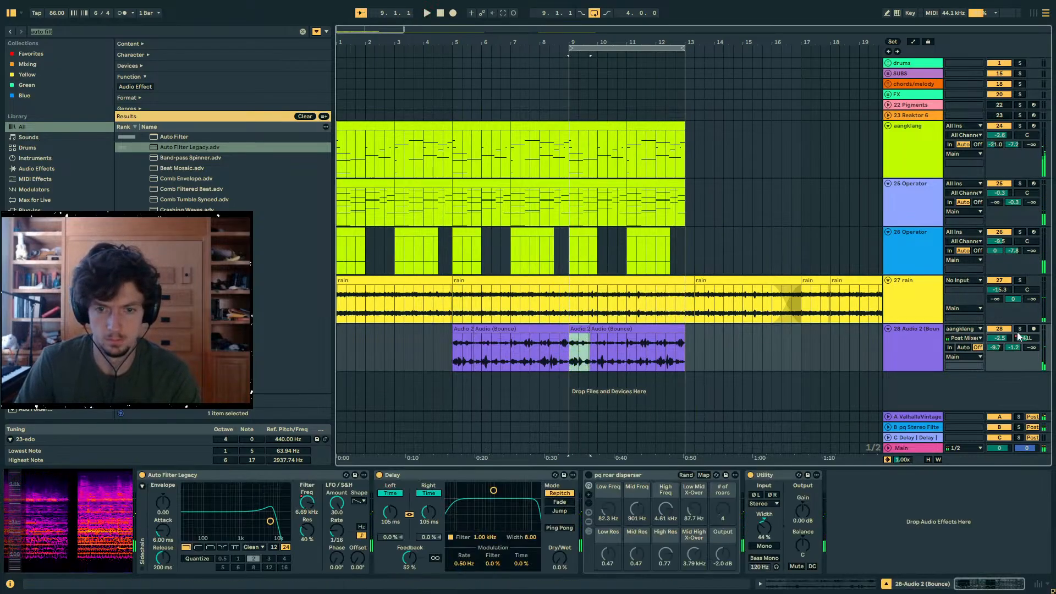
key(a)
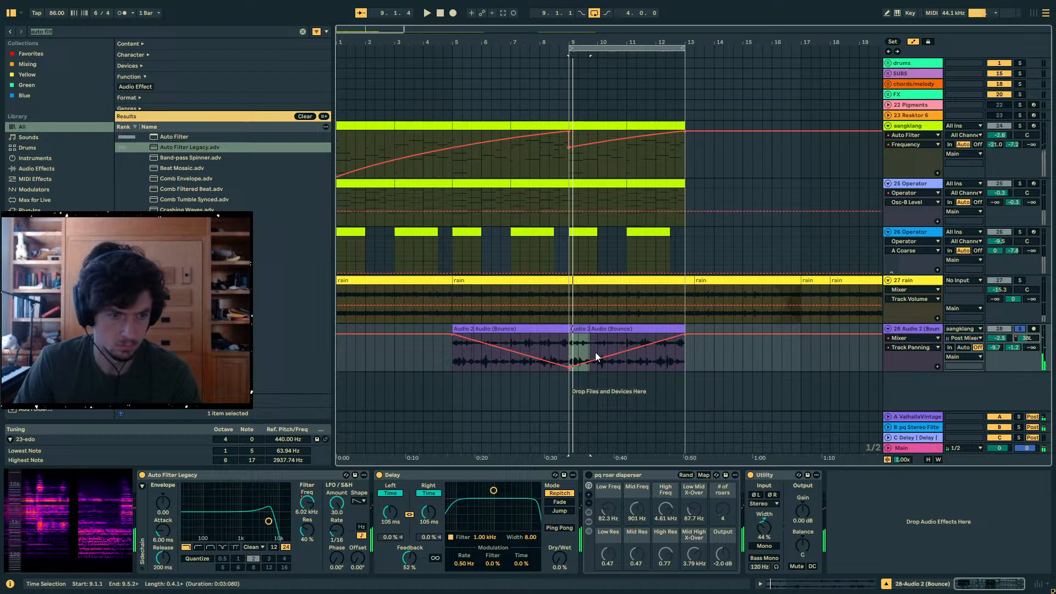
- Play the bounced track from around bar 8 to check its filter frequency and panning automation, and hide the automation lanes
click(568, 364)
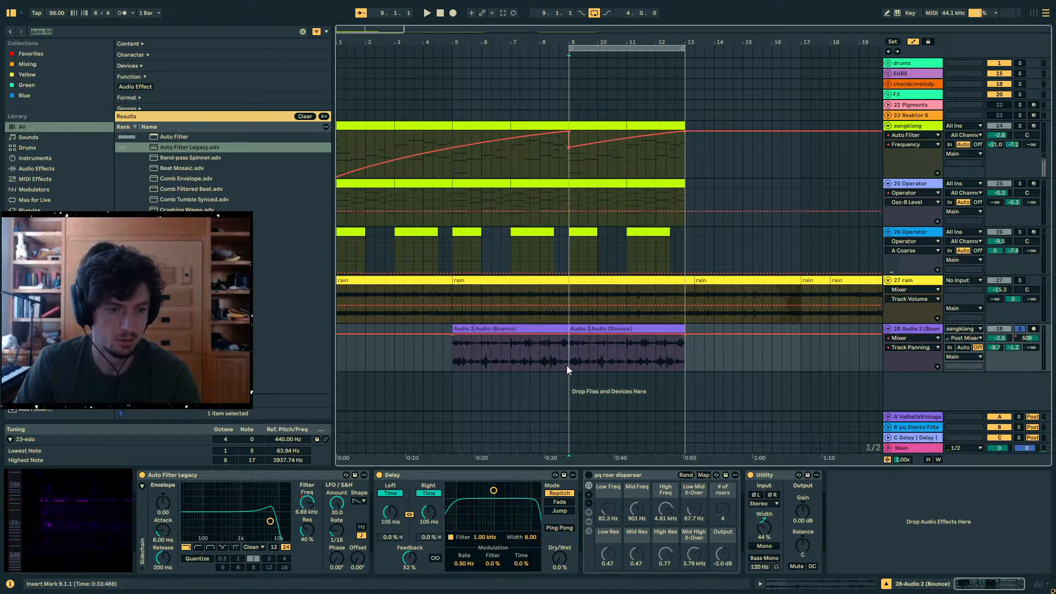
click(307, 503)
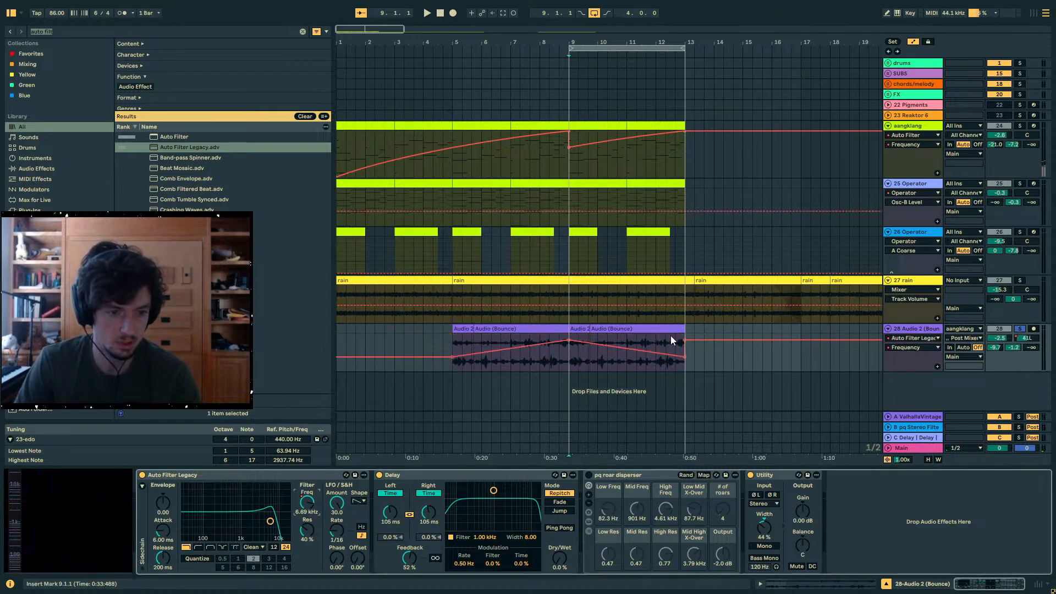
click(546, 359)
key(space)
click(1026, 338)
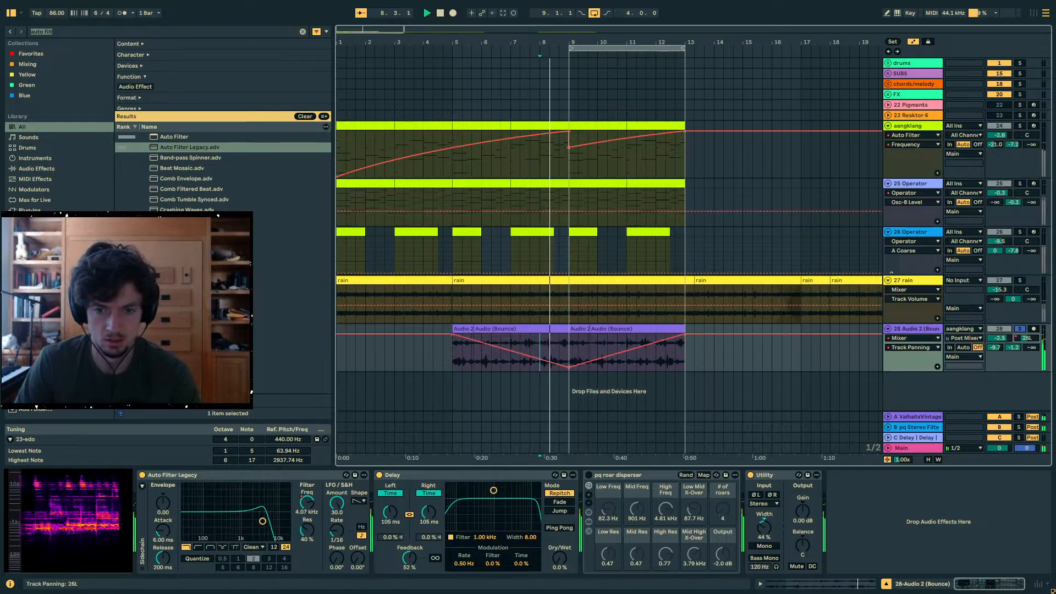
drag(599, 362, 643, 359)
key(a)
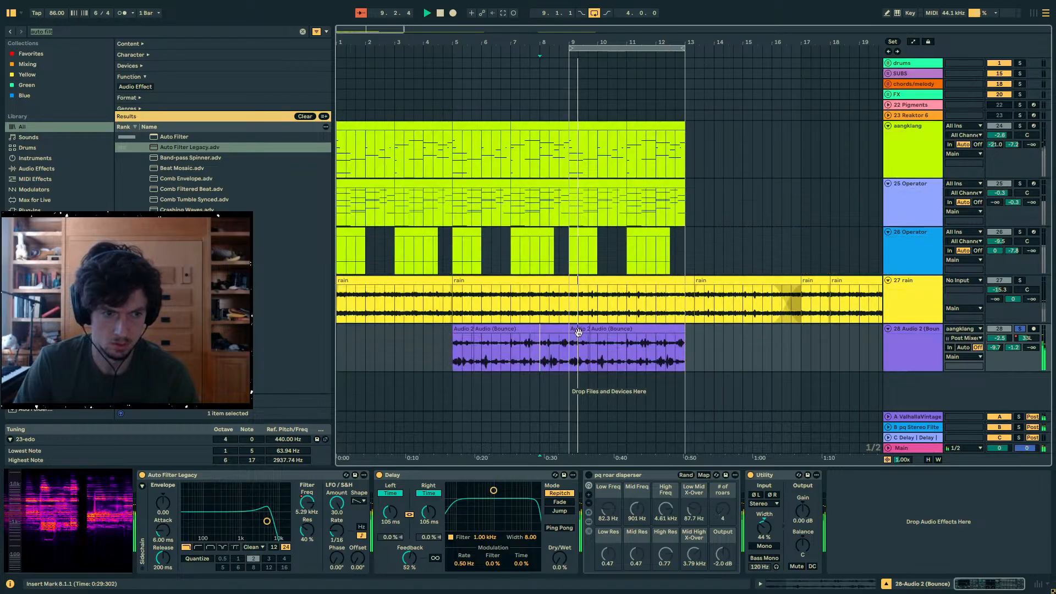
- Transpose a copy of the bounced clip at bar 9 by -12 st and place it on a new audio track below
click(599, 357)
click(840, 584)
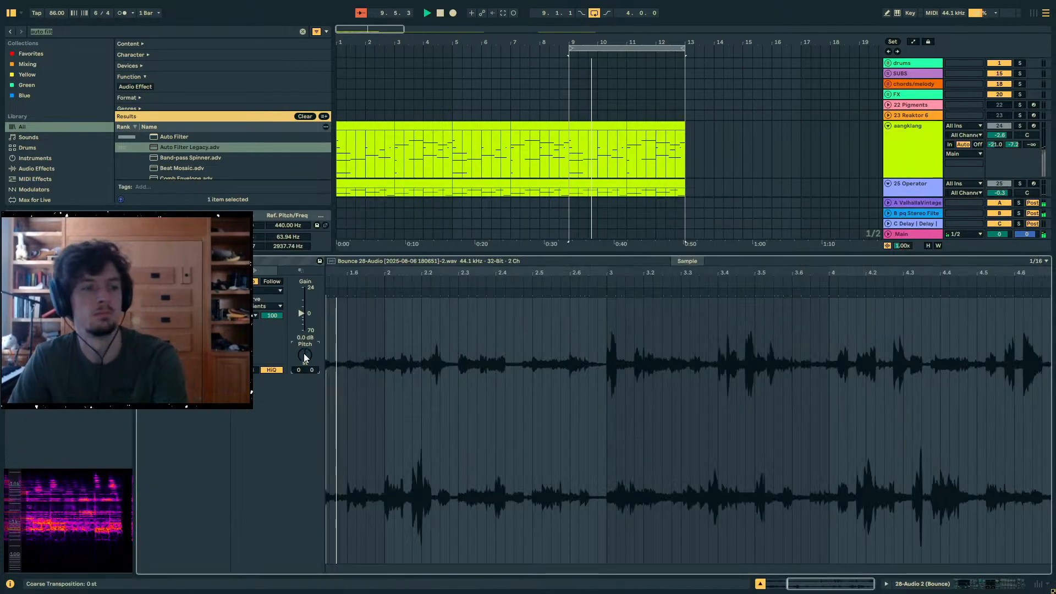
click(963, 584)
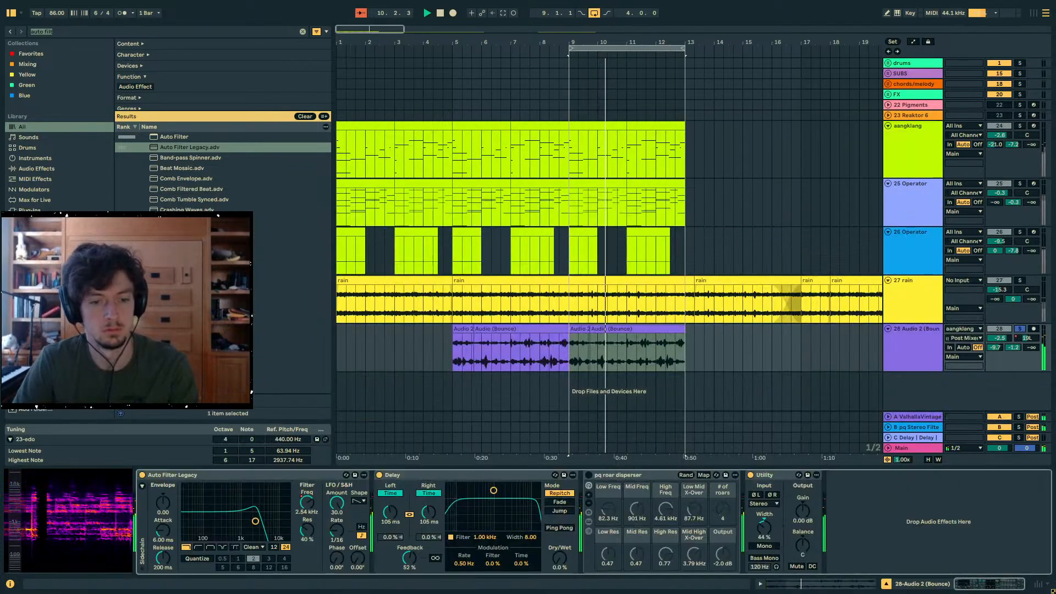
key(shift+Tab)
drag(303, 357, 310, 363)
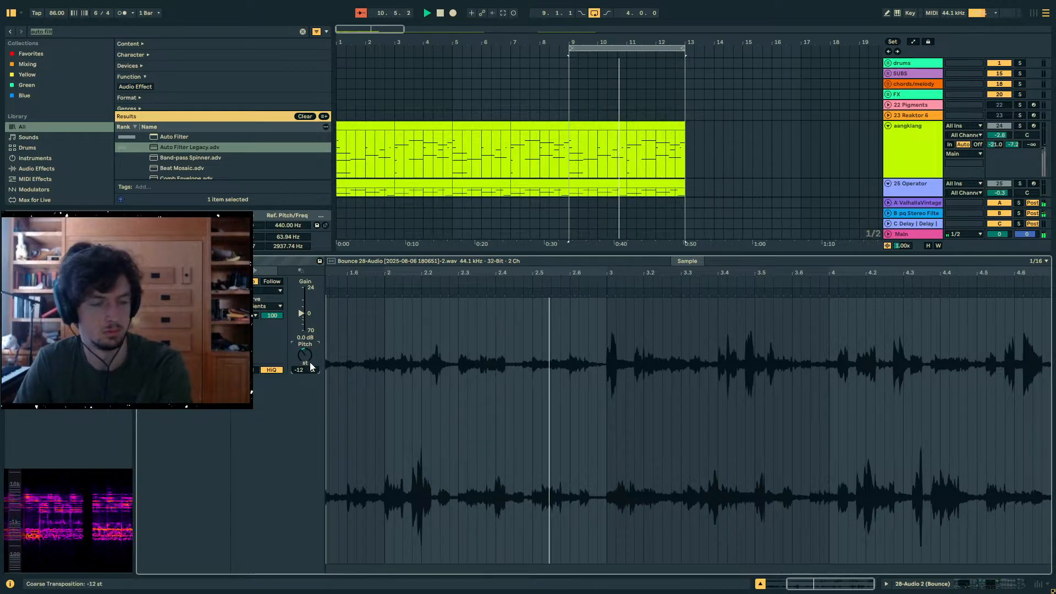
click(948, 583)
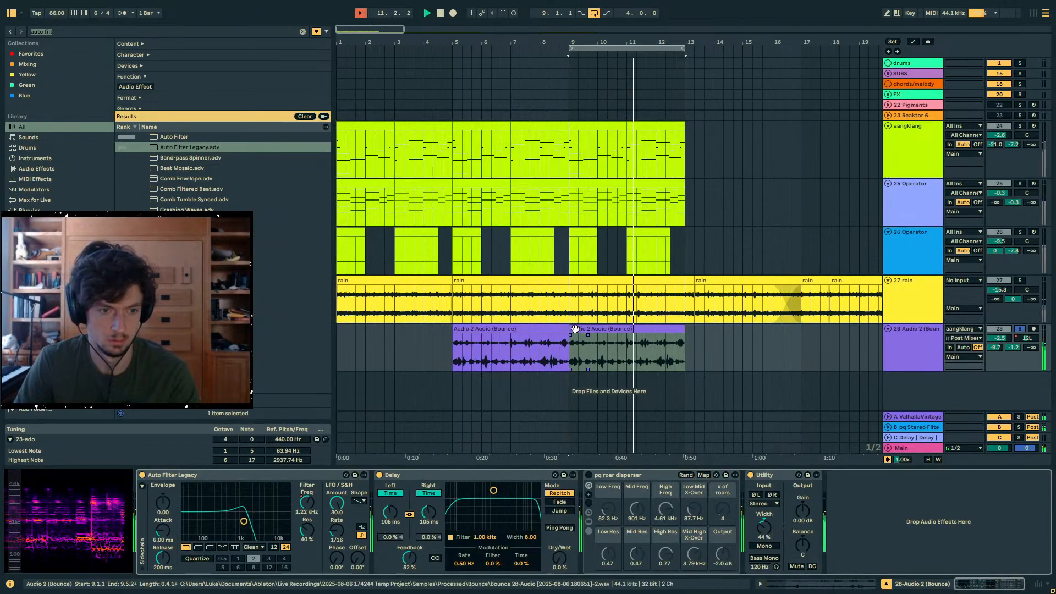
drag(591, 352, 570, 380)
- Set the transposed clip's warp mode to Re-Pitch and double its length twice
click(895, 583)
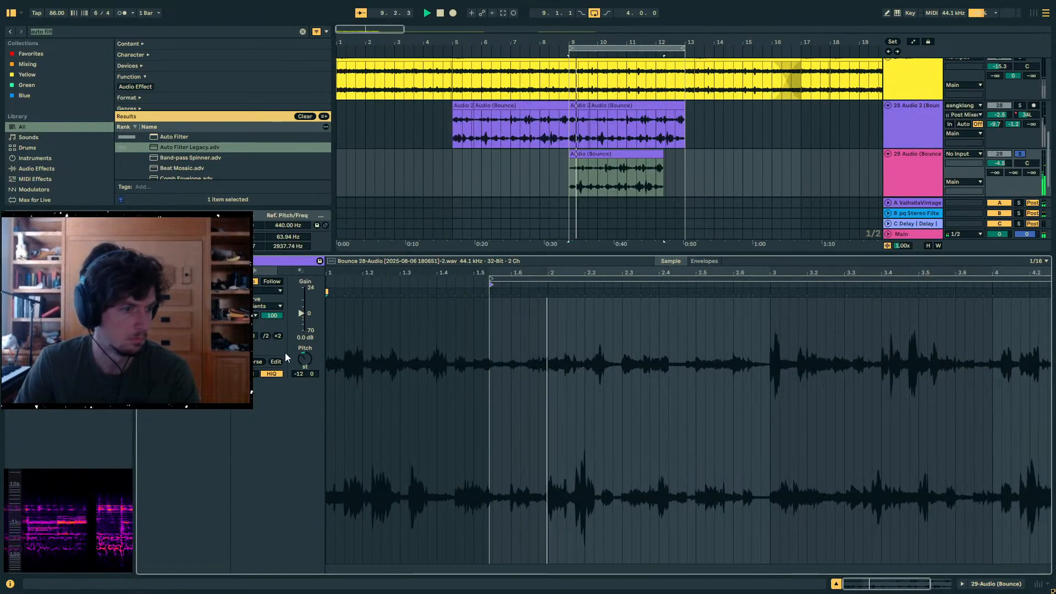
click(278, 336)
click(265, 291)
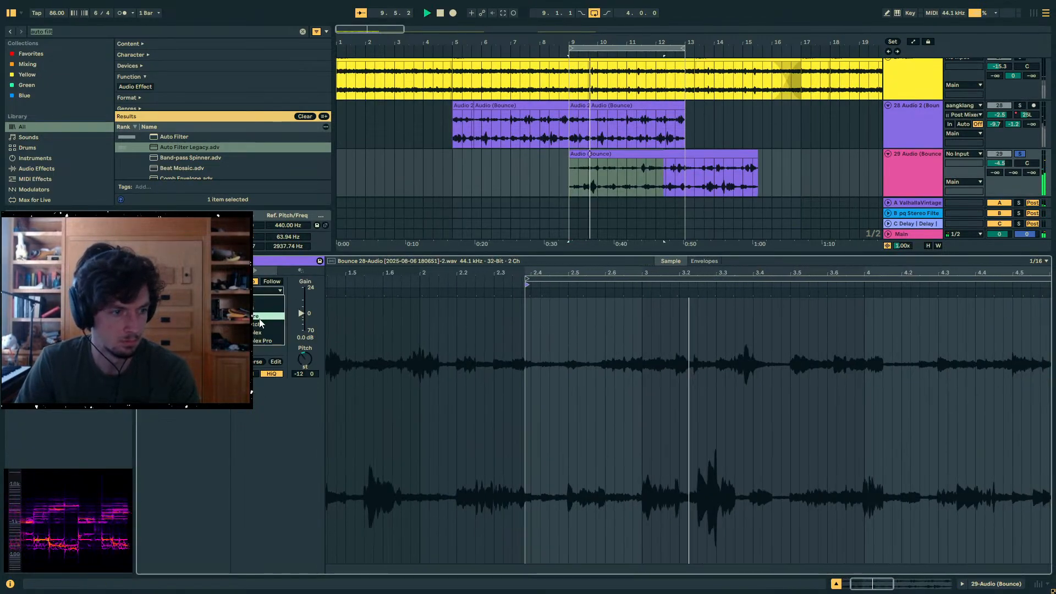
click(262, 320)
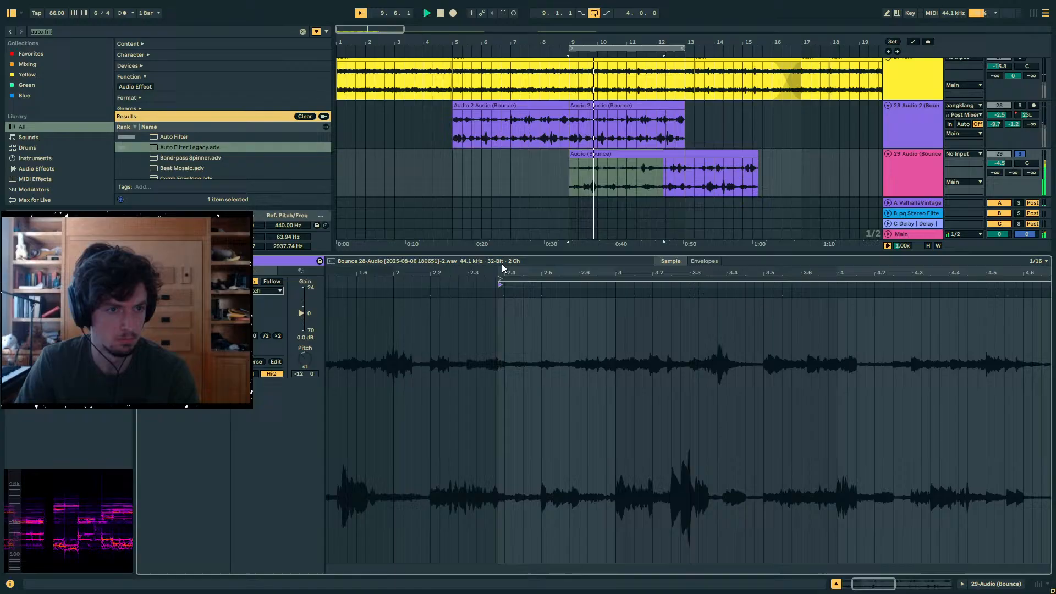
click(278, 336)
- Find Utility in the browser, add it to the new pitched-down track and switch it to Mono
click(996, 584)
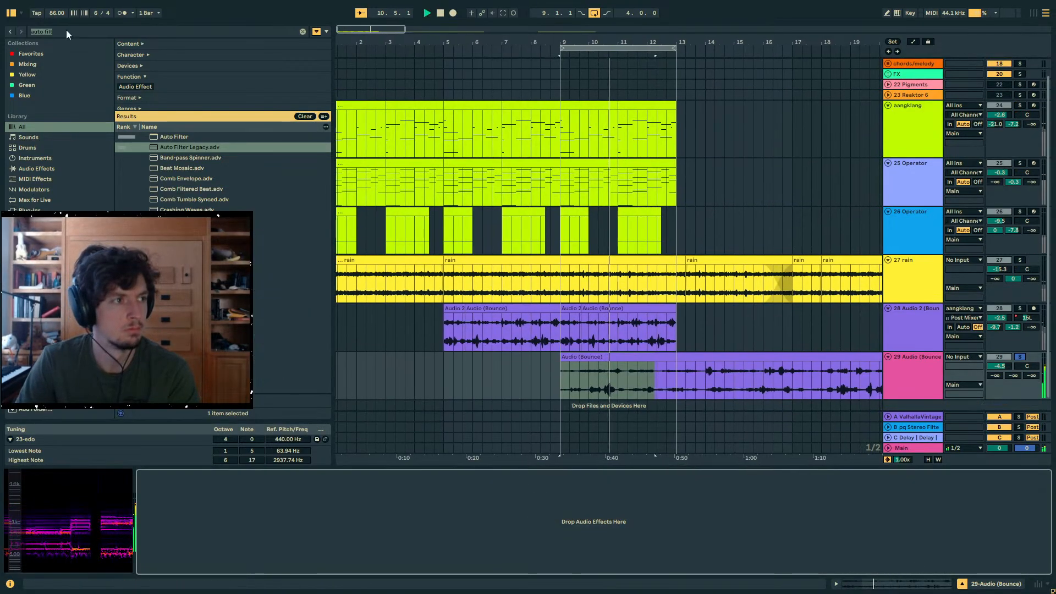
click(67, 32)
text(uti)
double_click(175, 137)
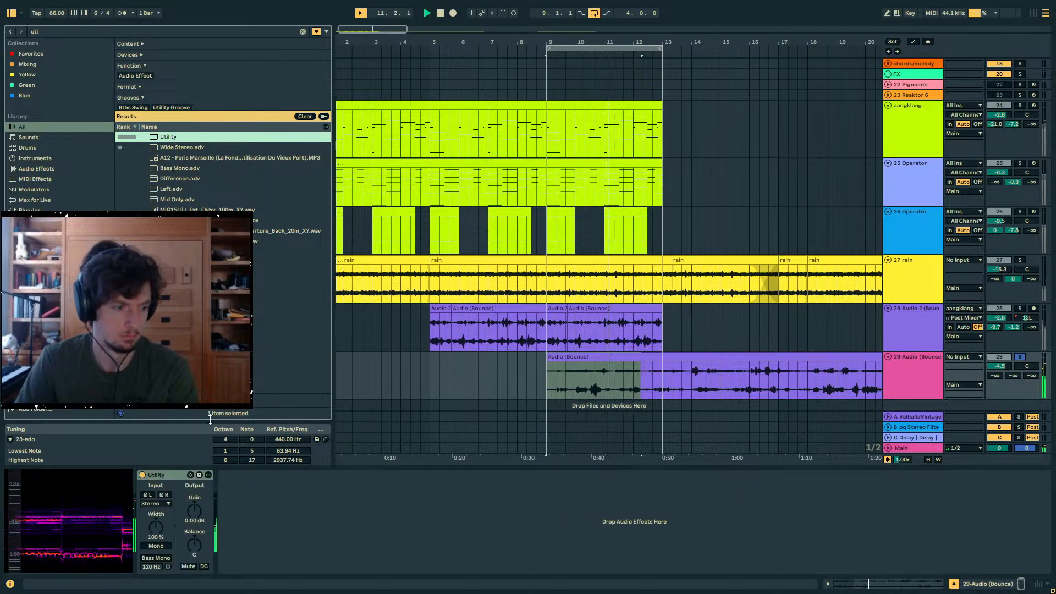
click(158, 548)
click(157, 547)
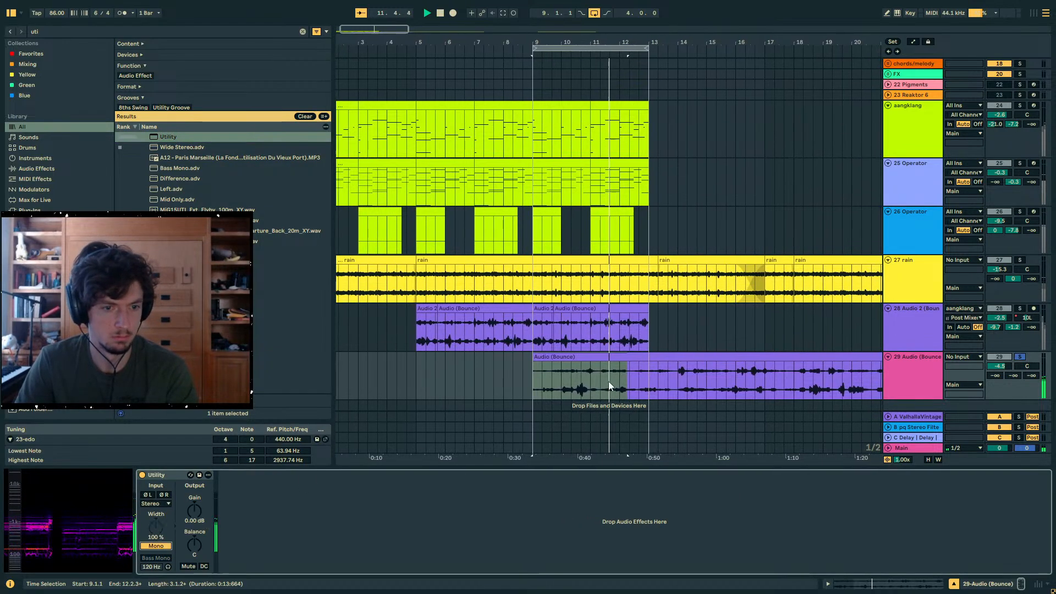
- Find the Flatline preset in the browser and add it after Utility on the pitched-down track
click(48, 31)
text(flatline)
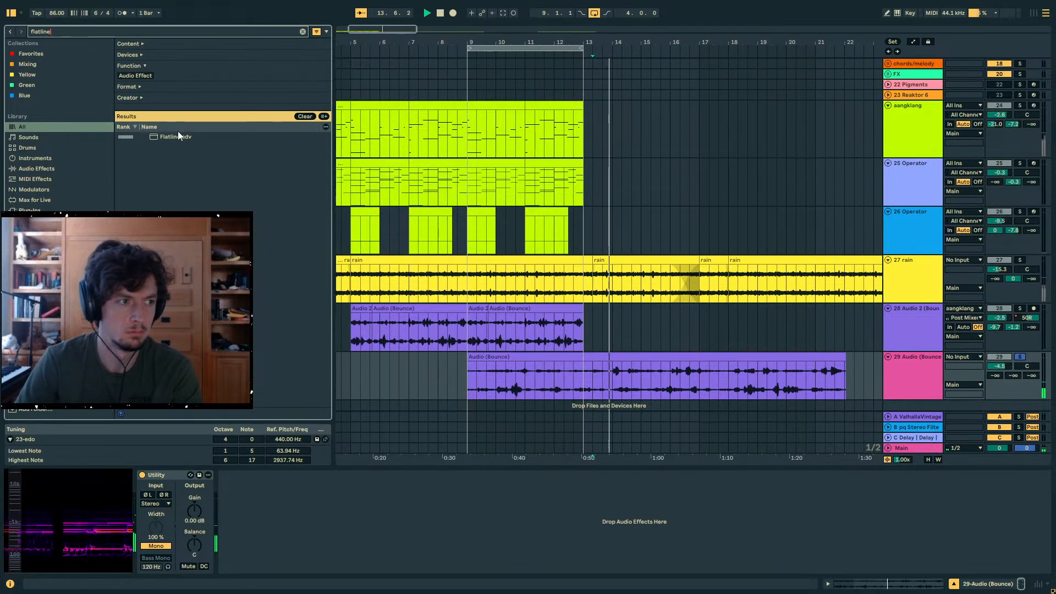
double_click(179, 137)
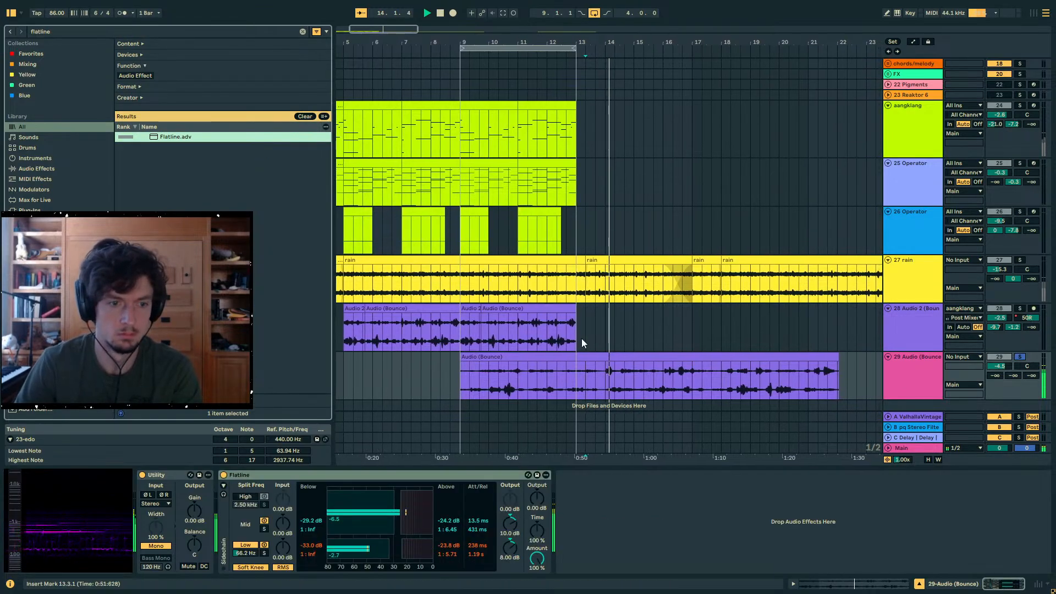
- Split the stretched clip at 13.3.1 and audition it around bar 14
click(619, 378)
key(ctrl+e)
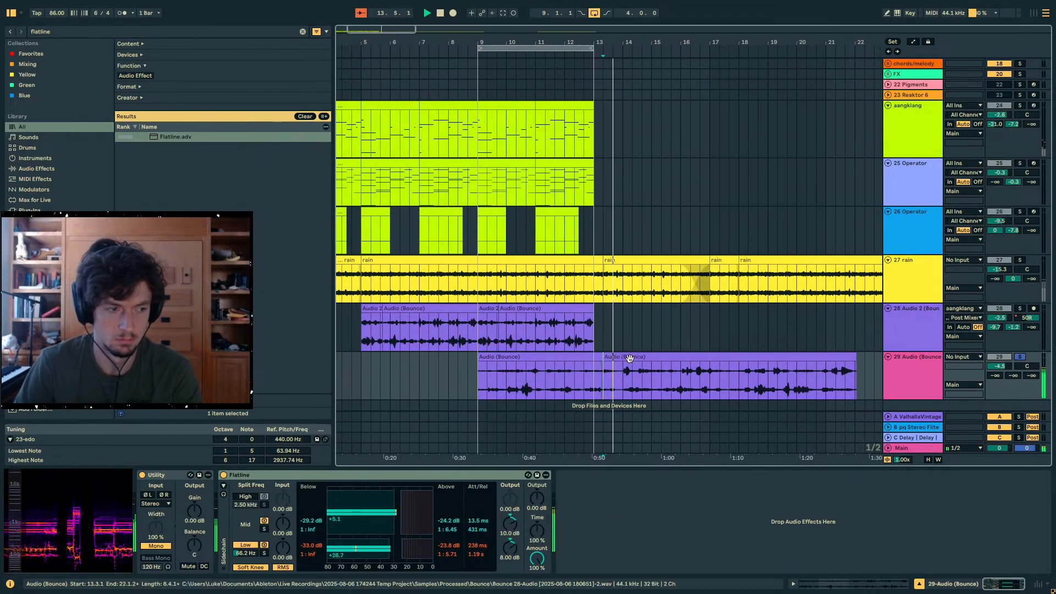
click(629, 358)
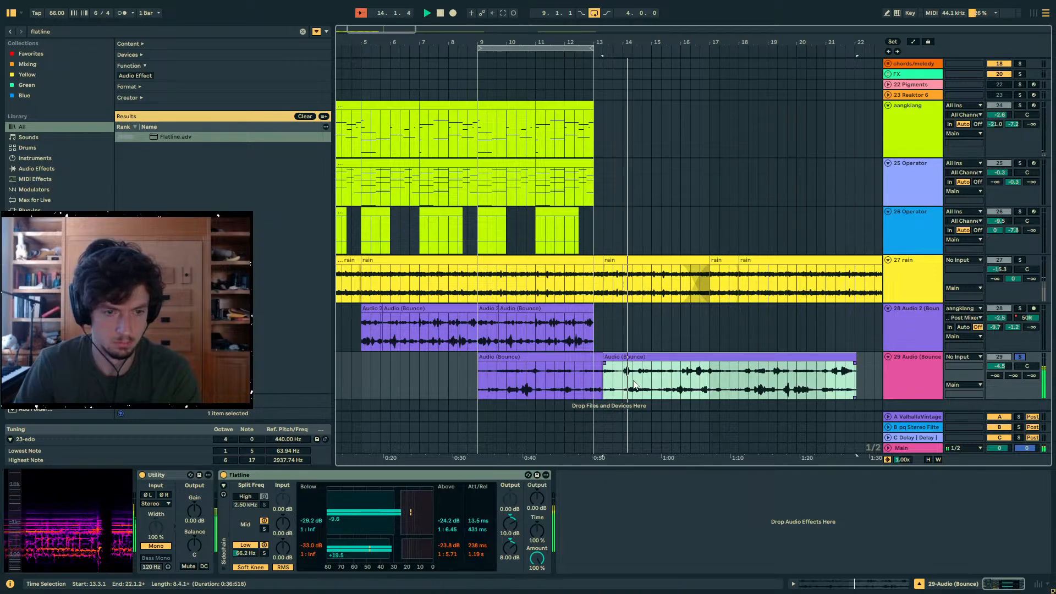
click(635, 384)
click(626, 379)
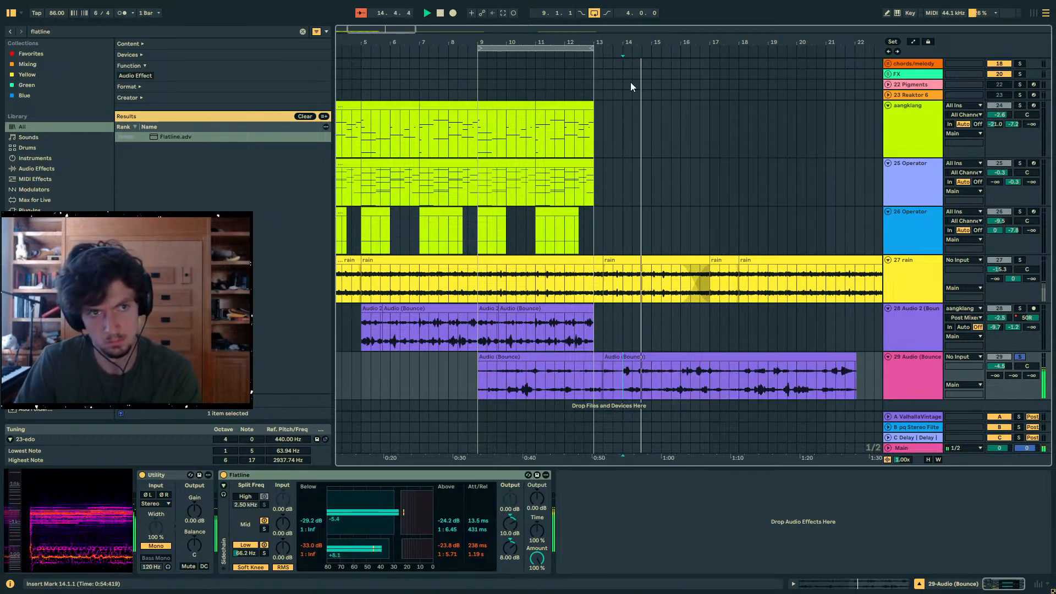
drag(625, 42, 624, 110)
click(633, 371)
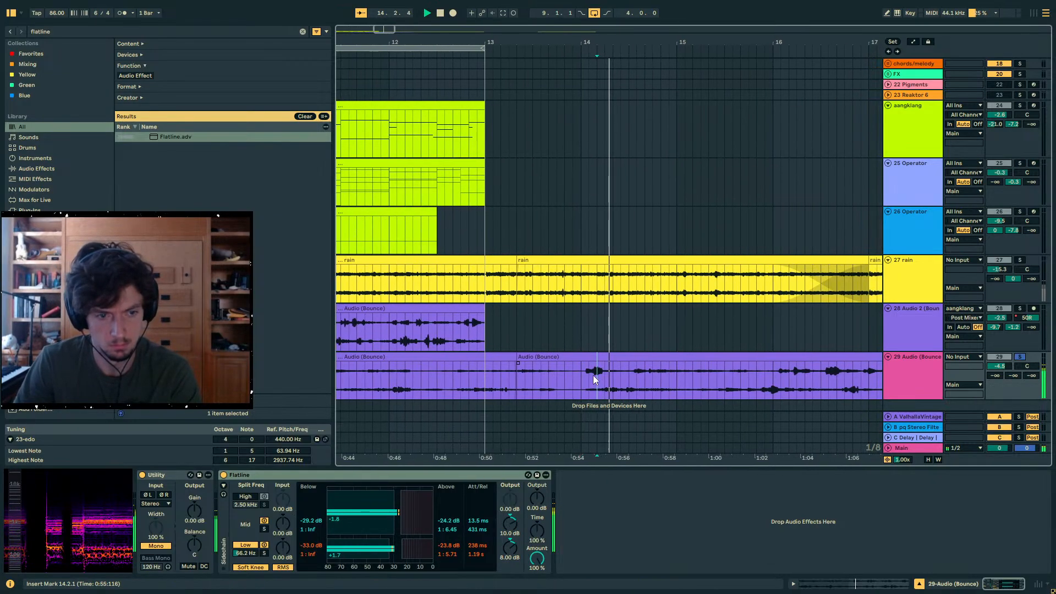
- Split the stretched clip again around bars 14 and 15 and place a short excerpt of it at bar 9
key(space)
key(ctrl+e)
mouse_move(600, 381)
mouse_down()
mouse_move(682, 380)
mouse_move(605, 378)
mouse_up()
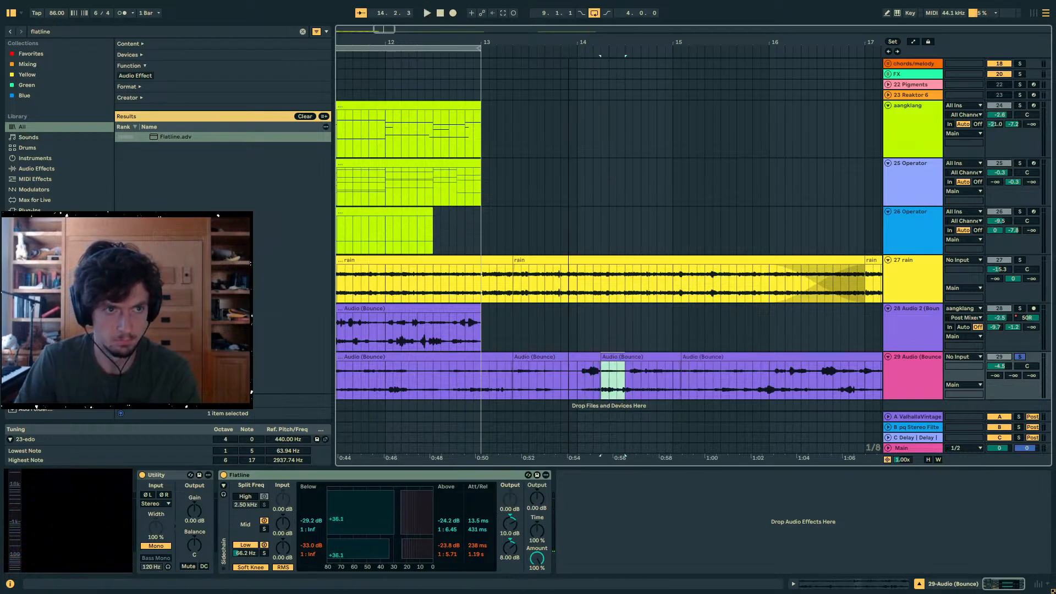
drag(569, 42, 652, 11)
drag(634, 377, 640, 377)
key(ctrl+e)
key(space)
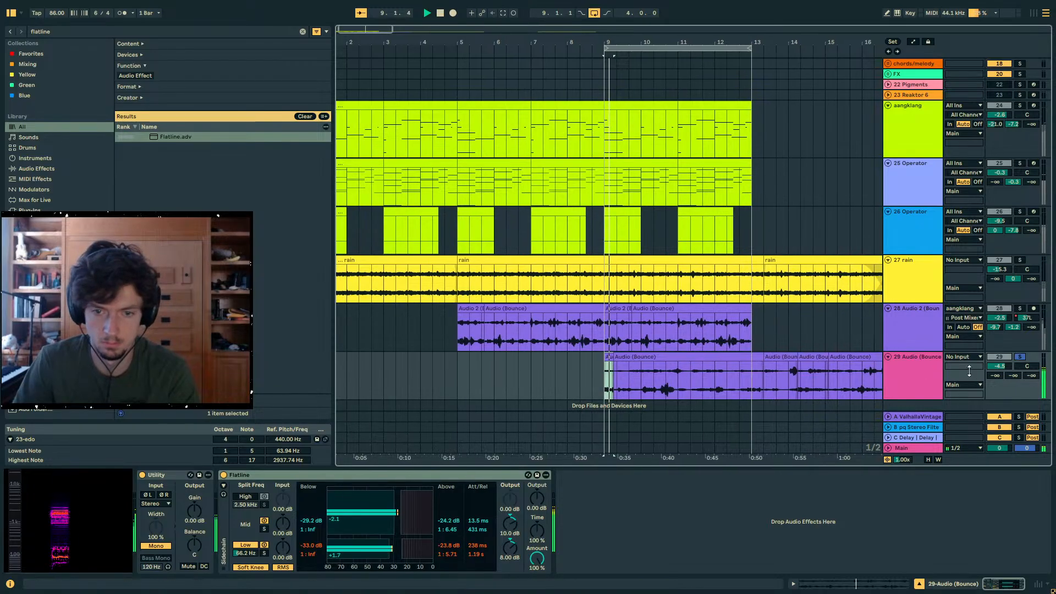
- Raise the pitched-down track's first send to 0 dB and add a short fade-in to its excerpt at bar 9
drag(996, 375, 995, 330)
key(space)
key(space)
key(z)
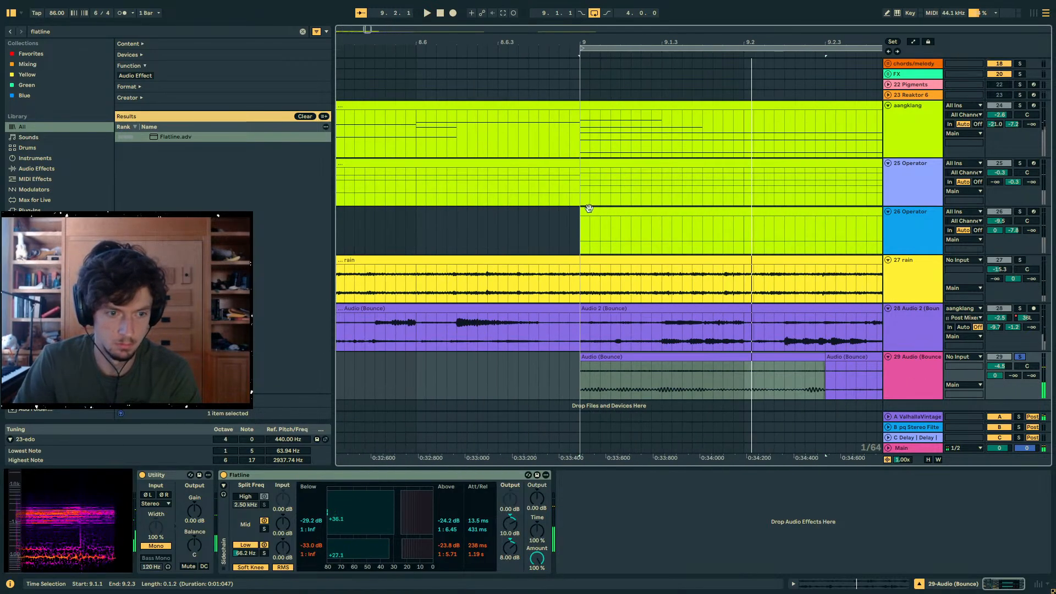
drag(582, 355, 607, 360)
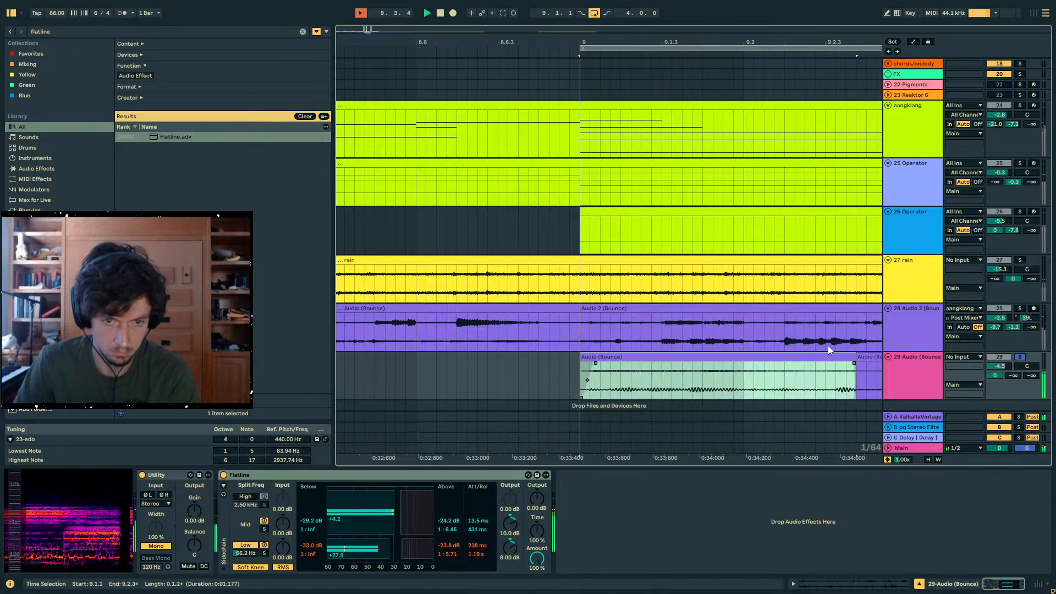
- Deactivate the pitched-down audio from 9.5 to bar 10, unsolo the track and play the full mix
drag(725, 43, 506, 28)
key(space)
drag(704, 370, 830, 373)
key(0)
click(552, 358)
click(1020, 357)
key(space)
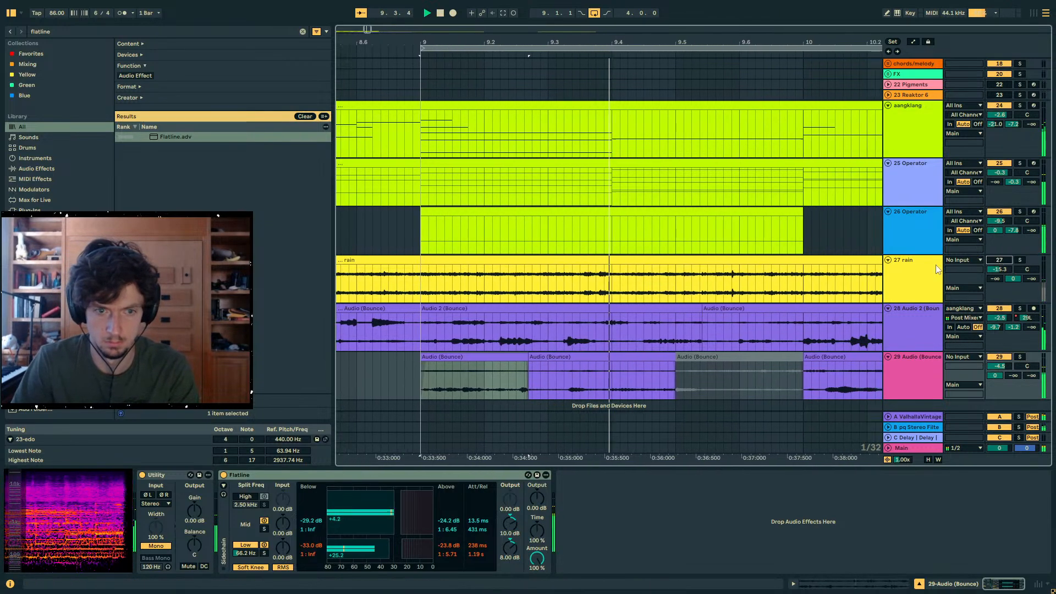
- Split the rain track at bar 9 and deactivate its audio from there onward, auditioning the transition
scroll(761, 289, down, 1)
drag(566, 44, 602, 28)
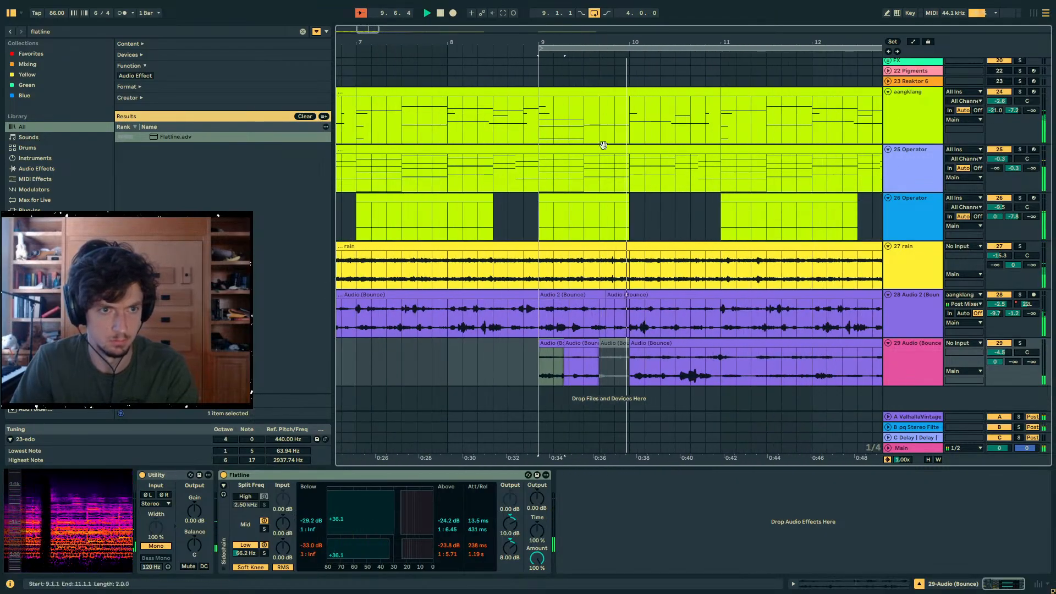
key(space)
click(577, 295)
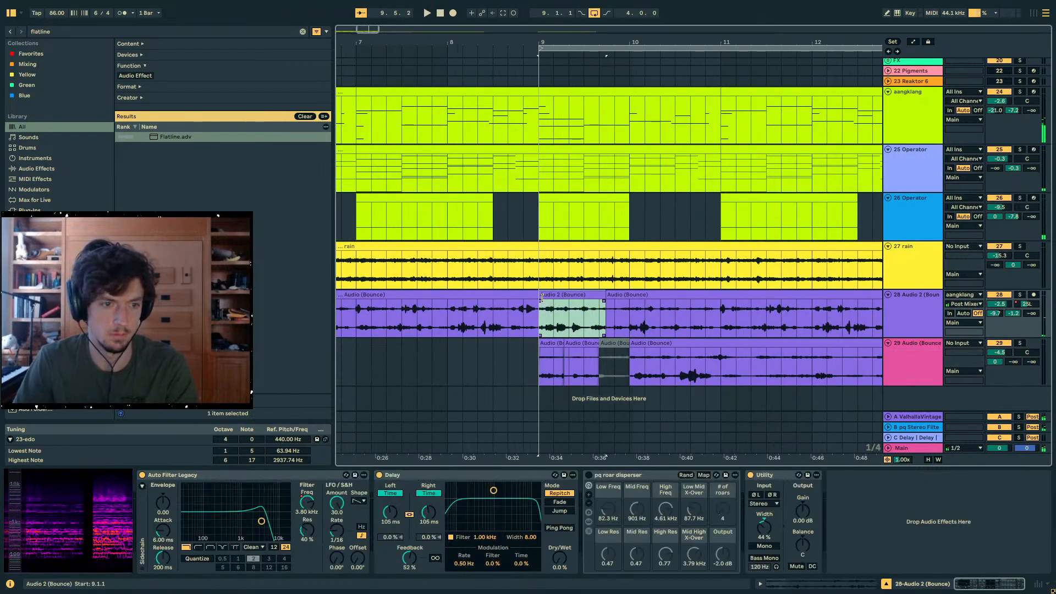
click(541, 268)
click(548, 247)
drag(541, 267, 493, 265)
key(0)
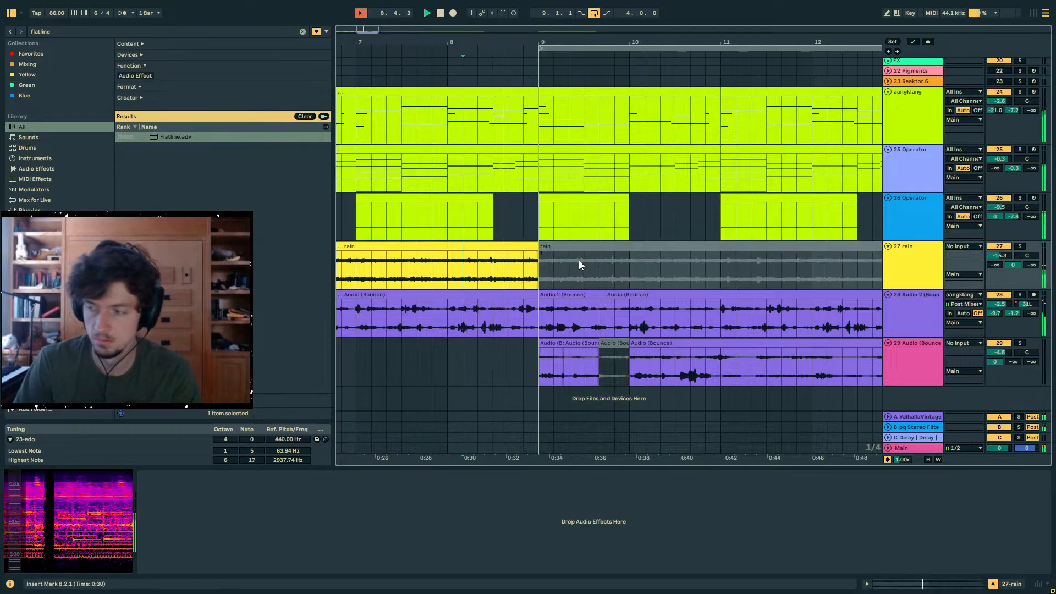
click(541, 269)
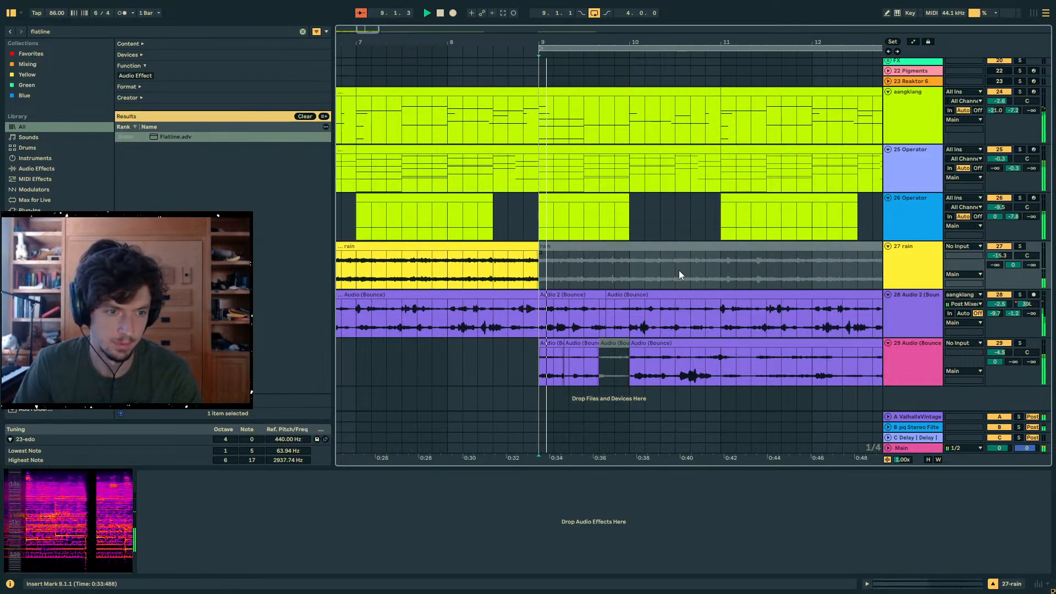
- Deactivate the 25 Operator part from bar 9 to bar 11 and play the section from before bar 9
scroll(611, 297, up, 2)
click(568, 239)
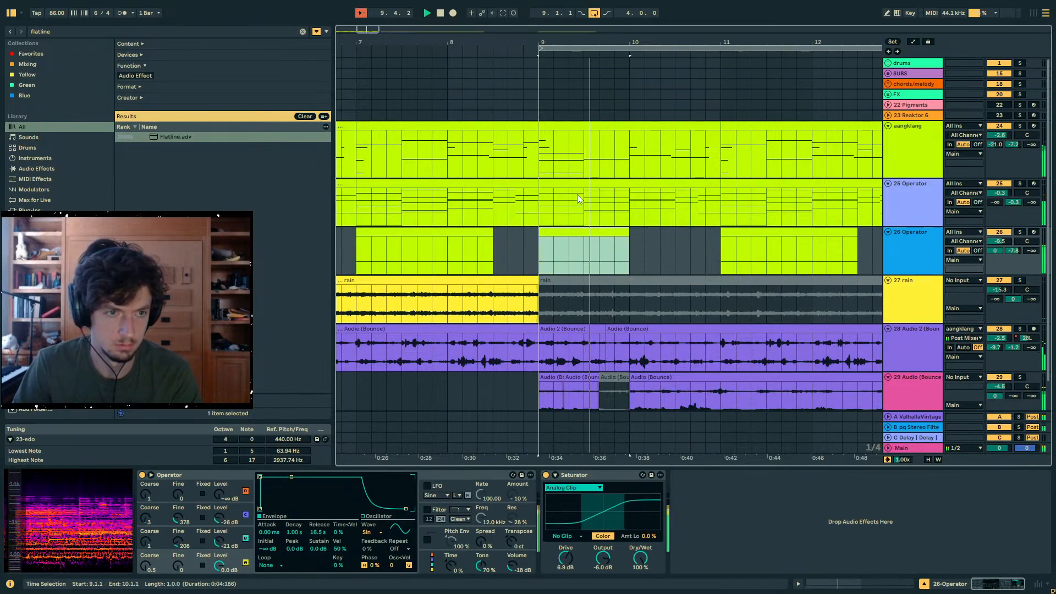
click(577, 193)
key(0)
click(510, 208)
key(space)
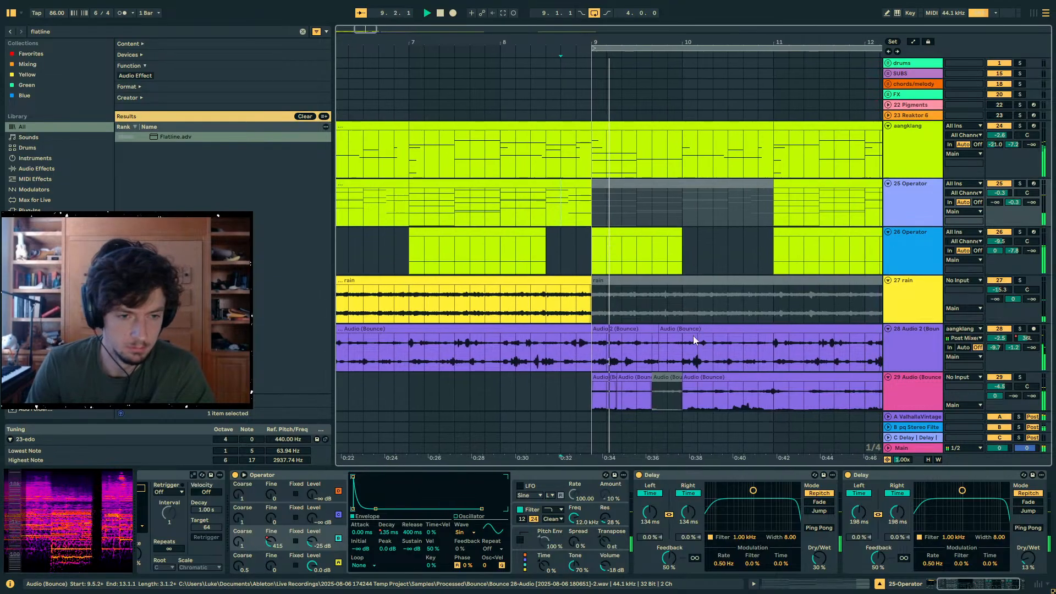
- Duplicate the two active fragments at bar 9 on the pitched-down track to the start of bar 10
scroll(692, 337, down, 2)
click(624, 345)
shift+click(595, 344)
key(ctrl+d)
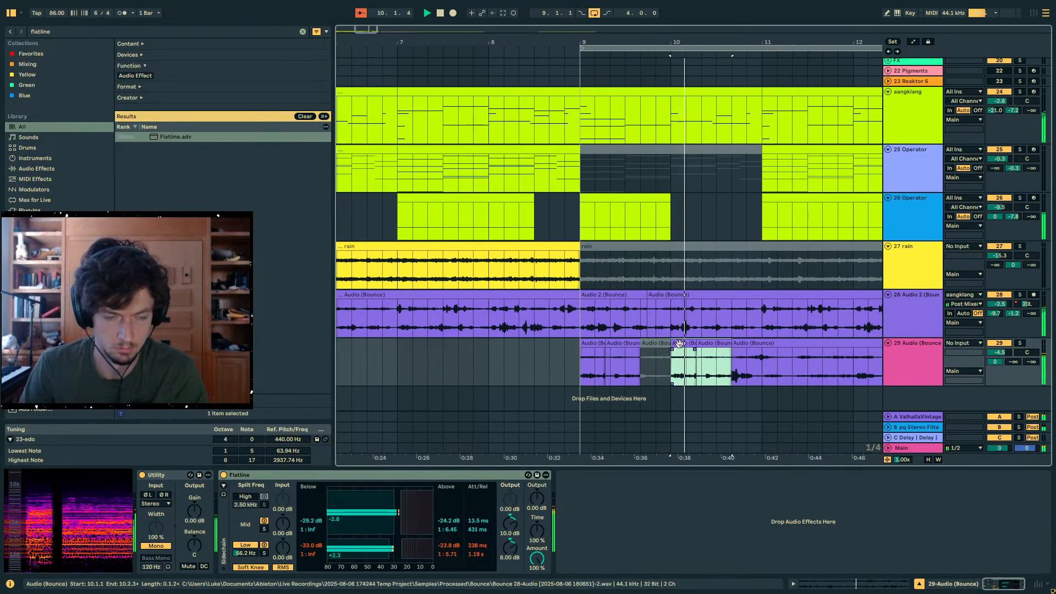
- Duplicate bars 9 to 11 of the pitched-down track into bars 11 to 13
click(682, 345)
click(726, 353)
click(683, 345)
click(727, 345)
drag(734, 345, 583, 364)
key(ctrl+d)
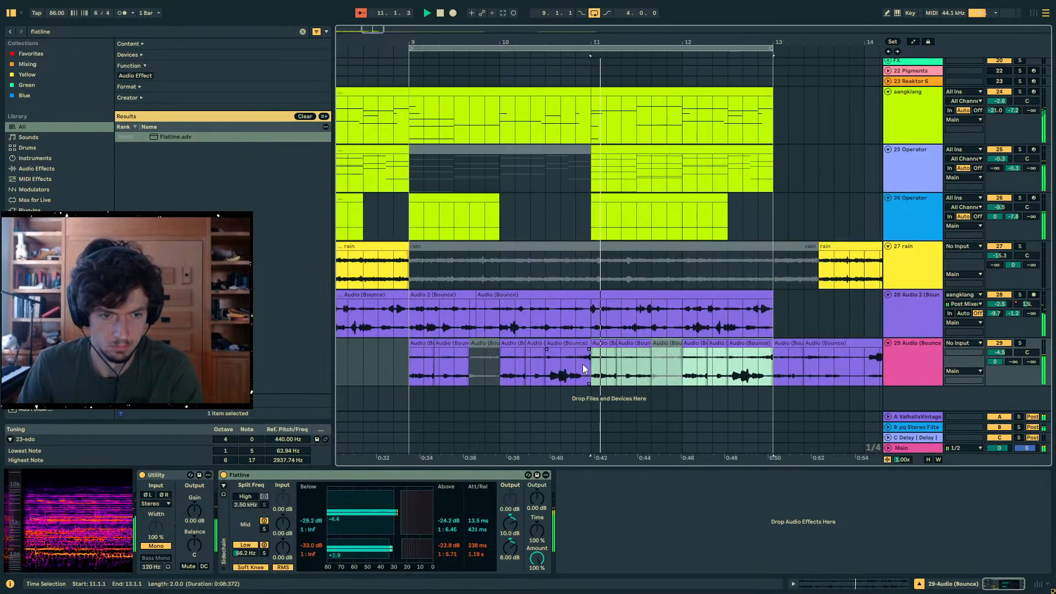
- Deactivate the 25 Operator part from bar 11 to bar 13
key(space)
scroll(731, 217, up, 2)
drag(772, 209, 610, 230)
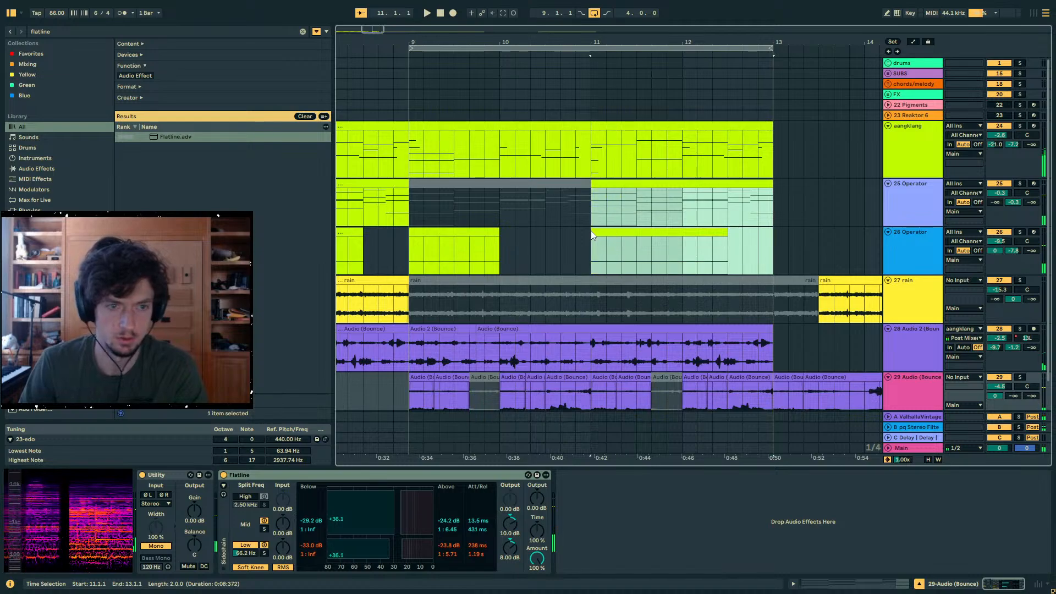
click(655, 230)
drag(780, 199, 598, 197)
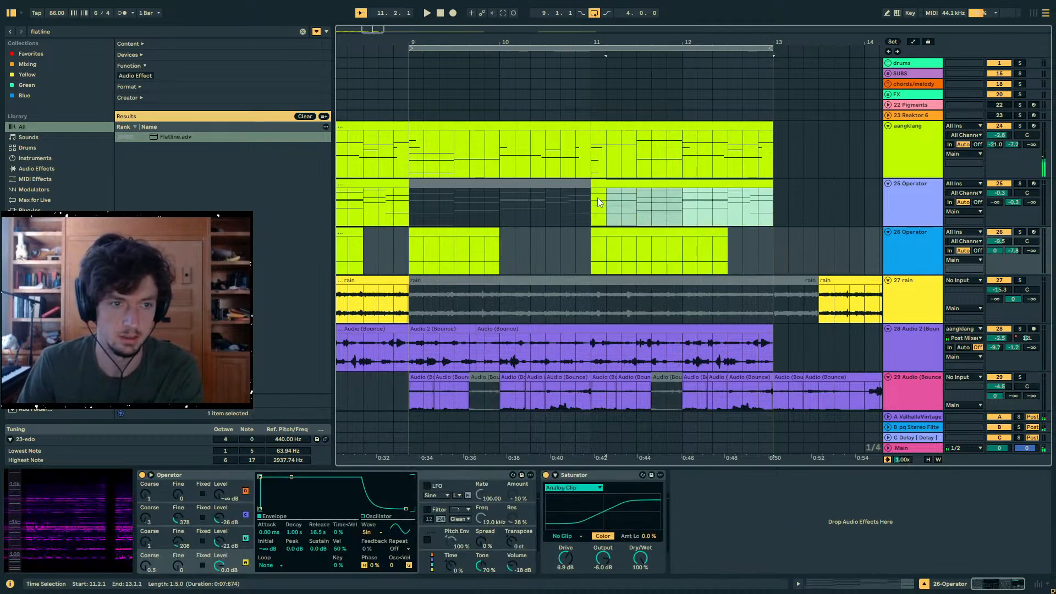
- Deactivate the aangklang part from bar 9 to bar 13 and play the section from just before bar 9
drag(774, 157, 409, 149)
key(0)
click(379, 151)
key(space)
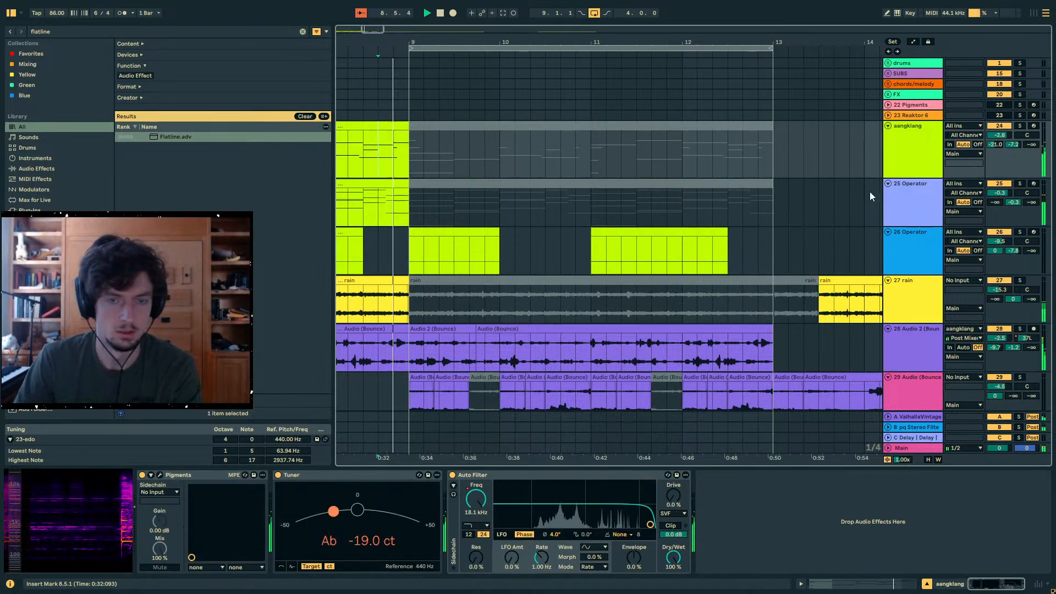
scroll(870, 191, down, 2)
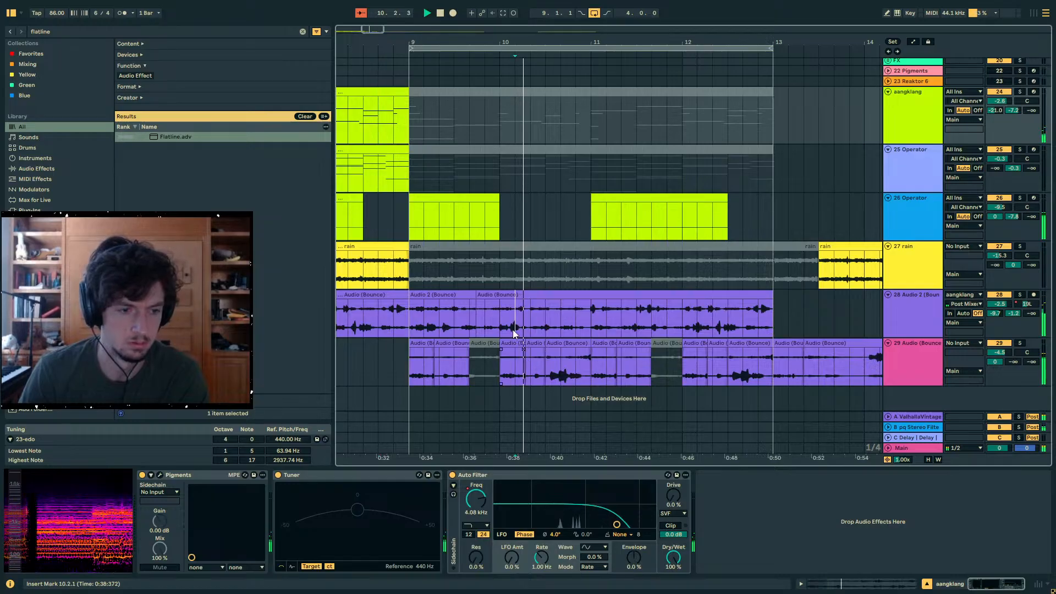
- Deactivate both bounced clips on track 28 from bar 9 to bar 13 and audition the pitched-down layer
click(560, 317)
scroll(567, 322, up, 1)
click(560, 306)
shift+click(434, 307)
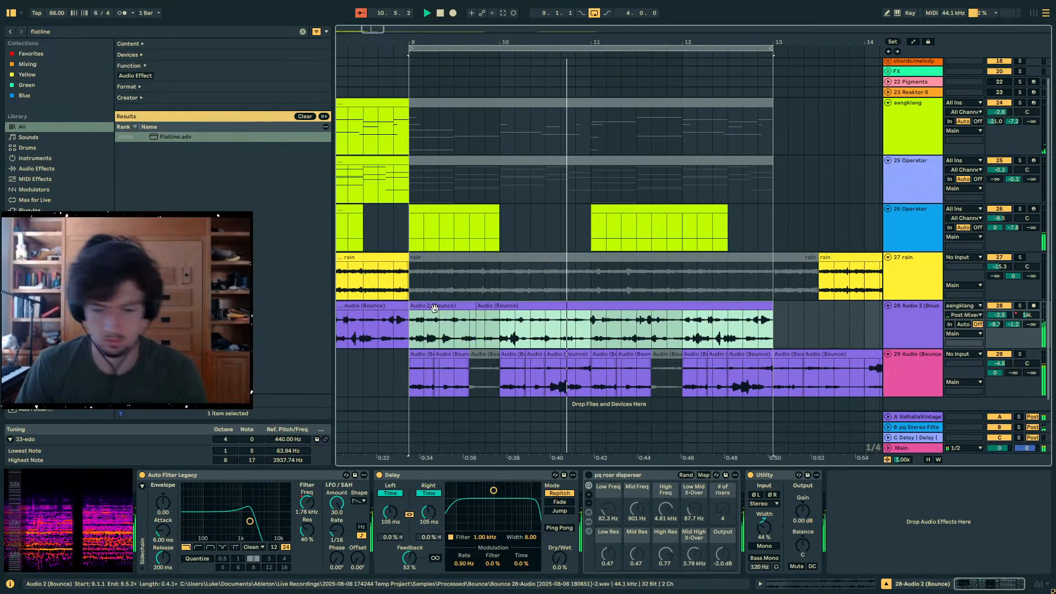
key(0)
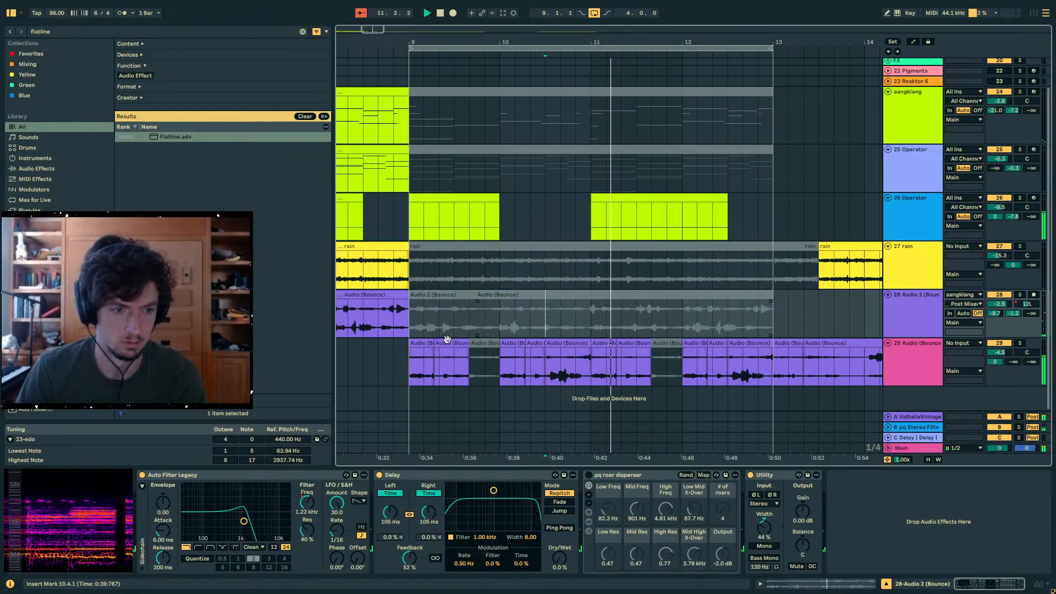
click(422, 385)
scroll(808, 325, up, 2)
scroll(808, 326, down, 2)
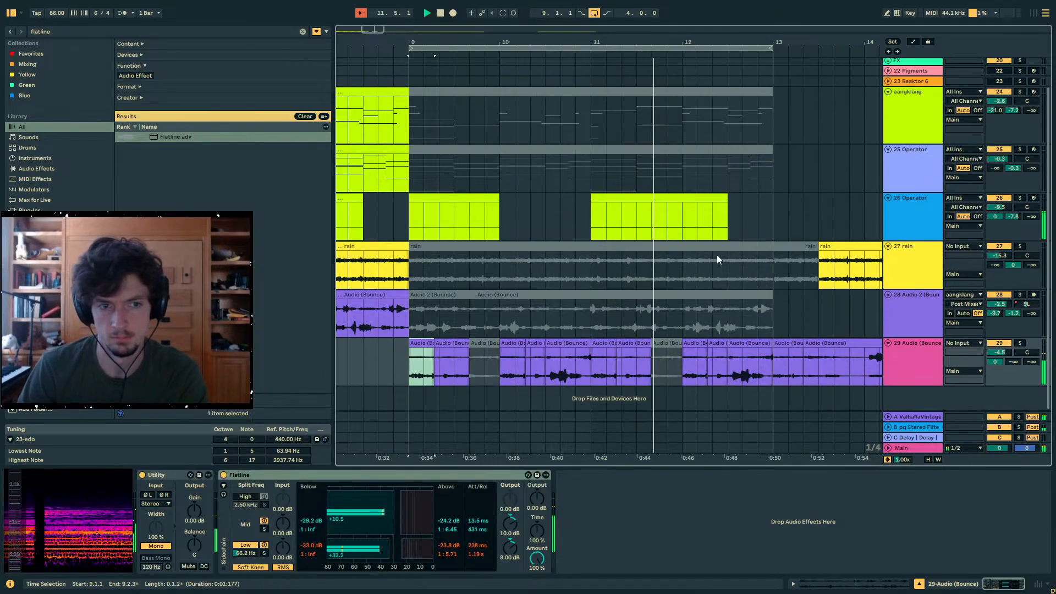
click(617, 361)
key(space)
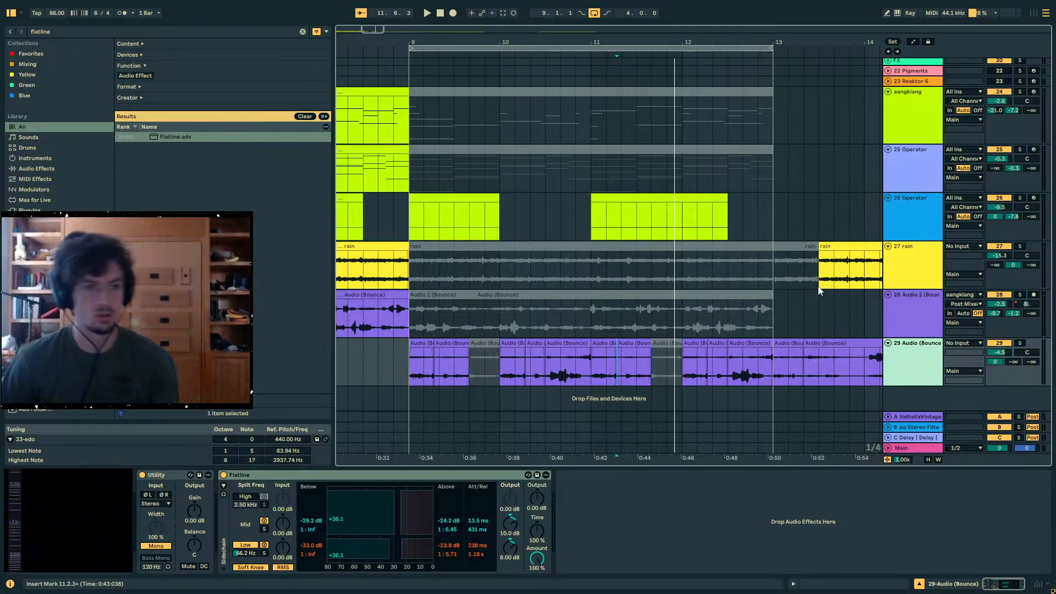
- Play the arrangement from bar 8 to review the transition into bar 9
click(488, 47)
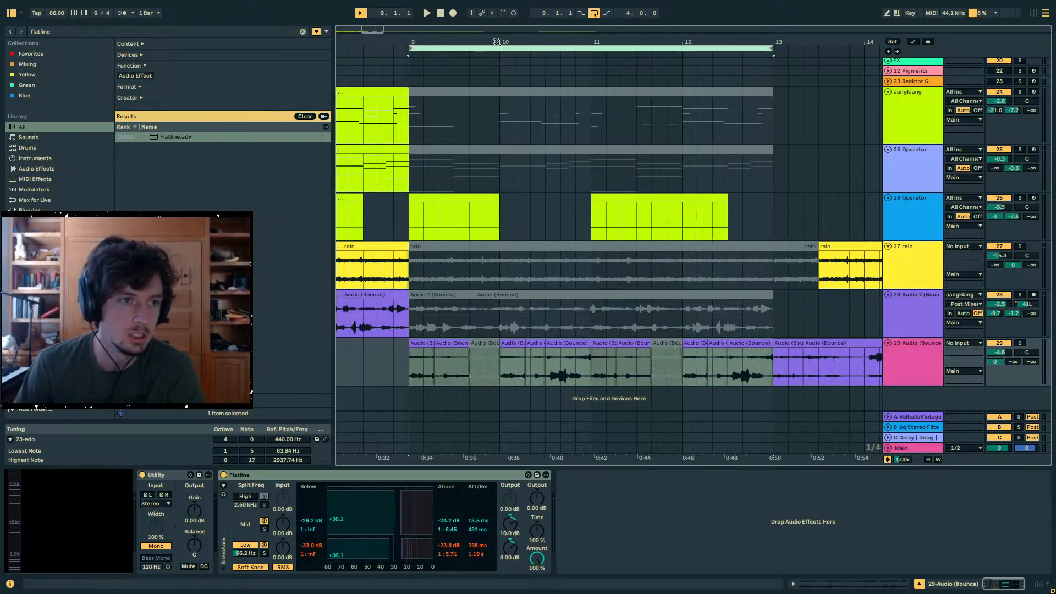
drag(497, 42, 555, 26)
click(434, 360)
key(space)
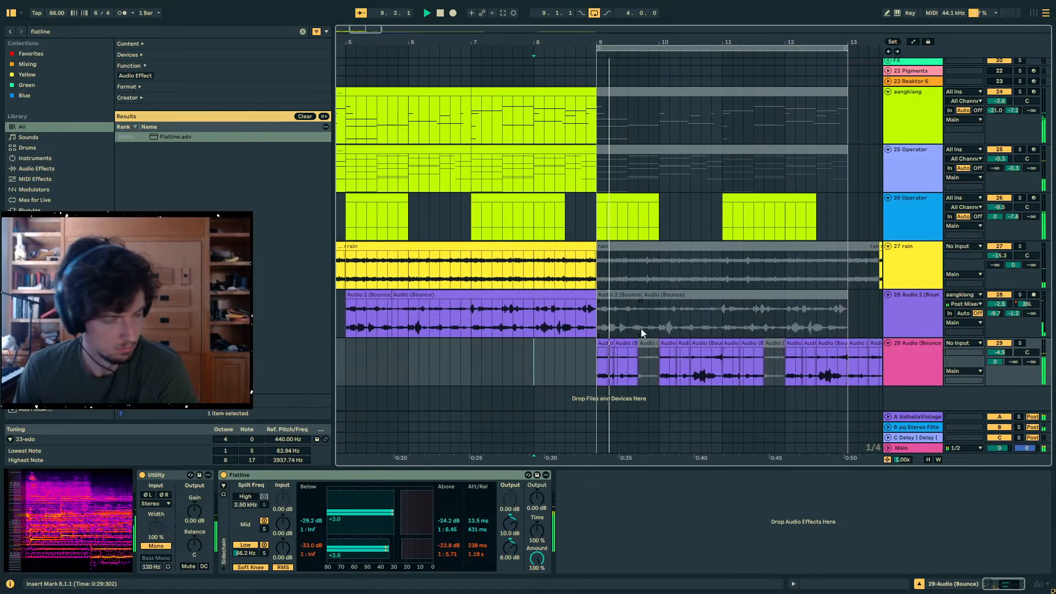
click(600, 344)
key(space)
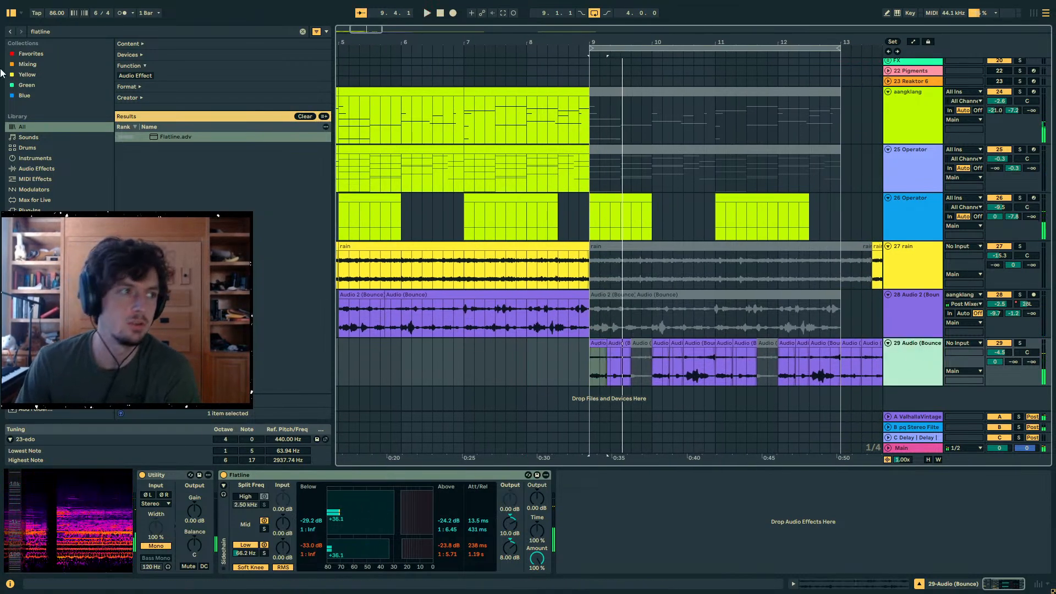
- Search the browser for "kick" and preview the Quanta & EurythmY 46 08 KICK sample
key(ctrl+f)
text(kick)
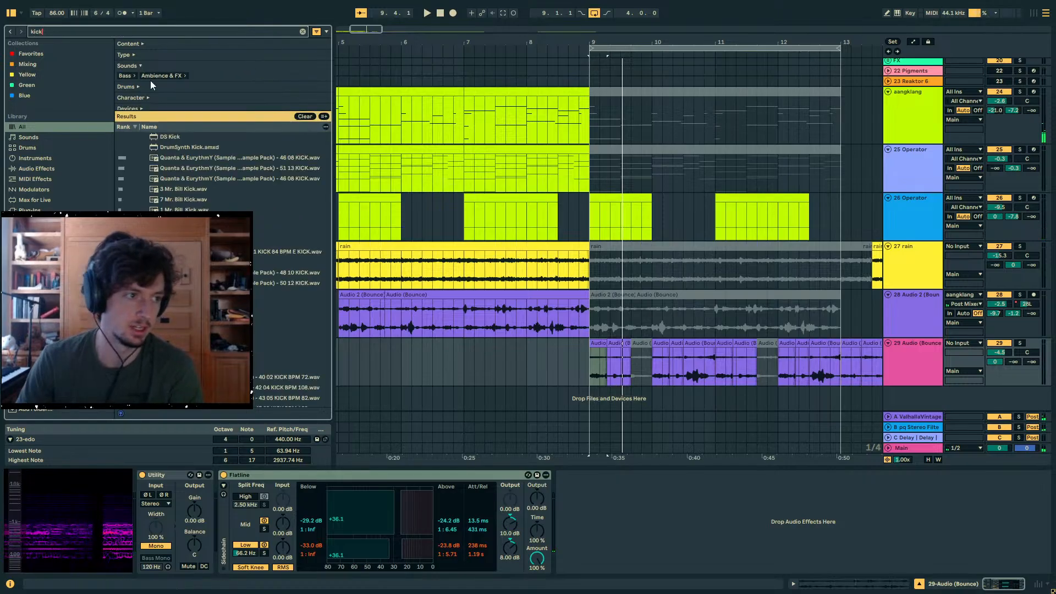
click(175, 190)
click(202, 160)
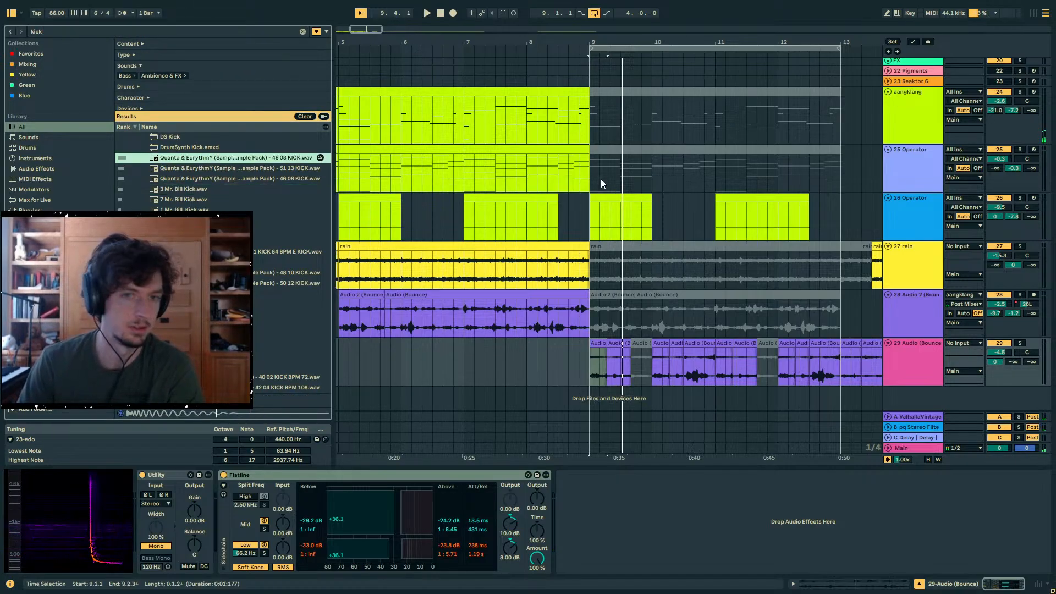
- Place the Quanta & EurythmY 46 08 kick sample on the KICK track at bar 9 and play it
scroll(601, 180, up, 10)
scroll(778, 224, down, 5)
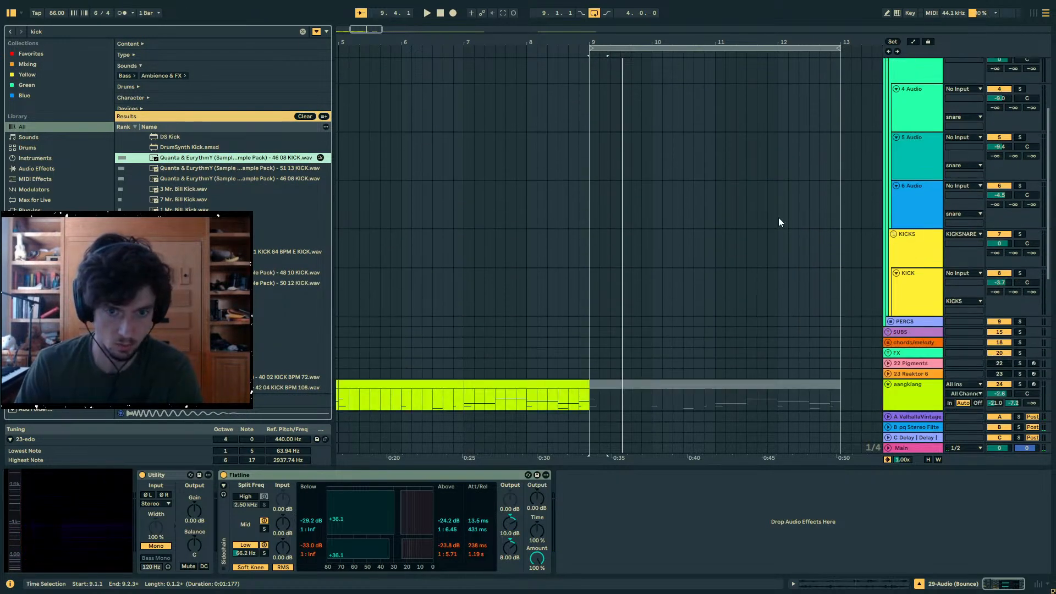
click(599, 281)
drag(599, 280, 590, 283)
key(space)
drag(604, 41, 544, 272)
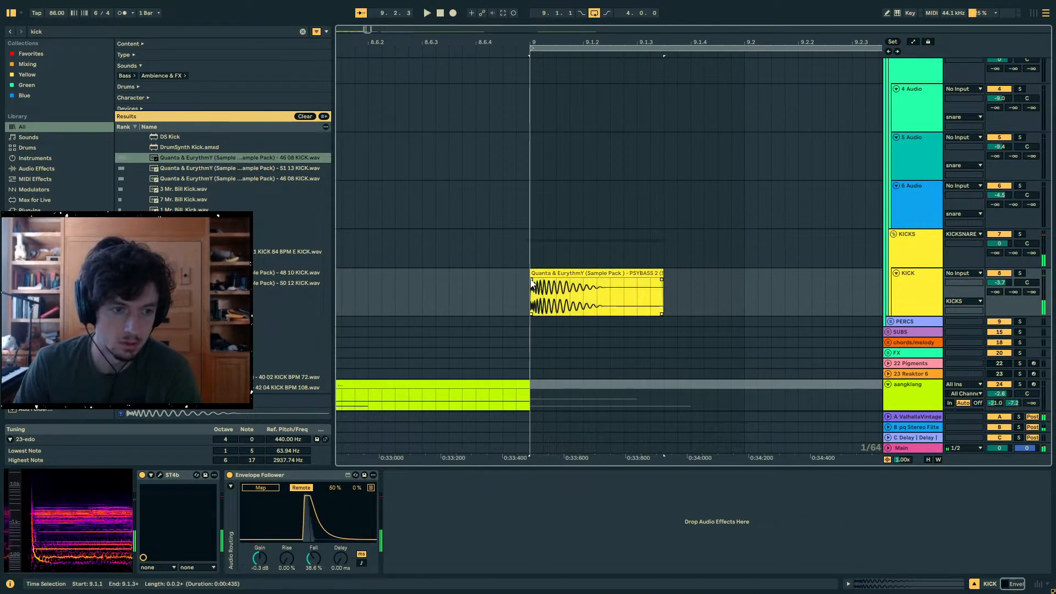
- Shorten the kick clip at bar 9 to about 0.13 seconds and audition it from 8.6
key(space)
drag(663, 275, 574, 275)
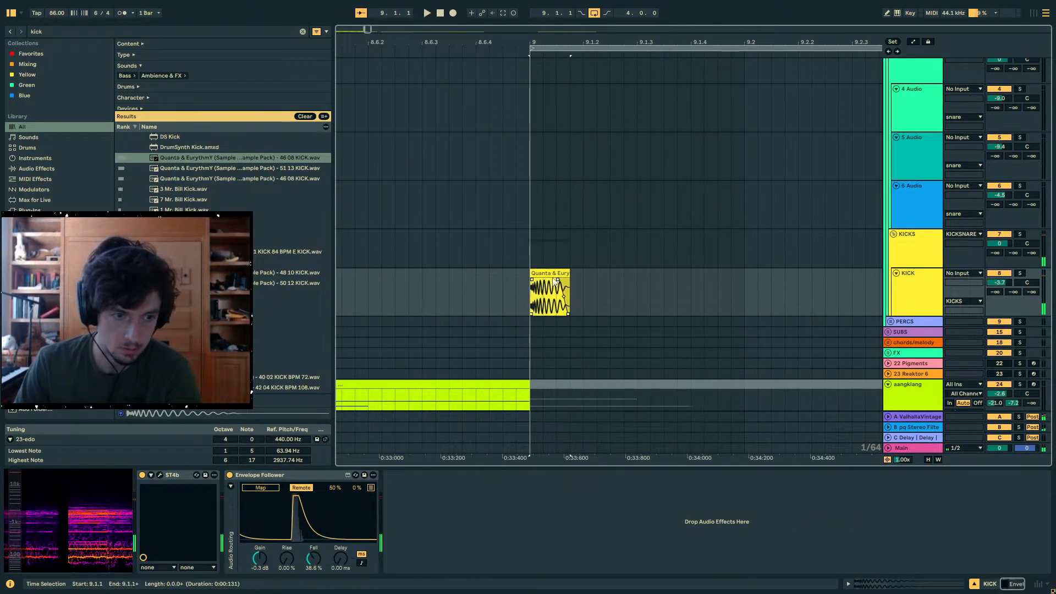
key(space)
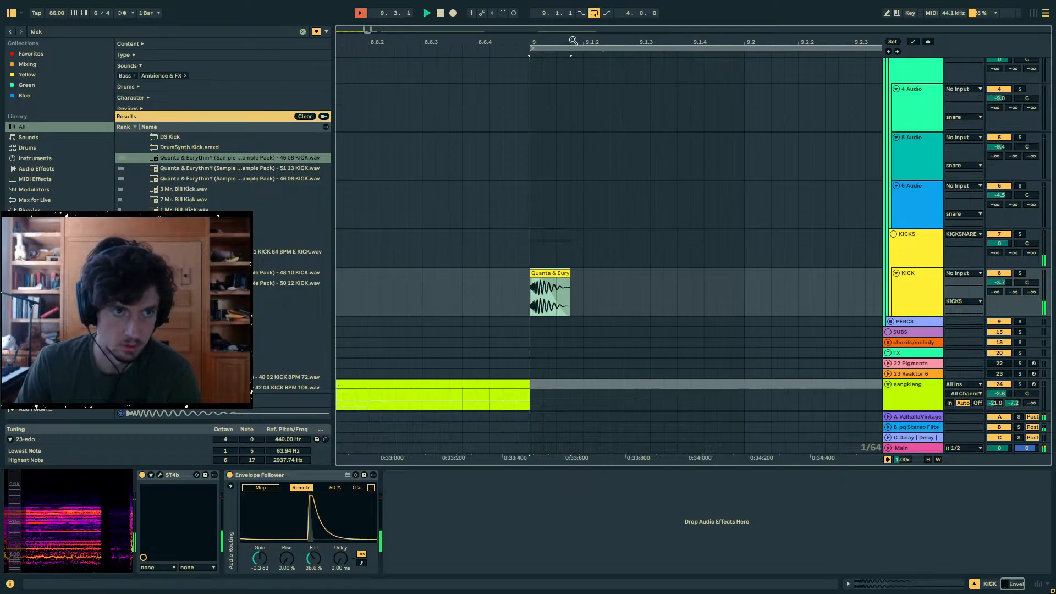
drag(574, 40, 573, 12)
key(space)
click(498, 296)
key(space)
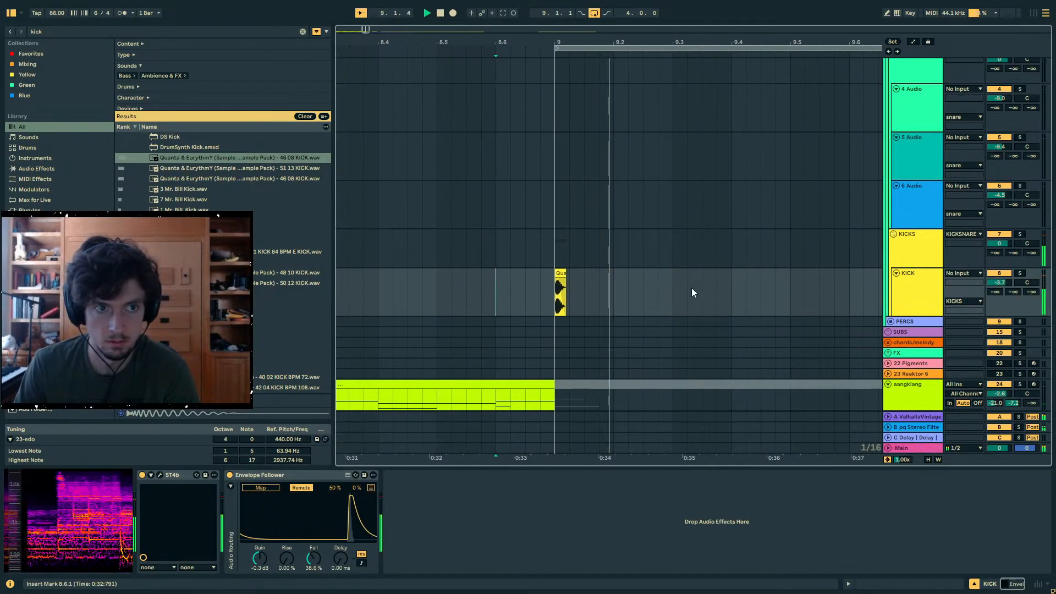
key(space)
- Duplicate the one-bar kick segment at bar 9 twice, placing kicks at the starts of bars 10 and 11
click(752, 283)
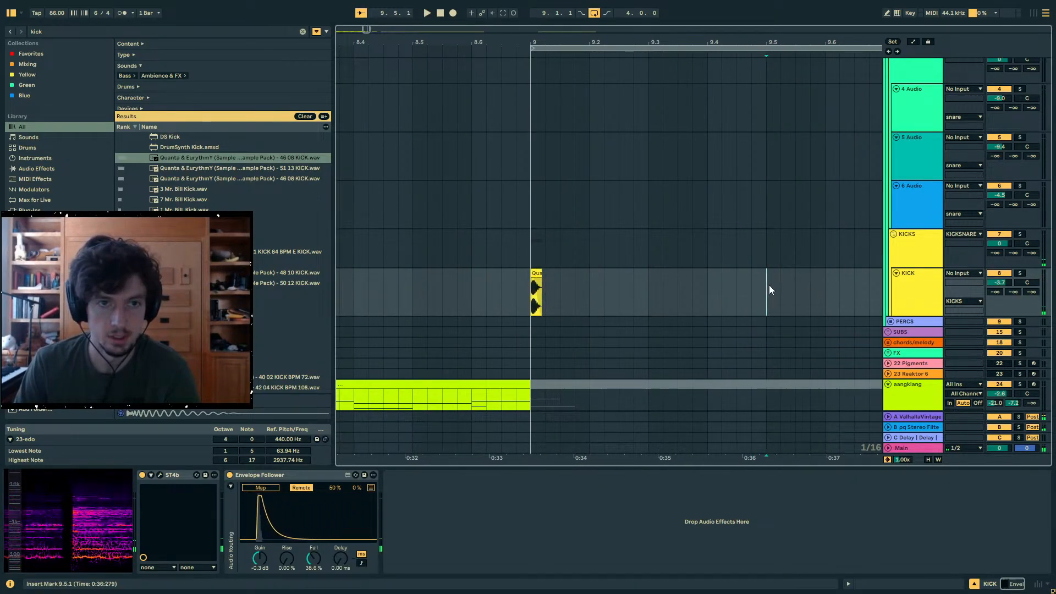
mouse_move(752, 42)
mouse_down()
mouse_move(680, 25)
mouse_move(652, 3)
mouse_up()
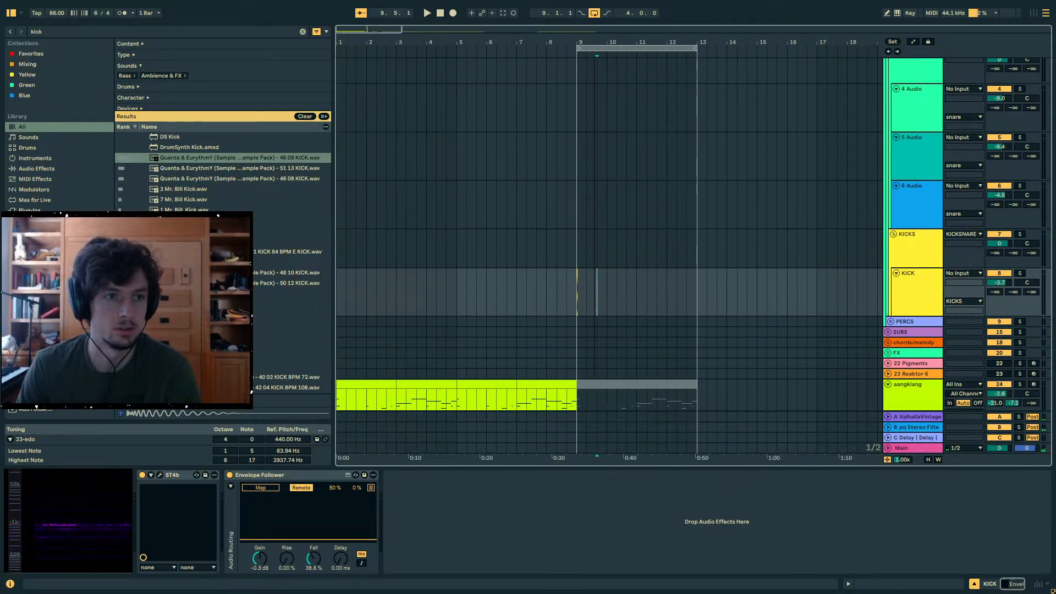
scroll(608, 286, down, 3)
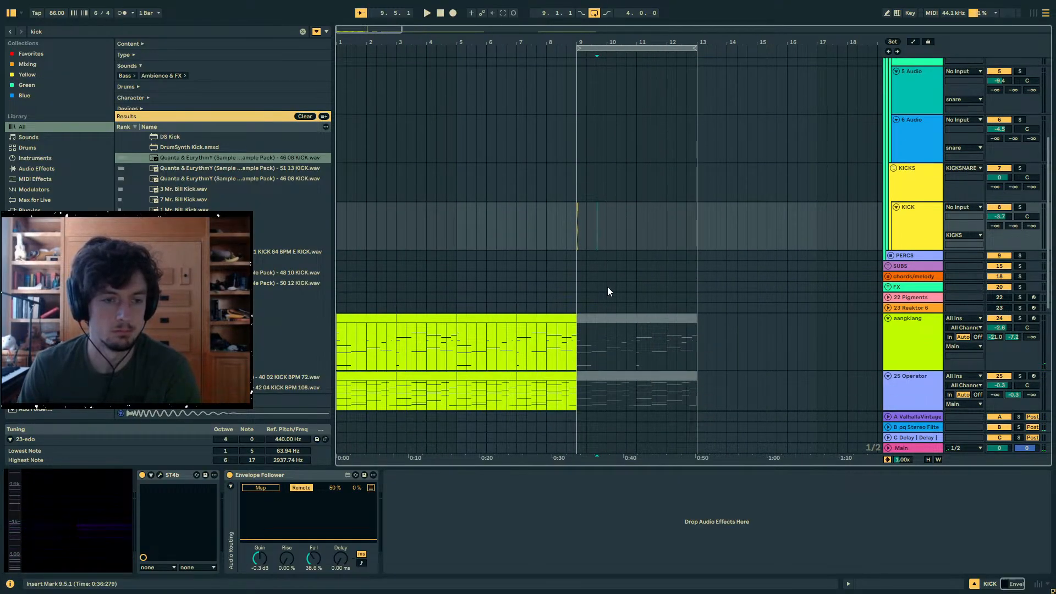
scroll(607, 291, down, 10)
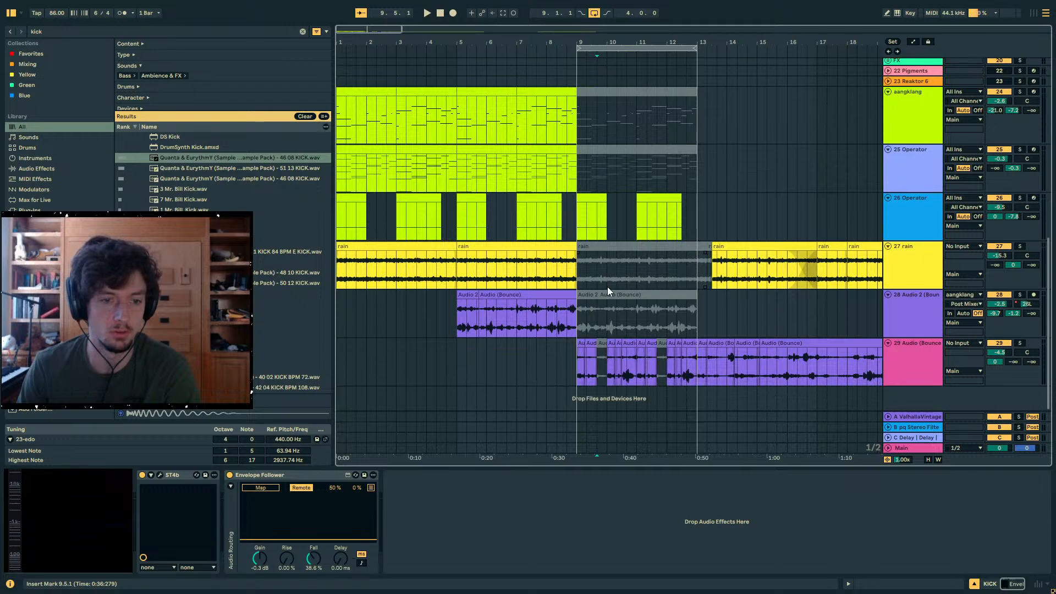
scroll(607, 286, up, 10)
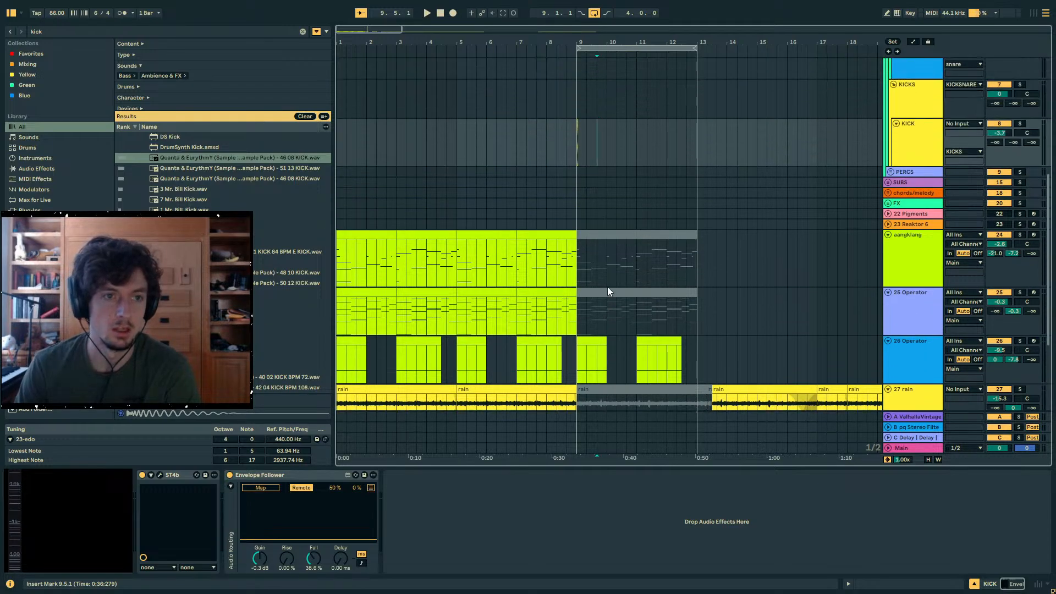
drag(572, 205, 588, 211)
key(space)
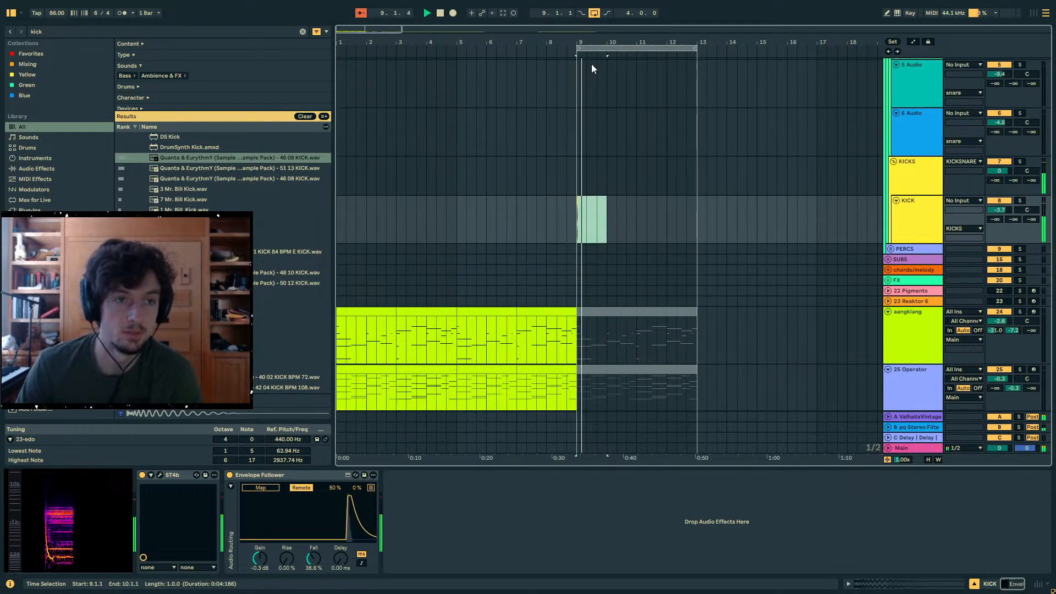
drag(593, 44, 551, 81)
drag(615, 218, 498, 224)
key(ctrl+d)
scroll(527, 226, down, 1)
key(ctrl+d)
scroll(527, 227, down, 5)
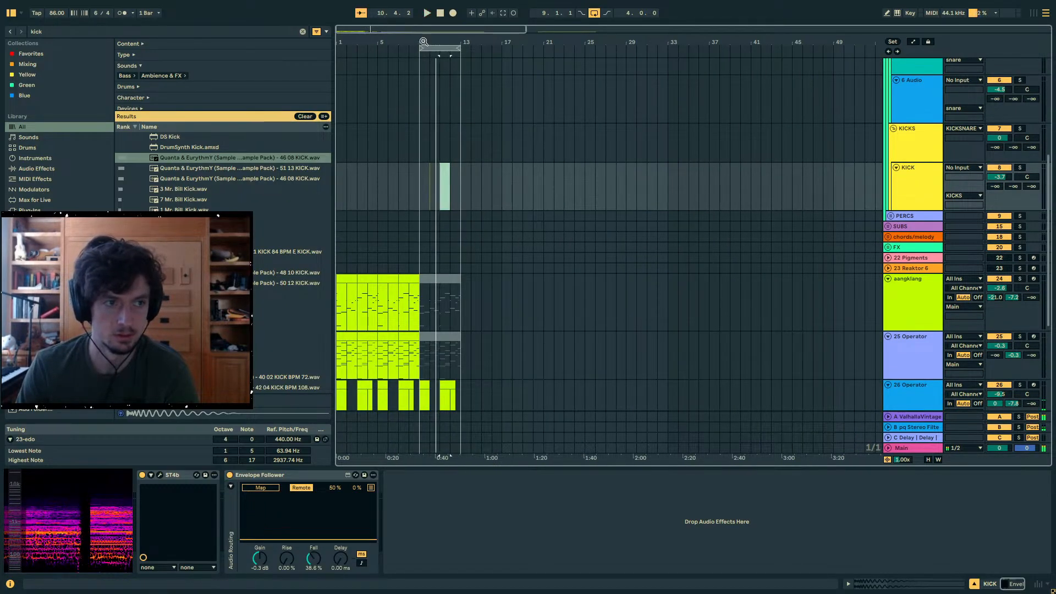
- Audition the pitched-down track around bar 10, focusing on its first fragment there
drag(431, 44, 432, 72)
key(space)
scroll(483, 252, down, 5)
click(443, 349)
key(space)
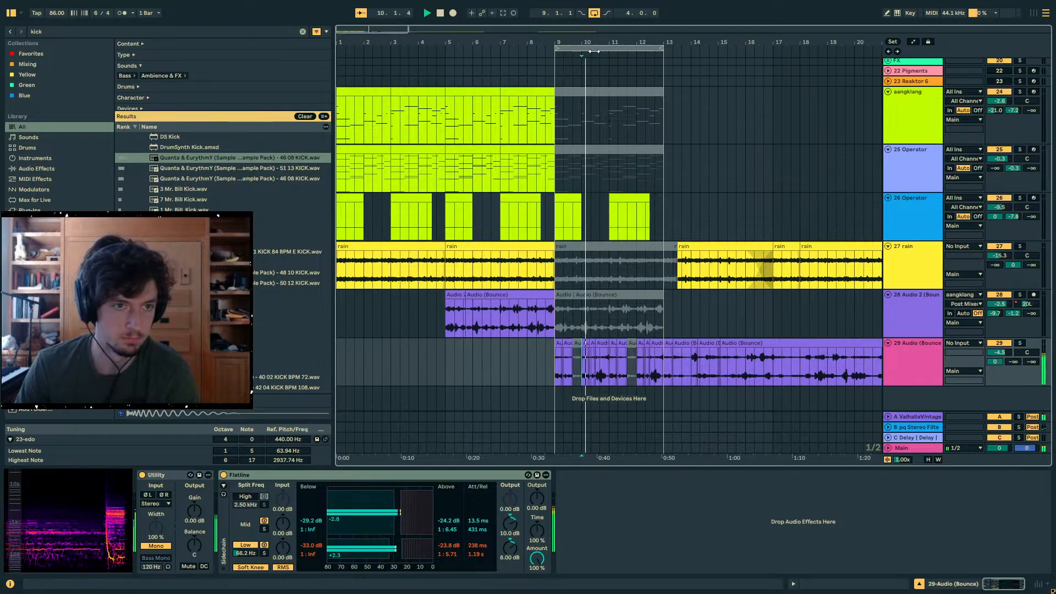
key(space)
drag(584, 44, 455, 306)
click(432, 342)
key(space)
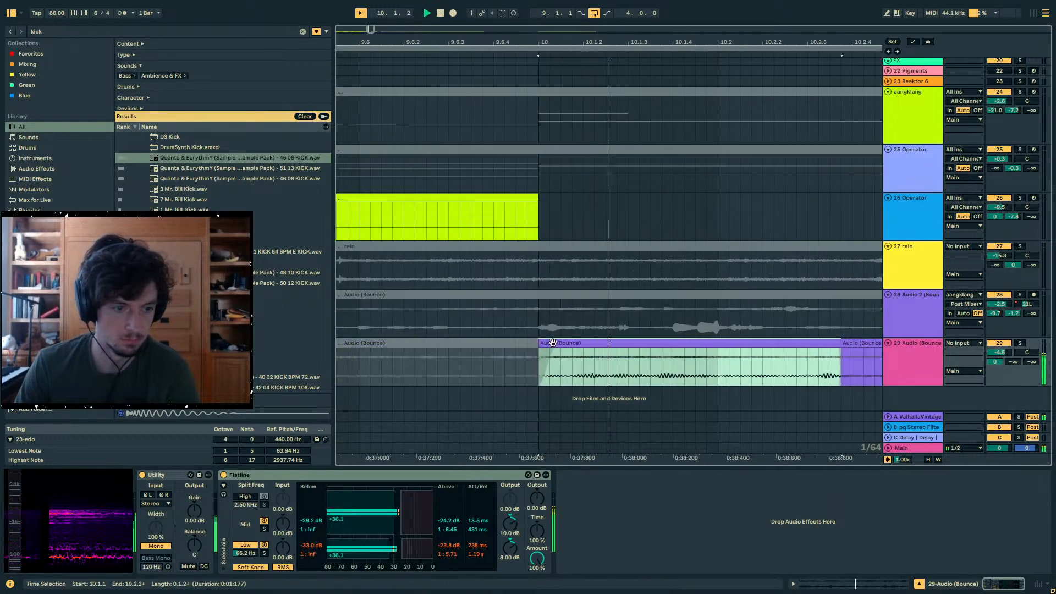
- Split the first pitched-down fragment of bar 10 shortly after 10.1.3 and audition the resulting pieces
key(space)
click(576, 369)
key(ctrl+e)
drag(588, 370, 431, 369)
key(space)
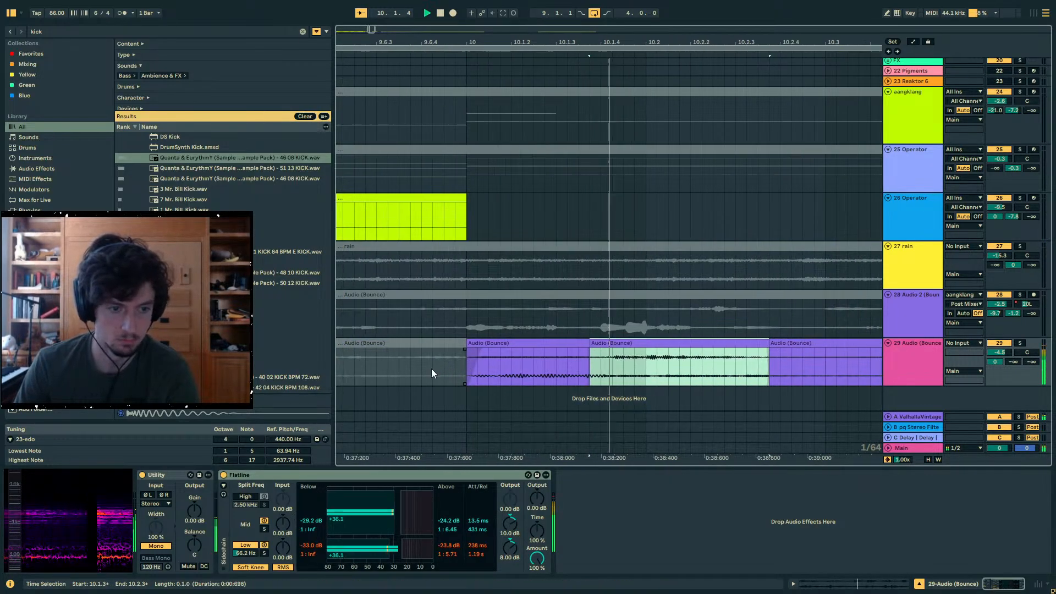
key(space)
click(425, 343)
key(space)
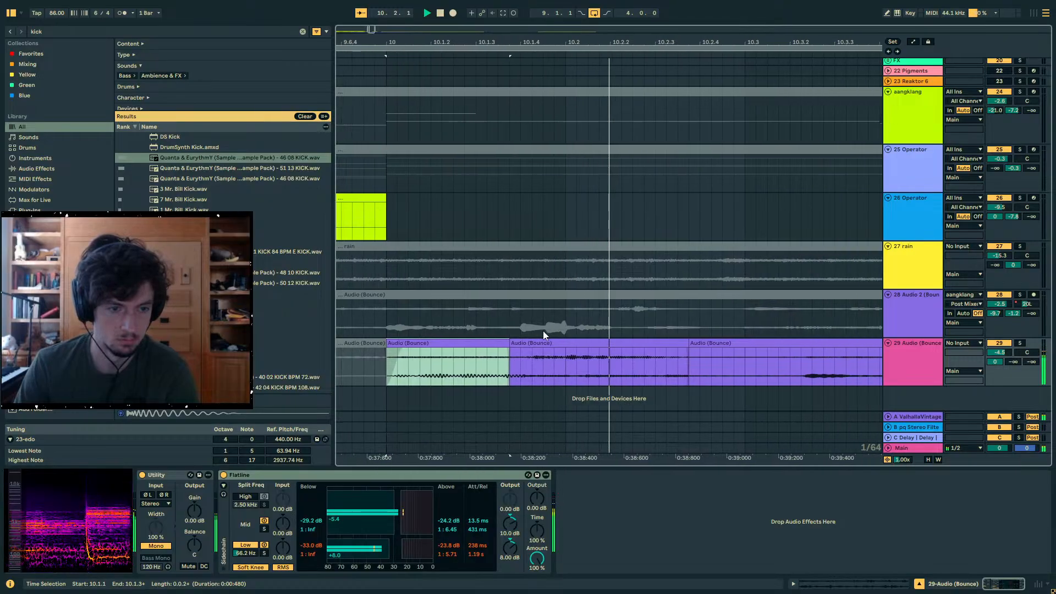
- Extend the first pitched-down fragment of bar 10 to 10.2 and the following one to 10.3, auditioning the result
drag(438, 43, 542, 28)
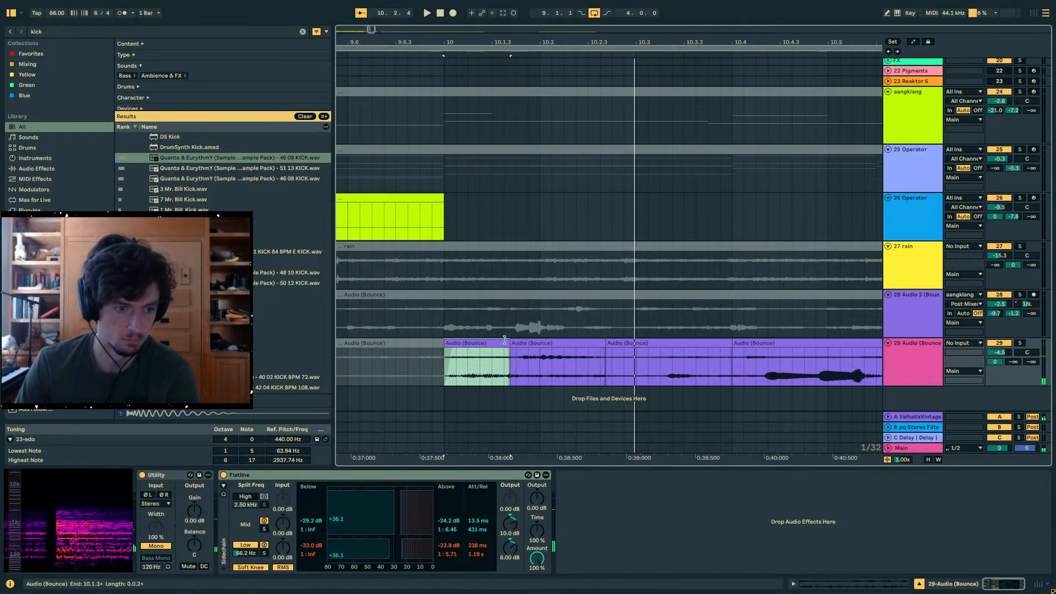
drag(508, 341, 539, 343)
key(space)
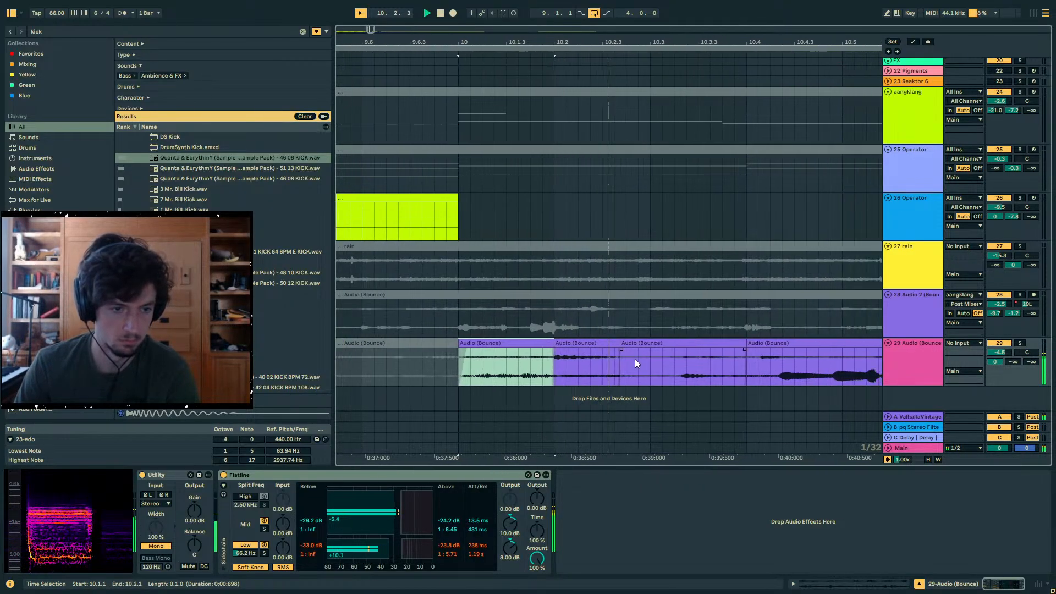
click(526, 343)
drag(524, 344, 556, 344)
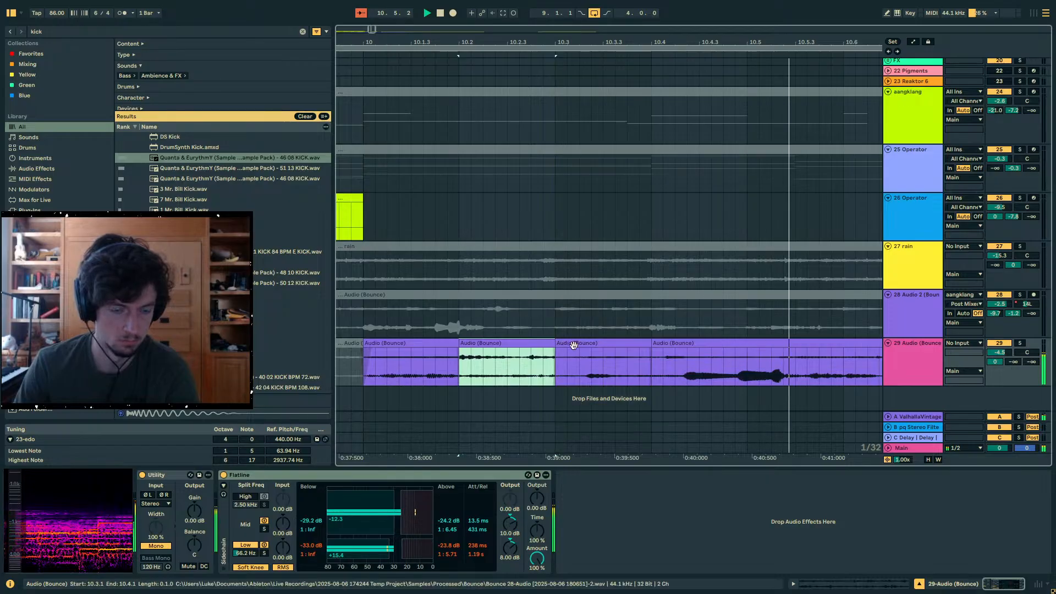
drag(461, 349, 437, 351)
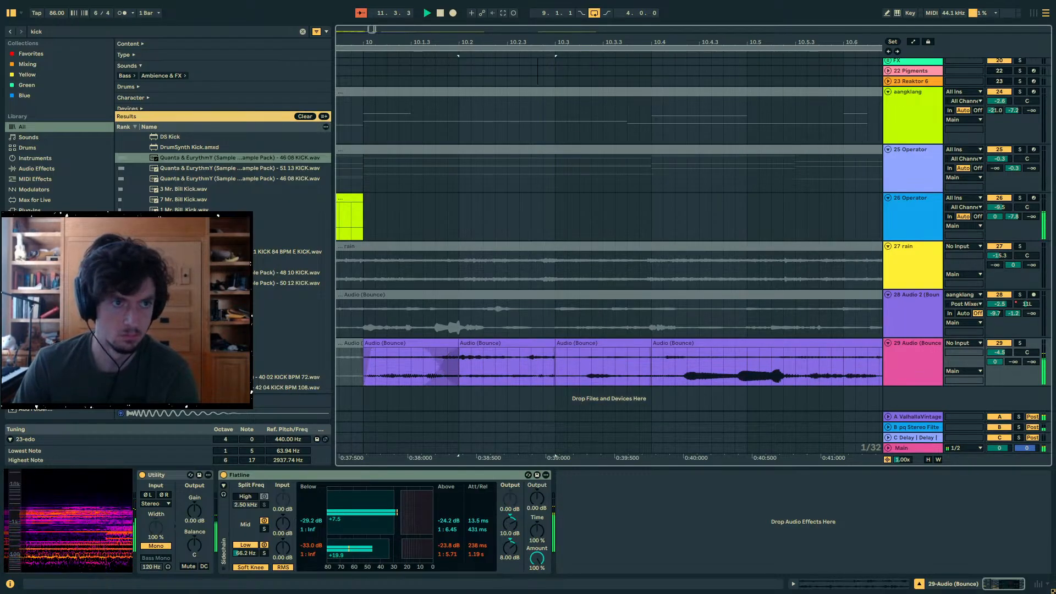
scroll(709, 150, down, 10)
key(space)
- Review the two-bar aangklang clips between bars 5 and 9 and their relation to the stripped-down section
scroll(672, 149, up, 15)
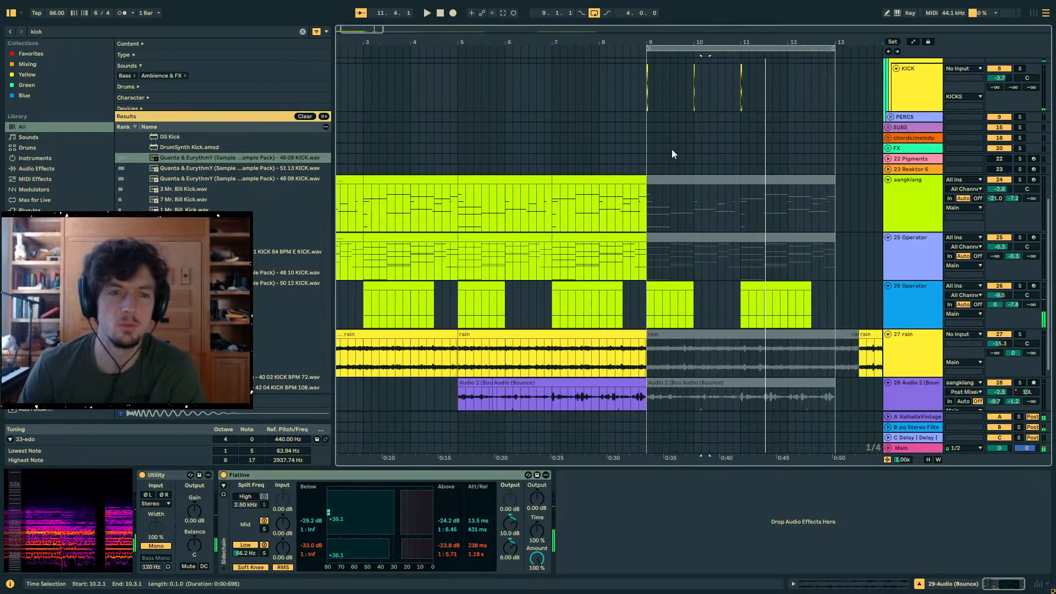
scroll(668, 154, down, 6)
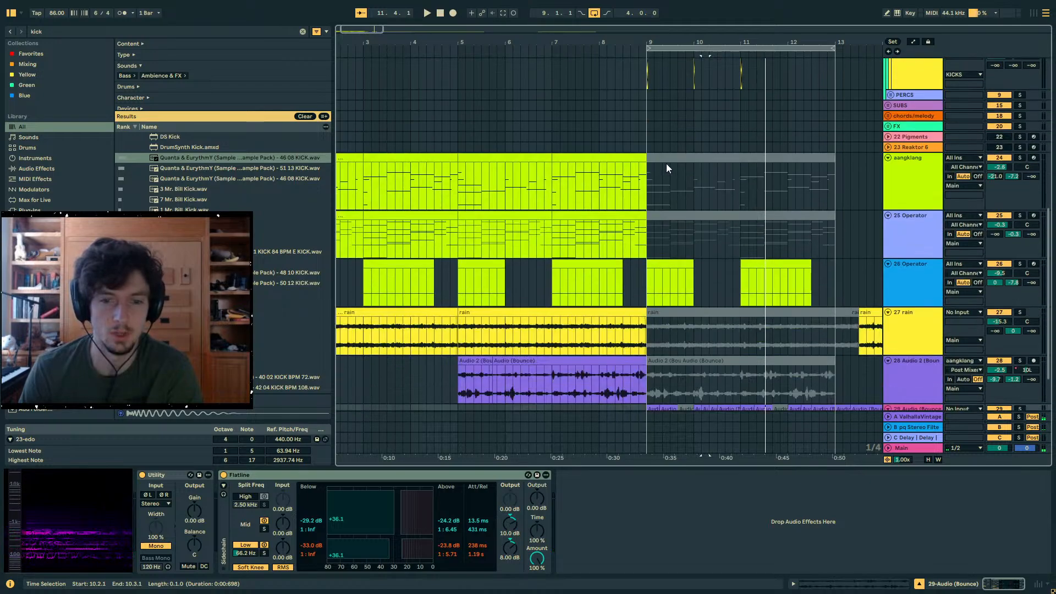
right_click(524, 157)
key(Escape)
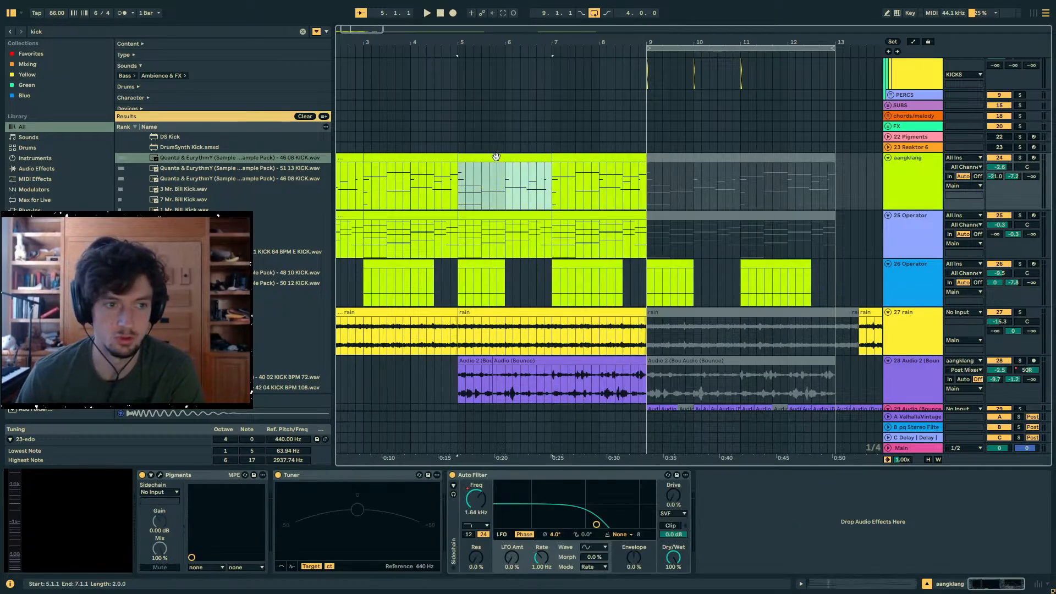
click(556, 164)
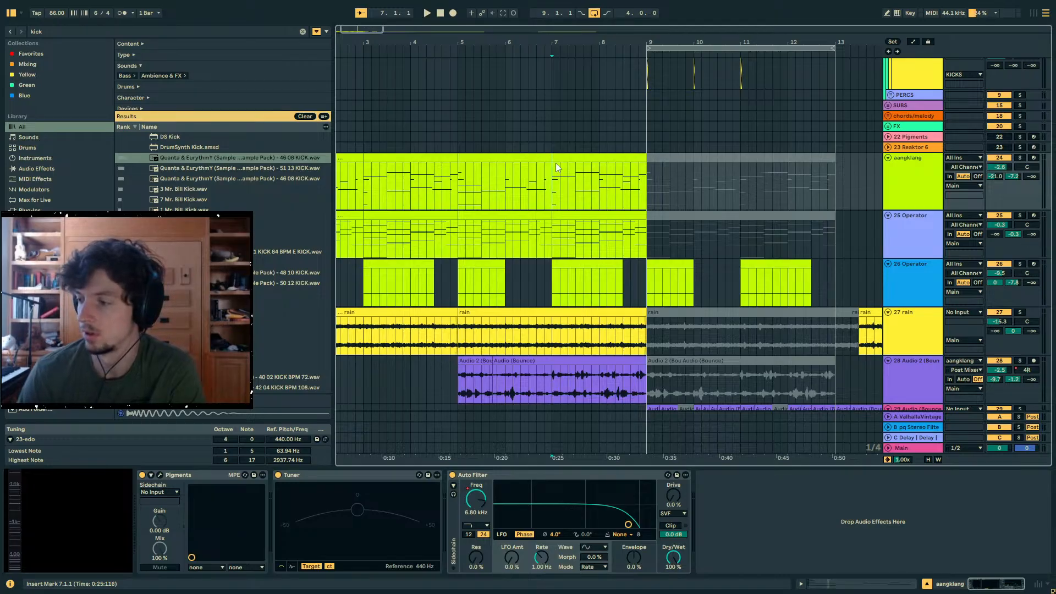
click(648, 164)
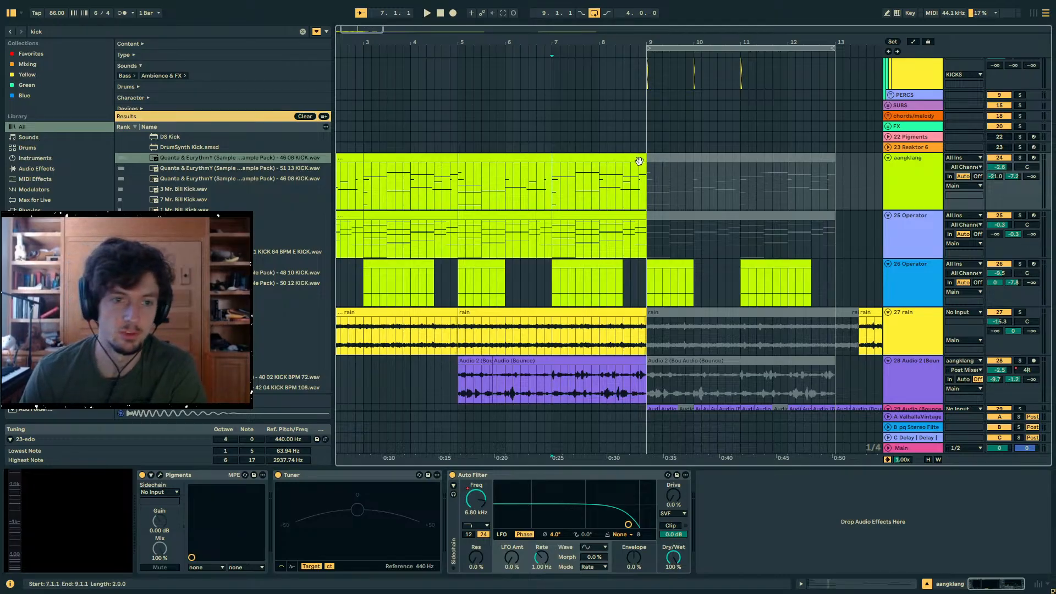
- Copy the kick segment from the start of bar 11 to the start of bar 12 on the KICK track
scroll(749, 160, up, 3)
scroll(748, 158, up, 2)
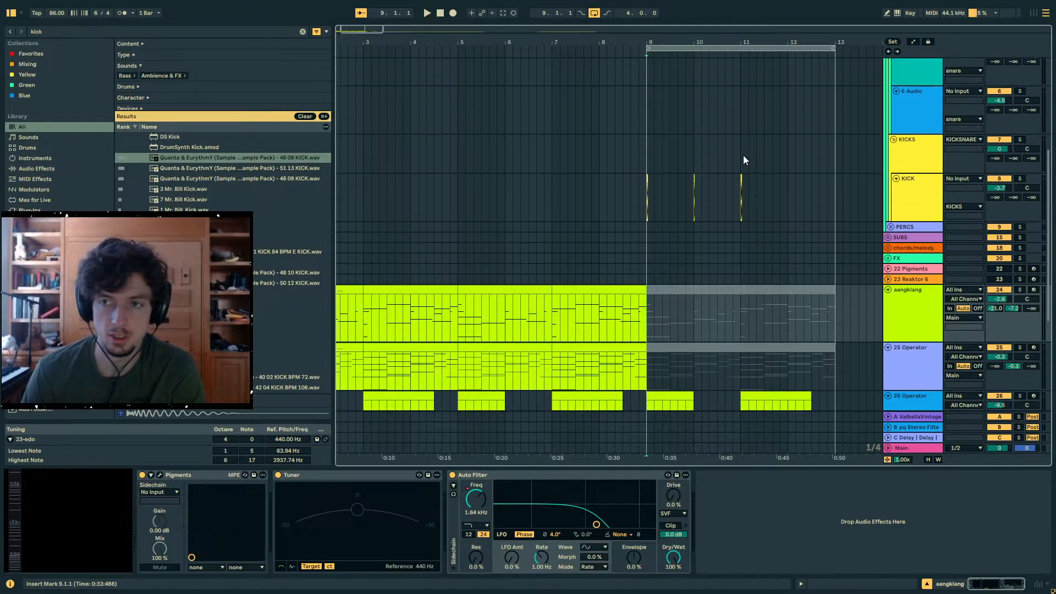
drag(641, 190, 744, 193)
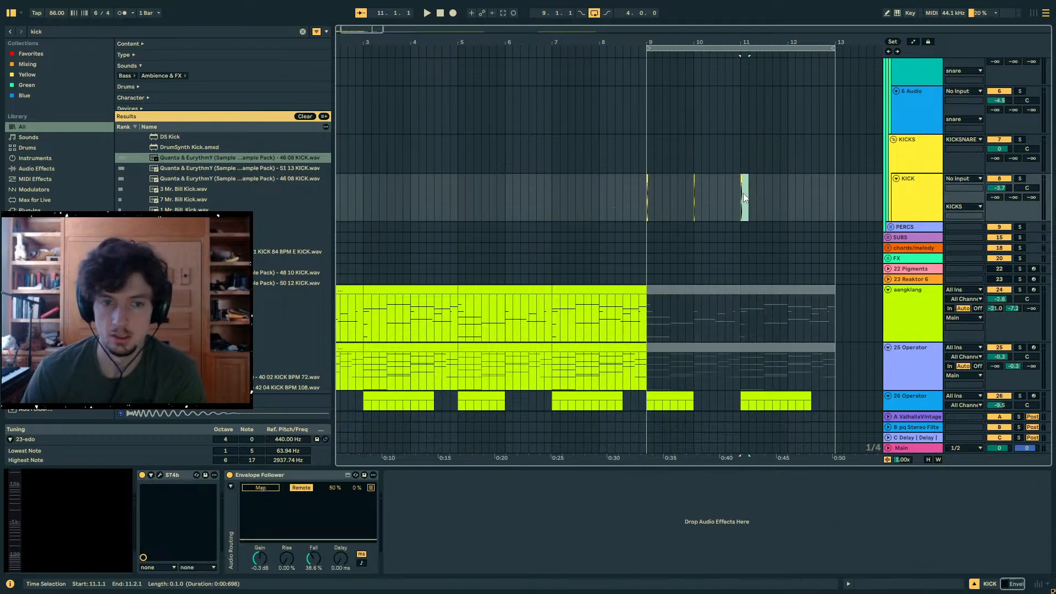
click(789, 196)
key(ctrl+v)
drag(835, 197, 647, 198)
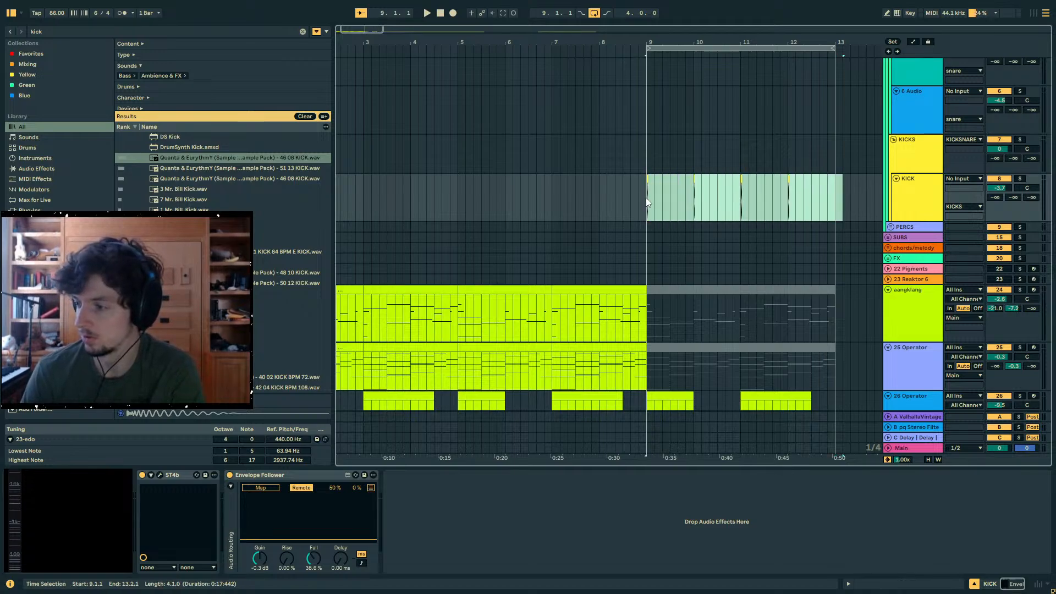
click(647, 200)
- Select the opening two-bar aangklang clip spanning 1.1.1 to 3.1.1
scroll(646, 197, down, 5)
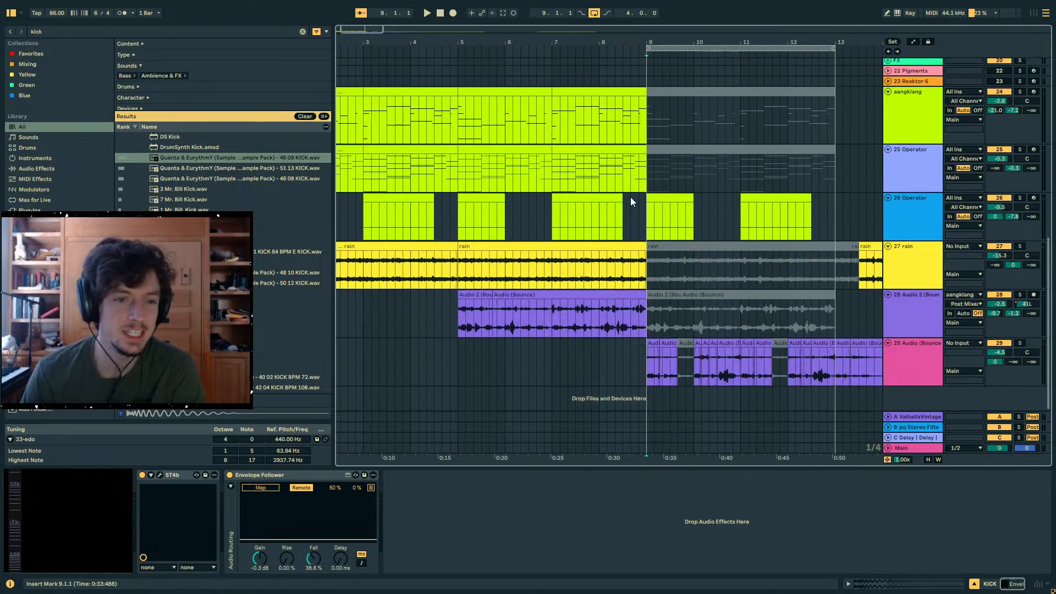
click(369, 93)
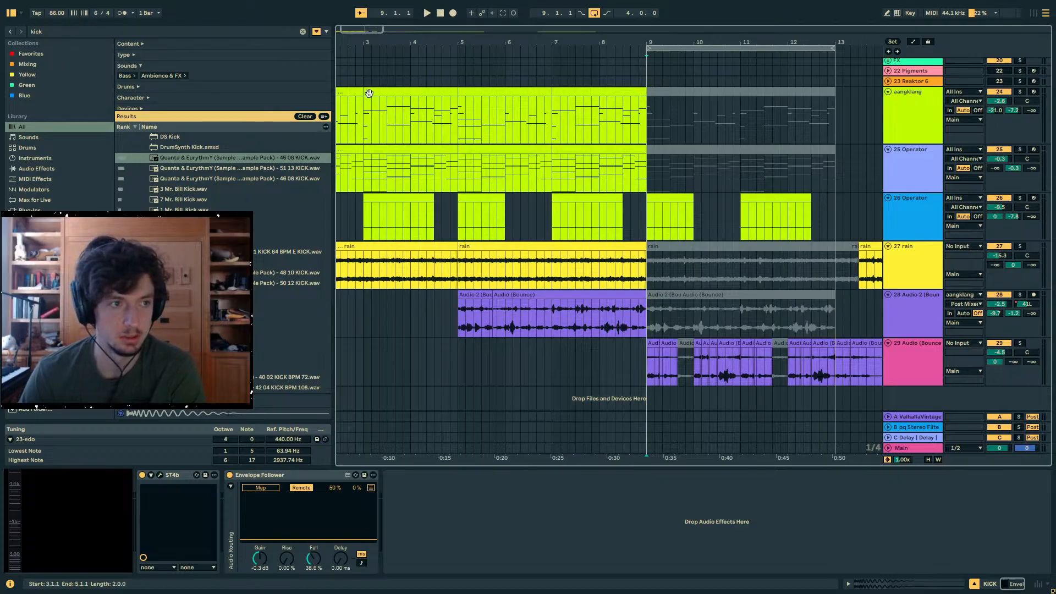
click(355, 92)
drag(603, 45, 683, 33)
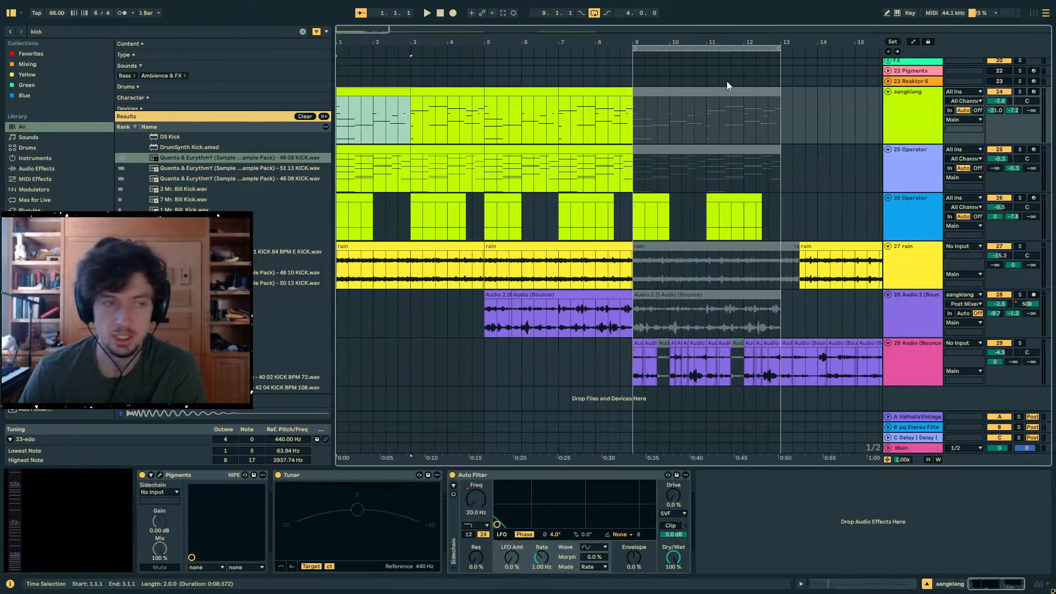
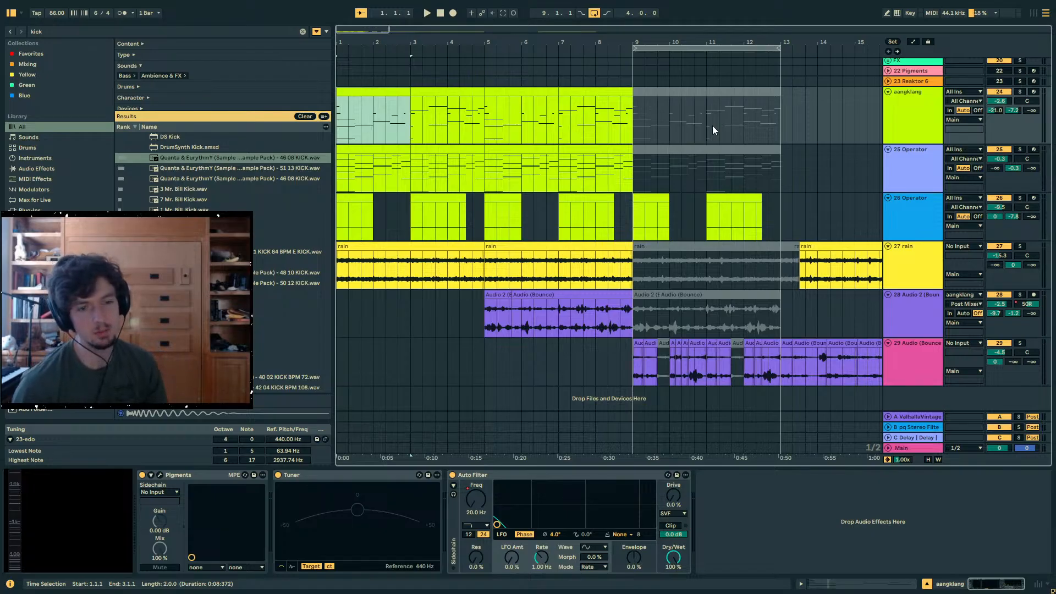
- Review the transition into bar 9 across the rain, KICK and 26 Operator tracks, selecting the rain section from 9.1.1 to 13.1.1
click(640, 275)
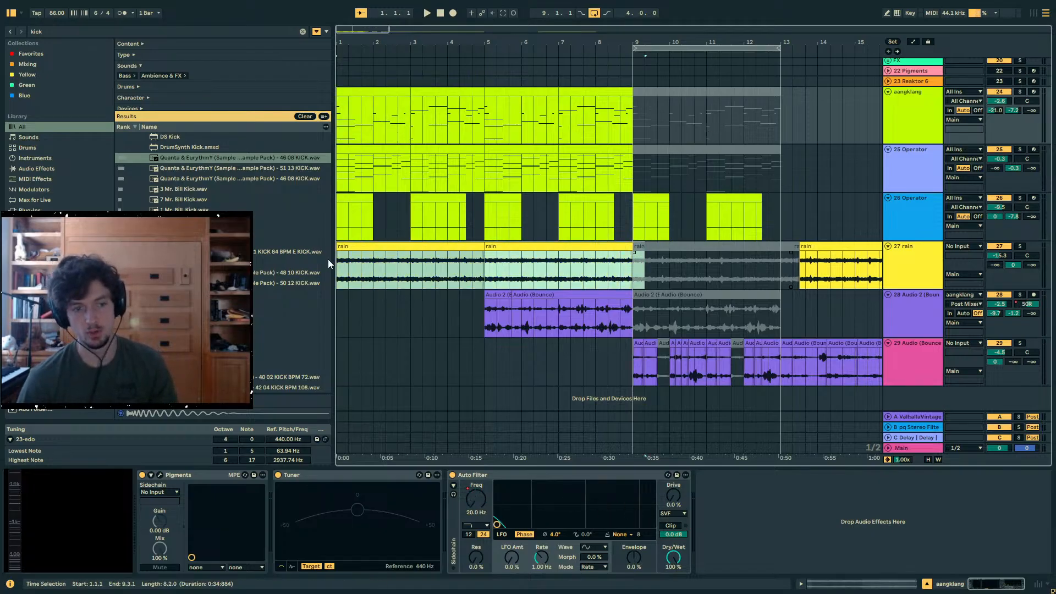
mouse_move(636, 273)
mouse_down()
mouse_move(775, 271)
mouse_move(633, 275)
mouse_up()
scroll(639, 289, up, 10)
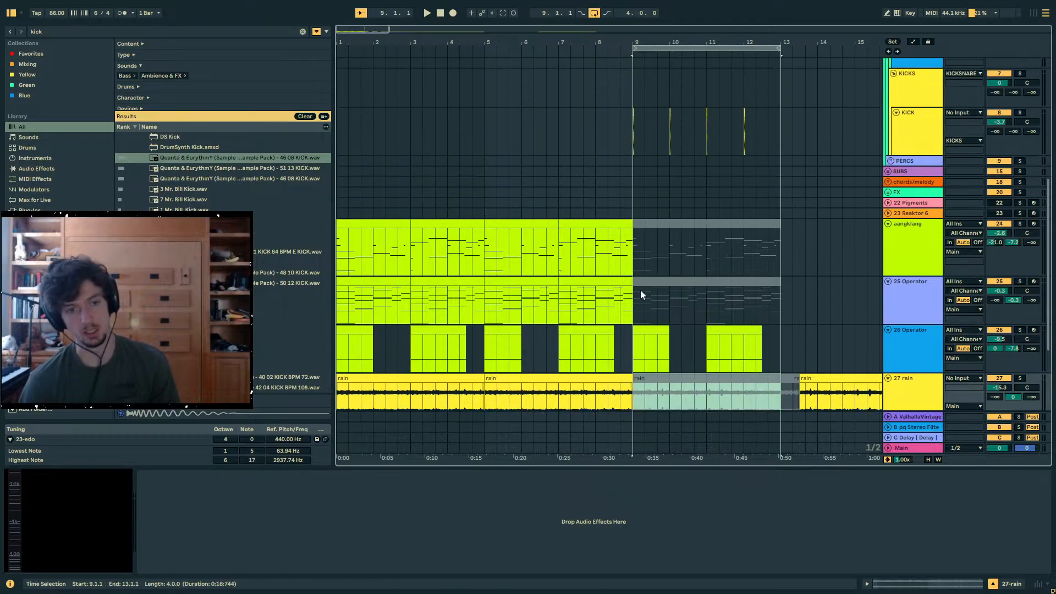
click(631, 298)
scroll(630, 297, down, 6)
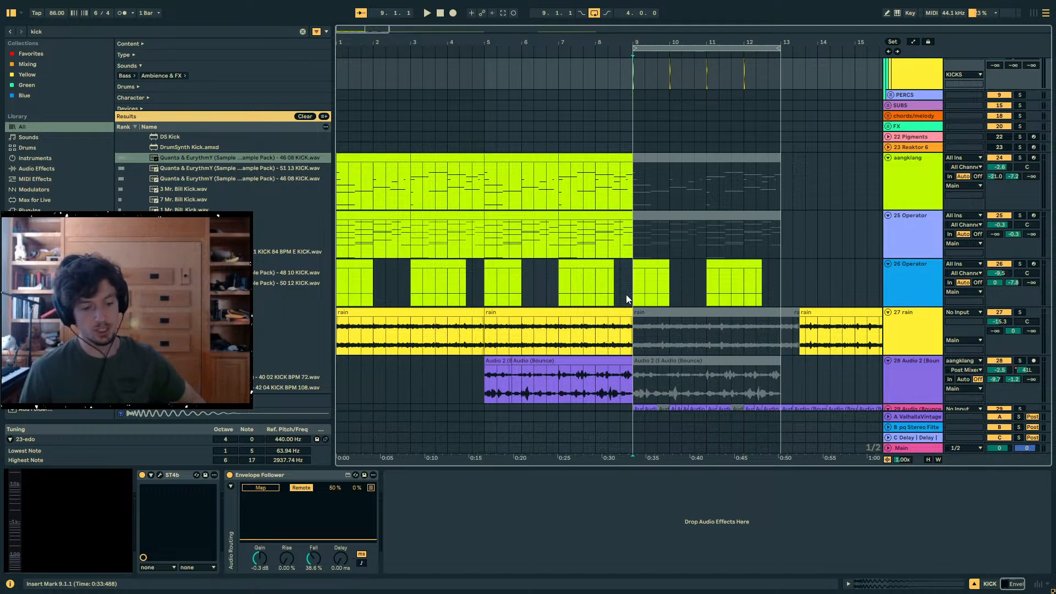
click(628, 300)
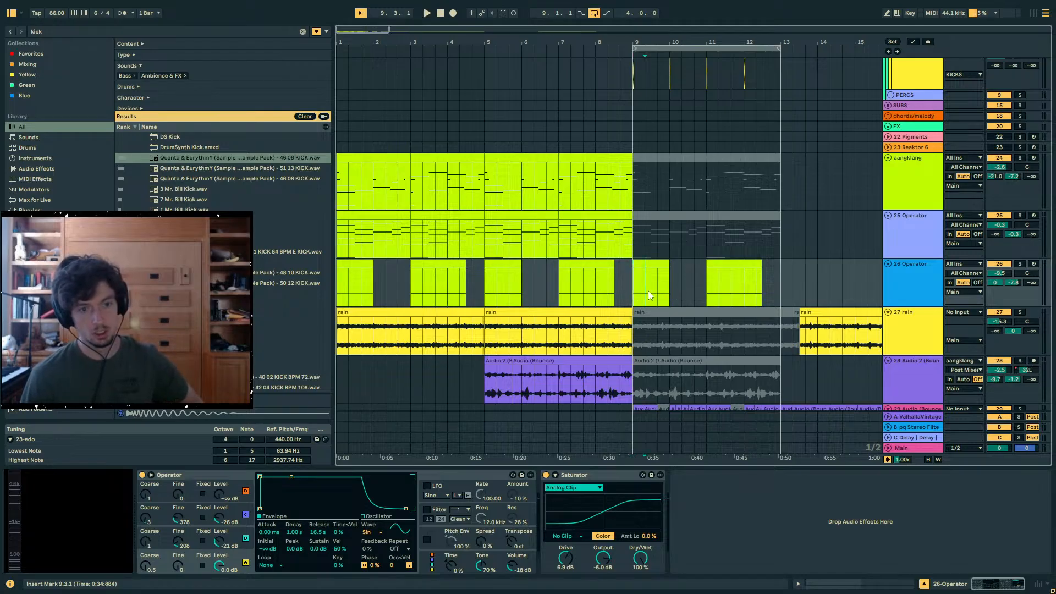
click(646, 295)
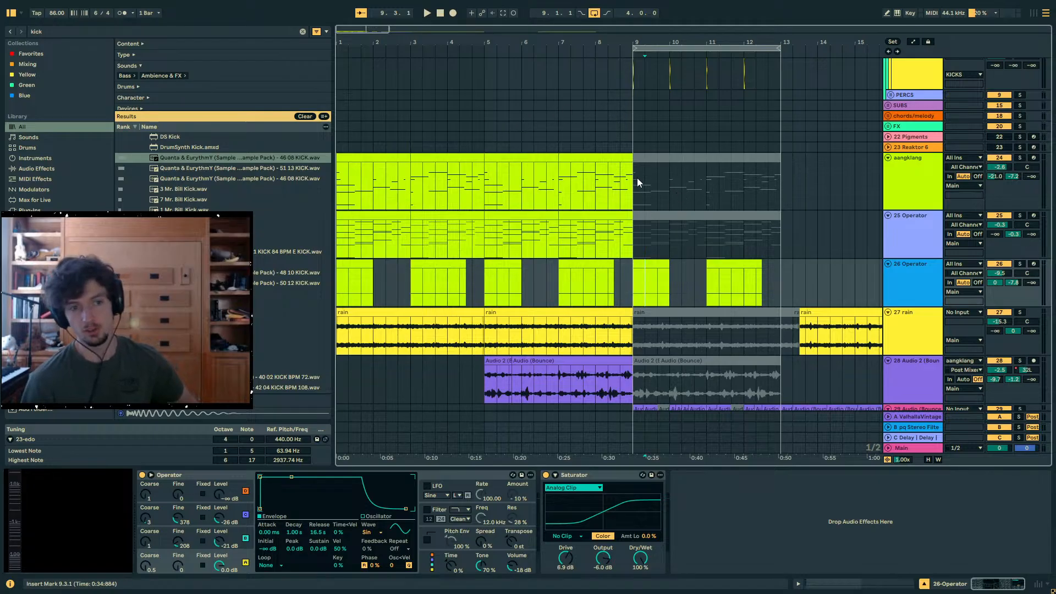
- Examine the lead-in from 8.5.1 to 9.1.1 on the aangklang and PERCS tracks, comparing it with the start of bar 5
mouse_move(637, 176)
mouse_down()
mouse_move(495, 179)
mouse_move(630, 185)
mouse_up()
click(503, 180)
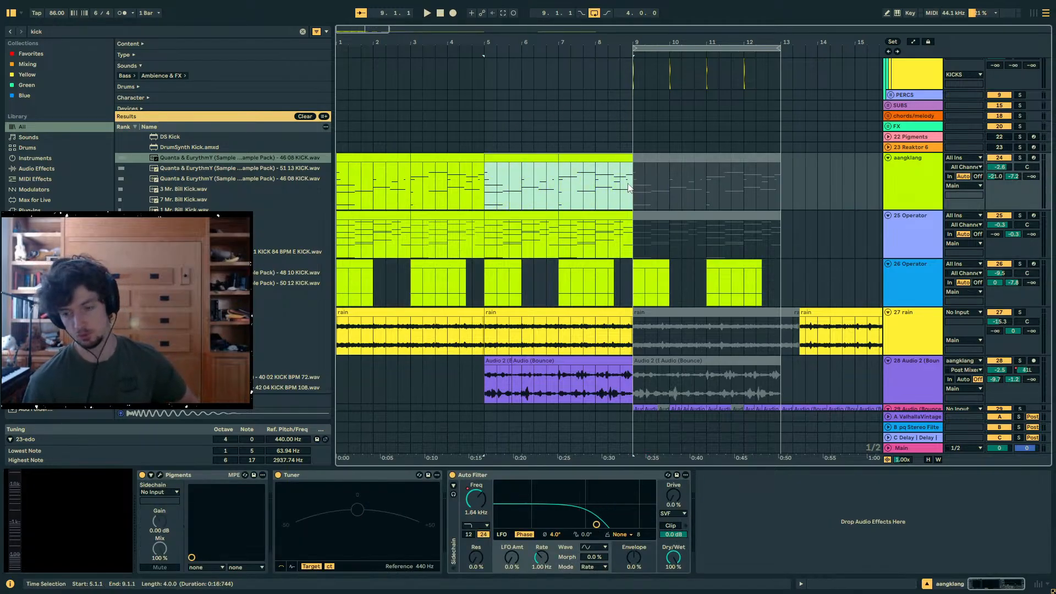
click(631, 185)
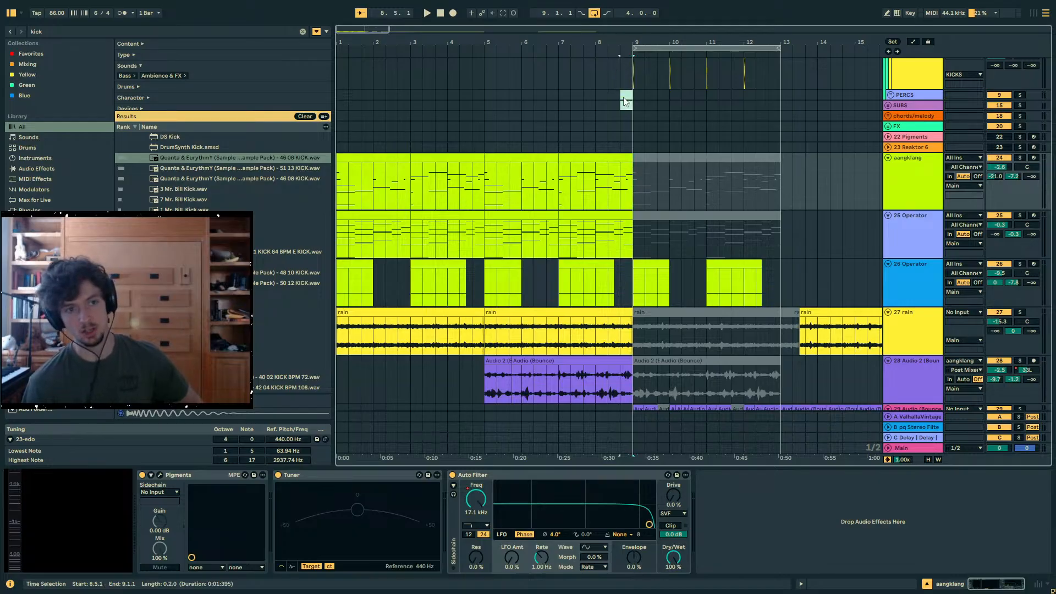
drag(621, 101, 626, 104)
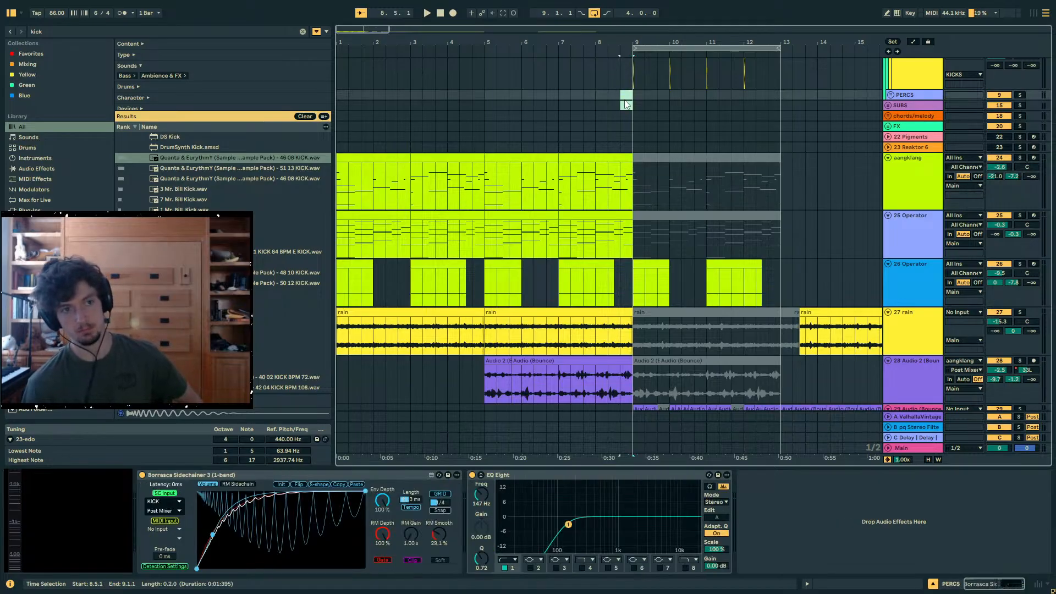
click(495, 96)
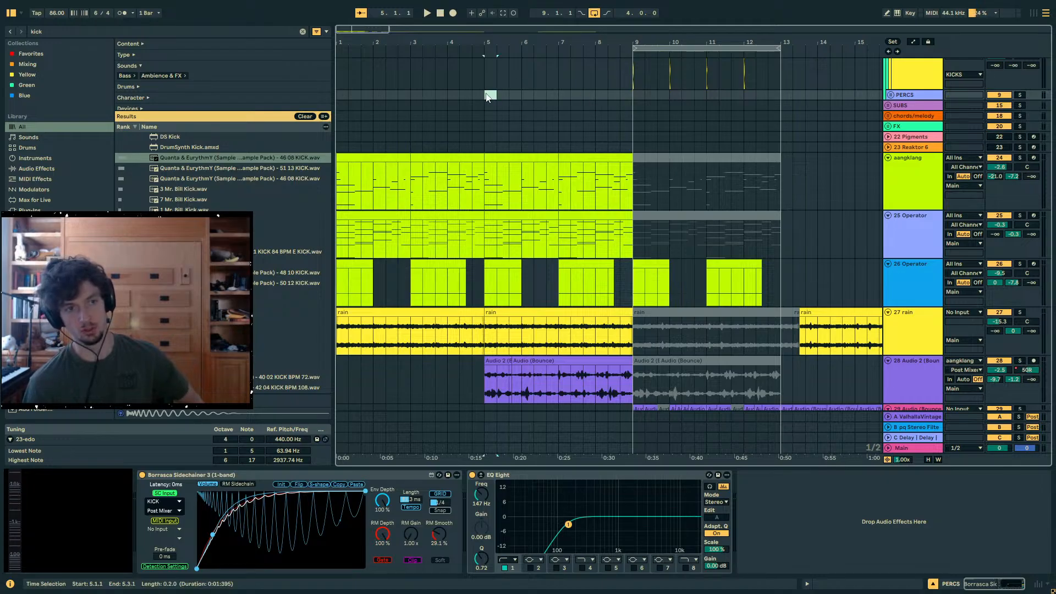
click(486, 96)
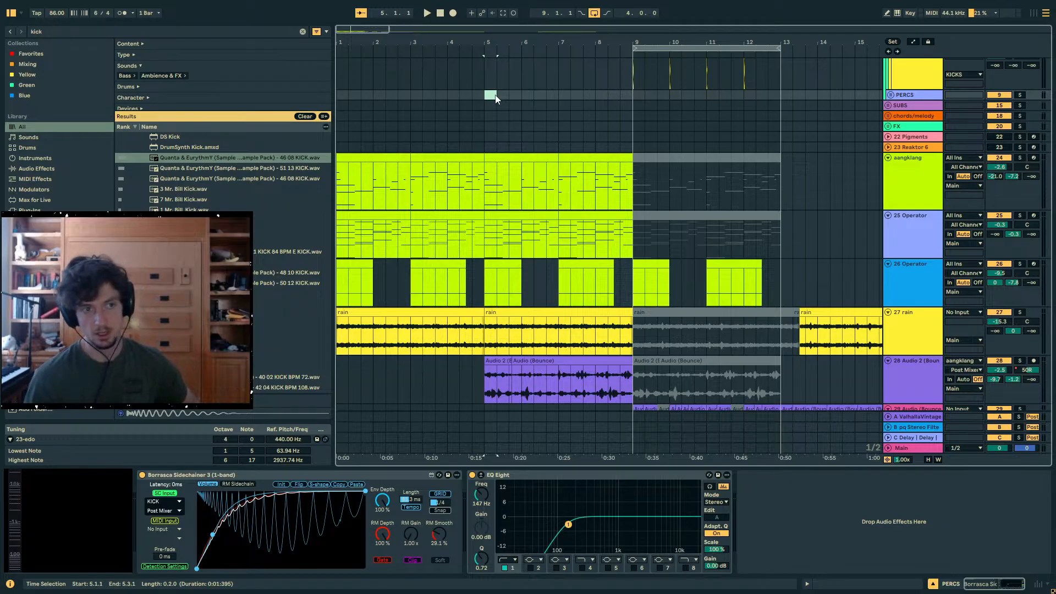
drag(496, 99, 626, 101)
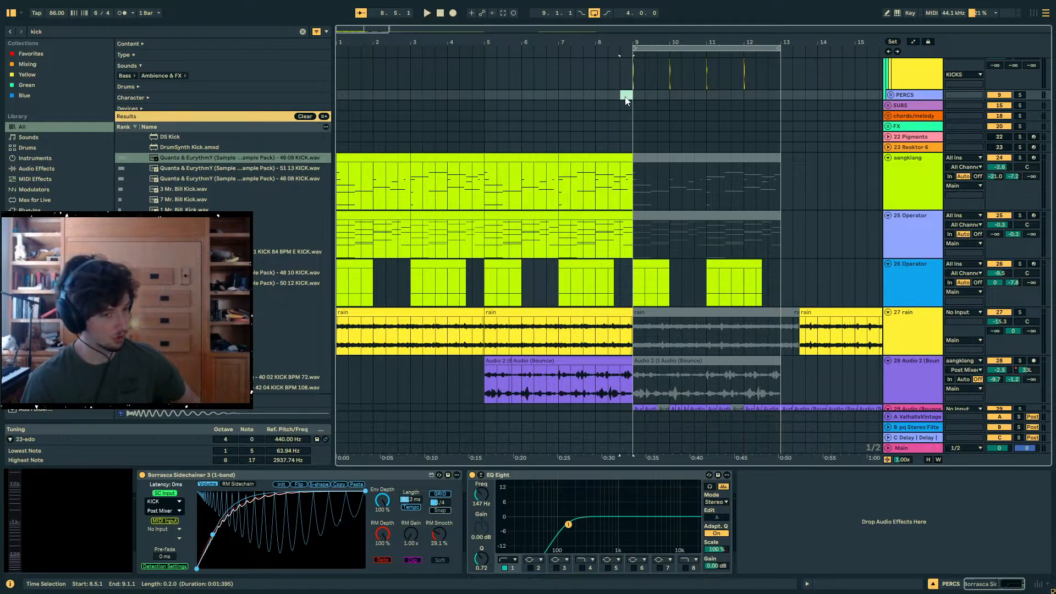
drag(631, 104, 624, 105)
- Examine the empty stretch from 4.5.1 to 9.3.1 on the PERCS through Reaktor 6 tracks and the kicks that follow
scroll(622, 111, up, 1)
click(623, 112)
click(628, 111)
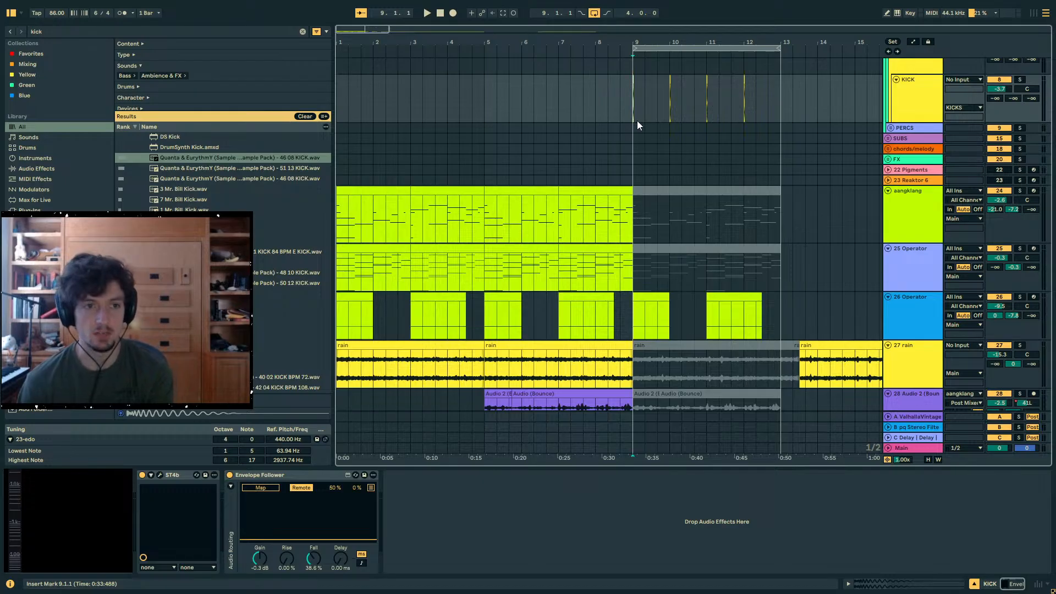
click(635, 147)
click(633, 171)
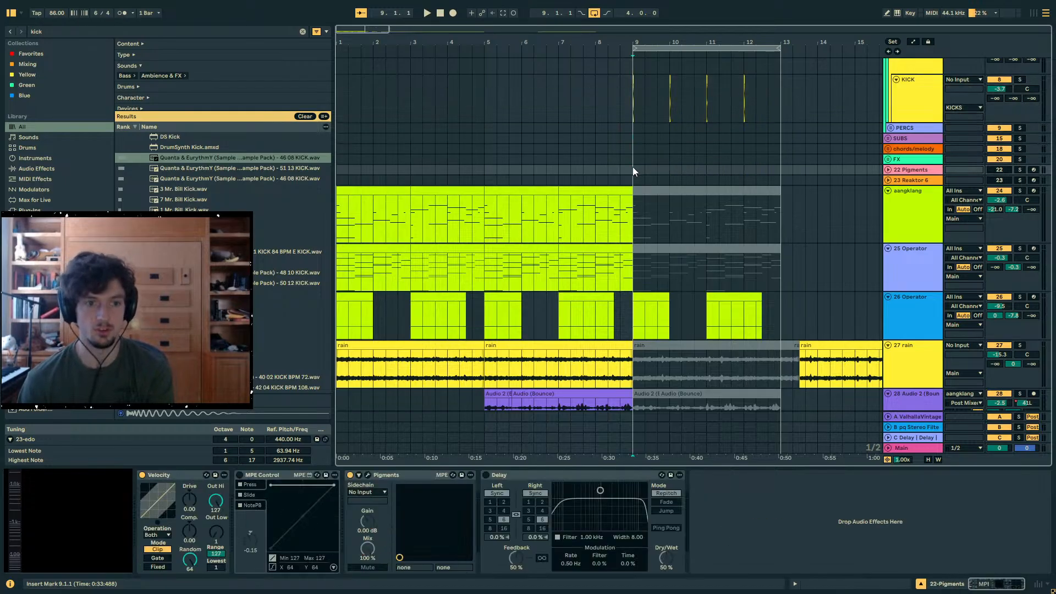
click(632, 138)
drag(633, 157, 476, 127)
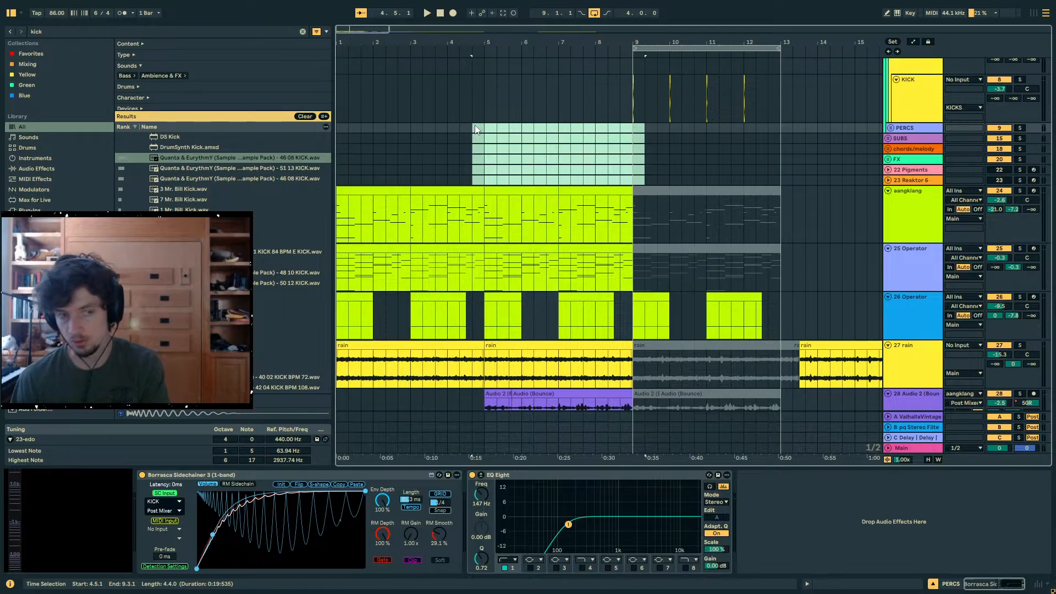
click(493, 139)
click(472, 148)
- Solo the aangklang track and open its Pigments synth
click(344, 191)
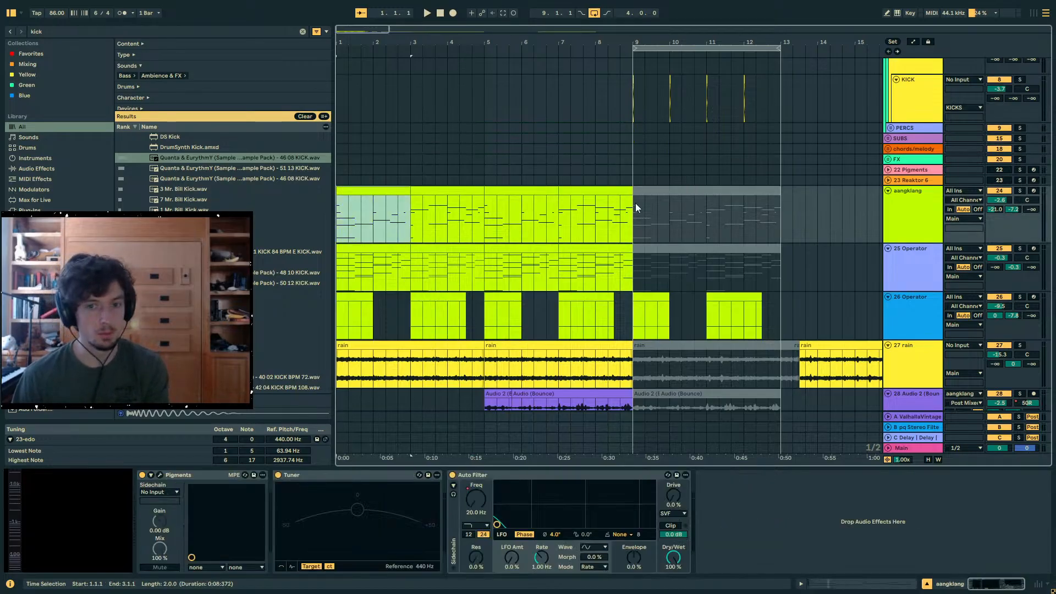
click(903, 222)
scroll(413, 201, down, 3)
click(365, 170)
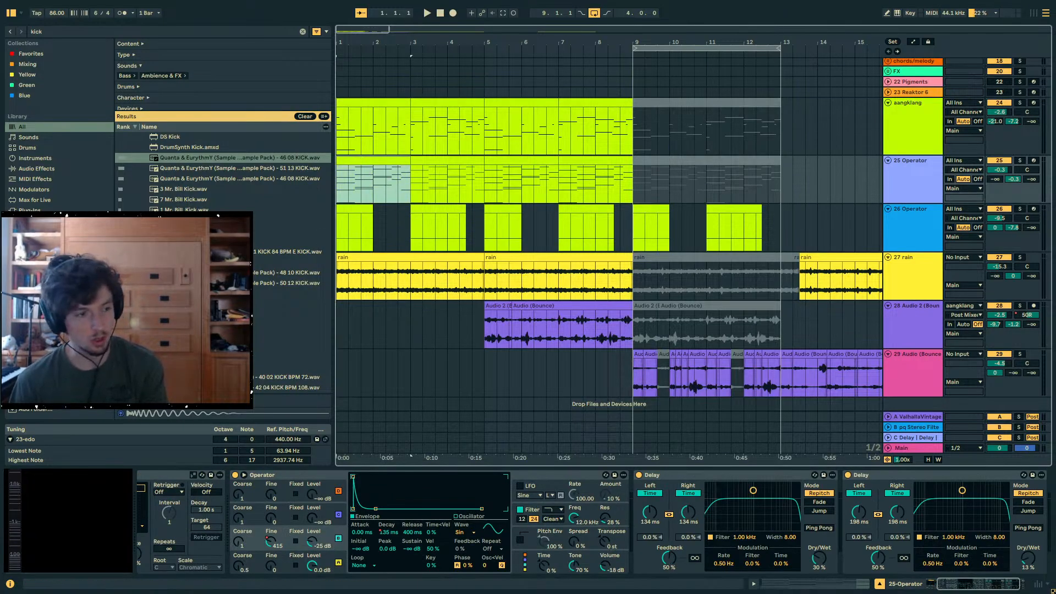
click(345, 106)
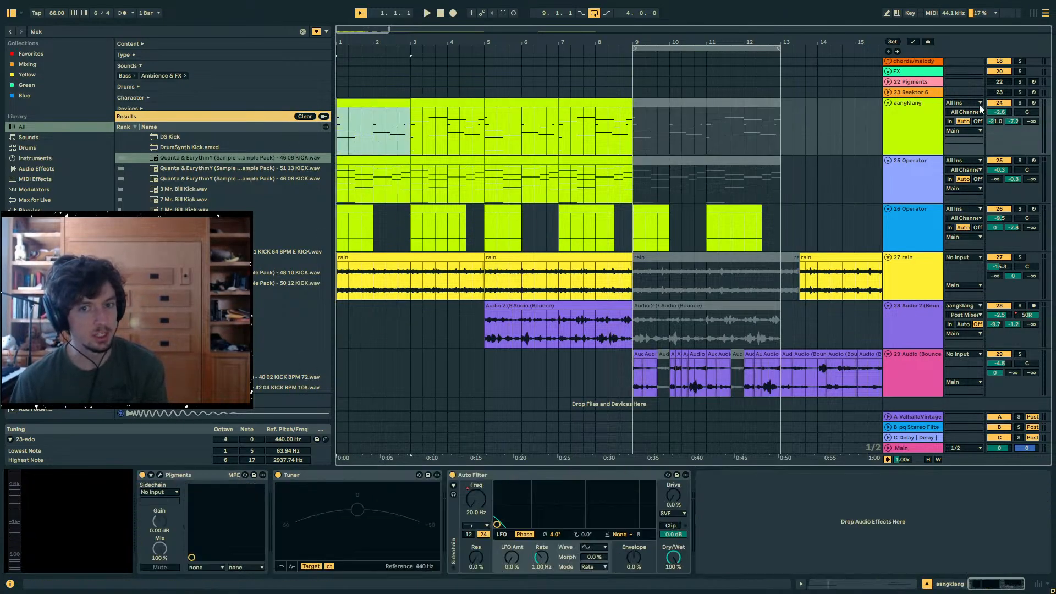
click(1020, 103)
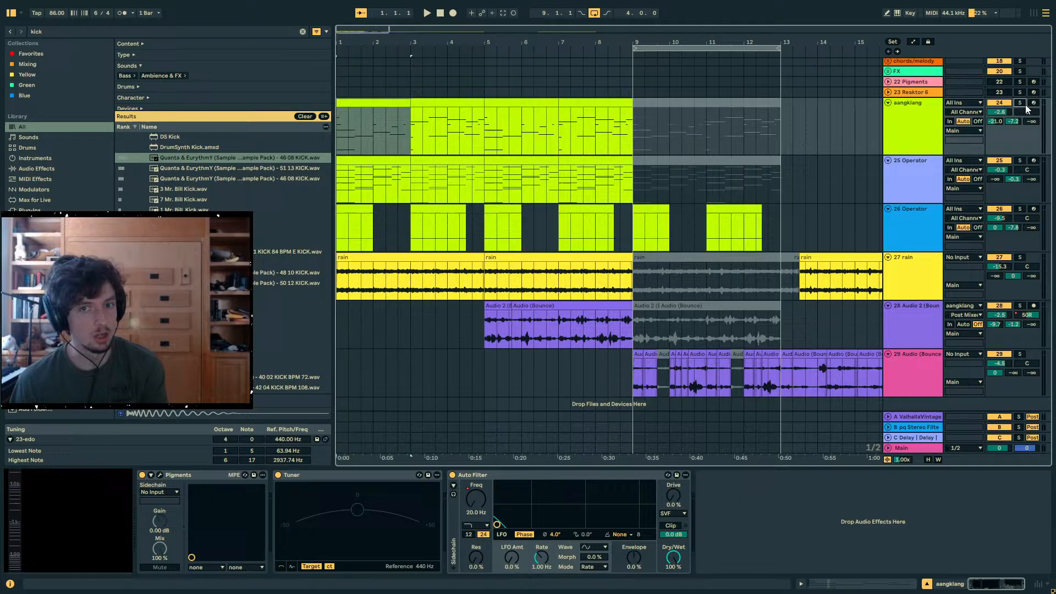
click(160, 475)
- Audition the soloed aangklang part from bar 5 while reviewing its Pigments patch, then close the synth and stop playback
drag(564, 82, 597, 98)
click(399, 103)
click(490, 124)
click(517, 102)
key(space)
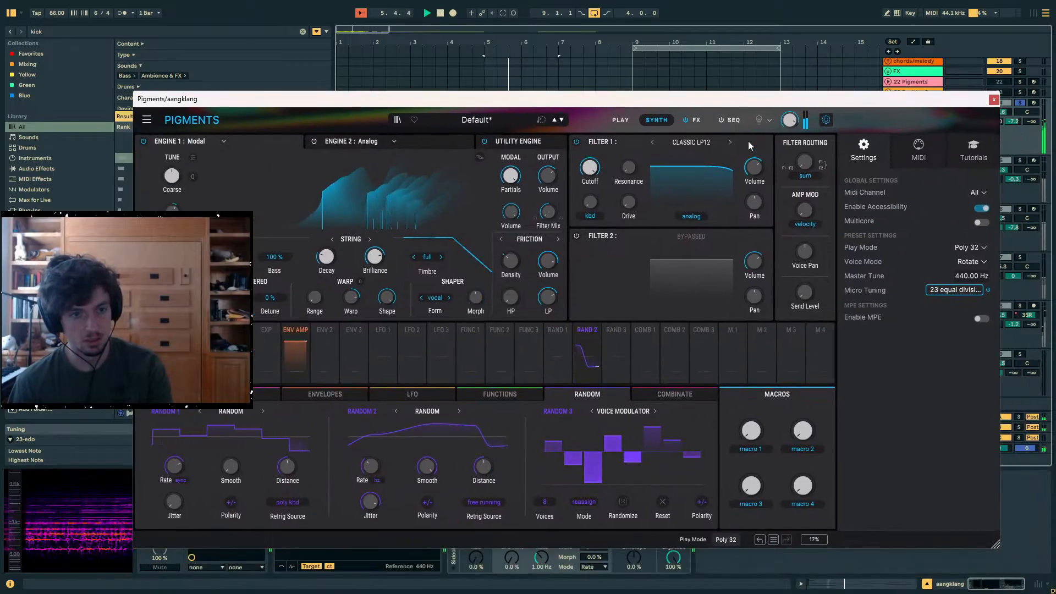
drag(683, 104, 550, 34)
drag(476, 499, 476, 462)
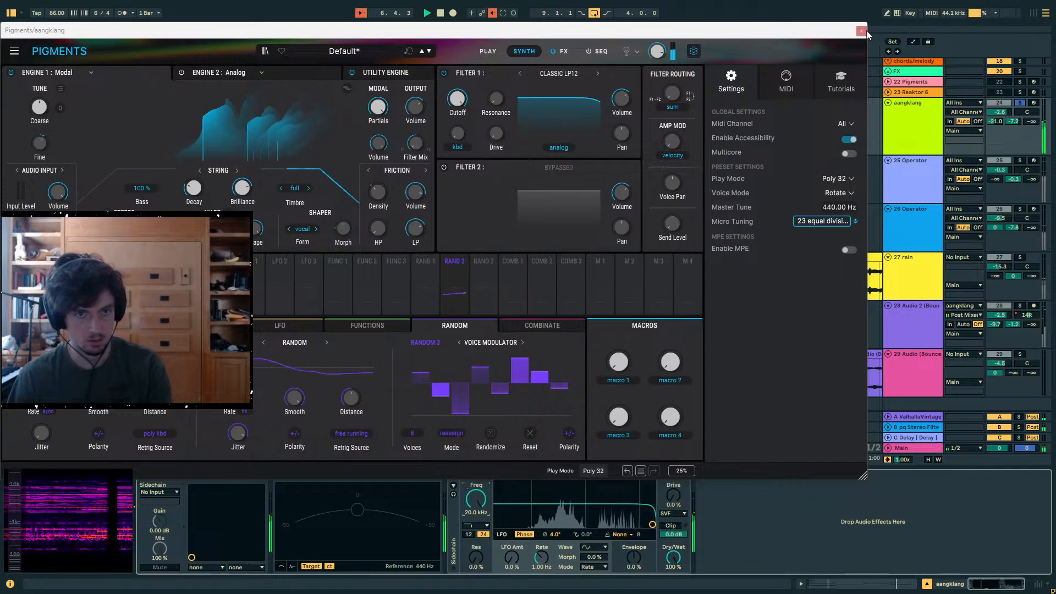
click(862, 31)
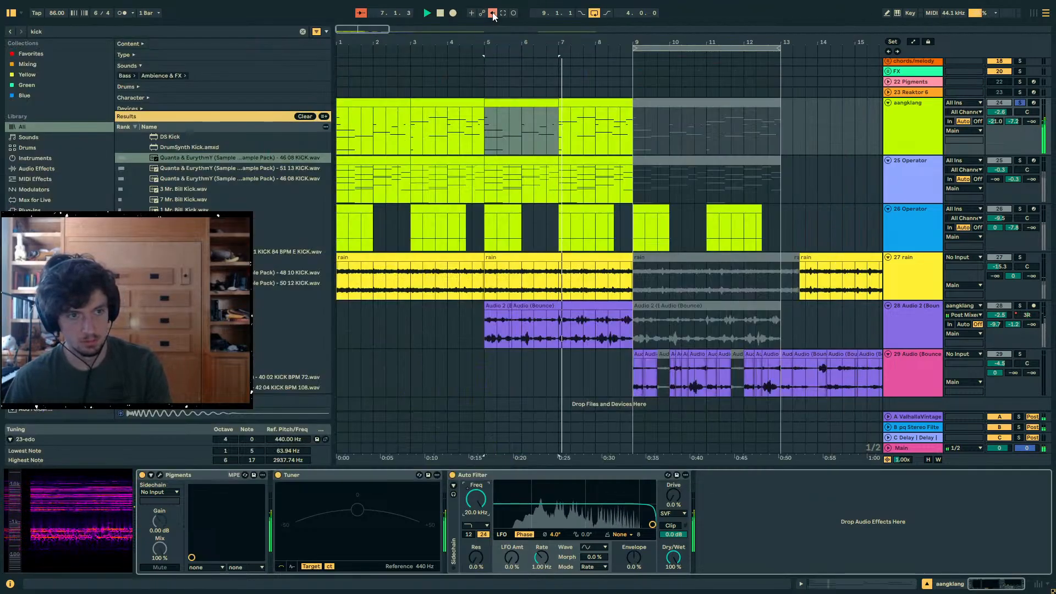
click(362, 13)
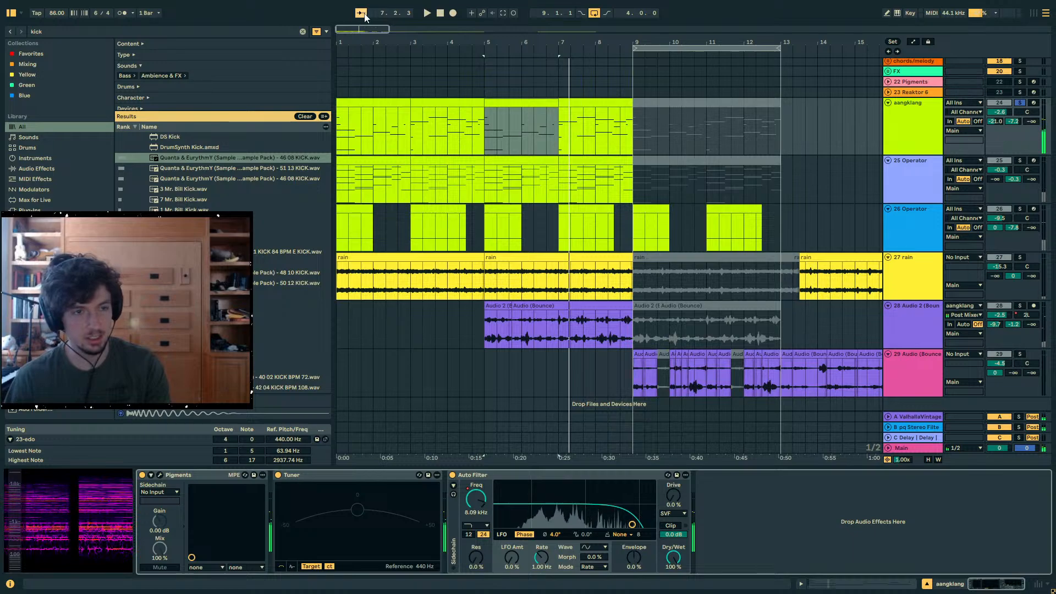
click(560, 139)
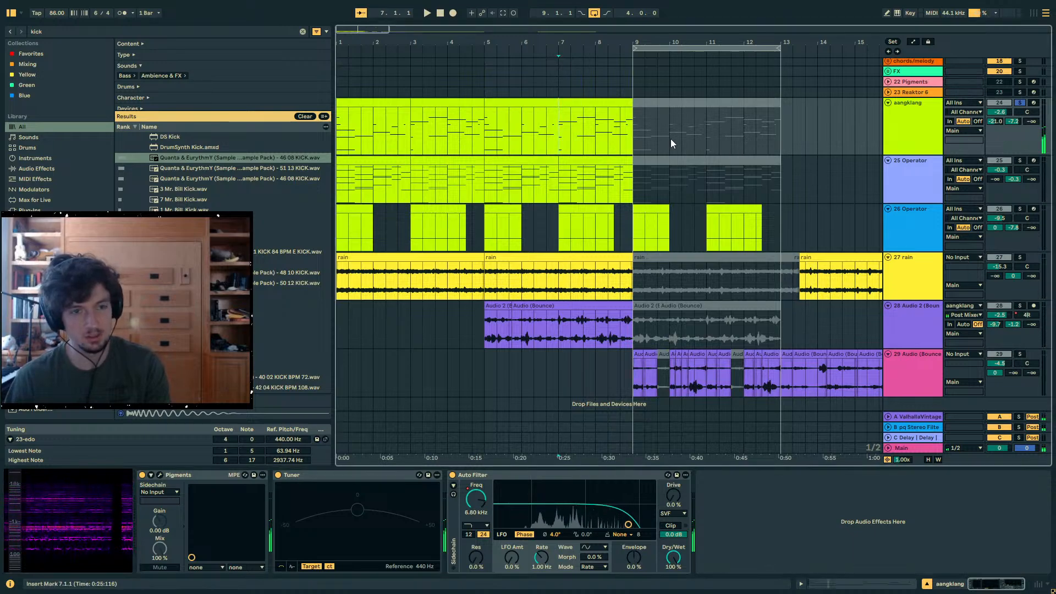
click(619, 139)
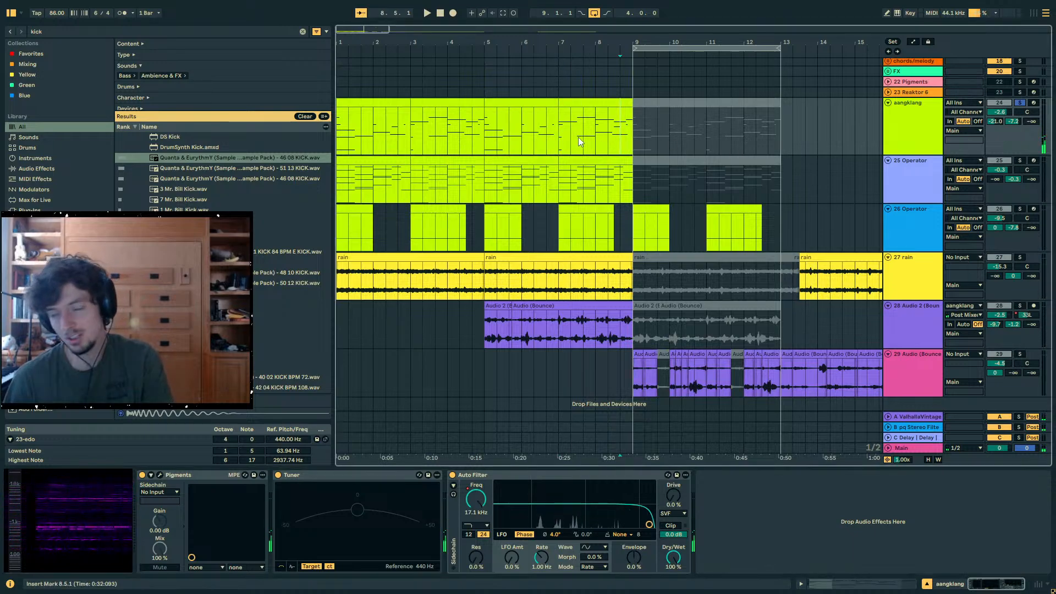
- Solo the 25 Operator track and audition its two-bar clip from 5.1.1
scroll(579, 138, down, 1)
click(506, 148)
click(1019, 149)
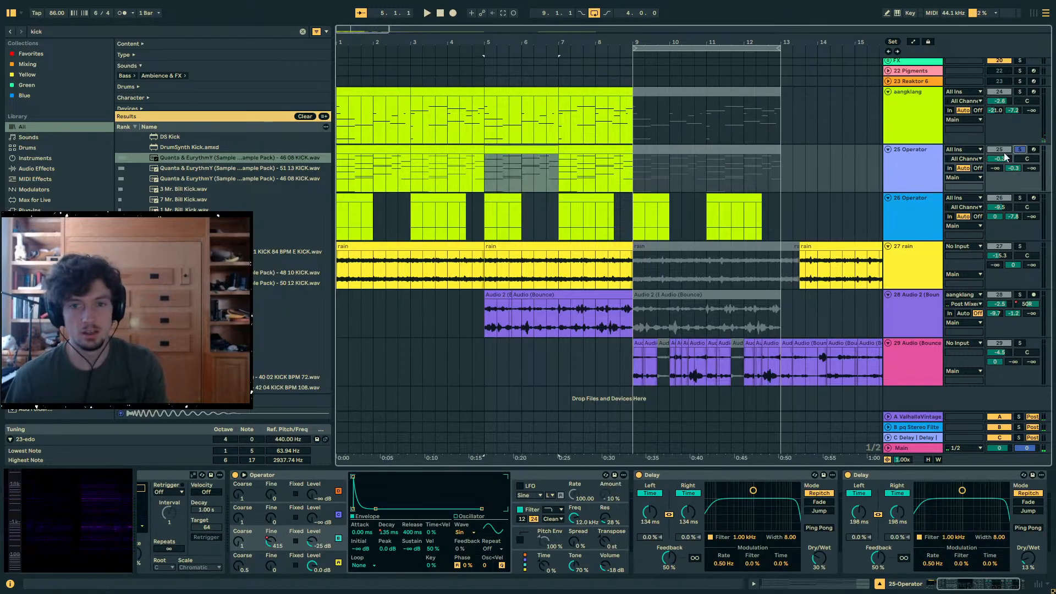
click(534, 165)
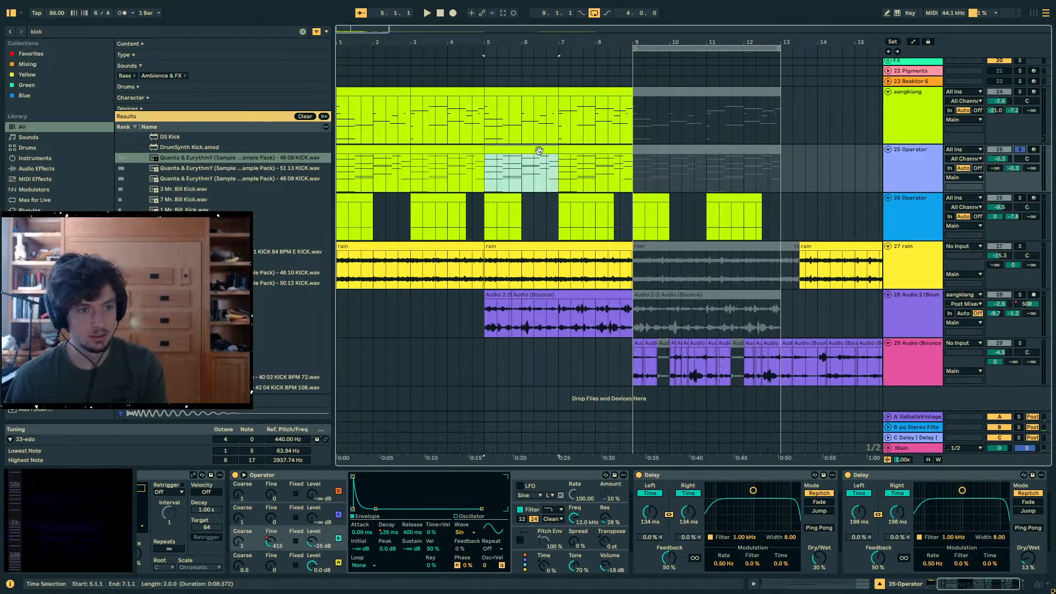
double_click(512, 174)
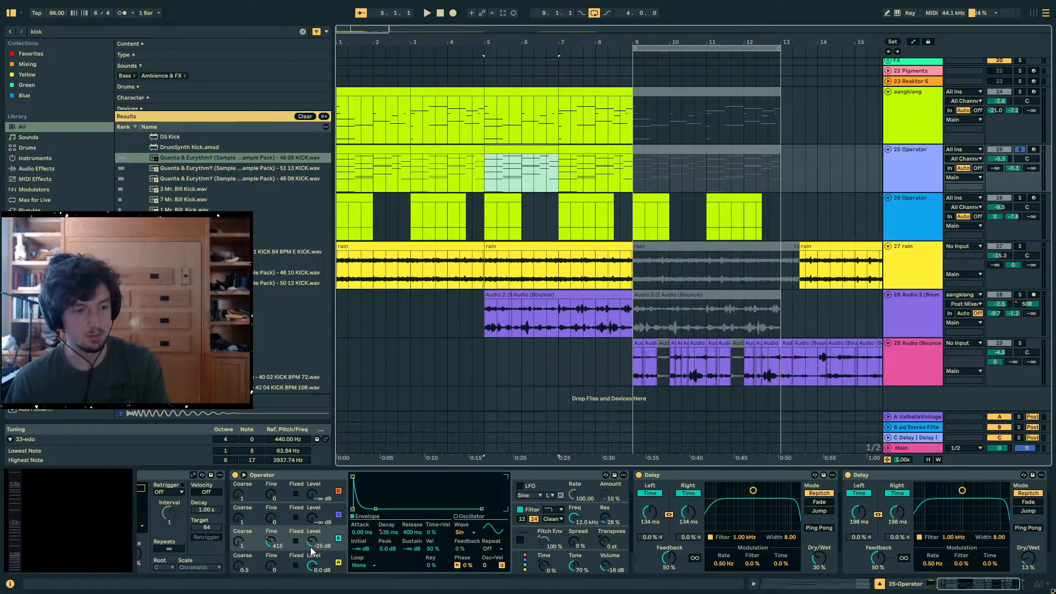
key(space)
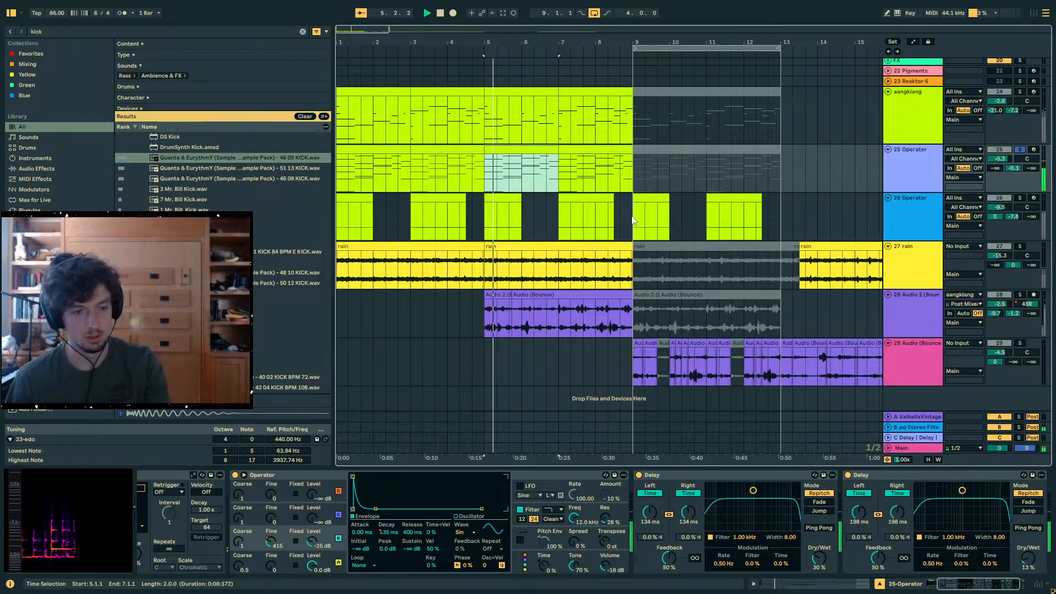
key(space)
click(560, 177)
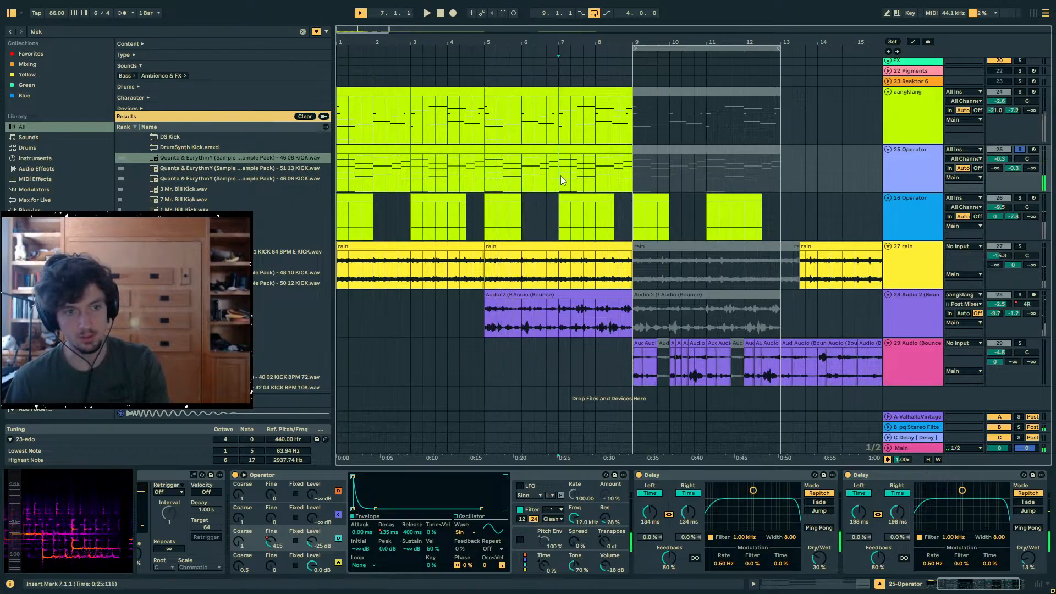
- Solo the 26 Operator track, audition its bar 5 clip, and unsolo it during playback
click(498, 196)
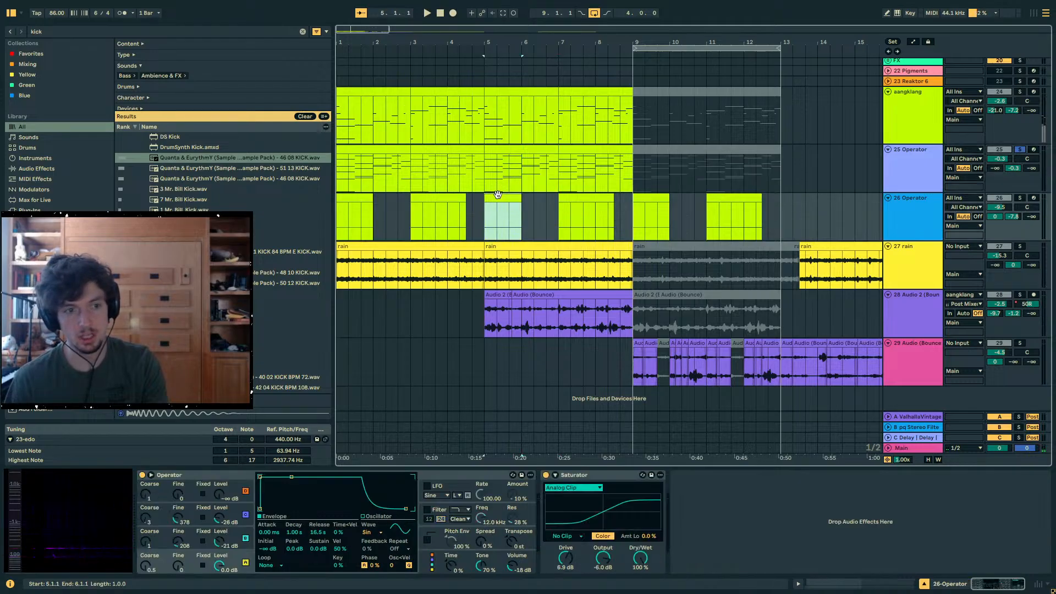
click(1020, 198)
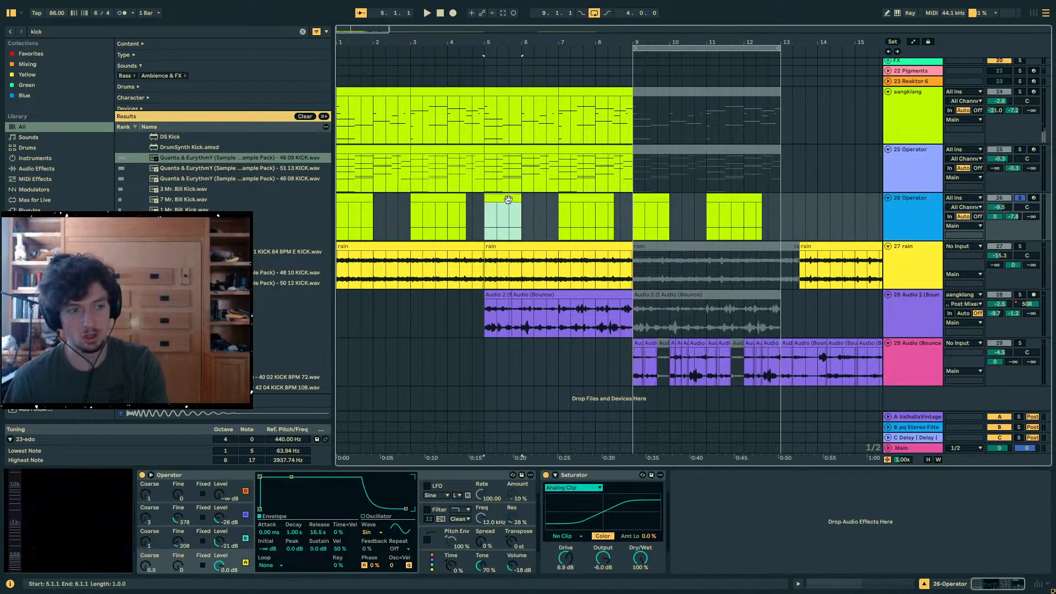
key(space)
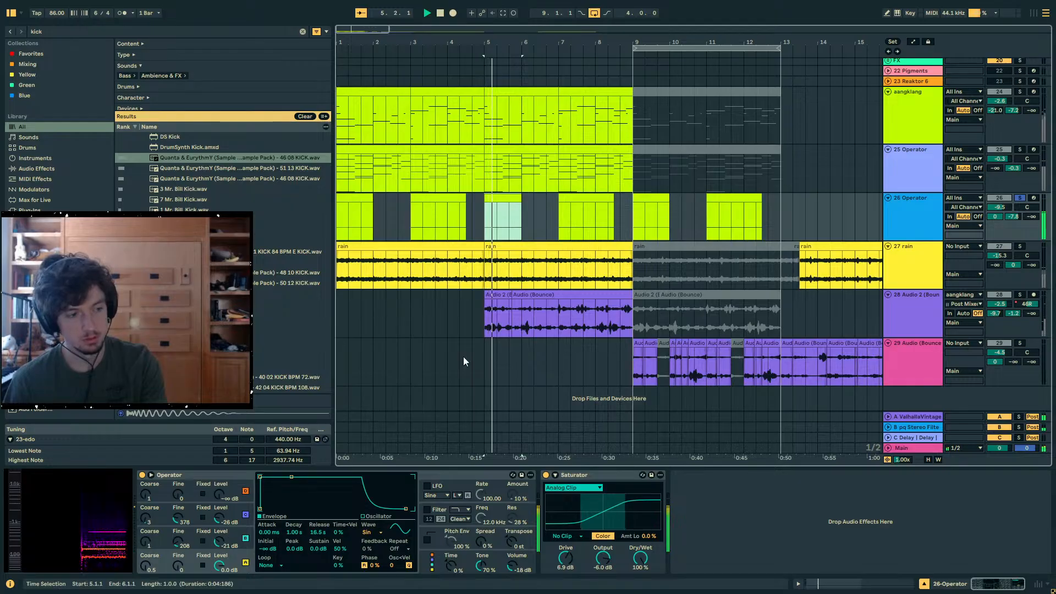
click(1021, 199)
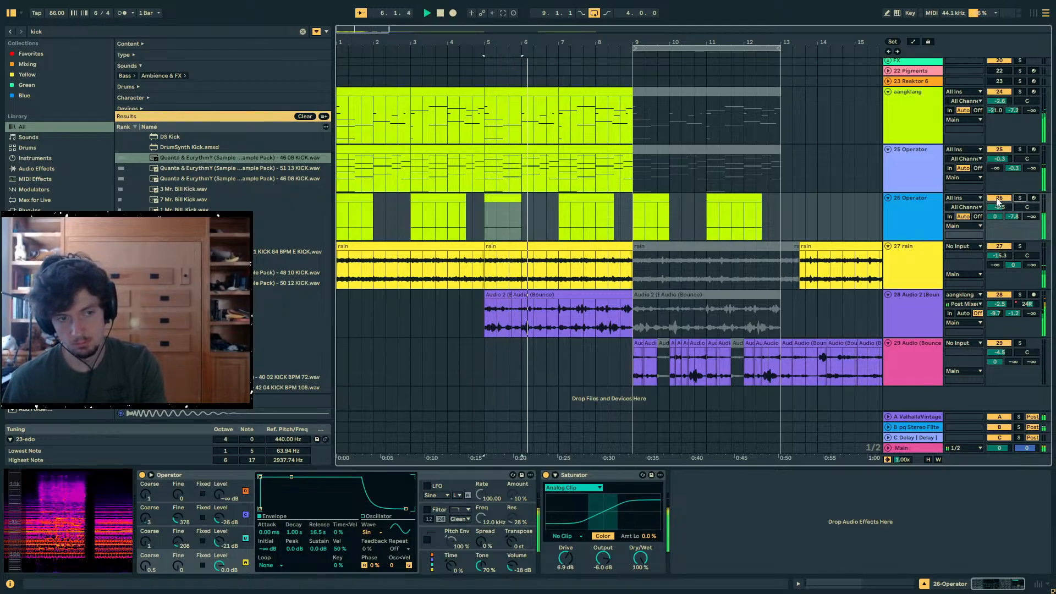
- Lower the rain track's volume to -16 dB and open the Audio (Bounce) clip ending at bar 9 on track 28
drag(999, 256, 1000, 260)
click(958, 317)
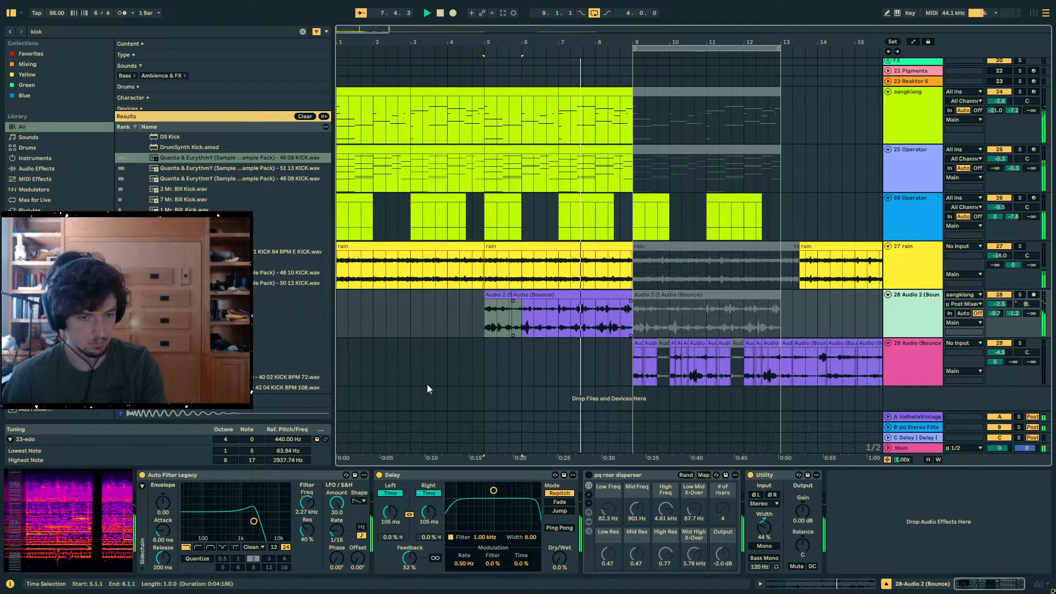
click(616, 295)
click(853, 584)
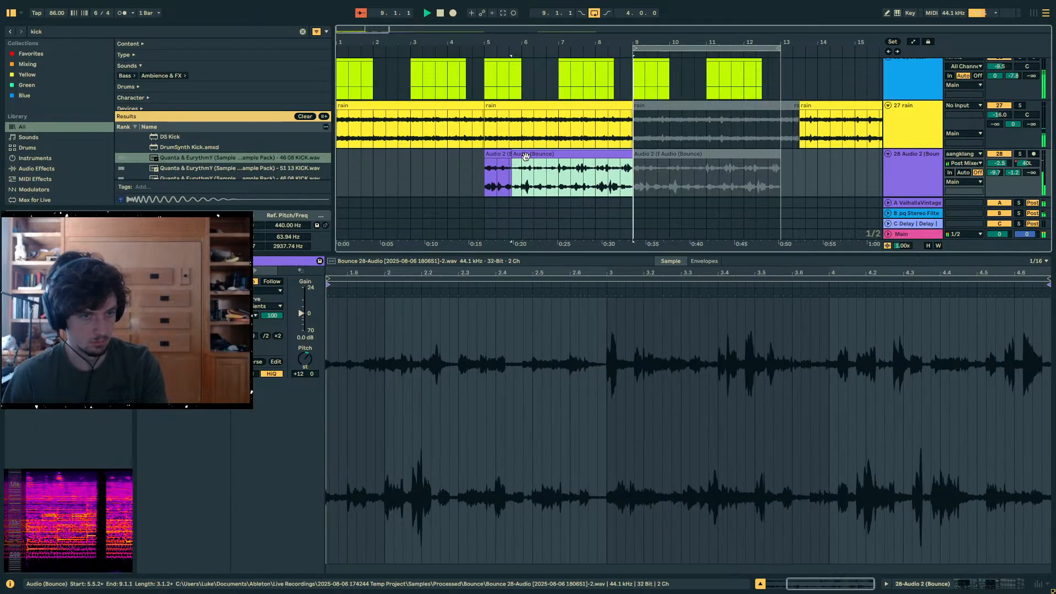
- Enlarge the arrangement area and play the loop from 9.1.1, then stop and inspect the kick clip at 10.1.1
click(648, 231)
drag(649, 254, 632, 430)
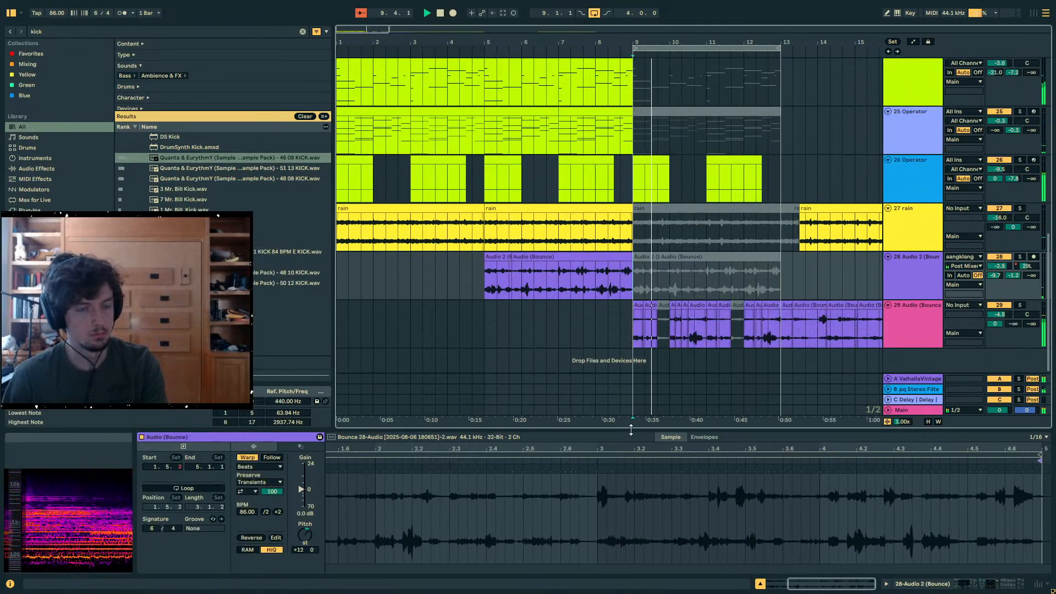
scroll(658, 289, up, 2)
scroll(656, 289, down, 2)
scroll(655, 285, up, 5)
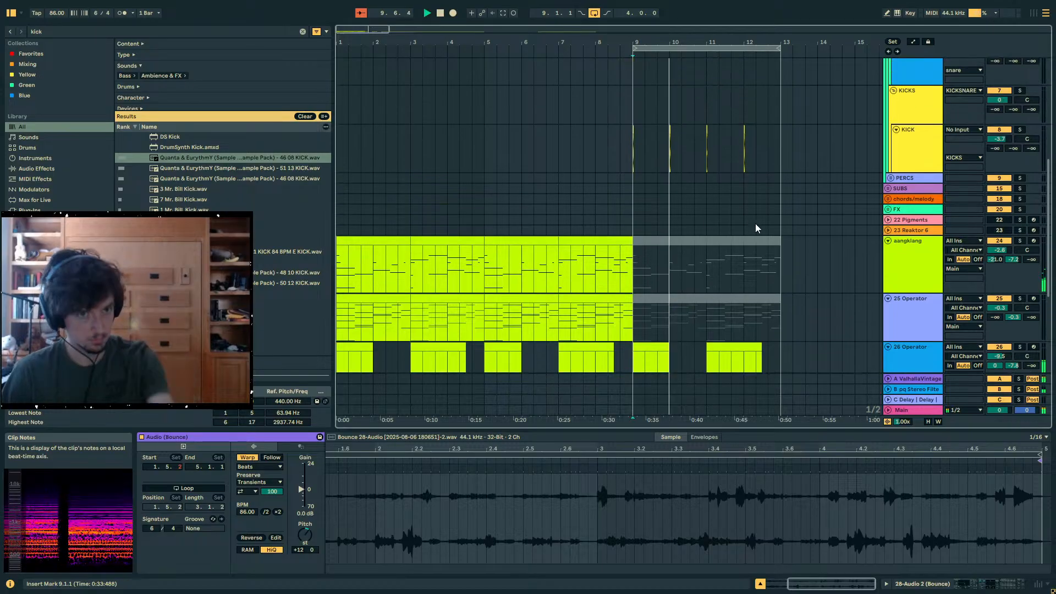
click(671, 160)
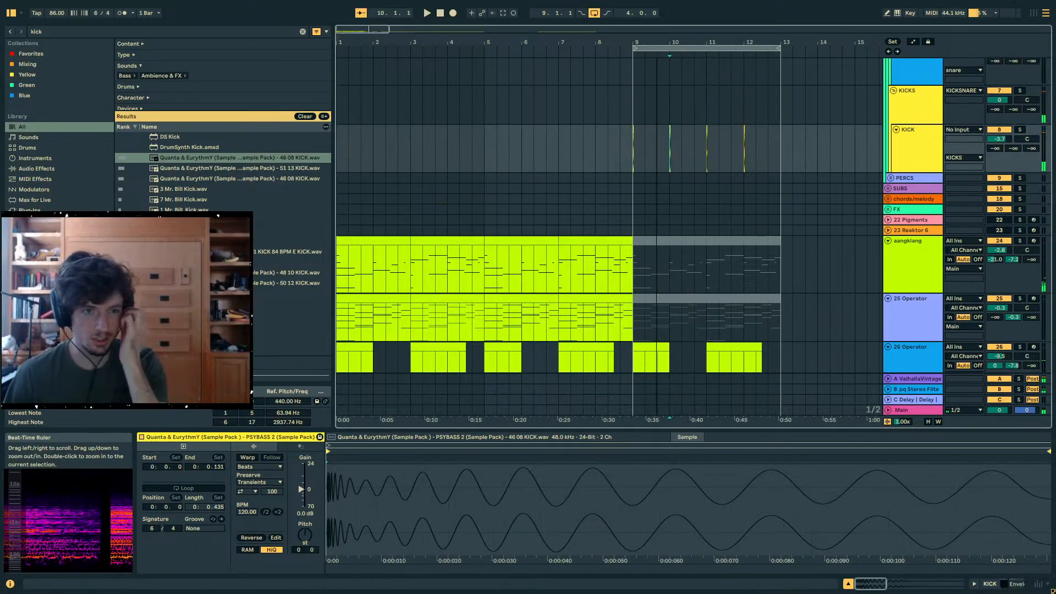
drag(657, 42, 593, 43)
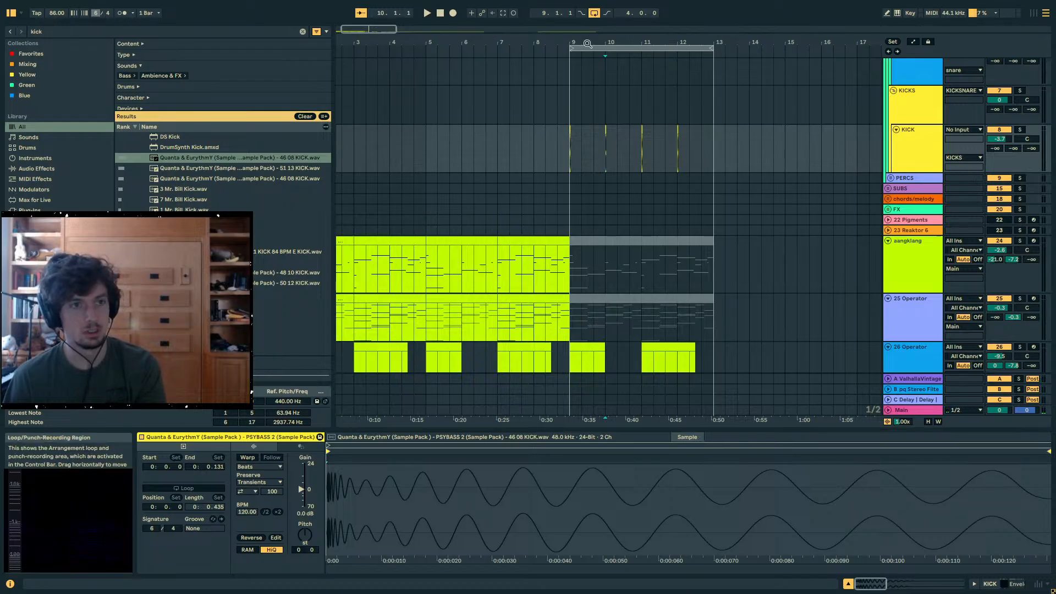
mouse_move(423, 40)
mouse_down()
mouse_move(407, 74)
mouse_move(376, 65)
mouse_up()
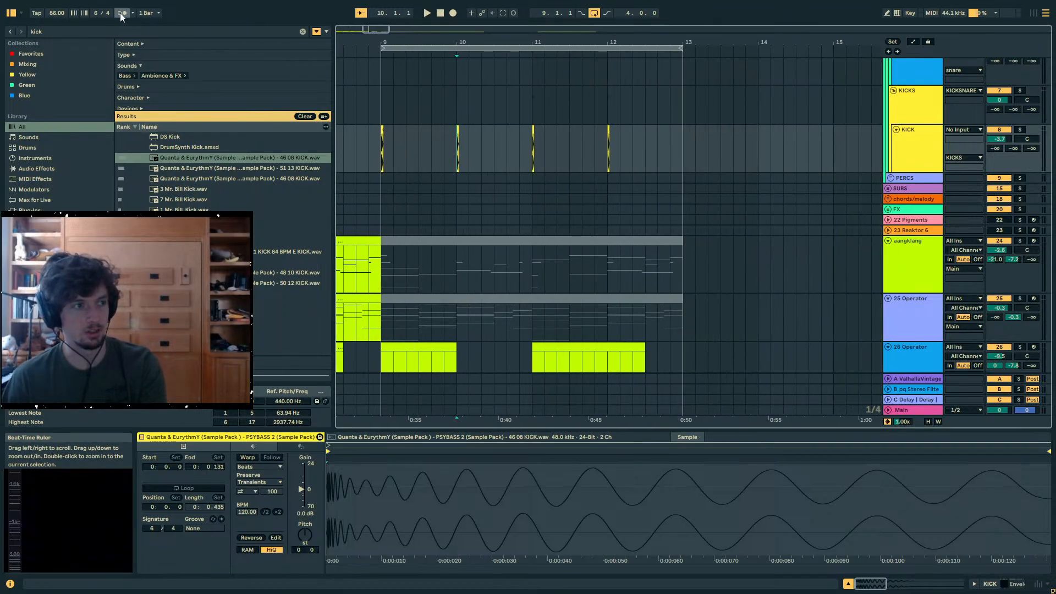
- Try switching the whole project's time signature to 4/4, check the bar grid, and undo the change
drag(96, 13, 97, 20)
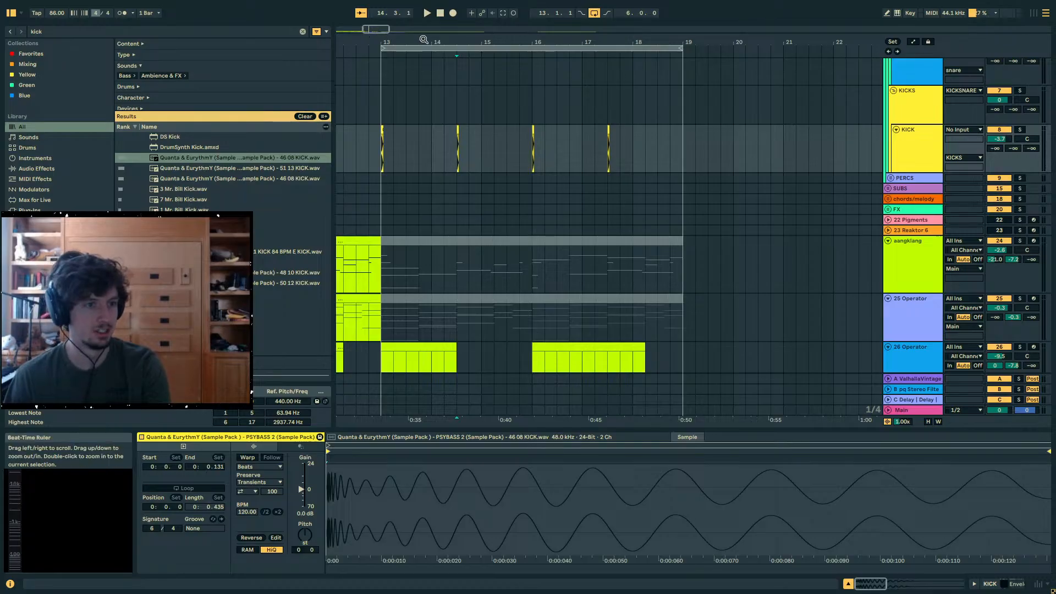
drag(425, 39, 531, 38)
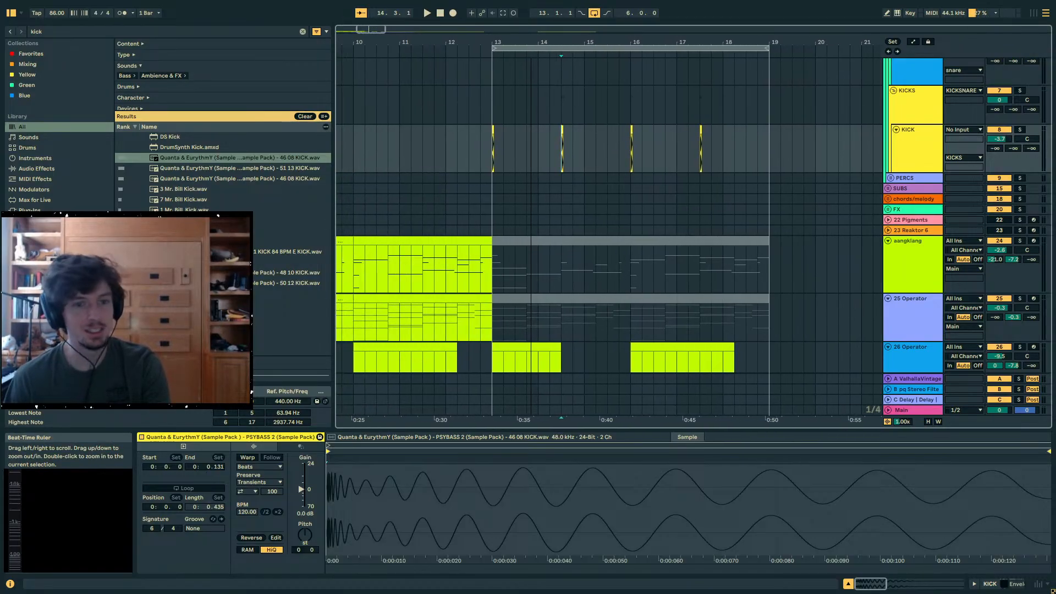
scroll(583, 134, down, 5)
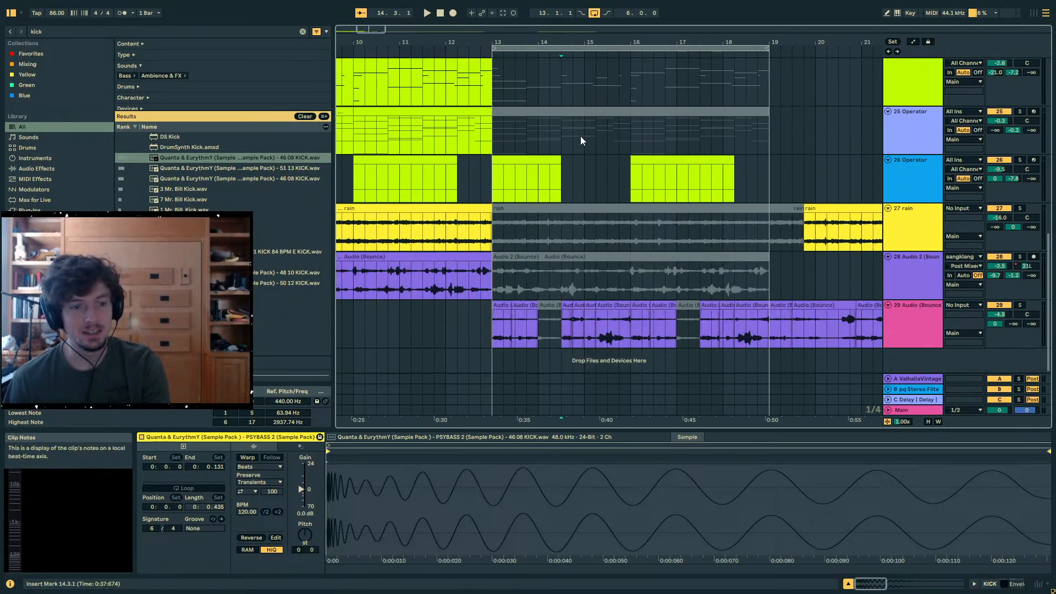
key(ctrl+z)
- Review the 29 Audio (Bounce) clips from bar 9 to 13 and the kick clip at 10.1.1
drag(769, 335, 515, 323)
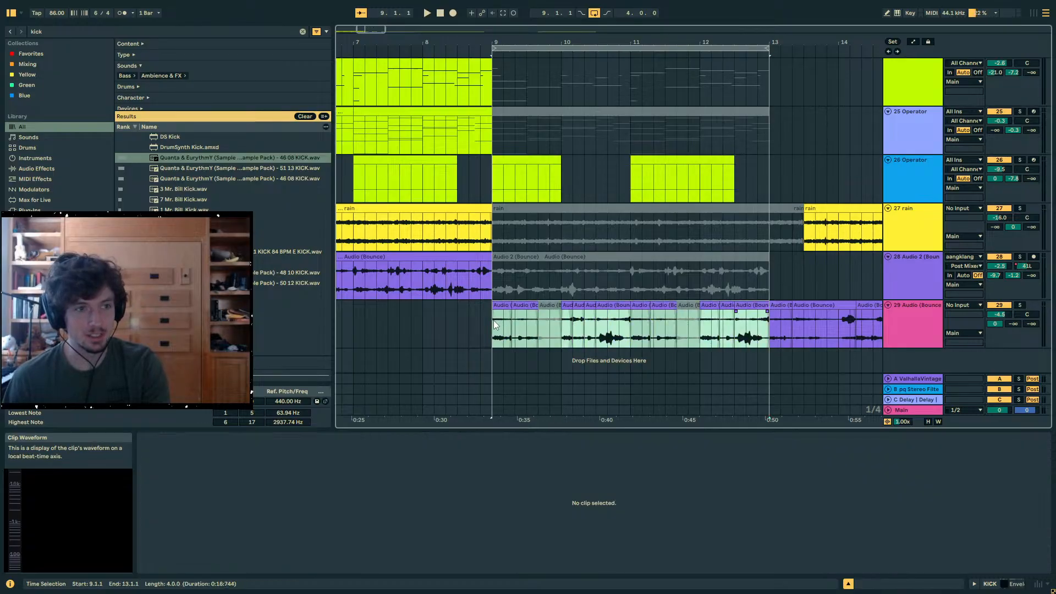
click(494, 320)
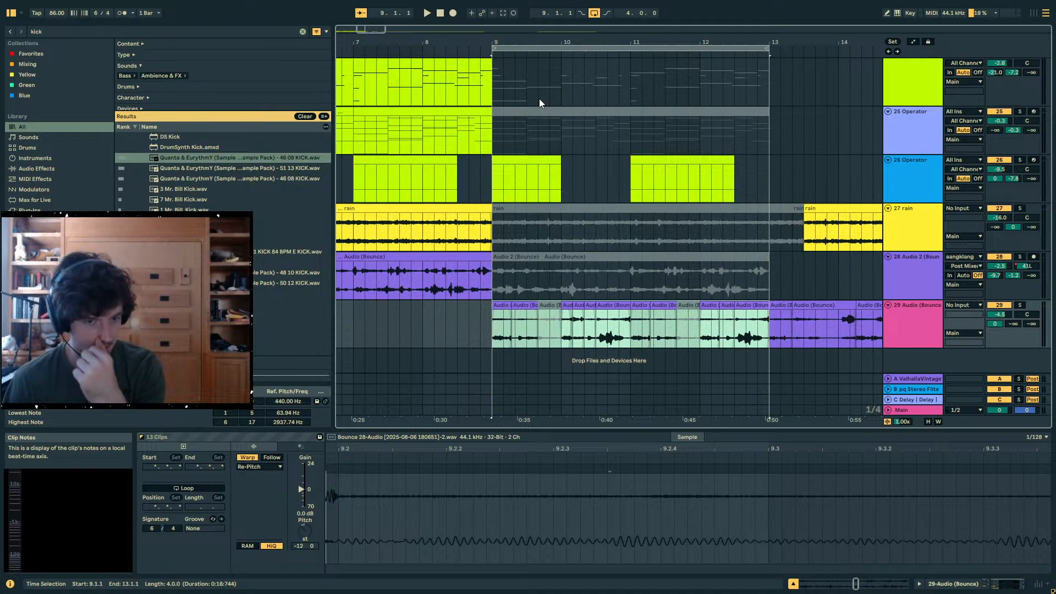
scroll(655, 203, up, 3)
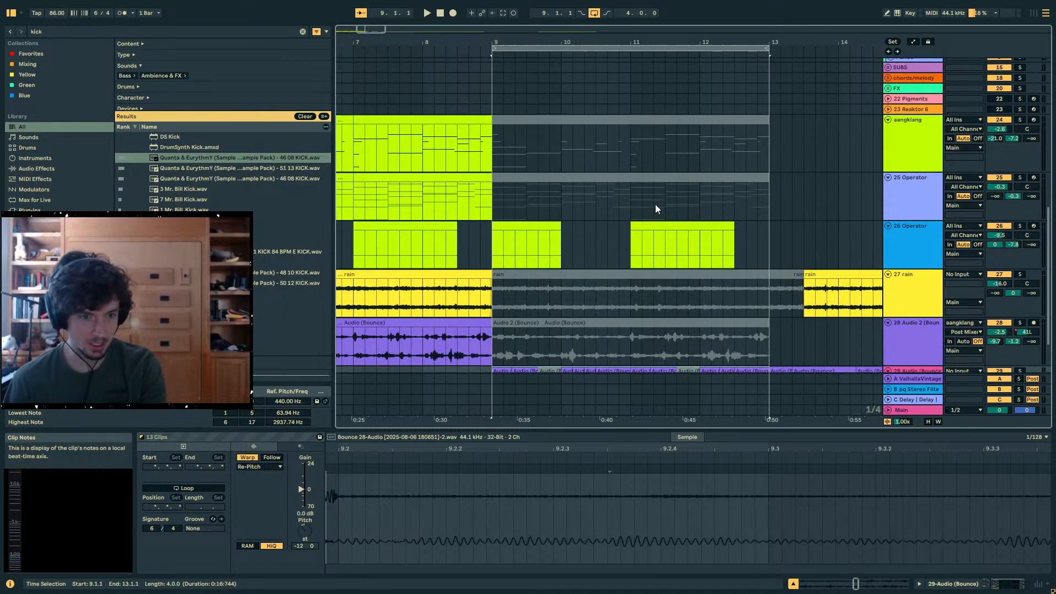
scroll(646, 214, up, 1)
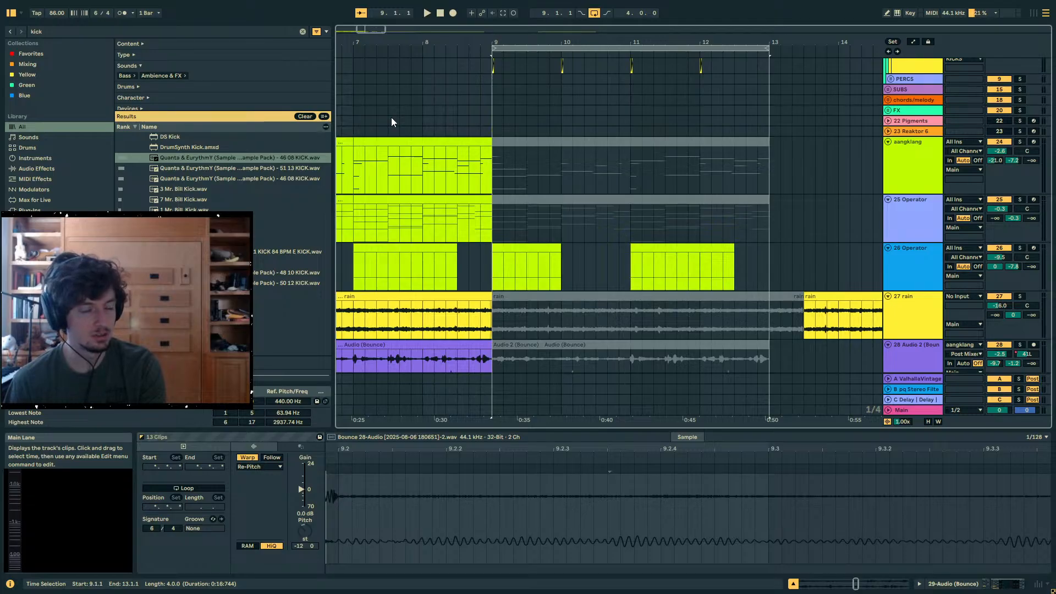
scroll(418, 143, up, 7)
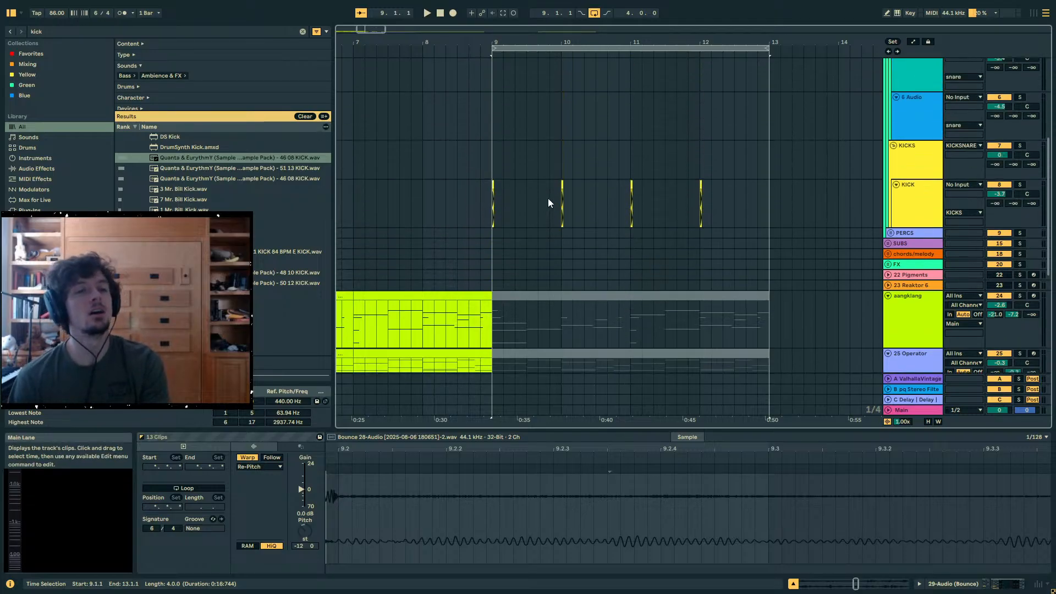
click(566, 189)
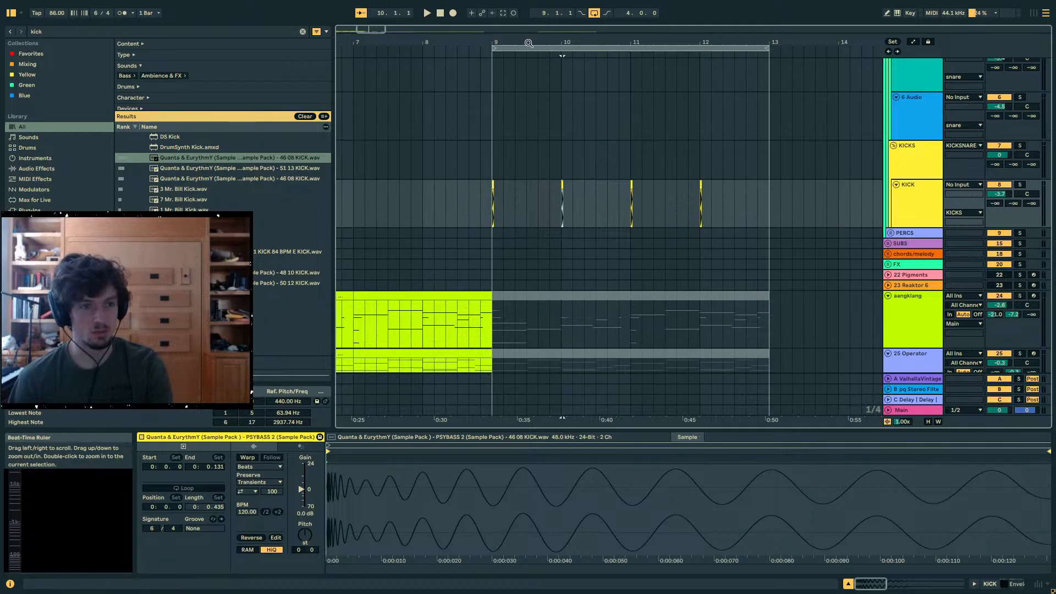
- Raise the KICK track's send to the pq Stereo Filter return to 0 dB and audition the kick at bar 9
mouse_move(529, 44)
mouse_down()
mouse_move(529, 110)
mouse_move(539, 66)
mouse_move(521, 43)
mouse_up()
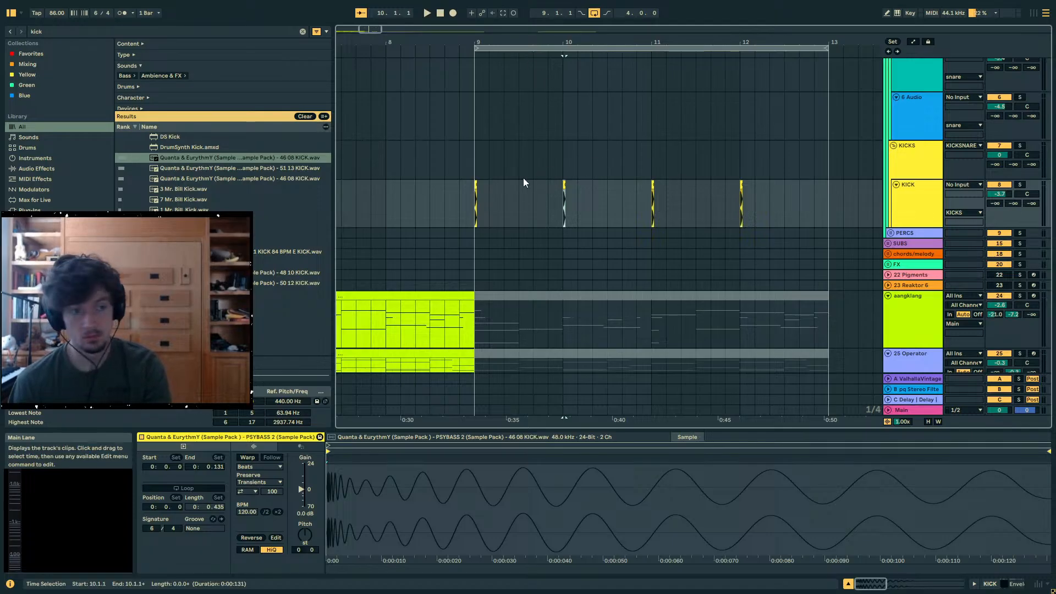
click(477, 199)
drag(1013, 203, 1013, 184)
key(space)
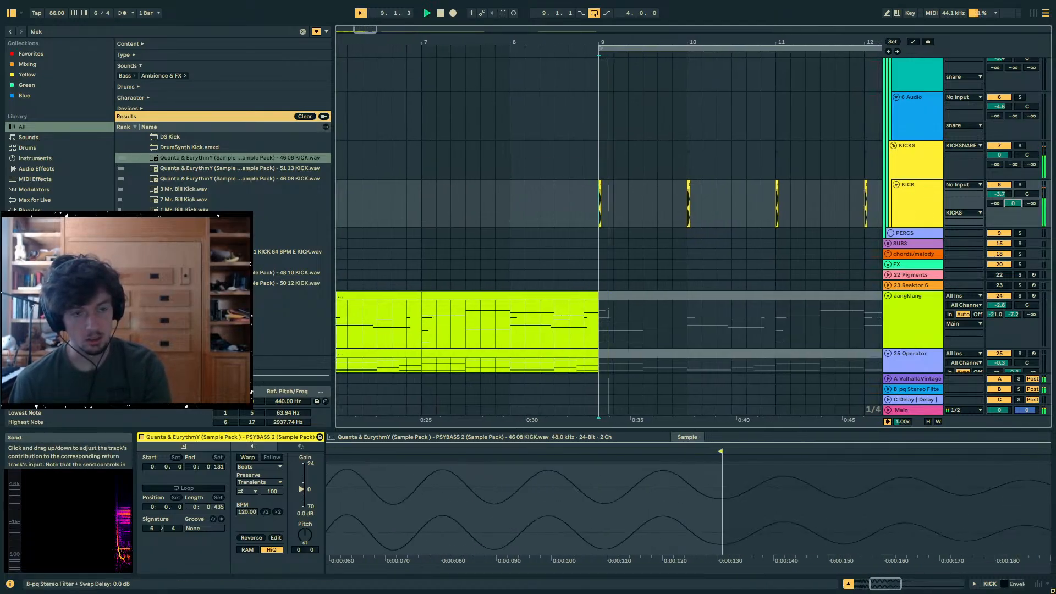
- Stop playback and fold all arrangement tracks
scroll(807, 311, down, 3)
scroll(807, 310, down, 3)
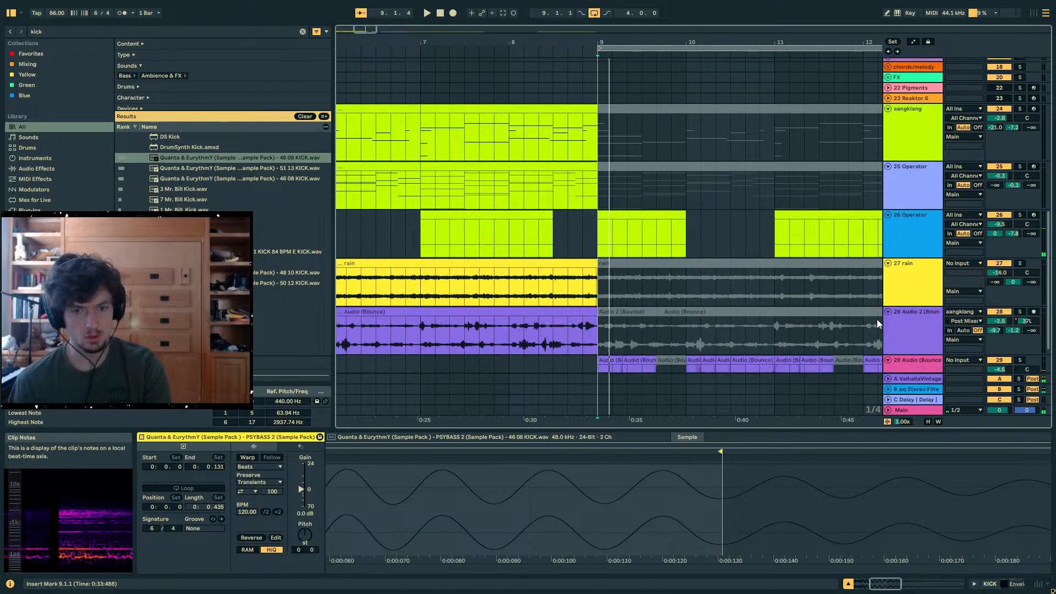
click(889, 272)
alt+click(887, 266)
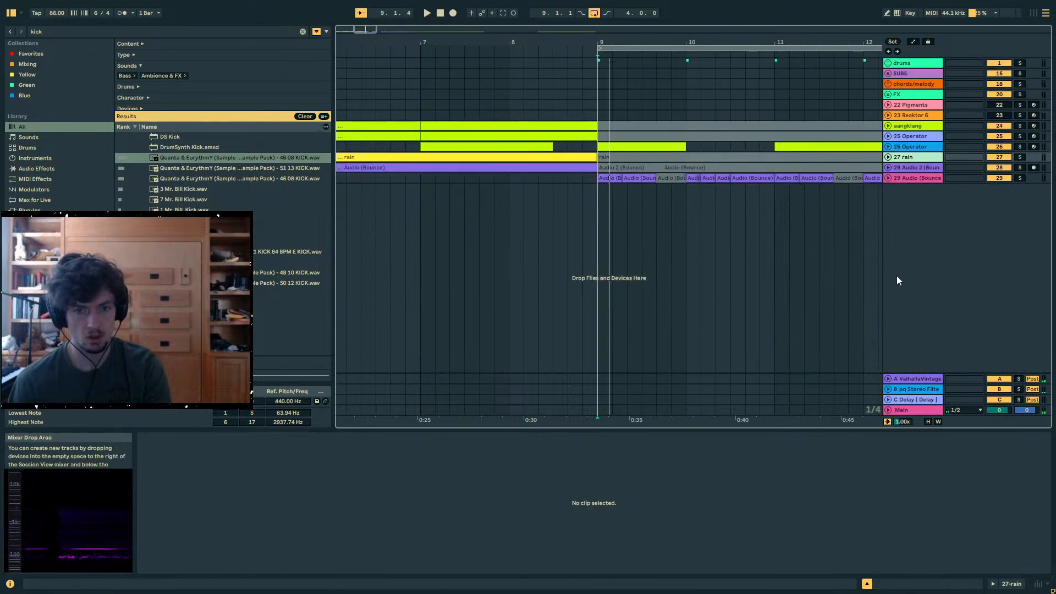
click(904, 168)
click(913, 178)
click(916, 146)
click(912, 158)
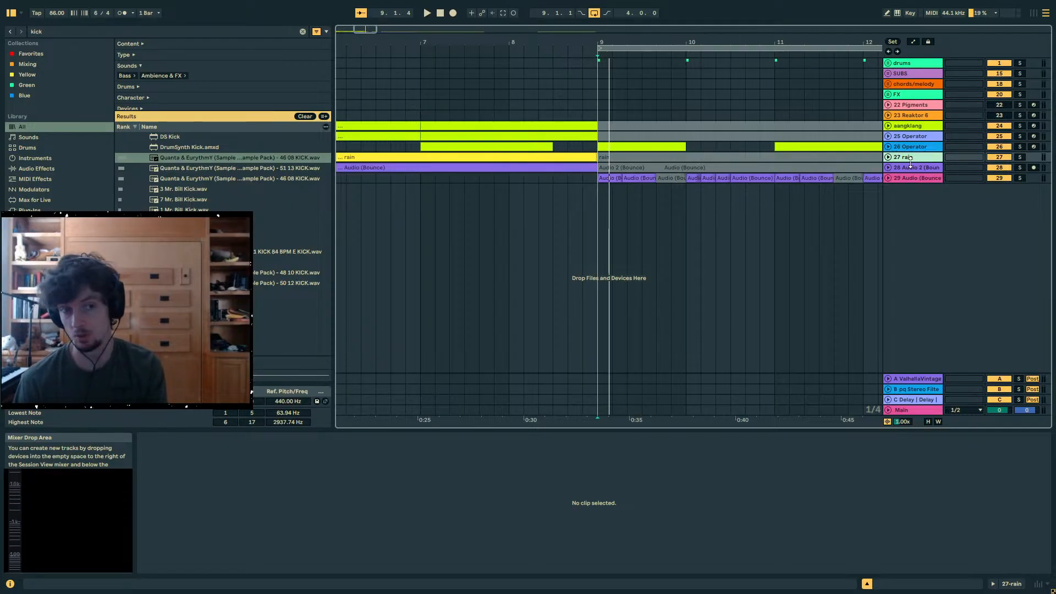
click(911, 168)
click(909, 158)
click(908, 167)
click(906, 157)
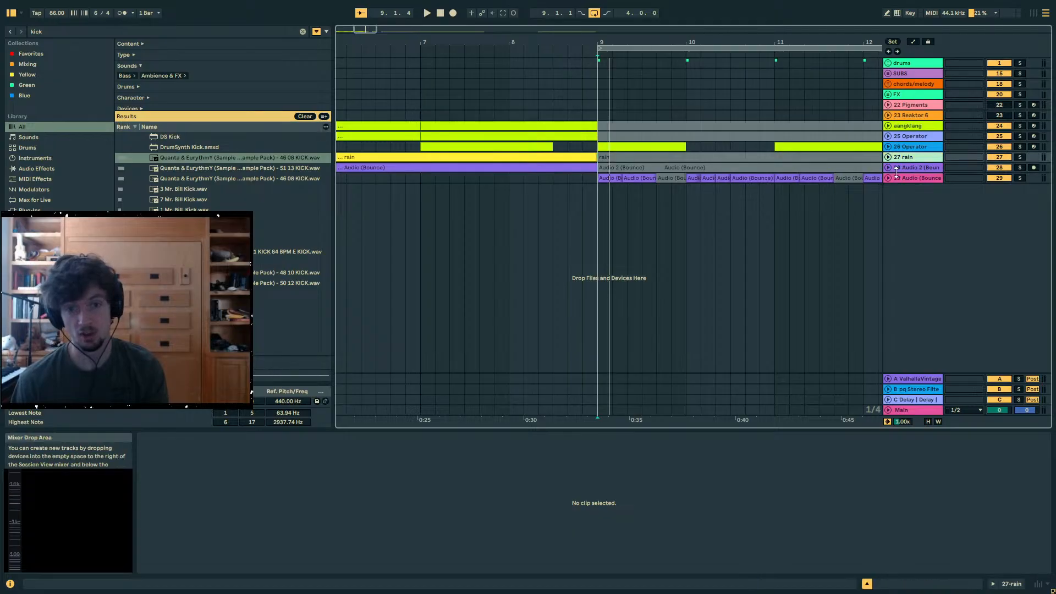
click(904, 167)
click(900, 178)
- Insert a 4/4 time signature change at the start of bar 9
drag(815, 42, 687, 27)
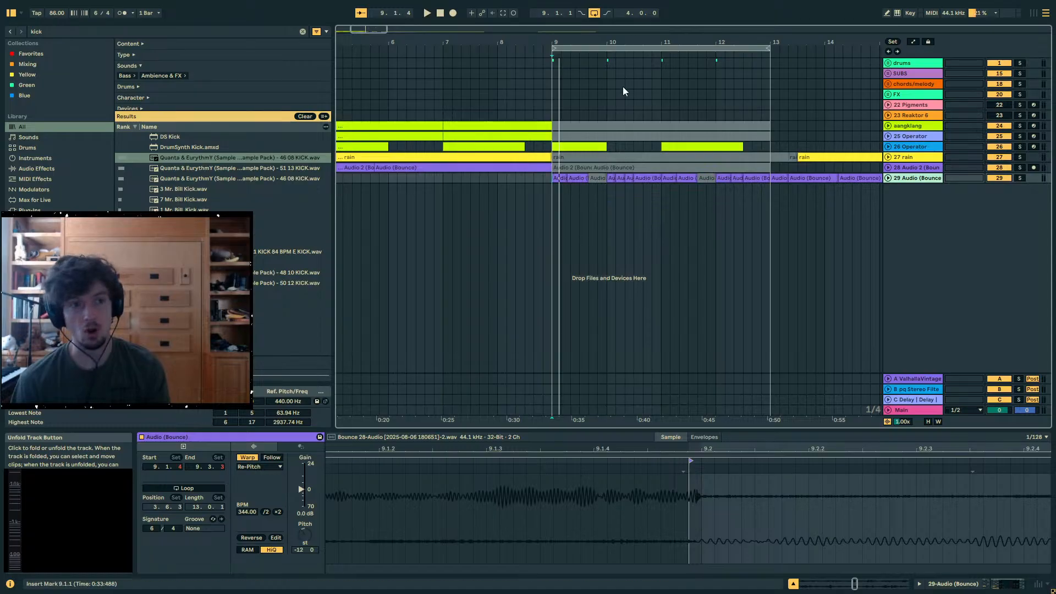
drag(661, 43, 660, 28)
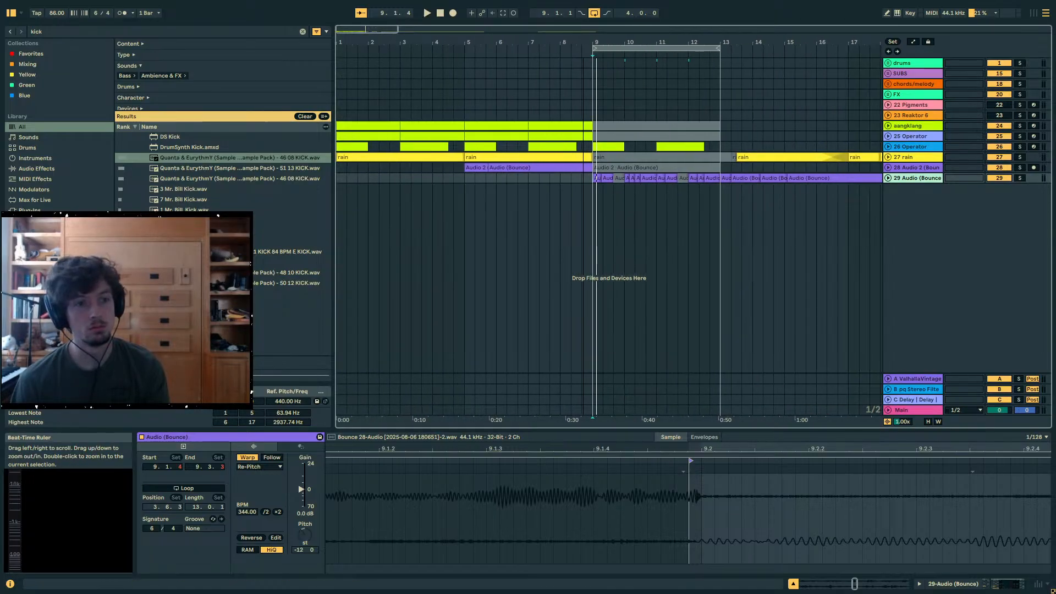
drag(583, 40, 585, 45)
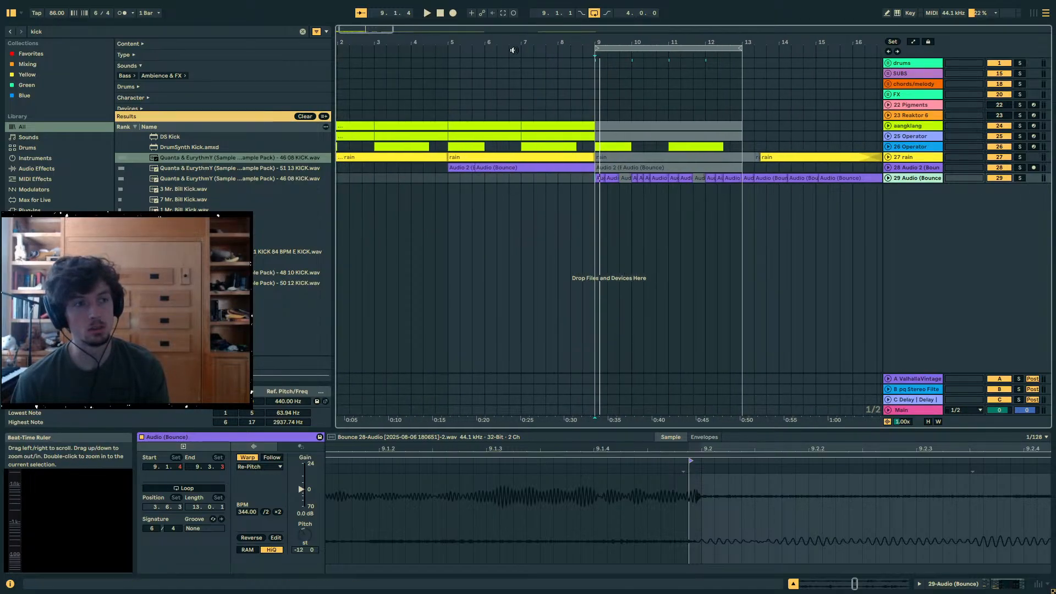
click(96, 13)
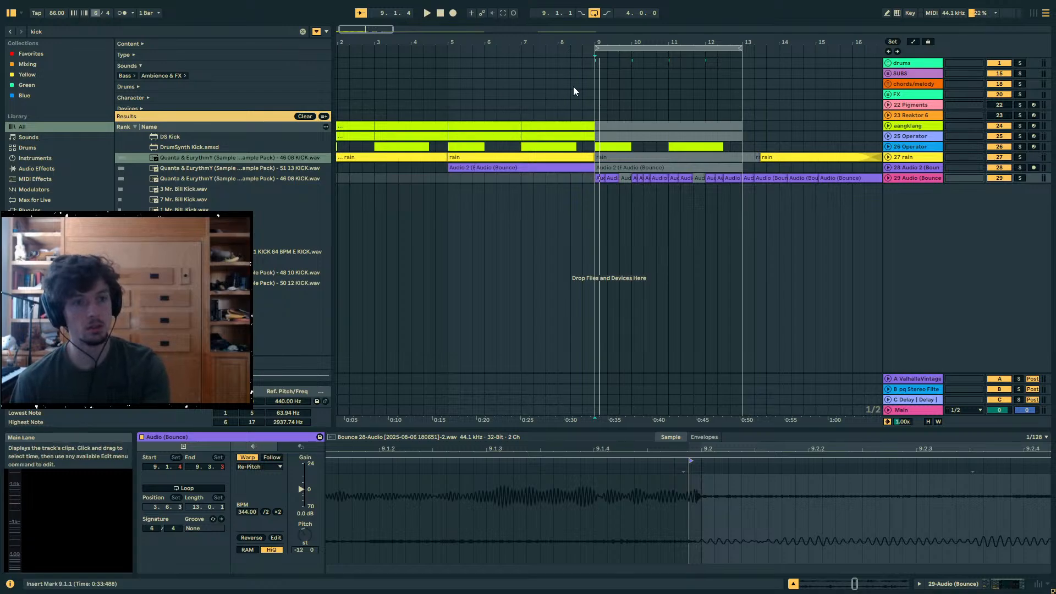
drag(596, 42, 592, 55)
right_click(592, 55)
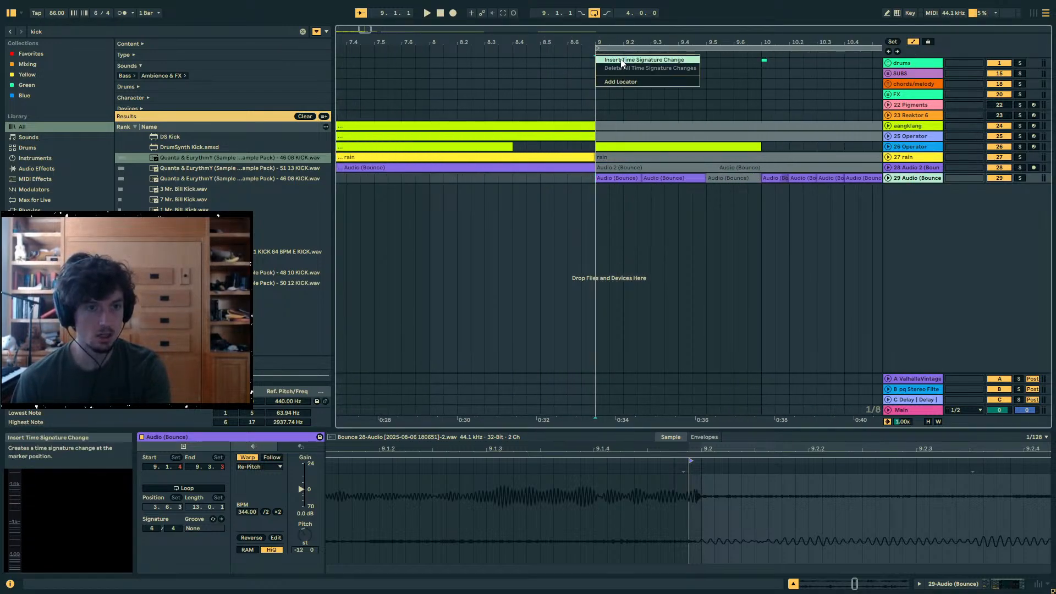
click(608, 59)
text(4/4)
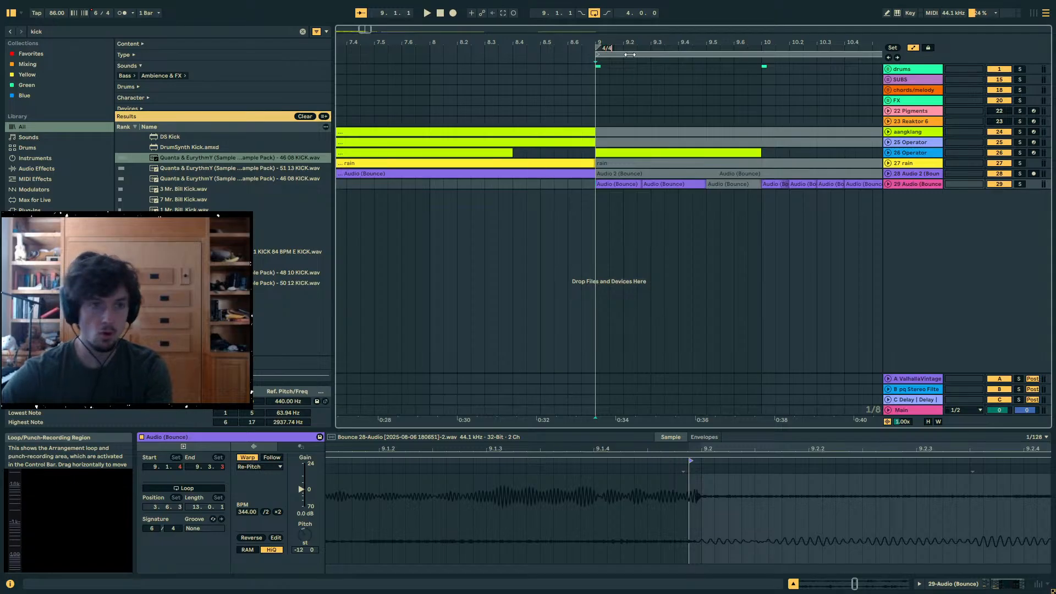
key(Return)
- Unfold the drums group and delete the kick clips between 10.2.3 and 12.4.1 on the KICK track
drag(631, 44, 526, 40)
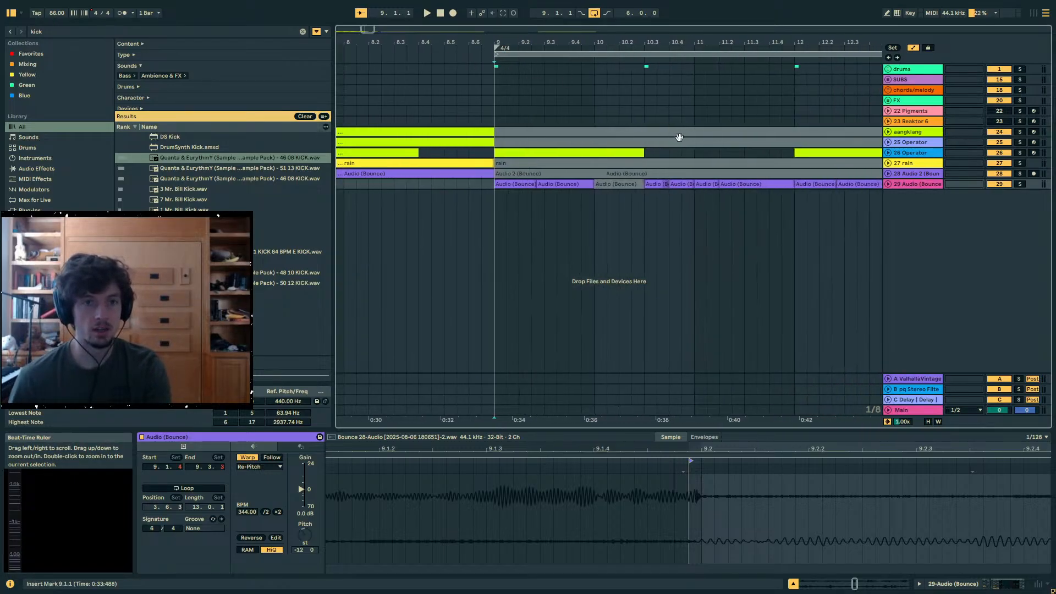
click(888, 69)
scroll(709, 94, down, 5)
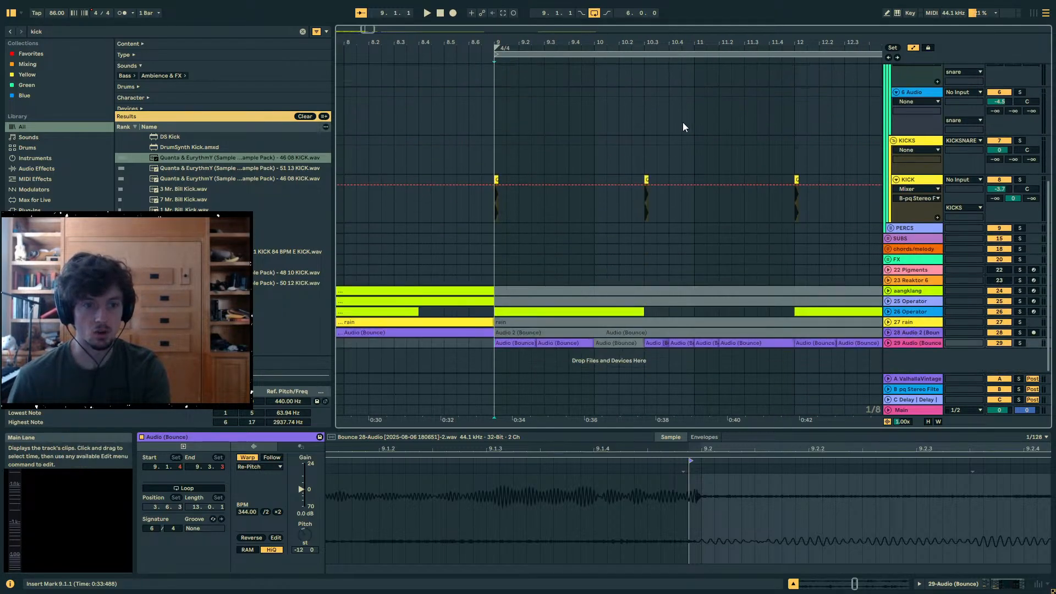
drag(631, 193, 870, 197)
key(Delete)
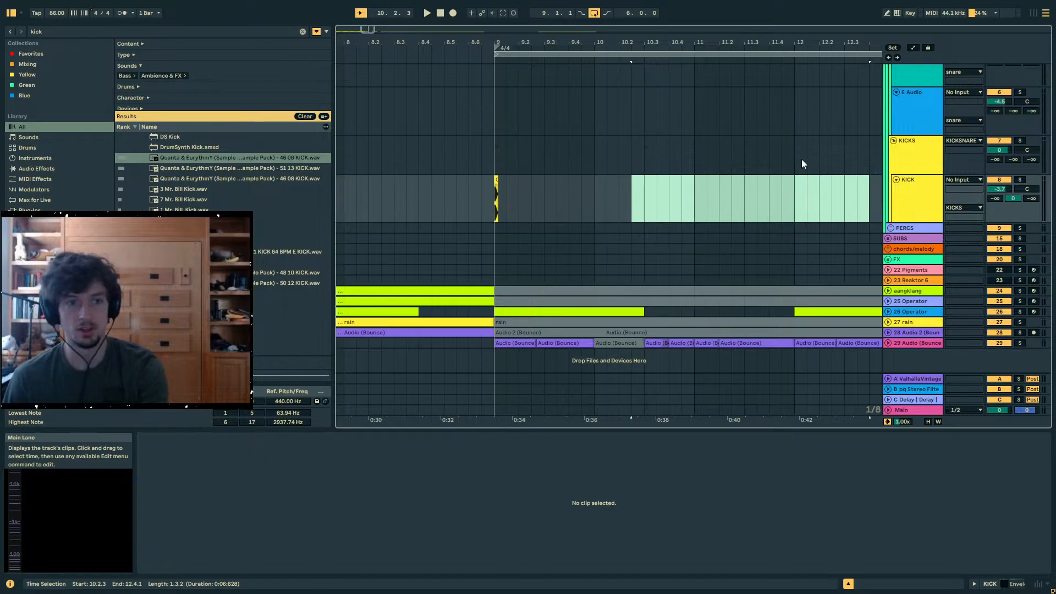
- Audition the transition into the 4/4 section from 8.6.3
scroll(791, 222, left, 1)
click(449, 198)
key(space)
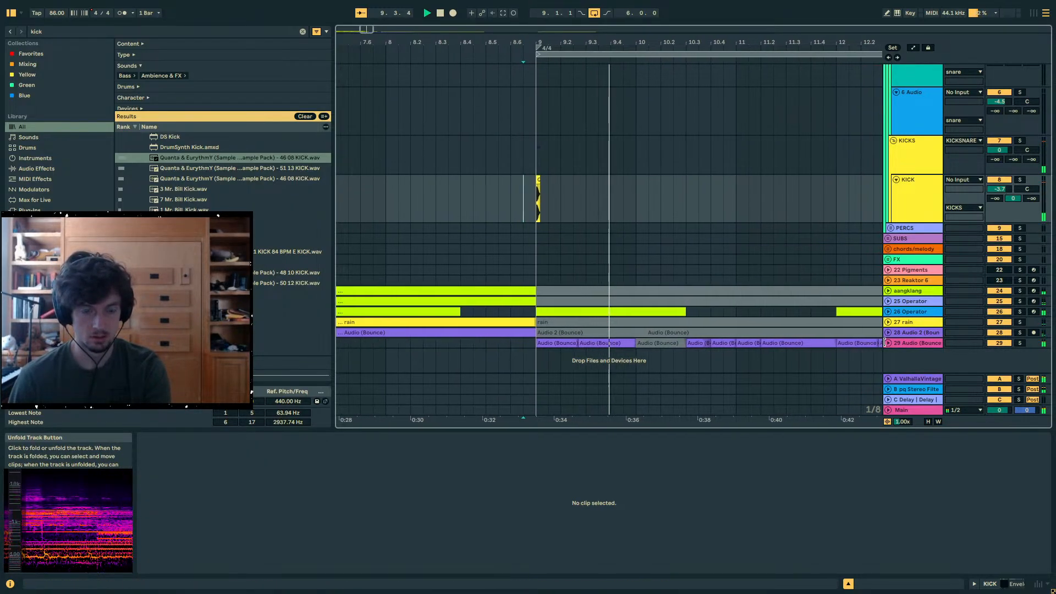
- Stop playback, unfold the 26 Operator track, and shorten its bar 9 clip to end at 10.1.1
click(879, 312)
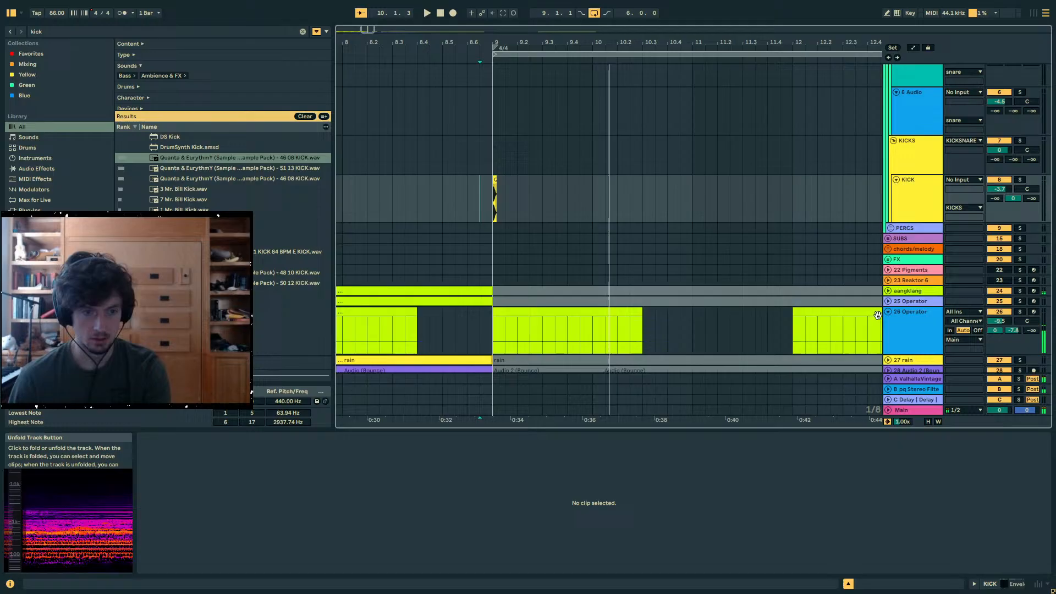
click(631, 323)
scroll(666, 338, down, 2)
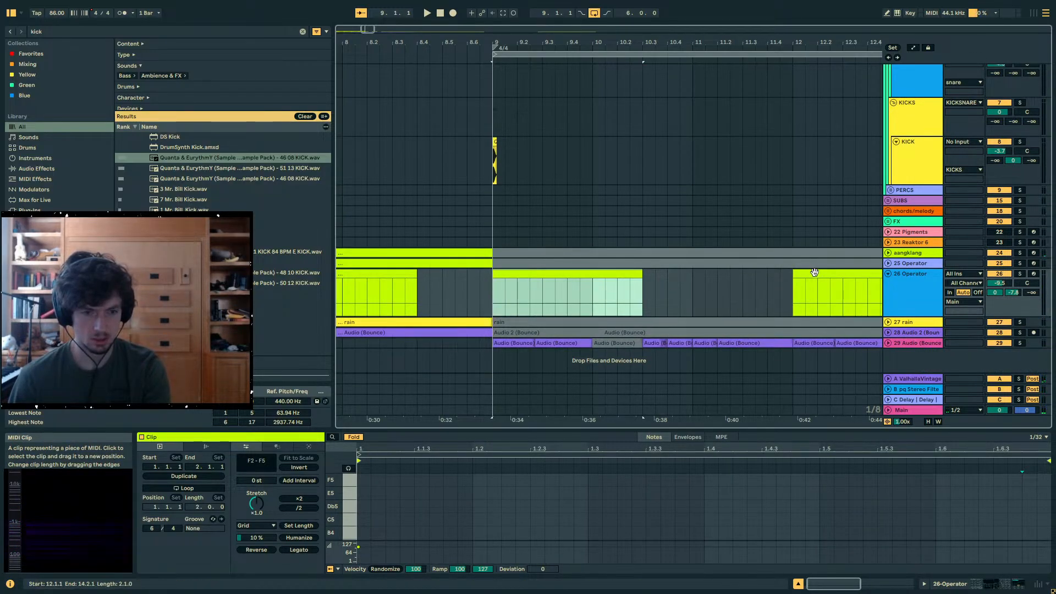
click(908, 413)
drag(641, 273, 592, 272)
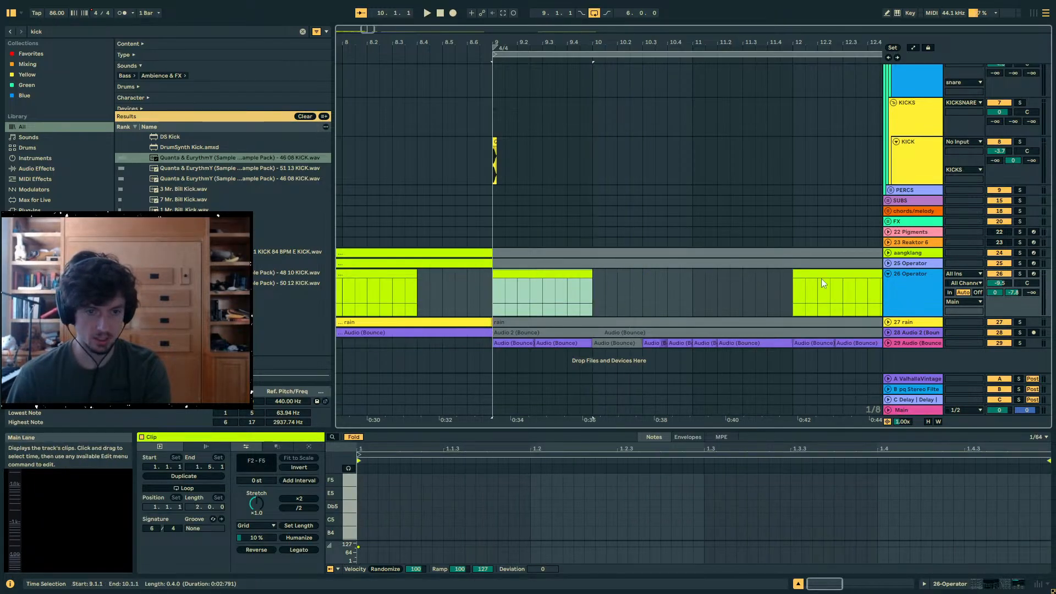
- Shorten the 26 Operator clip starting at bar 12 to end at 13.1.1
click(835, 272)
drag(771, 265, 771, 231)
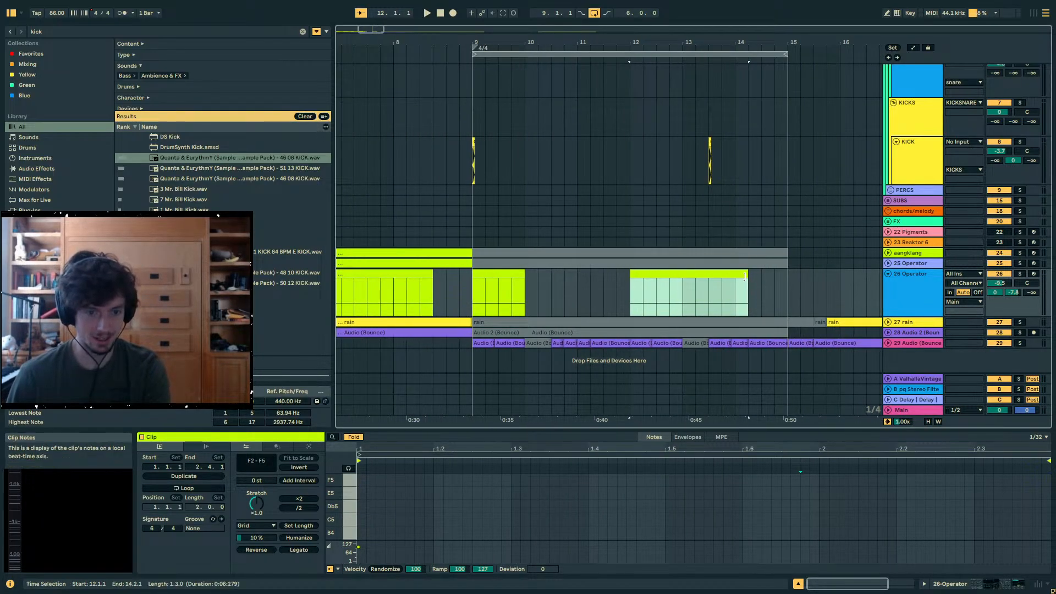
drag(745, 276, 683, 274)
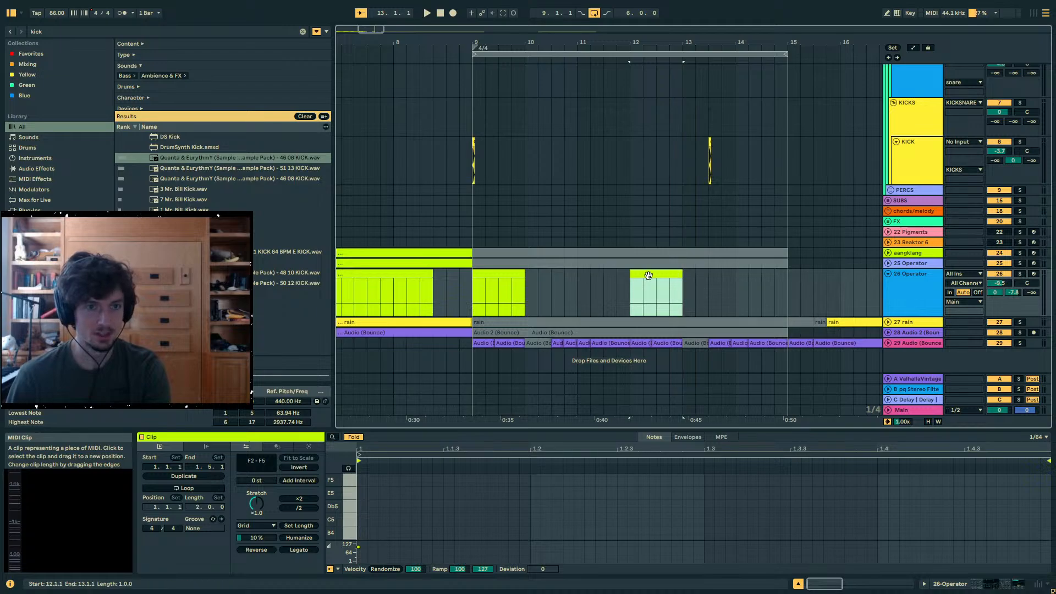
- Unfold the Main track, show its Song Tempo automation, and add a tempo breakpoint at bar 9
click(941, 412)
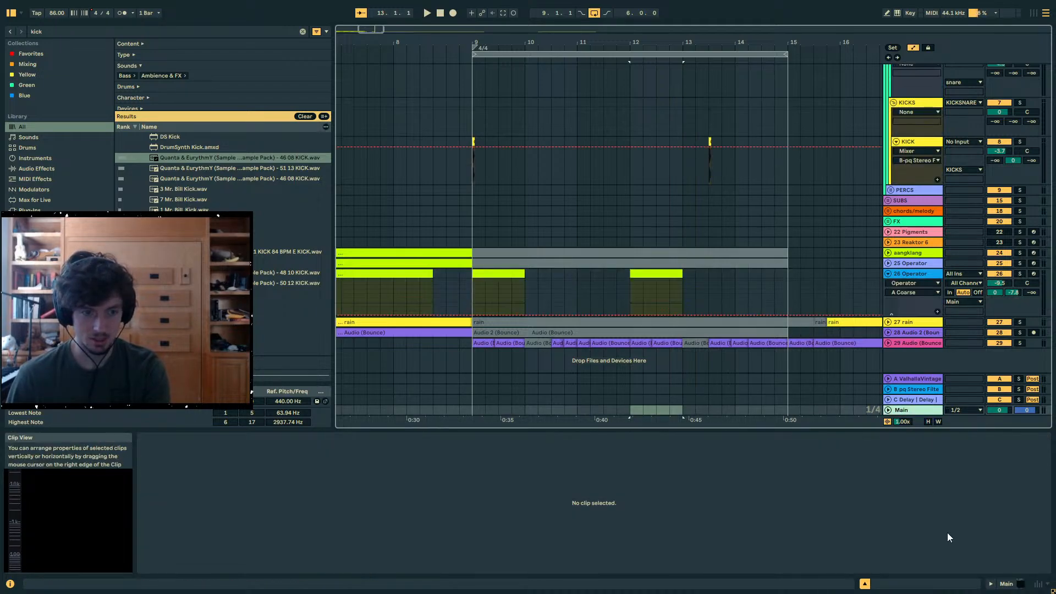
scroll(675, 365, up, 3)
scroll(676, 365, down, 3)
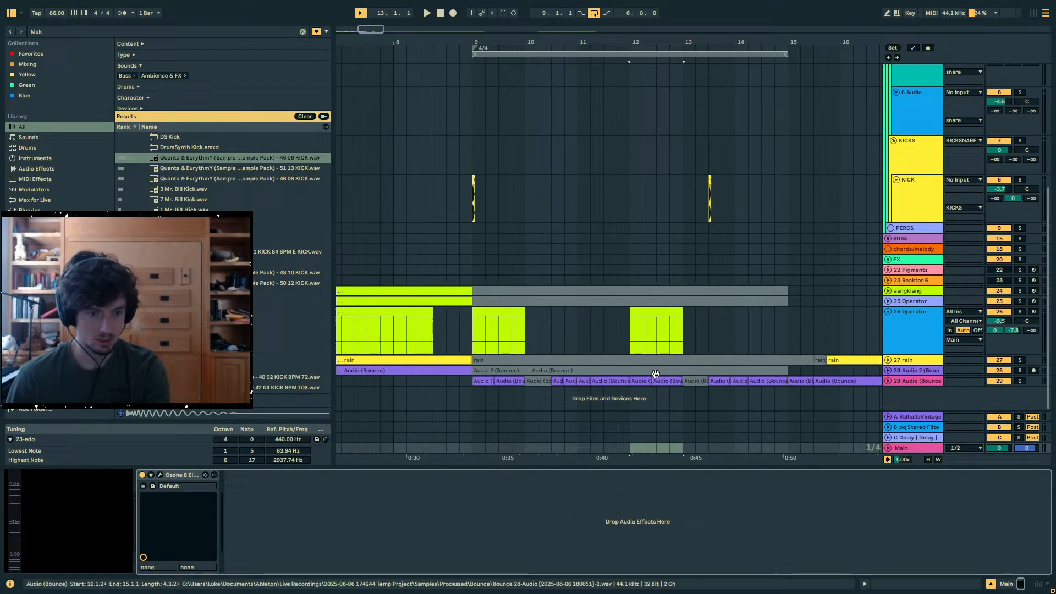
click(888, 449)
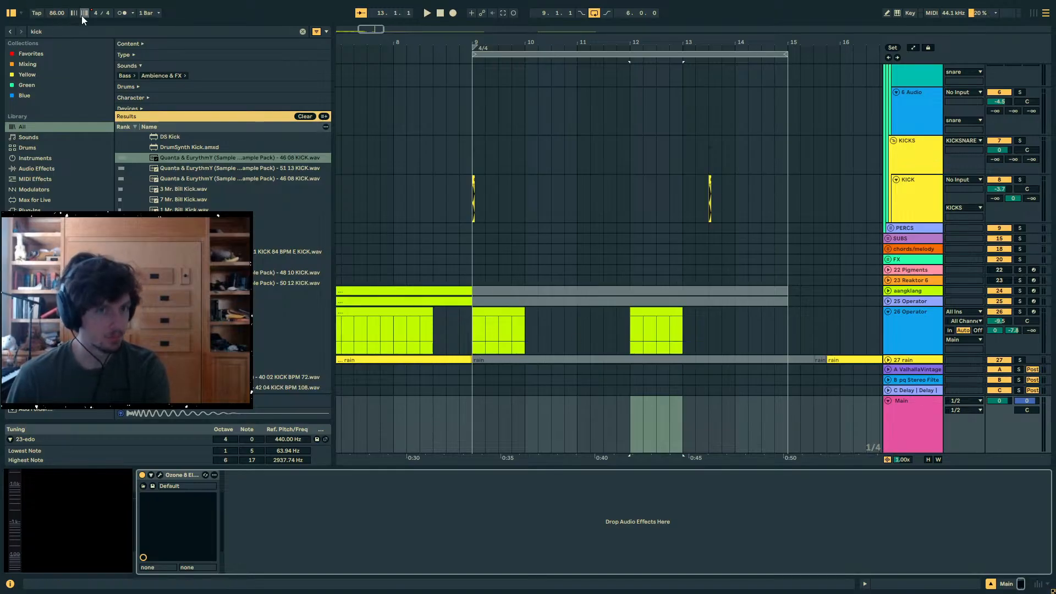
click(62, 16)
key(a)
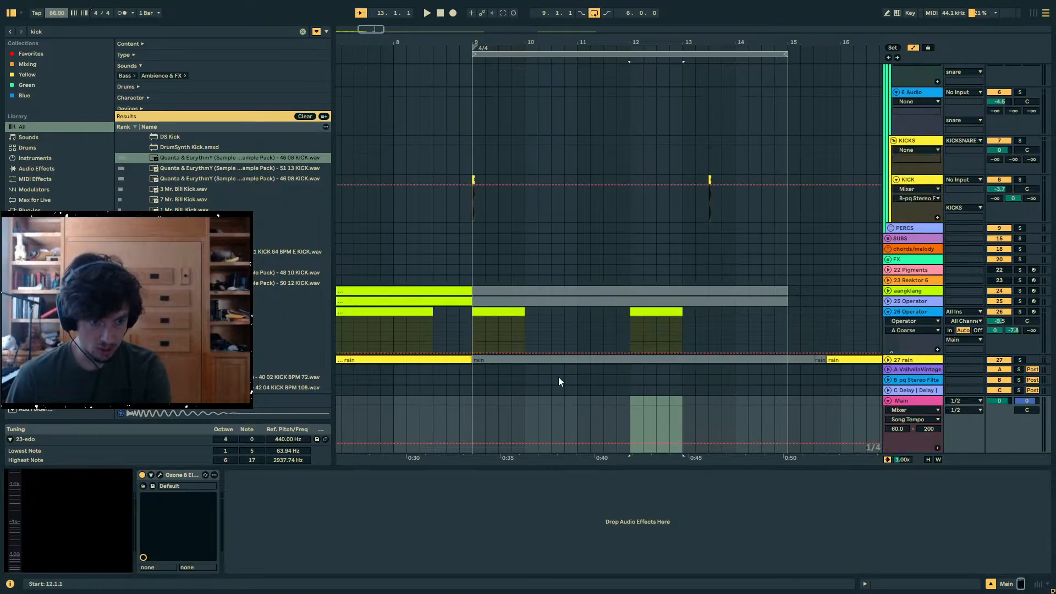
click(471, 443)
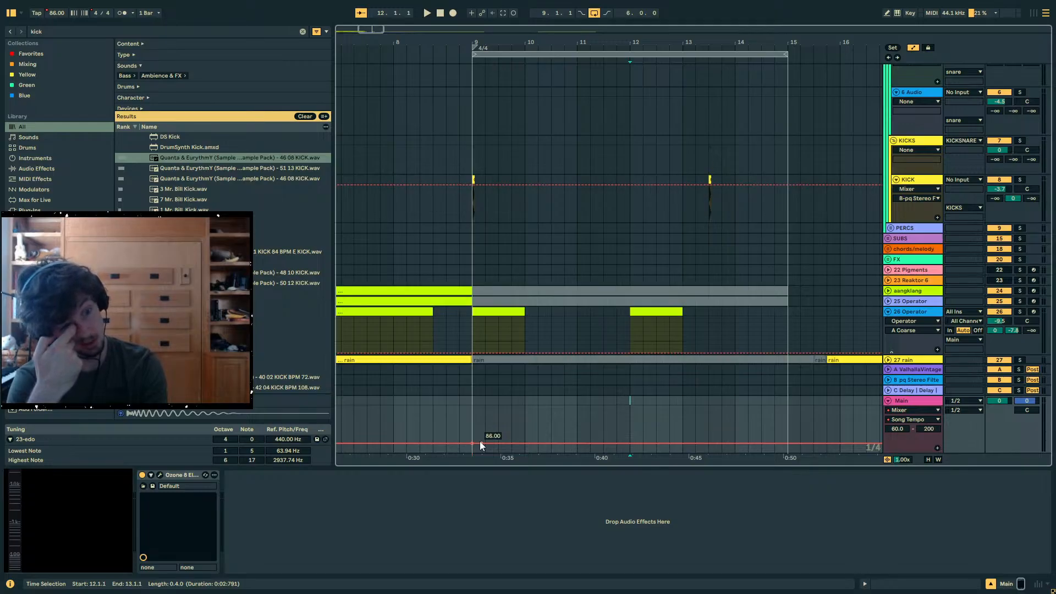
- Try raising the song tempo from bar 9 onward to 120 BPM and audition the section
drag(480, 442, 480, 432)
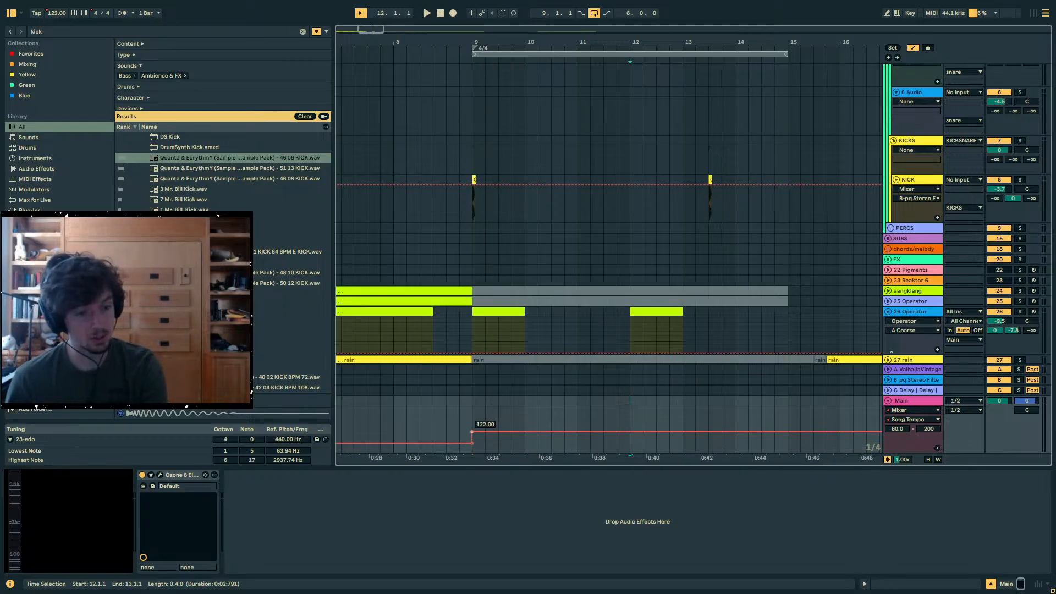
key(space)
click(461, 312)
key(space)
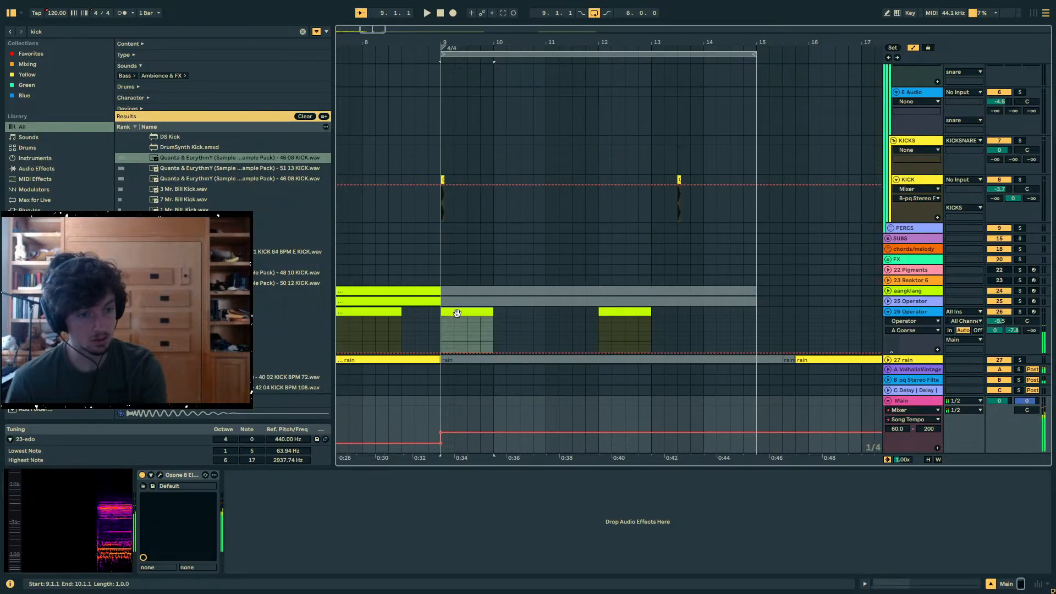
key(space)
- Lower the song tempo from bar 9 onward to 61 BPM and audition the section
scroll(631, 361, down, 3)
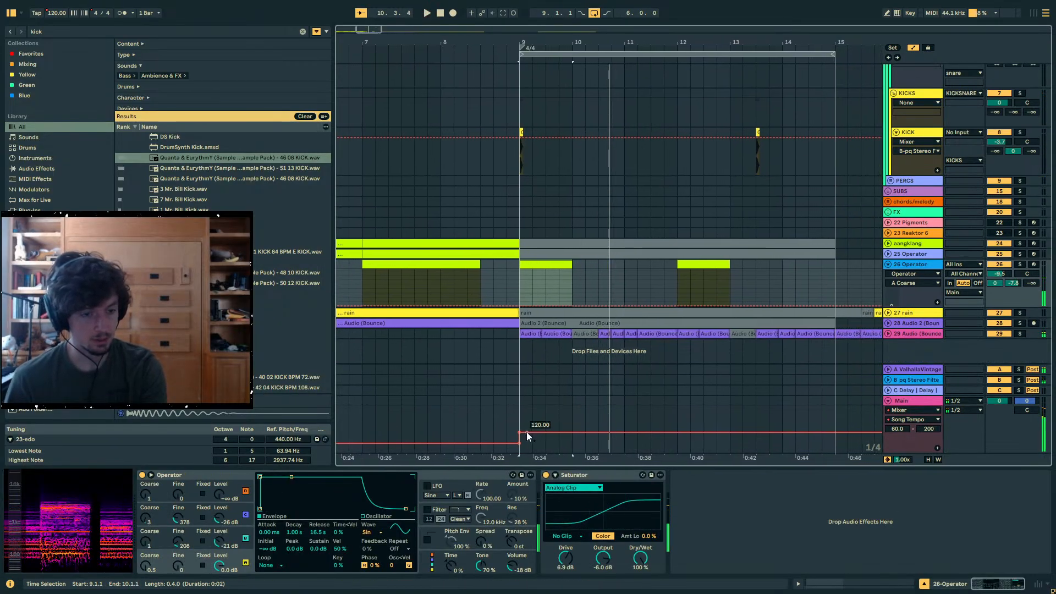
drag(527, 433, 526, 447)
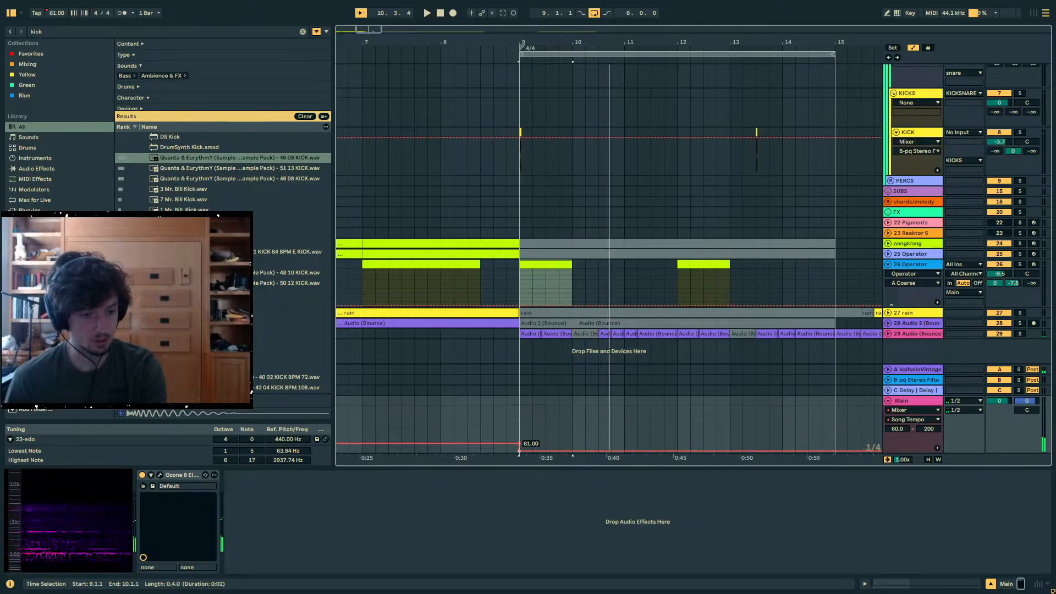
key(space)
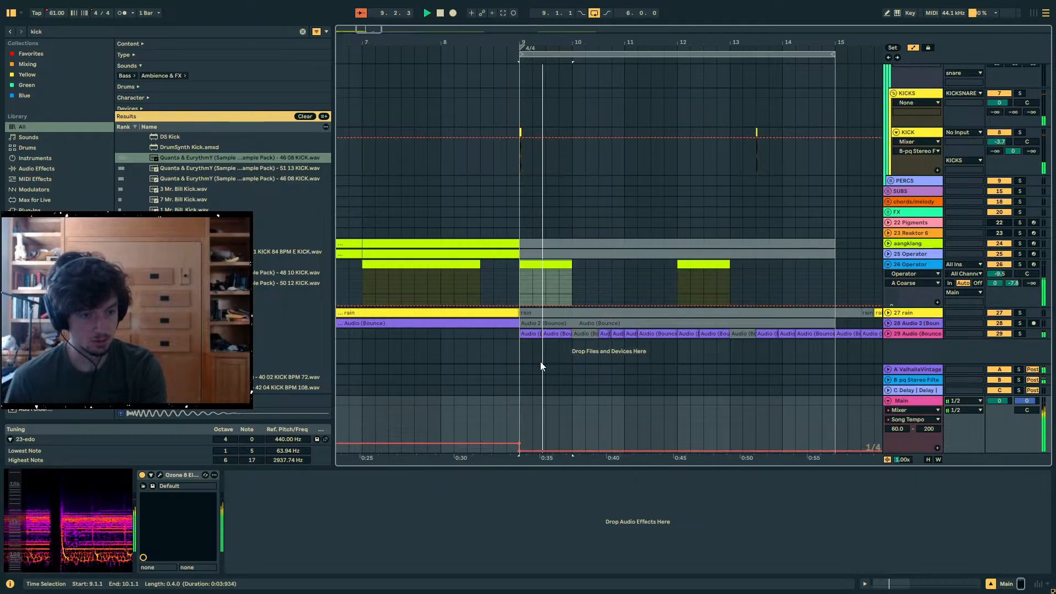
- Unfold the 29 Audio track and set its clips from bar 9 to 15 to Complex warping with a -24 st transposition
click(888, 334)
key(a)
key(space)
drag(530, 322, 836, 319)
click(831, 588)
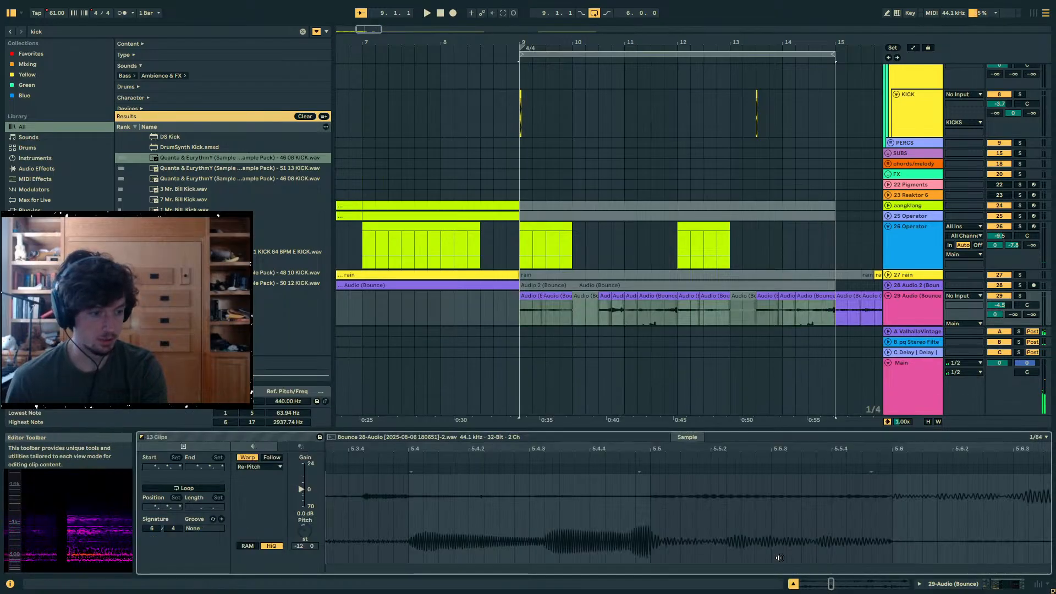
click(262, 467)
key(space)
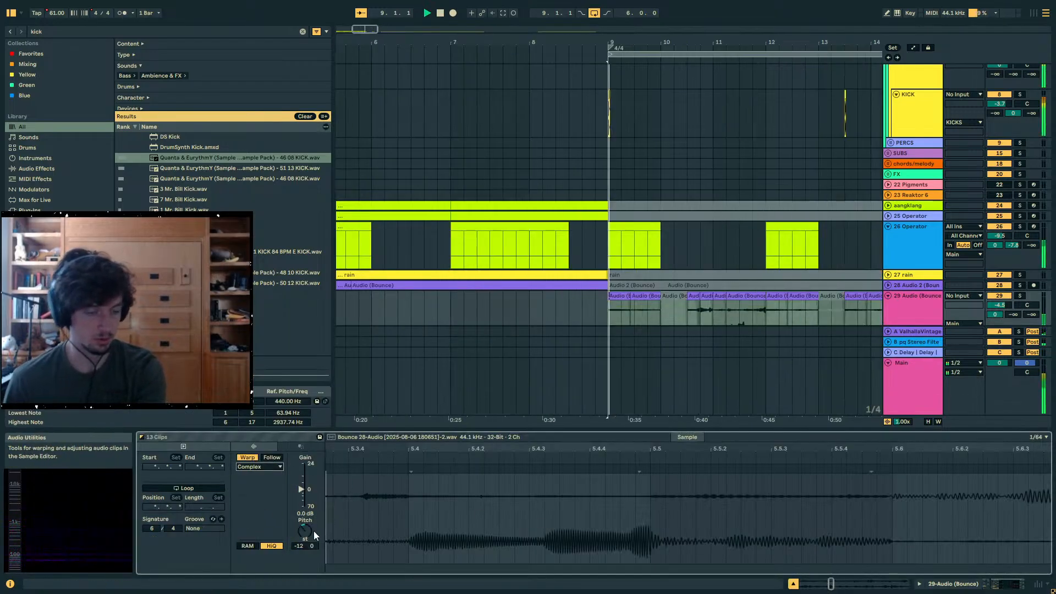
drag(309, 531, 310, 542)
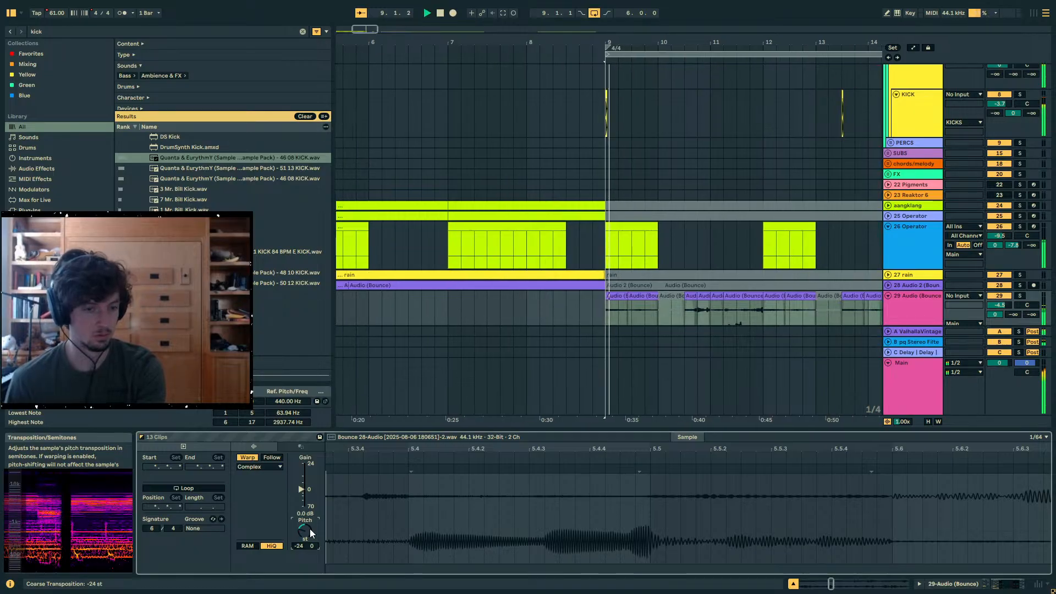
- Audition the transition from bar 8 and shorten the 26 Operator clip at bar 9 to end at 9.3.1
click(558, 251)
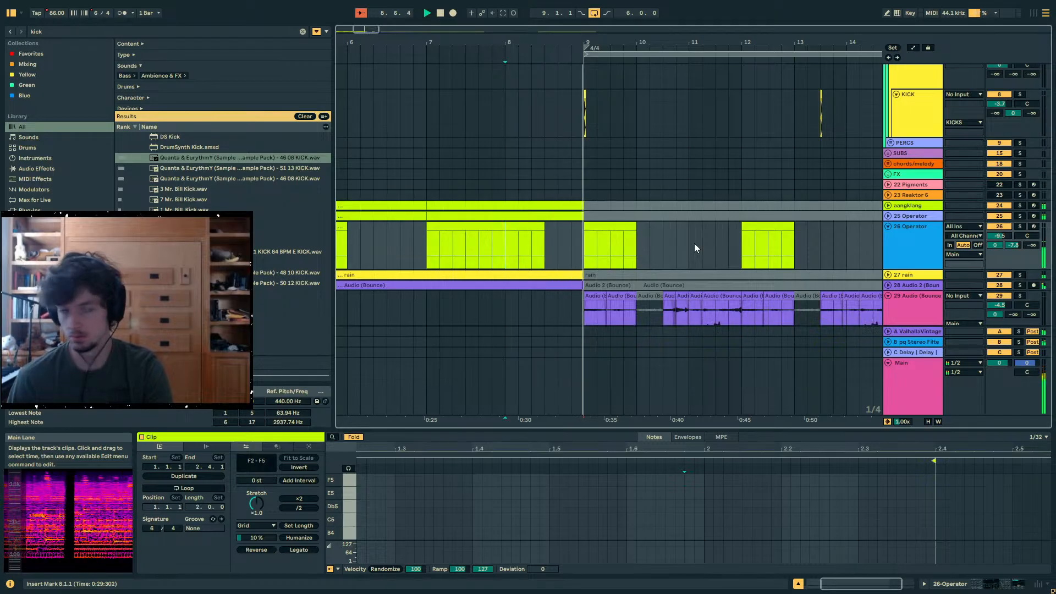
click(611, 225)
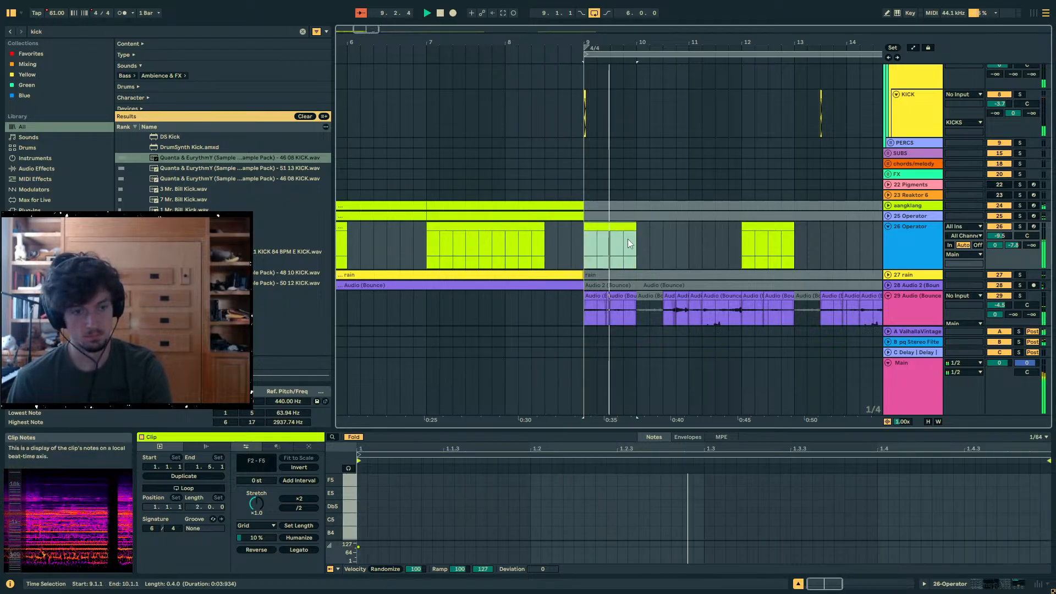
drag(635, 240, 603, 259)
- Try moving the second 29 Audio clip of bar 9 earlier to 9.2.1 while auditioning the section
scroll(626, 245, down, 2)
click(591, 259)
key(space)
key(space)
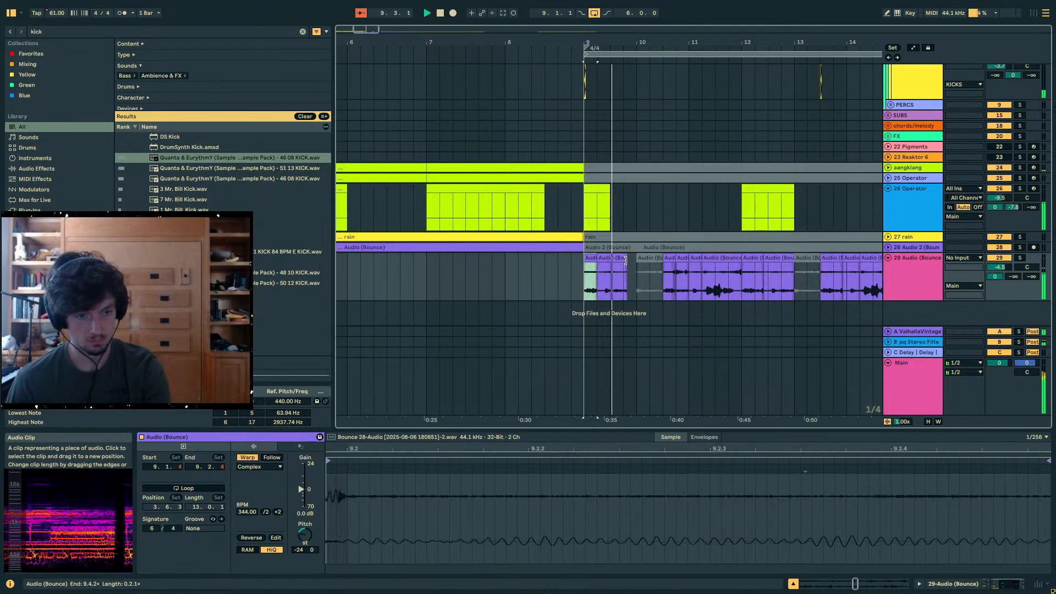
drag(623, 260, 624, 259)
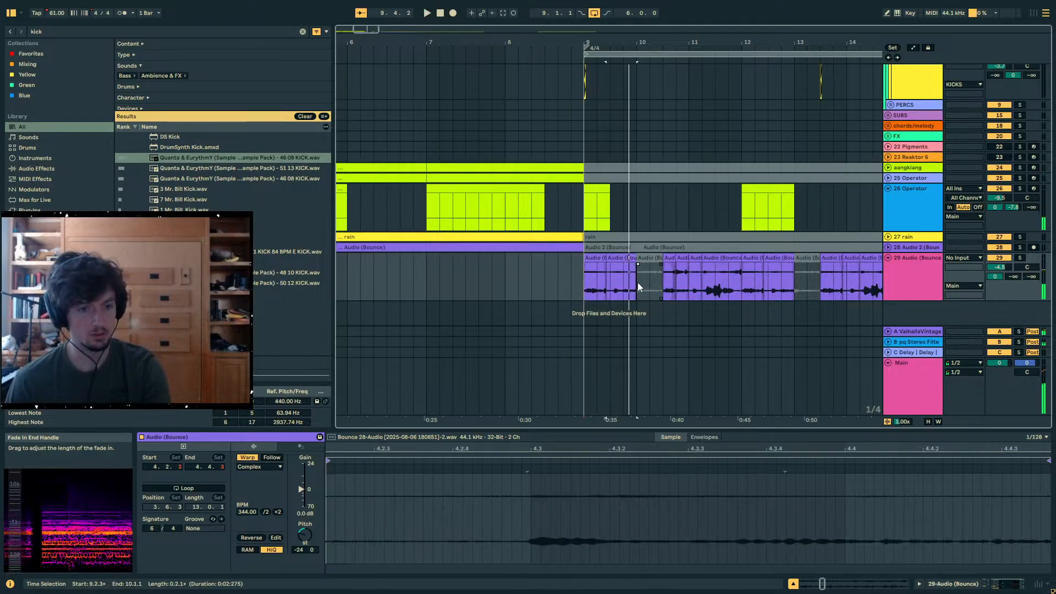
- Try duplicating the bar 9 kick to 9.3.1 on the KICK track and audition it
scroll(659, 286, up, 10)
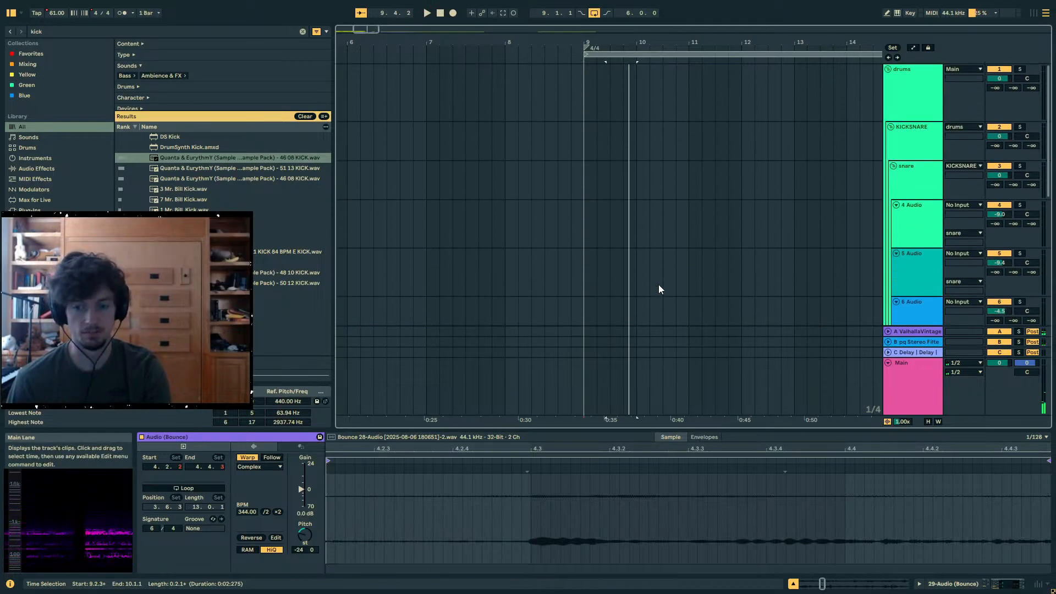
scroll(893, 166, down, 5)
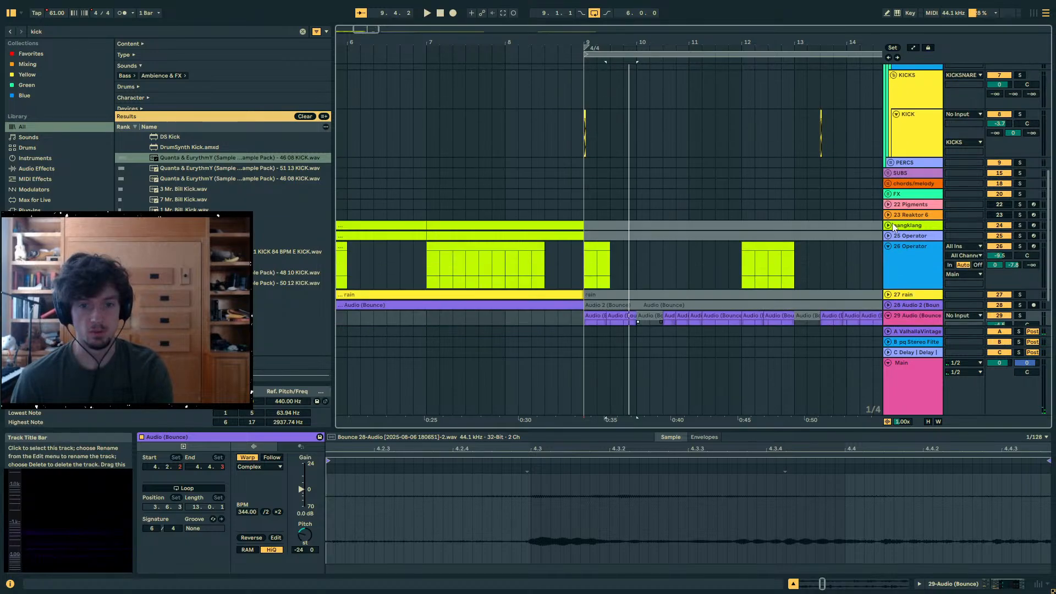
click(588, 137)
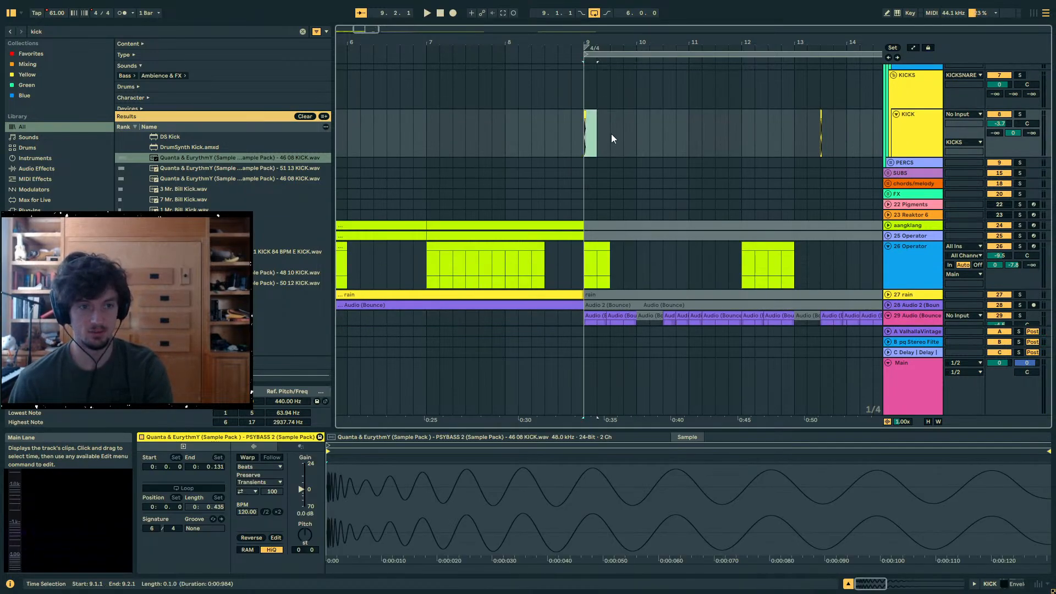
key(ctrl+d)
key(space)
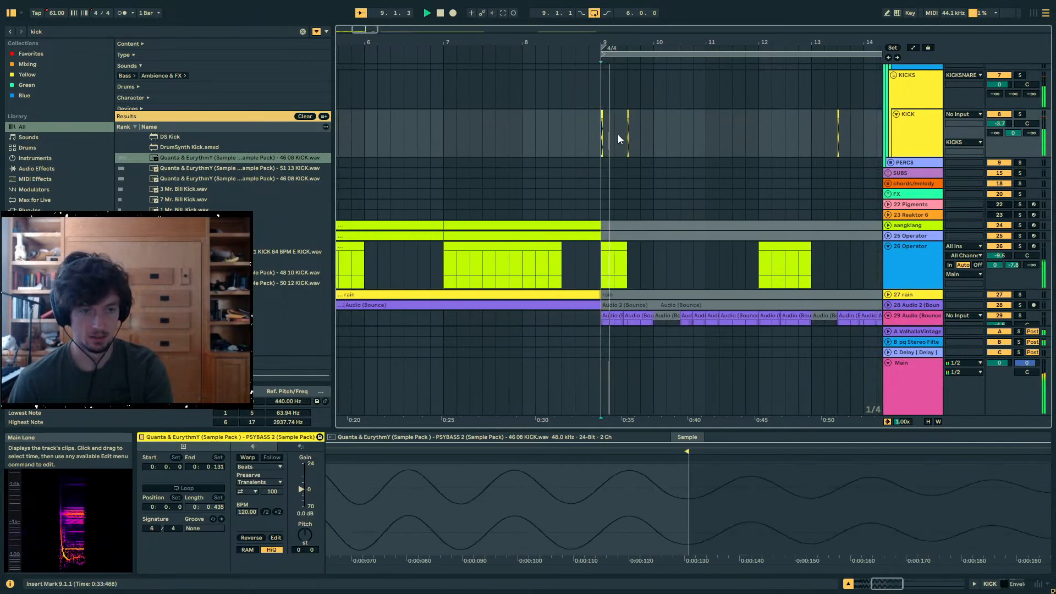
- Remove the mid-bar kicks and duplicate the bar 9 kick onto the downbeats of bars 10, 11 and 12
double_click(626, 135)
drag(653, 136, 595, 136)
key(ctrl+d)
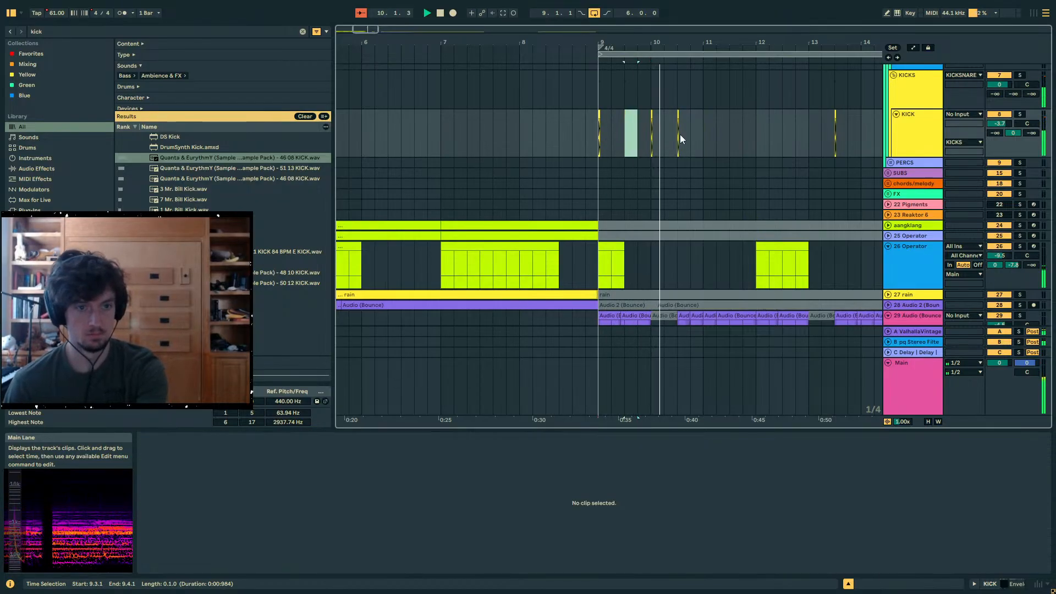
click(702, 137)
drag(691, 137, 598, 137)
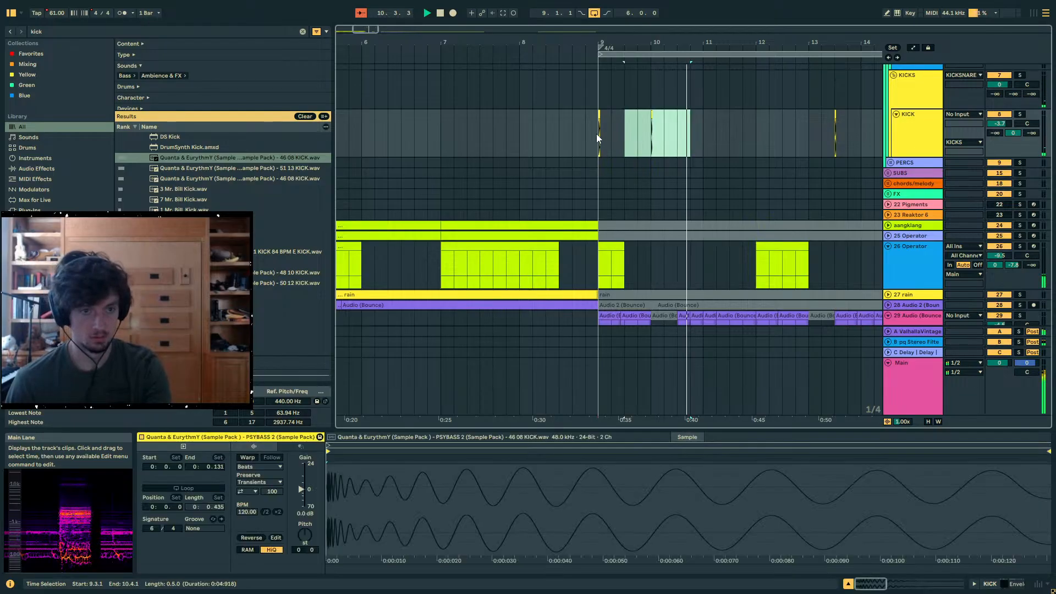
drag(696, 133, 702, 136)
key(ctrl+d)
- Duplicate the 29 Audio clips of bars 9 and 10 onto bars 11 and 12
scroll(710, 226, down, 3)
drag(703, 276, 602, 276)
key(ctrl+d)
- Try splitting the 29 Audio clip starting at 10.3.1 at 10.3.3 and slip its first part's audio to start at 9.4.1
click(685, 275)
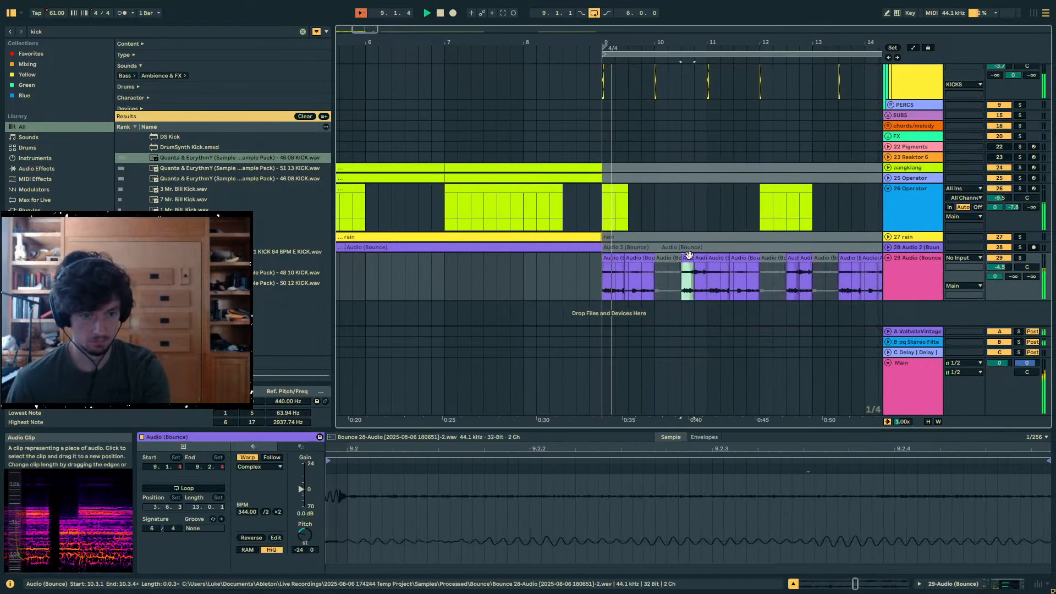
drag(697, 42, 696, 104)
click(622, 282)
key(ctrl+e)
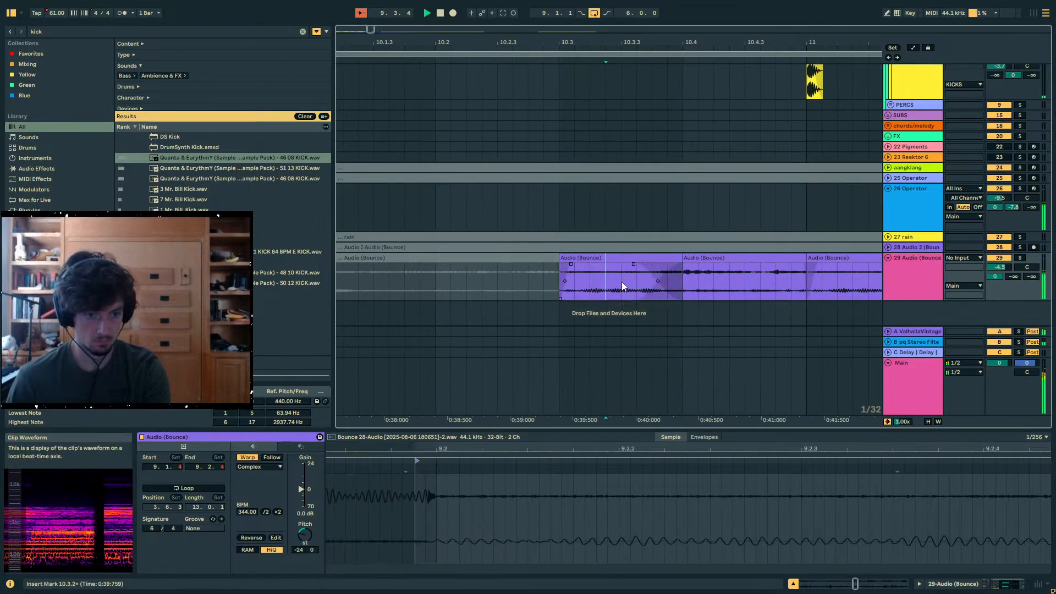
drag(570, 281, 517, 280)
key(space)
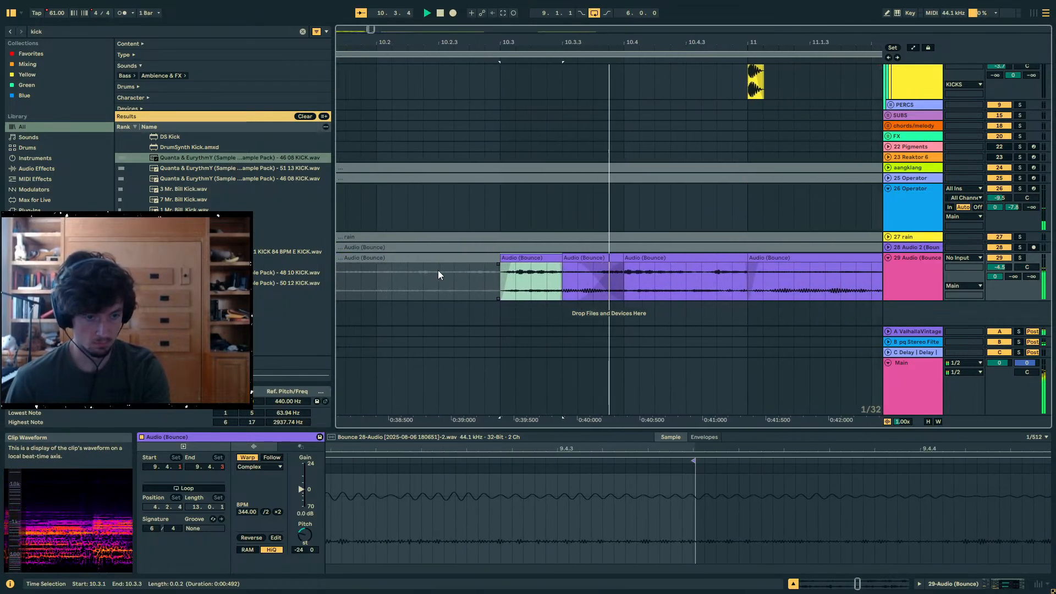
- Try slipping the audio of the short clip at 10.3.1 further, to start at 9.5.1, auditioning the changes
drag(436, 278, 318, 284)
key(space)
key(space)
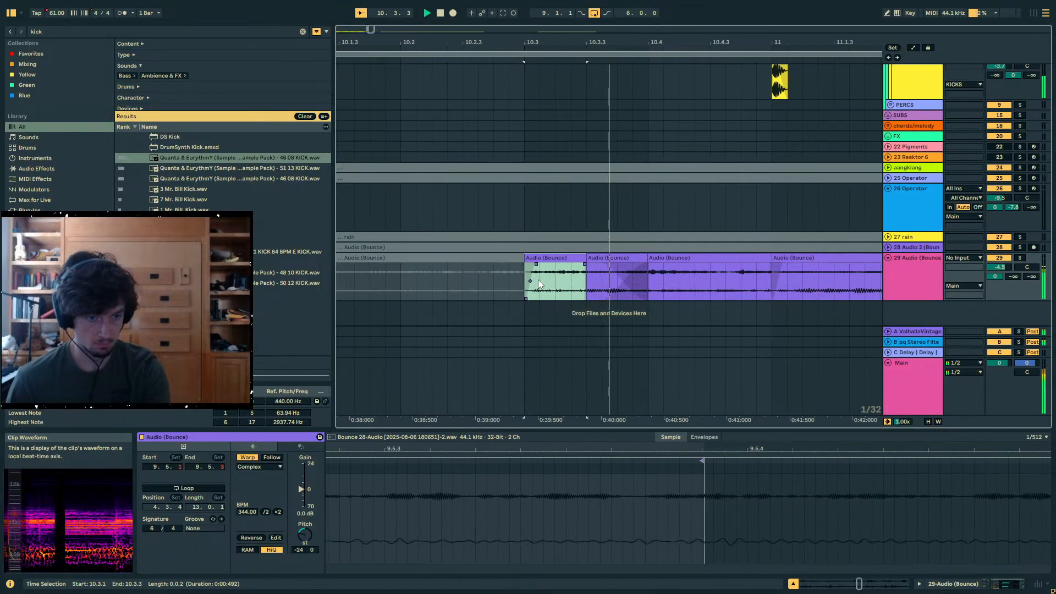
drag(540, 280, 419, 280)
key(space)
key(space)
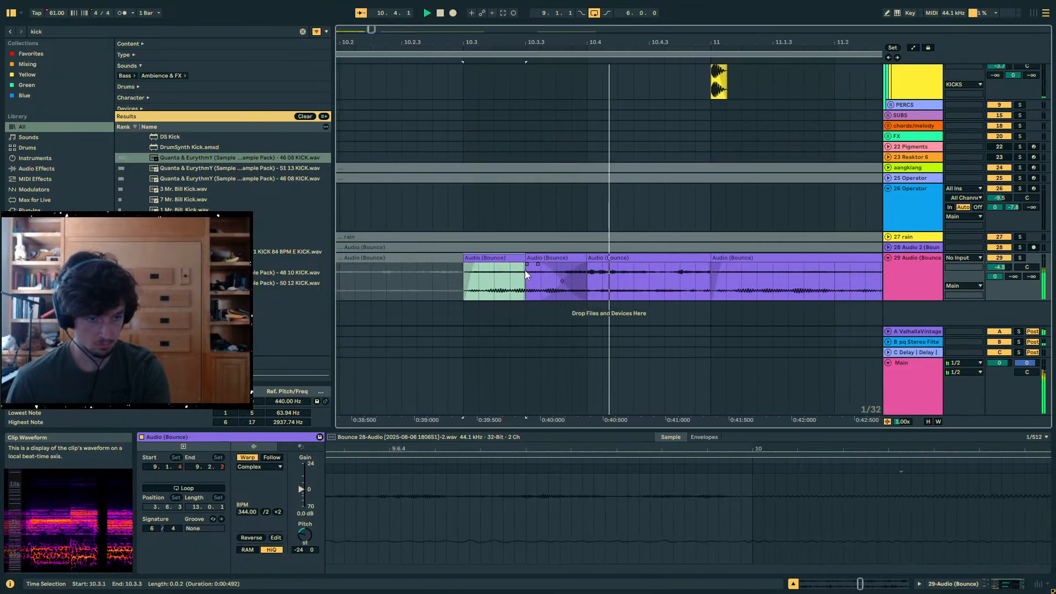
- Undo the slips and the split of the 29 Audio clip at 10.3.1 and audition it
key(ctrl+z)
key(ctrl+z)
key(ctrl+z)
key(ctrl+z)
click(456, 268)
key(space)
key(space)
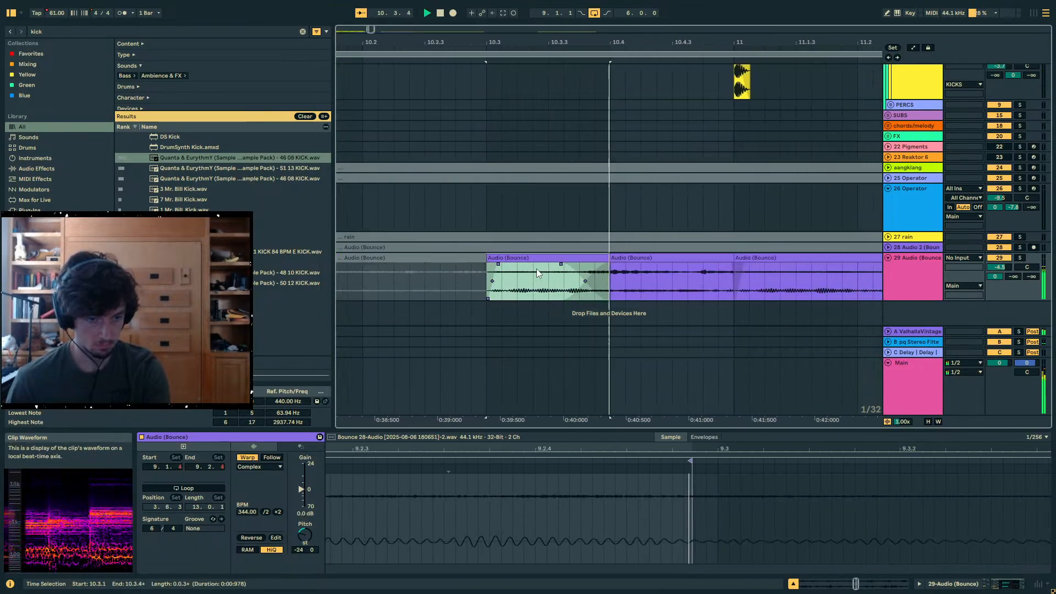
- Copy the half-bar 26 Operator clip from 9.1.1 to 11.1.1 and play the section from bar 9
scroll(622, 220, up, 5)
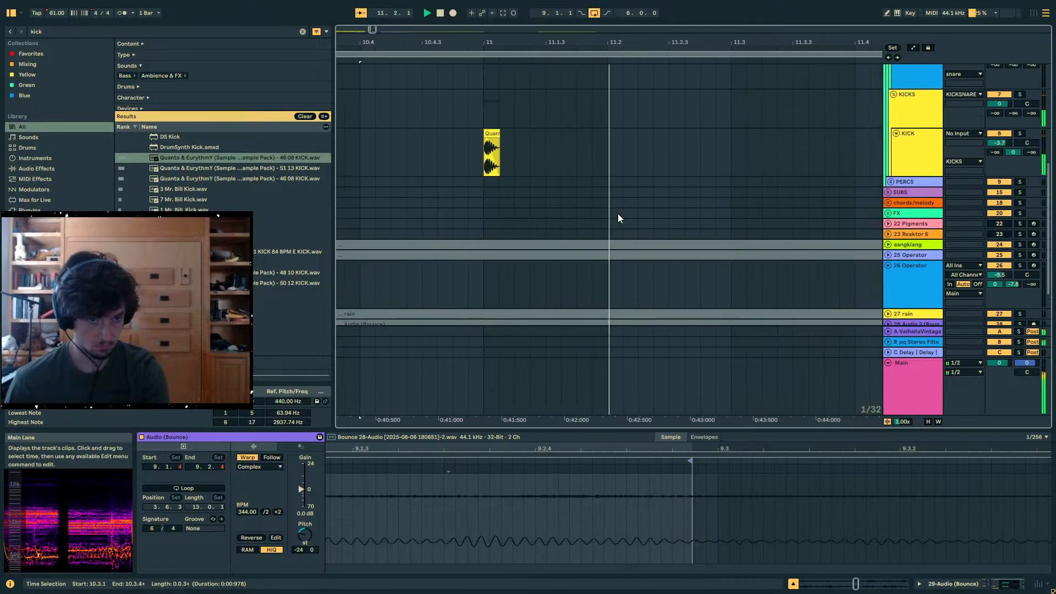
ctrl+scroll(622, 165, down, 10)
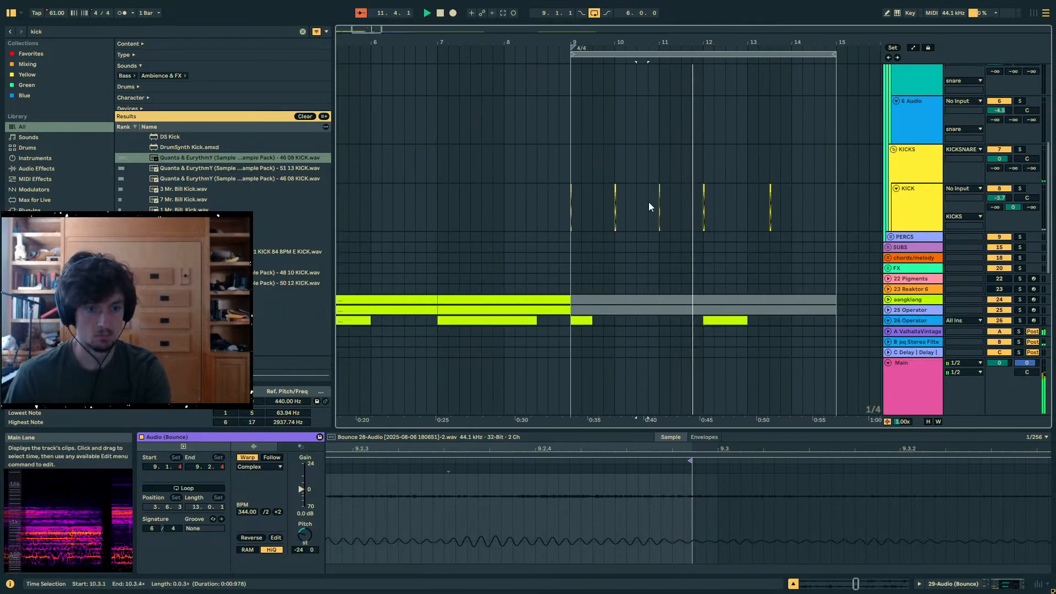
scroll(648, 202, down, 3)
click(583, 209)
key(space)
drag(593, 198, 572, 204)
key(space)
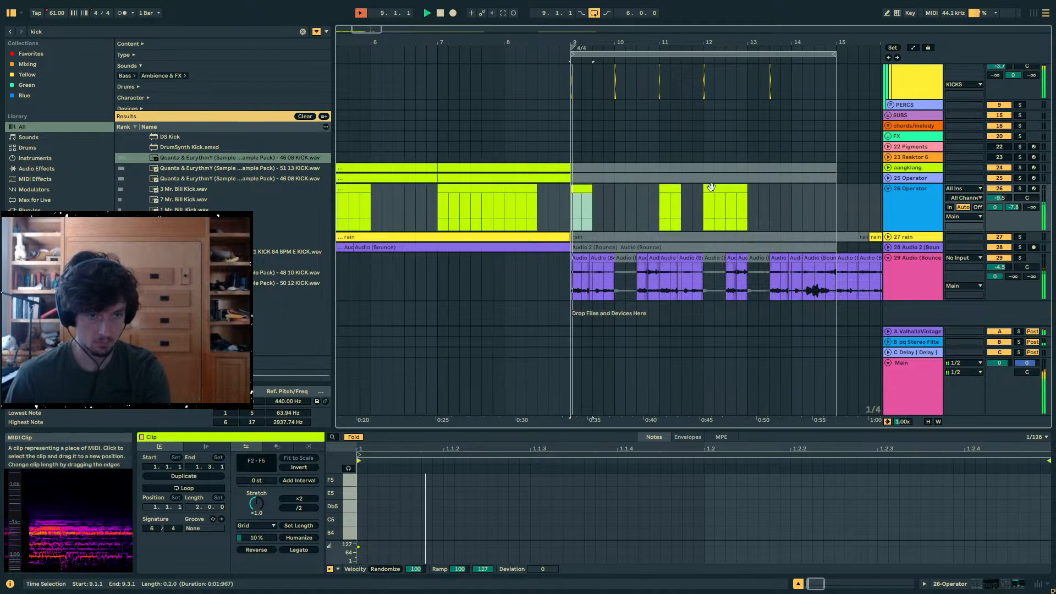
- Duplicate the 26 Operator clips between 9.1.1 and 12.1.1 so the pattern repeats from bar 12
click(724, 181)
drag(747, 201, 570, 204)
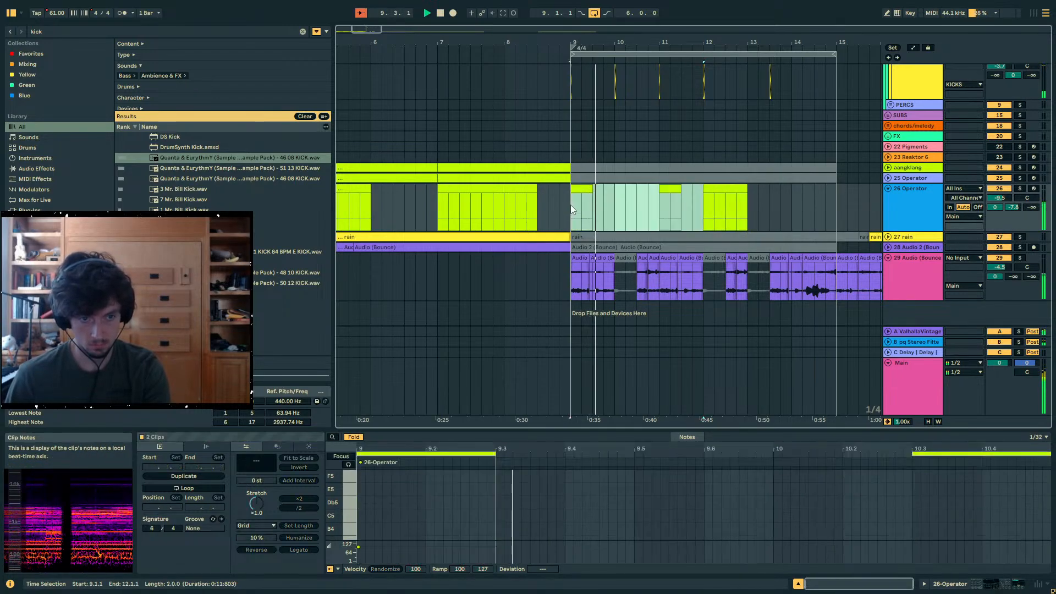
key(ctrl+d)
click(754, 214)
- Clear the 29 Audio clips from 12.1.1 to 15.1.1 and replace them with a duplicate of the 9.1.1 to 12.1.1 clips
drag(703, 276, 766, 279)
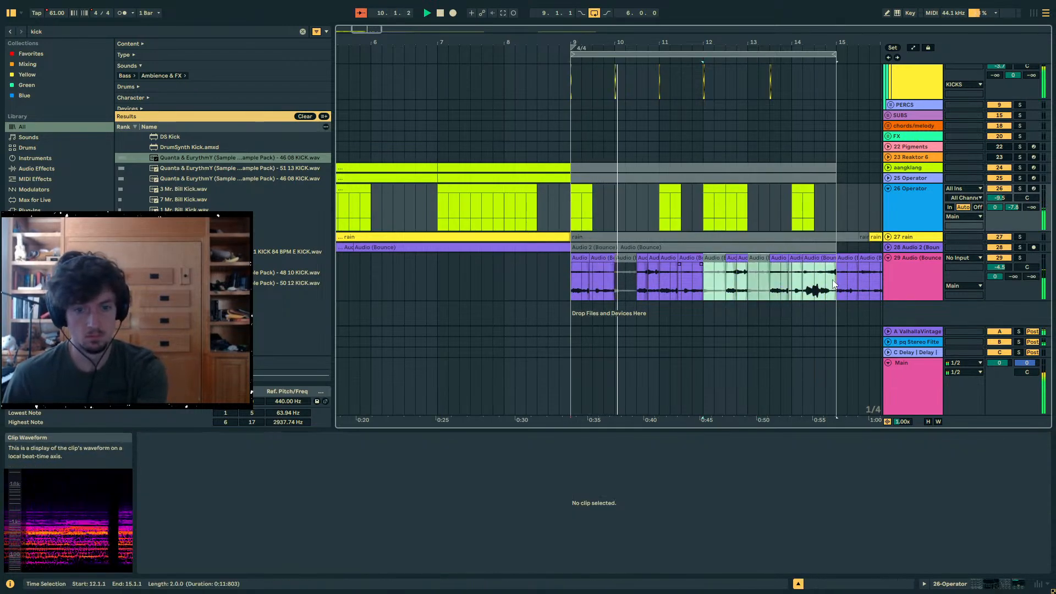
drag(833, 281, 834, 282)
key(Delete)
mouse_move(710, 283)
mouse_down()
mouse_move(595, 282)
mouse_move(707, 280)
mouse_up()
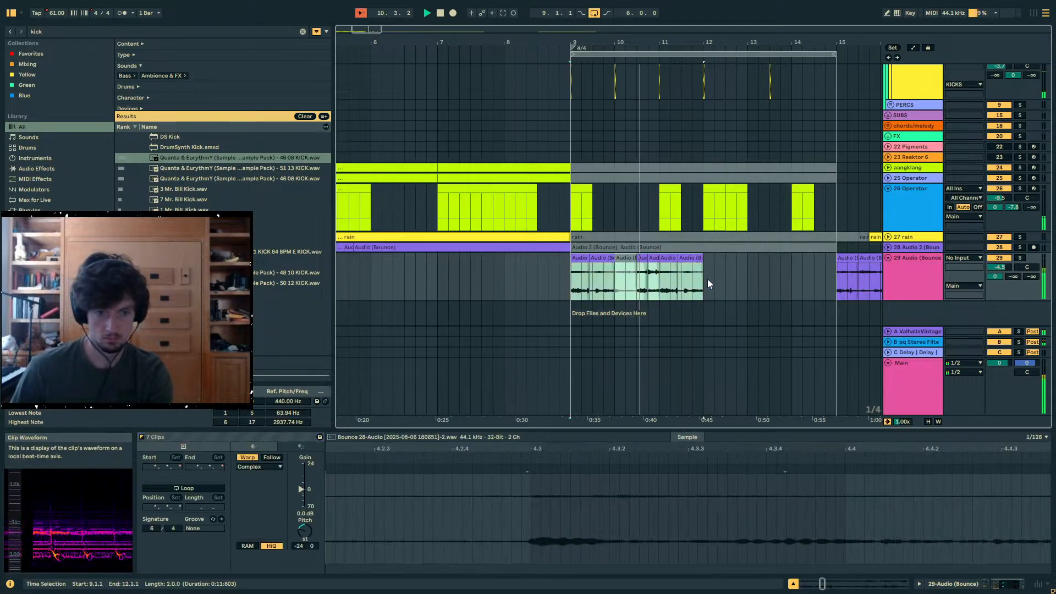
key(ctrl+d)
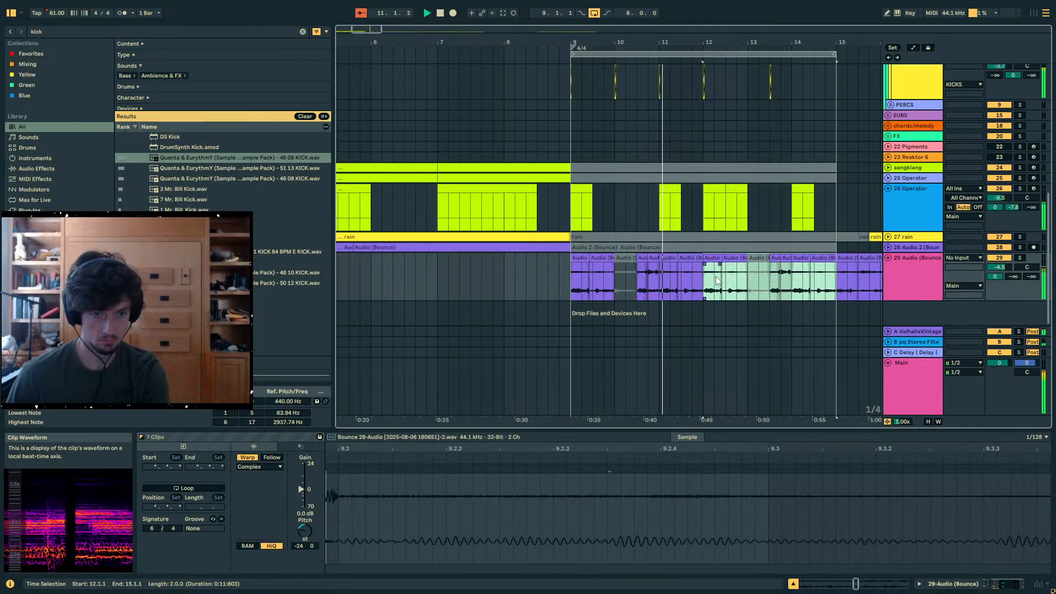
- Clear the kick search text from the browser
scroll(688, 264, up, 5)
drag(641, 240, 603, 243)
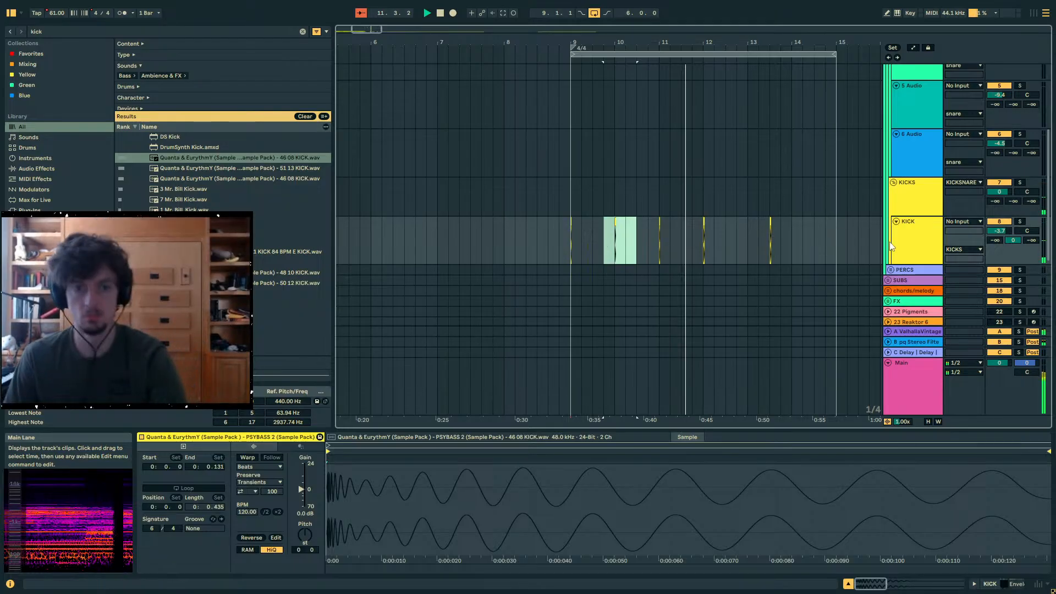
scroll(891, 246, down, 2)
key(ctrl+f)
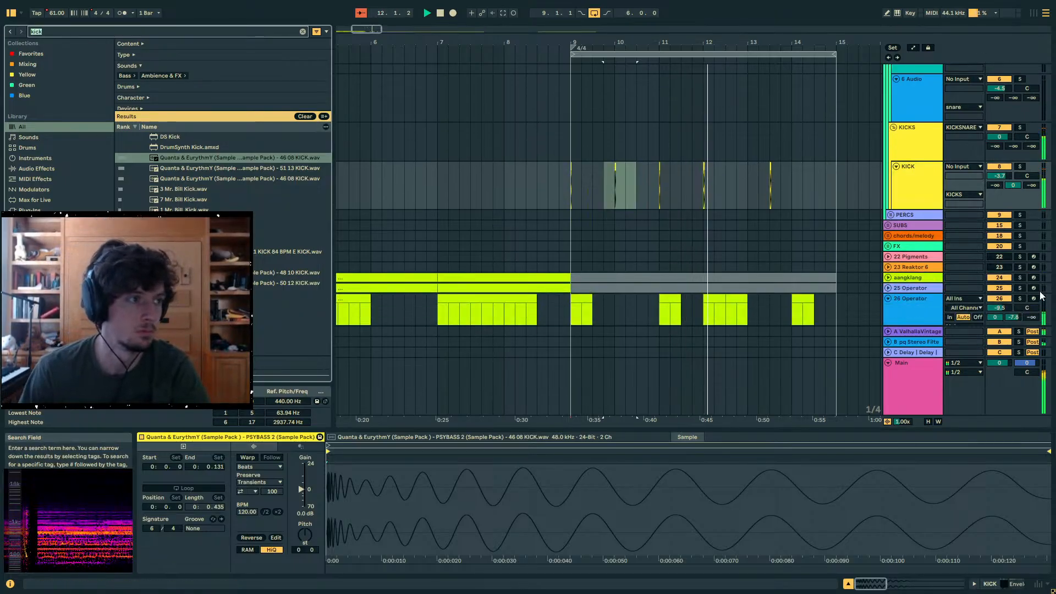
click(736, 226)
scroll(718, 227, down, 3)
scroll(717, 165, up, 1)
key(Delete)
- Loop the four bars from 9.1.1 to 13.1.1 on the KICK track's time range and stop playback
drag(716, 143, 573, 133)
click(759, 135)
key(space)
key(ctrl+v)
key(ctrl+l)
scroll(694, 171, down, 2)
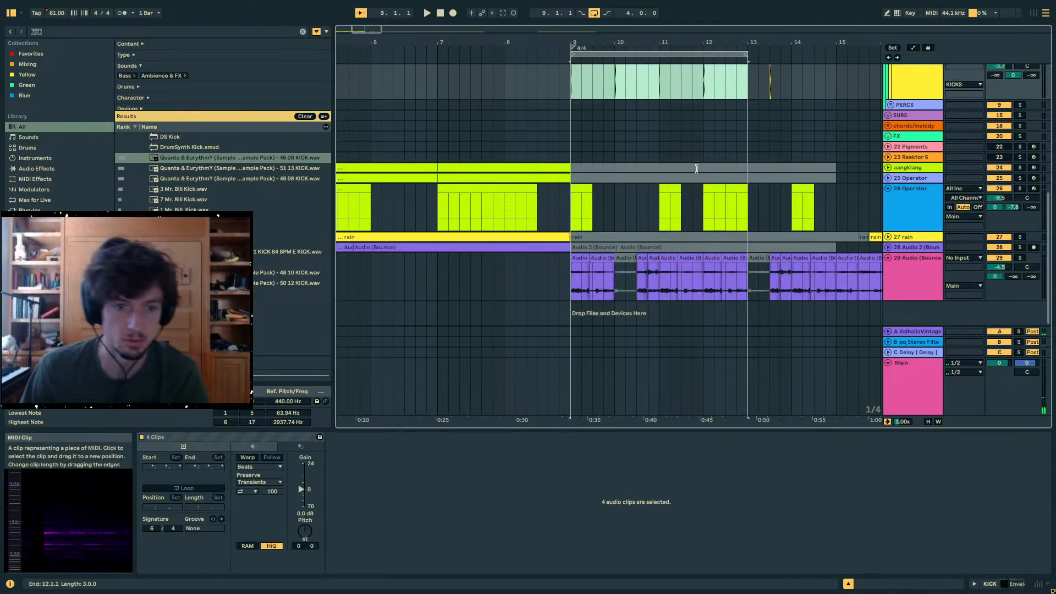
- Replace the 29 Audio clips between 11.1.1 and 13.1.1 with a duplicate of the clips from 9.1.1 to 11.1.1
click(668, 283)
drag(660, 281, 751, 281)
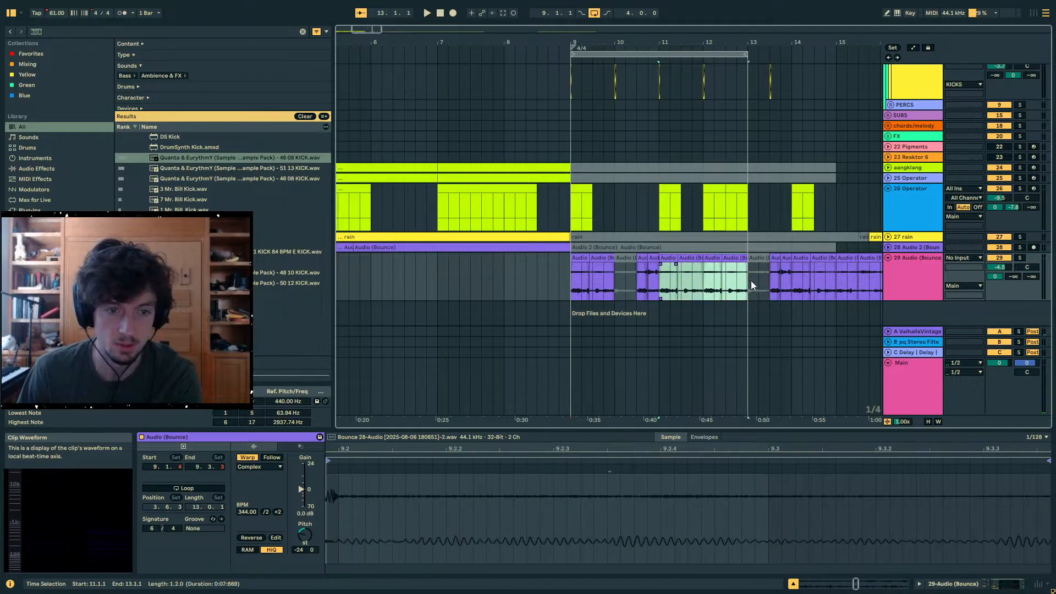
key(Delete)
drag(658, 281, 572, 280)
key(ctrl+d)
click(573, 278)
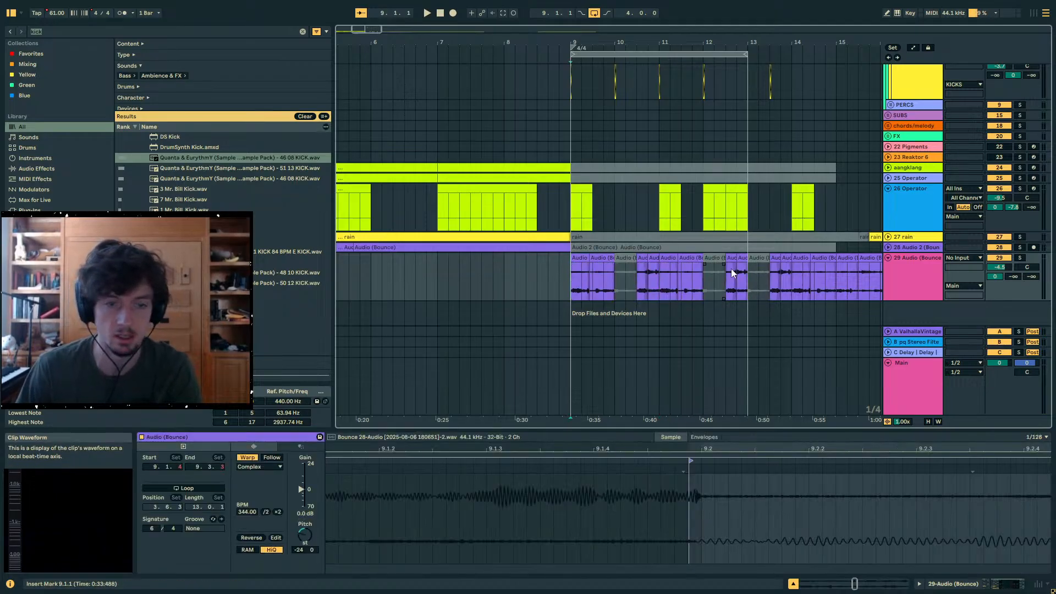
- Remove the 26 Operator clips in bar 12 and lengthen the clips at 9.1.1 and 11.1.1 to three beats each
scroll(748, 278, up, 2)
scroll(748, 280, down, 2)
drag(732, 248, 747, 247)
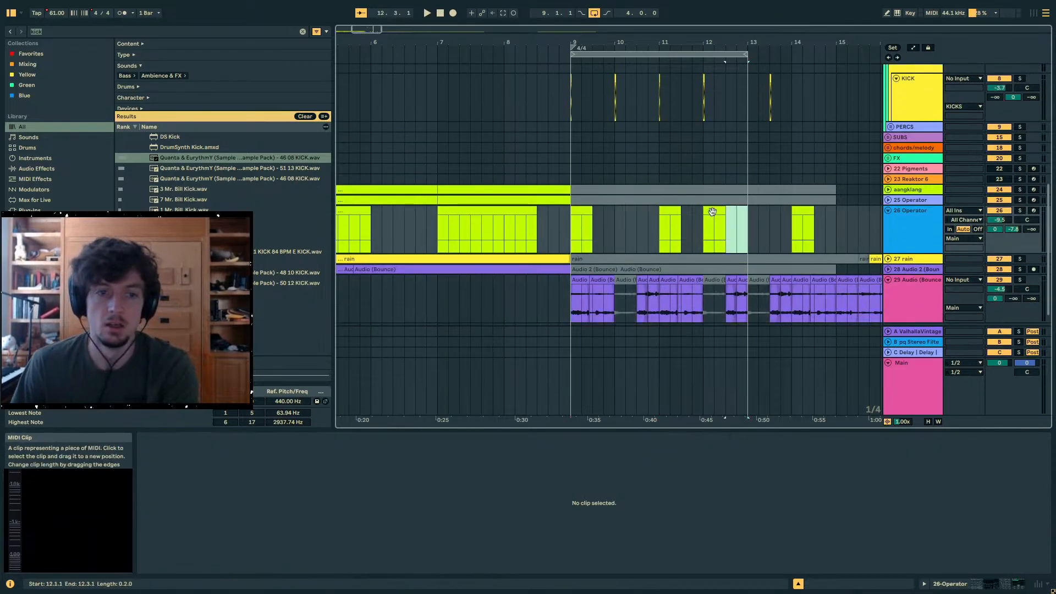
drag(592, 209, 604, 209)
key(space)
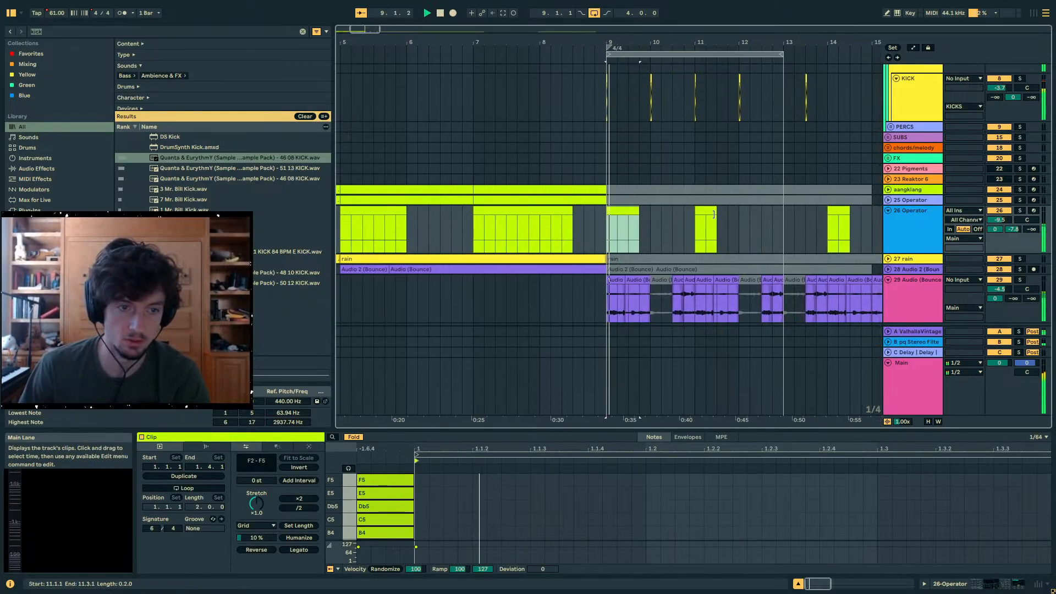
drag(710, 205, 721, 206)
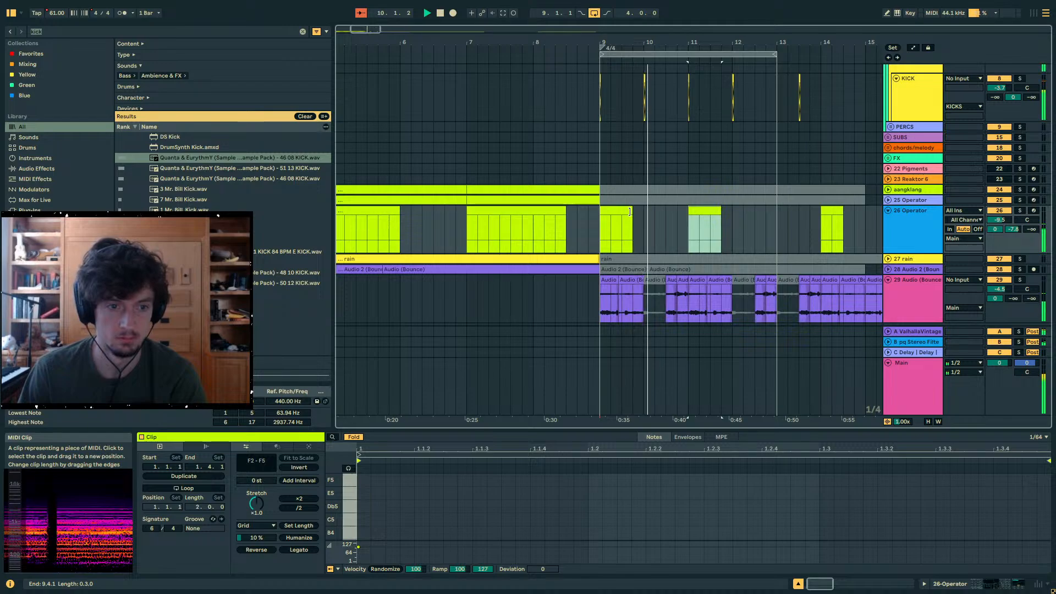
- Delete the KICK clips at 10.1.1 and 12.1.1
drag(654, 99, 634, 99)
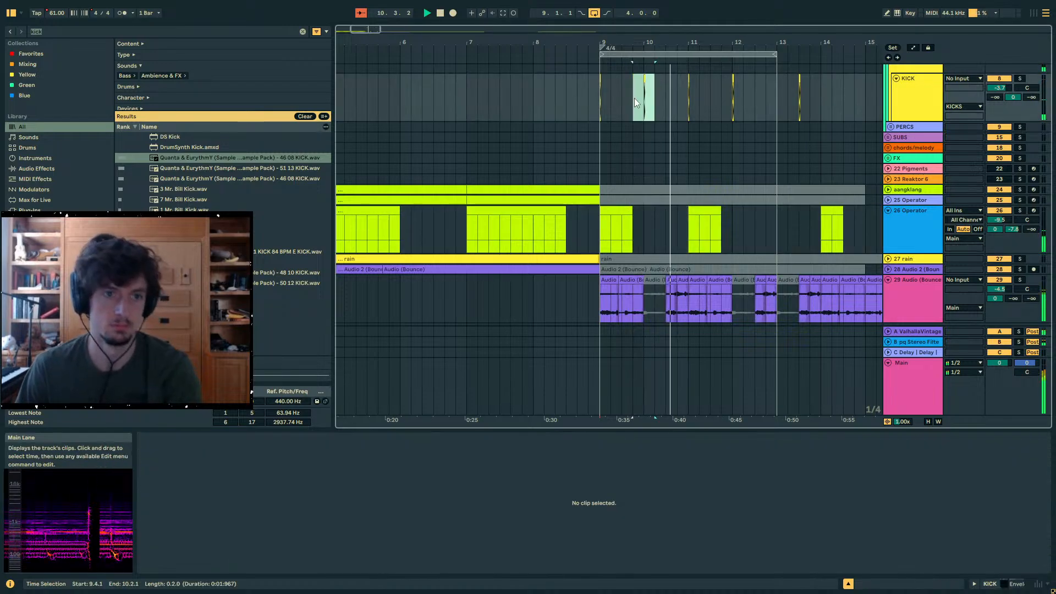
click(744, 101)
scroll(775, 180, up, 3)
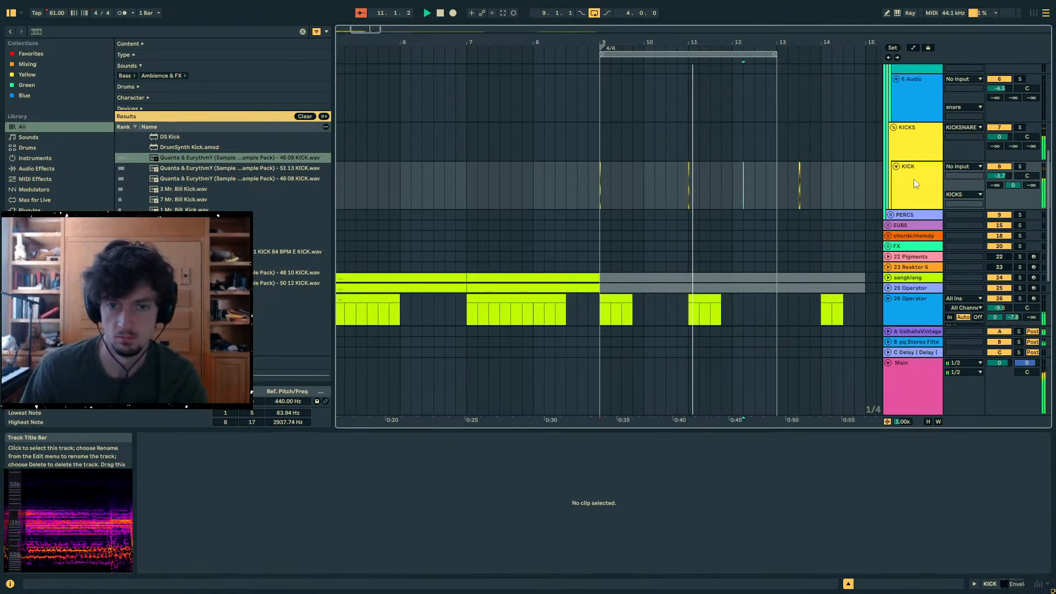
- Search the browser for udu and audition the samples
key(ctrl+f)
text(udu)
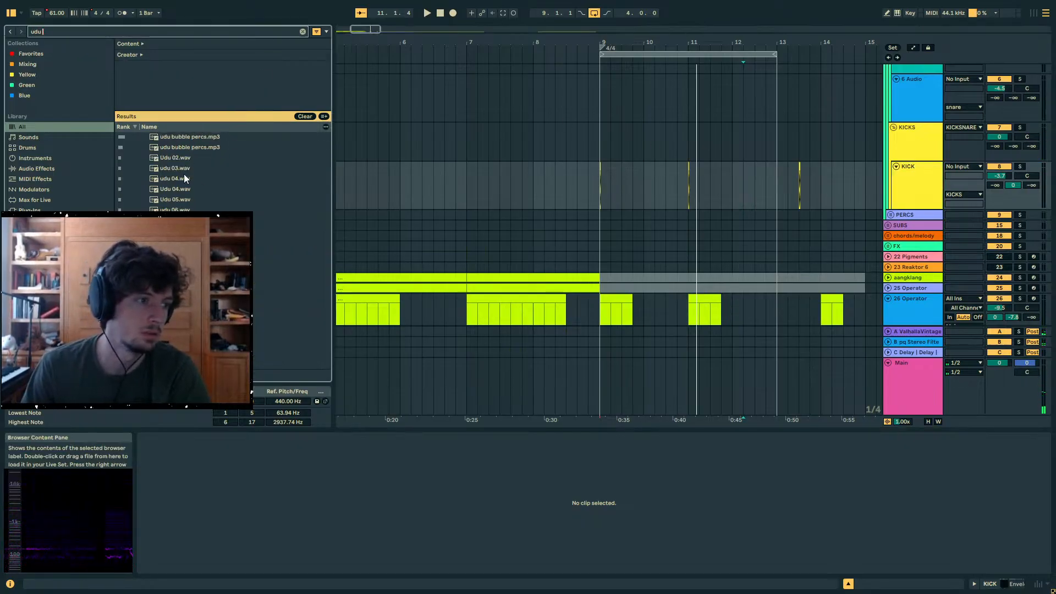
scroll(215, 206, down, 3)
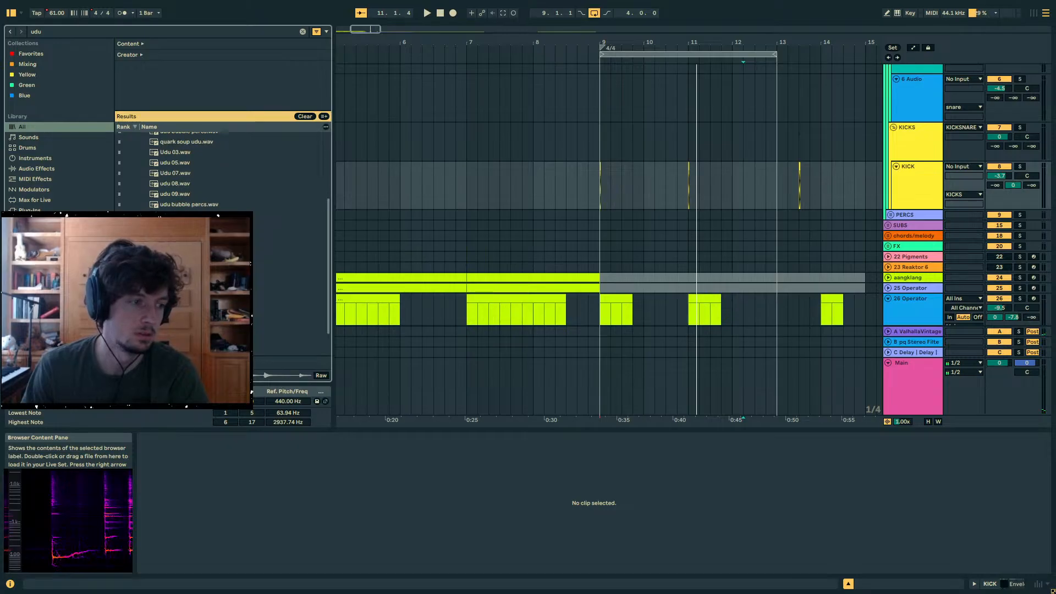
scroll(203, 206, up, 2)
scroll(176, 191, up, 2)
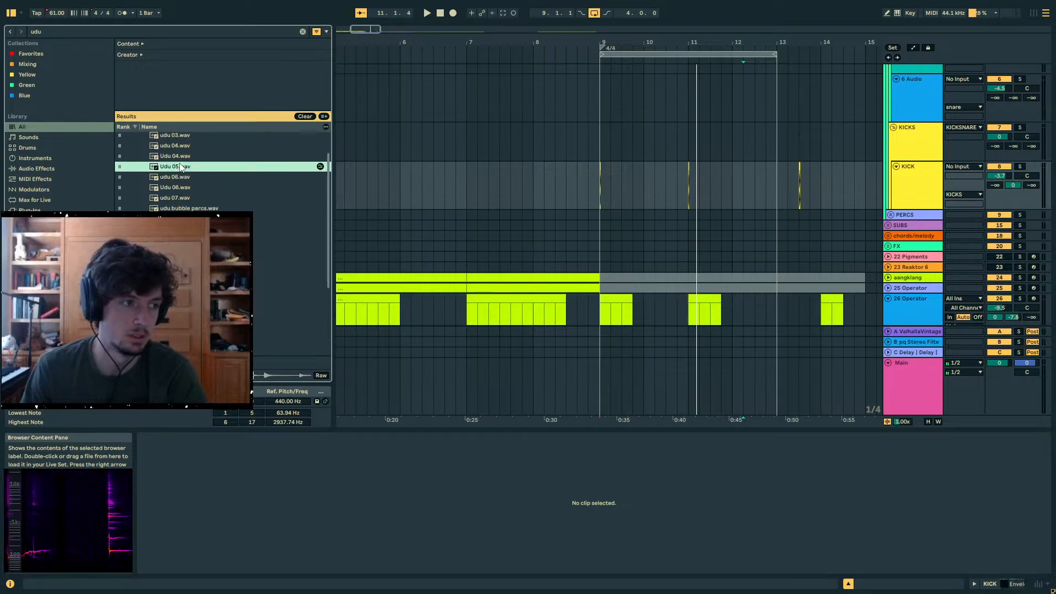
- Place Udu 05.wav at 9.1.1 on the 13 Audio track inside the PERCS group and activate the track
click(891, 214)
scroll(906, 247, down, 4)
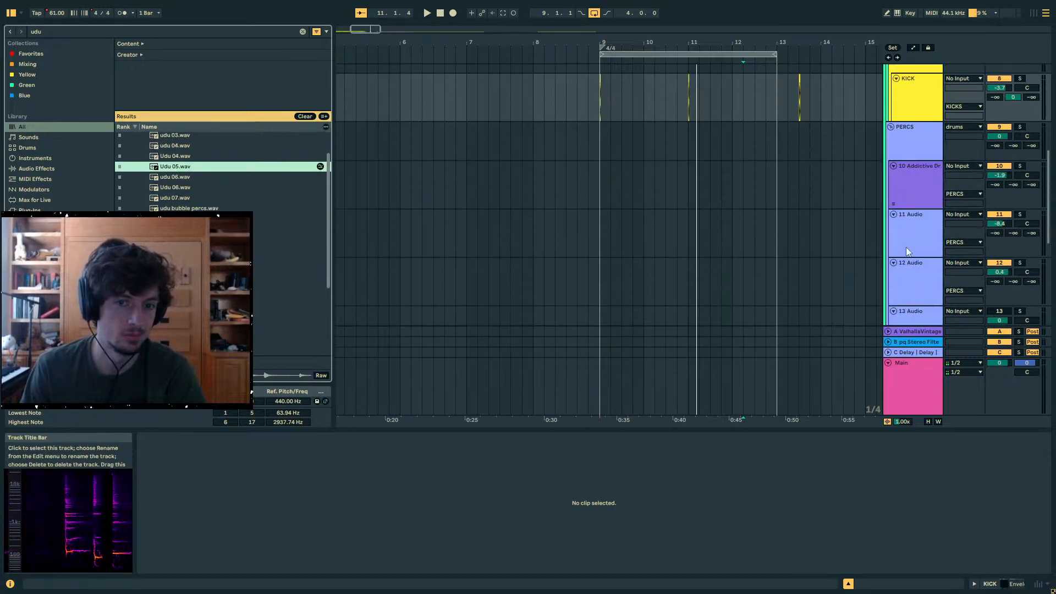
drag(601, 156, 607, 158)
click(596, 232)
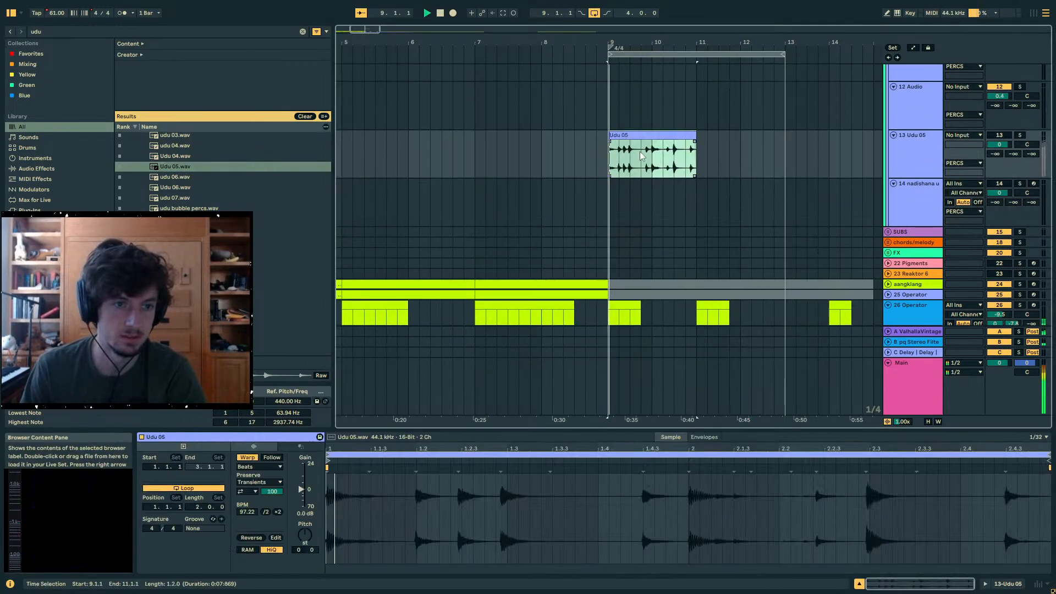
click(999, 135)
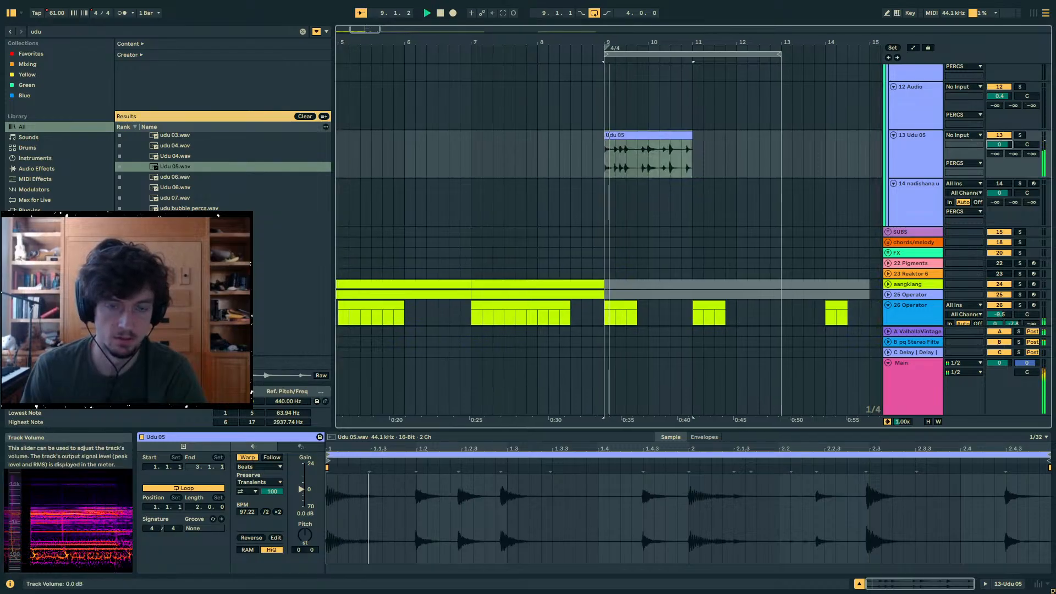
- Halve the Udu 05 clip's original tempo and set its warp mode to Complex
click(266, 512)
click(260, 467)
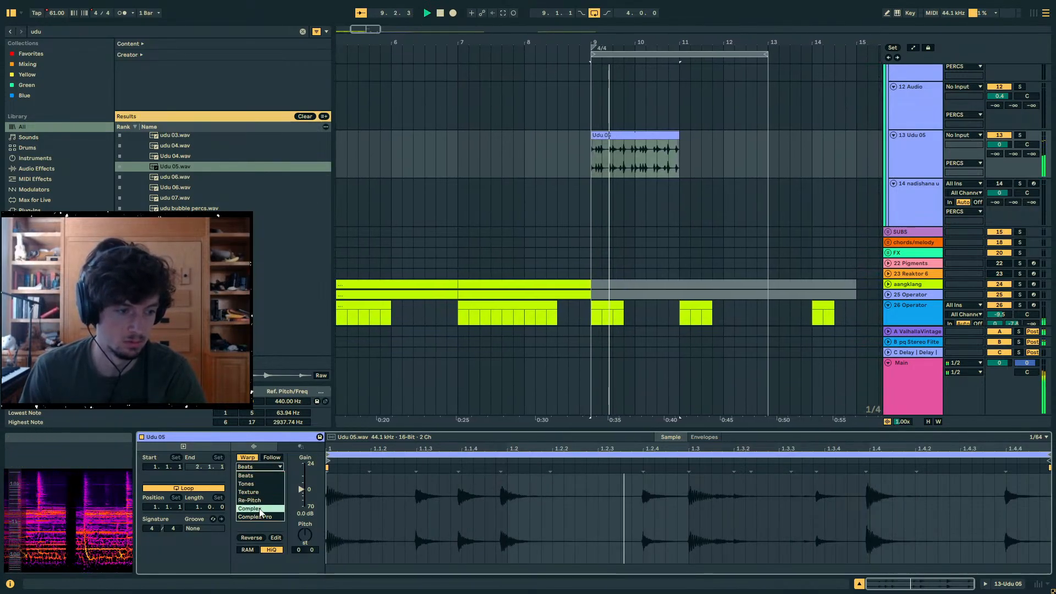
click(249, 508)
- Lower the 13 Udu 05 track's volume and pan it partly to the left
drag(1000, 144, 1027, 157)
drag(1000, 144, 1000, 142)
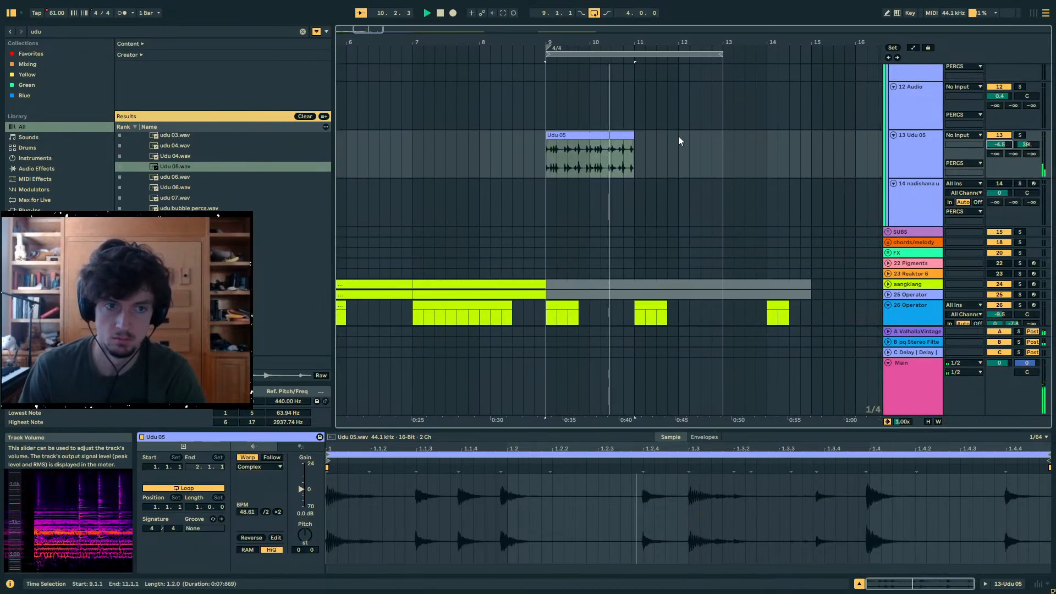
- Fade in the Udu 05 clip across bar 9 and duplicate the faded clip to 11.1.1
click(589, 158)
drag(545, 142, 581, 166)
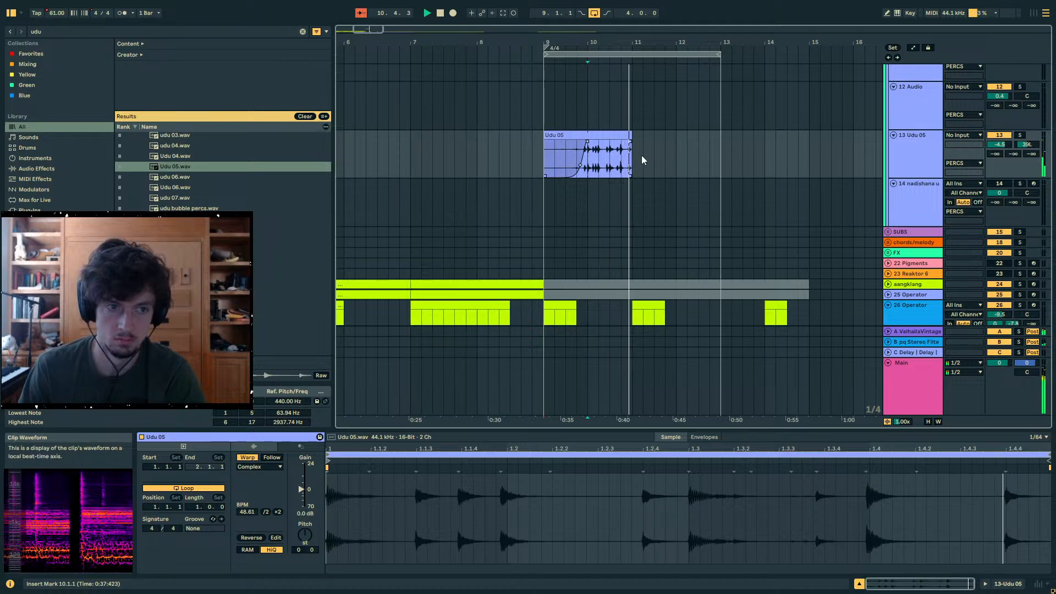
click(615, 135)
key(ctrl+d)
click(909, 154)
key(space)
- Audition the other udu samples and place Udu 04.wav at 11.1.1 on the 12 Audio track
drag(234, 177, 578, 126)
click(190, 199)
click(193, 167)
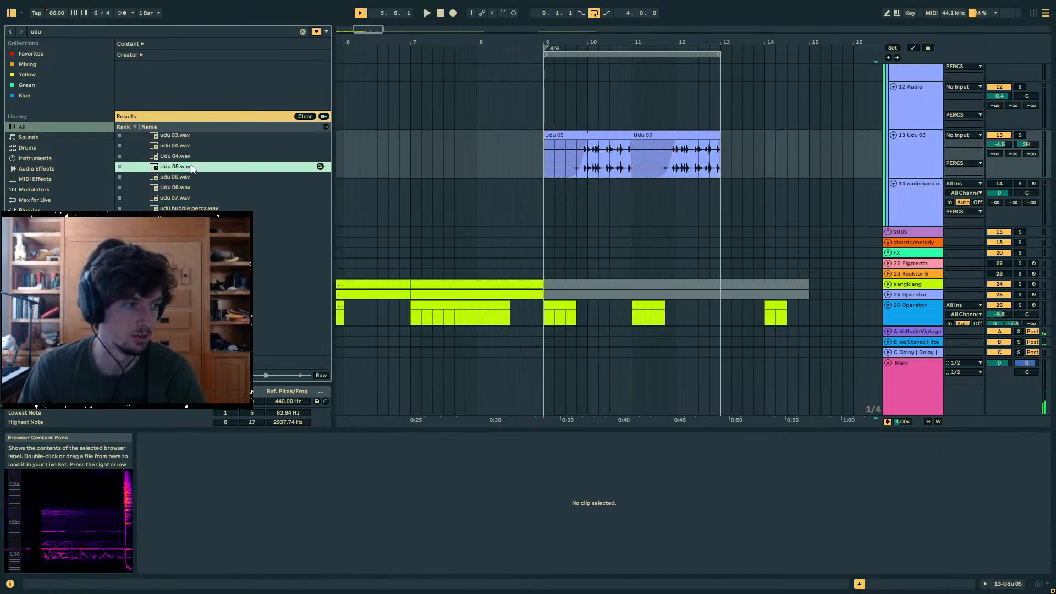
click(178, 157)
scroll(187, 194, up, 3)
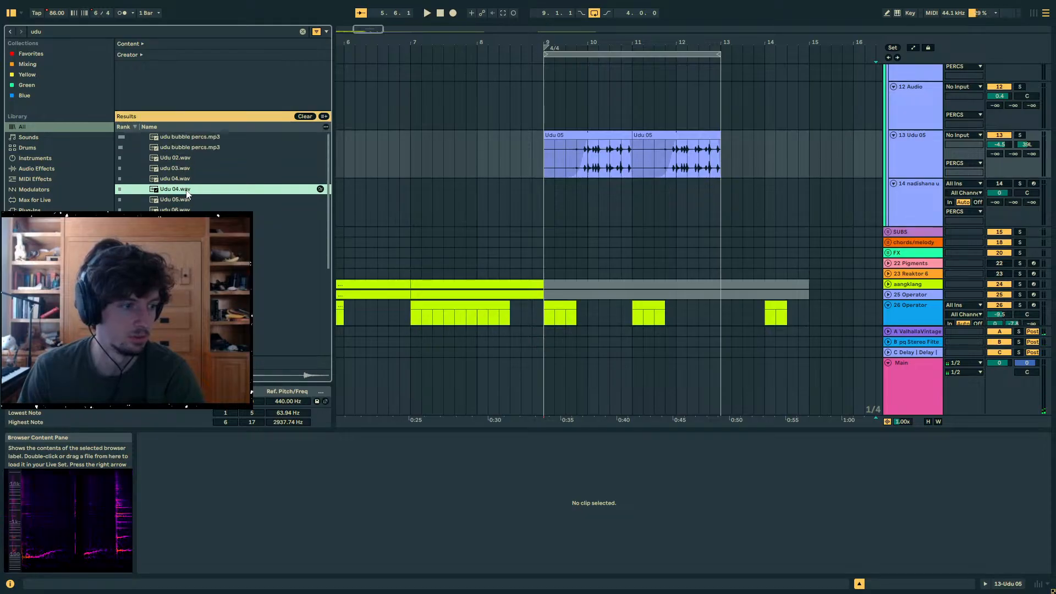
click(173, 179)
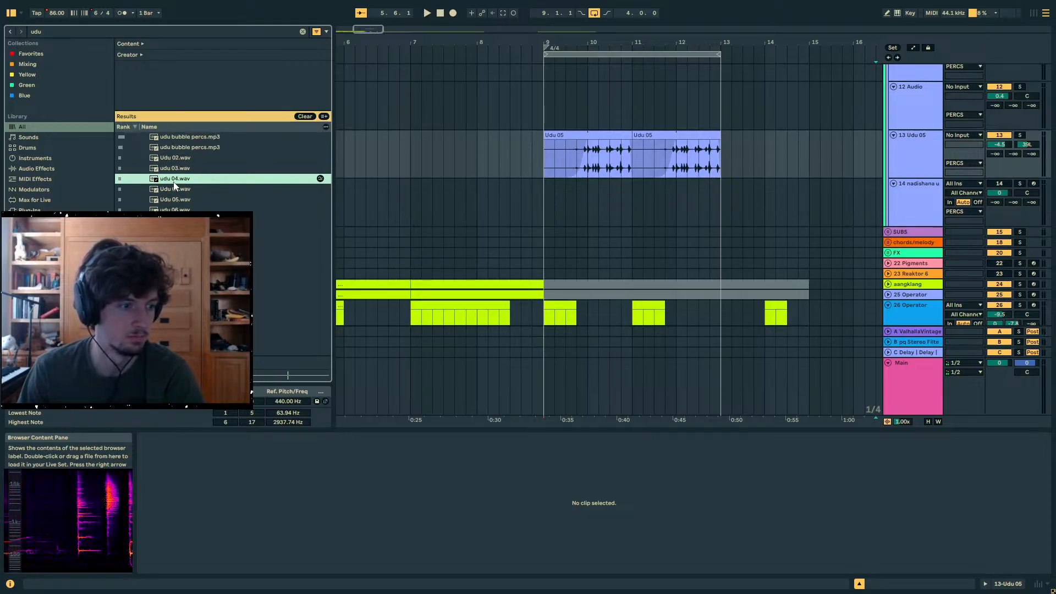
click(168, 190)
drag(632, 116, 633, 116)
- Add Udu 02.wav at 11.3.1 after Udu 04, duplicate the one-bar pair to 12.1.1 and play it from 11.1.1
click(182, 169)
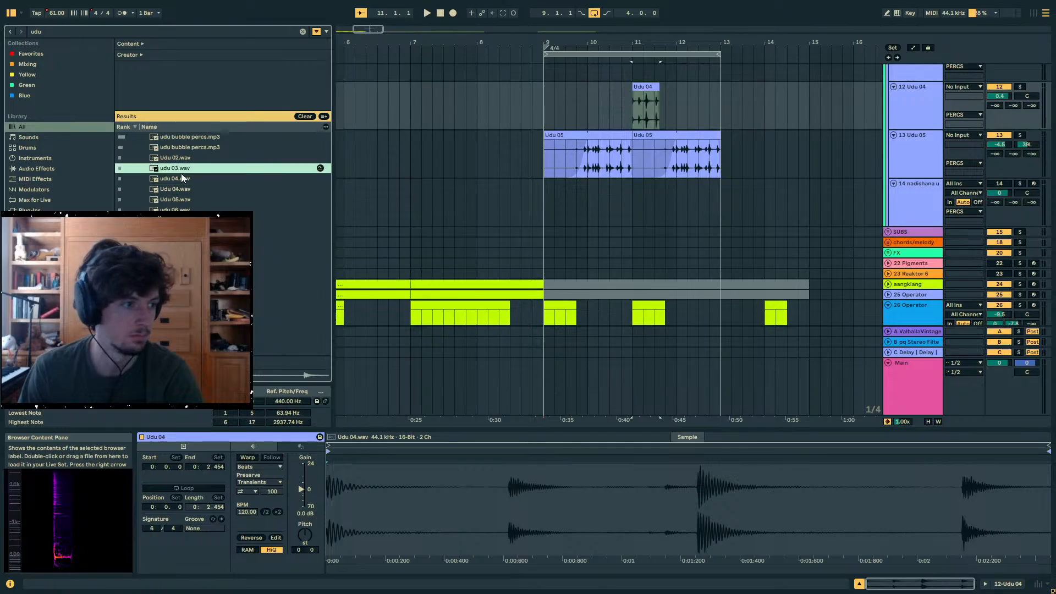
click(181, 159)
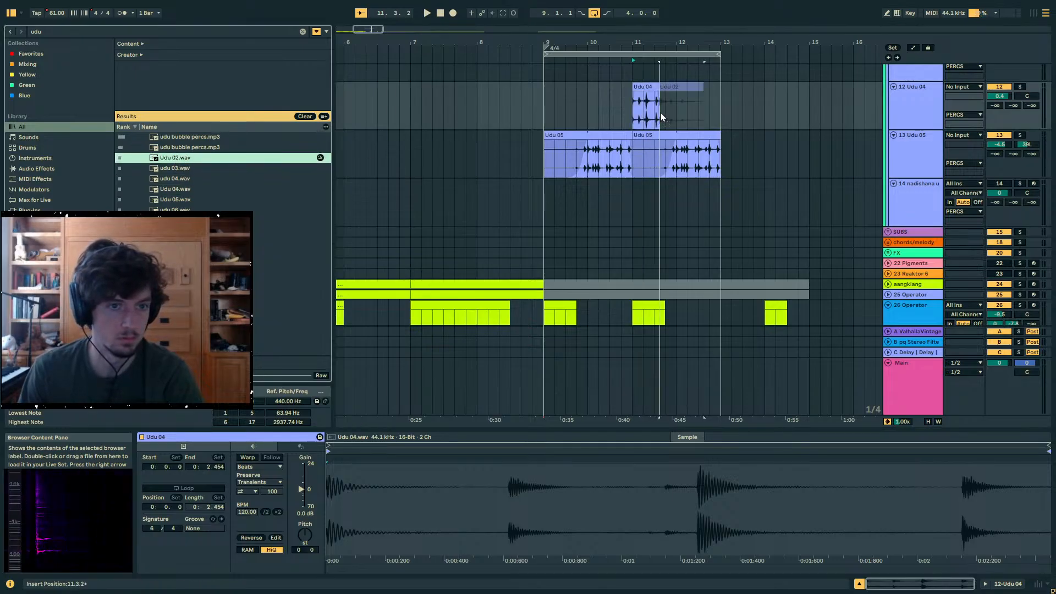
drag(662, 114, 655, 113)
key(ctrl+d)
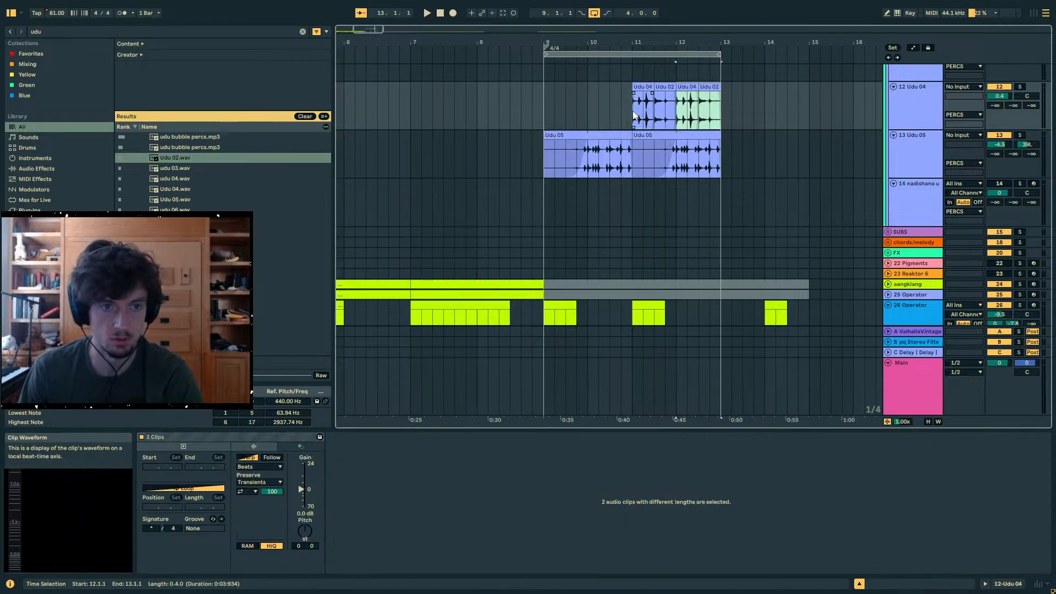
click(634, 115)
key(space)
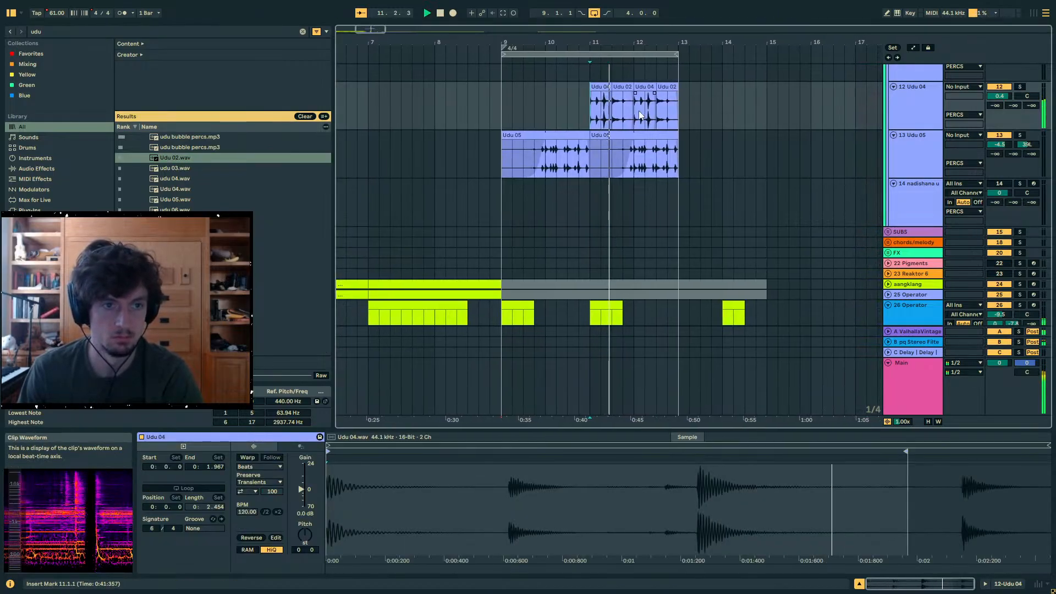
- Try repositioning the Udu 04 clip, and remove the Udu 04 and Udu 02 clips from bar 11, keeping the pair in bar 12
drag(604, 43, 595, 76)
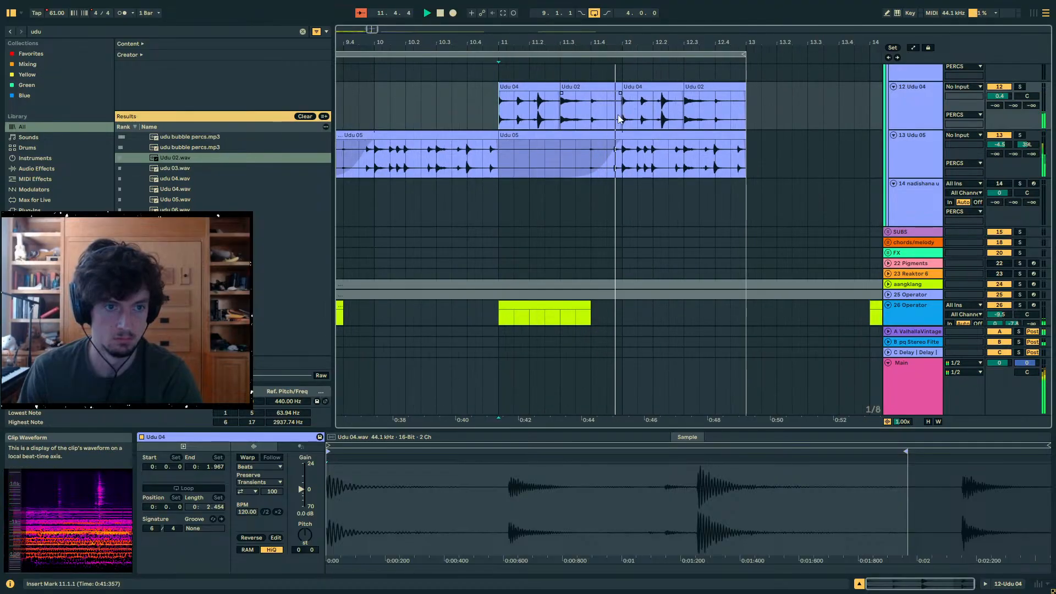
click(638, 87)
drag(531, 88, 593, 90)
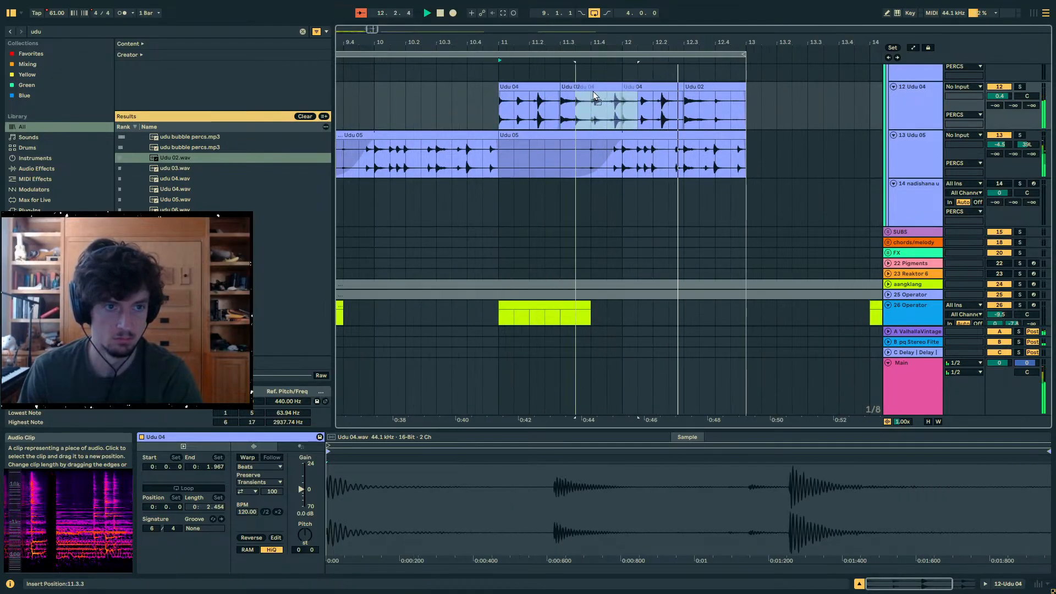
click(733, 100)
key(space)
drag(740, 102, 668, 96)
click(593, 101)
- Deactivate the second Udu 05 clip from 11.1.1 to 13.1.1 and audition the result
click(652, 133)
key(0)
key(space)
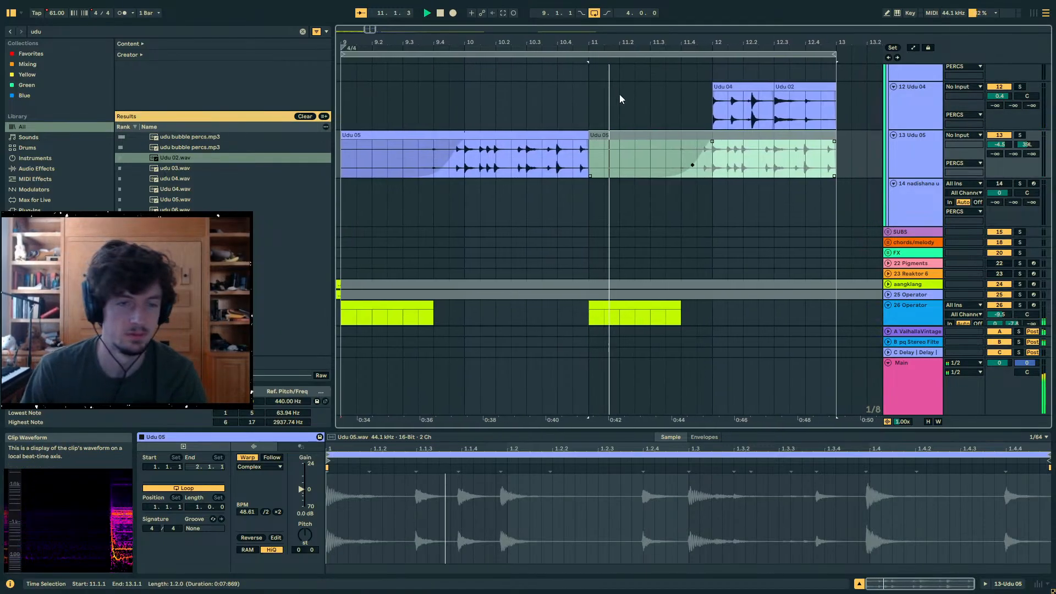
- Unfold all tracks and reactivate the aangklang clips from 9.1.1 to 15.1.1
drag(650, 42, 660, 14)
scroll(483, 193, down, 4)
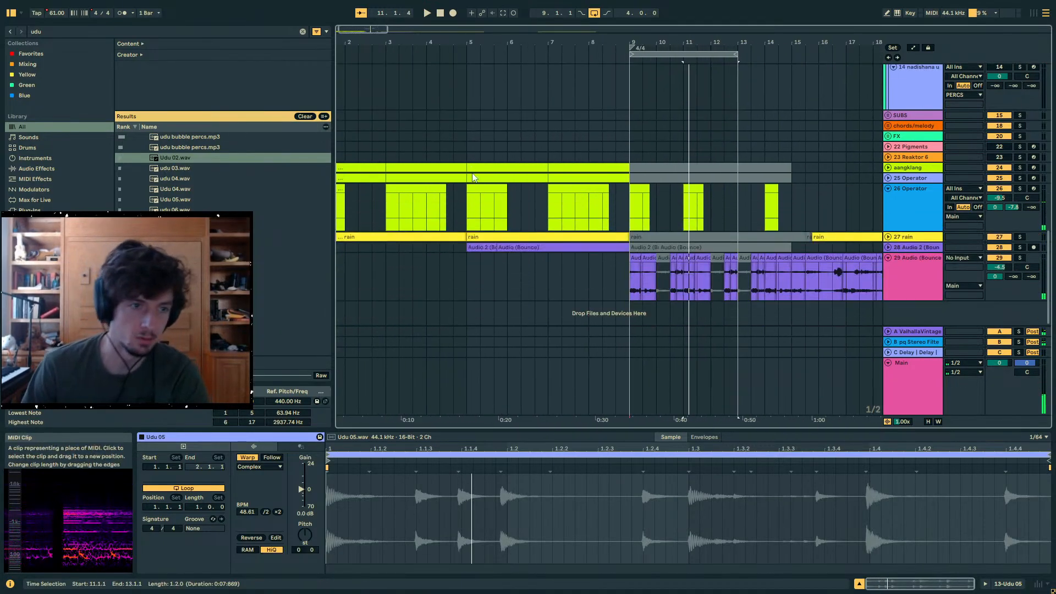
click(468, 189)
scroll(872, 198, up, 8)
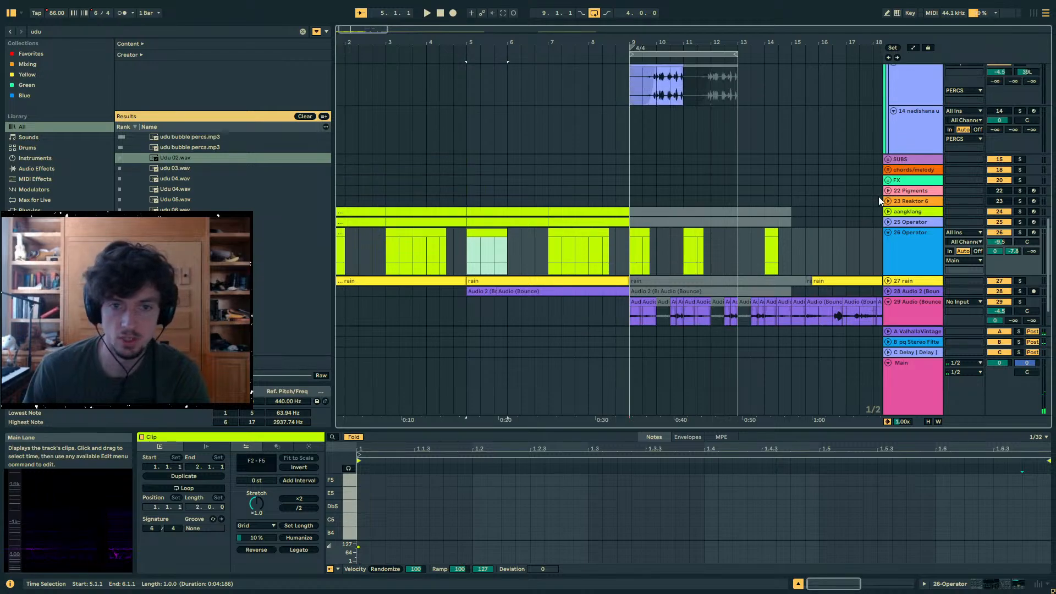
scroll(878, 204, down, 8)
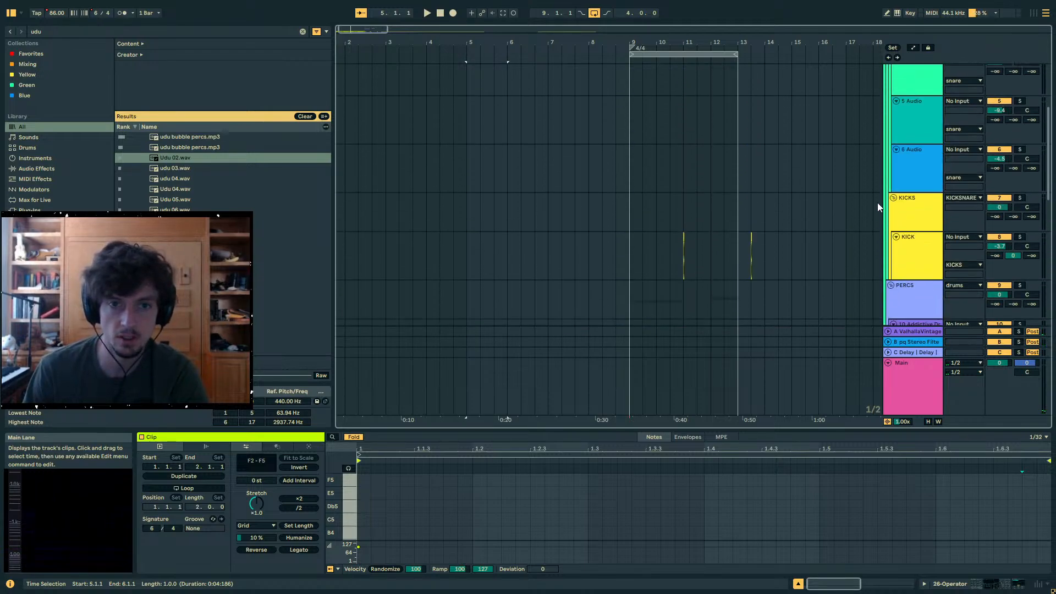
click(888, 167)
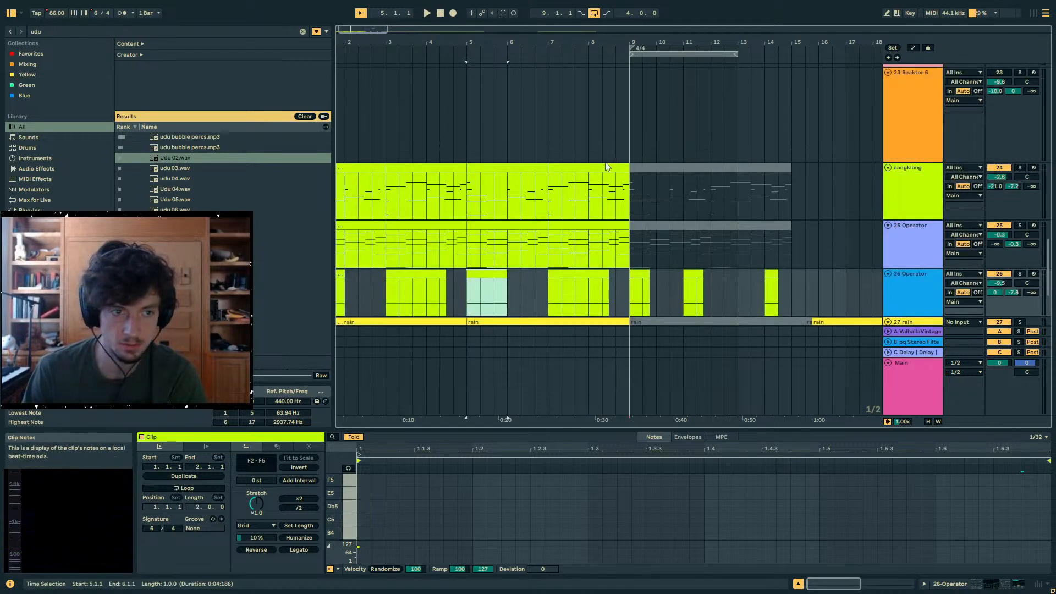
click(572, 169)
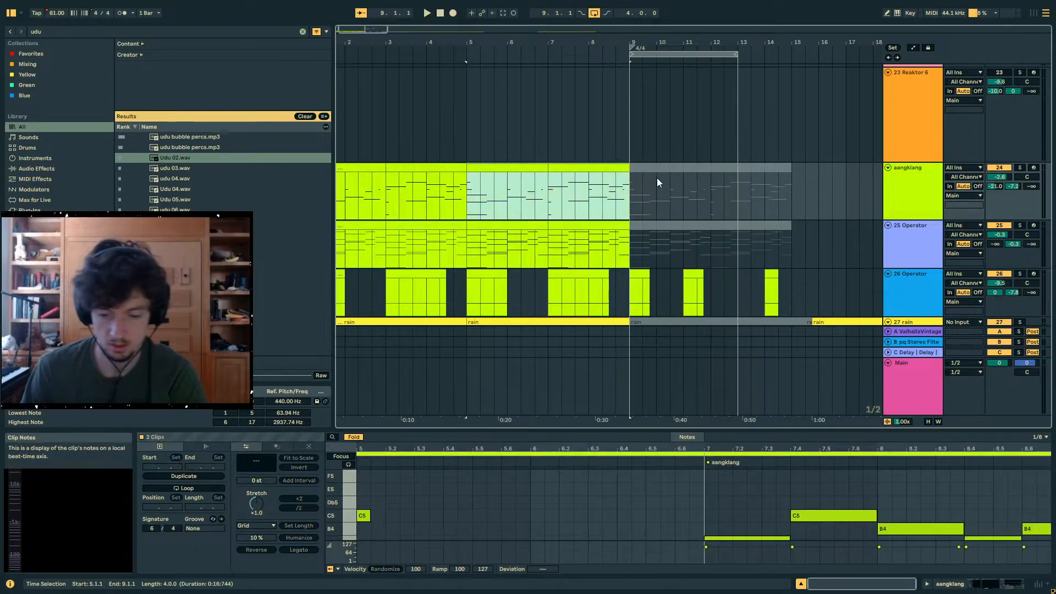
click(719, 197)
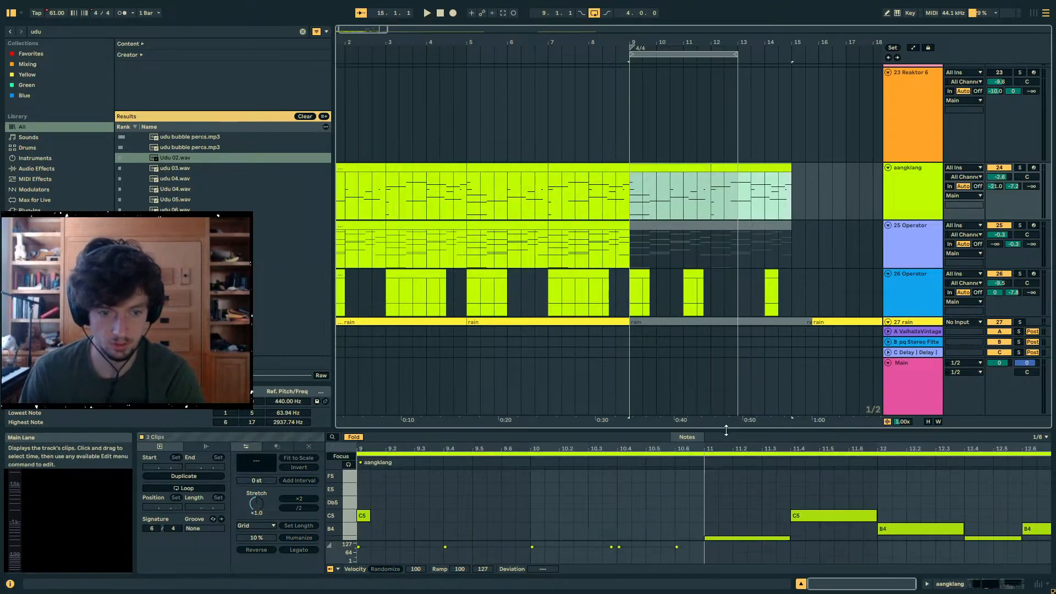
- Copy the stack of short F3–F5 notes before the start of the bar 9 aangklang clip and paste it at 2.6.2, after the final F4
drag(726, 431, 724, 186)
click(355, 188)
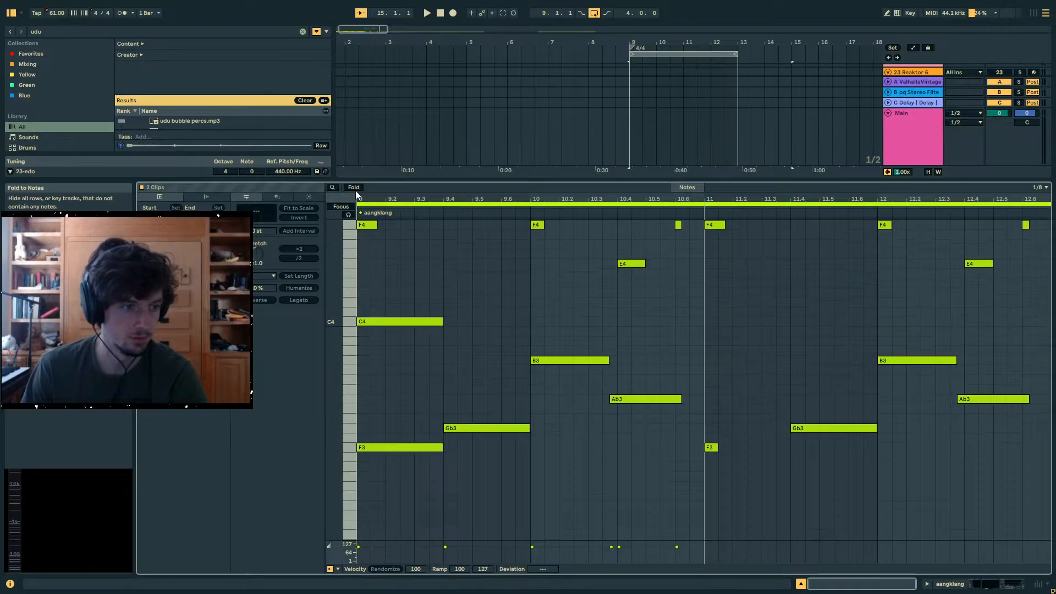
click(353, 188)
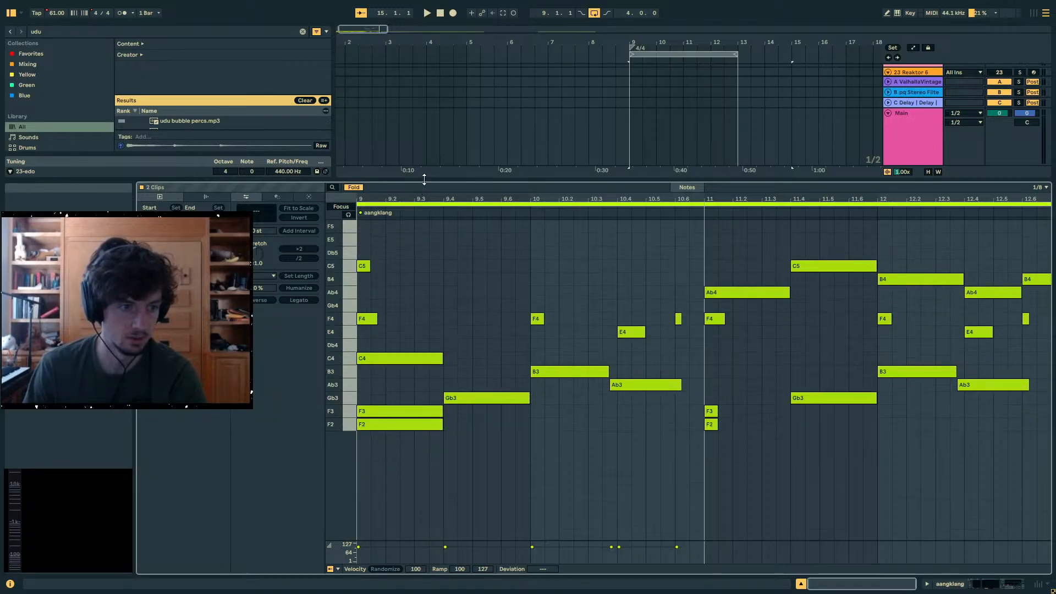
drag(424, 178, 465, 101)
click(460, 363)
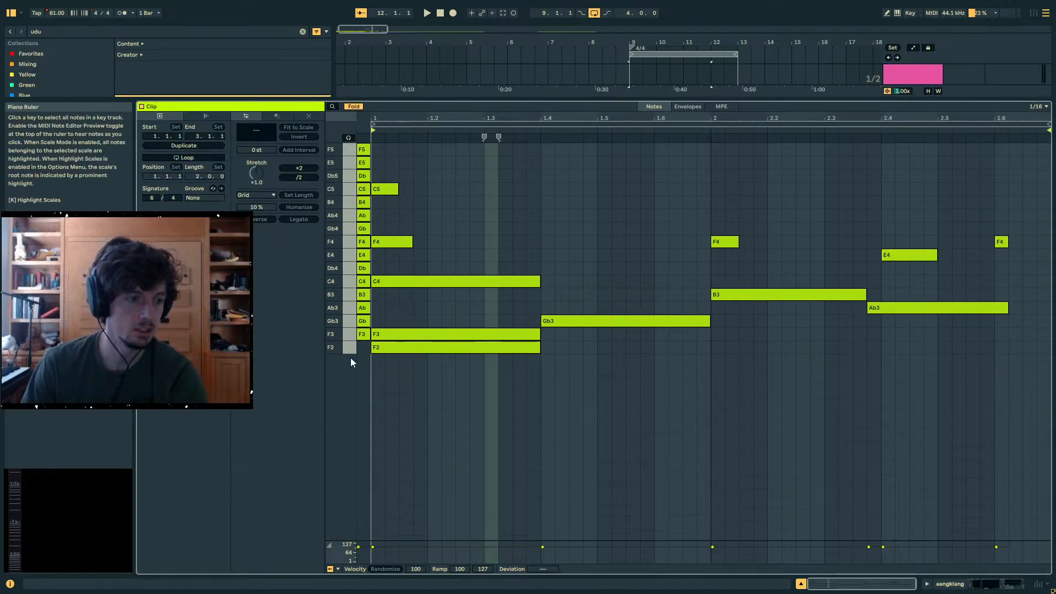
drag(361, 364, 282, 4)
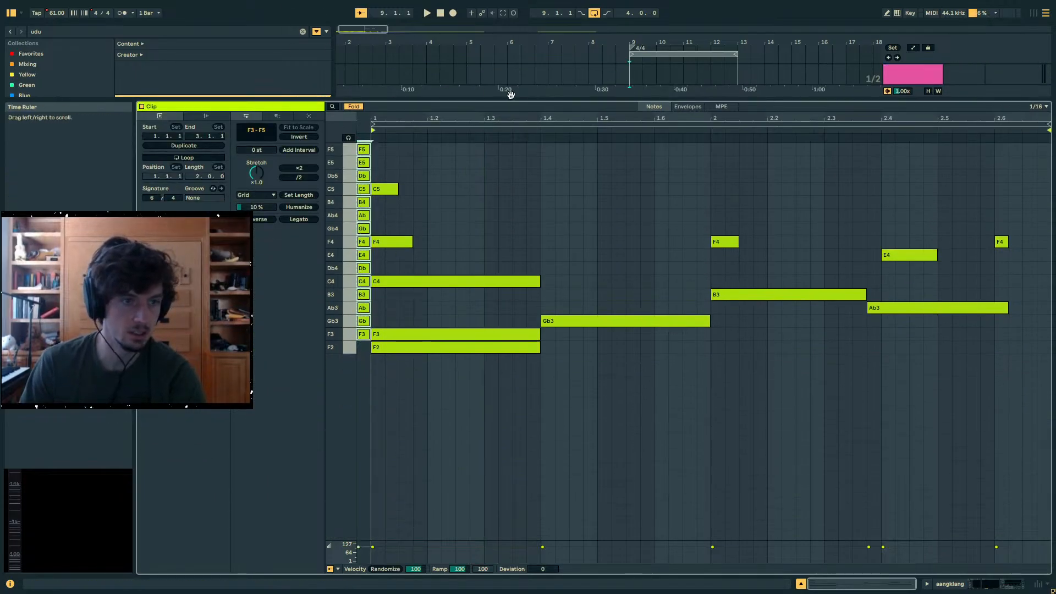
click(710, 184)
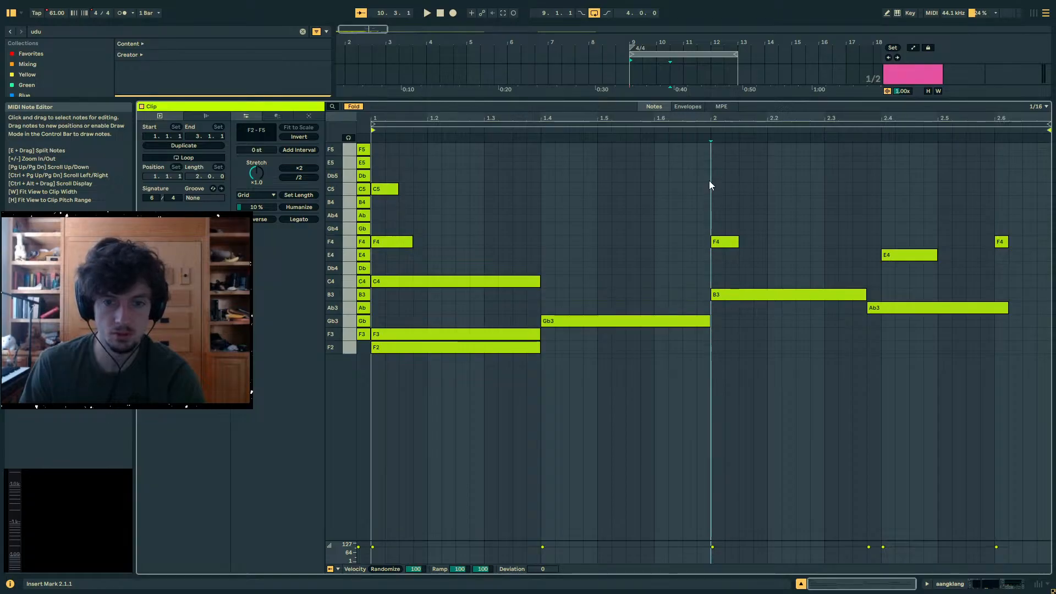
key(ctrl+v)
key(ctrl+z)
click(1014, 210)
key(ctrl+v)
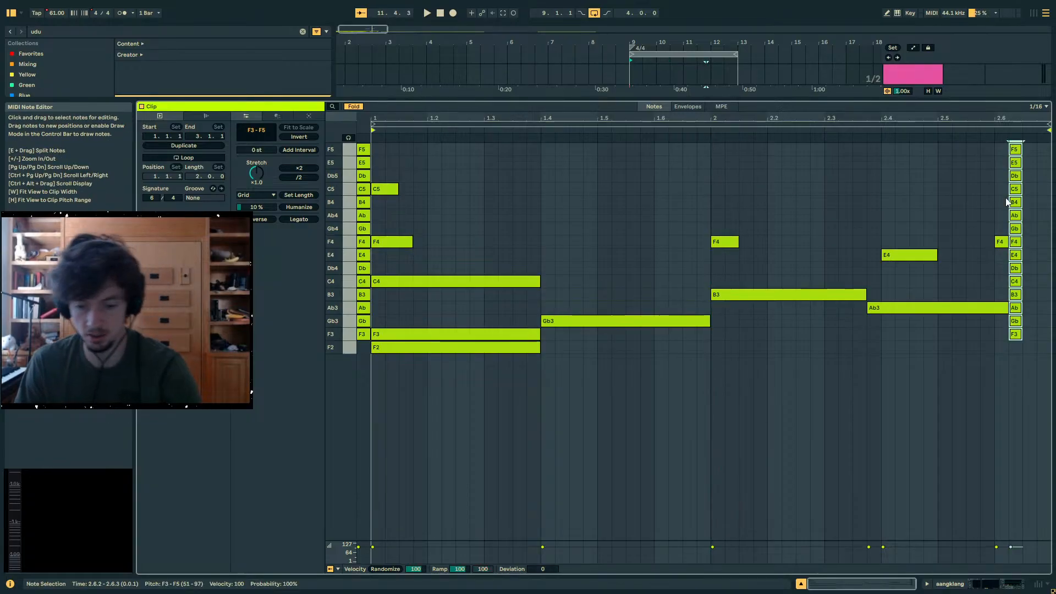
- Deactivate the pasted note stack and consolidate the aangklang clips from 9.1.1 to 15.1.1 into one clip
drag(814, 99, 793, 279)
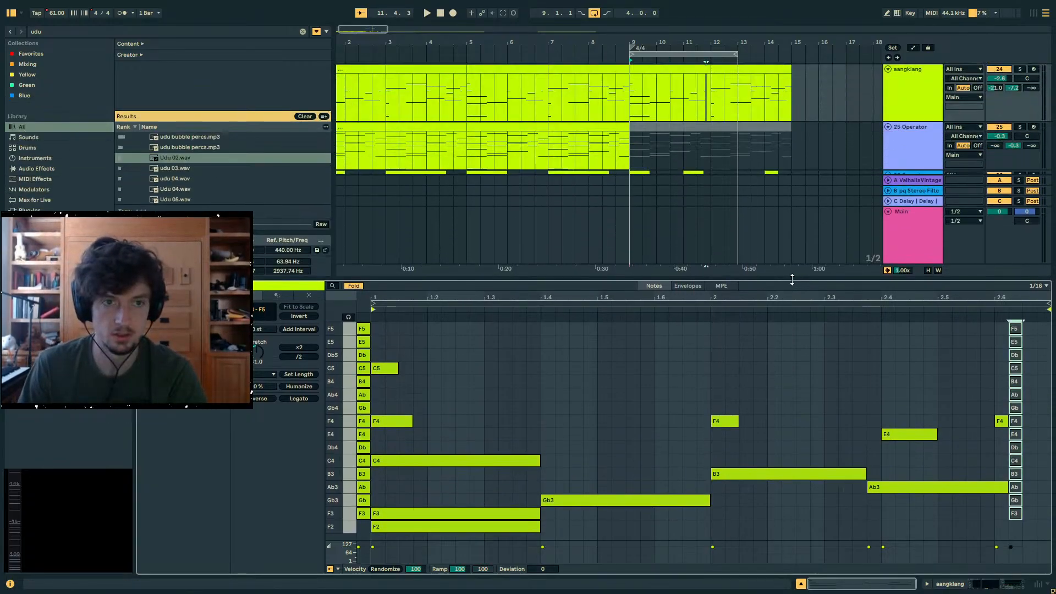
click(704, 70)
shift+click(740, 72)
key(ctrl+j)
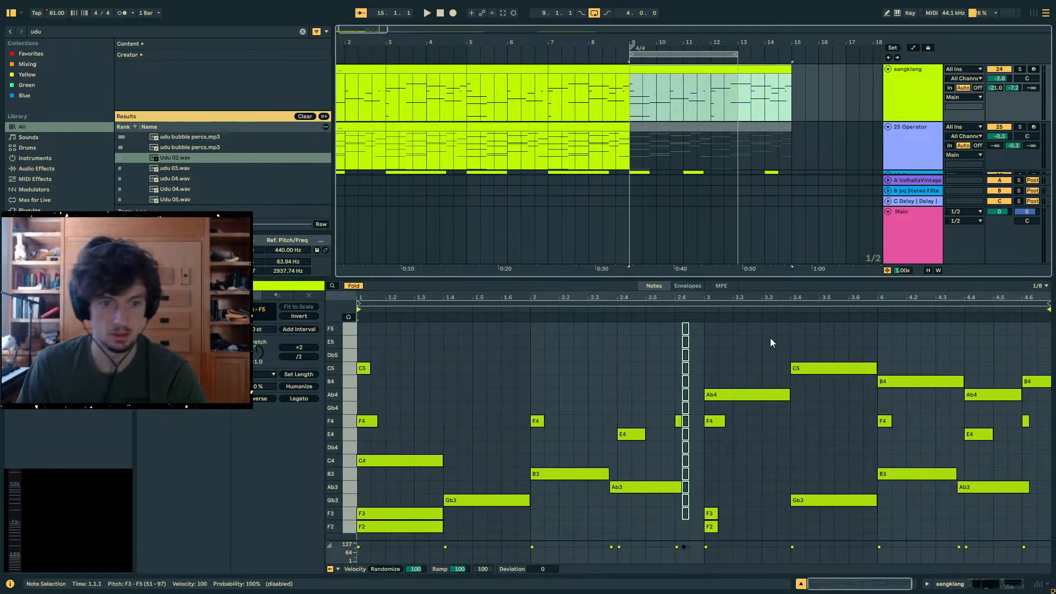
- Compress all notes of the consolidated aangklang clip so they end at about 13.1.3, and audition the section from bar 9
click(971, 310)
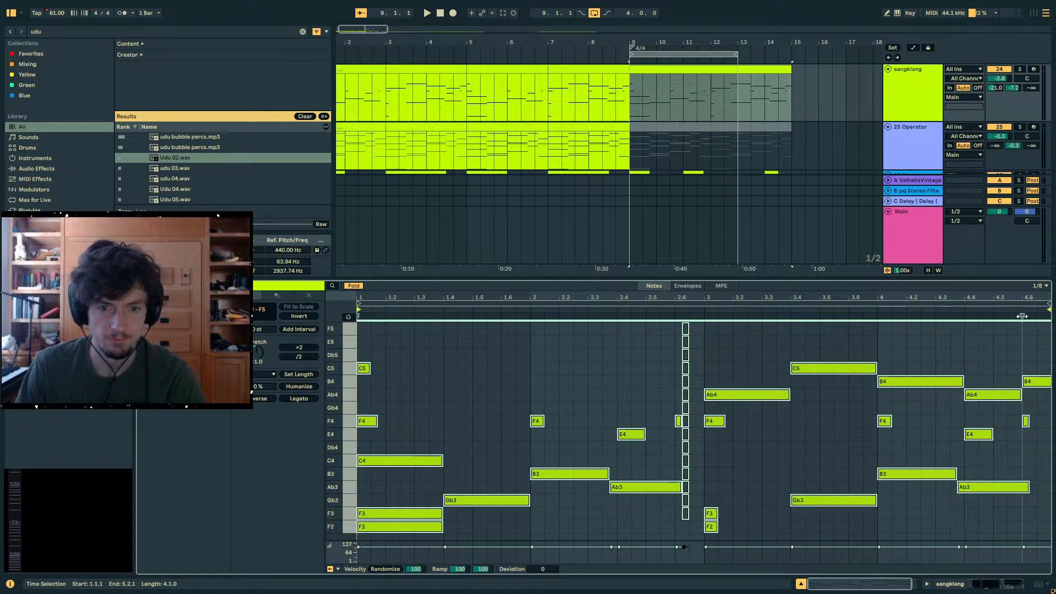
drag(1022, 317, 806, 327)
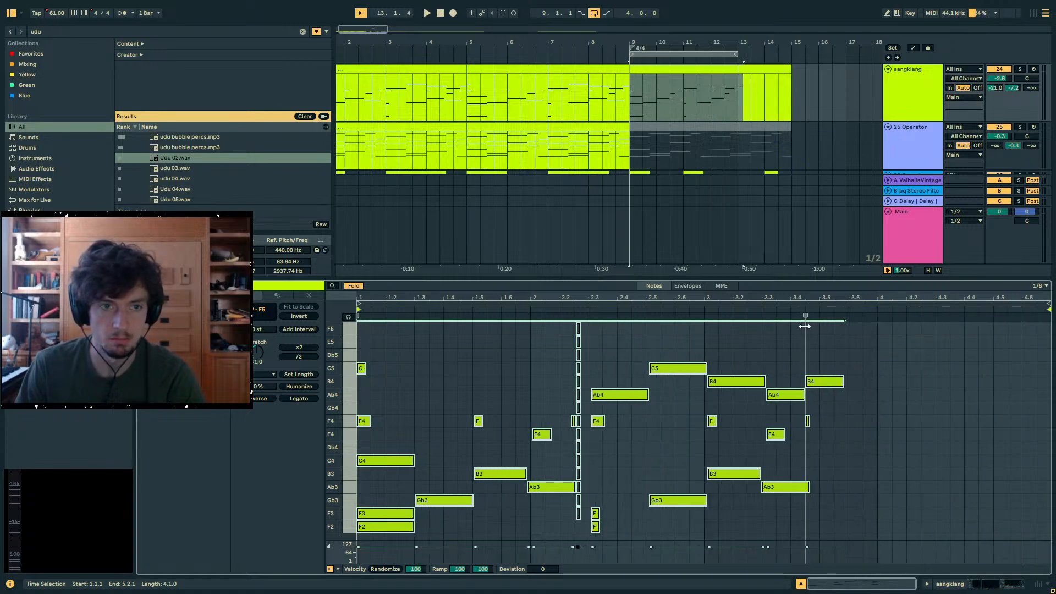
mouse_move(686, 41)
mouse_down()
mouse_move(775, 297)
mouse_move(801, 317)
mouse_up()
key(space)
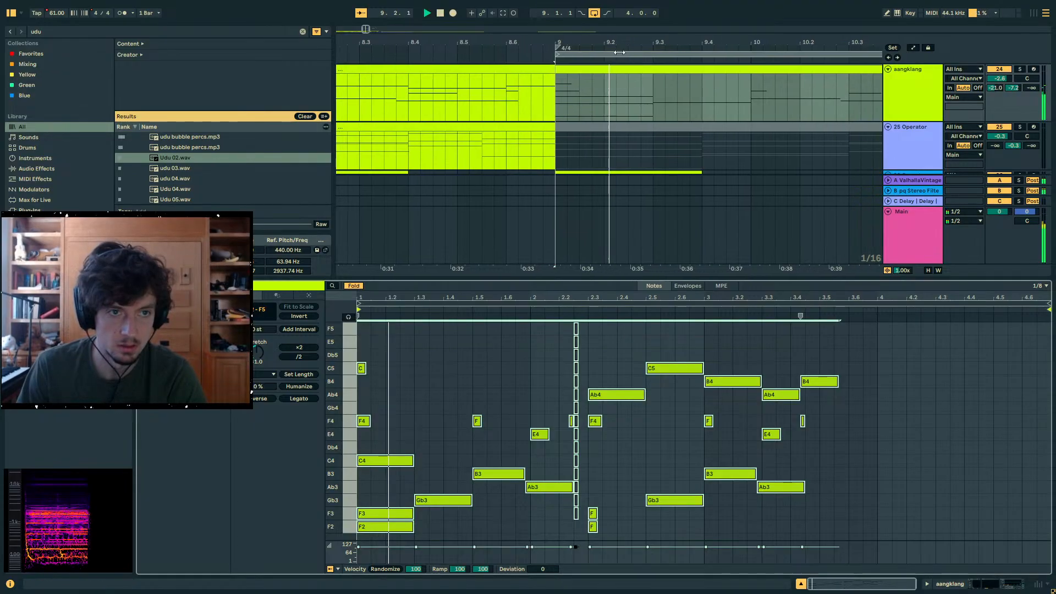
drag(602, 42, 497, 1)
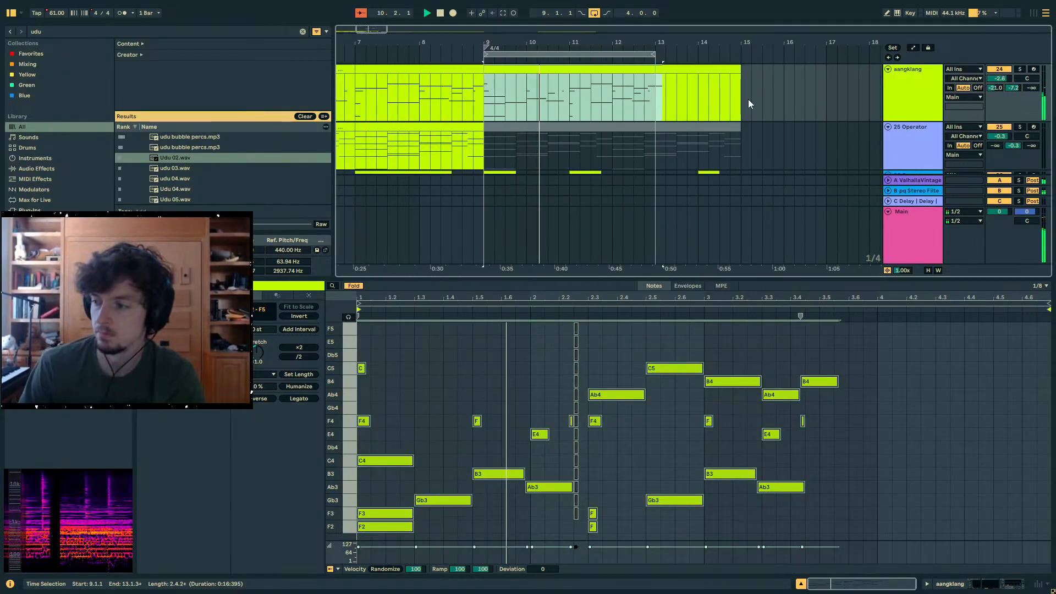
scroll(581, 115, down, 6)
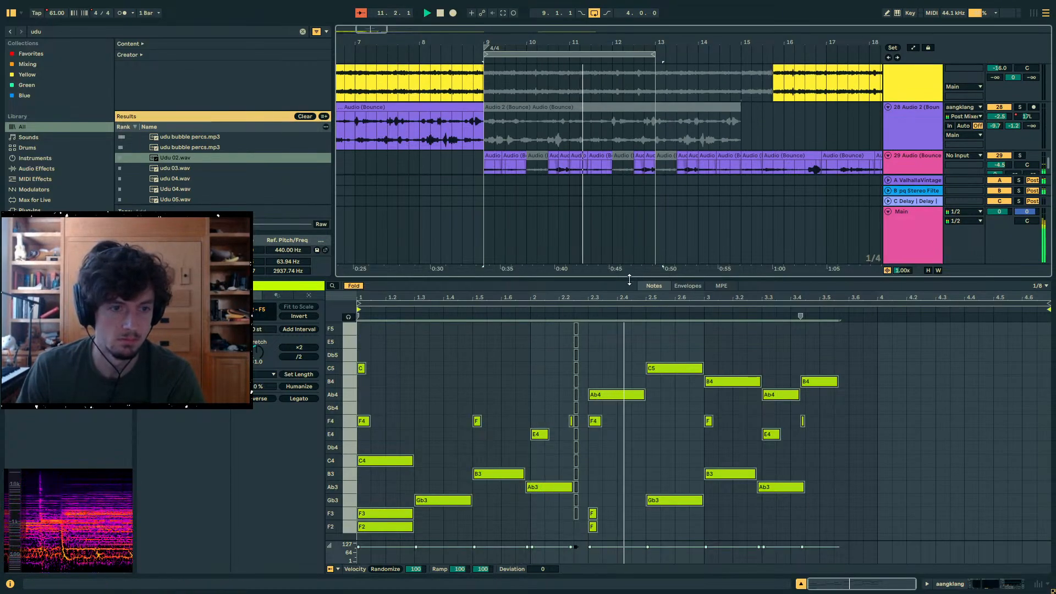
drag(651, 279, 650, 396)
scroll(593, 196, up, 3)
scroll(592, 196, up, 3)
key(space)
click(559, 250)
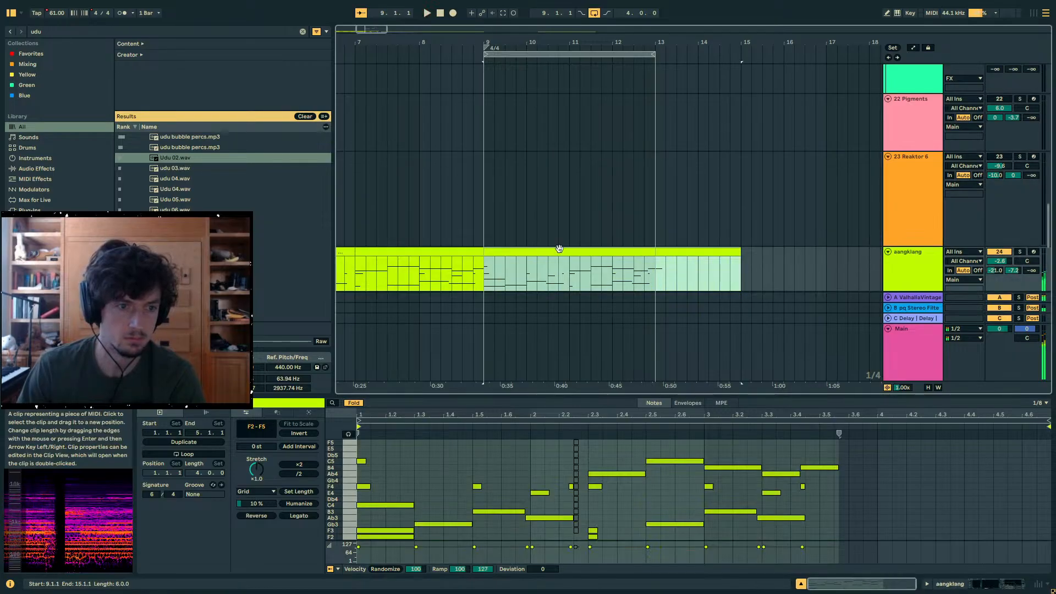
- Reset the panning of the 13 Udu 05 track to center and show its device chain
scroll(586, 190, up, 5)
scroll(586, 190, up, 4)
click(530, 187)
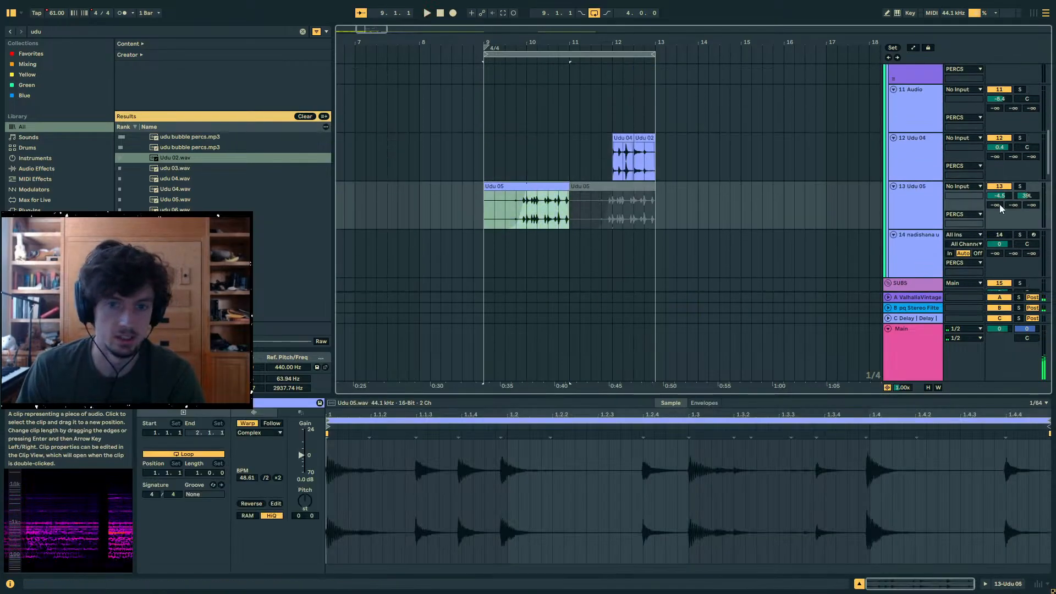
click(1018, 197)
click(938, 209)
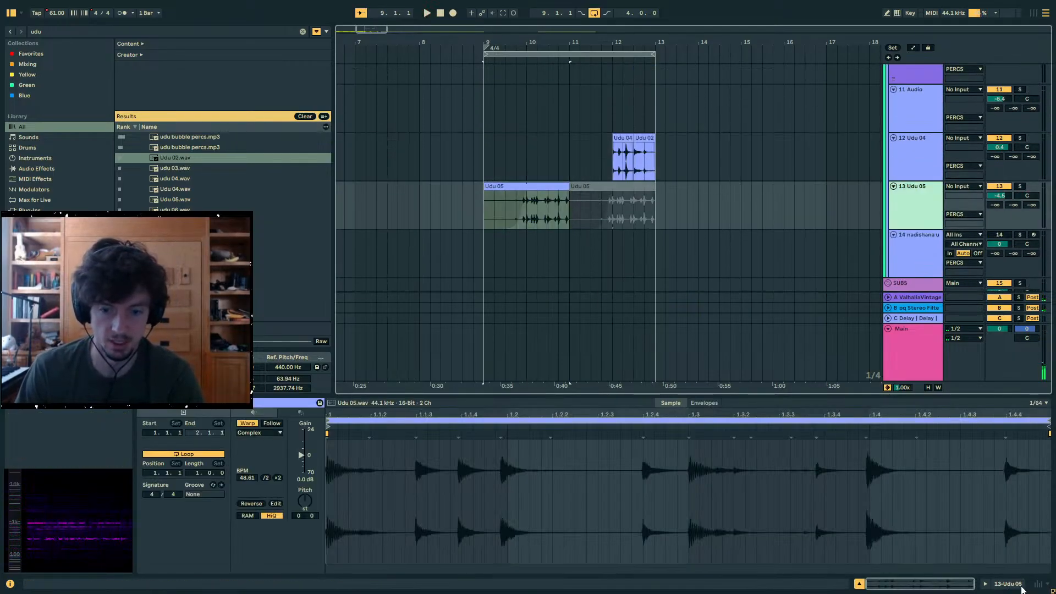
click(1022, 590)
- Find "auto filt" devices, add Auto Filter and Auto Filter Legacy to the Udu 05 track, and delete the newer Auto Filter
key(ctrl+f)
text(auto filt)
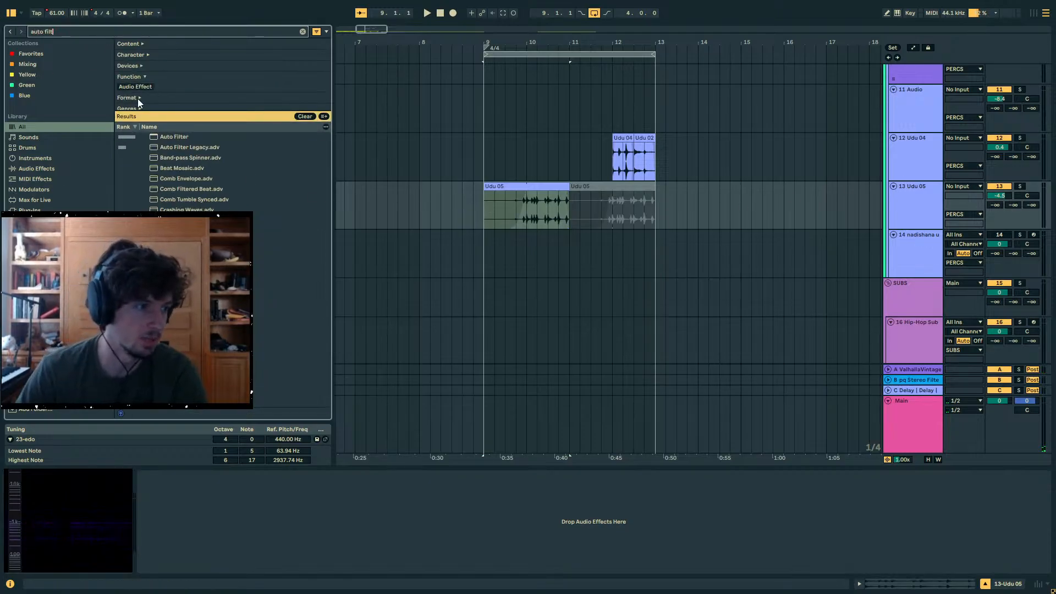
double_click(181, 136)
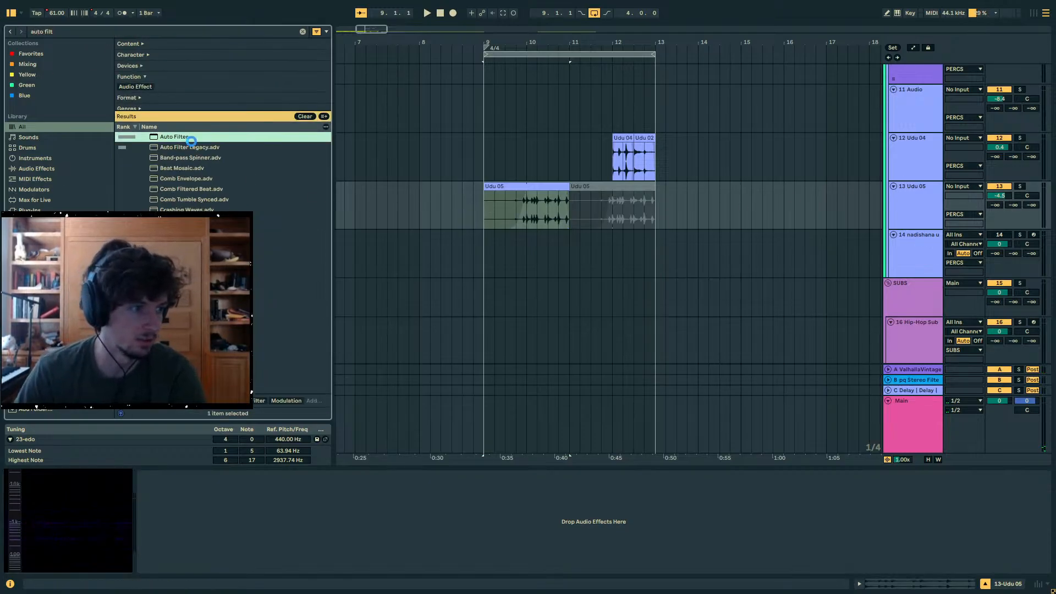
double_click(190, 147)
click(270, 474)
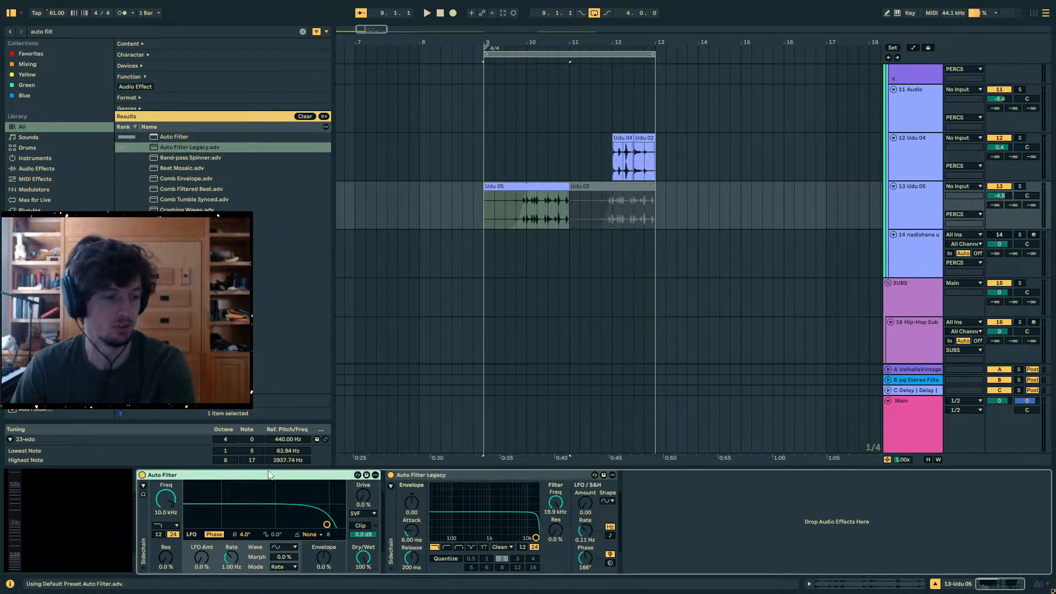
key(Delete)
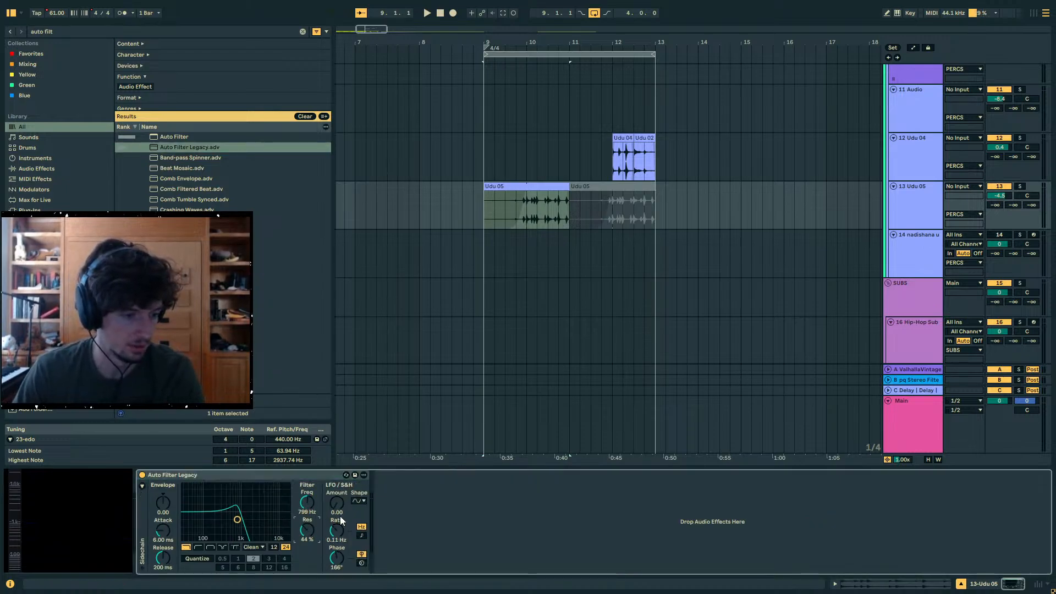
- Set Auto Filter Legacy to 799 Hz and 44% resonance, with LFO amount 30.0, synced rate 1/16 and phase 0°, during playback
drag(337, 503, 337, 486)
key(space)
drag(336, 531, 337, 586)
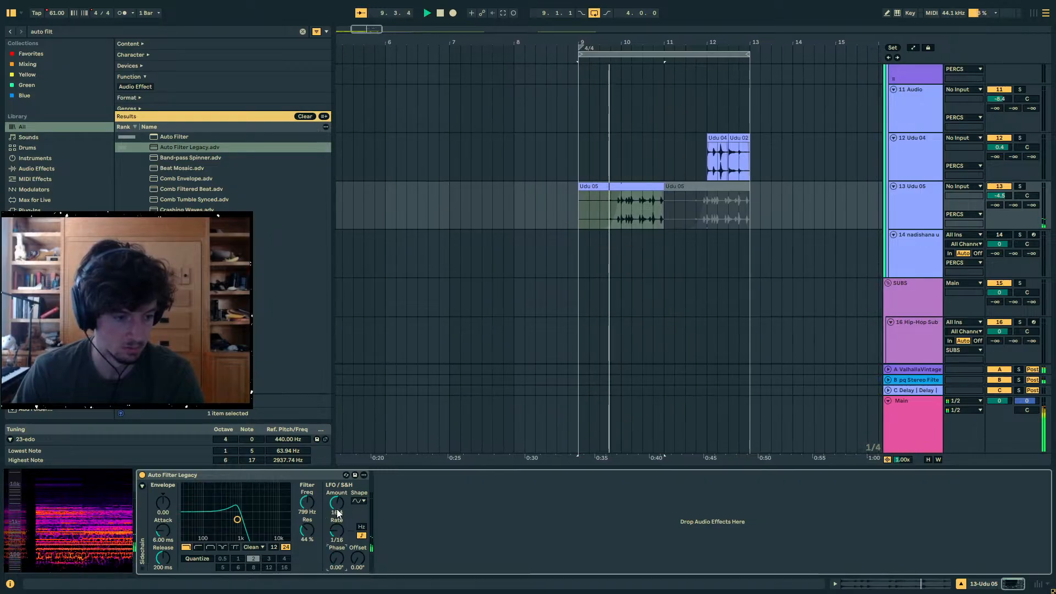
drag(337, 504, 336, 467)
- Raise the Udu 05 track volume to -3.7 dB, tune the filter frequency to 447 Hz and solo the track
drag(1000, 196, 1000, 191)
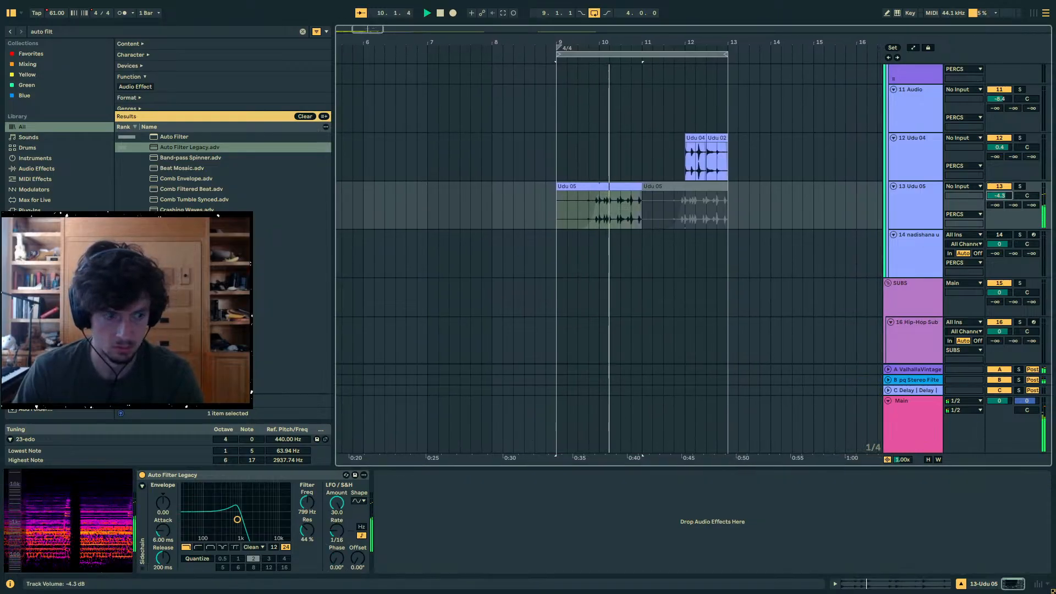
drag(316, 499, 315, 487)
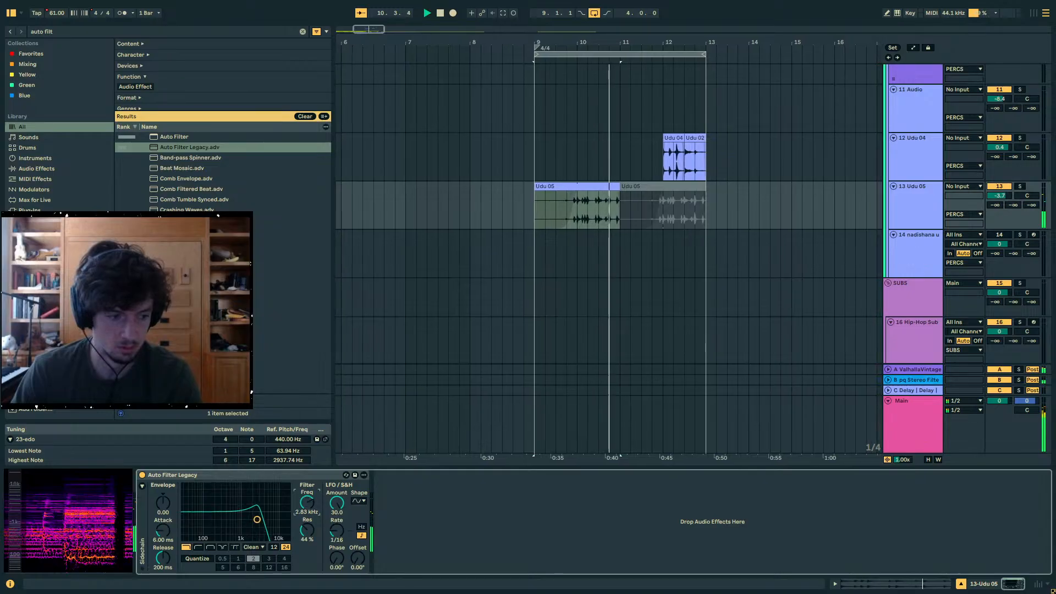
click(546, 219)
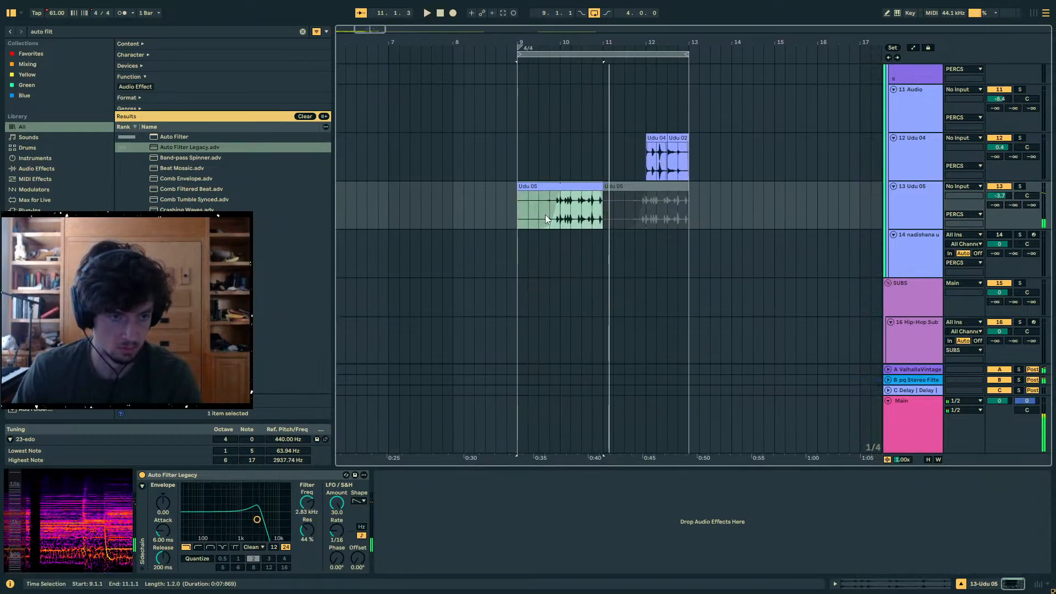
drag(304, 505, 304, 542)
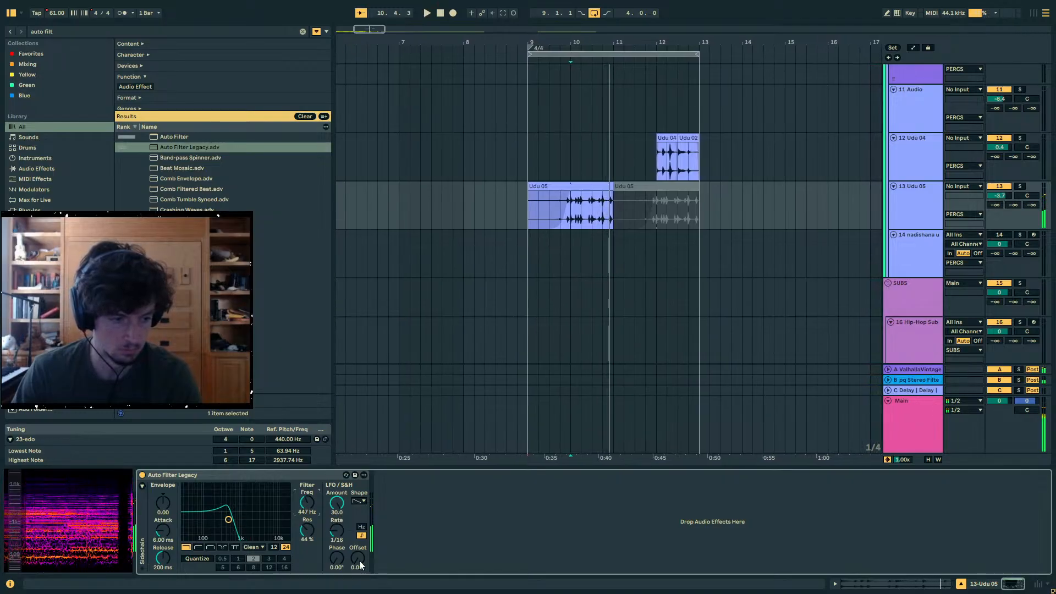
click(1021, 188)
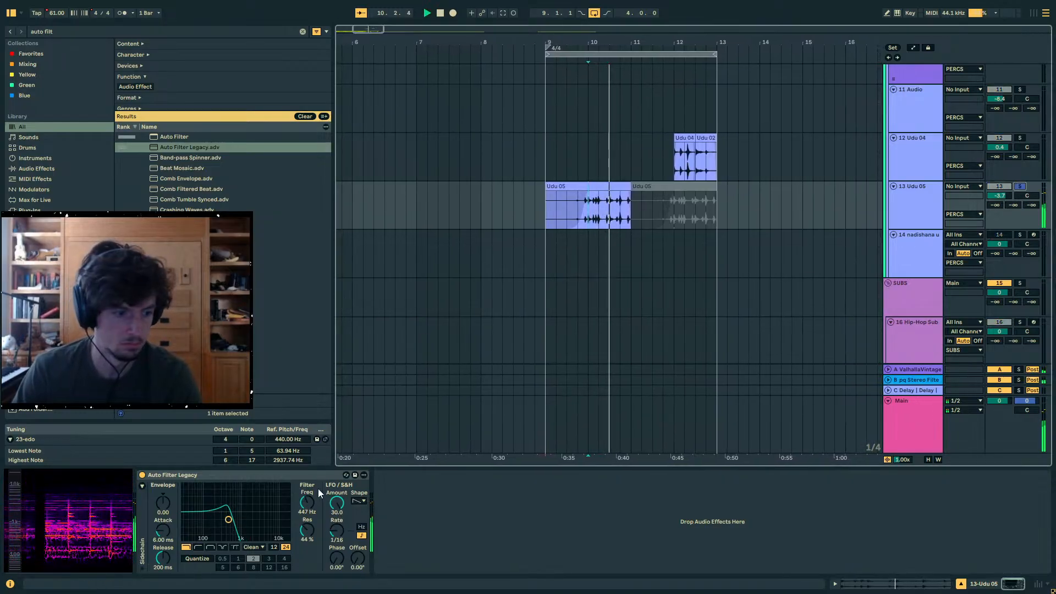
- Add a Utility after Auto Filter Legacy on the Udu 05 track and set its width to 0%
click(57, 32)
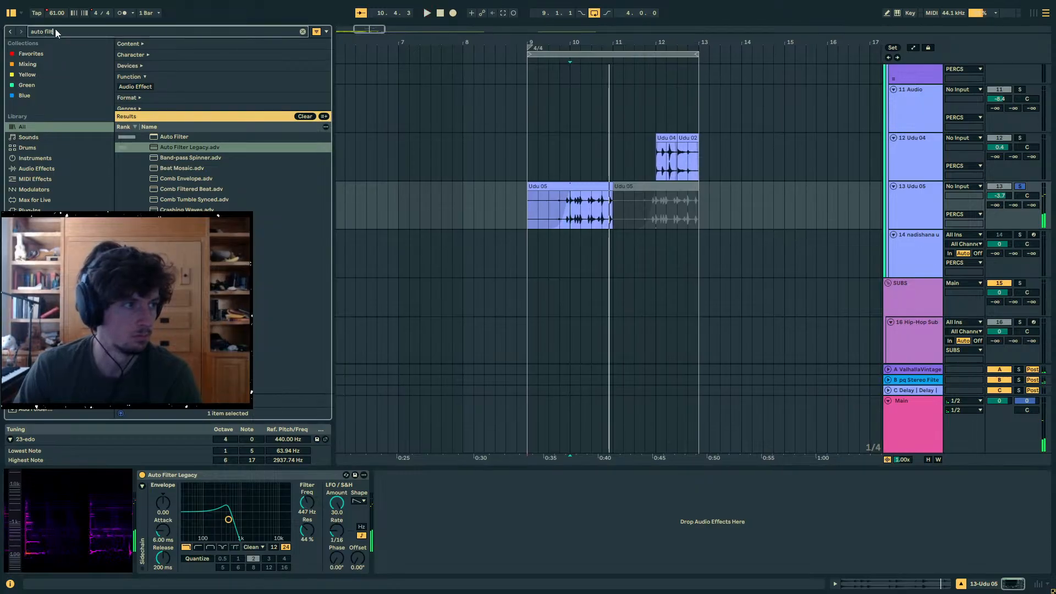
text(uti)
key(Return)
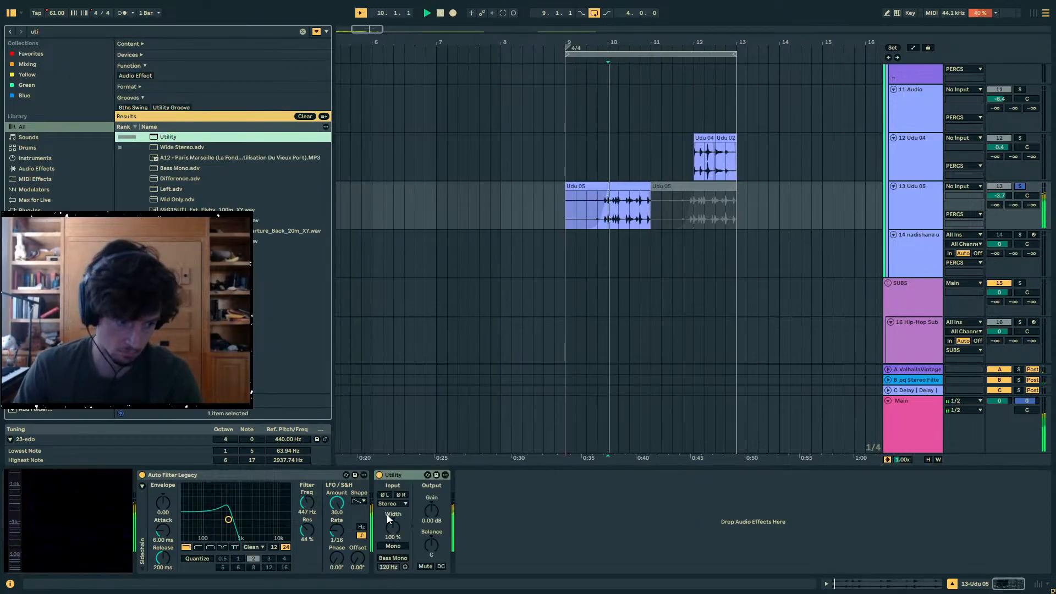
- Add a Saturator with 7.4 dB drive after Utility on the Udu 05 track and set Auto Filter Legacy's LFO offset to 180°
click(55, 32)
text(sat)
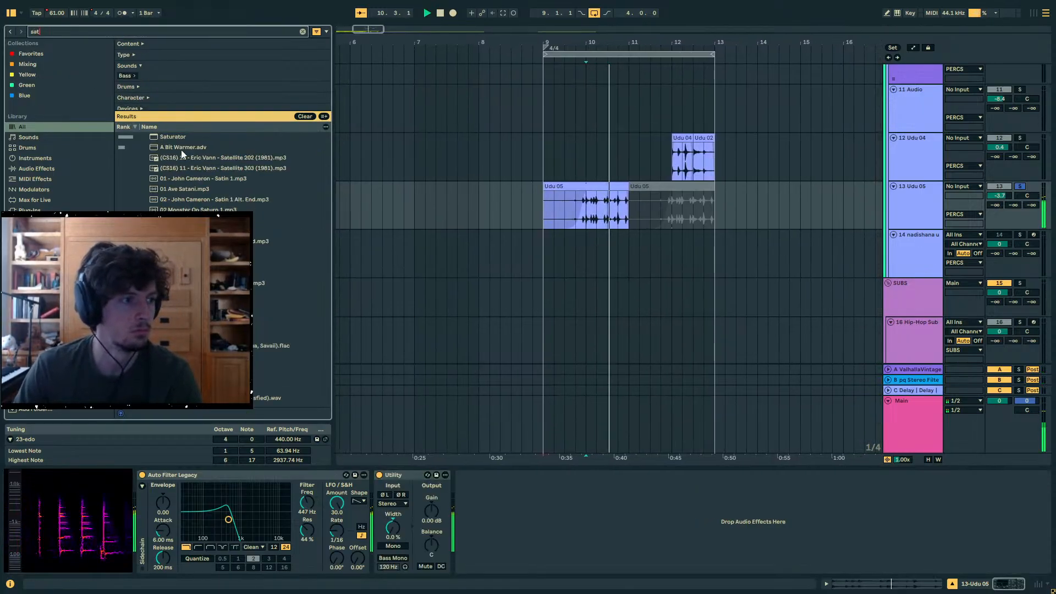
key(Return)
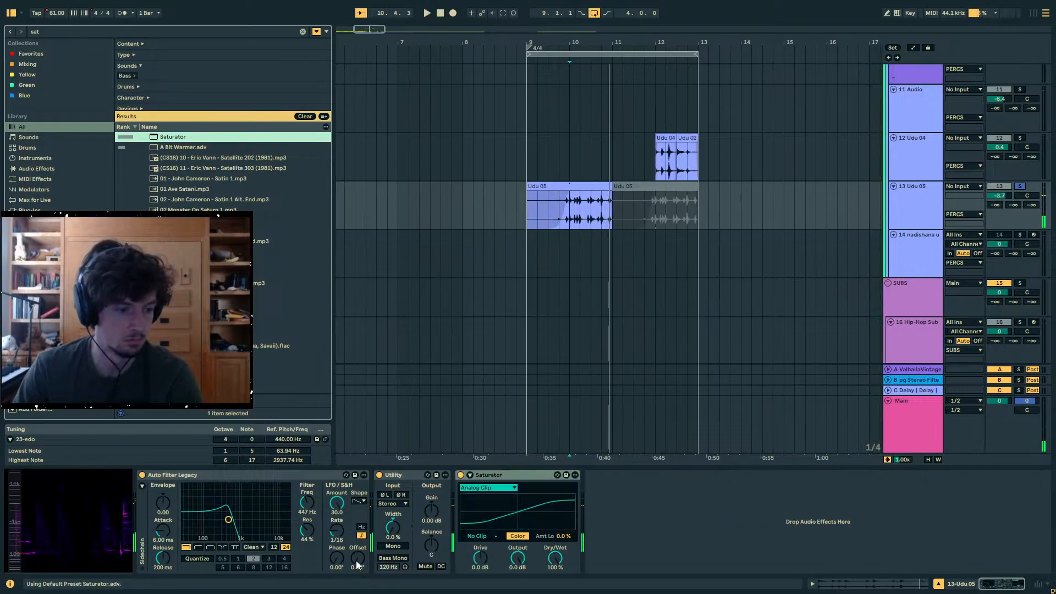
drag(357, 561, 357, 496)
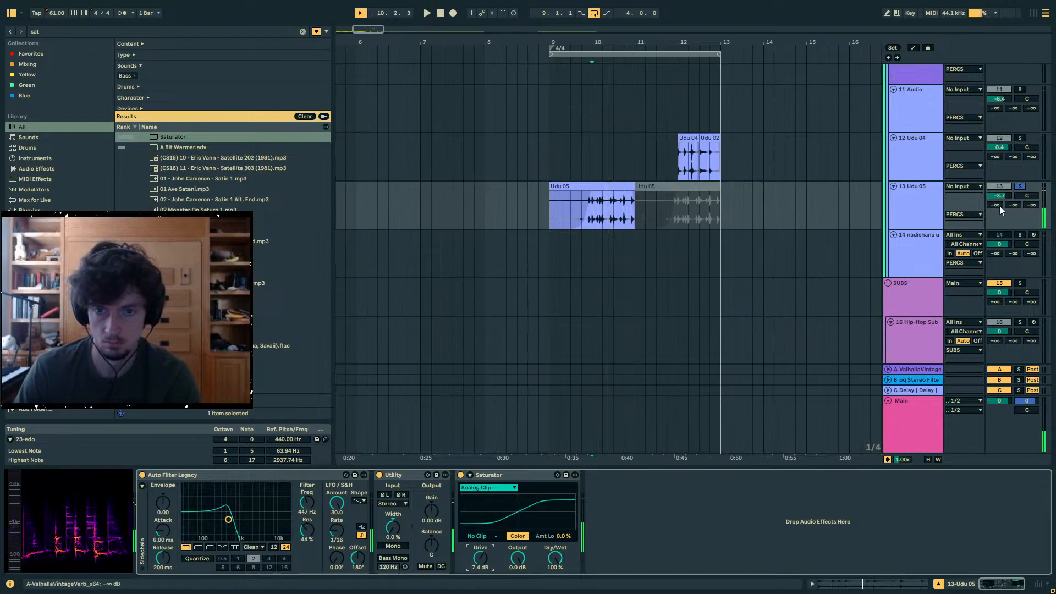
- Raise the Udu 05 track's ValhallaVintageVerb send to -9.0 dB, unsolo the track and play the loop
drag(1001, 208, 1000, 182)
click(1020, 188)
key(space)
key(space)
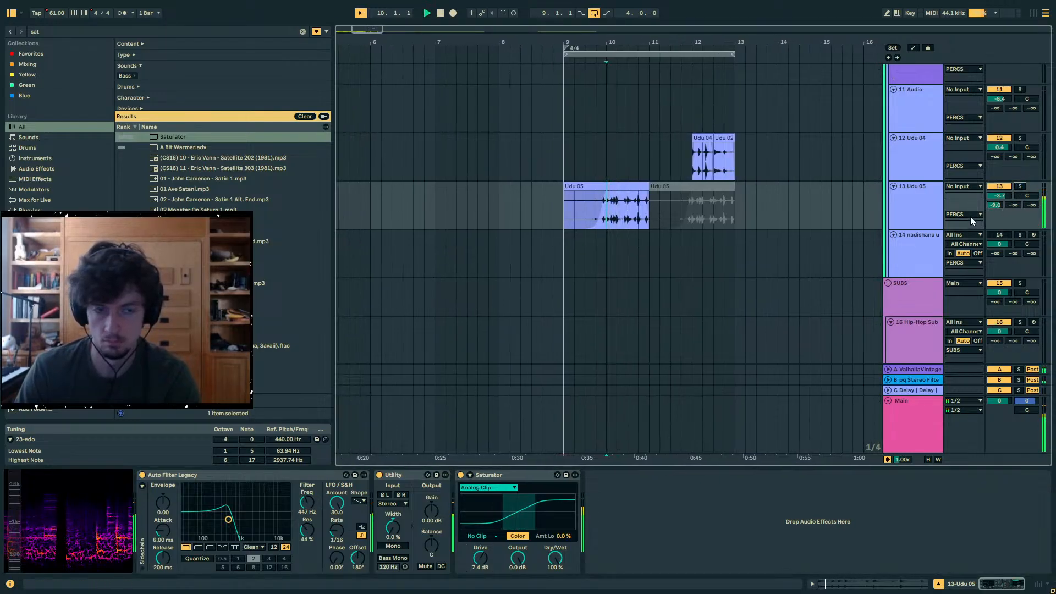
- Fill bars 9 to 13 of the Udu 05 track with repeated one-bar clips and turn its ValhallaVintageVerb send fully down
mouse_move(616, 222)
mouse_down()
mouse_move(602, 220)
mouse_move(627, 217)
mouse_move(597, 216)
mouse_up()
key(ctrl+z)
key(ctrl+d)
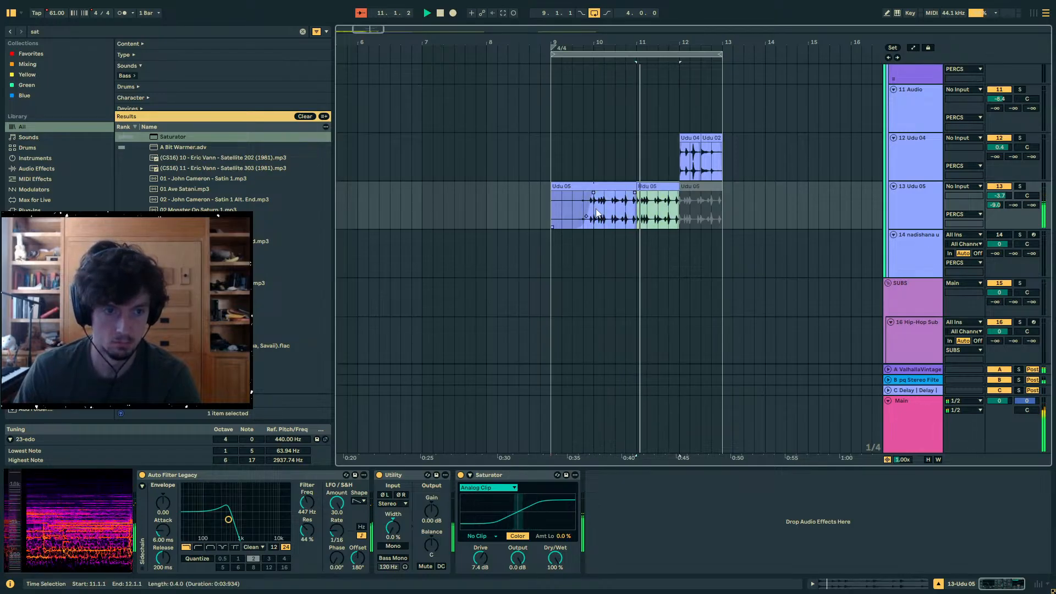
key(ctrl+d)
drag(648, 186, 562, 186)
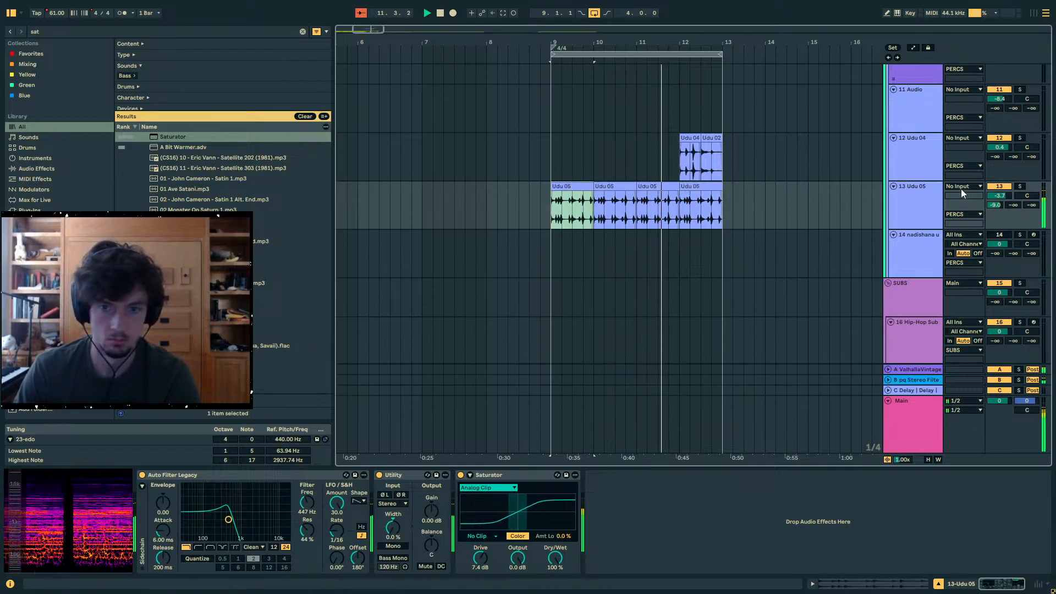
drag(995, 205, 996, 234)
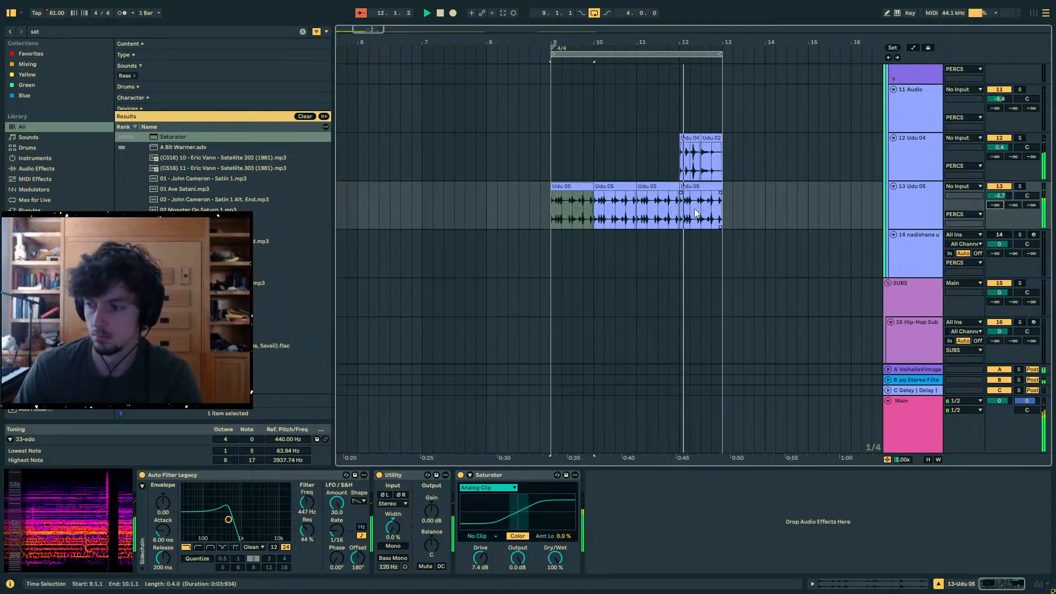
- Deactivate the Udu 04 and Udu 02 clips at bar 12 and raise the Udu 05 track volume to -1.8 dB
click(733, 220)
drag(734, 169, 682, 168)
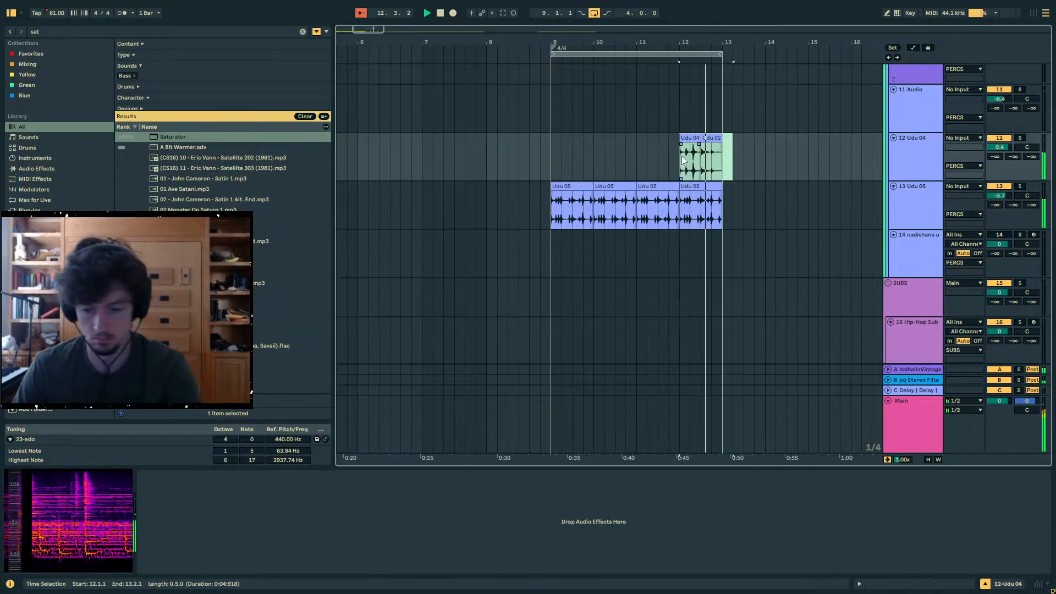
key(0)
drag(725, 215, 553, 216)
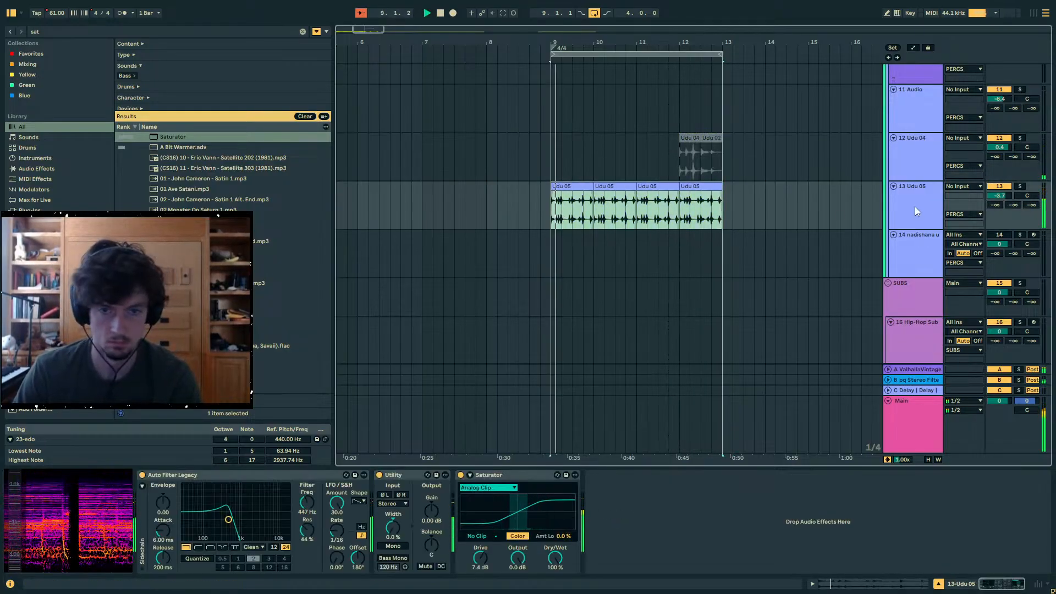
drag(995, 196, 978, 200)
- Try the OTT preset after the Saturator on the Udu 05 track and remove it
key(ctrl+f)
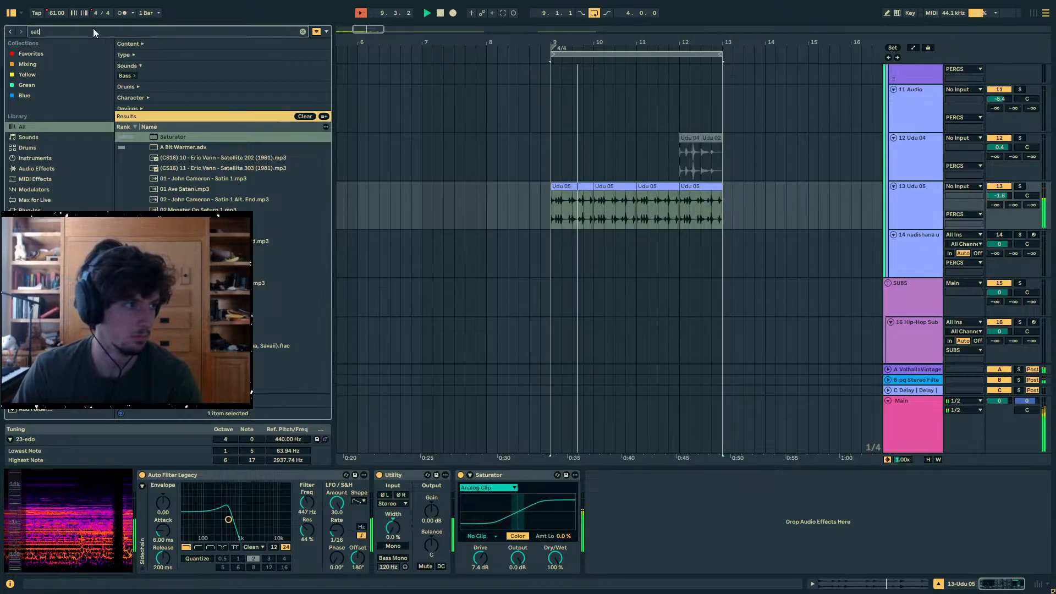
text(ott)
key(Down)
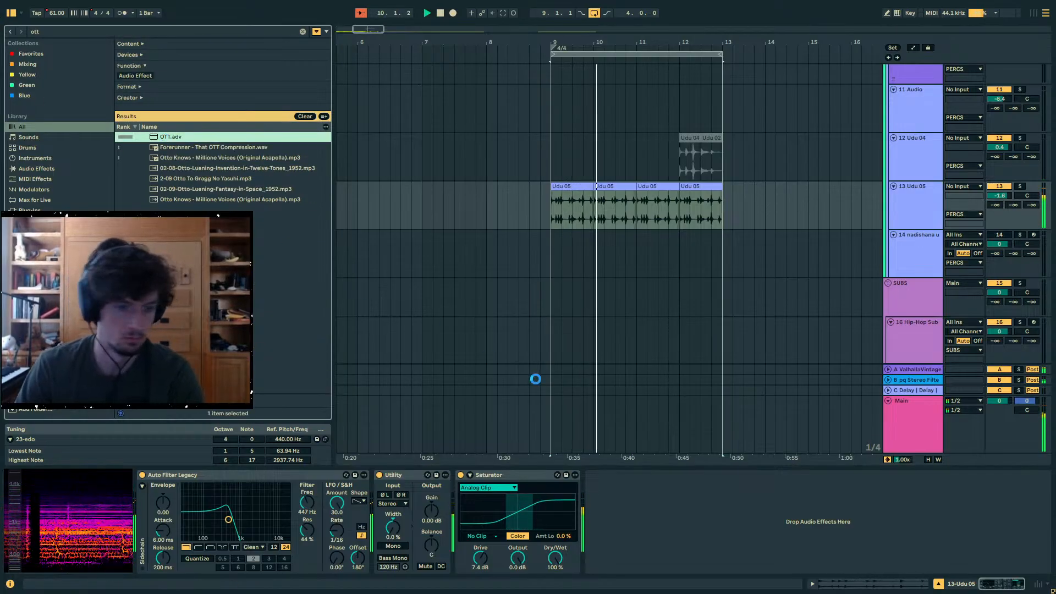
key(Return)
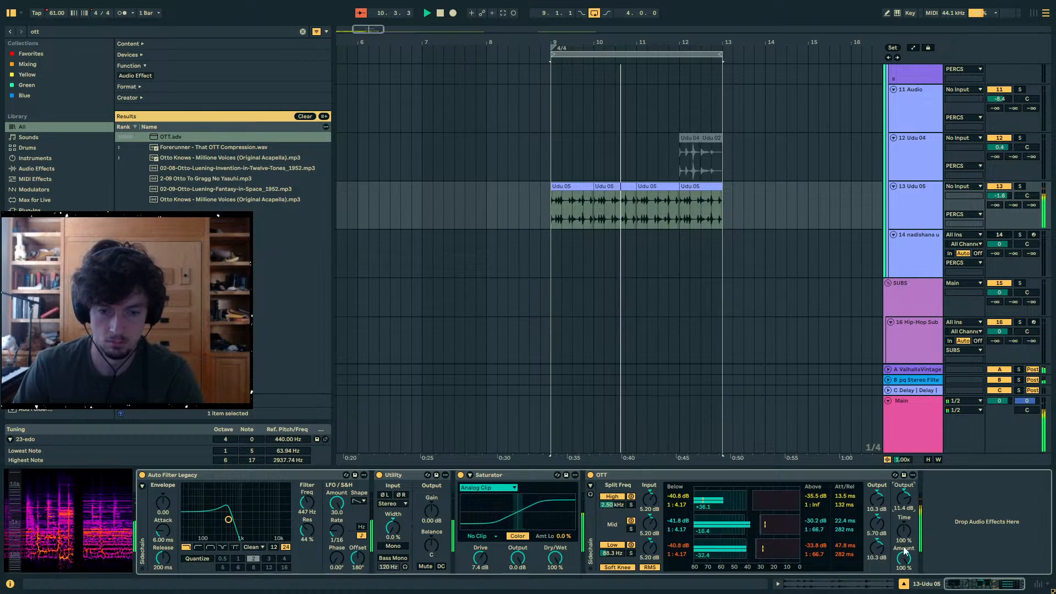
click(806, 480)
key(Delete)
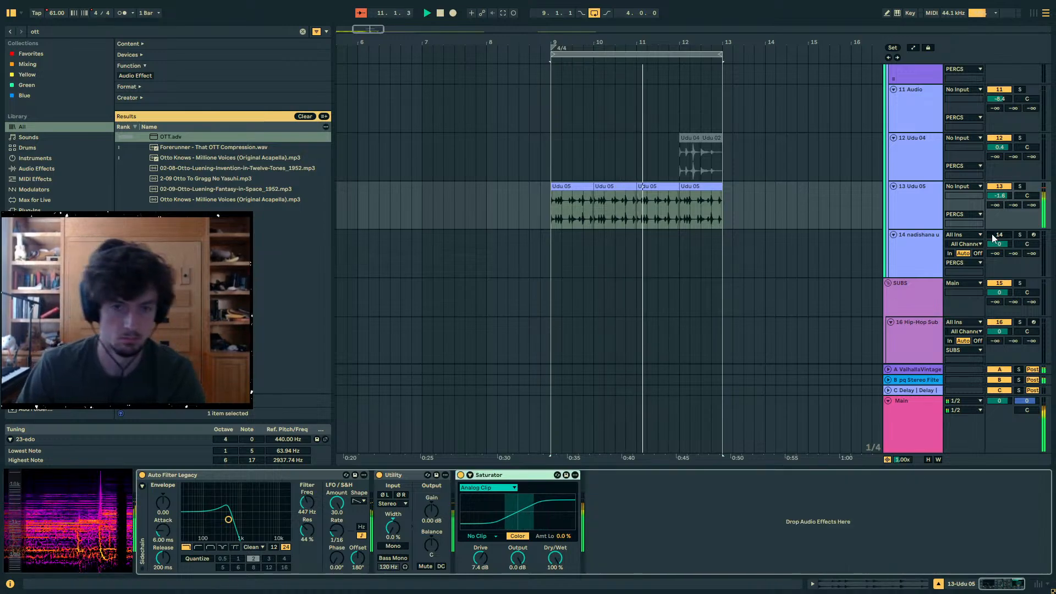
- Raise the Udu 05 track volume to -1.3 dB
drag(999, 197, 999, 194)
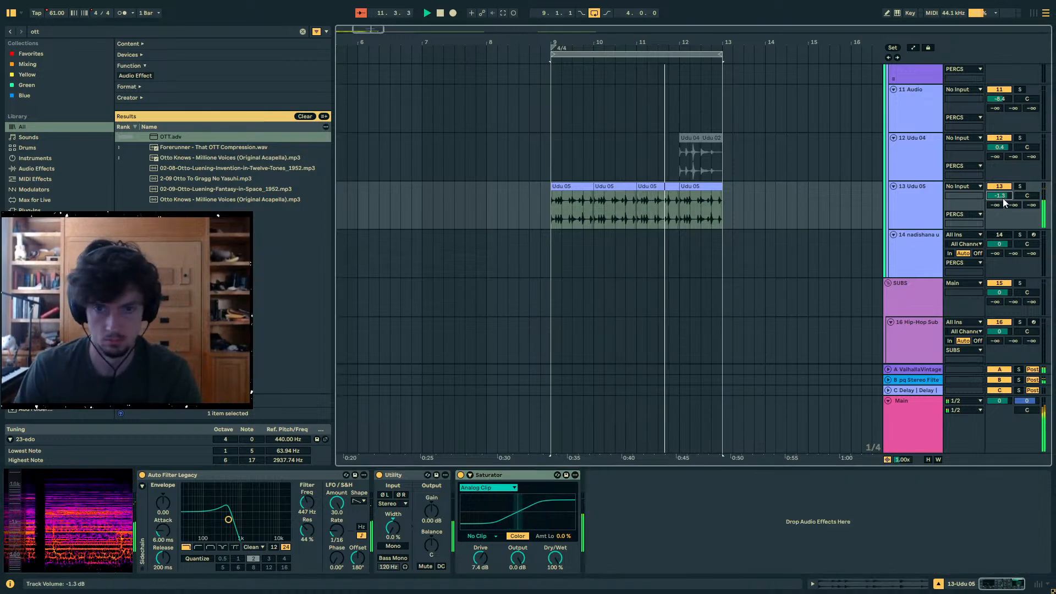
- Copy bars 9 to 13 of the aangklang clip onto a new MIDI track inserted directly below it
scroll(796, 276, down, 10)
scroll(796, 277, down, 6)
drag(728, 180, 552, 173)
click(920, 176)
key(ctrl+shift+t)
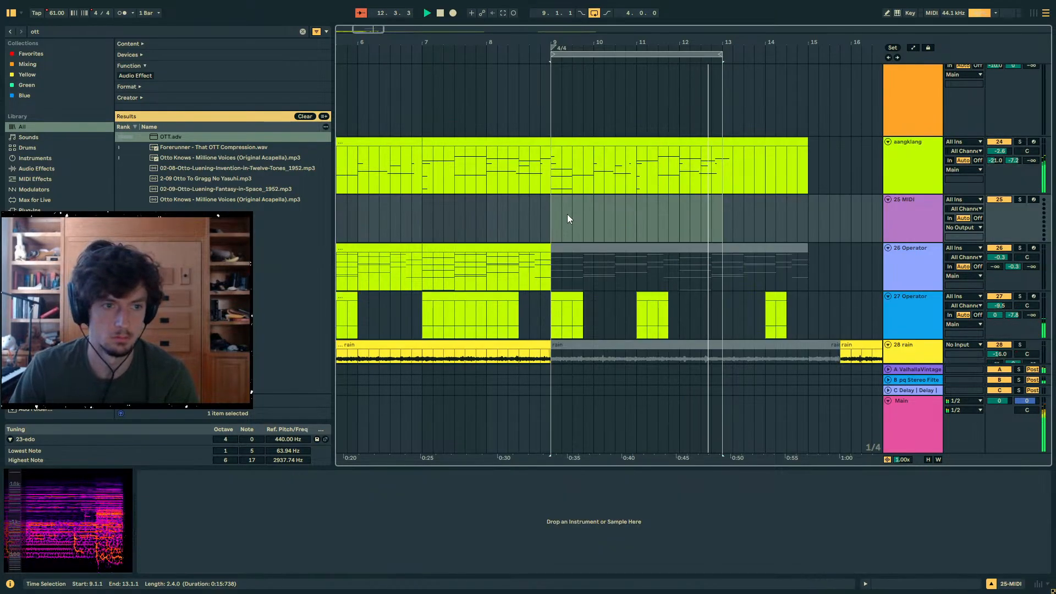
click(551, 214)
key(ctrl+v)
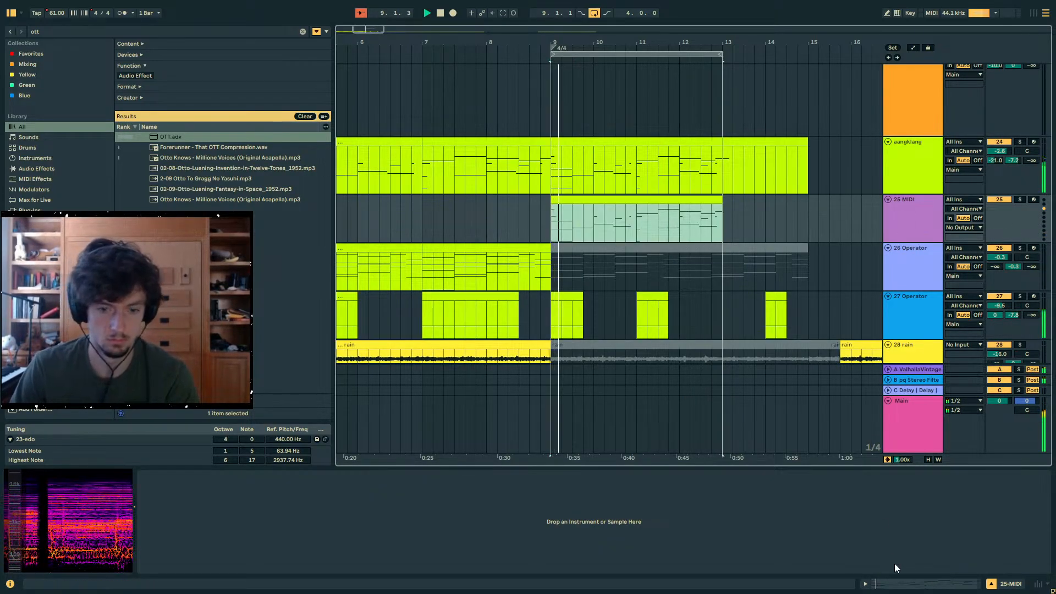
- Copy all notes out of the pasted clip on the new MIDI track and delete that clip
click(904, 584)
key(ctrl+a)
click(936, 226)
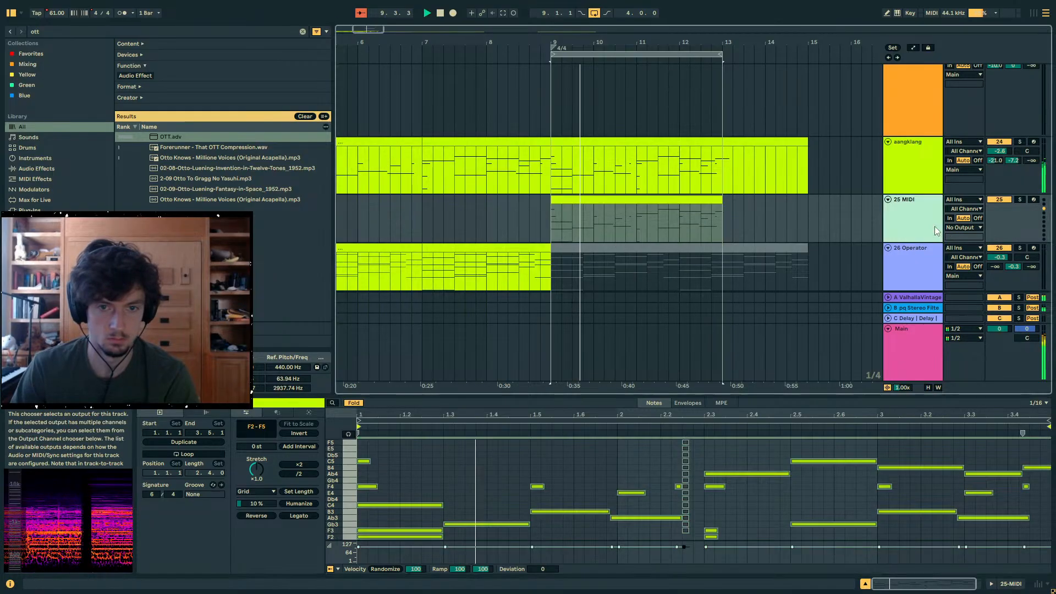
mouse_move(749, 220)
mouse_down()
mouse_move(545, 223)
mouse_move(737, 222)
mouse_up()
key(Delete)
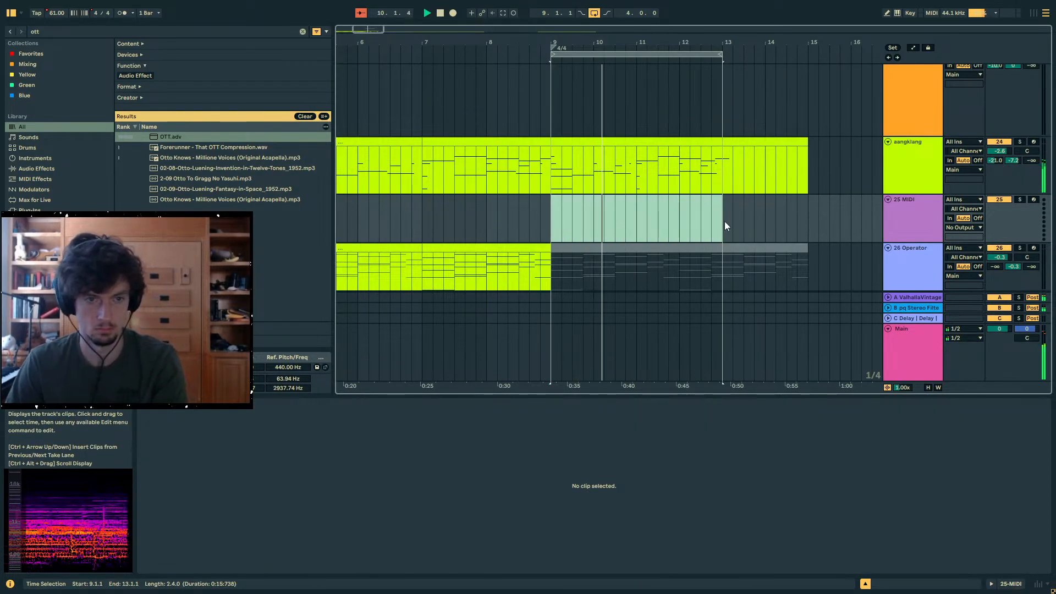
- Create an empty 4/4 MIDI clip over bars 9 to 13 on the new track and paste the copied notes at its start
key(ctrl+shift+m)
click(364, 466)
key(ctrl+v)
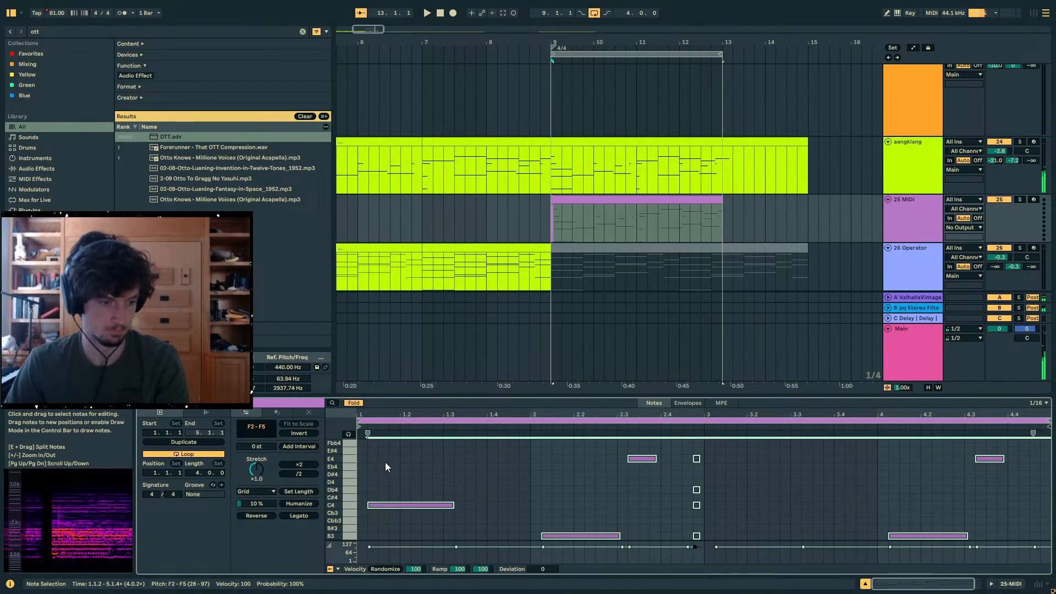
key(ctrl+z)
click(358, 464)
key(ctrl+v)
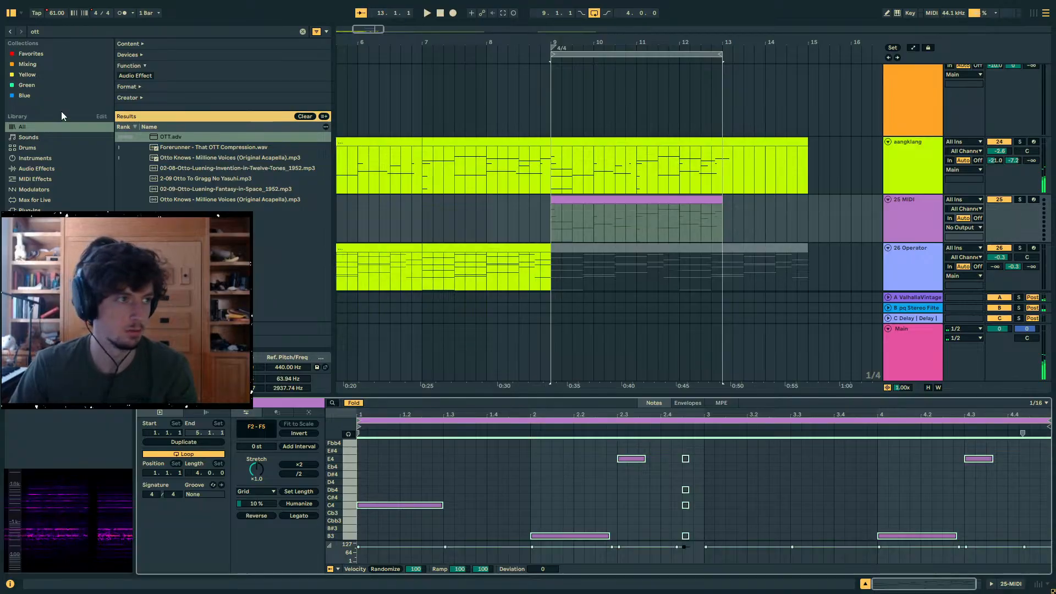
- Find Wavetable in the browser, load it onto the new MIDI track and solo that track
key(ctrl+f)
text(op)
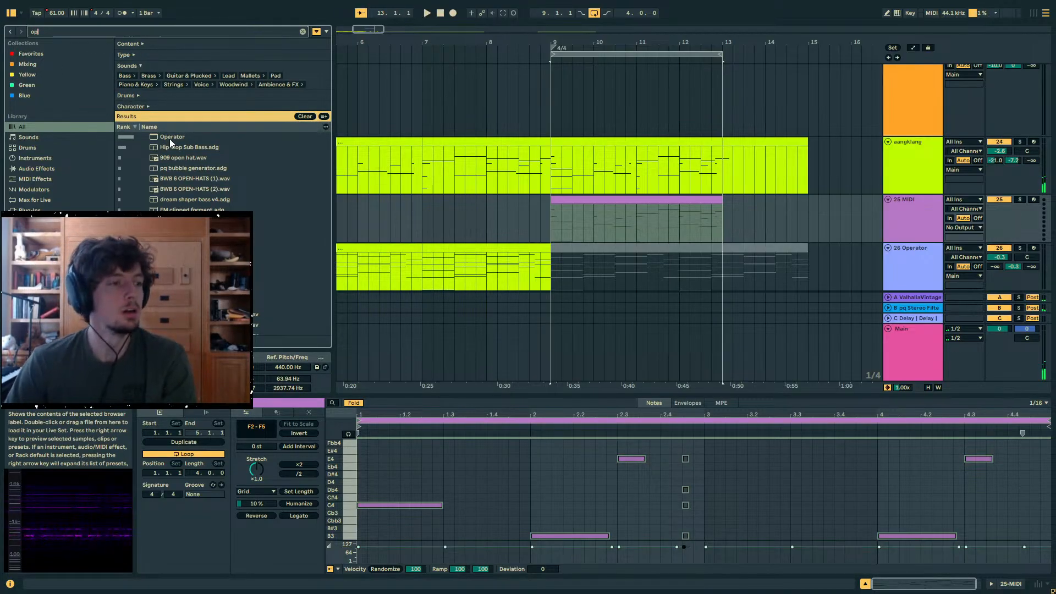
text(wavetab)
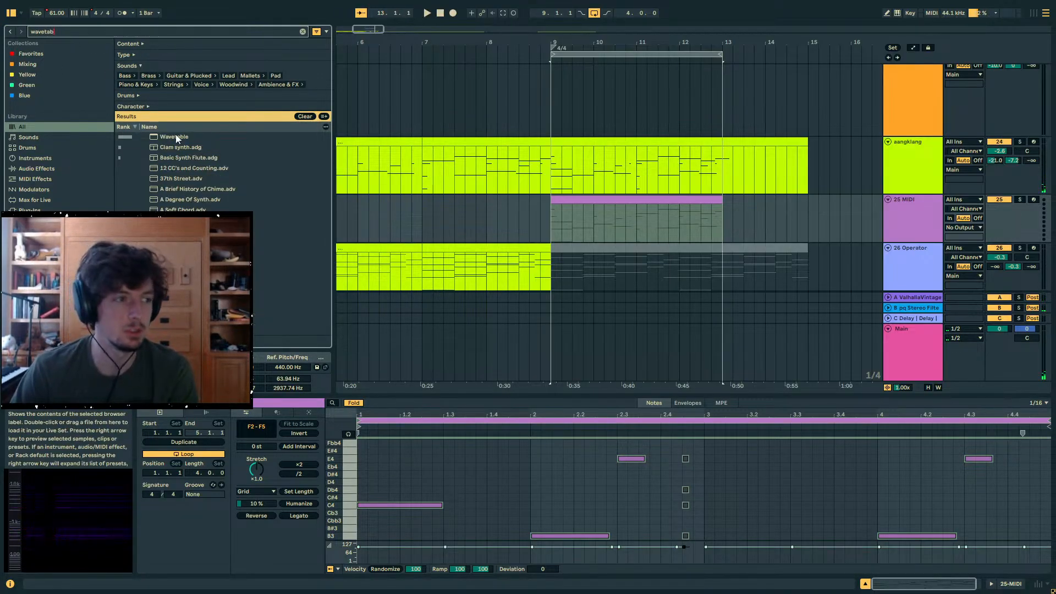
drag(178, 138, 688, 220)
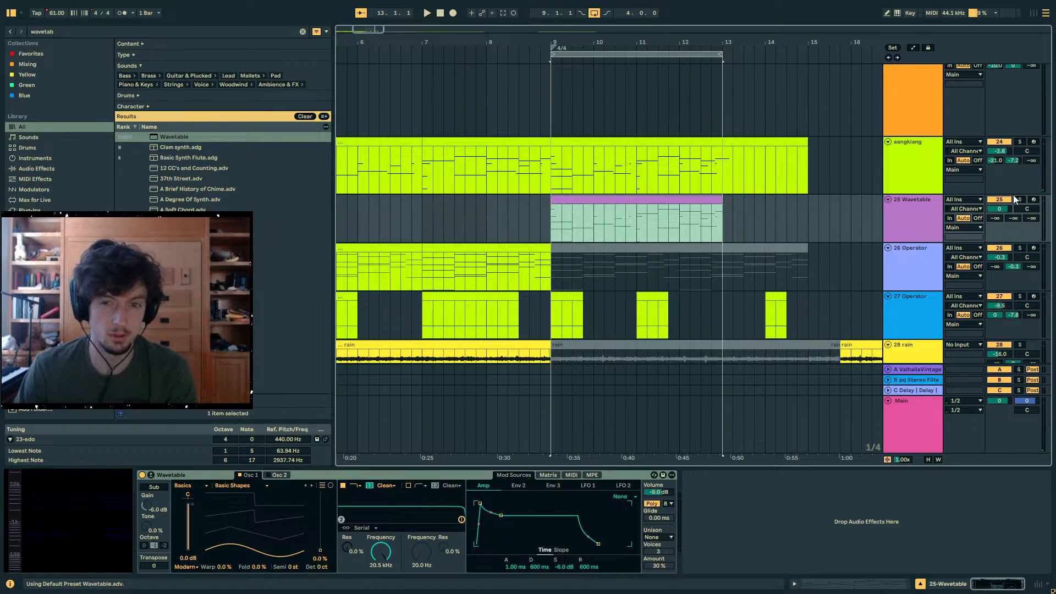
click(1018, 199)
click(667, 199)
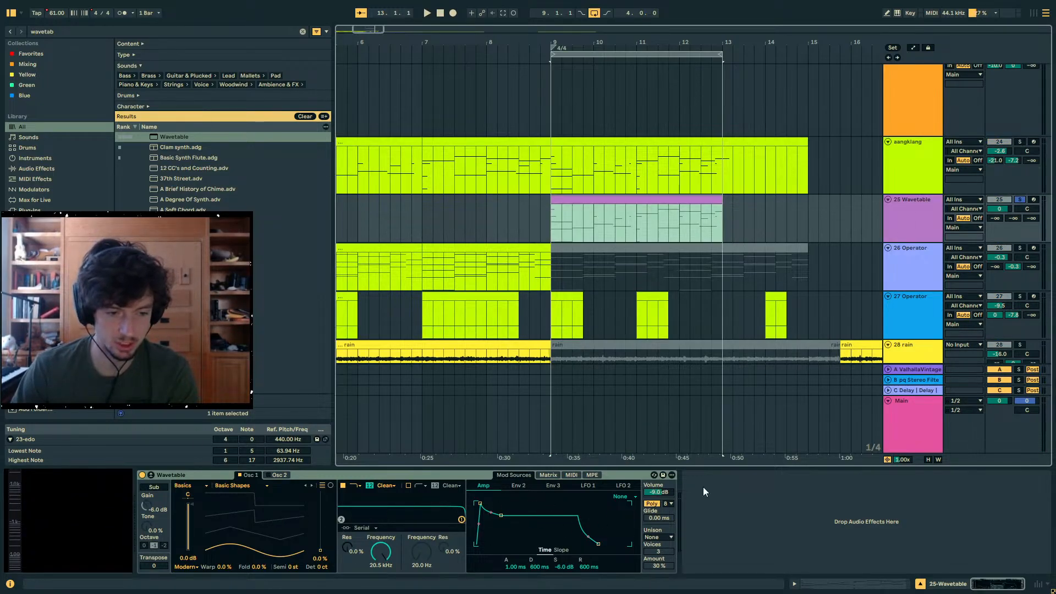
- Set Wavetable's unison to Noise with 6 voices and 15% amount, and play the clip
click(664, 531)
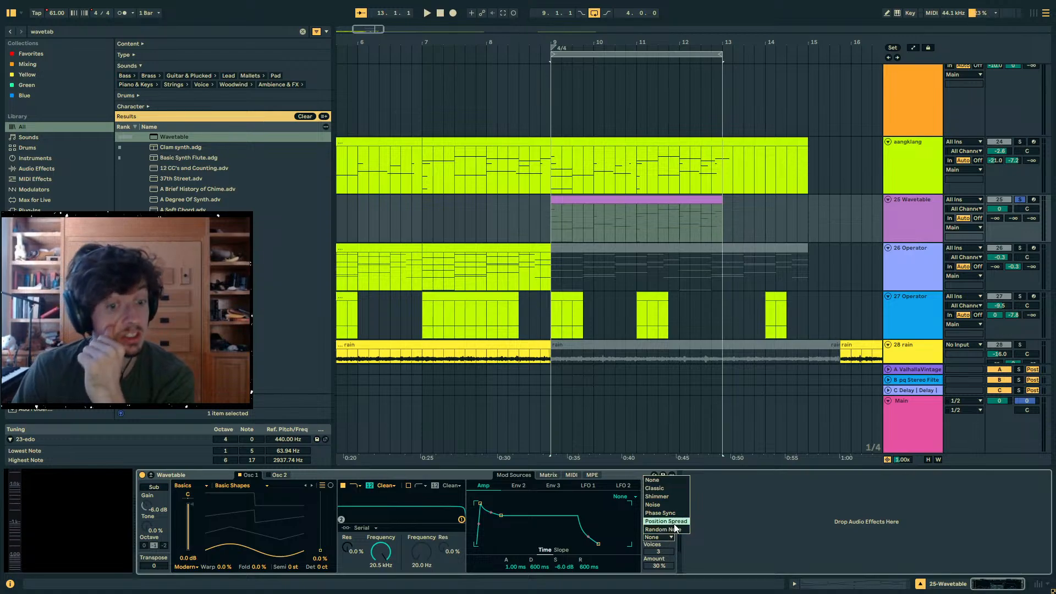
click(660, 502)
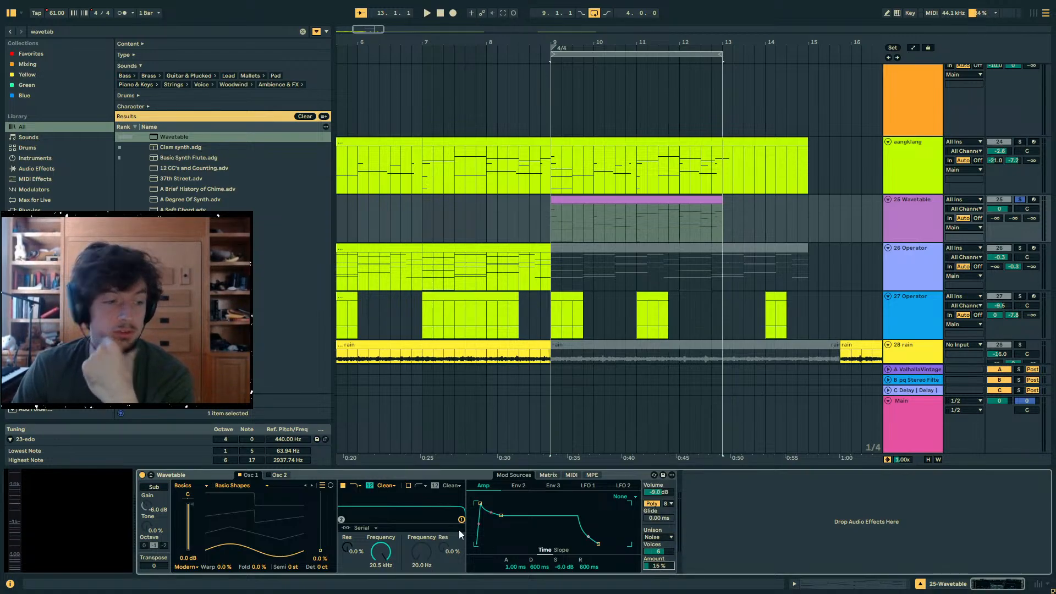
click(612, 205)
key(space)
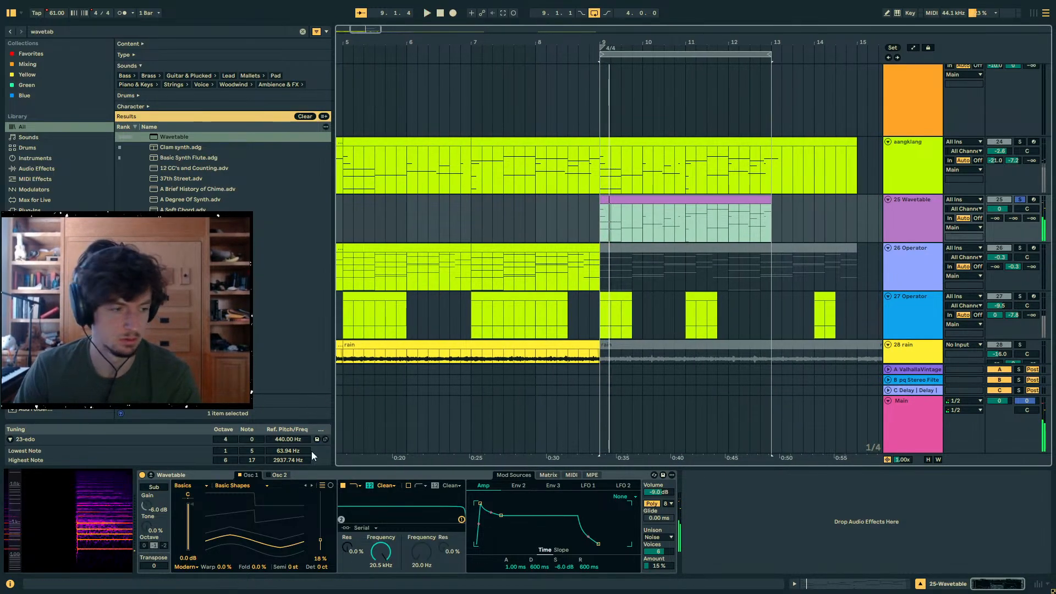
- Return Wavetable's oscillator 1 position to 0% and raise the unison amount to 64%, auditioning the sound
drag(320, 541, 320, 552)
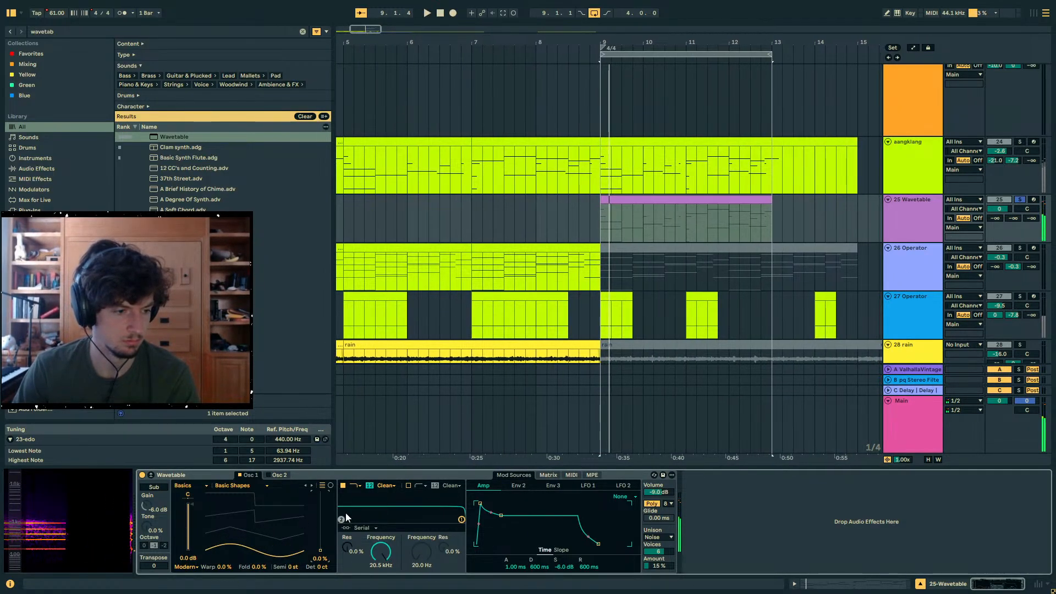
drag(660, 565, 659, 538)
key(space)
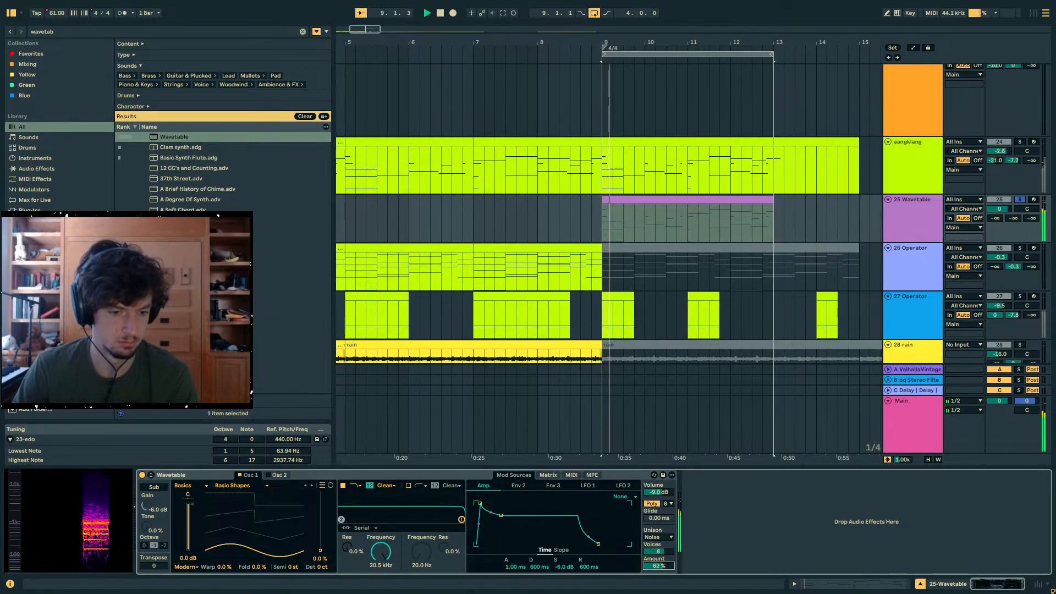
key(space)
key(space)
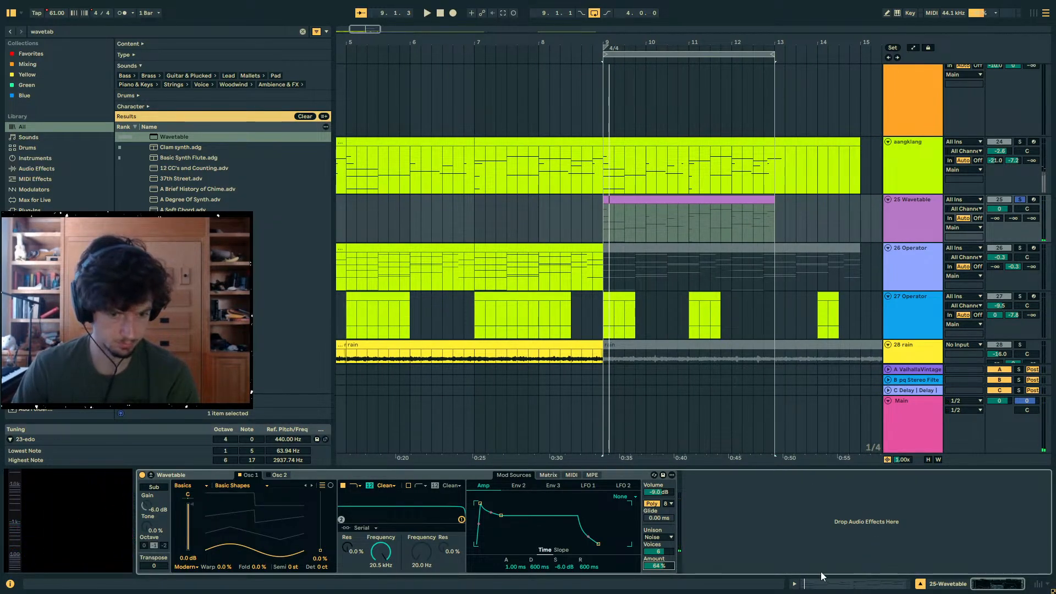
- Find "arp" devices, add the Arpeggiator before Wavetable and audition the pattern
click(73, 32)
text(arp)
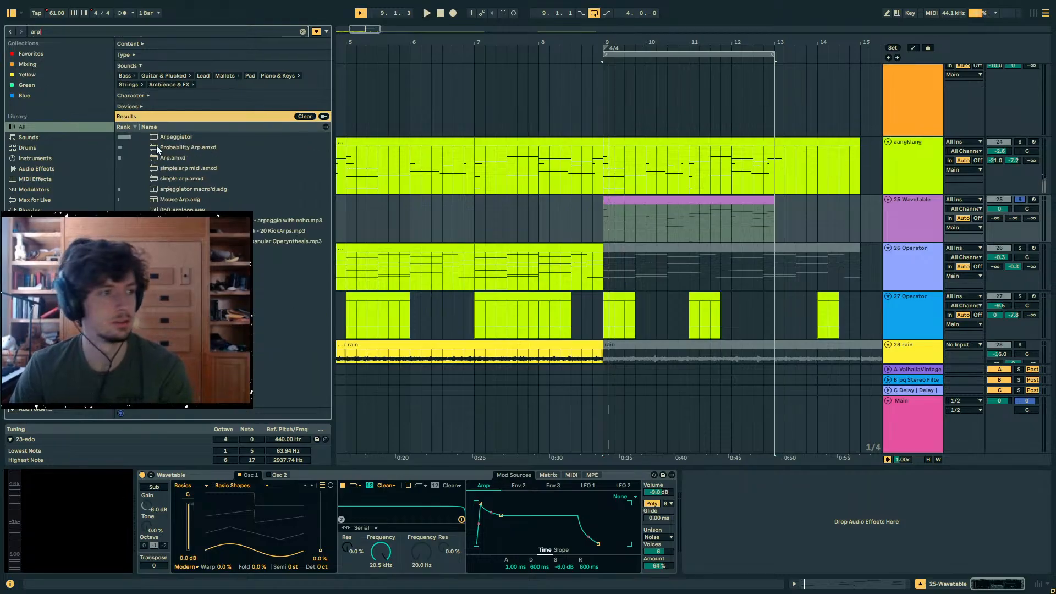
double_click(162, 135)
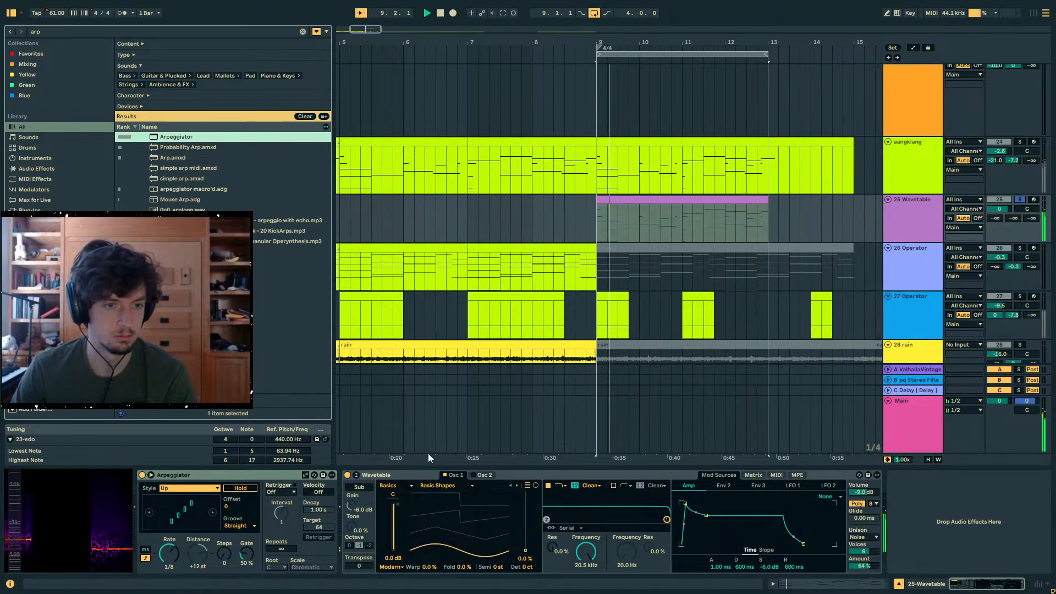
key(space)
key(space)
- Set Wavetable's amp envelope attack to 226 ms and select the opening beat of the Wavetable clip at bar 9
drag(685, 504, 698, 503)
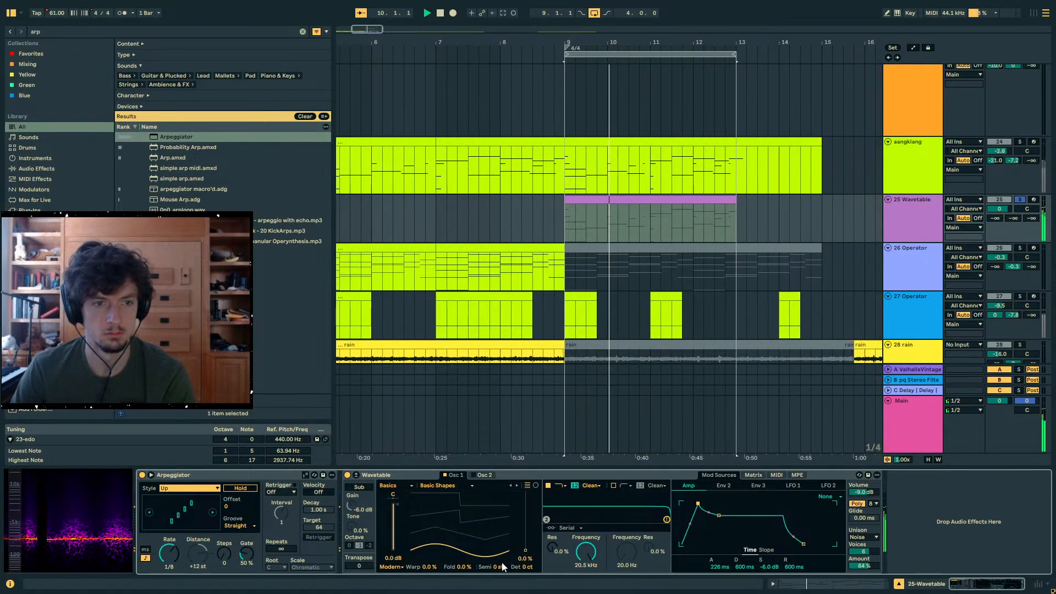
click(585, 226)
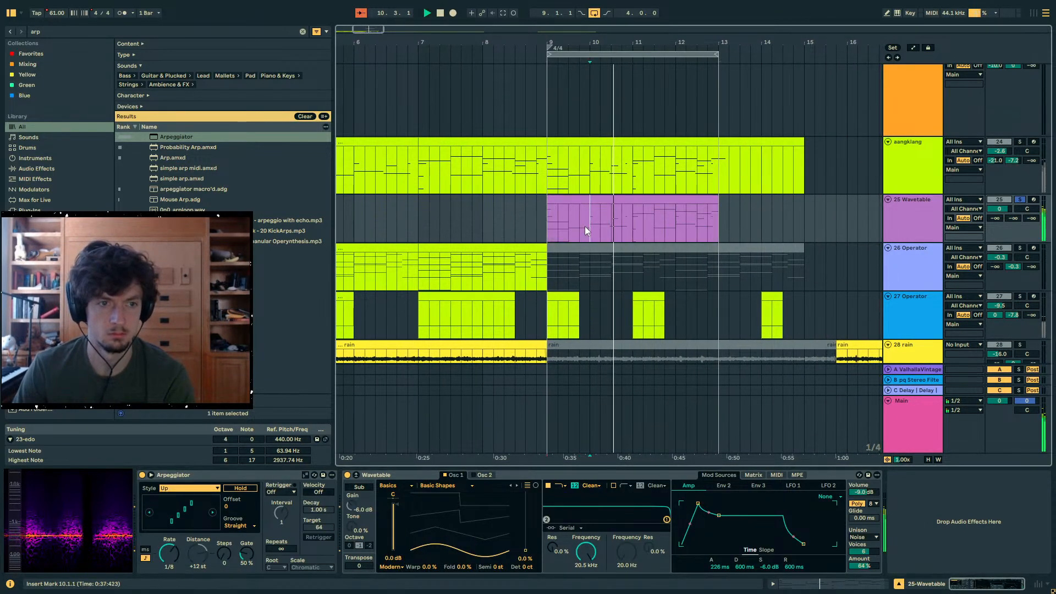
drag(586, 226, 556, 226)
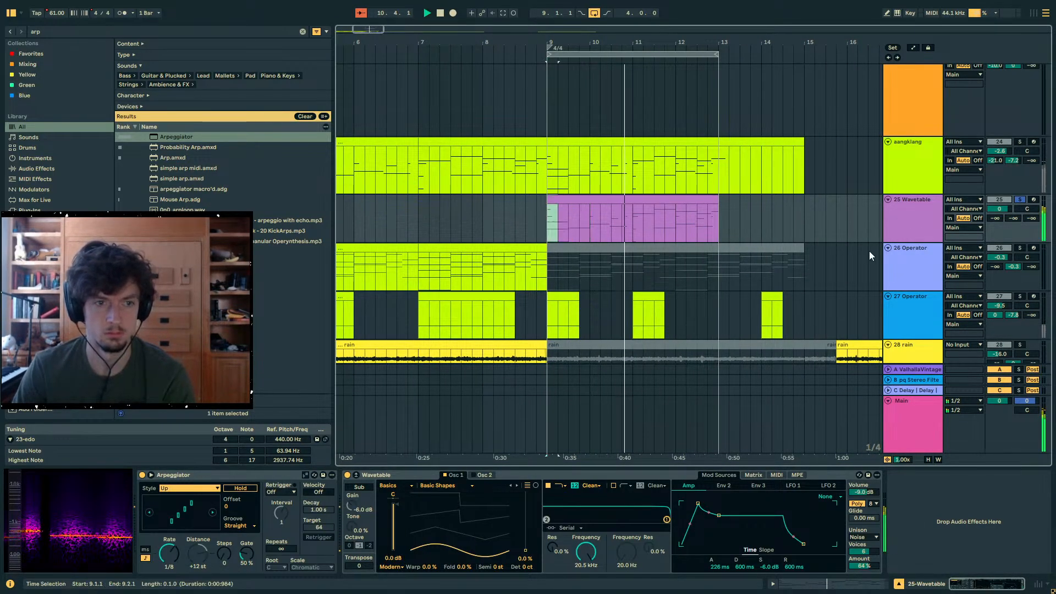
- Unsolo the Wavetable track, audition it with the other tracks from bar 9, and select its clip
click(1019, 200)
key(space)
key(space)
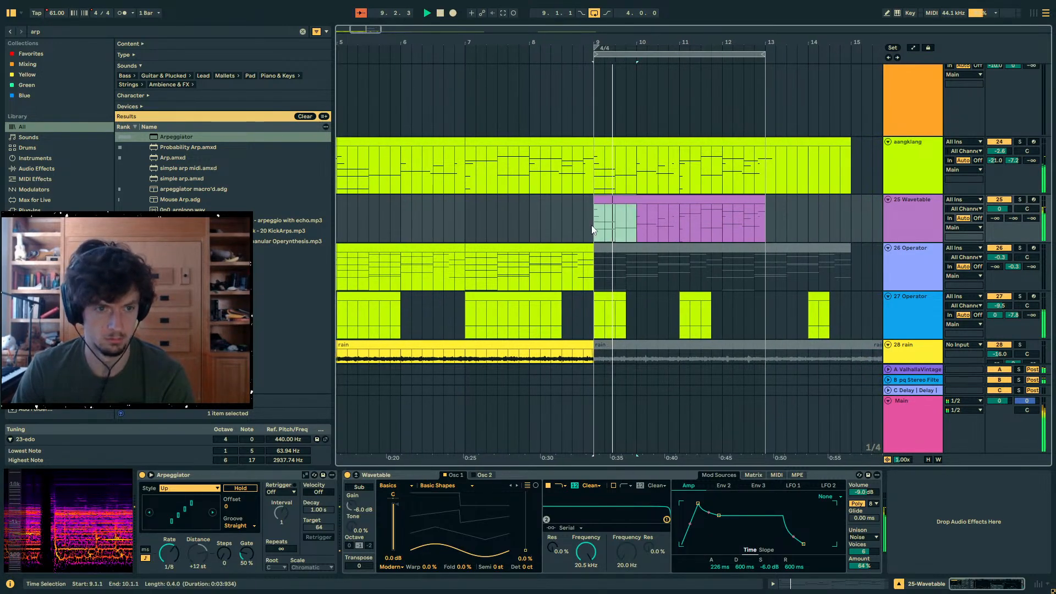
click(670, 227)
drag(671, 226, 590, 222)
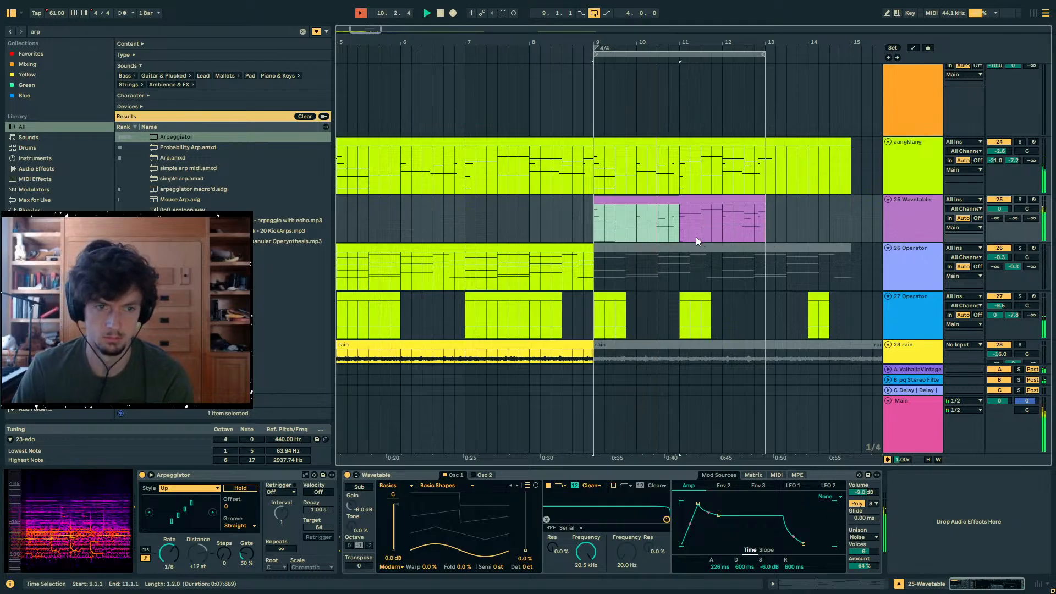
click(685, 199)
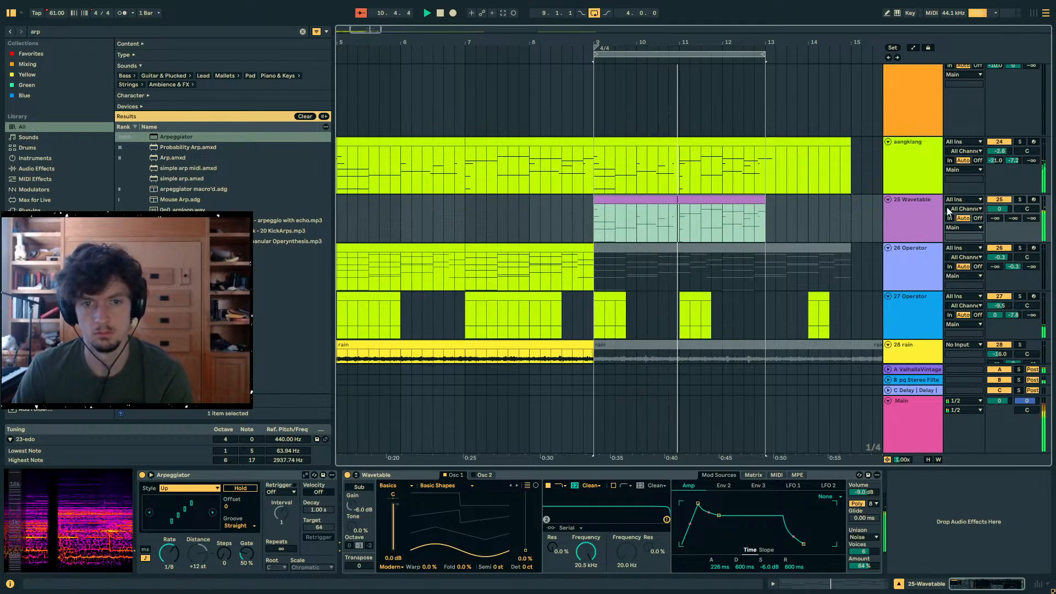
- Turn off the Arpeggiator and deactivate all notes in the Wavetable clip as a guide for new ones
click(142, 475)
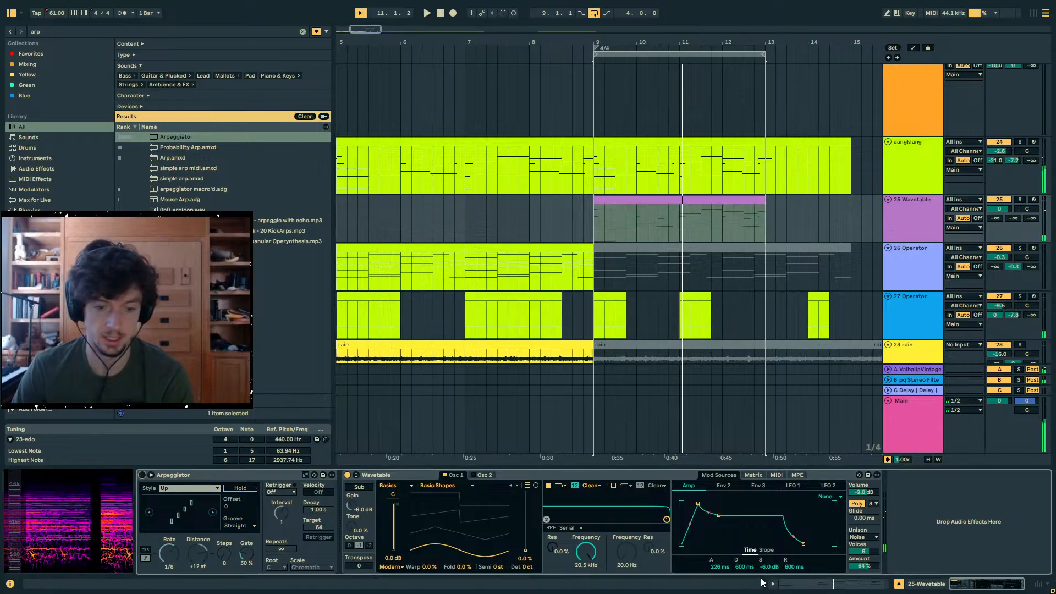
click(775, 584)
key(ctrl+a)
key(0)
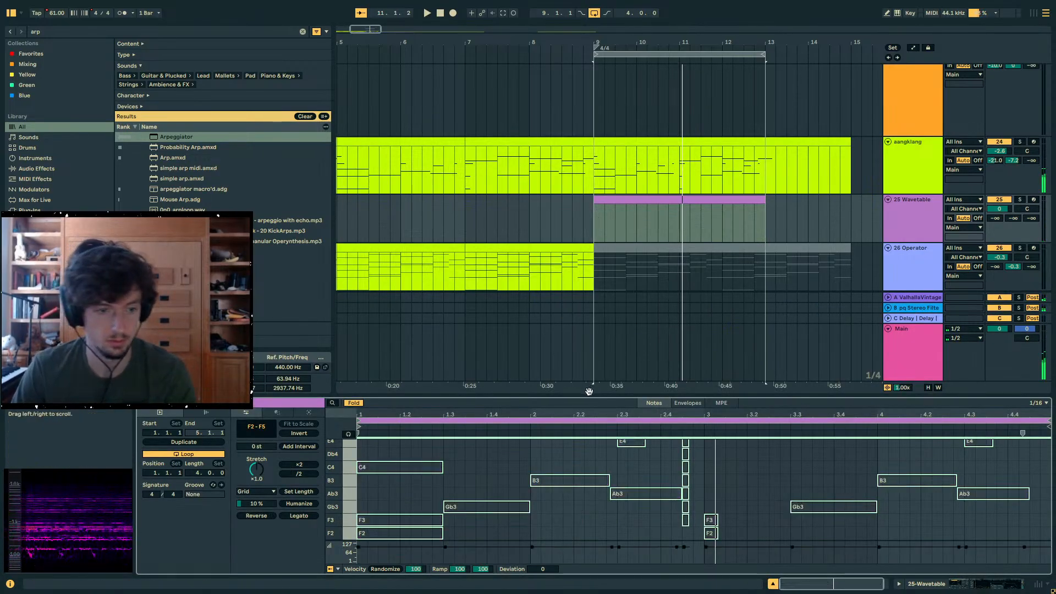
drag(590, 394, 590, 238)
- Replace the clip's opening F2, F3 and C4 guide notes with sixteenth notes at 1.1, 1.1.3 and 1.2
click(361, 489)
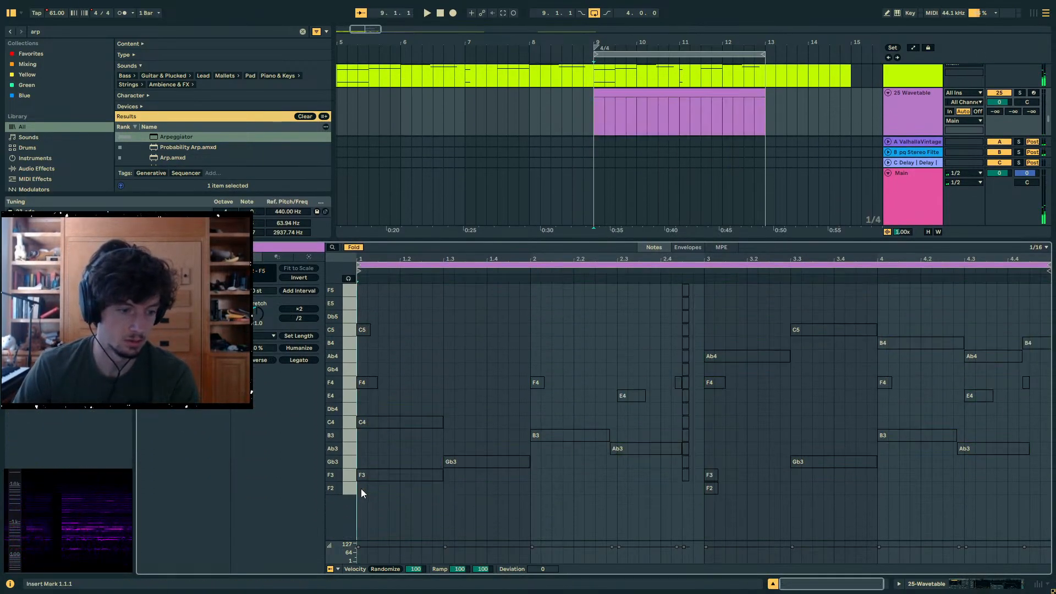
click(404, 475)
key(space)
drag(404, 477, 388, 475)
key(space)
key(space)
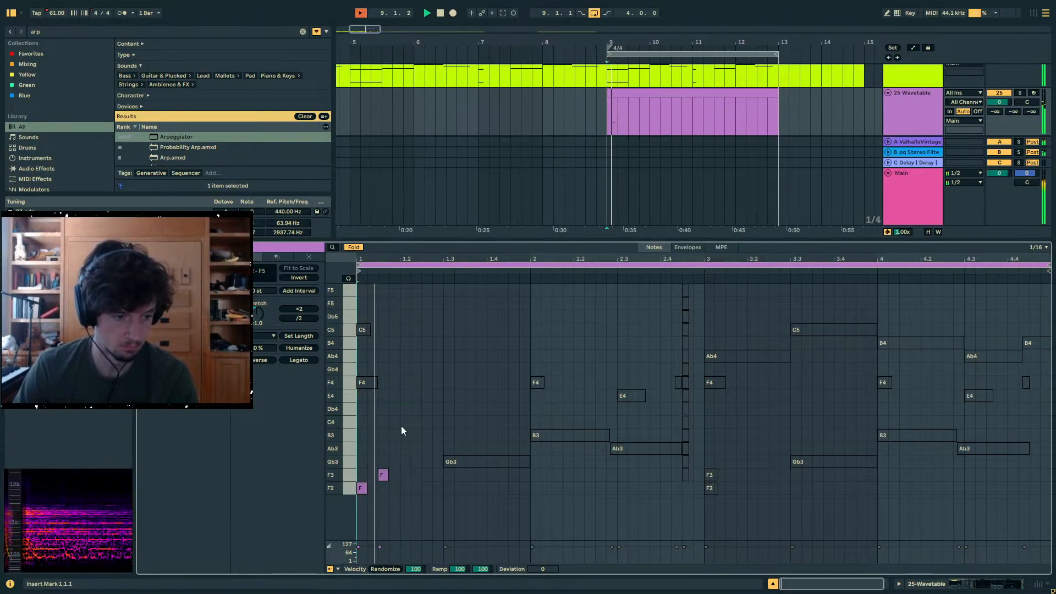
click(406, 422)
- Fill the rest of bar 1 with sixteenths: B3 at 1.2.4, Gb3 at 1.3, Ab3 at 1.3.3 and 1.4, Gb3 at 1.4.3
double_click(447, 456)
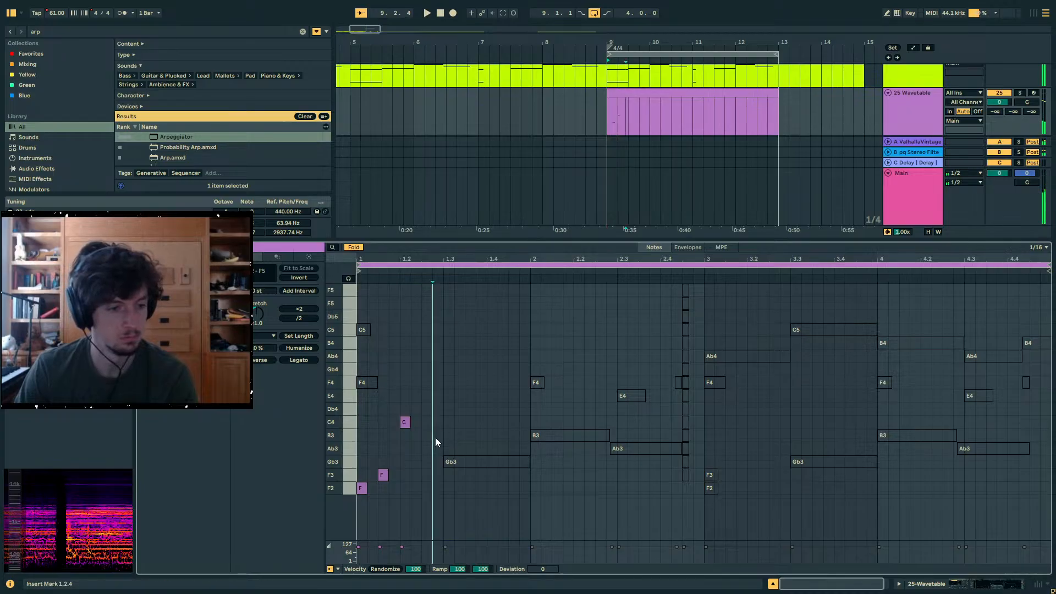
double_click(436, 435)
key(space)
double_click(449, 462)
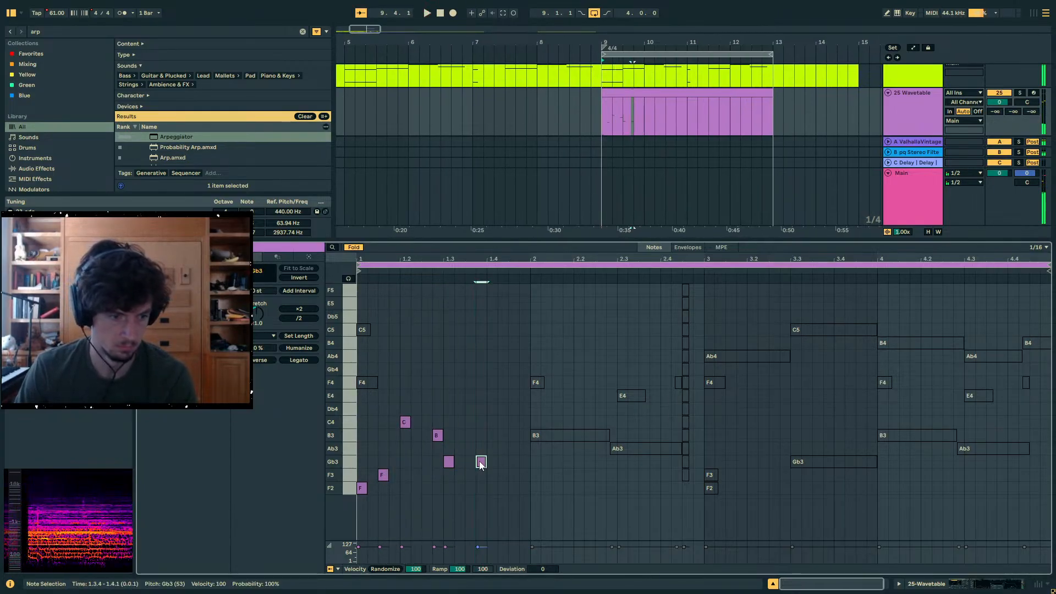
double_click(470, 449)
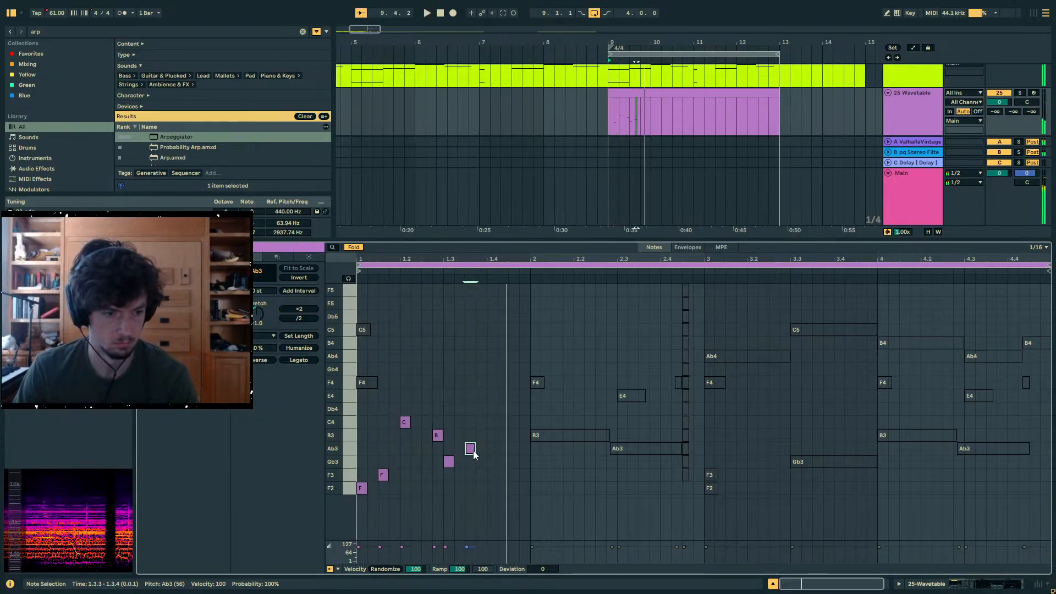
double_click(497, 449)
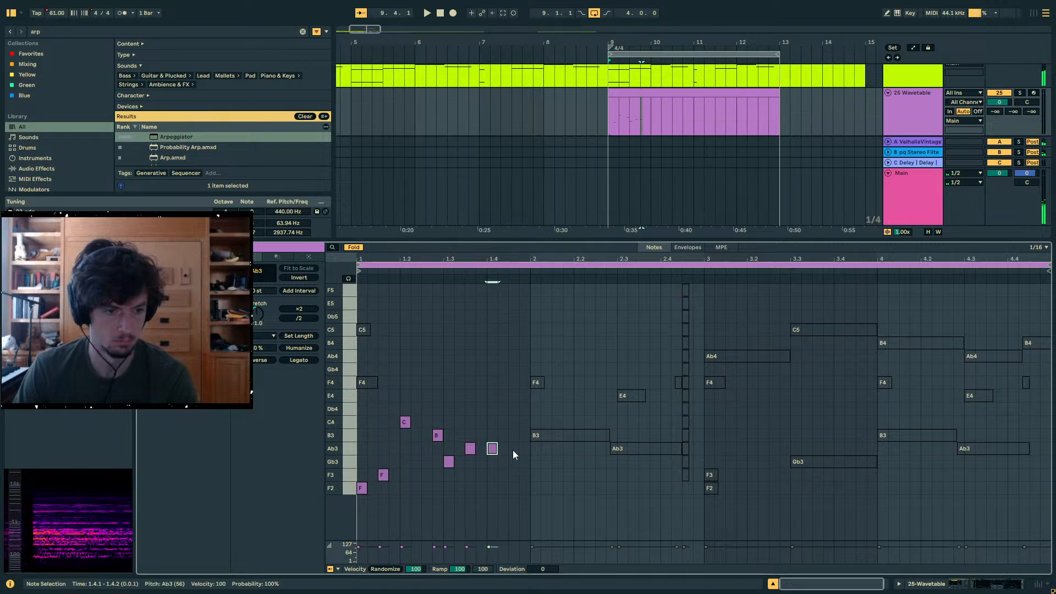
double_click(514, 462)
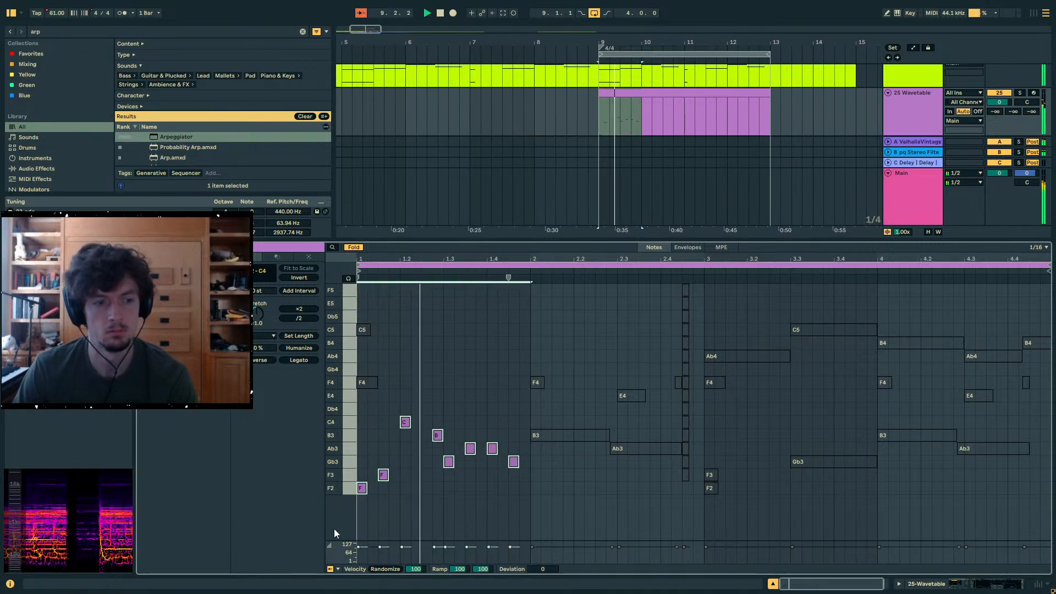
- Replace the B3 guide note at bar 2 with a sixteenth B3, then add F4, B3, Db4 and E4 at eighth-note intervals through 2.3
click(539, 439)
key(Delete)
double_click(537, 438)
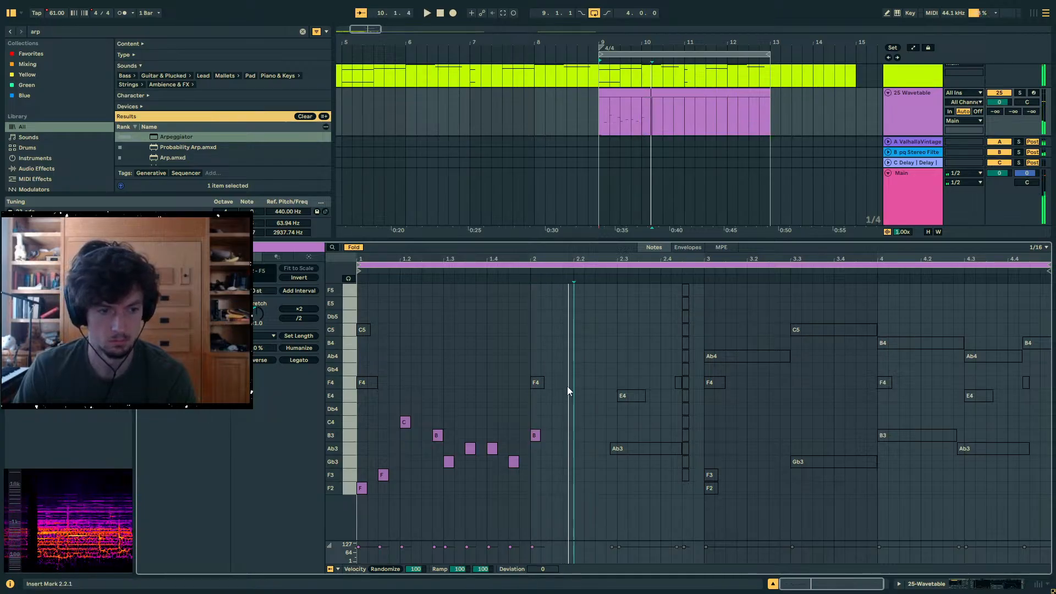
double_click(557, 383)
double_click(579, 436)
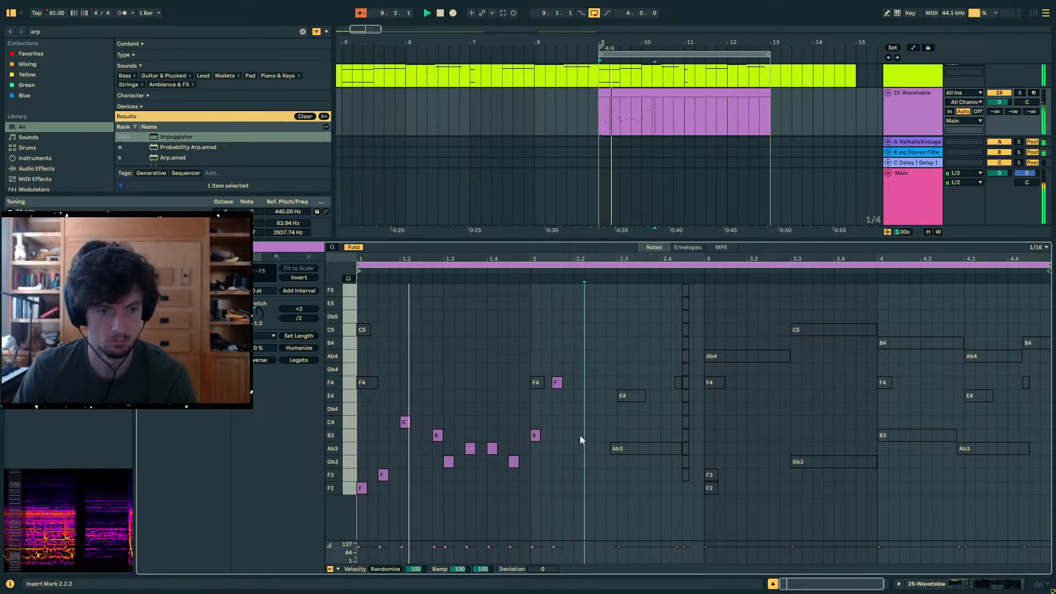
double_click(601, 409)
double_click(622, 409)
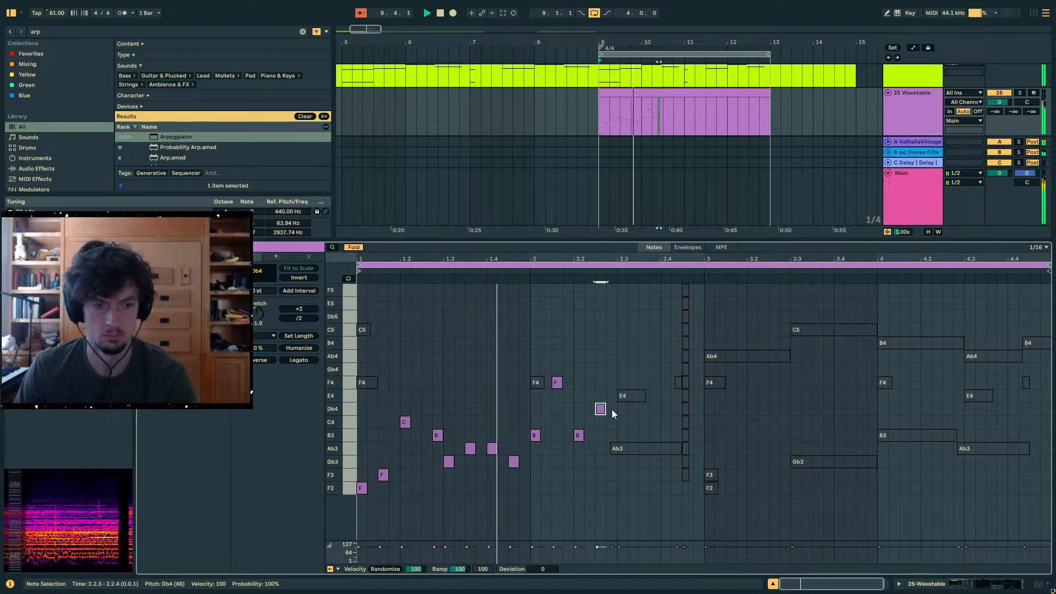
key(Up)
key(Up)
key(Up)
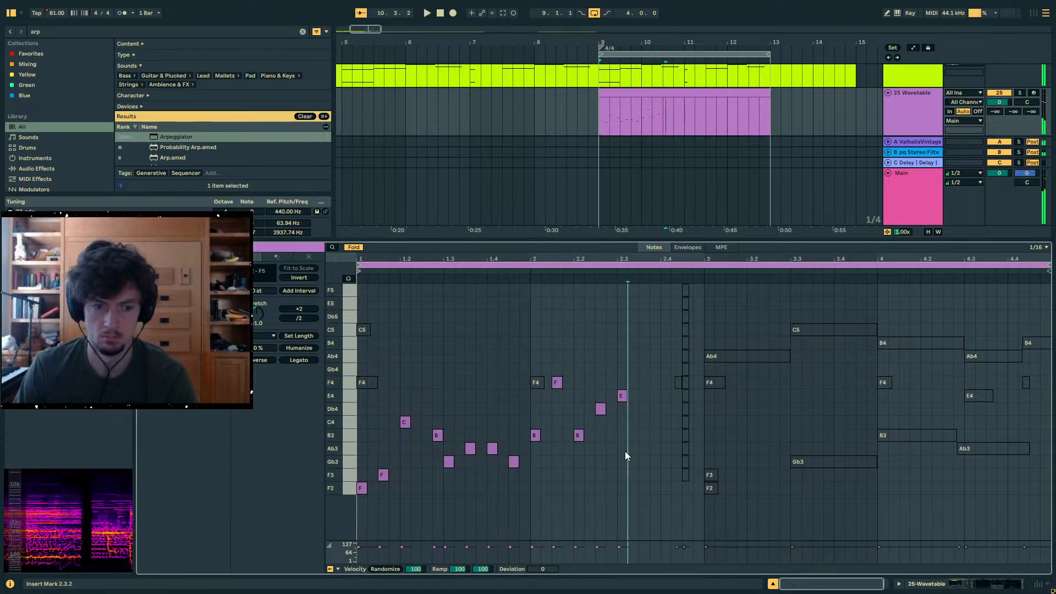
- Delete the deactivated Ab3 at 2.3 and lengthen the new E4 there to just past 2.4
key(space)
double_click(624, 450)
key(Delete)
key(space)
drag(628, 396, 672, 396)
- Merge the two Ab3 notes in bar 1 into one lasting from 1.3.3 to 1.4.2, and delete the B3 at 2.2
double_click(471, 450)
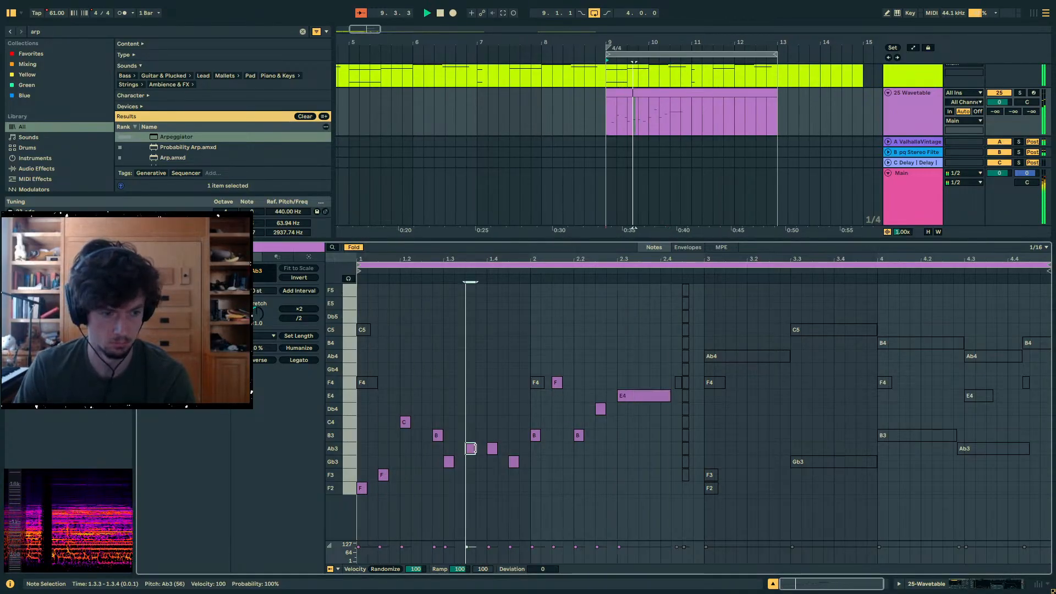
drag(476, 448, 498, 449)
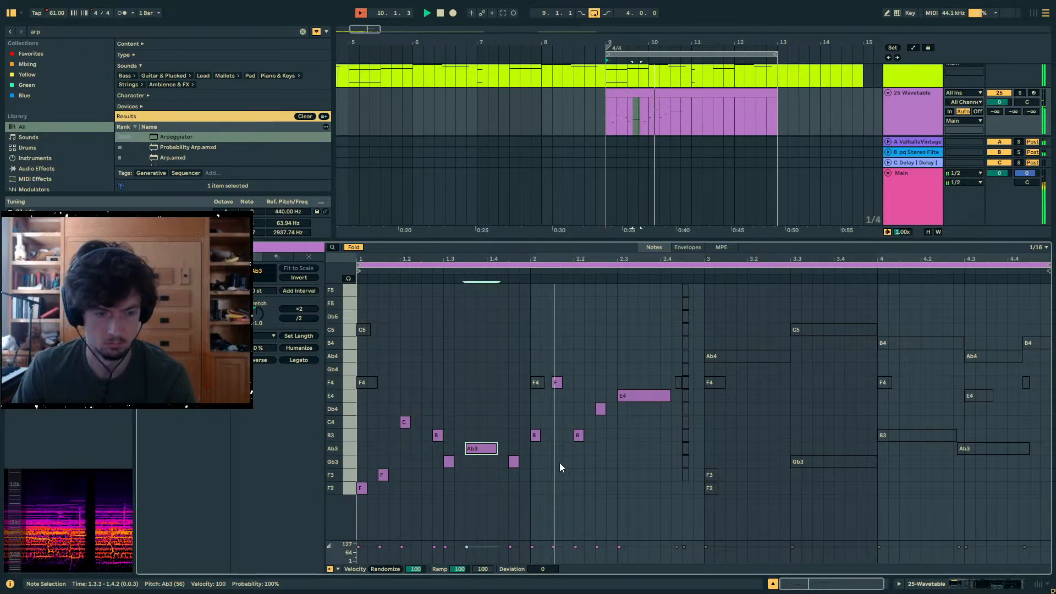
key(space)
click(579, 436)
key(Delete)
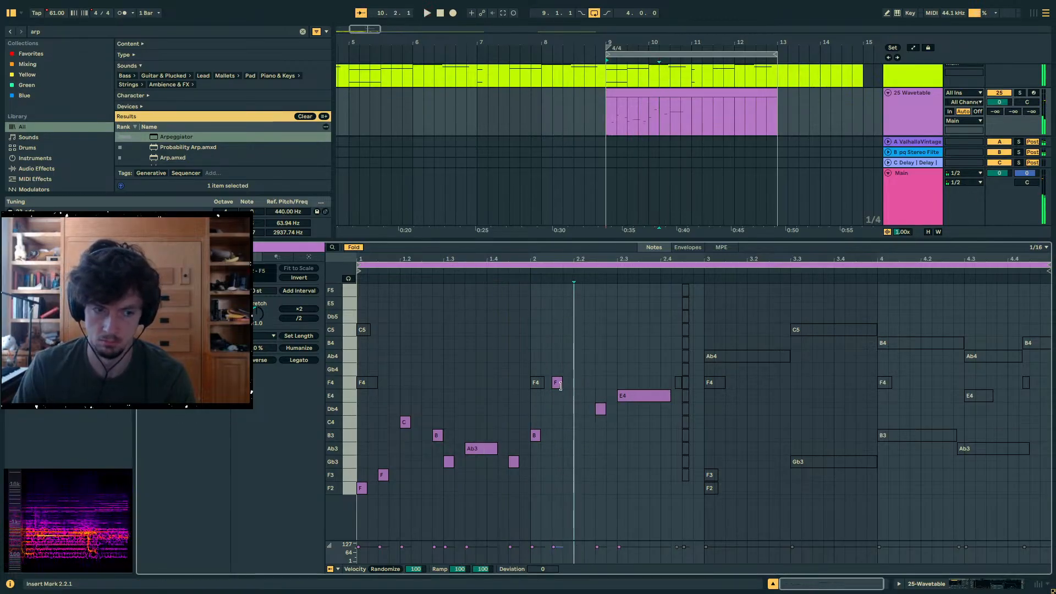
- Lengthen the F4 after 2.1 slightly and add a very short F4 at 2.2
key(space)
drag(560, 384, 579, 384)
double_click(579, 387)
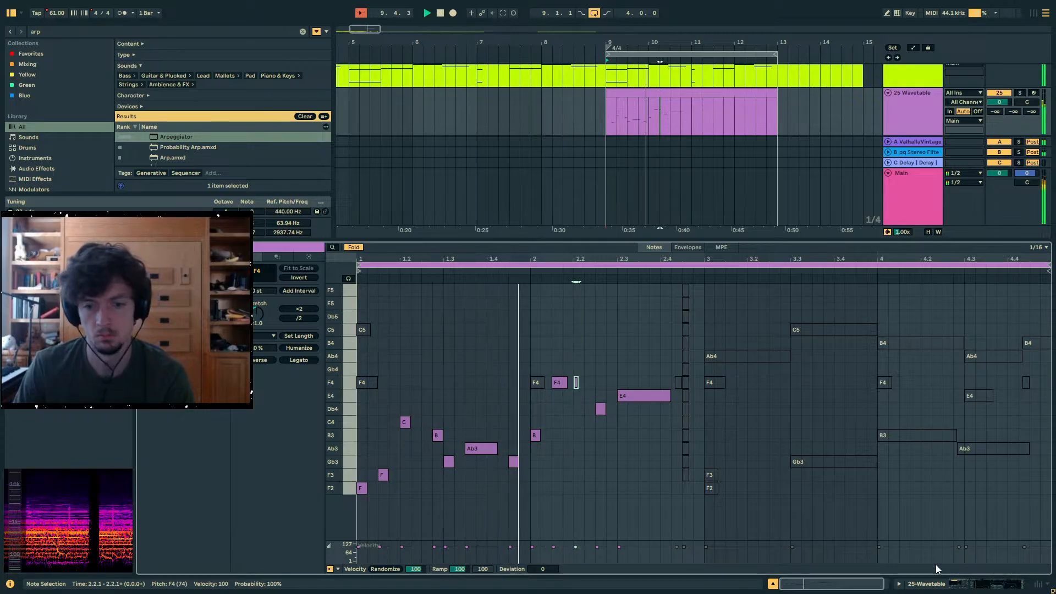
- Shorten the E4 to end at 2.4 and add overlapping Db4 and C4 notes from 2.4 and 2.4.3, both ending at bar 3
click(938, 583)
click(667, 163)
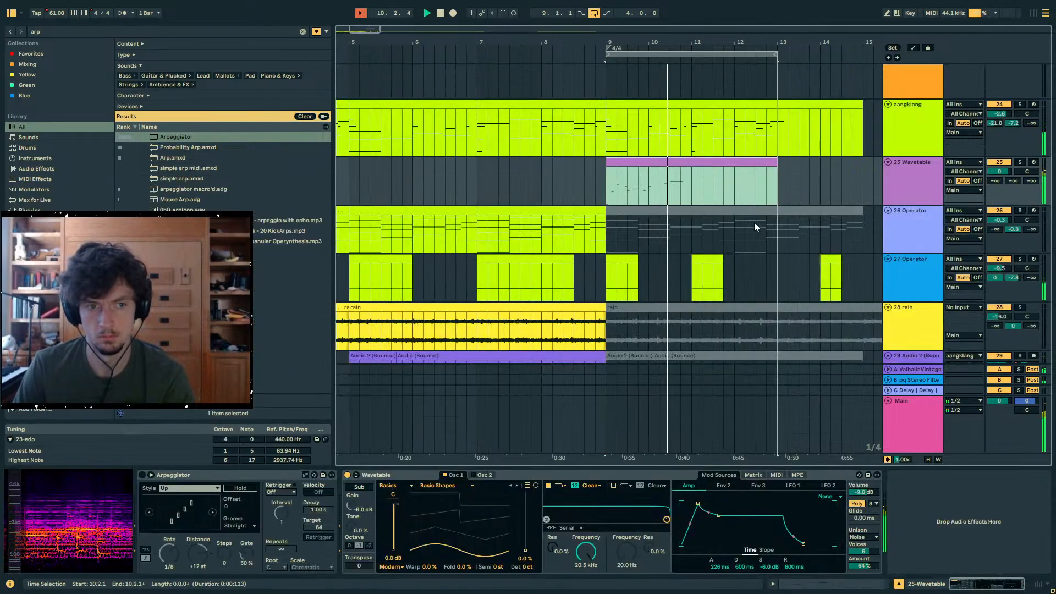
click(672, 174)
click(839, 583)
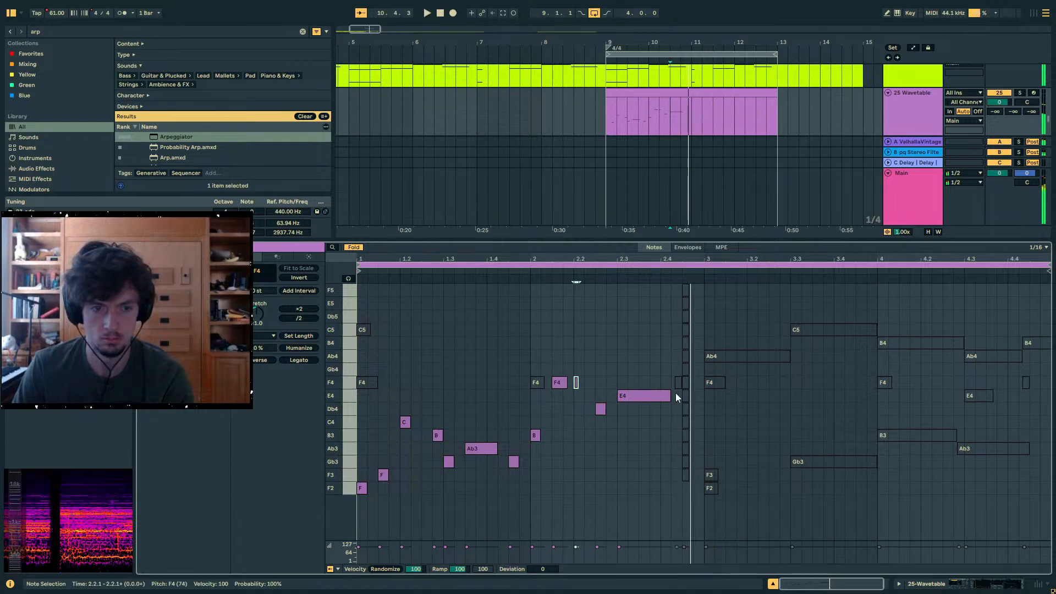
key(space)
drag(671, 396, 659, 397)
double_click(666, 409)
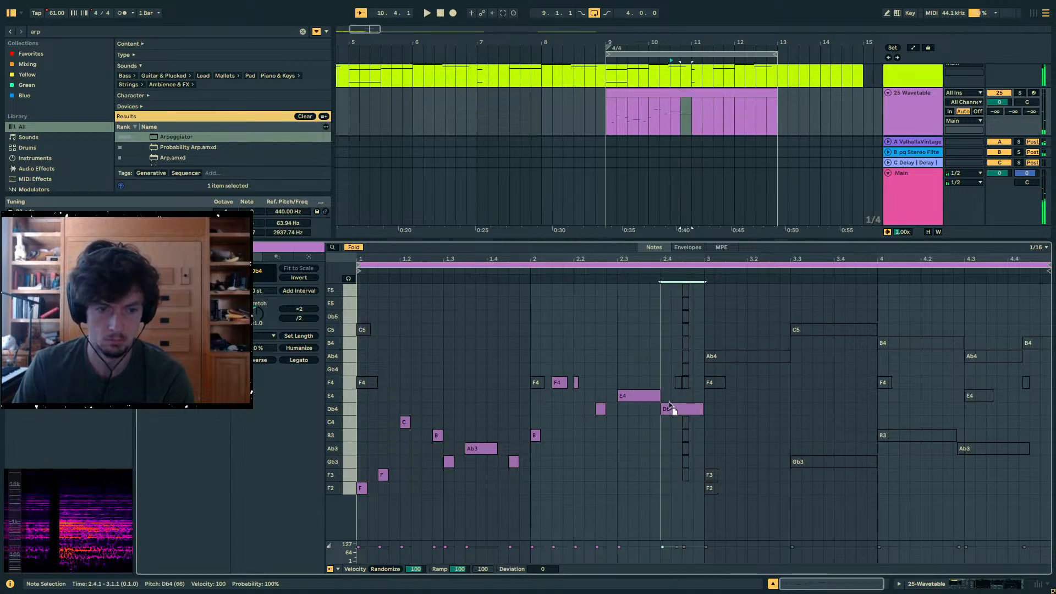
double_click(702, 425)
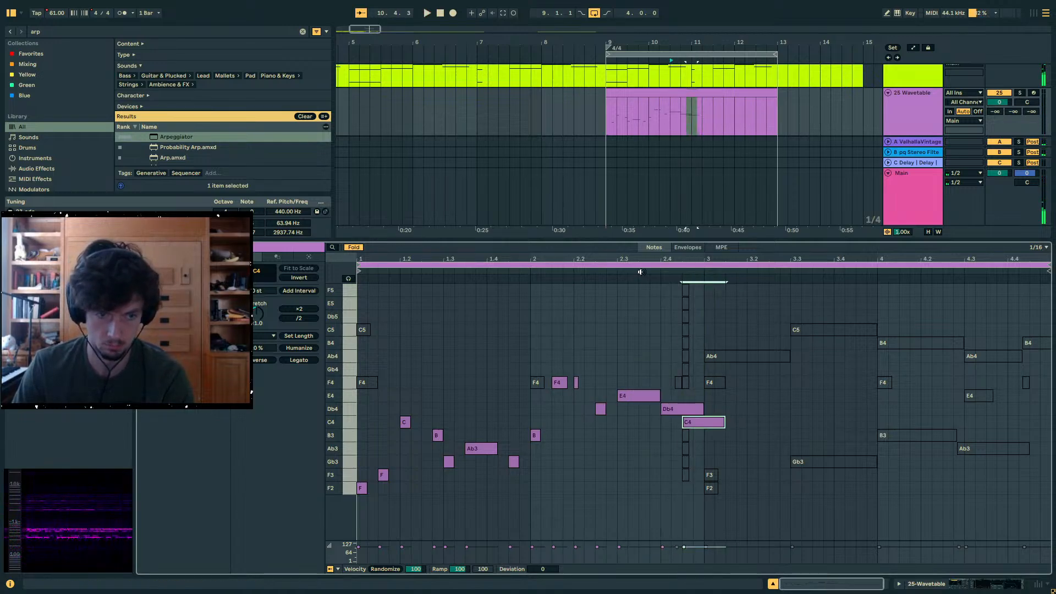
key(space)
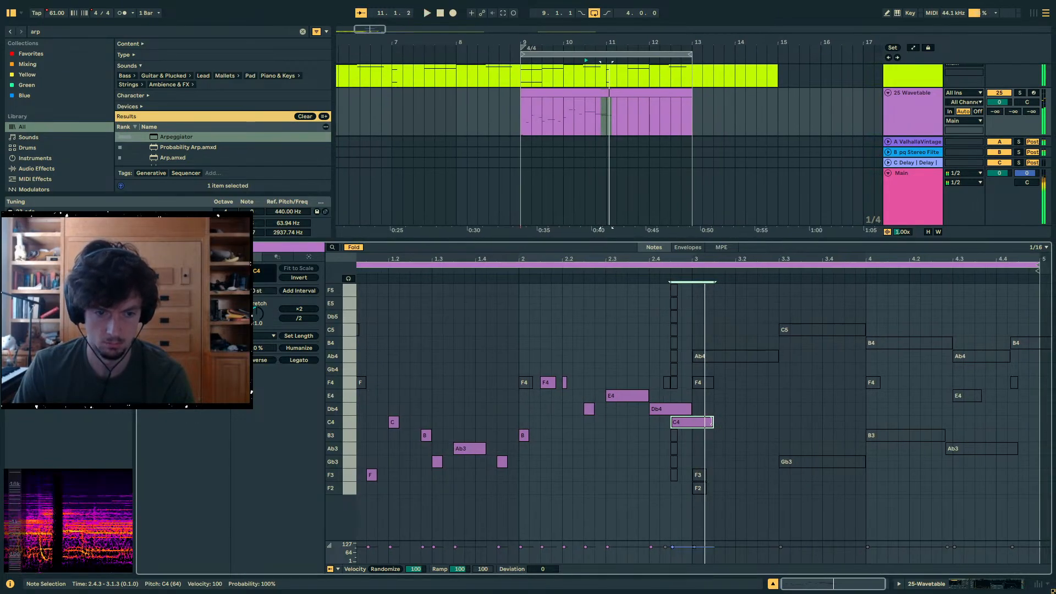
drag(713, 423, 691, 423)
click(690, 409)
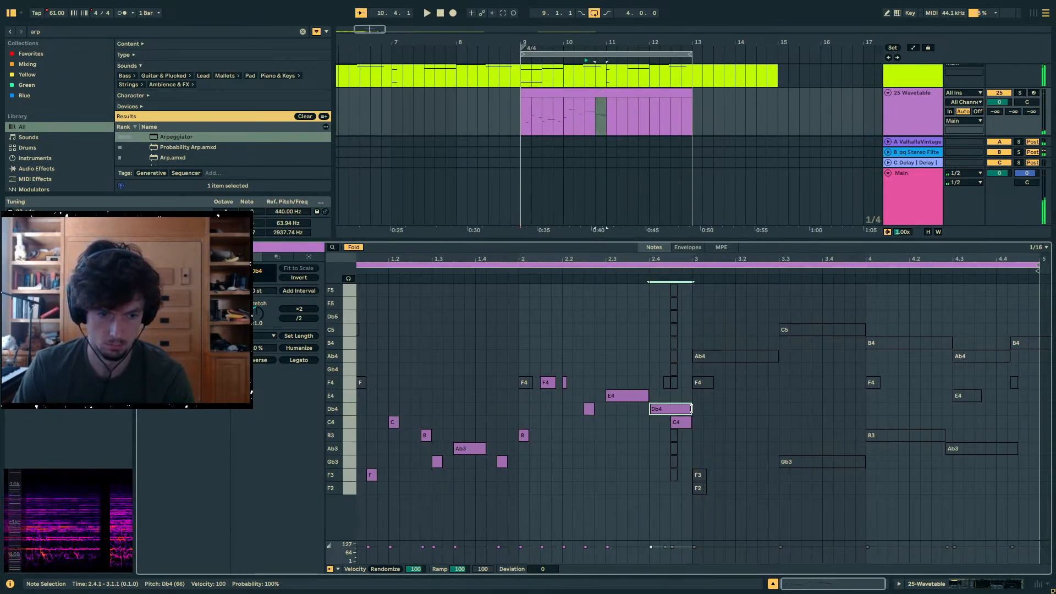
- Set Wavetable's amp envelope release to 333 ms and add Erosion's Hiss preset after the instrument, searching for "erosio"
key(shift+Tab)
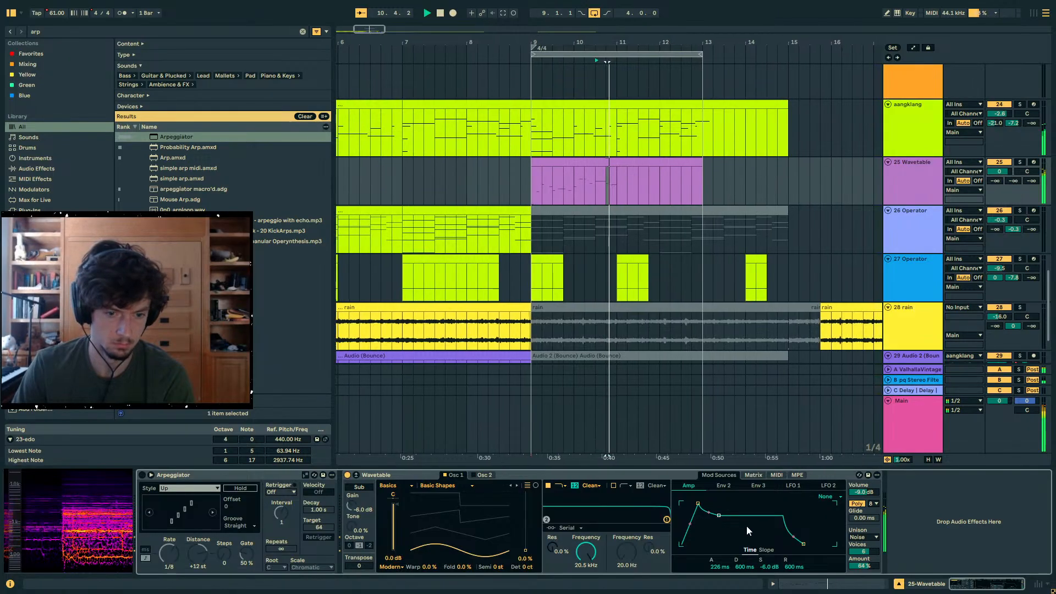
drag(804, 544, 799, 543)
key(ctrl+f)
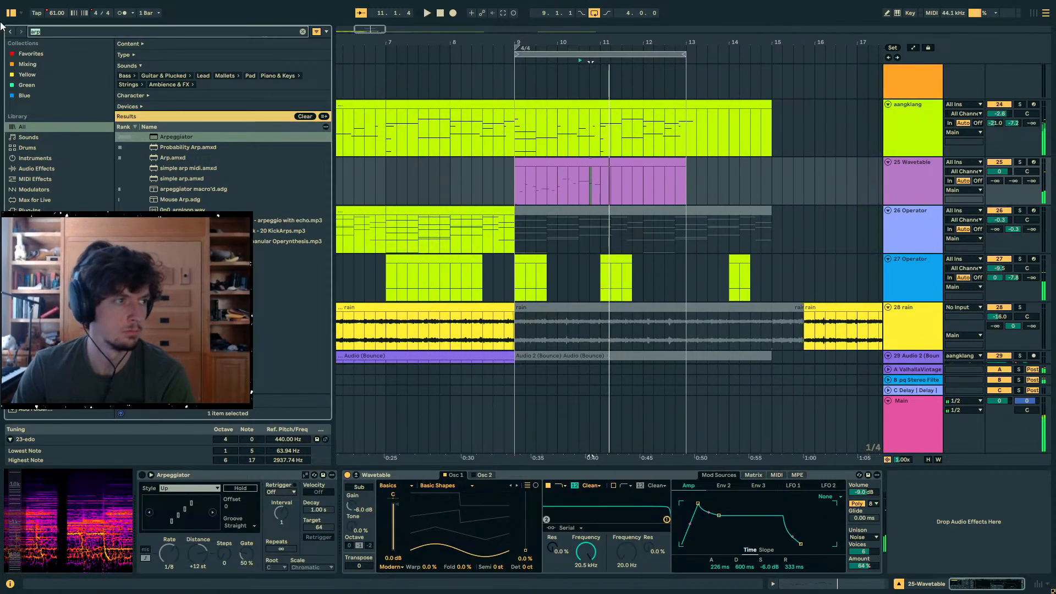
text(erosio)
double_click(177, 147)
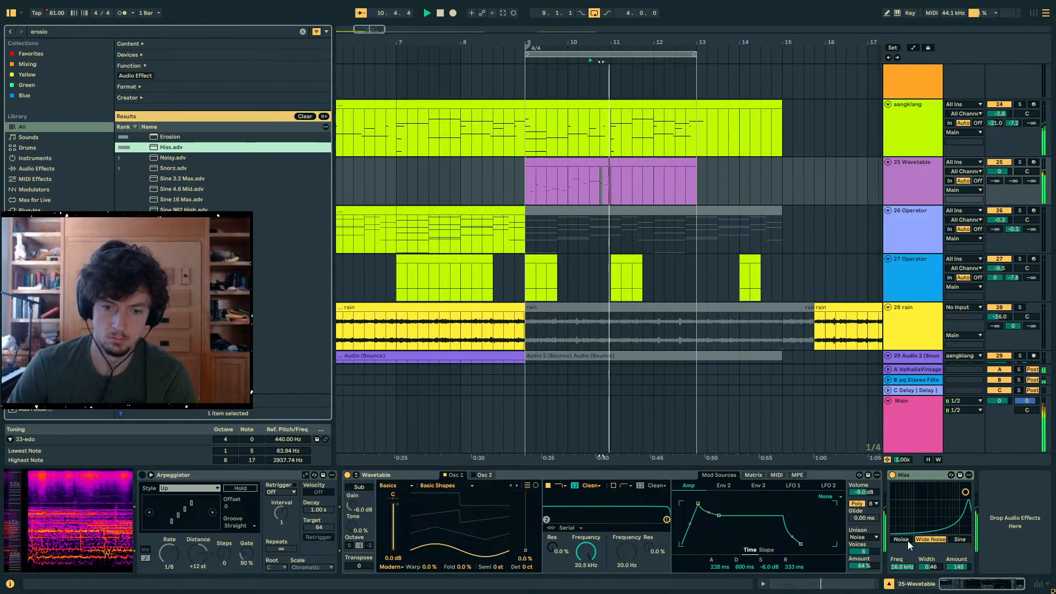
- Switch the Hiss effect to Noise mode and set its frequency to 9.19 kHz and amount to 13.3, auditioning the sound
click(908, 540)
key(space)
key(space)
key(space)
mouse_move(903, 566)
mouse_down()
mouse_move(903, 579)
mouse_move(959, 579)
mouse_move(959, 591)
mouse_move(958, 570)
mouse_up()
key(space)
key(space)
key(space)
click(903, 567)
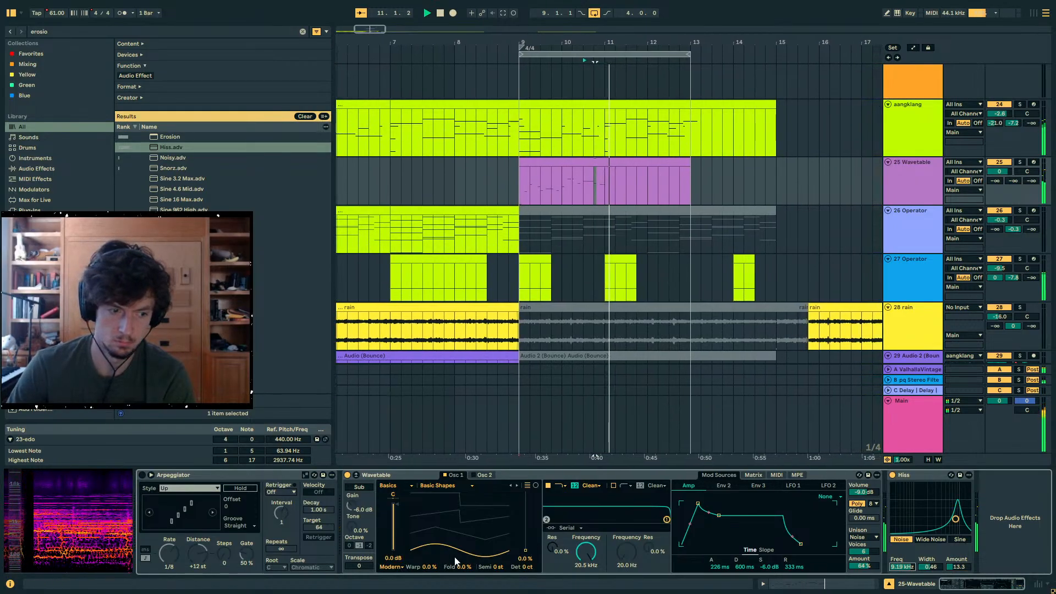
- Set Wavetable oscillator 1's effect mode to FM with a 10% amount while auditioning it
click(384, 543)
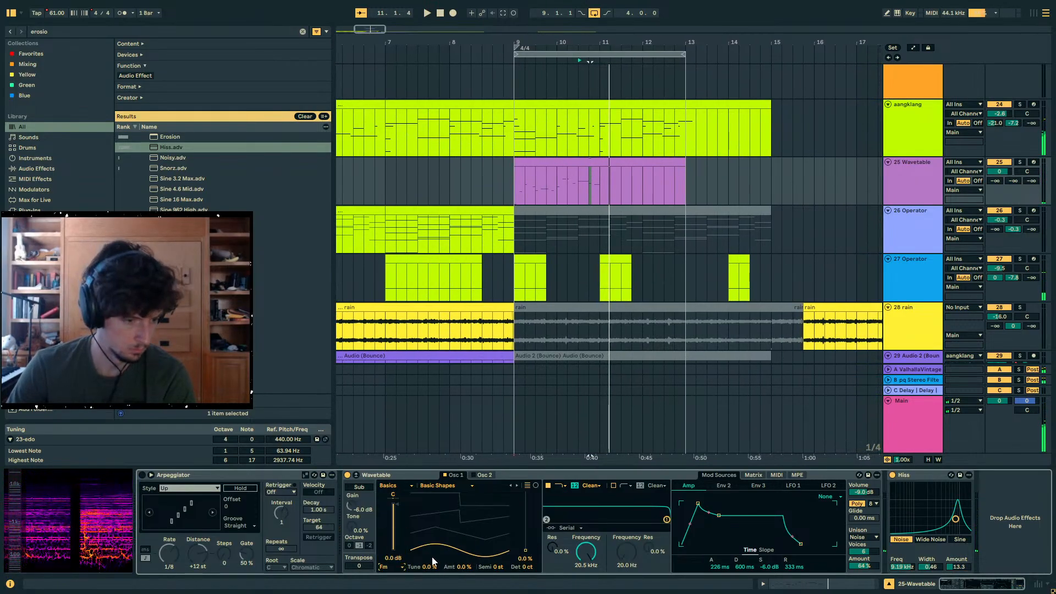
drag(460, 566, 463, 568)
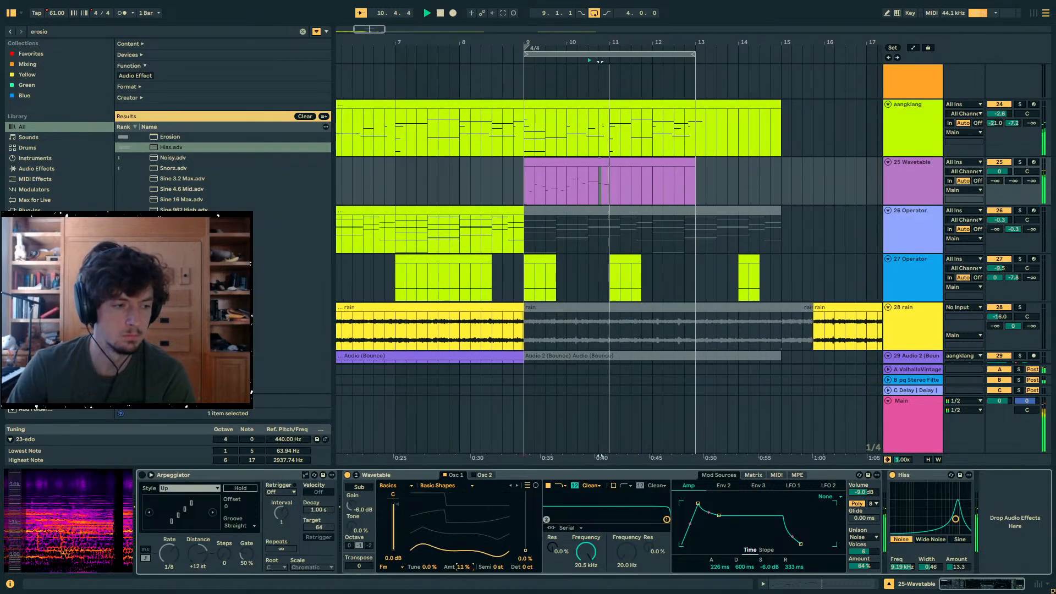
key(space)
- Duplicate the Wavetable clip's two-bar phrase from bars 9–10 onto bars 11–12
double_click(560, 182)
drag(597, 188, 563, 187)
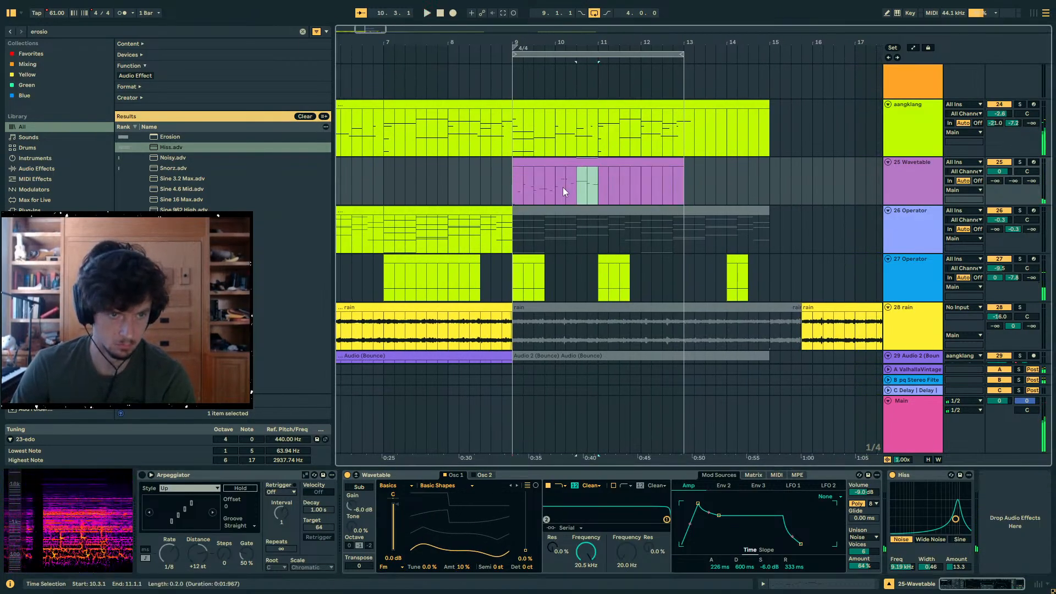
key(ctrl+d)
- Mute the aangklang track and raise the Wavetable track's ValhallaVintageVerb send to -5.6 dB during playback
click(991, 105)
key(space)
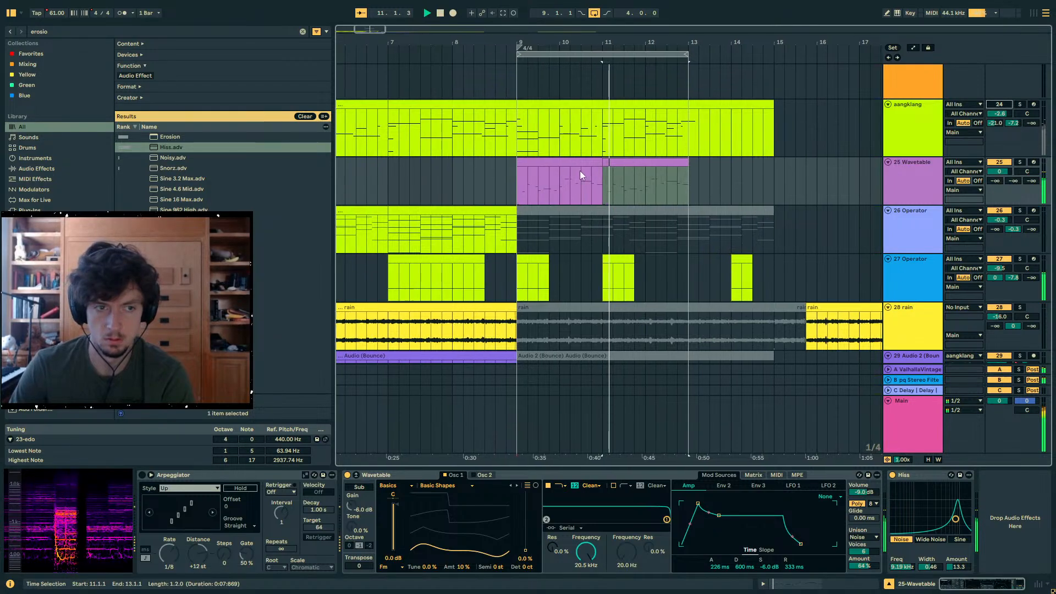
click(579, 164)
click(926, 179)
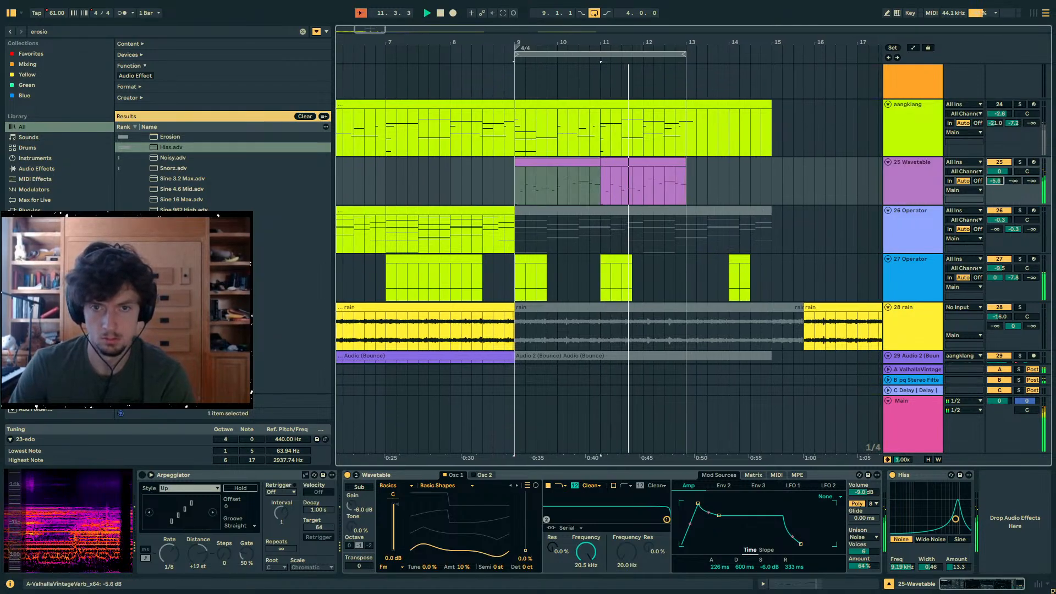
- Find Utility in the browser, add it after Hiss on the Wavetable track and narrow its stereo width to 15%
click(71, 24)
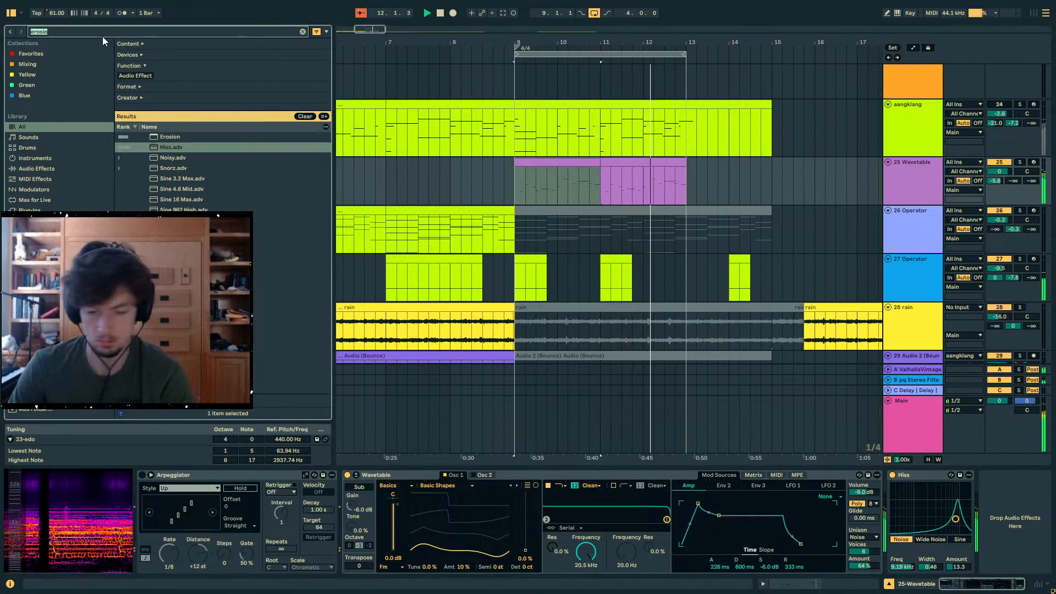
text(eq)
key(BackSpace)
key(BackSpace)
text(util)
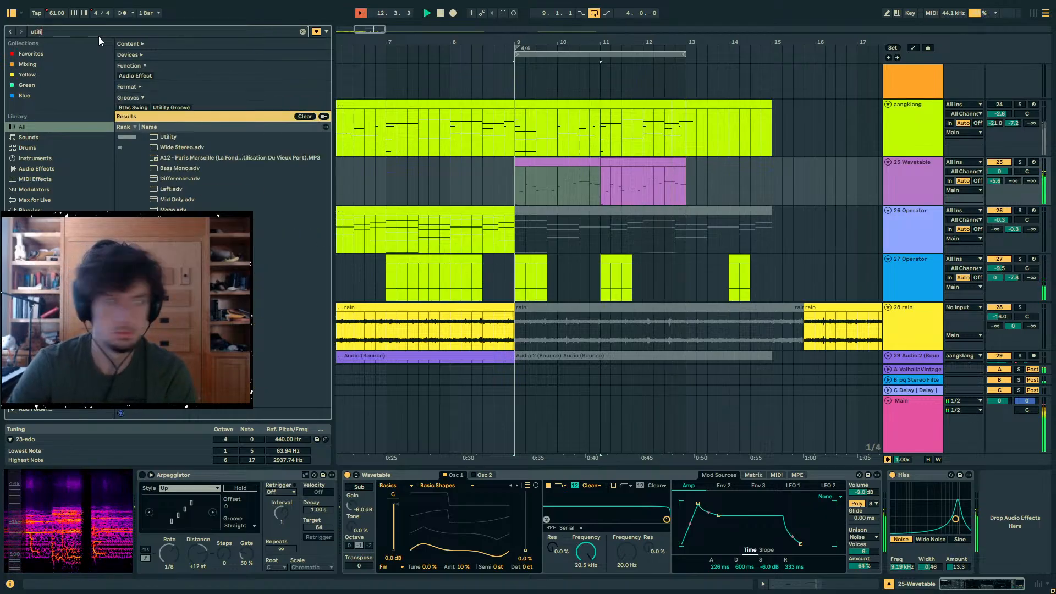
text(i)
double_click(168, 137)
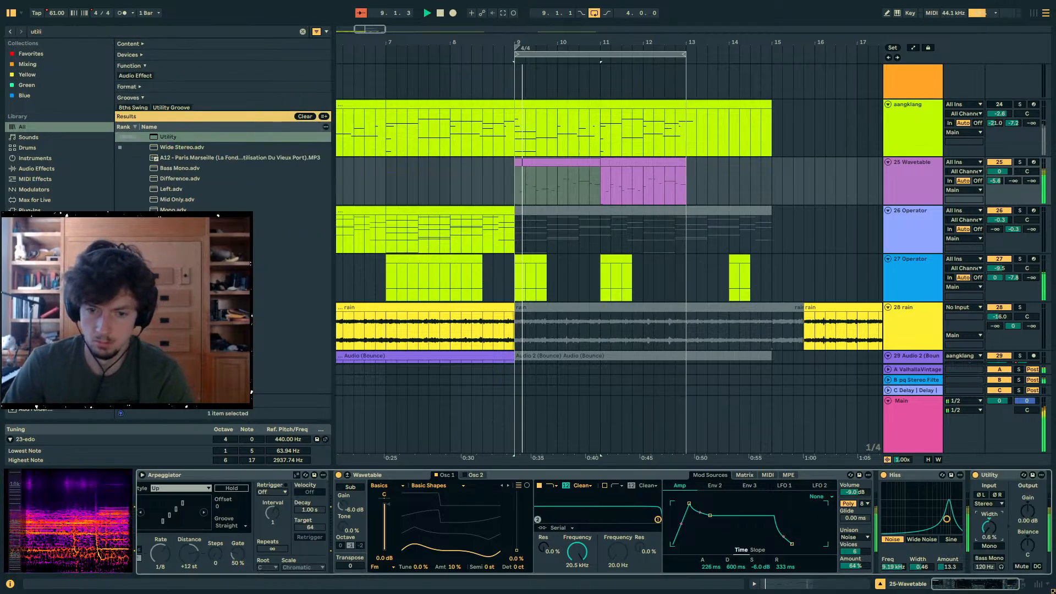
click(547, 170)
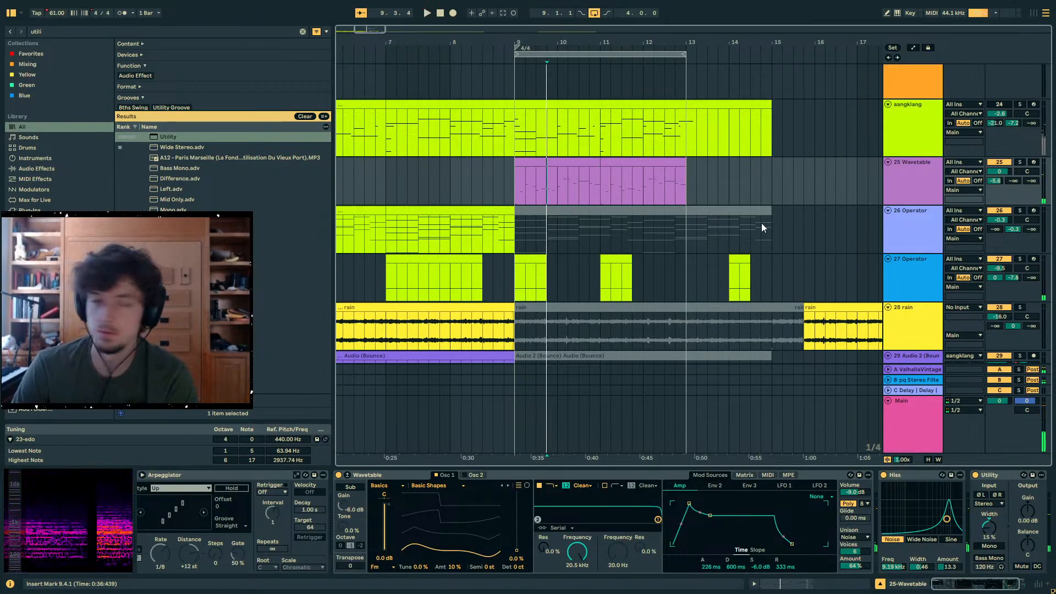
- Insert a new MIDI track directly below the Wavetable track and clear the browser search text
click(907, 190)
key(ctrl+shift+t)
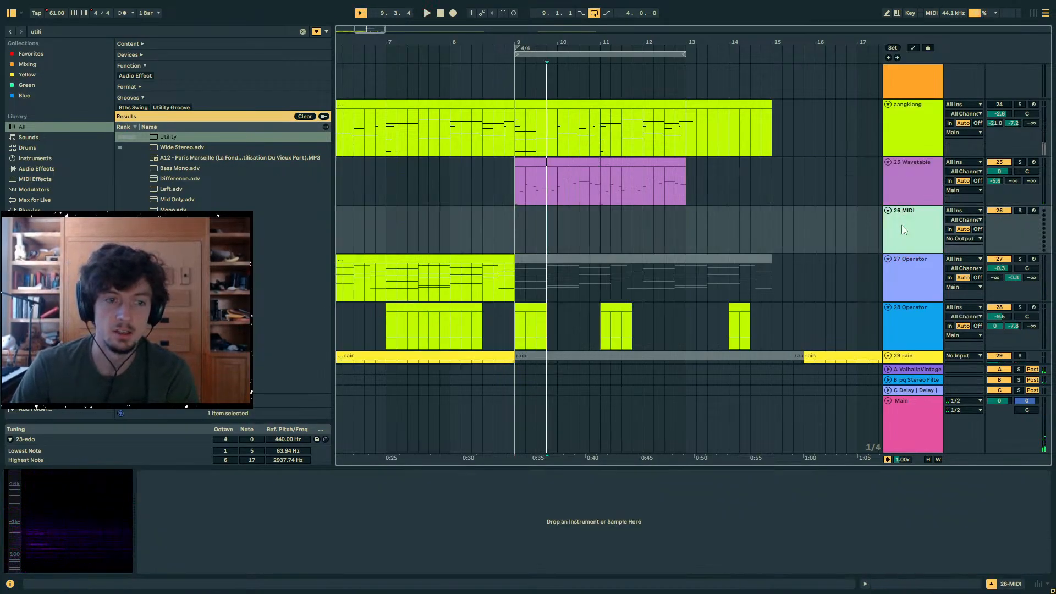
click(688, 223)
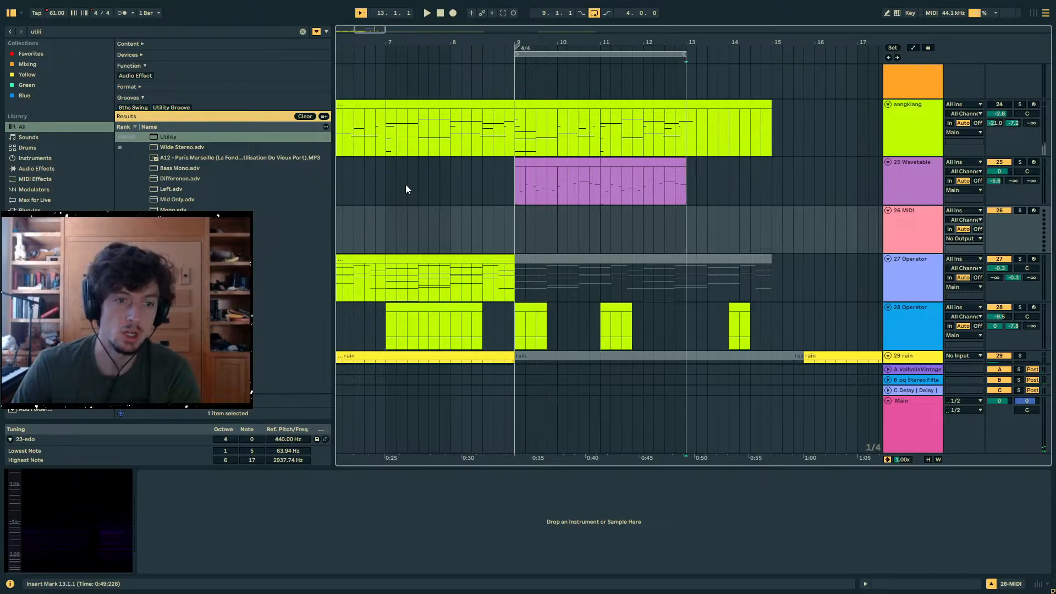
click(60, 33)
key(BackSpace)
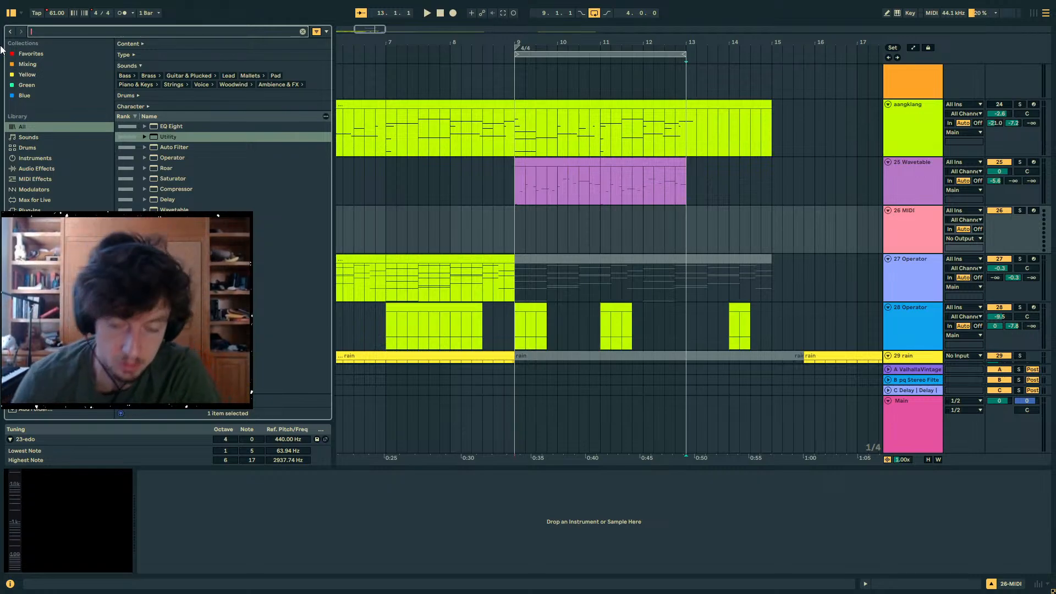
- Select the four-bar range from bar 9 to bar 13 on the new MIDI track and start a new browser search
click(504, 212)
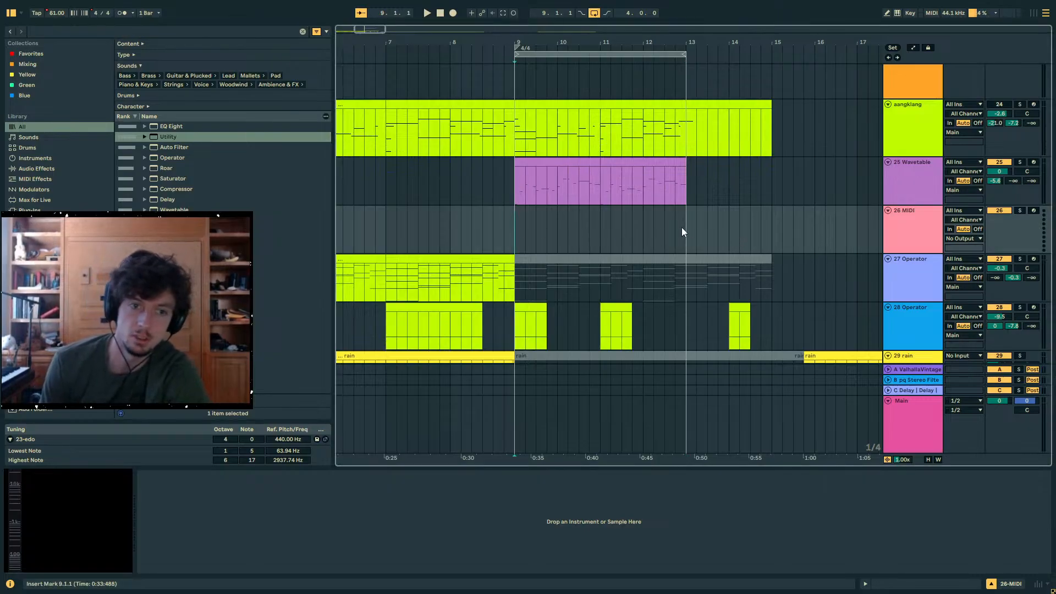
drag(683, 228, 528, 222)
click(518, 222)
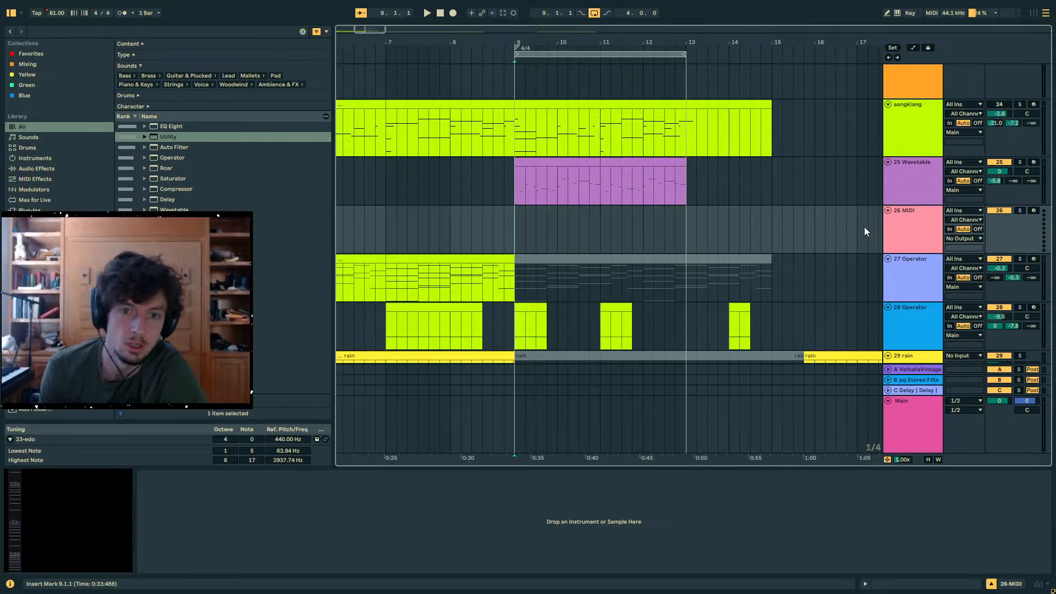
click(108, 32)
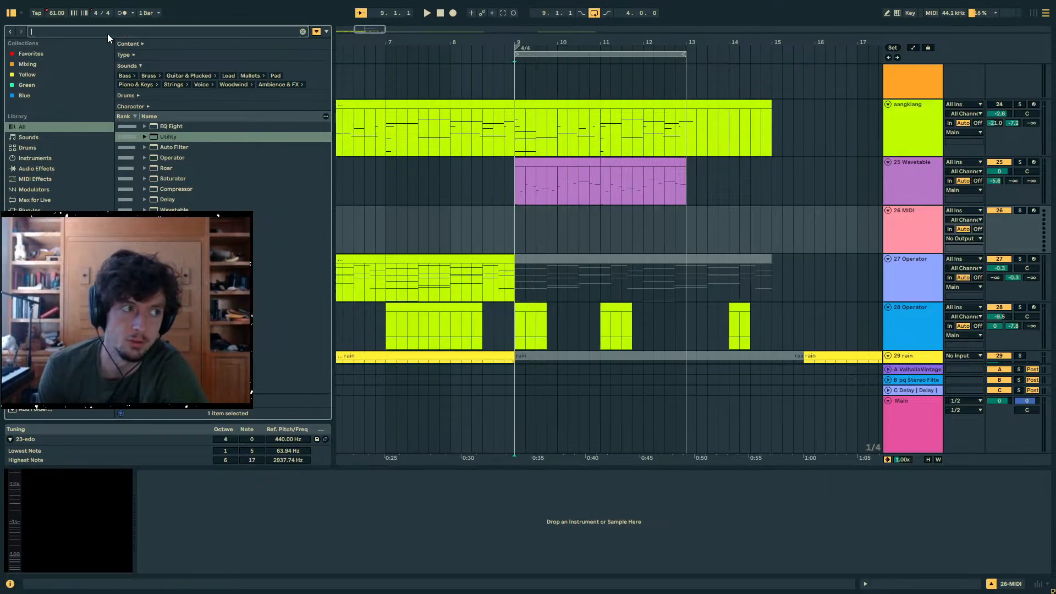
click(516, 229)
drag(516, 230, 600, 237)
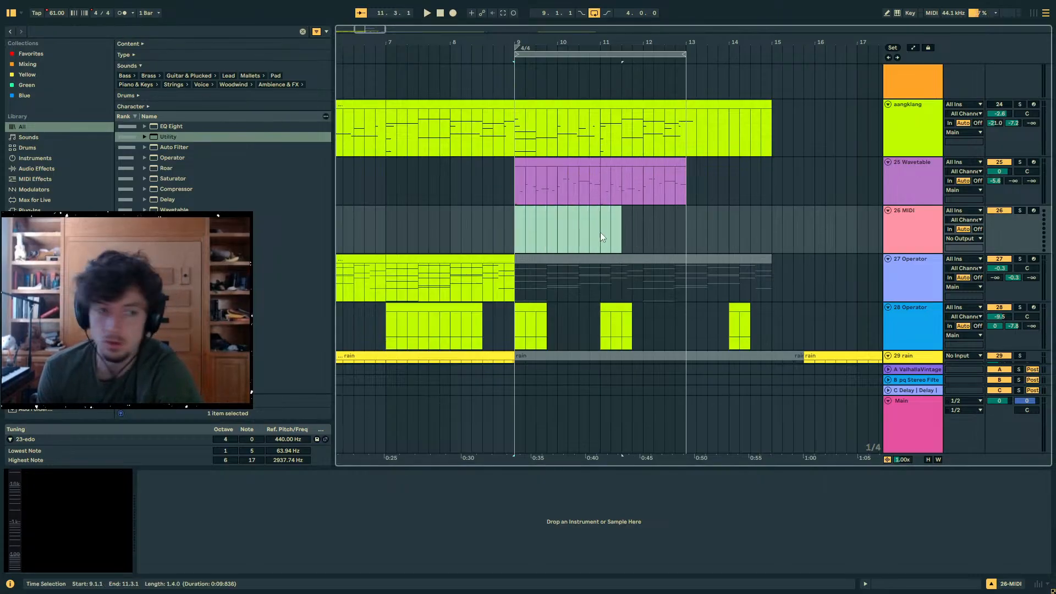
drag(665, 236, 526, 217)
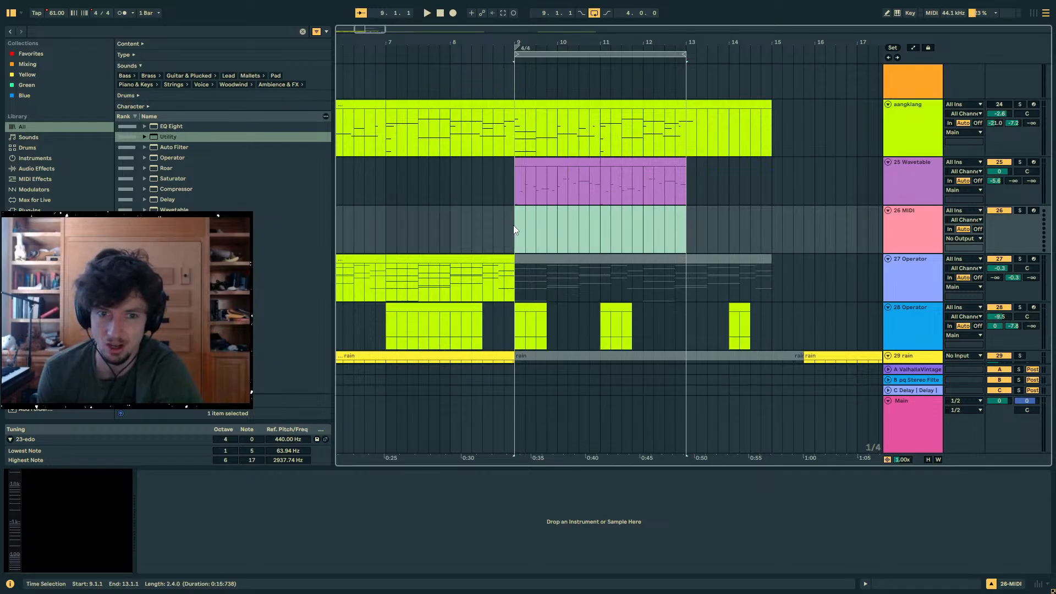
click(90, 31)
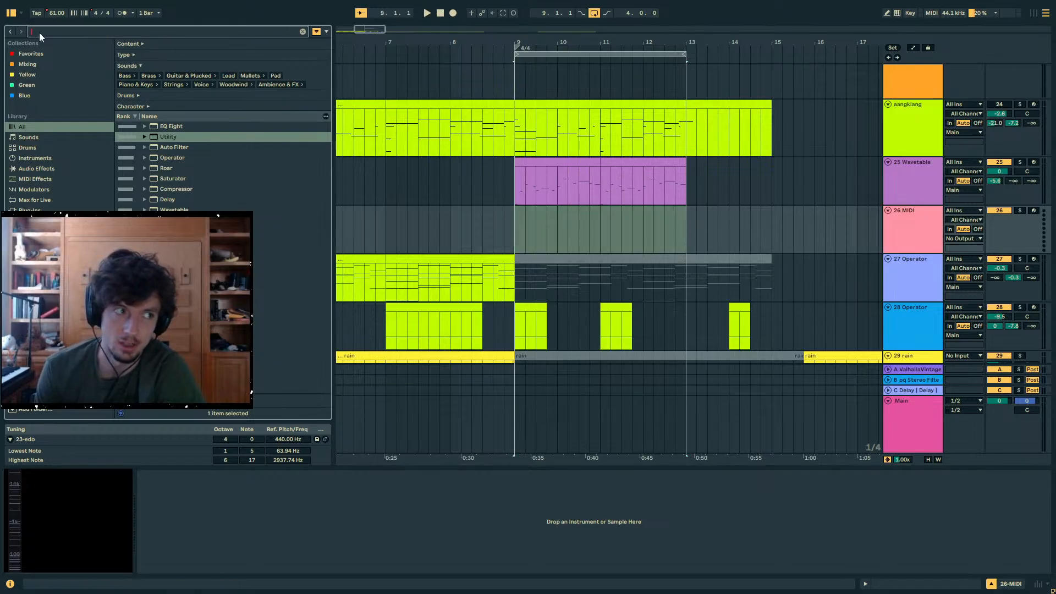
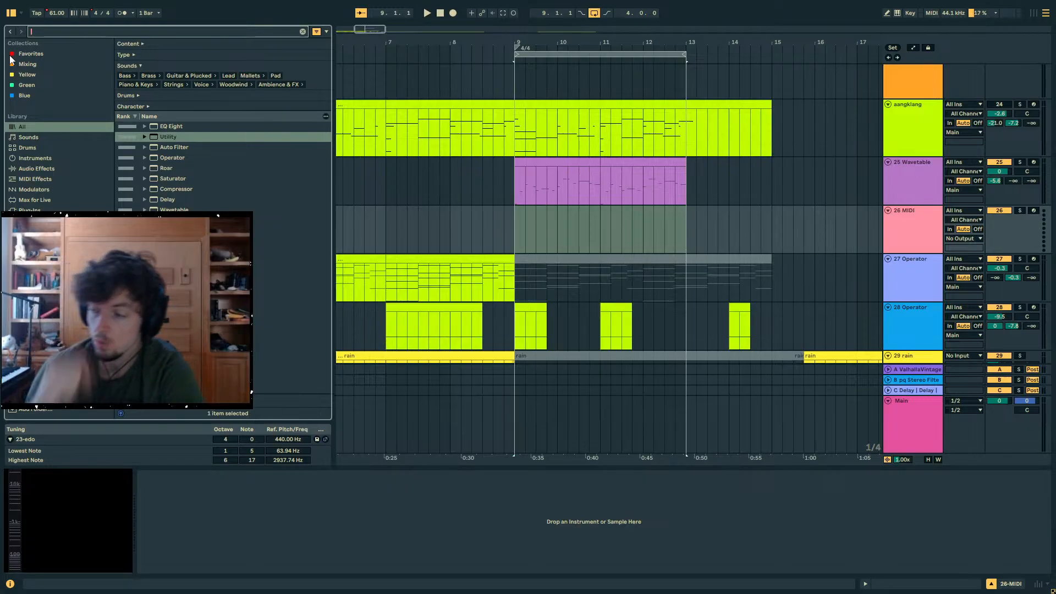
- Solo the aangklang track and listen to its part, starting from bar 9 and again from around bar 10
click(531, 174)
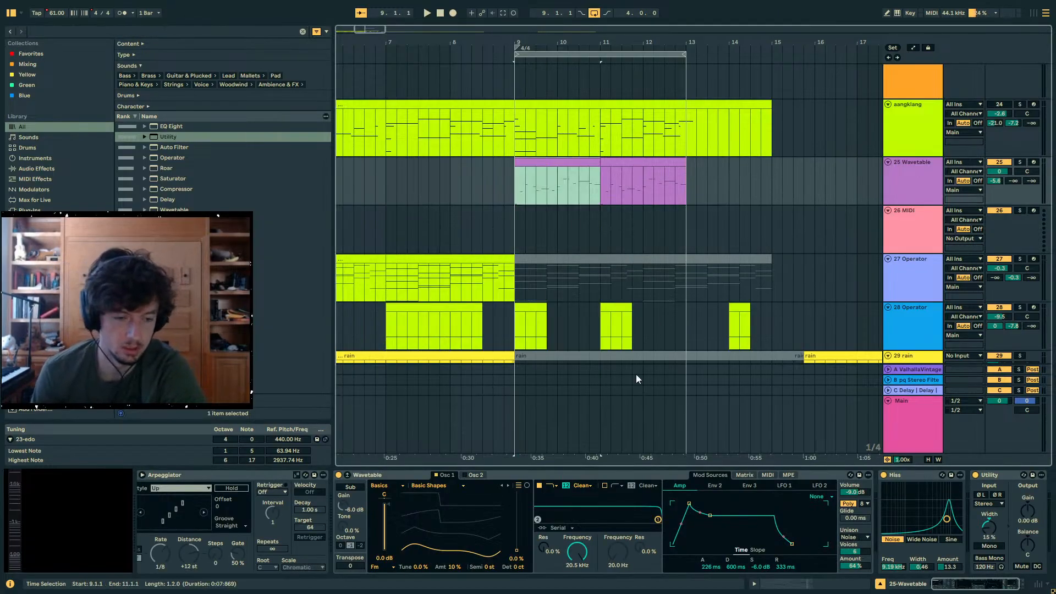
click(918, 142)
click(1019, 105)
click(605, 105)
key(space)
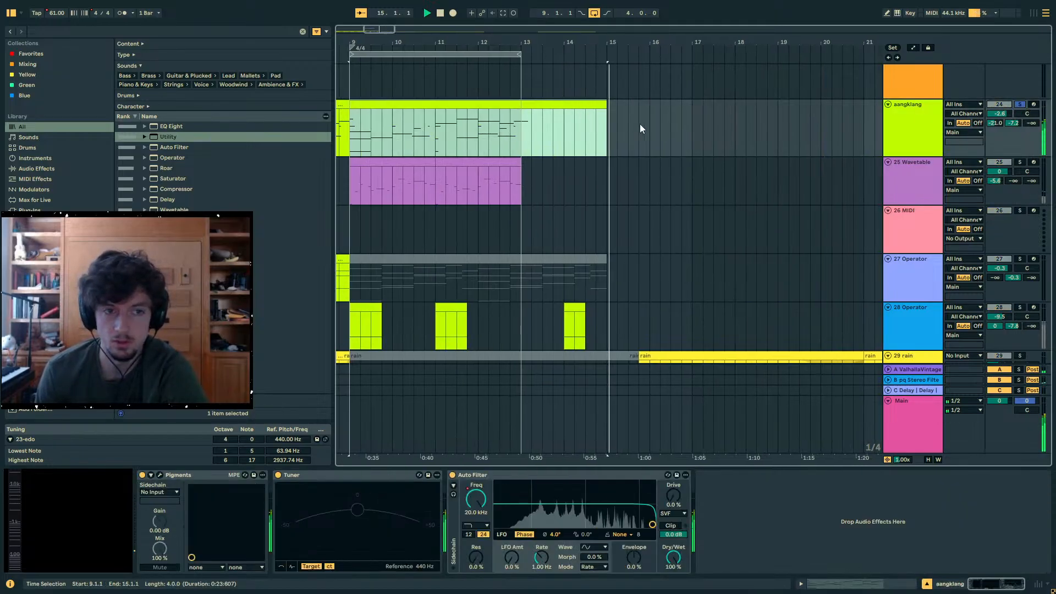
key(space)
click(422, 104)
click(393, 127)
key(space)
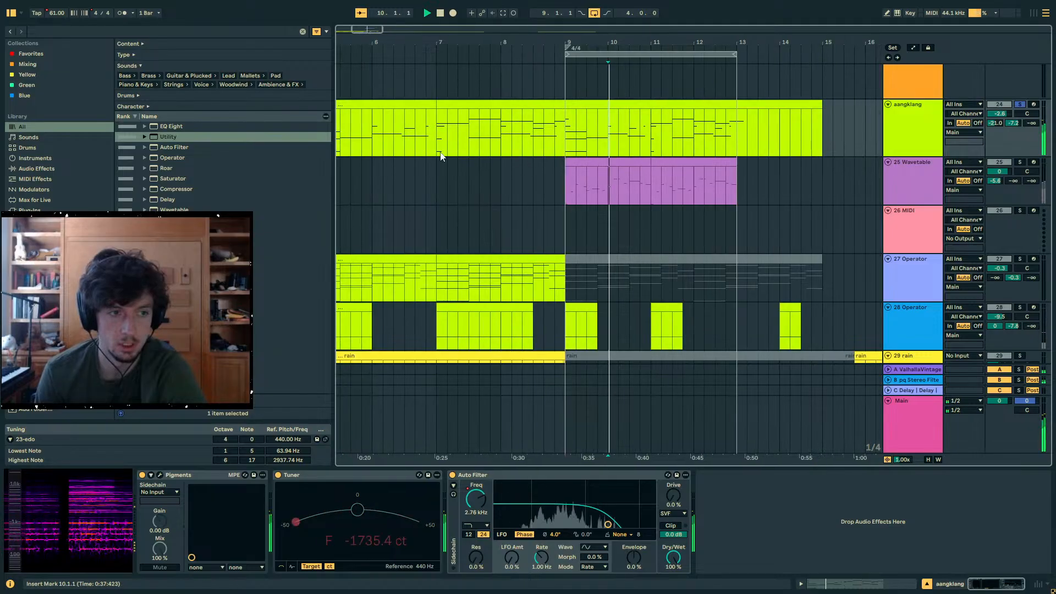
key(Down)
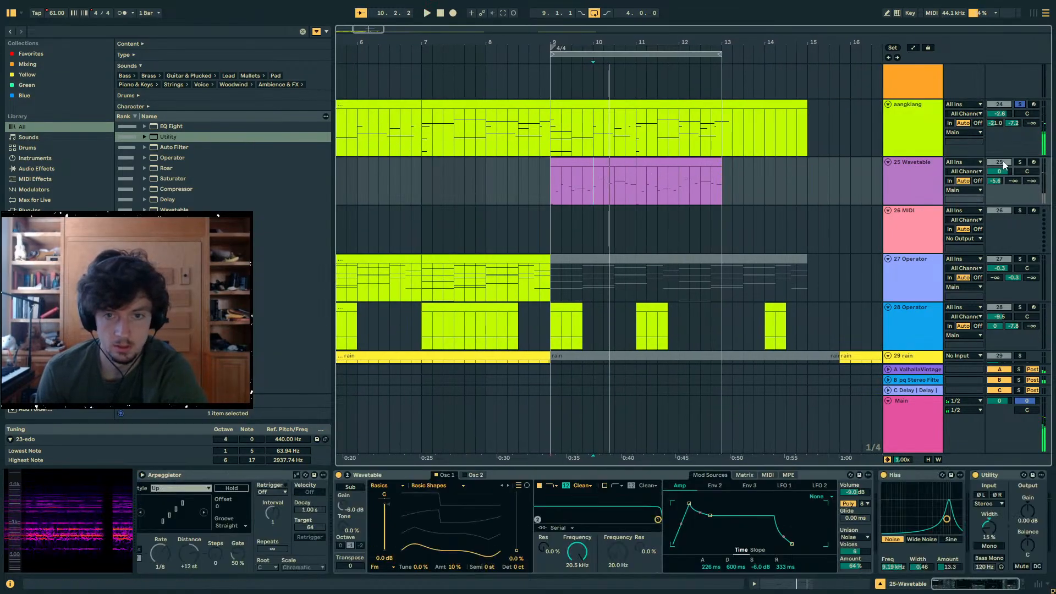
click(611, 162)
key(space)
- Transpose all notes of the aangklang clip that starts at bar 9 down an octave and play it back
click(705, 104)
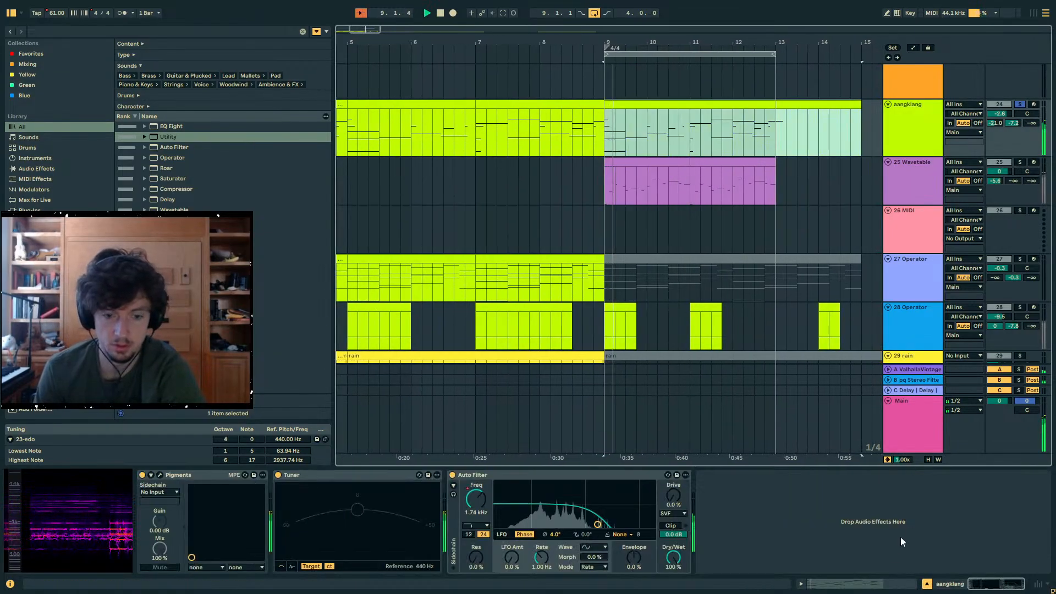
click(861, 584)
key(ctrl+a)
key(shift+Down)
key(space)
key(space)
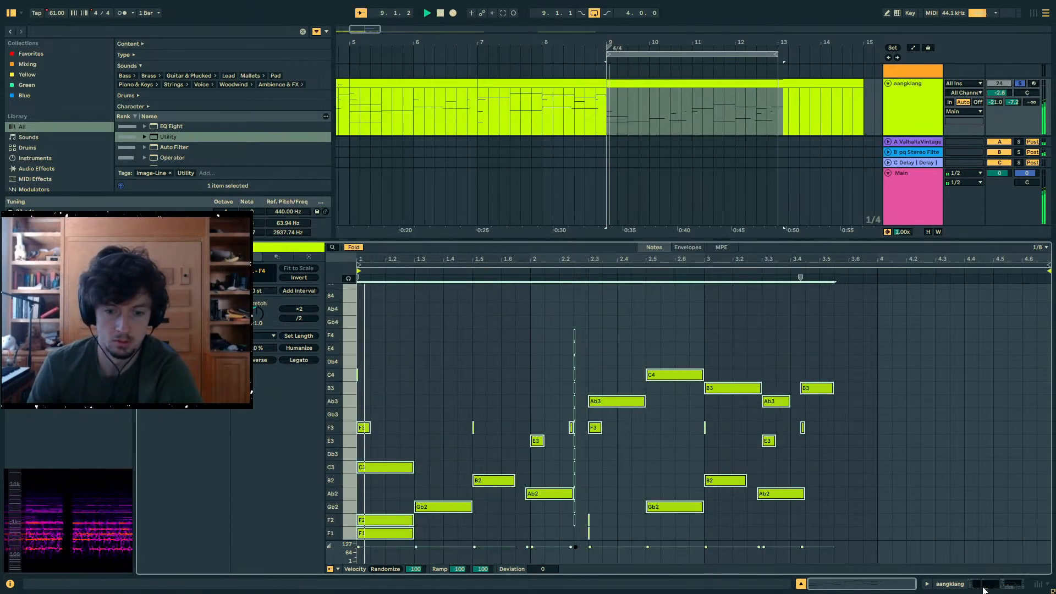
- Bring back the device view, turn off track soloing and play the full mix from bar 9
click(985, 586)
key(space)
click(1016, 141)
click(1018, 142)
key(space)
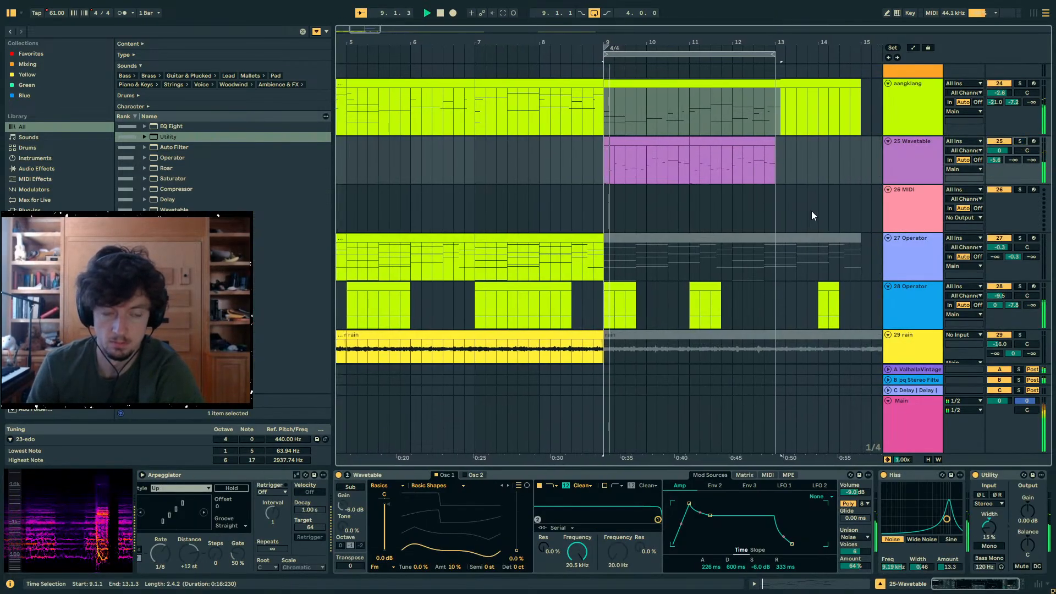
- Lower the Hiss amount on the Wavetable track to 5.38 during playback
scroll(678, 224, down, 3)
scroll(696, 243, up, 1)
drag(696, 243, 690, 231)
click(638, 87)
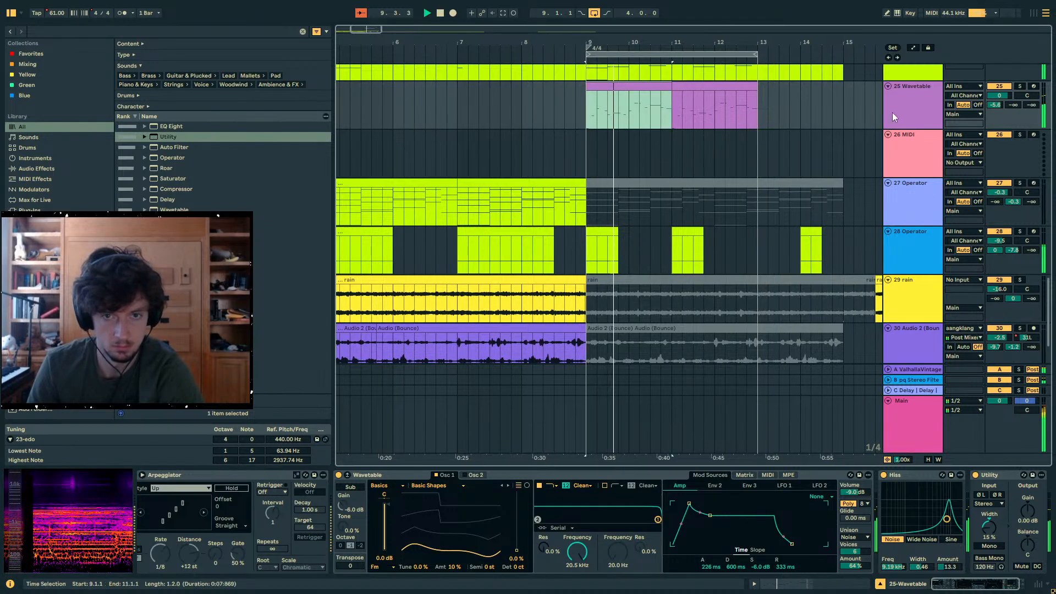
drag(950, 566, 950, 590)
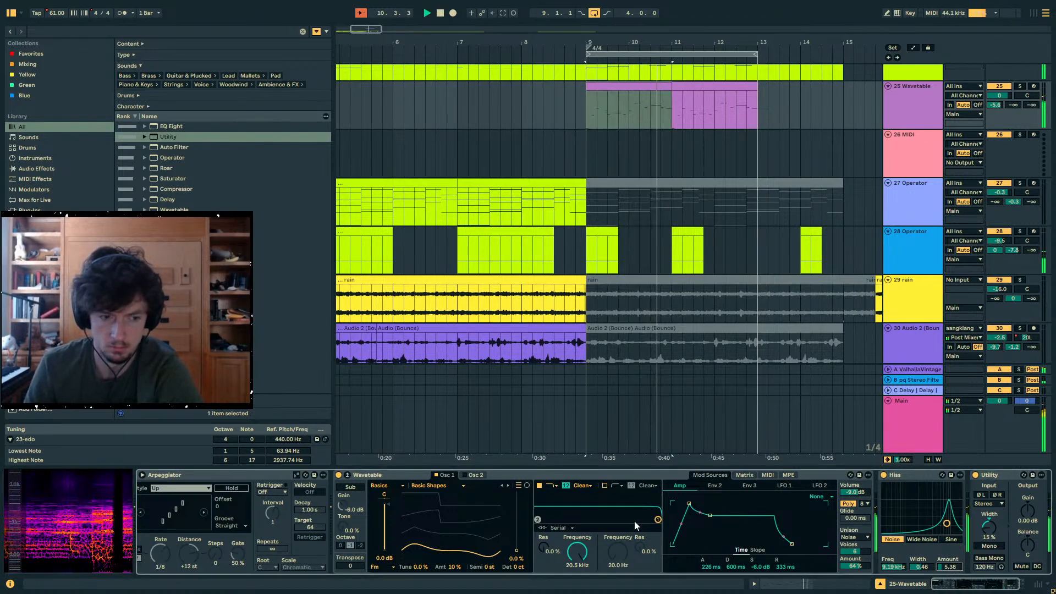
- Set Wavetable's oscillator 1 FM tune to 100% and FM amount to 9.4%, comparing settings during playback
drag(455, 567, 420, 537)
key(space)
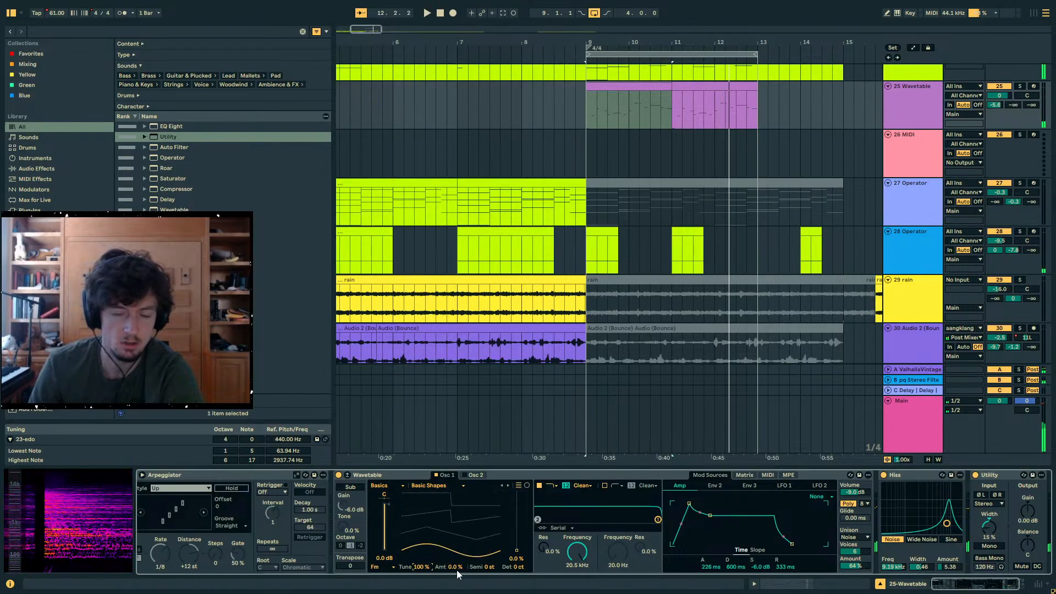
key(space)
mouse_move(454, 567)
mouse_down()
mouse_move(455, 539)
mouse_move(454, 566)
mouse_up()
key(space)
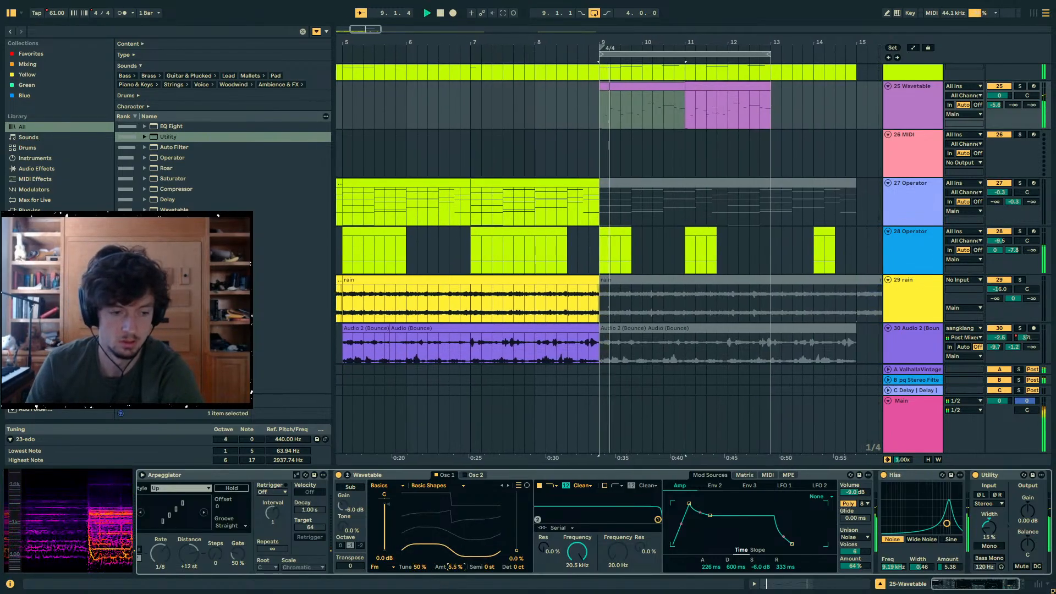
drag(454, 566, 419, 556)
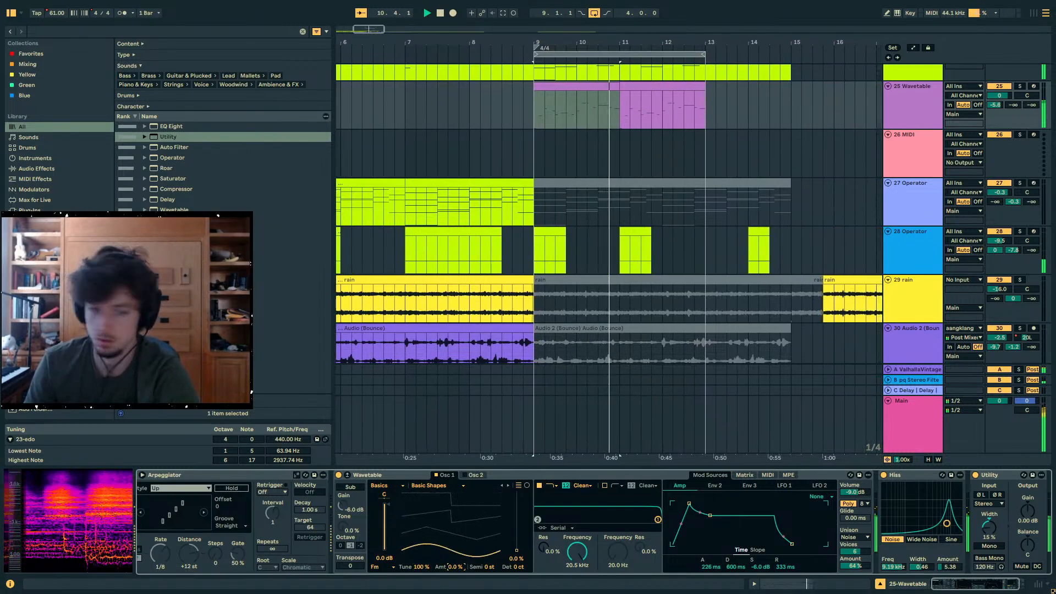
drag(454, 567, 454, 559)
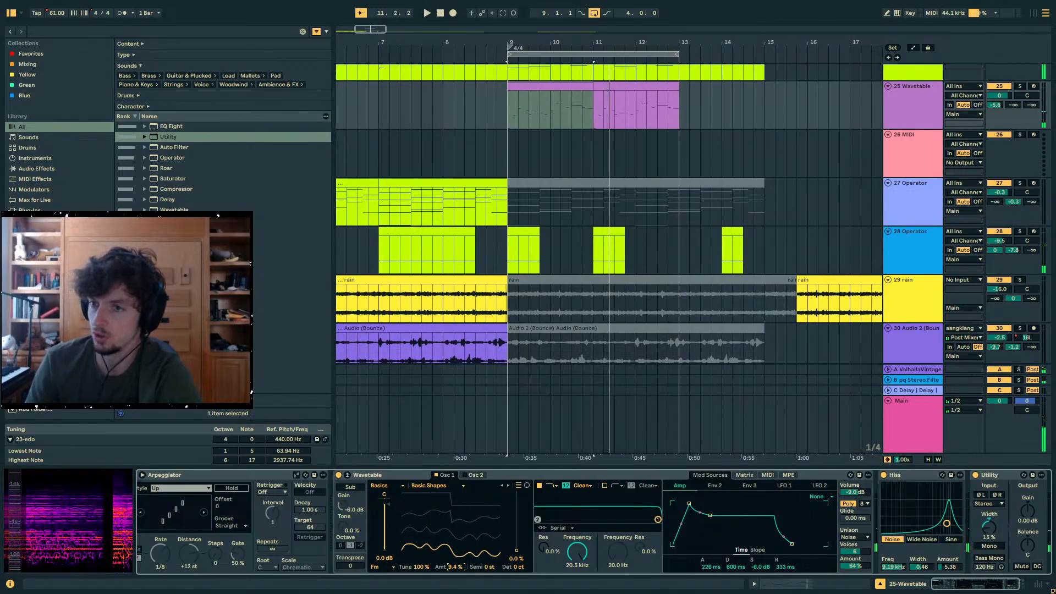
- Search the plug-ins for "uvi" and load UVIWorkstation onto the empty MIDI track below Wavetable, moving its window over the arrangement
click(570, 263)
click(58, 33)
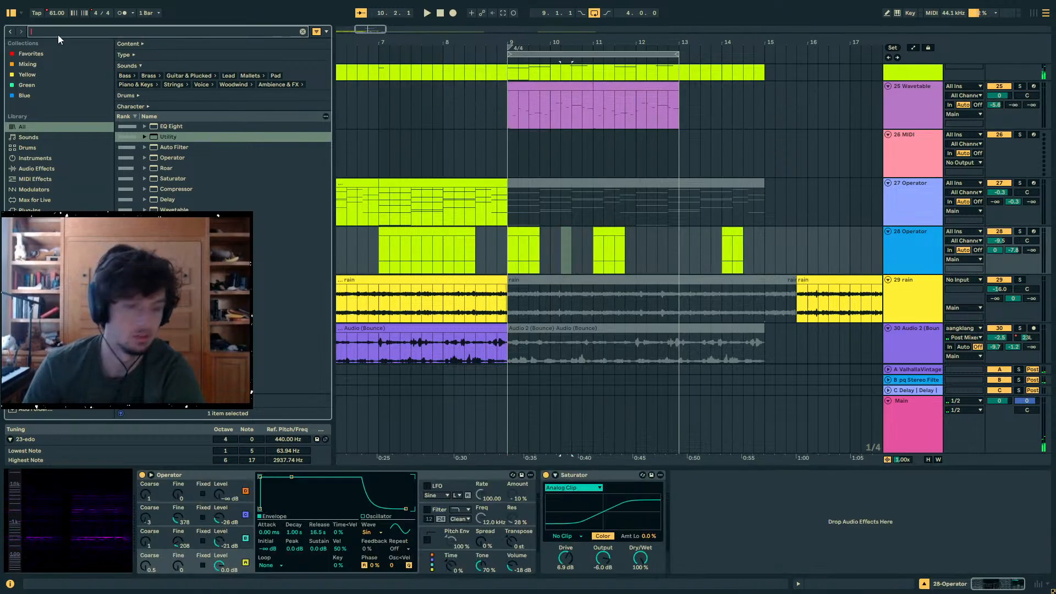
text(uvi world sui)
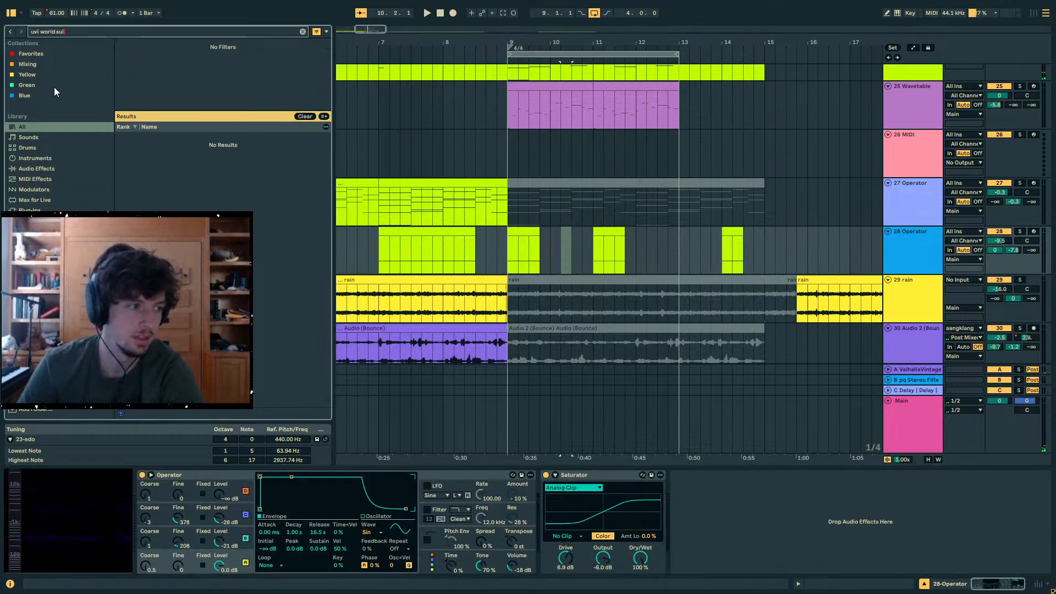
click(55, 209)
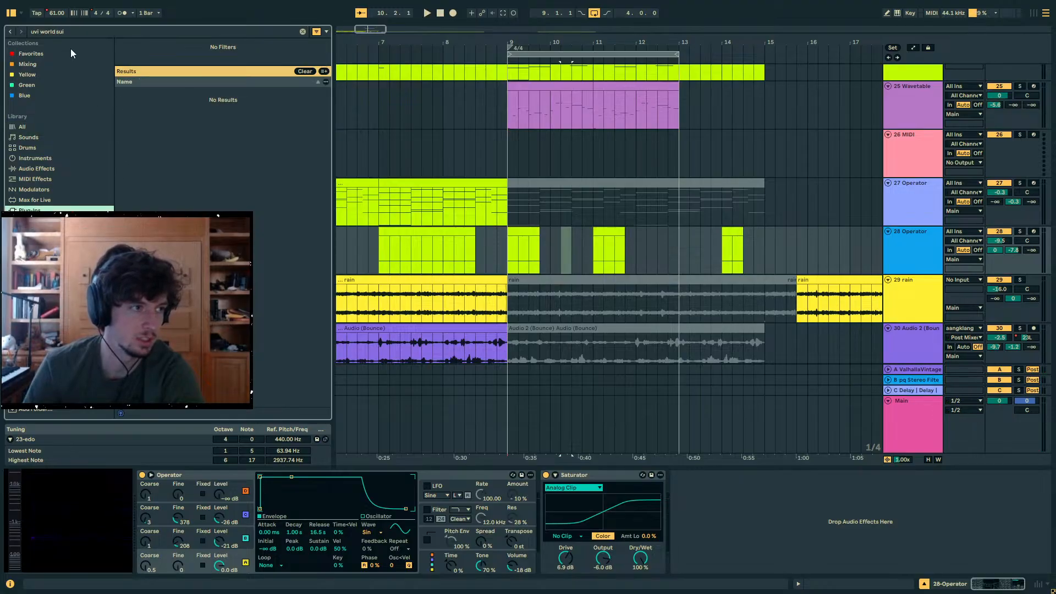
key(ctrl+f)
text(uvi)
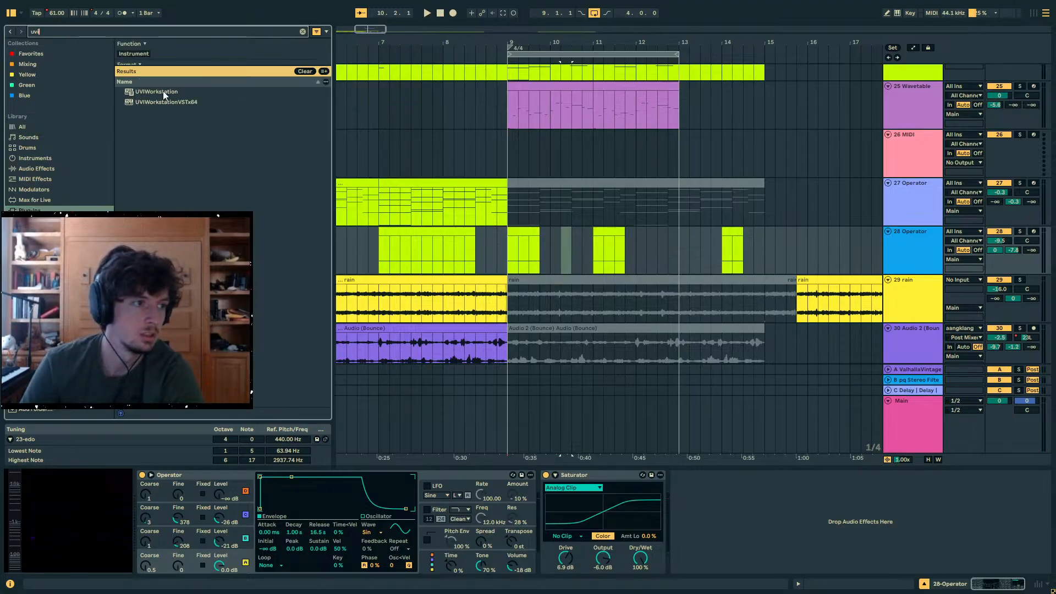
drag(162, 91, 787, 150)
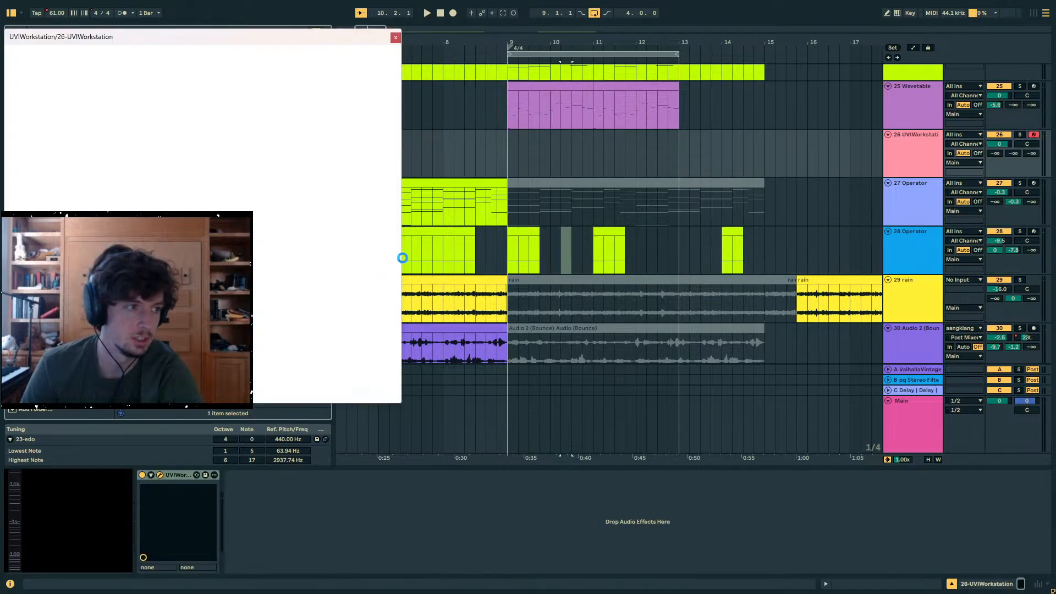
drag(159, 36, 662, 82)
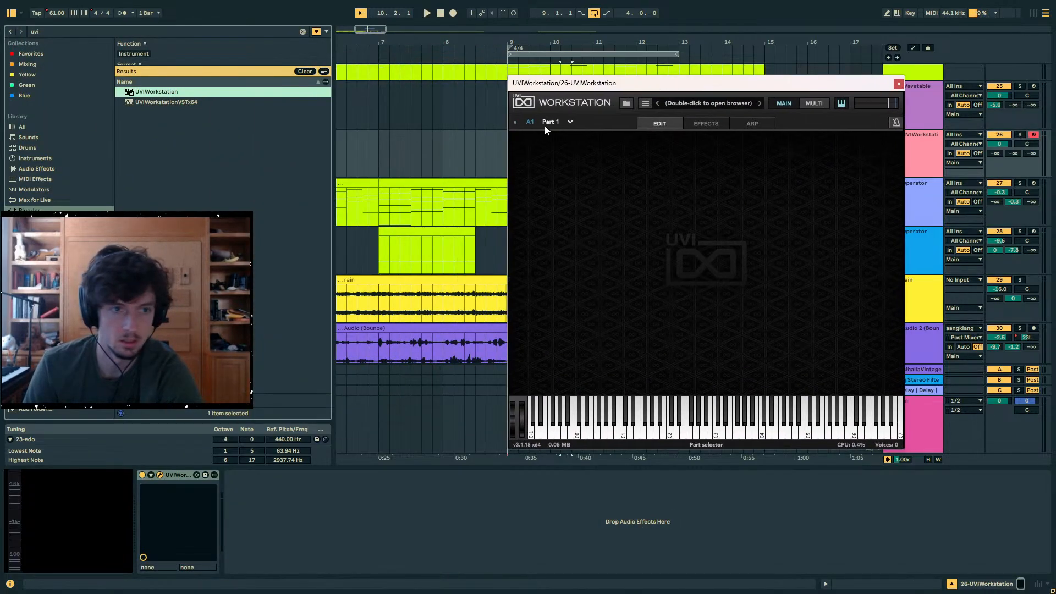
- Open the World Suite 3 soundbank in UVI Workstation's browser and read its description
click(627, 104)
click(554, 170)
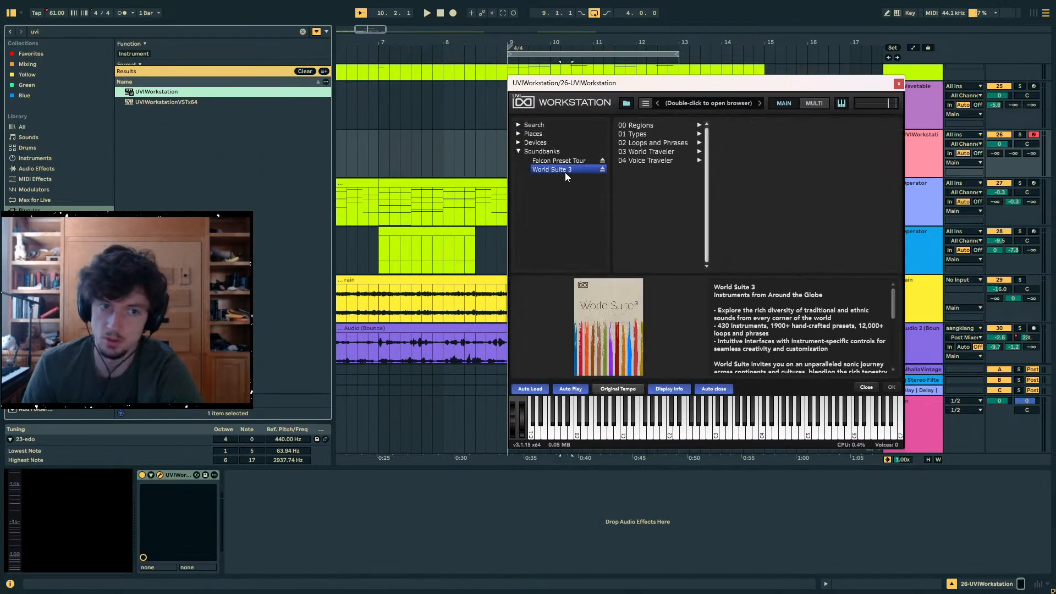
scroll(795, 326, down, 5)
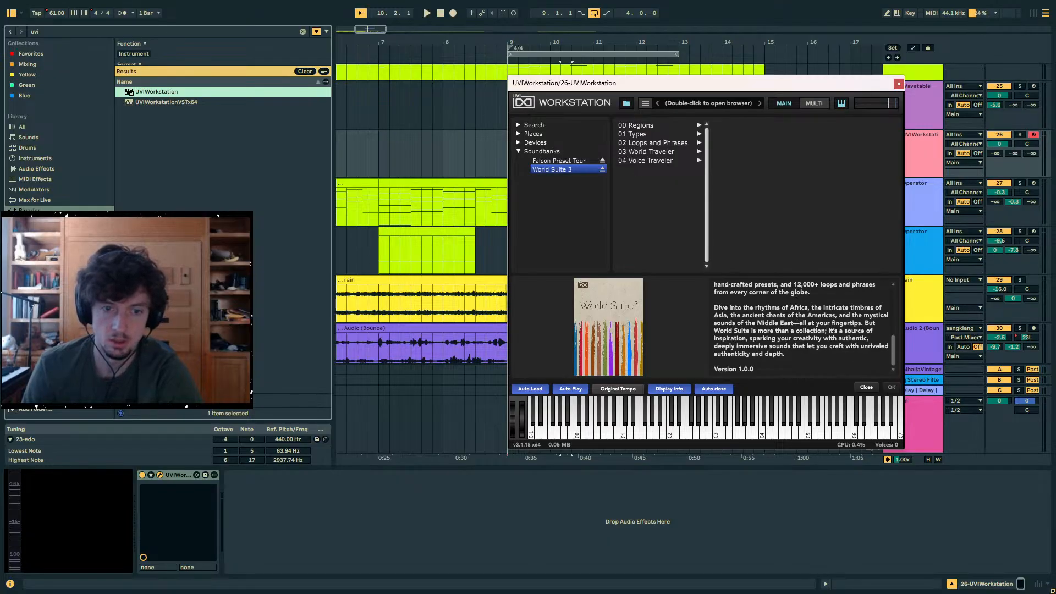
scroll(795, 326, up, 3)
scroll(796, 326, down, 3)
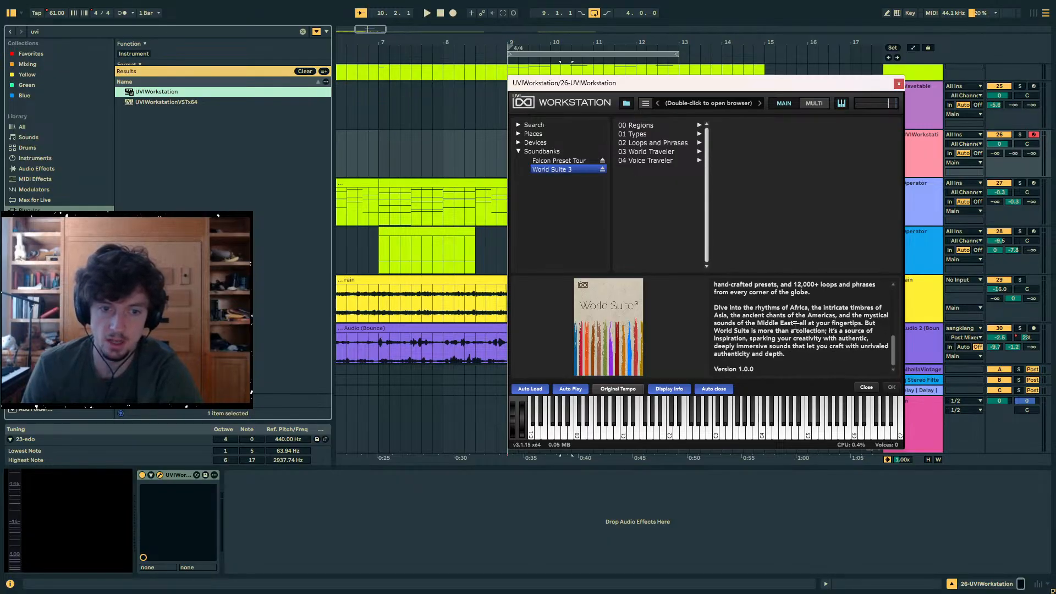
scroll(795, 326, up, 5)
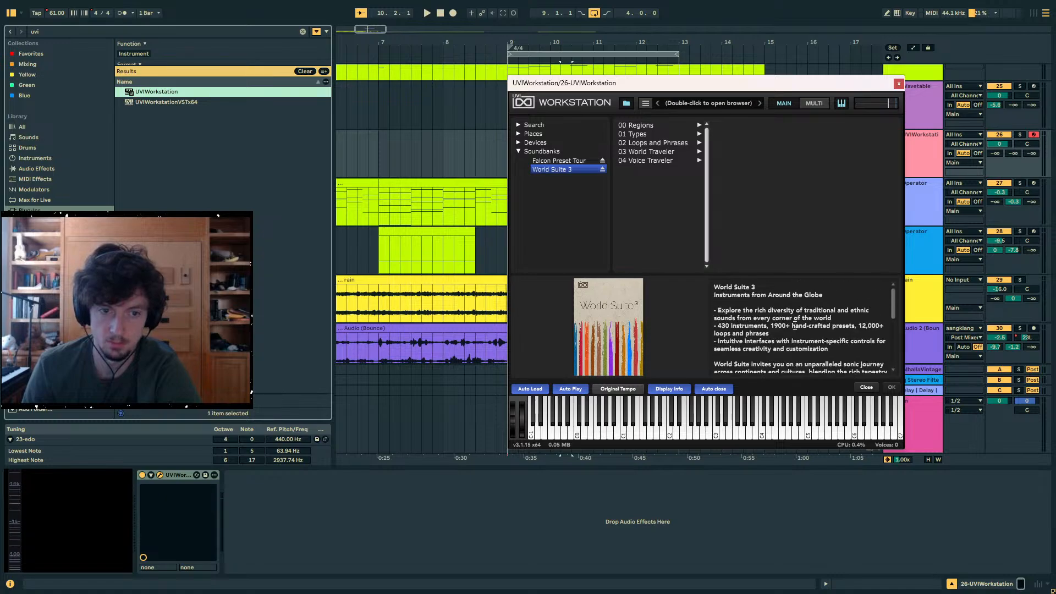
- Load the Mbira Nyunga preset from the Metal & Gong instrument types of World Suite 3 and close the plug-in window
click(643, 135)
click(647, 142)
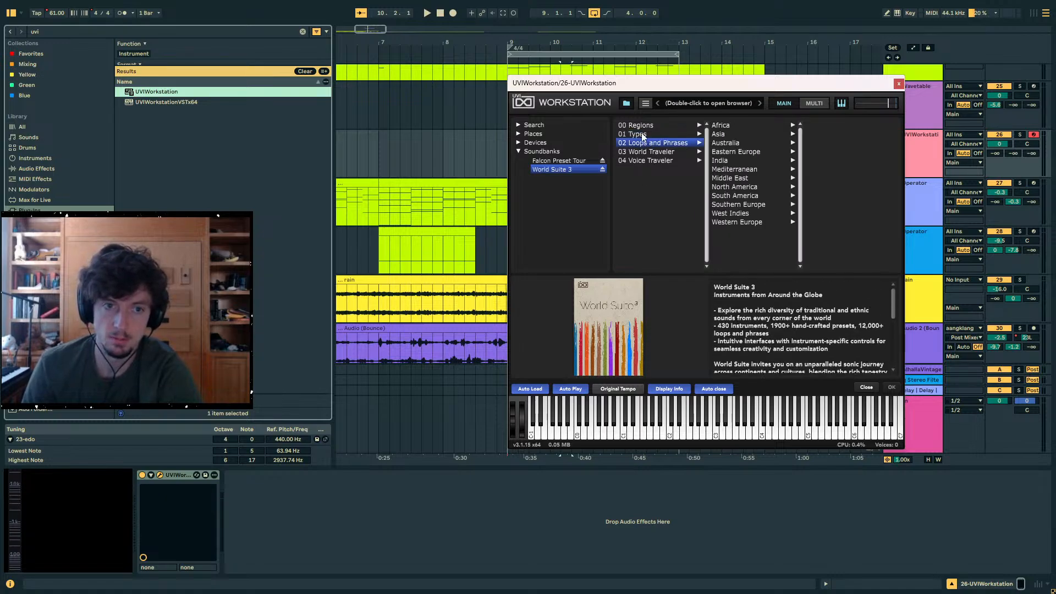
click(643, 135)
click(748, 143)
click(820, 143)
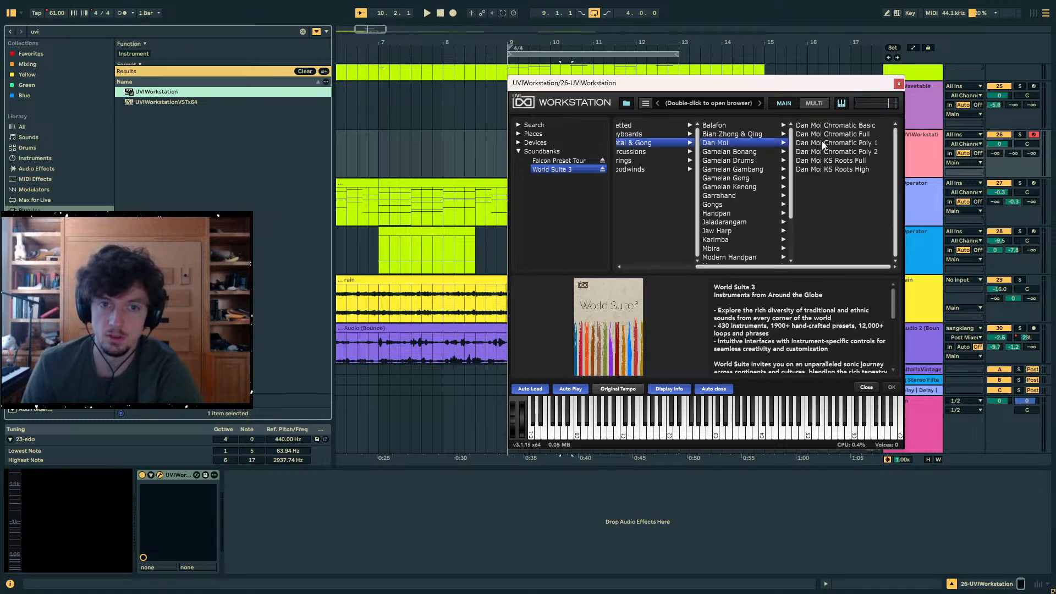
click(721, 241)
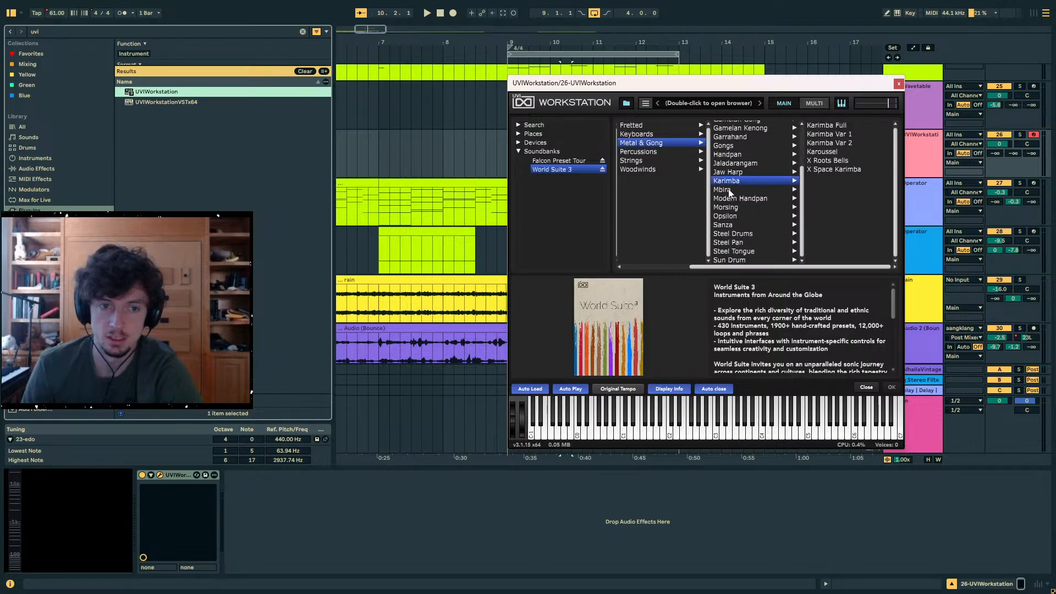
click(729, 190)
double_click(827, 136)
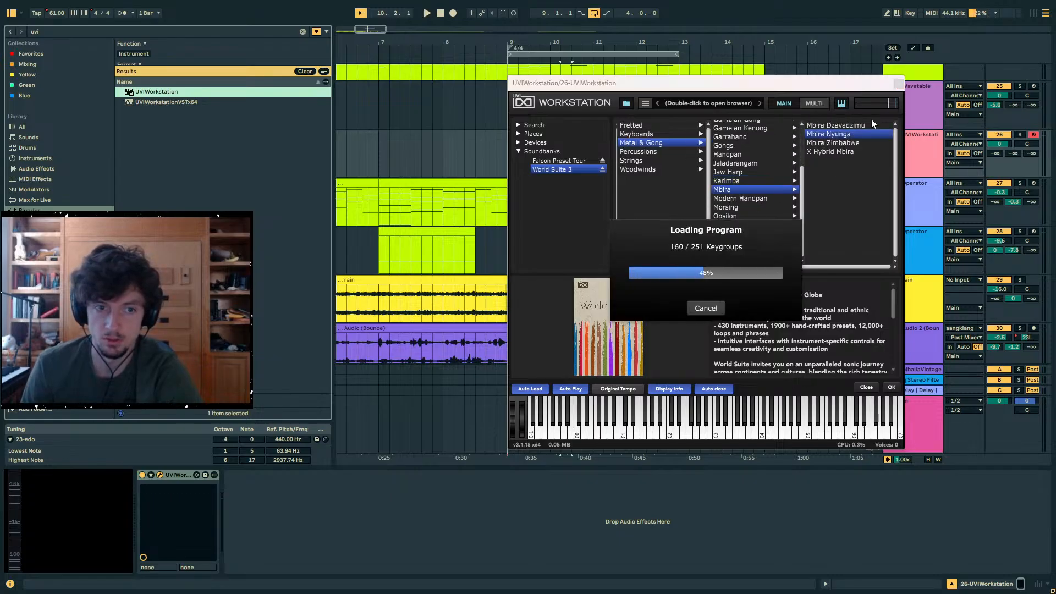
click(902, 86)
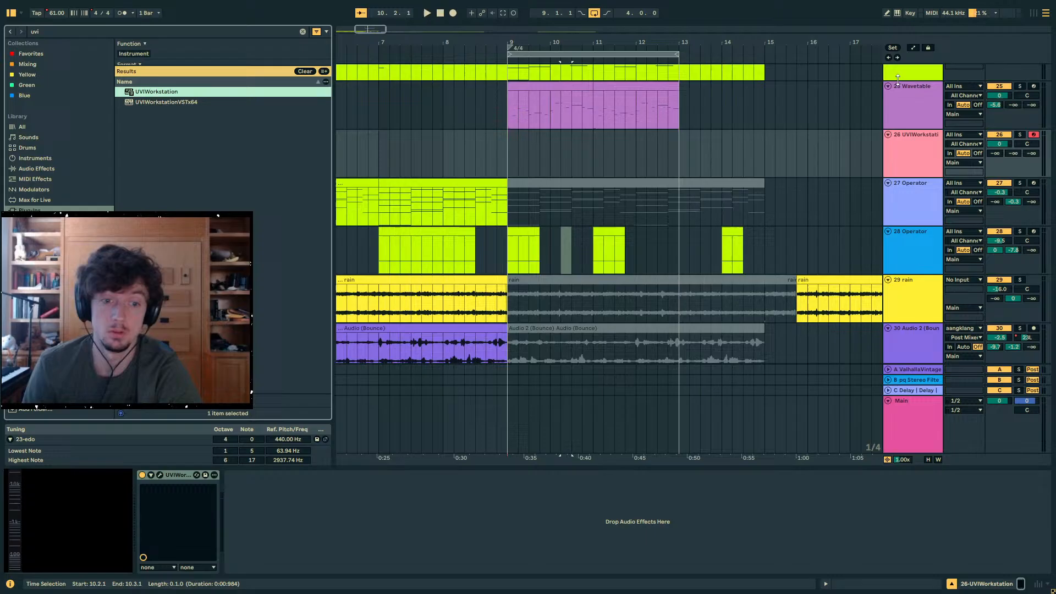
- Copy the Wavetable clip spanning bars 9 to 13 onto the UVIWorkstation track at bar 9
click(628, 152)
click(554, 105)
key(ctrl+c)
click(511, 149)
key(ctrl+v)
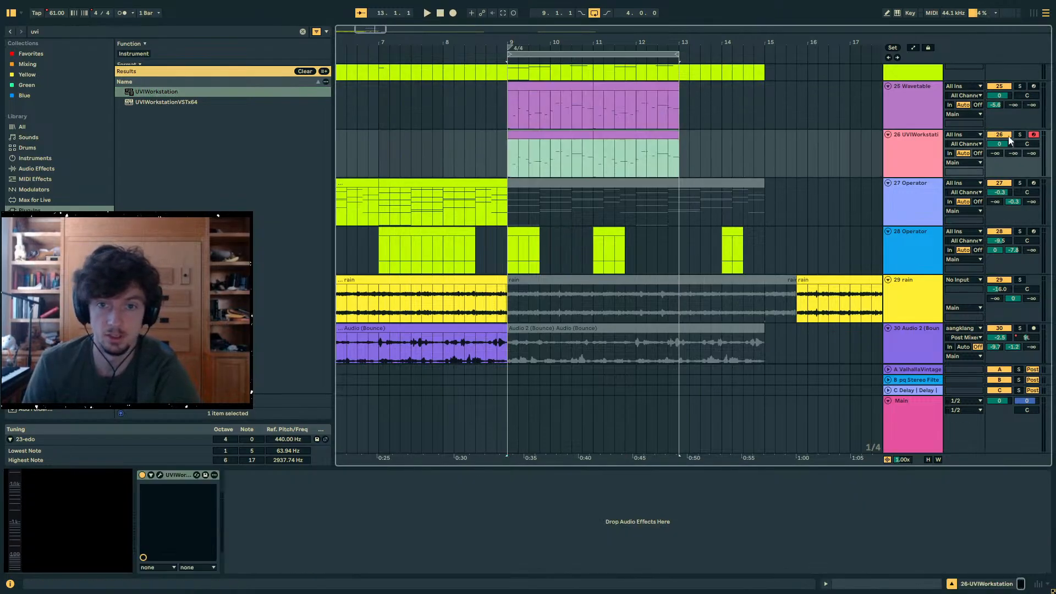
- Solo the UVIWorkstation track and listen to the copied melody from several positions between bars 9 and 11
click(1020, 135)
key(space)
click(922, 152)
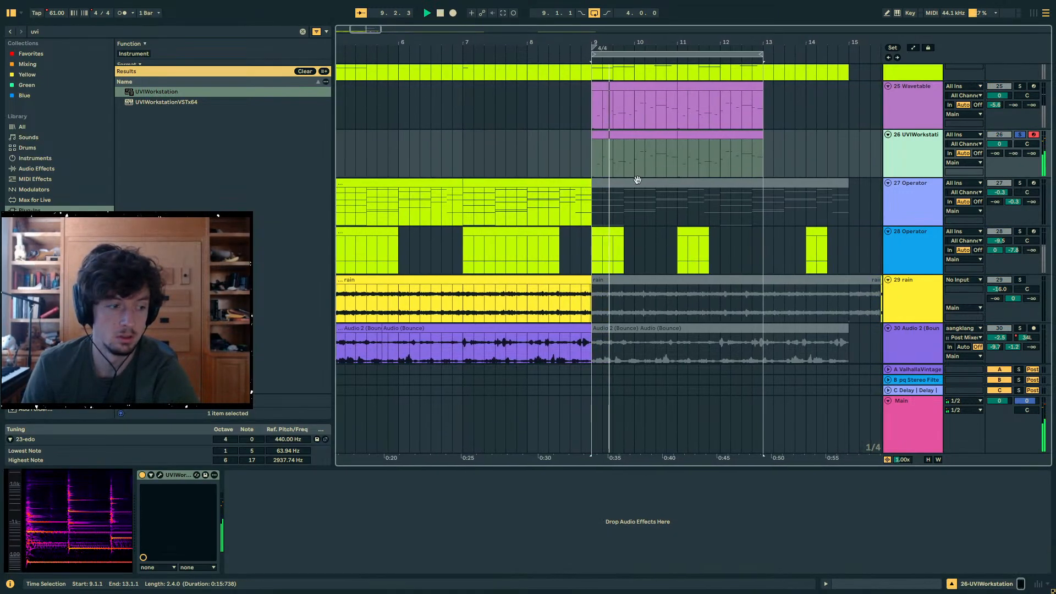
click(617, 154)
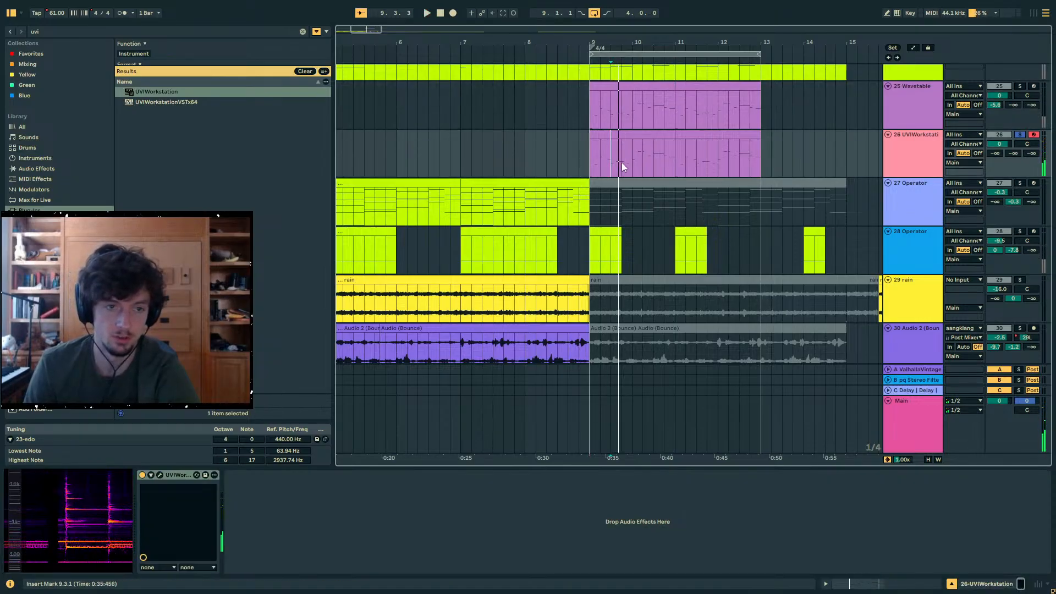
click(599, 157)
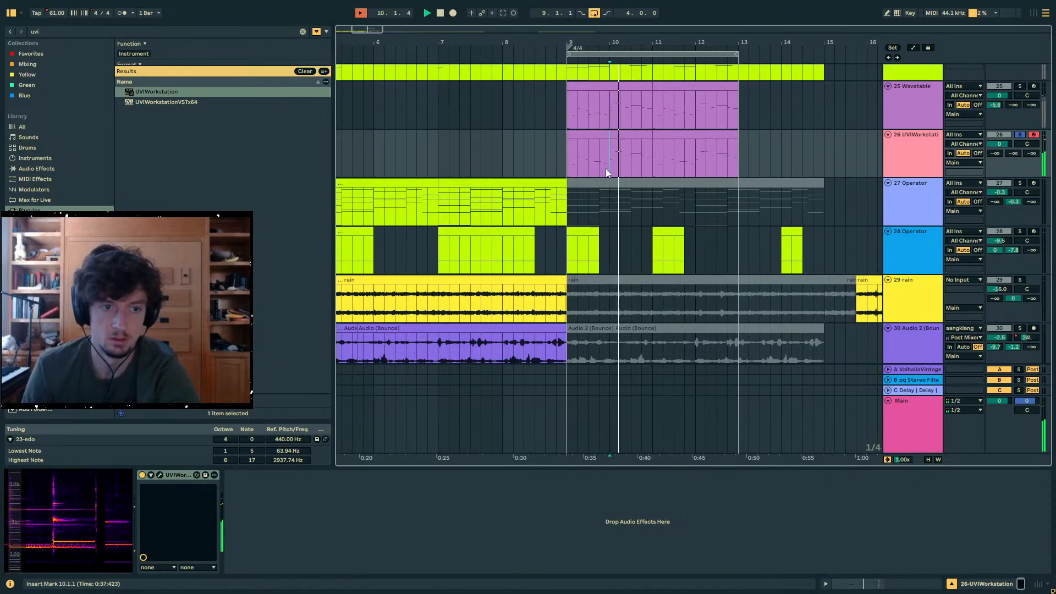
click(610, 169)
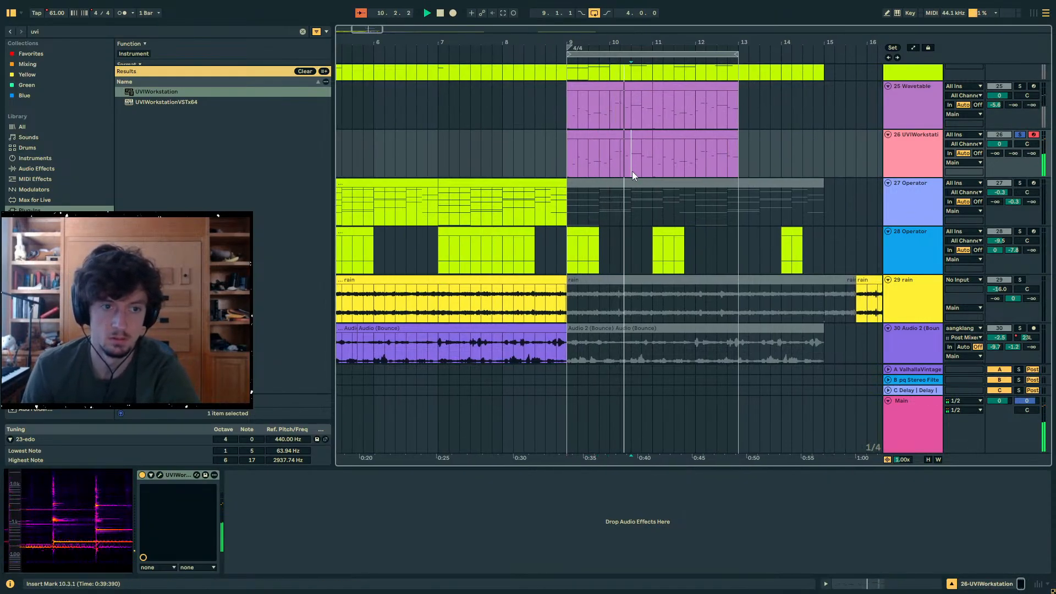
- Reopen the mbira's plug-in window and enable MPE mode for the UVIWorkstation device
click(161, 475)
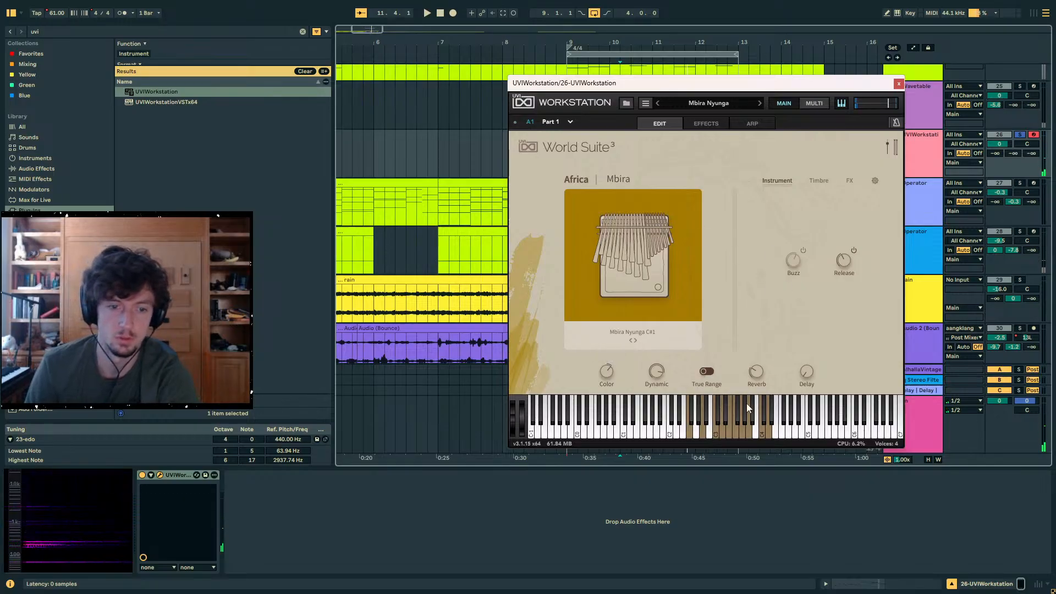
right_click(714, 375)
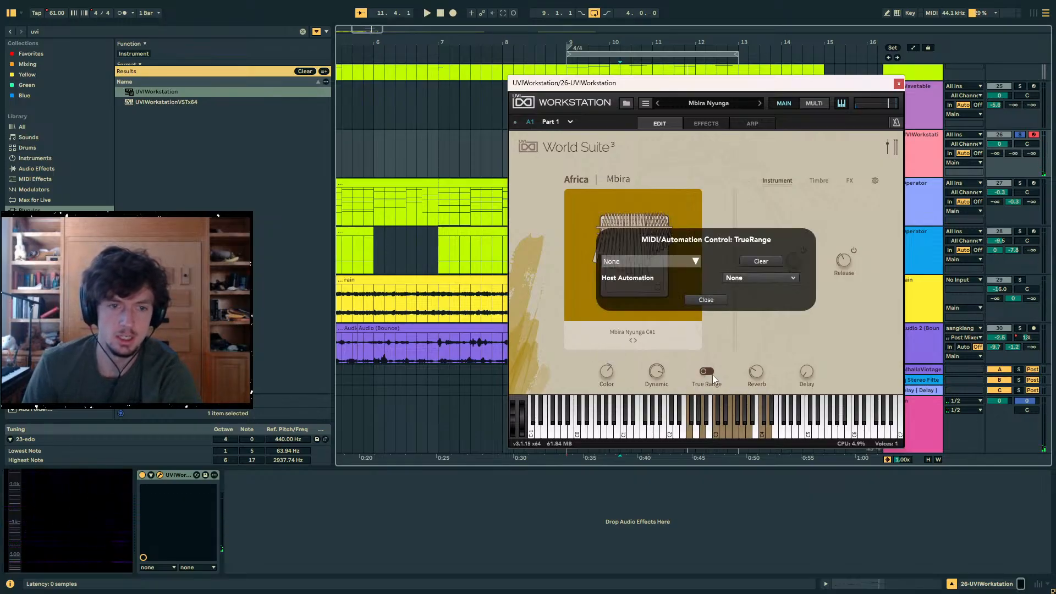
click(700, 300)
right_click(204, 479)
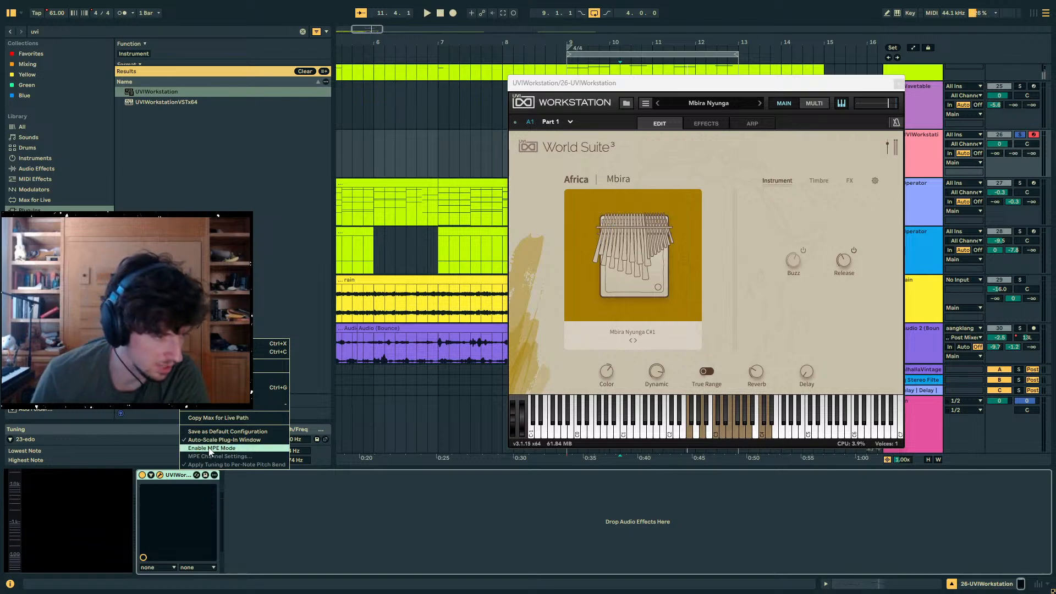
click(231, 454)
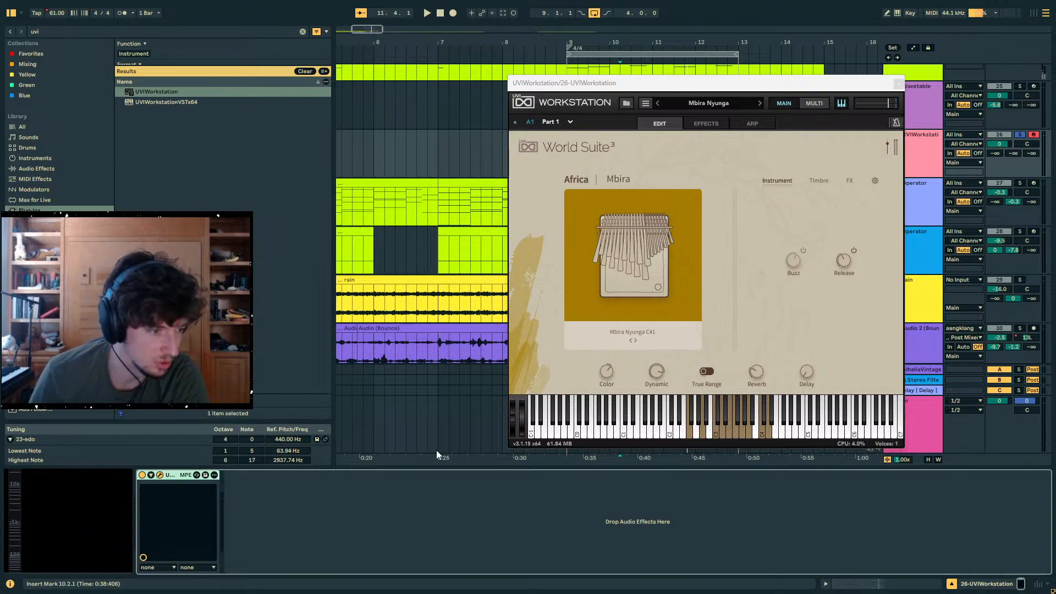
- Raise the Modwheel modulation amount for the mbira's pitch, check its polyphony and pitch bend settings, and close the plug-in window
click(830, 183)
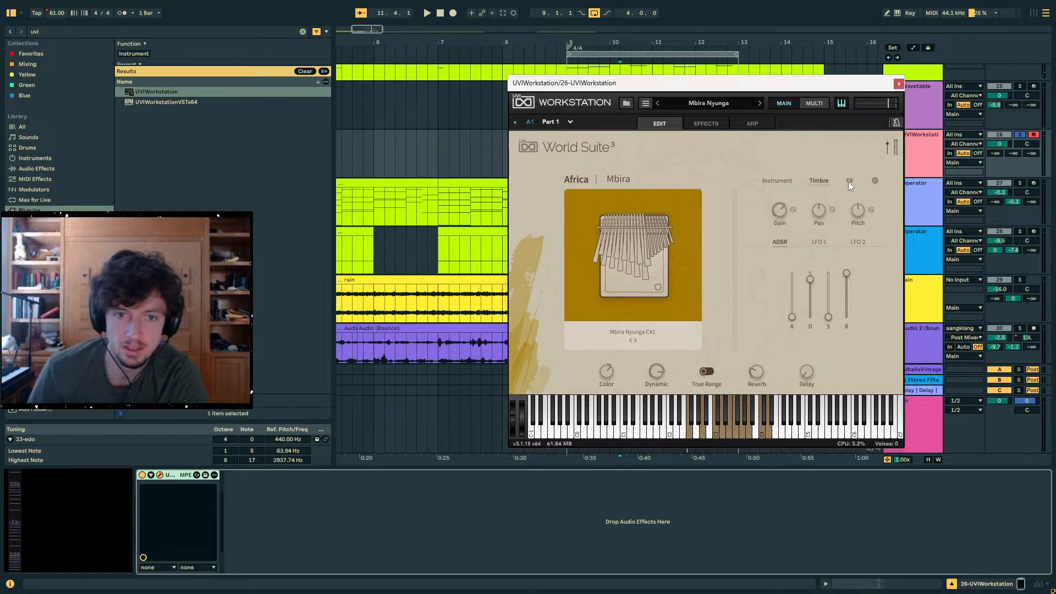
click(874, 210)
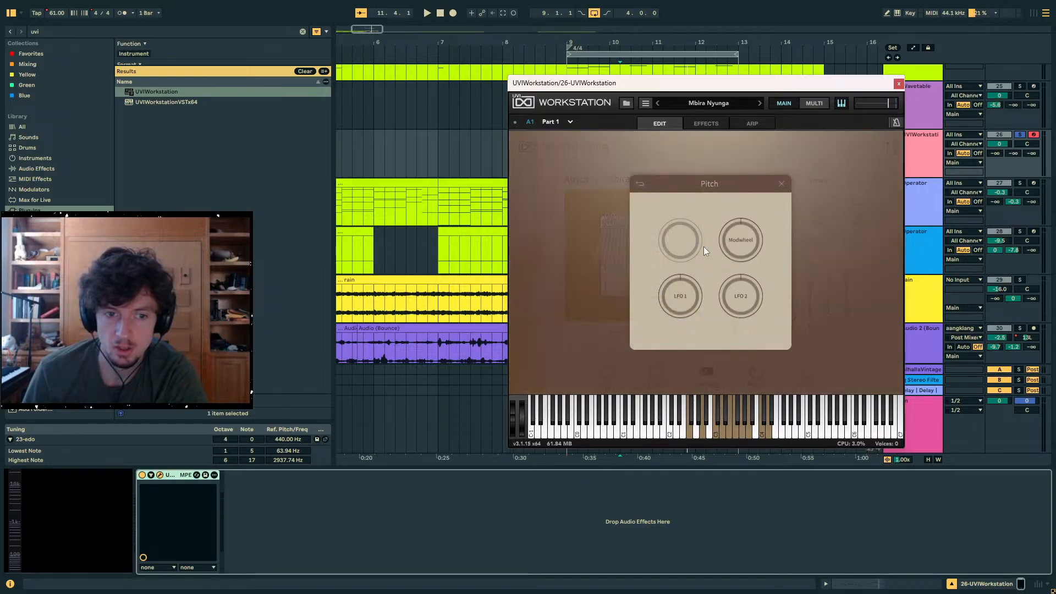
drag(744, 243, 765, 167)
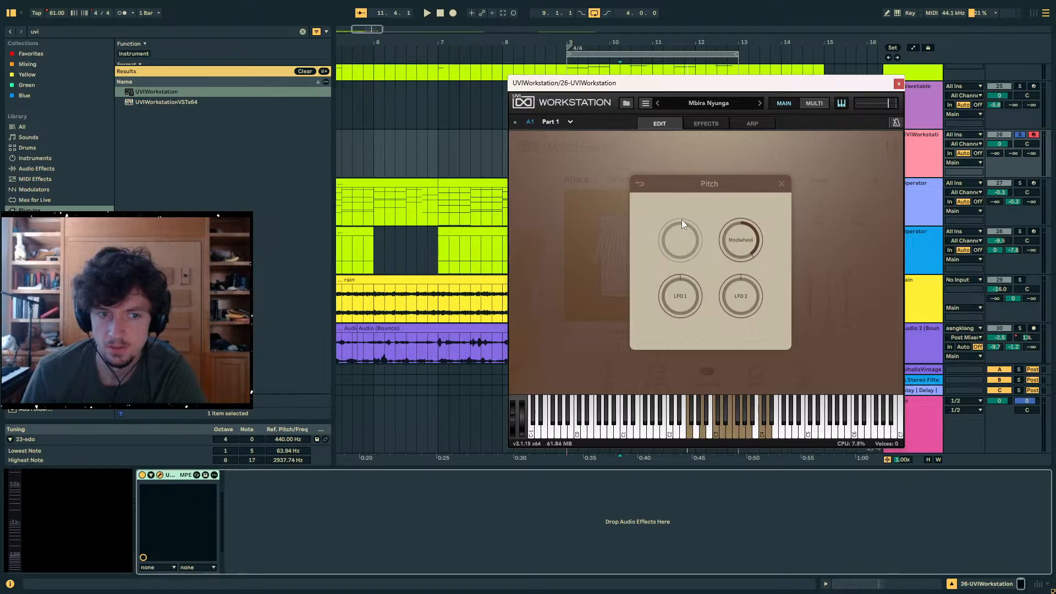
click(782, 185)
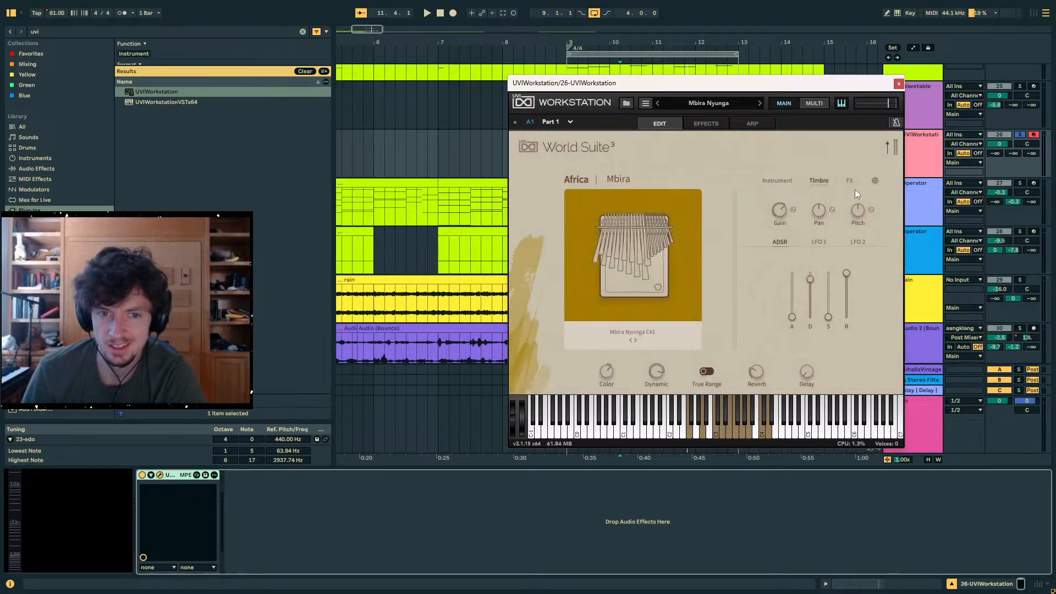
click(876, 182)
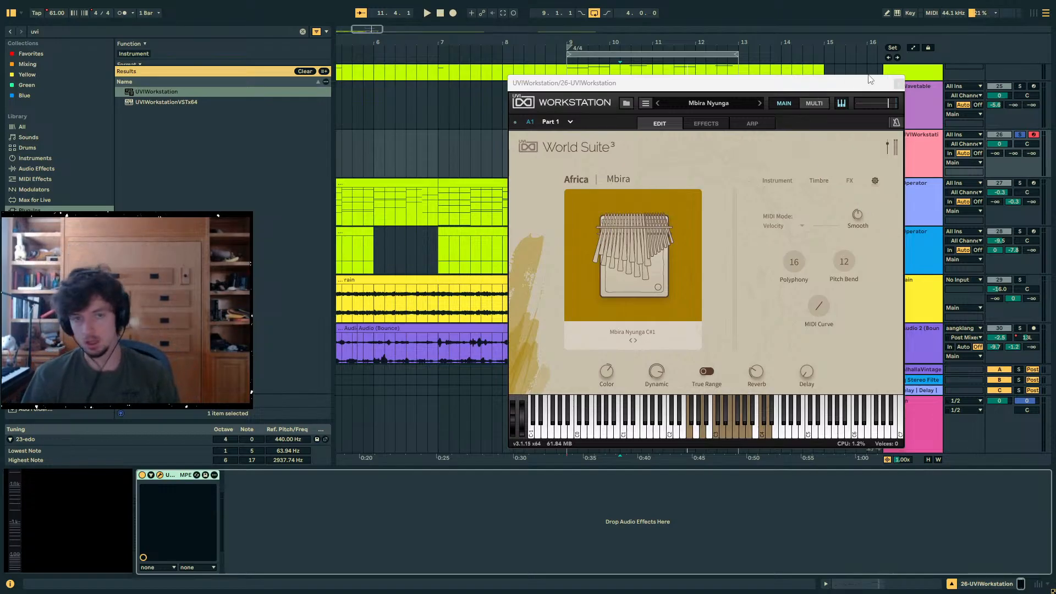
click(894, 84)
- Duplicate the UVIWorkstation clip of bars 11 to 13 to bar 13 and show the MPE data of its Ab3 note
click(703, 135)
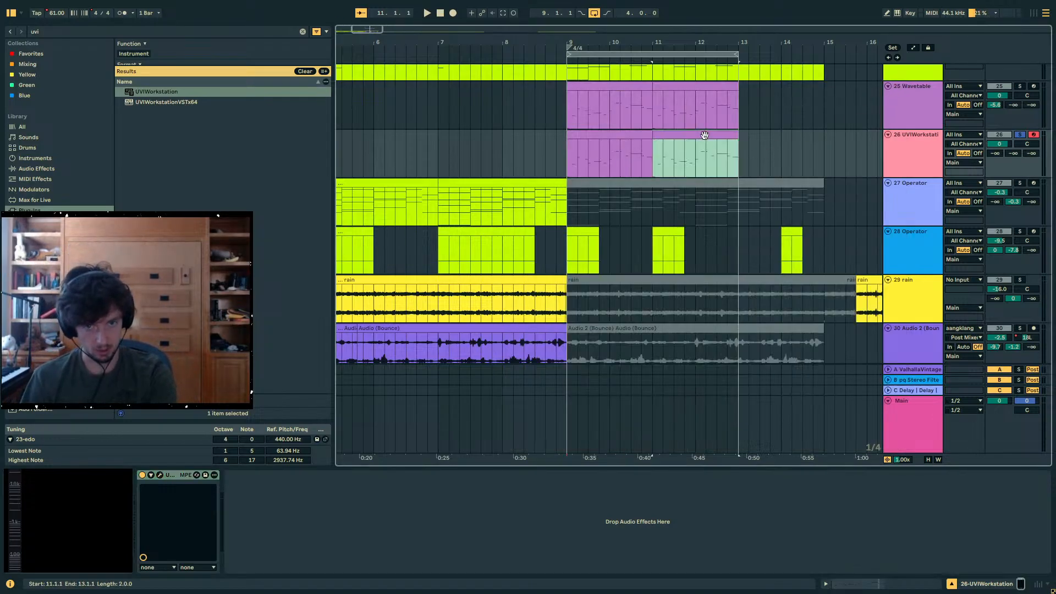
key(ctrl+d)
click(851, 582)
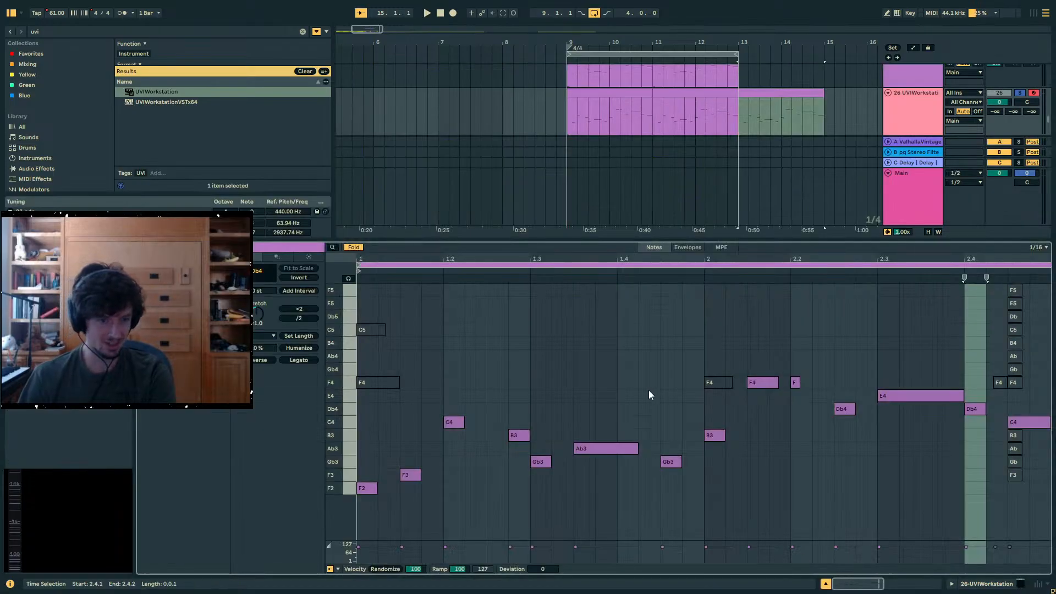
click(720, 247)
click(593, 448)
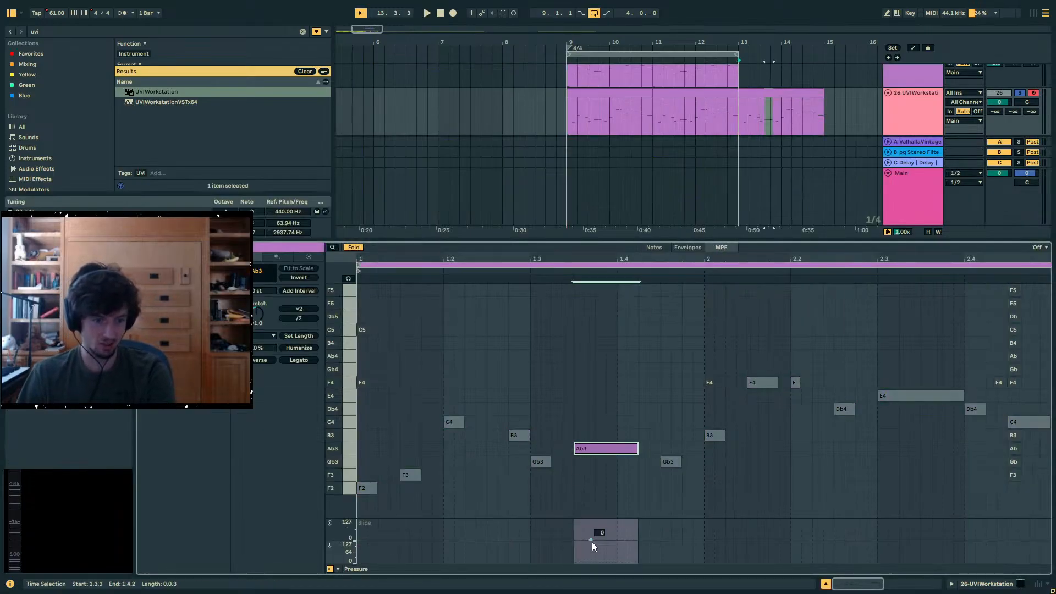
key(Delete)
double_click(582, 452)
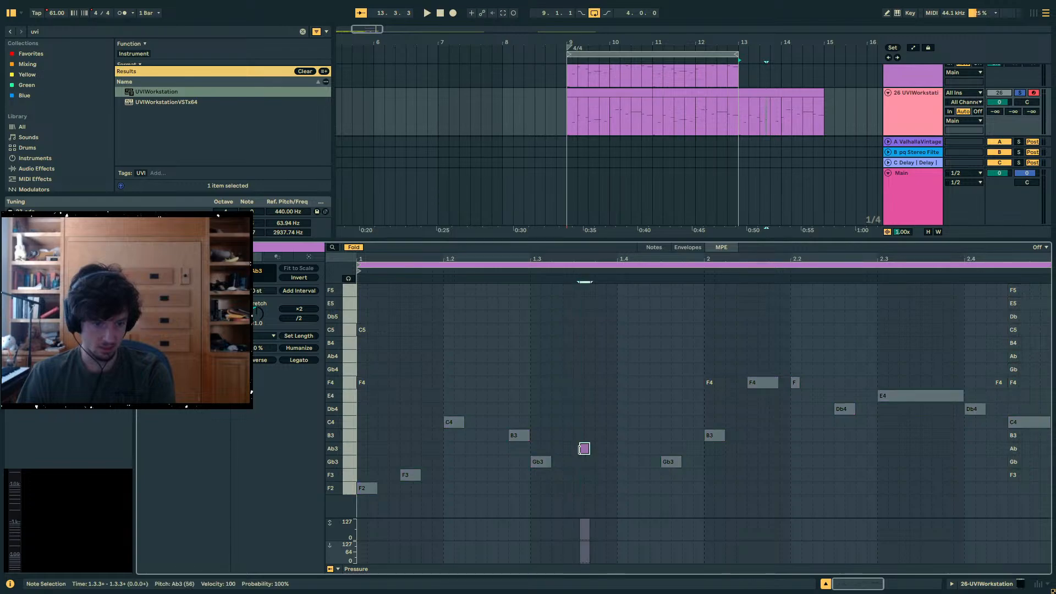
key(Delete)
key(ctrl+z)
- Unfold the note view, draw a rising pitch bend of about +2.7 st on the Ab3 note and play the clip
click(356, 247)
scroll(594, 420, down, 1)
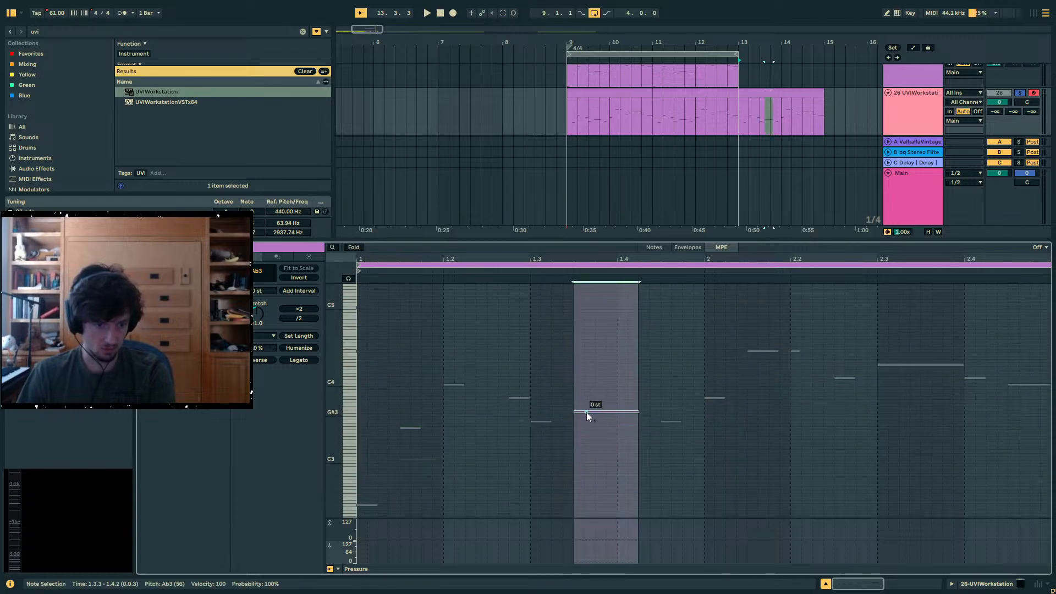
drag(346, 417, 566, 415)
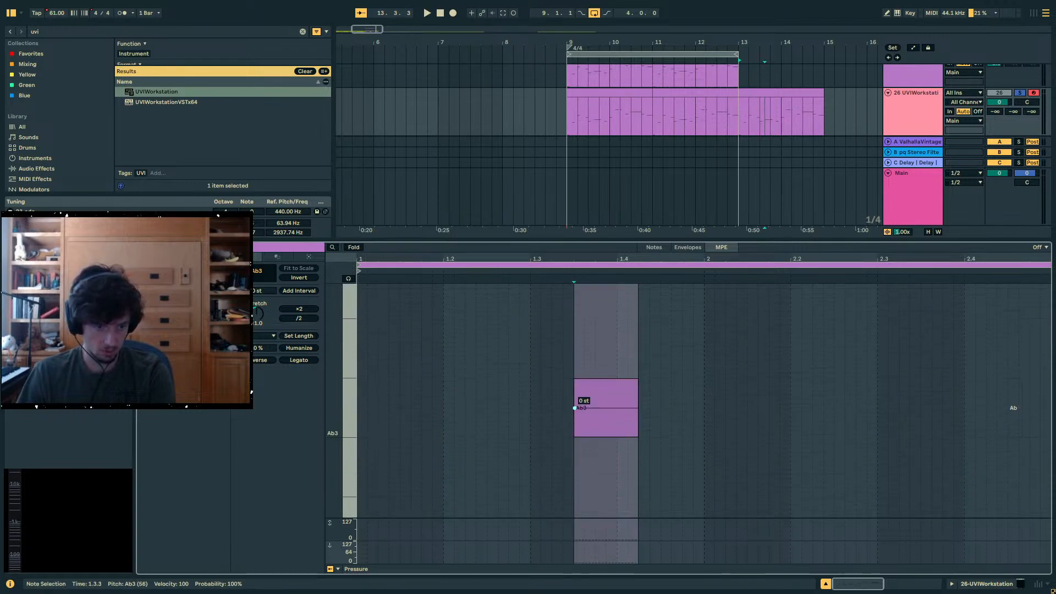
drag(632, 381, 635, 286)
key(space)
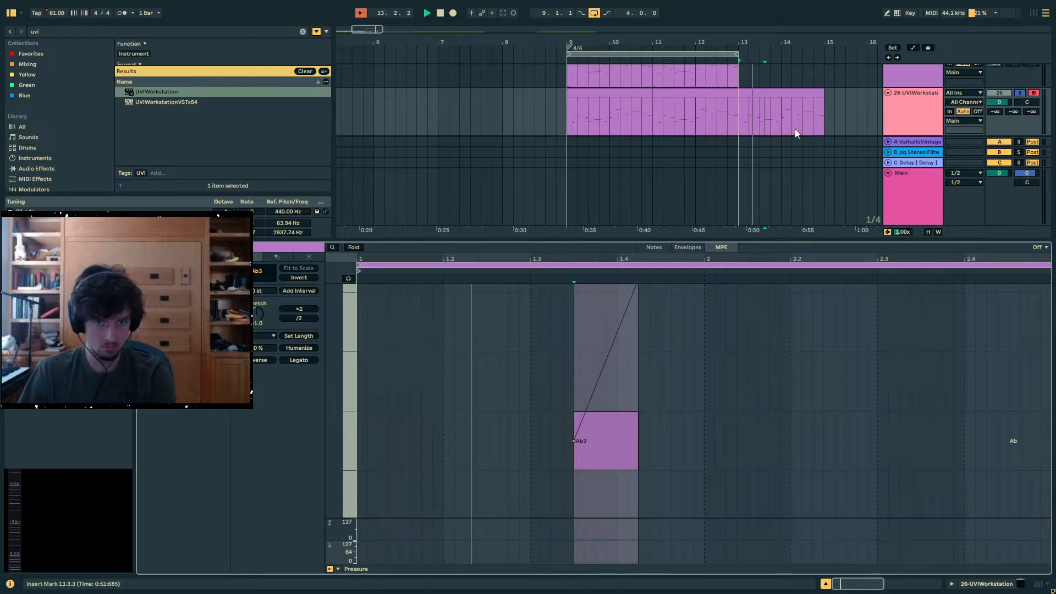
- Reopen the UVI Workstation window and examine its main menu and Multi mixer for MIDI or MPE options
click(924, 111)
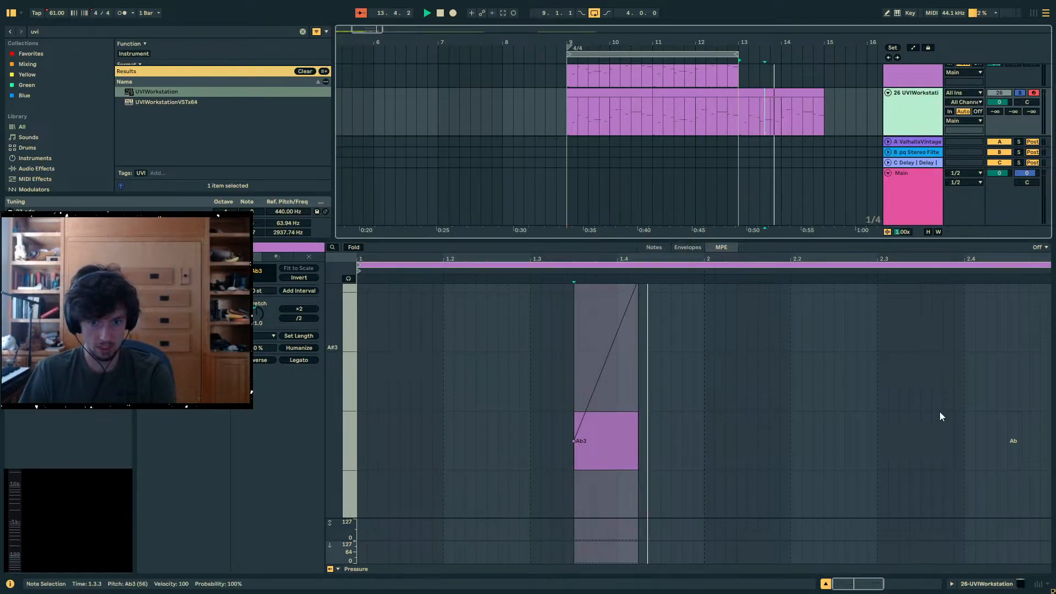
click(985, 587)
click(160, 476)
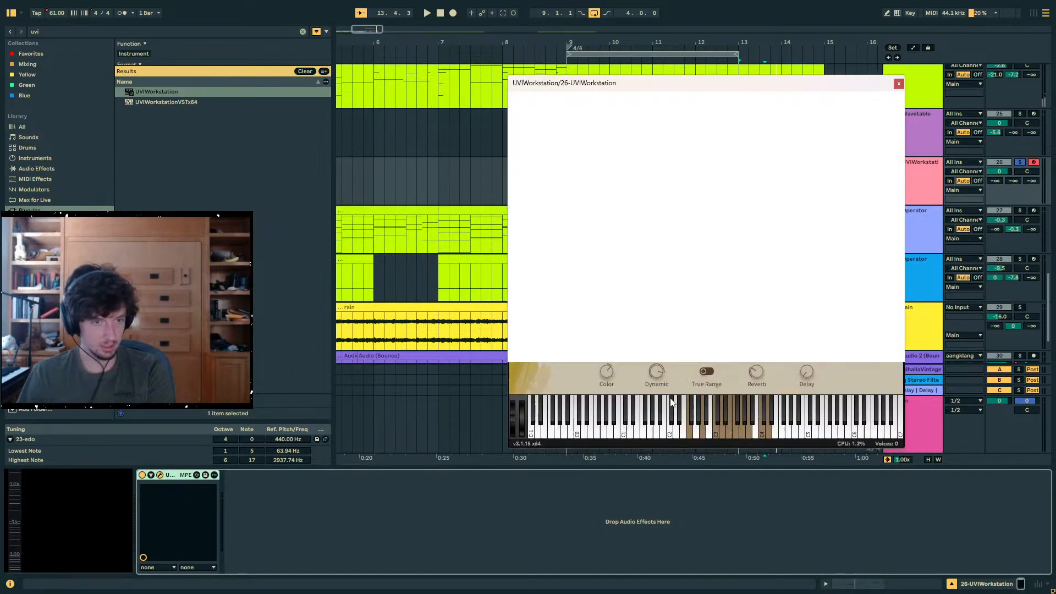
click(627, 103)
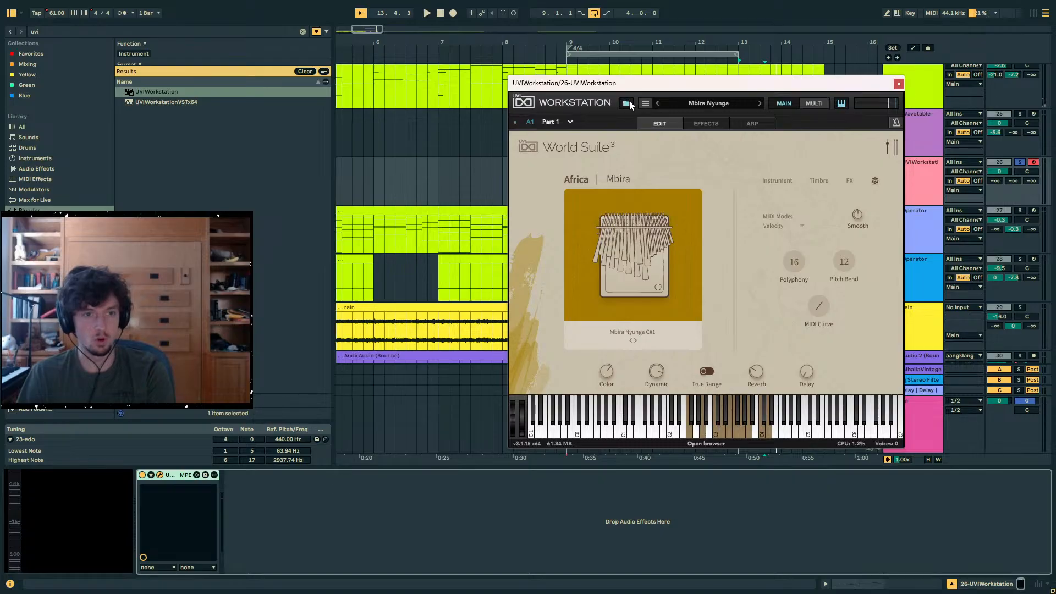
click(630, 105)
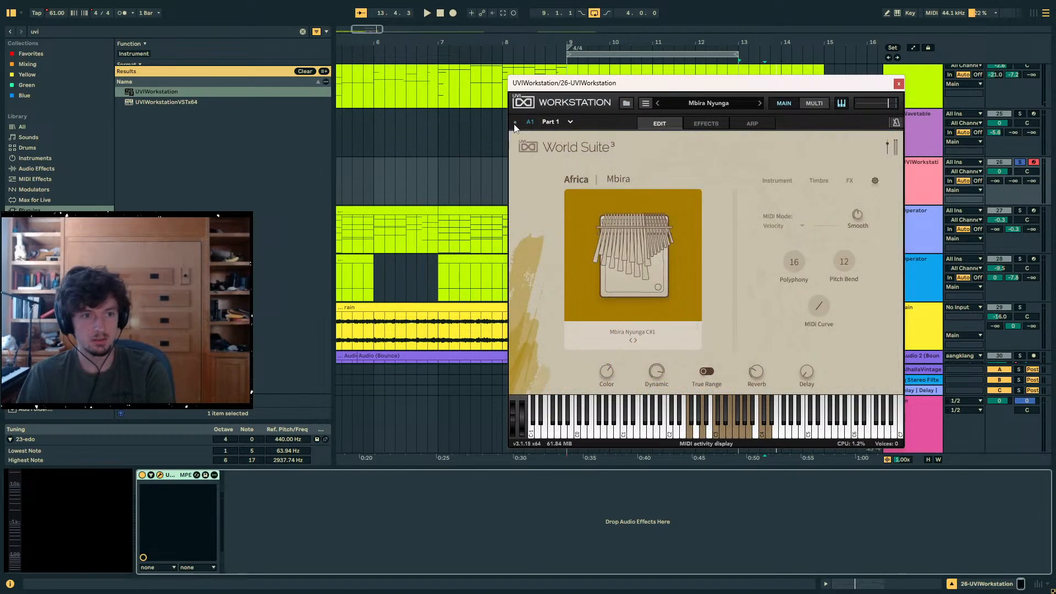
click(631, 104)
click(646, 104)
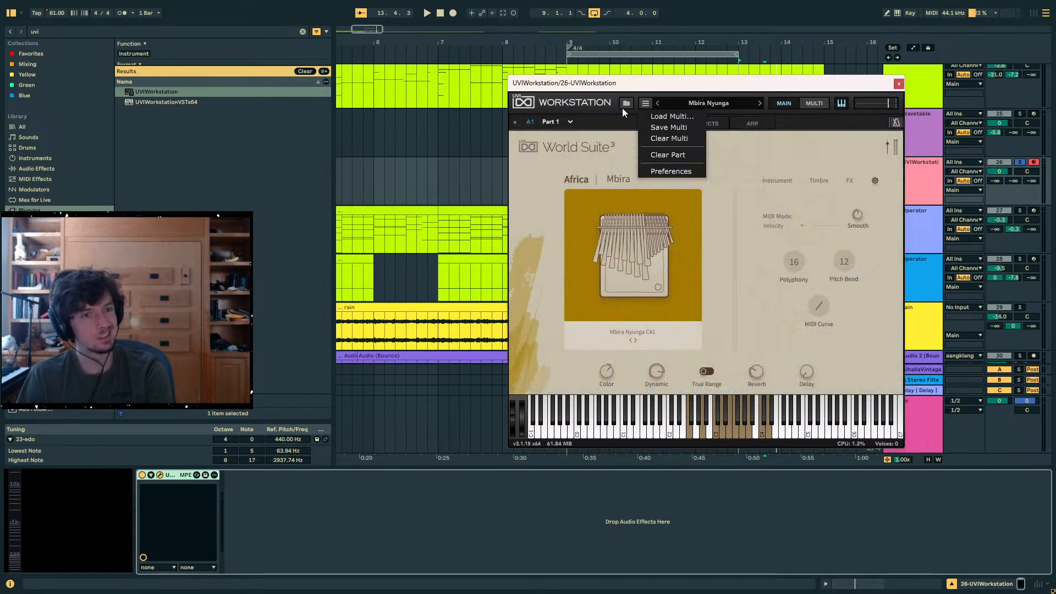
click(630, 106)
click(813, 103)
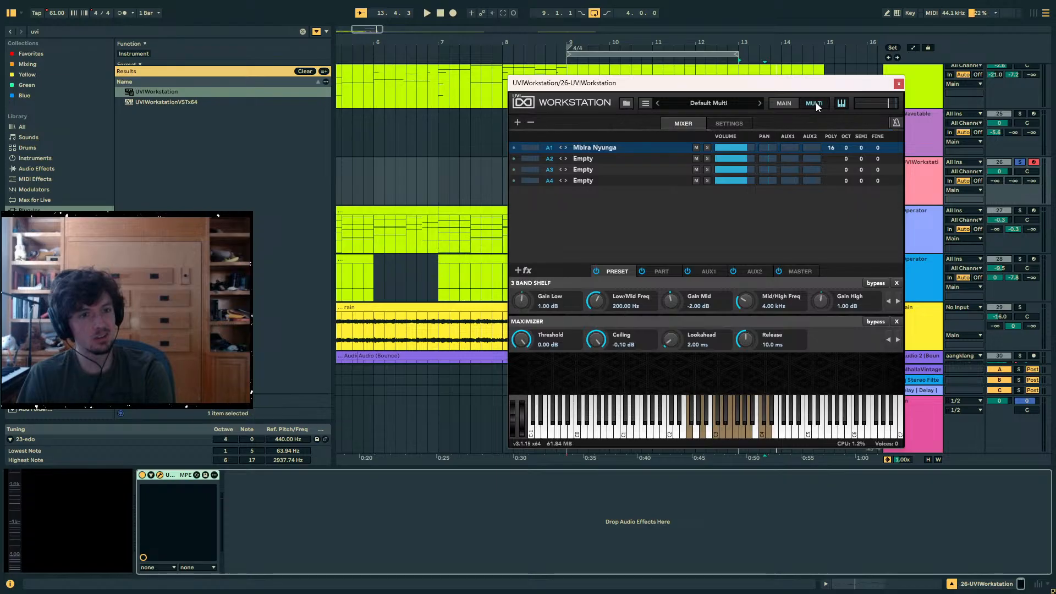
click(792, 103)
- Set Part 1's MIDI channel to Omni, start playback and move the plug-in window clear of the arrangement
click(527, 122)
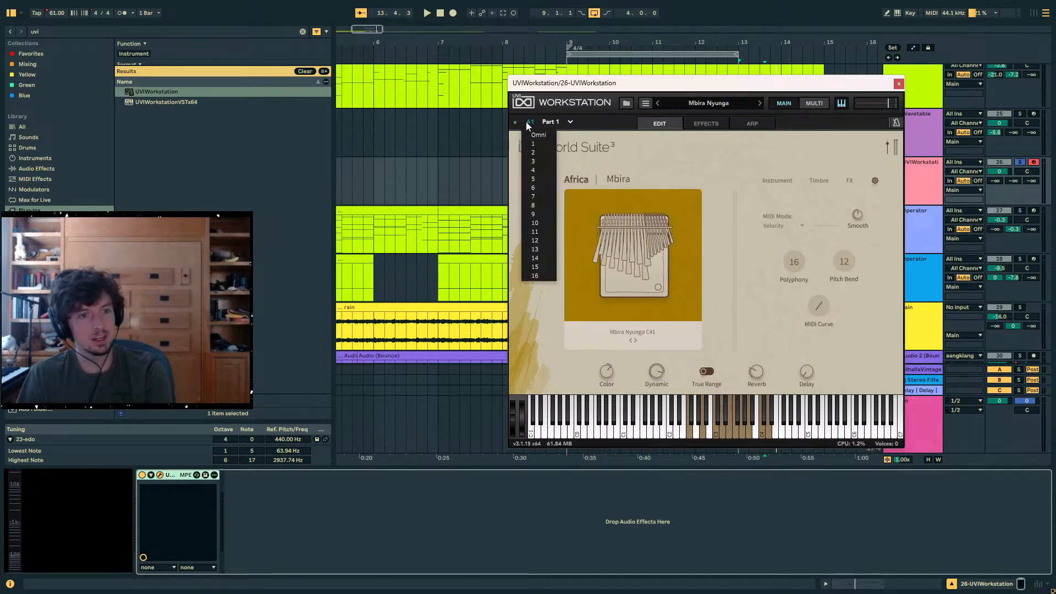
click(539, 132)
key(space)
drag(588, 87, 459, 326)
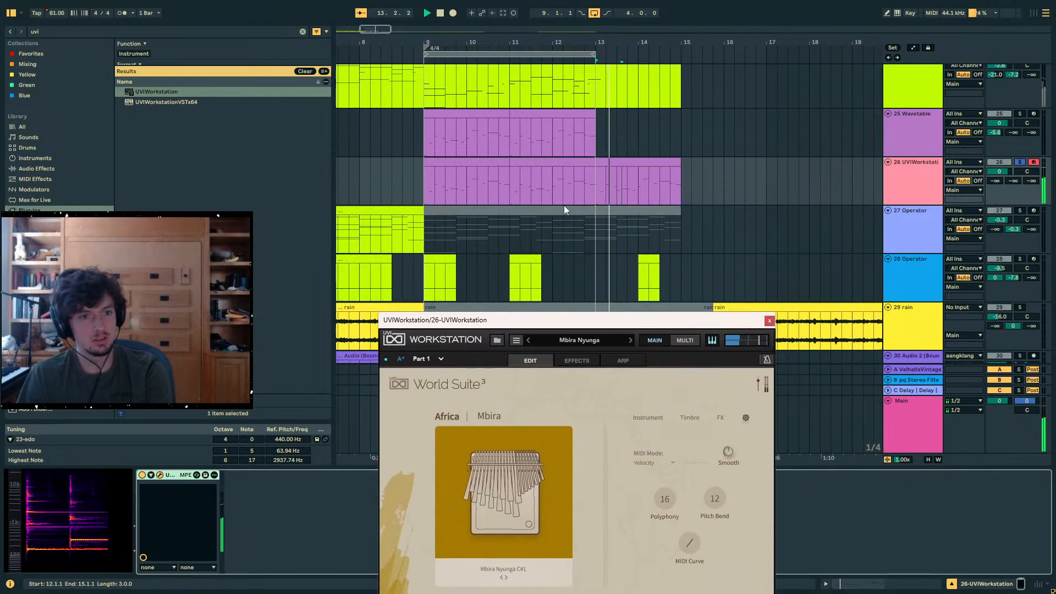
- Close the plug-in window and listen to the duplicated mbira clip from around the middle of bar 13
click(632, 184)
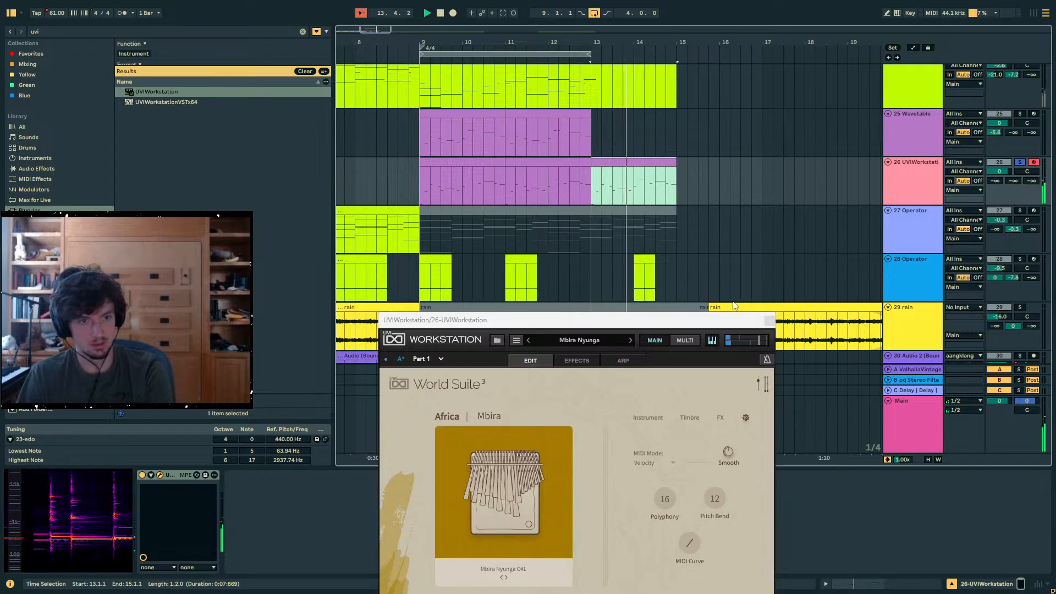
click(769, 321)
click(634, 189)
key(space)
click(617, 193)
key(space)
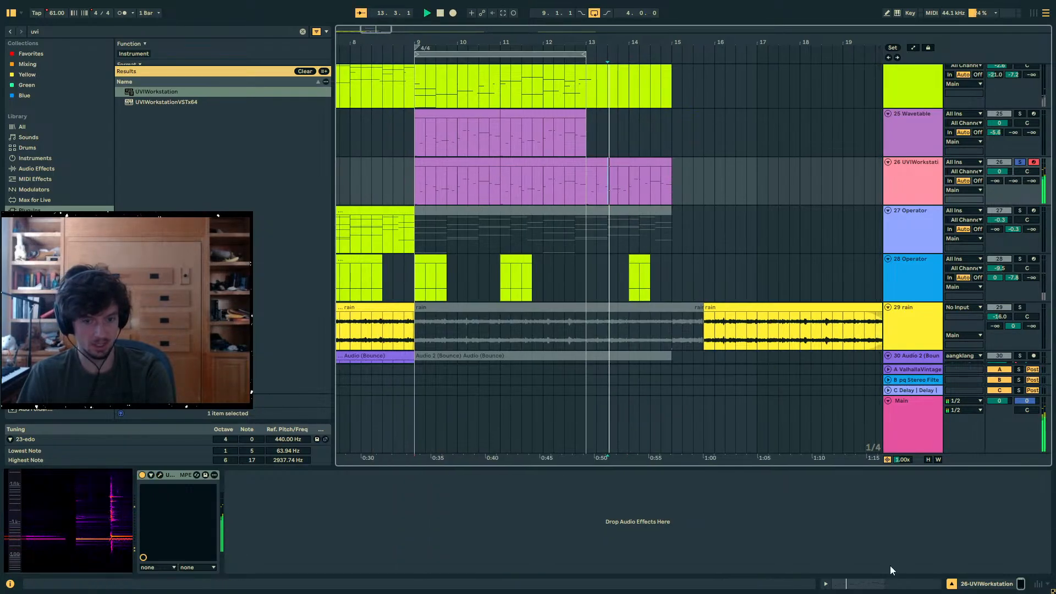
- Try curving the Ab3 note's pitch bend, listen to it and undo the curve
click(884, 584)
key(space)
drag(602, 379, 599, 330)
key(space)
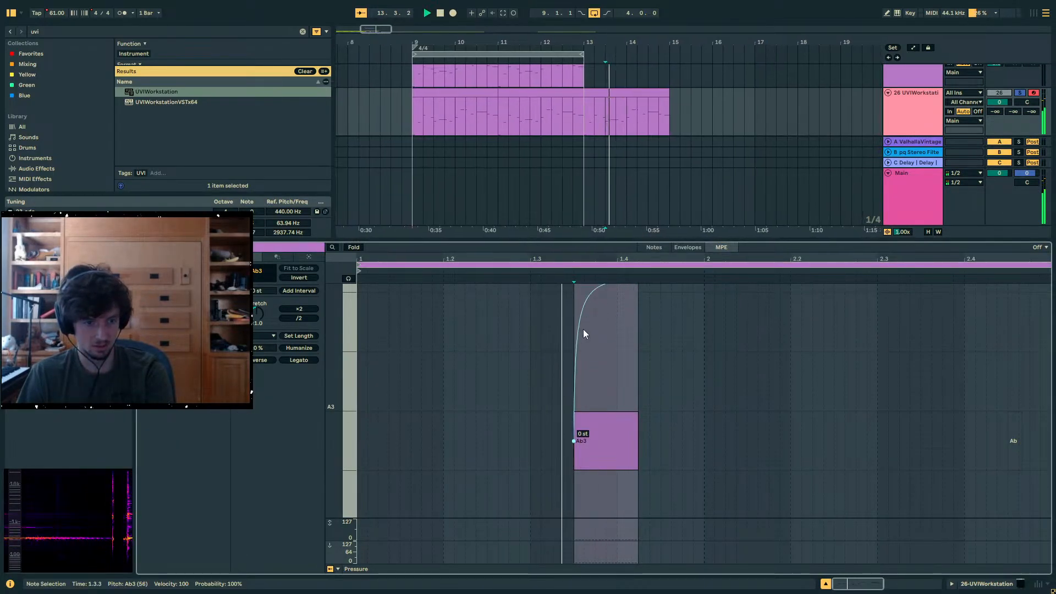
key(space)
key(ctrl+z)
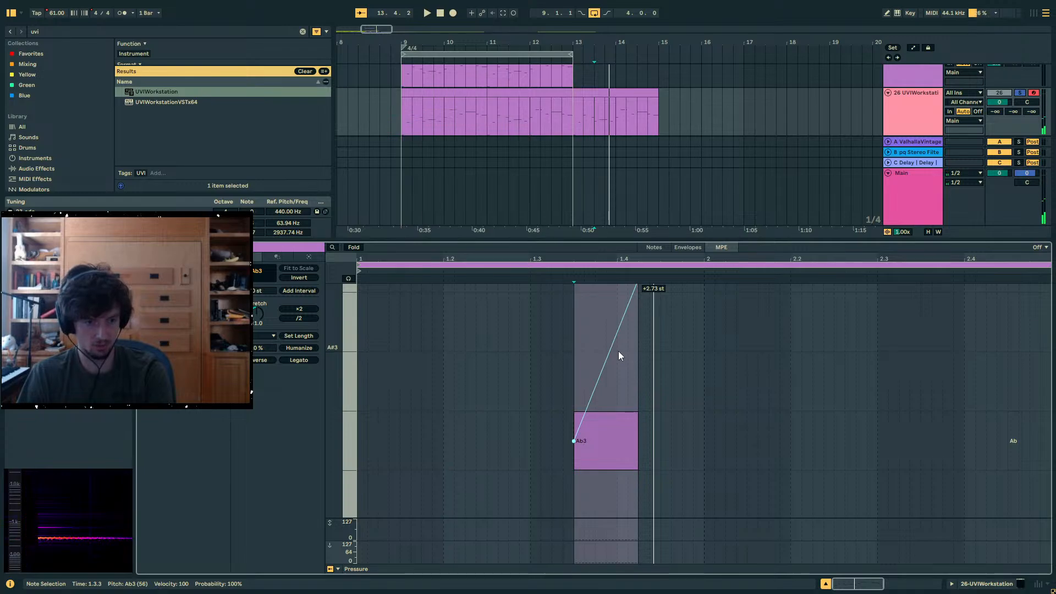
- Raise the end point of the Ab3 note's pitch bend to +48 st and play the clip from bar 13
scroll(633, 379, up, 2)
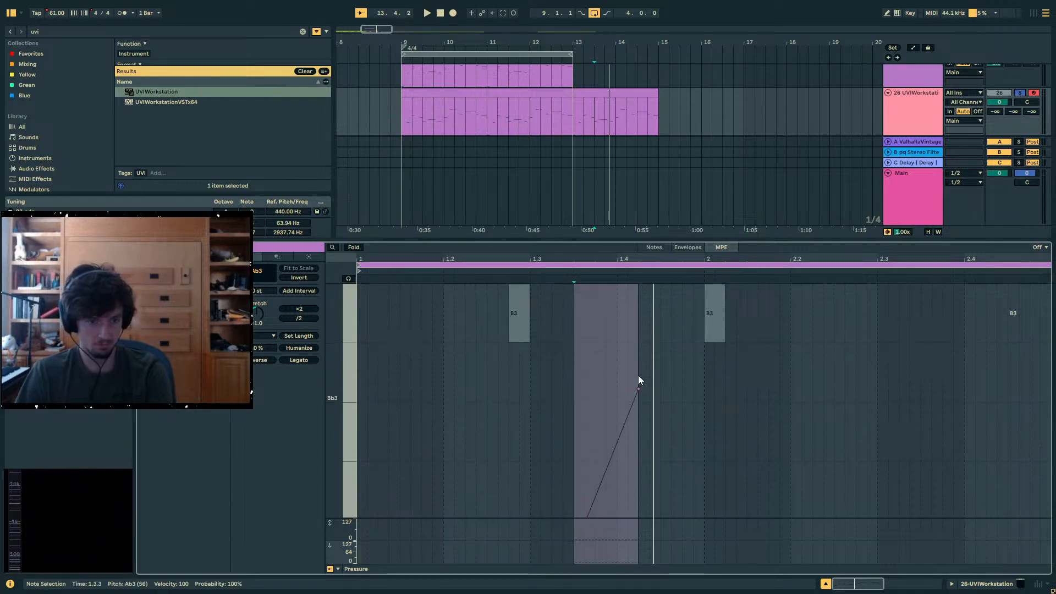
drag(638, 379, 638, 330)
key(space)
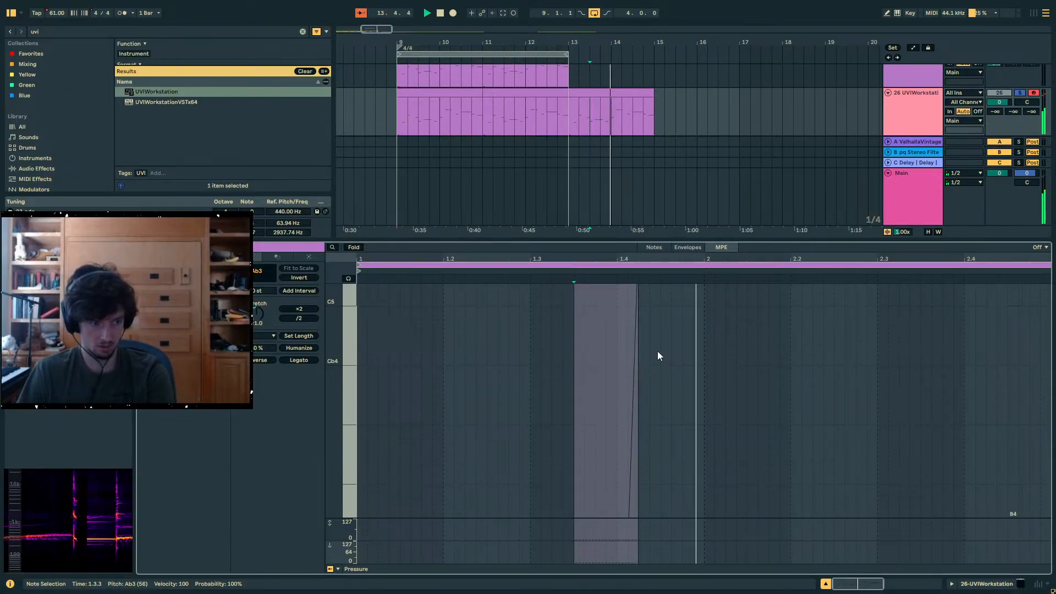
key(space)
click(617, 93)
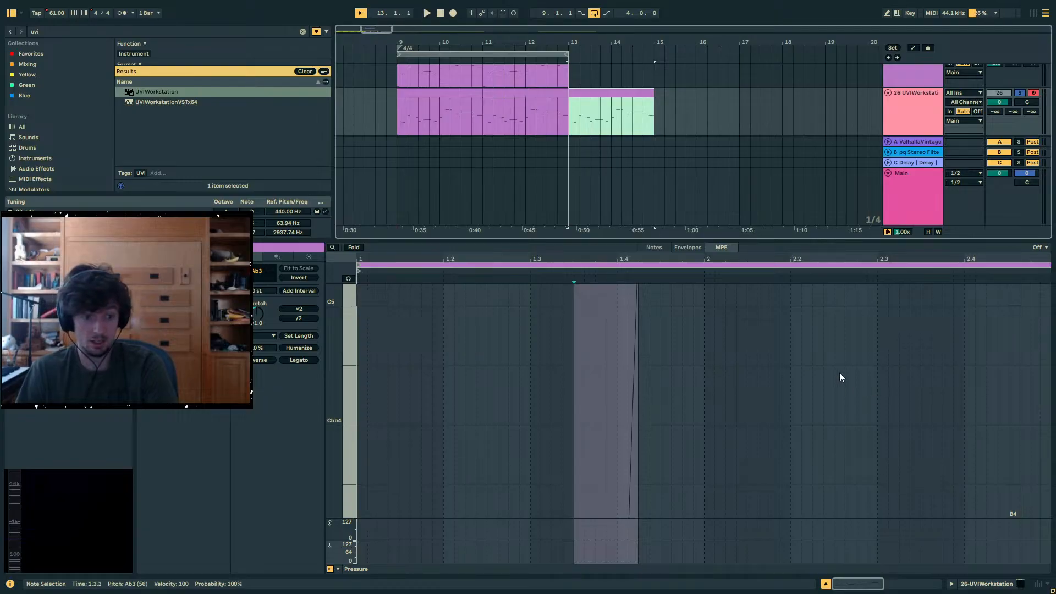
drag(640, 368, 639, 397)
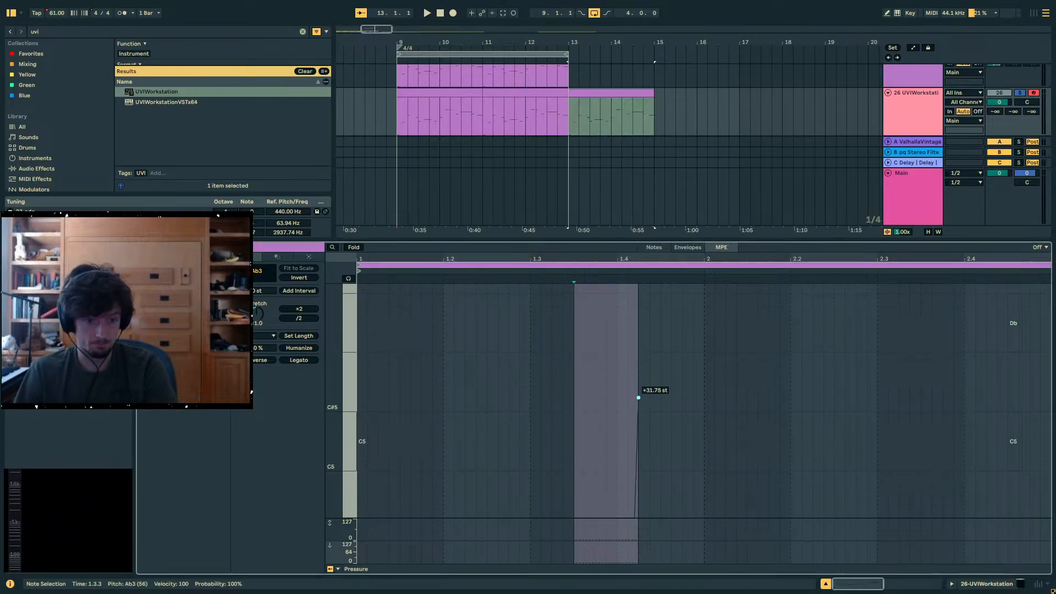
click(184, 212)
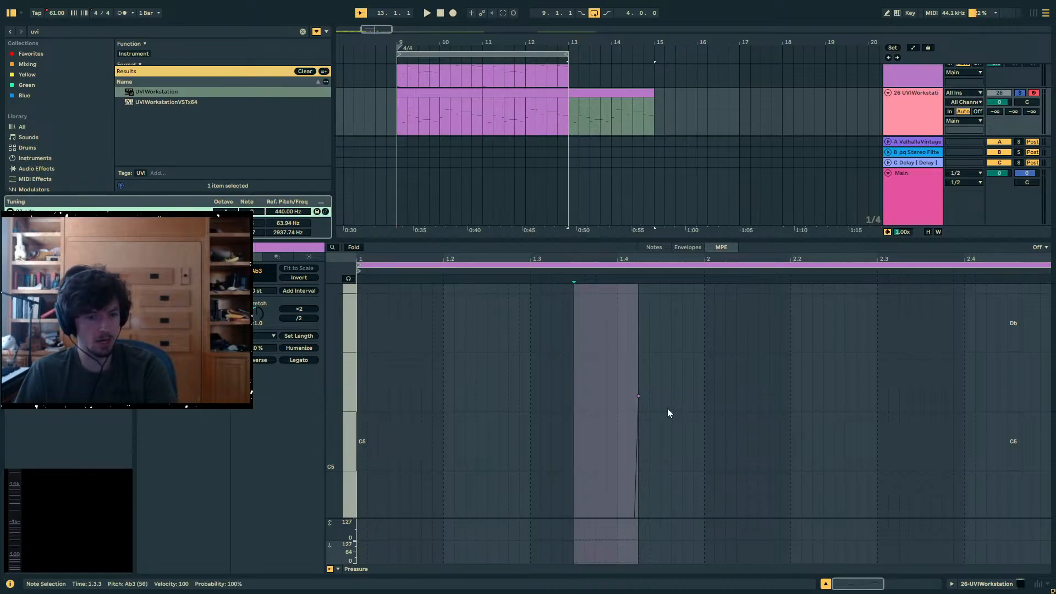
drag(638, 396, 638, 285)
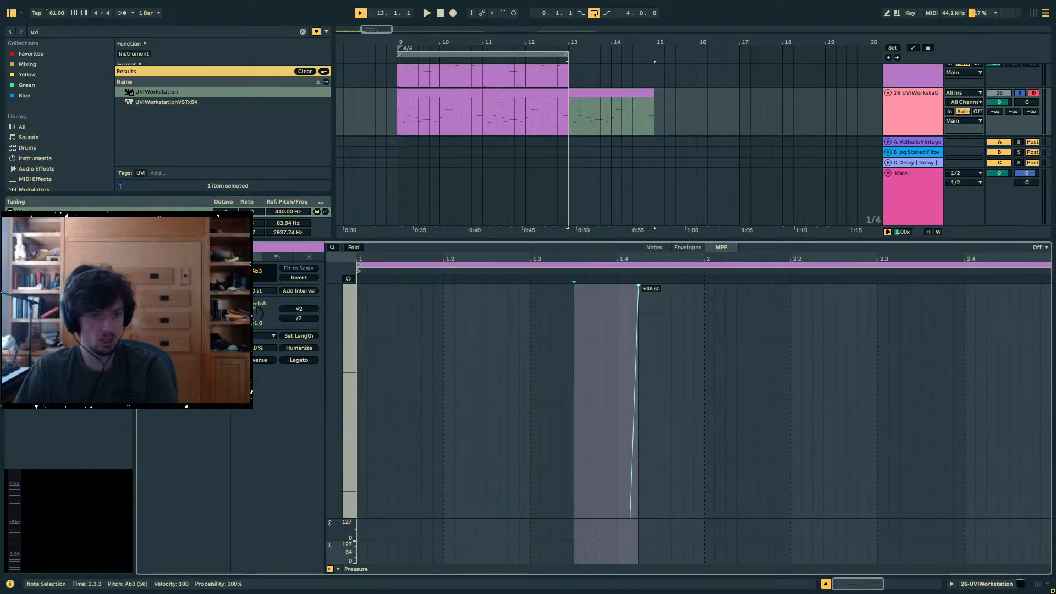
key(space)
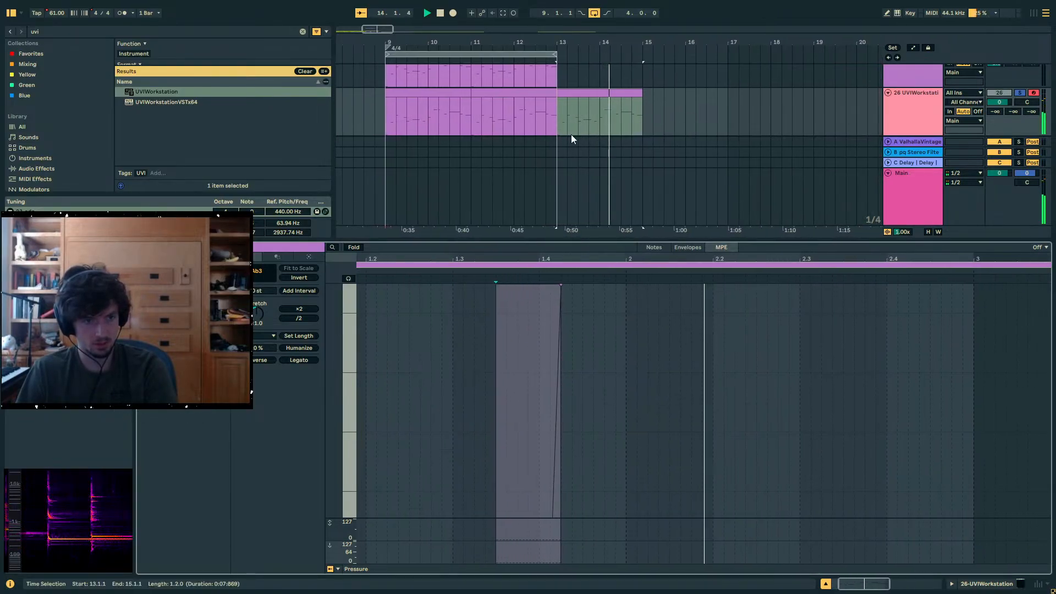
- Set the clip's MPE pitch bend range to ±12 st and start playback to hear the change
right_click(598, 315)
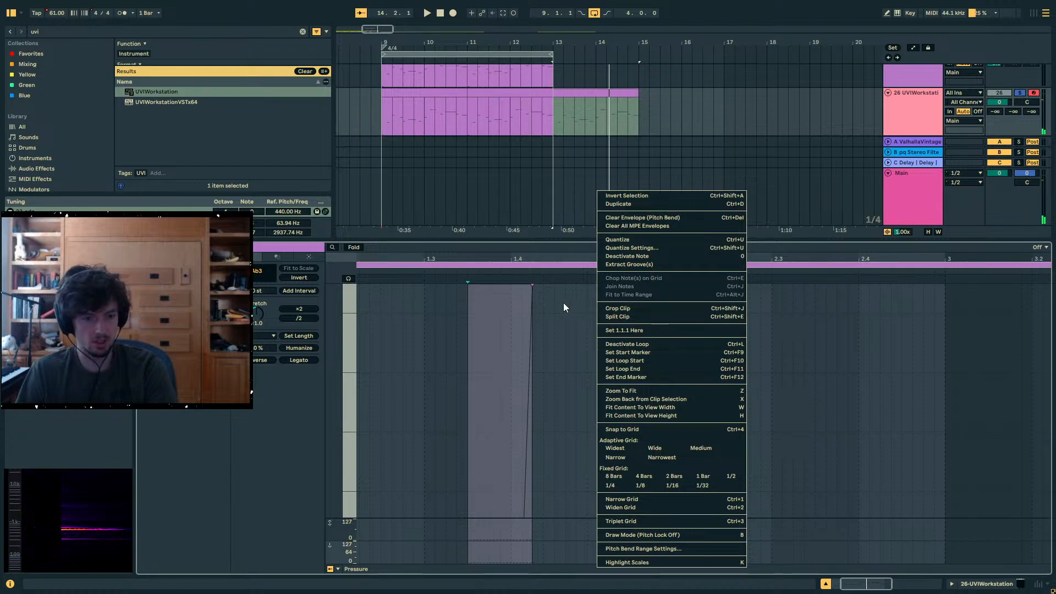
click(652, 548)
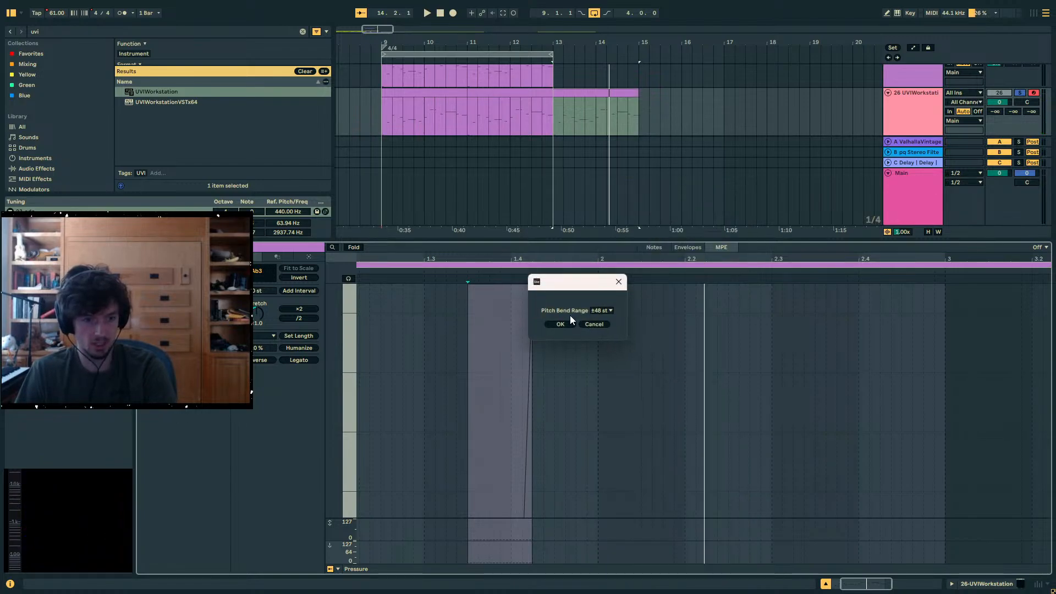
click(602, 310)
click(601, 328)
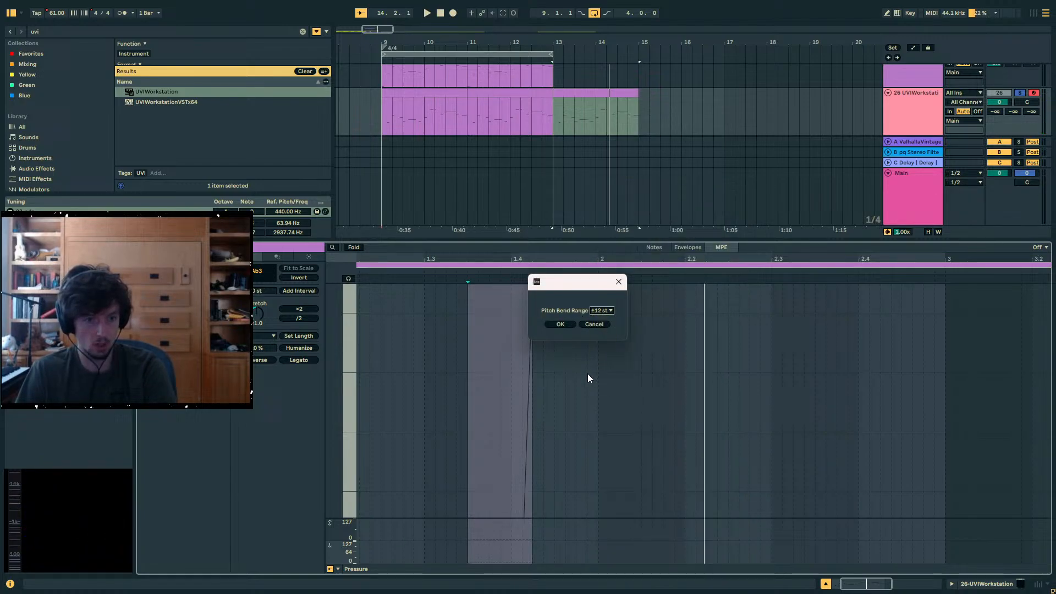
click(560, 324)
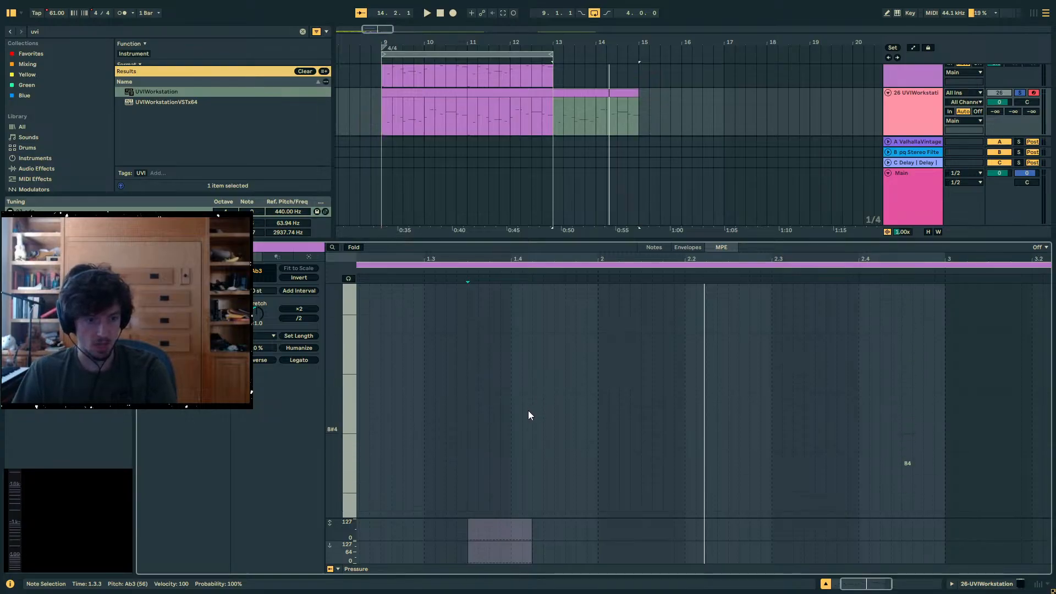
key(space)
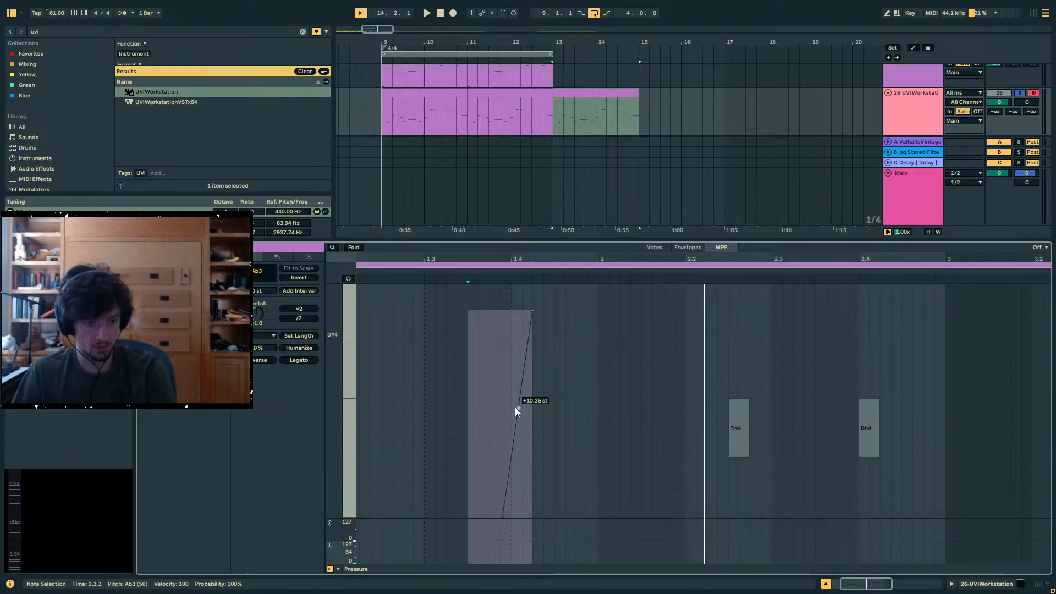
- Enlarge the clip editor, lower the end point of the Ab3 note's pitch bend into a downward glide and listen to it
drag(630, 242, 630, 134)
scroll(574, 327, down, 2)
scroll(580, 328, down, 2)
scroll(580, 326, up, 4)
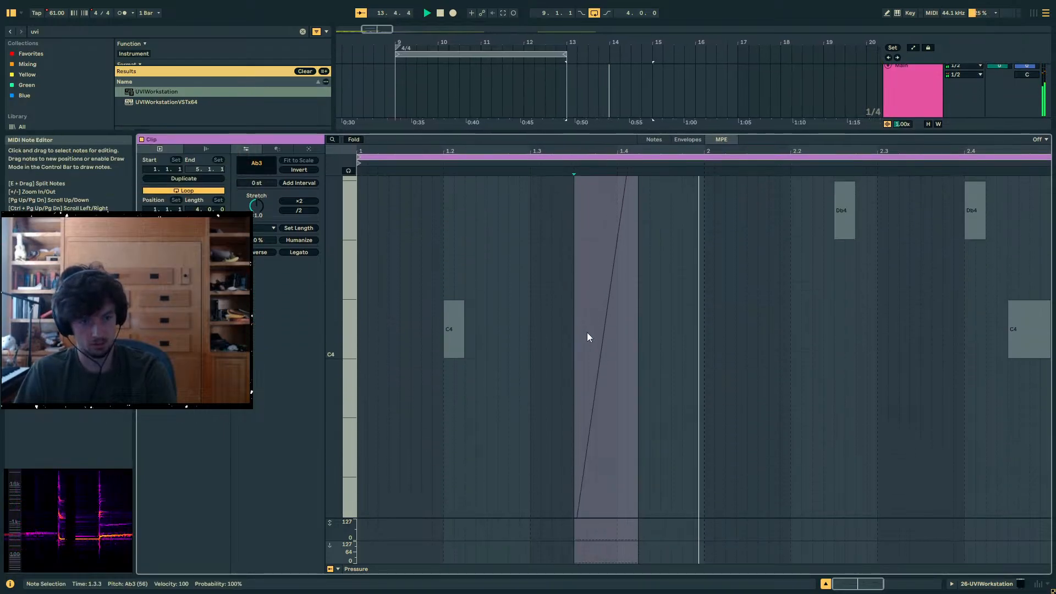
drag(600, 191, 599, 494)
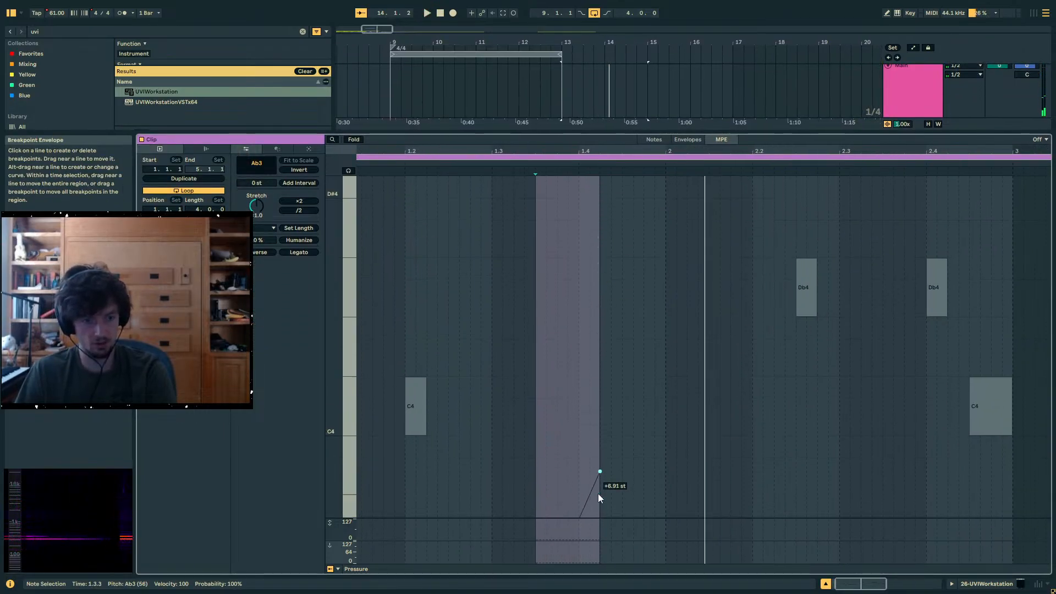
scroll(601, 485, down, 3)
scroll(601, 486, down, 2)
drag(600, 230, 600, 487)
key(space)
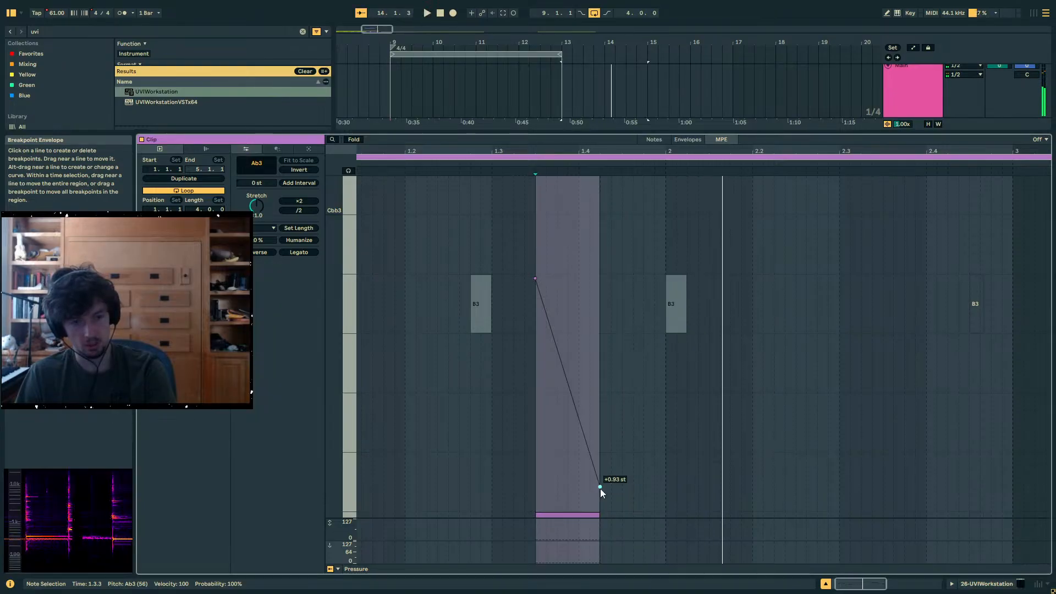
click(973, 585)
click(589, 163)
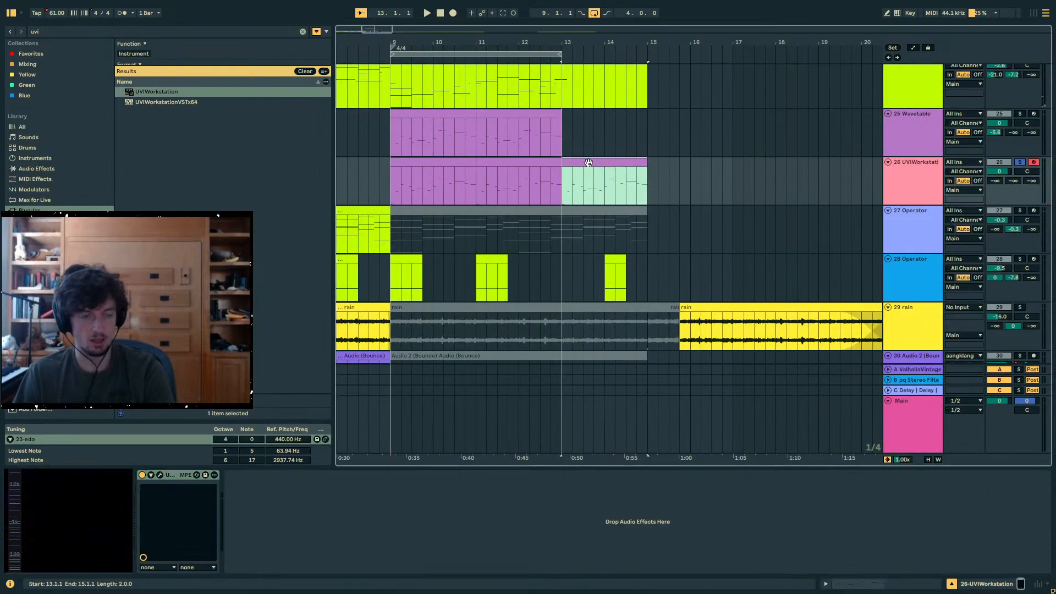
click(920, 583)
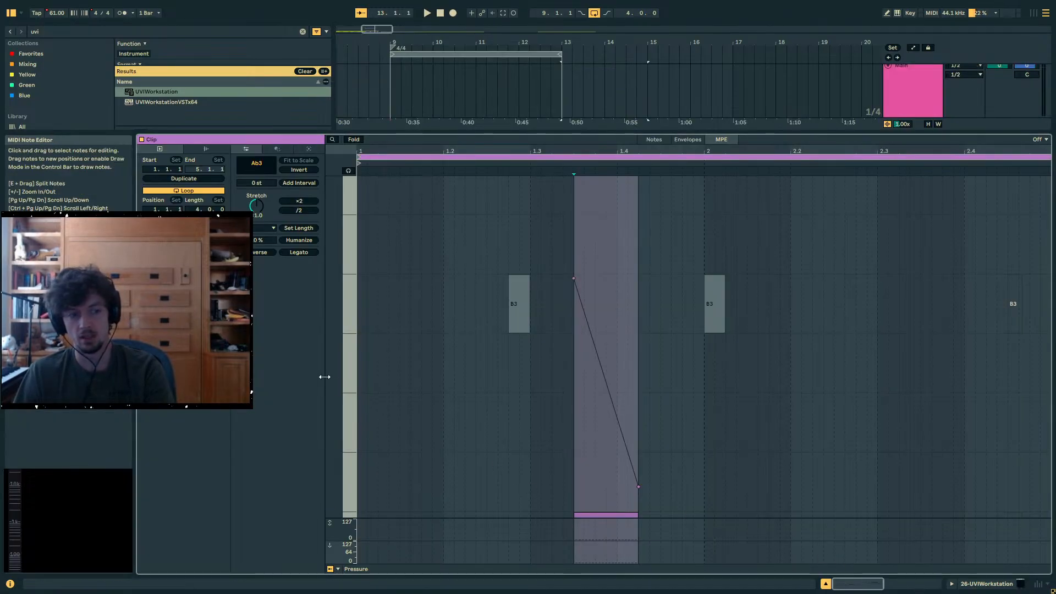
drag(334, 376, 277, 363)
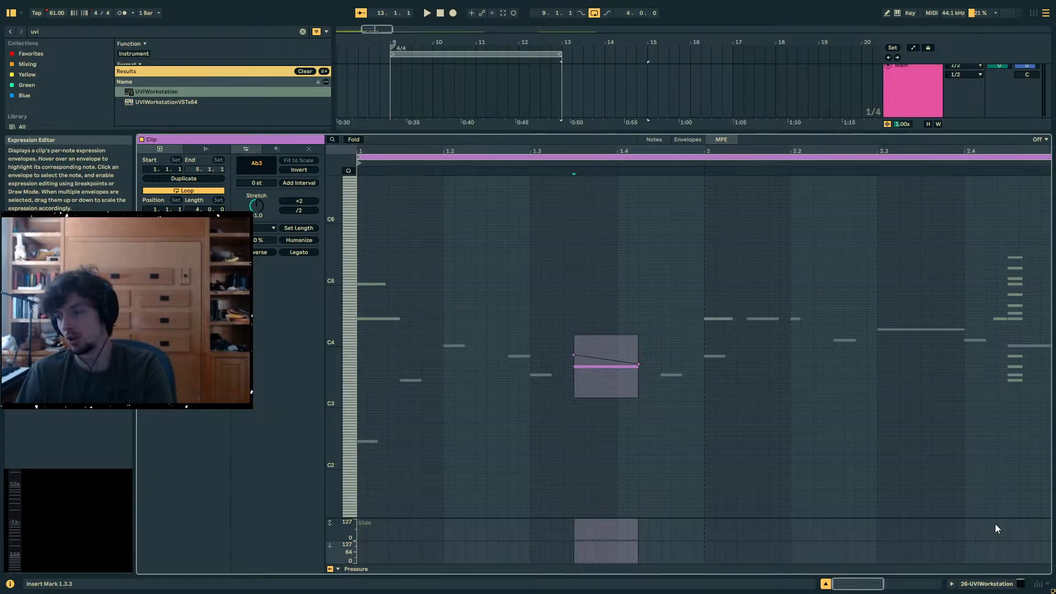
click(1020, 584)
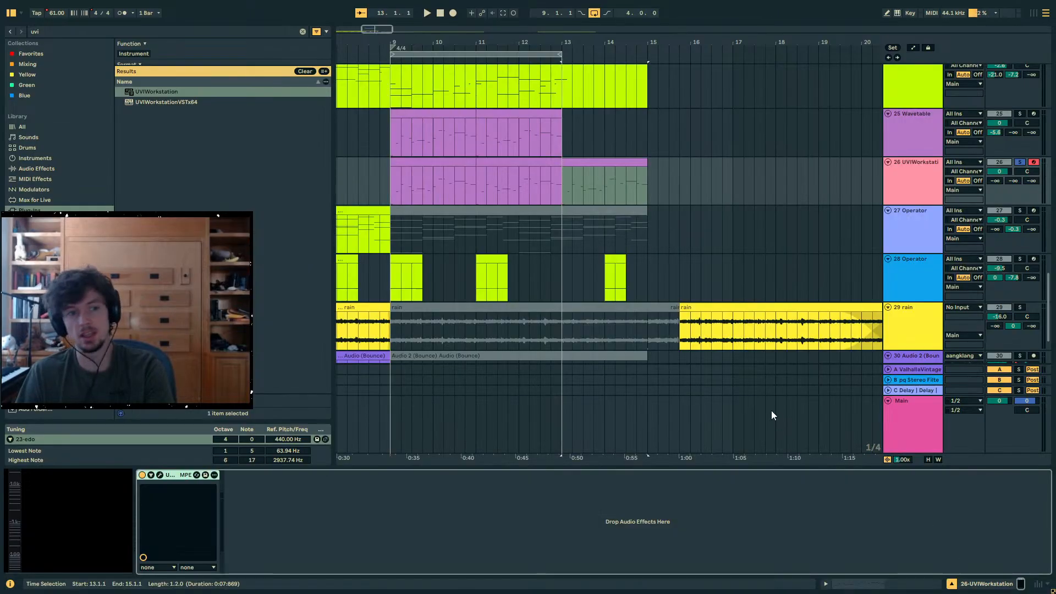
- Select the UVIWorkstation clip at bar 9, unsolo its track and listen to it with the full mix
click(590, 163)
click(441, 163)
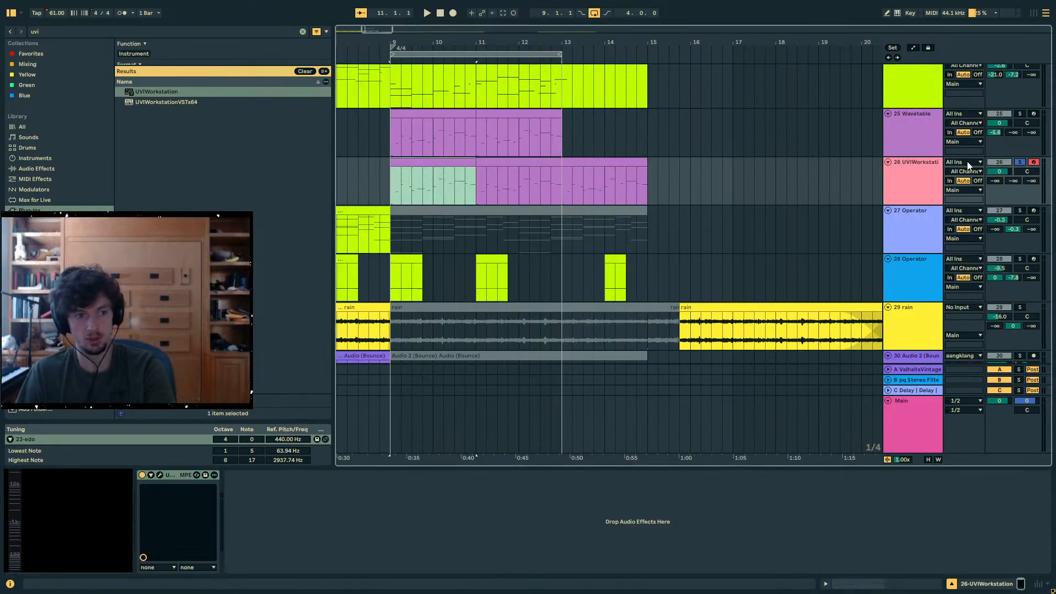
click(1019, 161)
key(space)
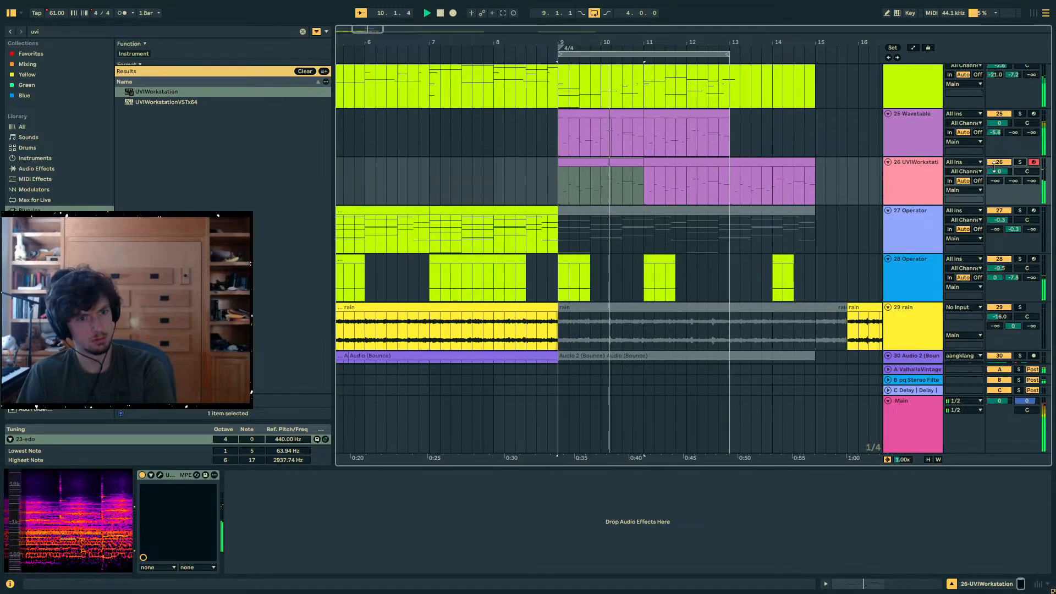
key(space)
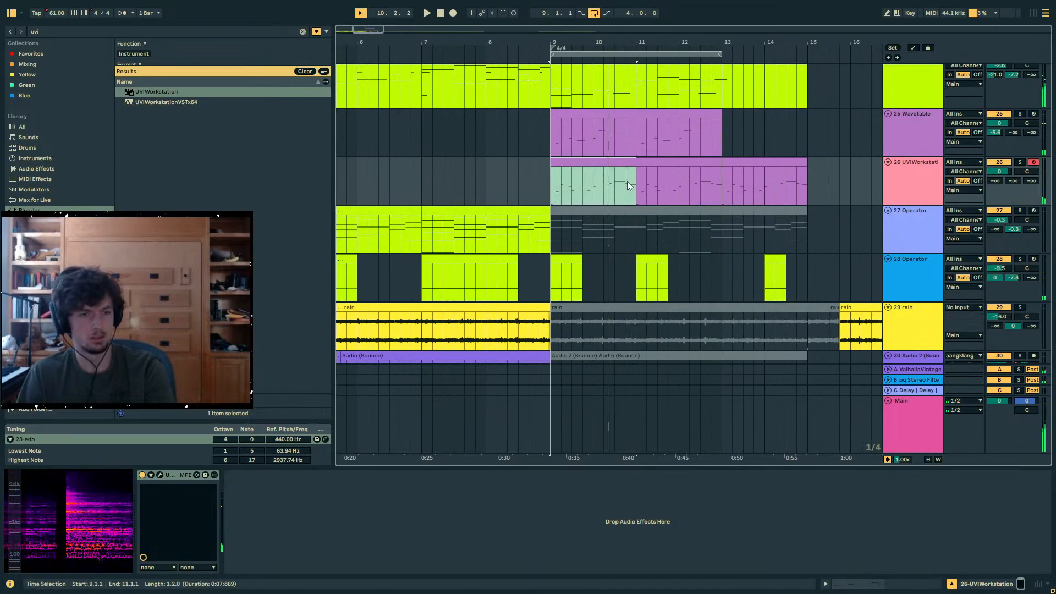
- Play the full arrangement from bar 11 to hear the mbira against the other tracks
click(632, 190)
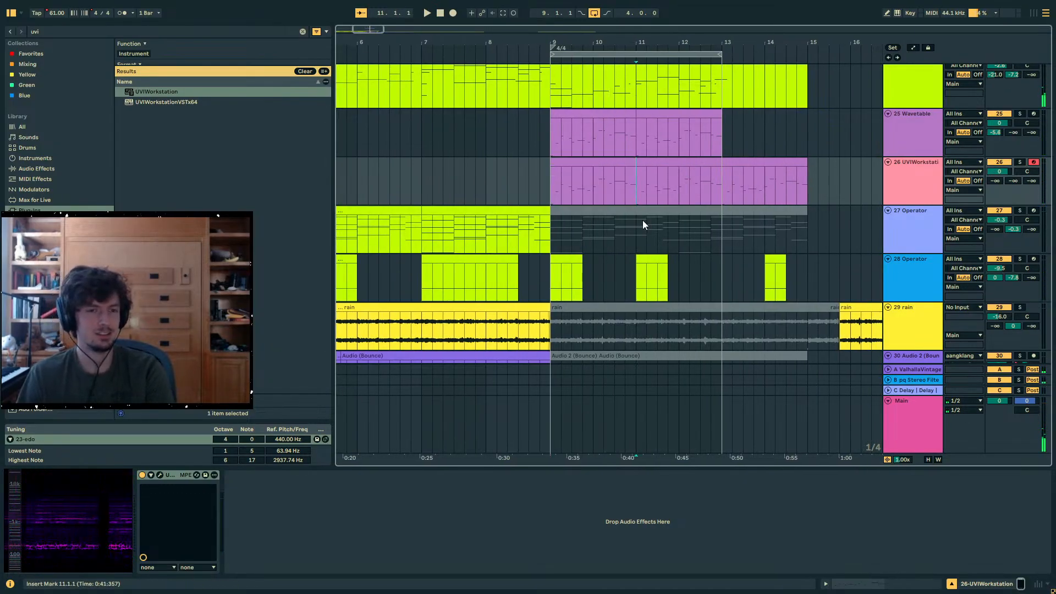
scroll(643, 220, up, 1)
key(space)
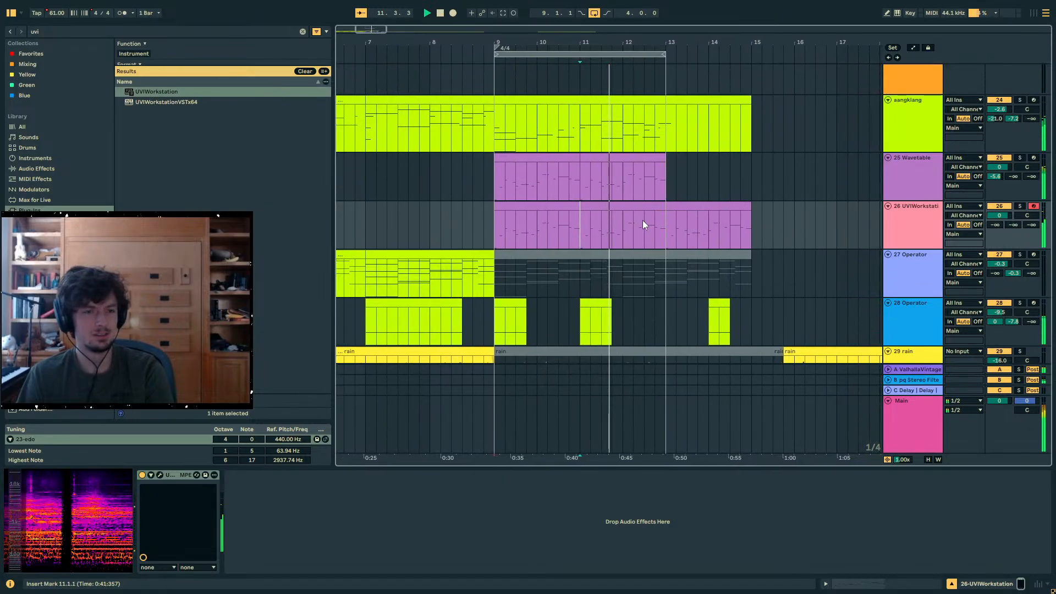
scroll(642, 221, right, 1)
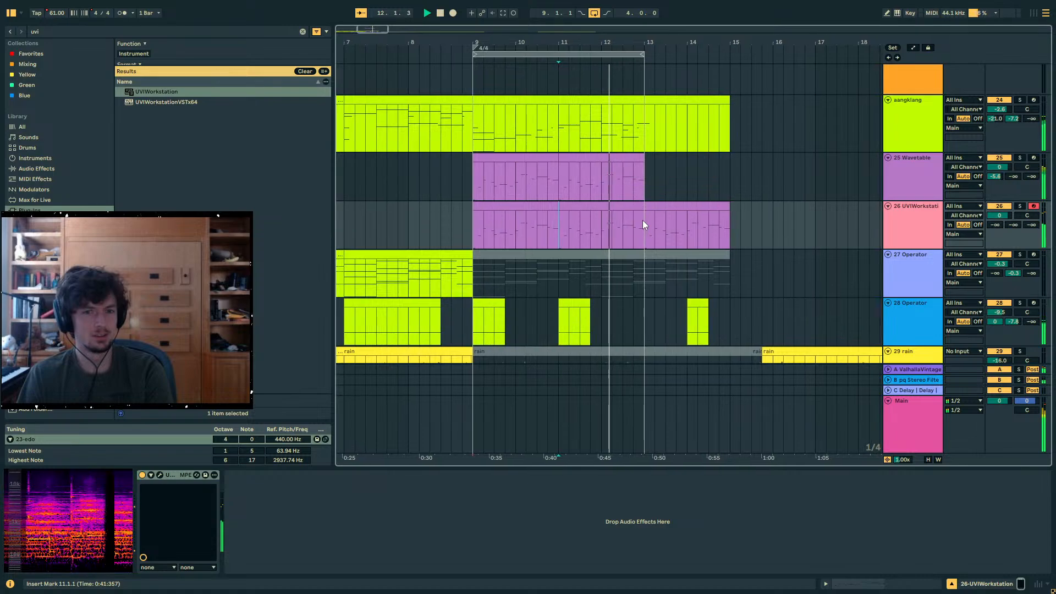
click(866, 184)
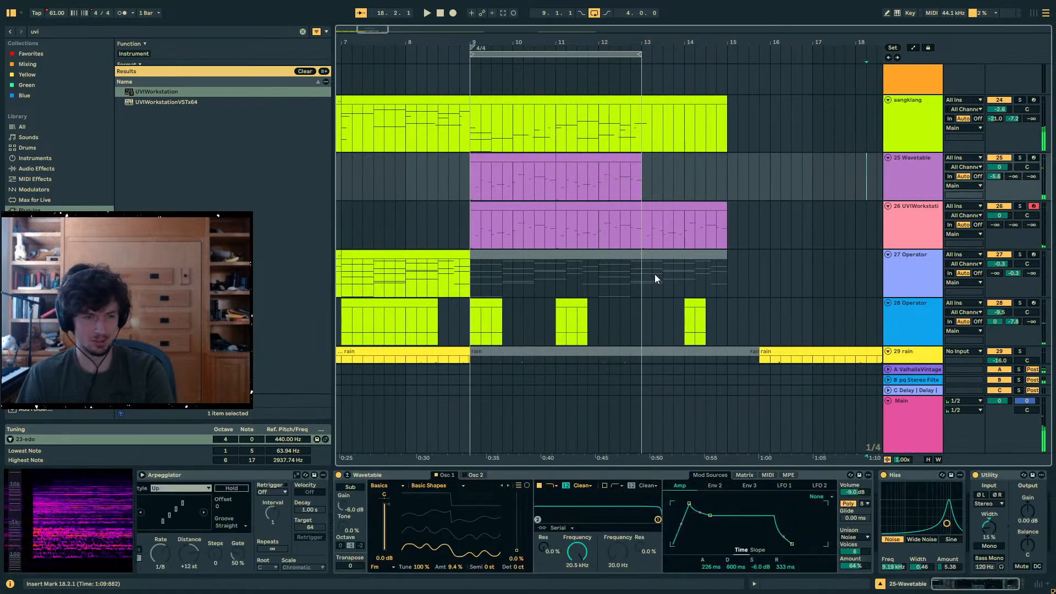
- Find the Tuner audio effect in the library and add it to the UVIWorkstation track
click(586, 232)
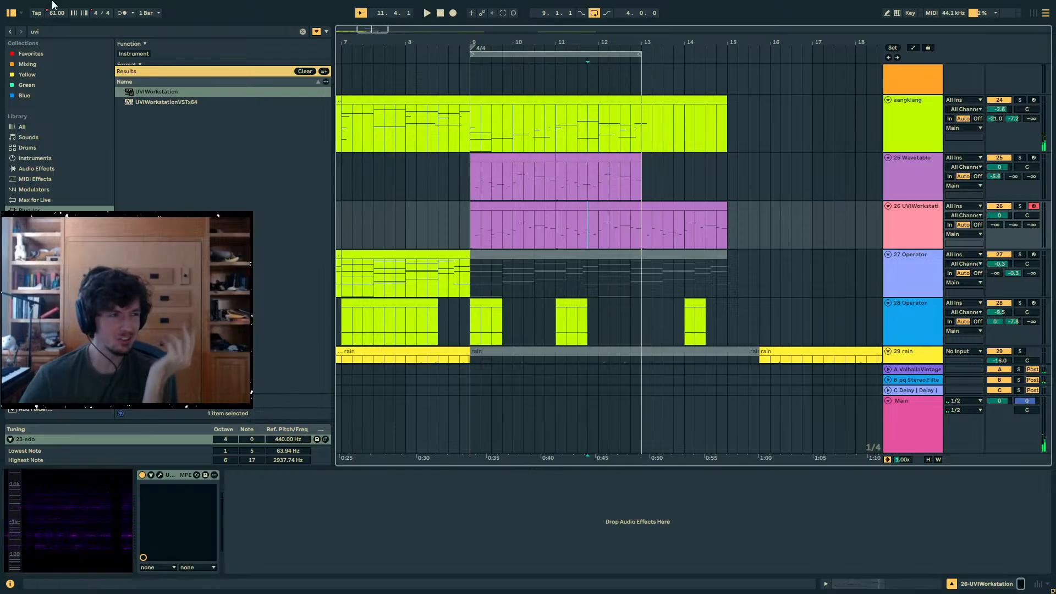
key(ctrl+f)
text(tuner)
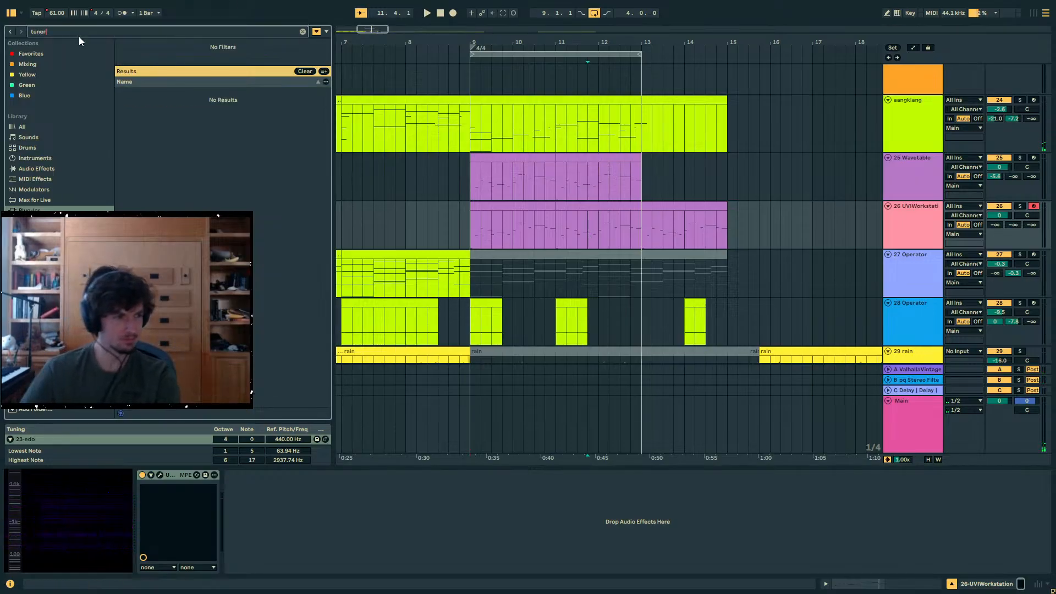
click(25, 127)
double_click(220, 137)
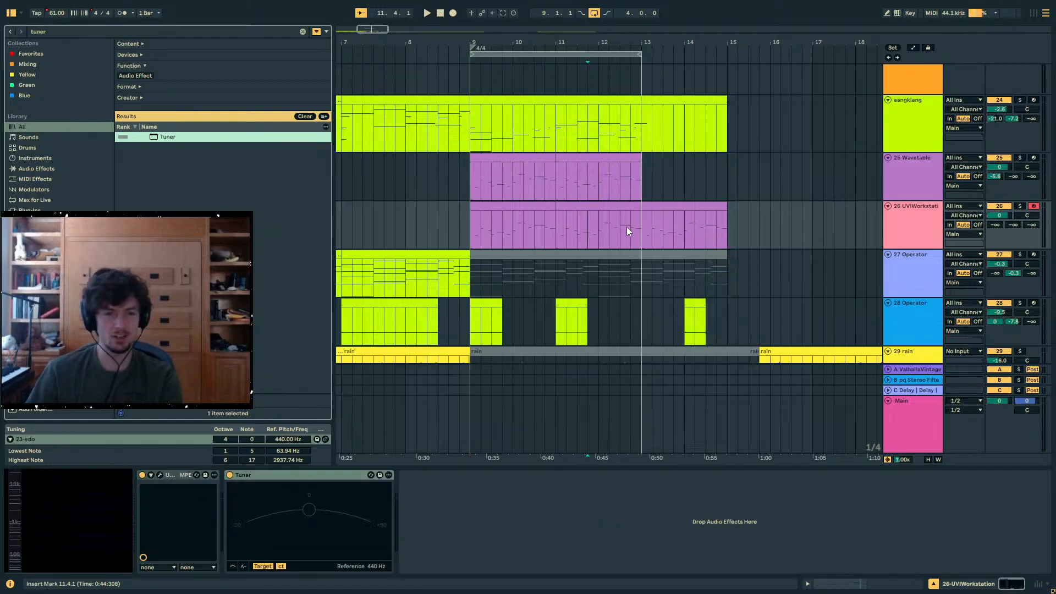
- Check the mbira's pitches on the Tuner from bar 11, and again from bar 9 with the UVIWorkstation track soloed
click(562, 227)
key(space)
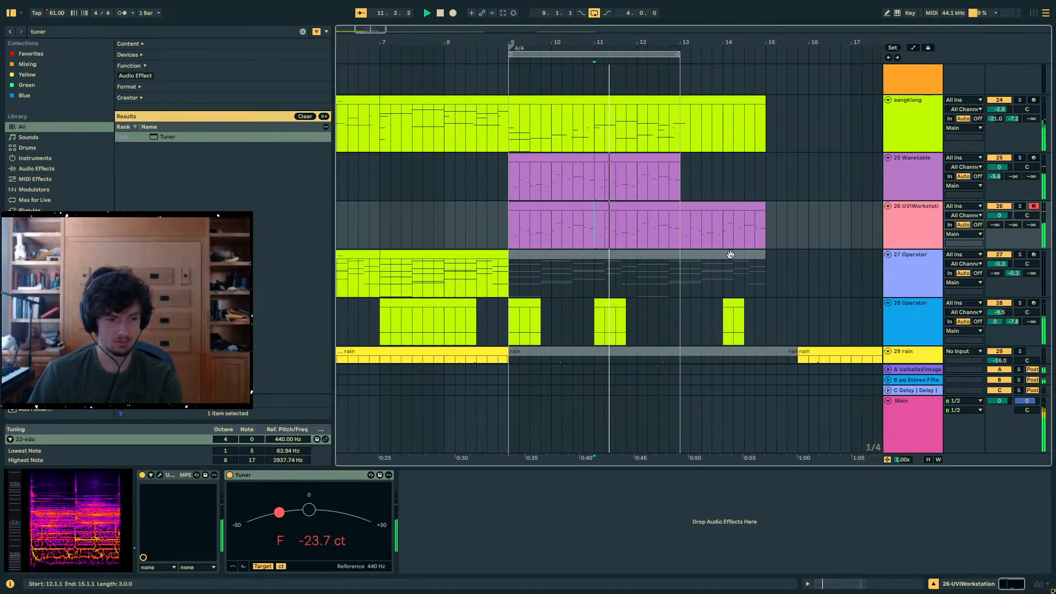
key(space)
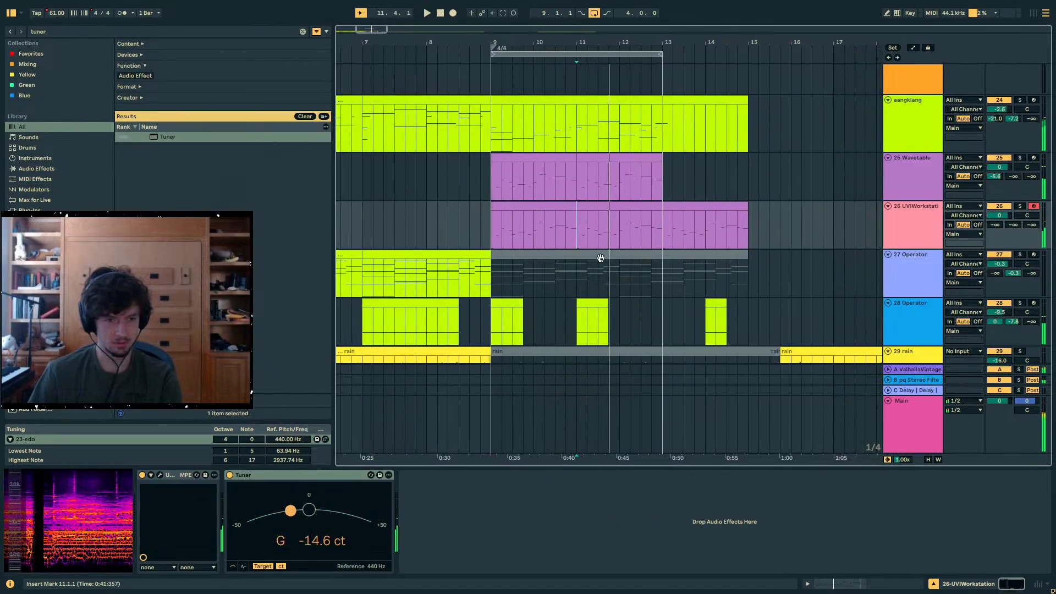
click(495, 230)
click(1020, 207)
key(space)
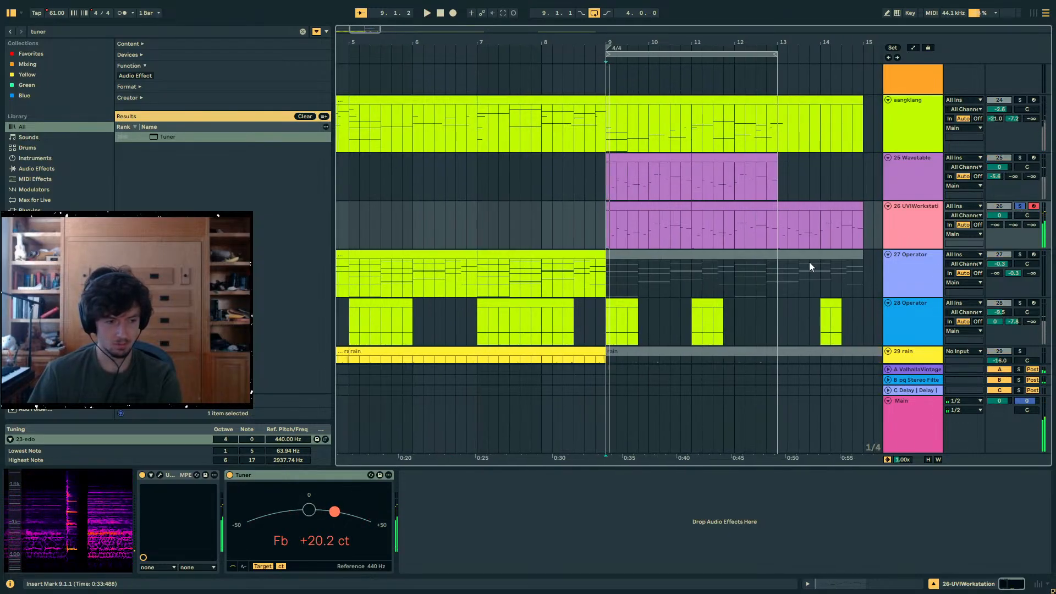
key(space)
- Examine the lowest note at the mbira clip's start and compare it with the Tuner and the 23-edo tuning
click(840, 586)
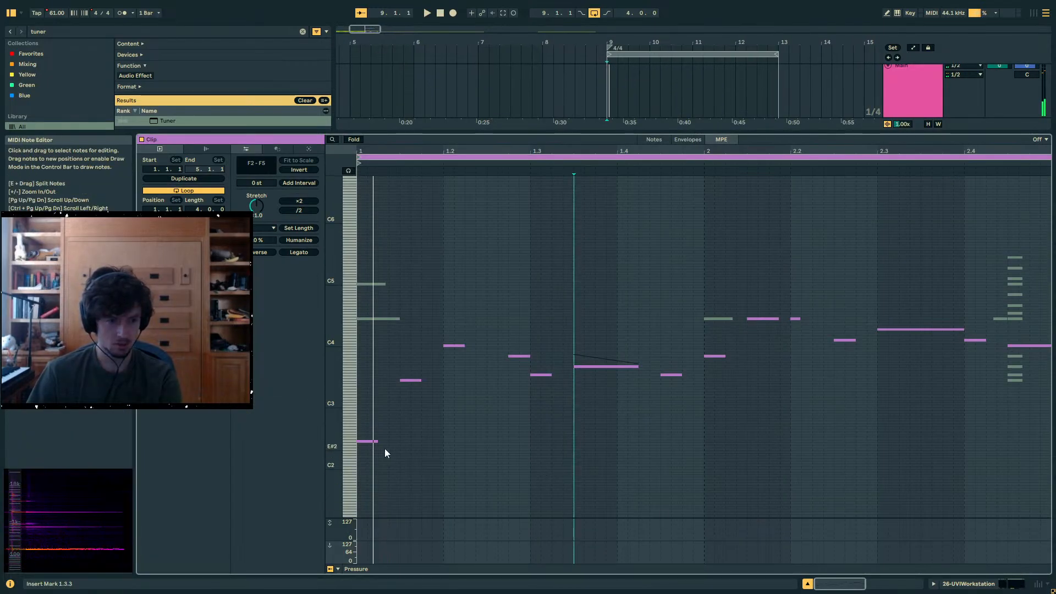
click(372, 442)
click(960, 585)
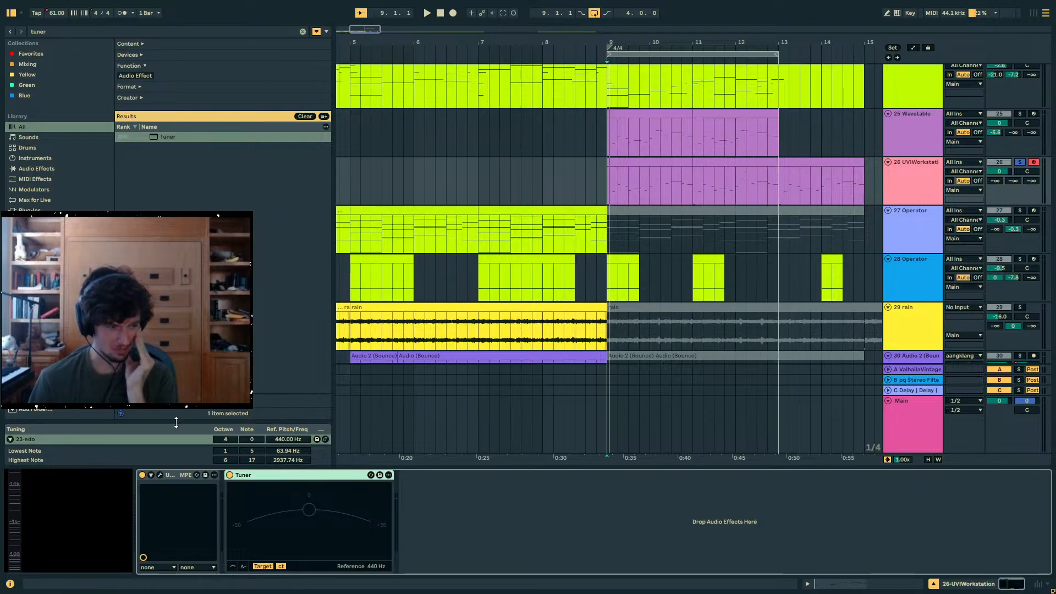
click(86, 447)
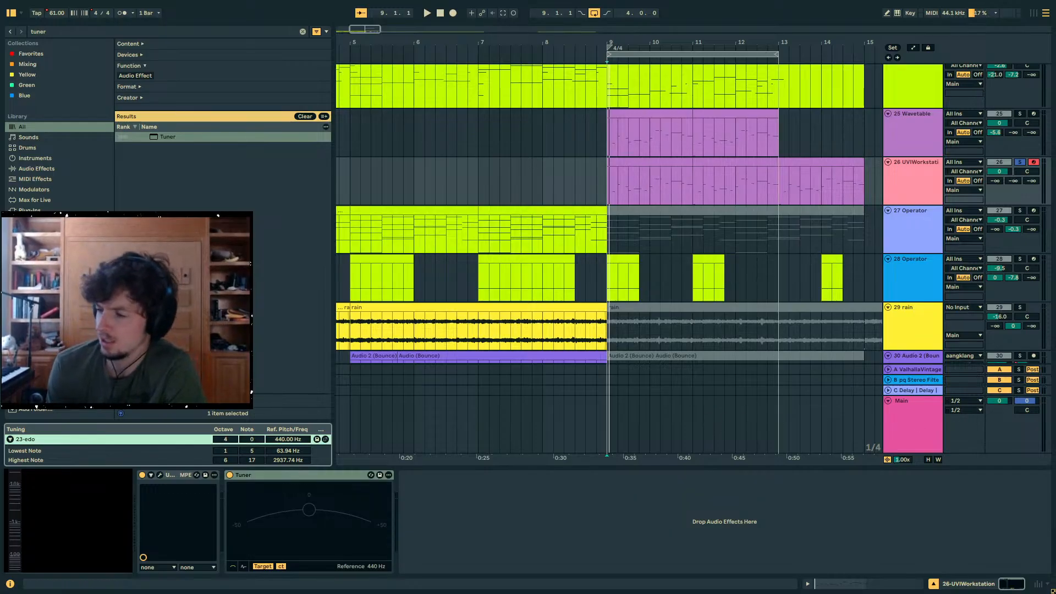
click(629, 163)
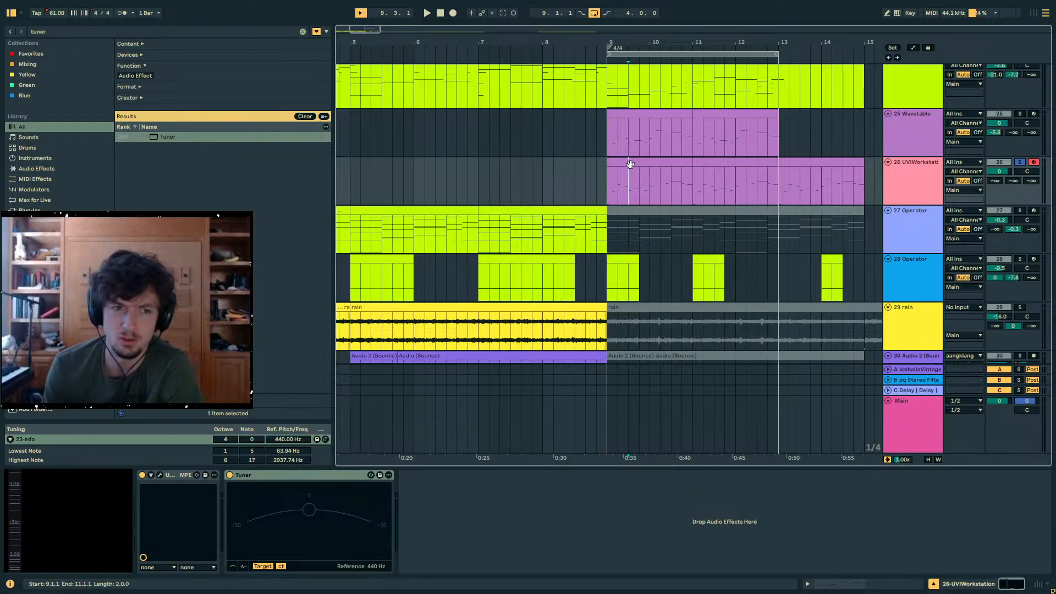
click(796, 162)
click(707, 162)
key(Left)
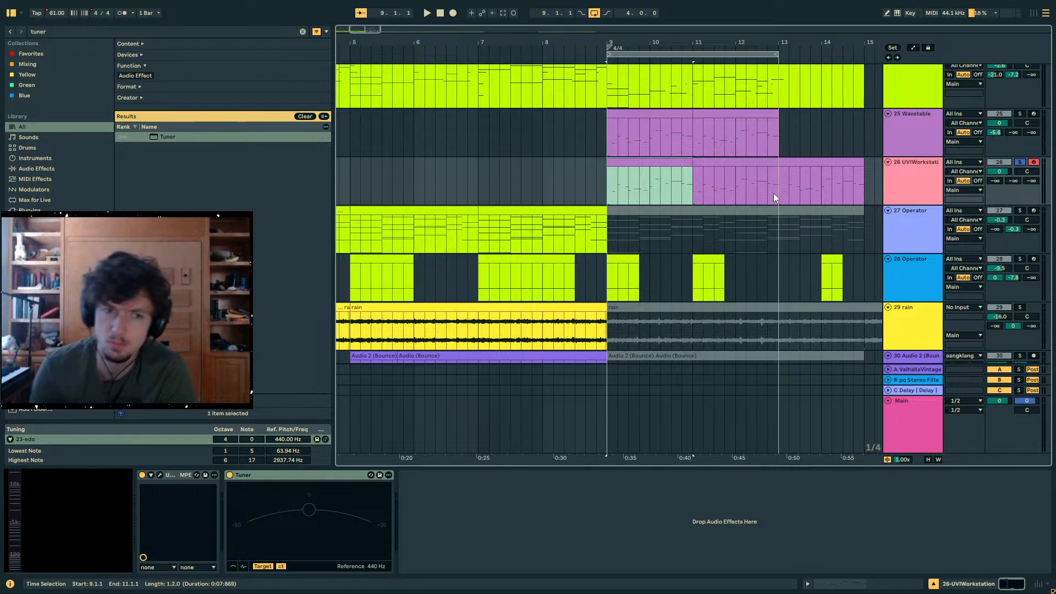
- Search the library for nadishana, place nadishana udu loop.wav on the Udu 05 track at bar 13.3 and solo that track
scroll(774, 194, up, 8)
scroll(771, 190, up, 10)
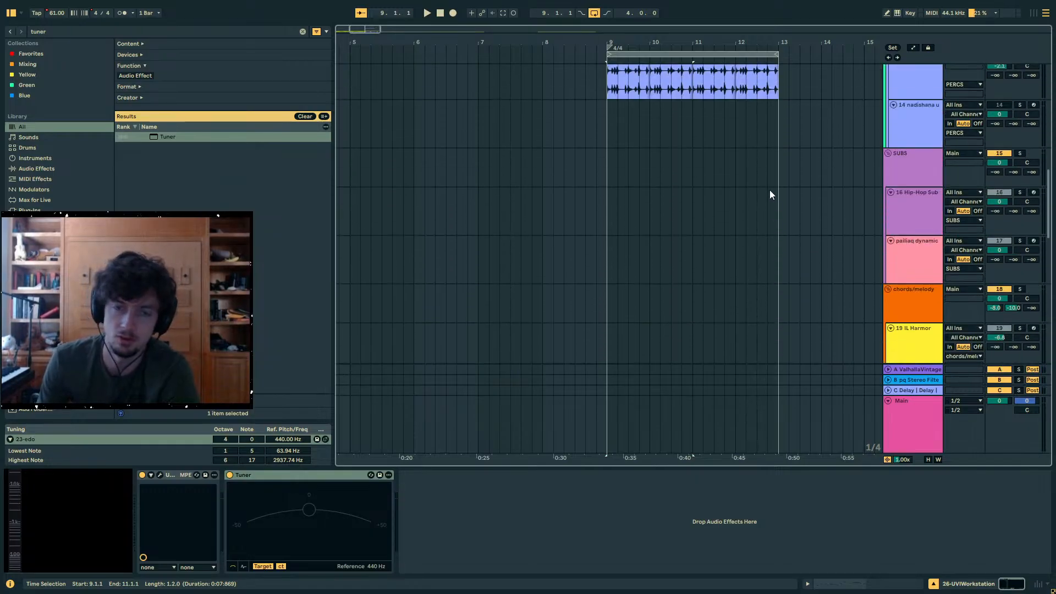
key(ctrl+f)
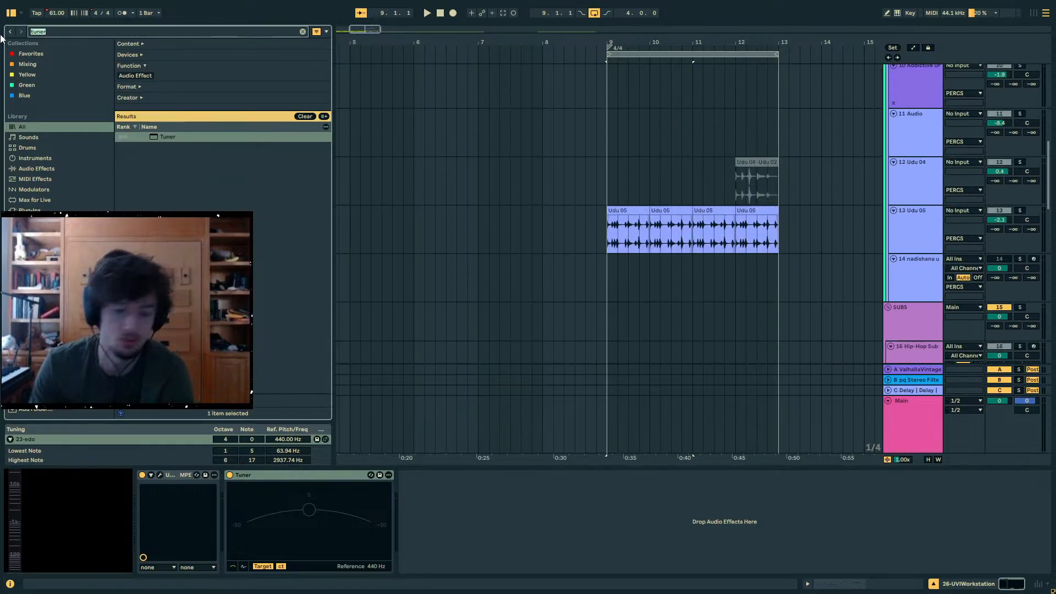
text(nadishana)
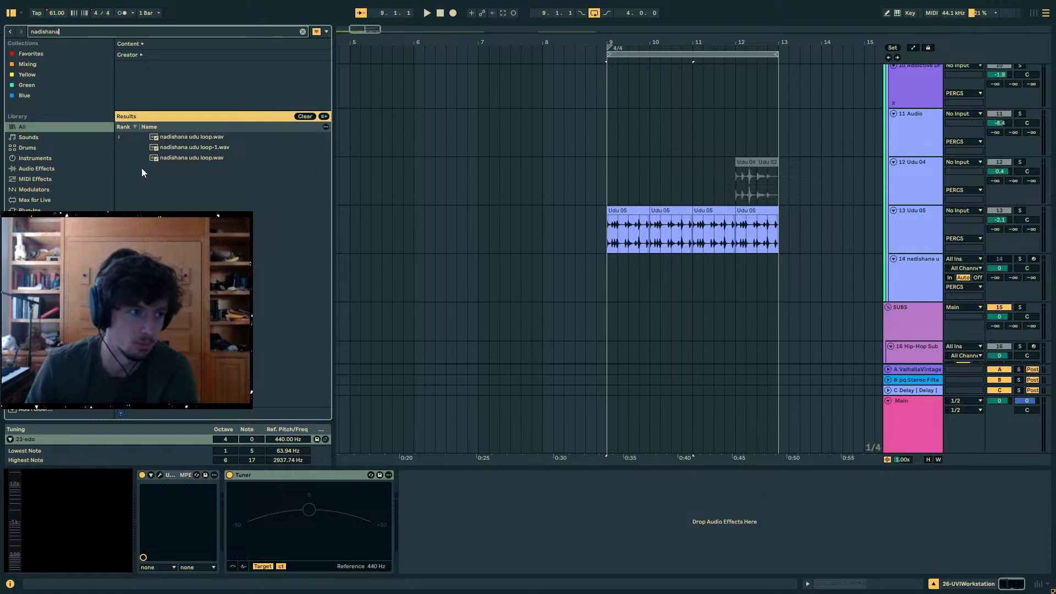
drag(179, 134, 818, 211)
drag(814, 44, 548, 99)
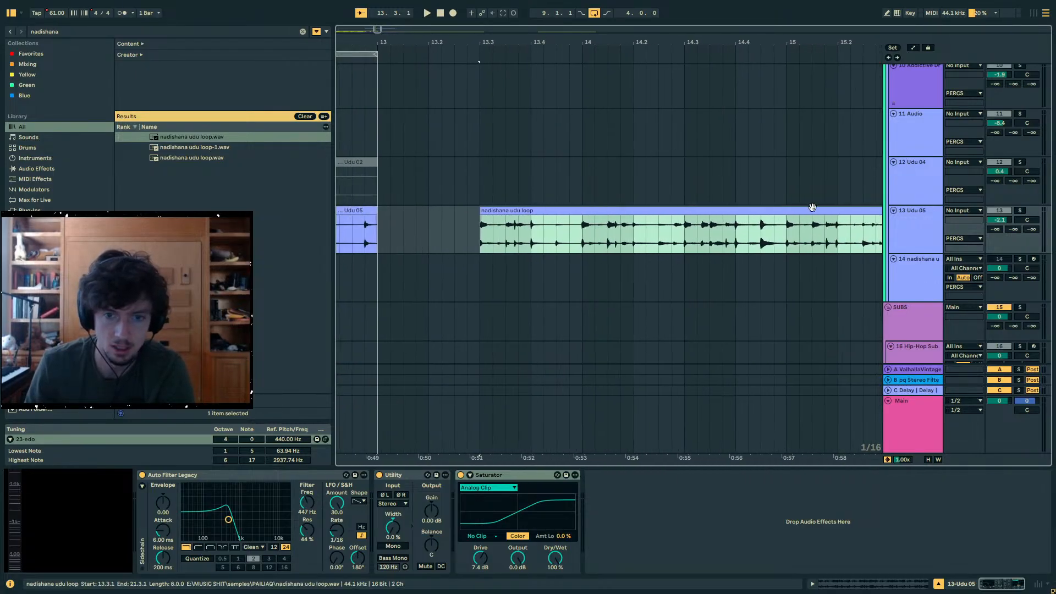
click(1021, 211)
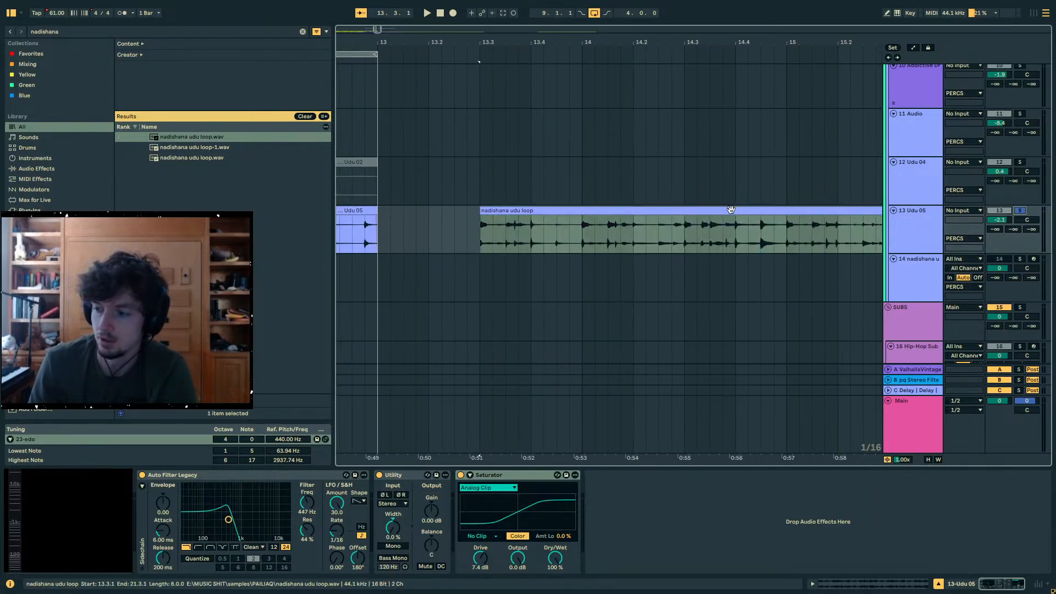
- Move the nadishana udu loop clip to the Udu 04 track at bar 13.3, reset that track's volume to 0 dB and audition it
drag(731, 209, 674, 164)
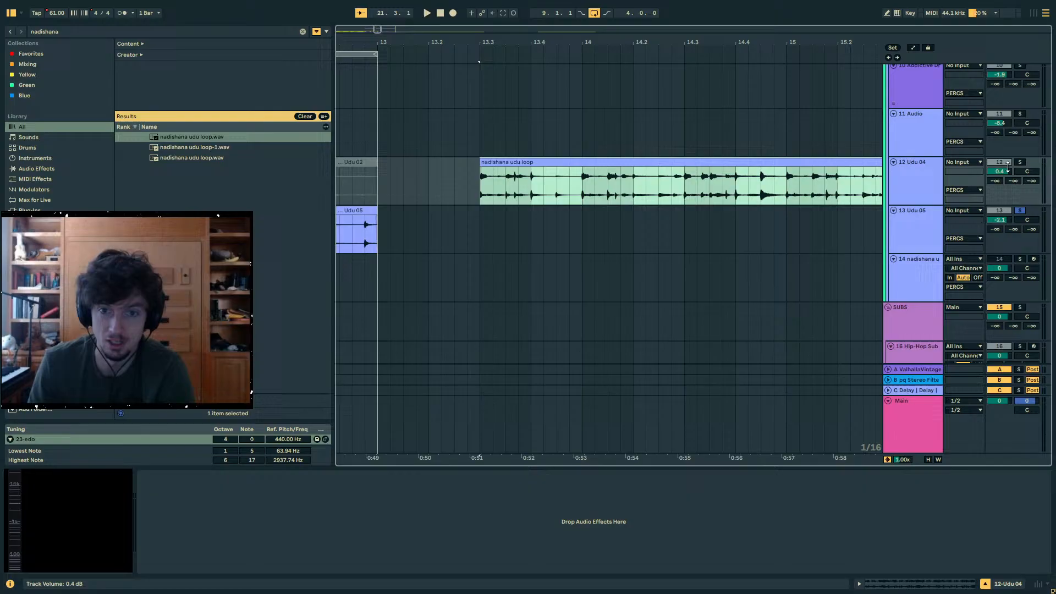
click(674, 164)
double_click(1002, 171)
key(space)
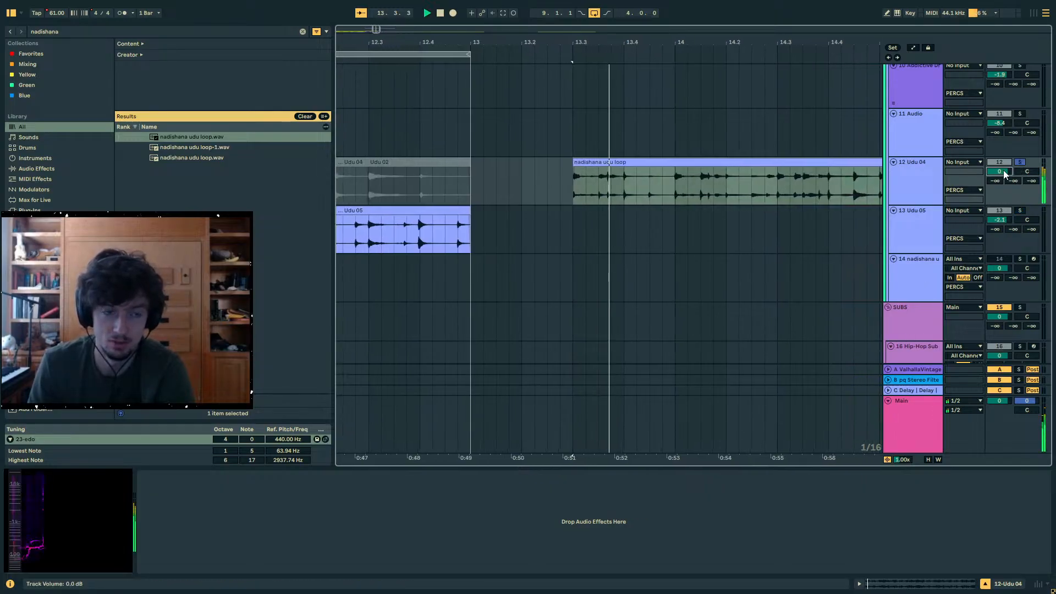
click(716, 172)
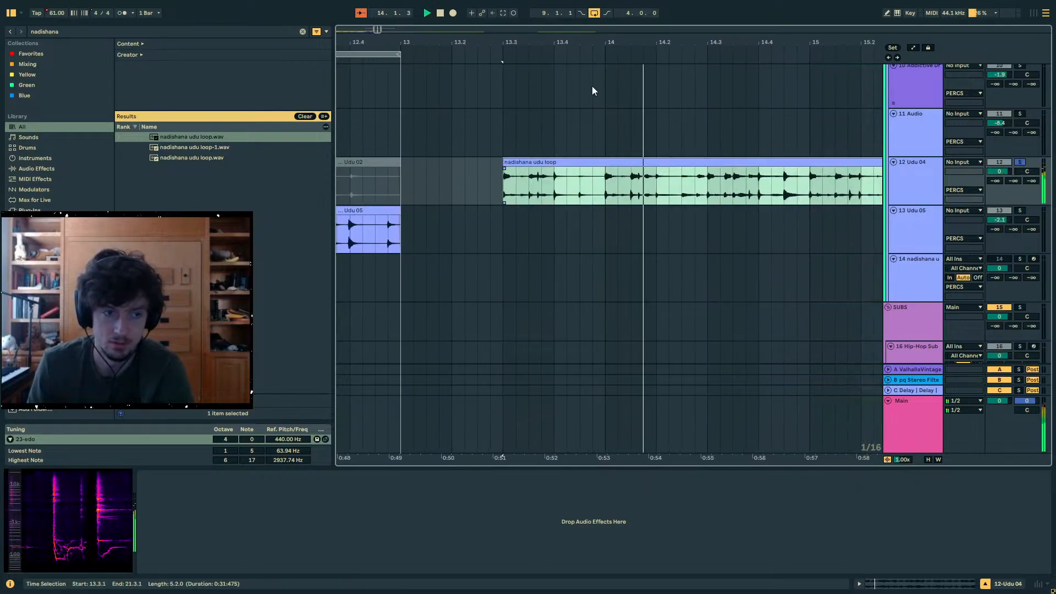
drag(595, 47, 472, 52)
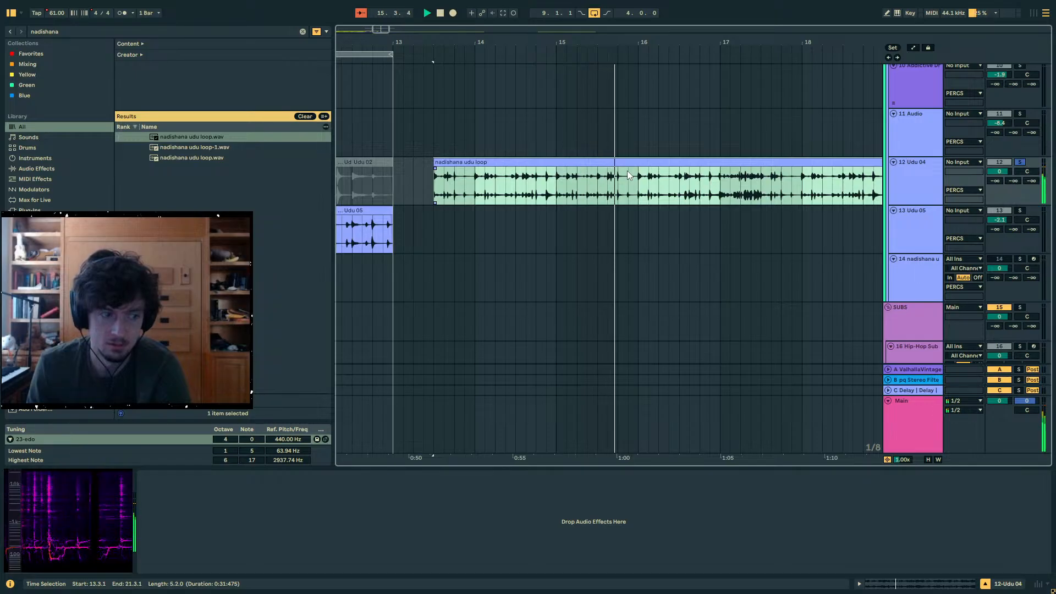
key(space)
- Inspect passages of the nadishana udu loop between bars 15 and 17 and delete the clip from the Udu 04 track
click(635, 186)
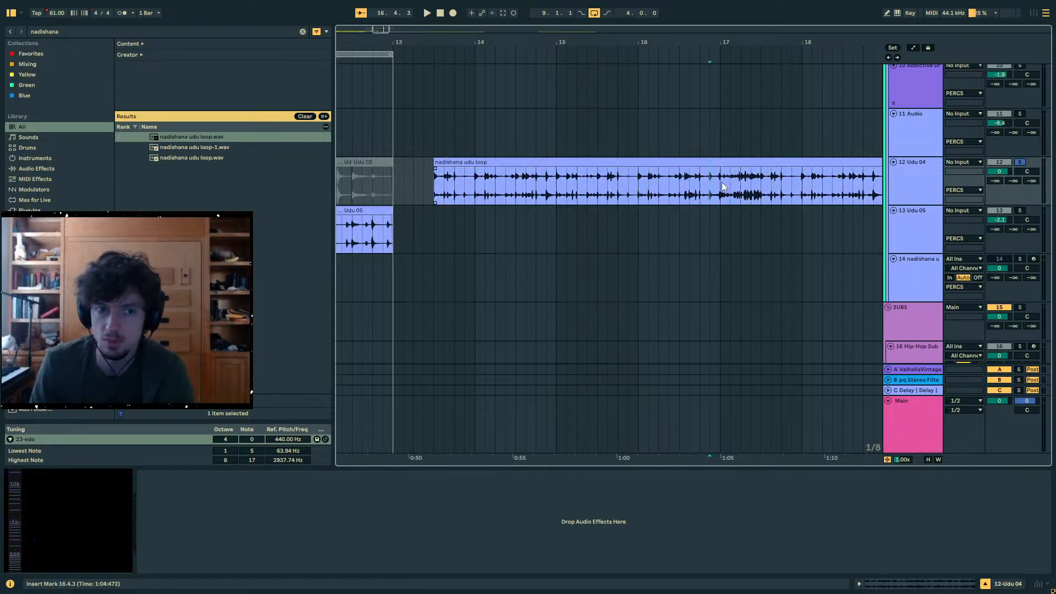
drag(721, 183, 633, 184)
drag(754, 195, 716, 190)
click(750, 190)
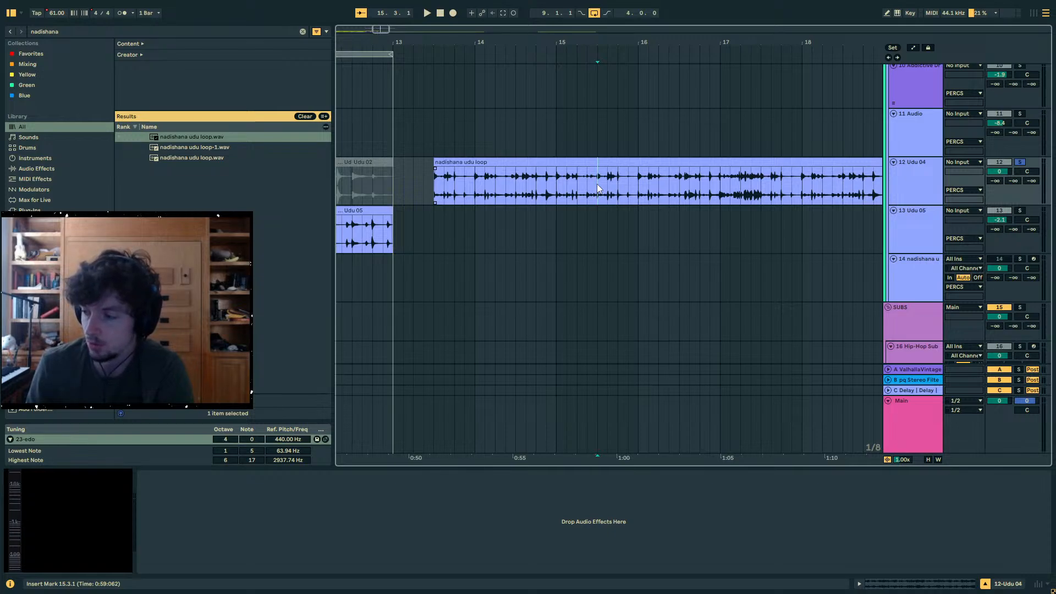
scroll(593, 184, down, 3)
scroll(592, 184, up, 1)
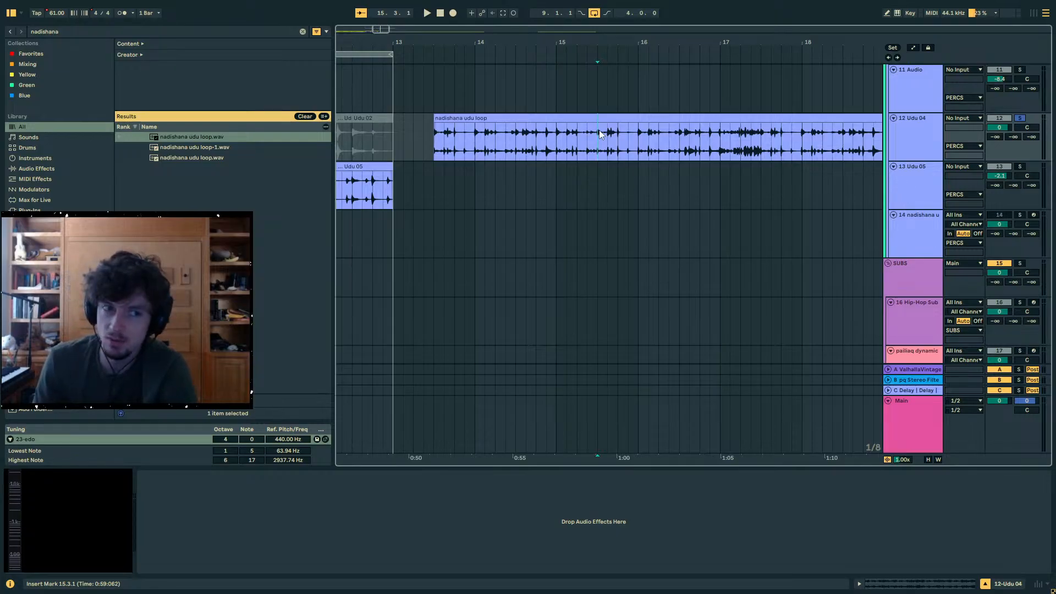
click(576, 120)
key(Delete)
- Solo the UVIWorkstation track and examine the MPE pitch bend on the note at 1.3.3 of its mbira clip starting at bar 13
scroll(610, 176, down, 20)
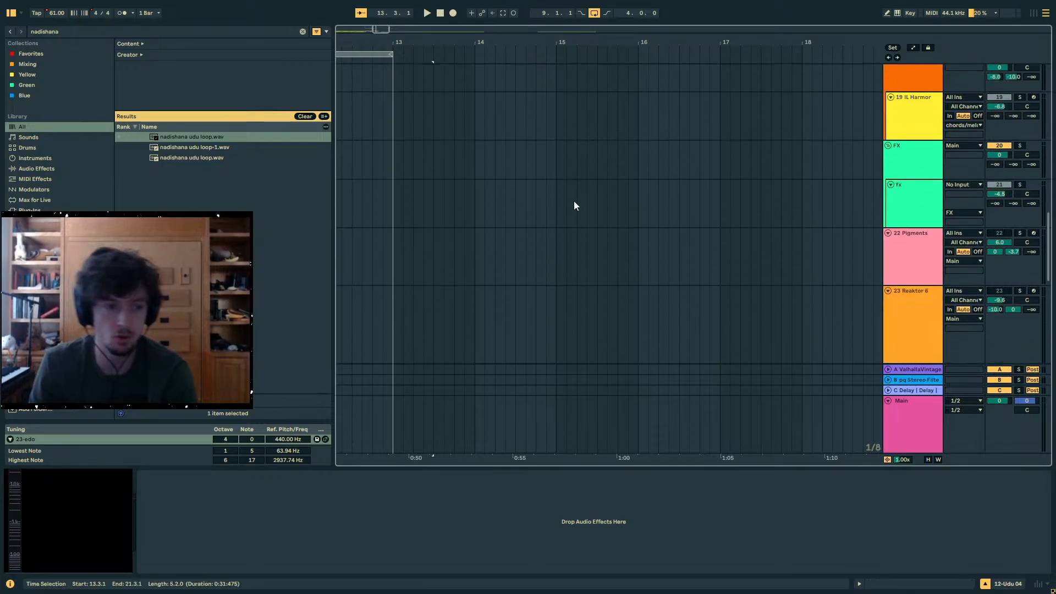
click(414, 167)
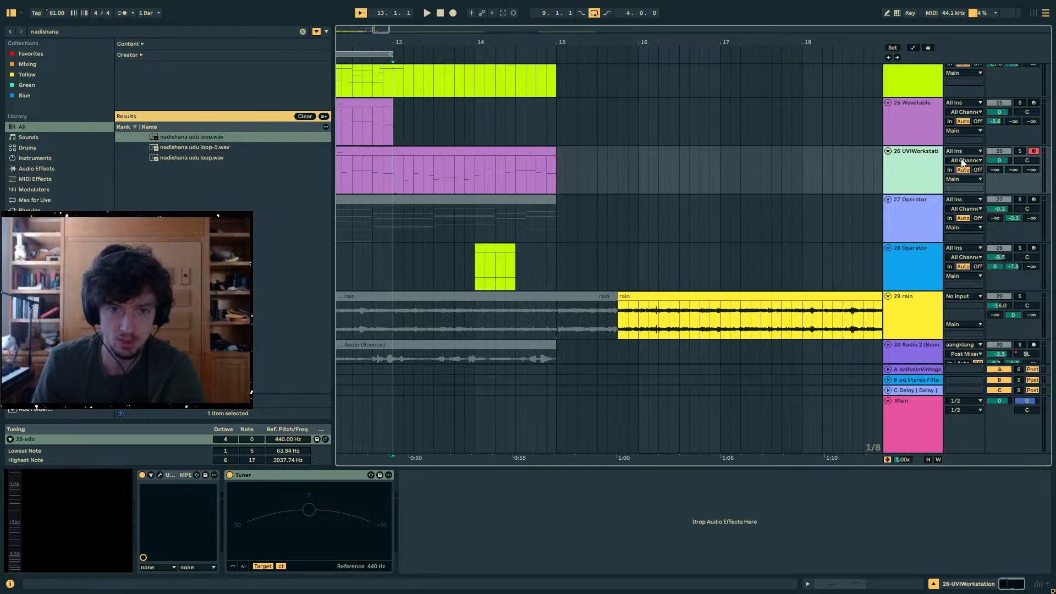
click(430, 164)
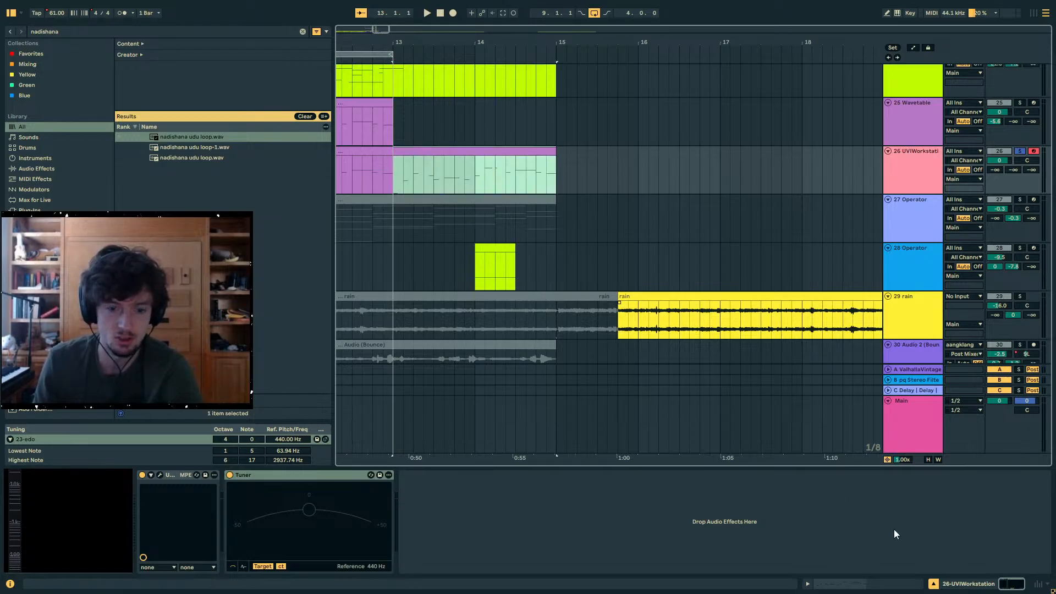
click(839, 587)
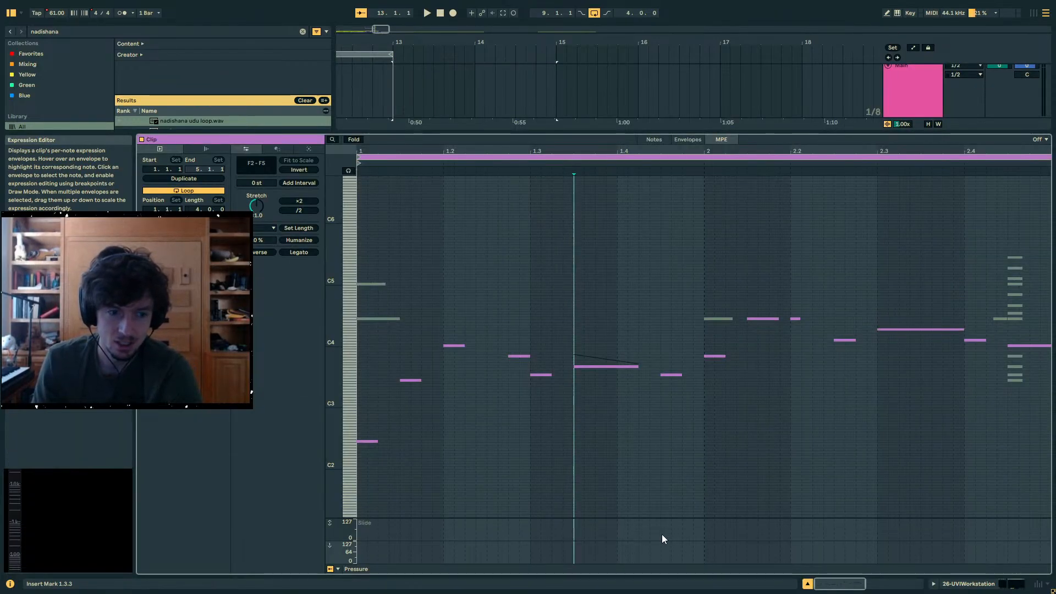
click(585, 366)
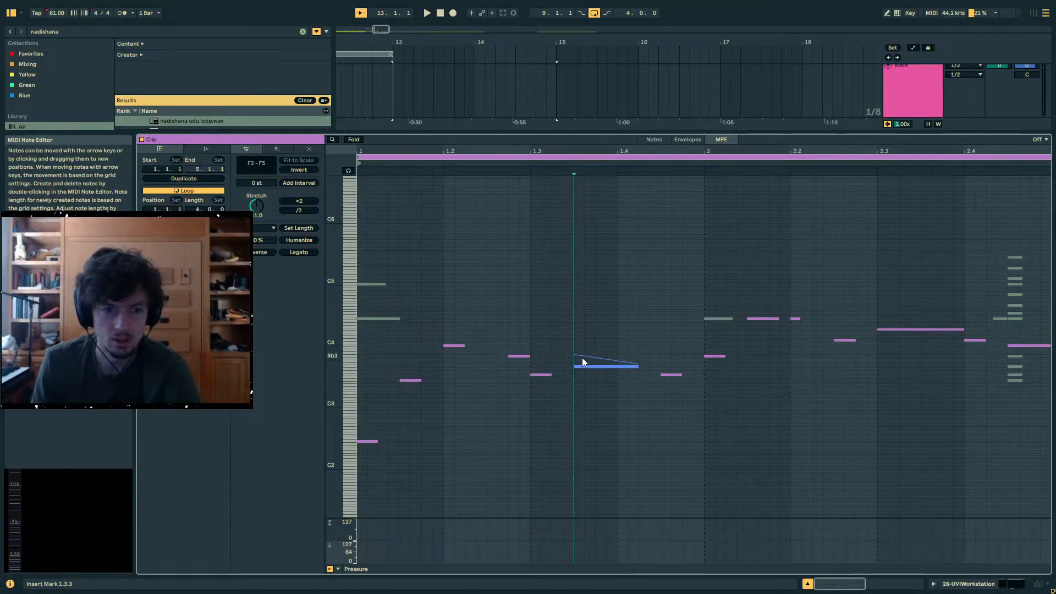
click(597, 372)
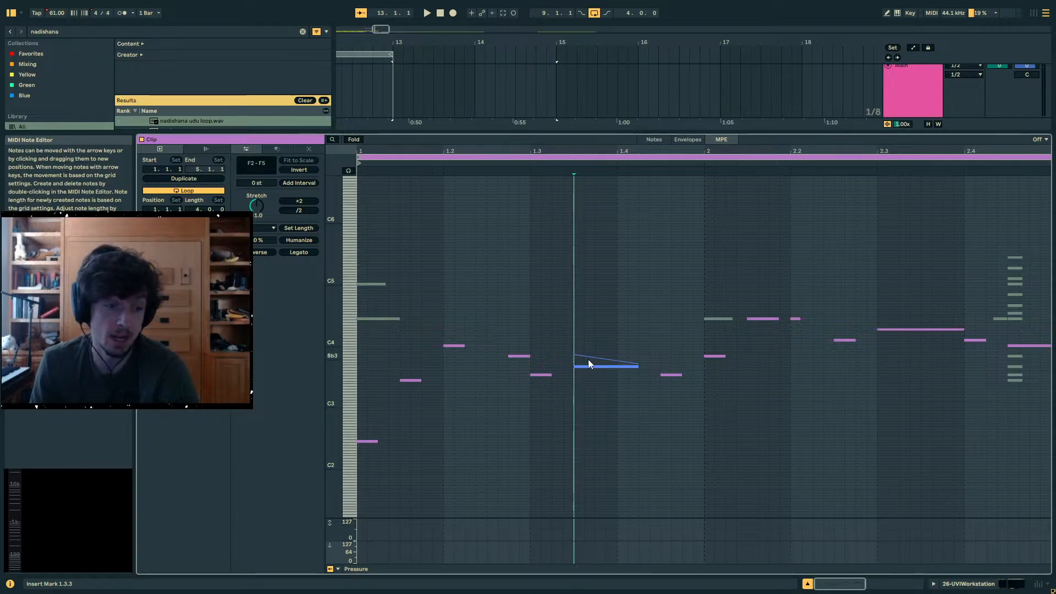
click(982, 579)
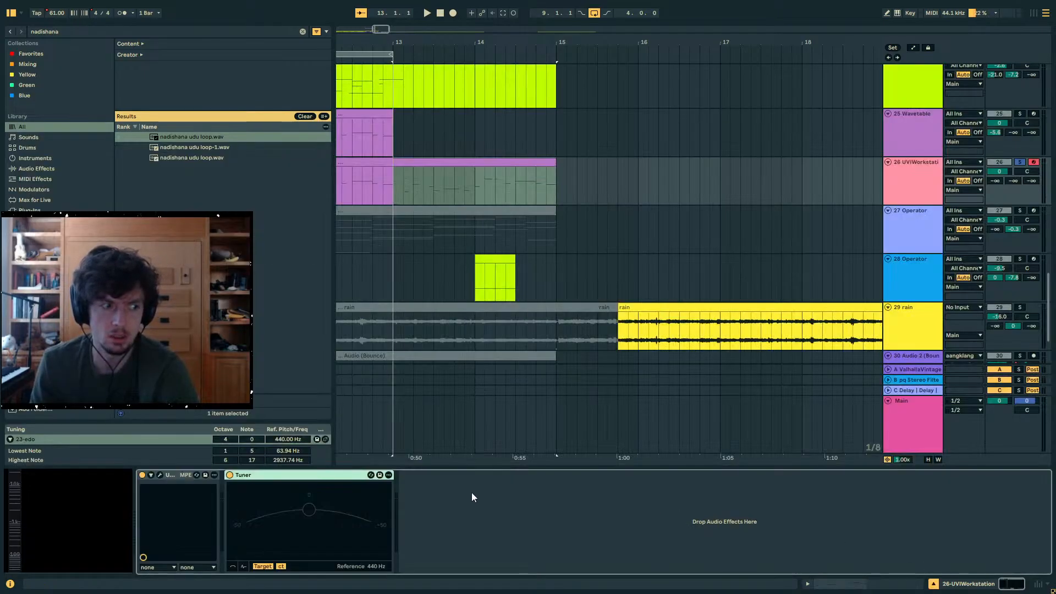
click(84, 443)
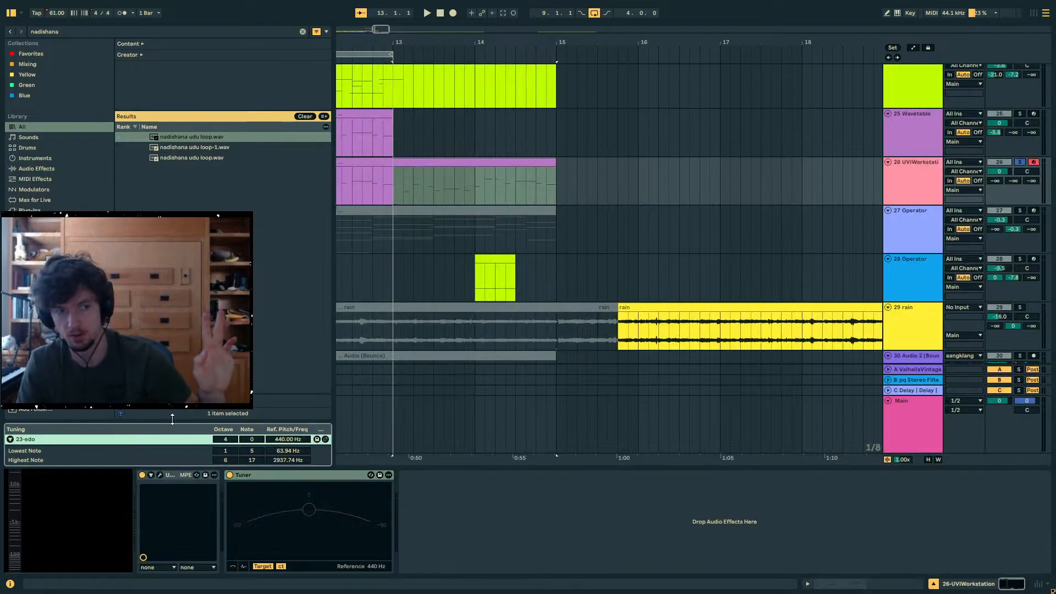
click(450, 165)
drag(584, 185, 394, 180)
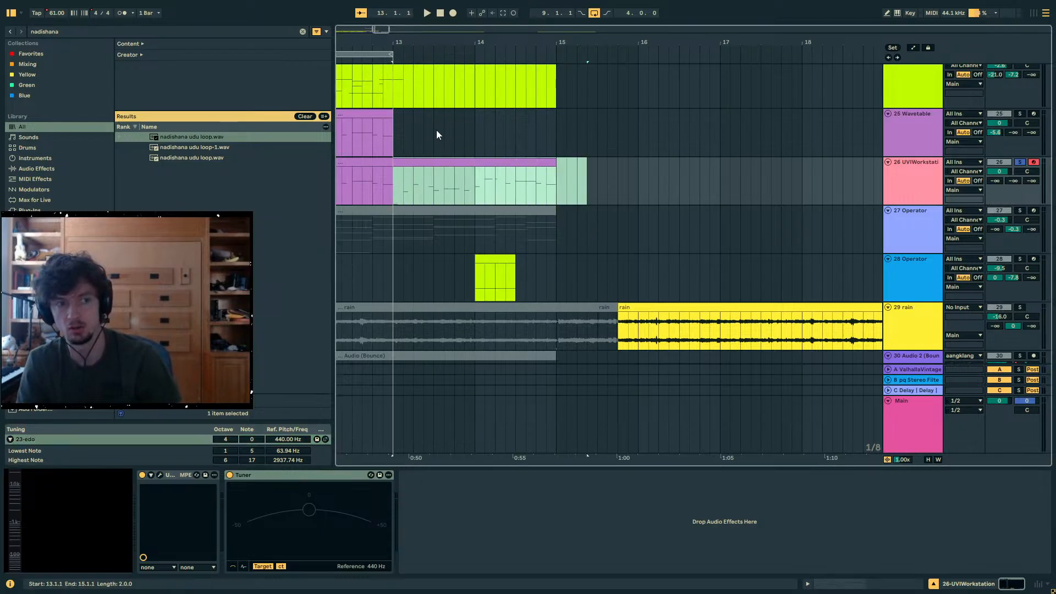
drag(418, 36, 785, 39)
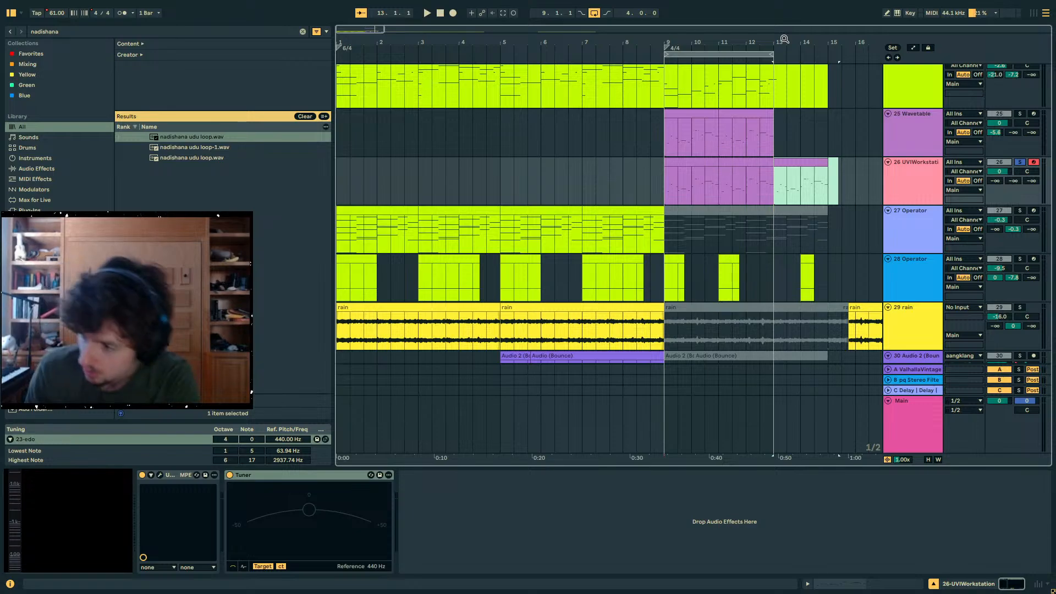
drag(448, 39, 451, 49)
- Open the first clip on the aangklang track and examine its opening chord and the column of short lead-in notes
scroll(519, 106, up, 1)
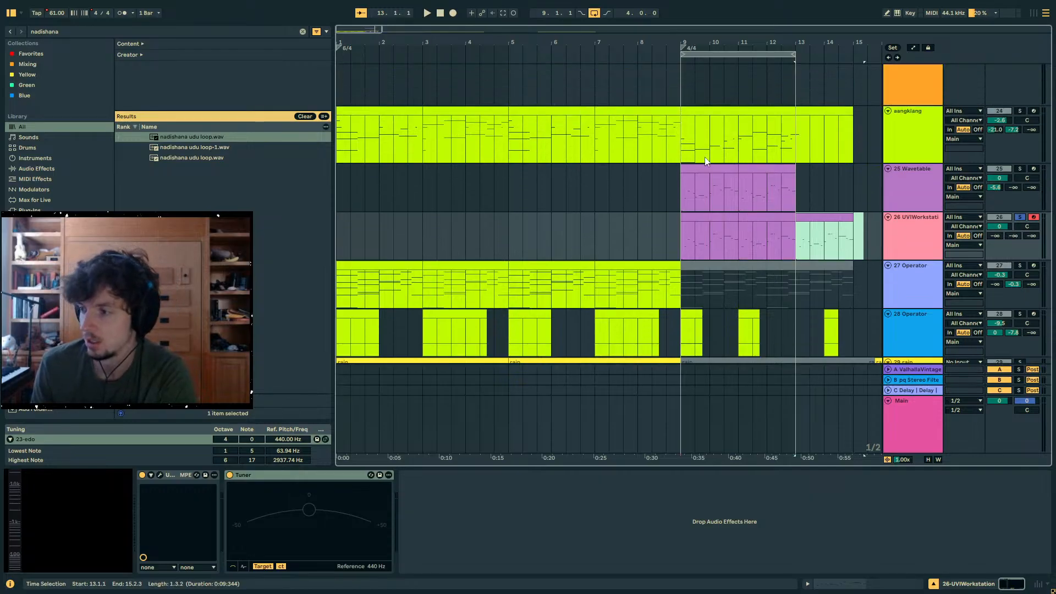
click(410, 111)
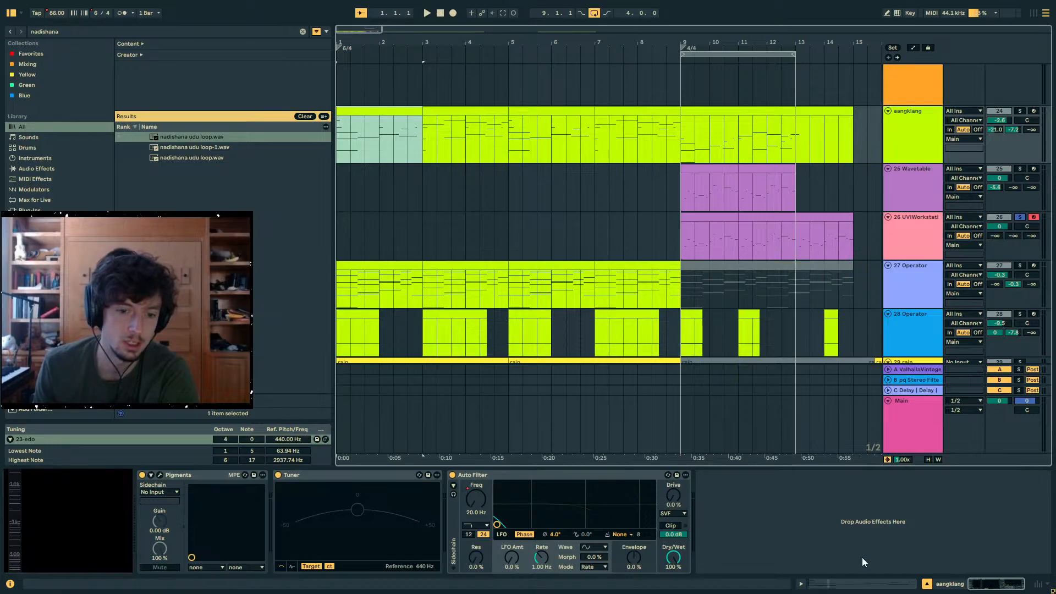
click(839, 584)
drag(553, 152, 556, 140)
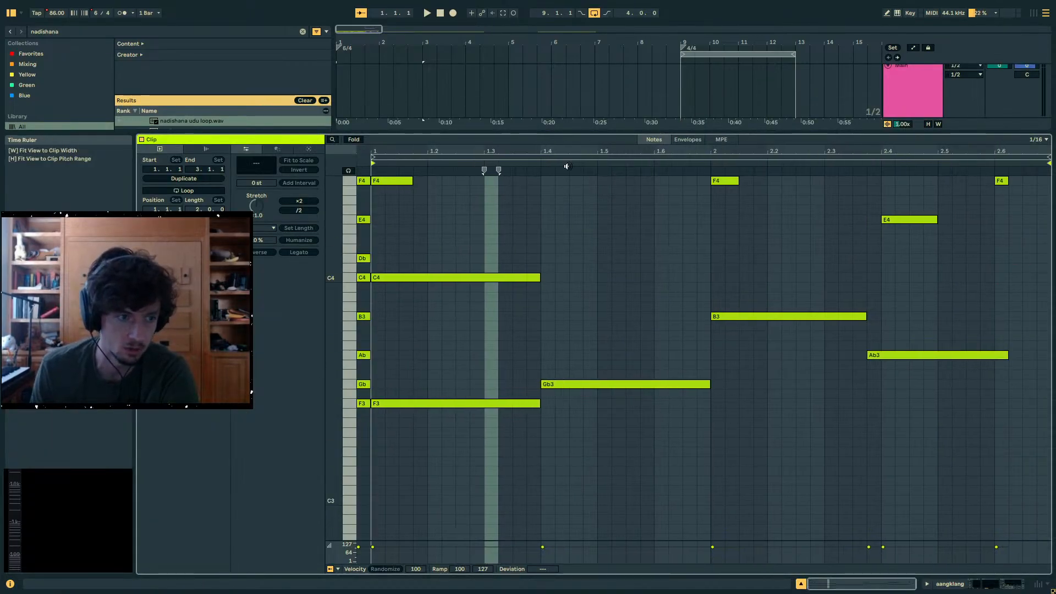
scroll(615, 306, up, 3)
scroll(615, 303, up, 4)
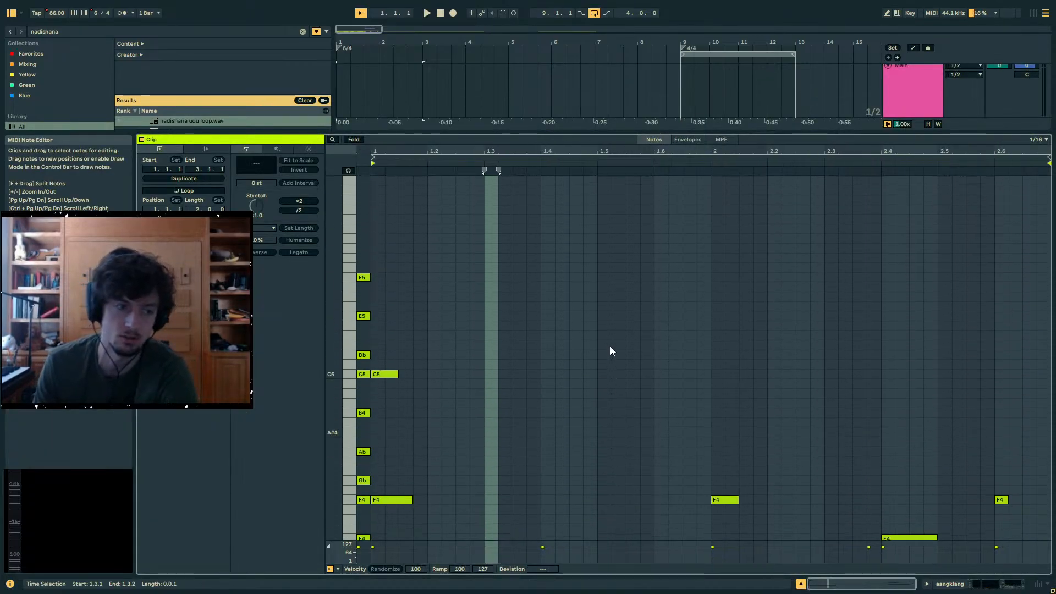
scroll(610, 346, down, 3)
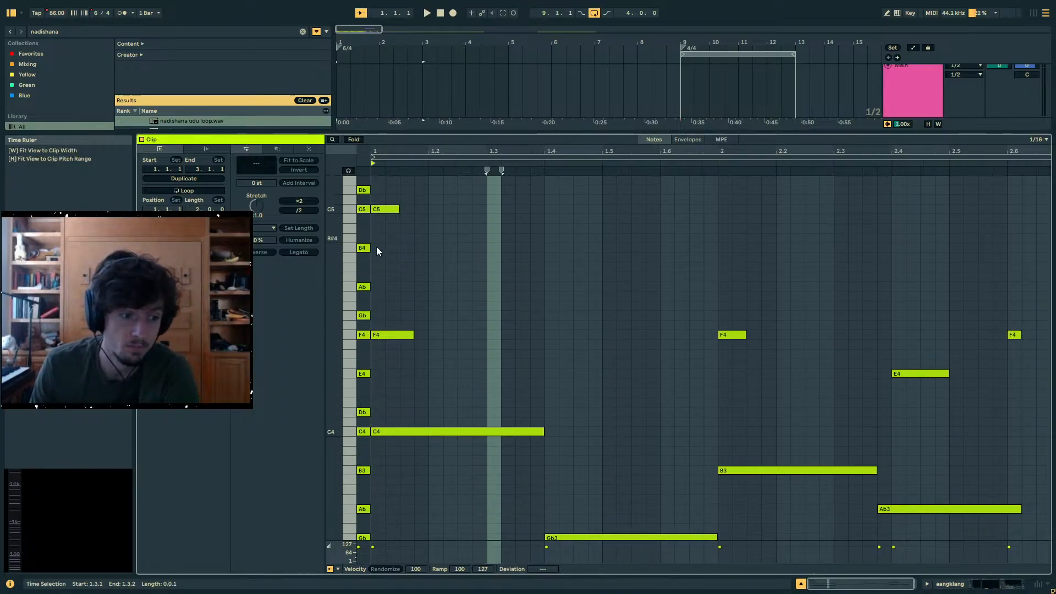
scroll(389, 258, down, 3)
mouse_move(334, 357)
mouse_down()
mouse_move(308, 357)
mouse_move(326, 352)
mouse_up()
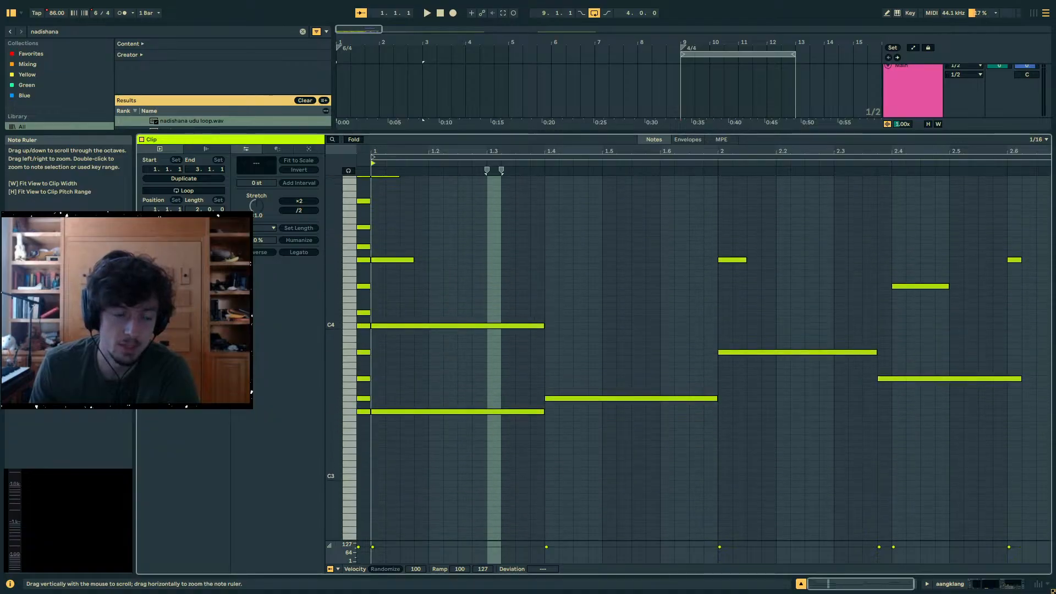
scroll(398, 339, up, 4)
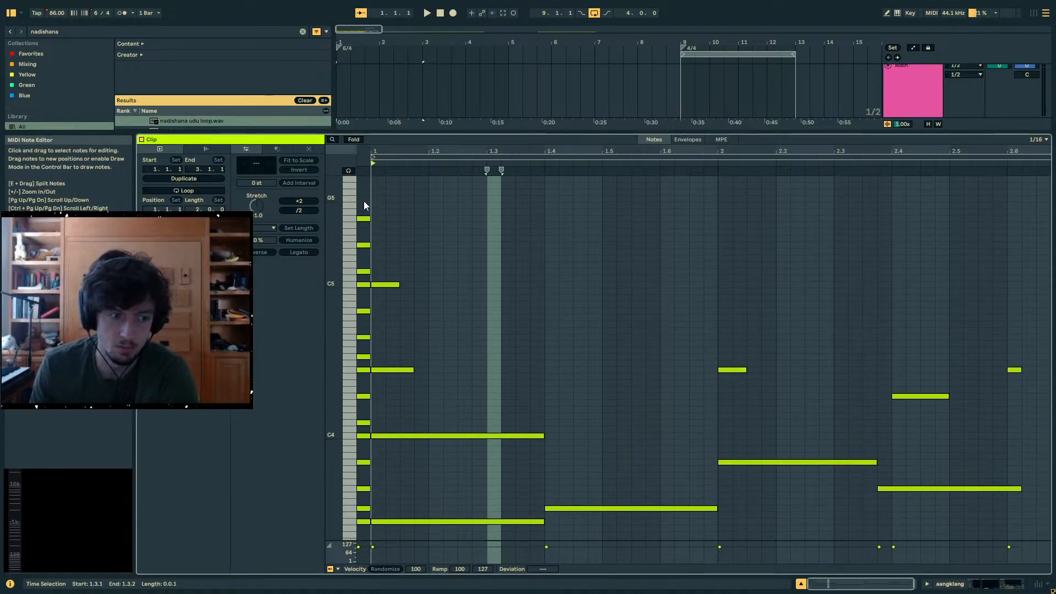
scroll(366, 202, down, 1)
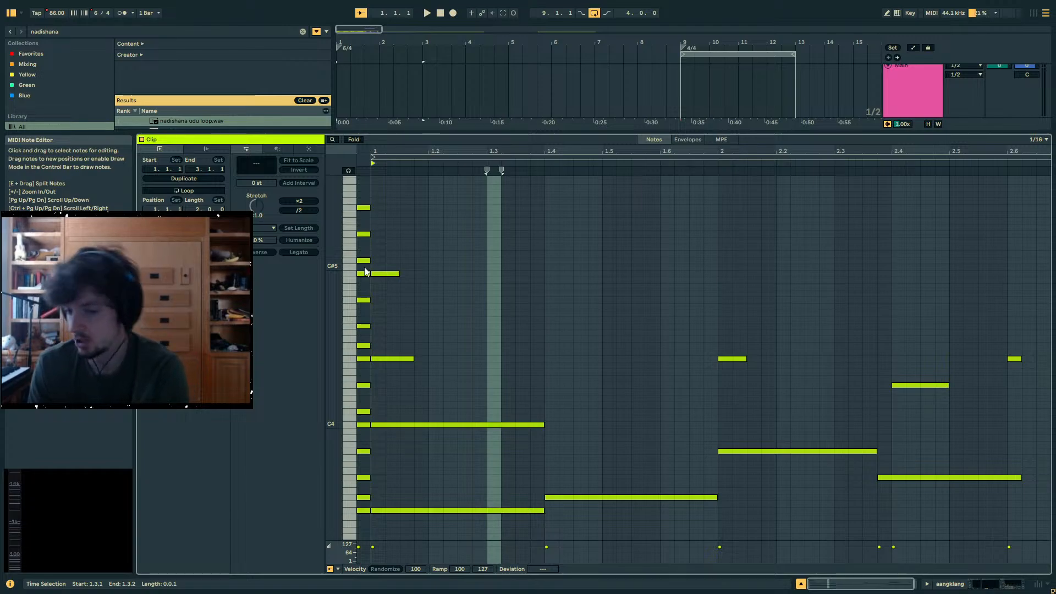
- Inspect individual lead-in notes, fold the note editor to the used pitches and check the notes of the opening chord
click(367, 511)
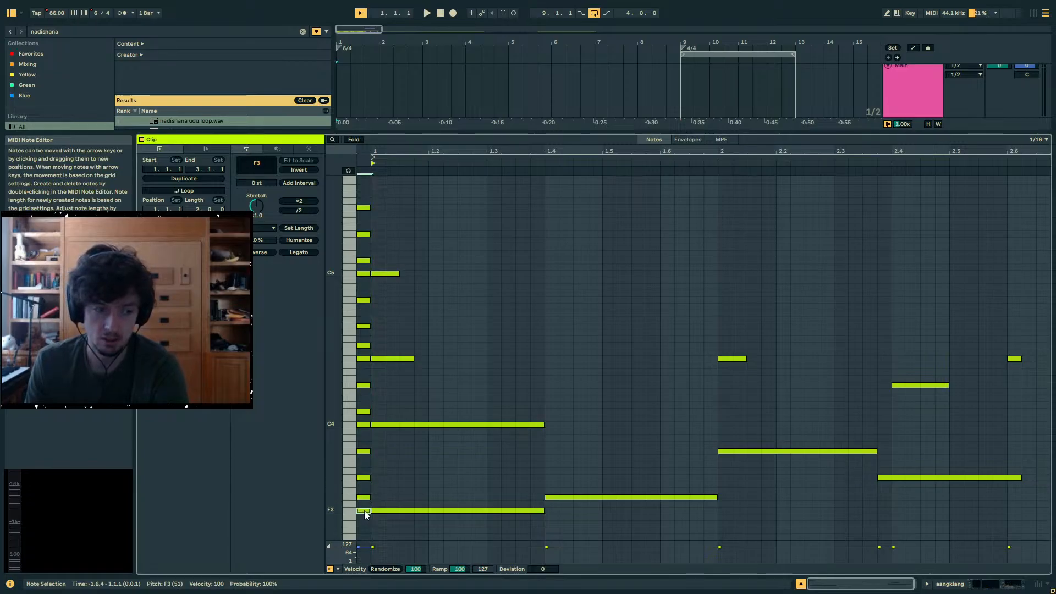
drag(365, 514, 363, 501)
scroll(362, 511, down, 1)
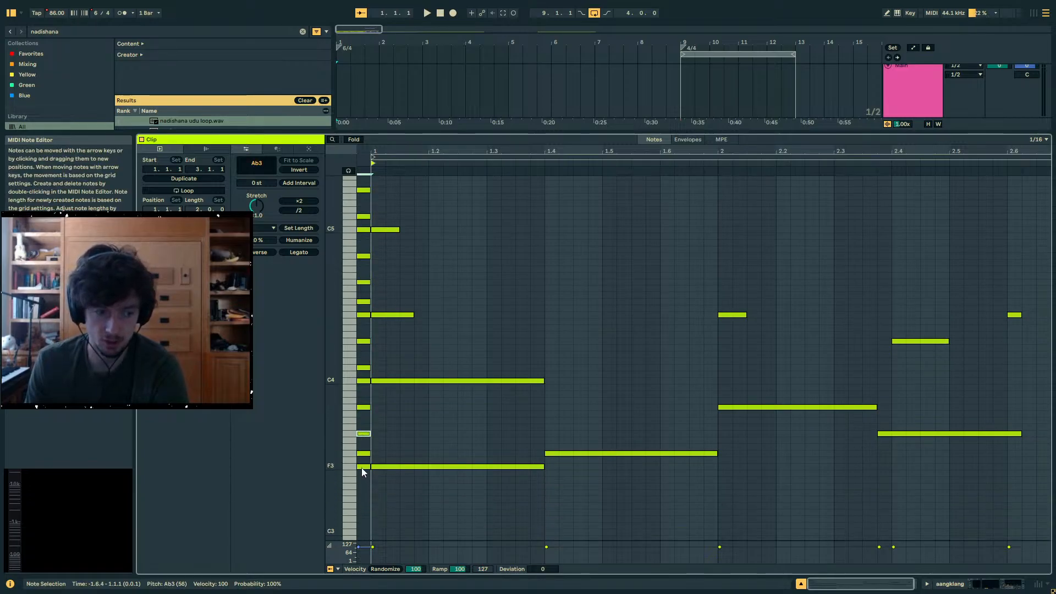
click(362, 467)
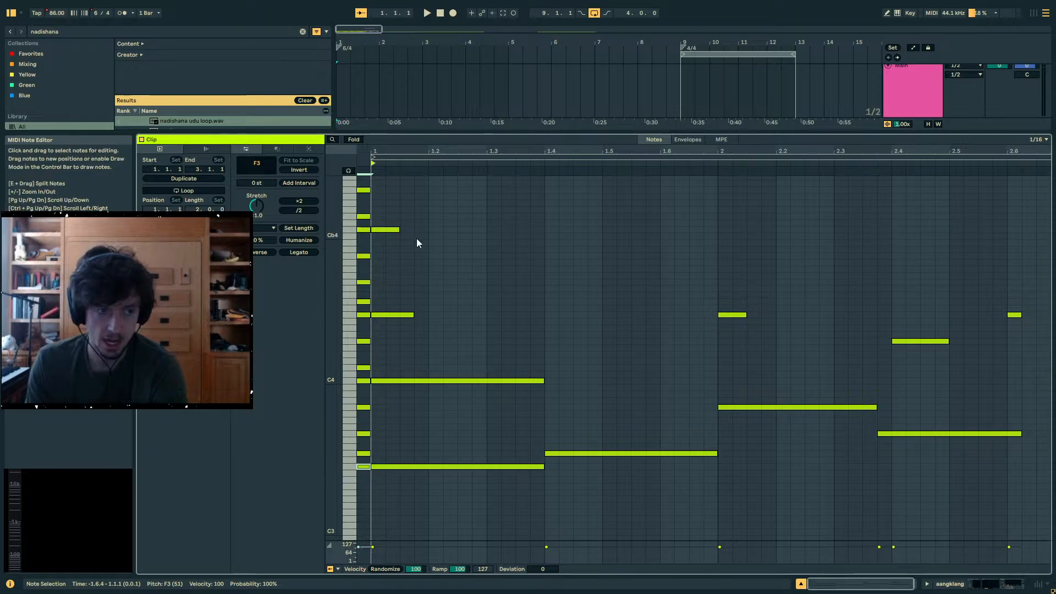
click(353, 140)
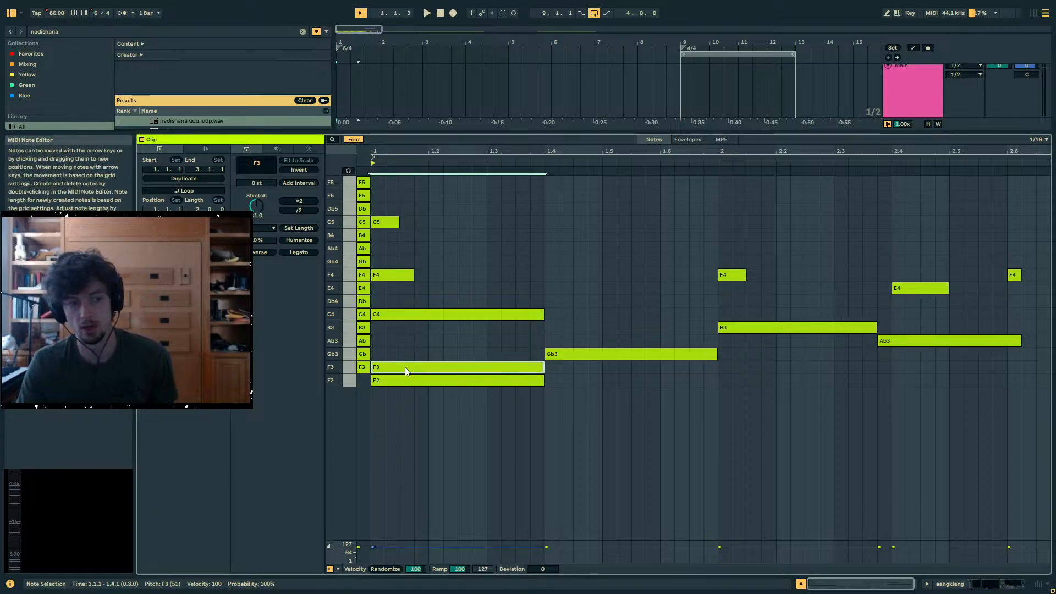
click(394, 275)
click(403, 311)
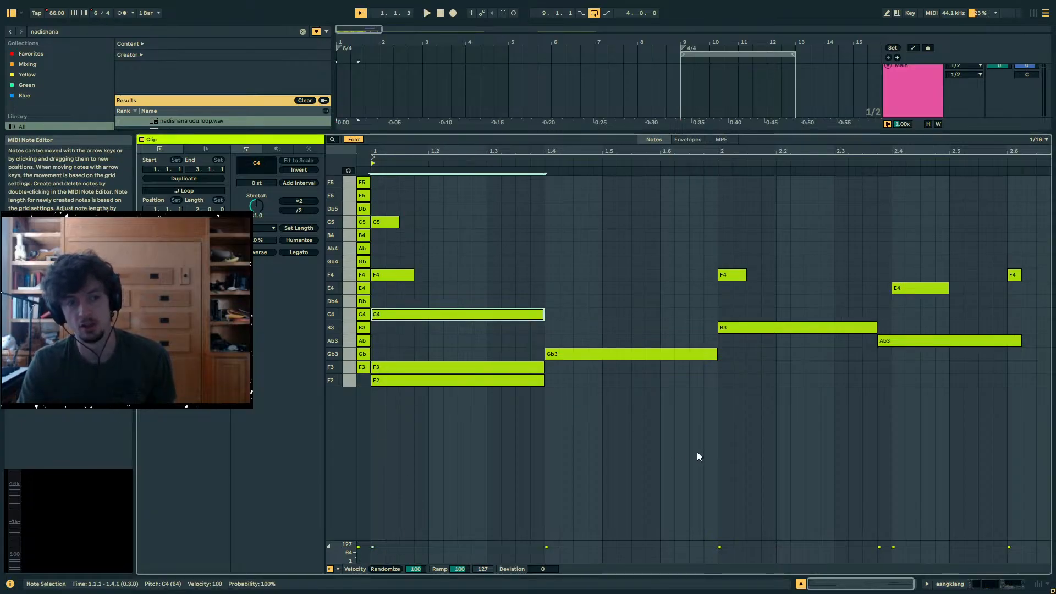
- Solo the aangklang track and select its first clip, with the notes from 1.1 to 1.4 highlighted
click(940, 584)
scroll(560, 250, up, 1)
click(391, 125)
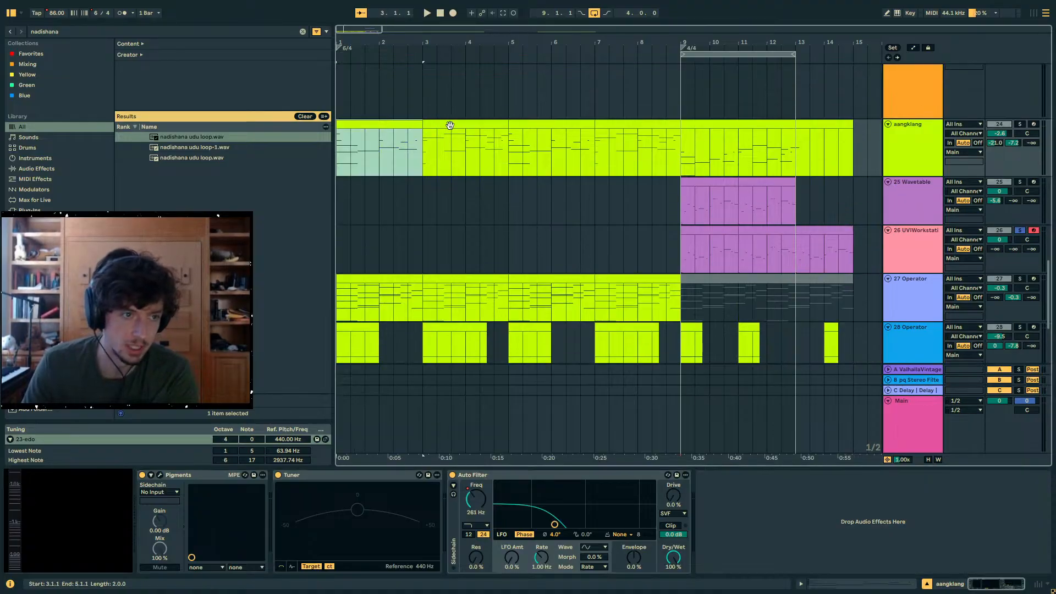
shift+click(451, 125)
click(1020, 124)
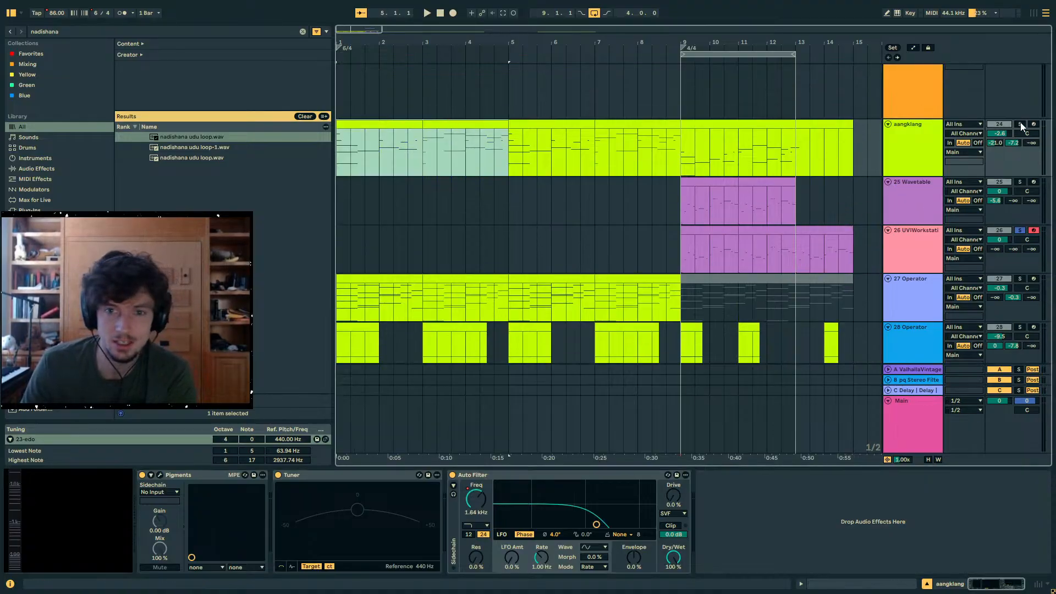
click(408, 124)
click(516, 124)
click(408, 124)
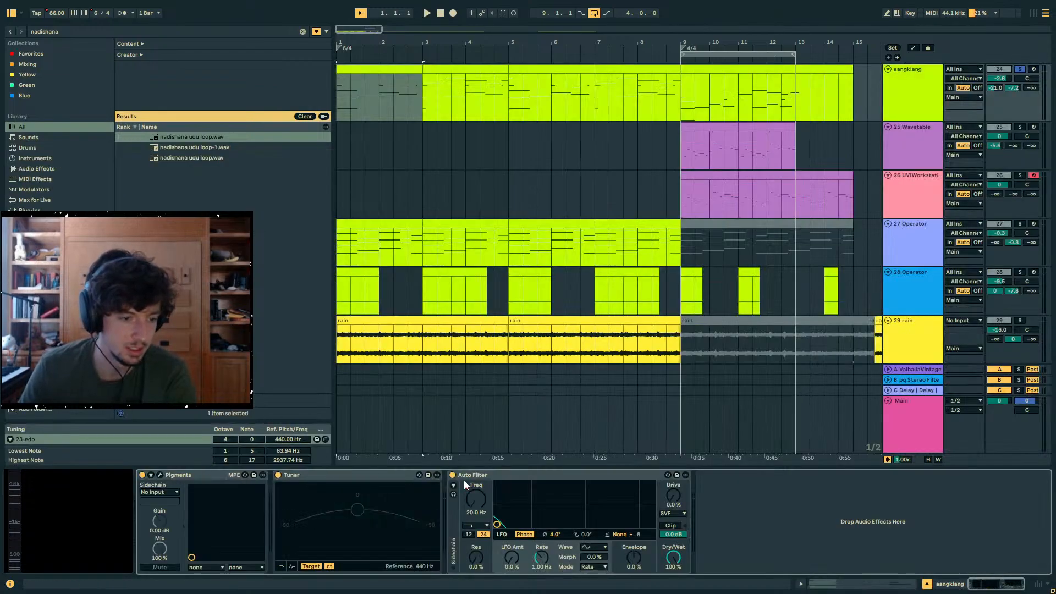
- Play the aangklang track from bar 1 with its Auto Filter turned off and follow the first clip's notes
key(space)
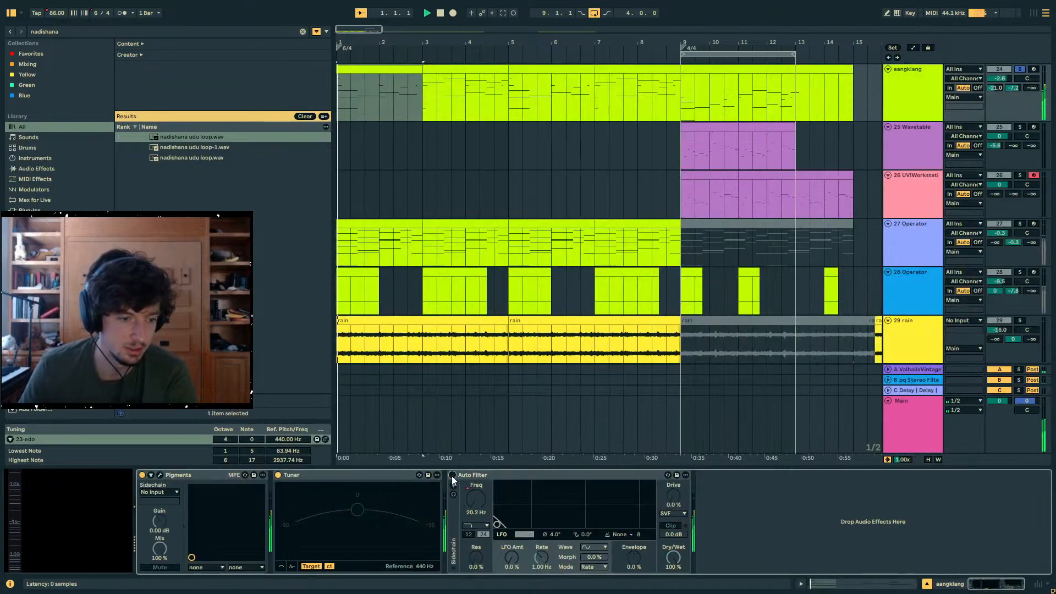
click(451, 476)
click(831, 584)
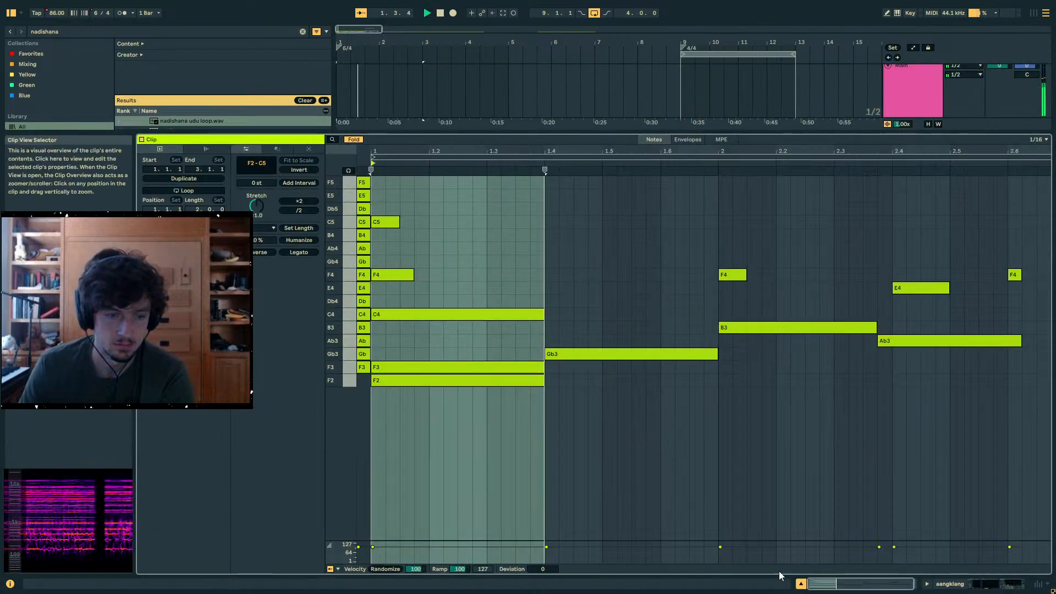
- Stop playback and inspect the F3, C4 and F4 notes of the first clip's opening chord, with the whole chord selected
click(631, 383)
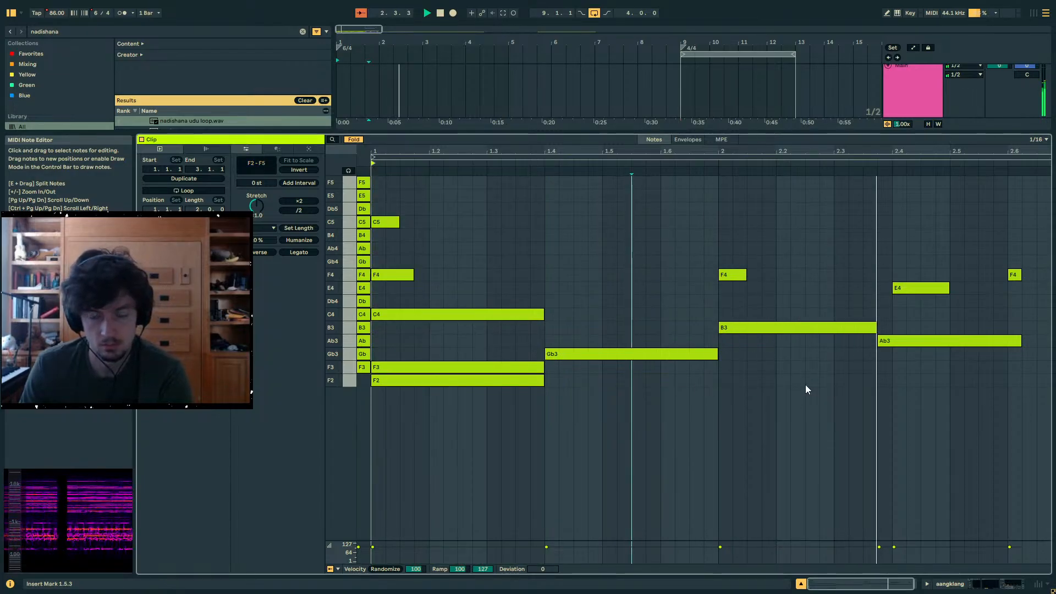
key(space)
click(512, 367)
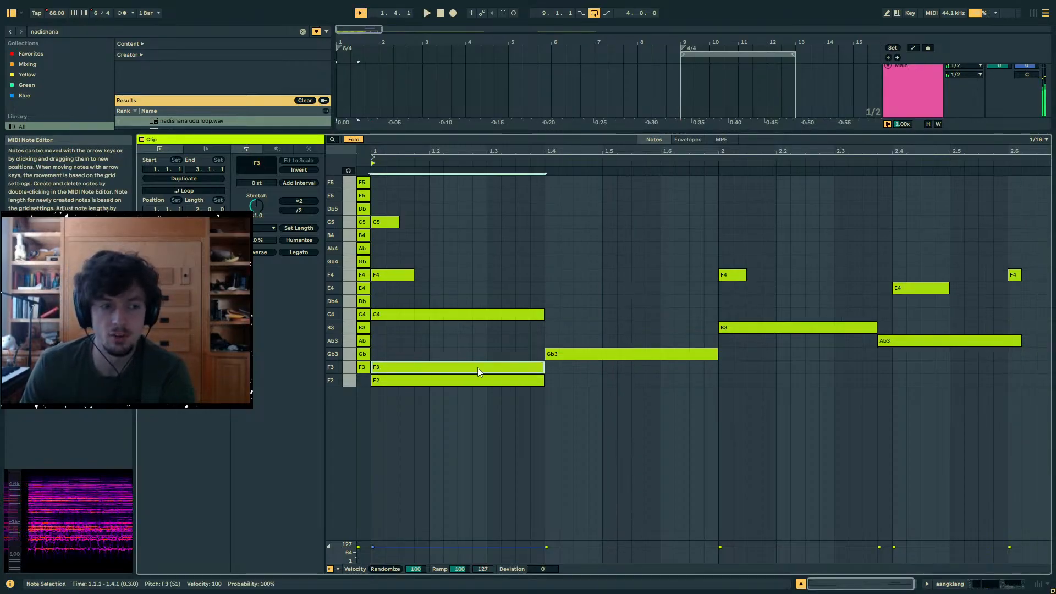
click(397, 368)
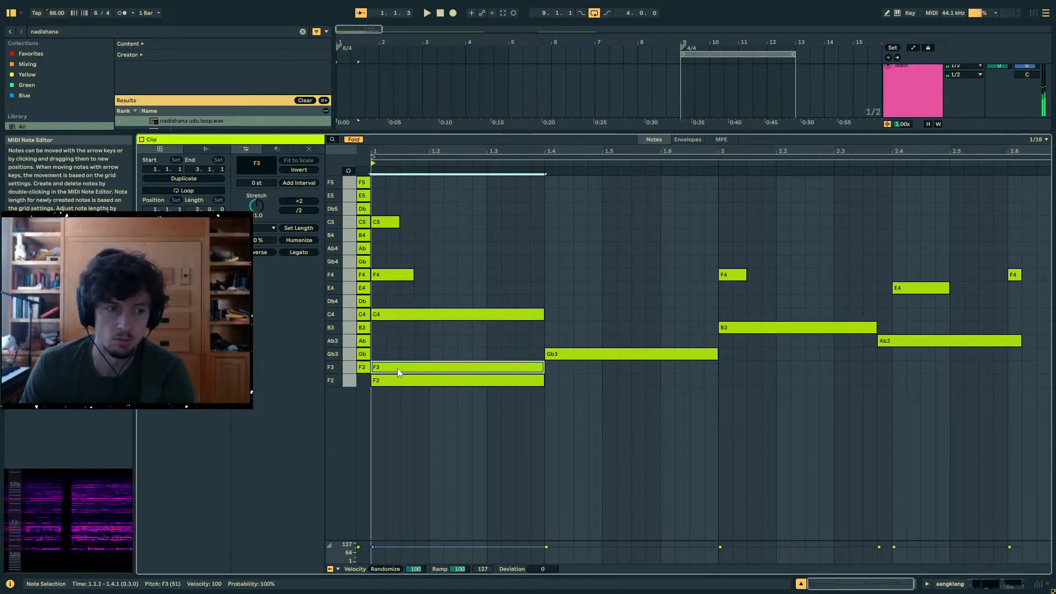
click(379, 315)
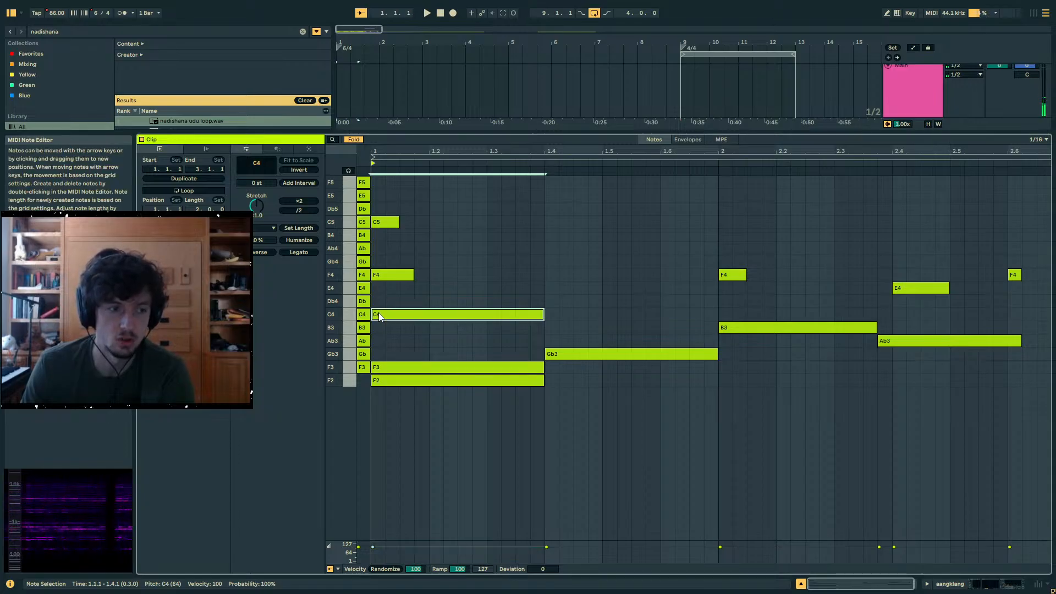
click(384, 281)
drag(411, 189, 408, 373)
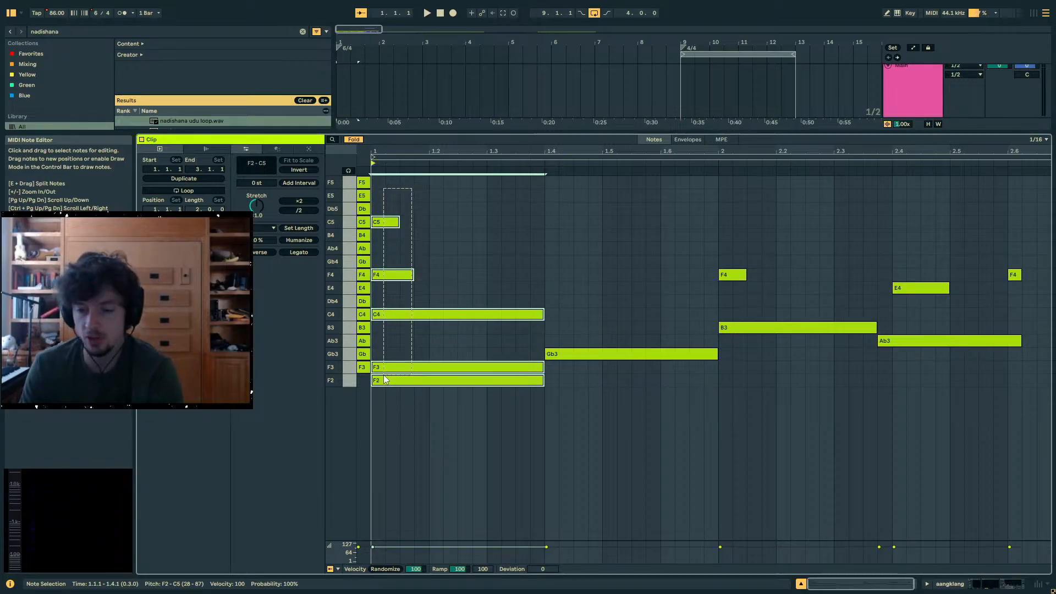
drag(384, 375, 384, 375)
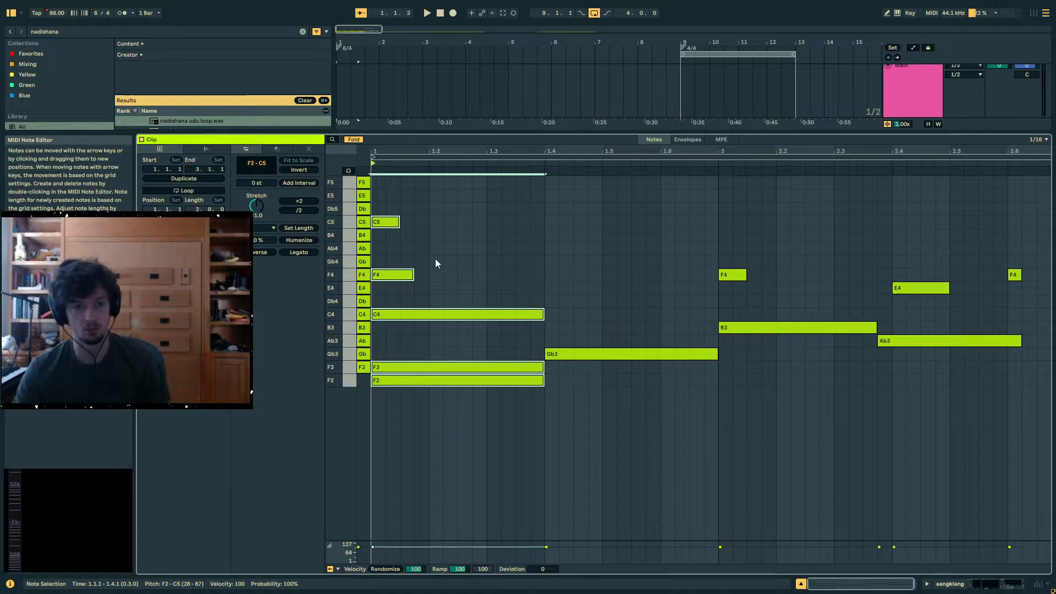
- Inspect the single notes after the opening chord: B3, Ab3, E4 and the last F4 of the first clip
click(669, 363)
click(749, 329)
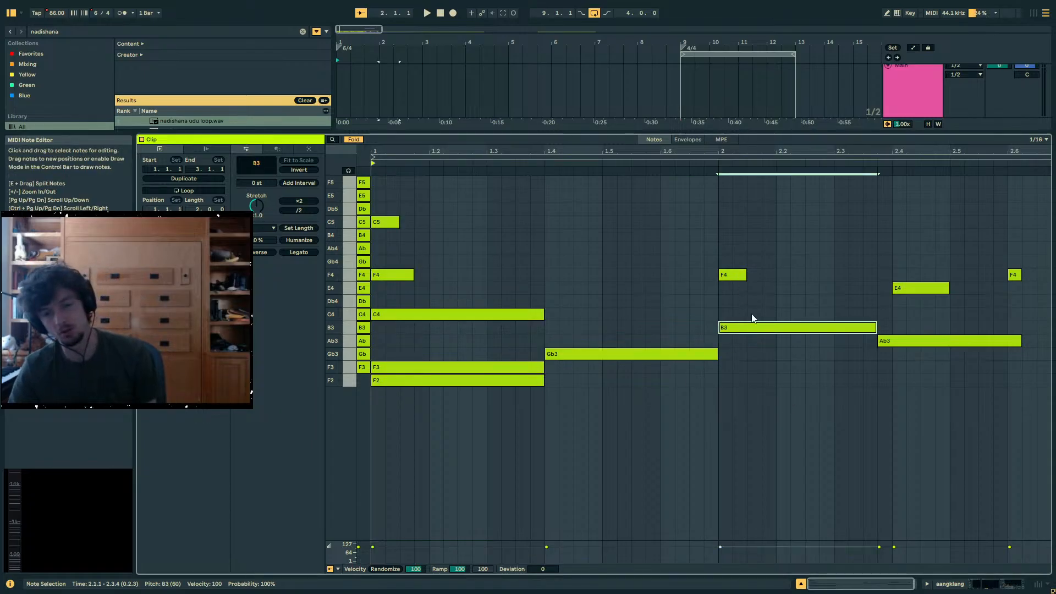
click(898, 339)
click(918, 288)
click(1015, 275)
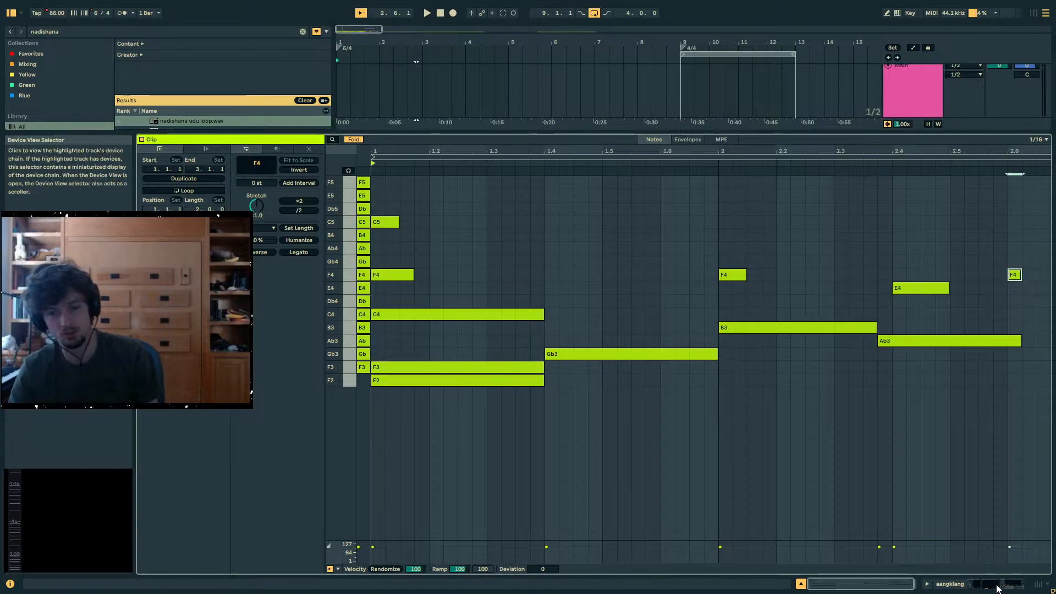
- Select the aangklang clip in bars 3 to 5, start playback there and open its notes
click(999, 588)
scroll(500, 292, up, 3)
drag(509, 165, 423, 165)
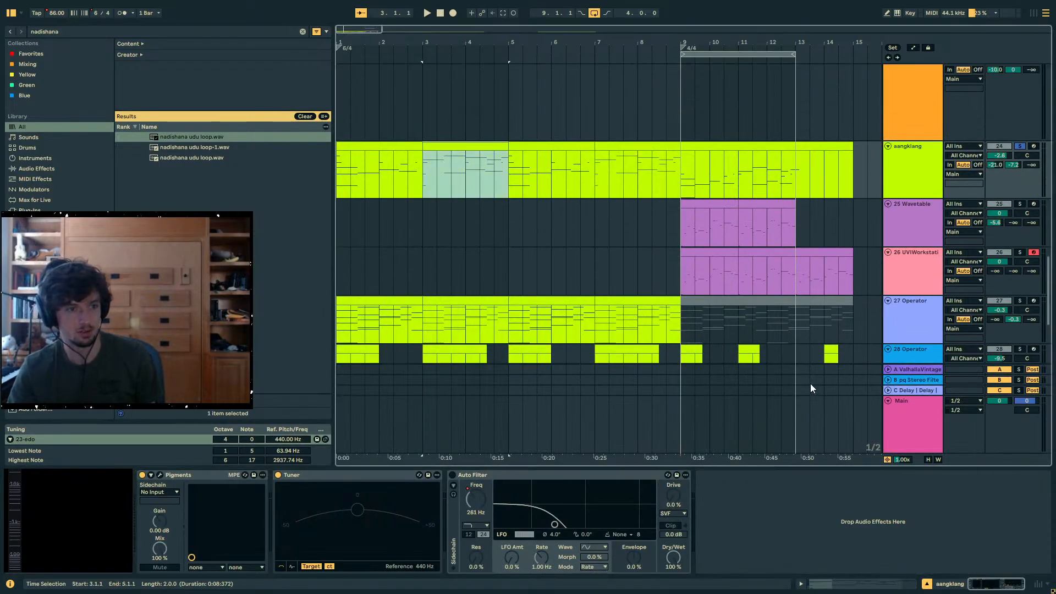
key(space)
key(shift+Tab)
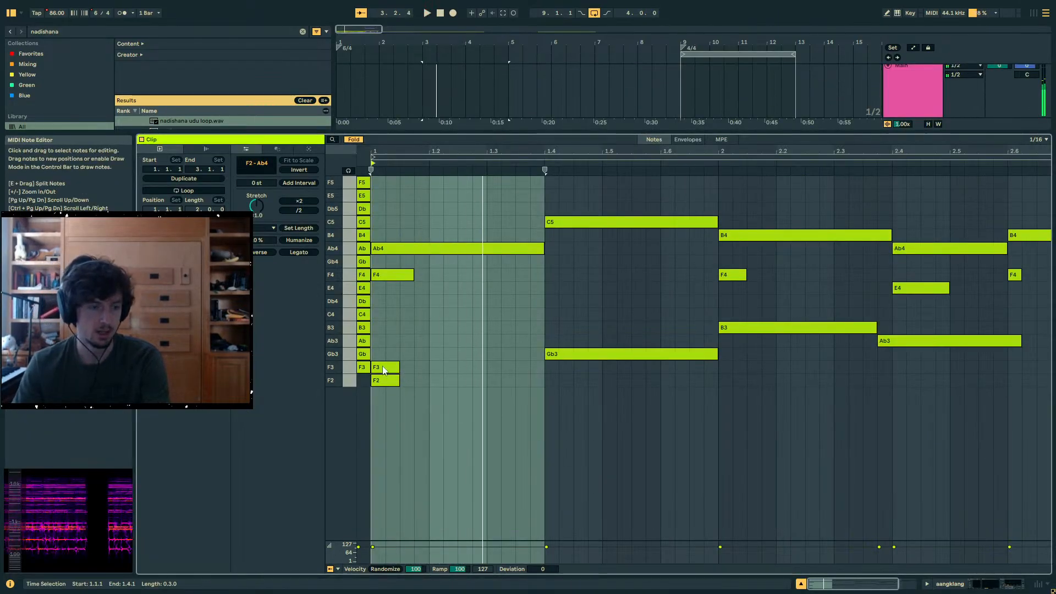
- Play the bar 3 clip from its opening Ab4 note and fit the whole clip in the note editor
click(391, 257)
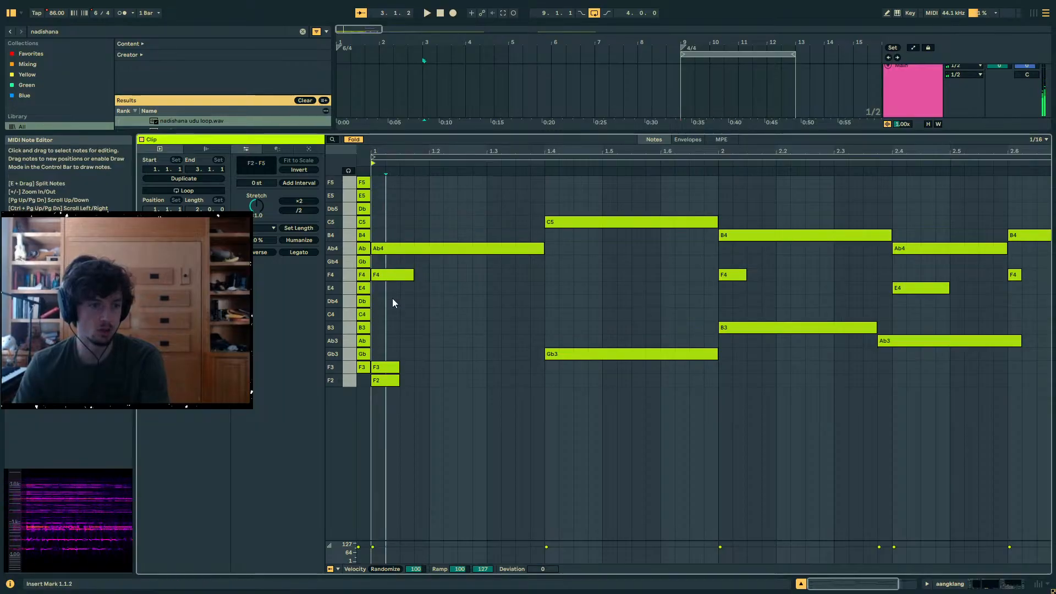
click(409, 249)
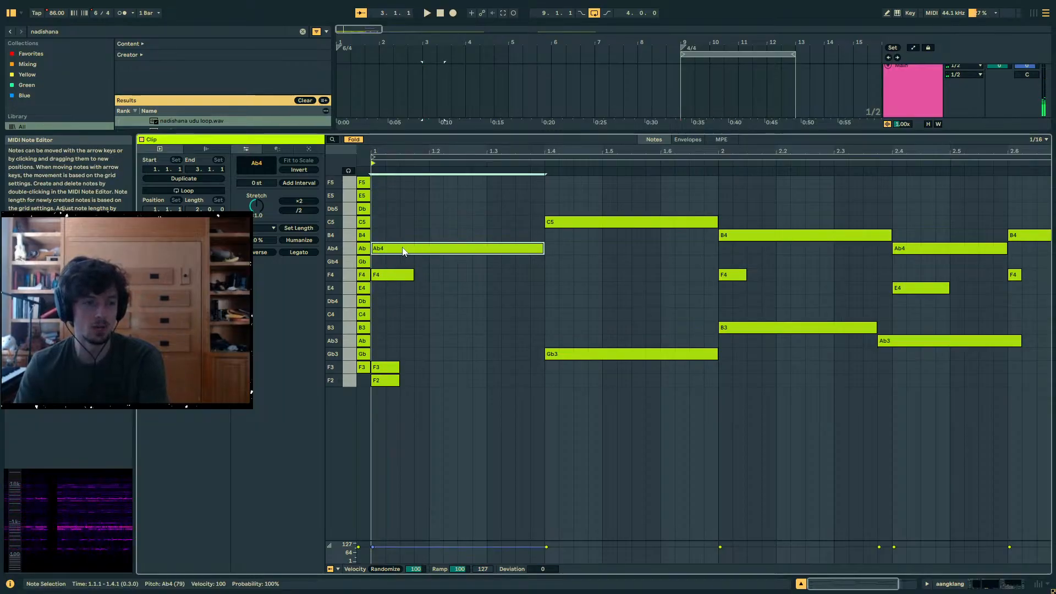
key(space)
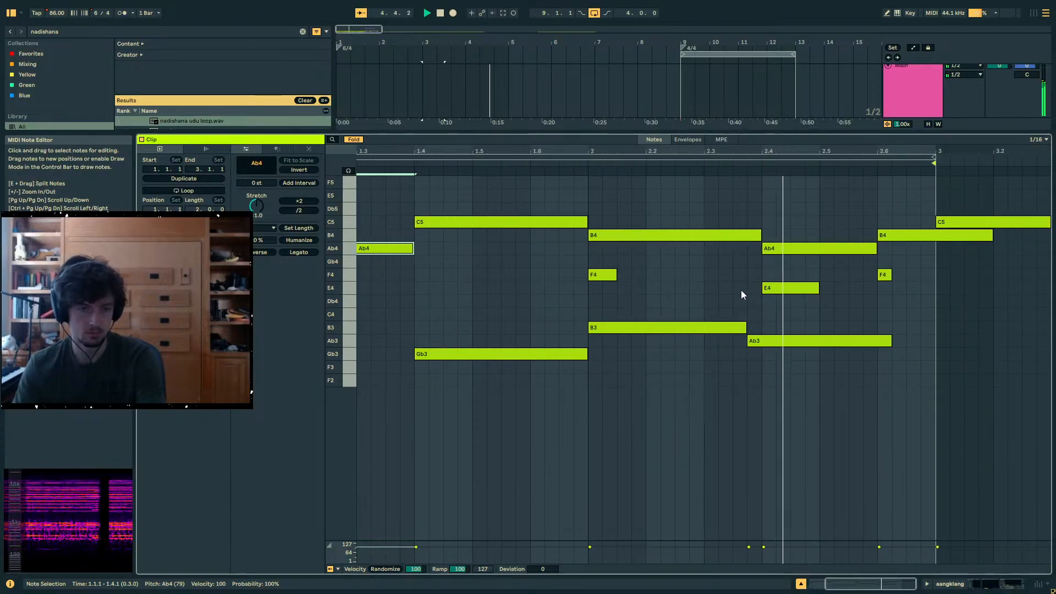
key(w)
click(549, 263)
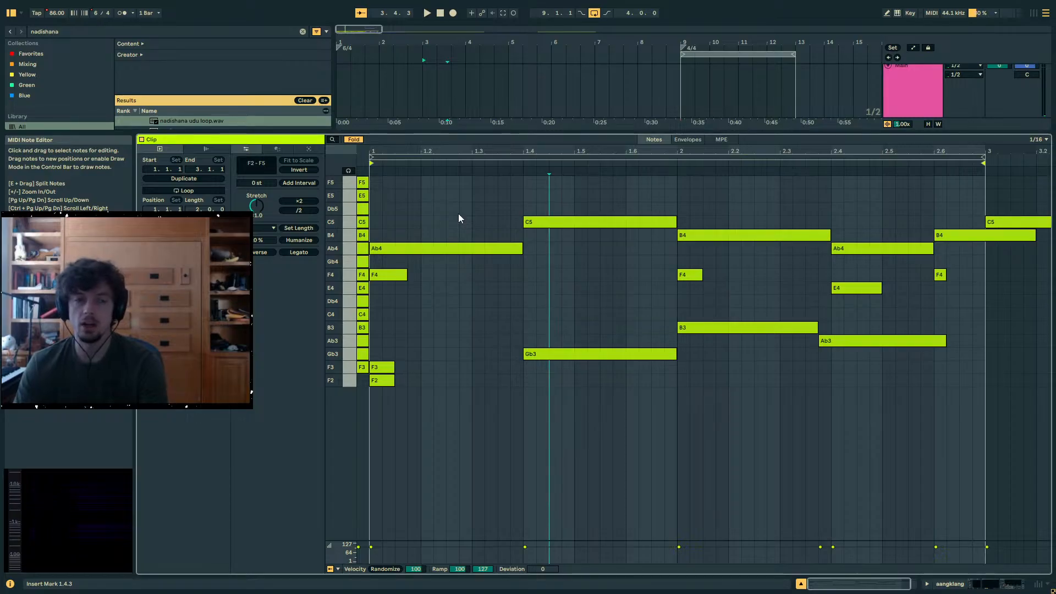
- Audition the upper melody of the bar 3 clip note by note: Ab4, C5, B4, Ab4 and B4
click(468, 249)
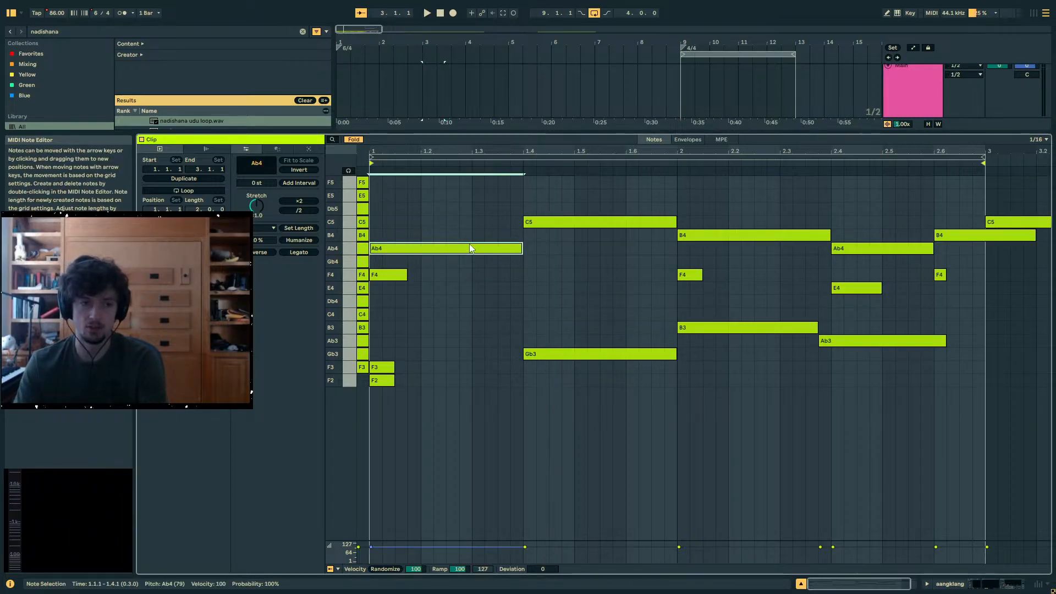
click(549, 226)
click(495, 249)
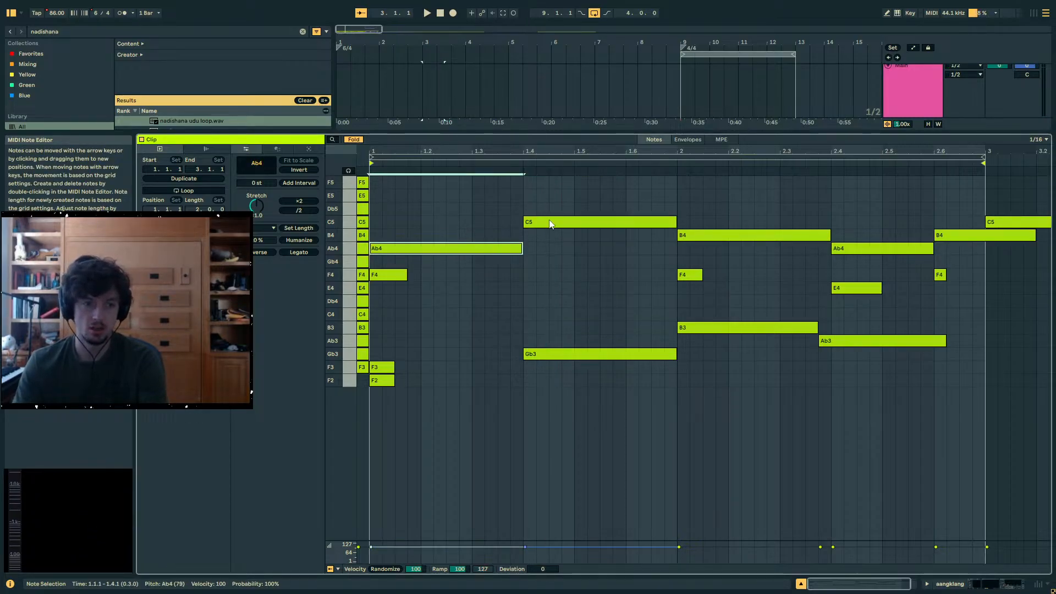
click(551, 223)
click(690, 238)
click(864, 252)
click(946, 237)
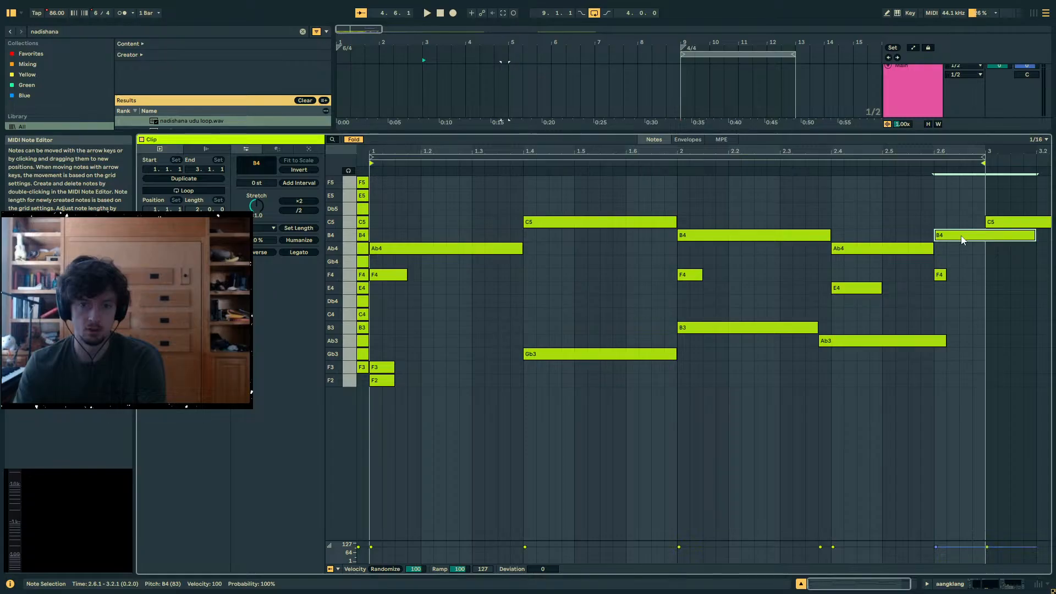
- Check the clip's closing B4 and C5 notes, with a short playback from 2.6
drag(943, 223, 968, 256)
click(1005, 222)
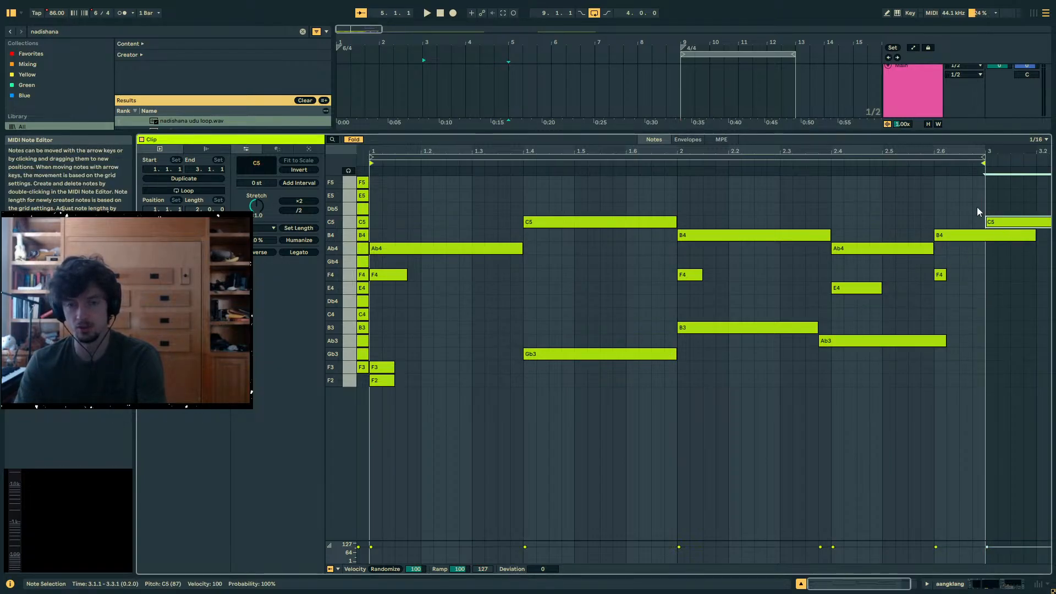
click(997, 235)
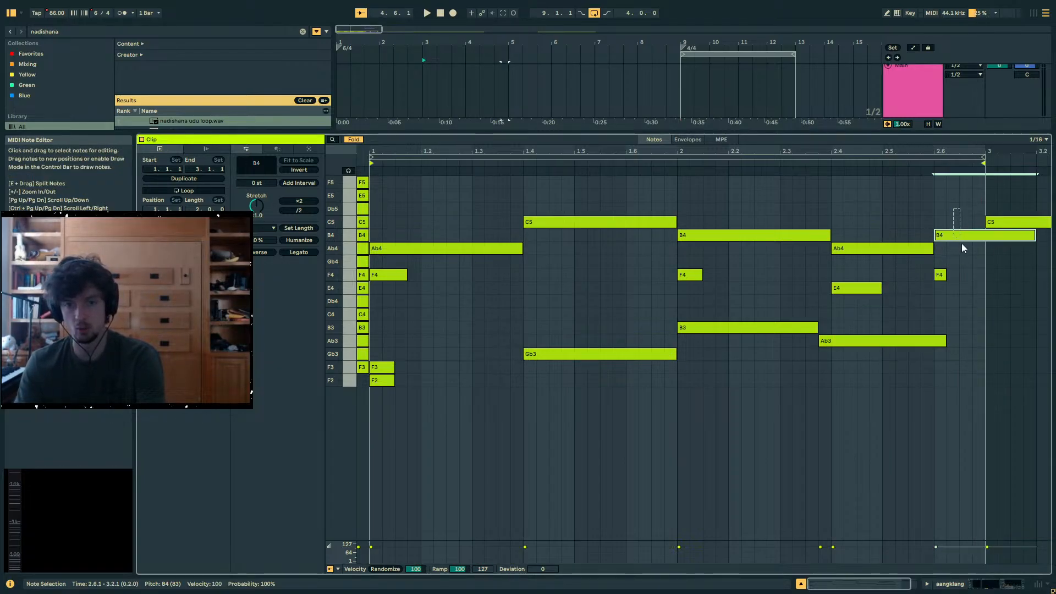
key(space)
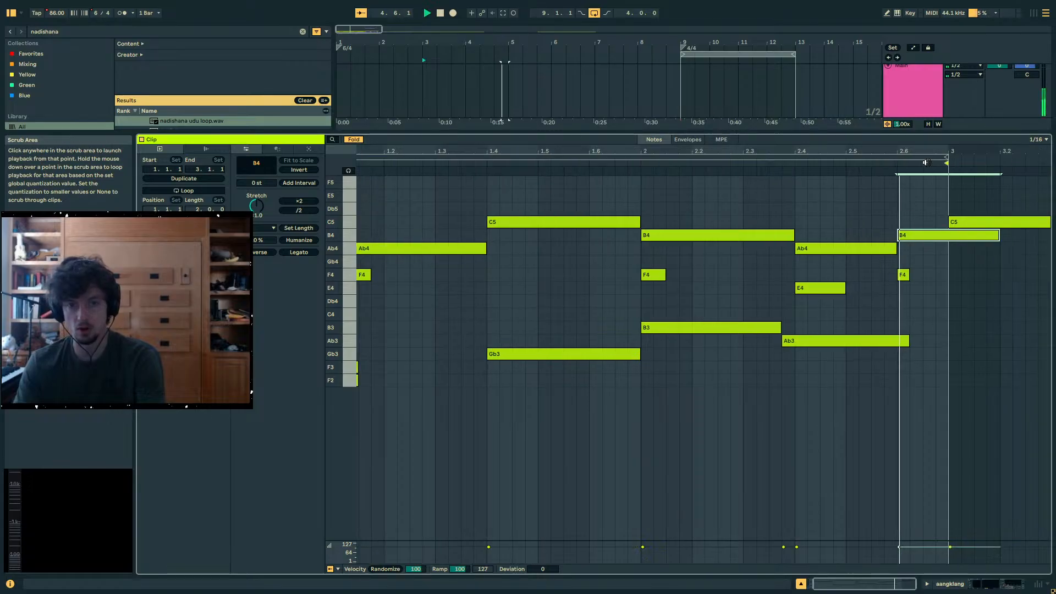
key(space)
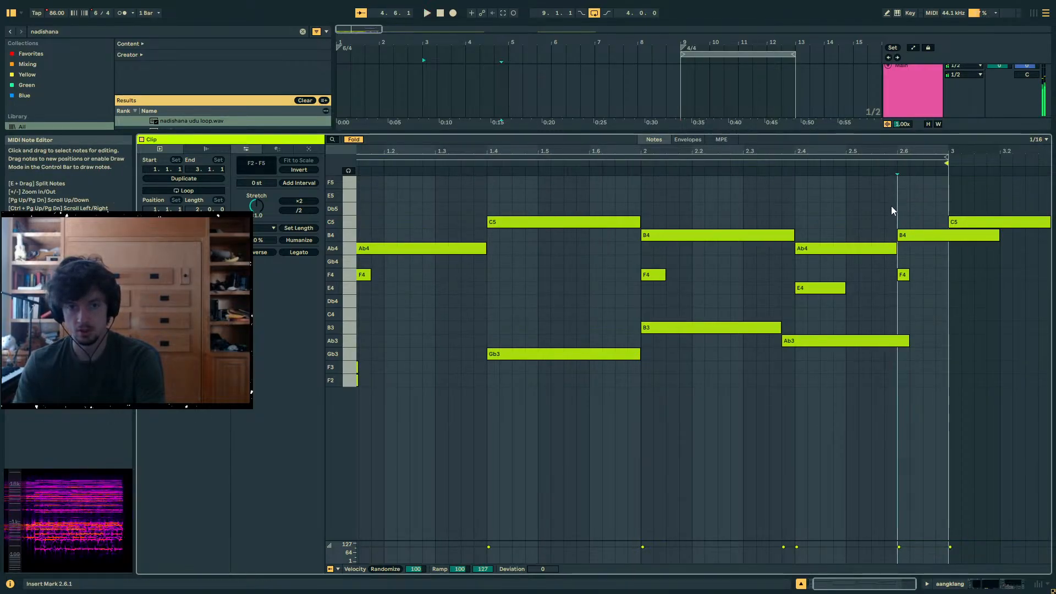
click(878, 216)
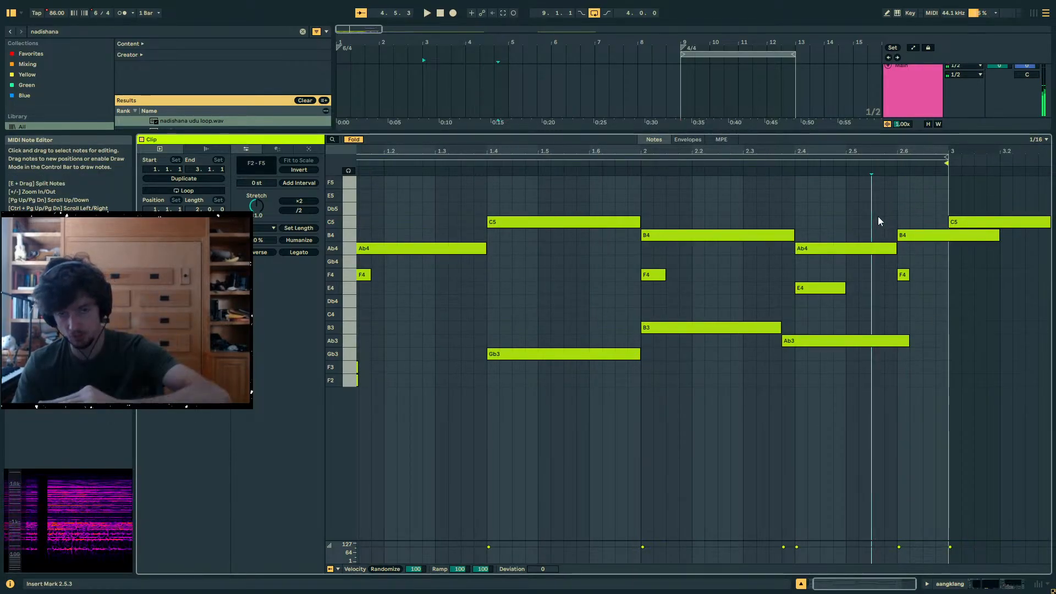
drag(925, 204, 980, 224)
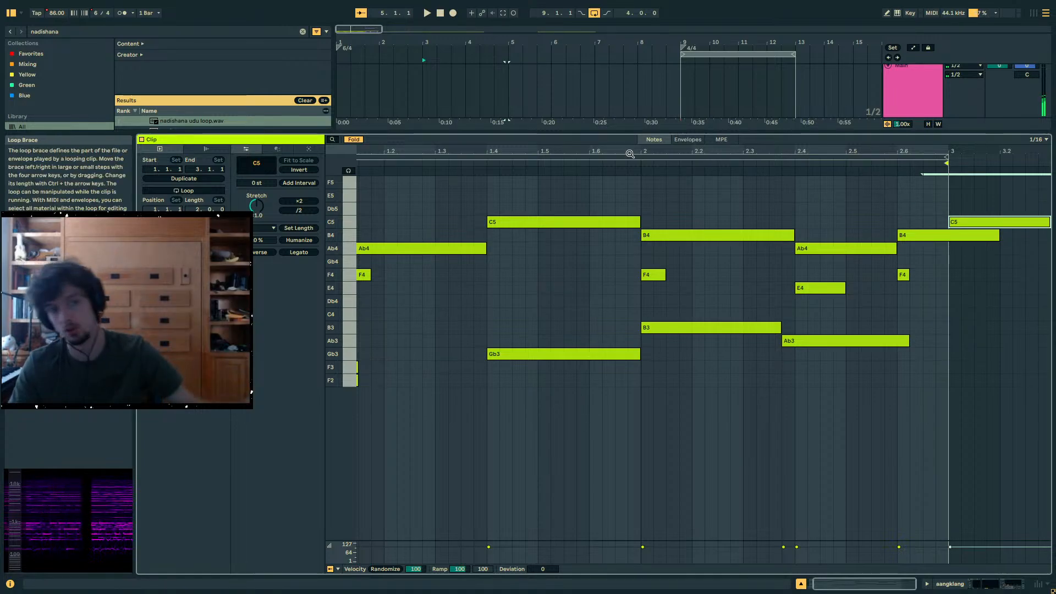
- Step through the upper melody again from the opening Ab4 to the closing C5, returning to the B4 at bar 2
drag(631, 154, 651, 152)
click(460, 253)
click(525, 223)
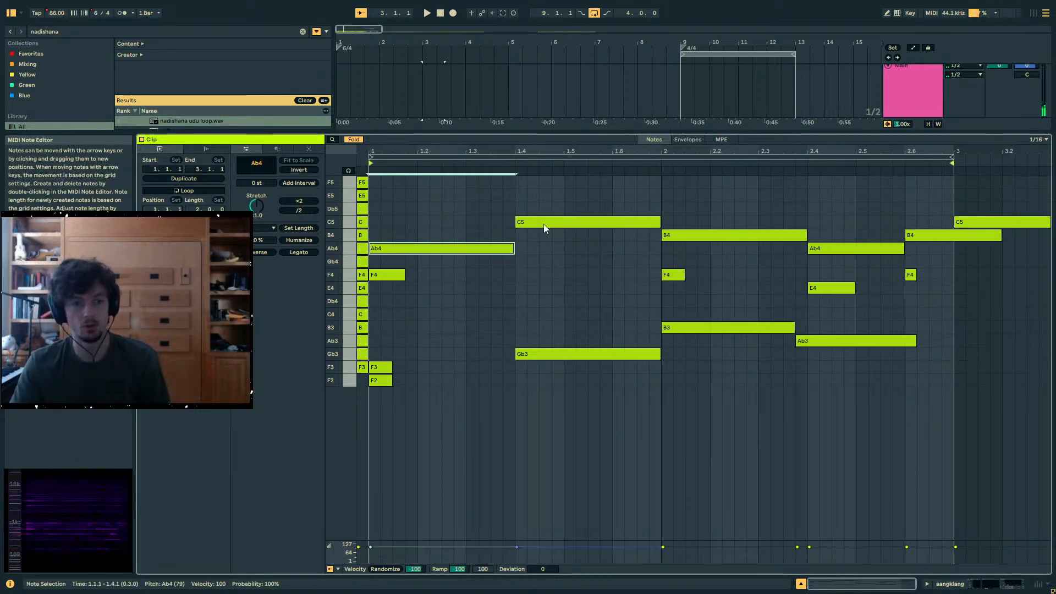
click(704, 236)
click(892, 249)
click(927, 237)
click(973, 223)
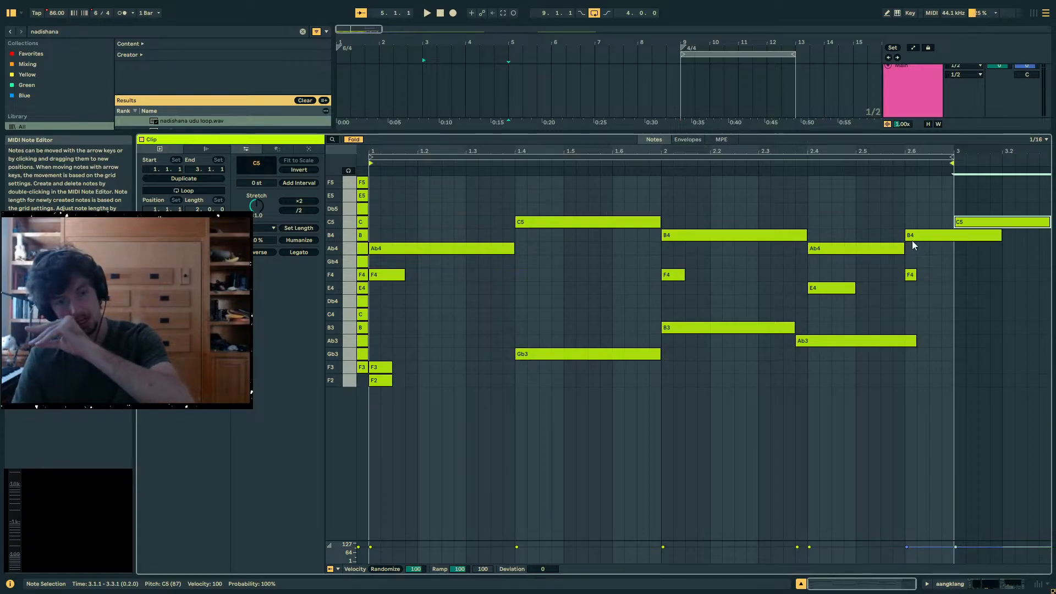
click(720, 241)
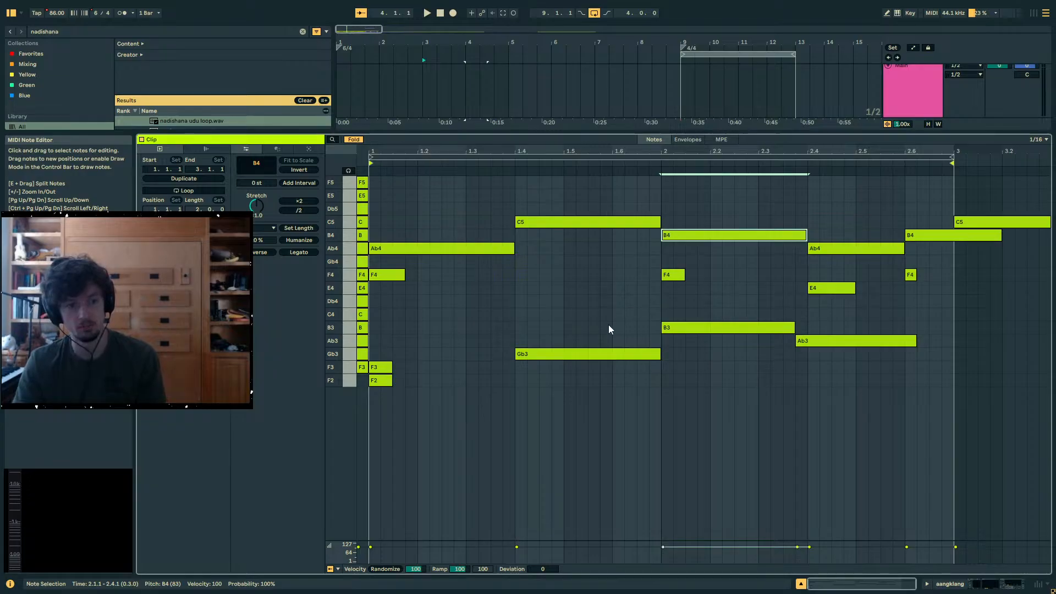
- Audition the lower voice repeatedly through Gb3, B3 and Ab3, including the short E4 at 2.4
click(606, 353)
click(686, 329)
click(813, 342)
click(824, 290)
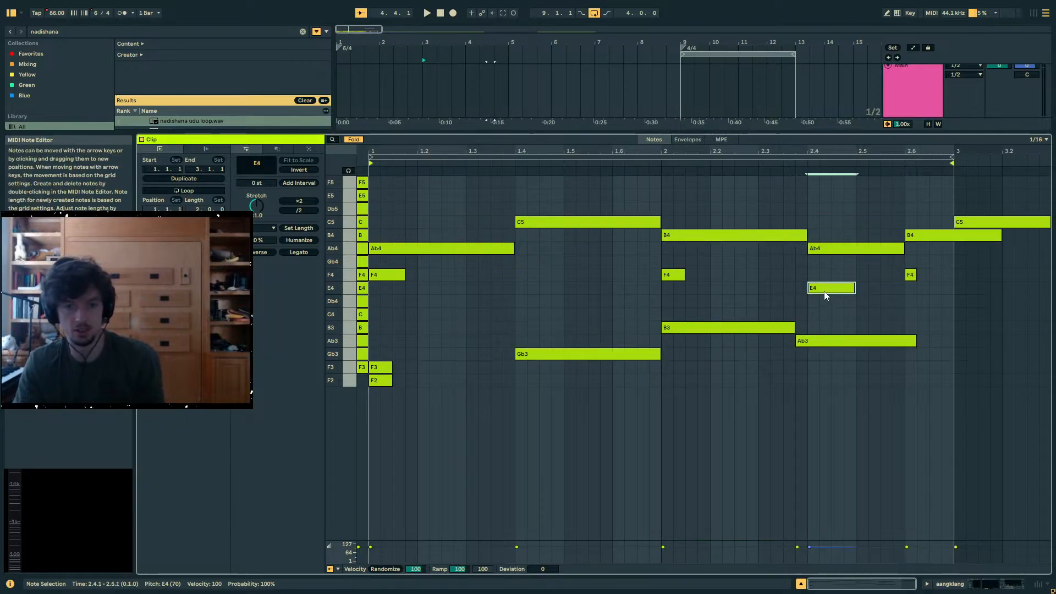
click(611, 355)
click(681, 332)
click(852, 343)
click(715, 330)
click(615, 357)
click(688, 331)
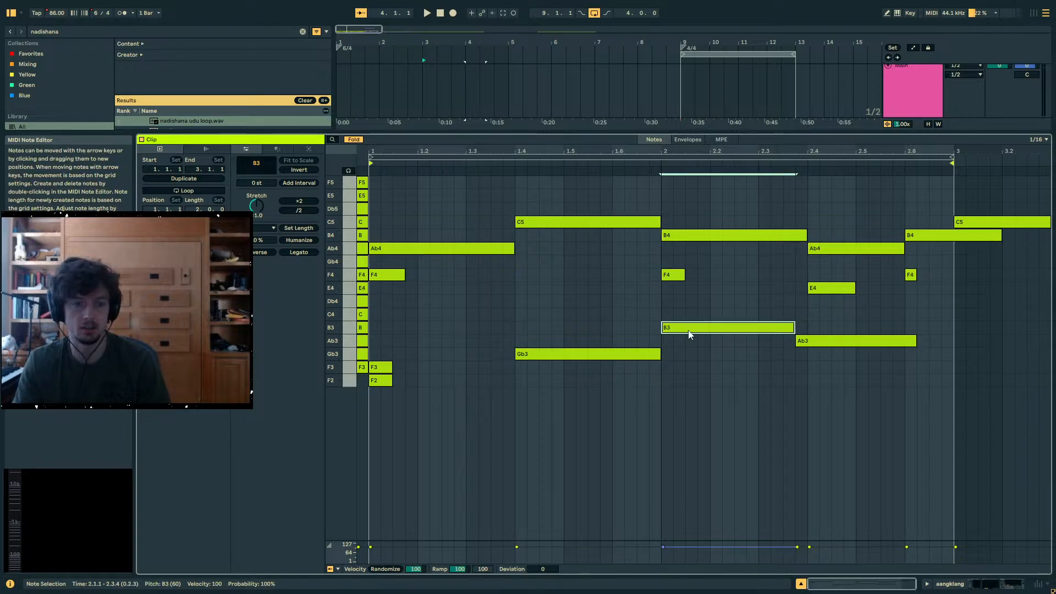
click(611, 354)
click(697, 329)
click(818, 341)
click(744, 330)
click(636, 355)
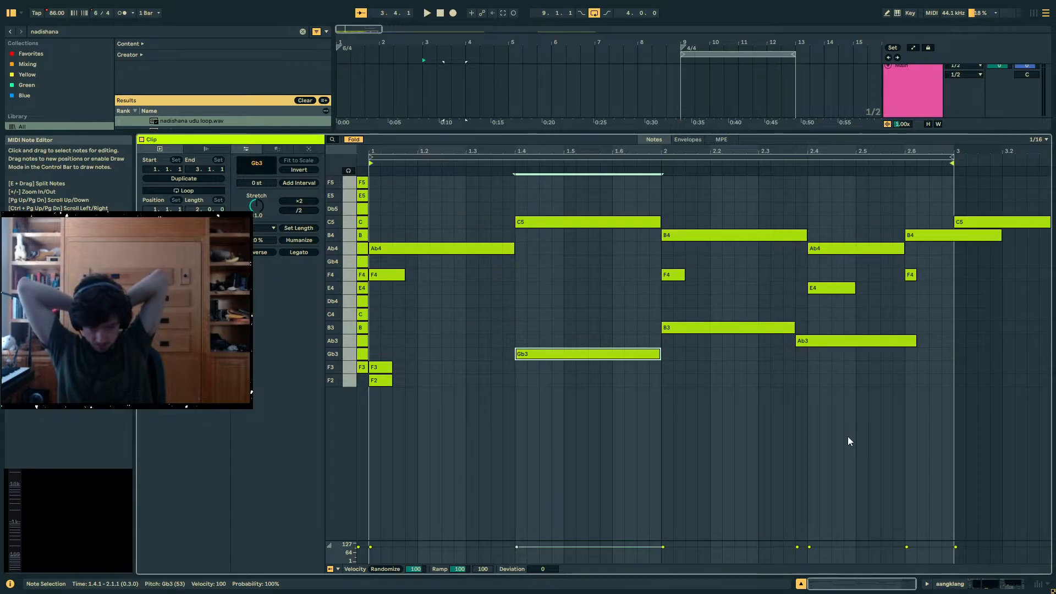
- Create an empty MIDI clip on the 25 Wavetable track from bar 21 to bar 25
click(977, 584)
scroll(852, 252, down, 5)
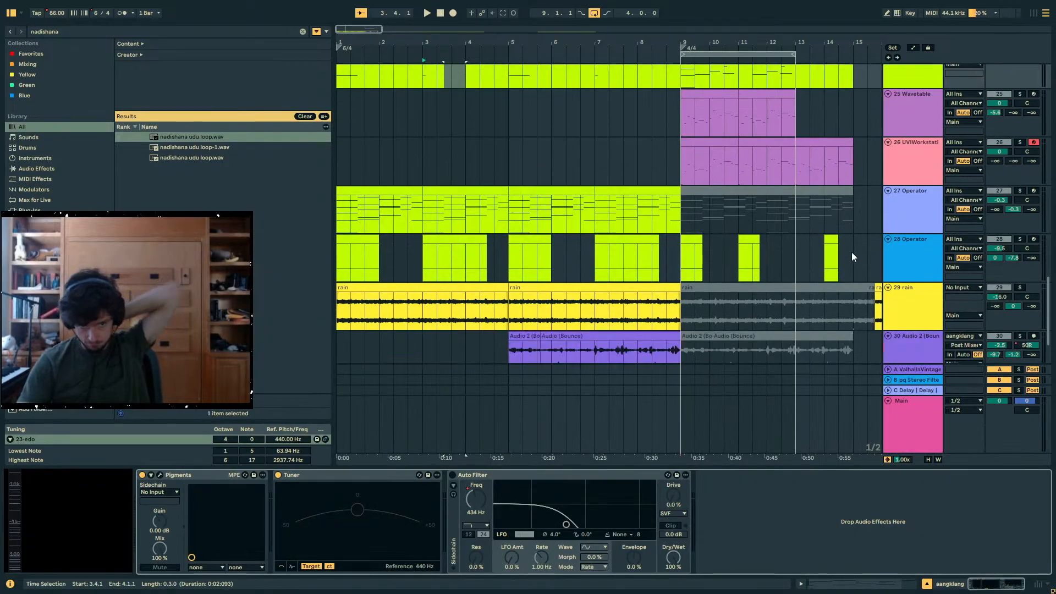
scroll(863, 242, up, 1)
scroll(863, 239, up, 2)
click(922, 170)
drag(821, 46, 402, 47)
drag(614, 177, 725, 177)
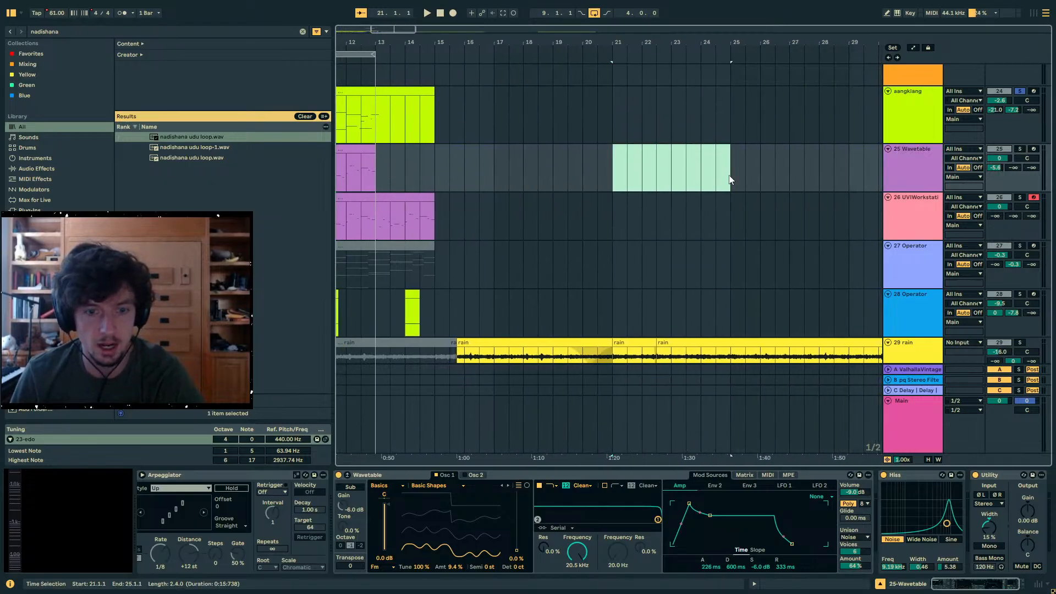
key(ctrl+shift+m)
click(964, 588)
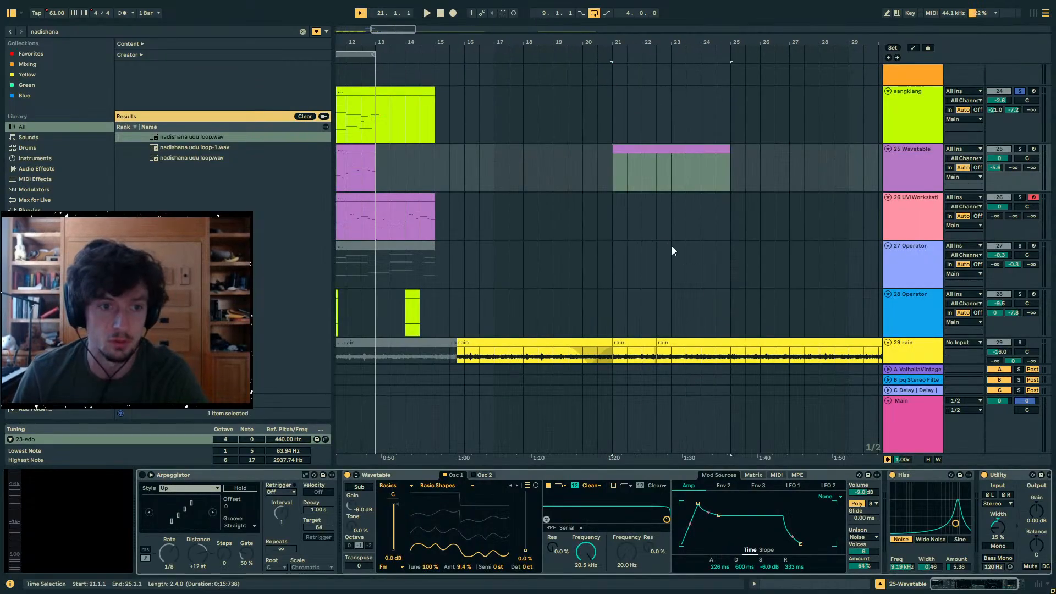
- Split the new Wavetable clip at bar 22 and select the one-bar segment at bar 21
click(669, 170)
drag(652, 45, 632, 118)
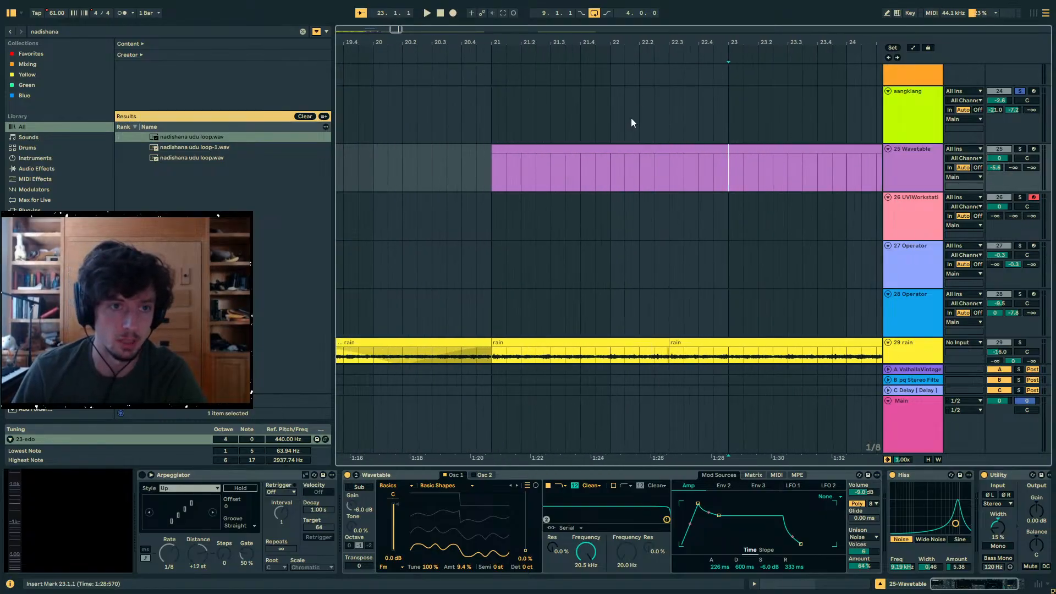
key(ctrl+e)
click(563, 153)
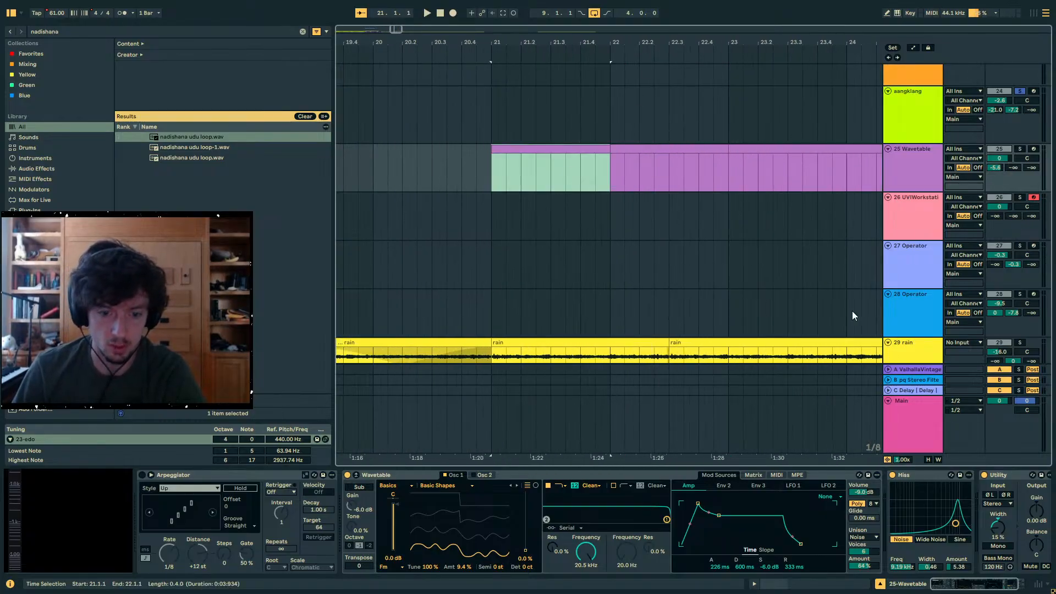
- Open the bar 21 segment in the note editor, zoomed in on bar 1, with note folding turned off
click(793, 584)
drag(365, 150, 380, 167)
click(358, 141)
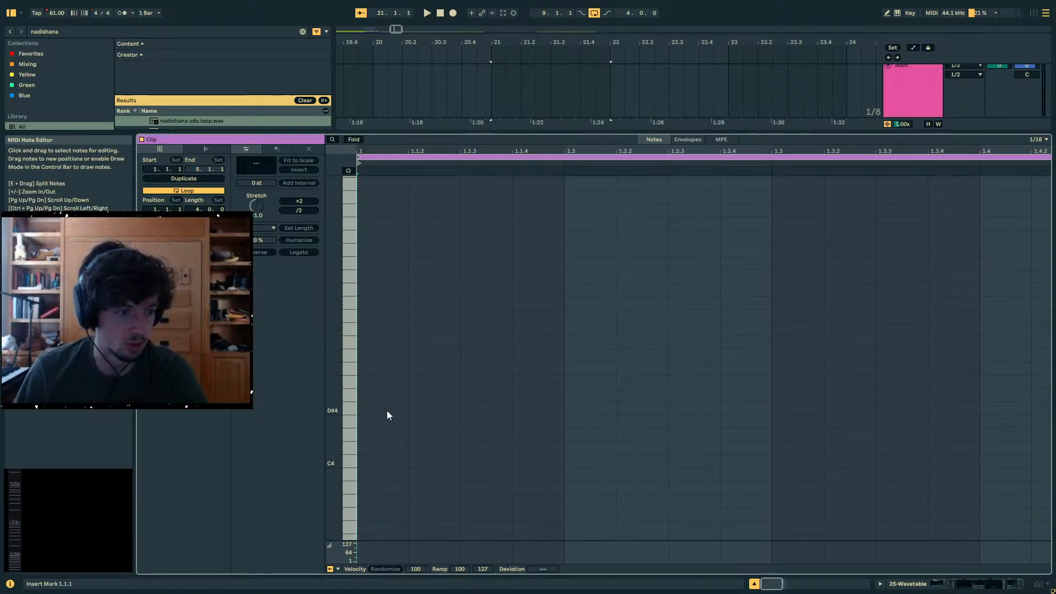
- Remove the loaded tuning system from the set and reopen the bar 21 Wavetable clip in the note editor with all semitone rows shown
click(914, 585)
key(Delete)
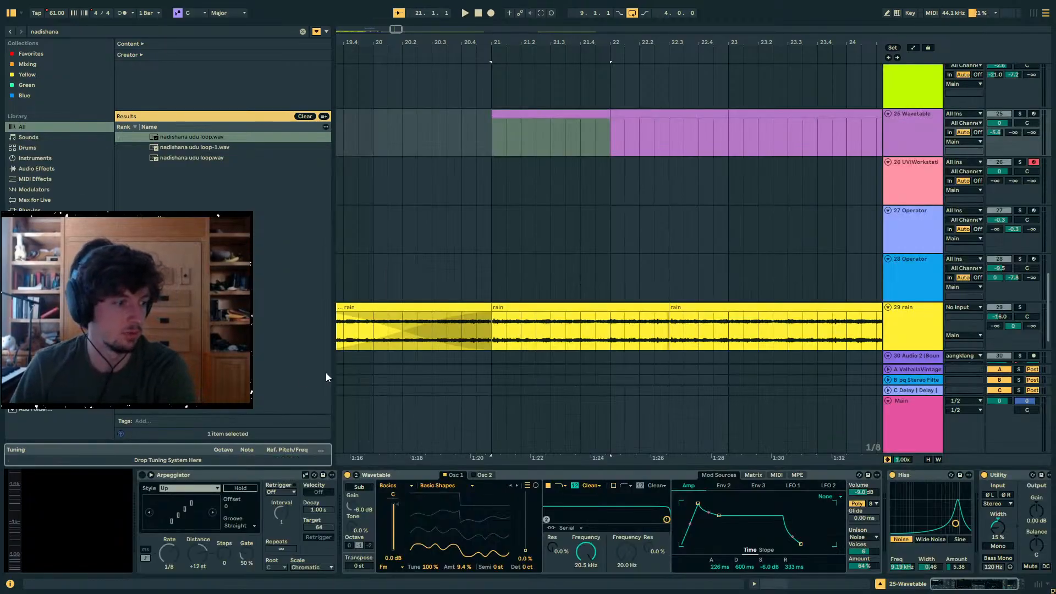
click(517, 118)
click(788, 584)
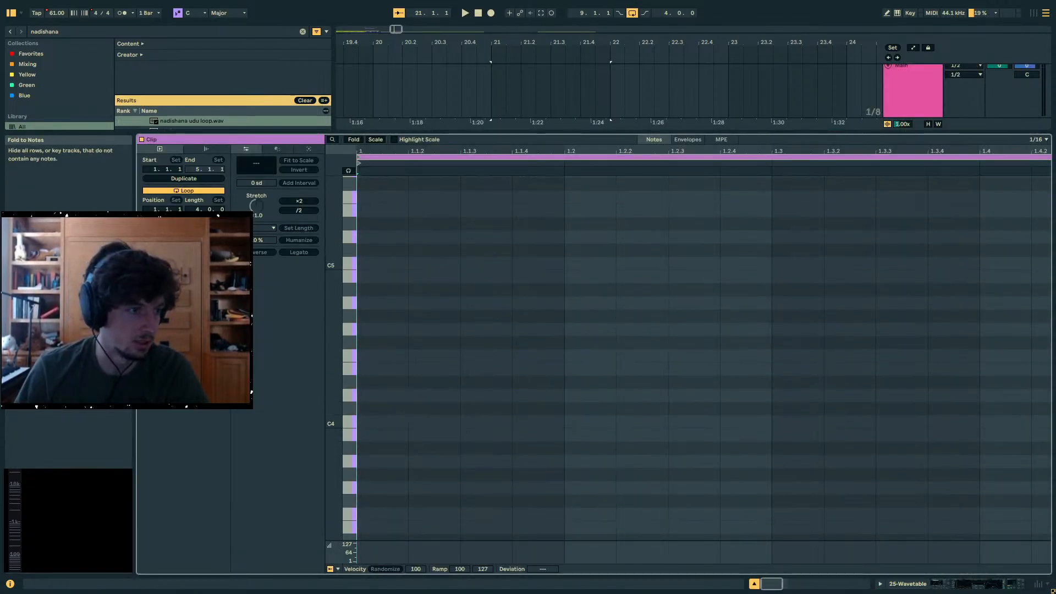
click(375, 140)
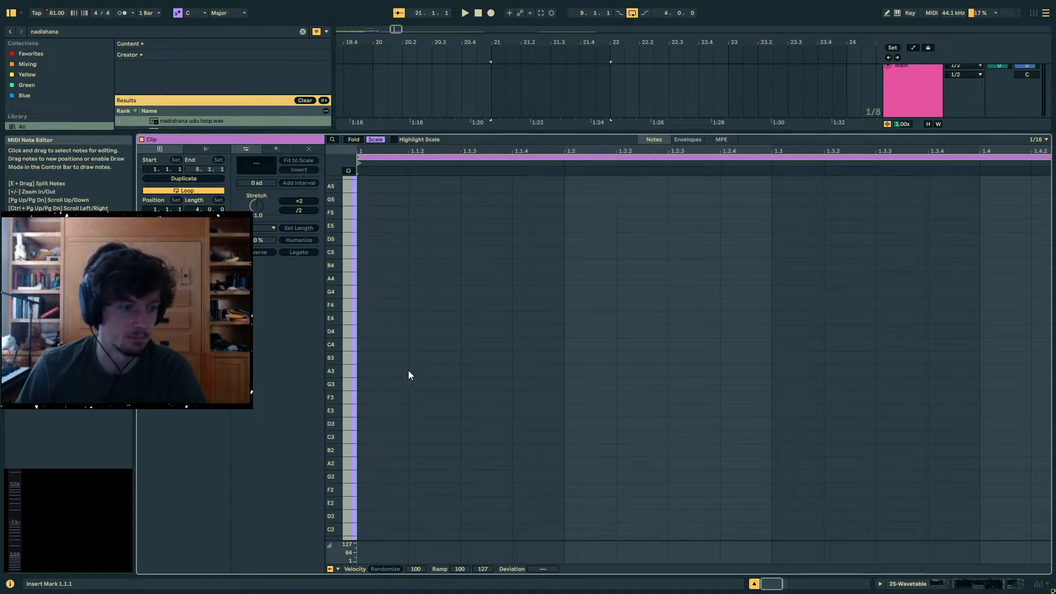
click(375, 140)
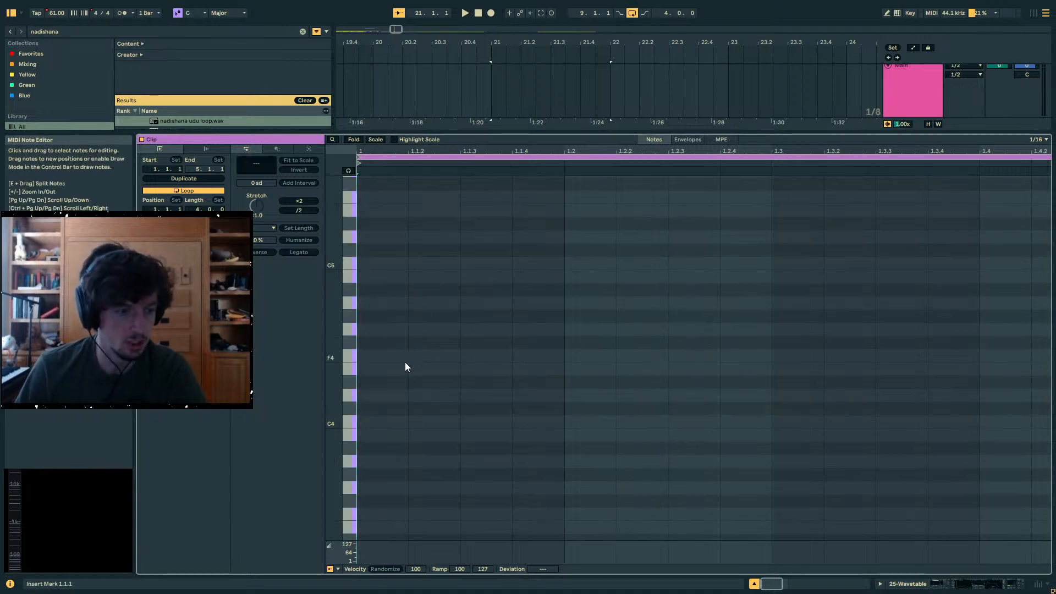
- Draw sixteenth notes C4, D4, E4, D4, G4, E4, B3 and C4 across bar 1, starting one every eighth note
click(397, 421)
click(495, 395)
click(593, 368)
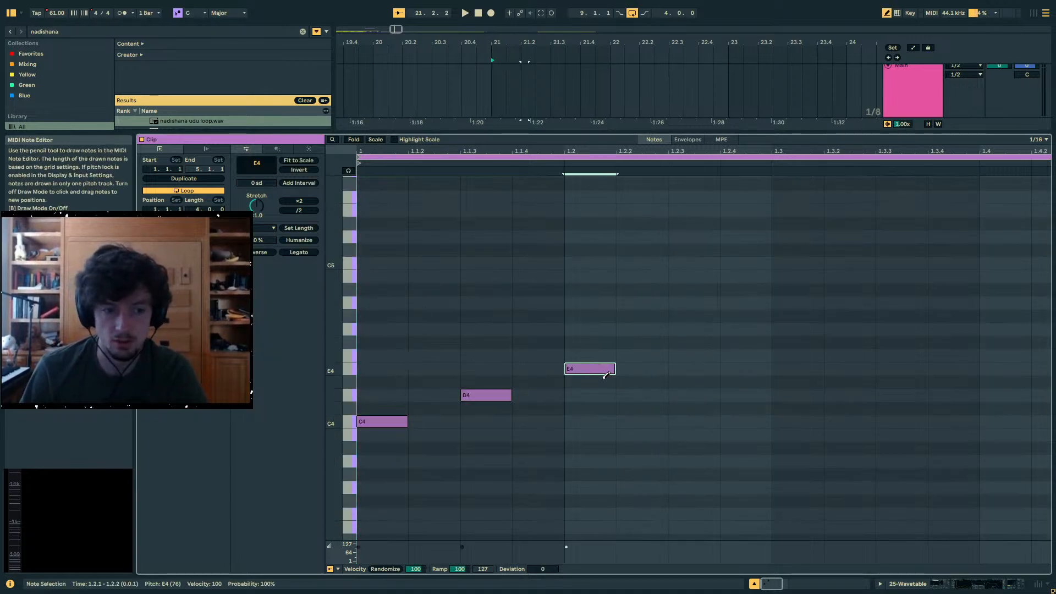
click(699, 396)
click(796, 329)
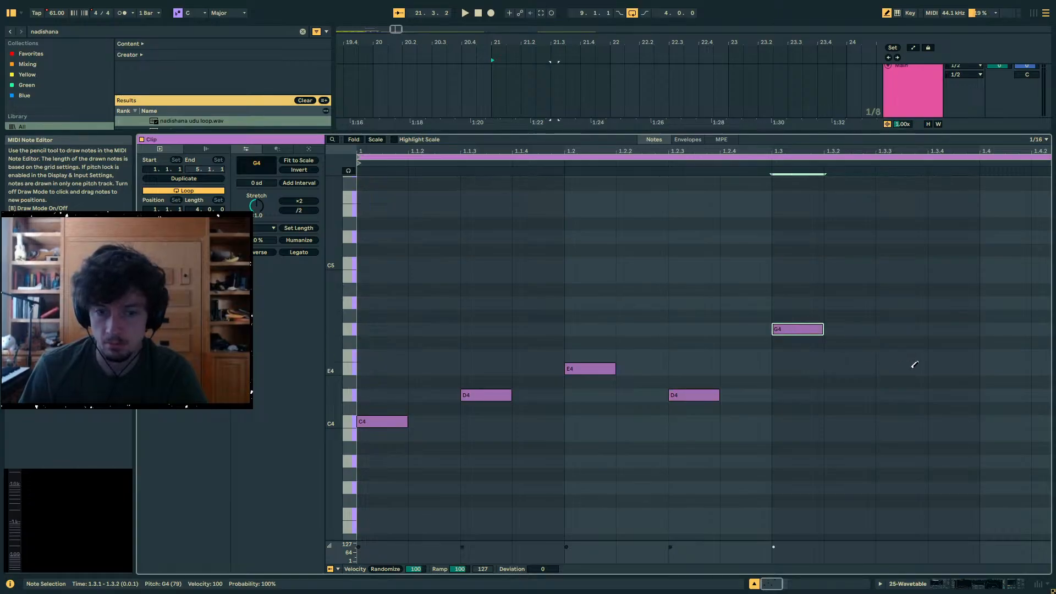
click(903, 369)
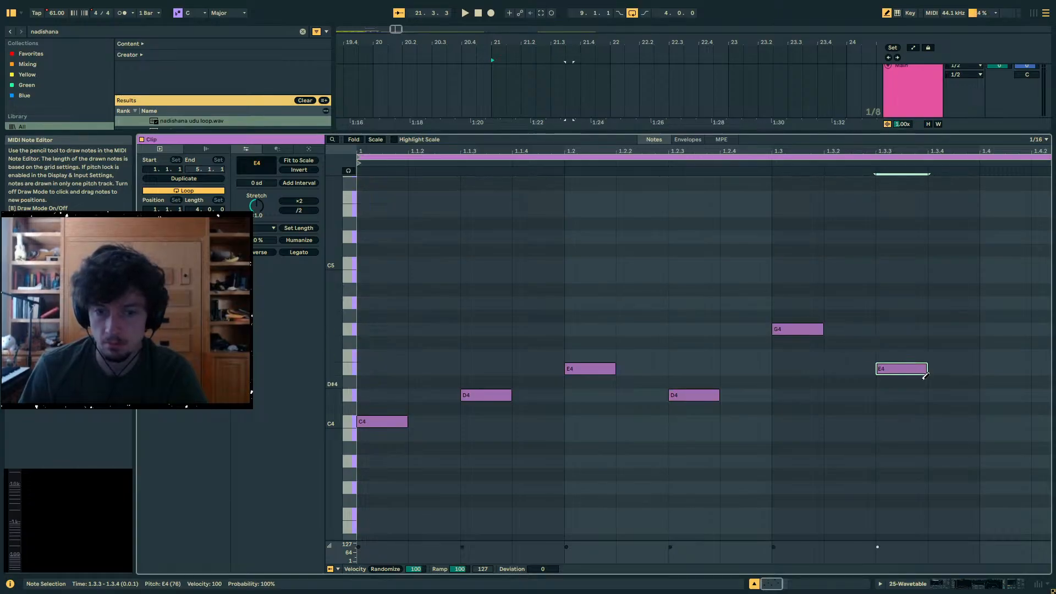
click(1007, 435)
key(minus)
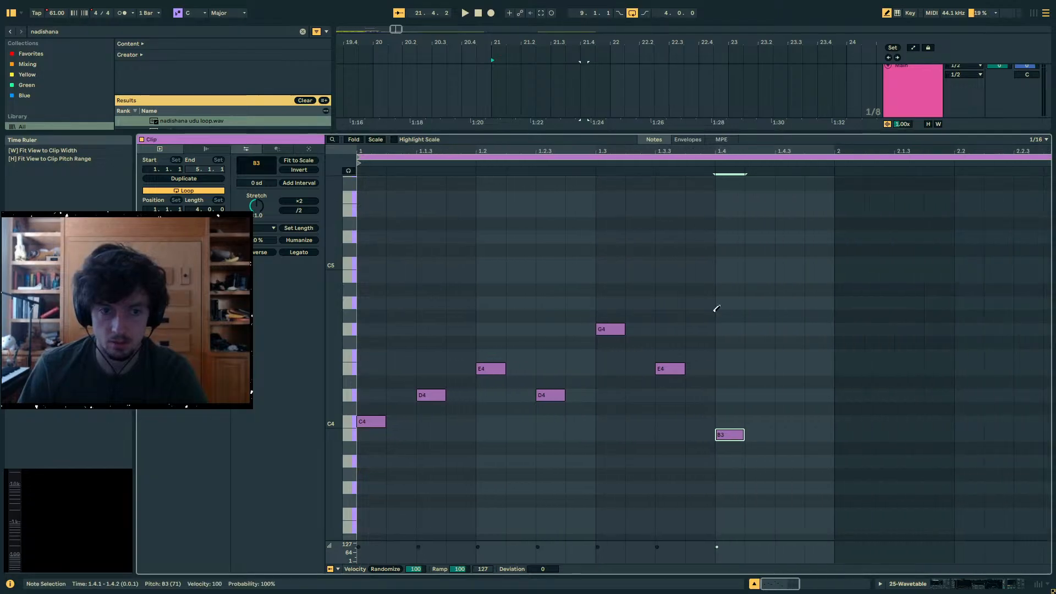
click(790, 395)
drag(792, 395, 792, 421)
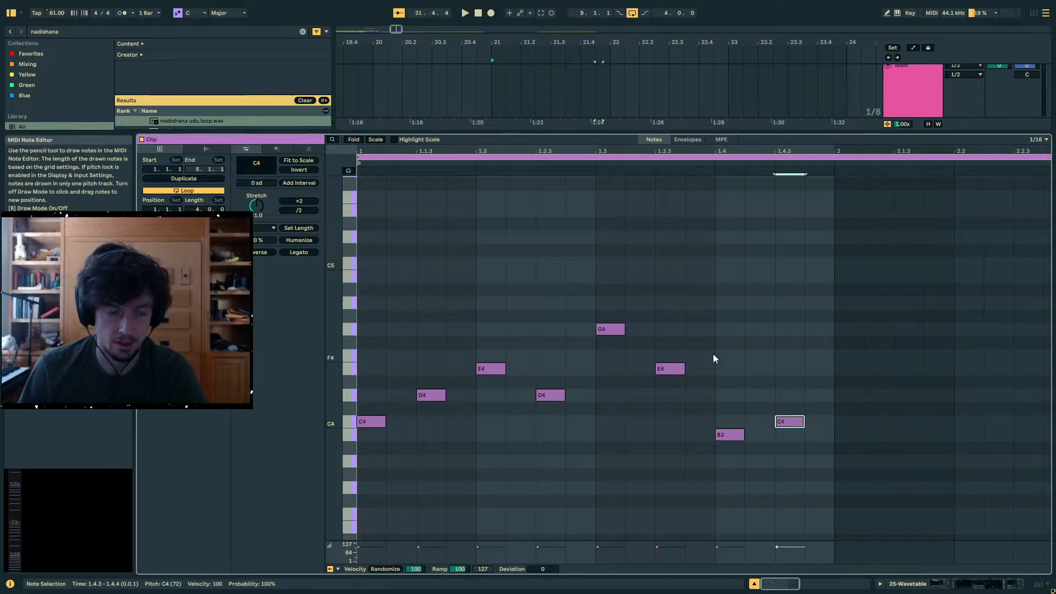
- Solo the 25 Wavetable track and play the bar 21 melody clip
drag(878, 133, 880, 297)
scroll(886, 233, up, 2)
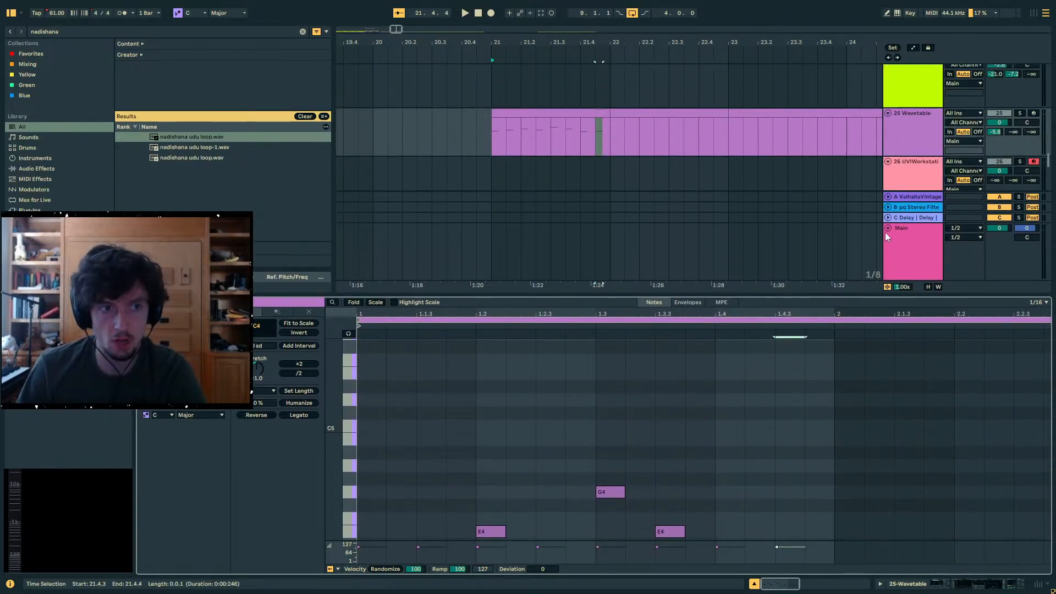
click(1020, 124)
click(586, 125)
key(space)
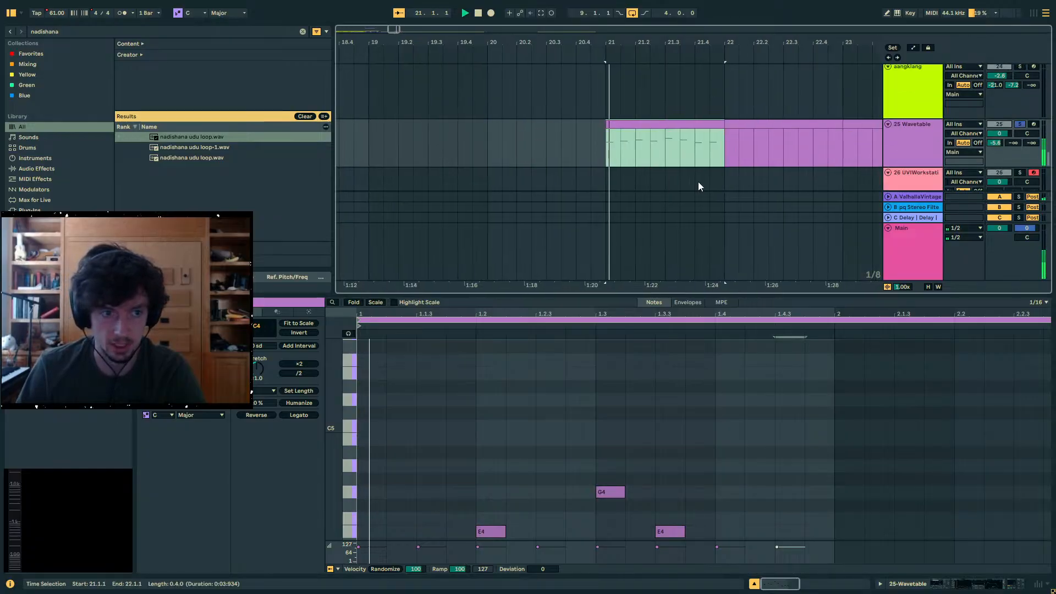
- Add a new MIDI track below 25 Wavetable and paste a copy of the bar 21 melody clip on it
click(901, 155)
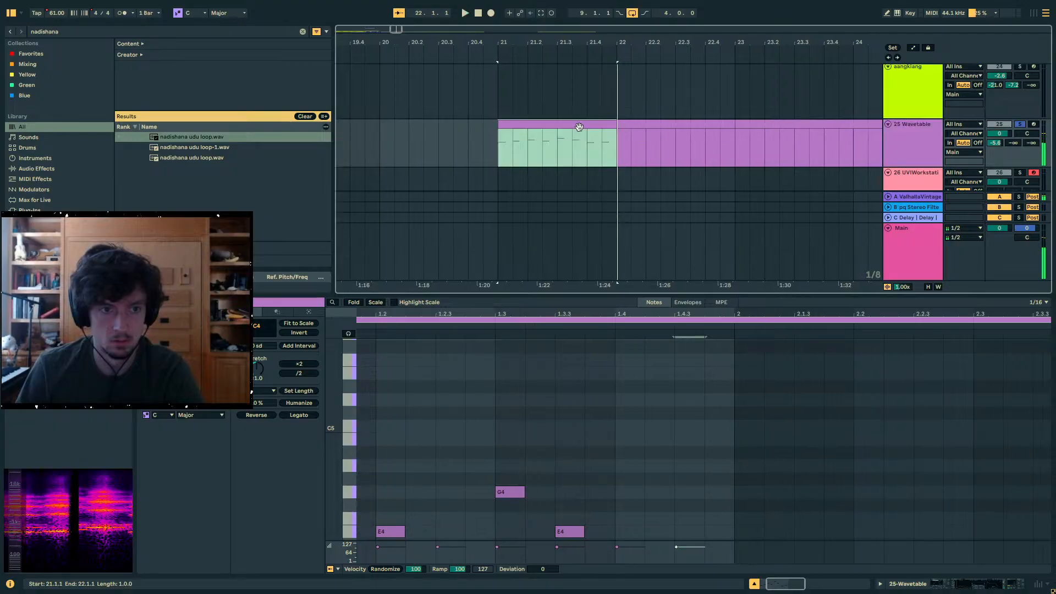
key(ctrl+shift+t)
key(ctrl+v)
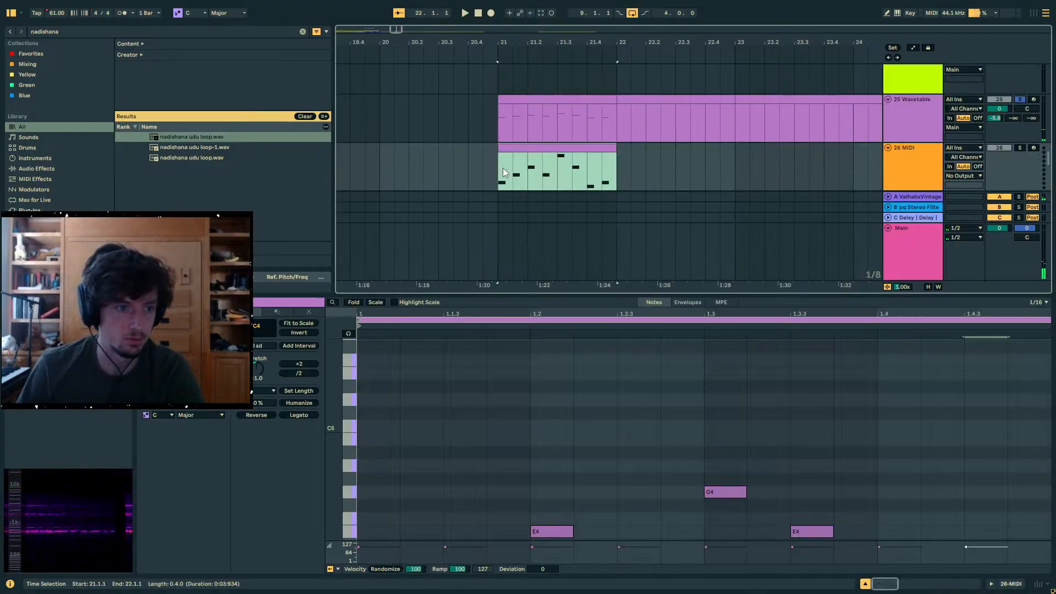
- Find Operator in the browser, load it onto the new MIDI track and play the copied melody through it
drag(60, 31, 1, 24)
text(op)
drag(194, 135, 871, 144)
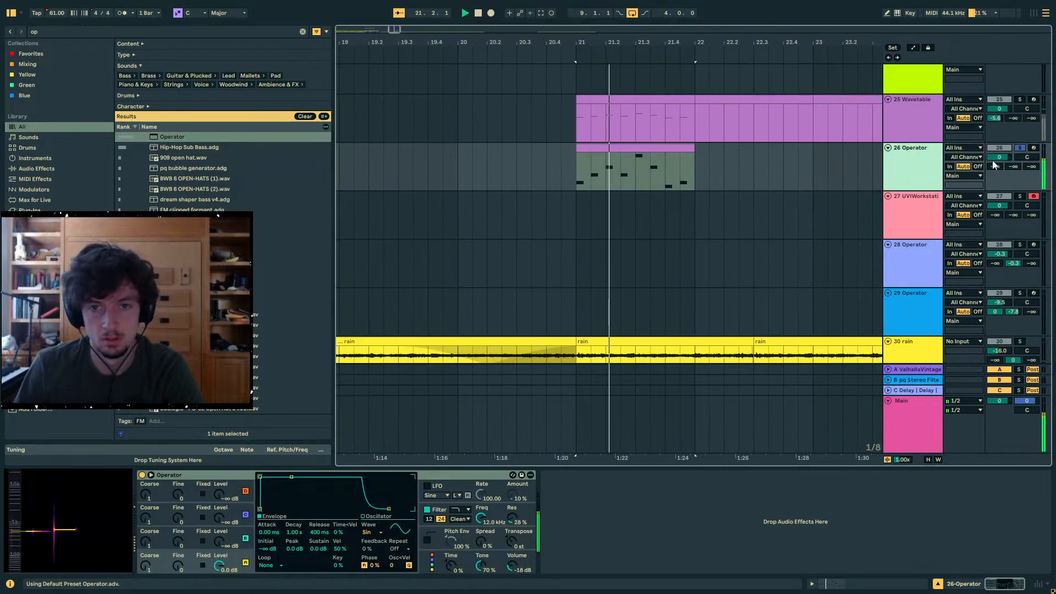
click(597, 148)
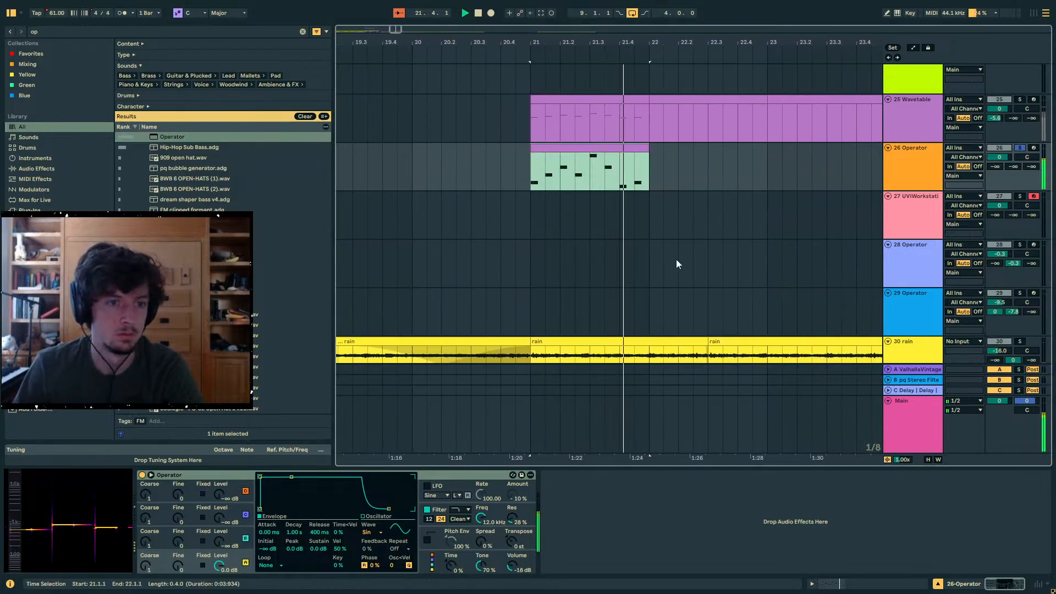
key(space)
- Open the Operator track's clip in an enlarged note editor and add C5 above both the first and last C4 notes
click(842, 584)
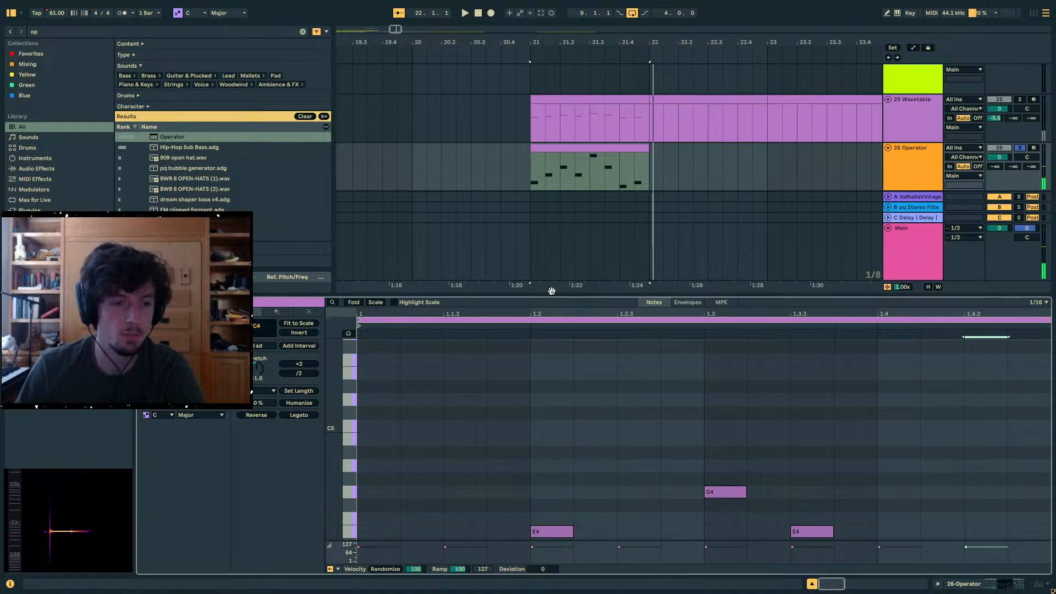
drag(552, 294, 552, 131)
scroll(526, 323, down, 1)
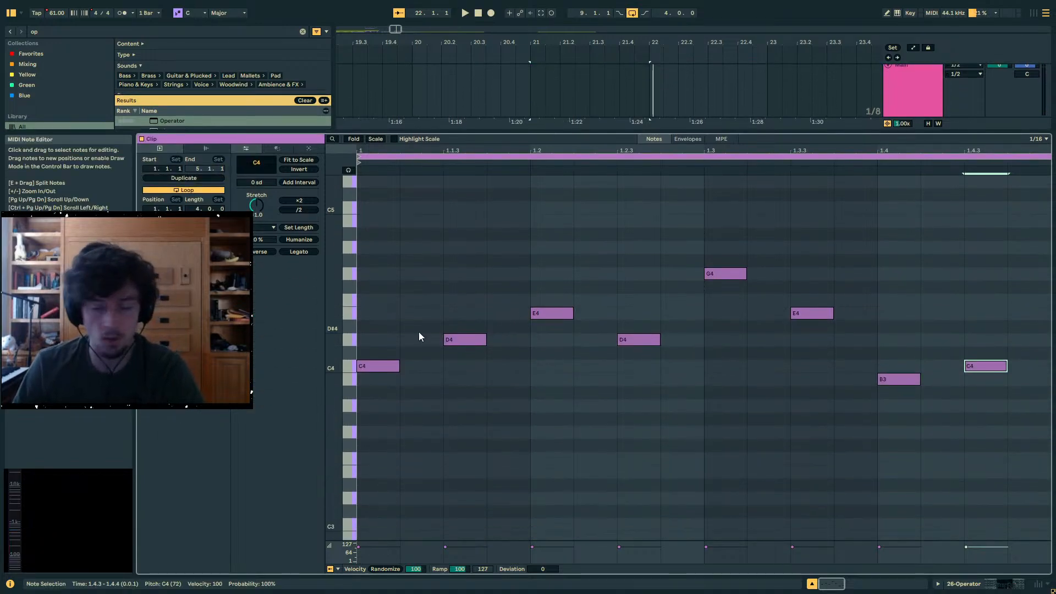
scroll(416, 338, up, 2)
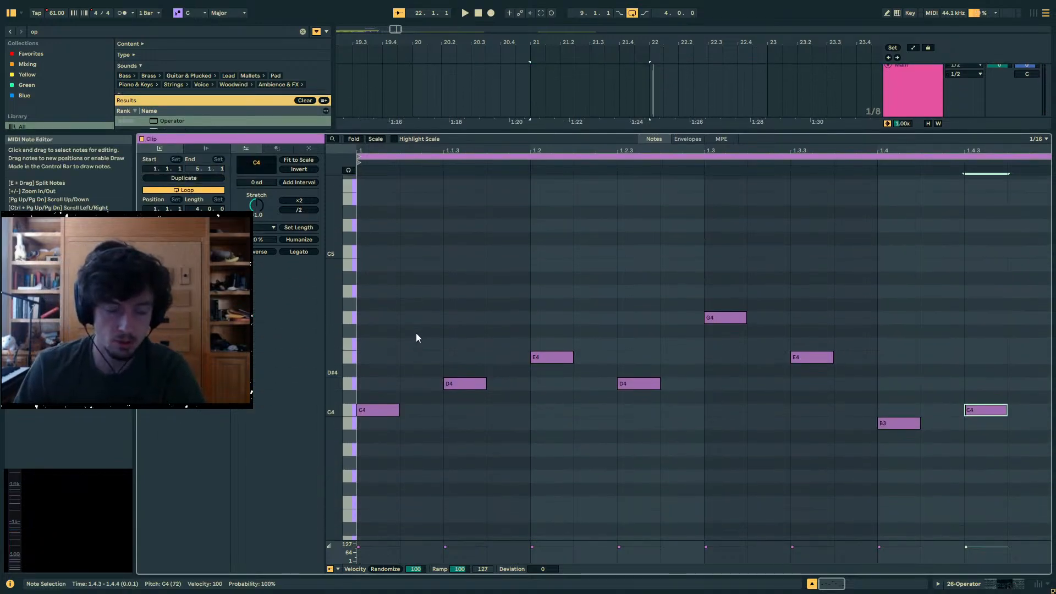
click(380, 410)
click(404, 344)
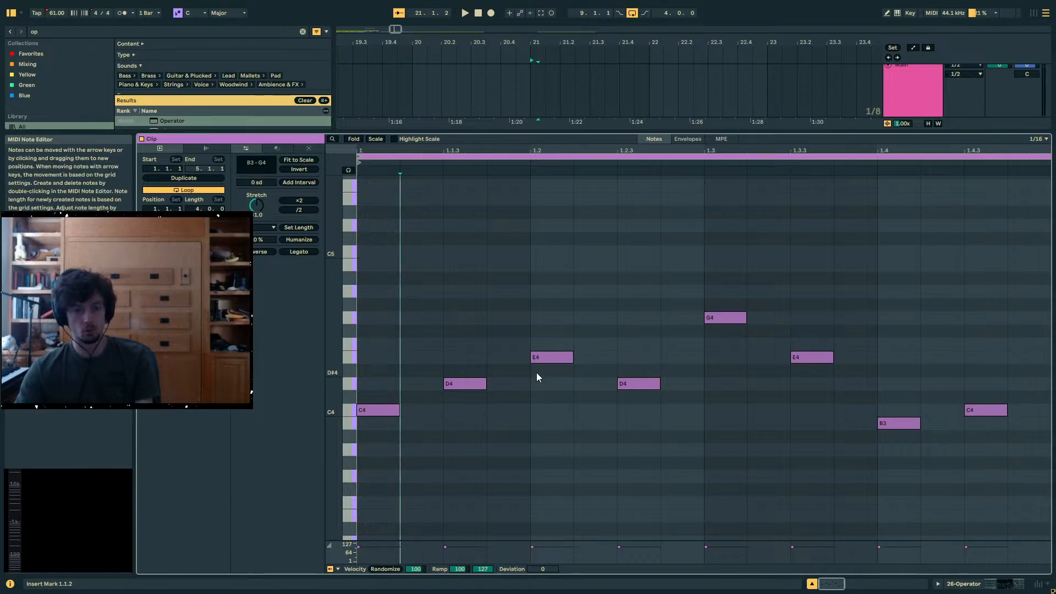
double_click(369, 254)
scroll(1002, 366, up, 2)
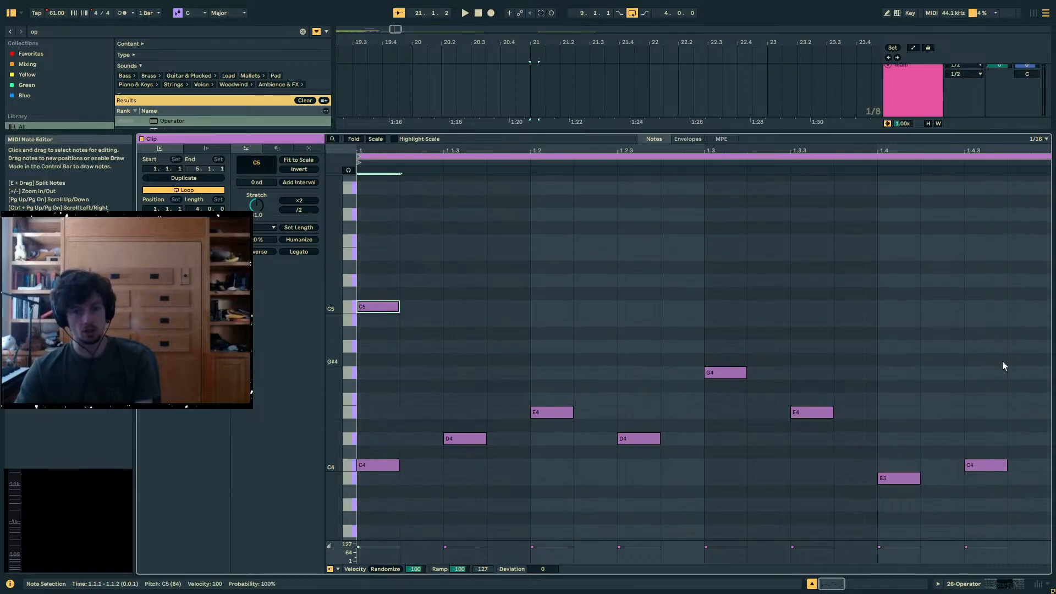
double_click(989, 308)
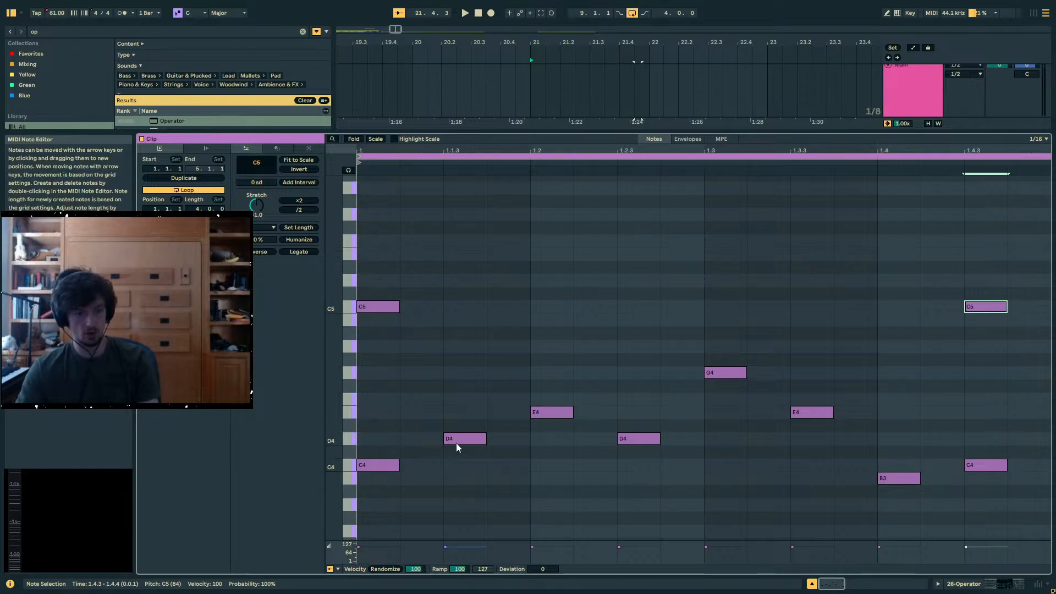
- Add a sixteenth-note B4 above the D4 at 1.1.3
click(494, 469)
drag(495, 470, 466, 416)
click(460, 325)
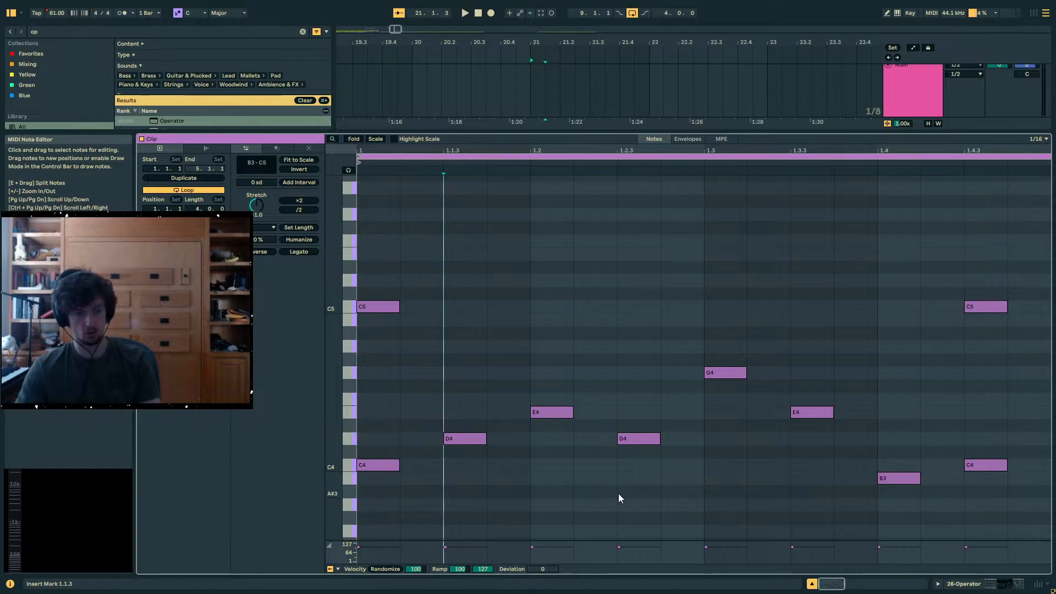
click(385, 306)
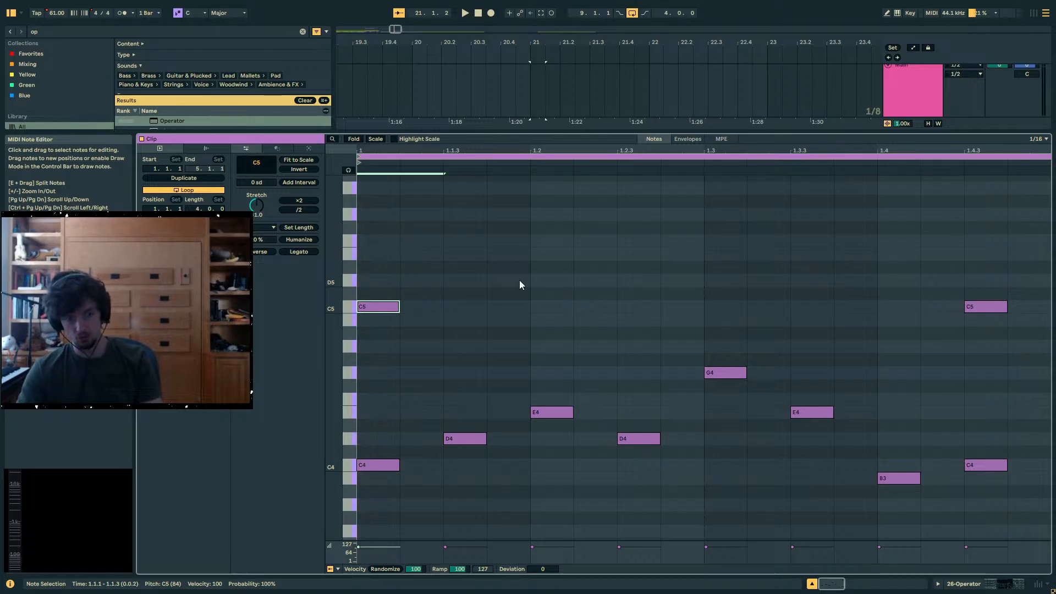
double_click(456, 319)
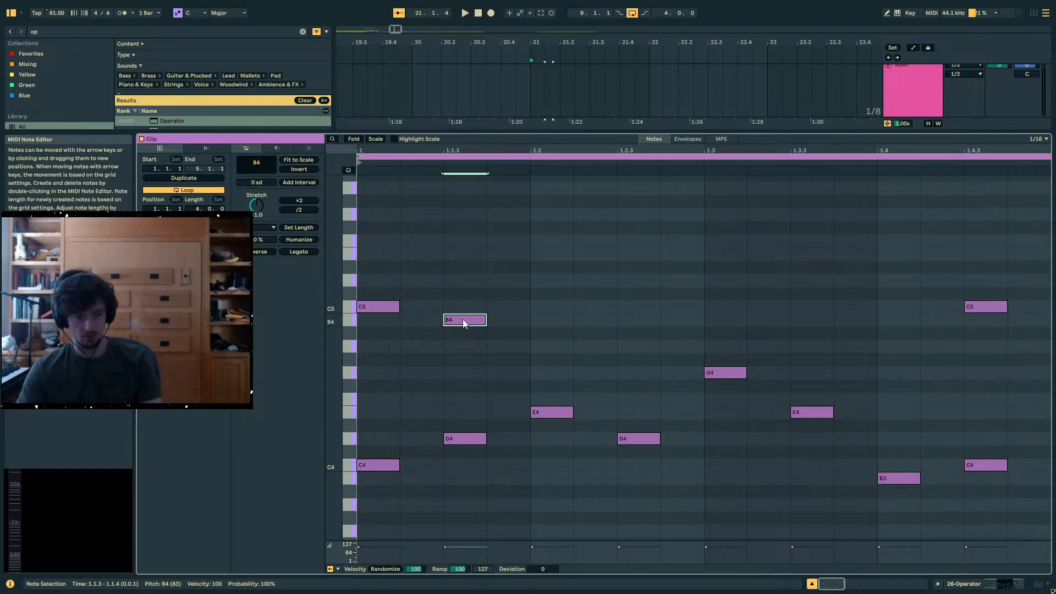
mouse_move(463, 319)
mouse_down()
mouse_move(464, 346)
mouse_move(464, 320)
mouse_up()
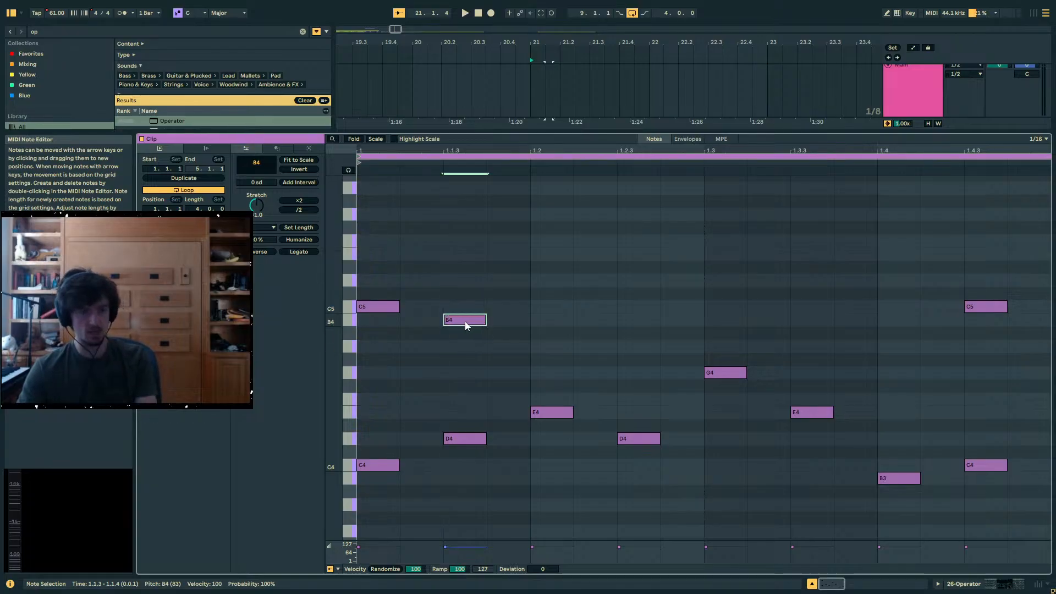
- Try duplicating the upper B4 to 1.2 and lowering the one at 1.1.3 to A4
drag(444, 295, 547, 368)
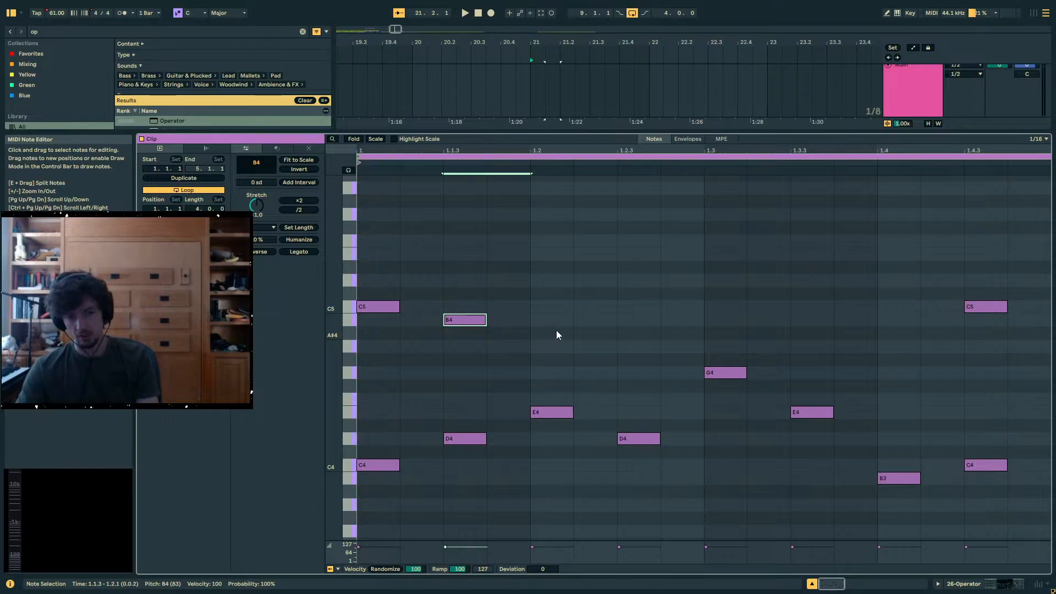
key(ctrl+d)
drag(474, 322, 476, 341)
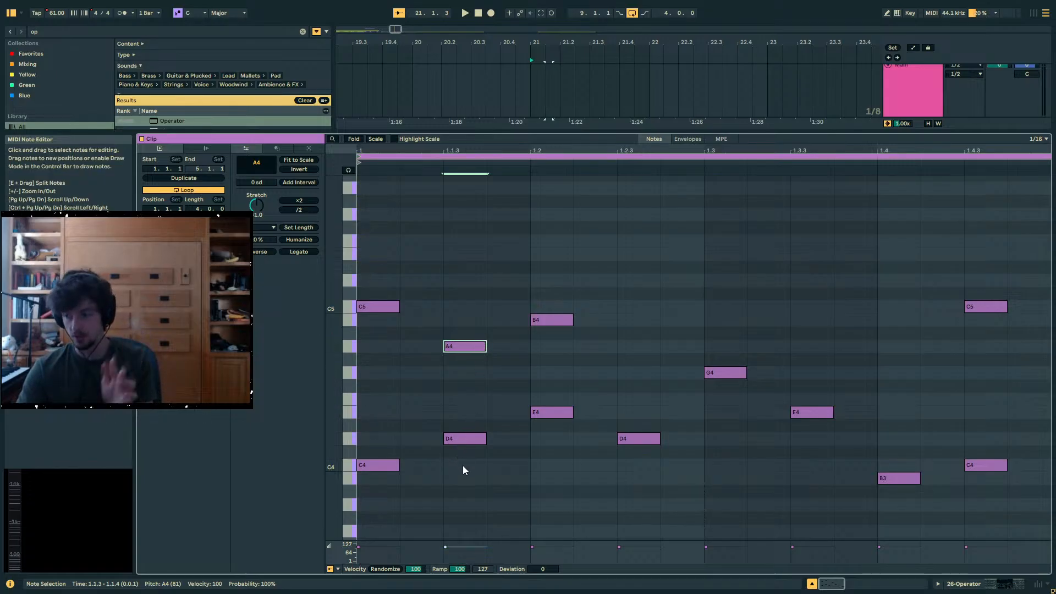
- Examine the interval between the D4 and A4 pair at 1.1.3, selecting both notes together
mouse_move(446, 317)
mouse_down()
mouse_move(484, 479)
mouse_move(460, 328)
mouse_up()
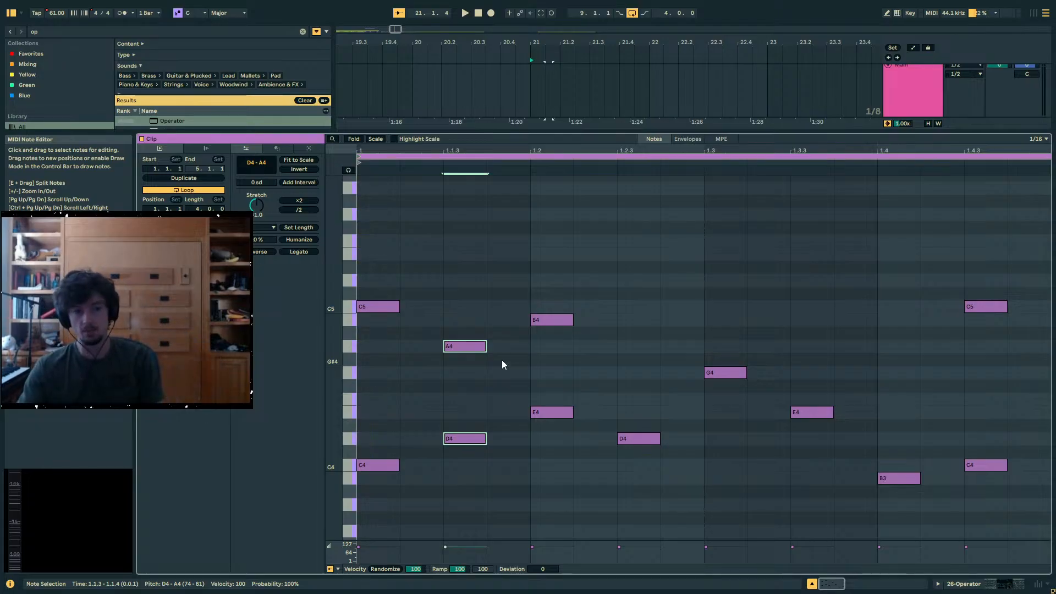
drag(499, 275, 445, 488)
drag(462, 497, 444, 242)
scroll(476, 438, down, 1)
drag(488, 430, 435, 242)
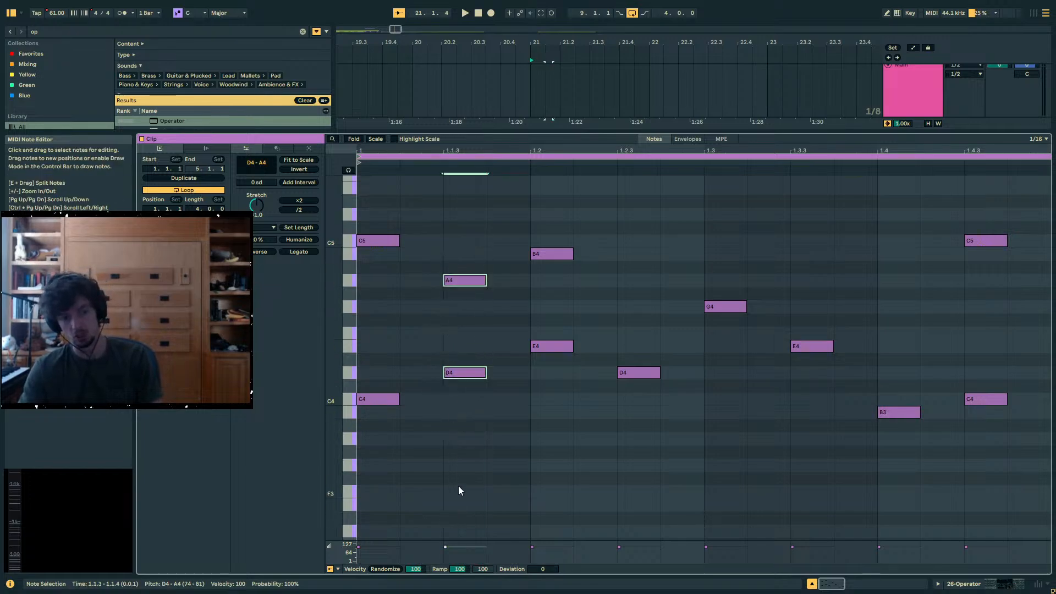
click(477, 419)
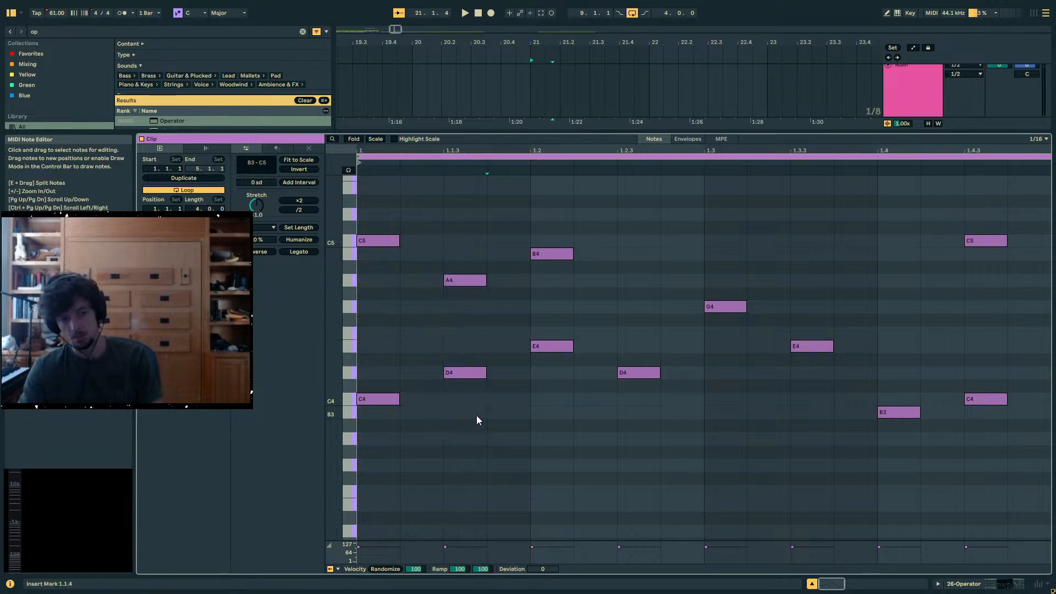
drag(477, 416, 551, 345)
key(ctrl+z)
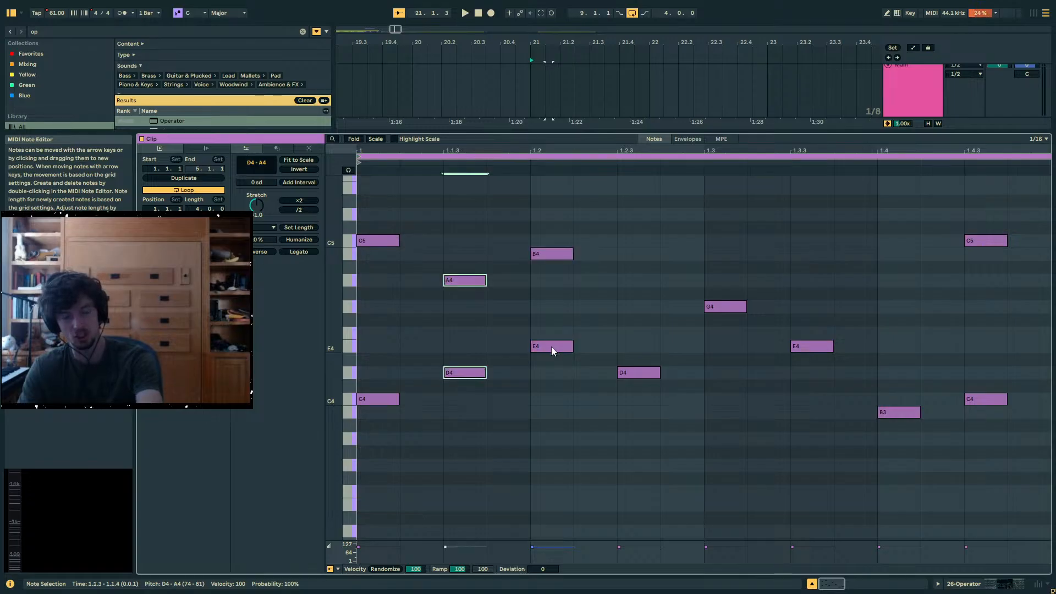
drag(500, 418, 454, 278)
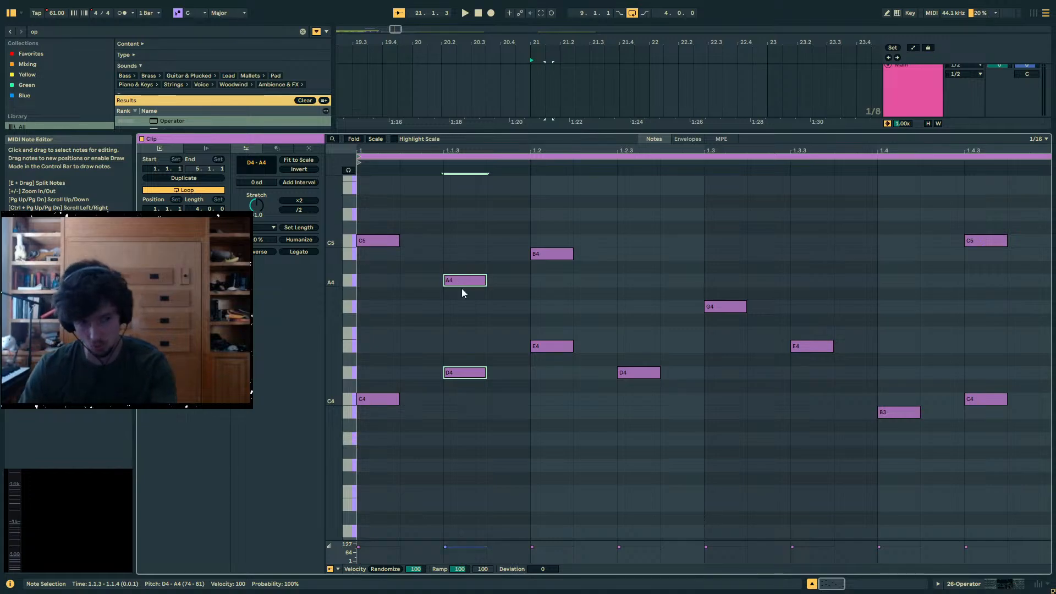
- Undo the lowering of the upper note at 1.1.3 and the duplicated B4 at 1.2
key(ctrl+z)
key(ctrl+z)
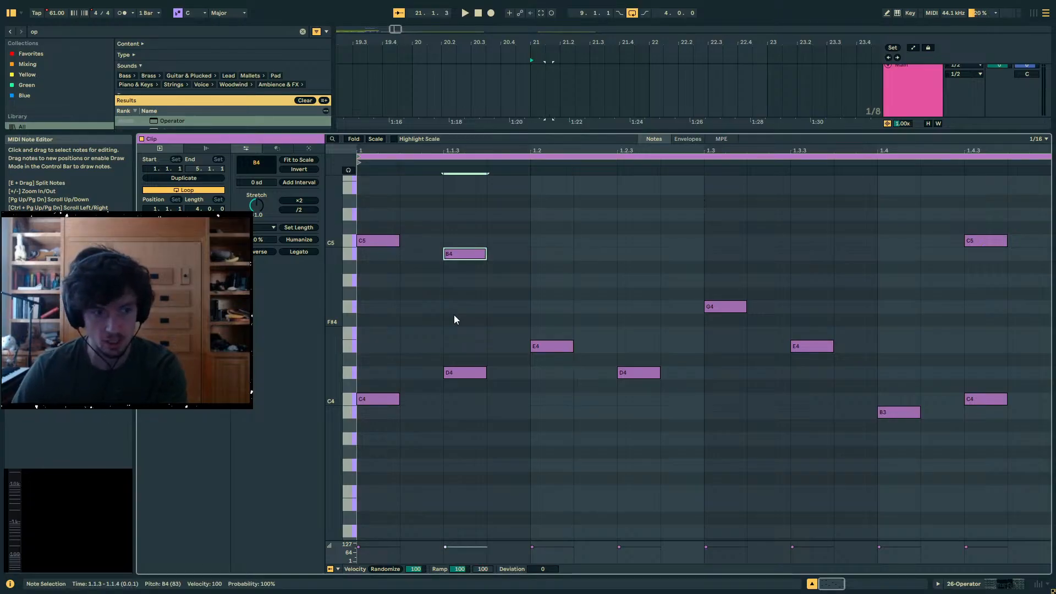
- Add a sixteenth-note A4 above the E4 at 1.2 and go through the upper notes C5, B4 and A4 in turn
scroll(544, 327, up, 1)
double_click(561, 296)
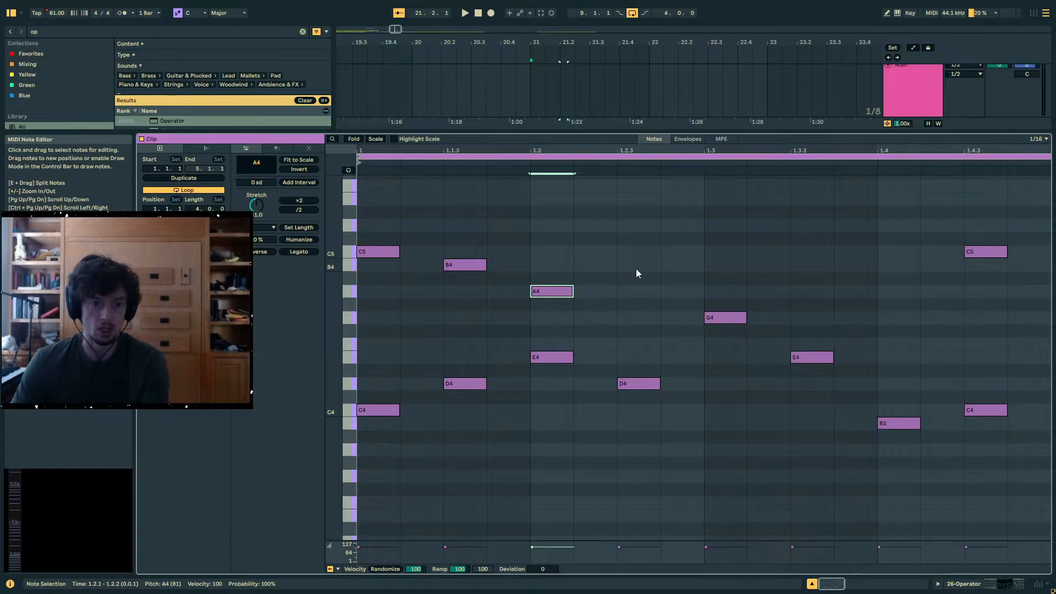
click(388, 257)
click(467, 266)
click(561, 292)
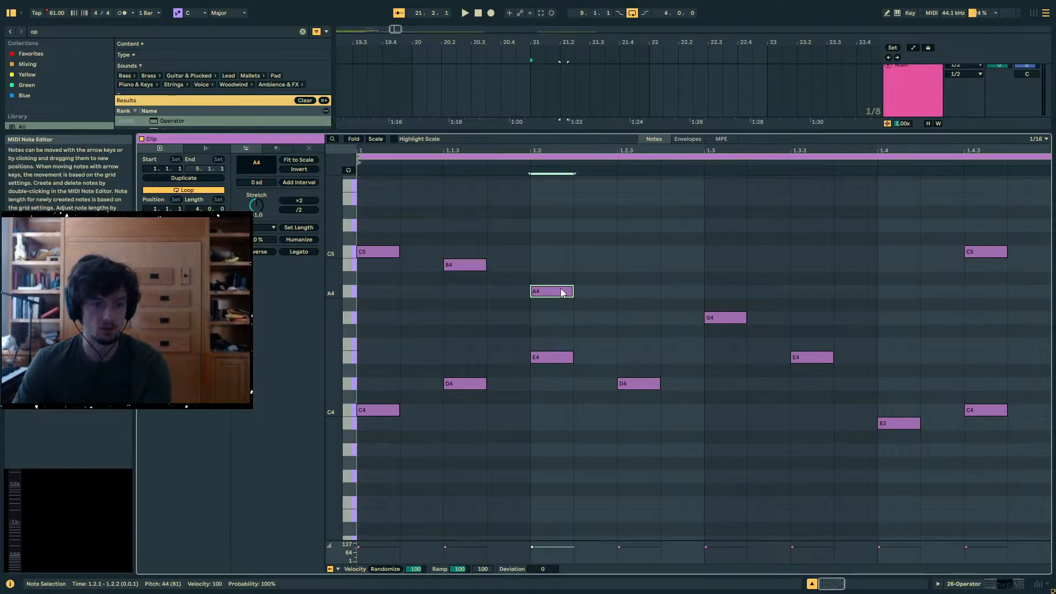
- Go through the upper B4 and A4 again and add a sixteenth-note B4 above the D4 at 1.2.3
click(446, 264)
click(474, 279)
click(475, 267)
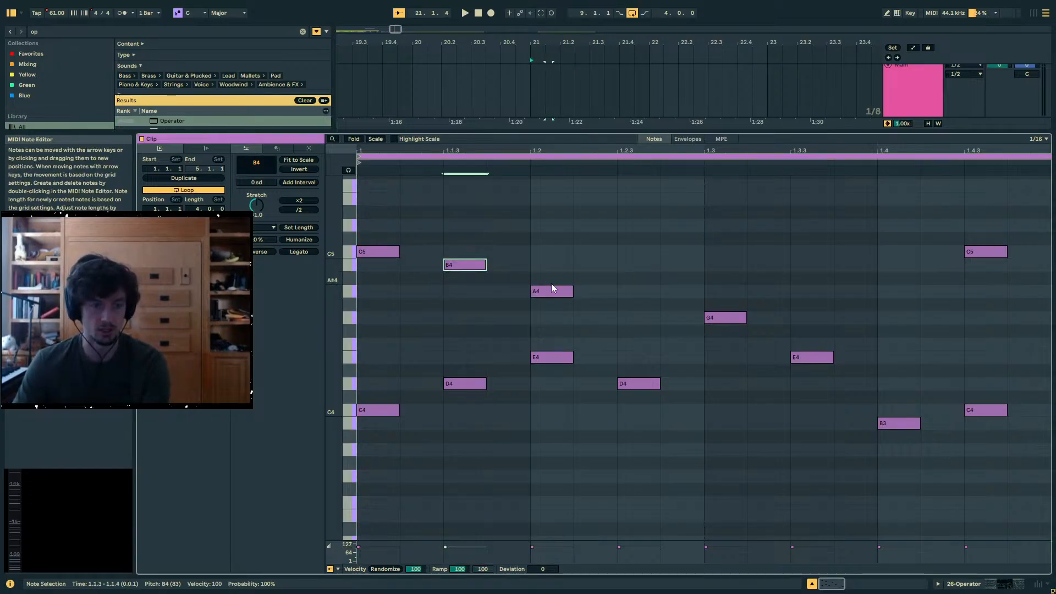
click(564, 285)
click(564, 290)
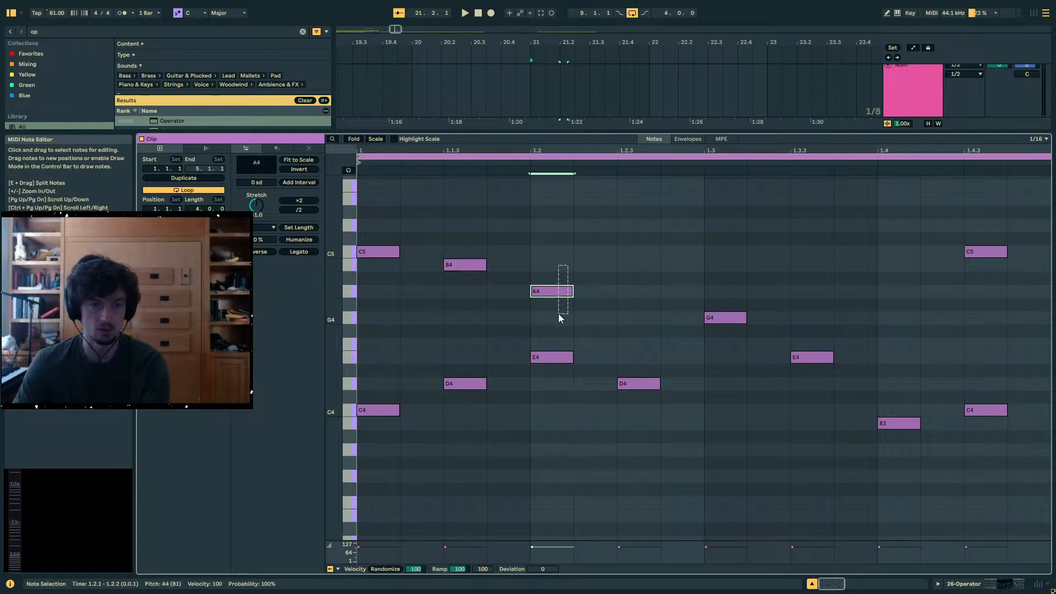
double_click(638, 264)
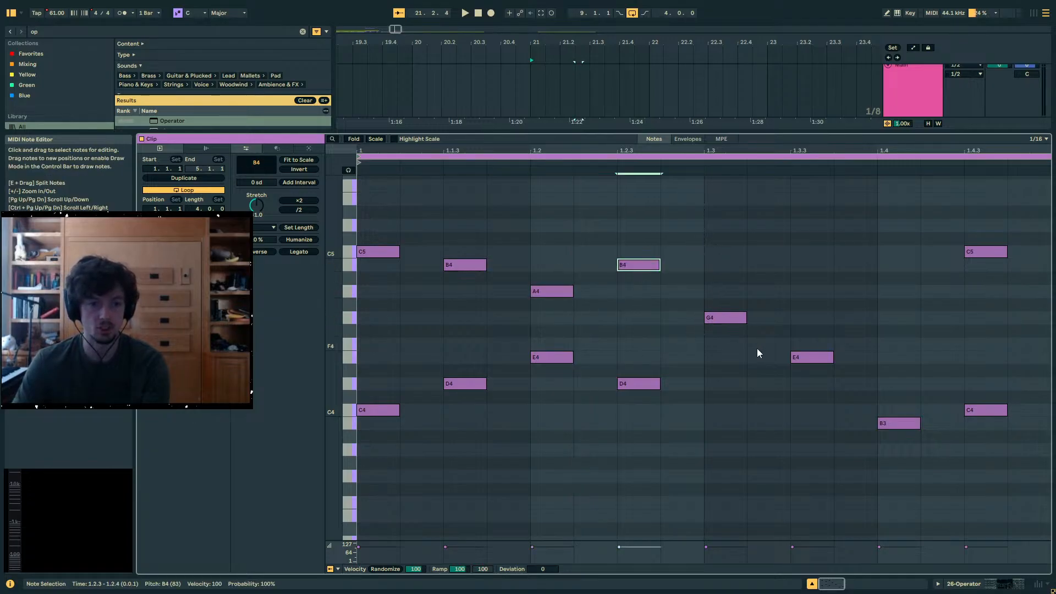
- Add a sixteenth-note C5 above the G4 at 1.3
click(725, 318)
scroll(725, 311, up, 2)
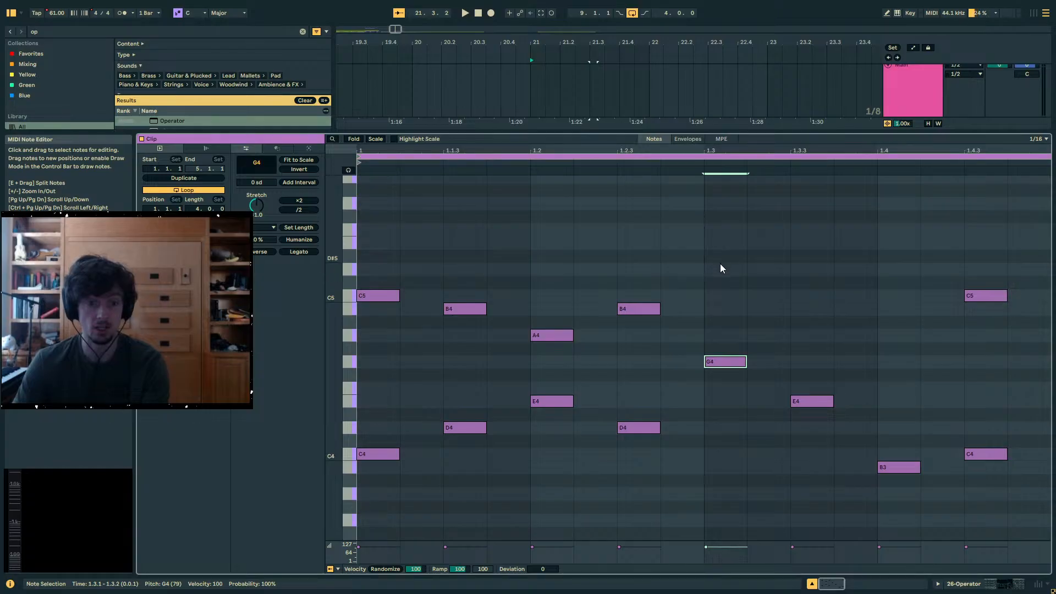
double_click(723, 296)
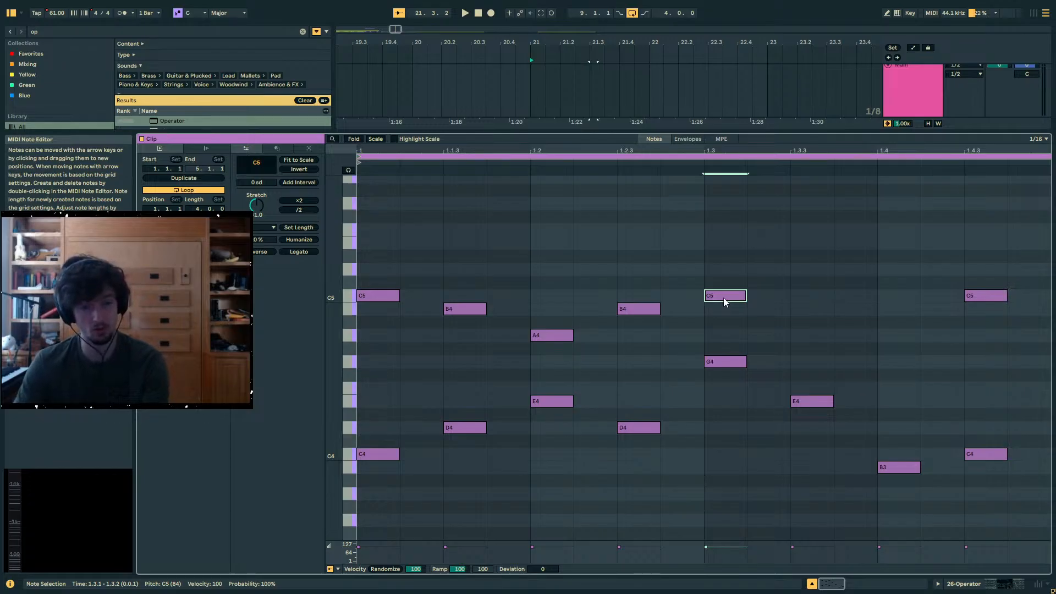
- Add sixteenth-note D5s at 1.3.3 and 1.4, and raise the one at 1.3.3 to E5
click(799, 316)
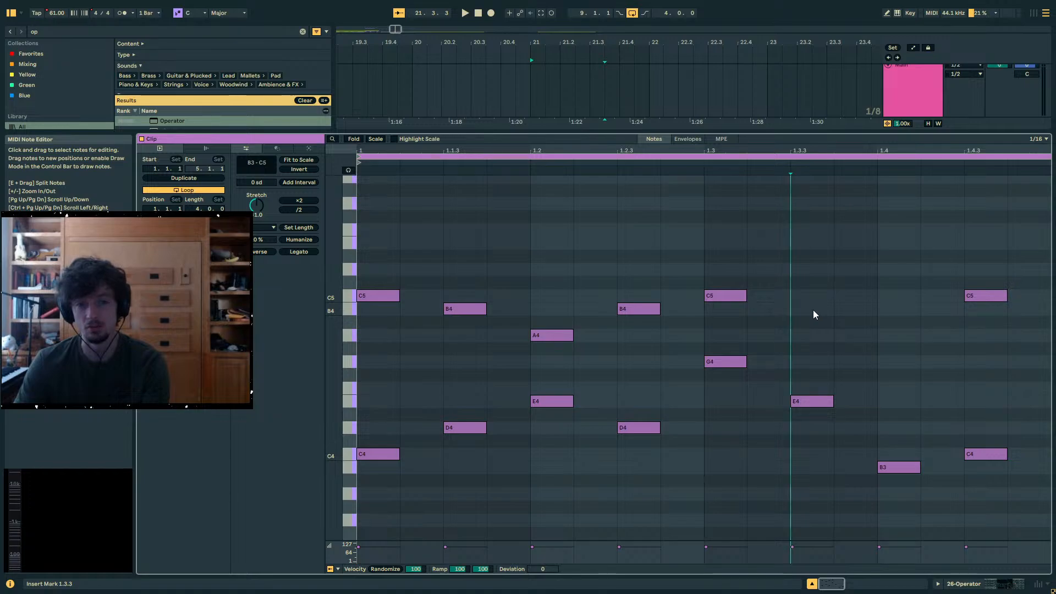
double_click(813, 269)
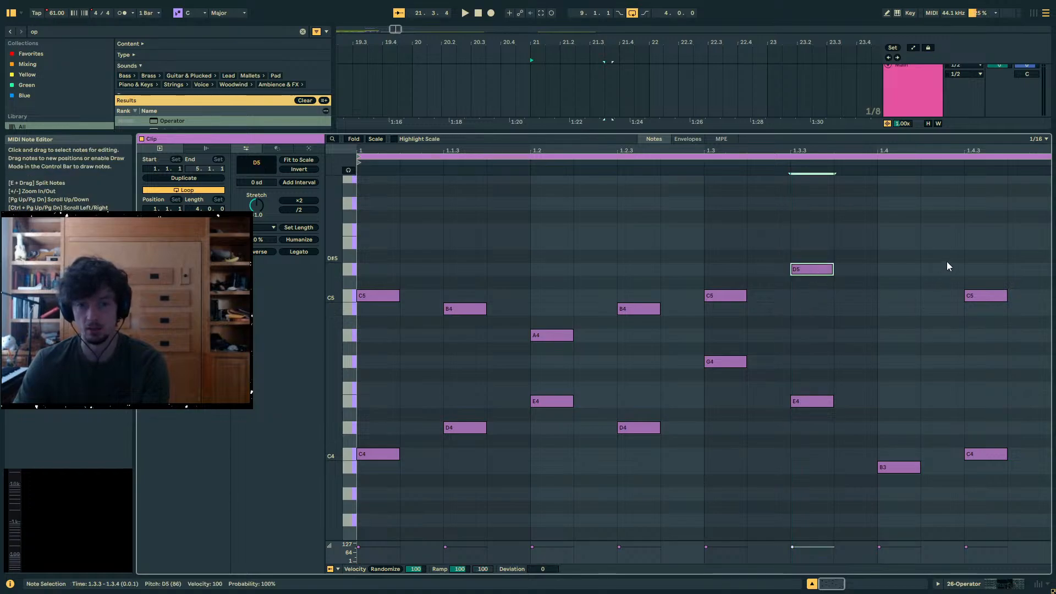
click(903, 250)
double_click(900, 269)
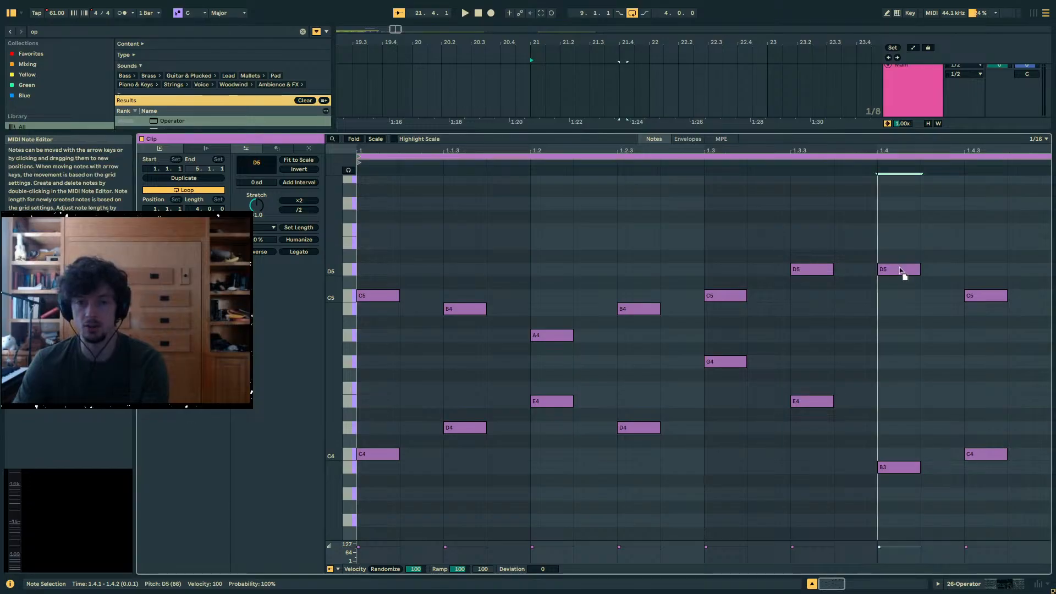
drag(816, 269, 821, 240)
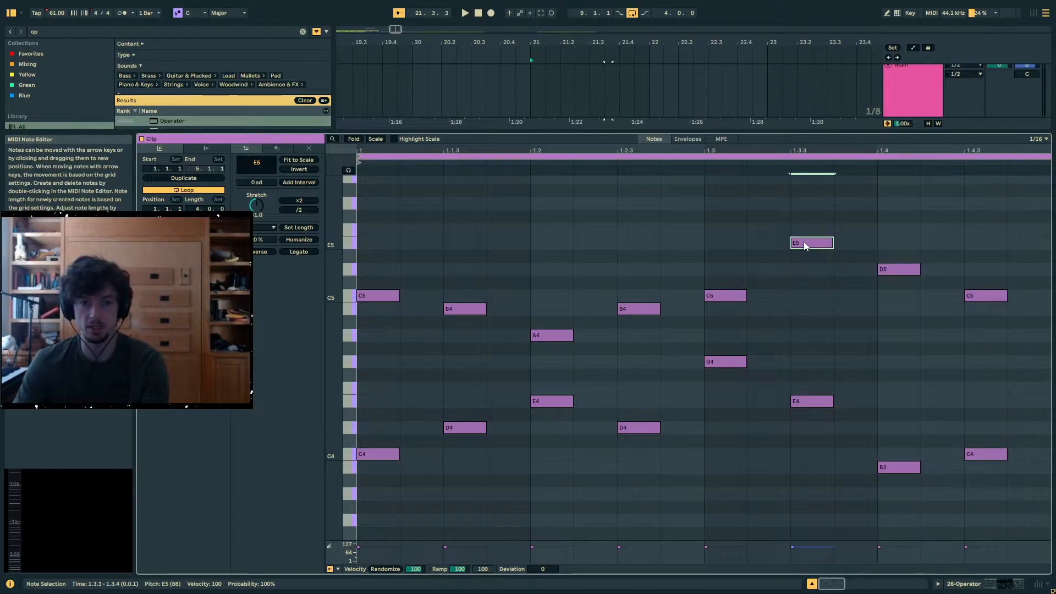
- Examine the intervals of the note pairs at 1.3.3, 1.1.1 and 1.4.3, selecting both notes of each pair
drag(812, 406, 811, 432)
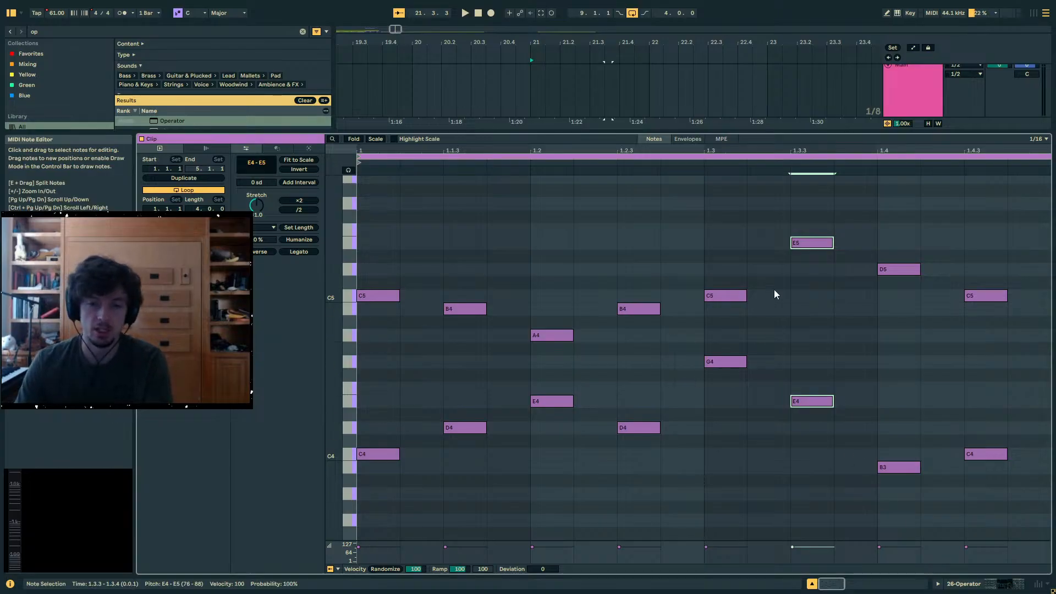
drag(371, 238, 372, 478)
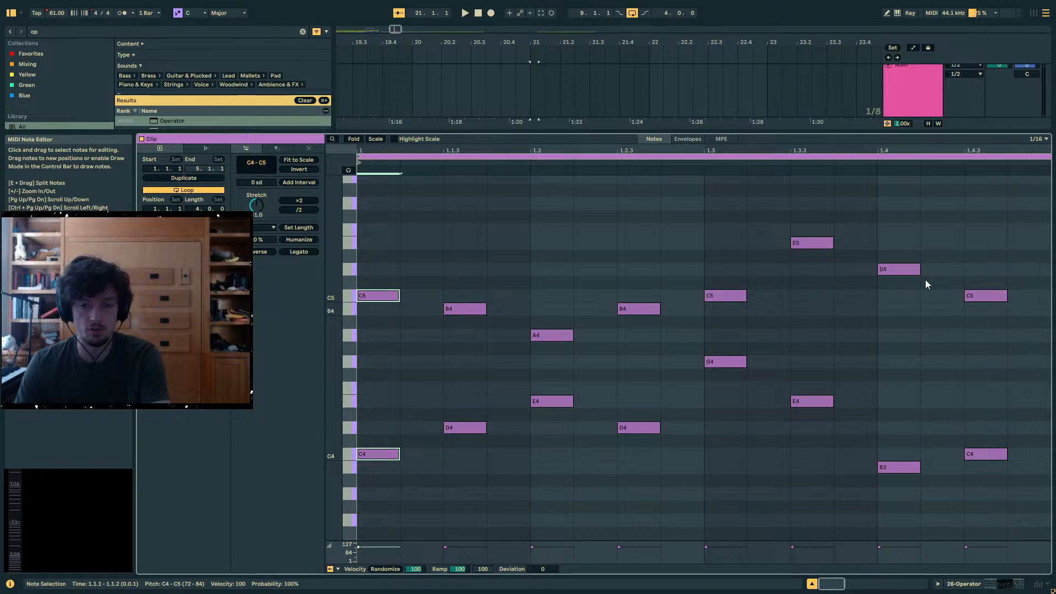
drag(967, 246, 984, 501)
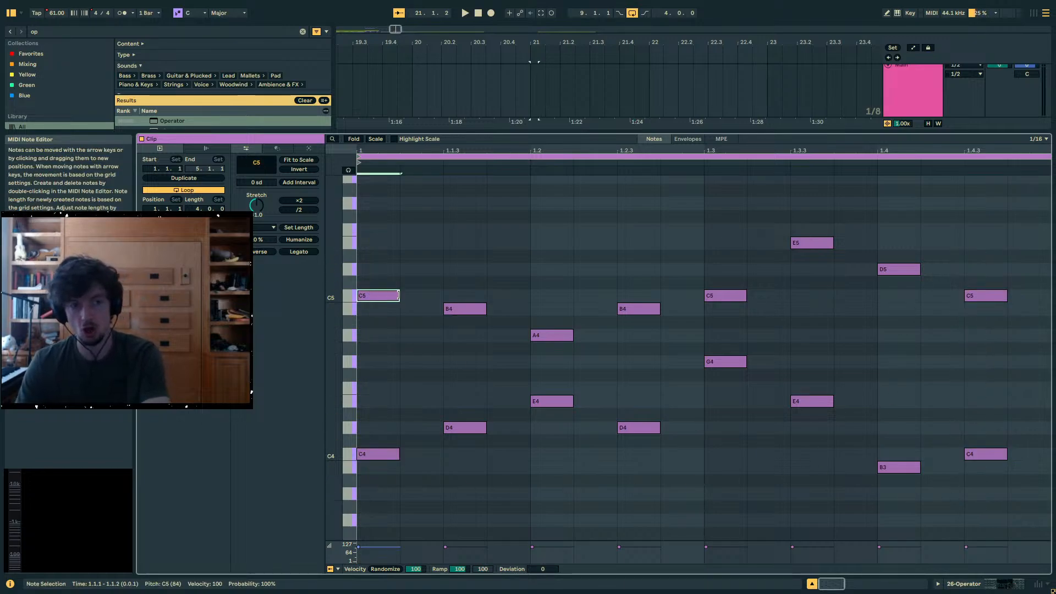
- Audition the closing upper notes E5, D5 and C5 and the lower C4 at 1.4.3
click(790, 247)
click(801, 244)
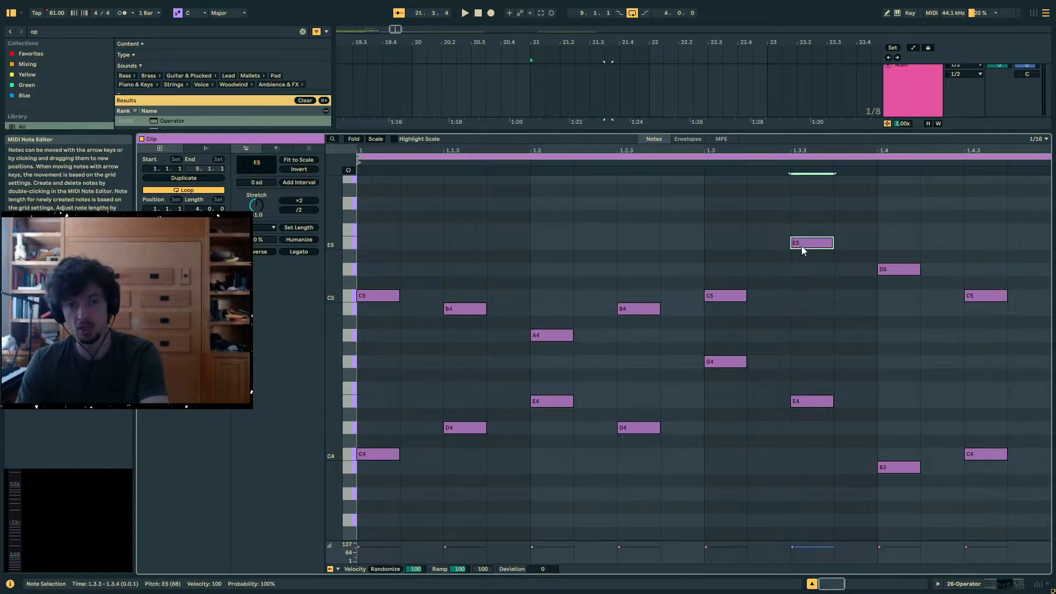
drag(783, 224, 856, 283)
click(897, 270)
click(986, 298)
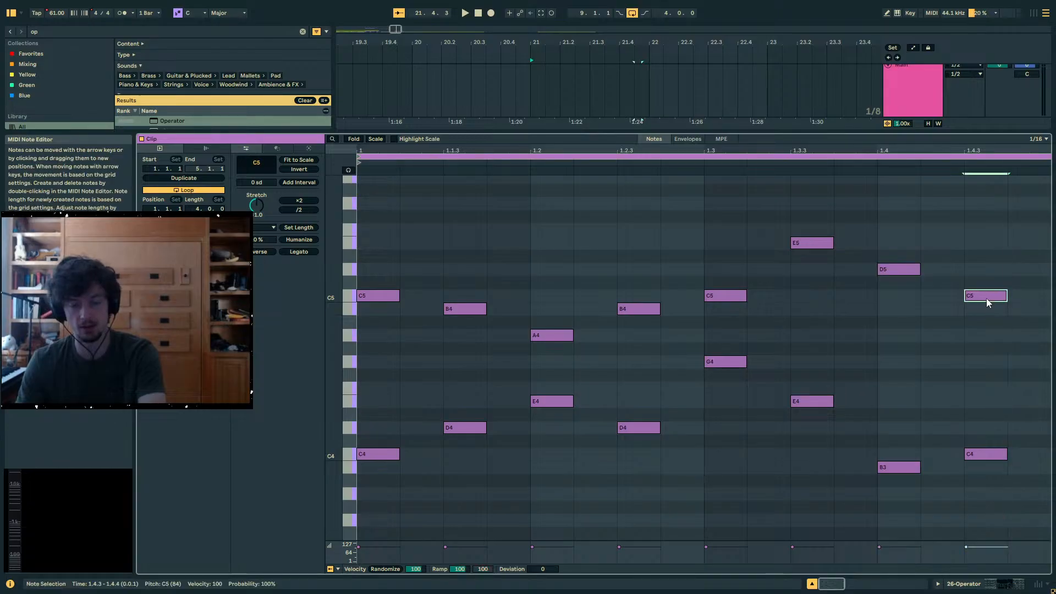
click(1016, 443)
click(976, 456)
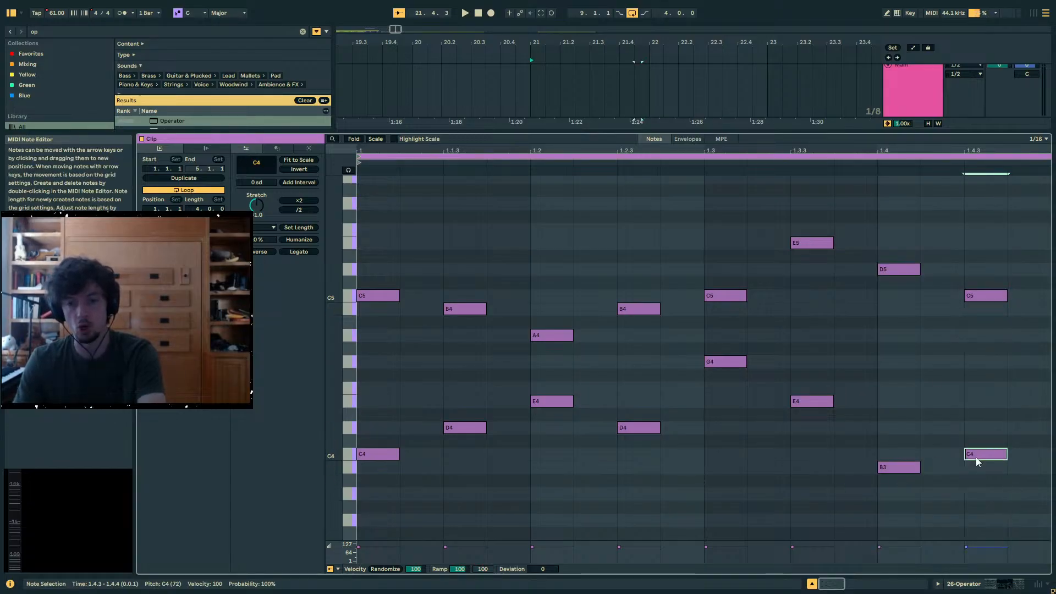
click(907, 272)
click(988, 298)
- Try lowering the upper notes to B4 at 1.4 and A4 at 1.3.3, and audition the line up to the closing C5
drag(899, 269, 899, 310)
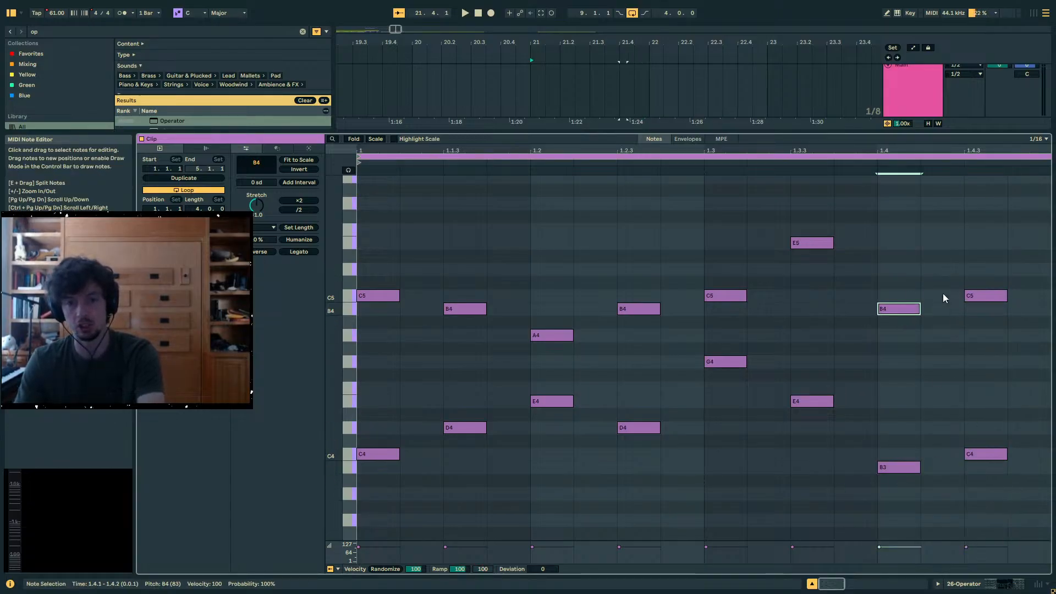
drag(819, 243, 821, 336)
click(984, 298)
click(812, 336)
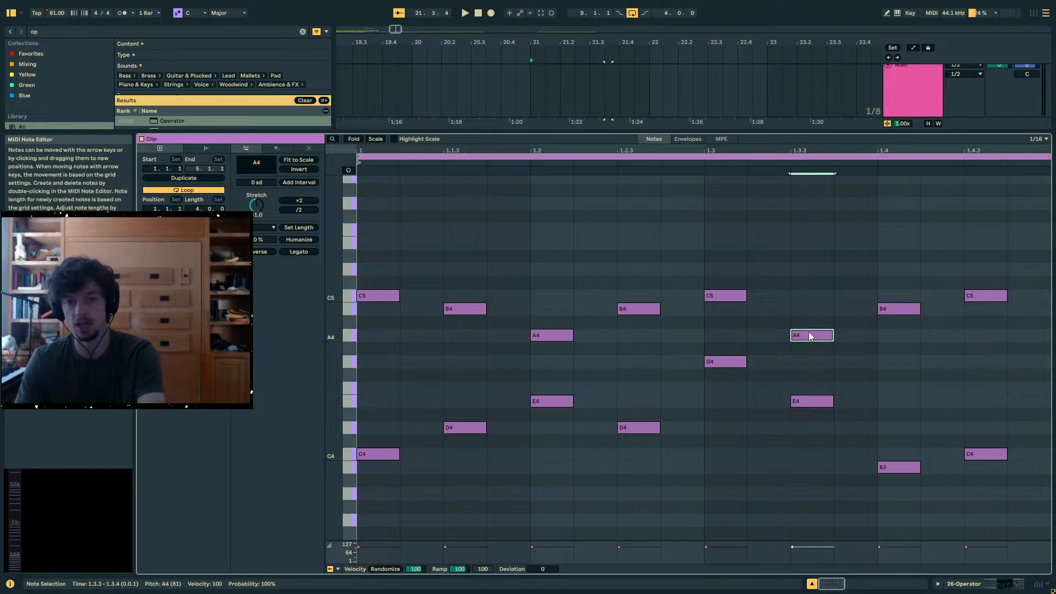
click(903, 309)
click(985, 297)
- Undo the lowering of the upper notes at 1.3.3 and 1.4
key(ctrl+z)
key(ctrl+z)
key(ctrl+z)
key(ctrl+z)
key(ctrl+z)
key(ctrl+z)
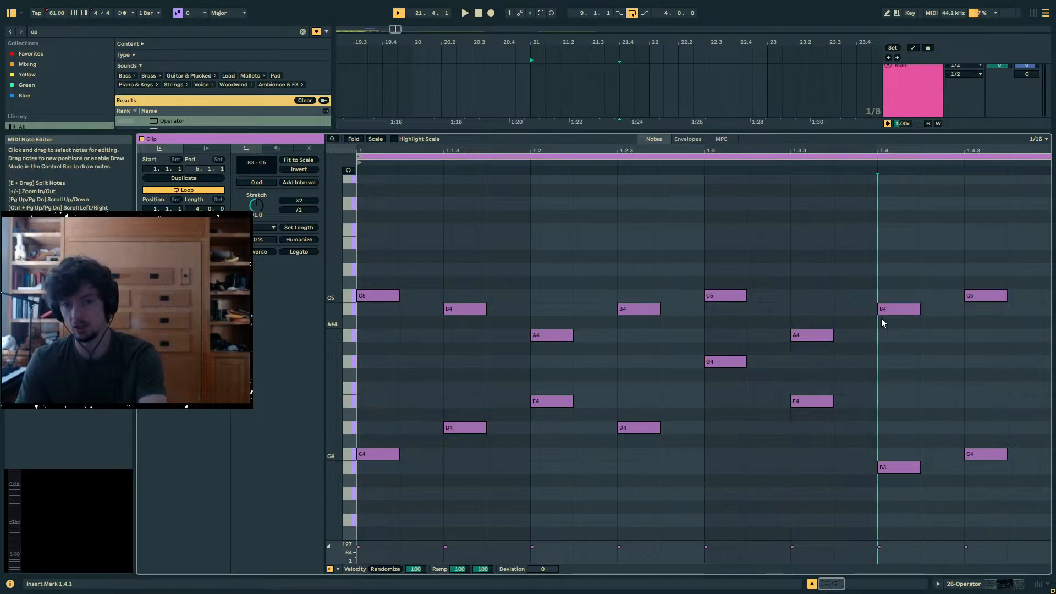
- Play back the two-part Operator phrase
key(space)
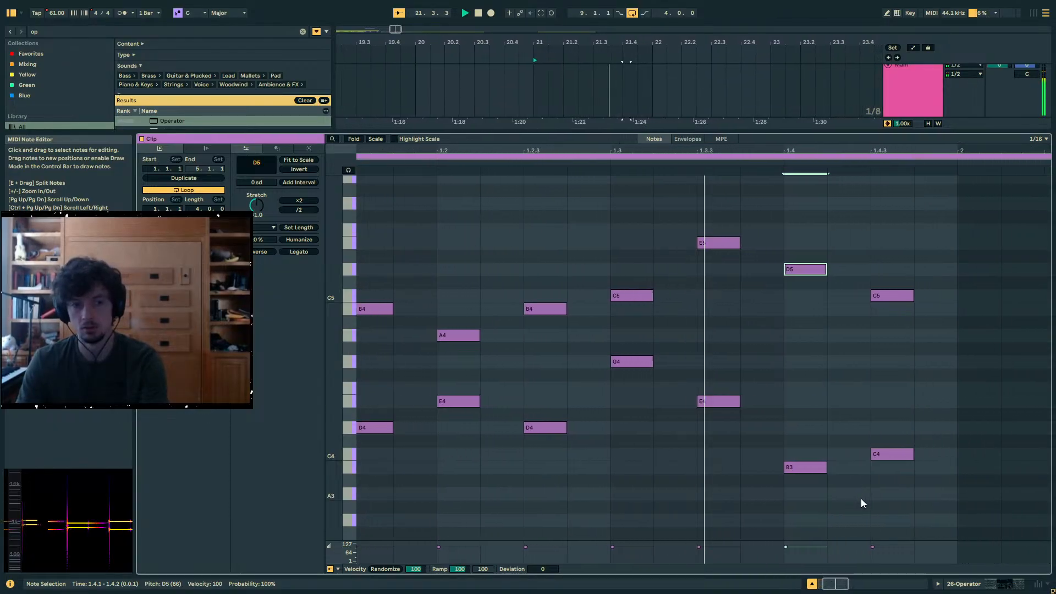
key(space)
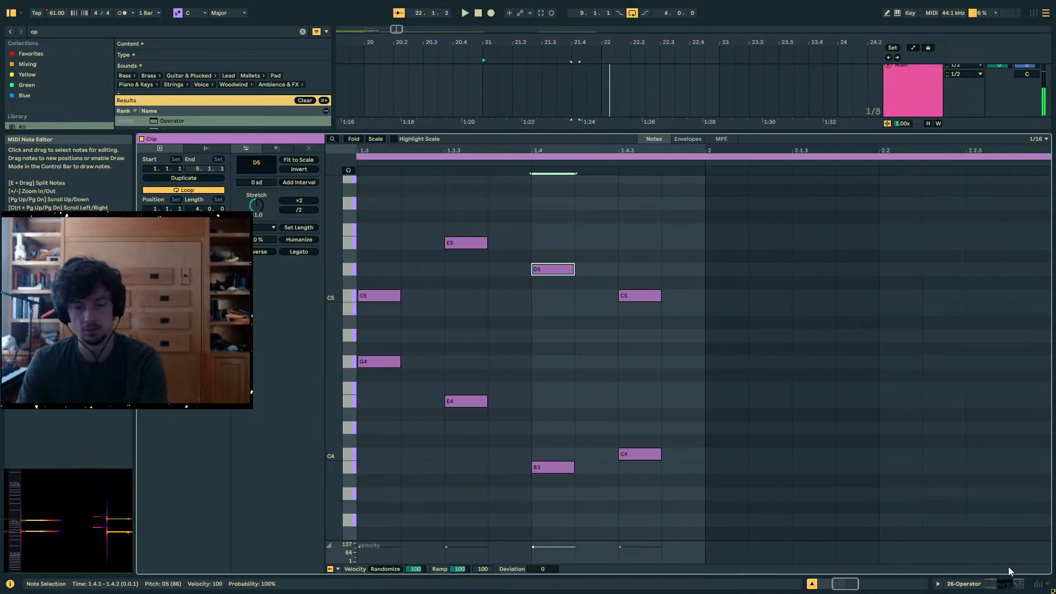
- Return to the arrangement and examine the notes in the aangklang track's clip at bars 7 to 9
click(985, 585)
drag(637, 42, 853, 33)
click(841, 115)
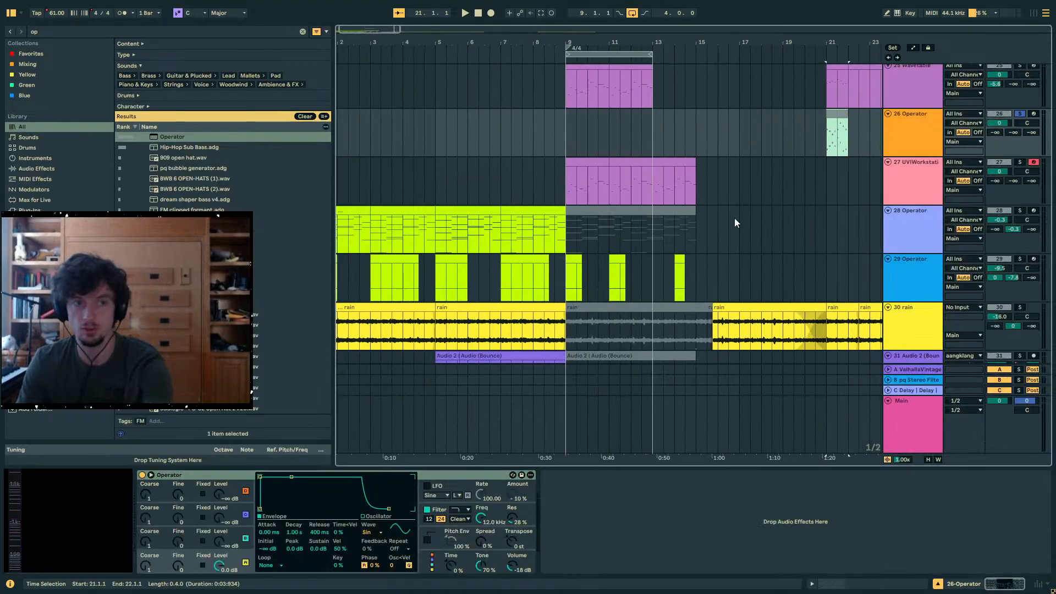
scroll(628, 191, up, 5)
click(584, 118)
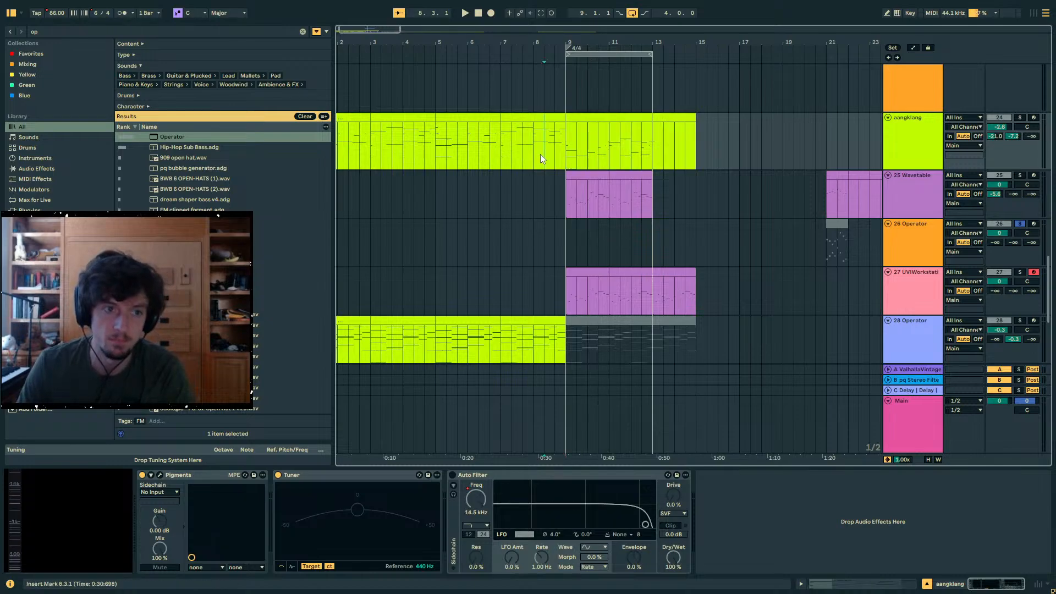
drag(546, 150, 503, 150)
click(839, 571)
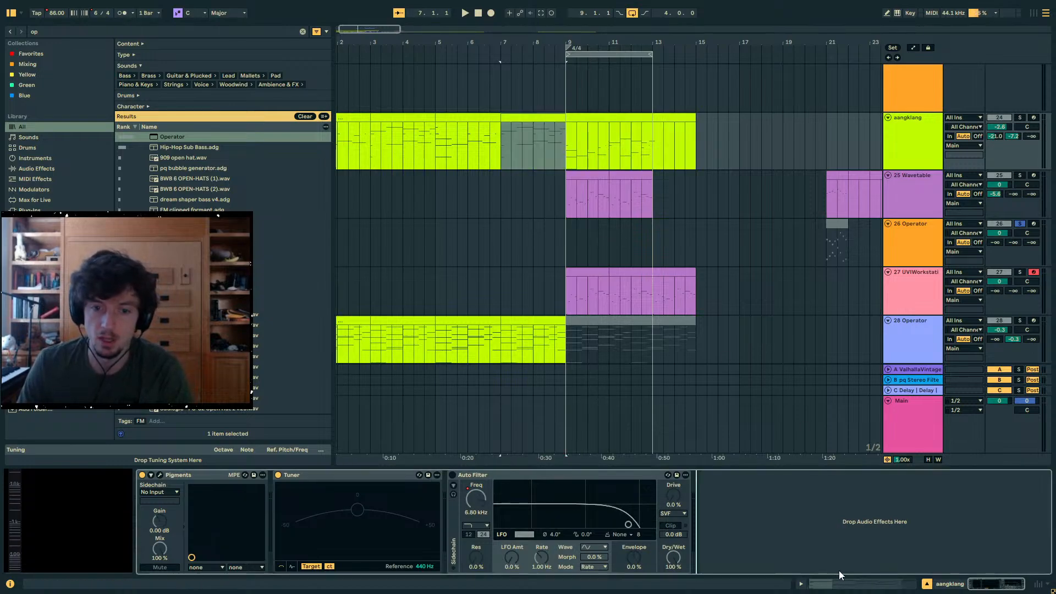
click(840, 586)
scroll(880, 368, up, 8)
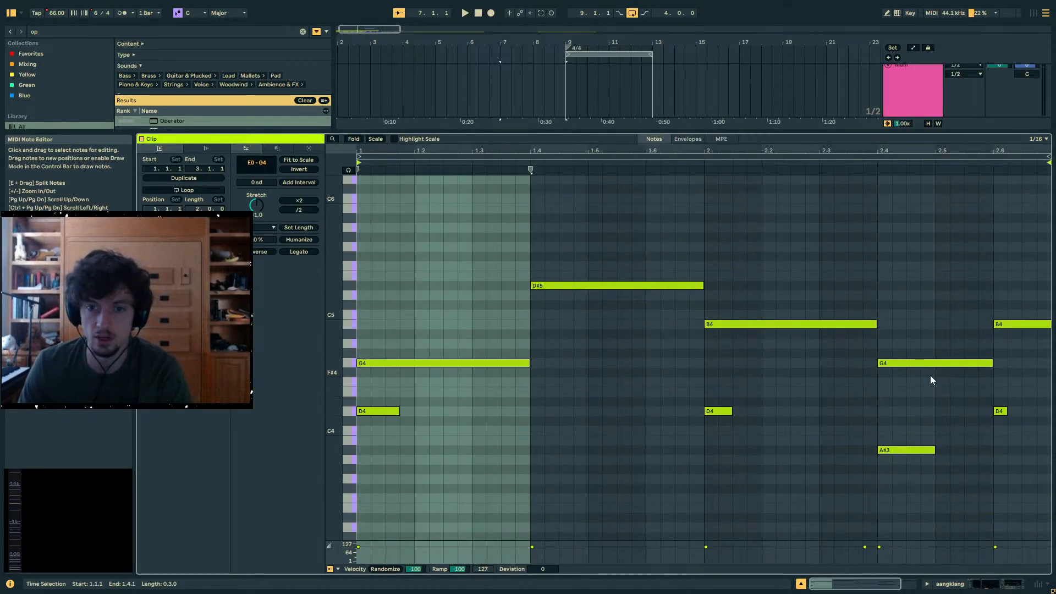
- Examine the notes in the aangklang track's clip starting at bar 3, selecting the B4 at 2.6
drag(491, 131, 478, 313)
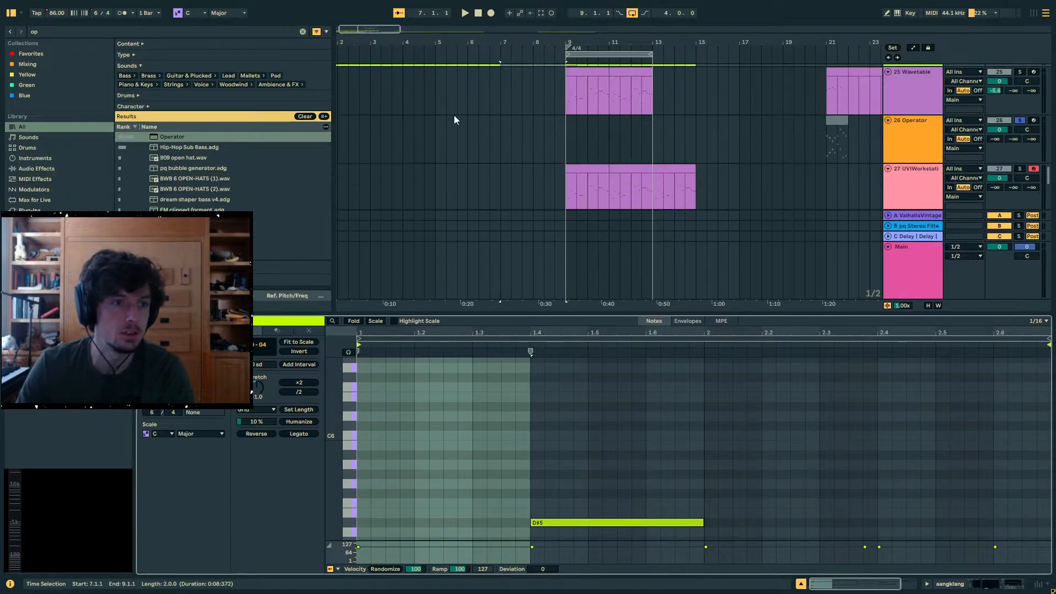
scroll(465, 110, up, 2)
click(459, 114)
click(401, 113)
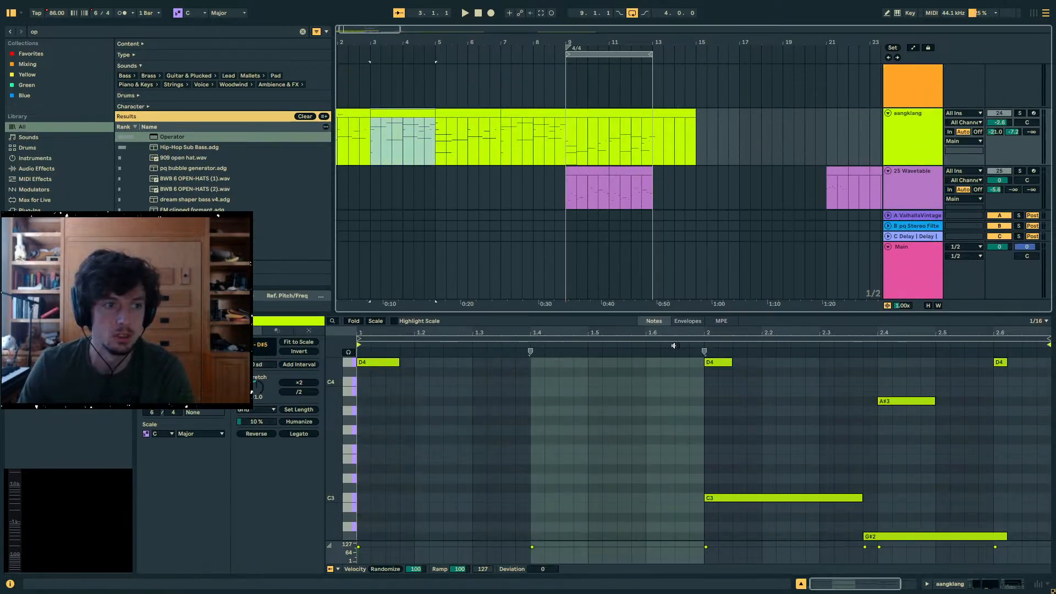
drag(710, 321, 709, 236)
scroll(762, 378, up, 5)
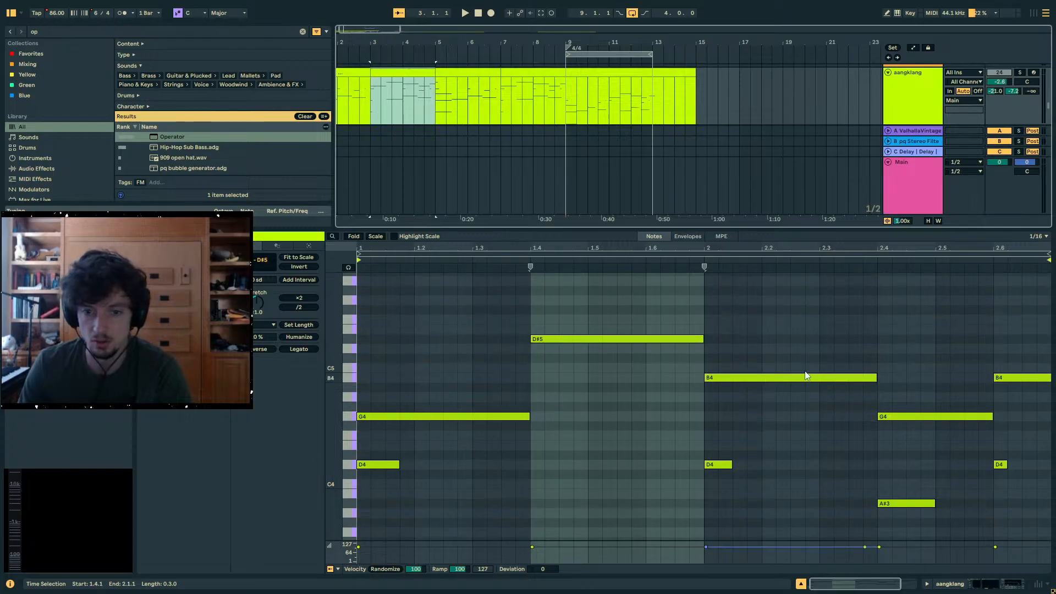
click(1018, 378)
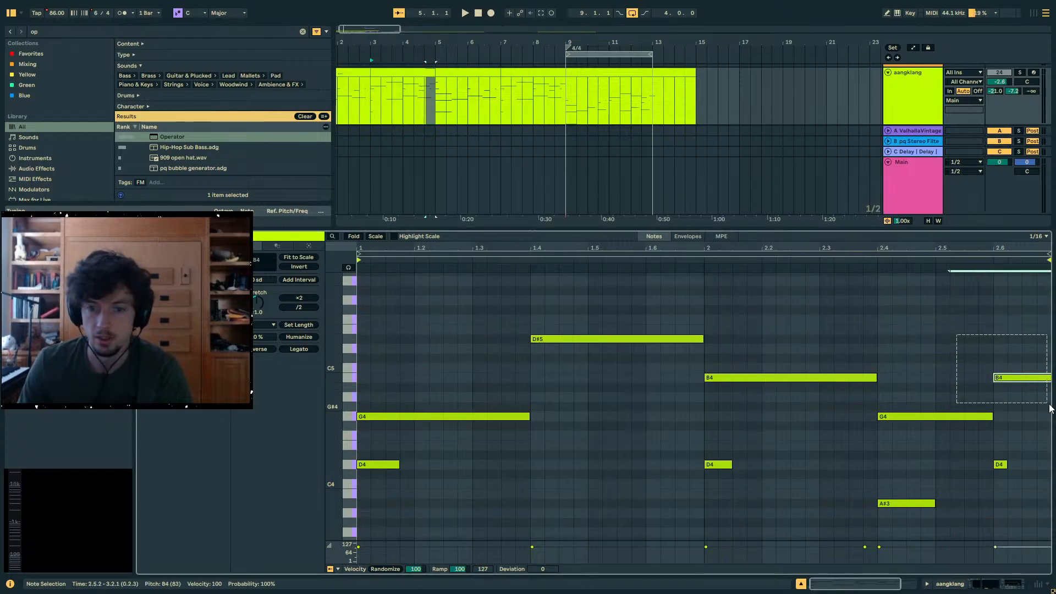
click(1006, 370)
- Examine the aangklang clip starting at bar 5, going through its opening low notes E3 and D#2
click(444, 71)
drag(394, 349, 394, 381)
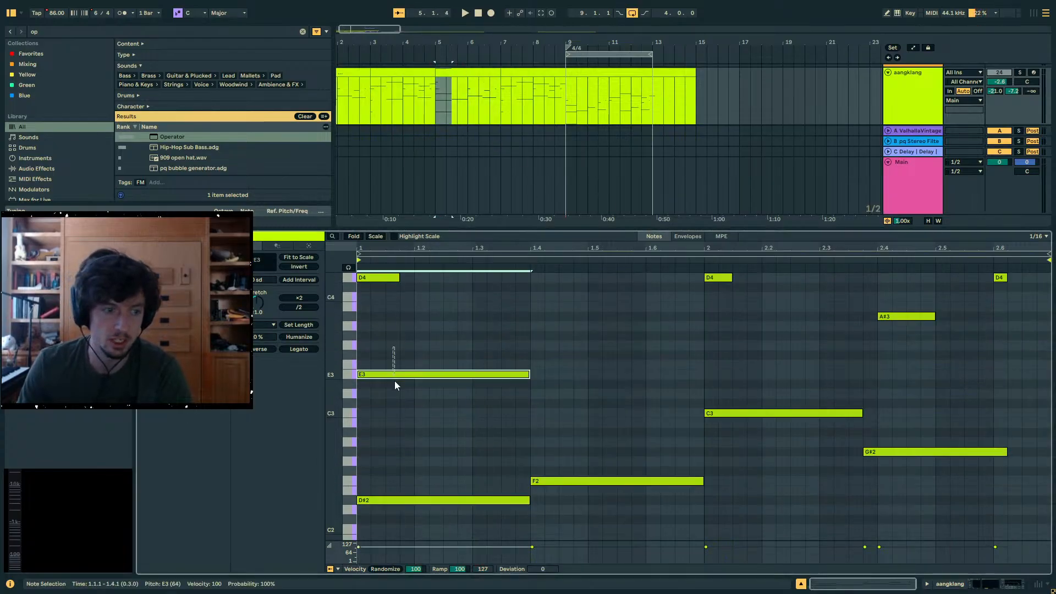
scroll(395, 344, up, 1)
scroll(395, 344, down, 2)
click(394, 438)
click(397, 469)
scroll(397, 473, up, 2)
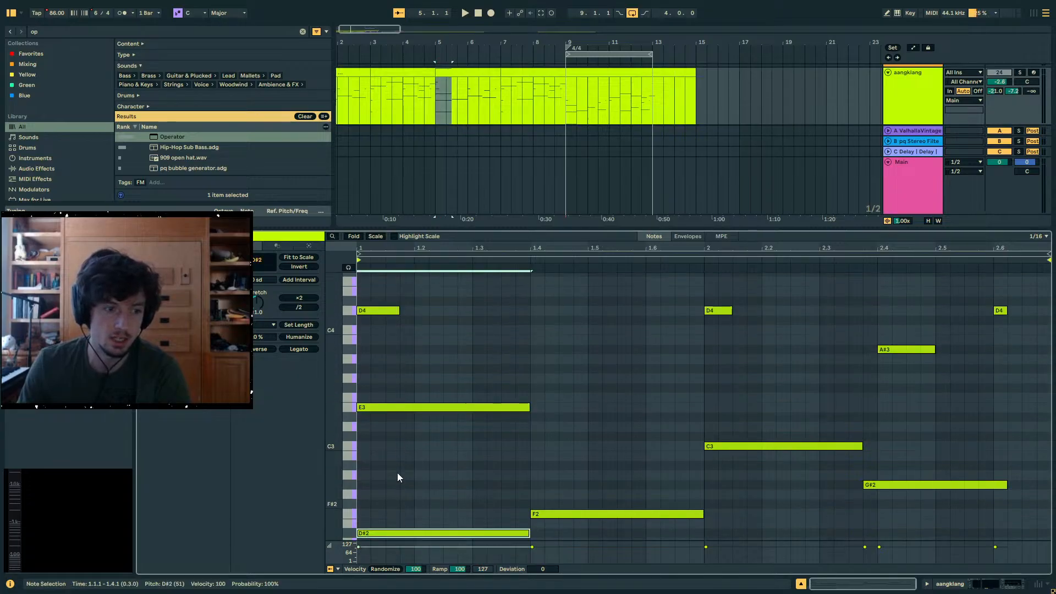
click(374, 388)
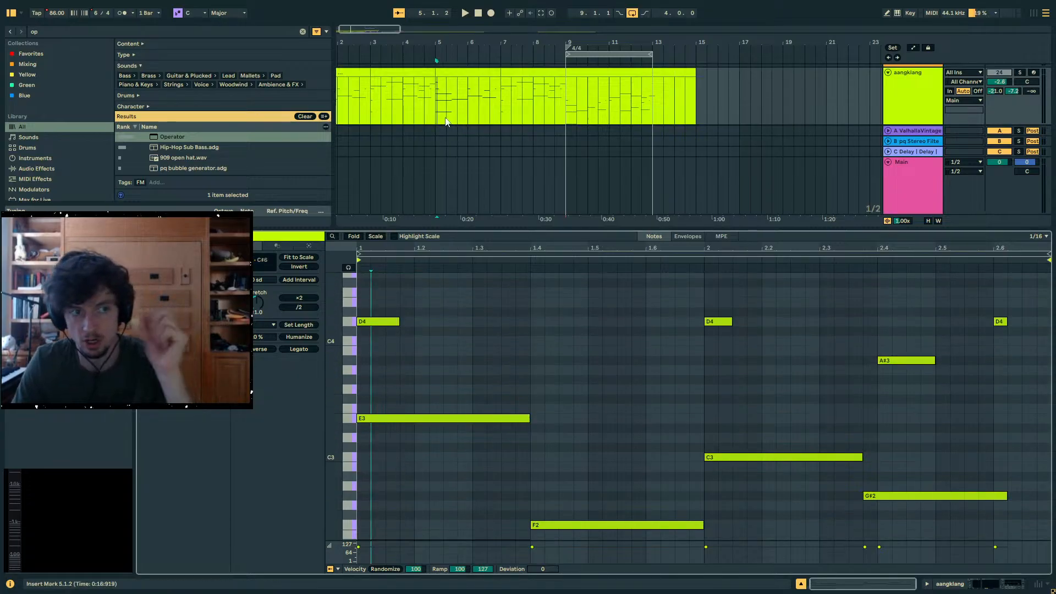
click(445, 72)
drag(408, 39, 416, 47)
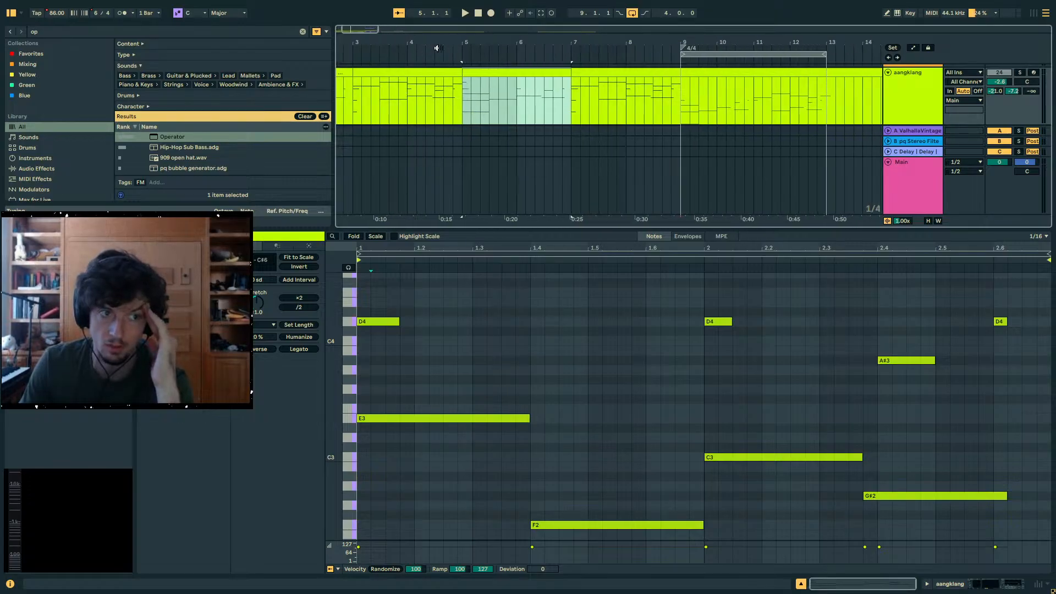
scroll(568, 106, down, 1)
scroll(568, 110, up, 2)
- Open the Wavetable track's clip at bar 21 and examine its C major line in an enlarged note editor
drag(596, 229, 611, 371)
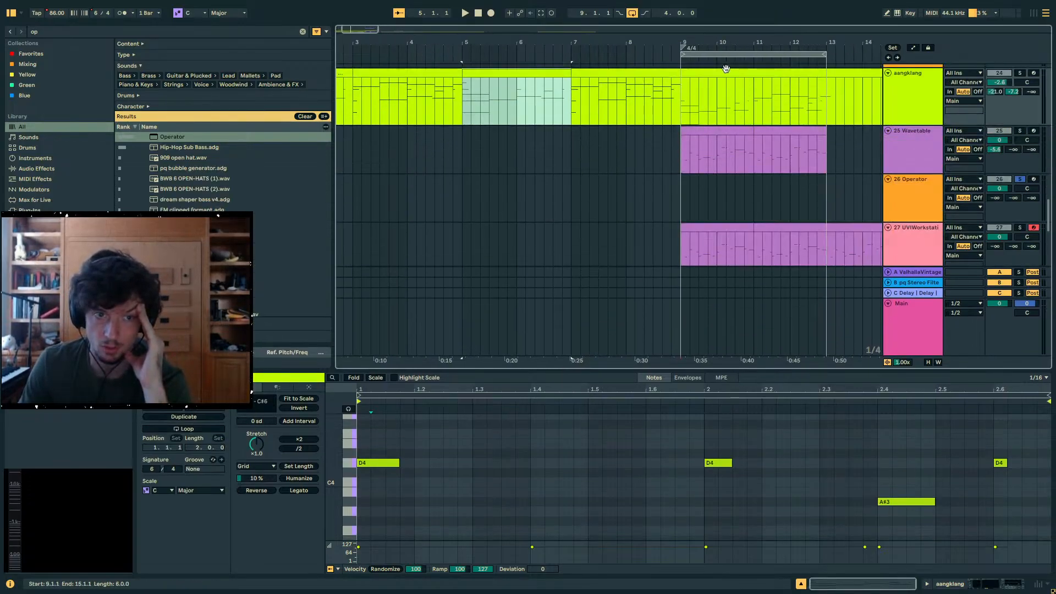
drag(706, 44, 464, 36)
drag(681, 153, 694, 154)
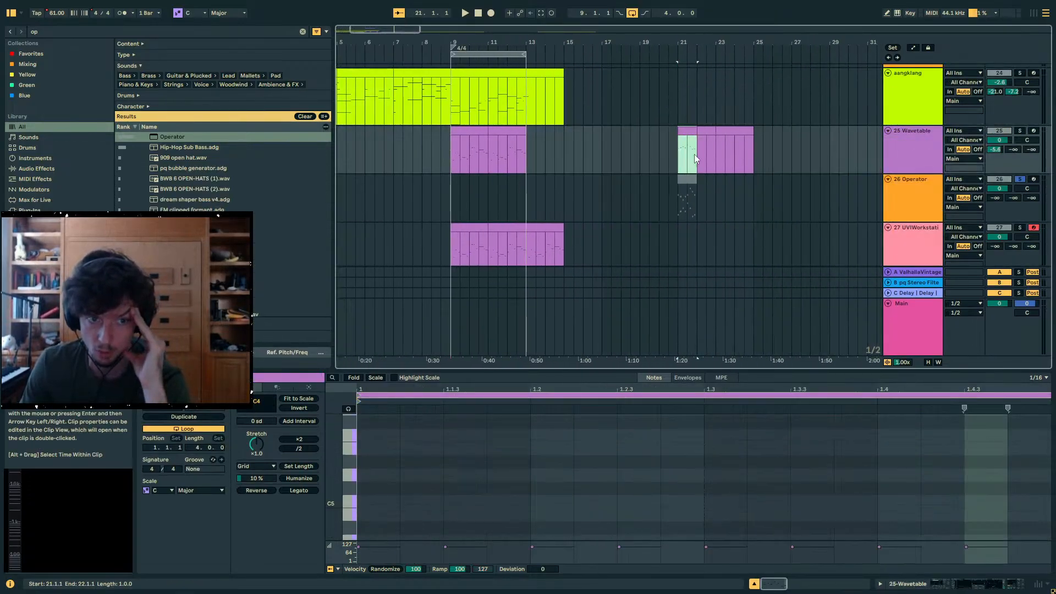
drag(605, 371, 605, 199)
scroll(512, 345, down, 3)
scroll(511, 330, up, 2)
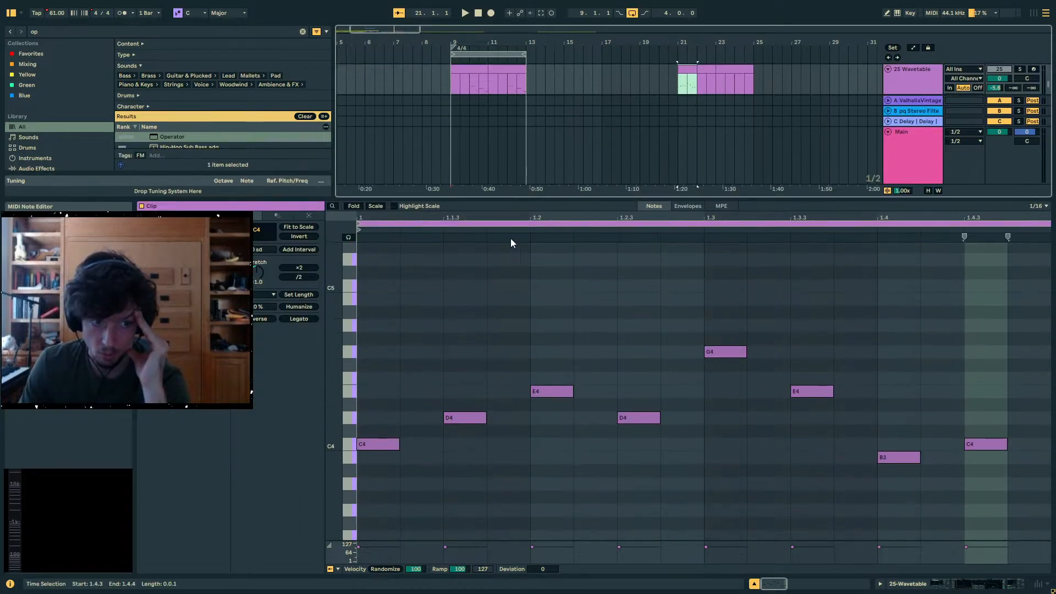
- Enlarge the note editor further and open the Operator track's clip at bar 21, bringing both melody lines into view
scroll(507, 296, up, 4)
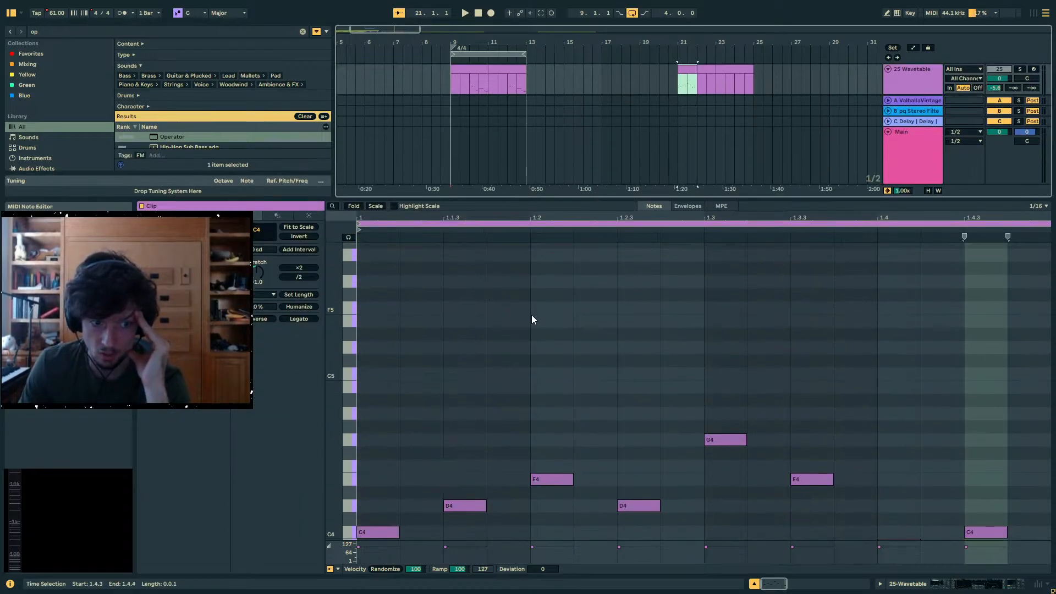
scroll(532, 315, down, 13)
scroll(533, 319, up, 3)
scroll(533, 320, up, 5)
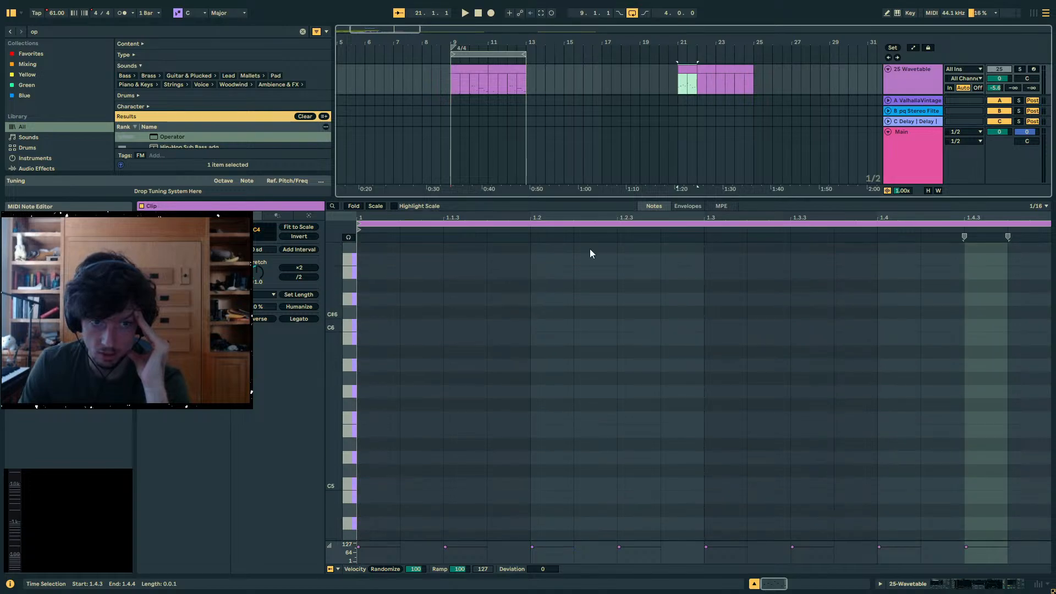
drag(687, 199, 655, 123)
scroll(732, 184, up, 1)
scroll(732, 185, up, 1)
click(686, 194)
scroll(594, 247, down, 2)
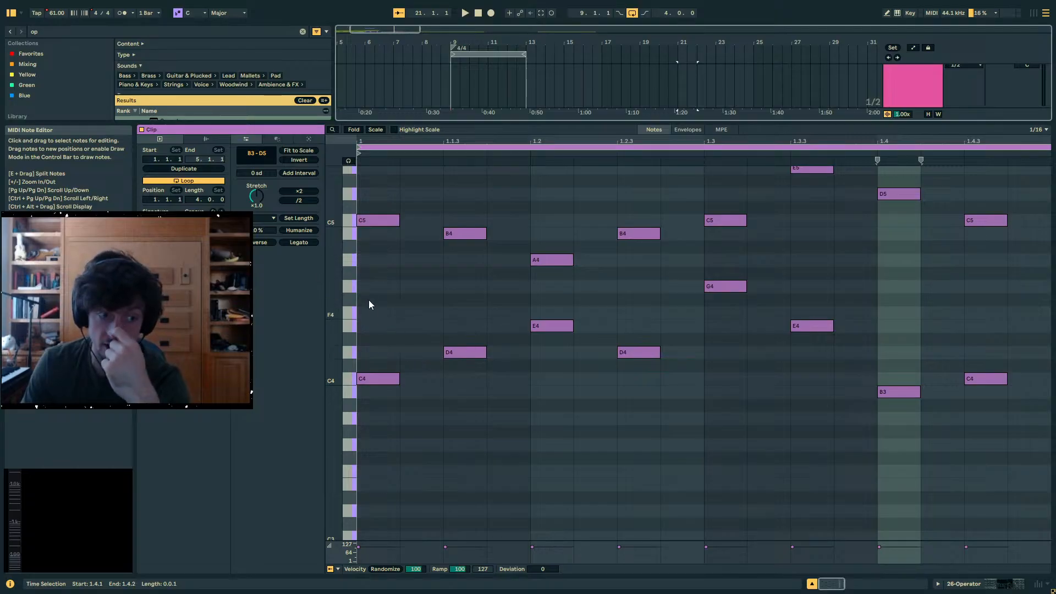
- Duplicate the lower melody line's notes, B3 to G4, in place and transpose the copy up a fourth to span E4 to C5
drag(370, 289, 991, 469)
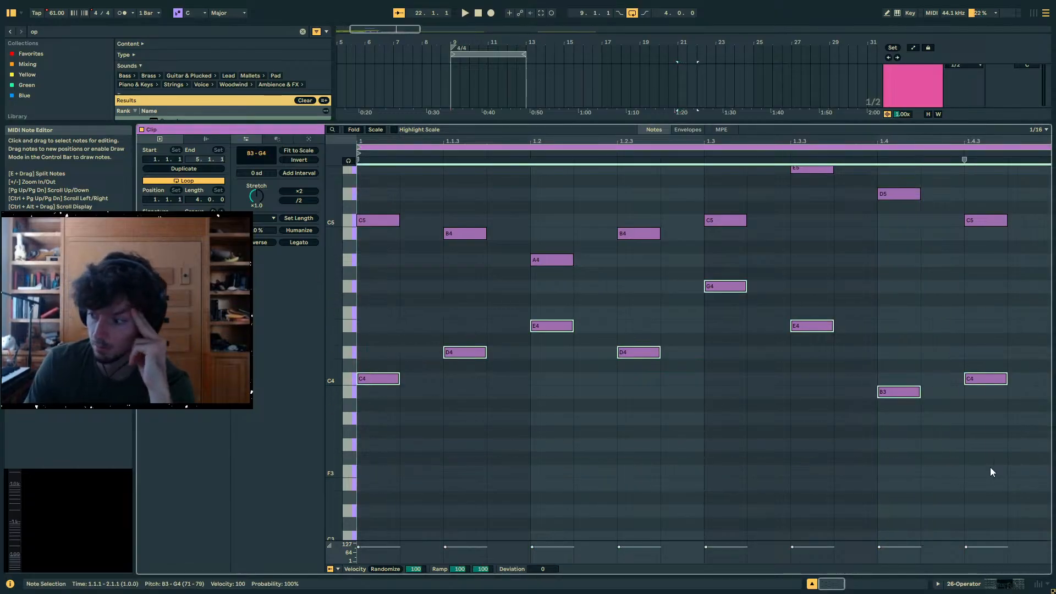
drag(1000, 444, 308, 288)
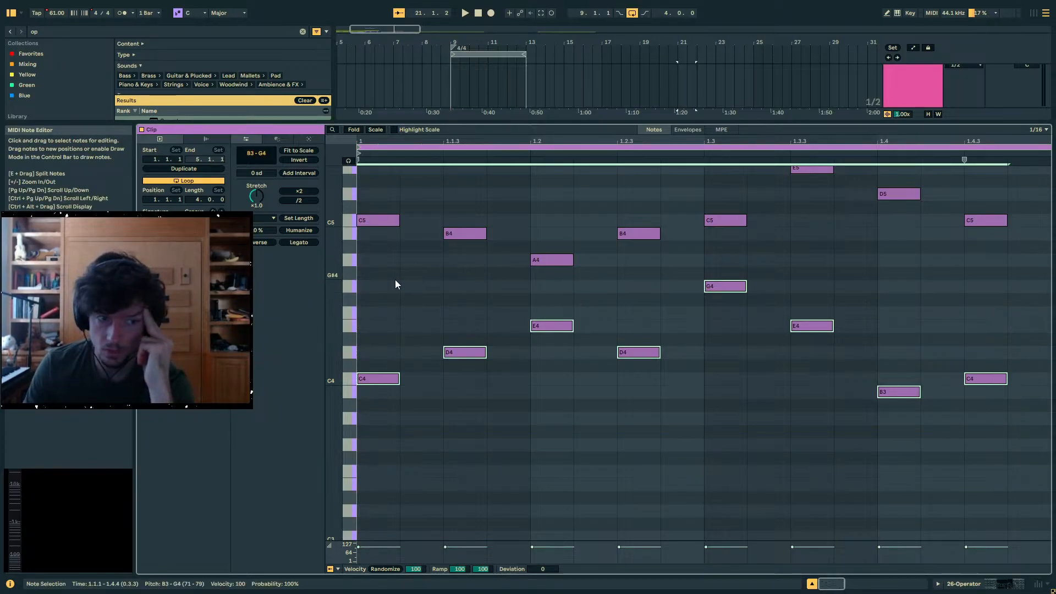
drag(373, 284, 1009, 487)
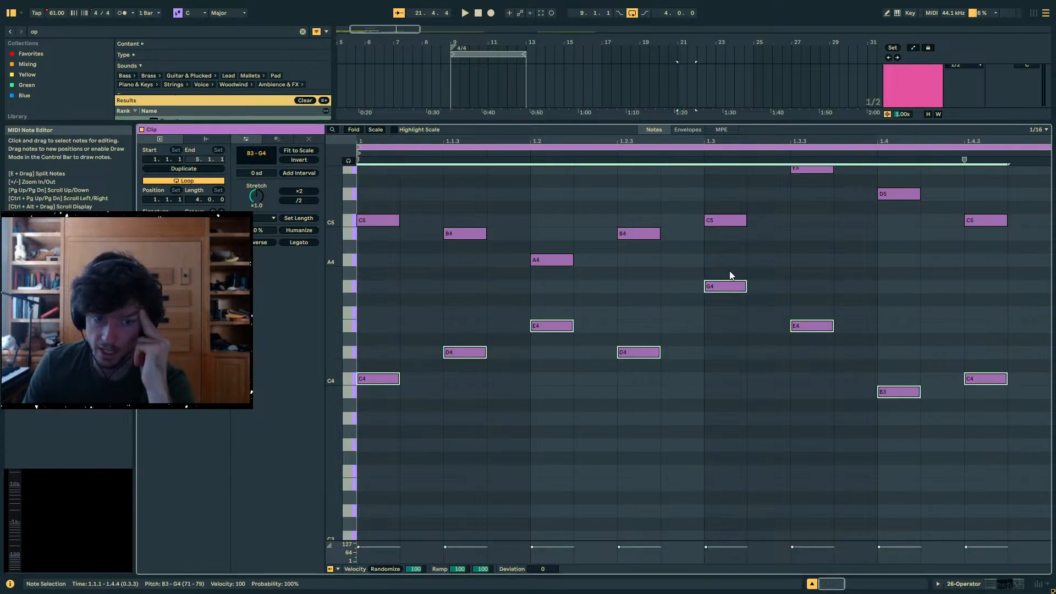
key(ctrl+c)
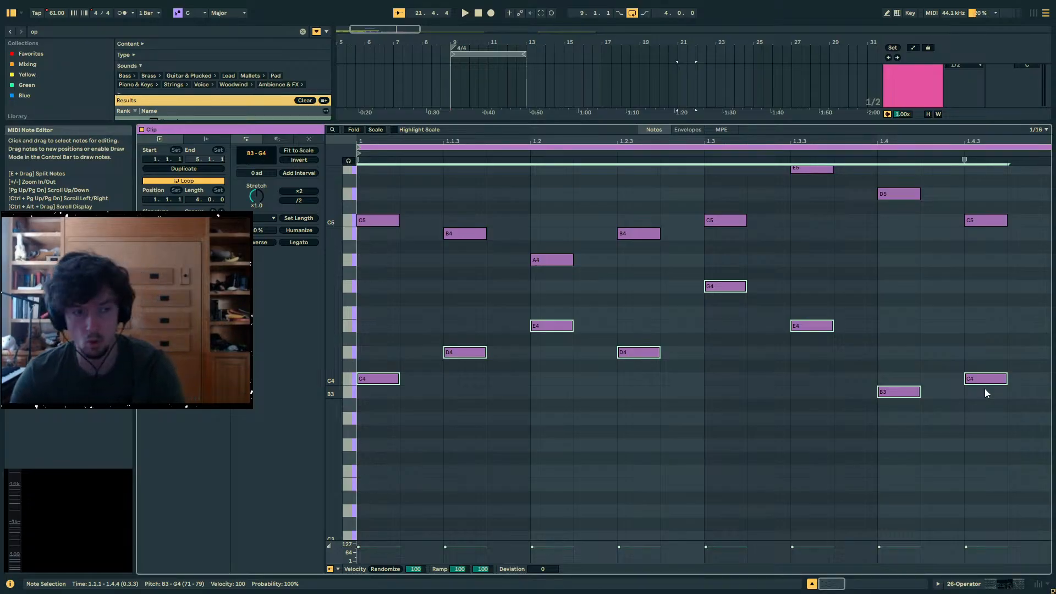
key(ctrl+v)
key(Up)
key(Up)
key(Up)
key(Up)
key(Up)
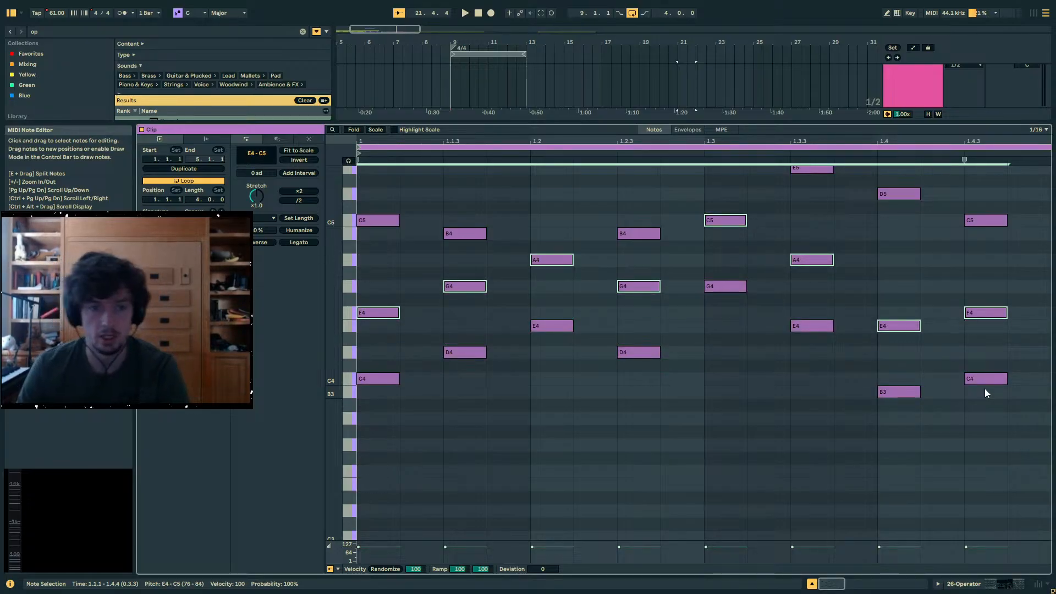
- Go through the added middle line note by note from its opening F4 to the A4 at 1.3.3, comparing it with the other lines
scroll(716, 356, up, 3)
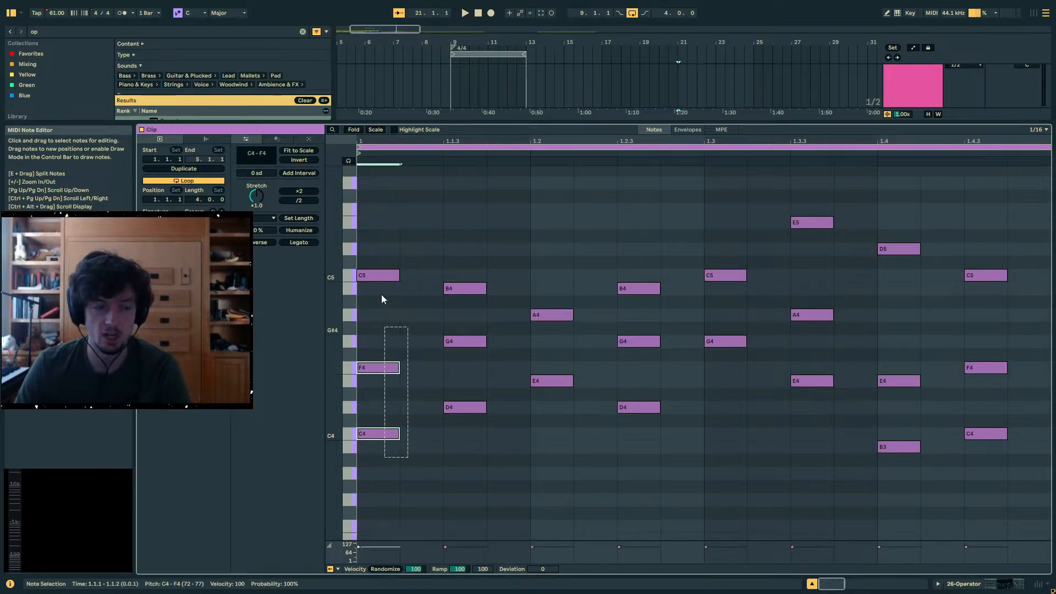
click(394, 370)
click(468, 343)
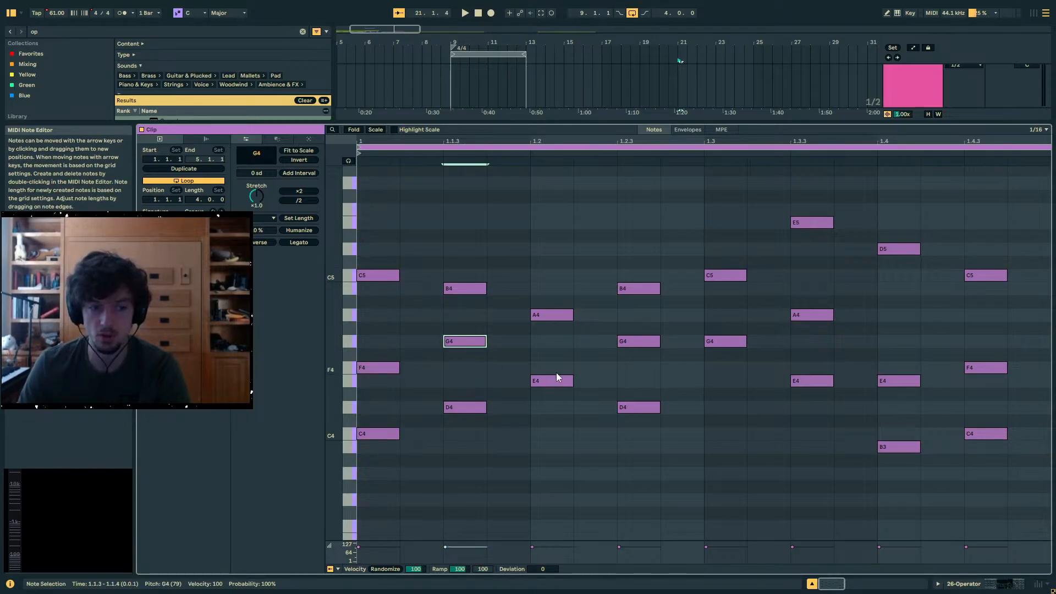
click(575, 373)
click(646, 343)
click(737, 354)
click(732, 344)
click(813, 316)
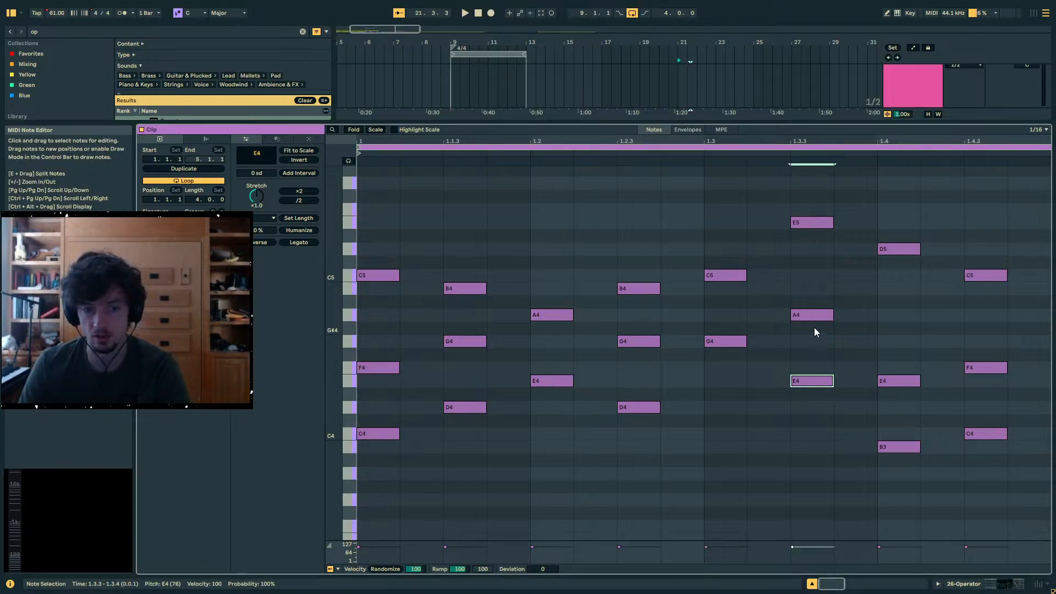
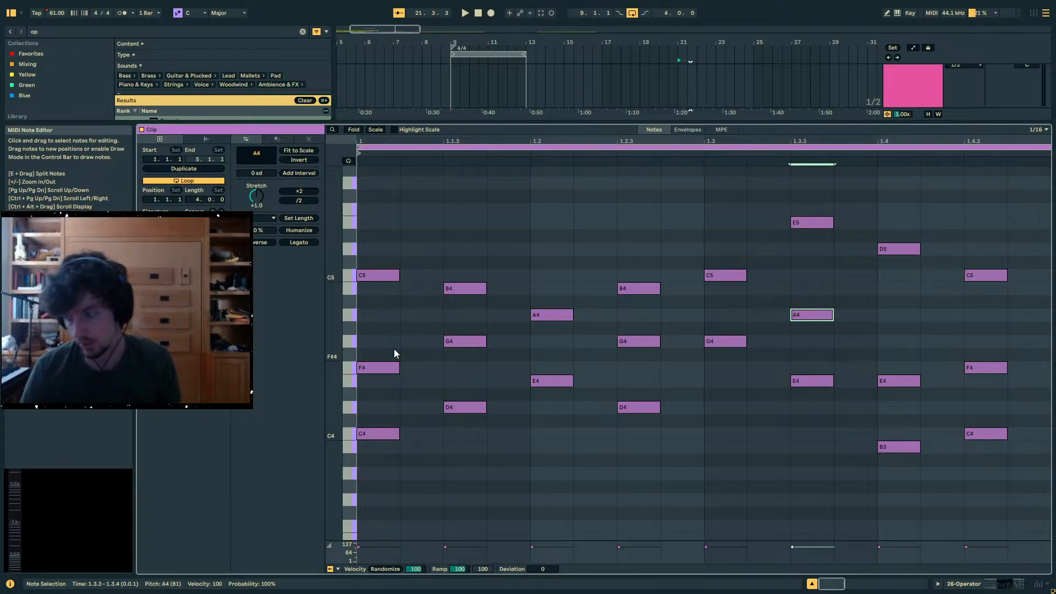
- Examine the top and middle voices of the stacked chords across the clip's first bar
click(394, 348)
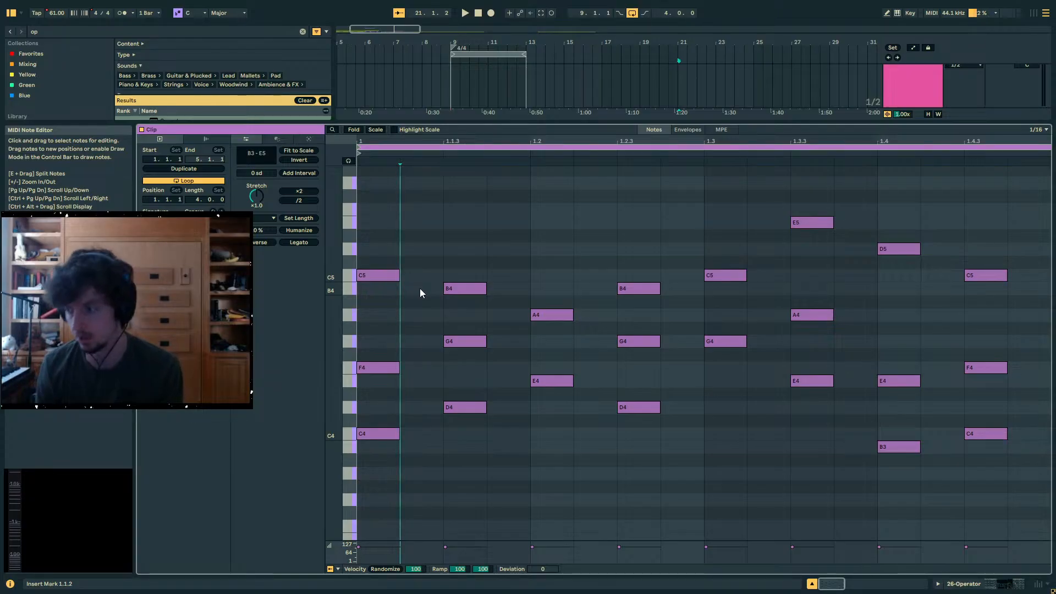
drag(368, 207, 818, 239)
click(748, 234)
drag(929, 229, 330, 217)
click(394, 216)
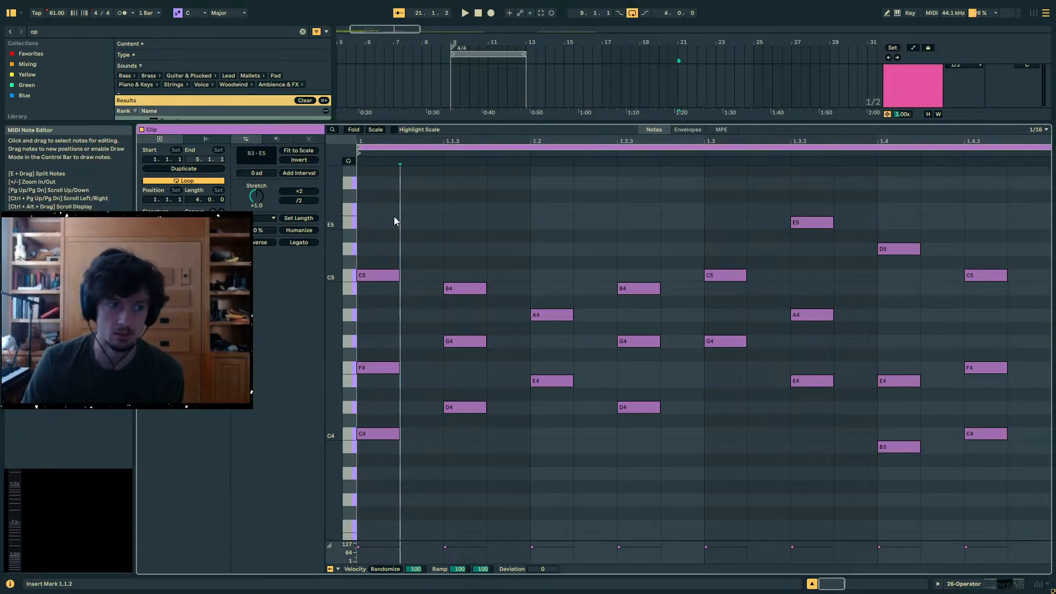
drag(394, 220, 955, 233)
click(1013, 227)
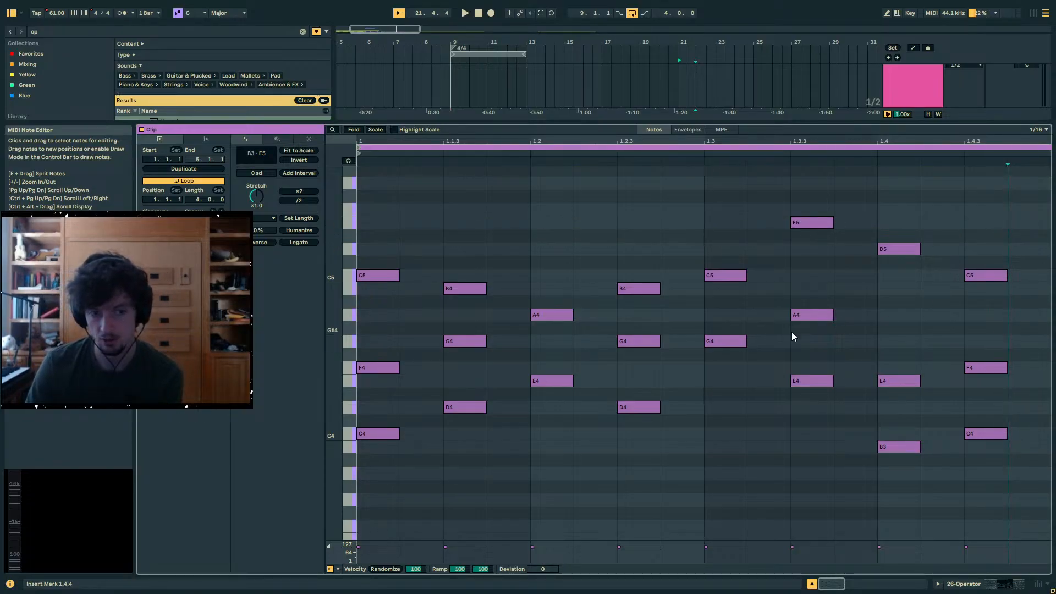
drag(874, 352, 271, 341)
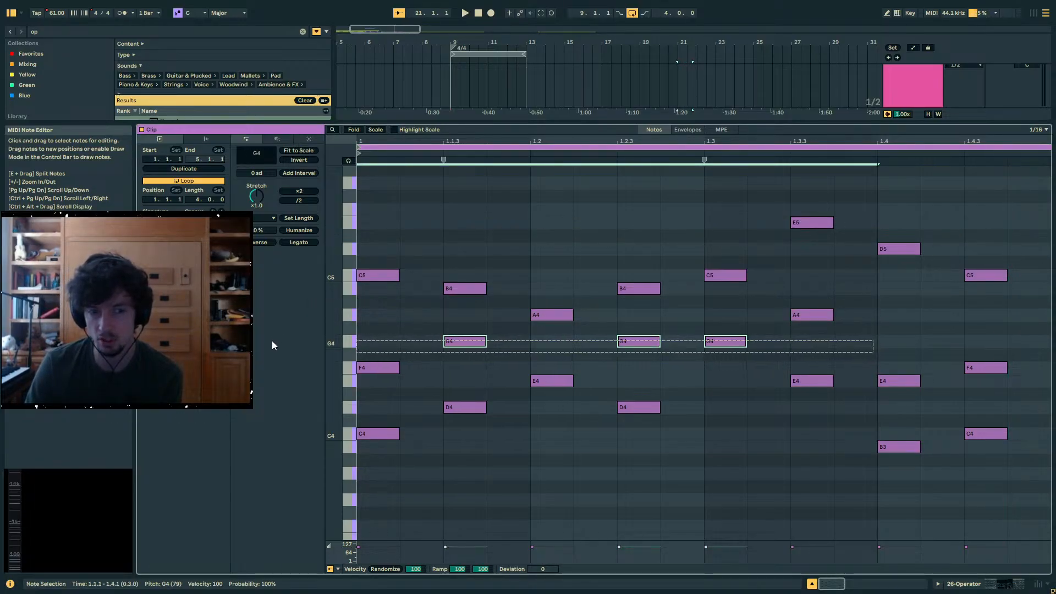
drag(362, 340, 817, 348)
- Delete the three-note chord D4, G4 and B4 at position 1.1.3
drag(497, 431, 477, 262)
key(Delete)
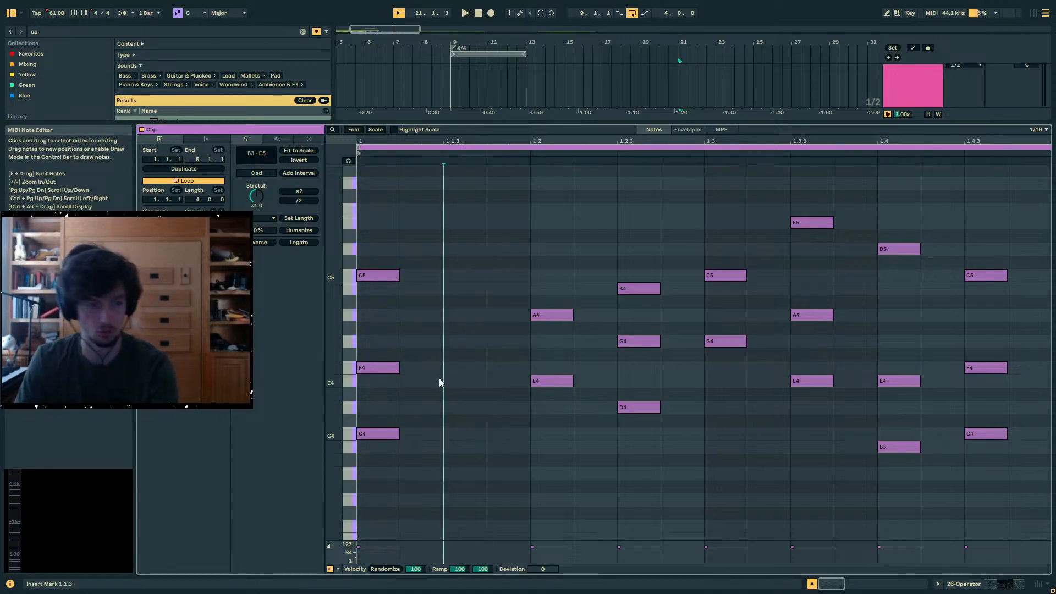
drag(409, 231, 368, 520)
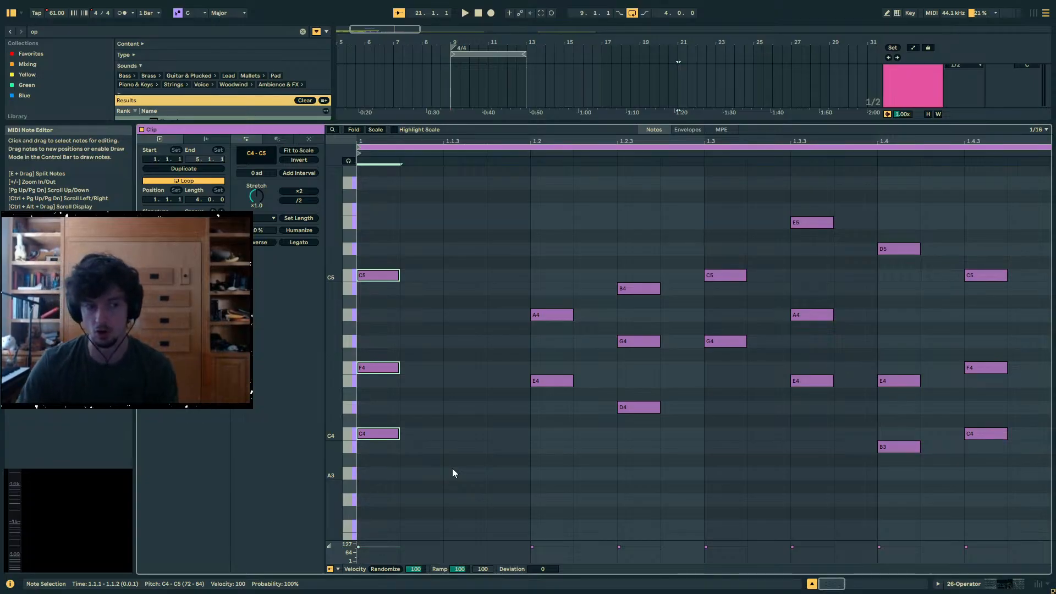
click(417, 425)
- Raise the G4 note in the chord at 1.2.3 by one semitone to G#4
click(885, 408)
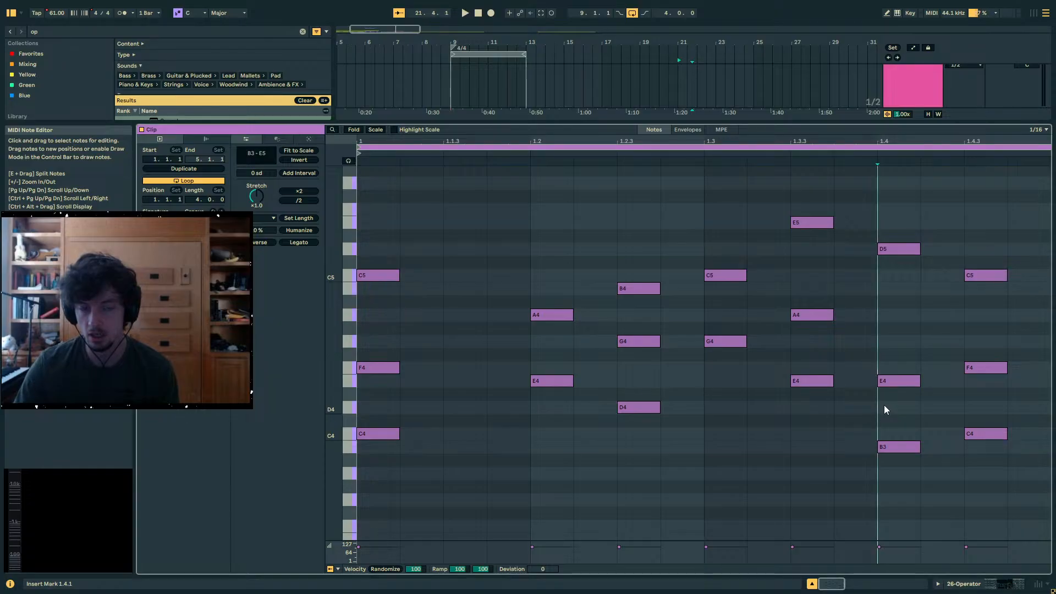
click(528, 237)
click(495, 236)
click(550, 315)
click(531, 233)
click(639, 341)
key(Up)
click(673, 238)
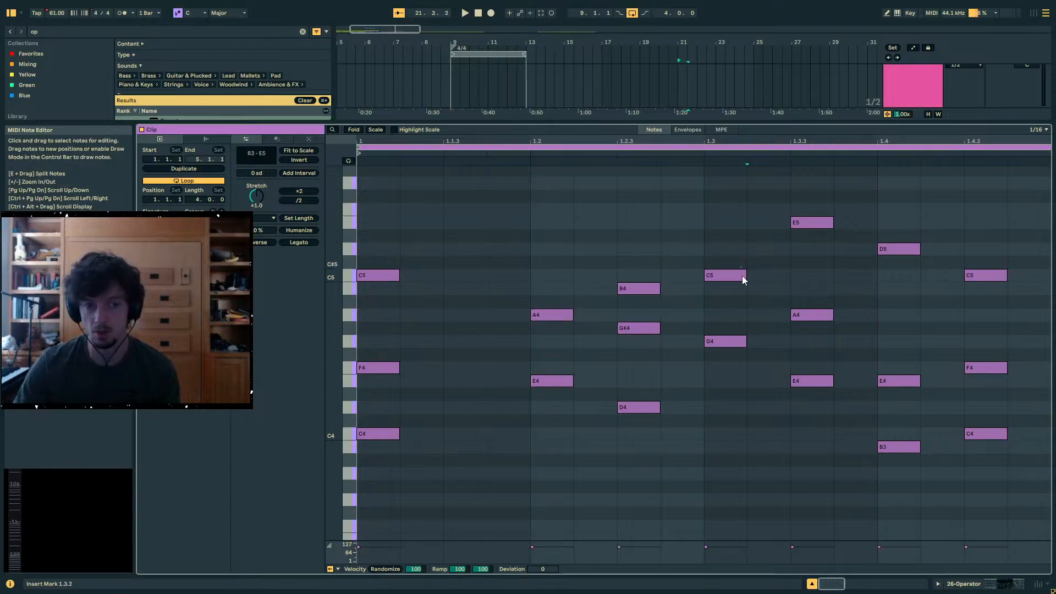
click(790, 286)
click(830, 294)
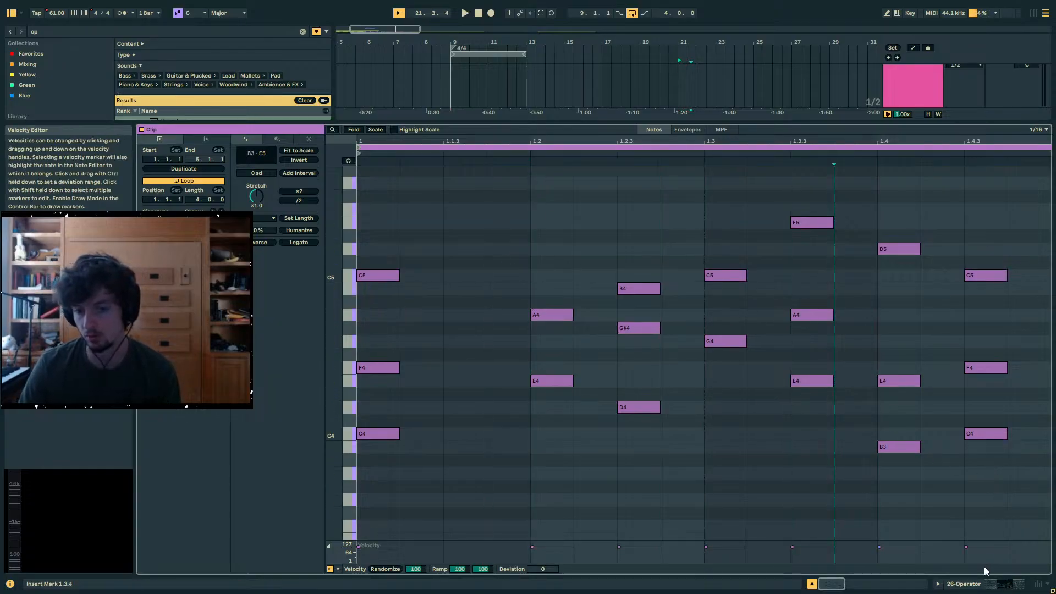
- Deactivate the chord clip at bar 21 on the 26 Operator track
click(996, 584)
click(672, 139)
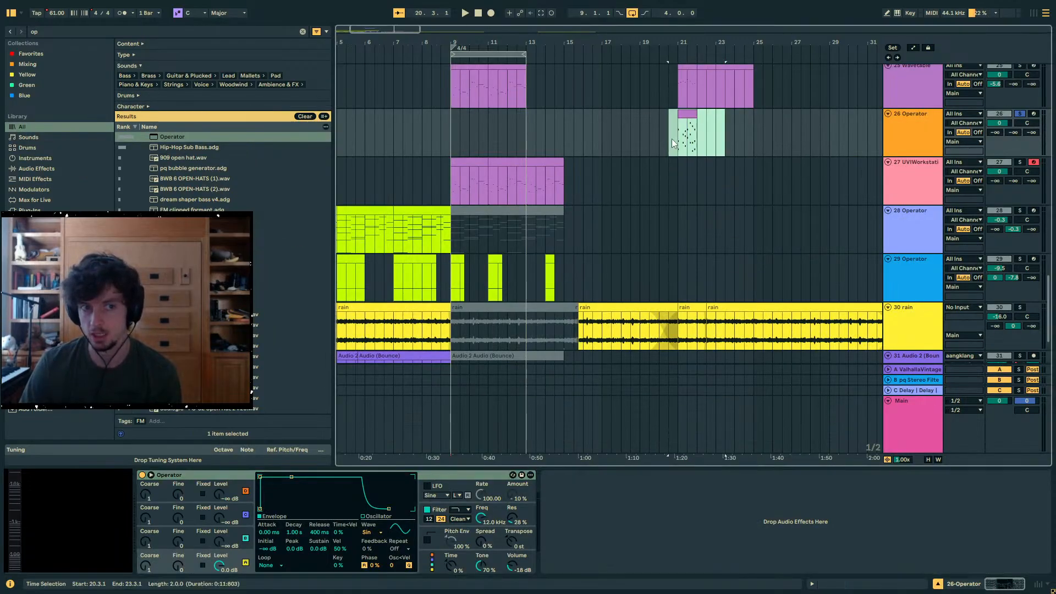
click(688, 124)
click(688, 115)
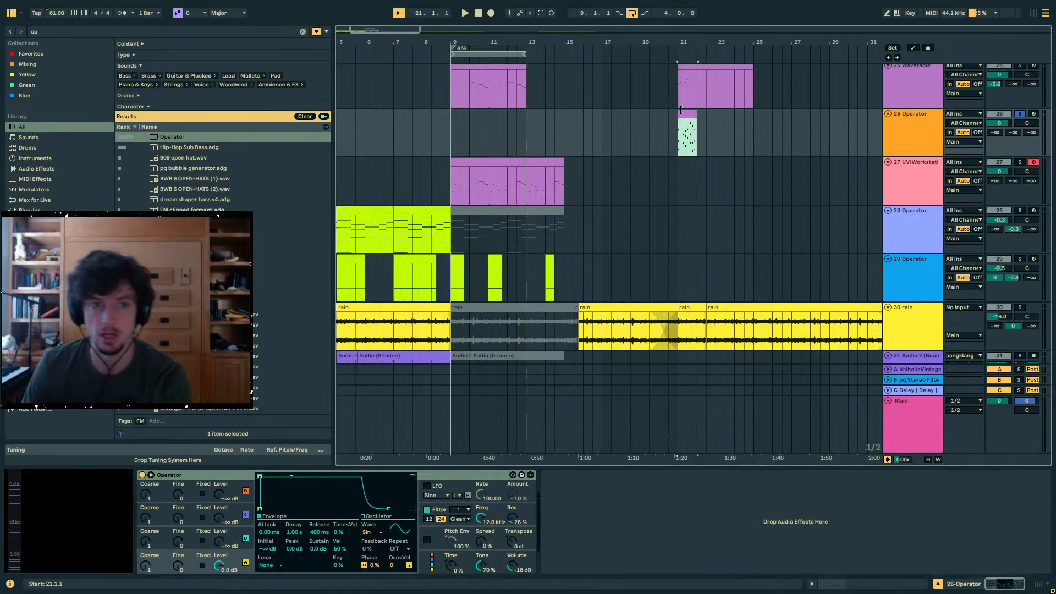
scroll(665, 163, up, 2)
key(0)
- Examine the melody notes of the 25 Wavetable clip at bar 9 in the note editor
click(691, 143)
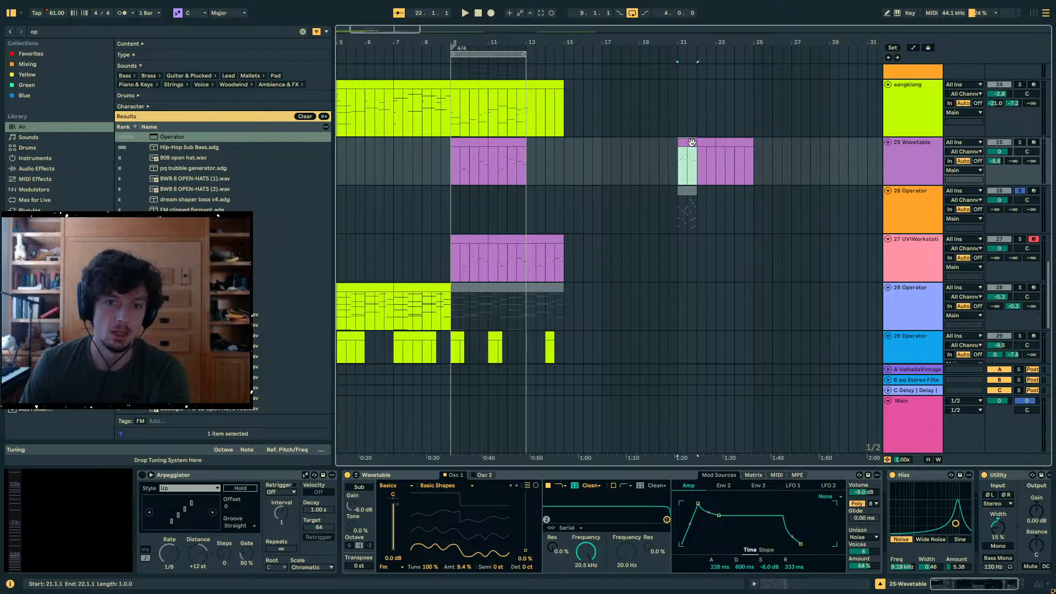
drag(451, 144, 461, 144)
key(ctrl+z)
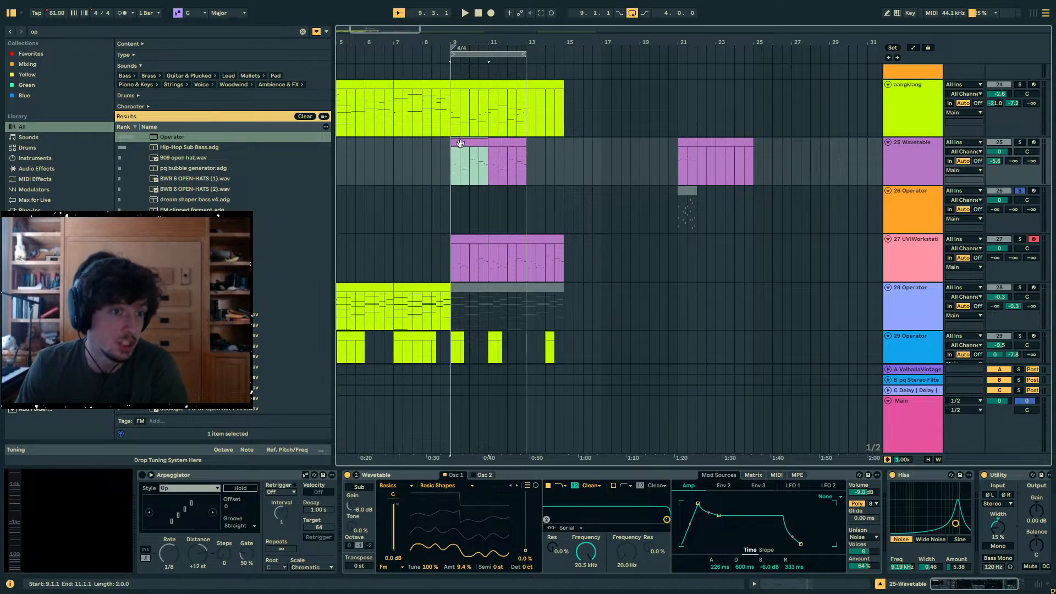
key(z)
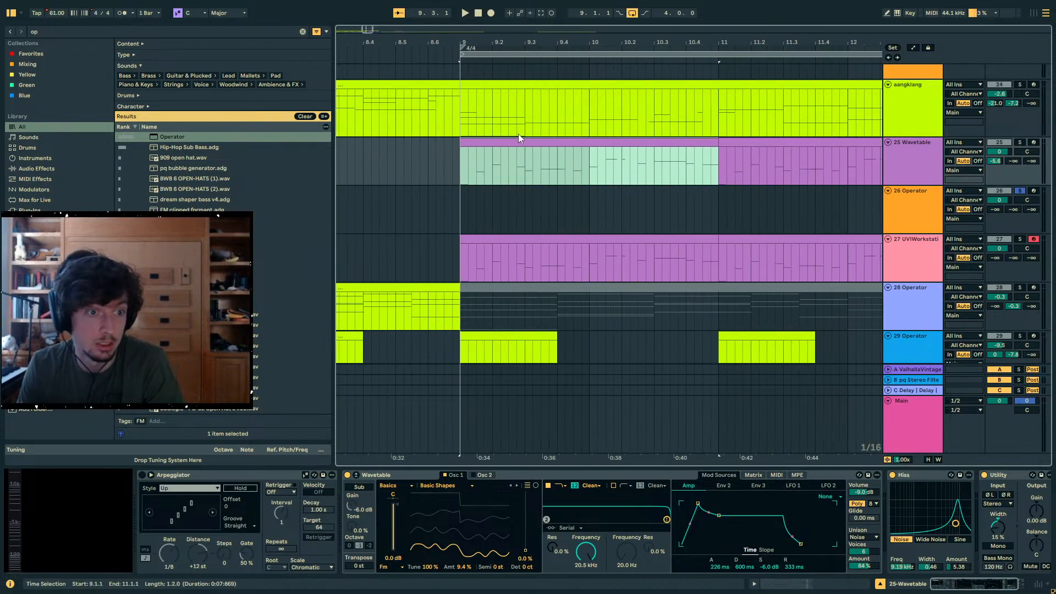
click(794, 588)
drag(416, 310, 1052, 504)
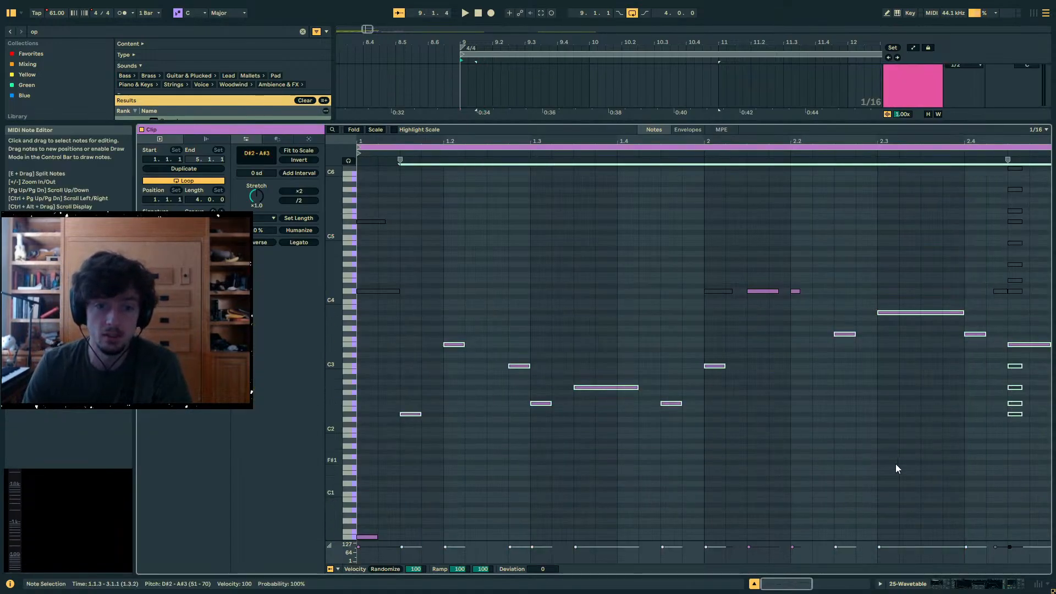
click(972, 585)
scroll(912, 243, up, 2)
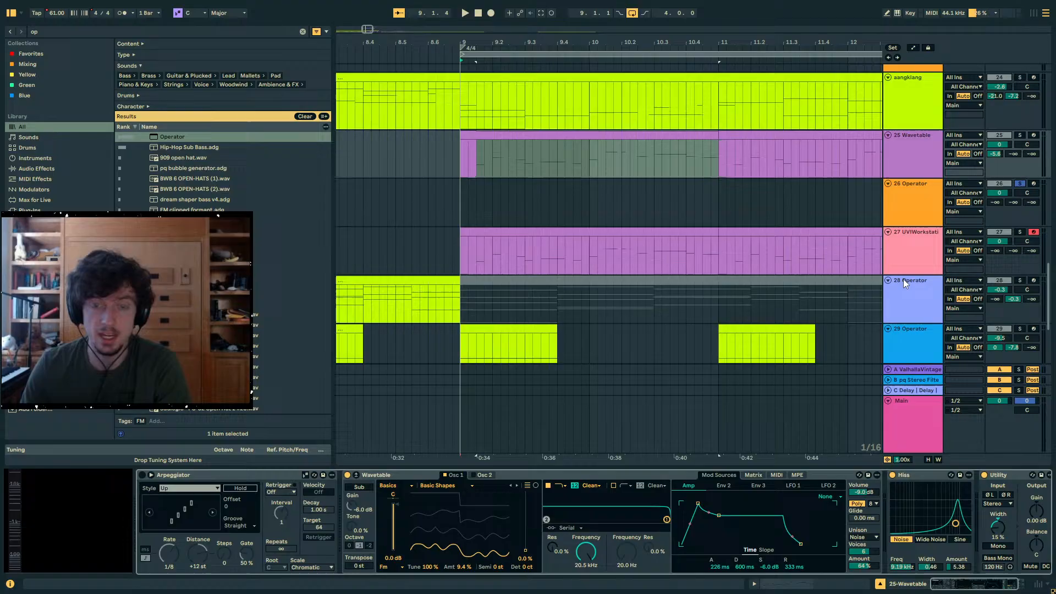
- Create an Operator MIDI track below 25 Wavetable holding a copy of the Wavetable clip at bar 9
click(907, 153)
click(570, 136)
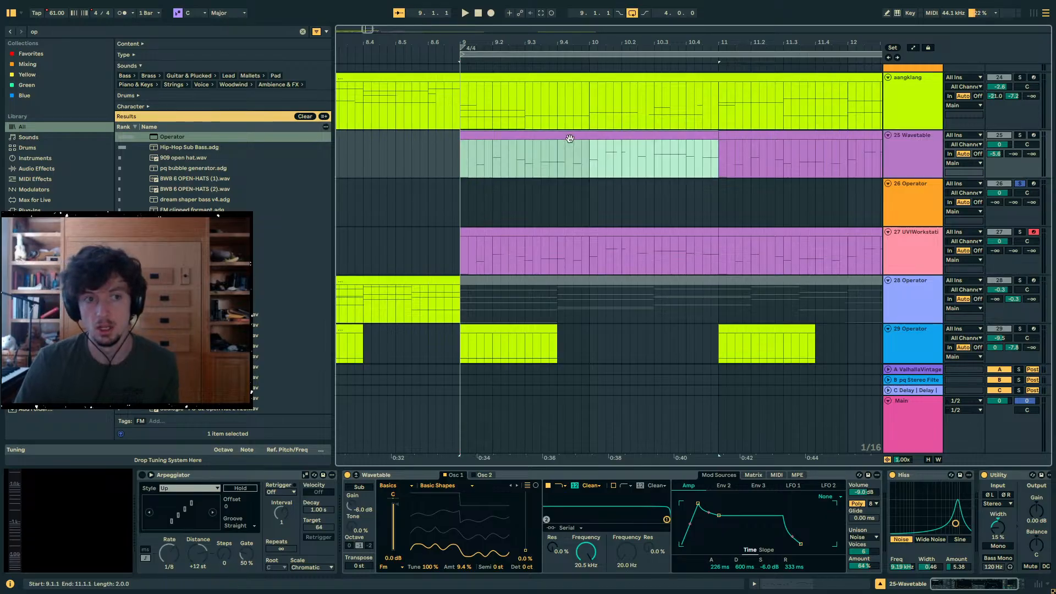
click(925, 197)
key(Up)
key(ctrl+shift+t)
click(461, 212)
key(ctrl+v)
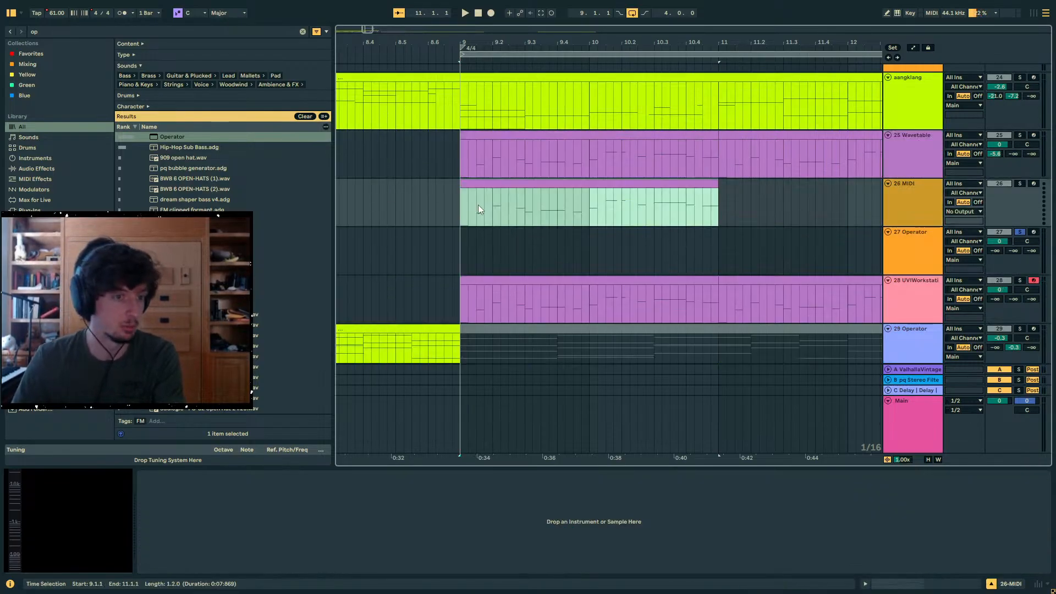
key(ctrl+f)
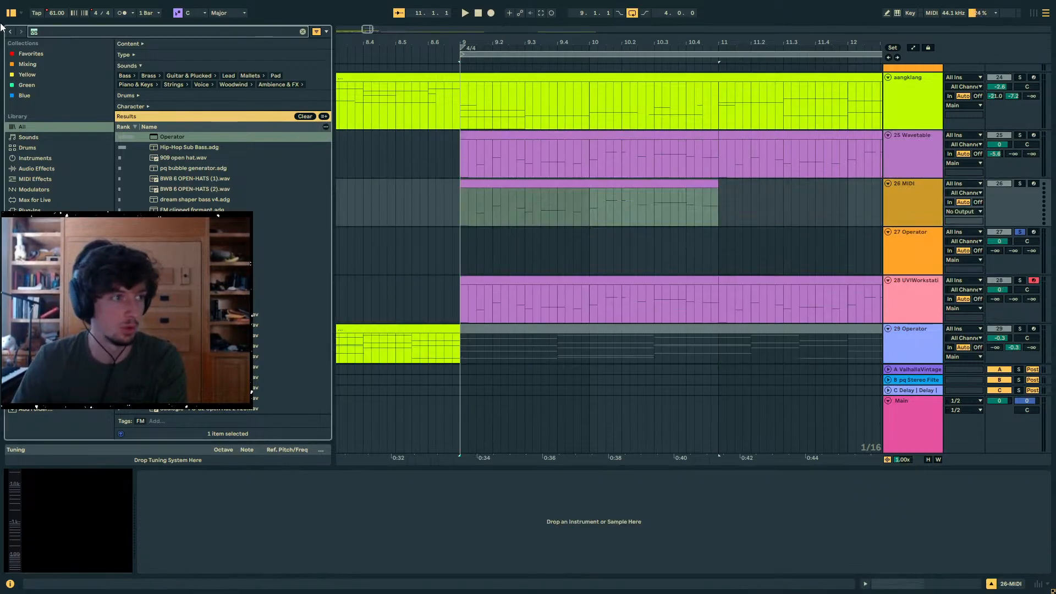
double_click(181, 141)
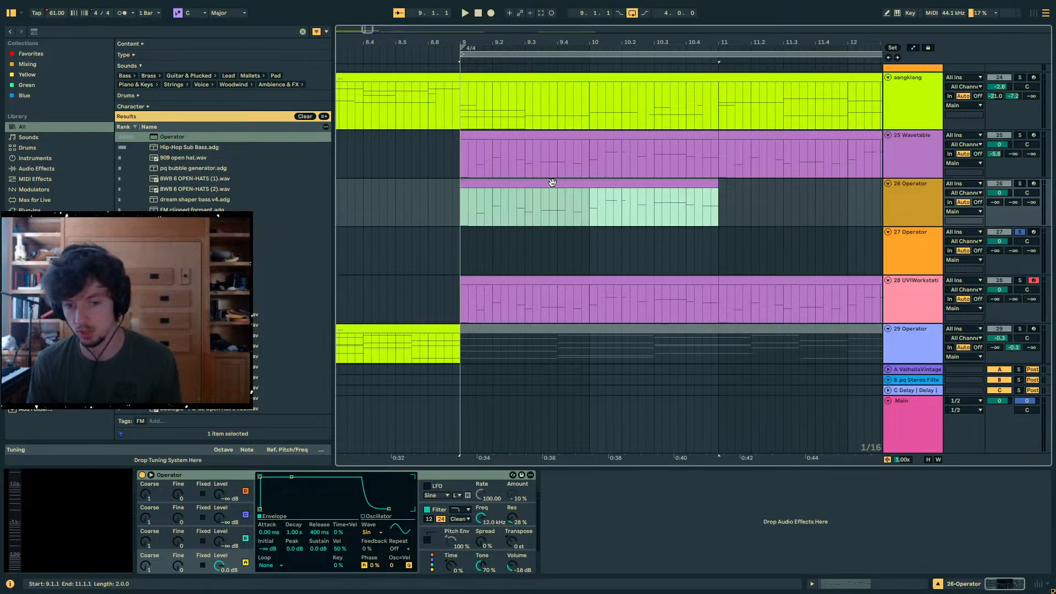
- Copy the 25 Wavetable clip at bar 11 onto the 26 Operator track at bar 11
click(745, 134)
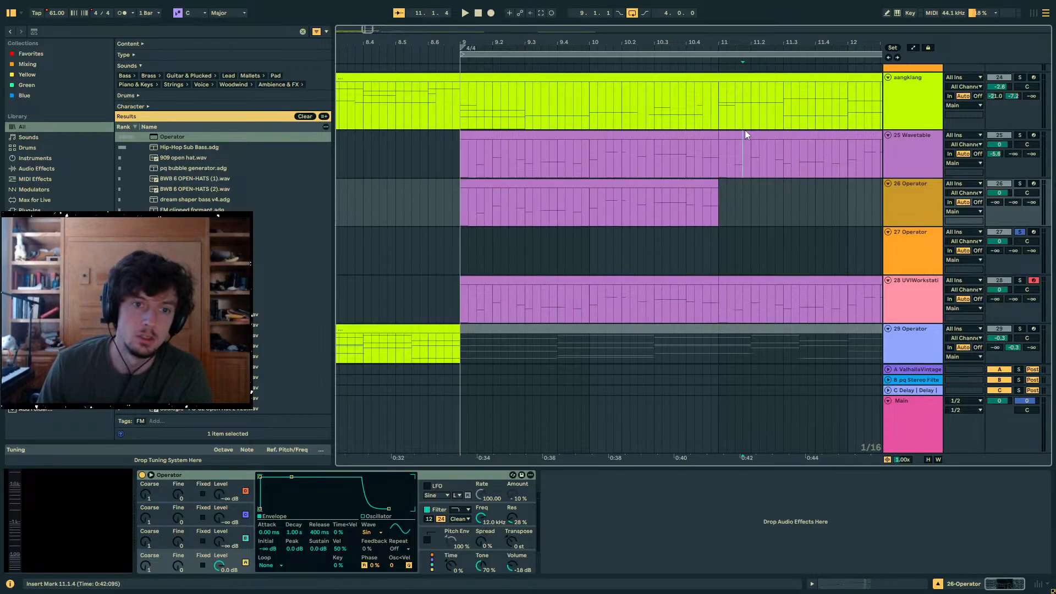
key(ctrl+c)
click(721, 200)
key(ctrl+v)
click(591, 183)
click(479, 136)
key(ctrl+c)
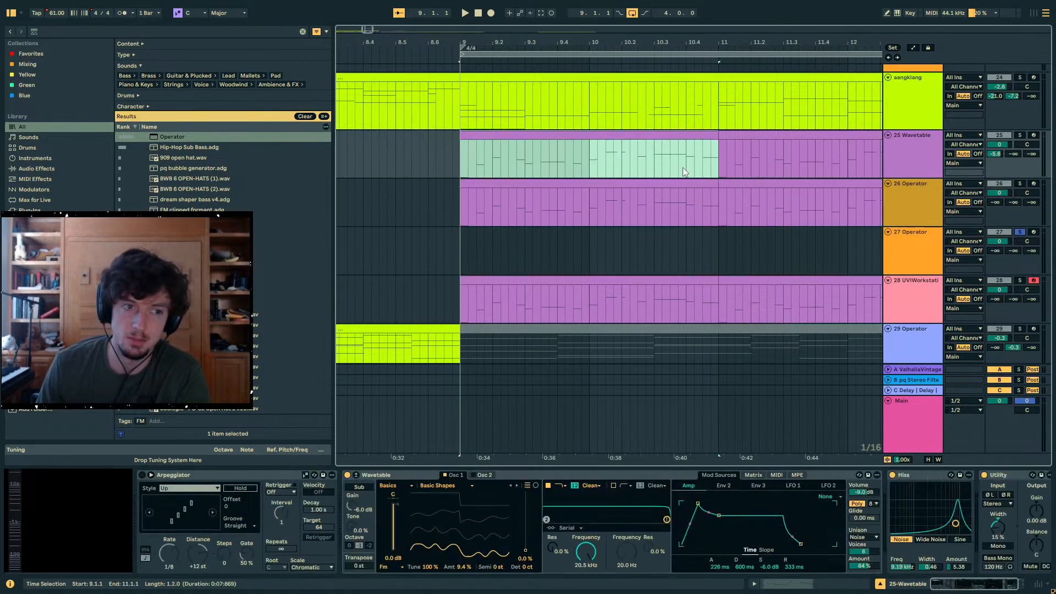
click(750, 185)
key(ctrl+v)
shift+click(667, 184)
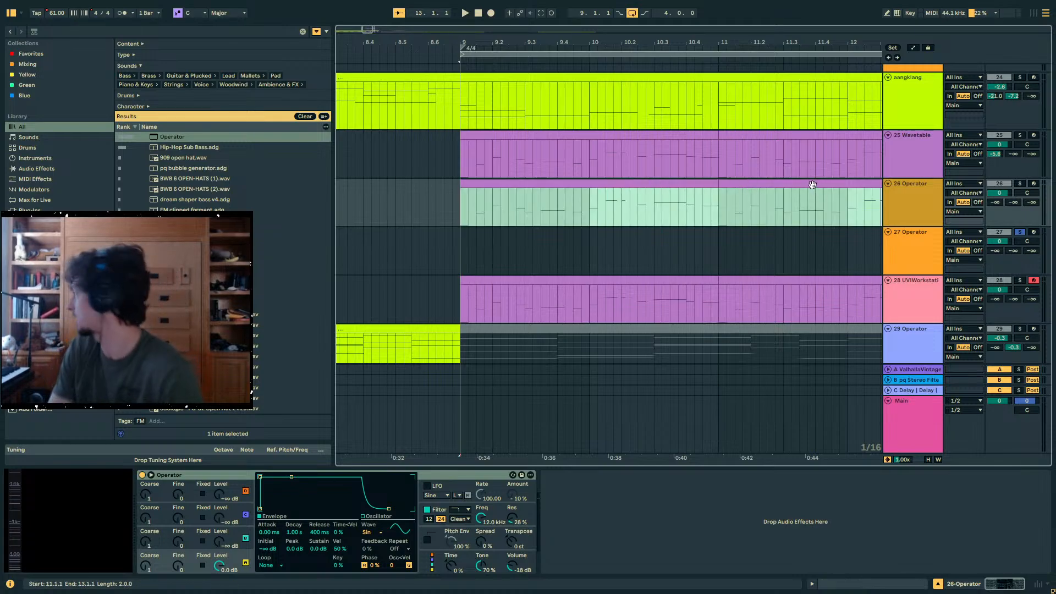
- Solo the 26 Operator track with the copied melody clips
shift+click(761, 184)
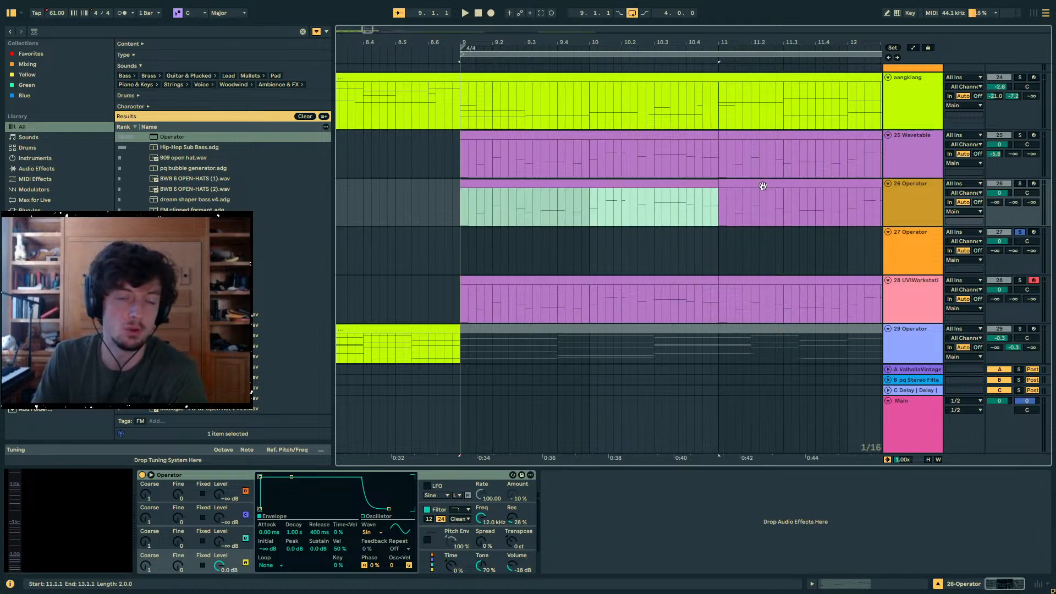
shift+click(761, 185)
click(1020, 184)
click(754, 182)
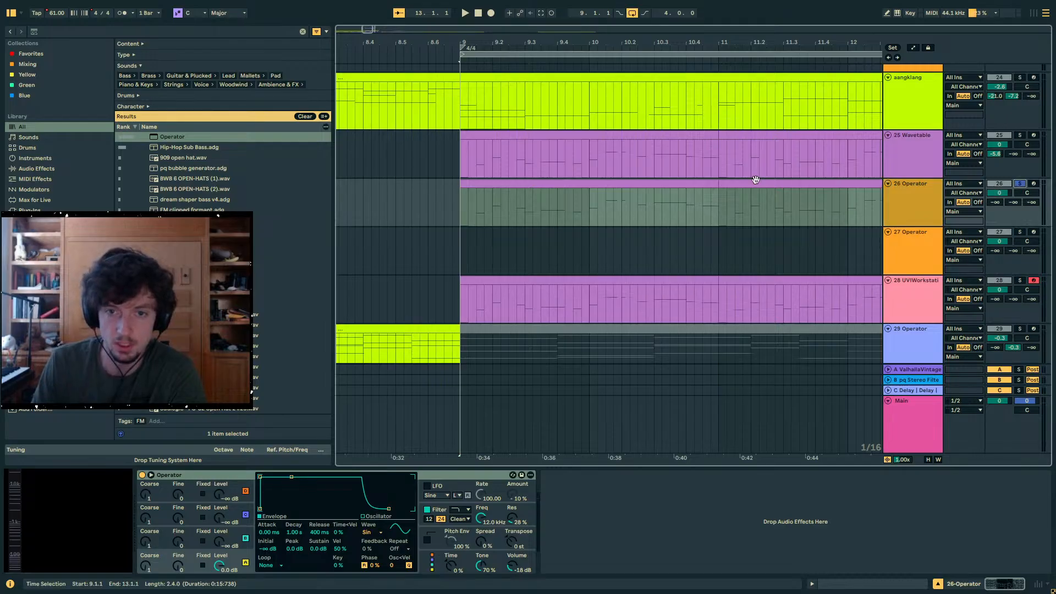
click(707, 184)
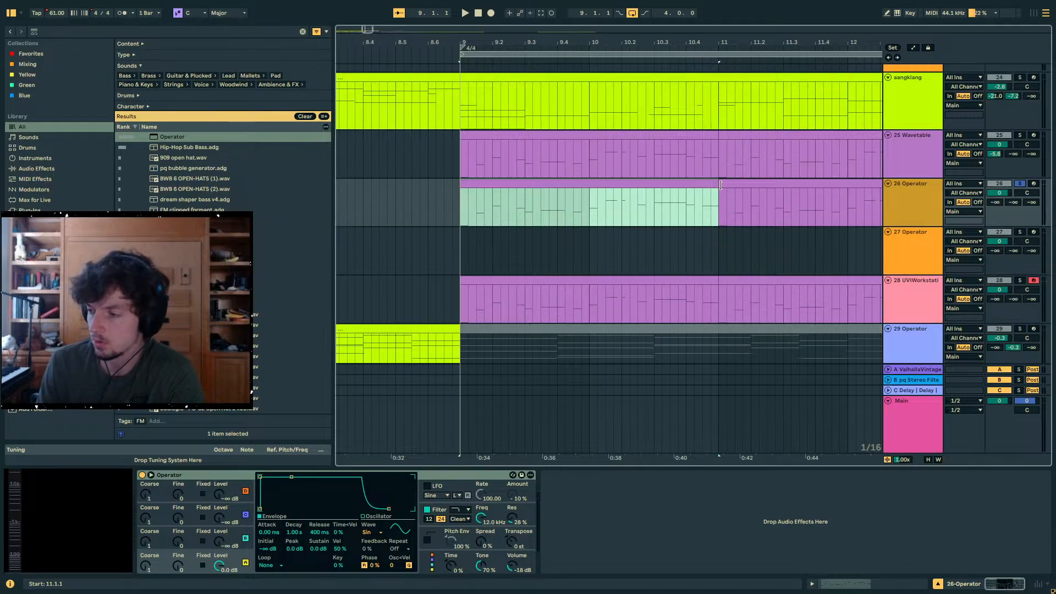
click(479, 212)
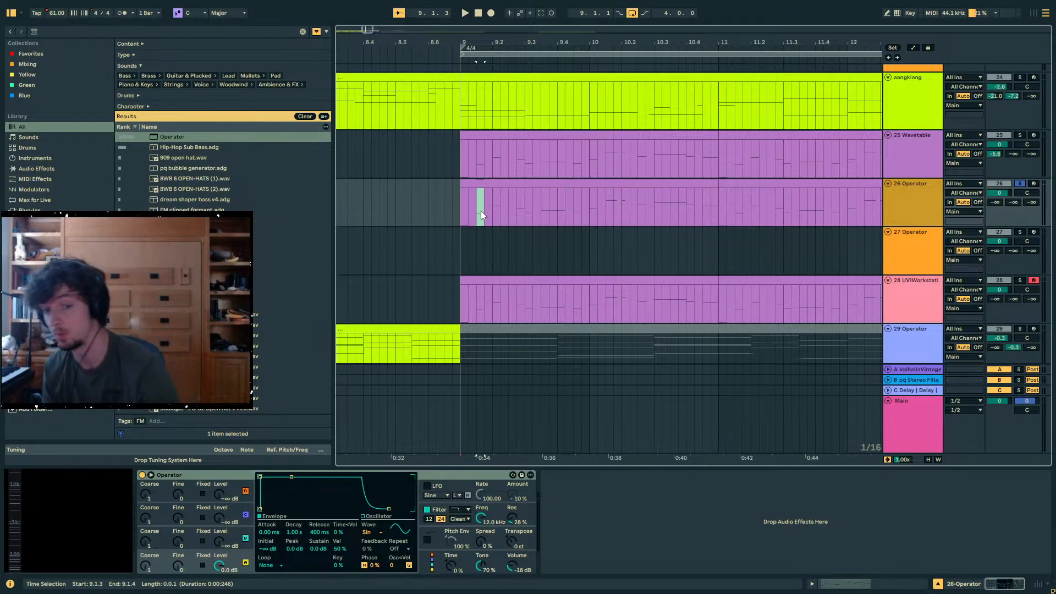
click(476, 212)
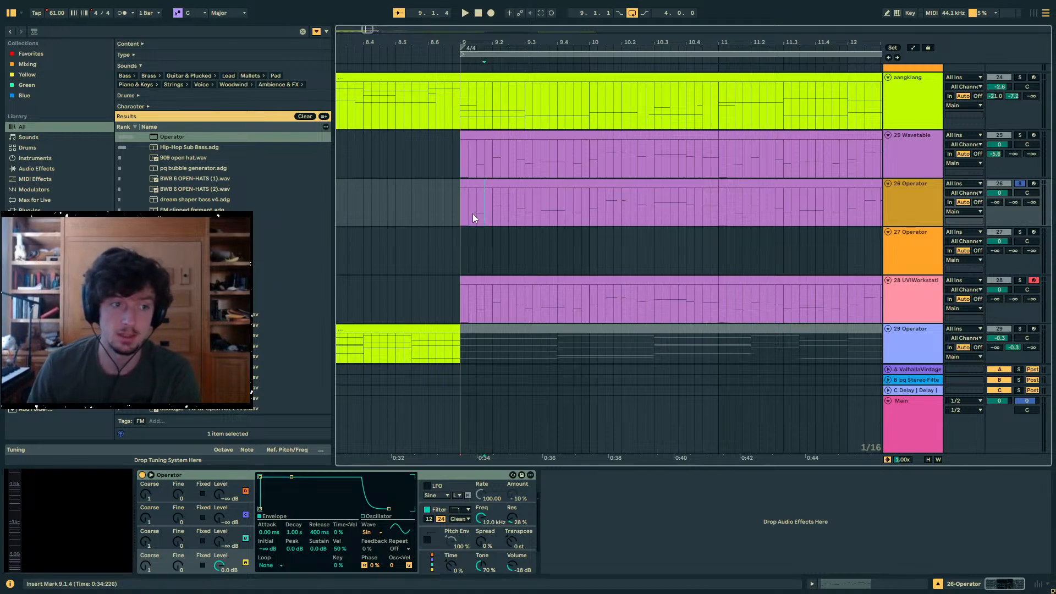
shift+click(473, 215)
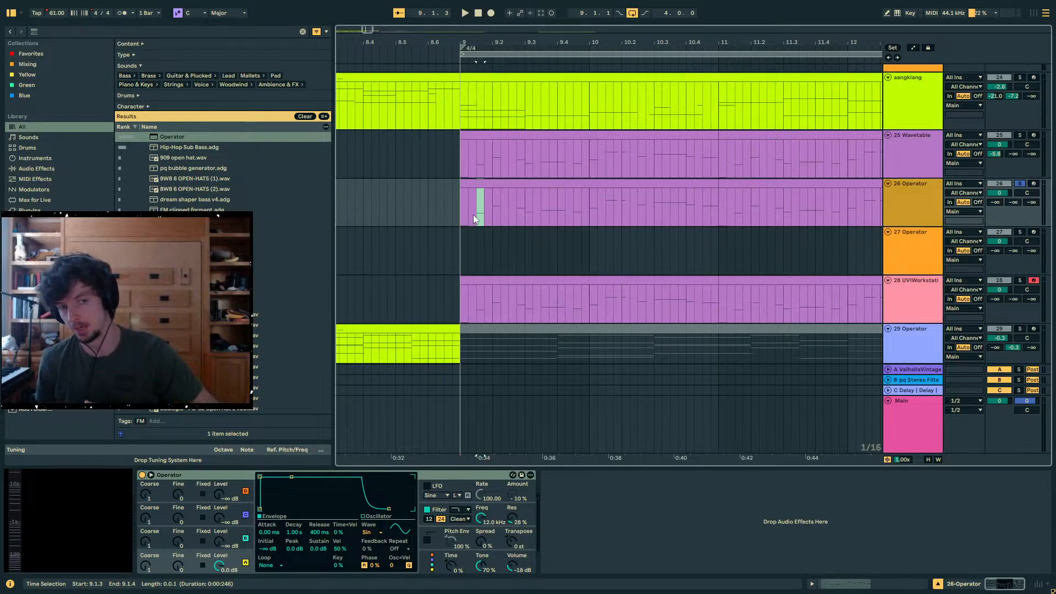
- Open the 25 Wavetable clip at bar 21 in the note editor
drag(564, 42, 330, 11)
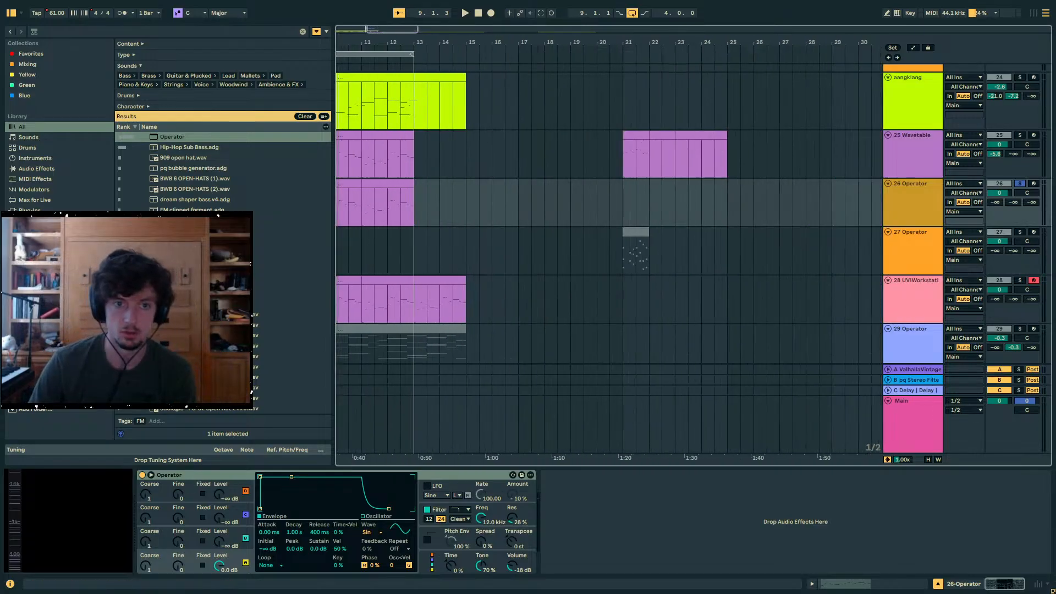
drag(647, 144, 675, 148)
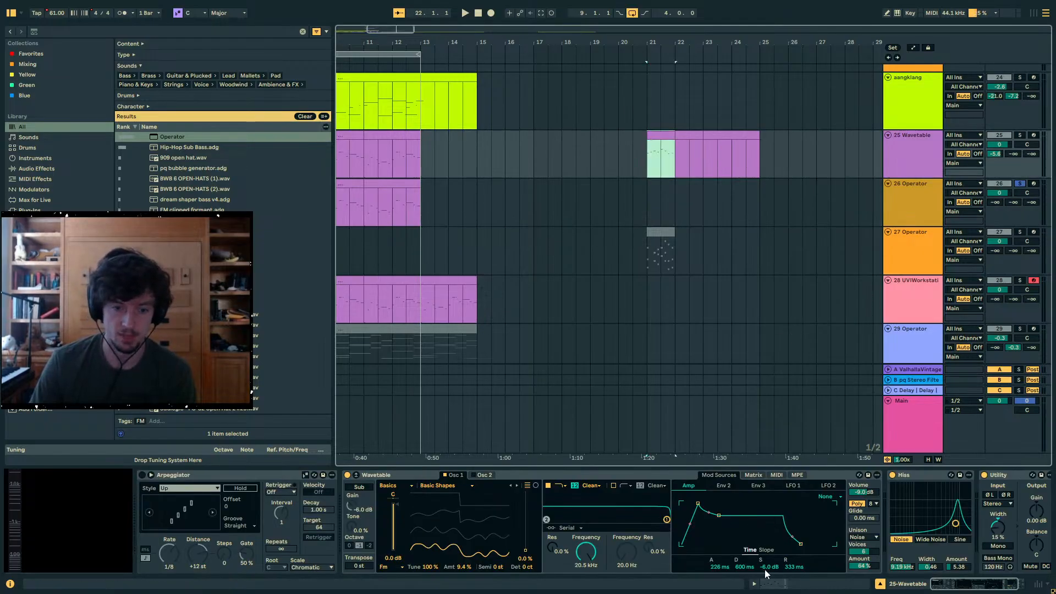
key(shift+Tab)
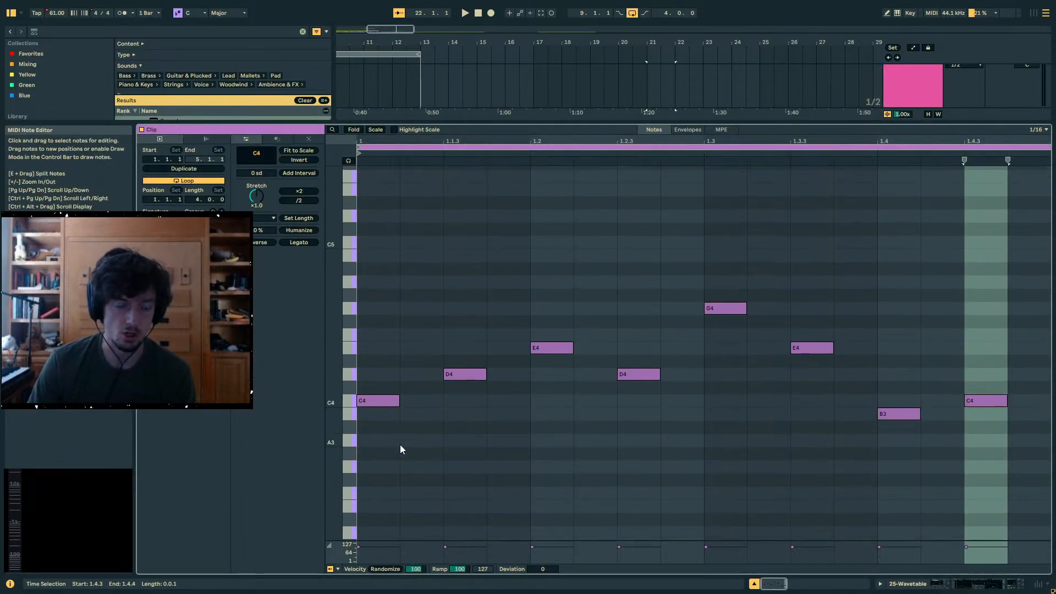
click(400, 445)
click(600, 428)
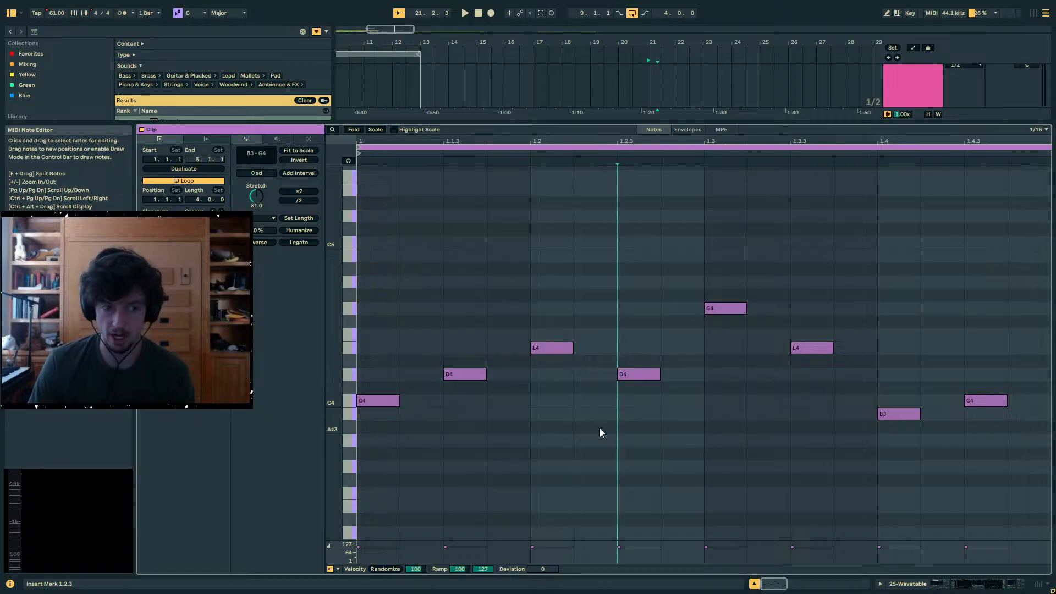
- Try a low harmony note, placing it under the opening C4 and moving it to G#3 beneath the first D4
scroll(600, 428, down, 3)
double_click(378, 434)
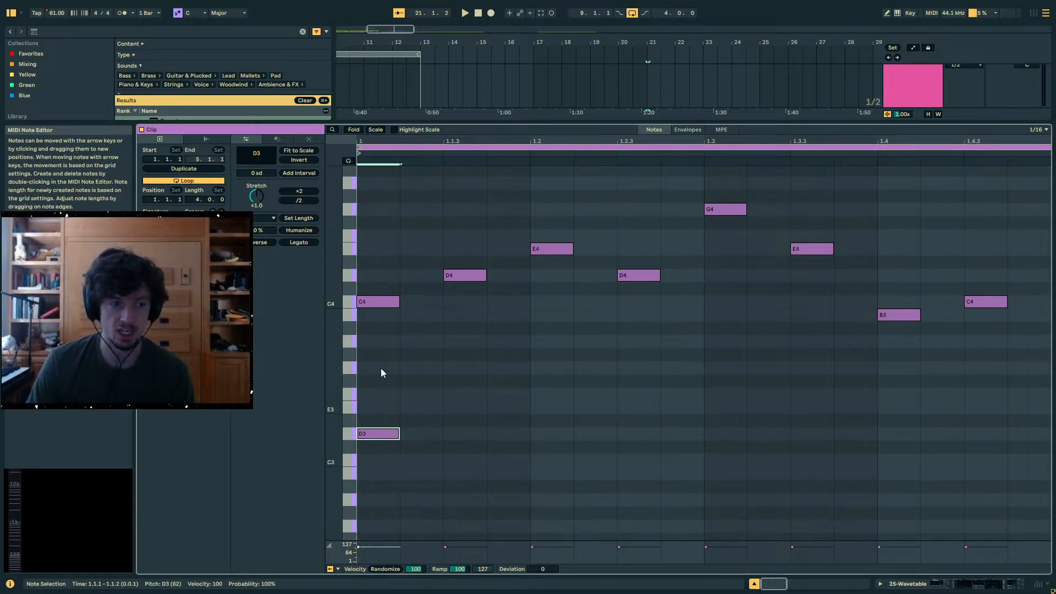
drag(387, 257, 384, 366)
drag(361, 434, 462, 358)
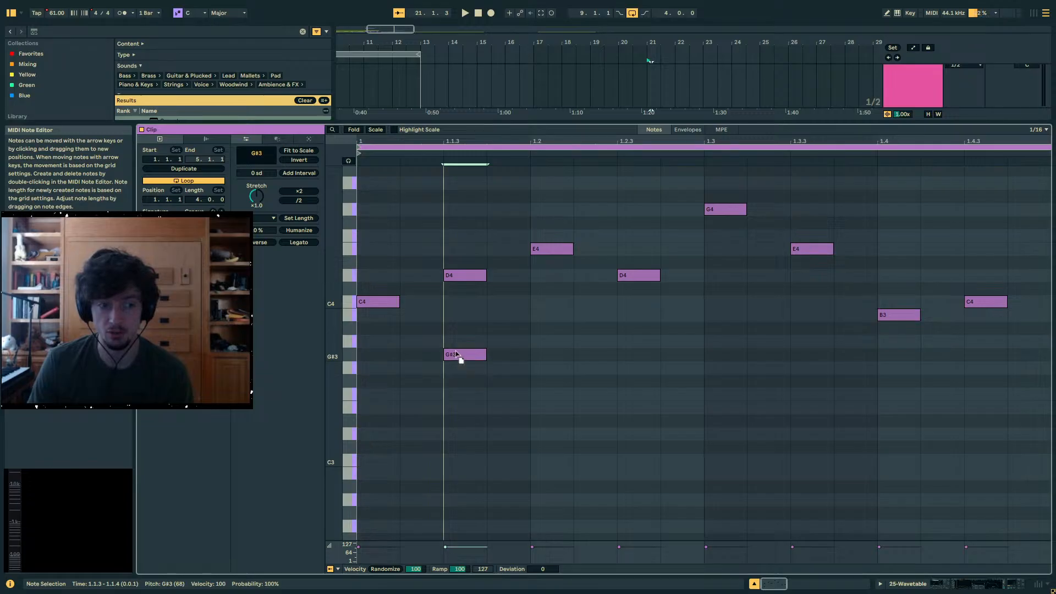
click(505, 395)
drag(505, 394, 530, 407)
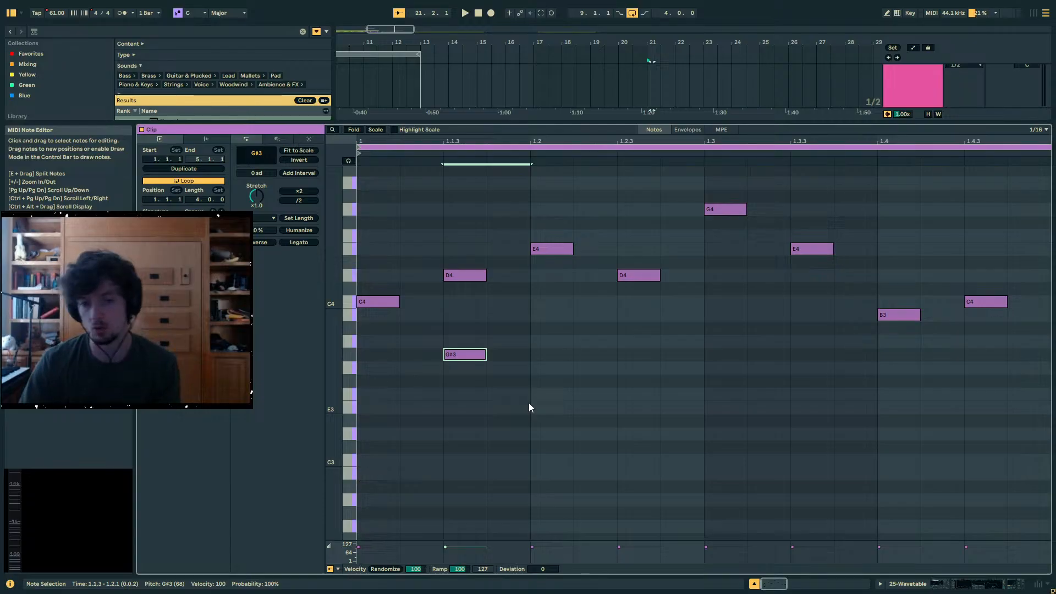
- Return to the notes of the bar 21 Wavetable clip and delete the G#3 note beneath the first D4
click(963, 585)
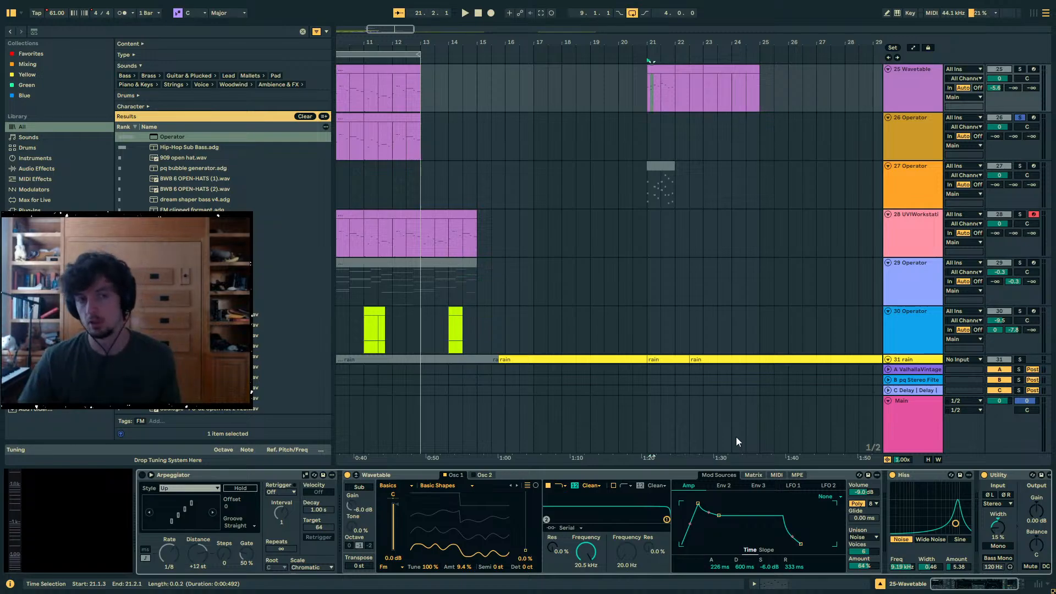
scroll(682, 125, up, 2)
click(664, 130)
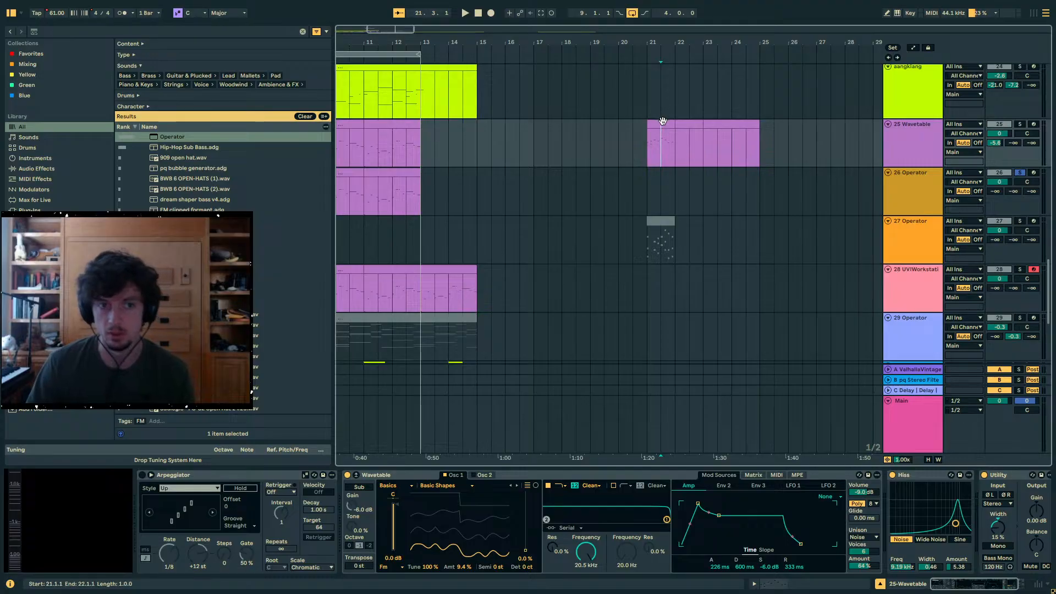
drag(646, 41, 761, 42)
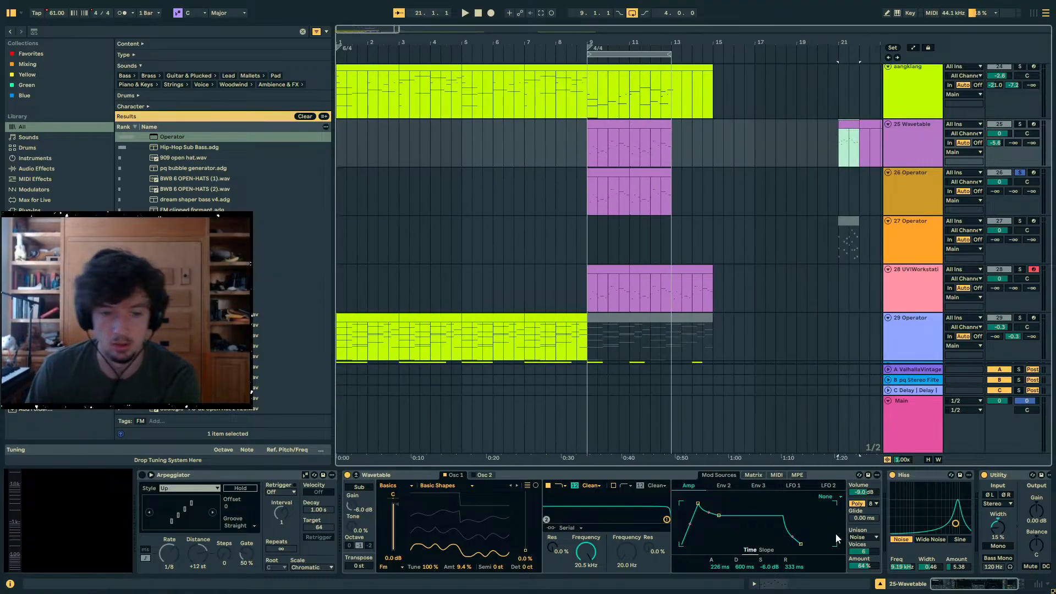
click(785, 589)
scroll(474, 424, up, 1)
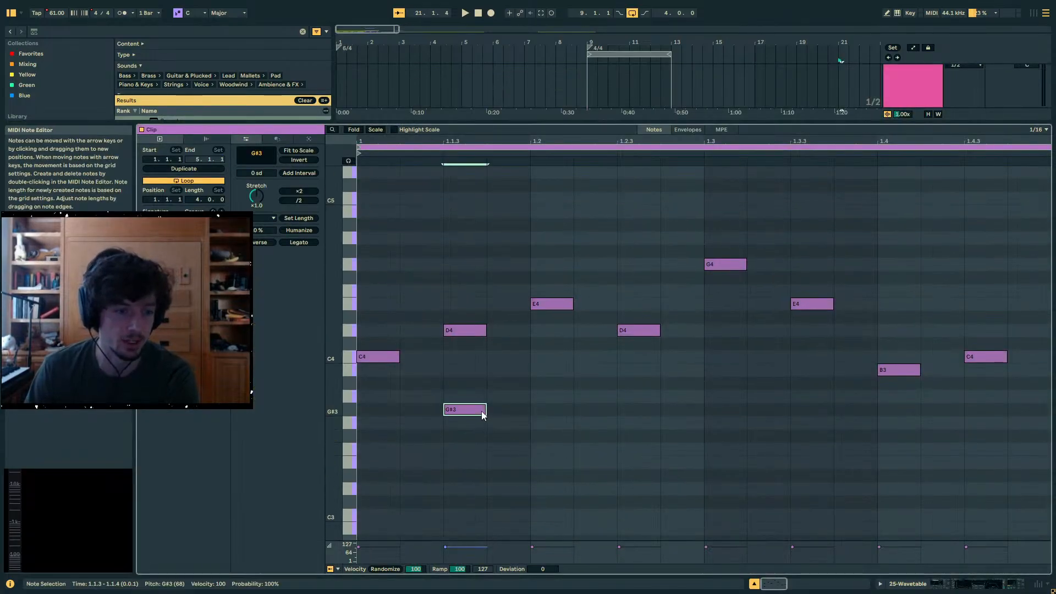
click(462, 411)
scroll(474, 446, up, 3)
scroll(430, 457, down, 3)
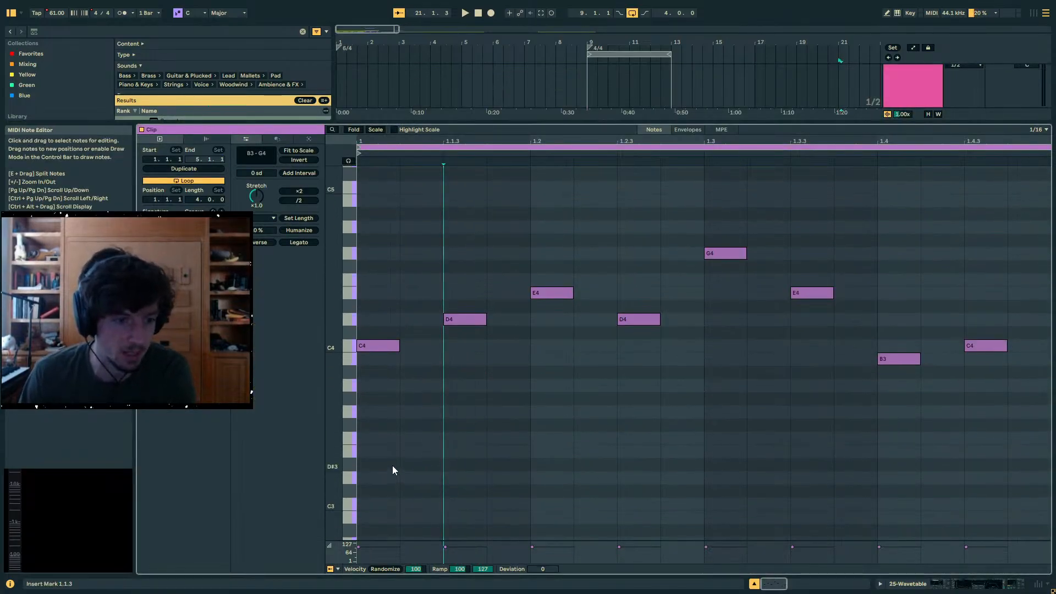
- Add upper harmony notes C5, A#4, A4 and B4 above the clip's first four melody notes
scroll(391, 466, up, 2)
key(ctrl+a)
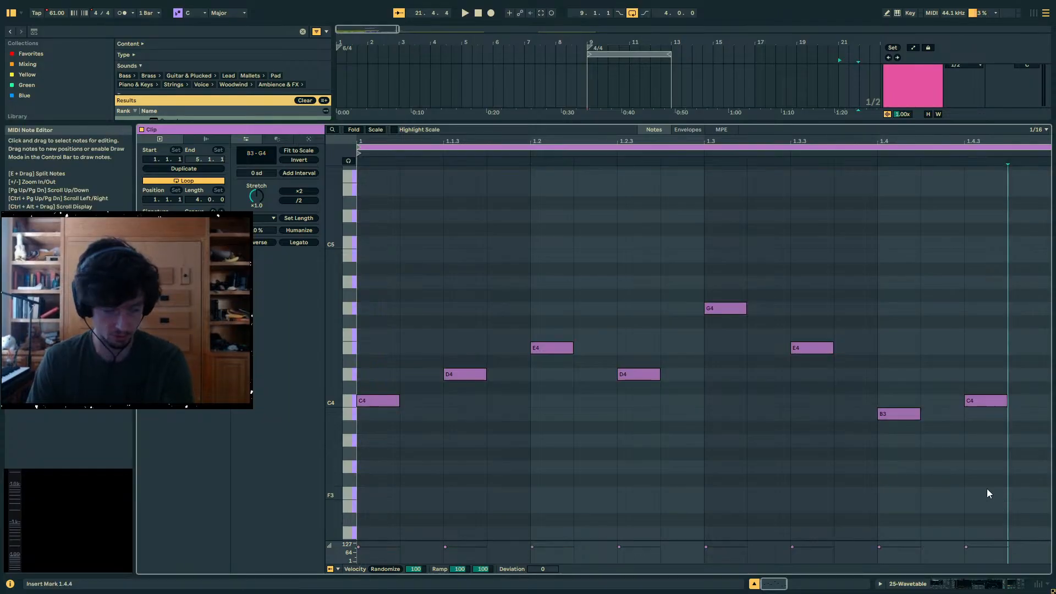
scroll(478, 429, up, 3)
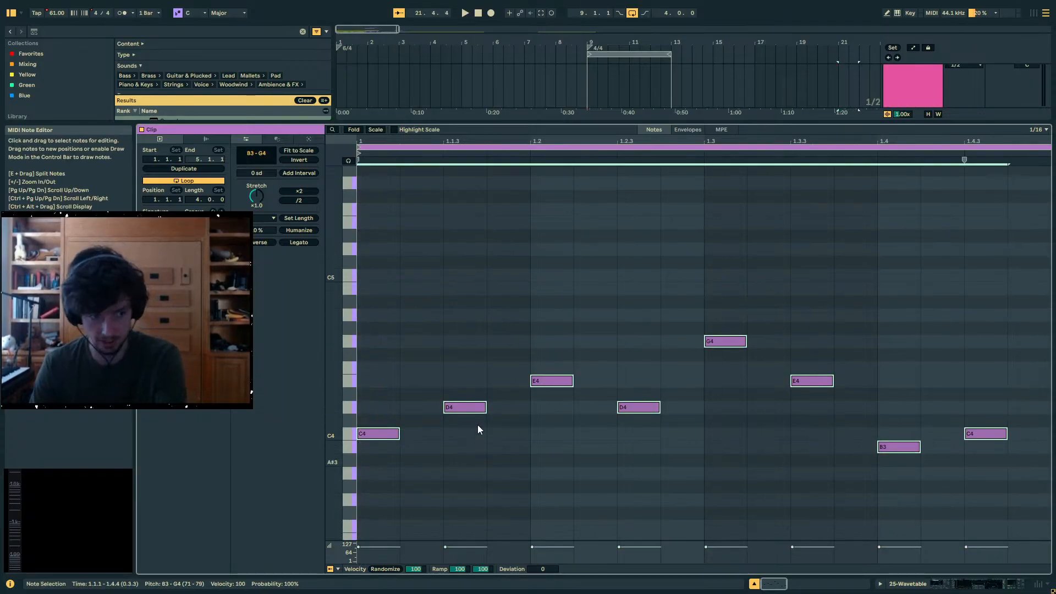
double_click(375, 298)
double_click(472, 324)
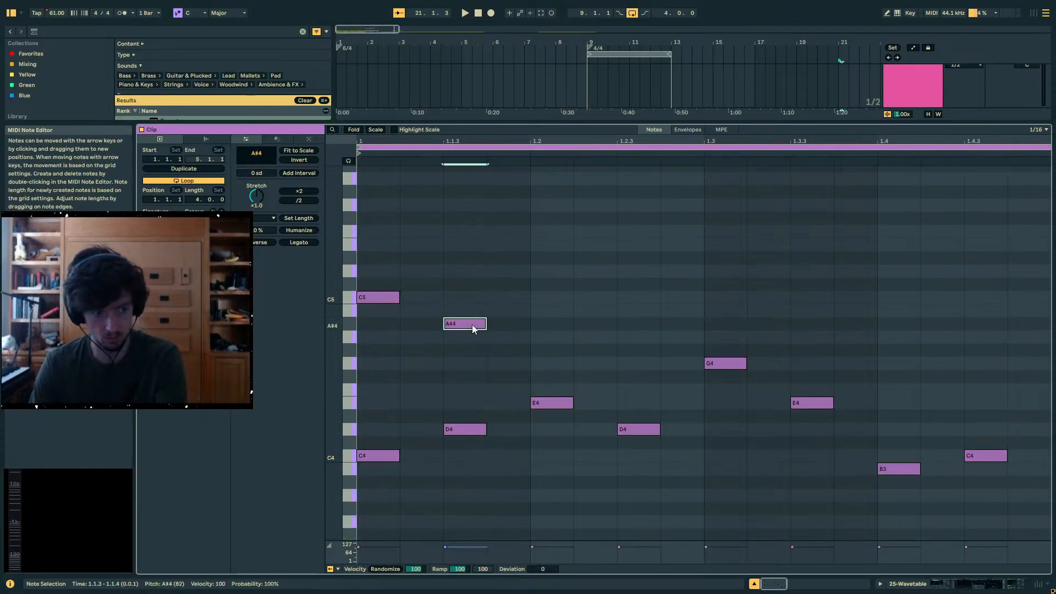
double_click(598, 335)
drag(598, 336, 555, 337)
double_click(648, 354)
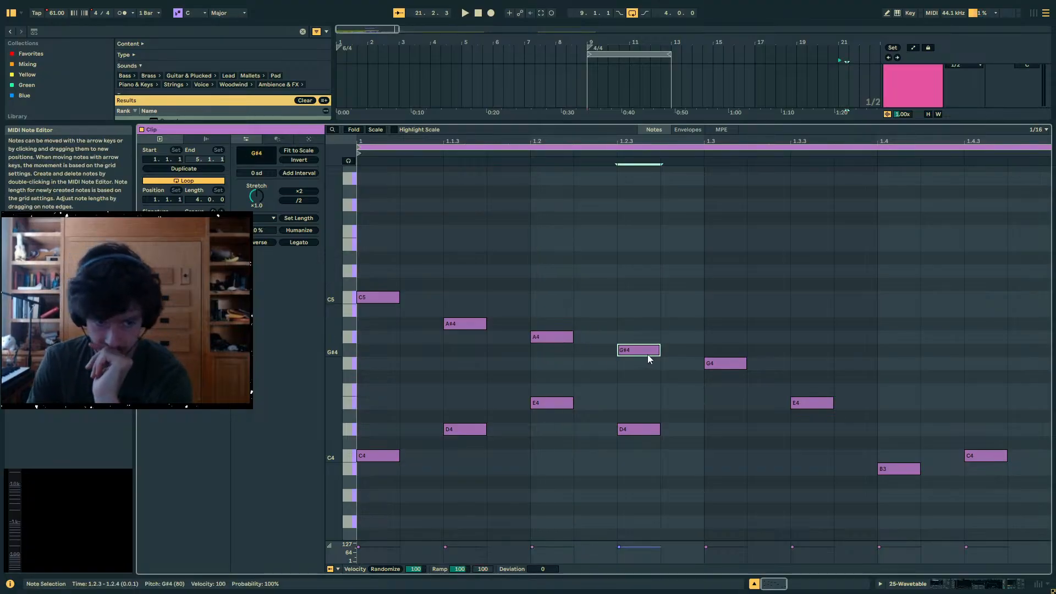
drag(648, 353, 646, 367)
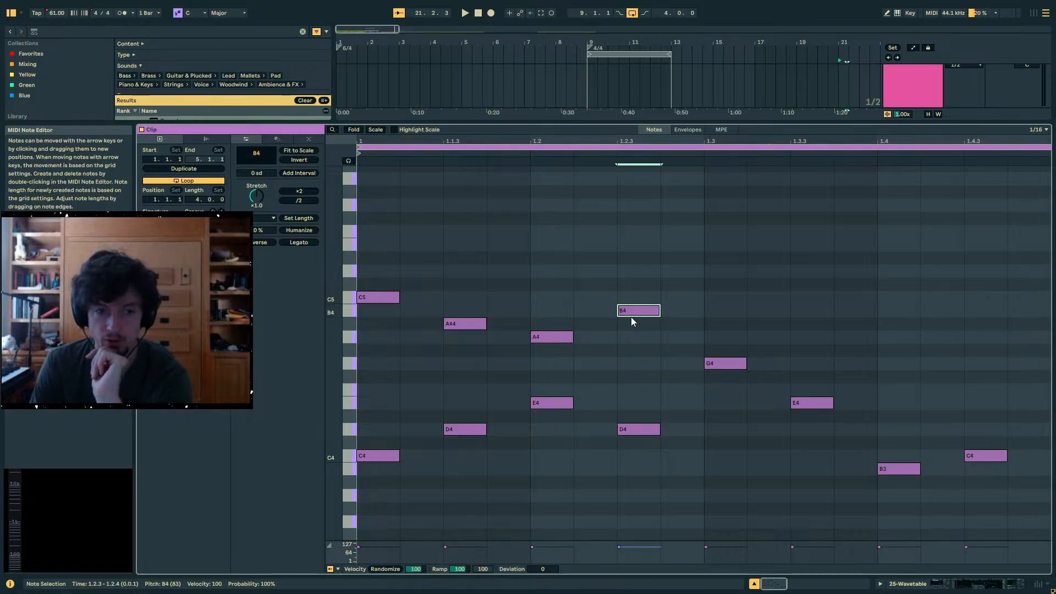
- Add upper harmony notes D5, C5, D5 and C5 above the last four melody notes
double_click(725, 270)
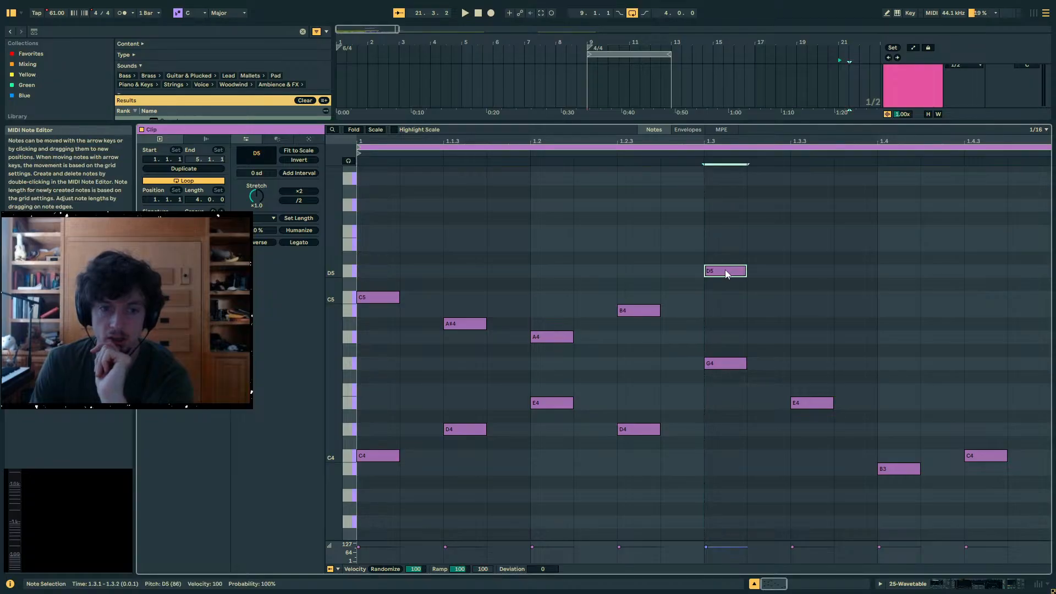
double_click(820, 298)
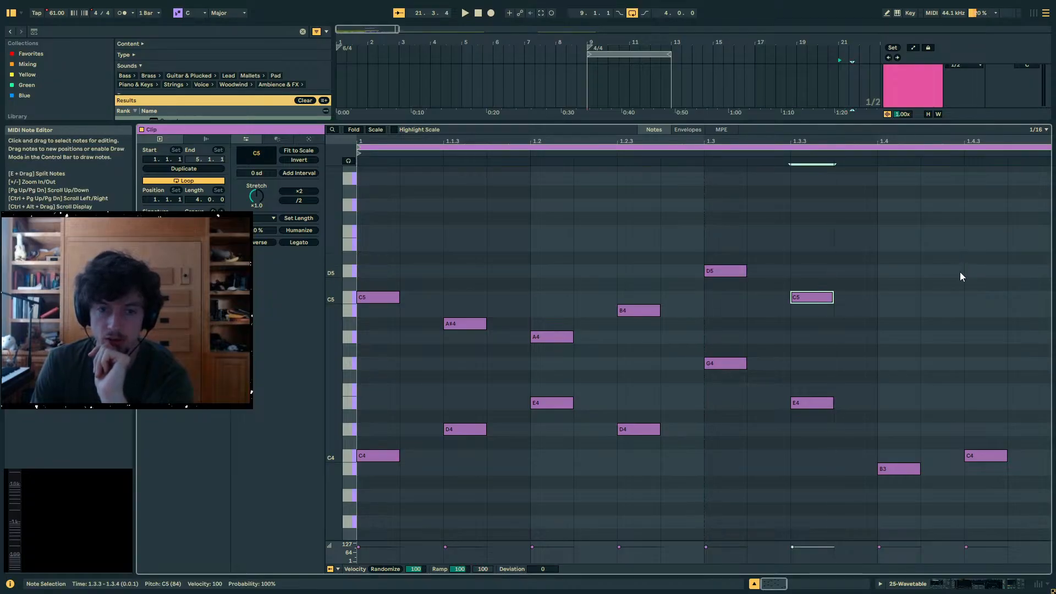
double_click(982, 272)
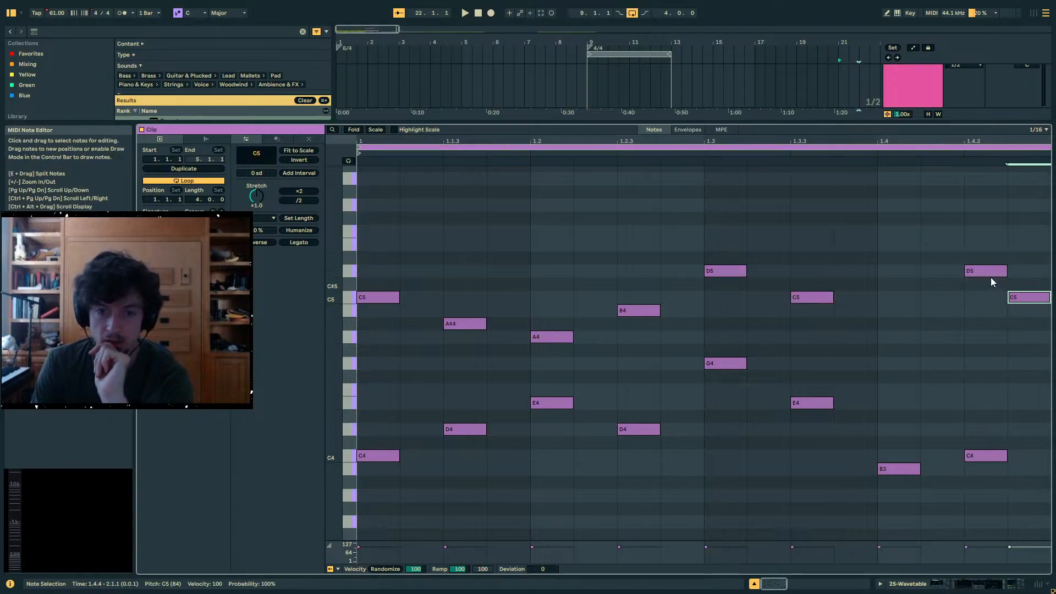
drag(991, 278, 905, 277)
scroll(1015, 302, up, 1)
drag(1016, 304, 972, 311)
- Audition the harmonized clip with the 25 Wavetable track soloed and its volume set to -9.2 dB
key(space)
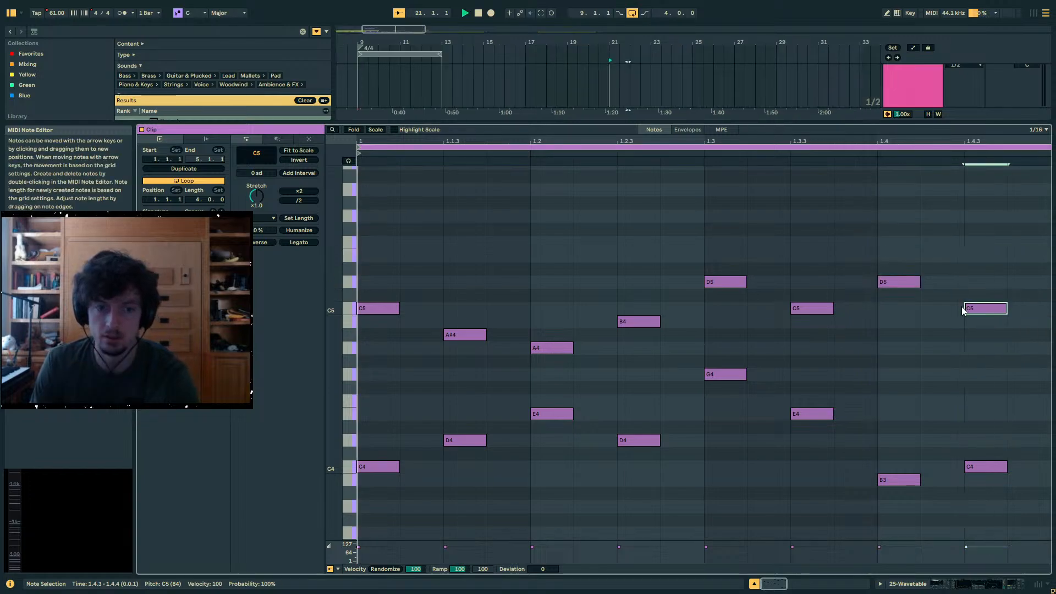
key(space)
click(1005, 585)
scroll(974, 176, up, 2)
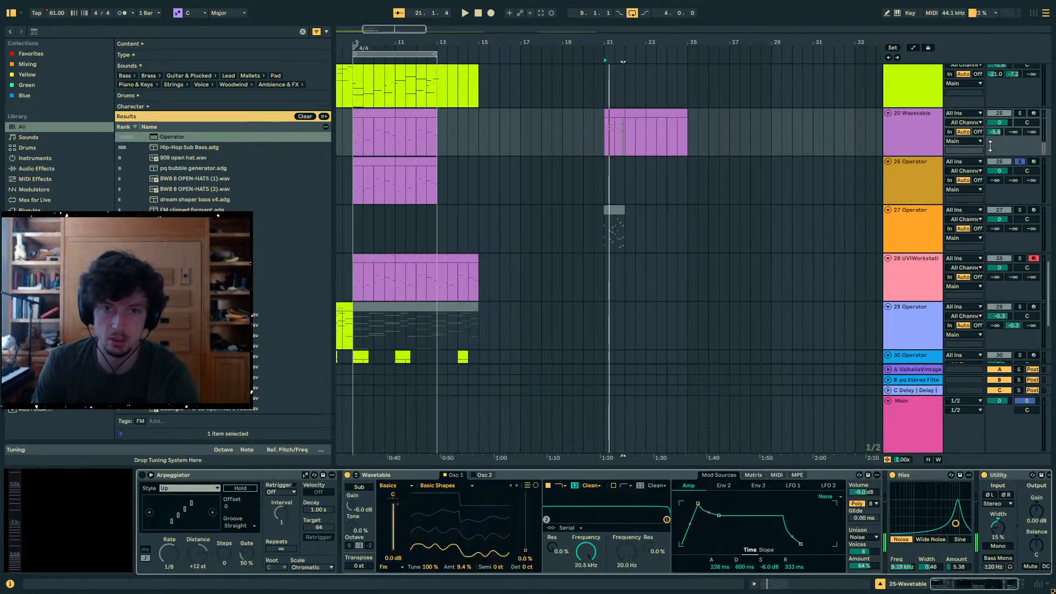
click(1019, 114)
key(space)
drag(1000, 122, 1000, 143)
key(space)
- Deactivate the 25 Wavetable clip at bar 21, and unsolo the track with its volume at -6.1 dB
click(596, 113)
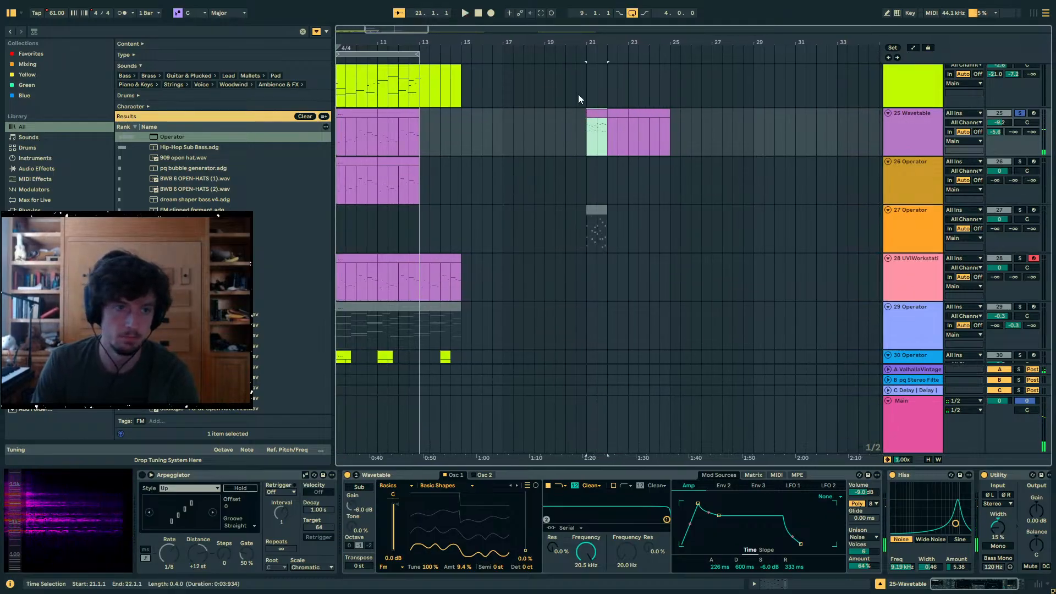
drag(581, 43, 723, 43)
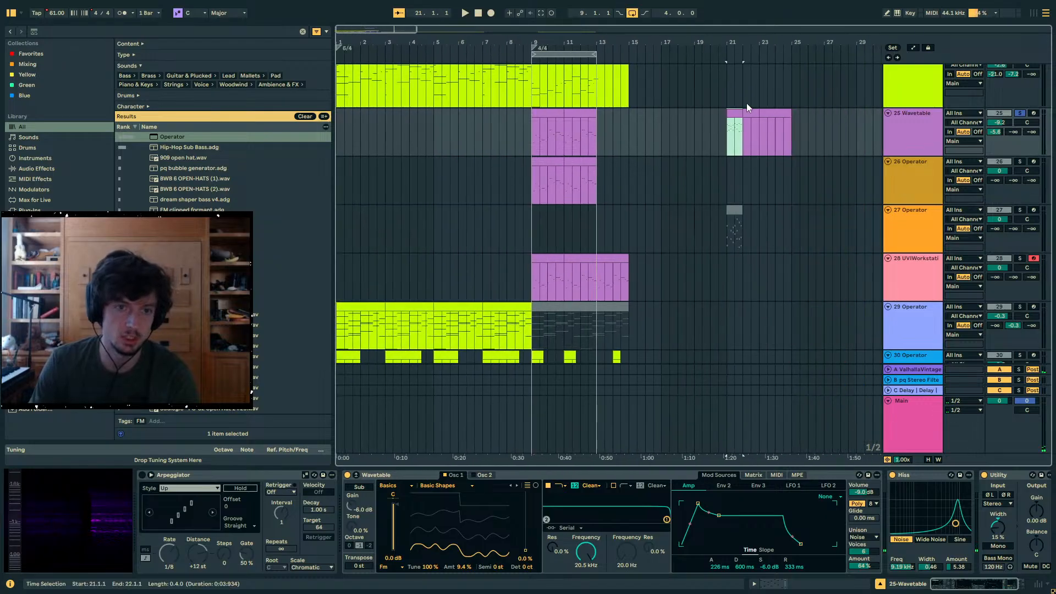
click(556, 113)
drag(999, 122, 1000, 116)
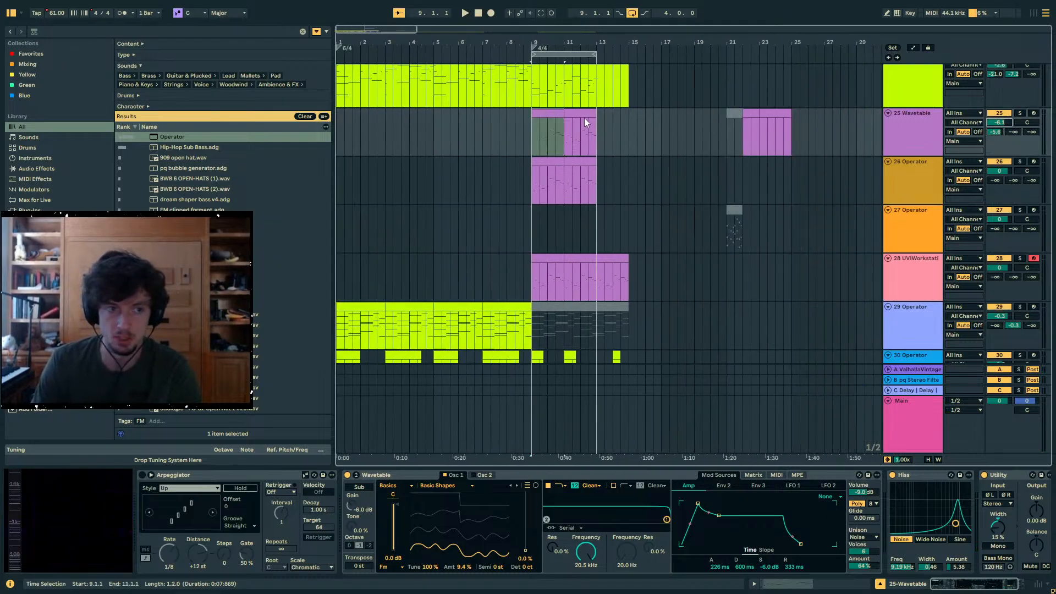
- Play the full mix from bar 9 to hear the layered Wavetable and Operator clips, and stop playback
scroll(546, 124, up, 1)
drag(522, 38, 590, 68)
key(space)
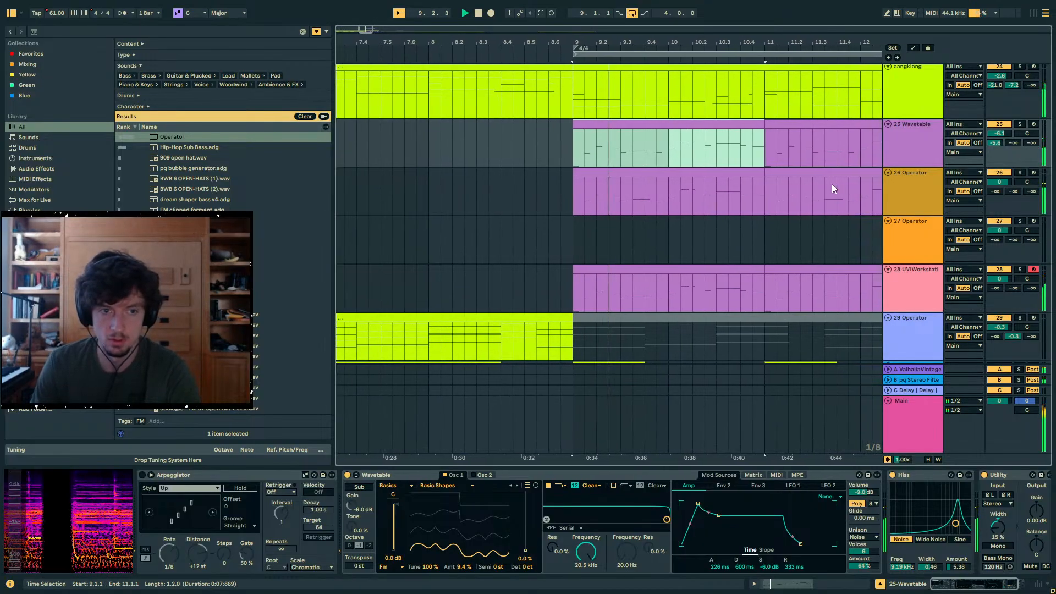
key(Down)
key(space)
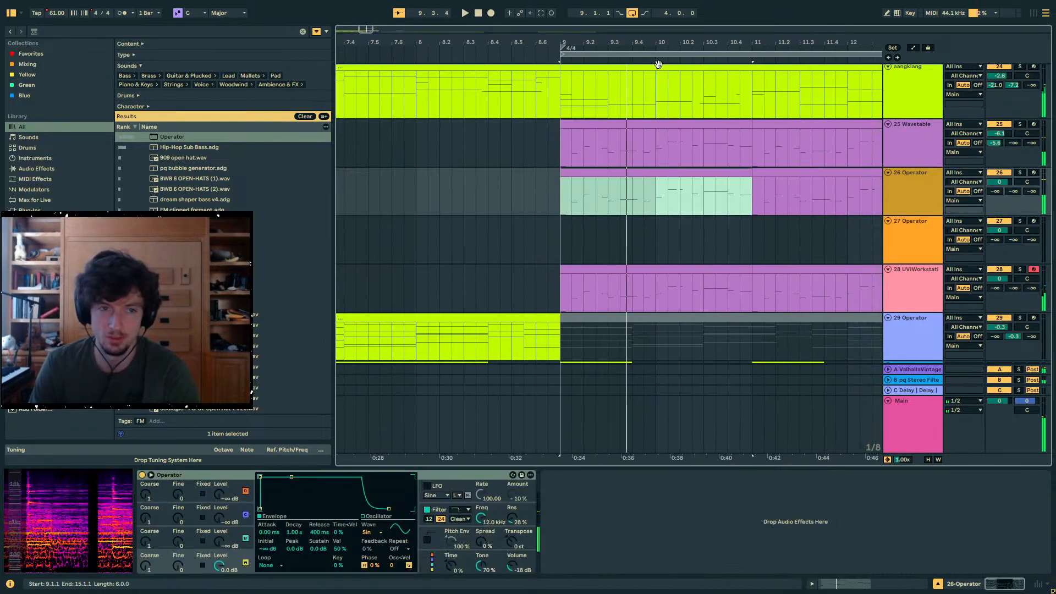
- Search the browser for "23-edo" and load the 23-edo tuning file into the set
drag(658, 61, 762, 27)
click(468, 187)
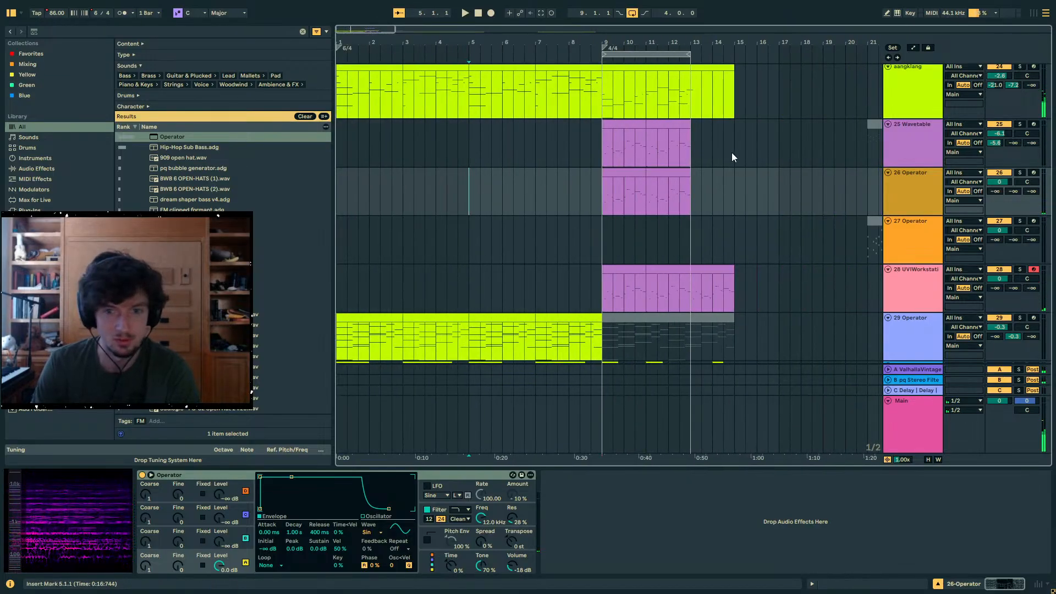
click(894, 150)
click(71, 31)
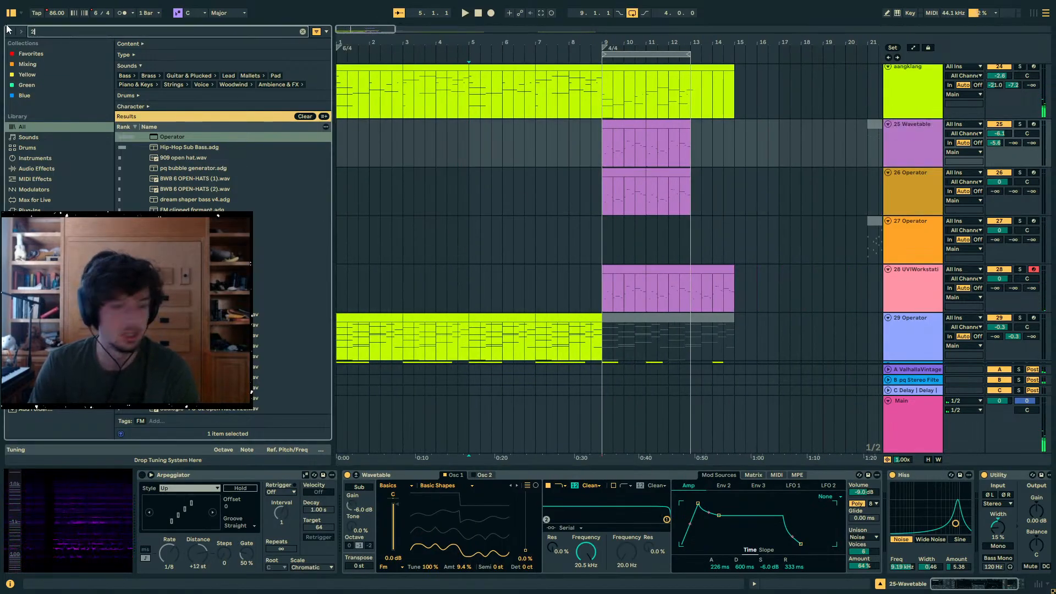
text(23-edo)
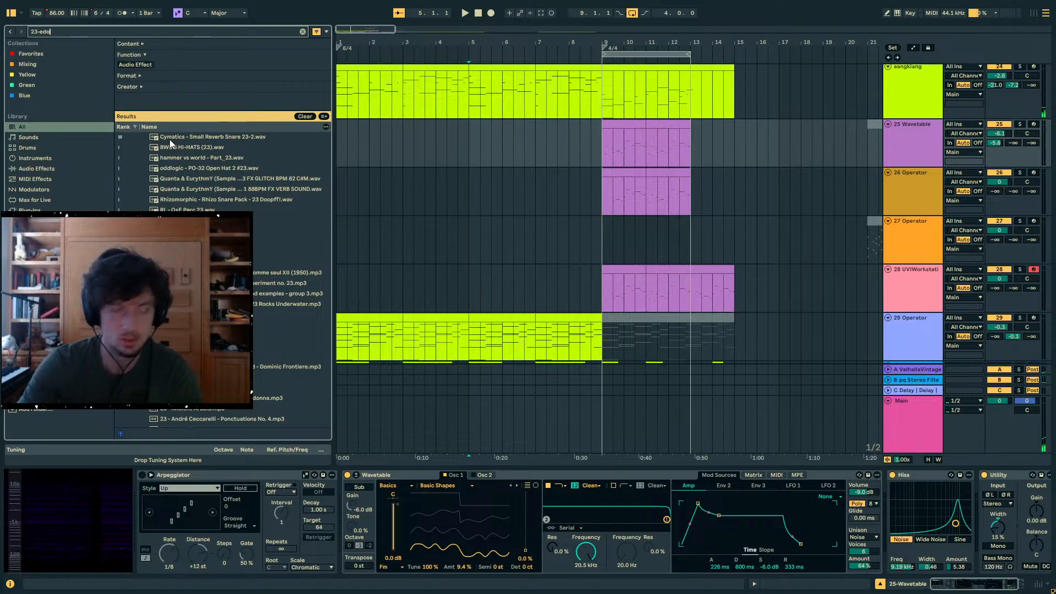
double_click(170, 137)
- Play the mix from bar 9, mute the 28 UVIWorkstation track and lower its volume to -19.0 dB
click(603, 134)
key(space)
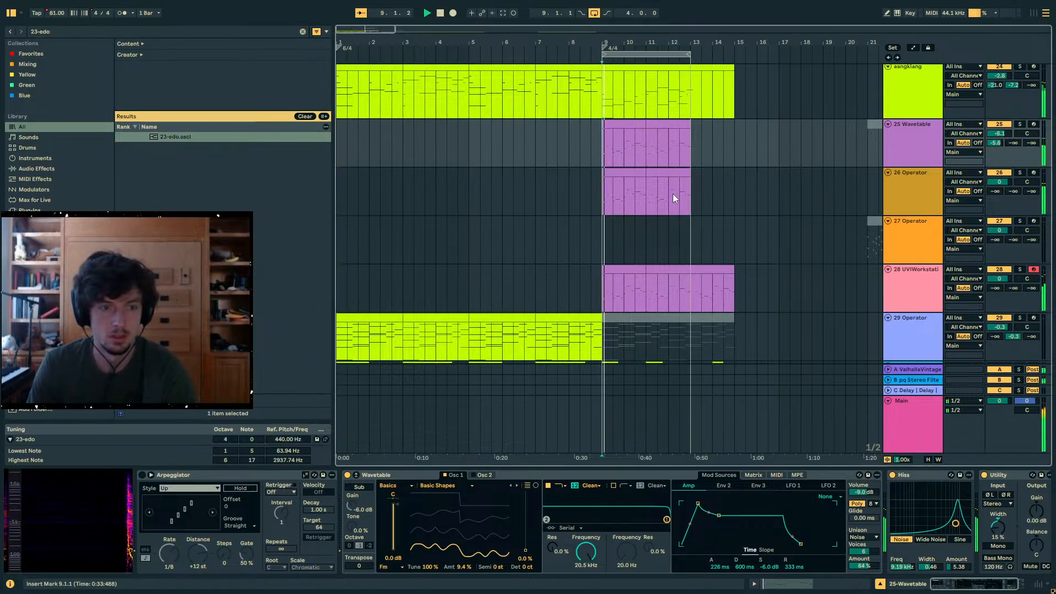
click(589, 146)
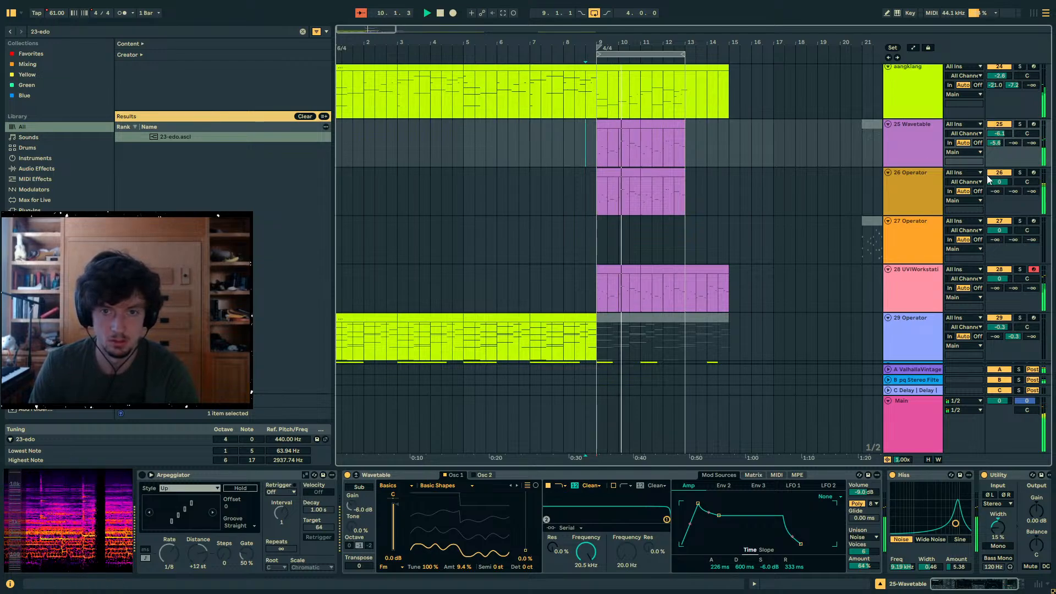
click(1006, 270)
drag(1006, 279, 1005, 300)
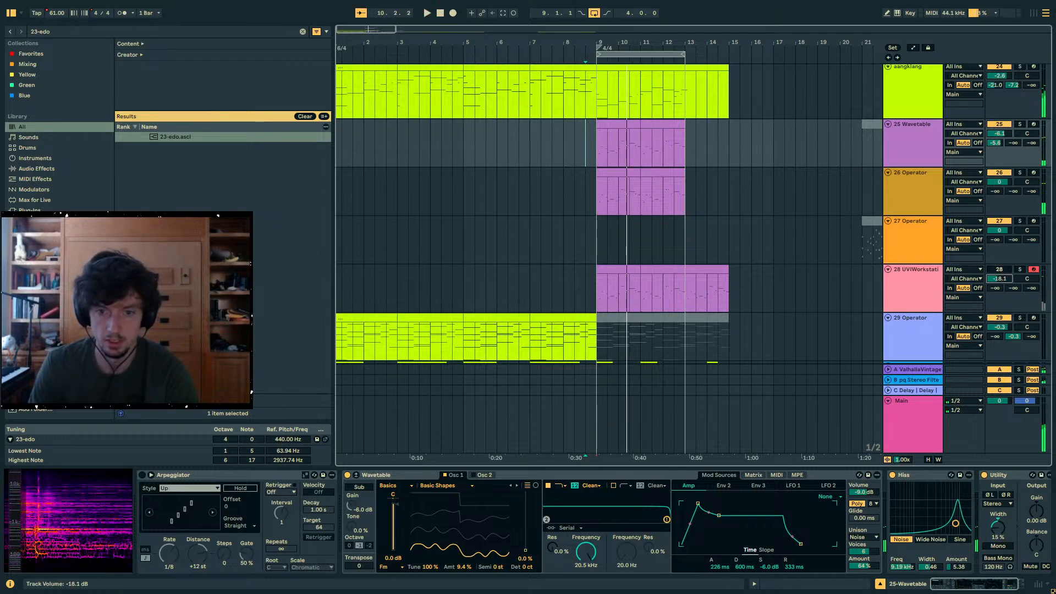
key(space)
- Play the arrangement from bar 1 and inspect the device chains of the Reaktor 6 and Main tracks
click(569, 195)
click(339, 185)
key(space)
key(space)
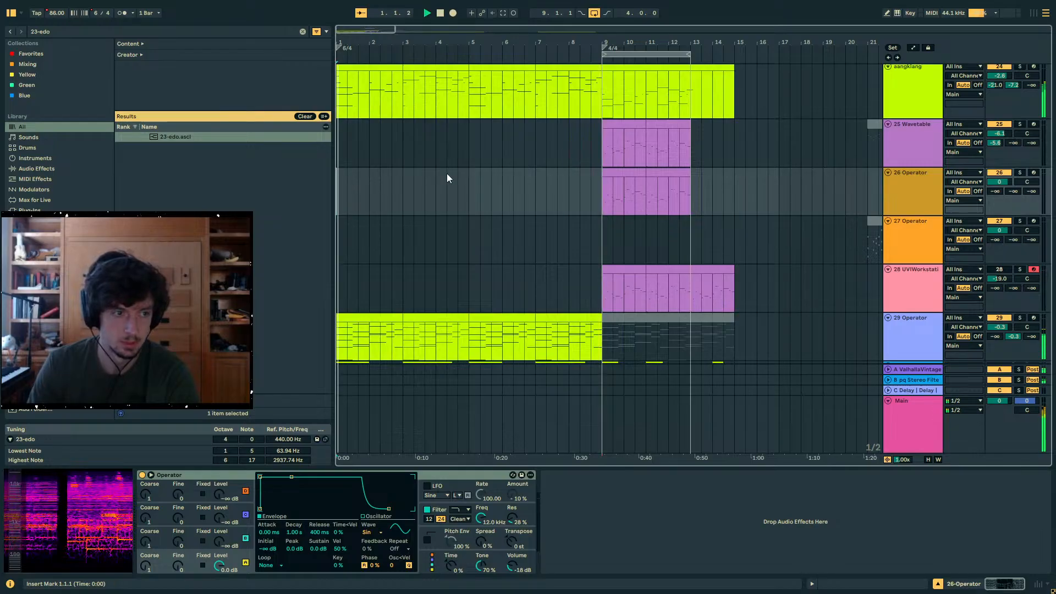
scroll(722, 223, up, 4)
click(338, 180)
scroll(934, 219, down, 3)
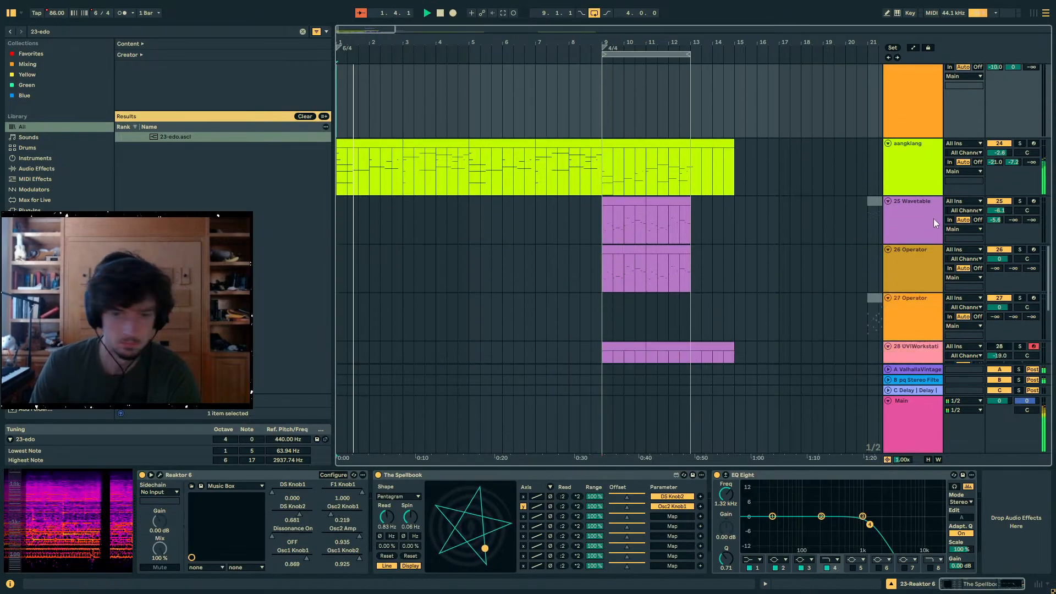
click(917, 421)
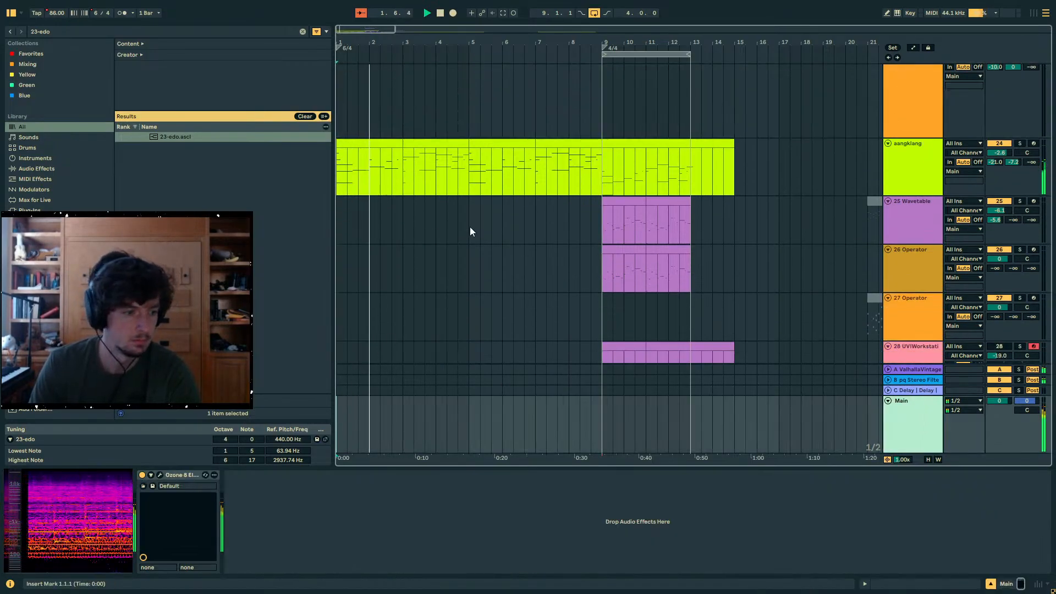
- Lower the volume of track 24, above 25 Wavetable, to -4.9 dB during playback
click(929, 183)
scroll(923, 201, down, 4)
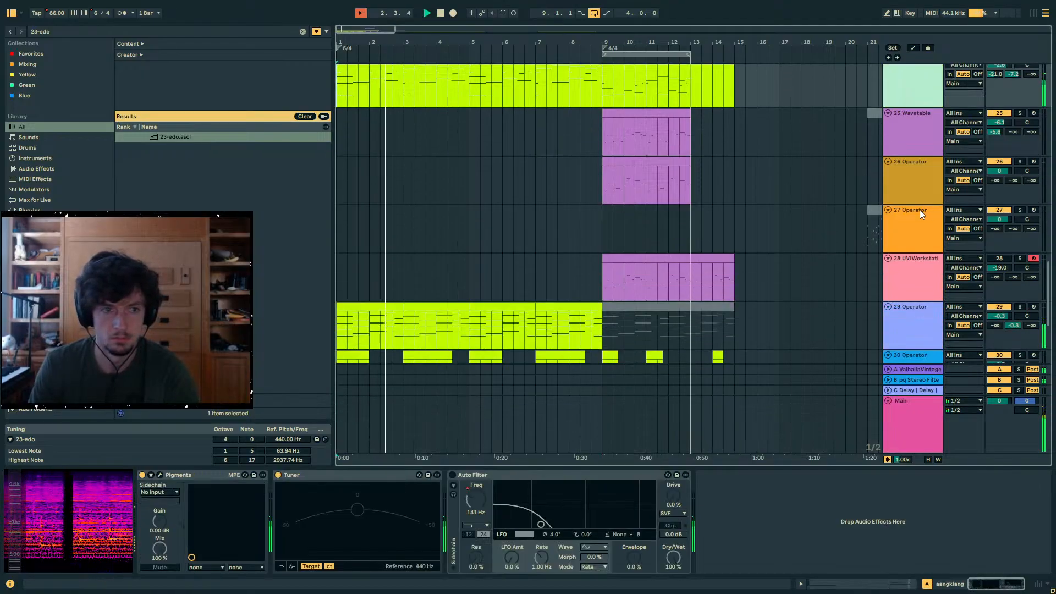
scroll(920, 210, up, 3)
drag(1003, 130, 1003, 141)
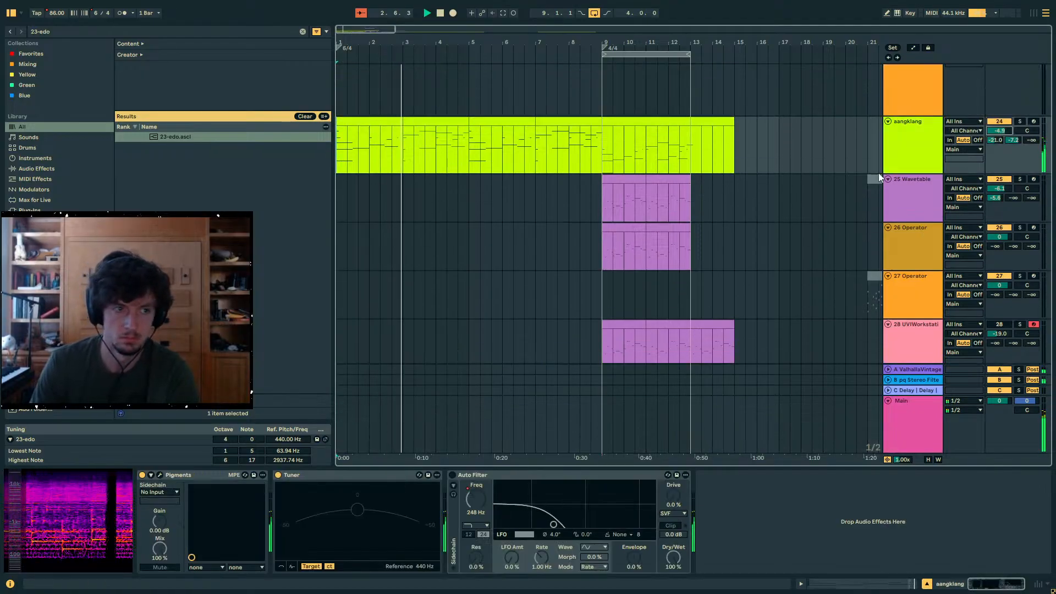
- Select the 29 Operator clip at bar 3 to show that track's devices
scroll(770, 196, down, 2)
click(425, 296)
scroll(495, 264, up, 2)
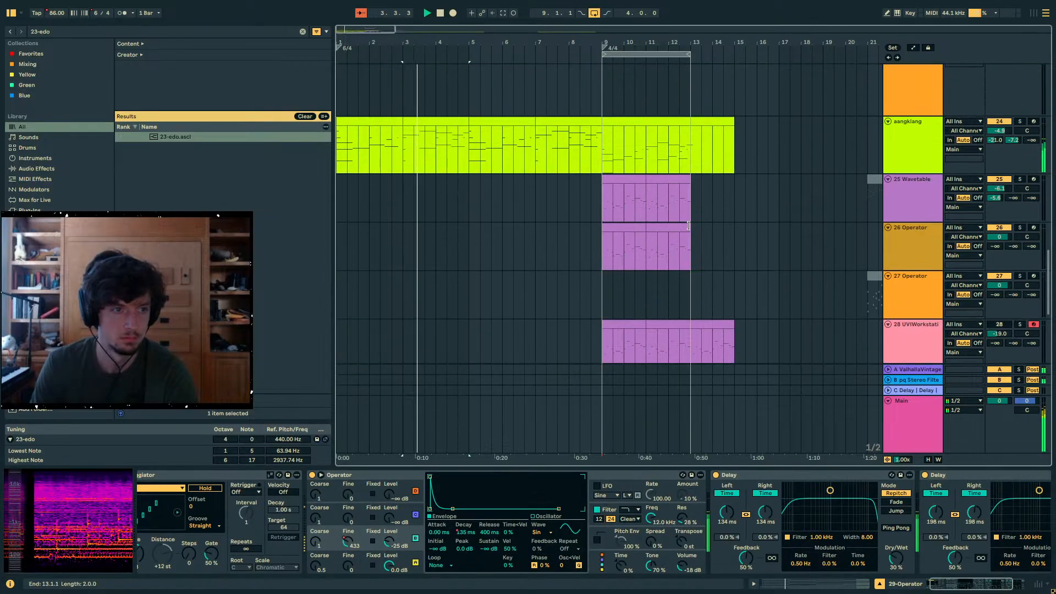
- Raise the volume of track 24, above 25 Wavetable, to -3.2 dB and play the arrangement from bar 5
click(917, 141)
click(453, 475)
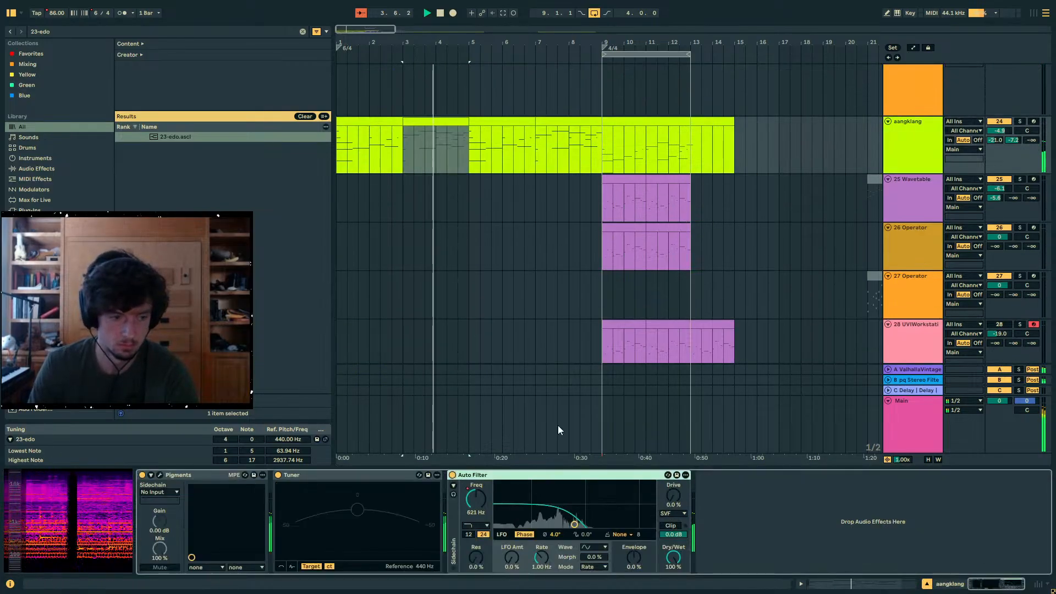
click(1000, 131)
key(space)
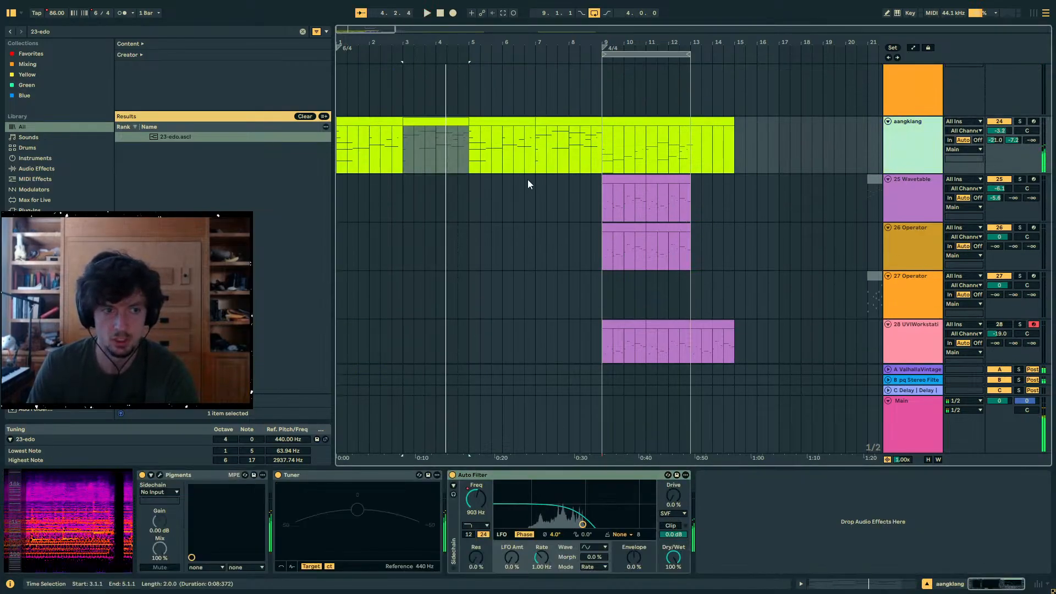
click(467, 150)
key(space)
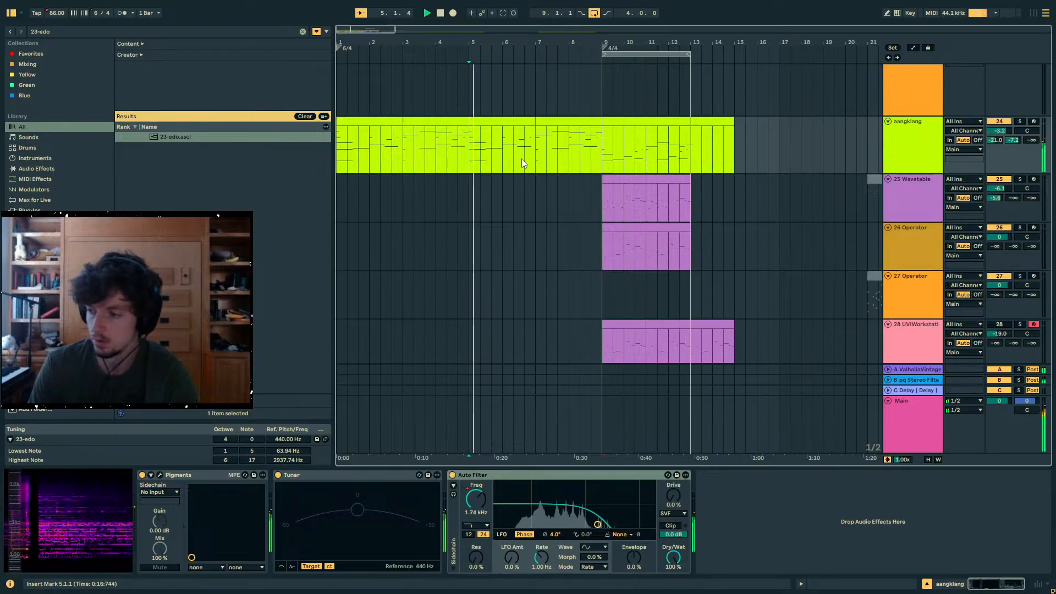
- Turn off the Auto Filter Legacy device on the 32 Audio 2 (Bounce) track during playback
scroll(508, 154, down, 5)
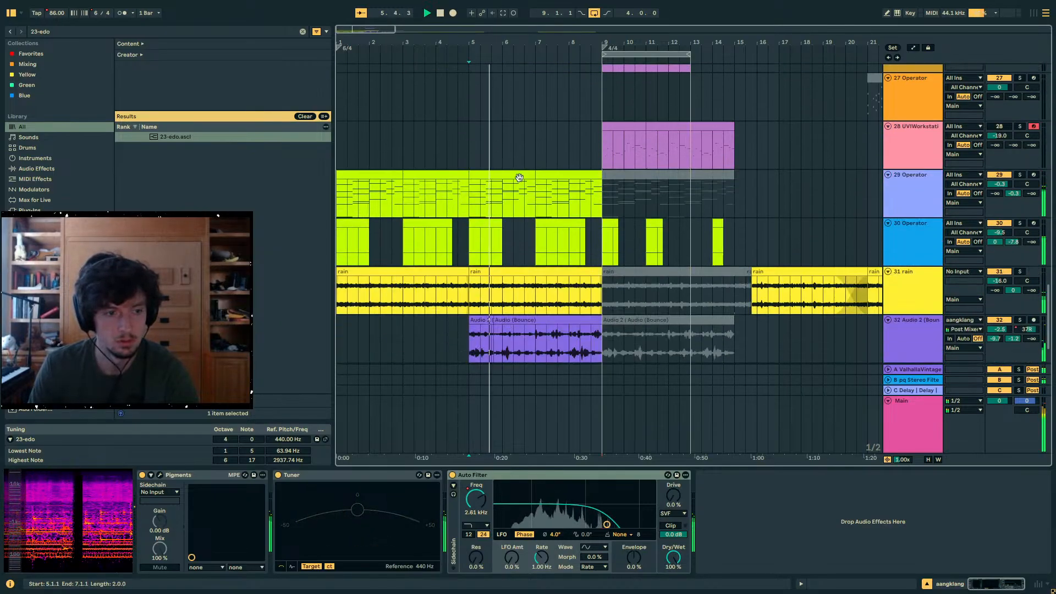
click(459, 334)
drag(494, 336, 602, 338)
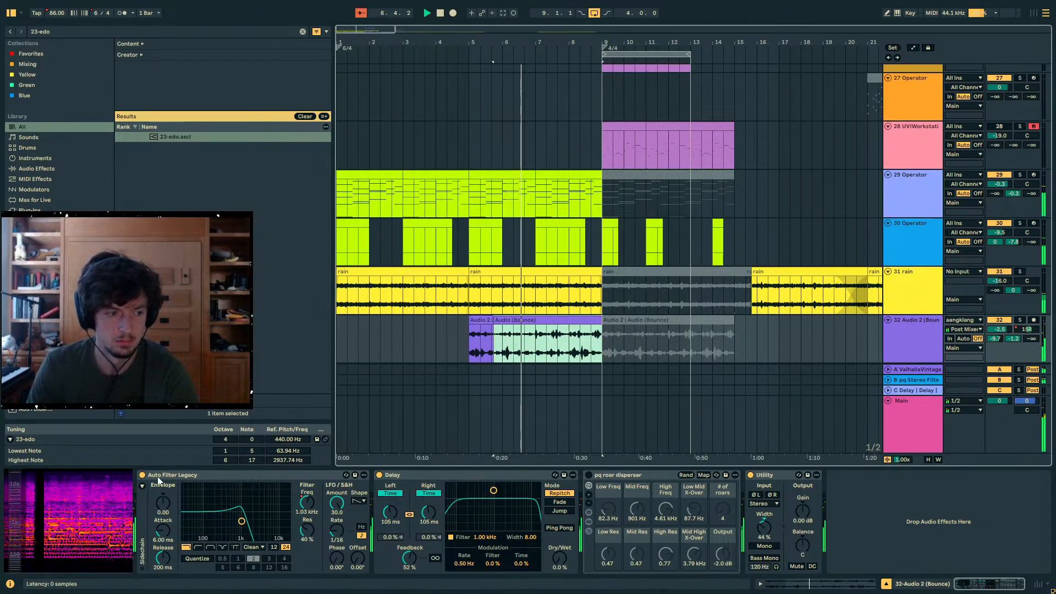
click(142, 476)
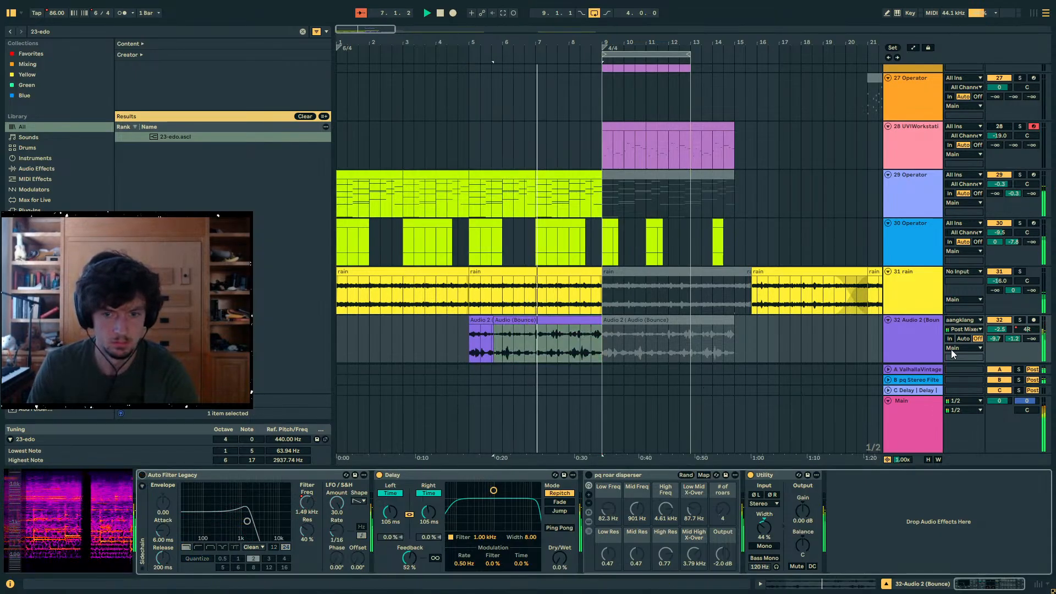
- Lower the volume of the 32 Audio 2 (Bounce) track to -6.9 dB during playback
drag(1000, 329, 1000, 335)
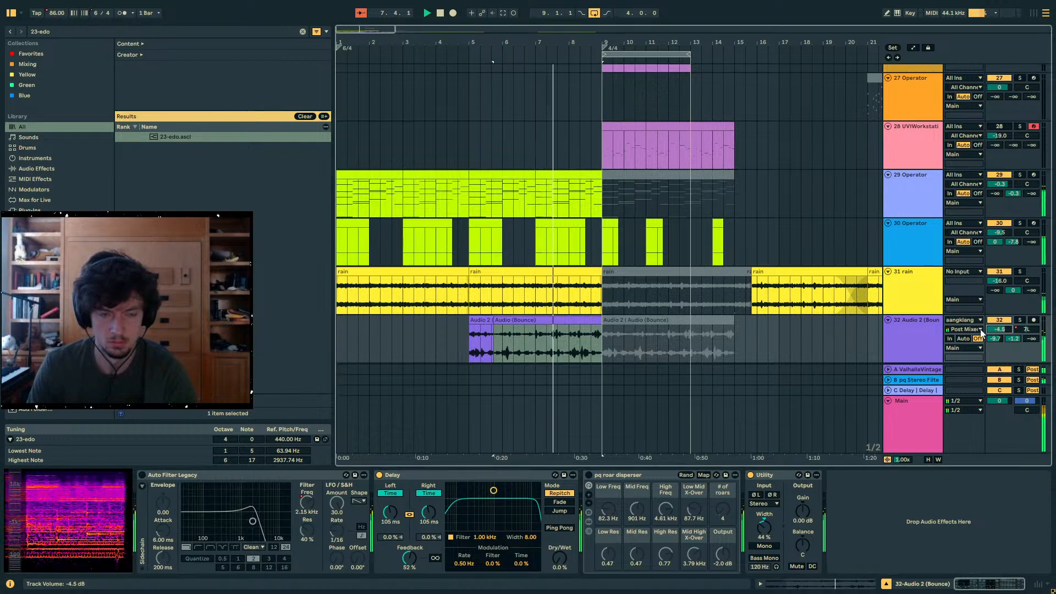
click(567, 340)
scroll(594, 357, down, 2)
drag(999, 257, 1000, 264)
click(920, 310)
key(Up)
click(907, 303)
click(899, 268)
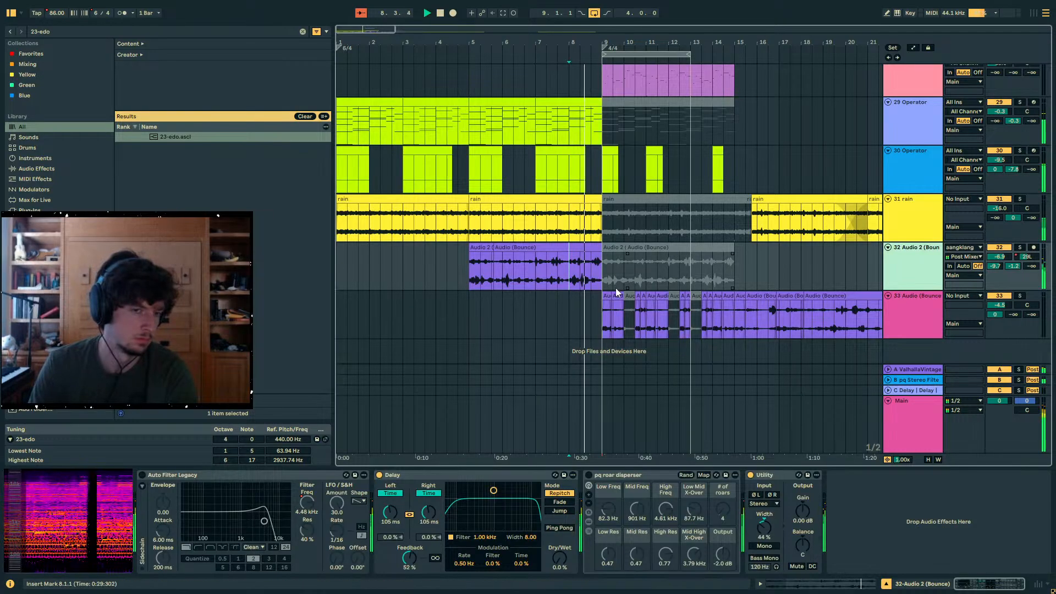
- Lower the volume of the 30 Operator track to -15.7 dB while the section from bar 9 plays
click(592, 282)
scroll(639, 296, up, 2)
scroll(639, 293, up, 3)
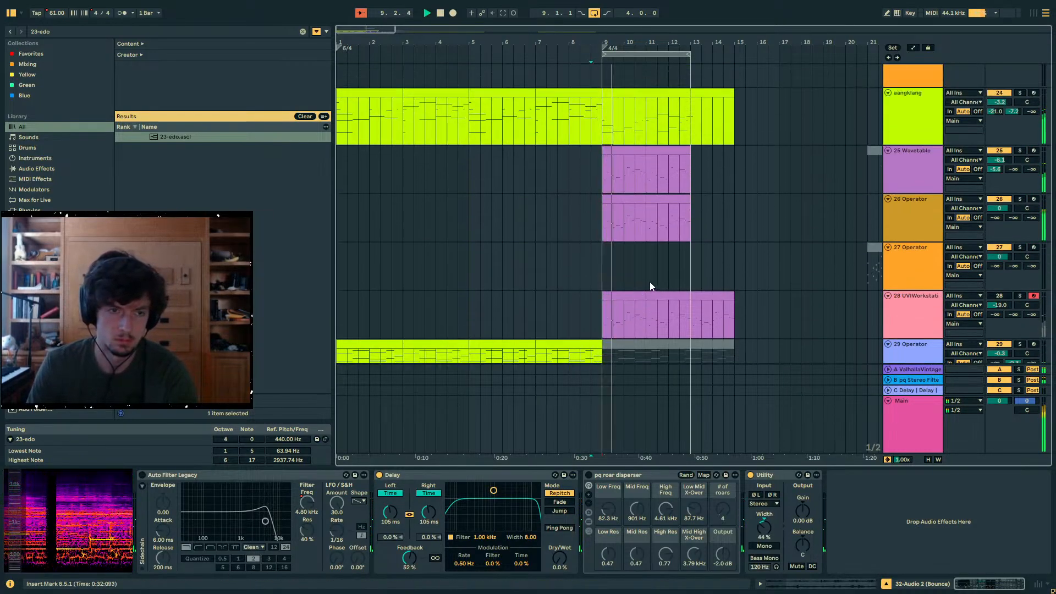
drag(609, 44, 481, 100)
scroll(594, 174, down, 5)
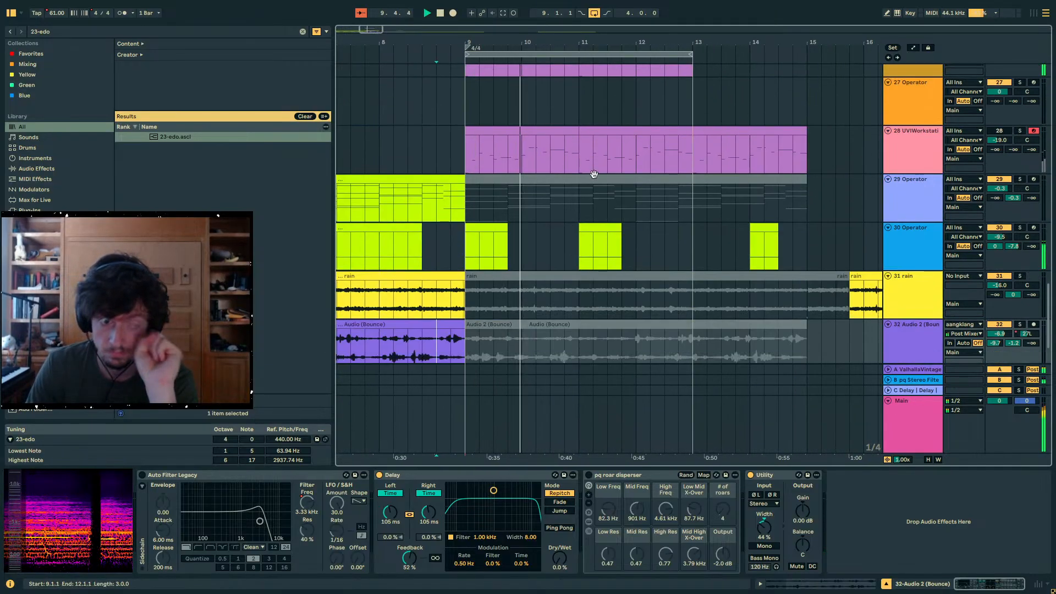
click(1002, 161)
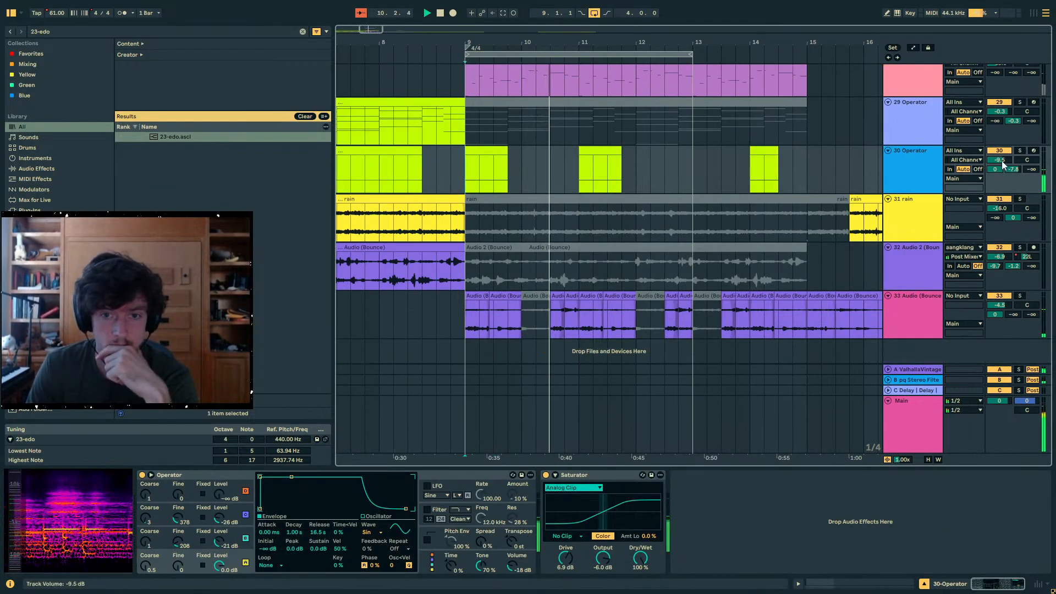
scroll(735, 206, up, 4)
scroll(741, 209, up, 2)
- Solo the 25 Wavetable track, play it from bar 9 and pan it to the left
click(523, 192)
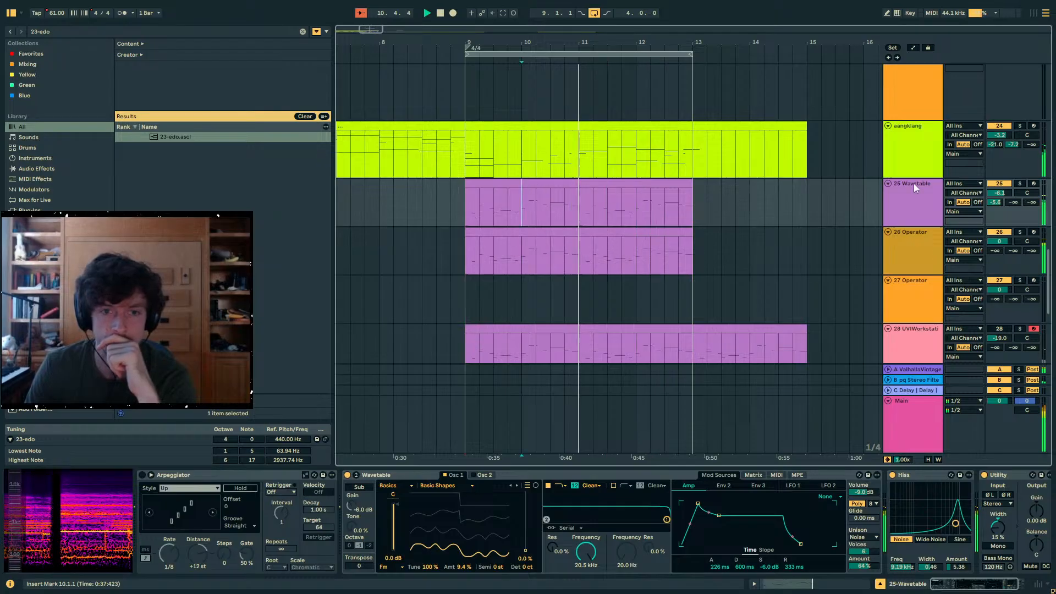
click(1018, 184)
key(space)
click(551, 185)
key(space)
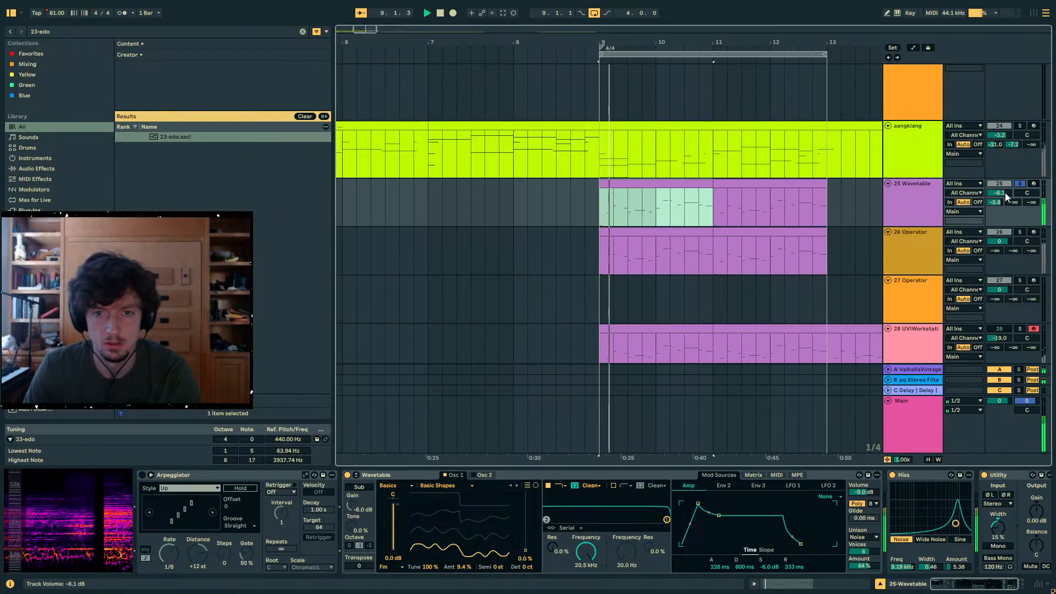
drag(1029, 191, 1029, 194)
- Audition and mute the 26 Operator track, and raise 25 Wavetable's send to the pq Stereo Filter + Swap Delay return to 0.0 dB
click(1019, 231)
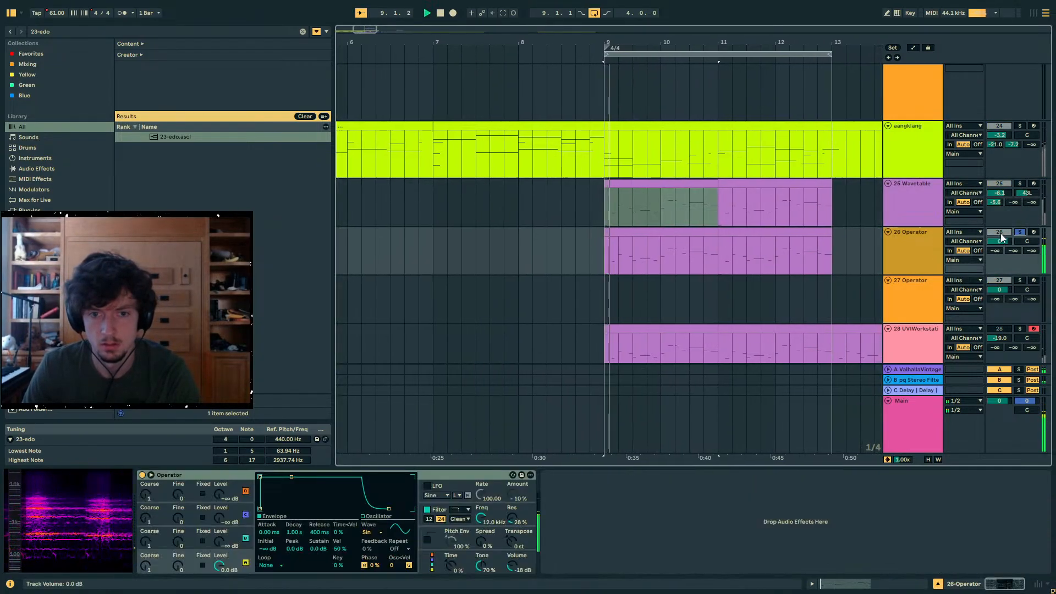
key(space)
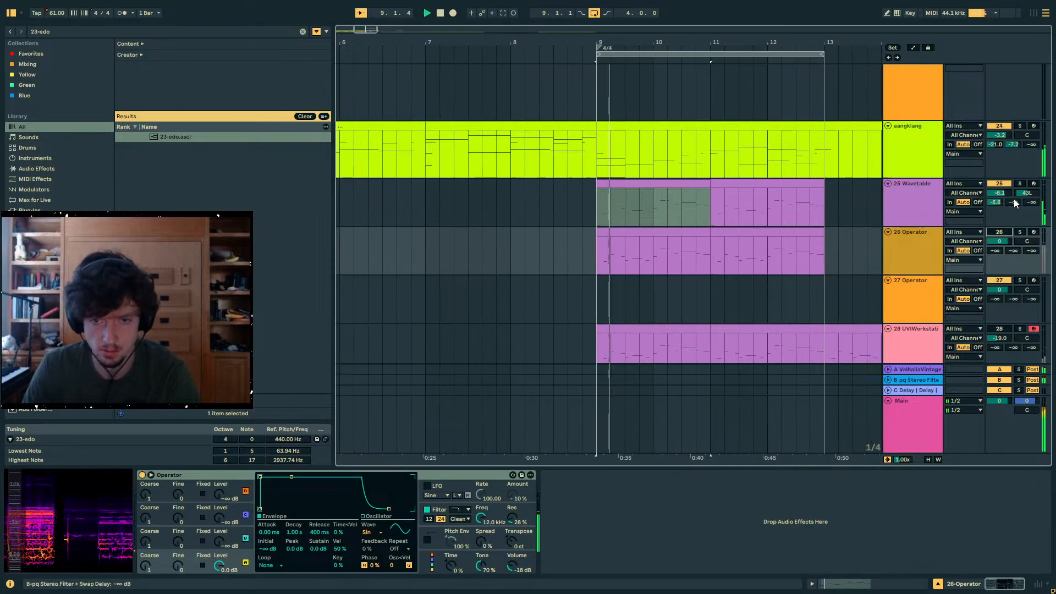
drag(1013, 203, 1013, 138)
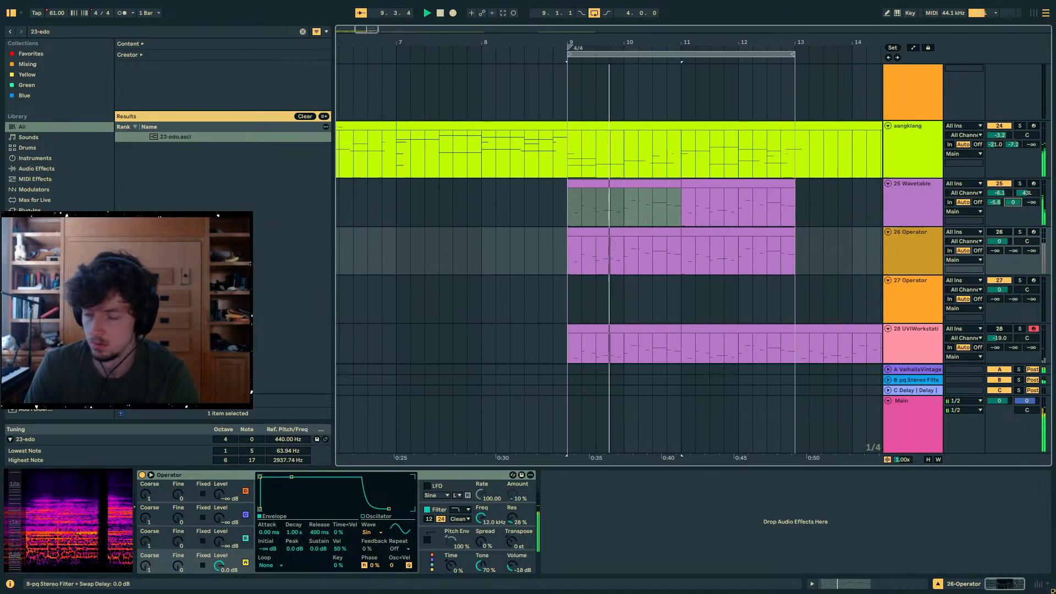
click(945, 223)
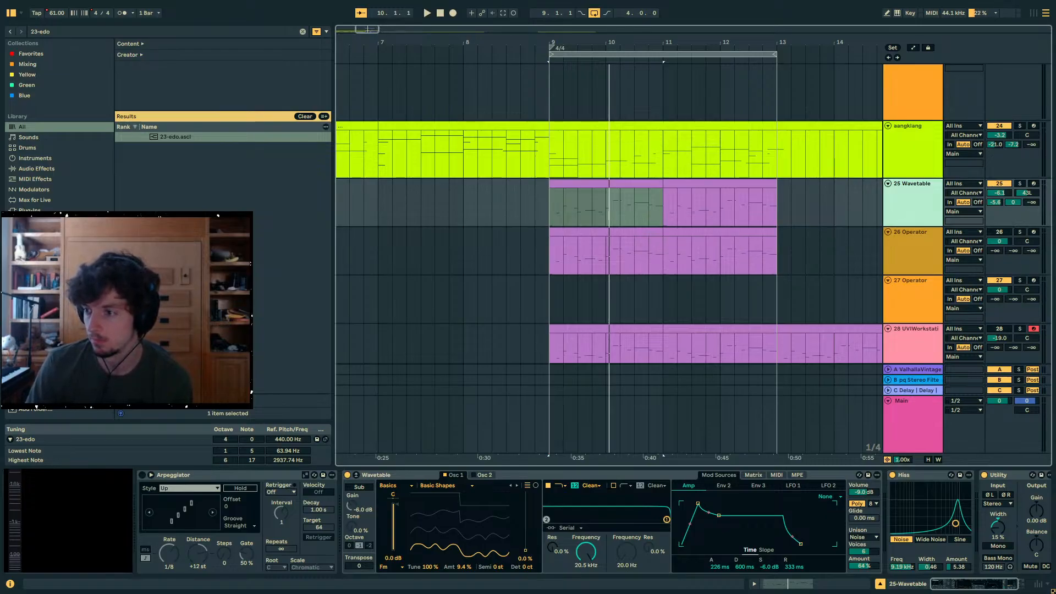
- Switch to the Chrome window with the JS Bach Organ Trio Sonatas video, seek to about 7:54 and lower its volume
drag(1054, 91, 498, 59)
scroll(404, 341, down, 1)
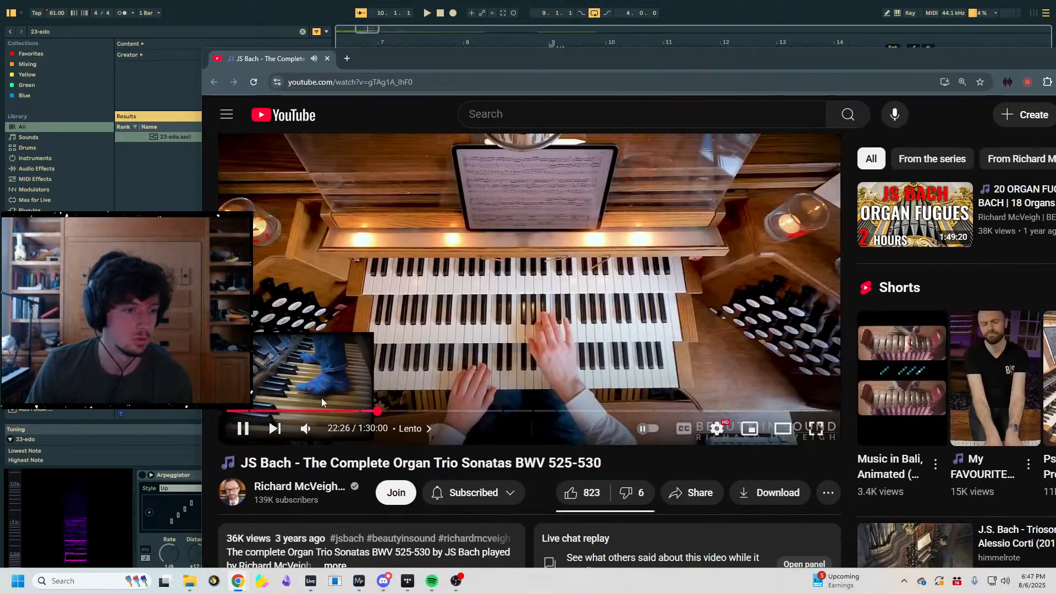
drag(308, 412, 280, 414)
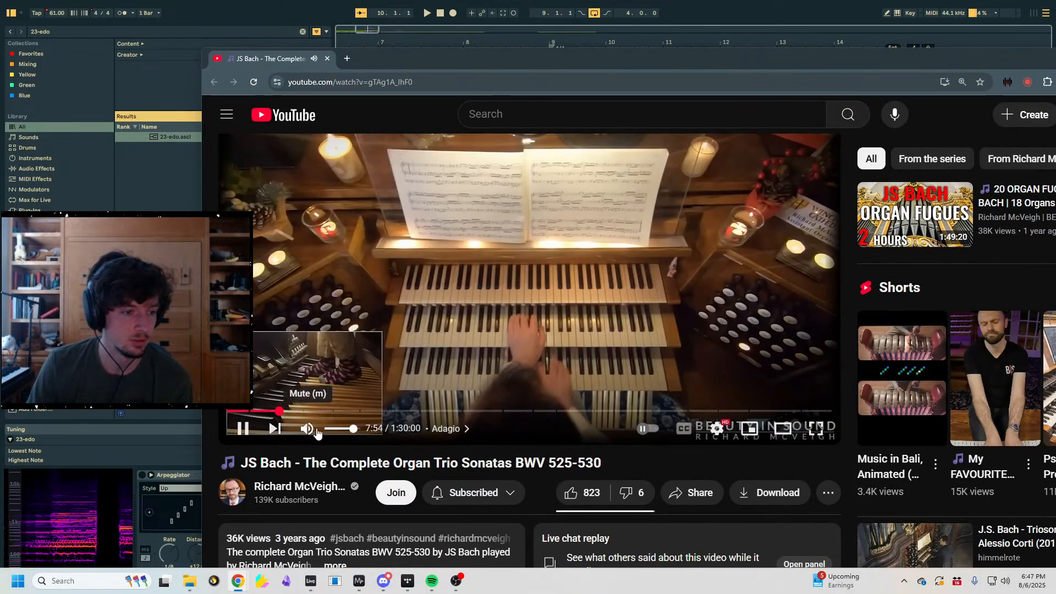
drag(355, 432, 349, 433)
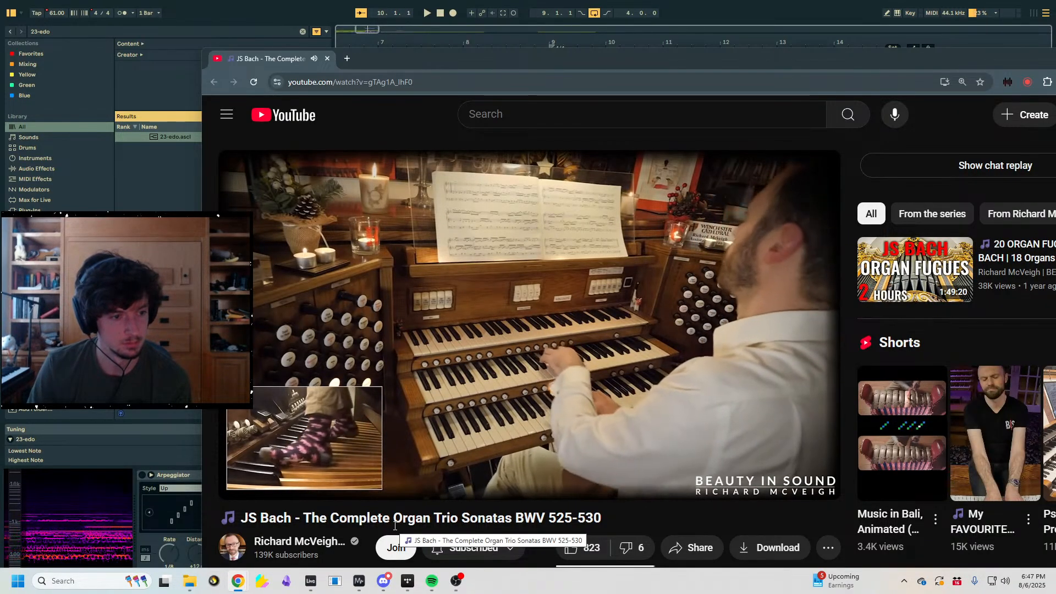
- Watch the organ performance in full screen, then pause the video and close its browser tab
drag(342, 498, 350, 491)
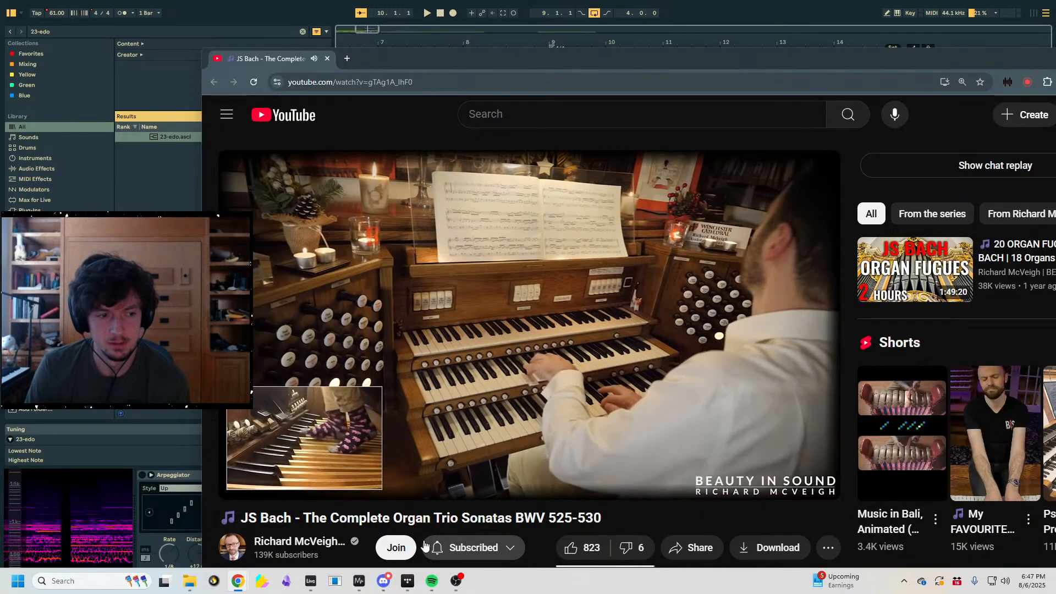
key(F11)
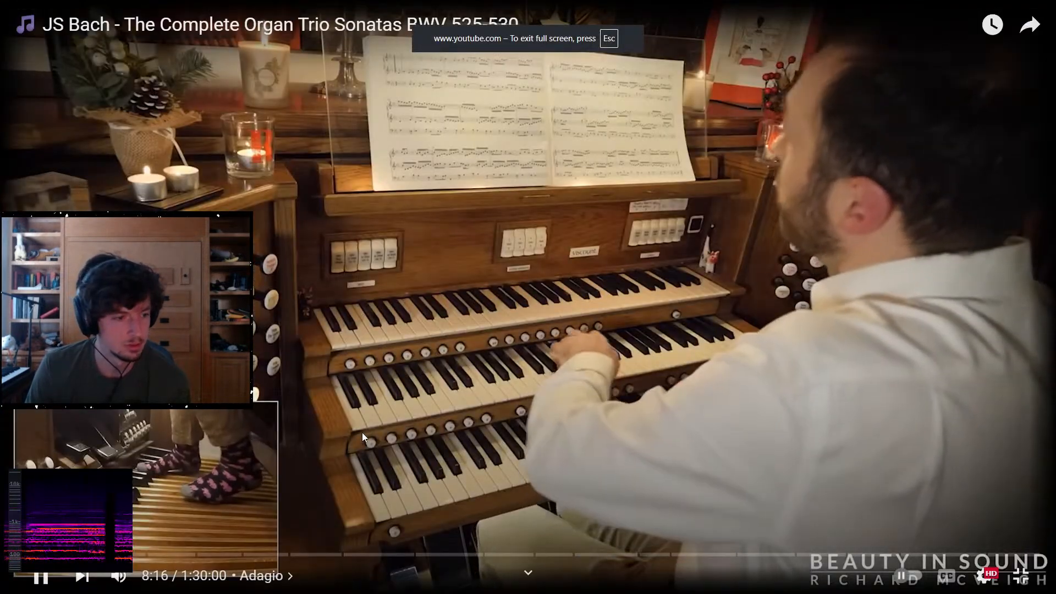
key(Escape)
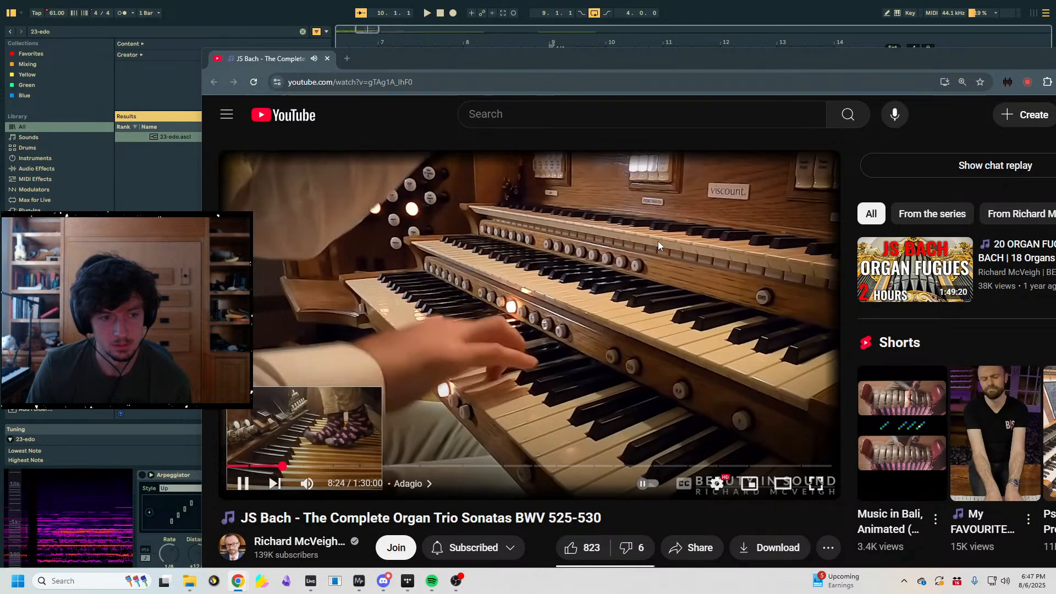
click(562, 226)
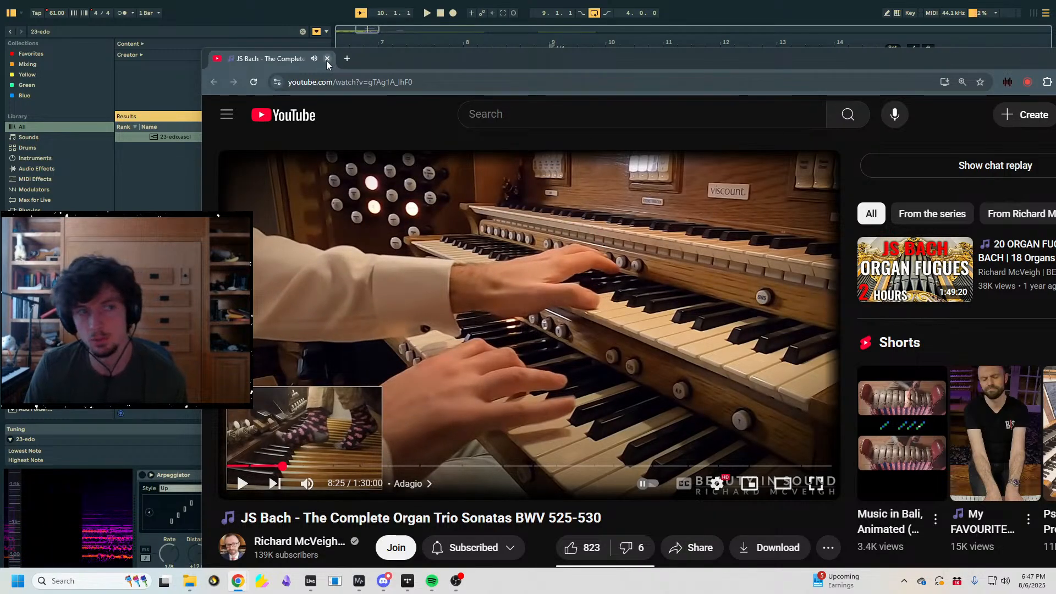
click(327, 58)
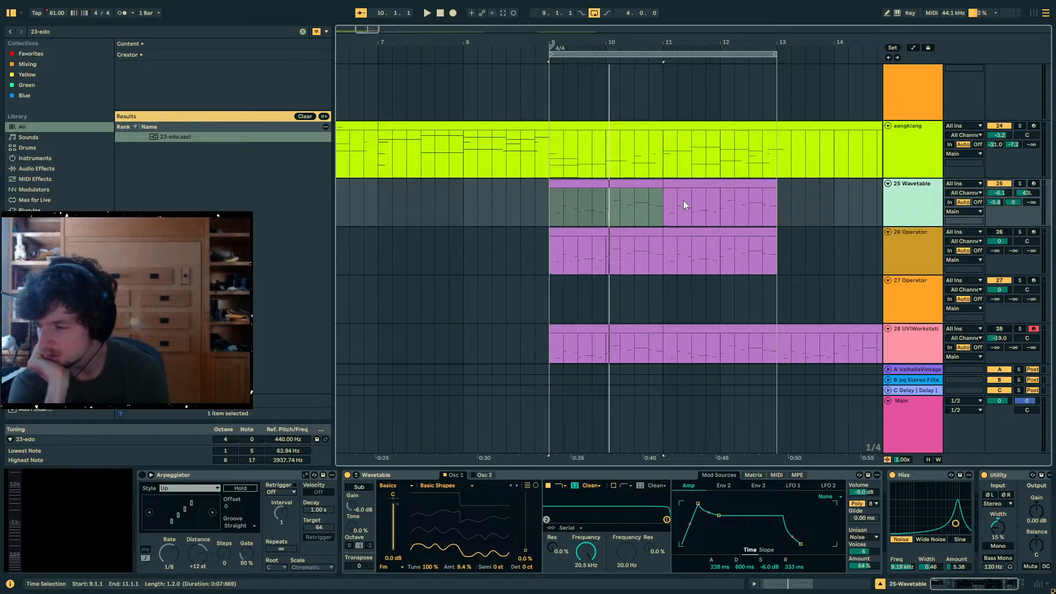
- Play the arrangement from bar 9, with the deactivated rain clip on track 31 selected
click(625, 185)
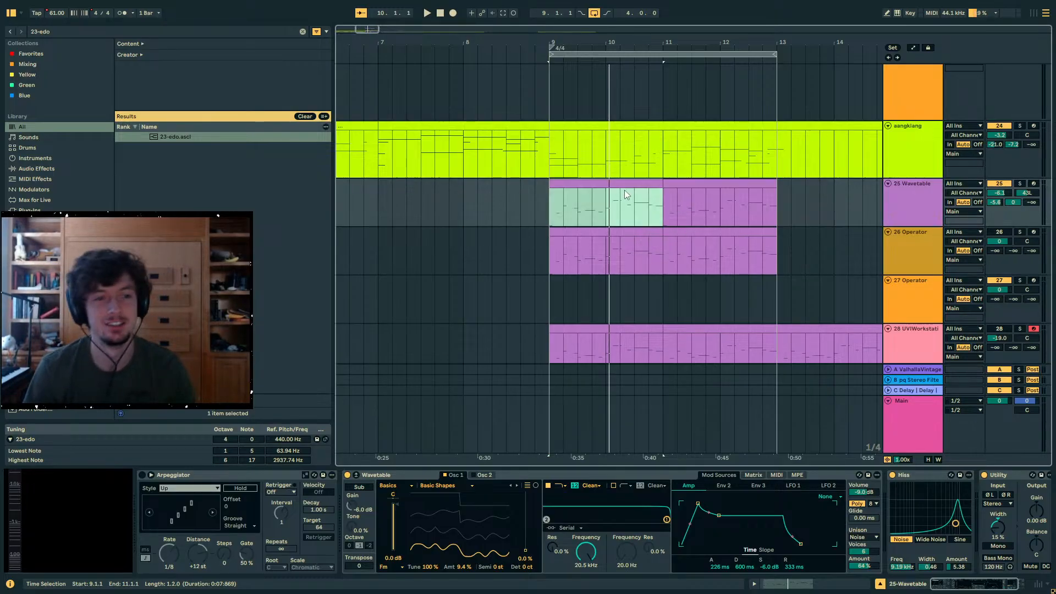
click(579, 190)
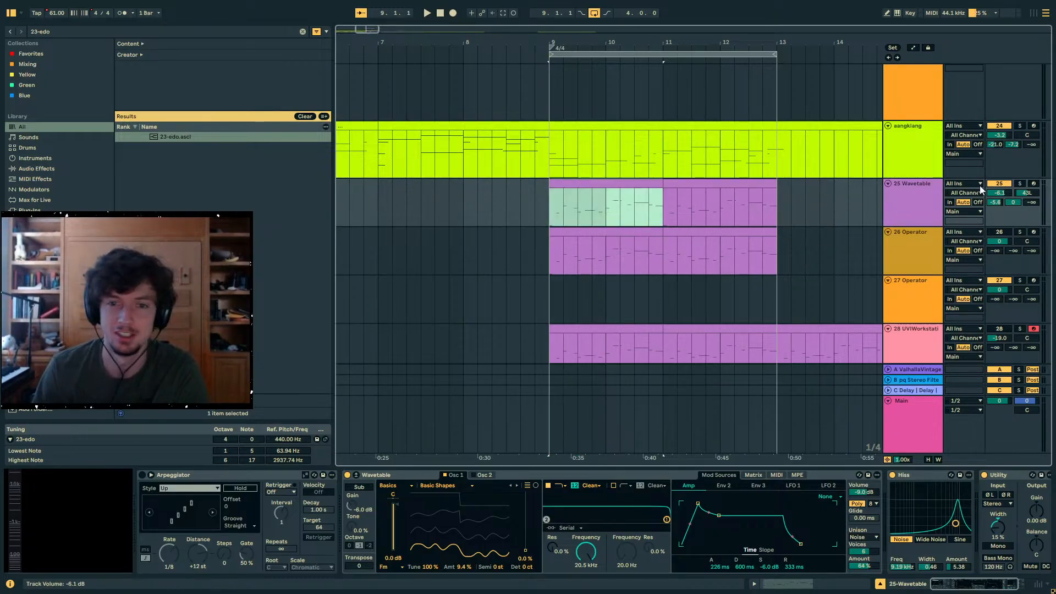
scroll(924, 259, down, 5)
click(569, 220)
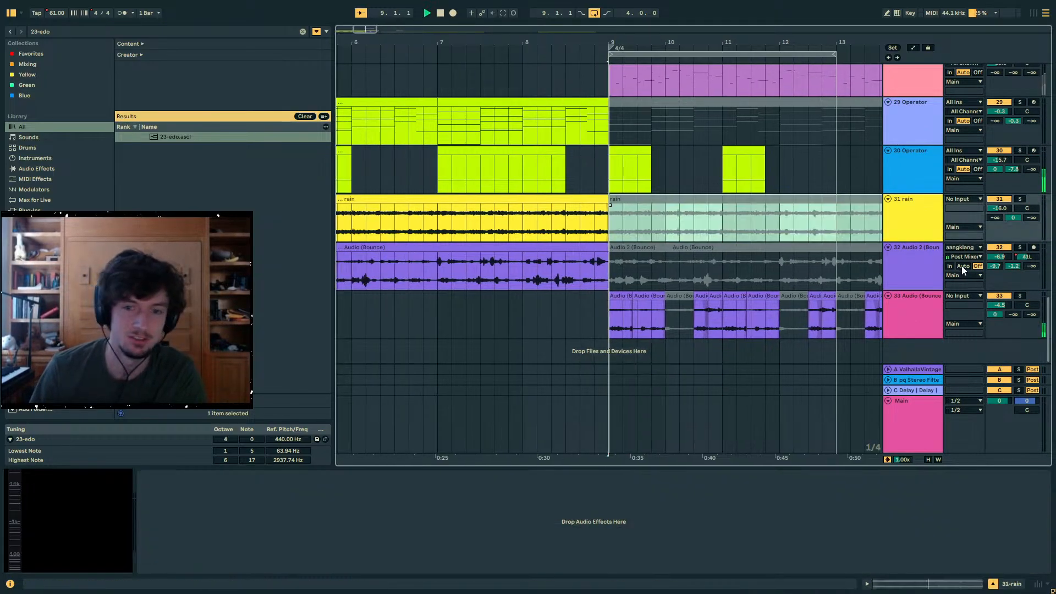
- Delete the deactivated audio clips at bars 10 and 12 on the 33 Audio (Bounce) track
click(669, 296)
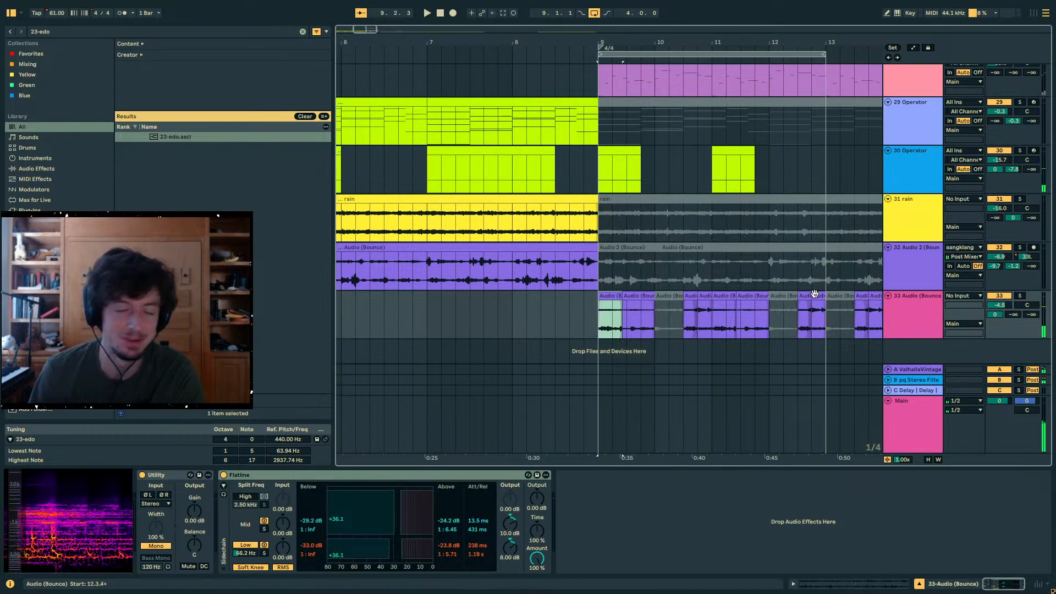
key(Delete)
click(786, 296)
key(Delete)
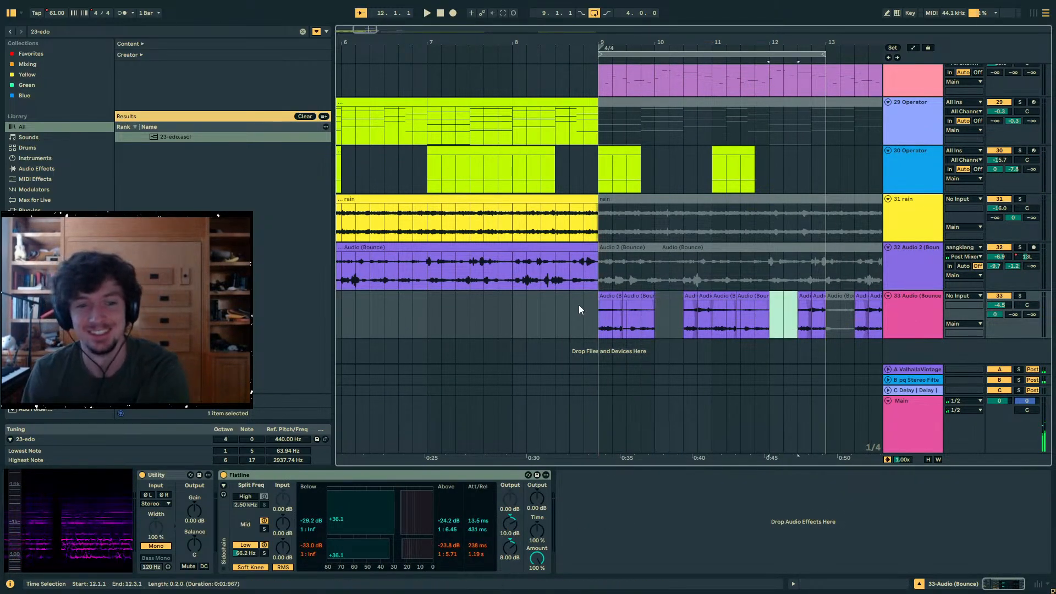
- Set the 33 Audio (Bounce) track's volume to -5.2 dB and its ValhallaVintageVerb send to -5.0 dB
click(608, 296)
drag(1002, 306, 998, 326)
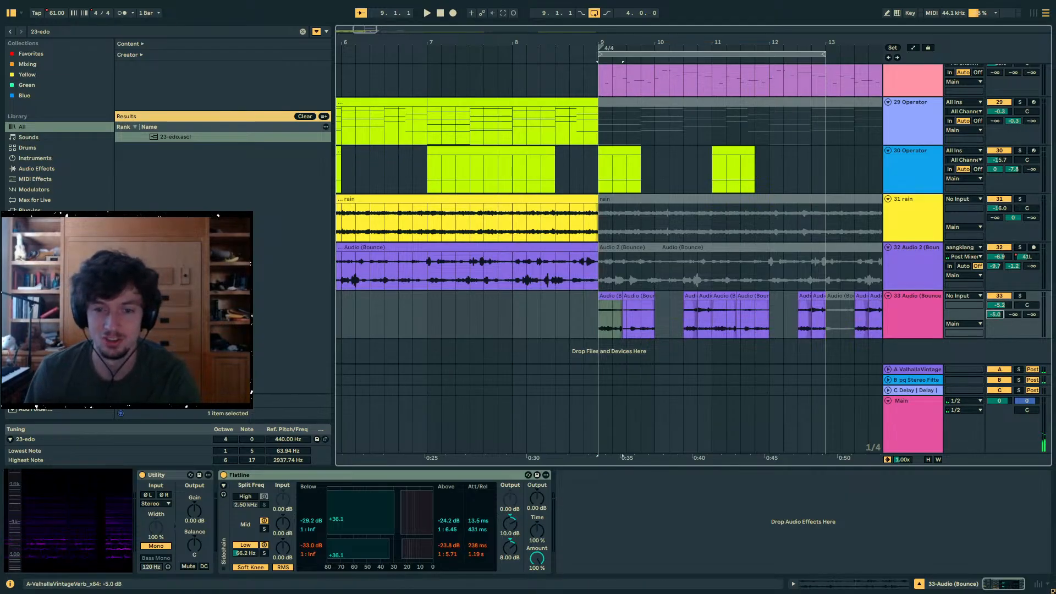
click(627, 297)
click(612, 296)
shift+click(630, 298)
- Delete the deactivated clip at bar 13 on the 33 Audio (Bounce) track and play the arrangement from bar 9
mouse_move(595, 316)
mouse_down()
mouse_move(822, 325)
mouse_move(601, 329)
mouse_up()
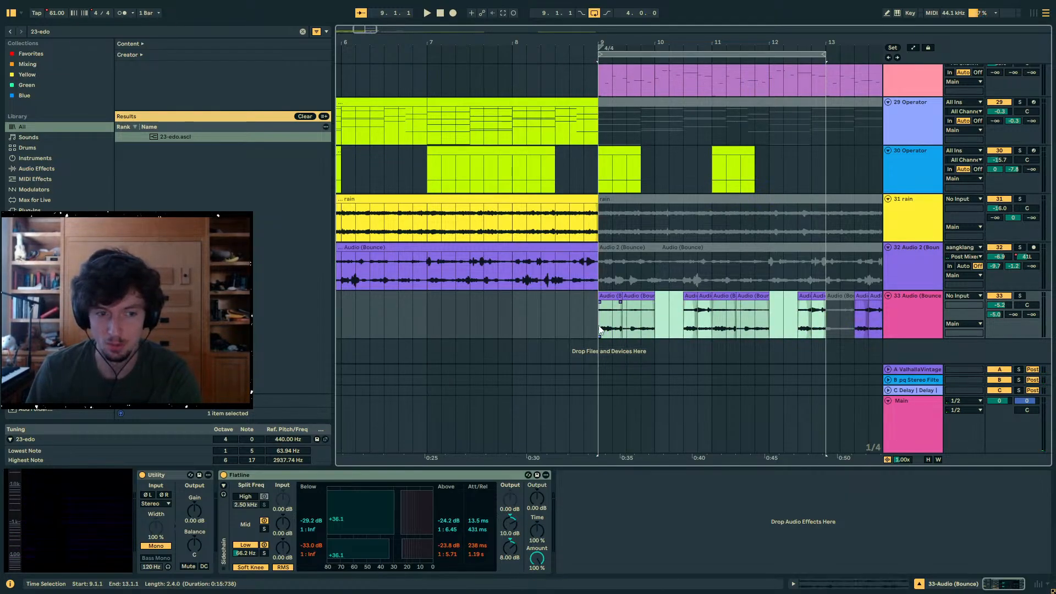
drag(835, 331, 825, 329)
drag(824, 329, 612, 321)
click(840, 298)
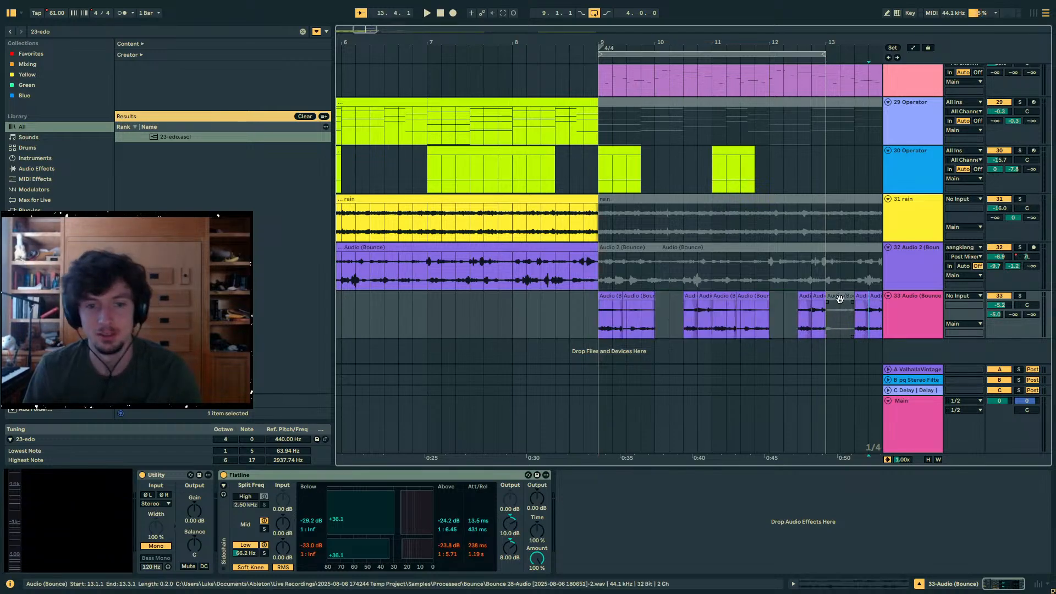
key(Delete)
click(606, 298)
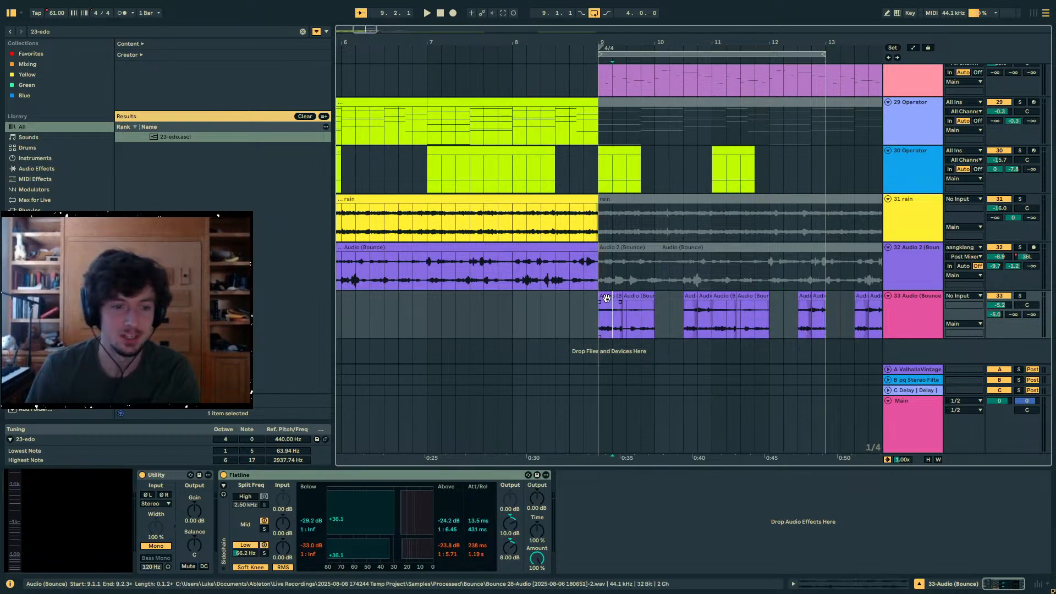
key(space)
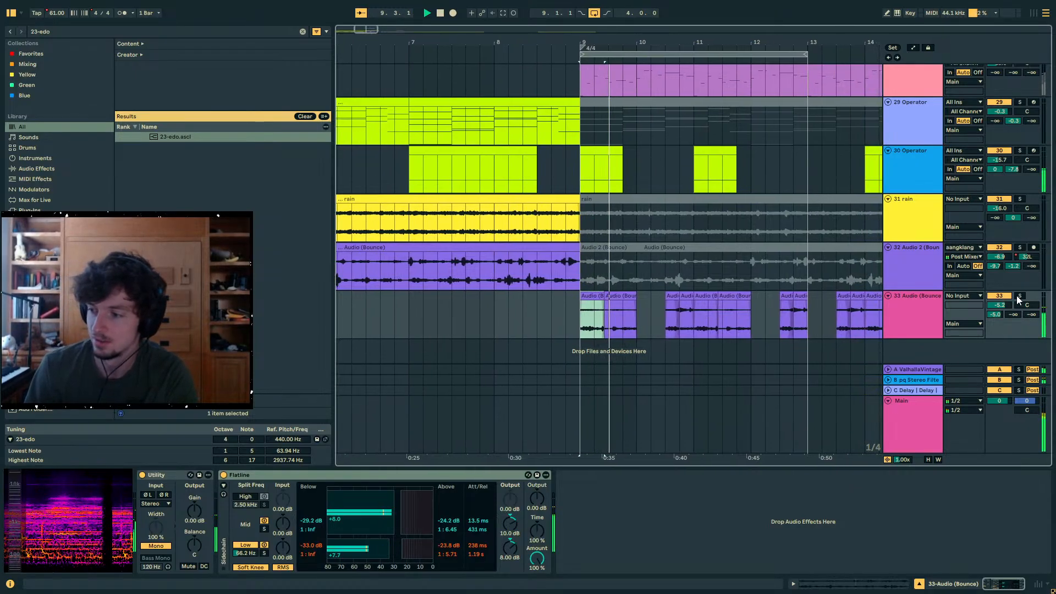
- Center the 25 Wavetable track's panning and set its oscillator 1 FM amount to 2.4%
scroll(652, 187, up, 5)
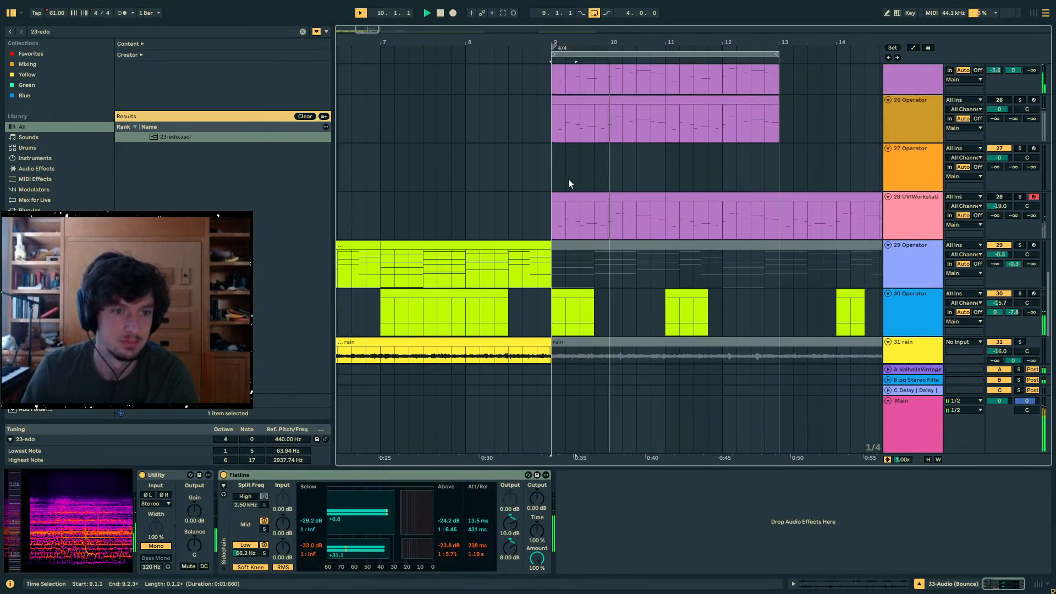
click(557, 112)
click(555, 102)
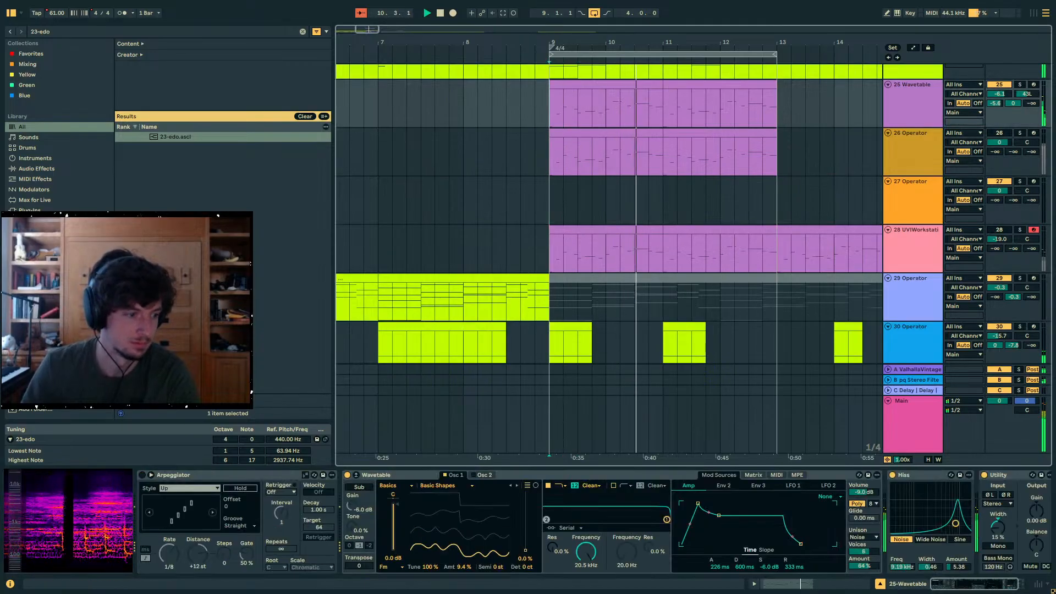
click(920, 99)
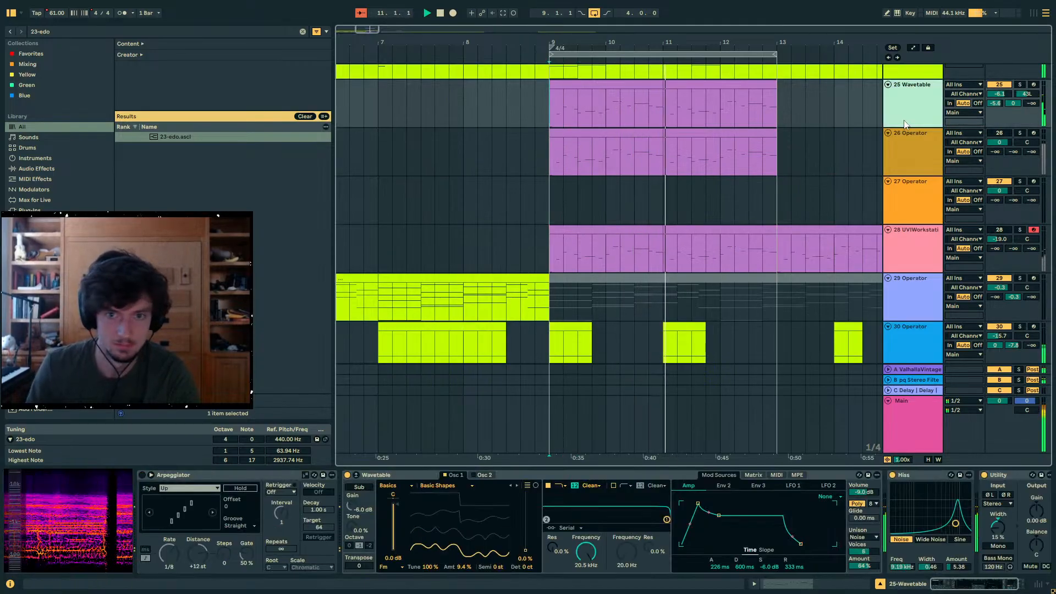
double_click(1025, 94)
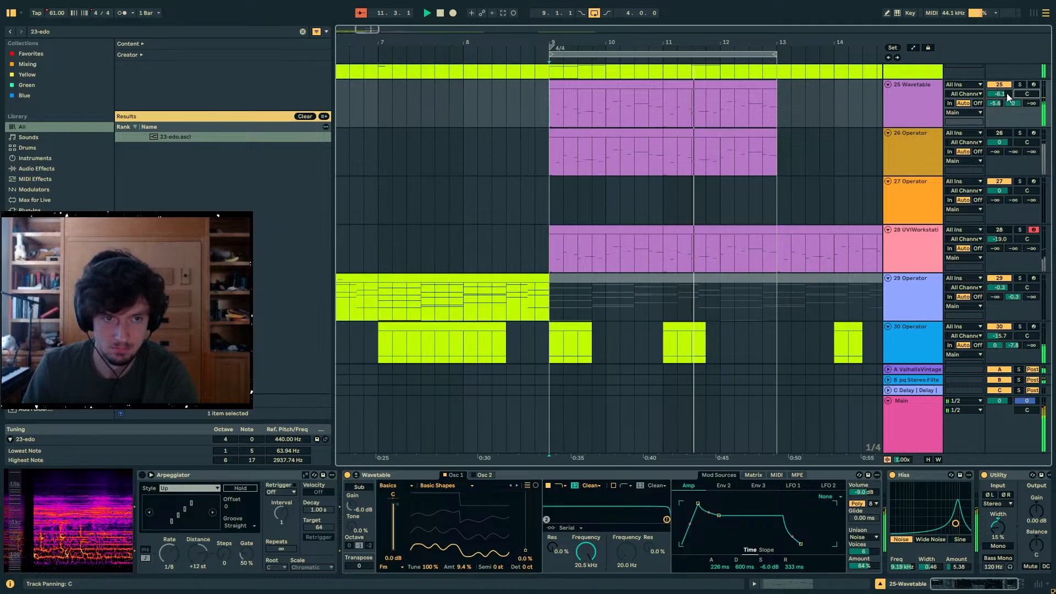
click(920, 98)
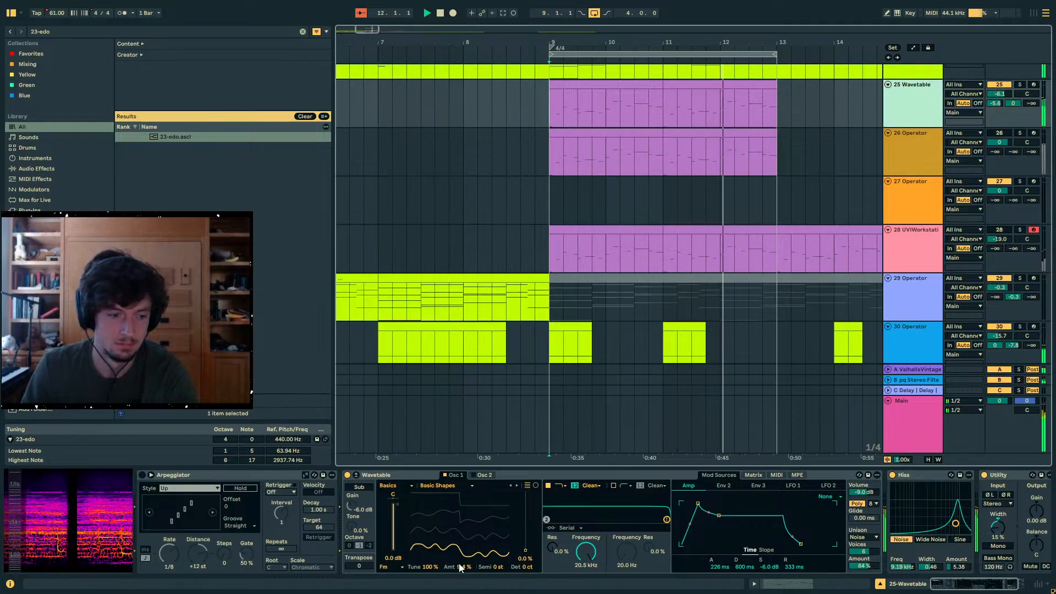
drag(464, 567, 464, 570)
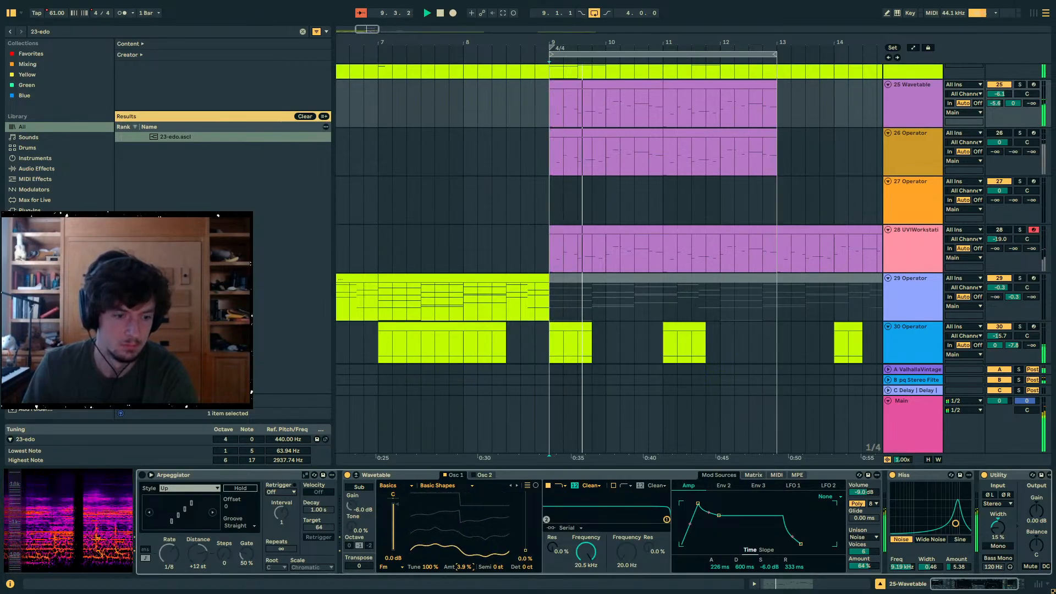
- Shape the Osc 1 Effect 2 automation on the 25 Wavetable track so it curves upward into bars 11 and 13
key(a)
click(553, 126)
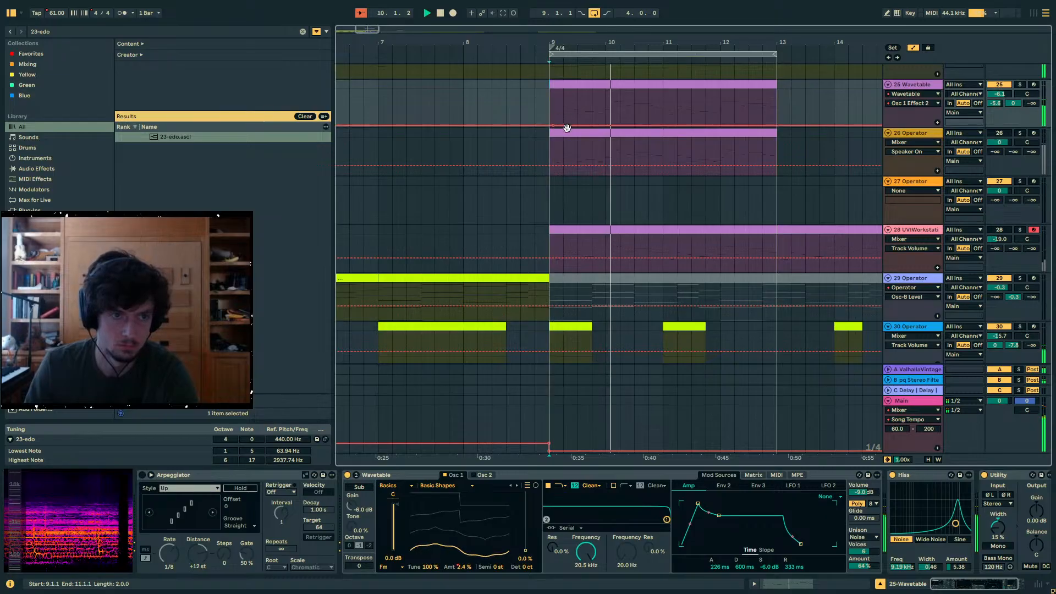
drag(568, 129, 678, 100)
key(ctrl+z)
click(735, 101)
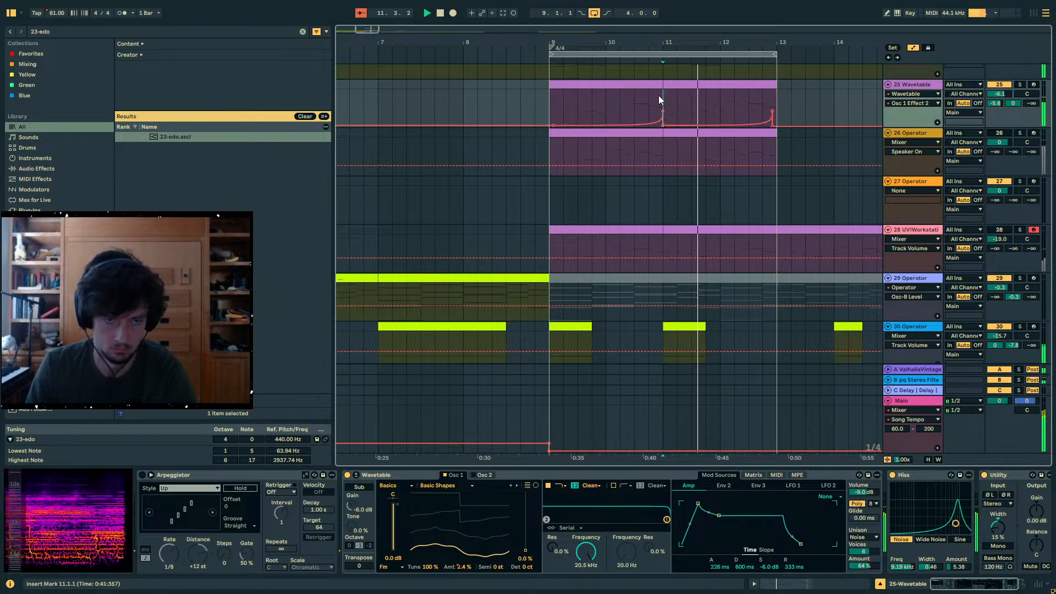
drag(772, 112, 548, 124)
key(a)
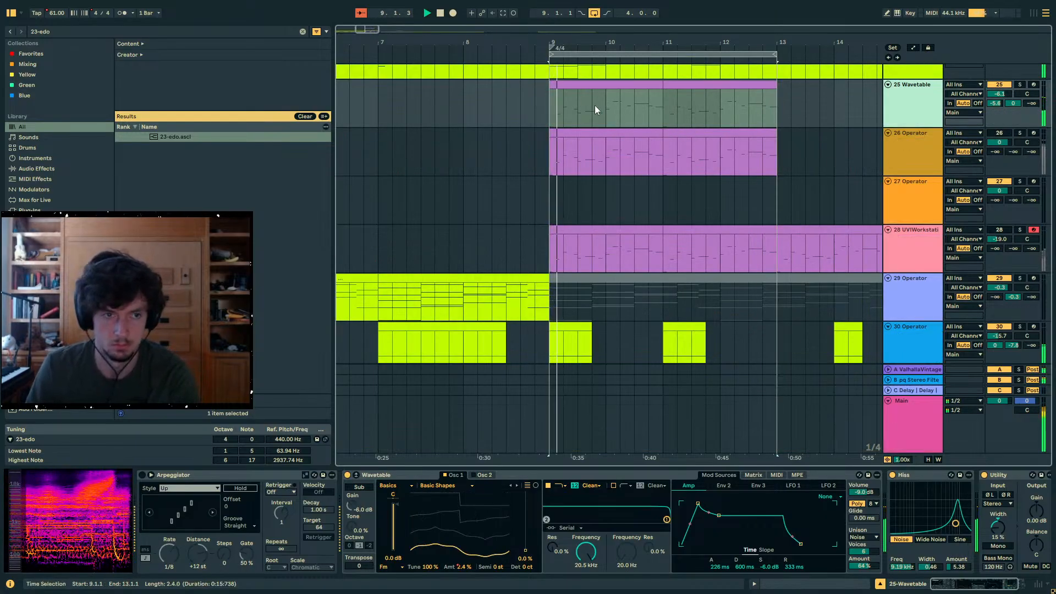
- Activate and solo the 26 Operator track and select its clip starting at bar 9
click(611, 85)
shift+click(715, 87)
click(898, 107)
click(889, 148)
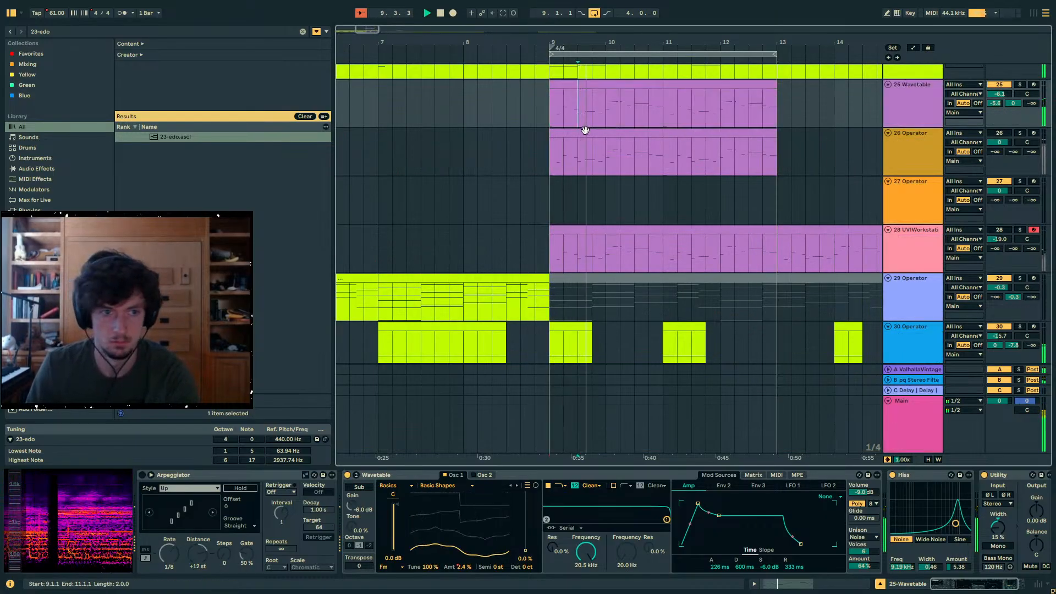
click(1020, 132)
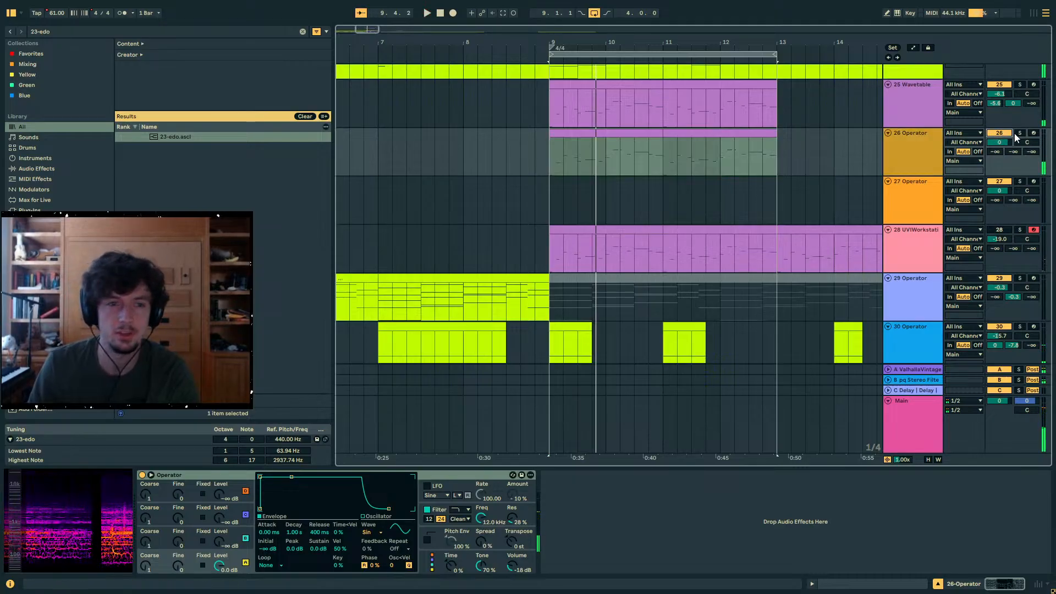
click(623, 134)
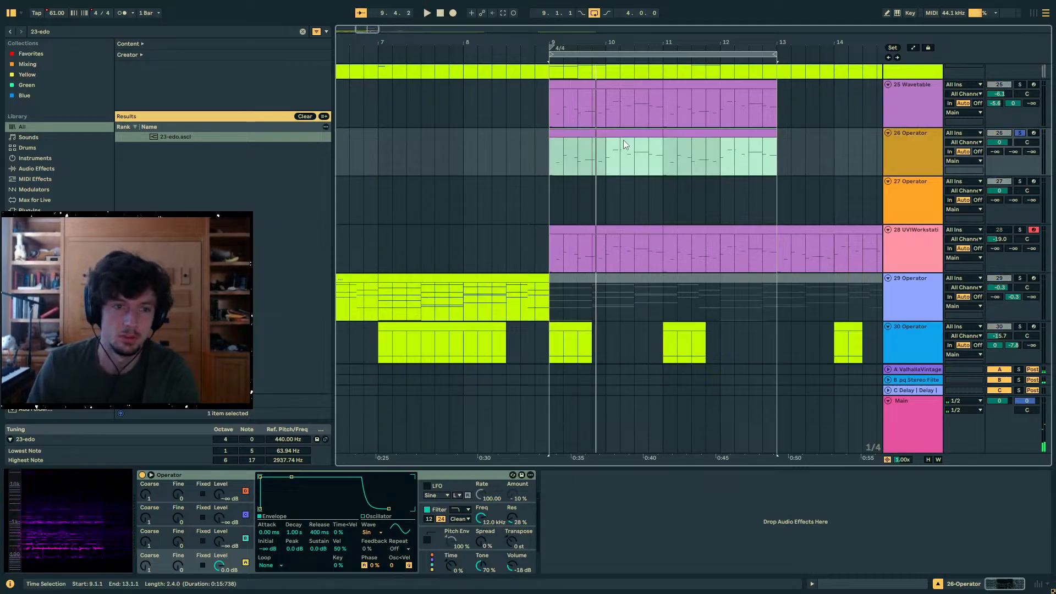
- Search the browser for "wavetab" and replace the Operator on the soloed track 26 with the Wavetable instrument
drag(68, 31, 1, 27)
key(BackSpace)
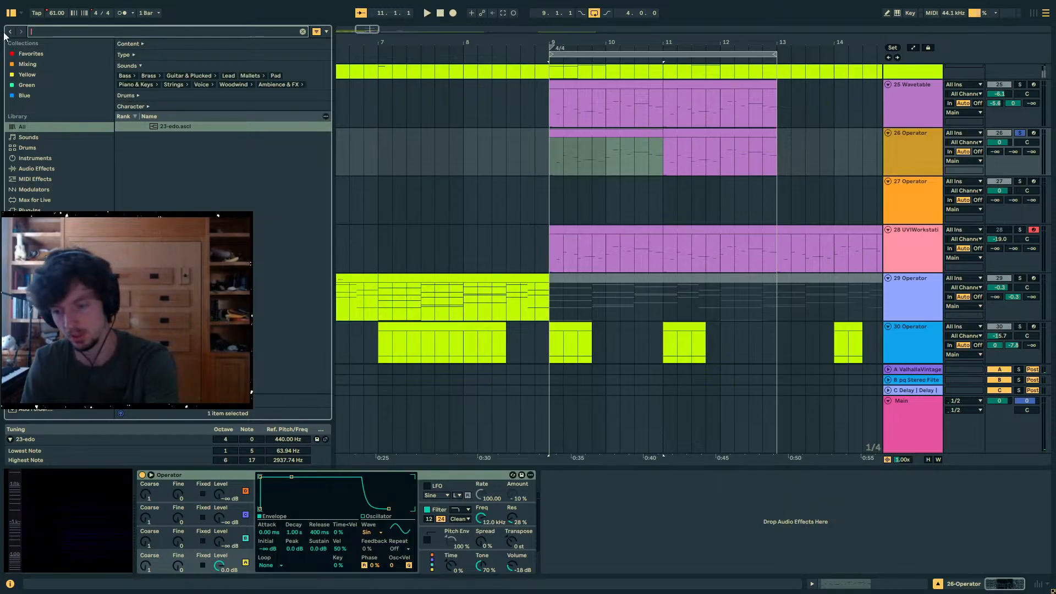
text(wavetab)
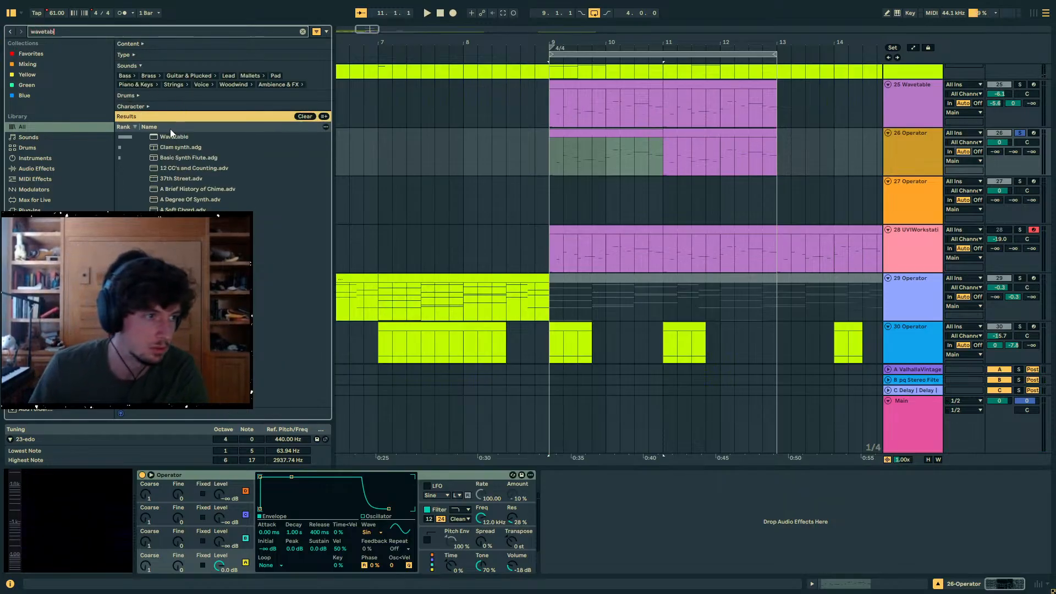
drag(170, 132, 633, 139)
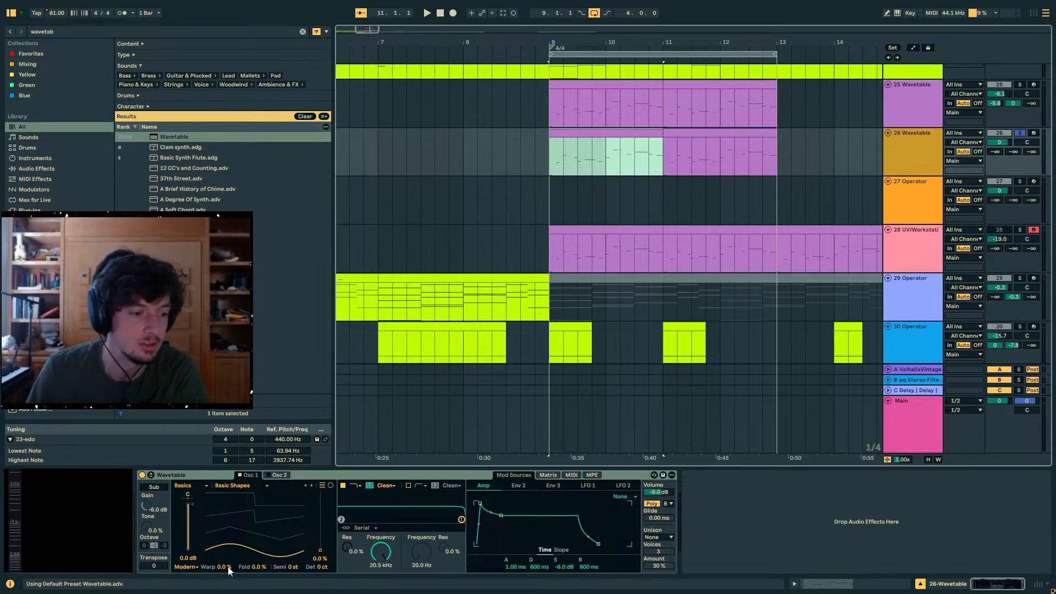
click(1020, 132)
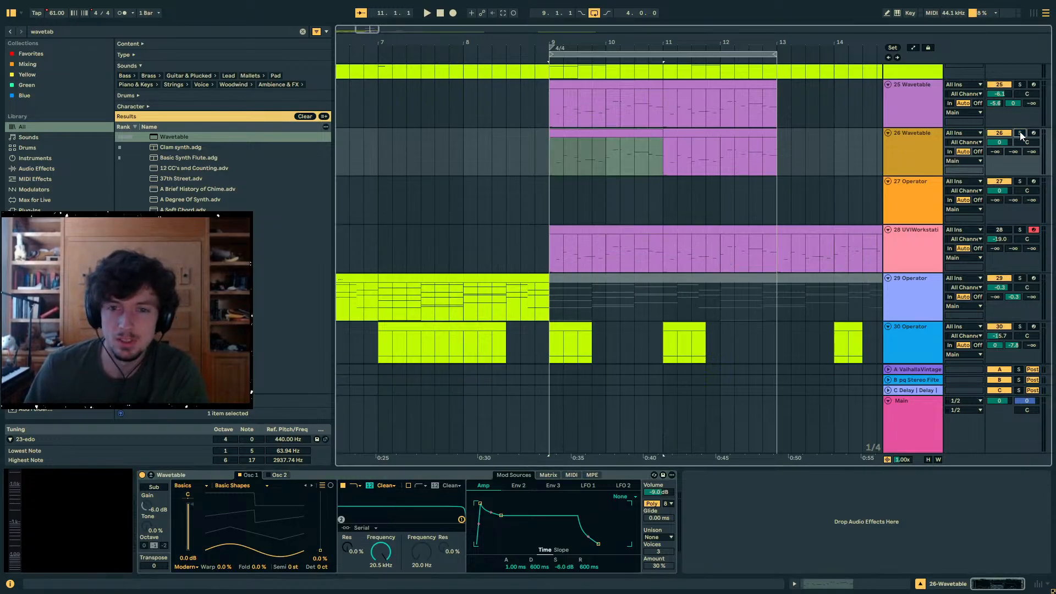
click(1020, 133)
- Lower Wavetable's filter 1 frequency to 4.39 kHz and modulate it with Env 2 by an amount of 50
click(547, 475)
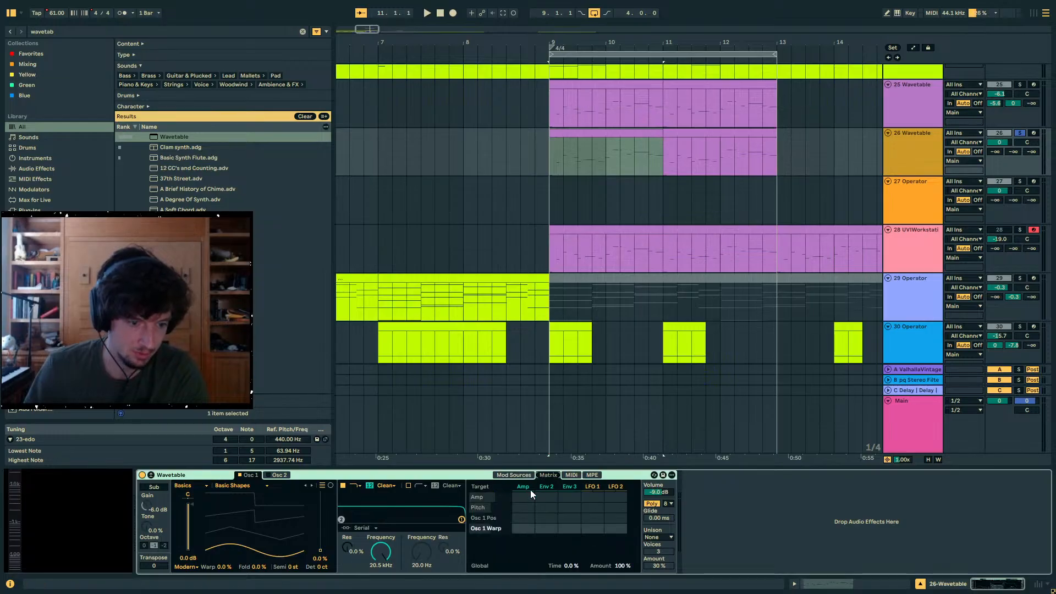
click(529, 486)
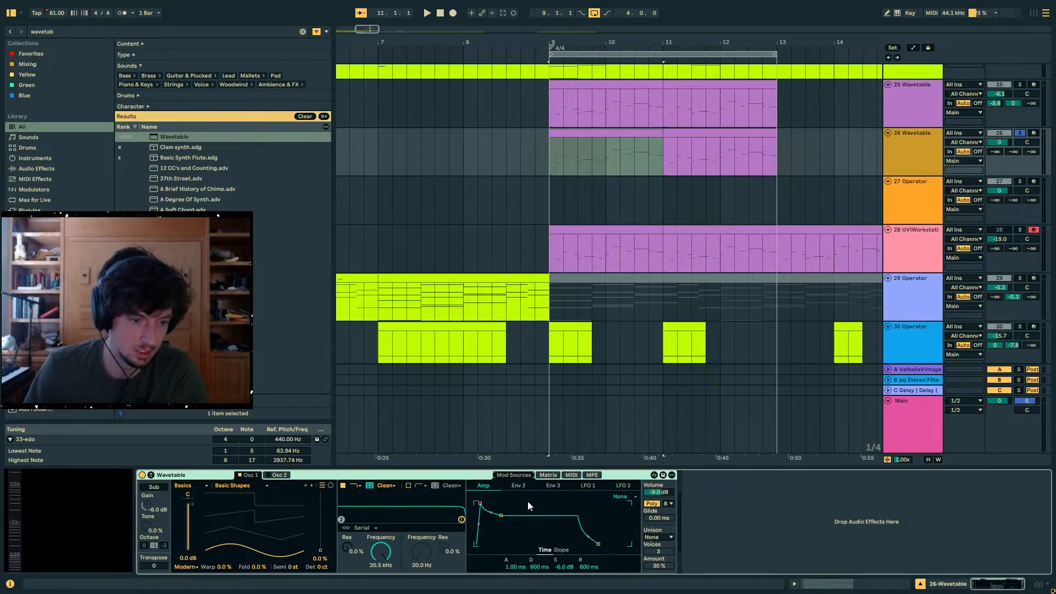
click(544, 478)
drag(391, 549, 392, 574)
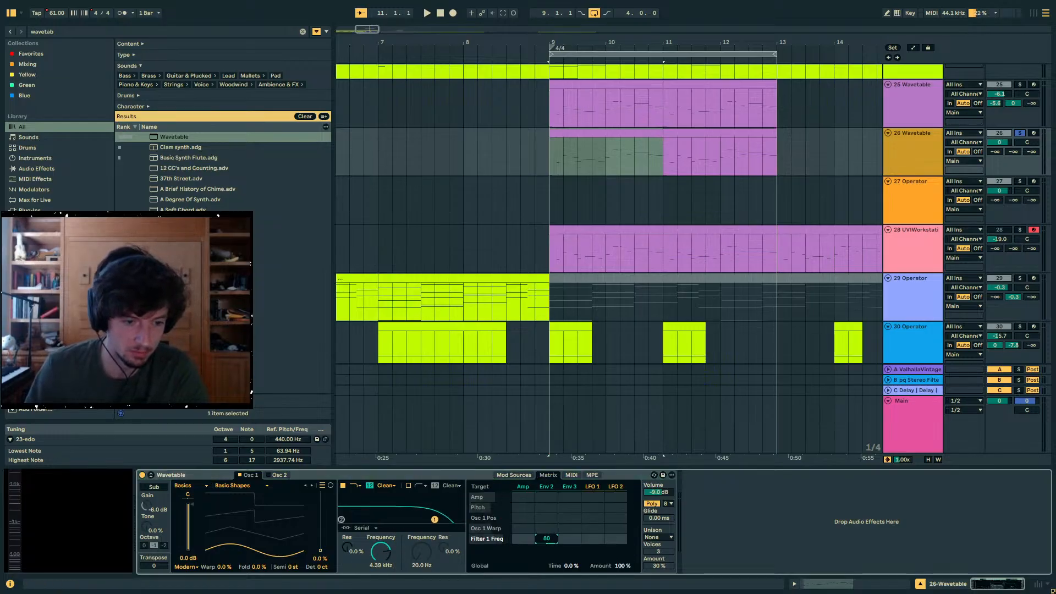
drag(547, 539, 547, 555)
- Expand Wavetable's modulation view, set Env 2's decay to 999 ms and sustain to 14%, and play the result
click(151, 476)
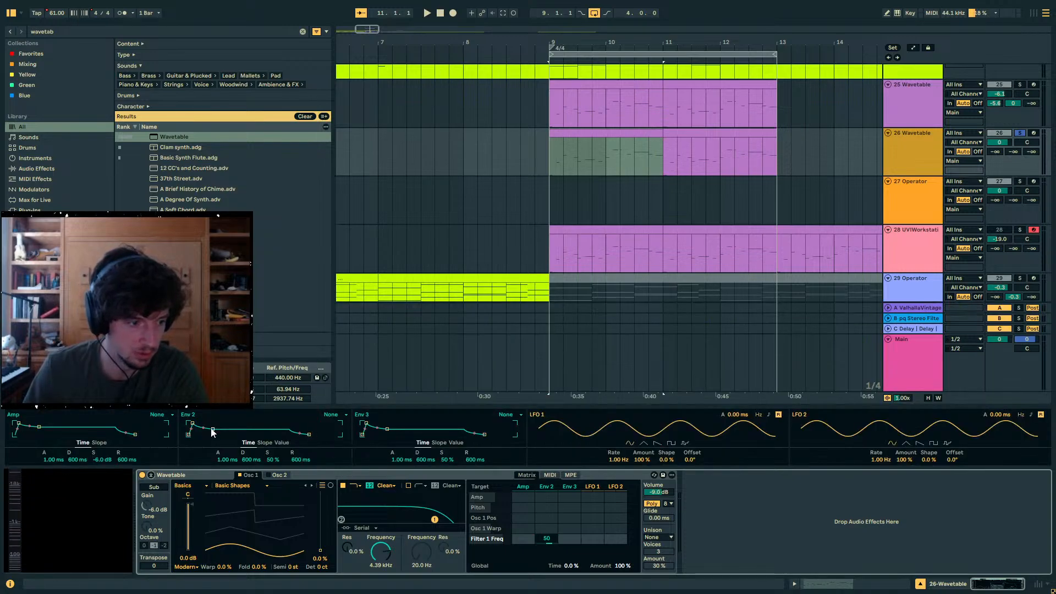
drag(213, 432, 216, 434)
key(space)
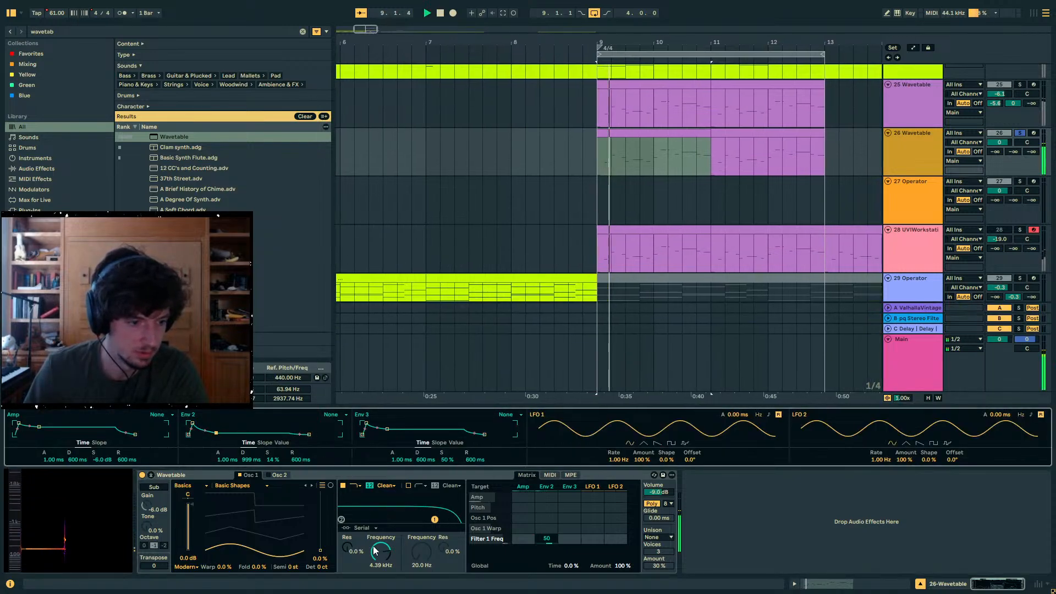
- Set filter 1's frequency to 313 Hz and oscillator 1's wavetable position to 64%, auditioning track 26
drag(372, 544, 372, 585)
key(space)
key(space)
drag(320, 550, 320, 514)
key(space)
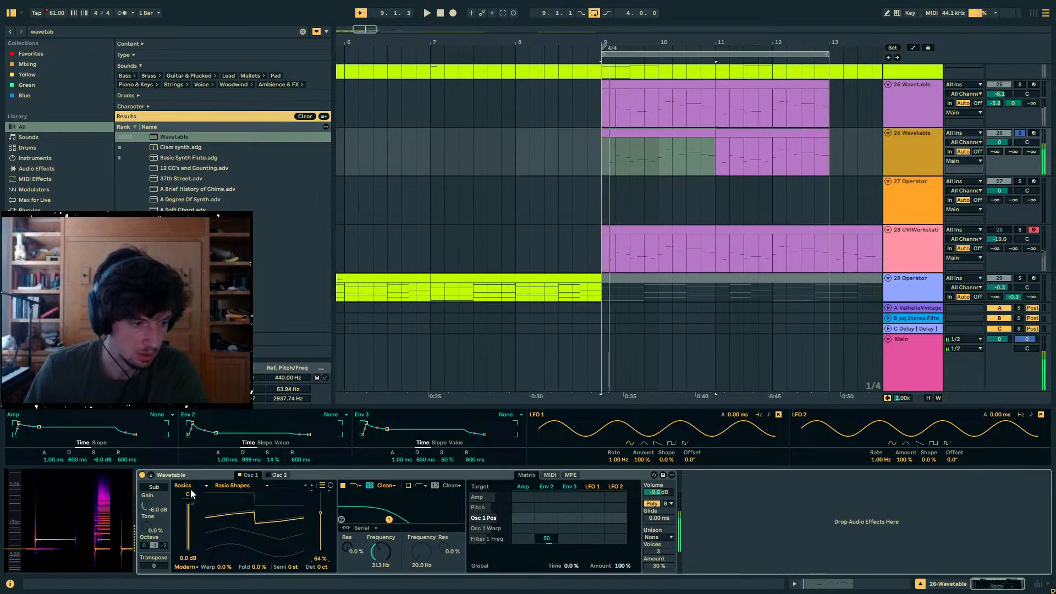
- Switch oscillator 1 to the Oboe wavetable in the instrument category and play track 26
click(190, 487)
click(188, 444)
click(256, 486)
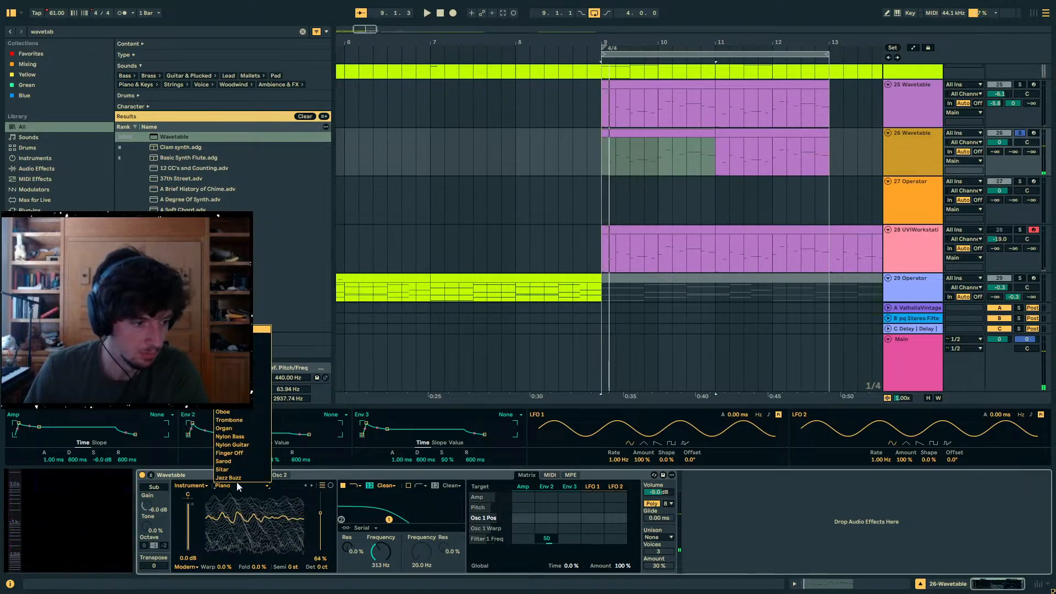
click(233, 414)
key(space)
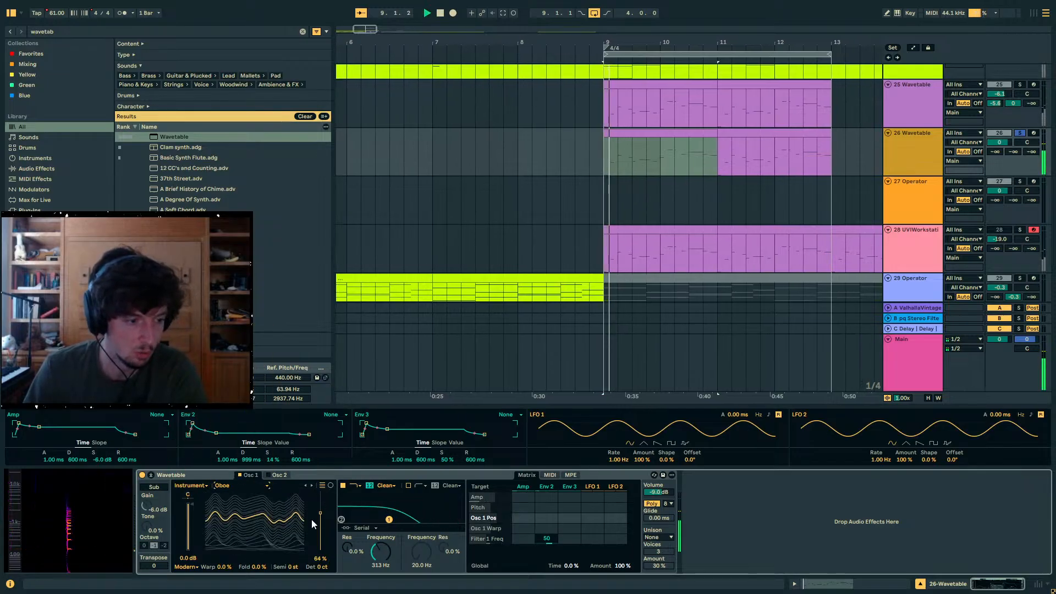
- Set oscillator 1's wavetable position to 17% and filter 1's frequency to 162 Hz while auditioning
drag(321, 530, 380, 563)
key(space)
key(space)
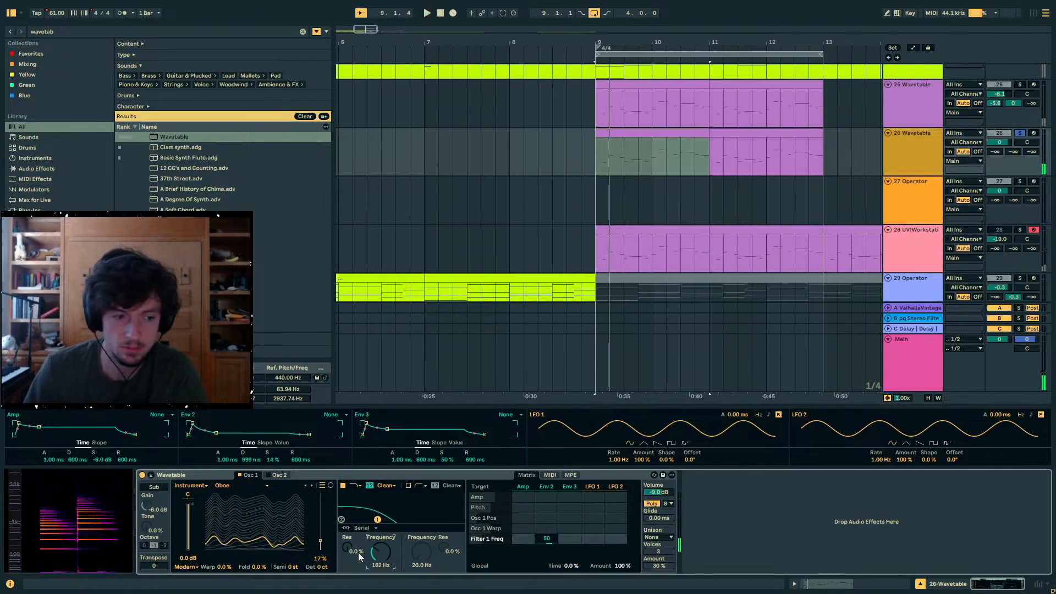
- Set track 26's ValhallaVintageVerb send to -8.4 dB and its pq Stereo Filter + Swap Delay send to -4.7 dB
drag(995, 176, 994, 195)
click(996, 152)
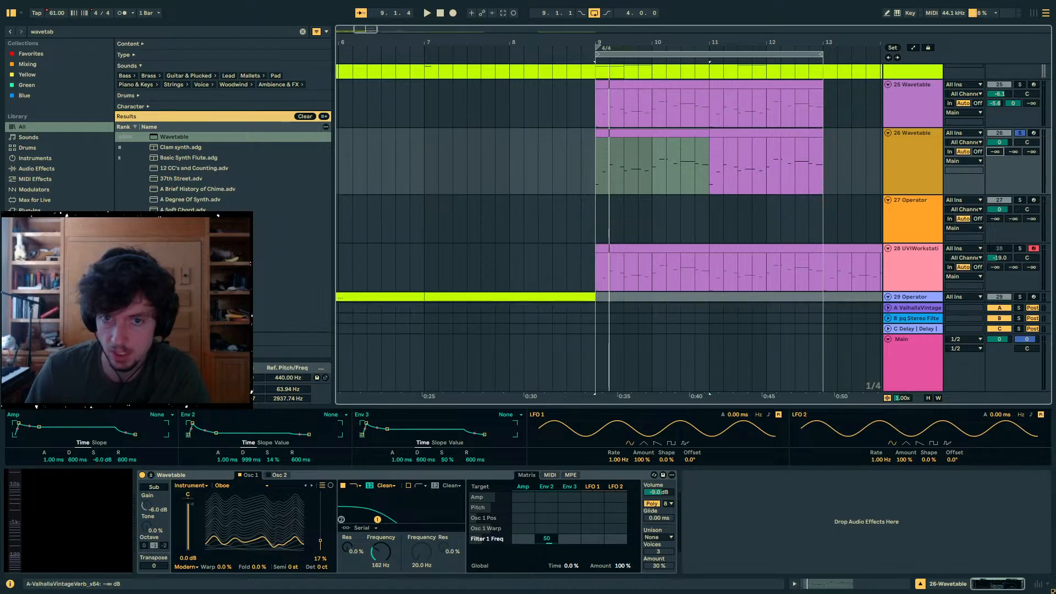
key(space)
drag(995, 152, 1014, 127)
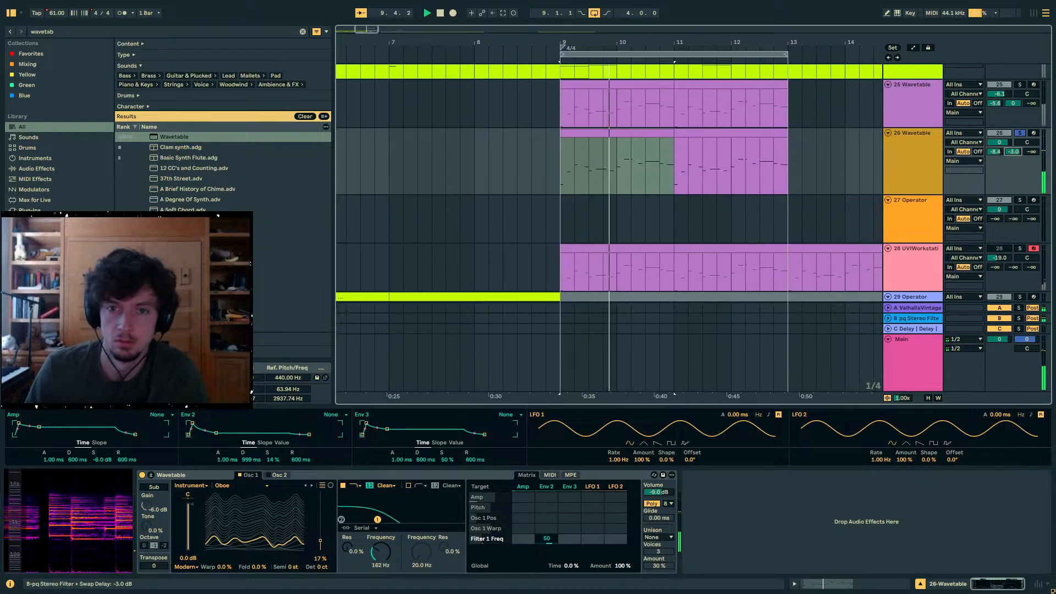
key(space)
- Examine the MIDI notes of the aangklang clip that starts at bar 9, comparing them with the arrangement
click(602, 133)
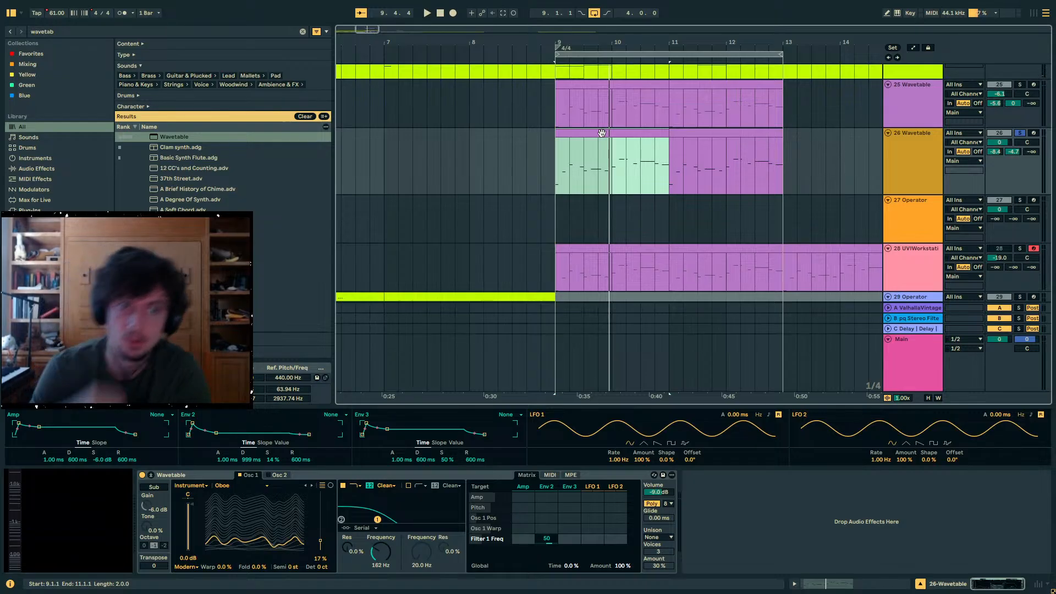
scroll(602, 133, up, 3)
click(560, 123)
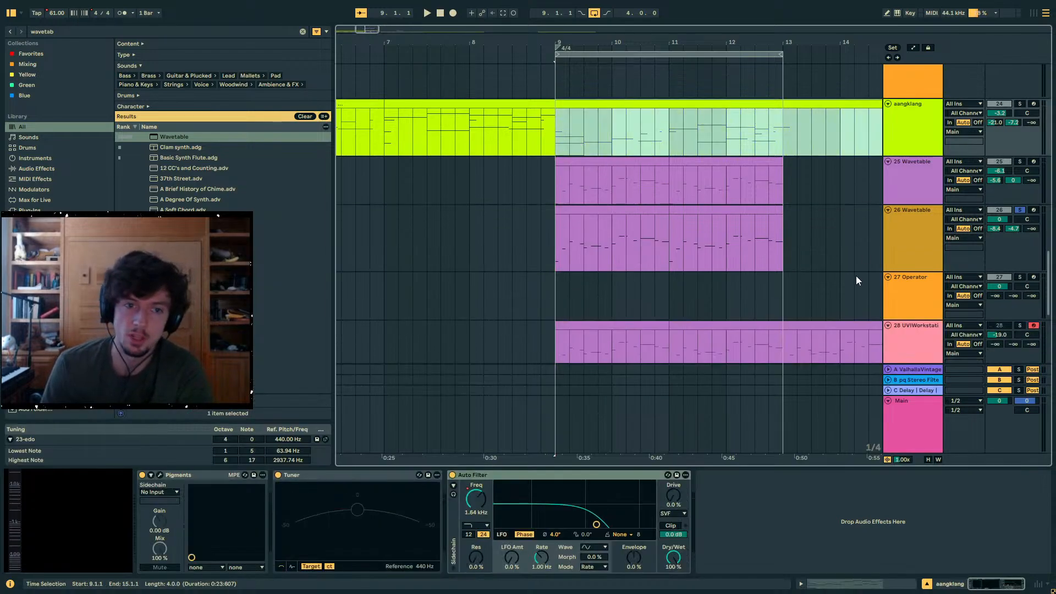
click(839, 584)
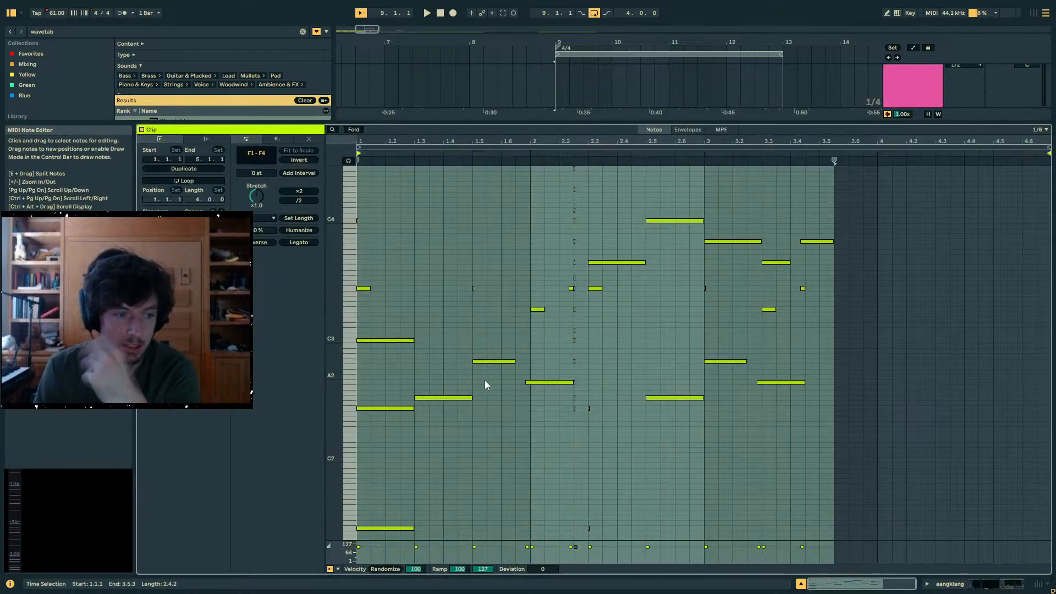
click(381, 365)
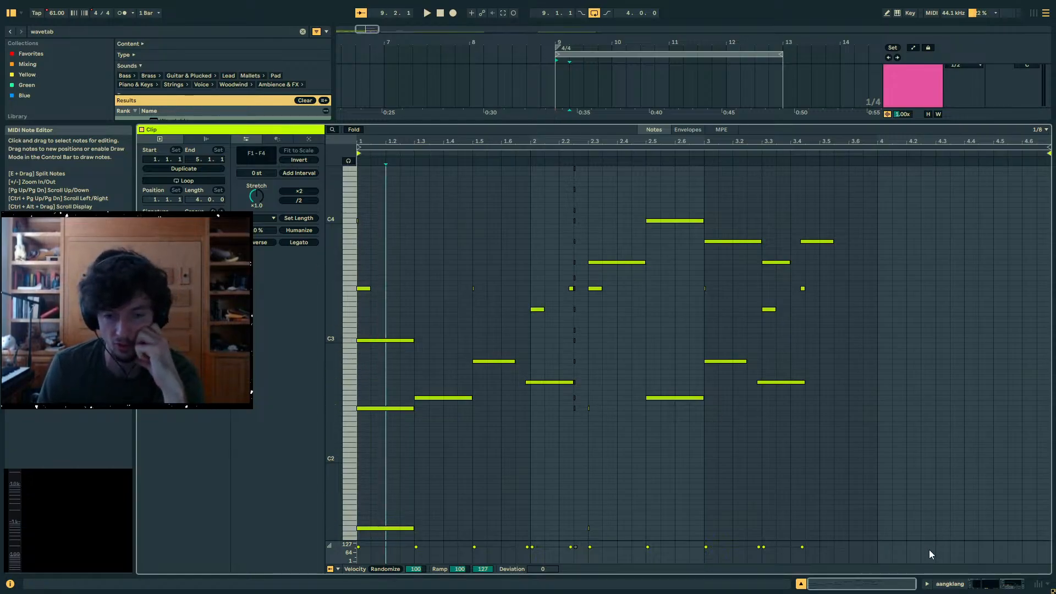
click(947, 585)
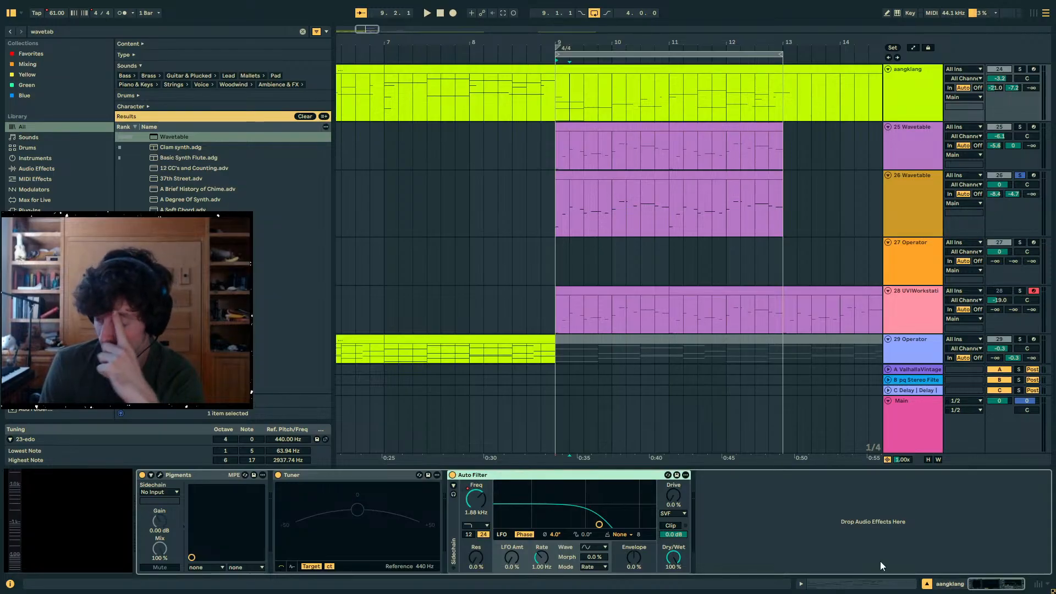
click(862, 588)
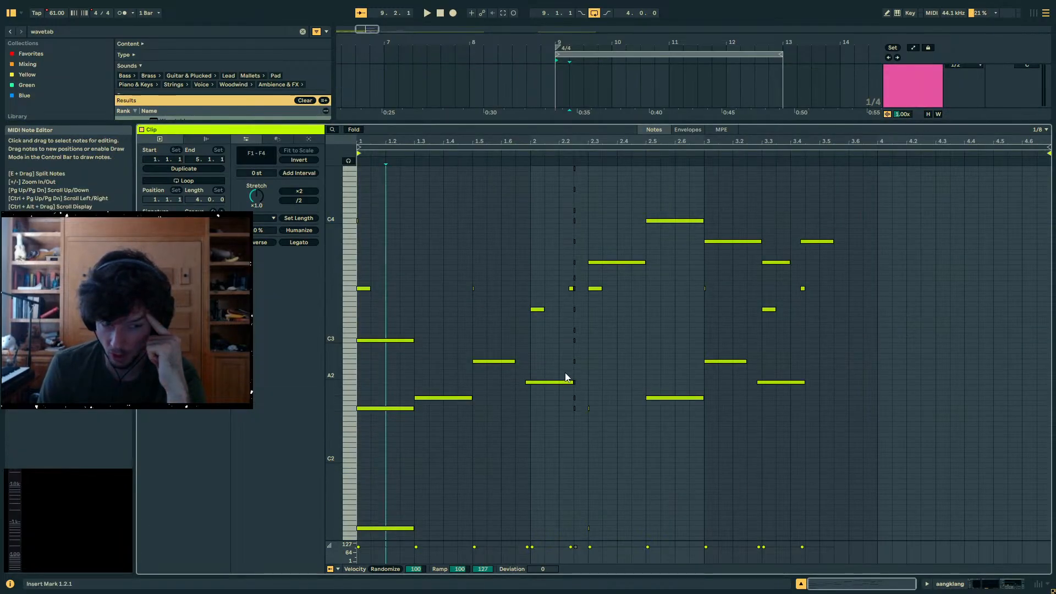
click(969, 585)
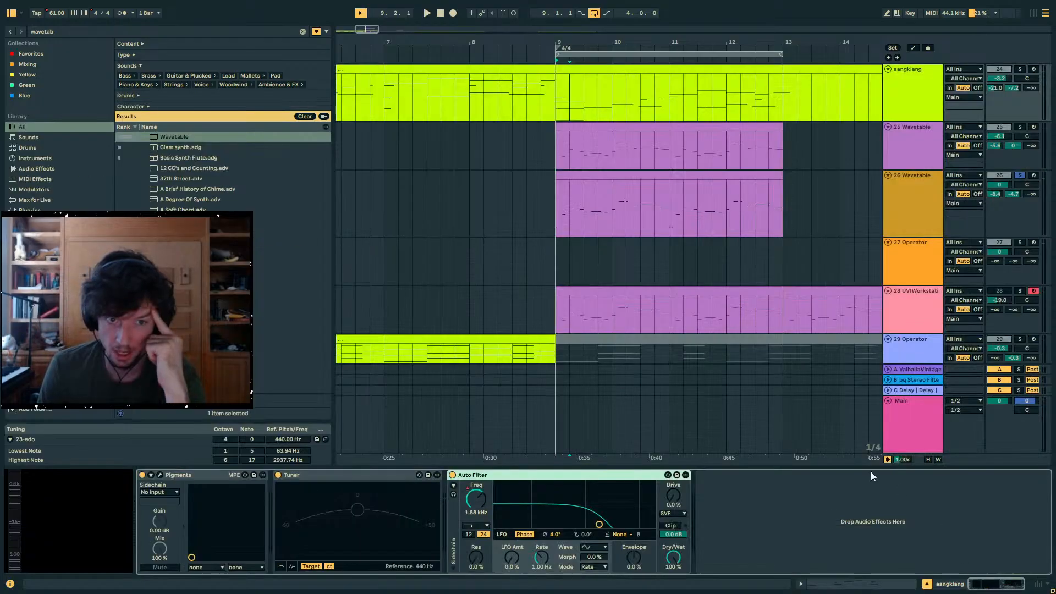
- Select the clip between bars 7 and 9 on the aangklang track
scroll(720, 237, up, 2)
click(798, 175)
click(471, 146)
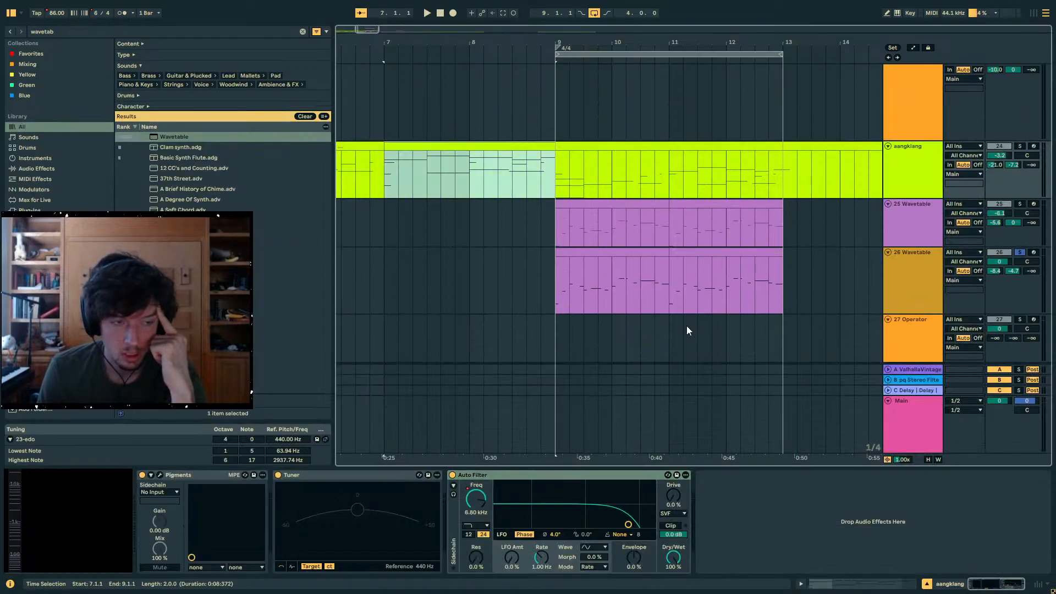
- Examine the notes of the aangklang clip that starts at bar 7, comparing the harmony across its first two bars
click(827, 589)
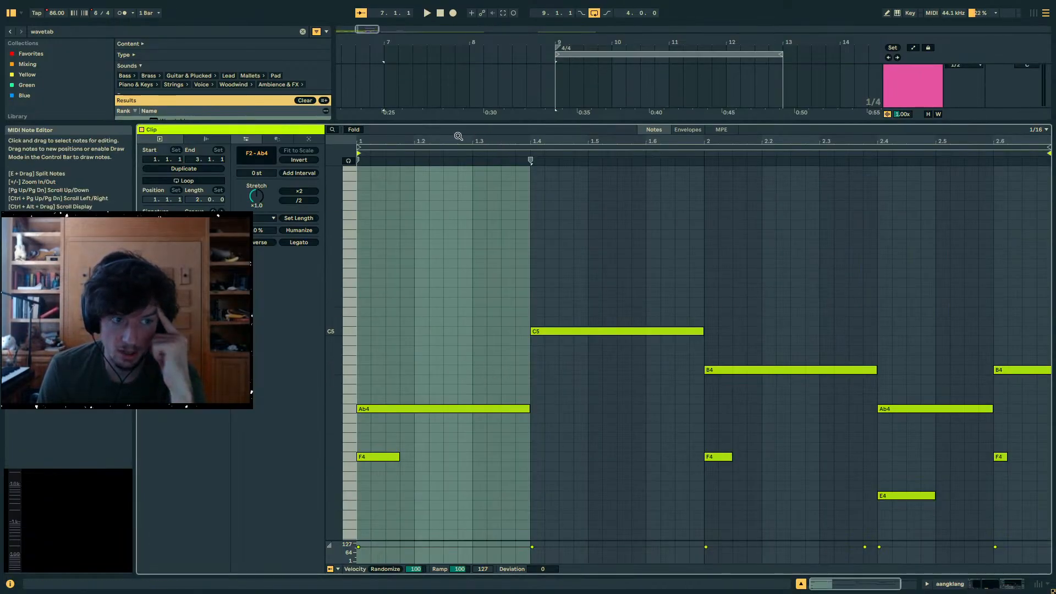
drag(460, 140, 474, 140)
scroll(459, 290, down, 2)
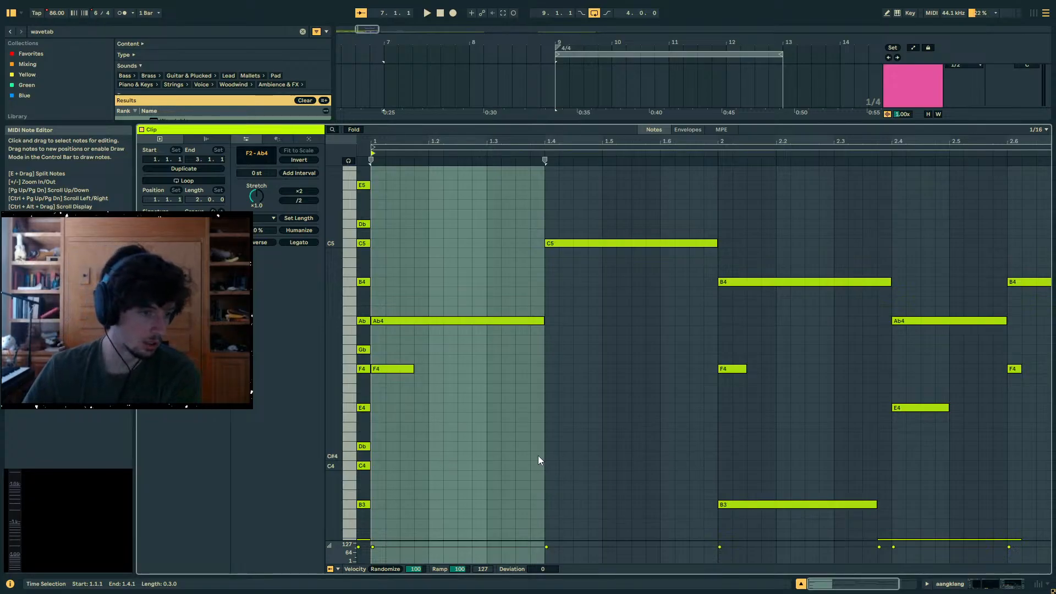
scroll(538, 455, up, 1)
drag(384, 218, 450, 521)
click(644, 473)
click(560, 410)
click(570, 380)
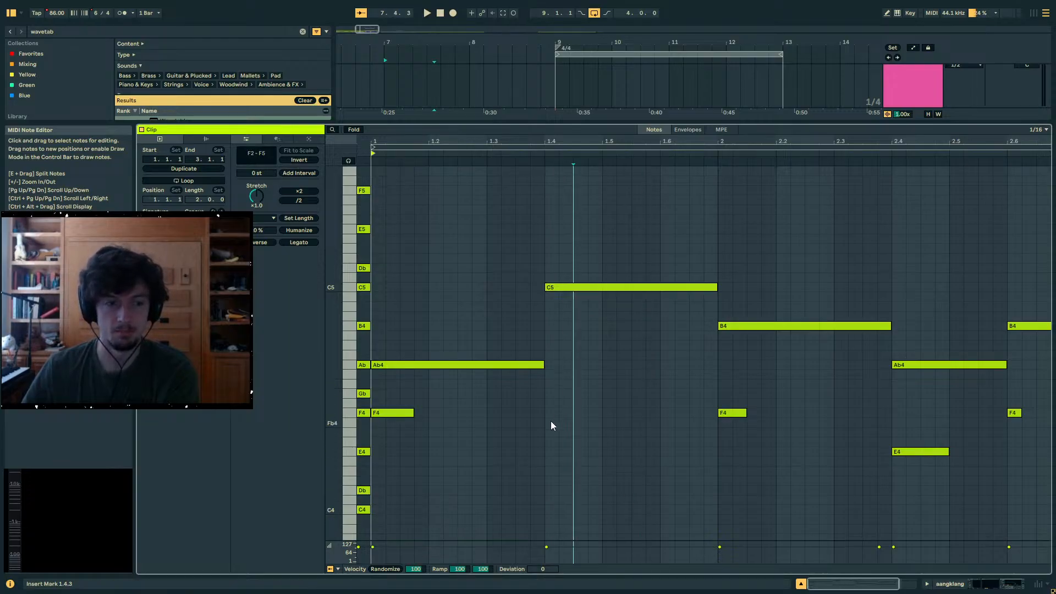
click(650, 334)
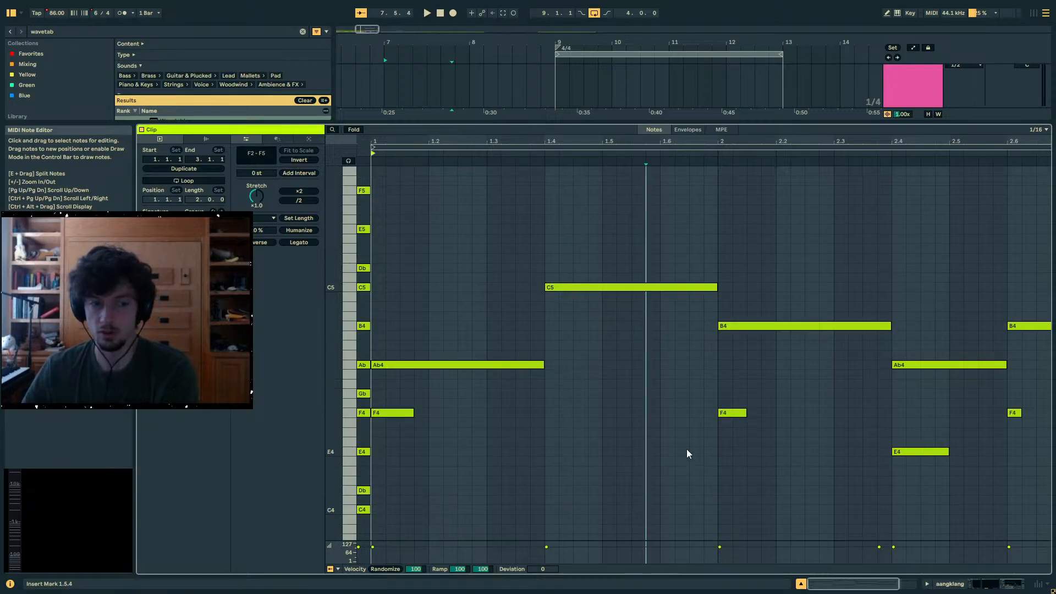
click(574, 292)
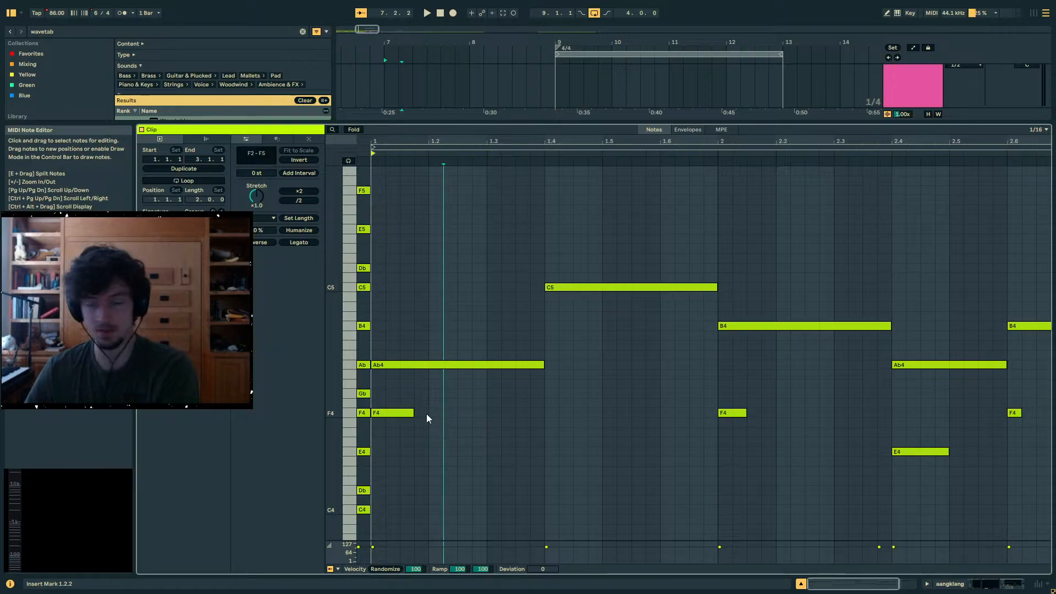
click(652, 405)
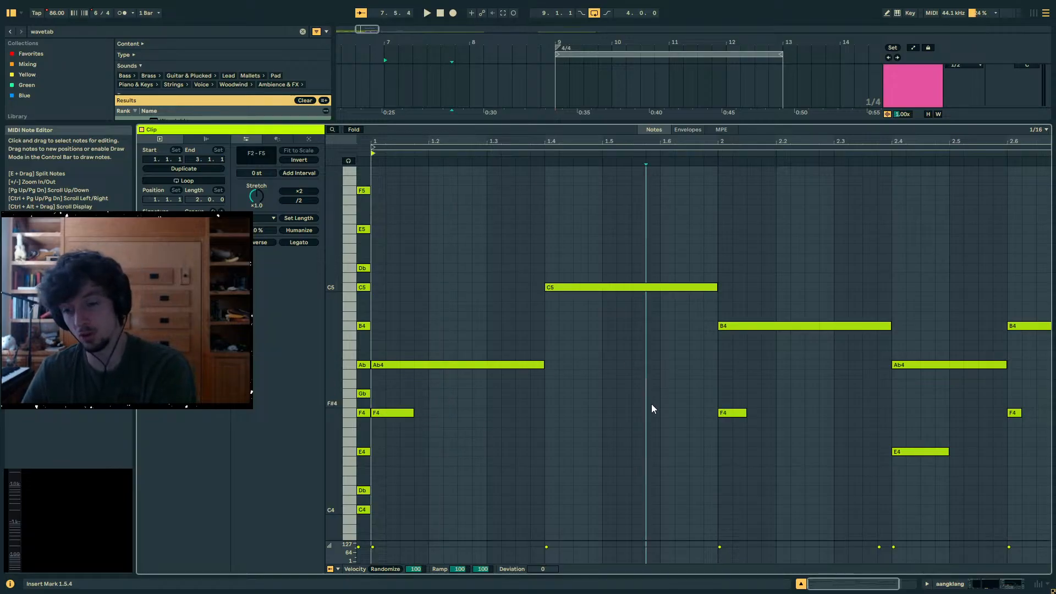
click(614, 394)
click(573, 234)
mouse_move(572, 233)
mouse_down()
mouse_move(505, 285)
mouse_move(499, 256)
mouse_up()
click(487, 252)
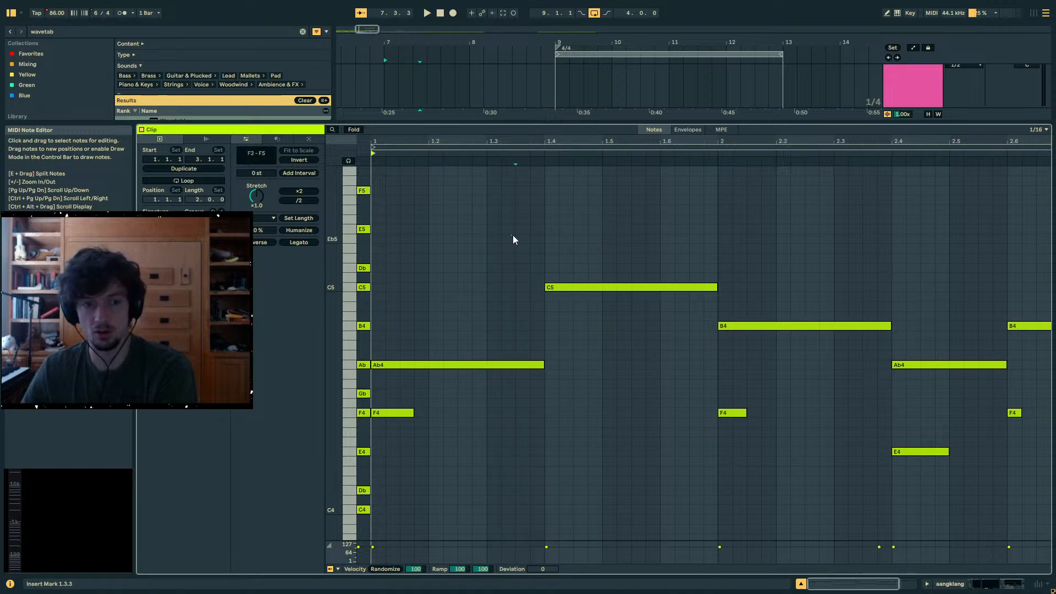
click(685, 236)
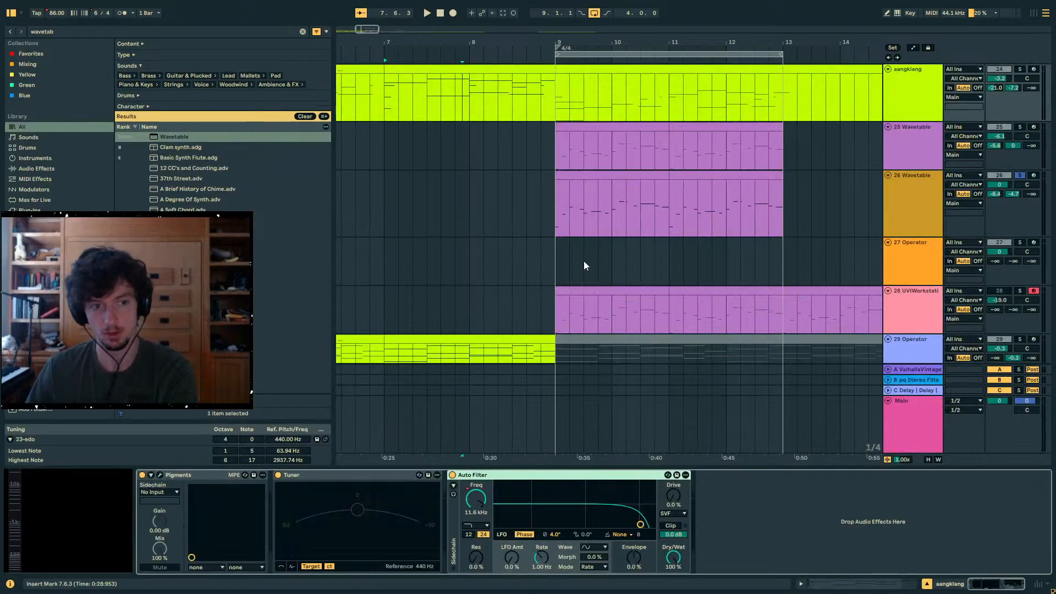
- Select both clips on the 26 Wavetable track, from bar 9 to bar 13
scroll(578, 253, up, 2)
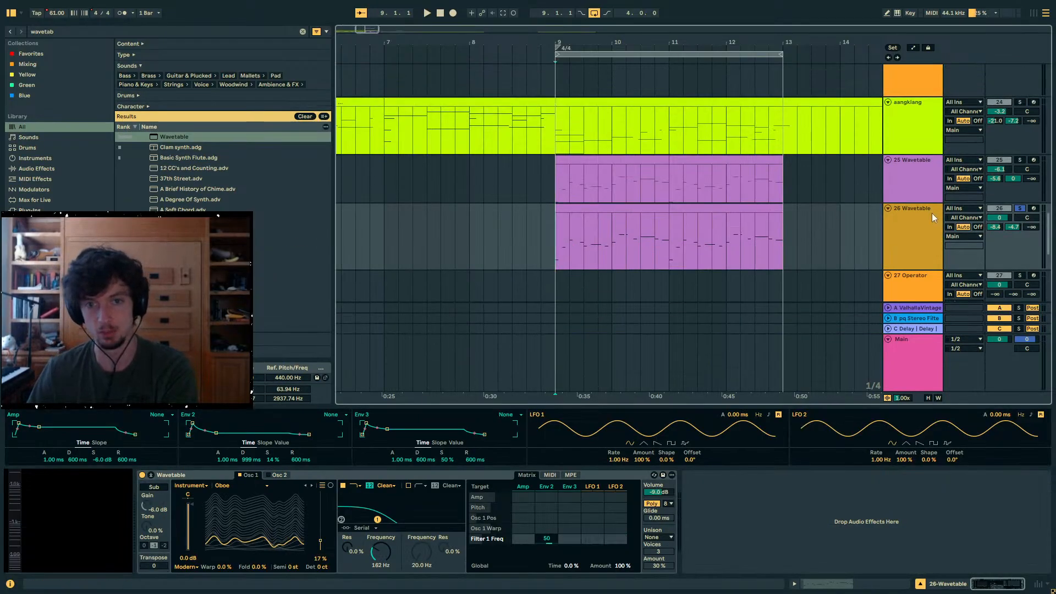
drag(557, 221, 669, 221)
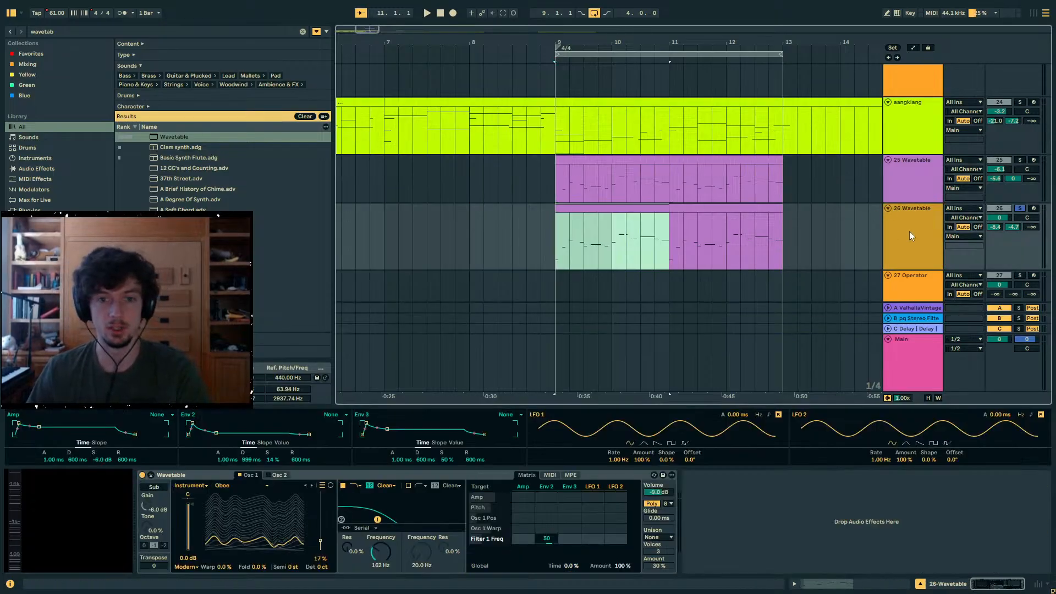
click(910, 231)
click(627, 207)
click(683, 207)
shift+click(645, 208)
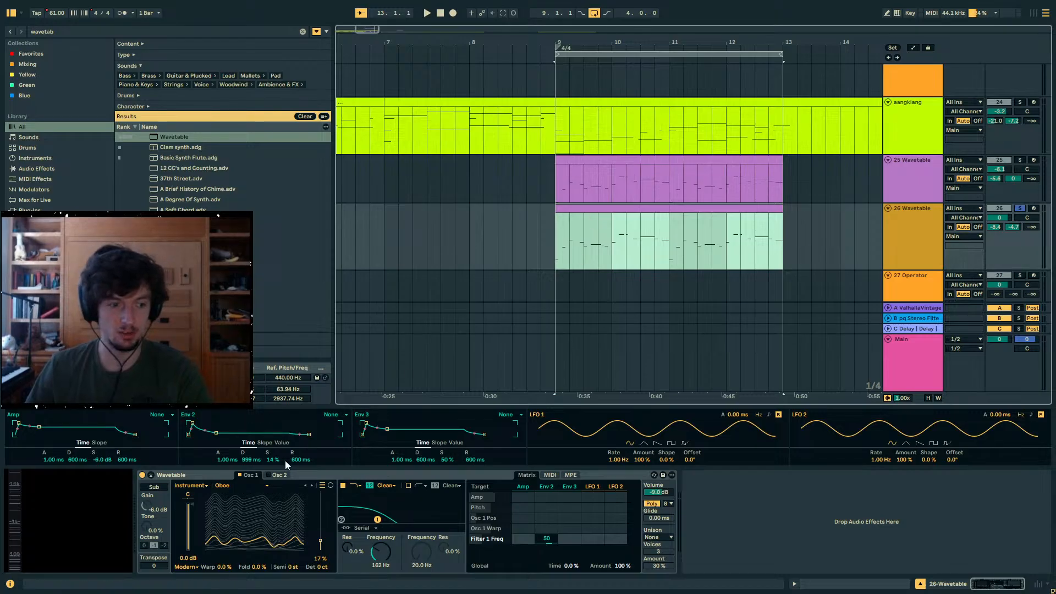
- Set oscillator 1's wavetable position to 0% and modulate it with the amp envelope by about 26 while auditioning
key(space)
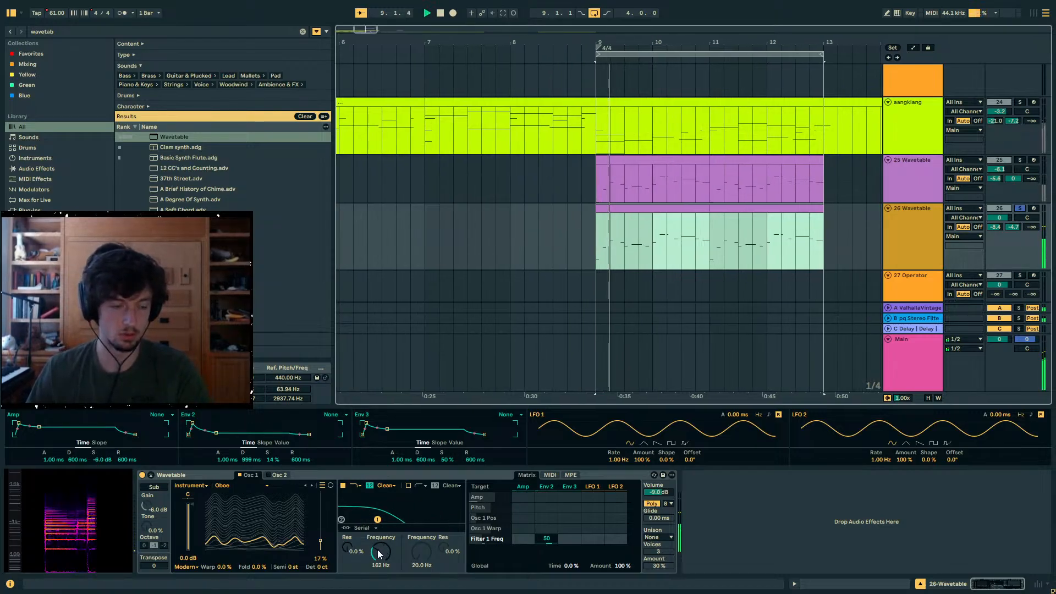
mouse_move(269, 527)
mouse_down()
mouse_move(269, 517)
mouse_move(269, 543)
mouse_up()
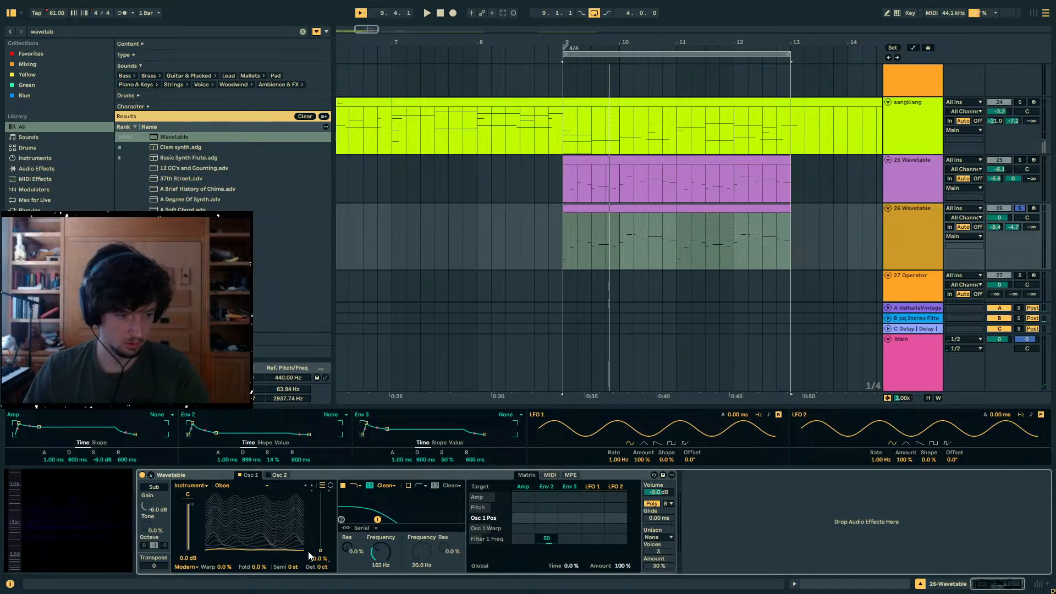
key(space)
mouse_move(523, 518)
mouse_down()
mouse_move(523, 495)
mouse_move(523, 528)
mouse_up()
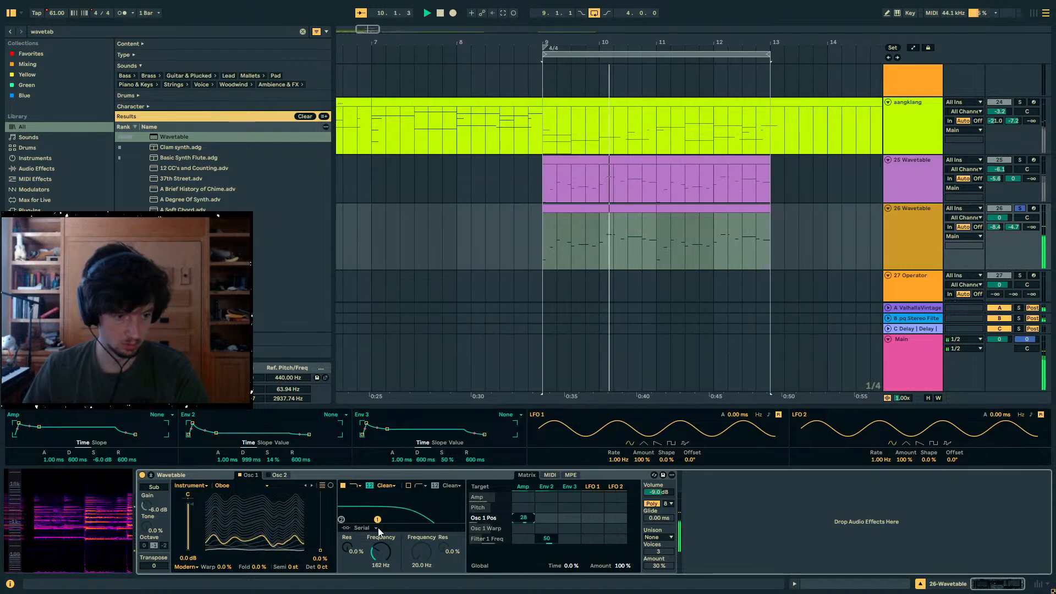
- Lower filter 1's frequency to 70.9 Hz and try oscillator 1's fold while auditioning, returning the fold to 0%
drag(375, 550, 375, 567)
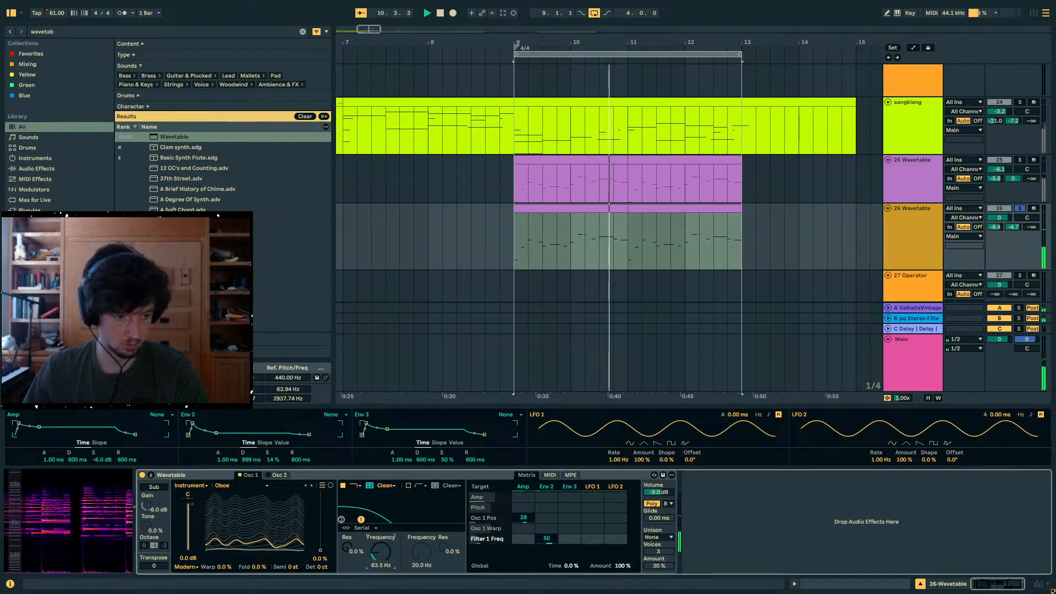
drag(224, 566, 258, 568)
key(space)
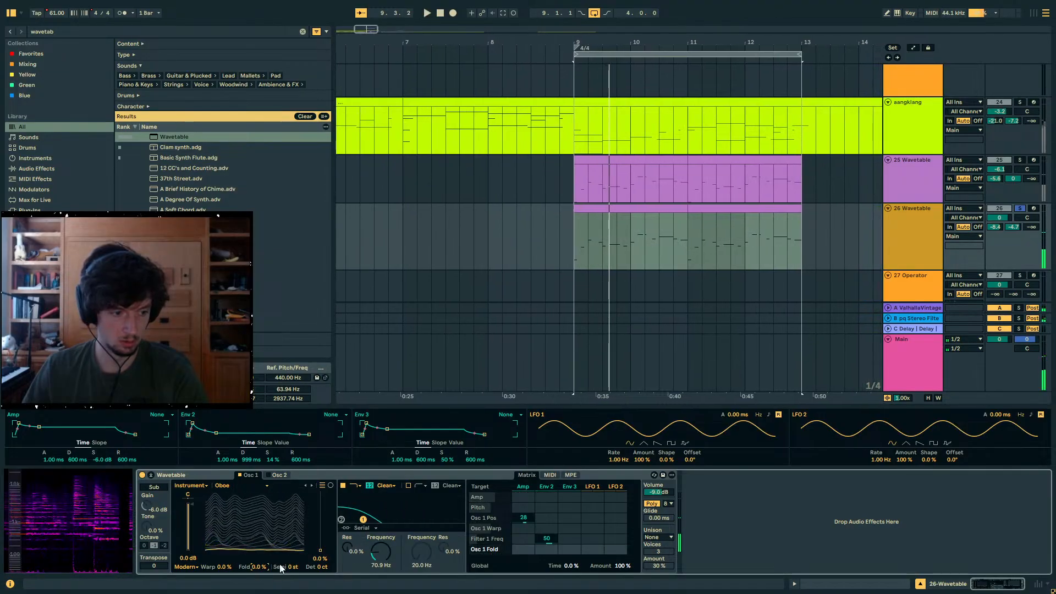
key(space)
mouse_move(356, 551)
mouse_down()
mouse_move(356, 495)
mouse_move(356, 551)
mouse_up()
- Open the notes of track 26's two clips and remove the deactivated F4 and C5 notes at the start of bar 13
click(795, 584)
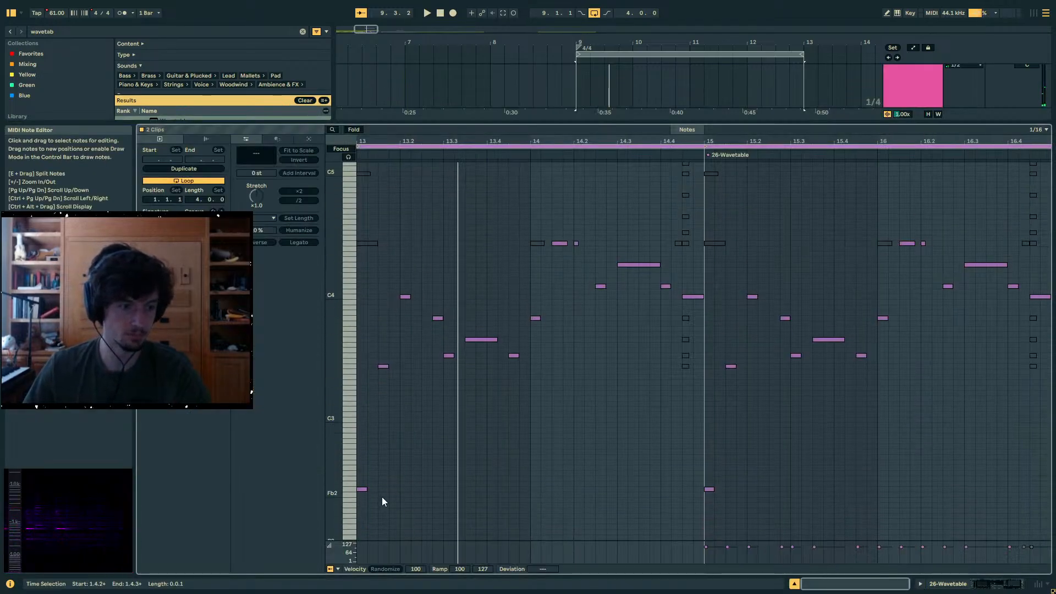
click(363, 489)
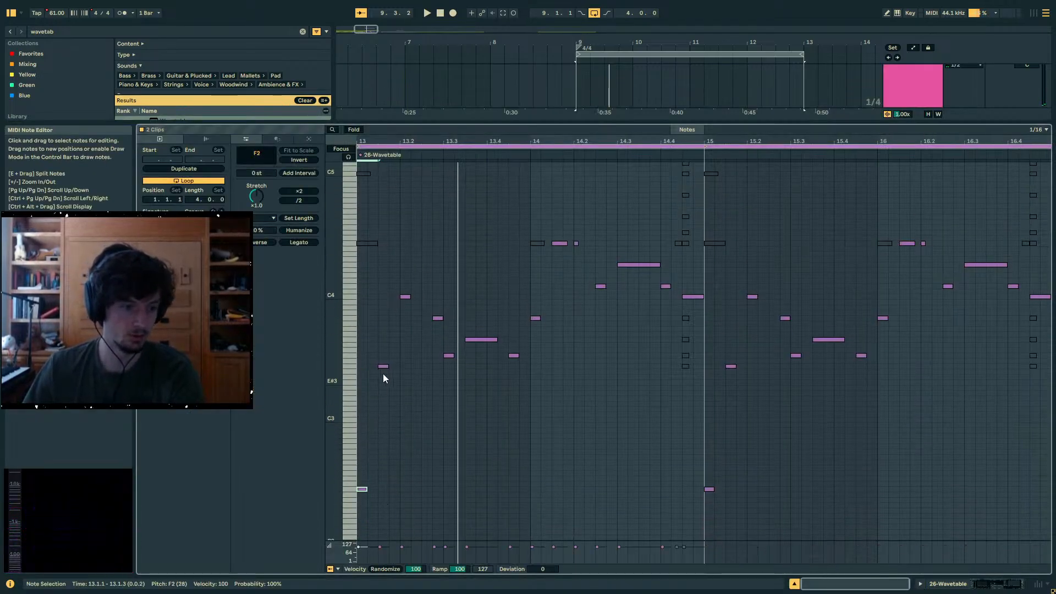
key(shift+Up)
key(shift+Up)
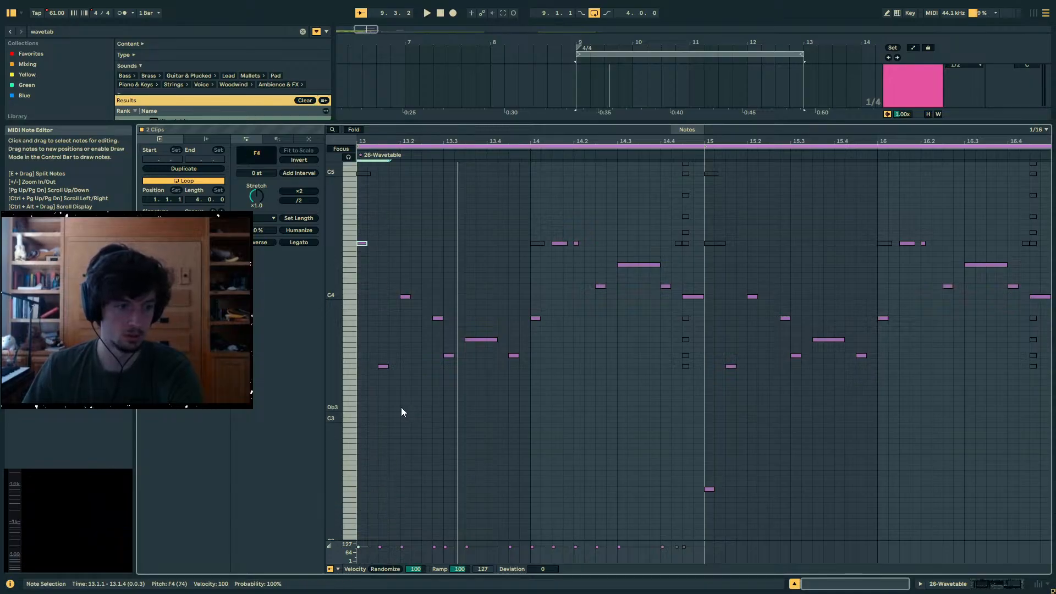
key(shift+Down)
key(shift+Down)
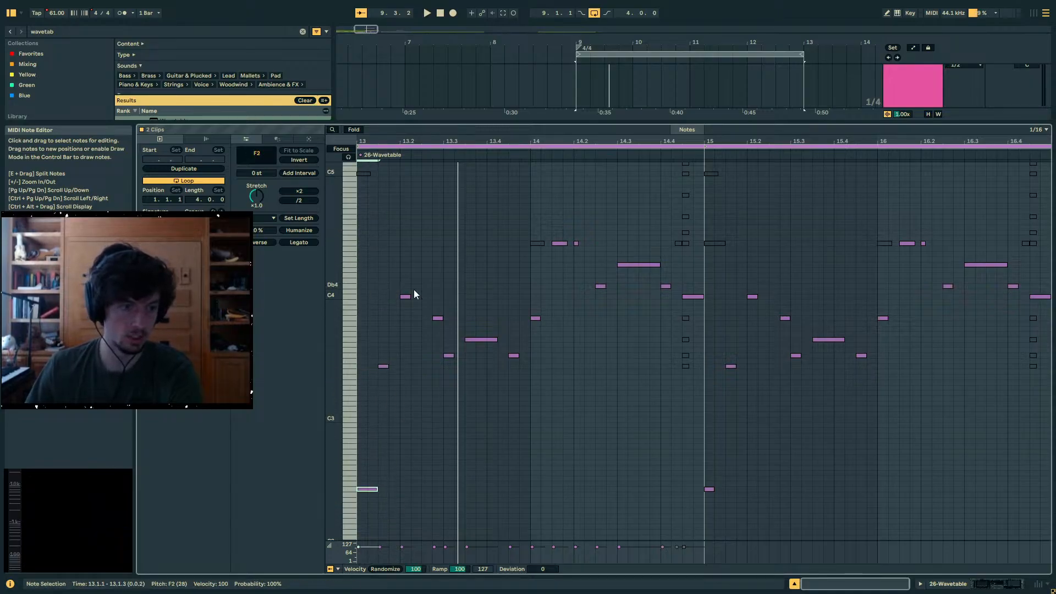
scroll(461, 273, up, 3)
click(364, 262)
key(Delete)
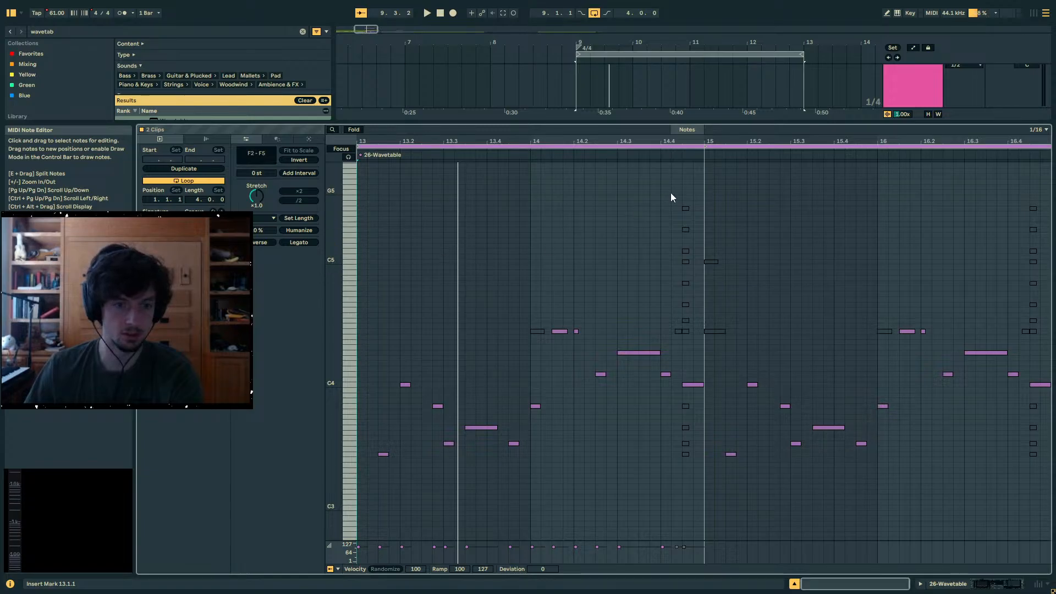
- Move the deactivated F4 to F5 note stack near the end of bar 14 back to before the first clip's start
drag(671, 192, 691, 340)
key(Left)
key(Left)
key(Left)
key(Left)
key(Left)
key(Left)
key(Left)
key(Left)
key(Left)
key(Left)
key(Left)
key(Left)
key(Left)
key(Left)
key(Left)
key(Left)
key(Left)
key(Left)
key(Left)
key(Left)
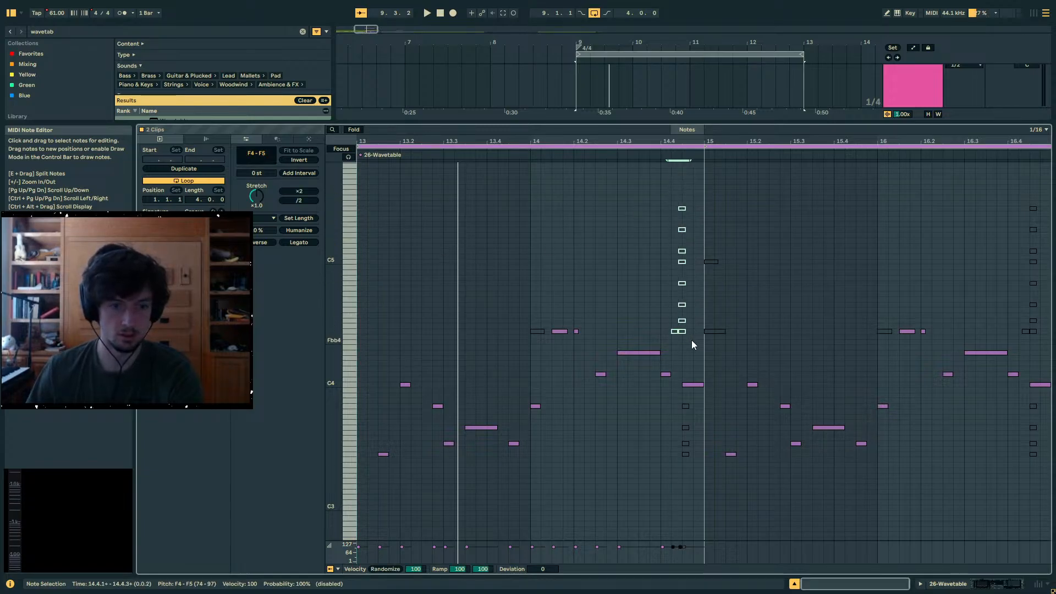
key(Left)
key(Left)
key(Left)
key(Left)
key(Left)
key(Left)
key(Left)
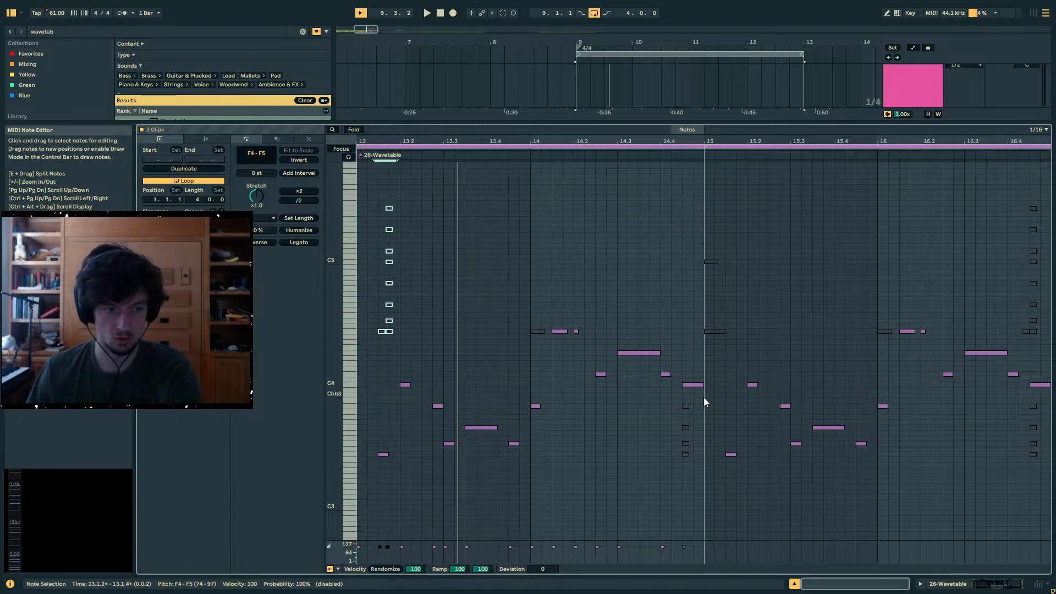
key(Delete)
- Move the deactivated F3 to B3 notes near the end of bar 14 back to before the first clip's start
drag(704, 397, 668, 460)
key(Left)
key(Left)
key(Left)
key(Left)
key(Left)
key(Left)
key(Left)
key(Left)
key(Left)
key(Left)
key(Left)
key(Left)
key(Left)
key(Left)
key(Left)
key(Left)
key(Left)
key(Left)
key(Left)
key(Left)
key(Left)
key(Left)
key(Left)
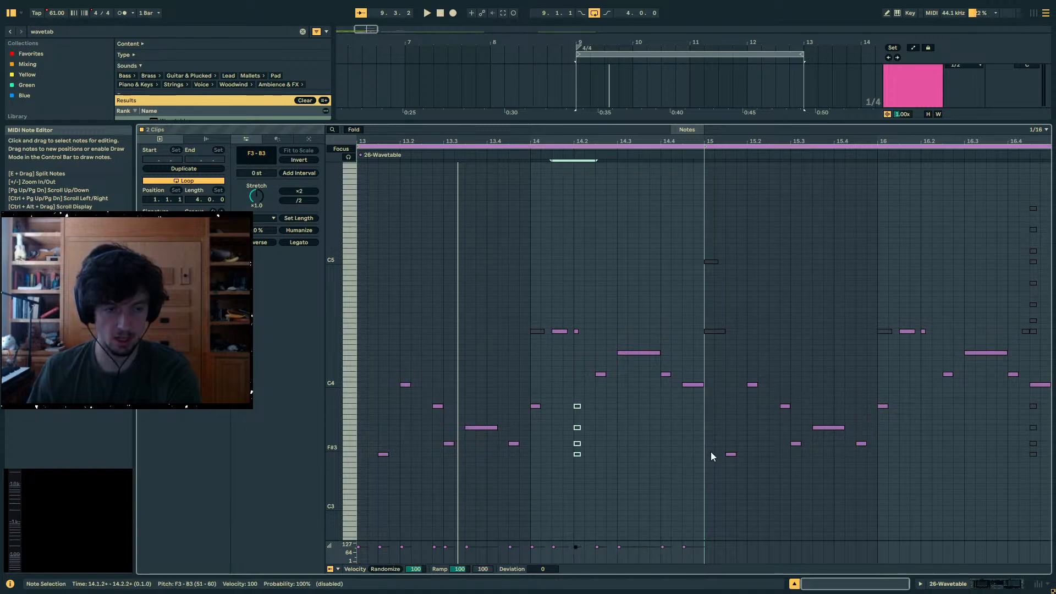
scroll(549, 313, down, 4)
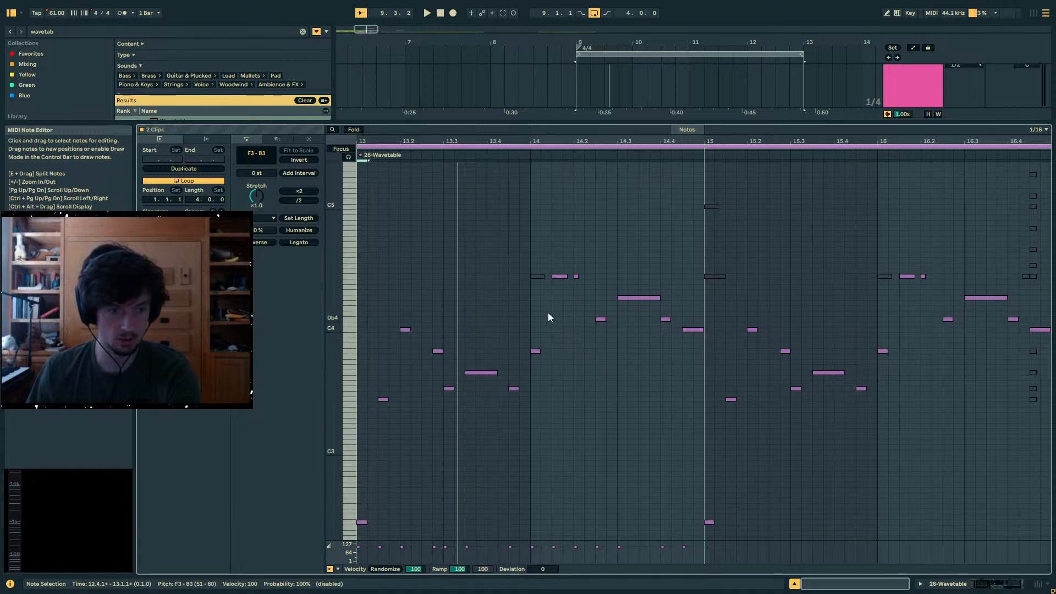
- Deactivate the notes in bars 13 and 14, including the opening F2 but leaving the final C4 active
drag(364, 234, 573, 434)
drag(638, 486, 683, 544)
click(362, 489)
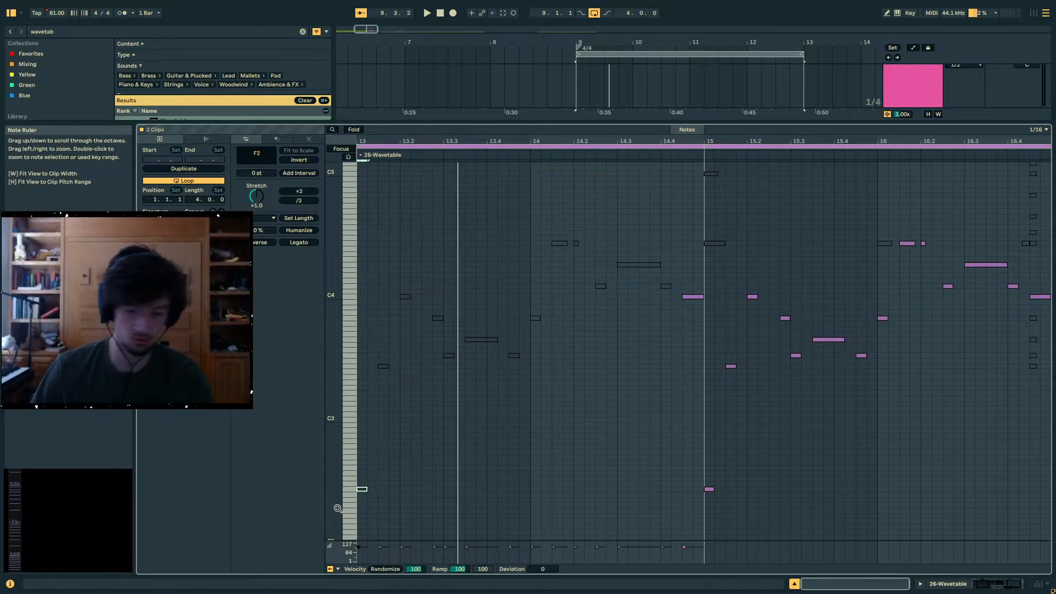
- Place an active copy of the opening F2 at C4 on 13.1.1 and add a B3 note at 13.1.3
key(ctrl+c)
key(ctrl+v)
key(shift+Up)
key(shift+Up)
key(0)
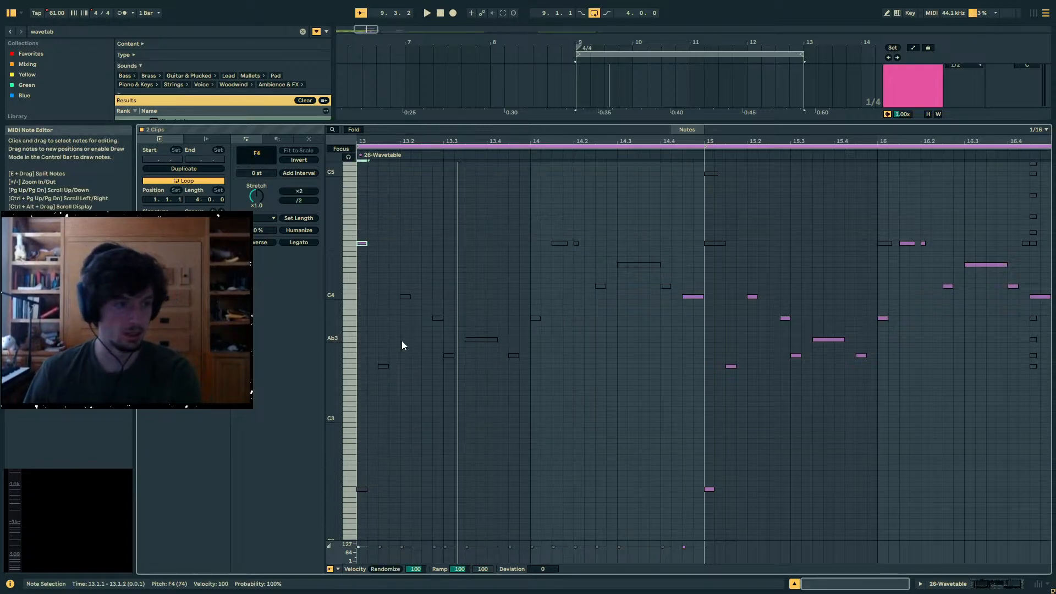
drag(364, 243, 375, 298)
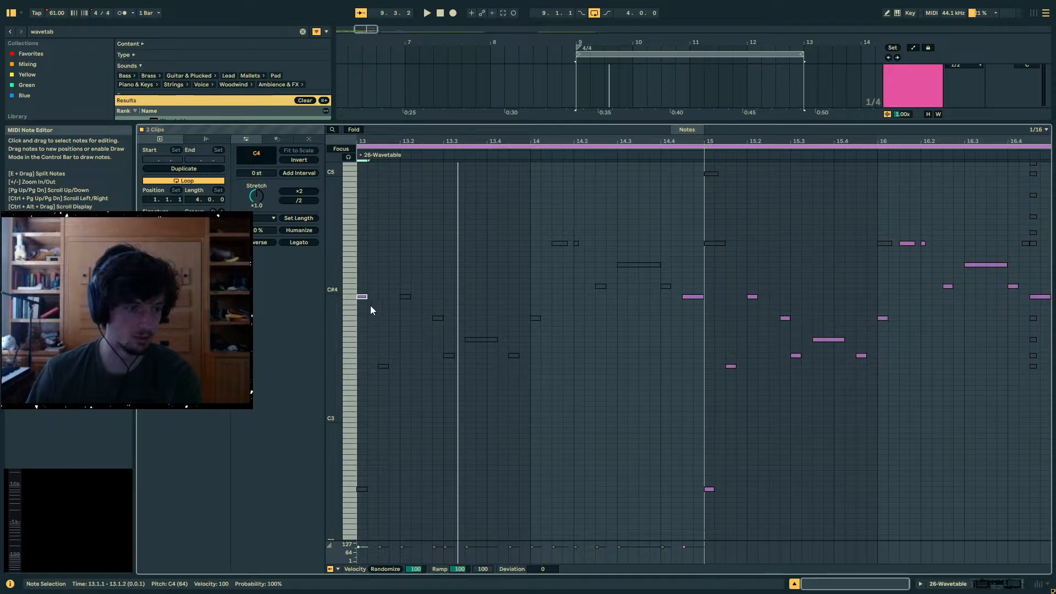
double_click(382, 317)
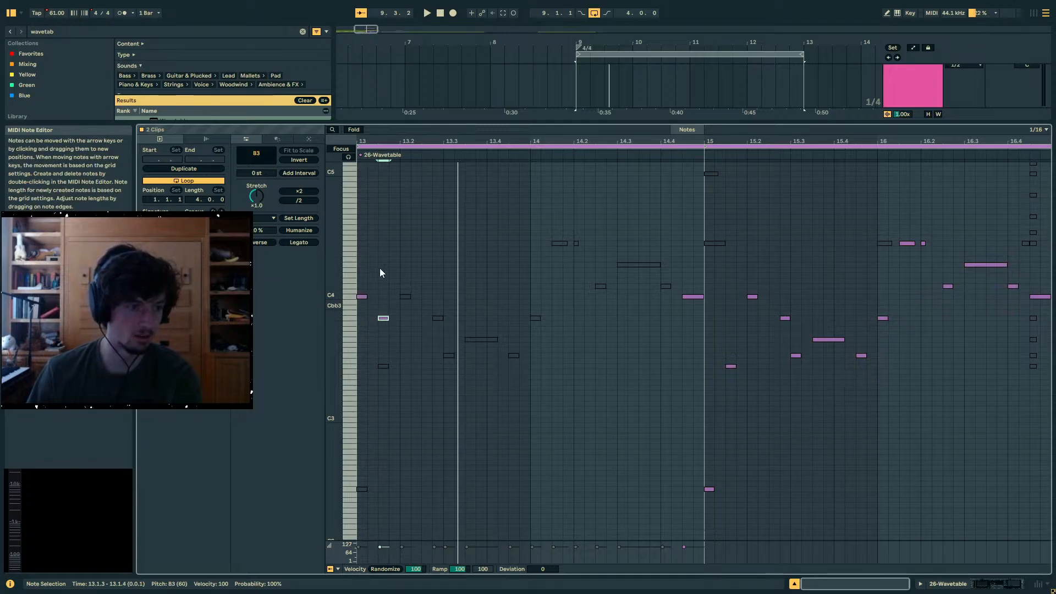
- Show only the notes of track 26's clip that starts at bar 9, unfolded in an enlarged note editor
click(352, 129)
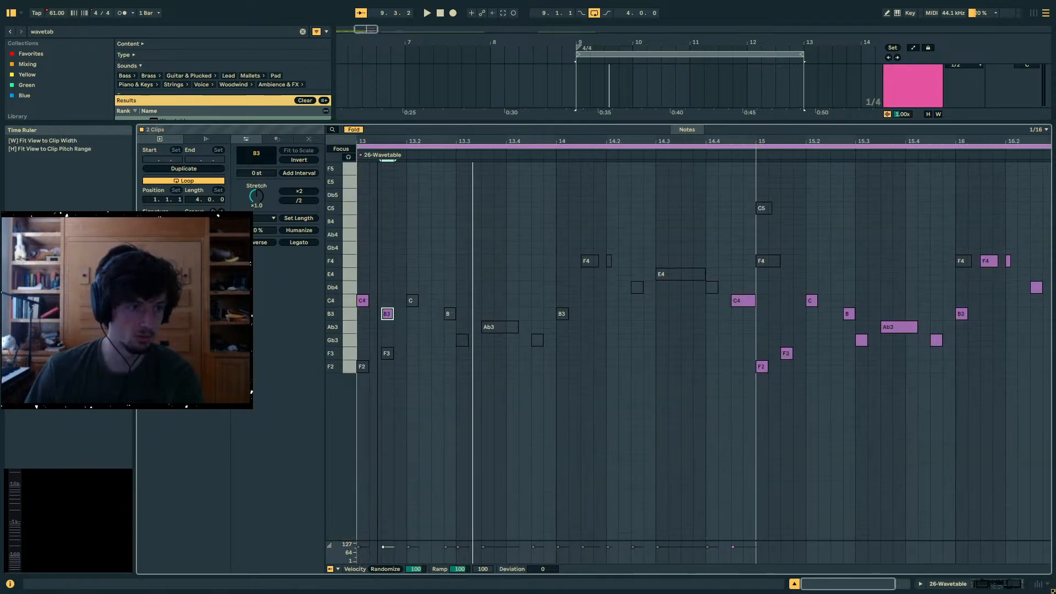
click(353, 130)
drag(411, 142, 463, 276)
scroll(620, 115, down, 2)
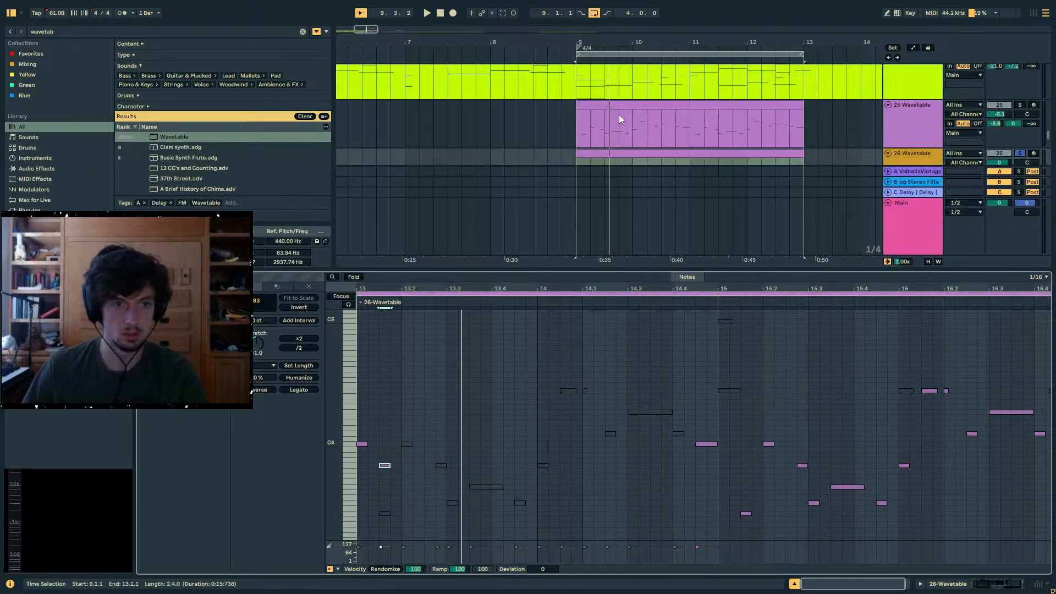
click(616, 119)
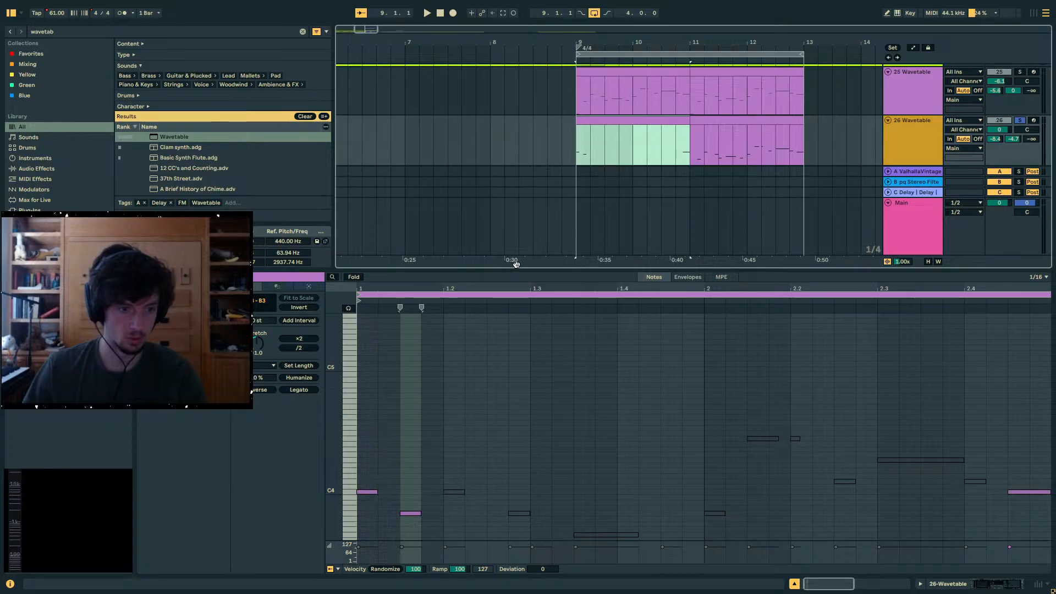
drag(516, 269, 462, 215)
scroll(469, 292, down, 3)
scroll(635, 355, down, 1)
scroll(384, 388, up, 5)
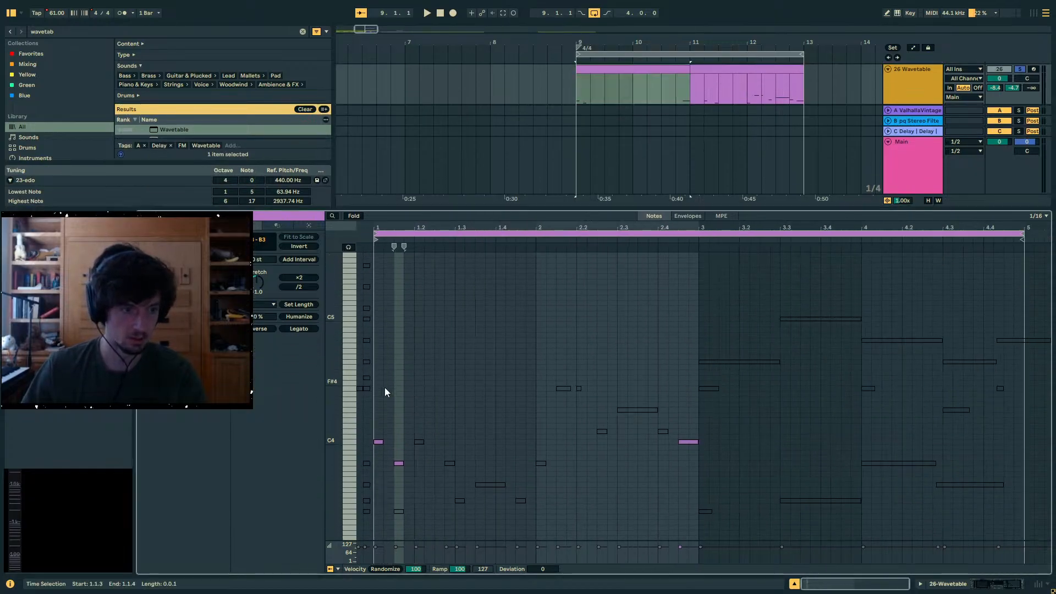
- Copy the deactivated F4 to F5 notes before the clip's start one octave down and fold the editor to used pitches
drag(381, 440, 342, 282)
key(ctrl+c)
key(ctrl+v)
key(shift+Down)
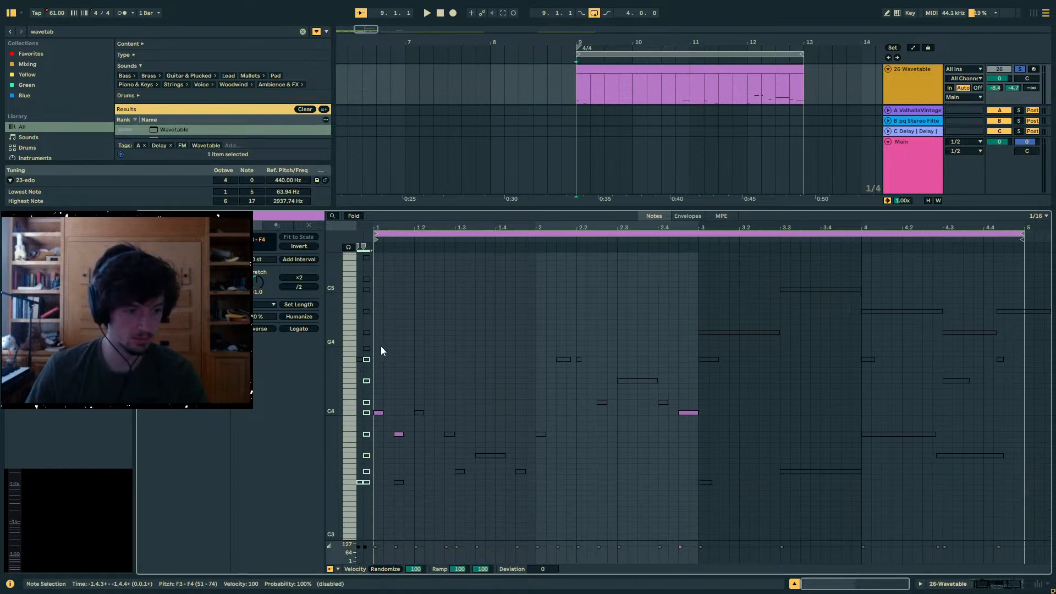
click(354, 216)
click(376, 296)
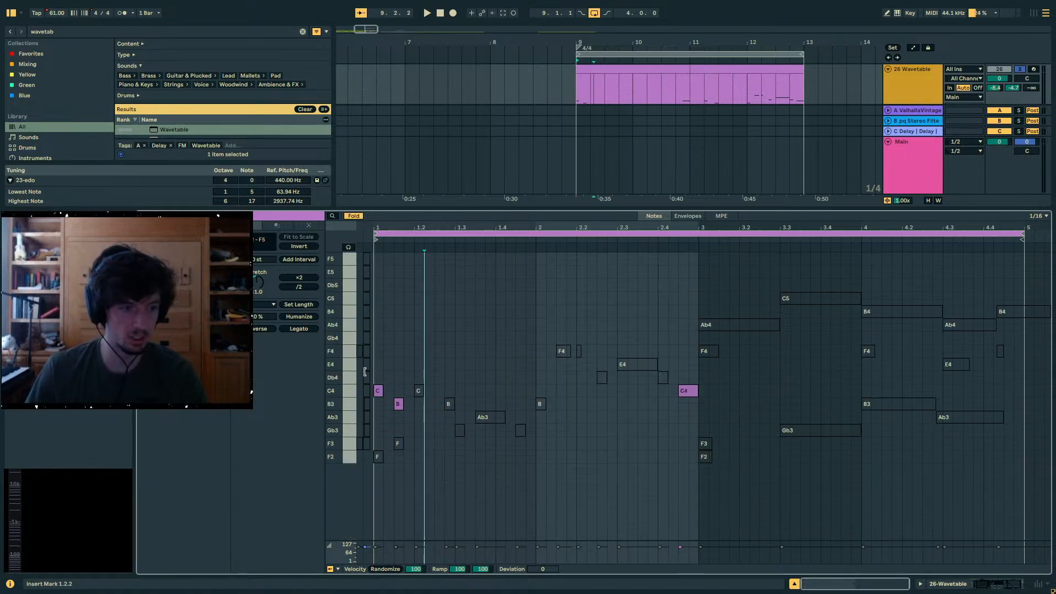
- Add an Ab3 note at 1.2.1 and an E4 note at 1.3.1 in track 26's clip
drag(362, 473, 352, 232)
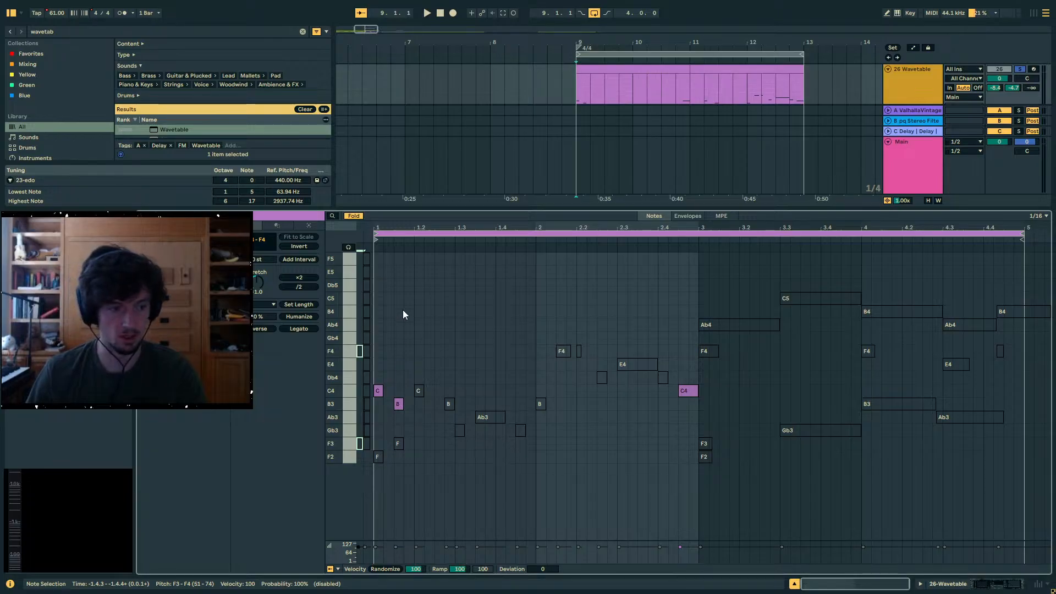
double_click(418, 418)
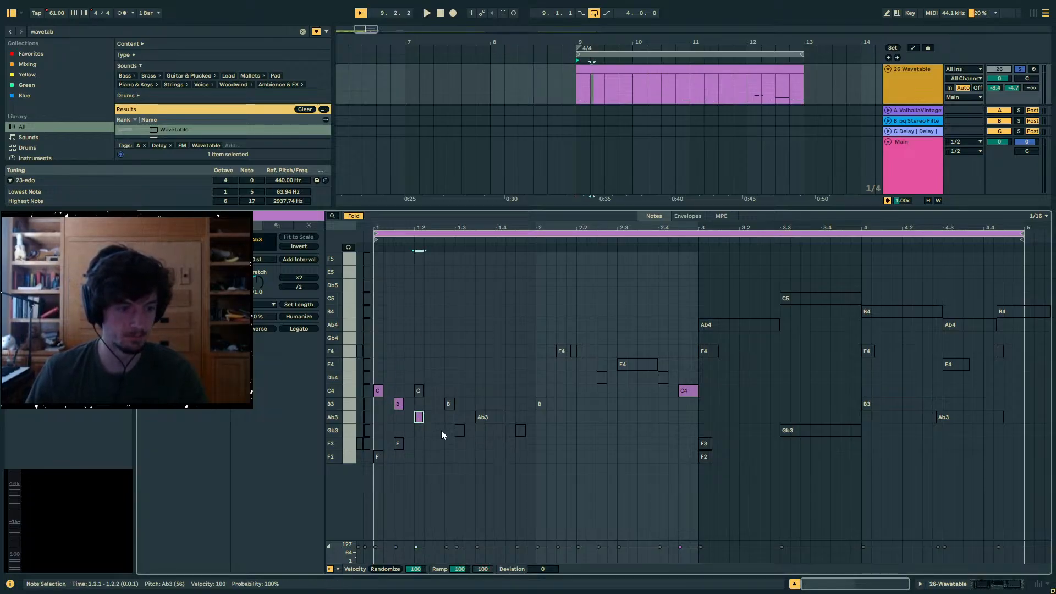
double_click(449, 367)
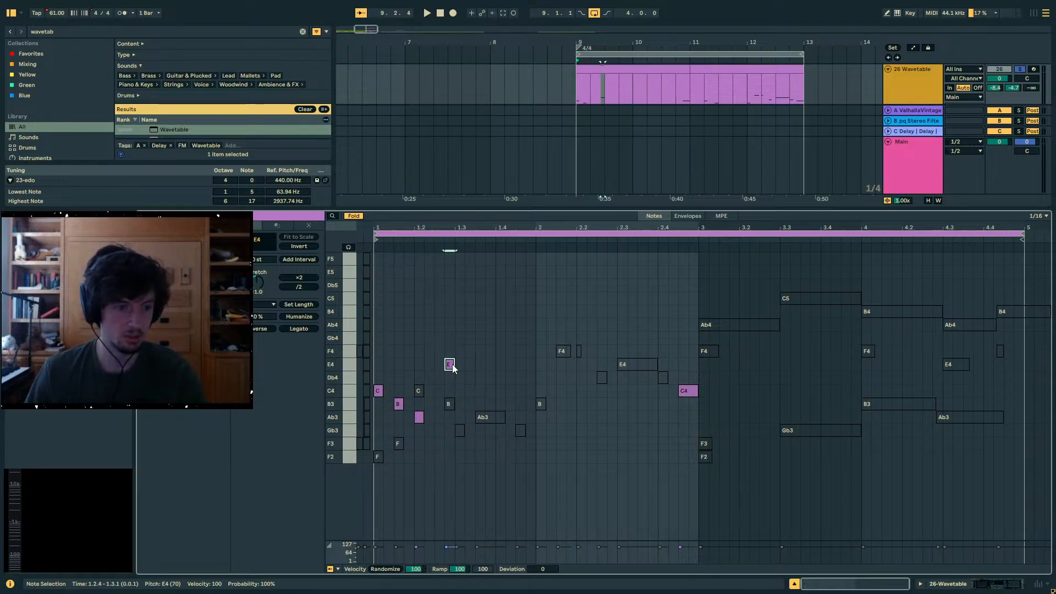
drag(452, 364, 462, 366)
- Reactivate track 26 and replace the new E4 note with Gb3 at 1.2.3 and F3 at 1.3.1
key(space)
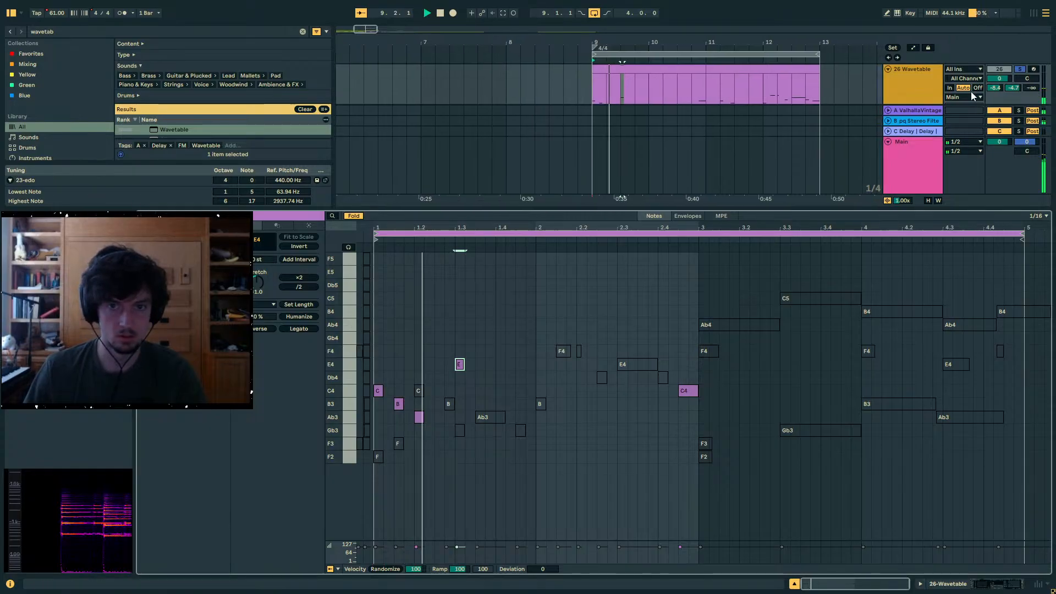
click(1020, 71)
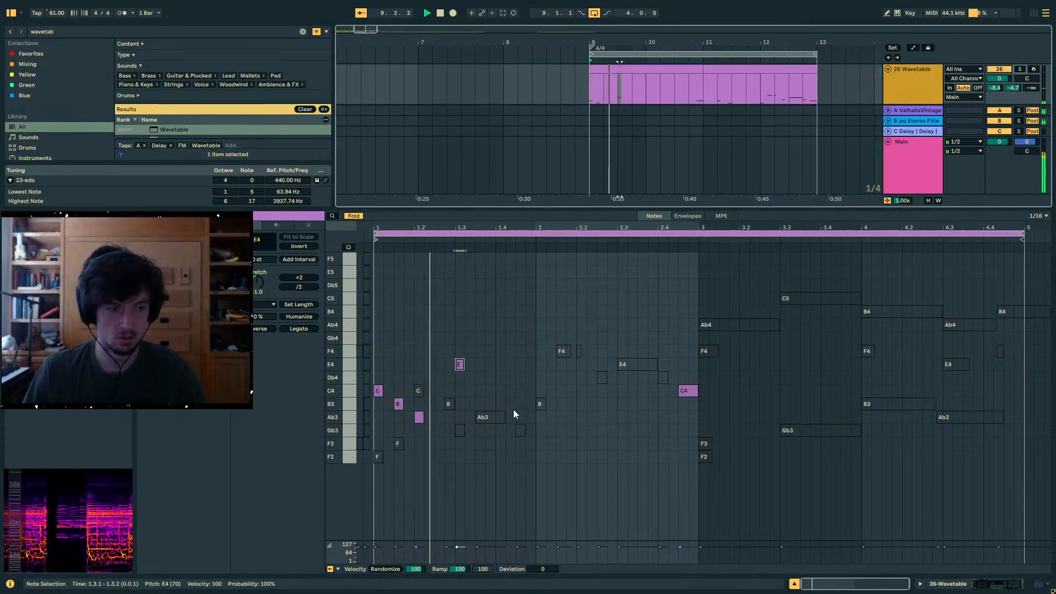
click(444, 433)
double_click(444, 432)
double_click(457, 444)
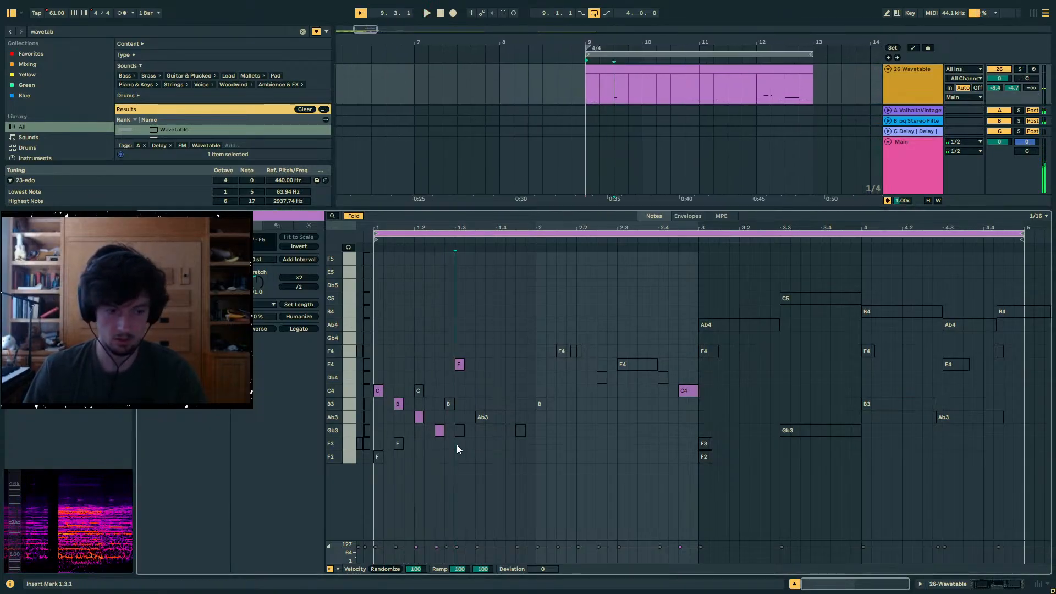
double_click(459, 365)
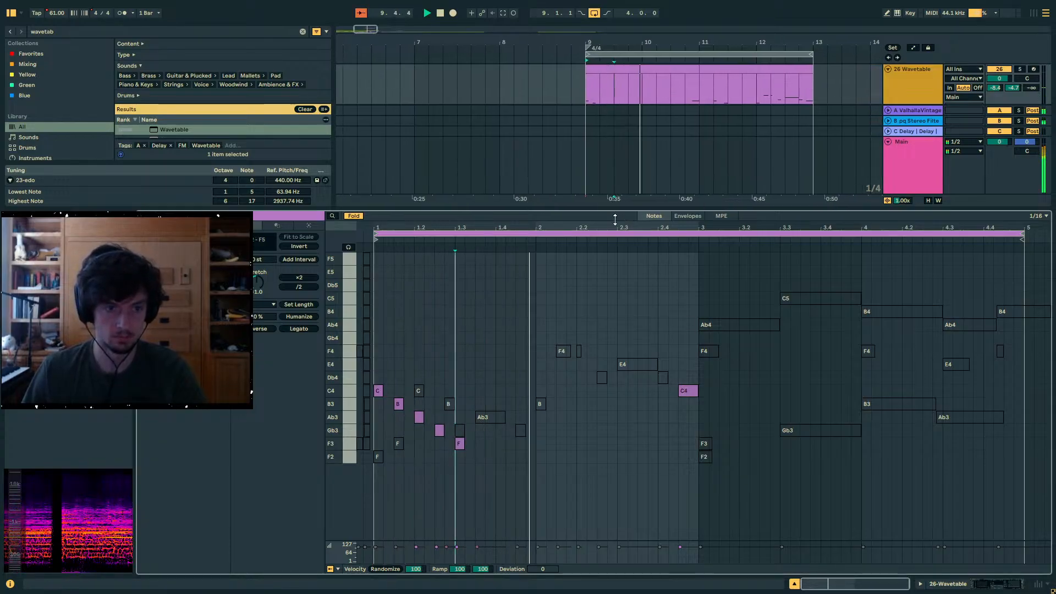
- Reduce the note editor's height to reveal the clips of tracks 25 and 26 in the arrangement
drag(621, 211, 623, 313)
scroll(787, 148, up, 2)
click(656, 110)
key(space)
click(685, 158)
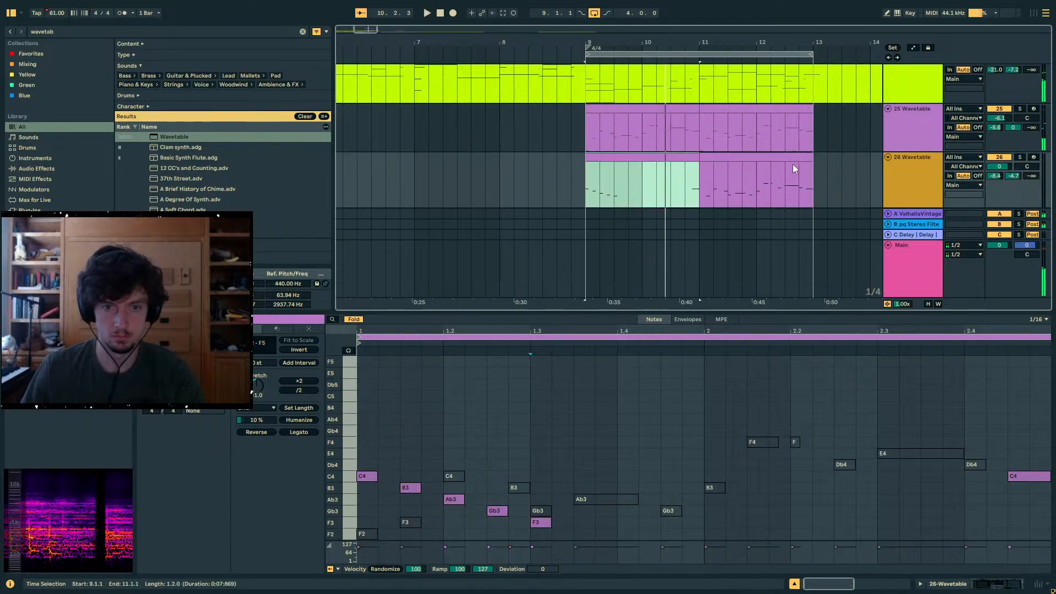
- Set track 26's volume to -8.1 dB and its pan to 40R, and play its clip from bar 9
drag(1006, 166, 980, 213)
click(980, 213)
key(space)
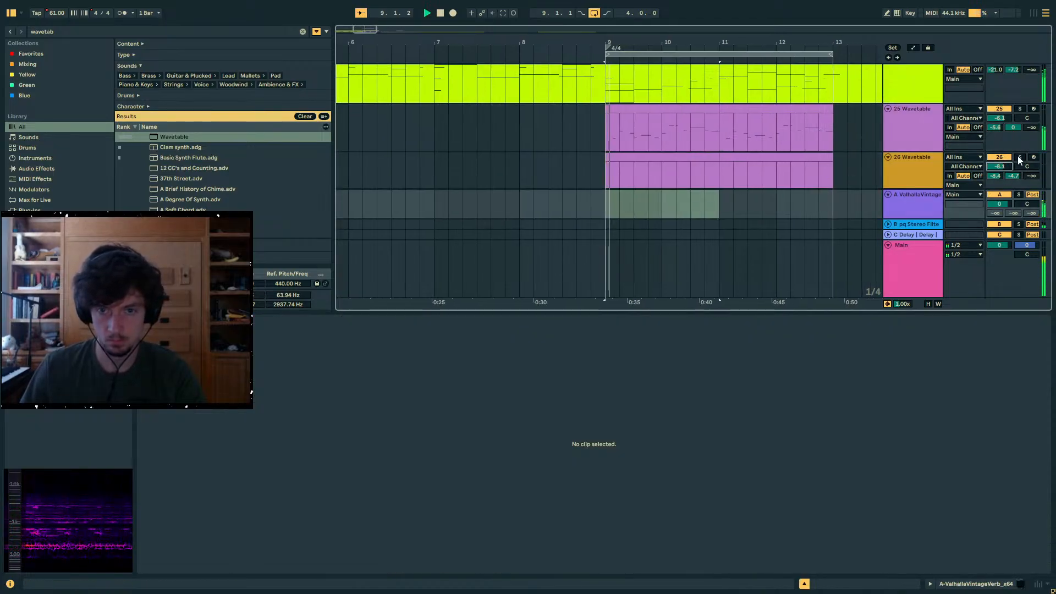
drag(1026, 166, 995, 269)
scroll(693, 144, down, 3)
click(615, 99)
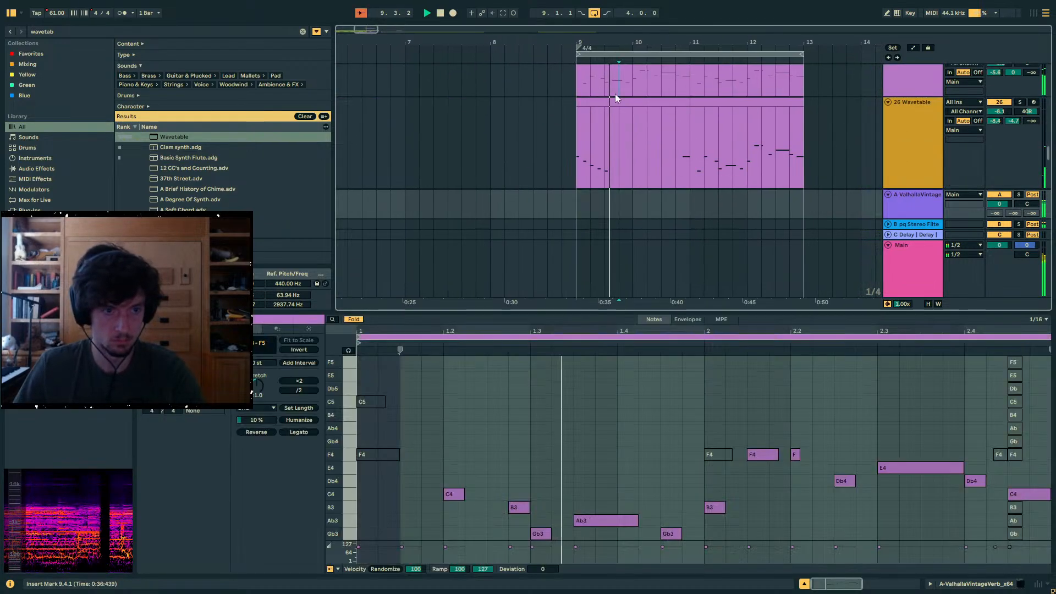
key(space)
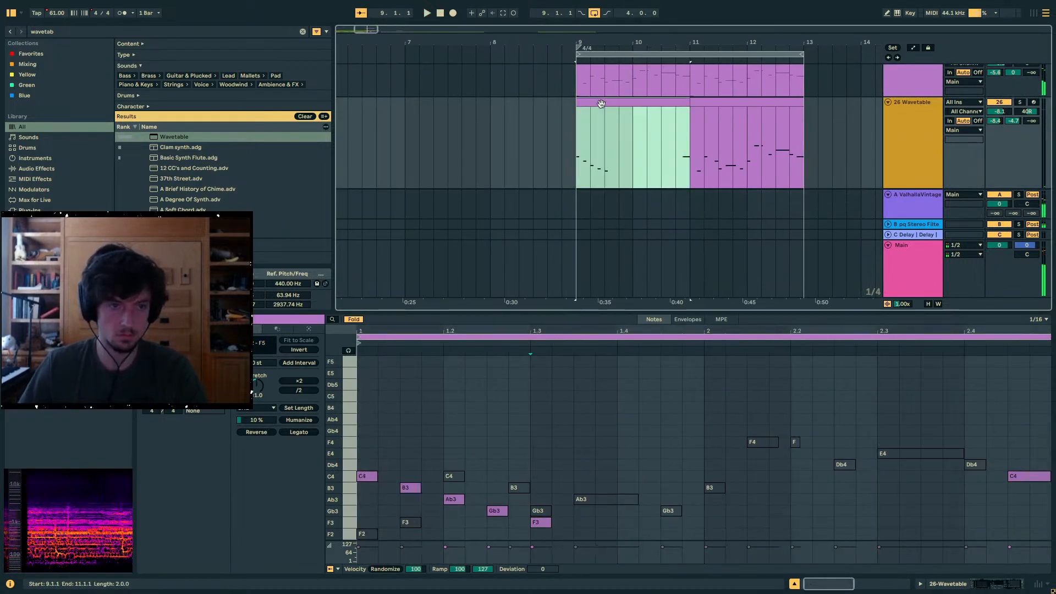
key(space)
- Try the active note at 1.2.3 on F2, E3 and Fb3 with the note editor unfolded, and return it to Gb3
drag(536, 512, 540, 533)
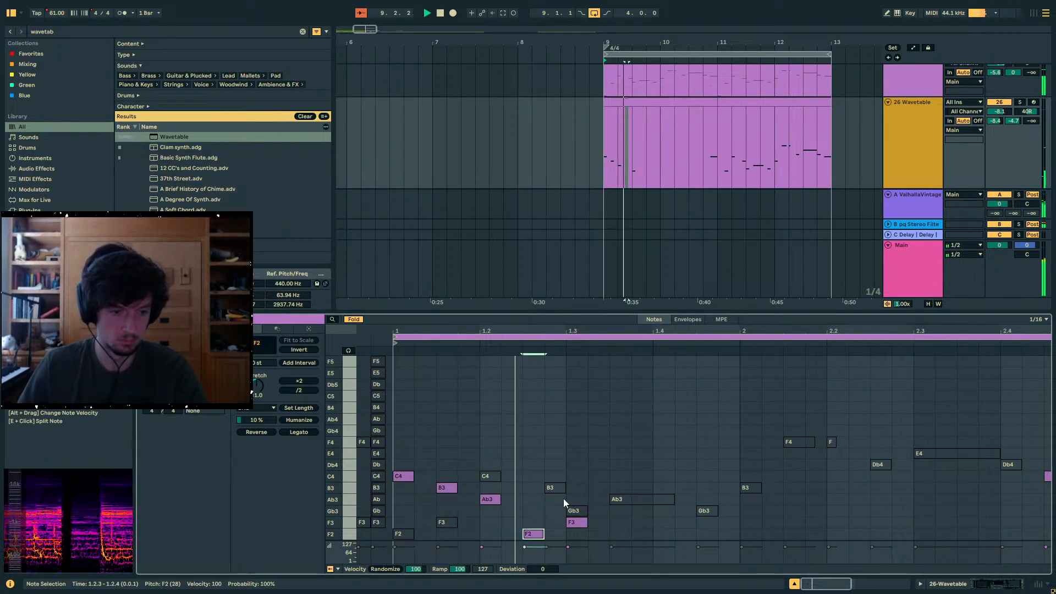
click(354, 319)
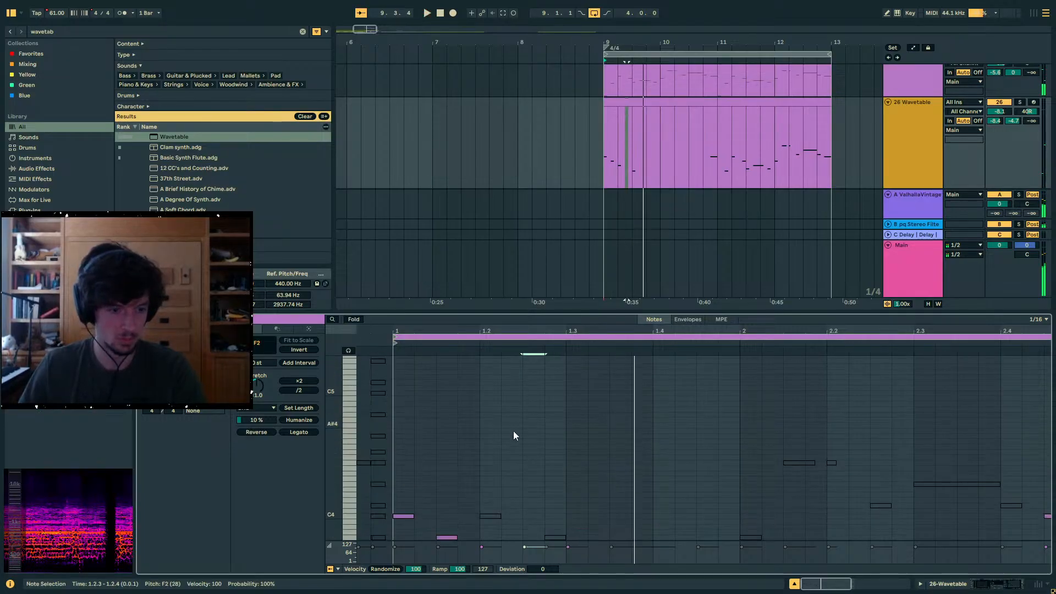
key(Up)
key(Up)
key(Up)
key(Up)
key(Up)
key(Up)
key(Up)
key(Up)
key(Up)
key(Up)
key(Up)
key(Up)
key(Up)
key(Up)
key(Up)
key(Up)
key(Up)
key(Up)
key(Up)
key(Up)
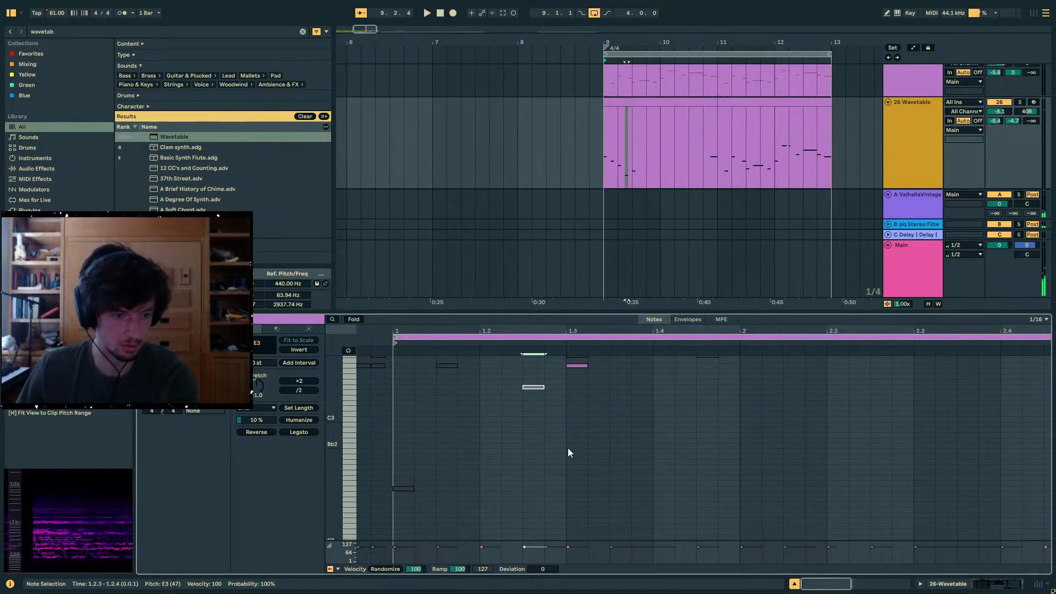
scroll(567, 443, up, 2)
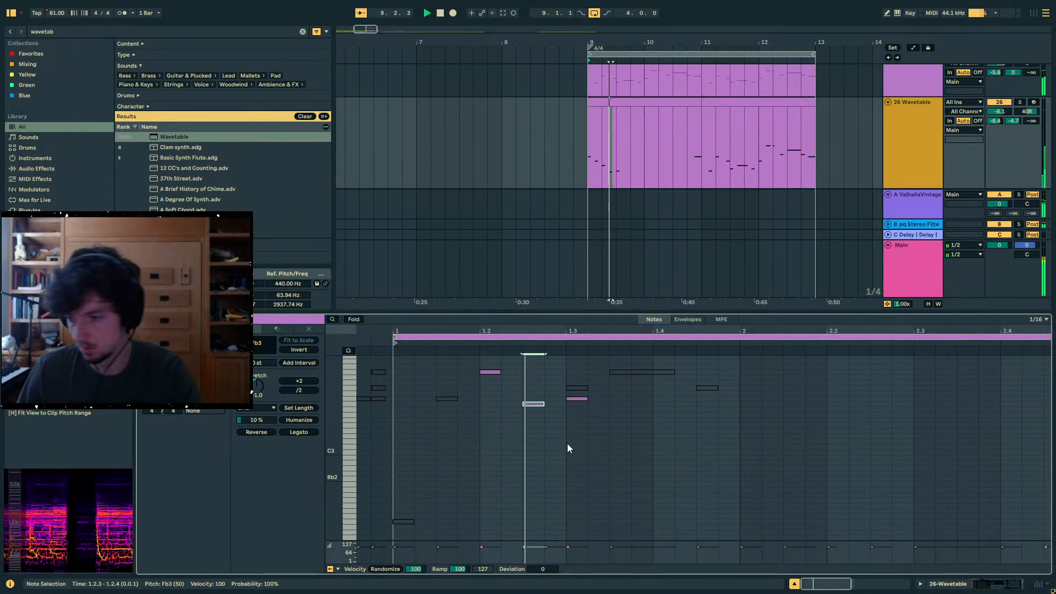
scroll(567, 443, up, 3)
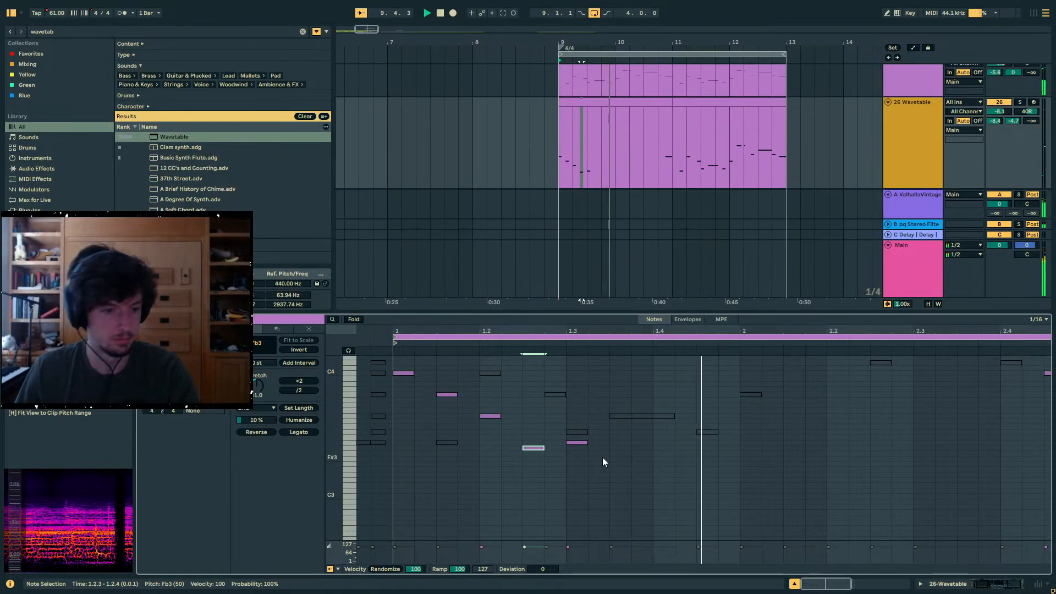
scroll(602, 458, right, 2)
key(space)
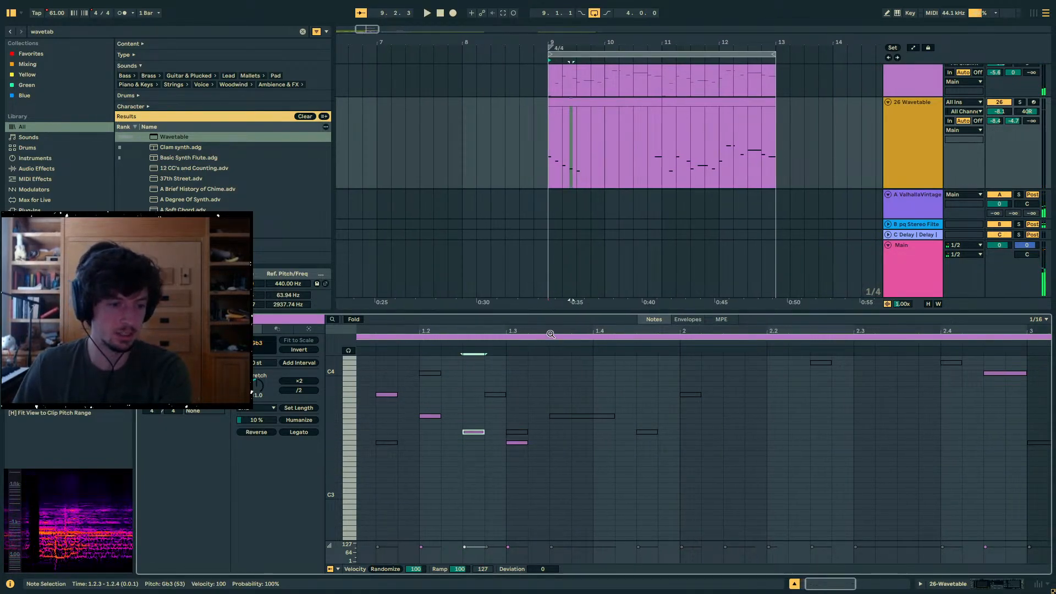
- Paste a copy of the opening of track 26's clip at 10.3.1 and lower its notes at 1.2.3 and 1.2.4 to Fb3 and A3
drag(601, 163, 551, 150)
key(ctrl+c)
click(635, 148)
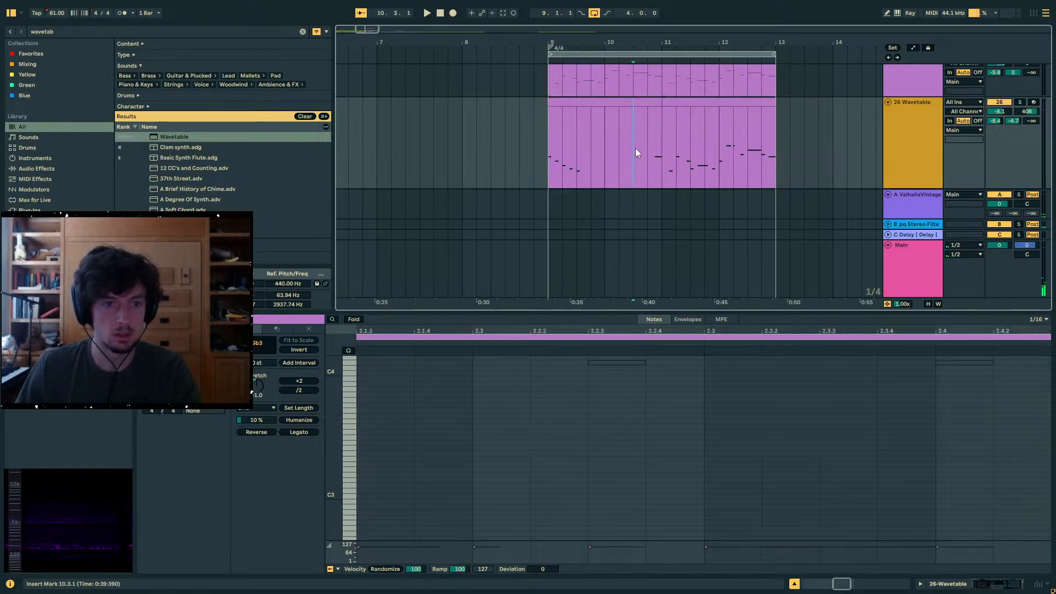
key(ctrl+v)
drag(797, 466, 757, 394)
drag(767, 396, 768, 419)
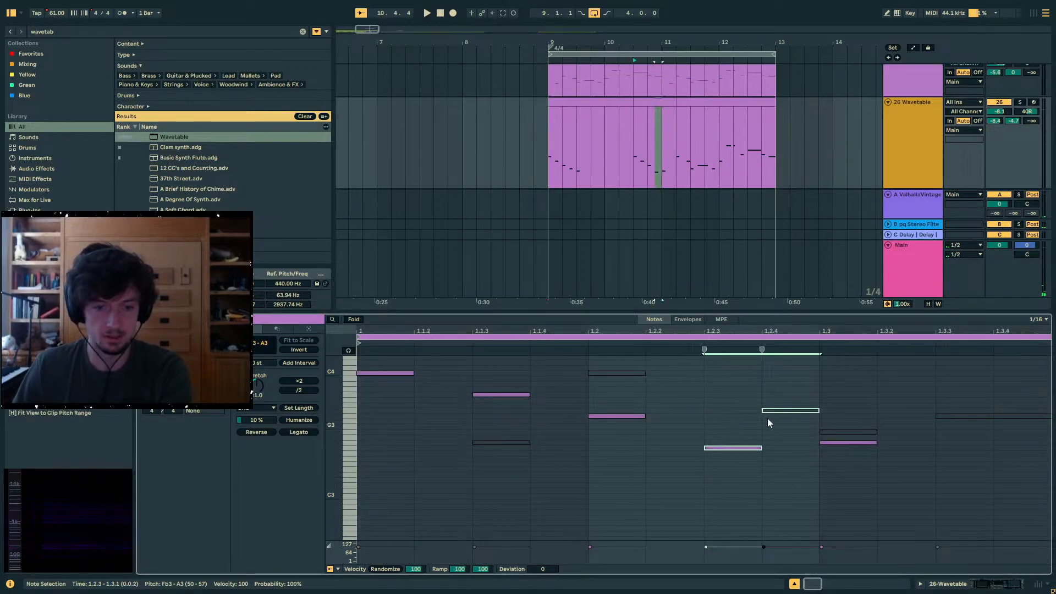
key(space)
- In the clip starting at bar 9, lower the deactivated Ab3 at 1.3.3 to E3, activate it and fold the editor
click(550, 101)
key(space)
key(space)
scroll(730, 494, up, 2)
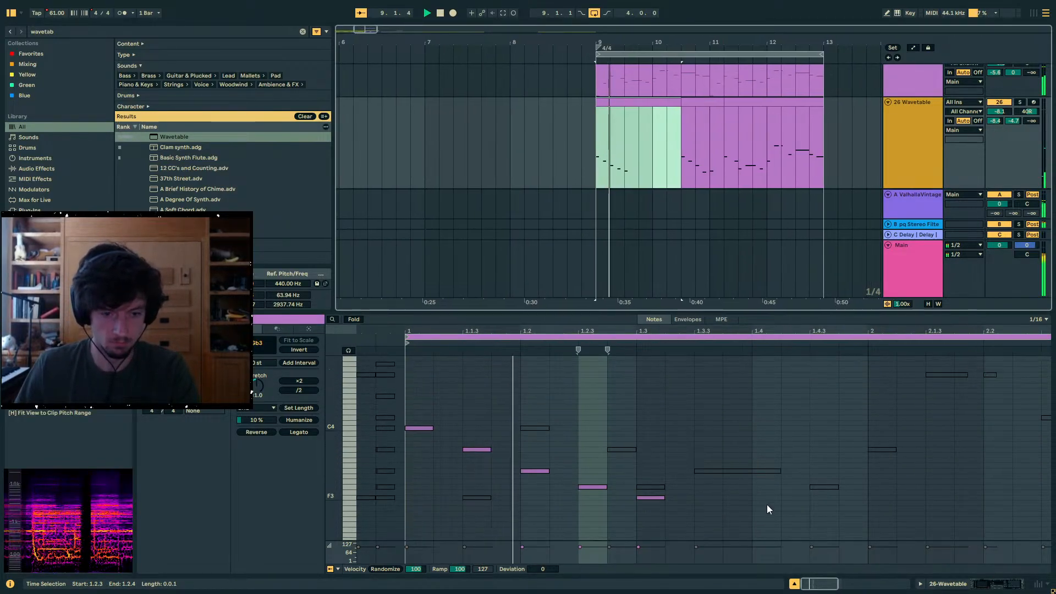
drag(767, 504, 731, 520)
key(0)
key(space)
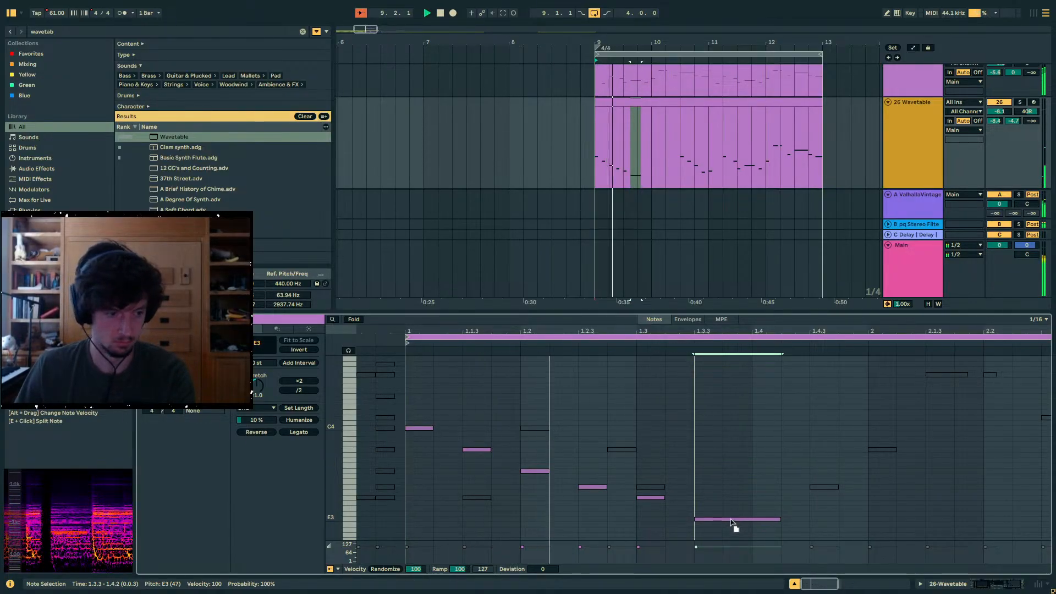
click(359, 322)
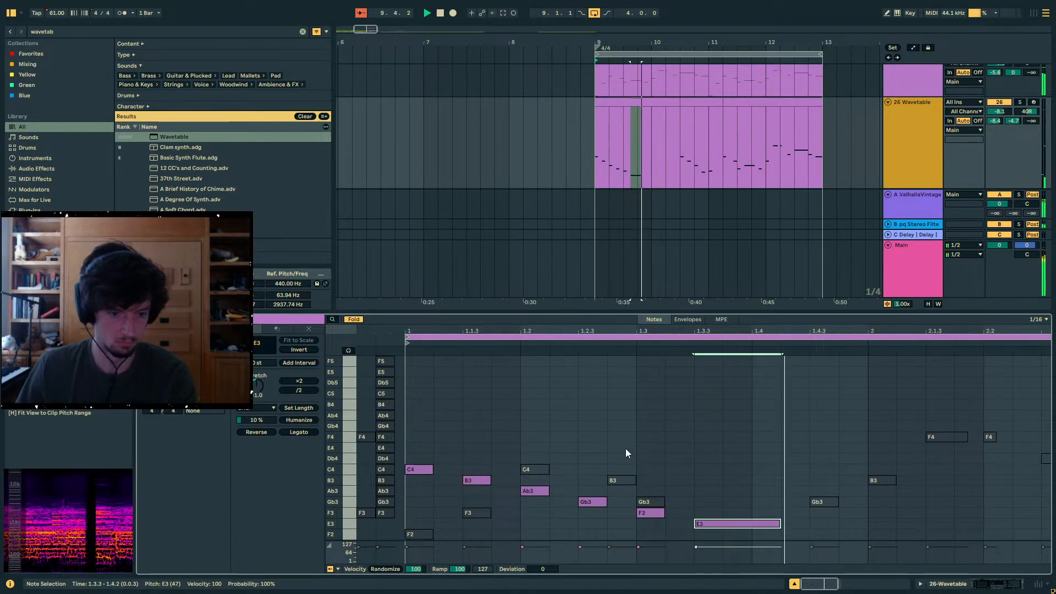
- Add an F3 note at 1.4.3 and a B3 note at 2.1.3
double_click(812, 512)
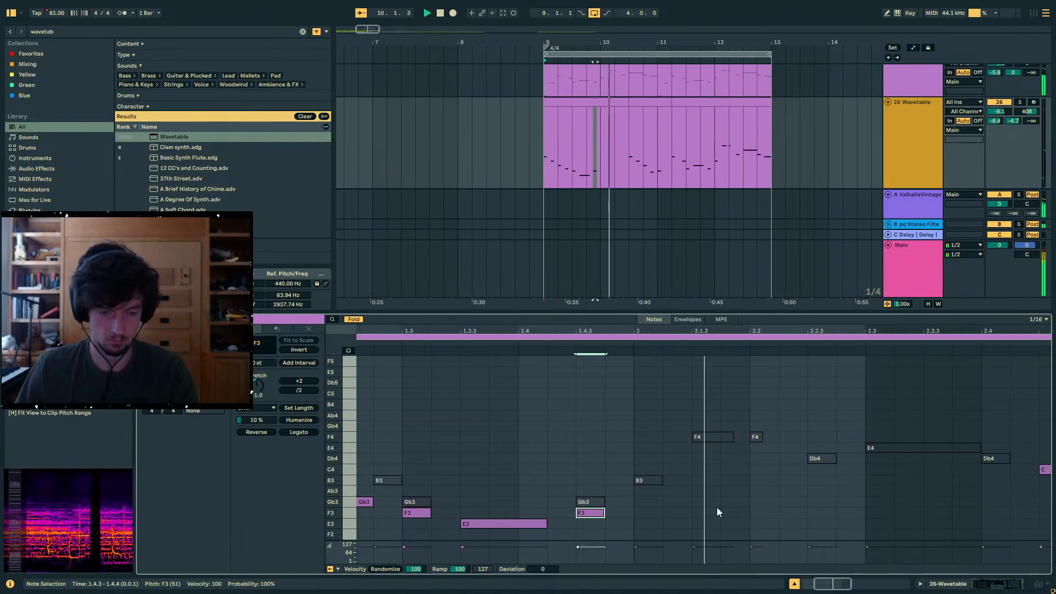
click(703, 511)
double_click(701, 511)
key(Down)
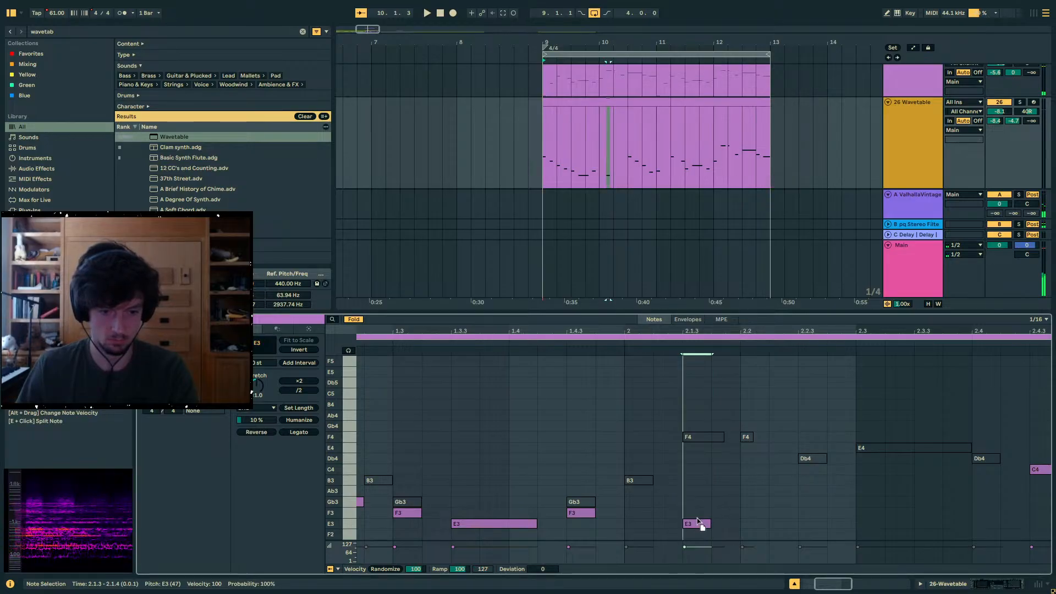
key(Up)
key(Up)
key(Up)
key(Up)
key(Up)
key(Up)
key(Up)
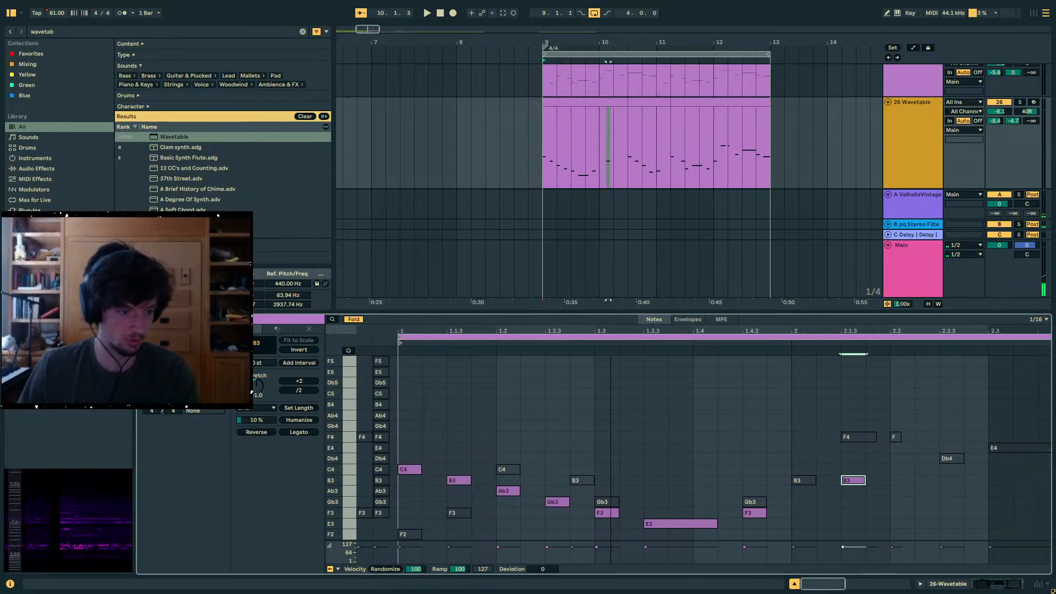
- Move the deactivated notes before the clip's start down an octave and add C3 at 2.1.1, Ab2 at 2.1.3 and Gb2 at 2.2.1
drag(396, 526, 363, 352)
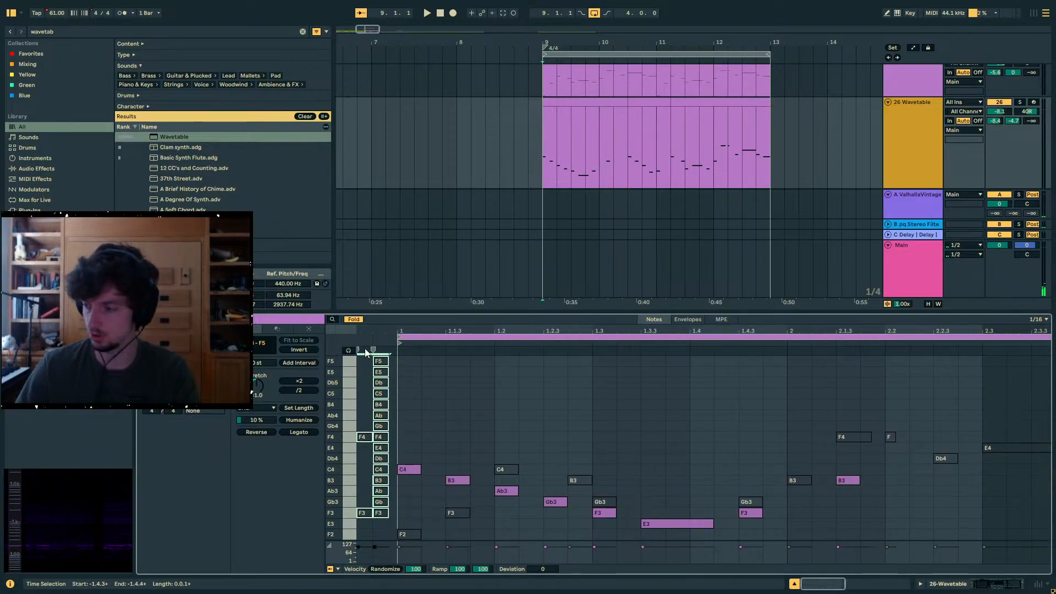
key(shift+Down)
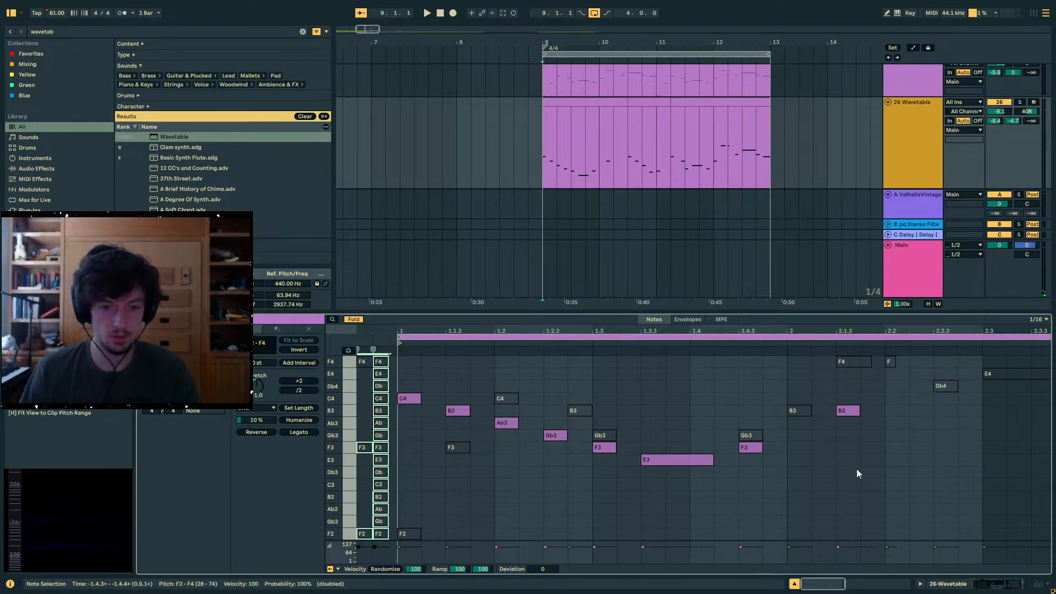
click(803, 465)
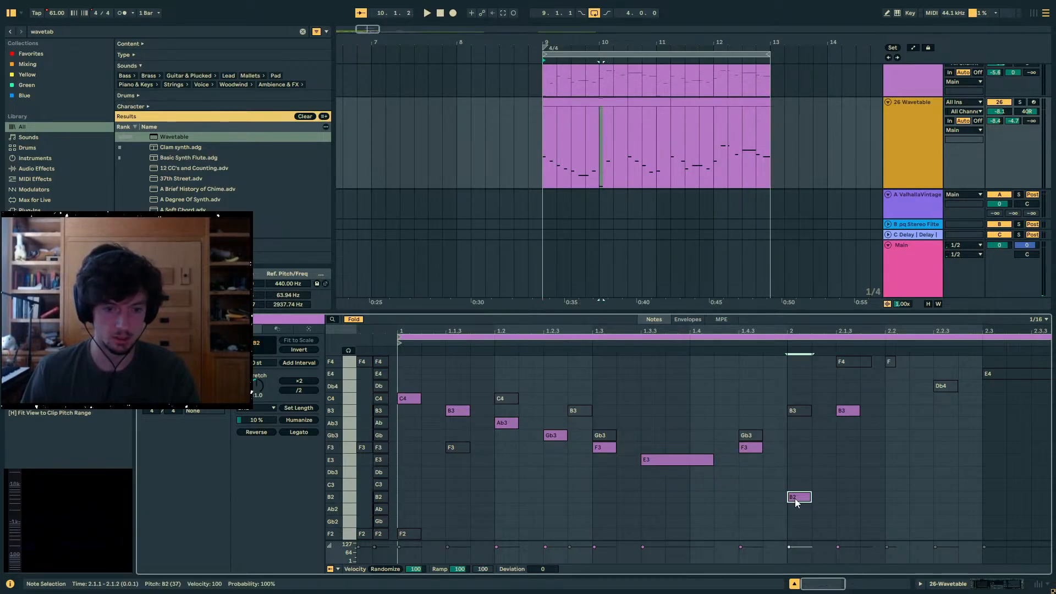
double_click(794, 499)
key(Up)
double_click(847, 509)
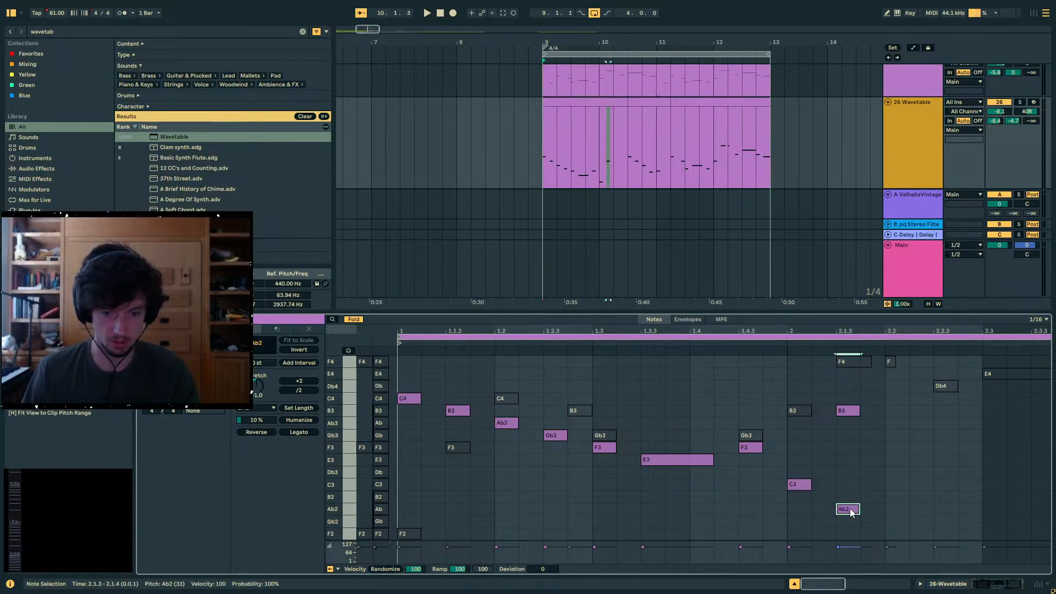
double_click(895, 521)
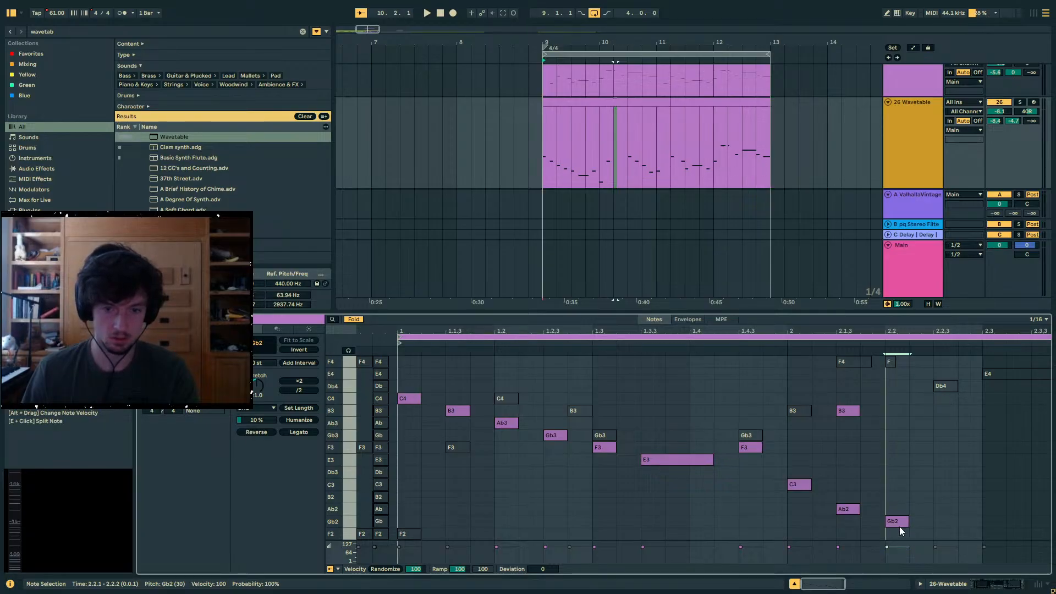
- Raise the Gb2 note at 2.2.1 to B2 and delete the B3 note at 2.1.3
key(space)
scroll(906, 490, up, 3)
scroll(905, 490, down, 3)
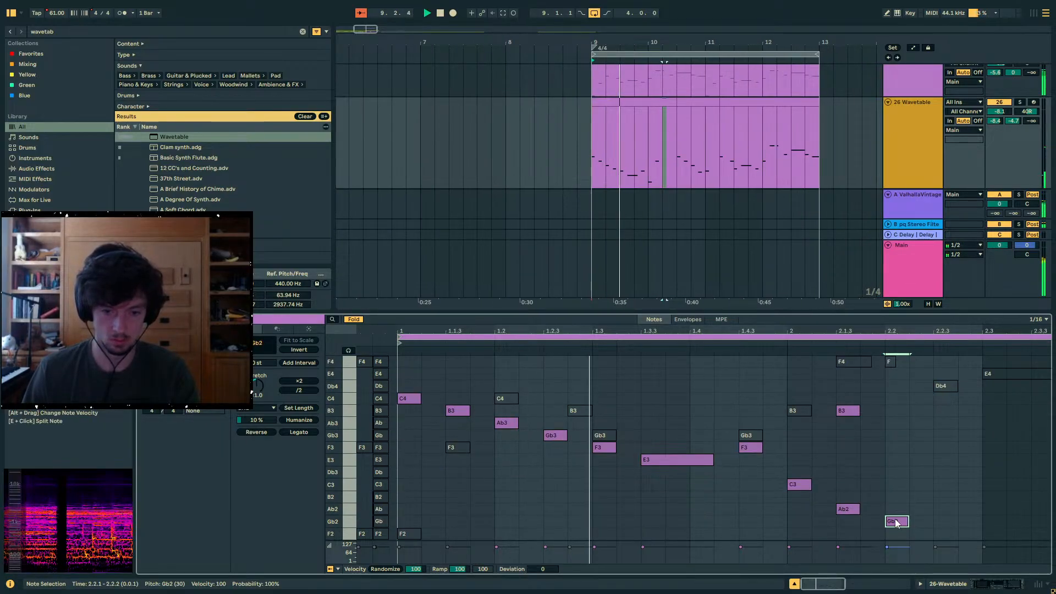
key(Up)
key(Up)
key(Up)
key(Up)
key(Up)
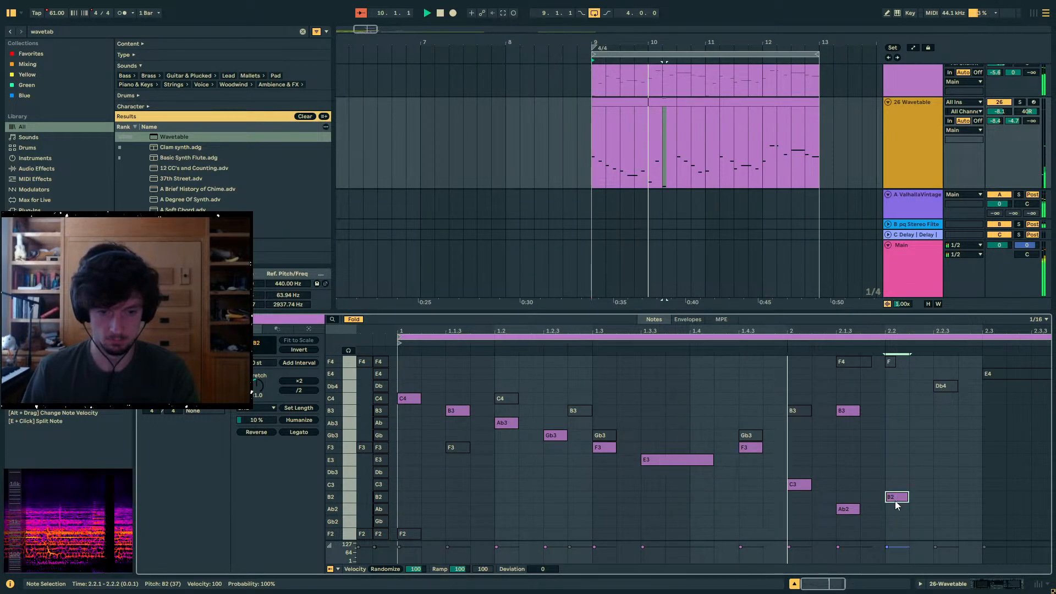
double_click(843, 411)
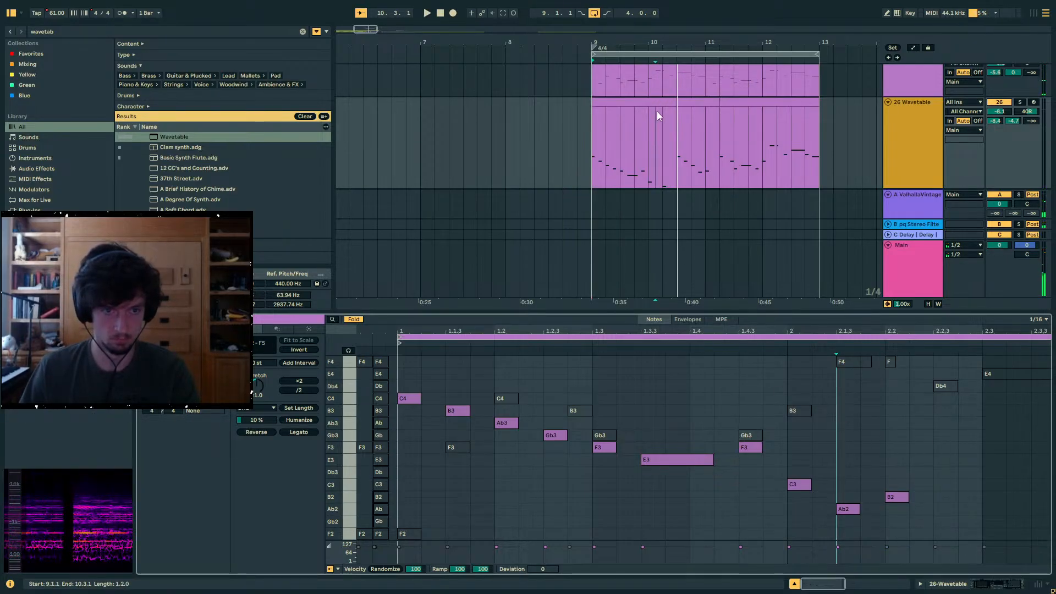
- Lower the active F3 note at 1.4.3 to F2 and the C3 note at 2.1.1 to Gb2
click(675, 154)
drag(521, 330, 665, 326)
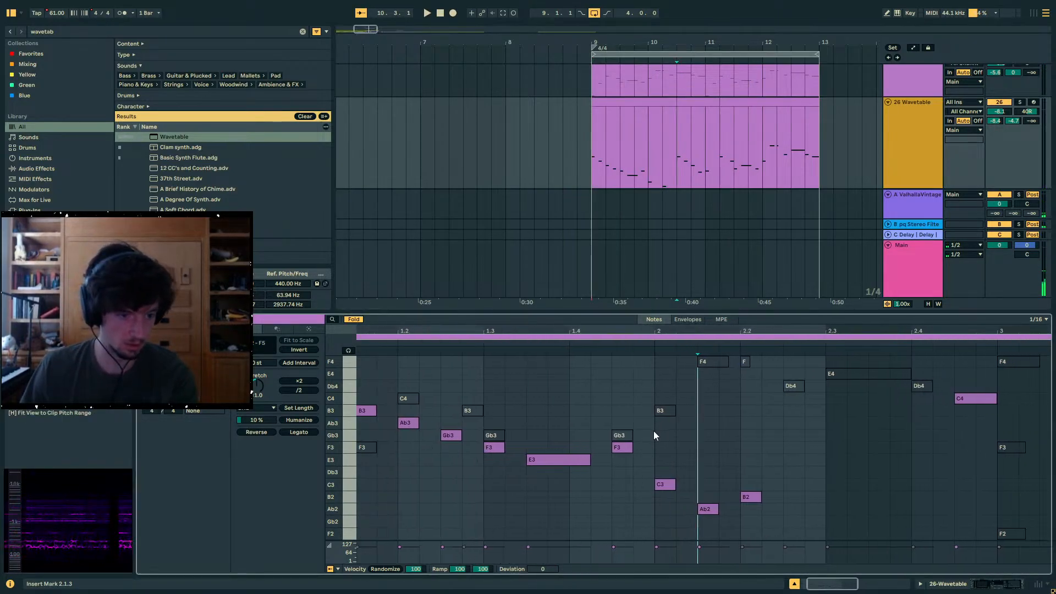
drag(667, 508, 622, 448)
key(Down)
key(Down)
key(Down)
- Lower all notes from 1.1.3 to 1.4.2 by one folded pitch, so that they span Db3 to B3
key(Down)
key(Down)
key(Down)
key(Down)
drag(648, 481, 355, 395)
key(Down)
key(Down)
key(Down)
key(Down)
key(Down)
key(Down)
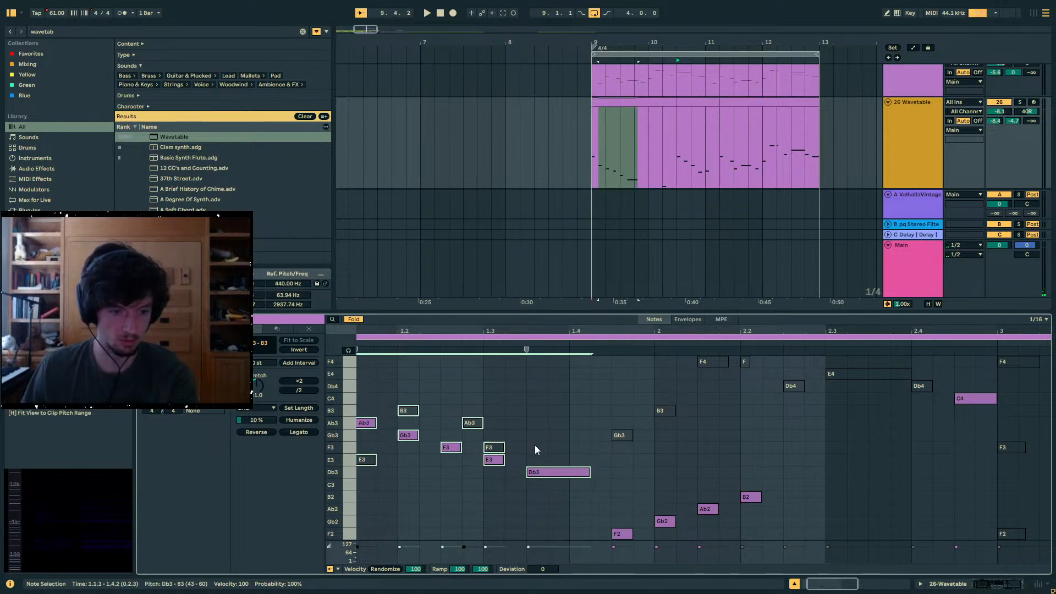
- Open track 26's clip starting at 10.3 and add an octave-lower copy of the deactivated notes before its start
key(space)
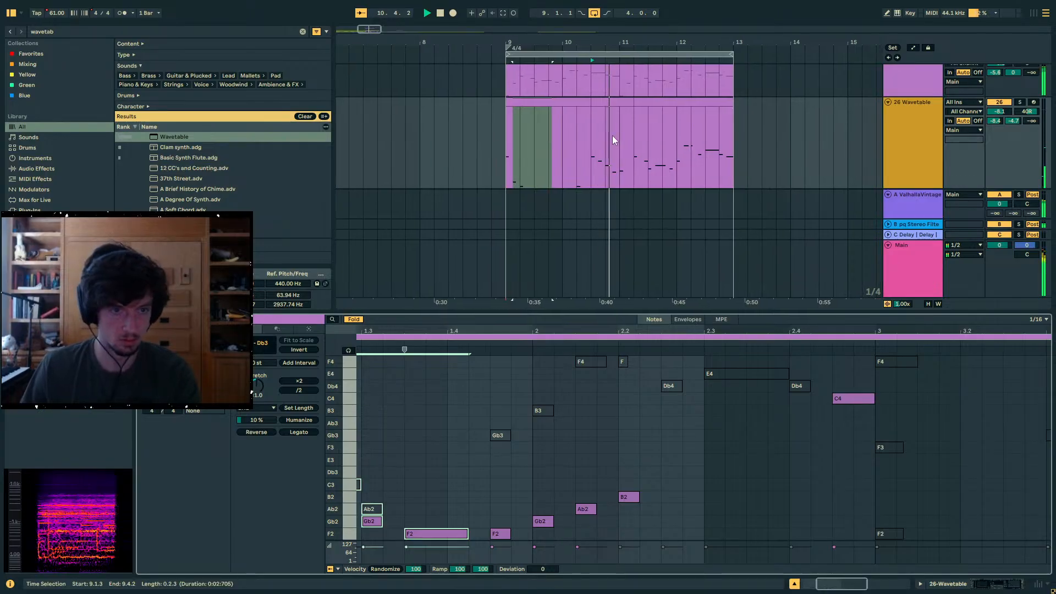
click(597, 103)
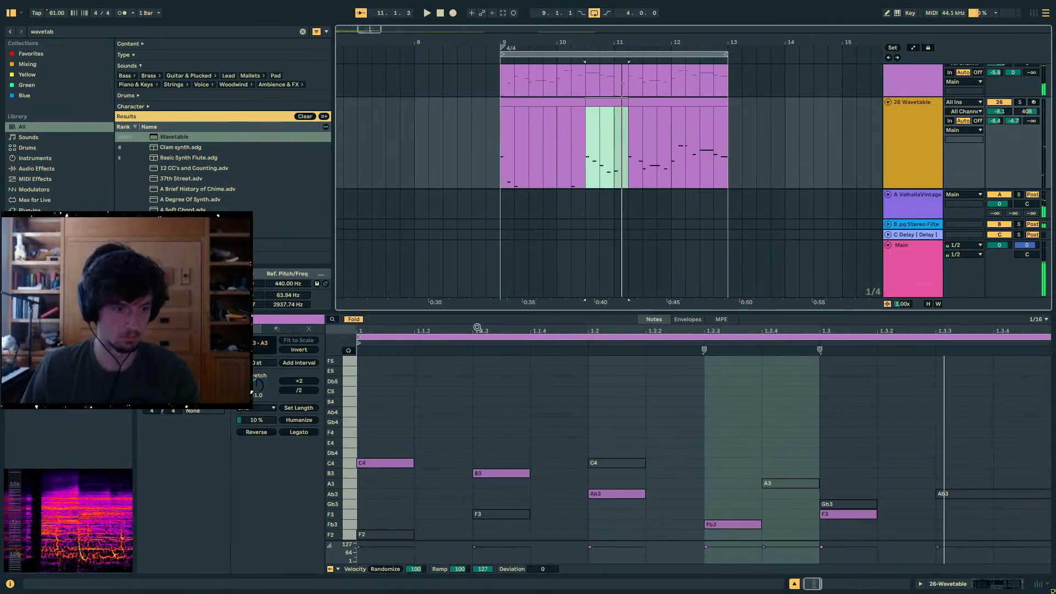
drag(480, 312, 608, 252)
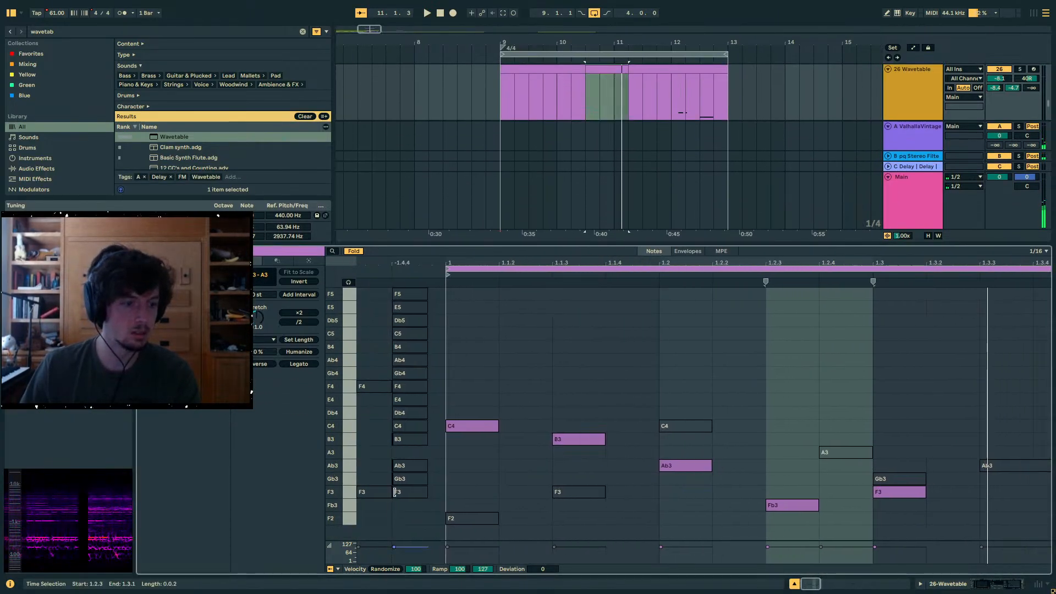
drag(406, 511, 393, 263)
key(ctrl+c)
key(ctrl+v)
key(shift+Down)
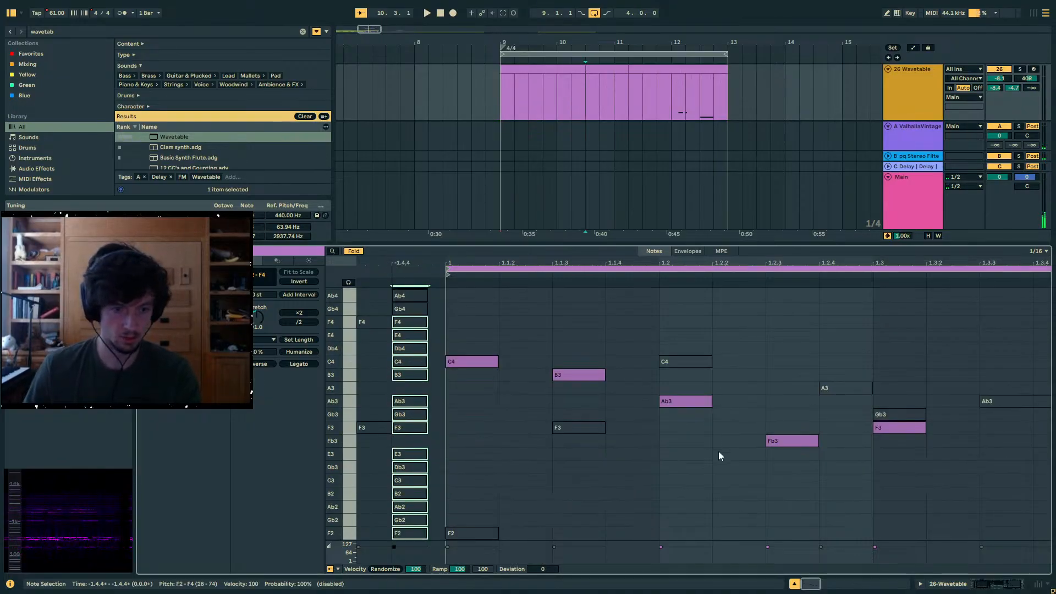
- Lower the Ab3 note at 1.2.1 to Db3, the B3 note at 1.1.3 to Fb3 and the C4 note at 1.1.1 to A3
click(682, 401)
key(Down)
key(Down)
key(Down)
key(Down)
key(Down)
click(597, 374)
key(Down)
key(Down)
key(Down)
key(Down)
key(Down)
key(Down)
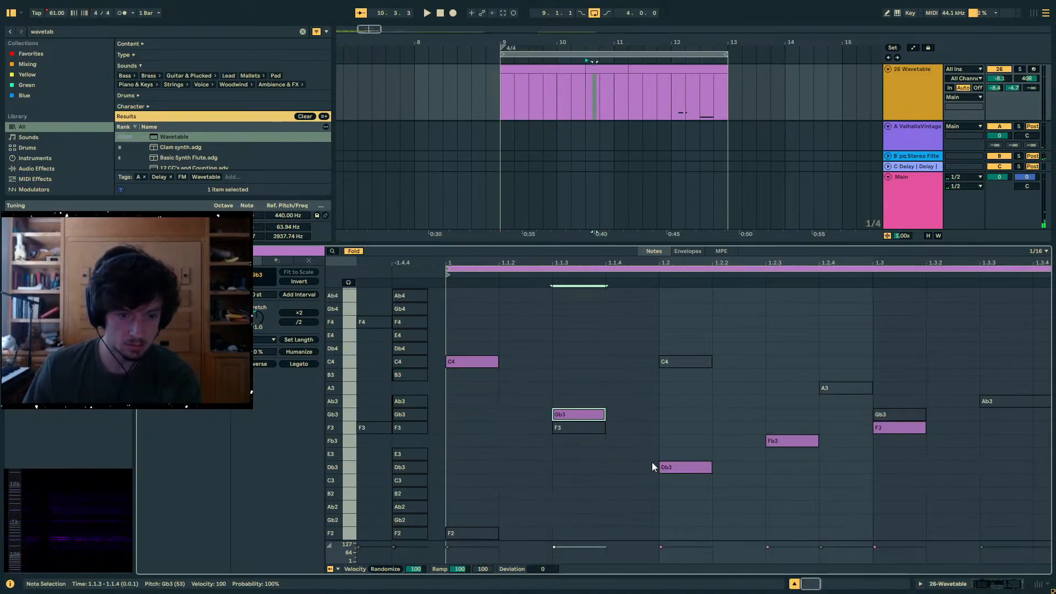
key(Up)
key(Up)
key(Up)
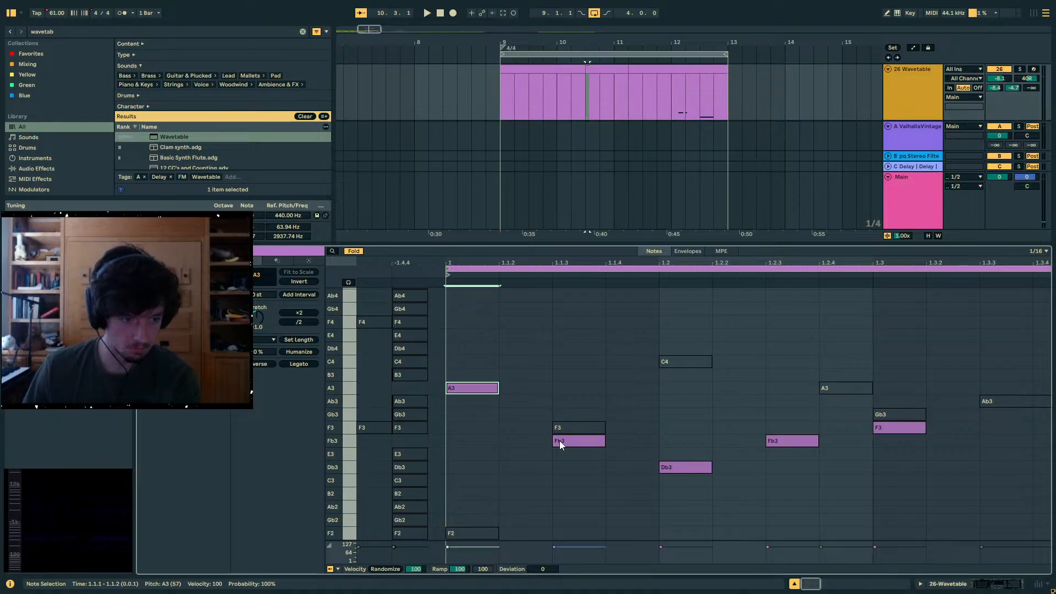
- Lower the A3 note at 1.1.1 to F3 and the Fb3 note at 1.1.3 to B2
key(Down)
key(Down)
key(Down)
key(Down)
click(569, 444)
key(Down)
key(Down)
key(Down)
key(Down)
key(Down)
- Raise the Db3 note at 1.2.1 to E3 and the B2 note at 1.1.3 to Db3, auditioning the melody
click(669, 469)
key(Up)
key(Up)
key(Up)
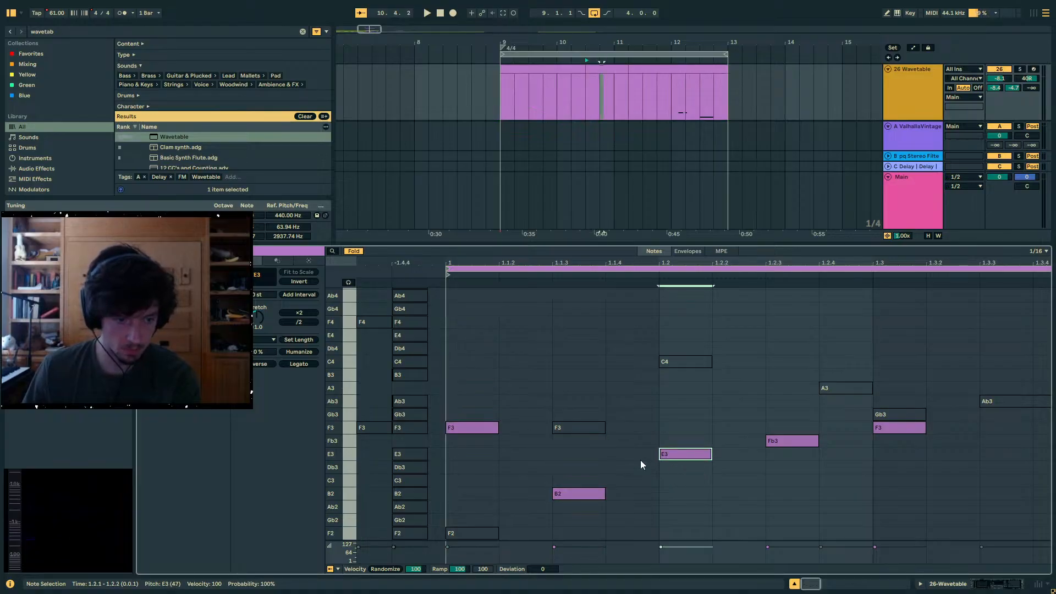
key(space)
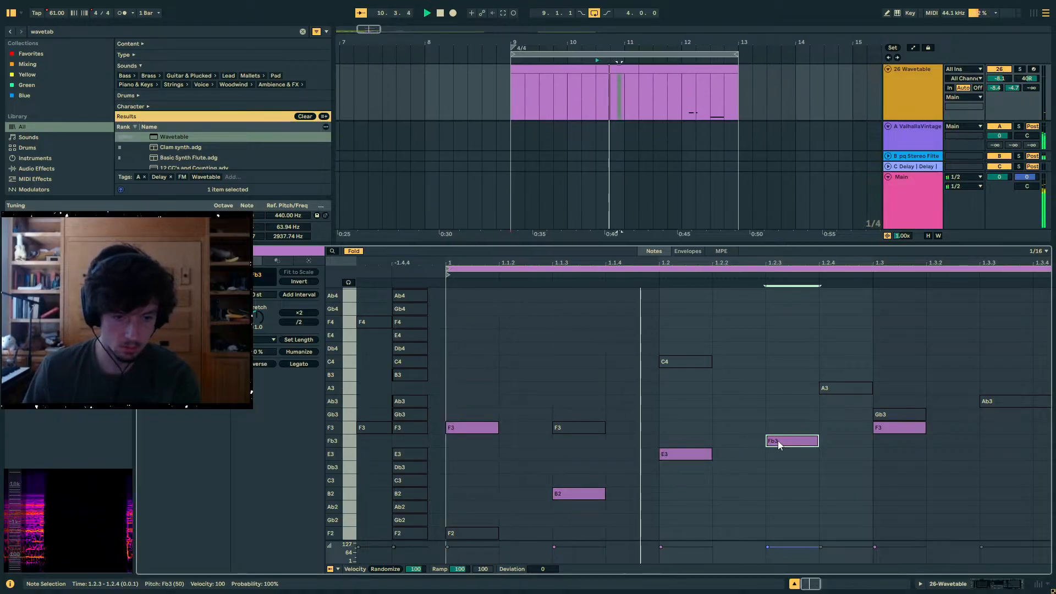
key(space)
key(space)
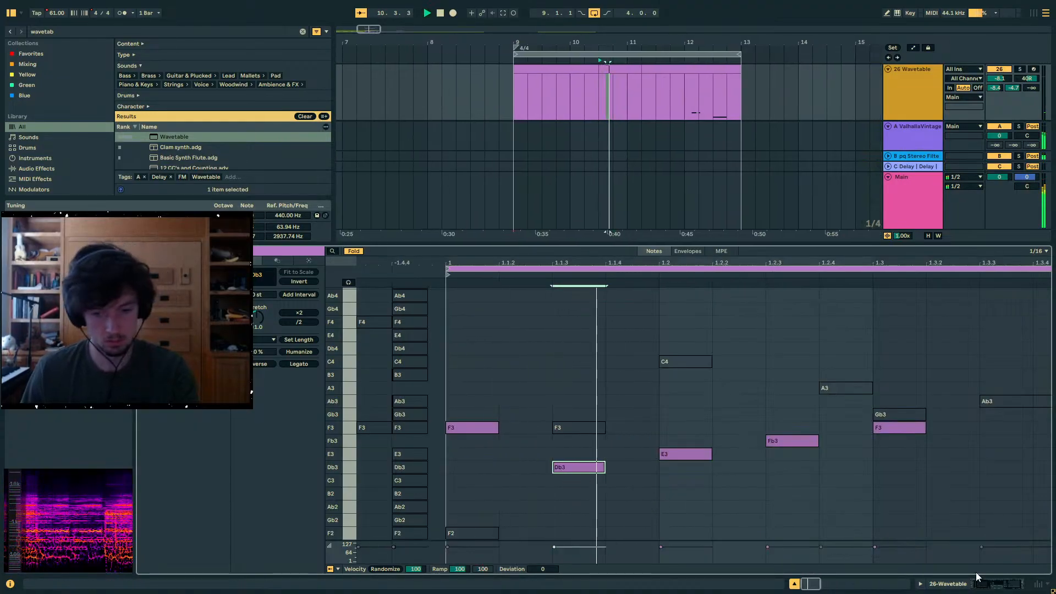
- Show track 26's devices and switch Wavetable's oscillator 1 effect to FM with 16% amount and 0.0% tune
key(shift+Tab)
drag(501, 138, 584, 138)
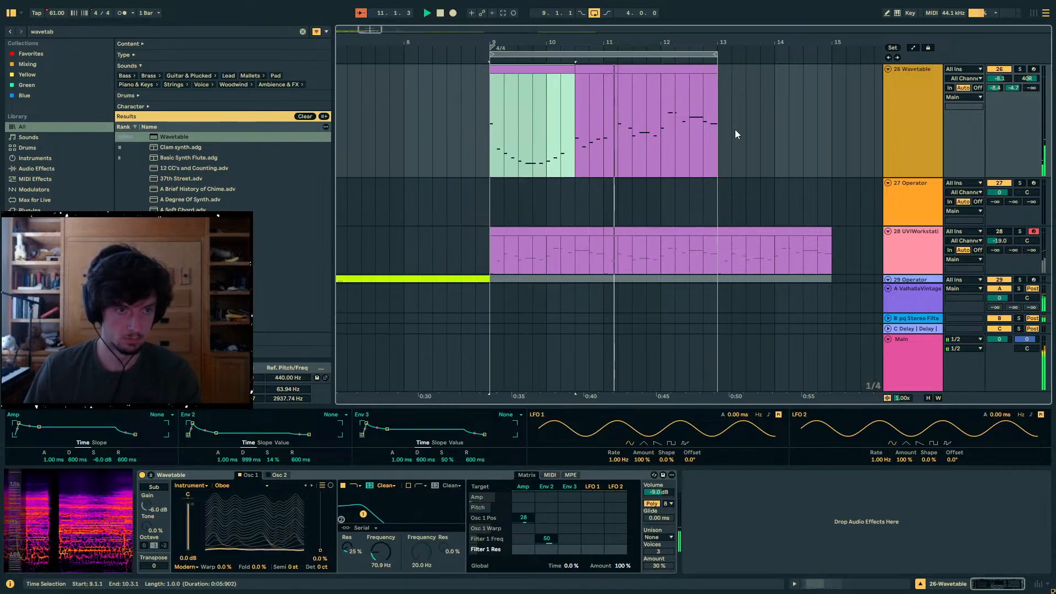
click(1021, 70)
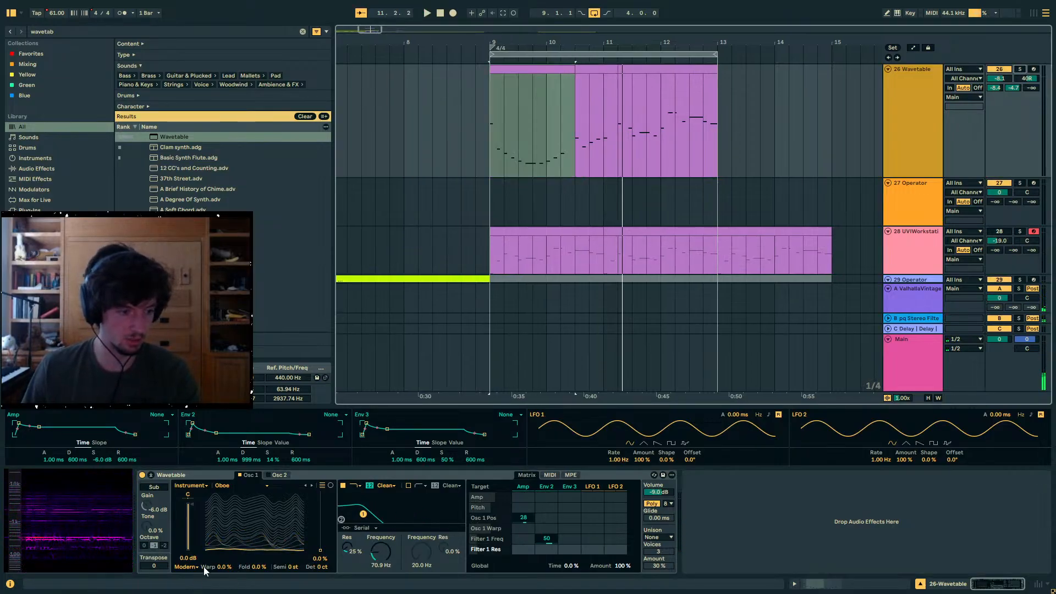
click(188, 567)
click(186, 543)
key(space)
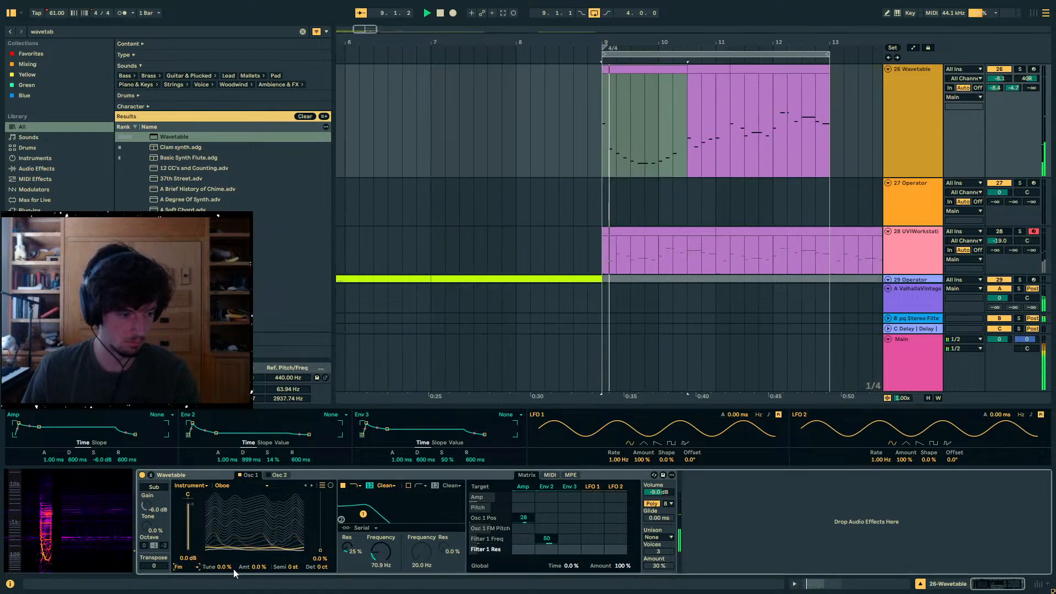
drag(233, 569, 234, 514)
mouse_move(262, 570)
mouse_down()
mouse_move(262, 550)
mouse_move(225, 593)
mouse_move(259, 577)
mouse_up()
double_click(225, 567)
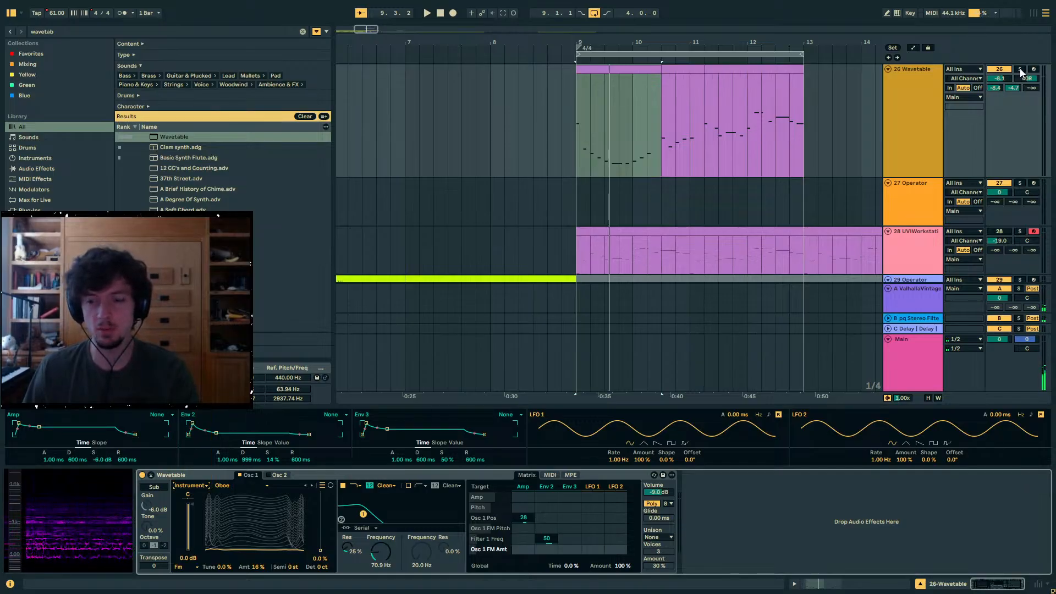
- Set track 26's volume to -2.2 dB, centre its panning and raise Wavetable's filter 1 frequency to 640 Hz
drag(998, 81, 999, 69)
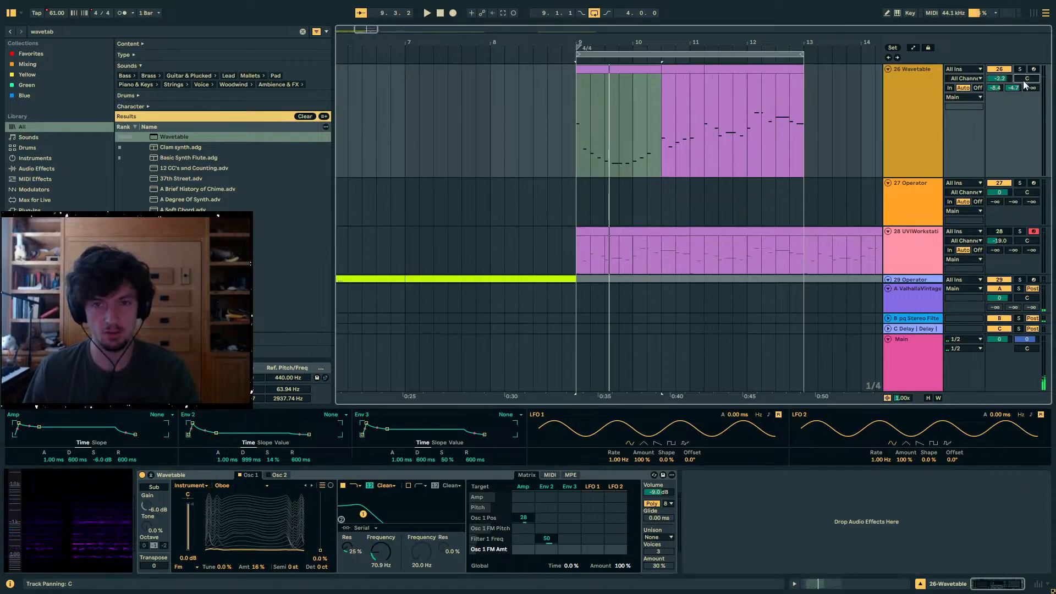
key(space)
drag(377, 560, 377, 541)
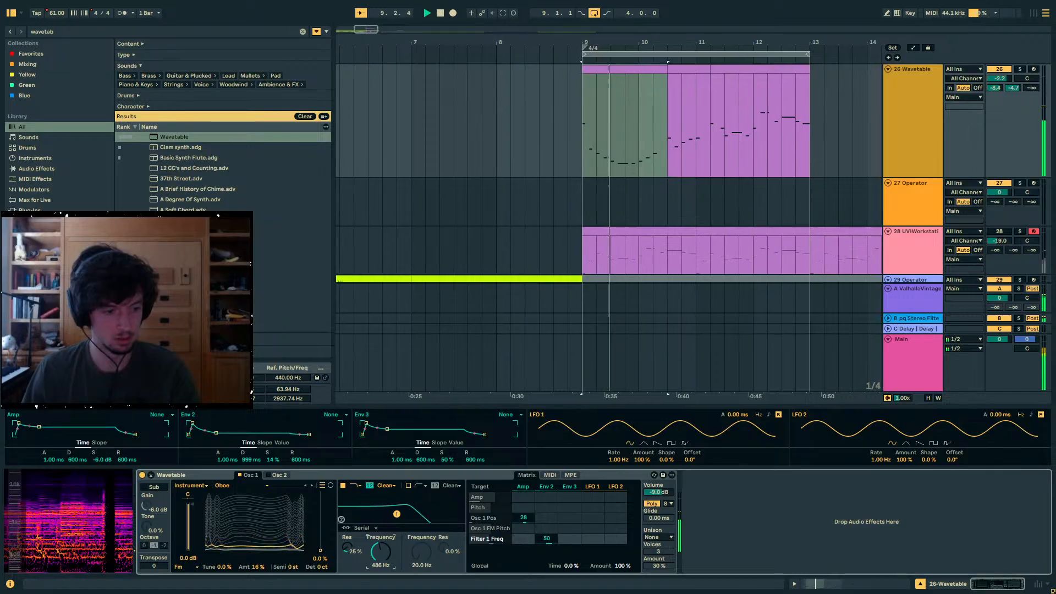
drag(316, 528, 316, 490)
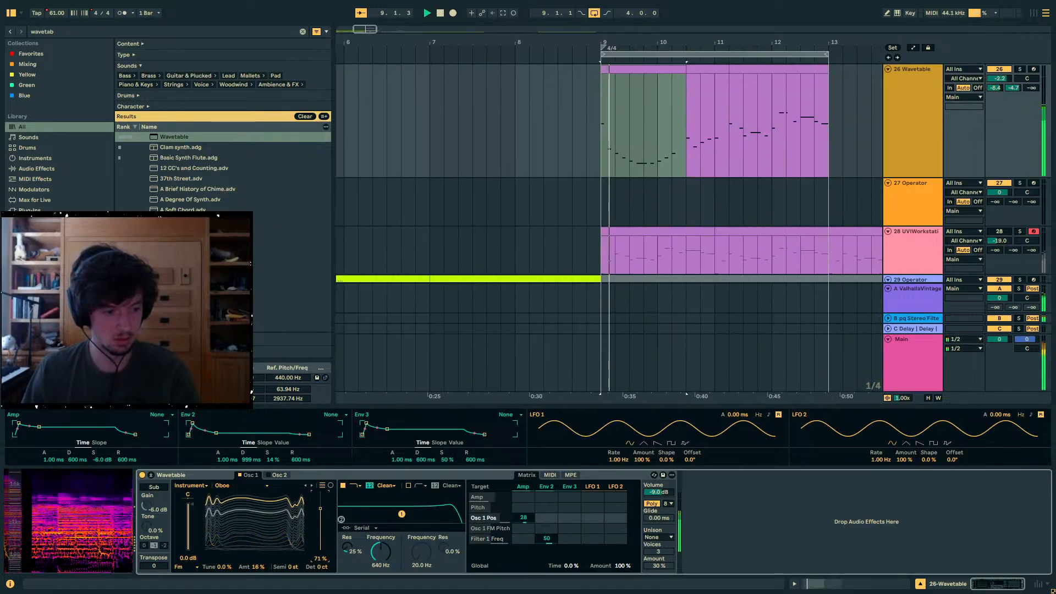
- Load the Filter category's Modern Sweep 1 wavetable at 31% position and set the FM amount to 0.0% and tune to 100%
click(192, 487)
click(197, 421)
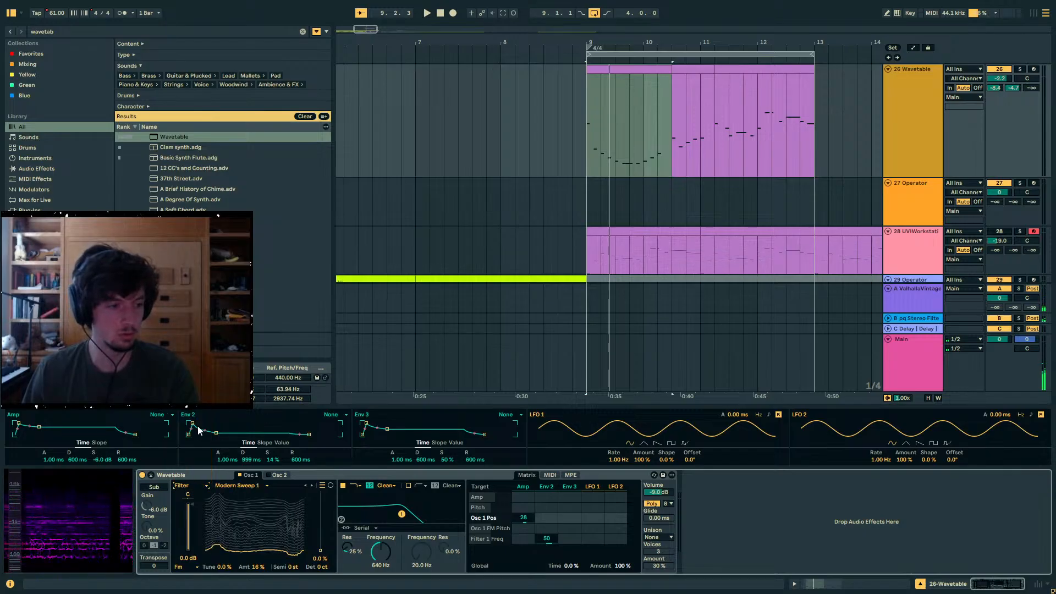
key(space)
mouse_move(320, 514)
mouse_down()
mouse_move(320, 549)
mouse_move(320, 532)
mouse_up()
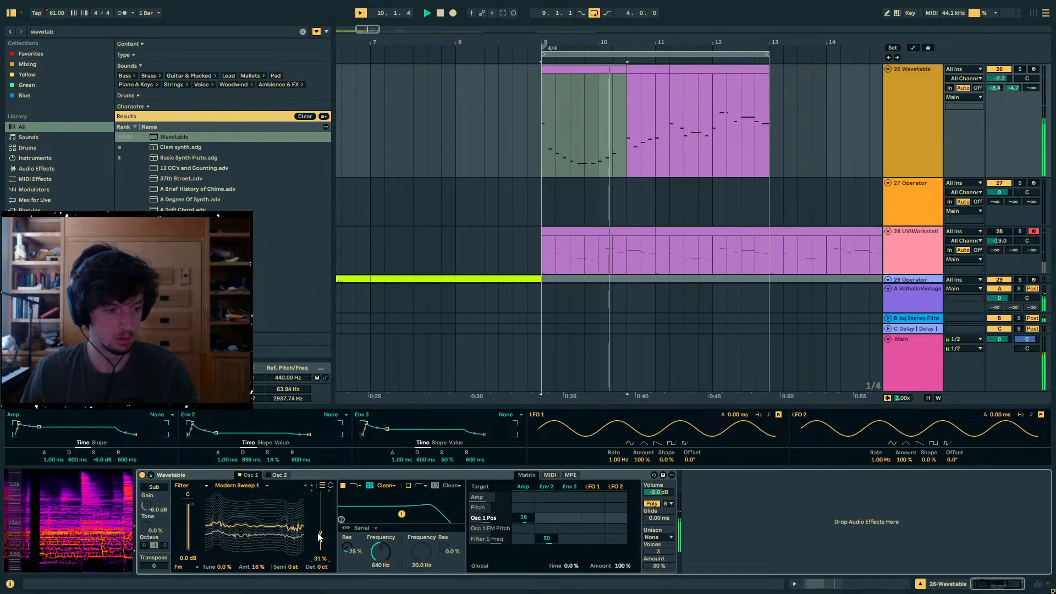
double_click(252, 568)
drag(226, 568, 257, 567)
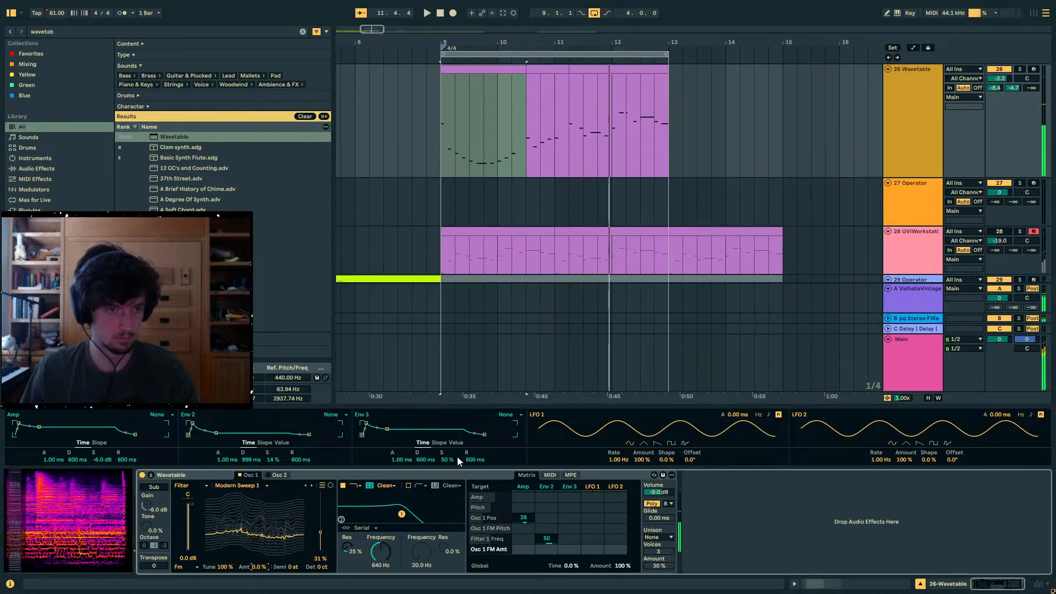
- Duplicate track 26's melody from 9.1.1 to 11.1.1 over the following two bars
drag(490, 73, 553, 123)
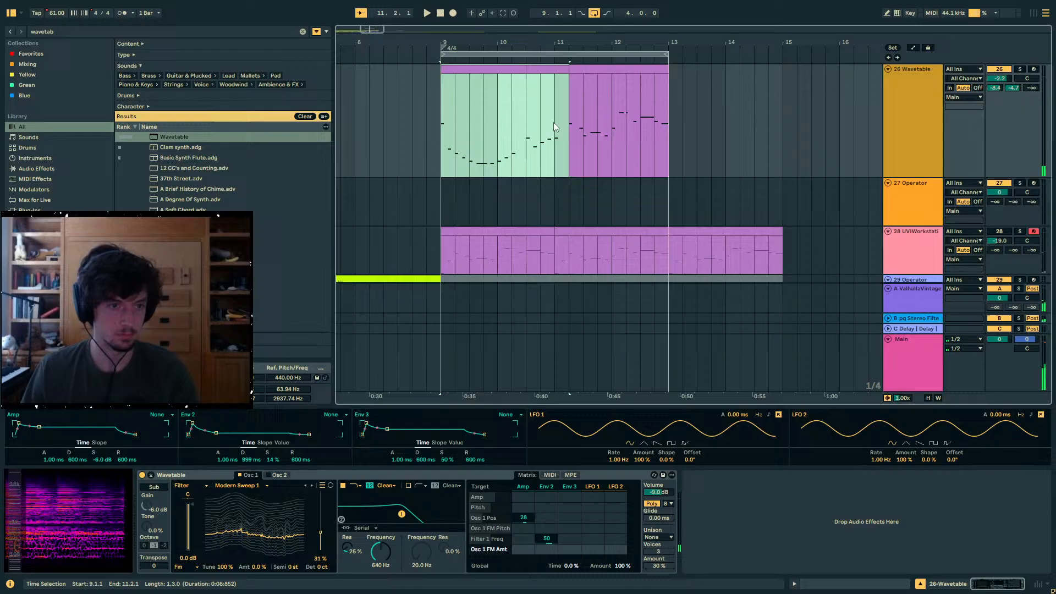
click(440, 121)
- Search the browser for Auto Filter and add Auto Filter Legacy to track 26 after Wavetable
click(115, 32)
text(au)
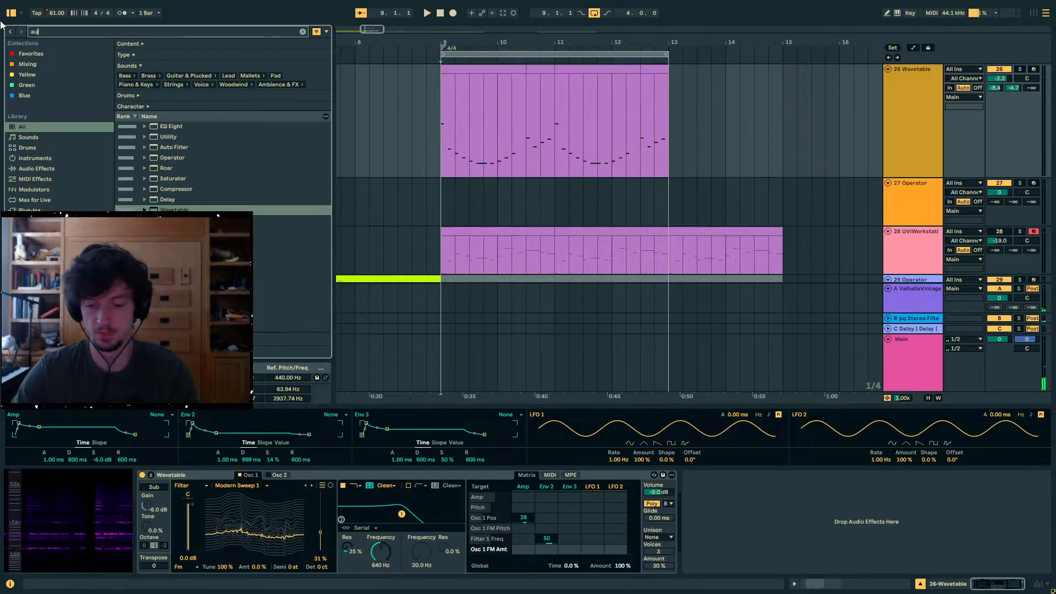
text(to filt)
double_click(178, 146)
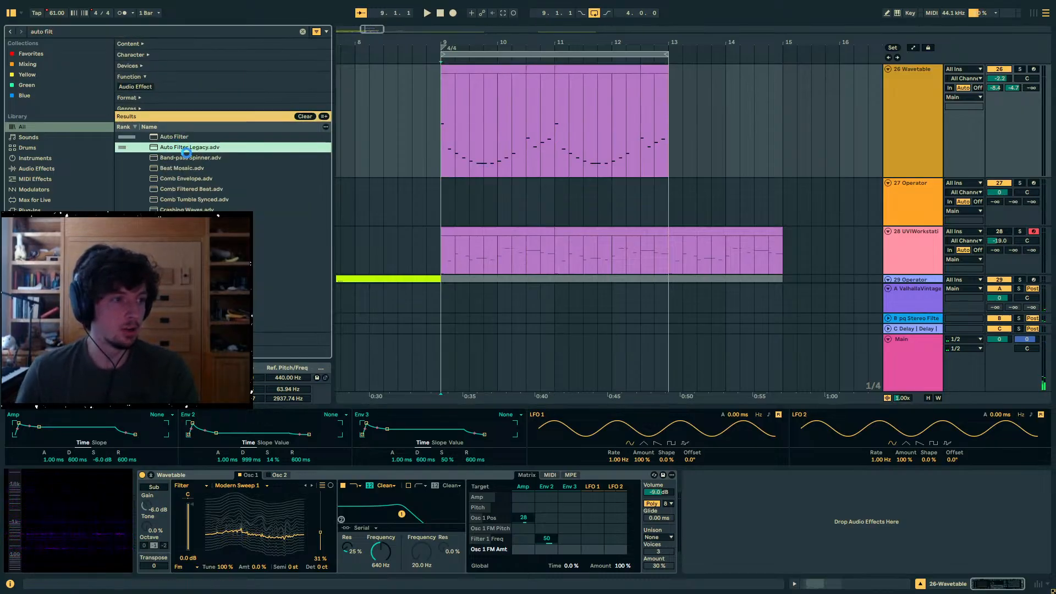
- Set Auto Filter Legacy to 403 Hz and 63% resonance, with a tempo-synced LFO at amount 23.0, rate 1/32 and phase 0.00°
drag(857, 506, 889, 513)
click(907, 535)
key(space)
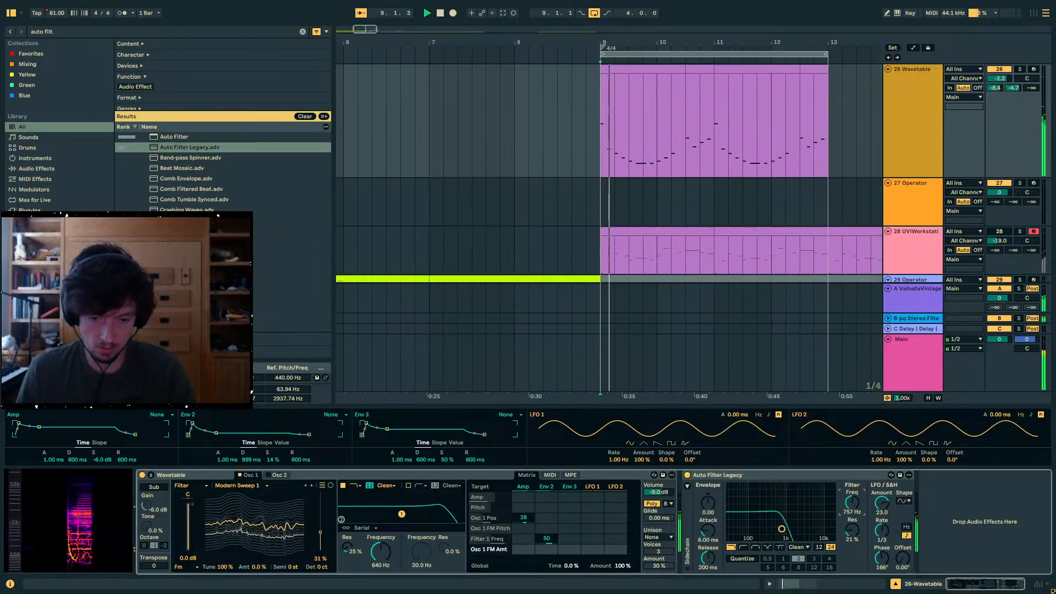
drag(882, 530, 882, 588)
key(space)
key(space)
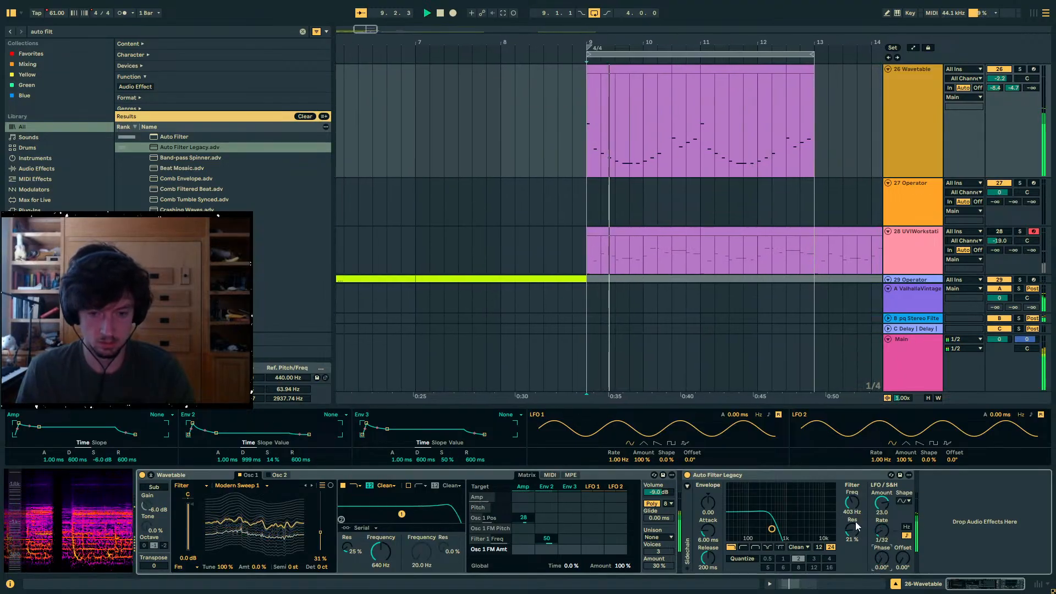
drag(852, 530, 853, 494)
key(space)
key(space)
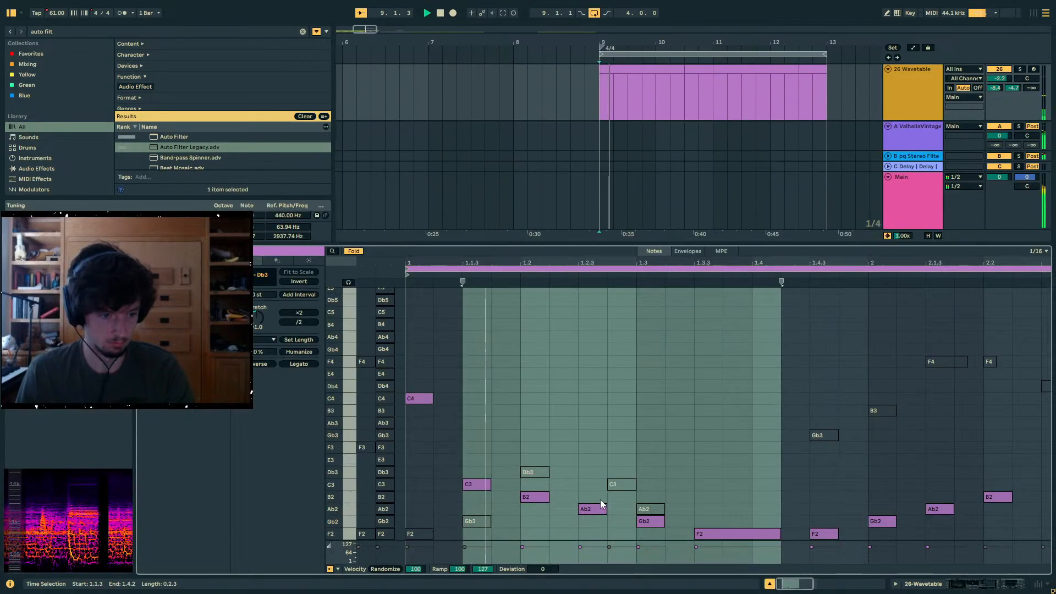
- Deactivate C4 at 1.1.1, Gb2 at 1.3.1, F2 at 1.4.3, Gb2 at 2.1.1 and B2 at 2.2.1 in the first clip
double_click(546, 496)
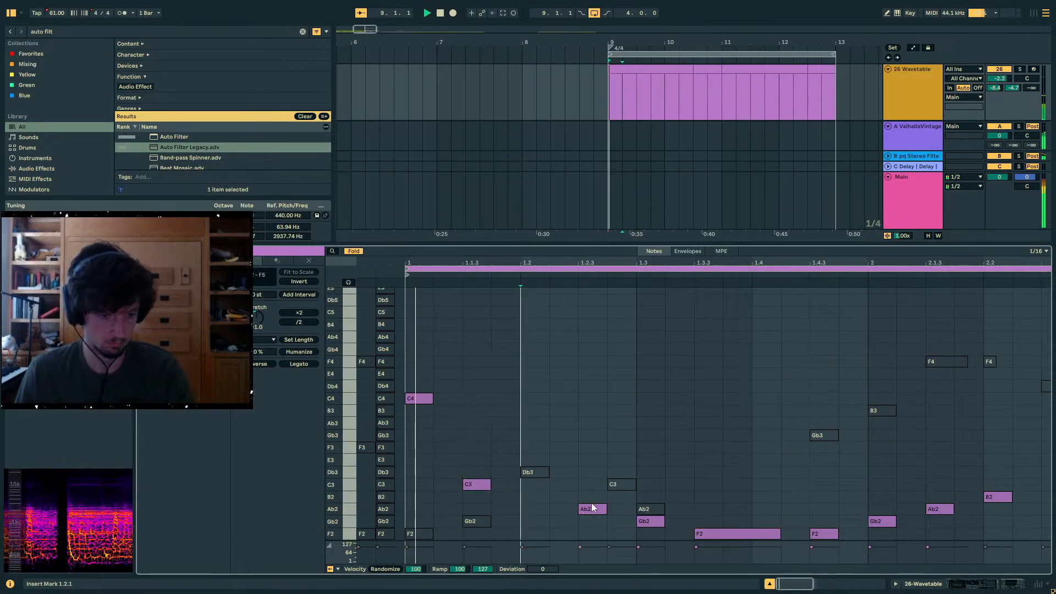
drag(461, 423, 418, 387)
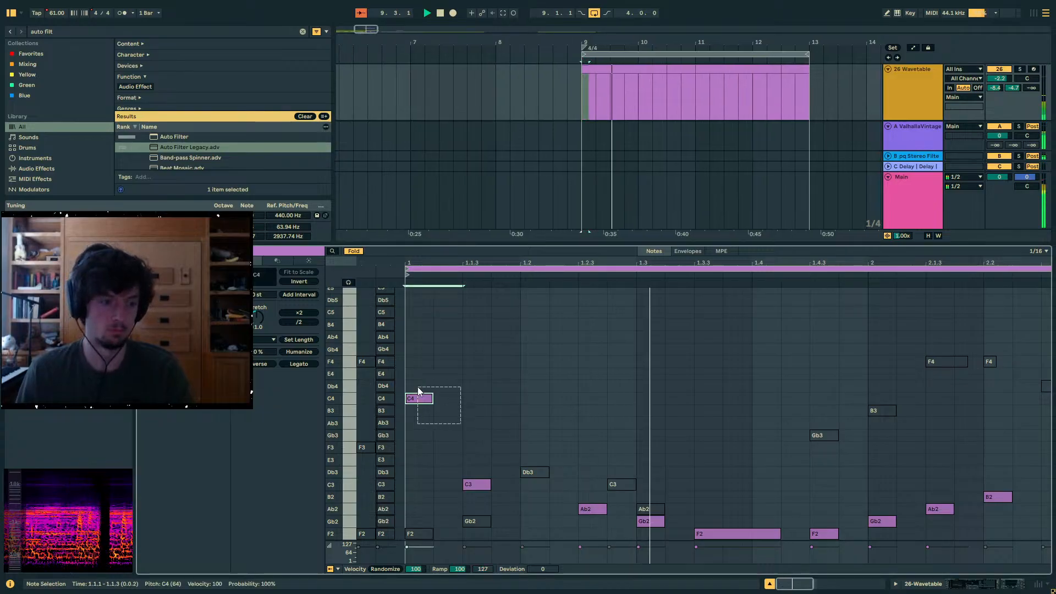
drag(678, 473, 668, 534)
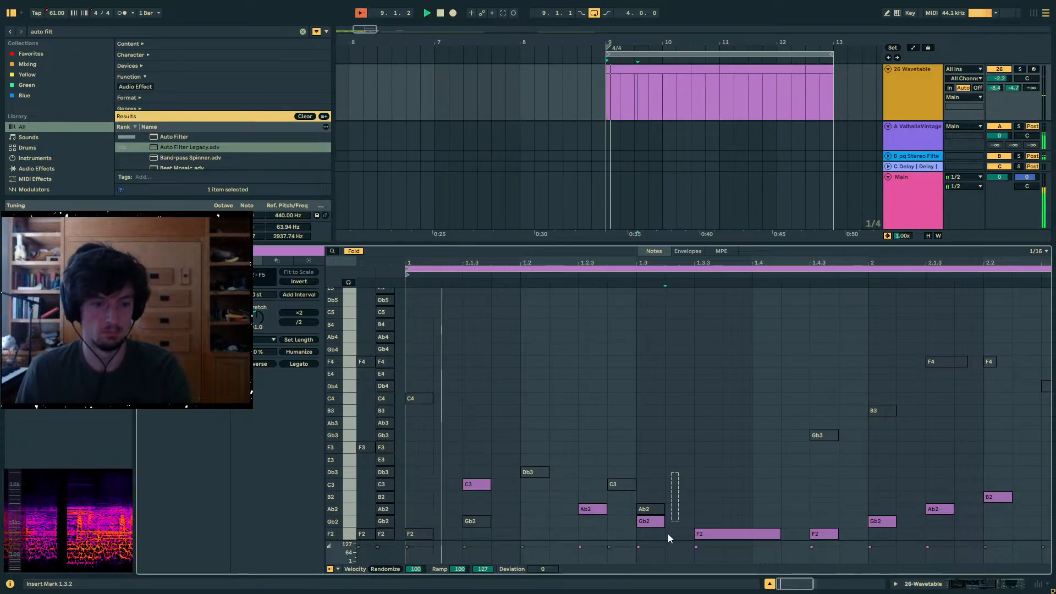
click(701, 459)
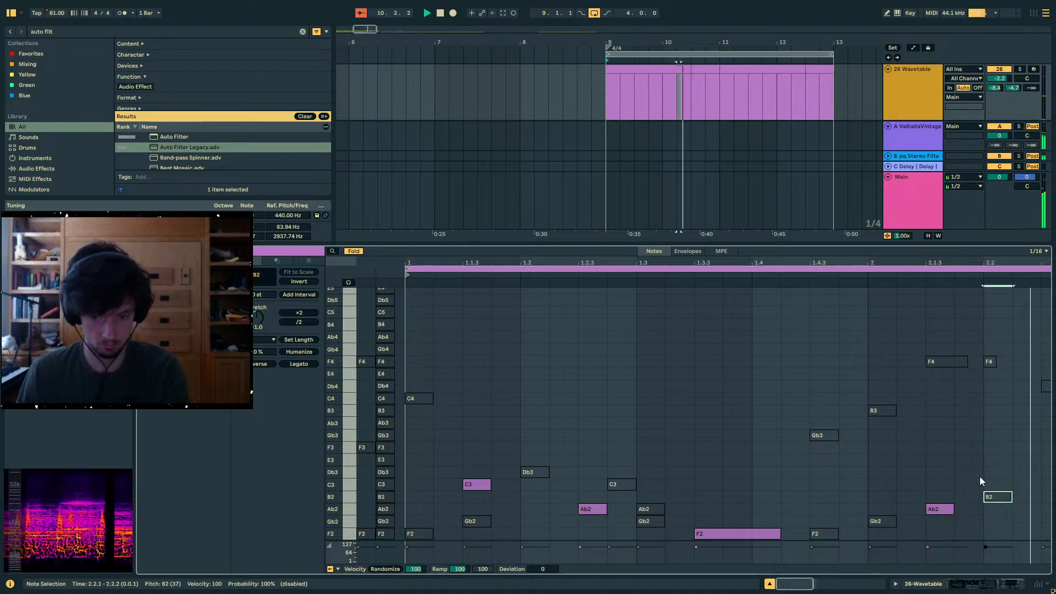
- Open the clip starting at 10.3 and deactivate the F3 note at 1.1.1 and the E3 note at 1.2.1
click(703, 80)
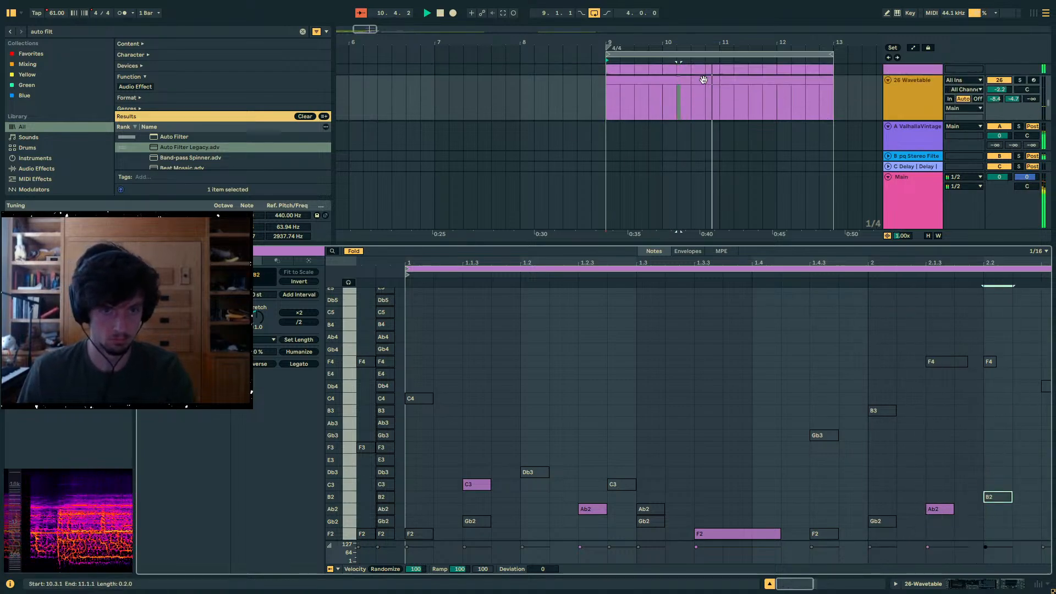
key(space)
key(space)
key(space)
drag(632, 383, 565, 467)
key(0)
scroll(959, 491, down, 3)
click(811, 473)
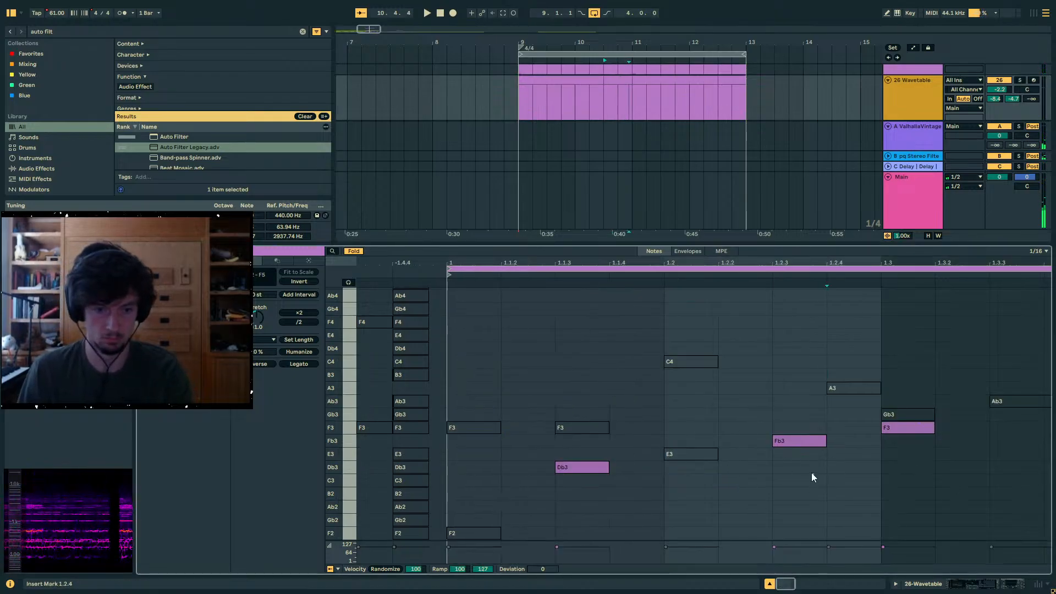
- Lower the Fb3 note at 1.2.3 to E3 and reduce its velocity to 67
click(791, 442)
drag(791, 441, 790, 461)
key(space)
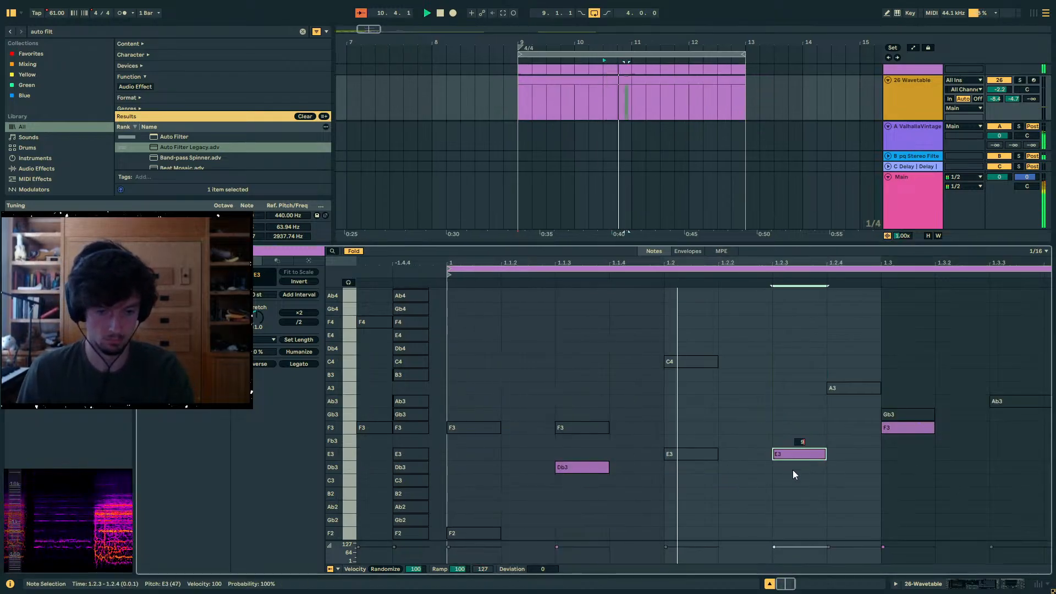
click(800, 487)
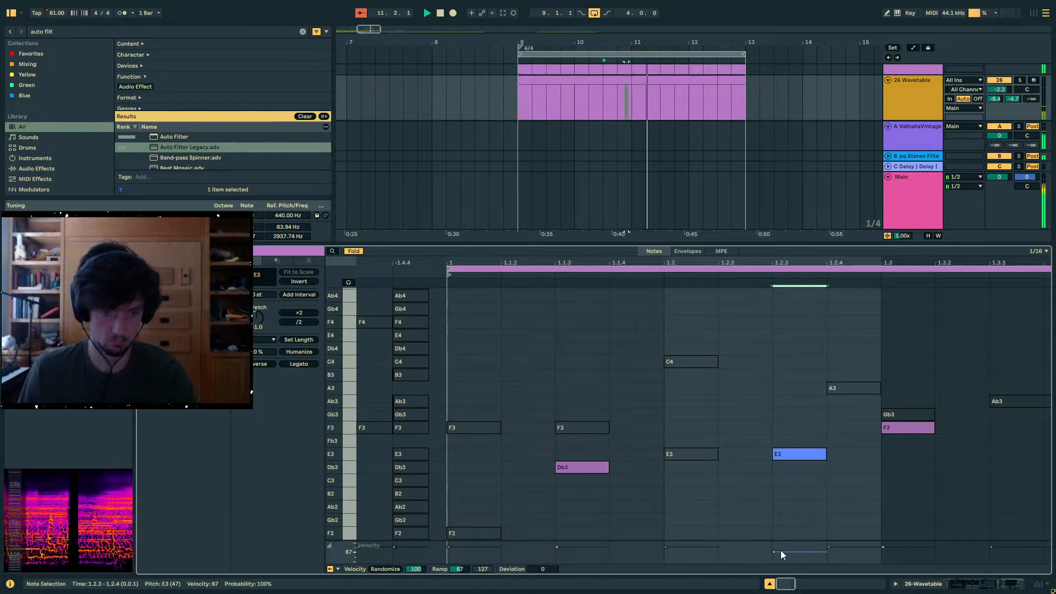
- Copy the thinned melody of bars 9 and 10 over bars 11 and 12, and show track 26's devices during playback
click(544, 80)
key(space)
key(space)
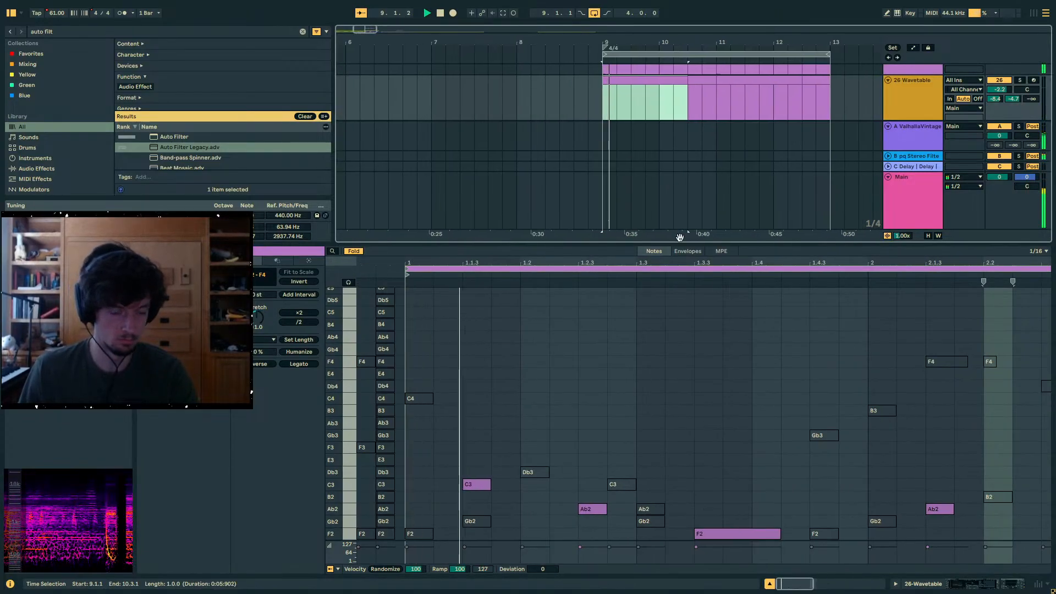
click(967, 583)
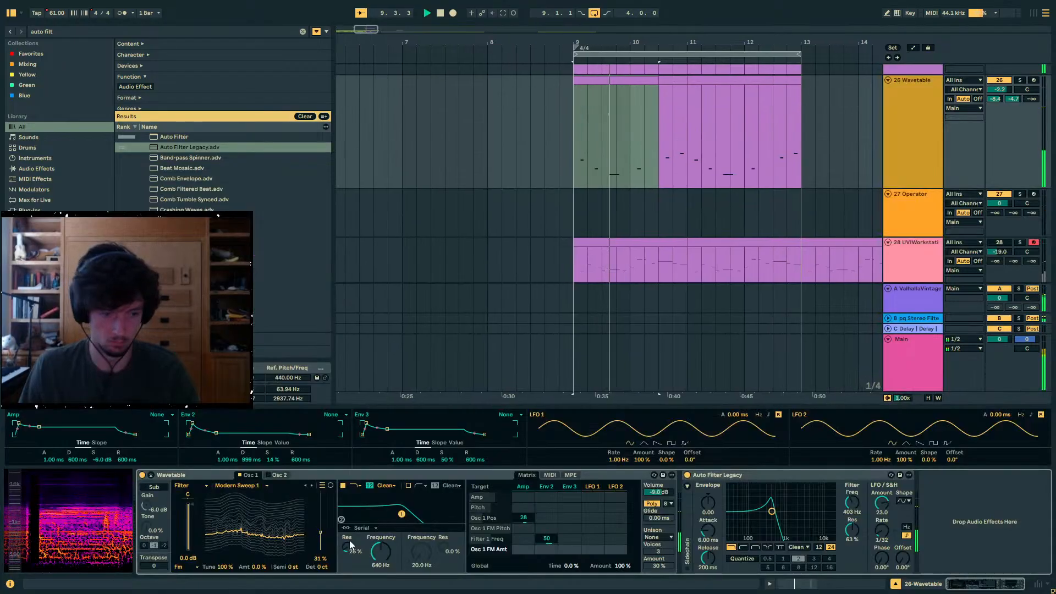
- Reset oscillator 1's FM tune and FM amount in track 26's Wavetable to 0.0%
drag(225, 567, 259, 527)
double_click(260, 567)
double_click(225, 567)
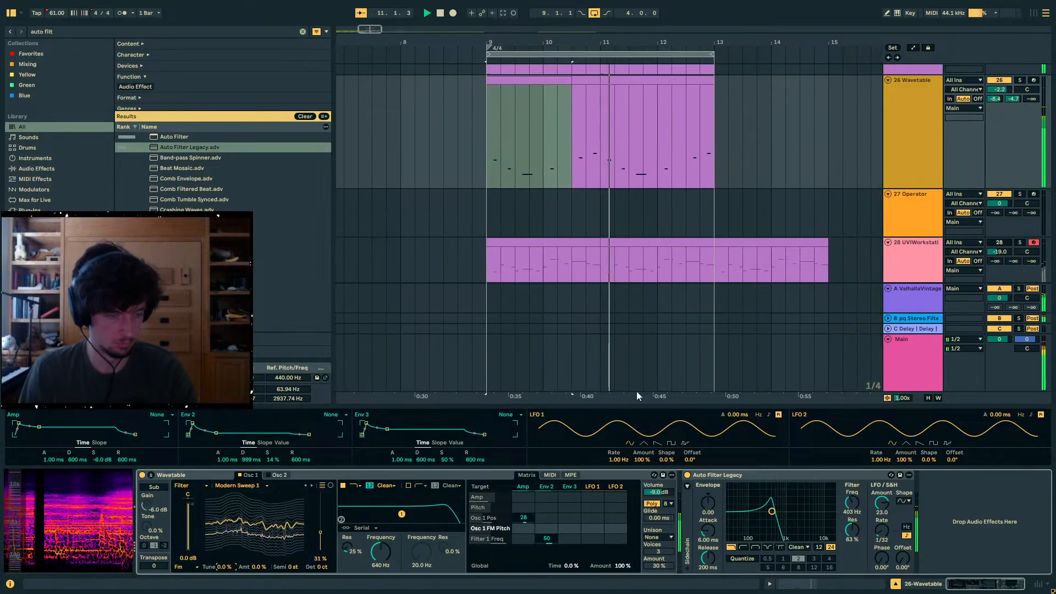
- Set the LFO of track 26's Auto Filter Legacy to a 1/24 rate and 71.4° phase, and stop playback
drag(882, 531, 882, 511)
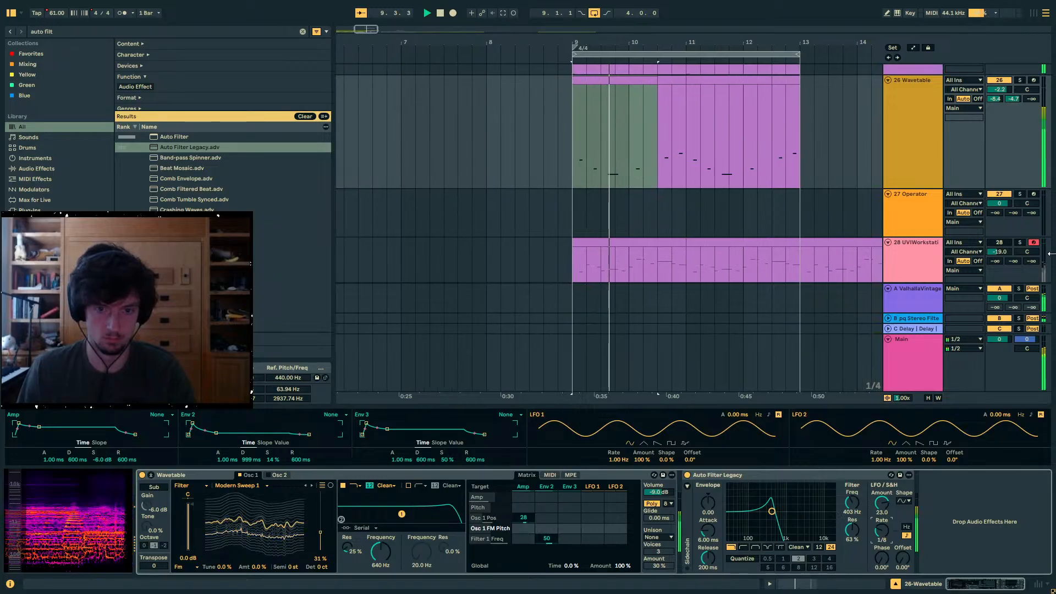
drag(882, 557, 882, 542)
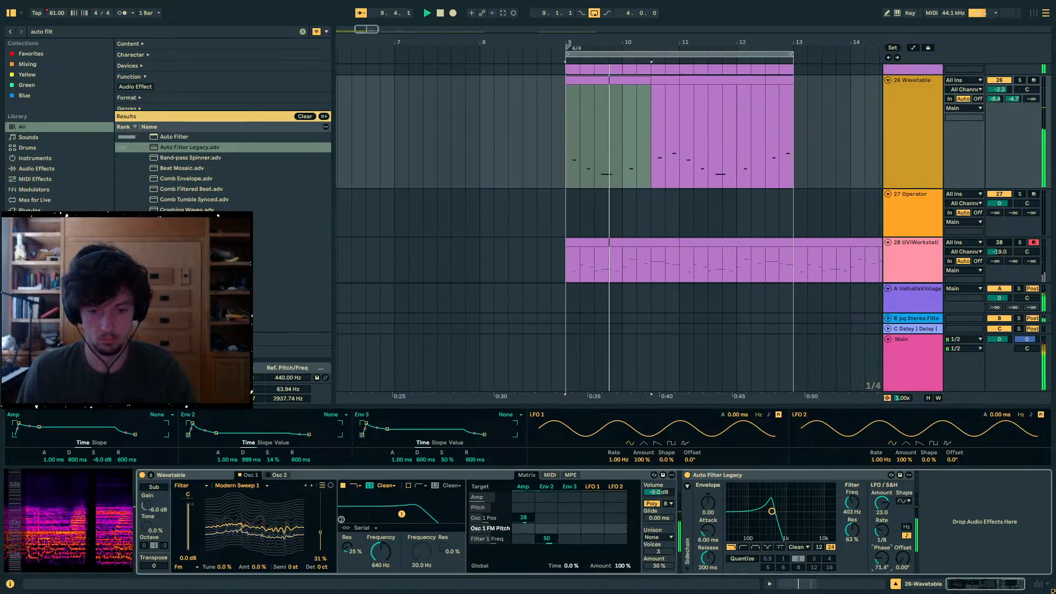
key(space)
- Deactivate track 26 and play the arrangement from 1.1.1
scroll(935, 91, up, 2)
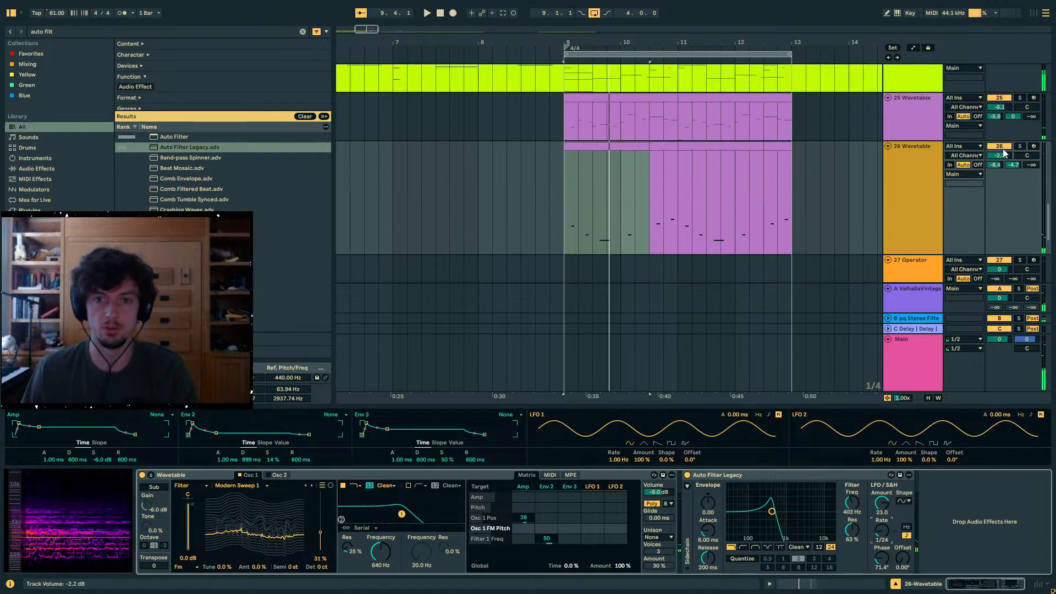
click(1000, 146)
scroll(509, 165, left, 3)
scroll(508, 165, down, 2)
click(397, 159)
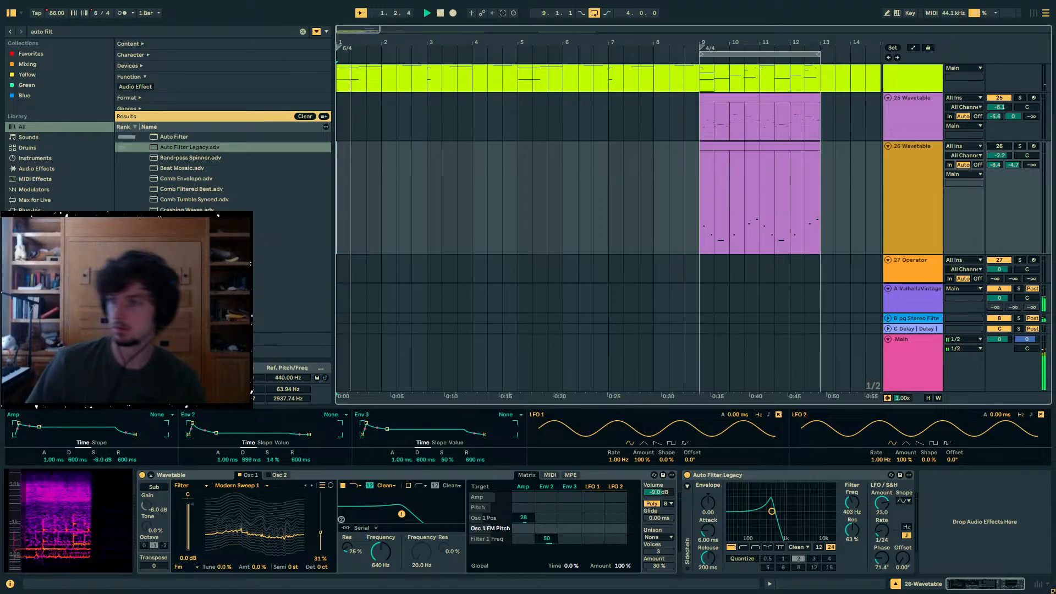
scroll(645, 200, up, 3)
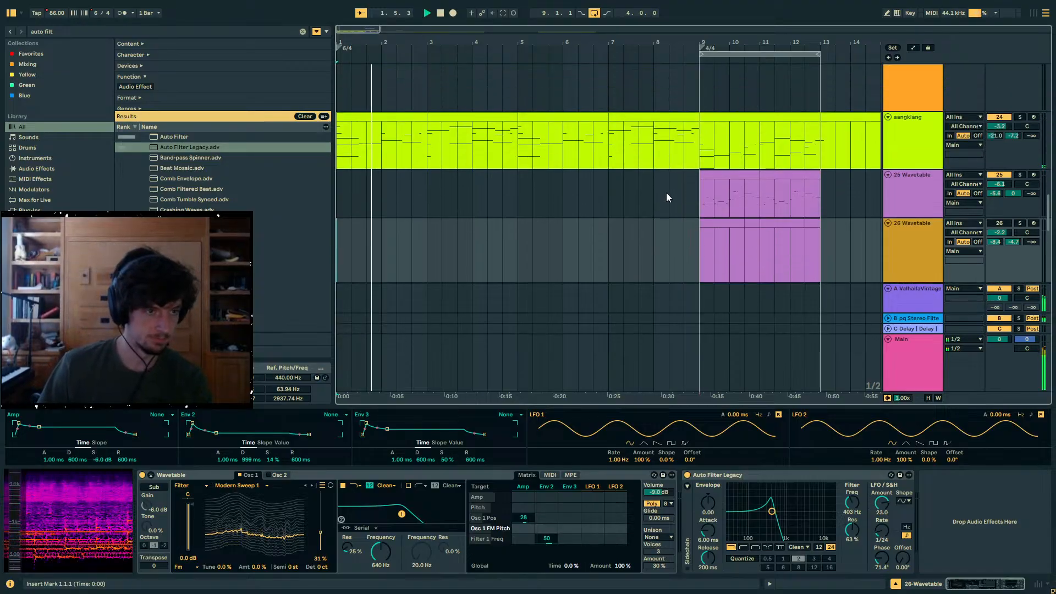
scroll(666, 194, down, 3)
- Select track 29's clip spanning bars 1 and 2 and set the track's send A to -15.6 dB
click(384, 247)
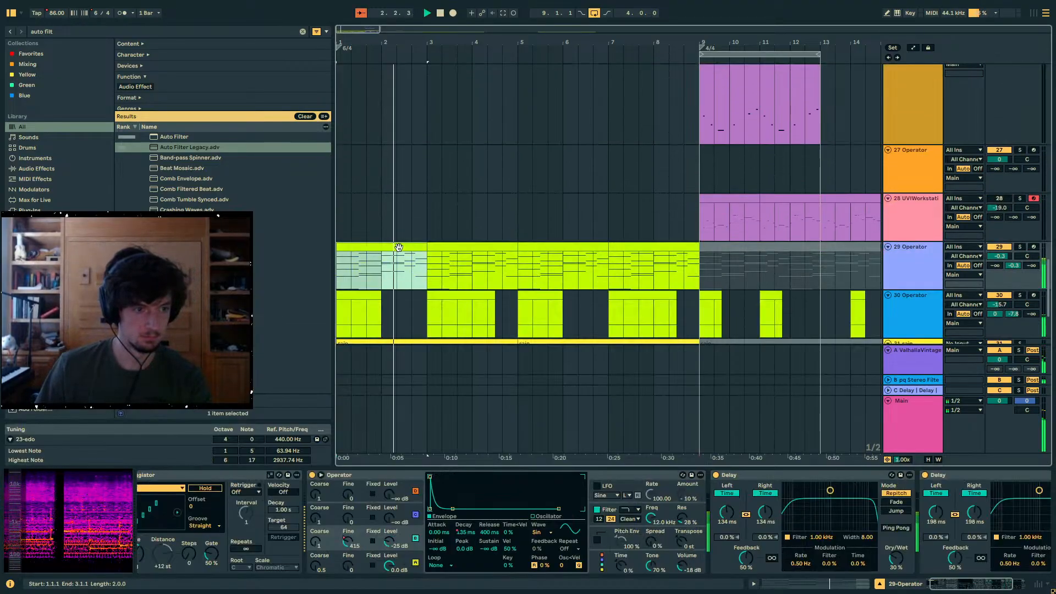
scroll(383, 231, down, 1)
drag(996, 232, 995, 220)
- Collapse track 29's two Delay devices and add Auto Filter Legacy after them with its filter frequency at 238 Hz
double_click(743, 476)
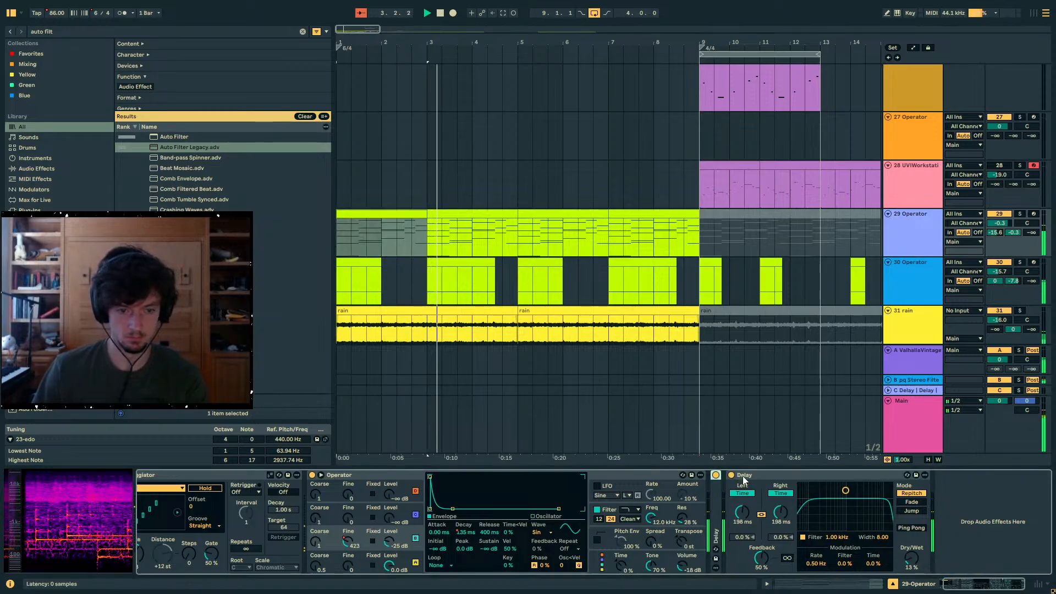
double_click(743, 477)
double_click(170, 149)
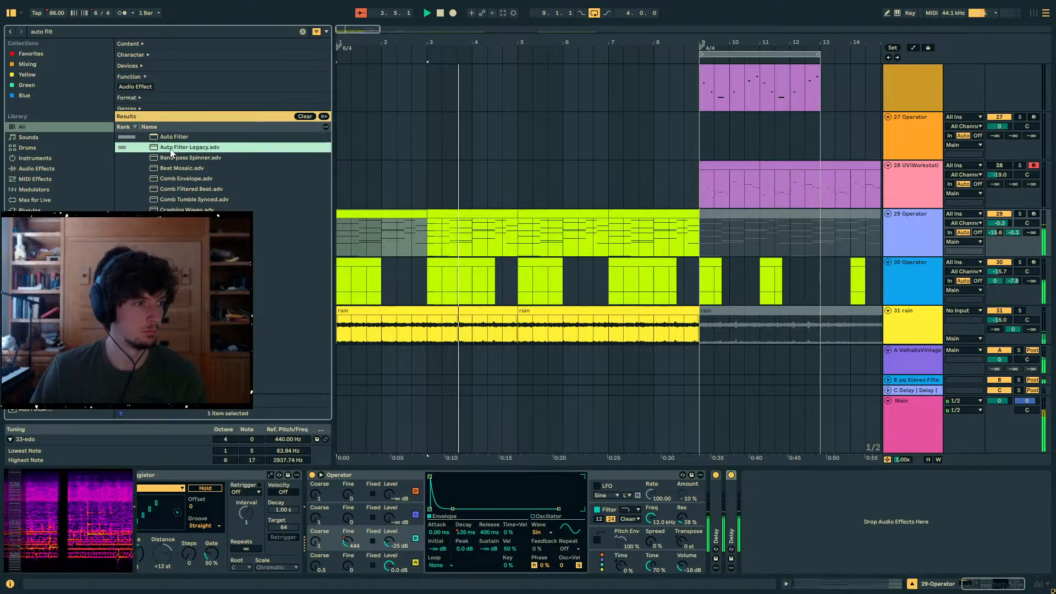
drag(903, 509, 954, 525)
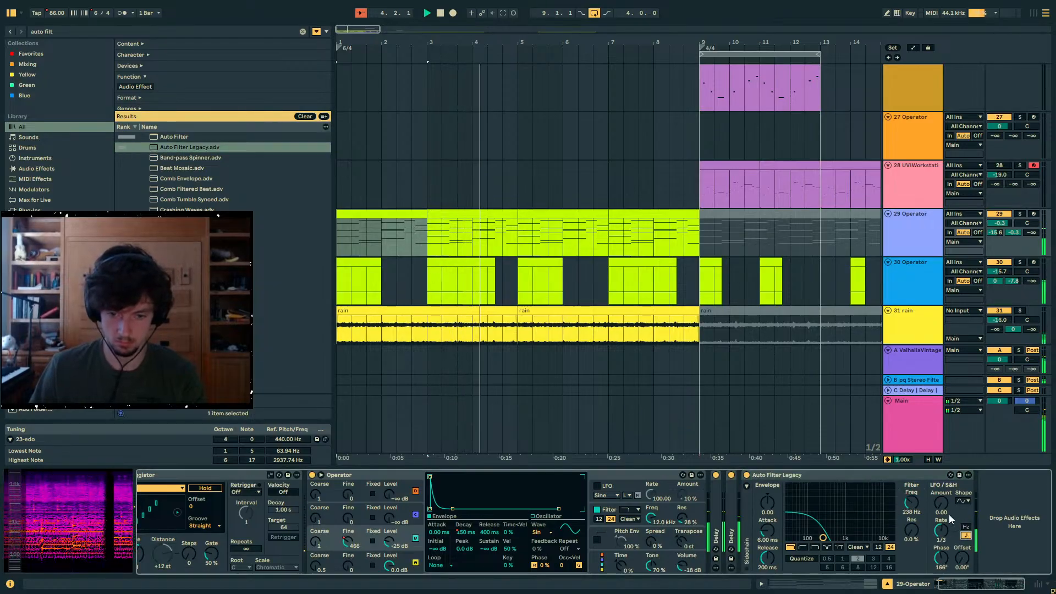
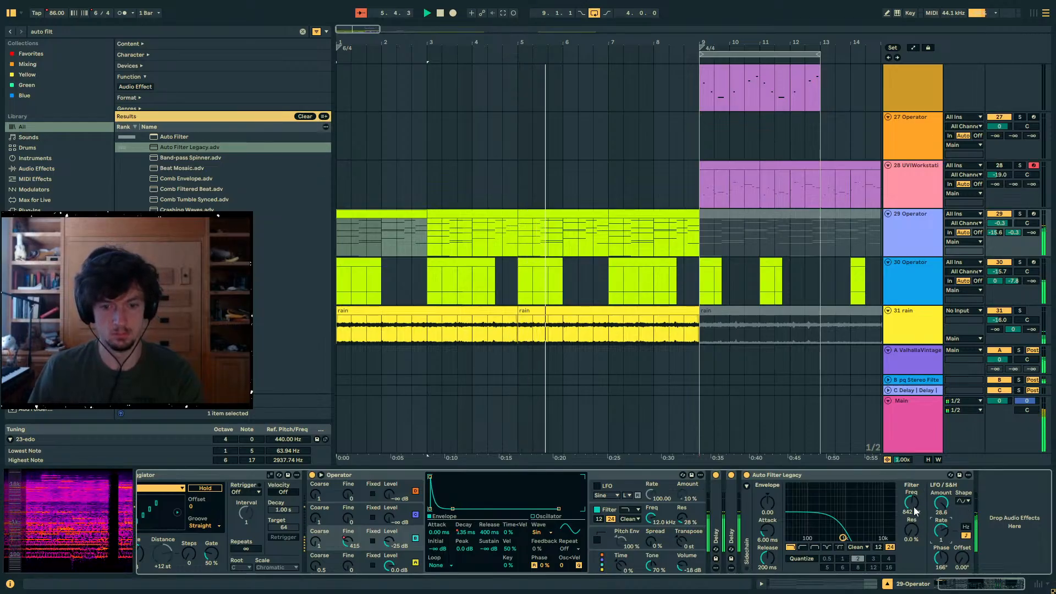
- Select track 32's bounced audio from 5.1.1 to 9.1.1 to bring up the track's devices
scroll(556, 302, down, 3)
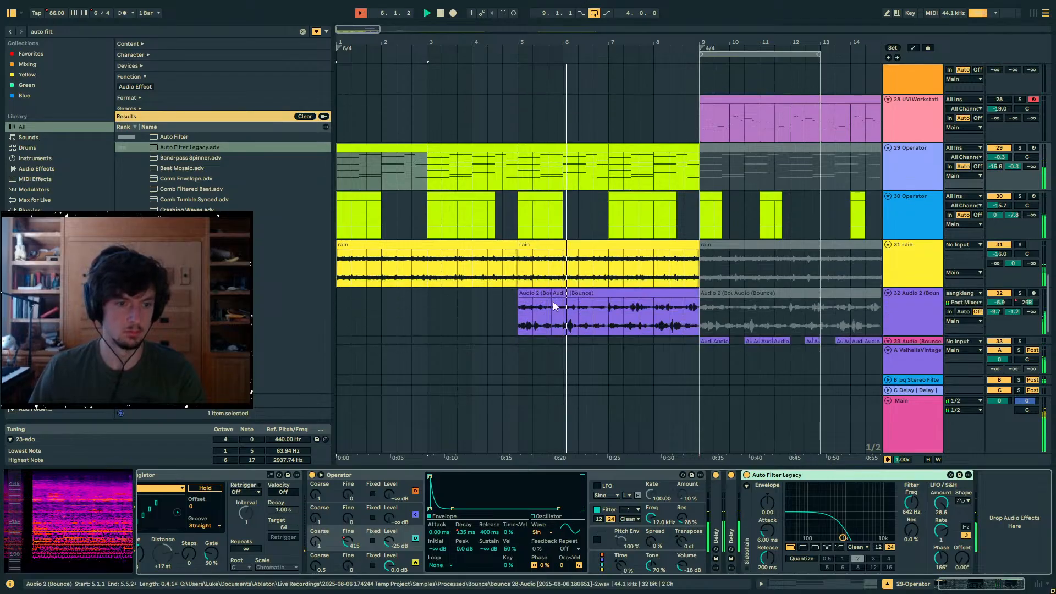
click(651, 237)
click(561, 224)
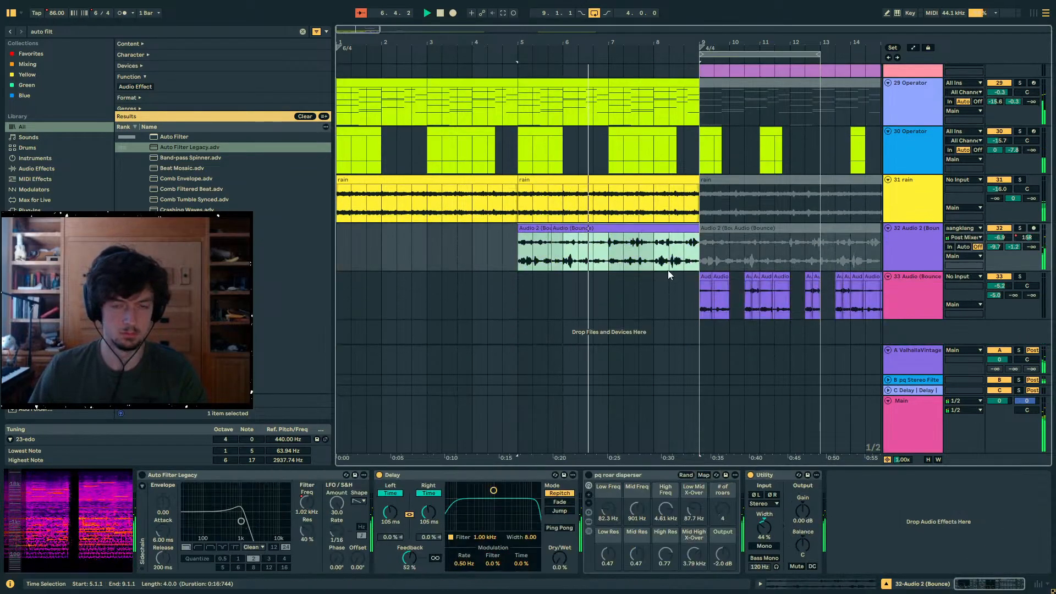
- Search the browser for "hi hat" and place Cymatics - Terror Closed Hi Hat 007.wav on track 11 at 9.1.1
scroll(780, 286, up, 10)
scroll(780, 285, up, 15)
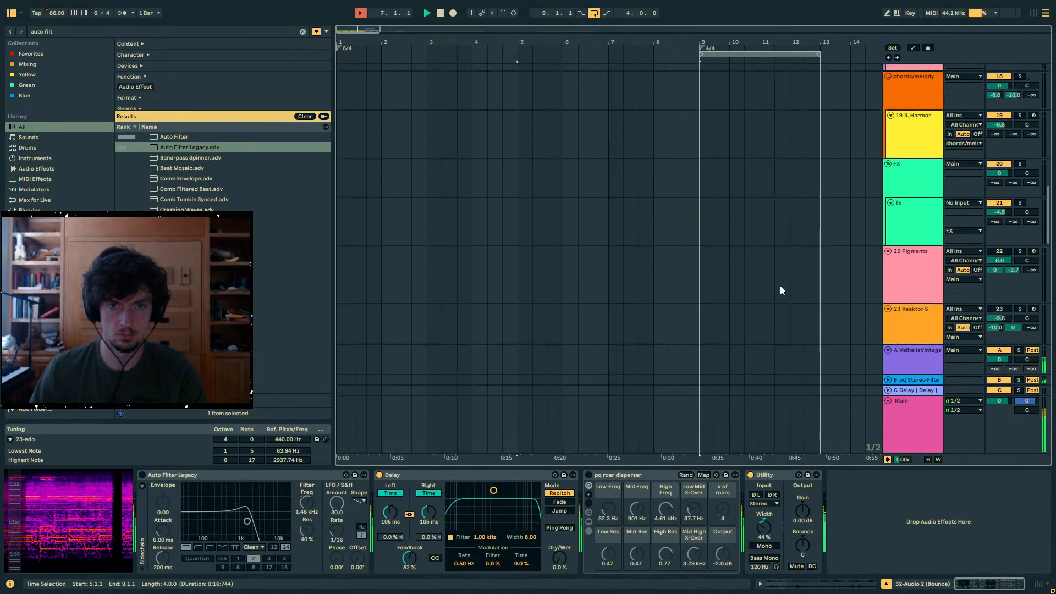
scroll(780, 286, up, 4)
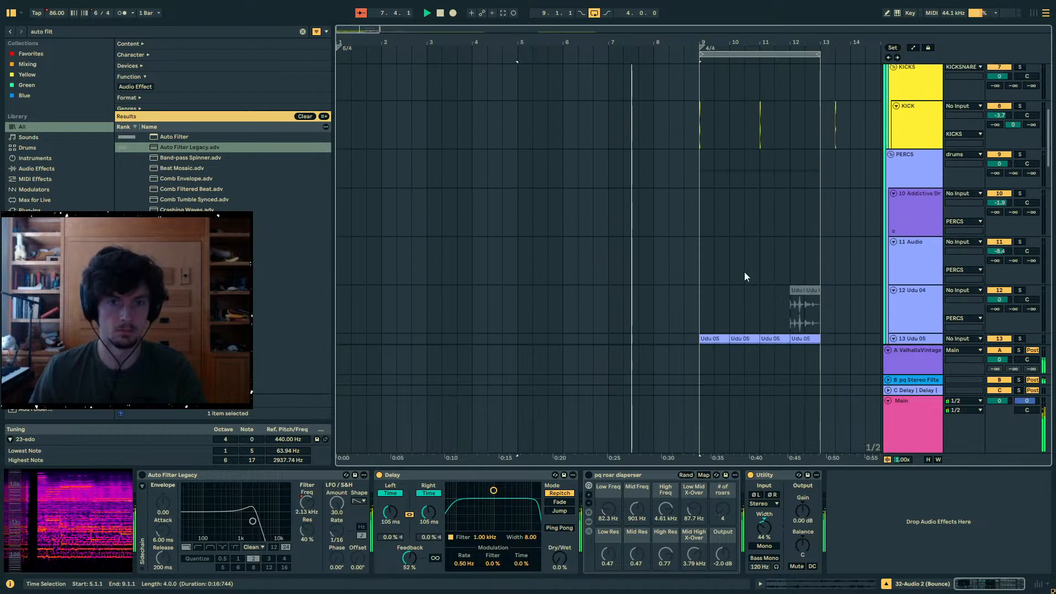
drag(72, 32, 19, 29)
text(hi hat)
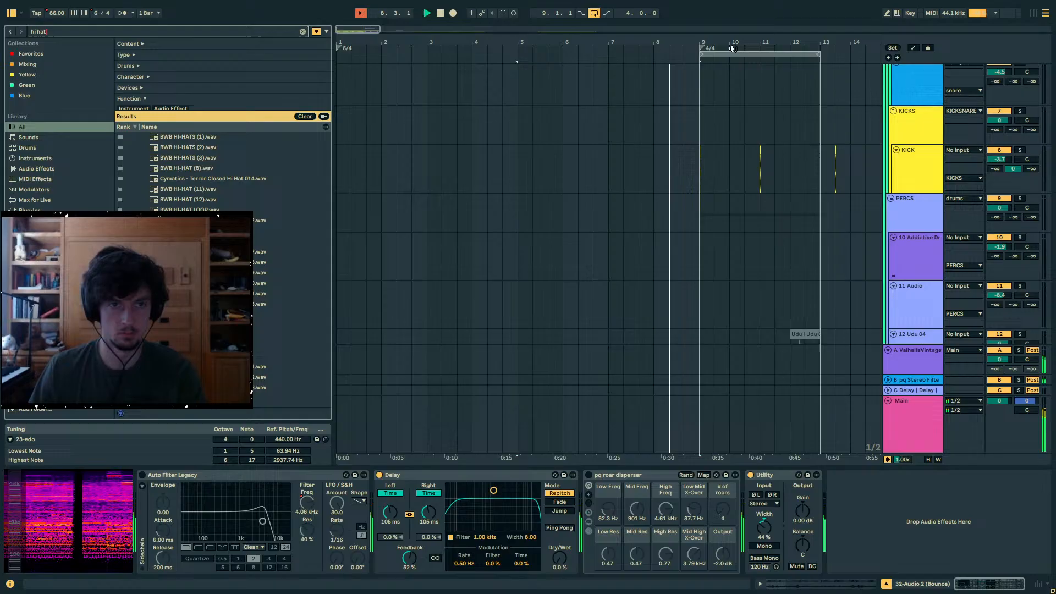
drag(732, 44, 667, 85)
scroll(439, 224, down, 2)
drag(292, 251, 585, 269)
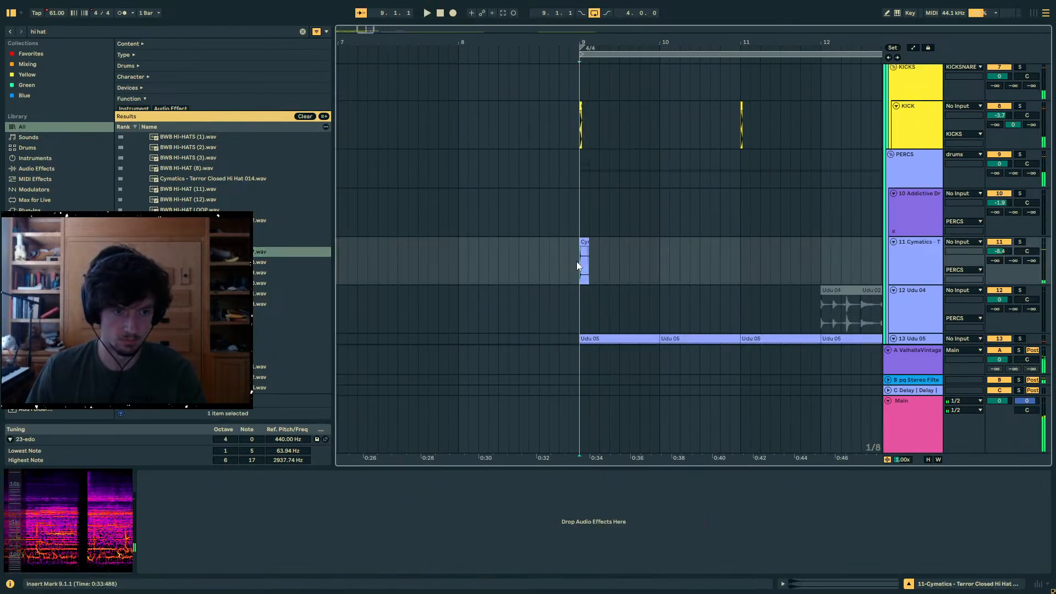
- Play from bar 9 and repeat the hi-hat clip back to back on track 11 into bar 10
key(space)
click(604, 243)
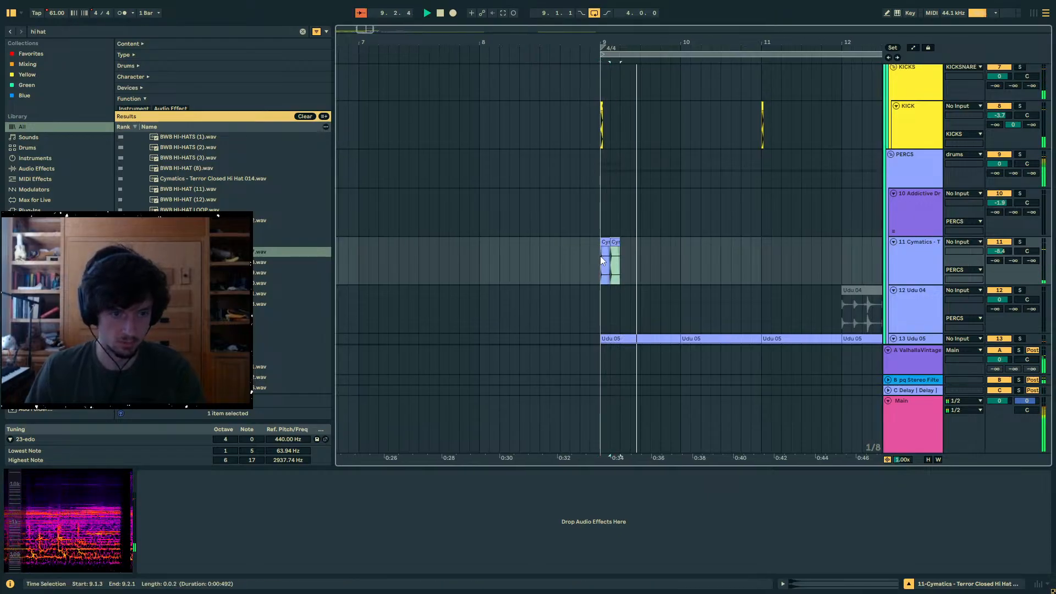
key(ctrl+d)
key(ctrl+d)
key(ctrl+d)
key(ctrl+d)
key(ctrl+d)
key(ctrl+d)
key(ctrl+d)
key(ctrl+d)
key(space)
- Set track 11's volume to -15.6 dB and send A to -14.7 dB, and delete all hi-hat repeats after the first
key(space)
mouse_move(1006, 251)
mouse_down()
mouse_move(1006, 262)
mouse_move(997, 242)
mouse_up()
key(space)
drag(676, 271, 628, 263)
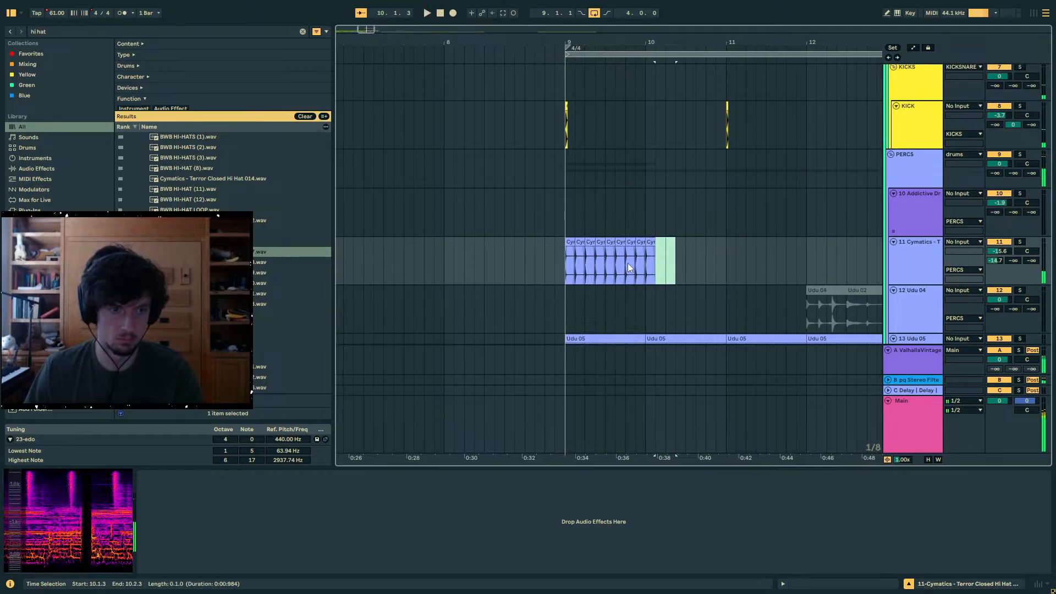
key(Delete)
scroll(623, 256, left, 1)
- Copy track 11's hi-hat to 9.2.1 and set the copy's clip gain to -8.7 dB
click(584, 258)
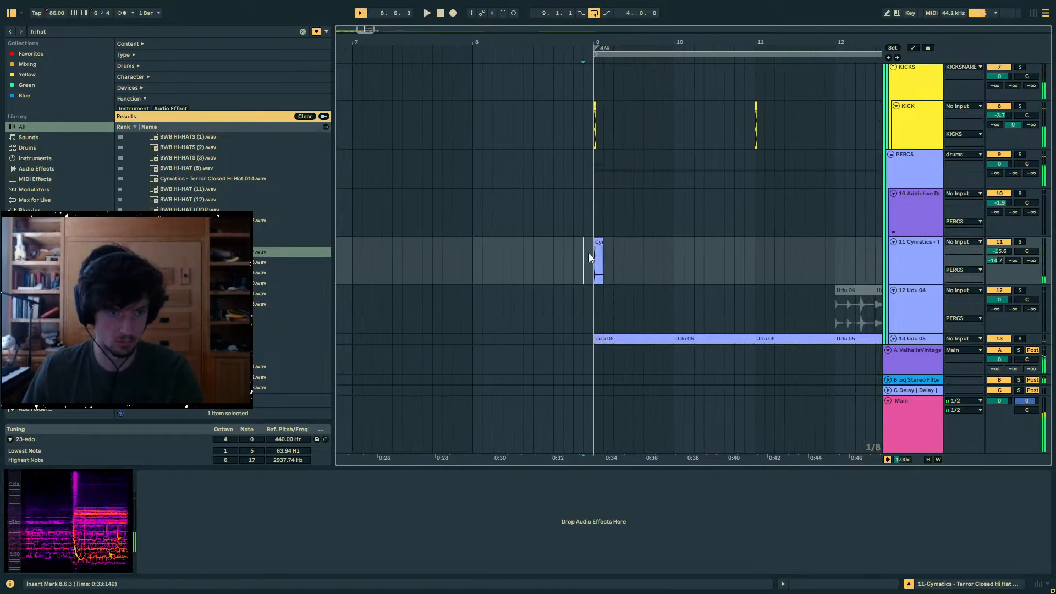
drag(599, 245, 628, 244)
key(space)
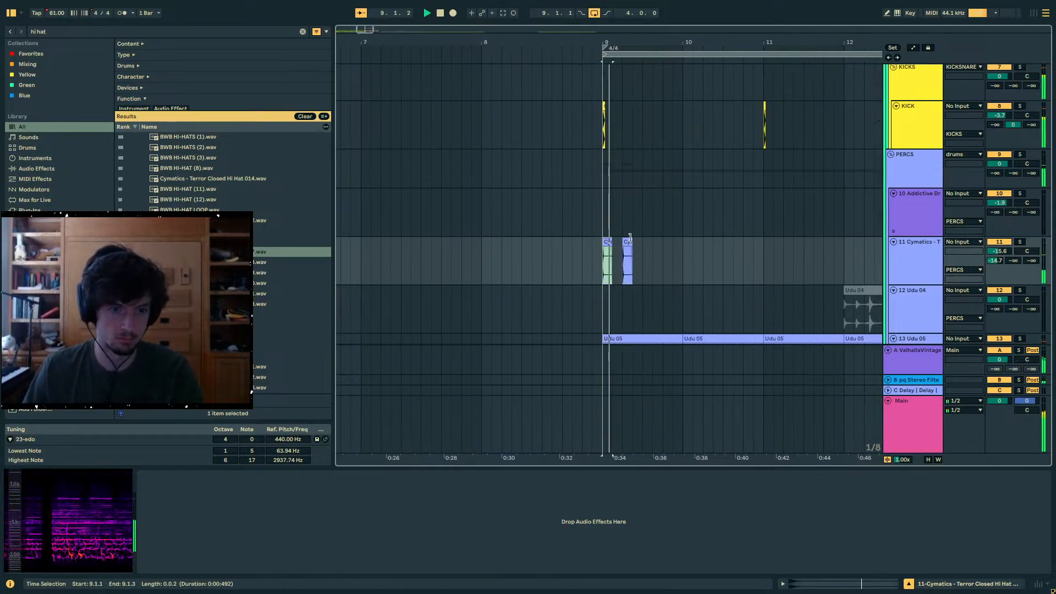
double_click(626, 243)
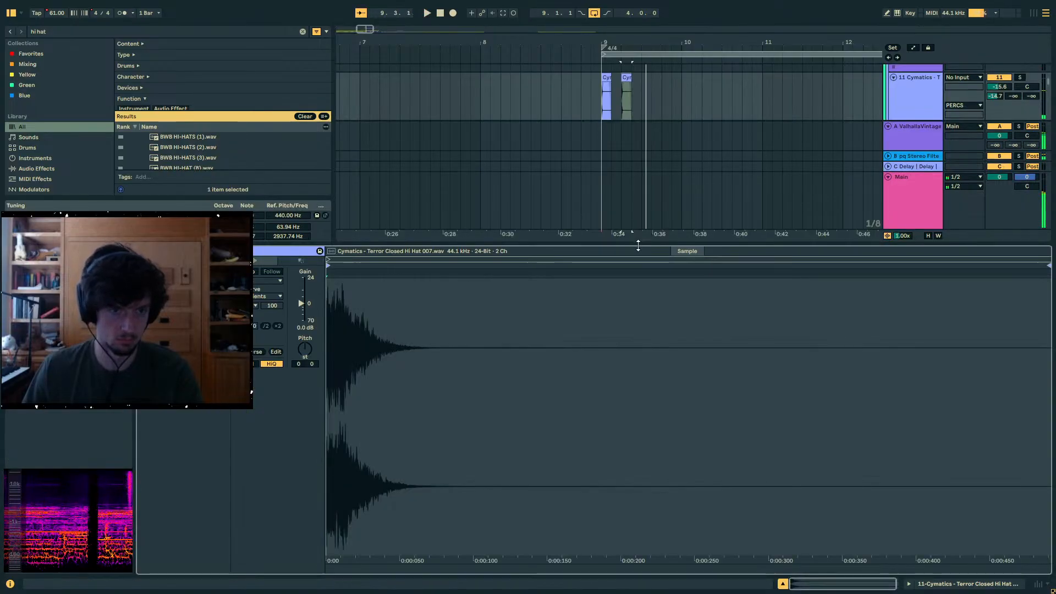
drag(301, 304, 302, 309)
key(space)
click(583, 79)
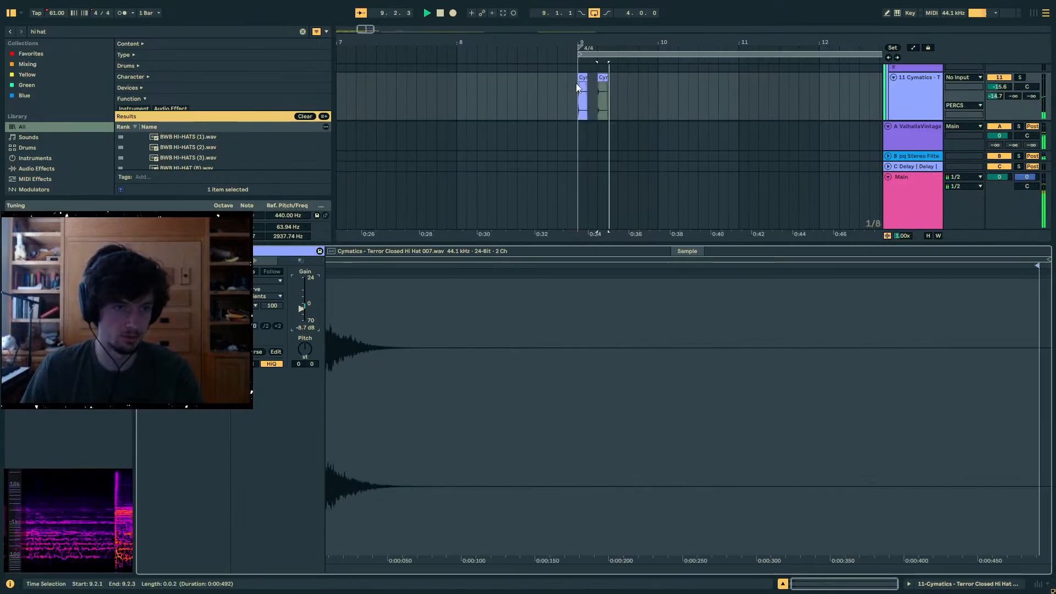
key(space)
key(space)
- Copy the quieter hi-hat at 9.2.1 to 9.3.1 and 9.4.1 on track 11
click(626, 79)
key(ctrl+c)
click(652, 92)
click(647, 94)
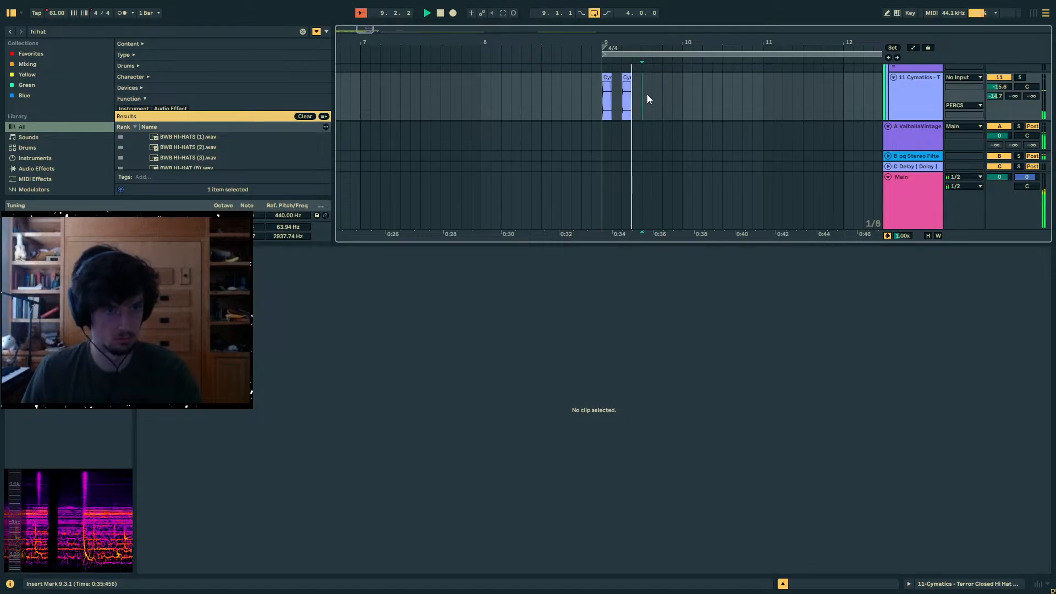
key(ctrl+v)
click(665, 97)
key(ctrl+v)
- Duplicate track 11's bar 9 hi-hat pattern into bar 10 and set the track volume to -24.0 dB
drag(681, 100, 604, 98)
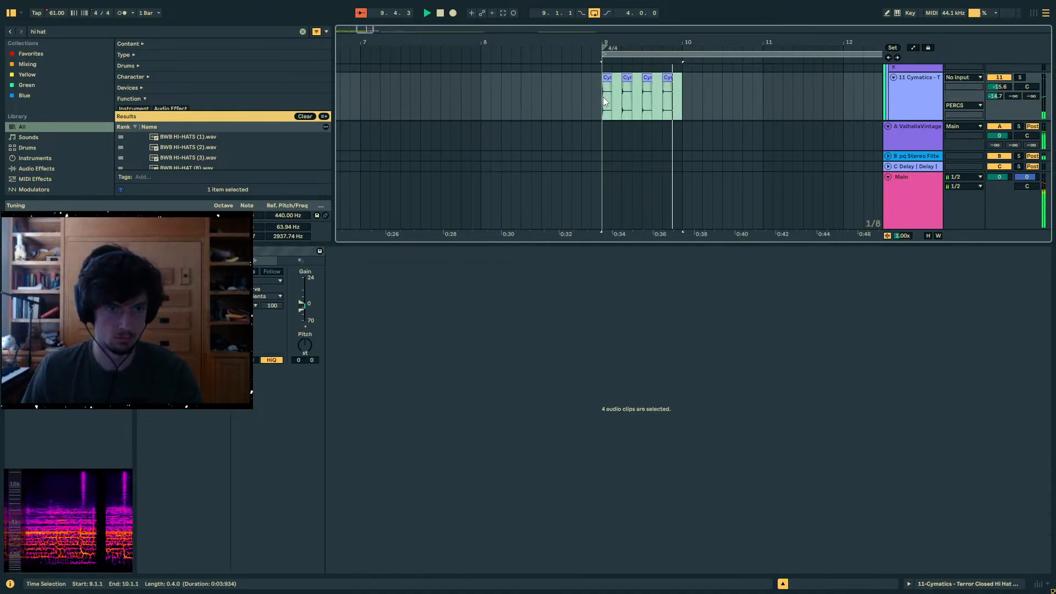
key(ctrl+d)
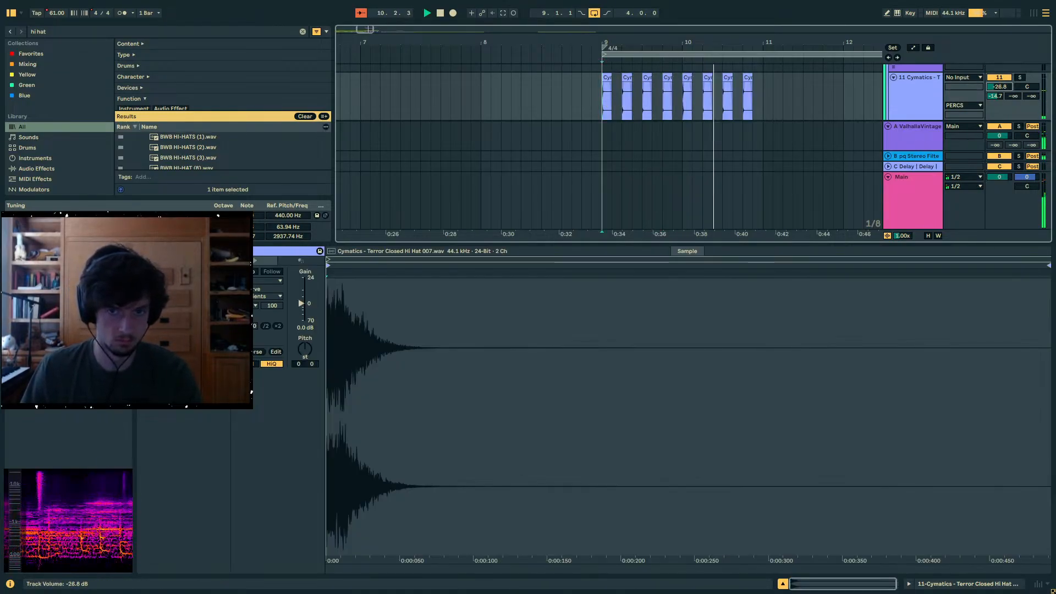
key(space)
- Browse the hi-hat results and place ten samples, starting with BWB 6 HI-HATS (3).wav, on track 12 from 9.1.1
drag(311, 246, 311, 378)
click(242, 250)
scroll(242, 250, down, 2)
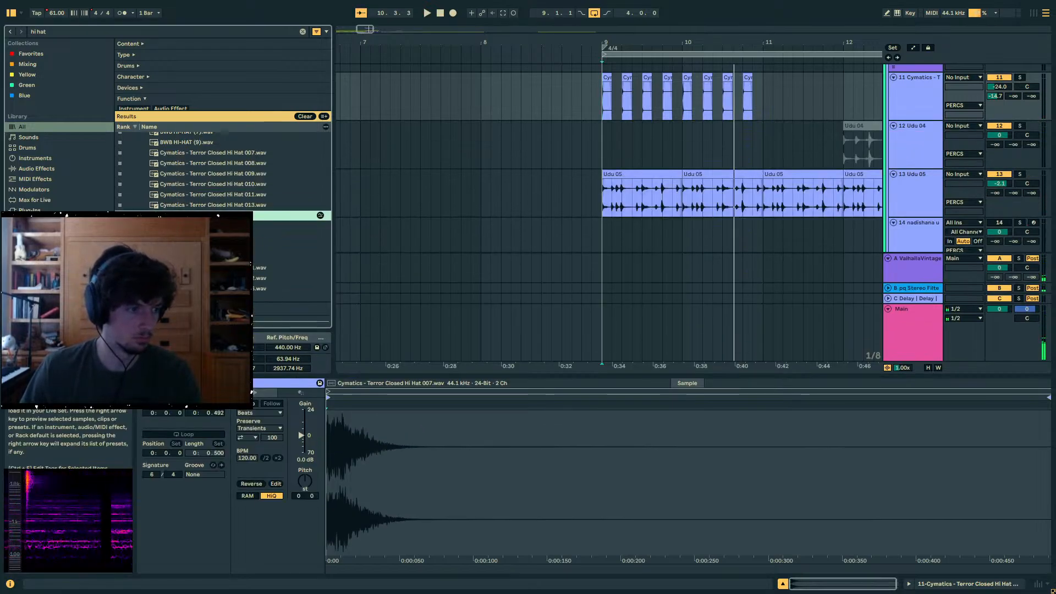
click(922, 147)
scroll(242, 275, down, 4)
click(242, 284)
scroll(242, 284, down, 4)
shift+click(242, 289)
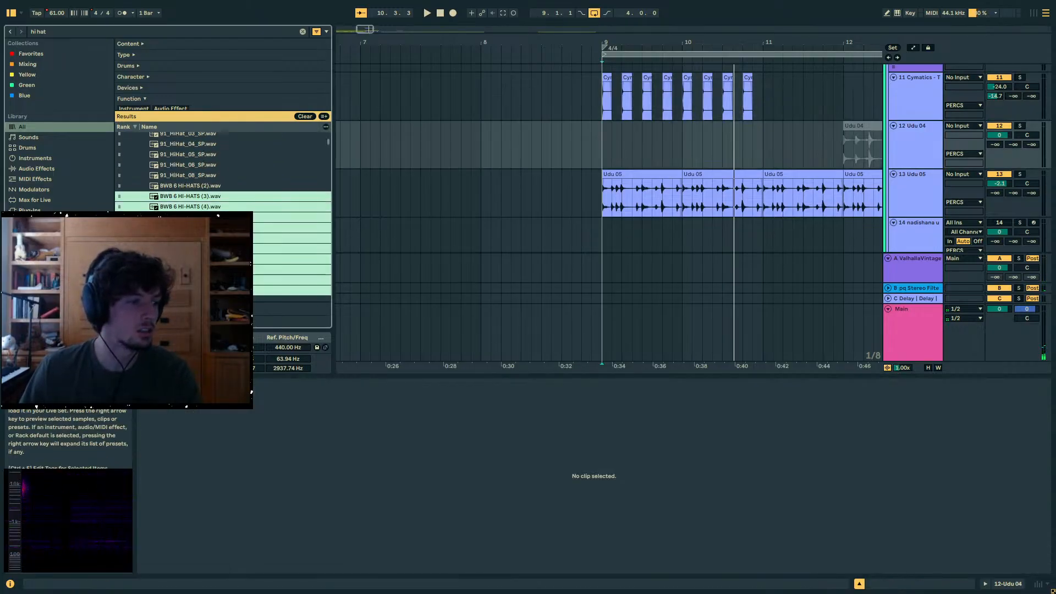
drag(399, 239, 602, 146)
- Audition the new hi-hat samples from bar 9 and set track 12's volume to -17.6 dB
key(space)
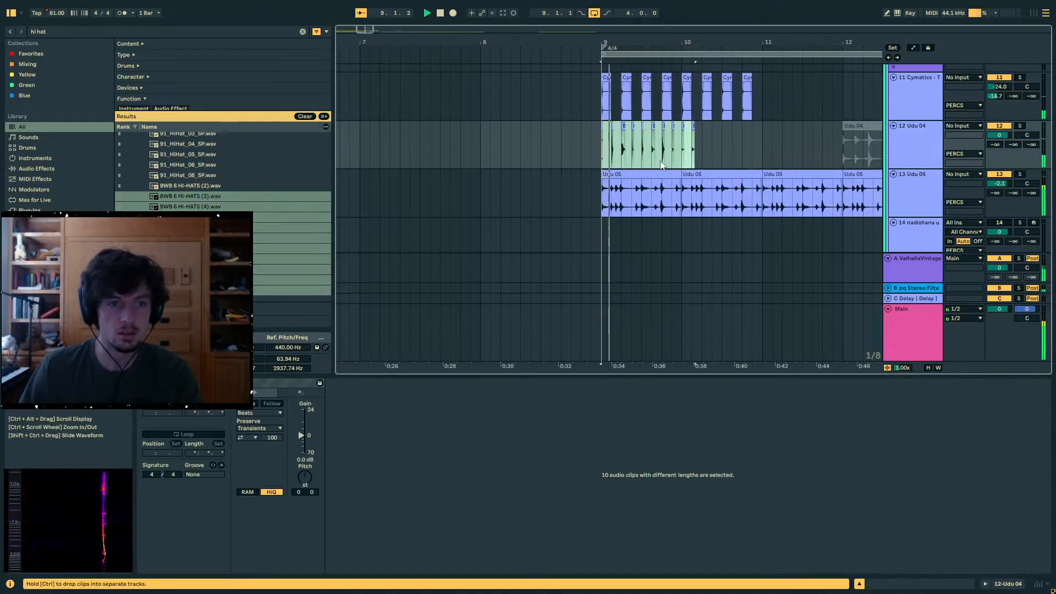
scroll(661, 165, up, 4)
key(space)
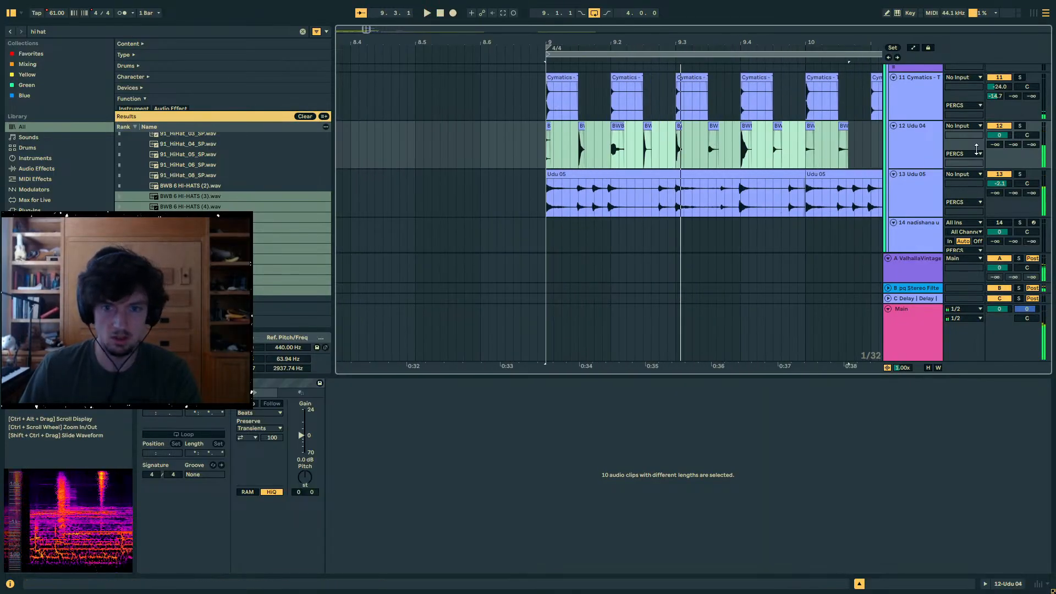
drag(999, 135, 1000, 131)
key(space)
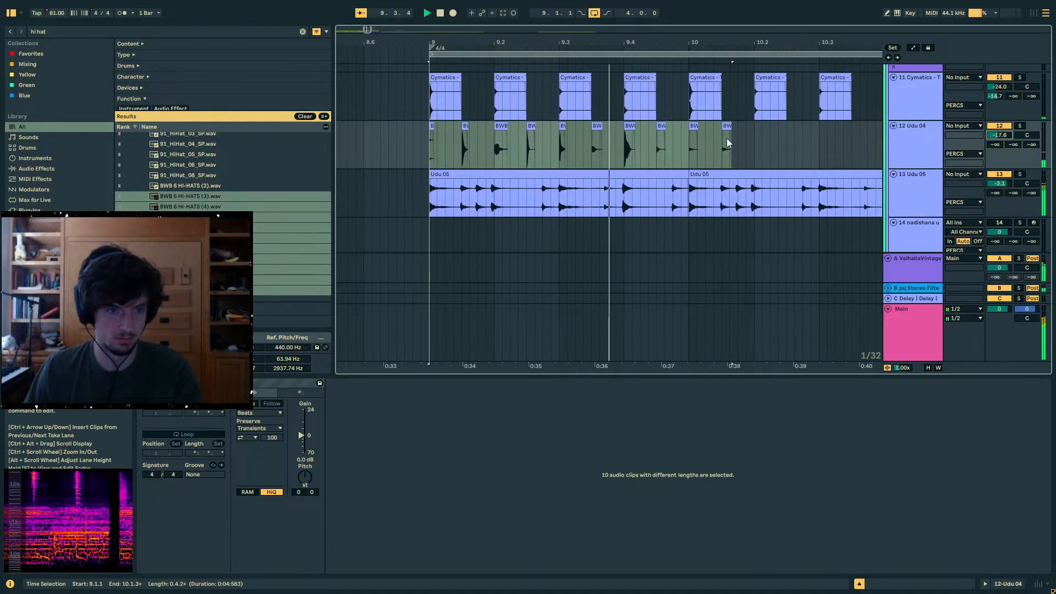
key(space)
- Delete the new samples on track 12 except BWB 6 HI-HATS (8).wav and move that one to 9.1.3
drag(561, 144, 405, 144)
drag(610, 150, 744, 147)
key(Delete)
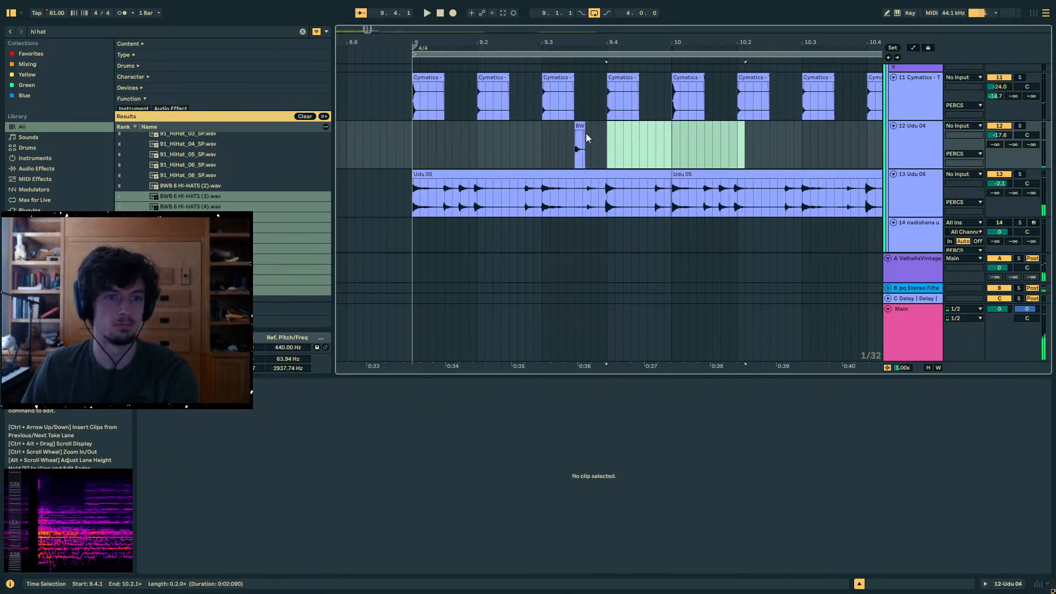
drag(579, 129, 449, 136)
- Duplicate track 12's one-beat hi-hat pattern from 9.1.1 to 9.2.1 four times in a row
click(474, 145)
shift+click(411, 144)
key(space)
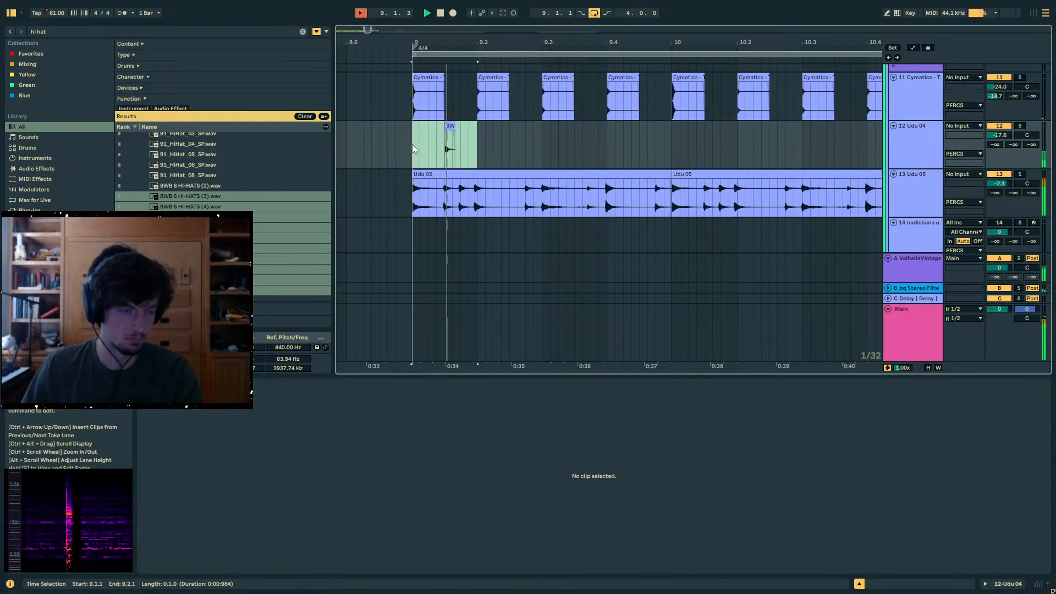
key(ctrl+d)
key(ctrl+d)
key(ctrl+d)
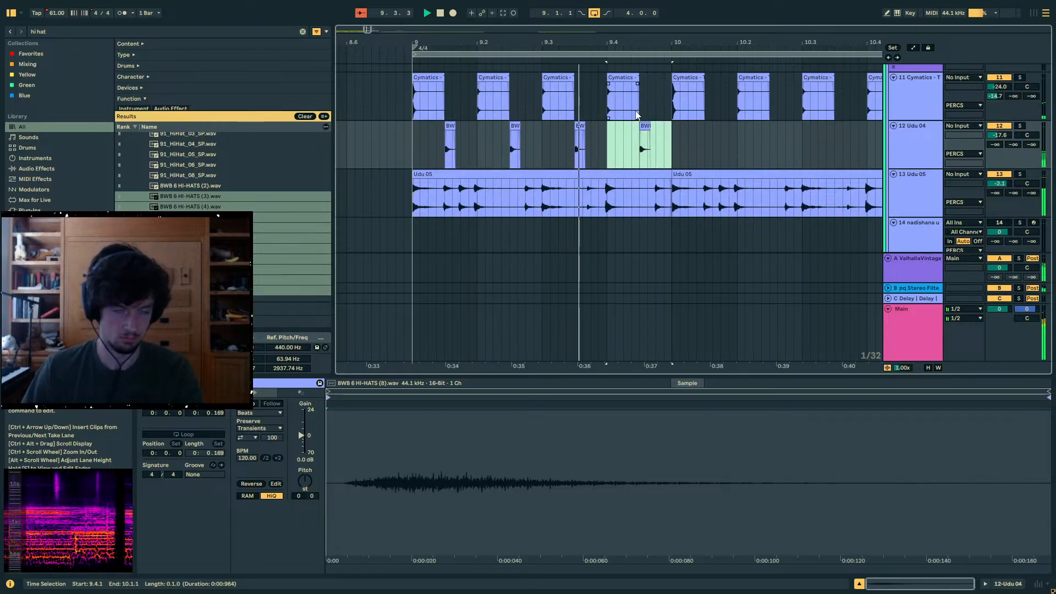
key(ctrl+d)
scroll(564, 127, down, 3)
- Stop playback and delete track 11's hi-hats at 9.2, 9.3 and 9.4
key(space)
click(509, 101)
shift+click(601, 102)
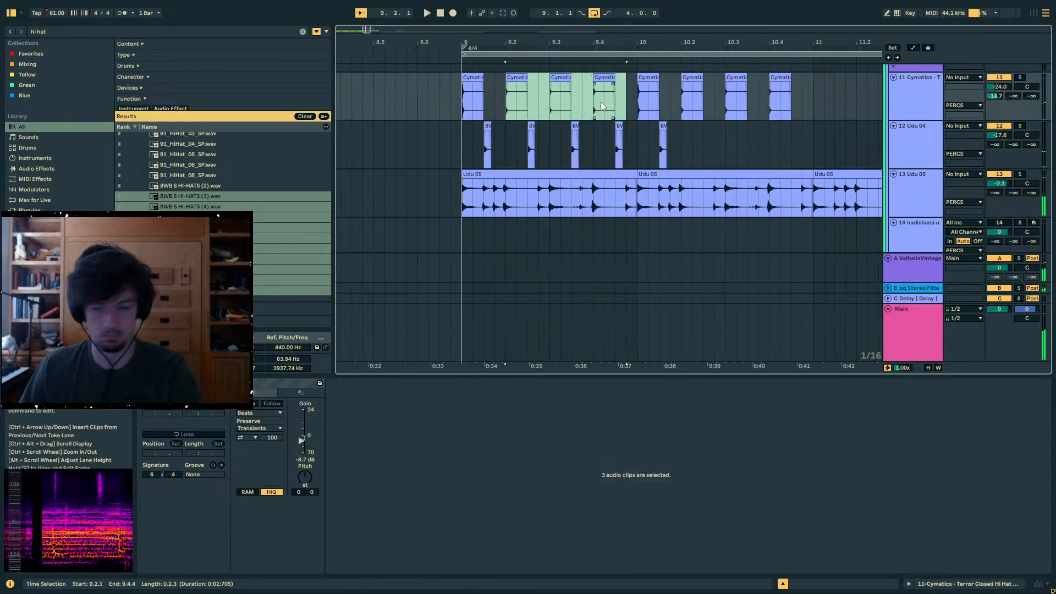
key(Delete)
click(440, 108)
- Set send B to 0 dB on tracks 11 and 12, and duplicate track 12's bar 9 hi-hats into bar 10
key(space)
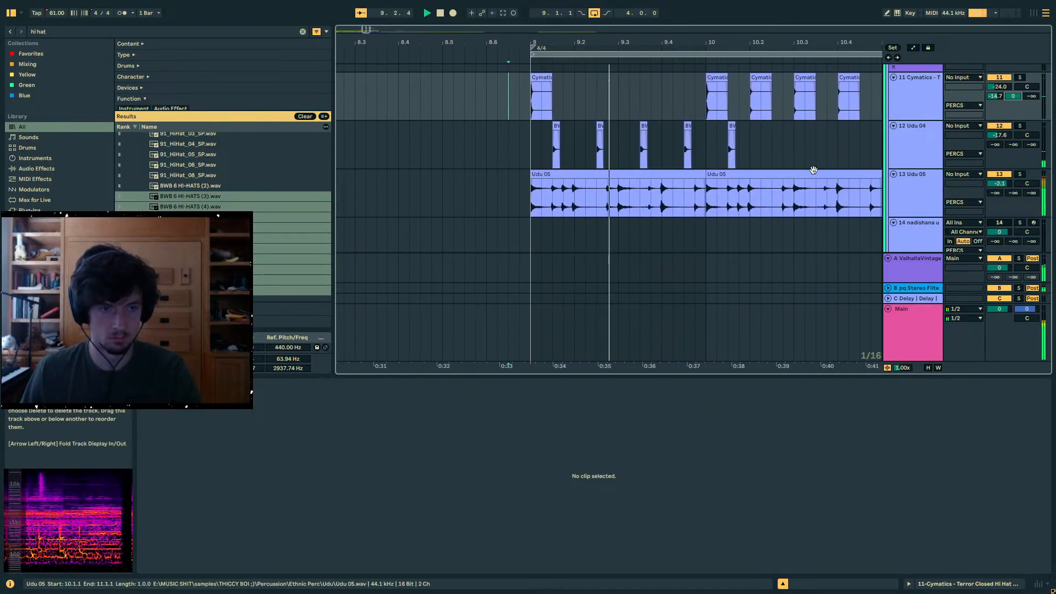
mouse_move(1011, 168)
mouse_down()
mouse_move(1011, 131)
mouse_move(1011, 178)
mouse_up()
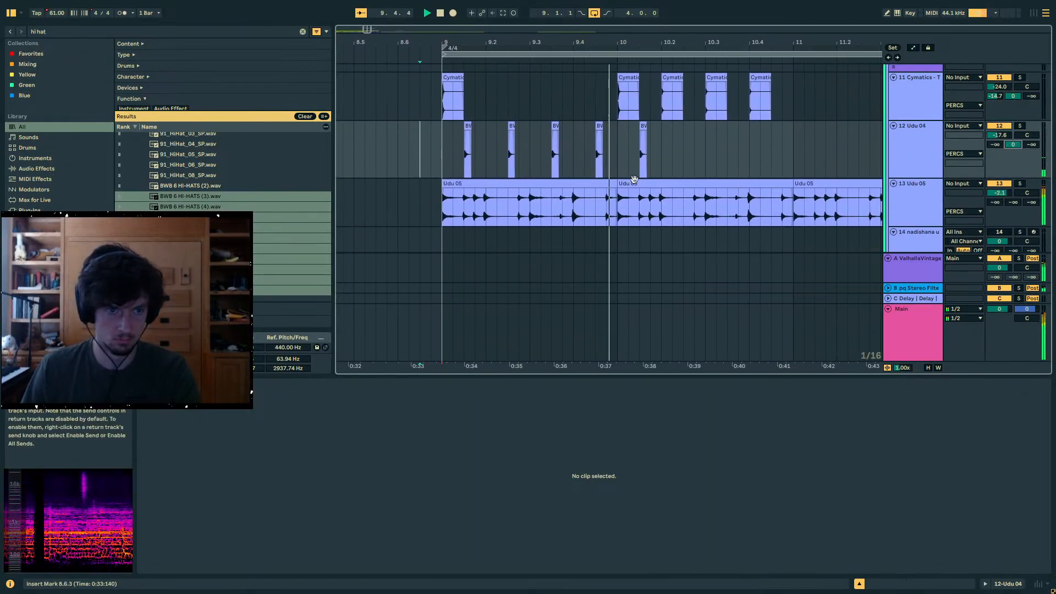
drag(607, 154, 431, 157)
key(ctrl+d)
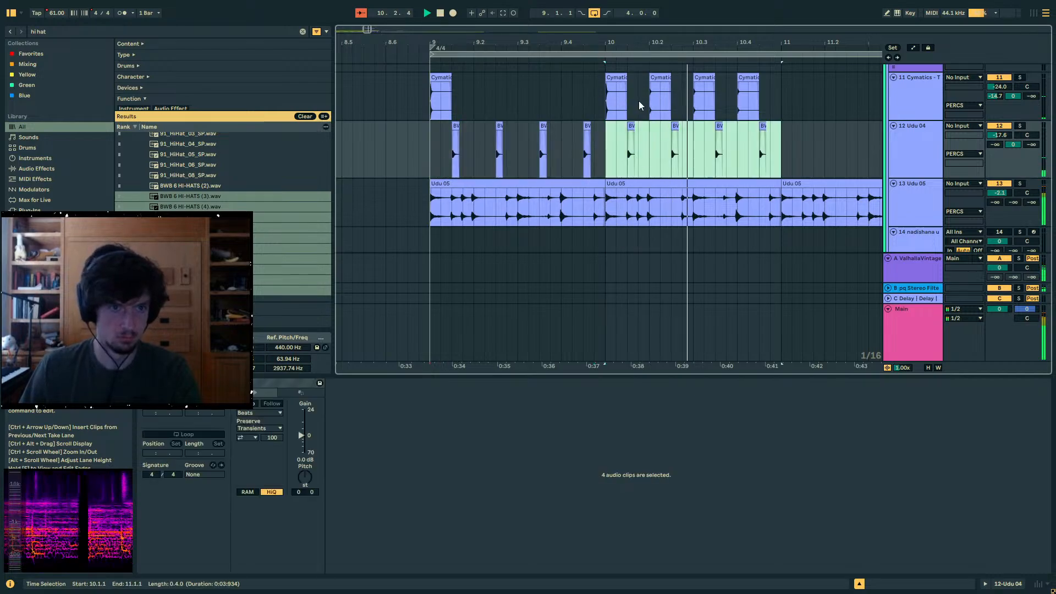
- Delete track 11's hi-hats at 10.2, 10.3 and 10.4, and duplicate bars 9 and 10 of tracks 11 and 12 into bars 11 and 12
drag(803, 106, 639, 105)
key(Delete)
drag(777, 102, 425, 142)
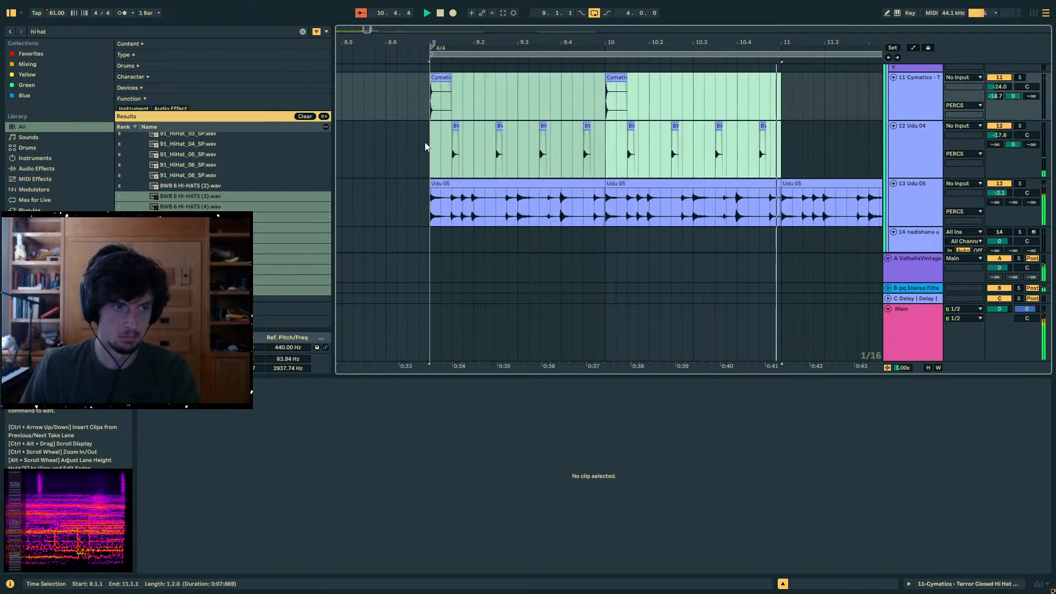
key(ctrl+d)
- Select the Udu 05 clips from 9.1.1 to 13.1.1, and bring up the notes of track 25's Wavetable clip
scroll(610, 96, down, 1)
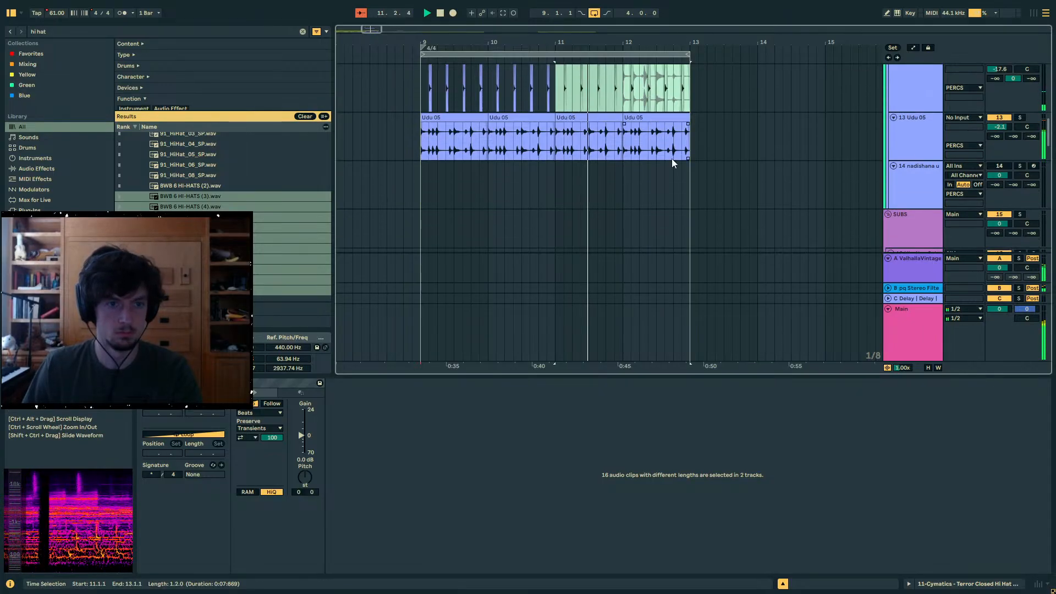
drag(689, 147, 416, 145)
scroll(492, 171, down, 2)
scroll(636, 194, down, 7)
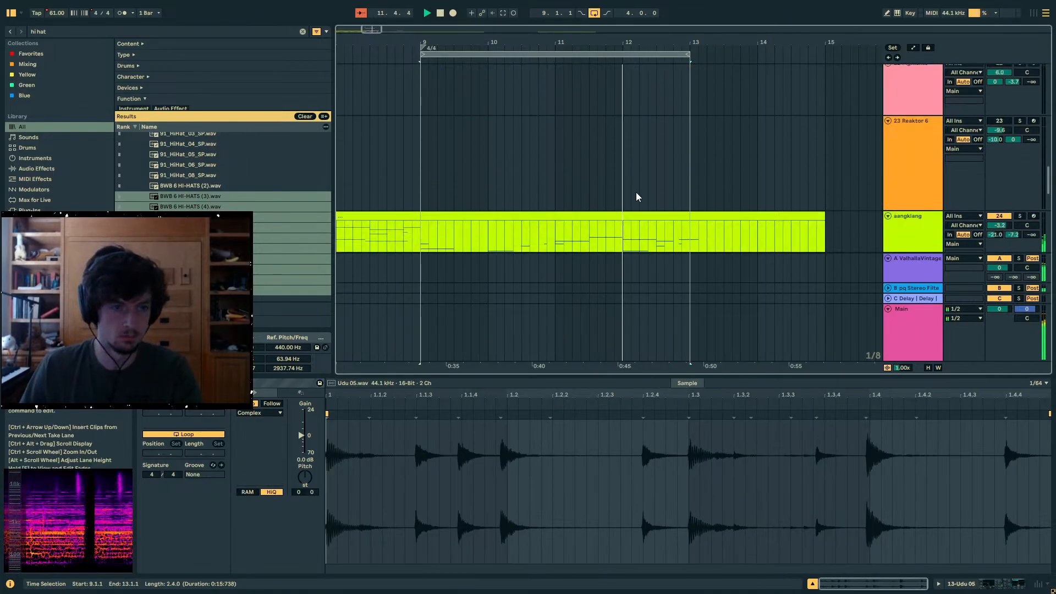
scroll(572, 113, up, 1)
click(554, 132)
click(559, 196)
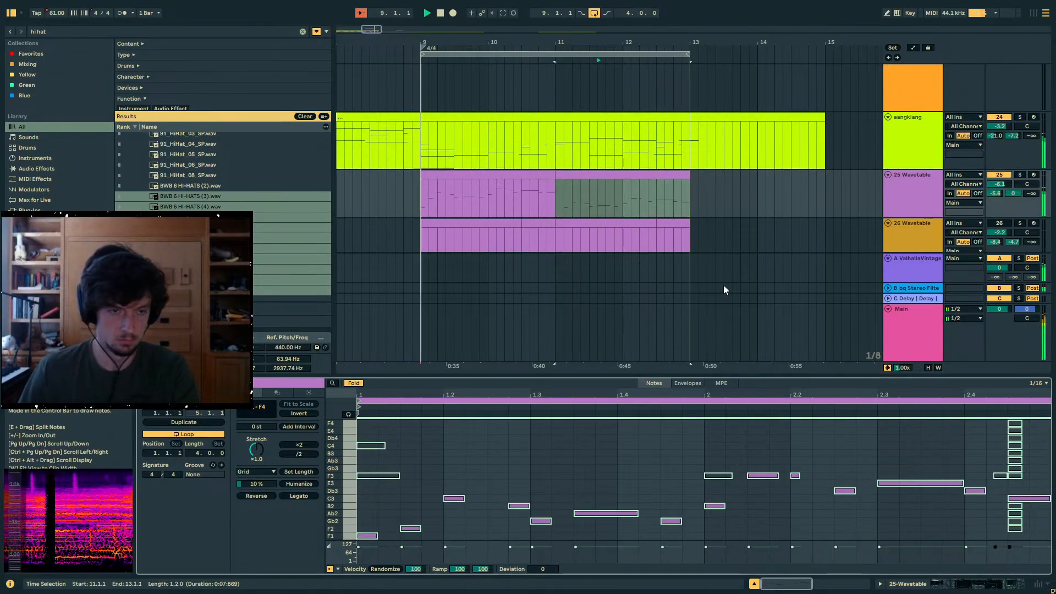
click(455, 192)
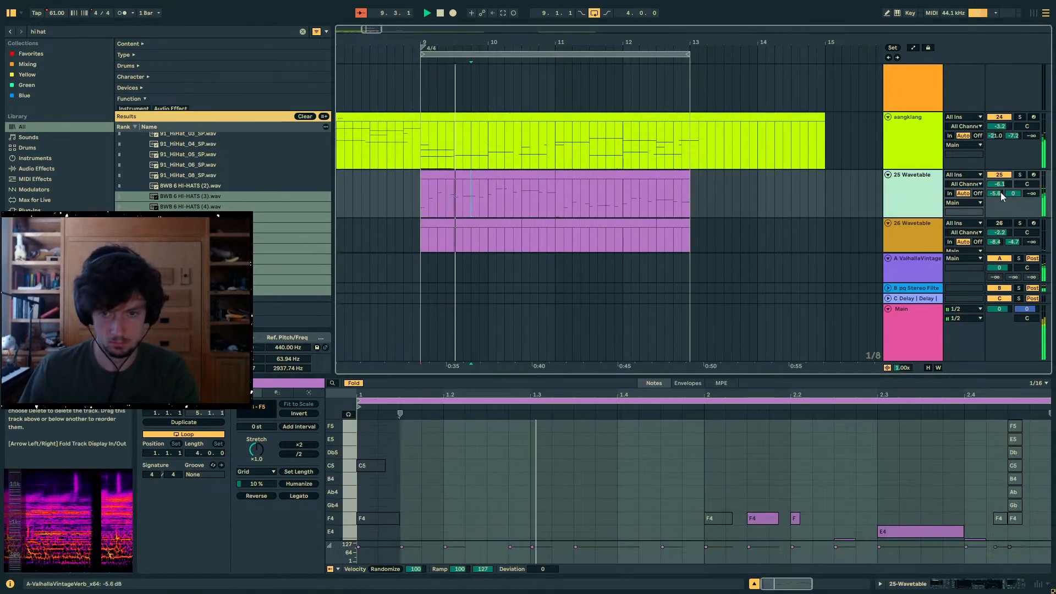
- Search the browser for "snare" and place the sample 04 Rhizo Crack Snare 4 at 9.2 on track 5
drag(926, 378, 927, 450)
scroll(840, 269, up, 10)
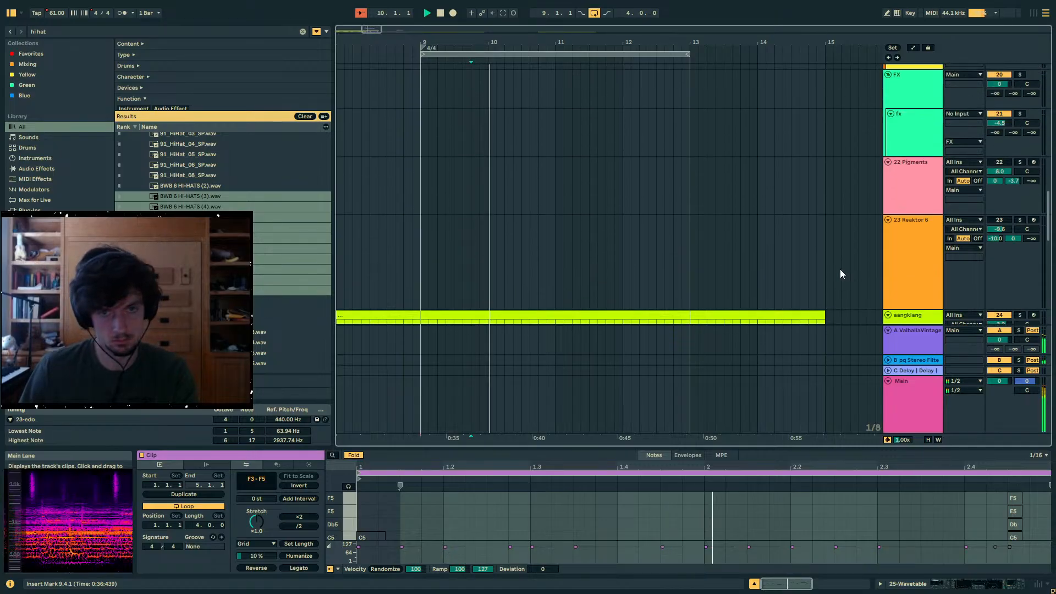
scroll(840, 269, up, 8)
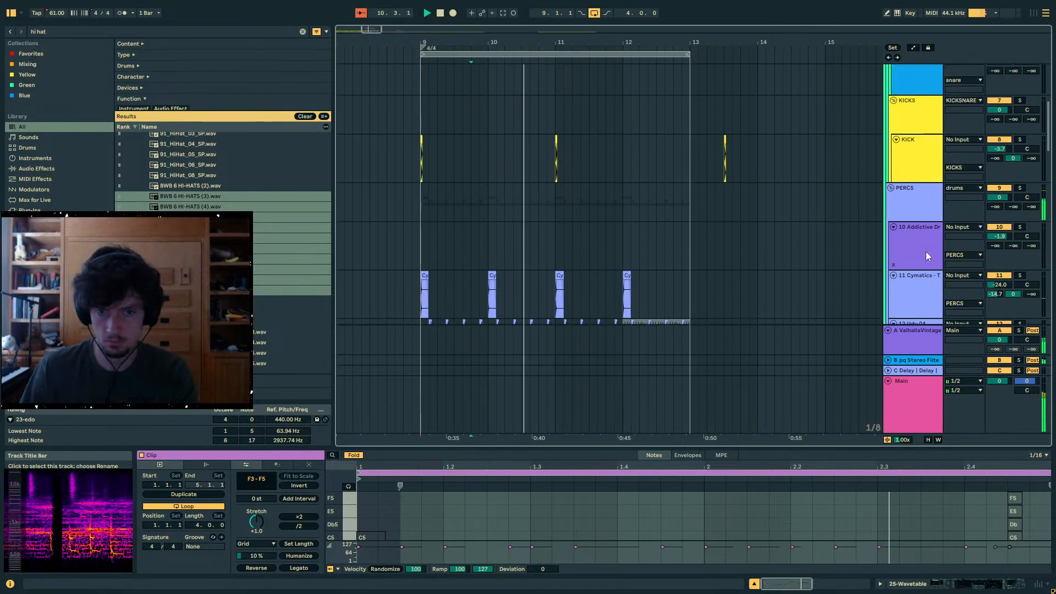
click(916, 279)
key(ctrl+f)
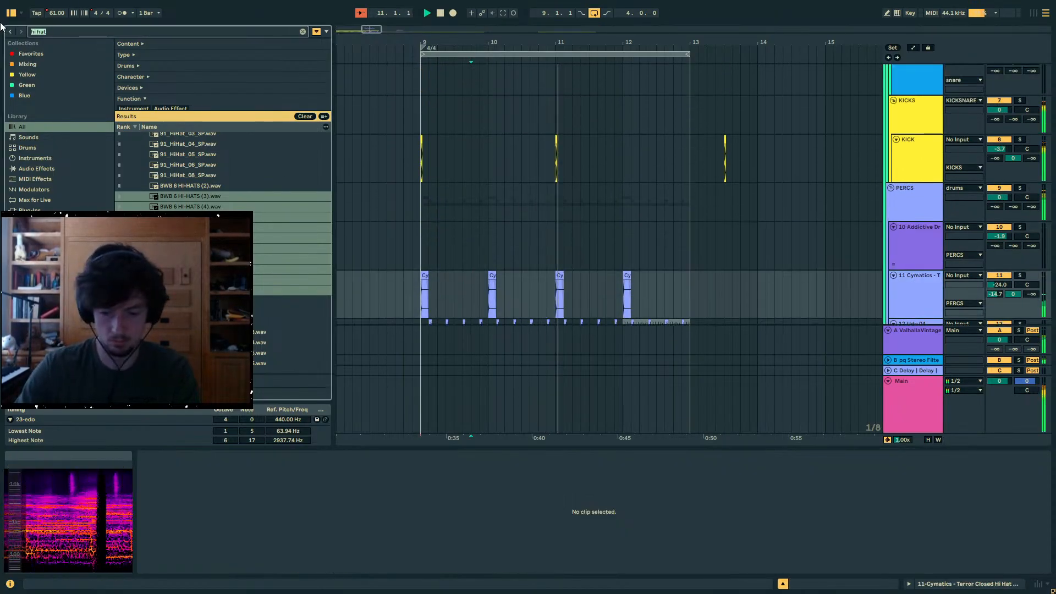
text(snare)
scroll(461, 184, up, 2)
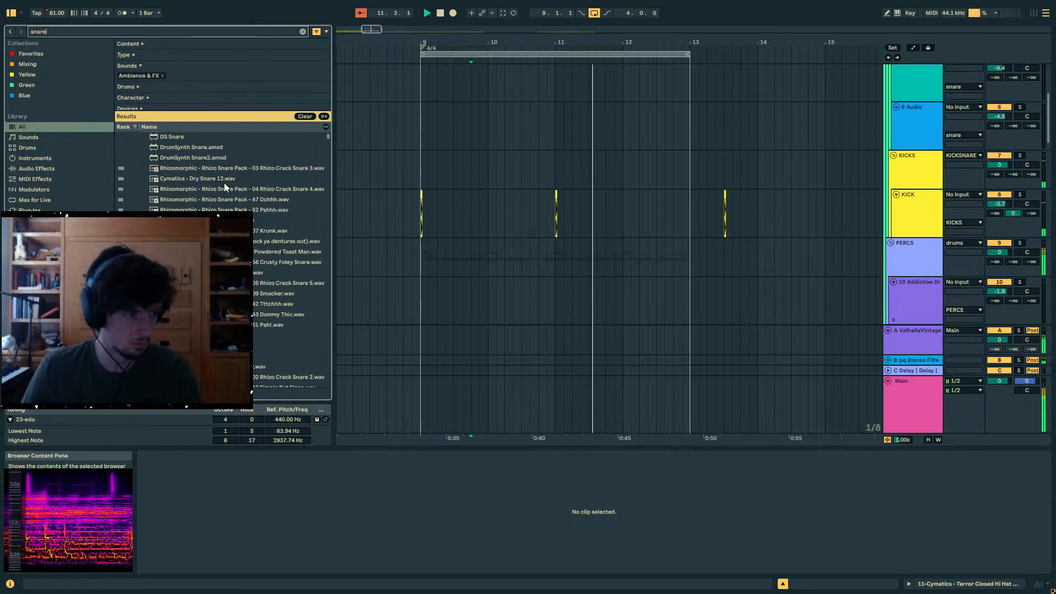
click(195, 190)
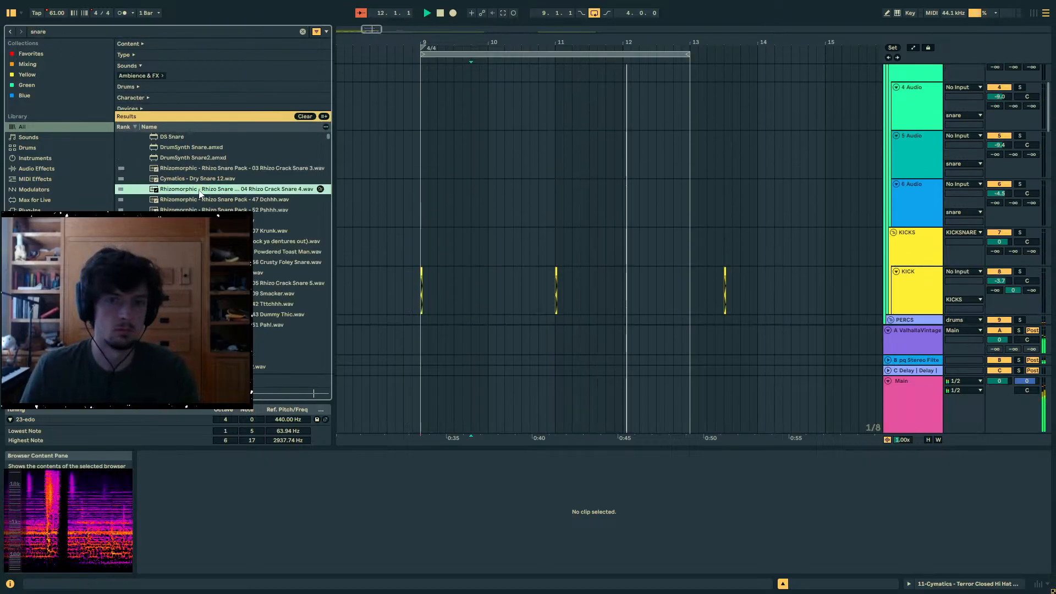
drag(441, 153, 438, 154)
drag(444, 42, 484, 146)
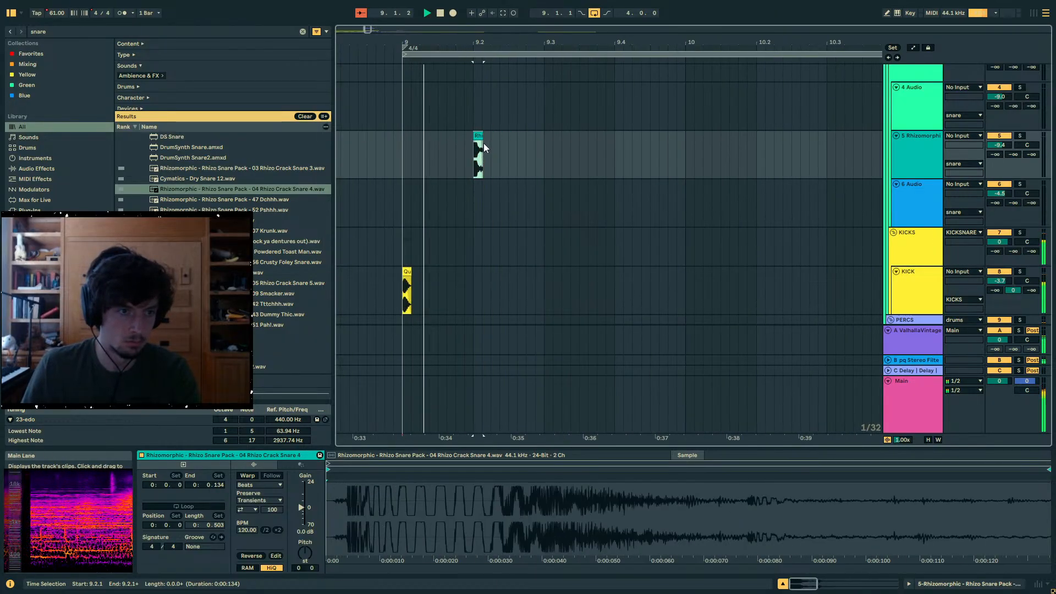
drag(480, 49, 503, 137)
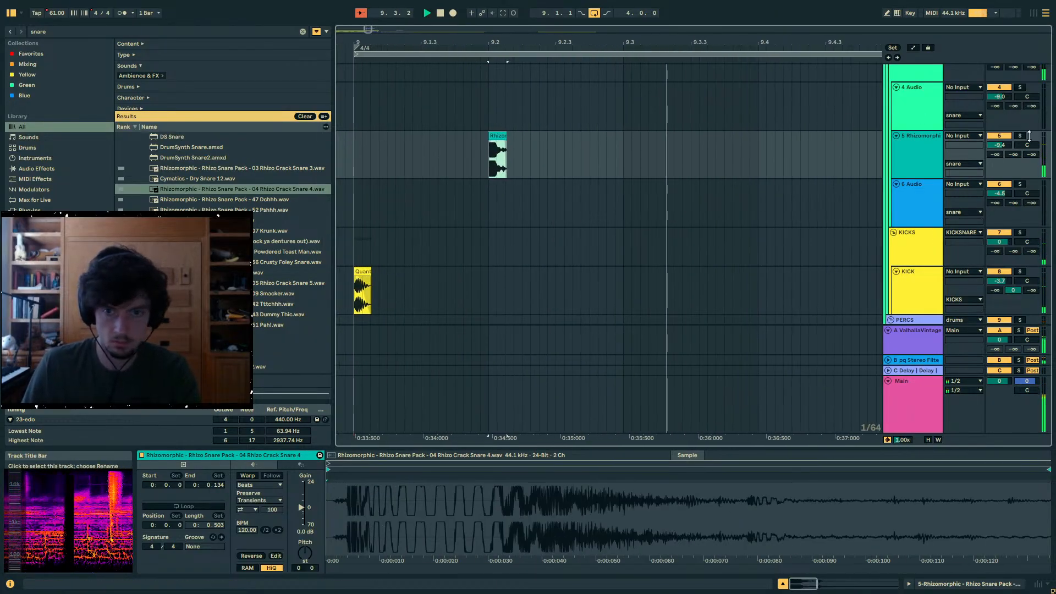
- Set track 5's volume to -18.4 dB and copy its snare to 9.4 and 9.4.4, then play the pattern
key(space)
click(546, 134)
click(498, 136)
click(751, 144)
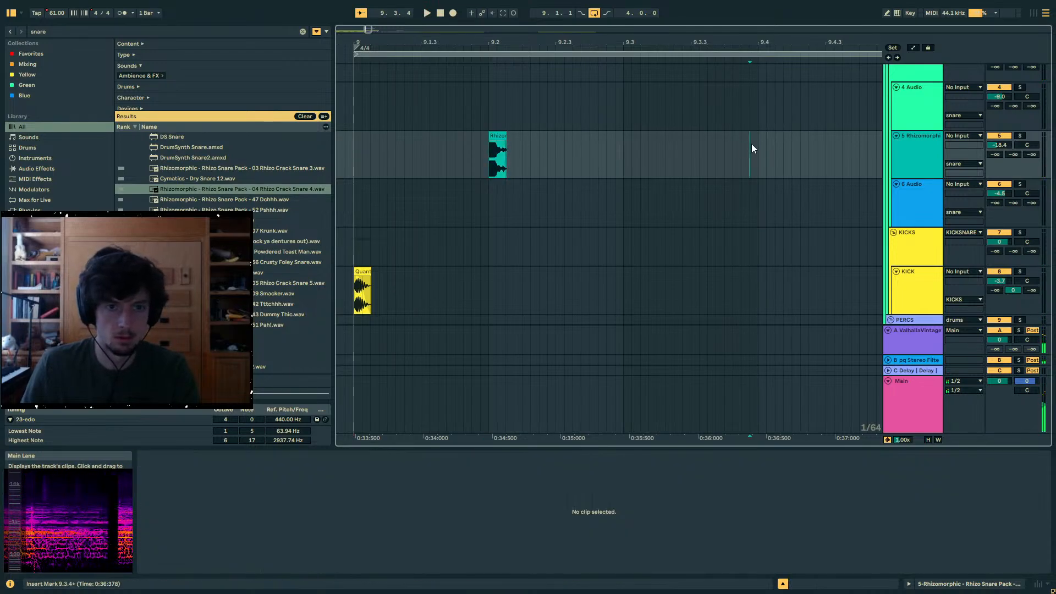
drag(750, 46, 743, 18)
click(751, 147)
key(ctrl+v)
drag(792, 153, 501, 157)
key(ctrl+v)
key(ctrl+z)
click(515, 257)
key(space)
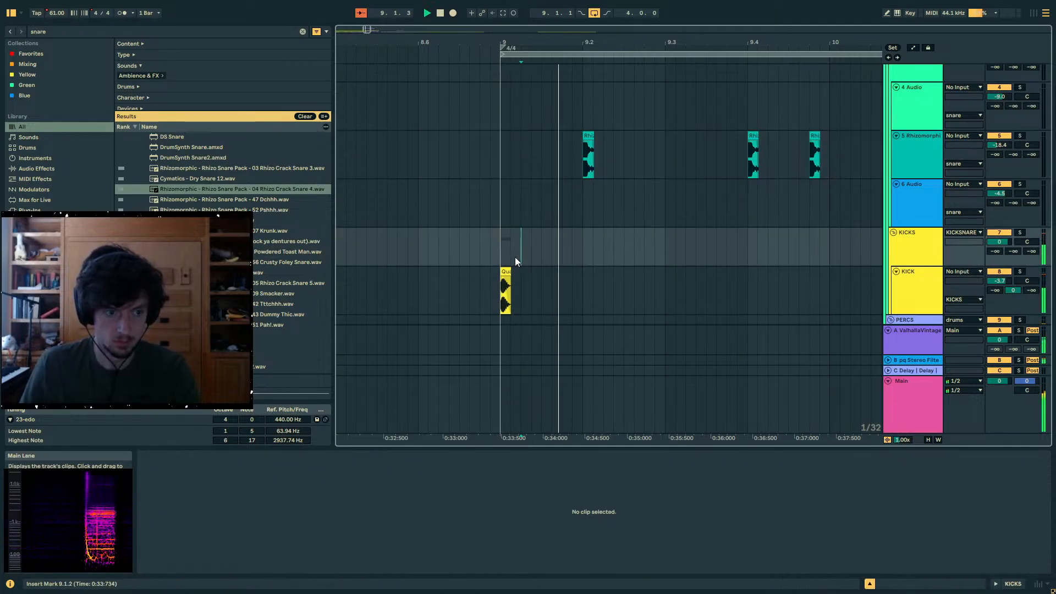
- Copy the bar 9 kick to just after 9.4.2, and duplicate bar 9's kicks and snares into bar 10
click(505, 271)
click(727, 289)
click(778, 296)
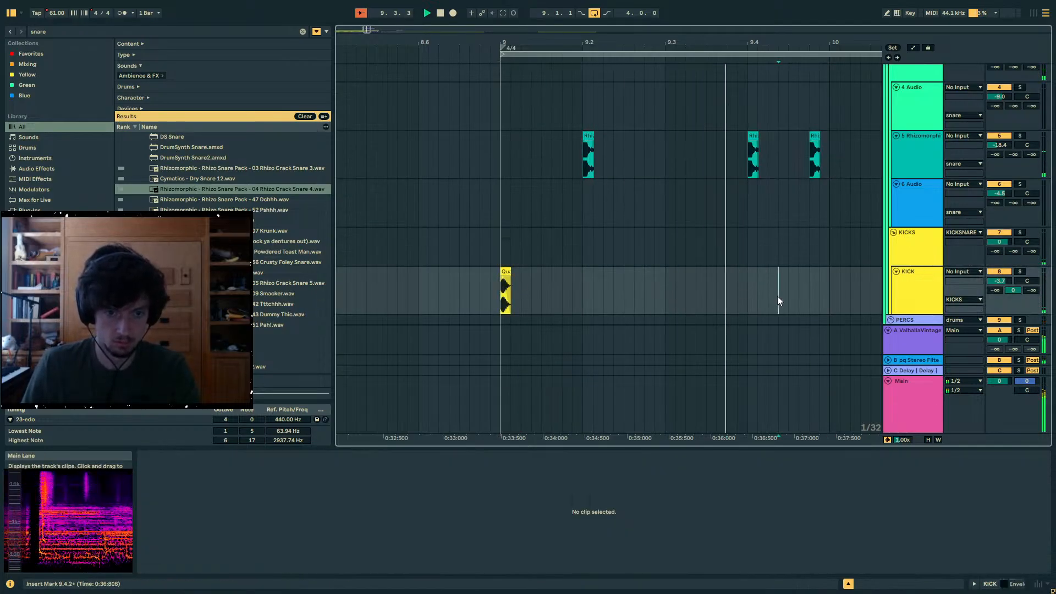
key(ctrl+v)
drag(829, 289, 503, 160)
key(ctrl+d)
- Add Auto Filter Legacy to snare track 5 as a low-pass at 3.32 kHz
click(395, 141)
key(space)
drag(418, 39, 521, 75)
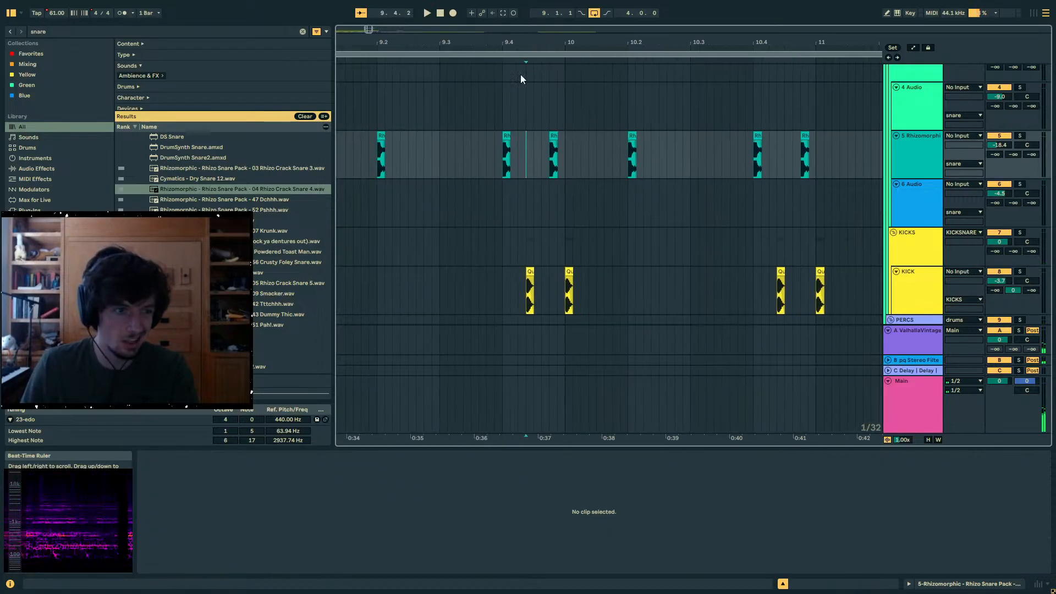
click(65, 32)
text(auto filt)
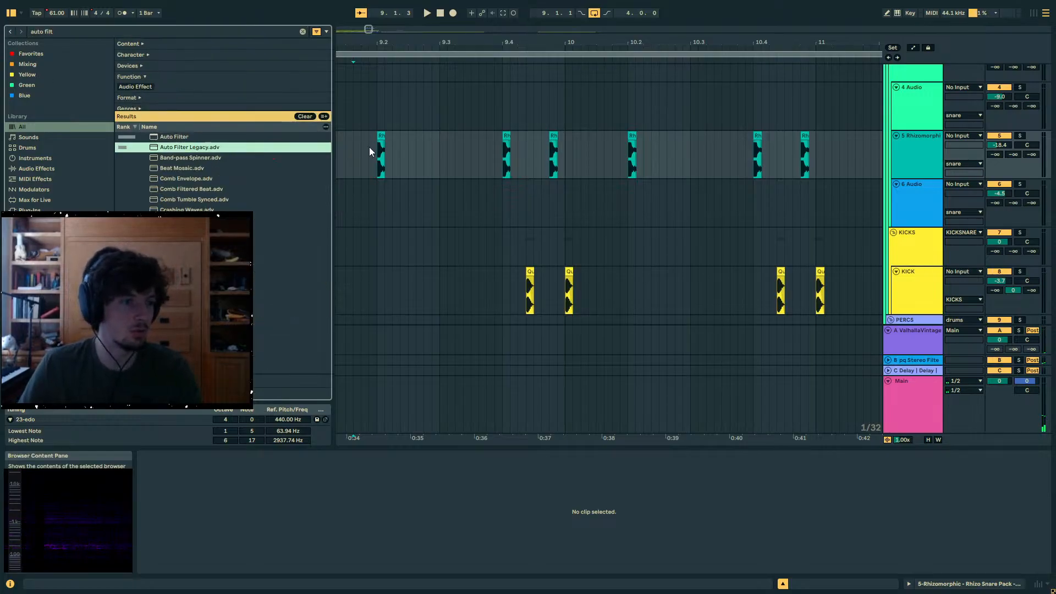
drag(370, 152, 371, 154)
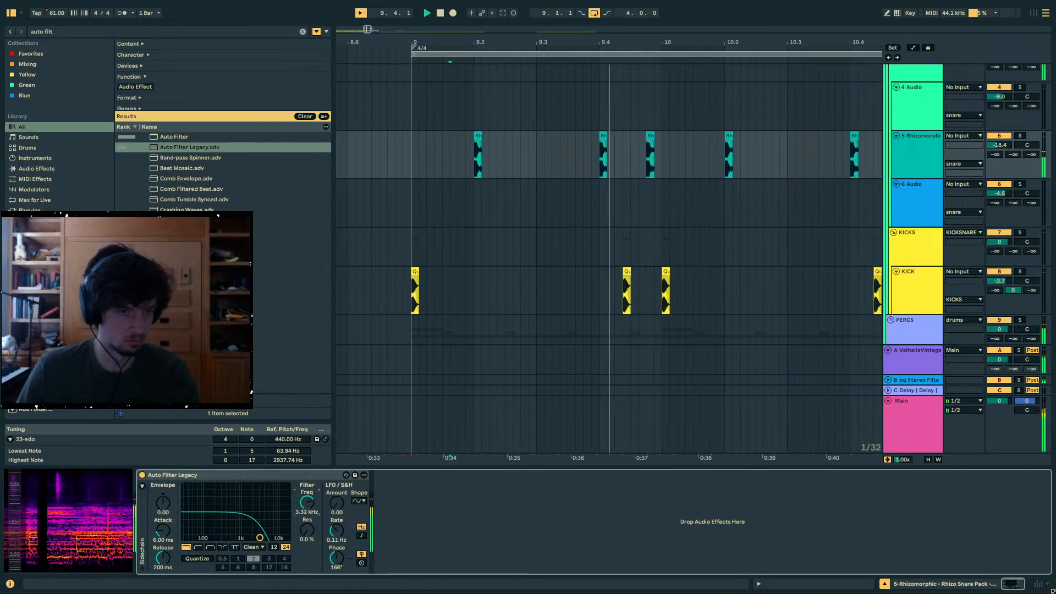
- Deactivate the kick clip just after 9.4.2, and duplicate bars 9 and 10 of the kicks and snares into bars 11 and 12
click(435, 286)
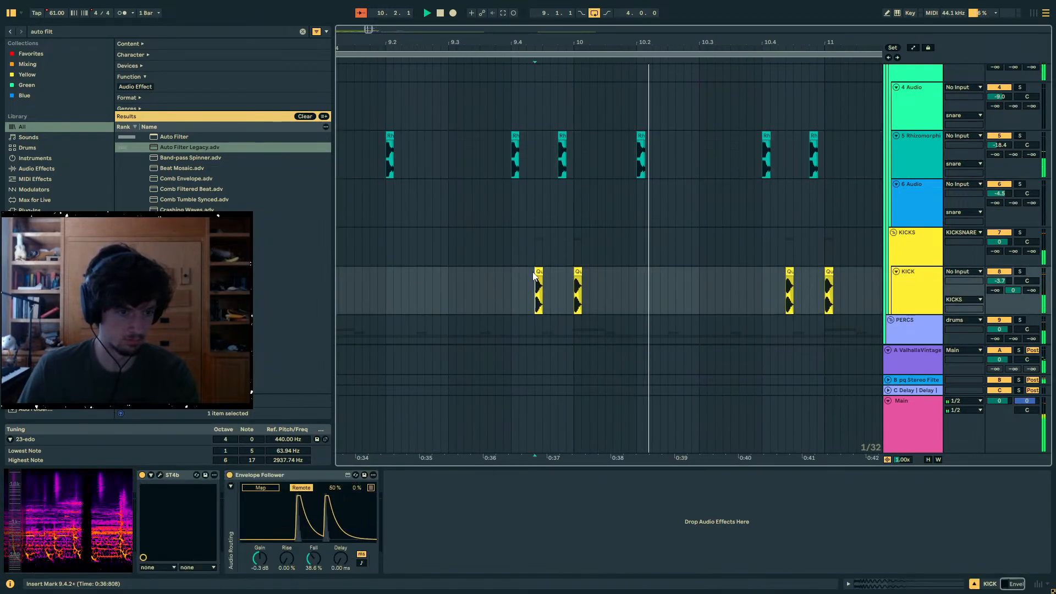
click(539, 284)
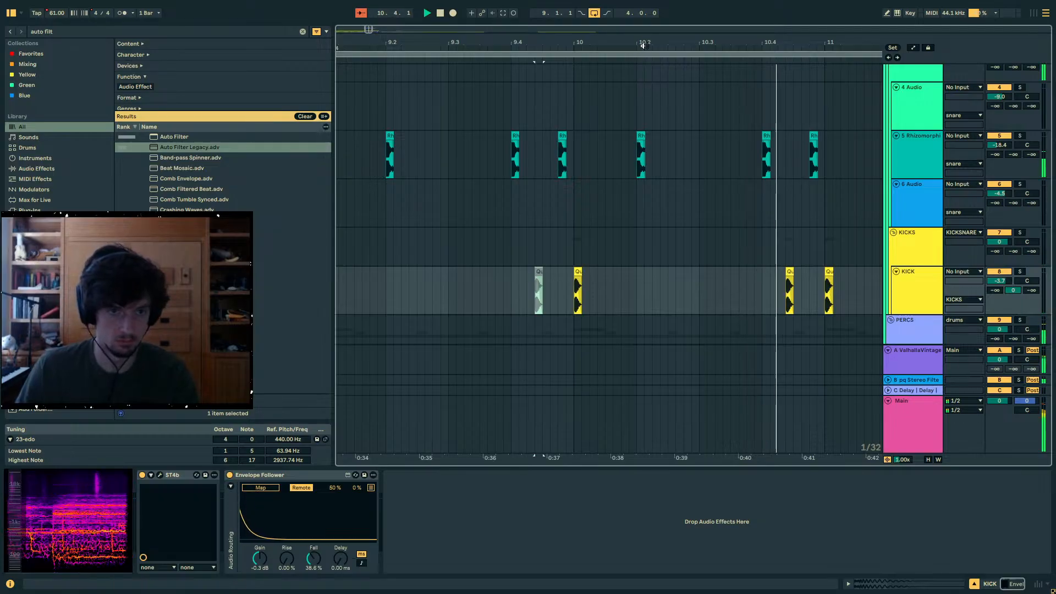
scroll(609, 220, down, 5)
drag(704, 153, 490, 261)
key(ctrl+d)
click(478, 204)
click(567, 153)
- Duplicate the looped section, bars 9 to 12 on all tracks, into bars 13 to 16
scroll(567, 152, down, 10)
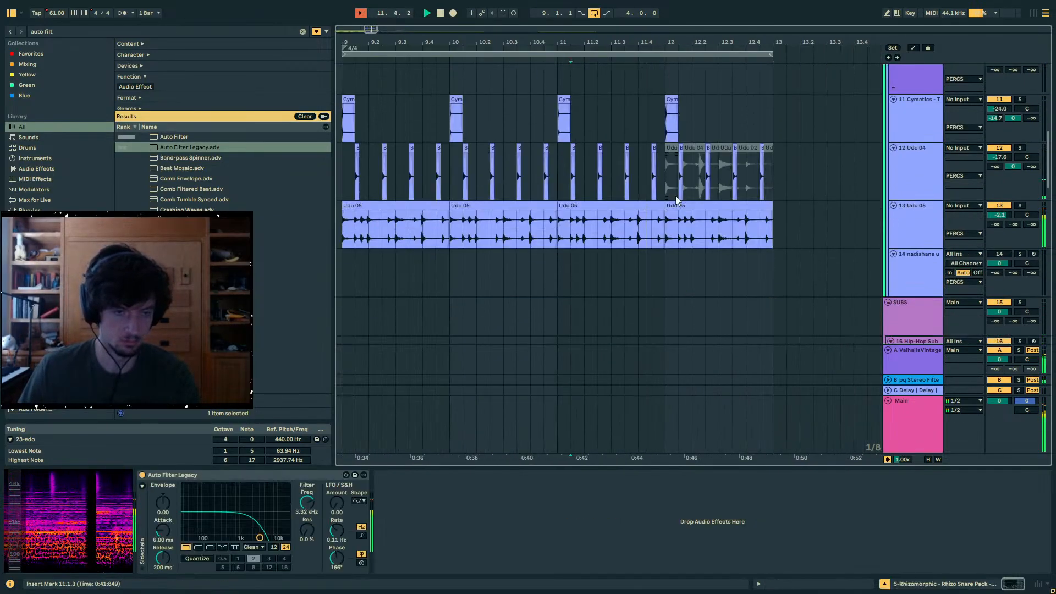
scroll(675, 195, up, 6)
scroll(675, 194, up, 3)
scroll(684, 142, down, 3)
click(728, 142)
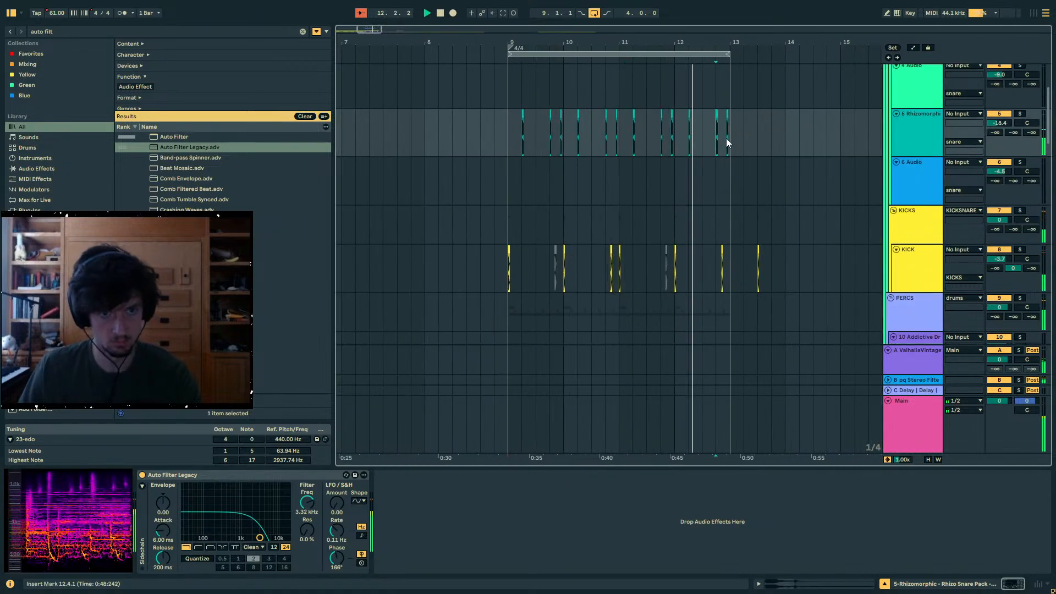
click(721, 54)
key(ctrl+d)
scroll(632, 140, down, 20)
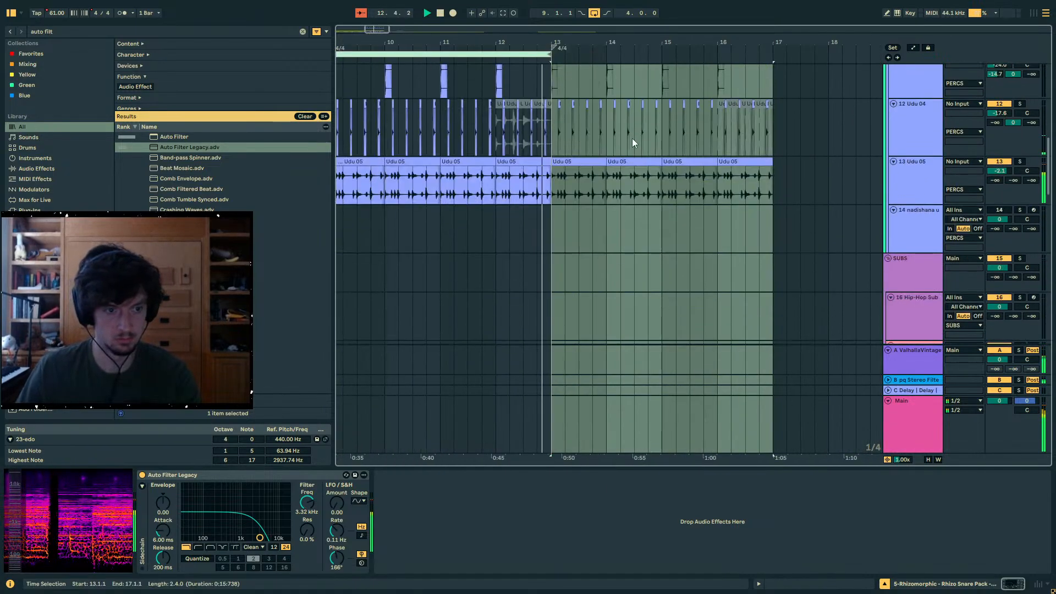
scroll(577, 178, down, 1)
- Turn off the arrangement loop and stop playback
click(540, 190)
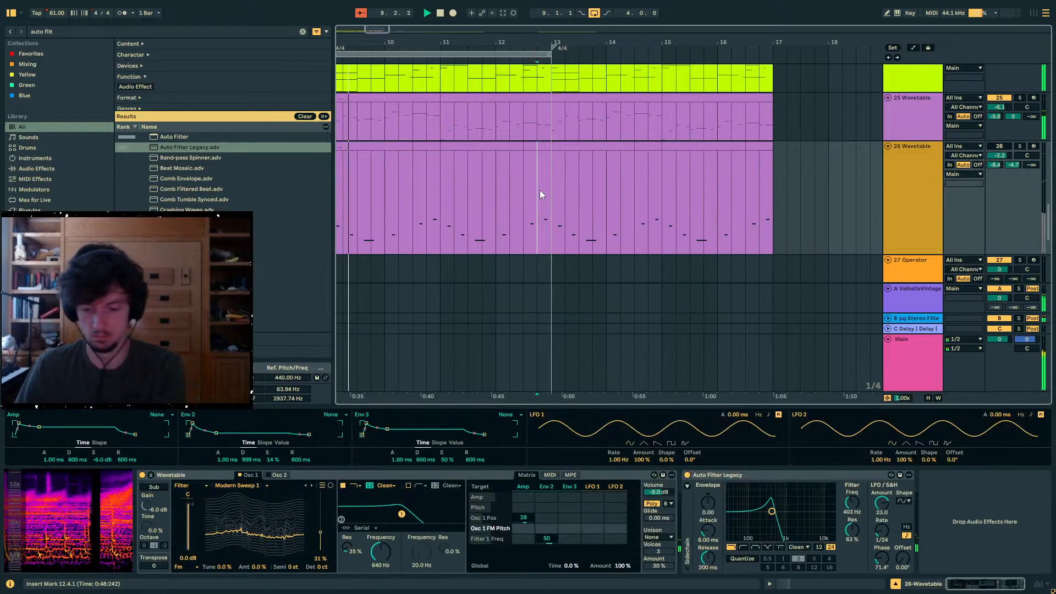
key(ctrl+l)
scroll(611, 203, down, 3)
key(space)
- Select track 33's bounced audio from 13.1.1 to 17.1.1, and solo the track for playback
click(602, 206)
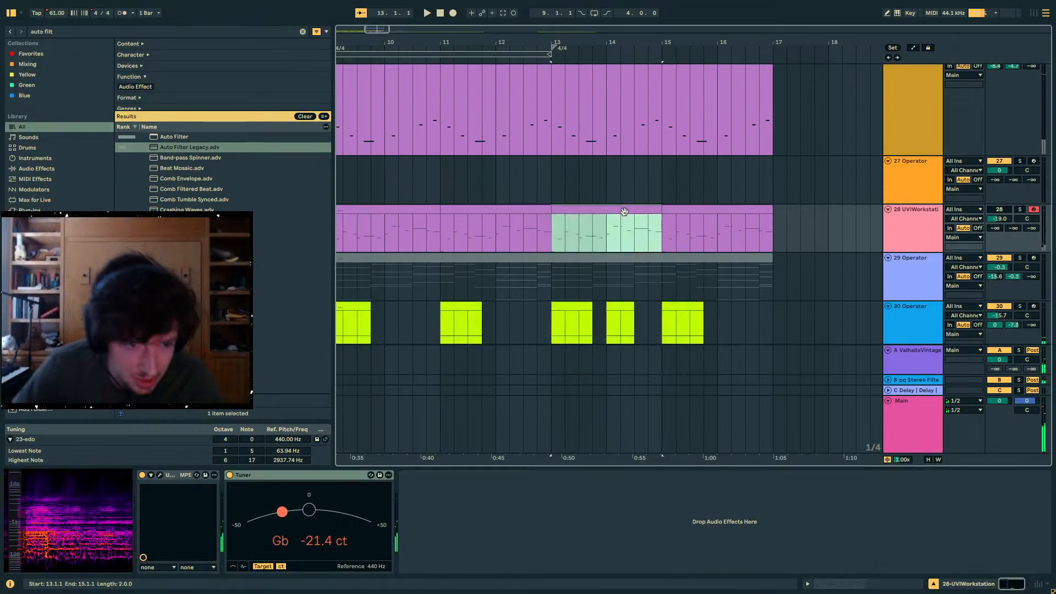
scroll(633, 222, down, 5)
drag(550, 221, 765, 220)
drag(550, 302, 774, 297)
click(1020, 277)
key(space)
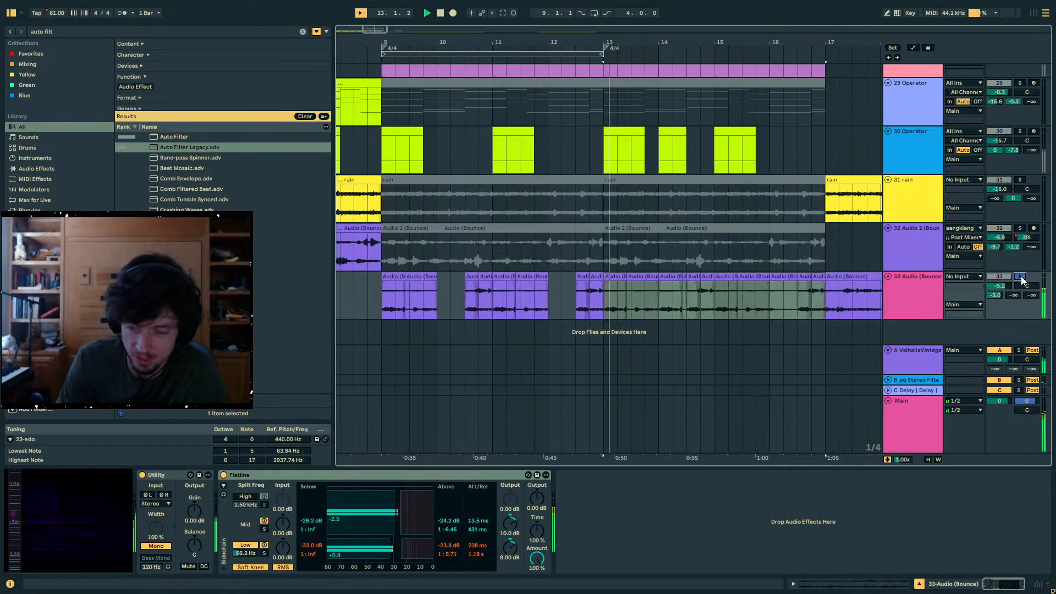
- Consolidate the selected audio on track 33 into one clip and transpose it by +24 semitones
click(594, 278)
shift+click(789, 279)
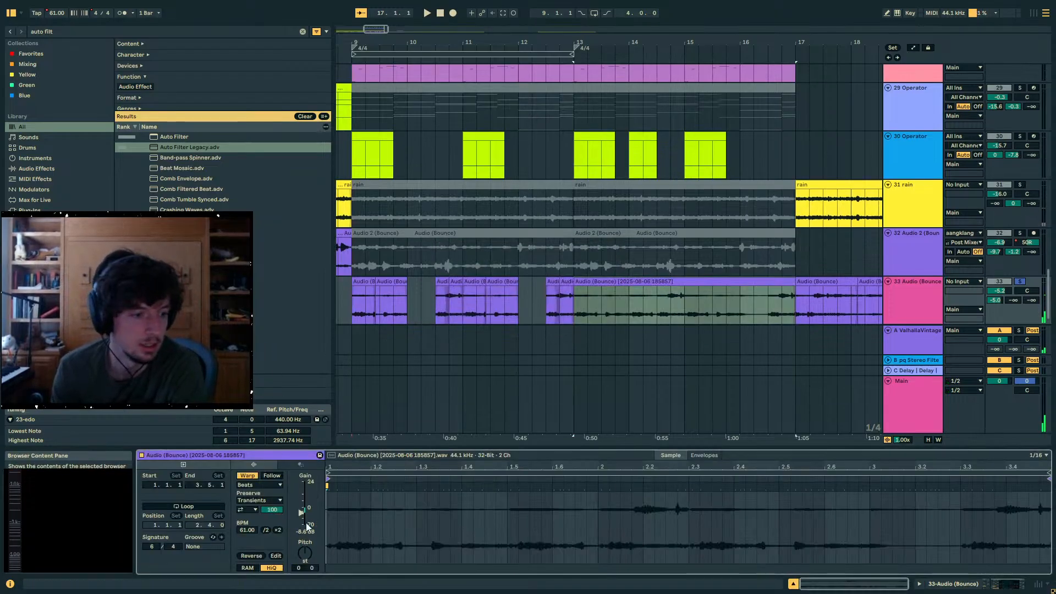
drag(304, 553, 305, 522)
key(space)
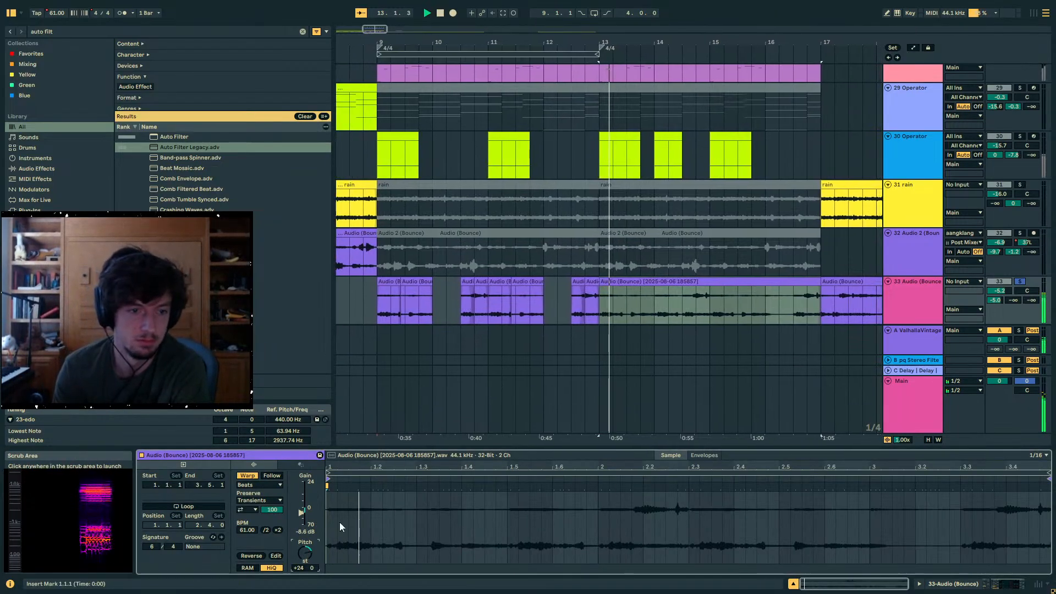
- Set the consolidated clip's Beats warping to preserve 1/8 divisions
key(ctrl+f)
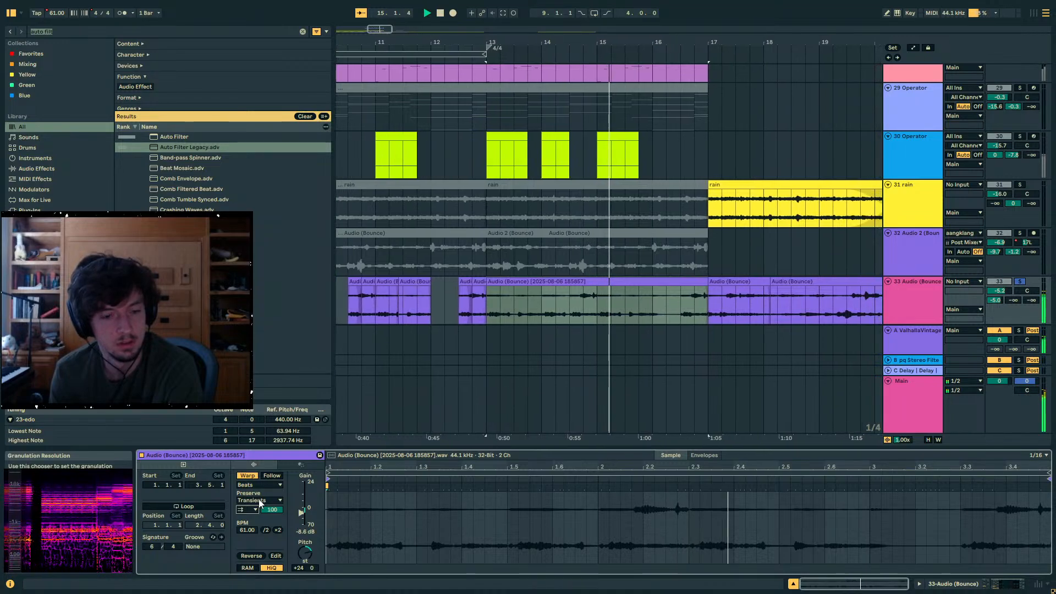
click(260, 501)
click(266, 525)
click(259, 501)
click(253, 537)
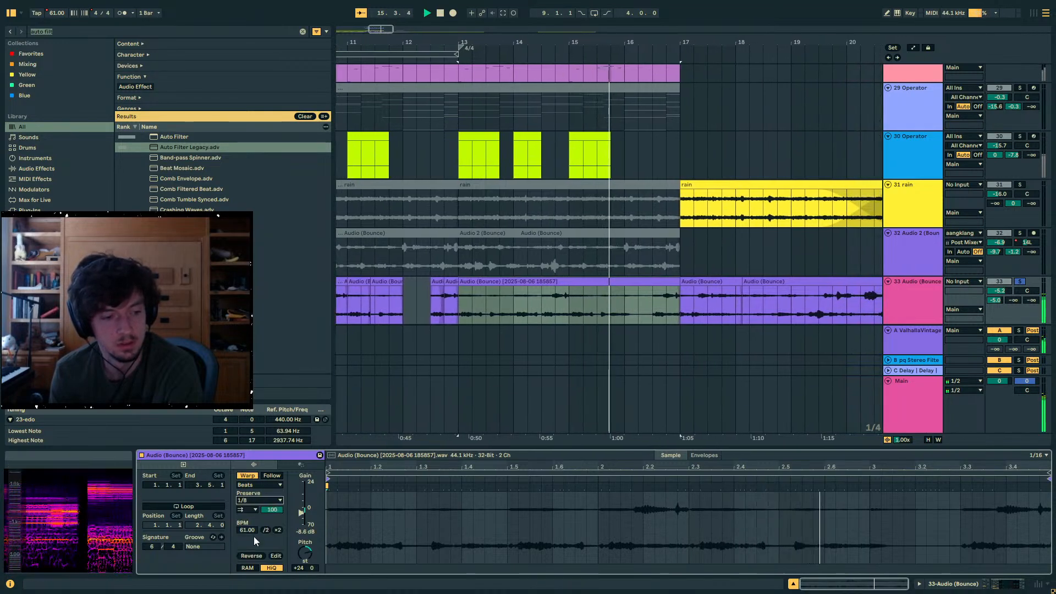
- Set the consolidated clip's Preserve value to 1/16 and play it back
key(space)
key(space)
click(253, 501)
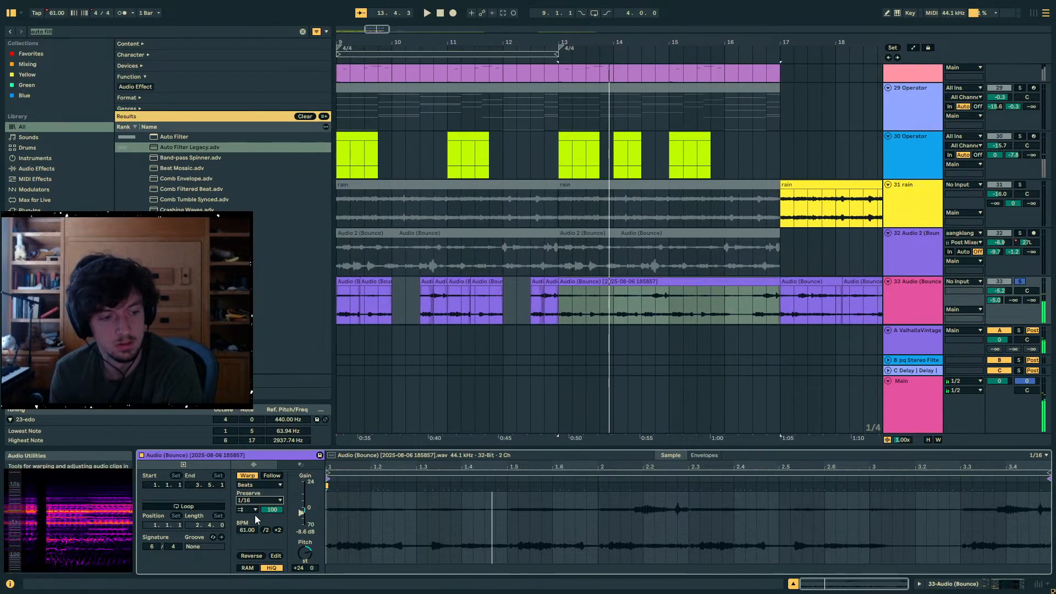
key(space)
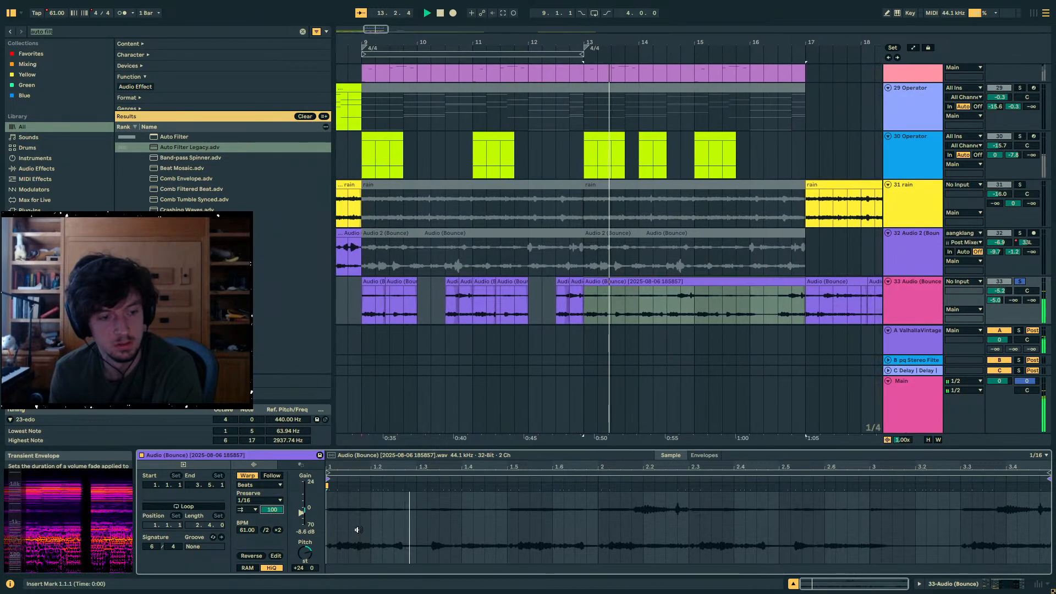
- Transpose the consolidated clip to +36 semitones and set track 33's send B to 0 dB
click(357, 530)
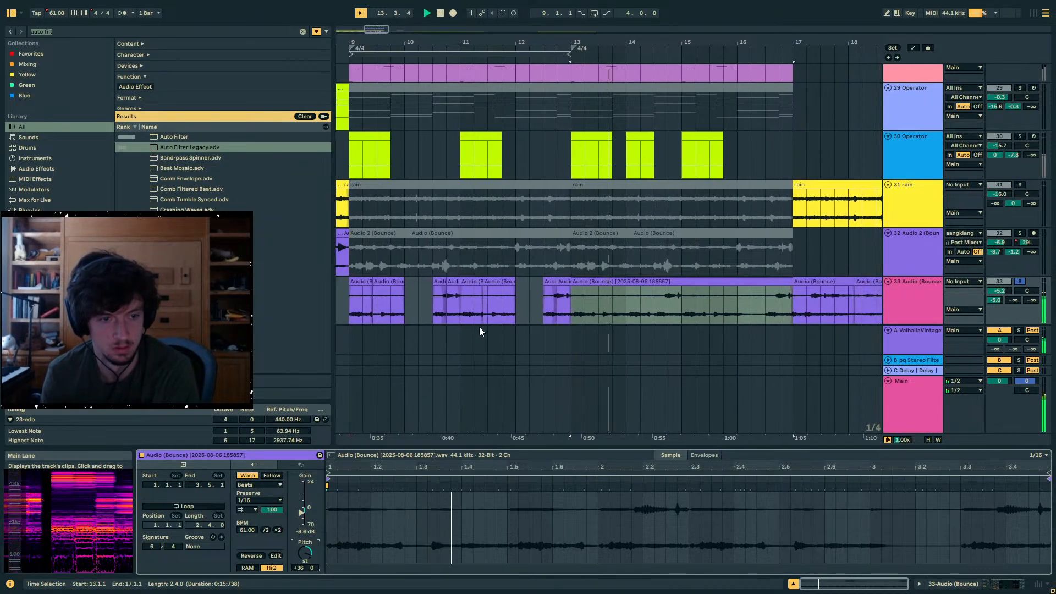
key(space)
click(576, 282)
drag(1013, 301, 1012, 242)
key(space)
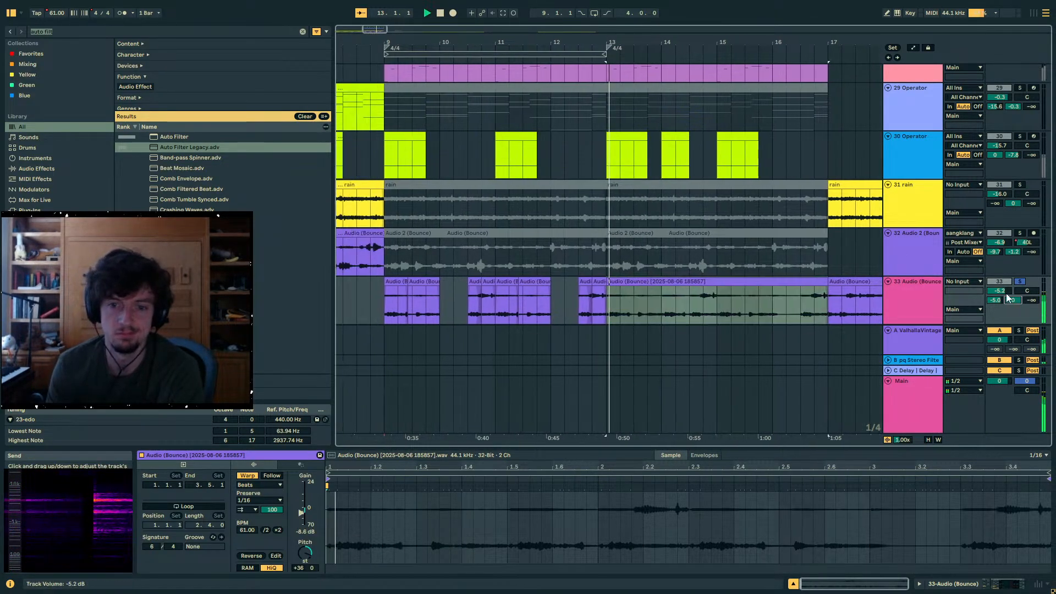
- Reset the consolidated clip's transposition to 0 and deactivate it, unsolo track 33, and play the section
click(599, 304)
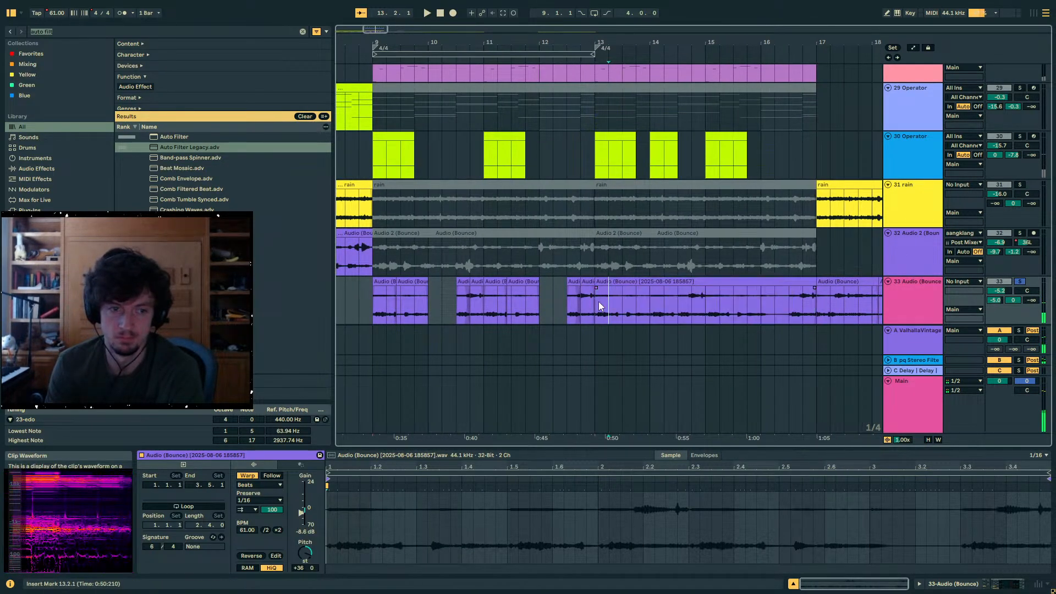
double_click(687, 295)
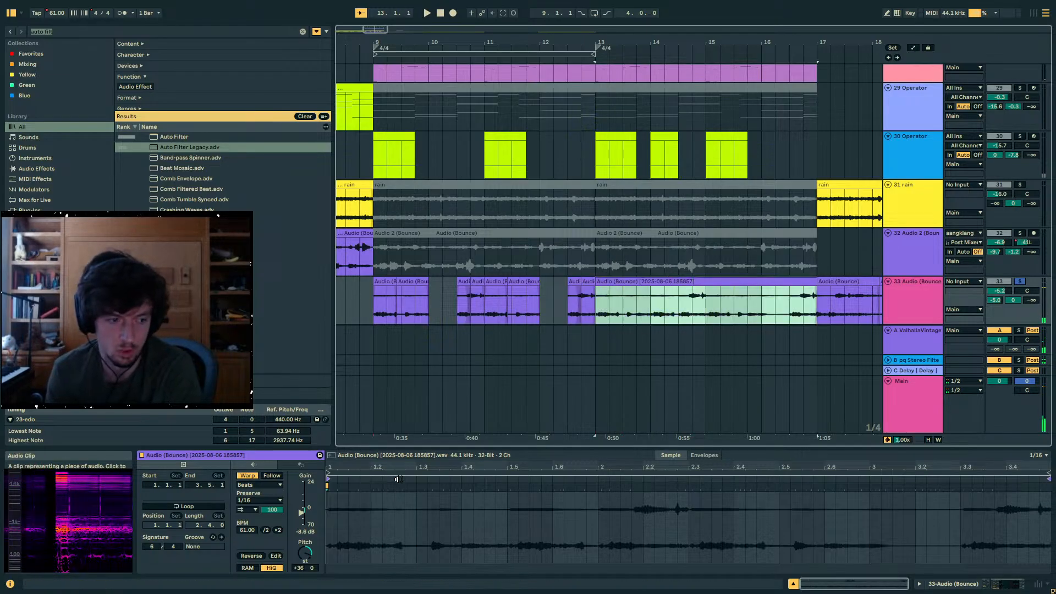
double_click(305, 558)
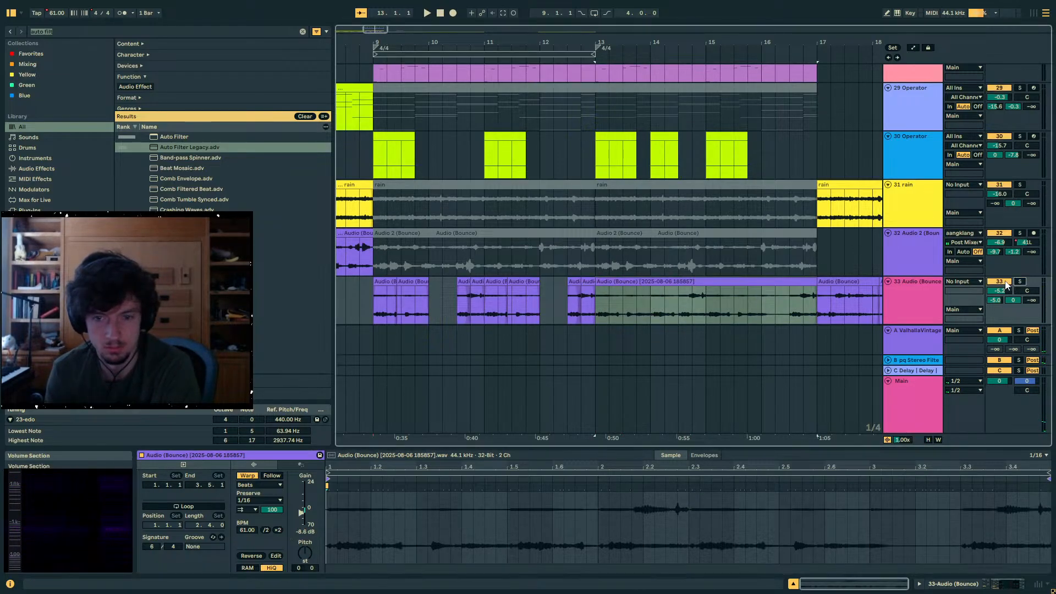
key(space)
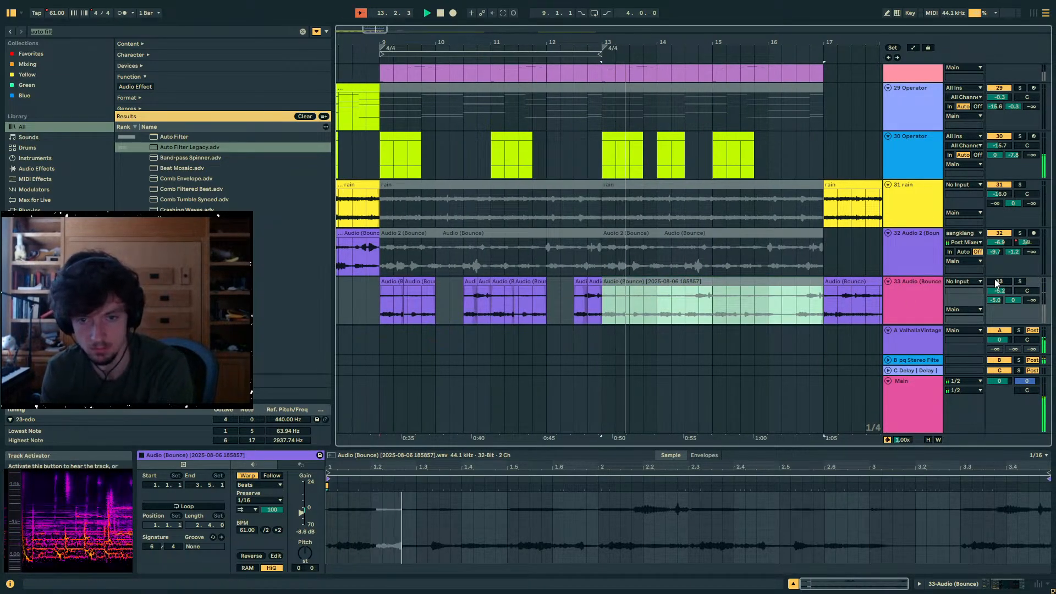
- Select track 24's MIDI clip from 13.1.1 to 17.1.1 to bring up its notes, and stop playback
scroll(688, 262, up, 4)
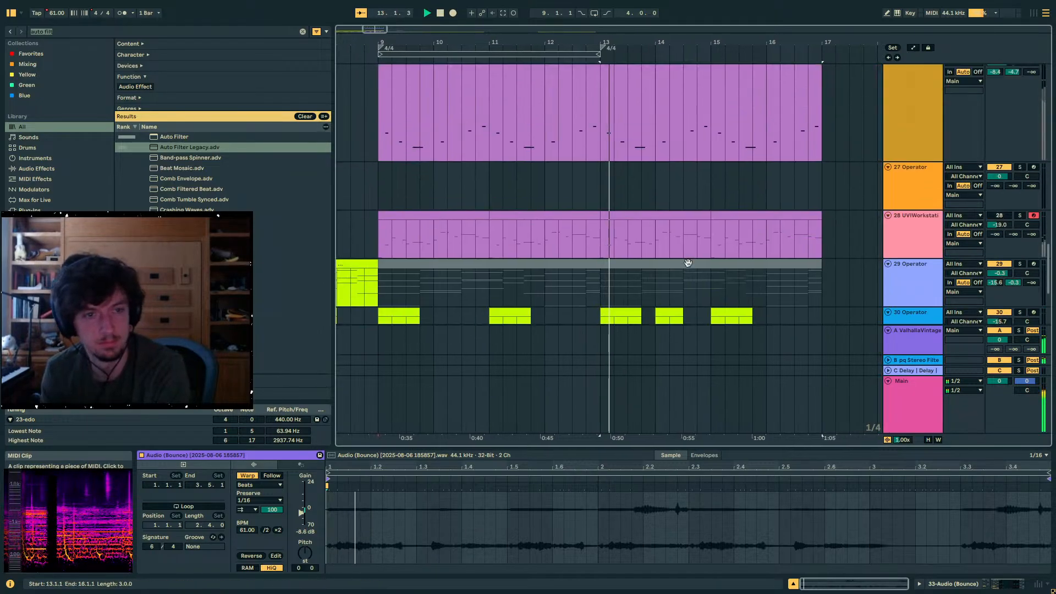
scroll(688, 263, up, 4)
click(732, 135)
key(space)
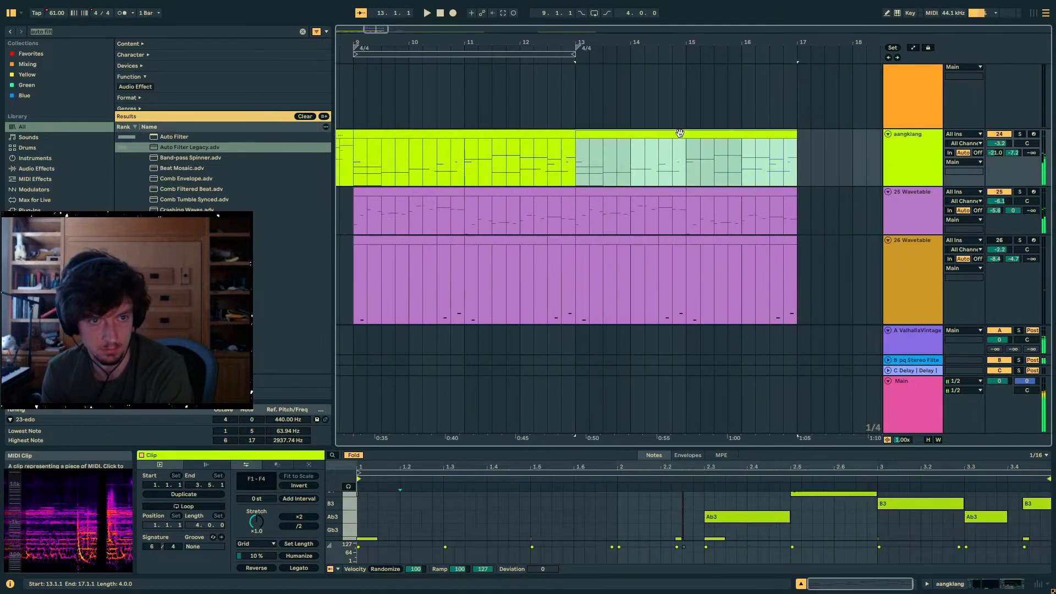
- Start playback and deactivate track 25's clips from 13.1.1 to 17.1.1
click(617, 190)
key(space)
key(0)
click(728, 192)
scroll(716, 203, down, 3)
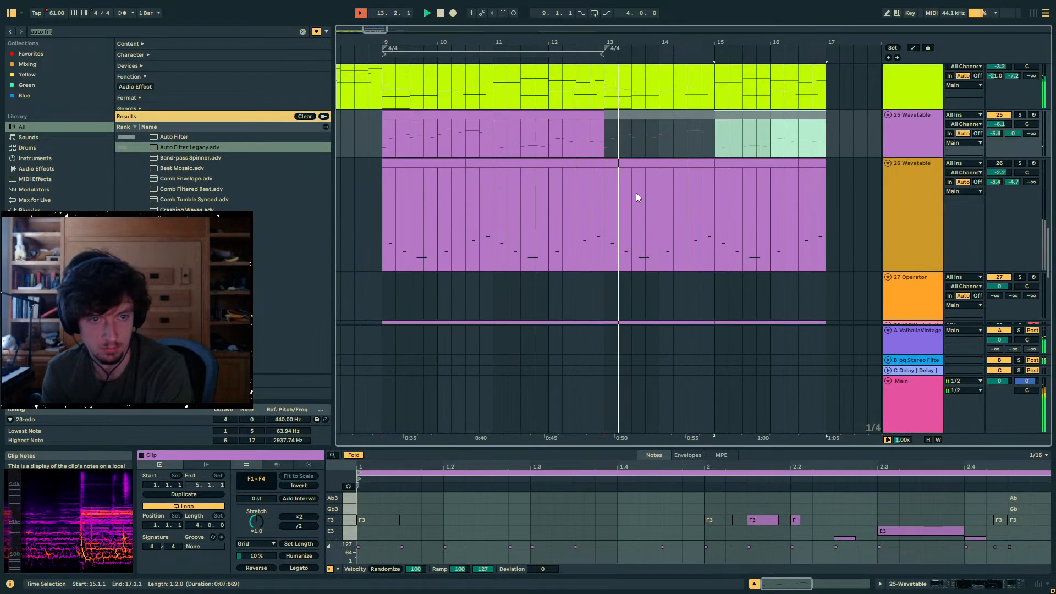
key(0)
- Deactivate all of track 26's clips from 13.1.1 to 17.1.1
click(653, 161)
key(0)
click(753, 165)
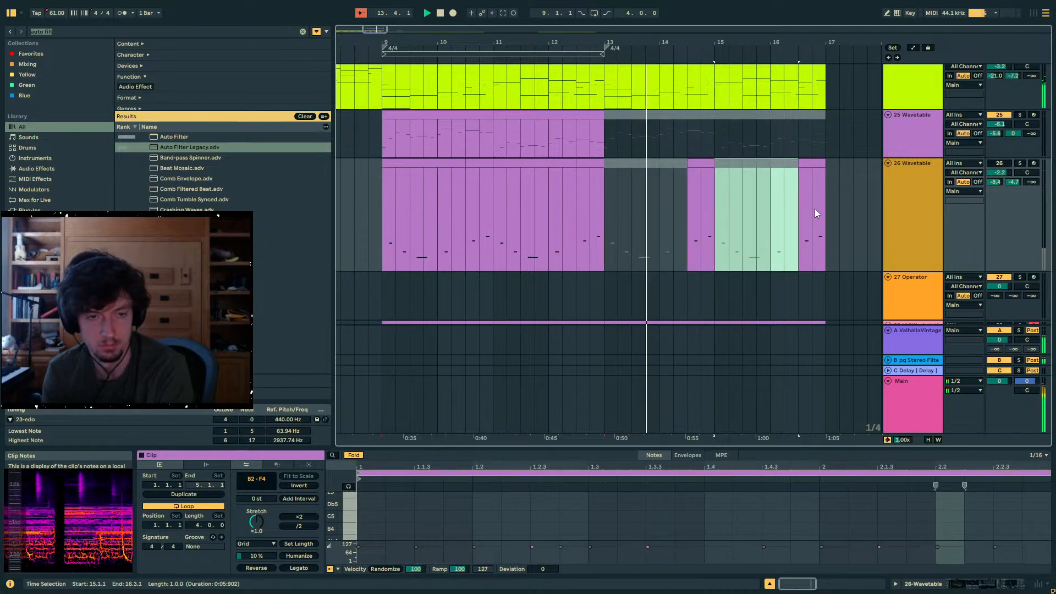
drag(837, 215, 666, 238)
key(0)
- Stop playback, select track 31's rain clips from 1.1.1 to 9.1.1, and play the arrangement from bar 1
scroll(663, 234, down, 3)
click(645, 229)
key(space)
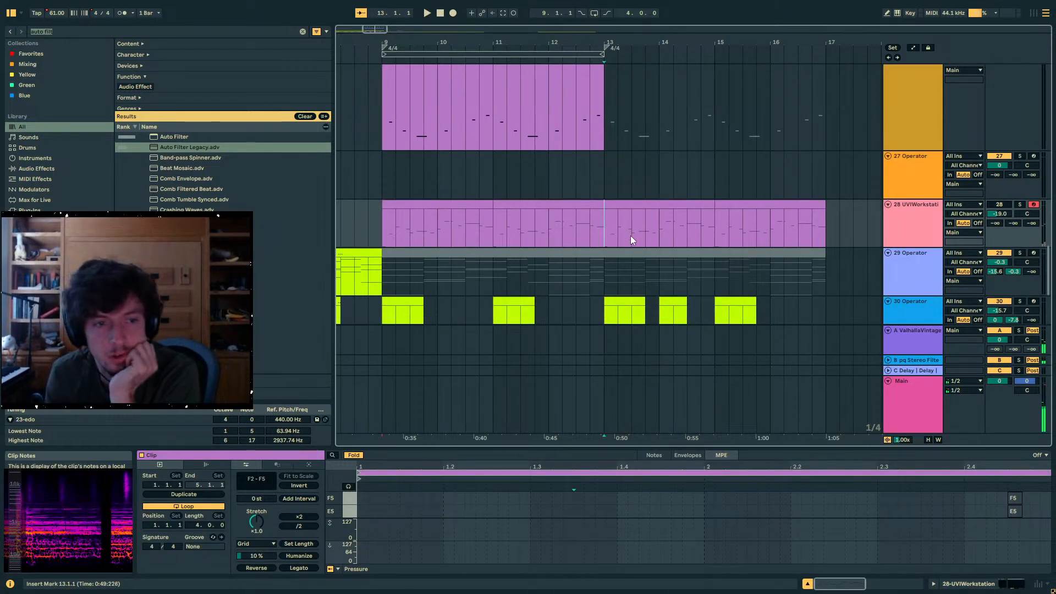
scroll(625, 193, down, 5)
scroll(616, 186, up, 2)
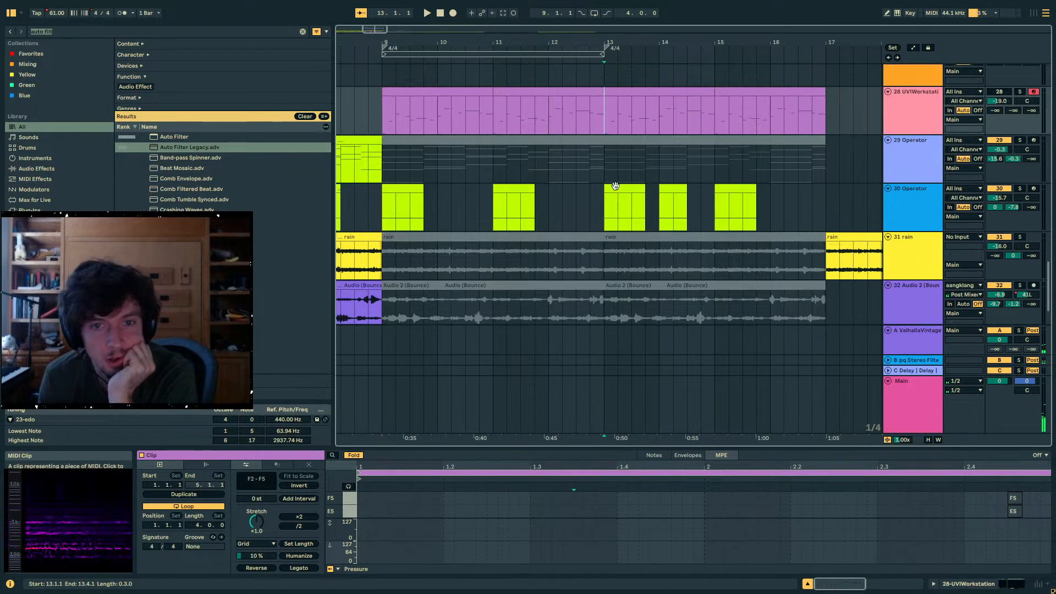
click(729, 240)
drag(601, 40, 603, 10)
drag(545, 248, 267, 212)
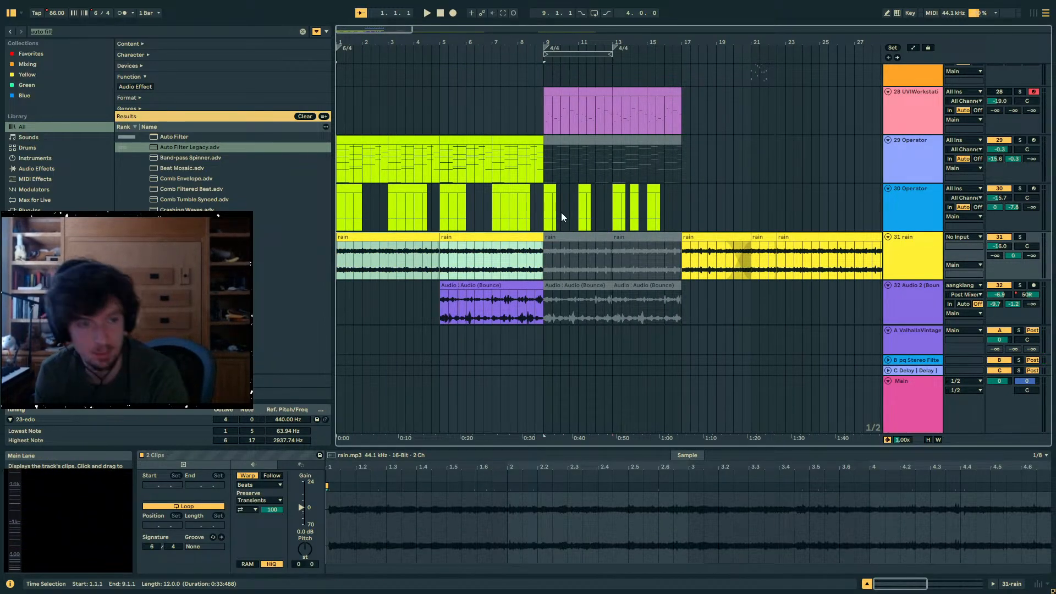
key(space)
scroll(508, 230, down, 1)
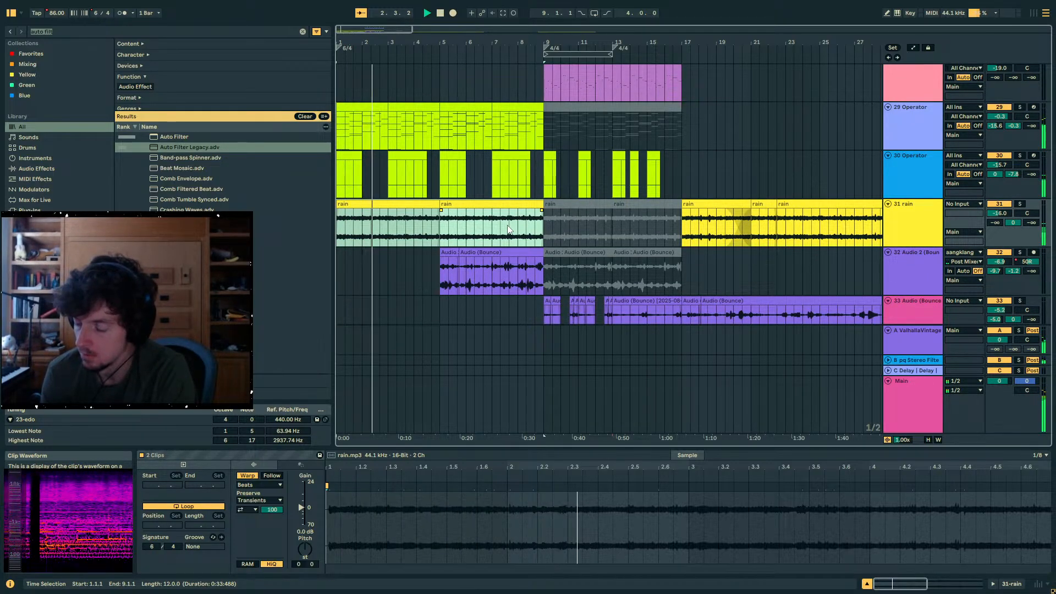
- Play the arrangement from 5.1.1 and listen through the transition into bar 9
click(441, 238)
scroll(441, 238, down, 2)
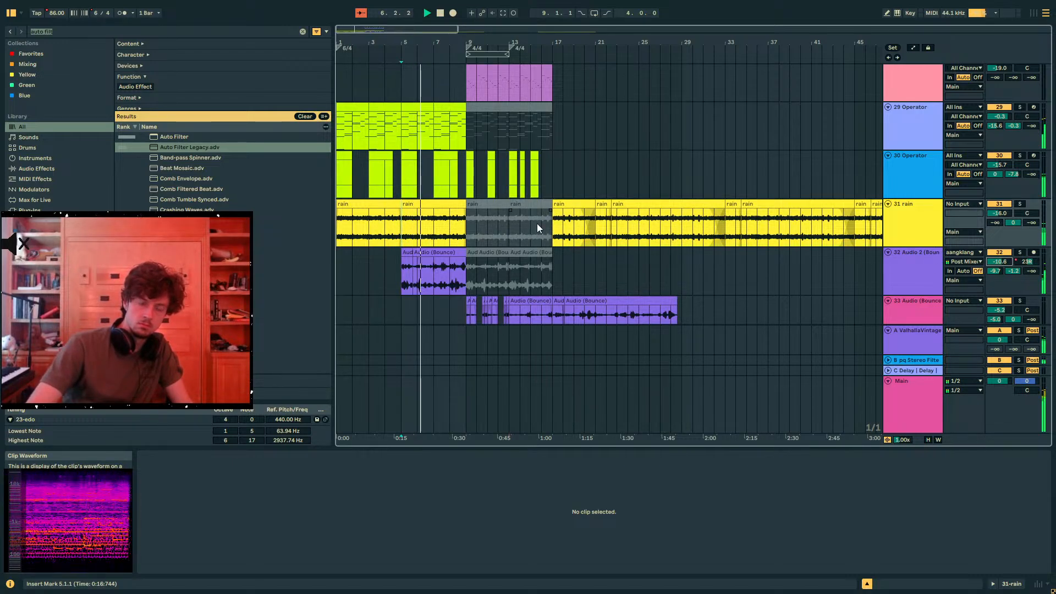
click(471, 276)
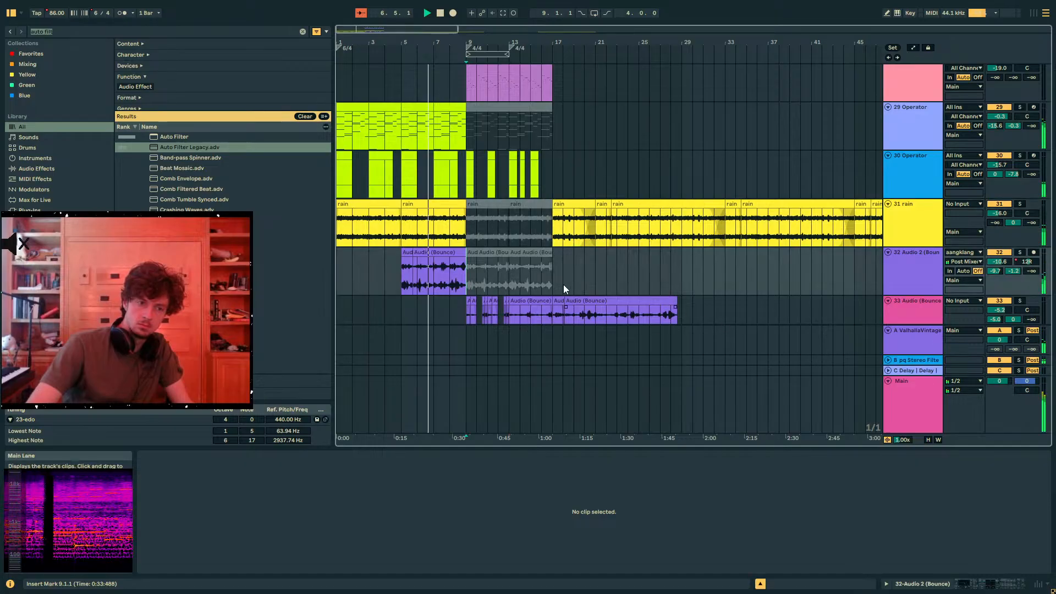
scroll(556, 282, down, 2)
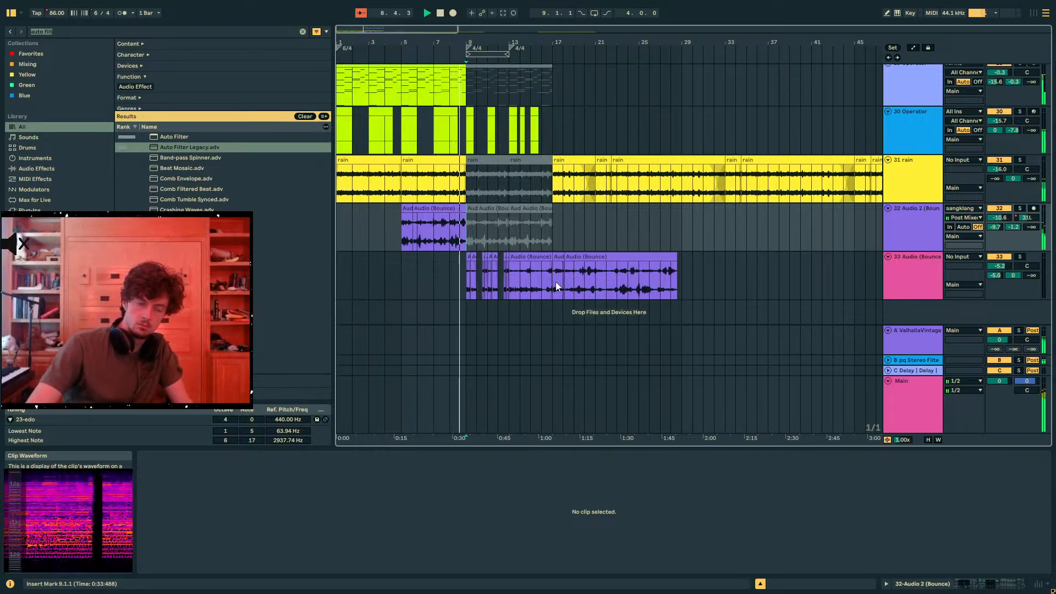
scroll(555, 285, up, 5)
scroll(550, 288, down, 5)
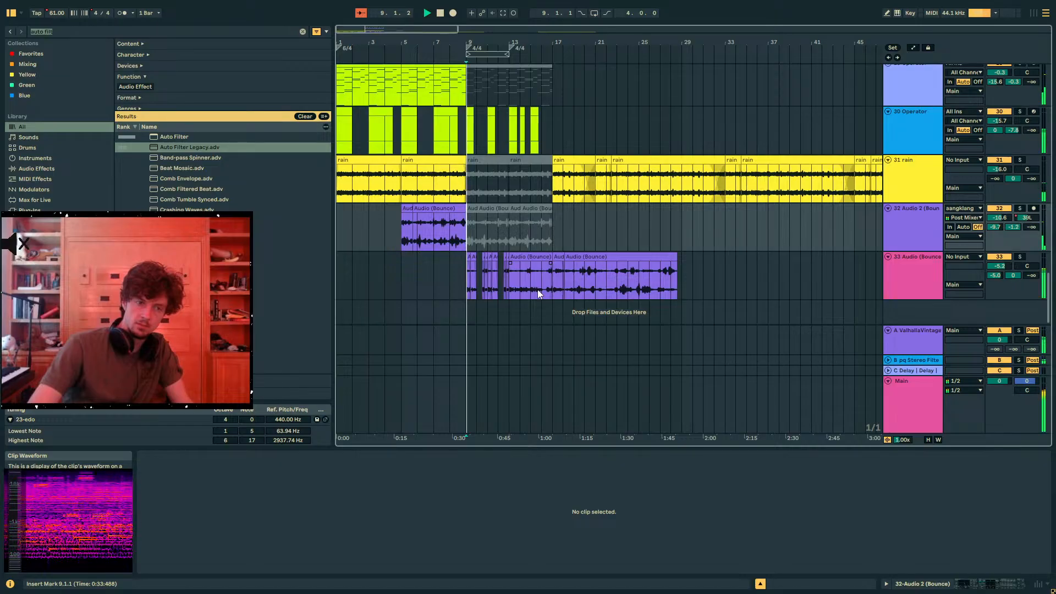
- Deactivate track 25's clips between 9.1.1 and 18.1.1, and replay the transition from 8.1.1
scroll(475, 254, up, 8)
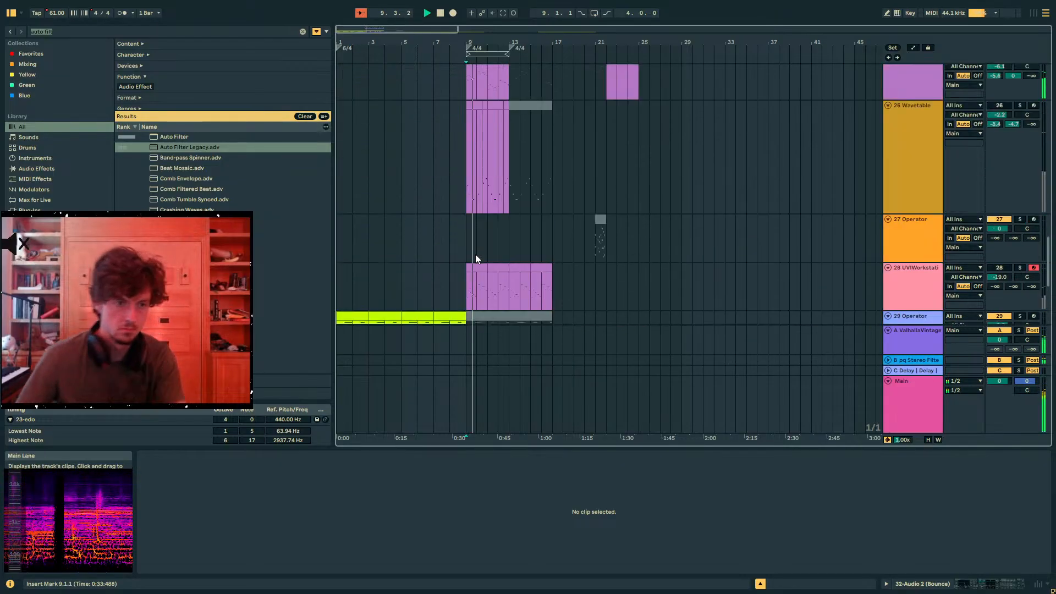
drag(468, 269, 578, 266)
scroll(512, 264, down, 8)
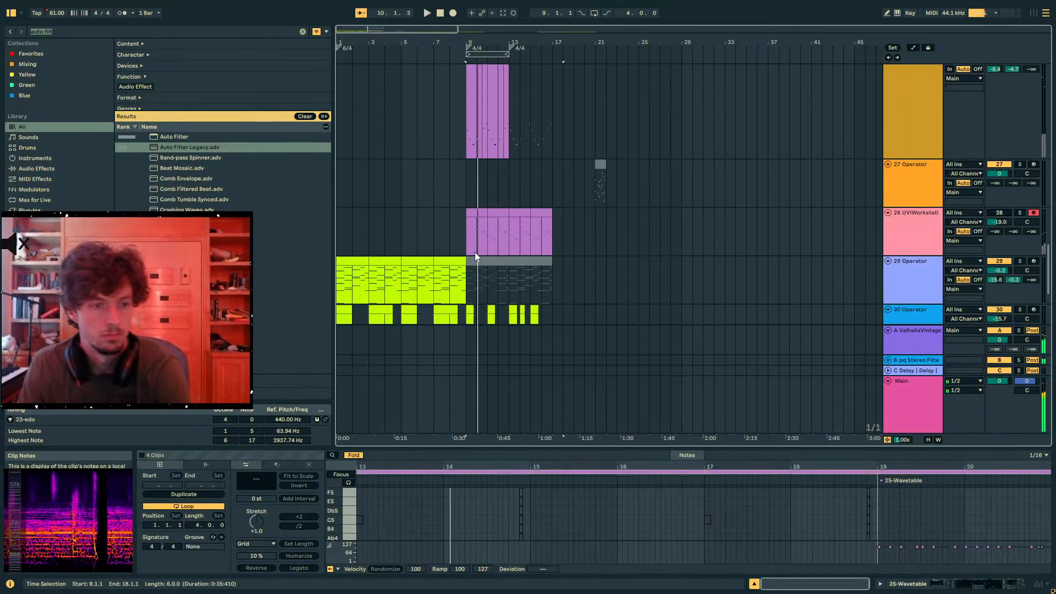
click(459, 209)
key(space)
click(450, 191)
key(space)
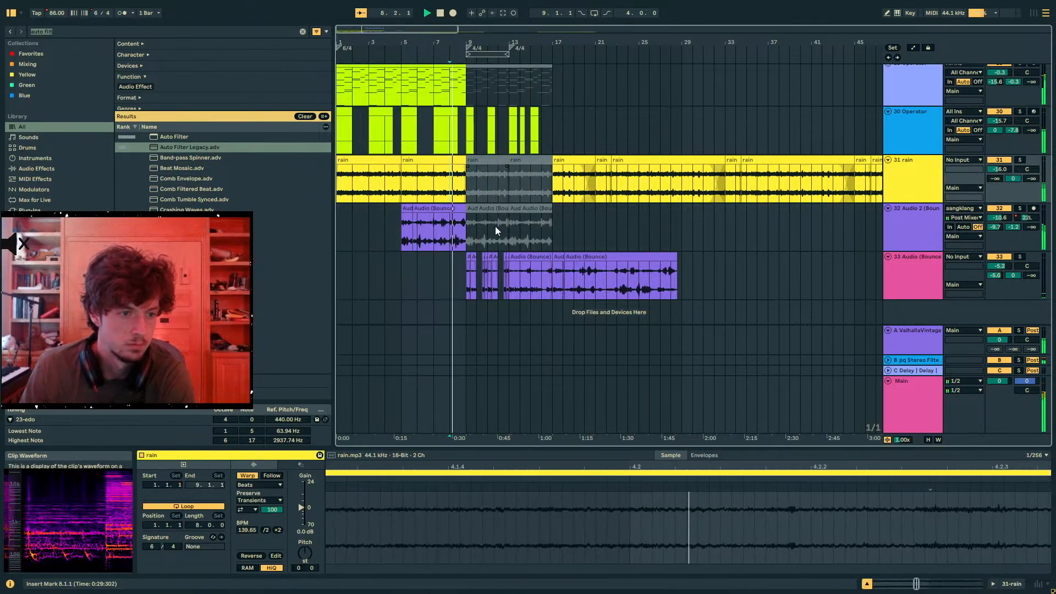
- Mute track 13 Udu 05 in the PERCS group during playback
click(470, 276)
scroll(497, 197, up, 2)
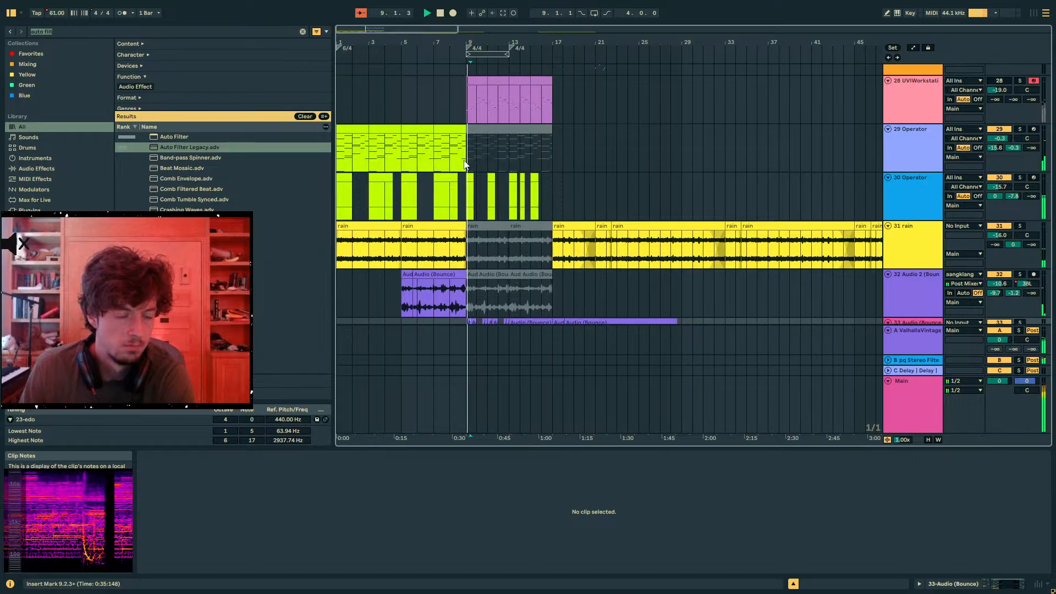
scroll(466, 164, up, 6)
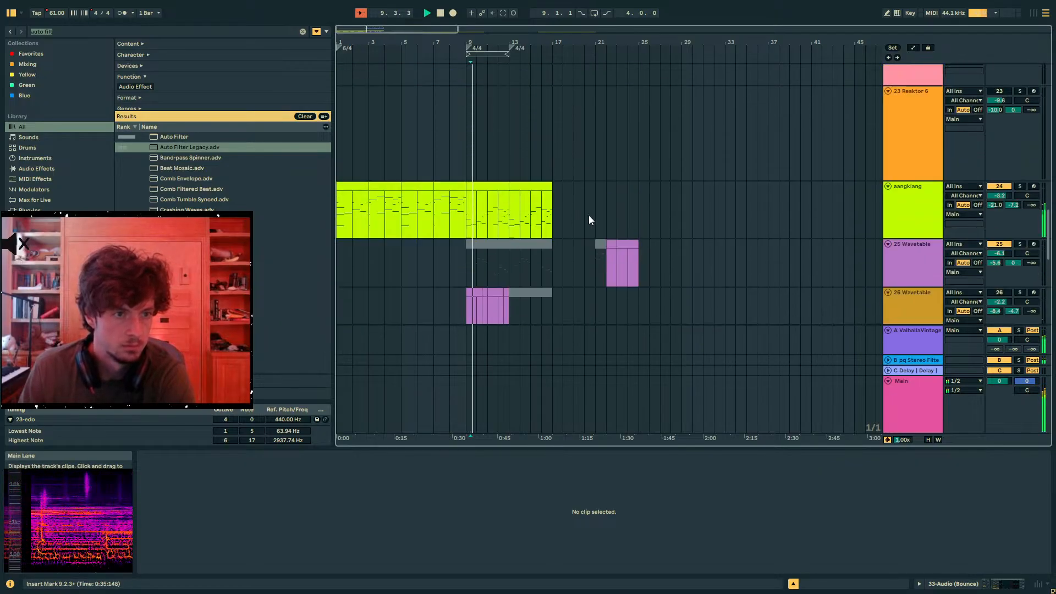
scroll(668, 238, up, 10)
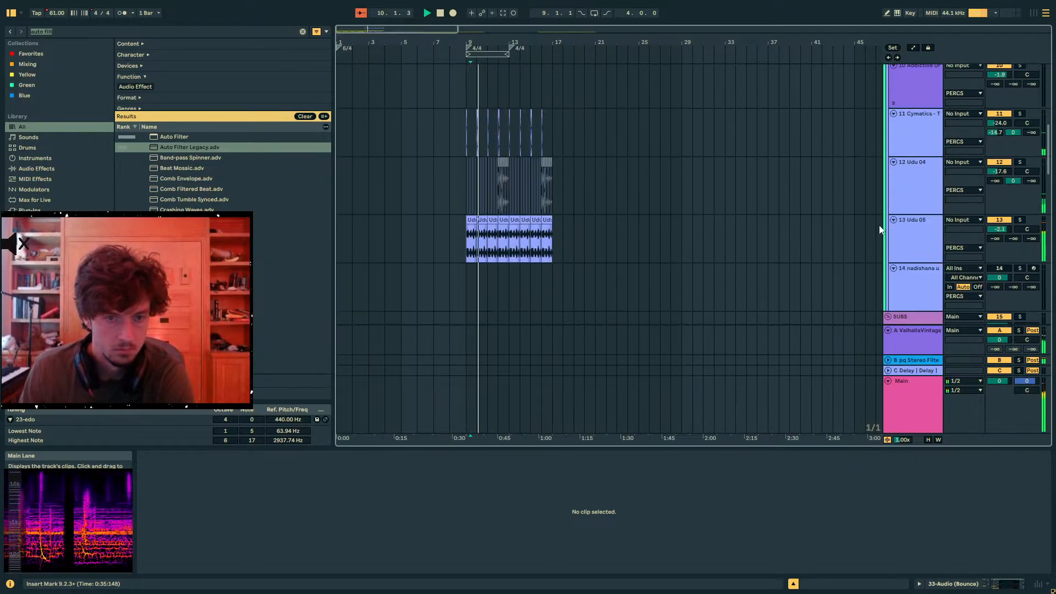
scroll(885, 234, up, 2)
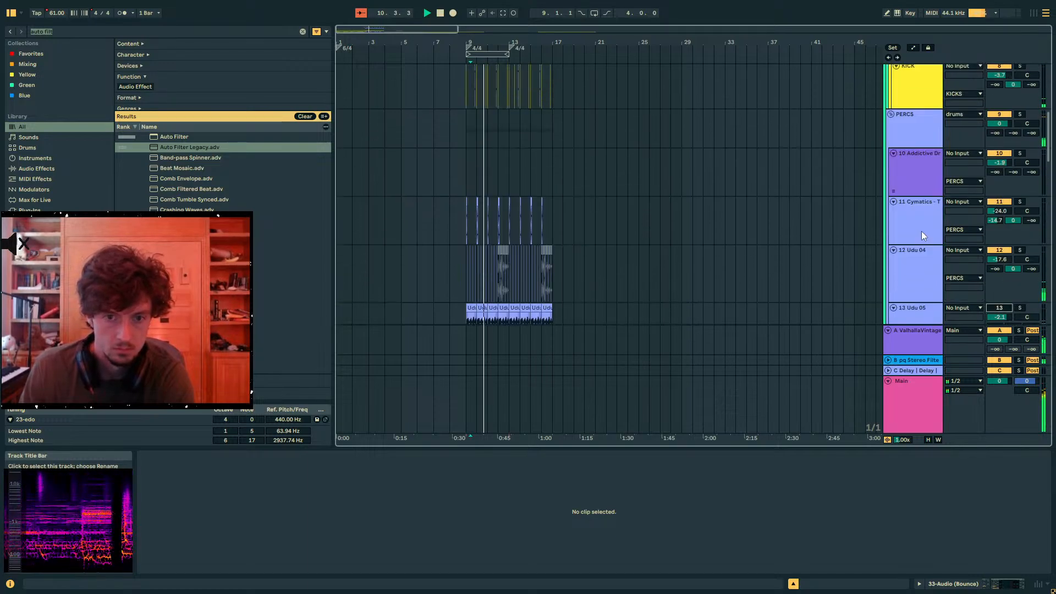
- Set the Auto Filter frequency on snare track 5 to 7.71 kHz
click(898, 228)
scroll(880, 227, up, 9)
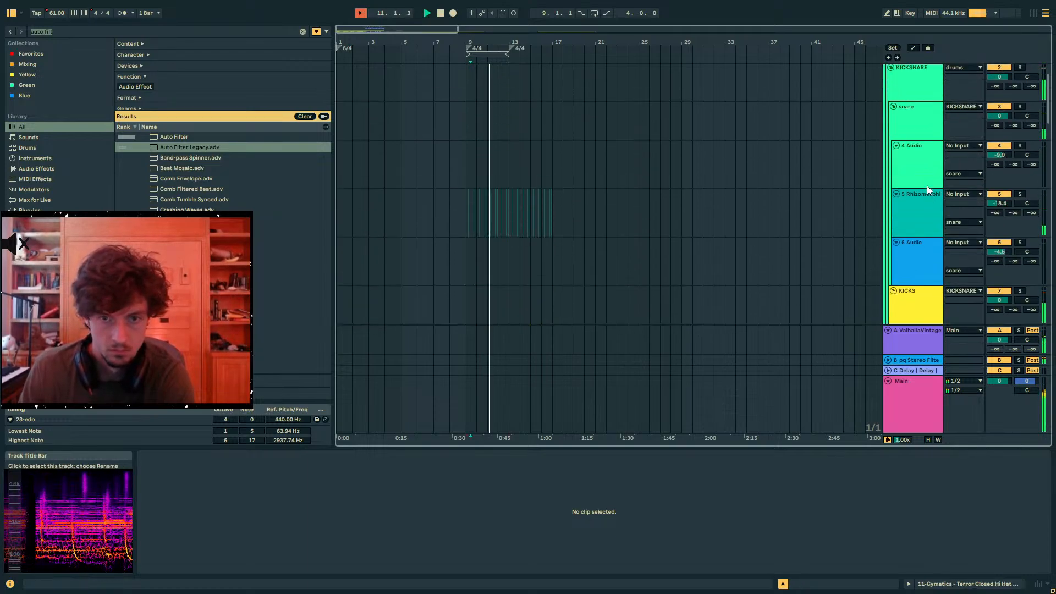
click(926, 188)
click(930, 253)
click(921, 154)
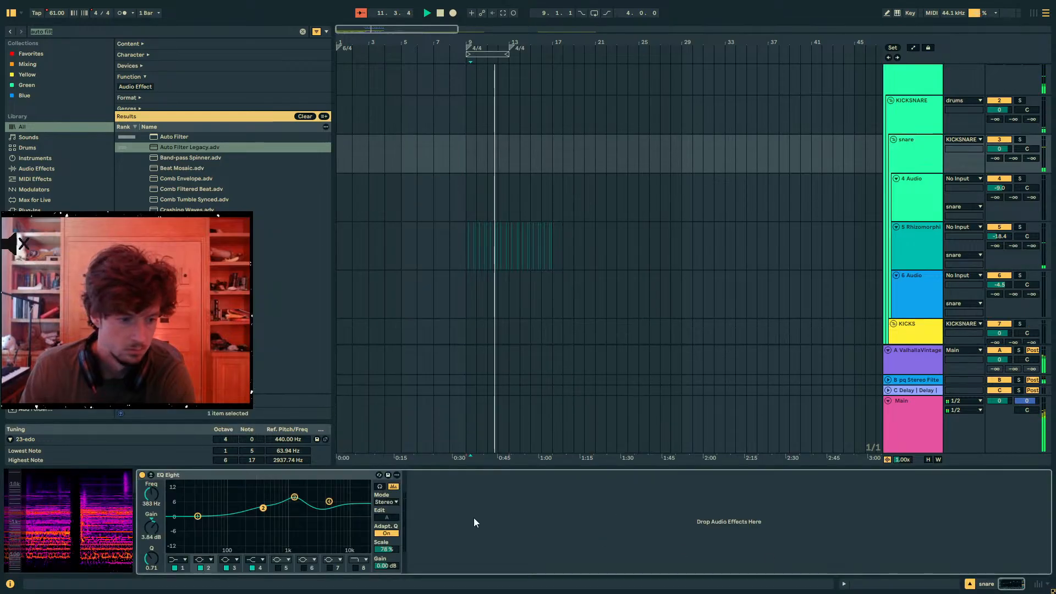
click(487, 246)
drag(308, 504, 312, 504)
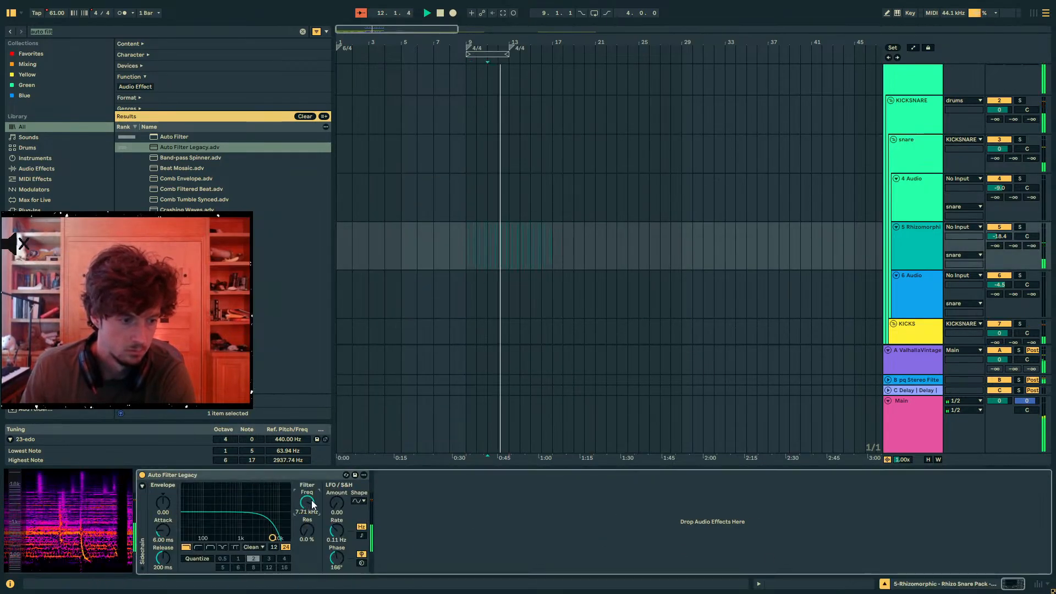
- Bring up track 13's Udu clips and effects, and play the transition again from 8.4.3
scroll(477, 305, down, 10)
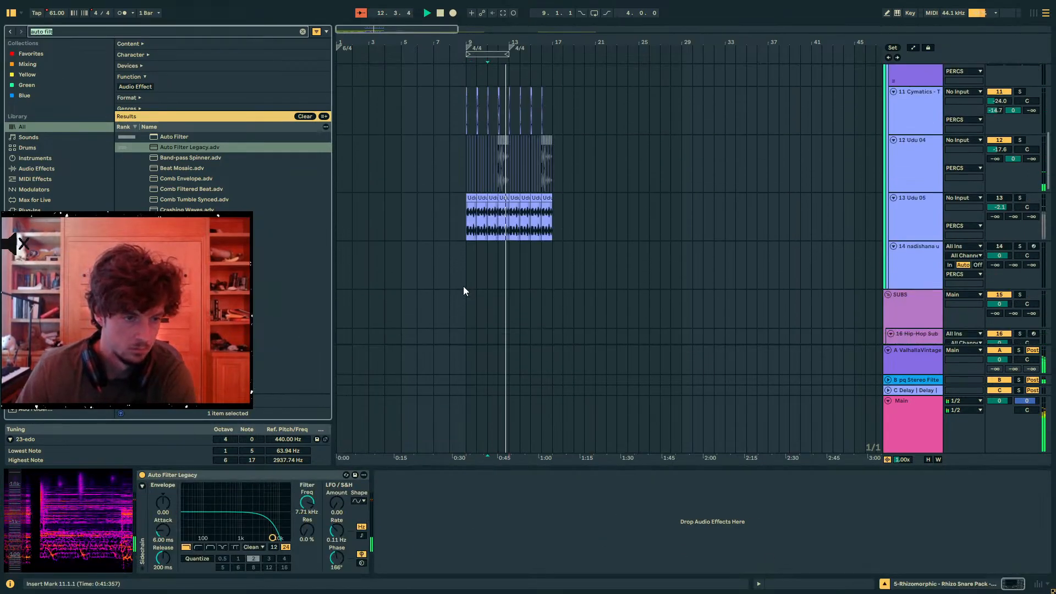
drag(552, 142, 462, 142)
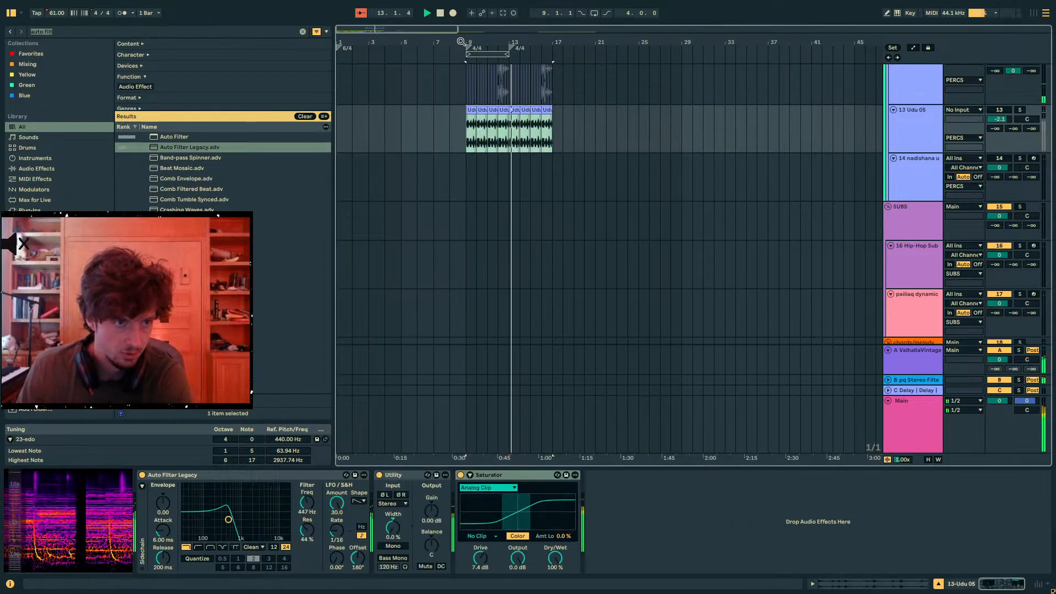
drag(461, 42, 462, 65)
scroll(453, 116, down, 3)
click(452, 124)
key(space)
key(space)
scroll(603, 164, down, 8)
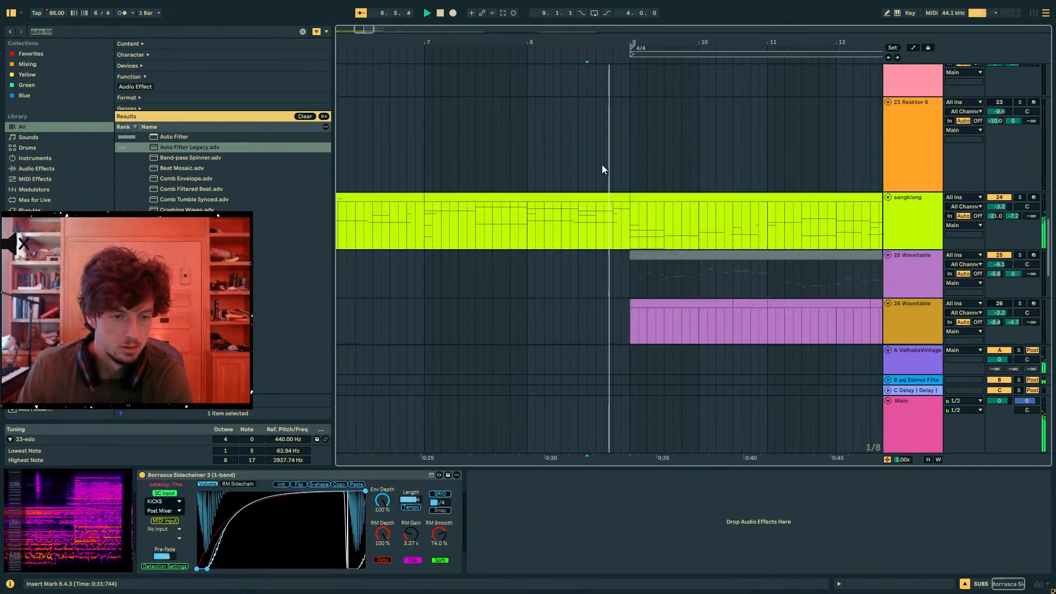
- Stop playback and select track 29's Operator clips from 5.1.1 to 9.1.1 for copying
scroll(604, 167, down, 5)
drag(609, 44, 609, 27)
scroll(621, 203, down, 6)
key(space)
click(555, 157)
double_click(550, 144)
click(542, 151)
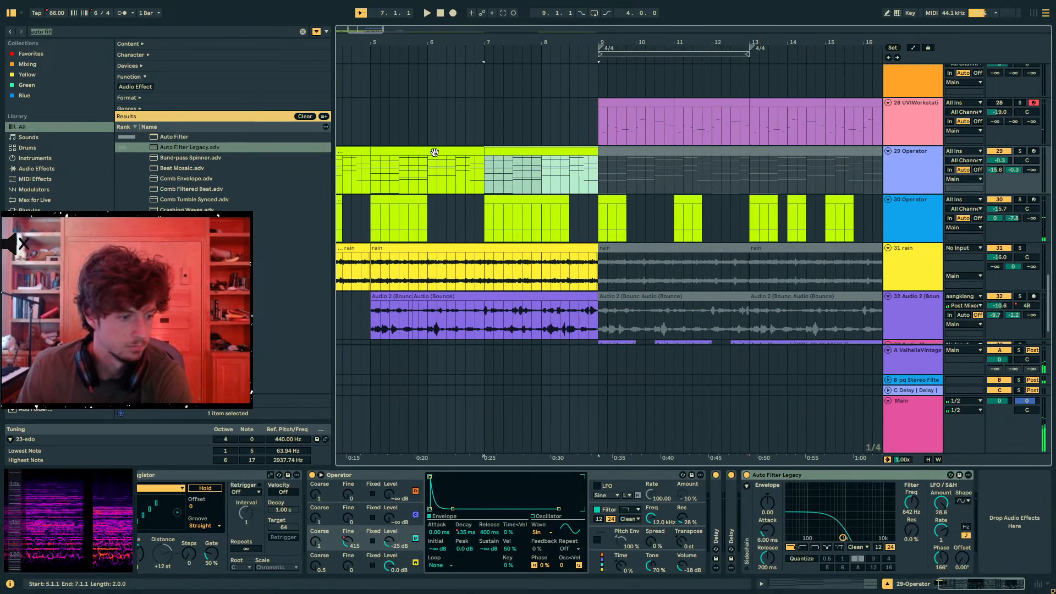
- Insert a new MIDI track below track 29, paste the copied clips at 9.1.1, and start playback
key(ctrl+shift+t)
click(601, 210)
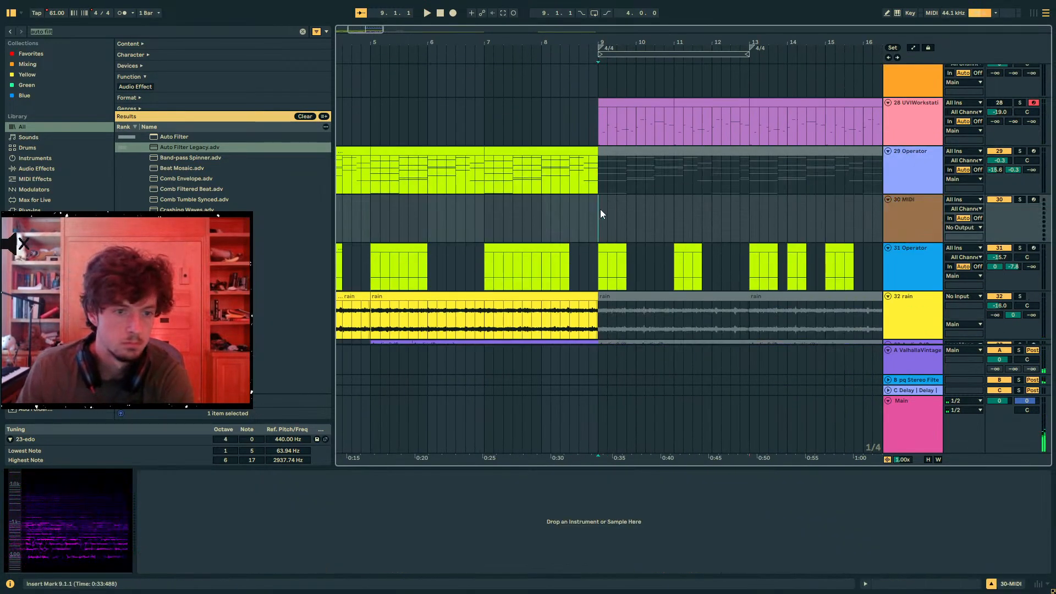
key(ctrl+v)
key(space)
- Find Wavetable in the browser, load it onto new track 30, and play the pasted clips
click(82, 31)
text(wavetab)
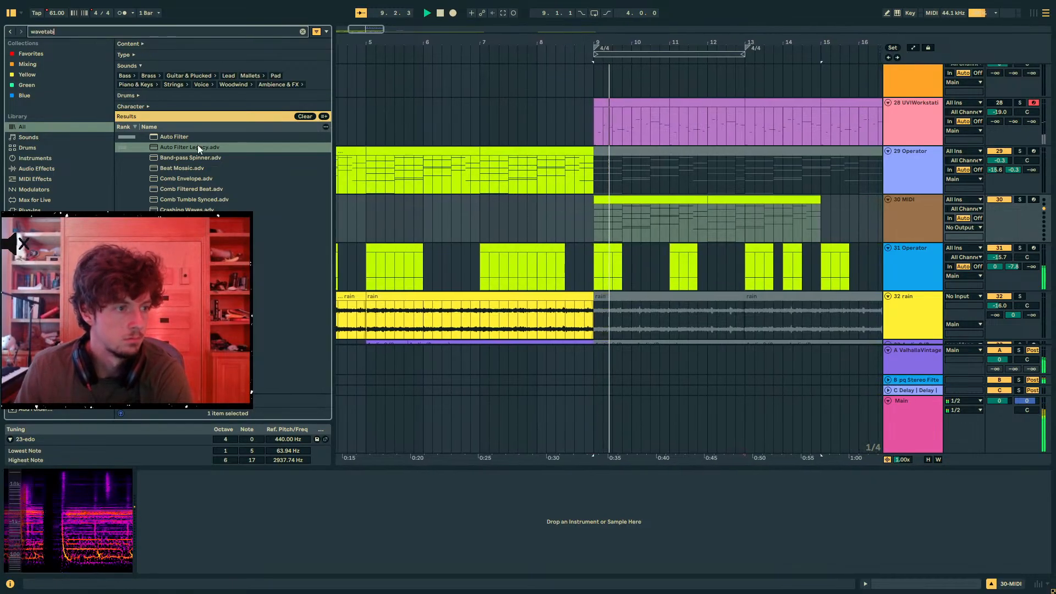
double_click(217, 137)
key(space)
key(space)
key(space)
- Add an Arpeggiator to track 30 and set its rate to 1/16 and groove to Swing 16
drag(80, 33, 1, 25)
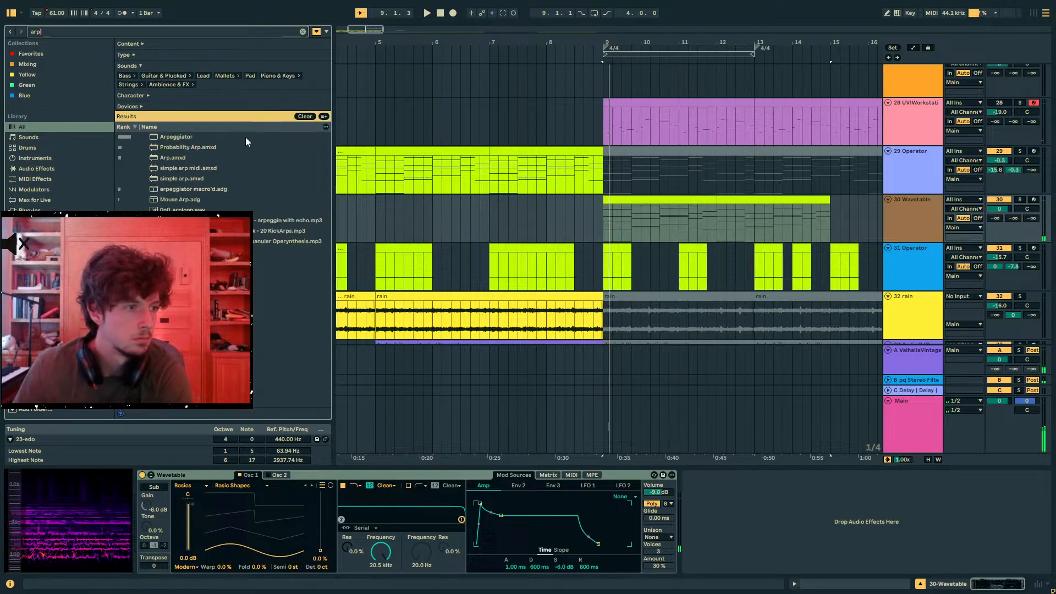
double_click(164, 137)
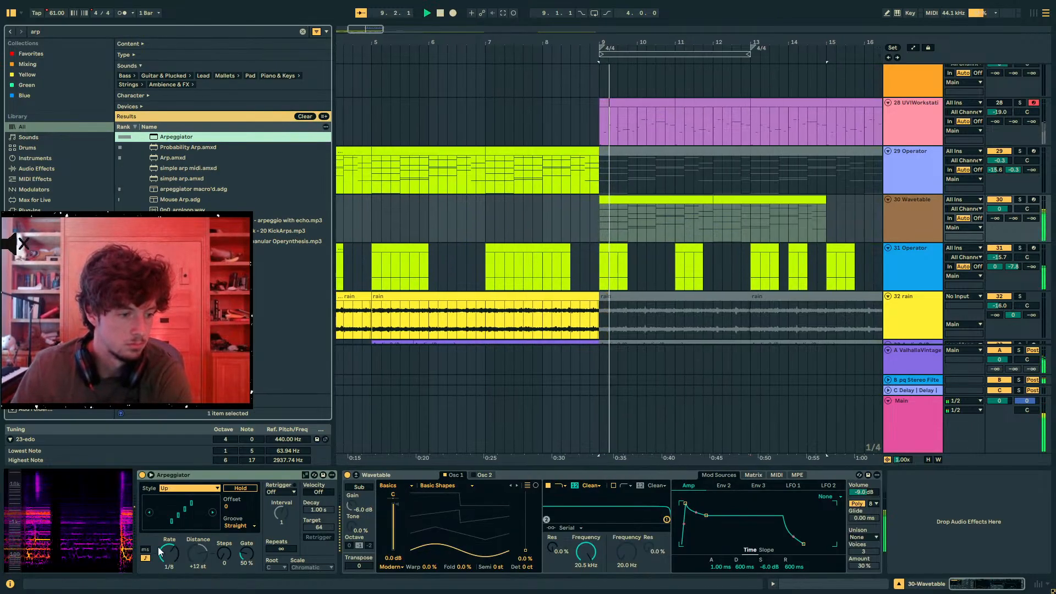
click(177, 489)
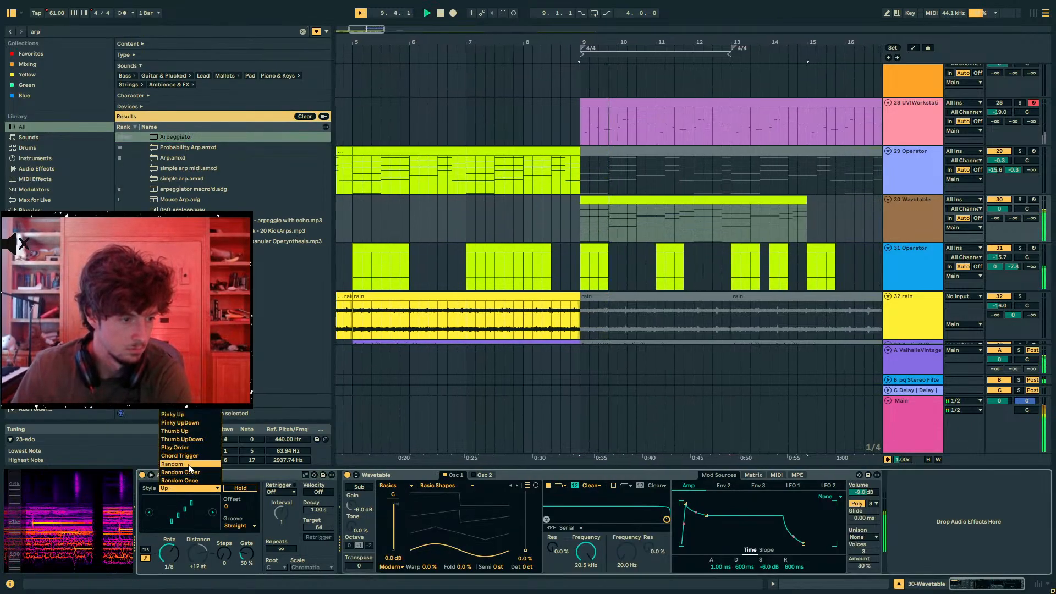
click(200, 520)
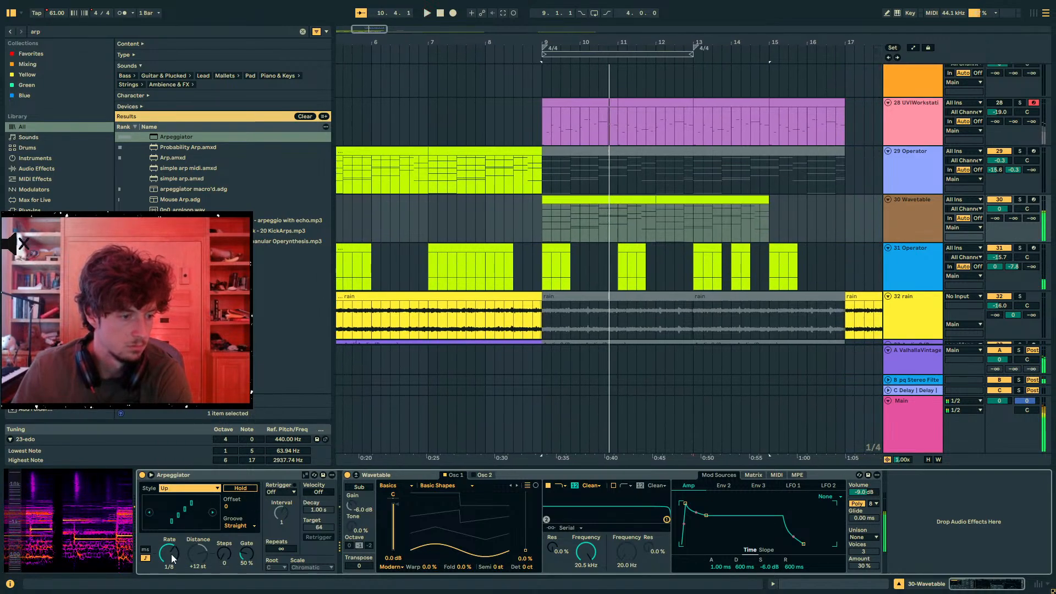
click(240, 526)
click(241, 552)
key(space)
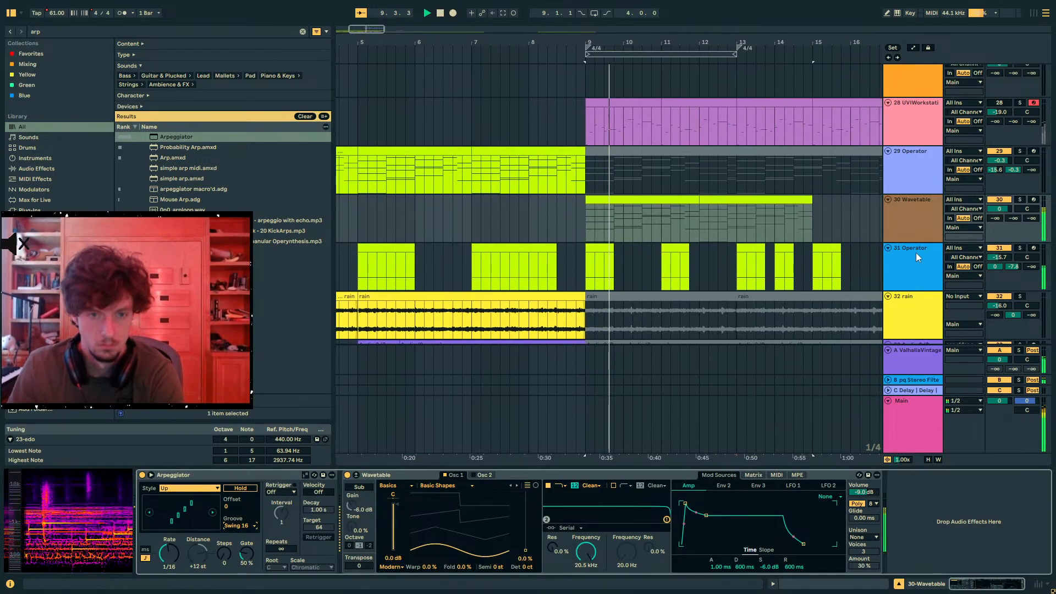
- Select track 30's clip from 9.1.1 to 12.1.1, place the insert mark at bar 11, and stop playback
click(663, 203)
key(ctrl+e)
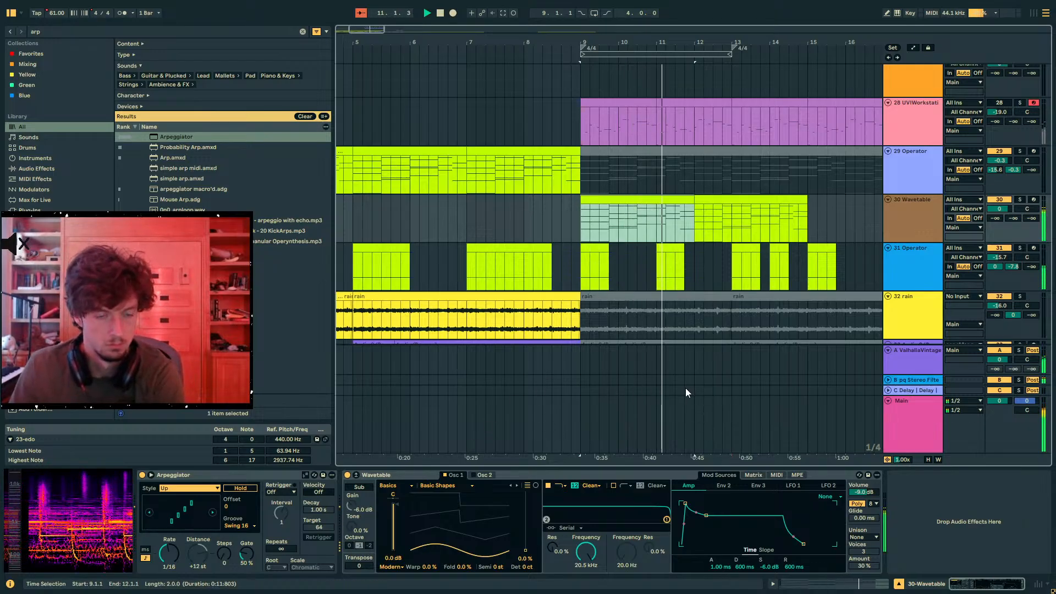
click(647, 226)
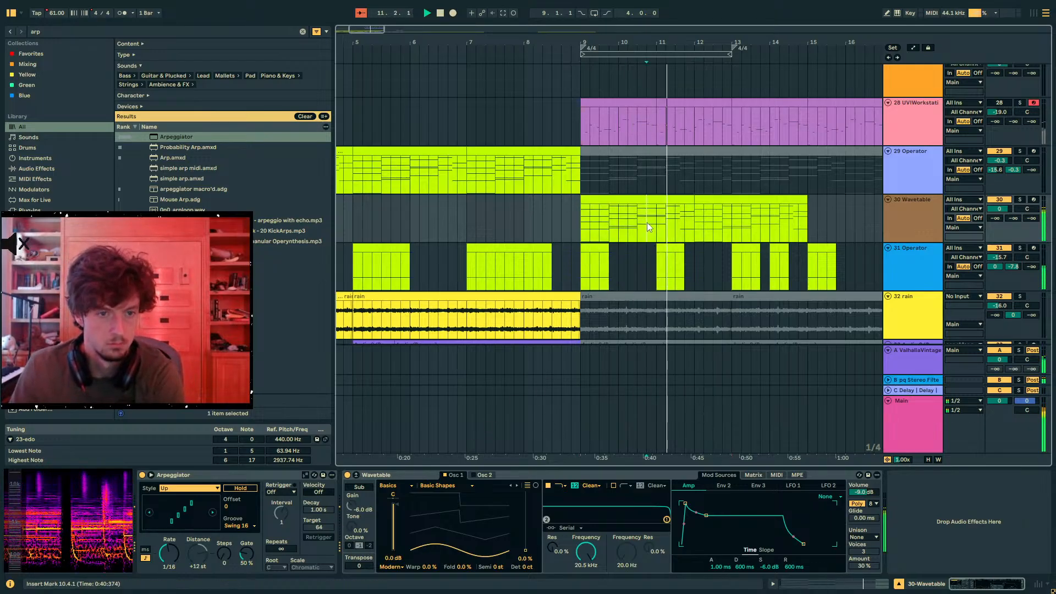
- Select track 29's clips from 1.1.1 to 5.1.1, select track 30's clip from 9.1.1 to 12.1.1, and play from bar 9
scroll(432, 110, left, 2)
scroll(431, 142, down, 3)
click(420, 150)
shift+click(372, 149)
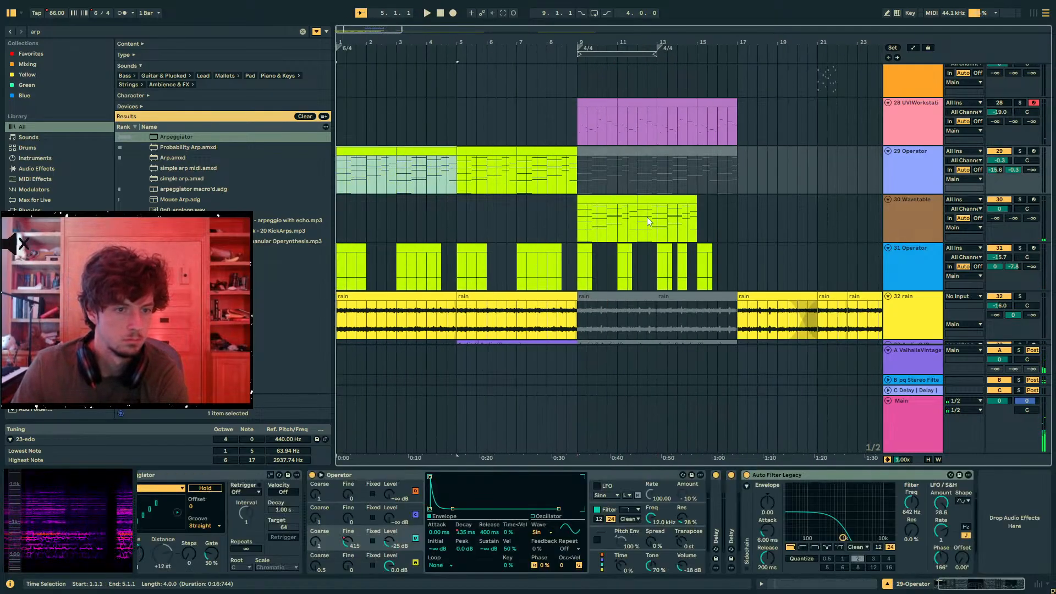
click(622, 199)
click(622, 198)
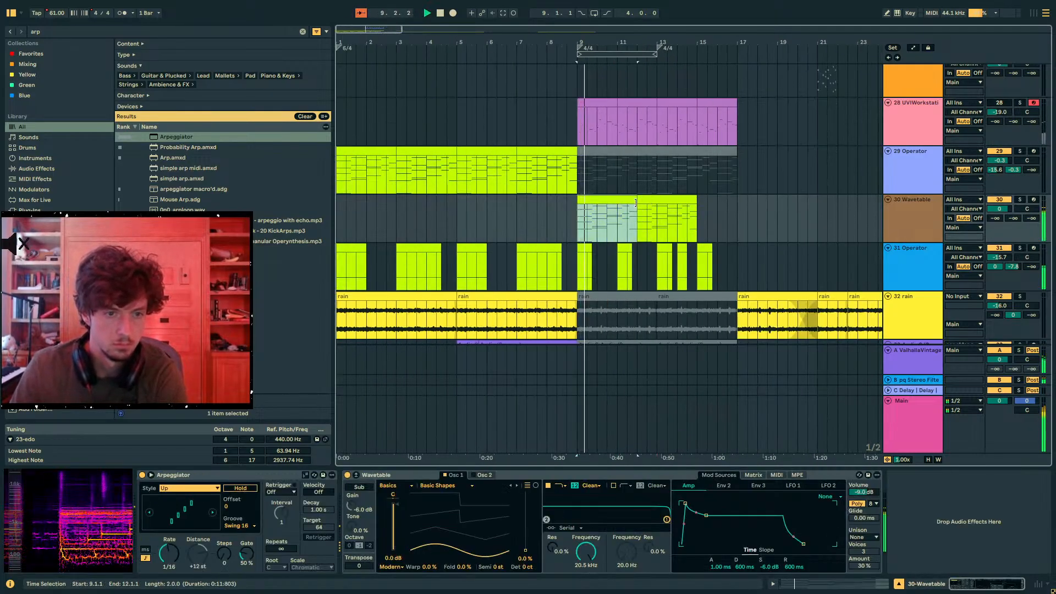
- Compress all notes in track 30's Wavetable clip to about two-thirds of their time span and play from bar 9
drag(611, 42, 631, 59)
click(610, 209)
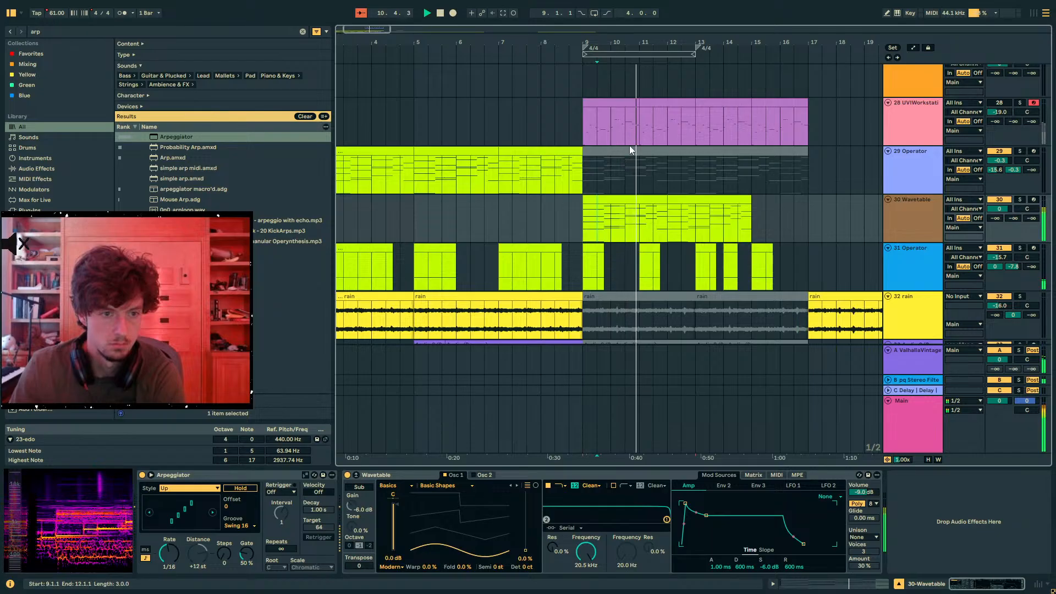
drag(572, 41, 618, 40)
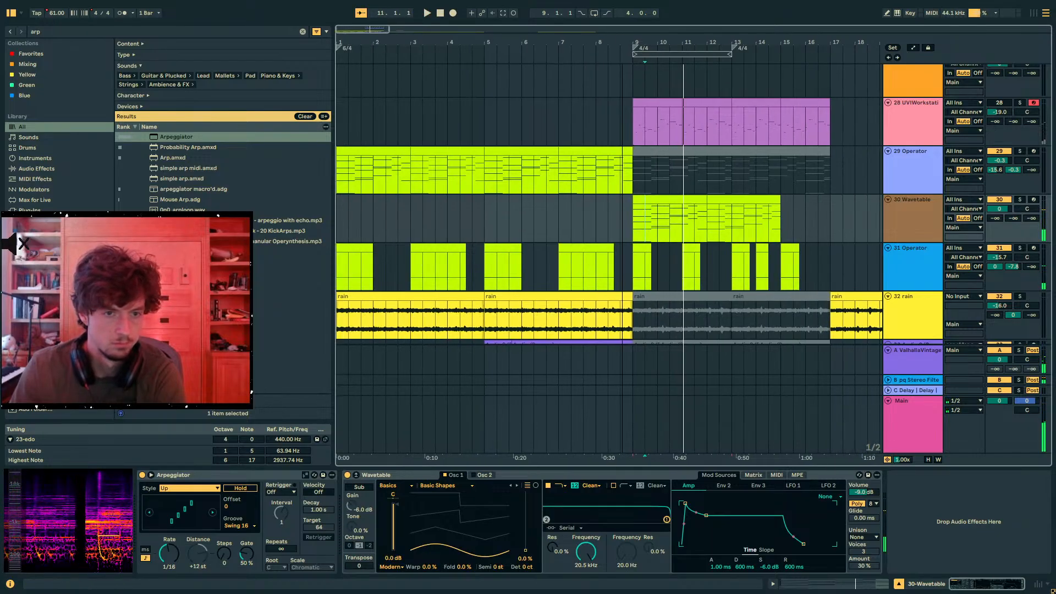
click(687, 201)
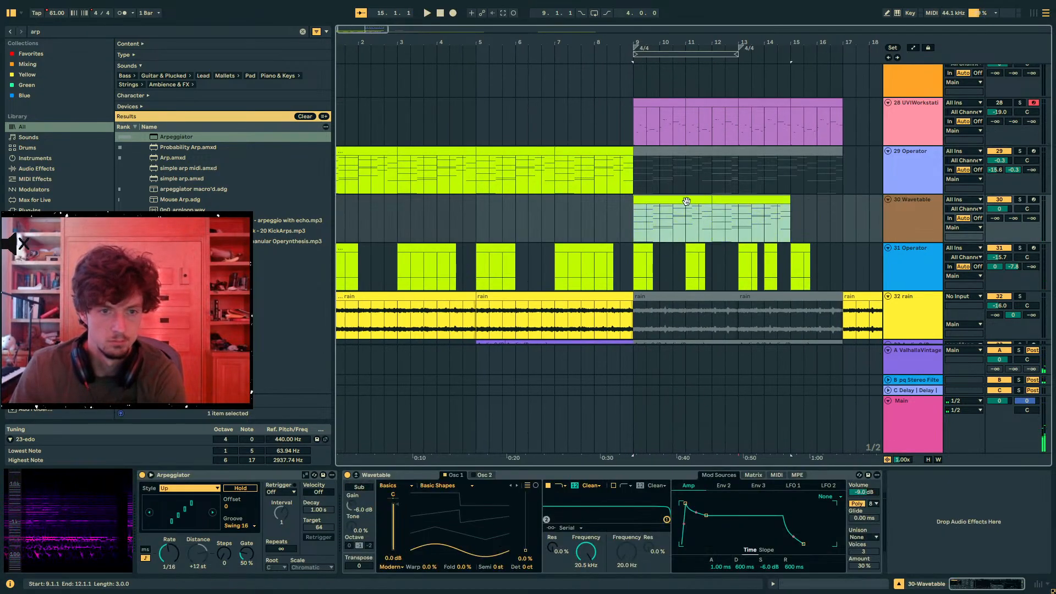
key(shift+Tab)
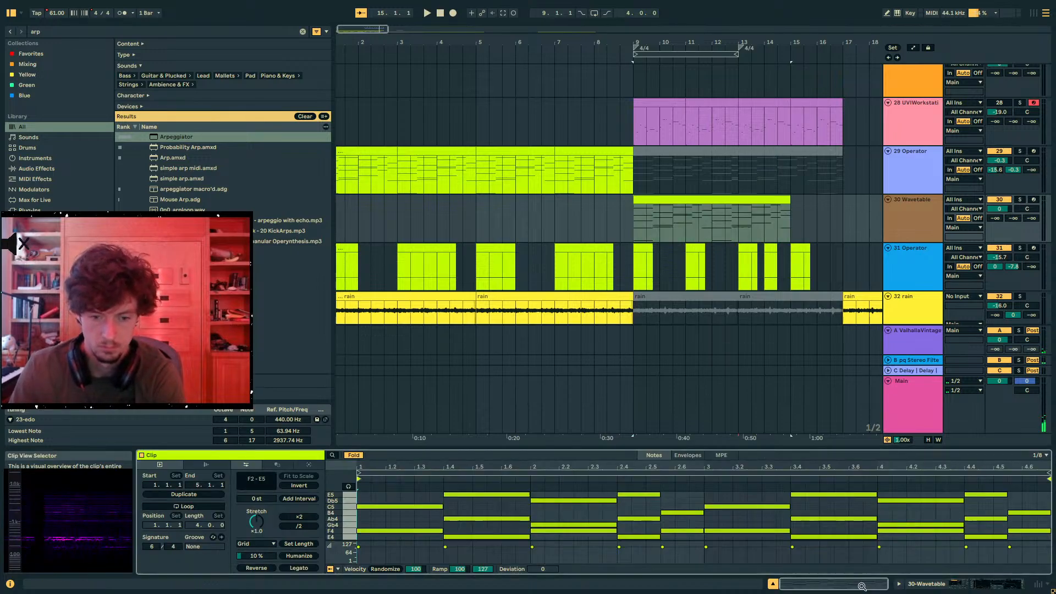
key(ctrl+a)
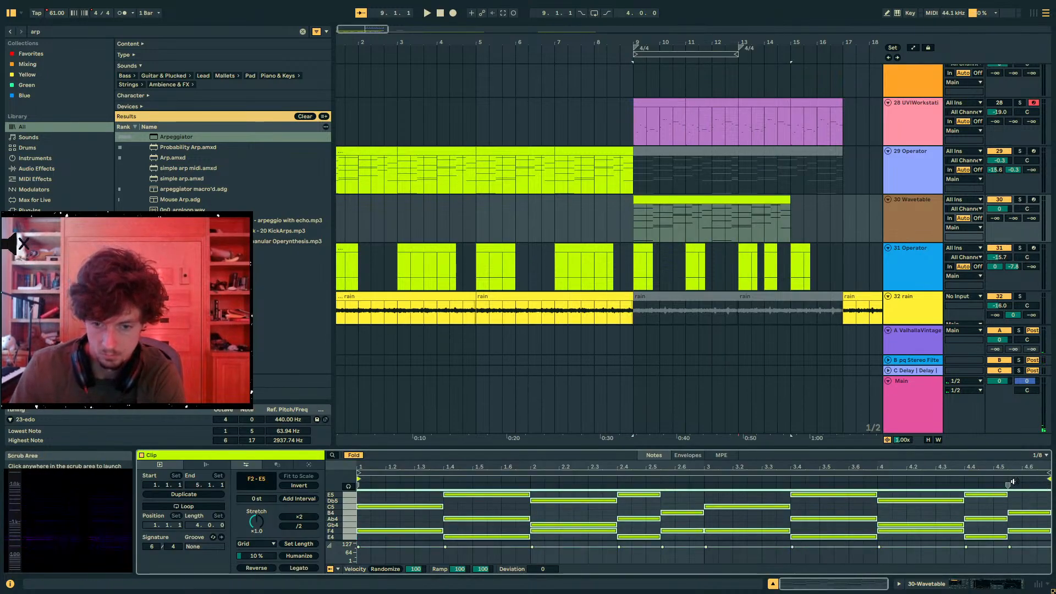
drag(1010, 485, 802, 485)
key(space)
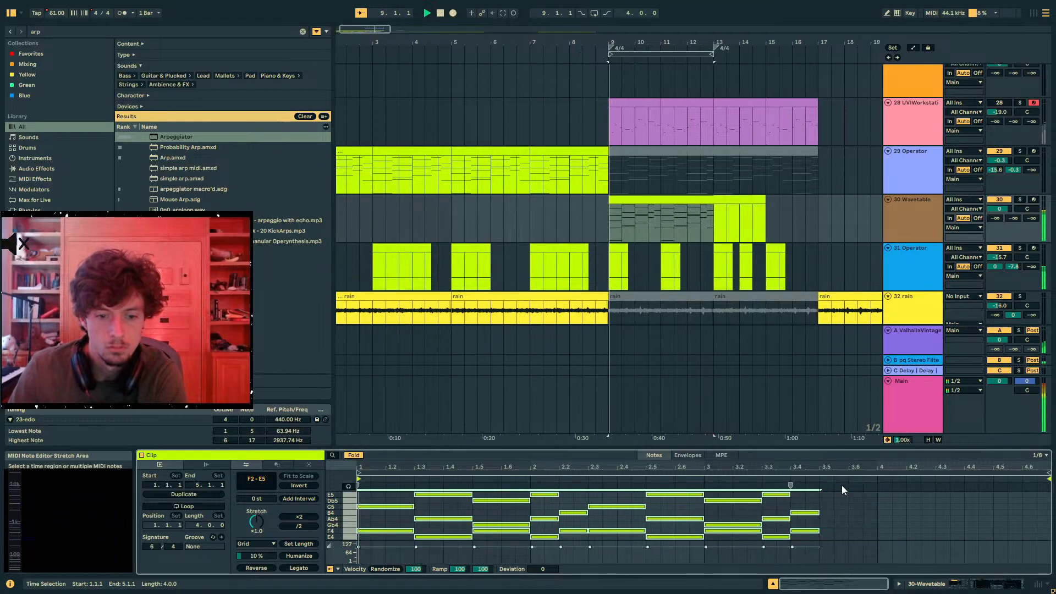
- Split track 30's clip at bar 13 and copy all the notes of the part from 9.1.1 to 13.1.1
click(698, 231)
key(ctrl+e)
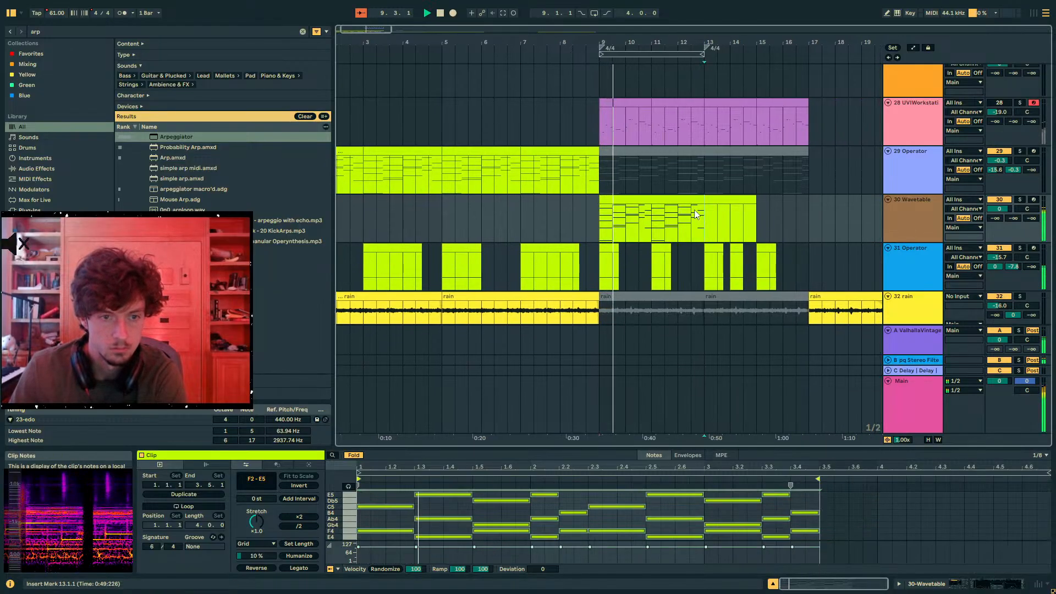
click(681, 202)
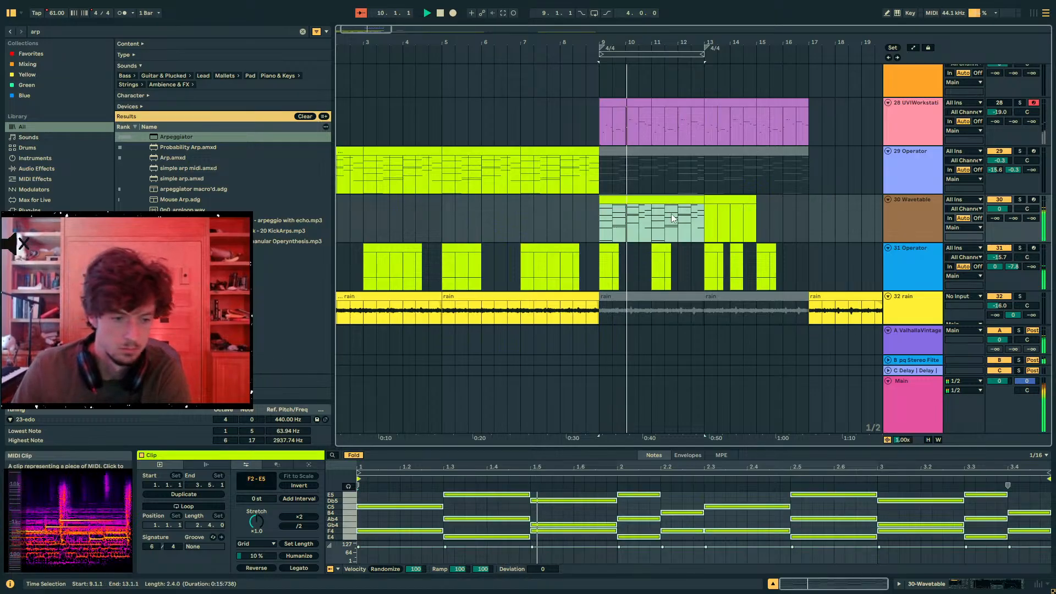
click(764, 508)
click(727, 499)
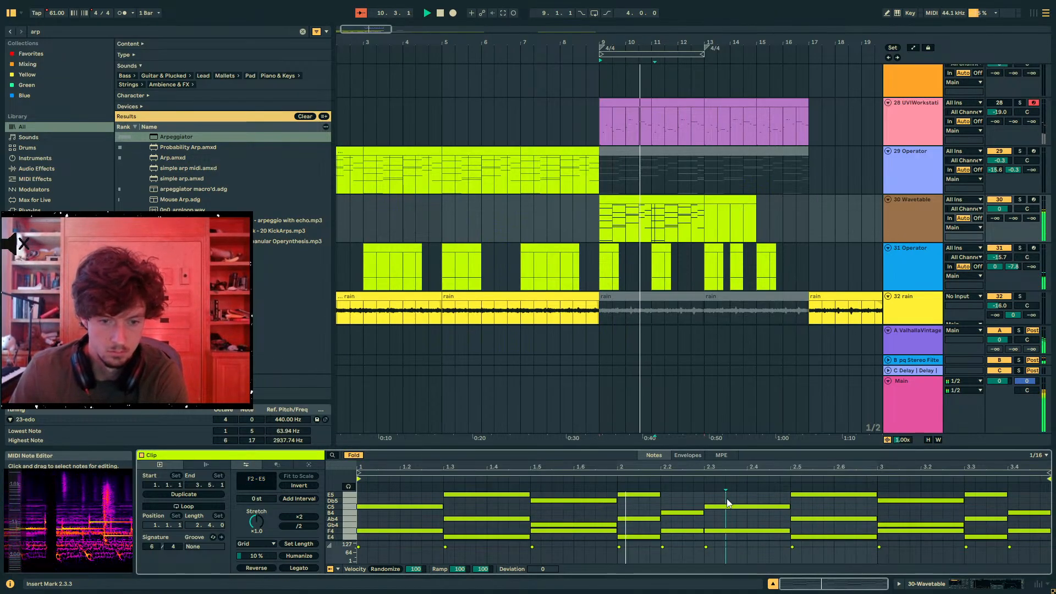
key(ctrl+a)
- Replace track 30's clips with a new MIDI clip from 9.1.1 to 13.1.1, paste the copied notes into it and play
click(702, 219)
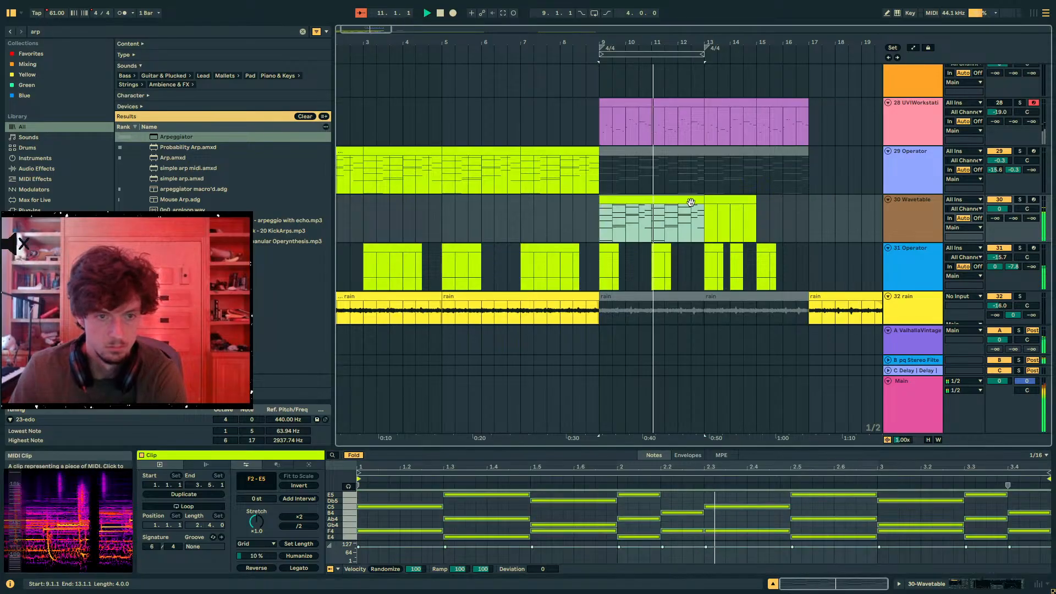
key(Delete)
key(Delete)
drag(706, 217, 602, 220)
key(space)
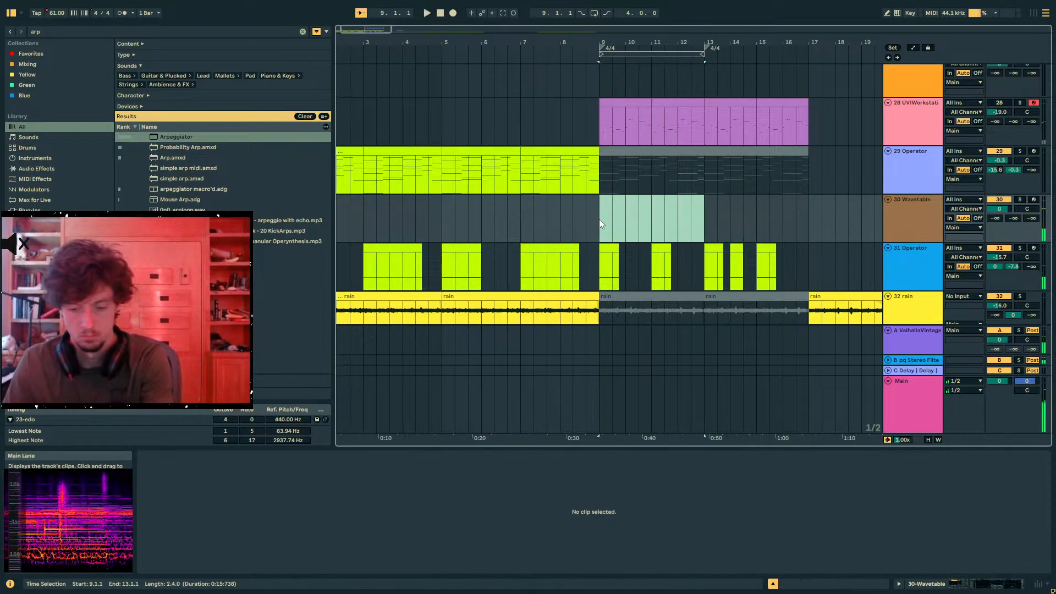
key(ctrl+shift+m)
click(359, 504)
key(ctrl+v)
key(space)
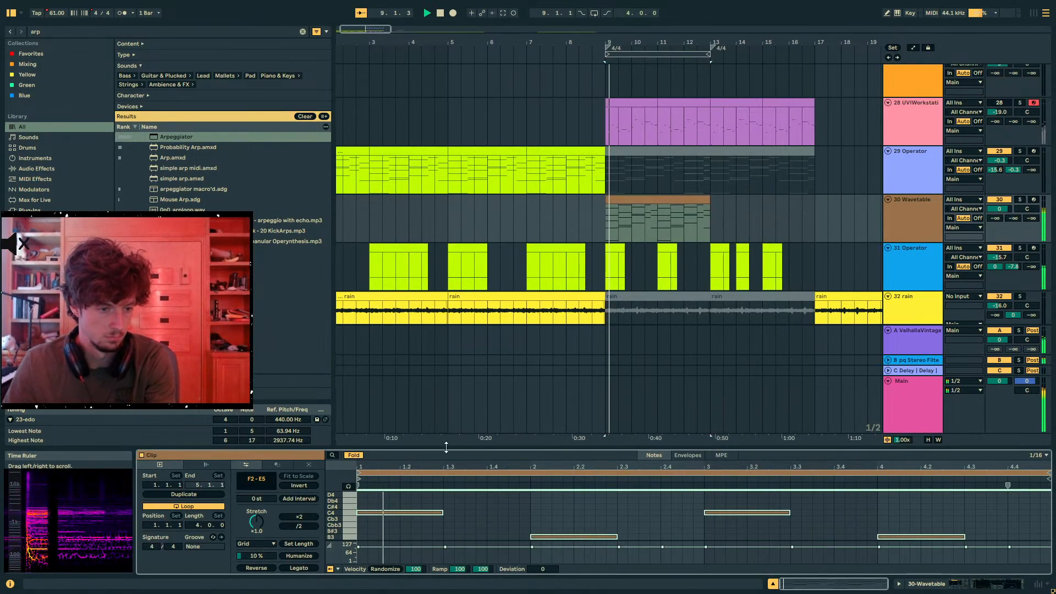
- Enlarge the note editor, select the clip's upper notes from C5 to E5, and transpose them down two octaves
drag(446, 447, 447, 235)
scroll(403, 342, up, 5)
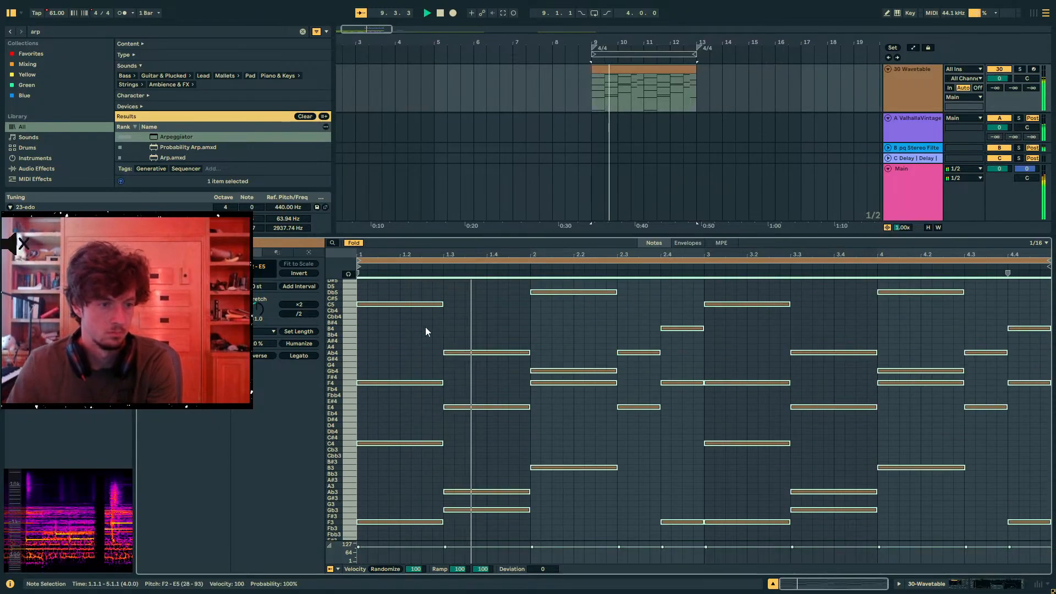
scroll(424, 327, up, 4)
drag(407, 317, 1007, 419)
key(shift+Down)
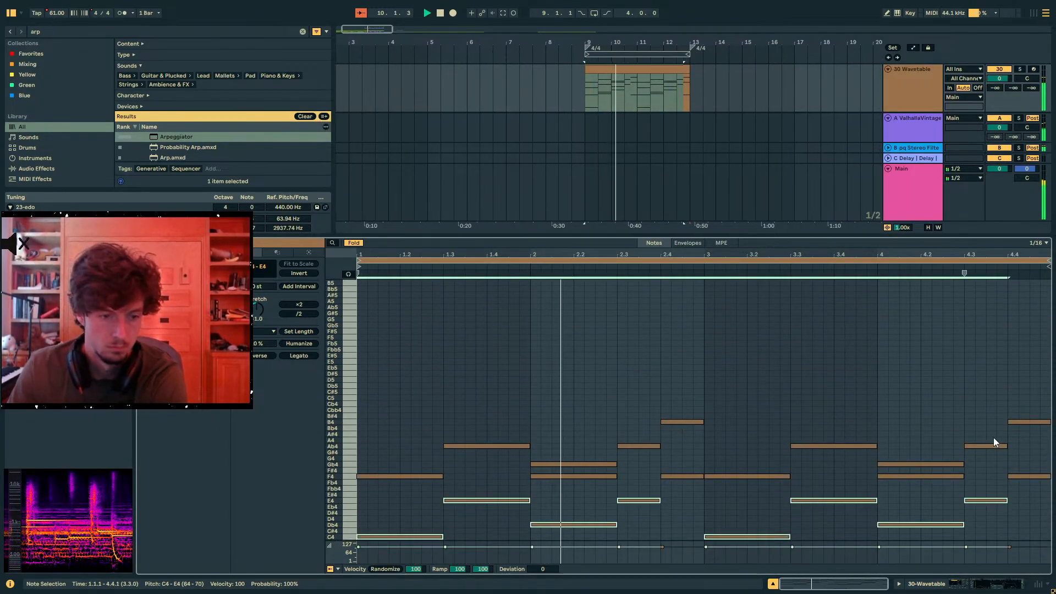
key(shift+Down)
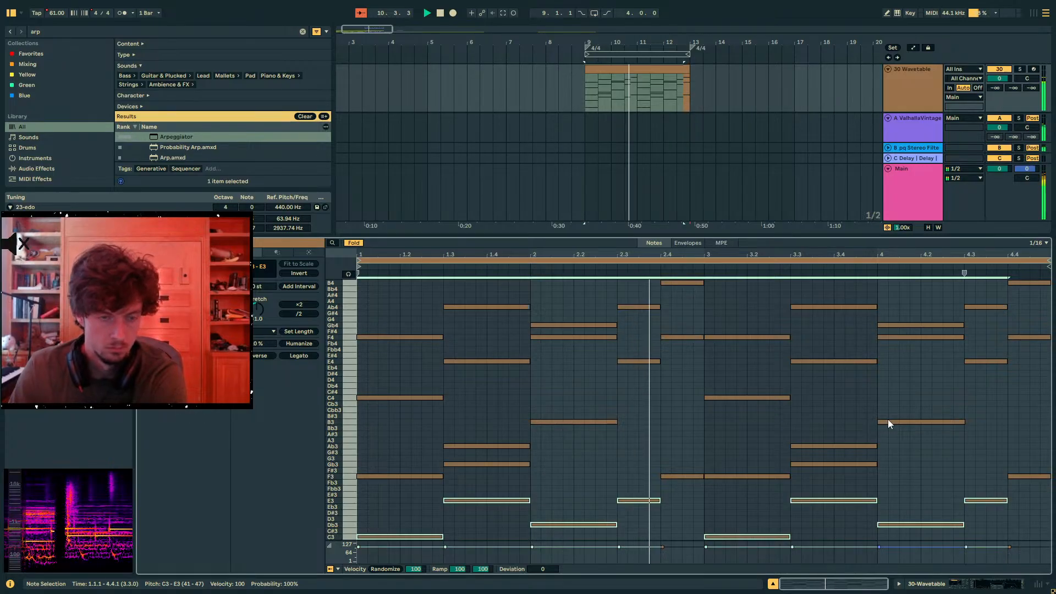
- Find Pigments in the browser and load it onto track 30 in place of Wavetable
key(shift+Tab)
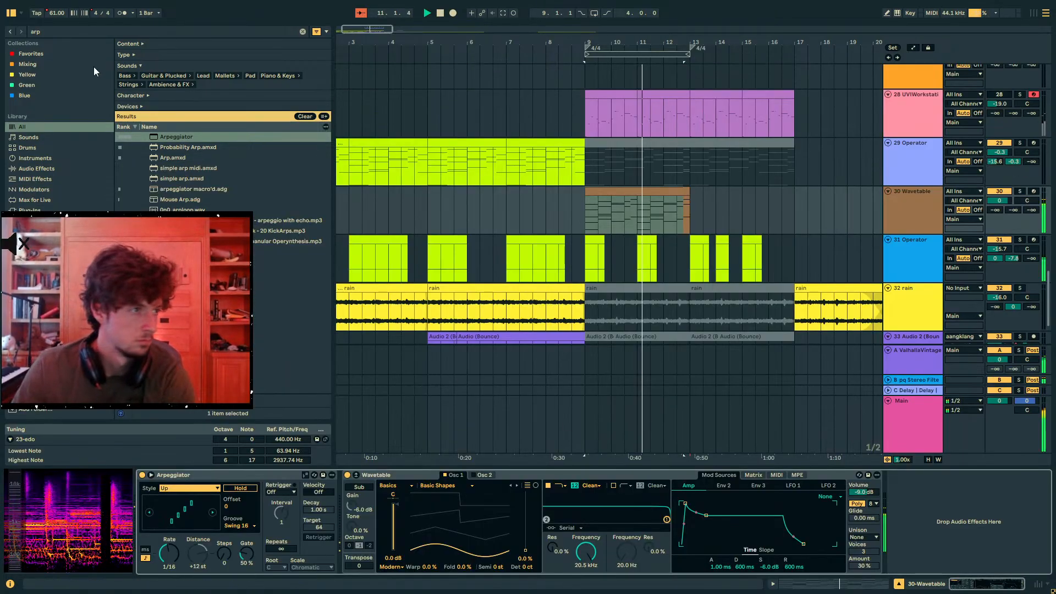
key(ctrl+f)
key(BackSpace)
text(p)
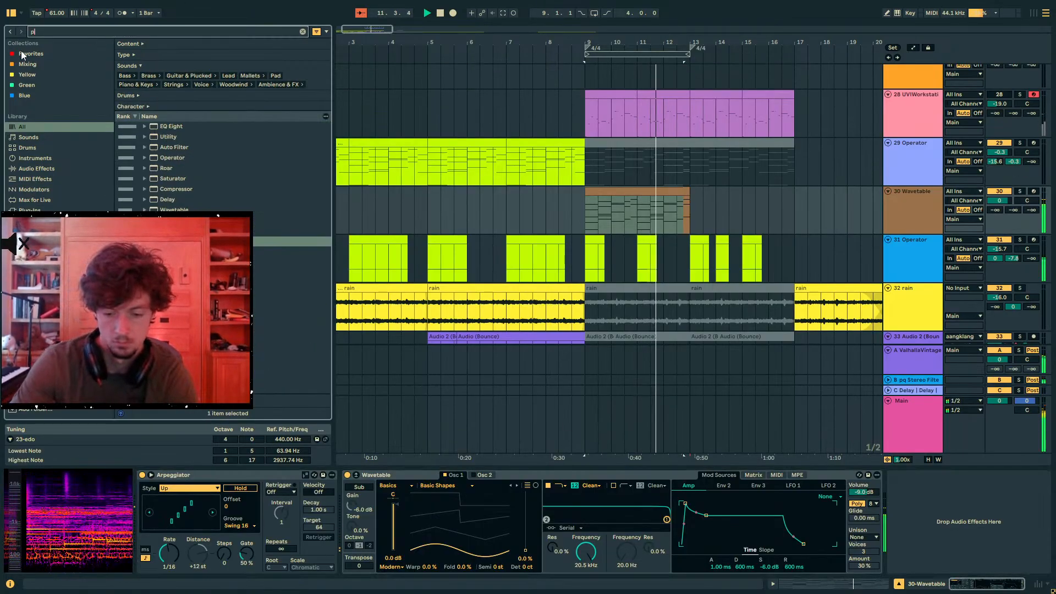
text(igme)
click(186, 138)
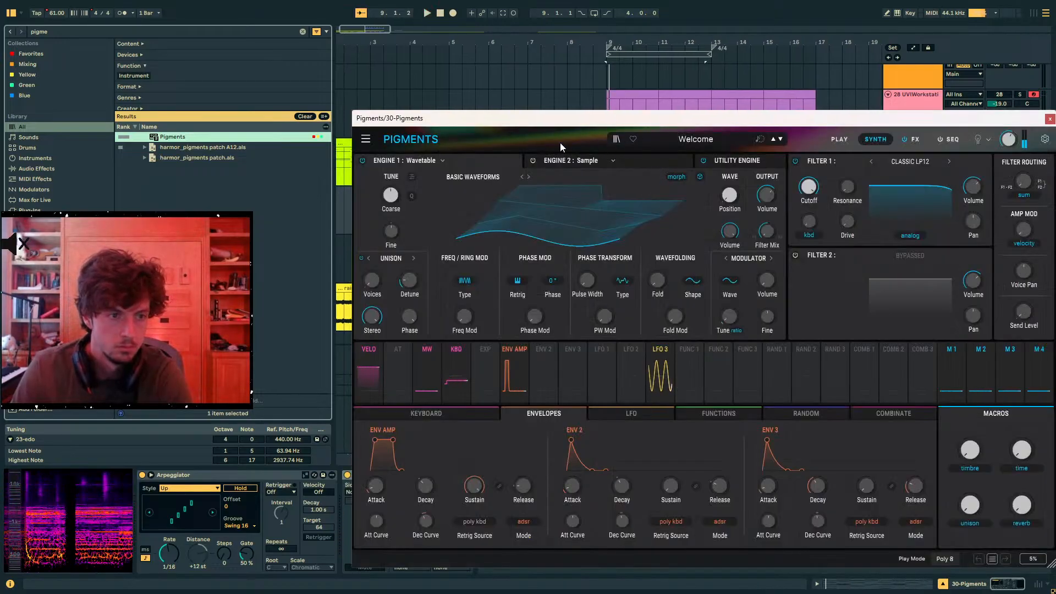
- Set Pigments' Engine 1 to Modal with the Beam resonator
click(420, 161)
click(387, 241)
drag(418, 118, 114, 139)
drag(229, 141, 529, 132)
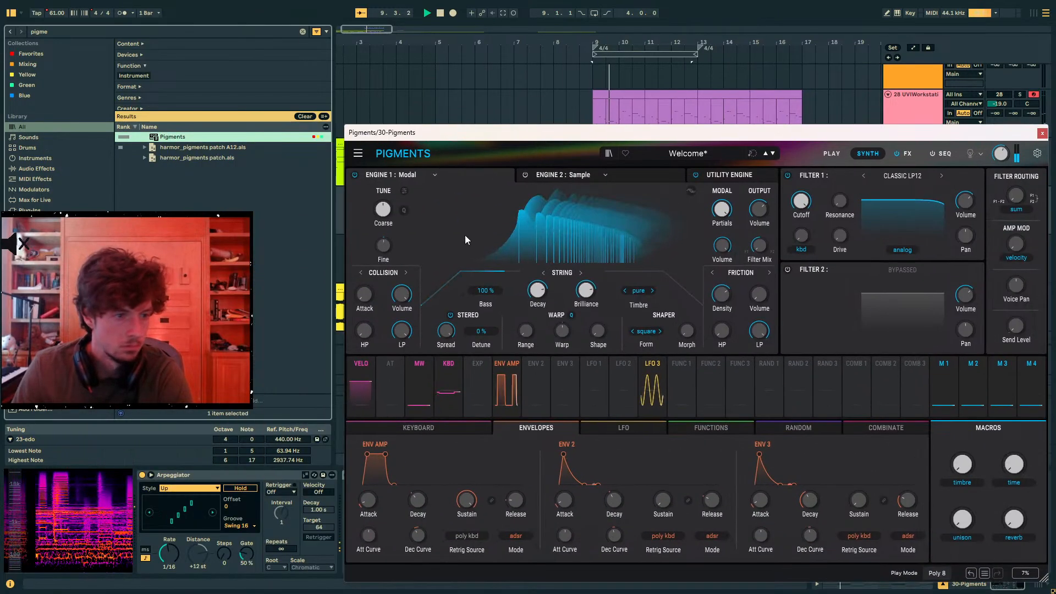
click(579, 272)
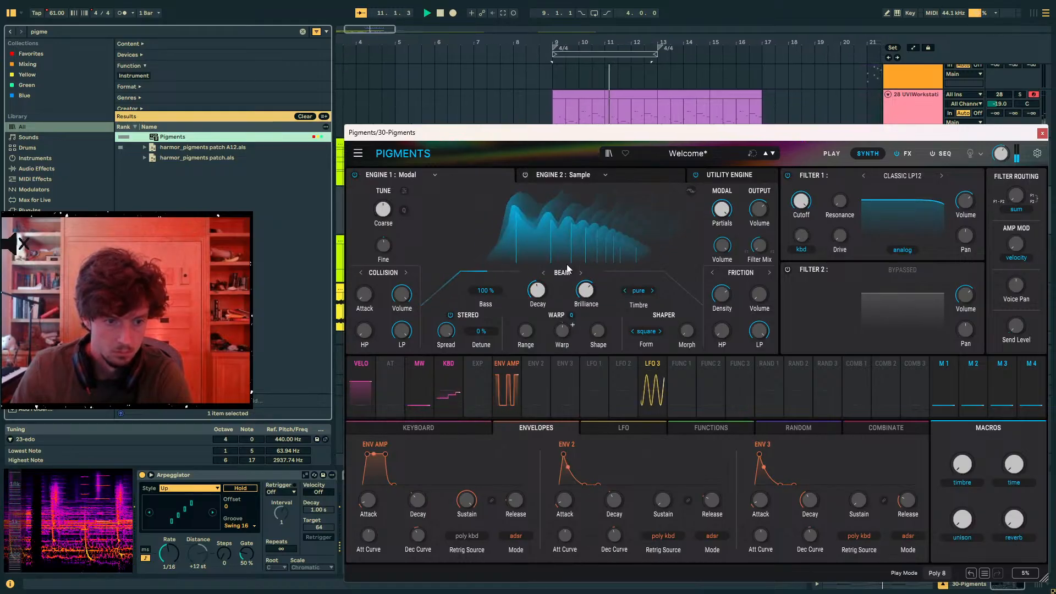
- Uncover the track mixer, set track 30's sends A to 0 and B to -14.7, and solo the track
drag(688, 133, 396, 155)
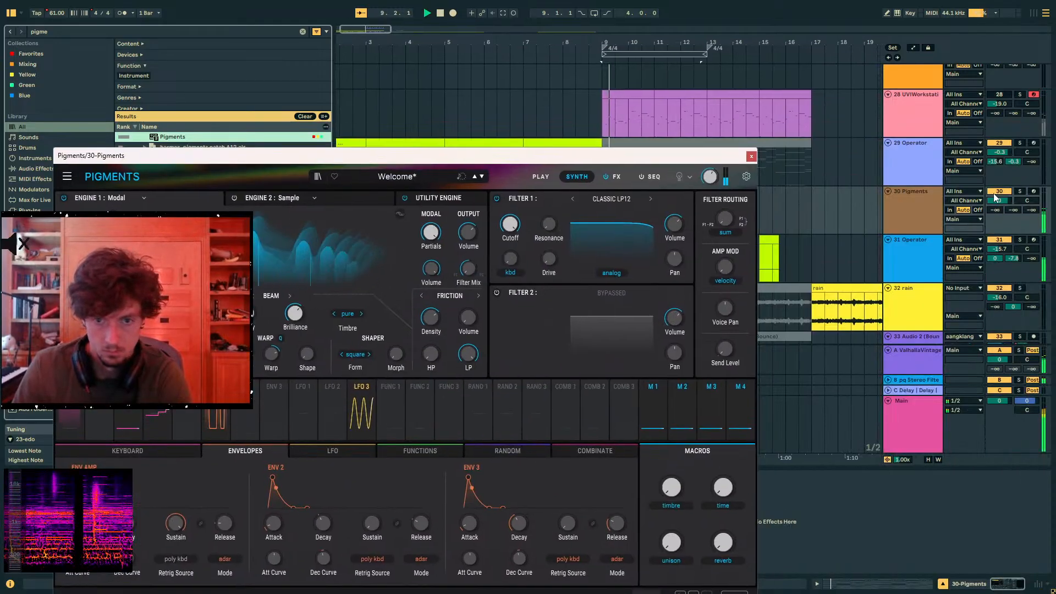
drag(997, 210, 996, 157)
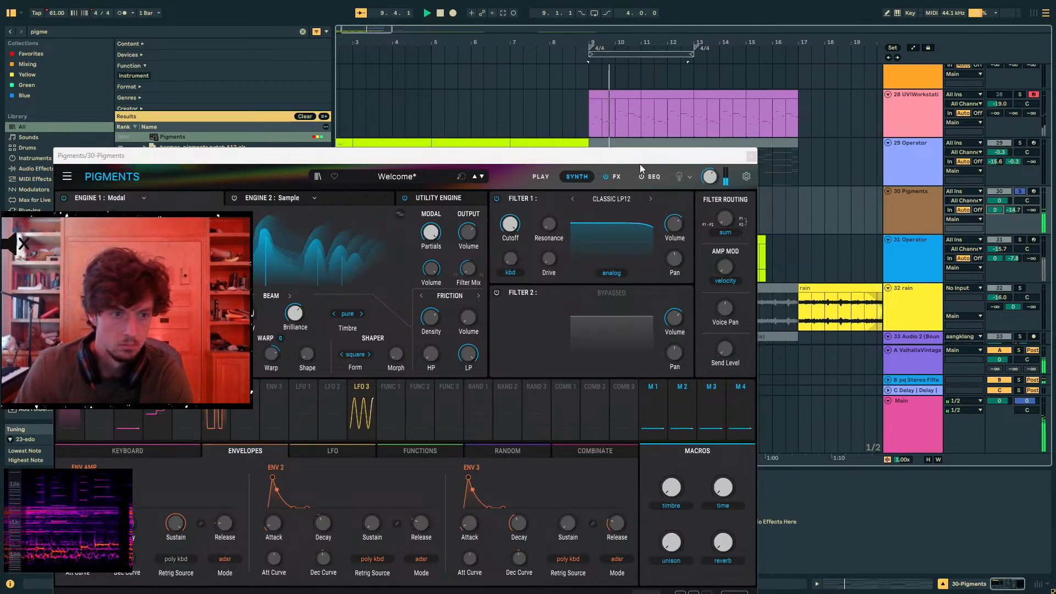
drag(641, 156, 850, 54)
- Set the Modal engine's Decay to about 0.236, Bass to 36.7%, Timbre to nylon and shaper Form to vocal, and close Pigments
drag(459, 224, 468, 203)
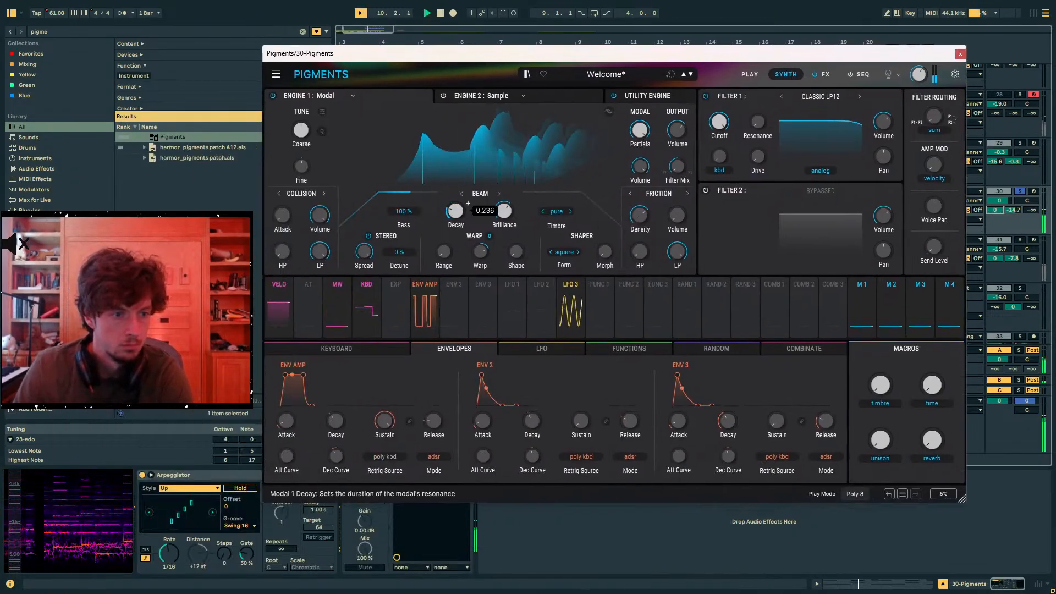
drag(403, 212, 404, 242)
click(565, 212)
click(569, 213)
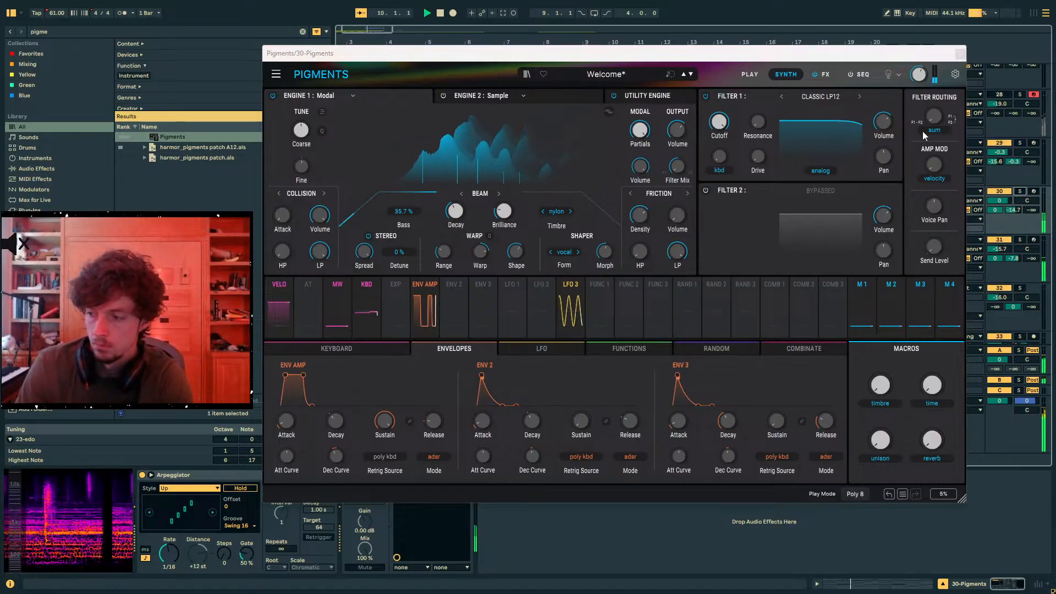
click(952, 55)
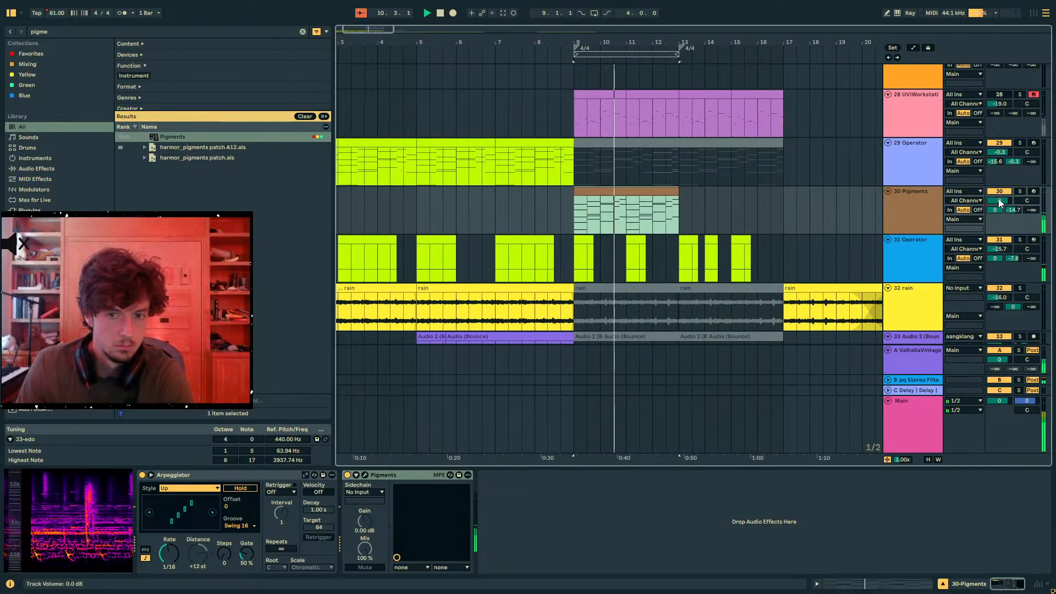
- Set track 30's volume to 4.7 dB and add a Delay after Pigments with both synced times set to 1
drag(1000, 204, 1000, 190)
key(ctrl+f)
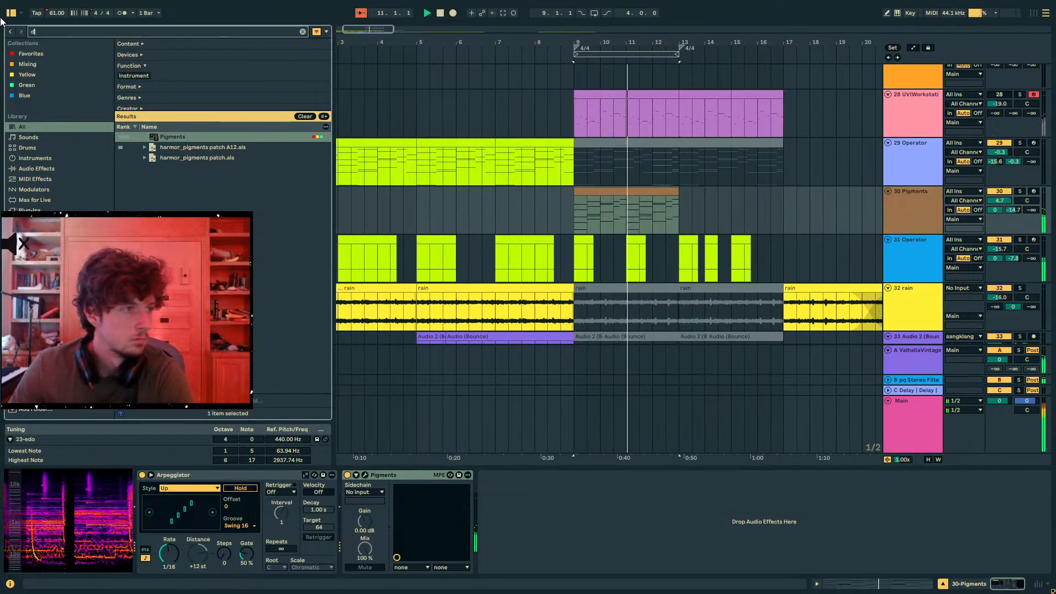
text(delay)
drag(167, 136, 391, 196)
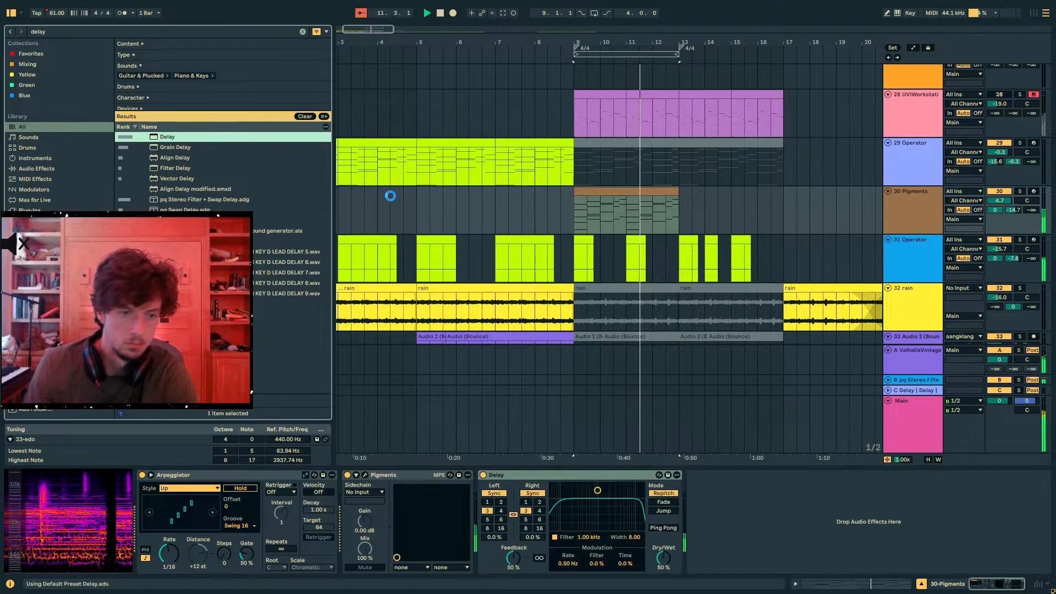
click(487, 502)
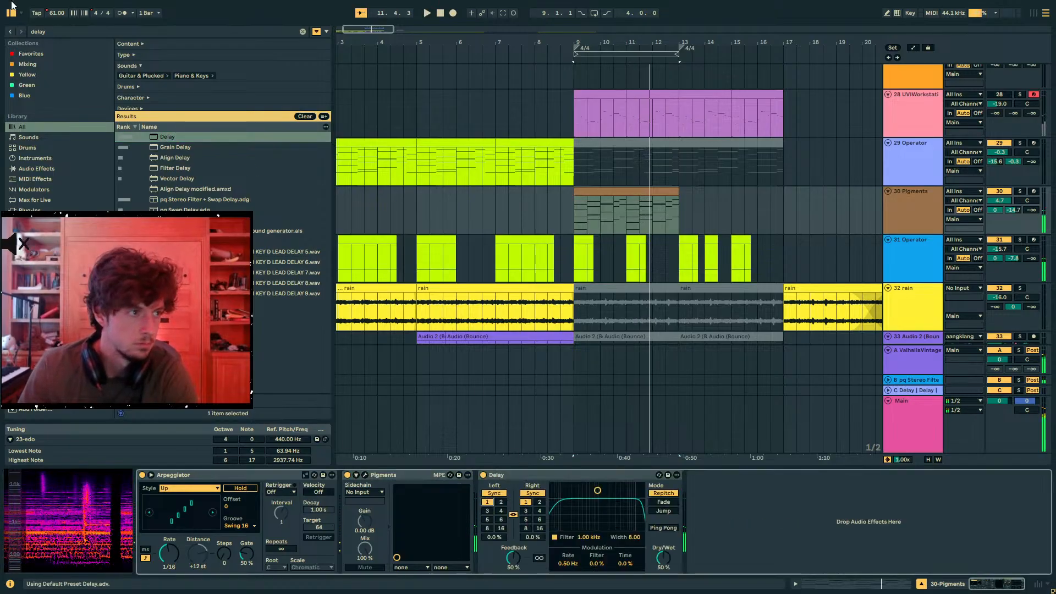
- Set the song tempo to 100 BPM and play from bar 9
click(64, 13)
text(100)
key(Return)
key(space)
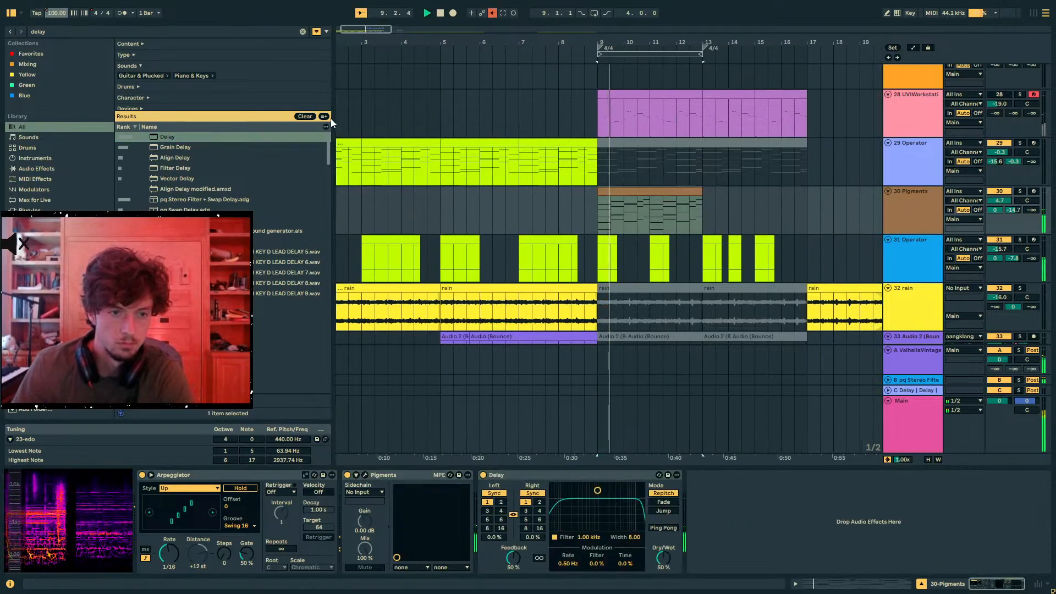
- Switch track 30's Delay to unsynced time at 41.1 ms on both channels, and mute track 34
click(639, 192)
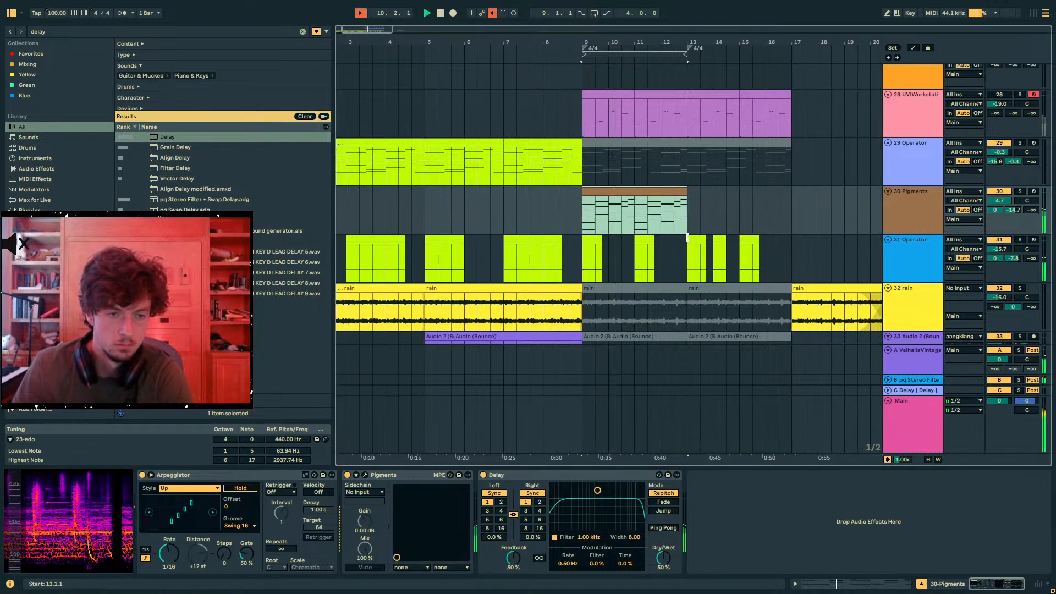
click(533, 493)
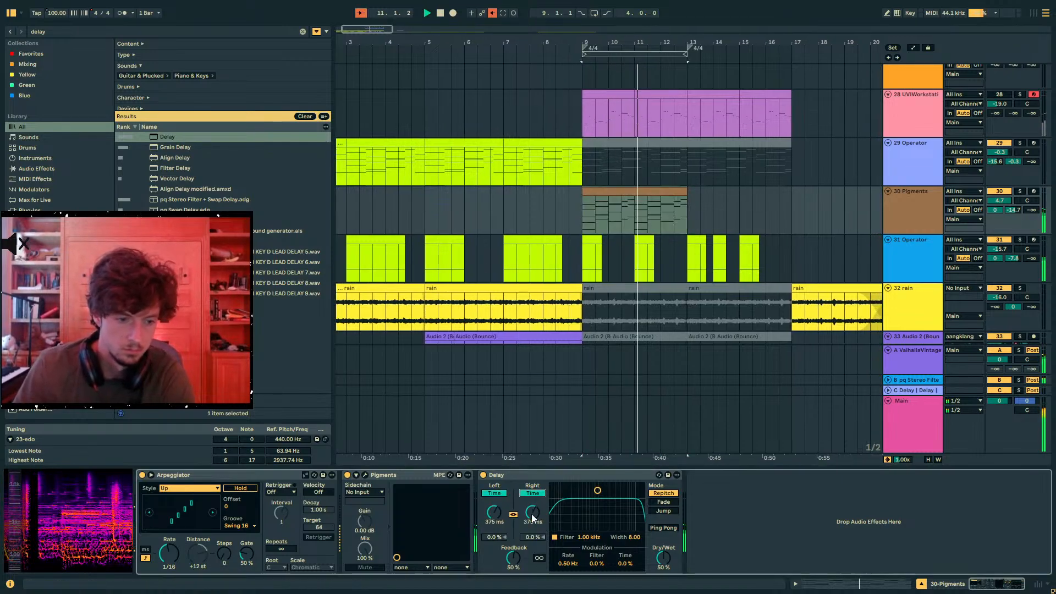
scroll(875, 253, down, 2)
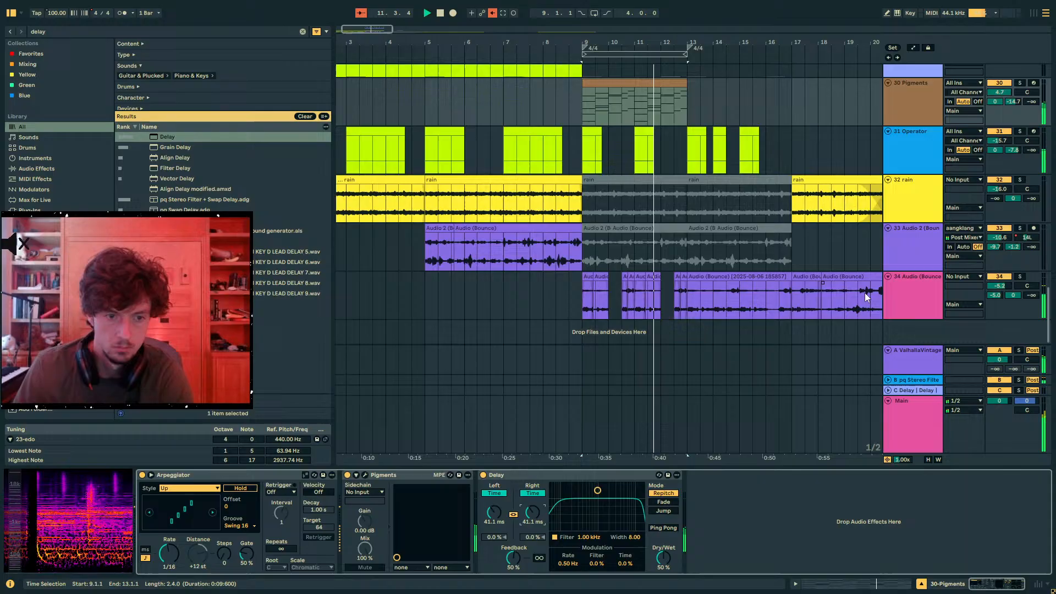
click(999, 277)
- Duplicate track 30's Pigments clip so the copy fills 13.1.1 to 17.1.1
scroll(832, 272, up, 1)
scroll(828, 271, up, 2)
click(643, 261)
key(ctrl+d)
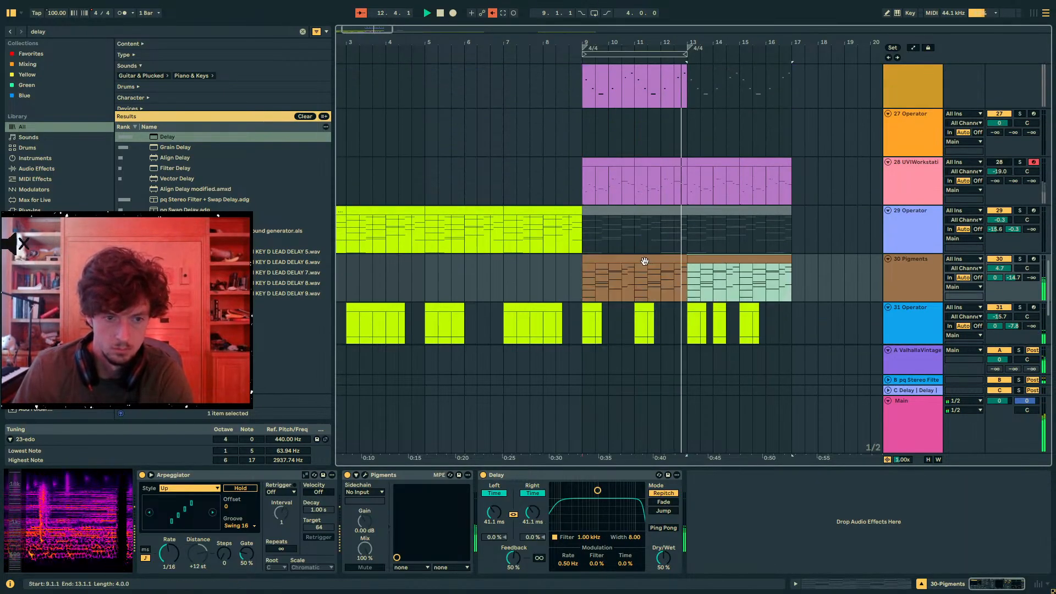
scroll(728, 284, up, 2)
scroll(770, 248, down, 3)
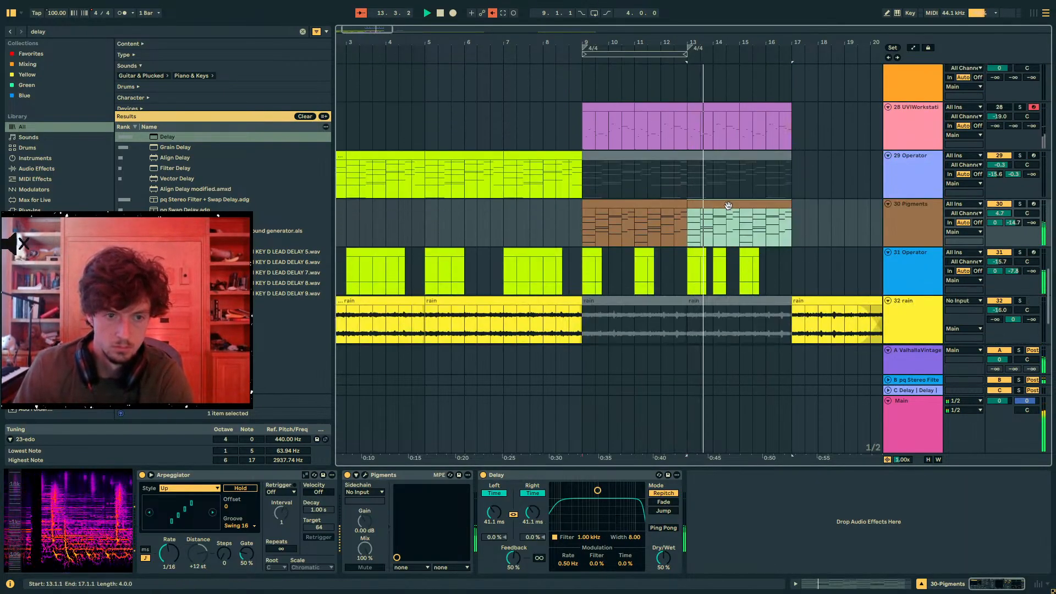
- Add the Flatline.adv effect after the Delay on track 30 and lower the track's send B to -69.5 dB
click(918, 227)
key(ctrl+f)
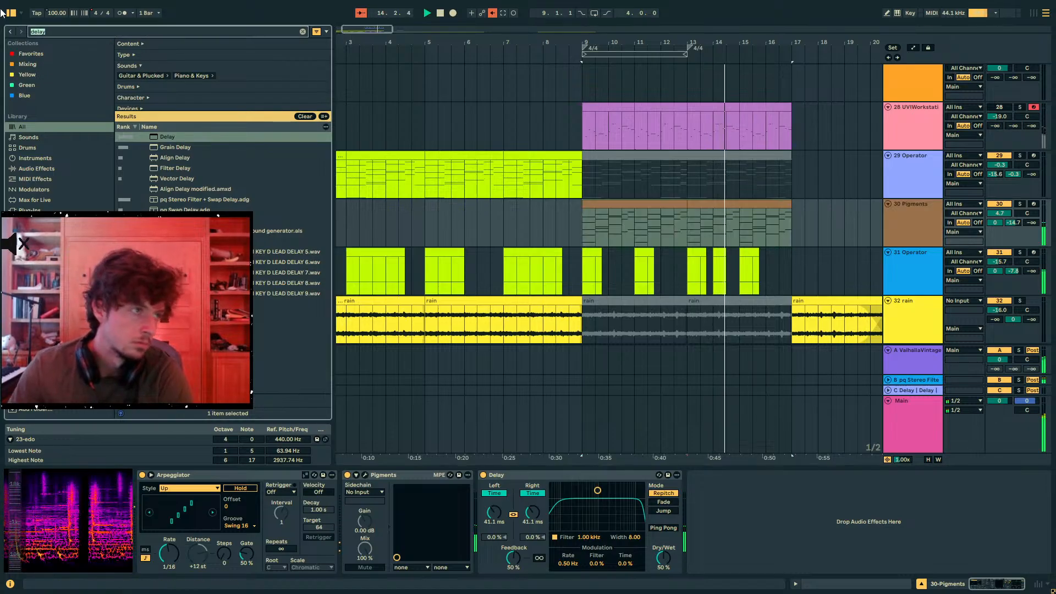
text(flatline)
double_click(176, 137)
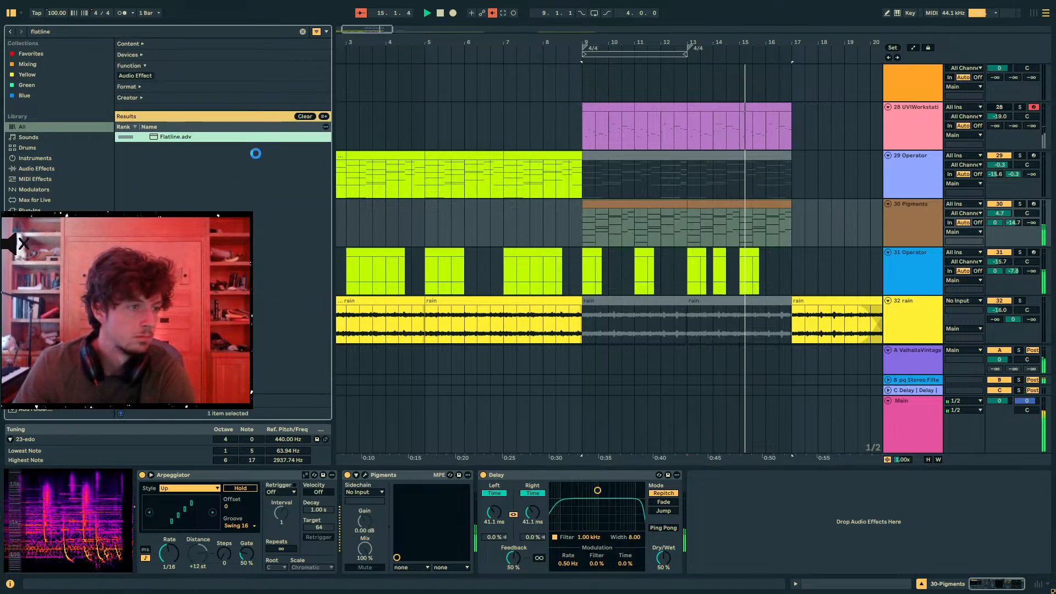
click(595, 204)
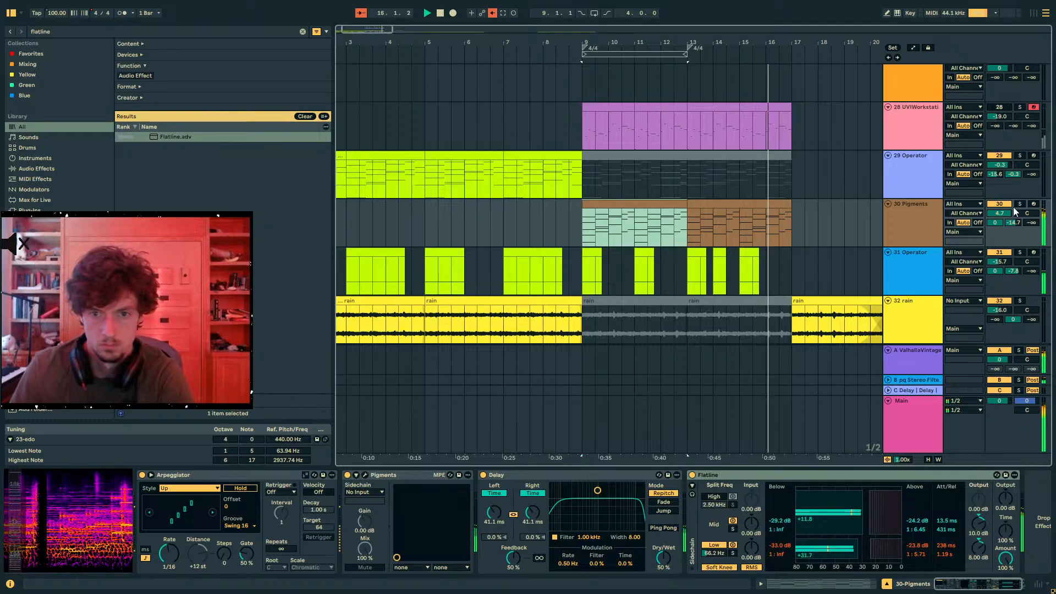
drag(1013, 222, 997, 286)
- Loop the two Pigments clips on track 30 from 9.1.1 to 17.1.1 and play the loop
click(761, 203)
shift+click(651, 204)
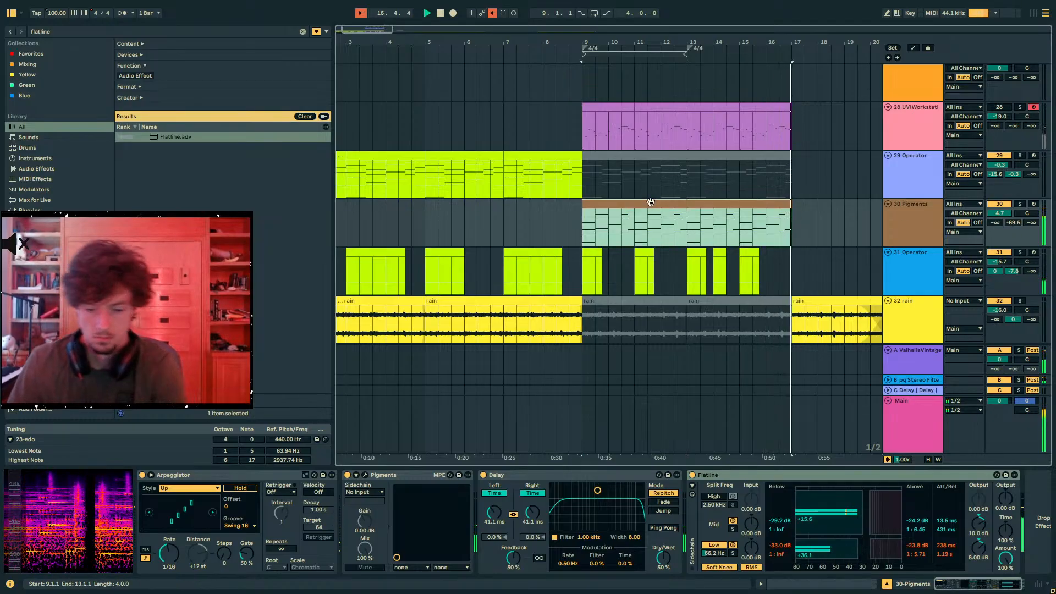
key(ctrl+l)
key(space)
scroll(827, 291, up, 8)
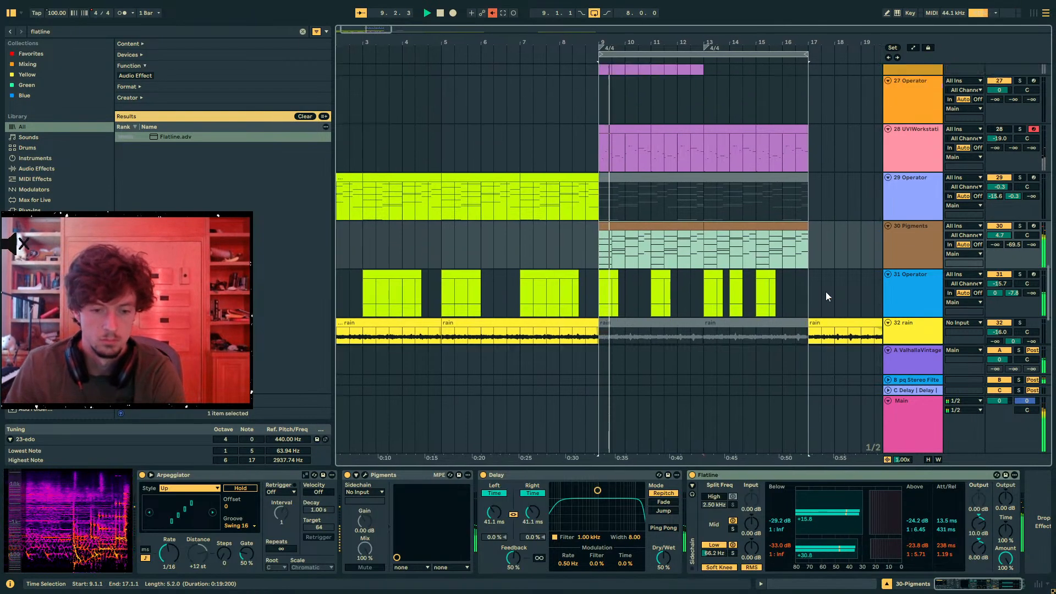
scroll(743, 296, up, 10)
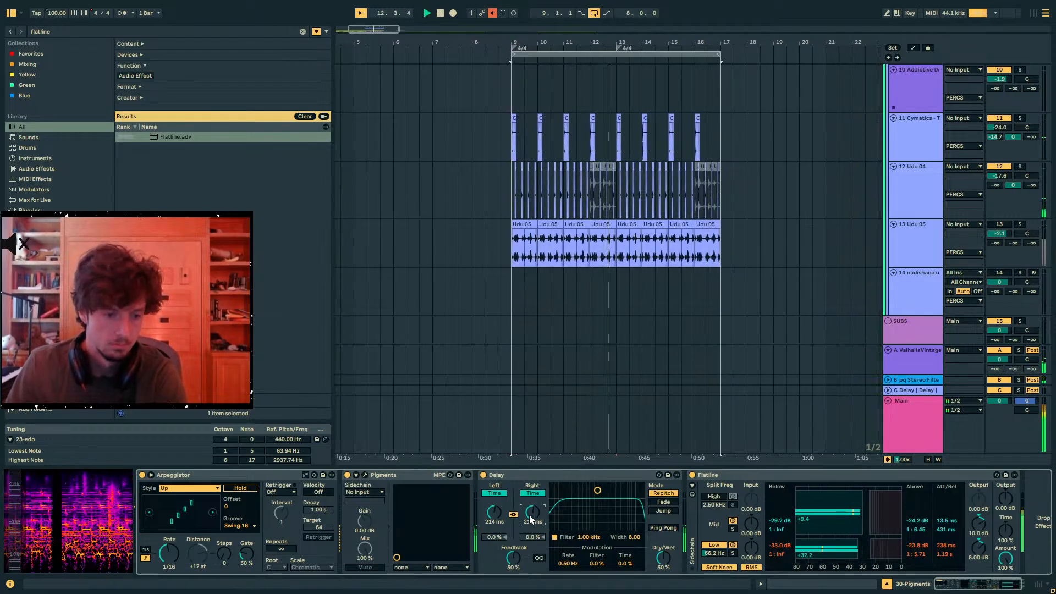
- Try sweeping the linked time of track 30's Delay during playback
mouse_move(530, 514)
mouse_down()
mouse_move(530, 536)
mouse_move(534, 498)
mouse_up()
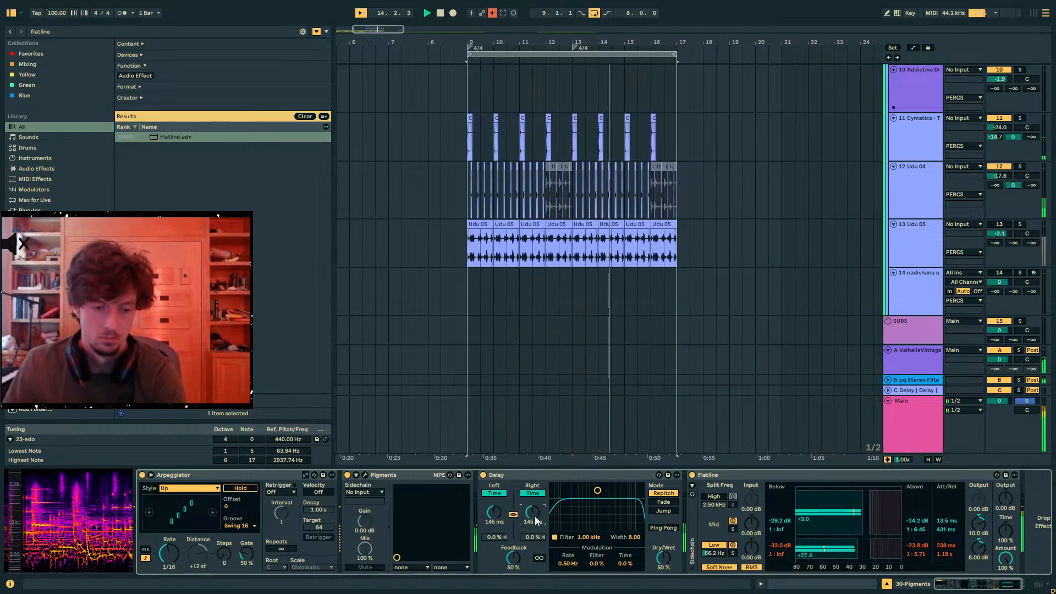
double_click(535, 517)
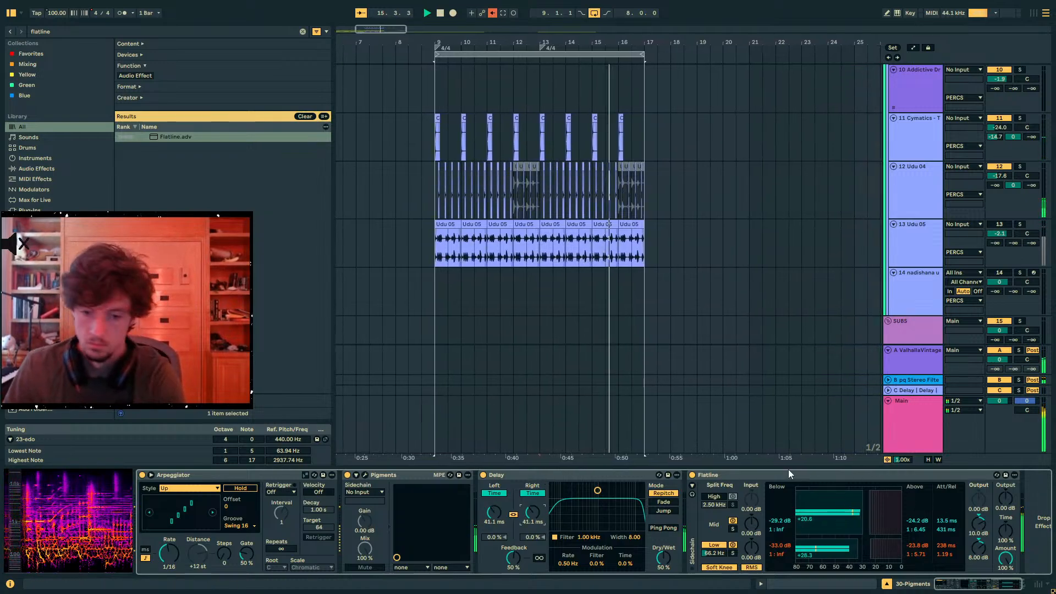
drag(532, 514, 531, 487)
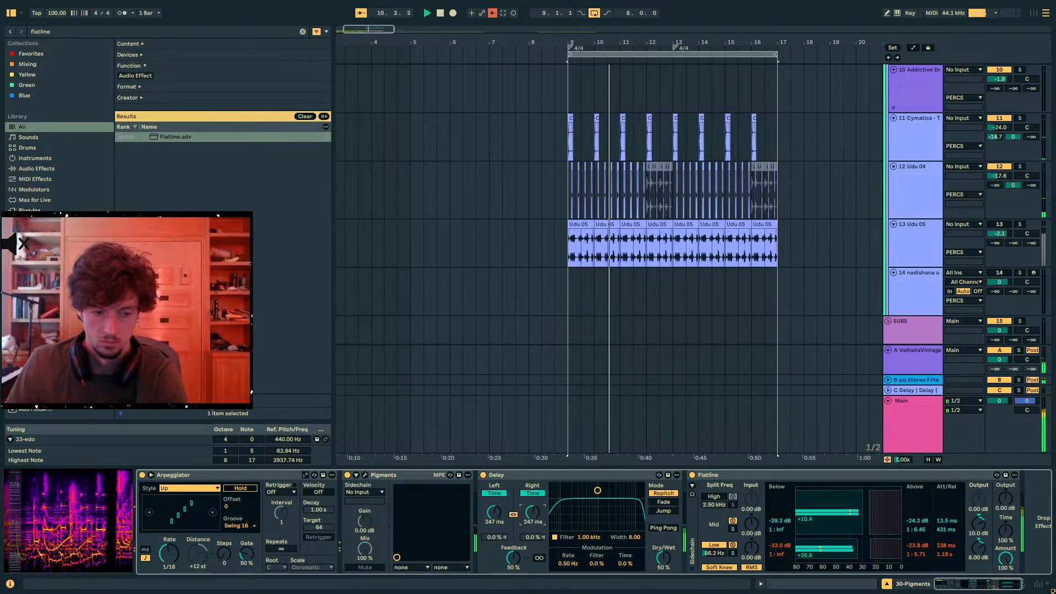
drag(531, 512, 532, 488)
- Collapse the snare and KICKS groups and the individual percussion tracks, and stop playback
scroll(807, 226, up, 8)
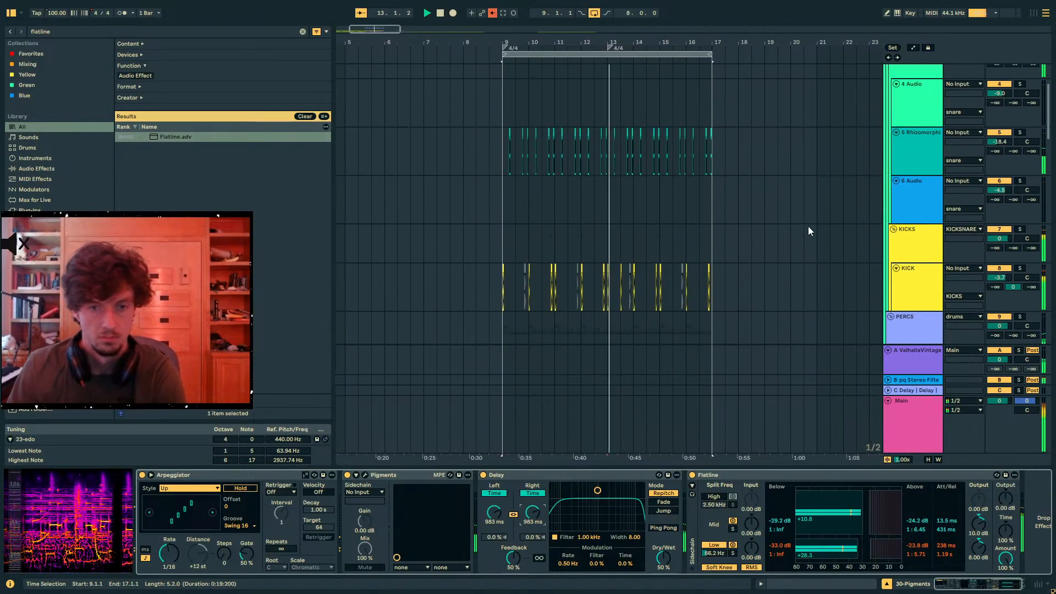
scroll(744, 256, up, 4)
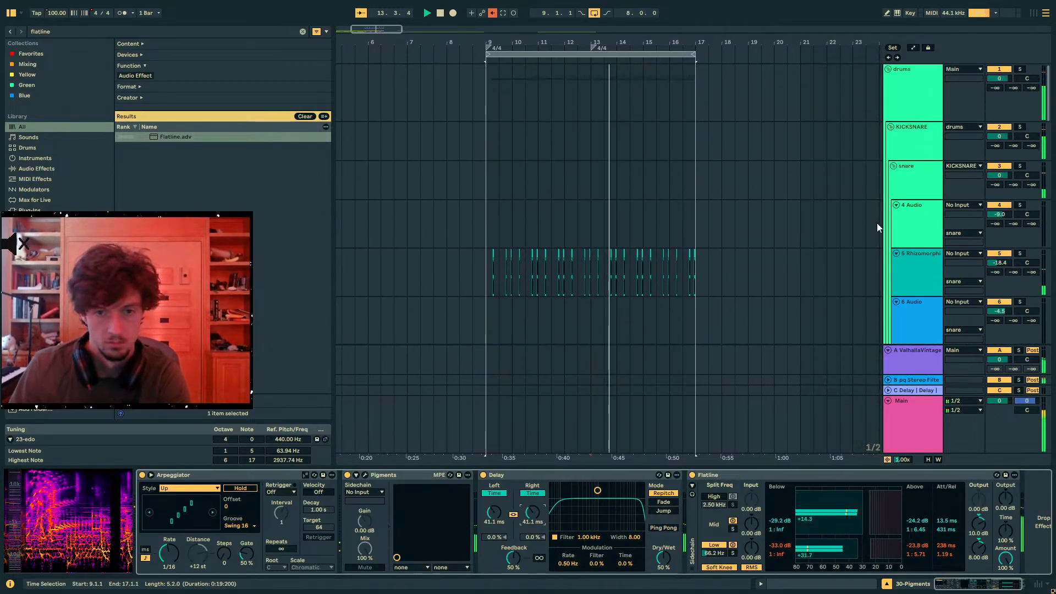
click(901, 172)
alt+click(893, 166)
scroll(851, 239, down, 3)
alt+click(894, 180)
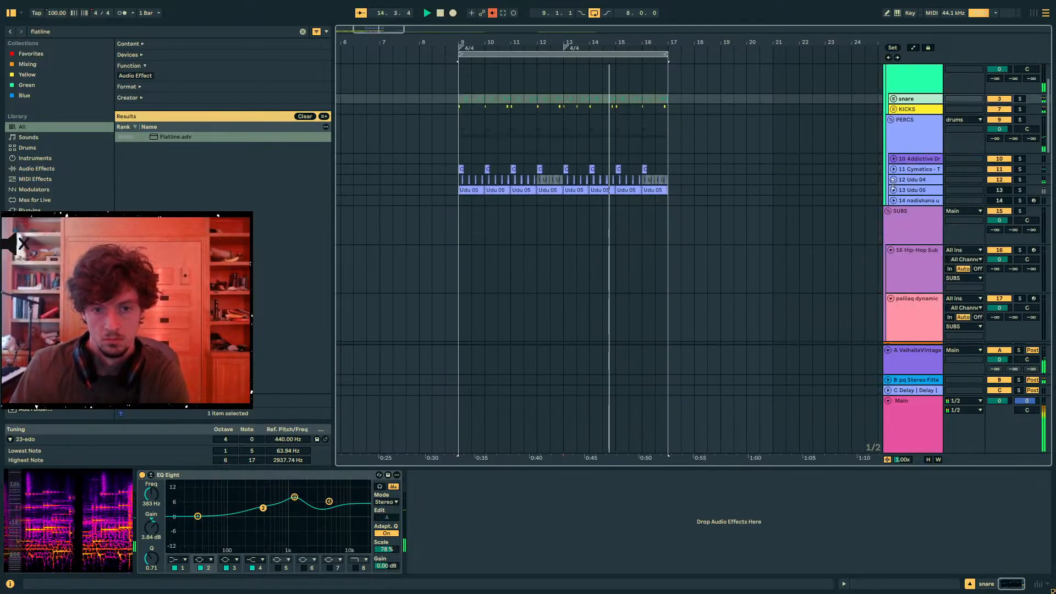
key(space)
- Review the clips on the tracks from SUBS to track 31 across bars 9 to 17
click(902, 213)
scroll(798, 227, down, 3)
scroll(646, 234, down, 5)
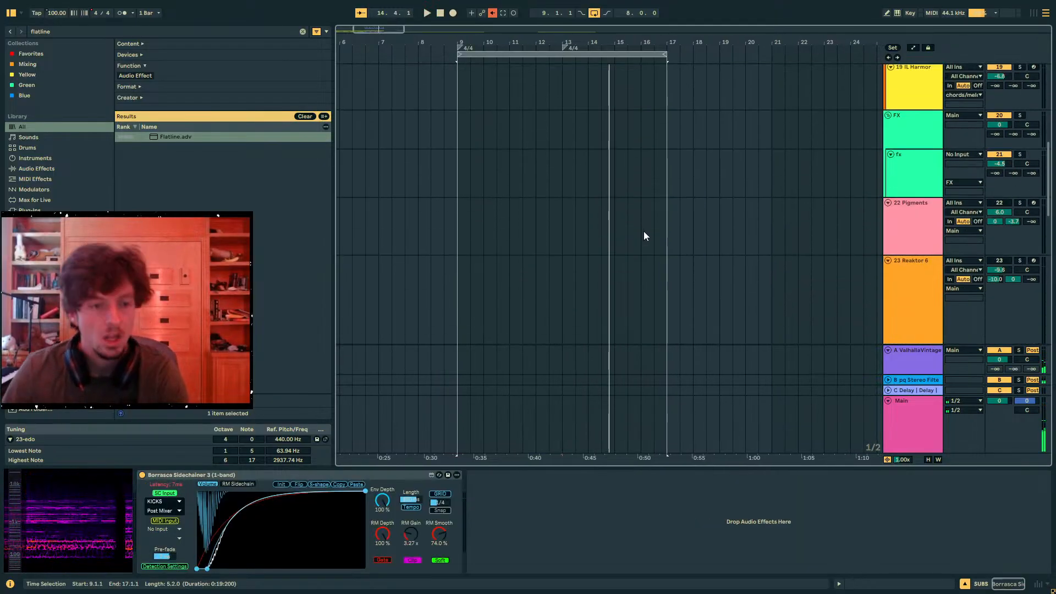
scroll(629, 241, down, 3)
scroll(592, 237, up, 3)
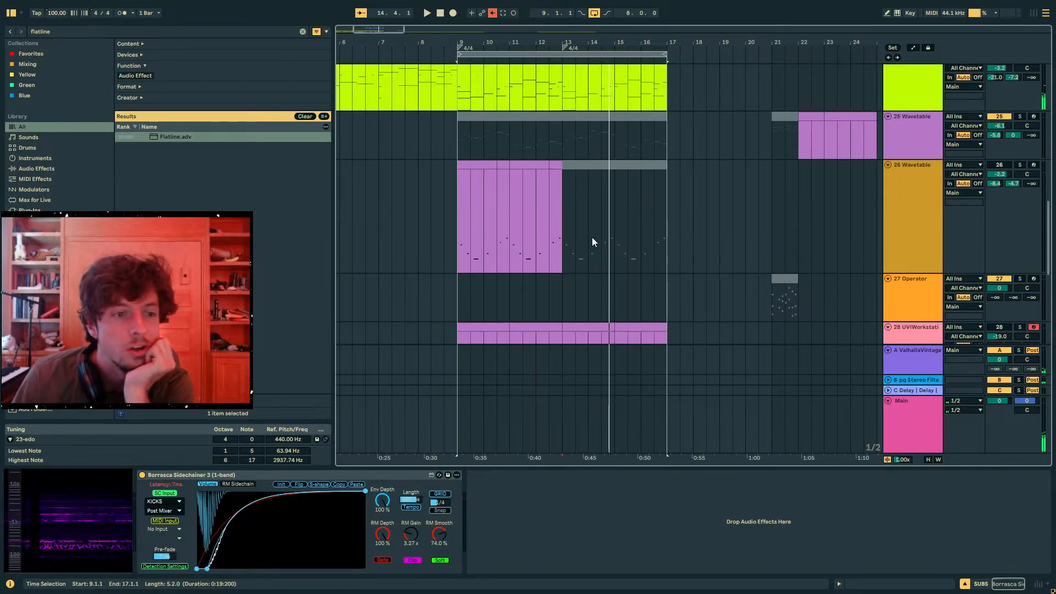
click(451, 245)
click(470, 256)
scroll(471, 255, down, 3)
scroll(471, 220, down, 3)
scroll(471, 171, up, 1)
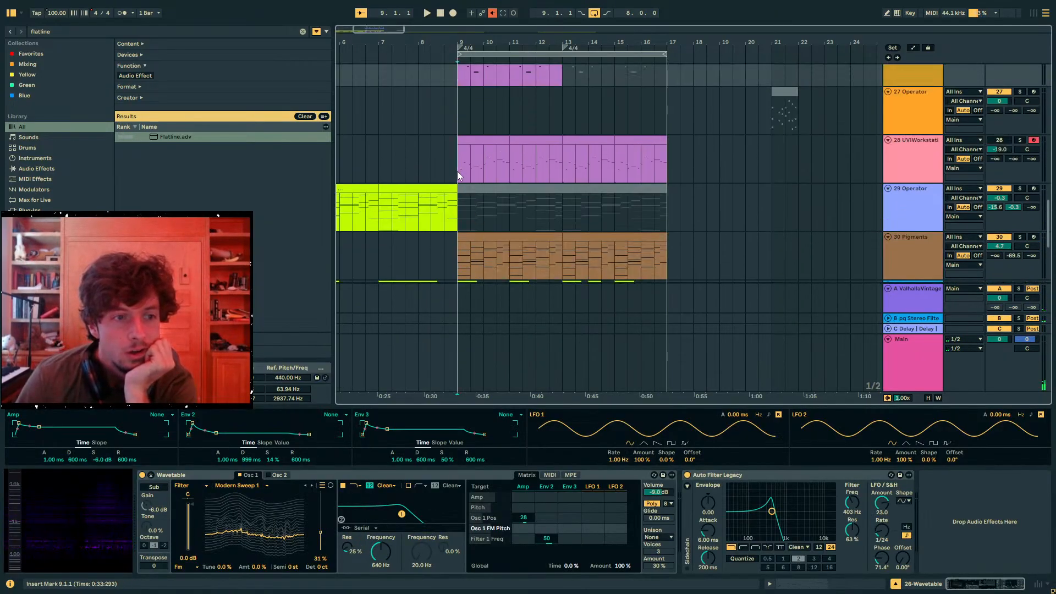
click(457, 171)
mouse_move(484, 42)
mouse_down()
mouse_move(631, 39)
mouse_move(516, 49)
mouse_up()
click(539, 237)
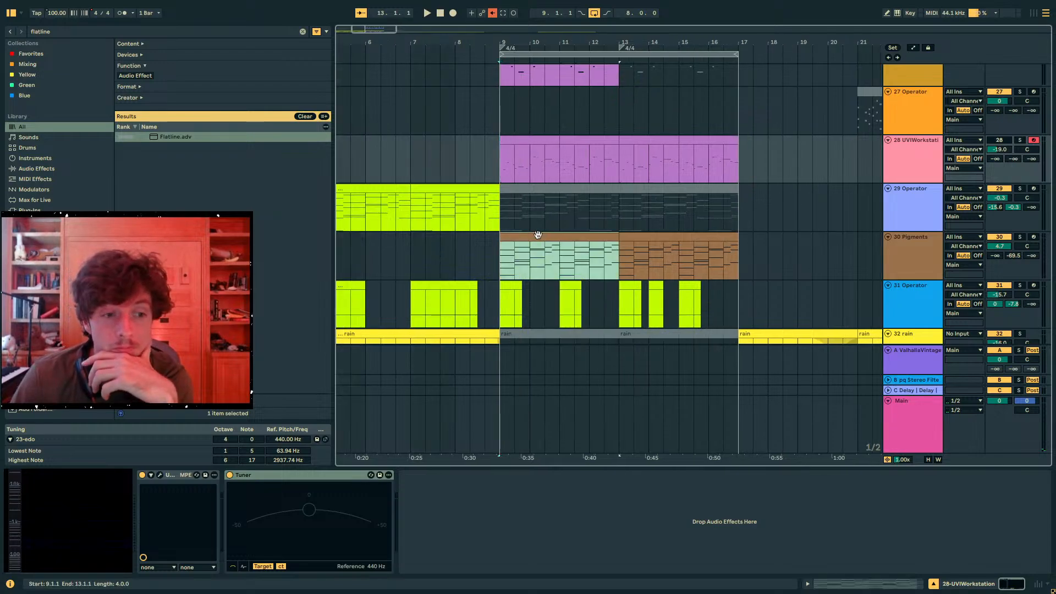
click(625, 237)
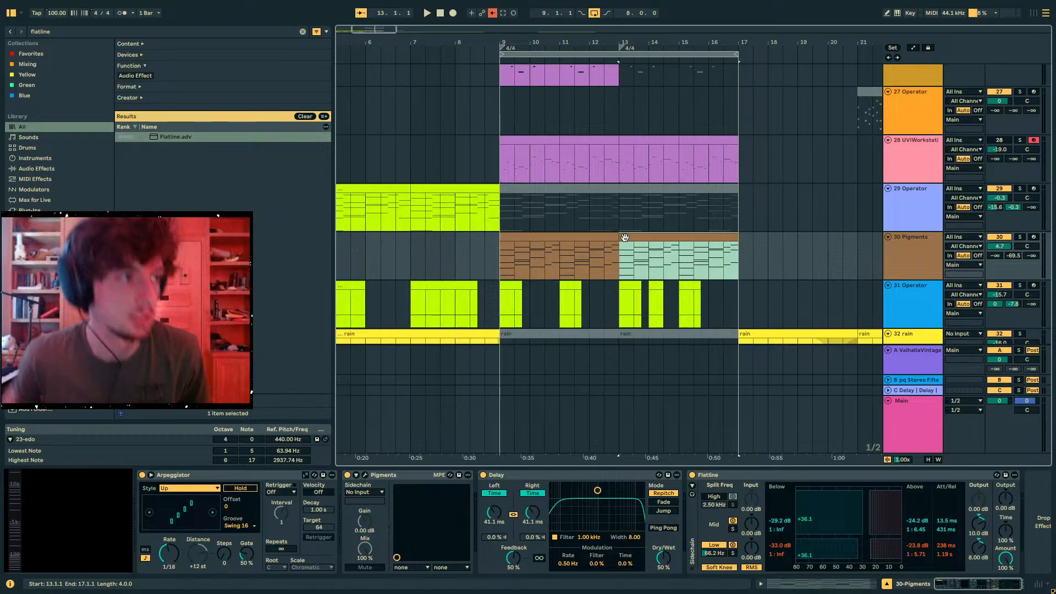
- Duplicate the whole section from 9.1.1 to 17.1.1 and extend the loop to cover 9.1.1 to 25.1.1
click(663, 54)
key(ctrl+d)
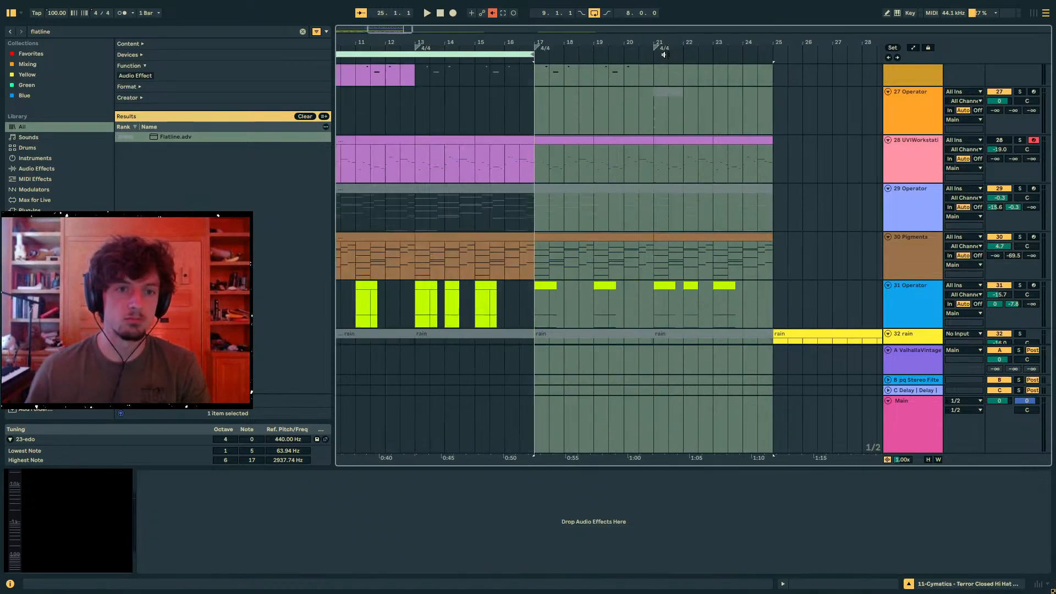
drag(592, 37, 661, 23)
drag(615, 54, 800, 54)
- Play from bar 9, sweep the time of track 30's Delay, and show that track's L Time automation
click(929, 255)
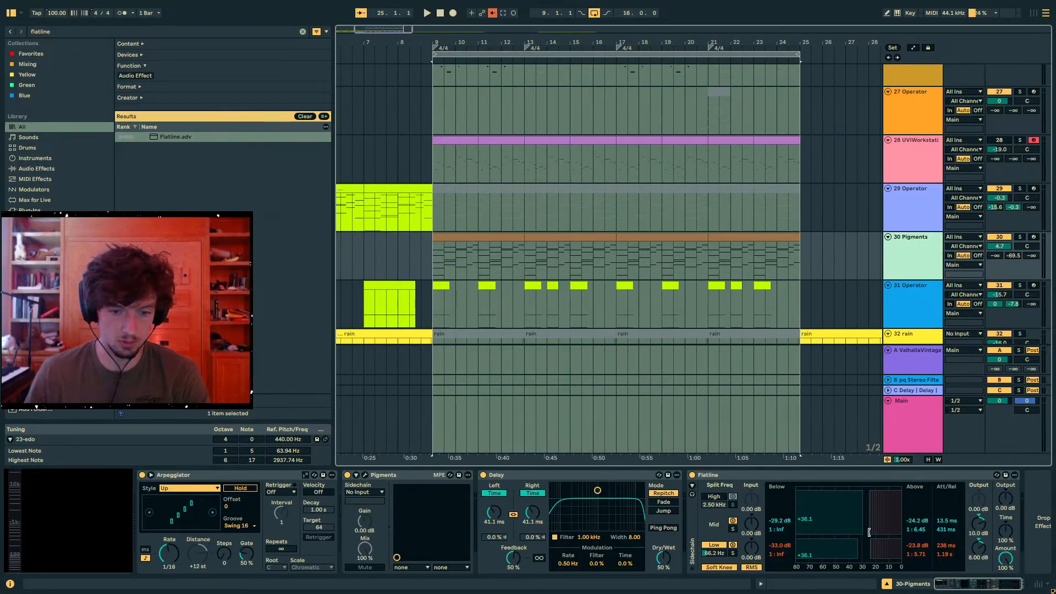
drag(996, 558, 989, 561)
key(space)
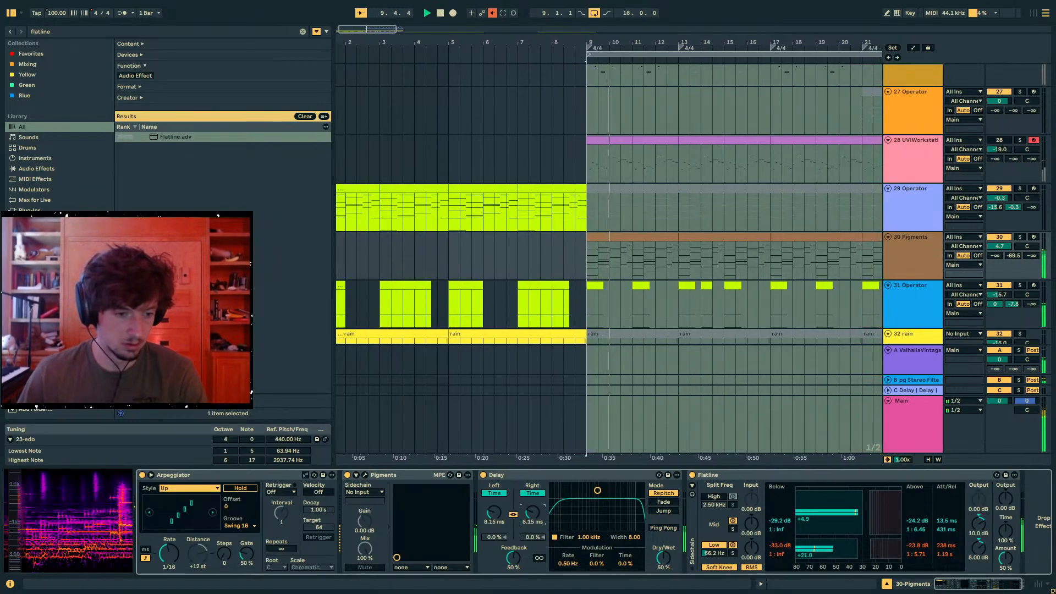
drag(532, 512, 532, 483)
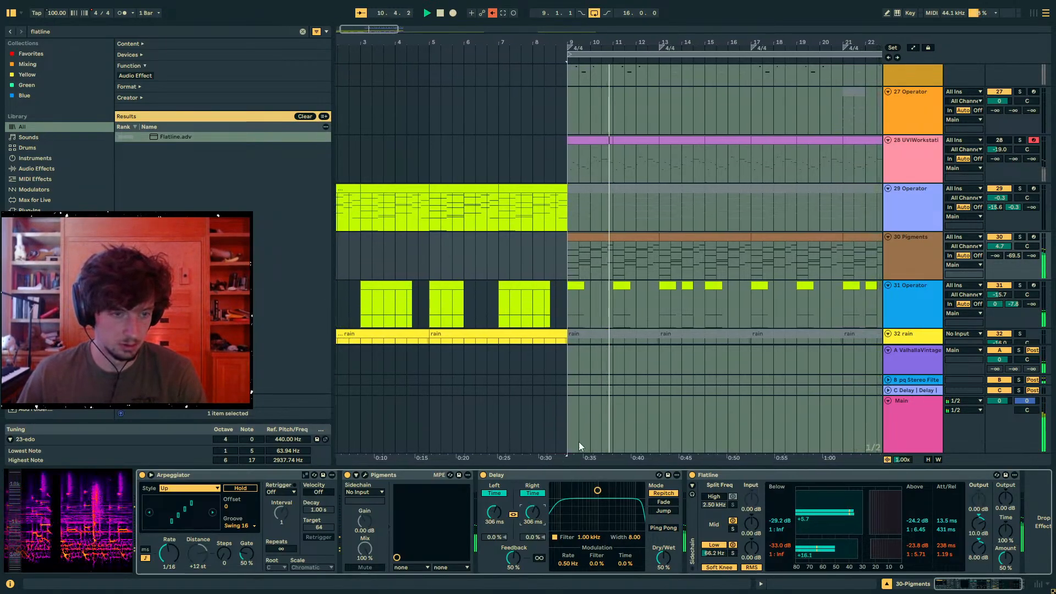
key(a)
key(space)
- Shape track 30's Delay L Time automation between bars 9 and 13, raising it at bars 10 and 12 with a 242 ms peak
click(561, 258)
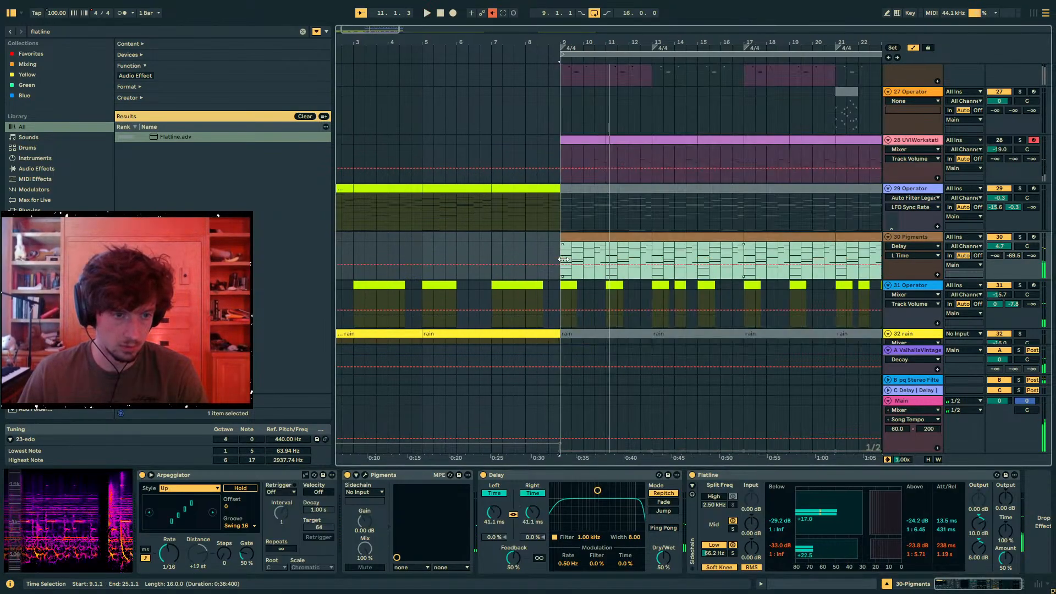
key(ctrl+z)
click(560, 265)
click(583, 265)
drag(582, 265, 647, 254)
key(space)
key(ctrl+d)
click(657, 255)
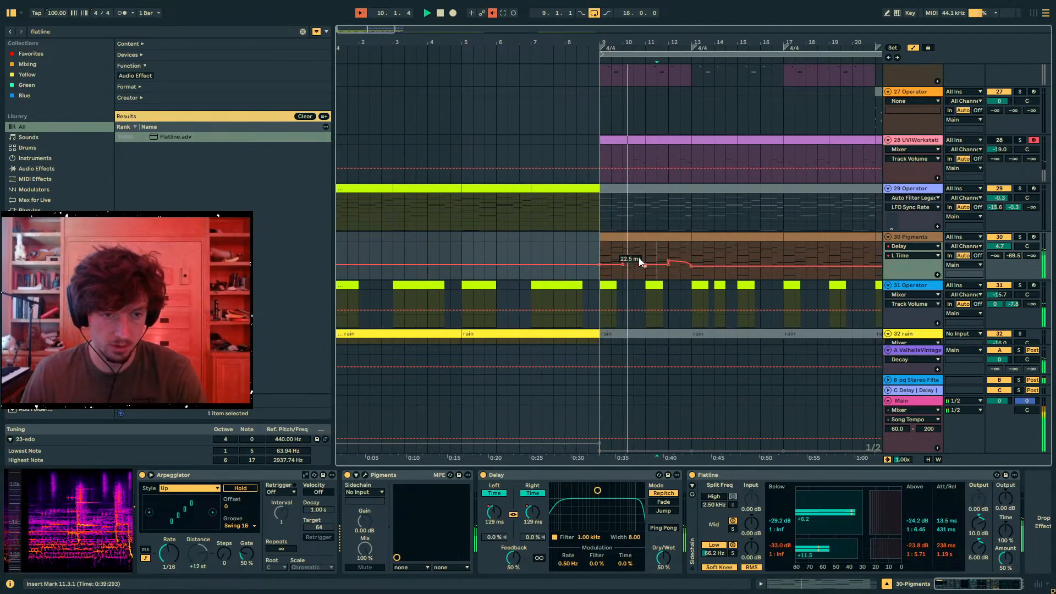
click(669, 256)
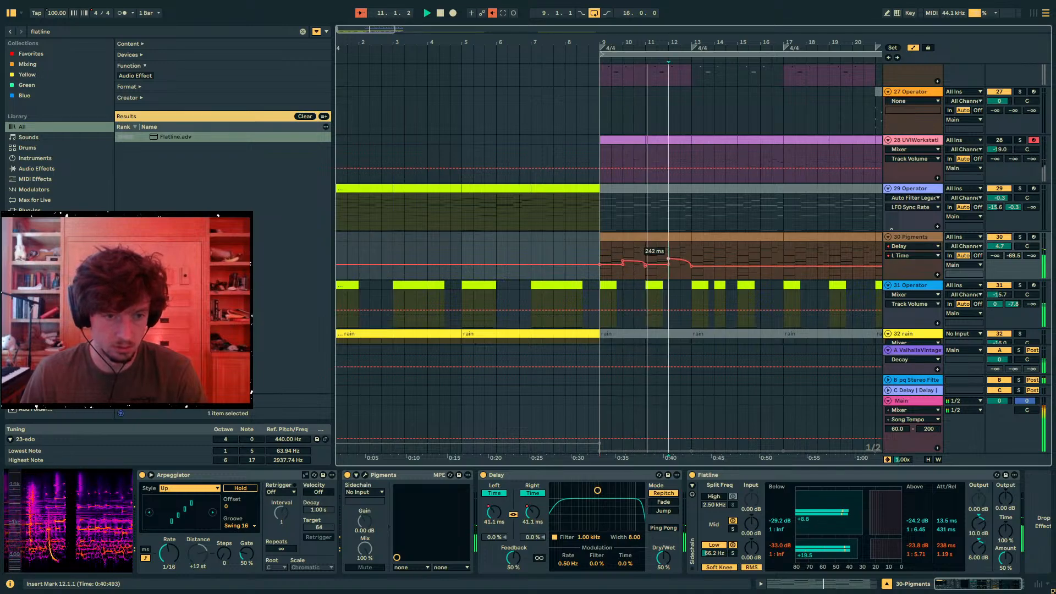
click(645, 263)
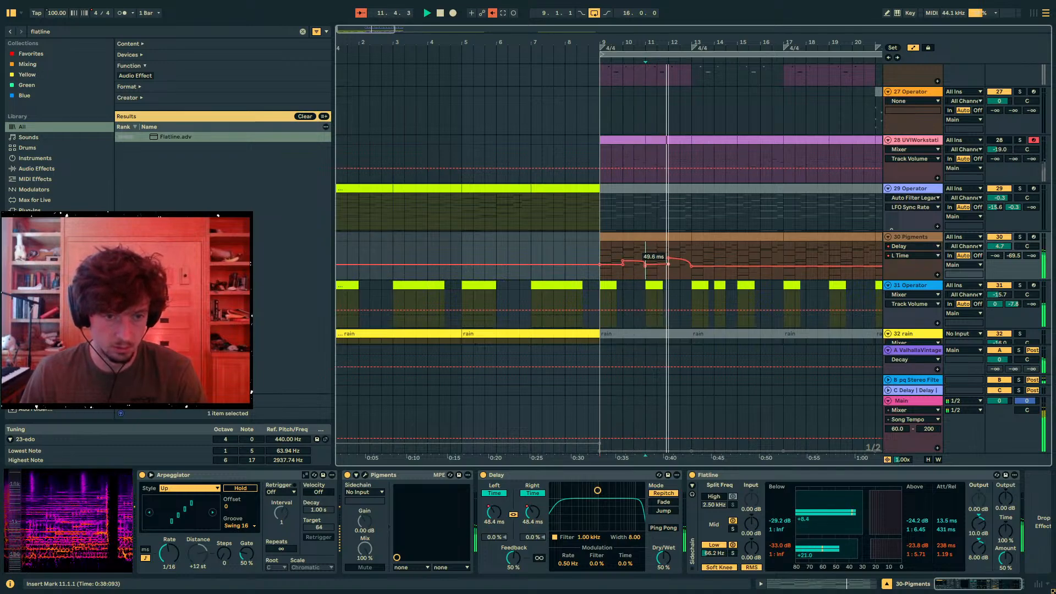
- Repeat track 30's bar 9 to 13 clip and Delay automation every four bars up to 25.1.1, and hide the automation
drag(684, 261, 601, 251)
key(ctrl+d)
key(ctrl+d)
key(ctrl+d)
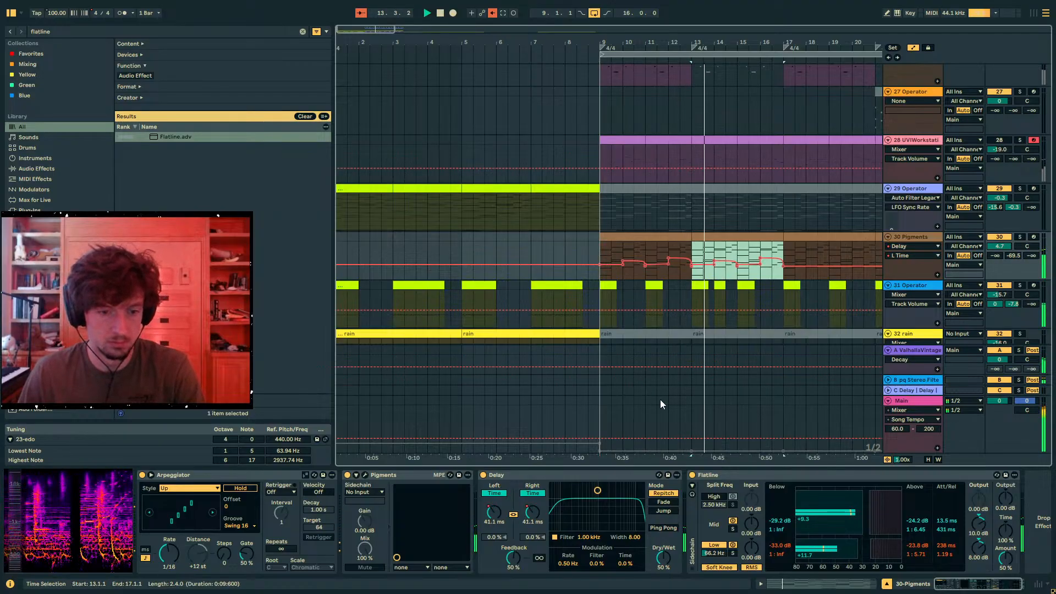
key(a)
- Enable Ping Pong mode on track 30's Delay and restart playback from bar 9
click(662, 527)
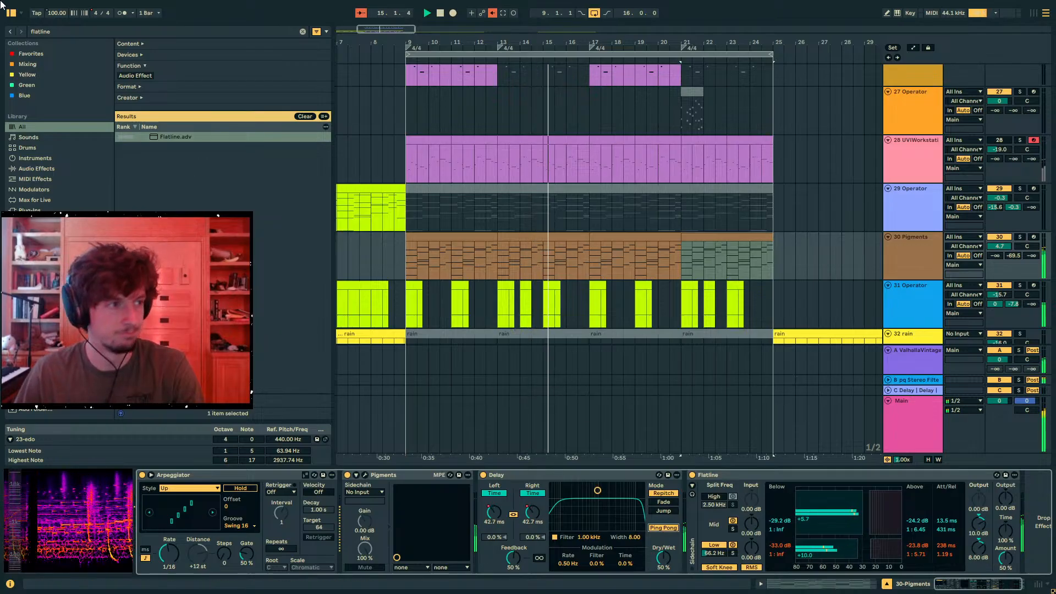
key(ctrl+f)
click(542, 256)
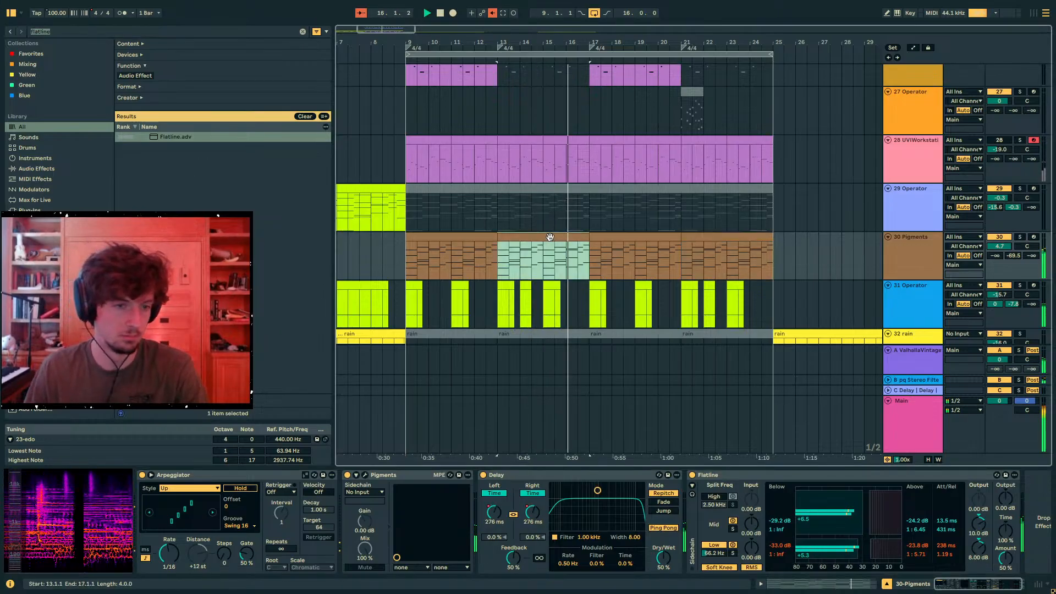
shift+click(451, 256)
scroll(658, 242, up, 4)
scroll(658, 242, up, 10)
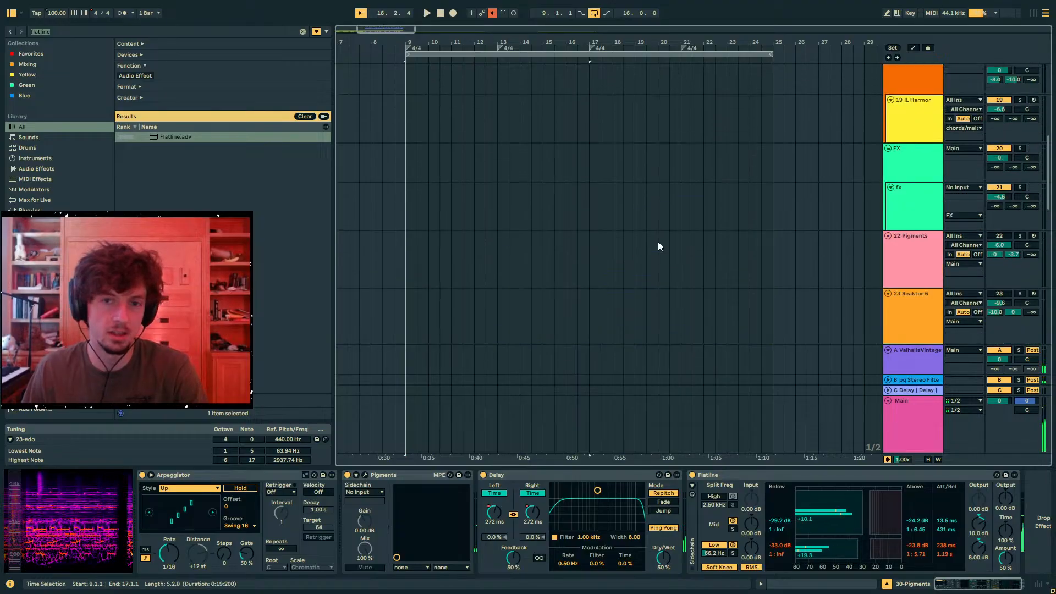
scroll(908, 215, down, 4)
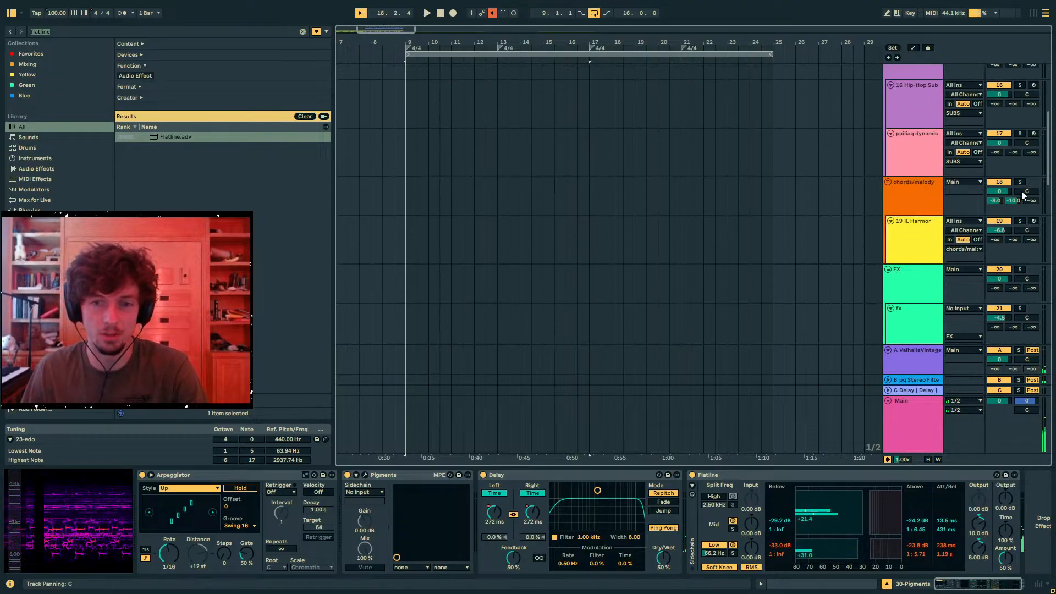
drag(1049, 161, 947, 297)
key(space)
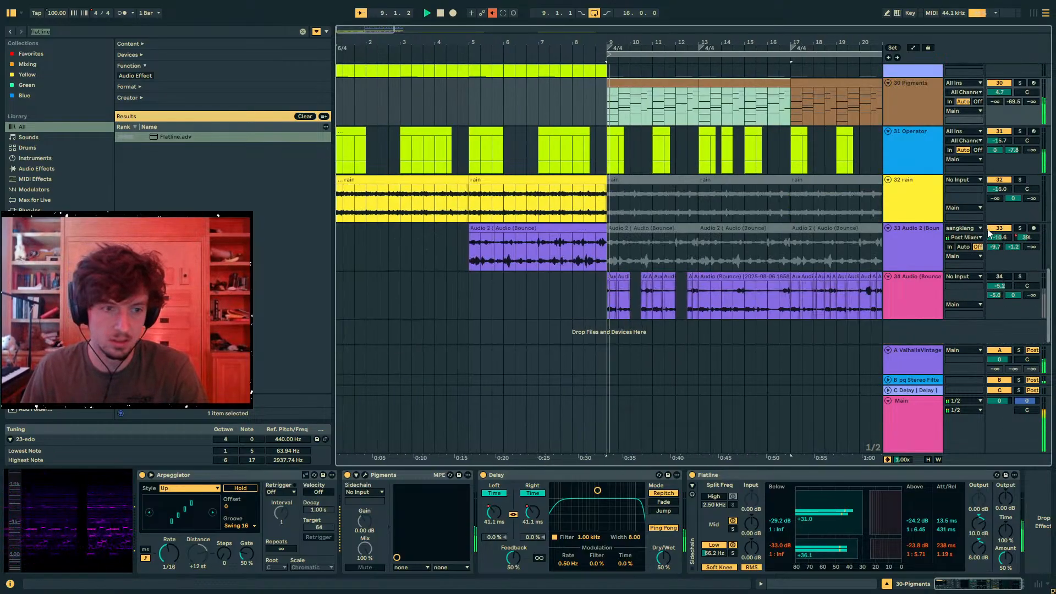
- Mute track 24 and try deactivating its clips from 9.1.1 to 25.1.1
scroll(946, 231, up, 5)
scroll(932, 240, up, 4)
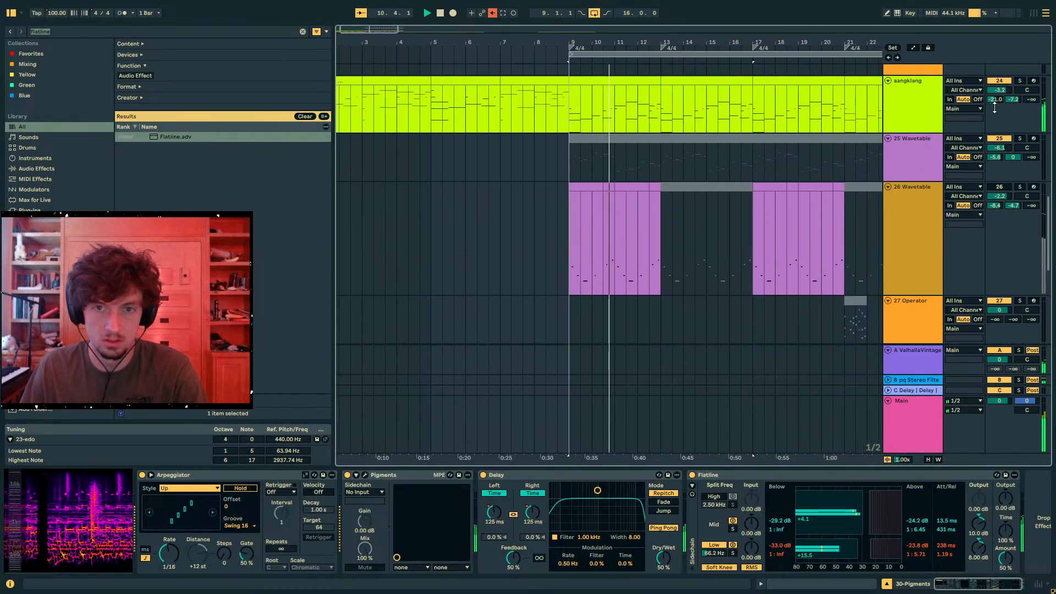
click(606, 87)
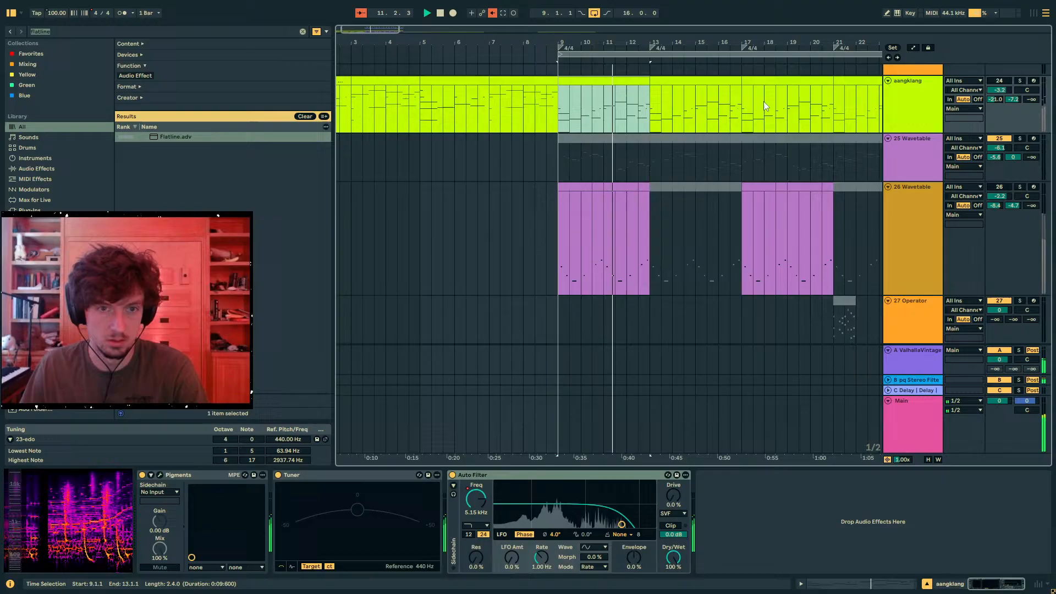
shift+click(847, 82)
key(0)
scroll(668, 172, up, 5)
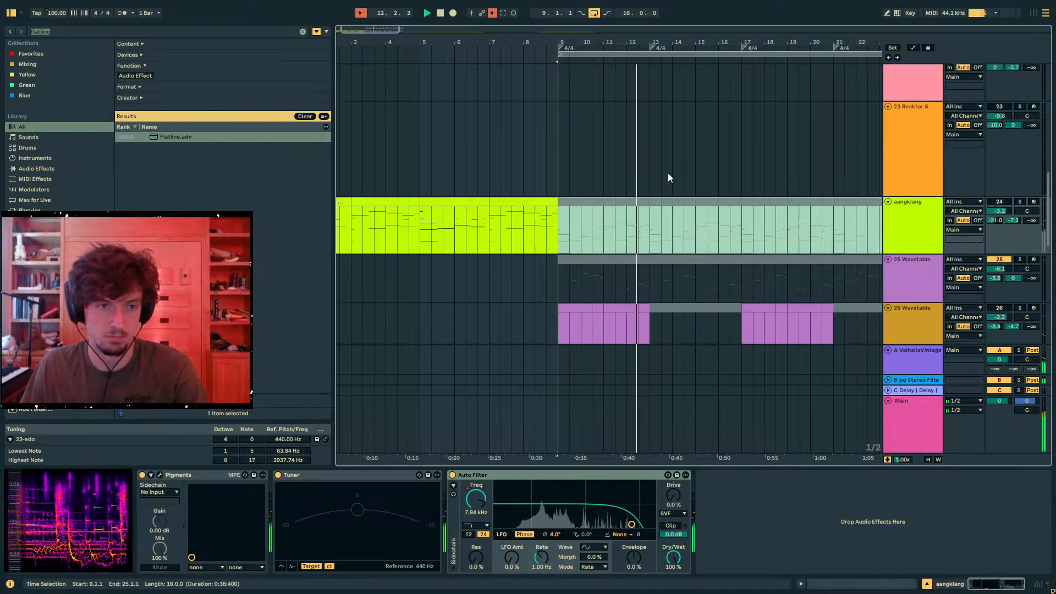
scroll(857, 209, down, 5)
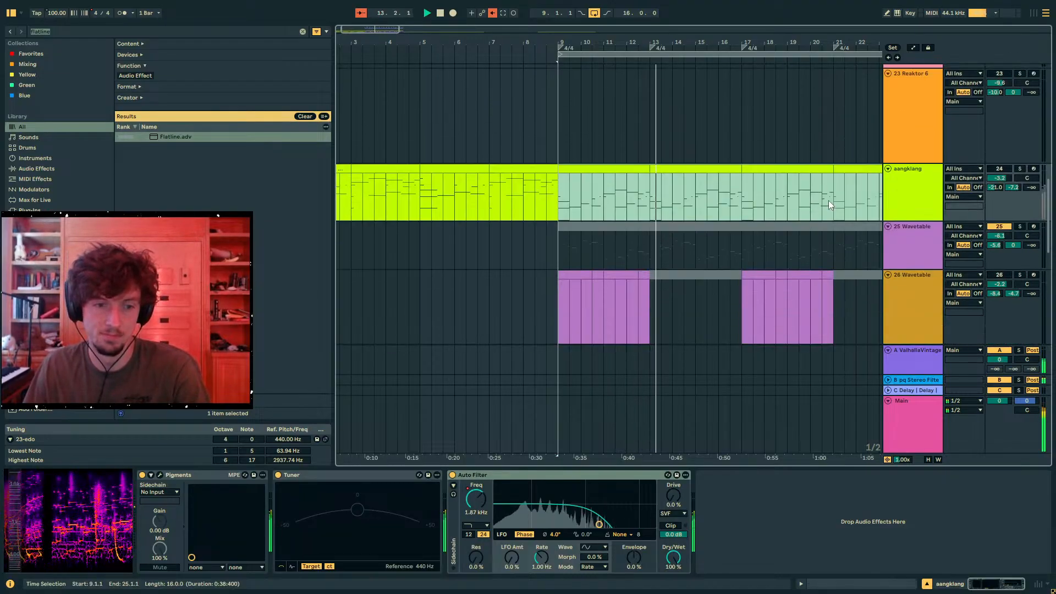
- Turn track 24 back on and deactivate its clips from 17.1.1 to 25.1.1
click(761, 169)
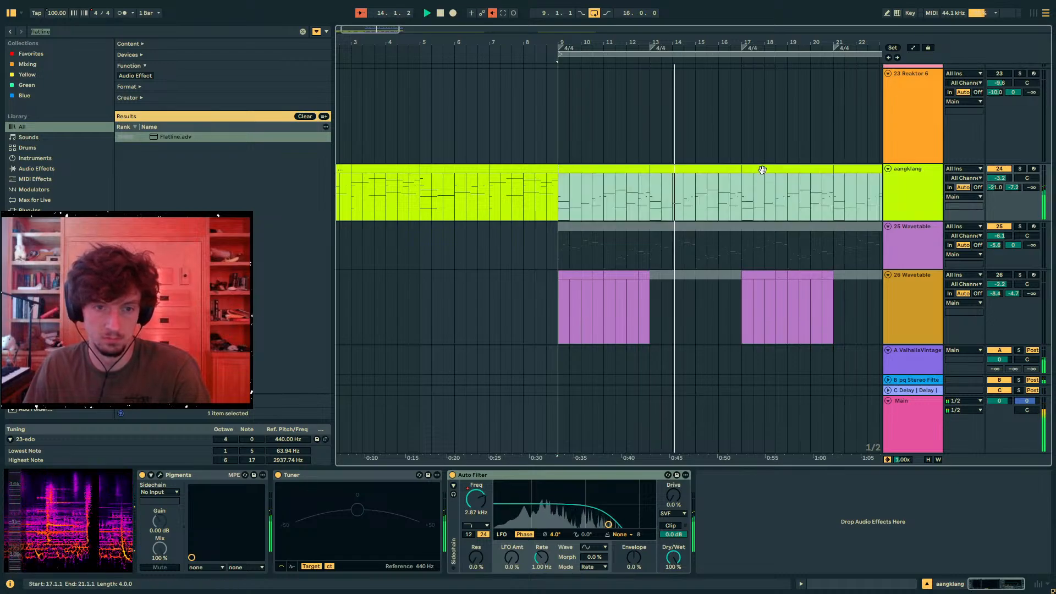
shift+click(858, 168)
key(0)
scroll(847, 195, down, 1)
scroll(822, 196, down, 5)
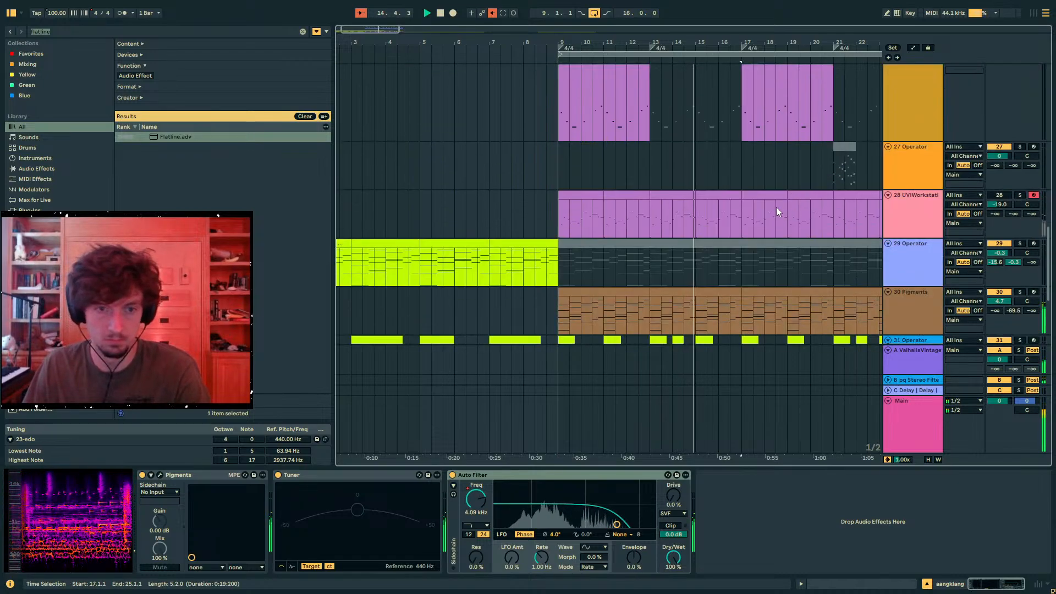
- Turn on track 28 and set its volume to -13.0 dB
click(777, 196)
shift+click(813, 195)
scroll(830, 207, up, 2)
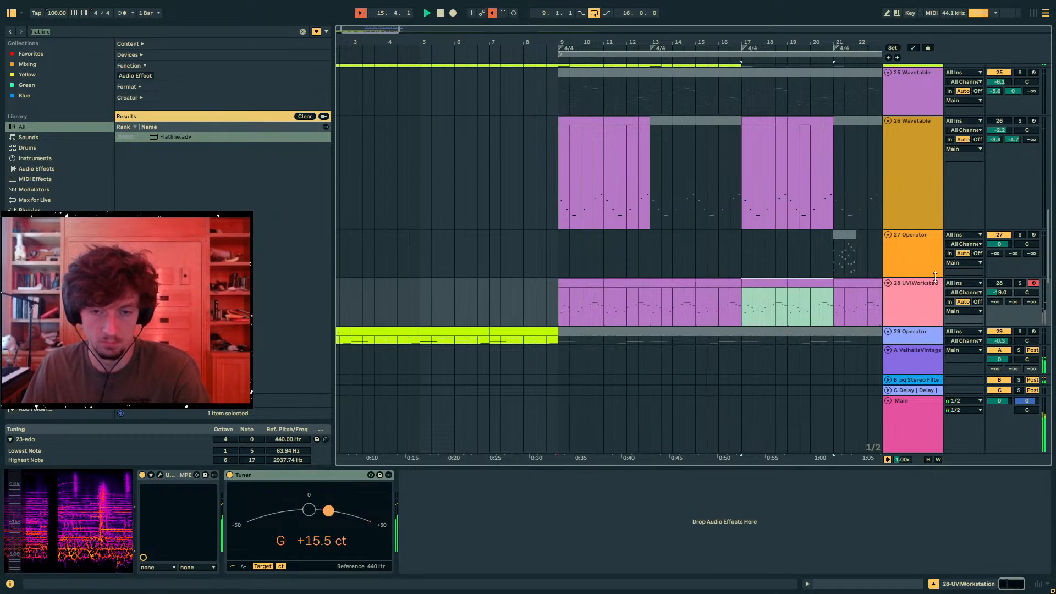
key(0)
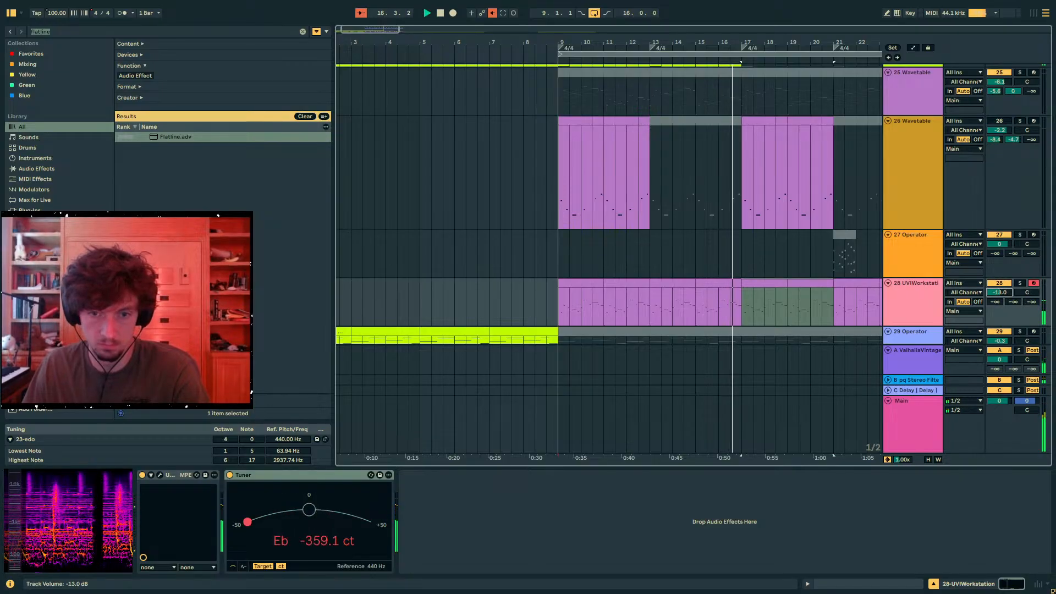
- Stop playback and add a MIDI track below track 30 that receives MIDI from track 30's Pigments, with monitoring set to In
scroll(844, 295, down, 4)
click(777, 194)
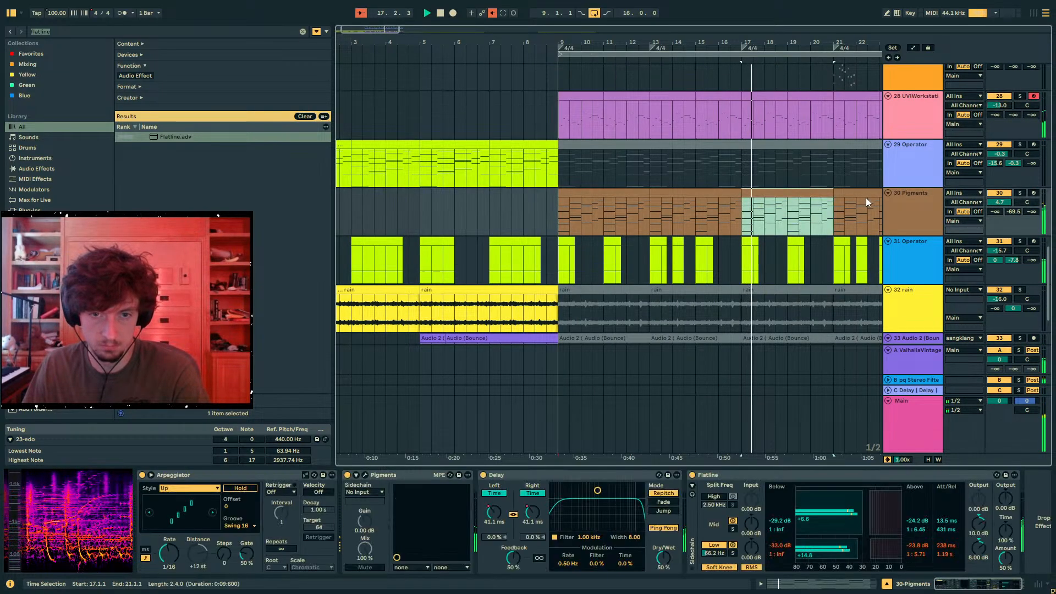
click(907, 217)
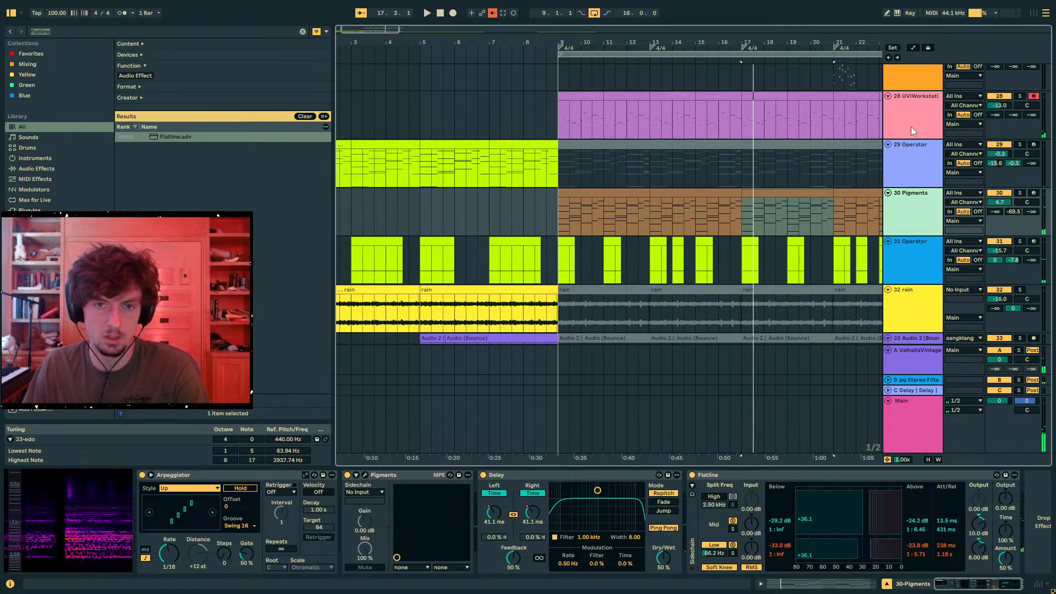
key(ctrl+shift+t)
click(961, 242)
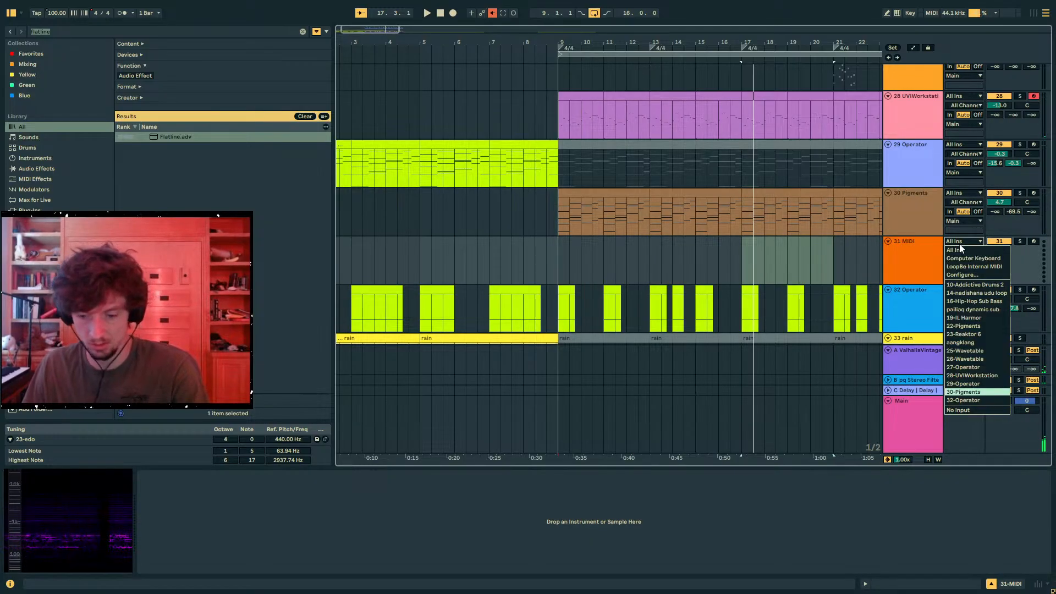
click(961, 250)
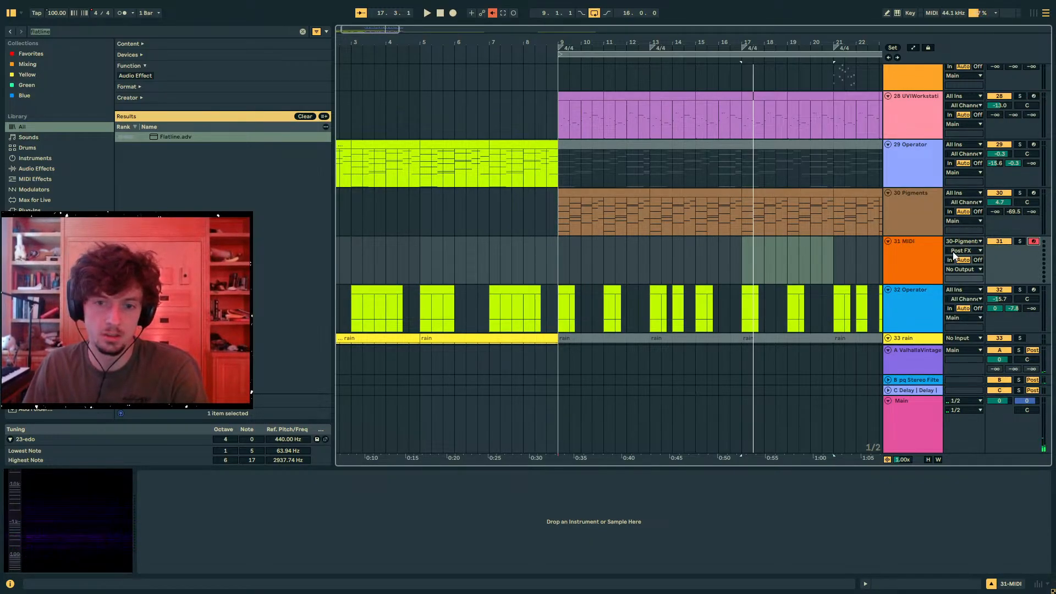
click(950, 260)
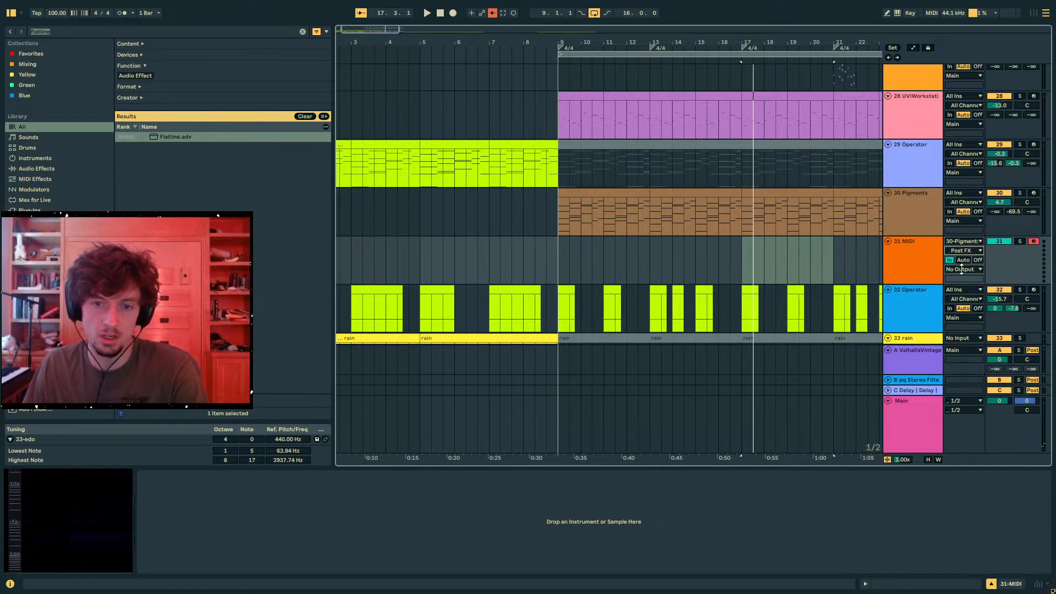
- Solo track 30 and record its arpeggiated output onto track 31 from 17.1.1 to just past bar 19
click(742, 260)
click(1011, 194)
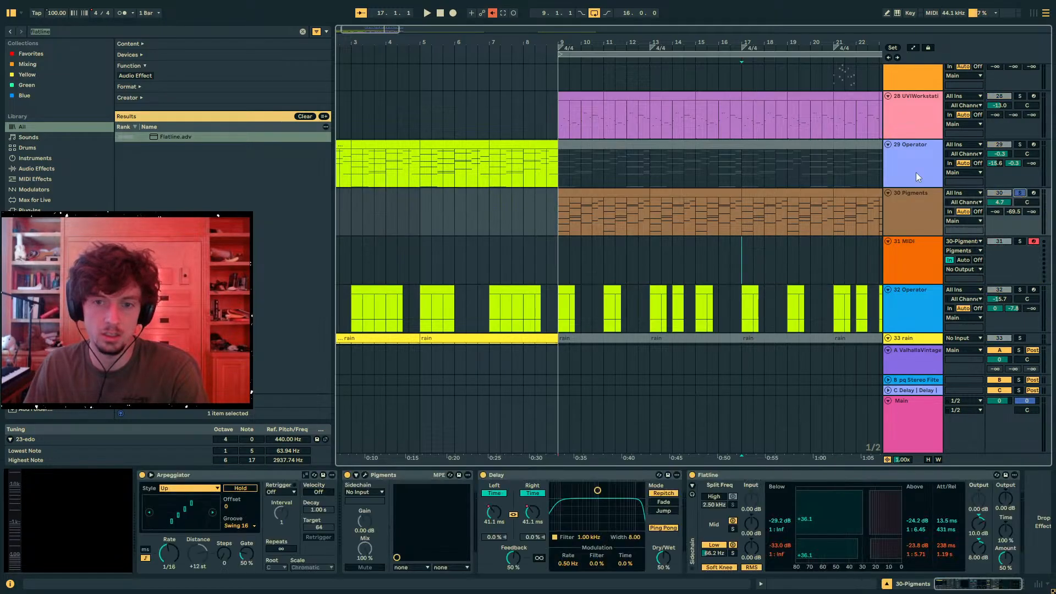
key(F9)
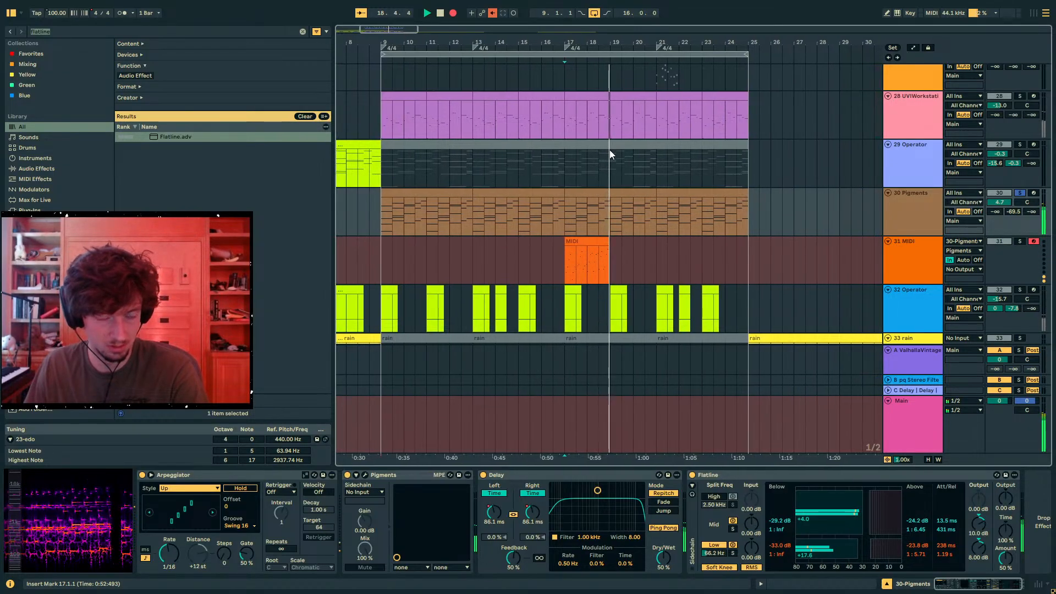
key(space)
- Record another short take on track 31 starting at 19.1.1
click(583, 237)
click(594, 233)
key(Down)
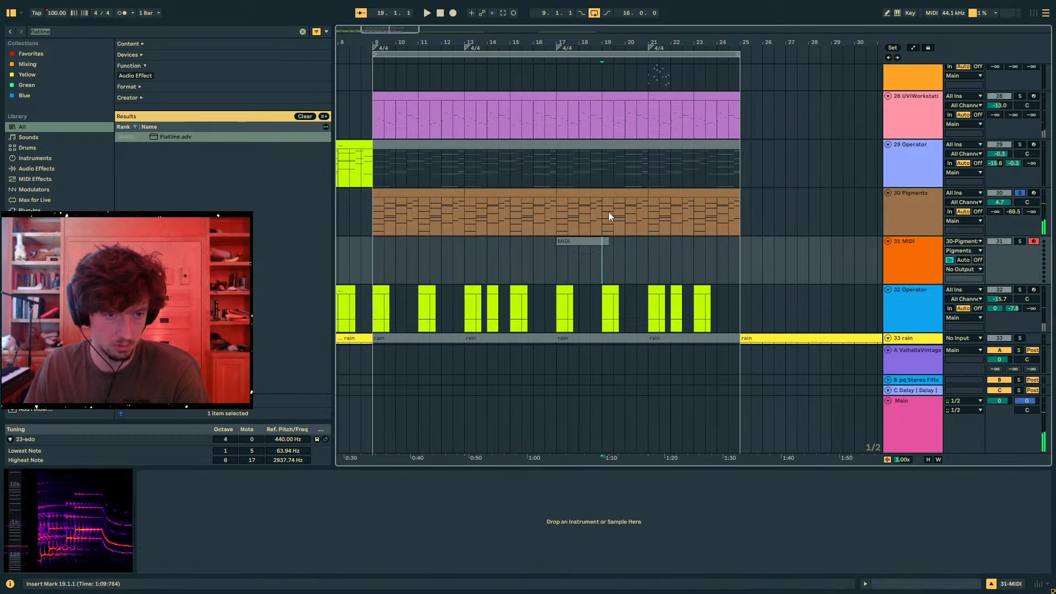
click(454, 12)
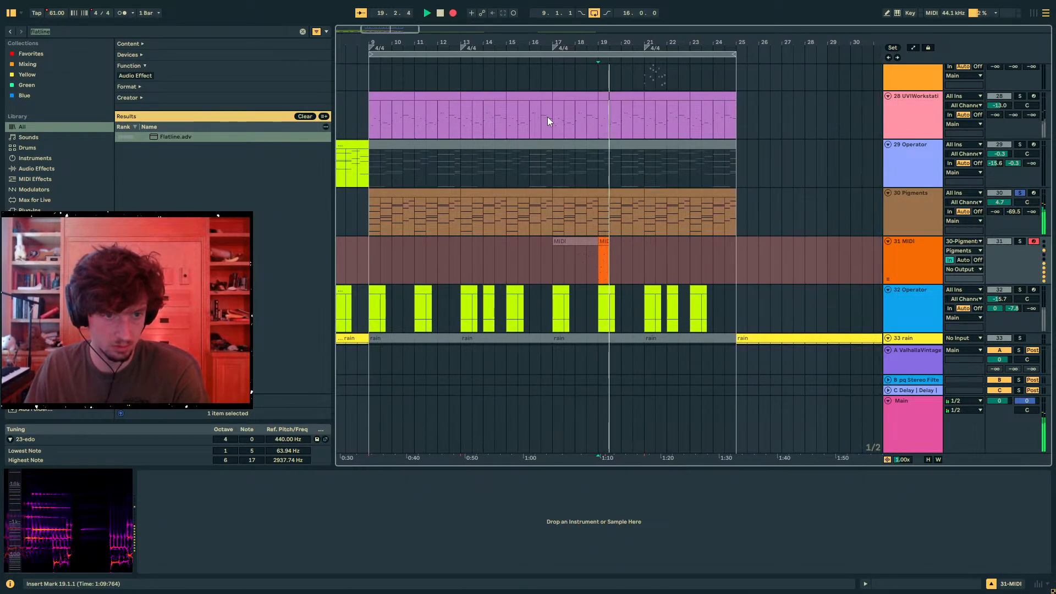
key(space)
- Copy track 31's recorded clip spanning 17.1.1 to 19.1.1 onto track 28 at the same position
click(592, 241)
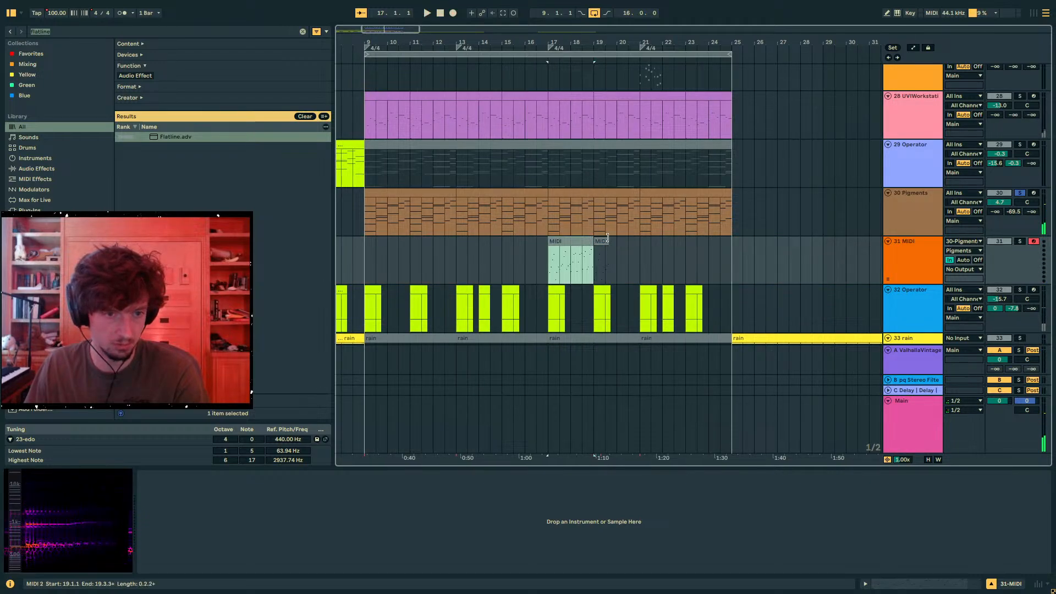
scroll(612, 233, up, 5)
click(558, 262)
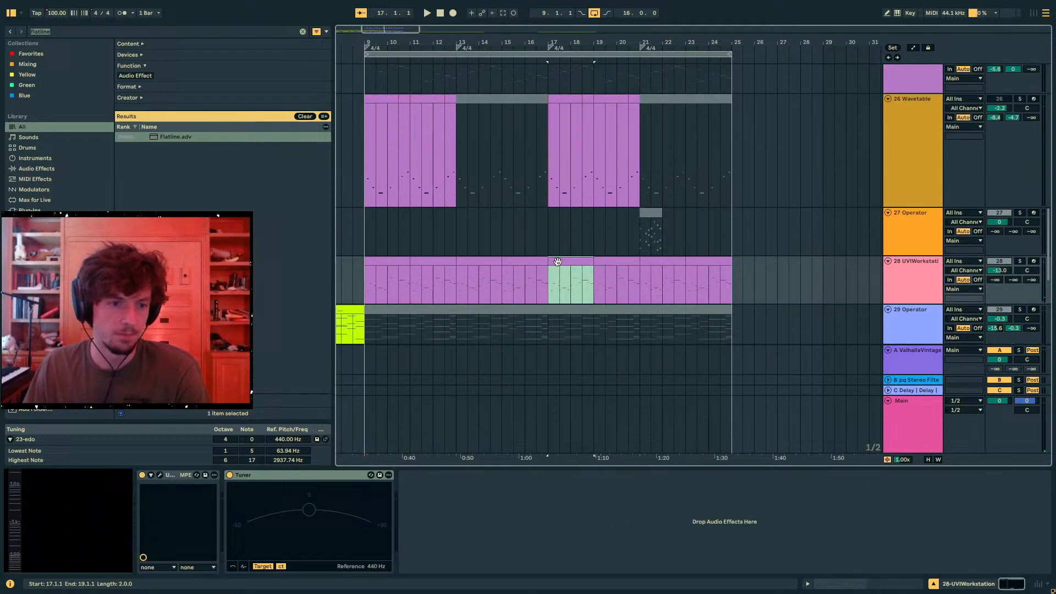
- Audition track 28 in solo before returning to the full mix, and reset its volume to 0 dB
click(1020, 262)
key(space)
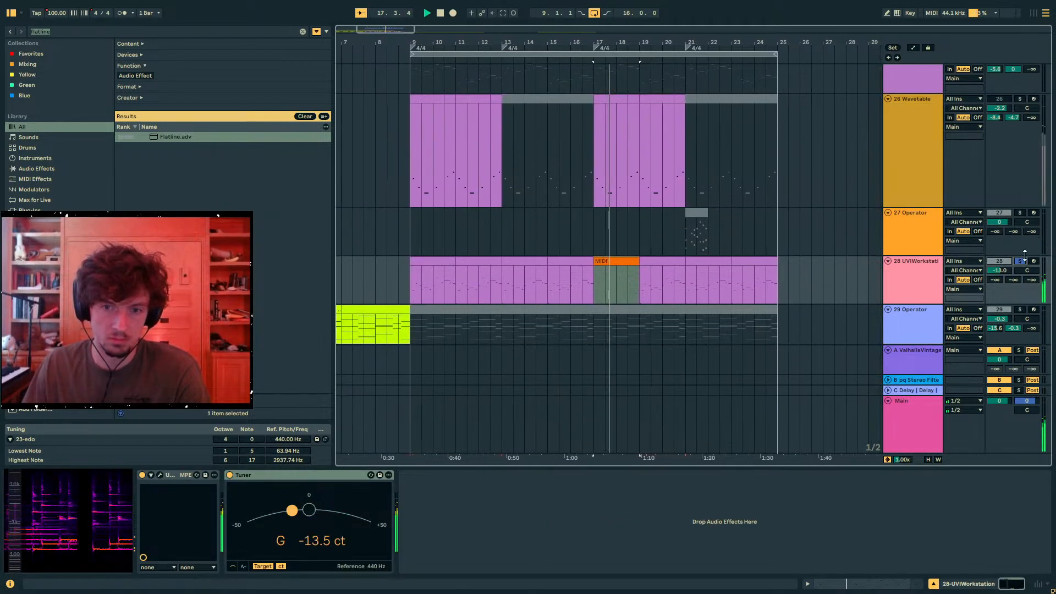
click(1021, 262)
double_click(1002, 270)
- Duplicate the recorded two-bar MIDI clip along track 28 until it fills 17.1.1 to 25.1.1
click(598, 265)
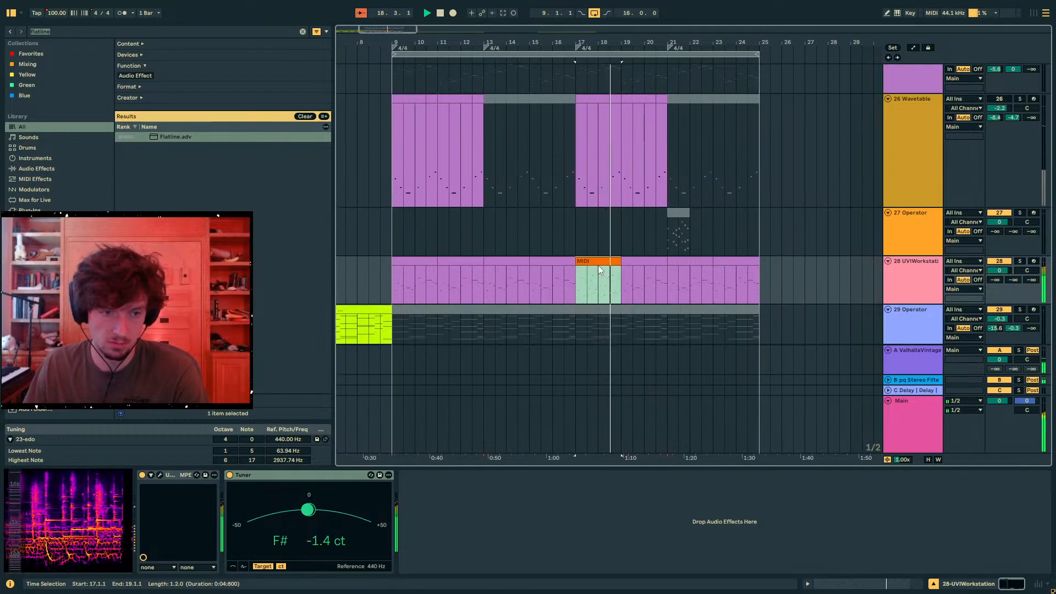
key(ctrl+d)
click(599, 262)
click(627, 262)
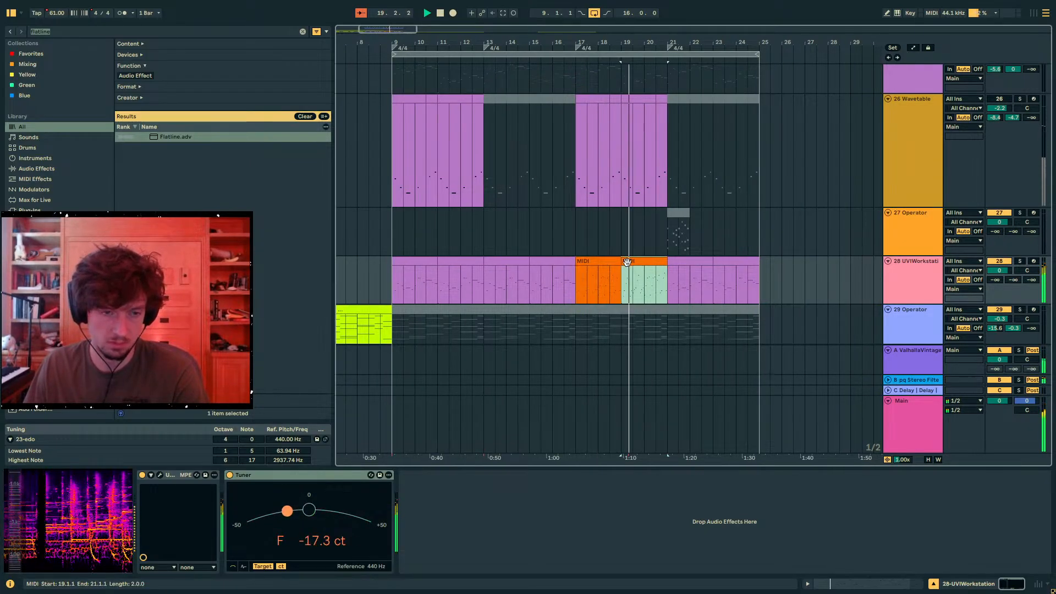
shift+click(613, 263)
key(ctrl+d)
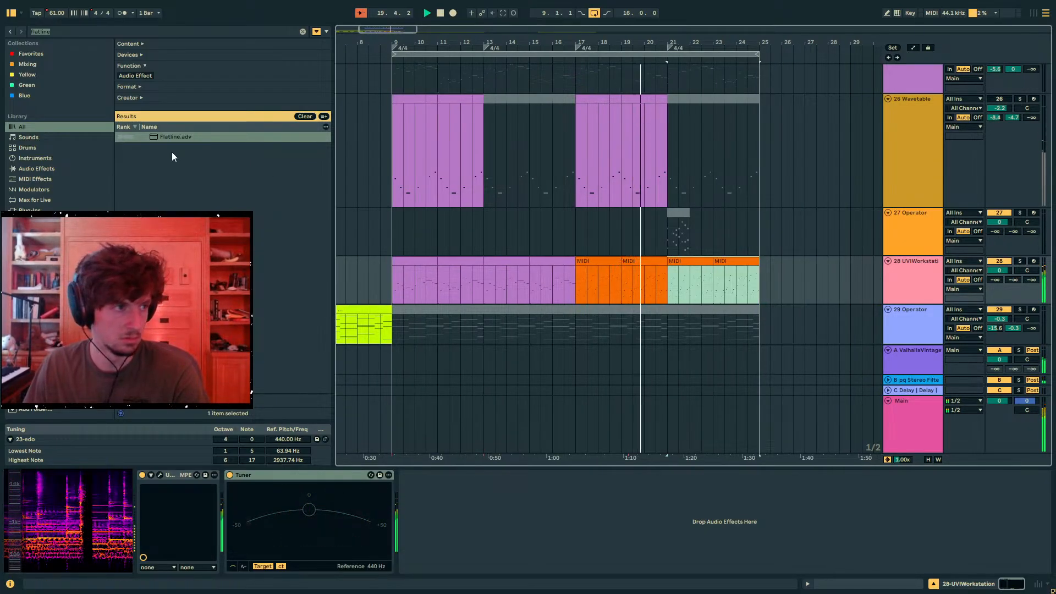
- Extend the Main track's 100 BPM Song Tempo automation to span 9.1.1 to 25.1.1, and hide the automation
key(a)
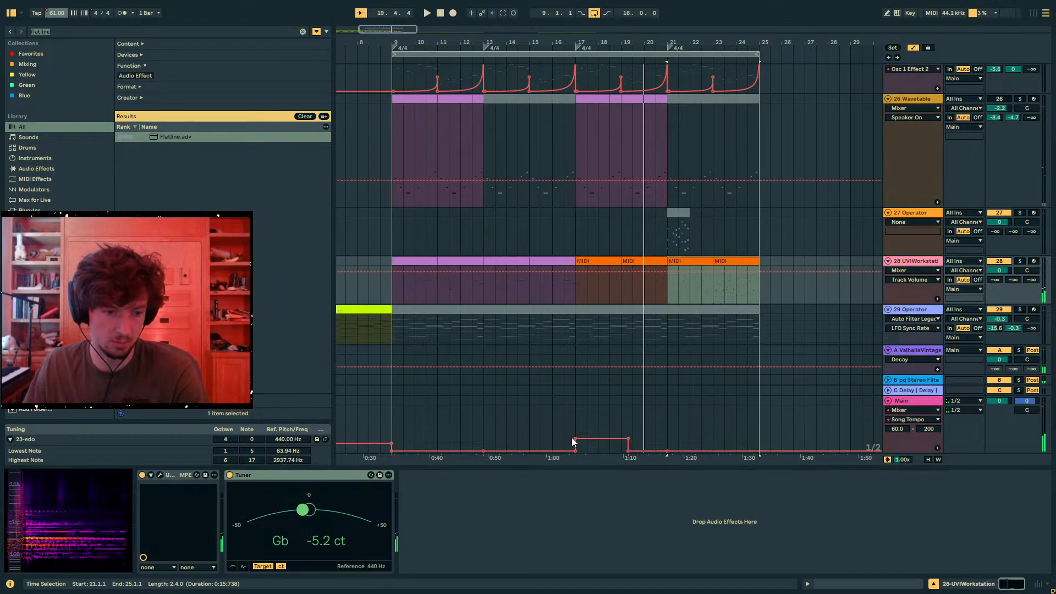
click(577, 452)
drag(577, 452, 381, 438)
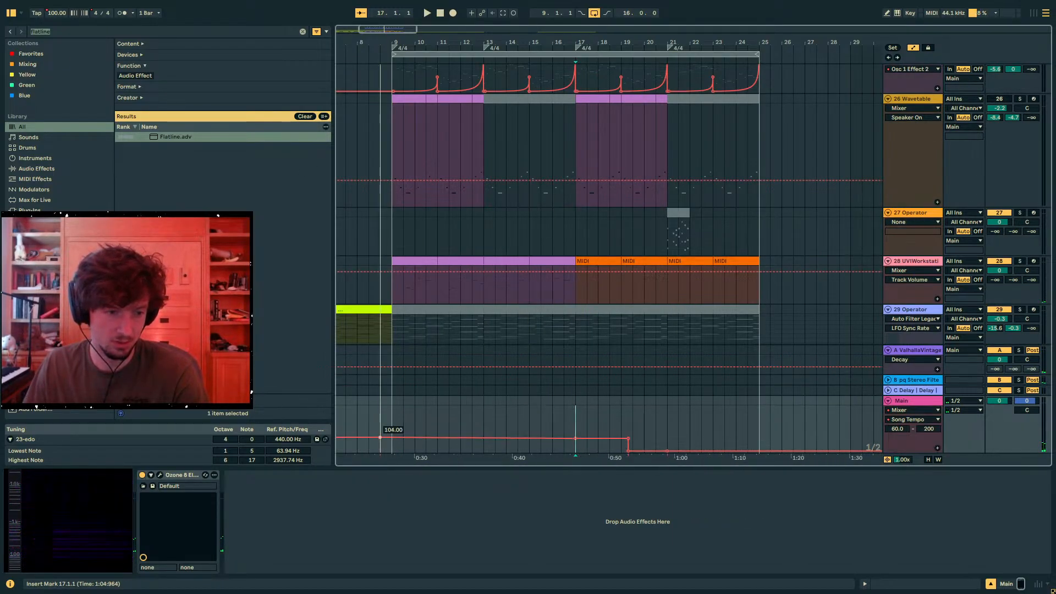
right_click(393, 439)
click(418, 232)
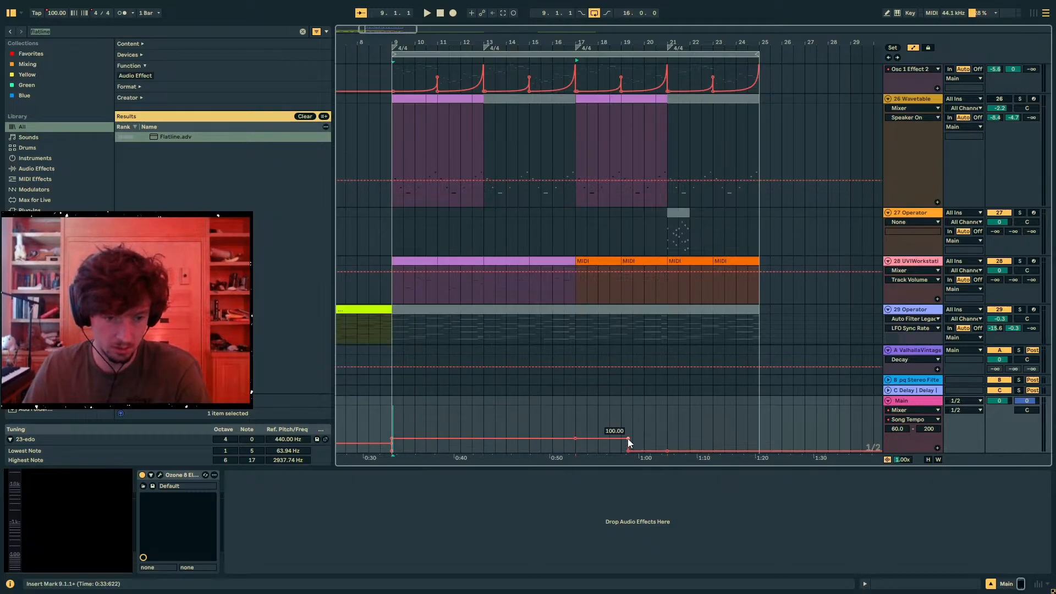
drag(628, 438, 757, 443)
key(space)
key(a)
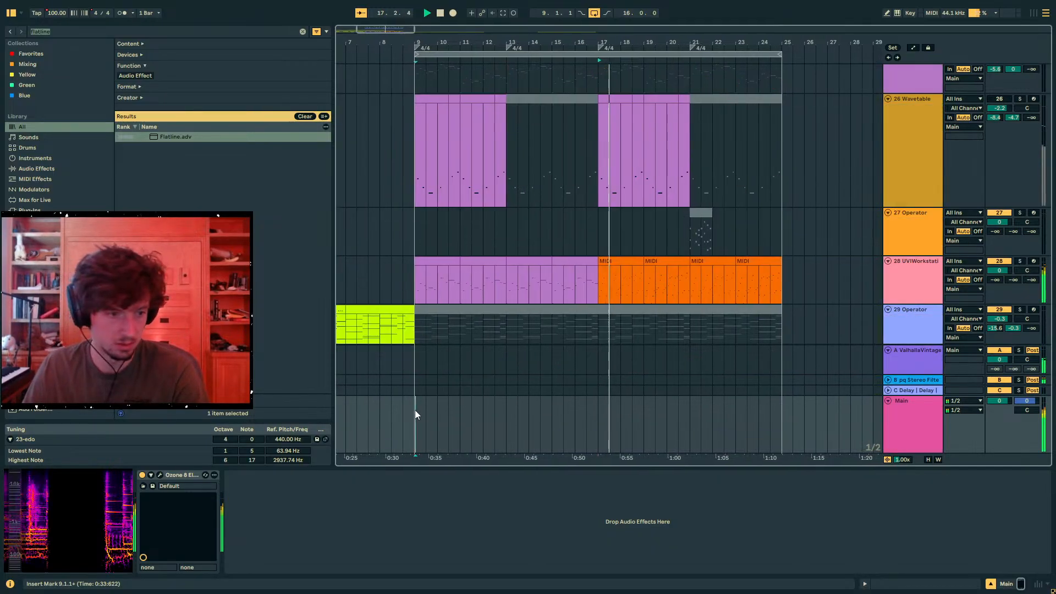
- Duplicate track 28's two-bar clip at 9.1.1 onto 11.1.1 to 13.1.1
click(761, 261)
drag(761, 261, 631, 262)
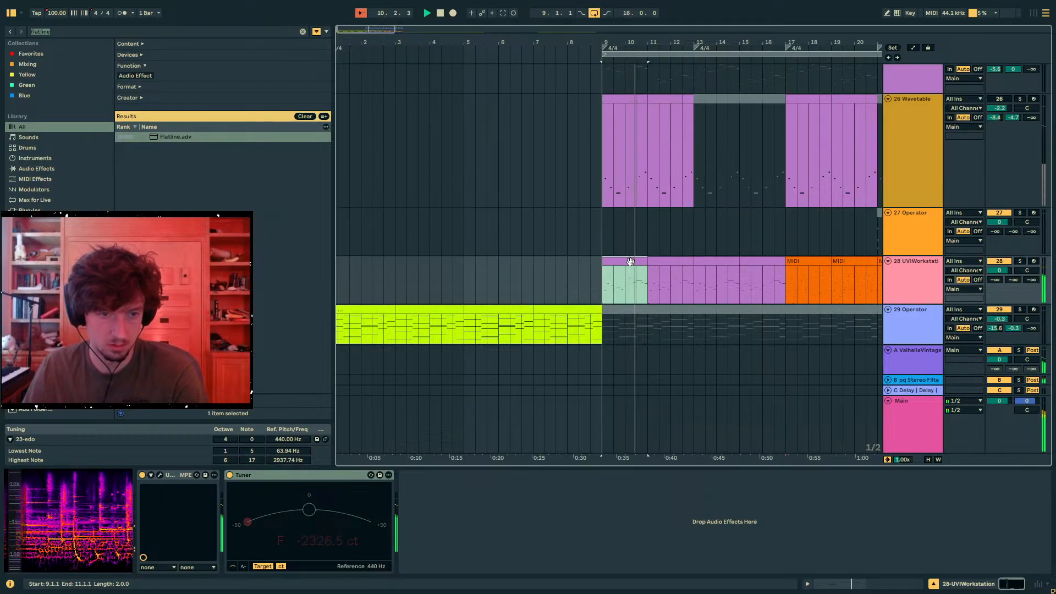
right_click(630, 262)
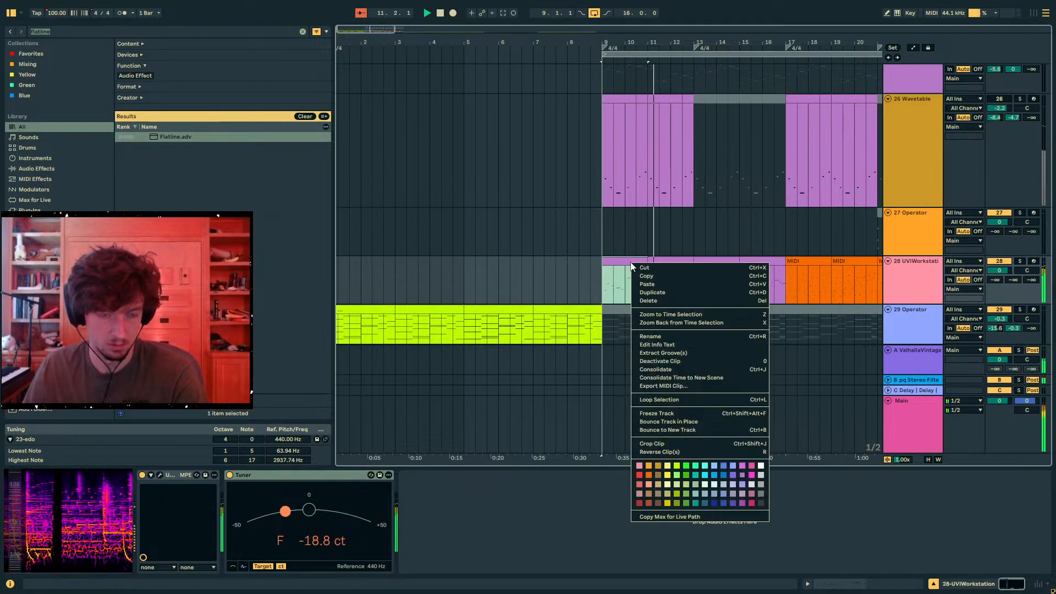
click(646, 290)
- Set track 28's send to the stereo filter and delay return to -2.5 dB, and mute track 30
drag(1016, 281, 1015, 215)
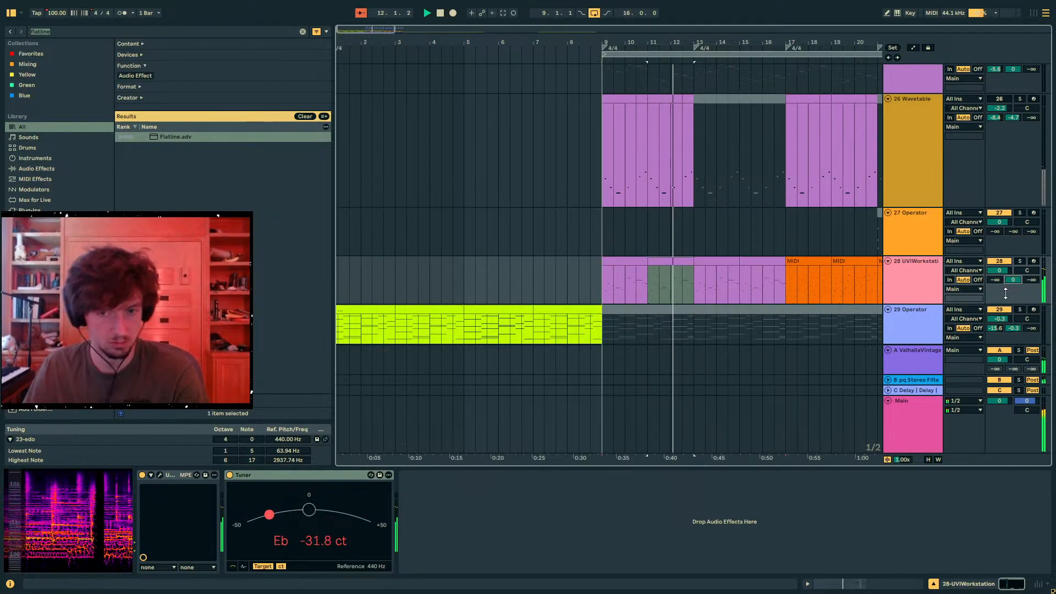
scroll(788, 280, down, 3)
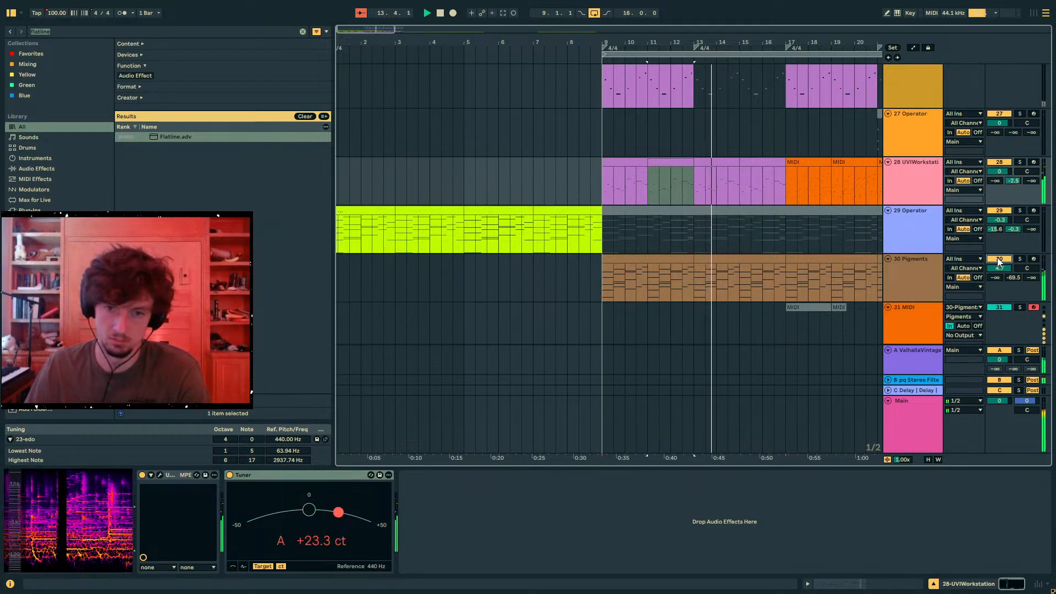
drag(787, 187, 606, 184)
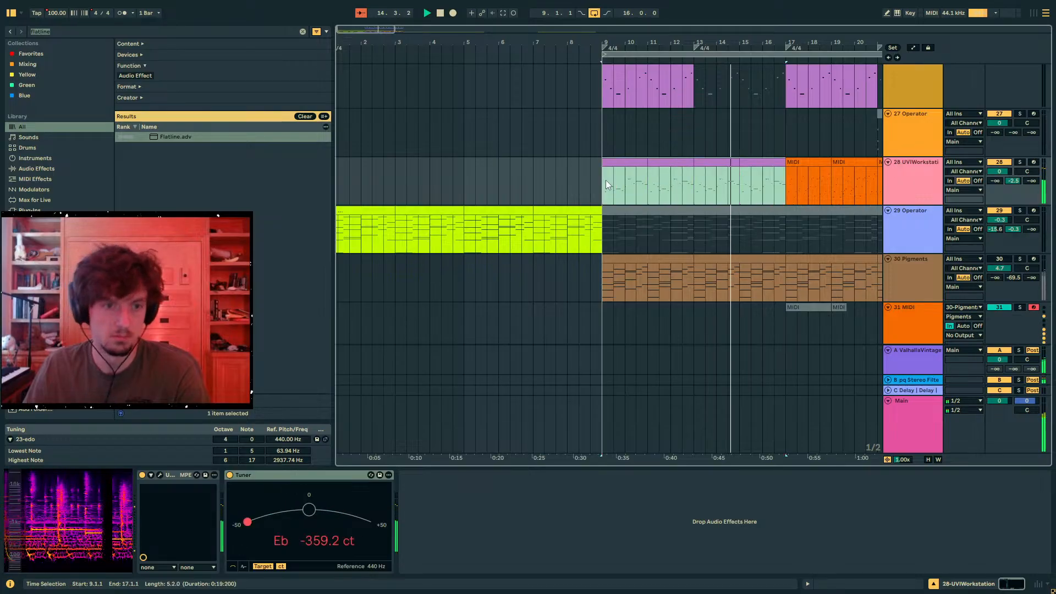
click(791, 174)
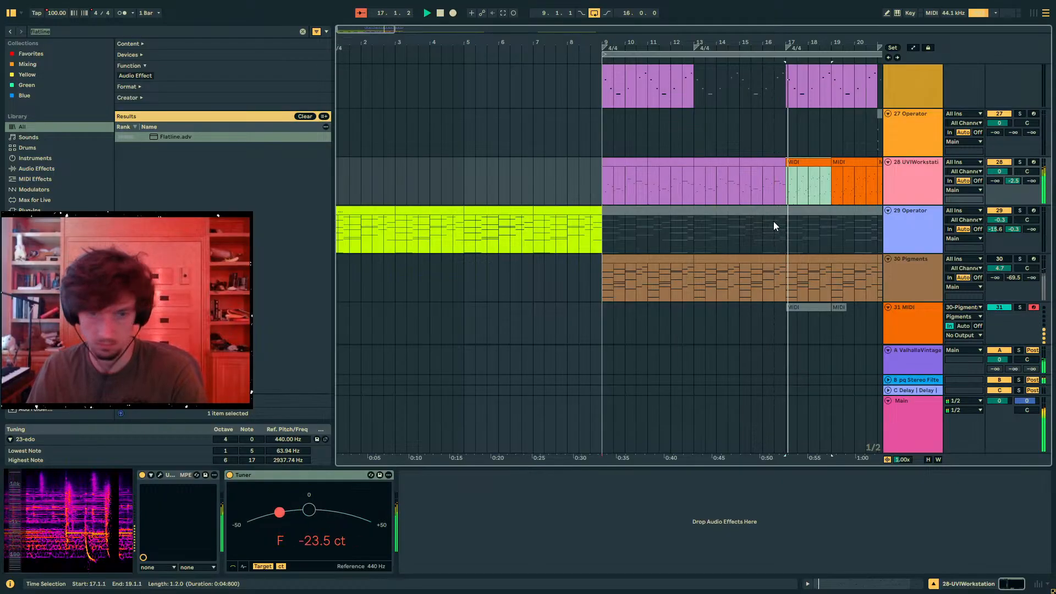
click(1013, 181)
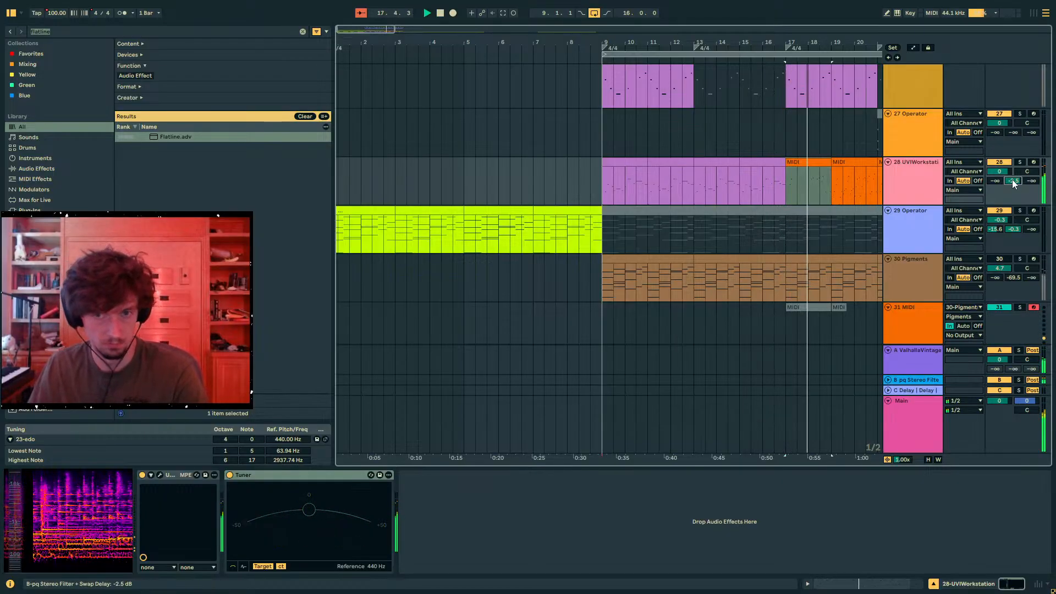
drag(834, 170, 787, 179)
scroll(836, 209, up, 5)
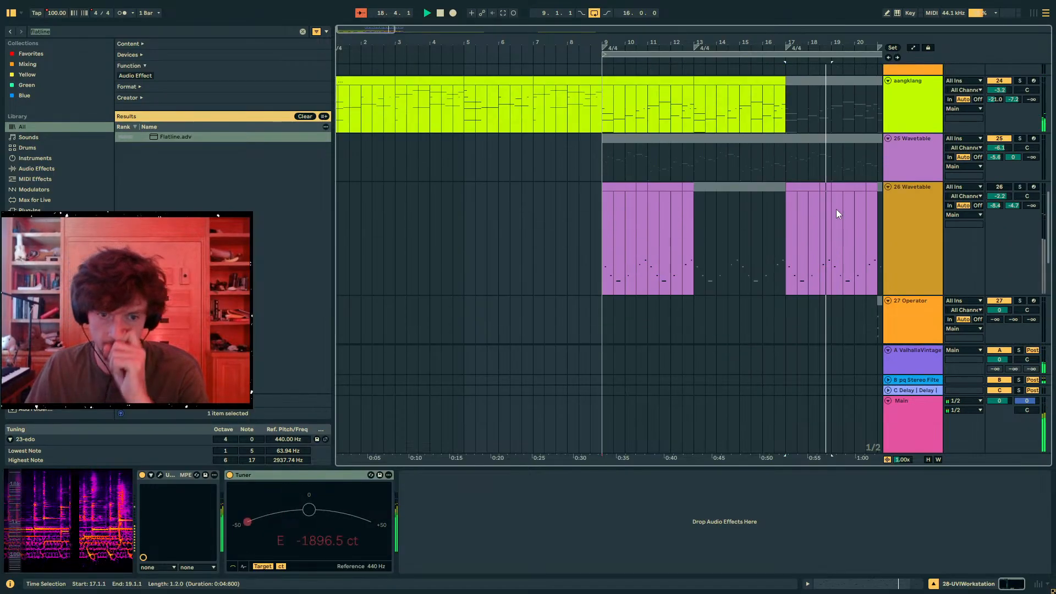
scroll(837, 209, up, 3)
click(809, 252)
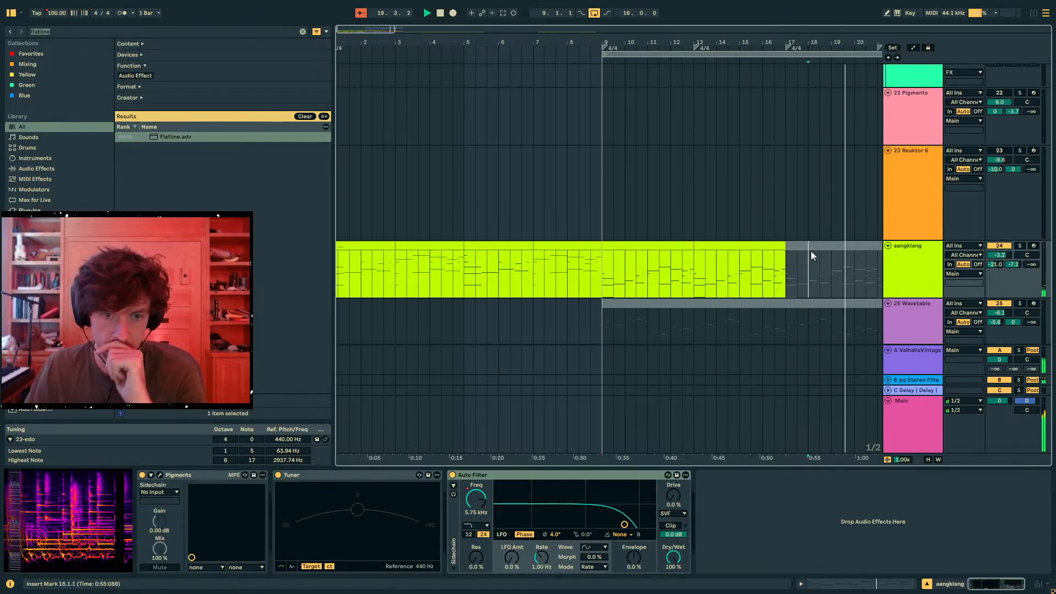
scroll(797, 226, up, 8)
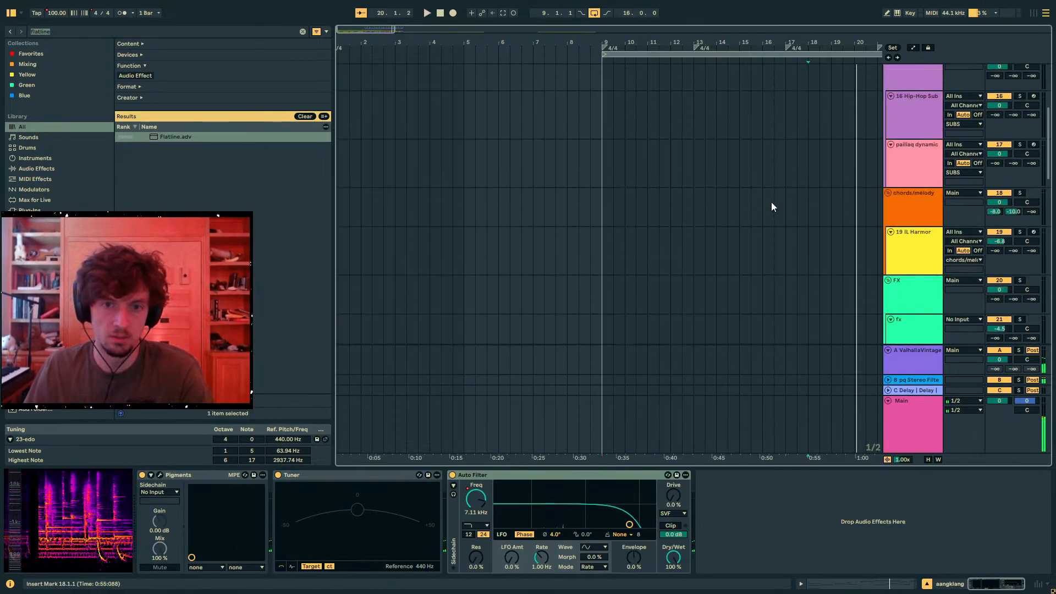
- Copy track 28's clips from 9.1.1 to 21.1.1 onto the 16 Hip-Hop Sub track at 9.1.1, and play them
scroll(759, 220, down, 12)
click(626, 219)
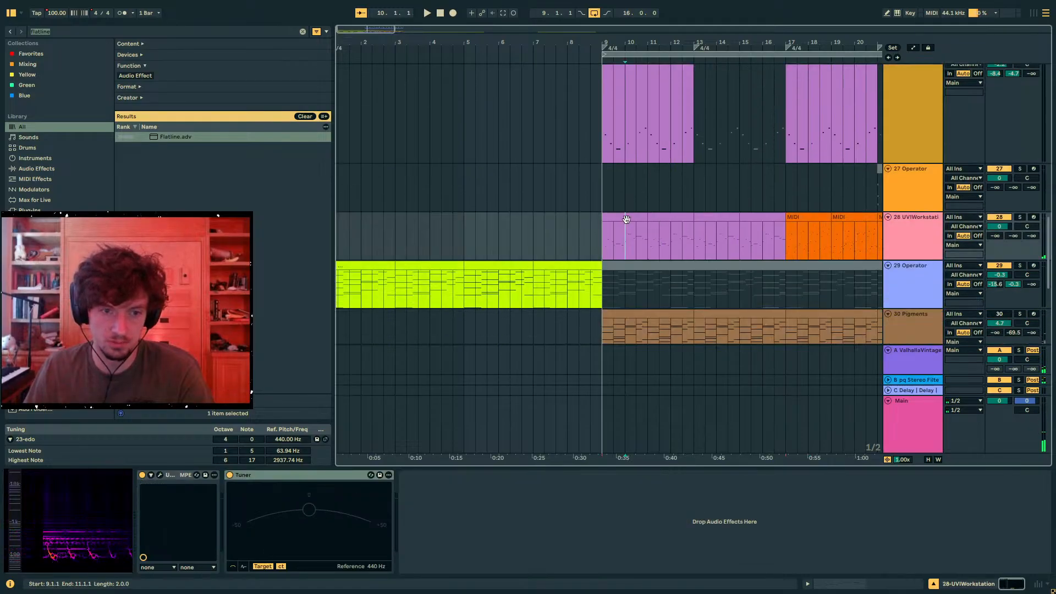
shift+click(829, 220)
scroll(798, 146, up, 12)
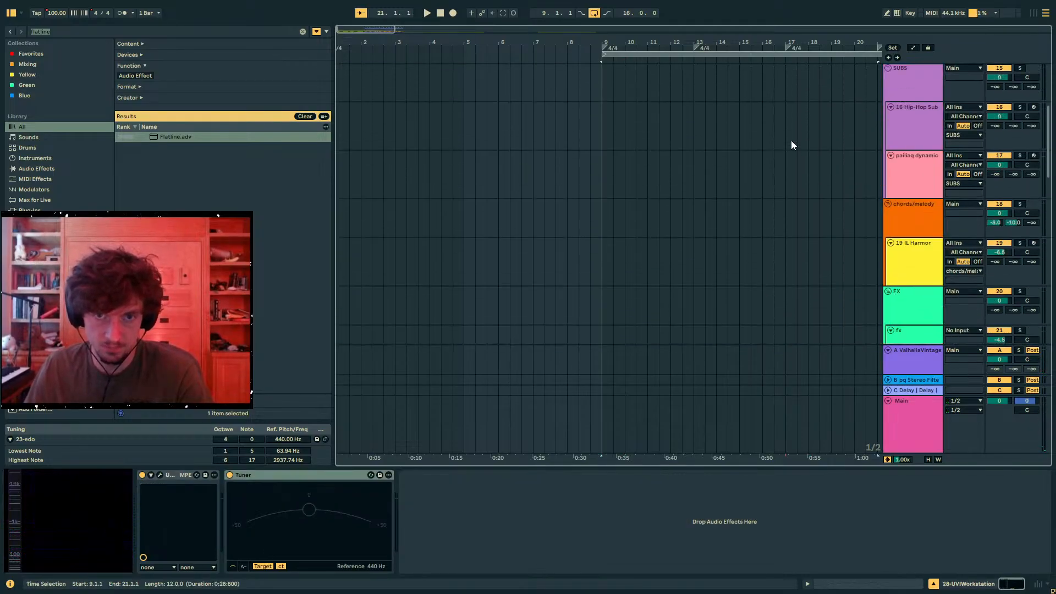
scroll(770, 157, up, 4)
click(605, 246)
key(ctrl+v)
key(space)
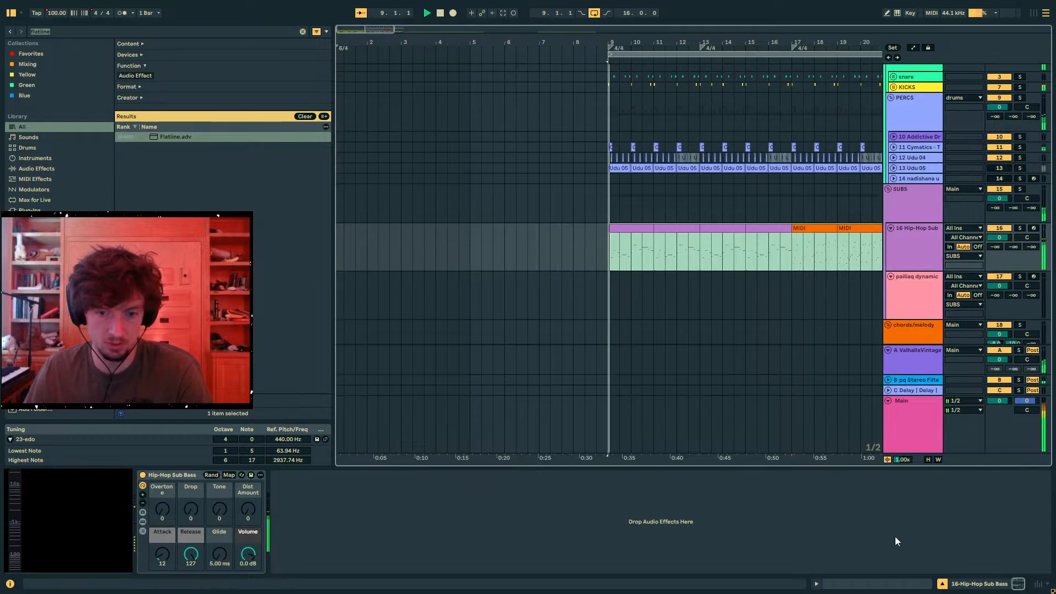
- Expand the Hip-Hop Sub Bass rack's chain and devices, and set Operator's Transpose to -24 st and the rack's Release to 66
click(143, 531)
click(143, 522)
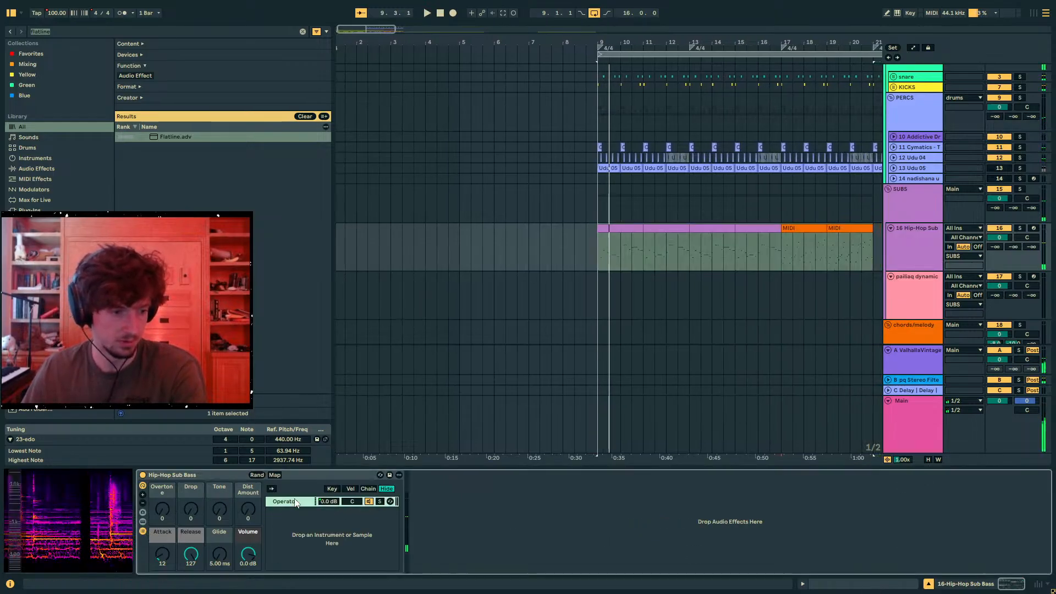
double_click(781, 543)
key(space)
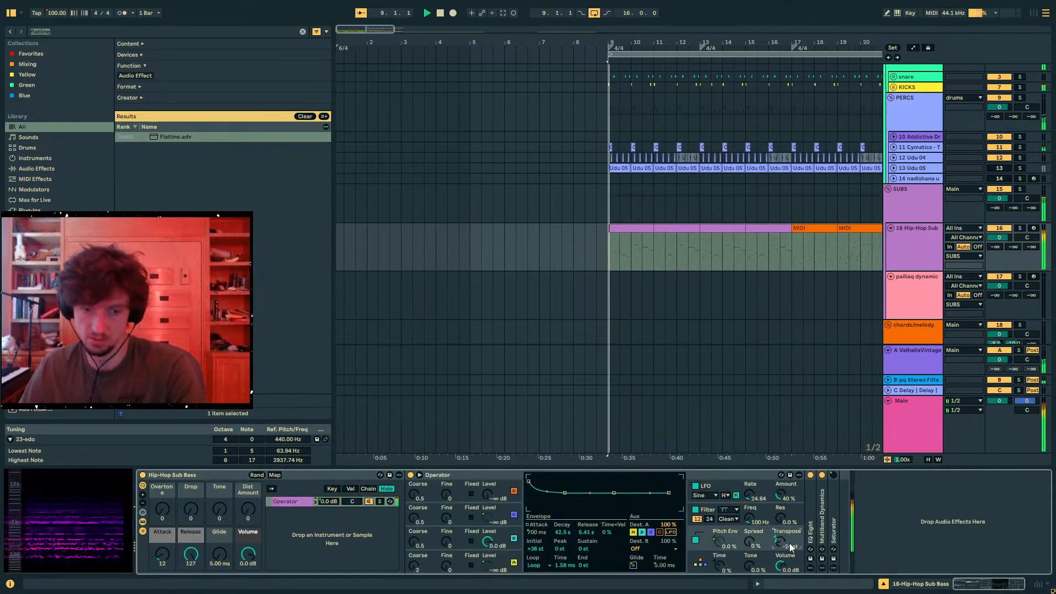
click(807, 584)
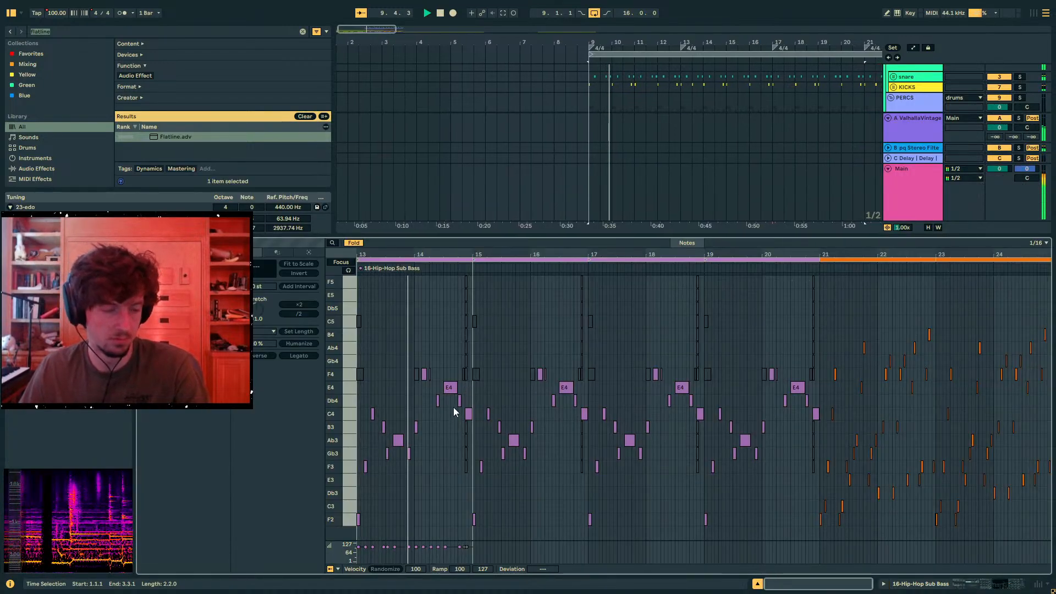
click(394, 389)
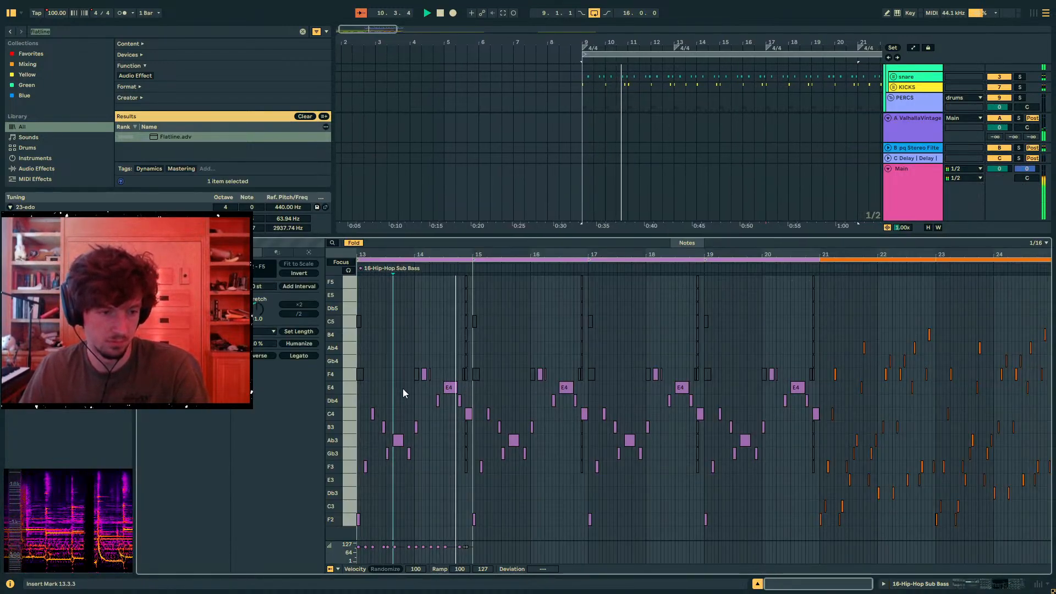
click(897, 583)
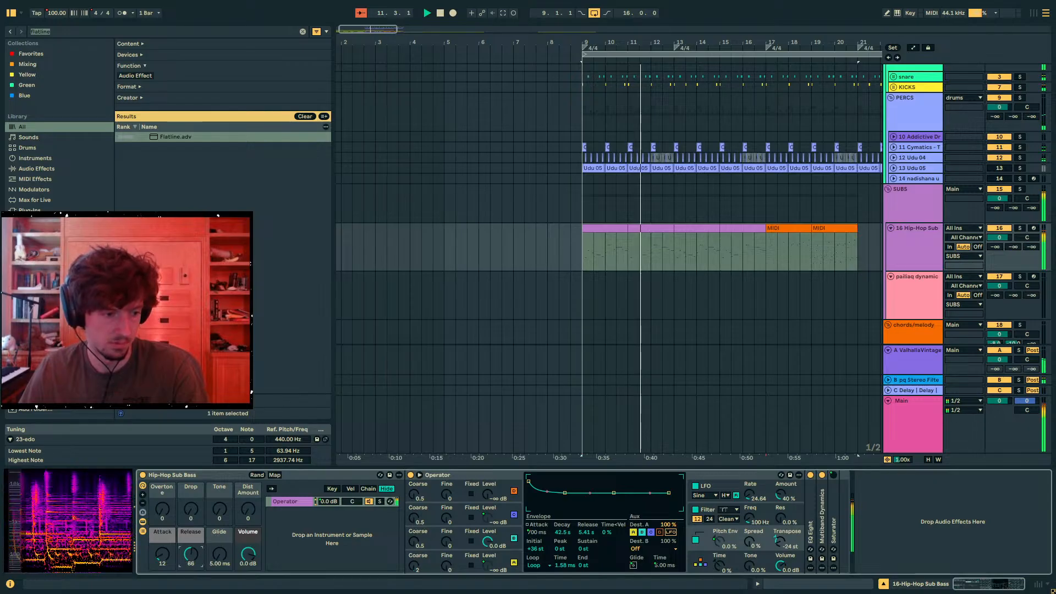
- In track 16's clip at 9.1.1, move the F4 note at 2.1.3 to F3, lengthen it and delete the short F4 after it
click(695, 228)
click(649, 229)
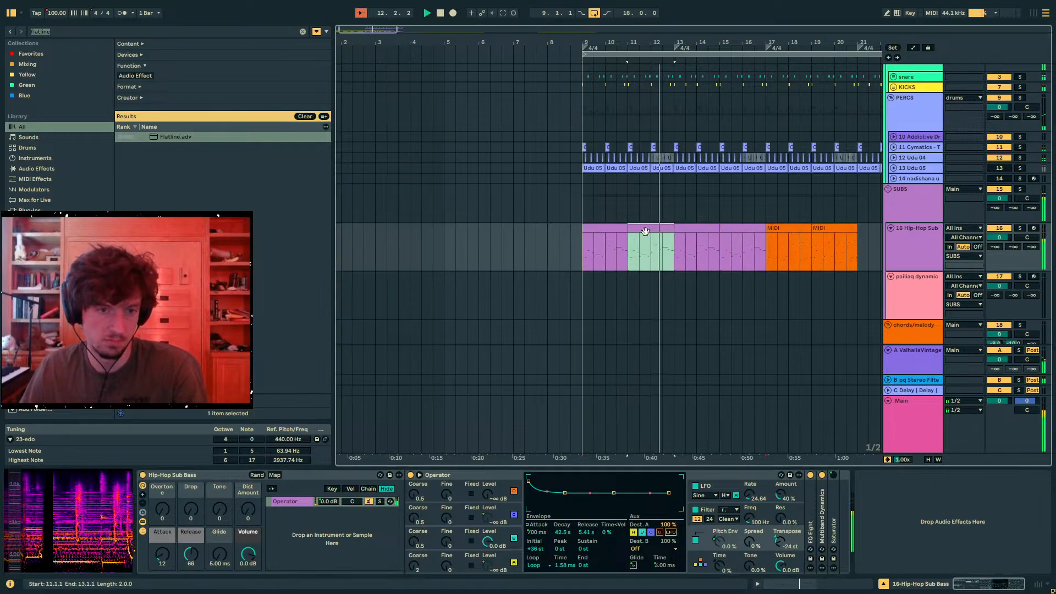
shift+click(612, 229)
key(shift+Tab)
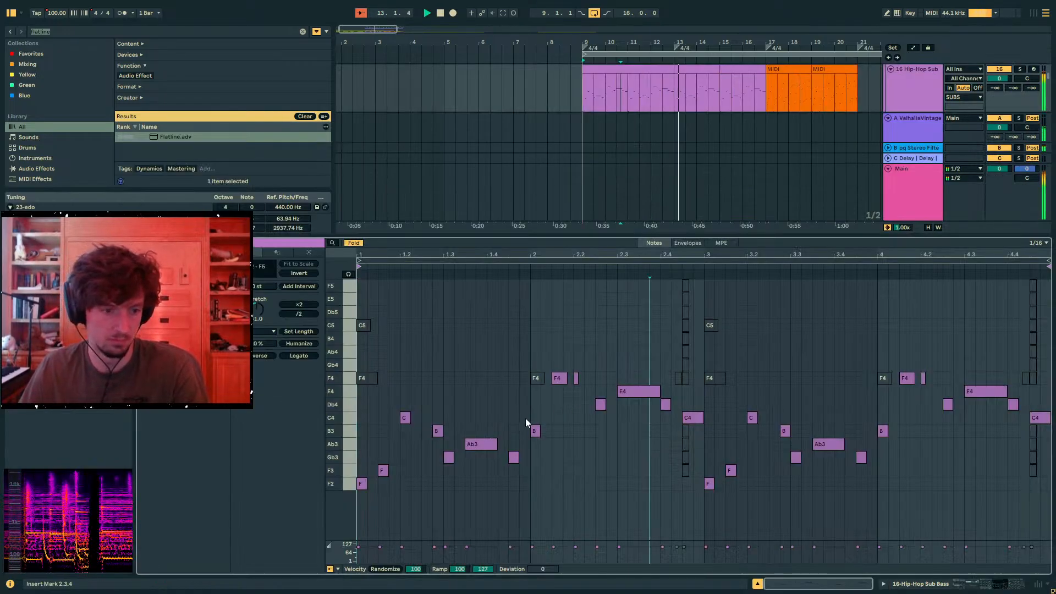
key(space)
key(space)
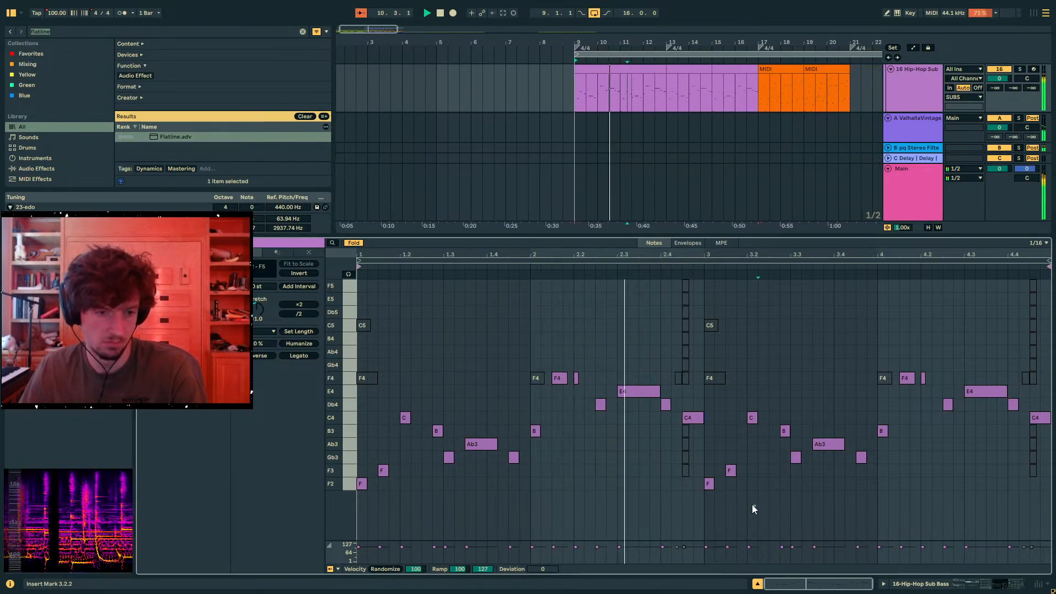
click(576, 399)
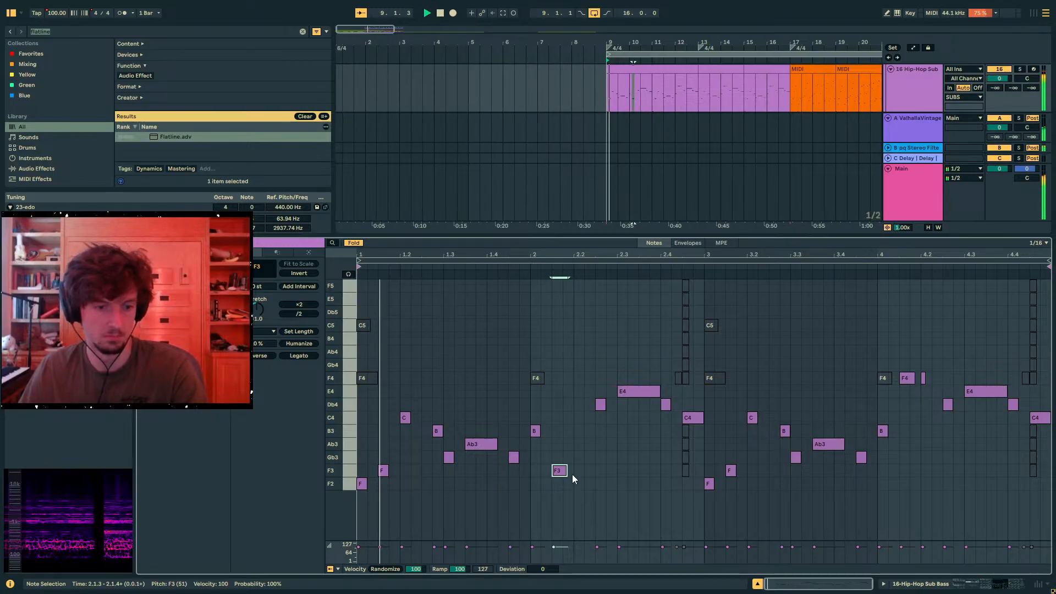
drag(567, 470, 589, 472)
- Set the SUBS group volume to -5.8 dB and the Hip-Hop Sub Bass rack's Release to 91 and Dist Amount to 34
click(917, 584)
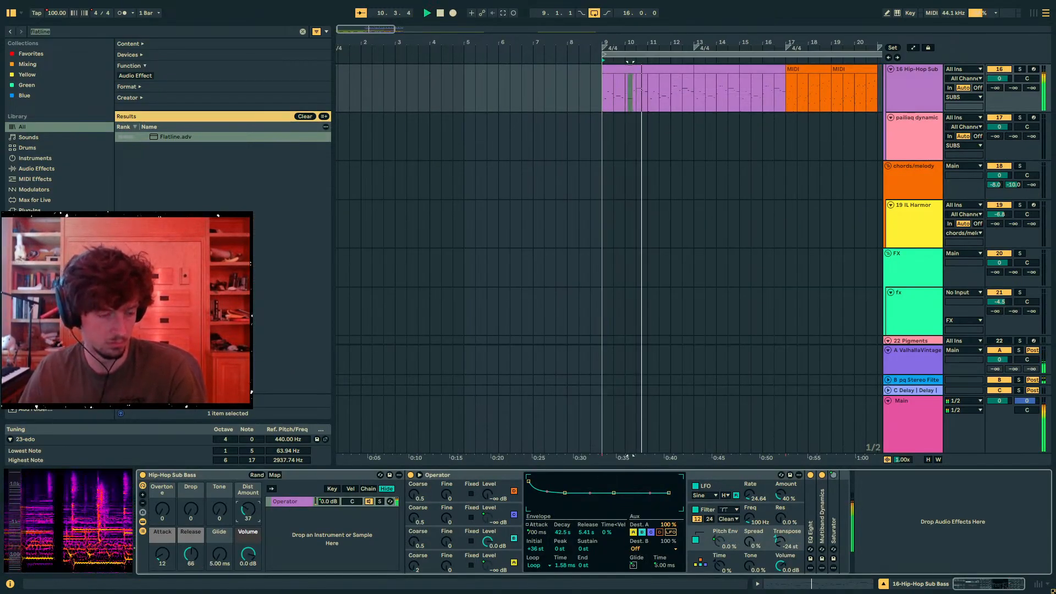
scroll(760, 350, up, 3)
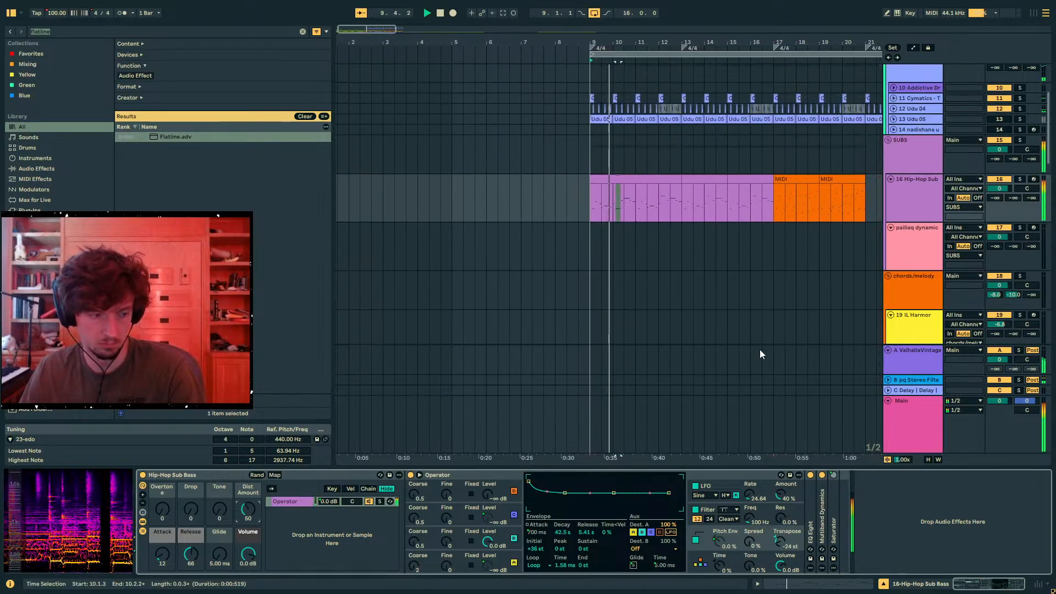
scroll(760, 350, up, 1)
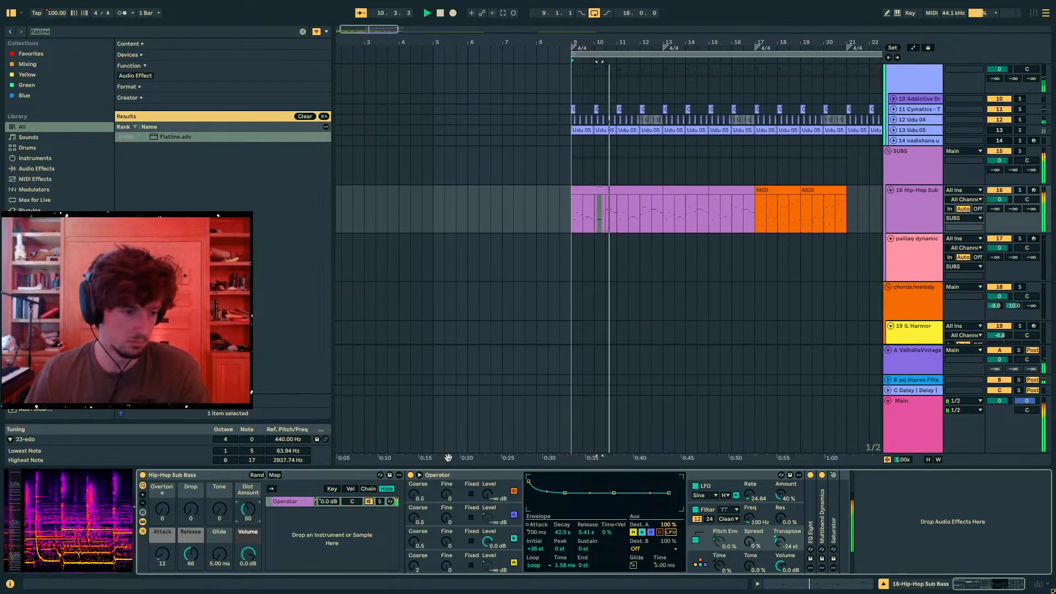
drag(1000, 160, 1001, 176)
click(609, 192)
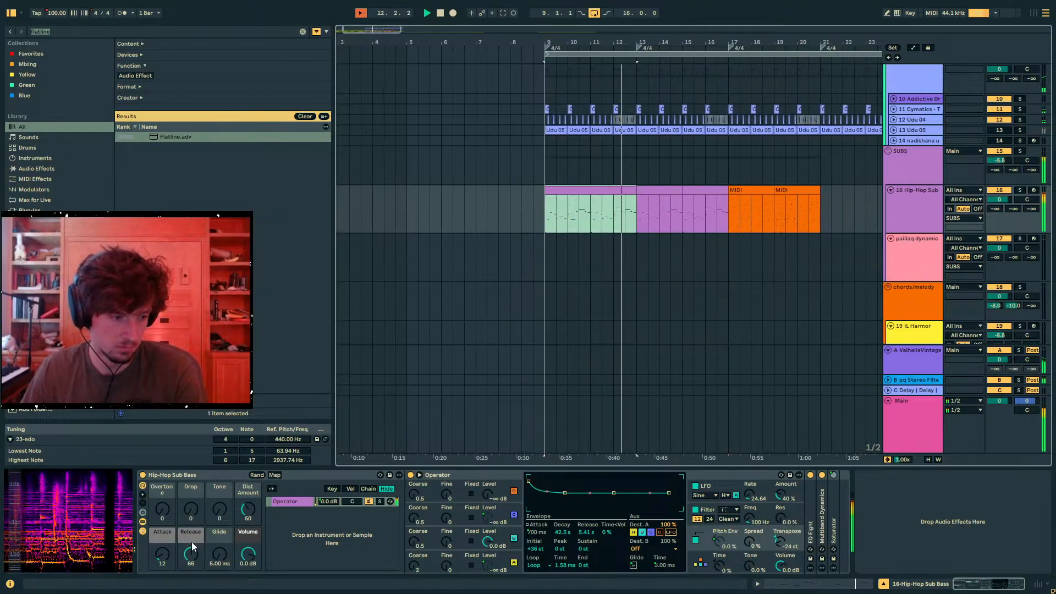
drag(192, 546, 193, 542)
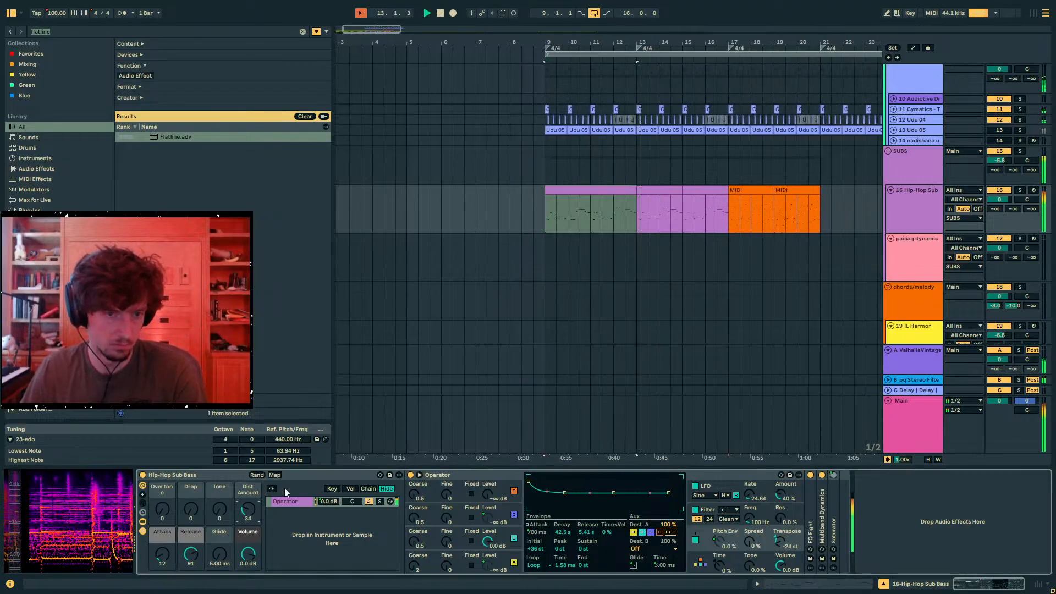
- In bar 1 of track 16's clip at 17.1.1, lower F4 to F3, E4 to E3 and Ab4 to Ab2, and delete the C4 note
click(682, 199)
click(762, 187)
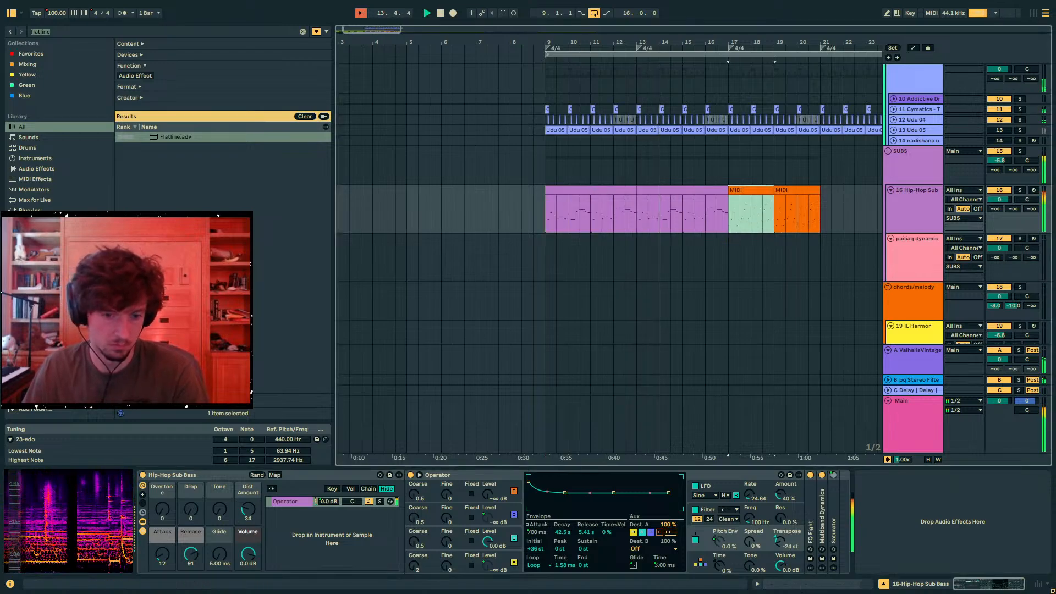
click(801, 589)
drag(485, 345, 444, 318)
key(shift+Down)
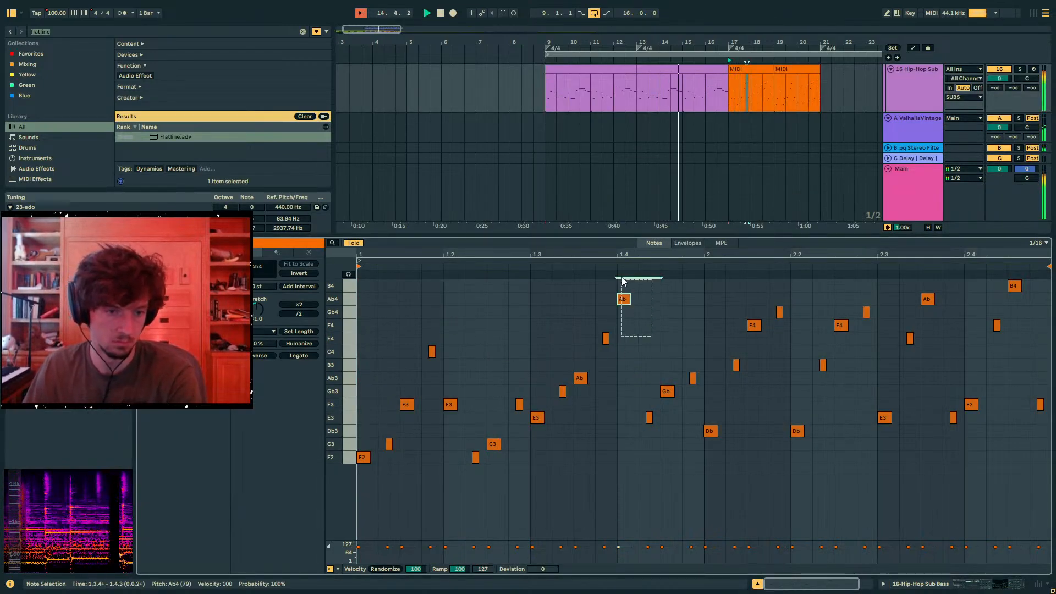
key(shift+Down)
key(shift+Down)
click(606, 338)
key(shift+Down)
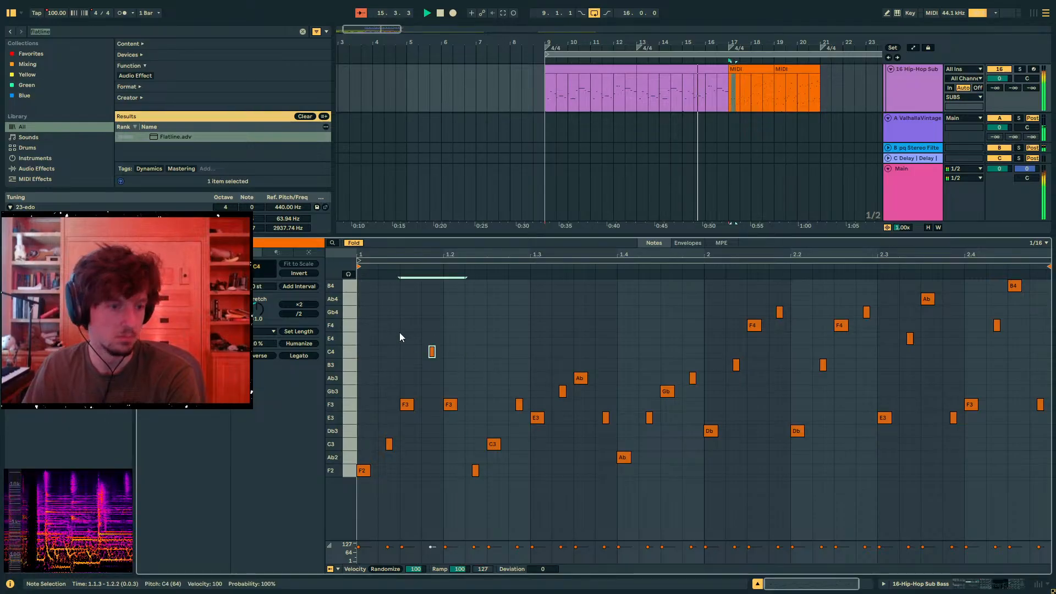
key(shift+Down)
key(Delete)
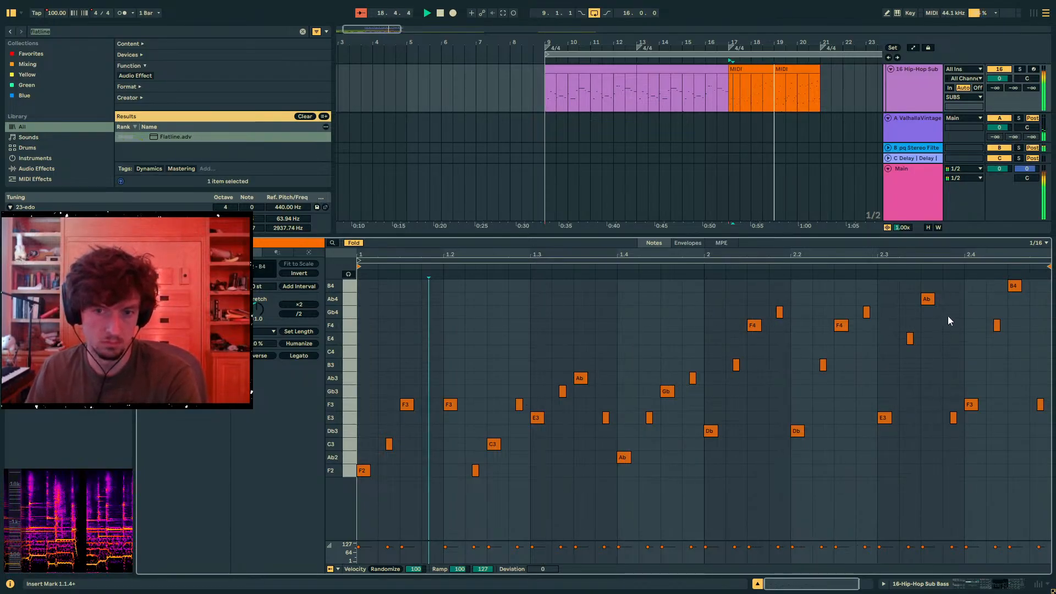
- Lower the high notes in bar 2 of track 16's clip at 17.1.1 by one octave, and play the result
drag(705, 281, 916, 301)
drag(990, 318, 1051, 462)
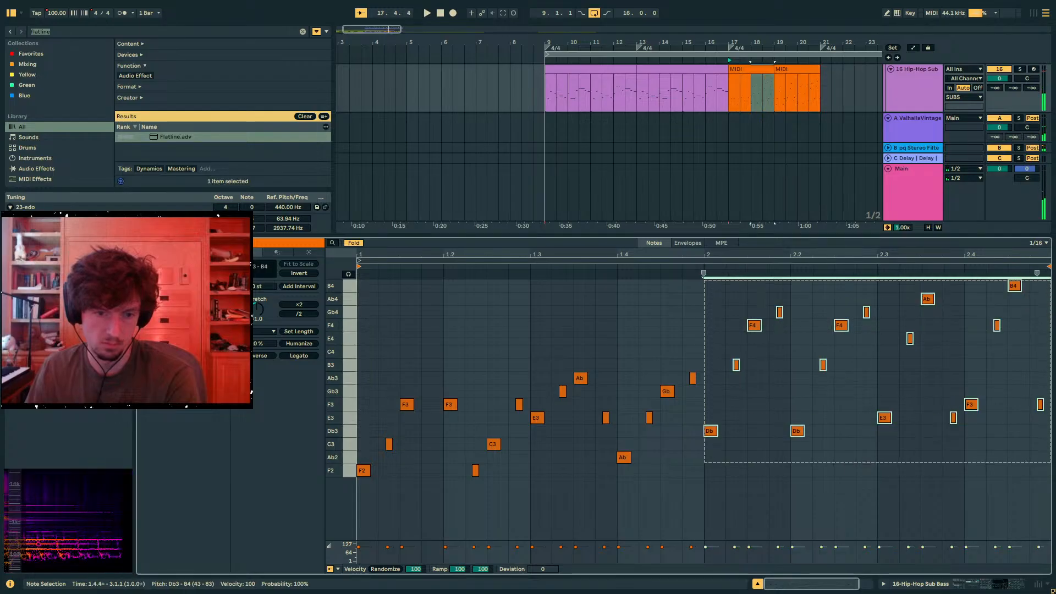
key(shift+Down)
key(space)
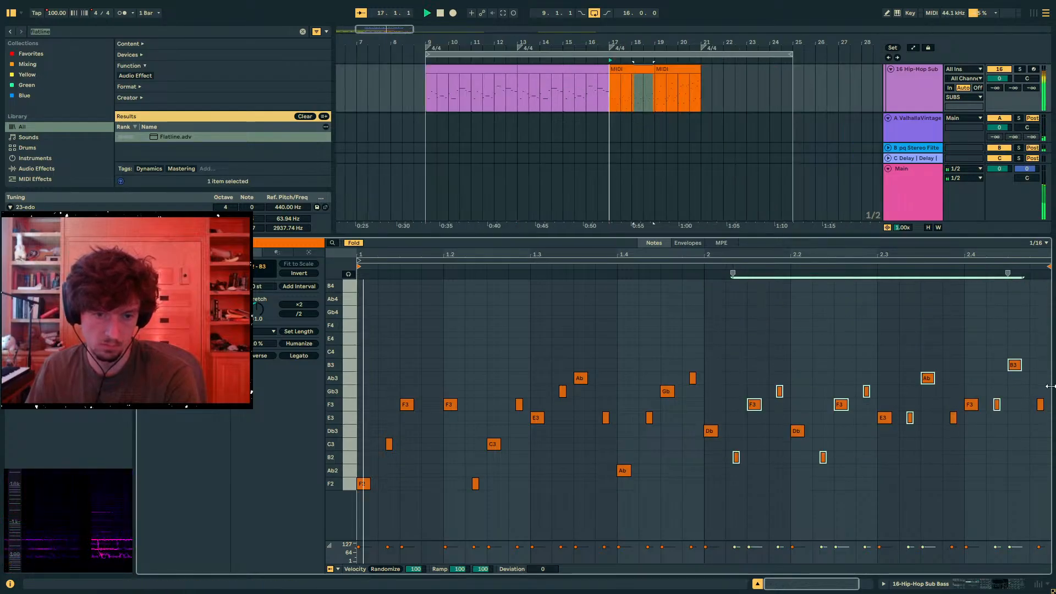
click(935, 583)
- Set the velocity of all notes in track 28's clip at 17.1.1 to 87
scroll(620, 256, down, 10)
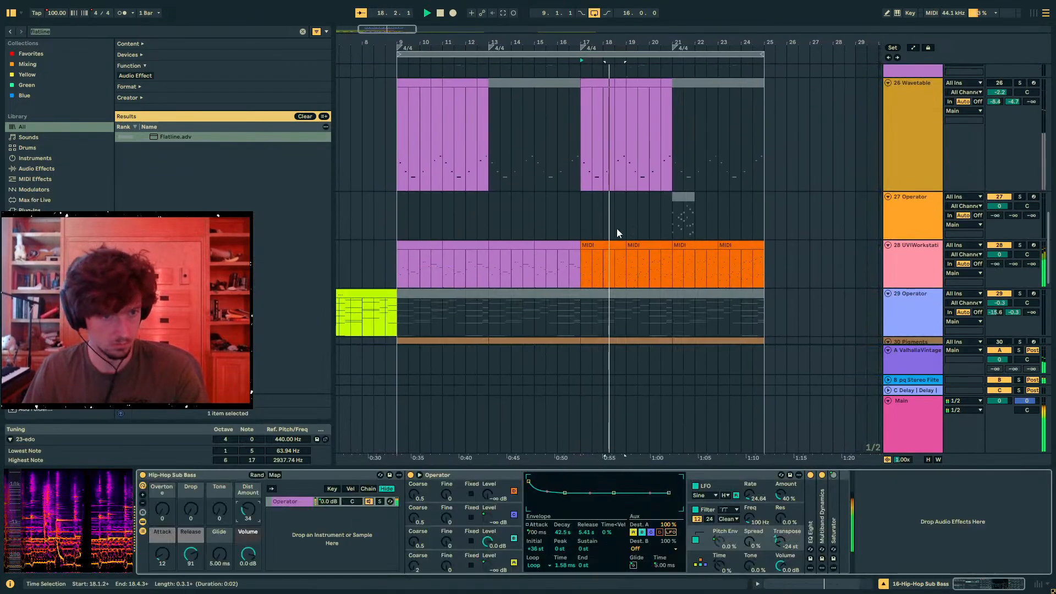
click(588, 248)
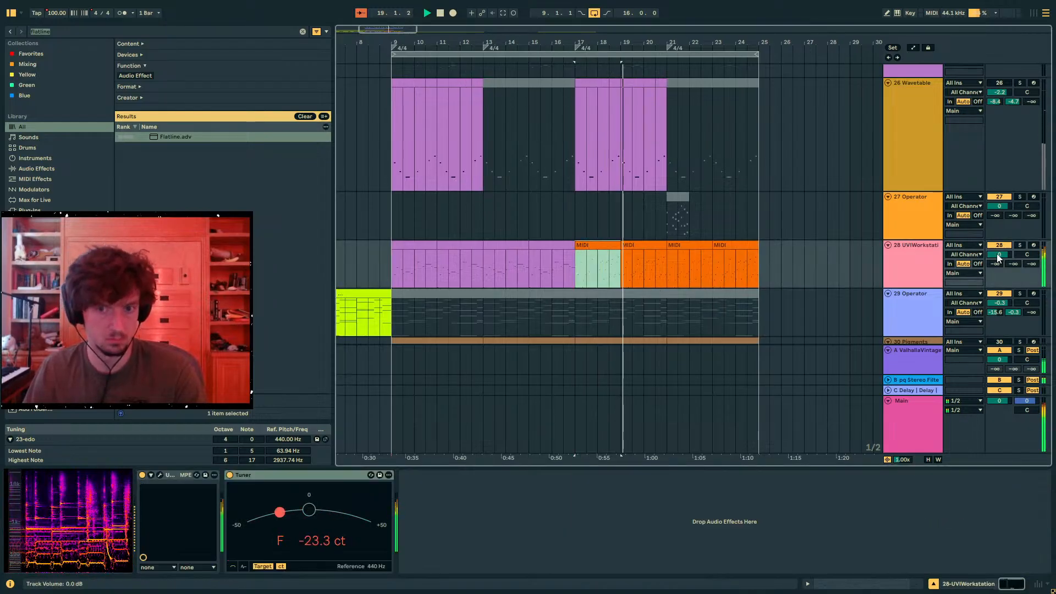
click(876, 581)
click(715, 509)
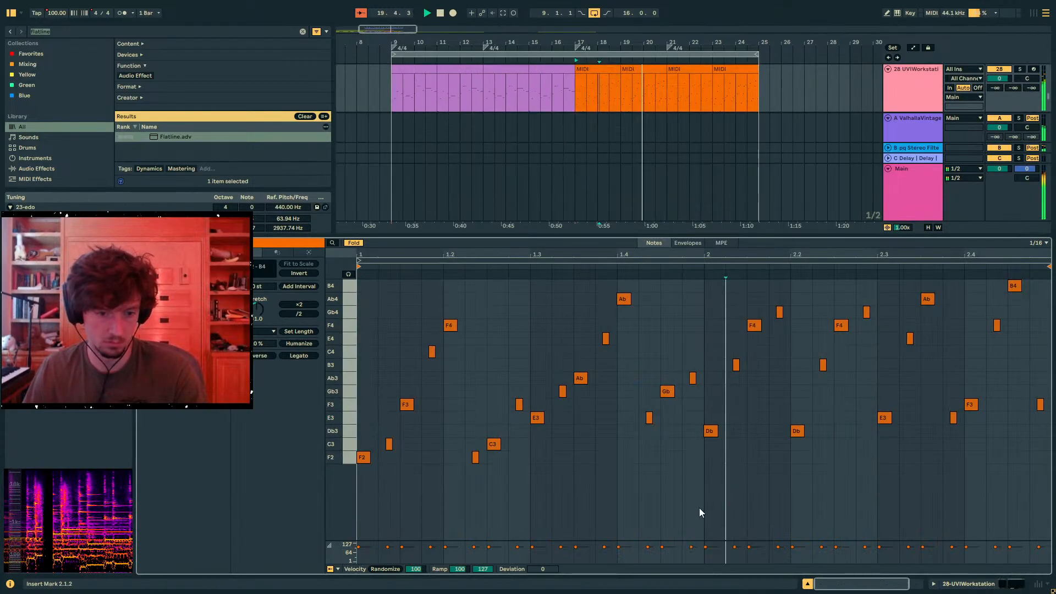
key(ctrl+a)
key(space)
key(space)
key(ctrl+Down)
key(ctrl+Down)
key(ctrl+Down)
key(ctrl+Down)
key(ctrl+Down)
key(ctrl+Down)
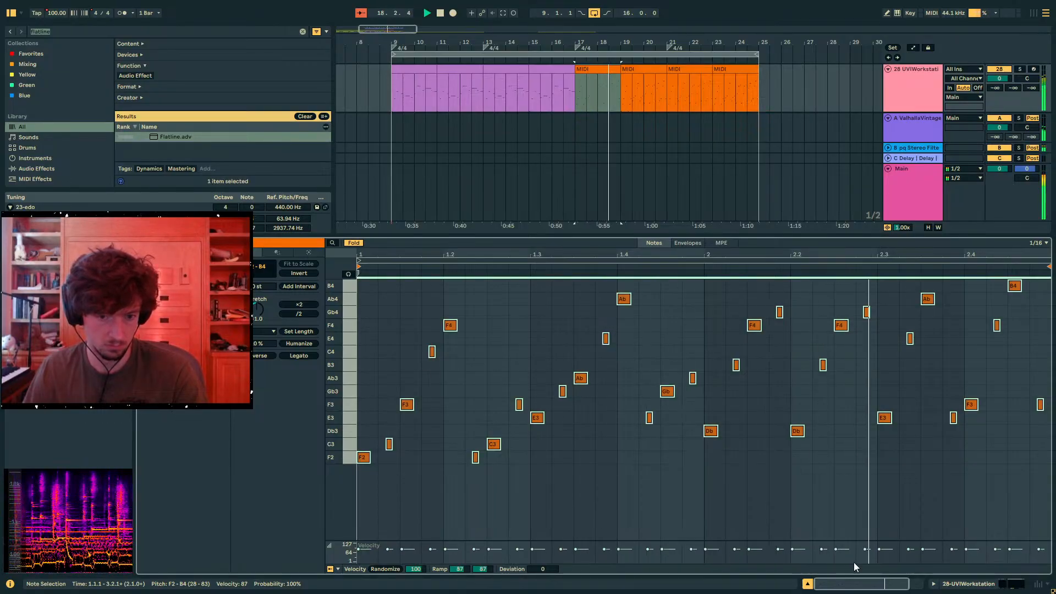
click(972, 585)
- Duplicate track 28's softened two-bar clip at 17.1.1 onto 19.1.1 to 21.1.1
scroll(550, 279, up, 3)
click(591, 146)
key(ctrl+d)
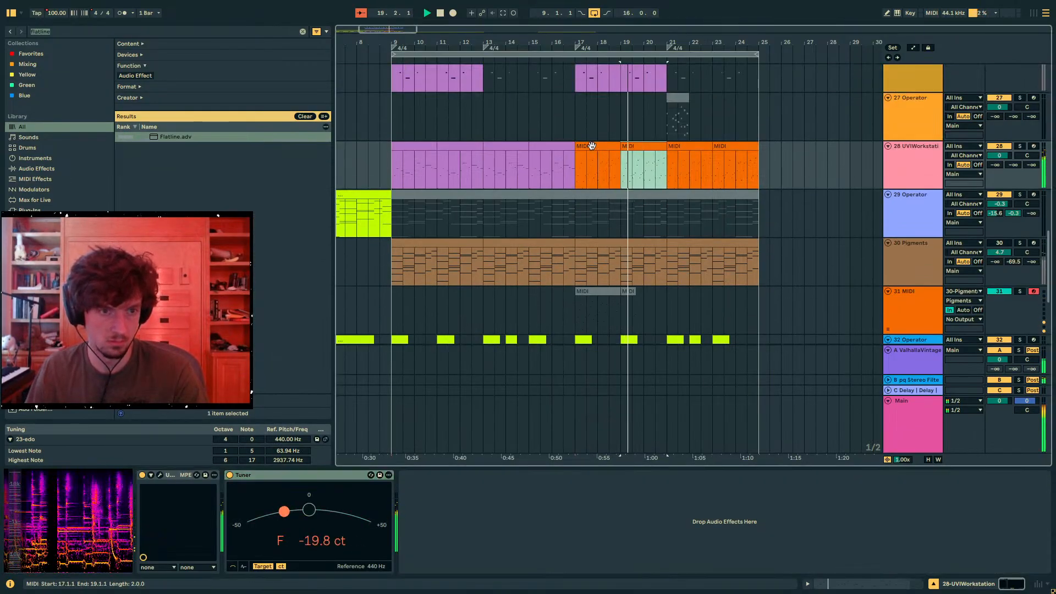
- Add a Delay after the Tuner on track 28, and switch both channels to unsynced times of 66.8 ms
key(ctrl+f)
text(del)
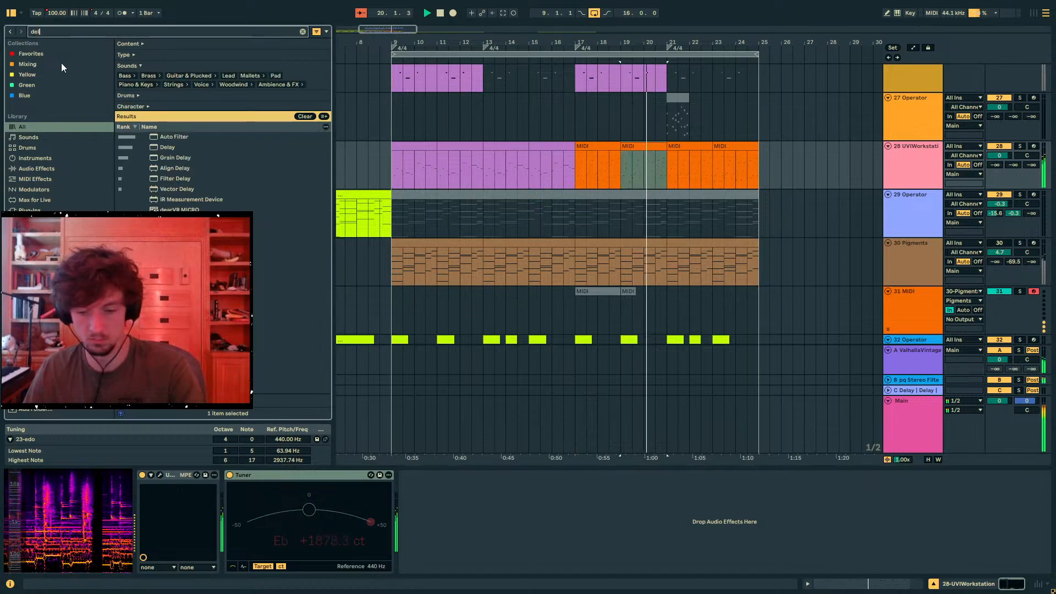
text(ay)
key(Down)
key(Return)
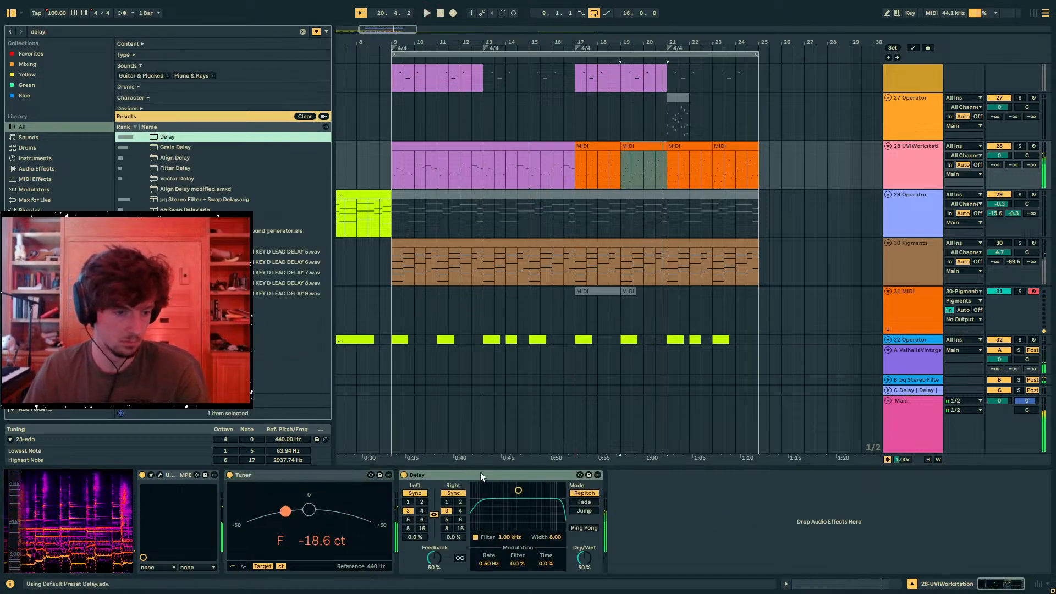
click(454, 493)
key(space)
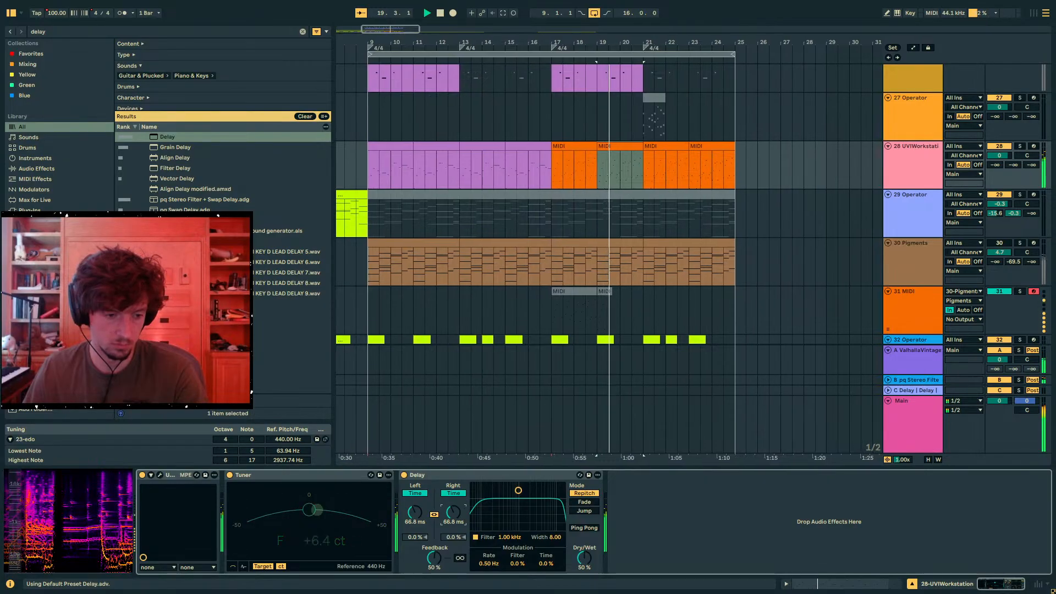
- Search for "scrambl" and load pq voice scrambler.adg after track 28's Delay with its devices folded, and solo the track
key(ctrl+f)
text(scrambl)
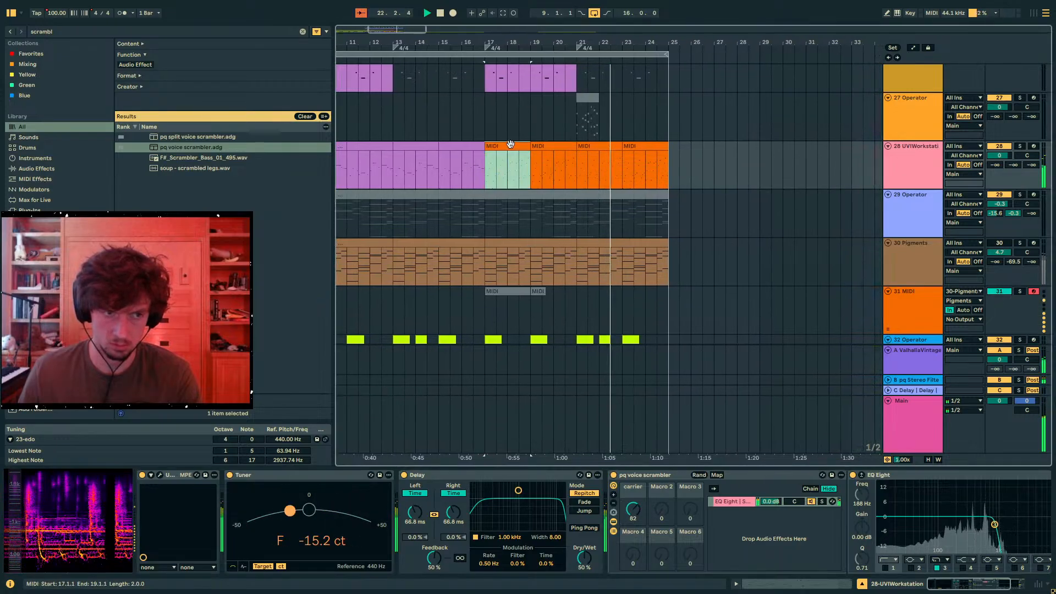
click(506, 165)
click(1020, 146)
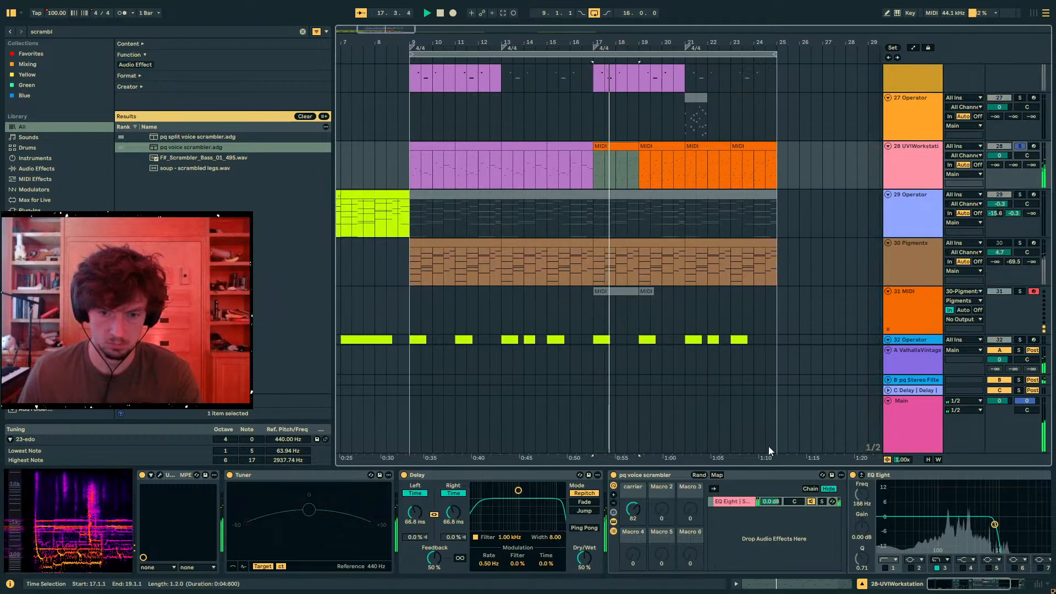
click(902, 475)
double_click(868, 478)
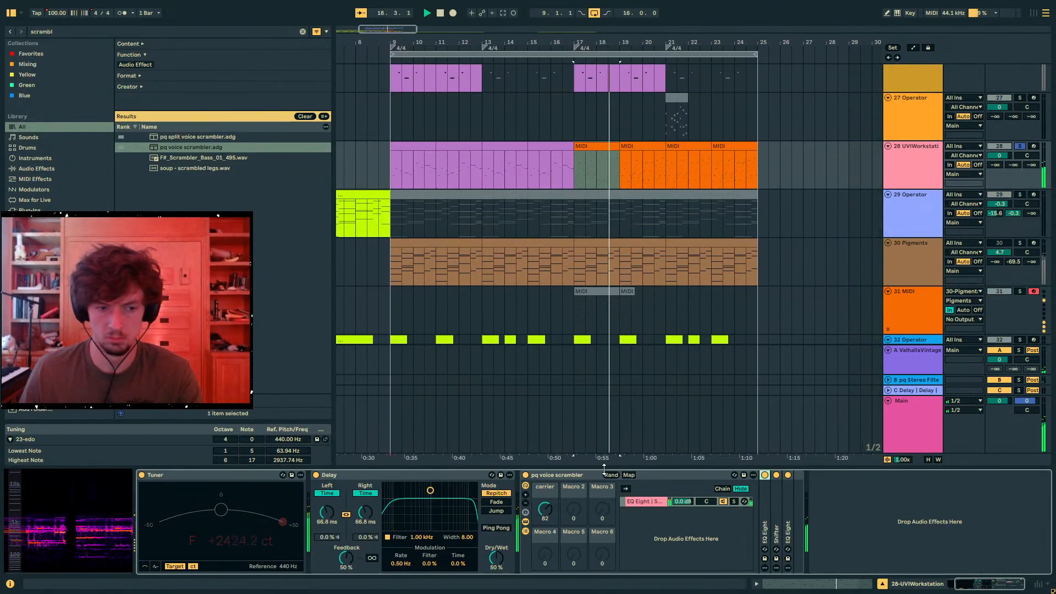
- Search for "roar" and load Roar after track 28's voice scrambler with Single routing and a Stage 1 Amount of 42%
double_click(74, 33)
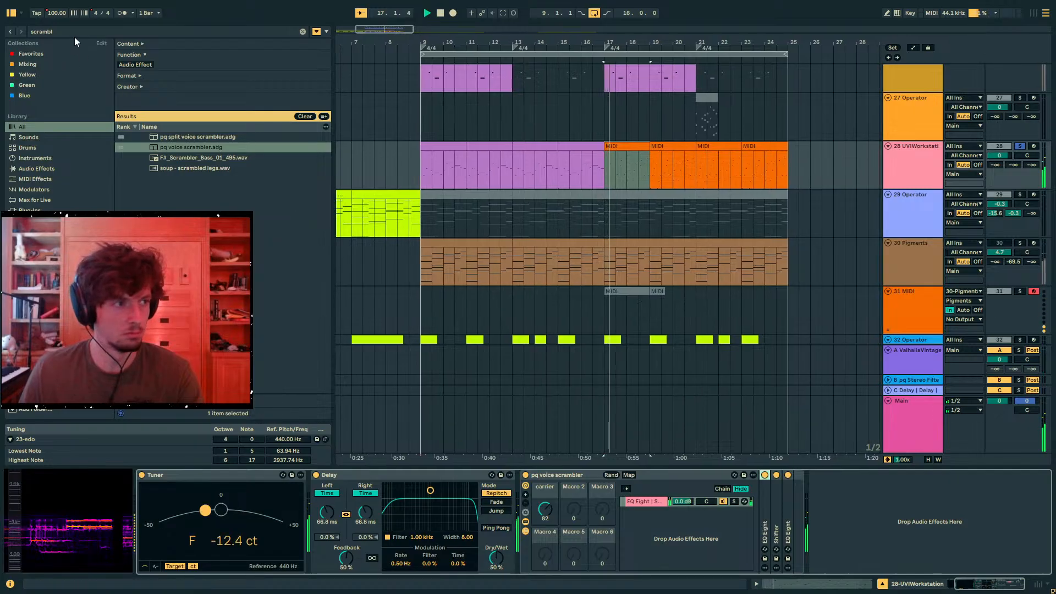
text(roar)
double_click(153, 137)
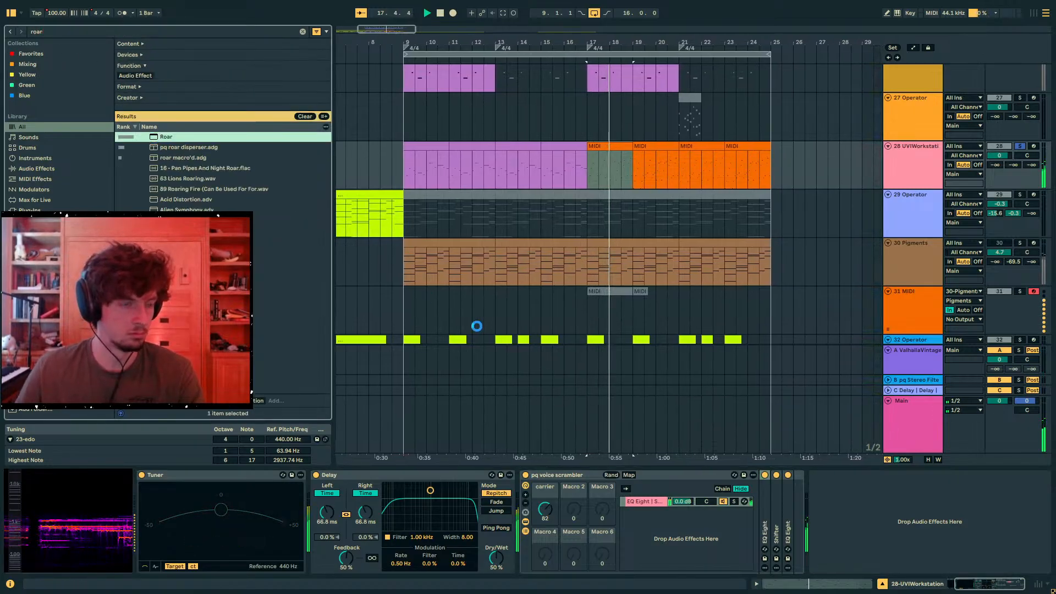
click(759, 547)
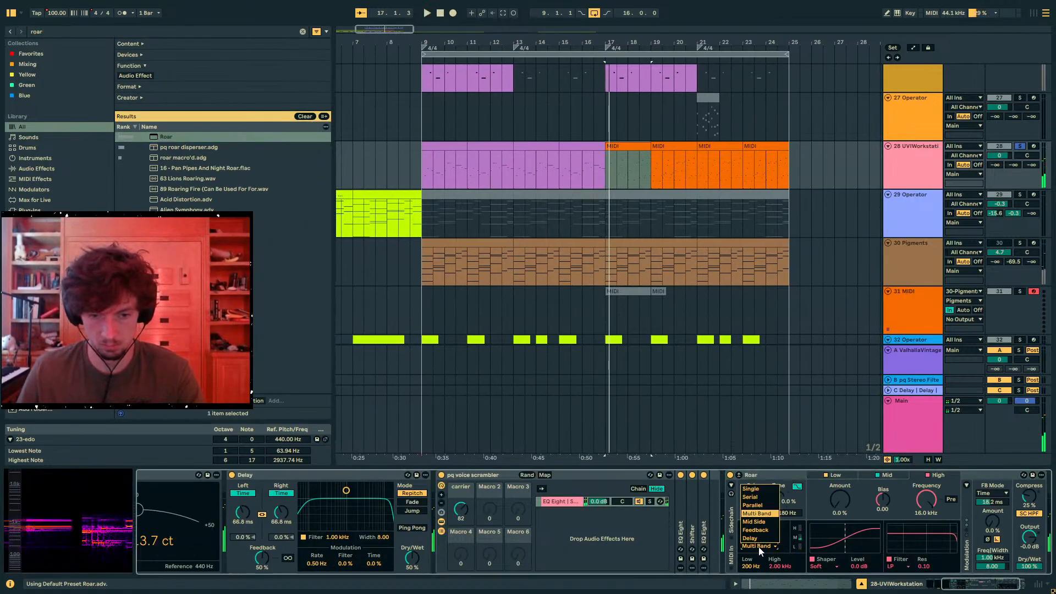
drag(853, 505, 853, 482)
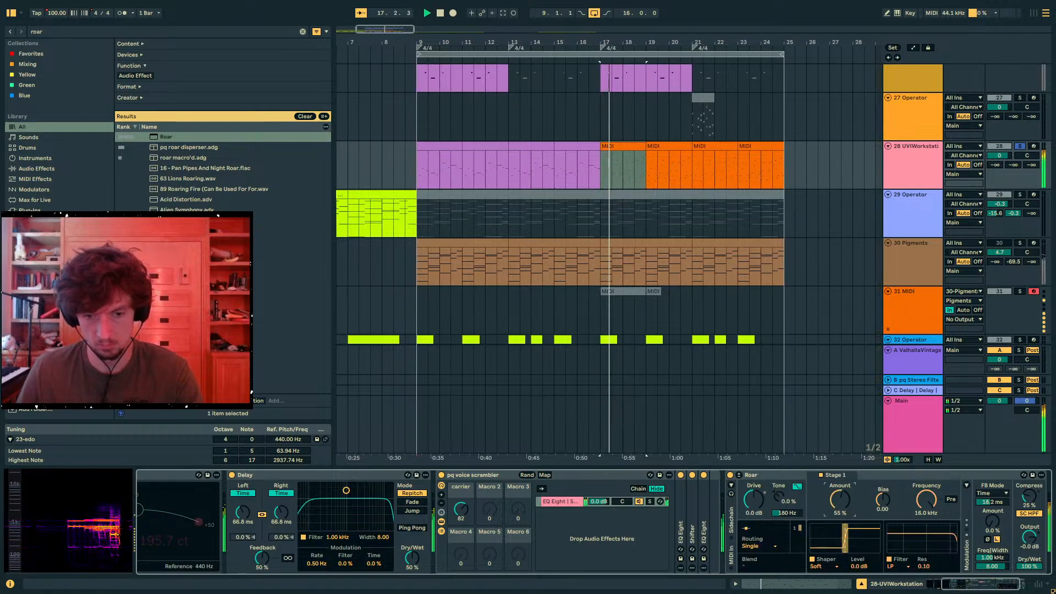
key(space)
key(space)
- Set the voice scrambler's carrier macro to 70 and unsolo track 28
drag(461, 509, 462, 516)
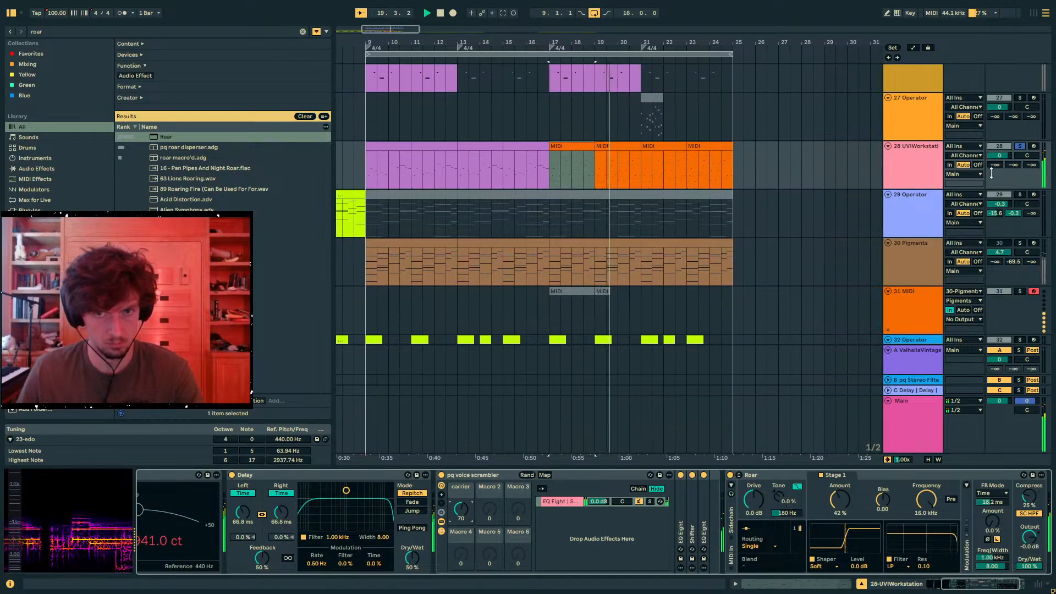
key(space)
click(1021, 146)
key(space)
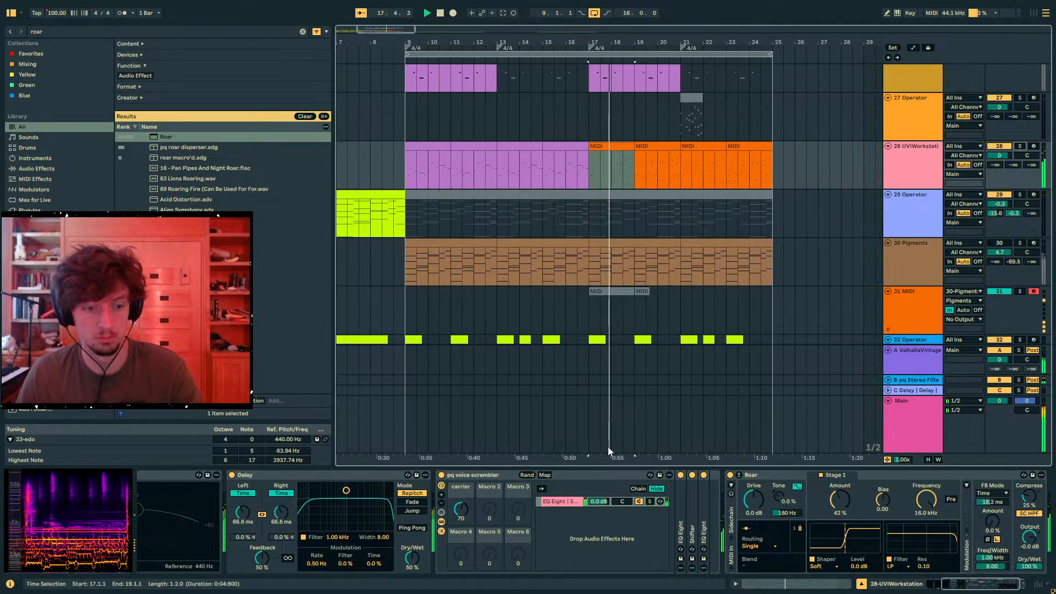
- Add a second, empty chain to the voice scrambler rack and move Roar to the end of the EQ Eight chain
double_click(573, 517)
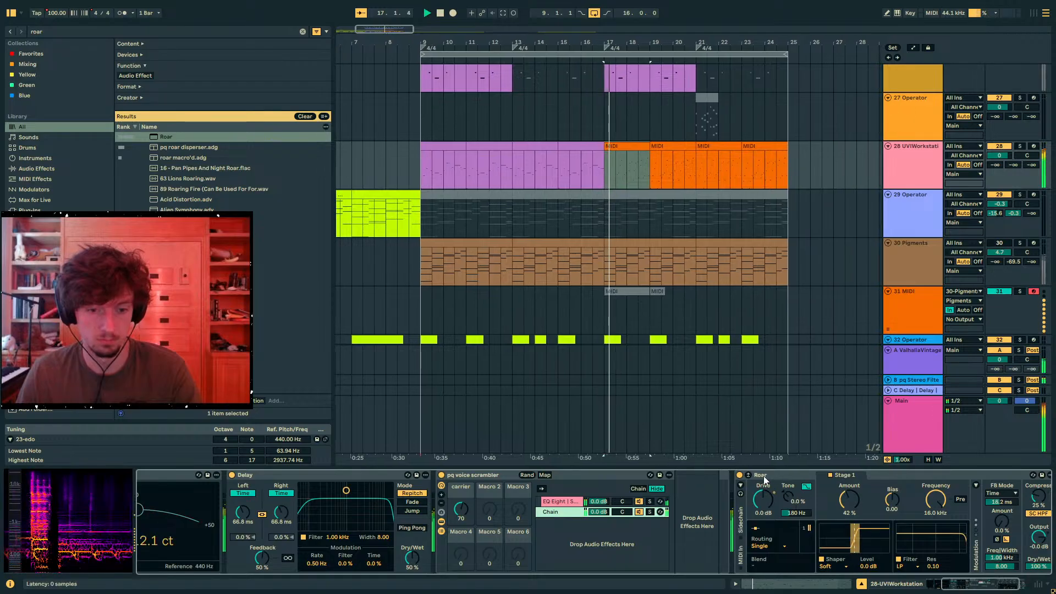
drag(764, 477, 567, 515)
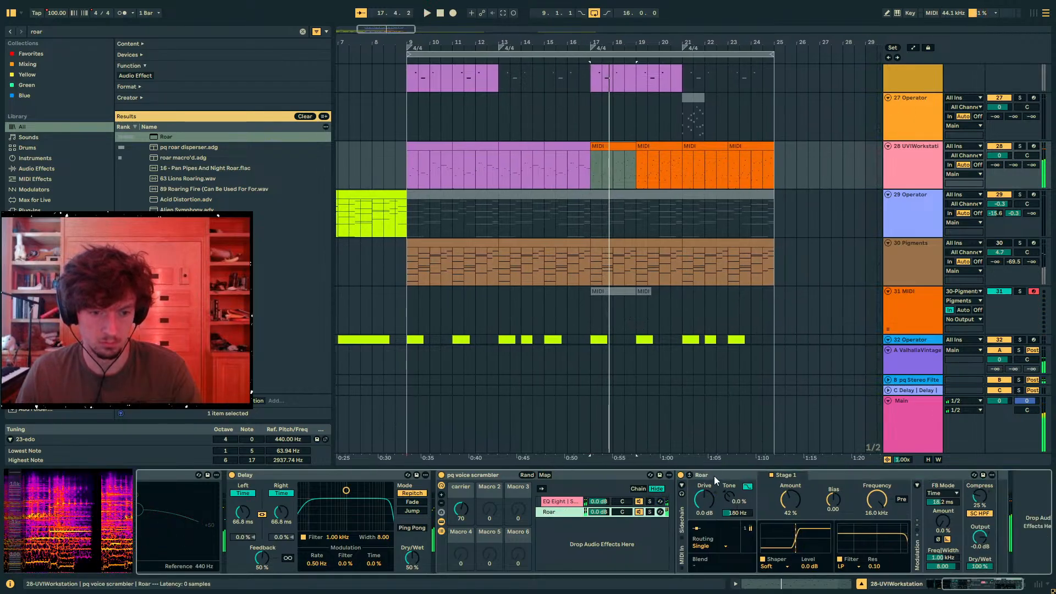
drag(714, 477, 573, 498)
key(space)
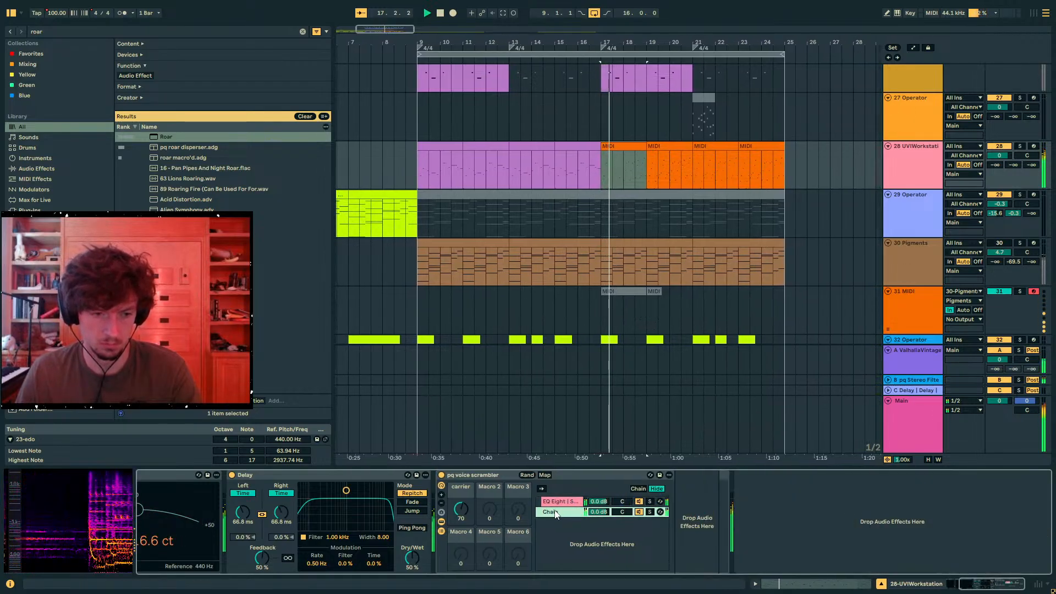
- Set the EQ Eight chain to -4.8 dB panned 50R, and pan the empty chain to 50L
drag(602, 502, 602, 515)
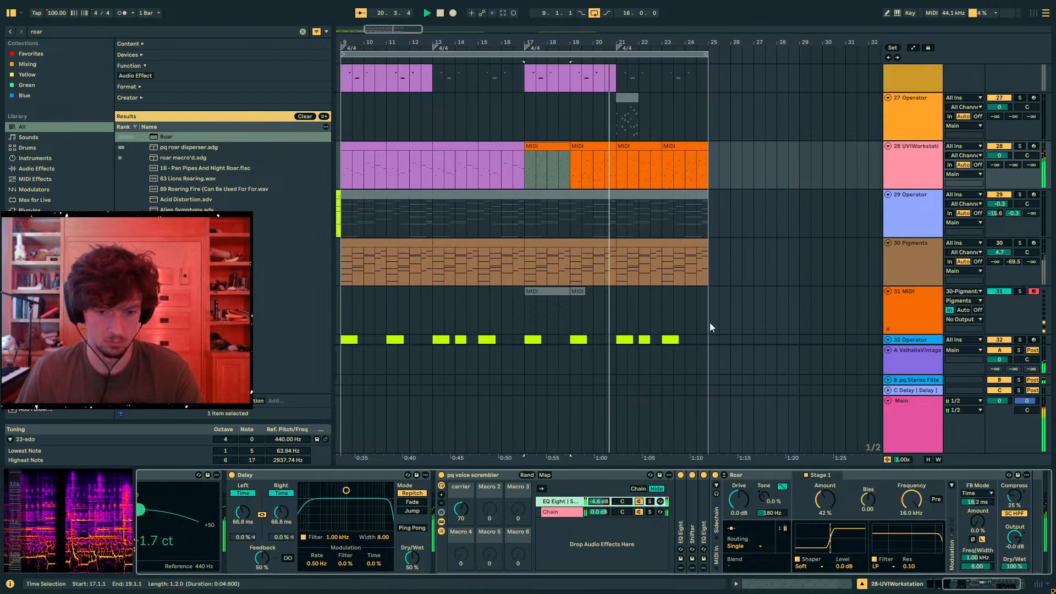
click(620, 512)
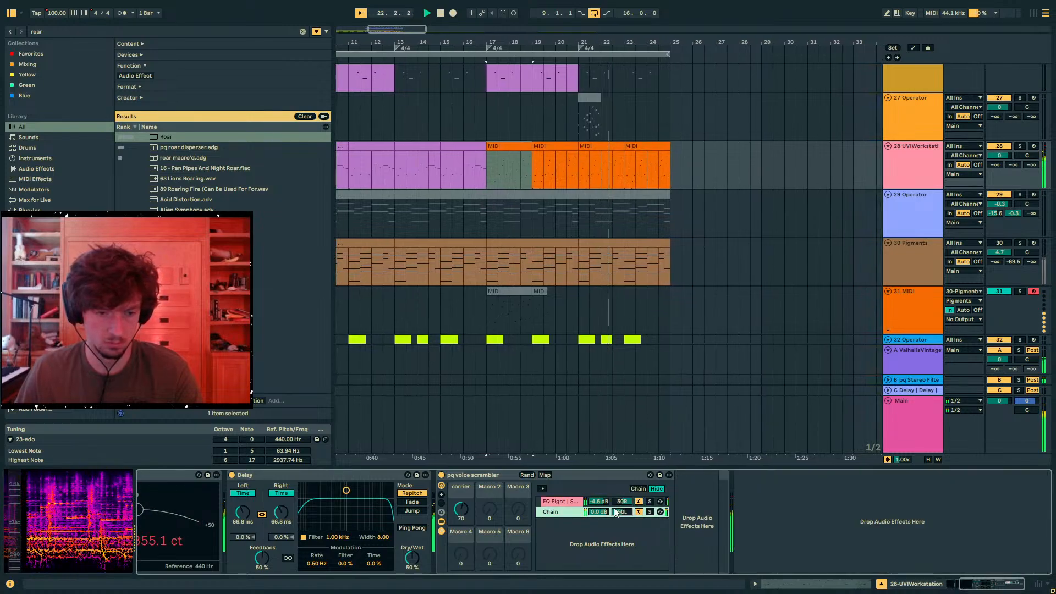
click(576, 503)
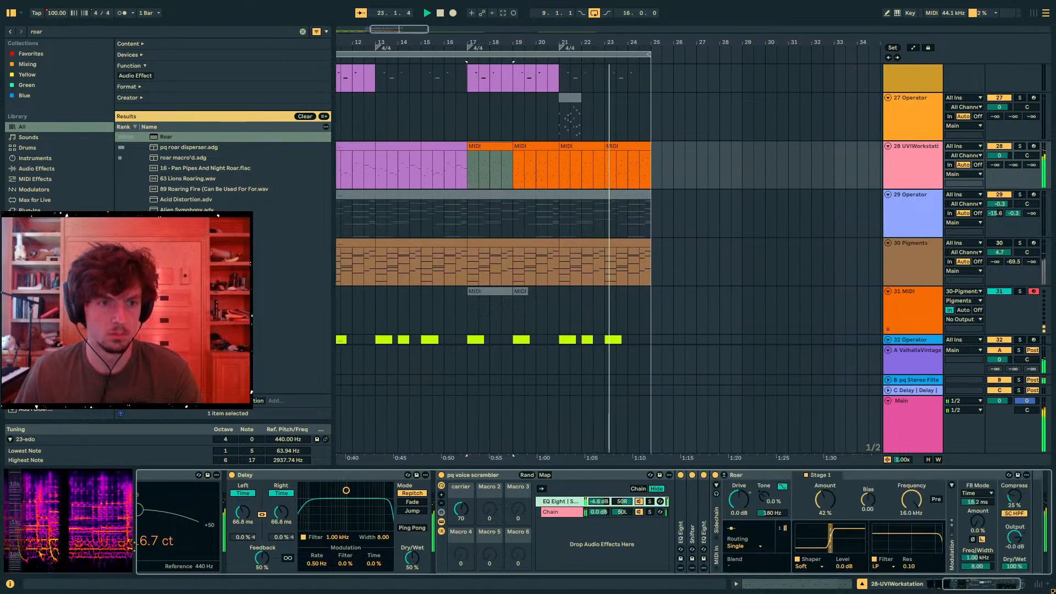
- Search for "spellbook" and load The Spellbook.amxd after the voice scrambler rack on track 28
click(61, 32)
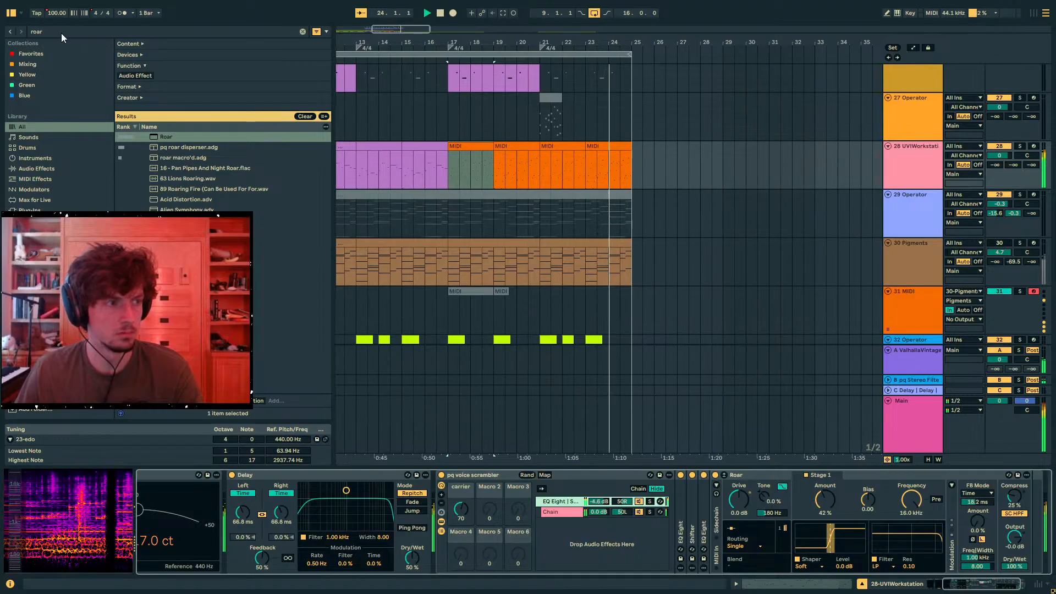
text(spellbook)
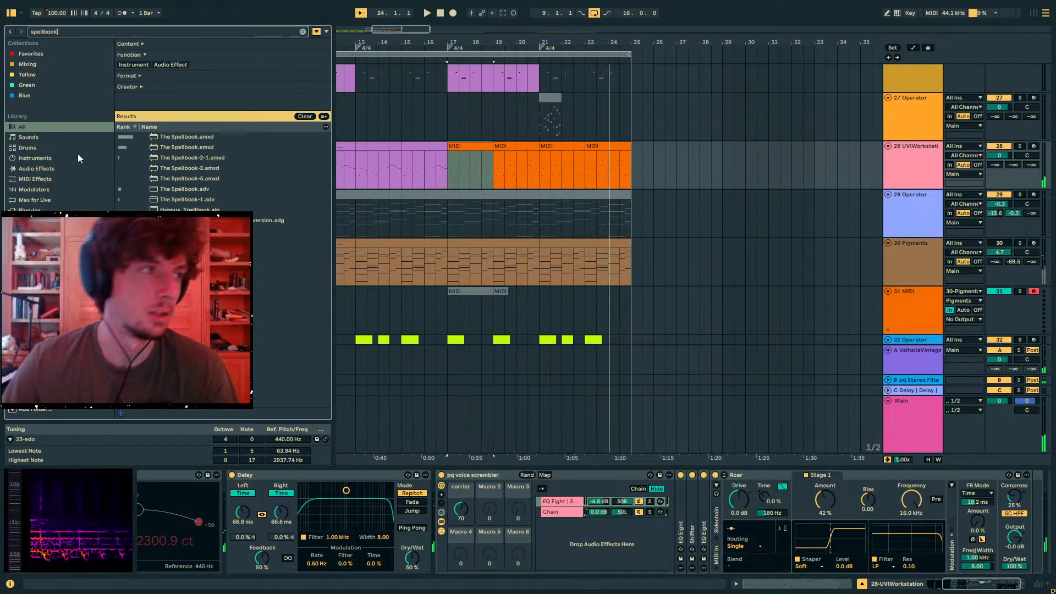
click(169, 147)
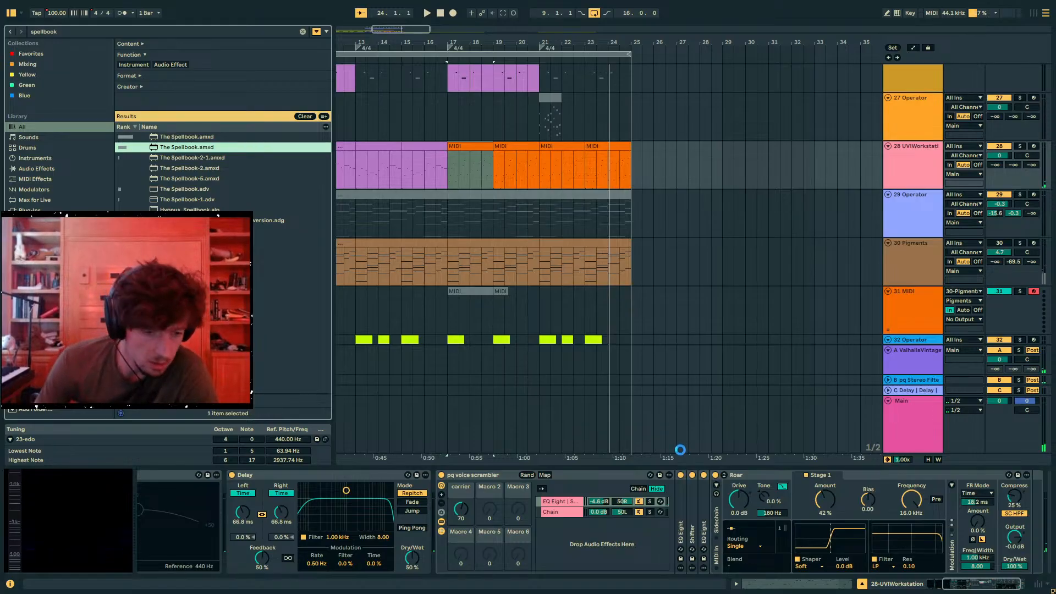
key(Return)
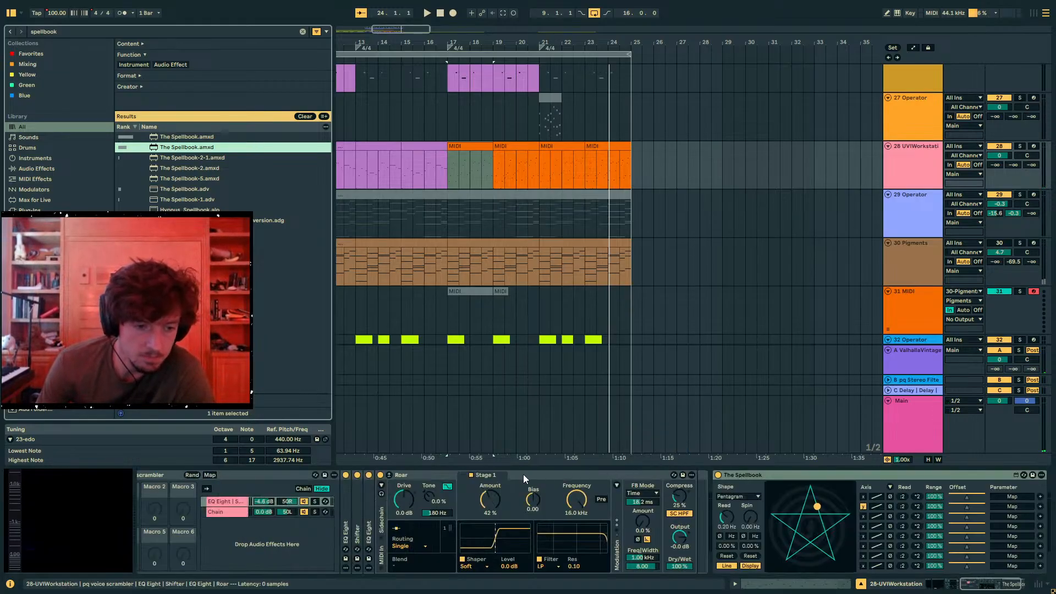
- Map The Spellbook's first two axes to the two chains' panning, invert the first axis, and set Read to 0 Hz and Spin to 0.67 Hz
key(Left)
key(Left)
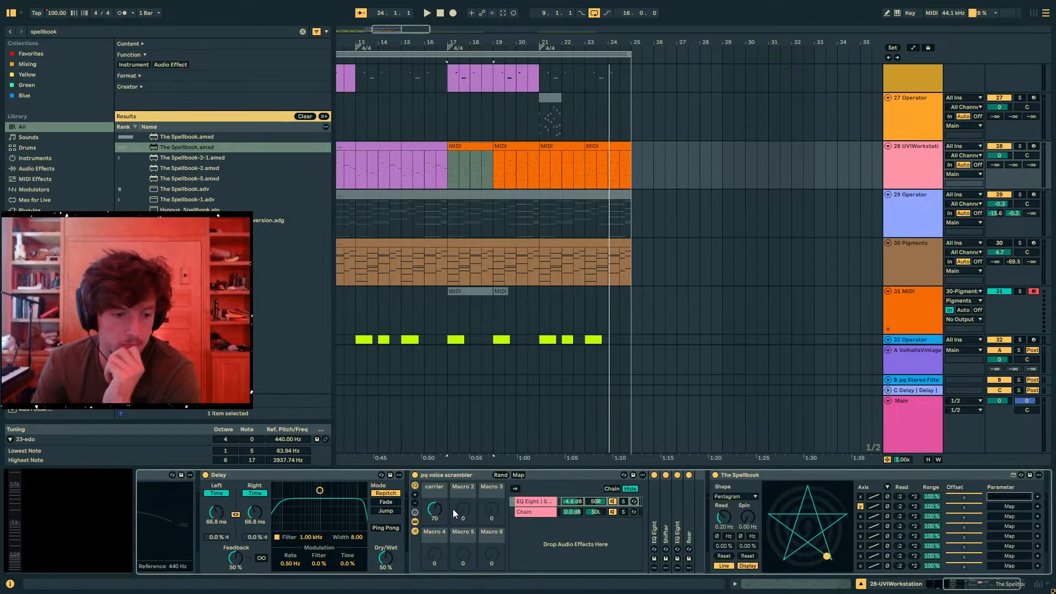
click(596, 513)
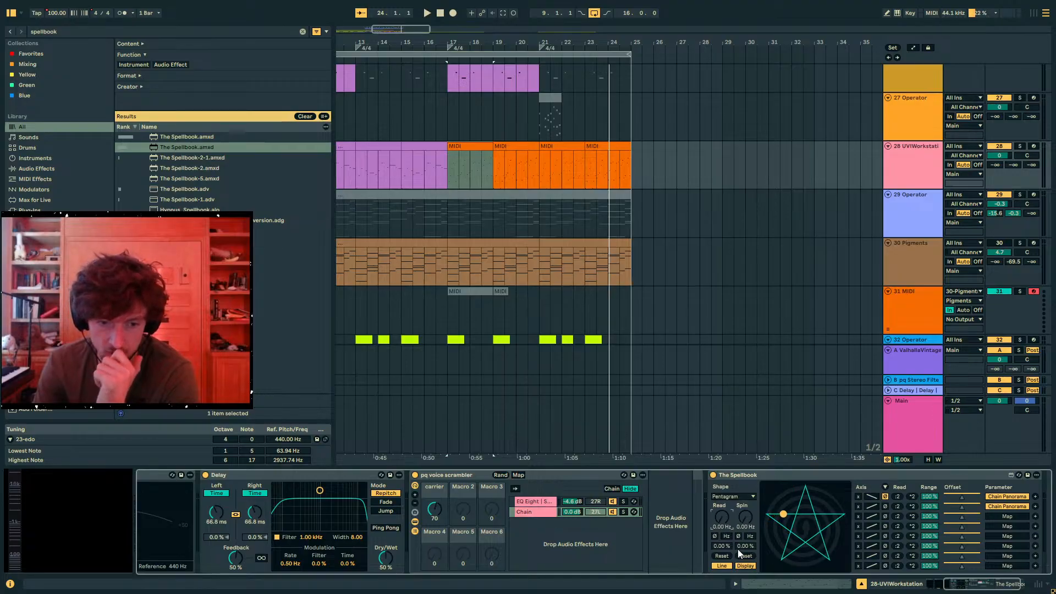
key(space)
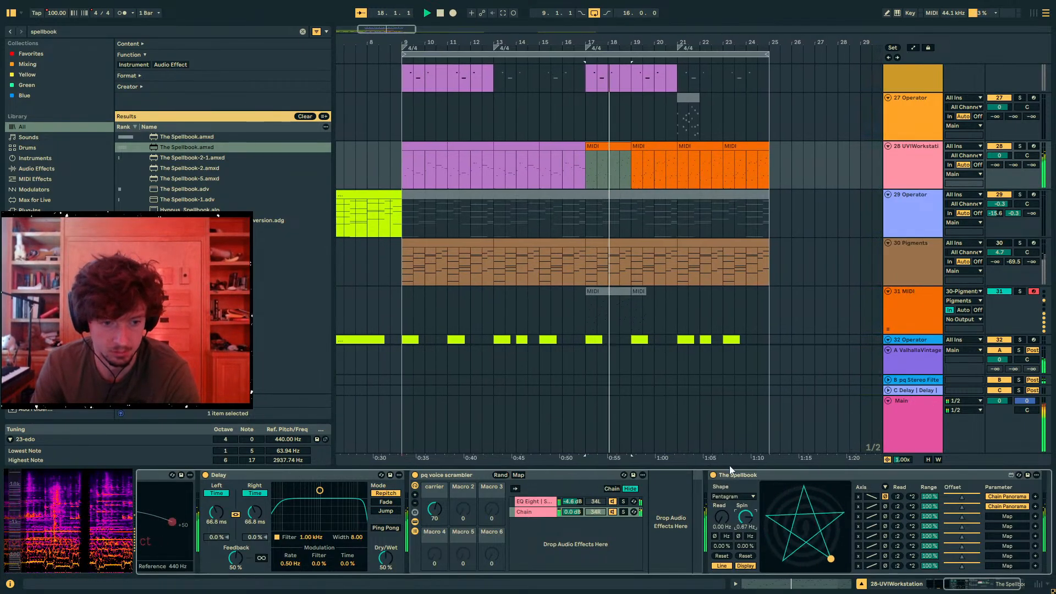
- Search for "delay", add a Delay after The Spellbook, and set both channels to unsynced times of 134 ms
key(ctrl+f)
text(delay)
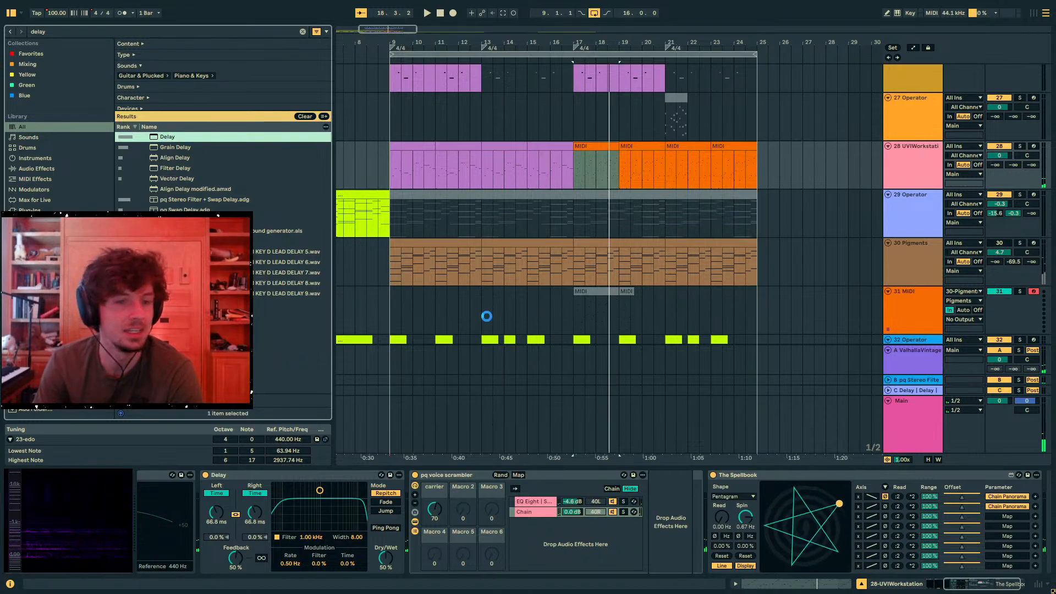
key(Return)
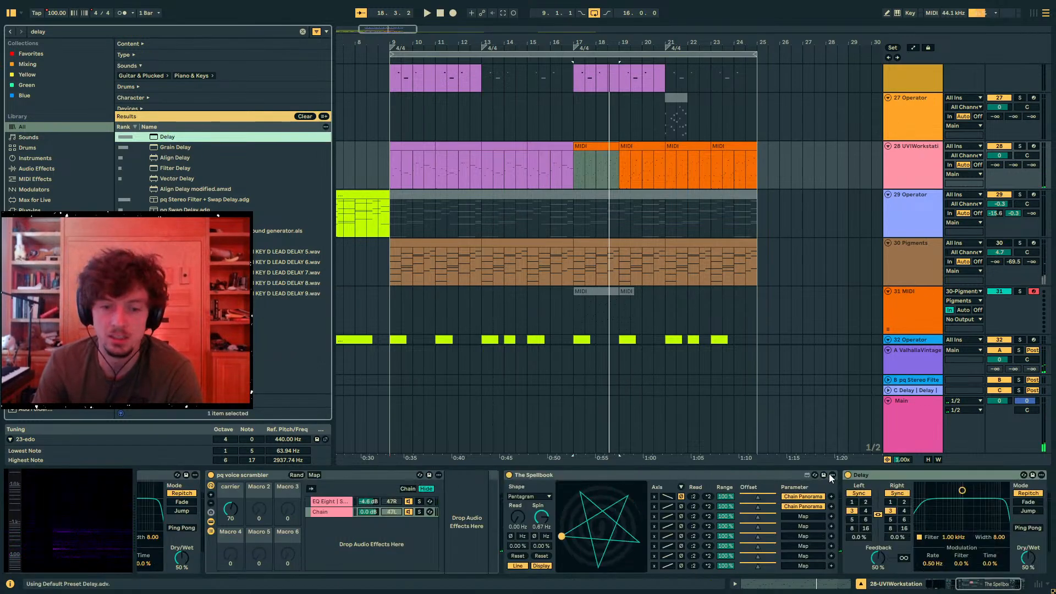
key(space)
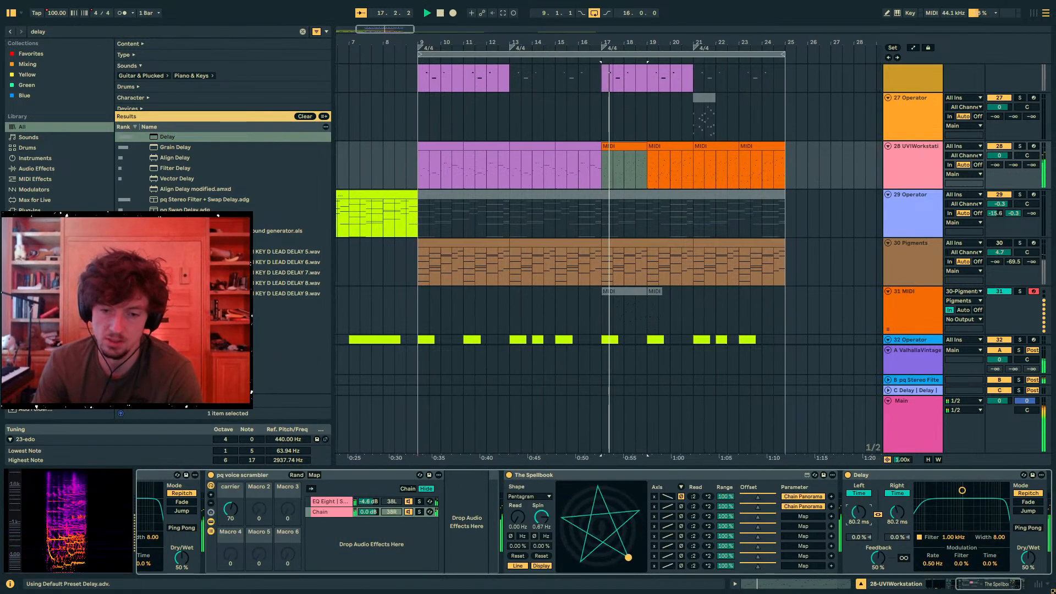
drag(861, 512, 861, 504)
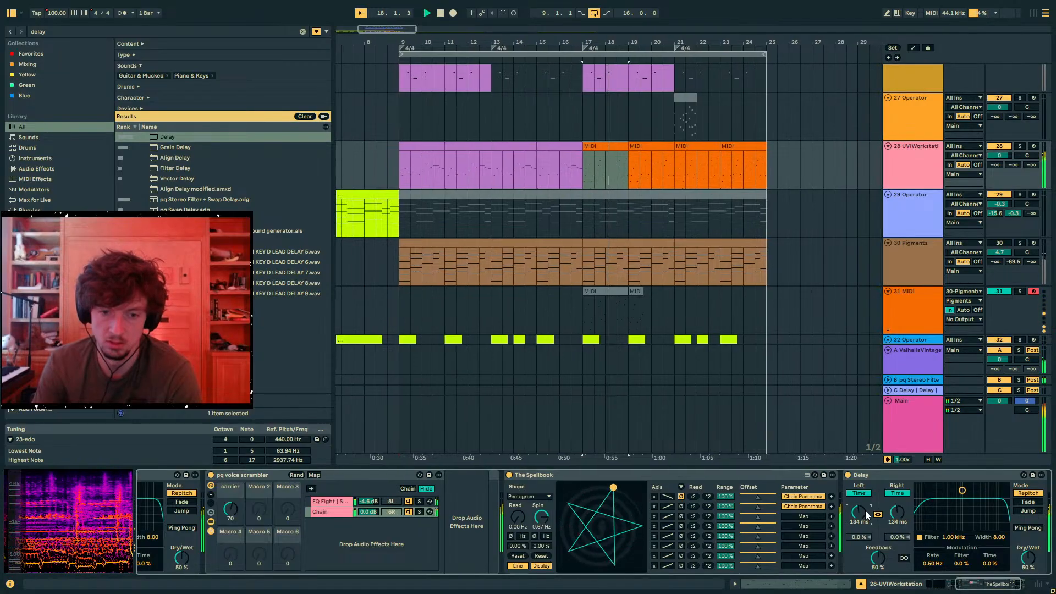
- Slow The Spellbook's Spin to 0.16 Hz while auditioning the track
click(330, 502)
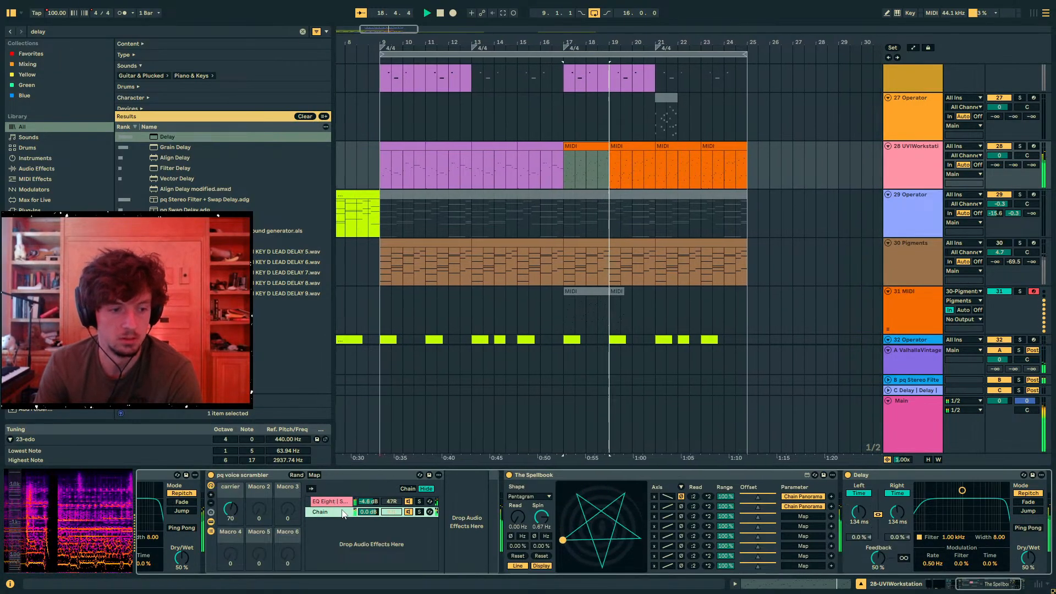
key(space)
drag(541, 519, 539, 535)
key(space)
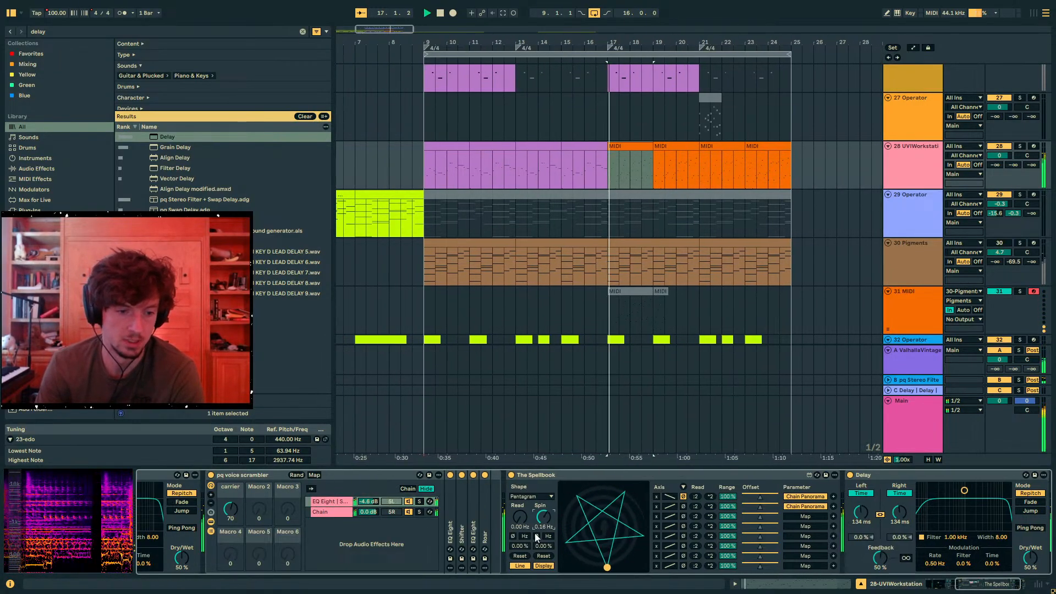
key(space)
- Search for "grain delay" and place a Grain Delay after Roar in the EQ Eight chain with its Pitch at 12.0
click(50, 34)
text(g)
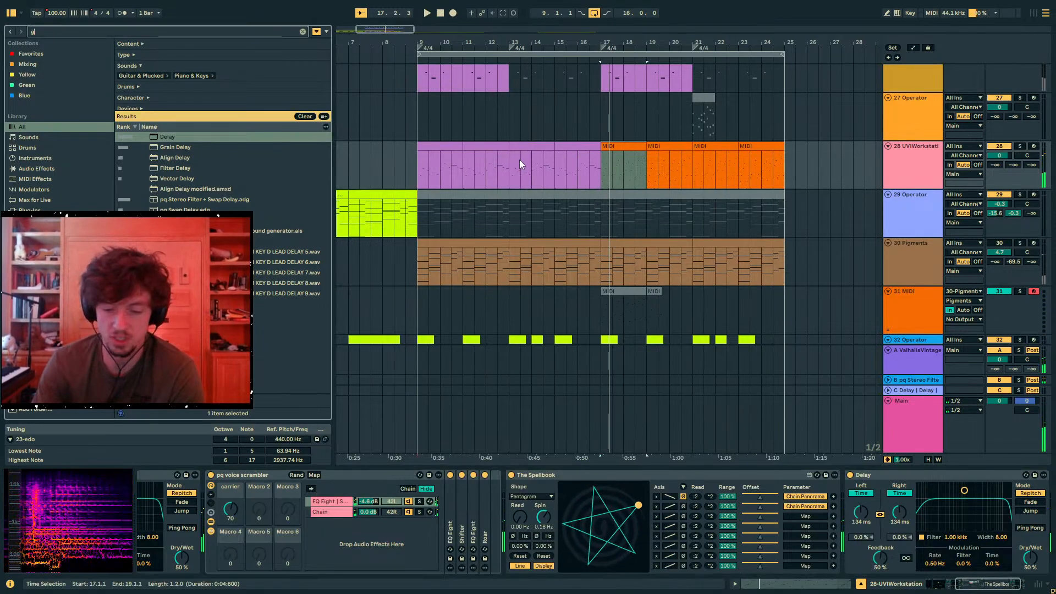
text(rain delay)
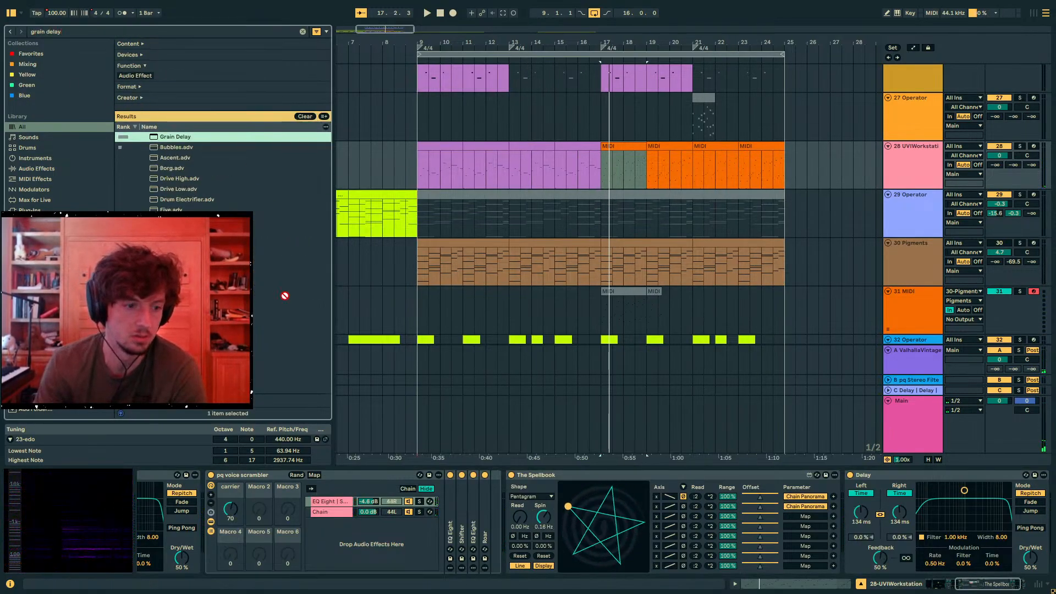
drag(332, 500, 548, 508)
drag(657, 506, 694, 559)
key(space)
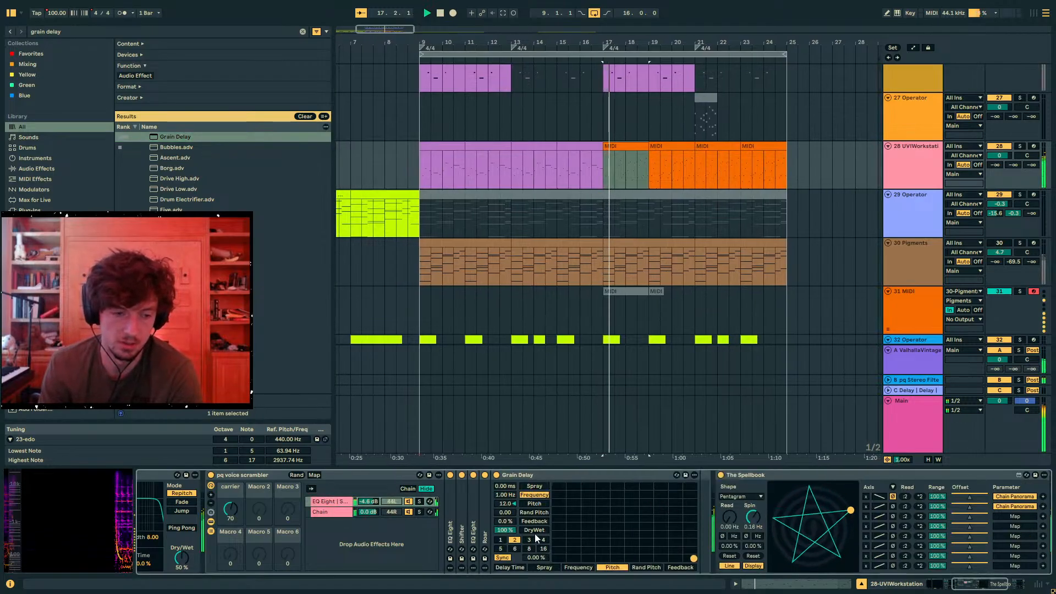
- Unsync the Grain Delay and set Spray to 195 ms, Frequency to 8.95 Hz and Feedback to 16%, with track 28 soloed
drag(509, 522, 509, 502)
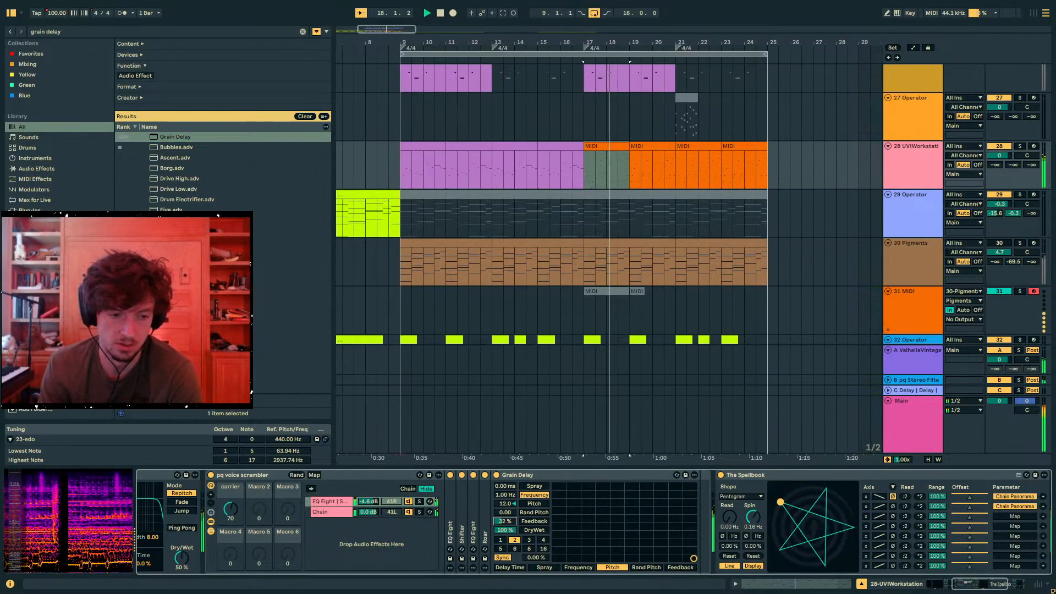
click(503, 558)
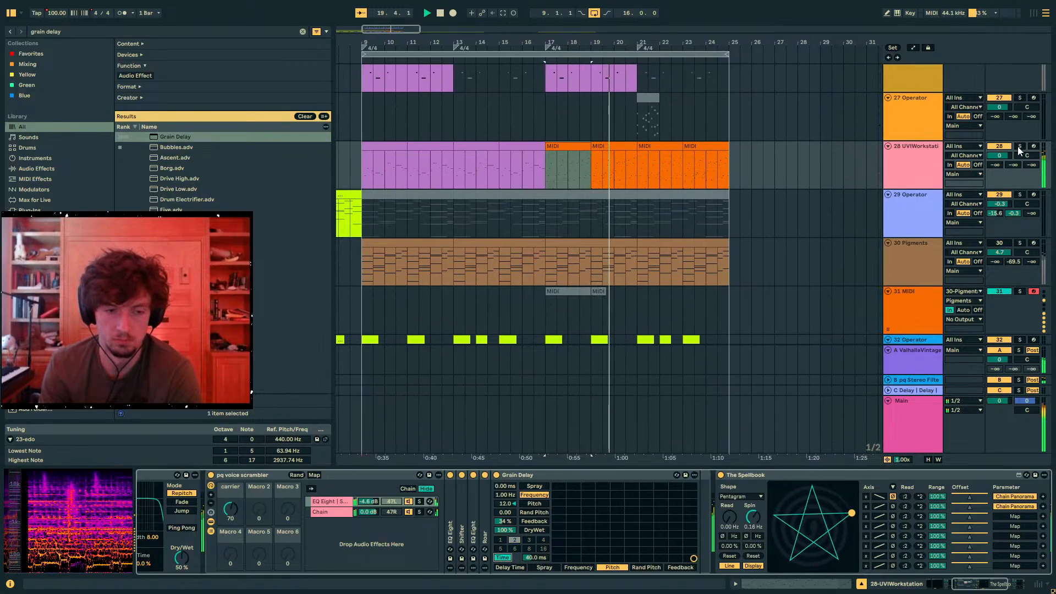
mouse_move(507, 487)
mouse_down()
mouse_move(507, 454)
mouse_move(505, 531)
mouse_up()
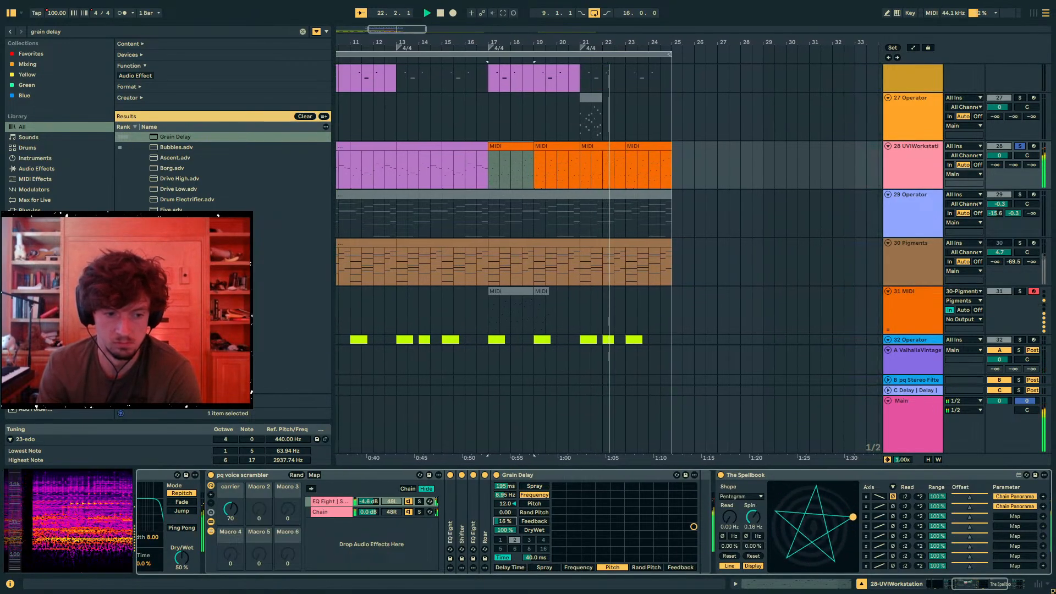
- Fold The Spellbook, switch off the Delay after it, and set the Grain Delay's delay time to 6.95 ms
double_click(758, 474)
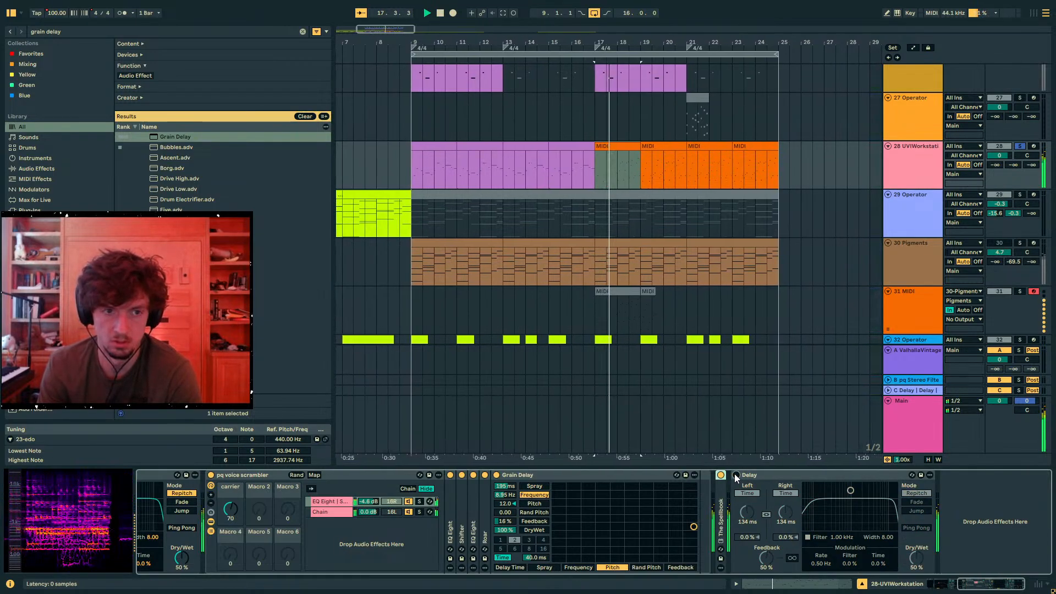
drag(535, 558, 535, 578)
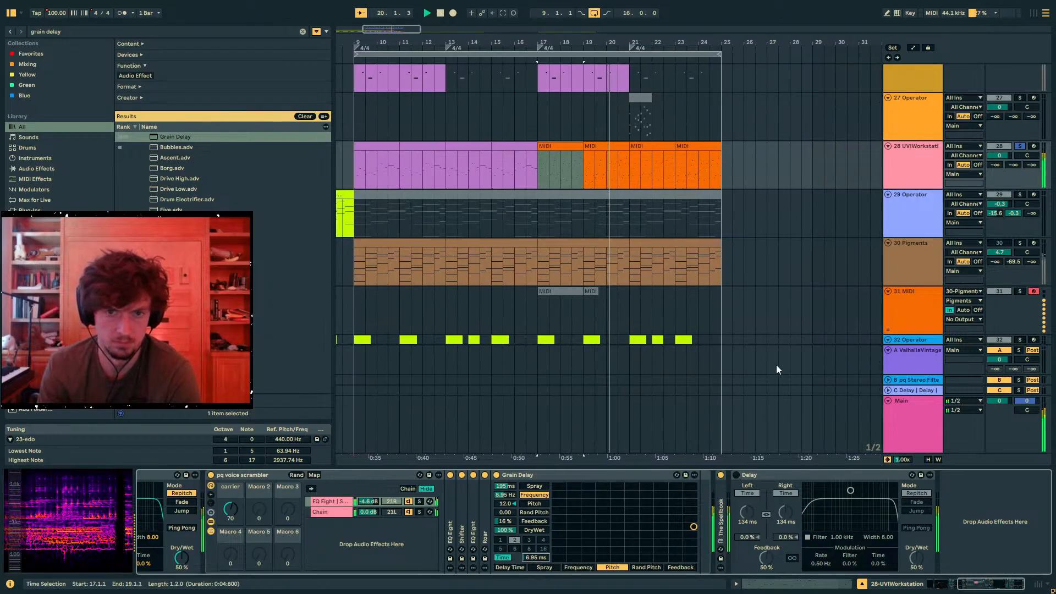
- Set the Dry/Wet of the Delay before the voice scrambler to 0% and unsolo track 28
click(334, 513)
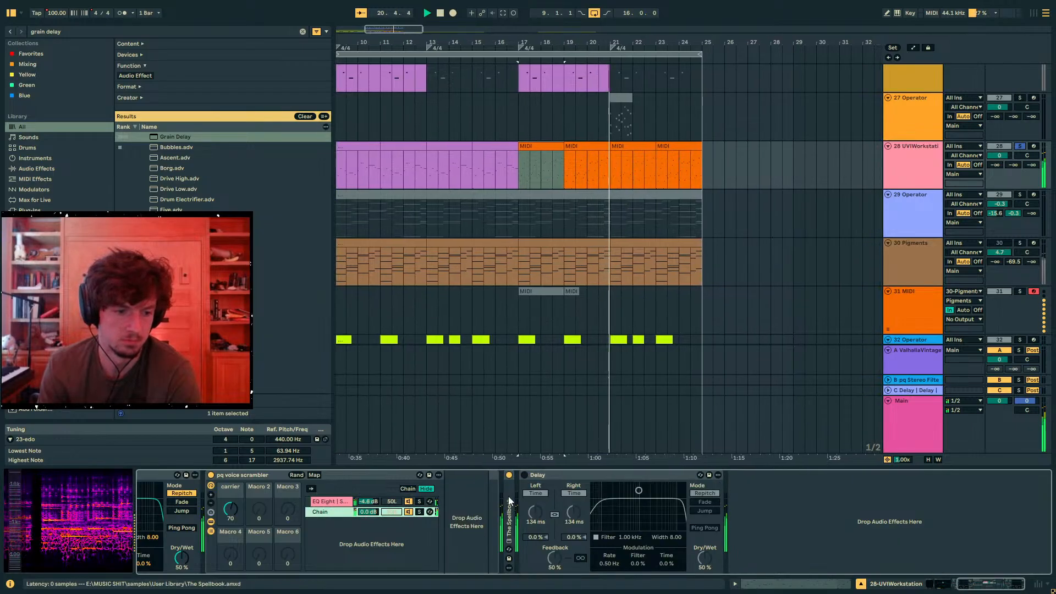
drag(189, 556, 181, 557)
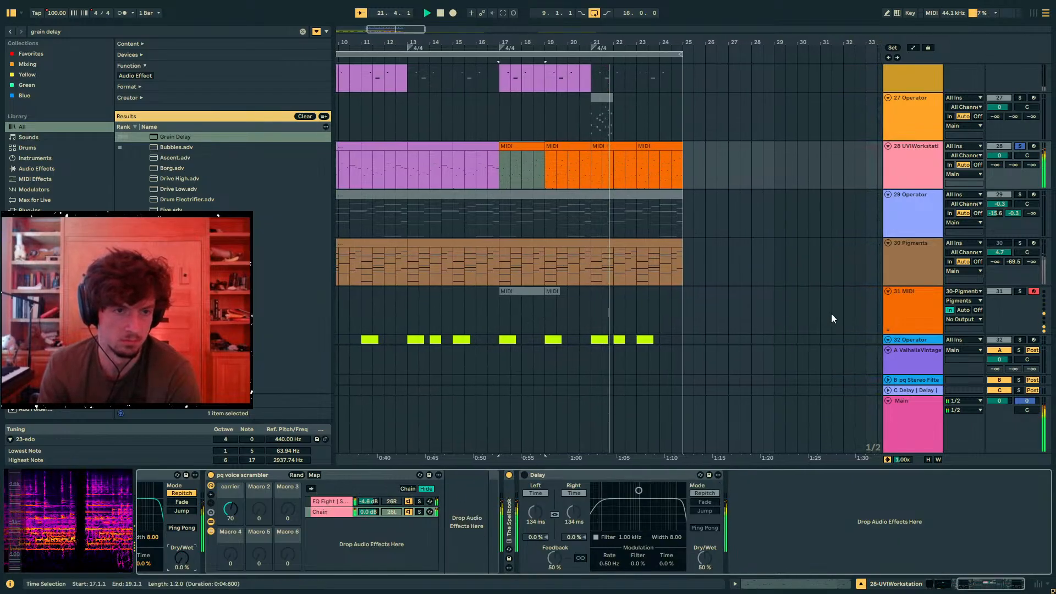
click(1019, 147)
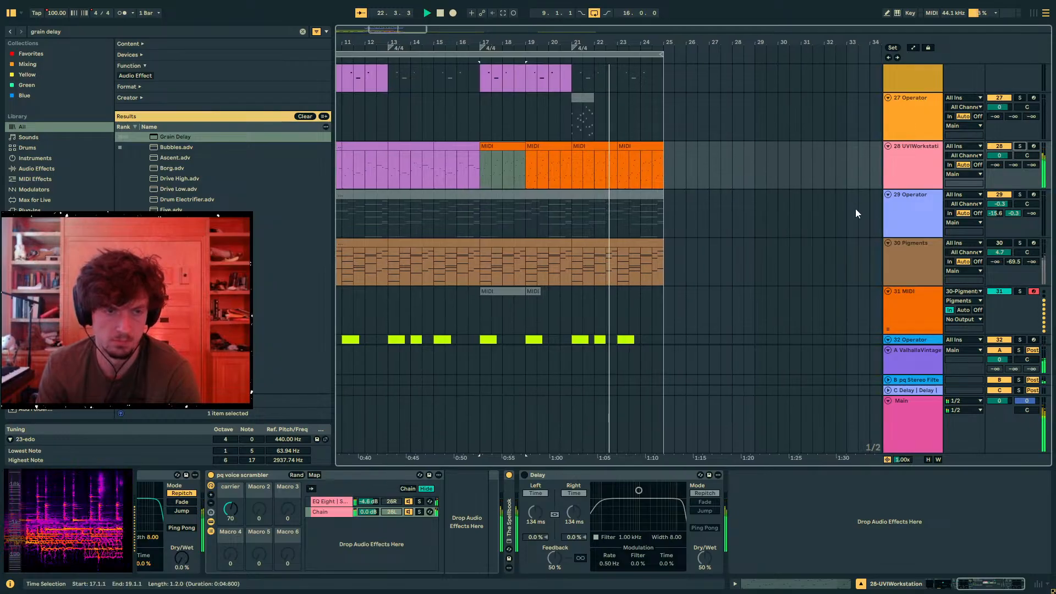
- Play from bar 9, lower track 28's volume to -6.4 dB, and switch off the pq voice scrambler rack
drag(556, 39, 672, 30)
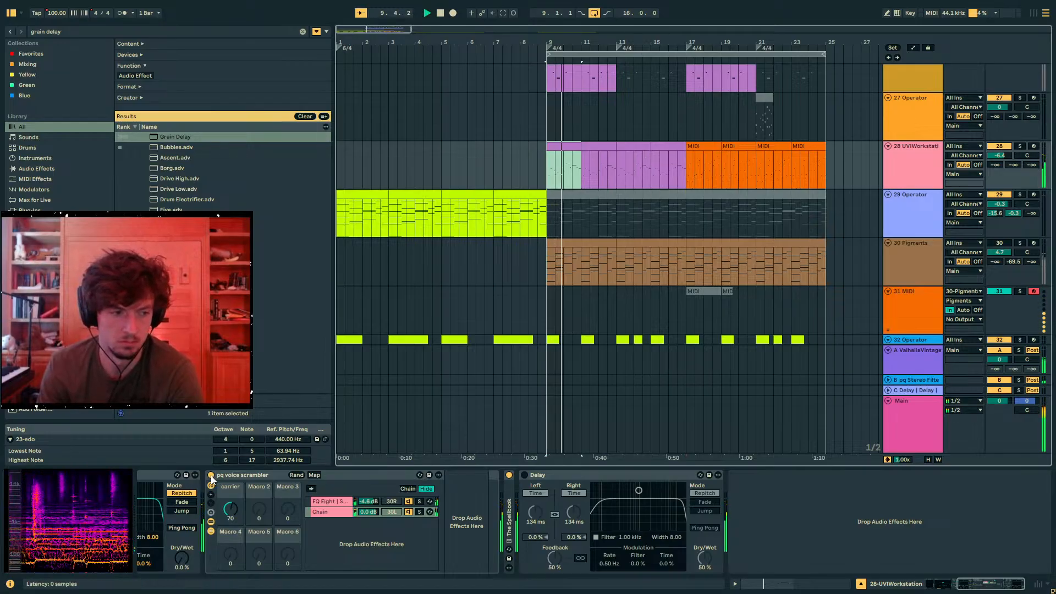
click(211, 476)
key(a)
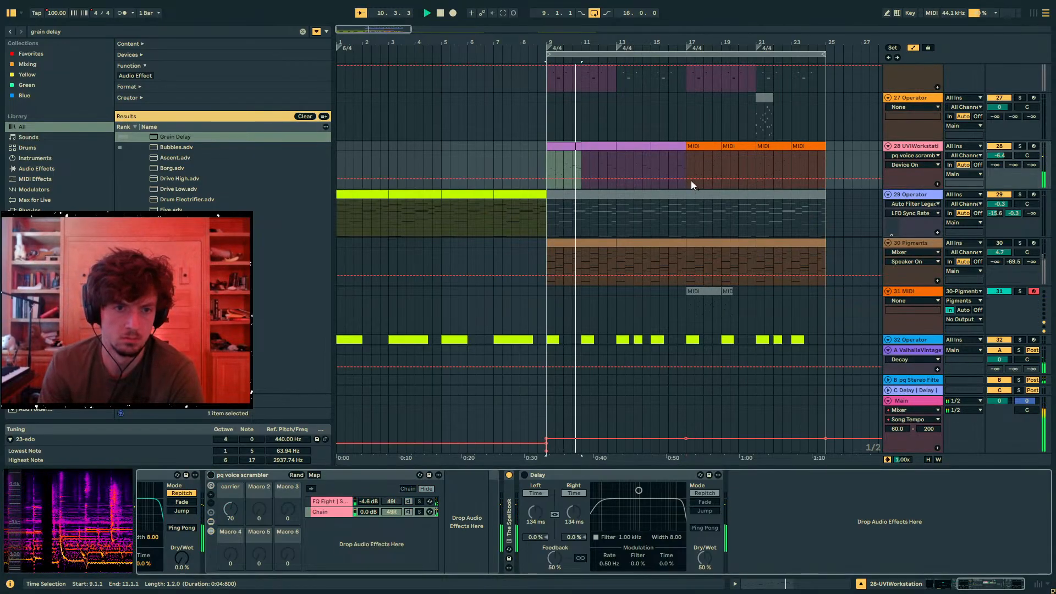
key(a)
- Select track 30's Pigments clip spanning bars 17 to 21
click(690, 243)
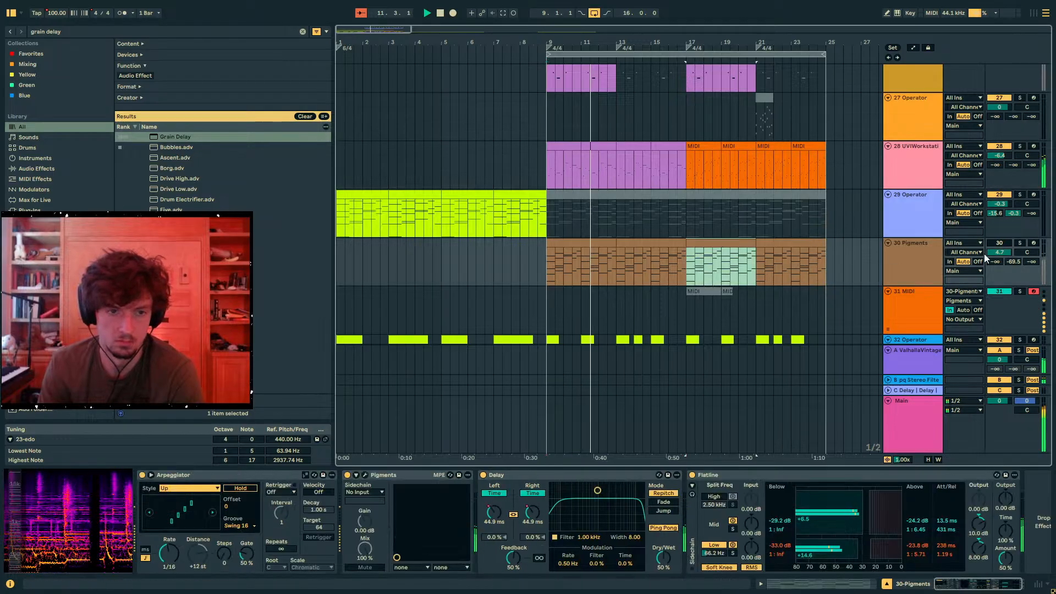
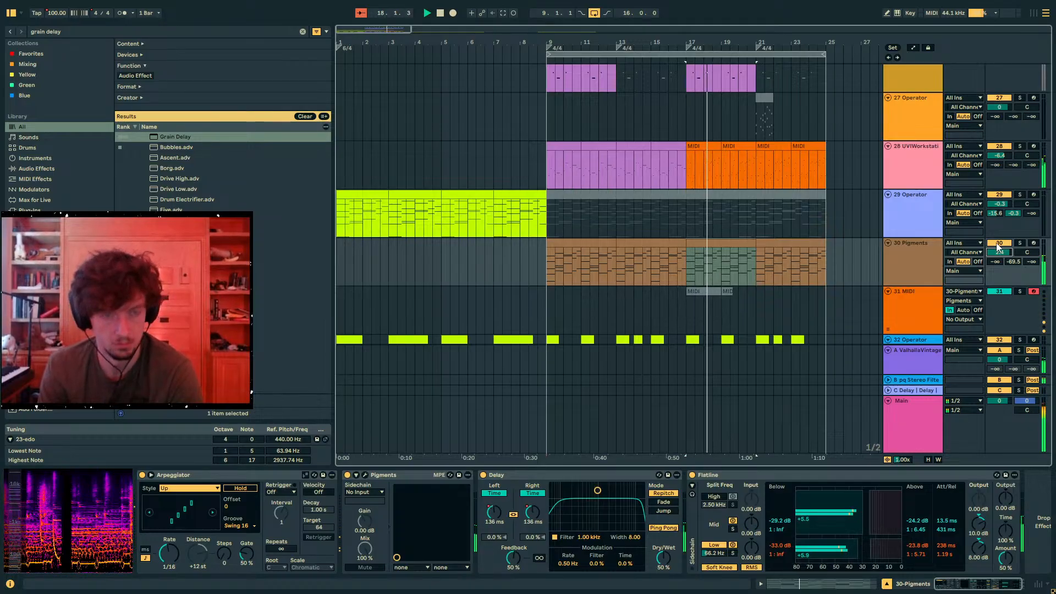
- Duplicate track 16's Hip-Hop Sub clips from bars 17 to 21 into bars 21 to 25
scroll(732, 256, up, 10)
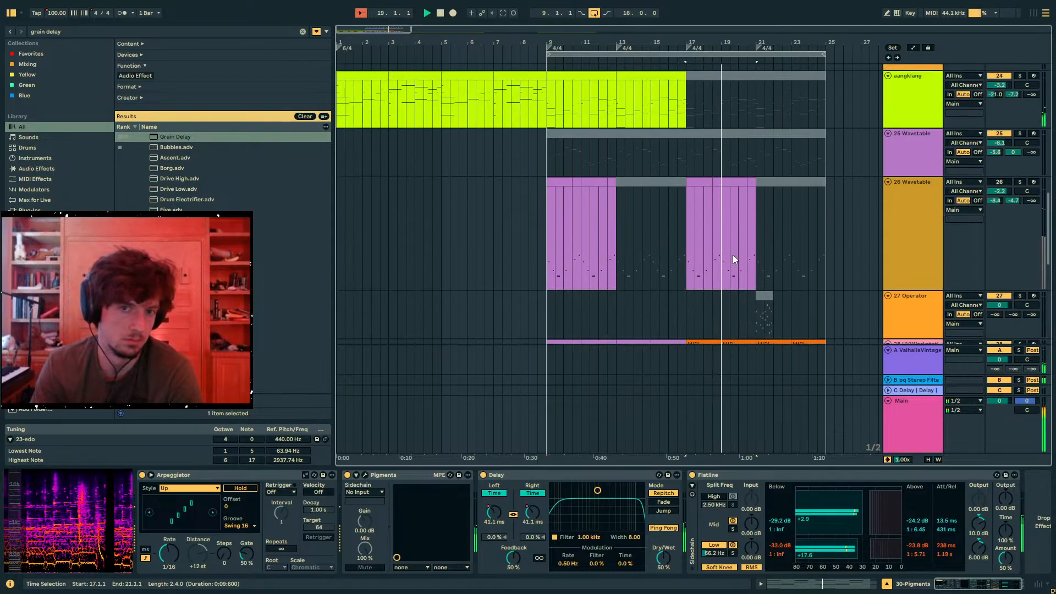
scroll(889, 259, up, 5)
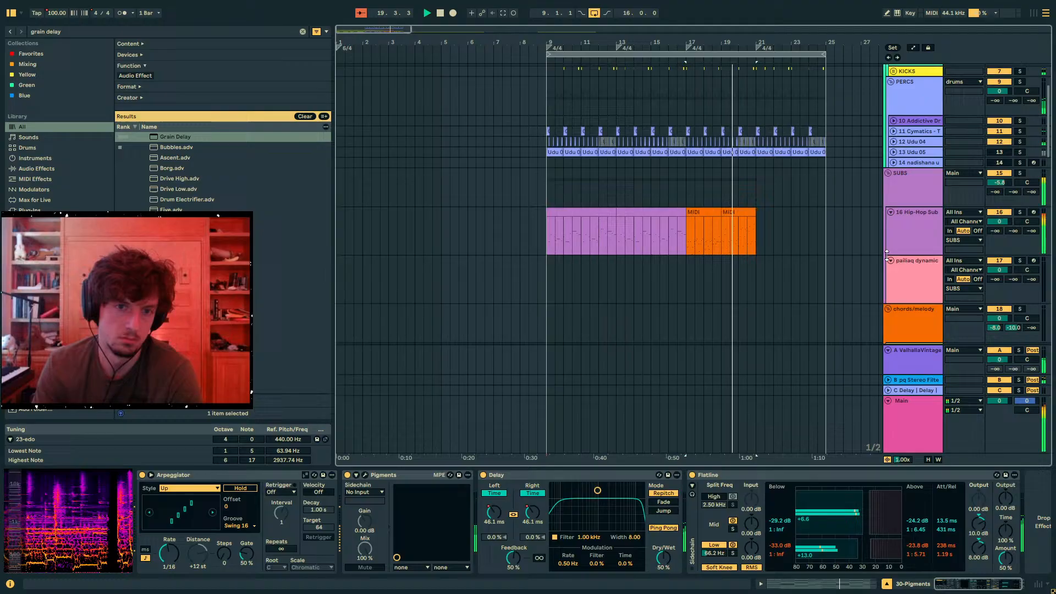
click(903, 194)
scroll(840, 238, up, 2)
click(731, 277)
shift+click(711, 277)
key(ctrl+d)
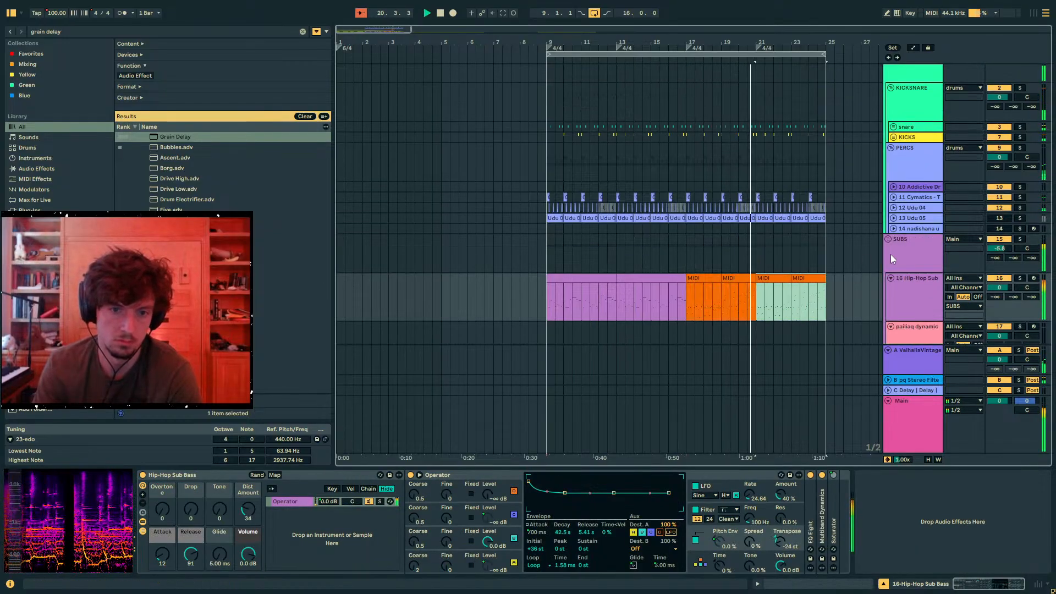
- Check the SUBS group's sidechainer, unfold the snare group and switch off the Auto Filter Legacy on track 5
click(890, 254)
click(187, 476)
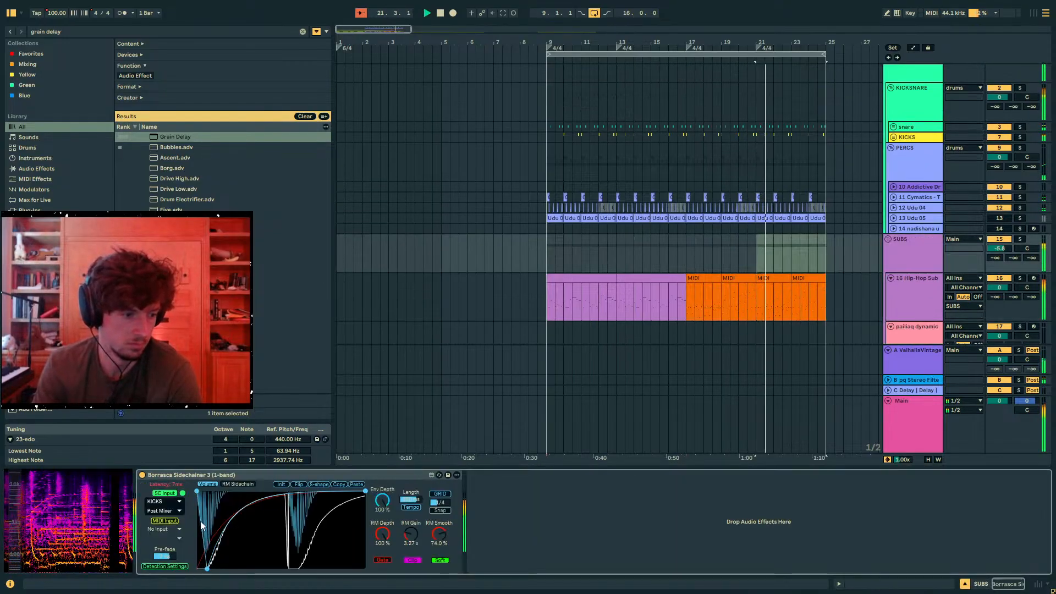
scroll(886, 156, up, 2)
click(887, 156)
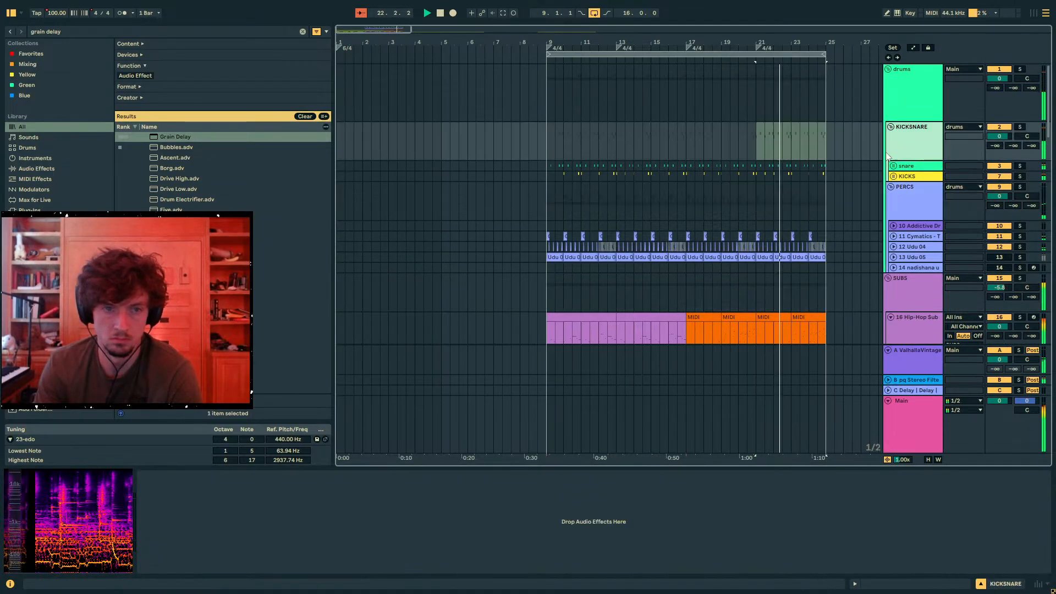
click(908, 166)
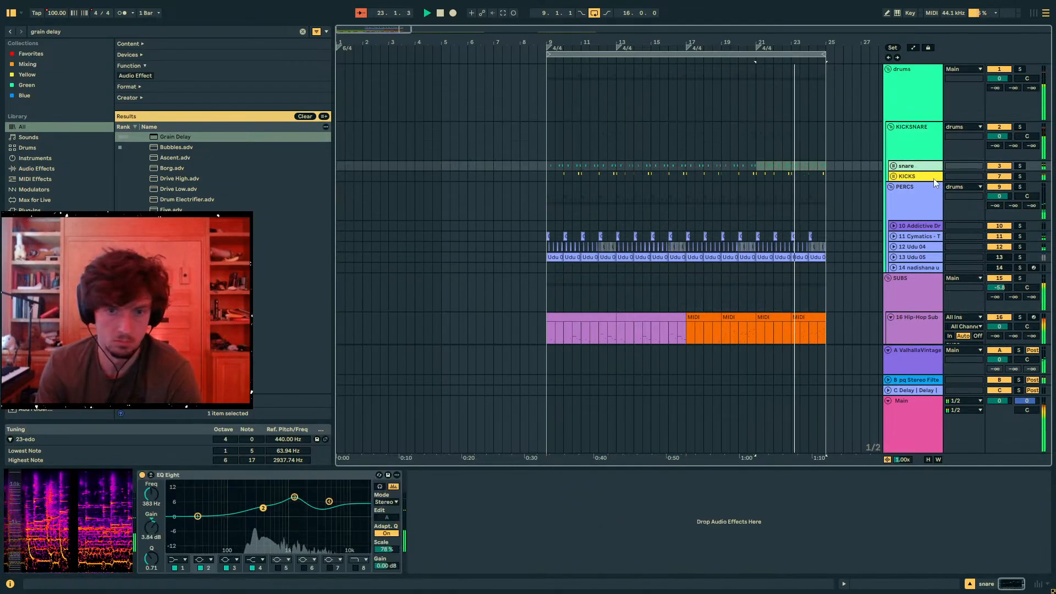
click(894, 167)
click(917, 269)
click(145, 477)
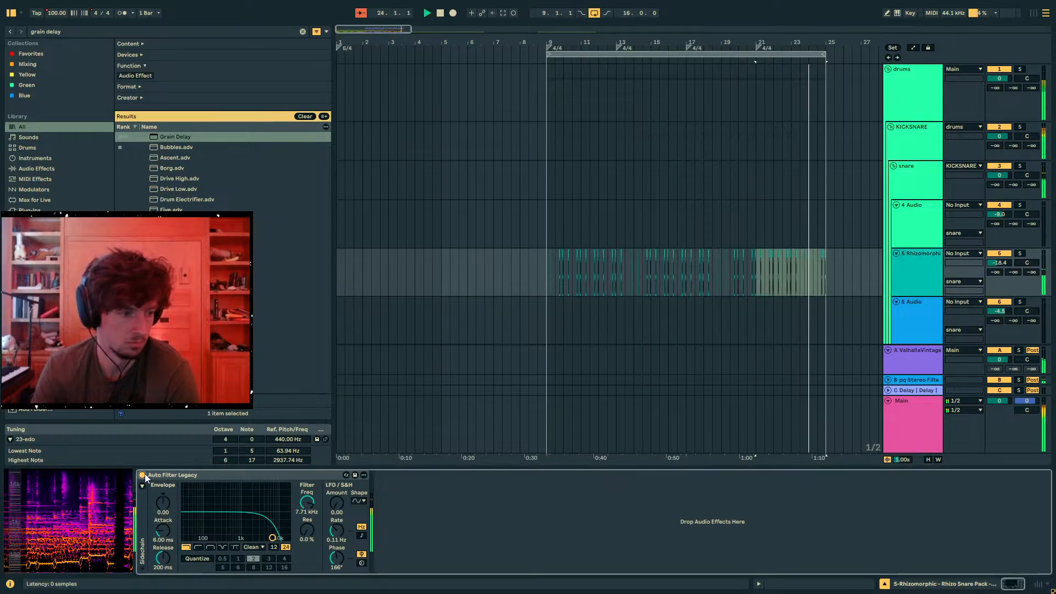
- Select bars 17 to 25 on track 5, loop that range and play it
drag(827, 282, 706, 284)
click(684, 280)
key(space)
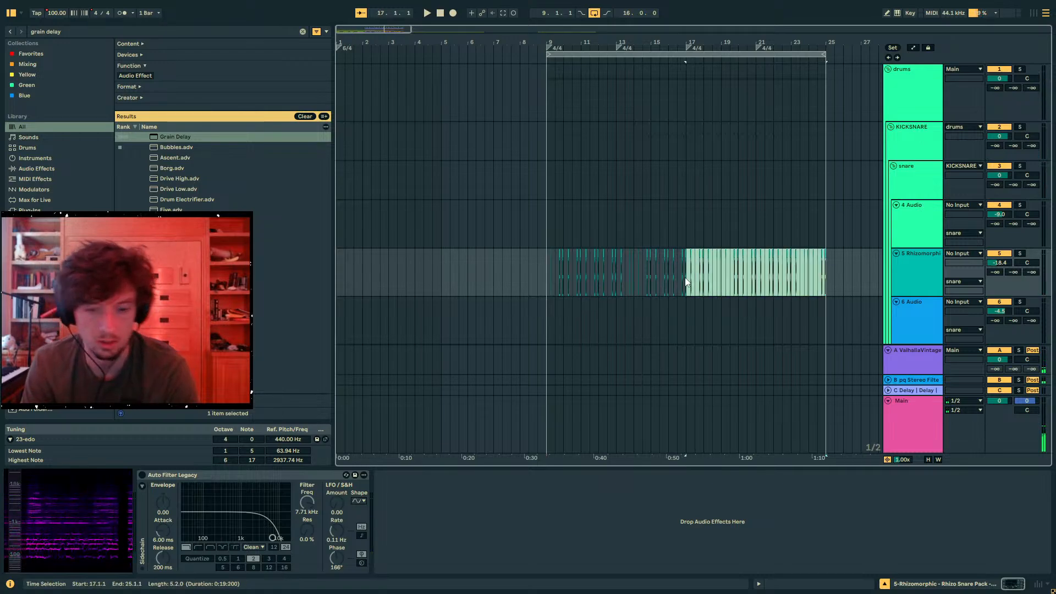
key(space)
scroll(578, 238, down, 10)
- Search the browser for "lenz" in the sample folders
click(95, 31)
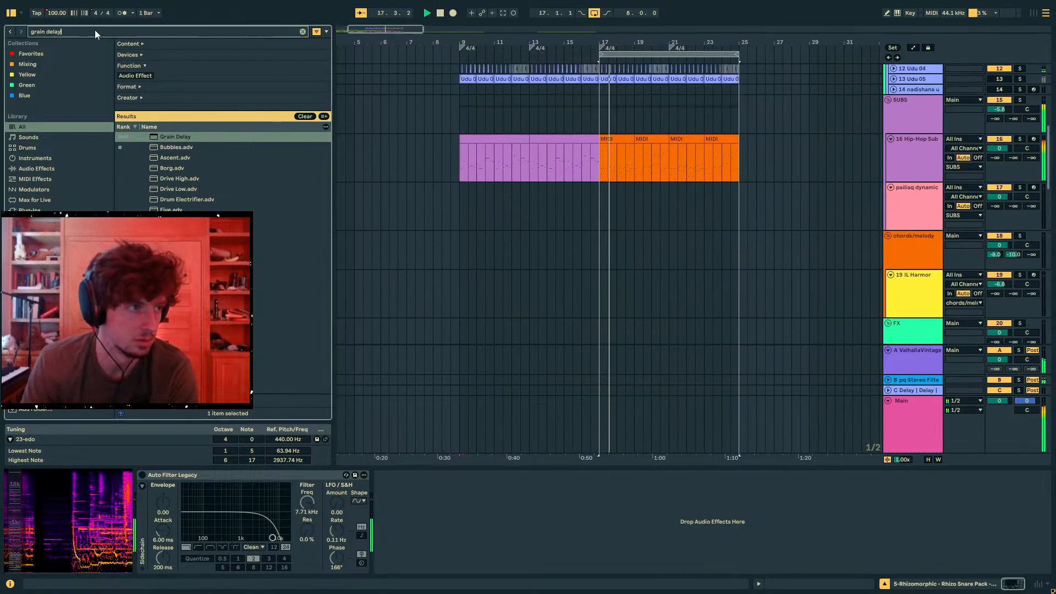
text(lenz)
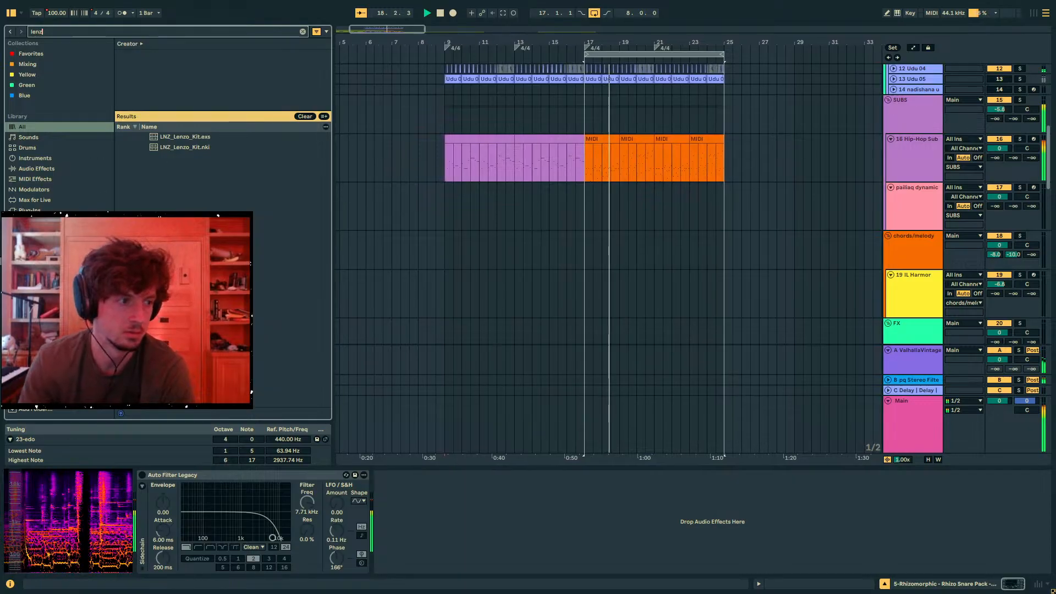
click(44, 380)
- Lower the volume of snare track 5 to -20.0 dB while replaying the loop
scroll(671, 165, up, 8)
key(space)
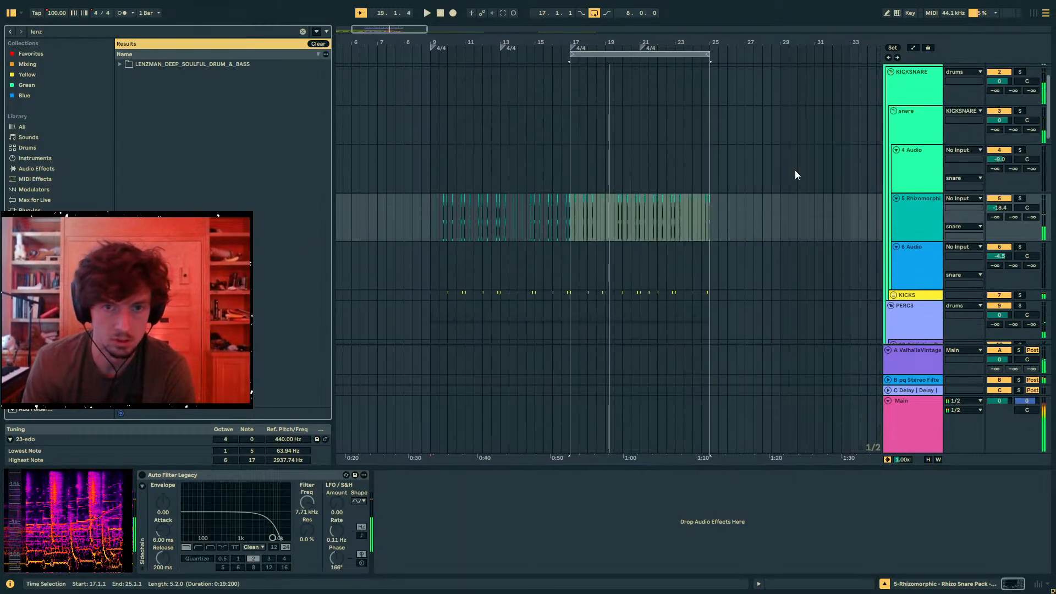
drag(996, 210, 996, 220)
key(space)
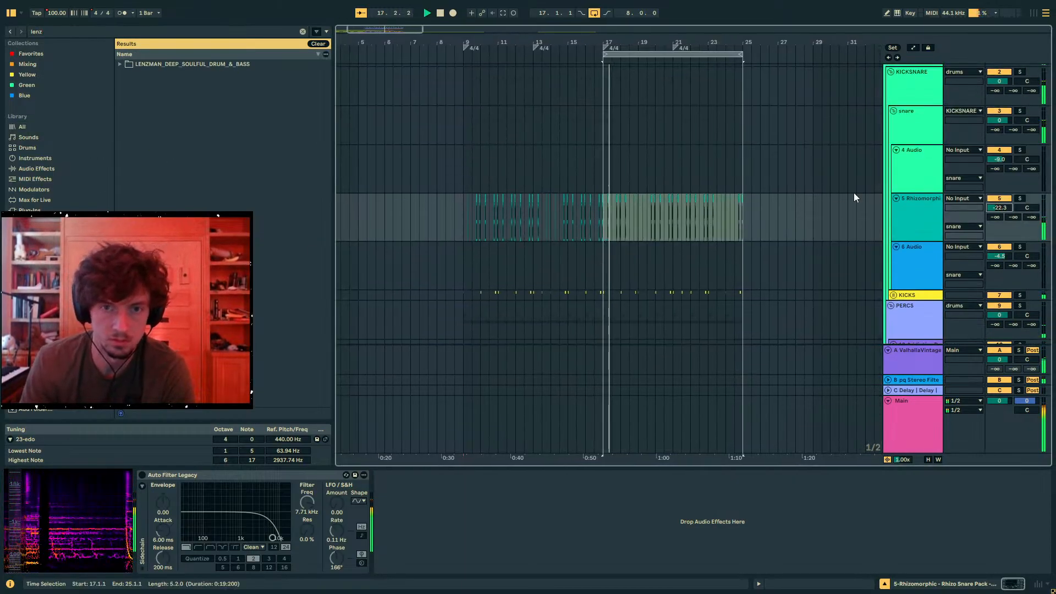
scroll(644, 256, down, 4)
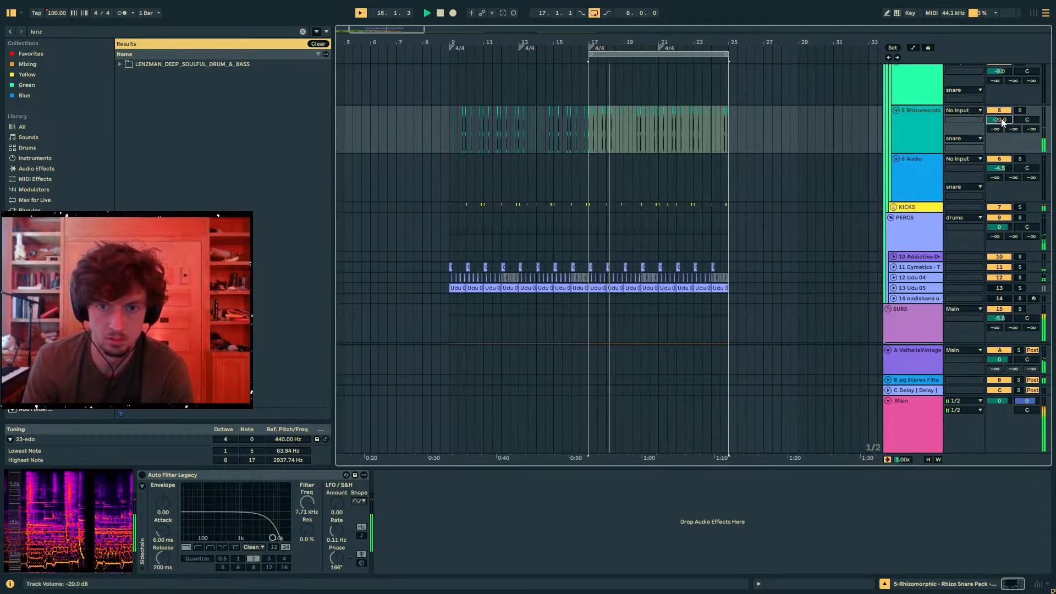
- Select the PERCS group and expand the Lenzman pack down to the LNZ_PERC_LPS folder of wav loops
click(904, 226)
click(121, 64)
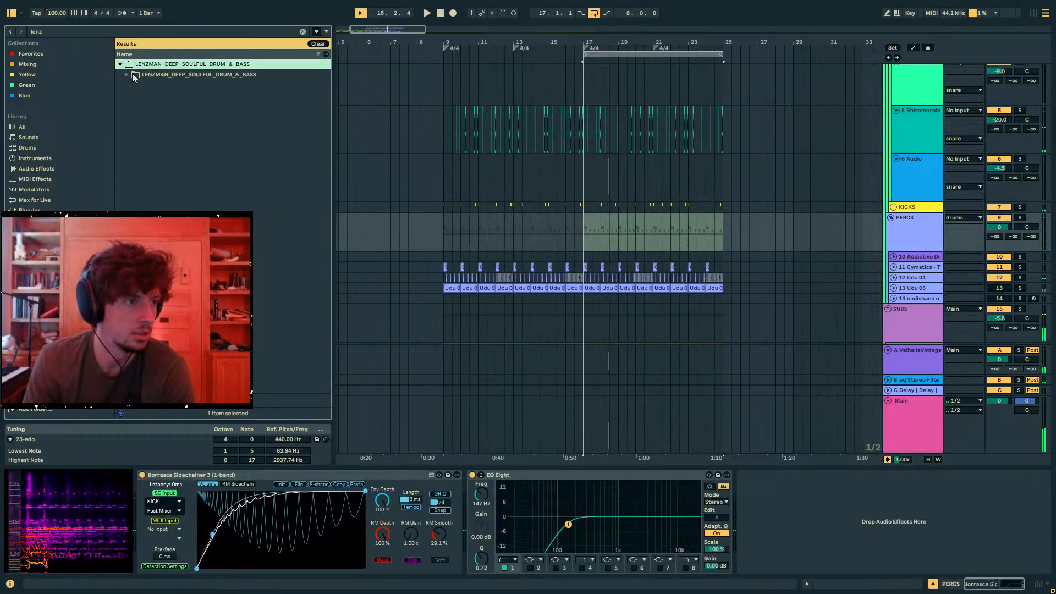
click(128, 75)
click(132, 85)
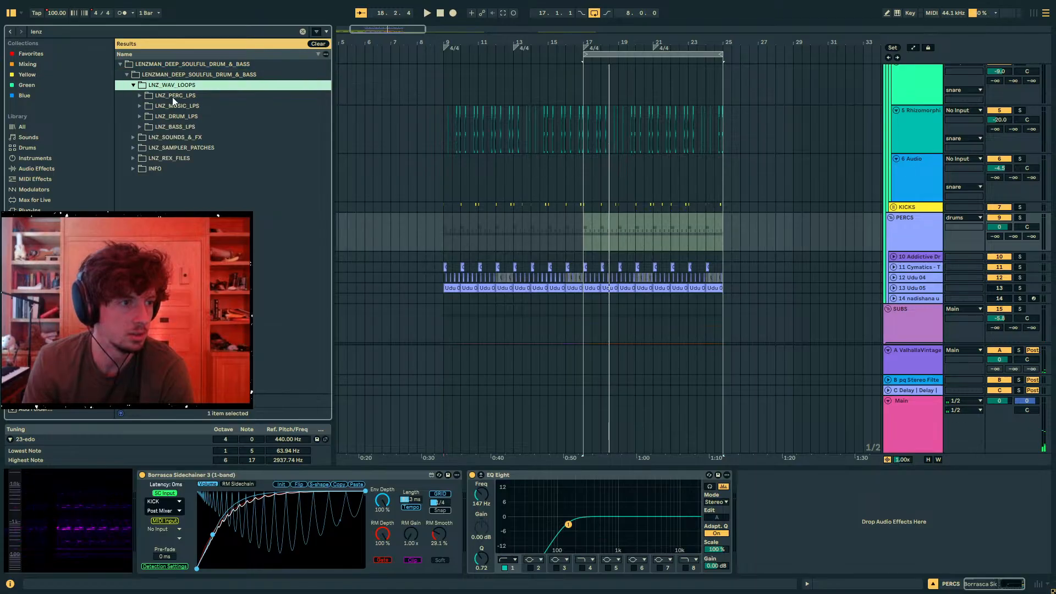
click(140, 95)
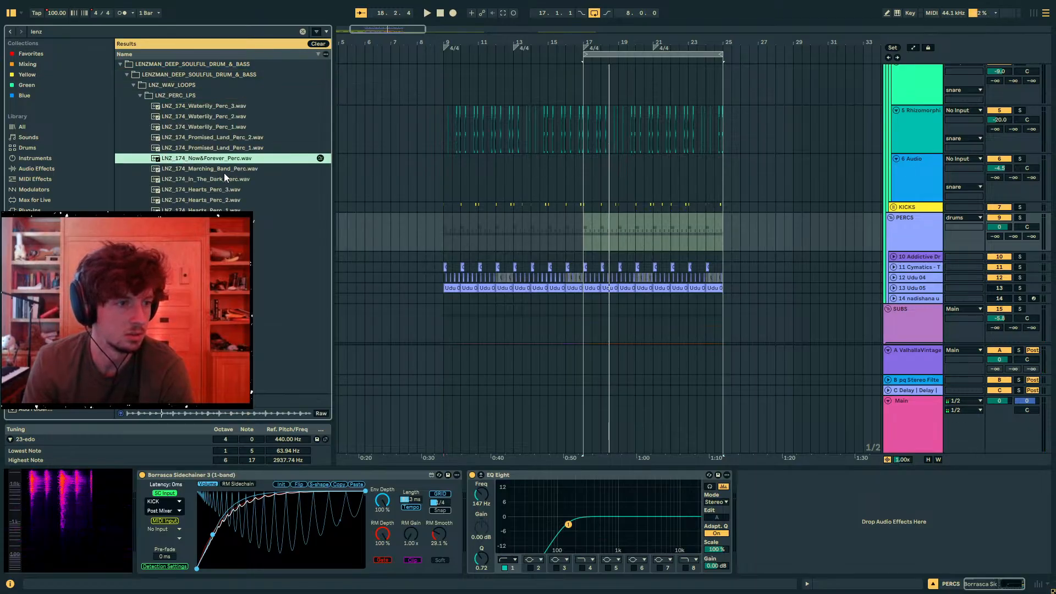
- Add an audio track inside PERCS with LNZ_174_Now&Forever_Perc.wav at bar 17, set its volume to -7.3 dB and play
click(886, 245)
key(ctrl+t)
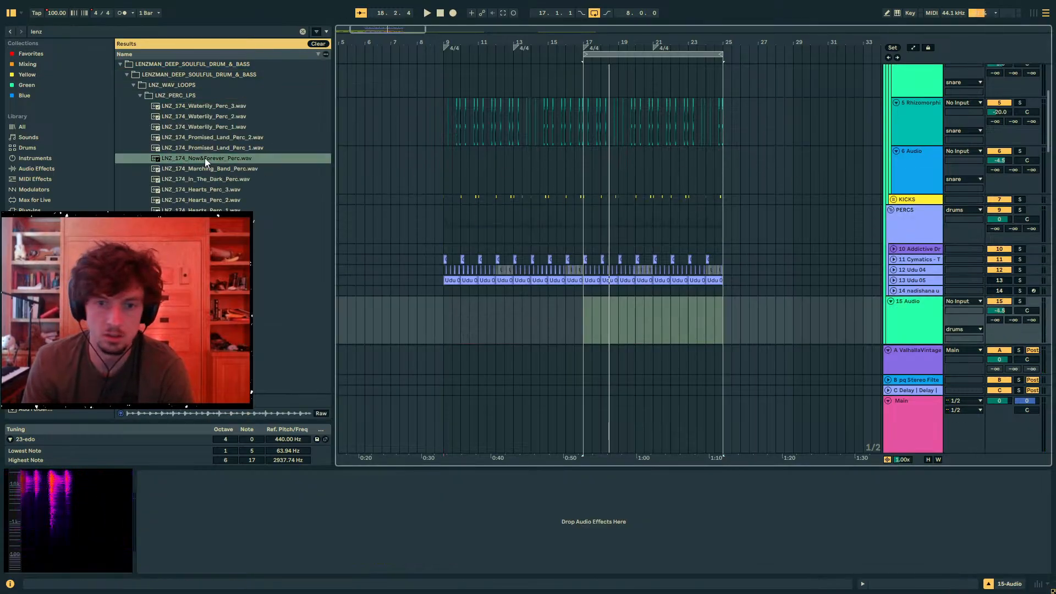
drag(204, 158, 836, 289)
drag(588, 312, 589, 313)
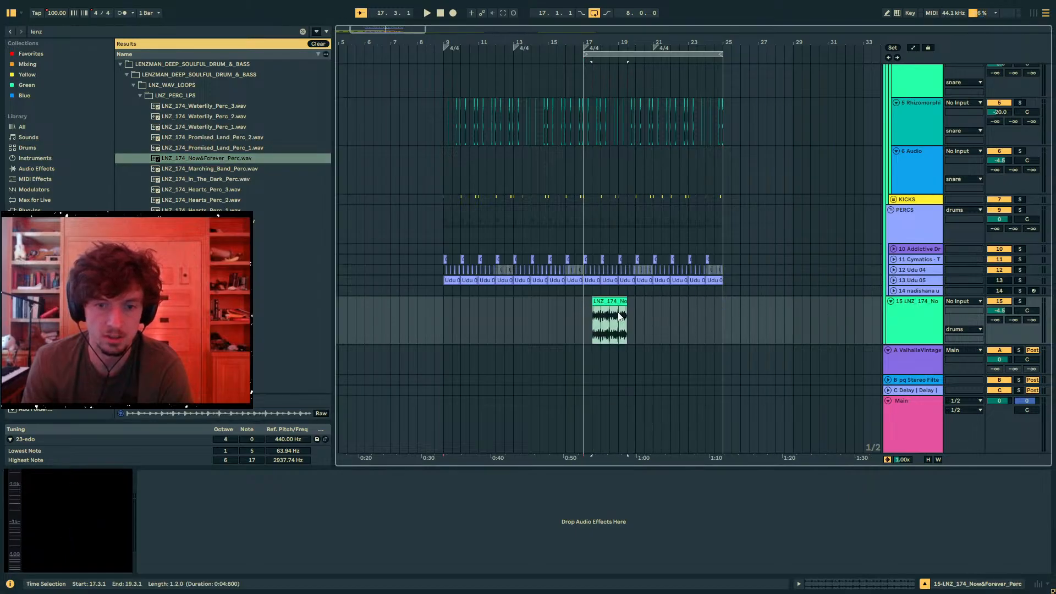
drag(914, 284, 914, 288)
key(space)
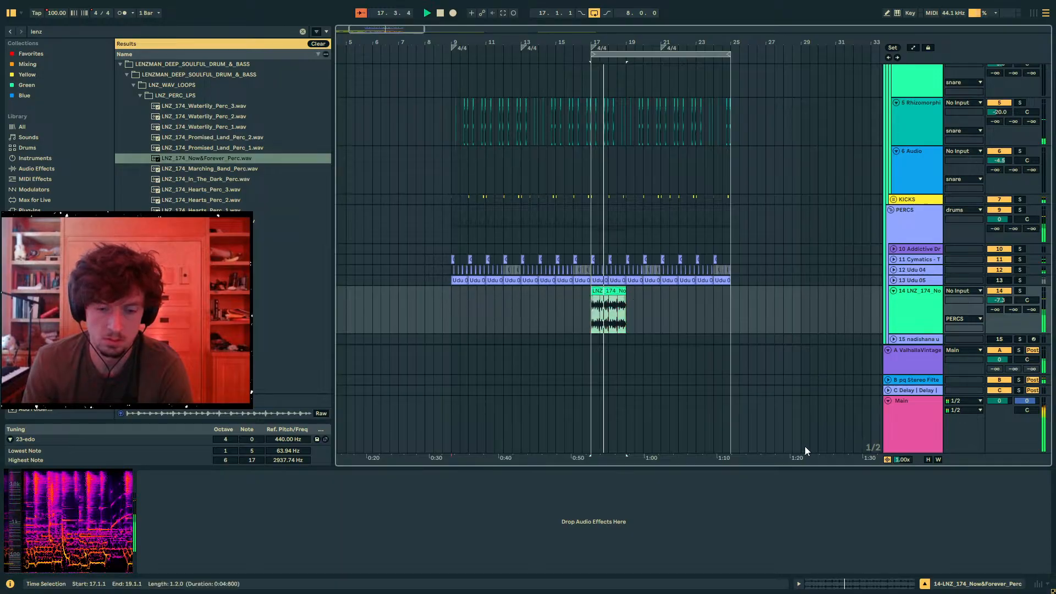
- Set the Now&Forever percussion clip's warp mode to Re-Pitch and double its BPM
key(shift+Tab)
click(269, 272)
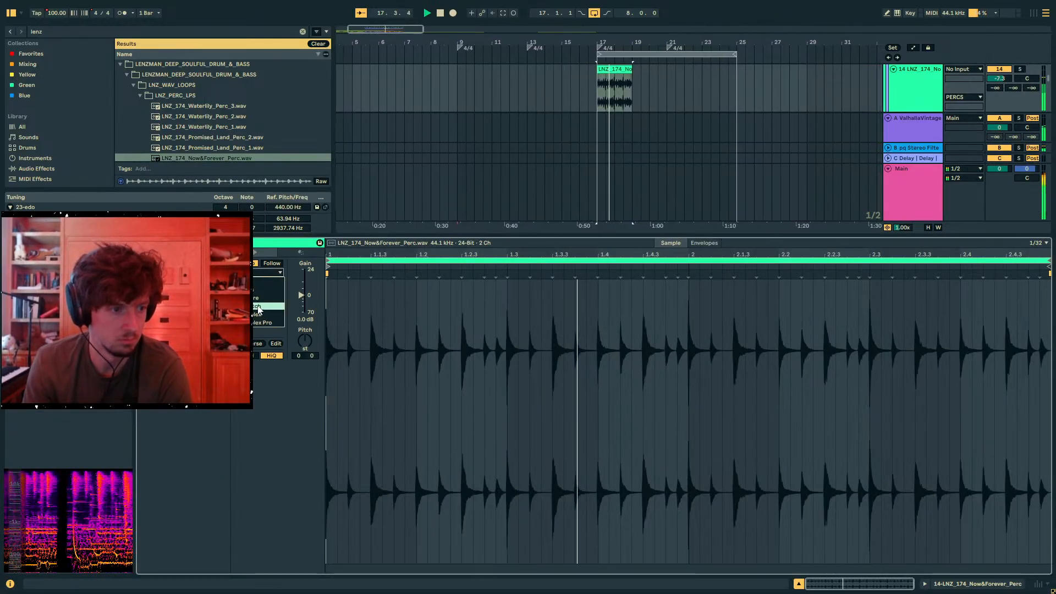
click(258, 307)
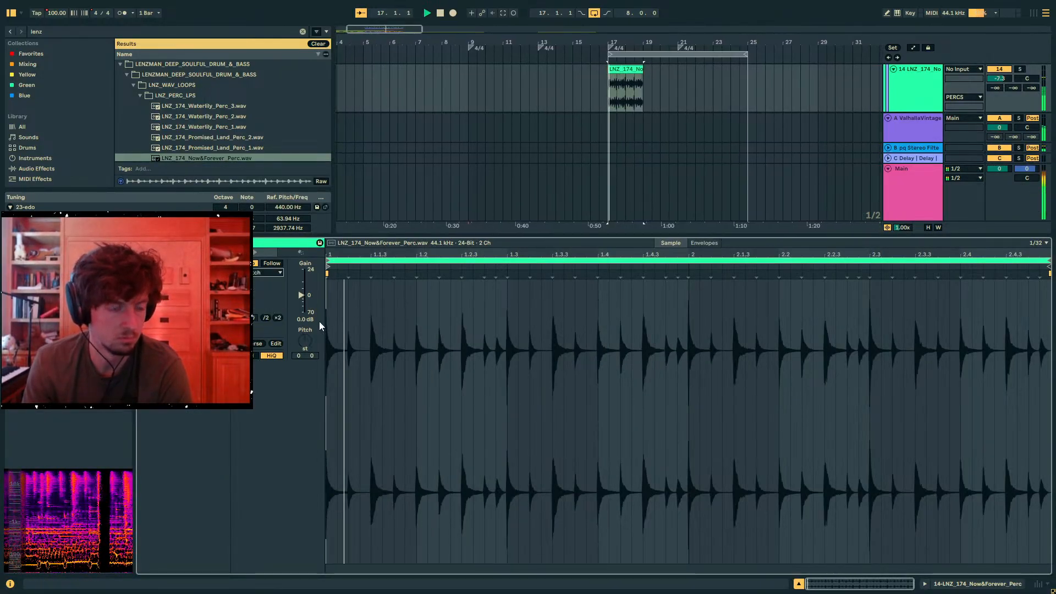
click(279, 317)
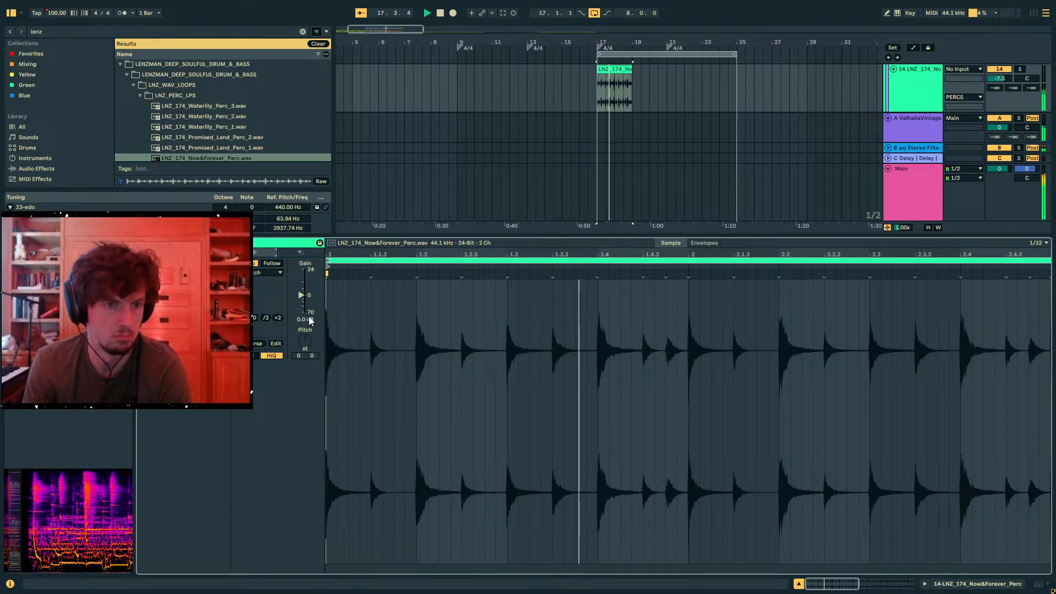
- Repeat the slice from 17.1.3 to 17.2.1 across the Now&Forever percussion clip and play from bar 17
drag(602, 42, 602, 94)
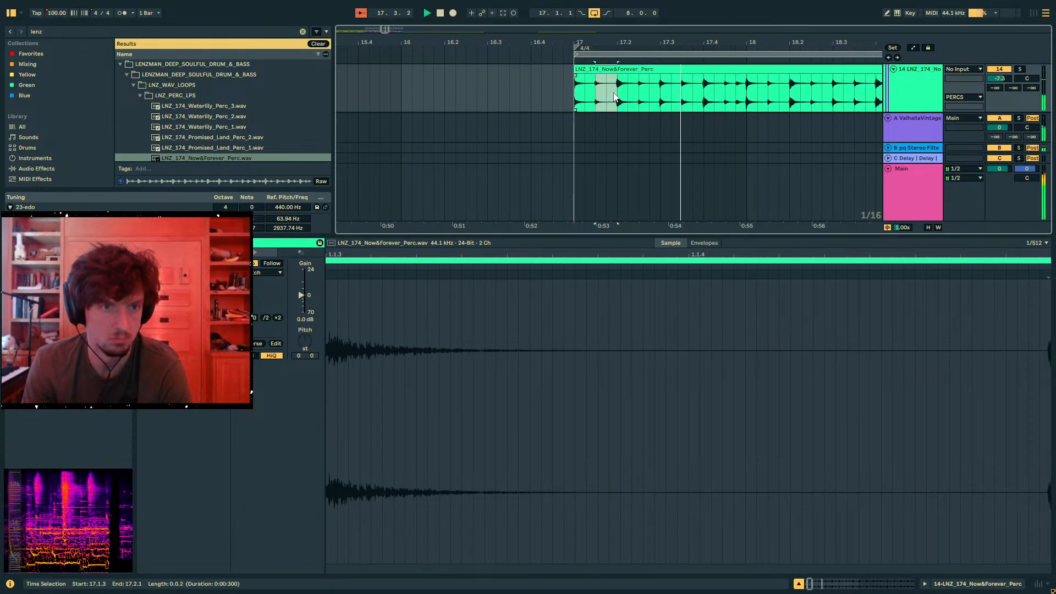
key(ctrl+d)
key(ctrl+d)
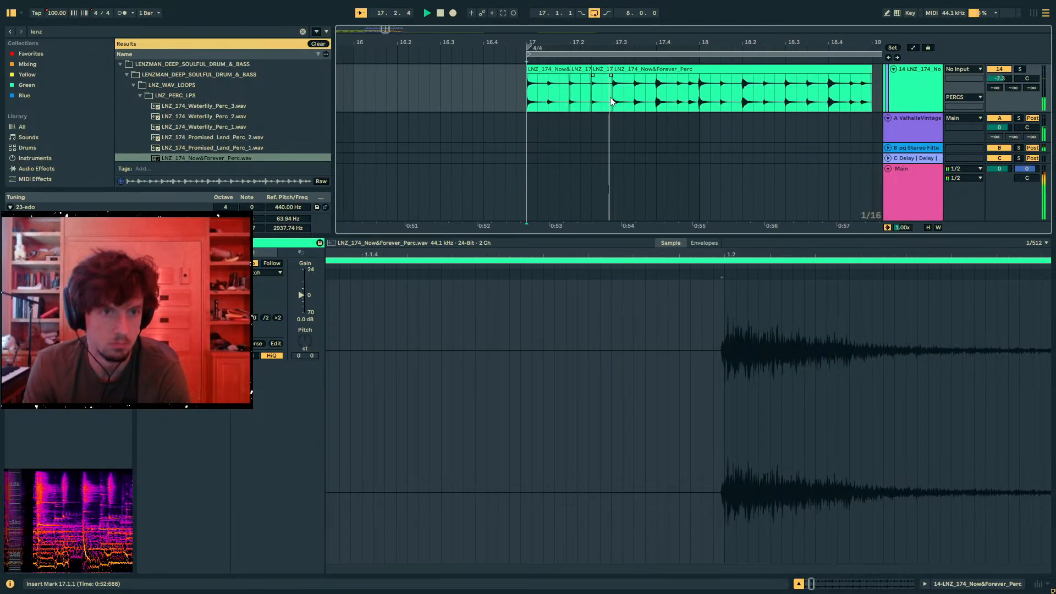
drag(575, 97, 554, 95)
key(ctrl+d)
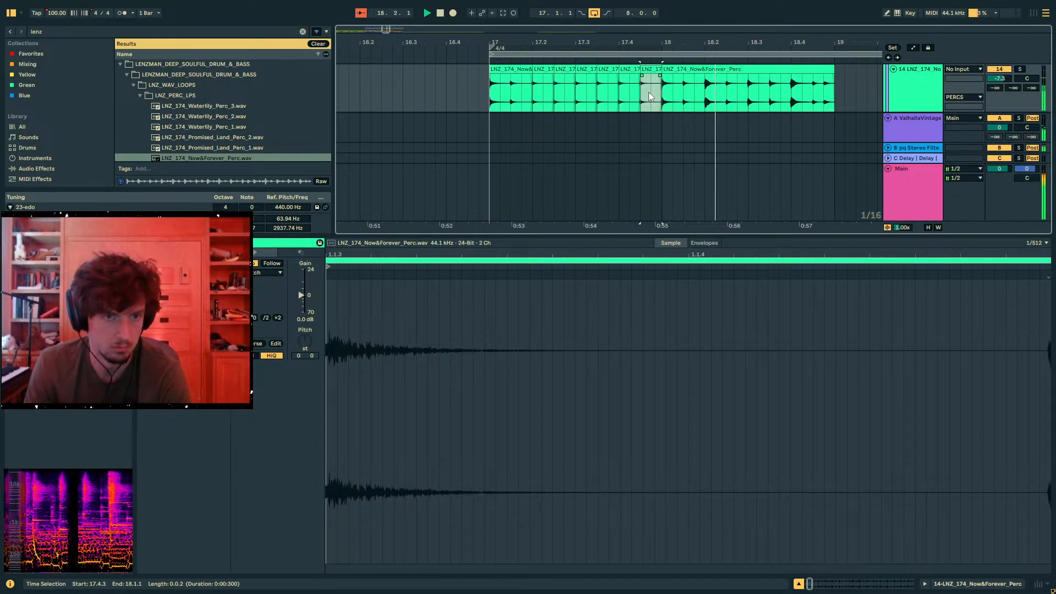
shift+click(514, 97)
key(ctrl+d)
click(483, 91)
key(space)
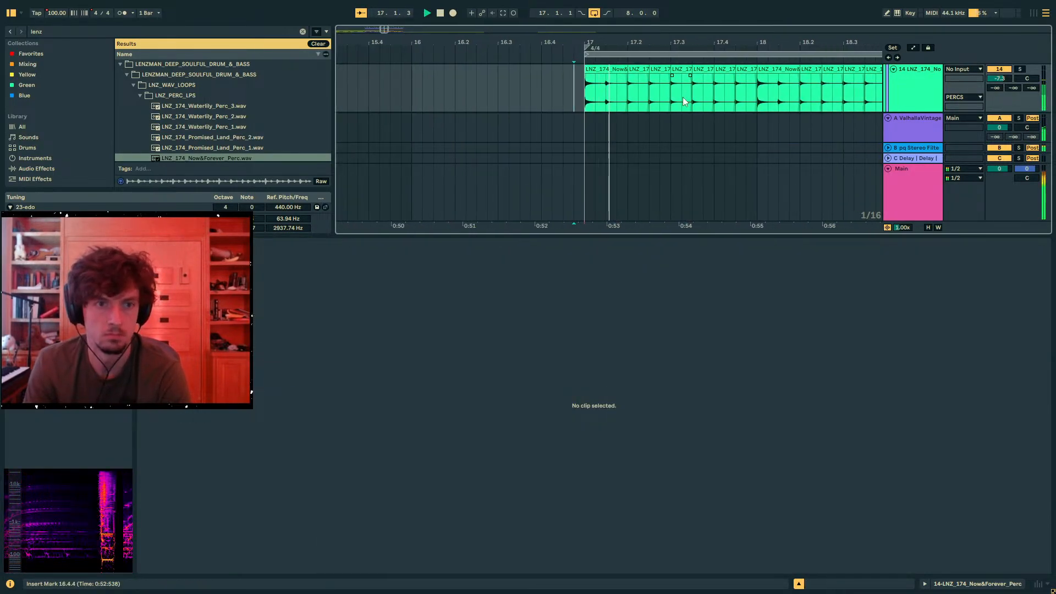
- Try to duplicate the percussion slices from 17.1.1 to 17.4.3, undo it and restart playback
drag(708, 98, 581, 91)
key(ctrl+d)
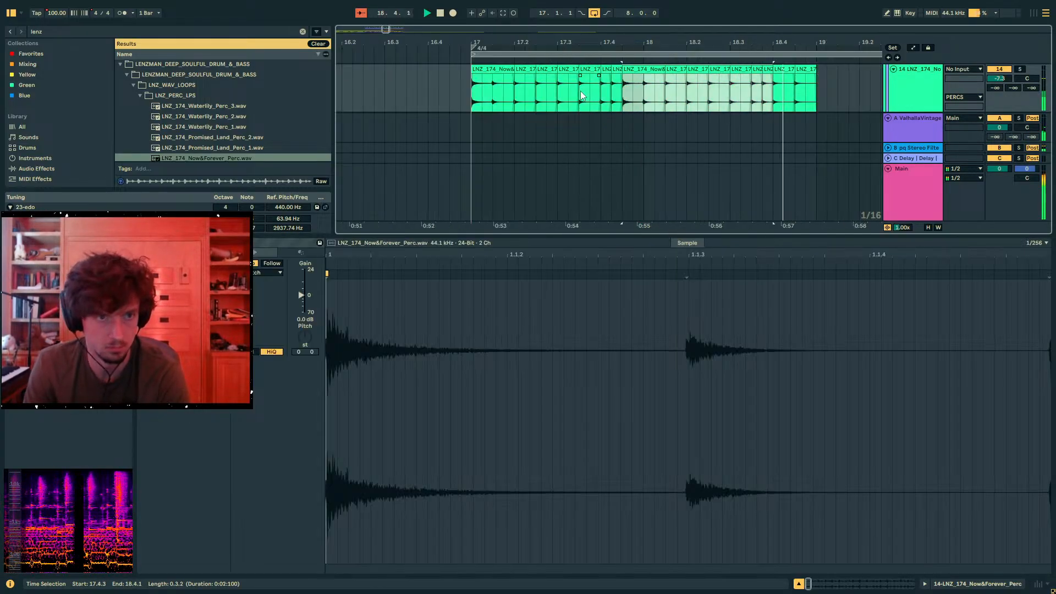
key(ctrl+z)
key(space)
key(space)
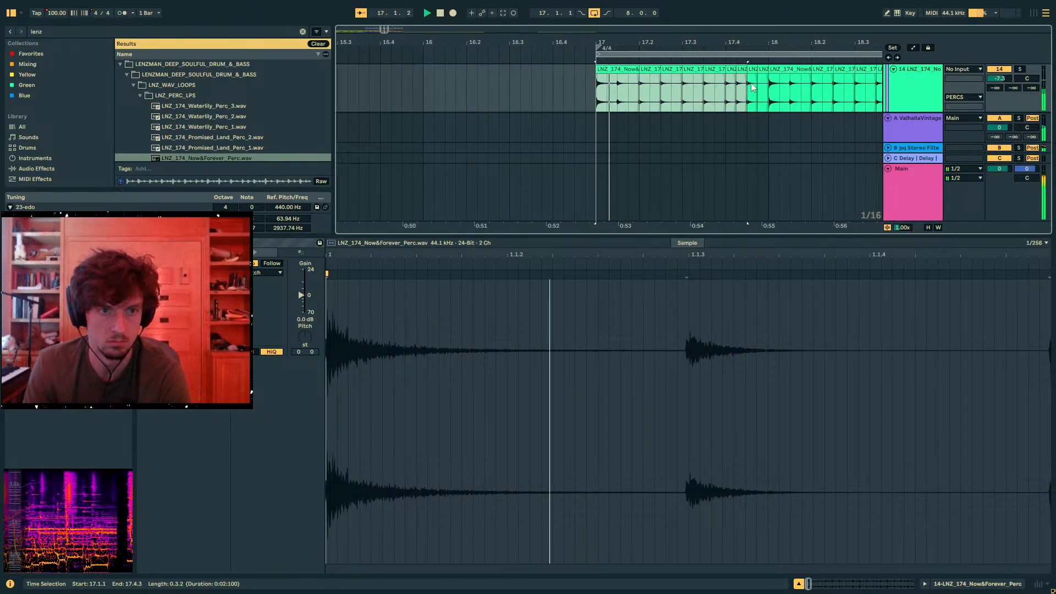
- Duplicate the percussion slice at 17.4.1 over the following positions up to 18.1.3
click(705, 82)
click(698, 70)
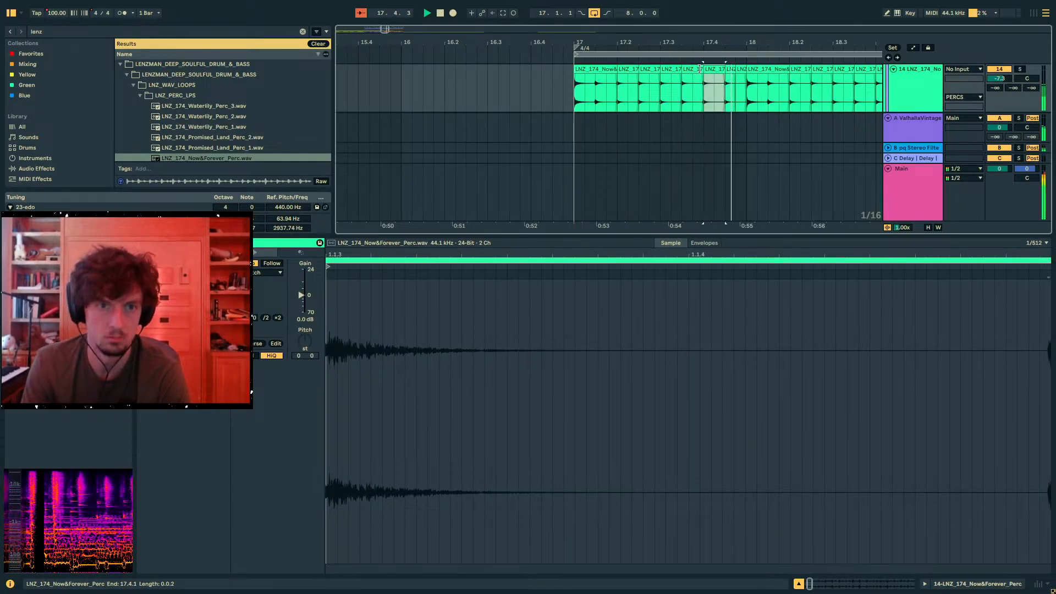
drag(732, 43, 570, 34)
key(ctrl+d)
key(ctrl+d)
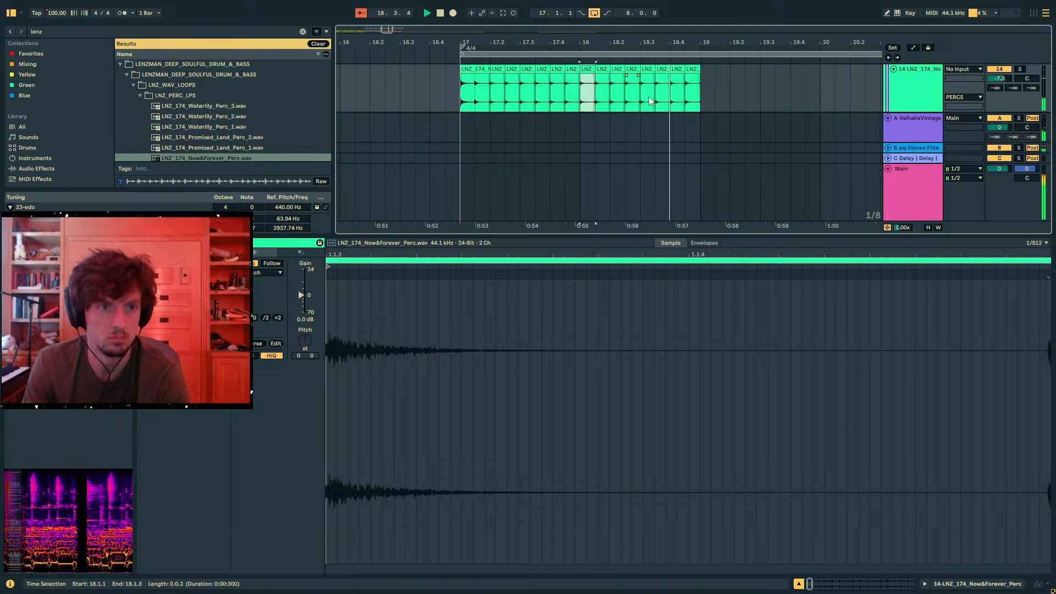
- Duplicate the percussion slices of bars 17 to 19 into bars 19 to 21
drag(703, 94, 460, 89)
key(ctrl+d)
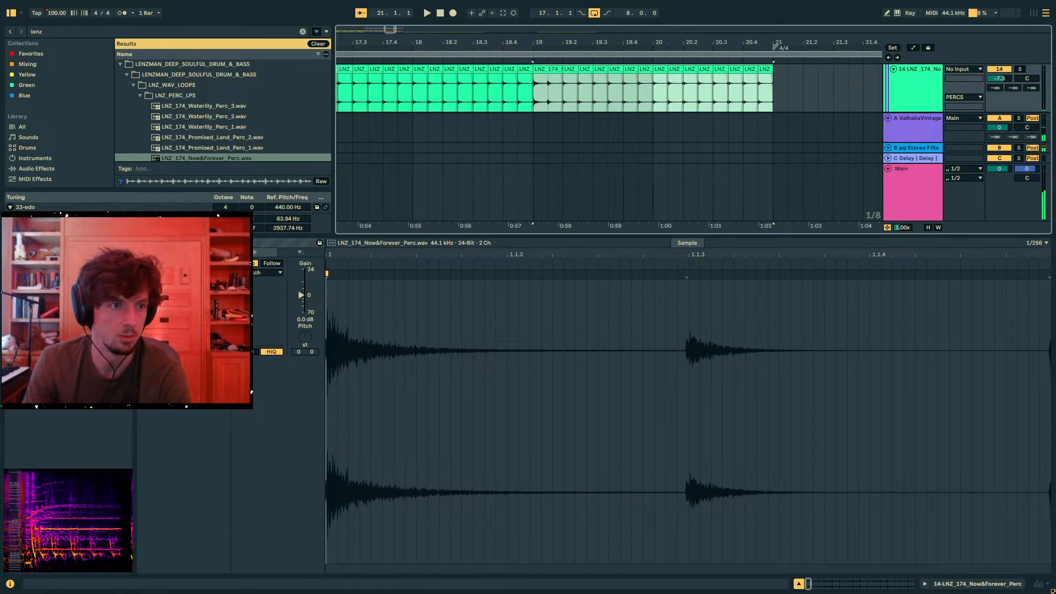
key(minus)
- Add another audio track in PERCS, place LNZ_174_Featherweight_Perc.wav at bar 17 and play it
scroll(251, 127, down, 4)
click(252, 134)
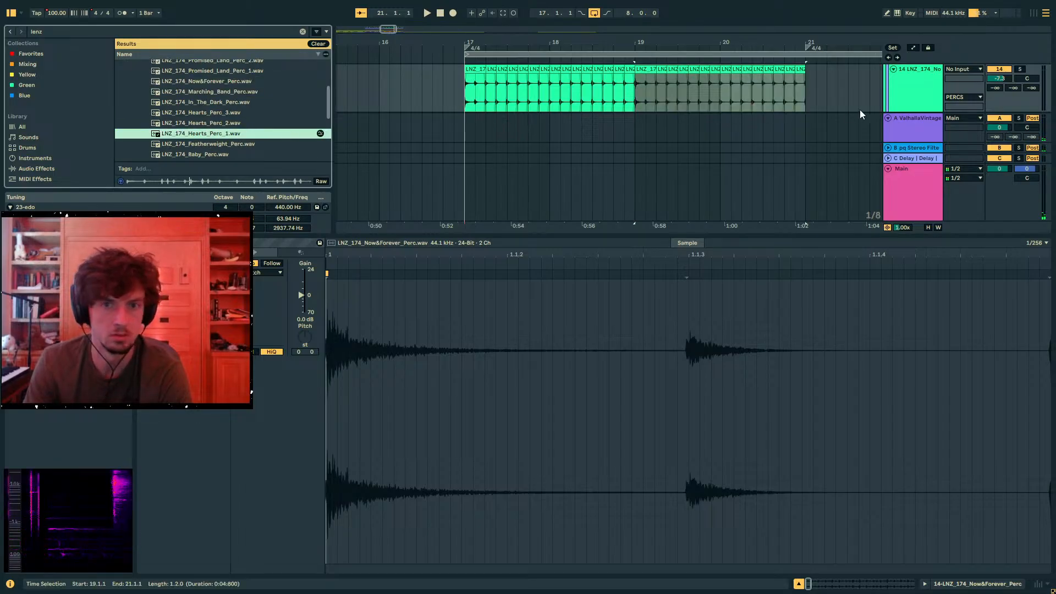
key(ctrl+t)
click(216, 144)
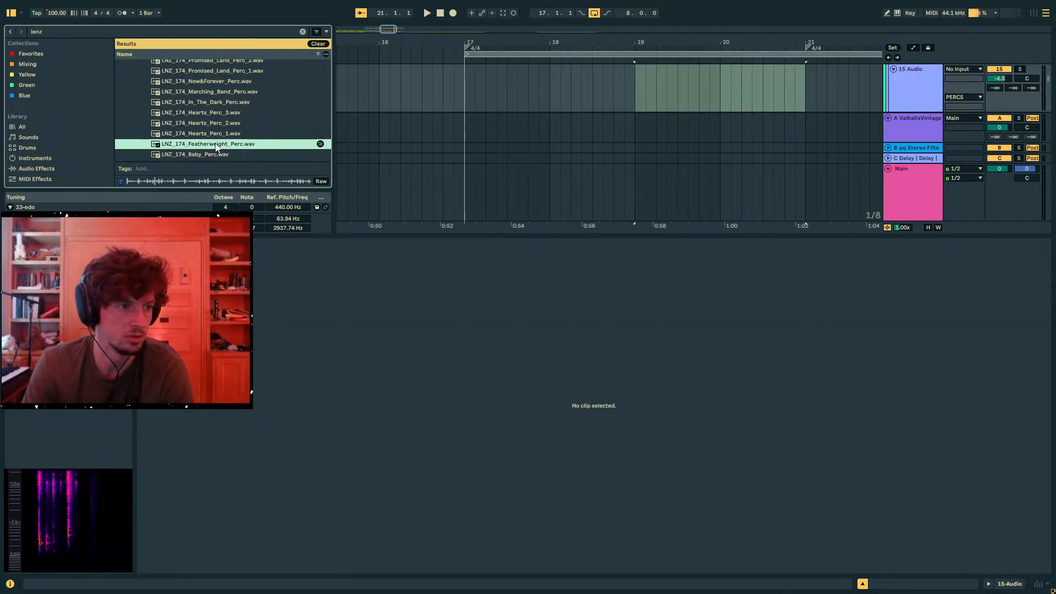
drag(216, 147, 467, 89)
key(space)
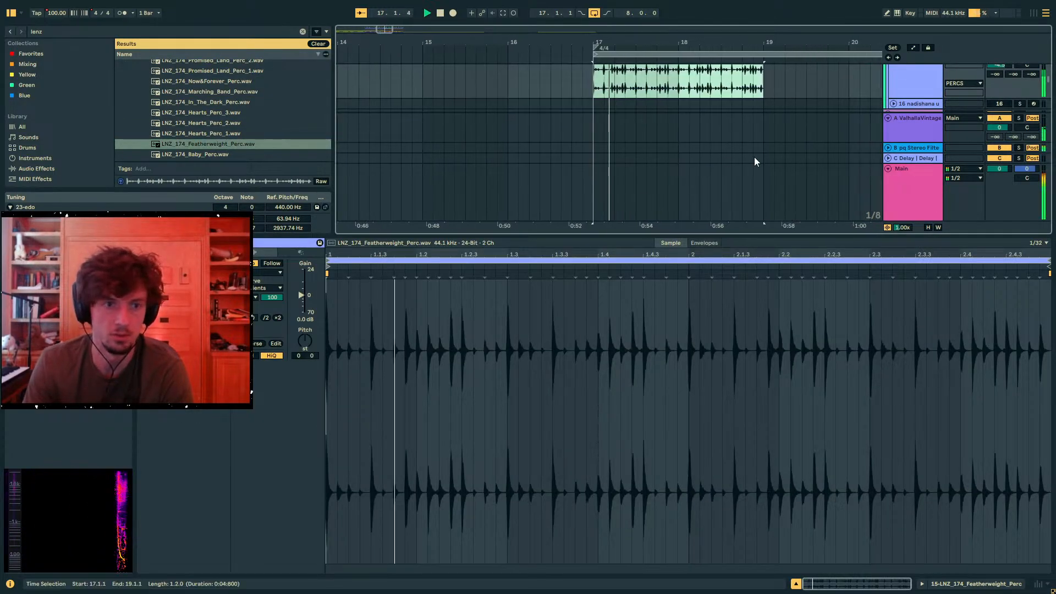
- Solo the Featherweight percussion track, restart playback and double the clip's BPM
scroll(755, 157, up, 2)
click(1019, 100)
key(space)
key(space)
click(278, 318)
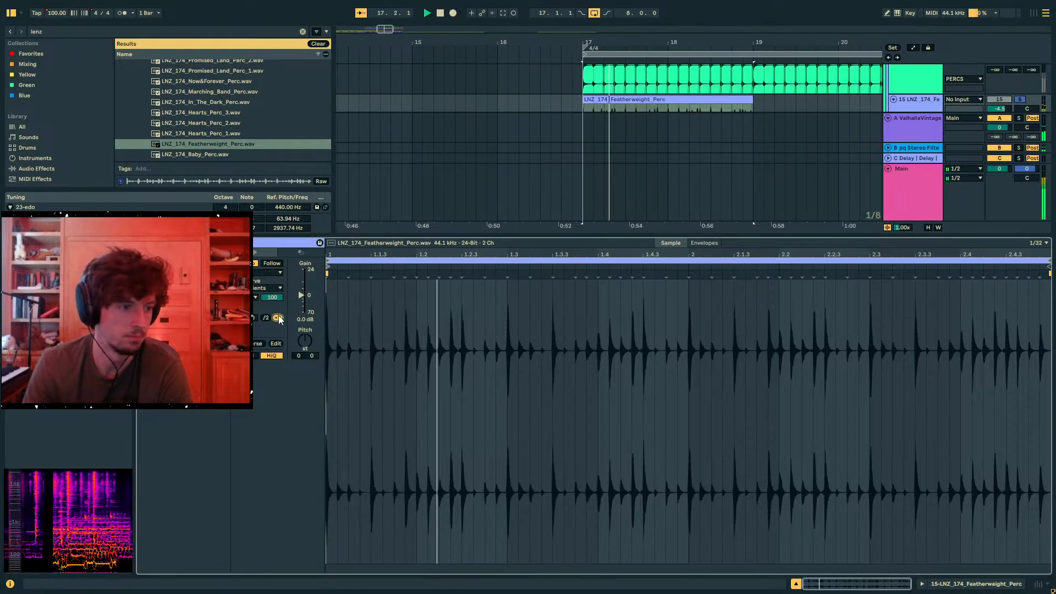
- Set the Featherweight clip's warp mode to Re-Pitch, unsolo its track and restart playback from bar 17
click(270, 272)
click(268, 300)
key(space)
key(space)
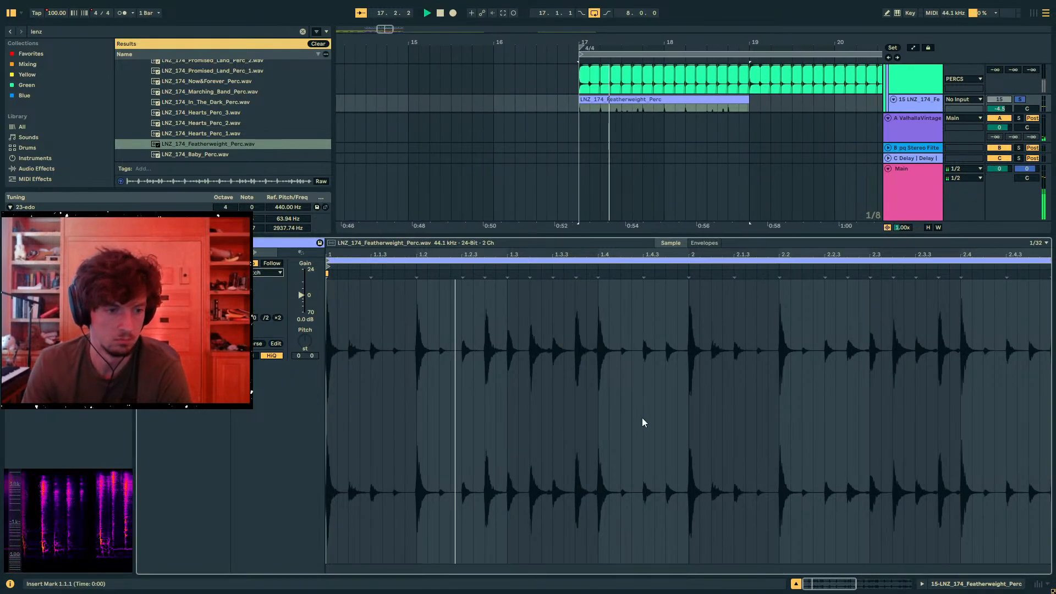
click(1020, 100)
key(space)
key(space)
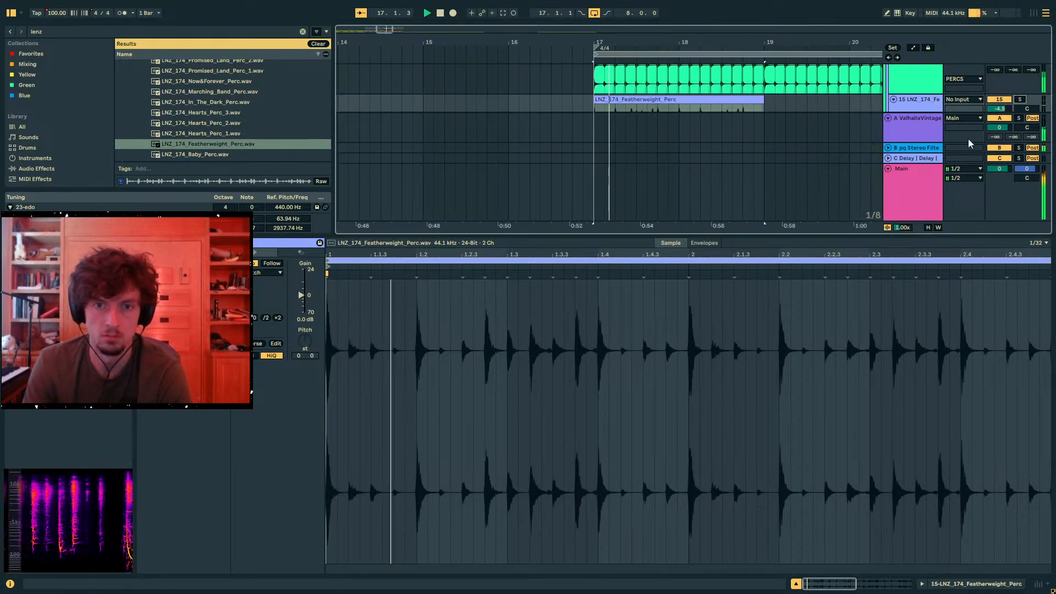
- Extend the Featherweight percussion clip so that it ends at bar 21
drag(908, 236, 907, 344)
click(901, 90)
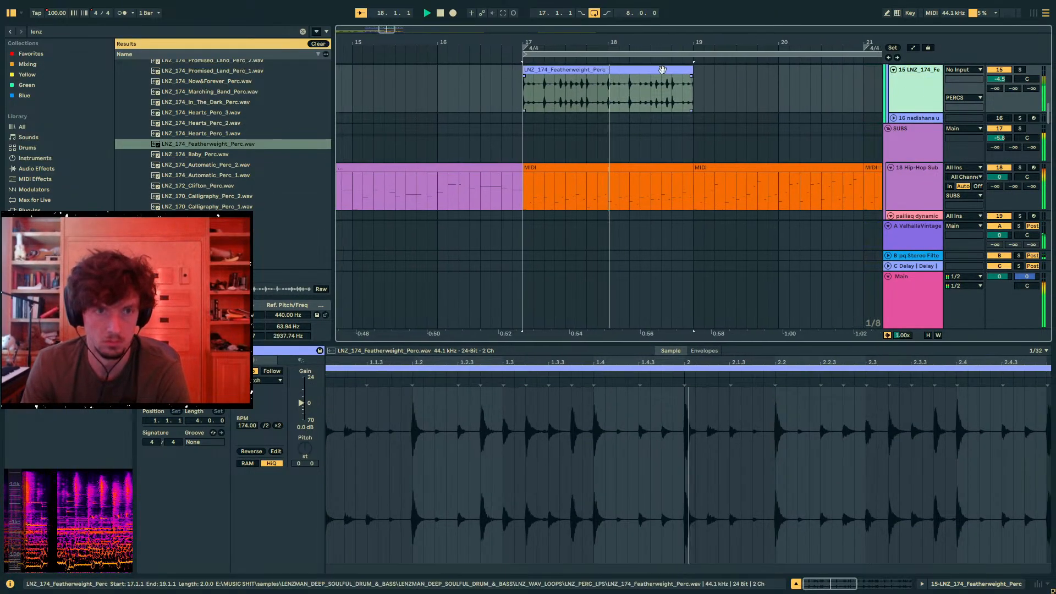
drag(691, 70, 862, 73)
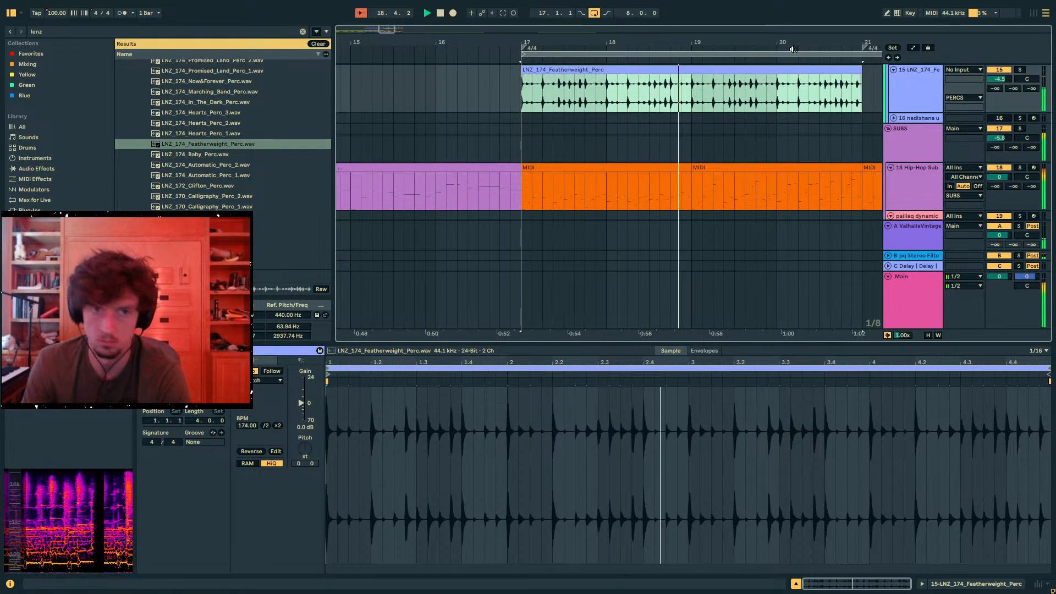
- Duplicate bars 17 to 21 of both LNZ percussion tracks into bars 21 to 25
drag(794, 44, 525, 33)
key(ctrl+d)
scroll(528, 143, up, 3)
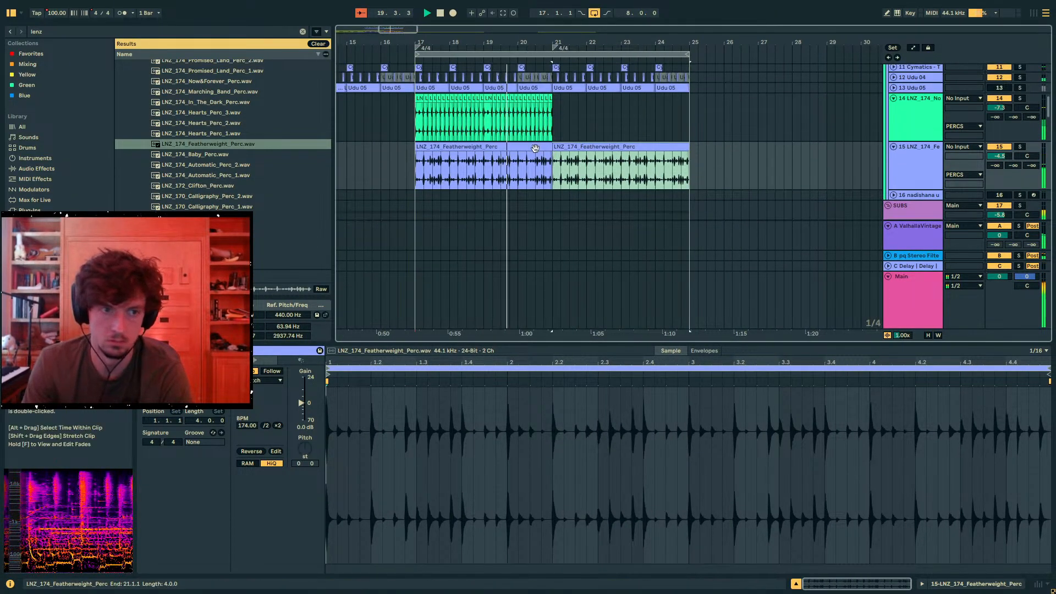
click(536, 148)
drag(556, 126, 408, 121)
key(ctrl+d)
- Add a Shifter to the Featherweight track, solo the track and put the effect in Ring mode at 24.9 Hz
click(432, 147)
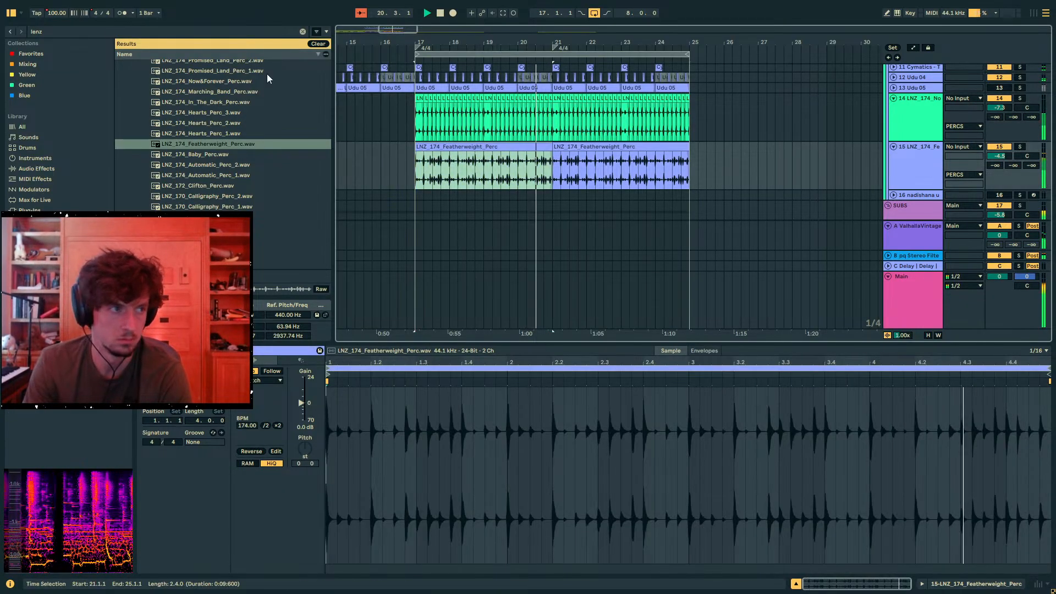
double_click(45, 31)
text(shift)
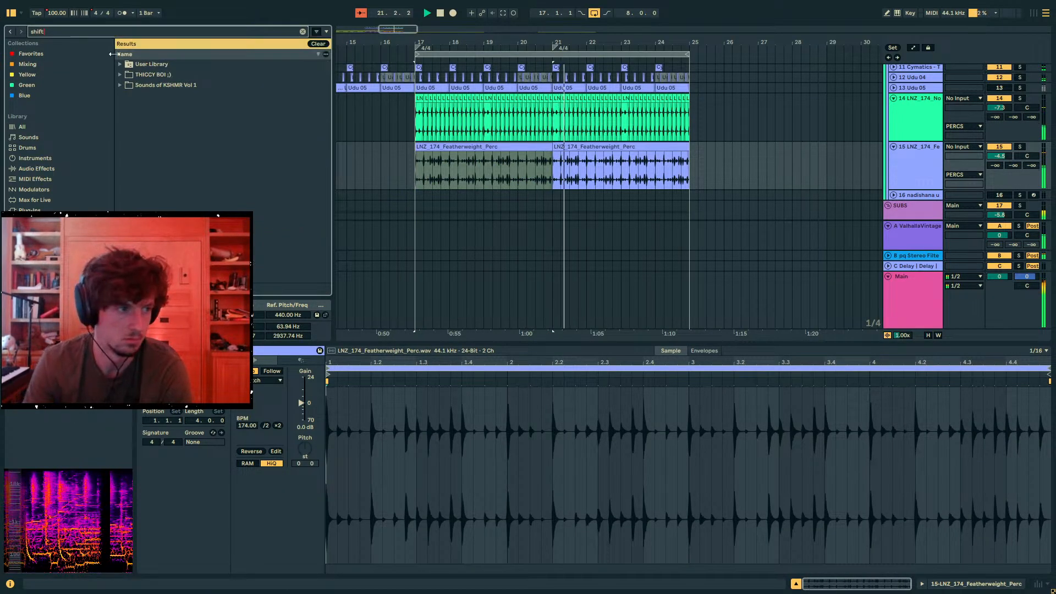
click(18, 127)
double_click(167, 140)
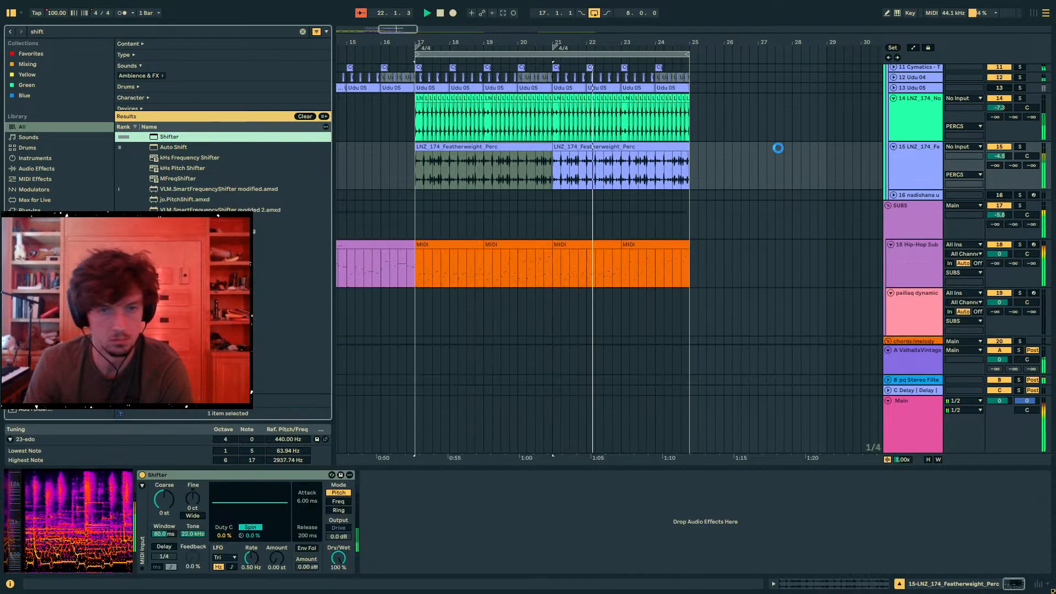
click(1020, 147)
click(338, 510)
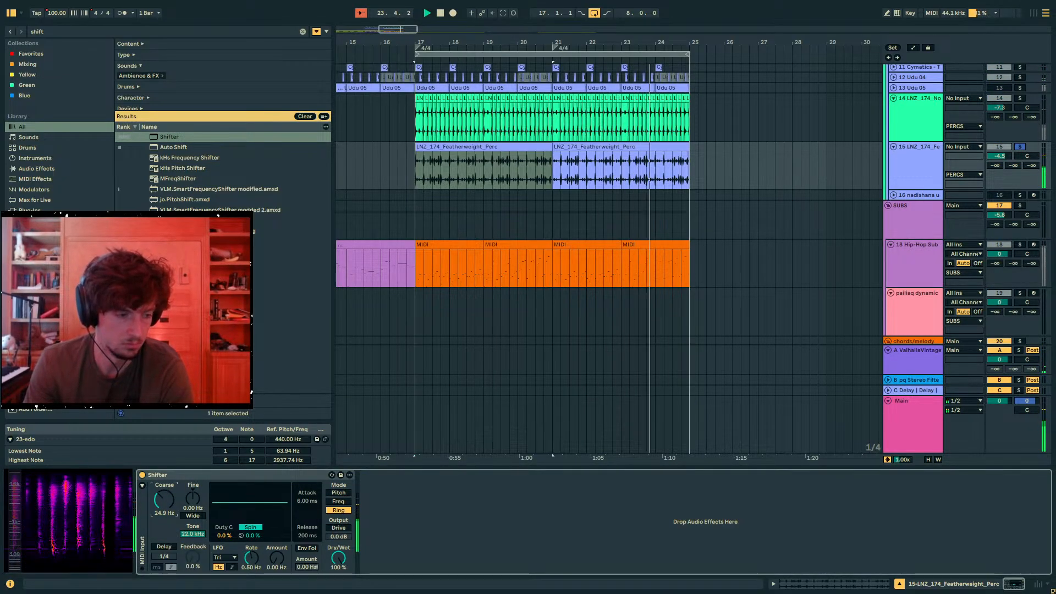
- Add the Flatline preset after the Shifter, set its output to 3.81 dB and unsolo the Featherweight track
key(ctrl+f)
text(flatline)
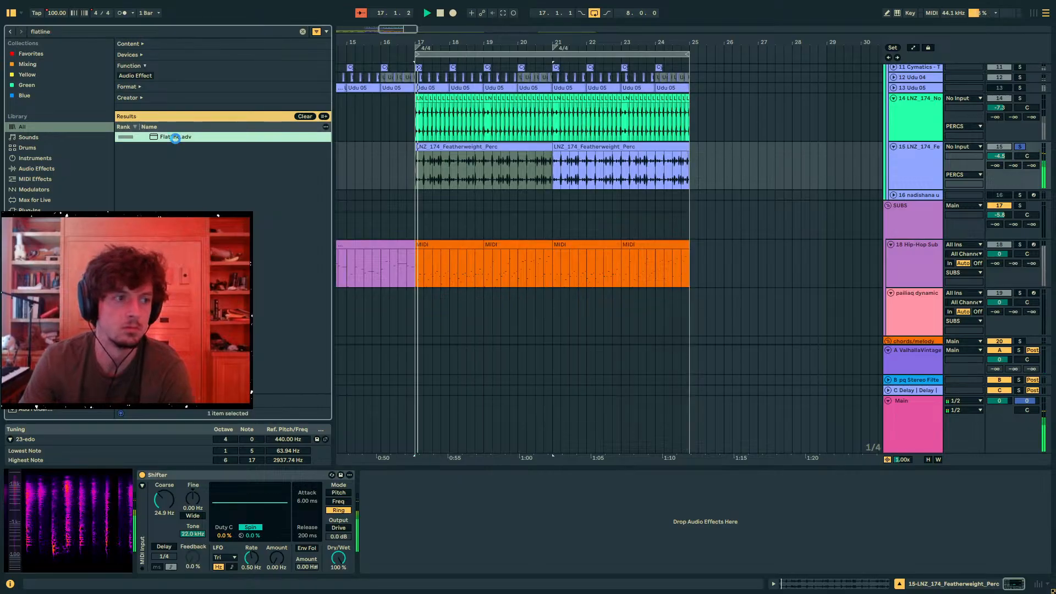
double_click(175, 138)
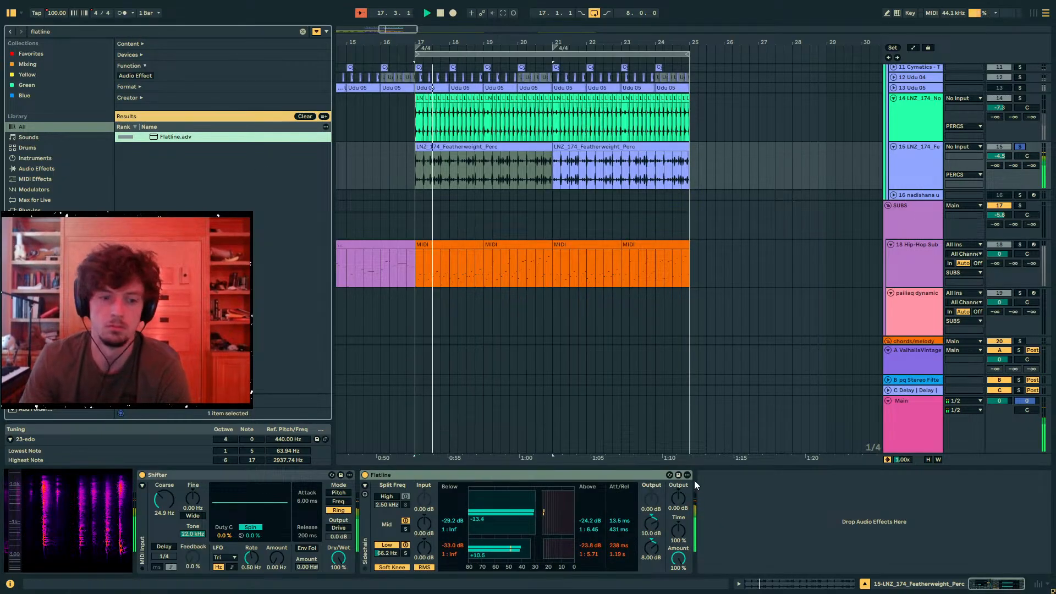
drag(679, 498, 678, 479)
click(1020, 147)
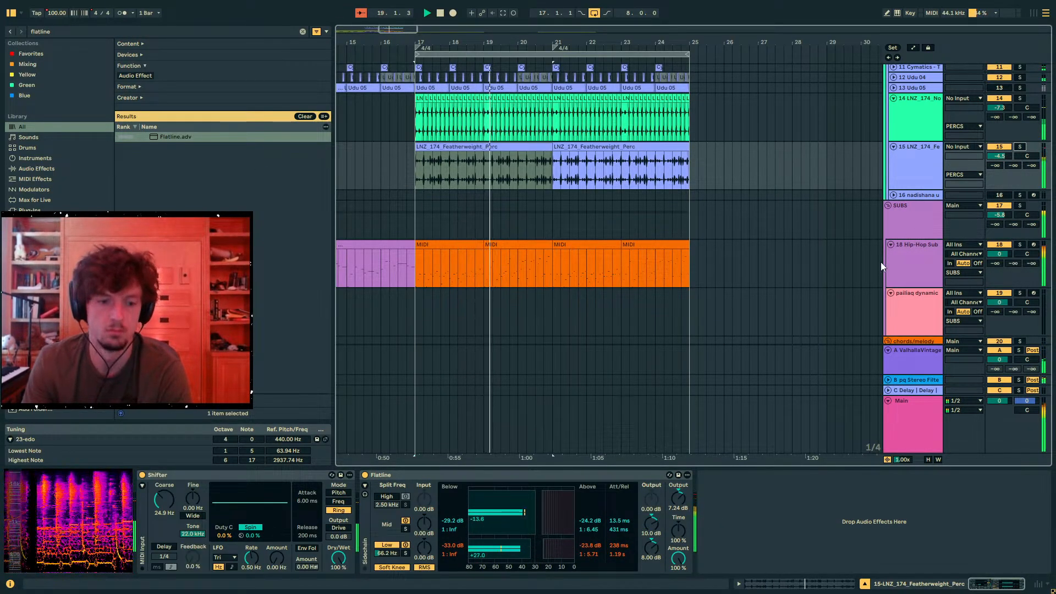
drag(684, 493, 684, 502)
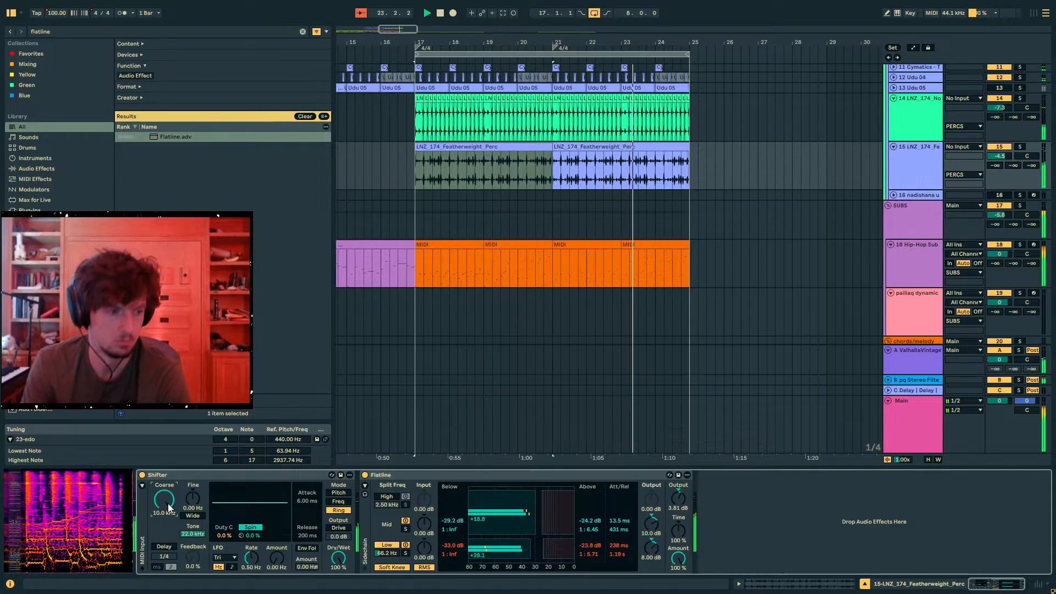
- Try a lower dry/wet mix on the Shifter with its coarse frequency at 24.9 Hz, and undo the mix change
drag(168, 504, 169, 514)
drag(340, 561, 341, 565)
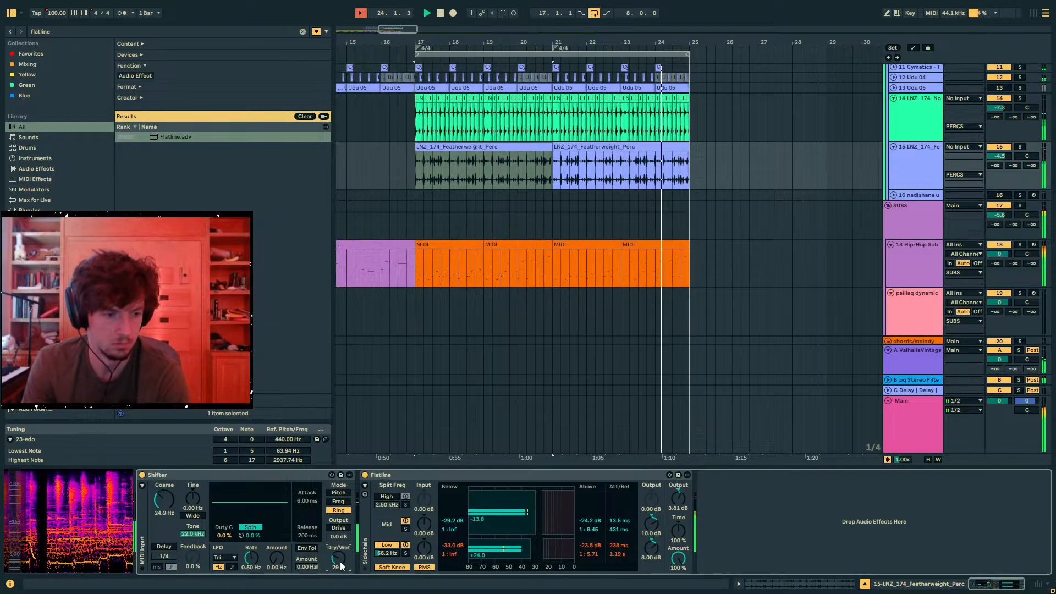
key(ctrl+z)
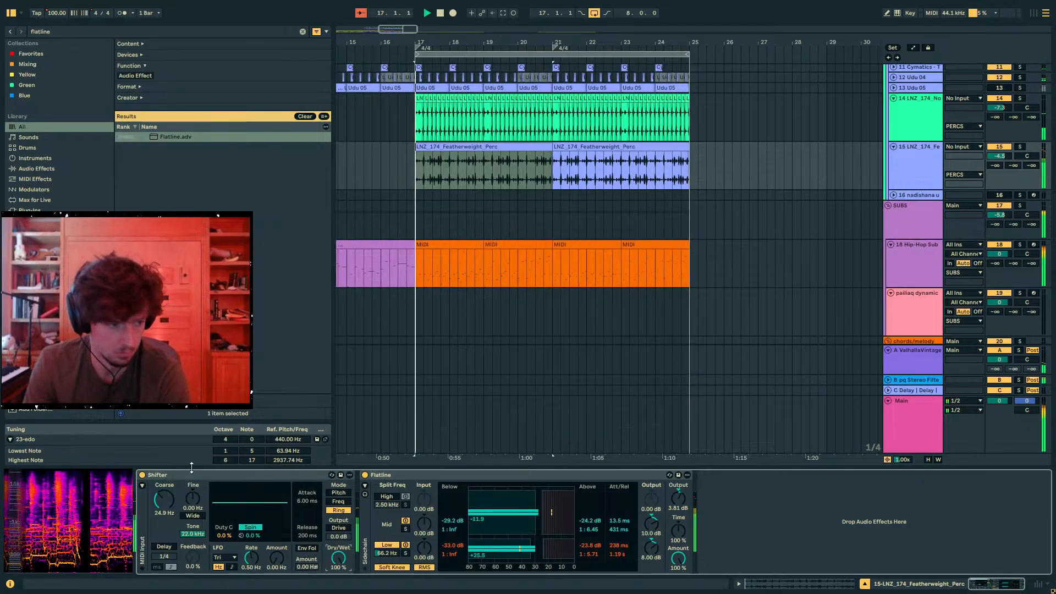
- Duplicate the Shifter and set the copy's coarse frequency to 10.0 kHz and its dry/wet to 21 %
key(ctrl+d)
drag(388, 501, 389, 407)
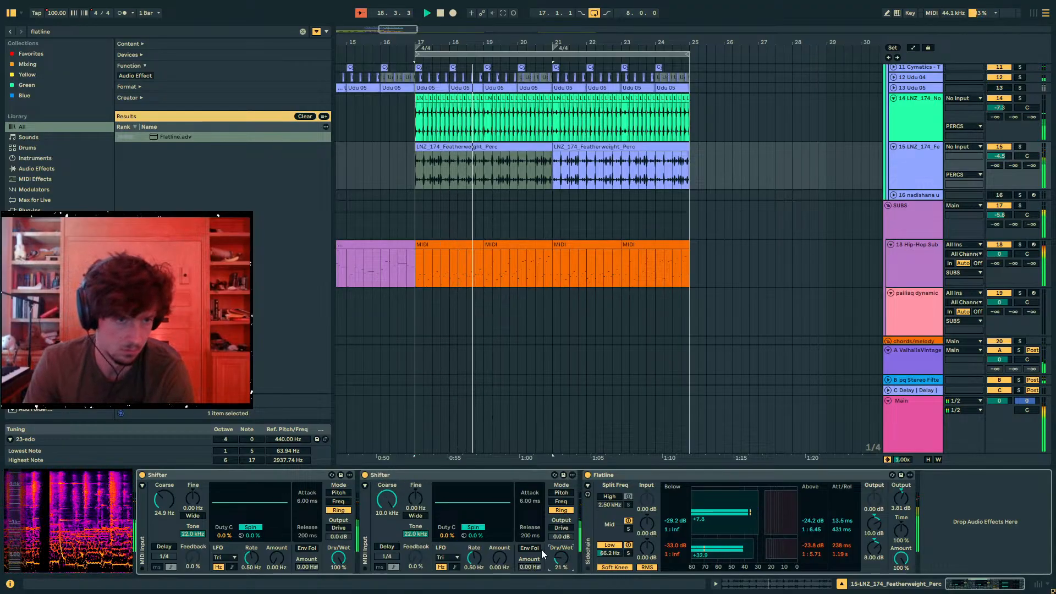
- Solo the drums group and select the second Shifter on the Featherweight track
scroll(811, 321, up, 10)
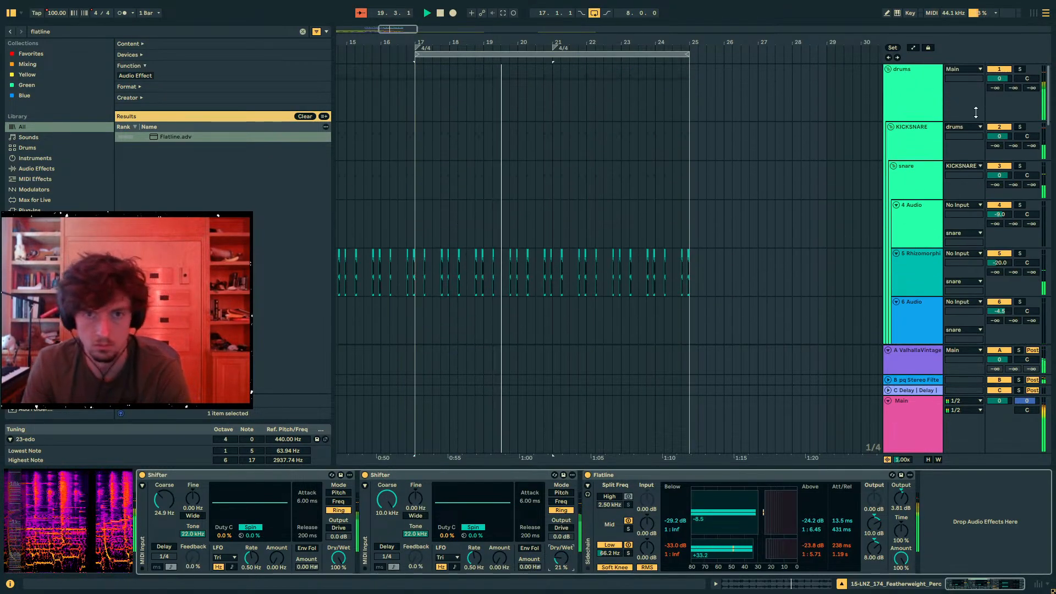
click(1019, 72)
drag(604, 43, 721, 34)
scroll(720, 167, down, 4)
click(495, 324)
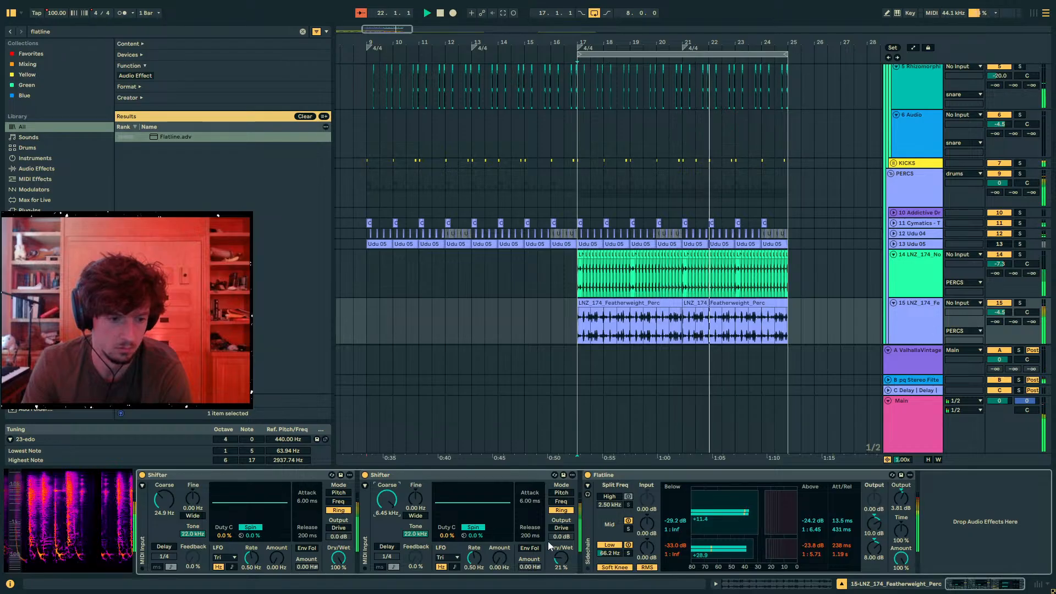
click(455, 481)
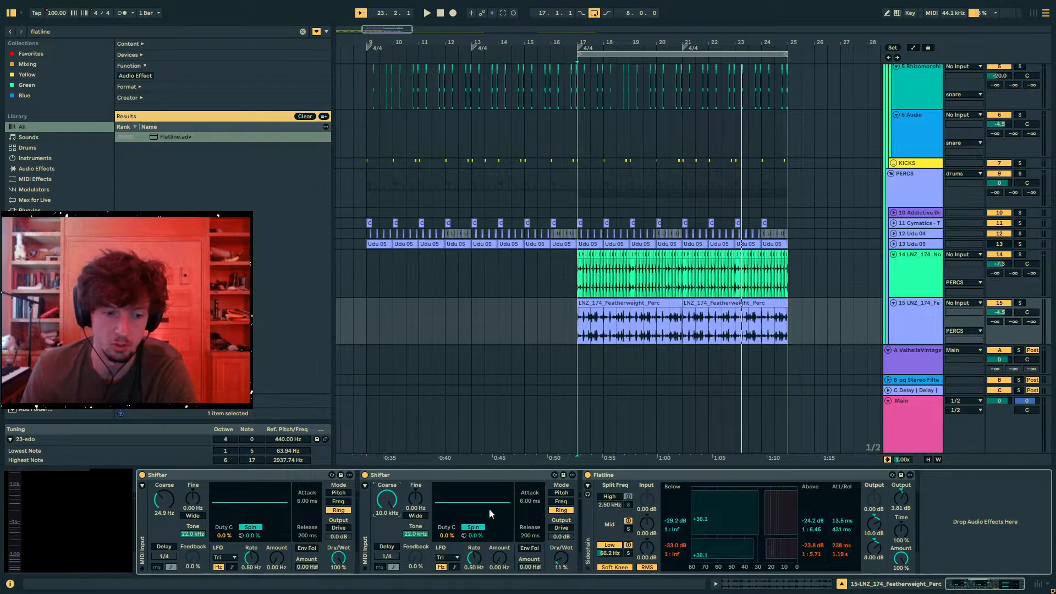
- Audition the second Shifter at a dry/wet mix of 14 % while playing from bar 17
key(space)
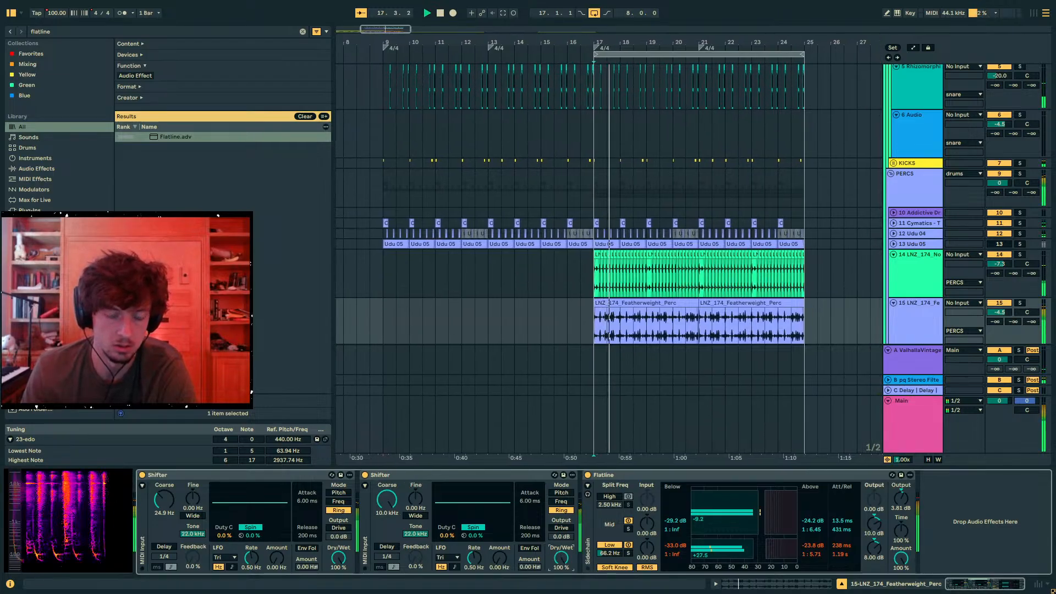
drag(561, 559, 559, 515)
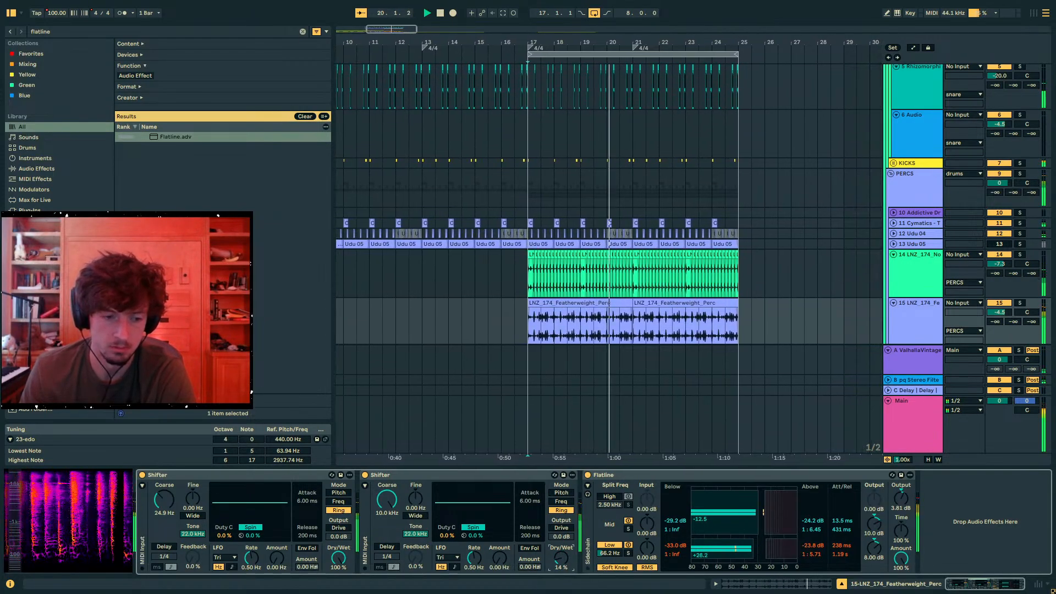
key(space)
key(space)
key(space)
- Group the second Shifter into an Audio Effect Rack and show the rack's macro controls
click(410, 475)
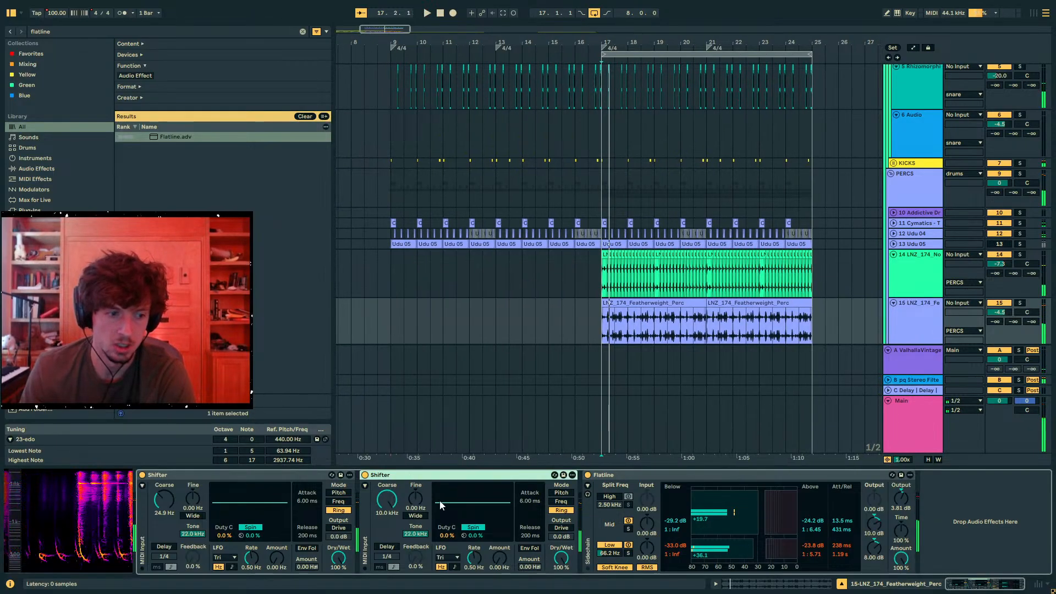
key(ctrl+g)
click(366, 487)
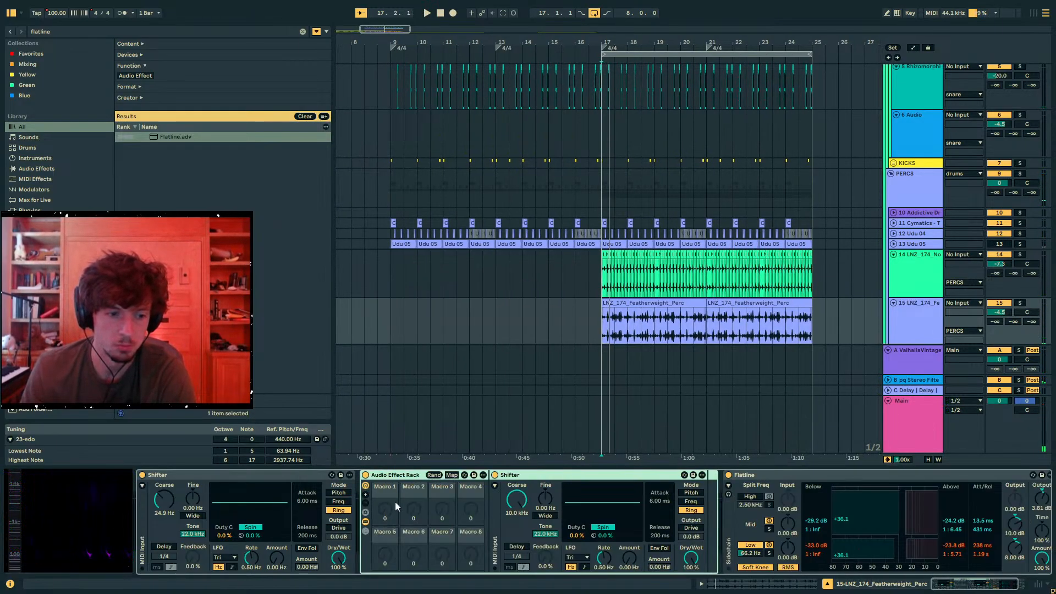
- Add an Auto Filter after the Shifter inside the rack and set its filter type to Notch
key(ctrl+f)
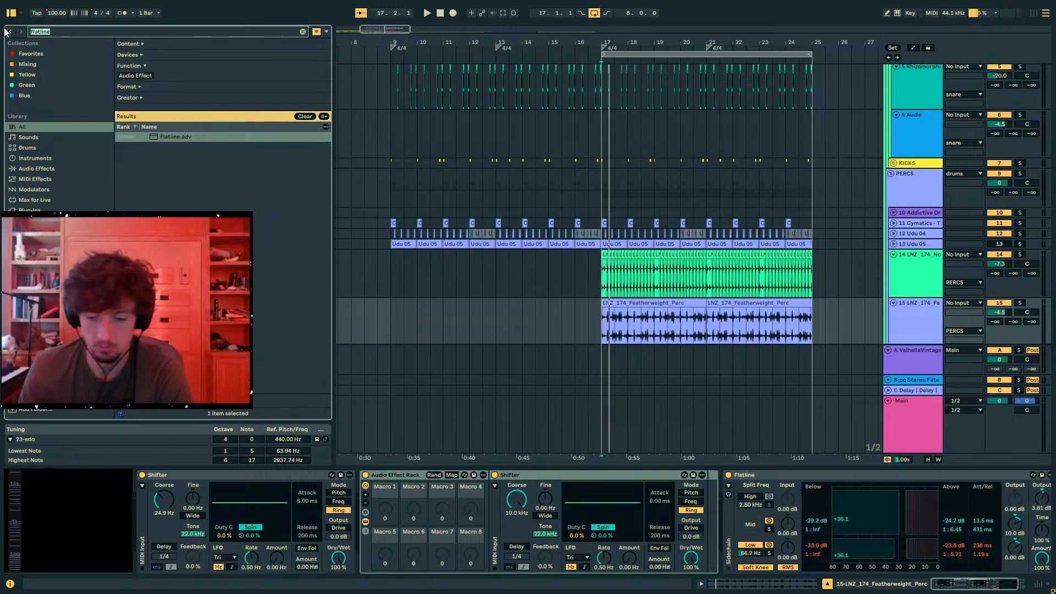
key(BackSpace)
key(BackSpace)
key(BackSpace)
key(BackSpace)
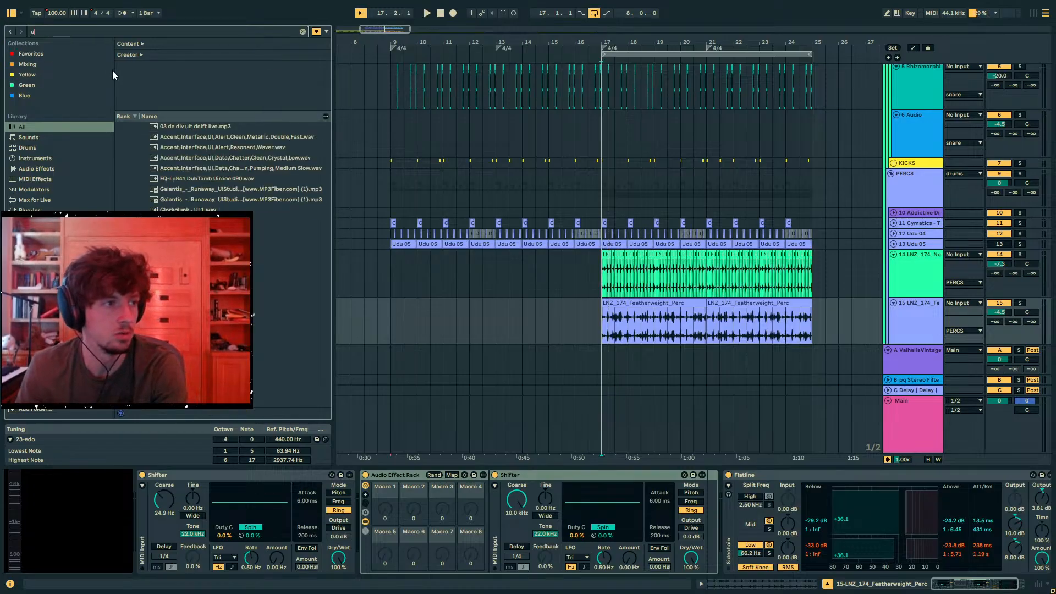
text(auto filt)
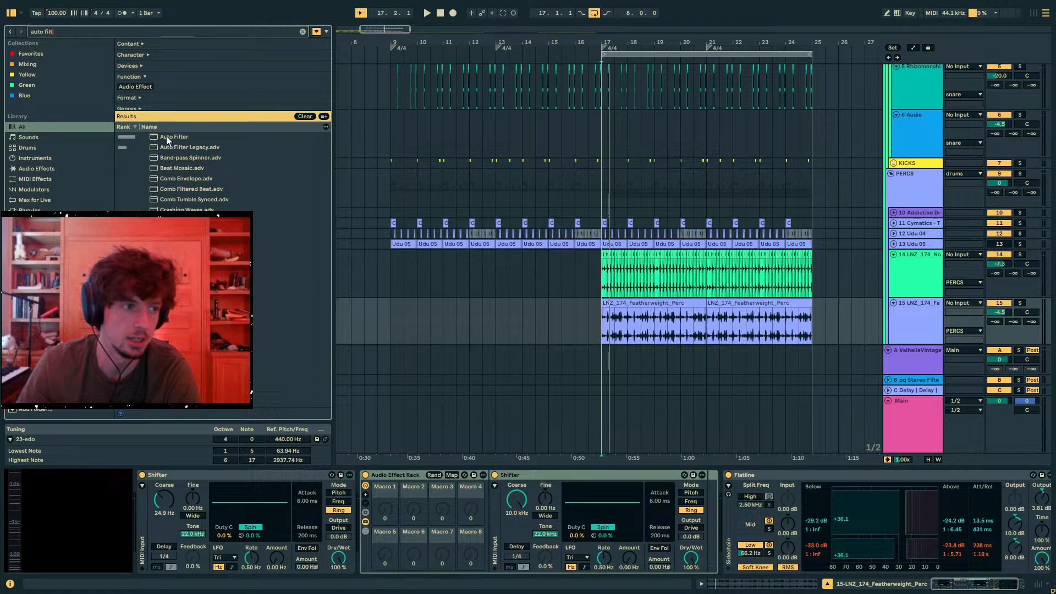
drag(166, 136, 359, 276)
drag(629, 444, 721, 517)
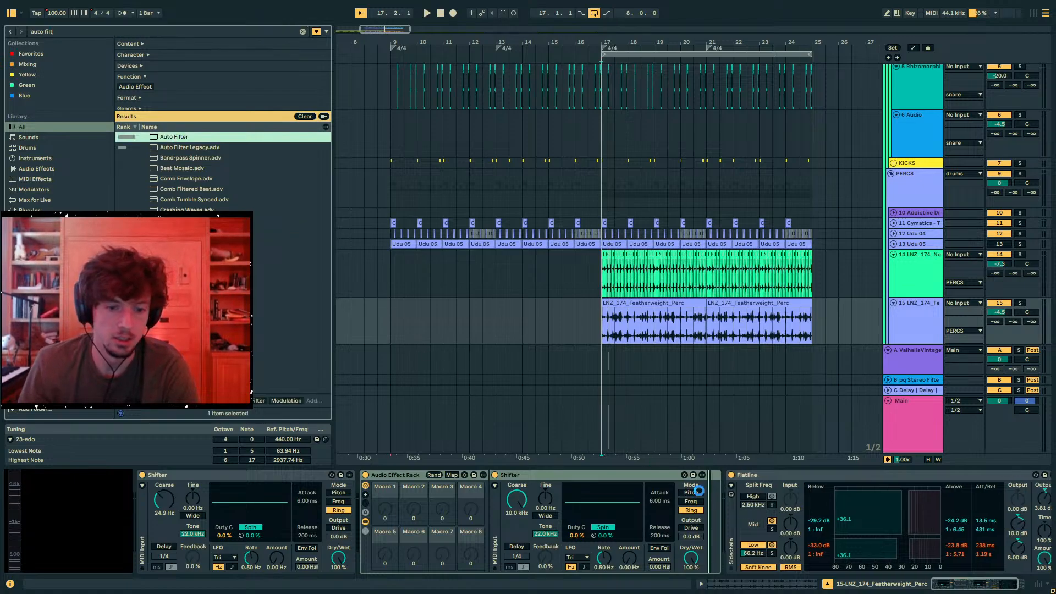
click(738, 527)
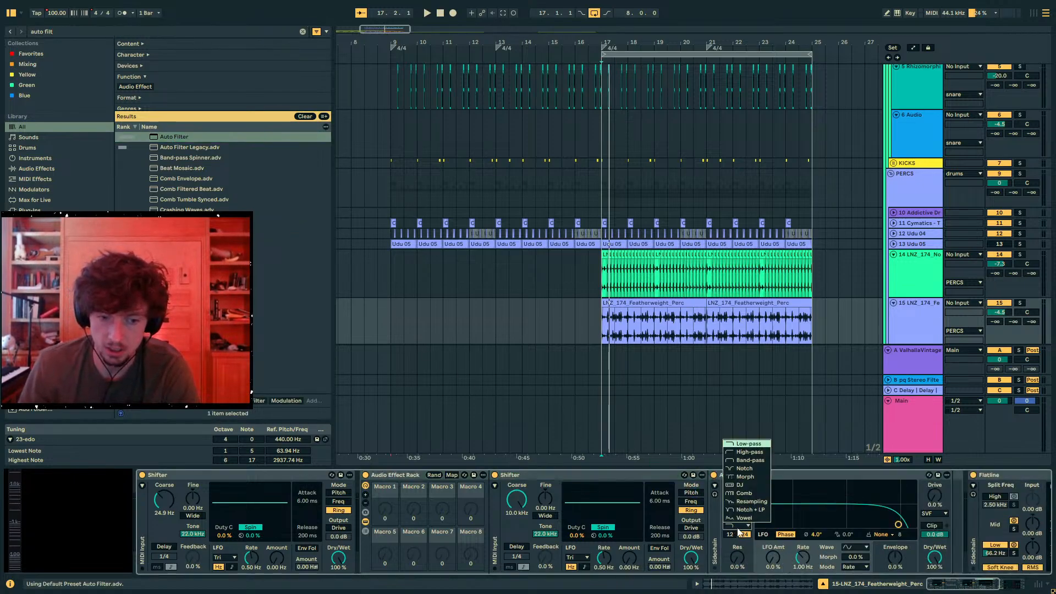
- Map the Auto Filter frequency and the rack Shifter's coarse frequency to Macro 1, both ranging from 20 Hz to 10 kHz
click(451, 475)
click(384, 518)
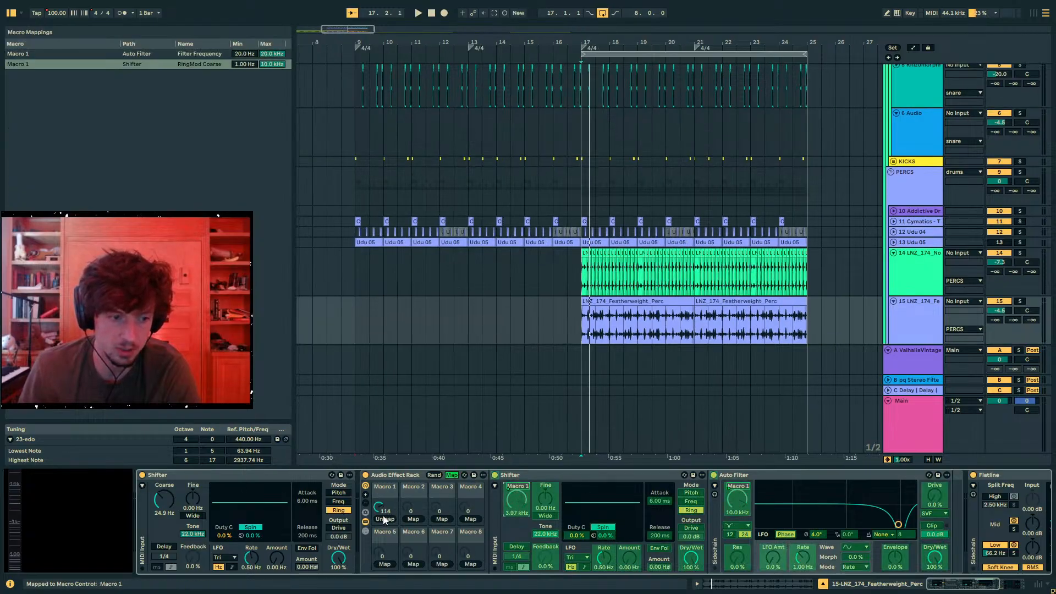
click(246, 64)
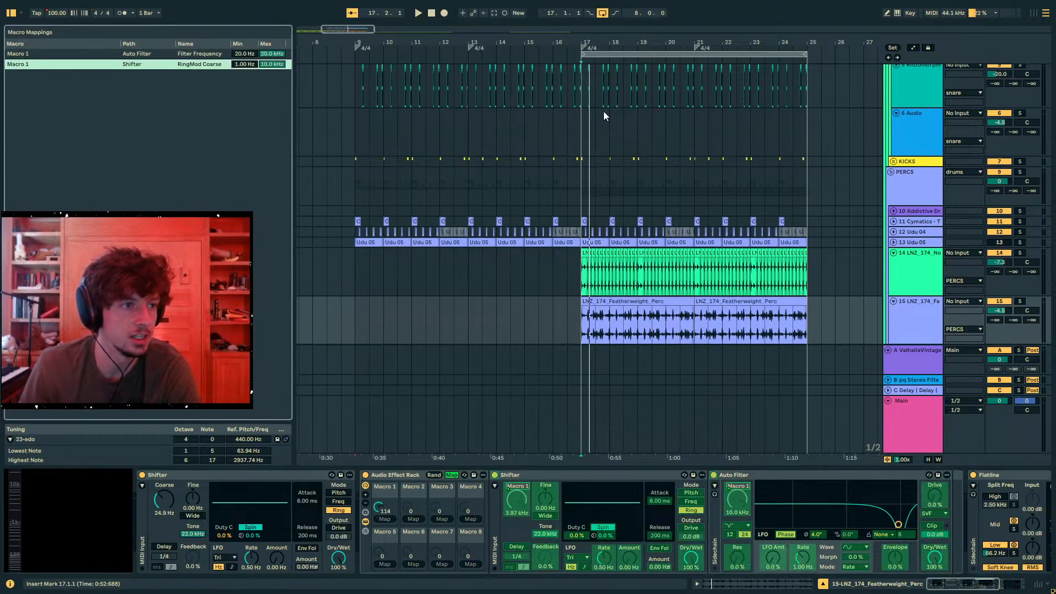
text(20)
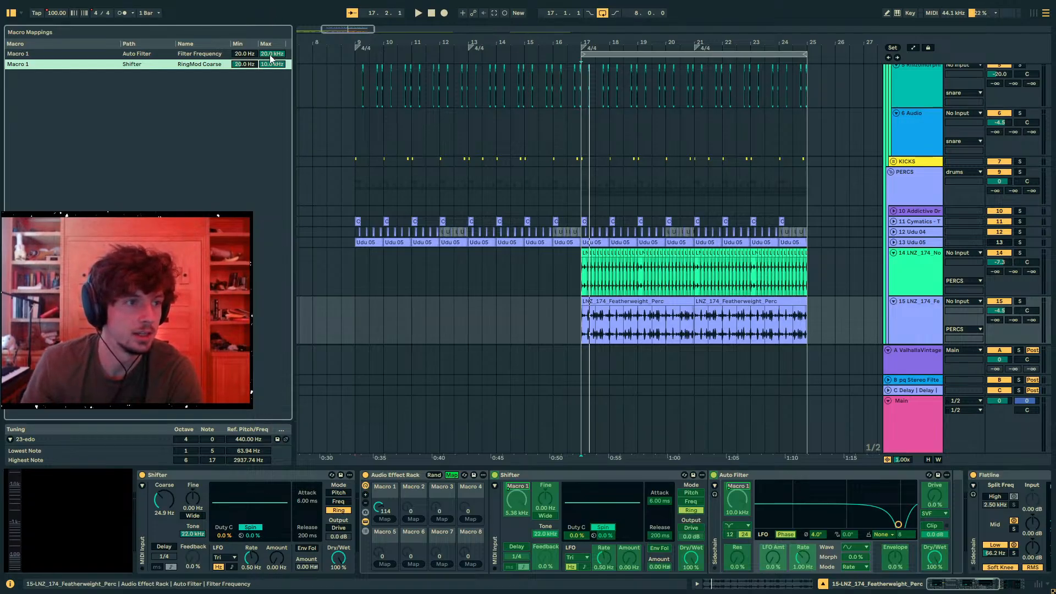
click(270, 54)
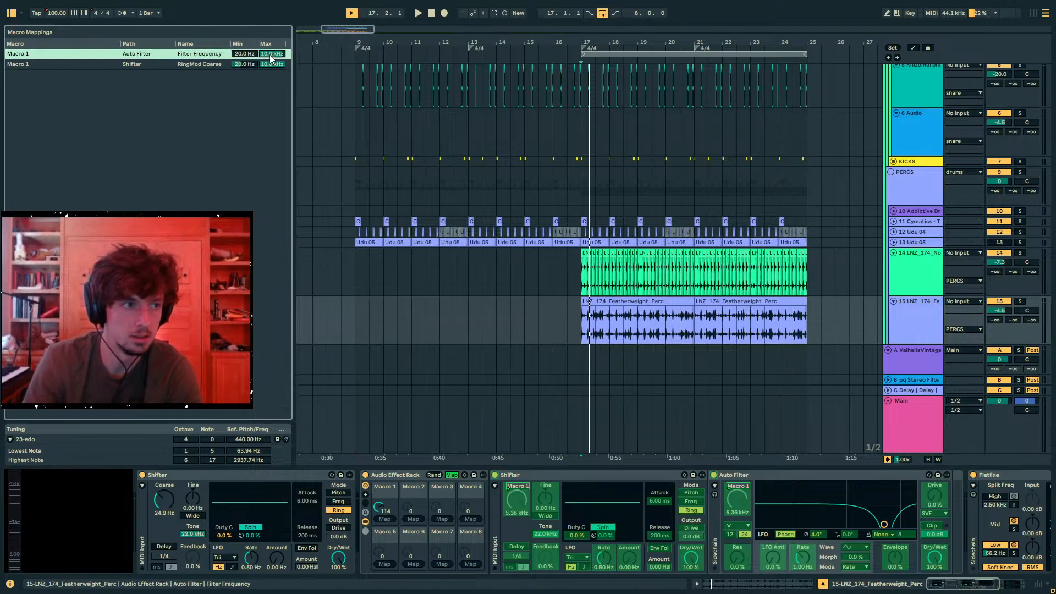
- Map the Auto Filter's resonance to the second macro, set it to 100 % and lower Macro 1 to 97
click(744, 554)
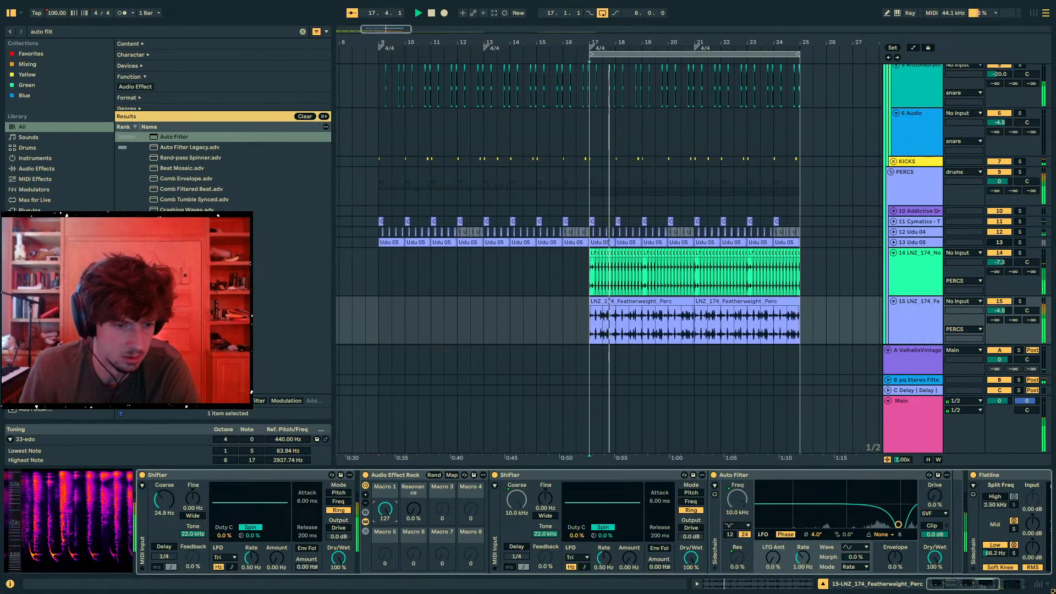
drag(413, 510, 413, 440)
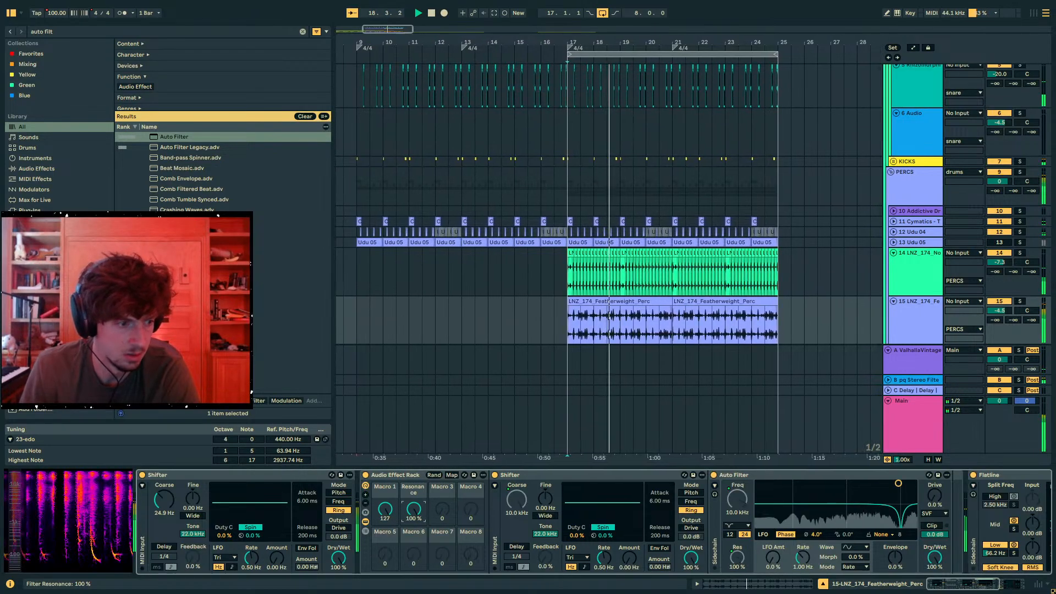
mouse_move(385, 510)
mouse_down()
mouse_move(385, 542)
mouse_move(385, 526)
mouse_up()
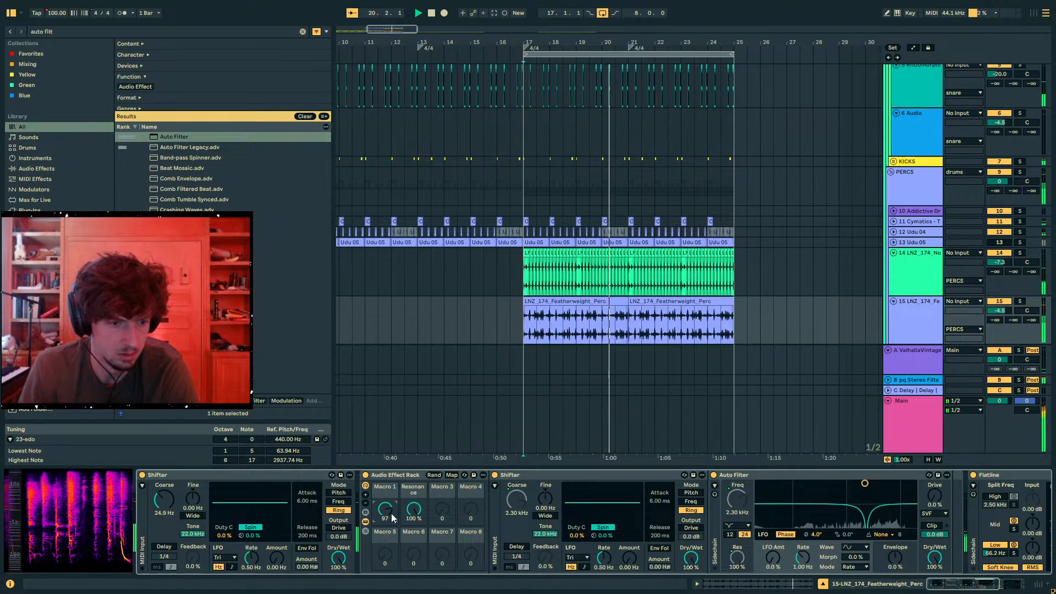
- Raise Macro 1 to 127 and compare the soloed percussion loop with the Auto Filter off and on
key(space)
click(714, 476)
key(space)
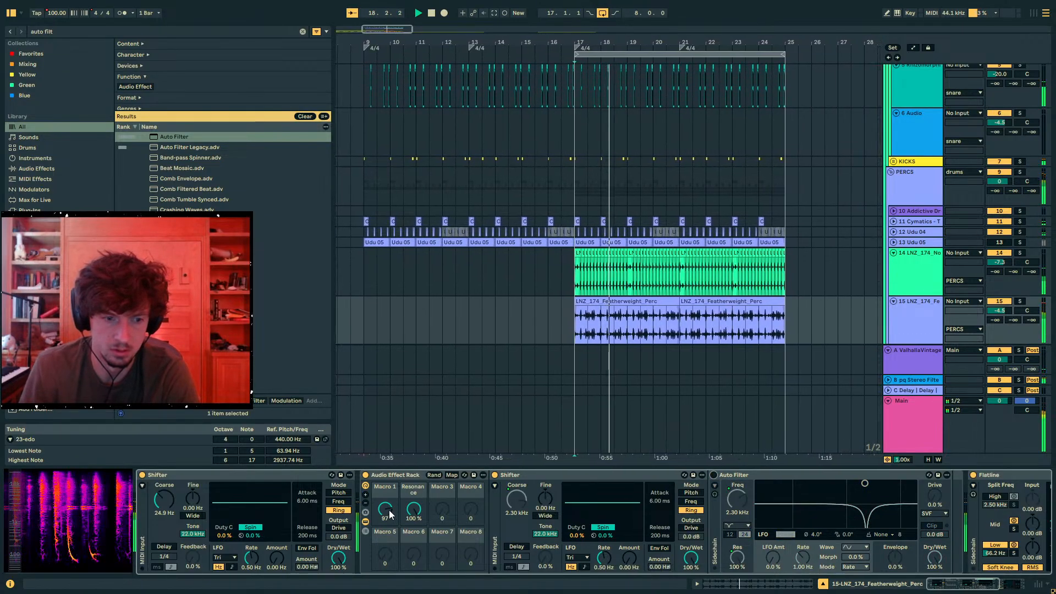
drag(390, 515, 390, 498)
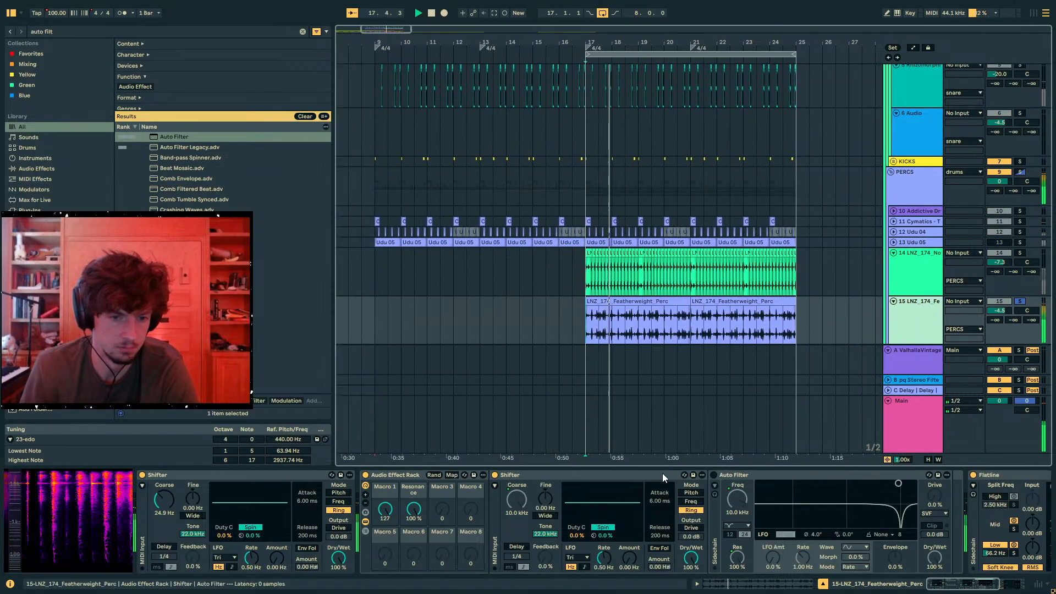
click(714, 475)
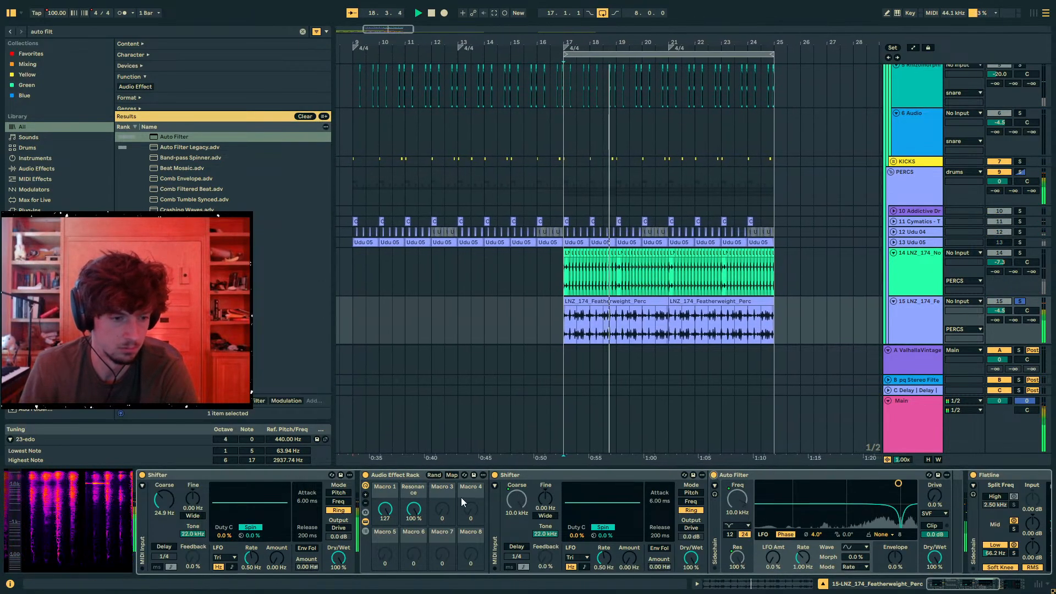
- Play the percussion loop in the full mix from bar 16 and select the first Featherweight clip on track 15
click(555, 319)
scroll(555, 315, down, 3)
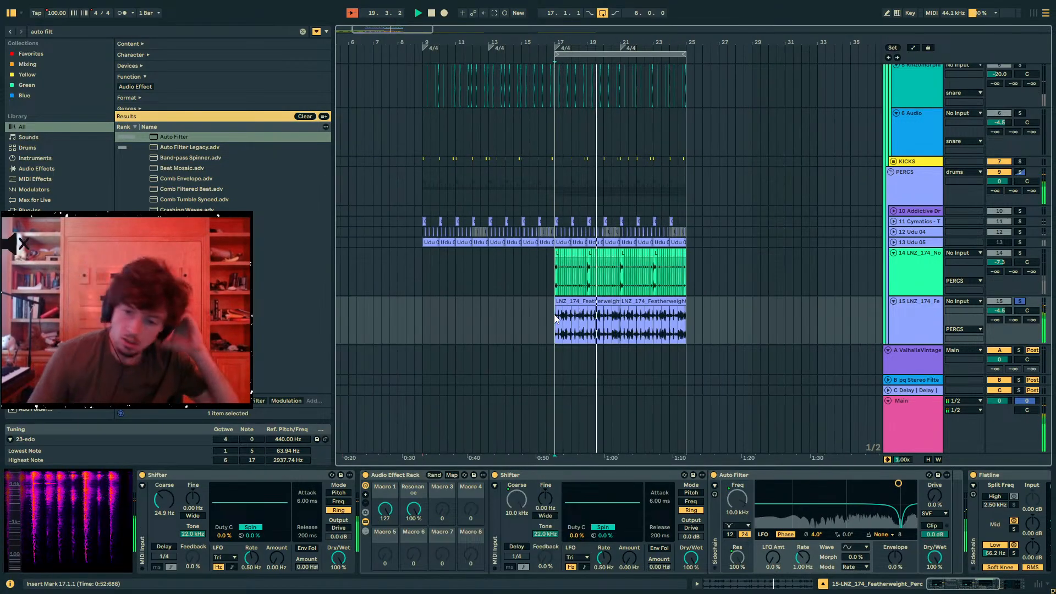
click(538, 323)
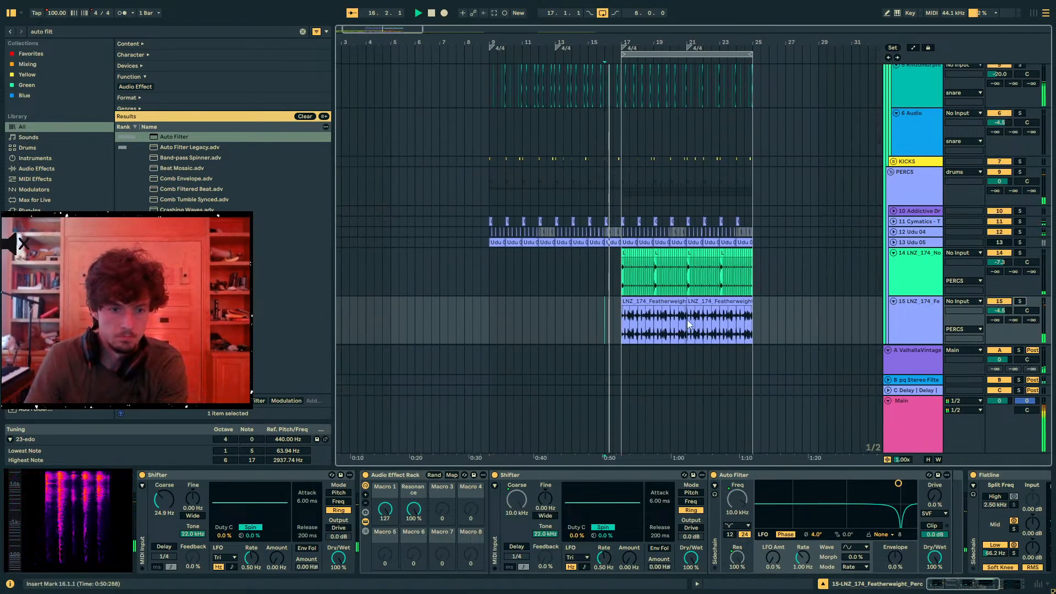
click(641, 302)
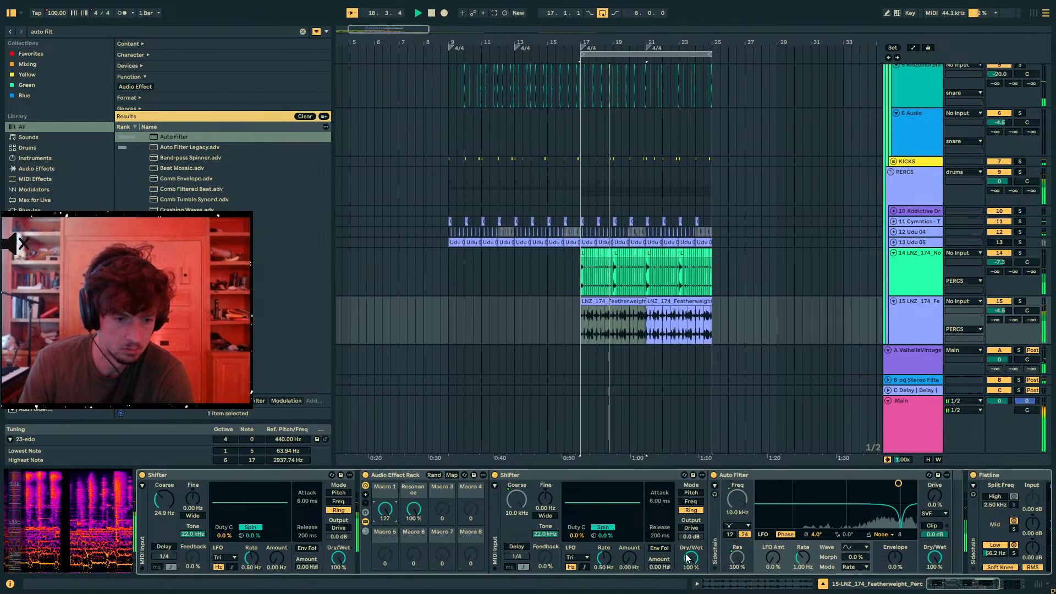
- Show the rack's chain list, add an empty second chain and lower the Shifter chain's volume to -10.2 dB
click(425, 477)
click(365, 531)
right_click(526, 531)
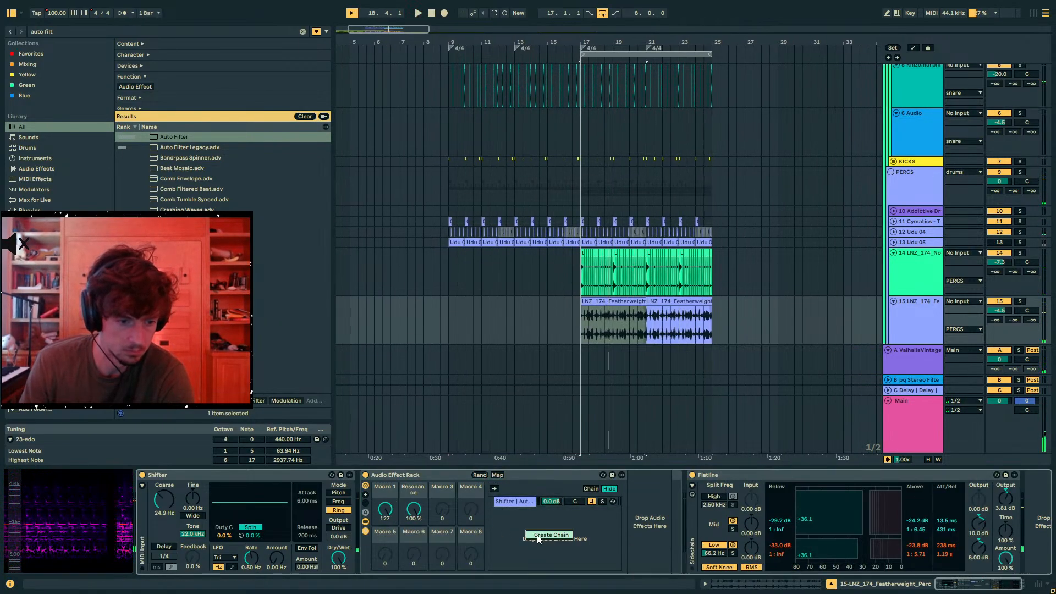
key(space)
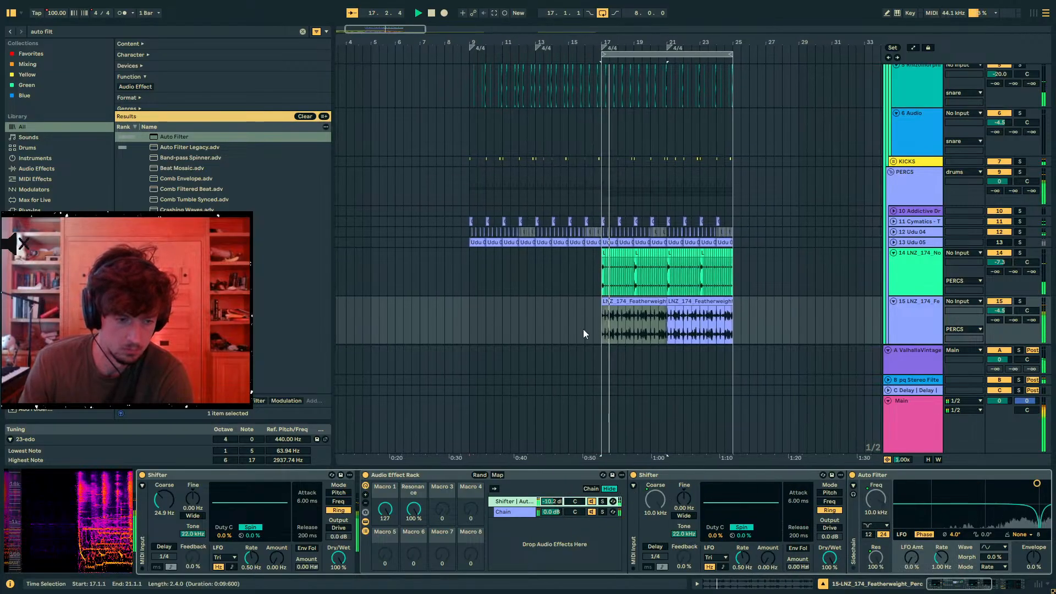
click(595, 323)
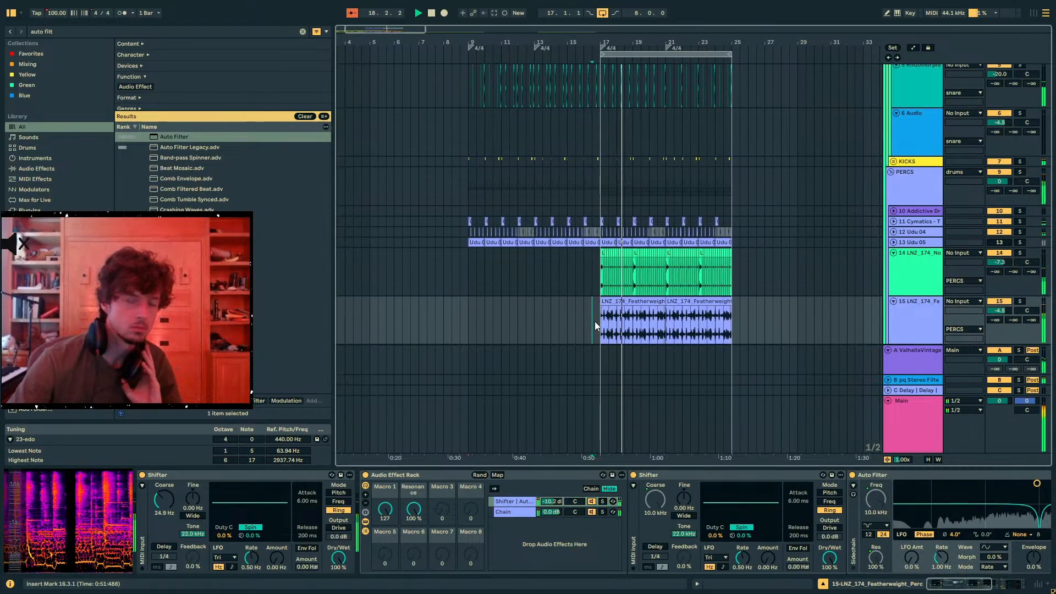
scroll(596, 322, down, 2)
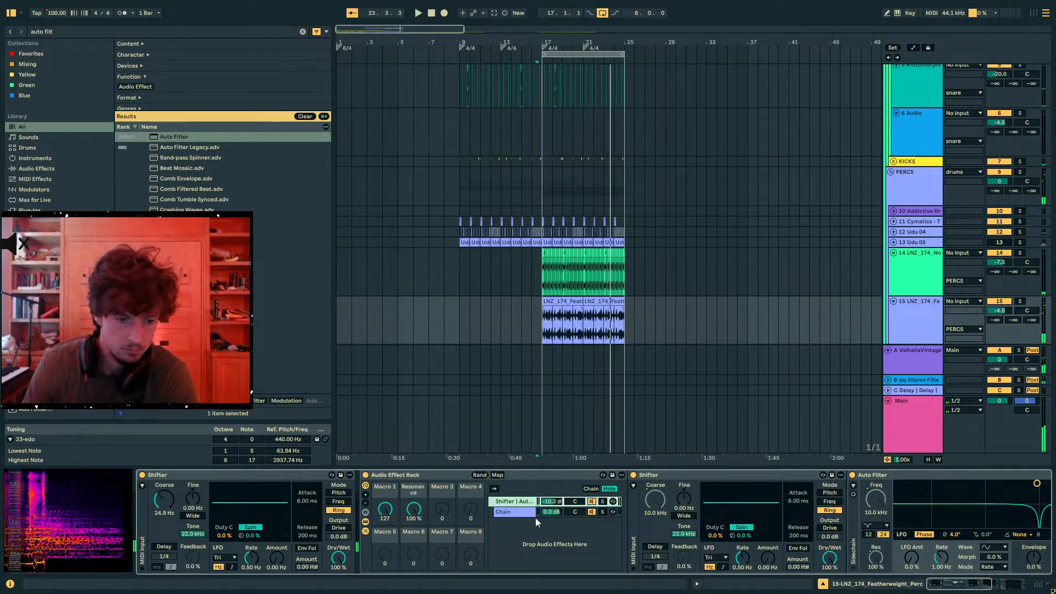
- Solo track 15 and reset the Shifter chain's volume to 0.0 dB
click(1020, 302)
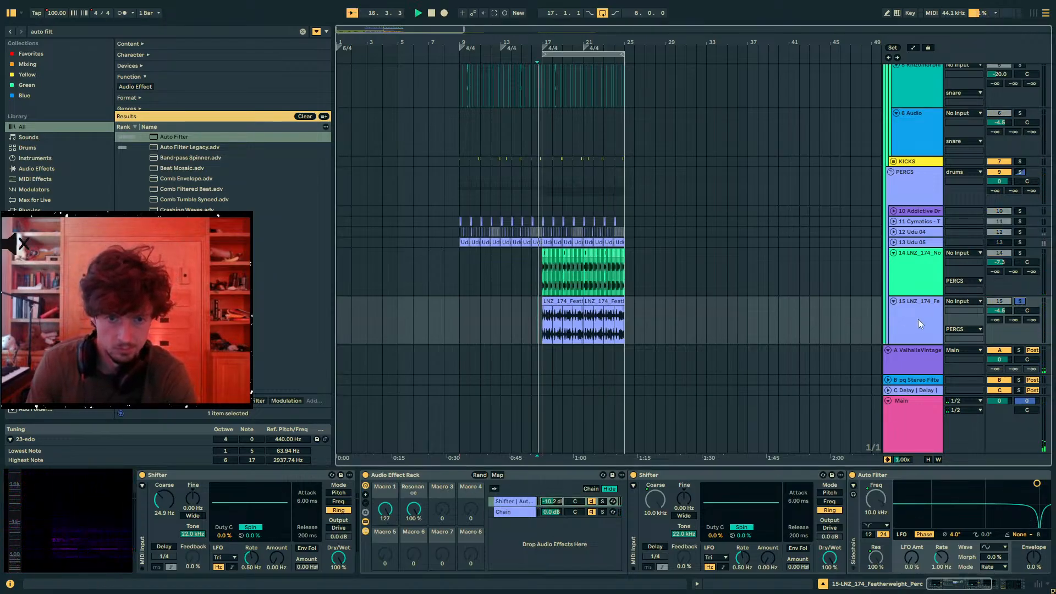
click(562, 301)
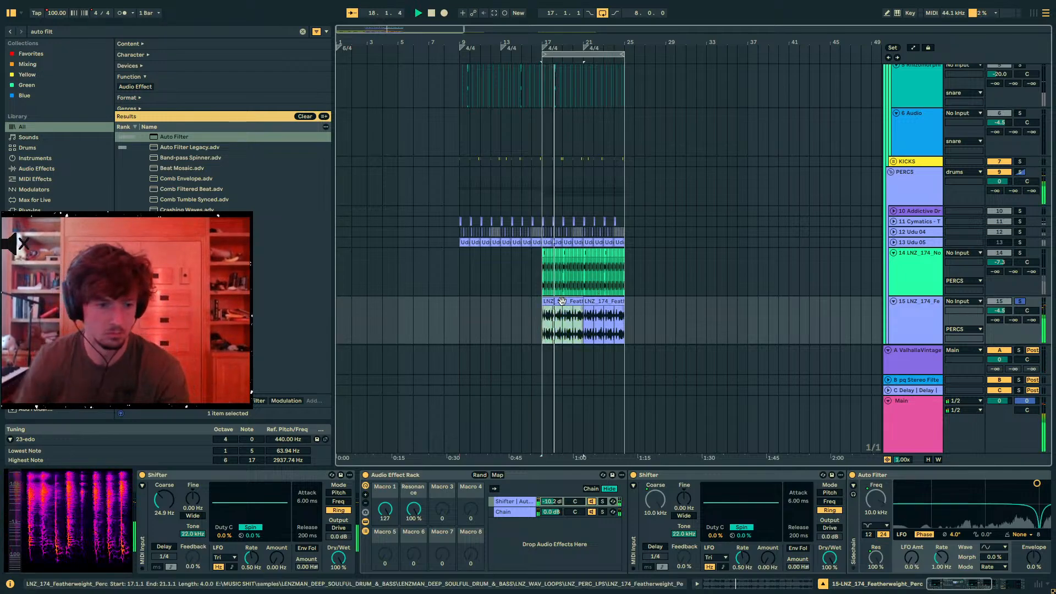
click(521, 501)
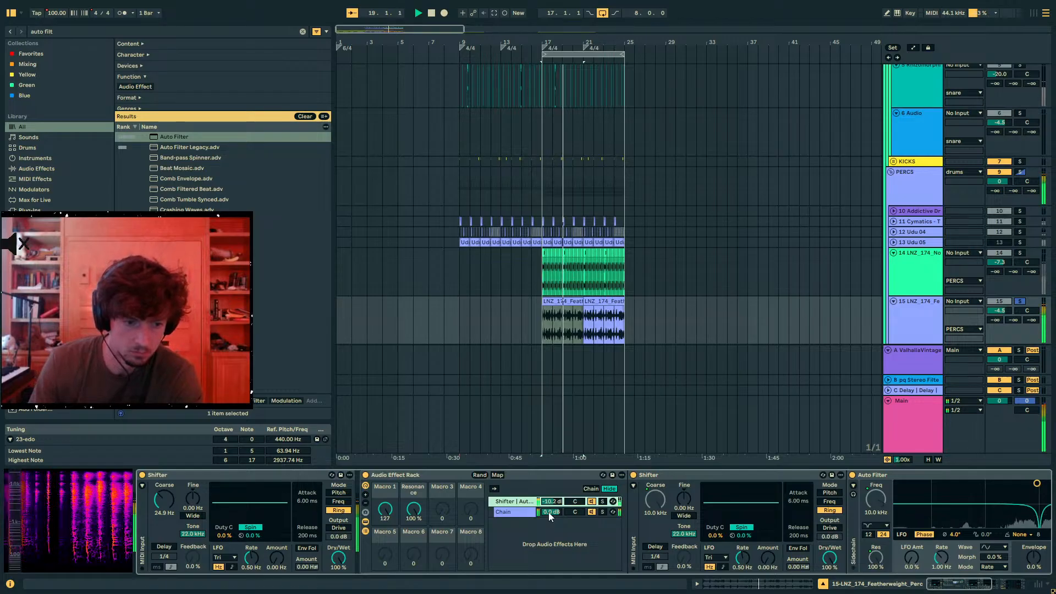
drag(551, 501, 549, 513)
key(Delete)
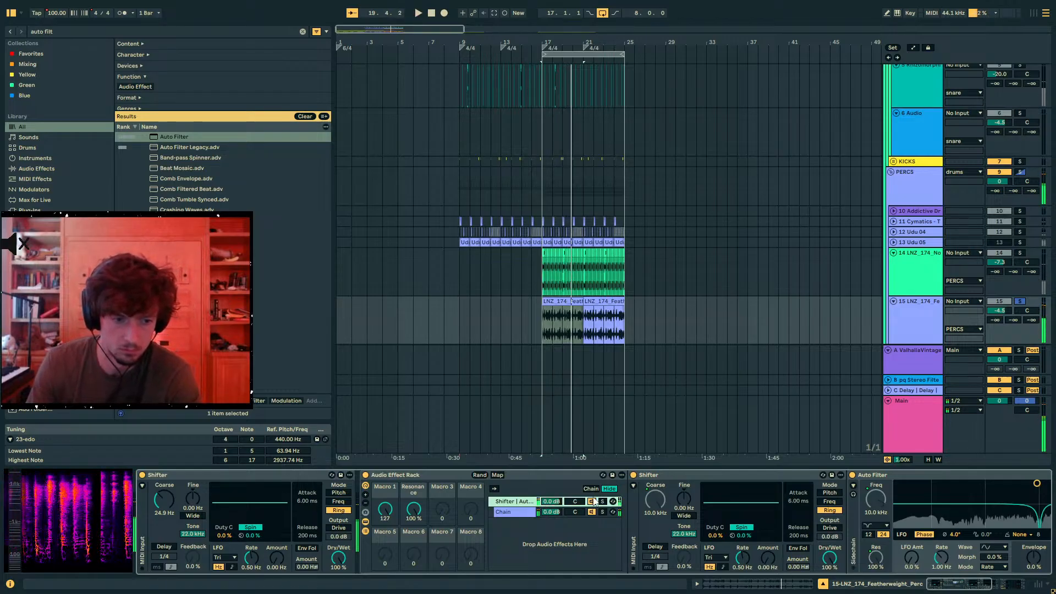
- Show the rack's chain selector zones and set the first Shifter's Dry/Wet to 52 % while auditioning Macro 1
click(591, 488)
key(space)
key(space)
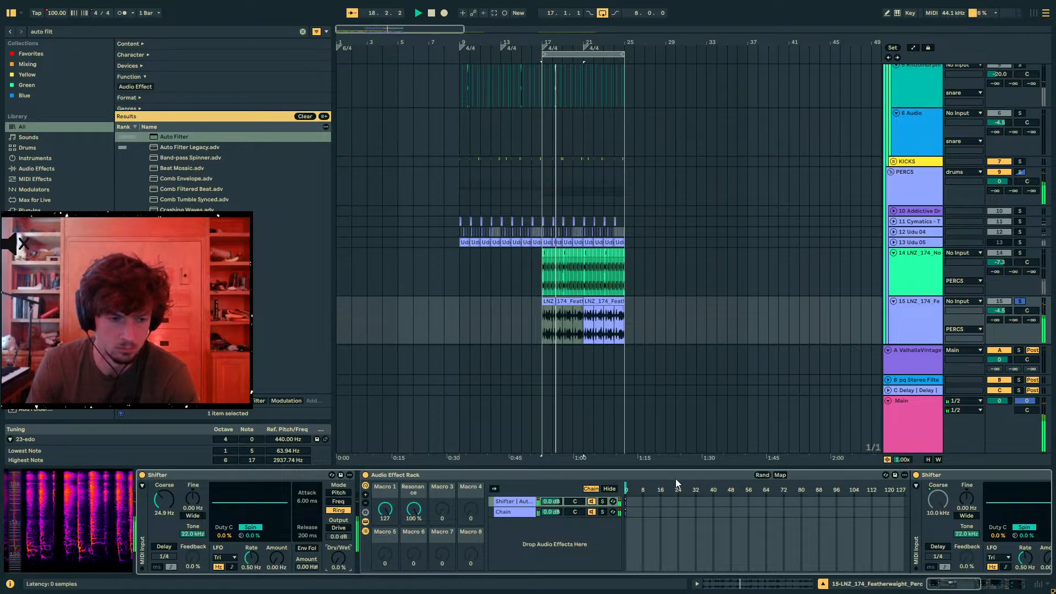
mouse_move(338, 558)
mouse_down()
mouse_move(338, 514)
mouse_move(338, 546)
mouse_up()
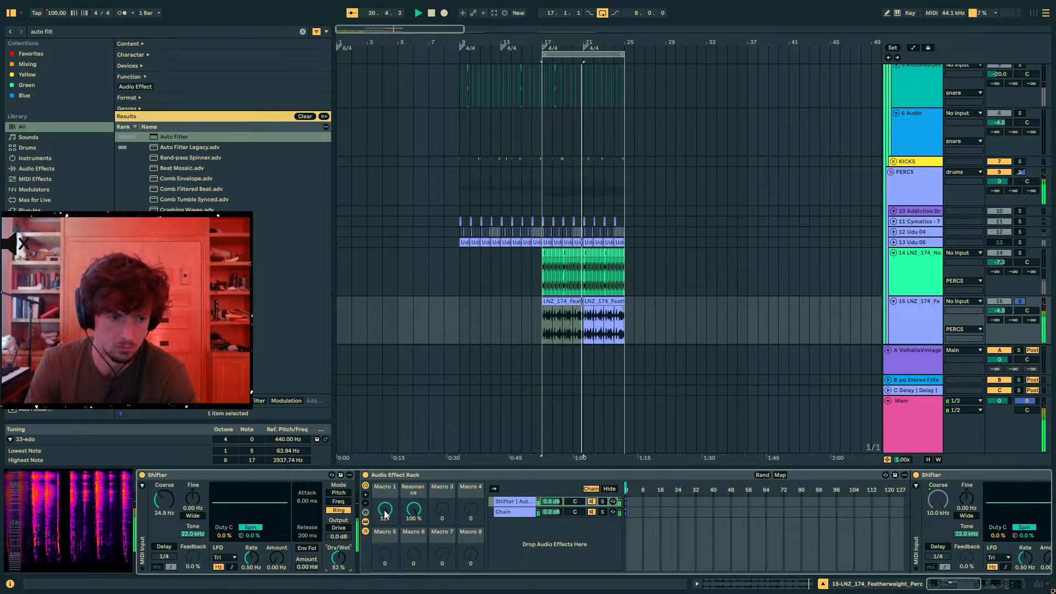
drag(385, 511, 385, 544)
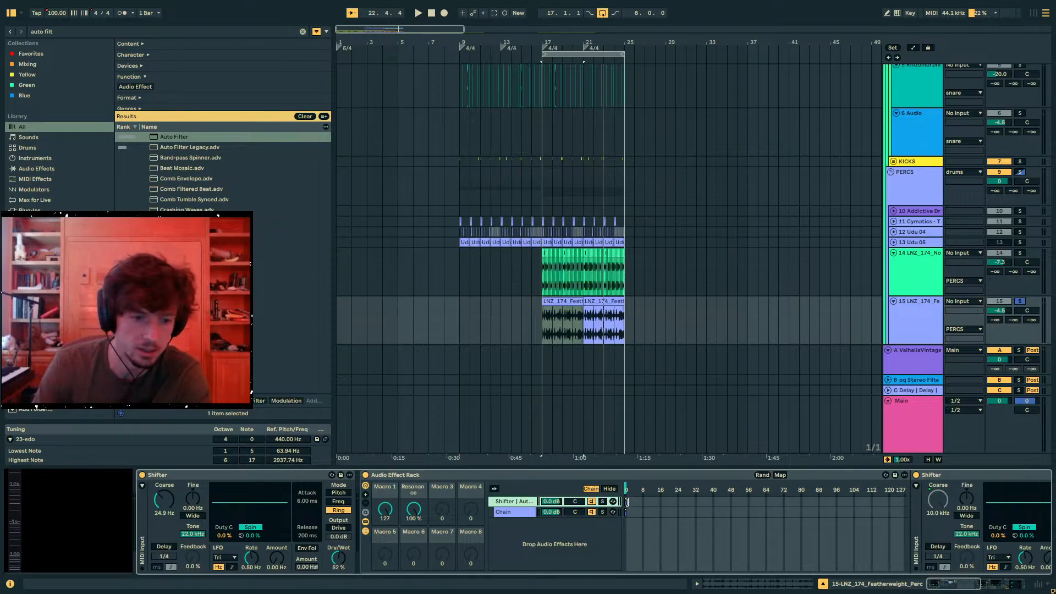
- Extend both chain zones across 0 to 127 and crossfade them in opposite directions
drag(627, 502, 918, 495)
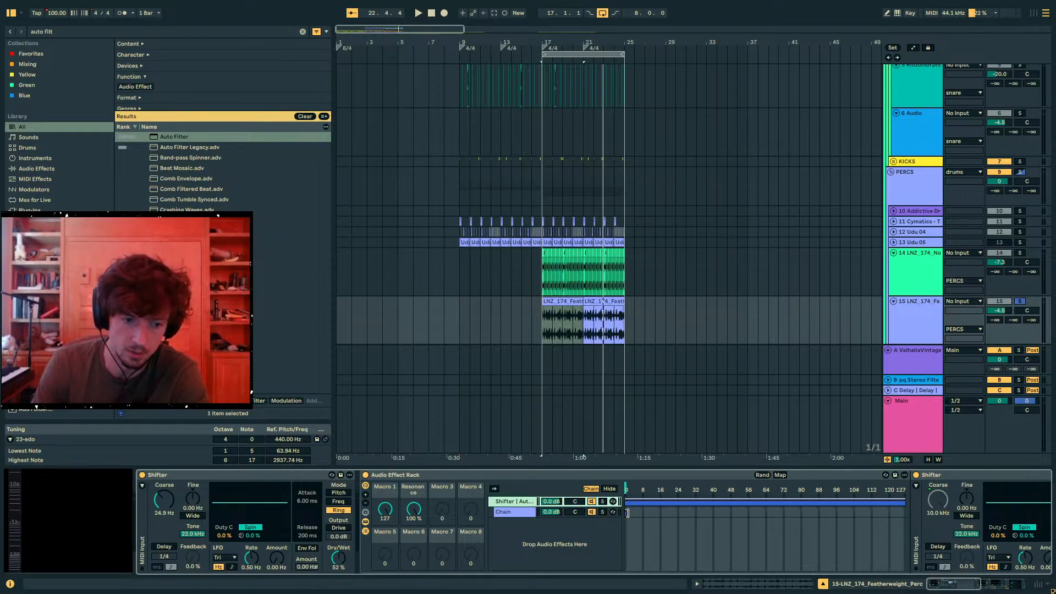
drag(627, 513, 749, 509)
click(628, 500)
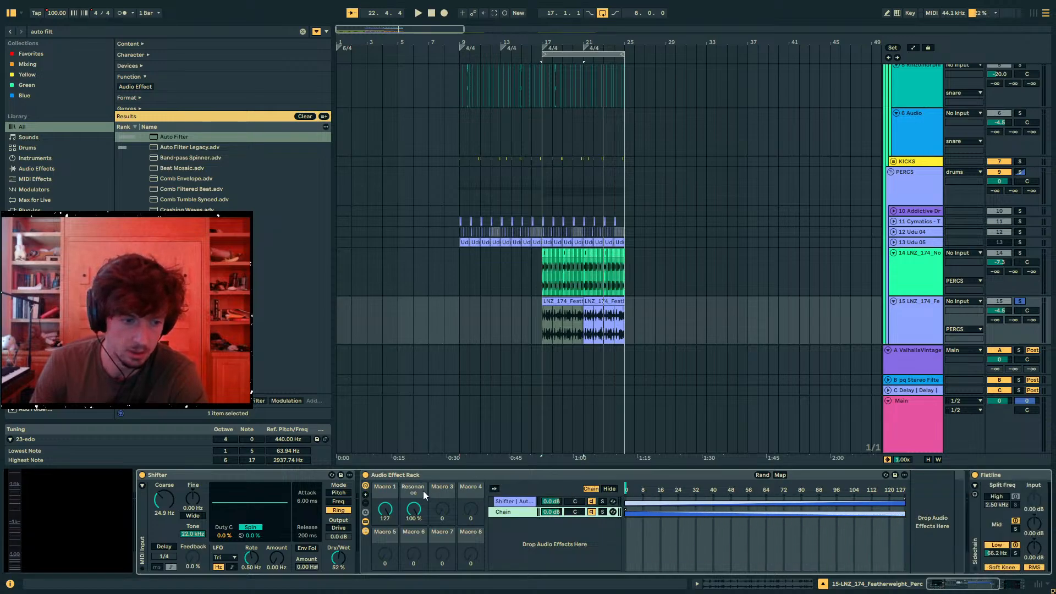
- Map the chain selector to the rack's third macro with a range of 0 to 127 and name it dry/wet
click(780, 475)
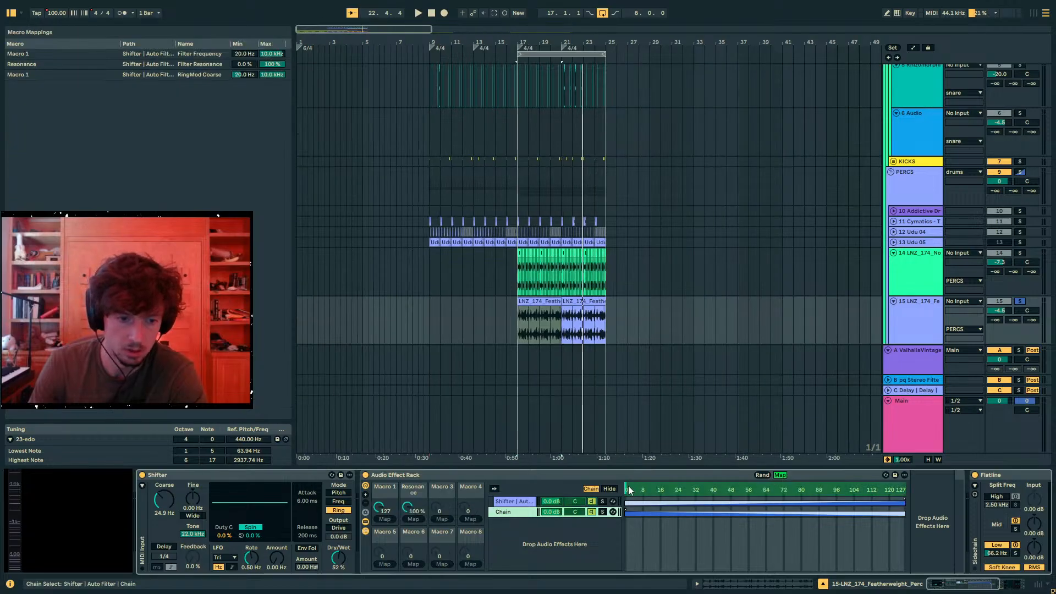
click(443, 519)
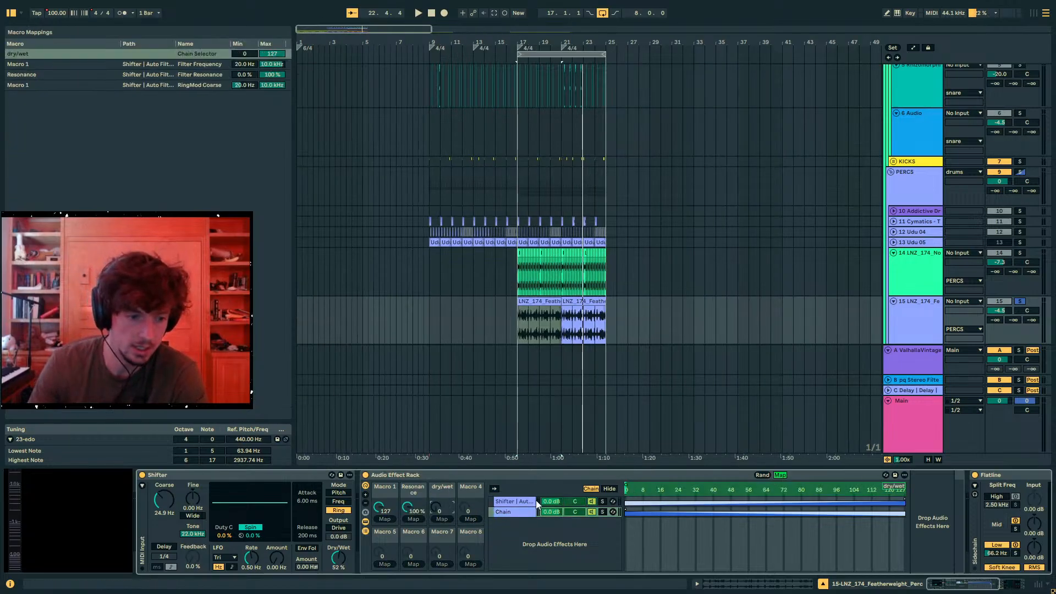
click(779, 474)
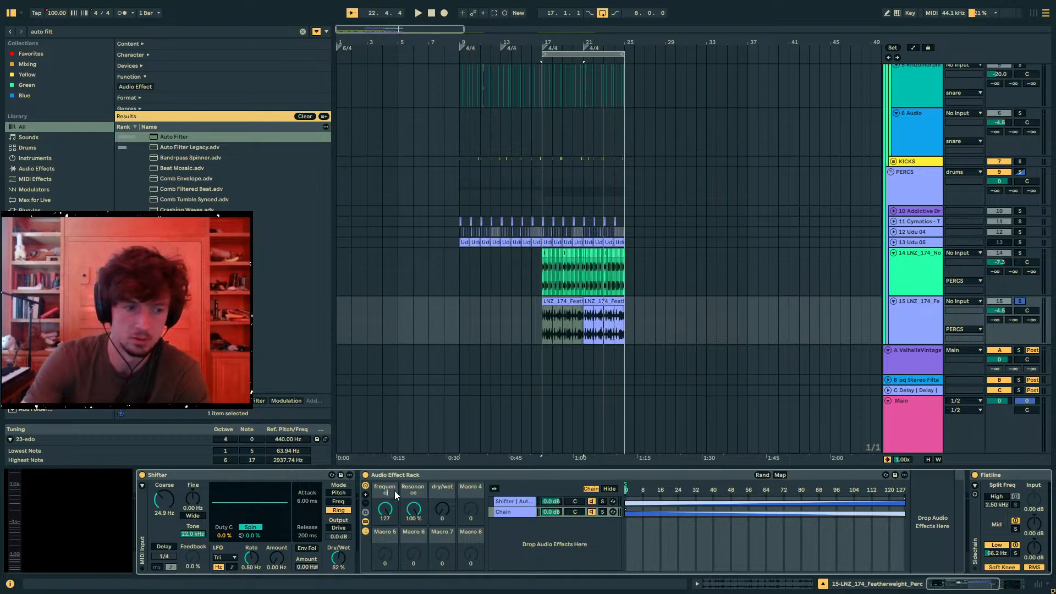
- Rename the first two macros freq and res, and rename the rack pq RM + bandpass
text(req)
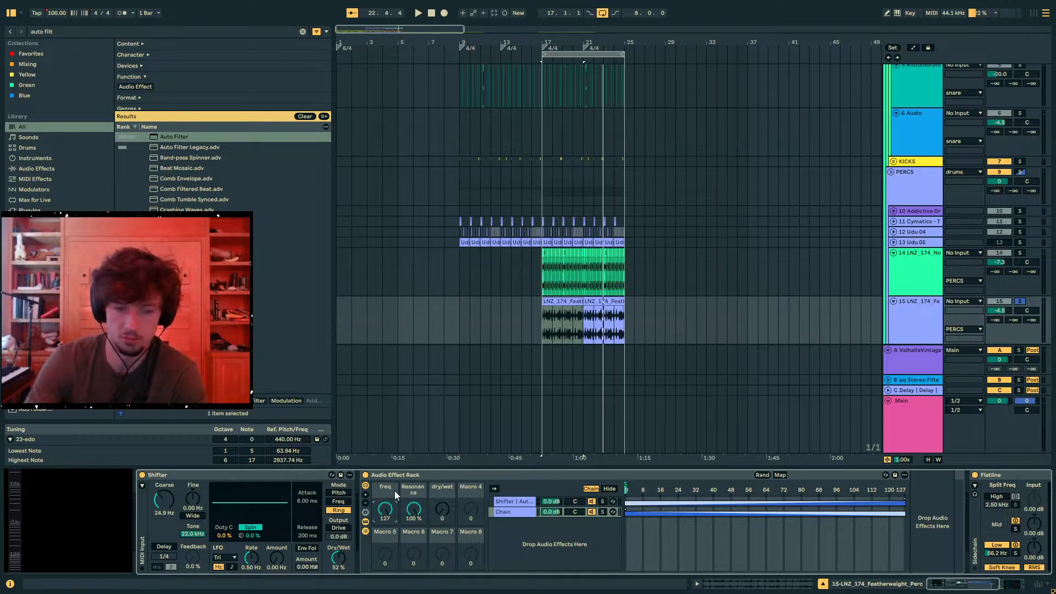
key(Tab)
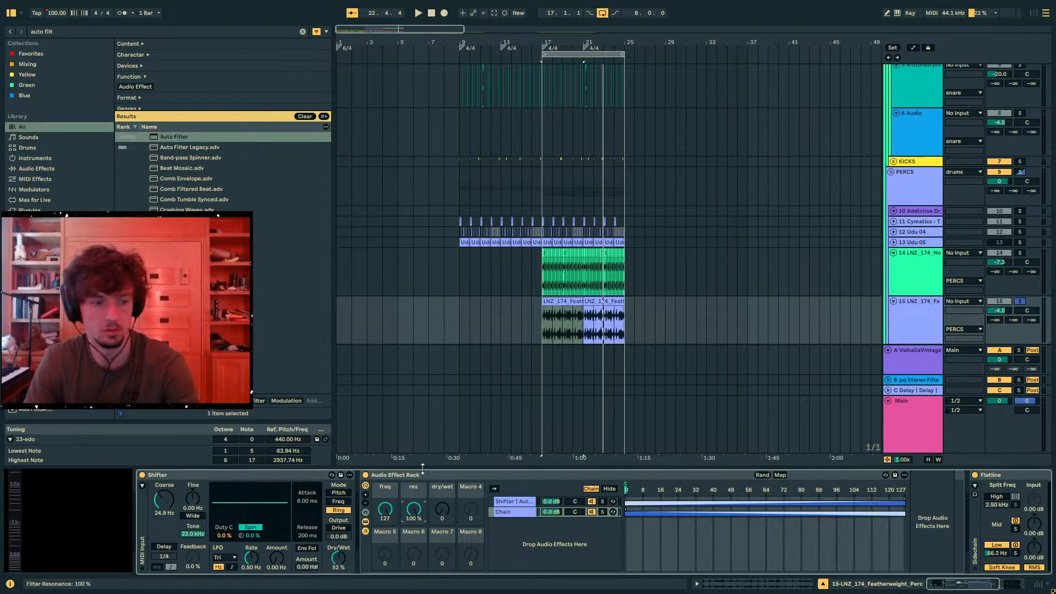
click(422, 477)
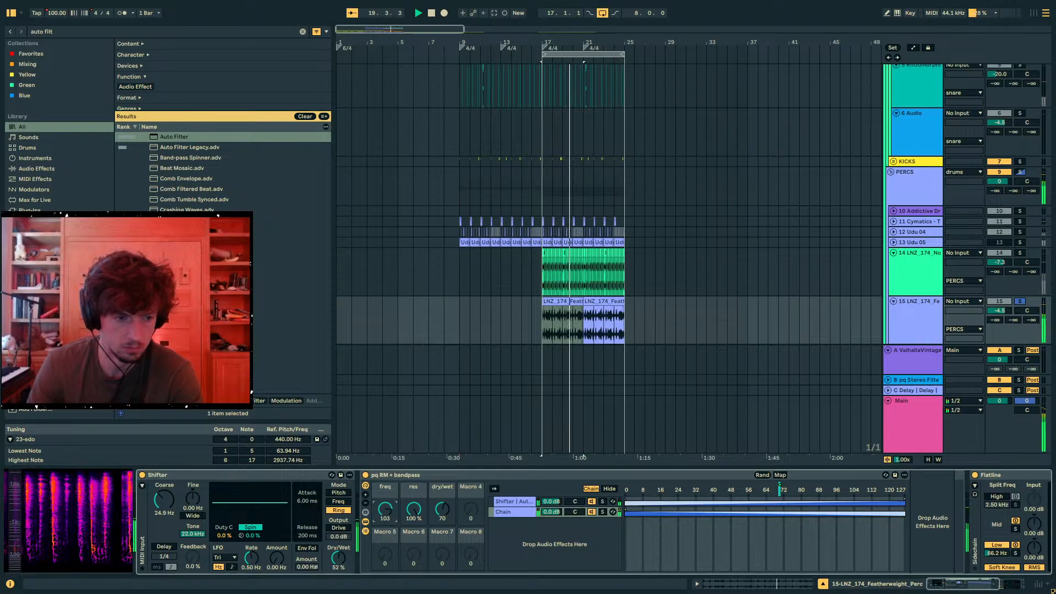
- Set the rack's freq macro to 127 and its res macro to 47 % while the loop plays
key(space)
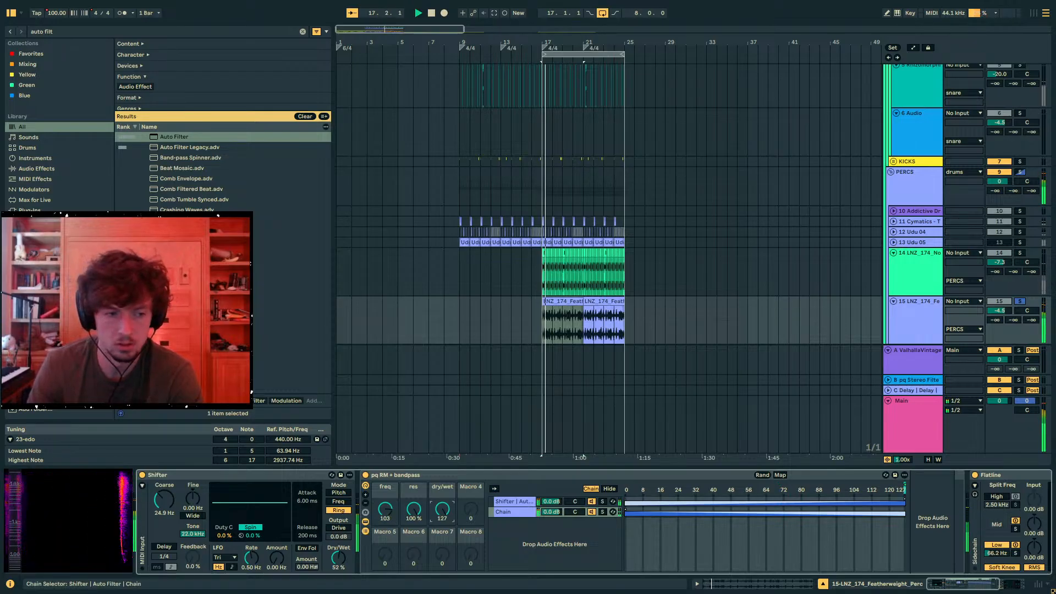
mouse_move(376, 520)
mouse_down()
mouse_move(376, 503)
mouse_move(414, 520)
mouse_move(414, 531)
mouse_move(385, 527)
mouse_move(385, 542)
mouse_move(386, 510)
mouse_up()
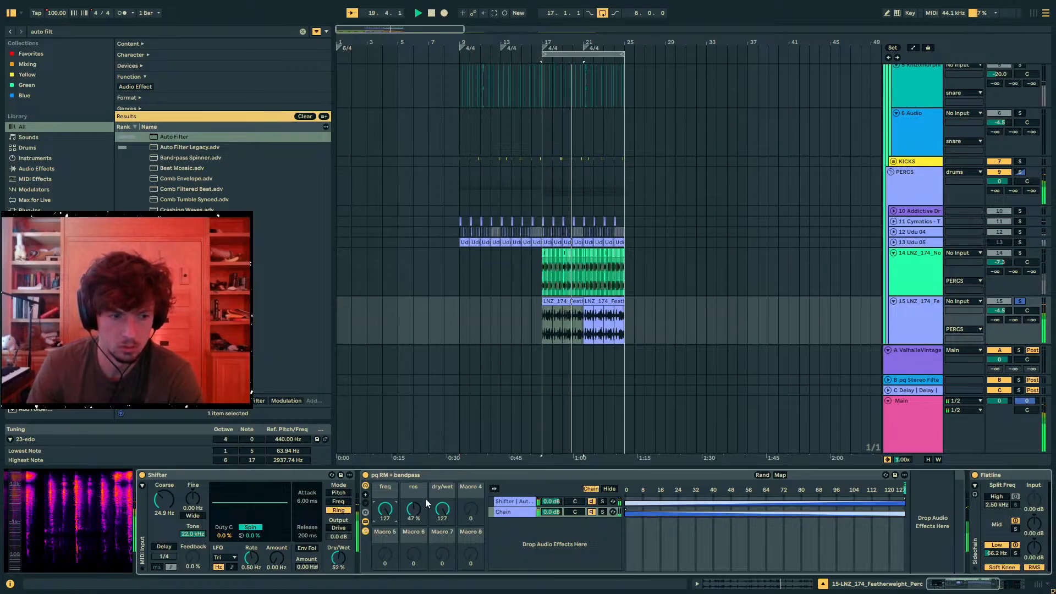
- Set track 15's volume to -2.8 dB in the unsoloed mix and the rack's dry/wet macro to 42
click(1020, 304)
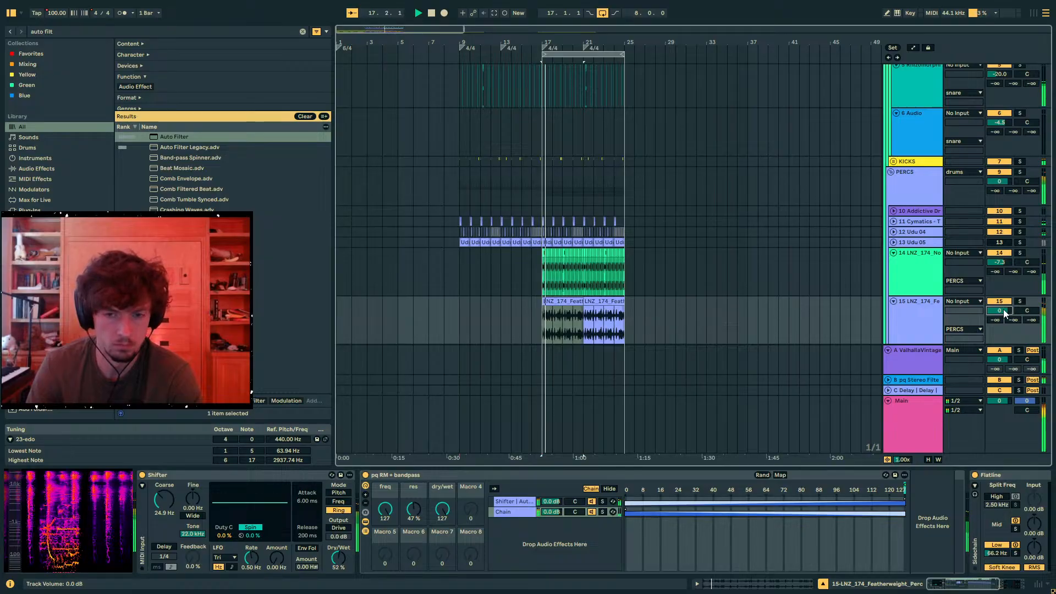
drag(1004, 309, 1004, 304)
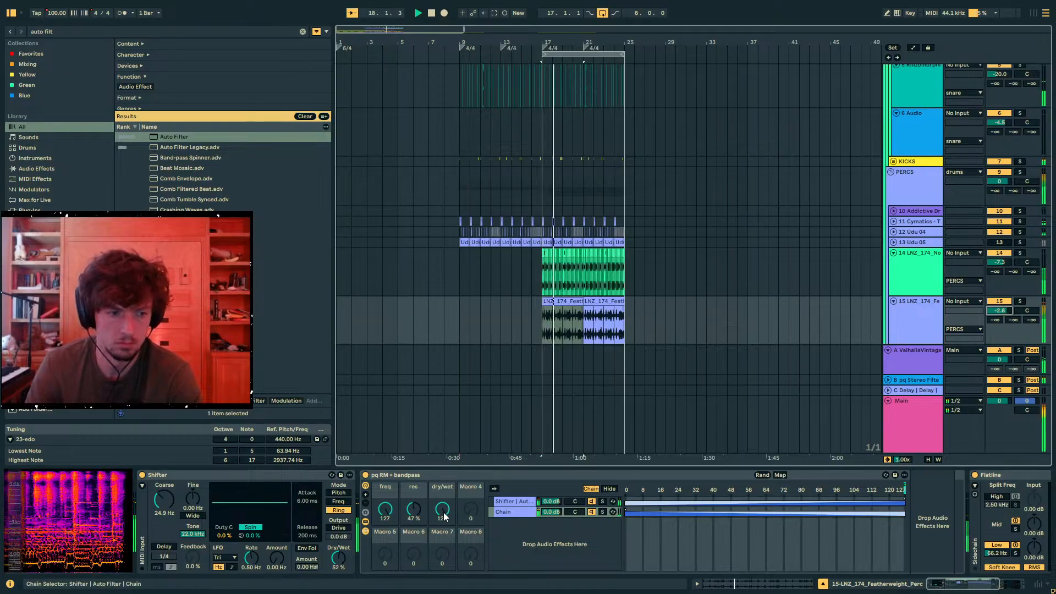
drag(442, 512, 443, 551)
- Hide the chain list of the pq RM + bandpass rack and duplicate the rack
click(460, 489)
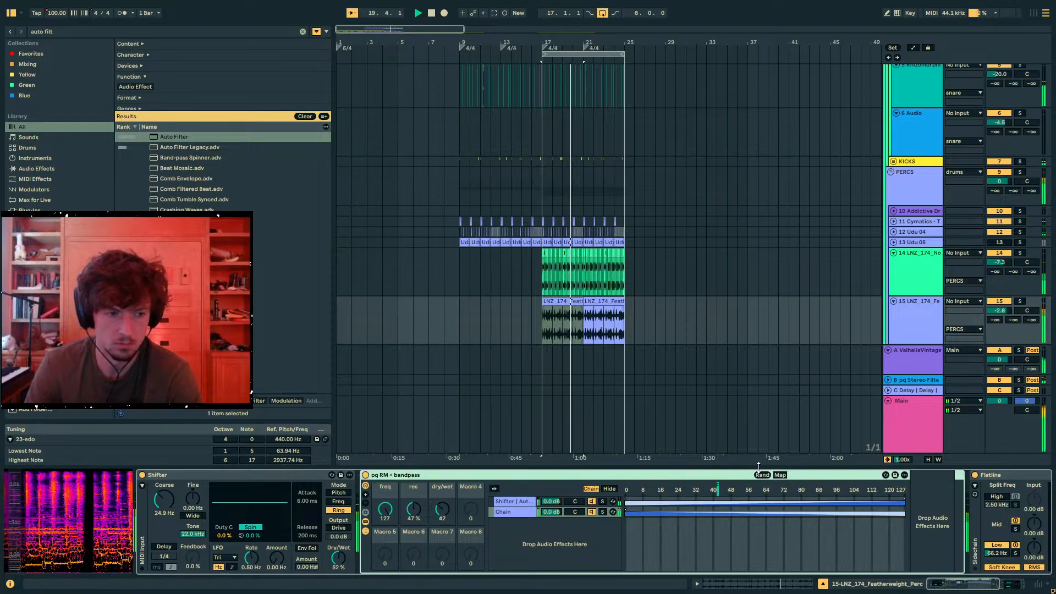
click(365, 503)
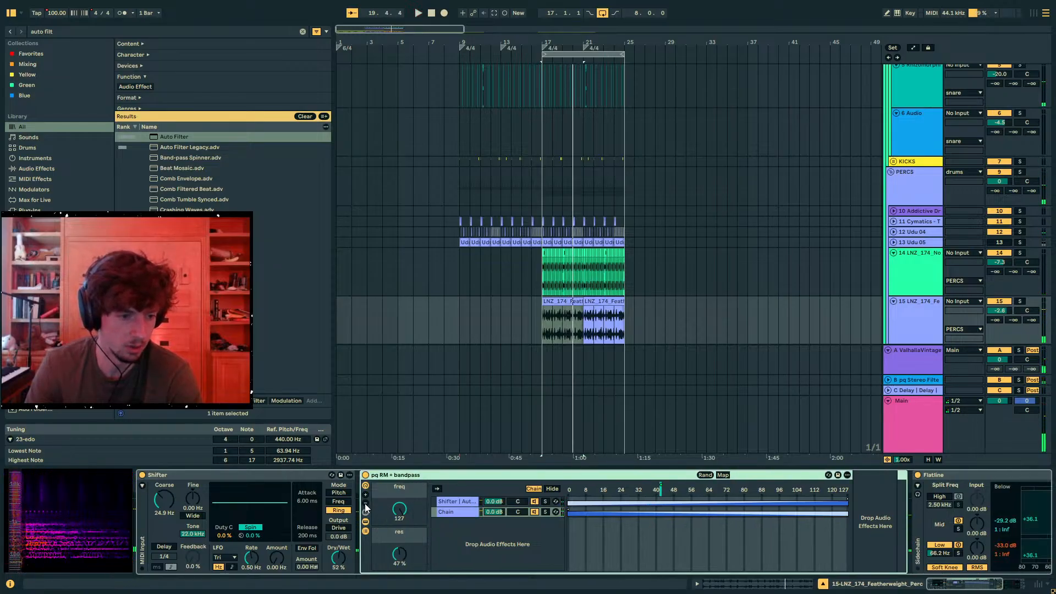
click(364, 494)
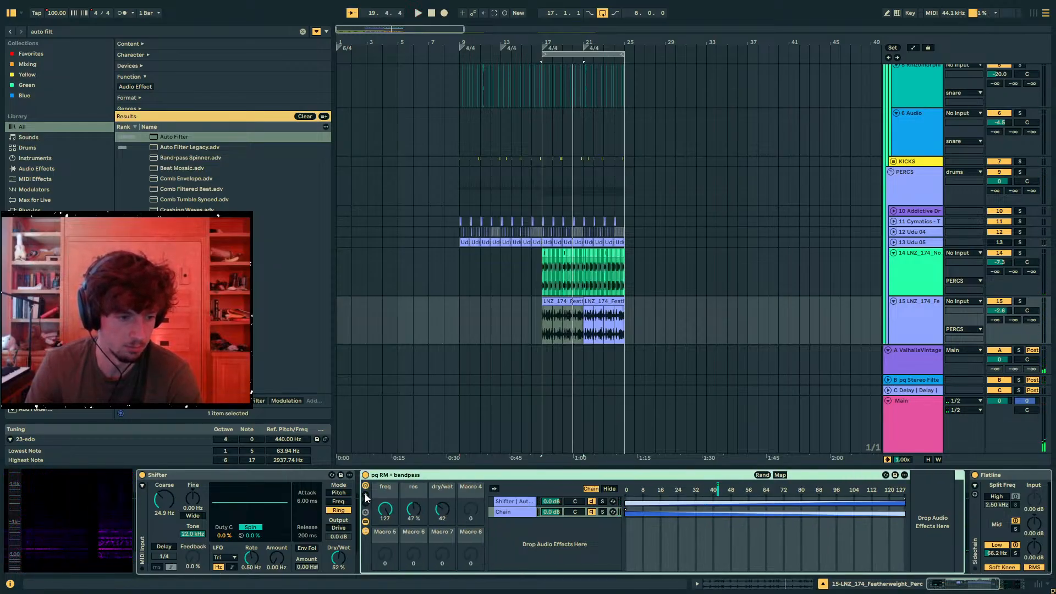
click(365, 532)
key(ctrl+d)
key(space)
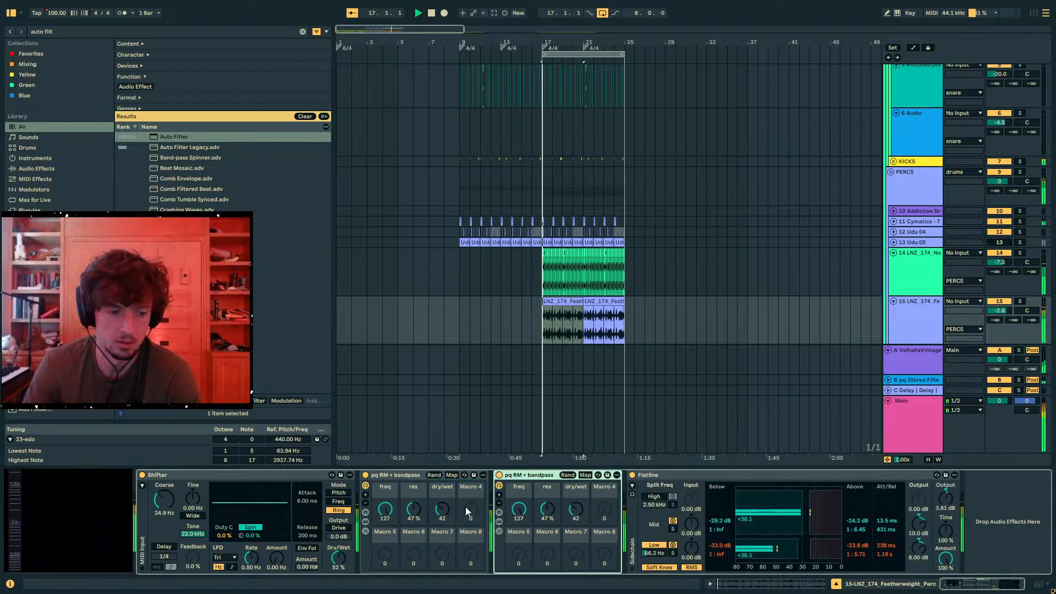
- Set the second rack's freq macro to 83 and duplicate it to make a third rack
drag(518, 516, 519, 542)
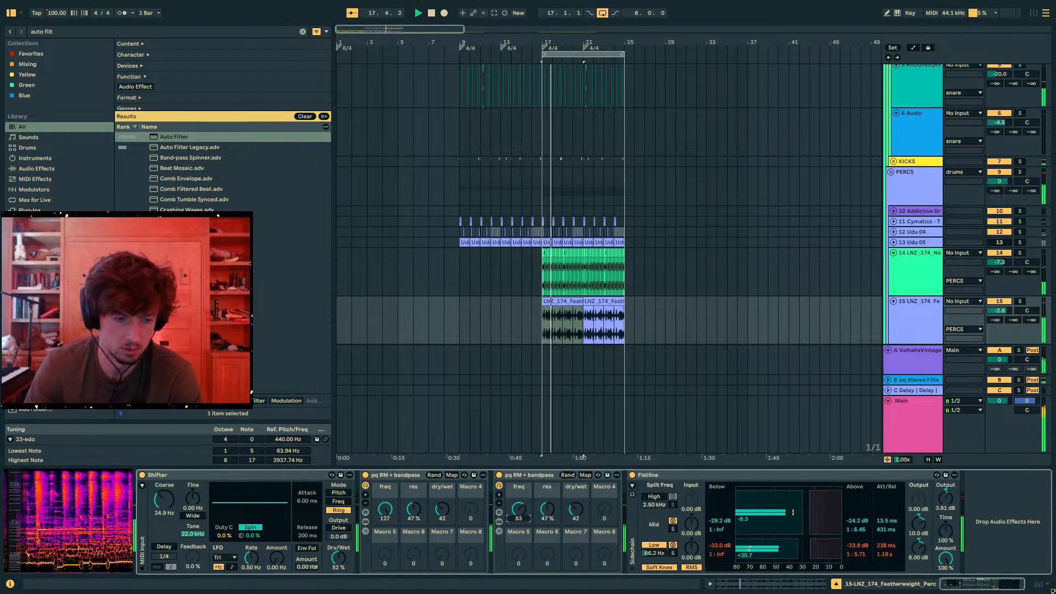
click(530, 474)
key(ctrl+d)
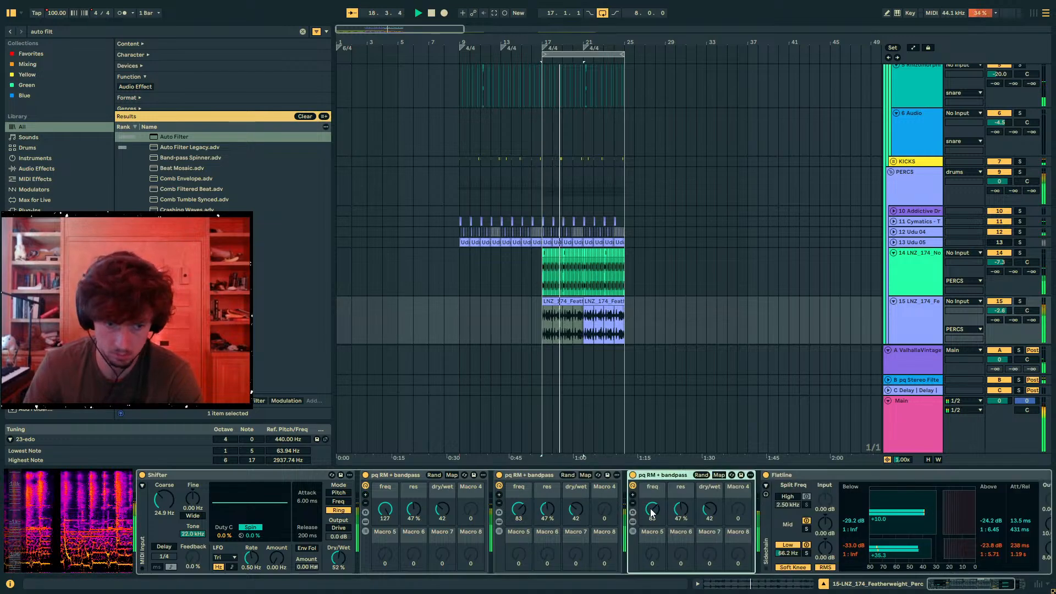
- Set the third rack's freq macro to 62 and, with track 15 soloed, set the Shifter's dry/wet to 0 %
drag(653, 512, 653, 524)
click(1020, 302)
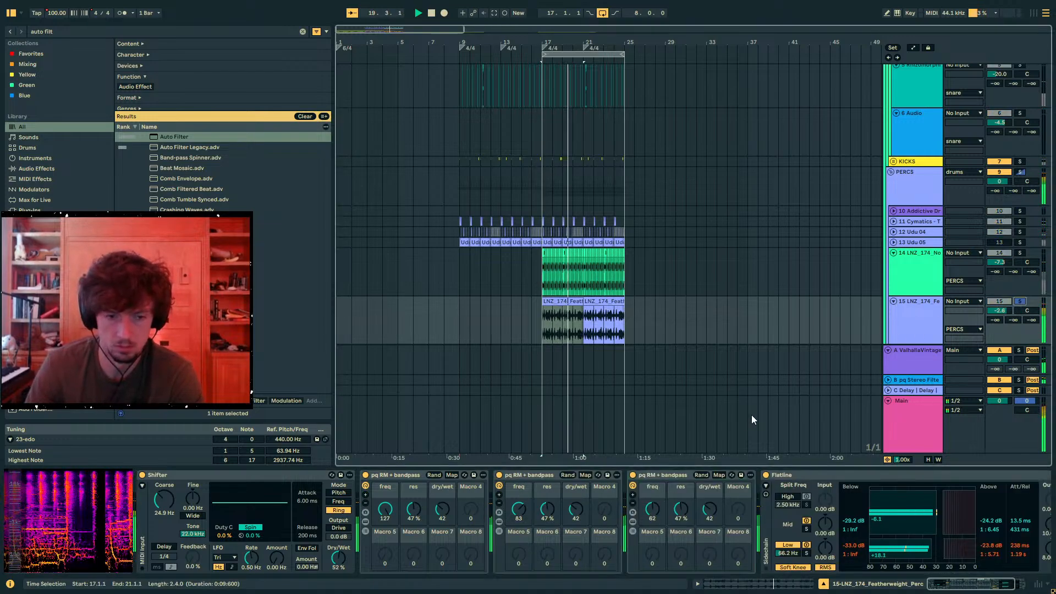
drag(338, 557, 338, 577)
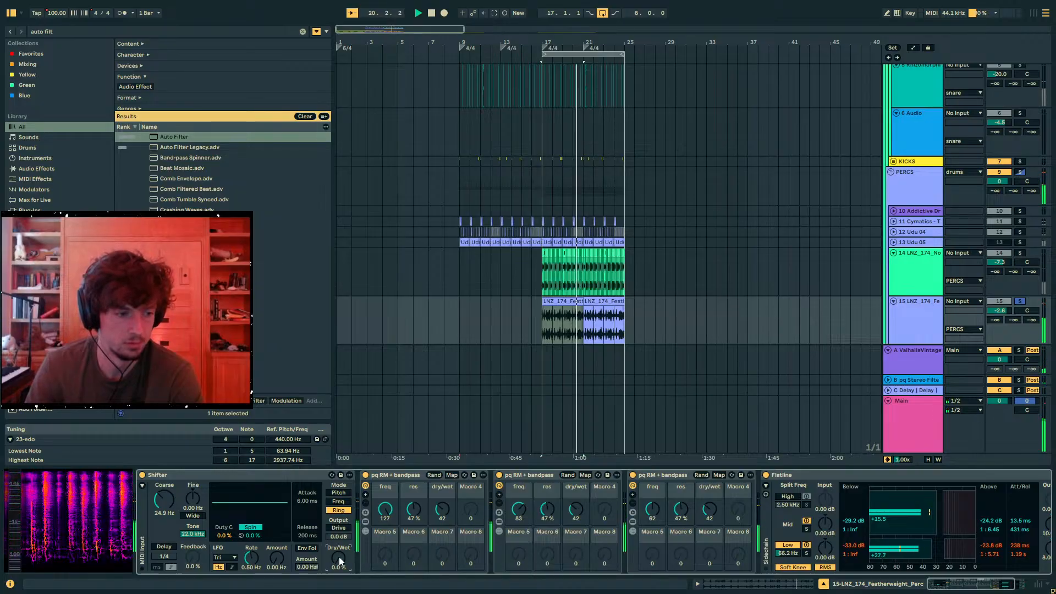
- Group the three pq RM + bandpass racks into one audio effect rack and replay the loop
click(391, 475)
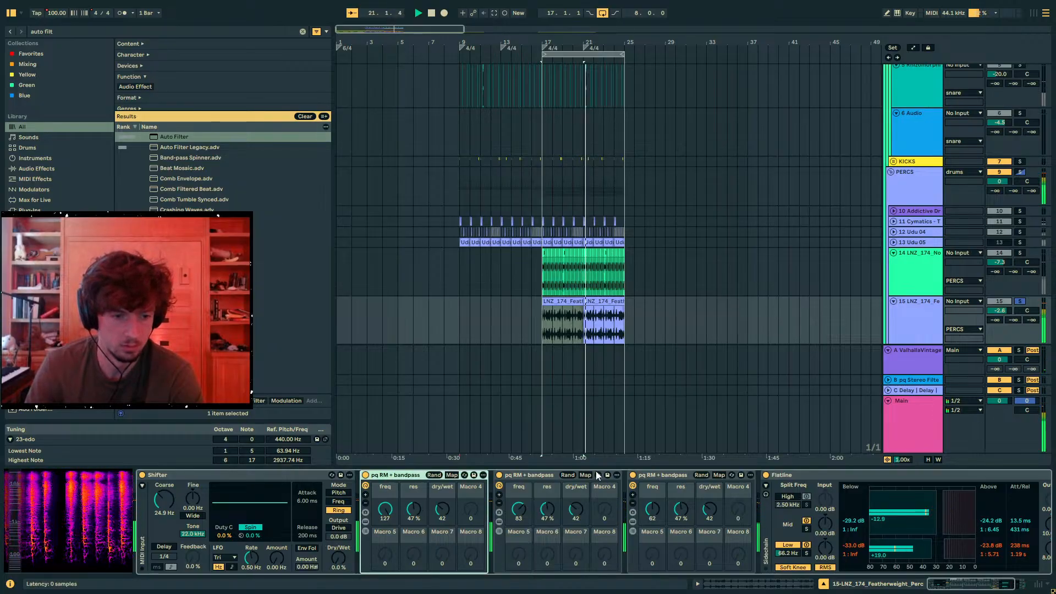
shift+click(660, 475)
key(ctrl+g)
click(367, 474)
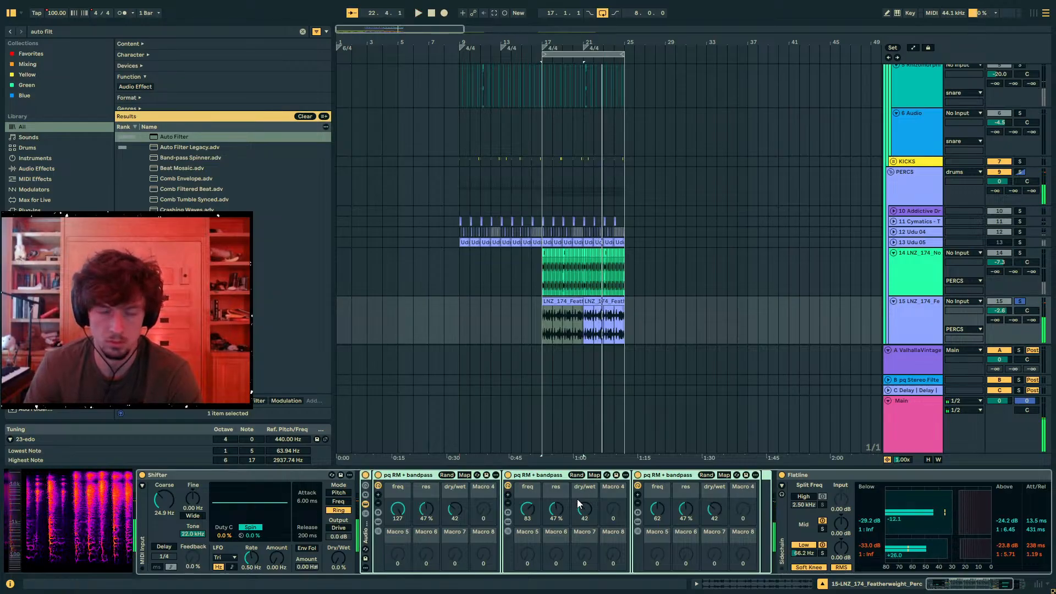
key(space)
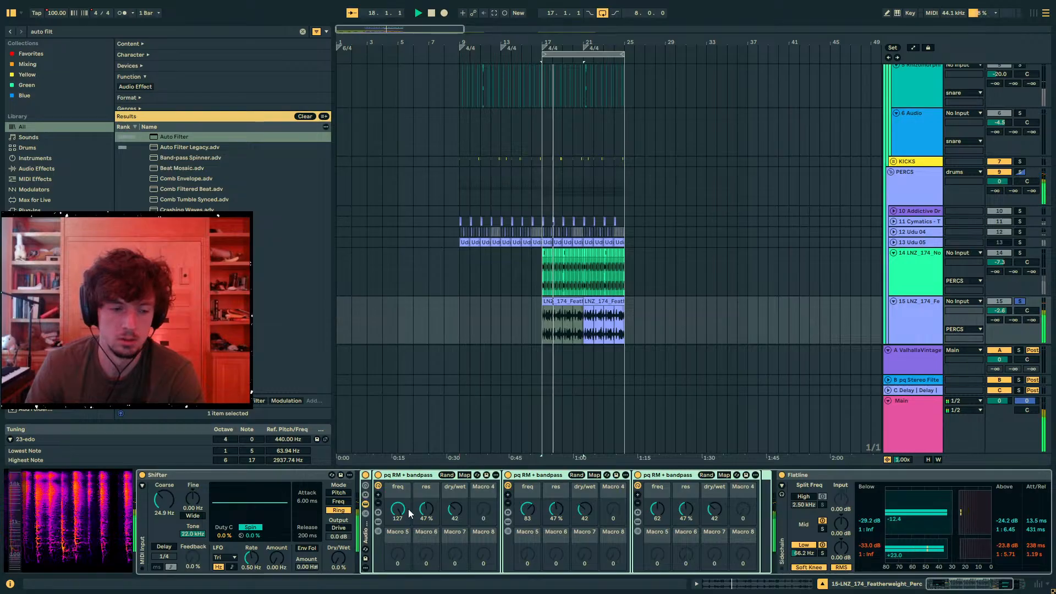
- Try a different freq setting on the first rack, undo the stray change and return the macro to 127
mouse_move(398, 509)
mouse_down()
mouse_move(397, 562)
mouse_move(398, 507)
mouse_up()
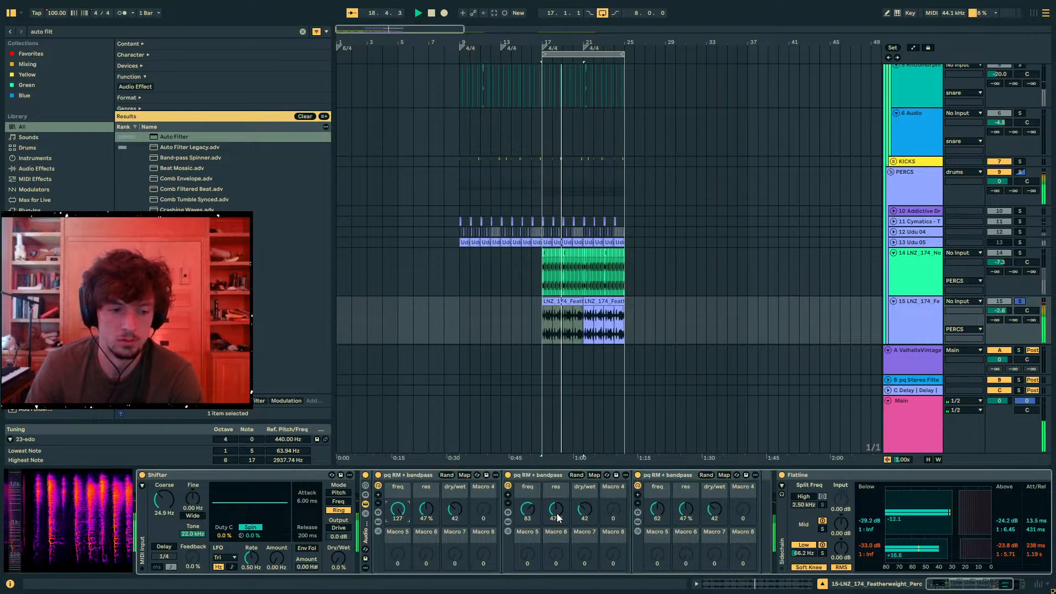
drag(558, 514, 558, 468)
key(ctrl+z)
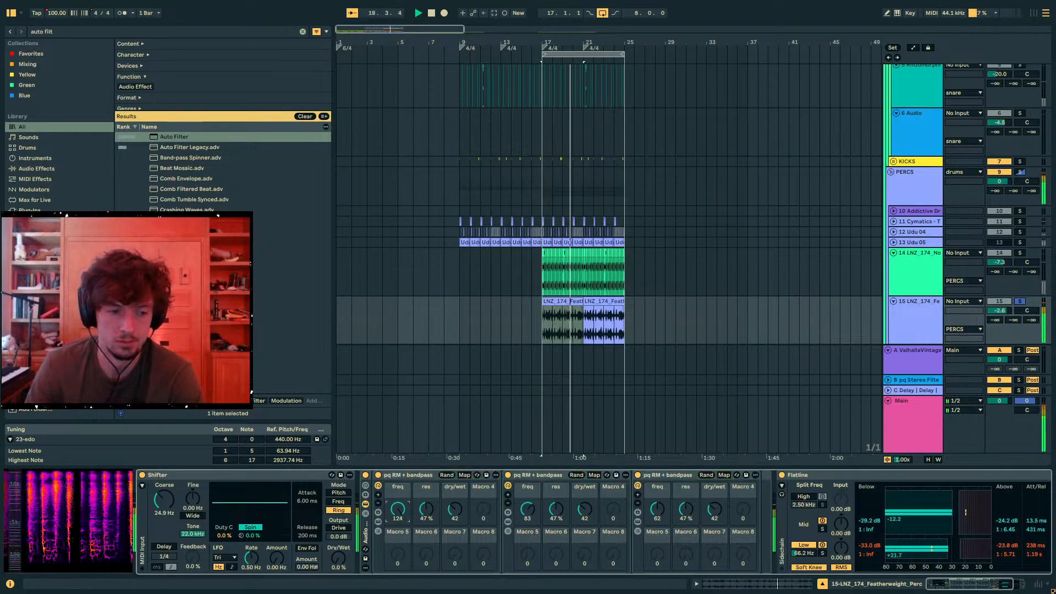
mouse_move(398, 509)
mouse_down()
mouse_move(398, 573)
mouse_move(398, 507)
mouse_up()
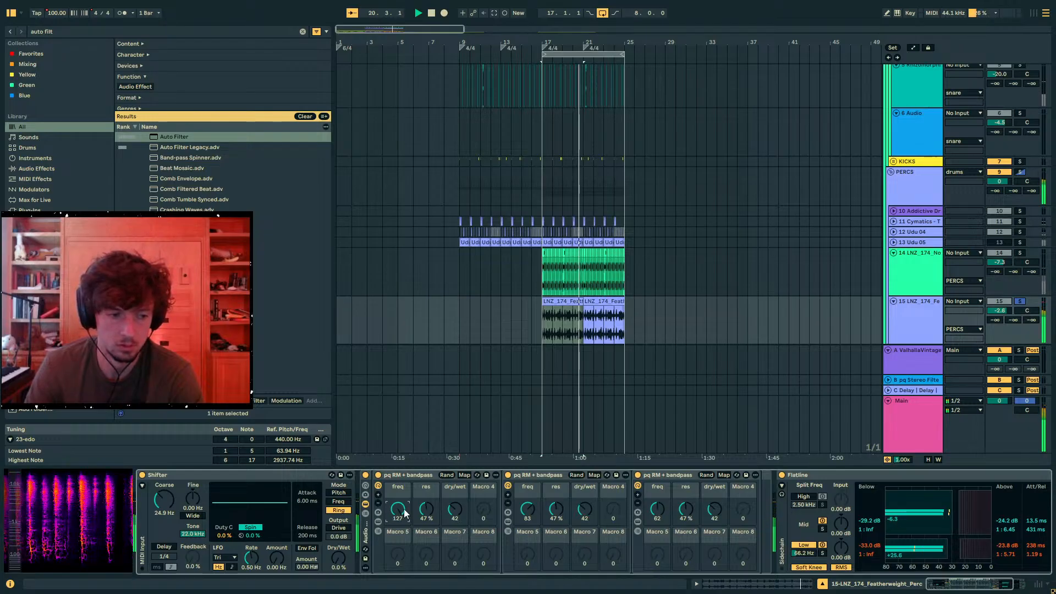
- Compare the Shifter fully wet, return its dry/wet to 0 %, and set track 15's volume to -6.5 dB in the unsoloed mix
drag(339, 558, 338, 489)
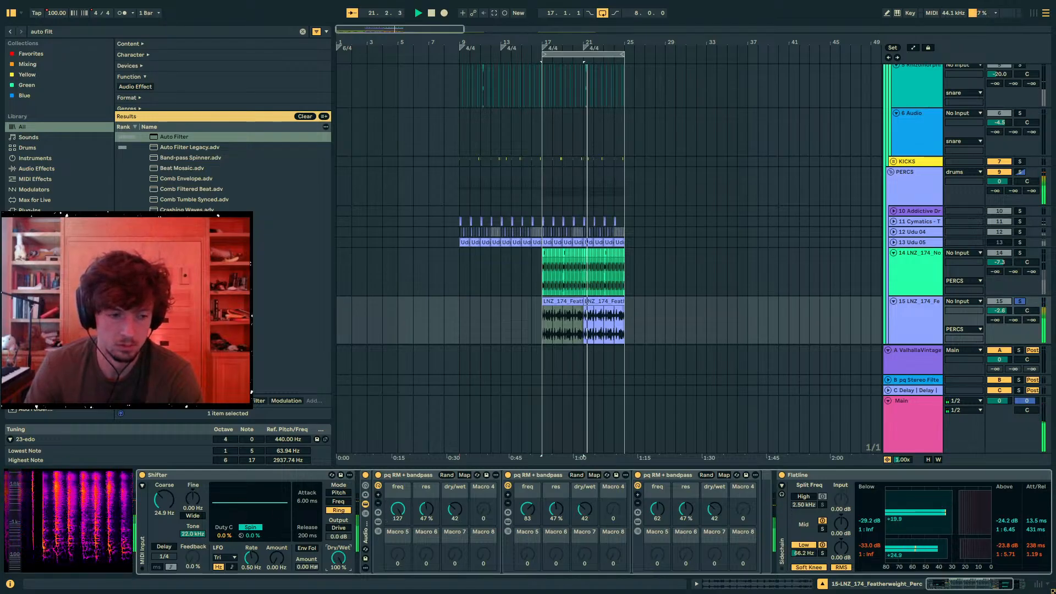
click(1021, 300)
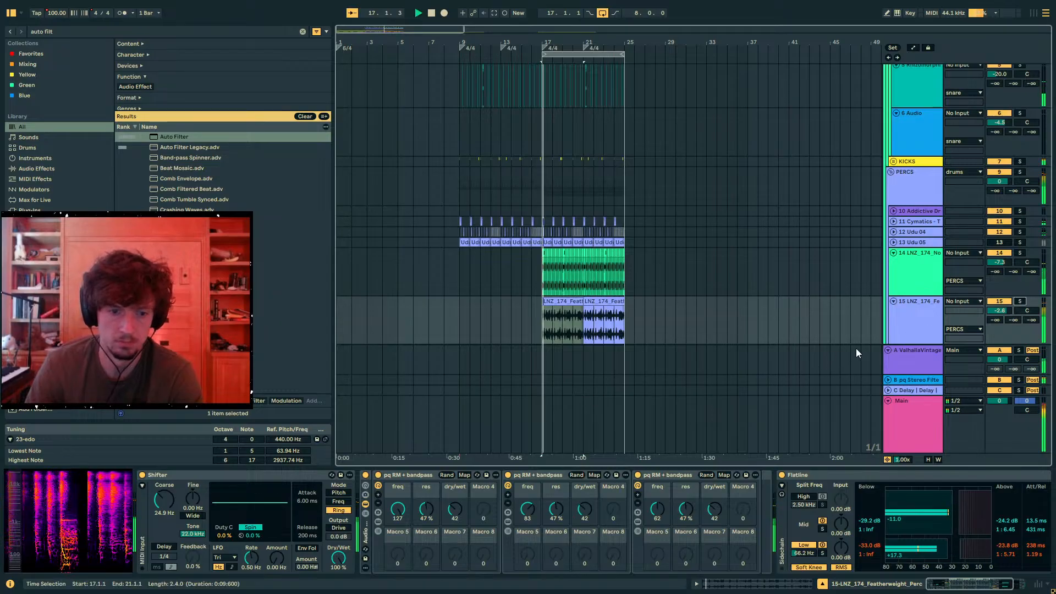
drag(339, 558, 339, 593)
drag(1001, 311, 1001, 324)
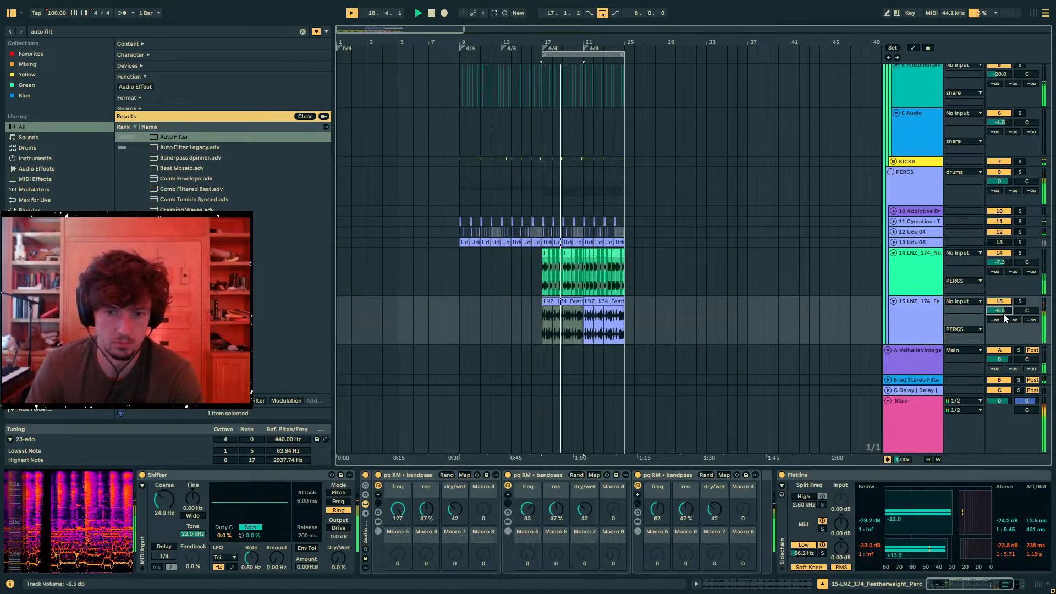
- Copy the grouped rack from track 15 and paste it at the end of the drums group's device chain, playing drums soloed
scroll(897, 293, down, 6)
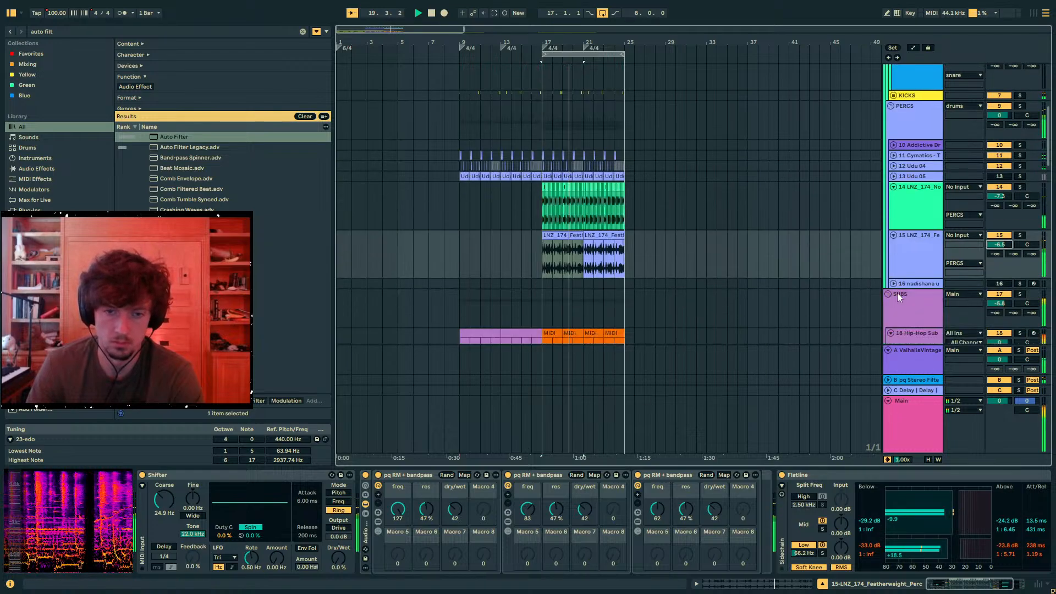
scroll(932, 302, up, 3)
scroll(852, 278, up, 1)
key(space)
click(366, 520)
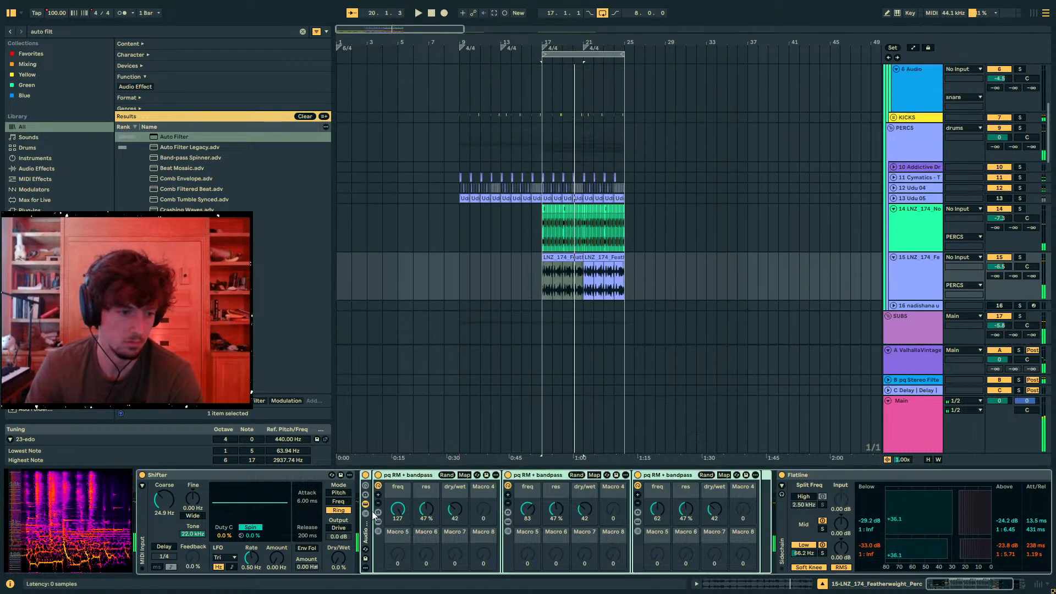
scroll(697, 275, up, 7)
click(885, 117)
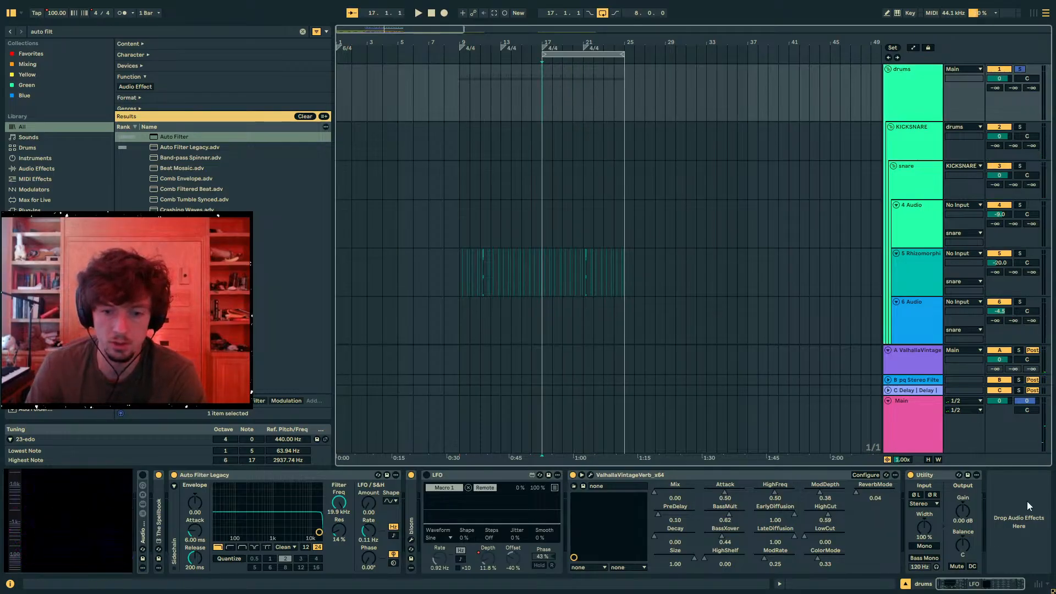
key(ctrl+v)
key(space)
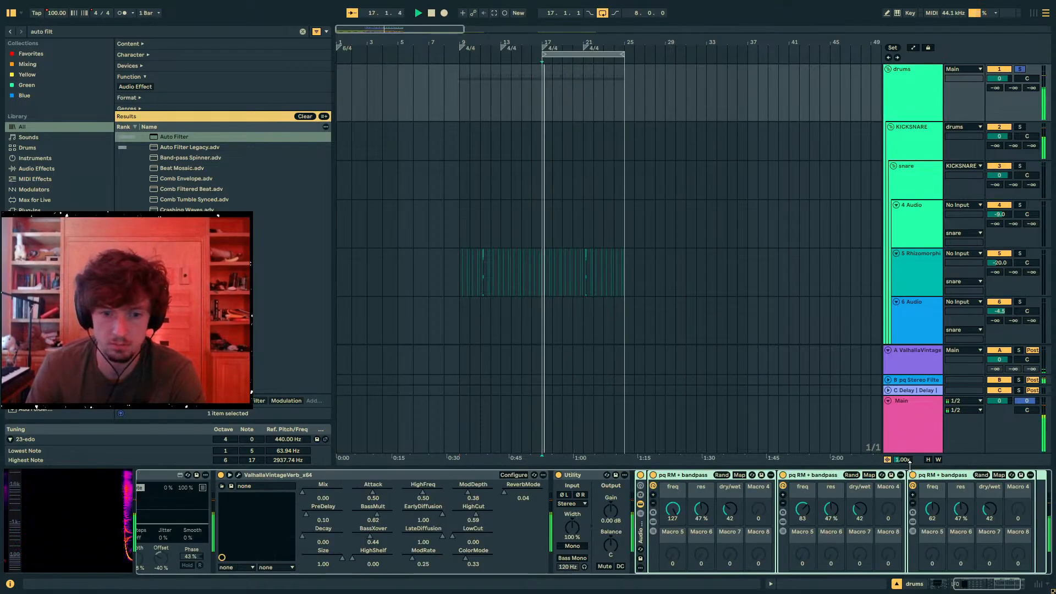
- On the pasted drums racks, zero the first two dry/wet macros and set the third rack's freq to 107 and dry/wet to 48
click(728, 509)
key(Delete)
drag(990, 509, 989, 456)
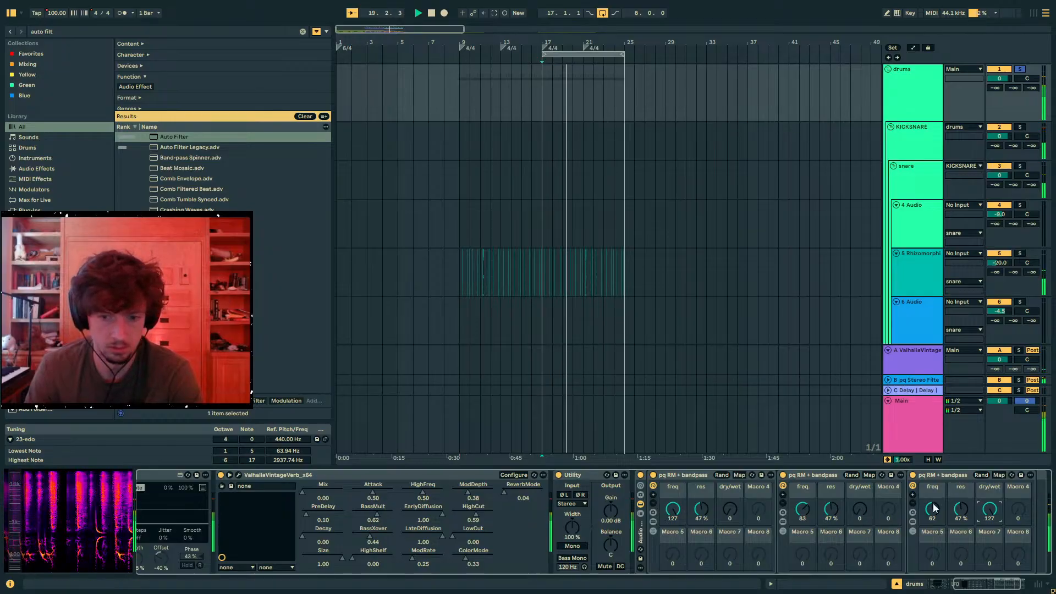
drag(933, 509, 933, 484)
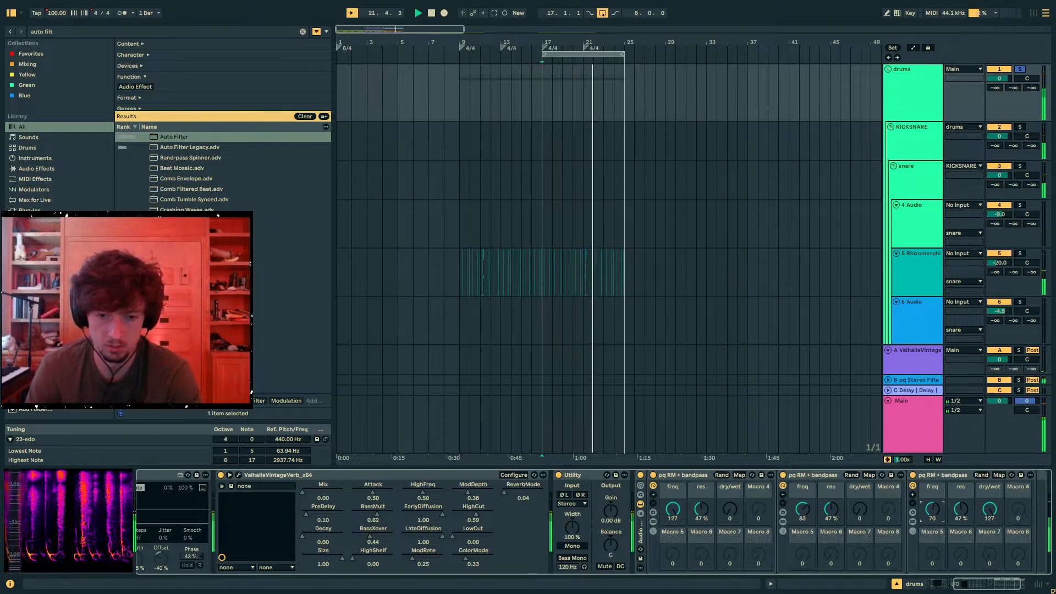
drag(988, 516, 987, 484)
drag(933, 510, 990, 550)
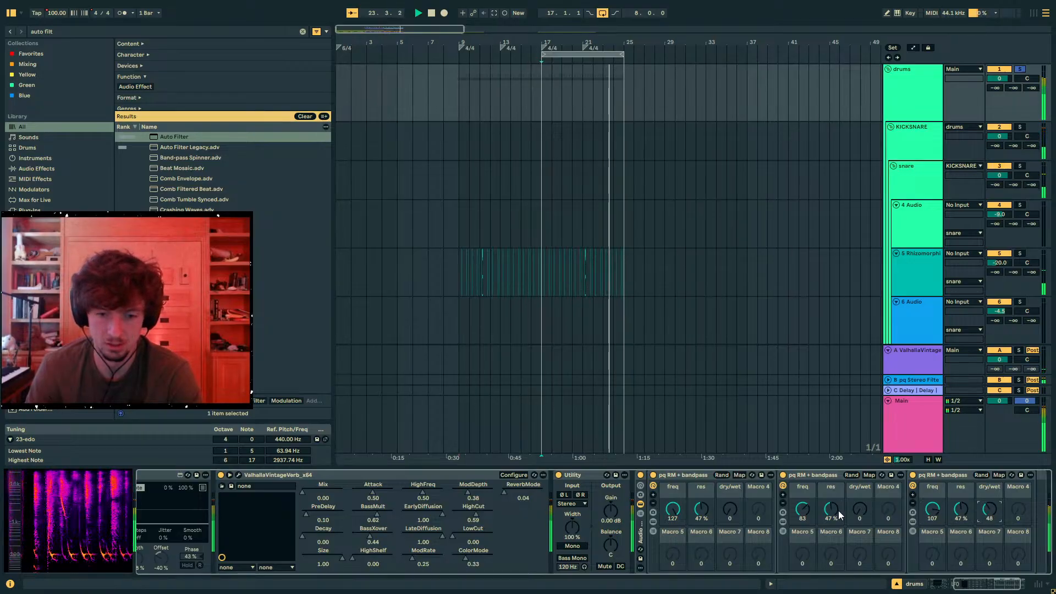
- Set the three drums racks' dry/wet macros to 55, 127 and 95, and play the unsoloed mix from bar 5
drag(859, 513, 860, 449)
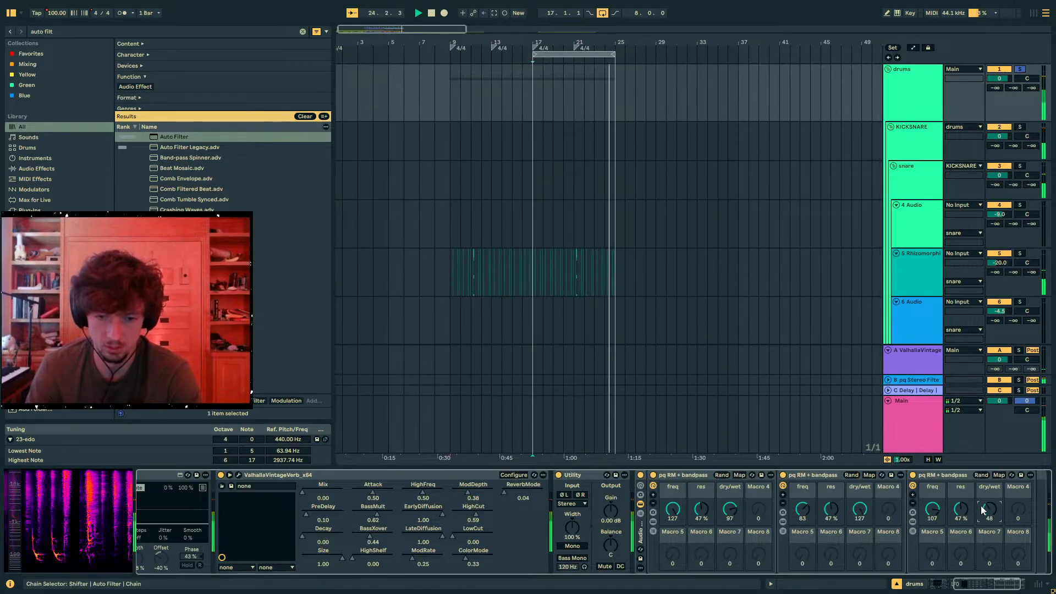
drag(984, 510, 985, 485)
drag(729, 512, 730, 482)
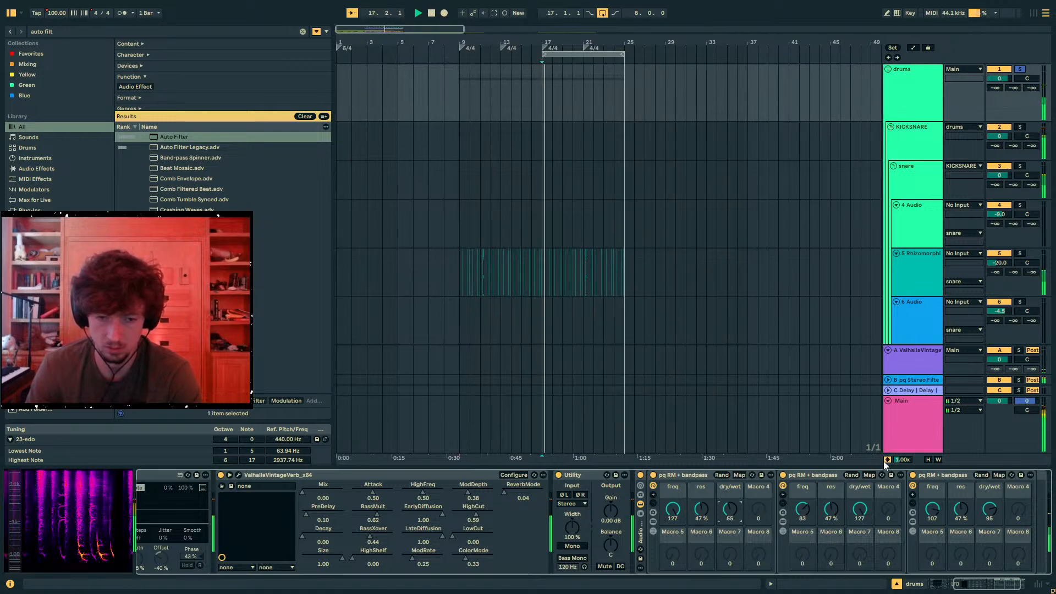
key(space)
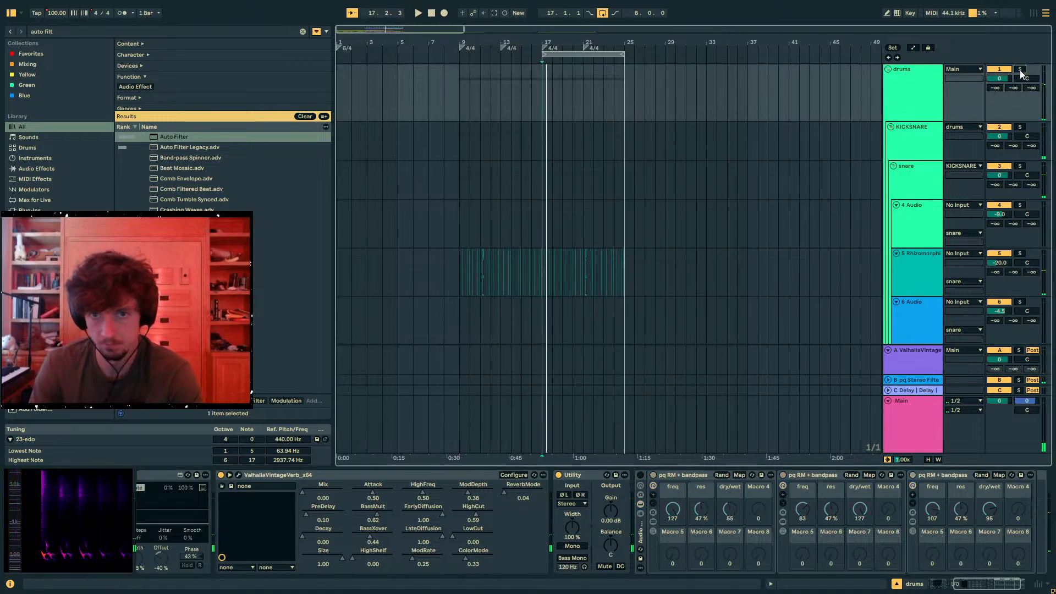
click(421, 110)
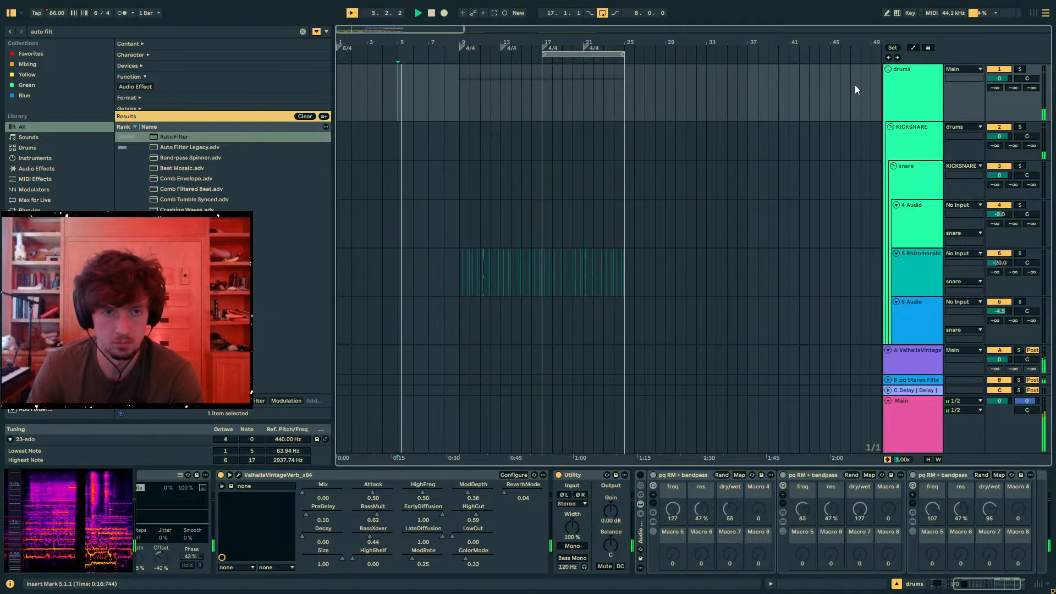
- On track 15, move the rack with freq 83 out of the grouped rack to just after it and deactivate it
click(895, 79)
click(920, 189)
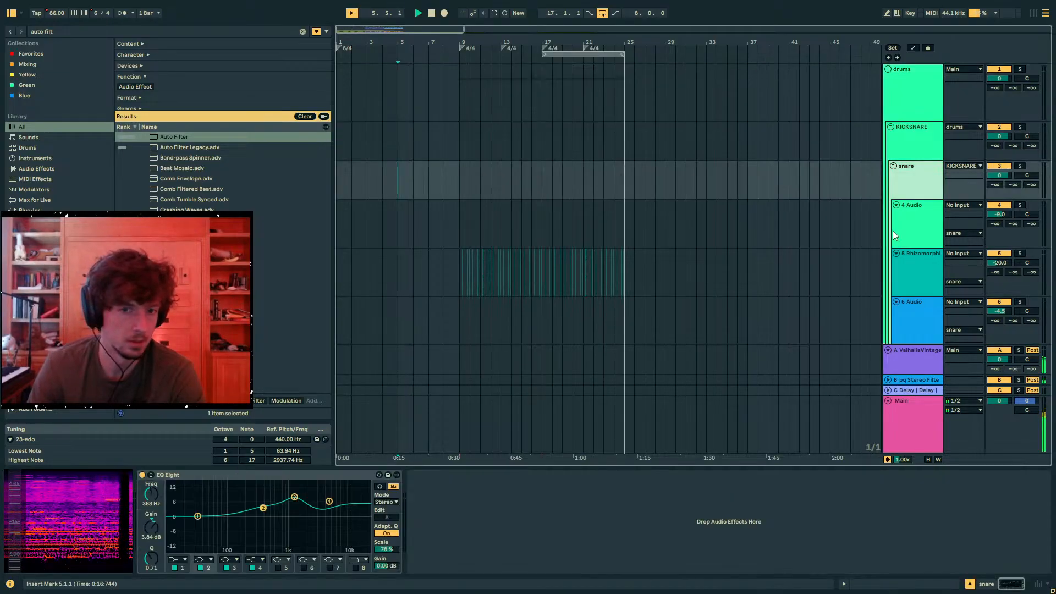
scroll(908, 220, down, 5)
click(915, 258)
click(916, 285)
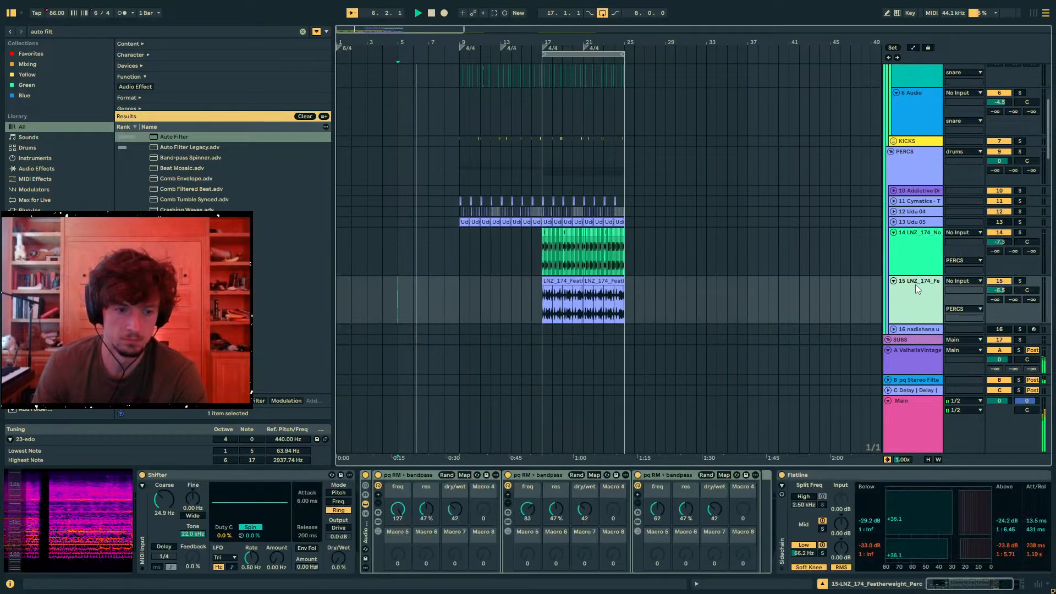
click(543, 480)
drag(543, 479, 725, 483)
click(652, 474)
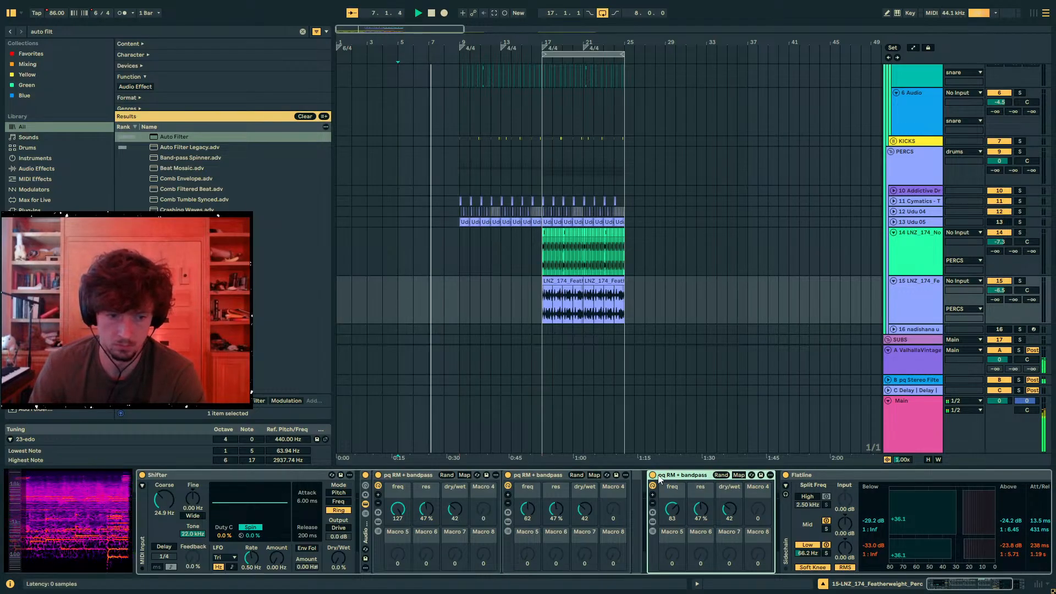
- Clear the browser search and save the separated pq RM + bandpass rack into the PAILIAQ Audio Effect Racks folder
click(61, 34)
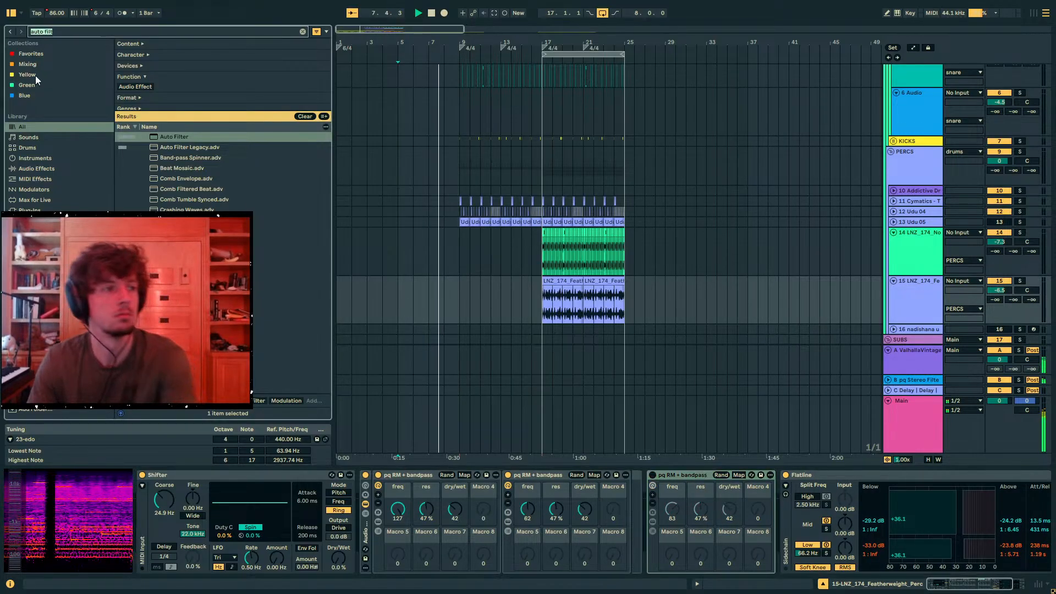
key(BackSpace)
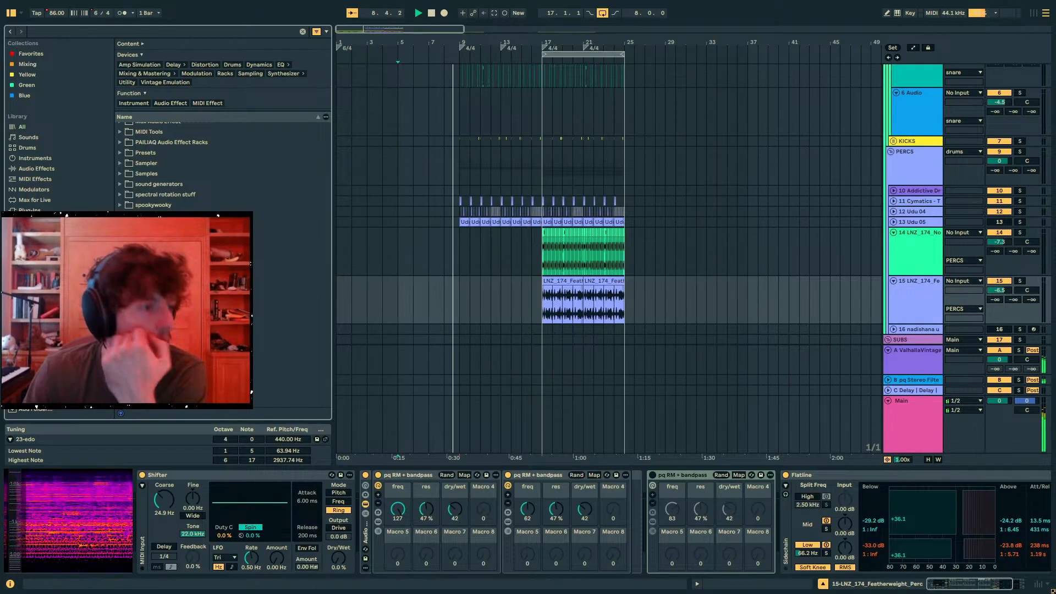
scroll(166, 176, up, 2)
click(131, 209)
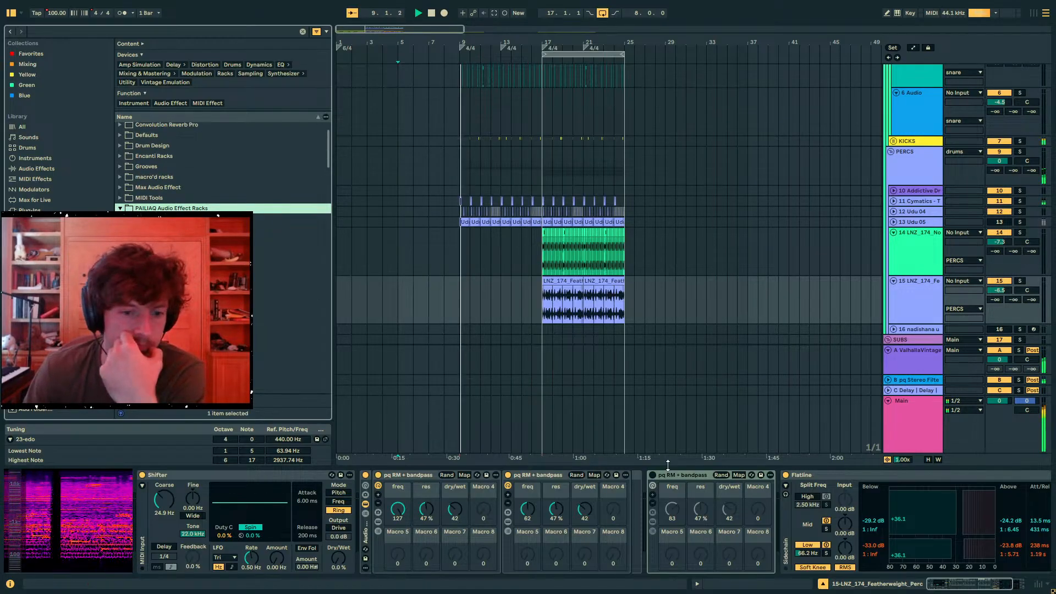
mouse_move(680, 476)
mouse_down()
mouse_move(310, 379)
mouse_move(176, 212)
mouse_up()
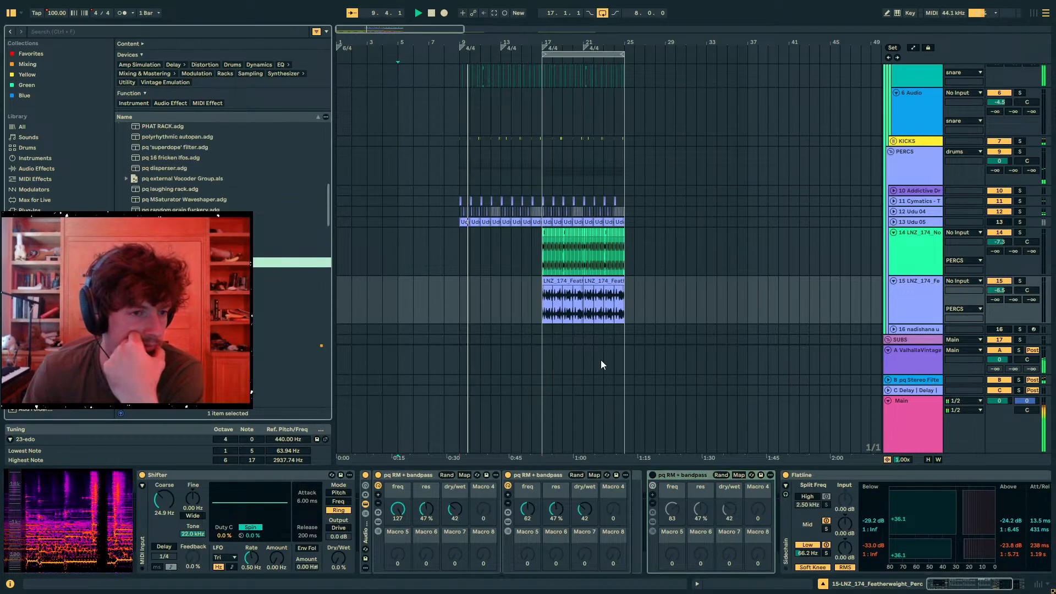
- Stop playback and look over the percussion and Hip-Hop Sub clips between bars 9 and 25
click(539, 308)
scroll(535, 295, down, 1)
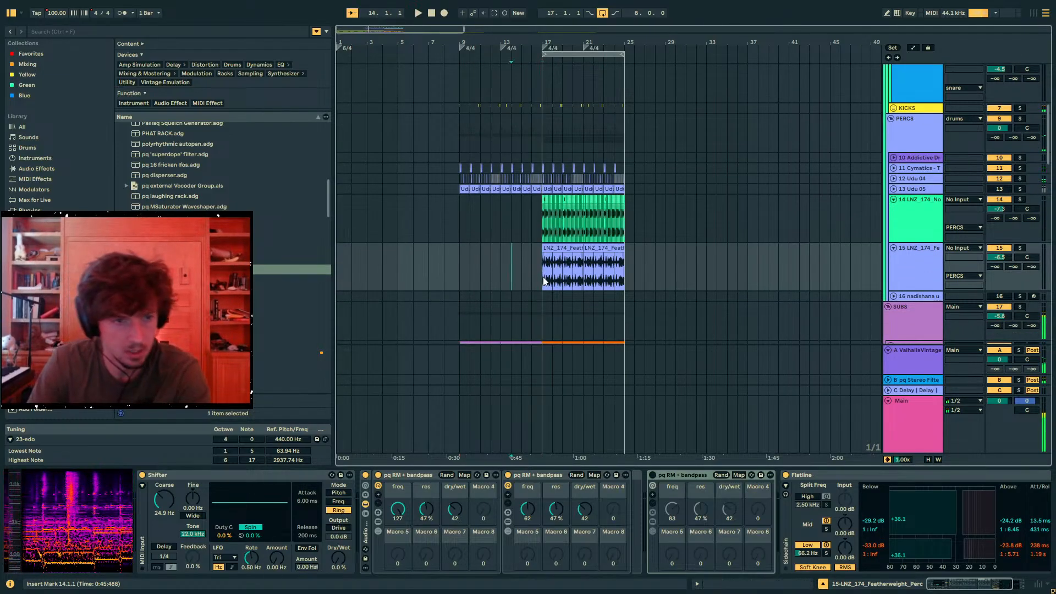
scroll(529, 274, down, 1)
click(450, 255)
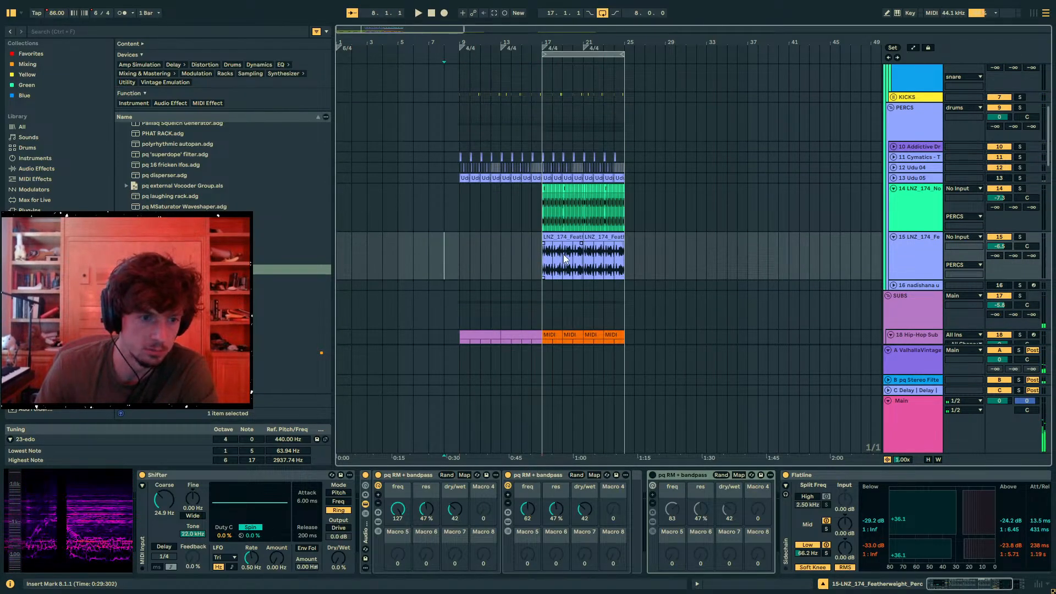
scroll(556, 273, down, 4)
click(541, 247)
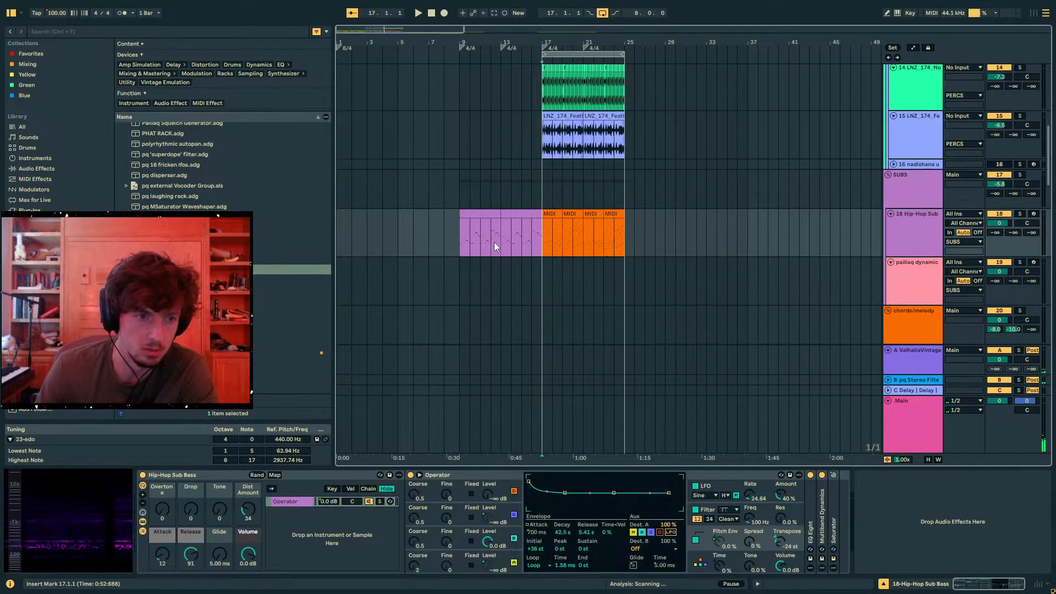
click(470, 238)
scroll(555, 264, up, 2)
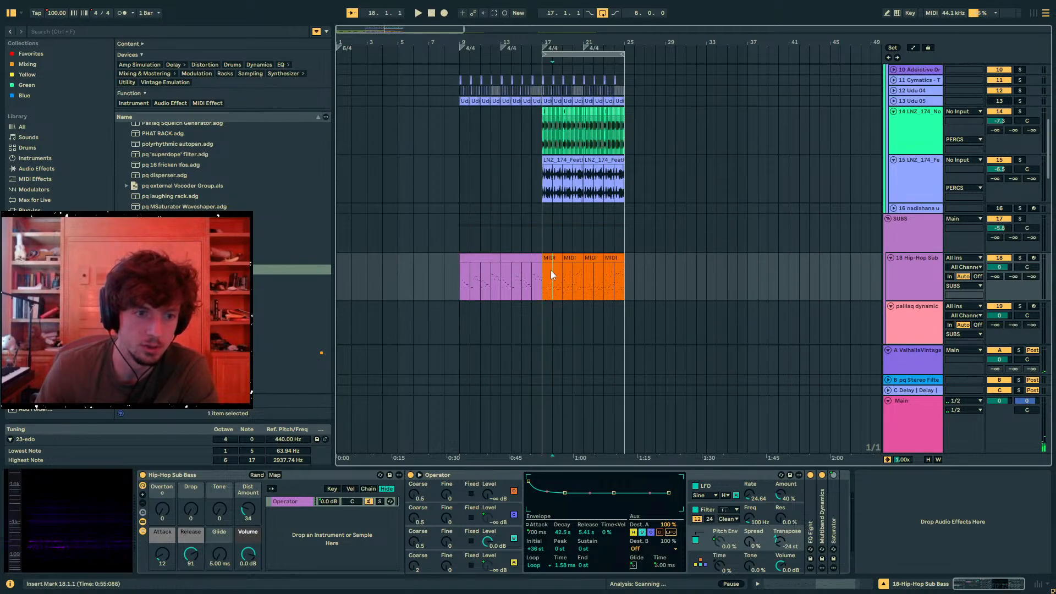
click(552, 270)
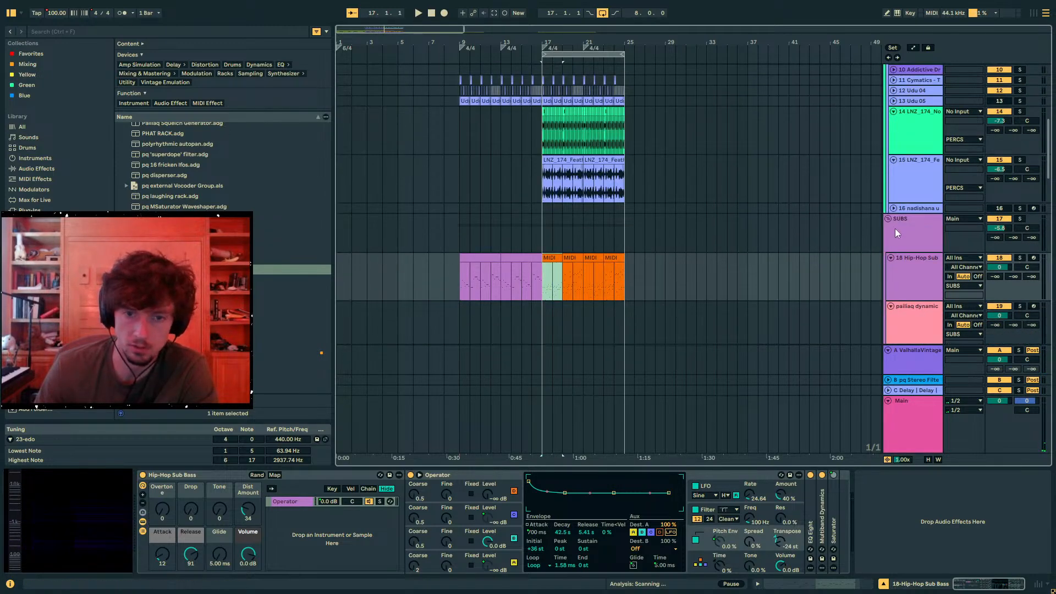
scroll(893, 248, up, 3)
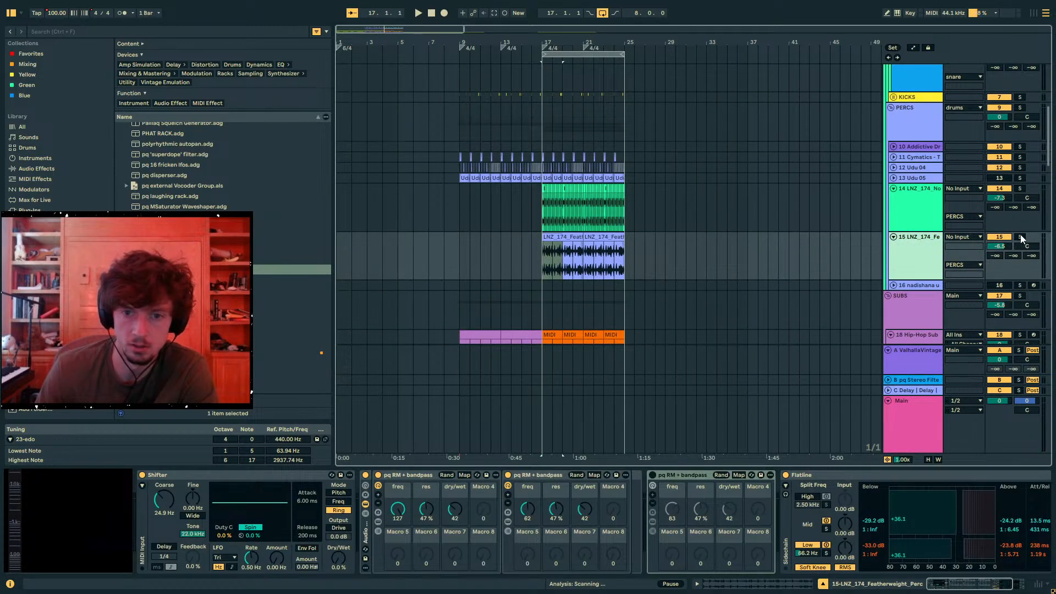
- Play the mix from bar 17 and audition the lower layers by switching tracks 30, 32 and 37 off
key(space)
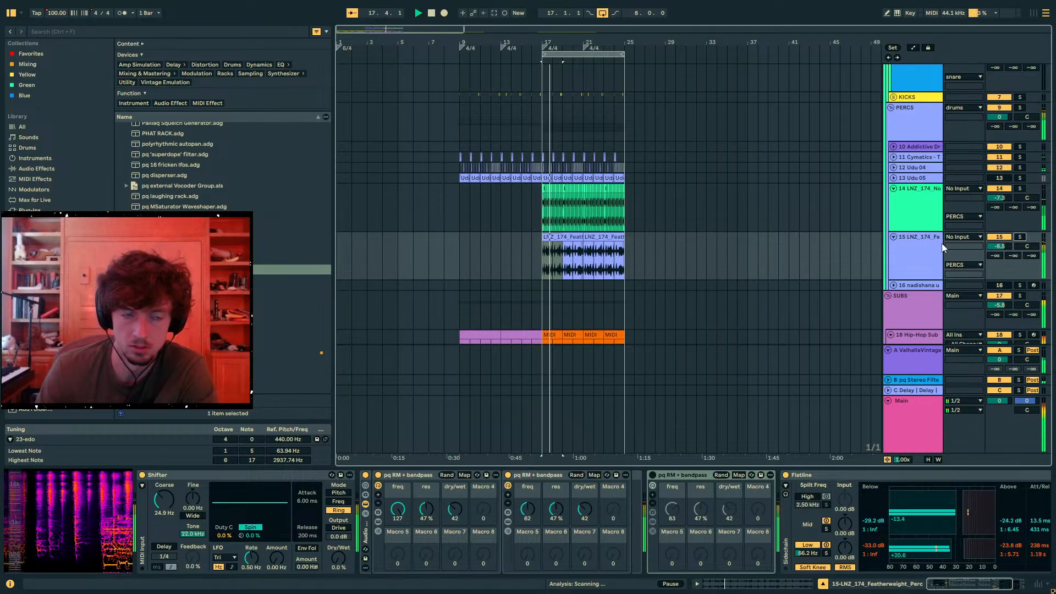
scroll(940, 244, down, 6)
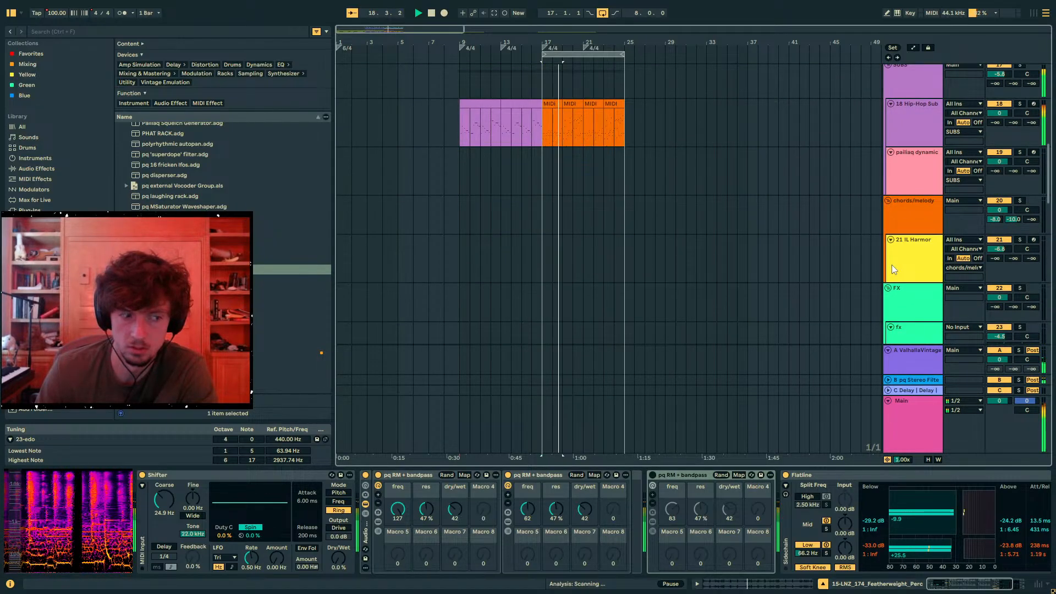
scroll(892, 265, down, 10)
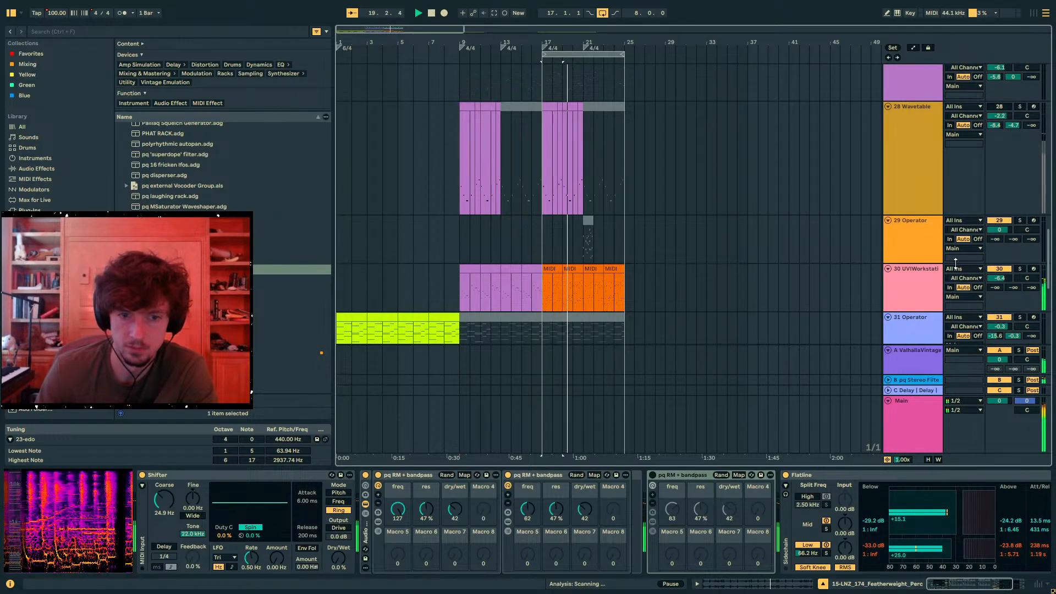
scroll(992, 269, down, 3)
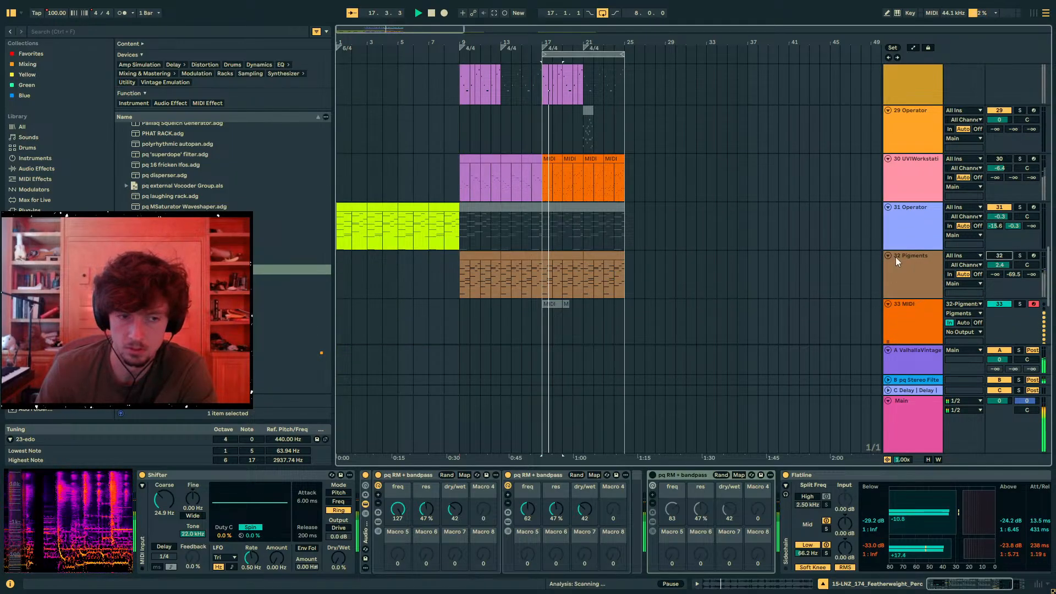
scroll(672, 244, down, 6)
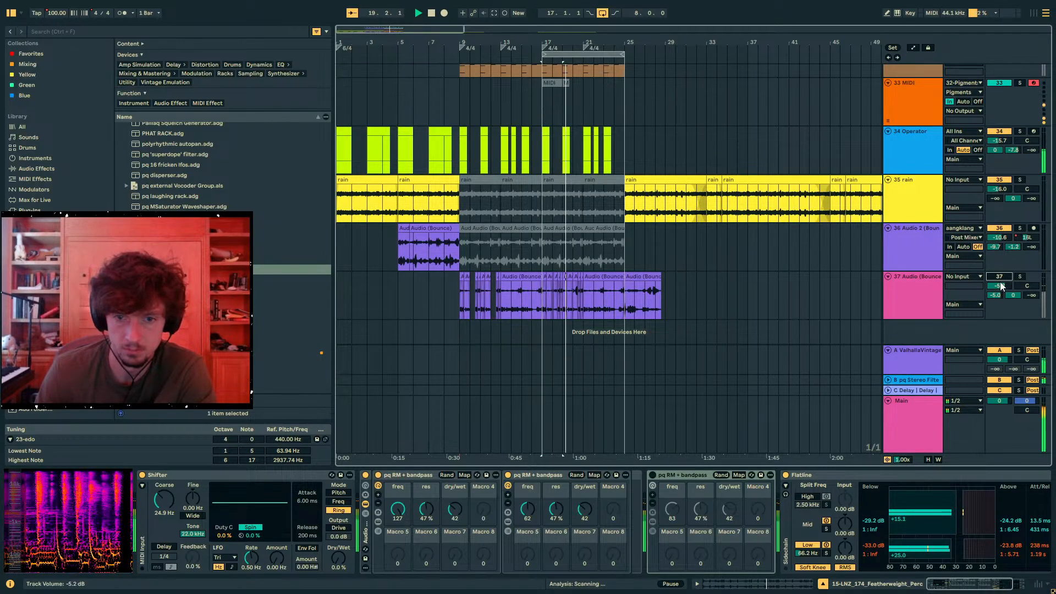
scroll(983, 259, up, 3)
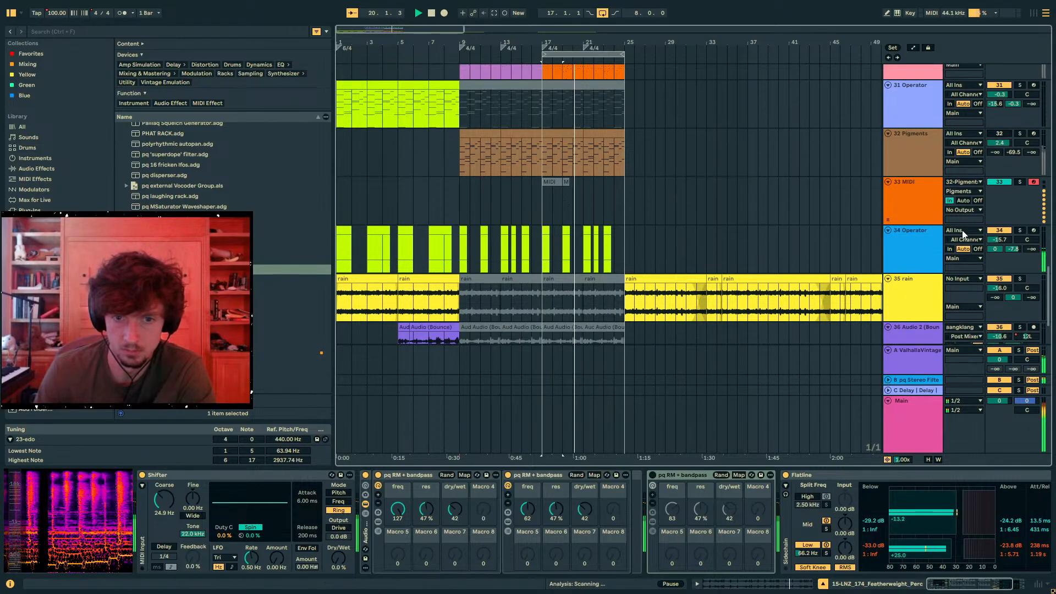
scroll(724, 272, down, 3)
- Select bars 17 to 25 on track 37, find Auto Filter Legacy and add it after Flatline
click(638, 301)
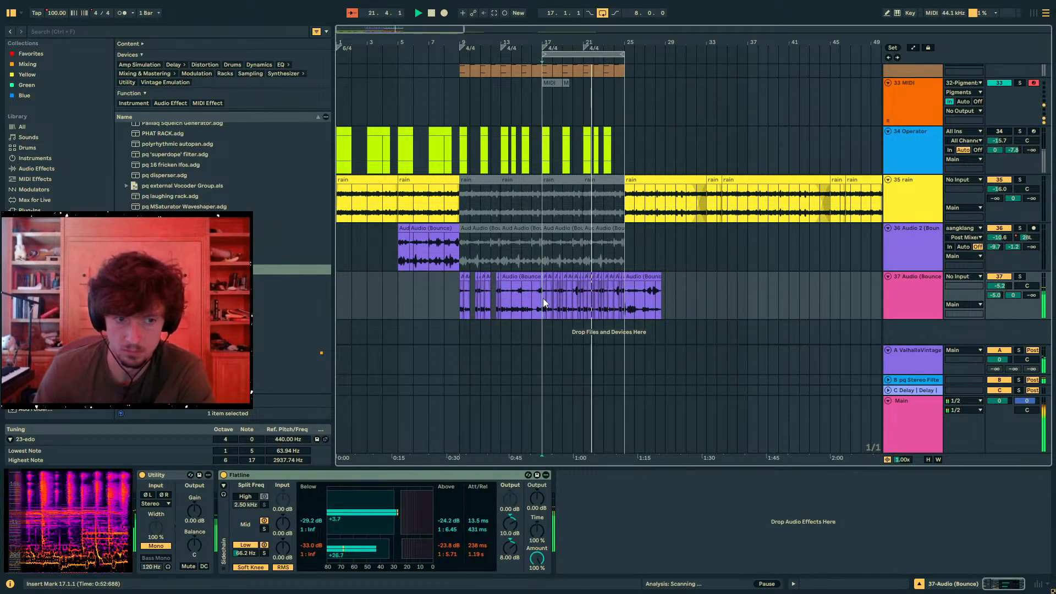
drag(543, 304, 626, 301)
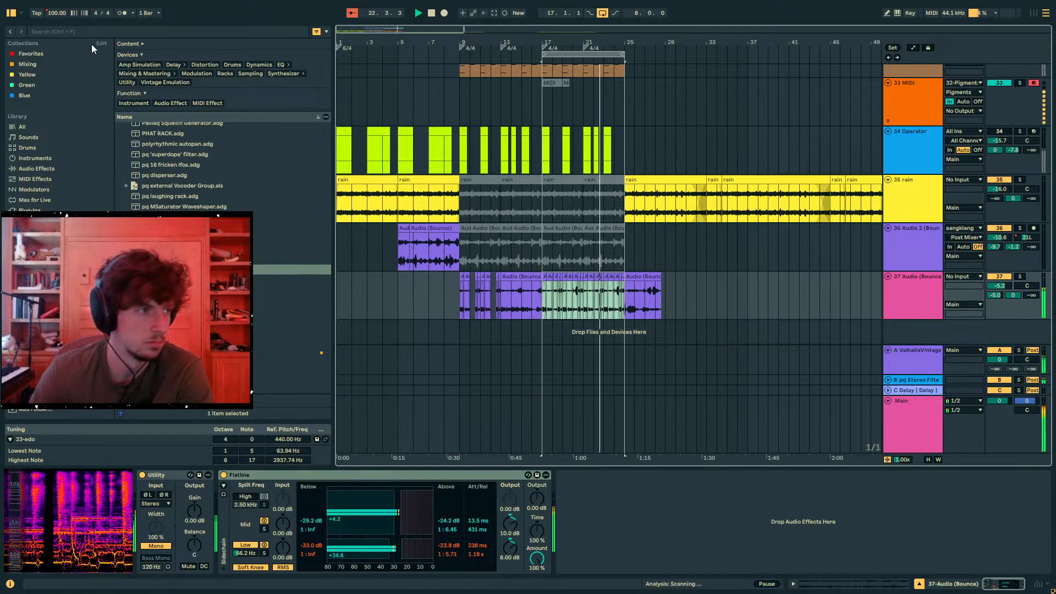
key(ctrl+f)
text(auto filt)
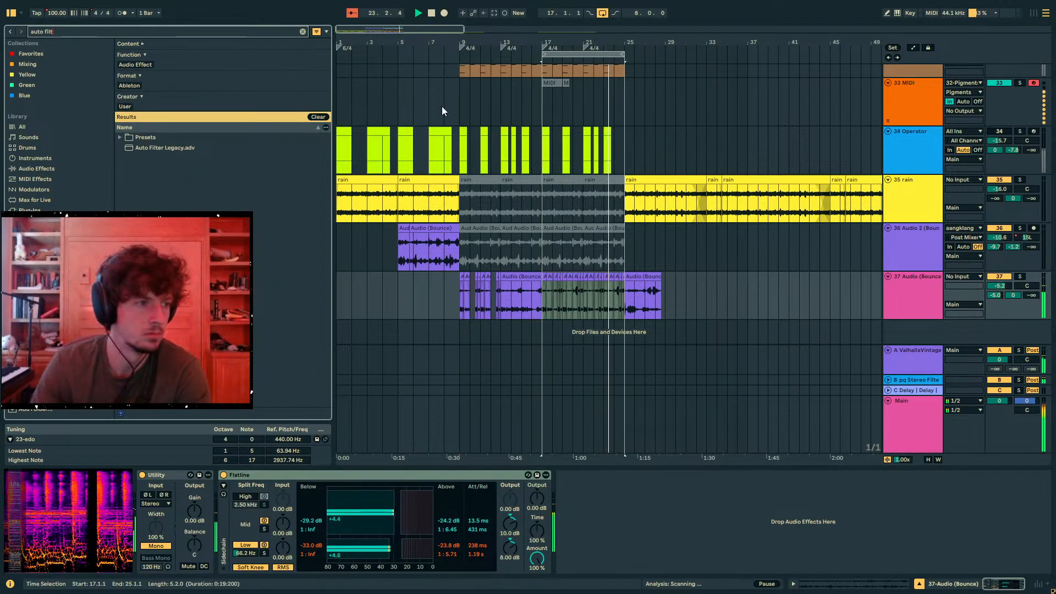
drag(151, 148, 616, 530)
- Set track 37's filter to low-pass at 362 Hz with 55% resonance, LFO amount 30.0, synced rate 1/16 and phase 0°
click(617, 547)
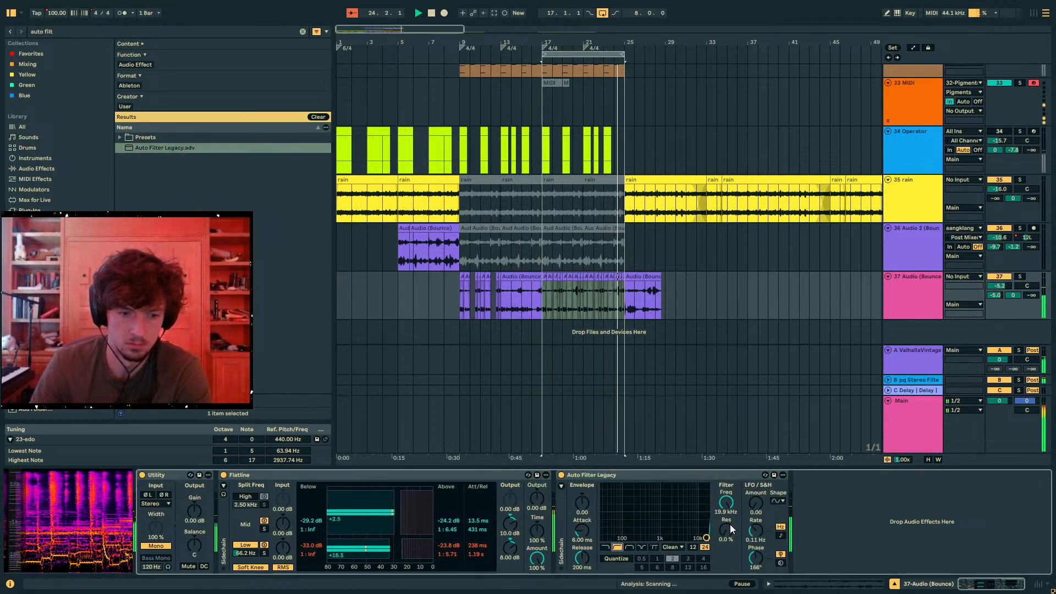
click(608, 546)
drag(726, 505, 756, 441)
click(781, 535)
drag(756, 558, 756, 589)
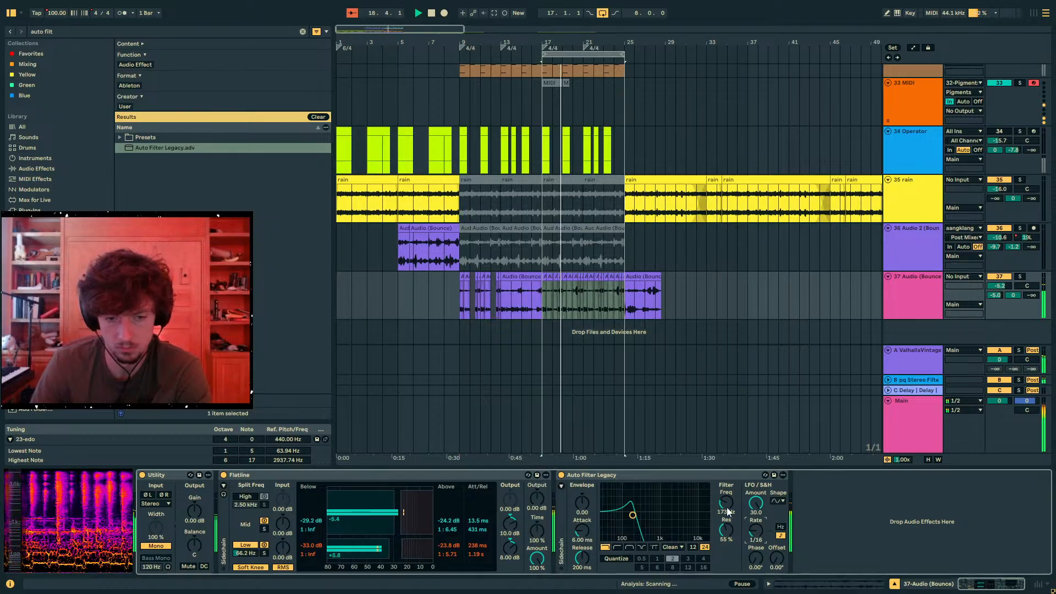
- Reset track 37's first two sends to minus infinity and set its volume to -0.6 dB
double_click(995, 296)
click(1008, 297)
drag(1000, 286, 1000, 290)
- Search the whole library for Roar and add it after the Auto Filter on track 37
key(ctrl+f)
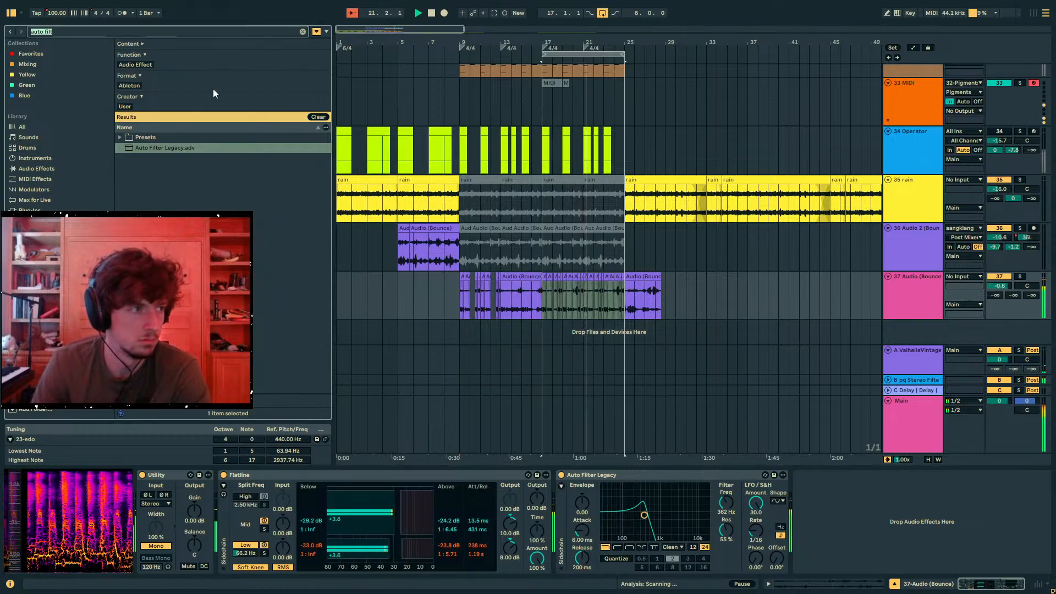
text(roar)
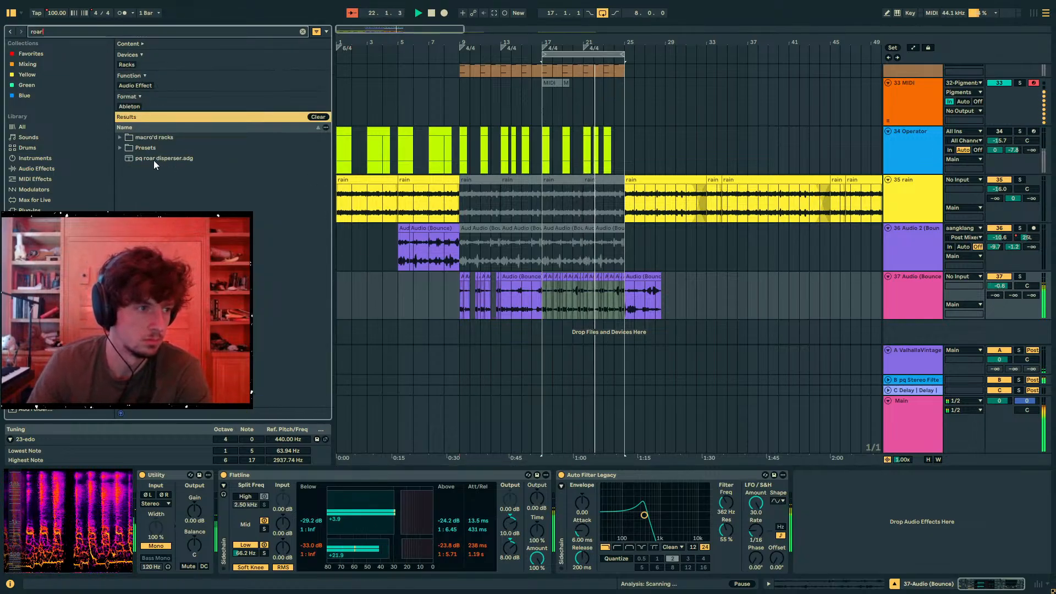
click(27, 127)
click(172, 137)
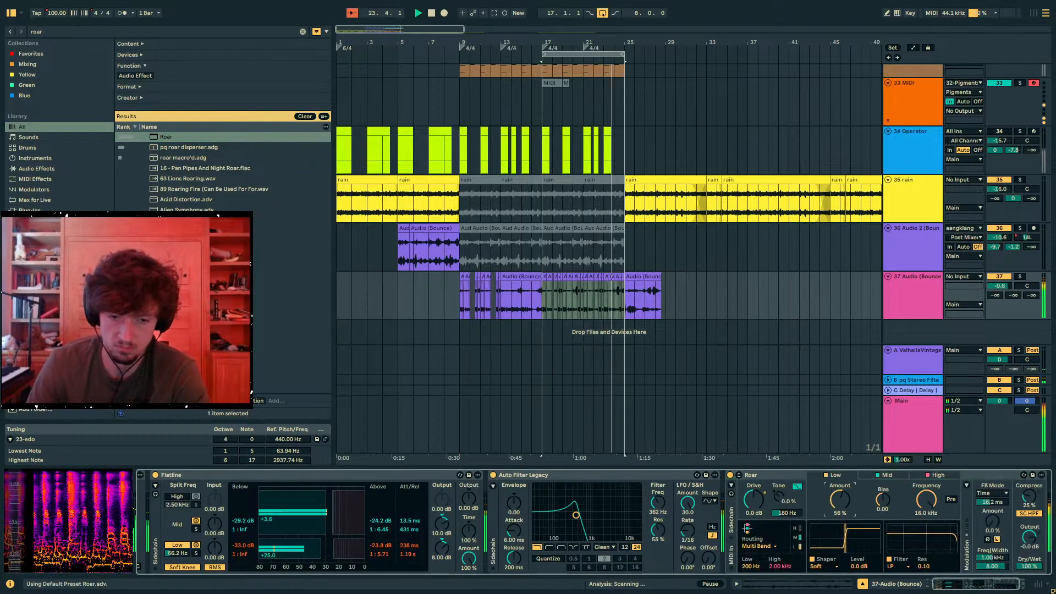
- Set Roar's mid-band amount to 44% and dry/wet to 56%, and raise track 37's send A to -13.7 dB
click(892, 480)
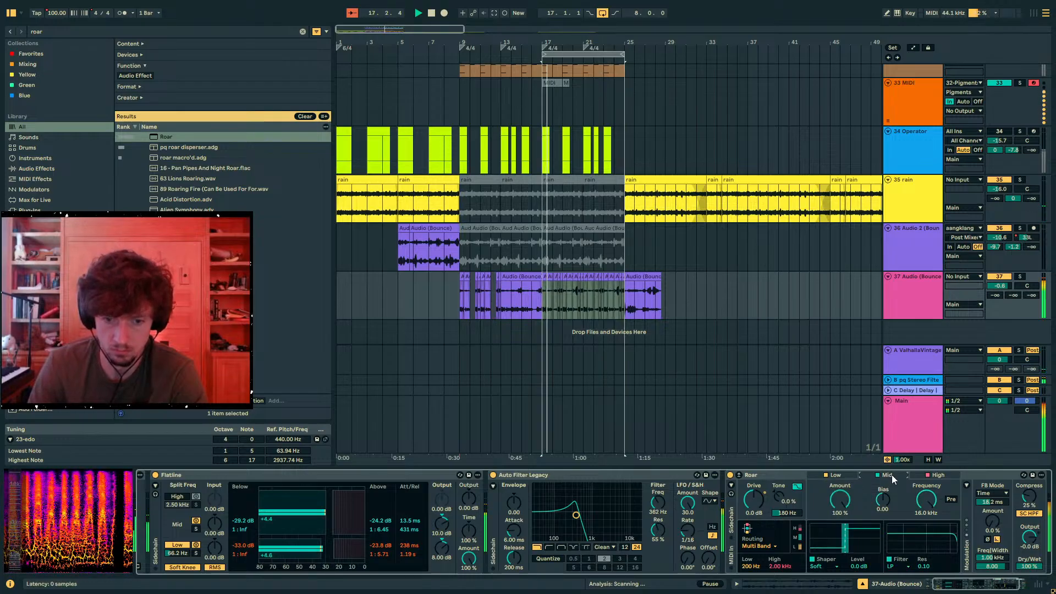
drag(833, 500, 834, 528)
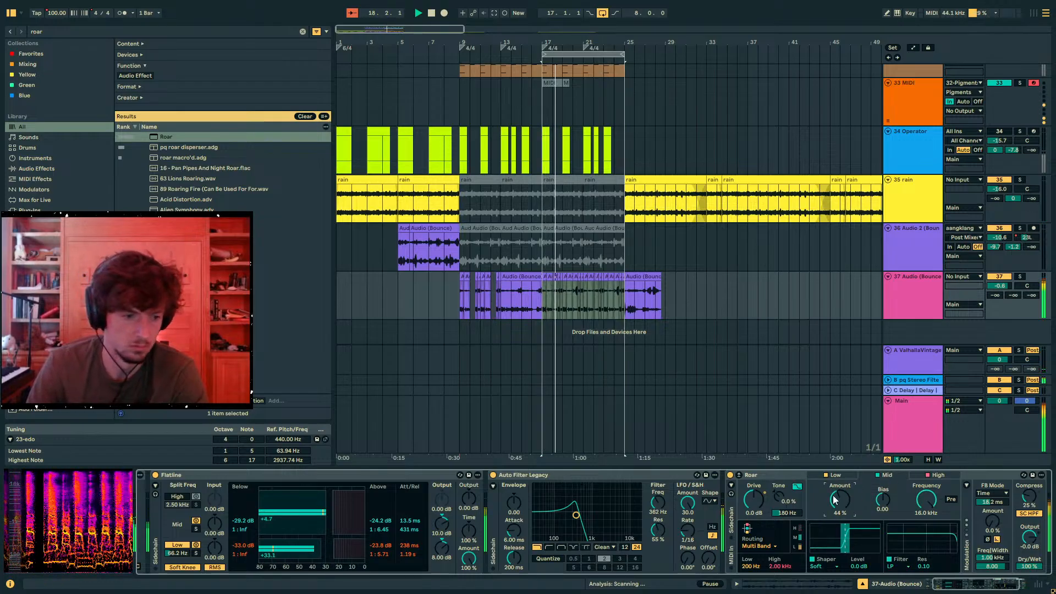
drag(1029, 567, 1029, 591)
mouse_move(998, 319)
mouse_down()
mouse_move(998, 277)
mouse_move(997, 300)
mouse_up()
- Change the LFO shape of track 37's Auto Filter, reset its offset to 0° and lower its resonance to 0.0%
click(711, 501)
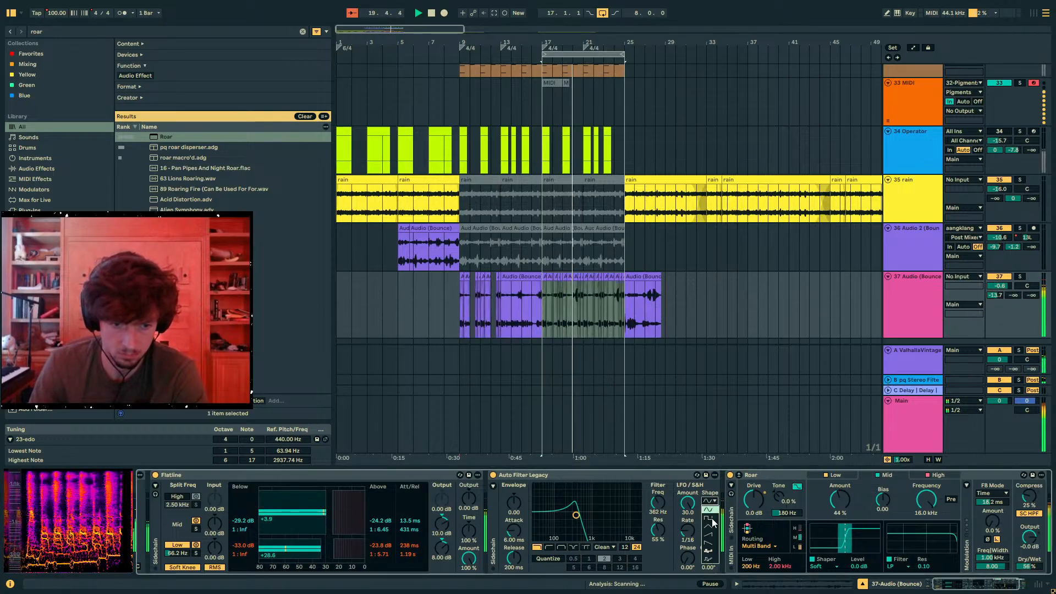
click(713, 527)
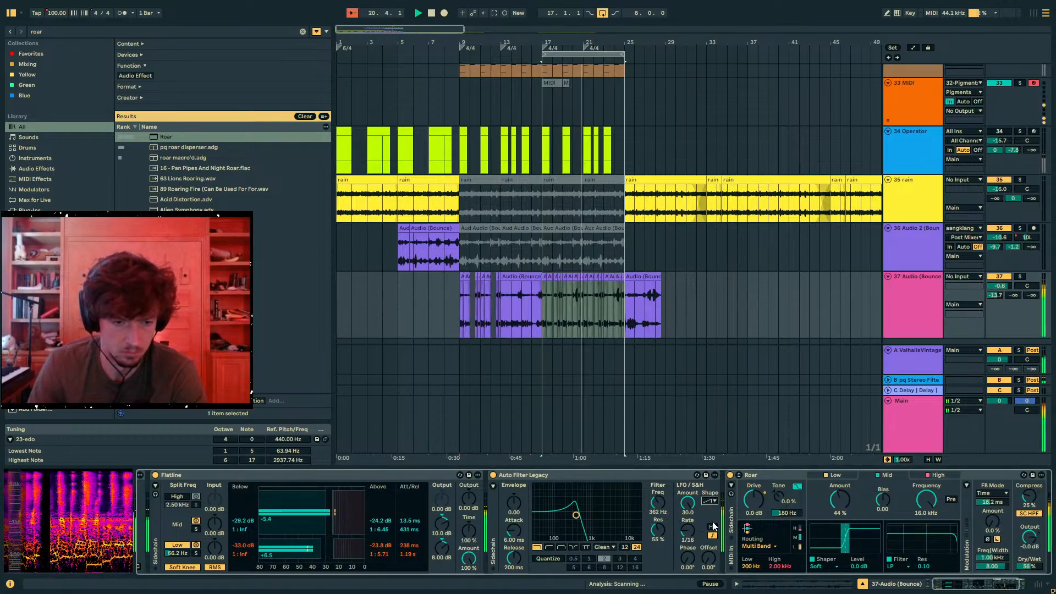
drag(709, 558, 709, 518)
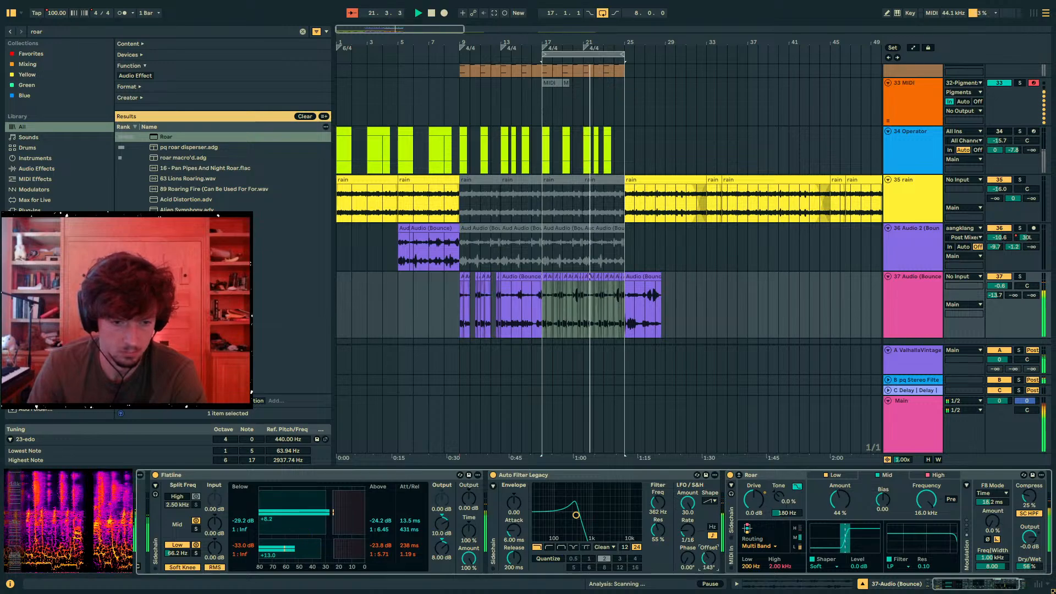
click(711, 501)
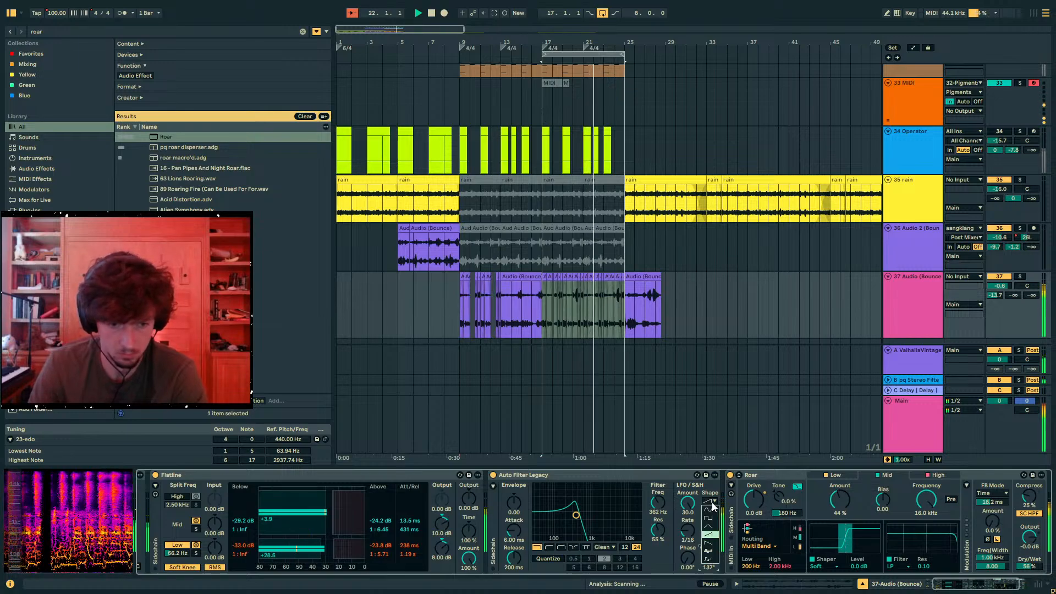
click(713, 557)
double_click(711, 559)
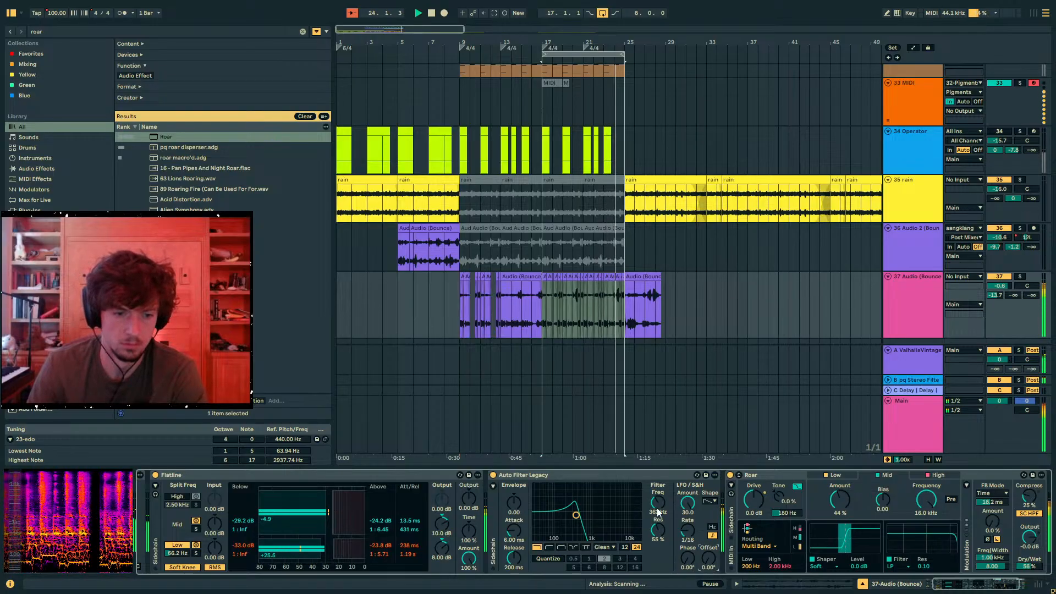
mouse_move(656, 531)
mouse_down()
mouse_move(657, 509)
mouse_move(657, 540)
mouse_up()
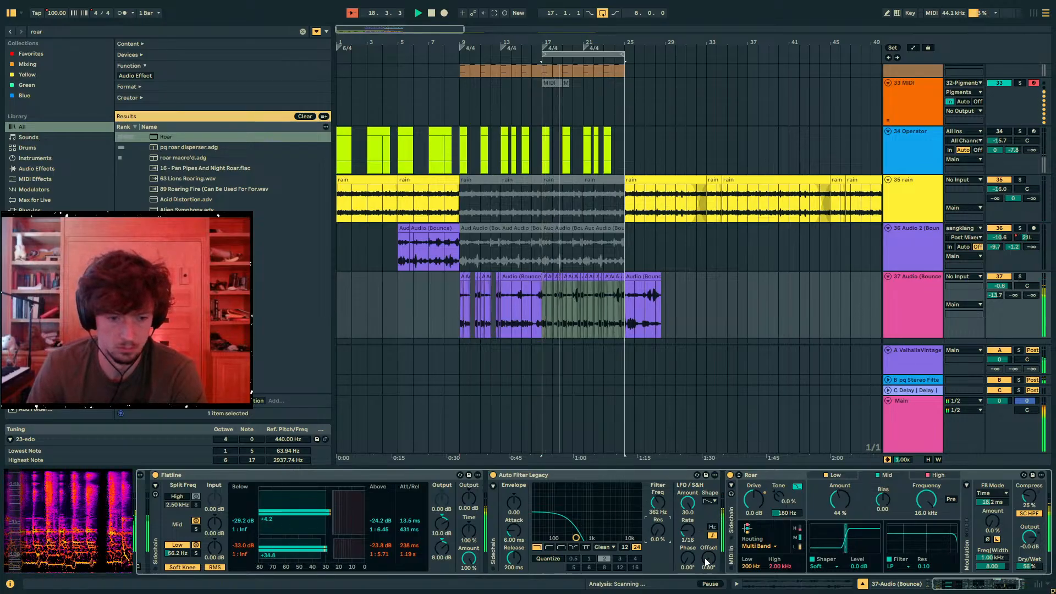
mouse_move(687, 559)
mouse_down()
mouse_move(688, 511)
mouse_move(687, 560)
mouse_up()
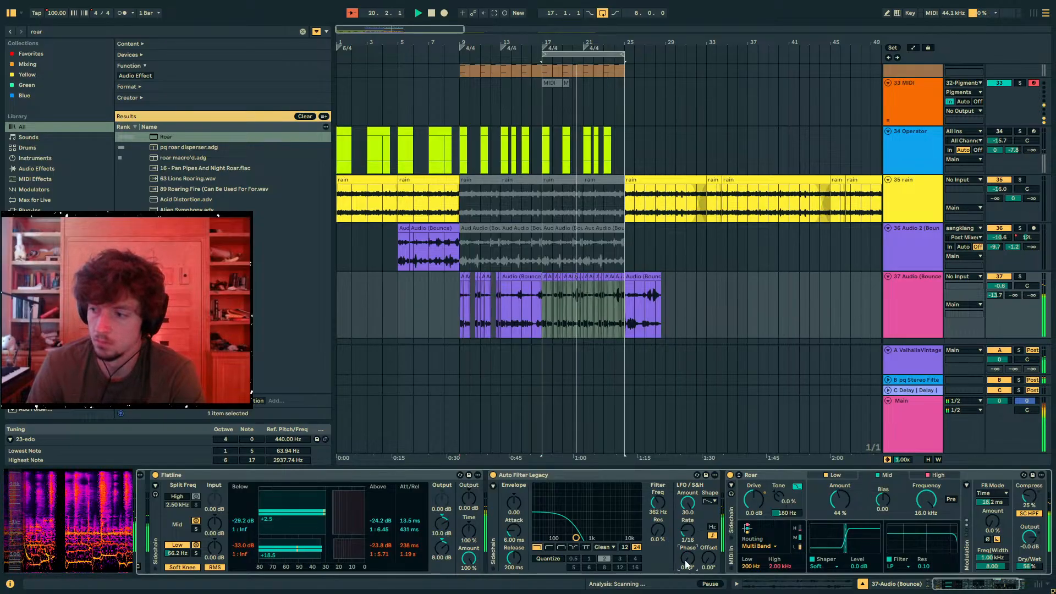
- Select bars 17 to 25 of the clips on track 37
click(1021, 277)
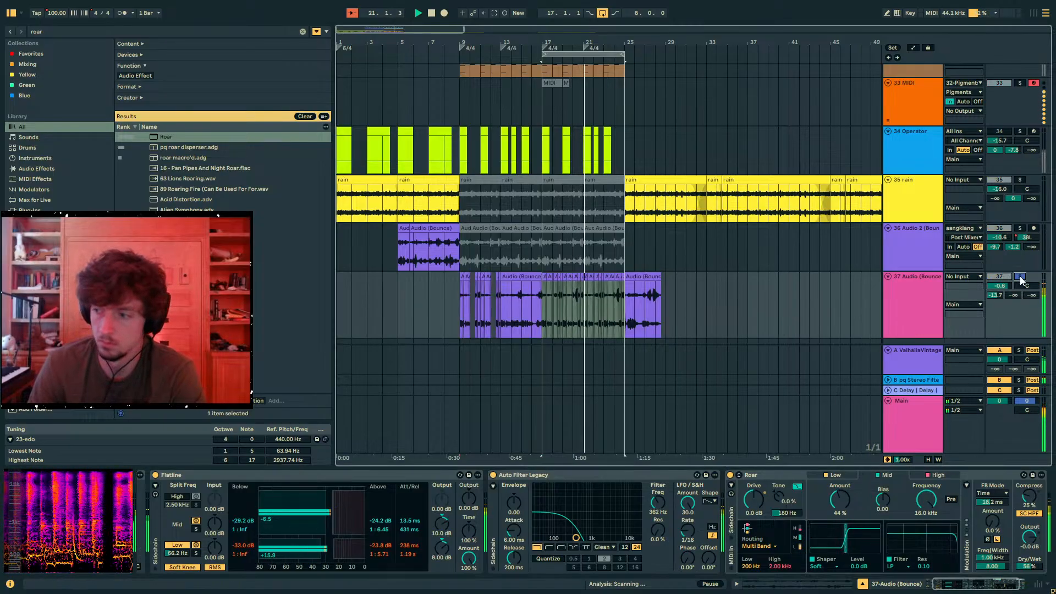
click(542, 306)
drag(626, 313, 542, 314)
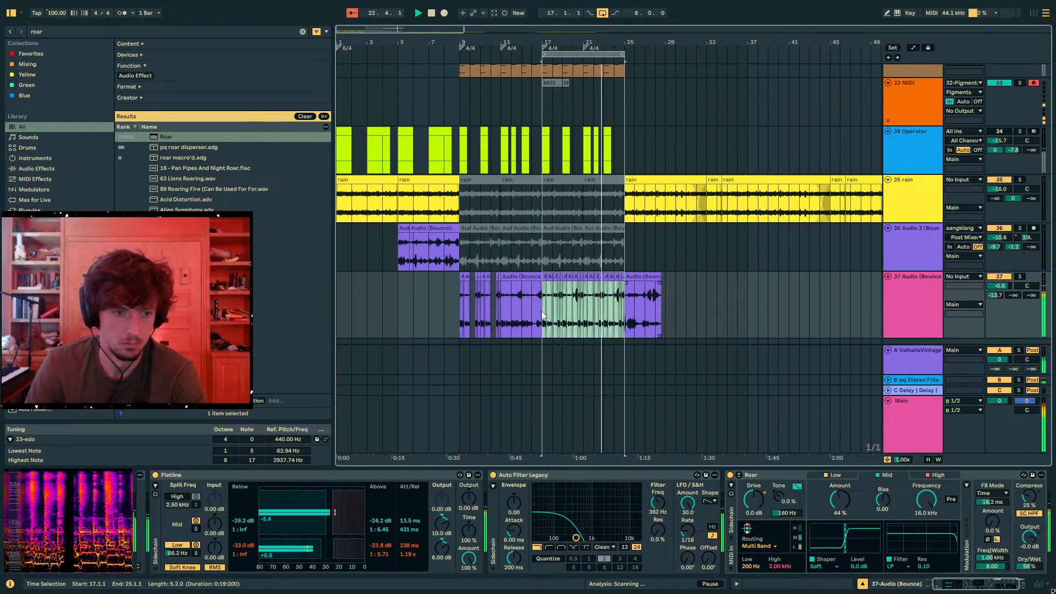
- Reactivate track 30 and copy the Auto Filter Legacy from track 37 to the end of its device chain
scroll(702, 315, up, 2)
scroll(702, 315, up, 2)
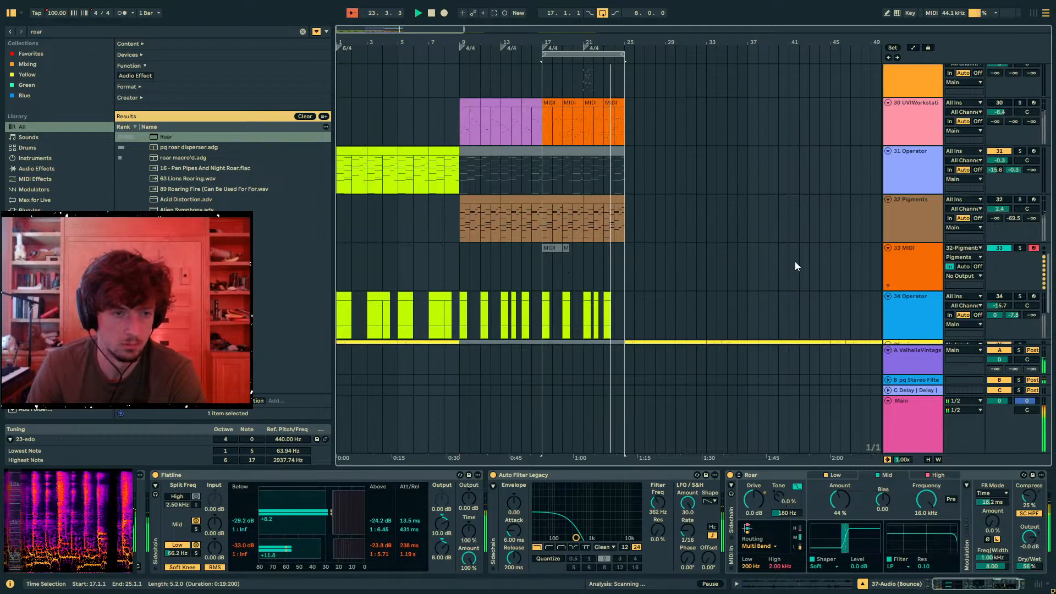
scroll(794, 262, up, 2)
click(686, 477)
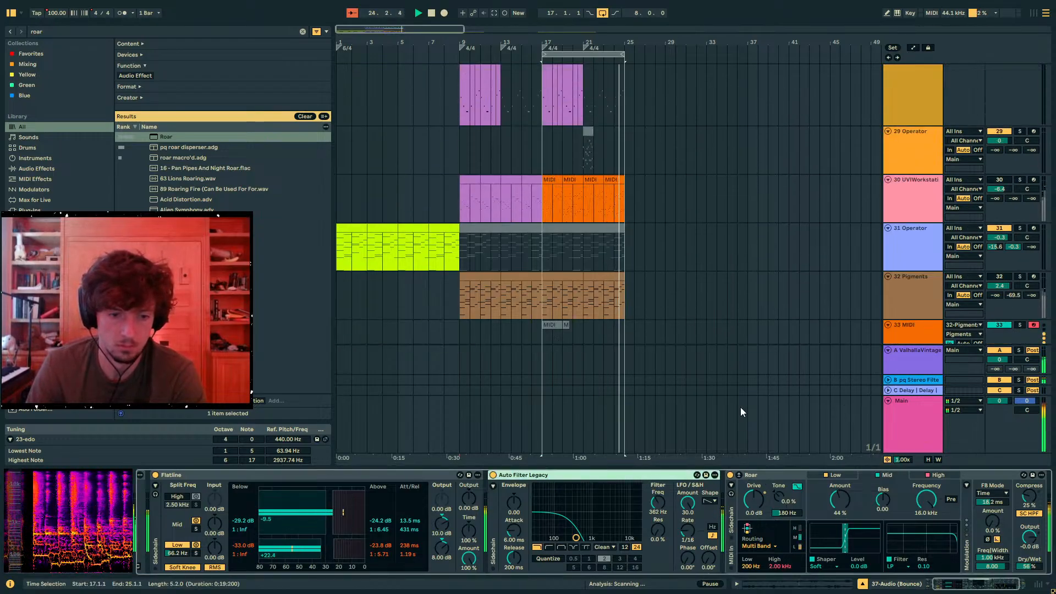
scroll(578, 260, up, 1)
click(999, 202)
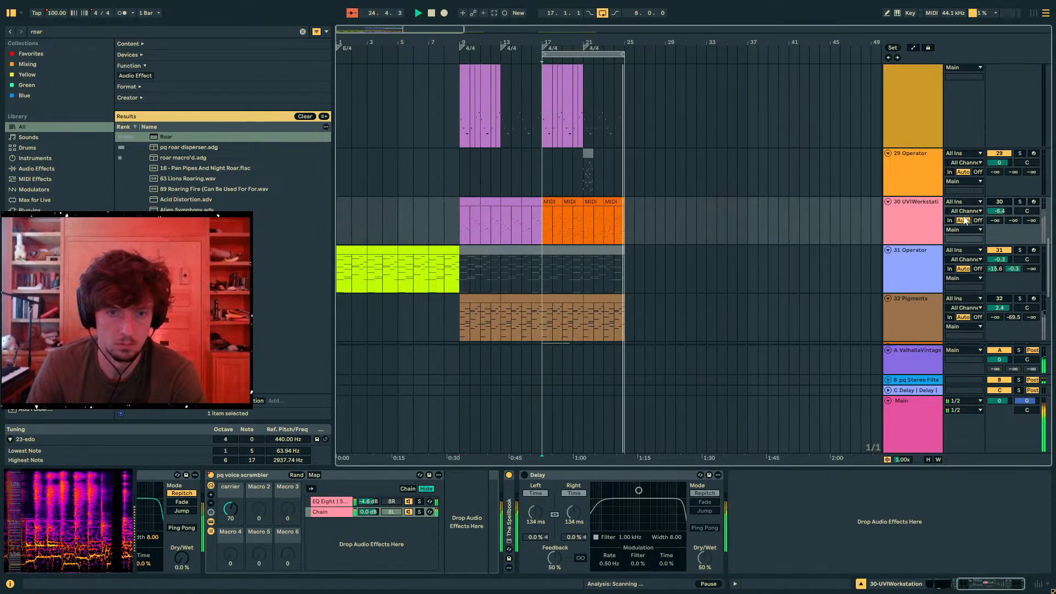
click(913, 222)
click(838, 497)
key(ctrl+v)
- Open the cutoff of track 30's Auto Filter to 19.9 kHz and toggle track 37's activation
drag(816, 538, 837, 515)
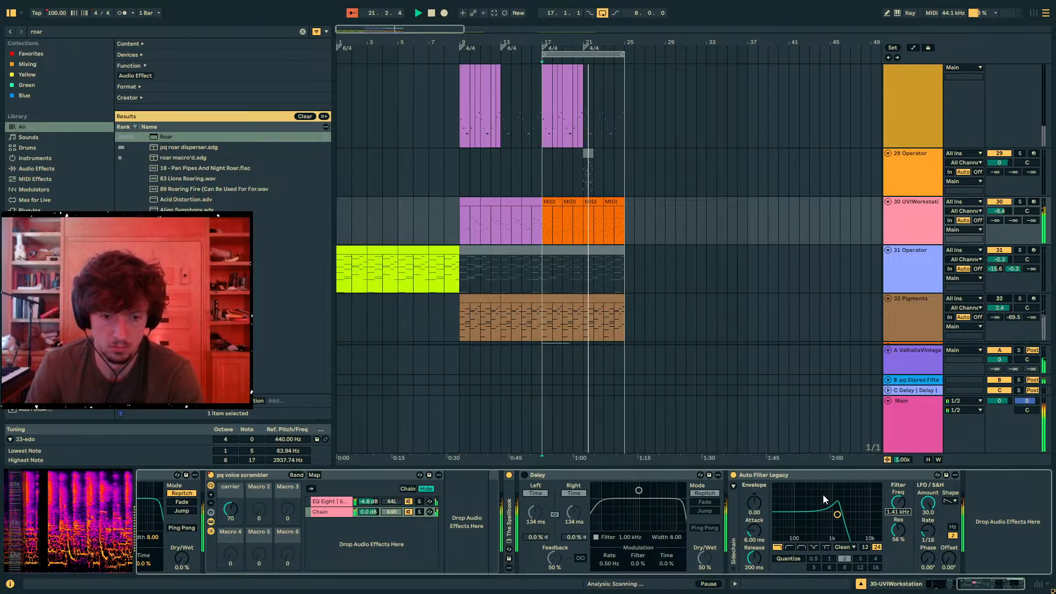
drag(898, 503, 898, 468)
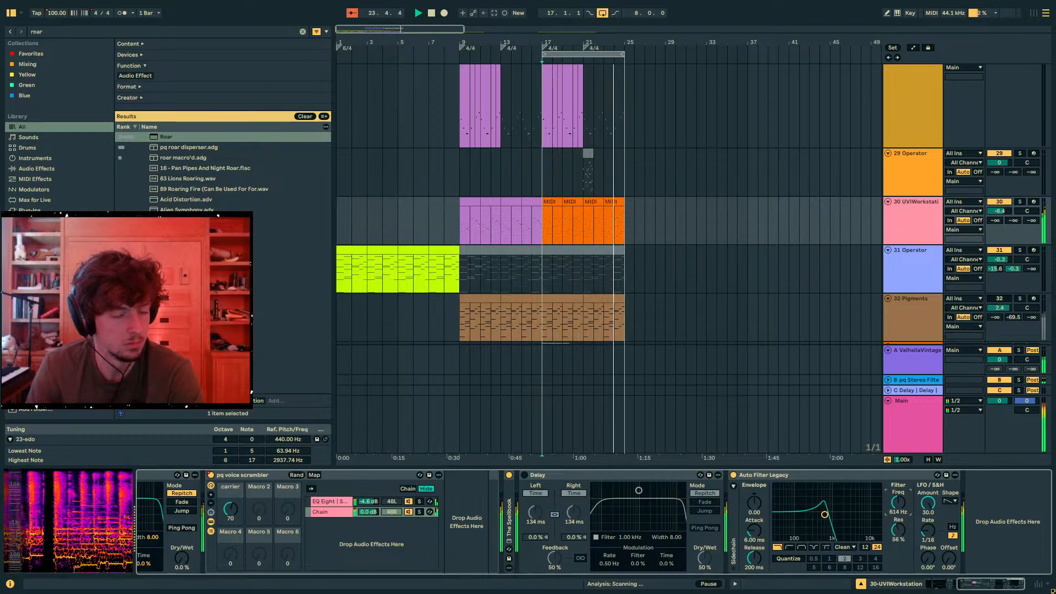
scroll(782, 325, down, 5)
scroll(782, 325, down, 7)
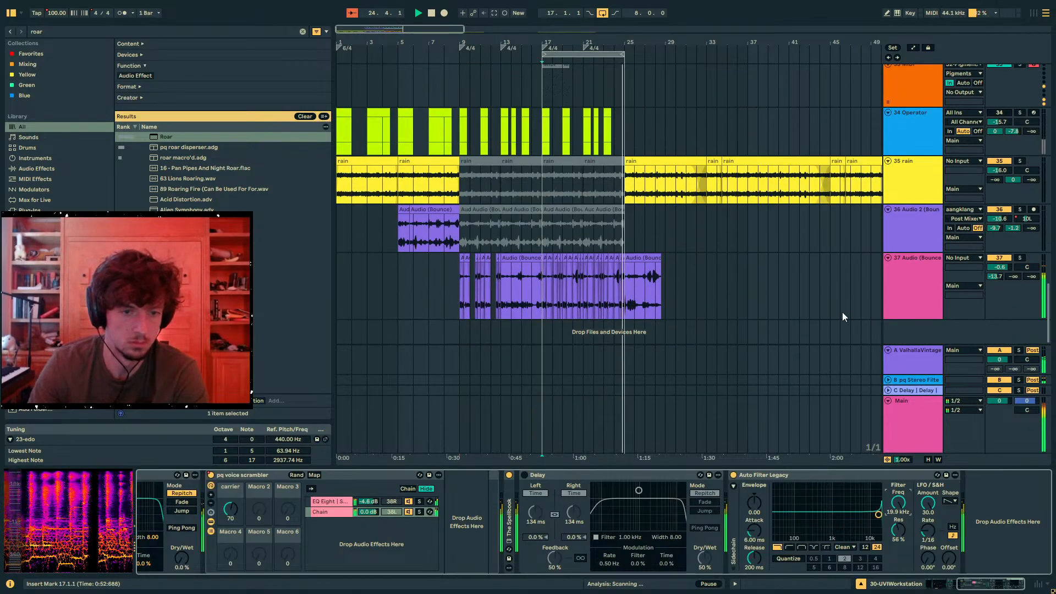
click(1002, 259)
- Deactivate the Hip-Hop Sub clips on track 18 from bar 17 to bar 25
scroll(739, 269, up, 7)
scroll(738, 385, up, 2)
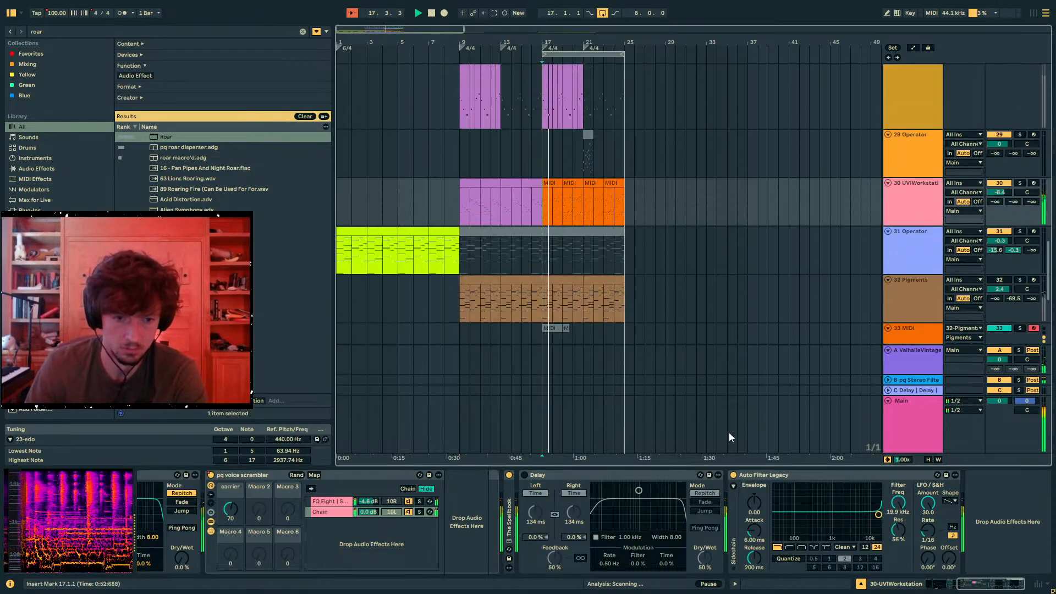
scroll(629, 315, up, 5)
scroll(630, 315, up, 15)
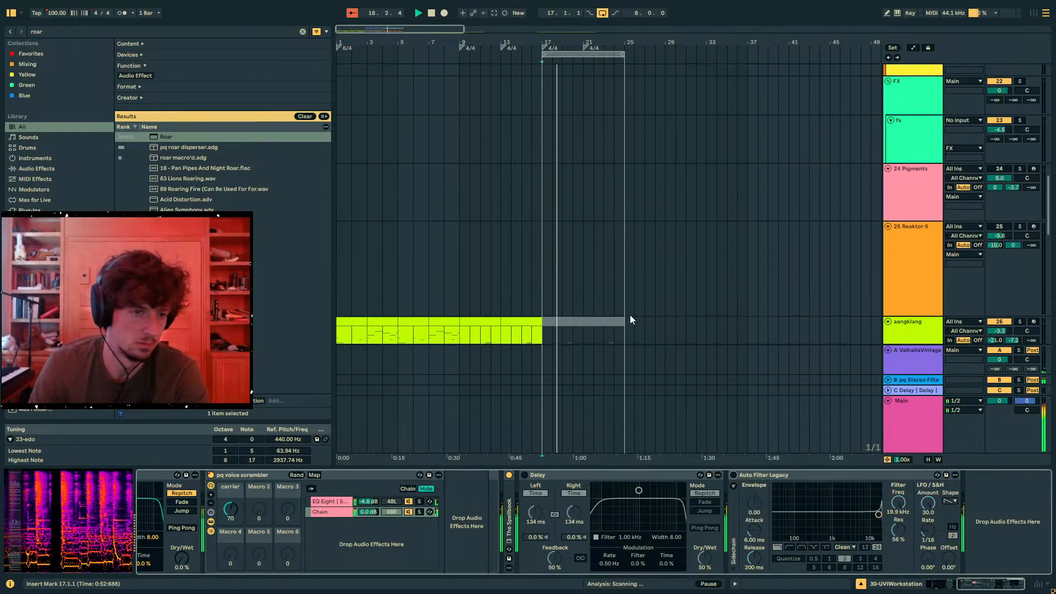
click(557, 296)
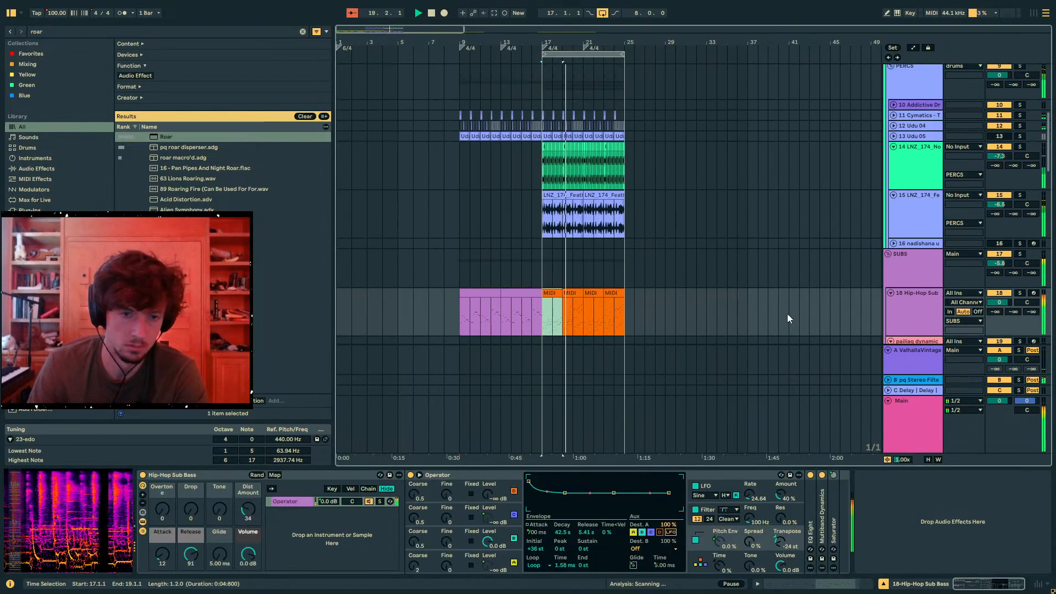
scroll(624, 248, down, 3)
shift+click(624, 248)
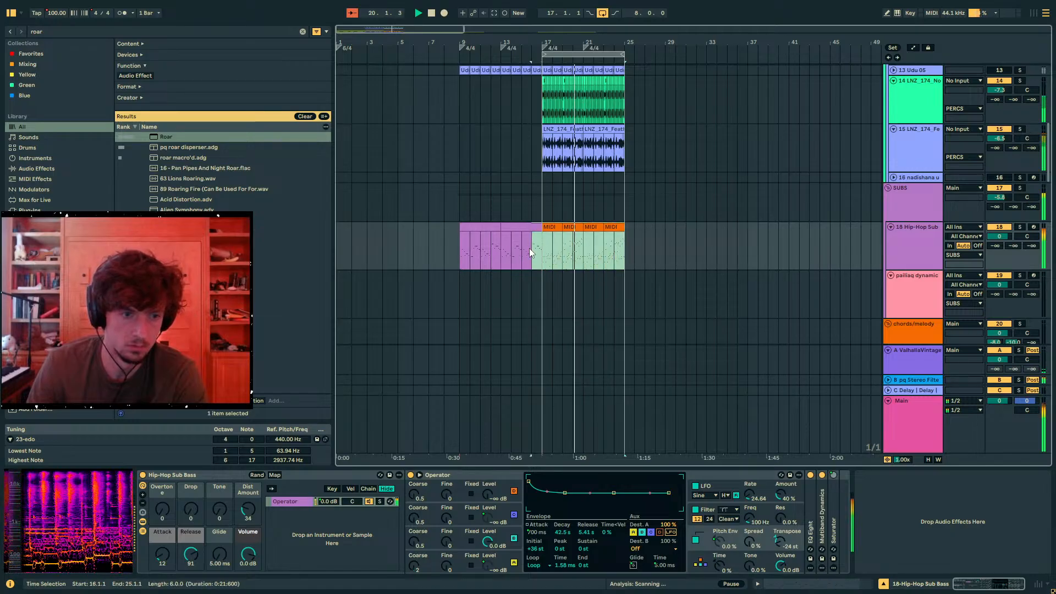
scroll(658, 325, down, 10)
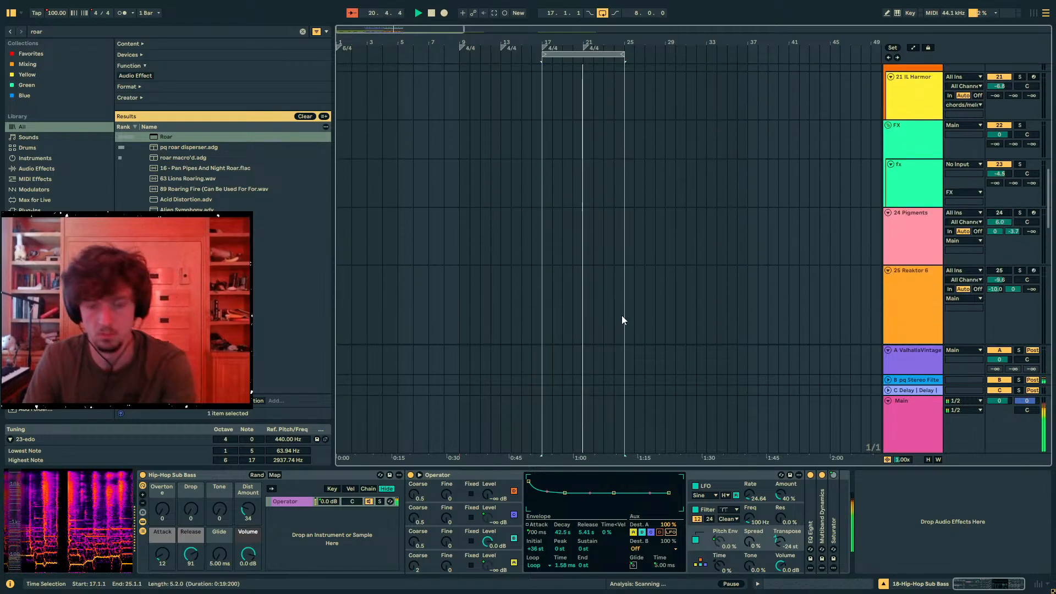
scroll(606, 298, up, 10)
scroll(605, 298, up, 7)
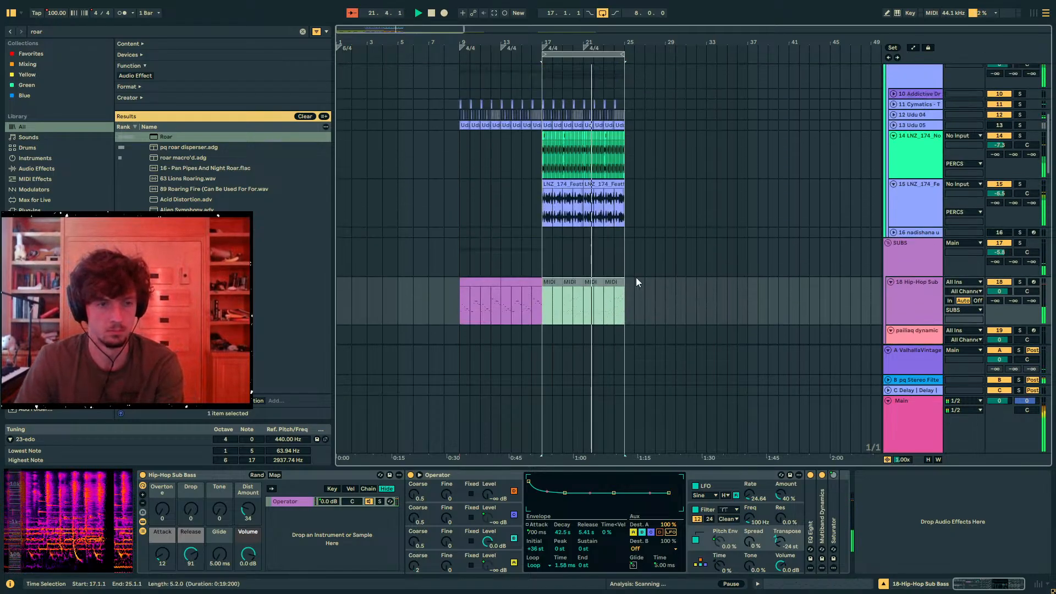
- Delete bar 24 of the percussion audio on track 15 and deactivate bar 24 of the percussion on track 14
drag(624, 249, 614, 250)
scroll(622, 256, up, 2)
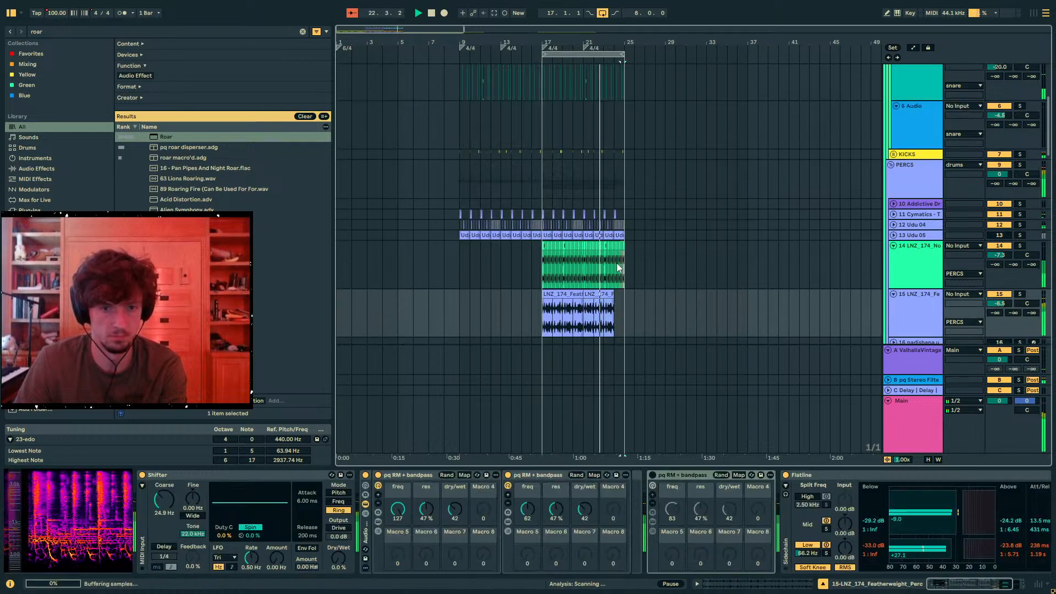
click(620, 256)
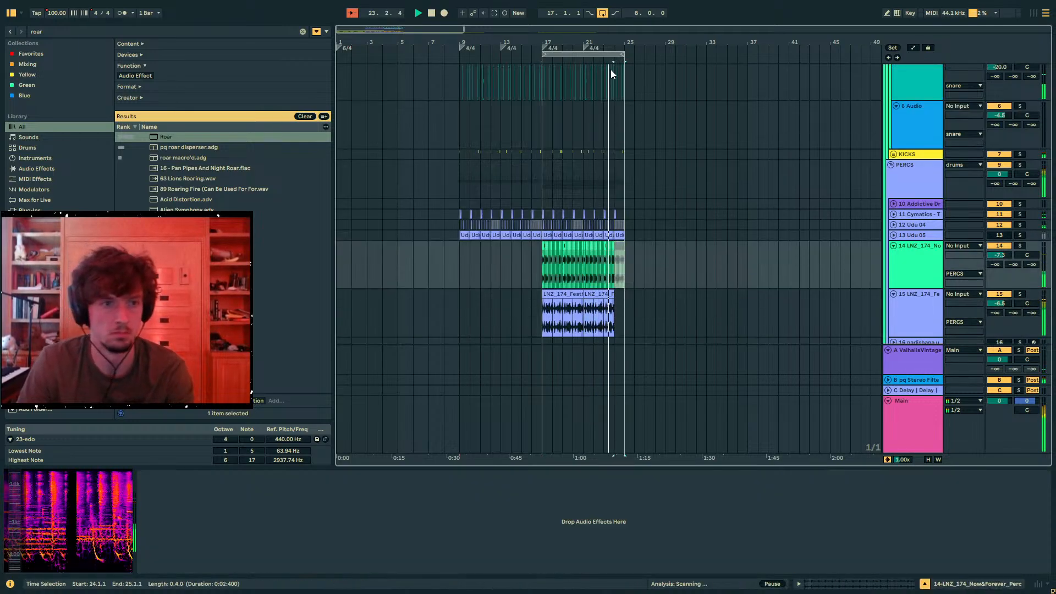
drag(587, 42, 586, 110)
- Reactivate the Hip-Hop Sub clips on track 18 from bar 17 to bar 25
scroll(702, 259, down, 3)
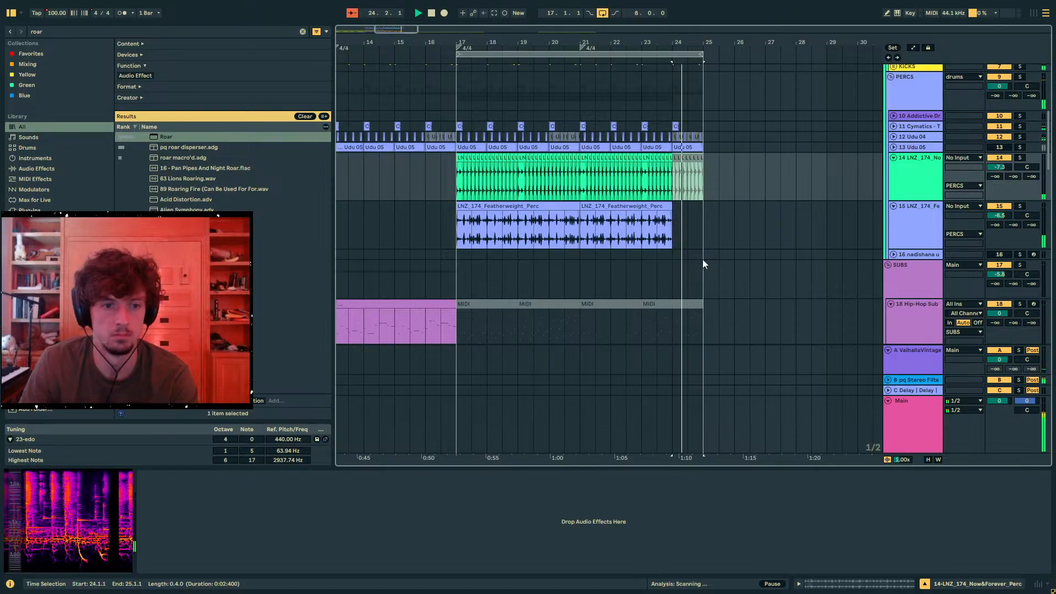
scroll(699, 256, down, 3)
click(699, 260)
scroll(649, 269, down, 6)
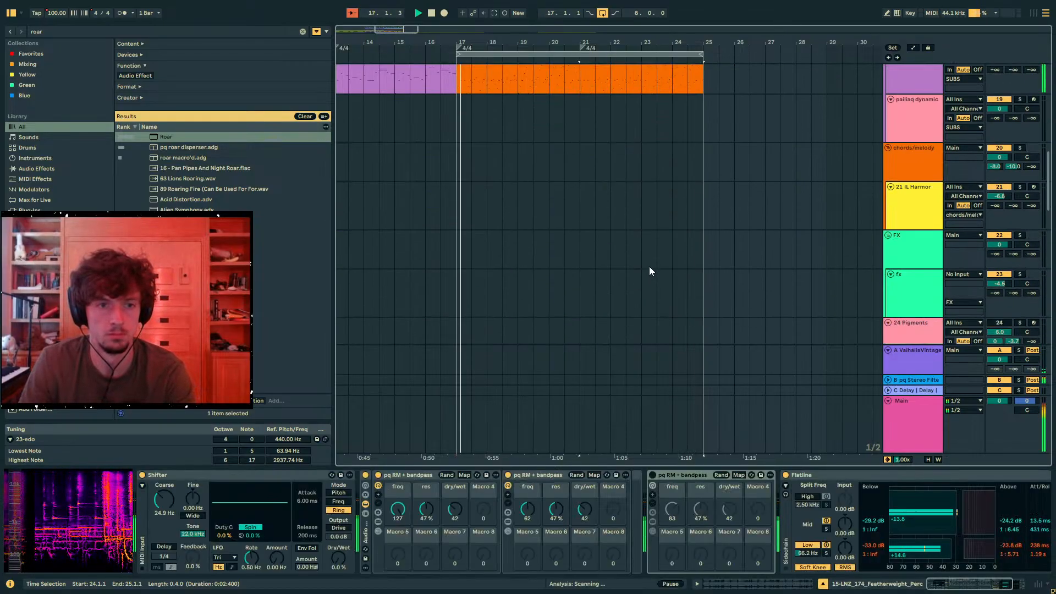
- Search the browser for Redux, add it to the end of track 37's device chain and set its rate to 40.0 kHz
scroll(663, 276, down, 1)
key(w)
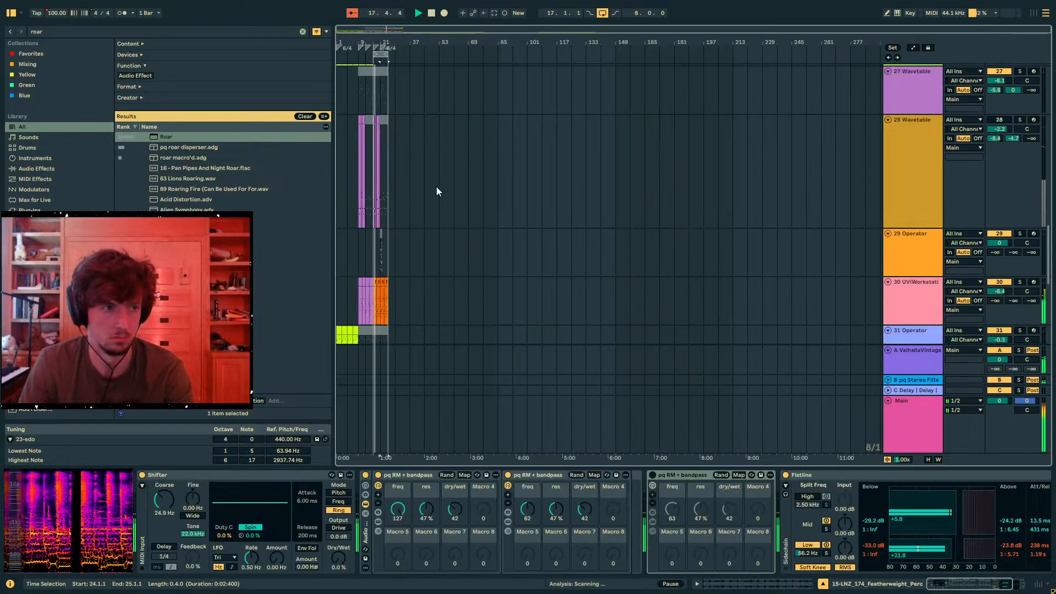
drag(373, 46, 373, 110)
scroll(447, 186, down, 6)
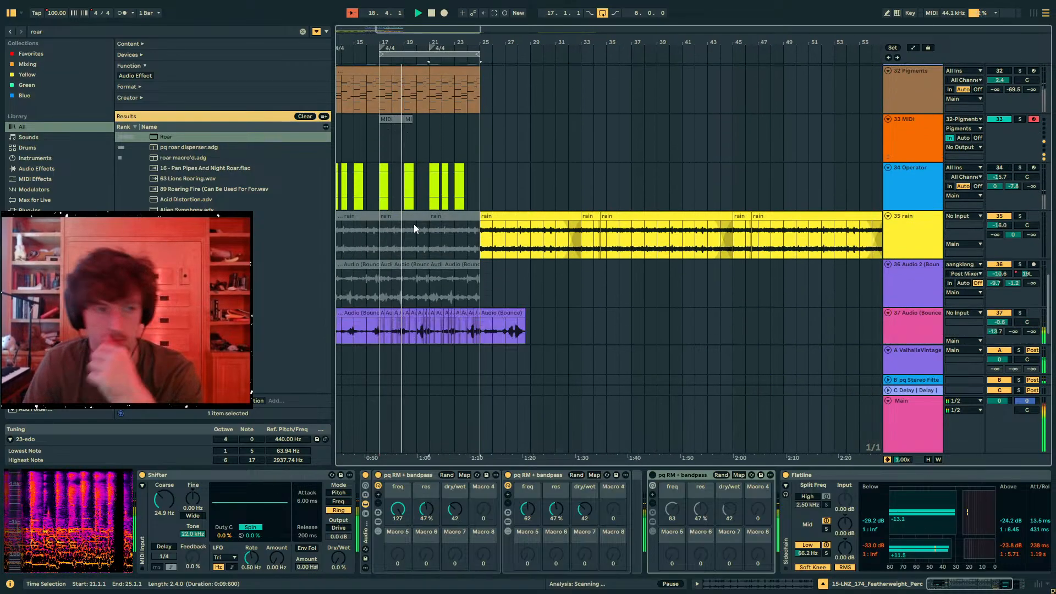
click(377, 292)
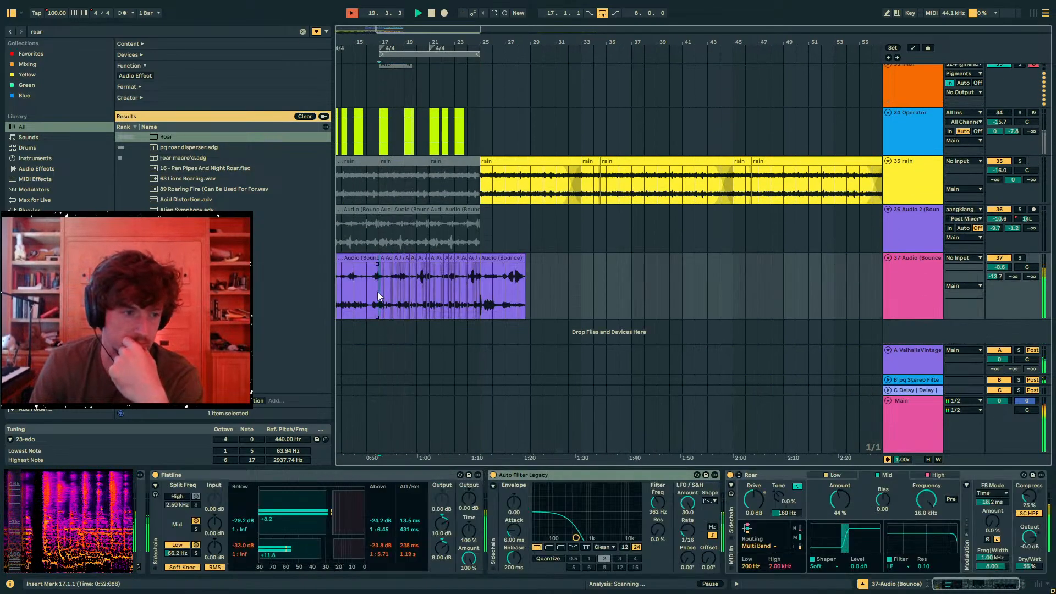
key(ctrl+f)
text(redu)
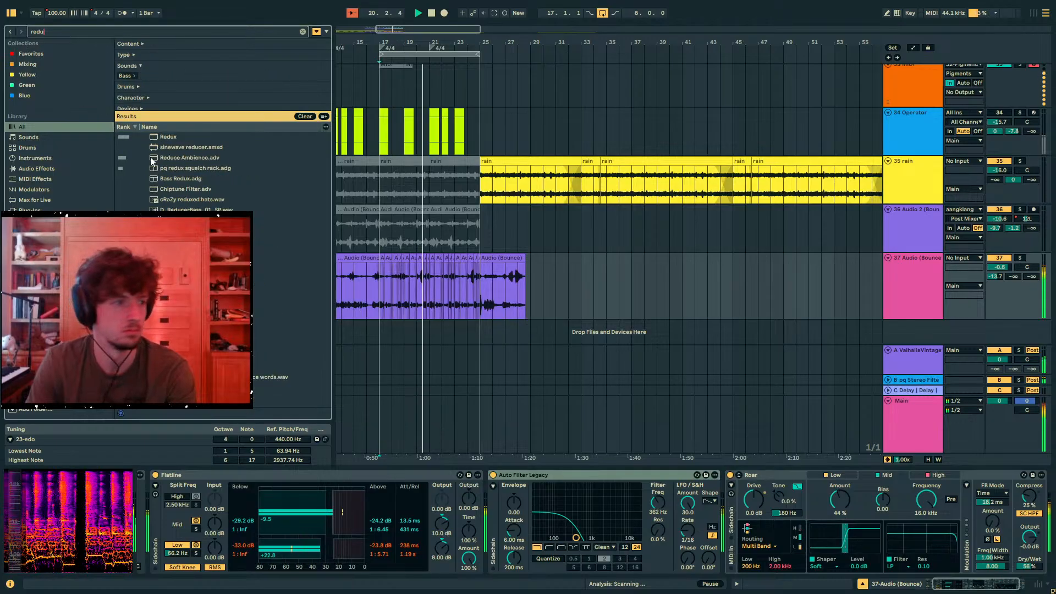
key(Return)
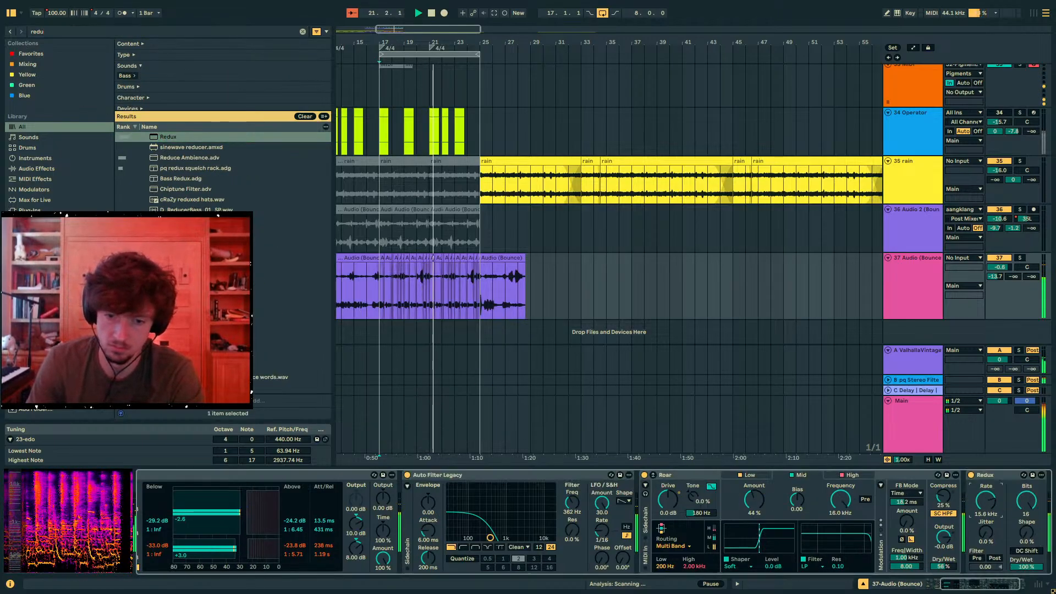
drag(986, 500, 986, 472)
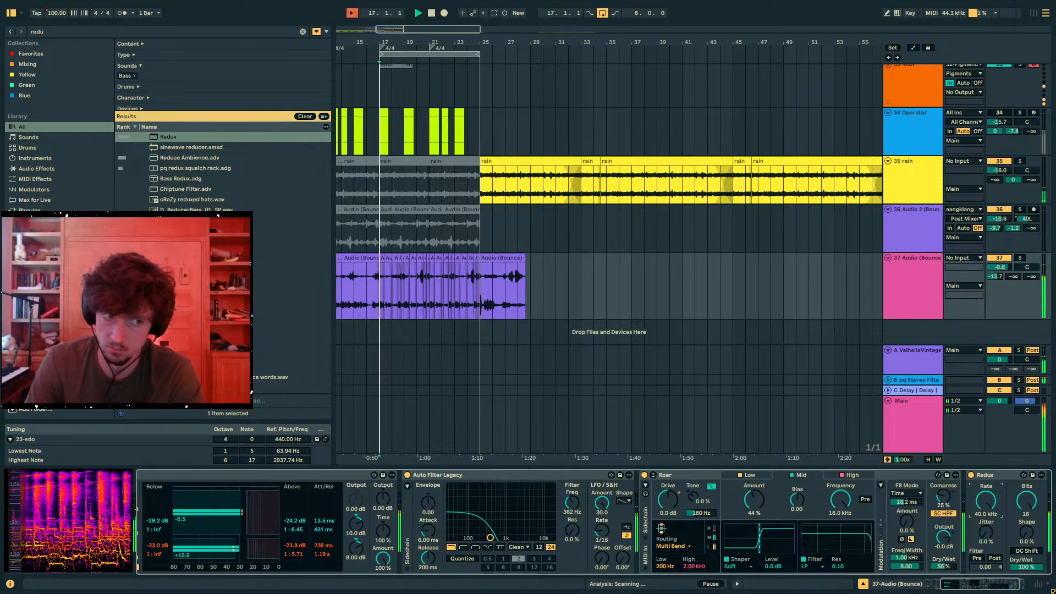
- Play the arrangement from bar 9 and from bar 17, then stop playback
key(space)
click(391, 296)
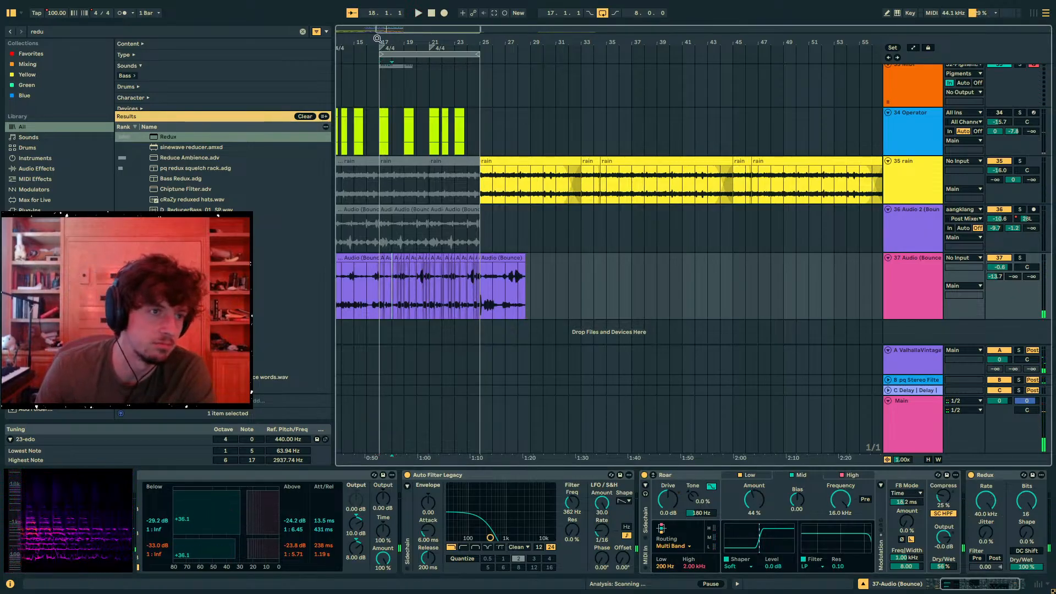
drag(378, 38, 487, 150)
drag(606, 221, 601, 283)
scroll(609, 270, up, 4)
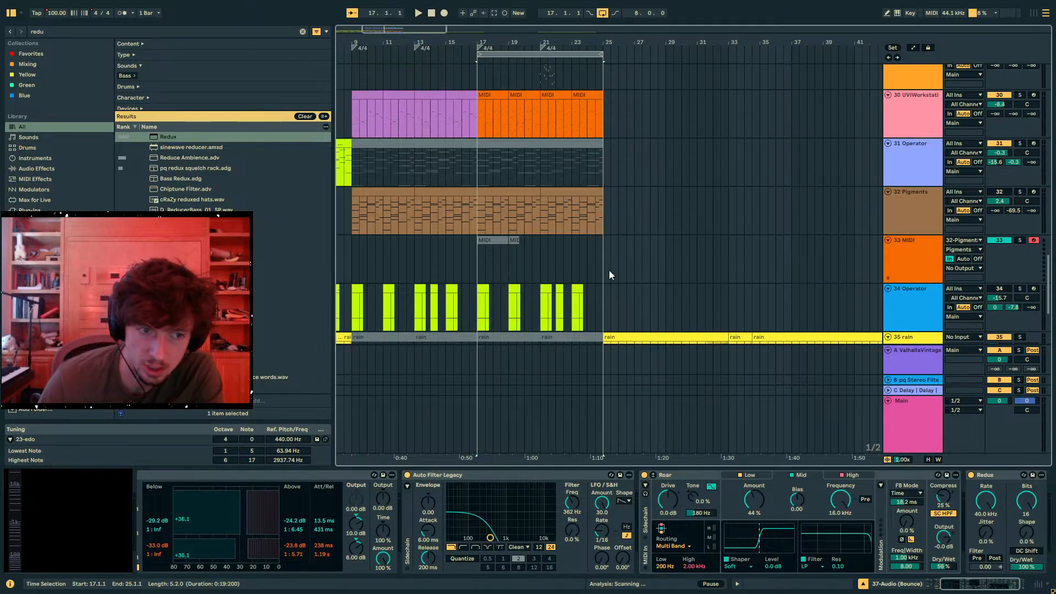
scroll(609, 273, up, 10)
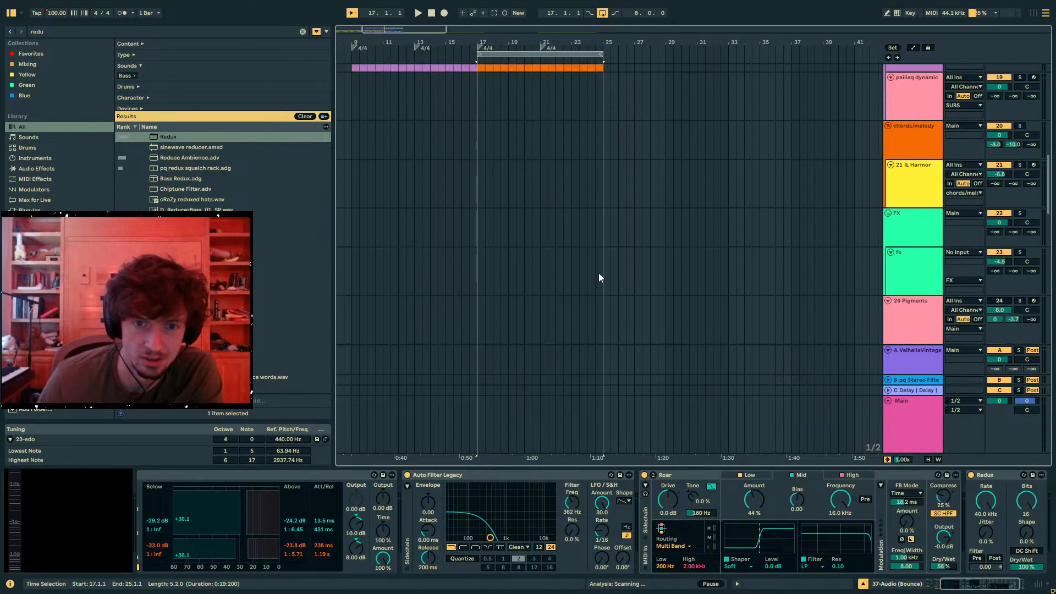
scroll(599, 272, up, 15)
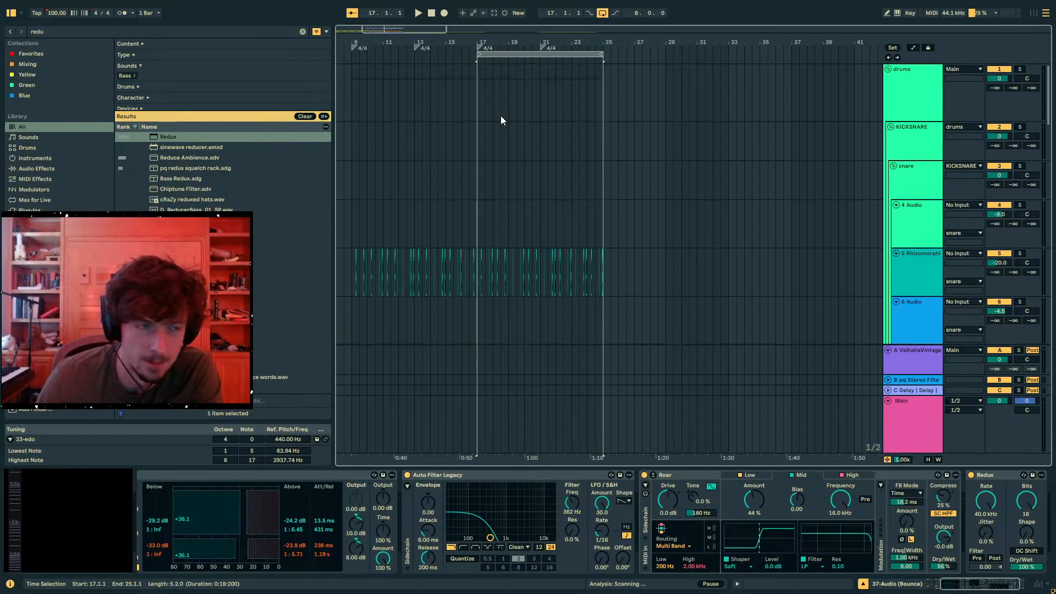
drag(448, 39, 605, 49)
click(496, 99)
key(space)
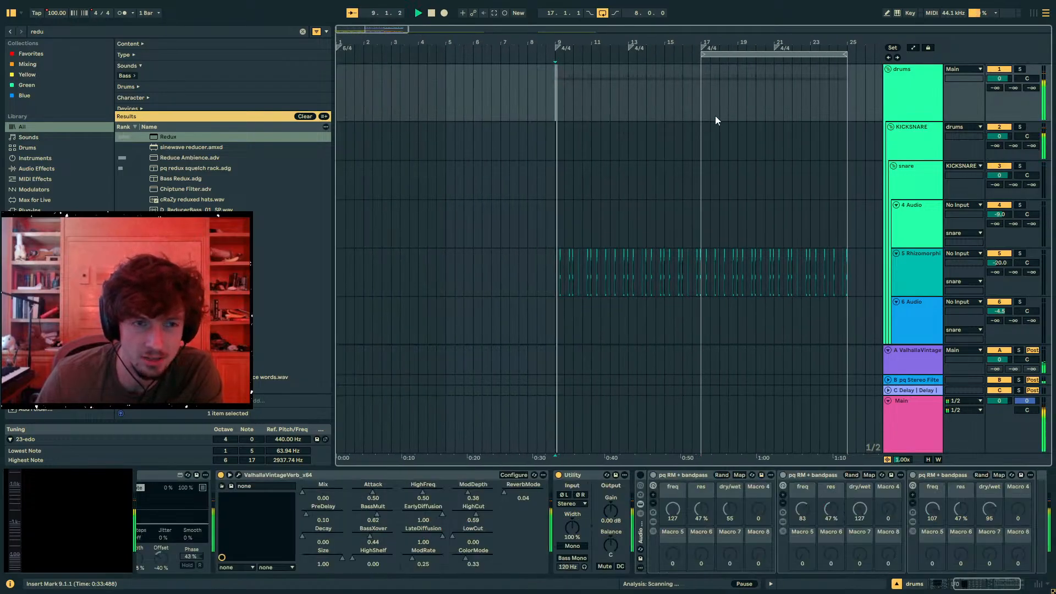
click(702, 110)
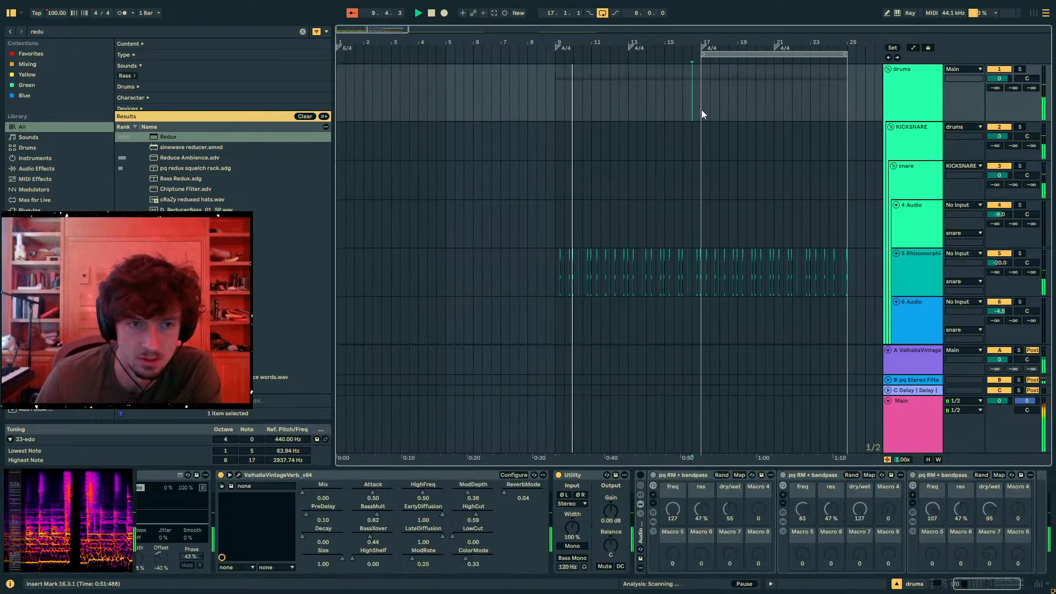
key(space)
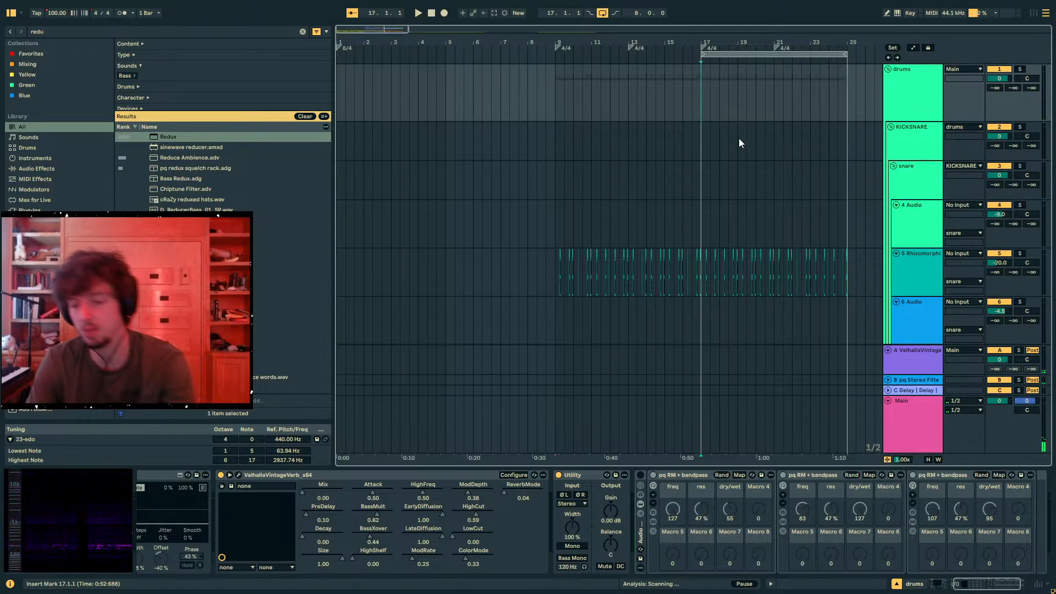
- Save the set in the A12 PROJECTS 2025 folder as "25-08-06 kinda bad not worth saving probably gamelan inspired 23edo 100bpm"
key(F11)
click(9, 20)
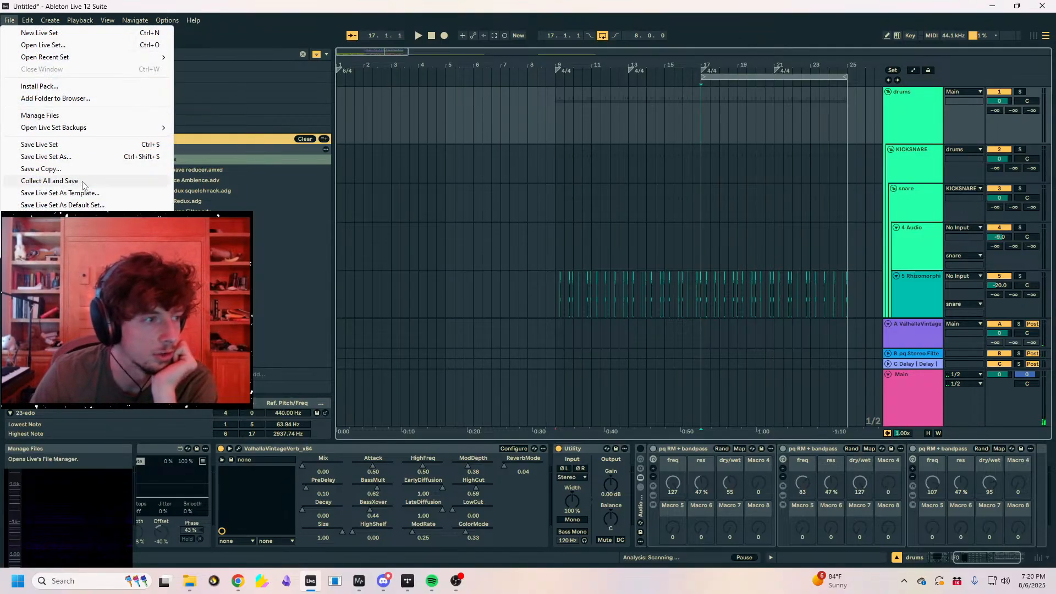
click(55, 159)
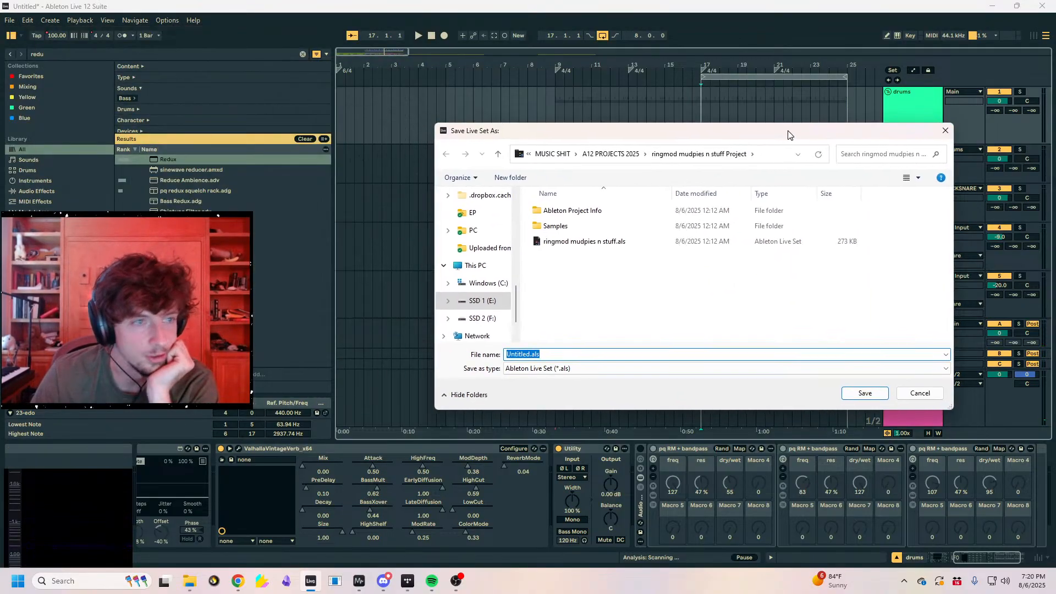
click(598, 154)
scroll(710, 275, down, 10)
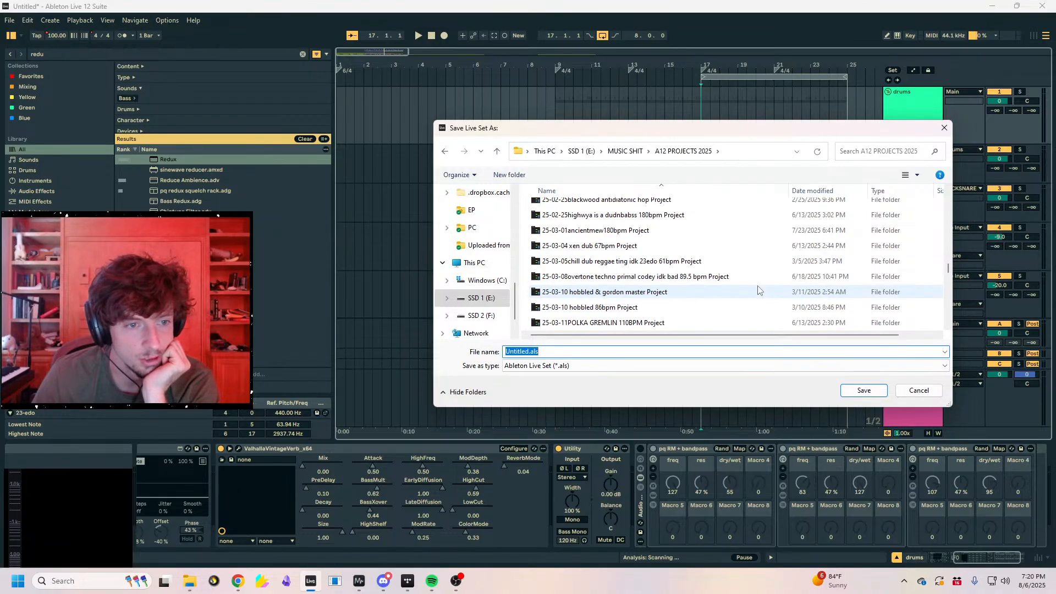
scroll(739, 296, up, 2)
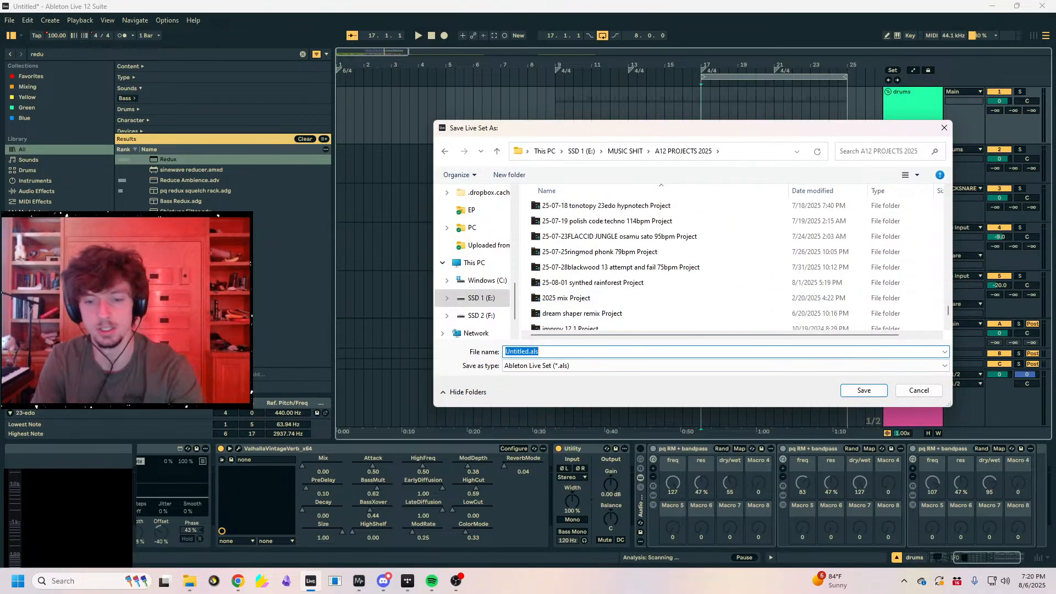
text(25-)
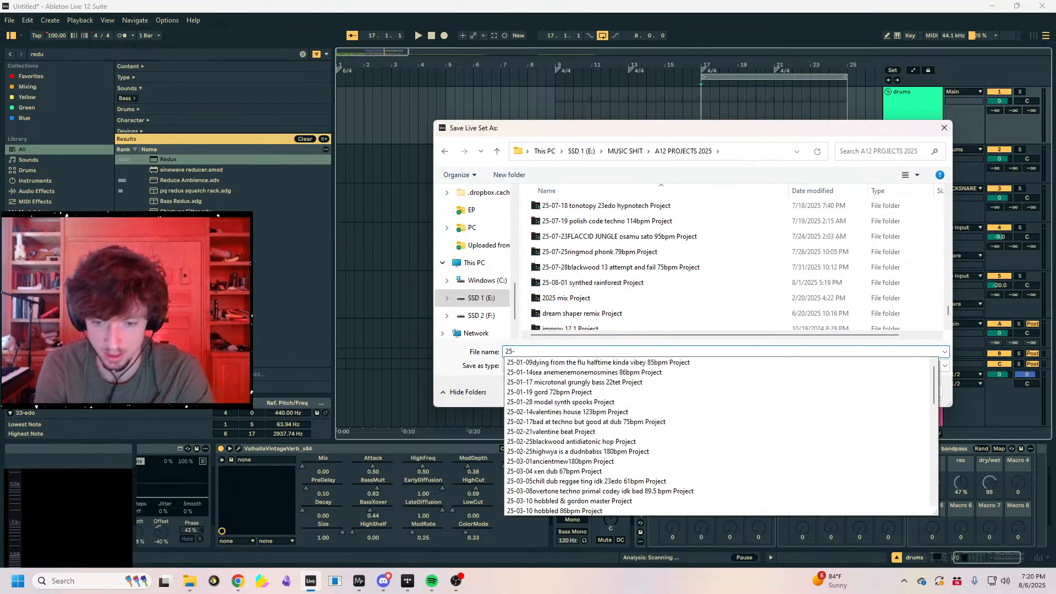
text(08-06 kinda bad not worth saving probably gamelan inspired 23edo 100bpm)
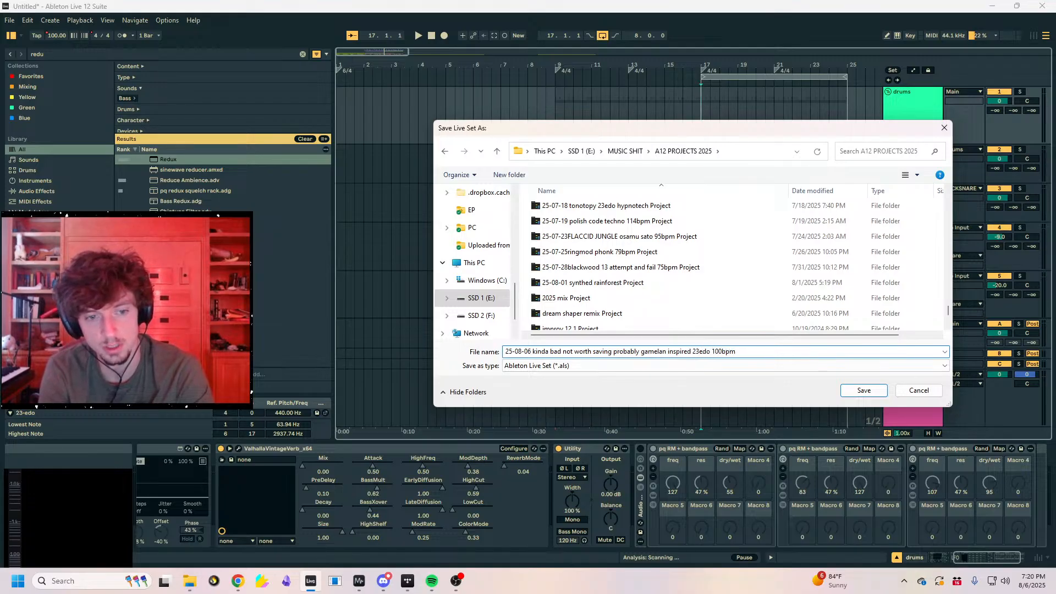
key(Return)
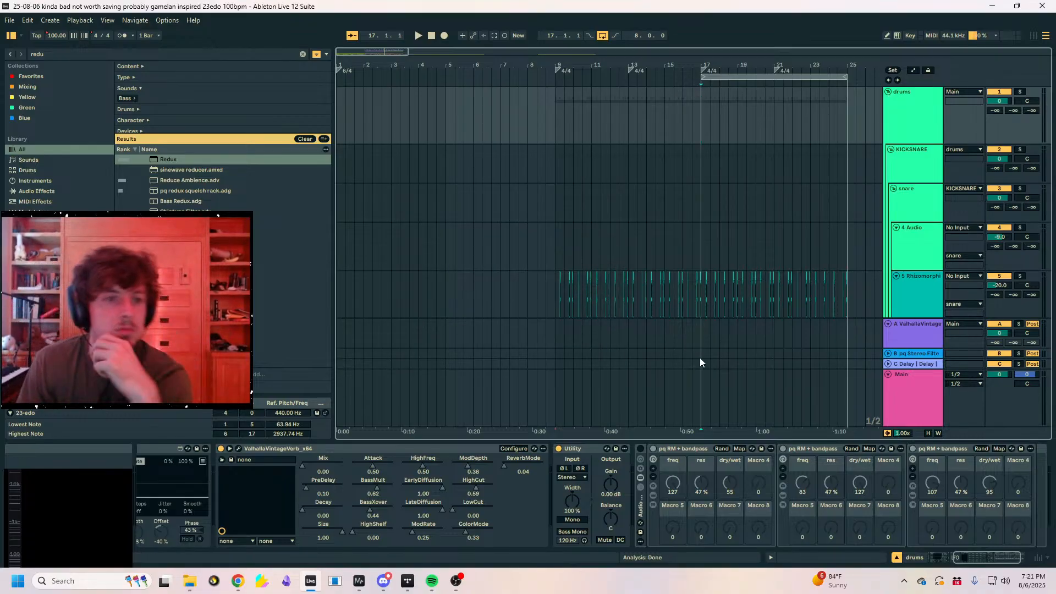
mouse_move(9, 19)
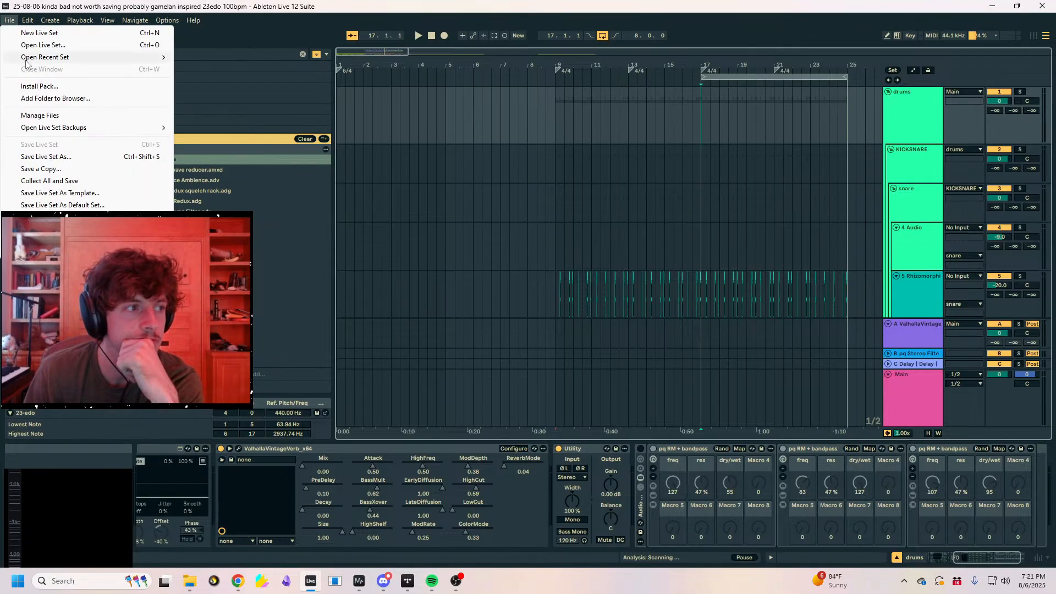
mouse_move(28, 58)
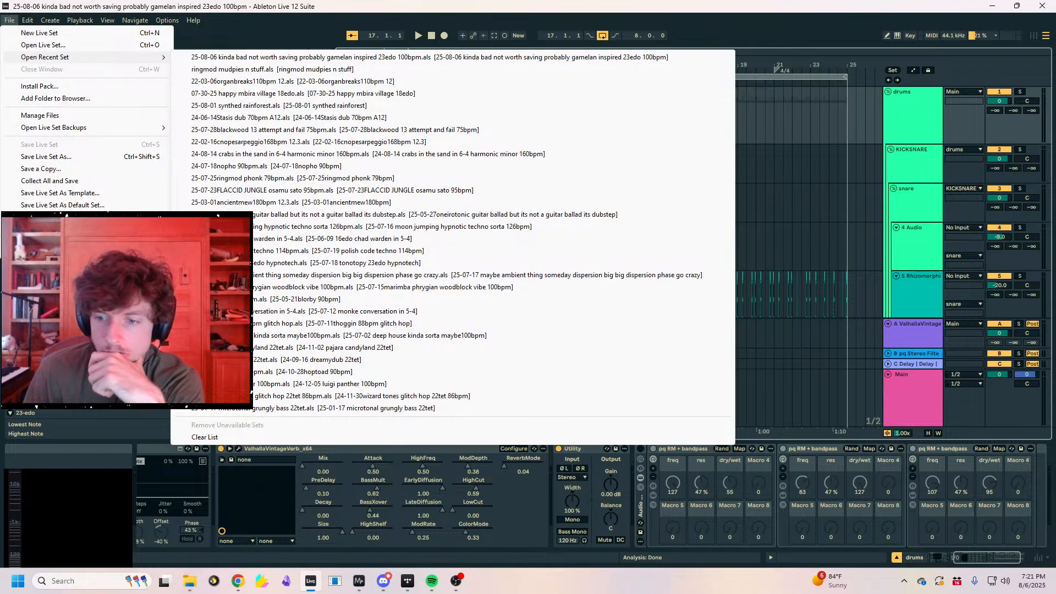
click(853, 322)
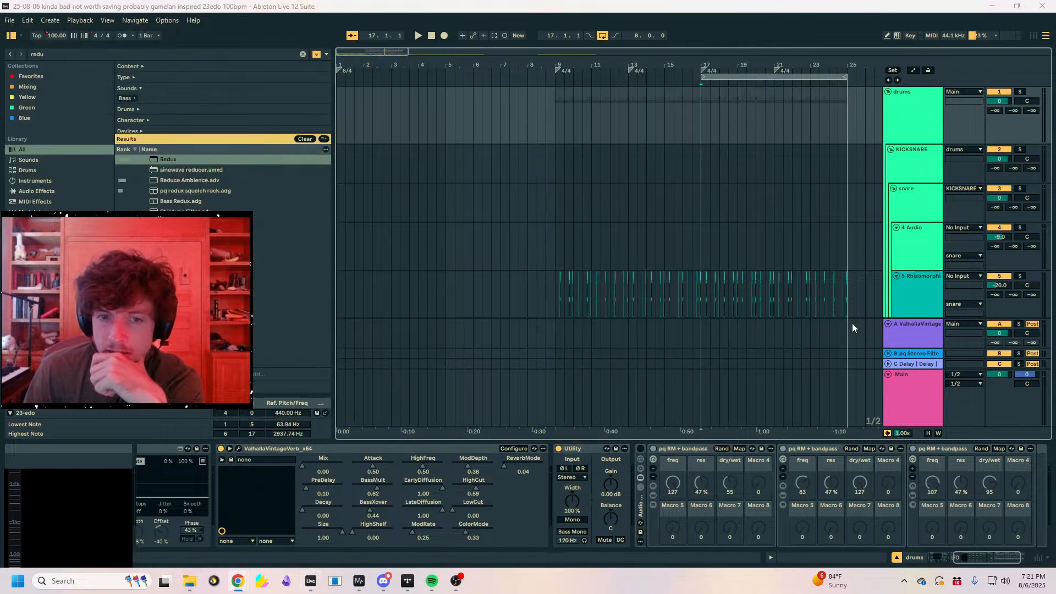
click(910, 277)
click(913, 192)
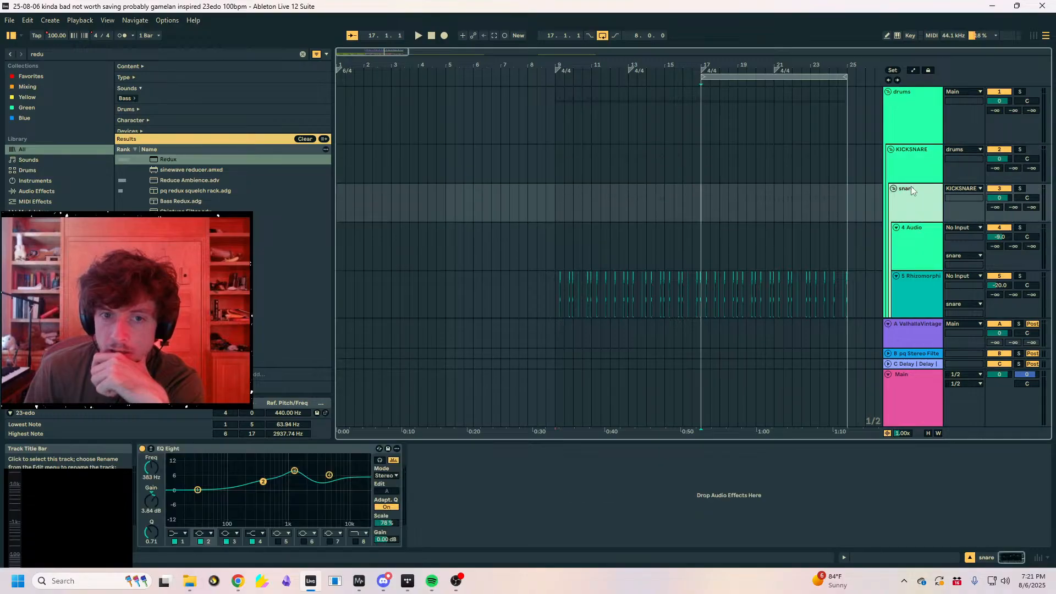
click(916, 302)
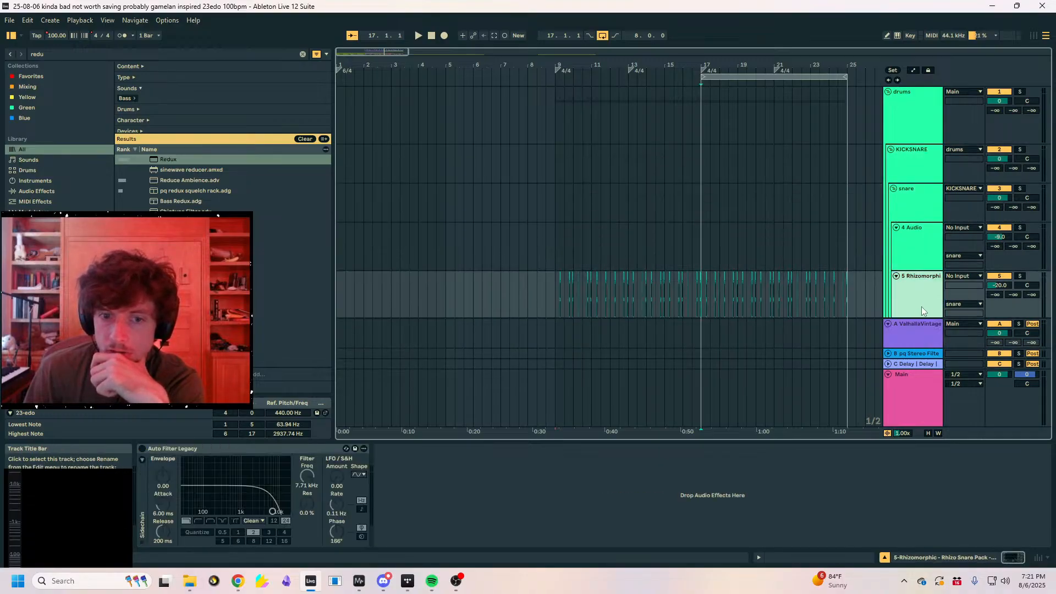
- Fold the KICKSNARE, PERCS, SUBS, chords/melody and FX groups, and select the PERCS clips from bar 9 to bar 25
click(891, 149)
click(891, 161)
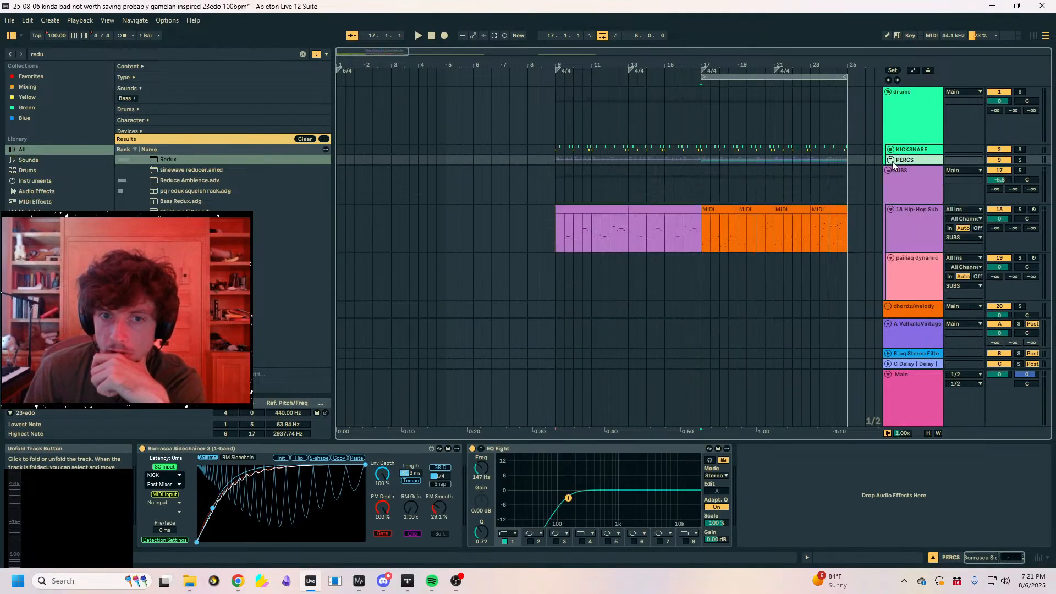
click(897, 176)
click(888, 171)
click(900, 192)
click(888, 181)
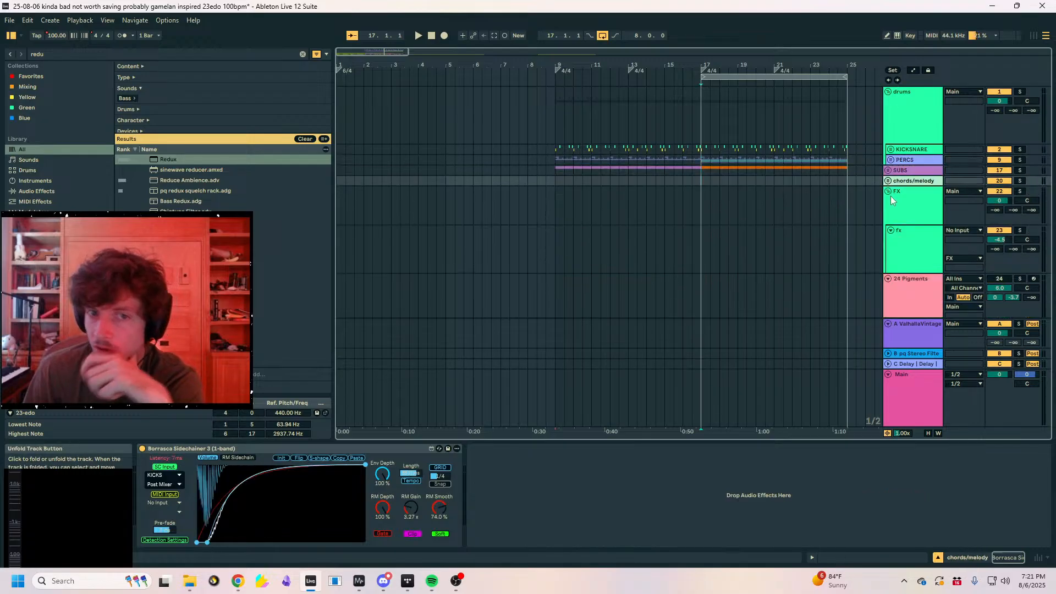
click(891, 196)
click(888, 191)
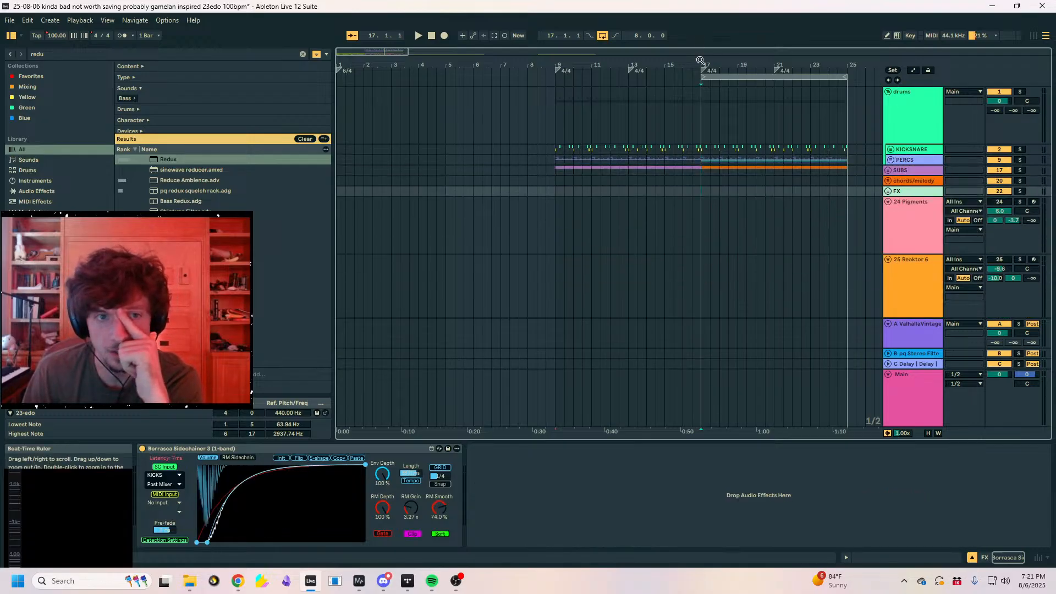
key(minus)
drag(681, 164, 639, 160)
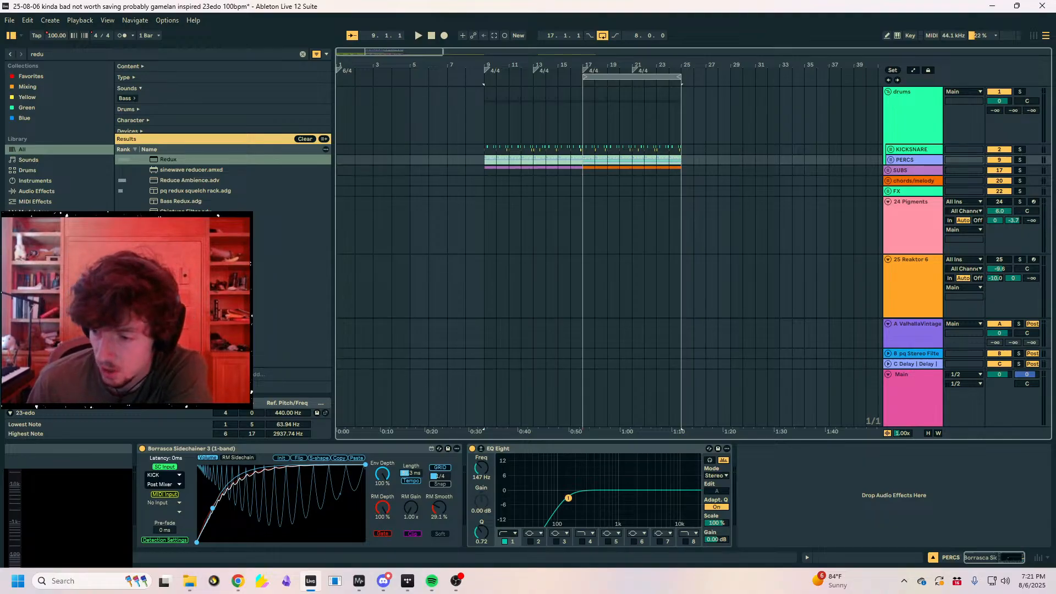
key(alt+Tab)
key(alt+Tab)
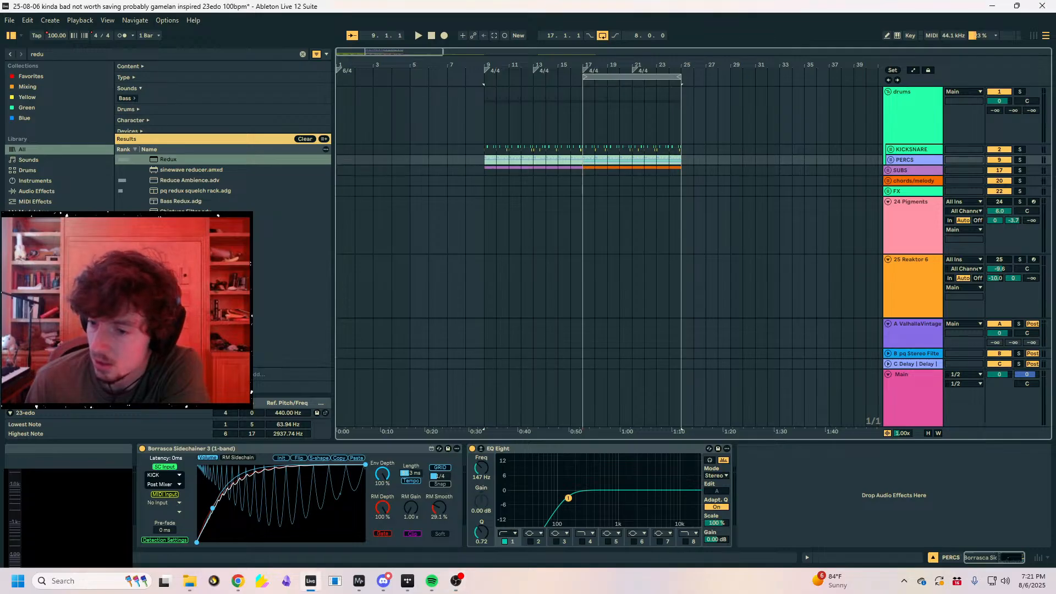
key(alt+Tab)
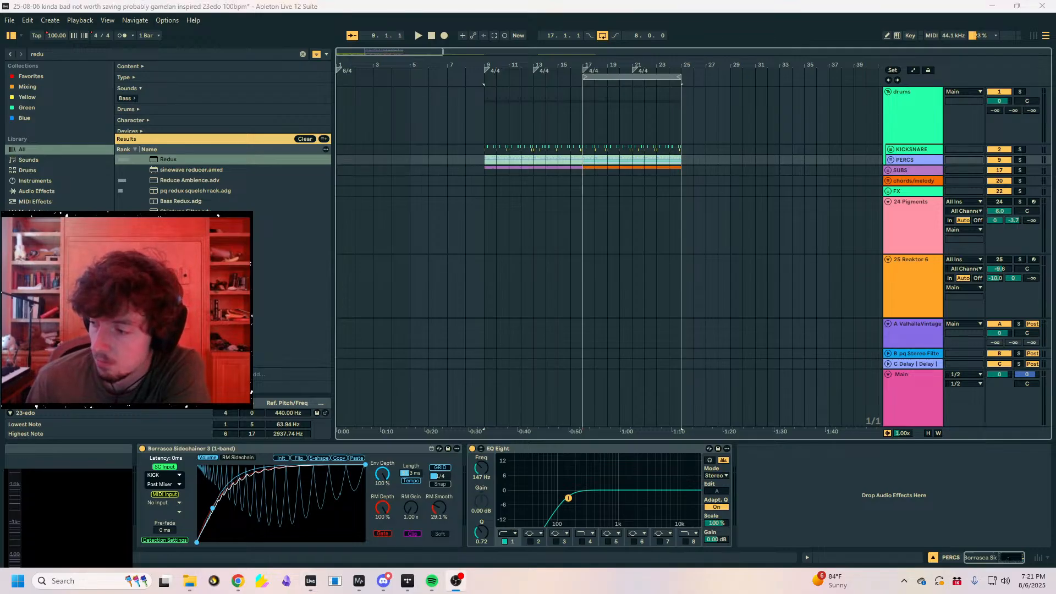